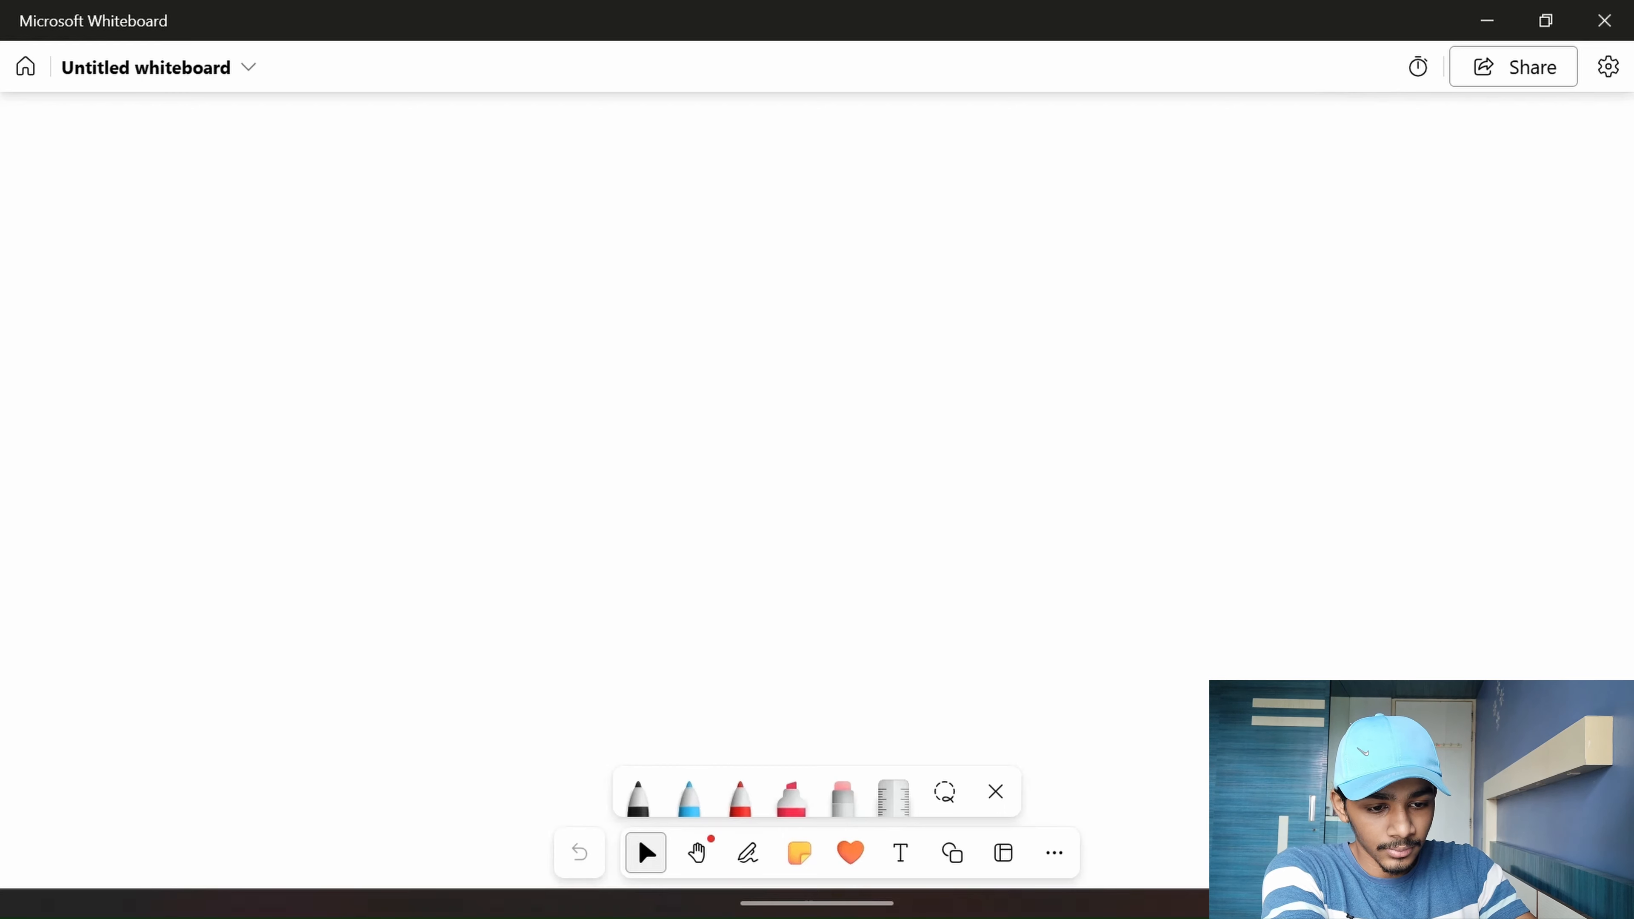
- Handwrite the heading "Client Build" at the top of the blank whiteboard
{"action": "mouse_move", "coordinate": [515, 169]}
{"action": "left_mouse_down"}
{"action": "mouse_move", "coordinate": [579, 216]}
{"action": "mouse_move", "coordinate": [596, 169]}
{"action": "mouse_move", "coordinate": [640, 188]}
{"action": "left_mouse_up"}
{"action": "left_click", "coordinate": [554, 171]}
{"action": "mouse_move", "coordinate": [625, 169]}
{"action": "left_mouse_down"}
{"action": "mouse_move", "coordinate": [663, 150]}
{"action": "mouse_move", "coordinate": [732, 200]}
{"action": "mouse_move", "coordinate": [809, 154]}
{"action": "mouse_move", "coordinate": [833, 171]}
{"action": "mouse_move", "coordinate": [889, 155]}
{"action": "left_mouse_up"}
{"action": "left_click", "coordinate": [815, 140]}
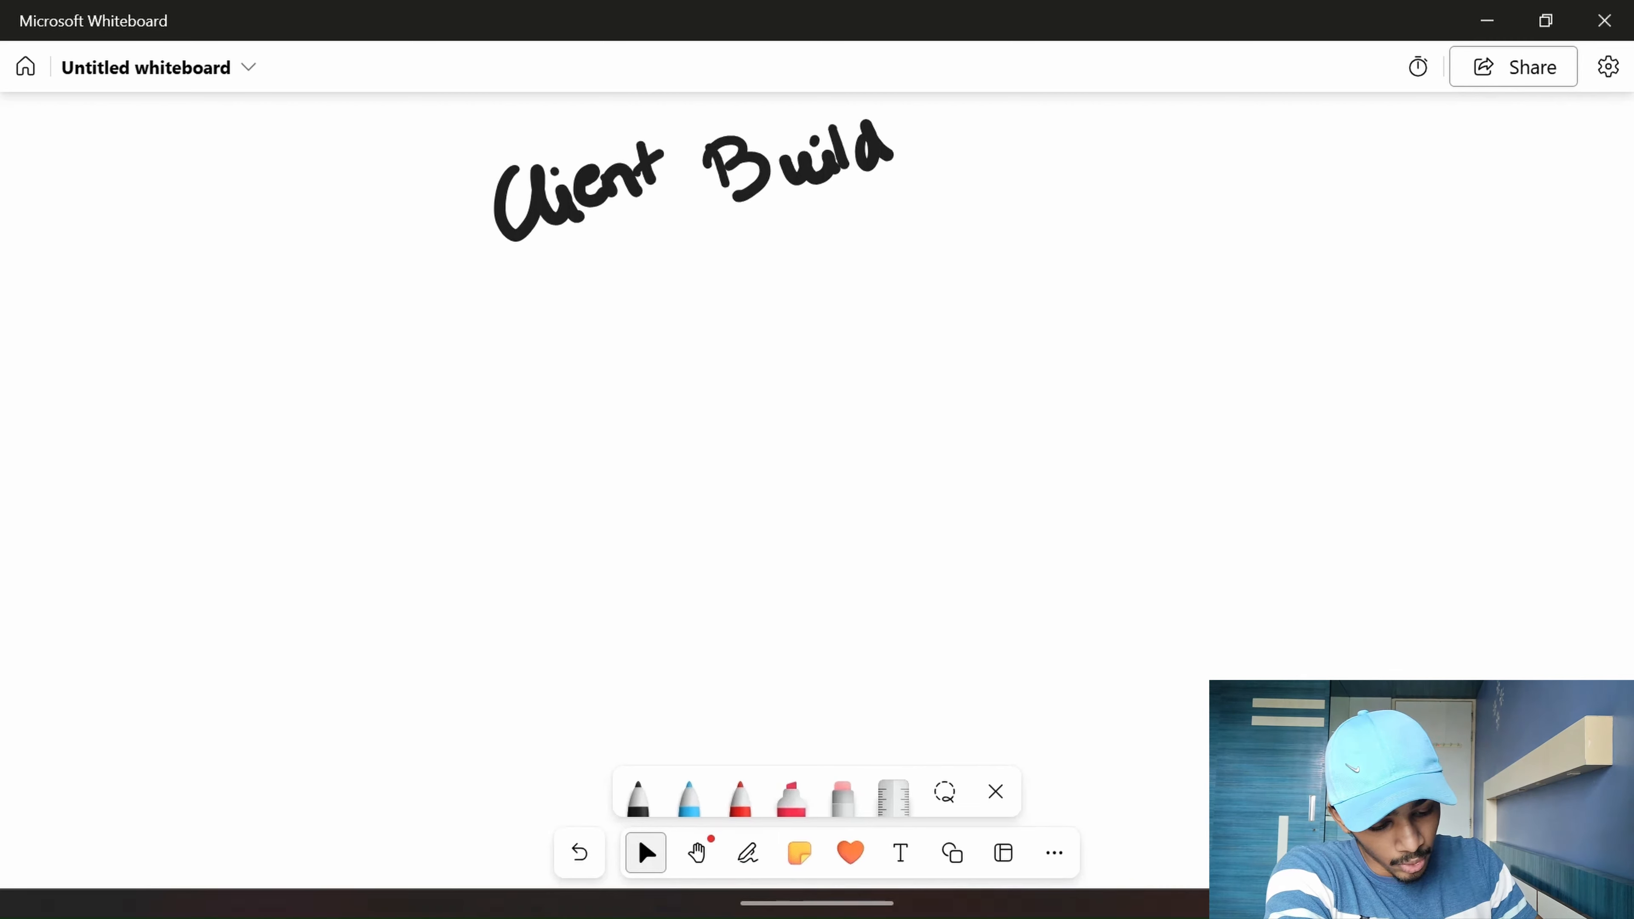
- Draw a circled number 1 below the "Client Build" heading
{"action": "left_click", "coordinate": [748, 853]}
{"action": "mouse_move", "coordinate": [546, 345]}
{"action": "left_mouse_down"}
{"action": "mouse_move", "coordinate": [552, 372]}
{"action": "mouse_move", "coordinate": [541, 325]}
{"action": "left_mouse_up"}
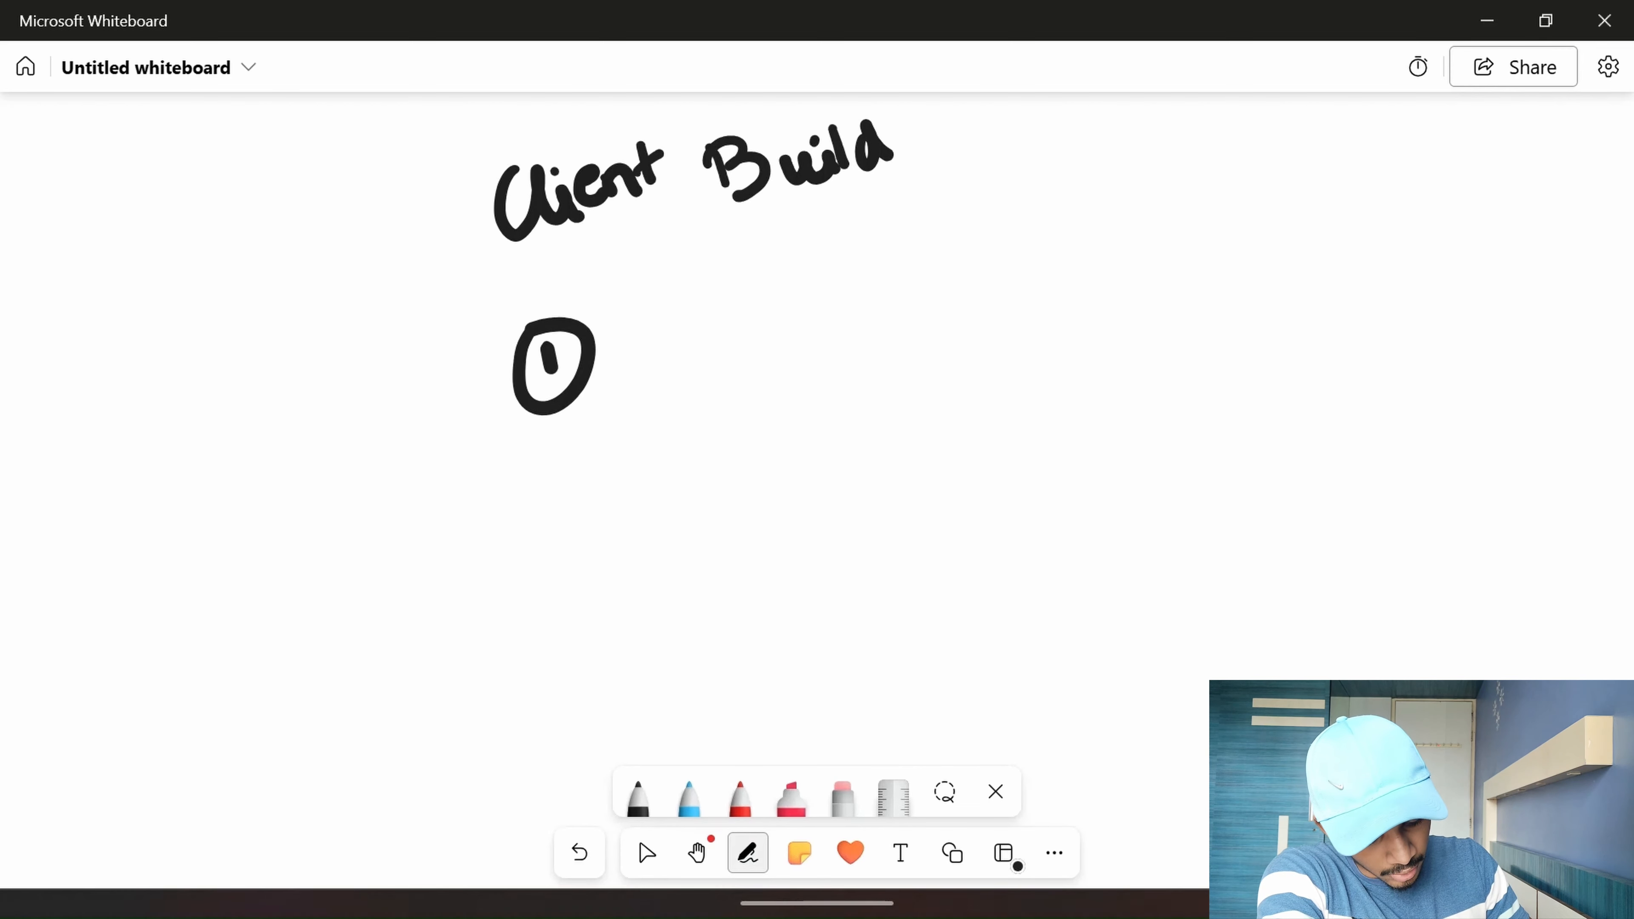
{"action": "left_click", "coordinate": [646, 853]}
- Handwrite "Email comes in" beside the circled number 1, with "in" on a second line
{"action": "scroll", "coordinate": [701, 466], "scroll_direction": "down", "scroll_amount": 2}
{"action": "left_click_drag", "start_coordinate": [755, 415], "coordinate": [533, 383]}
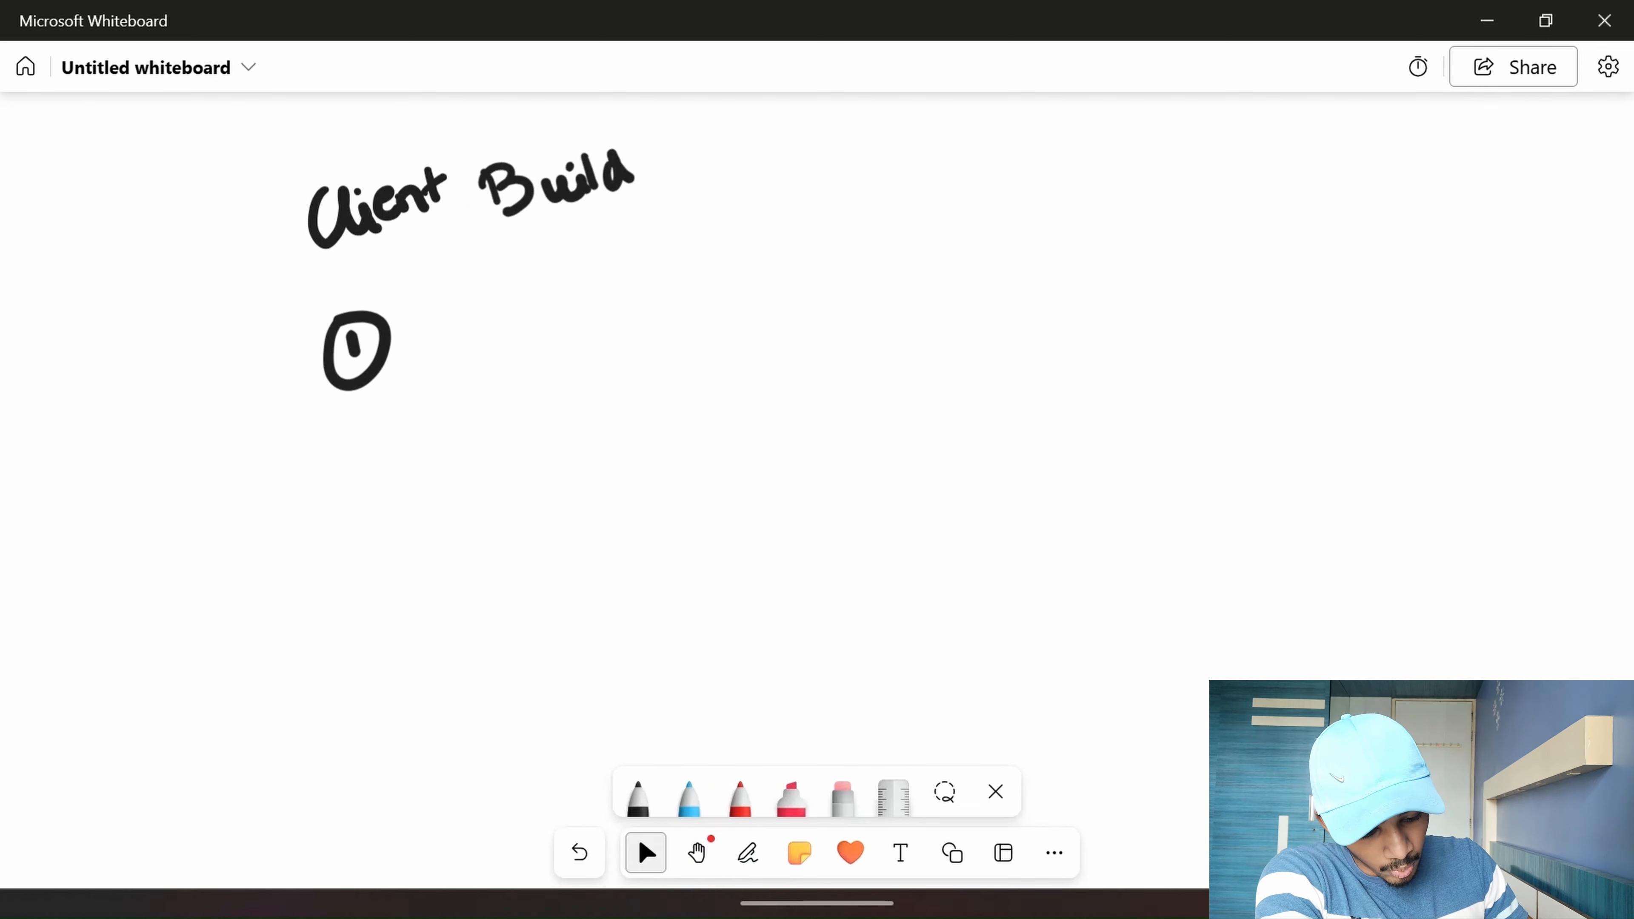
{"action": "left_click", "coordinate": [748, 852]}
{"action": "left_click", "coordinate": [646, 852]}
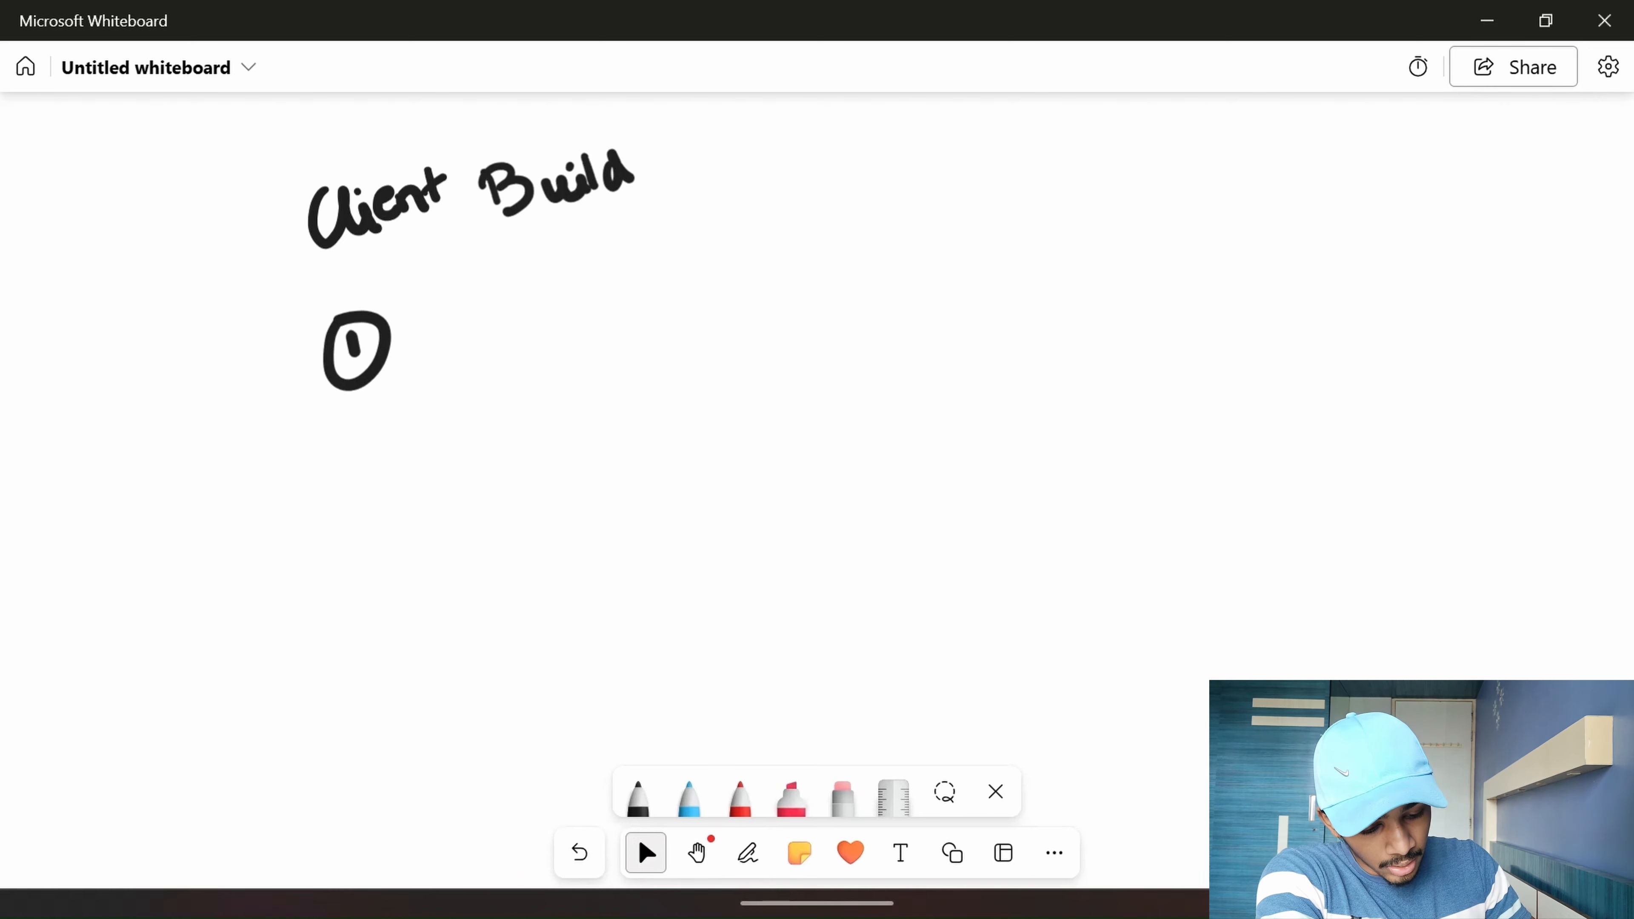
{"action": "left_click", "coordinate": [747, 853]}
{"action": "left_click_drag", "start_coordinate": [489, 302], "coordinate": [468, 366]}
{"action": "mouse_move", "coordinate": [493, 331]}
{"action": "left_mouse_down"}
{"action": "mouse_move", "coordinate": [488, 360]}
{"action": "mouse_move", "coordinate": [526, 349]}
{"action": "left_mouse_up"}
{"action": "mouse_move", "coordinate": [562, 322]}
{"action": "left_mouse_down"}
{"action": "mouse_move", "coordinate": [541, 335]}
{"action": "mouse_move", "coordinate": [586, 352]}
{"action": "left_mouse_up"}
{"action": "left_click", "coordinate": [588, 303]}
{"action": "mouse_move", "coordinate": [609, 280]}
{"action": "left_mouse_down"}
{"action": "mouse_move", "coordinate": [610, 346]}
{"action": "mouse_move", "coordinate": [697, 315]}
{"action": "left_mouse_up"}
{"action": "left_click_drag", "start_coordinate": [711, 327], "coordinate": [759, 328]}
{"action": "mouse_move", "coordinate": [781, 305]}
{"action": "left_mouse_down"}
{"action": "mouse_move", "coordinate": [796, 299]}
{"action": "mouse_move", "coordinate": [775, 325]}
{"action": "left_mouse_up"}
{"action": "left_click_drag", "start_coordinate": [816, 286], "coordinate": [813, 331]}
{"action": "mouse_move", "coordinate": [689, 376]}
{"action": "left_mouse_down"}
{"action": "mouse_move", "coordinate": [677, 413]}
{"action": "mouse_move", "coordinate": [736, 402]}
{"action": "left_mouse_up"}
{"action": "left_click", "coordinate": [687, 372]}
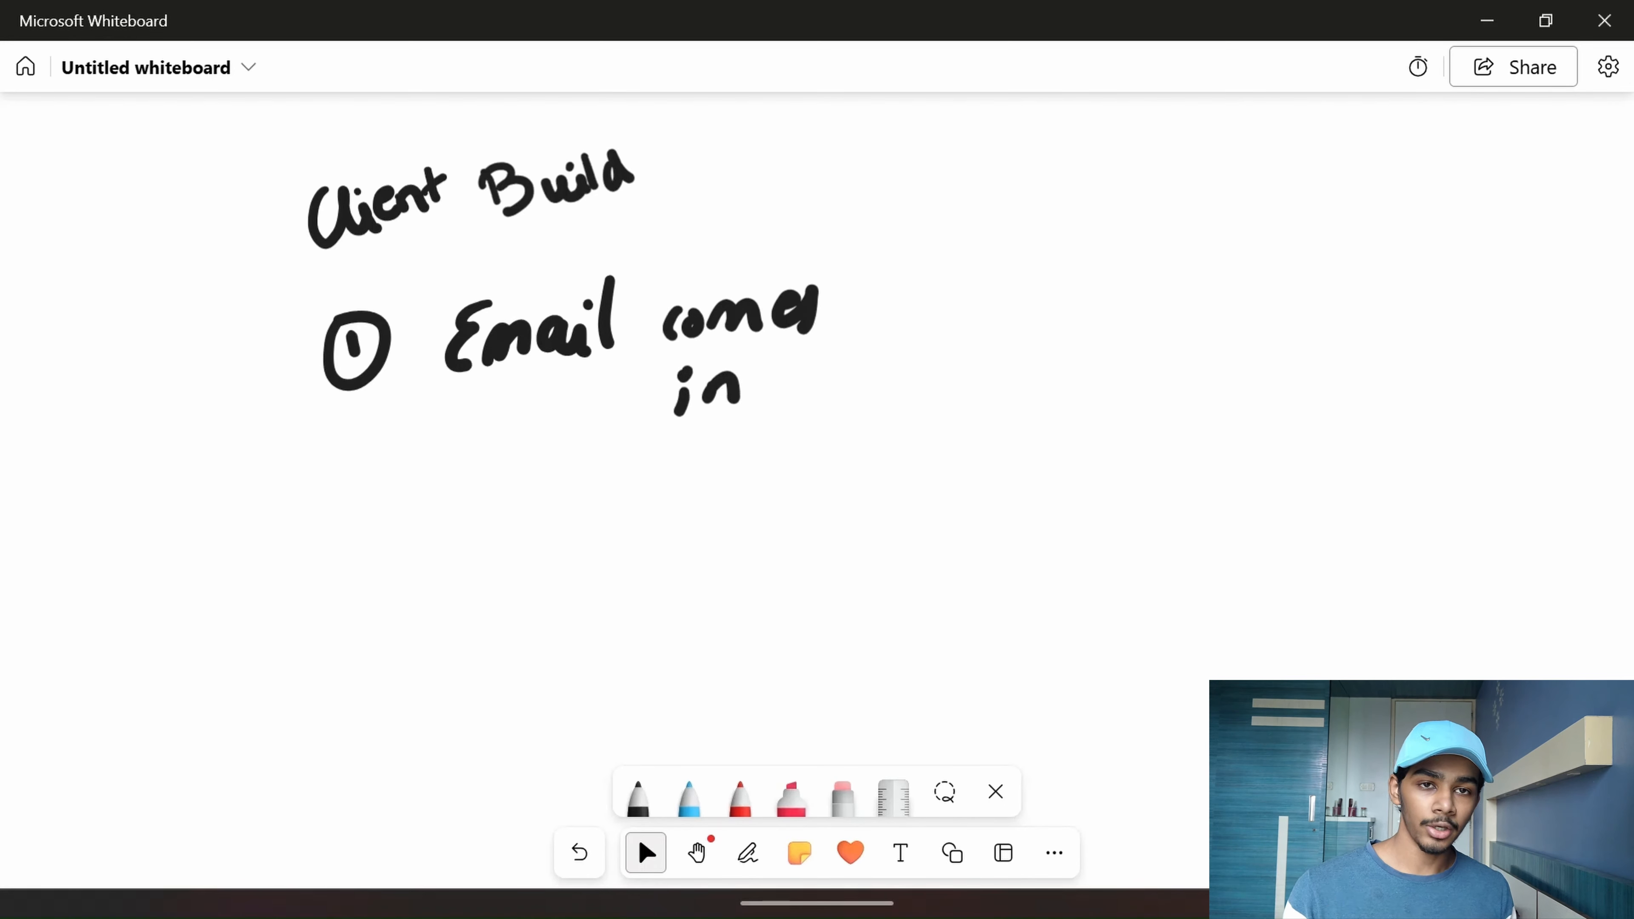
- Draw an arrow rising to the right from "Email comes in" and label it "Interested"
{"action": "left_click_drag", "start_coordinate": [852, 312], "coordinate": [990, 209]}
{"action": "mouse_move", "coordinate": [974, 200]}
{"action": "left_mouse_down"}
{"action": "mouse_move", "coordinate": [1087, 155]}
{"action": "mouse_move", "coordinate": [1070, 201]}
{"action": "left_mouse_up"}
{"action": "left_click_drag", "start_coordinate": [1048, 207], "coordinate": [1116, 193]}
{"action": "mouse_move", "coordinate": [1134, 153]}
{"action": "left_mouse_down"}
{"action": "mouse_move", "coordinate": [1145, 183]}
{"action": "mouse_move", "coordinate": [1152, 169]}
{"action": "left_mouse_up"}
{"action": "mouse_move", "coordinate": [1159, 175]}
{"action": "left_mouse_down"}
{"action": "mouse_move", "coordinate": [1190, 179]}
{"action": "mouse_move", "coordinate": [1211, 154]}
{"action": "left_mouse_up"}
{"action": "left_click_drag", "start_coordinate": [1238, 153], "coordinate": [1255, 184]}
{"action": "mouse_move", "coordinate": [1277, 143]}
{"action": "left_mouse_down"}
{"action": "mouse_move", "coordinate": [1277, 175]}
{"action": "mouse_move", "coordinate": [1290, 163]}
{"action": "left_mouse_up"}
{"action": "left_click_drag", "start_coordinate": [1294, 171], "coordinate": [1315, 183]}
{"action": "left_click_drag", "start_coordinate": [1343, 161], "coordinate": [1352, 177]}
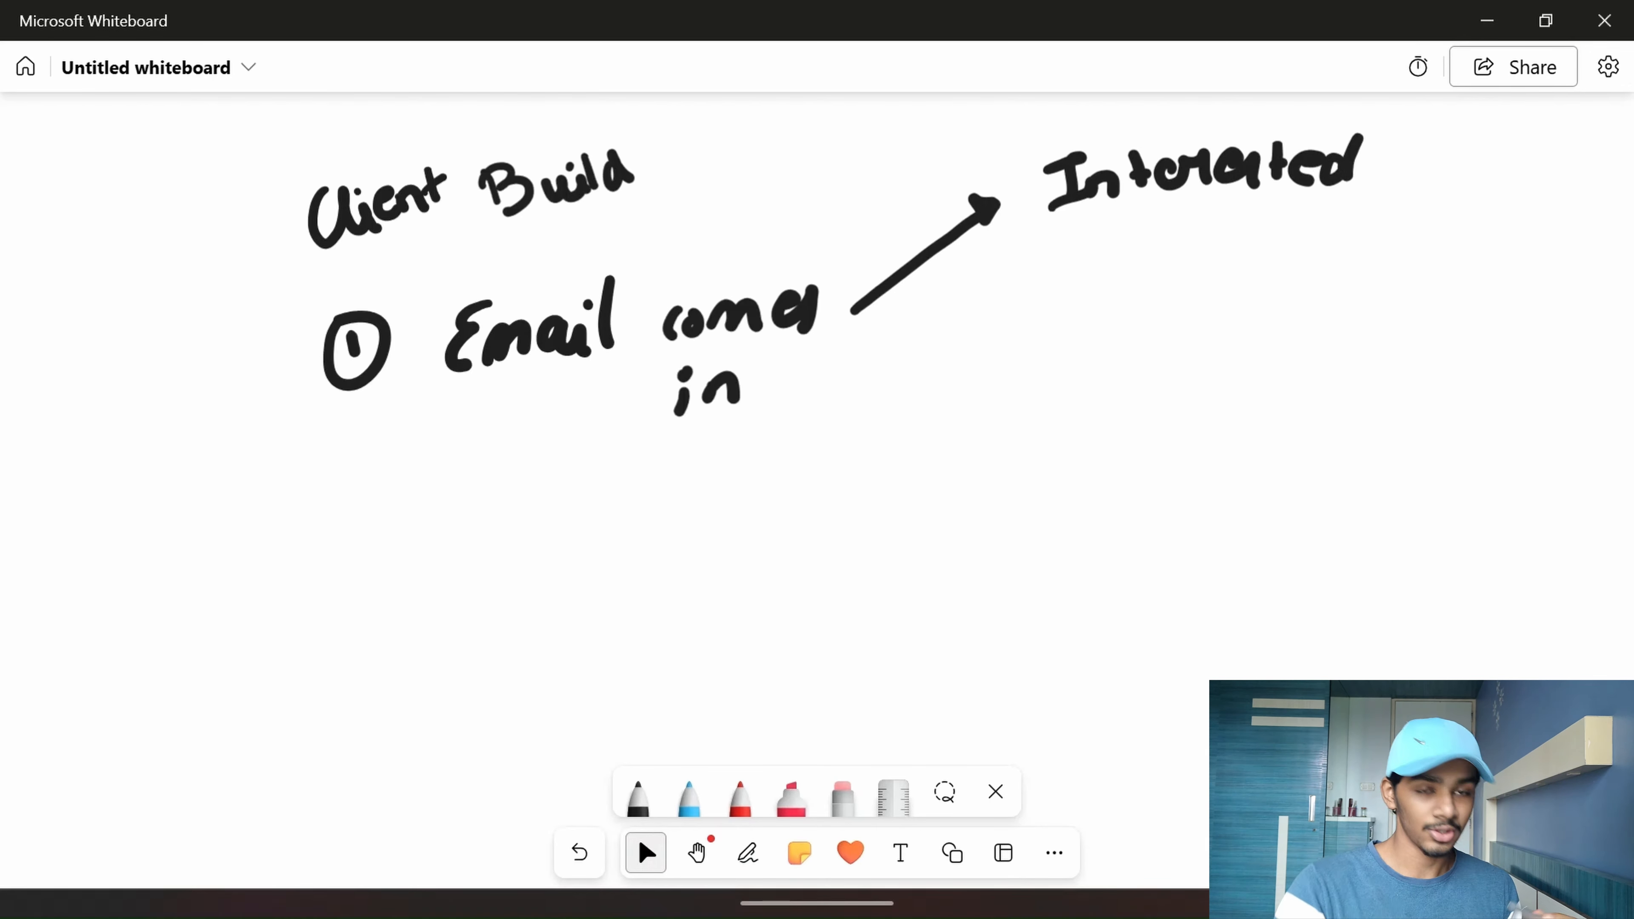
- Draw a horizontal second arrow from "Email comes in" and label it "Not interested"
{"action": "mouse_move", "coordinate": [853, 313]}
{"action": "left_mouse_down"}
{"action": "mouse_move", "coordinate": [1027, 312]}
{"action": "mouse_move", "coordinate": [997, 291]}
{"action": "left_mouse_up"}
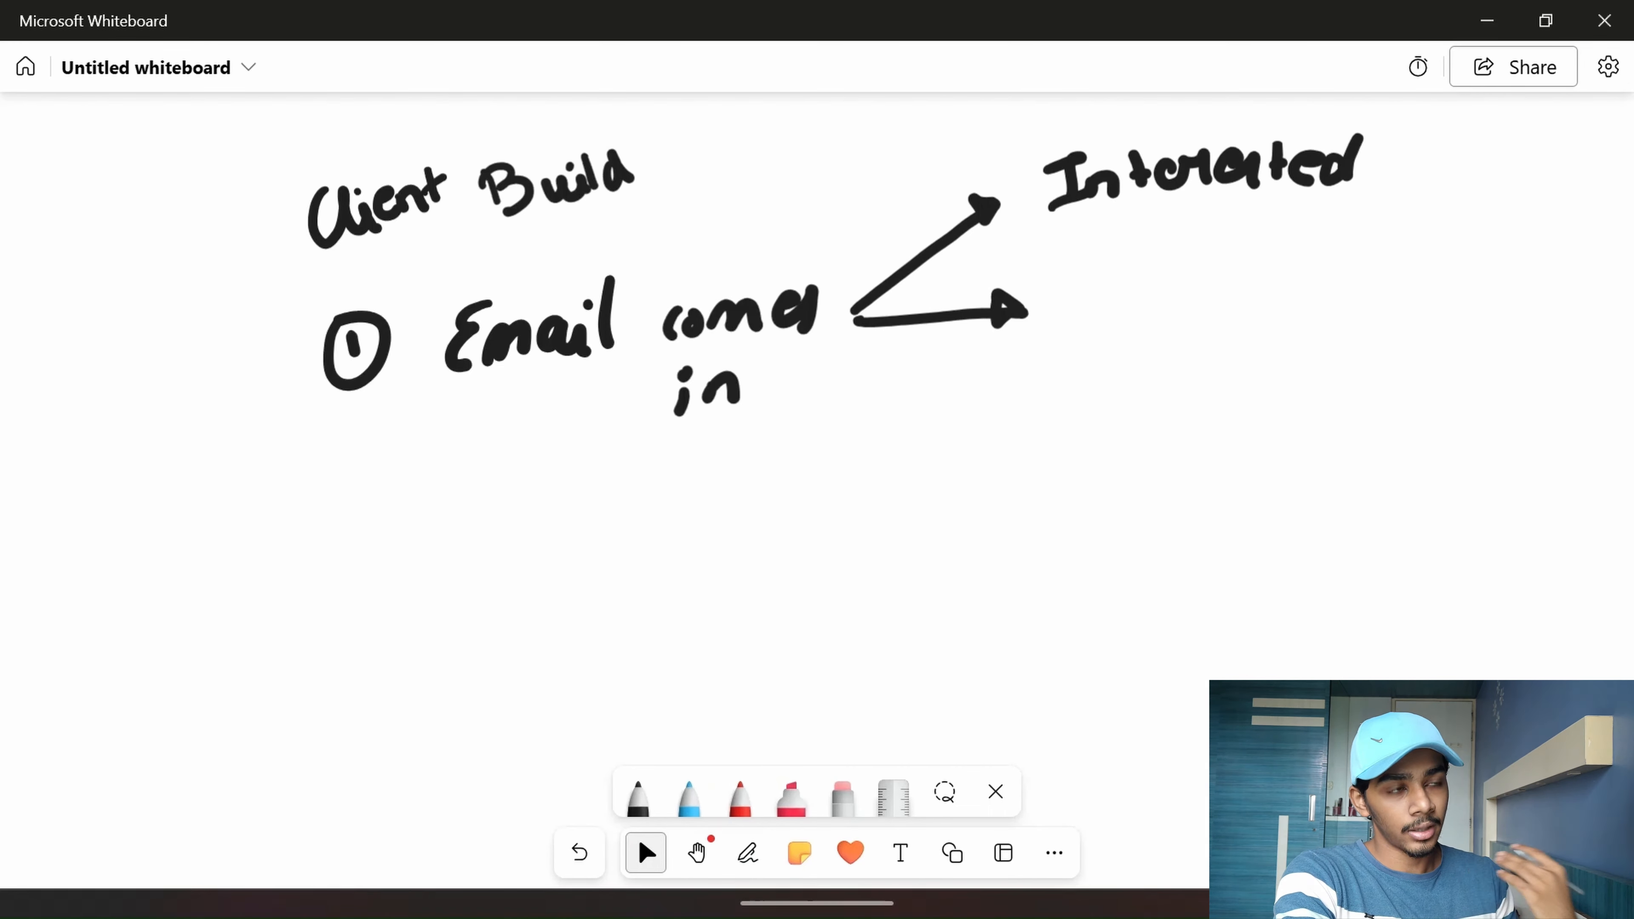
{"action": "mouse_move", "coordinate": [1091, 317]}
{"action": "left_mouse_down"}
{"action": "mouse_move", "coordinate": [1107, 279]}
{"action": "mouse_move", "coordinate": [1140, 264]}
{"action": "left_mouse_up"}
{"action": "left_click_drag", "start_coordinate": [1163, 294], "coordinate": [1187, 322]}
{"action": "mouse_move", "coordinate": [1181, 296]}
{"action": "left_mouse_down"}
{"action": "mouse_move", "coordinate": [1210, 290]}
{"action": "mouse_move", "coordinate": [1258, 315]}
{"action": "left_mouse_up"}
{"action": "left_click_drag", "start_coordinate": [1276, 256], "coordinate": [1278, 262]}
{"action": "mouse_move", "coordinate": [1284, 309]}
{"action": "left_mouse_down"}
{"action": "mouse_move", "coordinate": [1308, 273]}
{"action": "mouse_move", "coordinate": [1324, 309]}
{"action": "left_mouse_up"}
{"action": "mouse_move", "coordinate": [1360, 242]}
{"action": "left_mouse_down"}
{"action": "mouse_move", "coordinate": [1344, 299]}
{"action": "mouse_move", "coordinate": [1382, 264]}
{"action": "left_mouse_up"}
{"action": "mouse_move", "coordinate": [1402, 270]}
{"action": "left_mouse_down"}
{"action": "mouse_move", "coordinate": [1557, 245]}
{"action": "mouse_move", "coordinate": [1604, 270]}
{"action": "mouse_move", "coordinate": [1613, 243]}
{"action": "left_mouse_up"}
- Draw a third arrow sloping down from "Email comes in" and label it "Subscriber"
{"action": "left_click_drag", "start_coordinate": [842, 339], "coordinate": [1006, 396]}
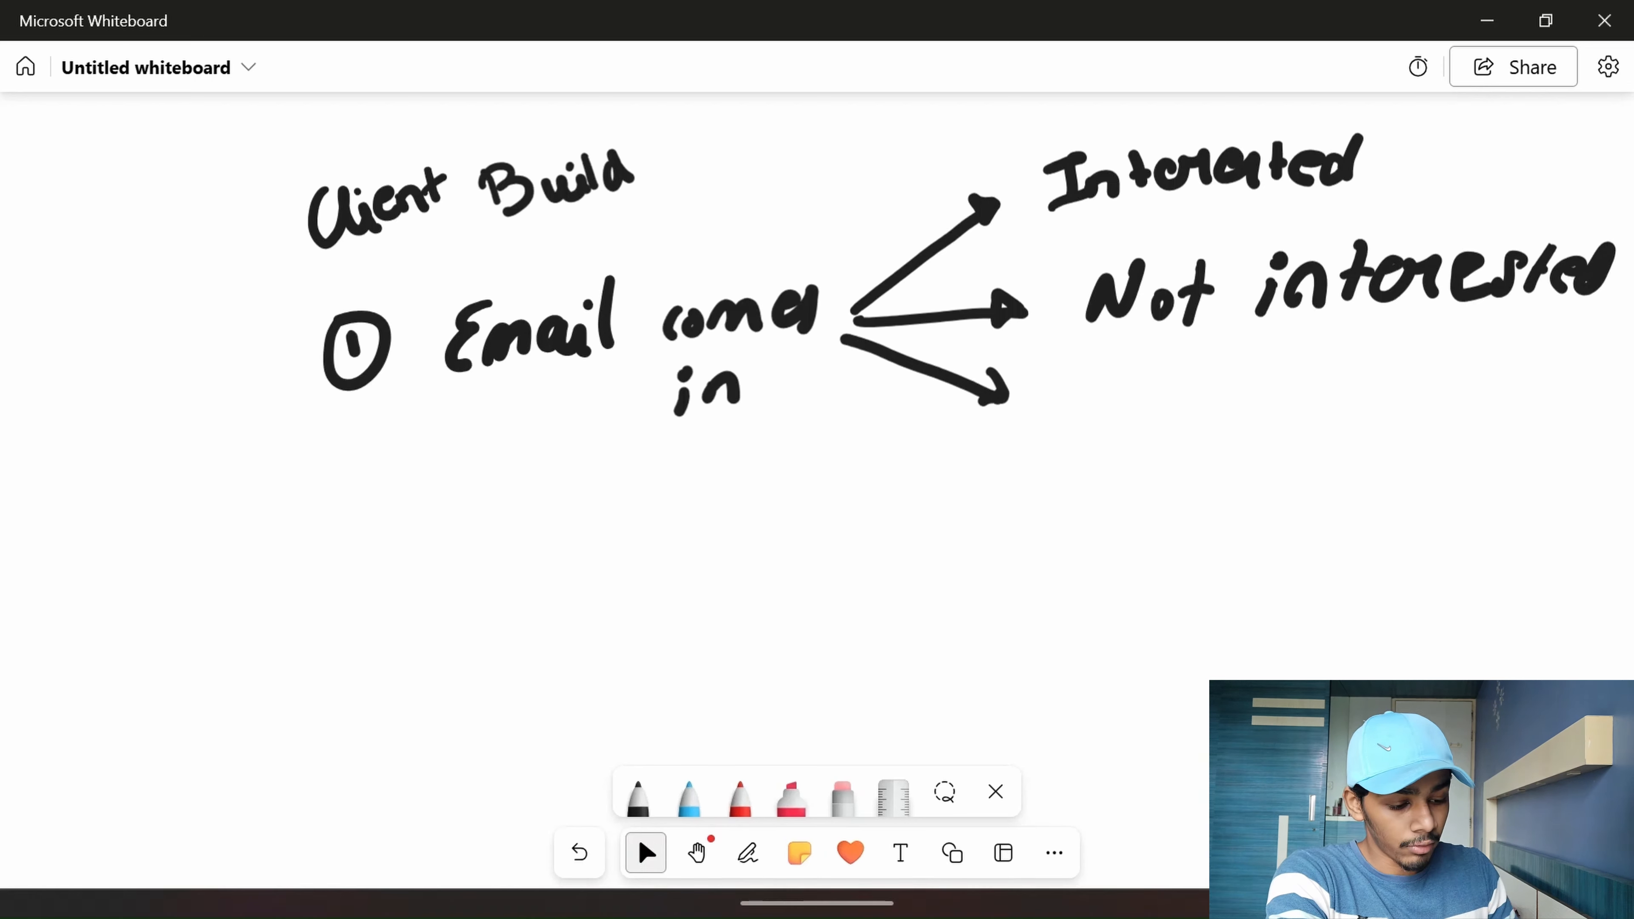
{"action": "left_click_drag", "start_coordinate": [1161, 368], "coordinate": [1102, 433]}
{"action": "mouse_move", "coordinate": [1166, 403]}
{"action": "left_mouse_down"}
{"action": "mouse_move", "coordinate": [1161, 424]}
{"action": "mouse_move", "coordinate": [1191, 424]}
{"action": "left_mouse_up"}
{"action": "mouse_move", "coordinate": [1214, 384]}
{"action": "left_mouse_down"}
{"action": "mouse_move", "coordinate": [1209, 422]}
{"action": "mouse_move", "coordinate": [1245, 424]}
{"action": "left_mouse_up"}
{"action": "left_click_drag", "start_coordinate": [1307, 395], "coordinate": [1289, 421]}
{"action": "mouse_move", "coordinate": [1316, 415]}
{"action": "left_mouse_down"}
{"action": "mouse_move", "coordinate": [1364, 394]}
{"action": "mouse_move", "coordinate": [1372, 418]}
{"action": "left_mouse_up"}
{"action": "mouse_move", "coordinate": [1405, 366]}
{"action": "left_mouse_down"}
{"action": "mouse_move", "coordinate": [1389, 415]}
{"action": "mouse_move", "coordinate": [1415, 386]}
{"action": "left_mouse_up"}
{"action": "left_click_drag", "start_coordinate": [1418, 402], "coordinate": [1483, 379]}
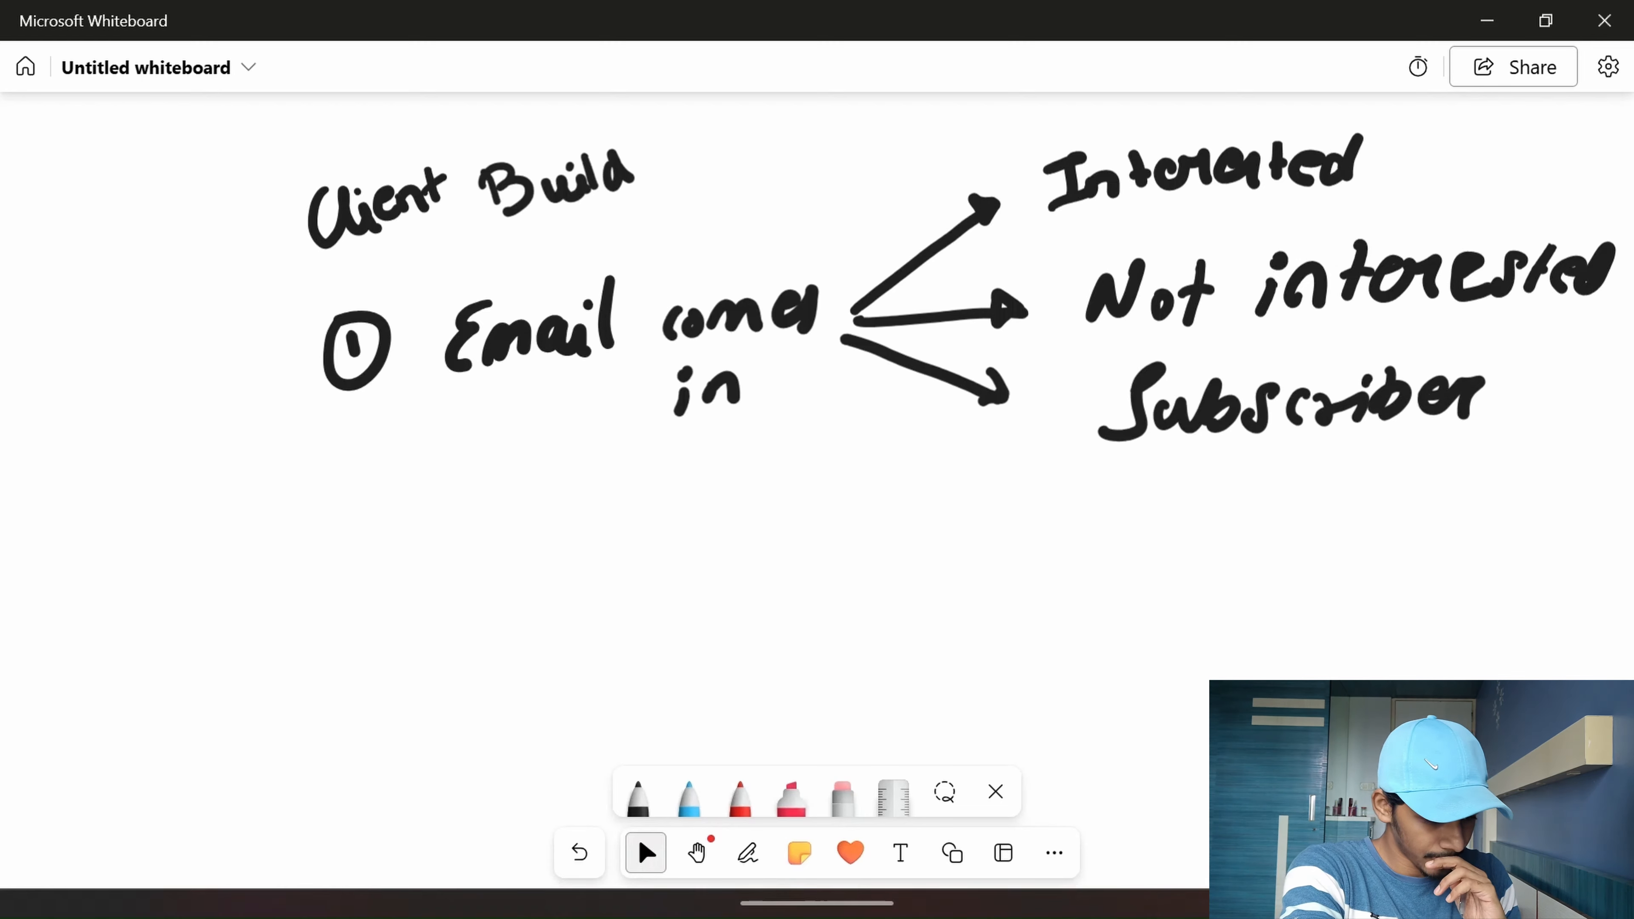
- Draw a circled number 2 in the empty space below the circled number 1
{"action": "left_click_drag", "start_coordinate": [1035, 672], "coordinate": [997, 614]}
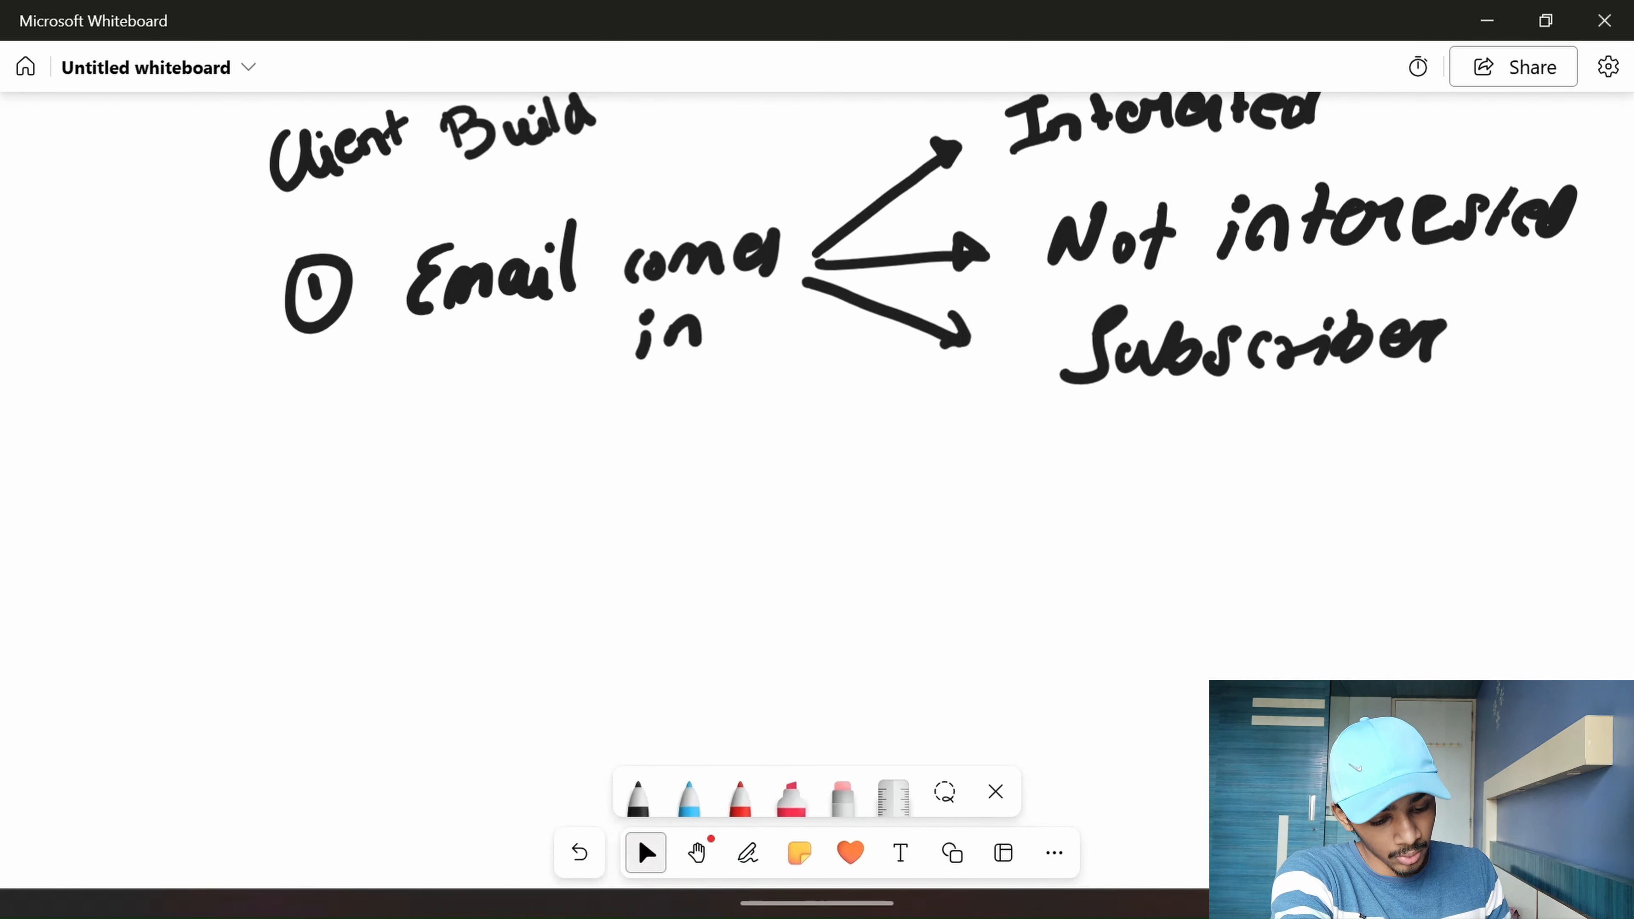
{"action": "left_click", "coordinate": [747, 853]}
{"action": "left_click_drag", "start_coordinate": [305, 510], "coordinate": [363, 534]}
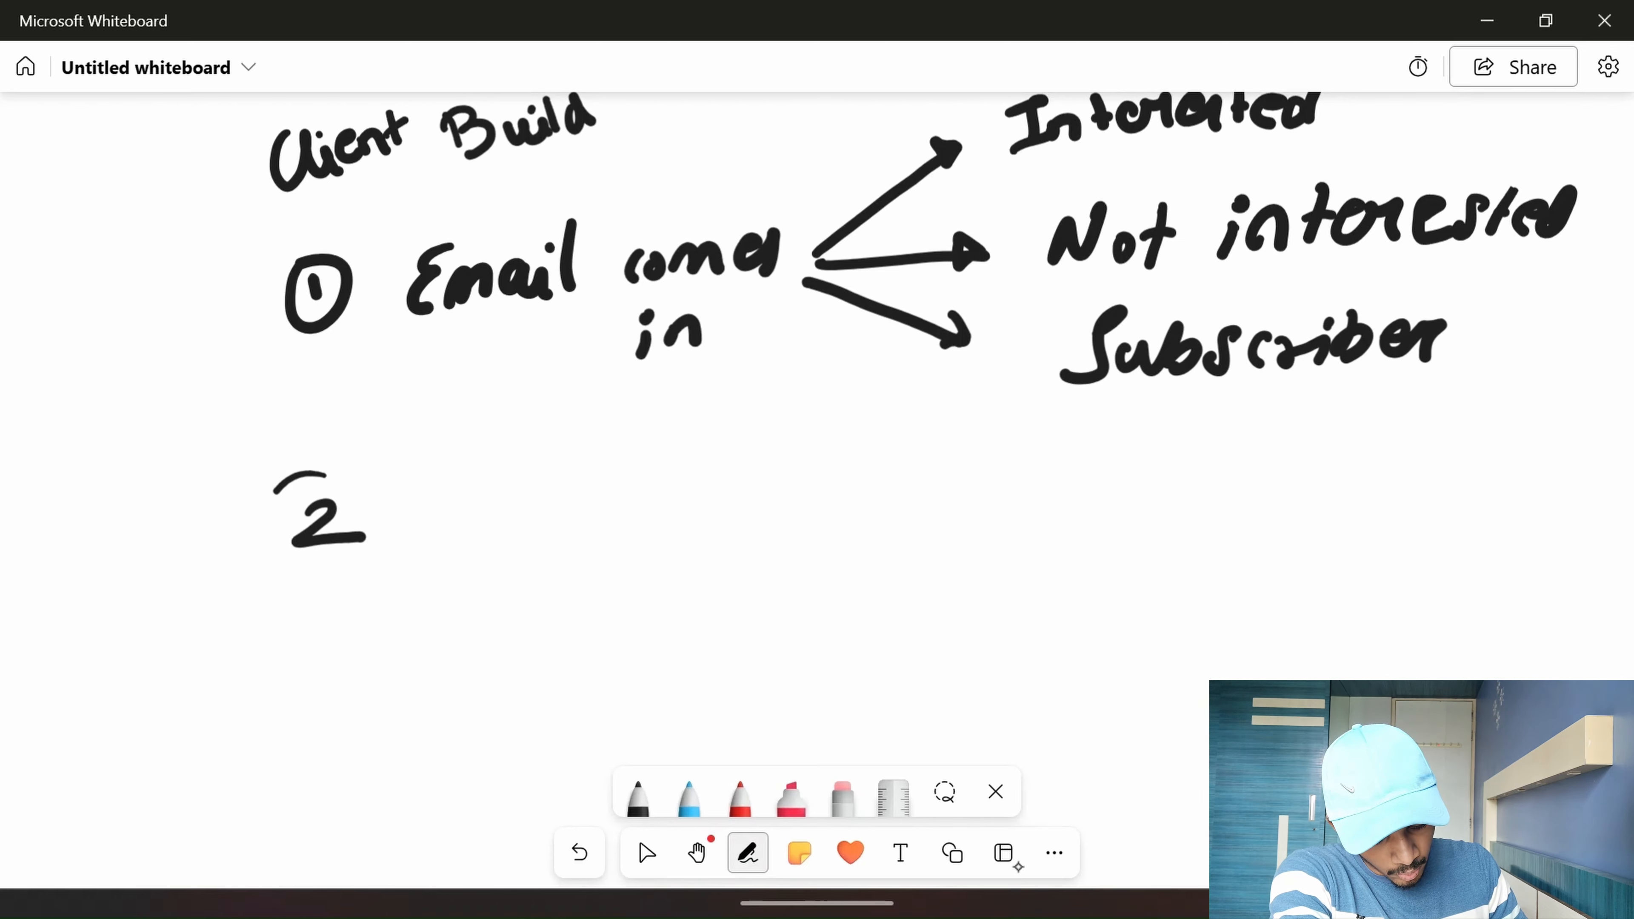
{"action": "left_click_drag", "start_coordinate": [322, 475], "coordinate": [295, 541]}
{"action": "left_click", "coordinate": [646, 853]}
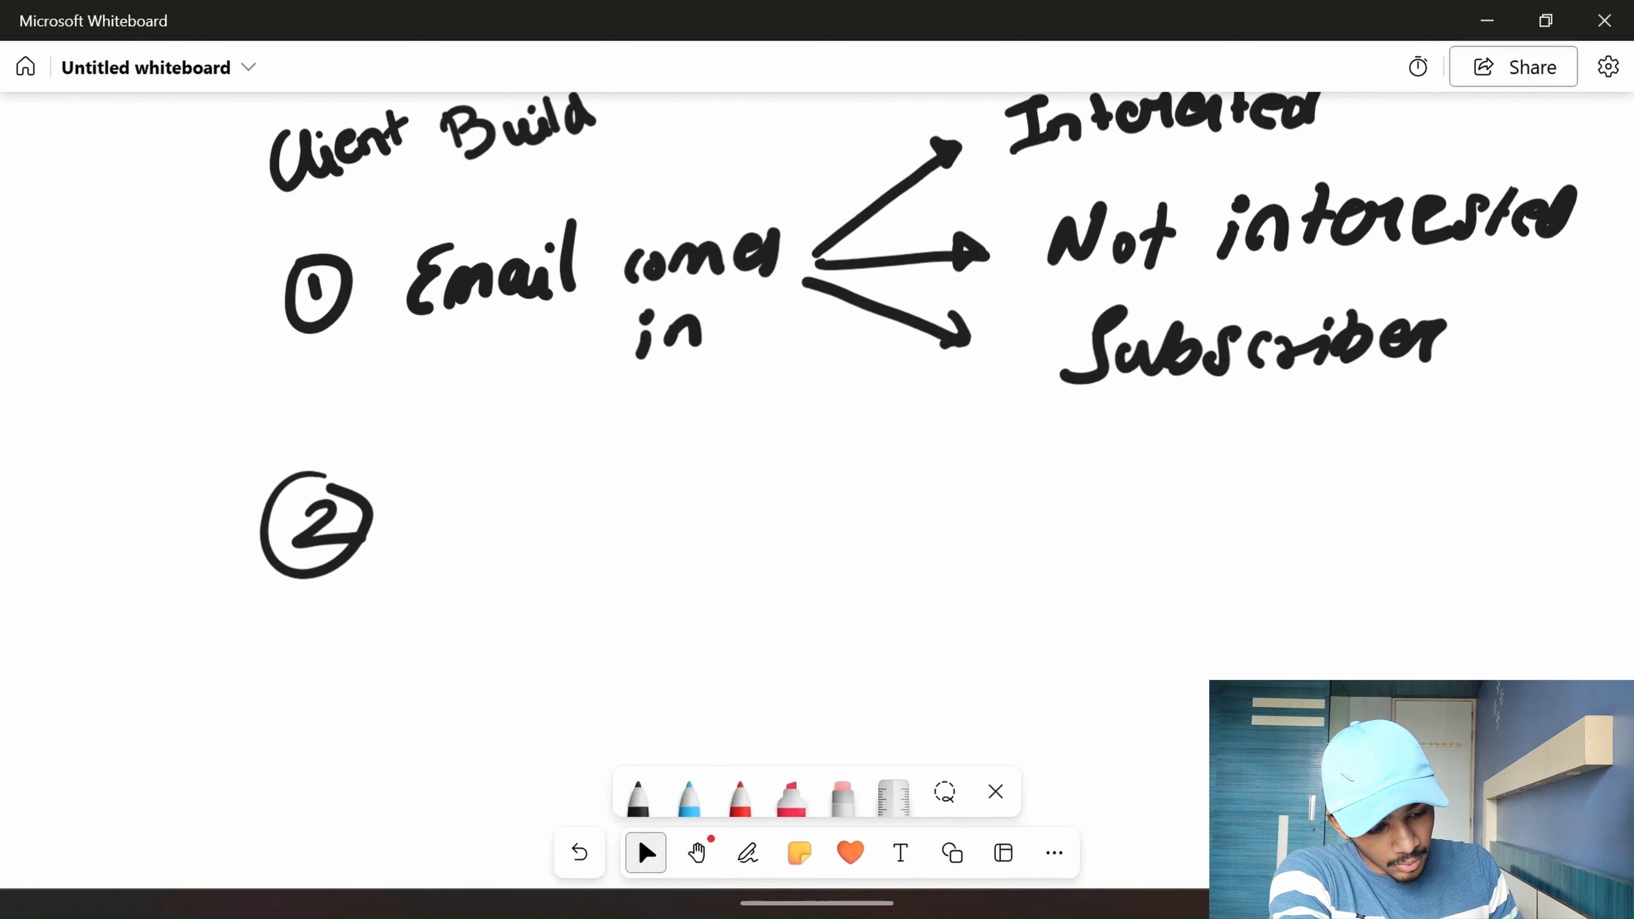
- Double-underline the word "Subscriber" at the end of the third arrow
{"action": "left_click", "coordinate": [747, 853]}
{"action": "mouse_move", "coordinate": [1072, 406]}
{"action": "left_mouse_down"}
{"action": "mouse_move", "coordinate": [1440, 394]}
{"action": "mouse_move", "coordinate": [1477, 410]}
{"action": "left_mouse_up"}
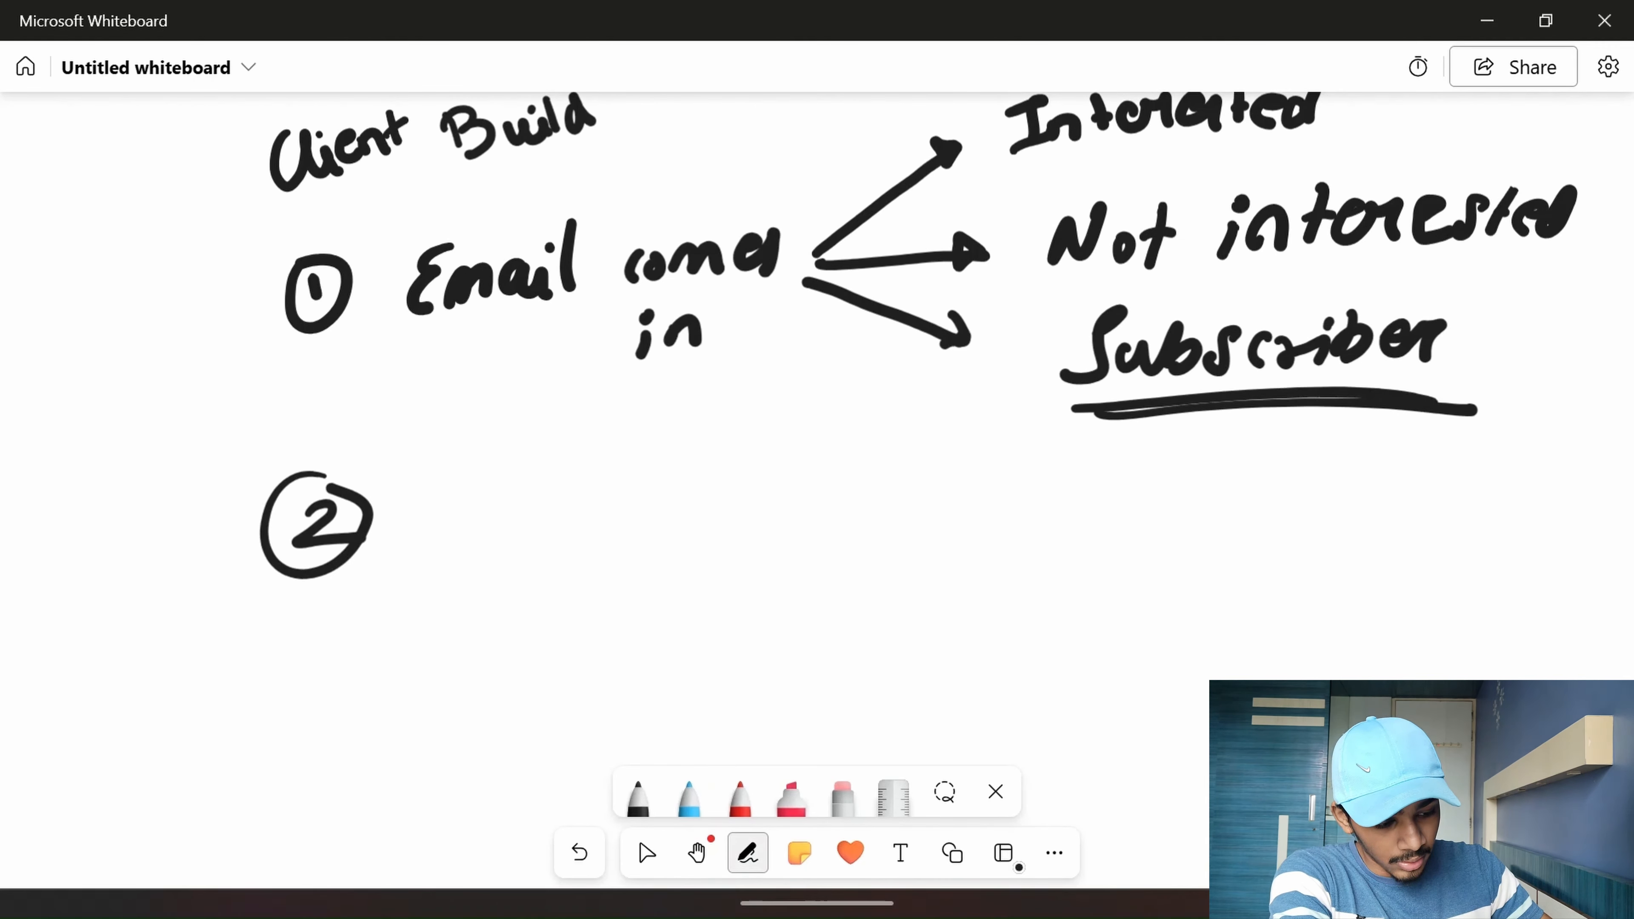
{"action": "left_click", "coordinate": [646, 852]}
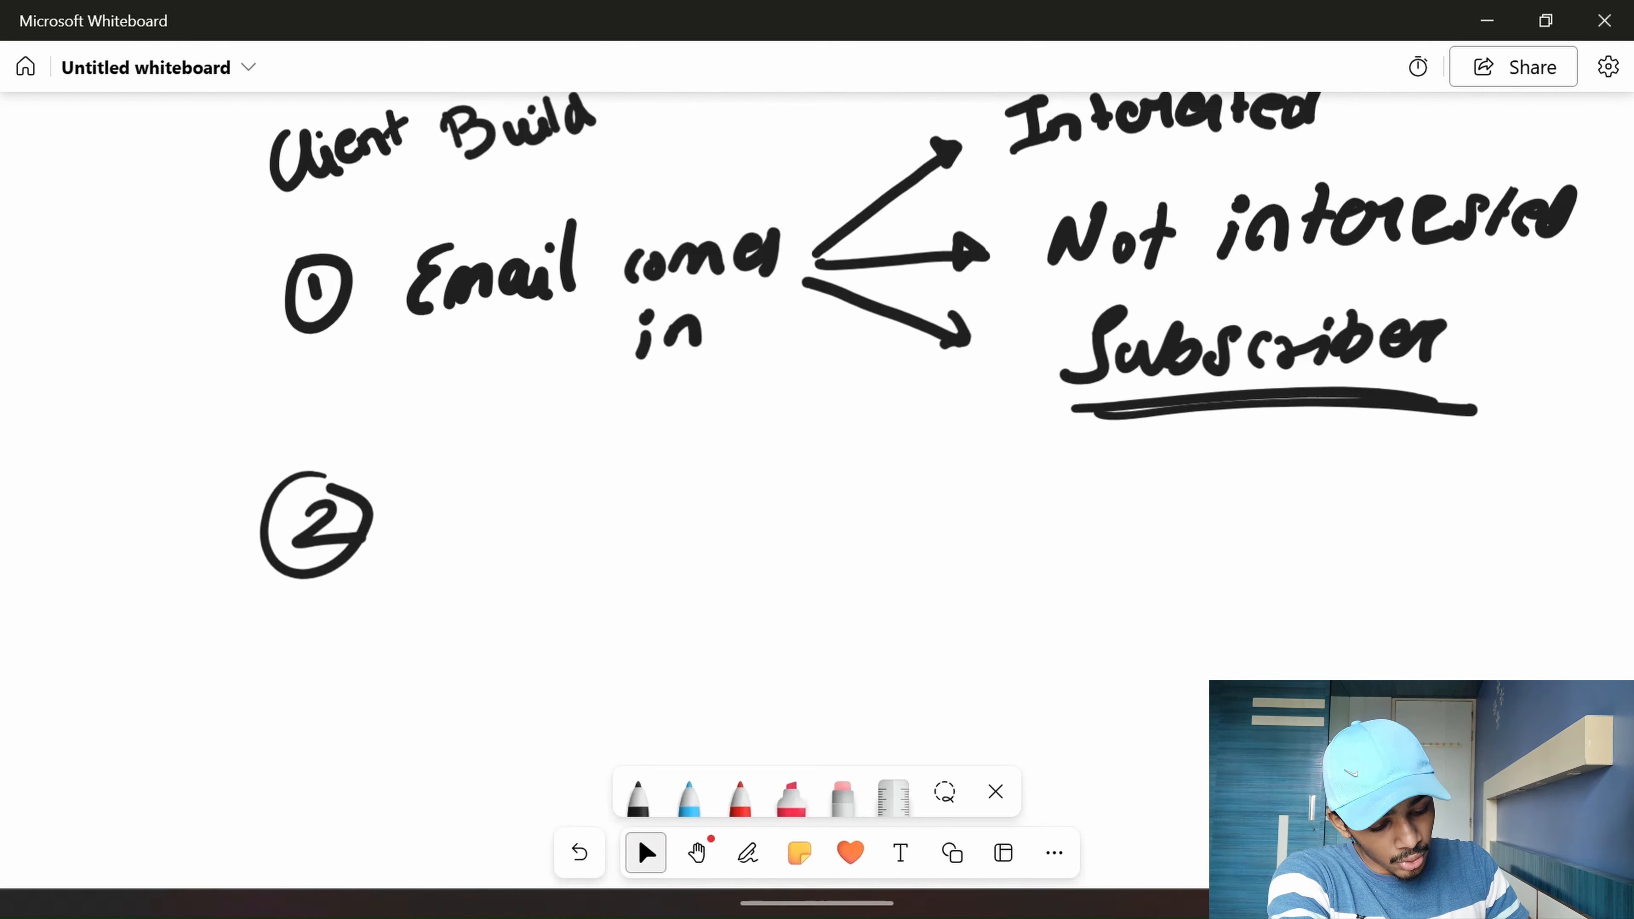
- Handwrite "Subscriber sends an email" over three lines beside the circled number 2
{"action": "mouse_move", "coordinate": [499, 495]}
{"action": "left_mouse_down"}
{"action": "mouse_move", "coordinate": [499, 542]}
{"action": "mouse_move", "coordinate": [449, 555]}
{"action": "left_mouse_up"}
{"action": "mouse_move", "coordinate": [535, 520]}
{"action": "left_mouse_down"}
{"action": "mouse_move", "coordinate": [567, 542]}
{"action": "mouse_move", "coordinate": [642, 534]}
{"action": "left_mouse_up"}
{"action": "mouse_move", "coordinate": [696, 512]}
{"action": "left_mouse_down"}
{"action": "mouse_move", "coordinate": [669, 541]}
{"action": "mouse_move", "coordinate": [725, 514]}
{"action": "mouse_move", "coordinate": [753, 528]}
{"action": "left_mouse_up"}
{"action": "mouse_move", "coordinate": [775, 512]}
{"action": "left_mouse_down"}
{"action": "mouse_move", "coordinate": [804, 489]}
{"action": "mouse_move", "coordinate": [854, 492]}
{"action": "left_mouse_up"}
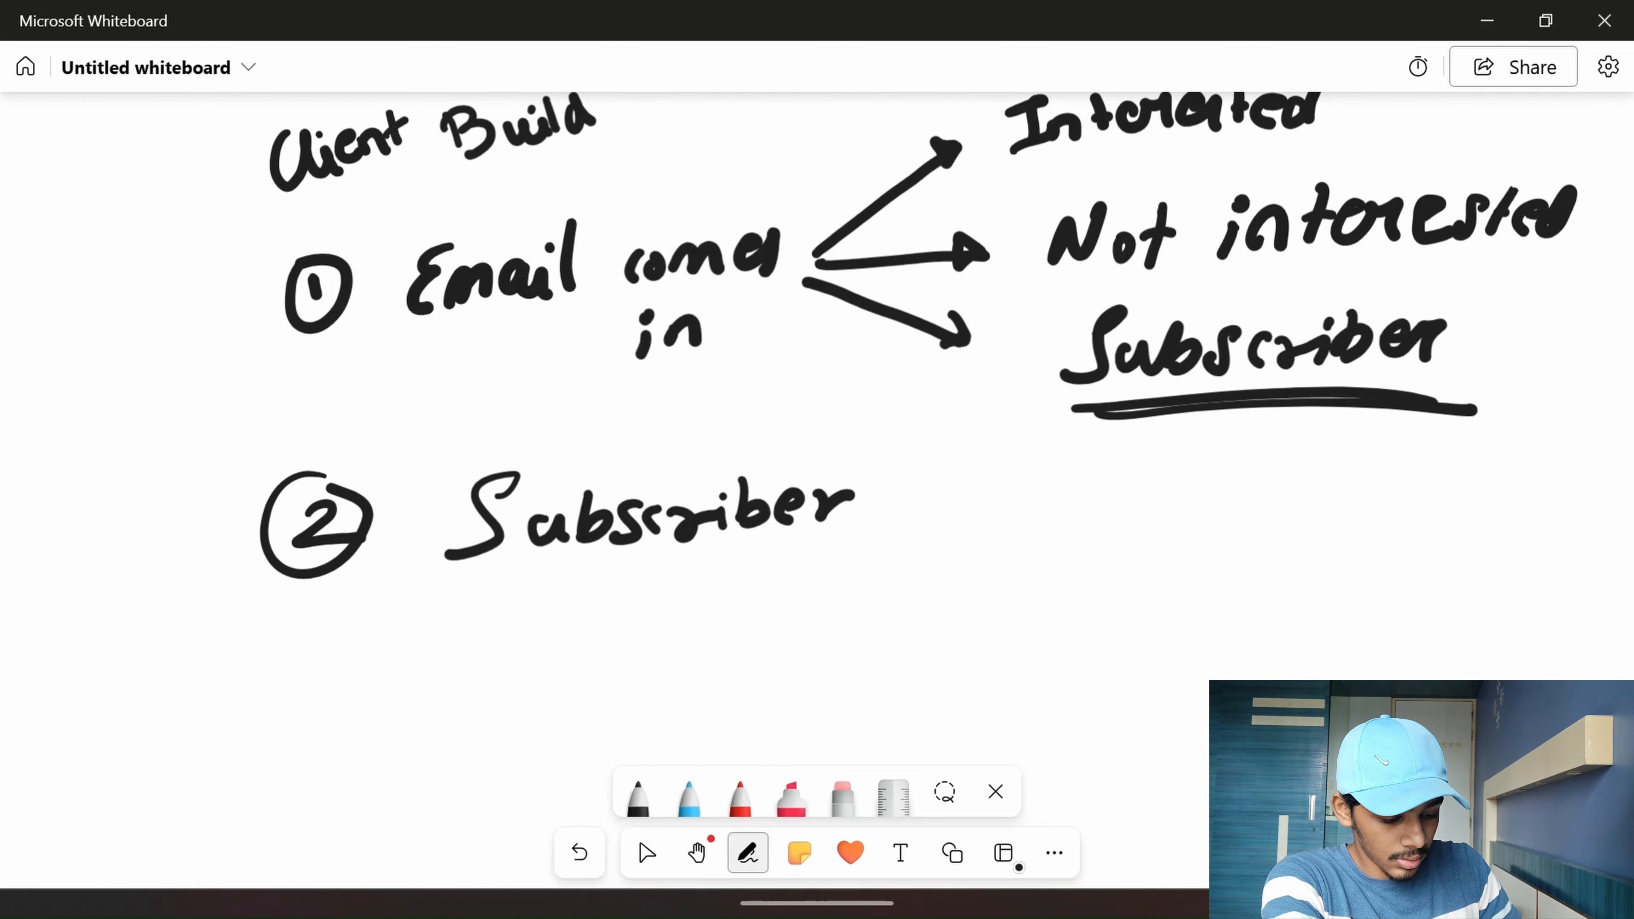
{"action": "mouse_move", "coordinate": [663, 548]}
{"action": "left_mouse_down"}
{"action": "mouse_move", "coordinate": [614, 608]}
{"action": "mouse_move", "coordinate": [753, 567]}
{"action": "left_mouse_up"}
{"action": "mouse_move", "coordinate": [733, 573]}
{"action": "left_mouse_down"}
{"action": "mouse_move", "coordinate": [781, 560]}
{"action": "mouse_move", "coordinate": [772, 602]}
{"action": "left_mouse_up"}
{"action": "left_click", "coordinate": [613, 655]}
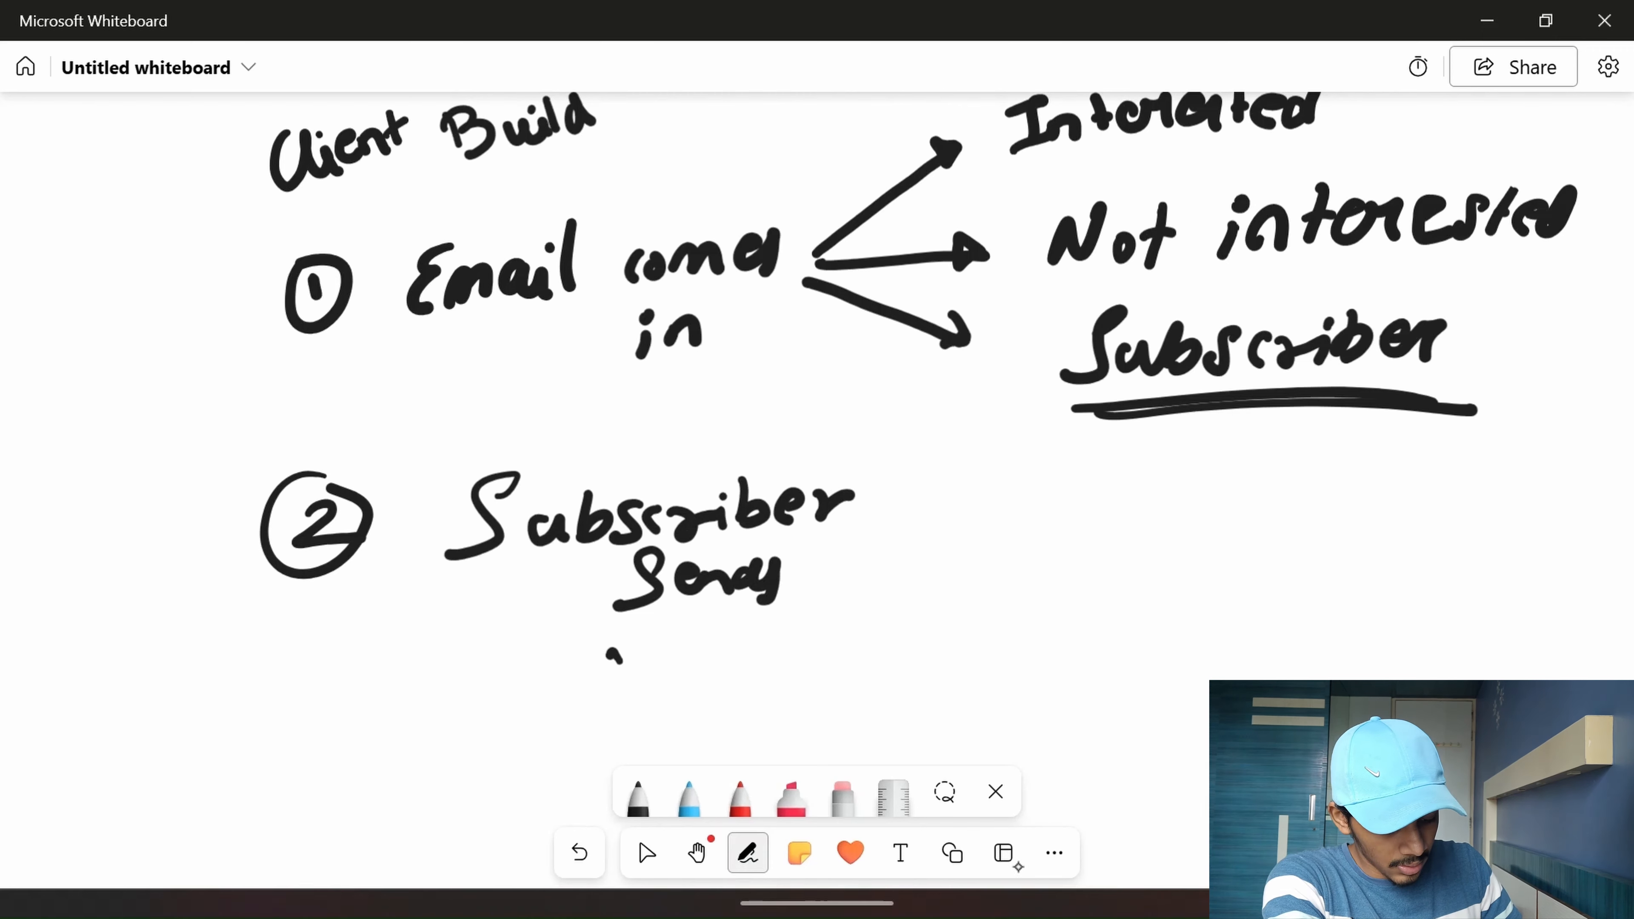
{"action": "left_click_drag", "start_coordinate": [614, 653], "coordinate": [630, 670]}
{"action": "left_click_drag", "start_coordinate": [636, 669], "coordinate": [874, 673]}
{"action": "left_click_drag", "start_coordinate": [897, 624], "coordinate": [891, 676]}
- Draw an arrow to the right of "Subscriber sends an email" and label it "Autoreply"
{"action": "mouse_move", "coordinate": [919, 574]}
{"action": "left_mouse_down"}
{"action": "mouse_move", "coordinate": [1054, 562]}
{"action": "mouse_move", "coordinate": [1032, 570]}
{"action": "left_mouse_up"}
{"action": "mouse_move", "coordinate": [1176, 547]}
{"action": "left_mouse_down"}
{"action": "mouse_move", "coordinate": [1209, 502]}
{"action": "mouse_move", "coordinate": [1215, 556]}
{"action": "left_mouse_up"}
{"action": "left_click_drag", "start_coordinate": [1216, 534], "coordinate": [1289, 547]}
{"action": "mouse_move", "coordinate": [1312, 499]}
{"action": "left_mouse_down"}
{"action": "mouse_move", "coordinate": [1306, 555]}
{"action": "mouse_move", "coordinate": [1334, 515]}
{"action": "left_mouse_up"}
{"action": "mouse_move", "coordinate": [1347, 527]}
{"action": "left_mouse_down"}
{"action": "mouse_move", "coordinate": [1386, 525]}
{"action": "mouse_move", "coordinate": [1396, 543]}
{"action": "left_mouse_up"}
{"action": "mouse_move", "coordinate": [1402, 515]}
{"action": "left_mouse_down"}
{"action": "mouse_move", "coordinate": [1431, 533]}
{"action": "mouse_move", "coordinate": [1434, 572]}
{"action": "left_mouse_up"}
{"action": "left_click_drag", "start_coordinate": [1485, 502], "coordinate": [1482, 557]}
{"action": "left_click_drag", "start_coordinate": [1499, 524], "coordinate": [1508, 582]}
{"action": "left_click", "coordinate": [646, 852]}
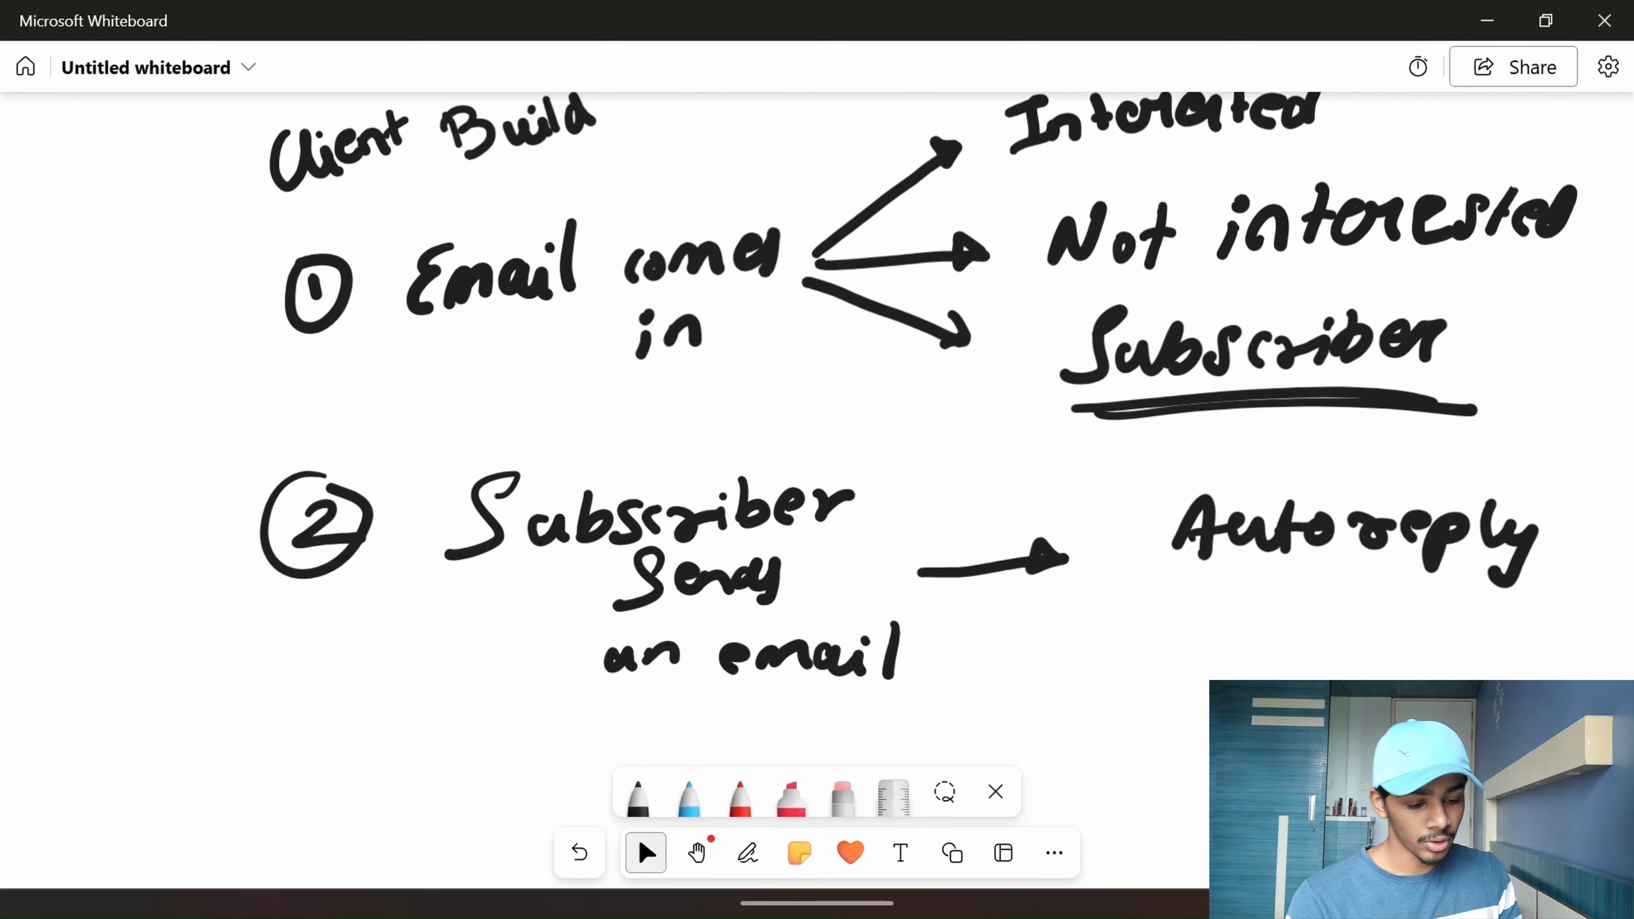
- Group items 1 and 2 with a curly brace on their left and mark it with a circled 1
{"action": "scroll", "coordinate": [772, 630], "scroll_direction": "down", "scroll_amount": 2}
{"action": "left_click_drag", "start_coordinate": [901, 676], "coordinate": [823, 585]}
{"action": "left_click", "coordinate": [747, 853]}
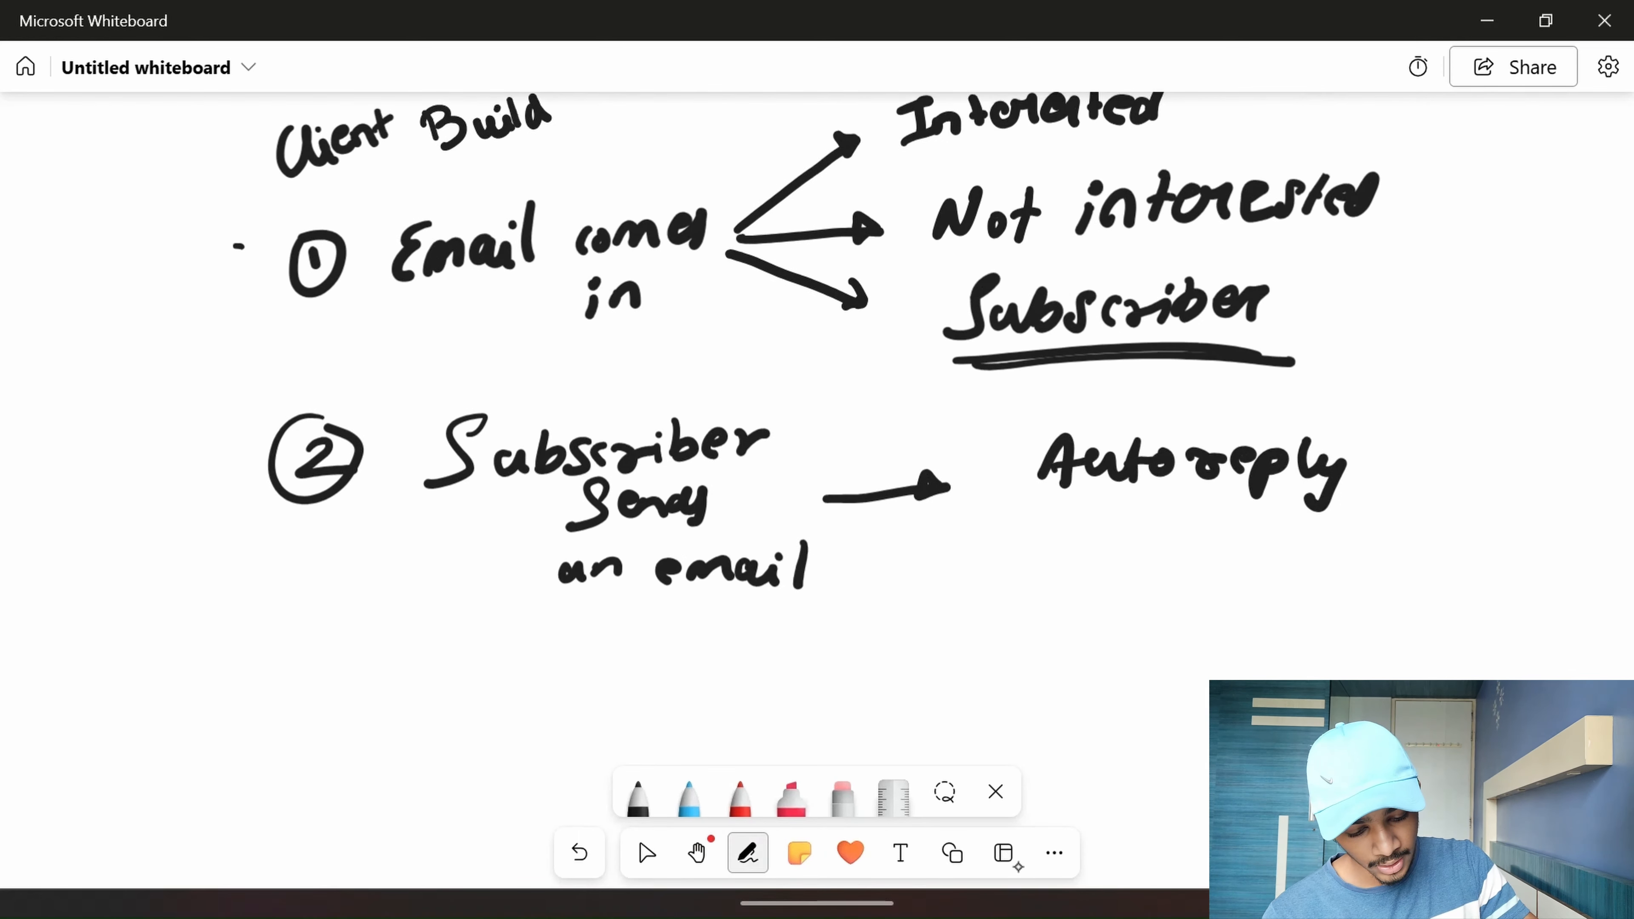
{"action": "left_click_drag", "start_coordinate": [237, 246], "coordinate": [218, 515]}
{"action": "mouse_move", "coordinate": [121, 365]}
{"action": "left_mouse_down"}
{"action": "mouse_move", "coordinate": [122, 398]}
{"action": "mouse_move", "coordinate": [138, 387]}
{"action": "left_mouse_up"}
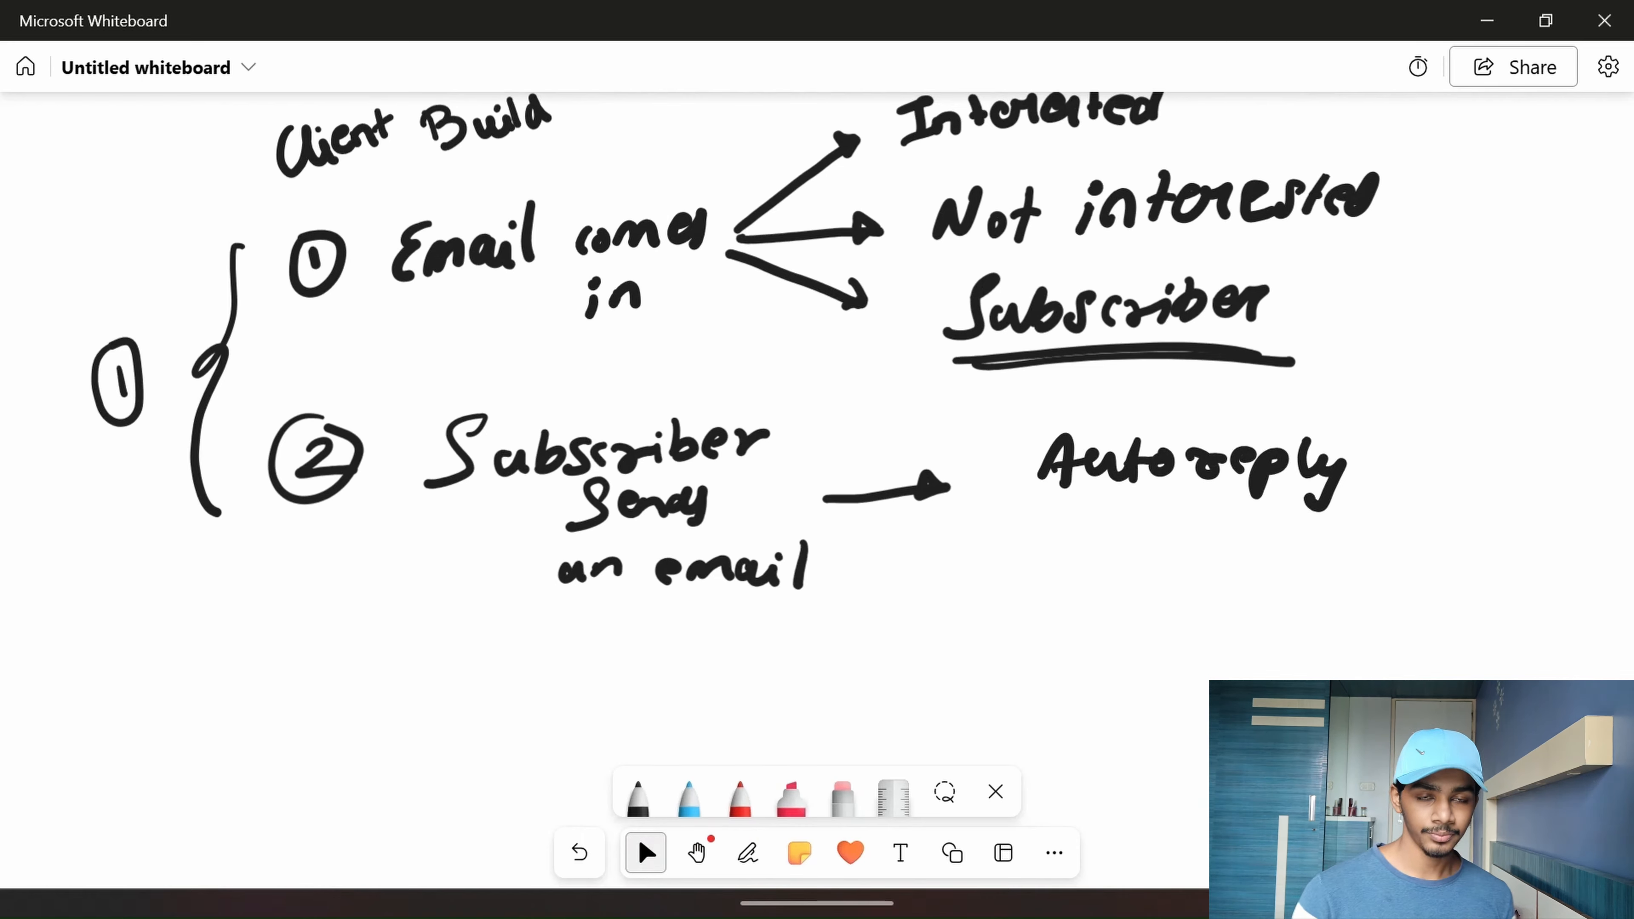
- Draw a large circled number 3 in the empty space below item 2
{"action": "left_click_drag", "start_coordinate": [772, 579], "coordinate": [796, 344]}
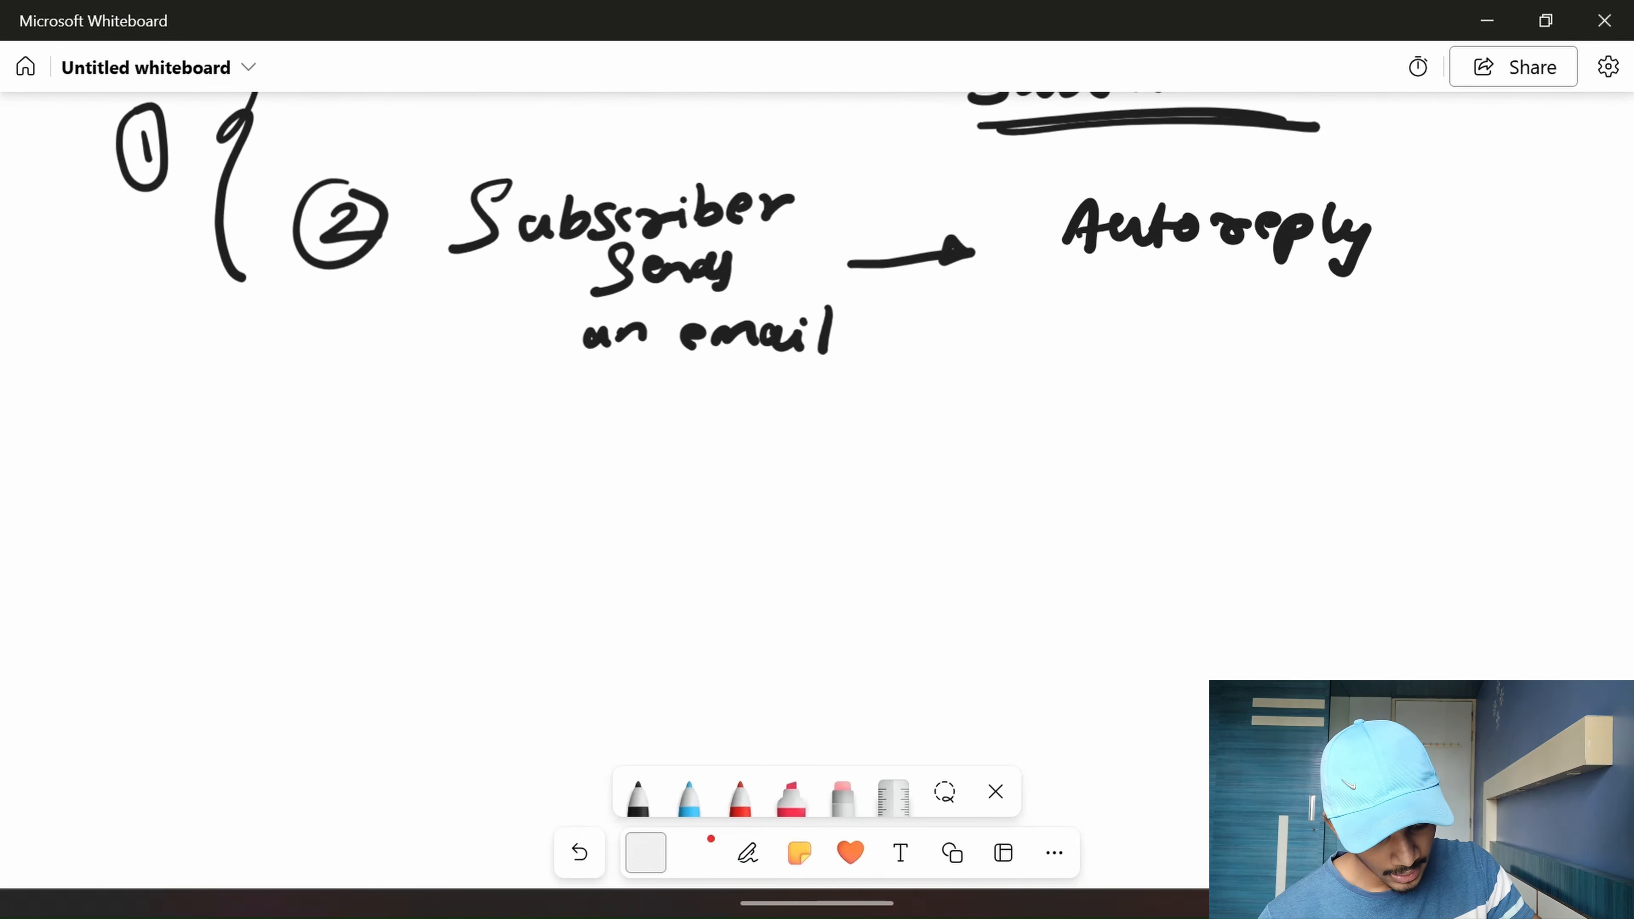
{"action": "left_click", "coordinate": [748, 853]}
{"action": "left_click_drag", "start_coordinate": [313, 492], "coordinate": [302, 546]}
{"action": "left_click_drag", "start_coordinate": [332, 450], "coordinate": [299, 473]}
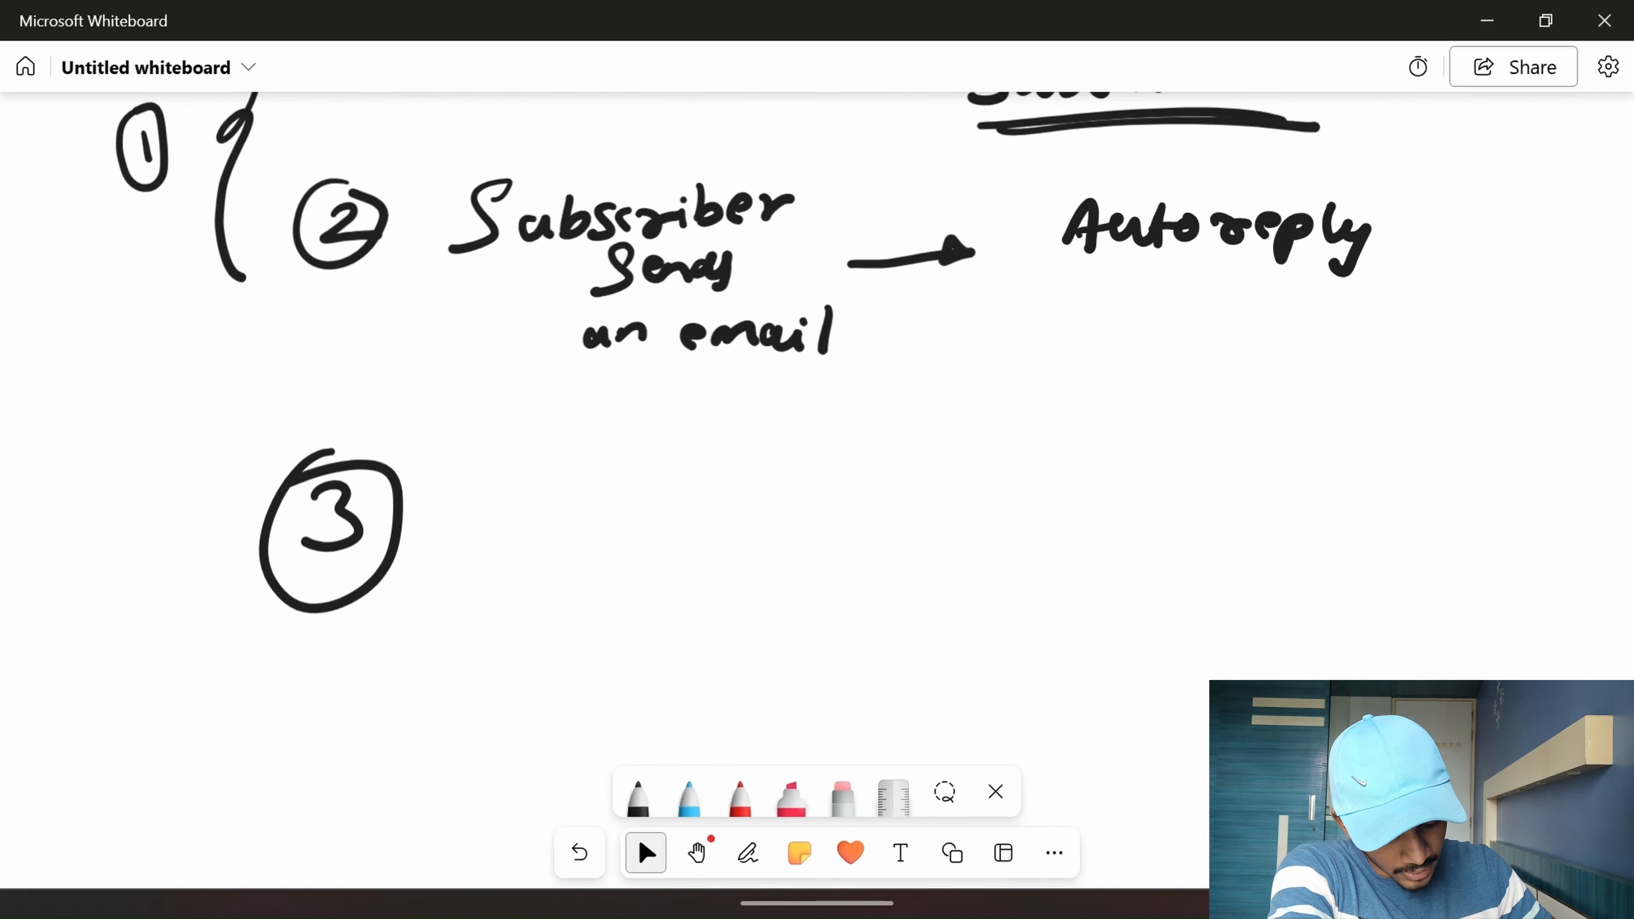
{"action": "mouse_move", "coordinate": [527, 480]}
{"action": "left_mouse_down"}
{"action": "mouse_move", "coordinate": [508, 531]}
{"action": "mouse_move", "coordinate": [517, 508]}
{"action": "mouse_move", "coordinate": [586, 519]}
{"action": "left_mouse_up"}
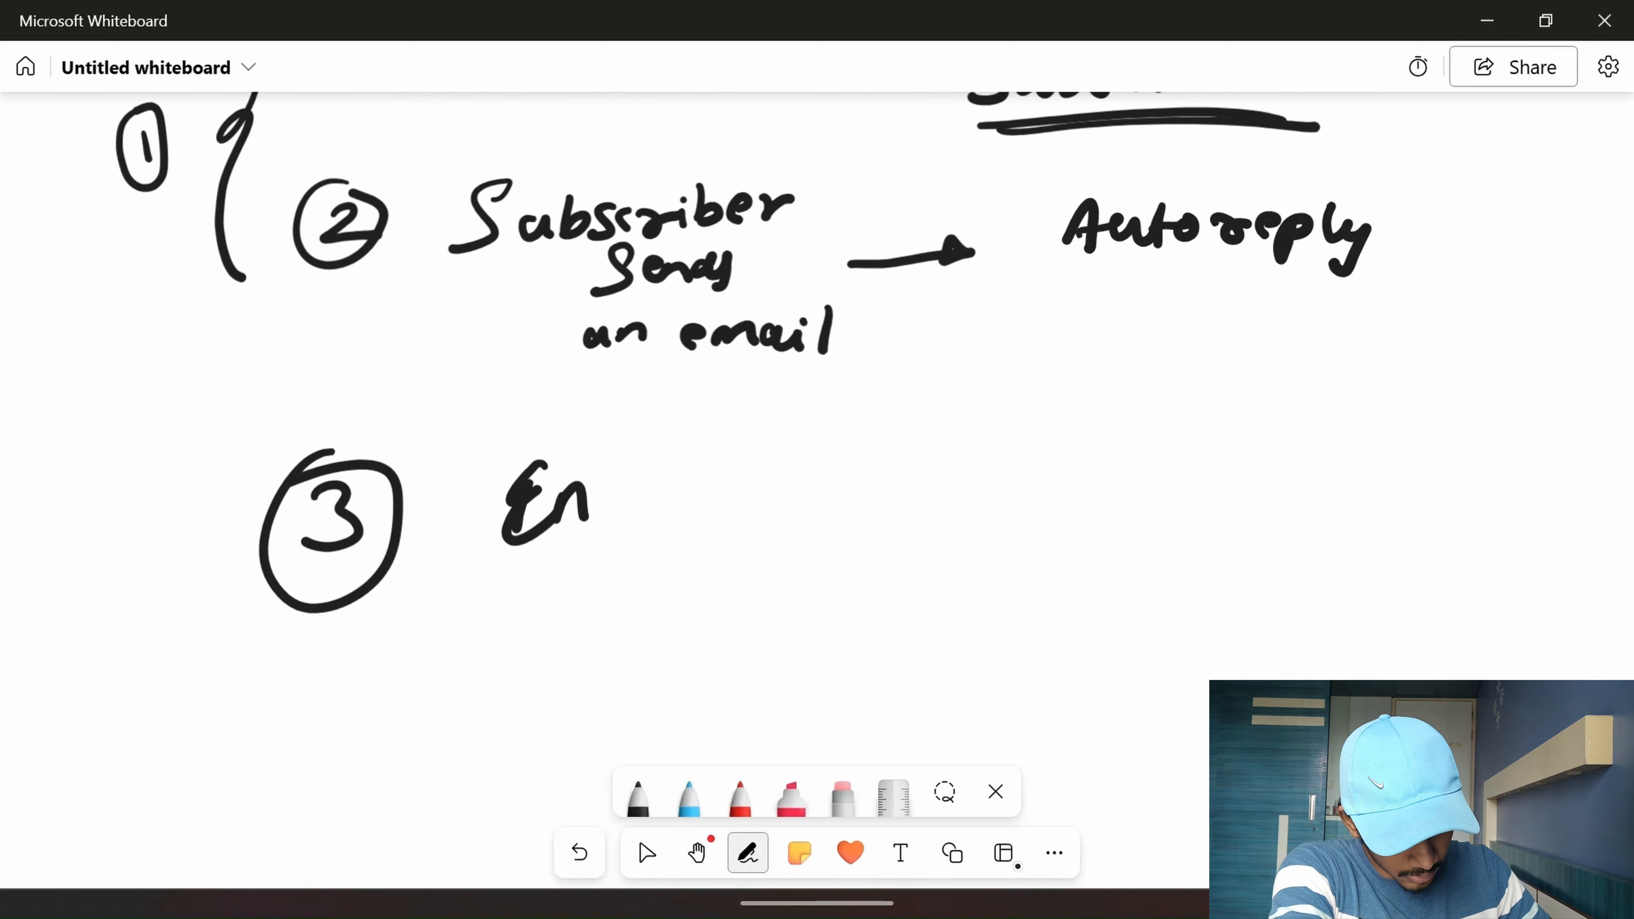
{"action": "mouse_move", "coordinate": [605, 463]}
{"action": "left_mouse_down"}
{"action": "mouse_move", "coordinate": [605, 502]}
{"action": "mouse_move", "coordinate": [581, 484]}
{"action": "mouse_move", "coordinate": [571, 520]}
{"action": "left_mouse_up"}
{"action": "key", "text": "ctrl+z"}
- Handwrite "Topic in Notion" over three lines beside the circled number 3
{"action": "left_click_drag", "start_coordinate": [618, 488], "coordinate": [662, 495]}
{"action": "left_click_drag", "start_coordinate": [682, 476], "coordinate": [727, 490]}
{"action": "left_click", "coordinate": [661, 543]}
{"action": "left_click_drag", "start_coordinate": [662, 555], "coordinate": [665, 569]}
{"action": "mouse_move", "coordinate": [689, 552]}
{"action": "left_mouse_down"}
{"action": "mouse_move", "coordinate": [685, 566]}
{"action": "mouse_move", "coordinate": [708, 556]}
{"action": "left_mouse_up"}
{"action": "left_click_drag", "start_coordinate": [625, 657], "coordinate": [667, 603]}
{"action": "left_click_drag", "start_coordinate": [685, 619], "coordinate": [712, 635]}
{"action": "mouse_move", "coordinate": [714, 617]}
{"action": "left_mouse_down"}
{"action": "mouse_move", "coordinate": [740, 616]}
{"action": "mouse_move", "coordinate": [765, 576]}
{"action": "mouse_move", "coordinate": [835, 569]}
{"action": "left_mouse_up"}
{"action": "left_click", "coordinate": [742, 584]}
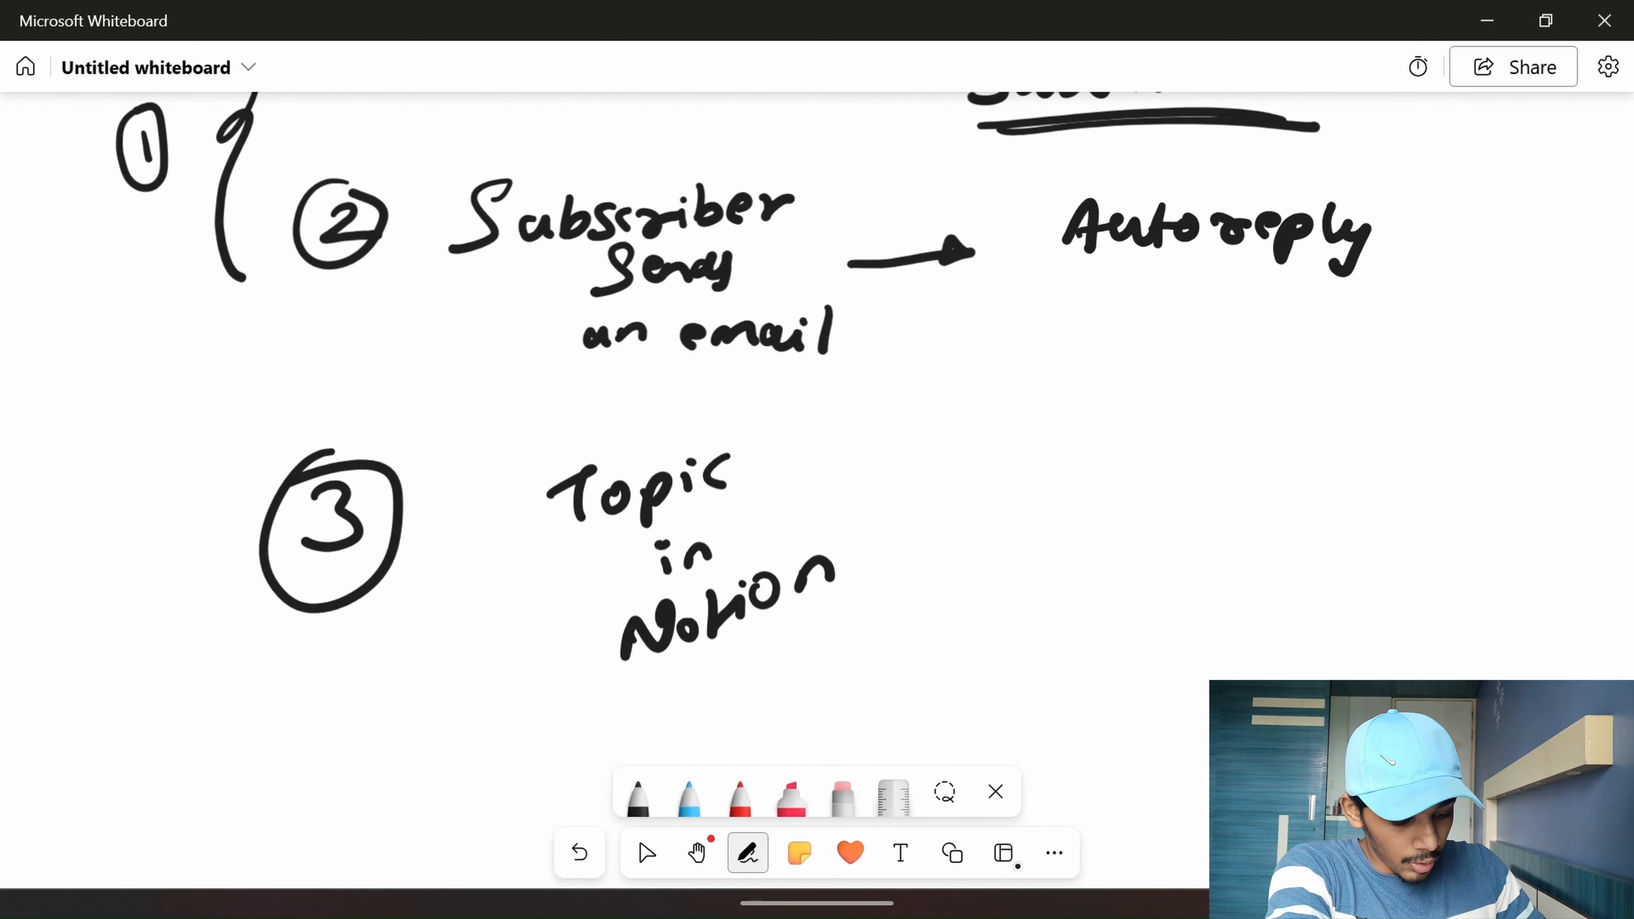
- Draw an arrow to the right of "Topic" and label it "ChatGPT"
{"action": "left_click_drag", "start_coordinate": [827, 492], "coordinate": [997, 467]}
{"action": "left_click_drag", "start_coordinate": [954, 451], "coordinate": [998, 469]}
{"action": "mouse_move", "coordinate": [1105, 422]}
{"action": "left_mouse_down"}
{"action": "mouse_move", "coordinate": [1069, 428]}
{"action": "mouse_move", "coordinate": [1096, 465]}
{"action": "left_mouse_up"}
{"action": "left_click_drag", "start_coordinate": [1133, 418], "coordinate": [1195, 458]}
{"action": "mouse_move", "coordinate": [1214, 412]}
{"action": "left_mouse_down"}
{"action": "mouse_move", "coordinate": [1212, 458]}
{"action": "mouse_move", "coordinate": [1221, 427]}
{"action": "left_mouse_up"}
{"action": "mouse_move", "coordinate": [1281, 418]}
{"action": "left_mouse_down"}
{"action": "mouse_move", "coordinate": [1261, 444]}
{"action": "mouse_move", "coordinate": [1379, 394]}
{"action": "left_mouse_up"}
{"action": "left_click_drag", "start_coordinate": [1358, 402], "coordinate": [1345, 450]}
{"action": "left_click", "coordinate": [646, 853]}
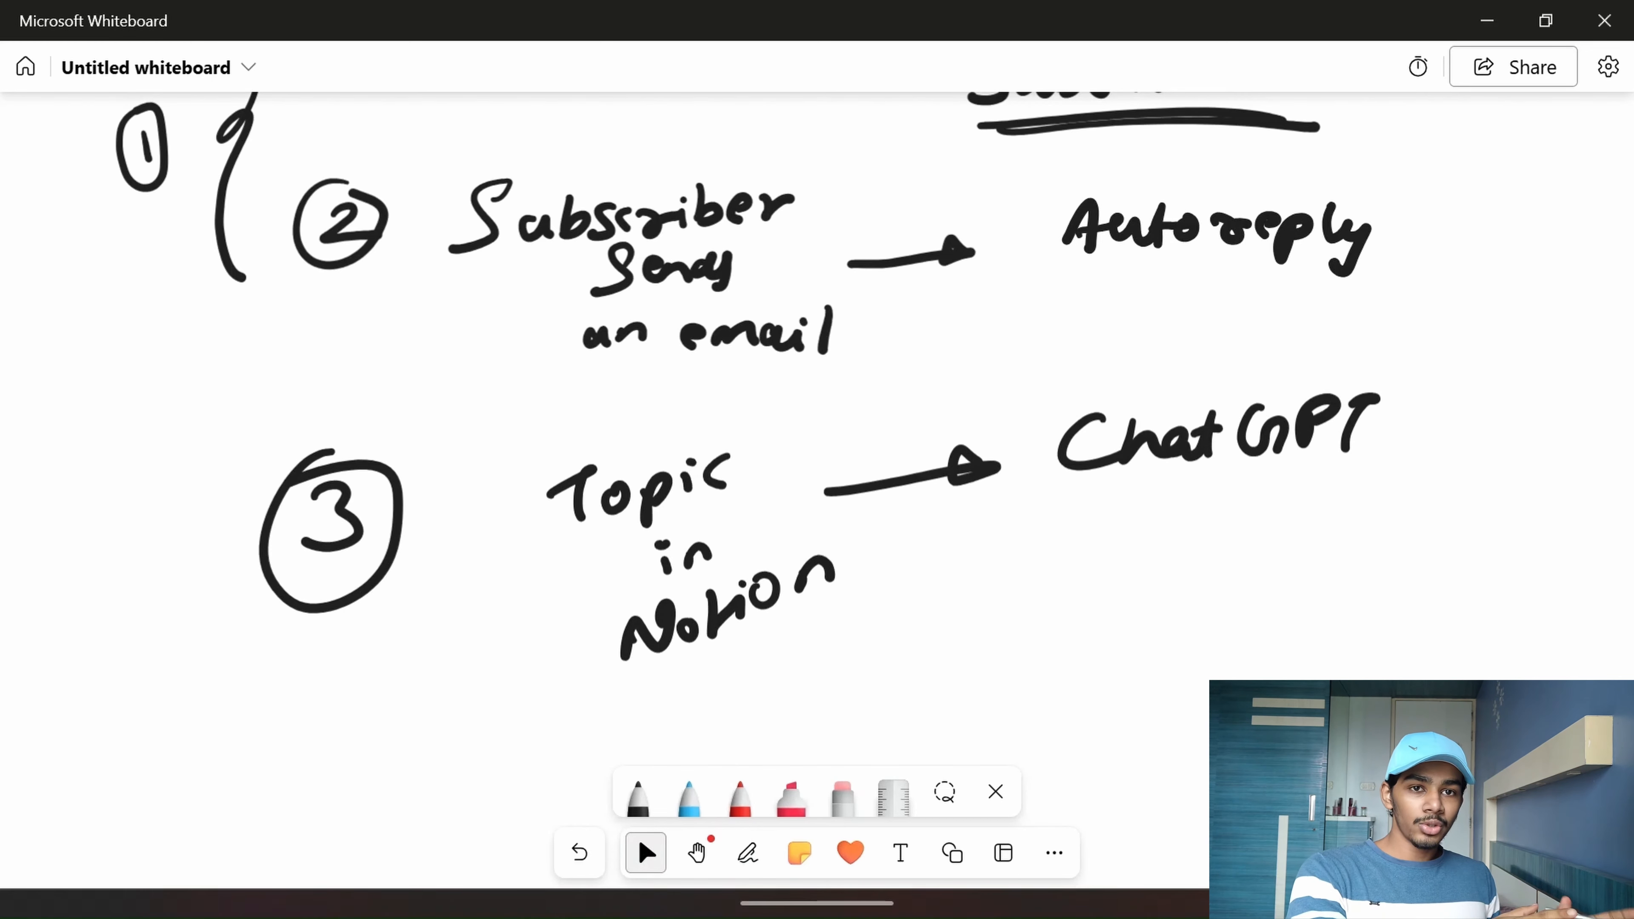
- Draw a curved return arrow from "ChatGPT" back to "Notion"
{"action": "left_click", "coordinate": [748, 852]}
{"action": "mouse_move", "coordinate": [1175, 505]}
{"action": "left_mouse_down"}
{"action": "mouse_move", "coordinate": [1187, 644]}
{"action": "mouse_move", "coordinate": [775, 644]}
{"action": "mouse_move", "coordinate": [794, 637]}
{"action": "left_mouse_up"}
{"action": "left_click", "coordinate": [646, 852]}
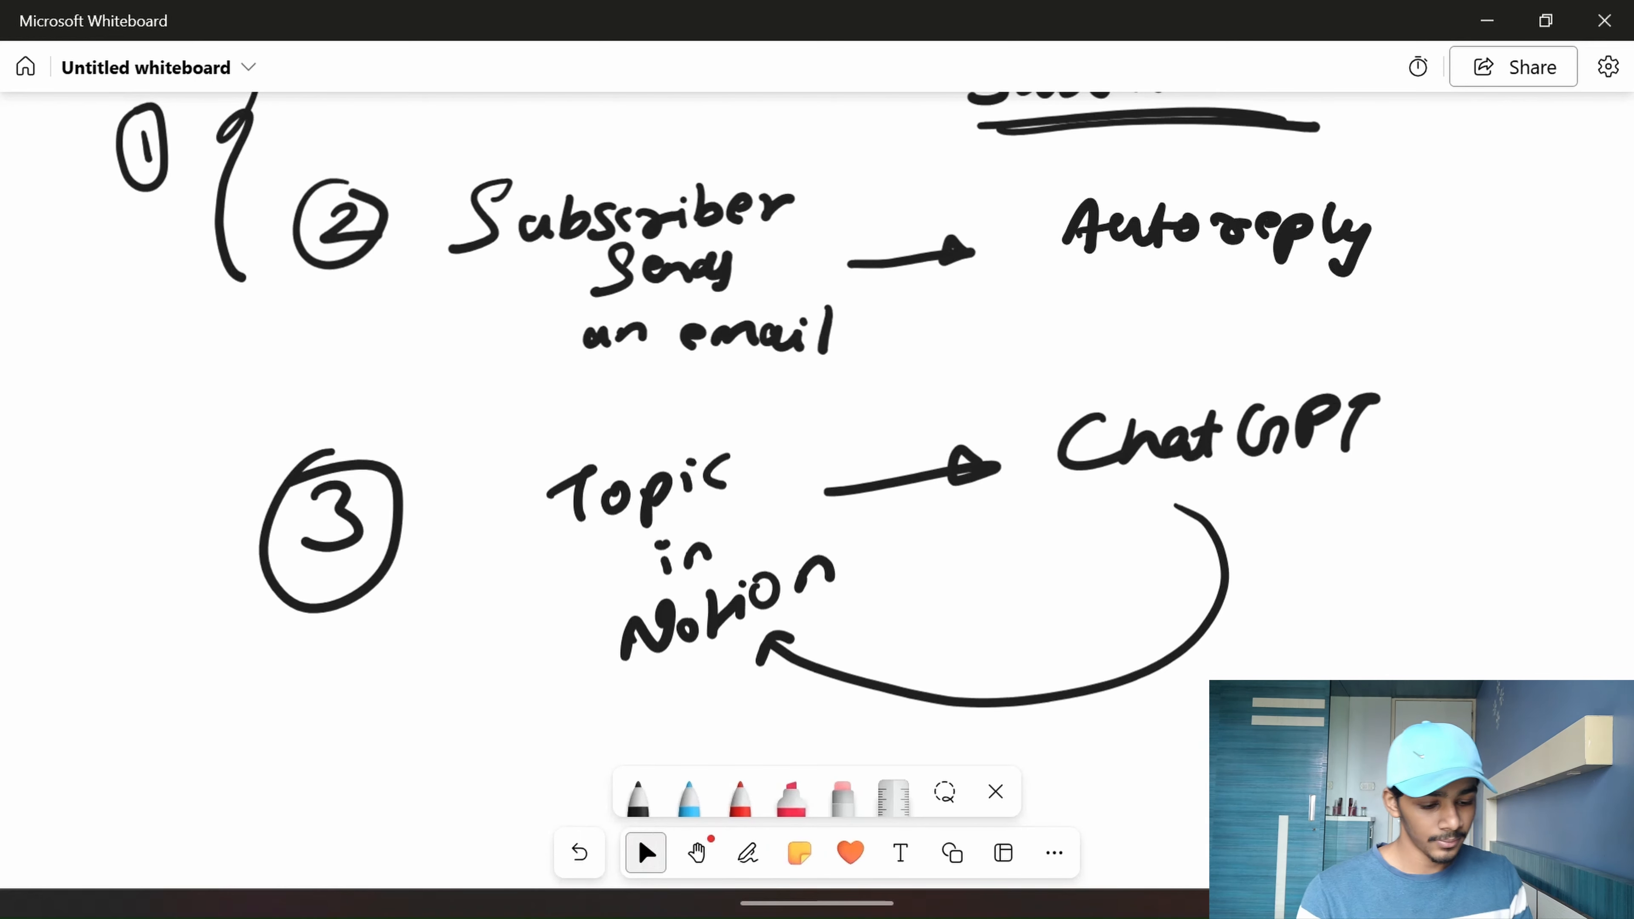
- Handwrite "Blog" below the "Topic in Notion" flow
{"action": "left_click_drag", "start_coordinate": [1356, 690], "coordinate": [1248, 353]}
{"action": "mouse_move", "coordinate": [558, 451]}
{"action": "left_mouse_down"}
{"action": "mouse_move", "coordinate": [614, 480]}
{"action": "mouse_move", "coordinate": [560, 534]}
{"action": "left_mouse_up"}
{"action": "left_click_drag", "start_coordinate": [634, 448], "coordinate": [633, 505]}
{"action": "mouse_move", "coordinate": [669, 476]}
{"action": "left_mouse_down"}
{"action": "mouse_move", "coordinate": [649, 489]}
{"action": "mouse_move", "coordinate": [672, 480]}
{"action": "left_mouse_up"}
{"action": "mouse_move", "coordinate": [711, 460]}
{"action": "left_mouse_down"}
{"action": "mouse_move", "coordinate": [708, 515]}
{"action": "mouse_move", "coordinate": [669, 527]}
{"action": "left_mouse_up"}
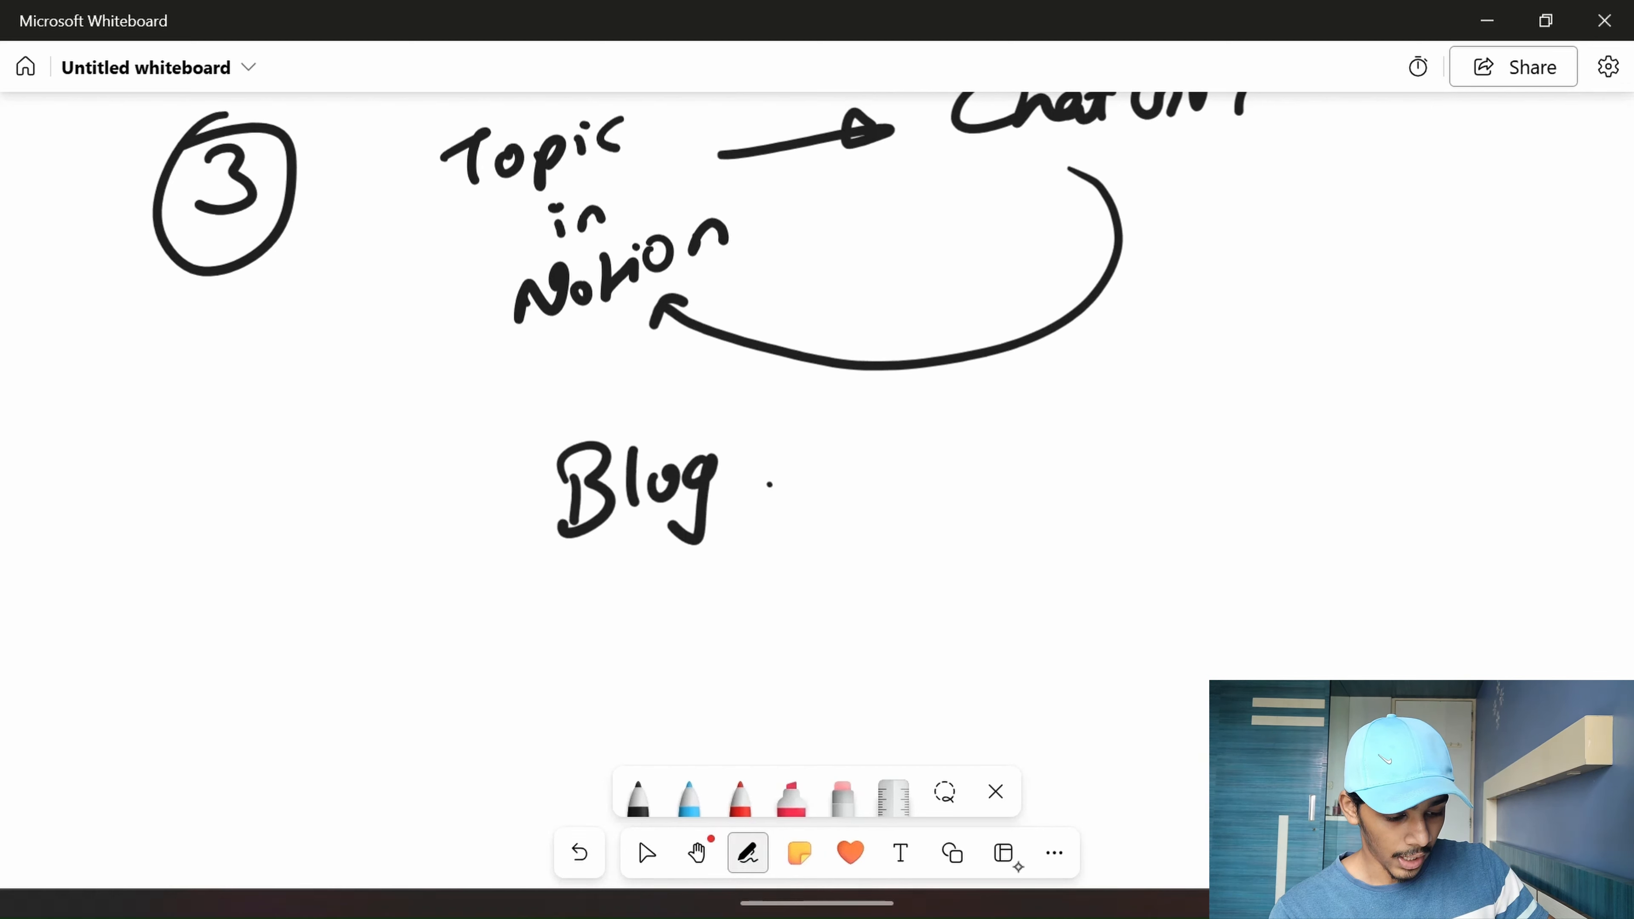
- Draw an arrow to the right of "Blog" and label it "ChatGPT"
{"action": "left_click_drag", "start_coordinate": [769, 483], "coordinate": [1010, 457]}
{"action": "mouse_move", "coordinate": [1010, 457]}
{"action": "left_mouse_down"}
{"action": "mouse_move", "coordinate": [981, 473]}
{"action": "mouse_move", "coordinate": [1010, 455]}
{"action": "left_mouse_up"}
{"action": "mouse_move", "coordinate": [1135, 415]}
{"action": "left_mouse_down"}
{"action": "mouse_move", "coordinate": [1135, 453]}
{"action": "mouse_move", "coordinate": [1165, 453]}
{"action": "left_mouse_up"}
{"action": "left_click_drag", "start_coordinate": [1193, 428], "coordinate": [1215, 450]}
{"action": "mouse_move", "coordinate": [1190, 428]}
{"action": "left_mouse_down"}
{"action": "mouse_move", "coordinate": [1228, 421]}
{"action": "mouse_move", "coordinate": [1277, 444]}
{"action": "left_mouse_up"}
{"action": "mouse_move", "coordinate": [1276, 428]}
{"action": "left_mouse_down"}
{"action": "mouse_move", "coordinate": [1312, 415]}
{"action": "mouse_move", "coordinate": [1330, 444]}
{"action": "left_mouse_up"}
{"action": "left_click_drag", "start_coordinate": [1324, 405], "coordinate": [1392, 394]}
{"action": "left_click_drag", "start_coordinate": [1390, 396], "coordinate": [1369, 444]}
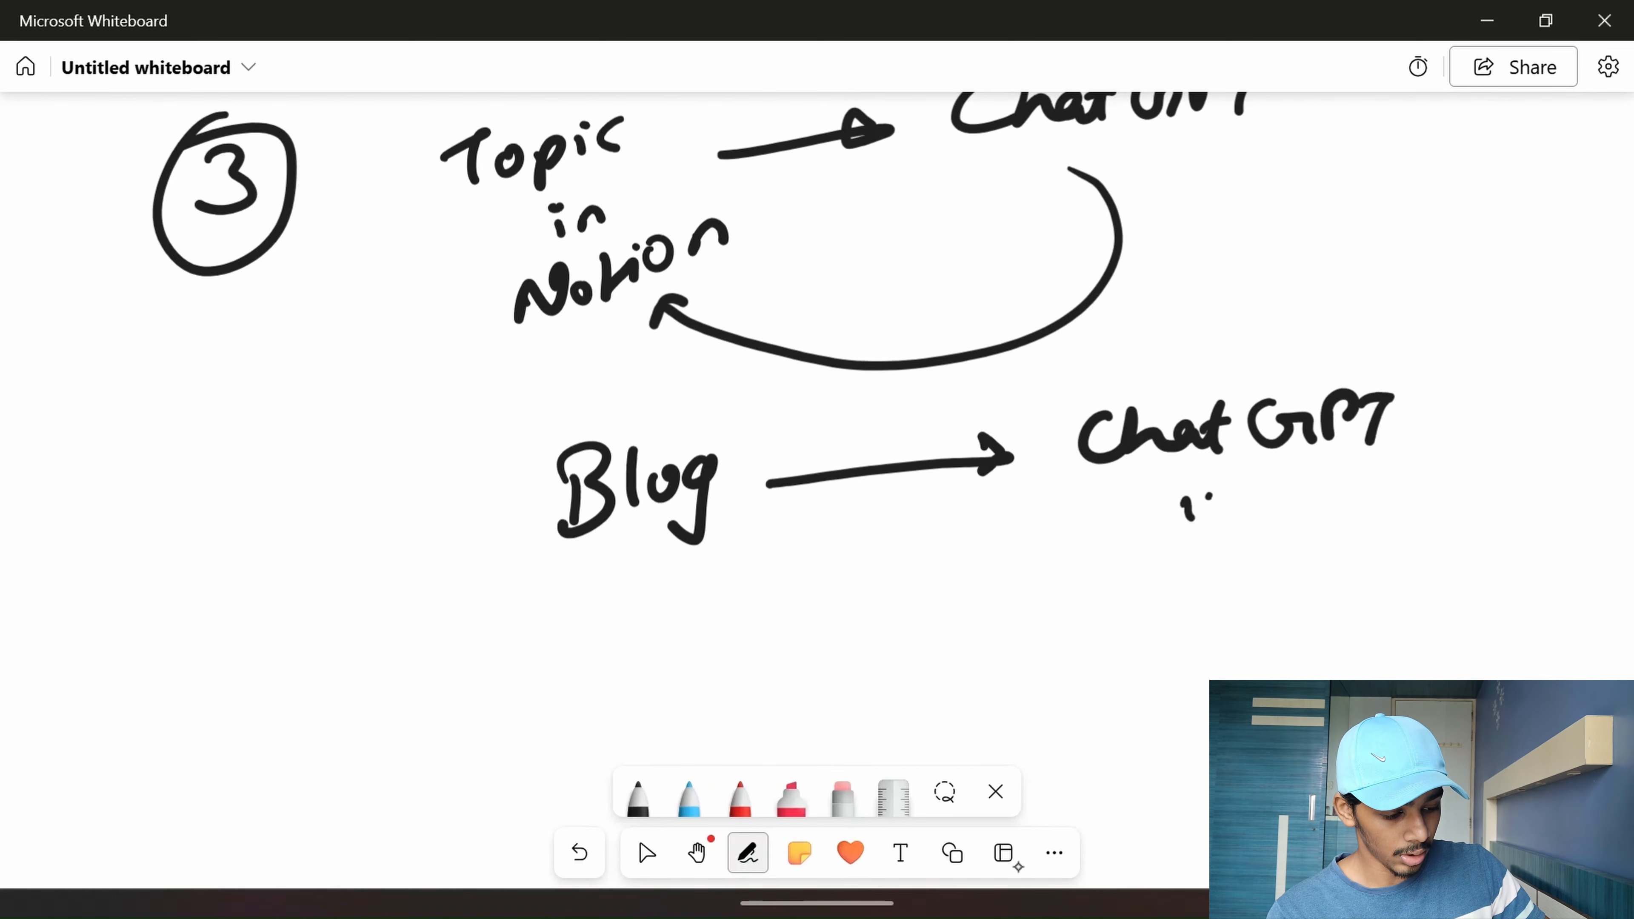
- Draw a block arrow pointing down from the lower "ChatGPT" and write "Blog" beneath it
{"action": "left_click_drag", "start_coordinate": [1169, 522], "coordinate": [1236, 510]}
{"action": "left_click_drag", "start_coordinate": [1167, 583], "coordinate": [1165, 637]}
{"action": "mouse_move", "coordinate": [1168, 582]}
{"action": "left_mouse_down"}
{"action": "mouse_move", "coordinate": [1196, 602]}
{"action": "mouse_move", "coordinate": [1167, 637]}
{"action": "left_mouse_up"}
{"action": "mouse_move", "coordinate": [1226, 574]}
{"action": "left_mouse_down"}
{"action": "mouse_move", "coordinate": [1223, 624]}
{"action": "mouse_move", "coordinate": [1250, 587]}
{"action": "mouse_move", "coordinate": [1278, 638]}
{"action": "left_mouse_up"}
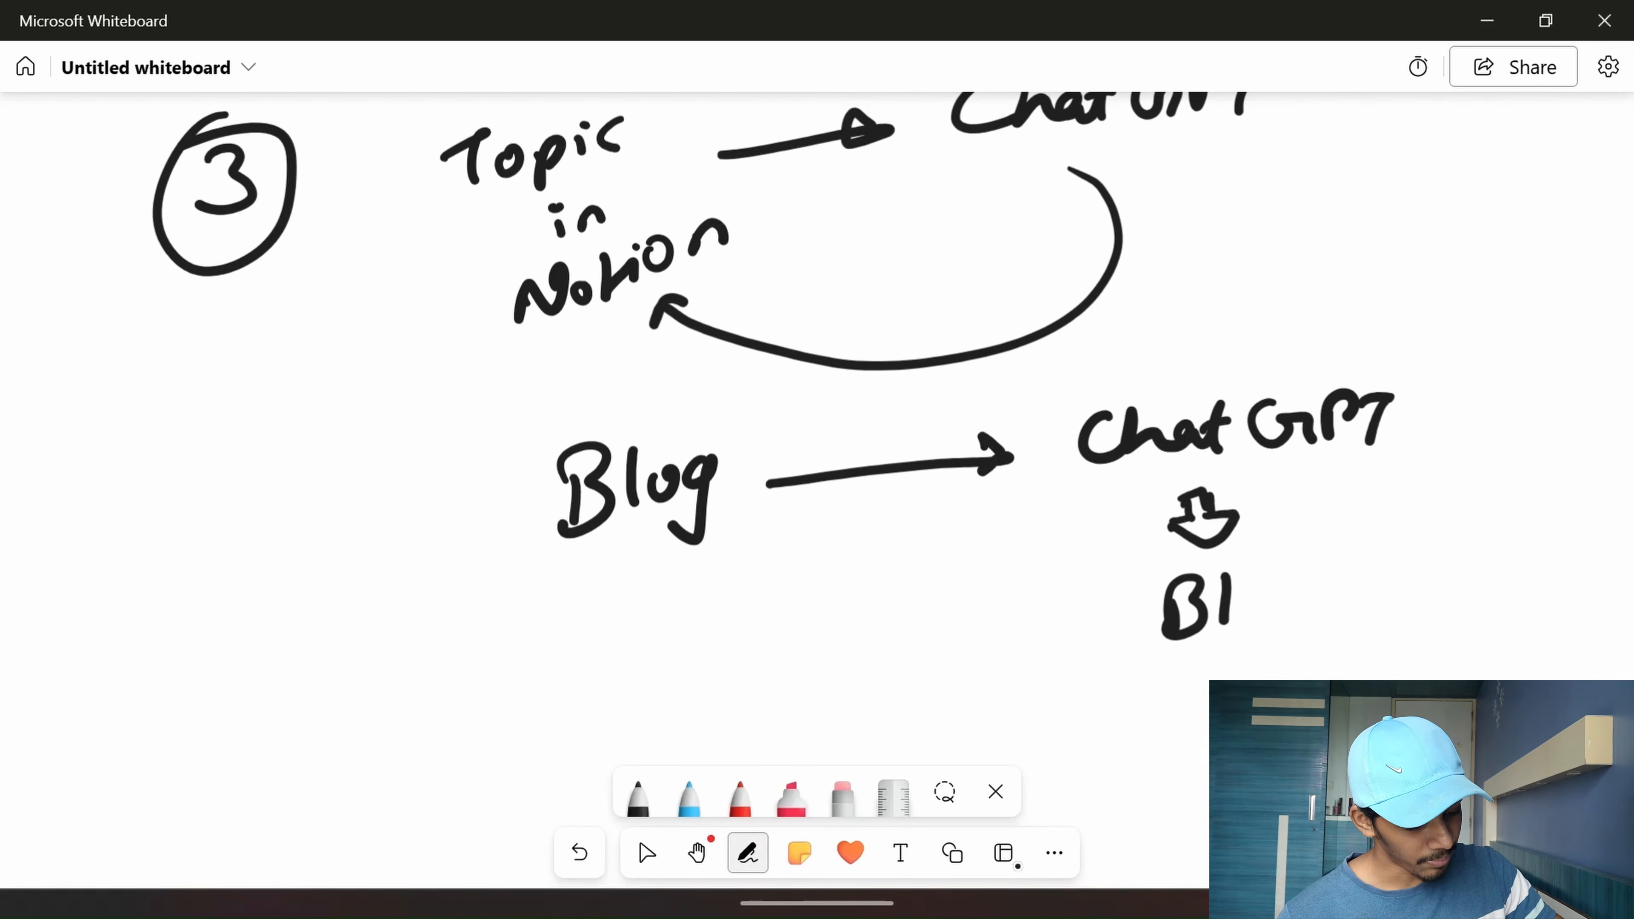
{"action": "left_click_drag", "start_coordinate": [1271, 589], "coordinate": [1289, 656]}
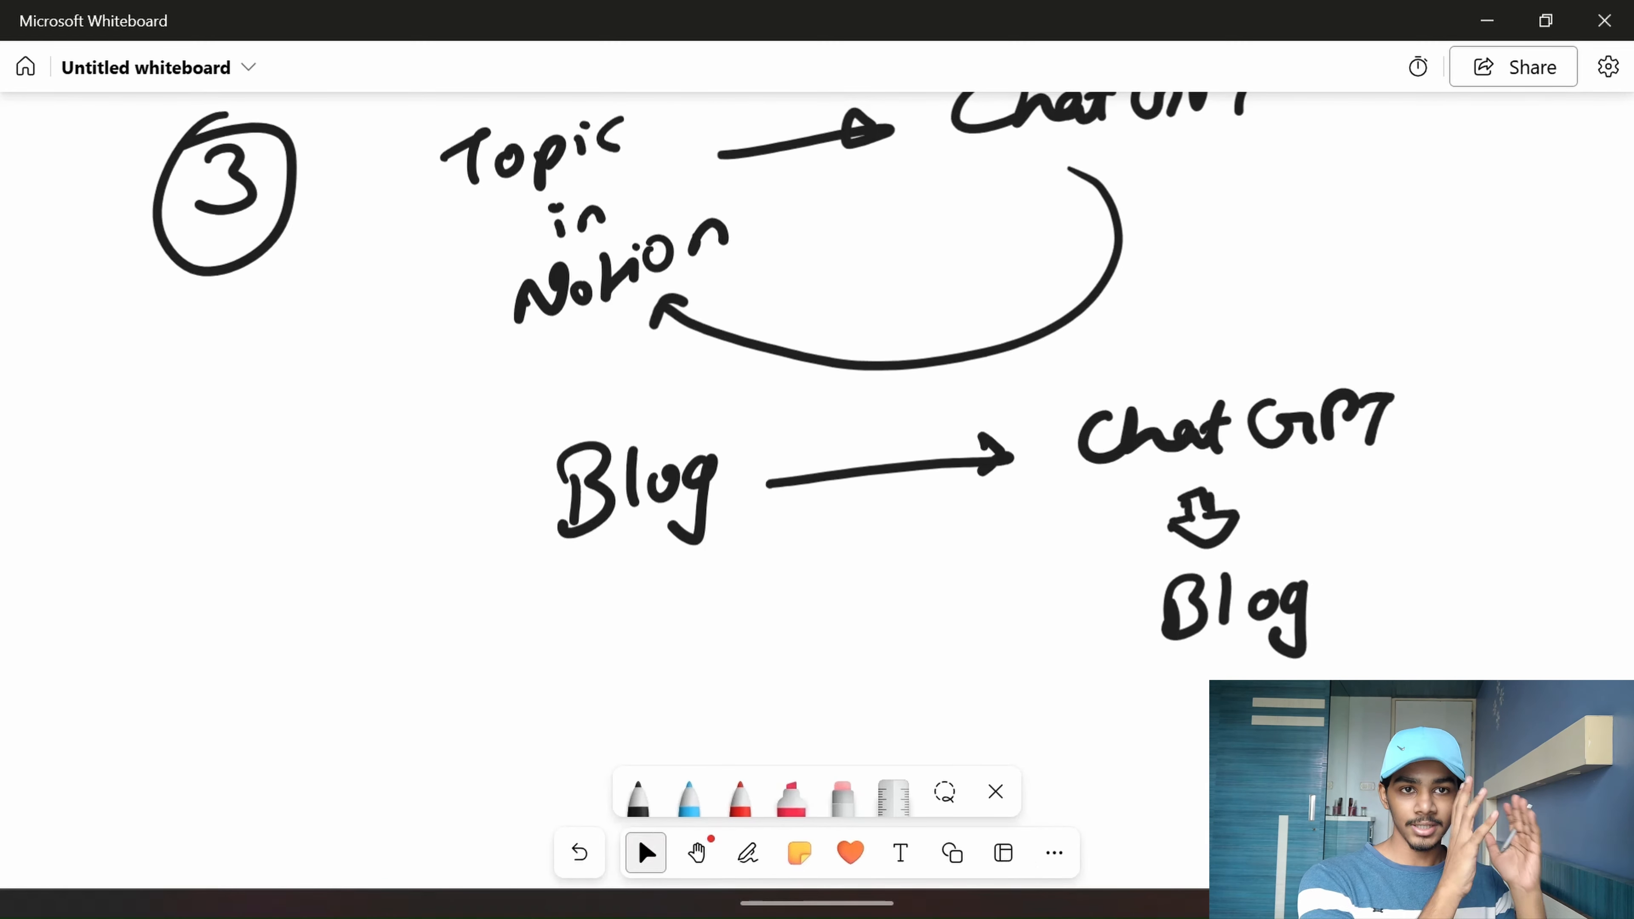
- Draw a long arrow leftward from the lower "Blog" and label its end "Blog folder"
{"action": "mouse_move", "coordinate": [1135, 632]}
{"action": "left_mouse_down"}
{"action": "mouse_move", "coordinate": [672, 670]}
{"action": "mouse_move", "coordinate": [680, 692]}
{"action": "left_mouse_up"}
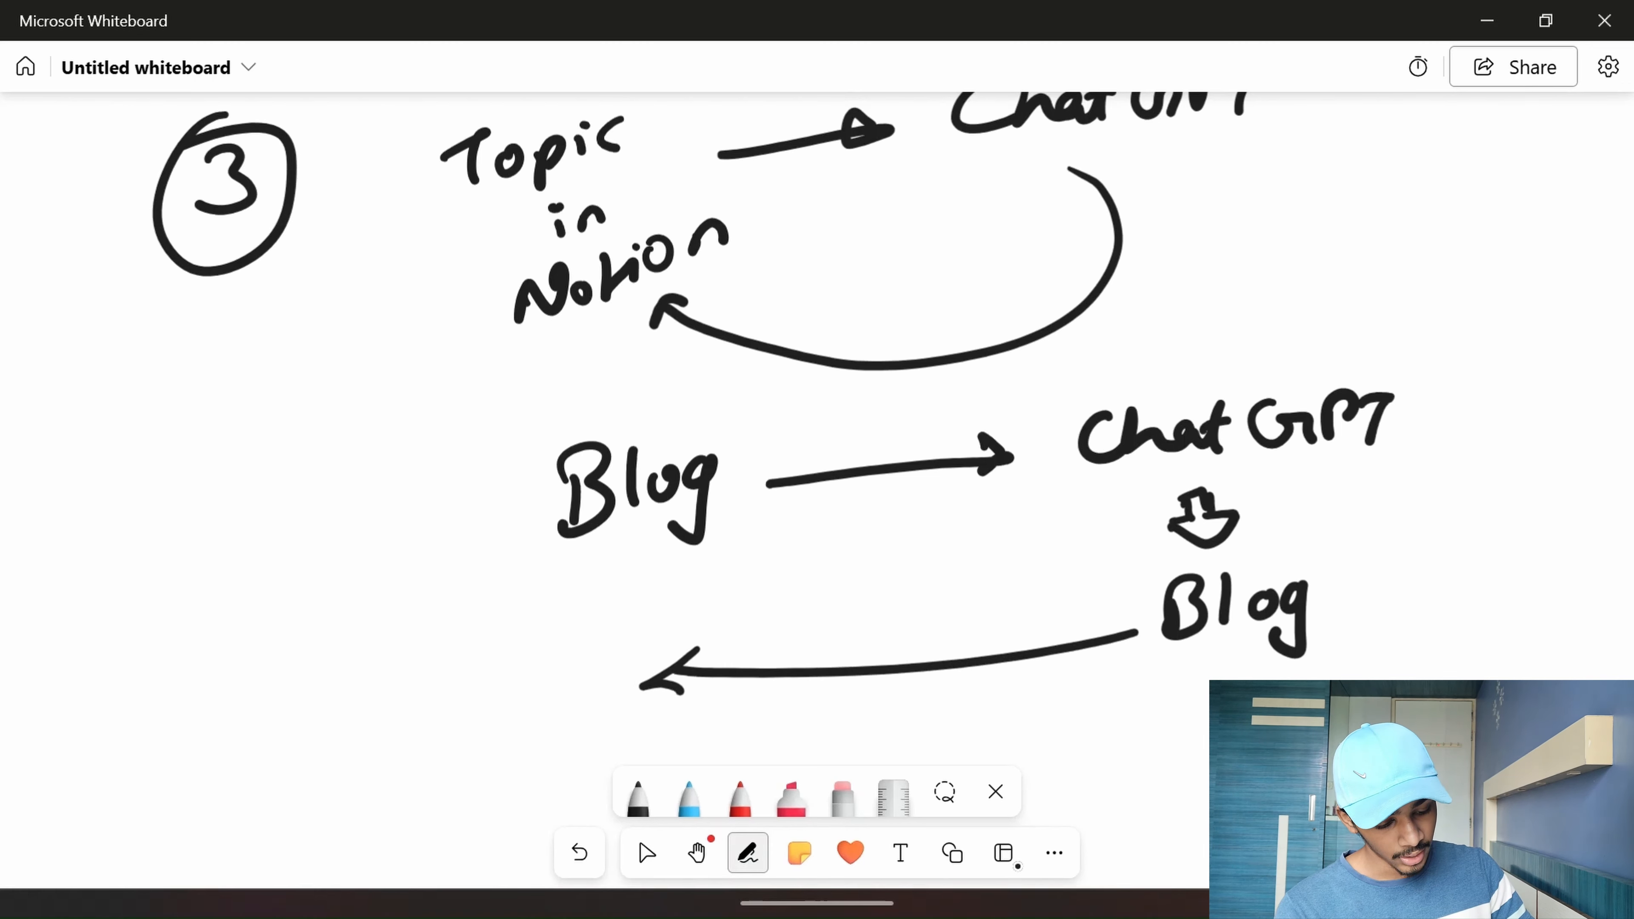
{"action": "left_click_drag", "start_coordinate": [506, 688], "coordinate": [496, 706]}
{"action": "left_click_drag", "start_coordinate": [544, 656], "coordinate": [540, 690]}
{"action": "mouse_move", "coordinate": [571, 665]}
{"action": "left_mouse_down"}
{"action": "mouse_move", "coordinate": [609, 688]}
{"action": "mouse_move", "coordinate": [530, 761]}
{"action": "left_mouse_up"}
{"action": "left_click_drag", "start_coordinate": [528, 732], "coordinate": [549, 732]}
{"action": "mouse_move", "coordinate": [564, 725]}
{"action": "left_mouse_down"}
{"action": "mouse_move", "coordinate": [565, 743]}
{"action": "mouse_move", "coordinate": [567, 727]}
{"action": "left_mouse_up"}
{"action": "left_click_drag", "start_coordinate": [582, 712], "coordinate": [589, 734]}
{"action": "left_click_drag", "start_coordinate": [605, 718], "coordinate": [614, 732]}
{"action": "mouse_move", "coordinate": [627, 722]}
{"action": "left_mouse_down"}
{"action": "mouse_move", "coordinate": [640, 733]}
{"action": "mouse_move", "coordinate": [677, 707]}
{"action": "left_mouse_up"}
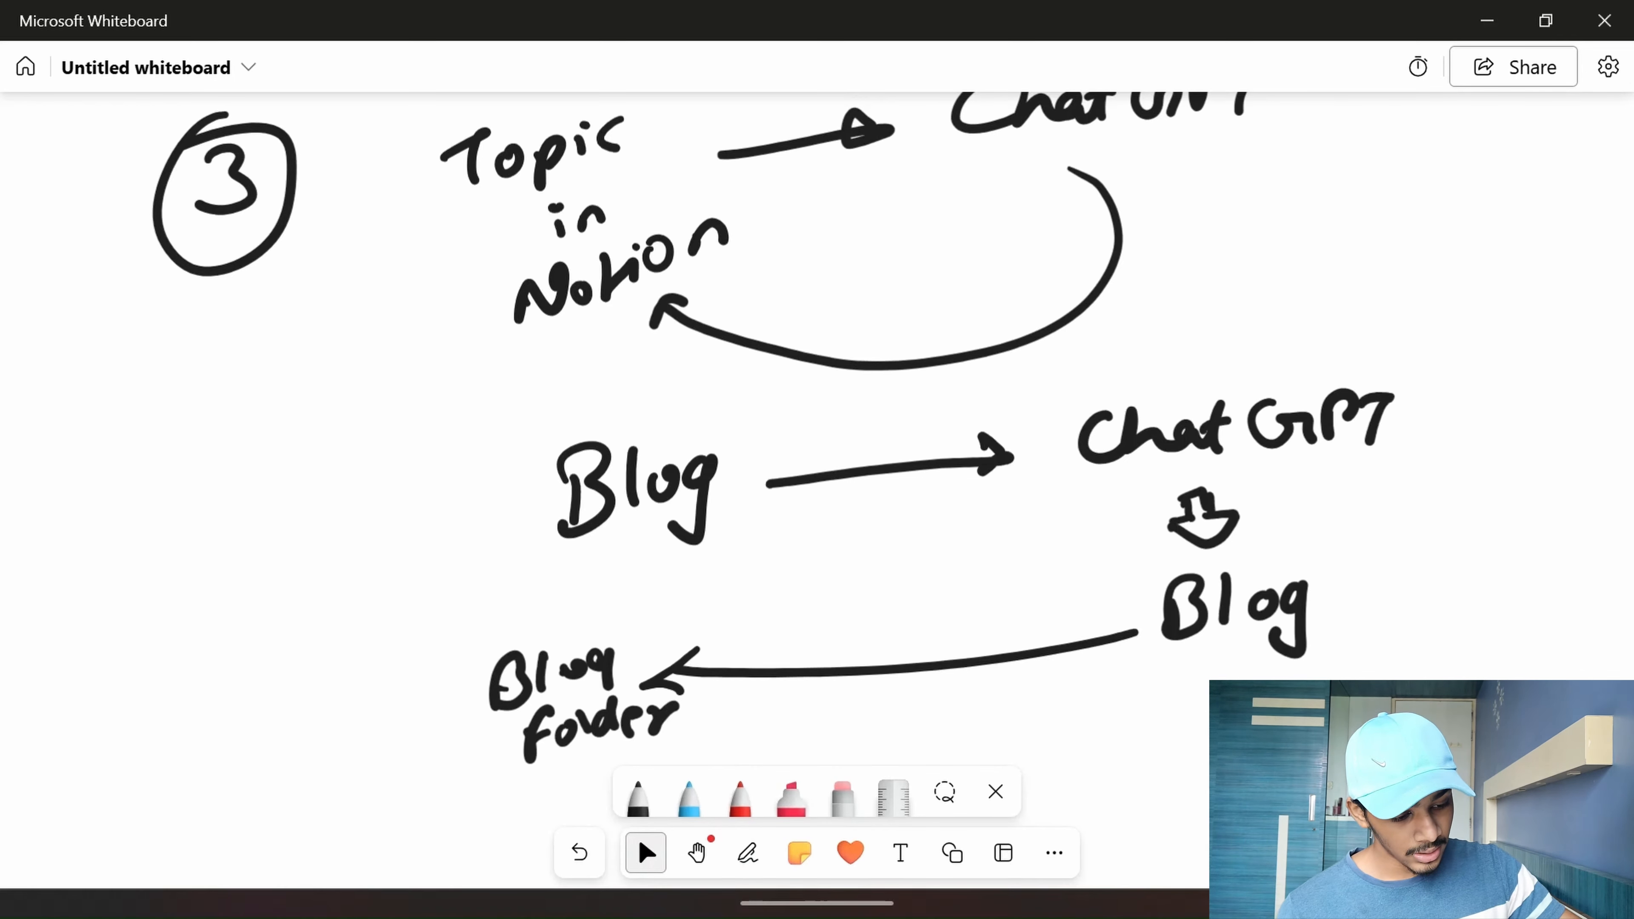
- Double-underline "Email comes in" in item 1 of the diagram
{"action": "scroll", "coordinate": [1370, 498], "scroll_direction": "down", "scroll_amount": 5}
{"action": "left_click_drag", "start_coordinate": [1415, 354], "coordinate": [1174, 502]}
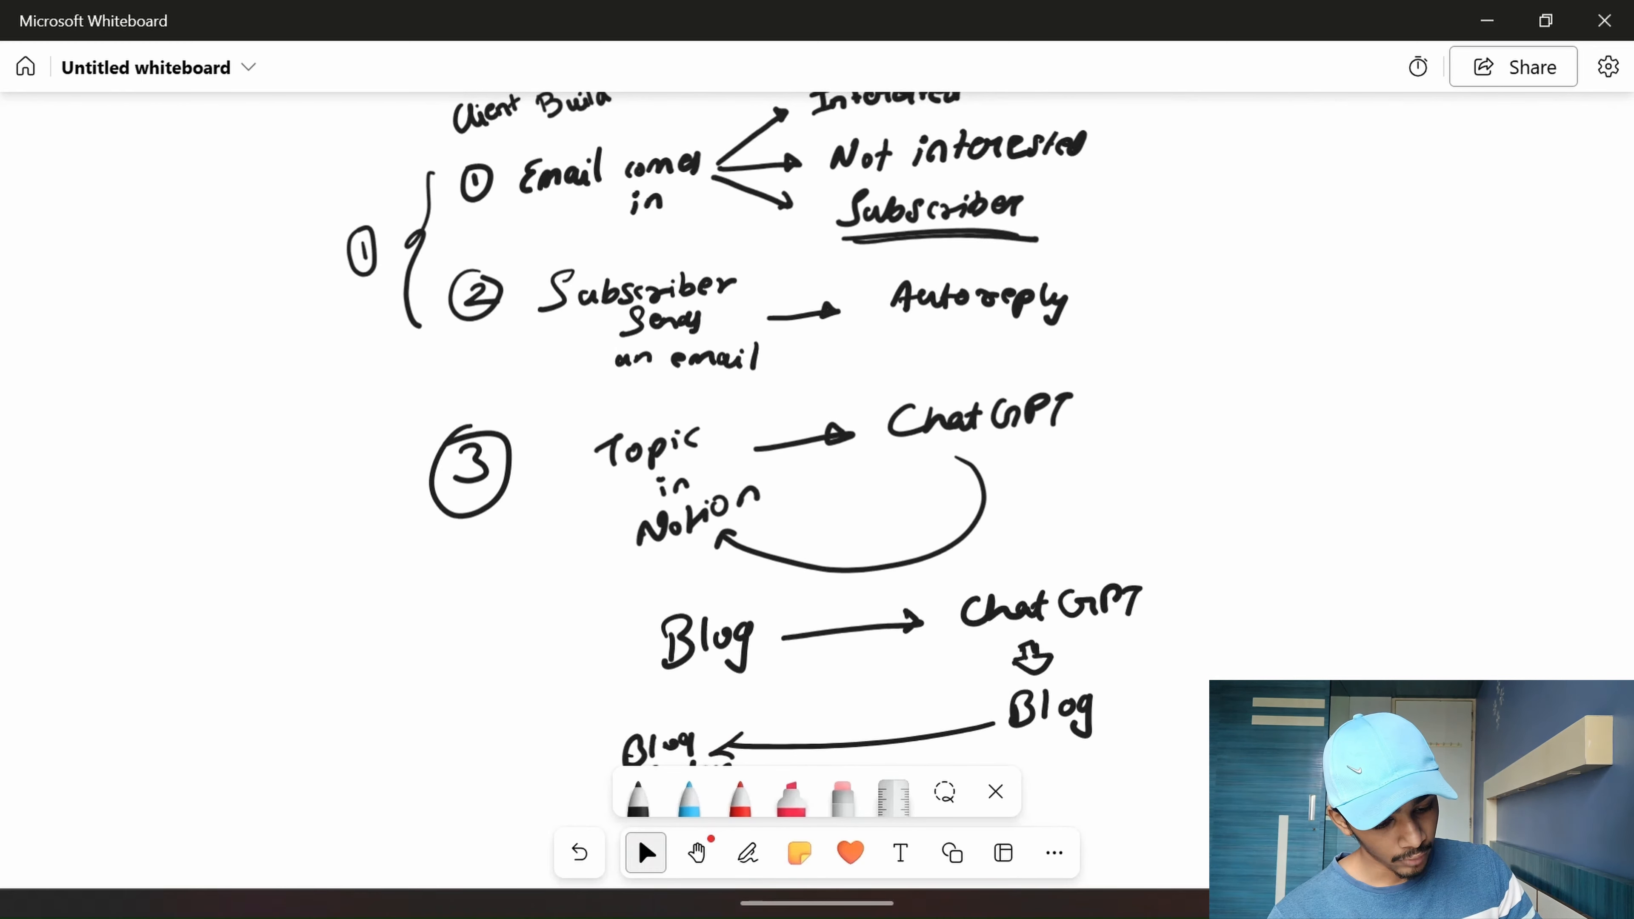
{"action": "mouse_move", "coordinate": [1170, 497]}
{"action": "left_mouse_down"}
{"action": "mouse_move", "coordinate": [953, 538]}
{"action": "mouse_move", "coordinate": [1018, 544]}
{"action": "left_mouse_up"}
{"action": "left_click_drag", "start_coordinate": [296, 287], "coordinate": [440, 277]}
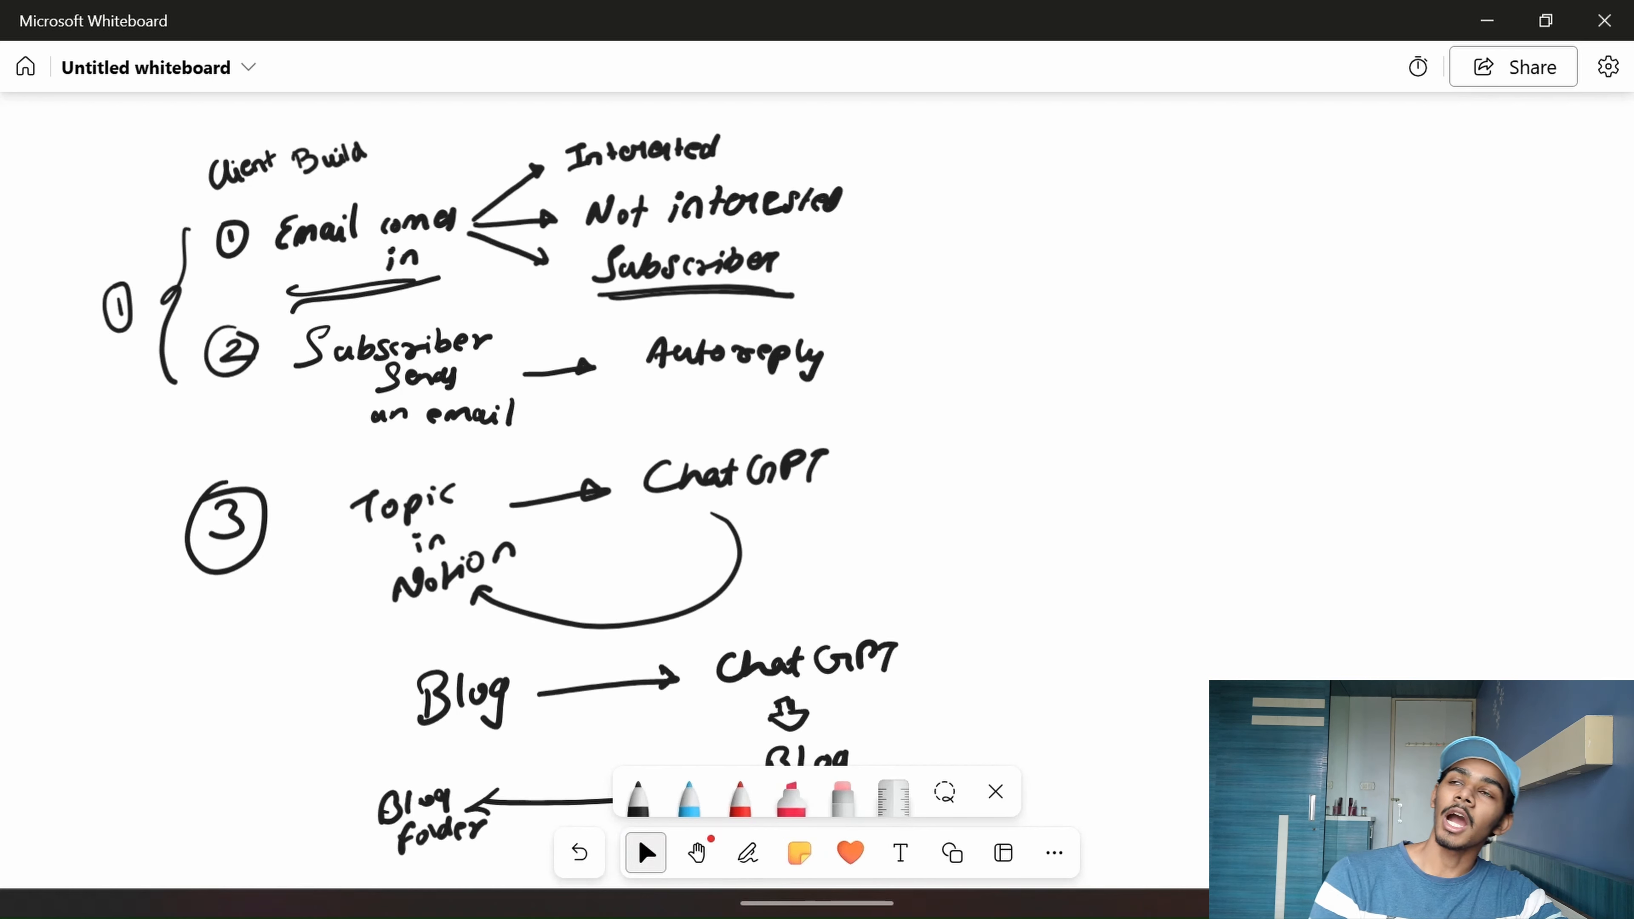
- Draw a circled number 1 in the empty area right of the diagram and write "Watch outlook" beside it
{"action": "left_click_drag", "start_coordinate": [1057, 554], "coordinate": [738, 633]}
{"action": "mouse_move", "coordinate": [861, 254]}
{"action": "left_mouse_down"}
{"action": "mouse_move", "coordinate": [862, 296]}
{"action": "mouse_move", "coordinate": [834, 220]}
{"action": "left_mouse_up"}
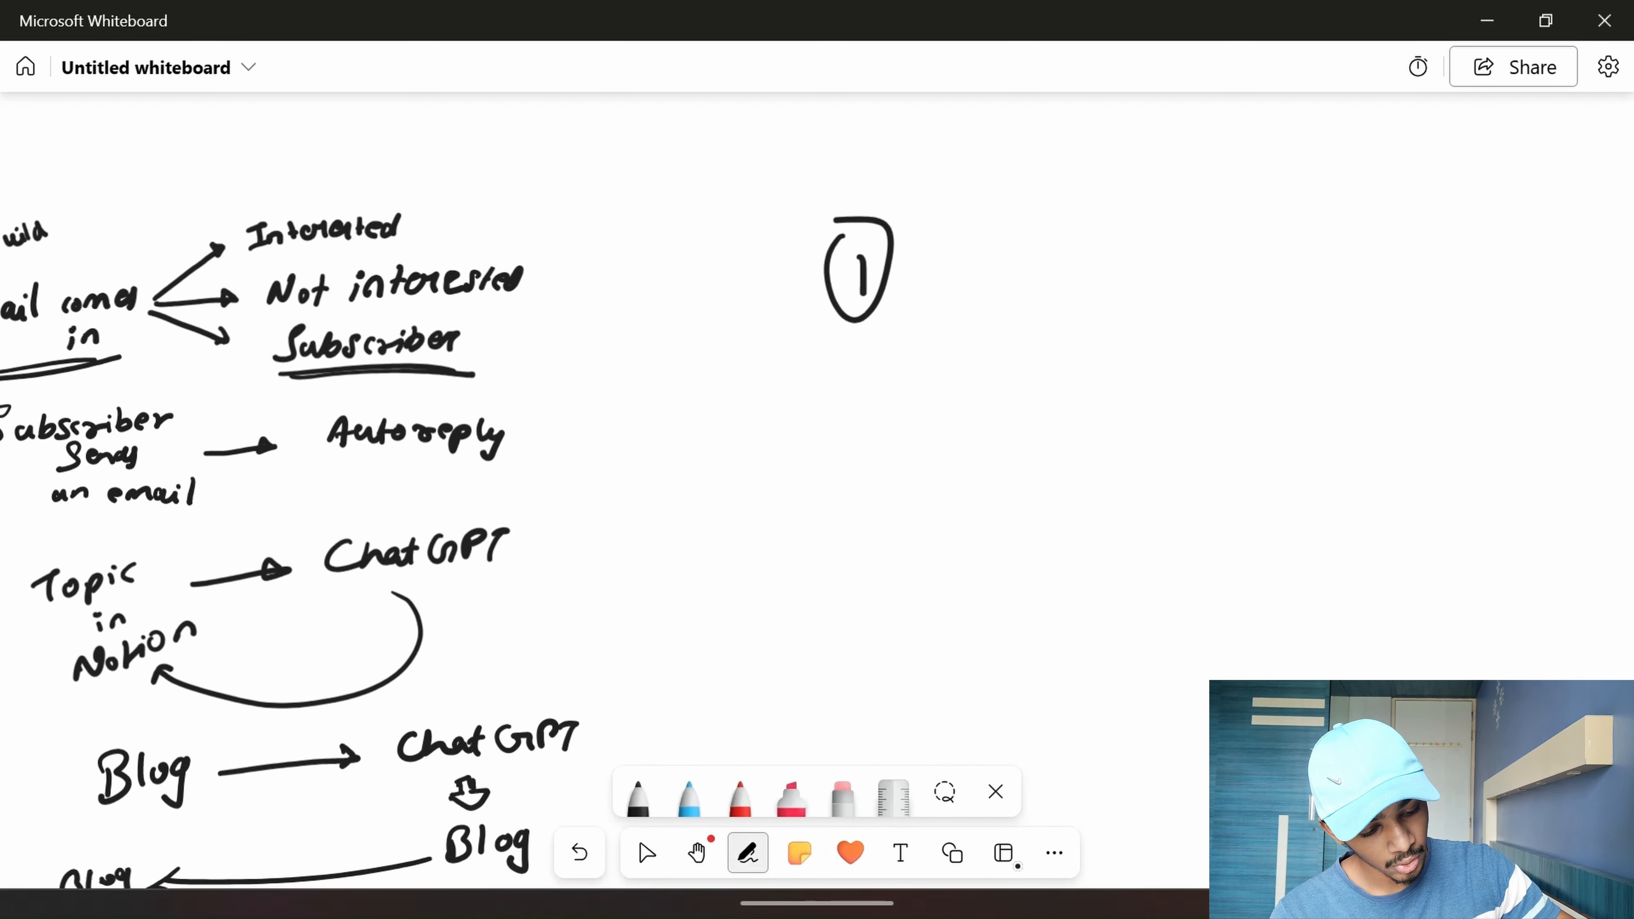
{"action": "mouse_move", "coordinate": [943, 284]}
{"action": "left_mouse_down"}
{"action": "mouse_move", "coordinate": [975, 303]}
{"action": "mouse_move", "coordinate": [1086, 257]}
{"action": "left_mouse_up"}
{"action": "mouse_move", "coordinate": [990, 351]}
{"action": "left_mouse_down"}
{"action": "mouse_move", "coordinate": [1029, 361]}
{"action": "mouse_move", "coordinate": [1068, 309]}
{"action": "mouse_move", "coordinate": [1099, 328]}
{"action": "mouse_move", "coordinate": [1135, 283]}
{"action": "mouse_move", "coordinate": [1167, 312]}
{"action": "left_mouse_up"}
{"action": "left_click", "coordinate": [646, 853]}
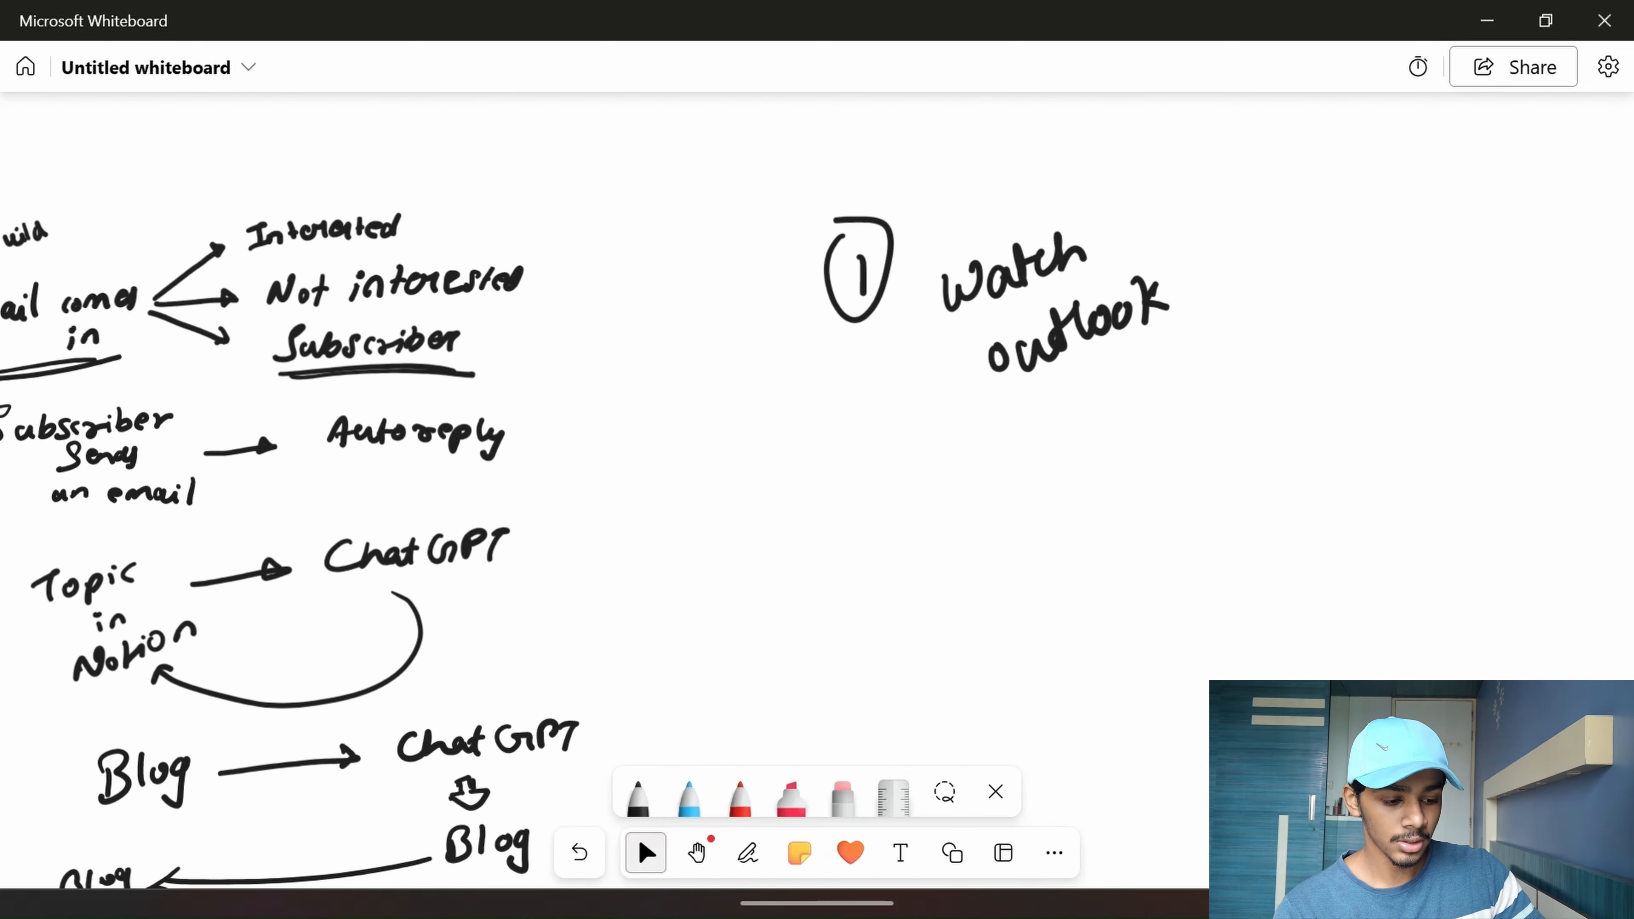
- Draw an arrow rightward from "Watch outlook" and write "Groq" at its end
{"action": "left_click_drag", "start_coordinate": [1037, 507], "coordinate": [516, 591]}
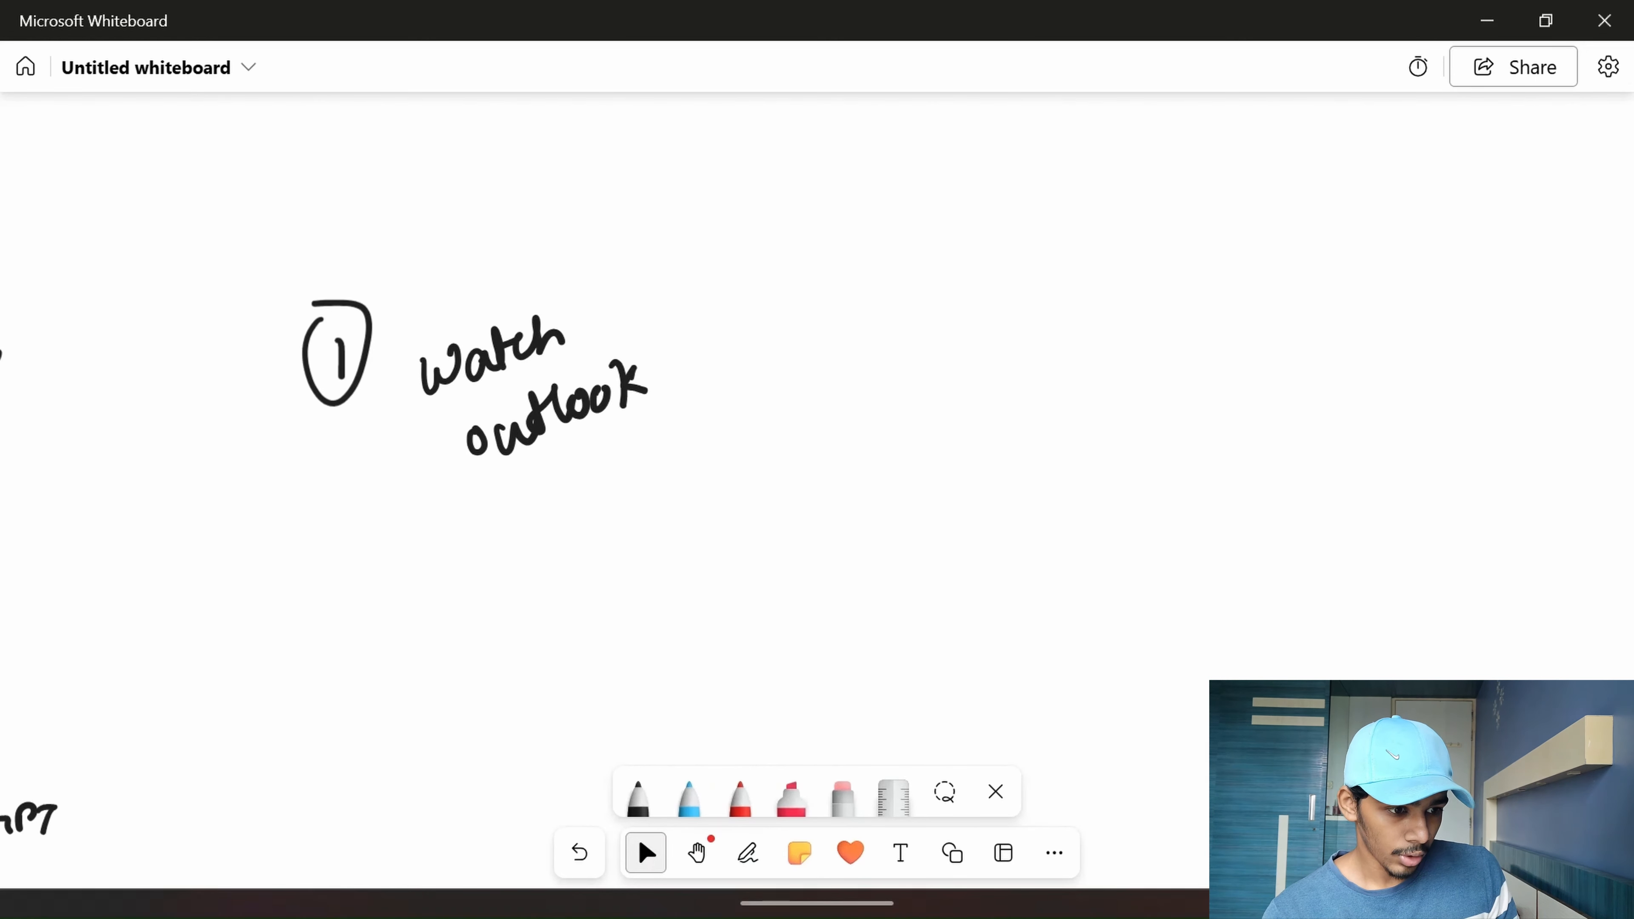
{"action": "left_click_drag", "start_coordinate": [634, 334], "coordinate": [703, 318]}
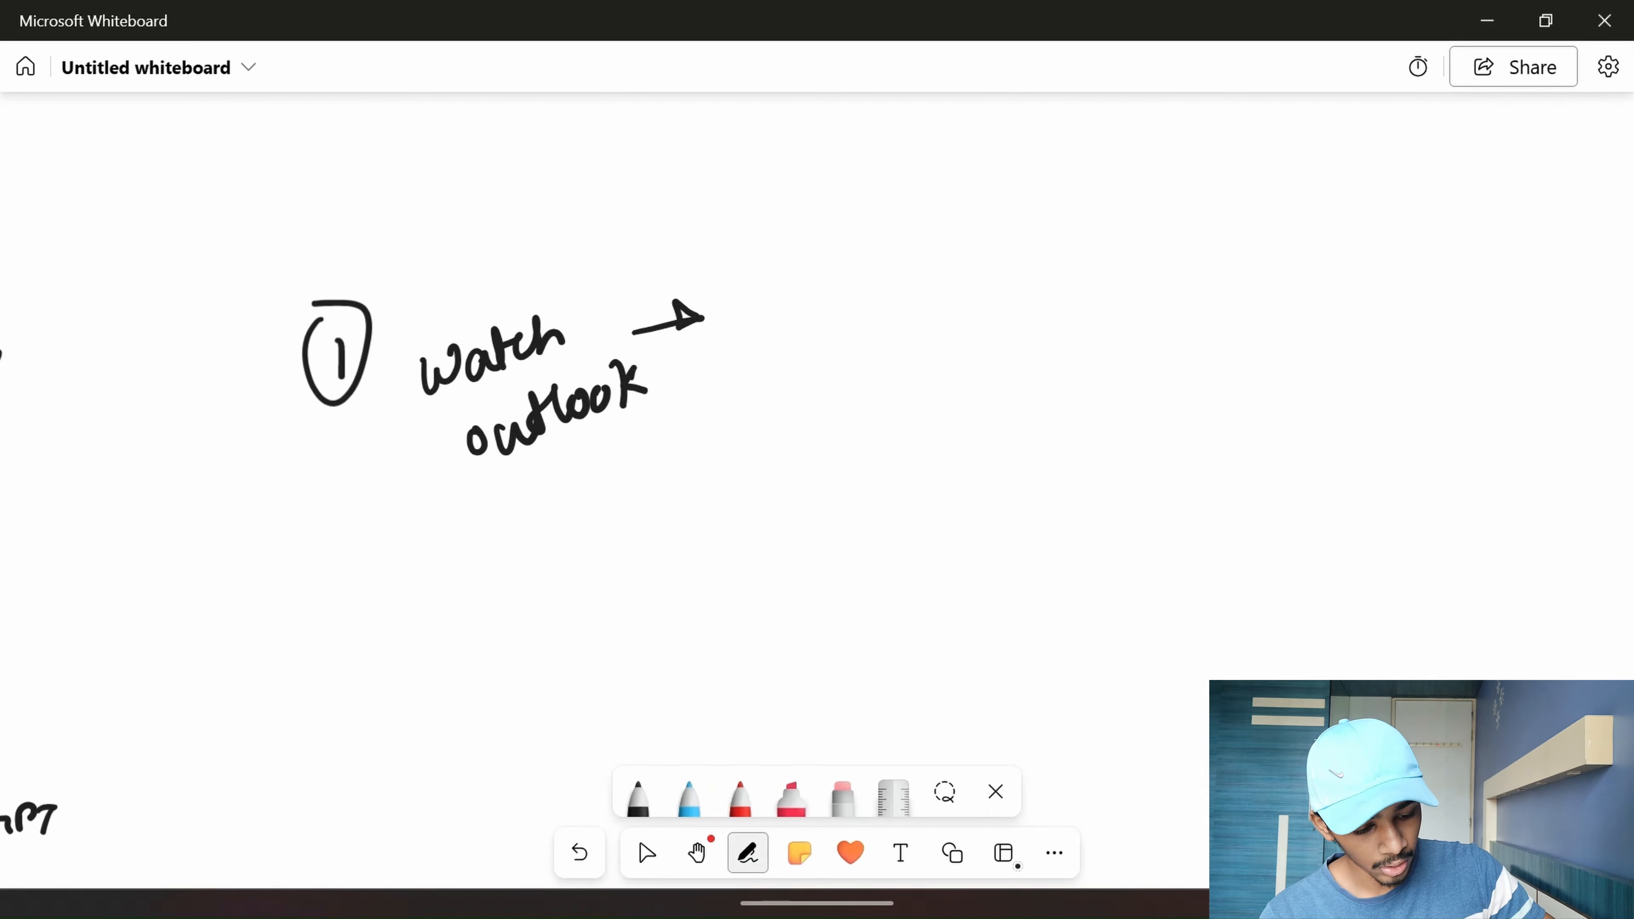
{"action": "mouse_move", "coordinate": [778, 265]}
{"action": "left_mouse_down"}
{"action": "mouse_move", "coordinate": [798, 302]}
{"action": "mouse_move", "coordinate": [829, 296]}
{"action": "left_mouse_up"}
{"action": "mouse_move", "coordinate": [843, 283]}
{"action": "left_mouse_down"}
{"action": "mouse_move", "coordinate": [848, 298]}
{"action": "mouse_move", "coordinate": [895, 282]}
{"action": "left_mouse_up"}
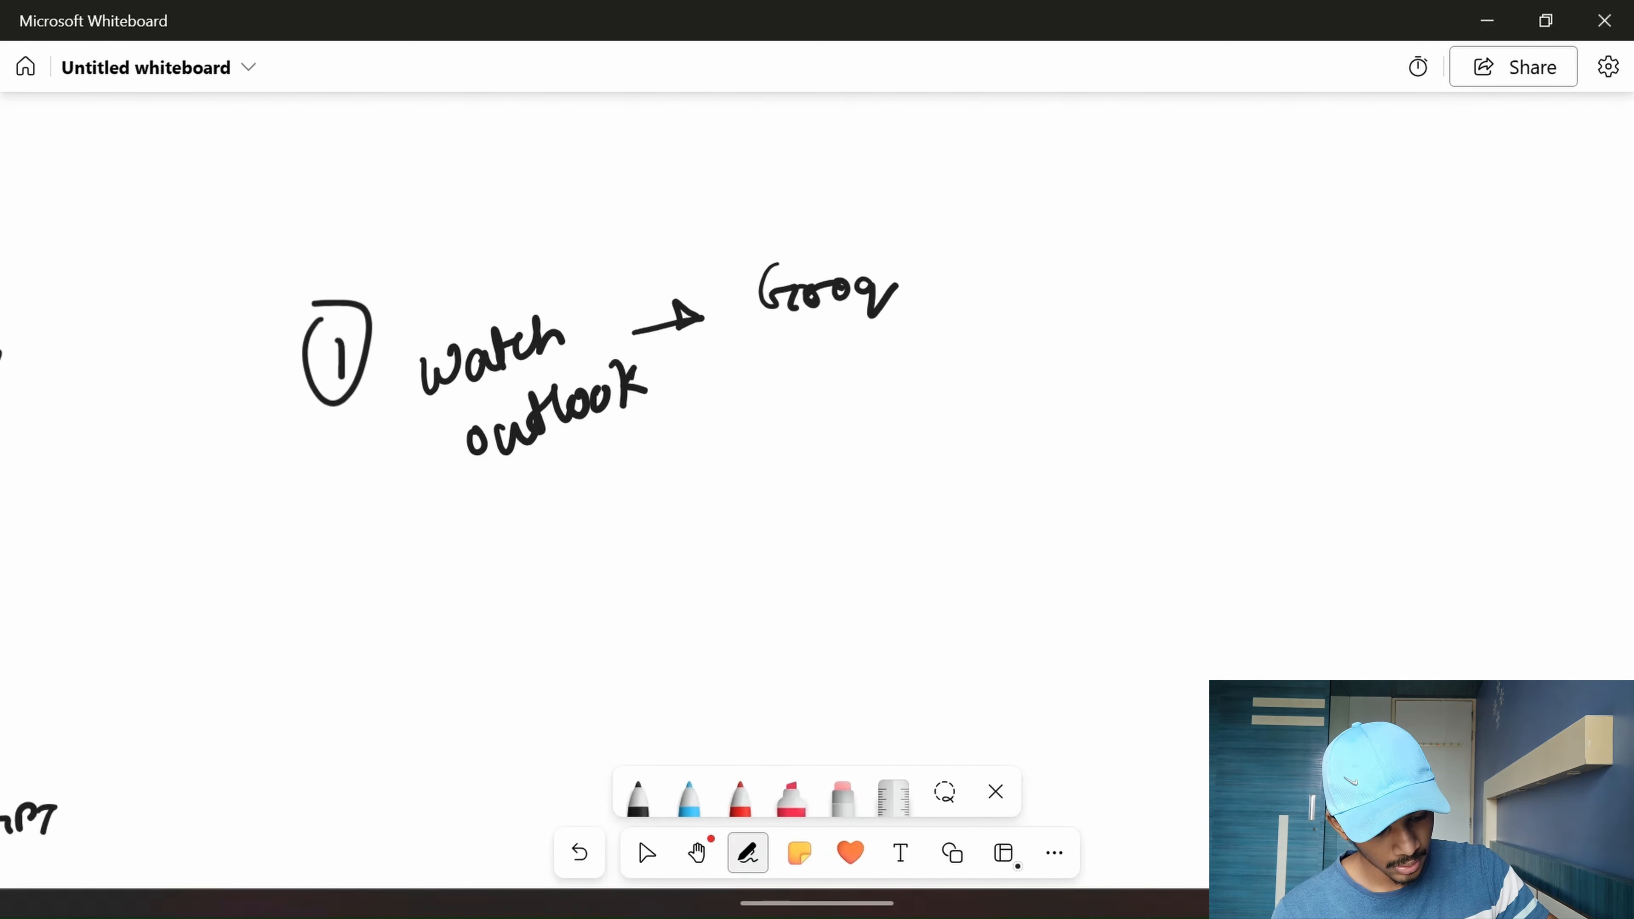
- Write "Read Emails" in red beneath "Groq" and enclose it in red parentheses
{"action": "mouse_move", "coordinate": [807, 353]}
{"action": "left_mouse_down"}
{"action": "mouse_move", "coordinate": [812, 378]}
{"action": "mouse_move", "coordinate": [880, 367]}
{"action": "mouse_move", "coordinate": [807, 370]}
{"action": "mouse_move", "coordinate": [831, 366]}
{"action": "left_mouse_up"}
{"action": "left_click", "coordinate": [740, 798]}
{"action": "left_click_drag", "start_coordinate": [835, 357], "coordinate": [896, 366]}
{"action": "left_click_drag", "start_coordinate": [826, 403], "coordinate": [835, 438]}
{"action": "left_click_drag", "start_coordinate": [827, 428], "coordinate": [920, 430]}
{"action": "left_click_drag", "start_coordinate": [931, 399], "coordinate": [936, 430]}
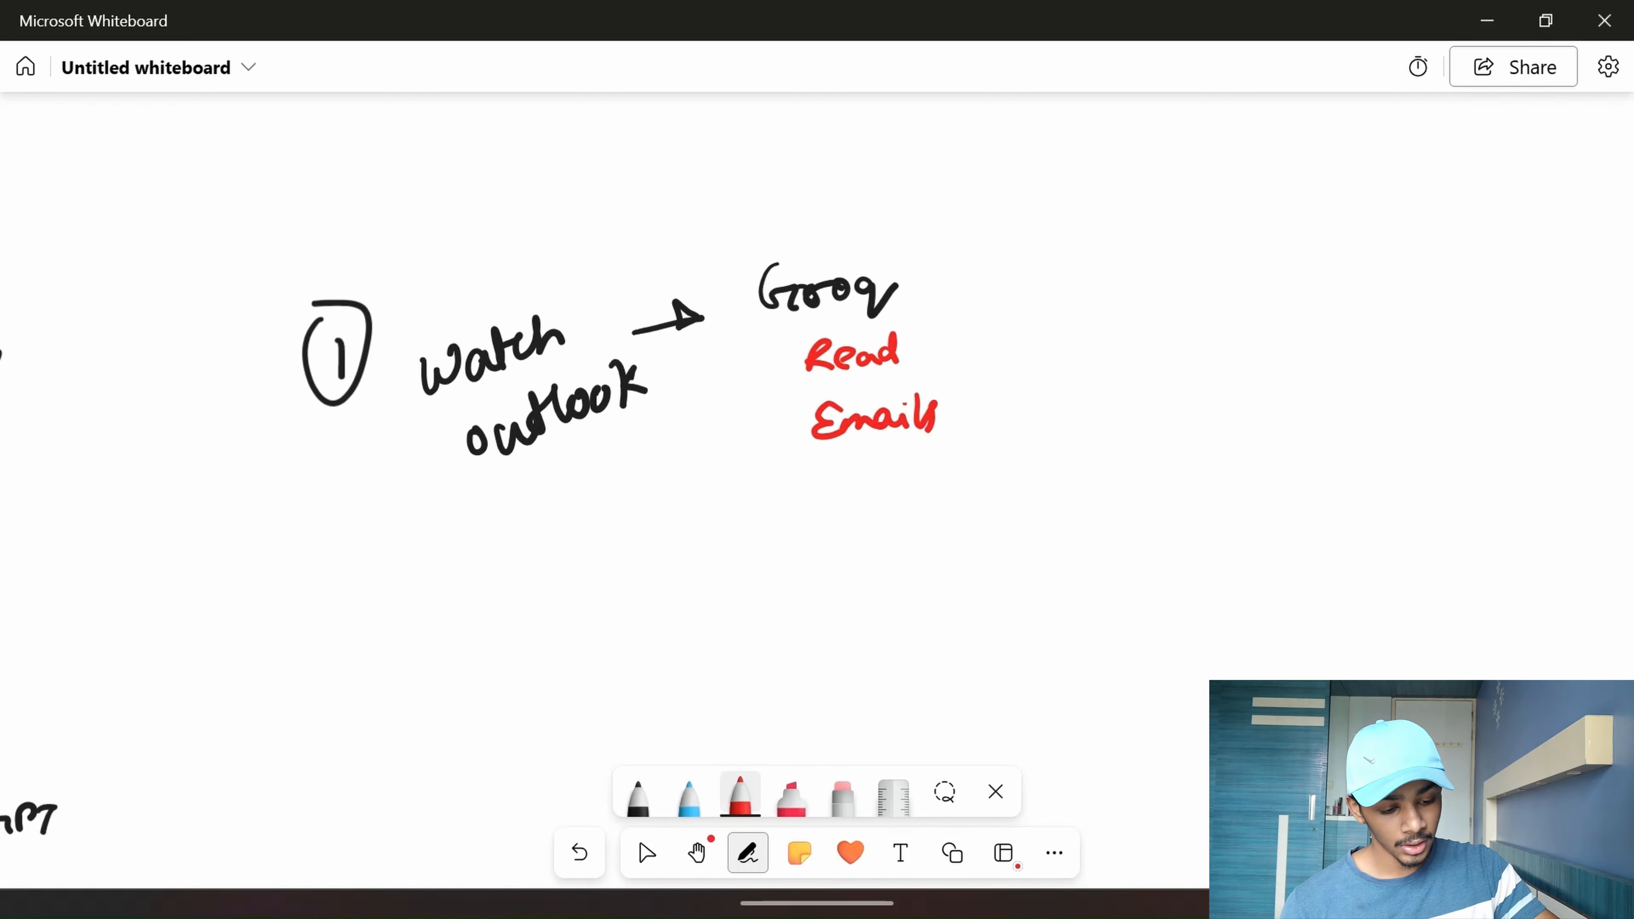
{"action": "left_click_drag", "start_coordinate": [798, 328], "coordinate": [787, 409]}
{"action": "left_click_drag", "start_coordinate": [924, 315], "coordinate": [964, 393]}
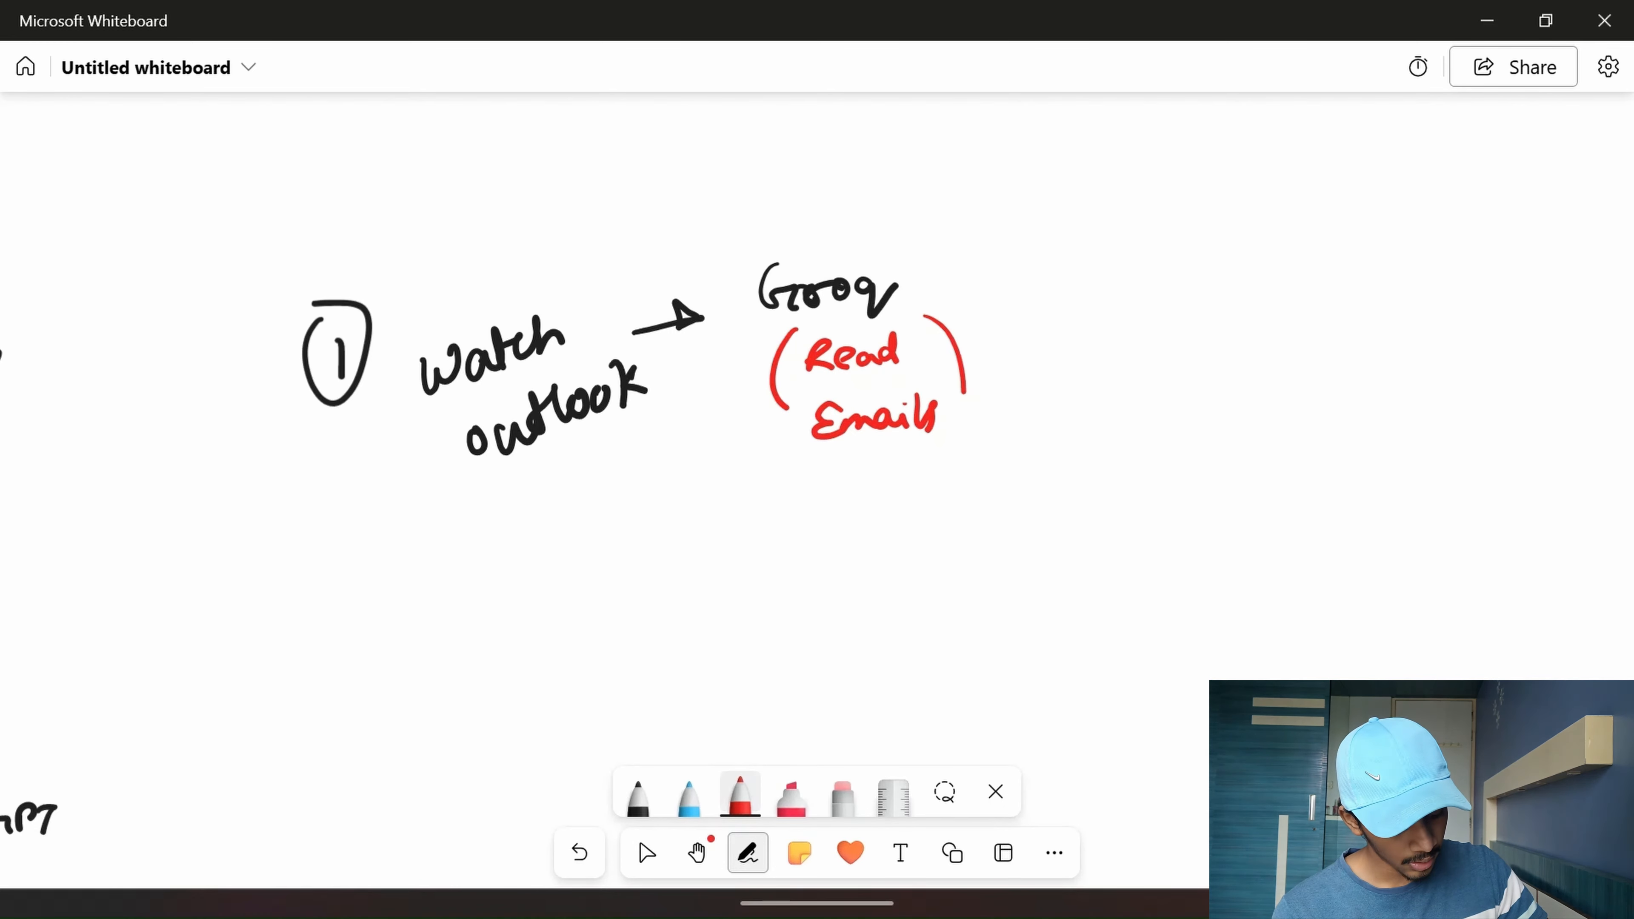
- Draw a short black arrow to the right of "Groq" and write "category = 1, 2, 3" below the red note
{"action": "left_click", "coordinate": [638, 795]}
{"action": "left_click_drag", "start_coordinate": [1000, 269], "coordinate": [1023, 283]}
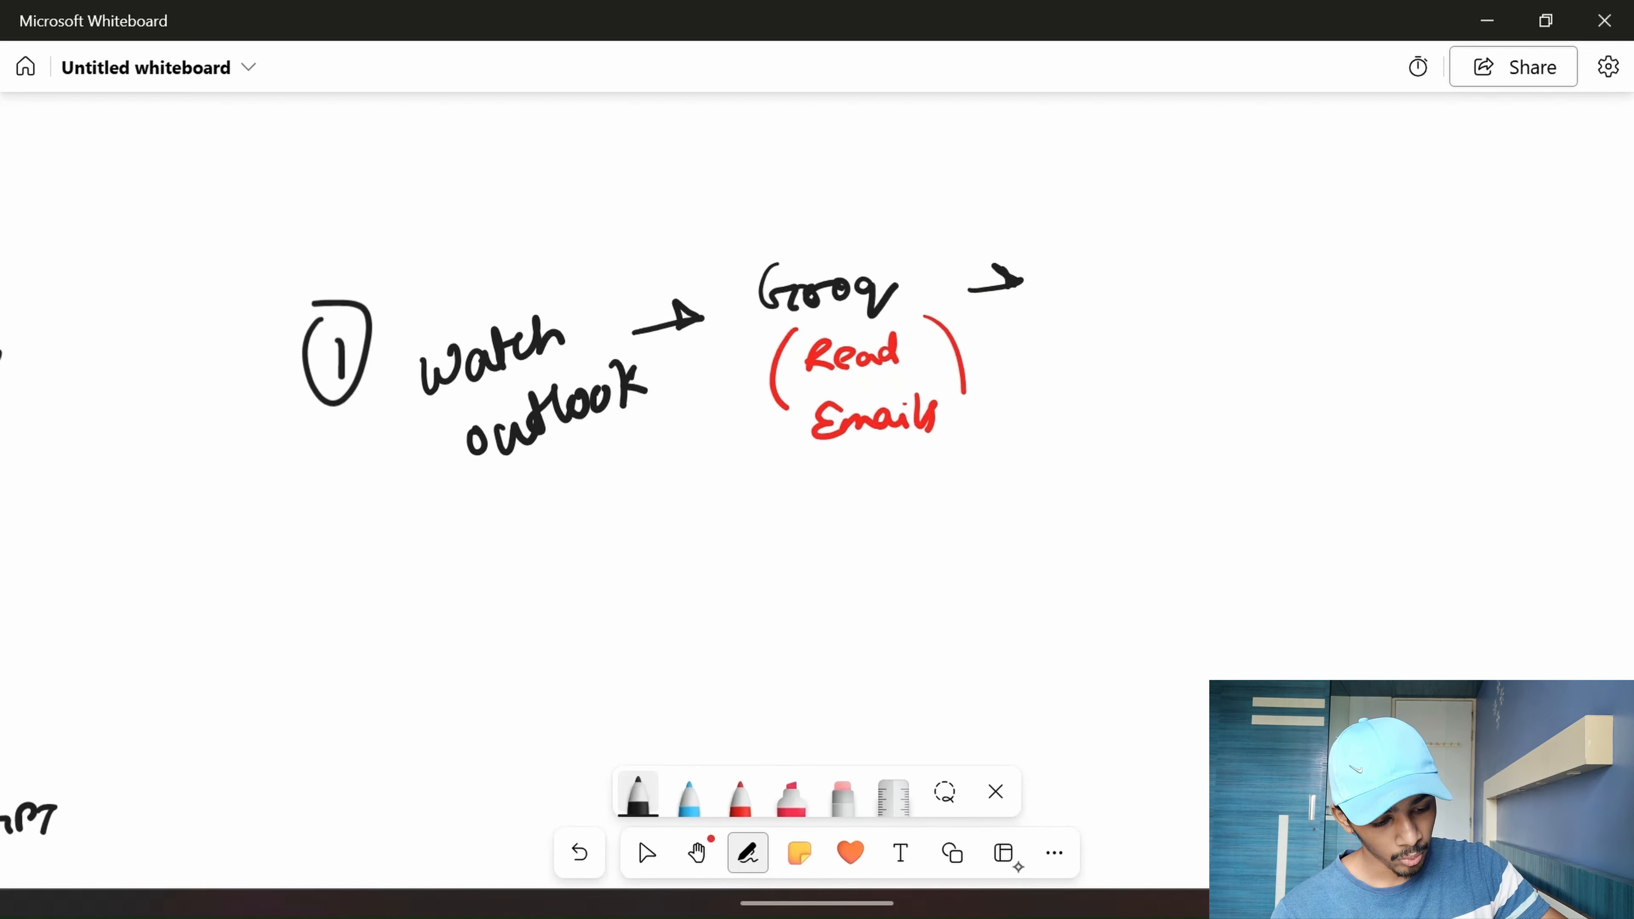
{"action": "left_click_drag", "start_coordinate": [1040, 594], "coordinate": [928, 496]}
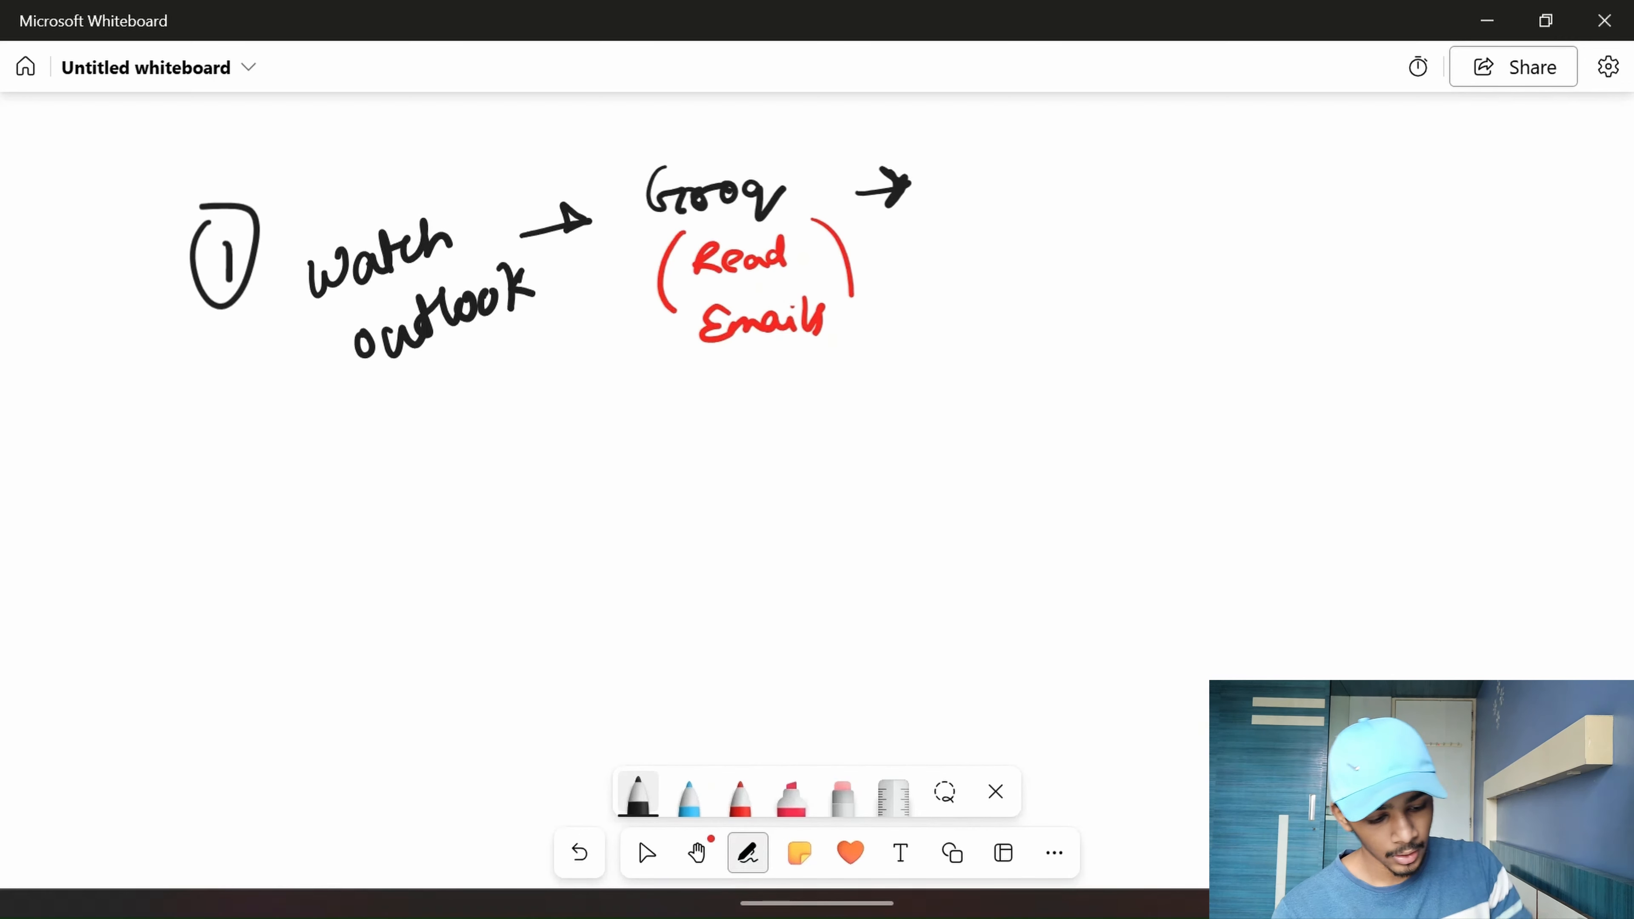
{"action": "mouse_move", "coordinate": [672, 394]}
{"action": "left_mouse_down"}
{"action": "mouse_move", "coordinate": [650, 419]}
{"action": "mouse_move", "coordinate": [800, 388]}
{"action": "mouse_move", "coordinate": [812, 431]}
{"action": "left_mouse_up"}
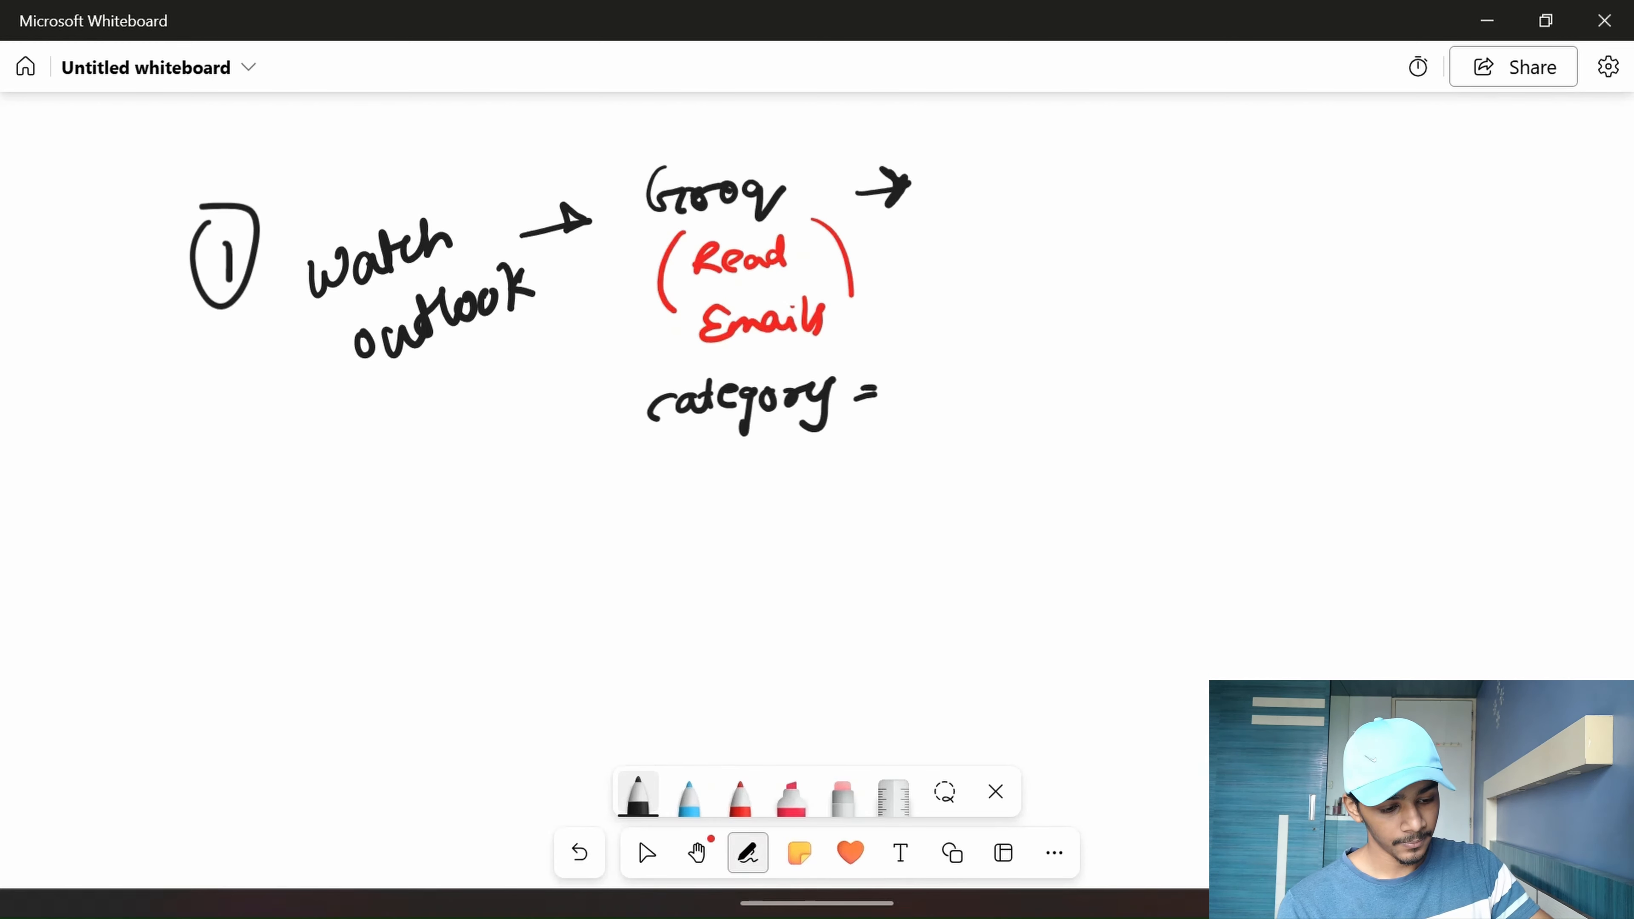
{"action": "left_click_drag", "start_coordinate": [903, 379], "coordinate": [907, 402]}
{"action": "left_click_drag", "start_coordinate": [927, 406], "coordinate": [918, 422]}
{"action": "left_click_drag", "start_coordinate": [954, 383], "coordinate": [989, 399]}
{"action": "left_click_drag", "start_coordinate": [1012, 386], "coordinate": [1028, 410]}
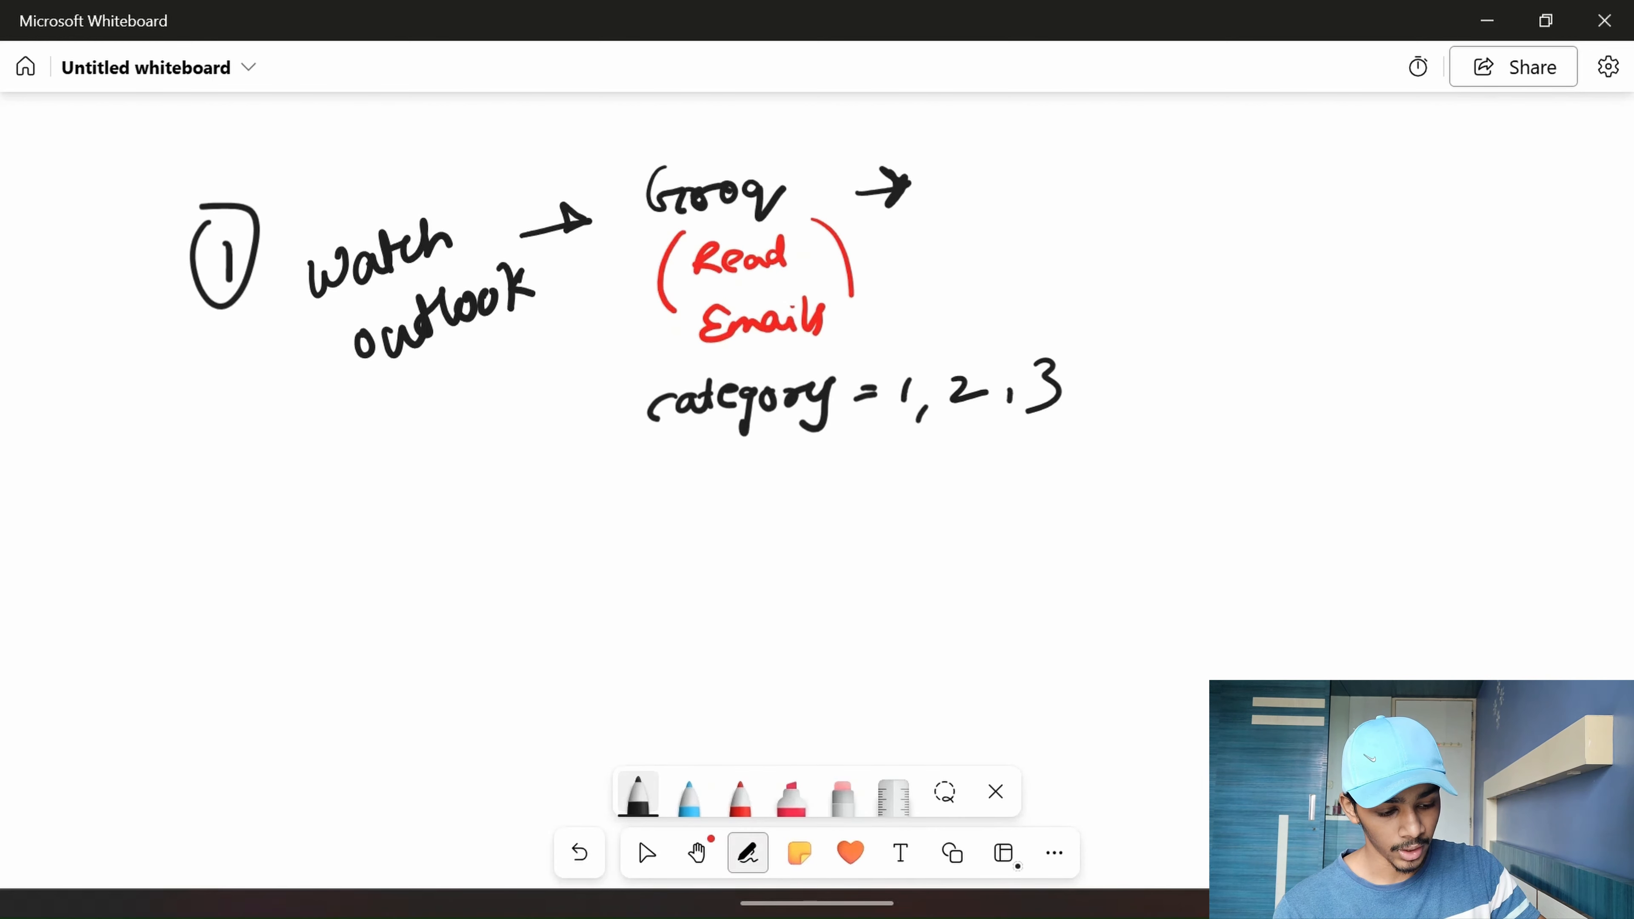
- Draw downward arrows from categories 1, 2 and 3 and label their ends "In", "NI" and "Su"
{"action": "left_click_drag", "start_coordinate": [888, 461], "coordinate": [871, 498]}
{"action": "mouse_move", "coordinate": [860, 476]}
{"action": "left_mouse_down"}
{"action": "mouse_move", "coordinate": [897, 479]}
{"action": "mouse_move", "coordinate": [874, 495]}
{"action": "left_mouse_up"}
{"action": "mouse_move", "coordinate": [794, 558]}
{"action": "left_mouse_down"}
{"action": "mouse_move", "coordinate": [804, 584]}
{"action": "mouse_move", "coordinate": [858, 561]}
{"action": "left_mouse_up"}
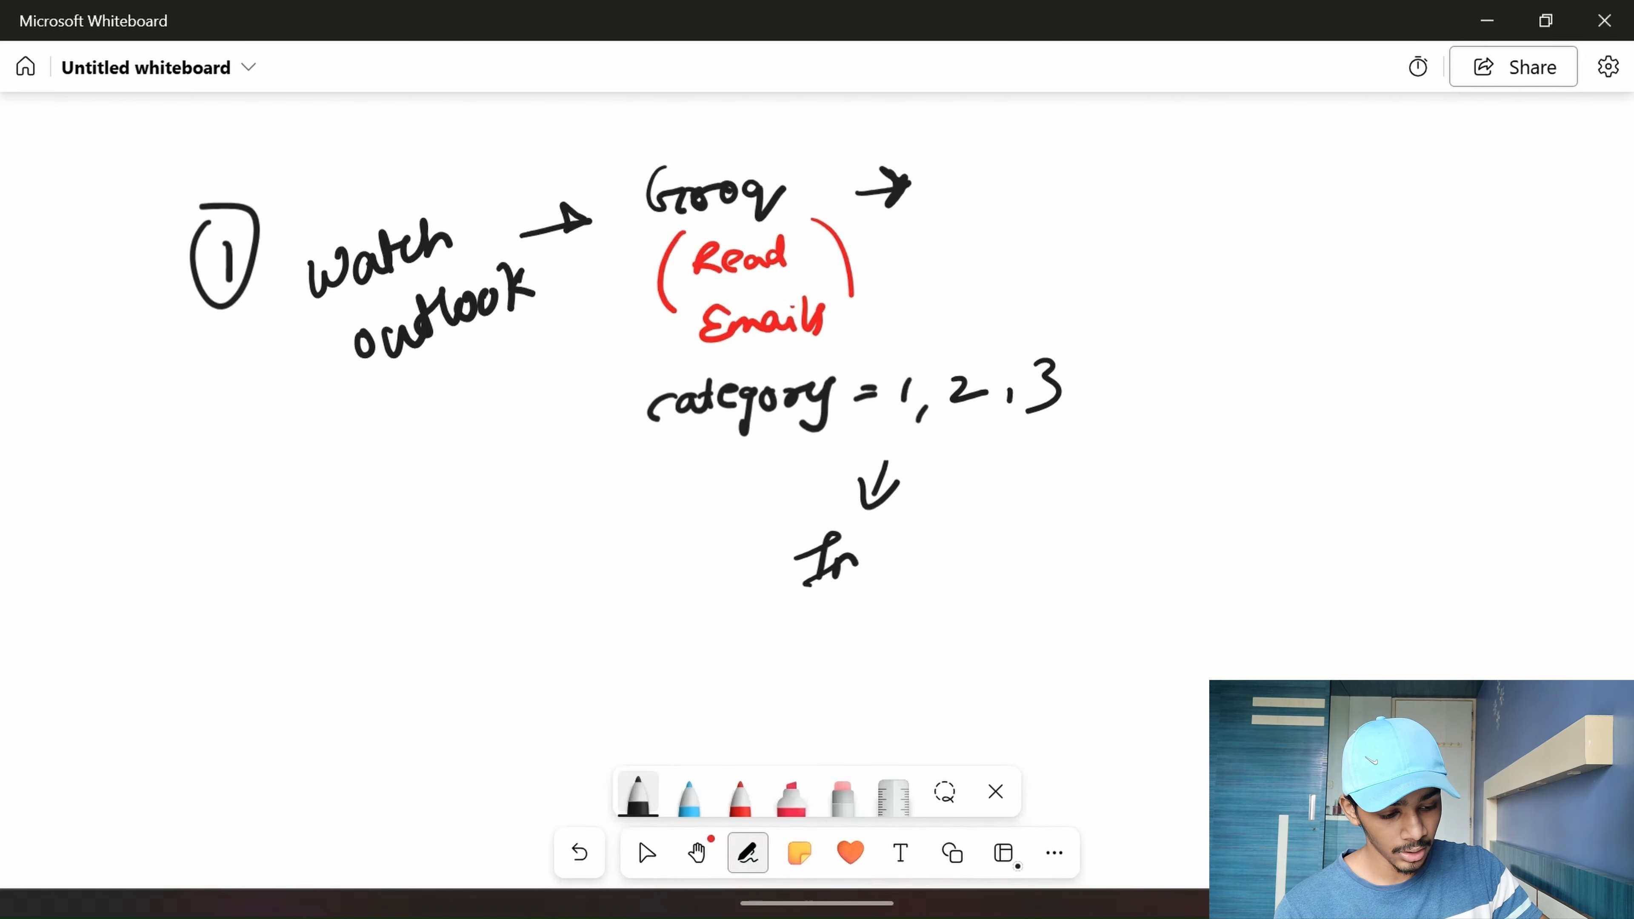
{"action": "mouse_move", "coordinate": [968, 444]}
{"action": "left_mouse_down"}
{"action": "mouse_move", "coordinate": [964, 497]}
{"action": "mouse_move", "coordinate": [981, 474]}
{"action": "left_mouse_up"}
{"action": "left_click", "coordinate": [933, 537]}
{"action": "left_click_drag", "start_coordinate": [933, 554], "coordinate": [1001, 507]}
{"action": "left_click_drag", "start_coordinate": [996, 515], "coordinate": [994, 549]}
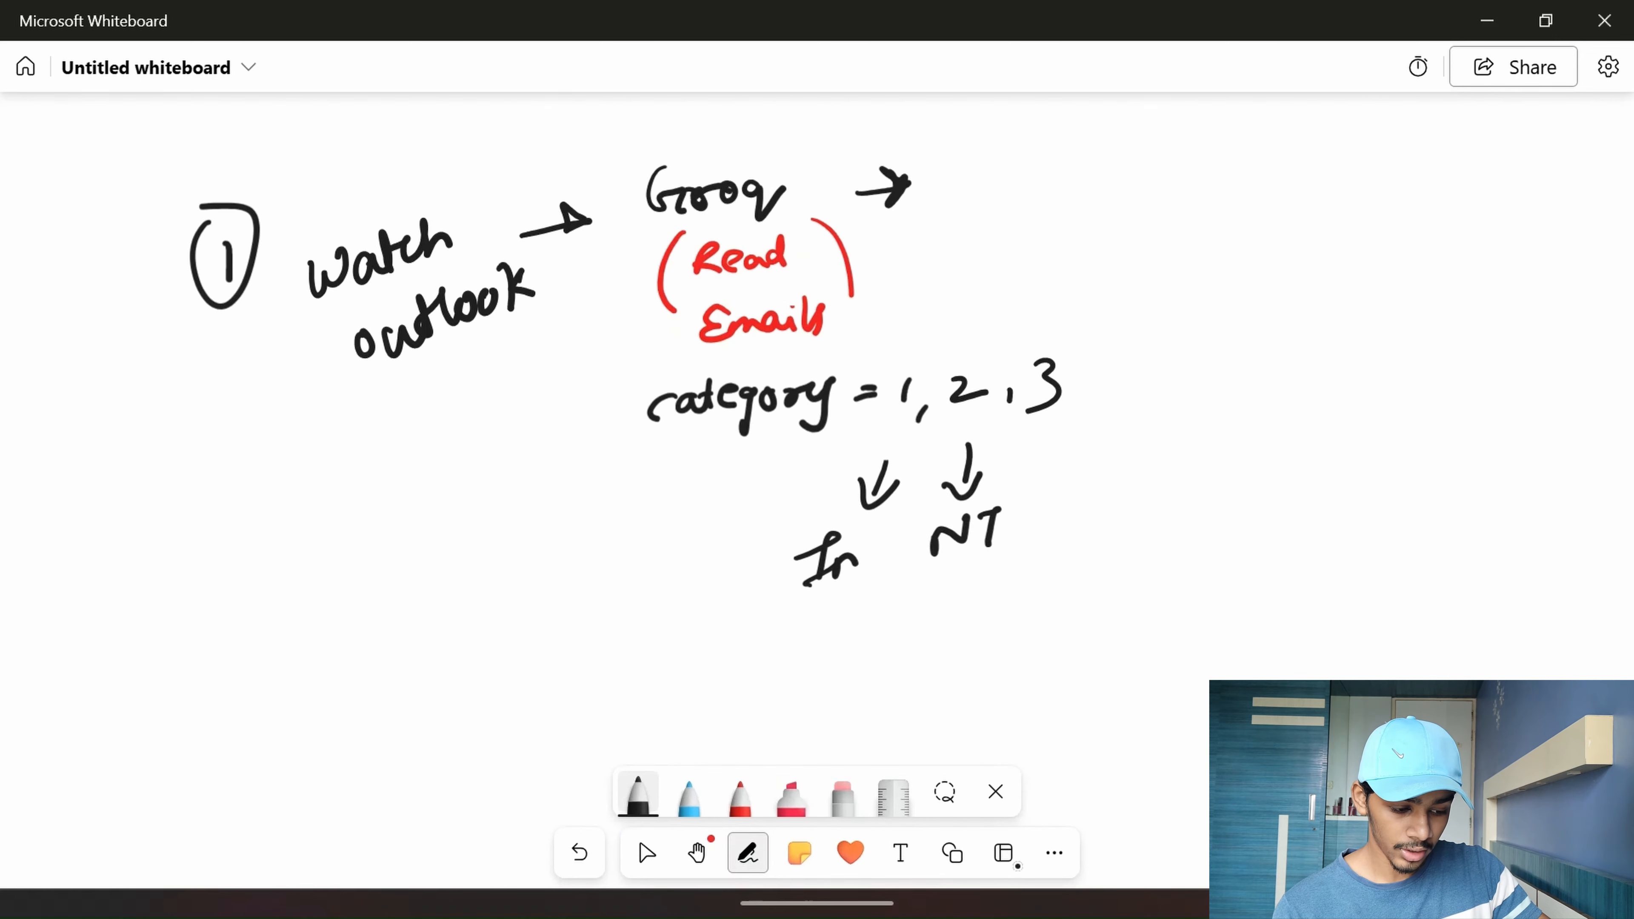
{"action": "left_click_drag", "start_coordinate": [1070, 426], "coordinate": [1093, 467]}
{"action": "mouse_move", "coordinate": [1097, 444]}
{"action": "left_mouse_down"}
{"action": "mouse_move", "coordinate": [1065, 540]}
{"action": "mouse_move", "coordinate": [1126, 531]}
{"action": "left_mouse_up"}
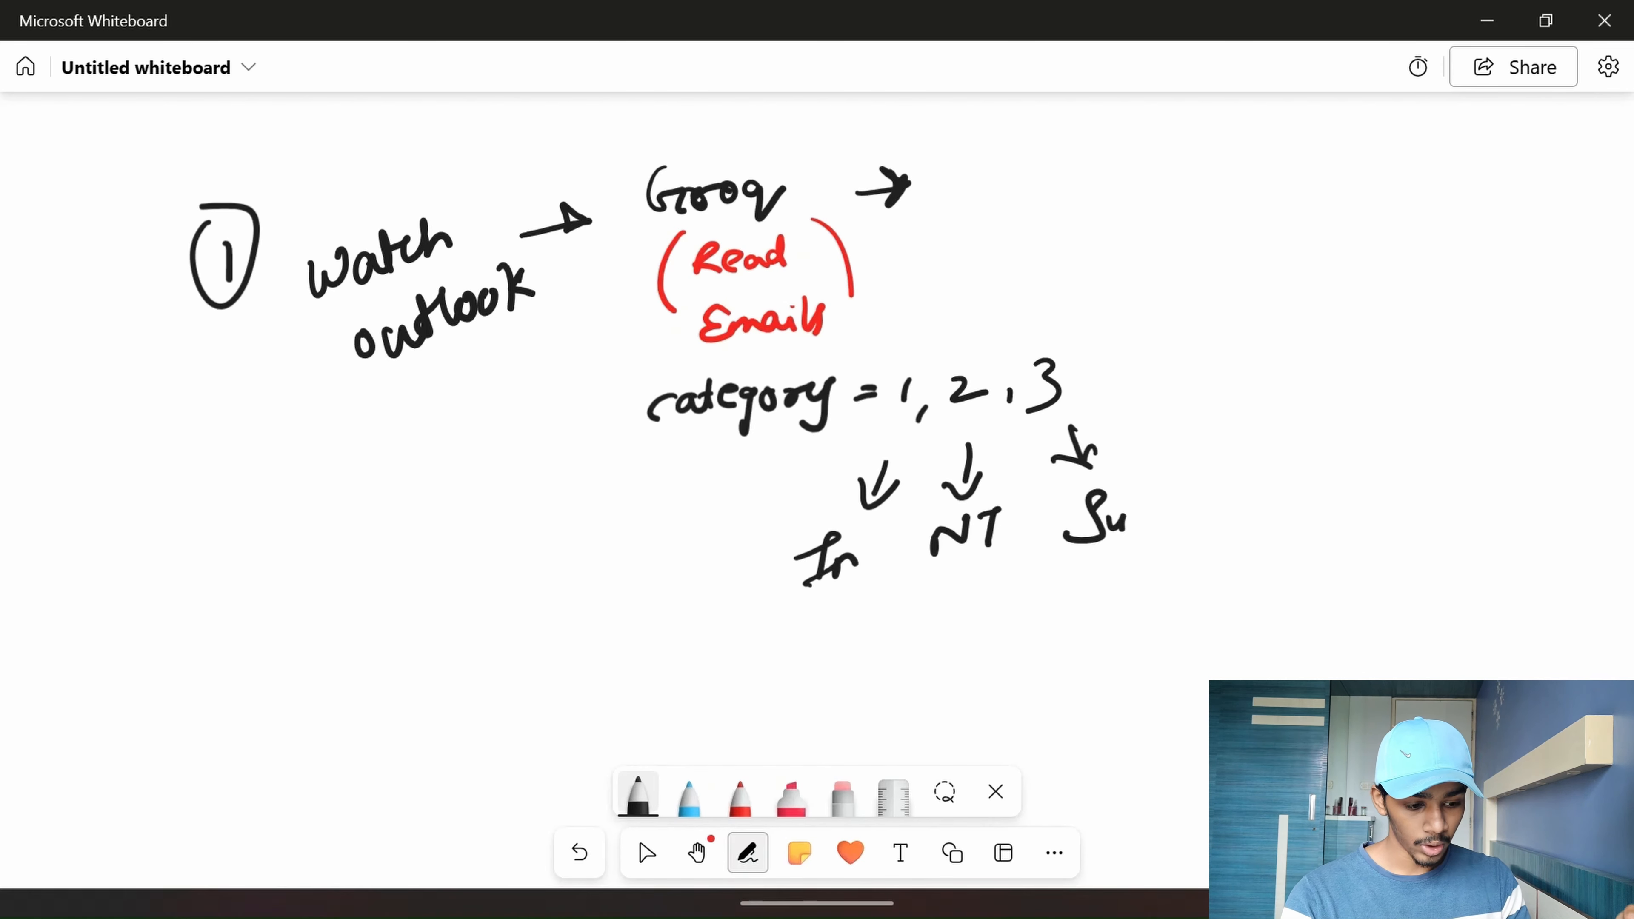
- Circle each of the three category labels under the numbers 1, 2 and 3
{"action": "left_click_drag", "start_coordinate": [921, 351], "coordinate": [987, 286]}
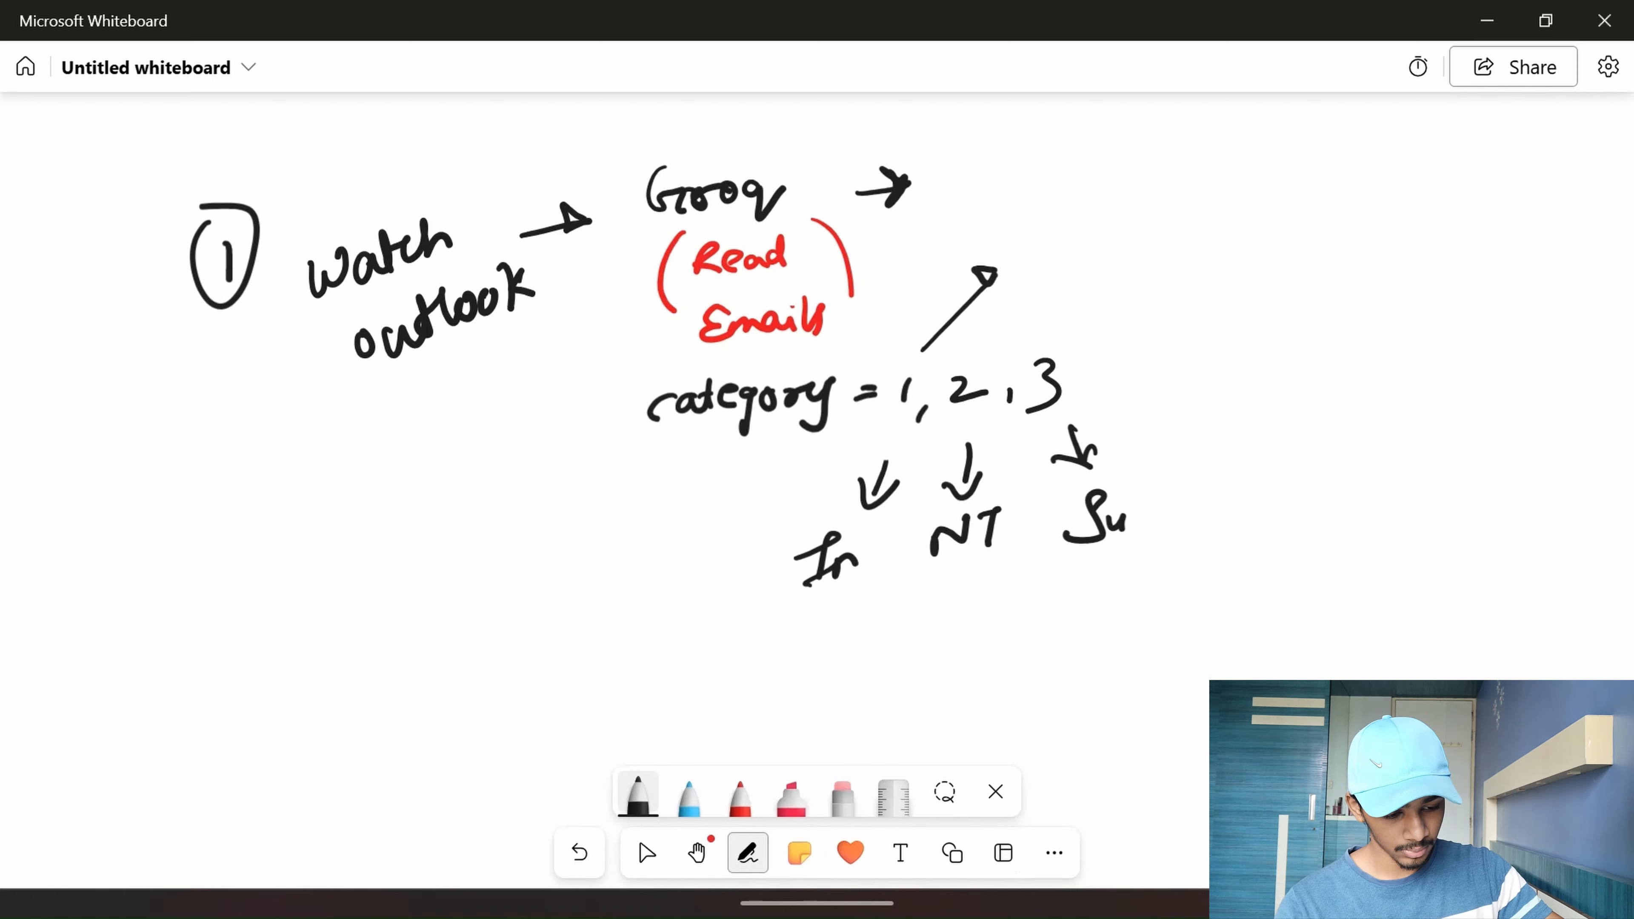
{"action": "key", "text": "ctrl+z"}
{"action": "mouse_move", "coordinate": [839, 526]}
{"action": "left_mouse_down"}
{"action": "mouse_move", "coordinate": [872, 571]}
{"action": "mouse_move", "coordinate": [792, 531]}
{"action": "left_mouse_up"}
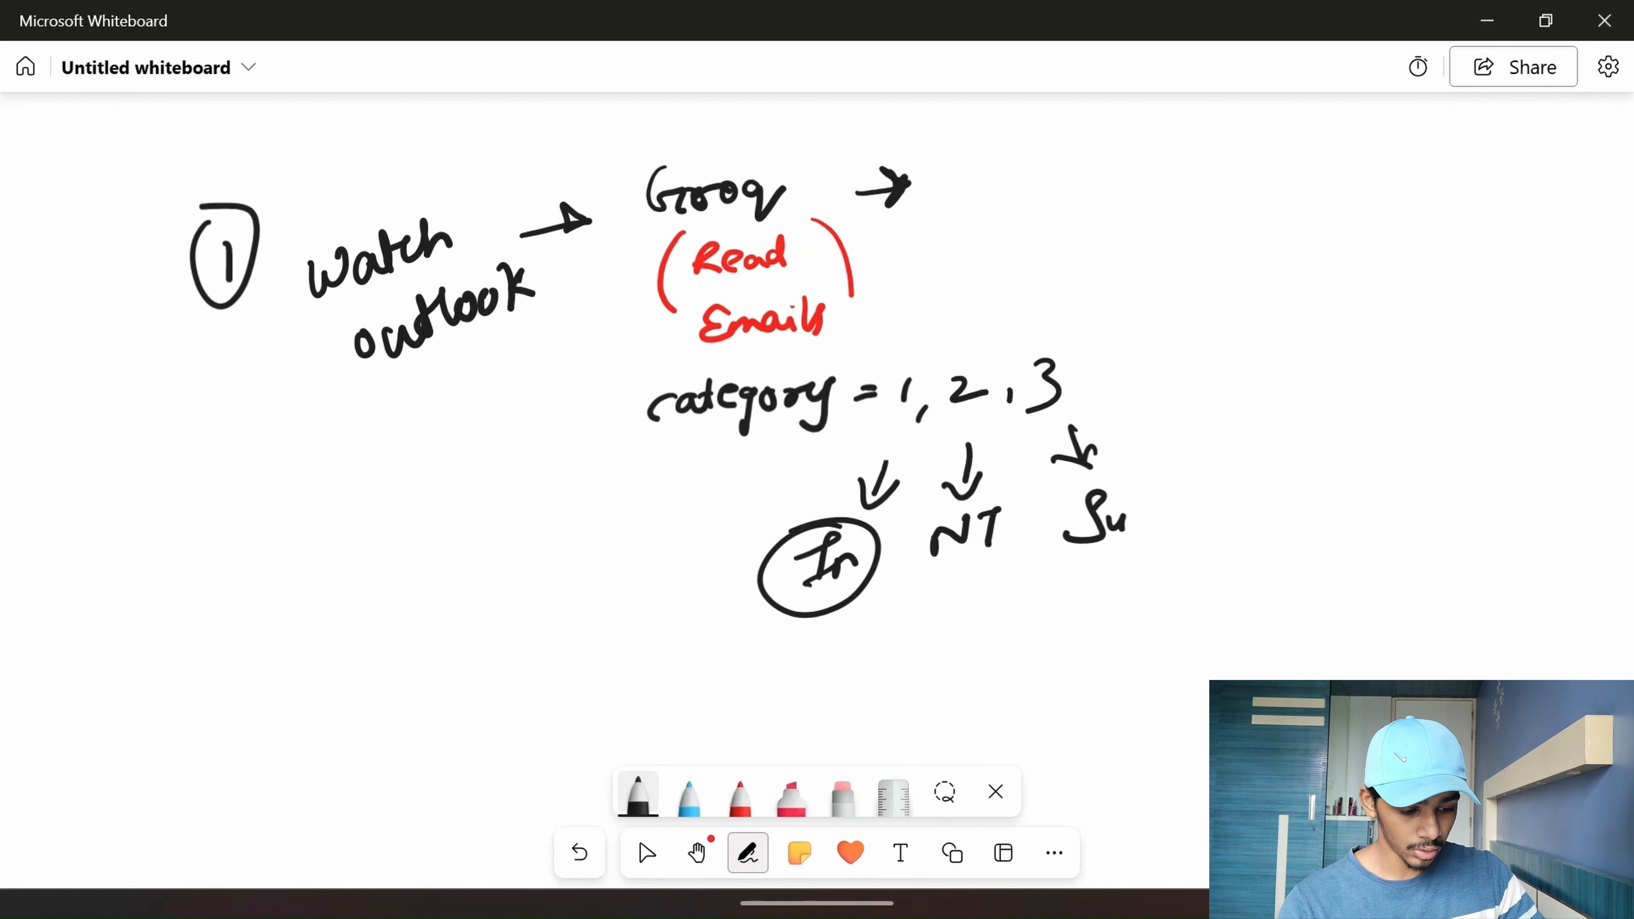
{"action": "mouse_move", "coordinate": [968, 498]}
{"action": "left_mouse_down"}
{"action": "mouse_move", "coordinate": [984, 576]}
{"action": "mouse_move", "coordinate": [994, 499]}
{"action": "left_mouse_up"}
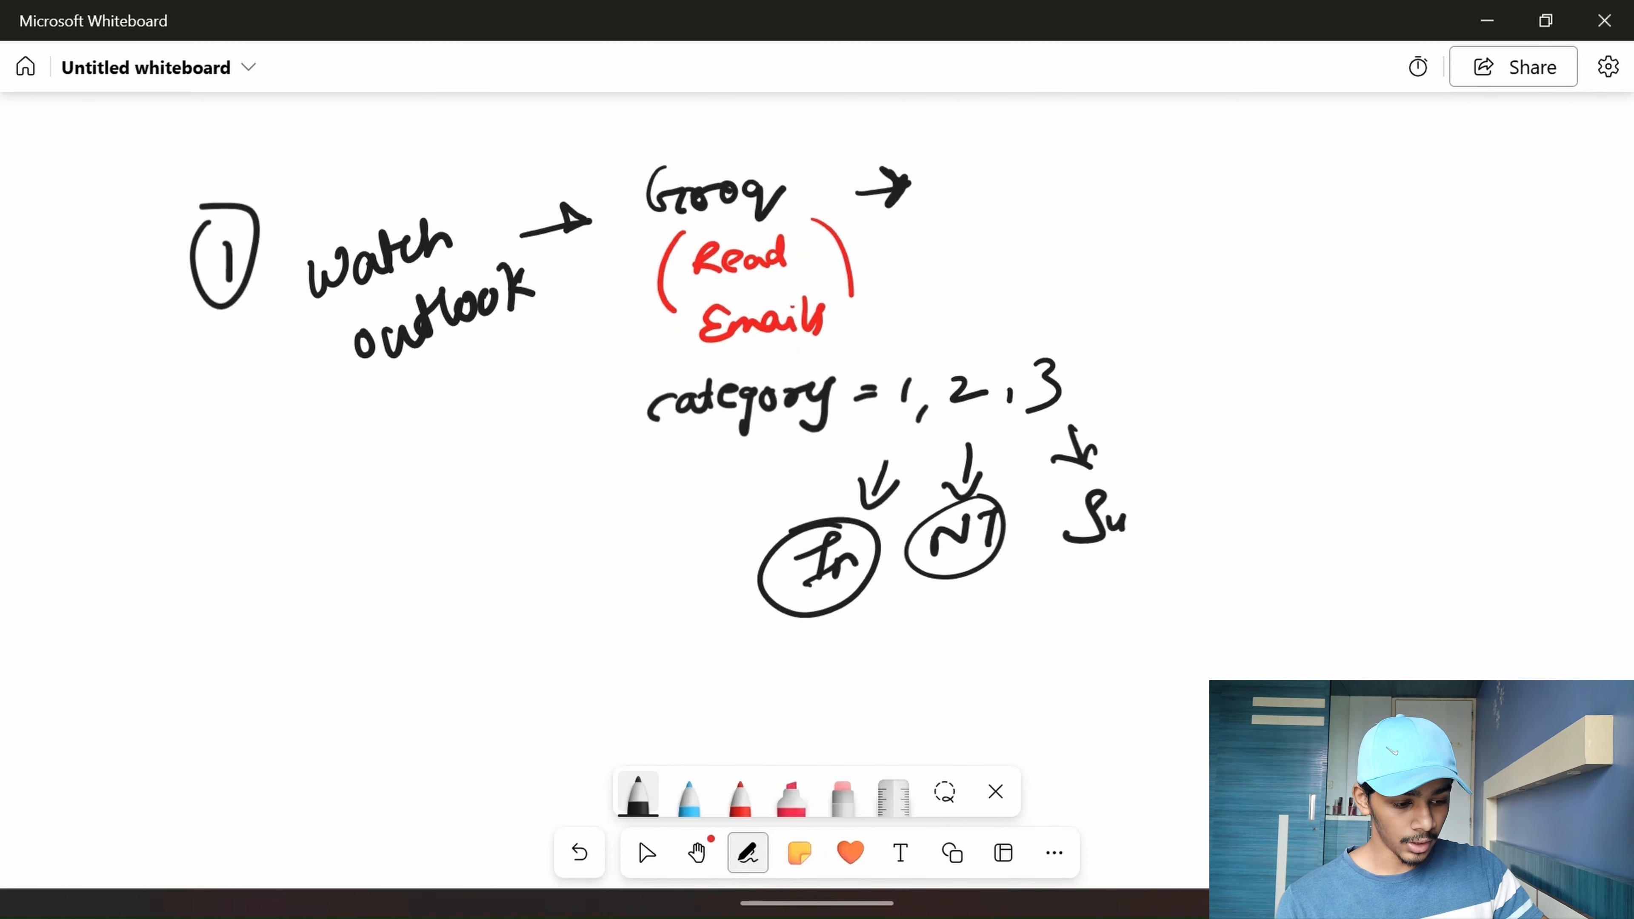
{"action": "left_click_drag", "start_coordinate": [1093, 481], "coordinate": [1077, 574]}
- Draw an arrow rightward from the circled "Su" and write "Groq" at its end
{"action": "left_click_drag", "start_coordinate": [1161, 539], "coordinate": [1264, 525]}
{"action": "left_click_drag", "start_coordinate": [1225, 535], "coordinate": [1262, 525]}
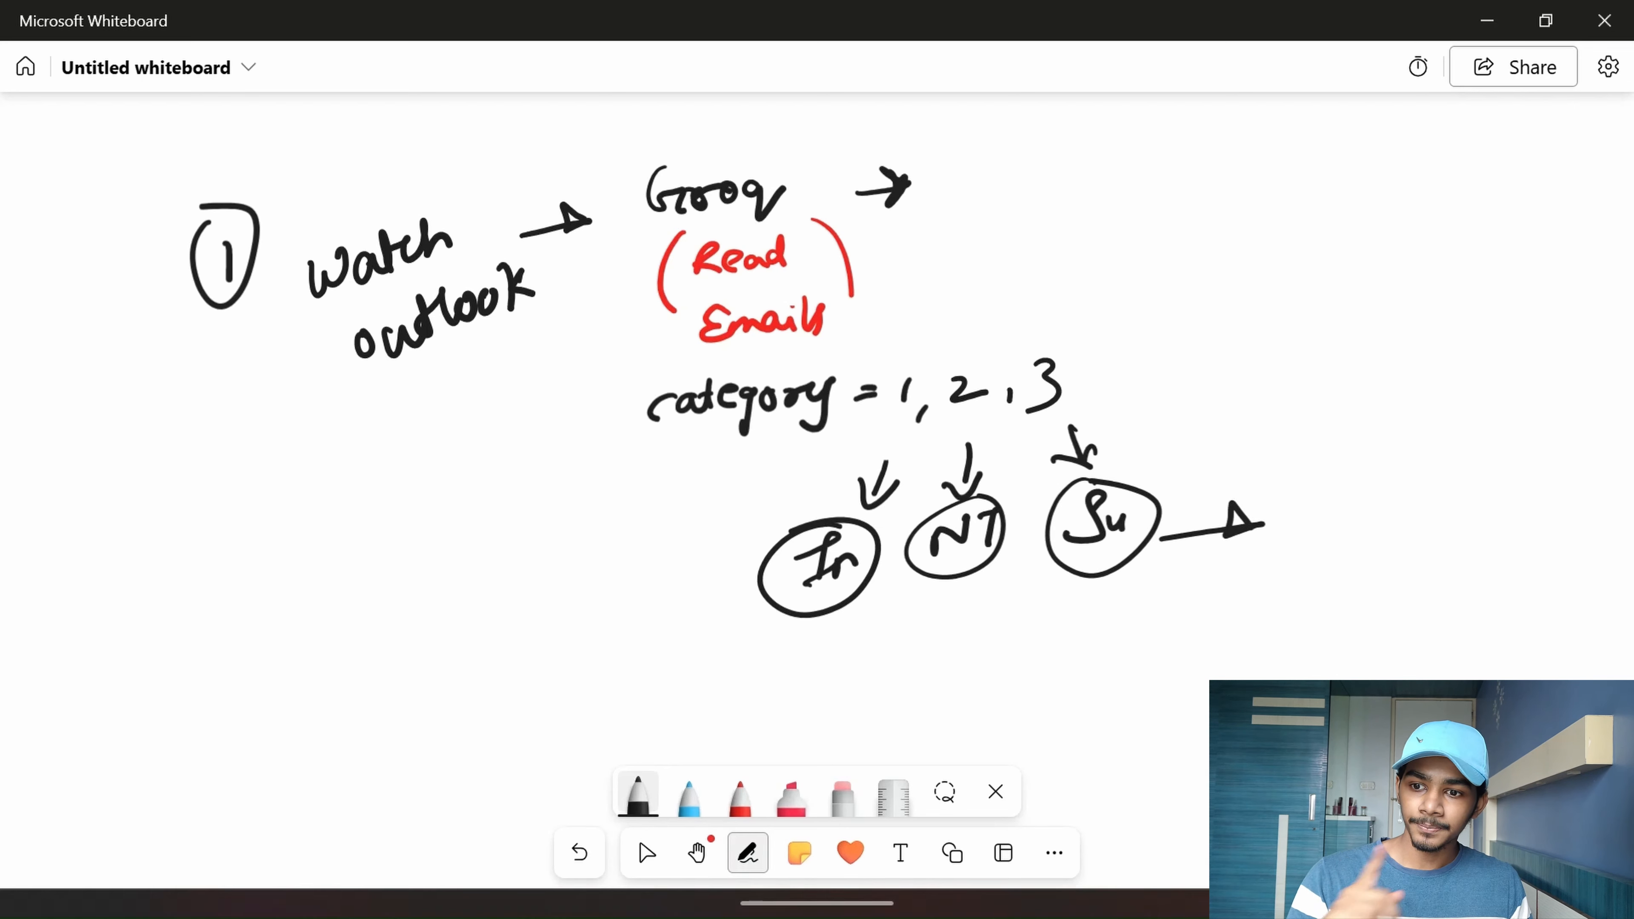
{"action": "mouse_move", "coordinate": [1093, 579]}
{"action": "left_mouse_down"}
{"action": "mouse_move", "coordinate": [925, 513]}
{"action": "mouse_move", "coordinate": [633, 452]}
{"action": "left_mouse_up"}
{"action": "mouse_move", "coordinate": [845, 387]}
{"action": "left_mouse_down"}
{"action": "mouse_move", "coordinate": [844, 422]}
{"action": "mouse_move", "coordinate": [981, 383]}
{"action": "mouse_move", "coordinate": [958, 417]}
{"action": "mouse_move", "coordinate": [916, 415]}
{"action": "mouse_move", "coordinate": [949, 441]}
{"action": "mouse_move", "coordinate": [989, 404]}
{"action": "left_mouse_up"}
{"action": "key", "text": "ctrl+z"}
{"action": "key", "text": "ctrl+z"}
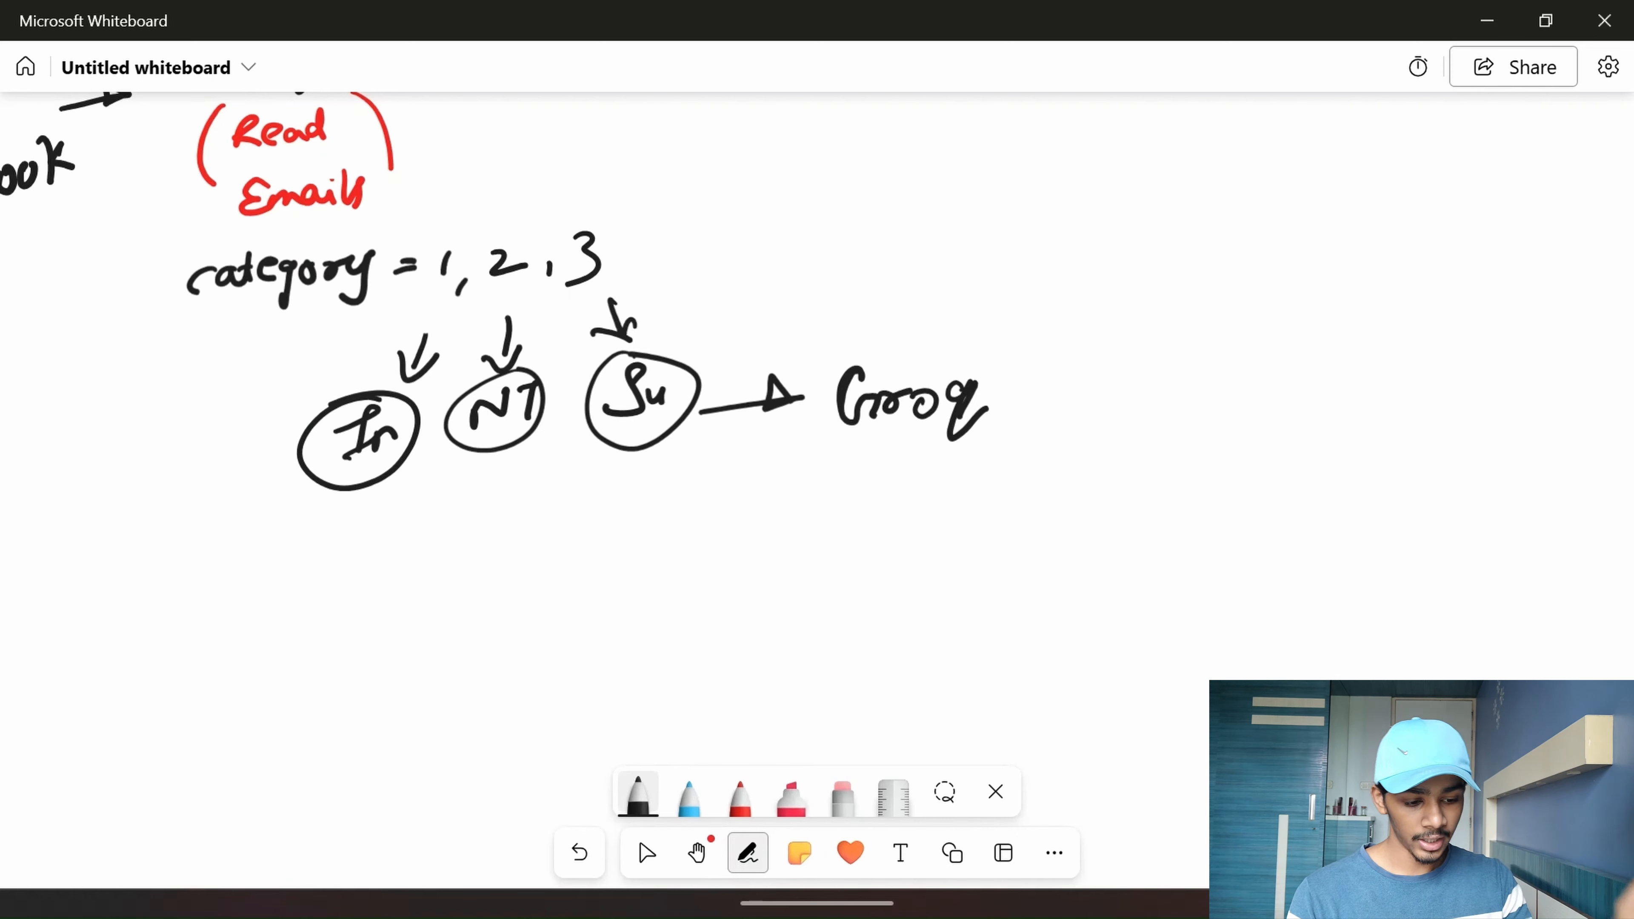
- Write "Read Email & come up with a reply" in red beneath the second "Groq"
{"action": "left_click", "coordinate": [740, 797]}
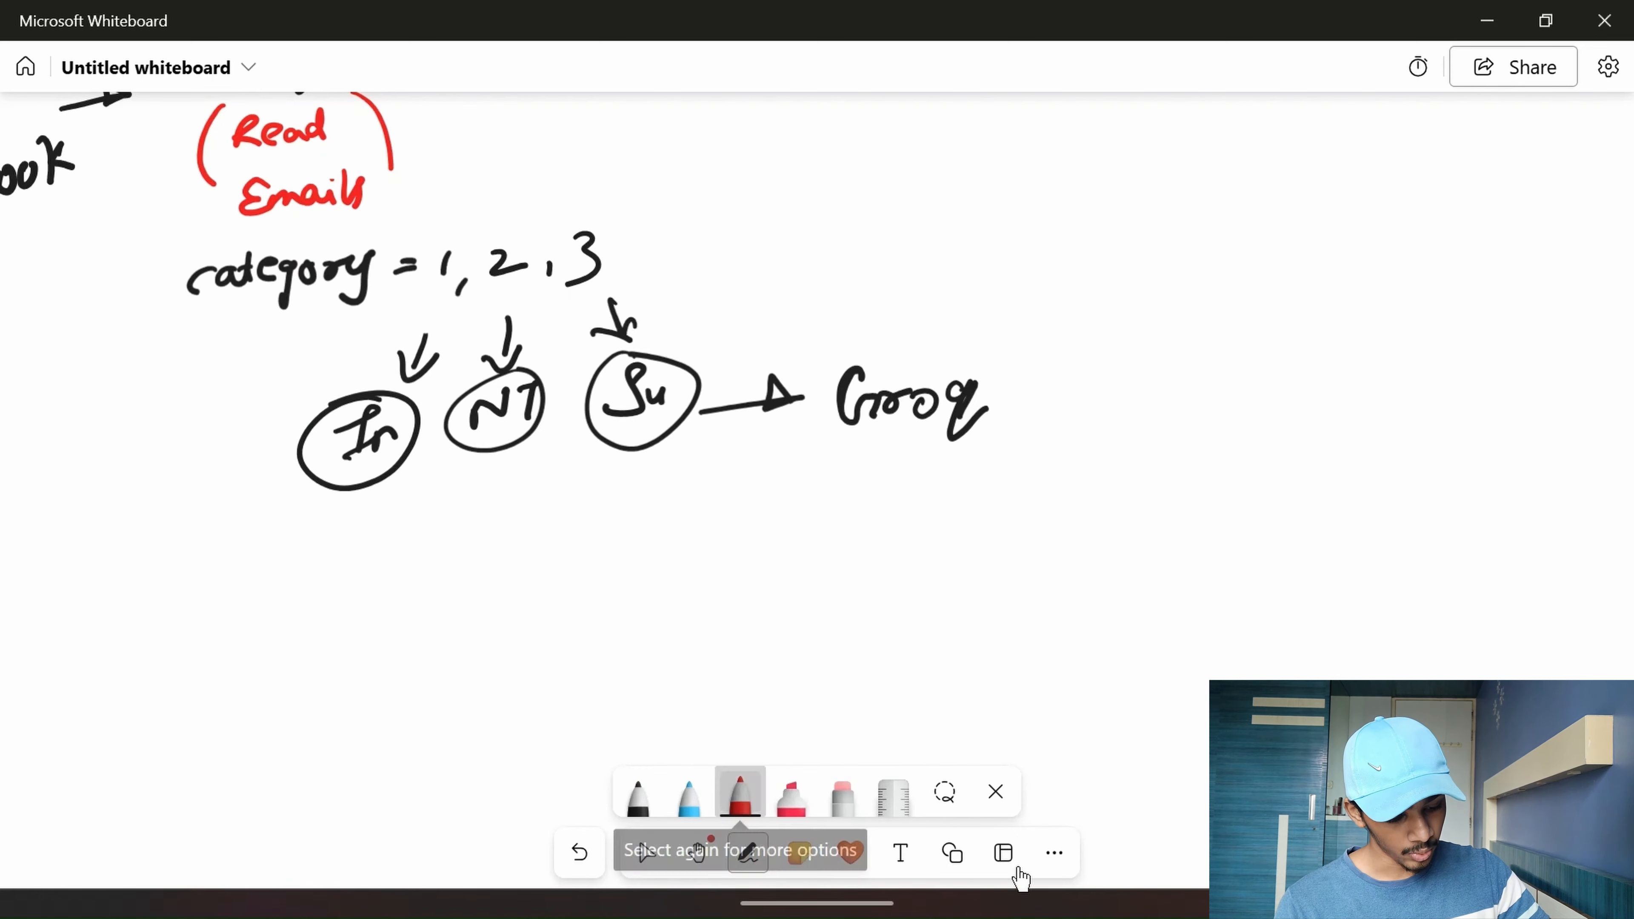
{"action": "mouse_move", "coordinate": [912, 448]}
{"action": "left_mouse_down"}
{"action": "mouse_move", "coordinate": [886, 505]}
{"action": "mouse_move", "coordinate": [978, 467]}
{"action": "mouse_move", "coordinate": [934, 555]}
{"action": "mouse_move", "coordinate": [990, 548]}
{"action": "left_mouse_up"}
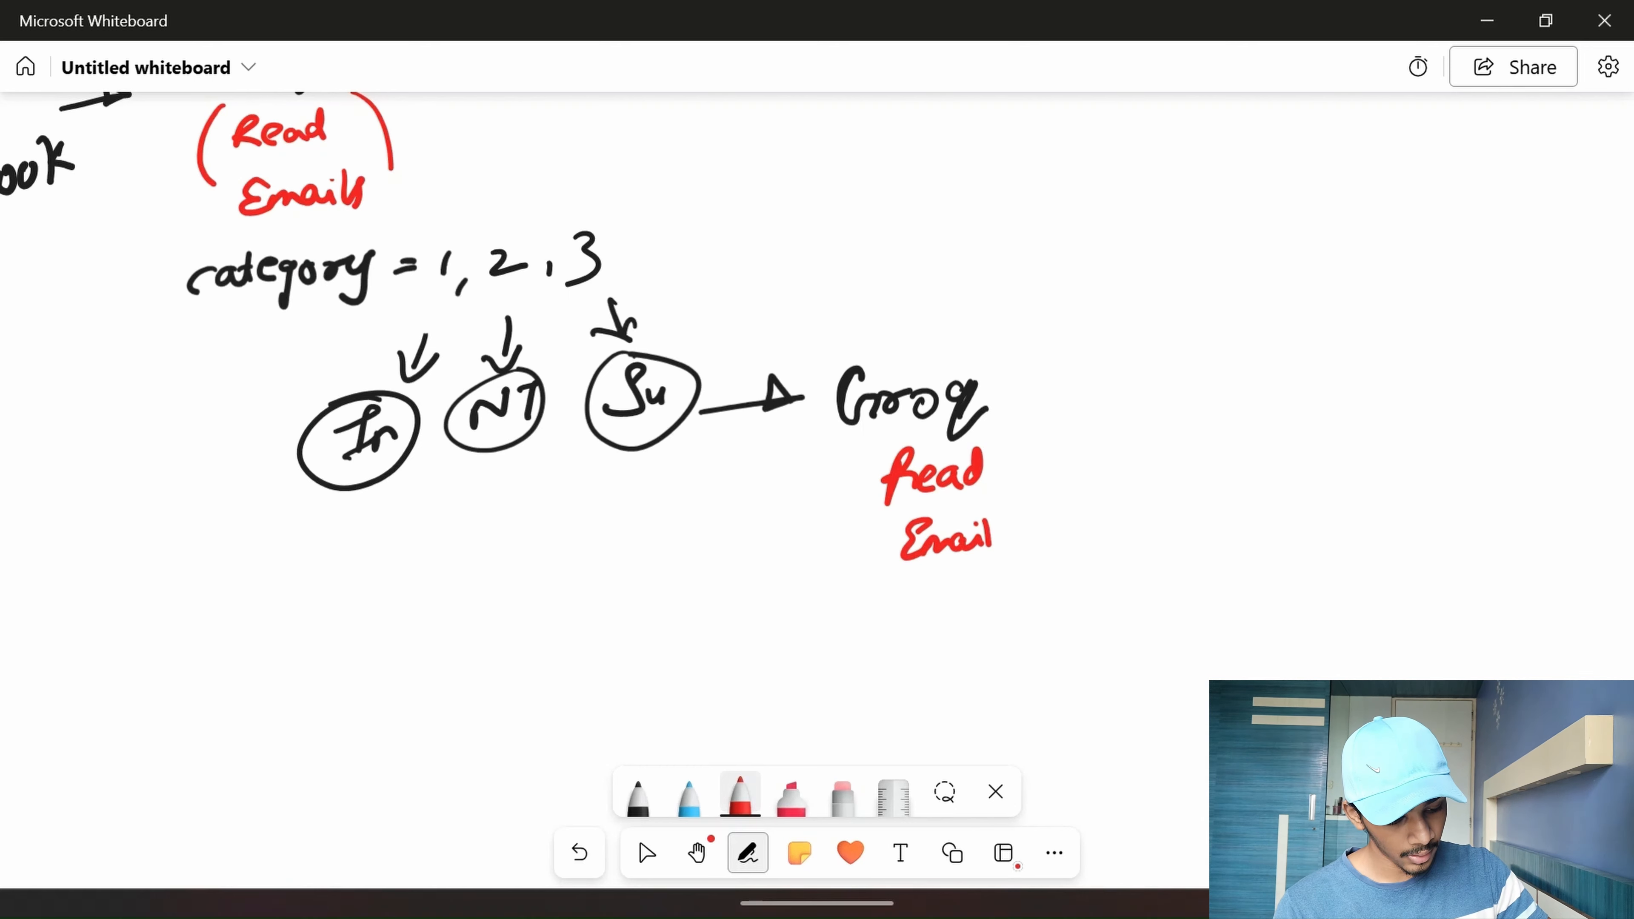
{"action": "left_click_drag", "start_coordinate": [1026, 492], "coordinate": [1003, 541]}
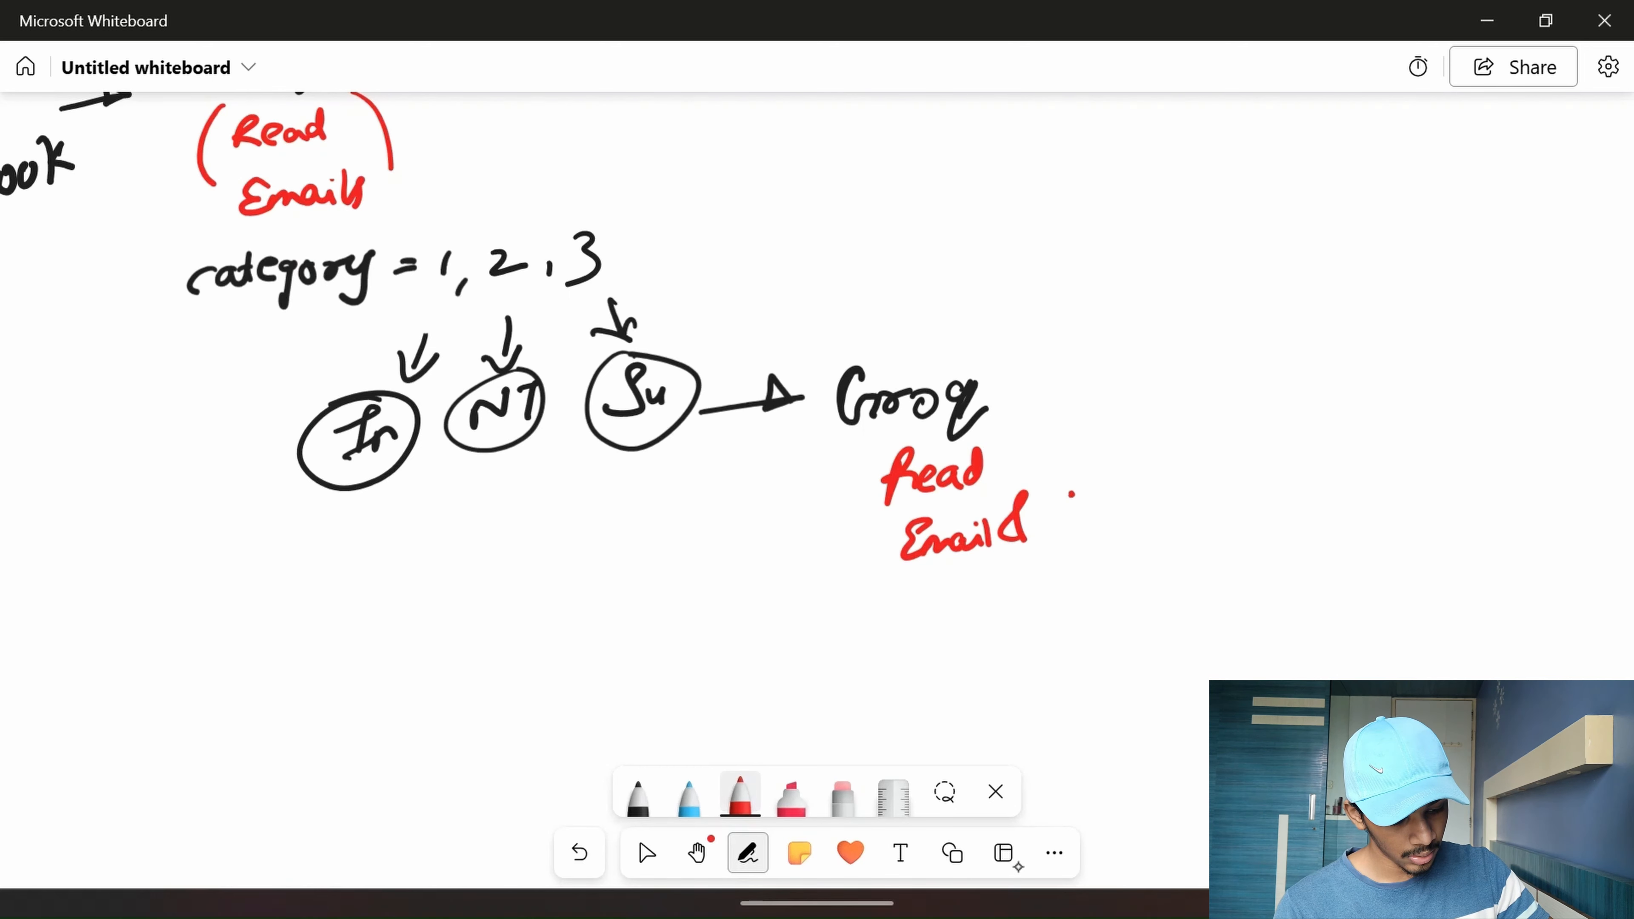
{"action": "mouse_move", "coordinate": [1081, 498]}
{"action": "left_mouse_down"}
{"action": "mouse_move", "coordinate": [1075, 525]}
{"action": "mouse_move", "coordinate": [1142, 511]}
{"action": "left_mouse_up"}
{"action": "left_click_drag", "start_coordinate": [1017, 572], "coordinate": [1043, 580]}
{"action": "mouse_move", "coordinate": [1054, 553]}
{"action": "left_mouse_down"}
{"action": "mouse_move", "coordinate": [1051, 585]}
{"action": "mouse_move", "coordinate": [1130, 548]}
{"action": "mouse_move", "coordinate": [1167, 551]}
{"action": "left_mouse_up"}
{"action": "left_click_drag", "start_coordinate": [1054, 605], "coordinate": [1068, 620]}
{"action": "left_click_drag", "start_coordinate": [1087, 621], "coordinate": [1195, 574]}
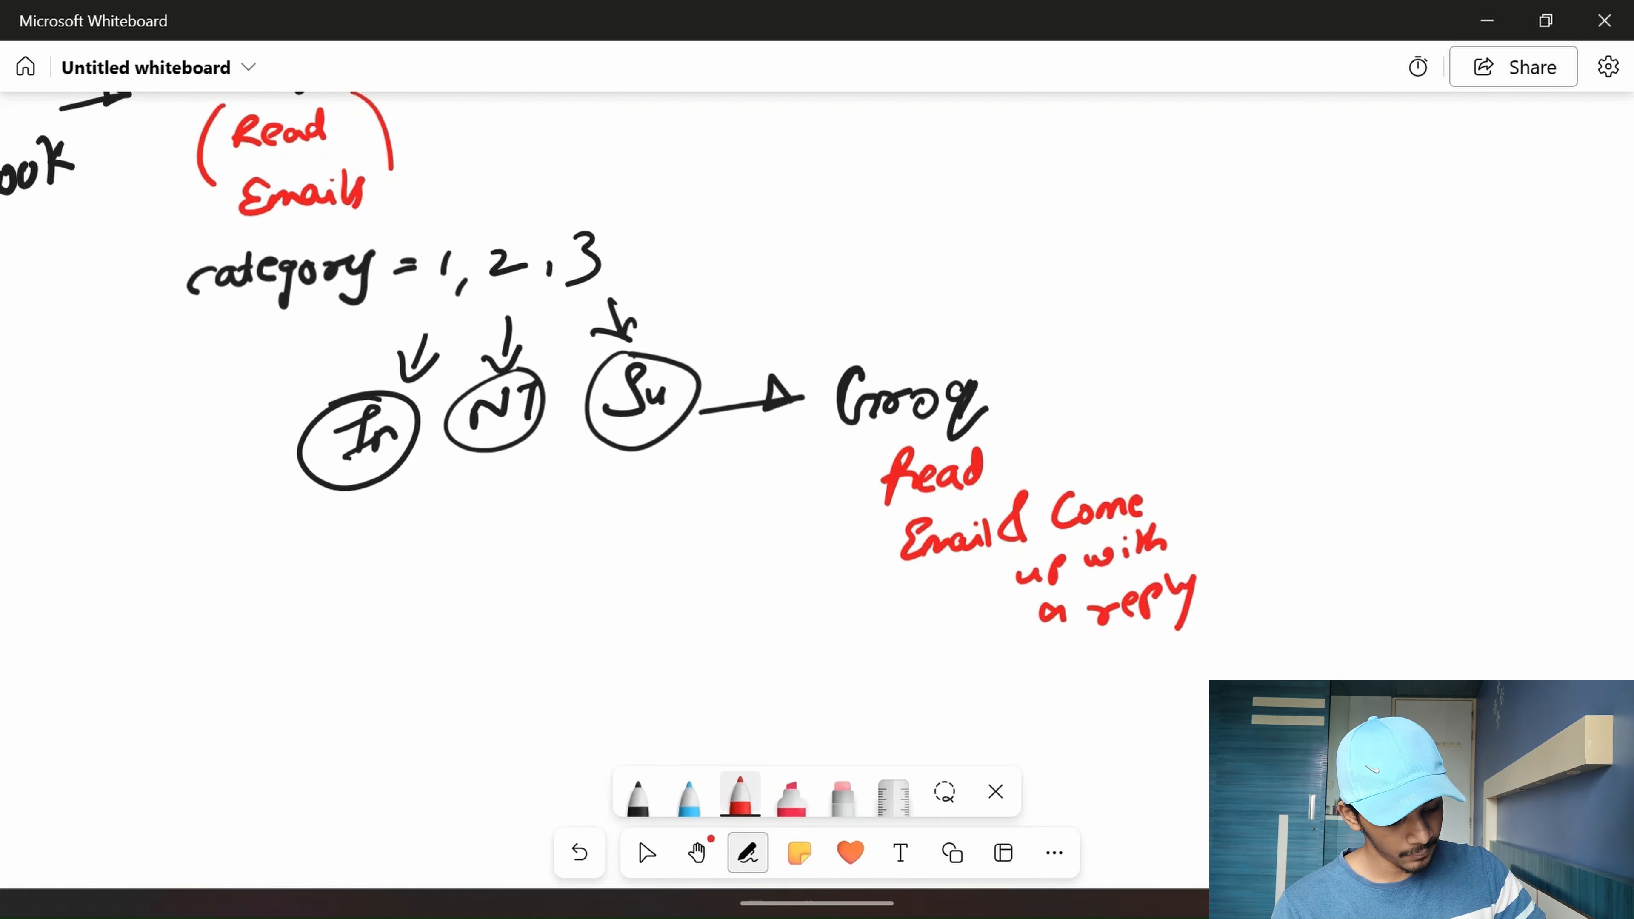
- Draw a black arrow rightward from the second "Groq" and write "Send it" at its end
{"action": "left_click", "coordinate": [638, 794]}
{"action": "left_click_drag", "start_coordinate": [1061, 385], "coordinate": [1174, 376]}
{"action": "left_click_drag", "start_coordinate": [1151, 364], "coordinate": [1155, 388]}
{"action": "left_click", "coordinate": [1260, 362]}
{"action": "mouse_move", "coordinate": [1246, 334]}
{"action": "left_mouse_down"}
{"action": "mouse_move", "coordinate": [1215, 377]}
{"action": "mouse_move", "coordinate": [1266, 372]}
{"action": "left_mouse_up"}
{"action": "mouse_move", "coordinate": [1272, 372]}
{"action": "left_mouse_down"}
{"action": "mouse_move", "coordinate": [1306, 367]}
{"action": "mouse_move", "coordinate": [1329, 325]}
{"action": "mouse_move", "coordinate": [1383, 359]}
{"action": "left_mouse_up"}
{"action": "left_click_drag", "start_coordinate": [1373, 329], "coordinate": [1403, 354]}
{"action": "left_click_drag", "start_coordinate": [1372, 341], "coordinate": [1406, 334]}
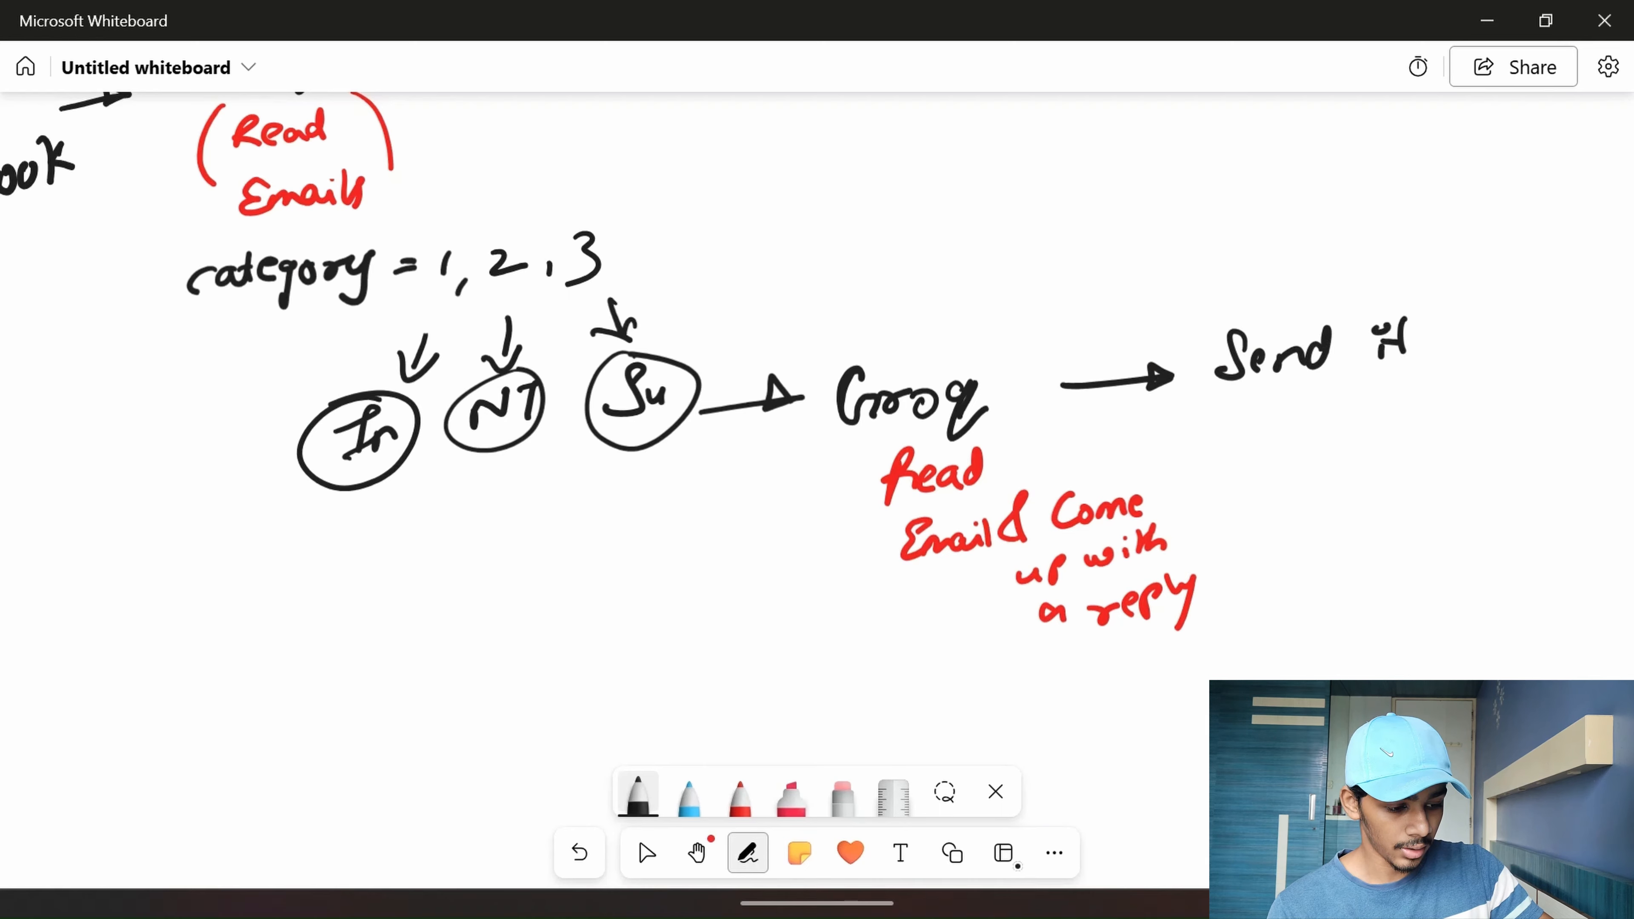
- Underline "Send it" and "Watch outlook" in black
{"action": "left_click_drag", "start_coordinate": [1204, 420], "coordinate": [1422, 389]}
{"action": "left_click_drag", "start_coordinate": [1344, 650], "coordinate": [1372, 686]}
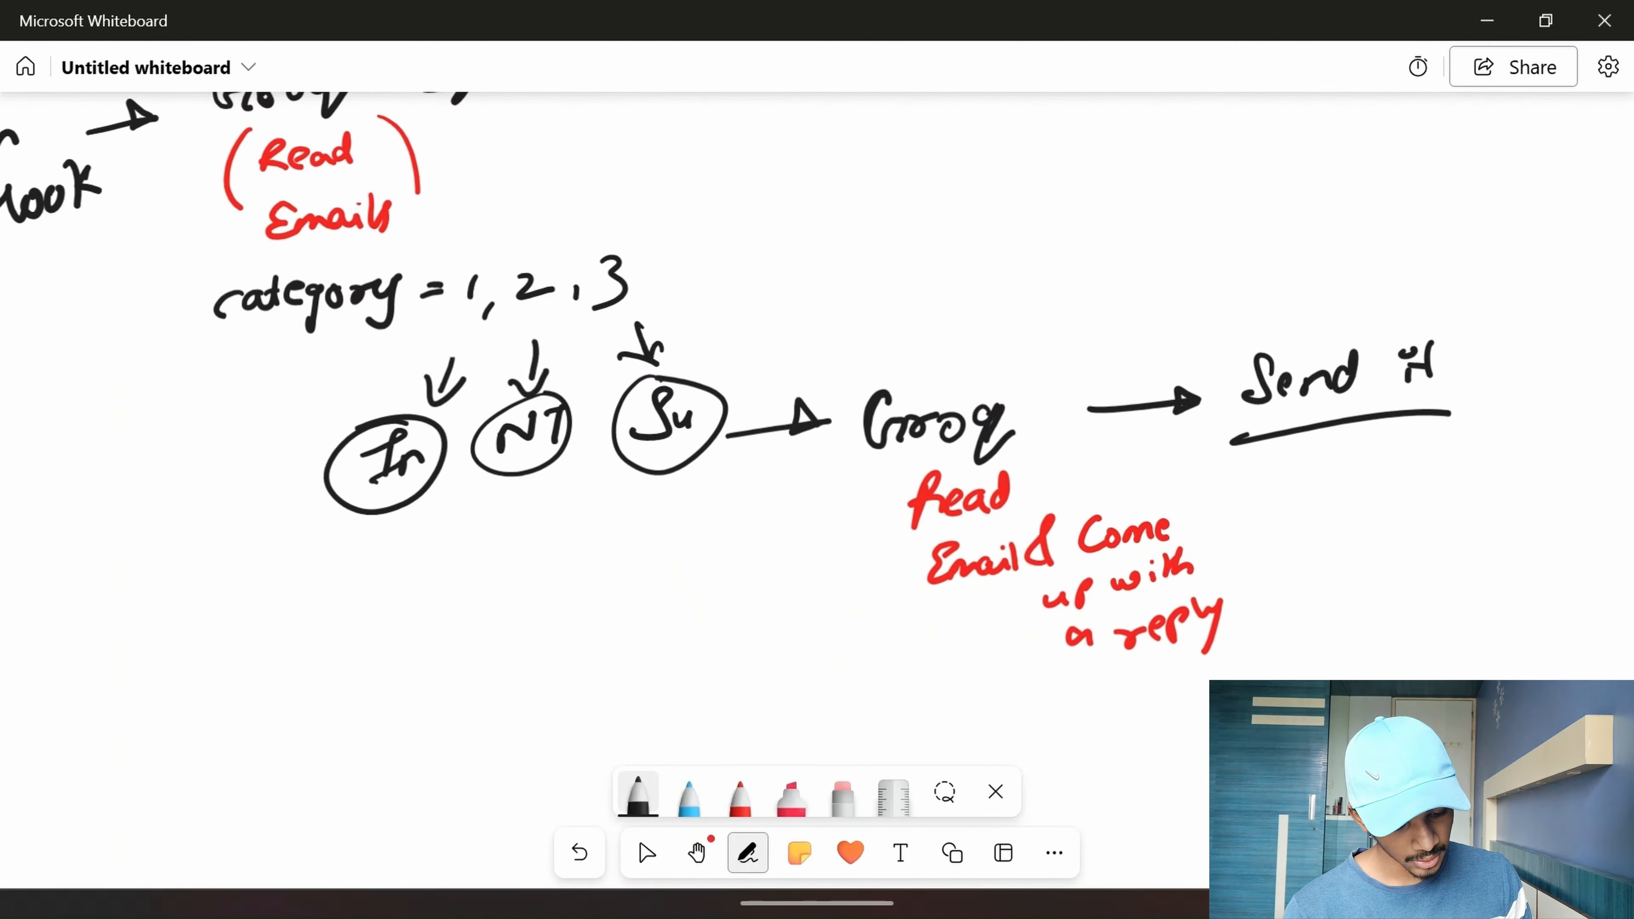
{"action": "scroll", "coordinate": [1440, 667], "scroll_direction": "down", "scroll_amount": 2}
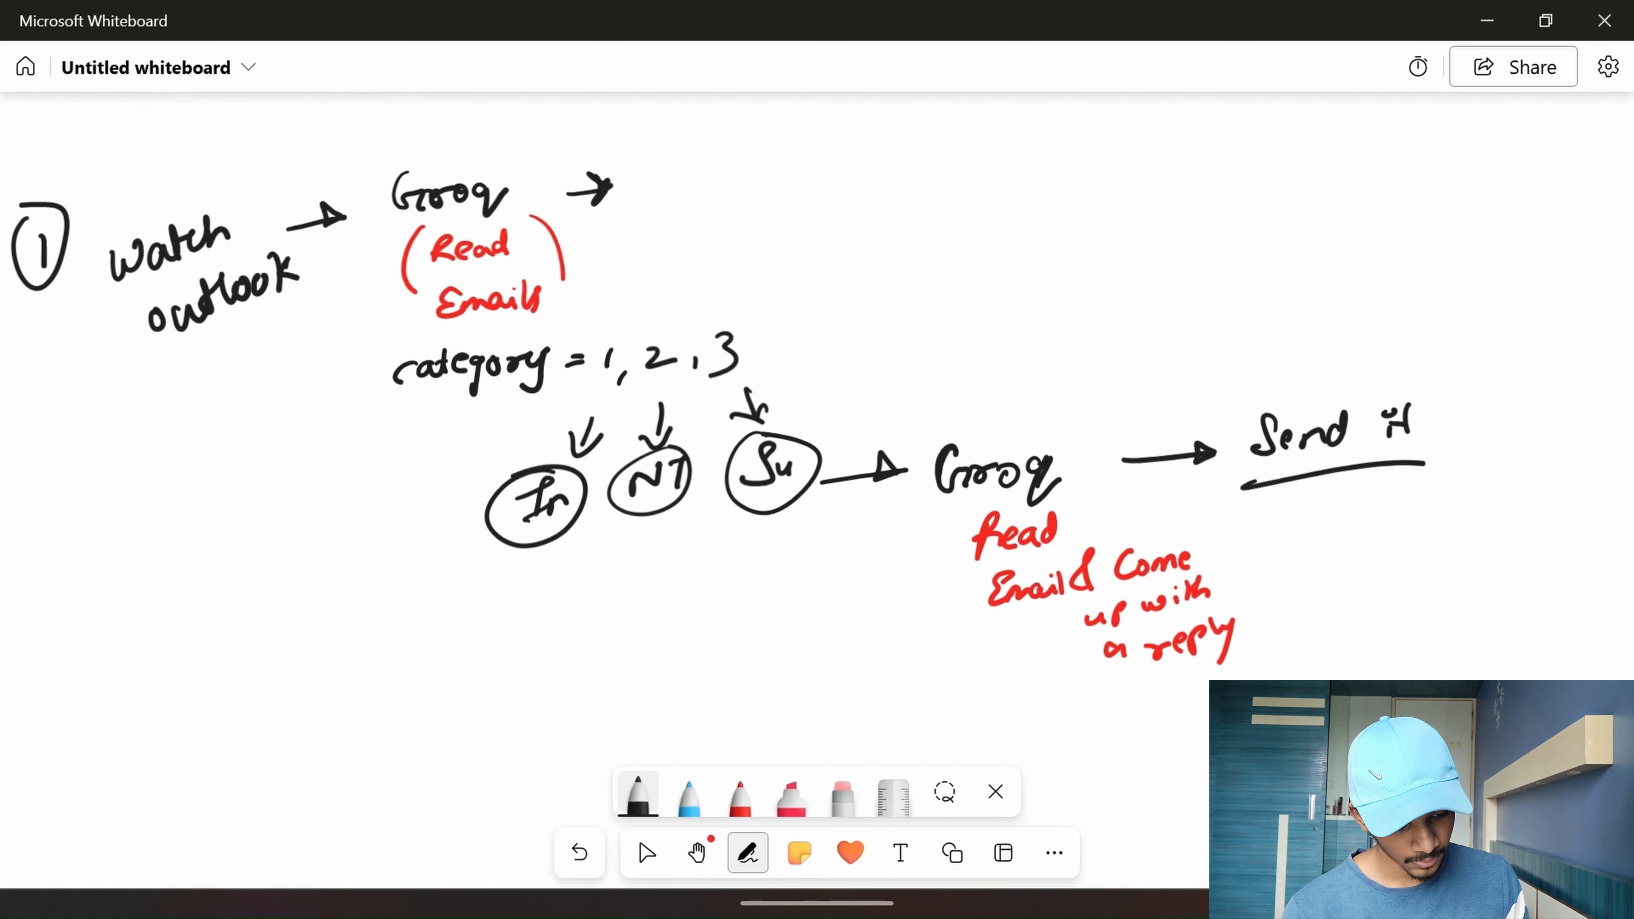
{"action": "left_click_drag", "start_coordinate": [124, 388], "coordinate": [290, 303]}
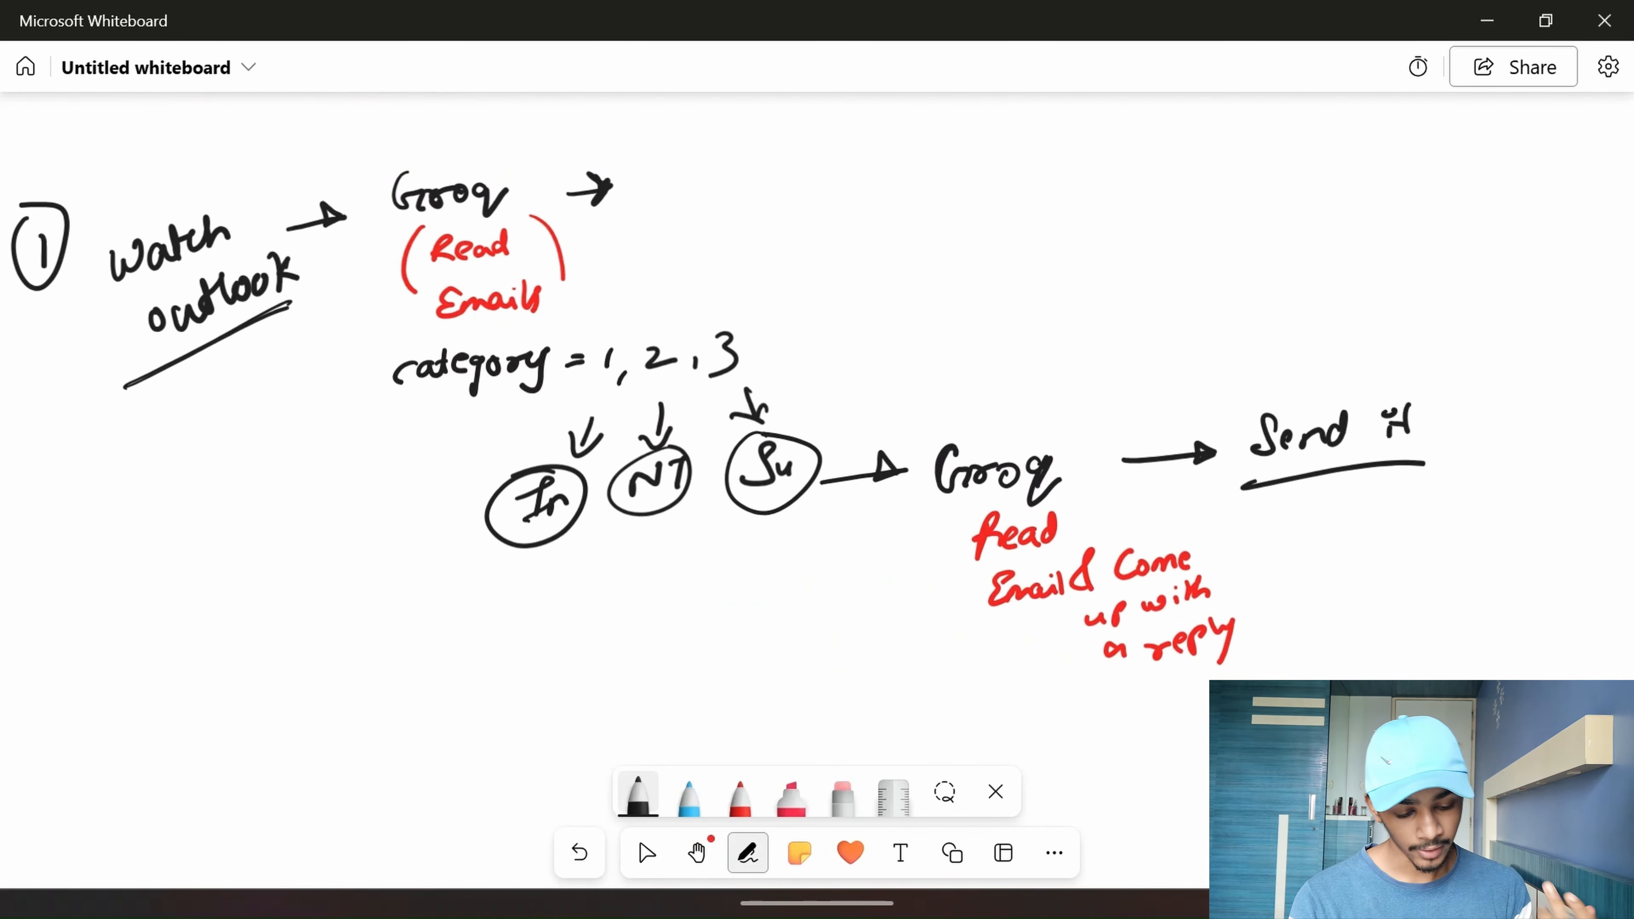
- Draw a circled number 2 in the empty area below the "Watch outlook" flow
{"action": "left_click_drag", "start_coordinate": [772, 630], "coordinate": [876, 380]}
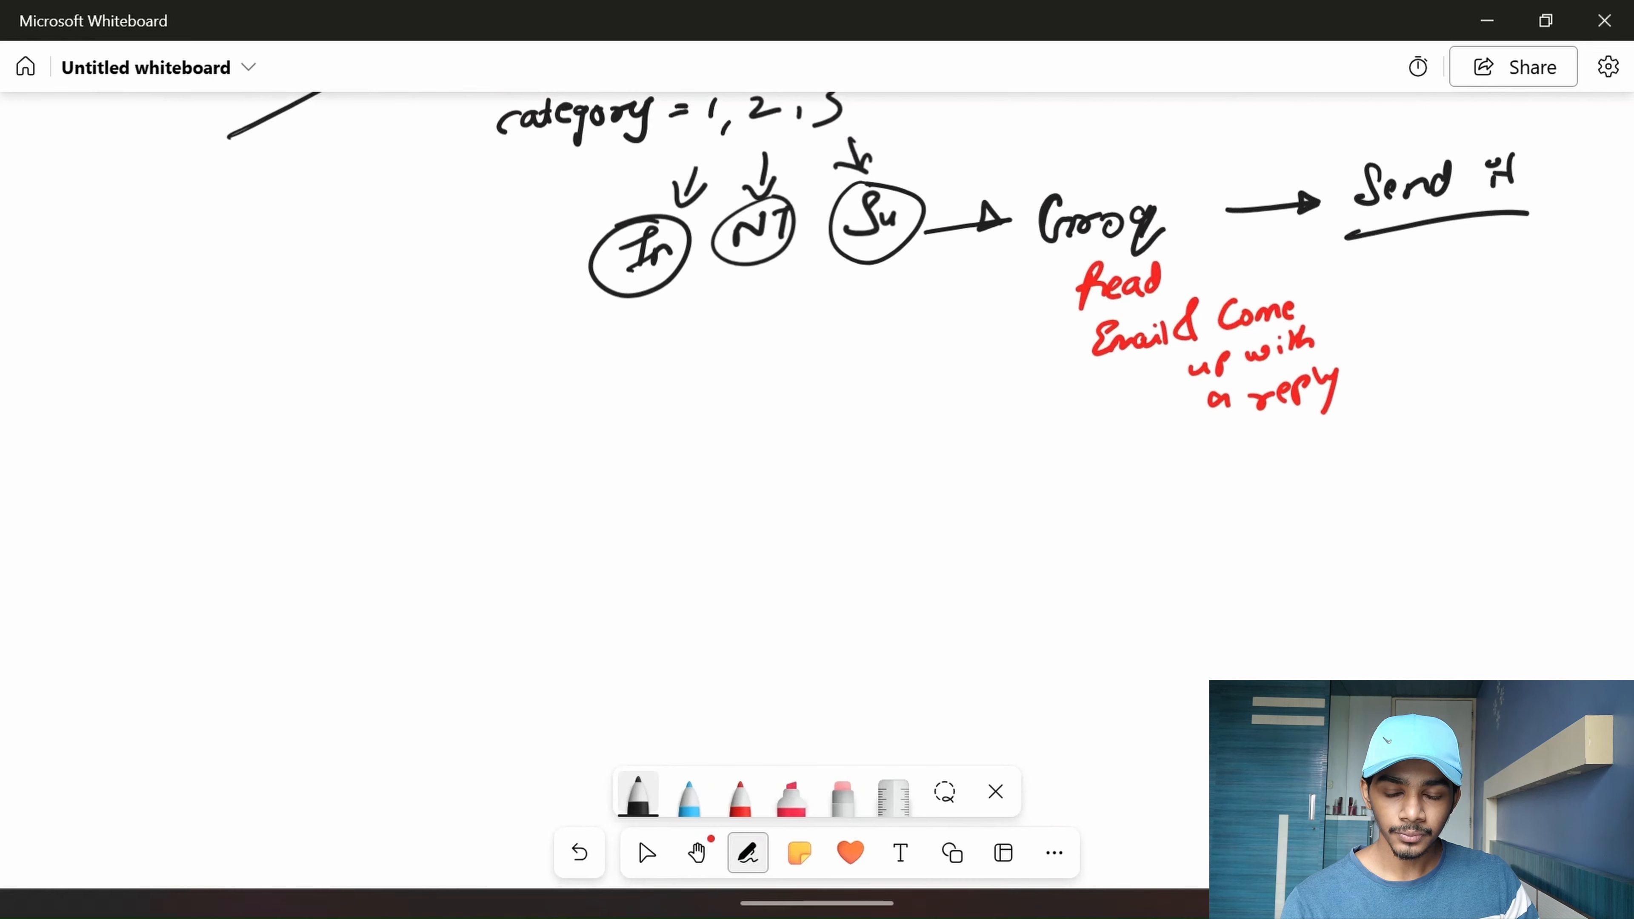
{"action": "left_click", "coordinate": [696, 853]}
{"action": "left_click_drag", "start_coordinate": [1066, 719], "coordinate": [1096, 825]}
{"action": "scroll", "coordinate": [1280, 589], "scroll_direction": "down", "scroll_amount": 3}
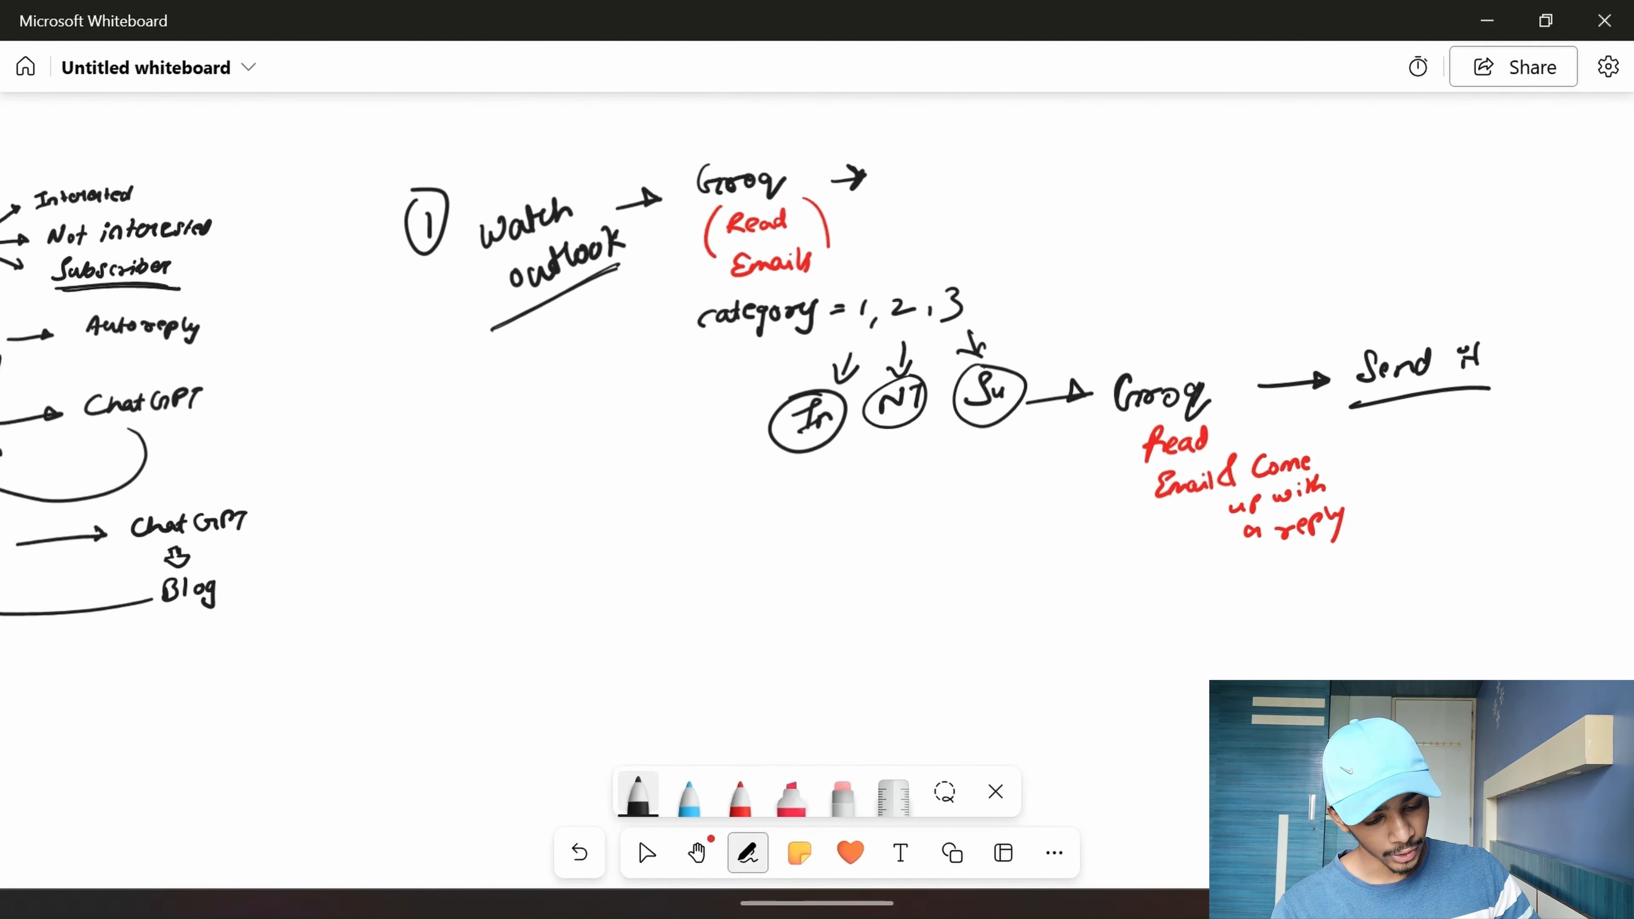
{"action": "left_click_drag", "start_coordinate": [1370, 650], "coordinate": [1283, 579]}
{"action": "left_click", "coordinate": [748, 852]}
{"action": "mouse_move", "coordinate": [351, 569]}
{"action": "left_mouse_down"}
{"action": "mouse_move", "coordinate": [400, 581]}
{"action": "mouse_move", "coordinate": [412, 563]}
{"action": "left_mouse_up"}
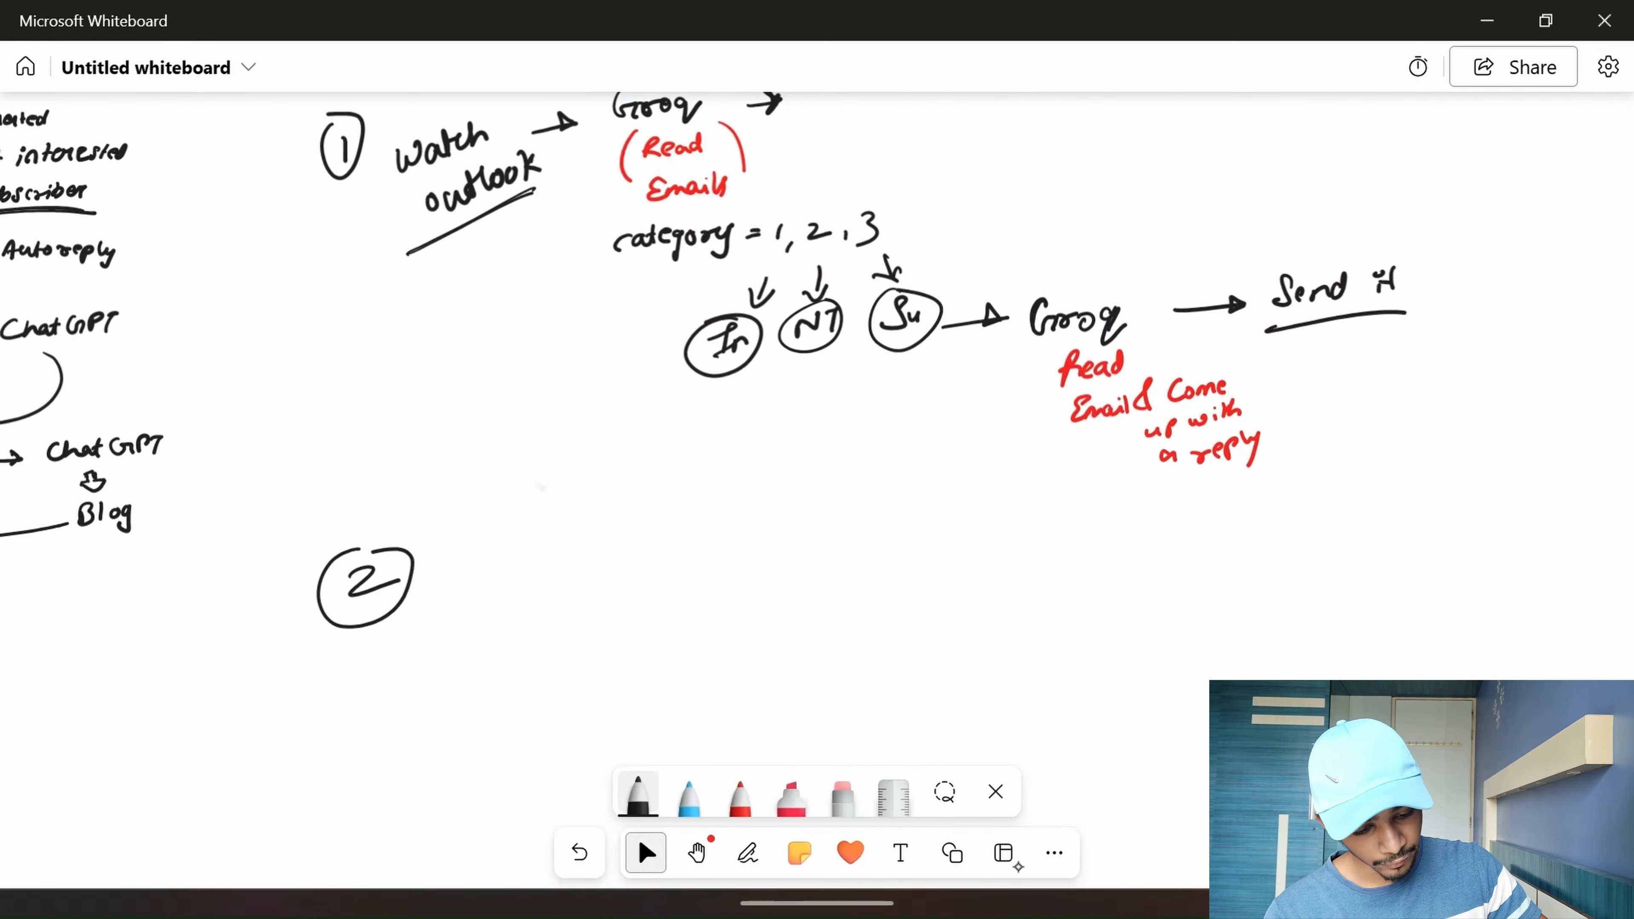
- Draw a closing brace to the right of client build items 1 and 2, with a long arrow pointing to the "Watch outlook" flow
{"action": "left_click_drag", "start_coordinate": [468, 447], "coordinate": [889, 618]}
{"action": "left_click", "coordinate": [747, 852]}
{"action": "mouse_move", "coordinate": [578, 323]}
{"action": "left_mouse_down"}
{"action": "mouse_move", "coordinate": [603, 371]}
{"action": "mouse_move", "coordinate": [584, 437]}
{"action": "left_mouse_up"}
{"action": "mouse_move", "coordinate": [607, 402]}
{"action": "left_mouse_down"}
{"action": "mouse_move", "coordinate": [760, 400]}
{"action": "mouse_move", "coordinate": [725, 381]}
{"action": "left_mouse_up"}
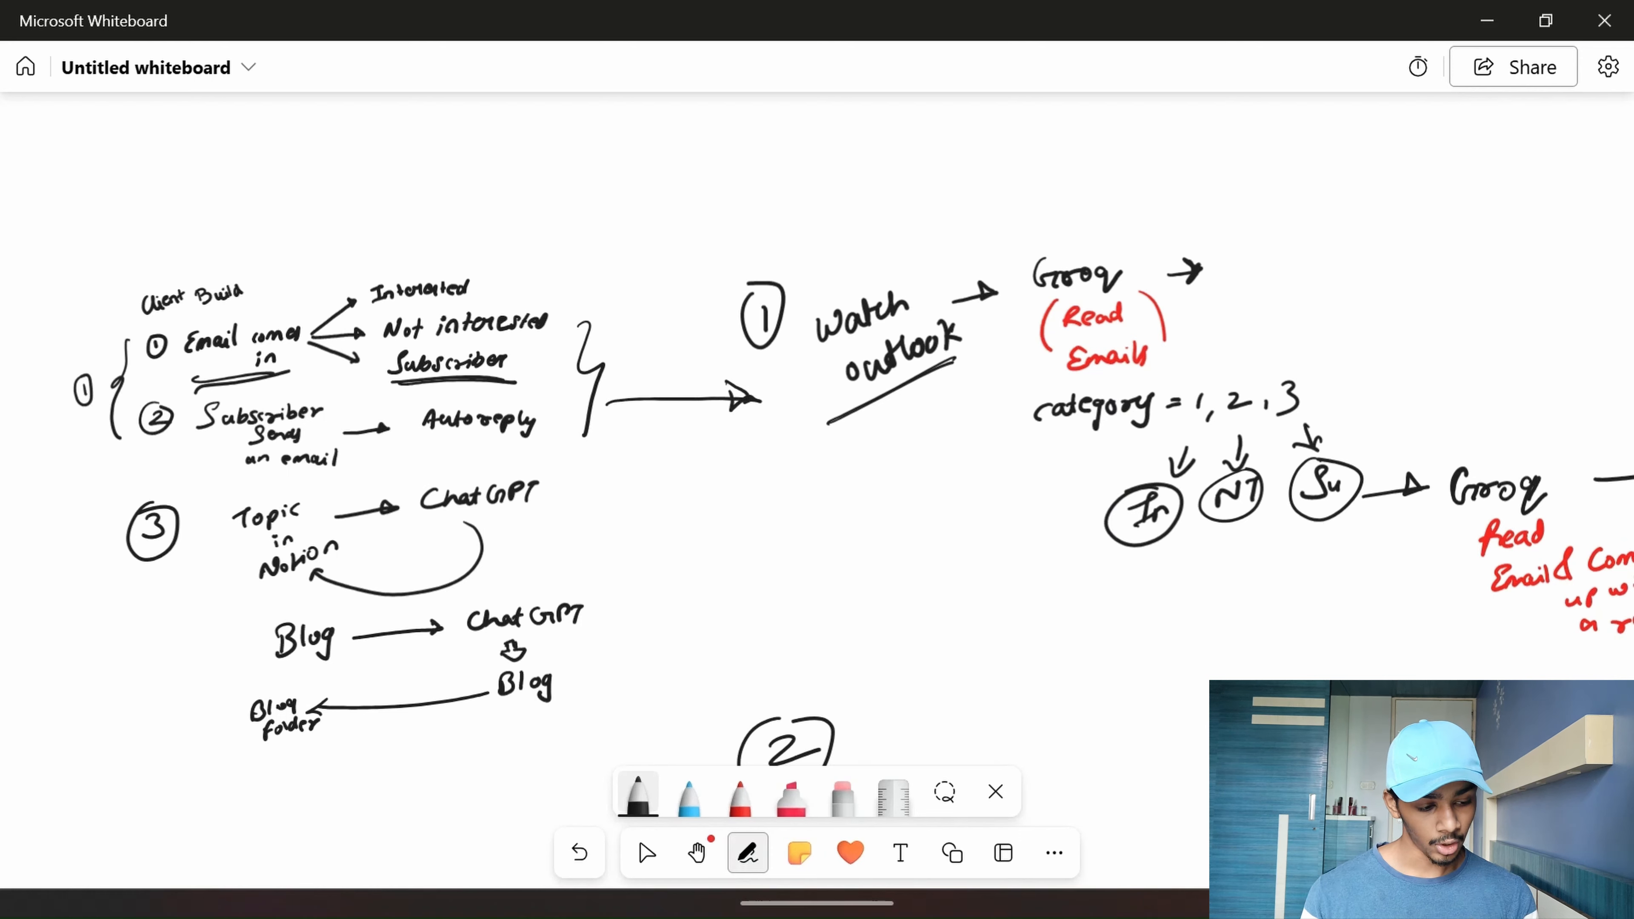
- Write "Blog" below the red reply note, well to the right of the circled 2
{"action": "left_click_drag", "start_coordinate": [1064, 682], "coordinate": [910, 494]}
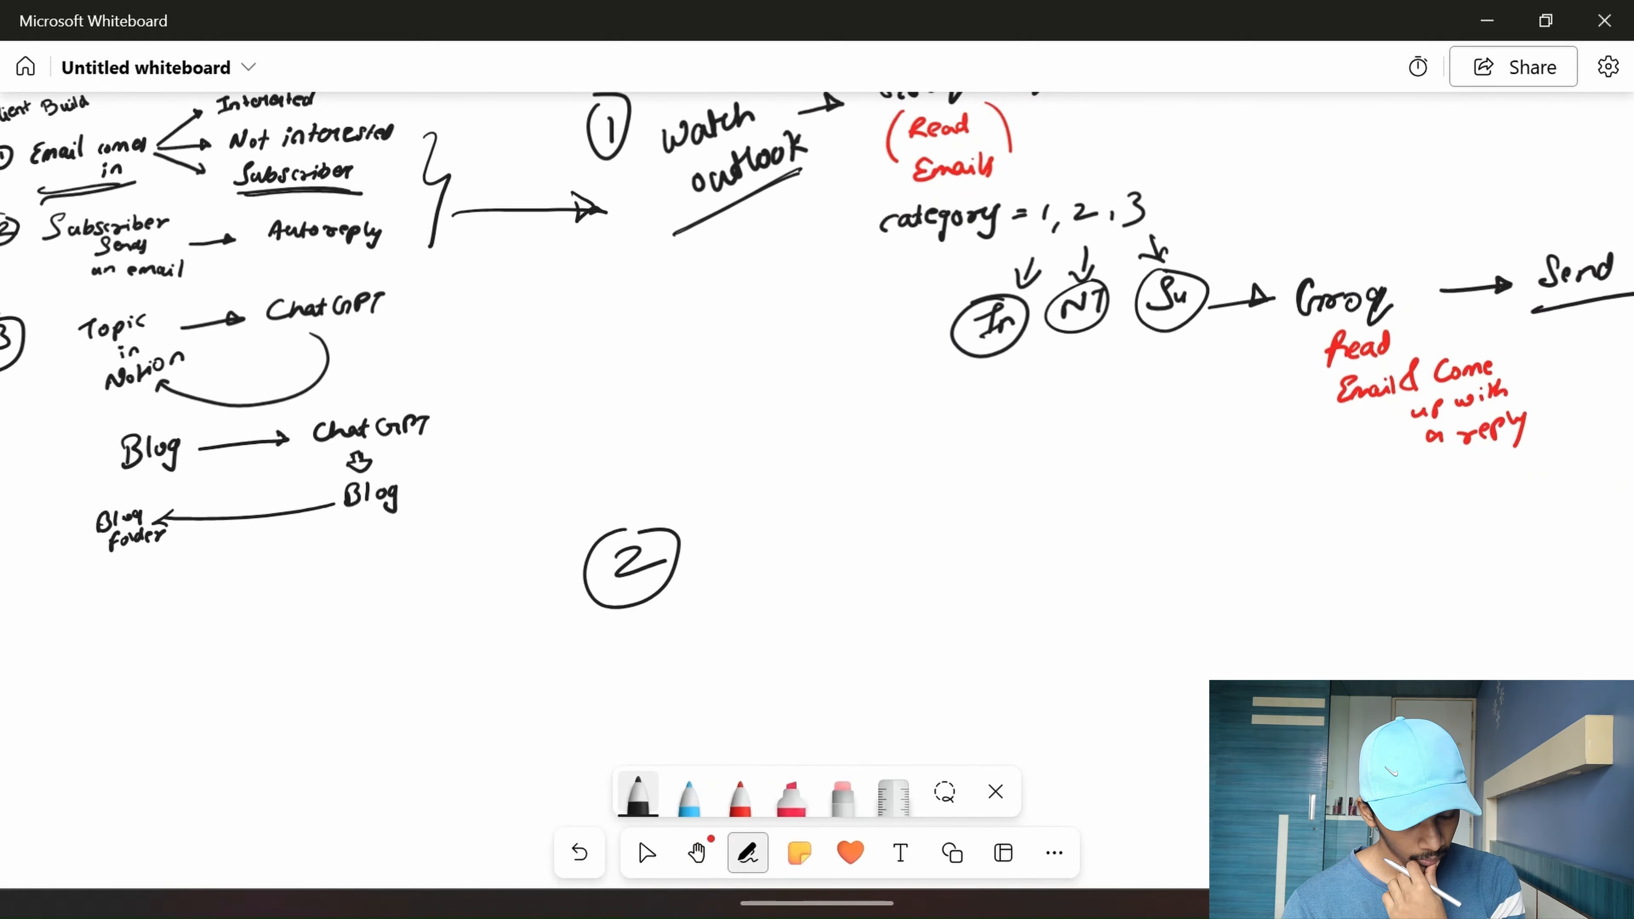
{"action": "left_click_drag", "start_coordinate": [1043, 605], "coordinate": [822, 531]}
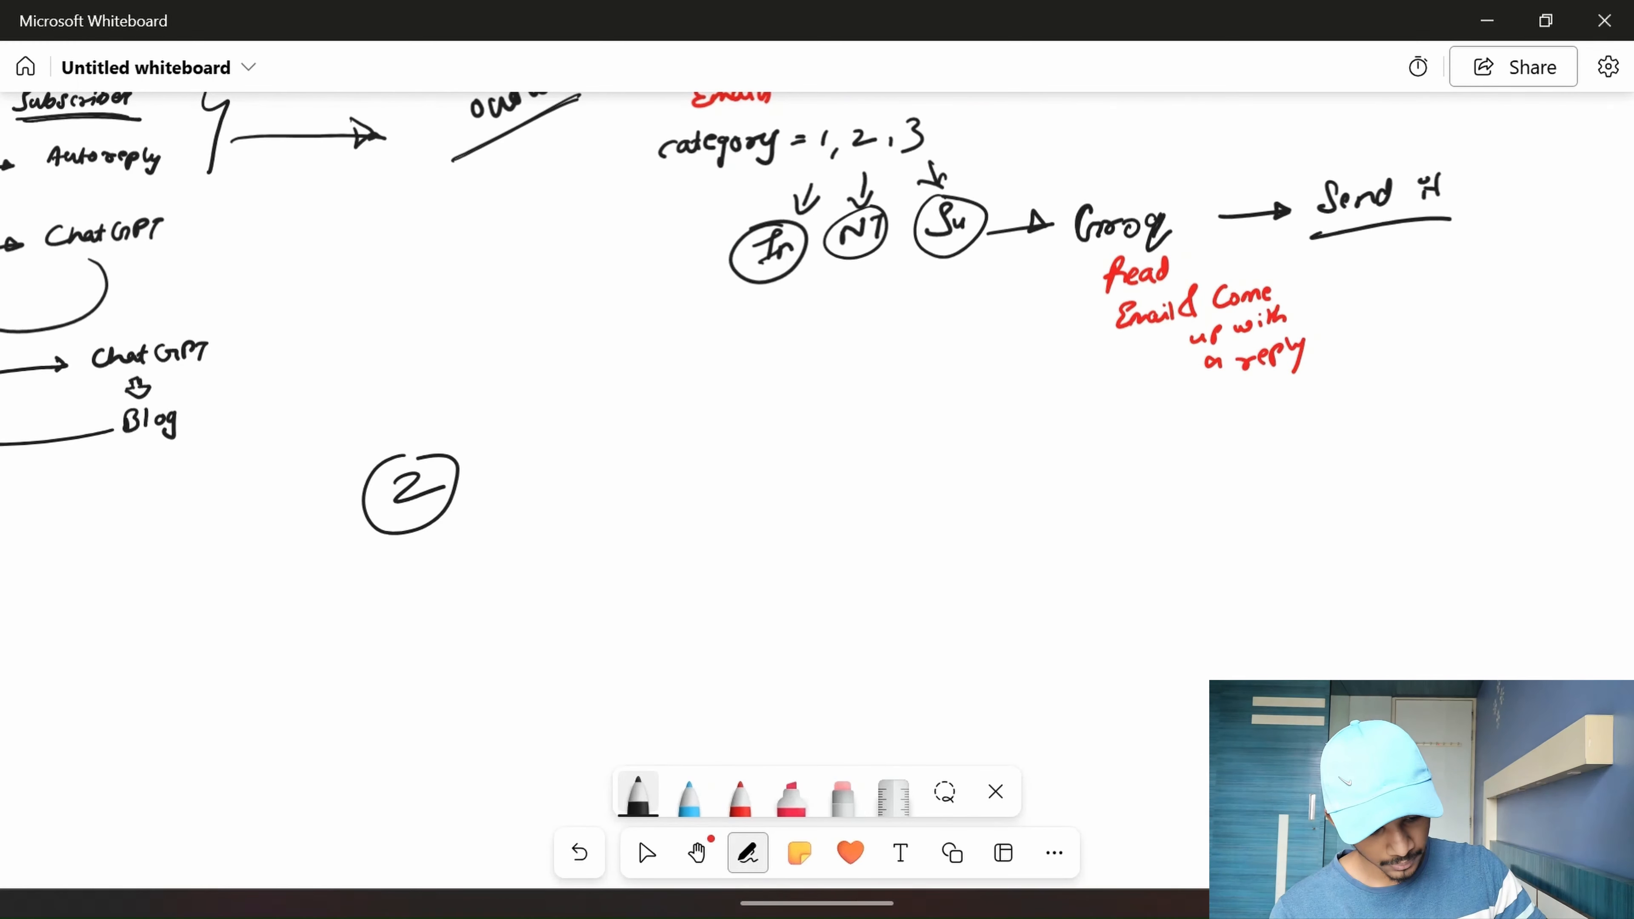
{"action": "scroll", "coordinate": [634, 488], "scroll_direction": "up", "scroll_amount": 3}
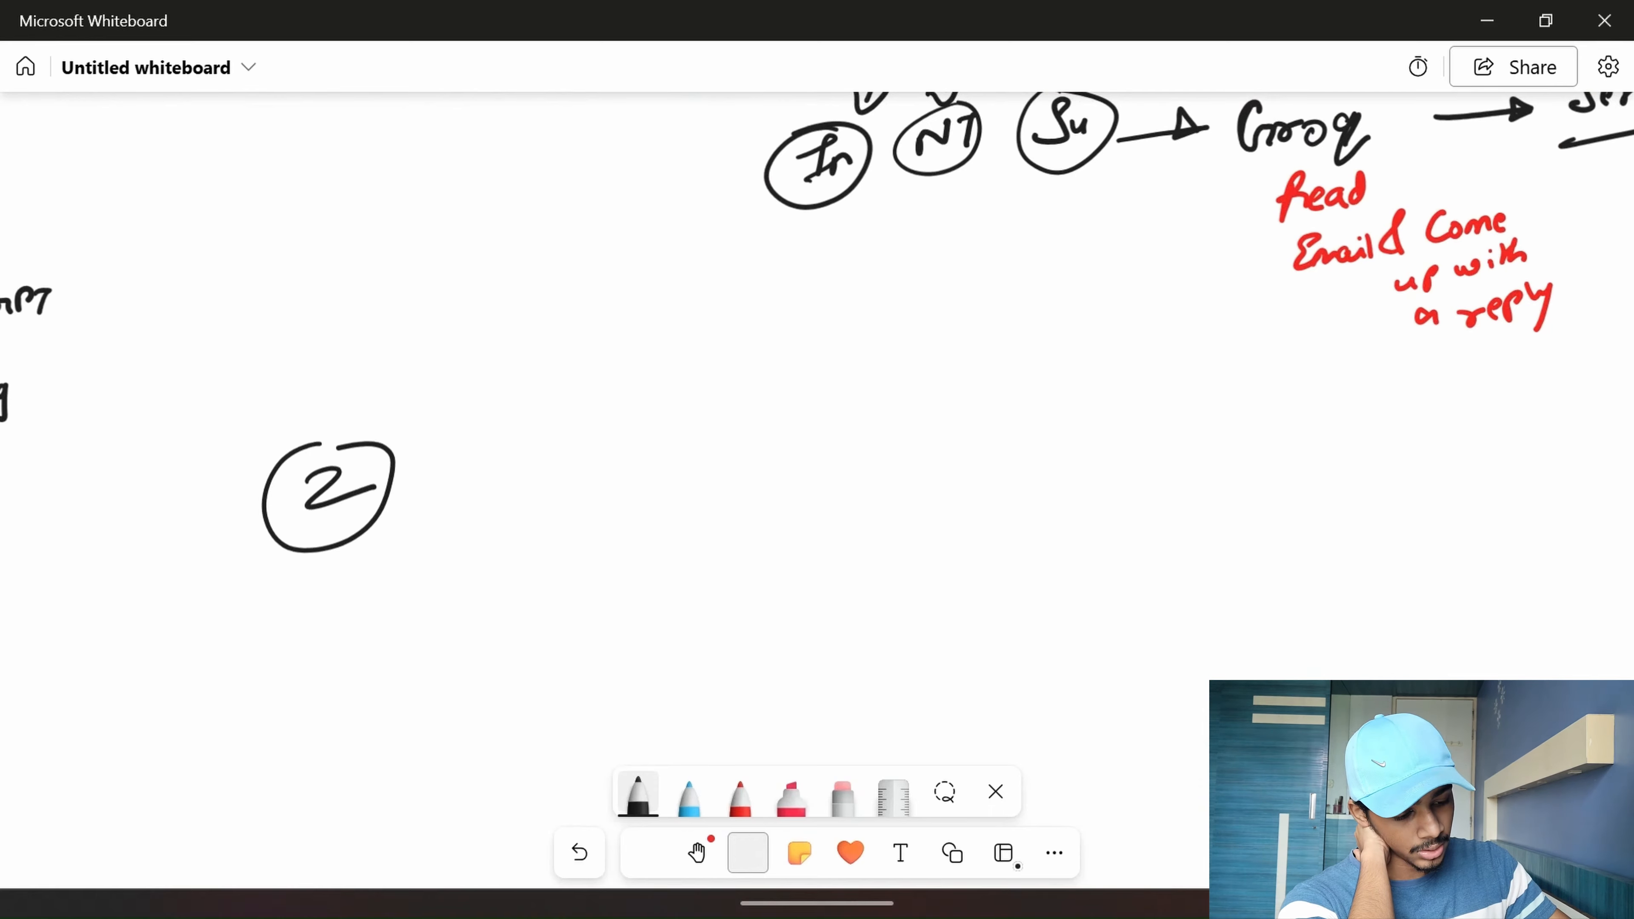
{"action": "key", "text": "super+a"}
{"action": "key", "text": "Escape"}
{"action": "mouse_move", "coordinate": [1295, 432]}
{"action": "left_mouse_down"}
{"action": "mouse_move", "coordinate": [1283, 473]}
{"action": "mouse_move", "coordinate": [1329, 457]}
{"action": "left_mouse_up"}
{"action": "left_click_drag", "start_coordinate": [1358, 438], "coordinate": [1362, 481]}
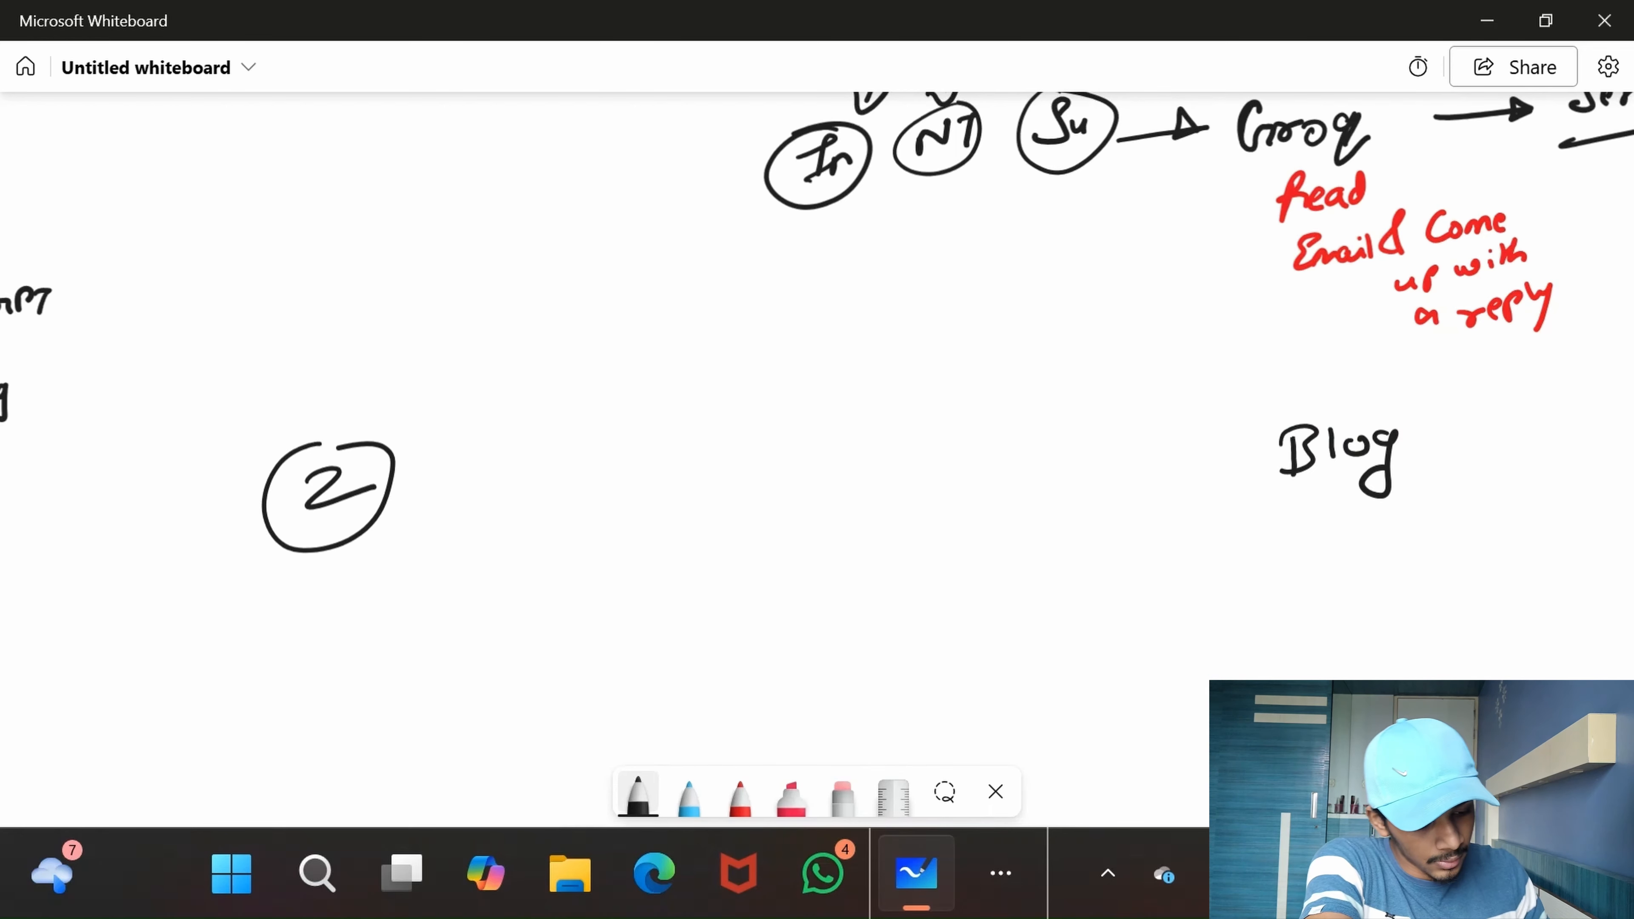
- Write "Newsletter" beneath "Blog" in the area right of the circled 2
{"action": "left_click", "coordinate": [1301, 482]}
{"action": "left_click_drag", "start_coordinate": [1302, 481], "coordinate": [1176, 365]}
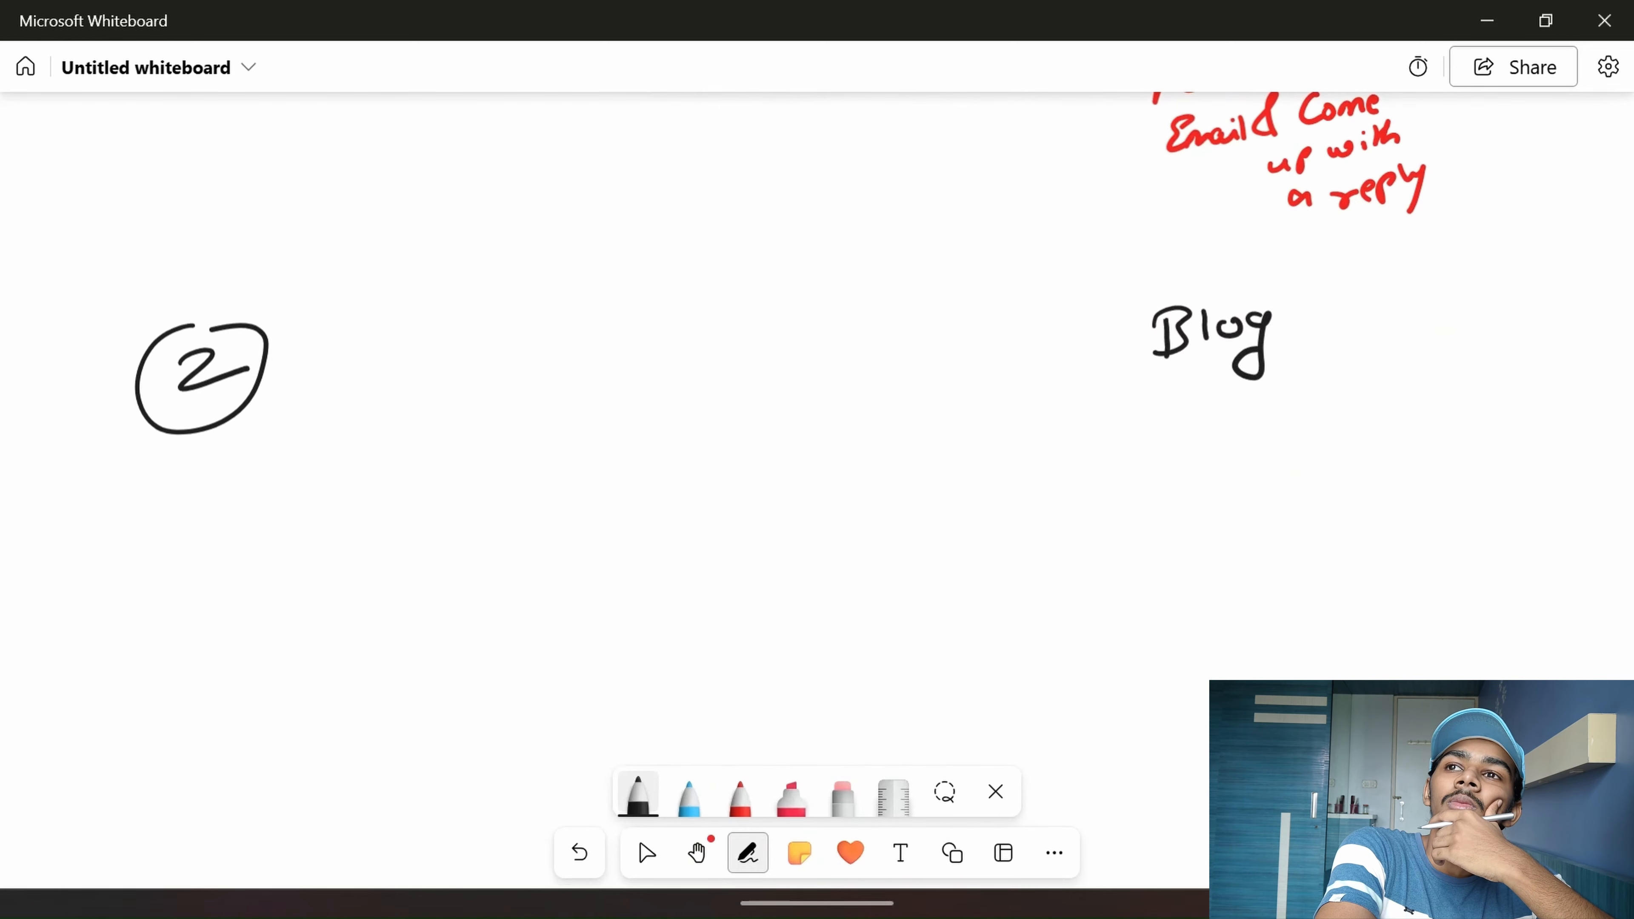
{"action": "mouse_move", "coordinate": [1142, 489]}
{"action": "left_mouse_down"}
{"action": "mouse_move", "coordinate": [1153, 456]}
{"action": "mouse_move", "coordinate": [1178, 450]}
{"action": "left_mouse_up"}
{"action": "left_click_drag", "start_coordinate": [1198, 464], "coordinate": [1211, 474]}
{"action": "left_click_drag", "start_coordinate": [1224, 454], "coordinate": [1296, 468]}
{"action": "left_click_drag", "start_coordinate": [1315, 461], "coordinate": [1347, 467]}
{"action": "mouse_move", "coordinate": [1367, 431]}
{"action": "left_mouse_down"}
{"action": "mouse_move", "coordinate": [1366, 469]}
{"action": "mouse_move", "coordinate": [1400, 458]}
{"action": "left_mouse_up"}
{"action": "left_click_drag", "start_coordinate": [1405, 462], "coordinate": [1421, 439]}
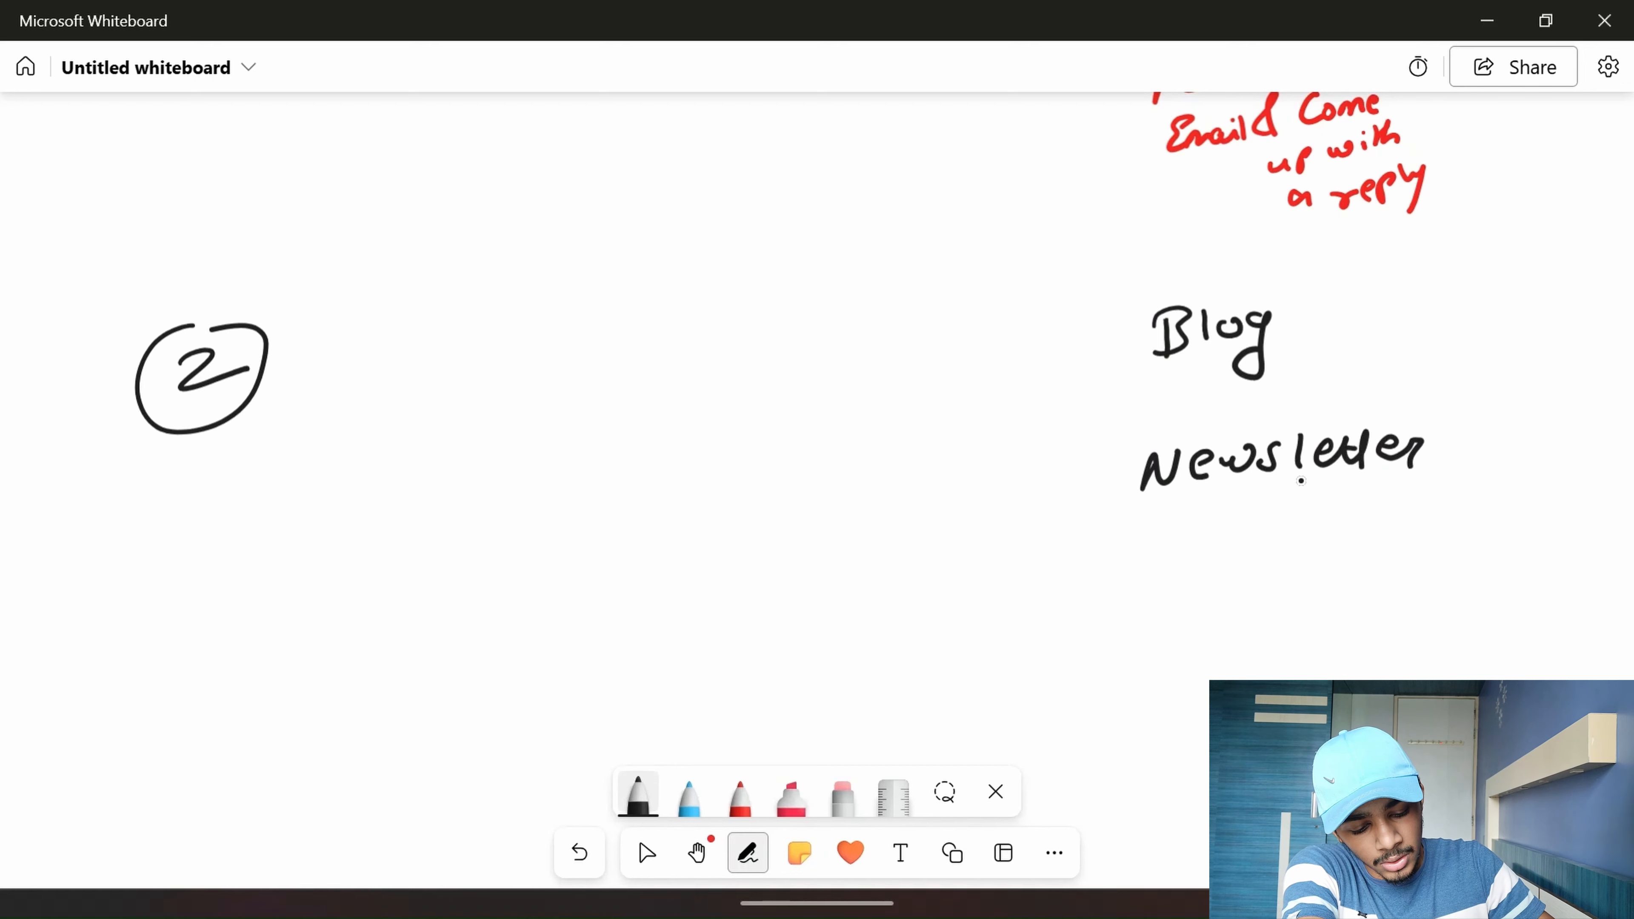
- Write "Common page for all topic" stacked over four lines beside the circled 2
{"action": "left_click_drag", "start_coordinate": [389, 316], "coordinate": [421, 321]}
{"action": "left_click_drag", "start_coordinate": [430, 306], "coordinate": [463, 319]}
{"action": "left_click_drag", "start_coordinate": [470, 300], "coordinate": [512, 303]}
{"action": "left_click_drag", "start_coordinate": [522, 285], "coordinate": [527, 285]}
{"action": "mouse_move", "coordinate": [545, 281]}
{"action": "left_mouse_down"}
{"action": "mouse_move", "coordinate": [545, 297]}
{"action": "mouse_move", "coordinate": [570, 273]}
{"action": "left_mouse_up"}
{"action": "mouse_move", "coordinate": [441, 372]}
{"action": "left_mouse_down"}
{"action": "mouse_move", "coordinate": [444, 394]}
{"action": "mouse_move", "coordinate": [466, 358]}
{"action": "left_mouse_up"}
{"action": "left_click_drag", "start_coordinate": [492, 357], "coordinate": [508, 396]}
{"action": "left_click_drag", "start_coordinate": [528, 354], "coordinate": [532, 370]}
{"action": "mouse_move", "coordinate": [442, 426]}
{"action": "left_mouse_down"}
{"action": "mouse_move", "coordinate": [441, 462]}
{"action": "mouse_move", "coordinate": [450, 441]}
{"action": "left_mouse_up"}
{"action": "left_click_drag", "start_coordinate": [476, 428], "coordinate": [515, 409]}
{"action": "mouse_move", "coordinate": [559, 399]}
{"action": "left_mouse_down"}
{"action": "mouse_move", "coordinate": [553, 412]}
{"action": "mouse_move", "coordinate": [571, 398]}
{"action": "left_mouse_up"}
{"action": "left_click_drag", "start_coordinate": [582, 386], "coordinate": [593, 406]}
{"action": "mouse_move", "coordinate": [494, 462]}
{"action": "left_mouse_down"}
{"action": "mouse_move", "coordinate": [490, 502]}
{"action": "mouse_move", "coordinate": [522, 469]}
{"action": "left_mouse_up"}
{"action": "left_click_drag", "start_coordinate": [515, 481], "coordinate": [523, 478]}
{"action": "mouse_move", "coordinate": [533, 470]}
{"action": "left_mouse_down"}
{"action": "mouse_move", "coordinate": [529, 501]}
{"action": "mouse_move", "coordinate": [552, 461]}
{"action": "left_mouse_up"}
{"action": "mouse_move", "coordinate": [561, 452]}
{"action": "left_mouse_down"}
{"action": "mouse_move", "coordinate": [565, 476]}
{"action": "mouse_move", "coordinate": [579, 470]}
{"action": "left_mouse_up"}
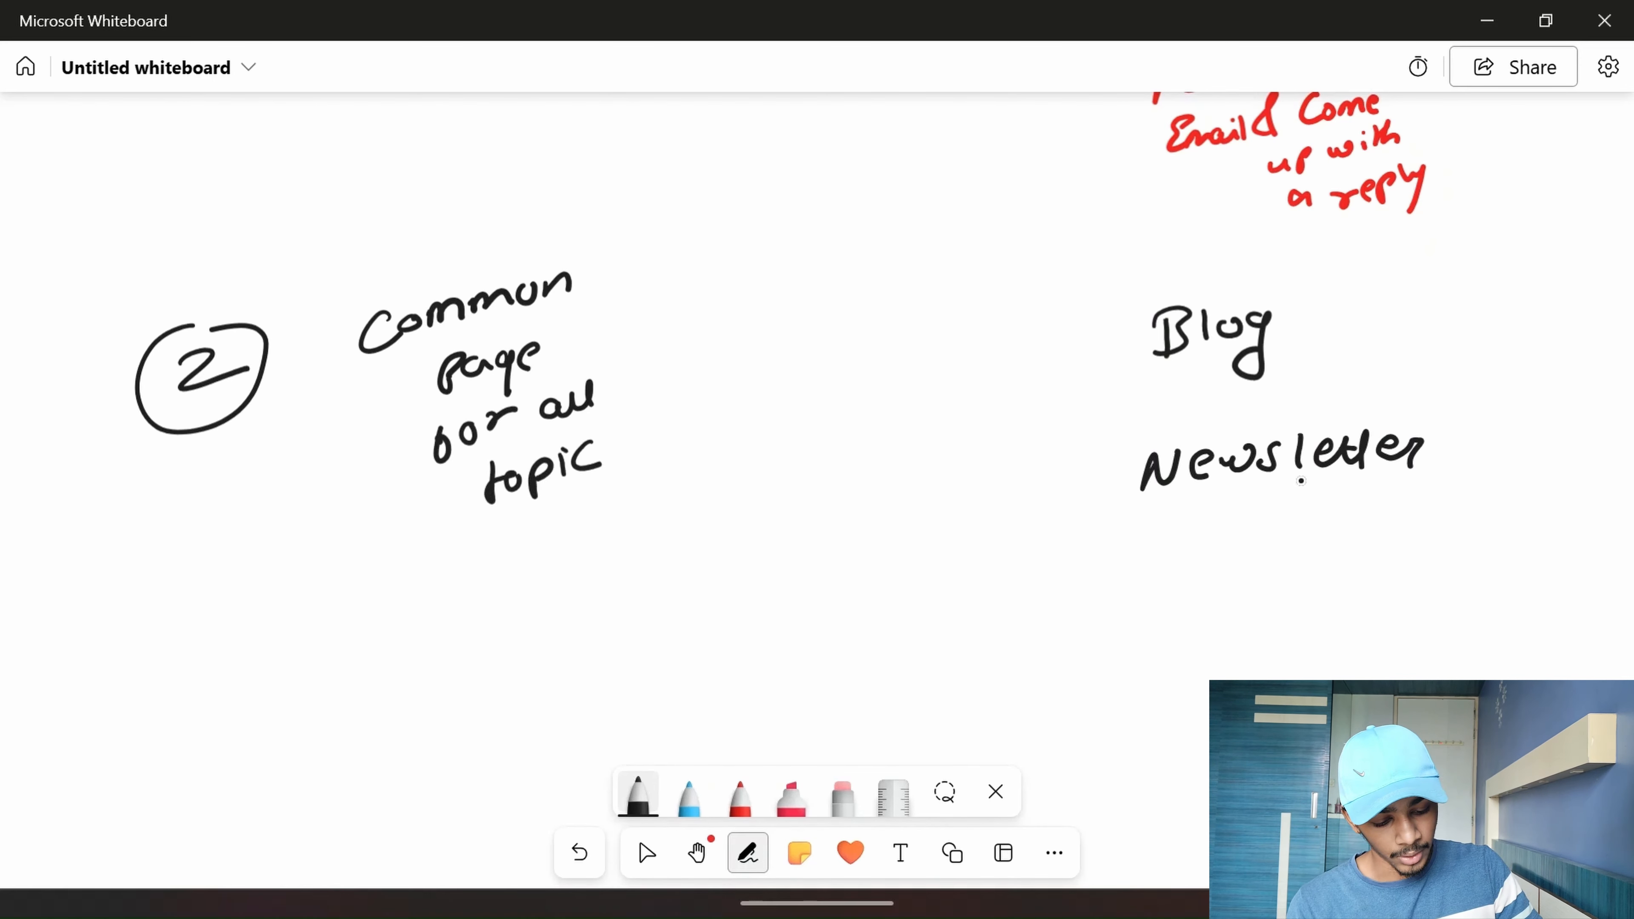
- Write the quoted example "Blog about Trees" beneath the "Common page for all topic" note
{"action": "left_click_drag", "start_coordinate": [362, 549], "coordinate": [359, 565]}
{"action": "left_click_drag", "start_coordinate": [376, 542], "coordinate": [419, 585]}
{"action": "mouse_move", "coordinate": [416, 558]}
{"action": "left_mouse_down"}
{"action": "mouse_move", "coordinate": [434, 563]}
{"action": "mouse_move", "coordinate": [415, 589]}
{"action": "left_mouse_up"}
{"action": "mouse_move", "coordinate": [453, 551]}
{"action": "left_mouse_down"}
{"action": "mouse_move", "coordinate": [448, 576]}
{"action": "mouse_move", "coordinate": [479, 559]}
{"action": "left_mouse_up"}
{"action": "mouse_move", "coordinate": [509, 553]}
{"action": "left_mouse_down"}
{"action": "mouse_move", "coordinate": [497, 602]}
{"action": "mouse_move", "coordinate": [600, 540]}
{"action": "left_mouse_up"}
{"action": "left_click_drag", "start_coordinate": [609, 534], "coordinate": [634, 545]}
{"action": "left_click_drag", "start_coordinate": [625, 523], "coordinate": [653, 516]}
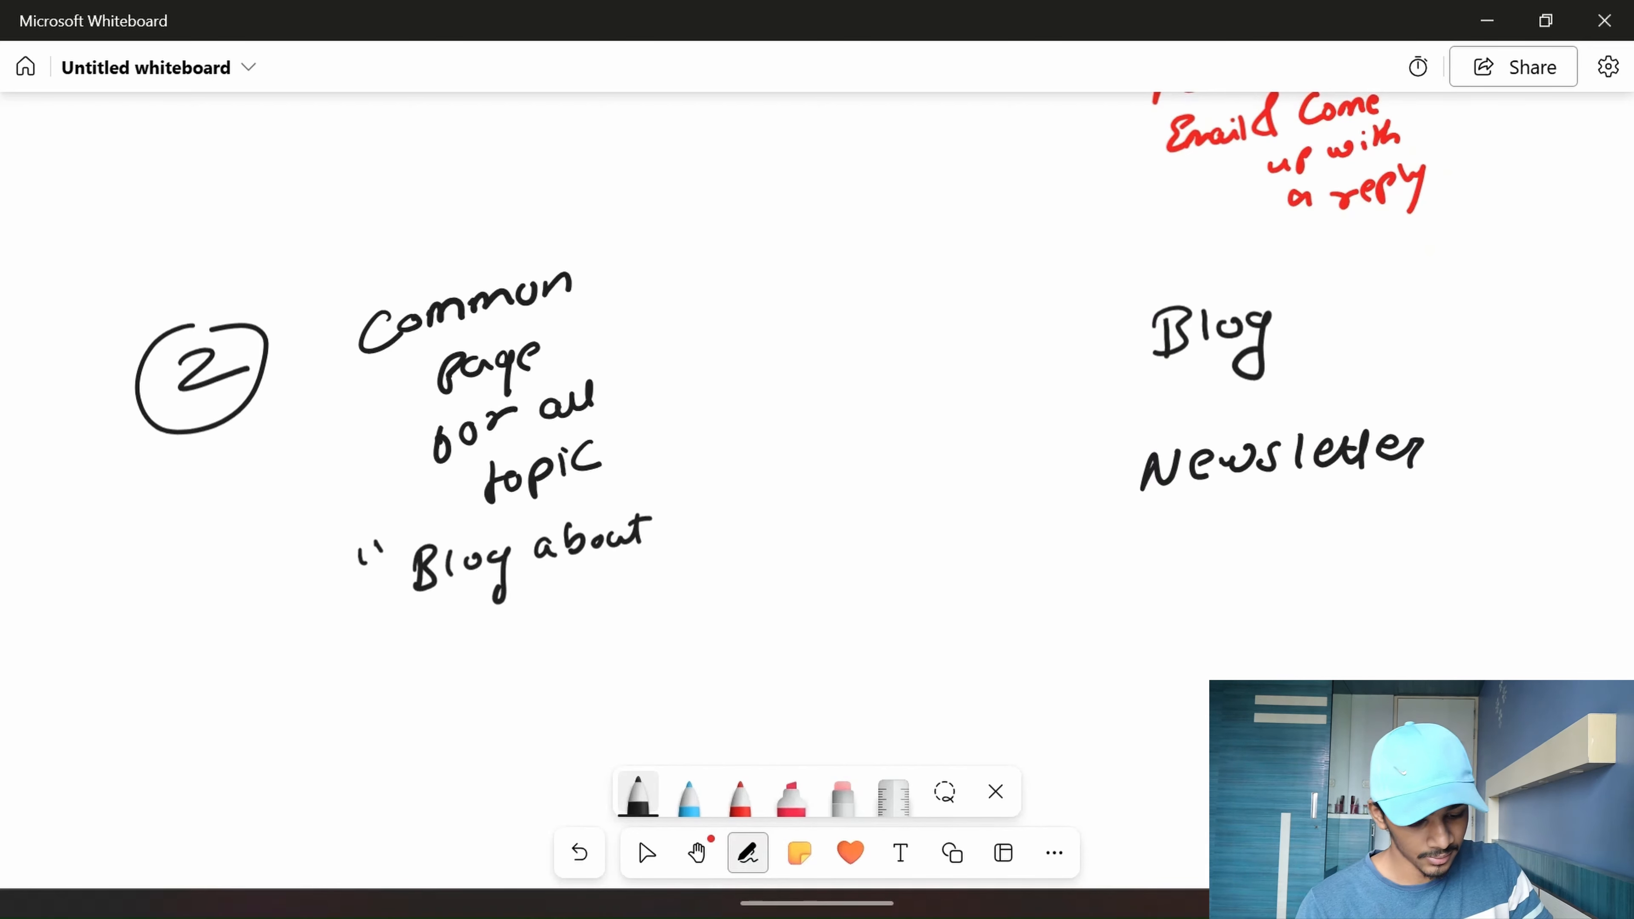
{"action": "mouse_move", "coordinate": [560, 596]}
{"action": "left_mouse_down"}
{"action": "mouse_move", "coordinate": [593, 583]}
{"action": "mouse_move", "coordinate": [581, 615]}
{"action": "left_mouse_up"}
{"action": "left_click_drag", "start_coordinate": [592, 600], "coordinate": [636, 603]}
{"action": "mouse_move", "coordinate": [648, 585]}
{"action": "left_mouse_down"}
{"action": "mouse_move", "coordinate": [674, 603]}
{"action": "mouse_move", "coordinate": [687, 568]}
{"action": "left_mouse_up"}
{"action": "left_click_drag", "start_coordinate": [701, 551], "coordinate": [699, 565]}
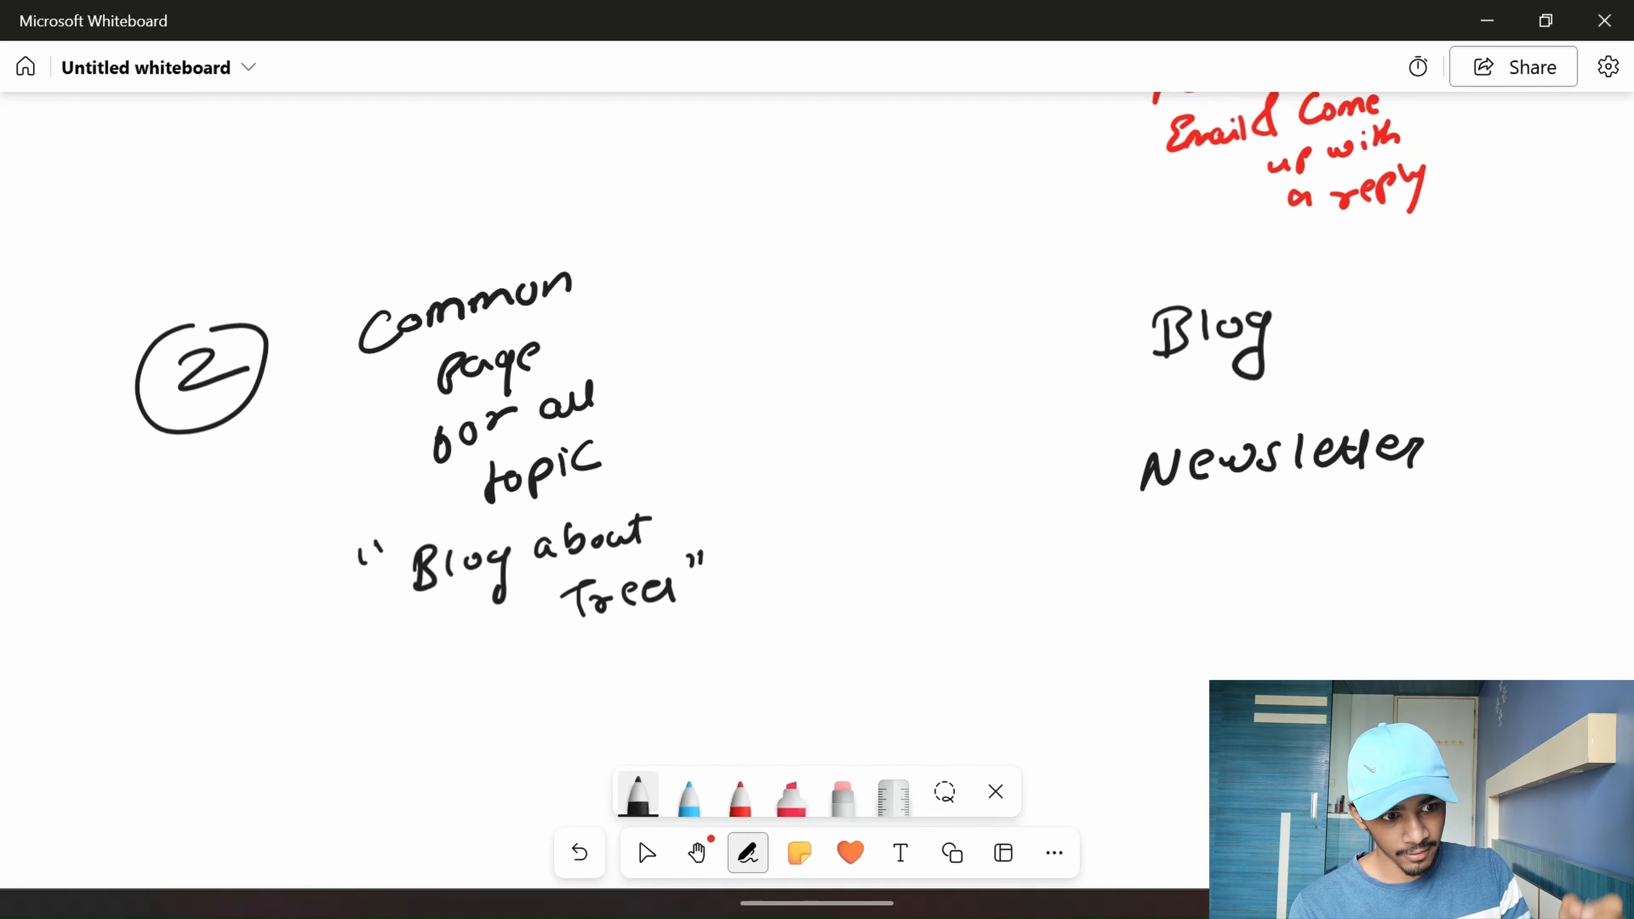
- Draw an arrow leading away from "topic" and write "AI" at its tip
{"action": "left_click_drag", "start_coordinate": [665, 455], "coordinate": [730, 442]}
{"action": "mouse_move", "coordinate": [708, 427]}
{"action": "left_mouse_down"}
{"action": "mouse_move", "coordinate": [708, 454]}
{"action": "mouse_move", "coordinate": [769, 434]}
{"action": "left_mouse_up"}
{"action": "left_click_drag", "start_coordinate": [750, 427], "coordinate": [798, 394]}
{"action": "left_click_drag", "start_coordinate": [781, 396], "coordinate": [780, 432]}
{"action": "left_click_drag", "start_coordinate": [770, 435], "coordinate": [803, 428]}
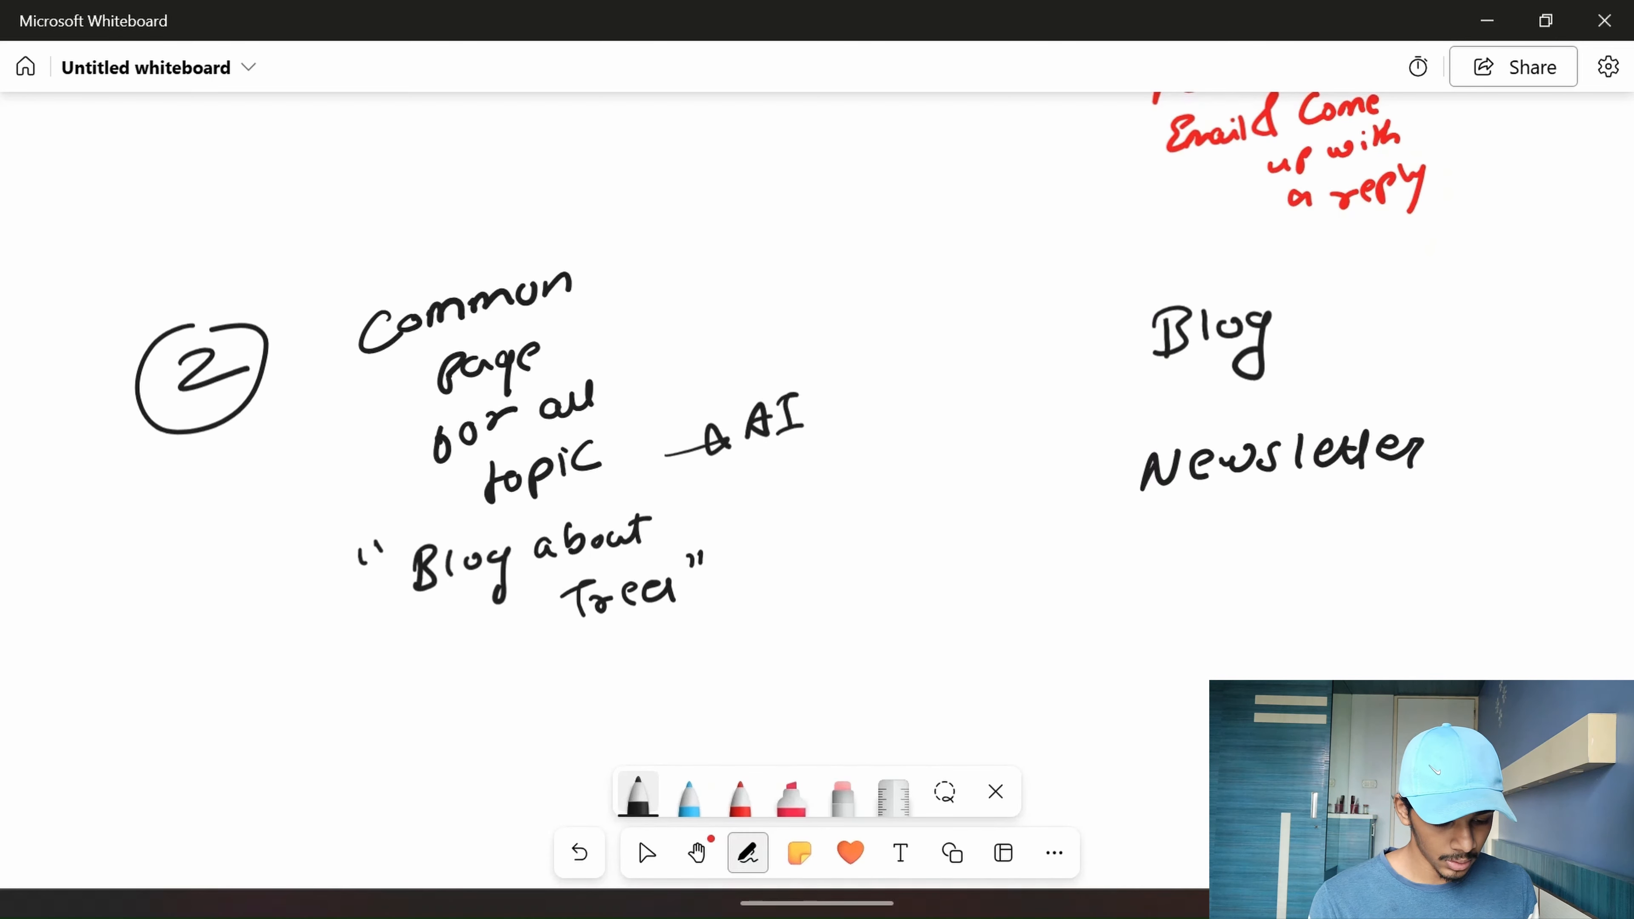
- Undo the "AI" lettering and write "Groq" in its place at the arrow's tip
{"action": "key", "text": "ctrl+z"}
{"action": "key", "text": "ctrl+z"}
{"action": "key", "text": "ctrl+z"}
{"action": "key", "text": "ctrl+z"}
{"action": "key", "text": "ctrl+z"}
{"action": "left_click", "coordinate": [795, 410]}
{"action": "mouse_move", "coordinate": [775, 404]}
{"action": "left_mouse_down"}
{"action": "mouse_move", "coordinate": [780, 426]}
{"action": "mouse_move", "coordinate": [805, 413]}
{"action": "left_mouse_up"}
{"action": "left_click_drag", "start_coordinate": [820, 415], "coordinate": [876, 397]}
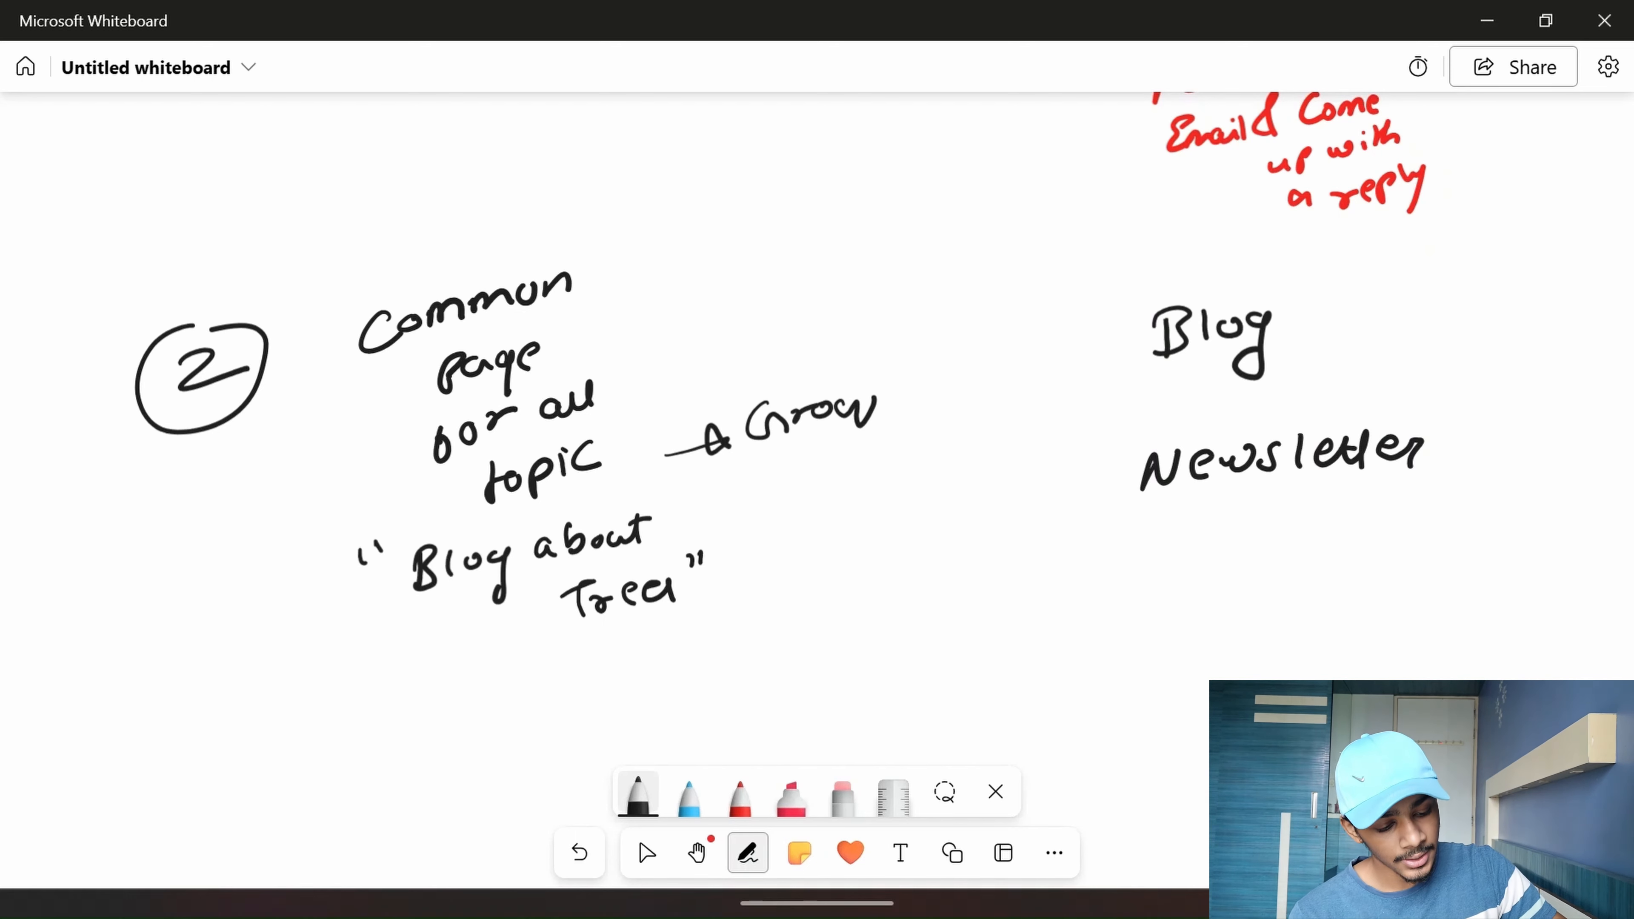
- Write "category Blog or Newsletter" below "Groq" and draw two arrows branching from it to "Blog" and "Newsletter"
{"action": "mouse_move", "coordinate": [775, 483]}
{"action": "left_mouse_down"}
{"action": "mouse_move", "coordinate": [925, 458]}
{"action": "mouse_move", "coordinate": [875, 579]}
{"action": "mouse_move", "coordinate": [916, 547]}
{"action": "mouse_move", "coordinate": [932, 589]}
{"action": "mouse_move", "coordinate": [907, 608]}
{"action": "mouse_move", "coordinate": [936, 598]}
{"action": "left_mouse_up"}
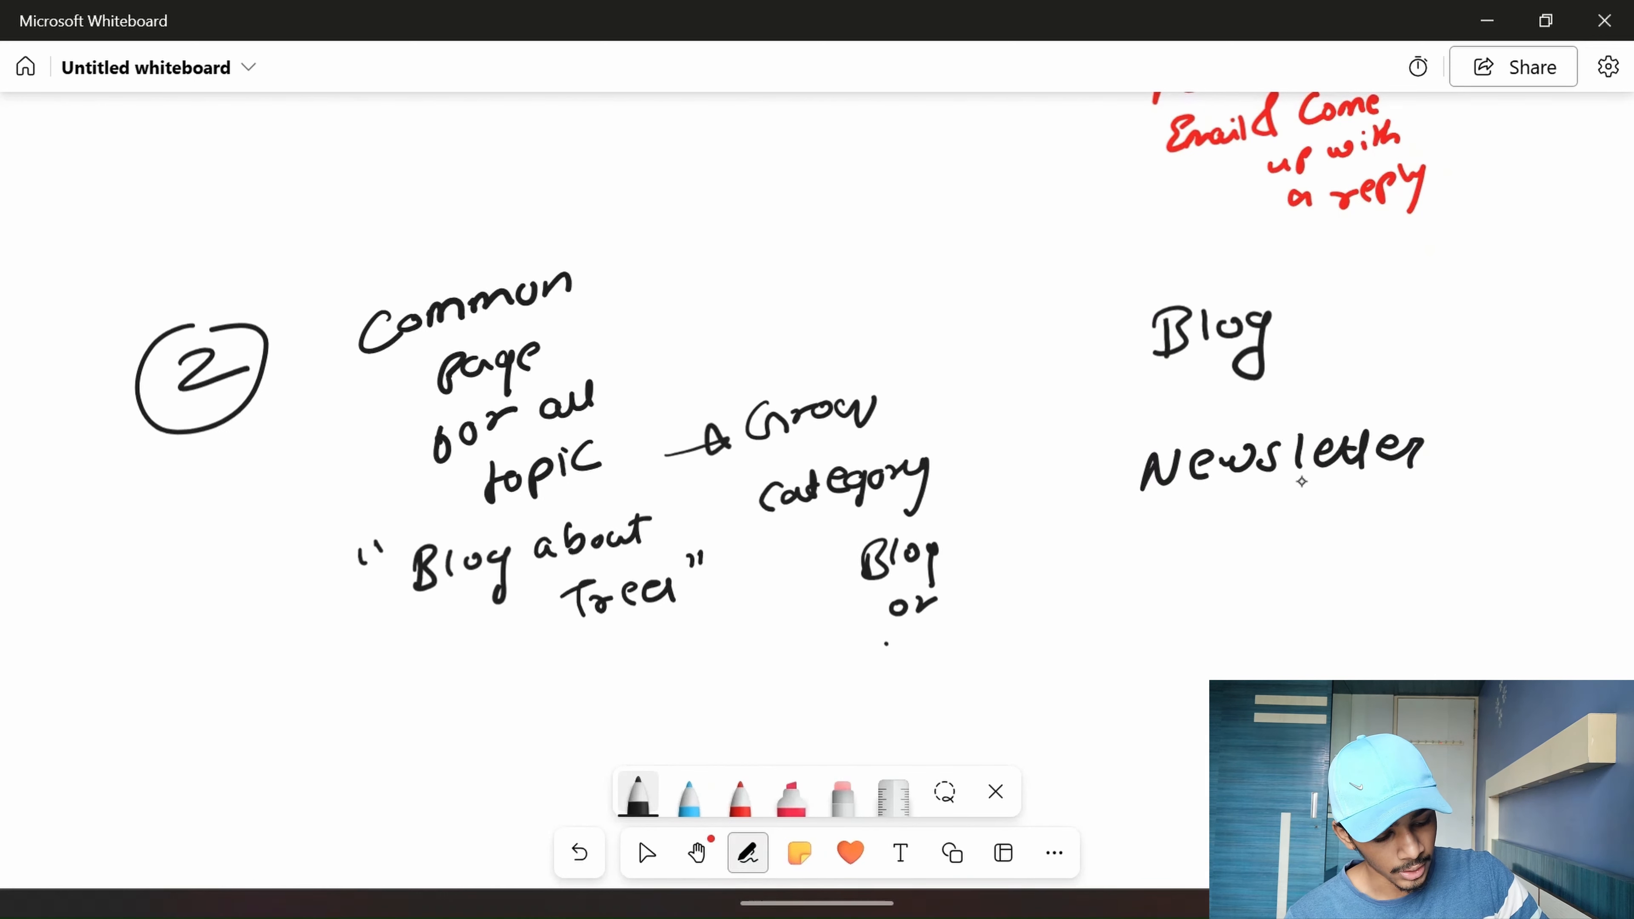
{"action": "mouse_move", "coordinate": [878, 664]}
{"action": "left_mouse_down"}
{"action": "mouse_move", "coordinate": [977, 634]}
{"action": "mouse_move", "coordinate": [996, 608]}
{"action": "mouse_move", "coordinate": [1035, 608]}
{"action": "mouse_move", "coordinate": [1047, 630]}
{"action": "mouse_move", "coordinate": [1086, 611]}
{"action": "left_mouse_up"}
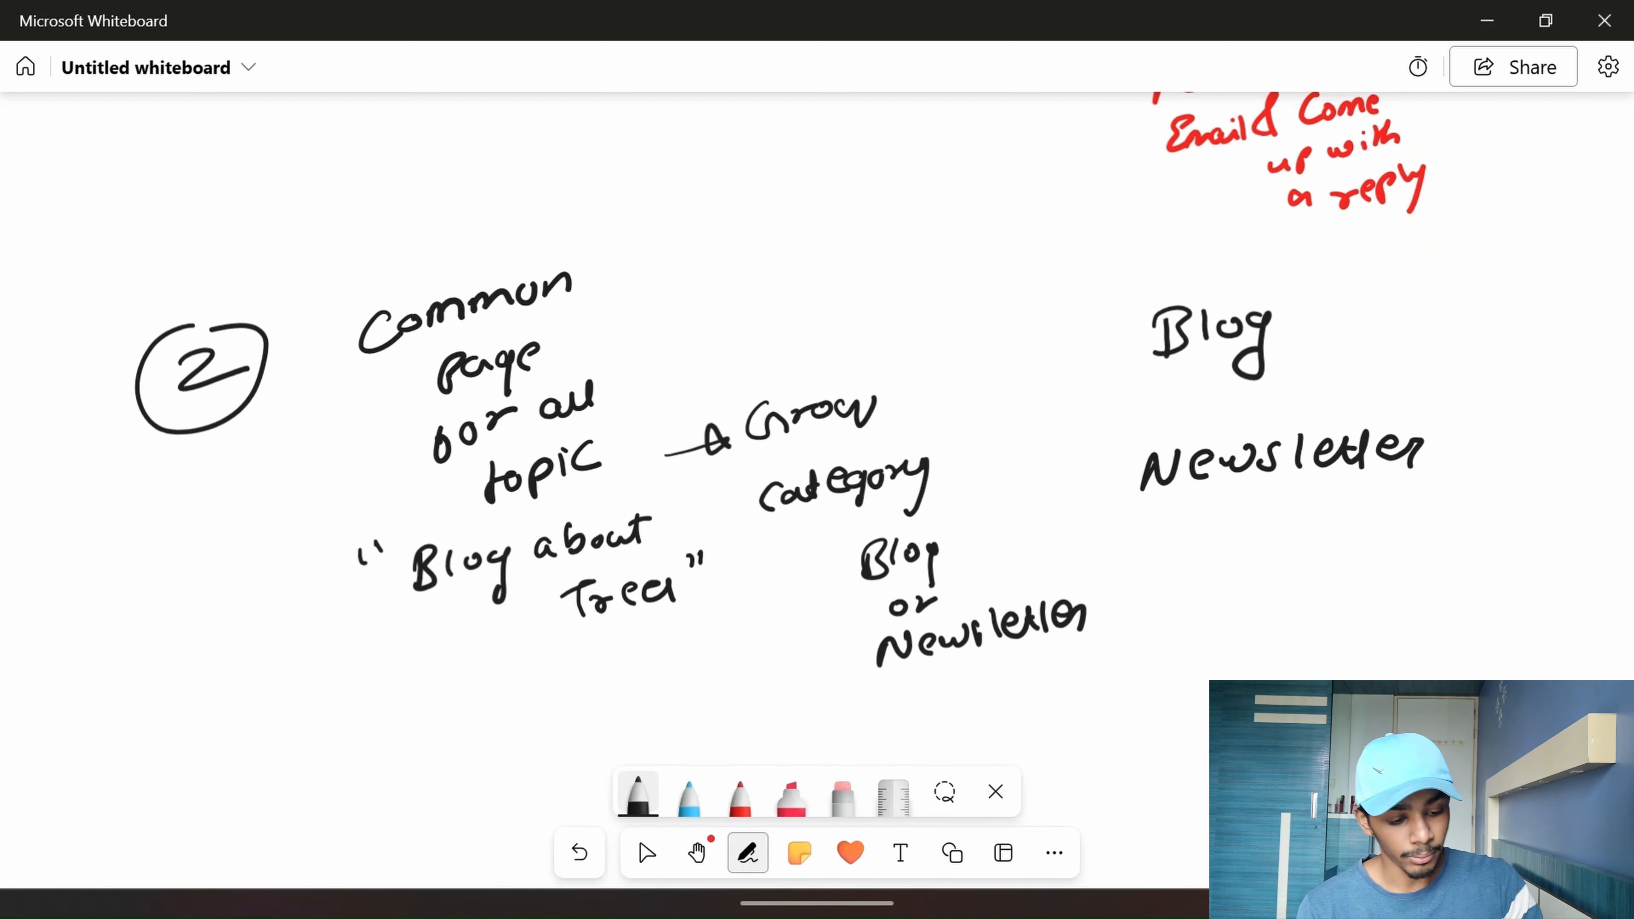
{"action": "left_click_drag", "start_coordinate": [955, 414], "coordinate": [1095, 368]}
{"action": "mouse_move", "coordinate": [1058, 380]}
{"action": "left_mouse_down"}
{"action": "mouse_move", "coordinate": [1090, 358]}
{"action": "mouse_move", "coordinate": [1103, 372]}
{"action": "left_mouse_up"}
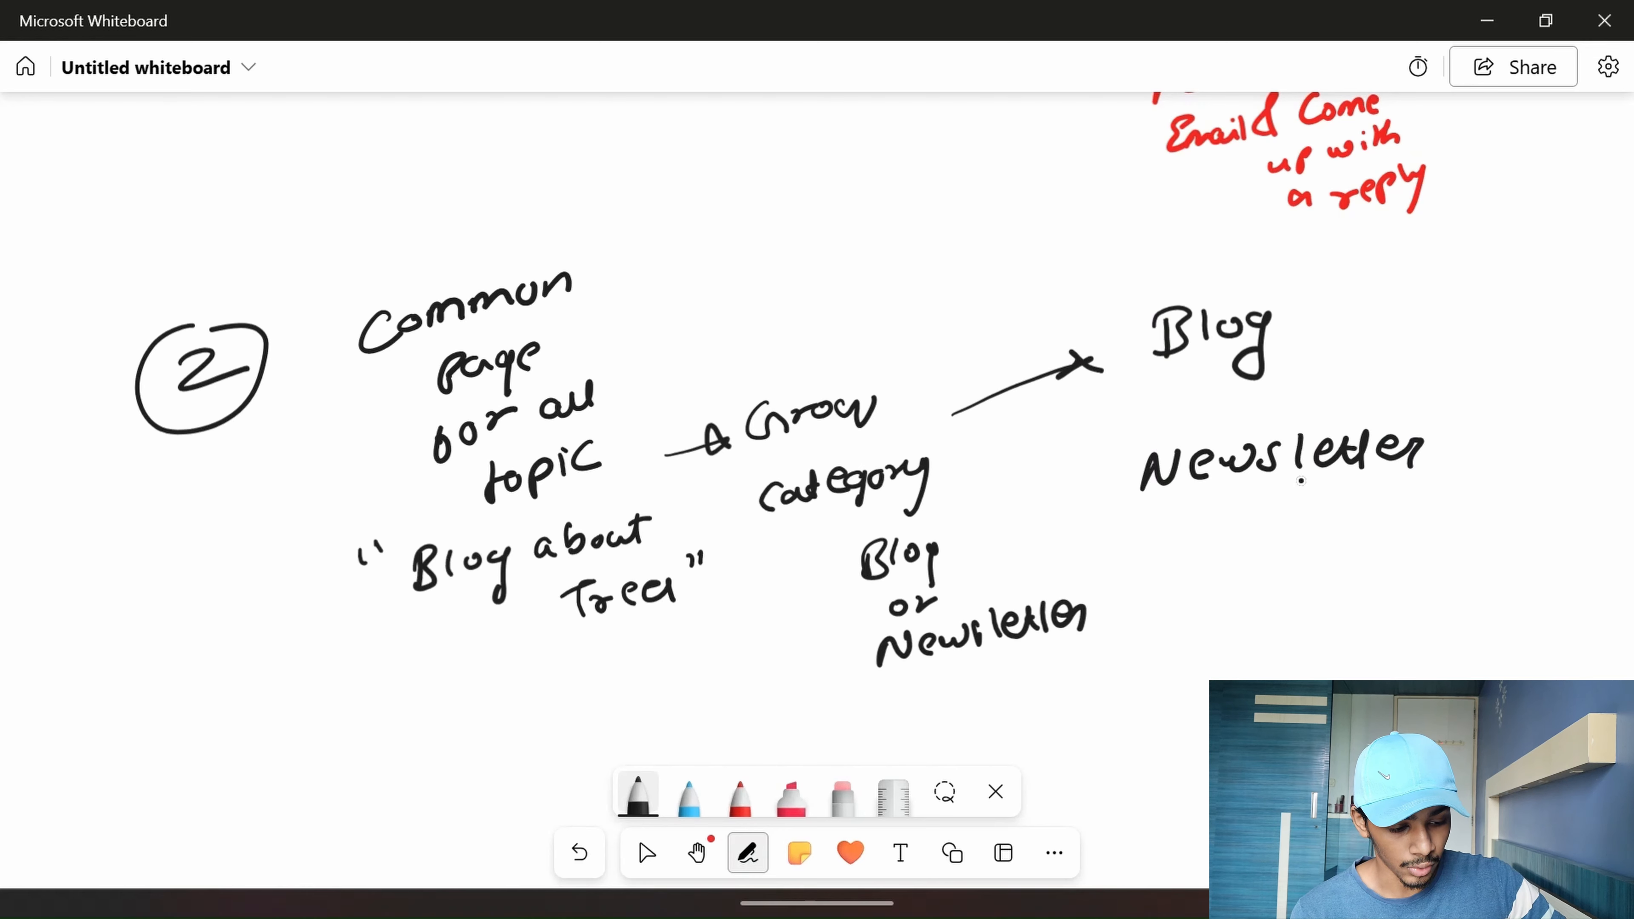
{"action": "left_click_drag", "start_coordinate": [961, 426], "coordinate": [1133, 460]}
{"action": "left_click_drag", "start_coordinate": [1109, 444], "coordinate": [1102, 475]}
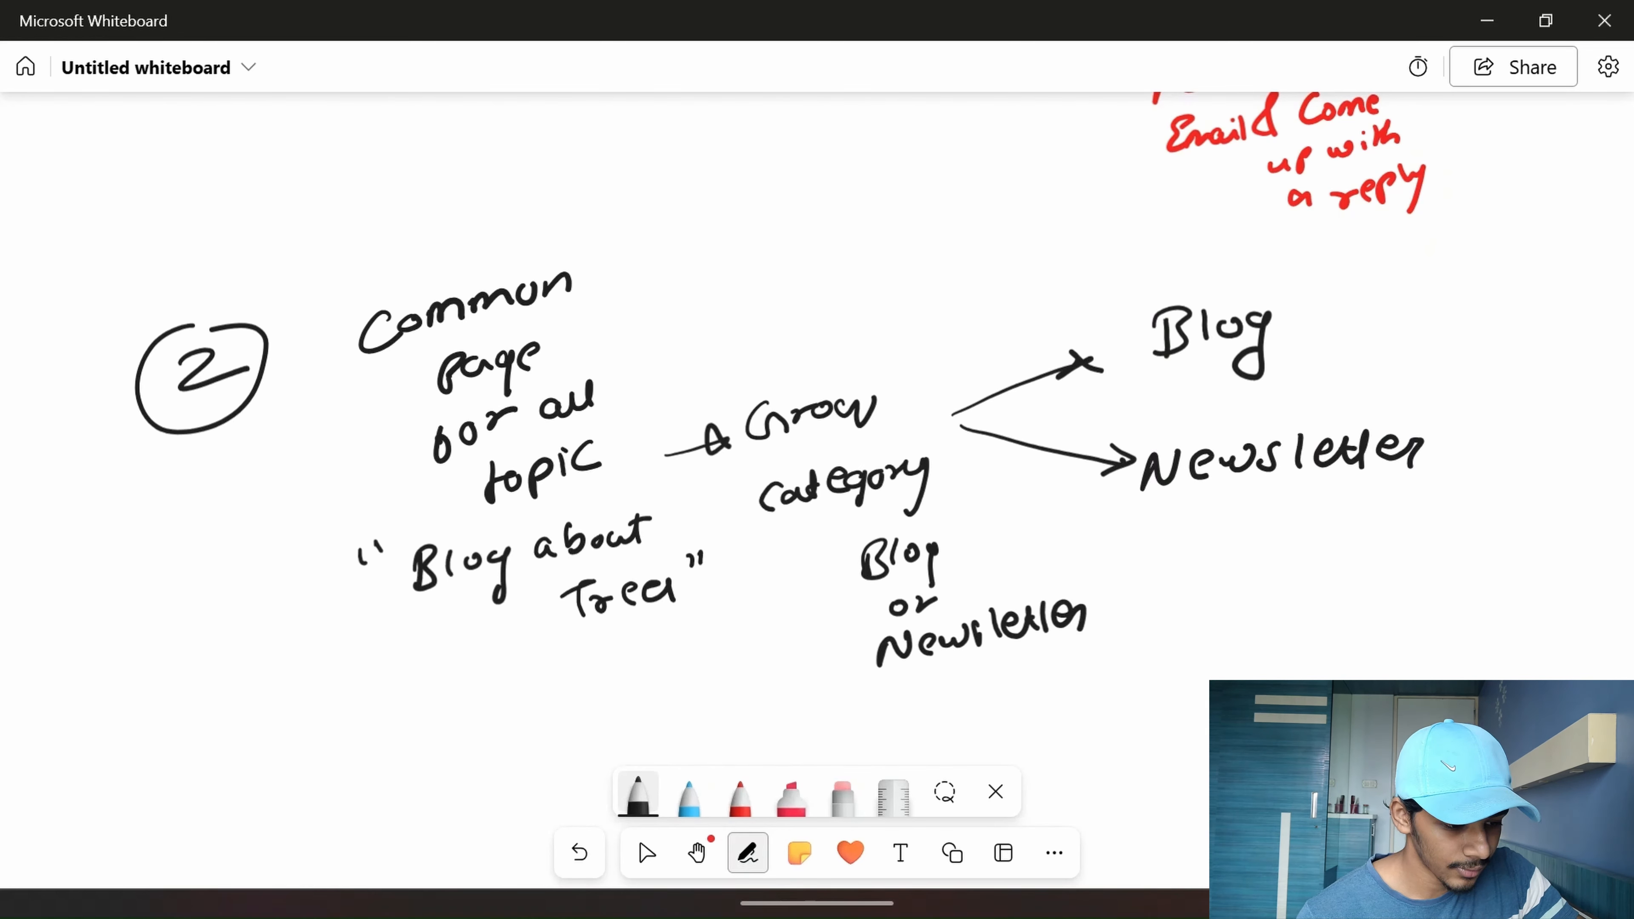
- Look over the "Watch outlook" flow together with the flow 2 diagram on the whiteboard
{"action": "left_click", "coordinate": [646, 852]}
{"action": "scroll", "coordinate": [1368, 319], "scroll_direction": "up", "scroll_amount": 3}
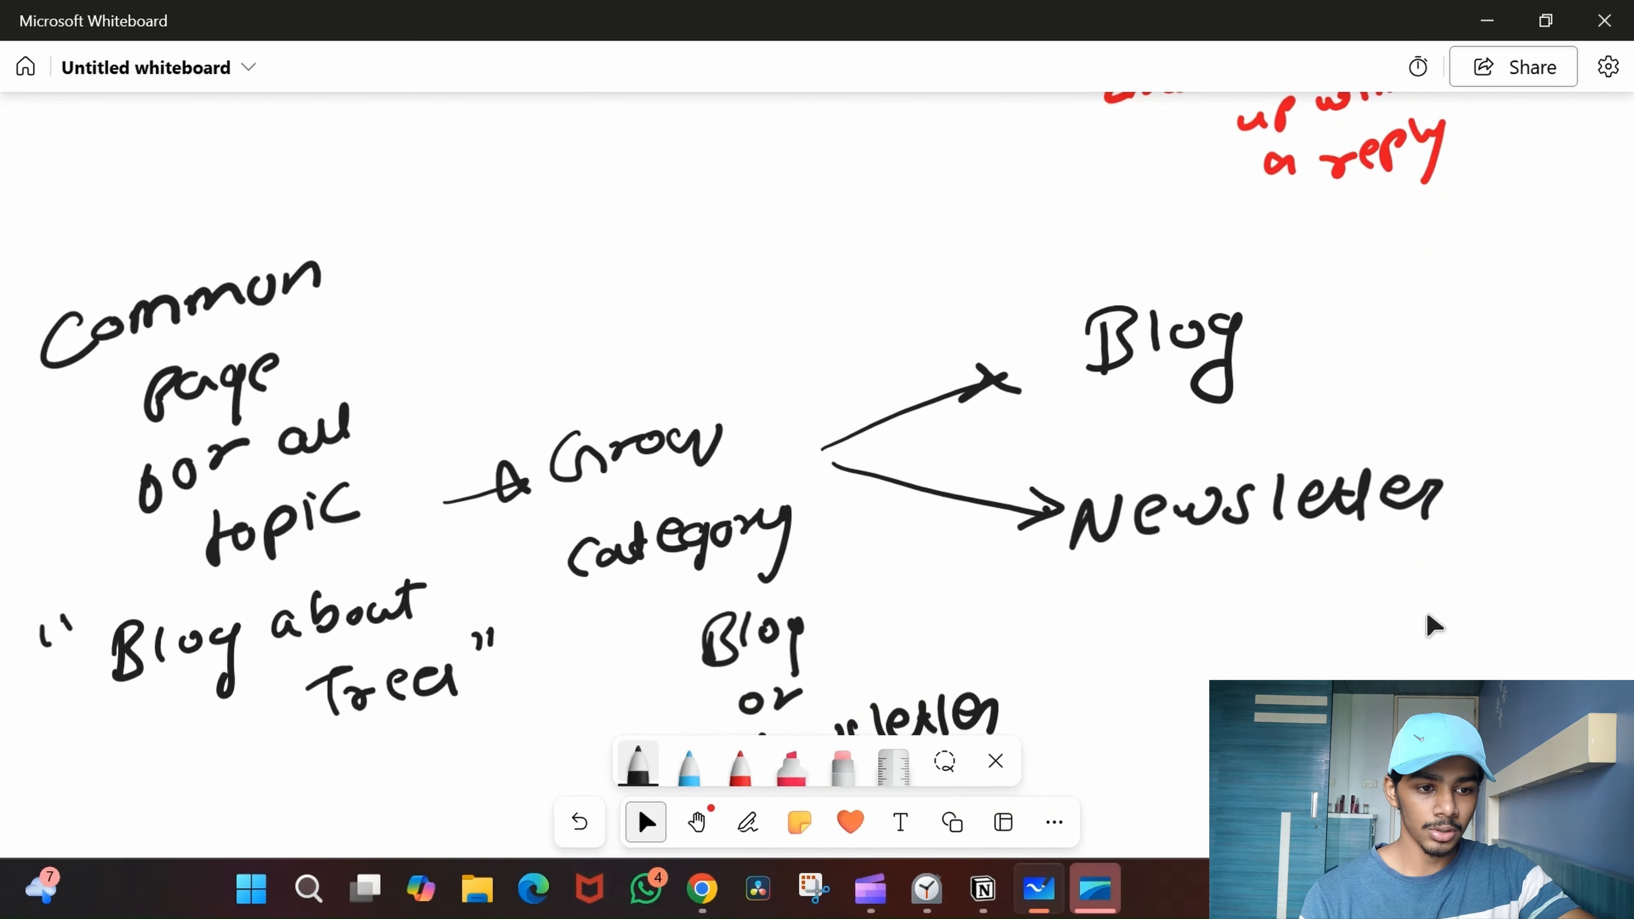
{"action": "scroll", "coordinate": [1433, 624], "scroll_direction": "up", "scroll_amount": 10}
{"action": "scroll", "coordinate": [1422, 610], "scroll_direction": "down", "scroll_amount": 2}
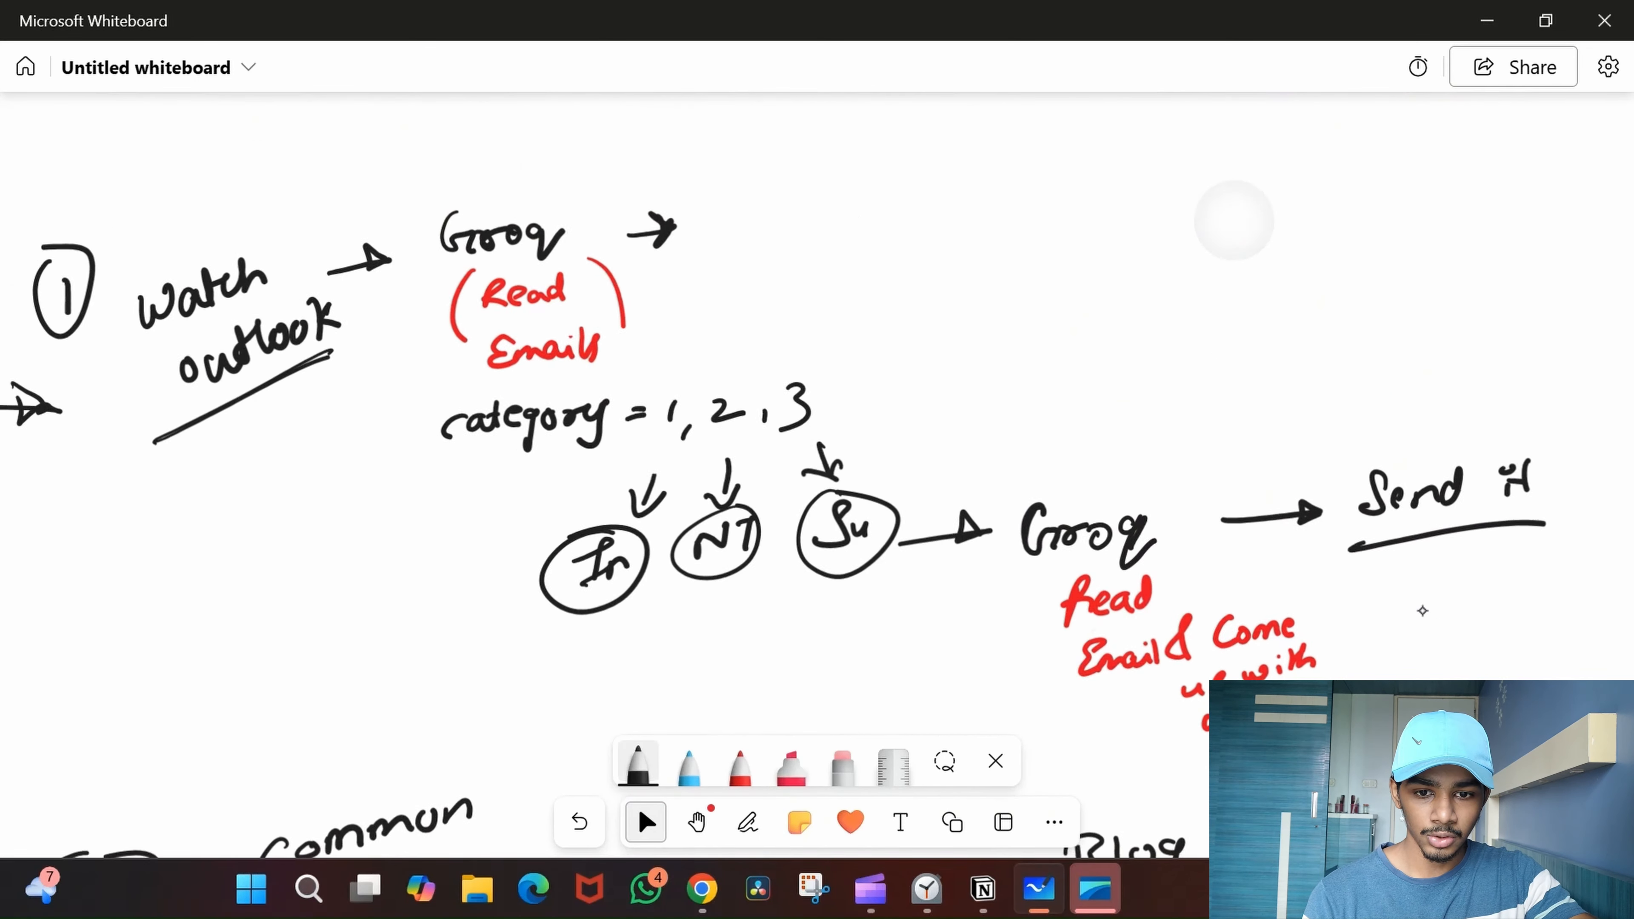
{"action": "scroll", "coordinate": [1422, 610], "scroll_direction": "down", "scroll_amount": 3}
{"action": "scroll", "coordinate": [1422, 610], "scroll_direction": "down", "scroll_amount": 1}
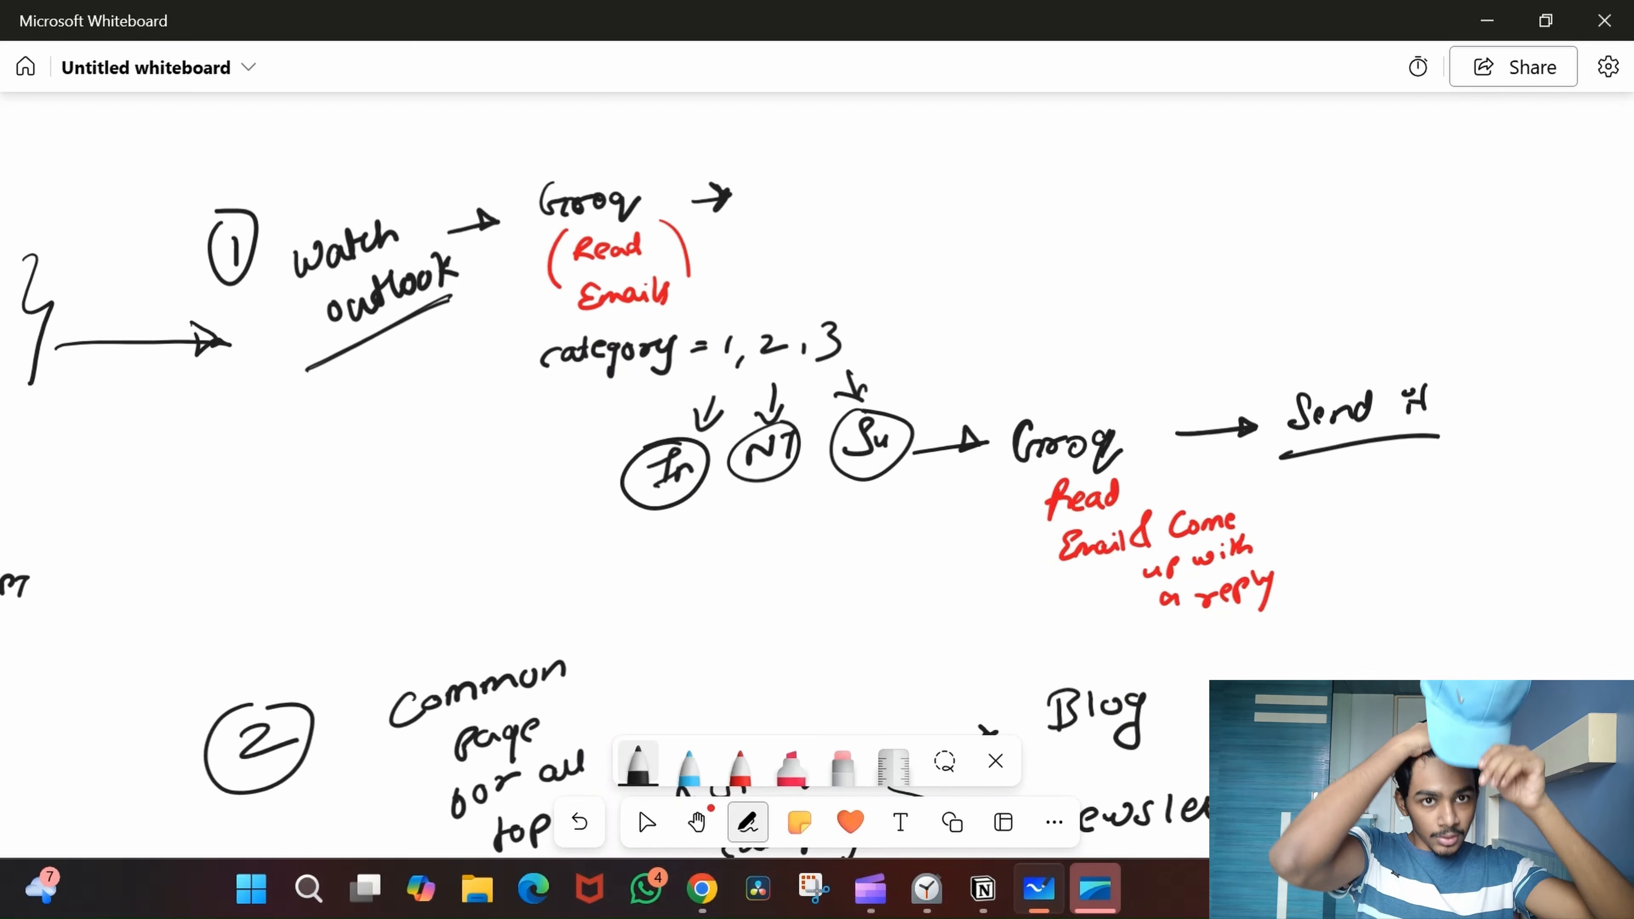
- Switch to the new Make scenario in Chrome and add the Microsoft 365 Email (Outlook) Watch Messages module as its trigger
{"action": "left_click", "coordinate": [1485, 23]}
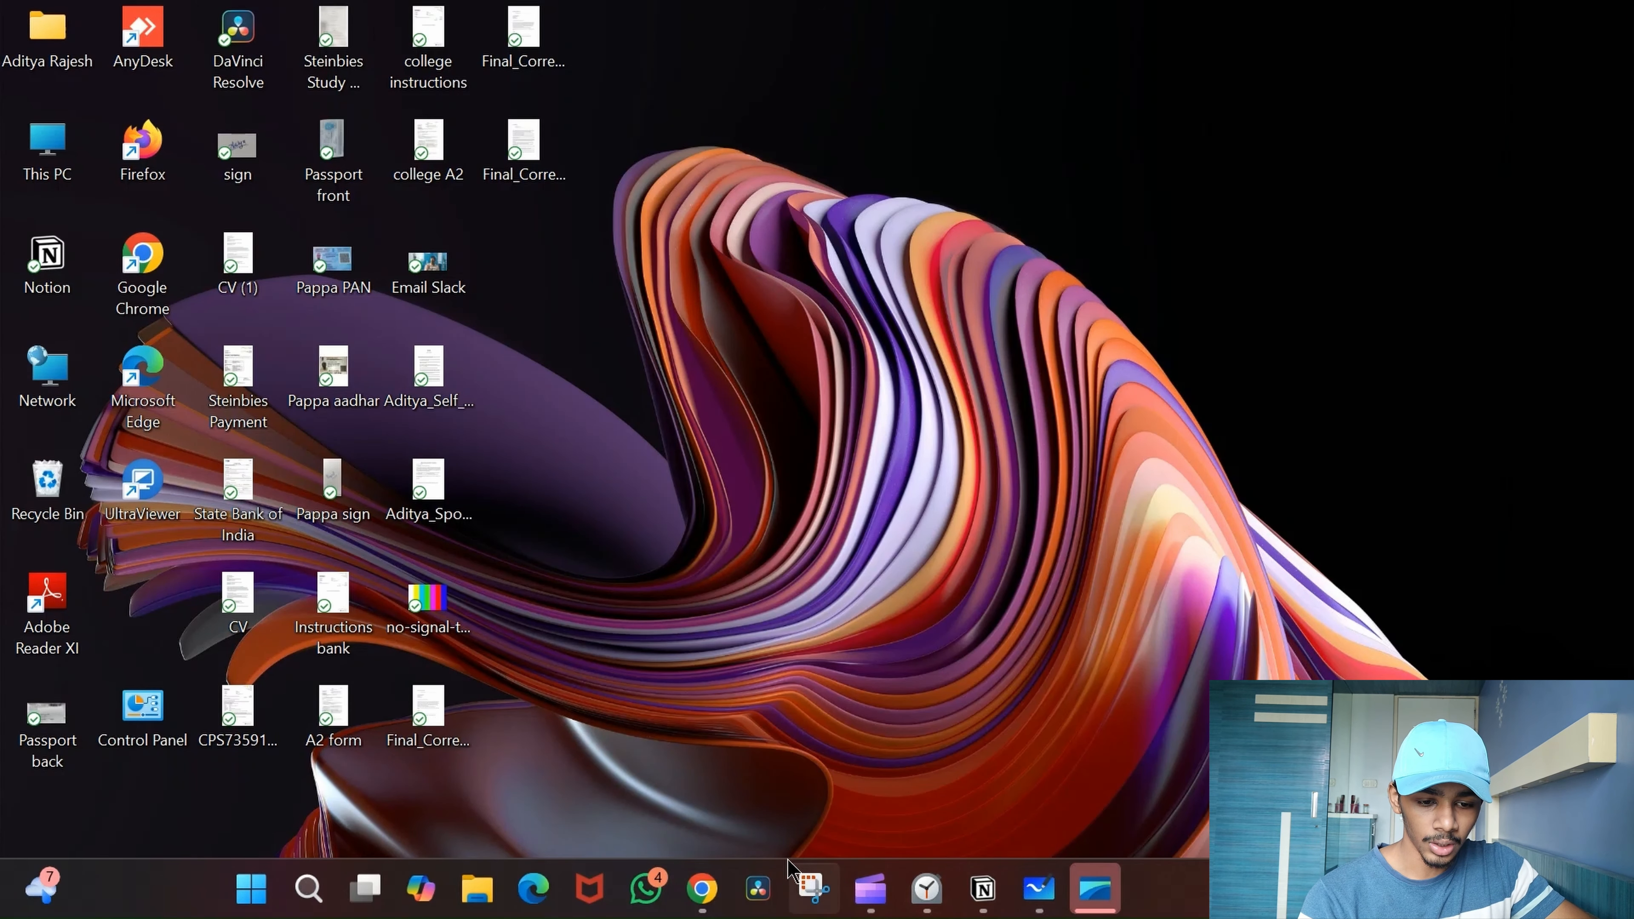
{"action": "left_click", "coordinate": [703, 889]}
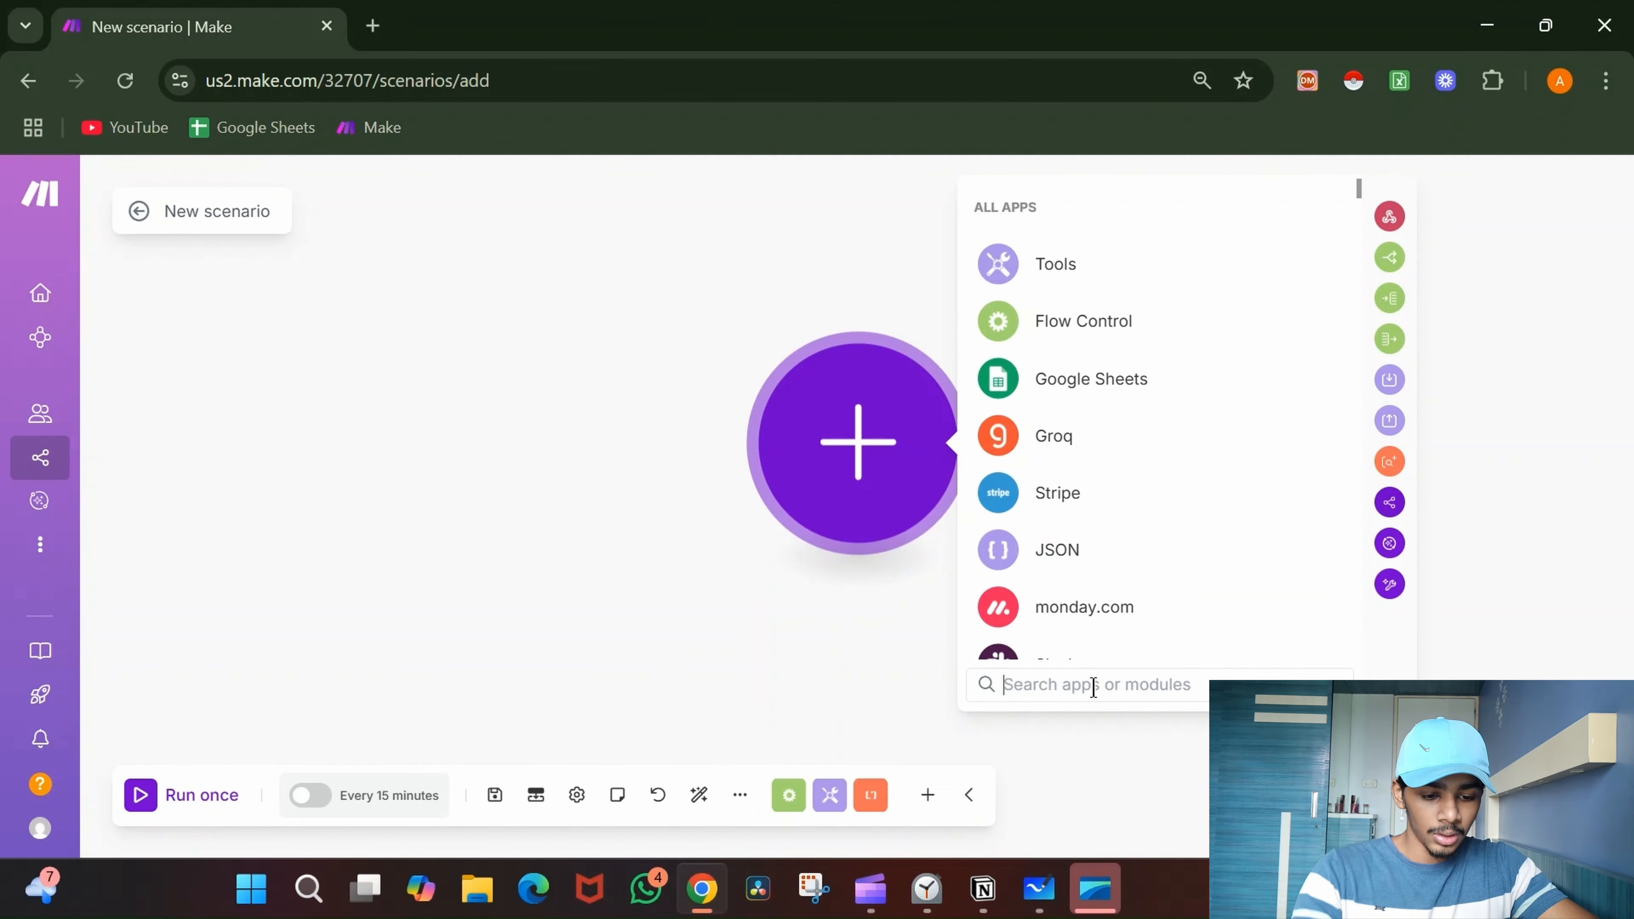
{"action": "type", "text": "out"}
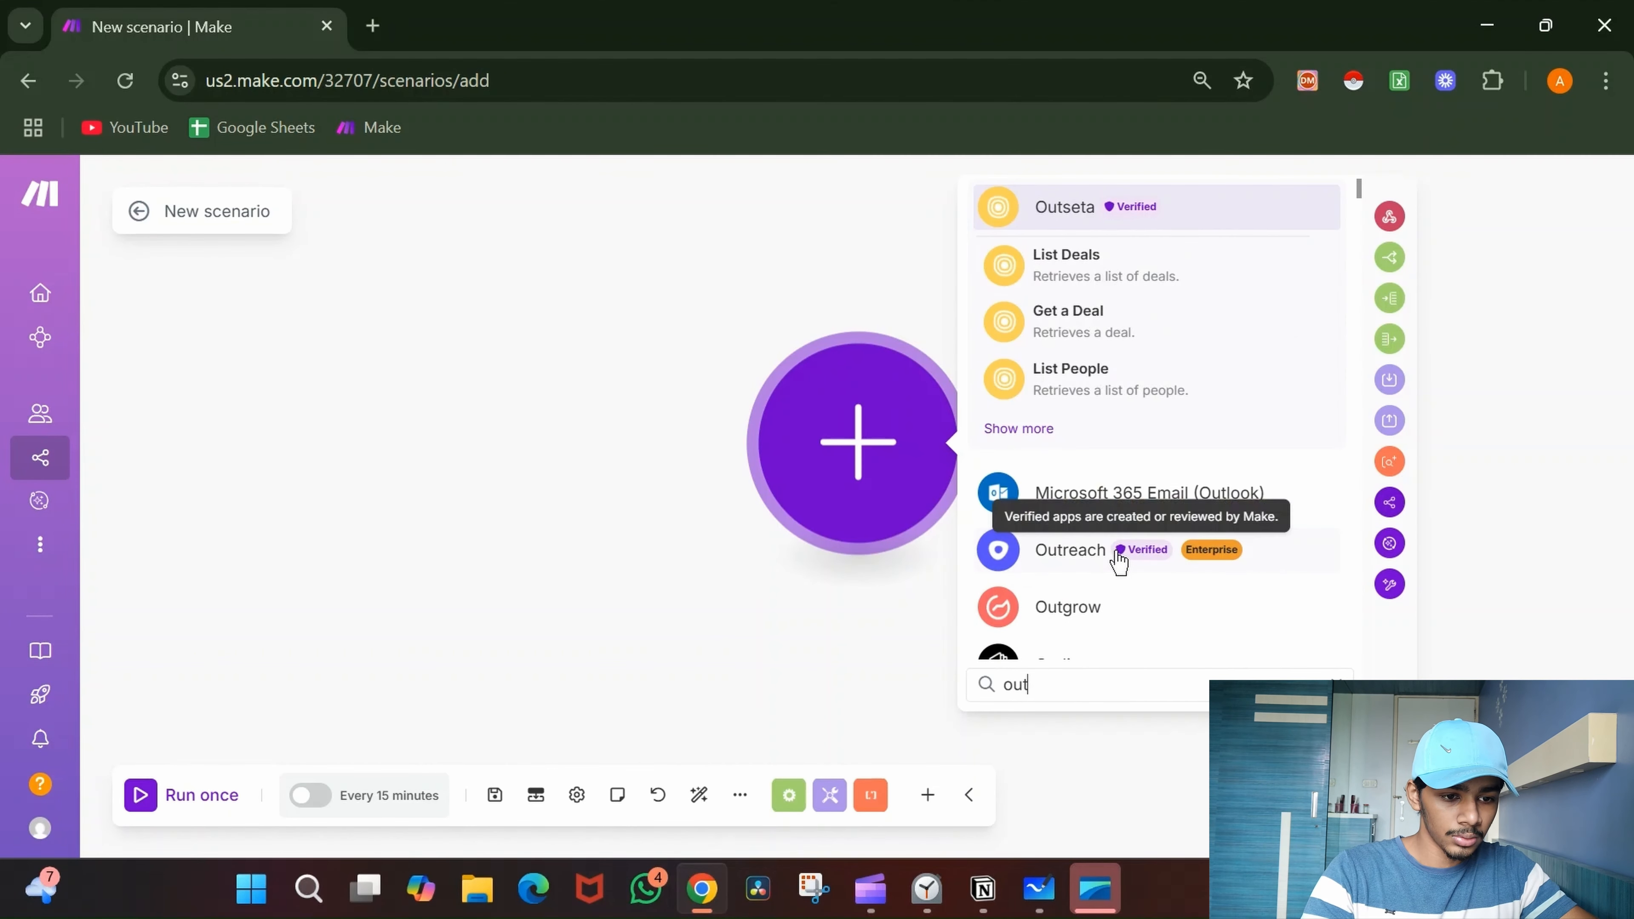
{"action": "left_click", "coordinate": [1139, 505]}
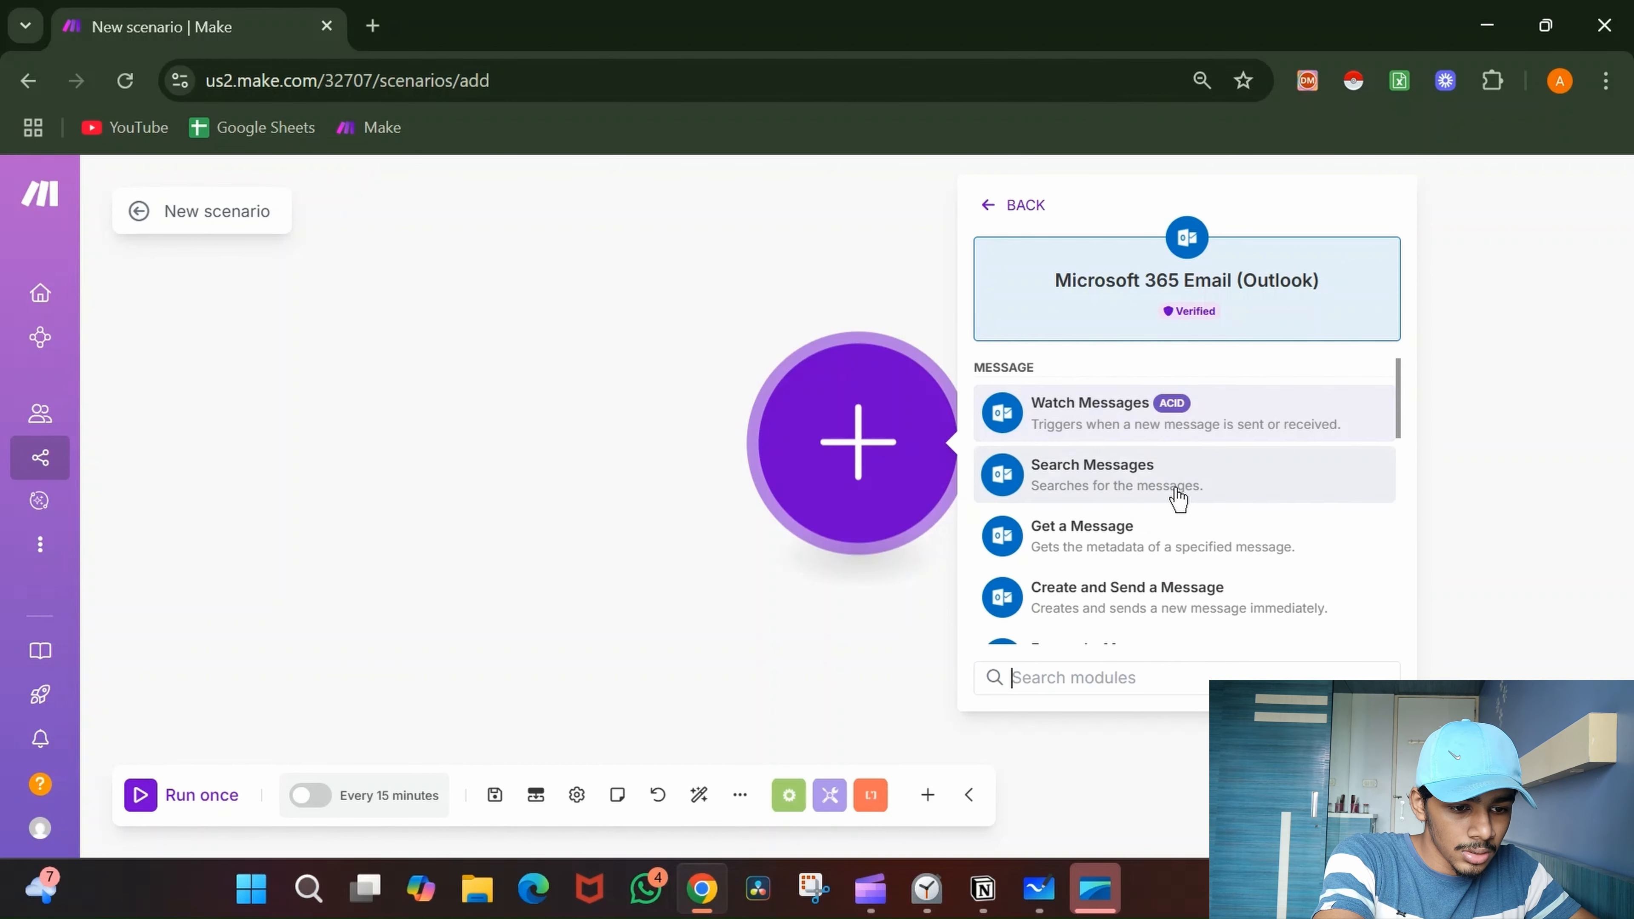
{"action": "scroll", "coordinate": [1174, 499], "scroll_direction": "down", "scroll_amount": 10}
{"action": "scroll", "coordinate": [1176, 498], "scroll_direction": "down", "scroll_amount": 2}
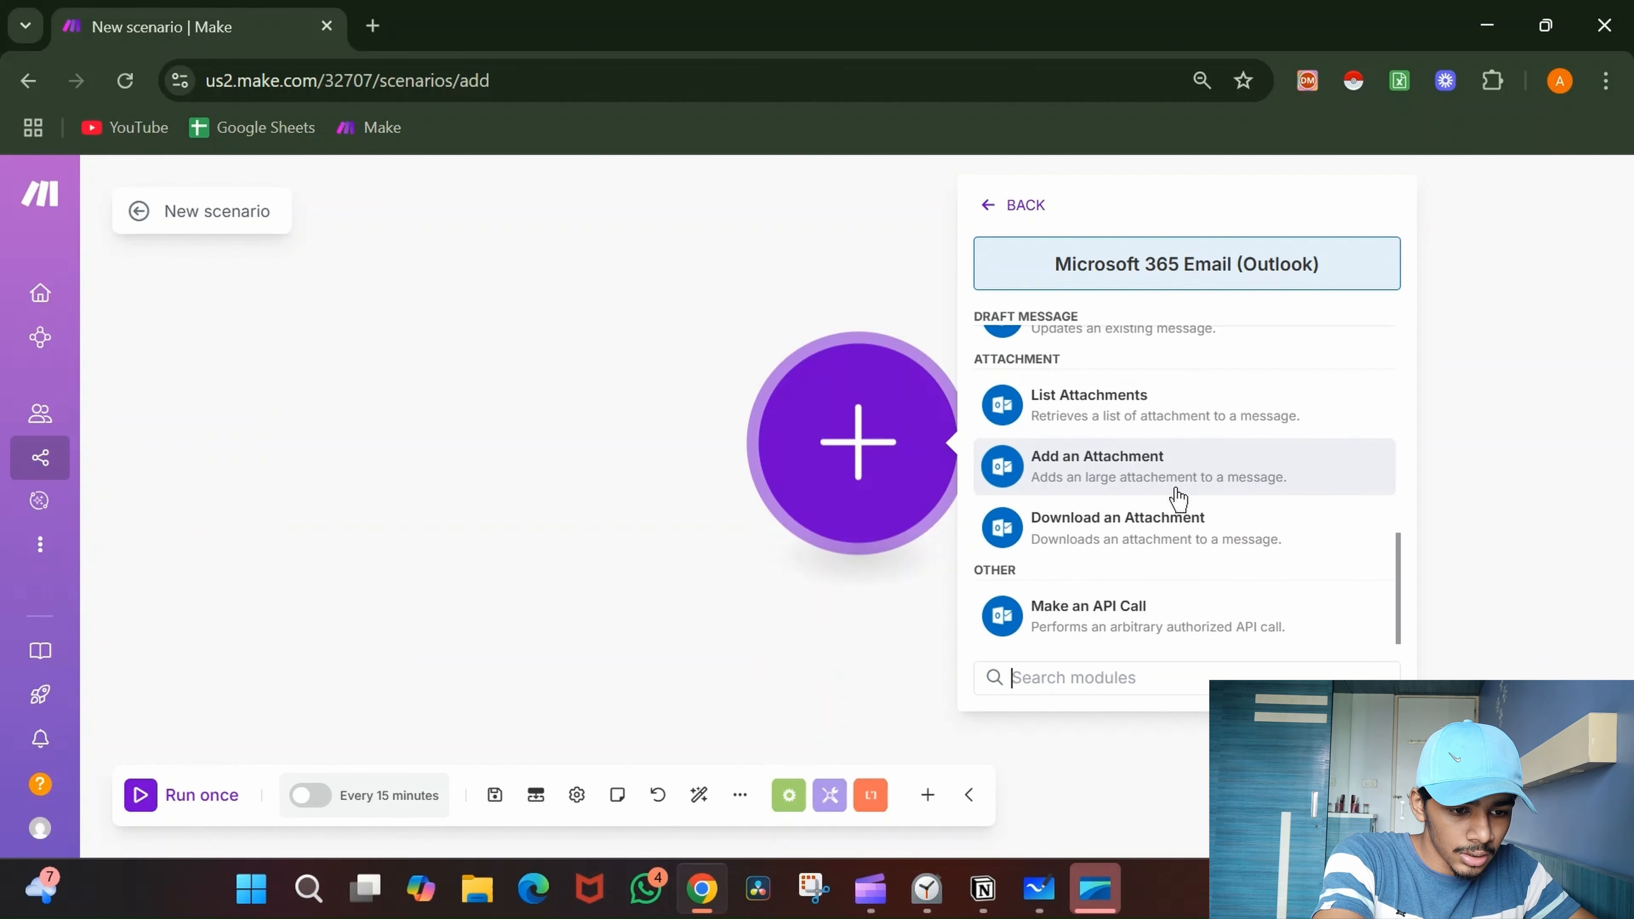
{"action": "scroll", "coordinate": [1175, 499], "scroll_direction": "up", "scroll_amount": 12}
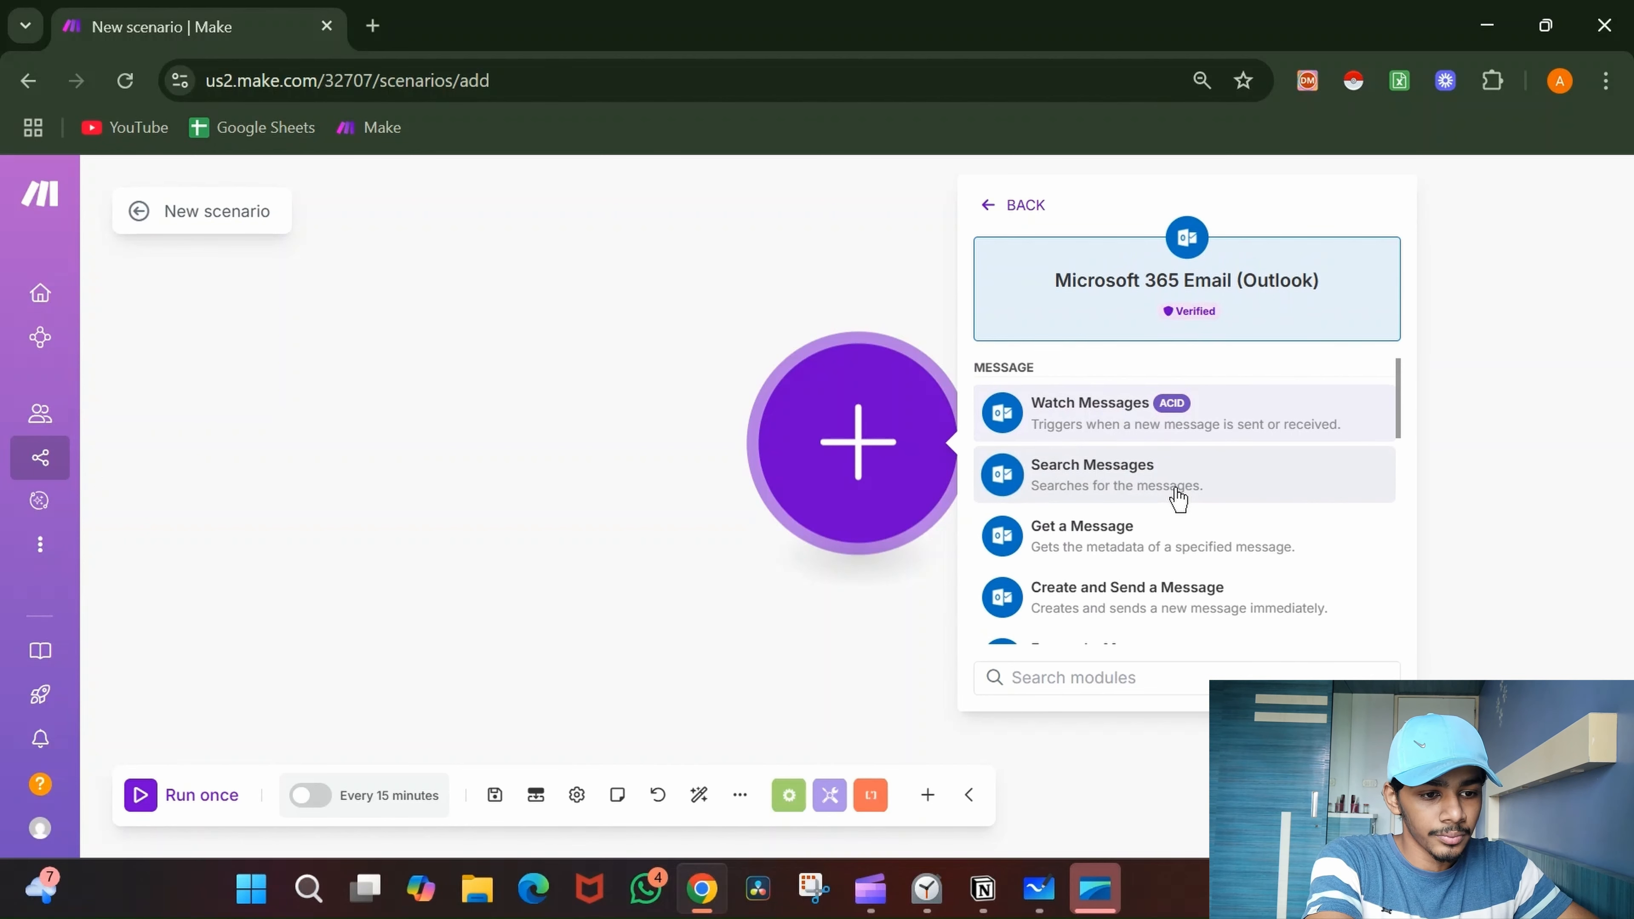
{"action": "left_click", "coordinate": [1188, 431]}
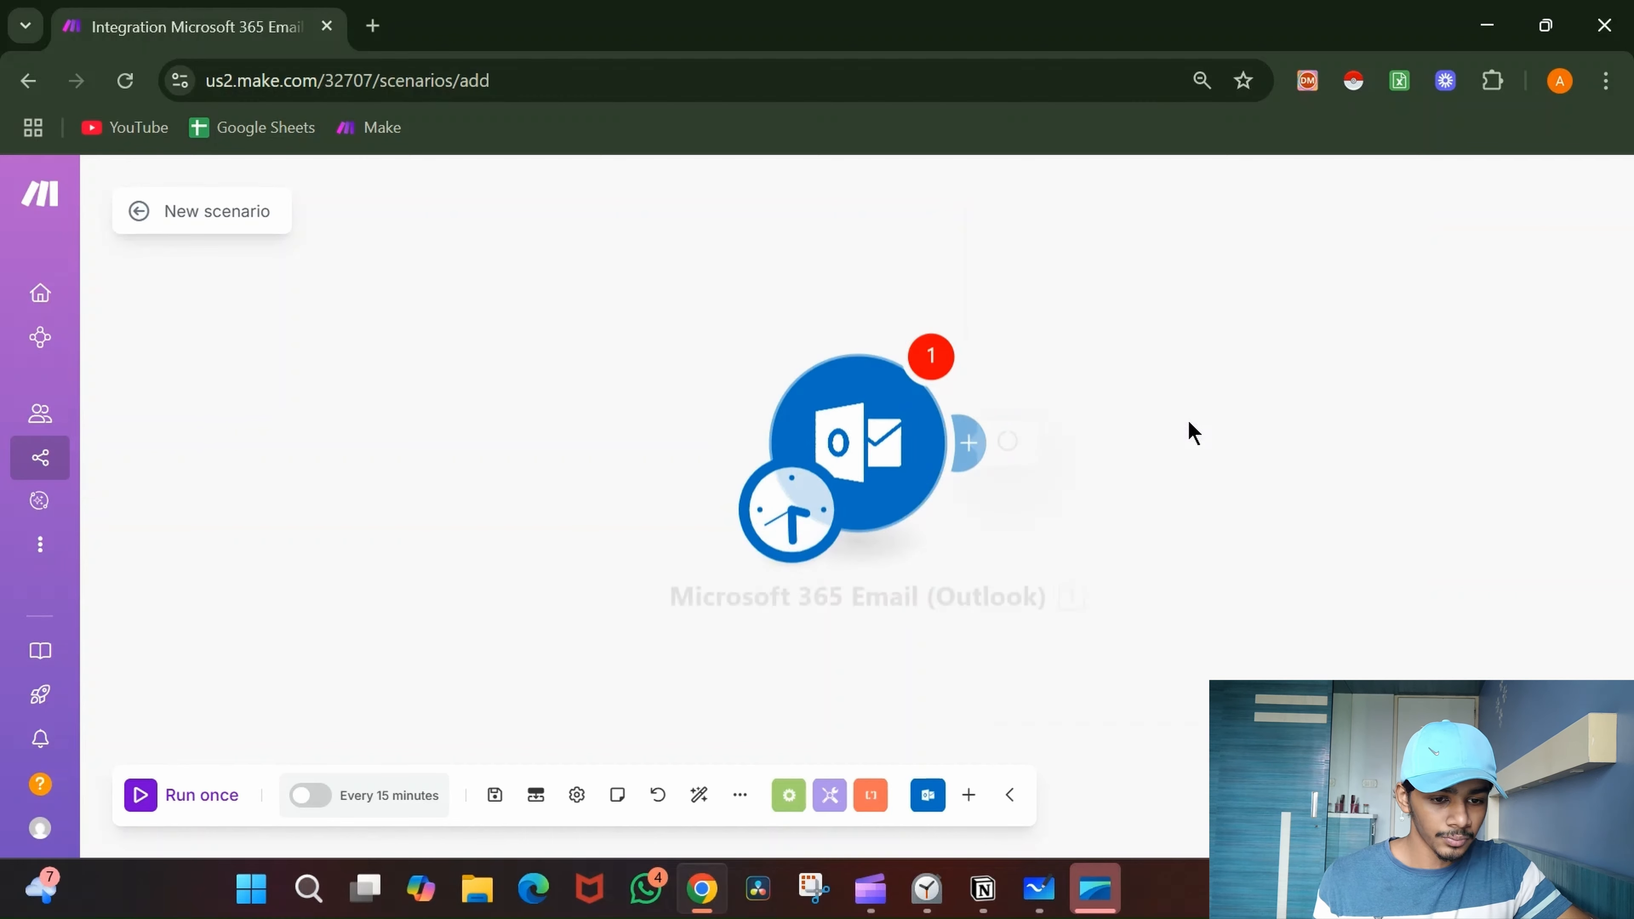
- Start a new connection for the Outlook module and name it "Client Automation (06-07-2025)"
{"action": "left_click", "coordinate": [1391, 280]}
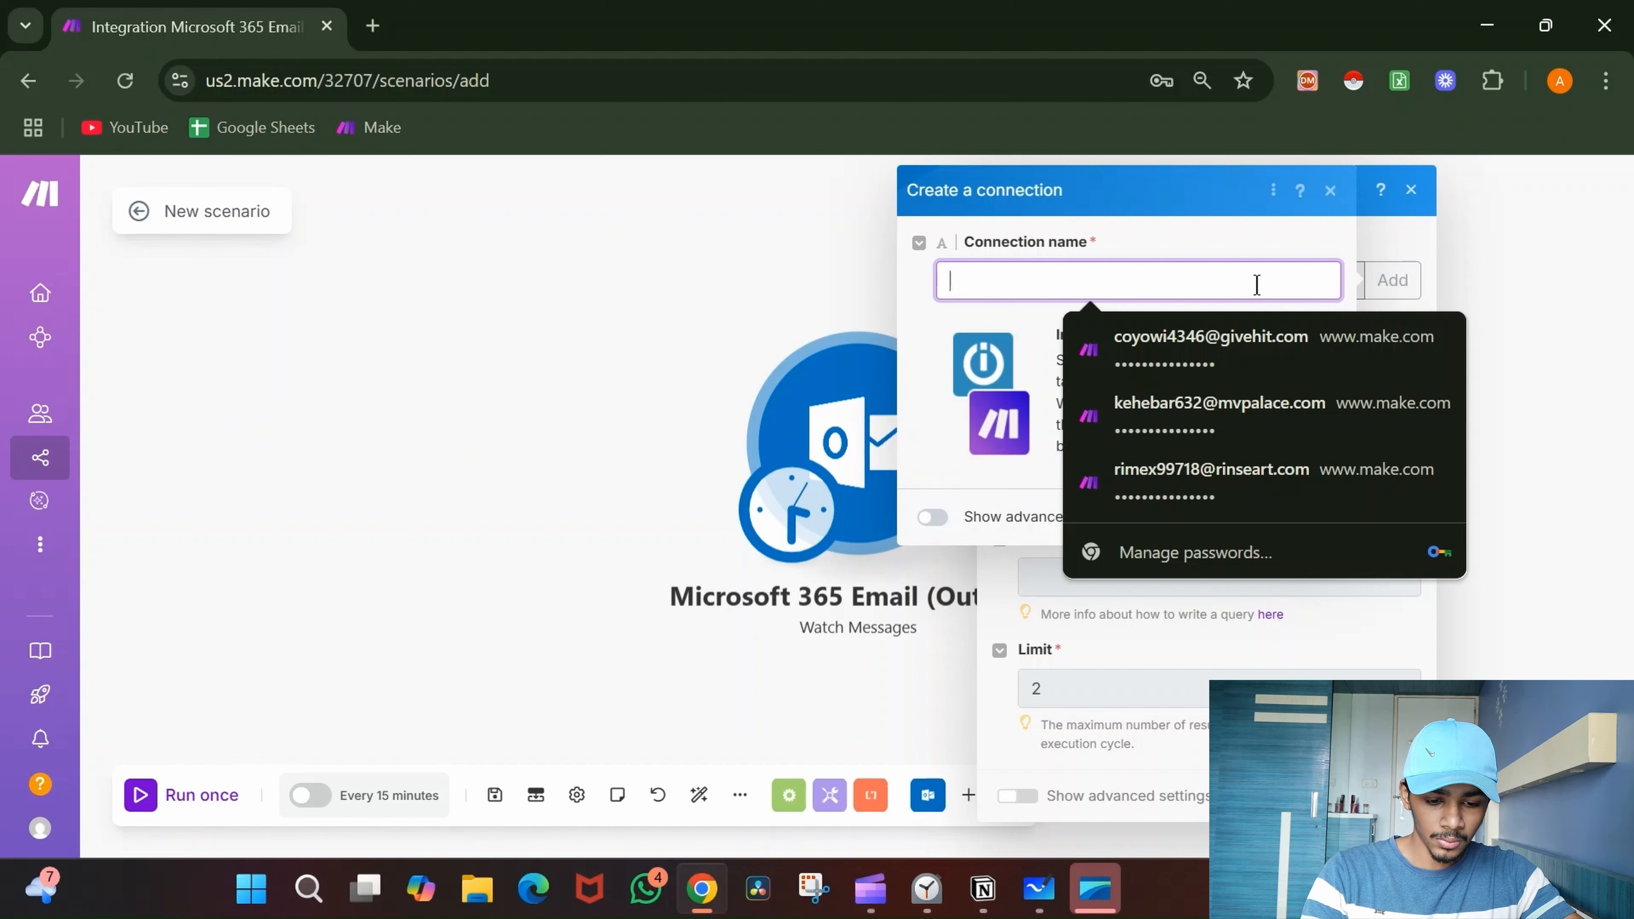
{"action": "type", "text": "Client"}
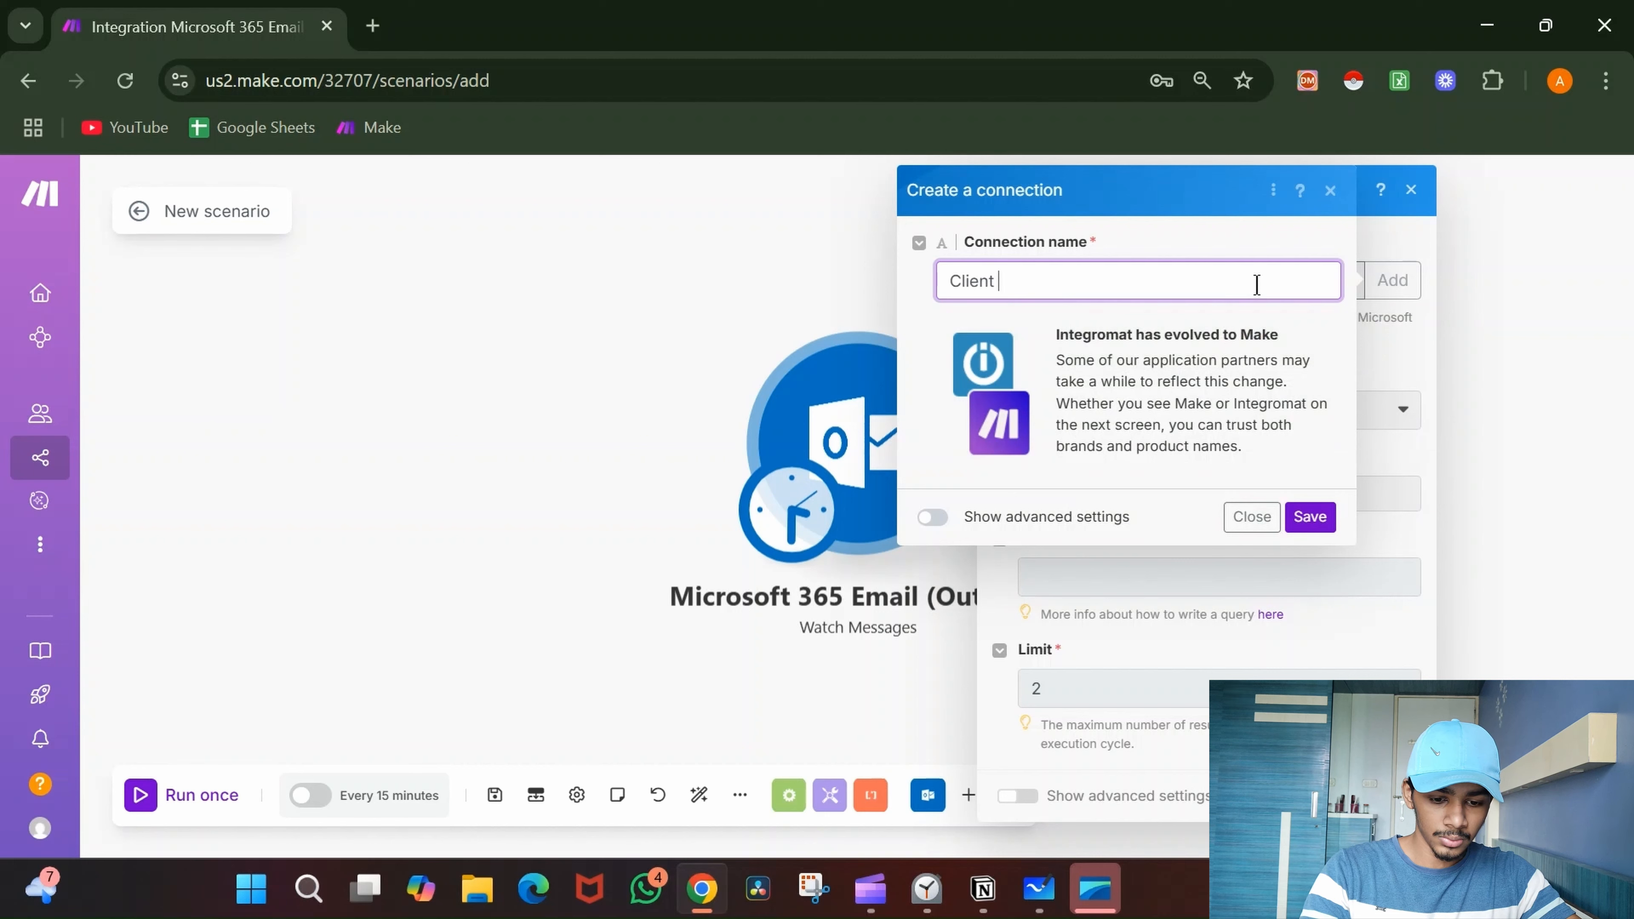
{"action": "type", "text": " Automatio"}
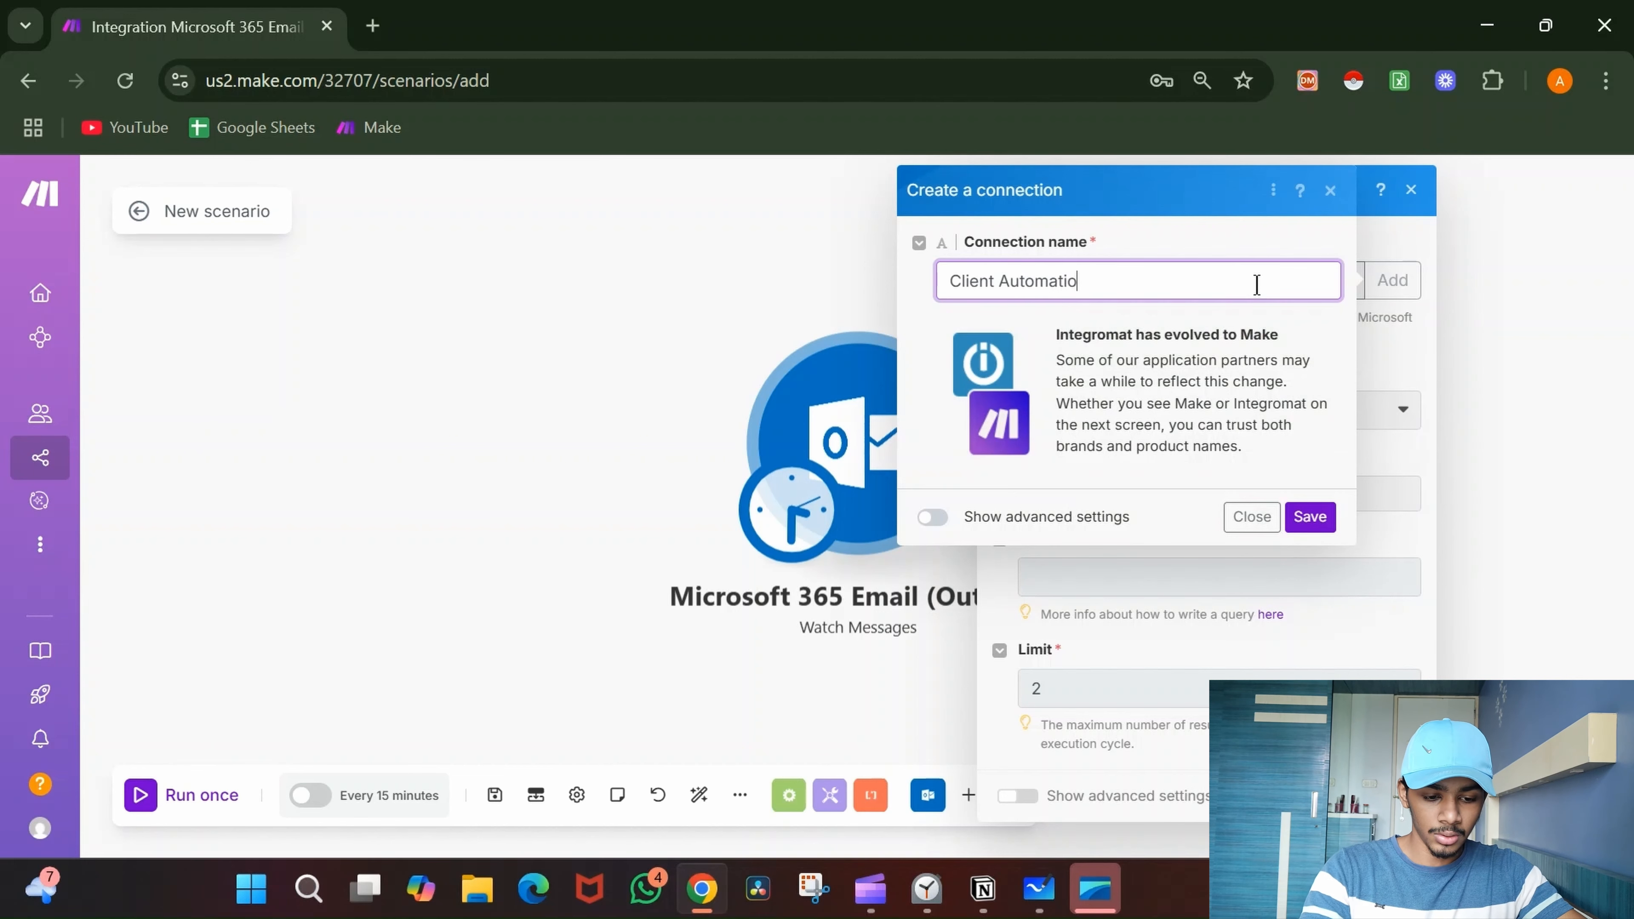
{"action": "type", "text": "n ("}
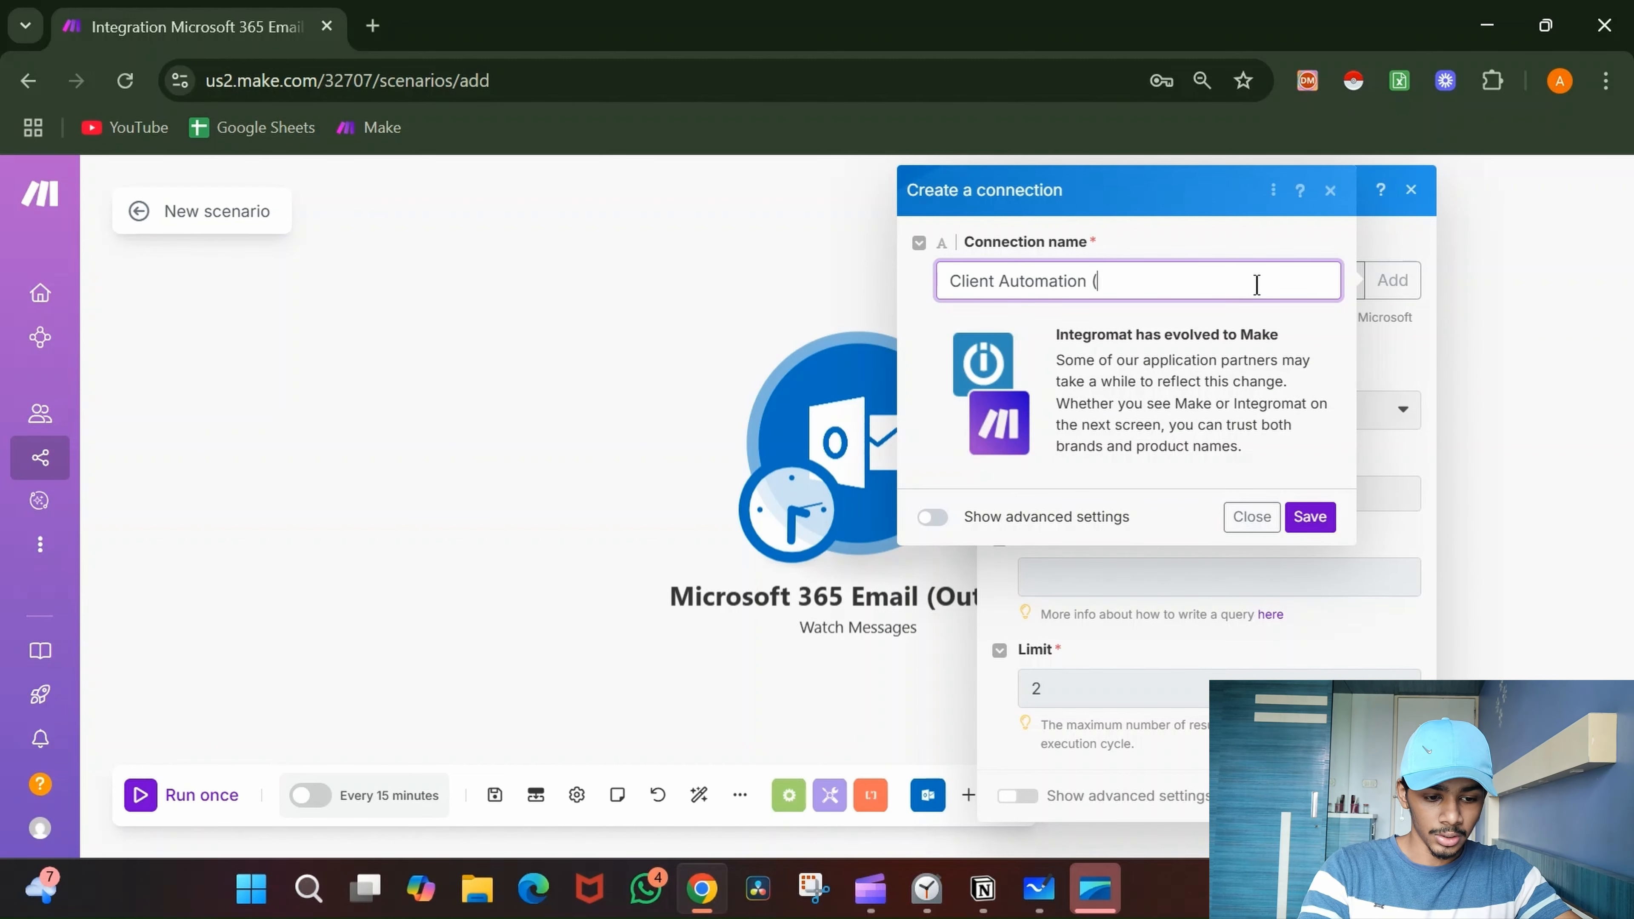
{"action": "type", "text": "06-0"}
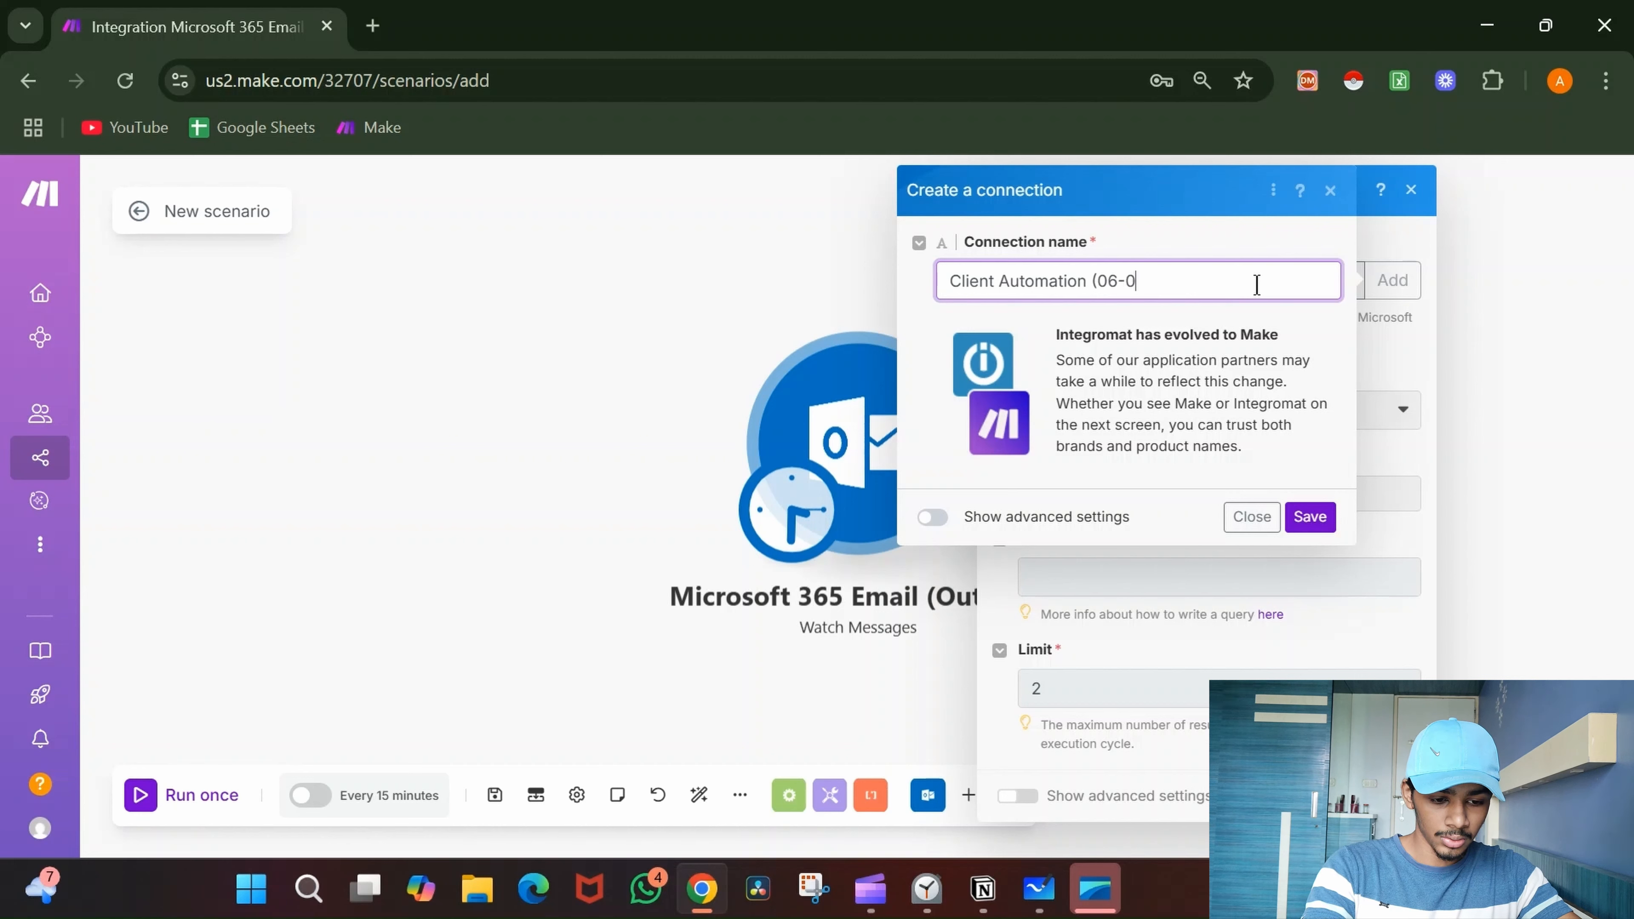
{"action": "type", "text": "6=7"}
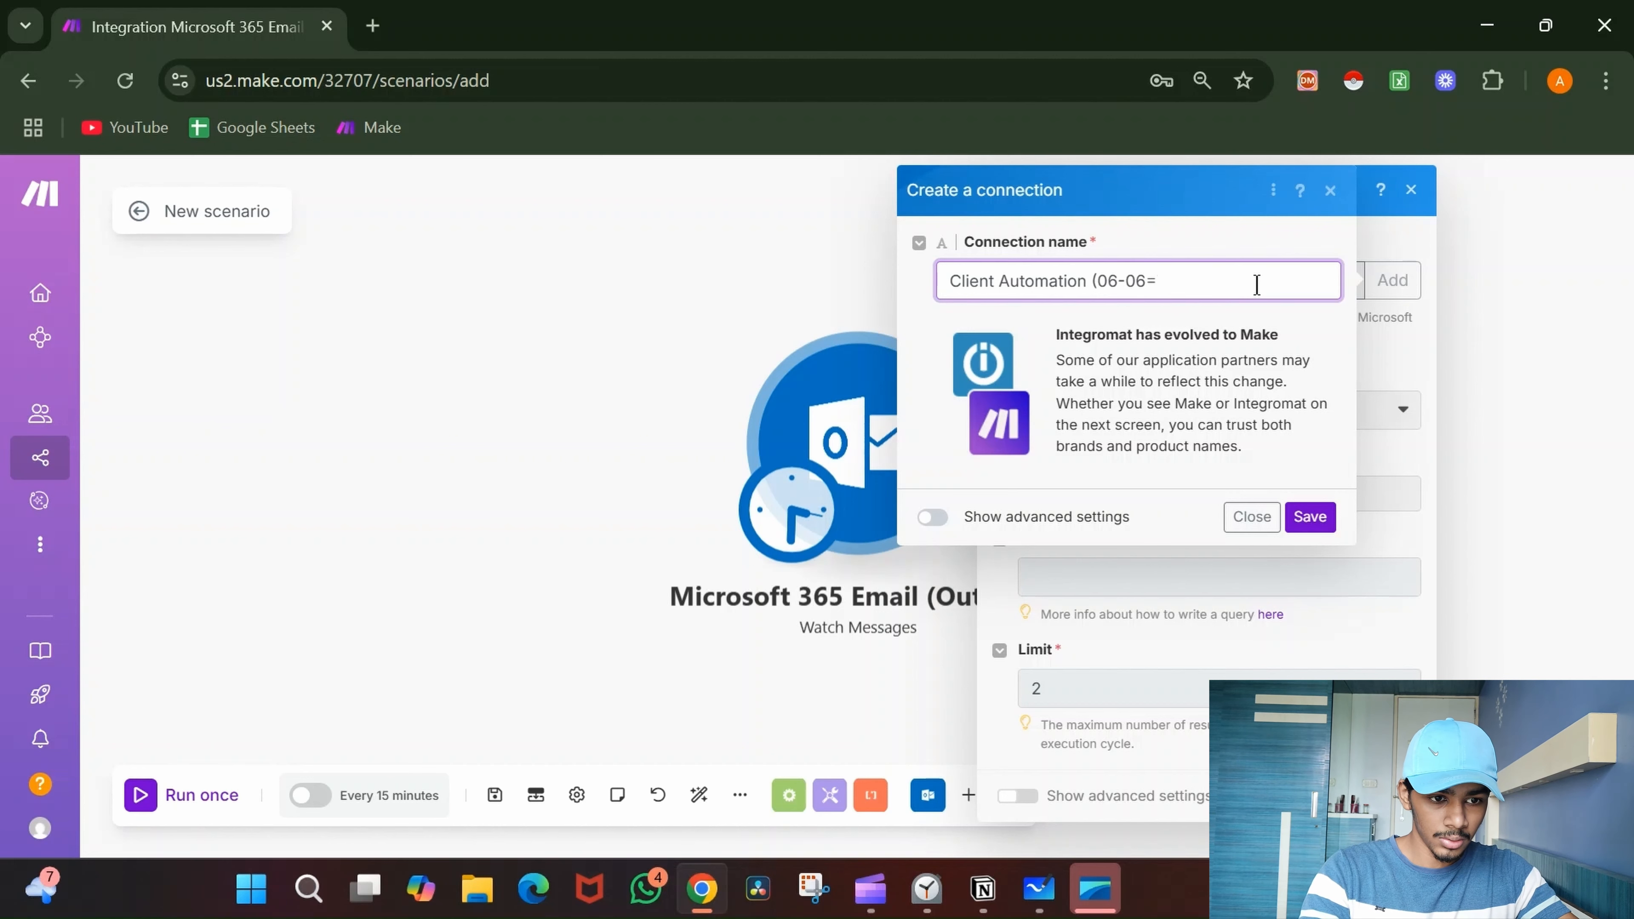
{"action": "key", "text": "BackSpace"}
{"action": "key", "text": "BackSpace"}
{"action": "type", "text": "7-"}
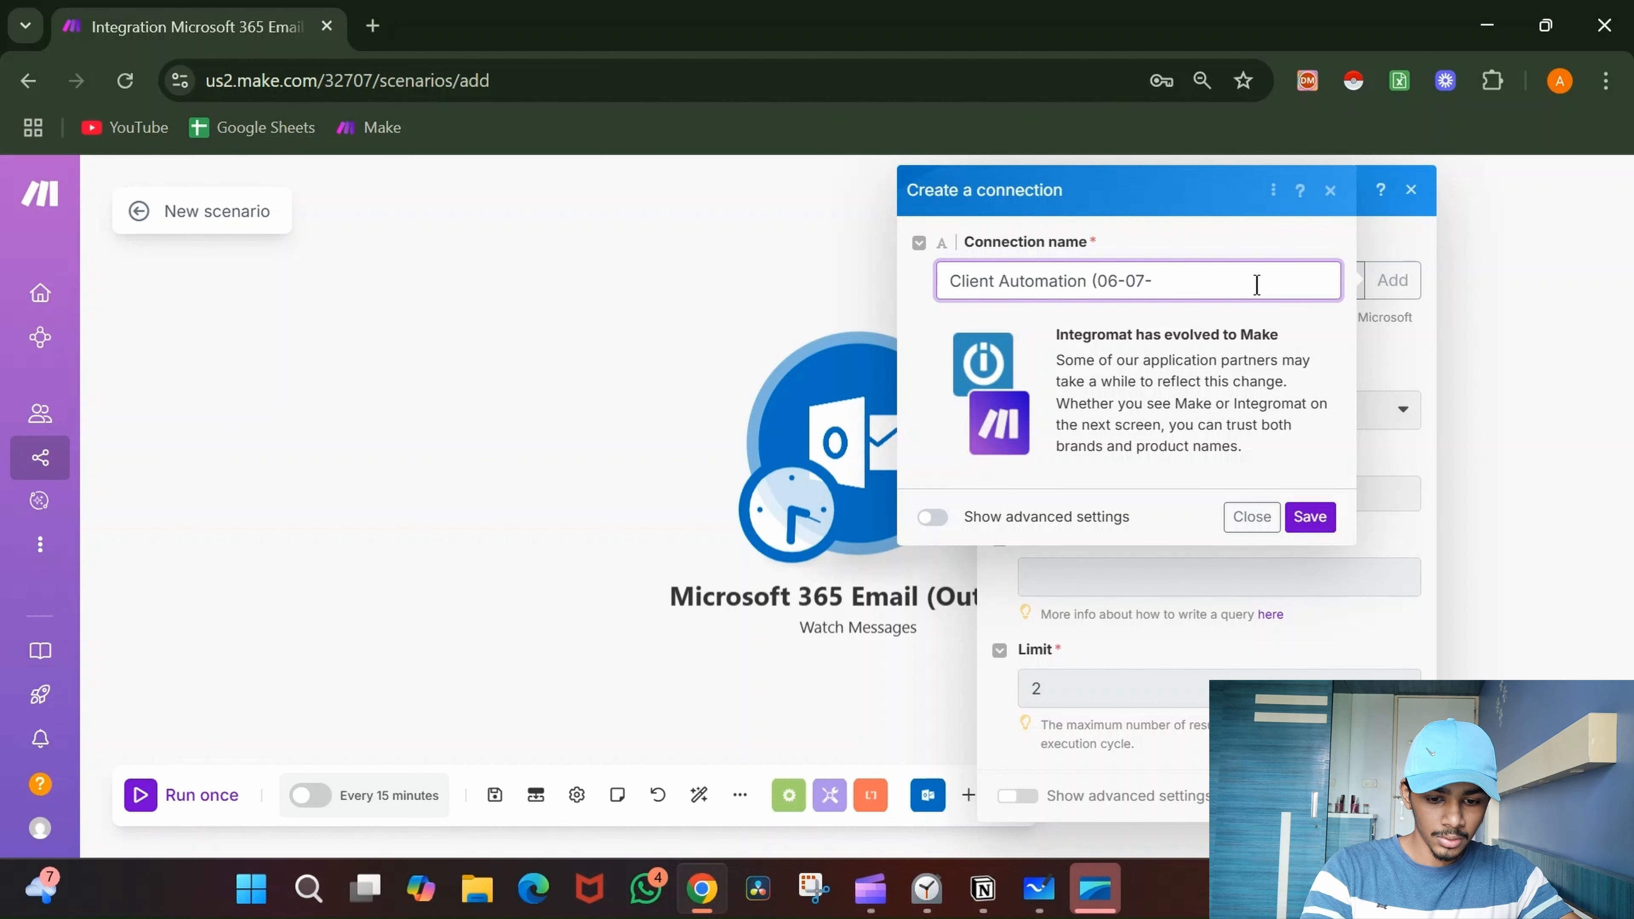
{"action": "type", "text": "2025"}
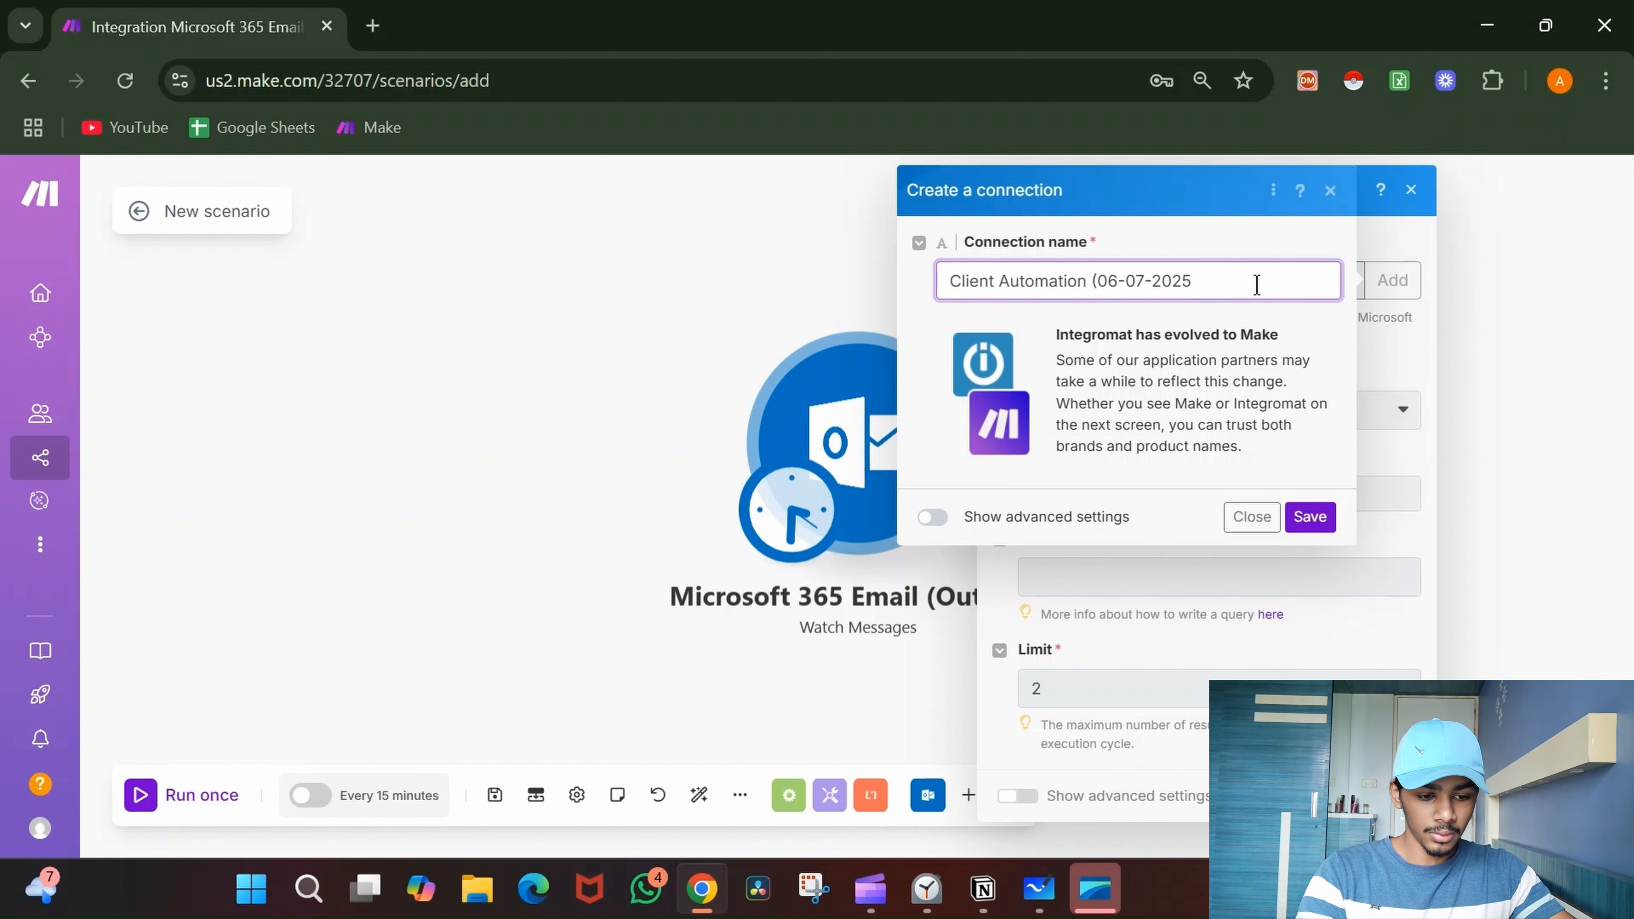
{"action": "type", "text": ")"}
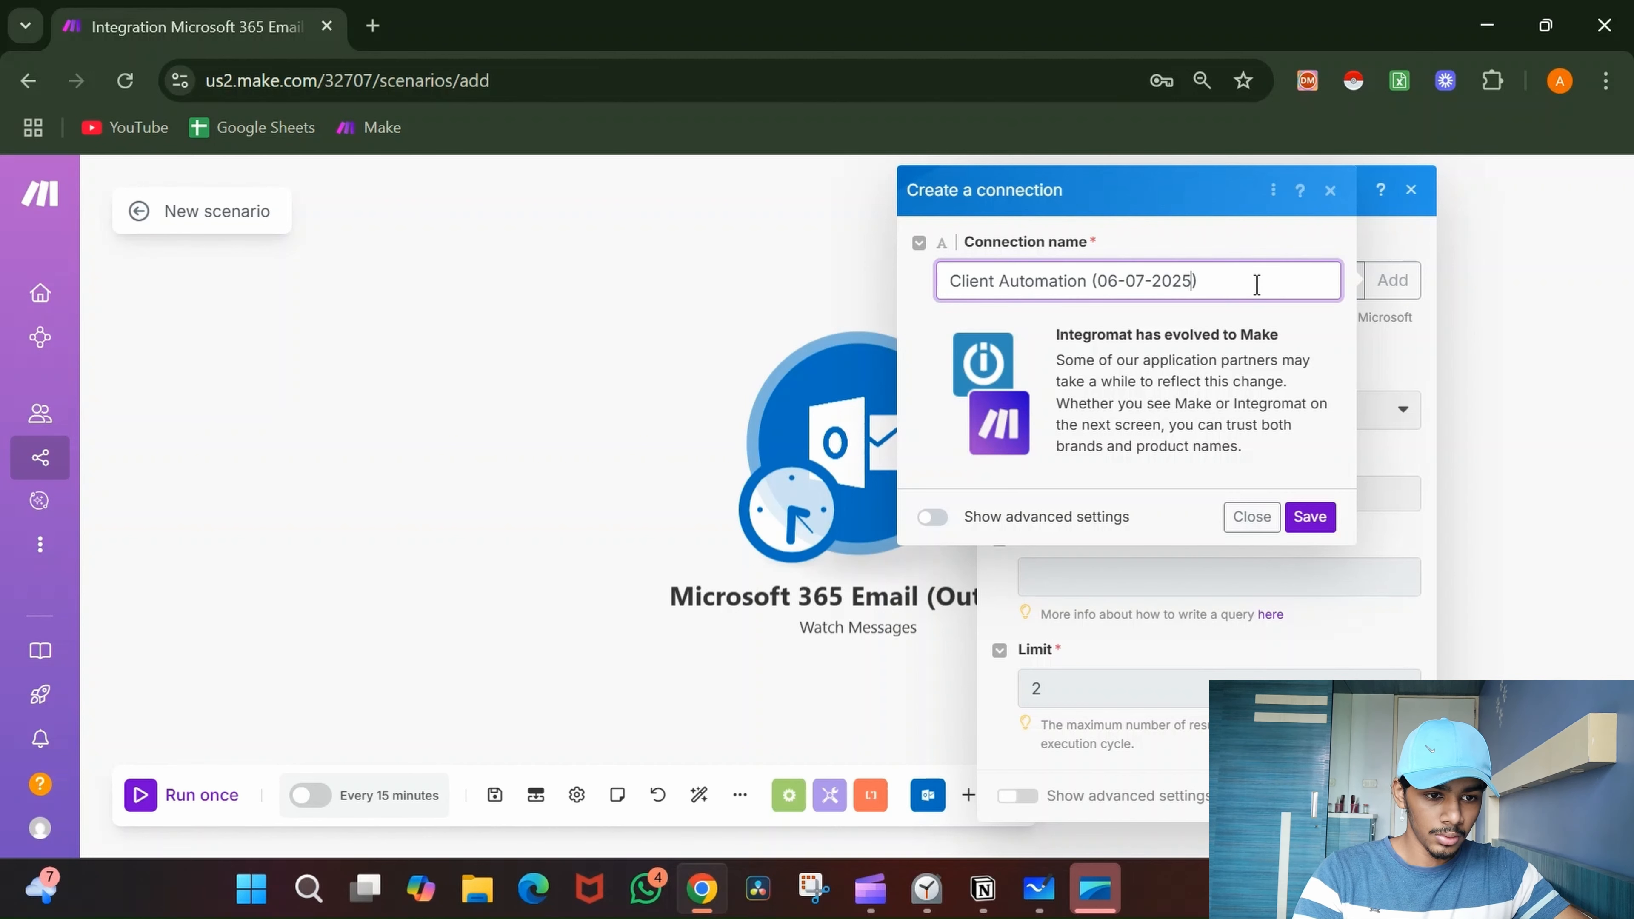
- Insert "YT" before the date in the connection name and save the connection
{"action": "key", "text": "Left"}
{"action": "key", "text": "Left"}
{"action": "key", "text": "Left"}
{"action": "key", "text": "Left"}
{"action": "key", "text": "Left"}
{"action": "key", "text": "Left"}
{"action": "key", "text": "Left"}
{"action": "key", "text": "Left"}
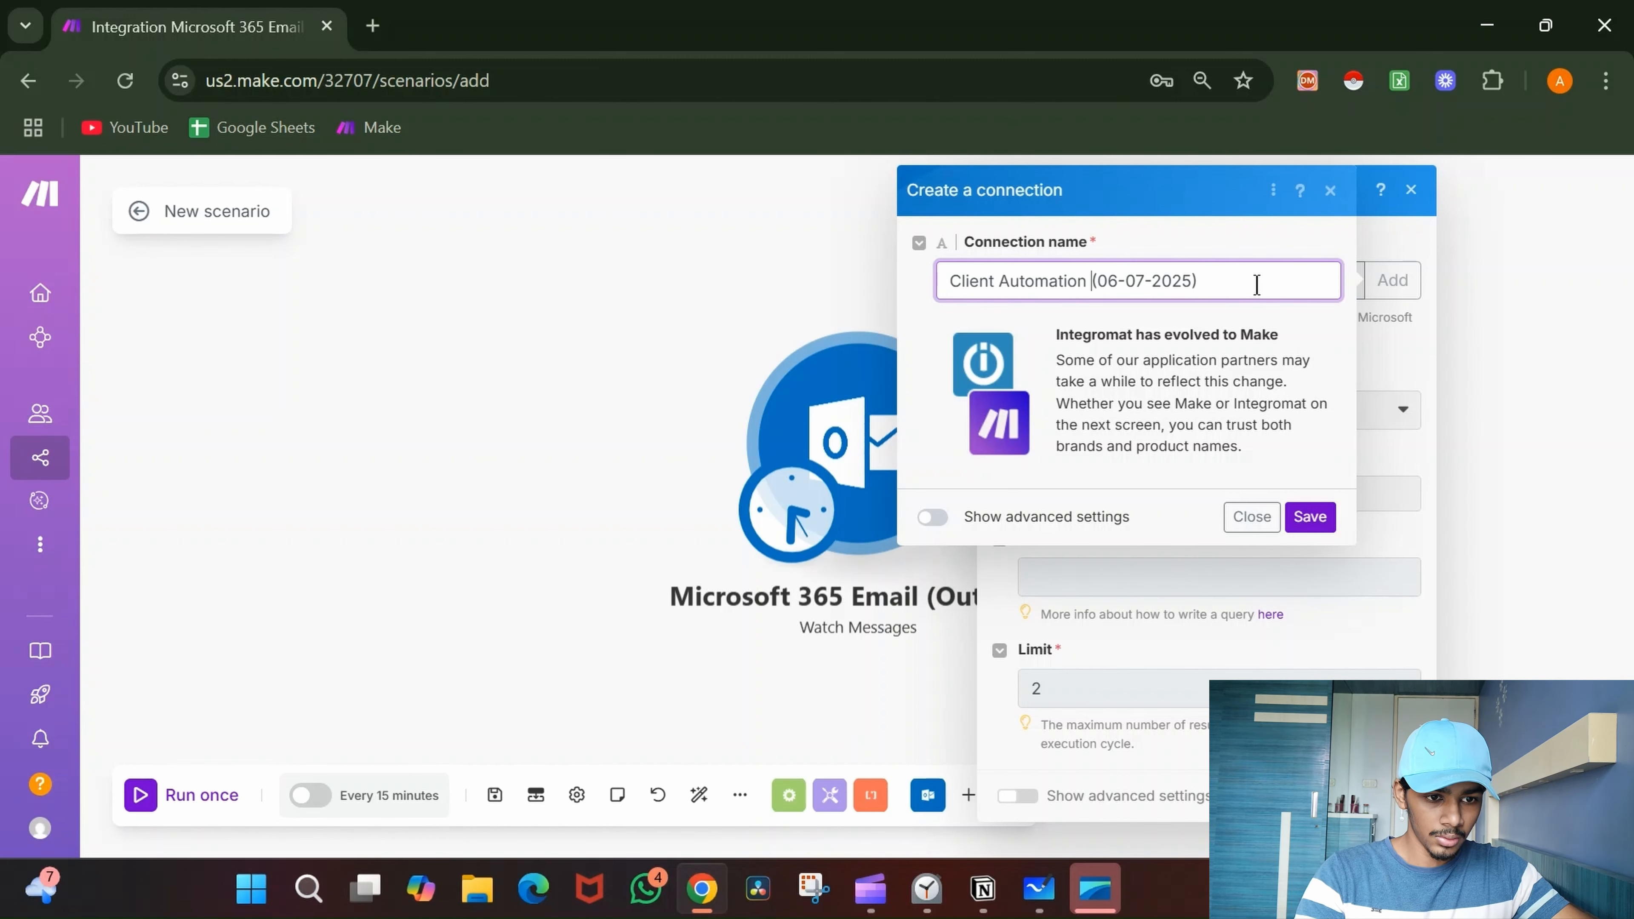
{"action": "type", "text": "YT"}
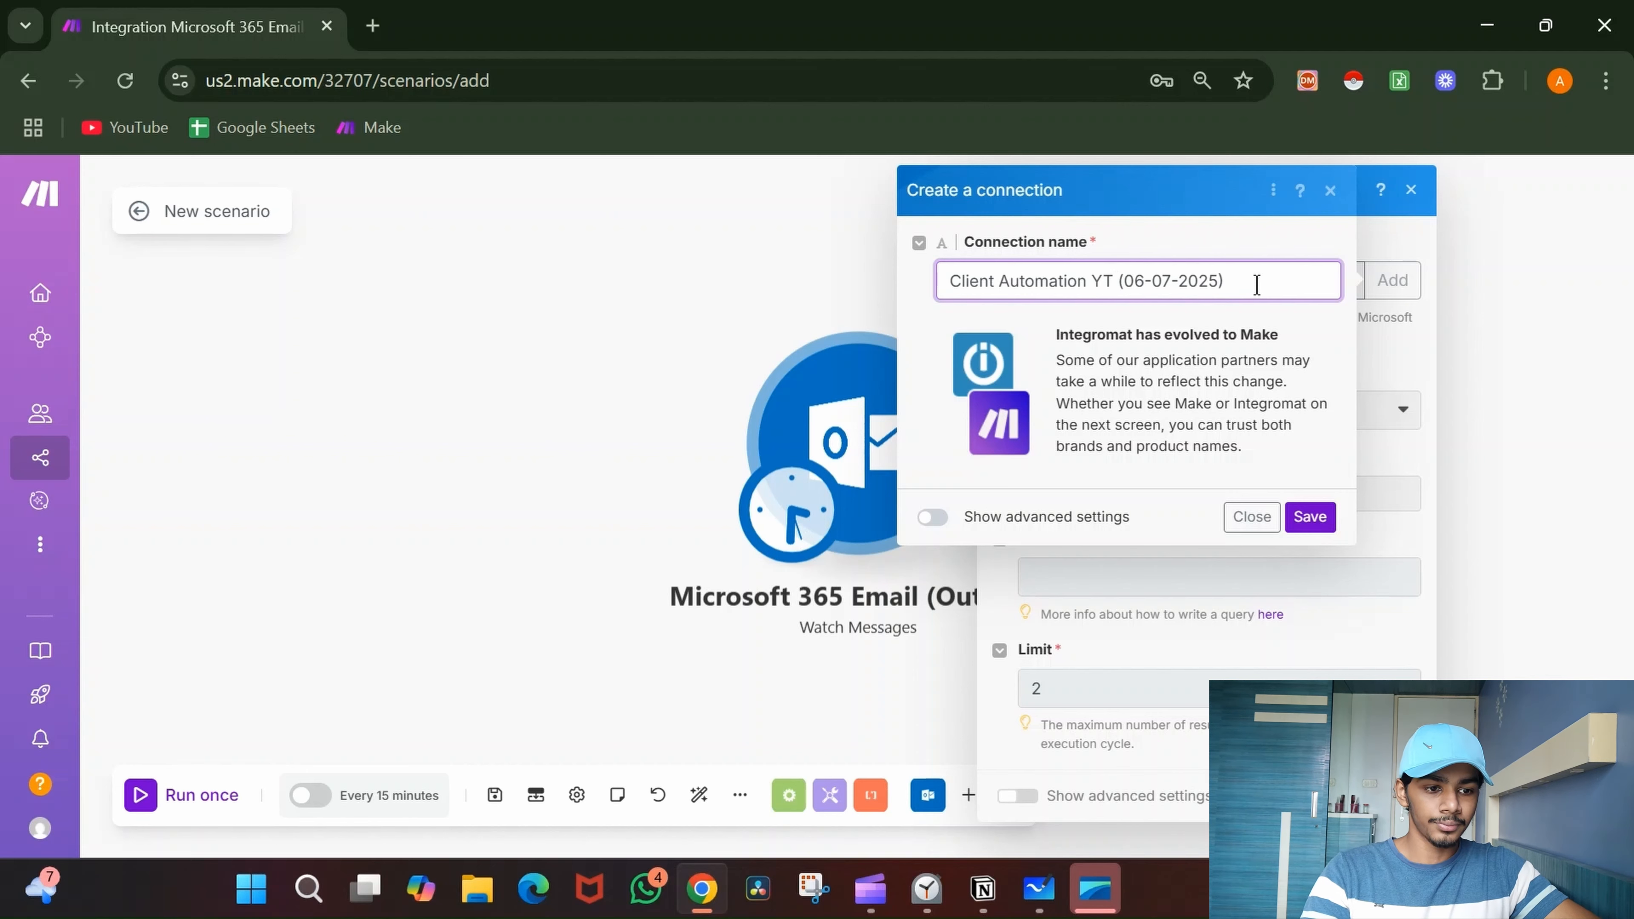
{"action": "left_click", "coordinate": [1305, 515]}
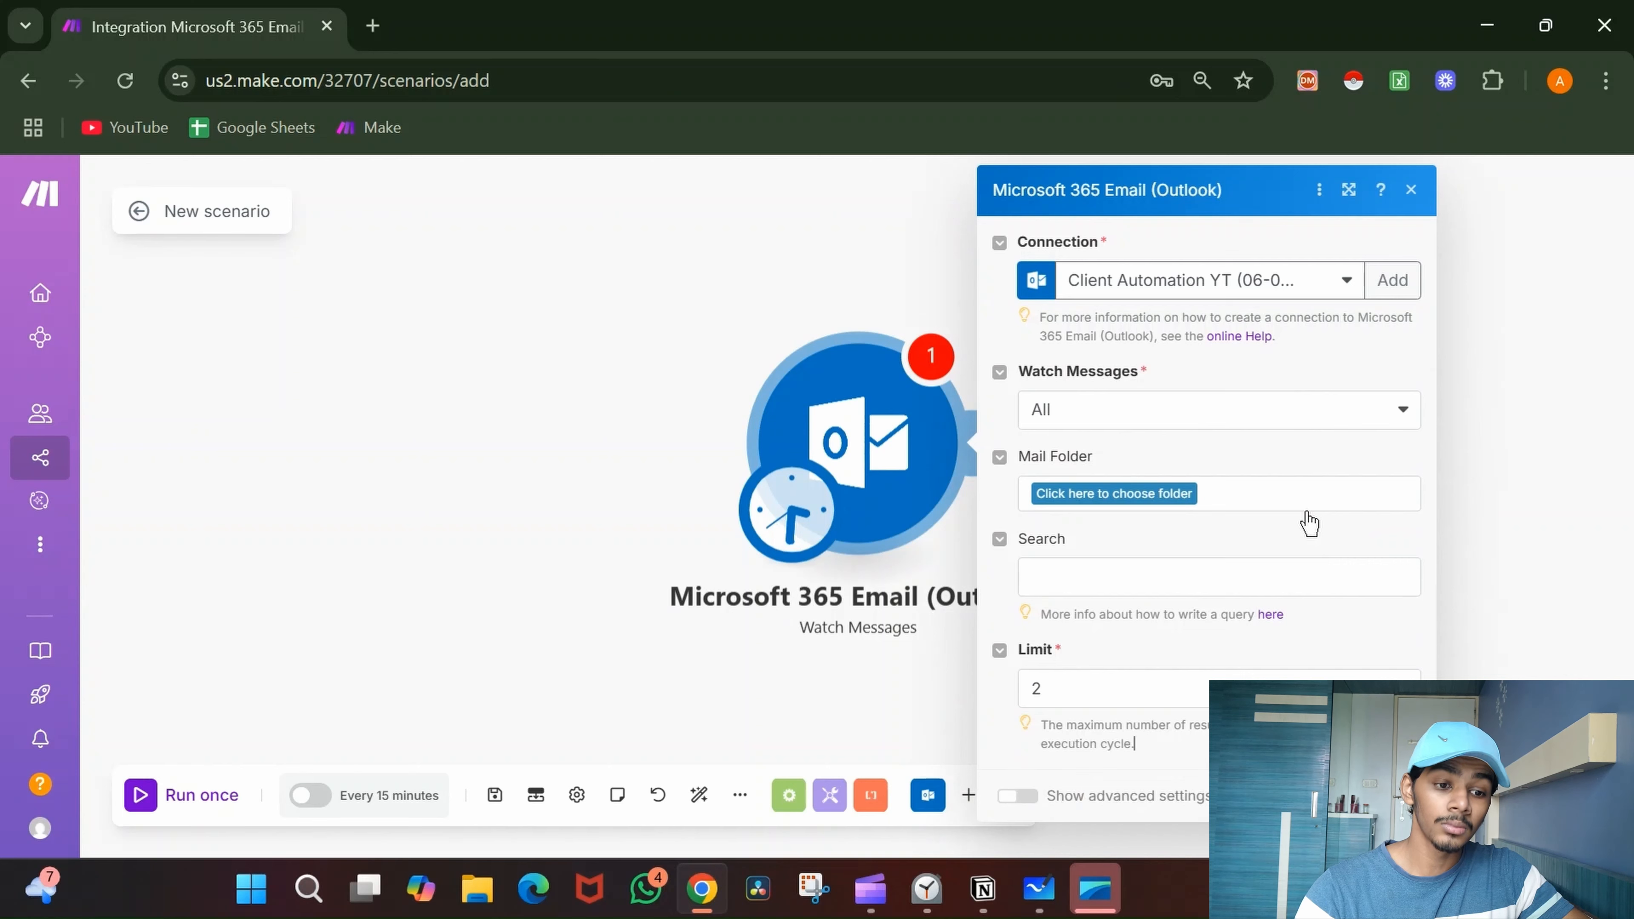
- Set the Watch Messages module's mail folder to Inbox and its limit to 1
{"action": "left_click", "coordinate": [1174, 495]}
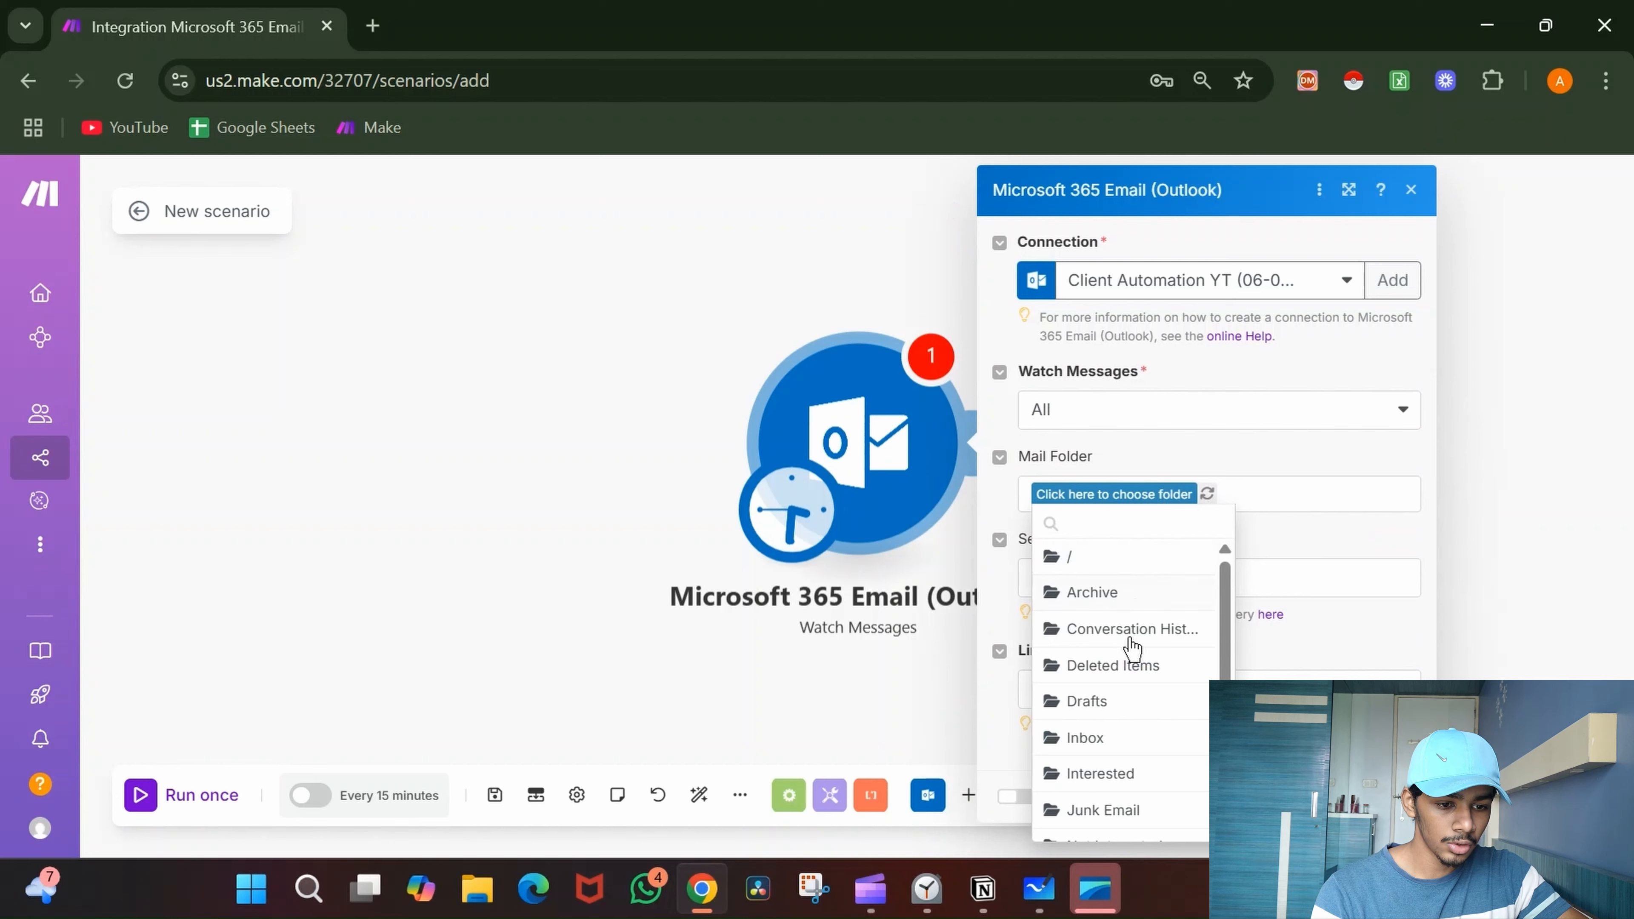
{"action": "left_click", "coordinate": [1097, 737]}
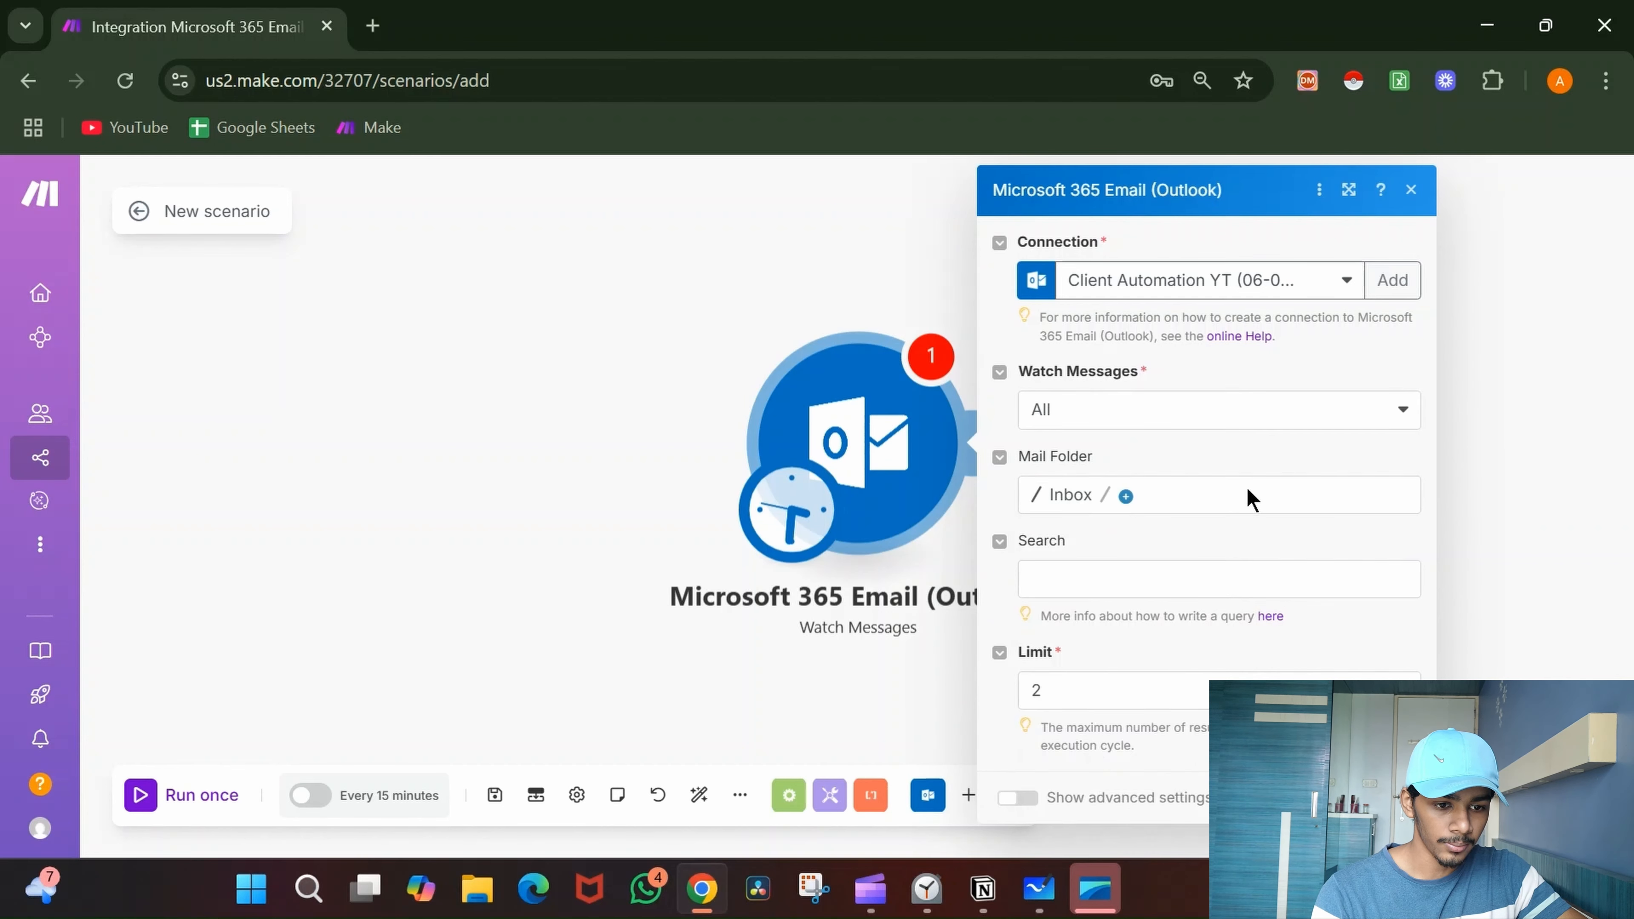
{"action": "left_click", "coordinate": [1151, 692]}
{"action": "key", "text": "BackSpace"}
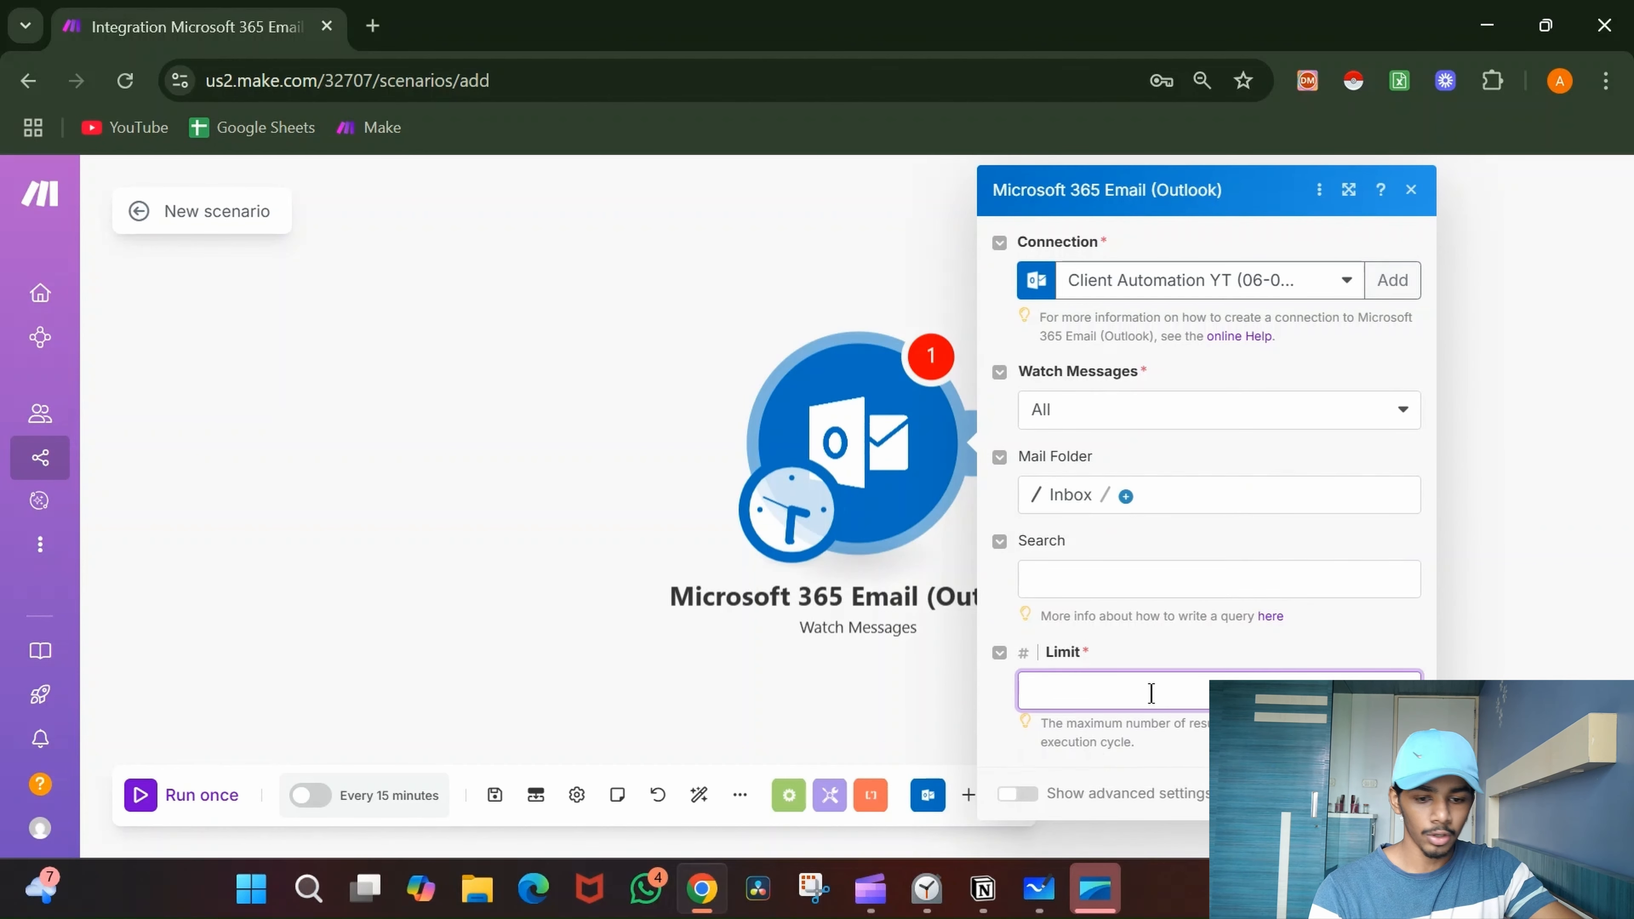
{"action": "type", "text": "1"}
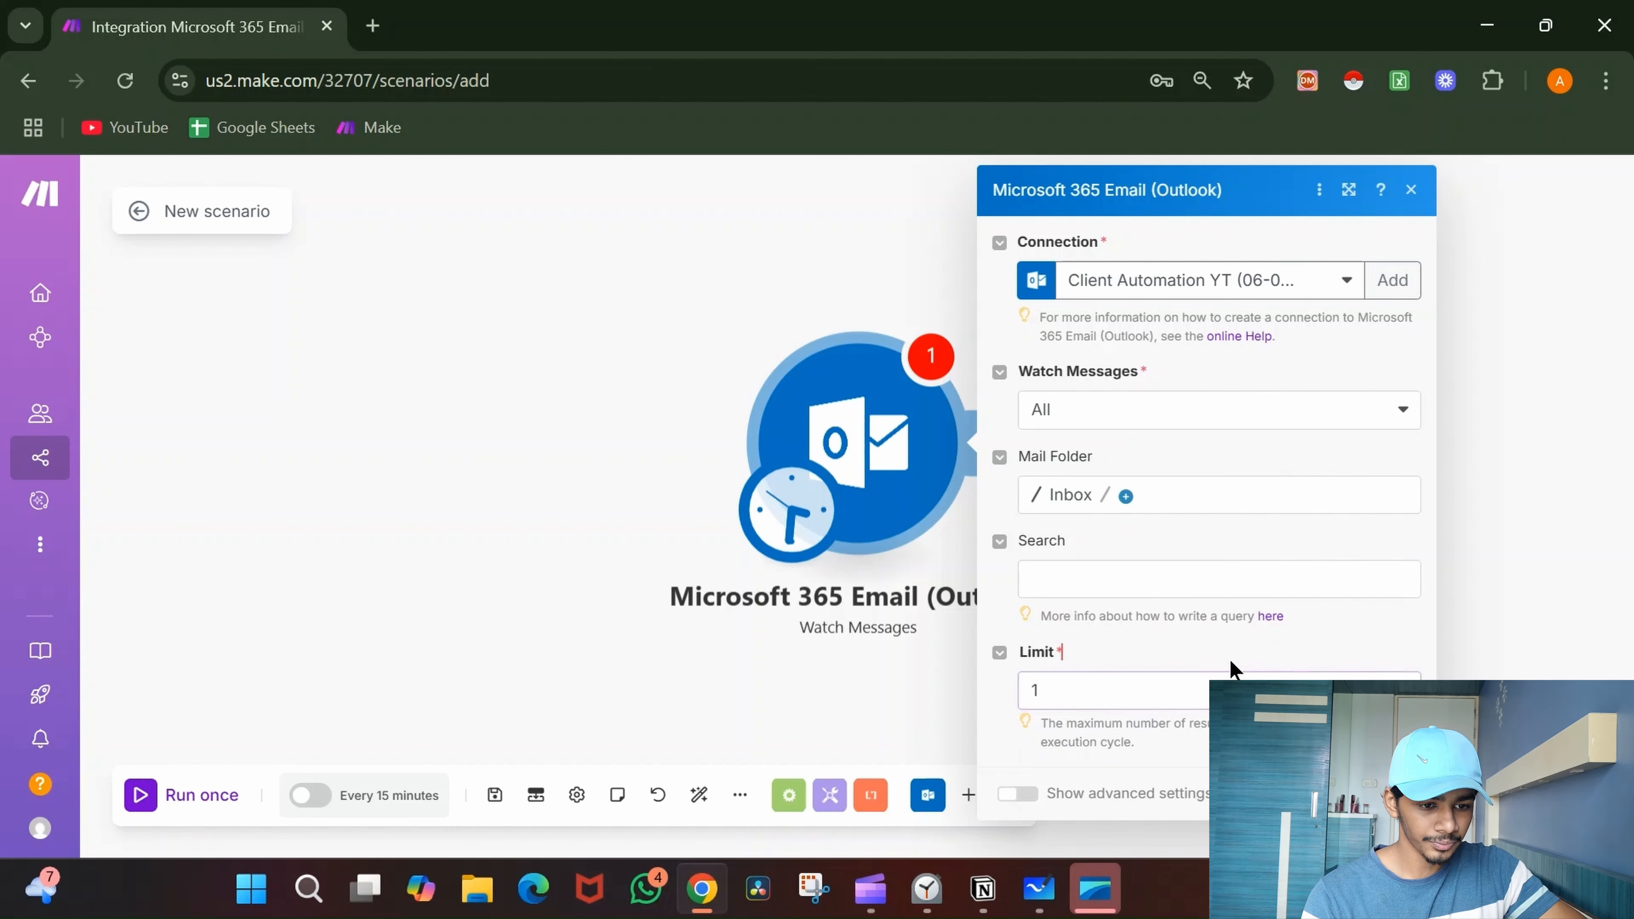
- Save the Watch Messages module settings and set the trigger to start from now on
{"action": "key", "text": "Return"}
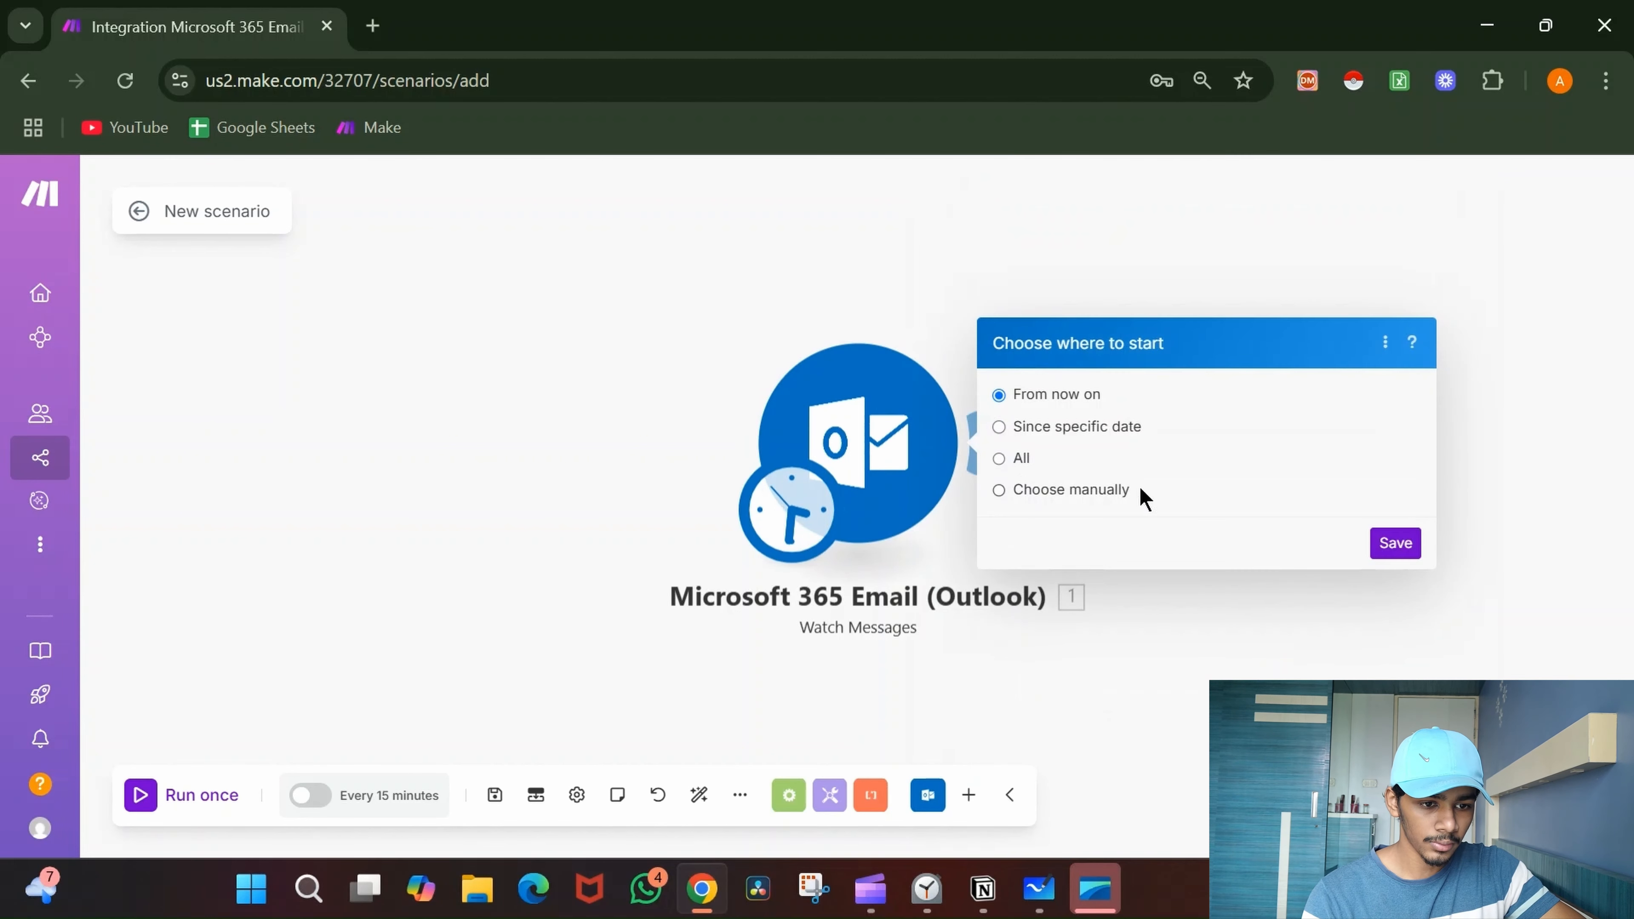
{"action": "left_click", "coordinate": [1404, 555]}
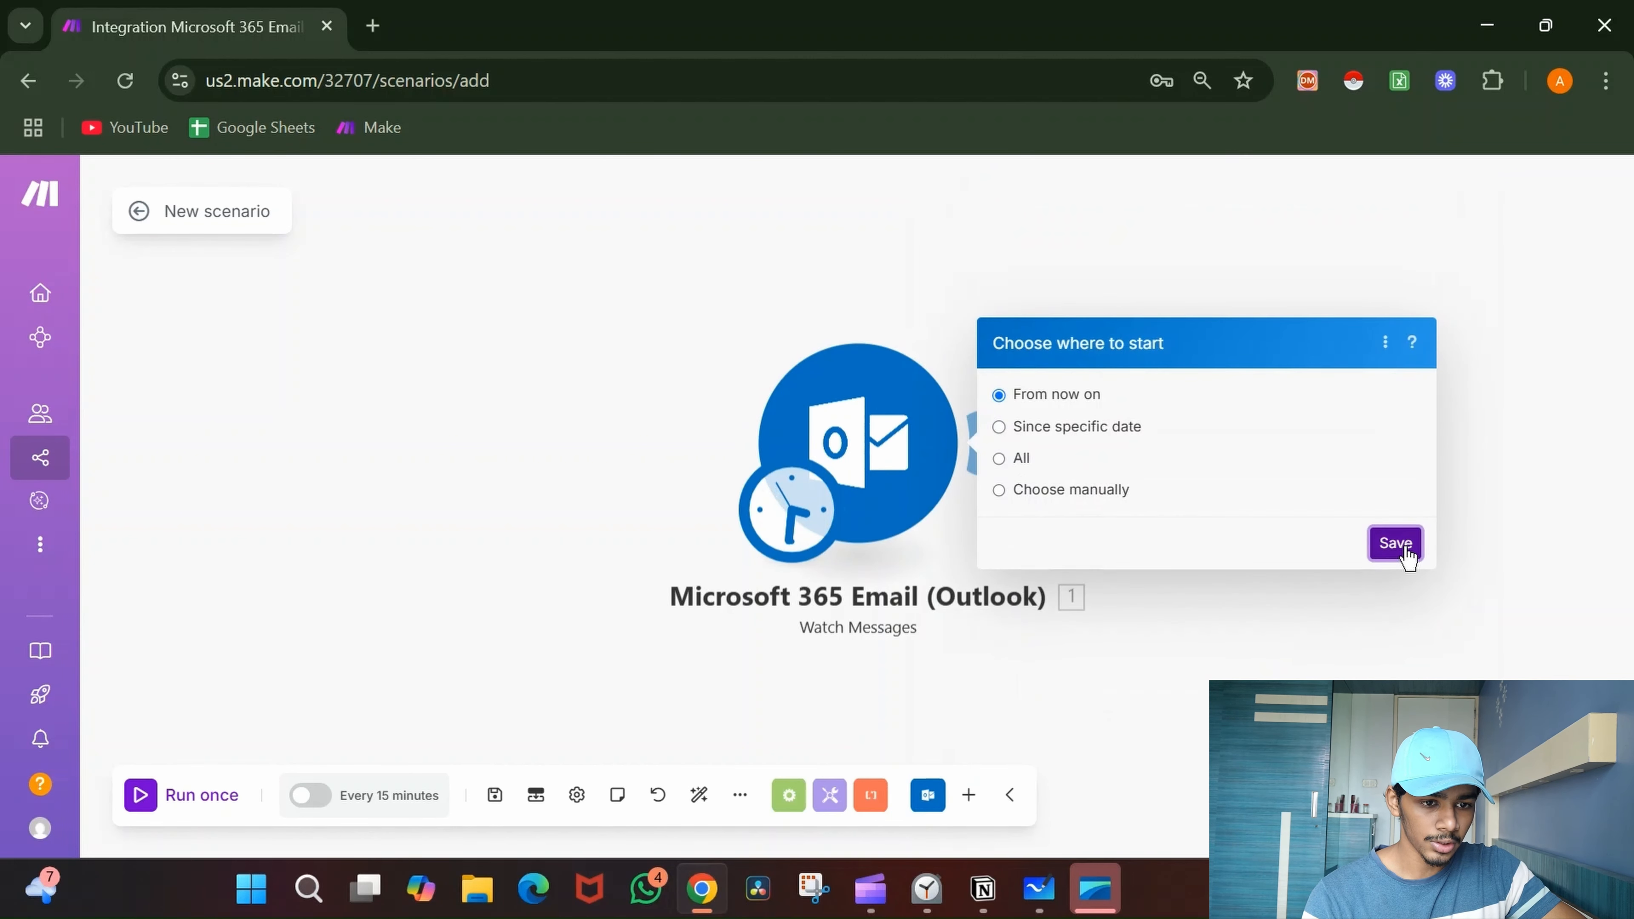
- Add a Groq Create a Chat Completion module after the Outlook Watch Messages trigger
{"action": "left_click_drag", "start_coordinate": [1284, 554], "coordinate": [864, 535]}
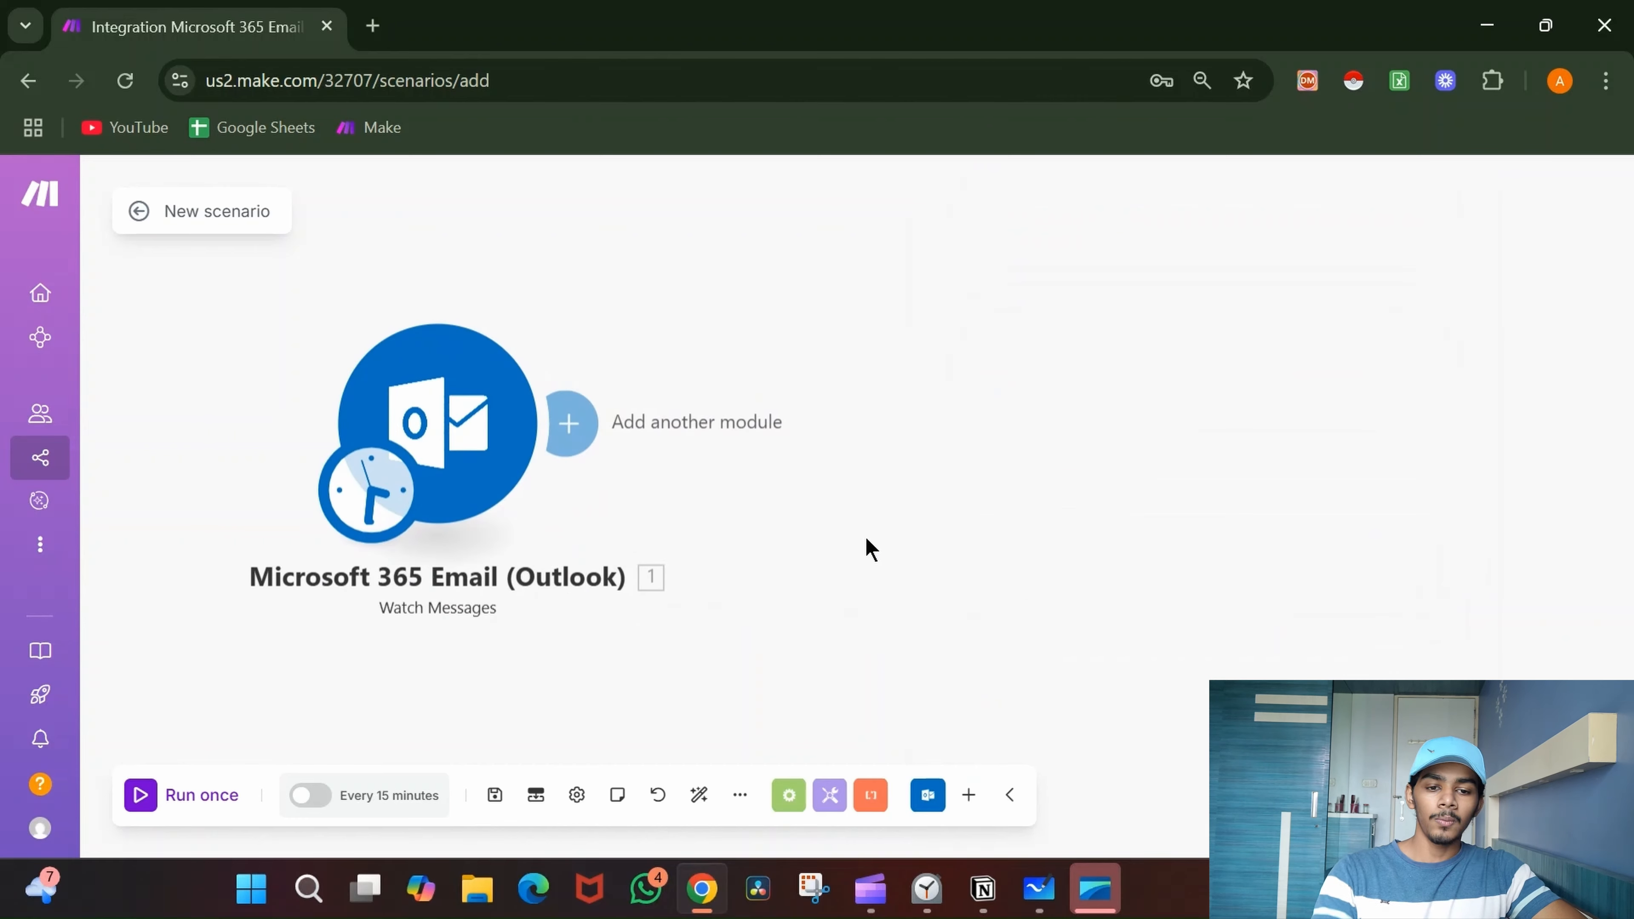
{"action": "left_click", "coordinate": [572, 426]}
{"action": "left_click", "coordinate": [1168, 565]}
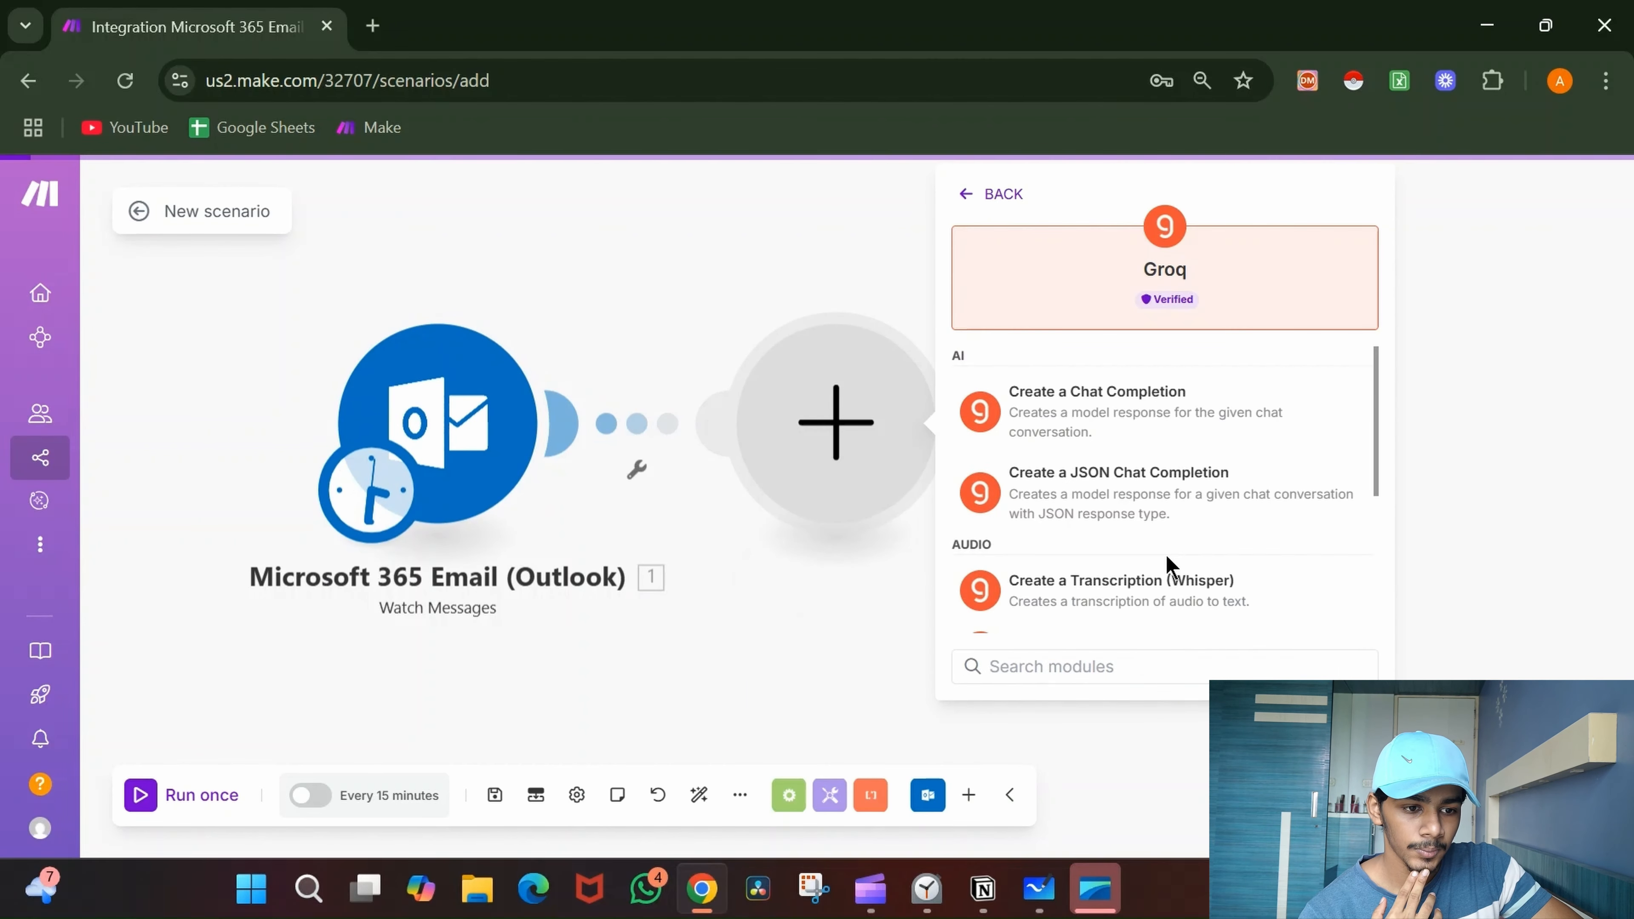
{"action": "left_click", "coordinate": [1195, 410]}
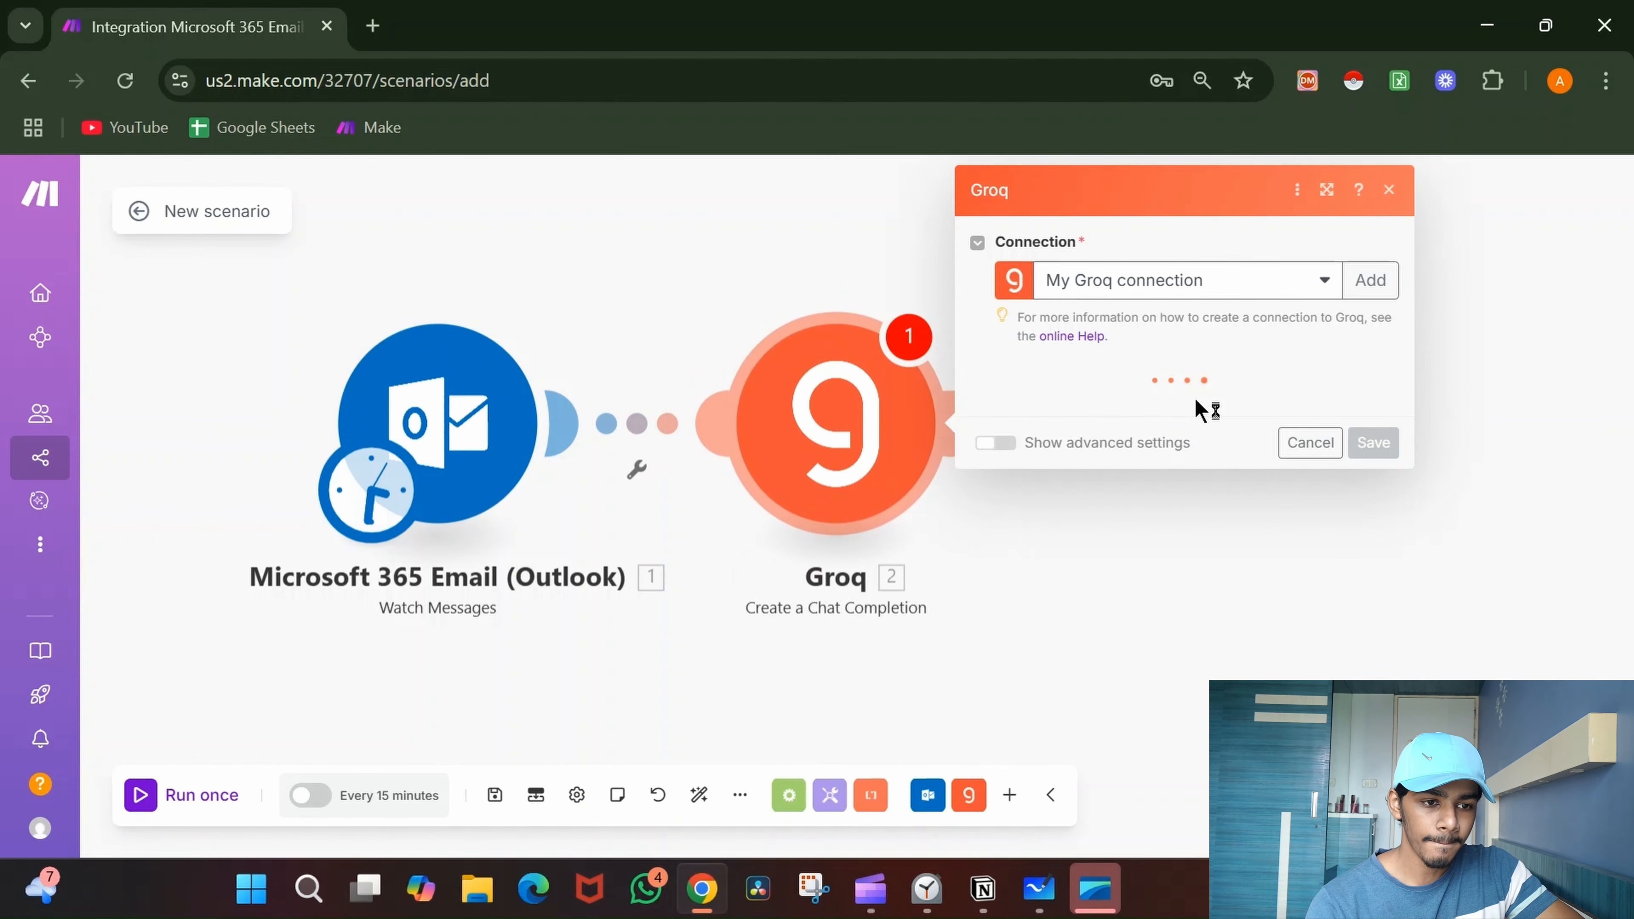
- Set the Groq model to deepseek-r1-distill-llama-70b and add a message item with the System role
{"action": "left_click", "coordinate": [1149, 422]}
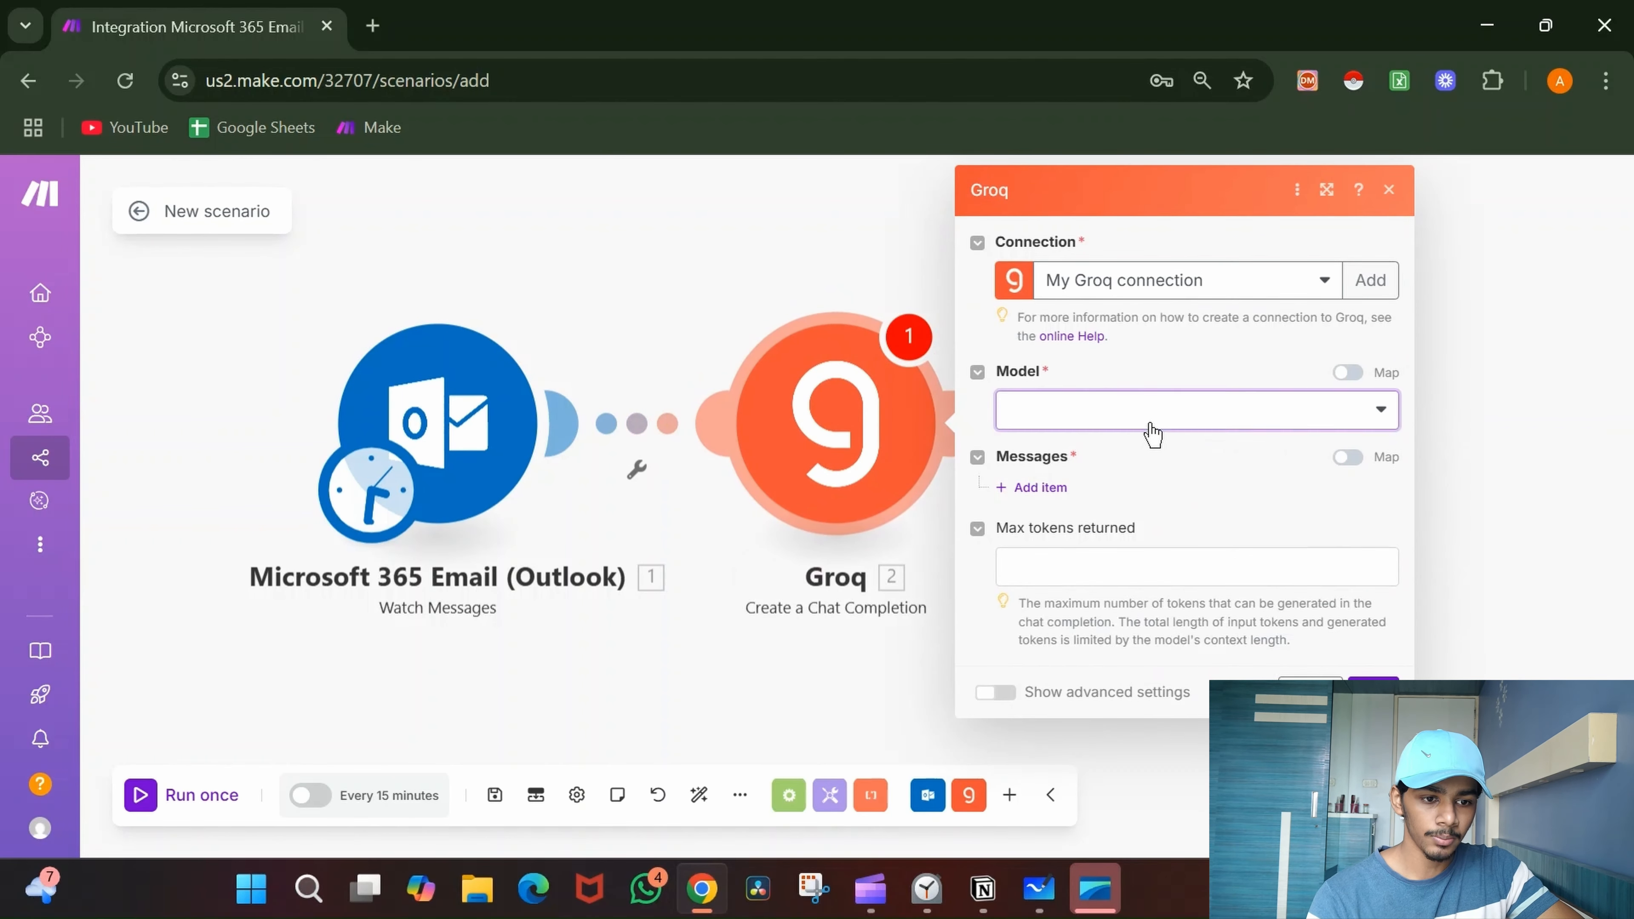
{"action": "type", "text": "DEE"}
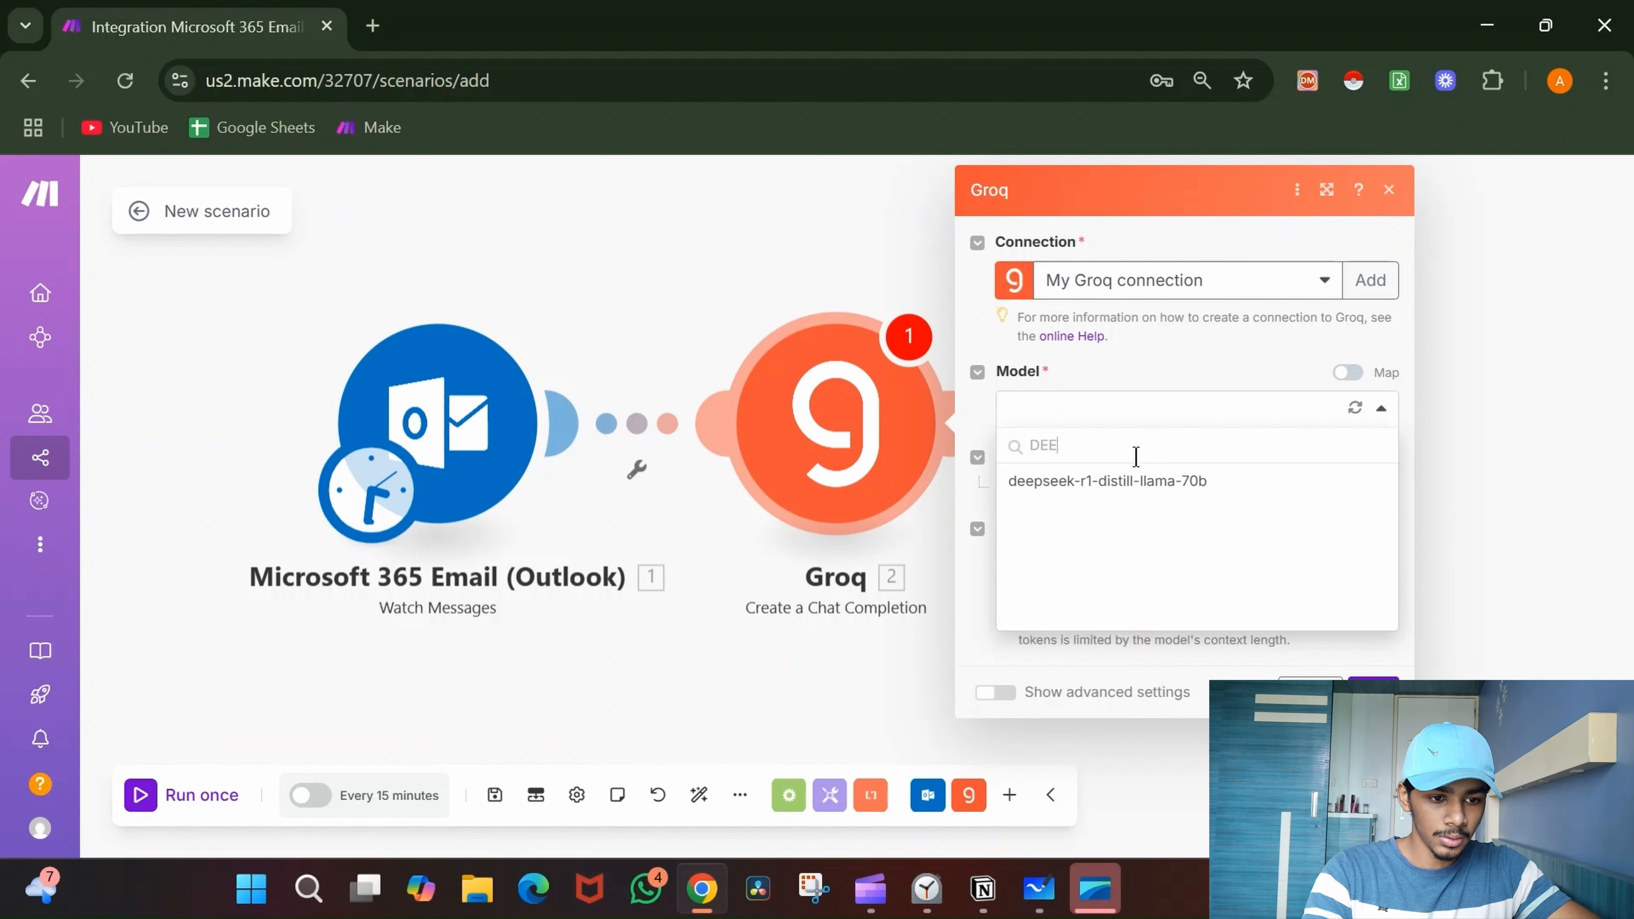
{"action": "left_click", "coordinate": [1126, 480]}
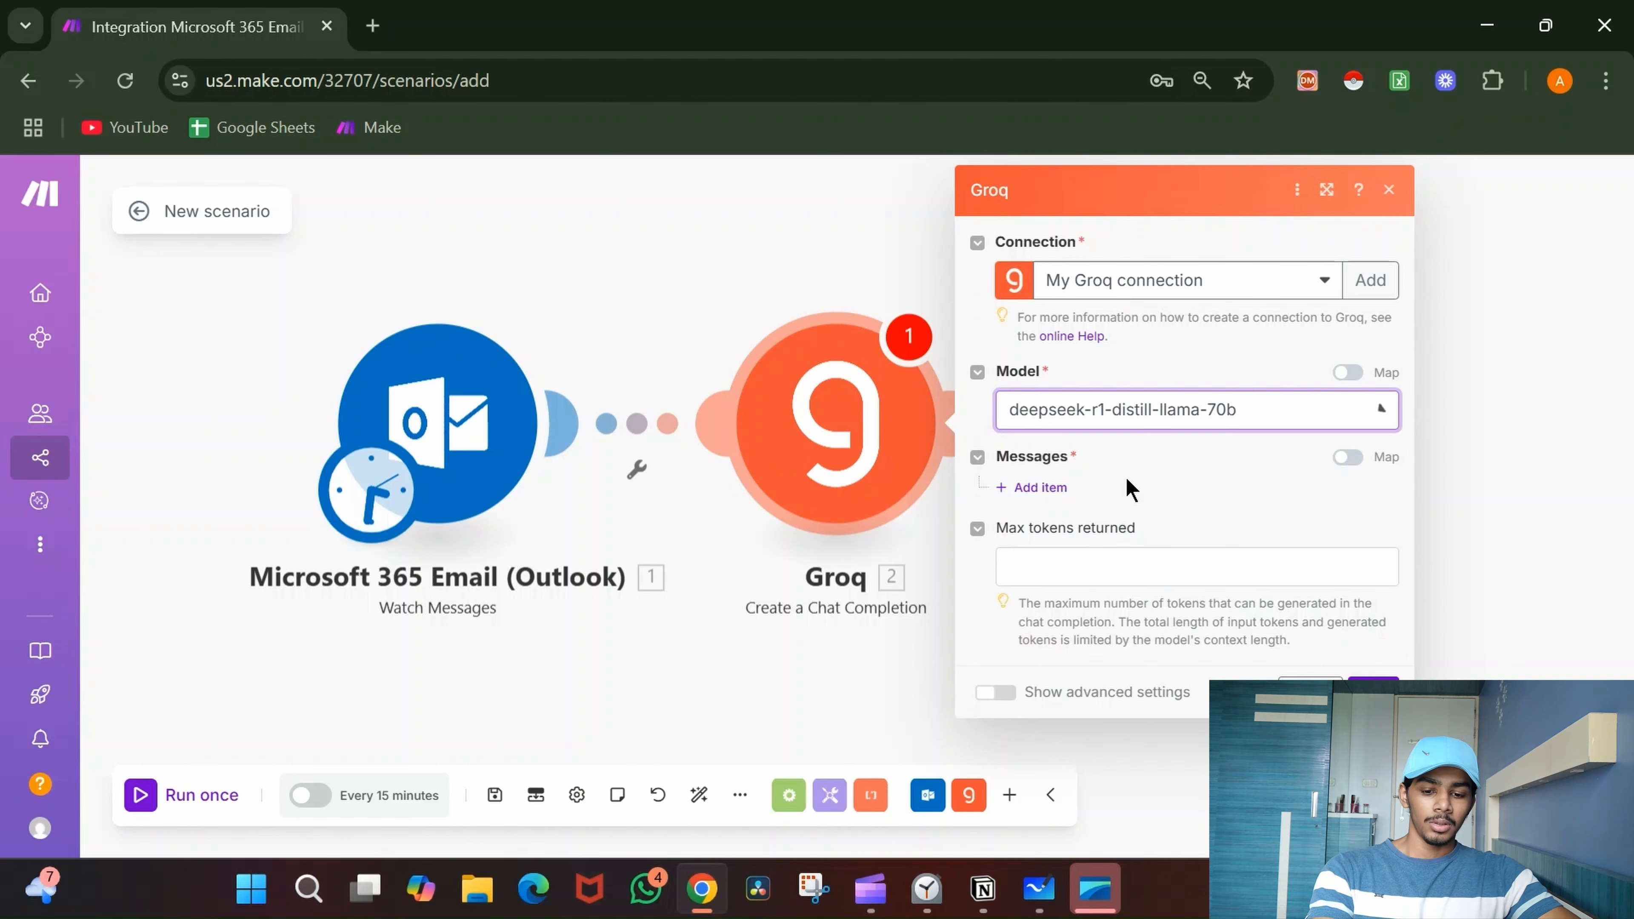
{"action": "left_click", "coordinate": [1058, 492]}
{"action": "left_click", "coordinate": [1312, 569]}
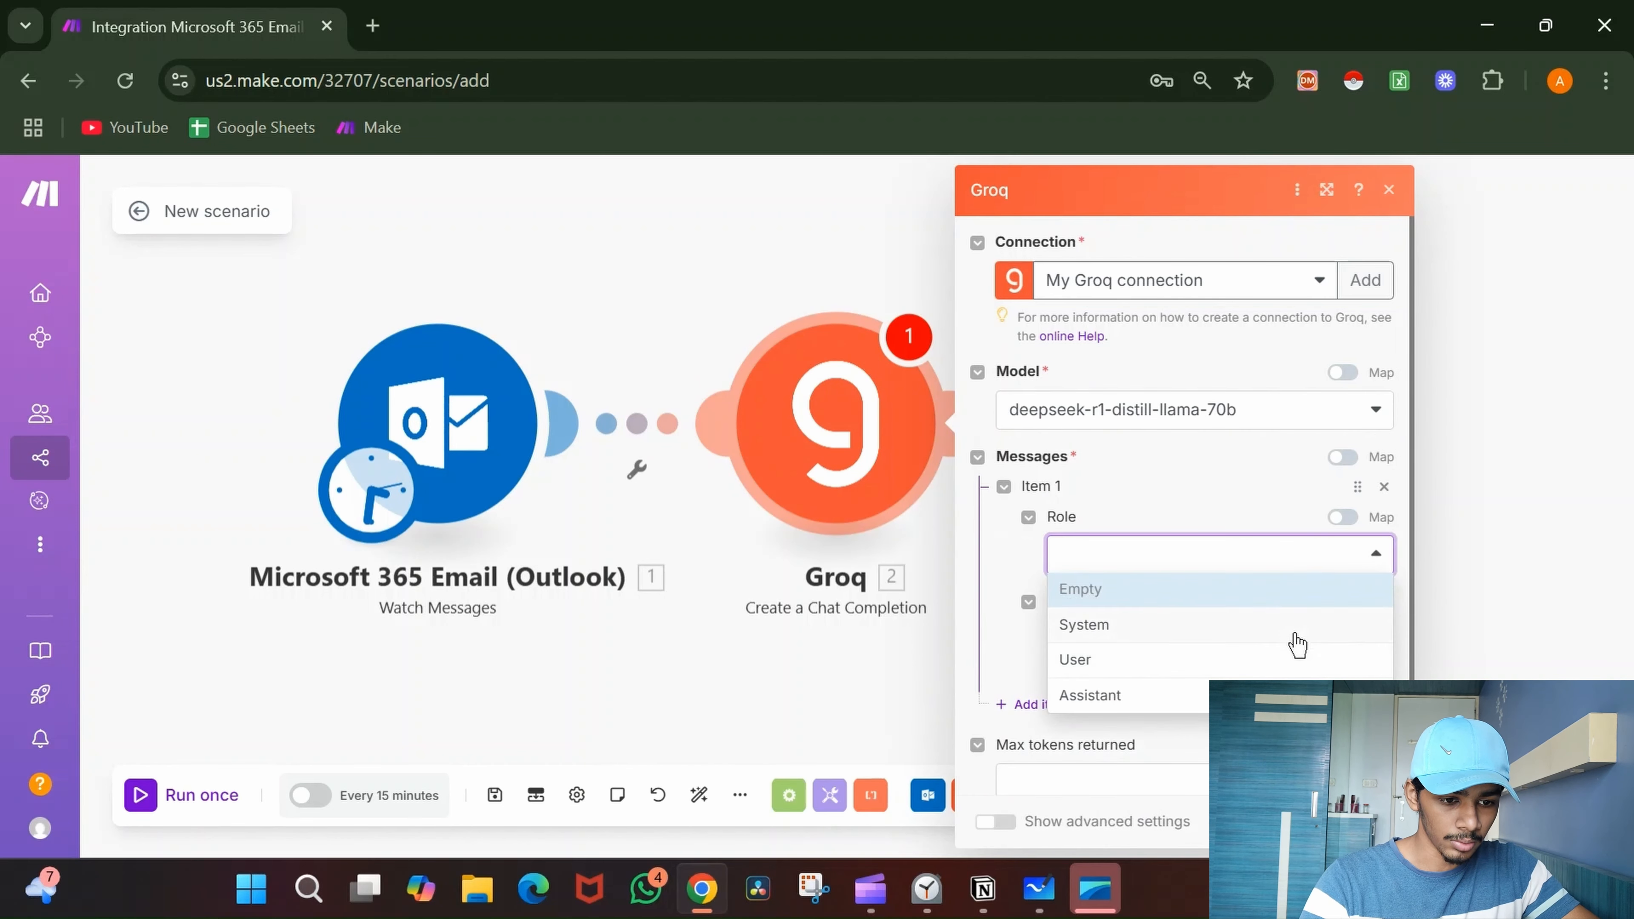
{"action": "left_click", "coordinate": [1270, 632]}
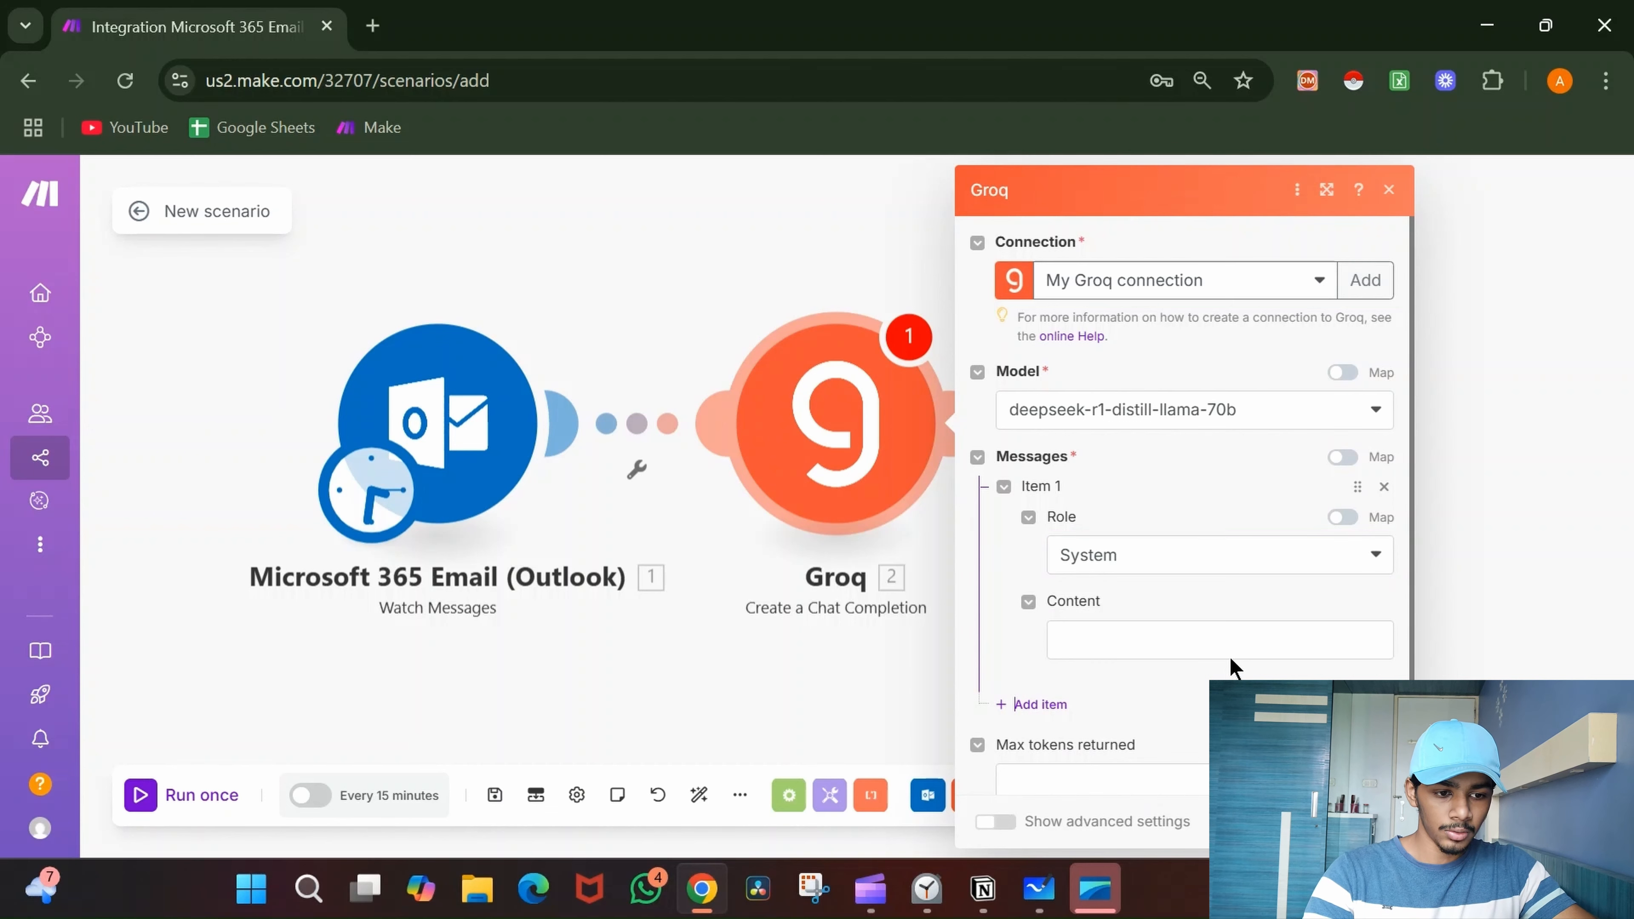
- Begin the System message content with "You are a helpful and intelligent assistant."
{"action": "left_click", "coordinate": [1235, 643]}
{"action": "type", "text": "You are"}
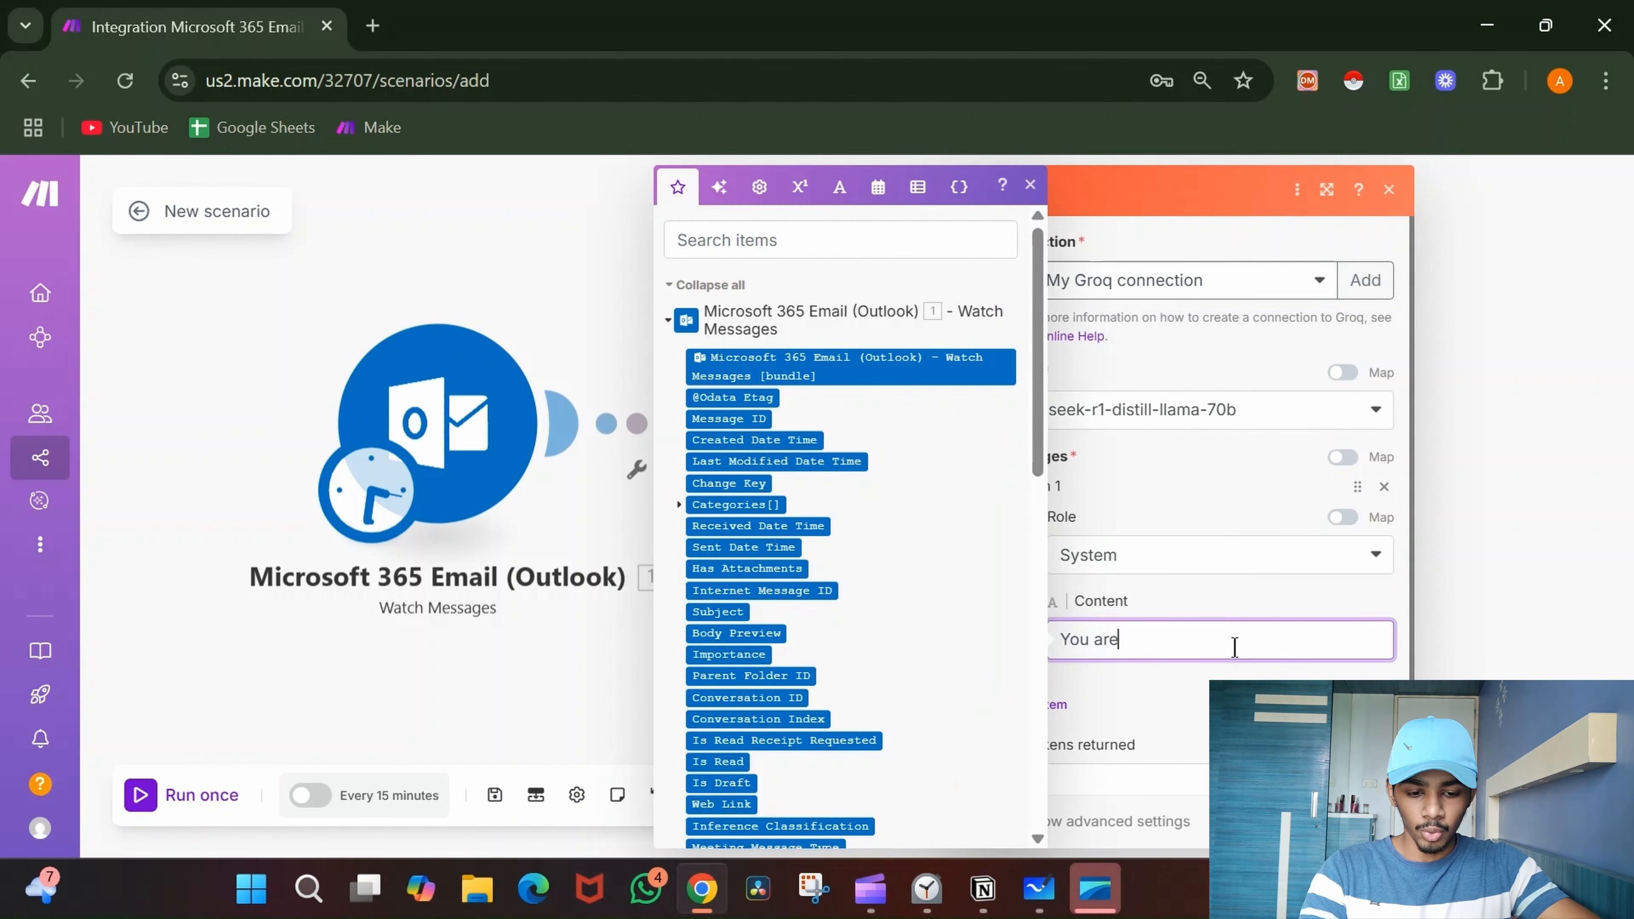
{"action": "type", "text": " a helpful a"}
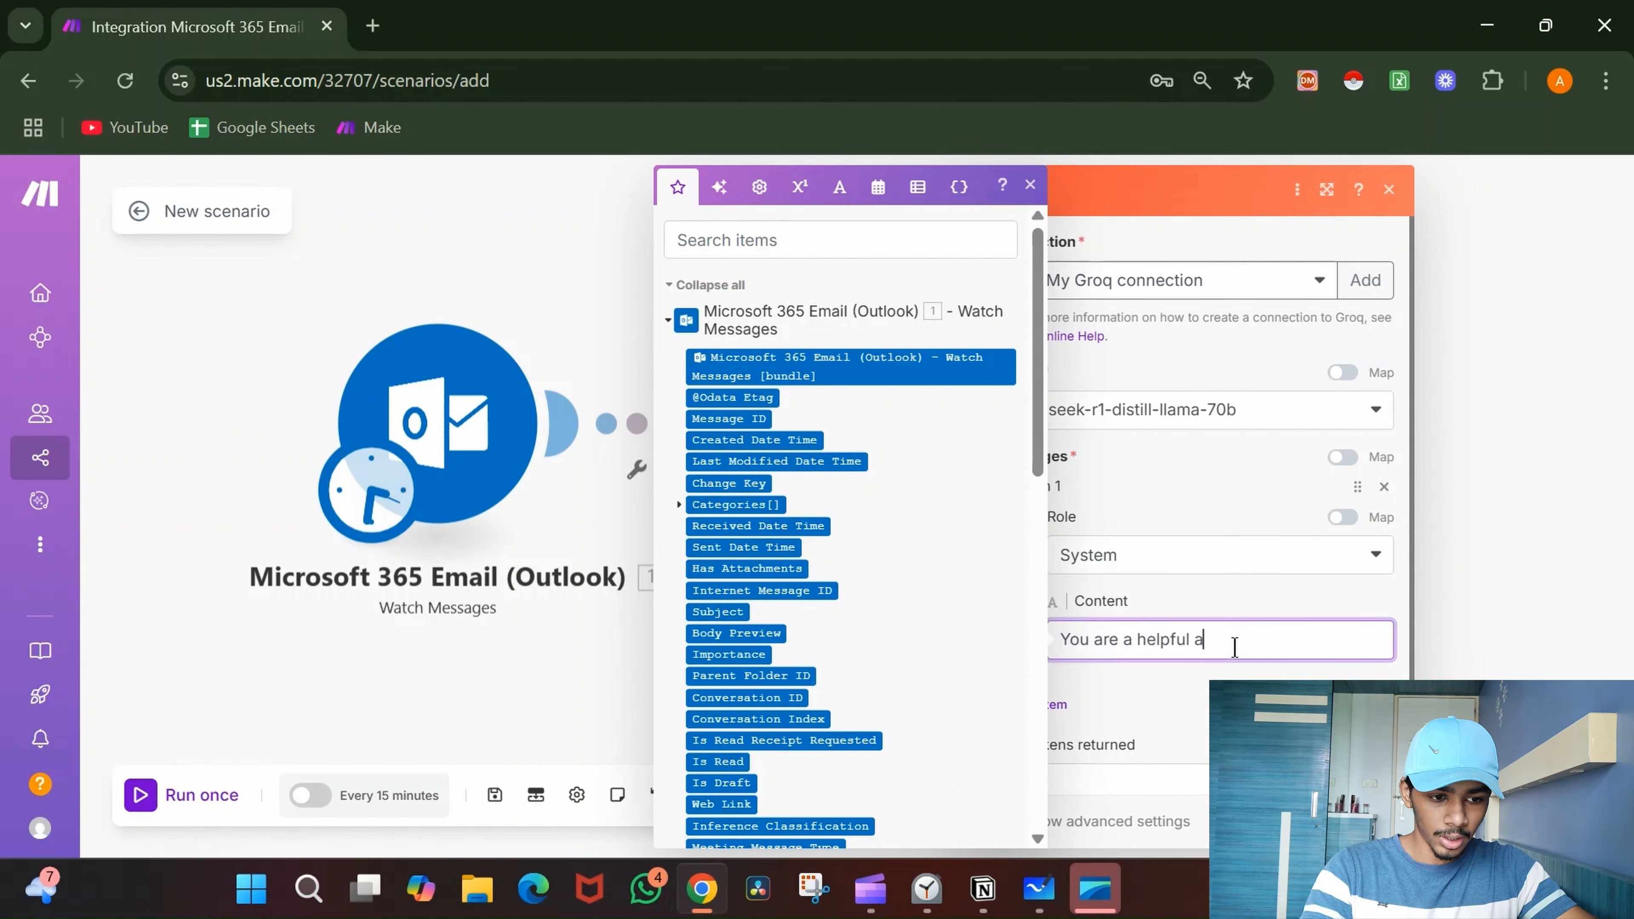
{"action": "type", "text": "nd intelligent"}
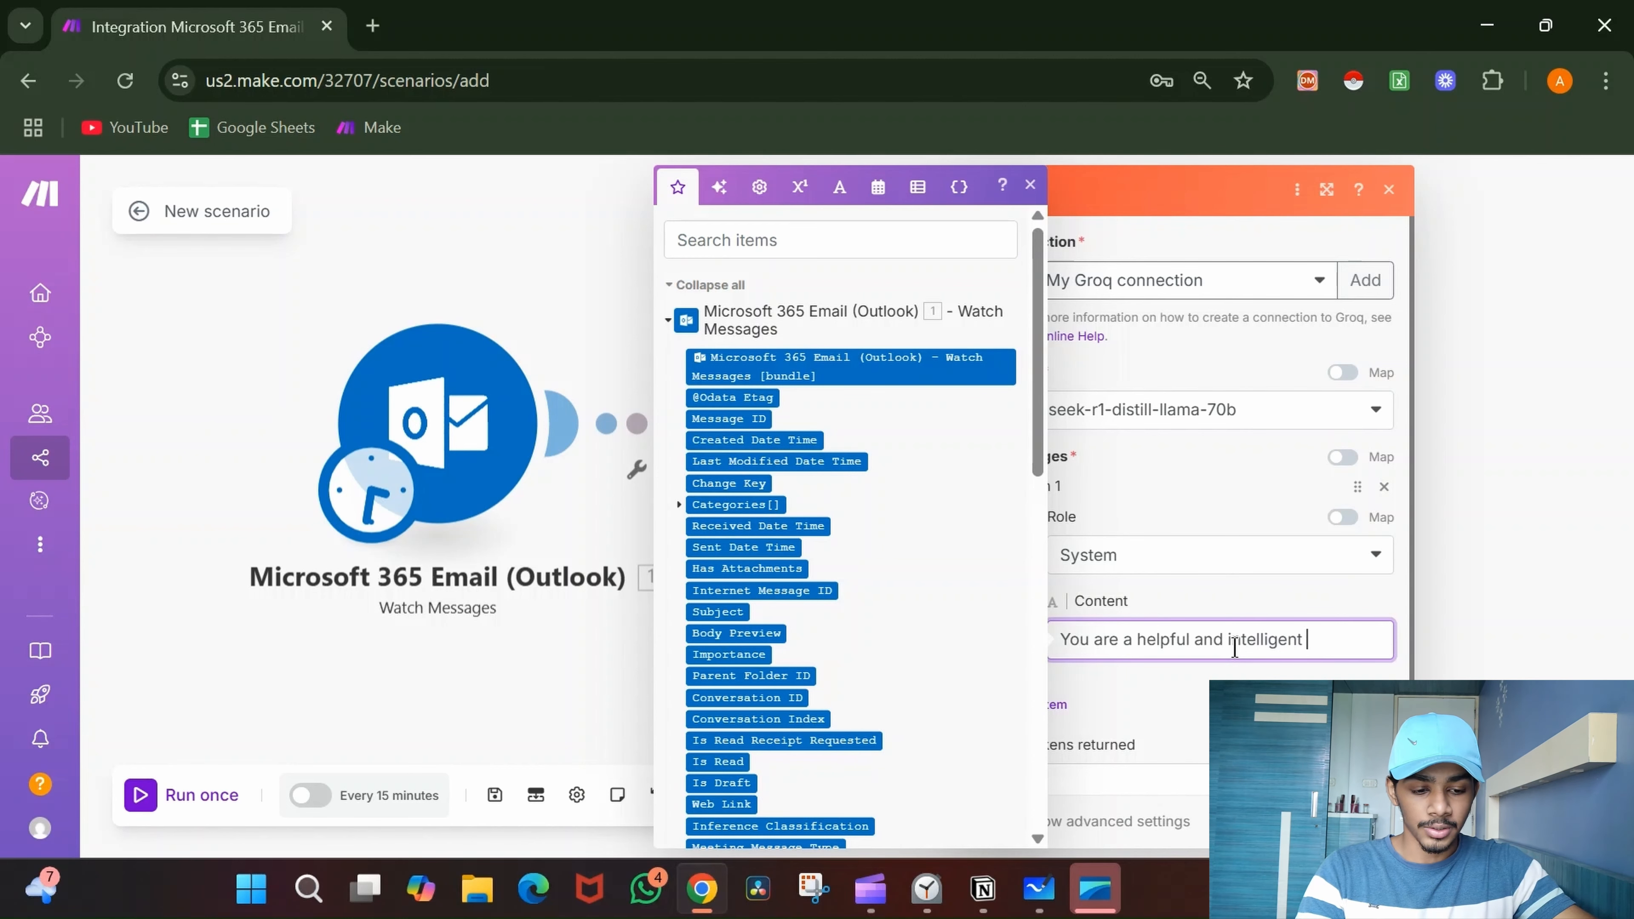
{"action": "type", "text": "assistan"}
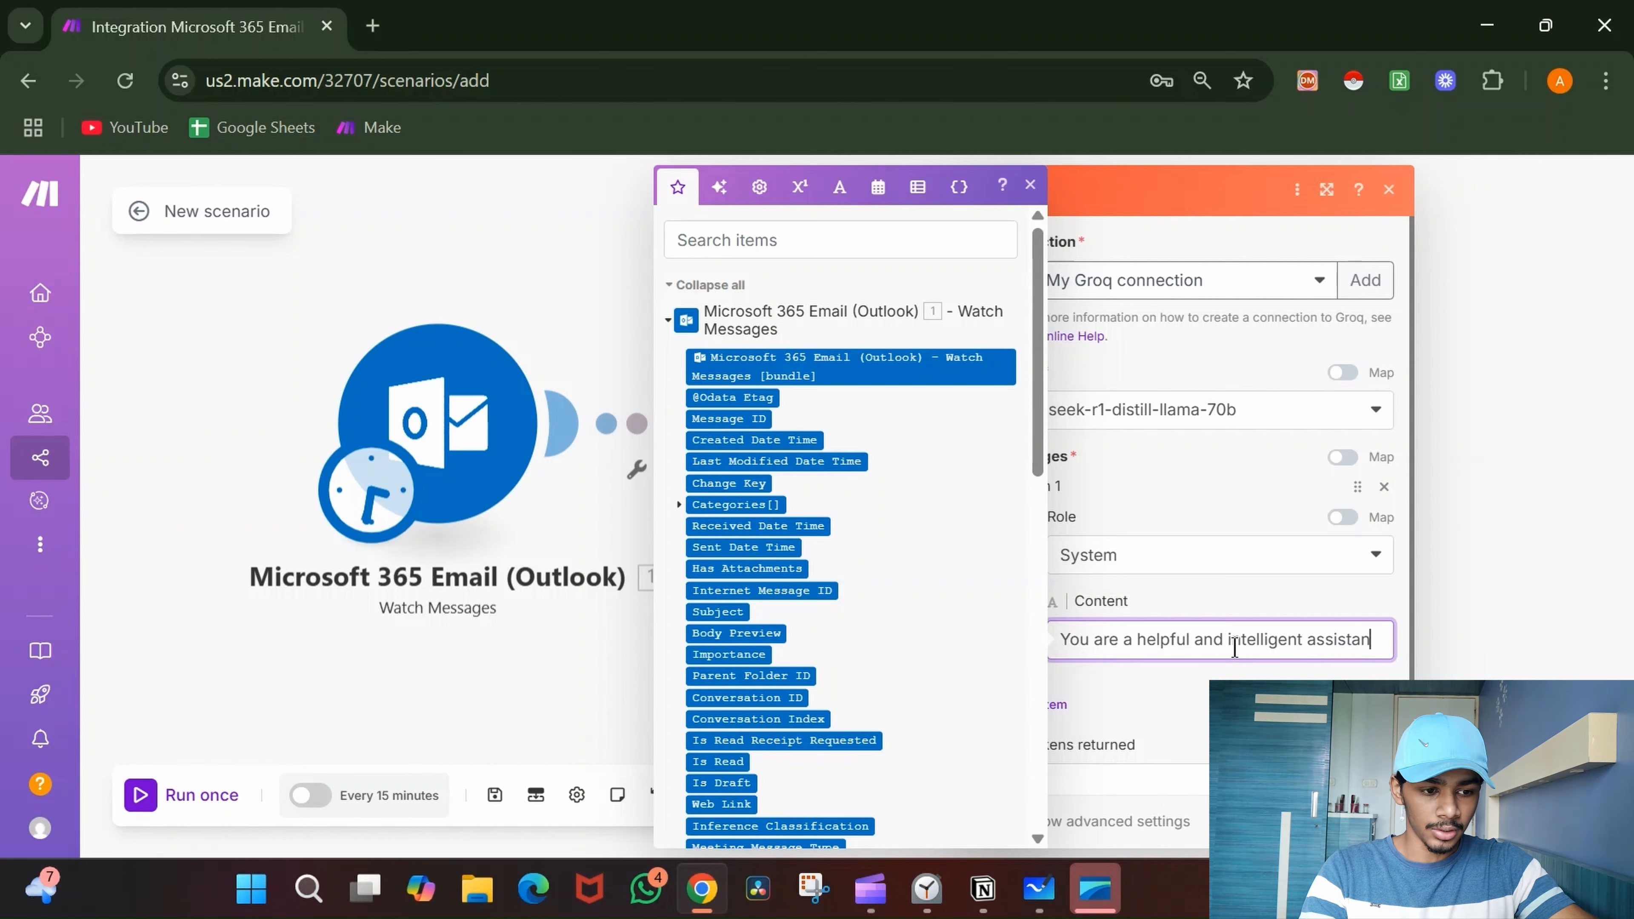
{"action": "type", "text": "t. You ta"}
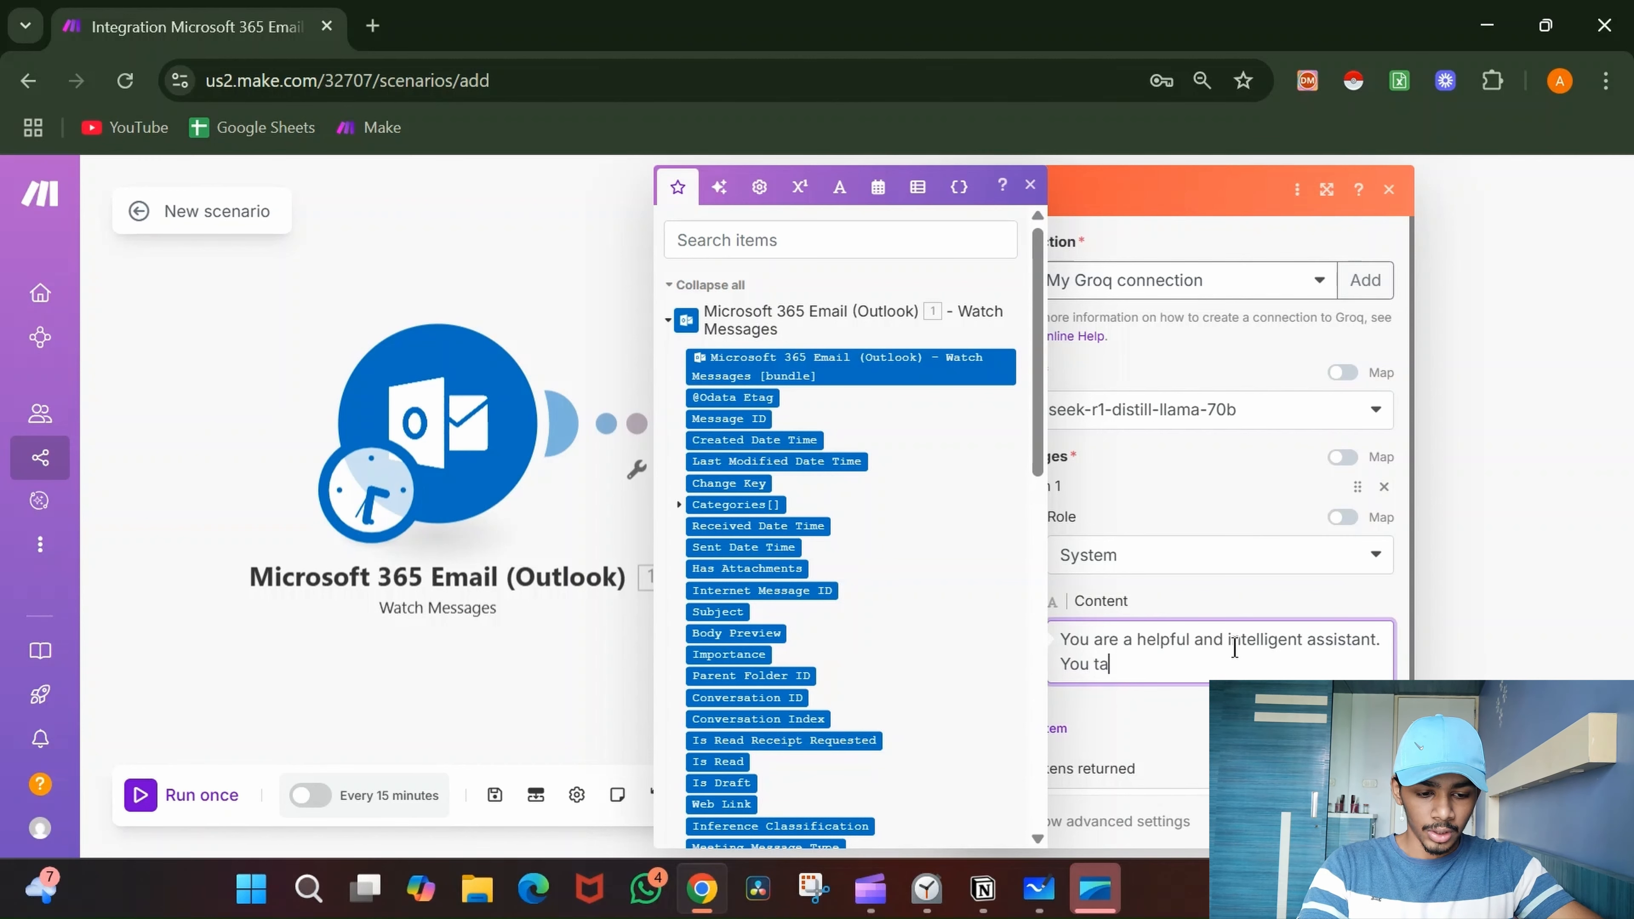
- Continue the System message content with "You will be given an email and your task is to"
{"action": "type", "text": "sk si"}
{"action": "key", "text": "BackSpace"}
{"action": "key", "text": "BackSpace"}
{"action": "key", "text": "BackSpace"}
{"action": "key", "text": "BackSpace"}
{"action": "key", "text": "BackSpace"}
{"action": "key", "text": "BackSpace"}
{"action": "key", "text": "BackSpace"}
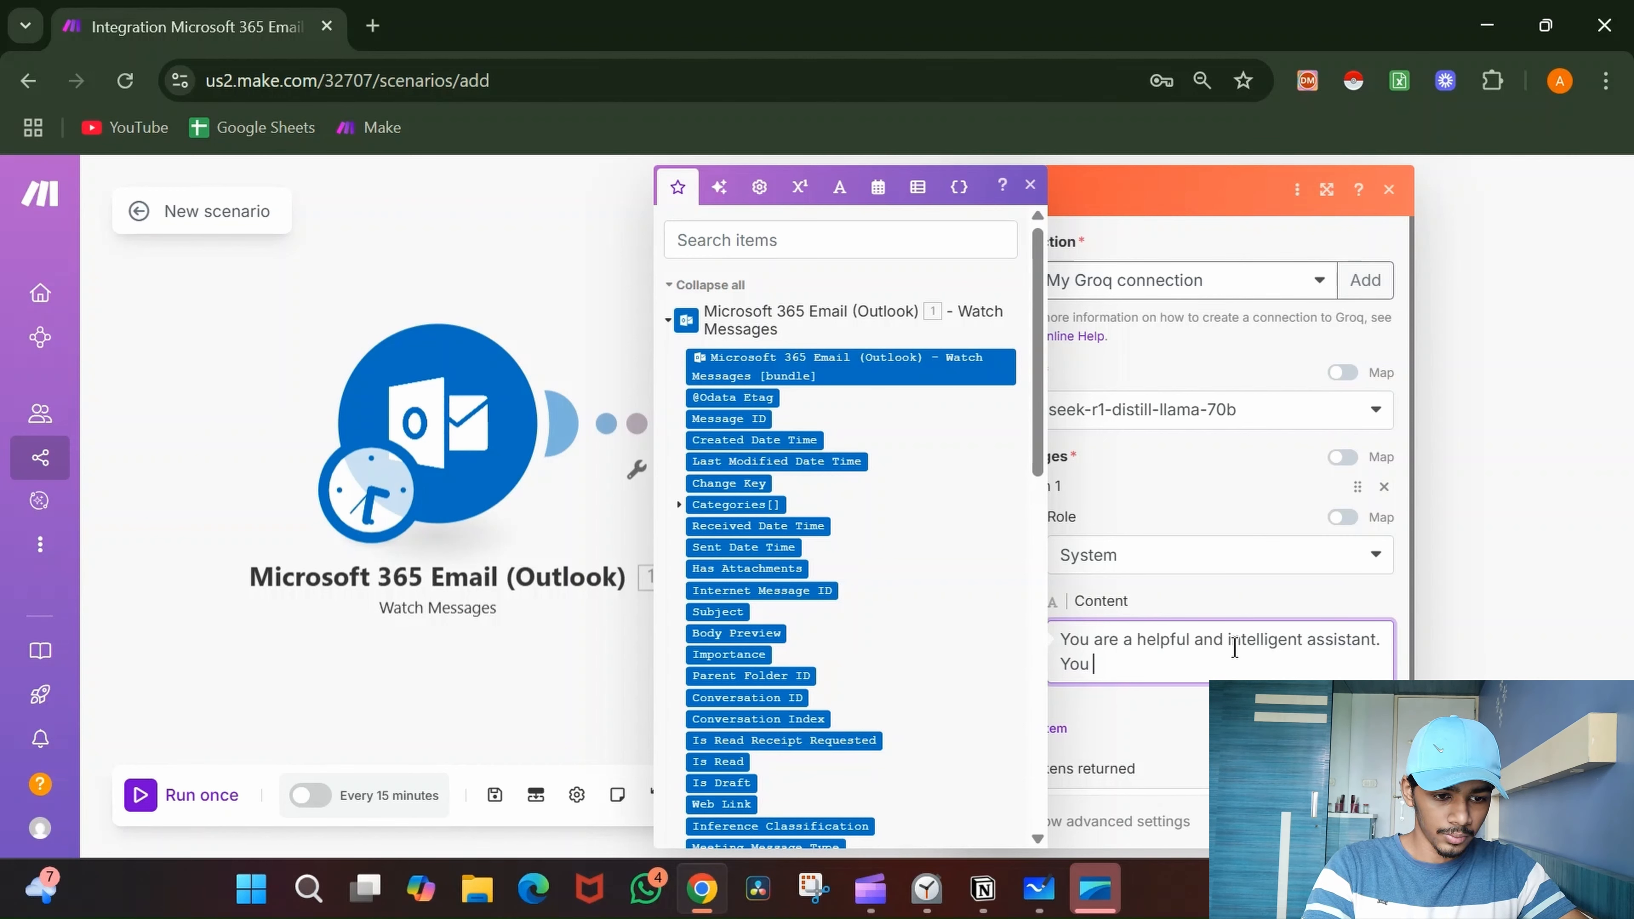
{"action": "type", "text": "will be"}
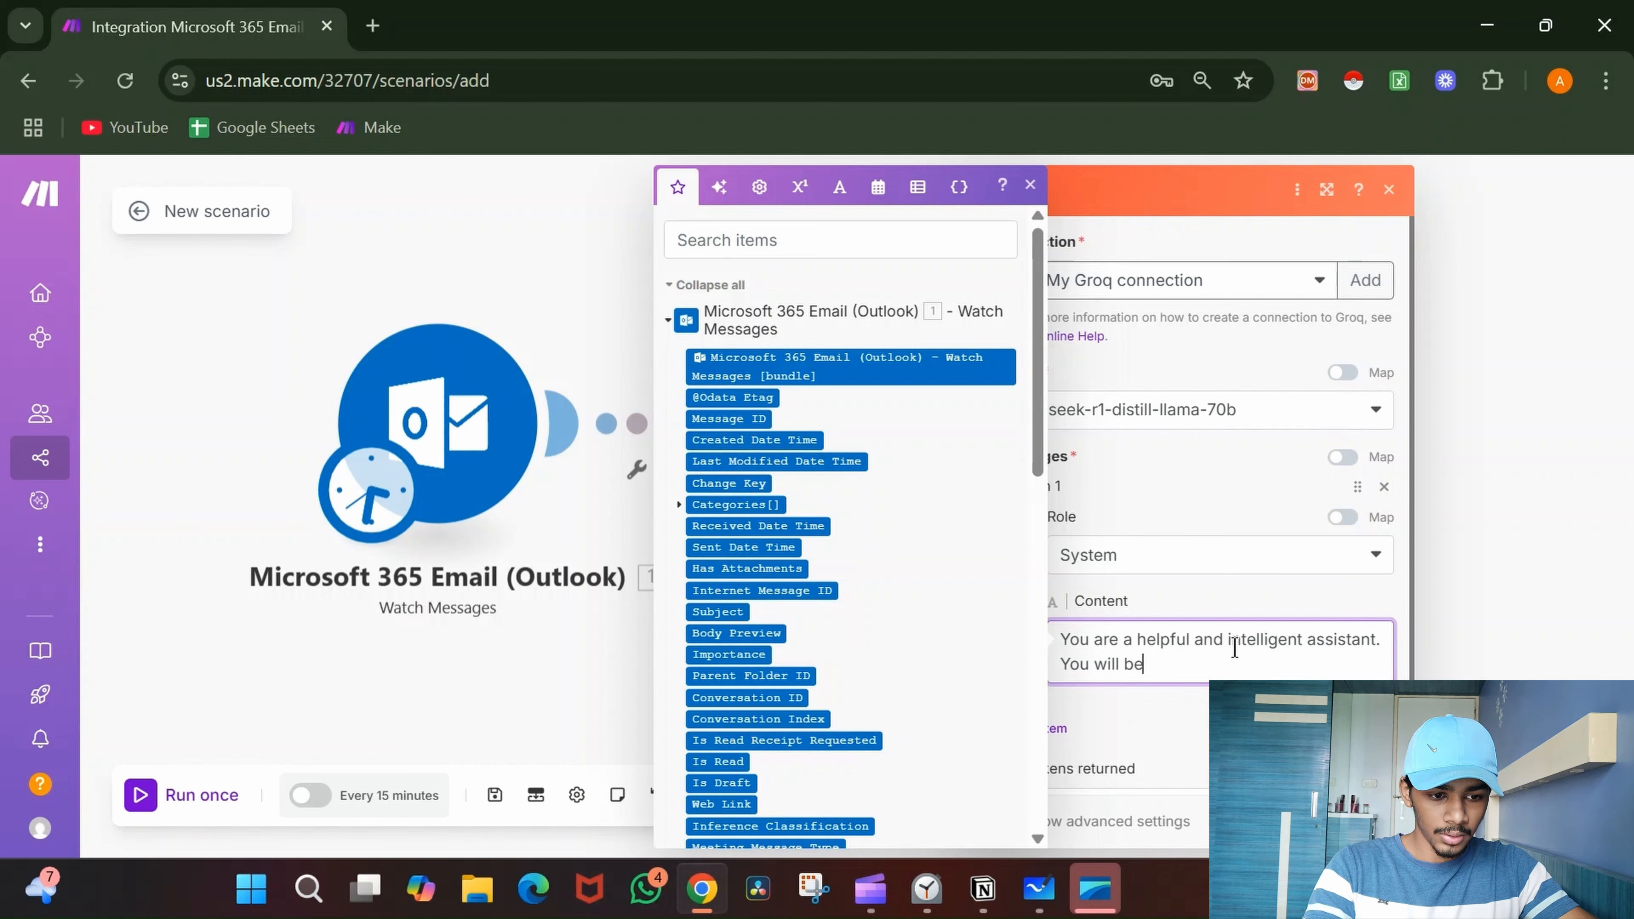
{"action": "type", "text": " given and"}
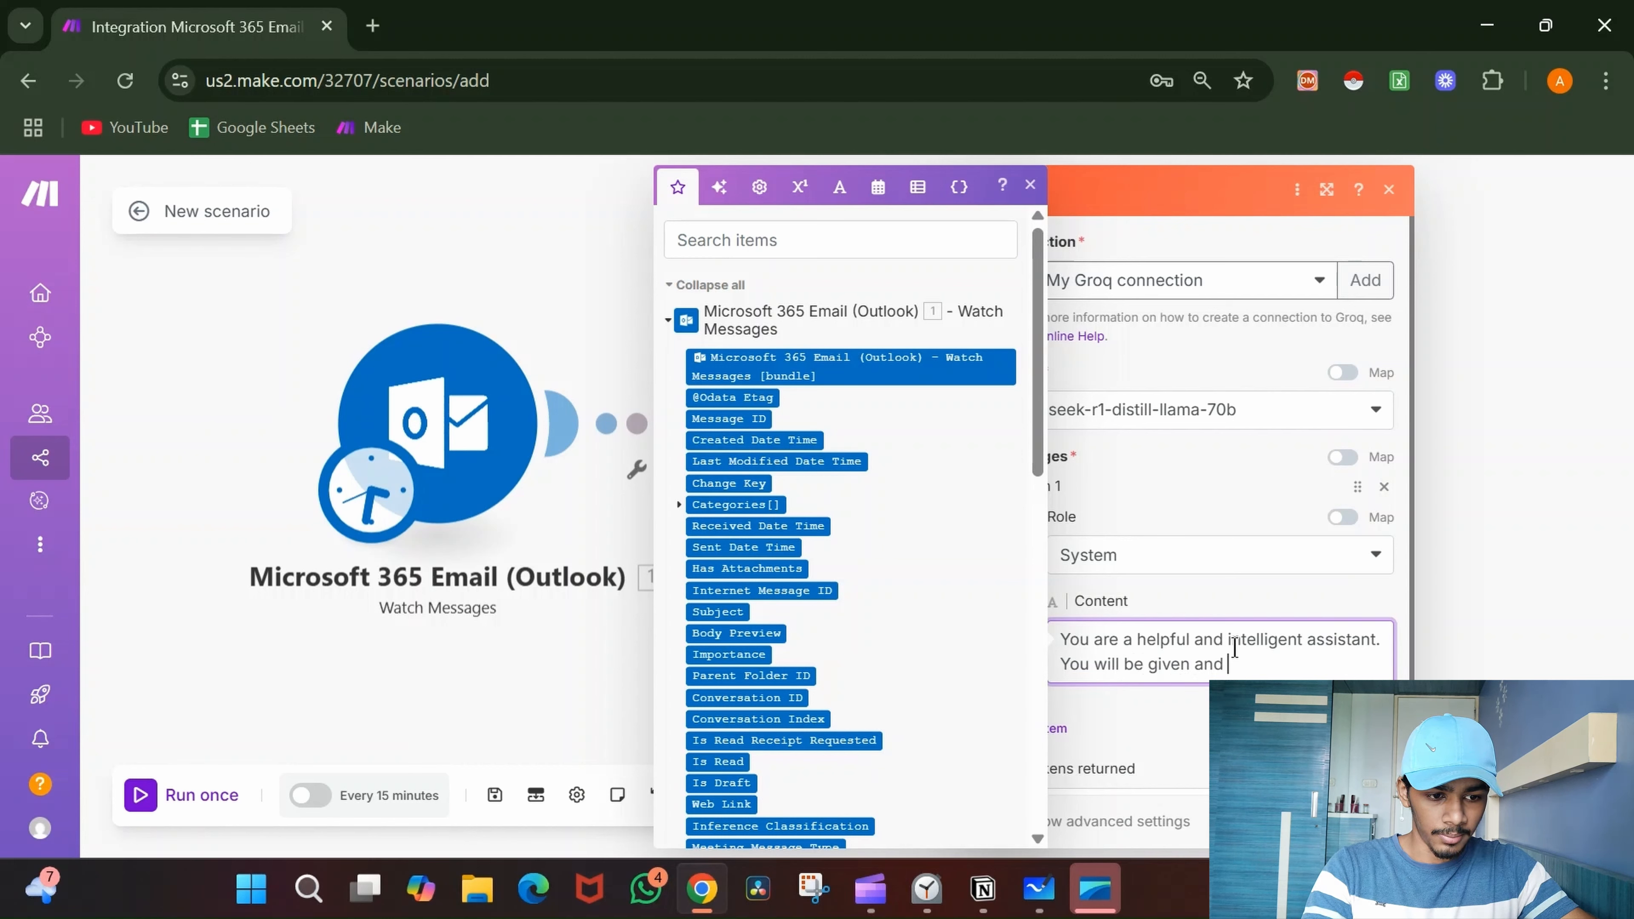
{"action": "key", "text": "BackSpace"}
{"action": "key", "text": "BackSpace"}
{"action": "type", "text": "email an"}
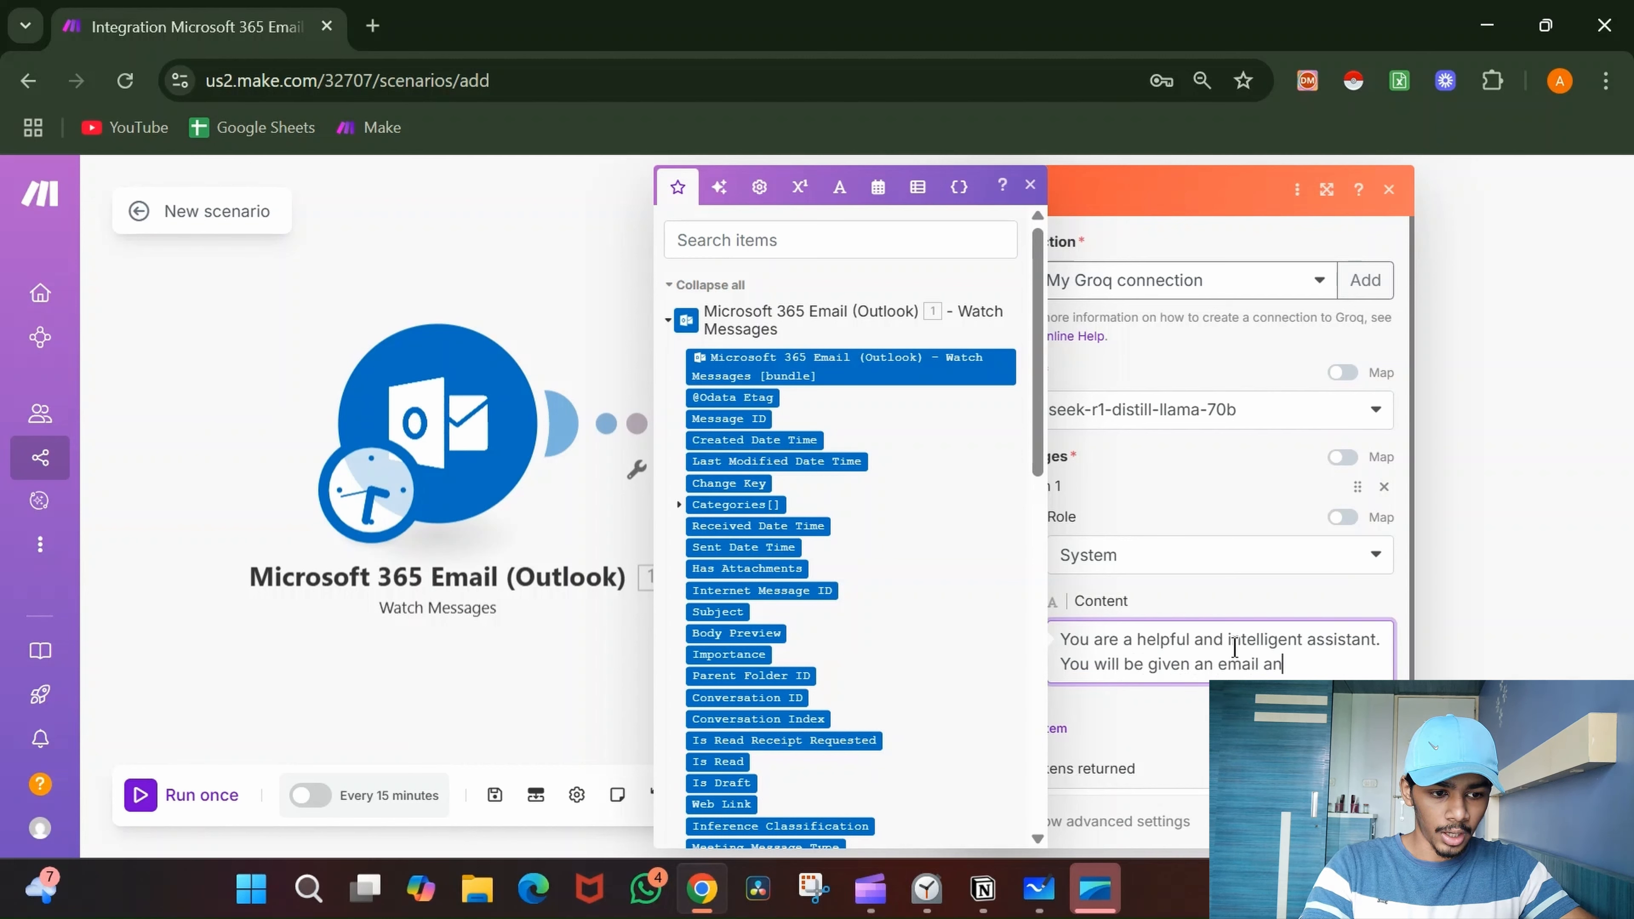
{"action": "type", "text": "d your "}
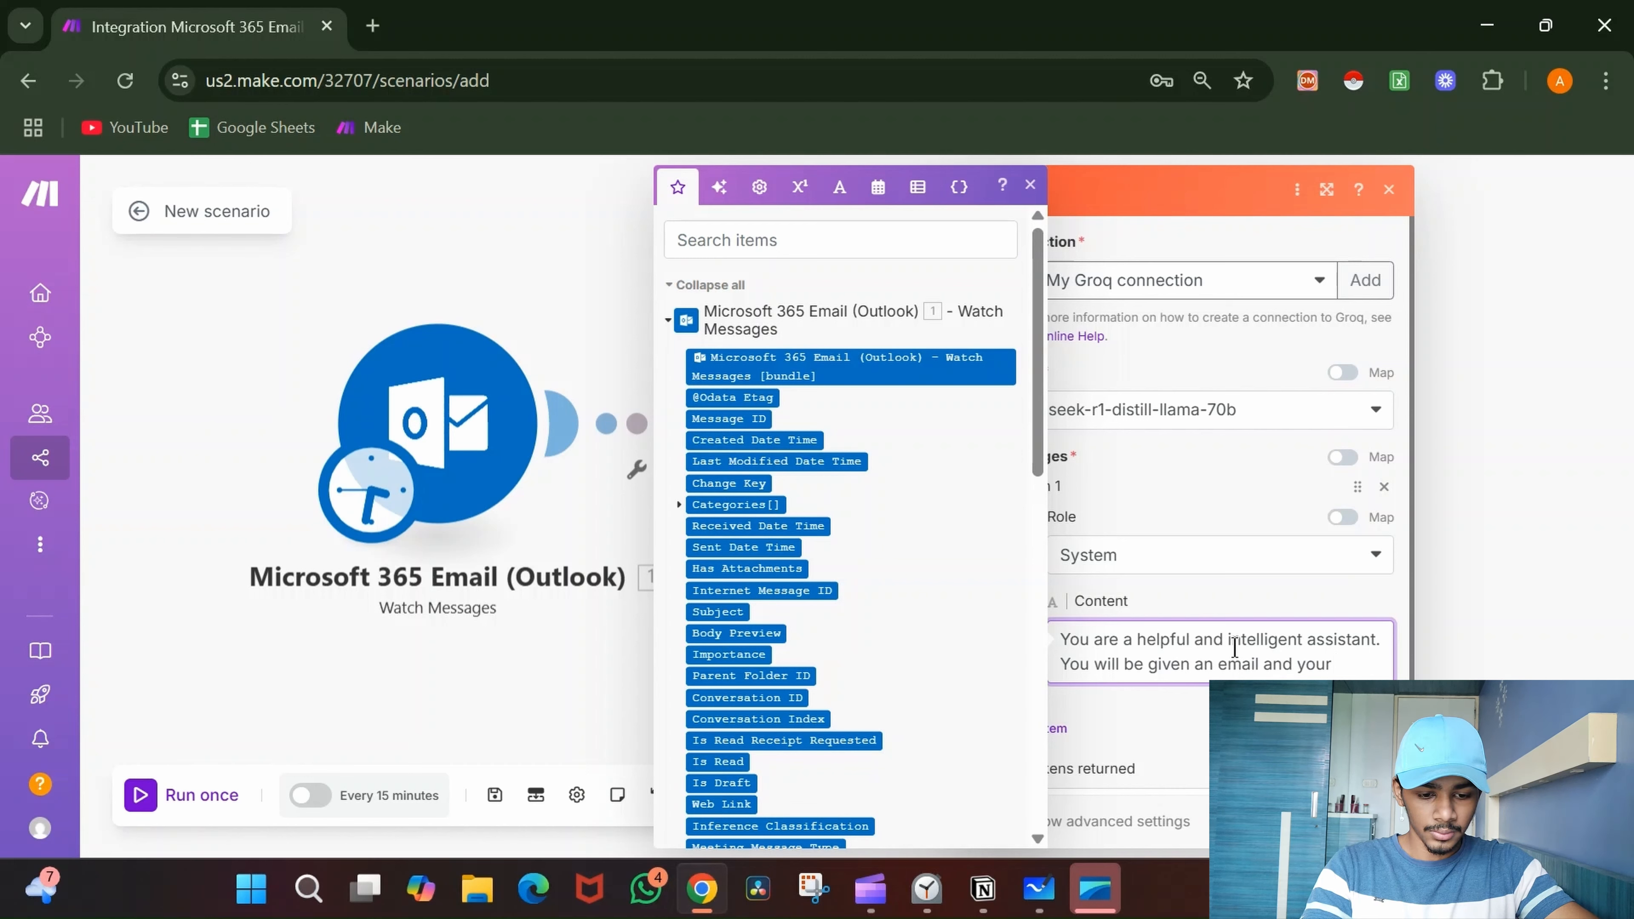
{"action": "type", "text": "task is to rea"}
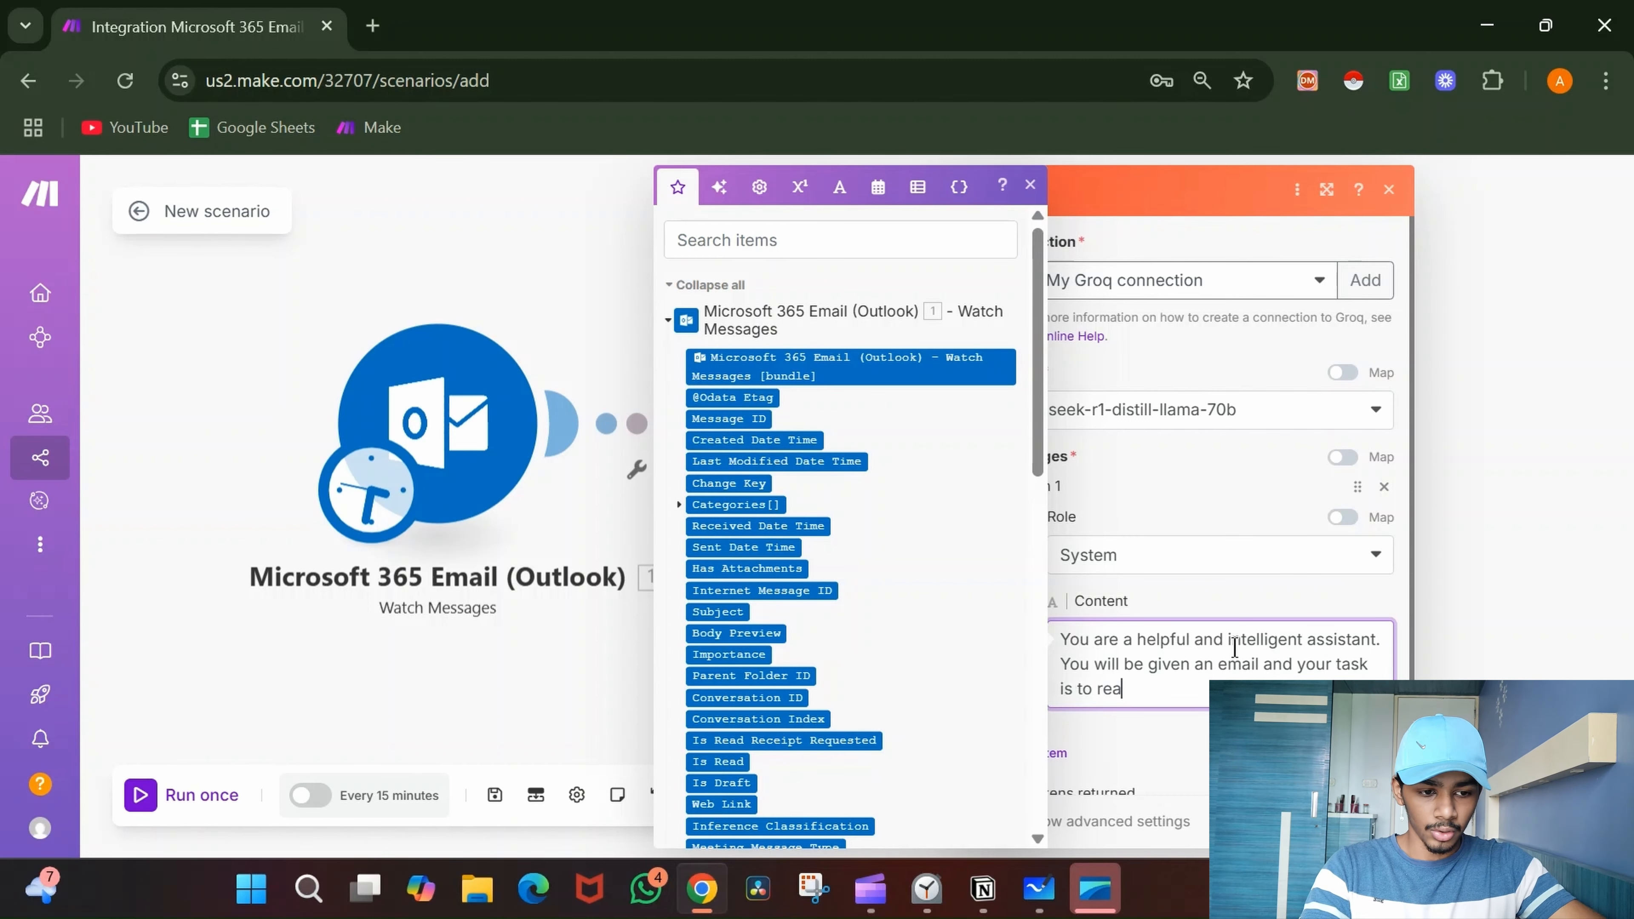
{"action": "key", "text": "BackSpace"}
{"action": "key", "text": "BackSpace"}
{"action": "key", "text": "BackSpace"}
- Complete the task sentence in the System message with "go through the email and figure out in which category does it fall under"
{"action": "type", "text": "go th"}
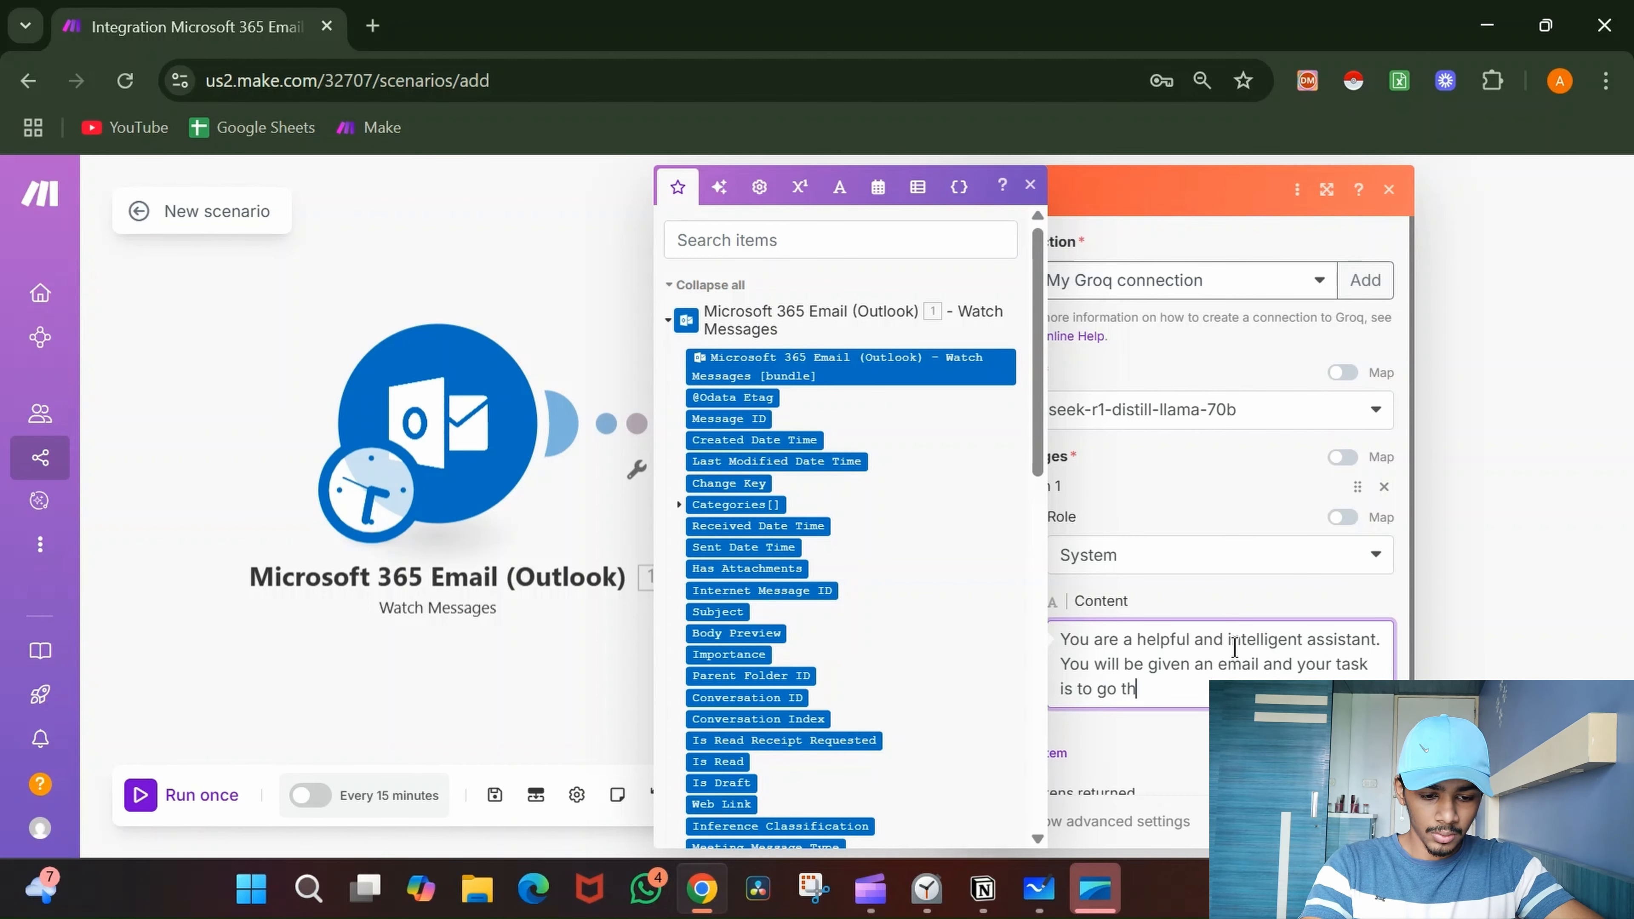
{"action": "type", "text": "rough the"}
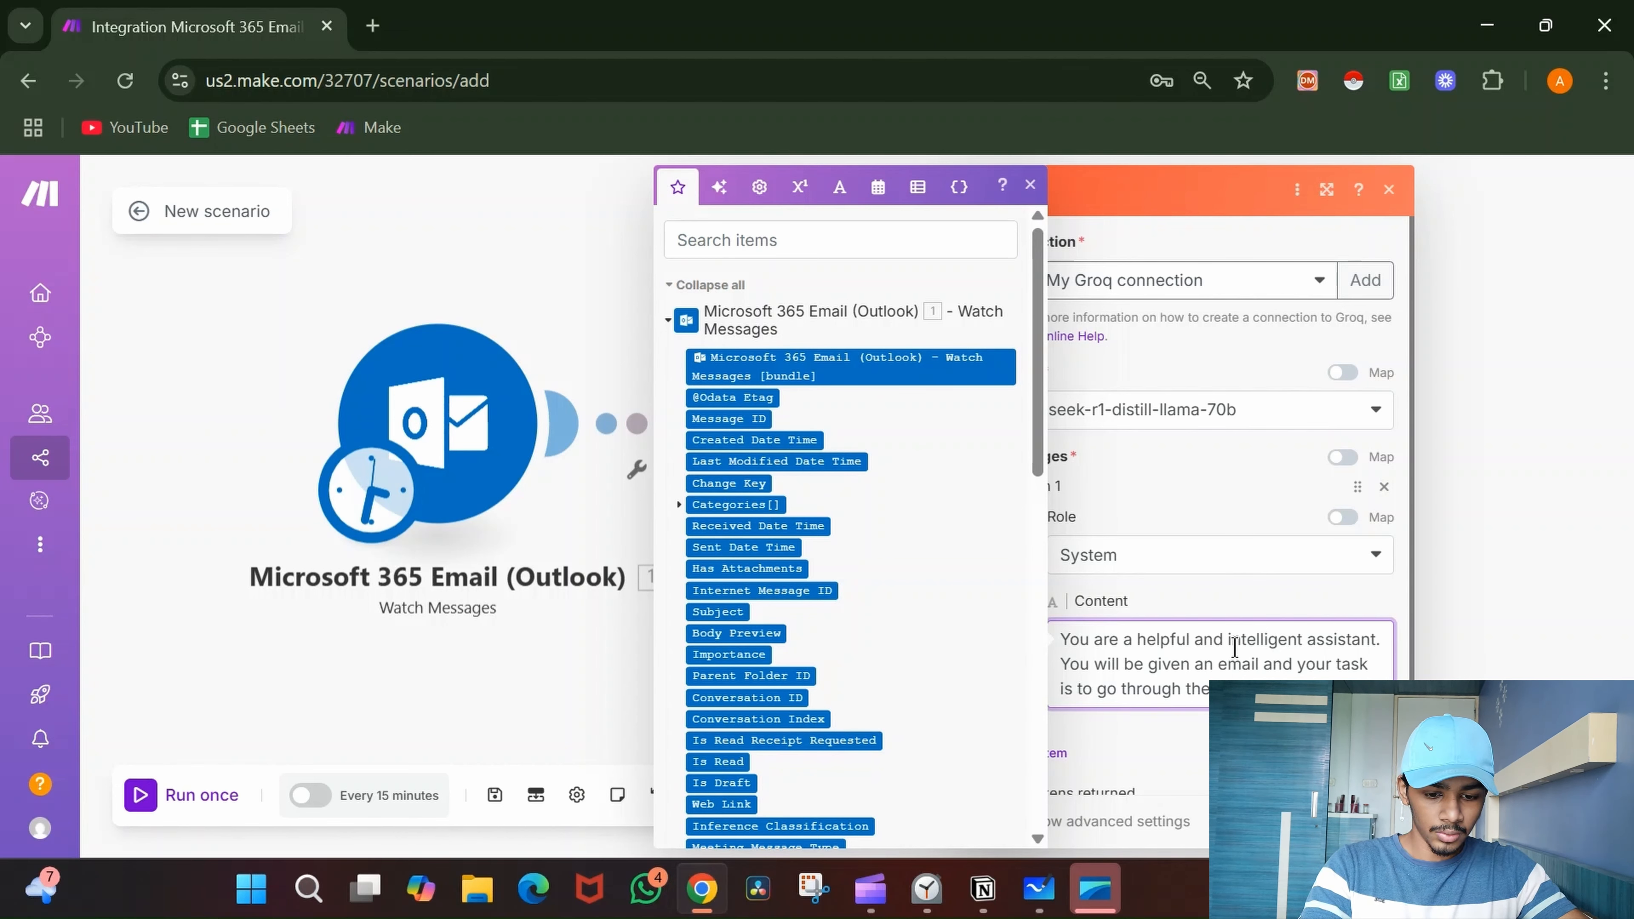
{"action": "type", "text": "in "}
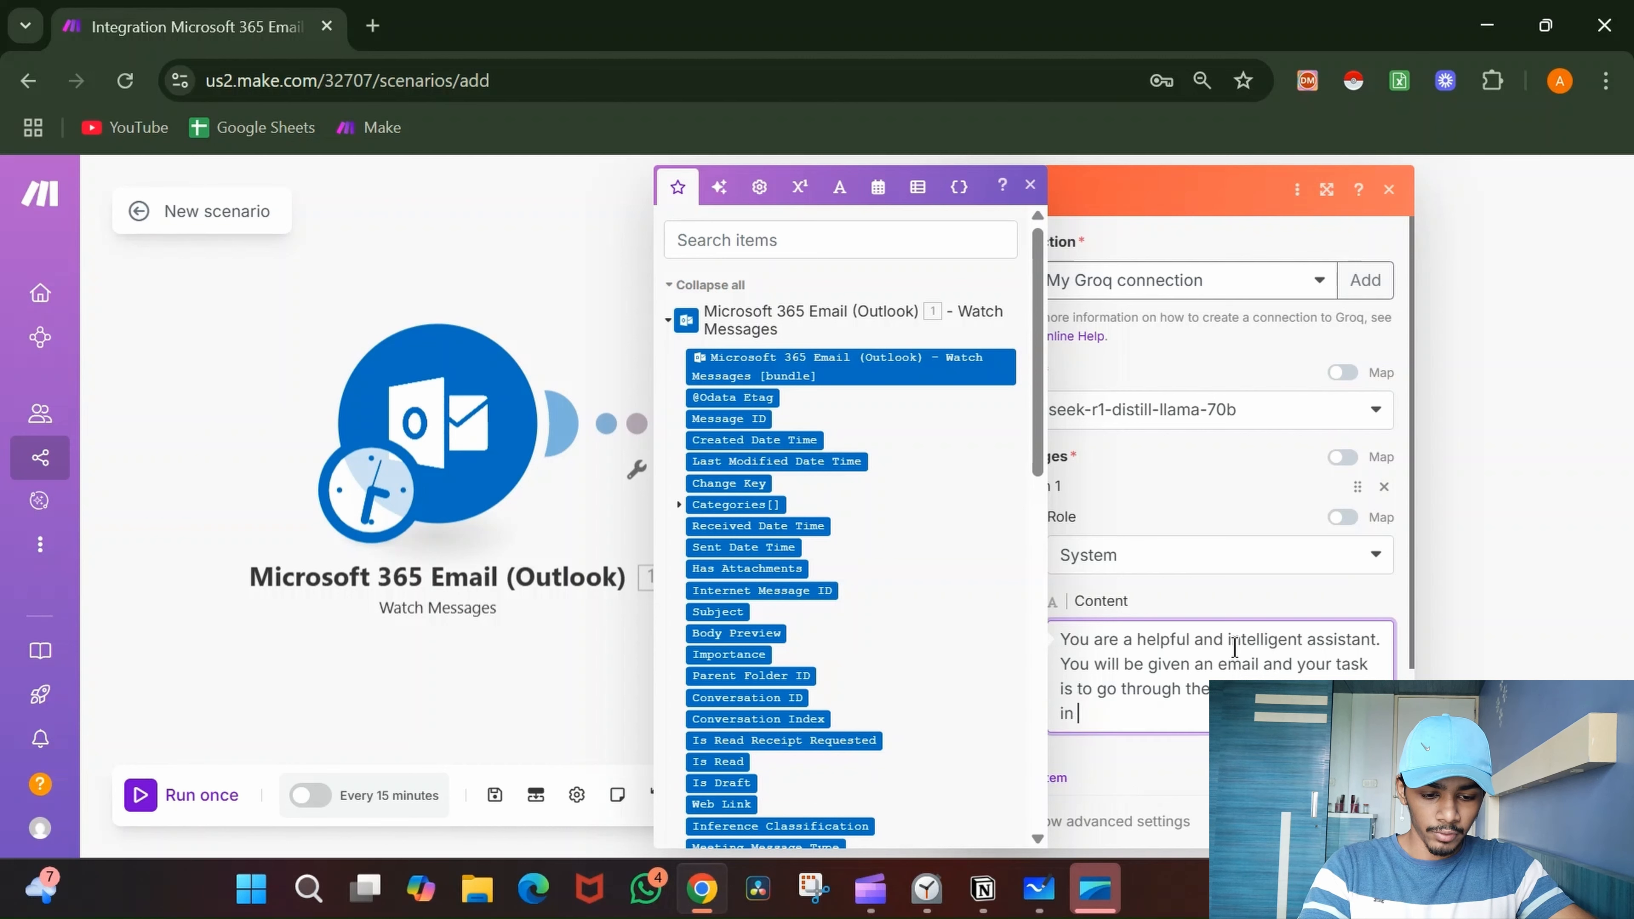
{"action": "type", "text": "which cat"}
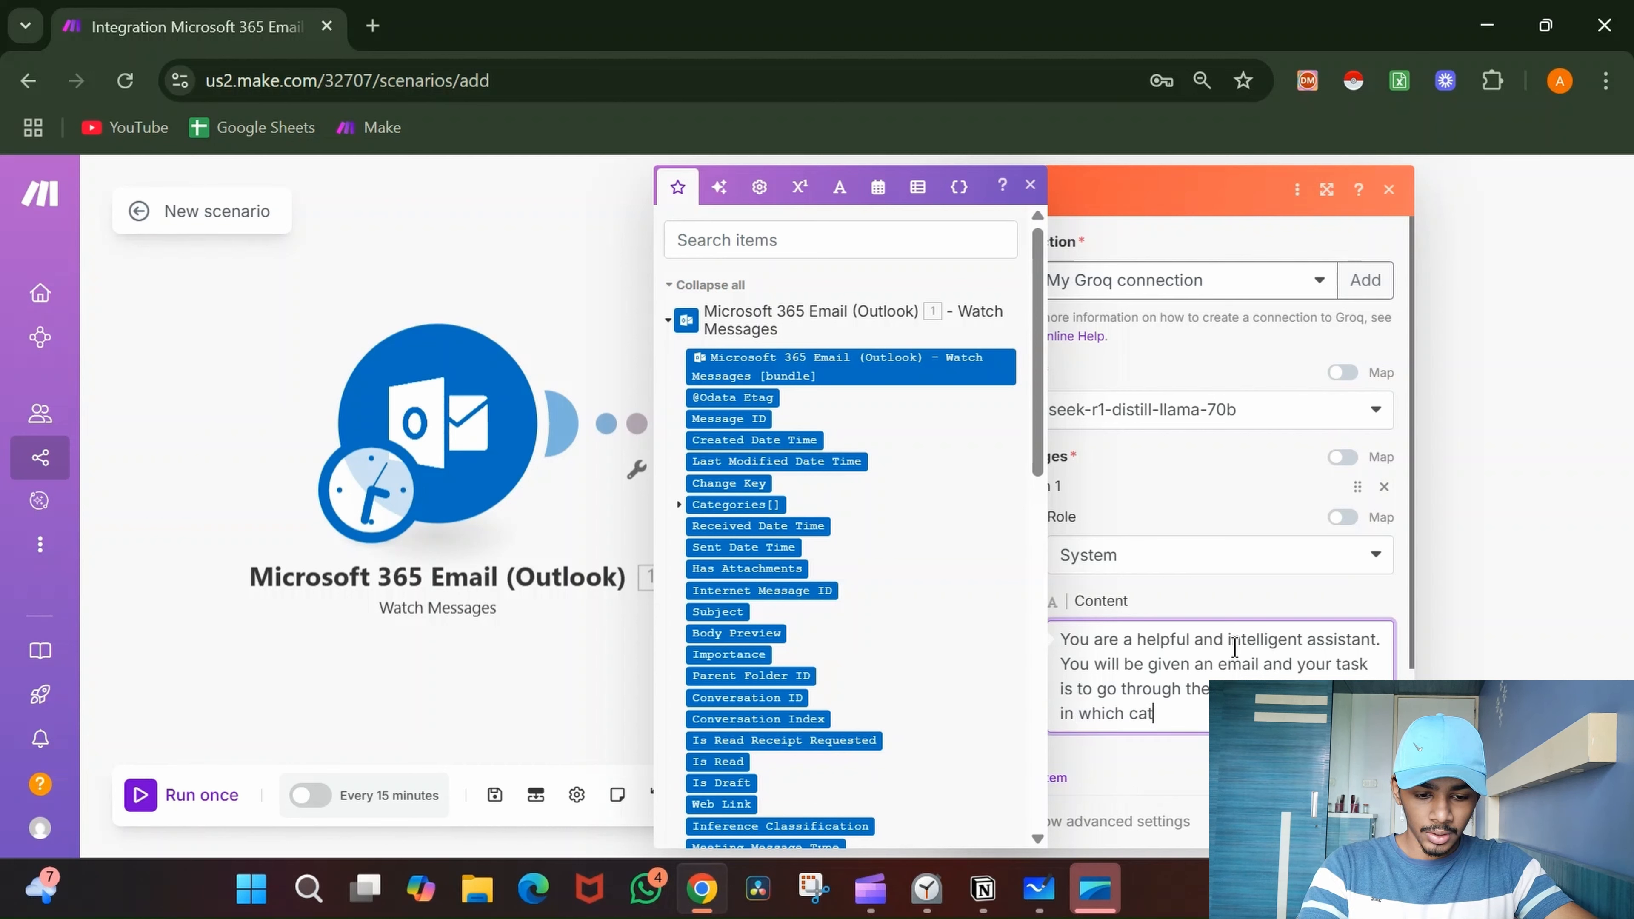
{"action": "type", "text": "egory "}
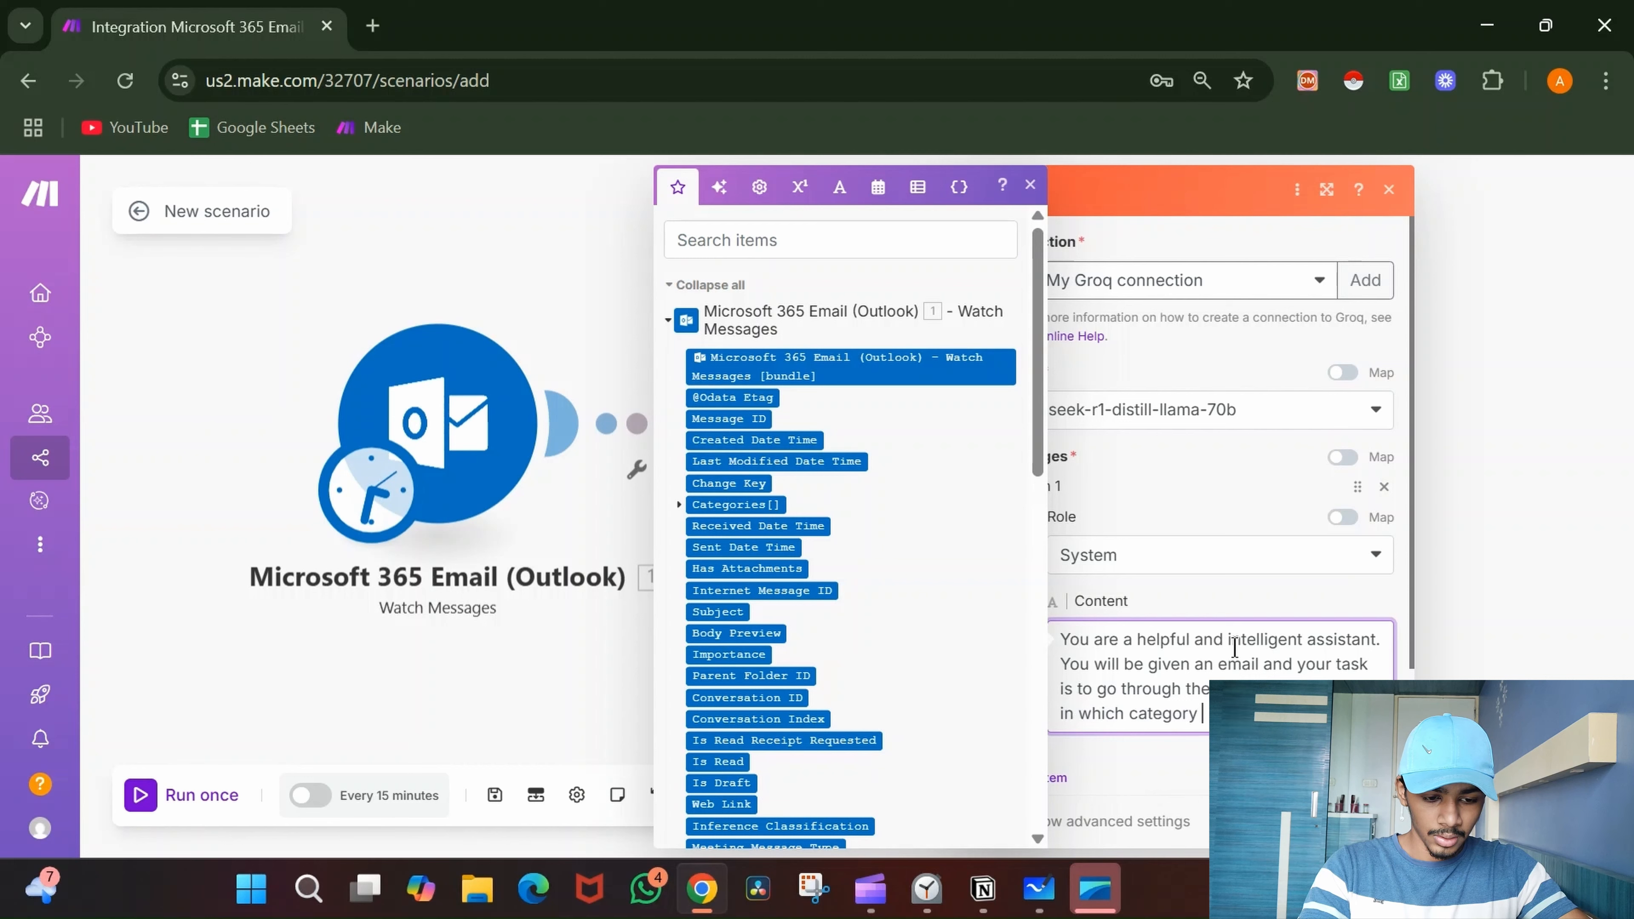
{"action": "type", "text": "c"}
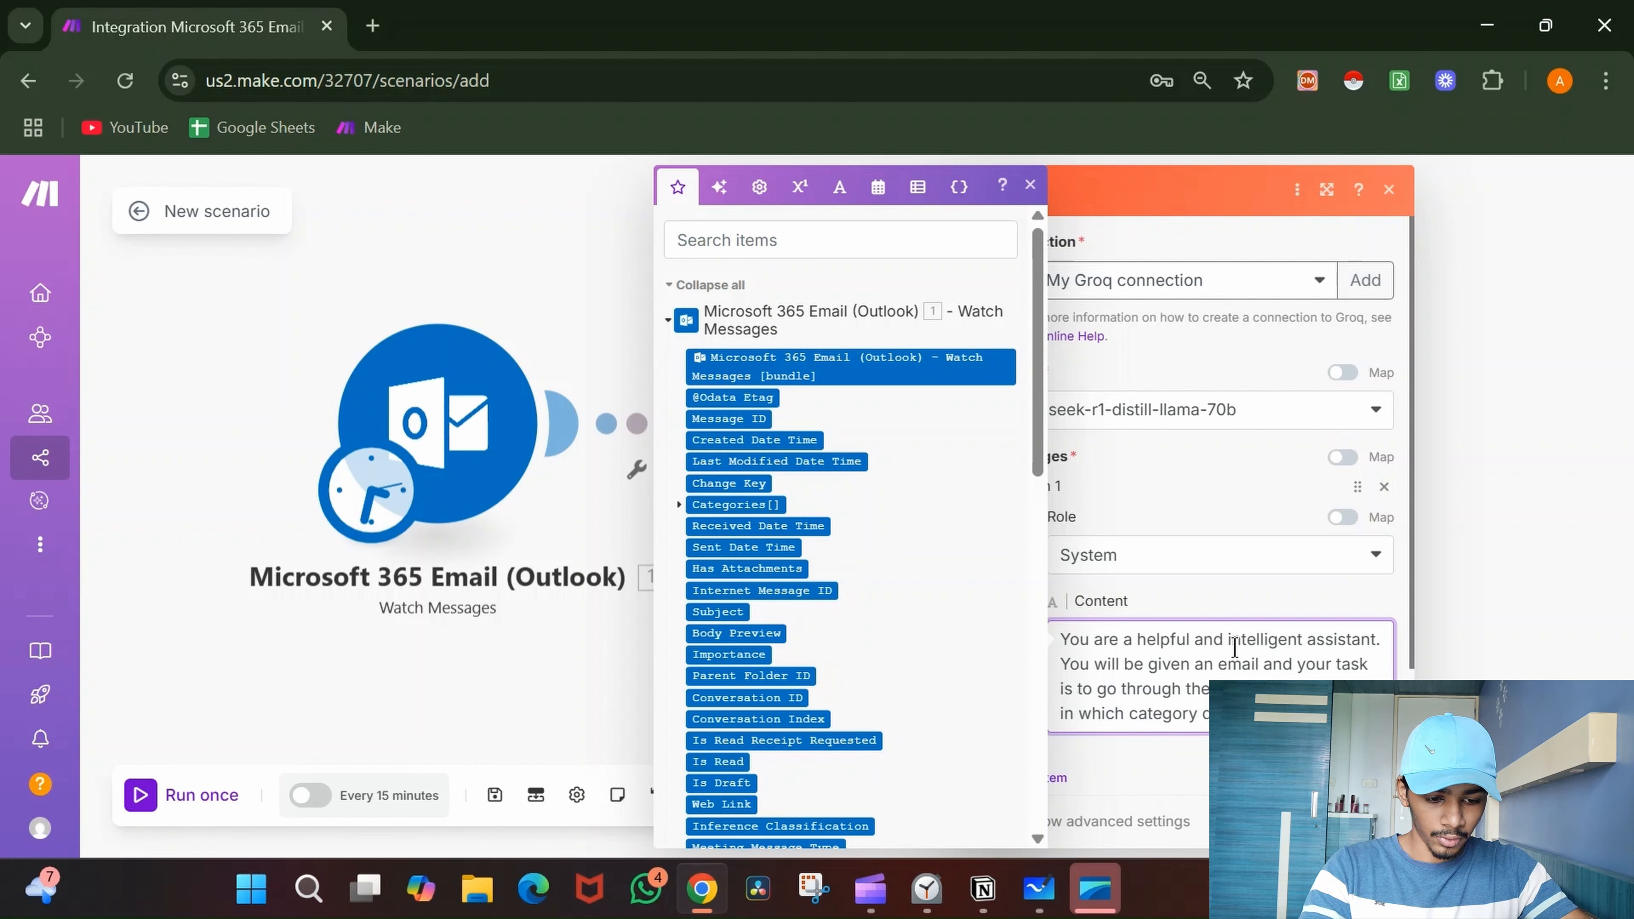
- Add the line "There are 3 category" to the System message content, separated from the task sentence by a blank line
{"action": "key", "text": "Return"}
{"action": "key", "text": "Return"}
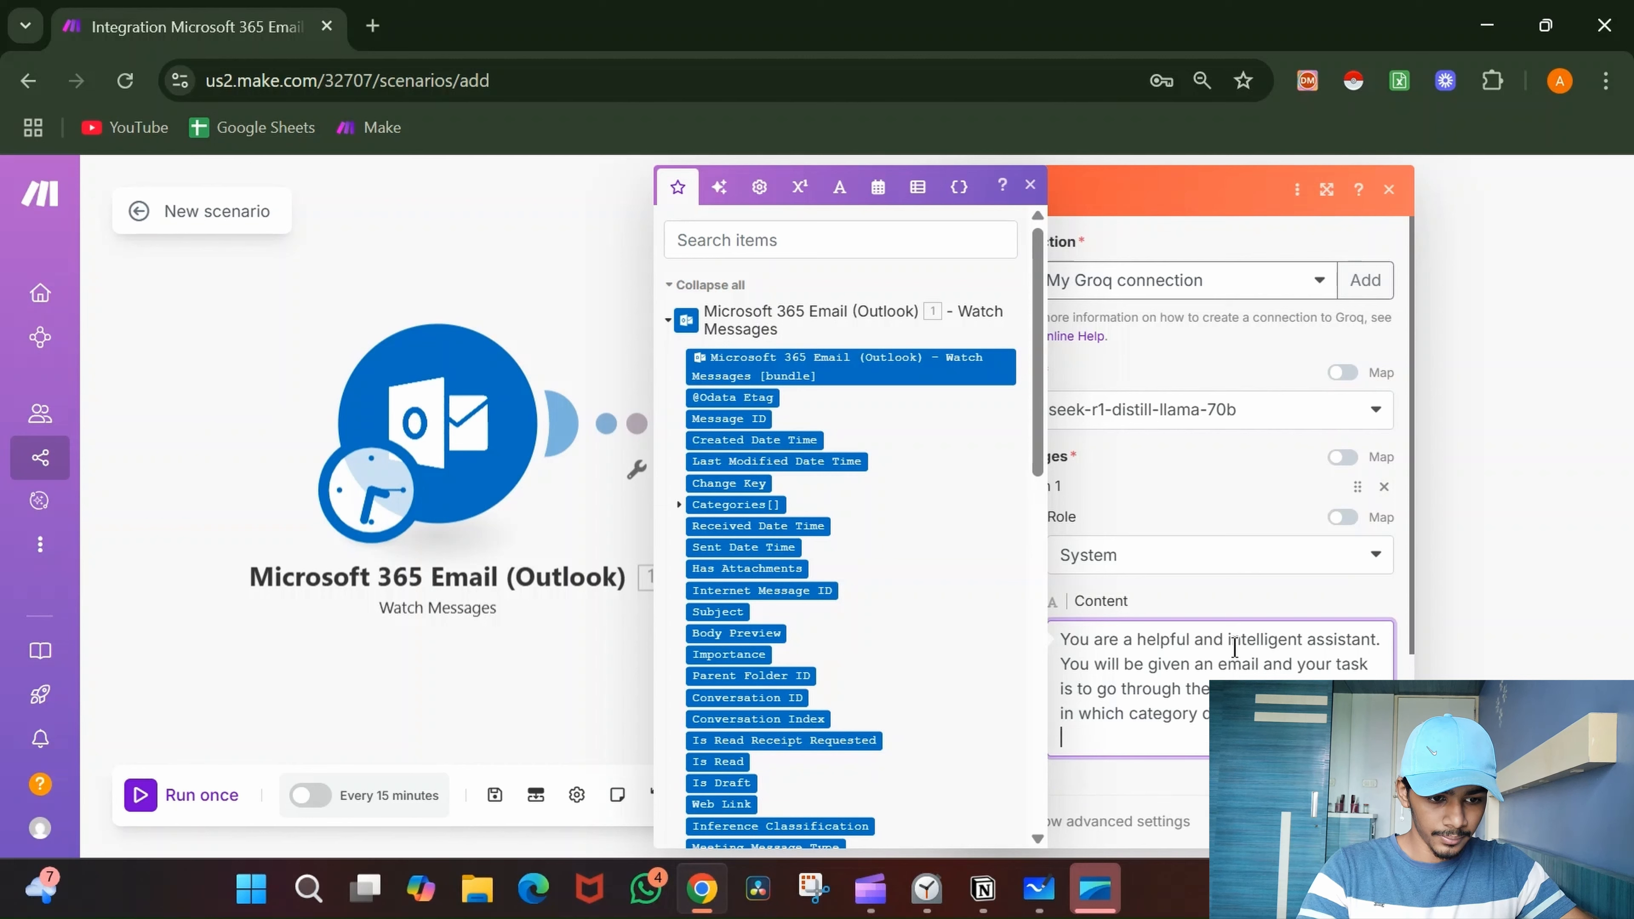
{"action": "type", "text": "Ther"}
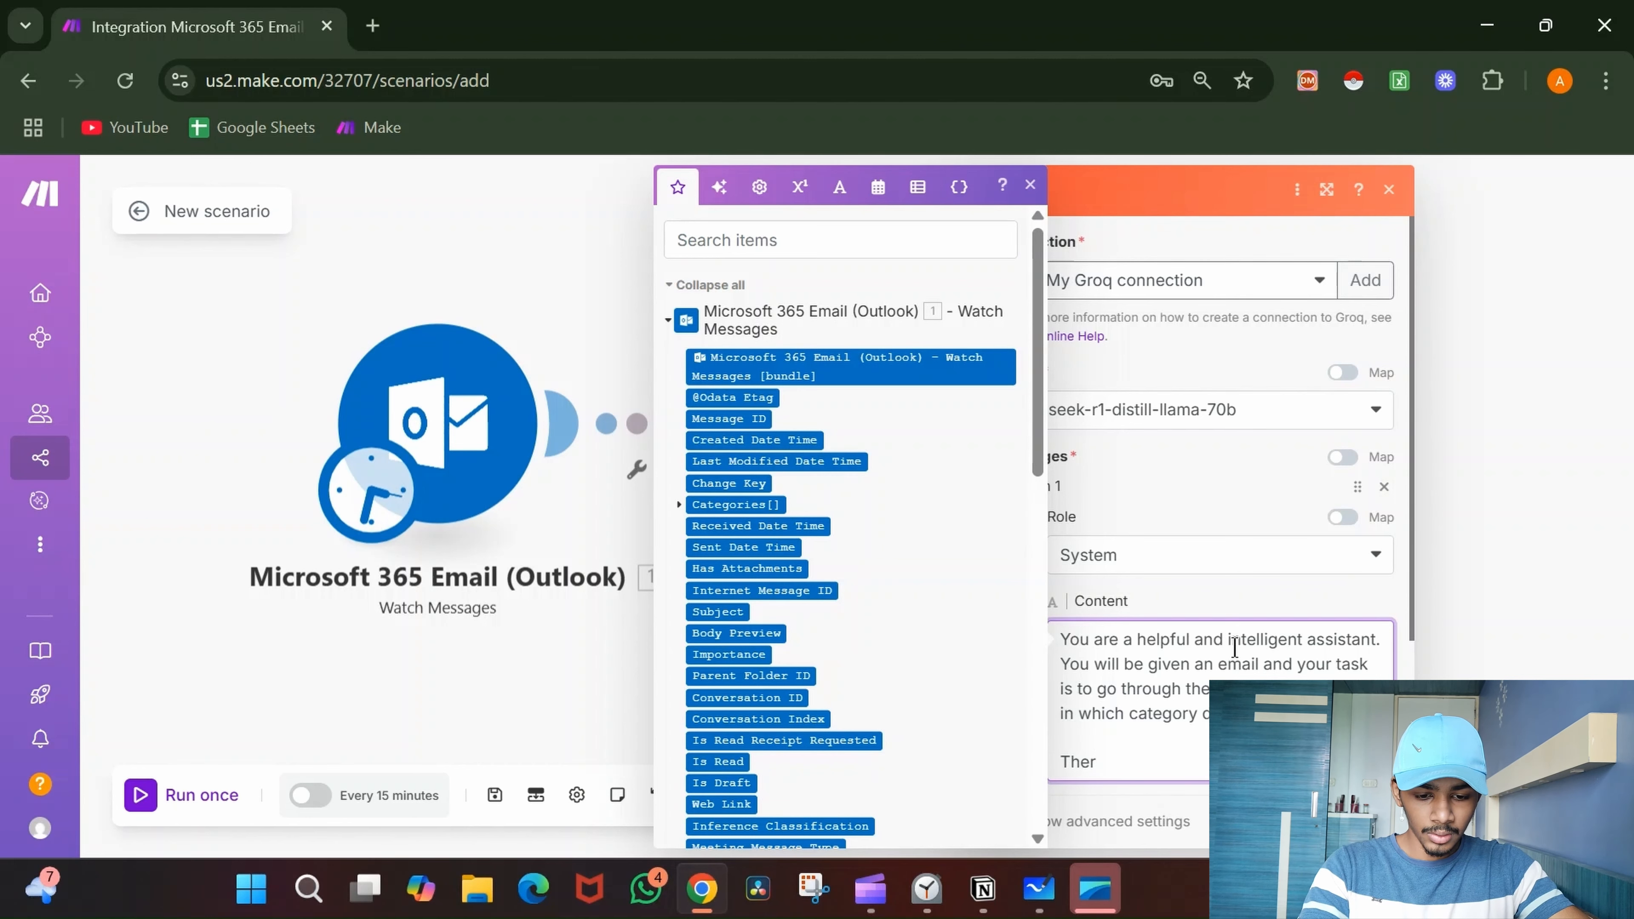
{"action": "type", "text": "e are two ca"}
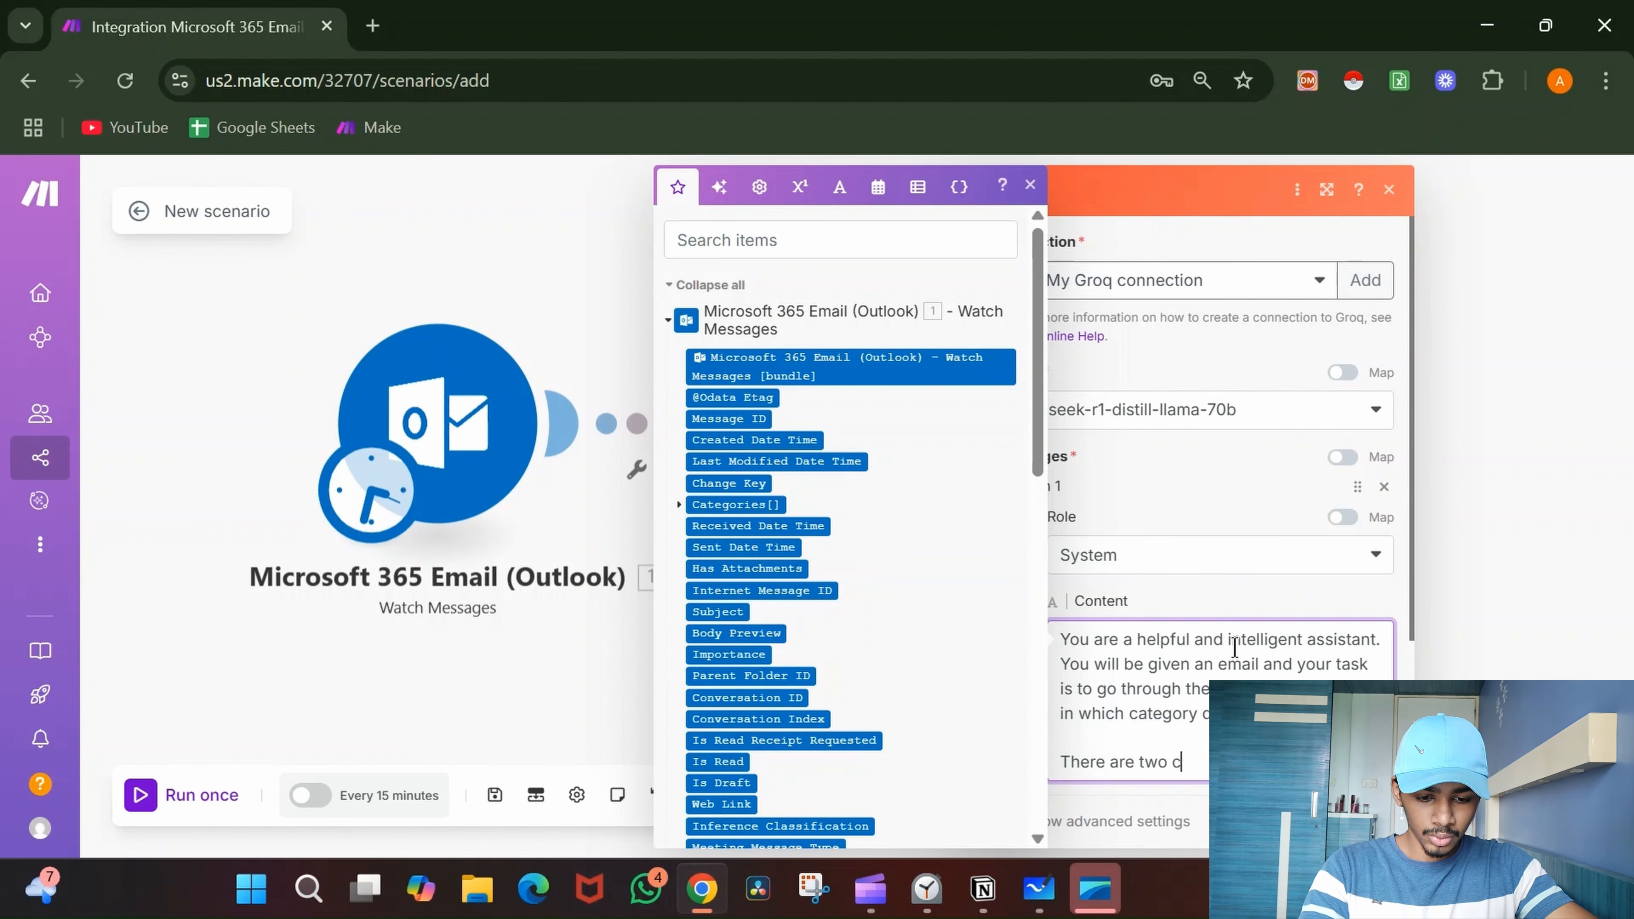
{"action": "key", "text": "BackSpace"}
{"action": "key", "text": "BackSpace"}
{"action": "key", "text": "BackSpace"}
{"action": "key", "text": "BackSpace"}
{"action": "key", "text": "BackSpace"}
{"action": "key", "text": "BackSpace"}
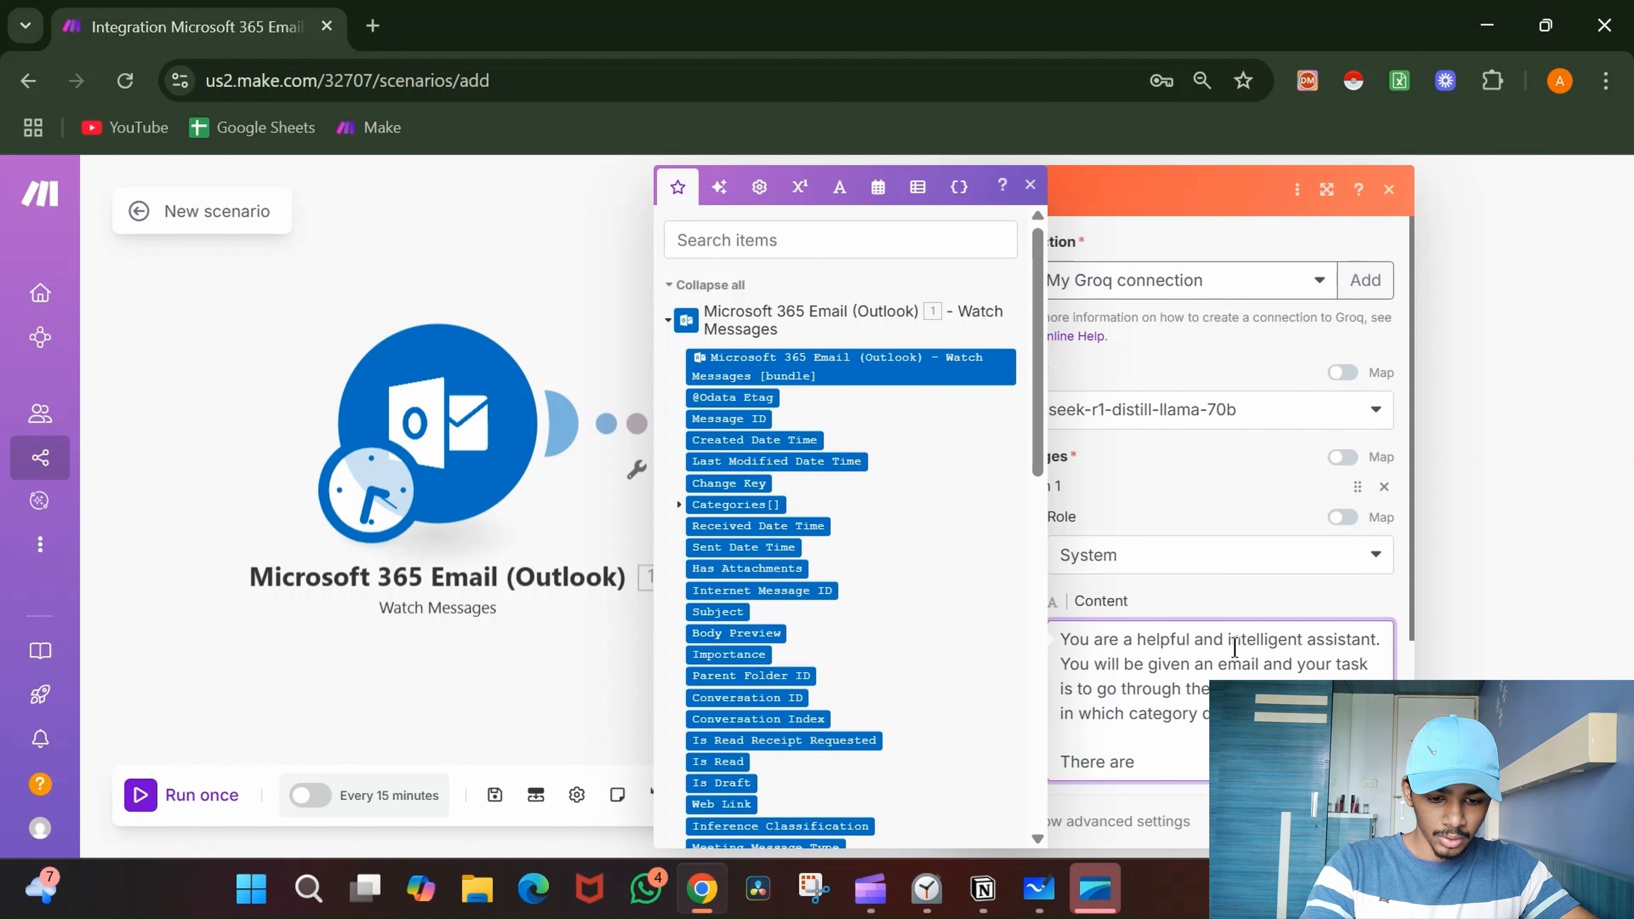
{"action": "type", "text": "3 categor"}
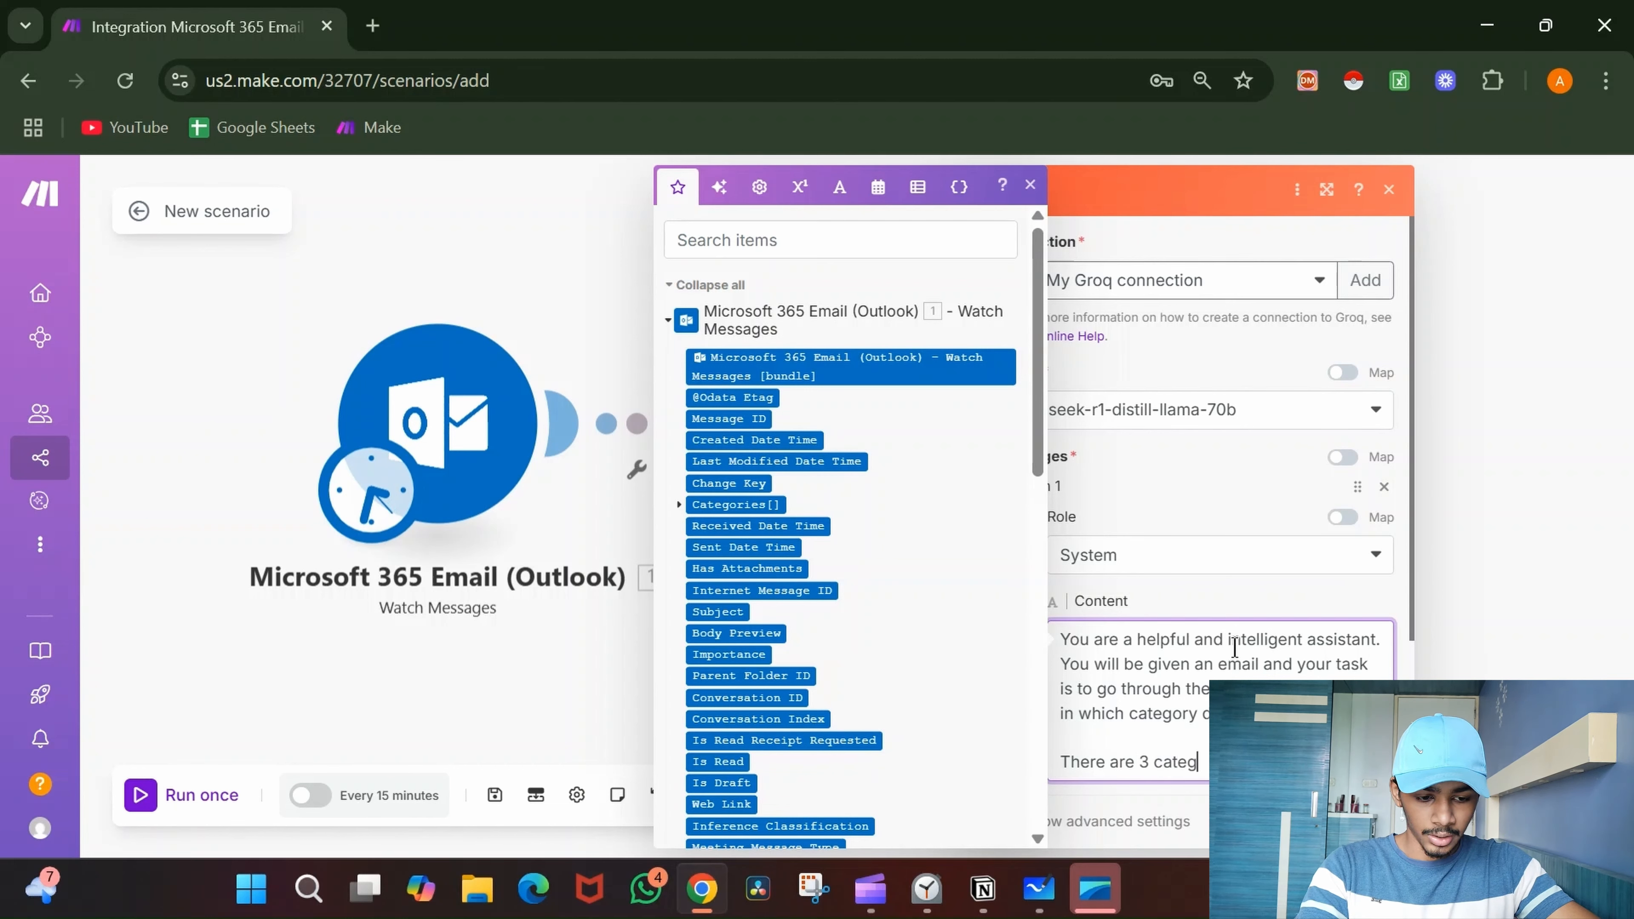
{"action": "key", "text": "Return"}
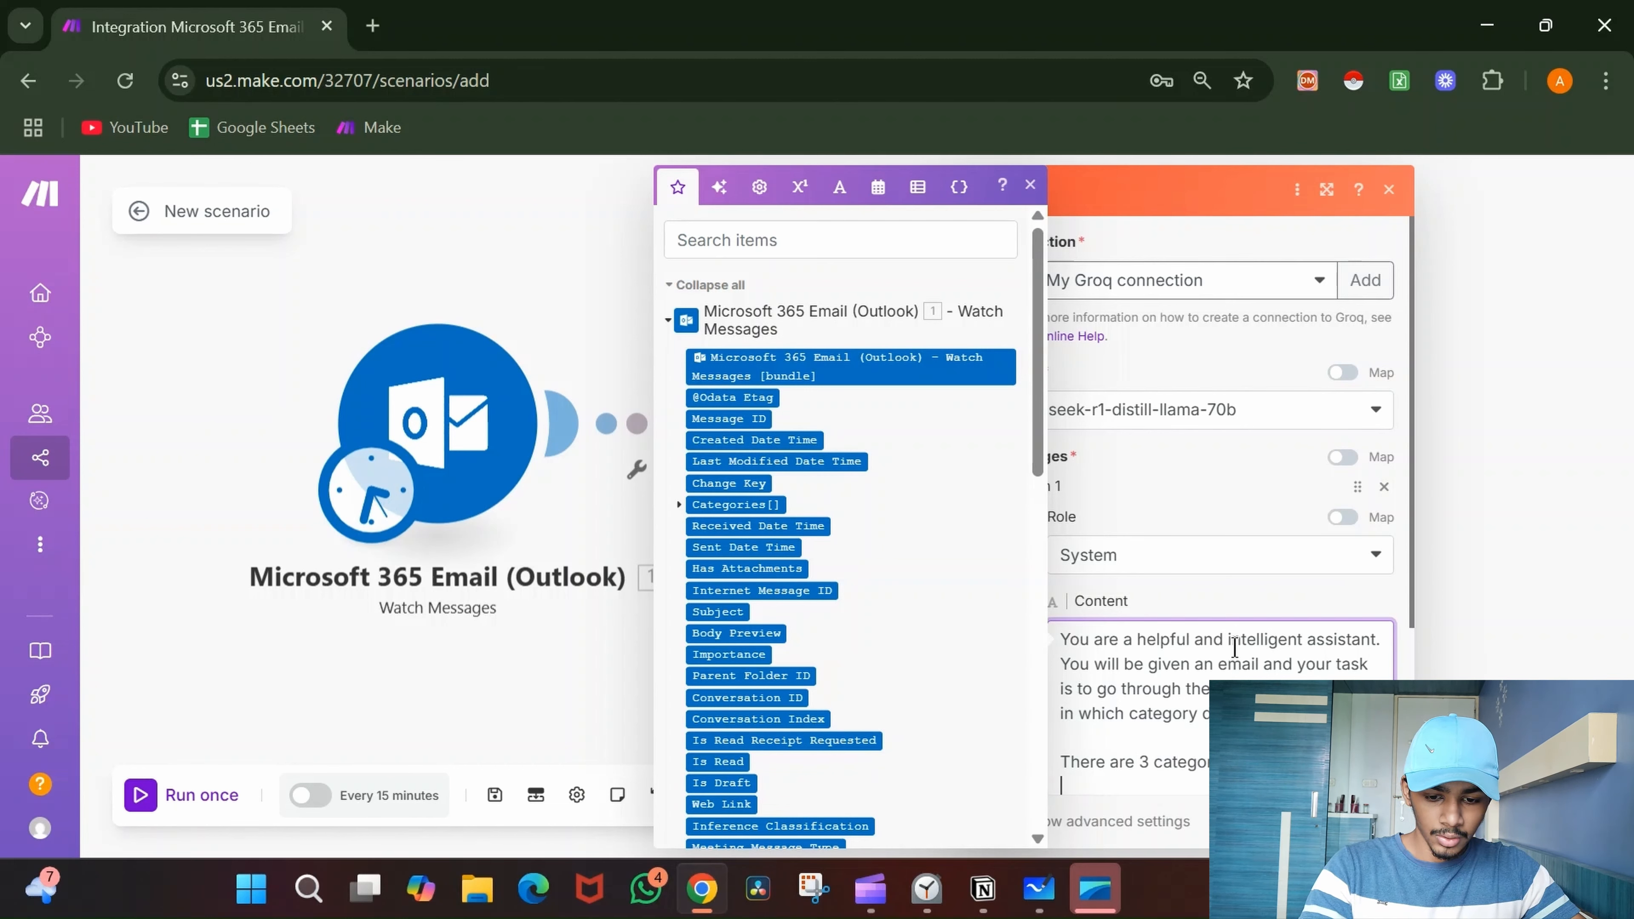
- List the first category in the System message as "1. Interested: These are all the people that are interested in my services"
{"action": "type", "text": "1."}
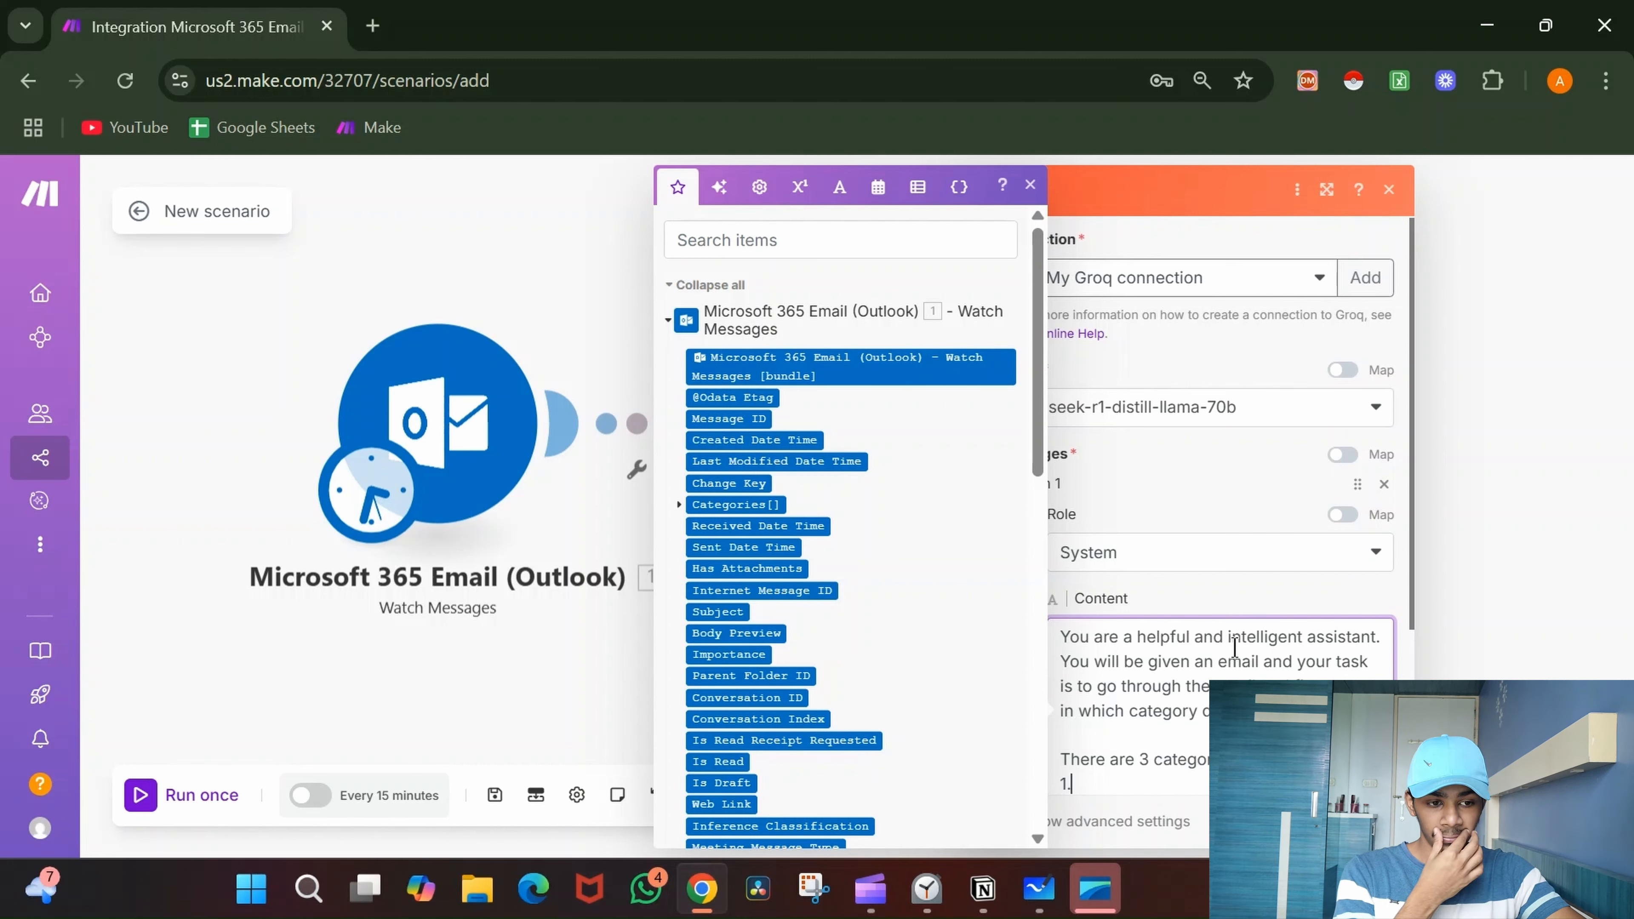
{"action": "scroll", "coordinate": [1235, 650], "scroll_direction": "down", "scroll_amount": 3}
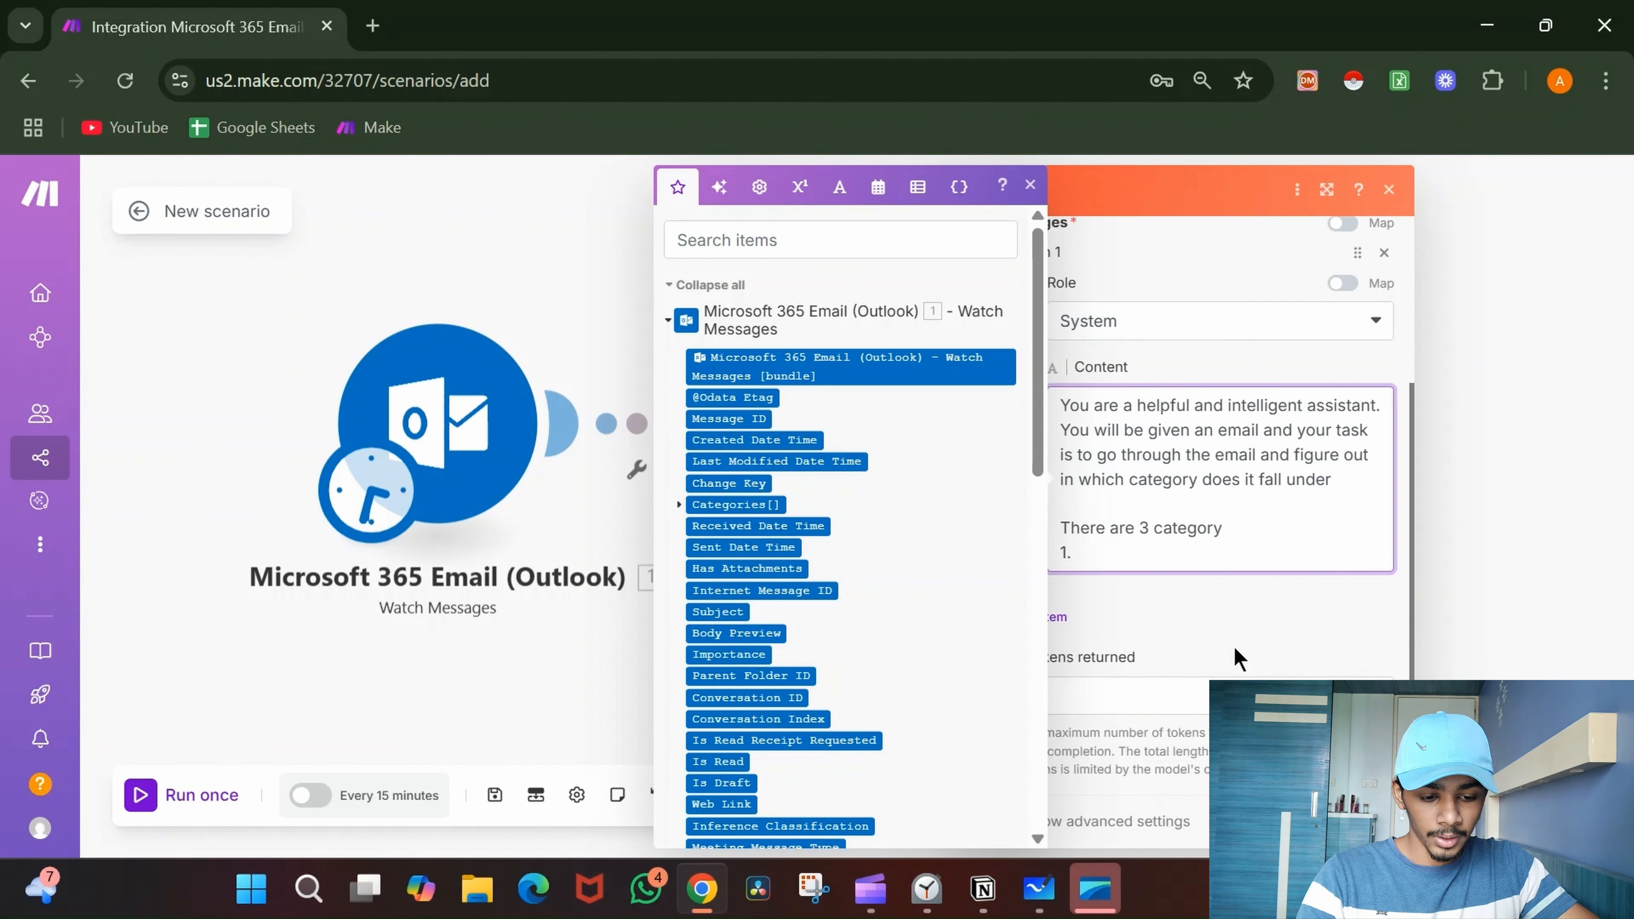
{"action": "type", "text": ". Intereste"}
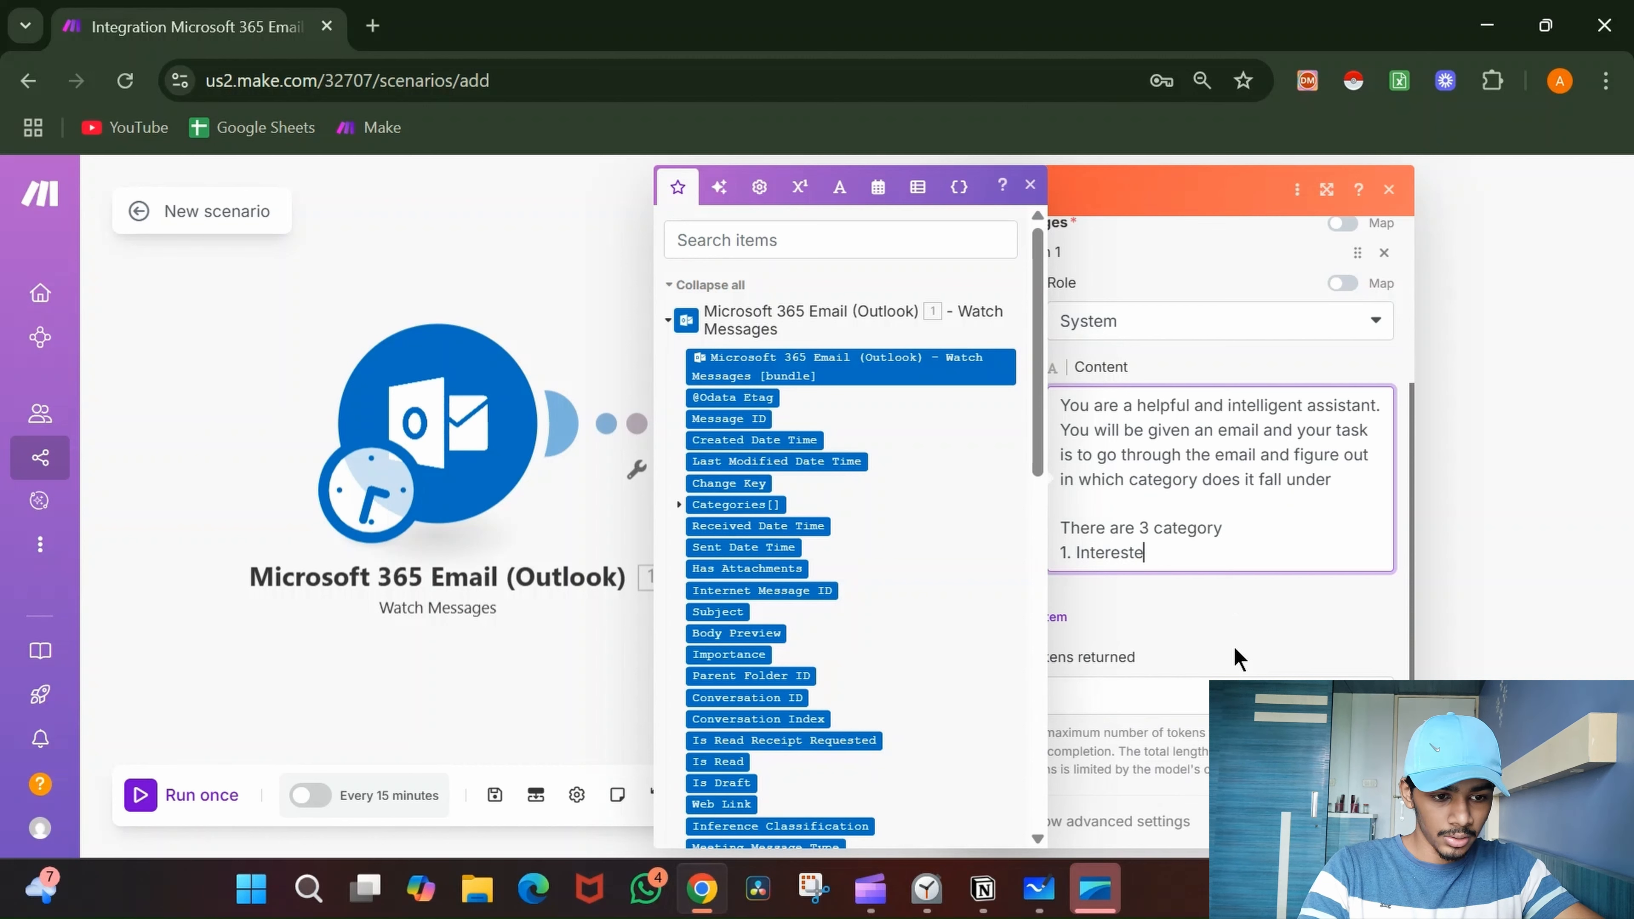
{"action": "type", "text": "d: "}
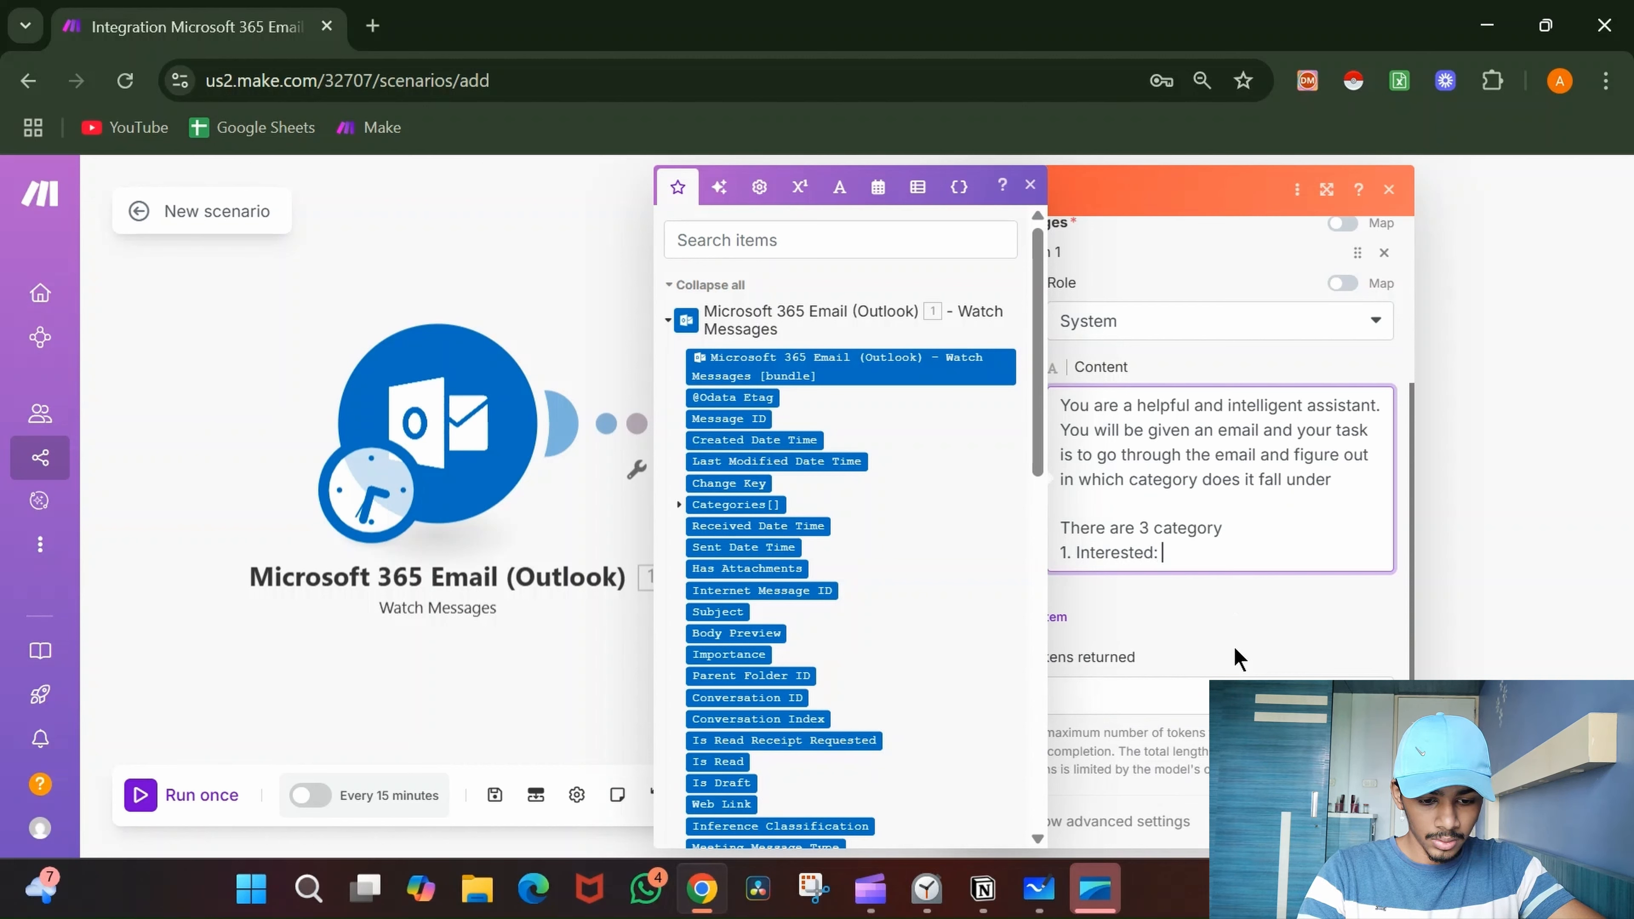
{"action": "type", "text": "These are"}
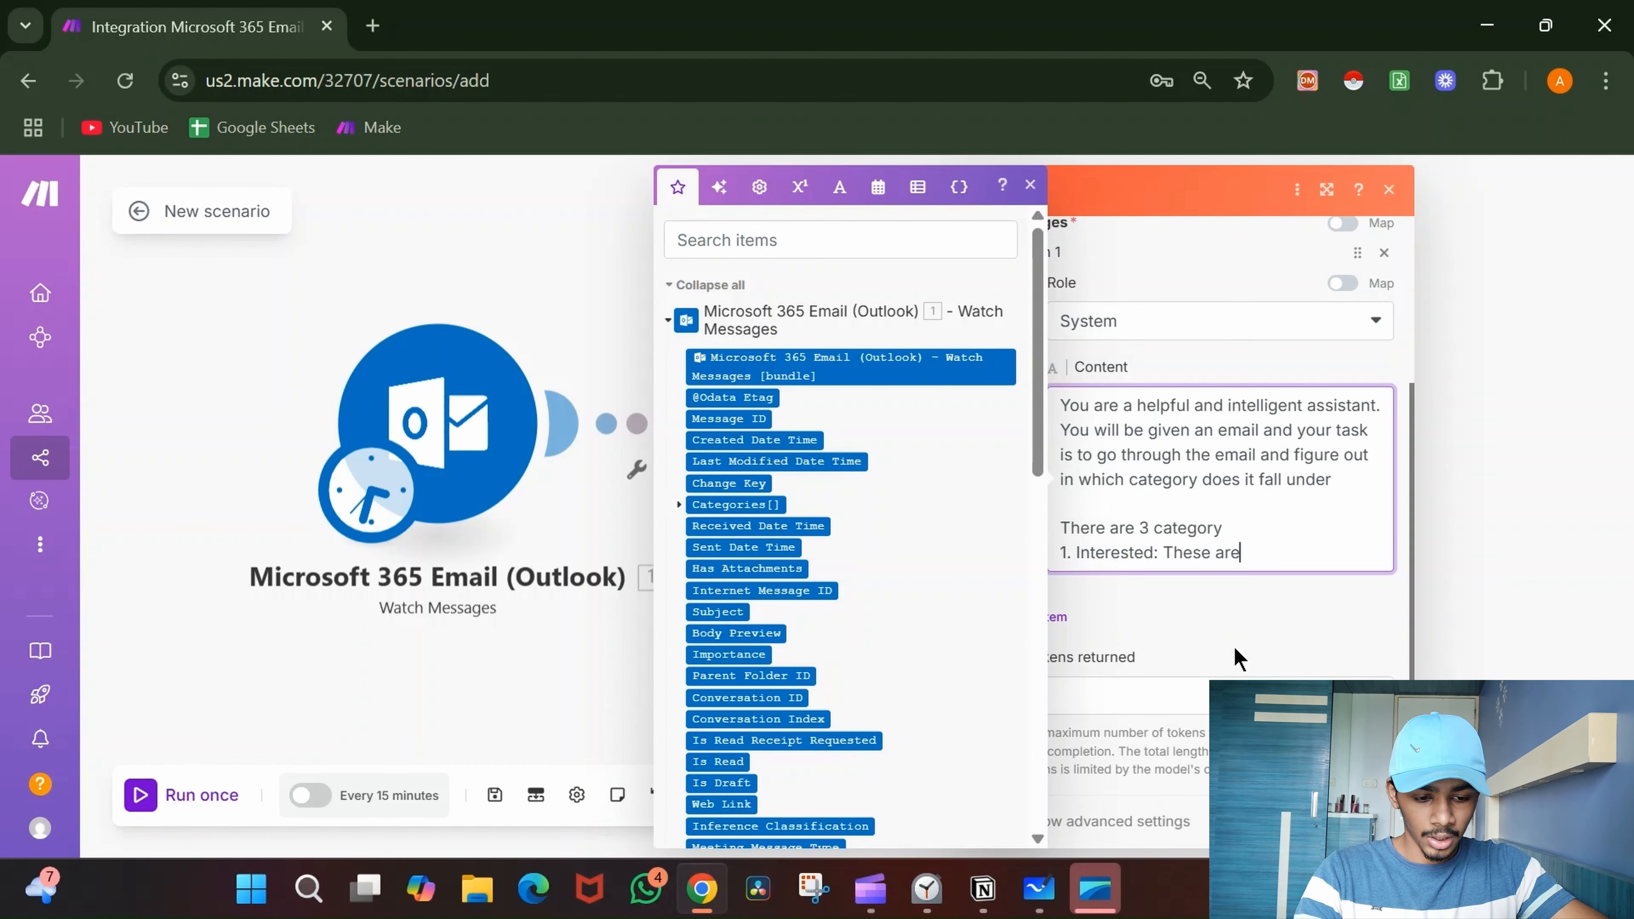
{"action": "type", "text": " all the peo"}
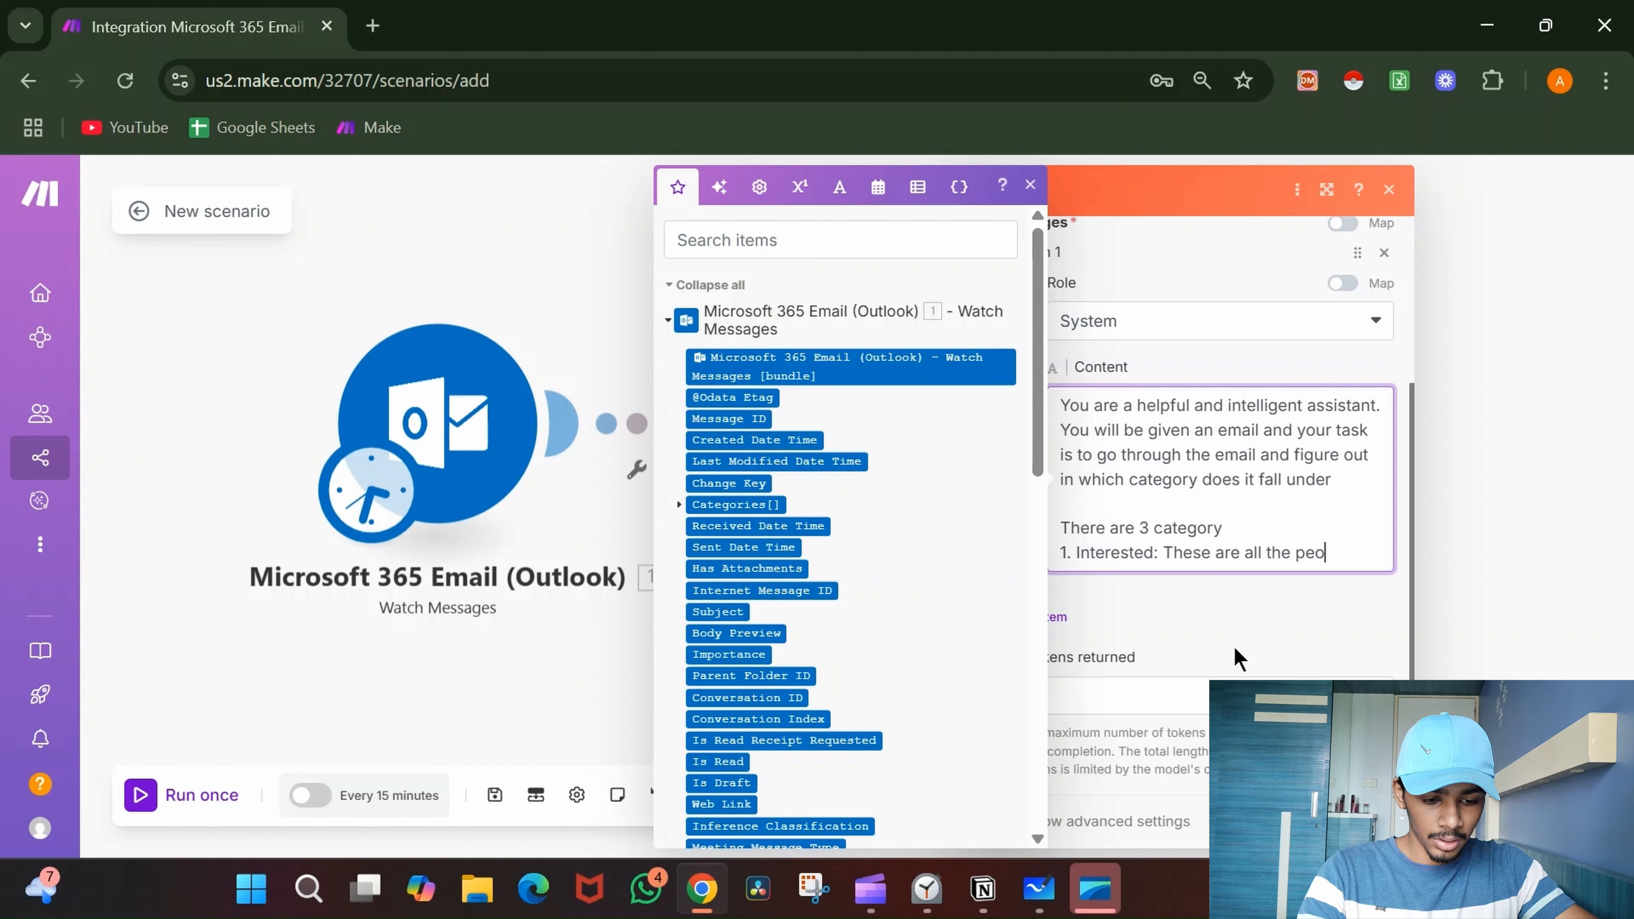
{"action": "type", "text": "ple that are"}
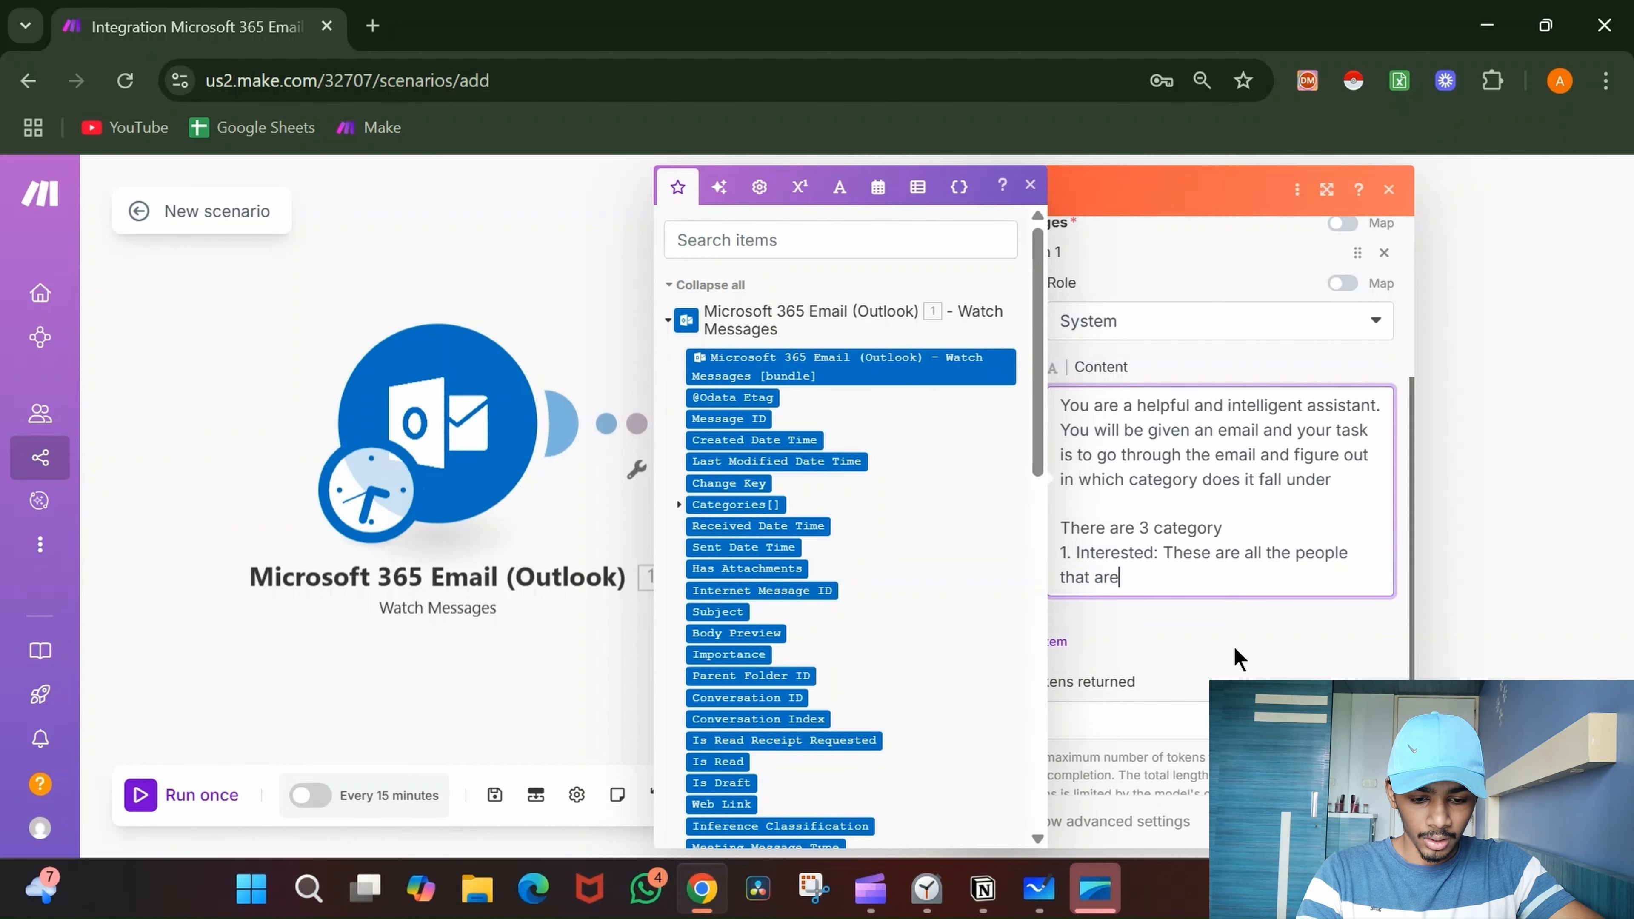
{"action": "type", "text": " intereste"}
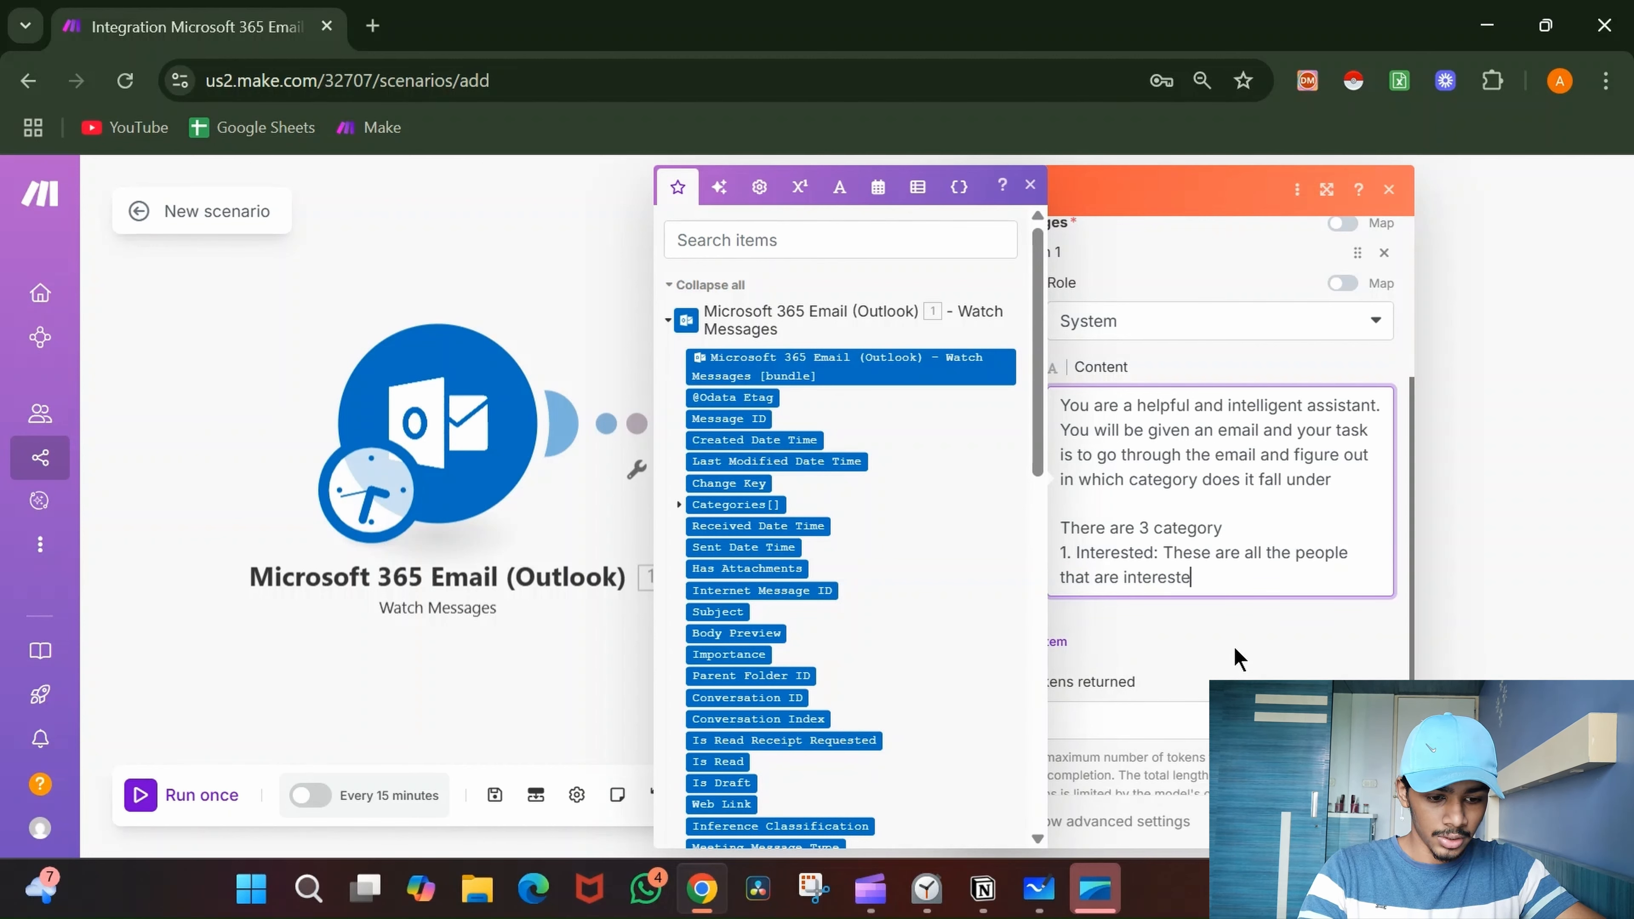
{"action": "type", "text": "d in my se"}
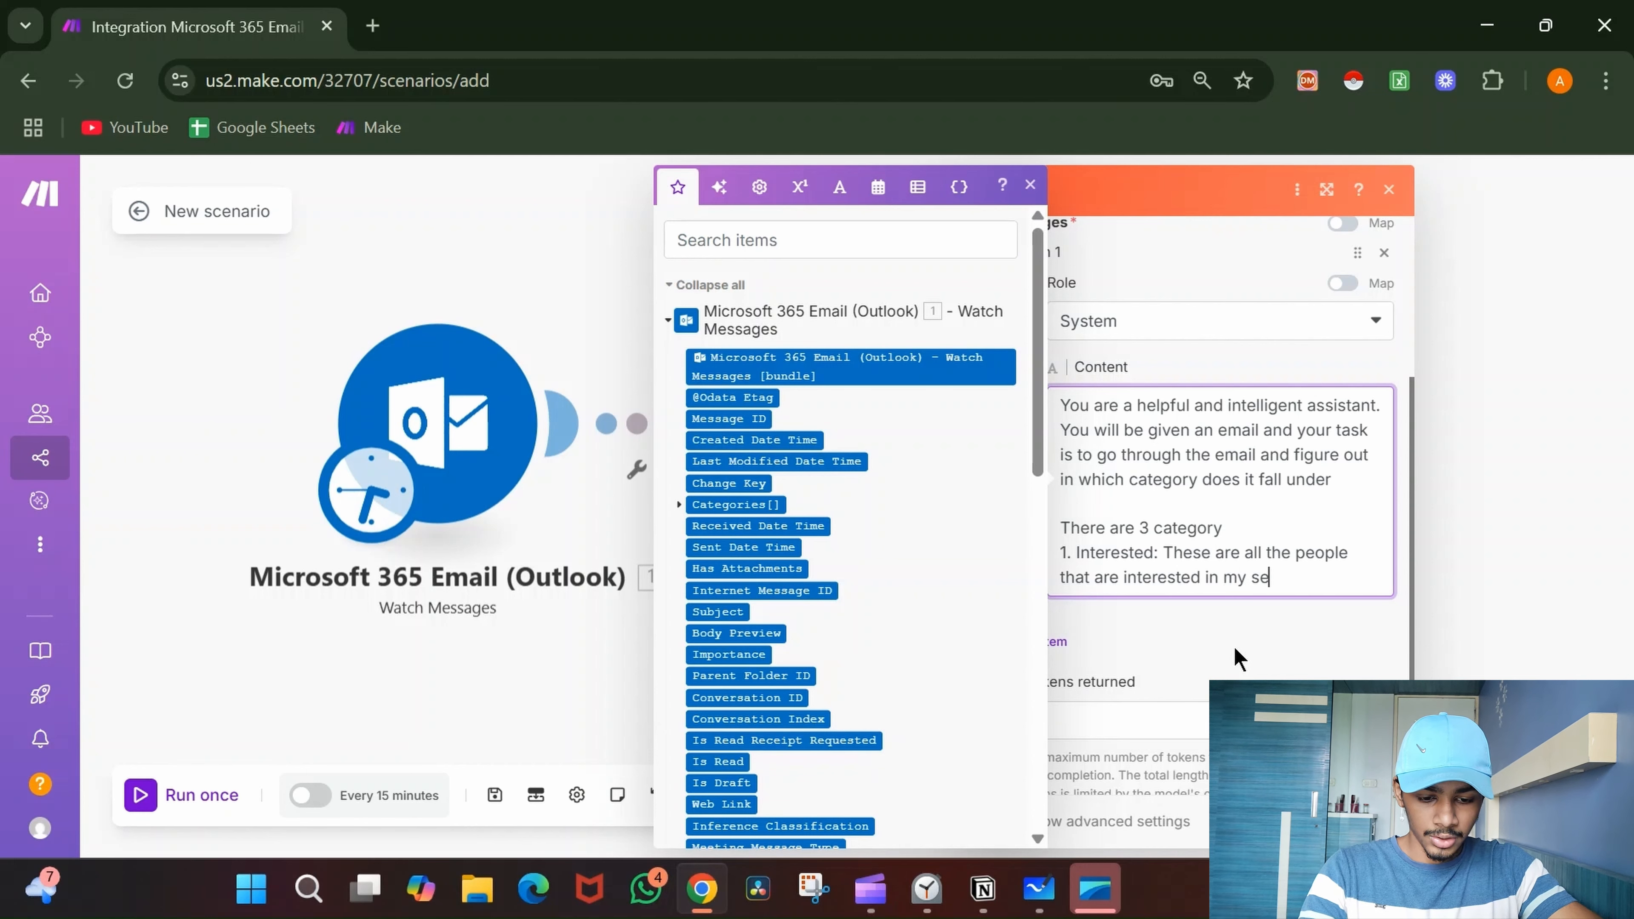
{"action": "type", "text": "rvices"}
{"action": "key", "text": "Return"}
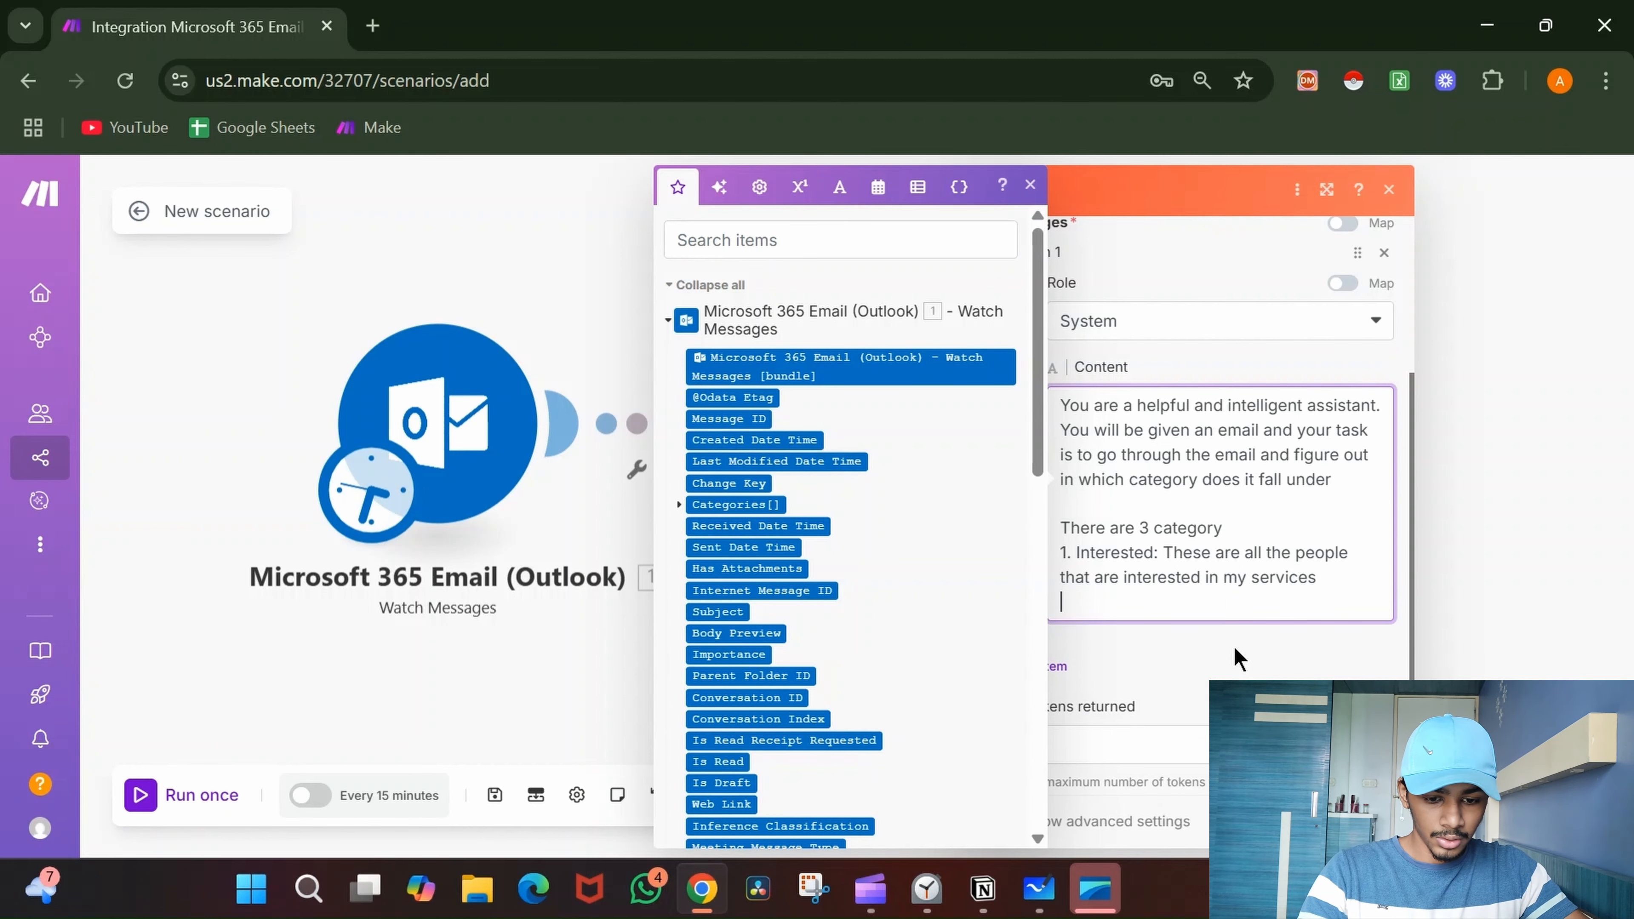
- Add the second category, "2. Not Interested: These are all the people that are not at all interested in my services"
{"action": "type", "text": "2. "}
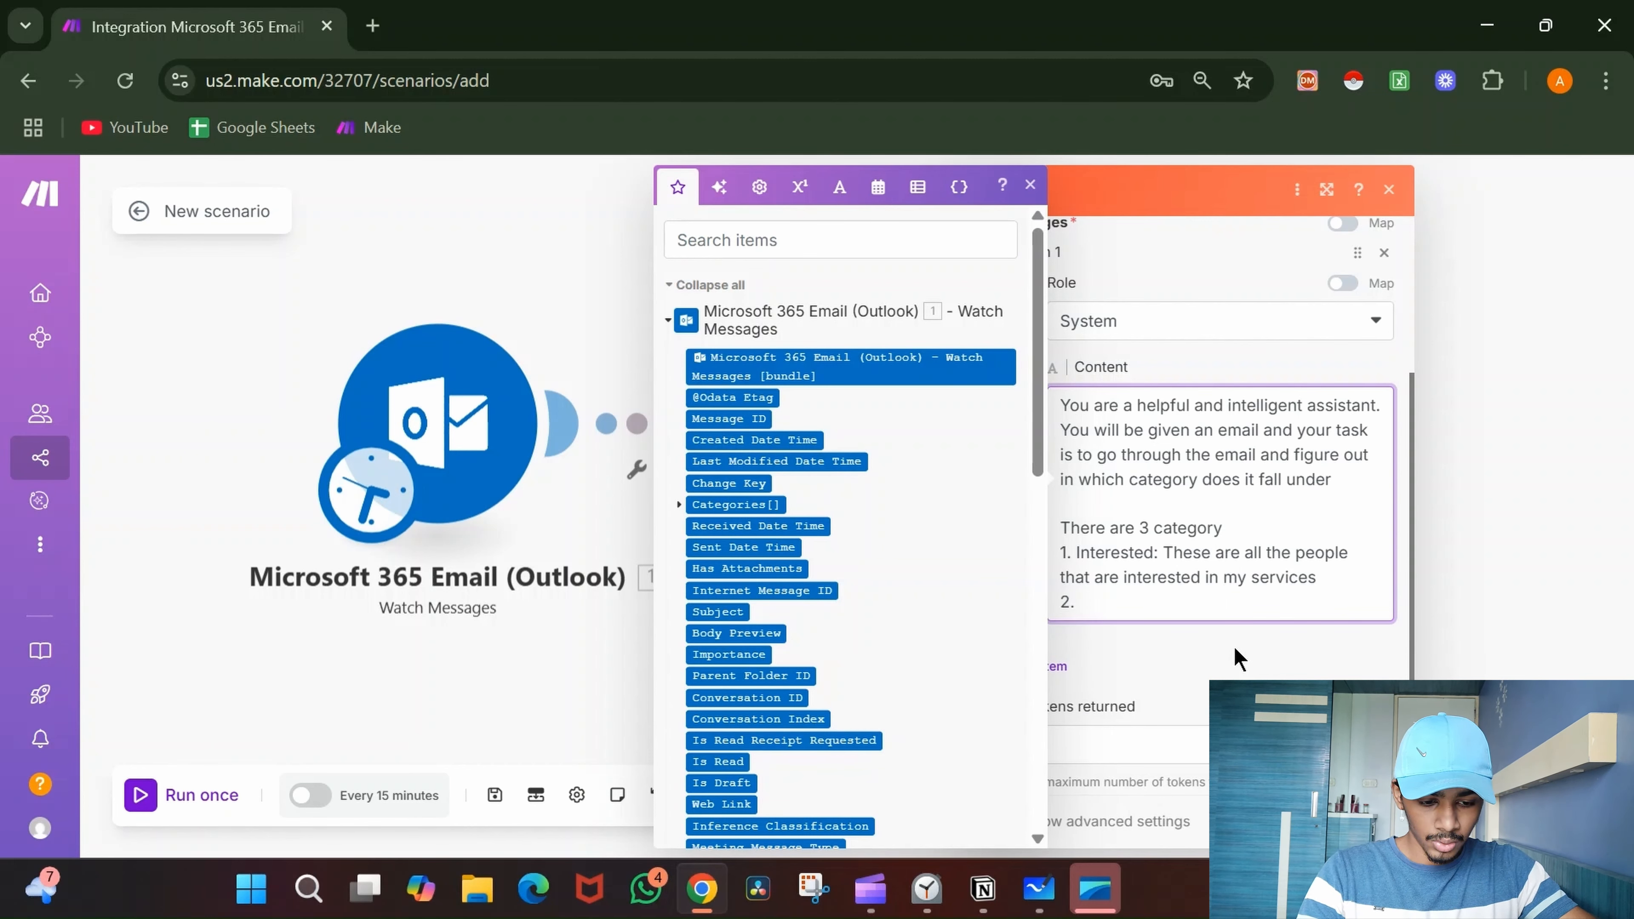
{"action": "type", "text": "Not I"}
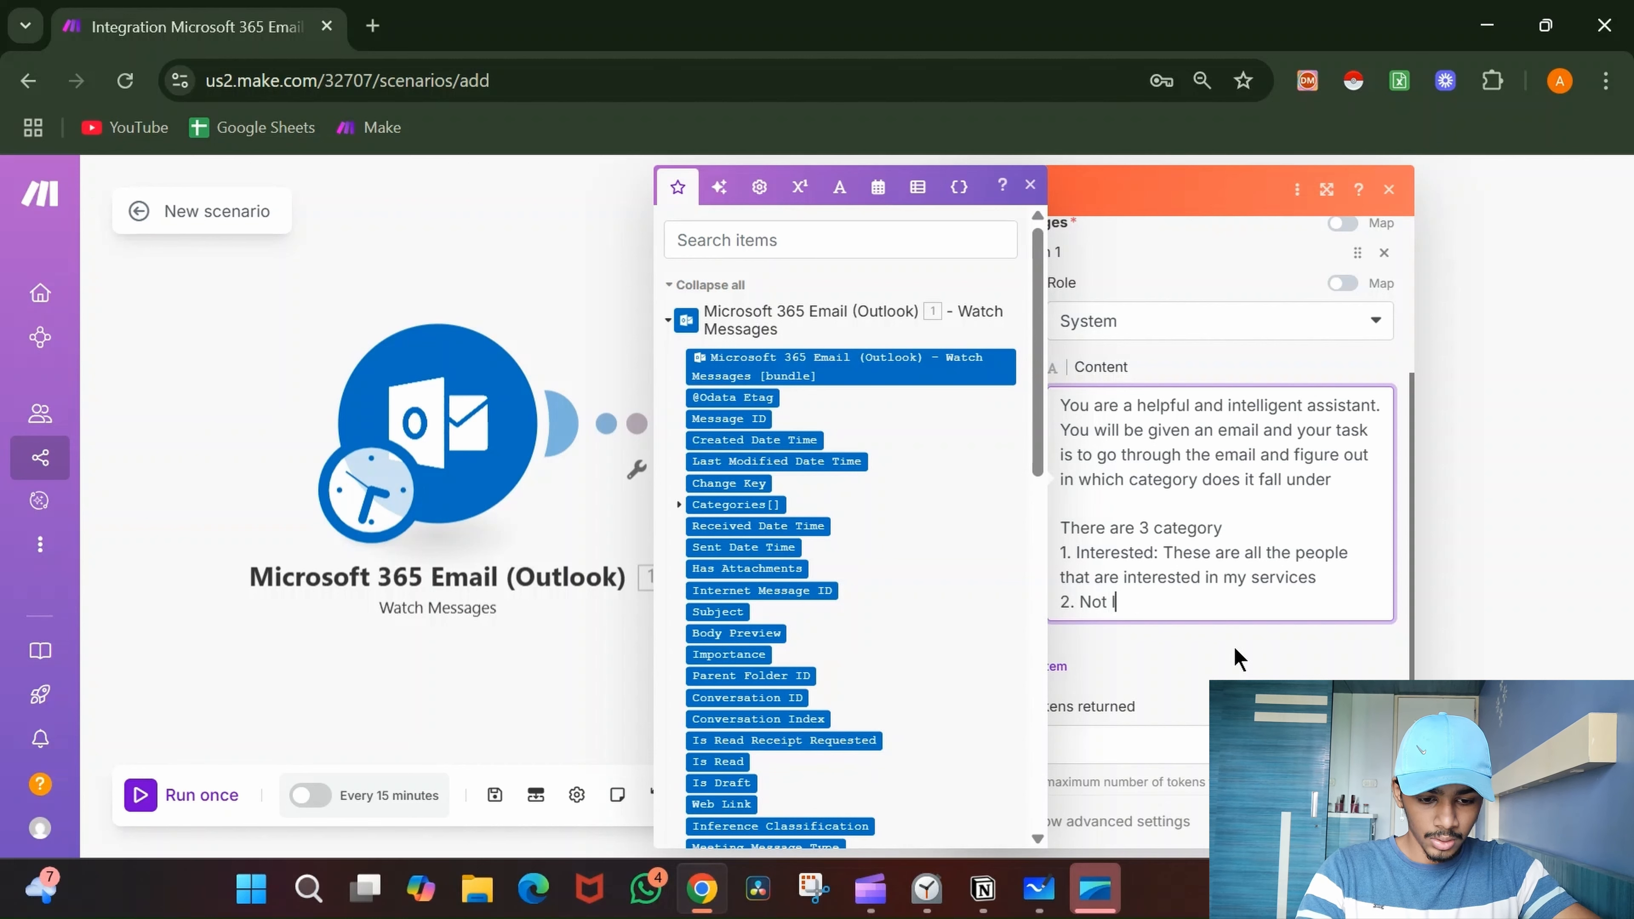
{"action": "type", "text": "ntereste"}
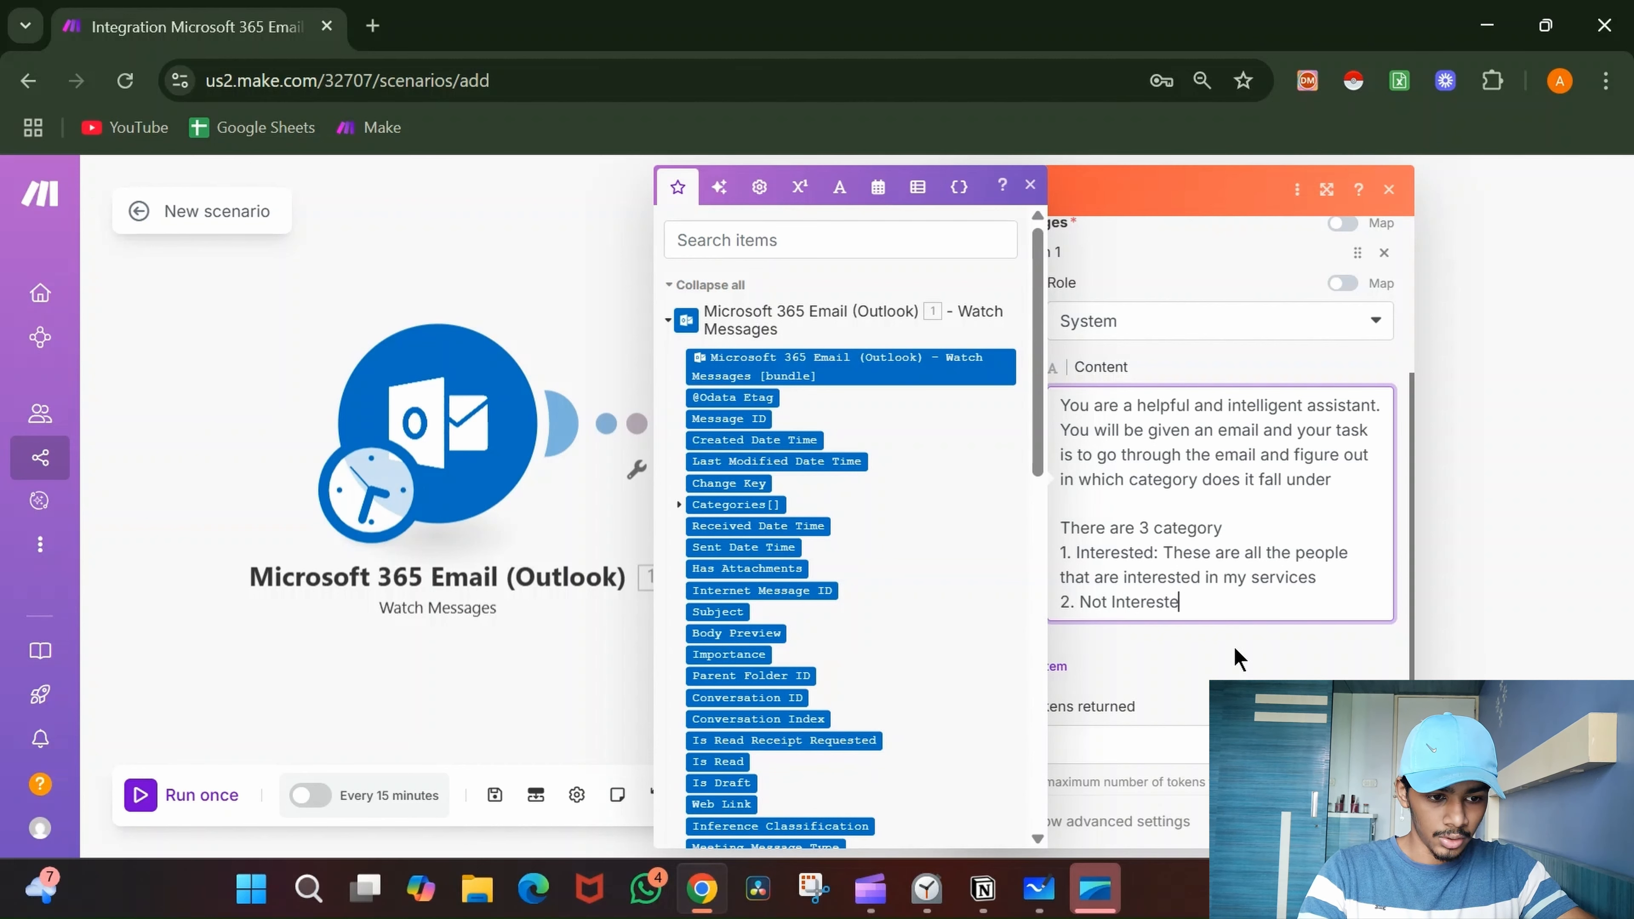
{"action": "type", "text": "d:"}
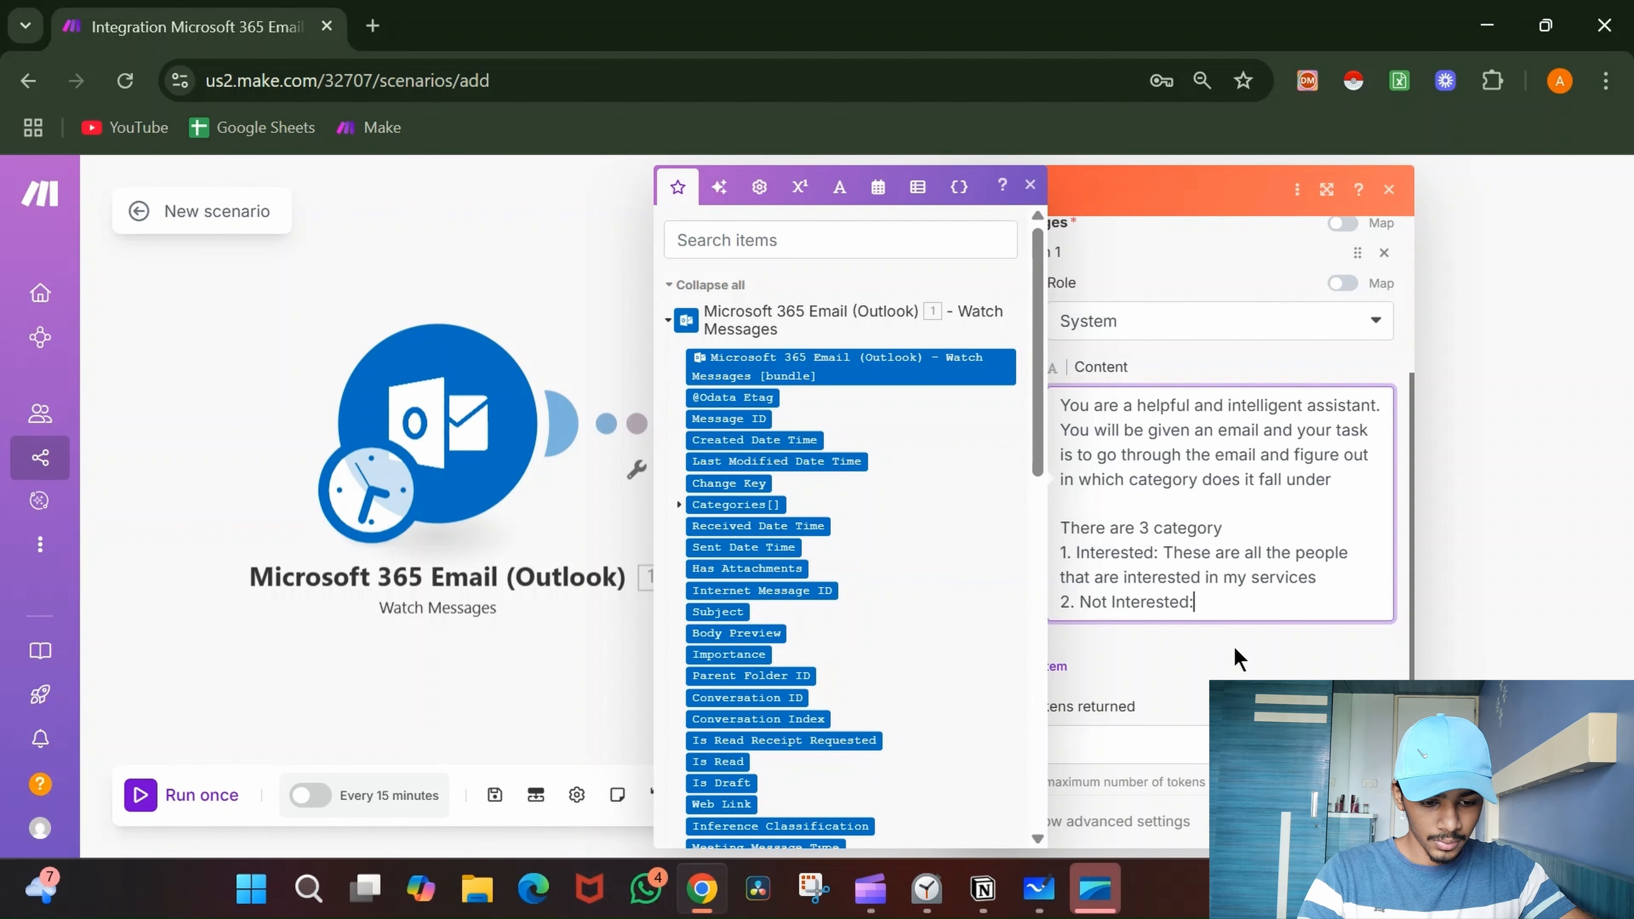
{"action": "type", "text": " These"}
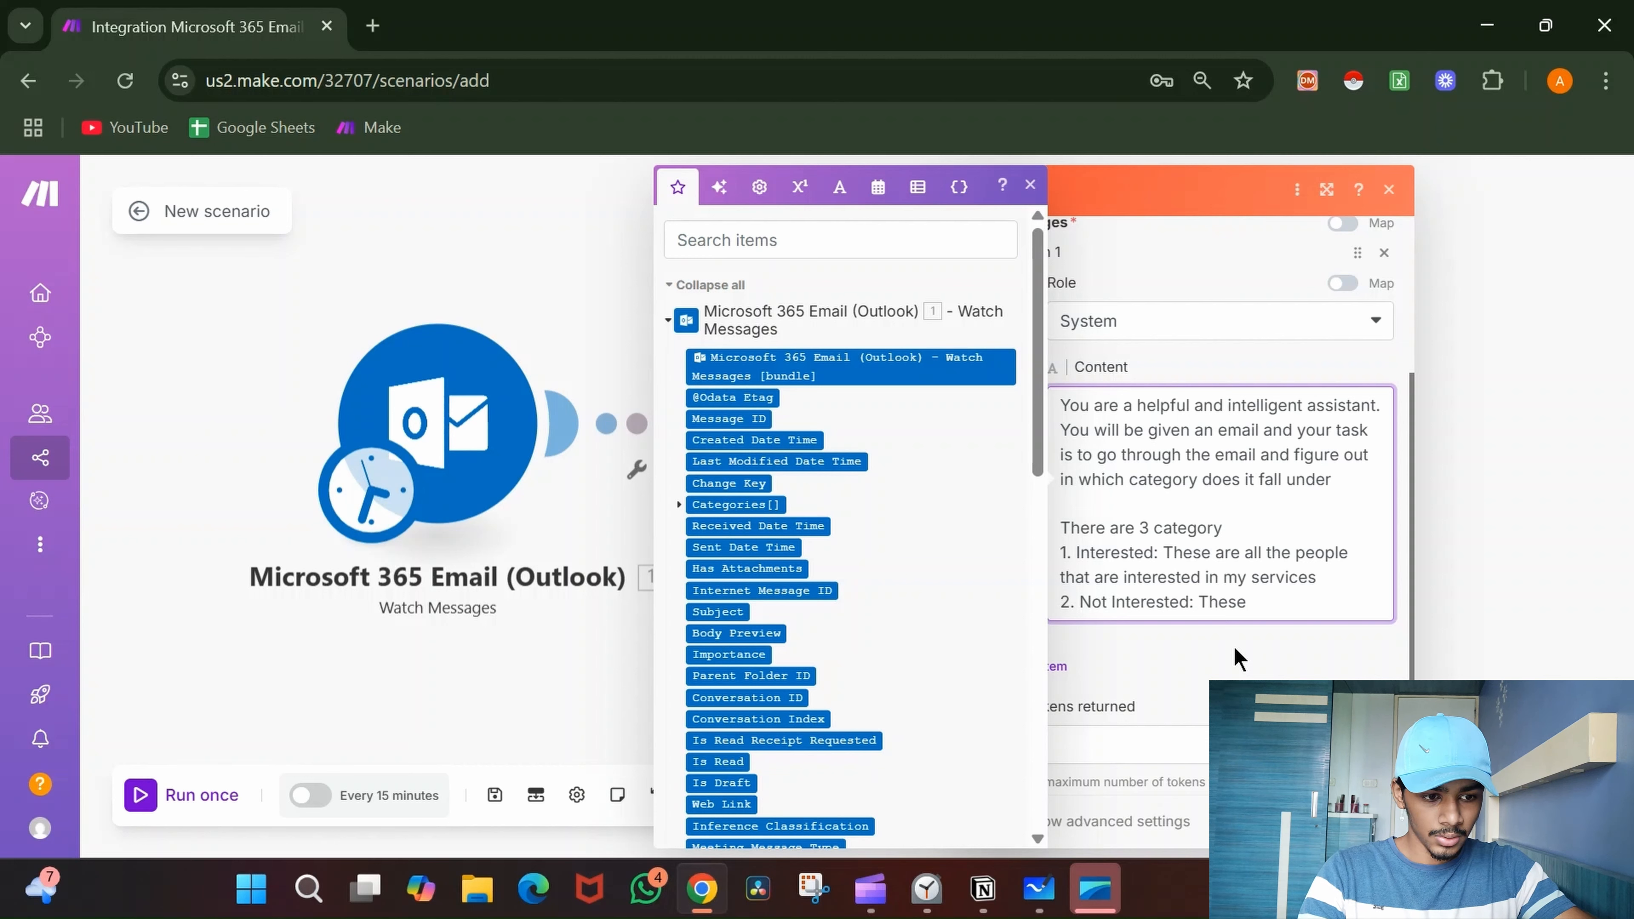
{"action": "type", "text": " are all th"}
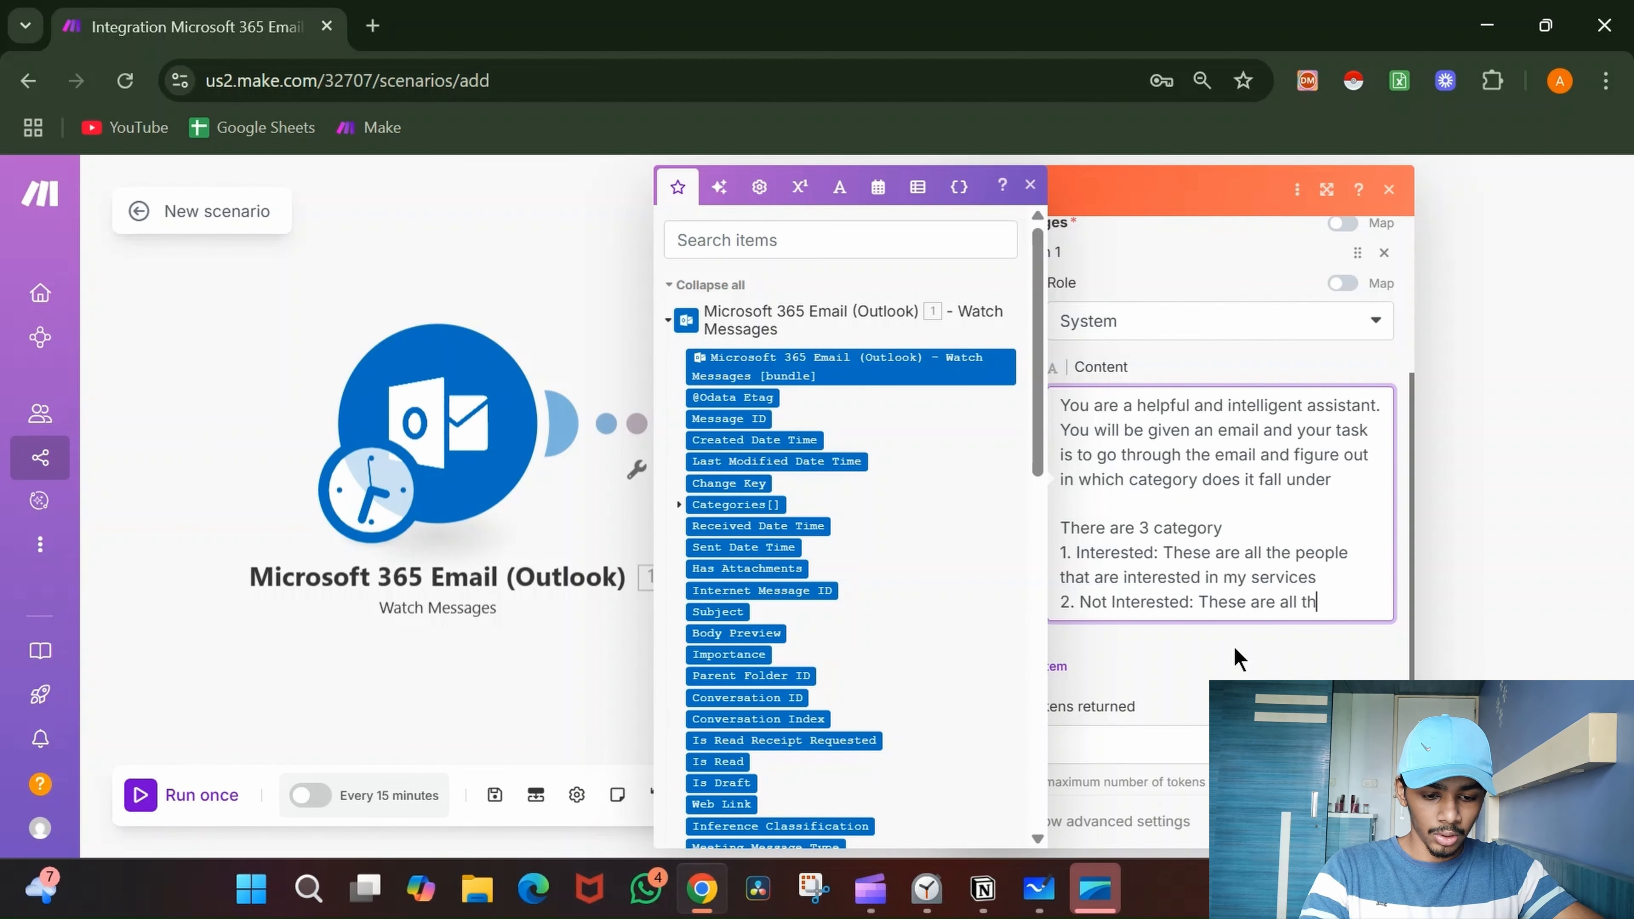
{"action": "type", "text": "e people "}
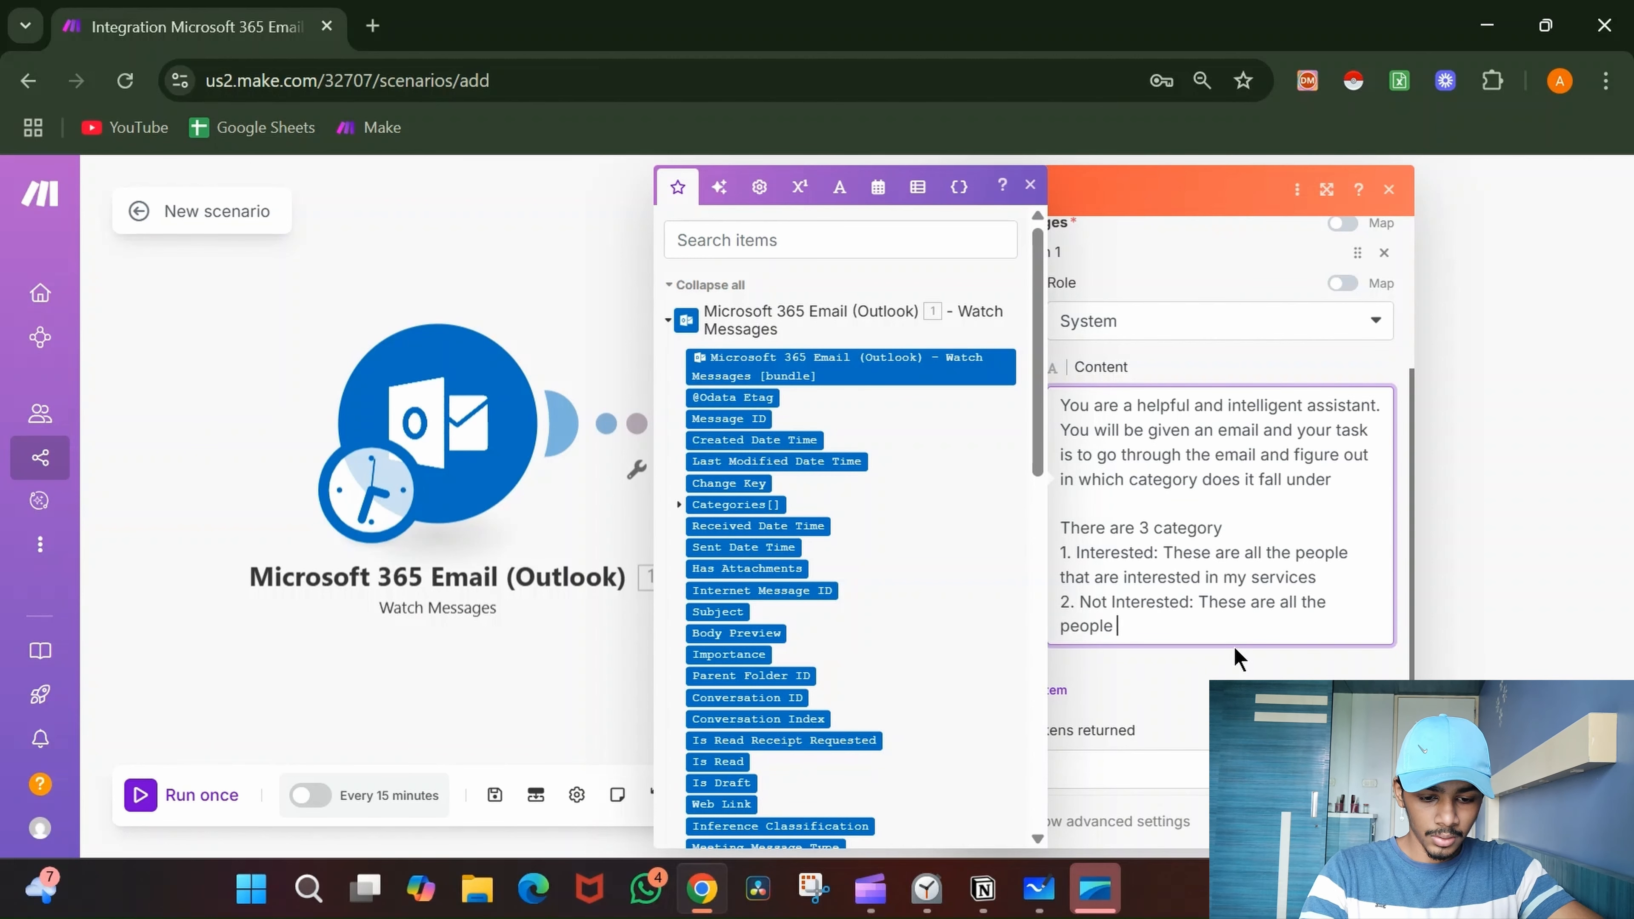
{"action": "type", "text": "that are not "}
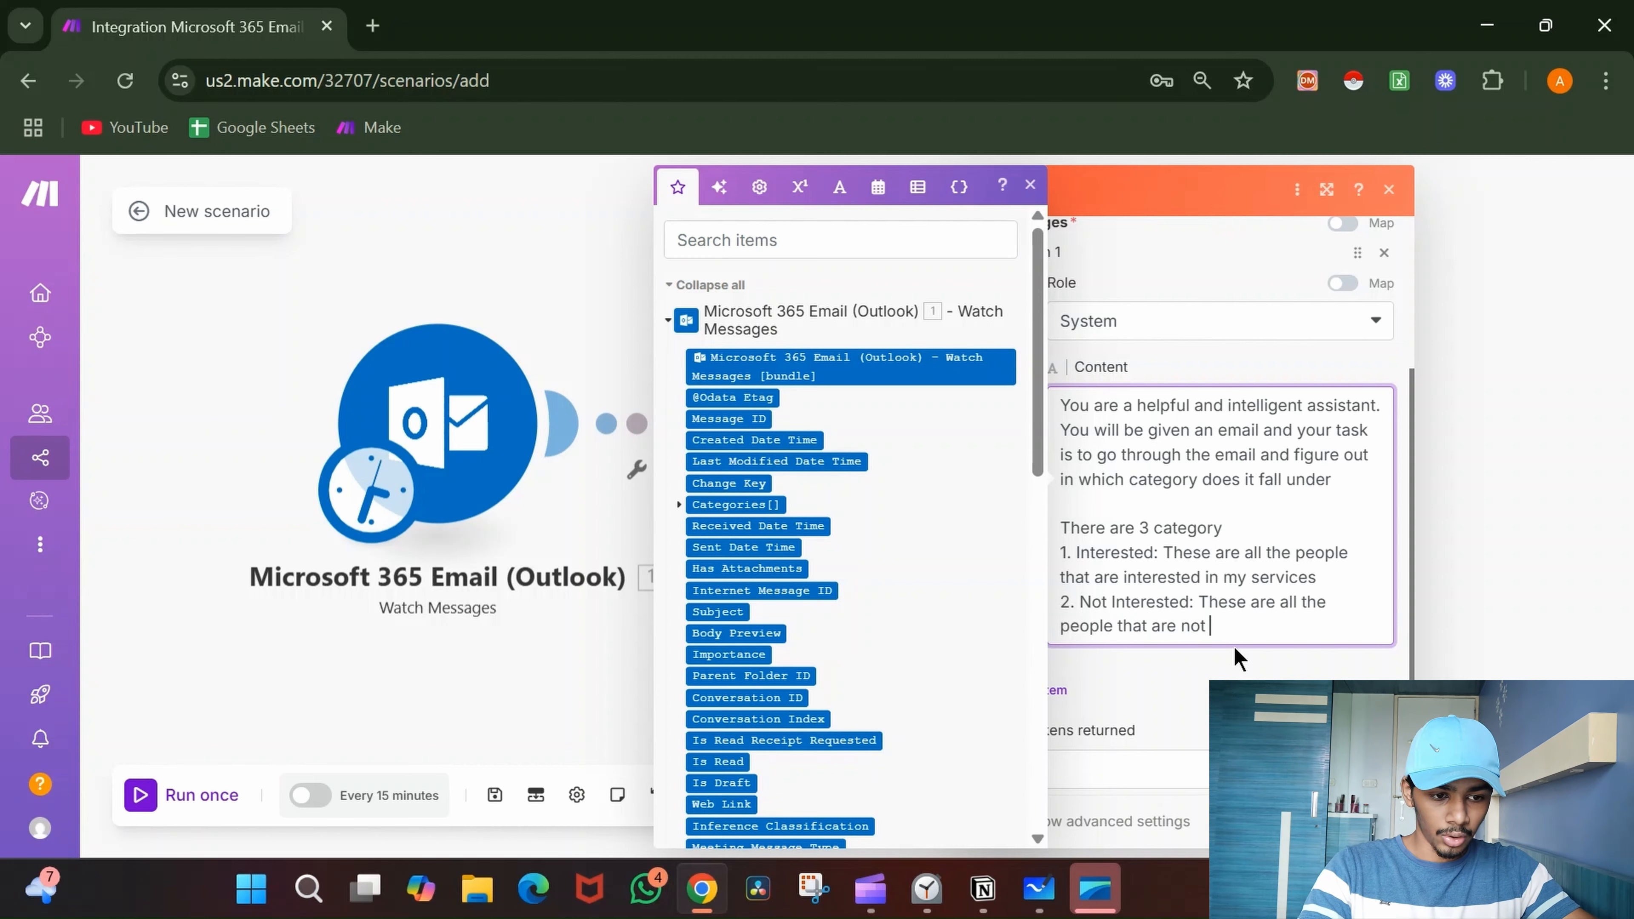
{"action": "type", "text": "at al"}
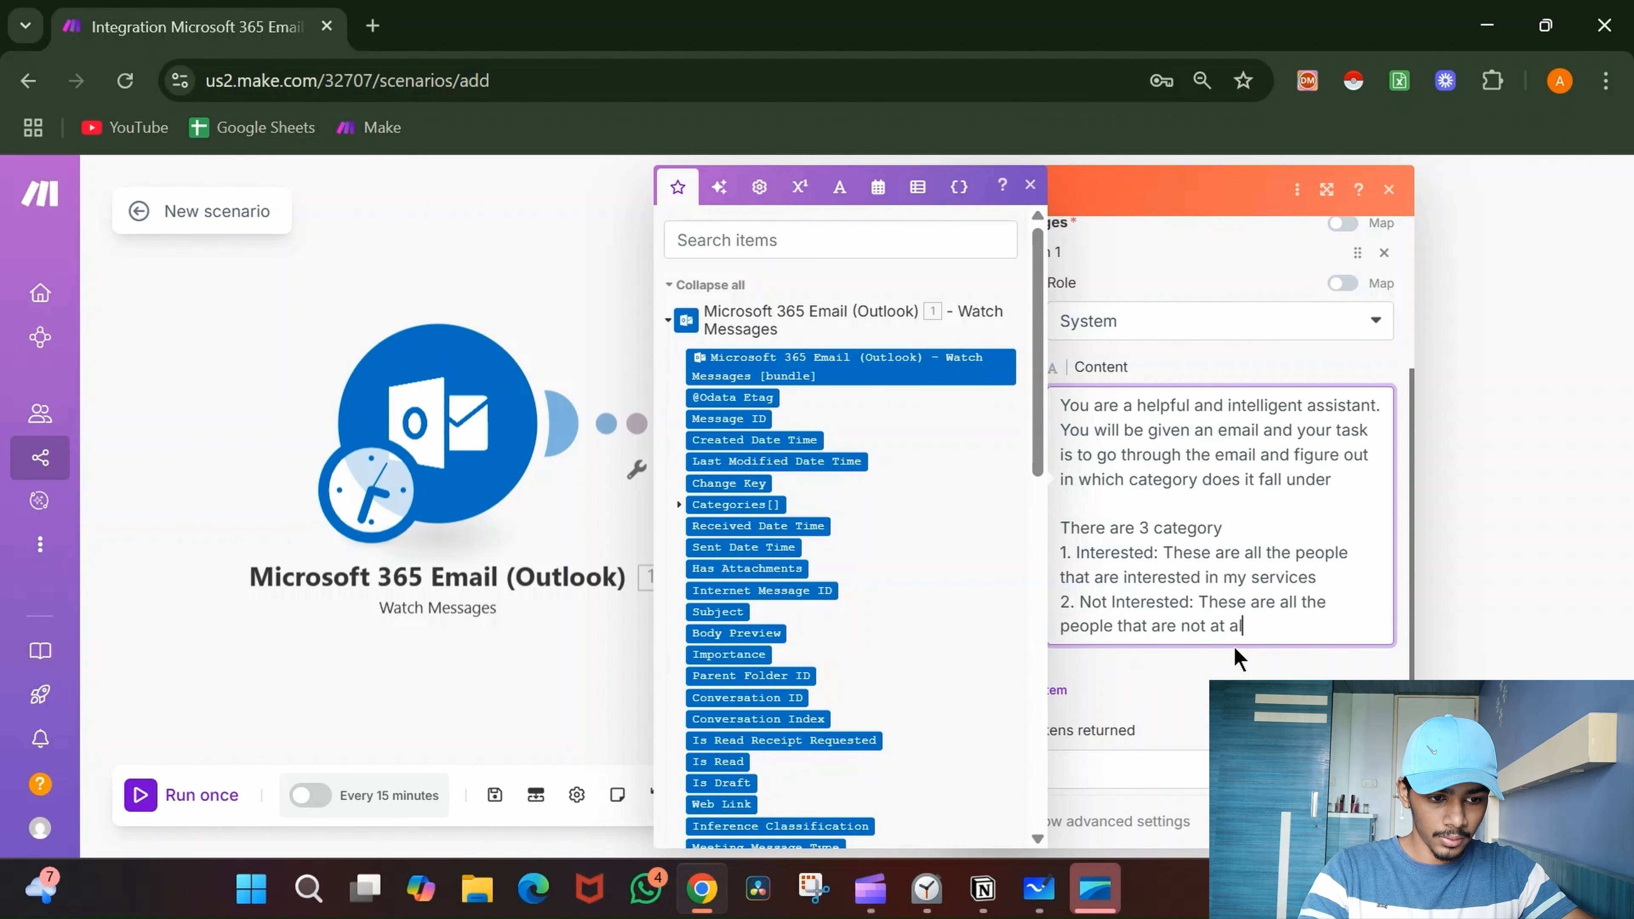
{"action": "type", "text": "l interes"}
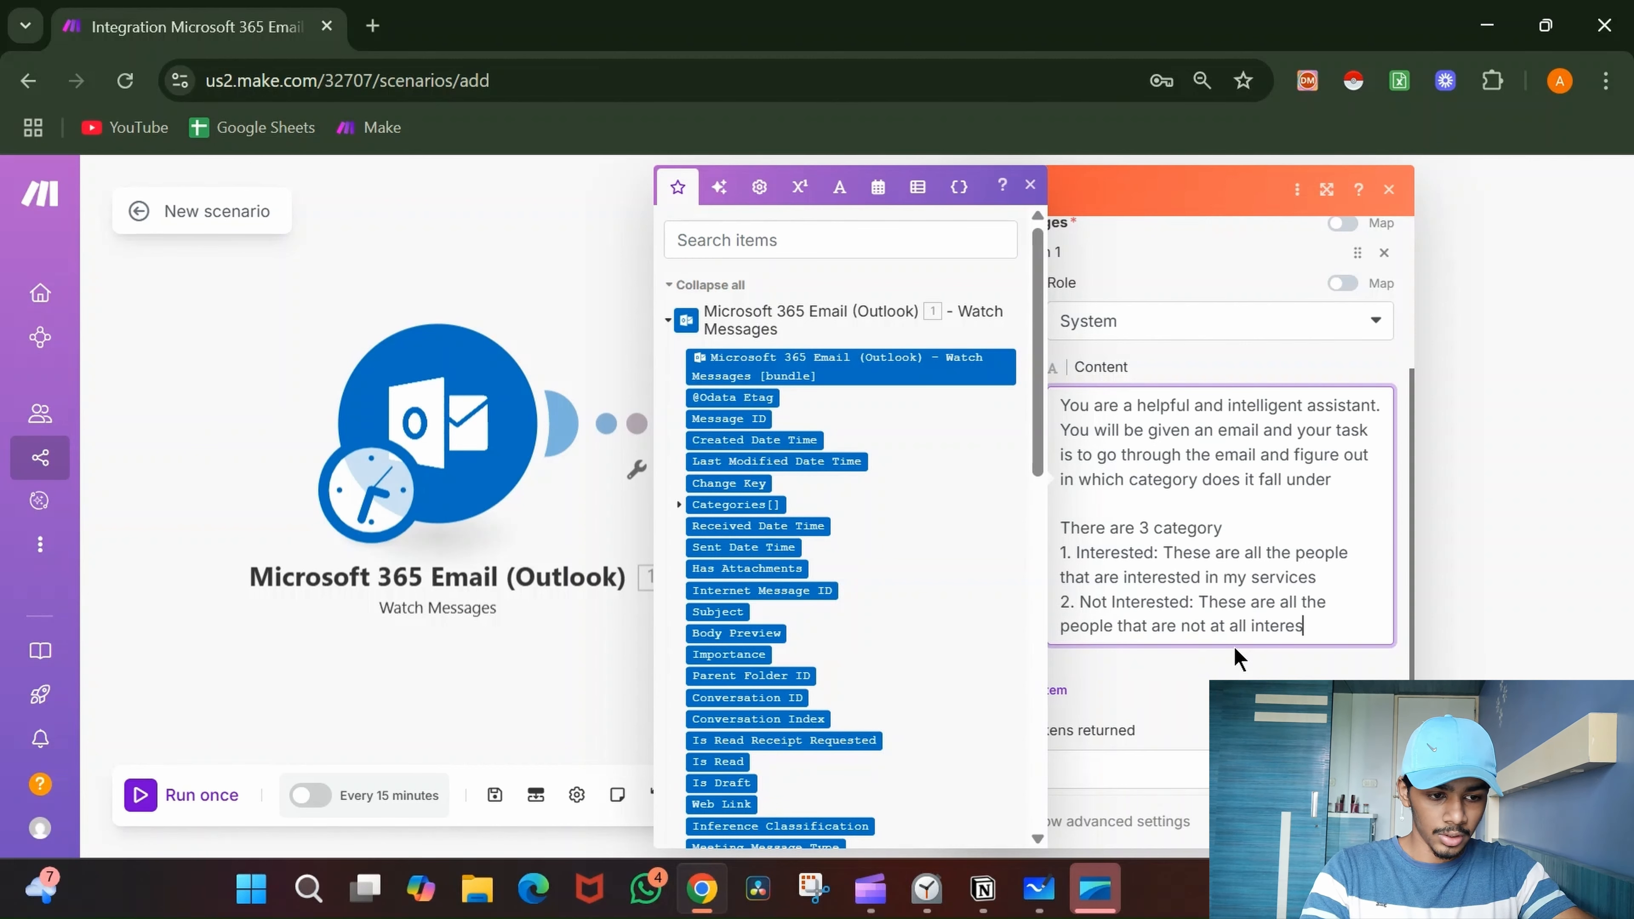
{"action": "type", "text": "ted in my se"}
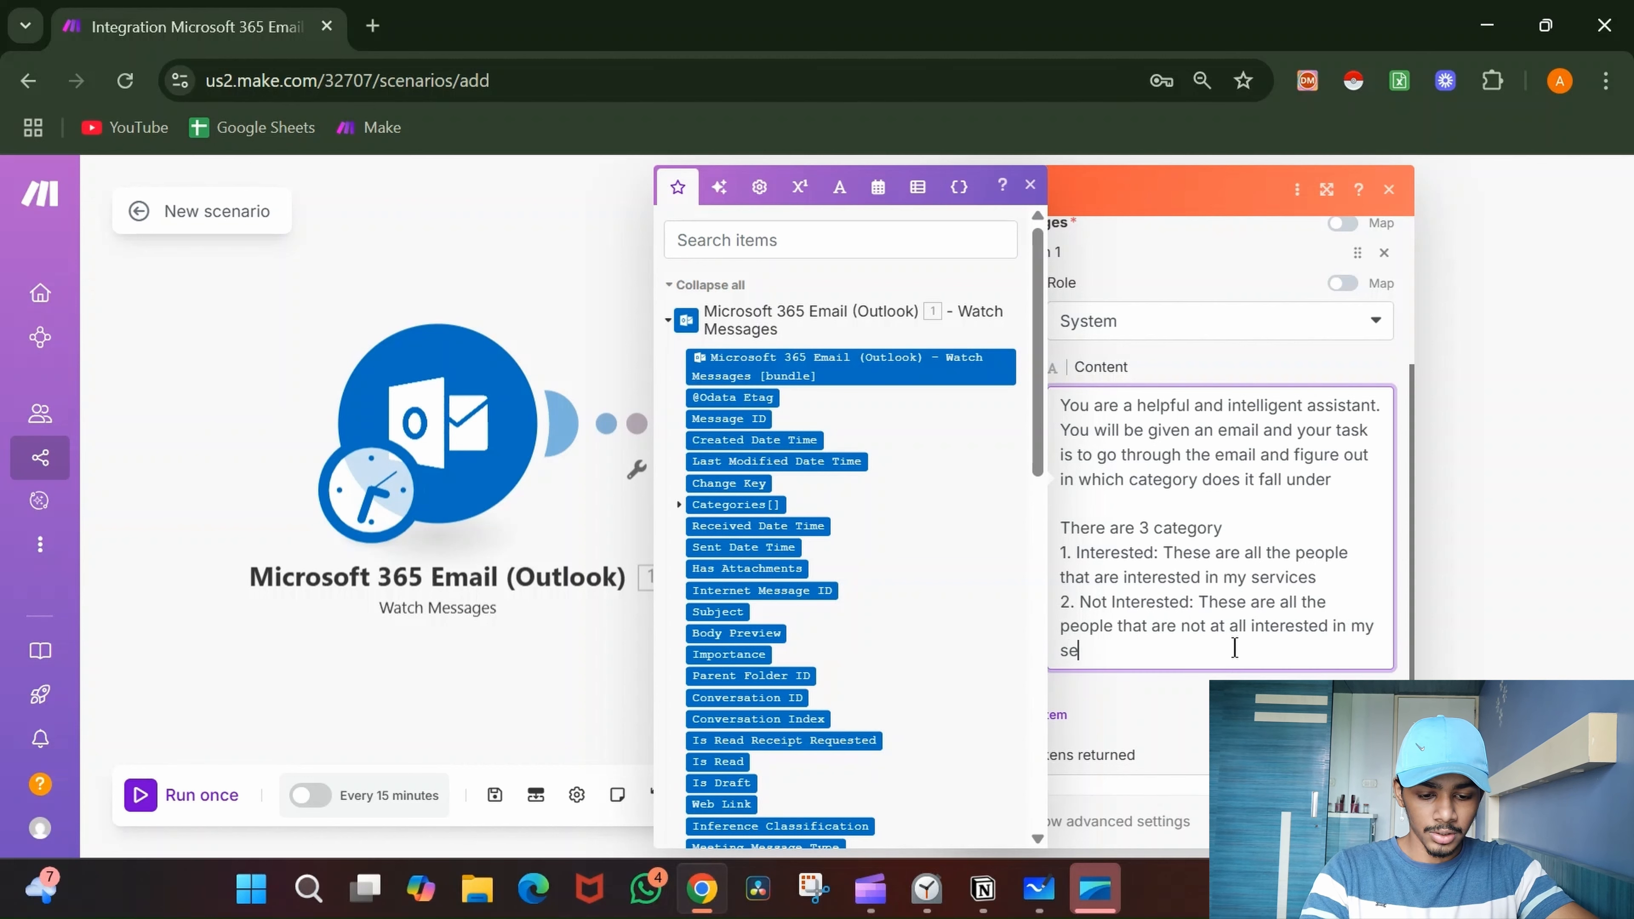
{"action": "type", "text": "rvices"}
{"action": "key", "text": "Return"}
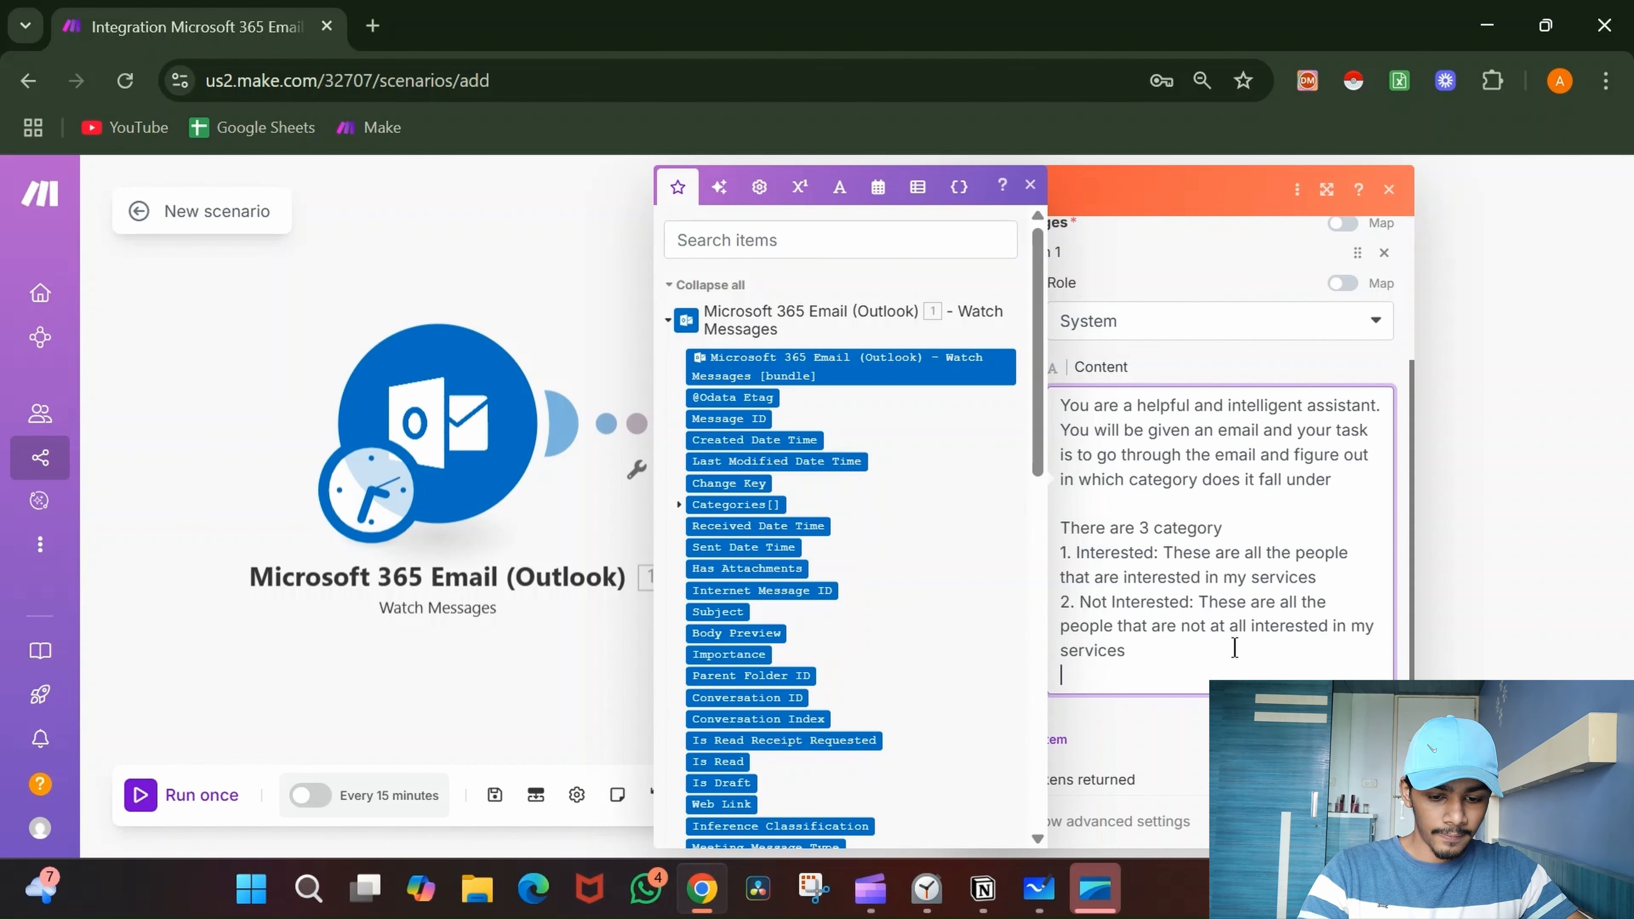
- Add the third category to the System message, "3. Subscribers: These are all the people that have already bought my services"
{"action": "type", "text": "3. "}
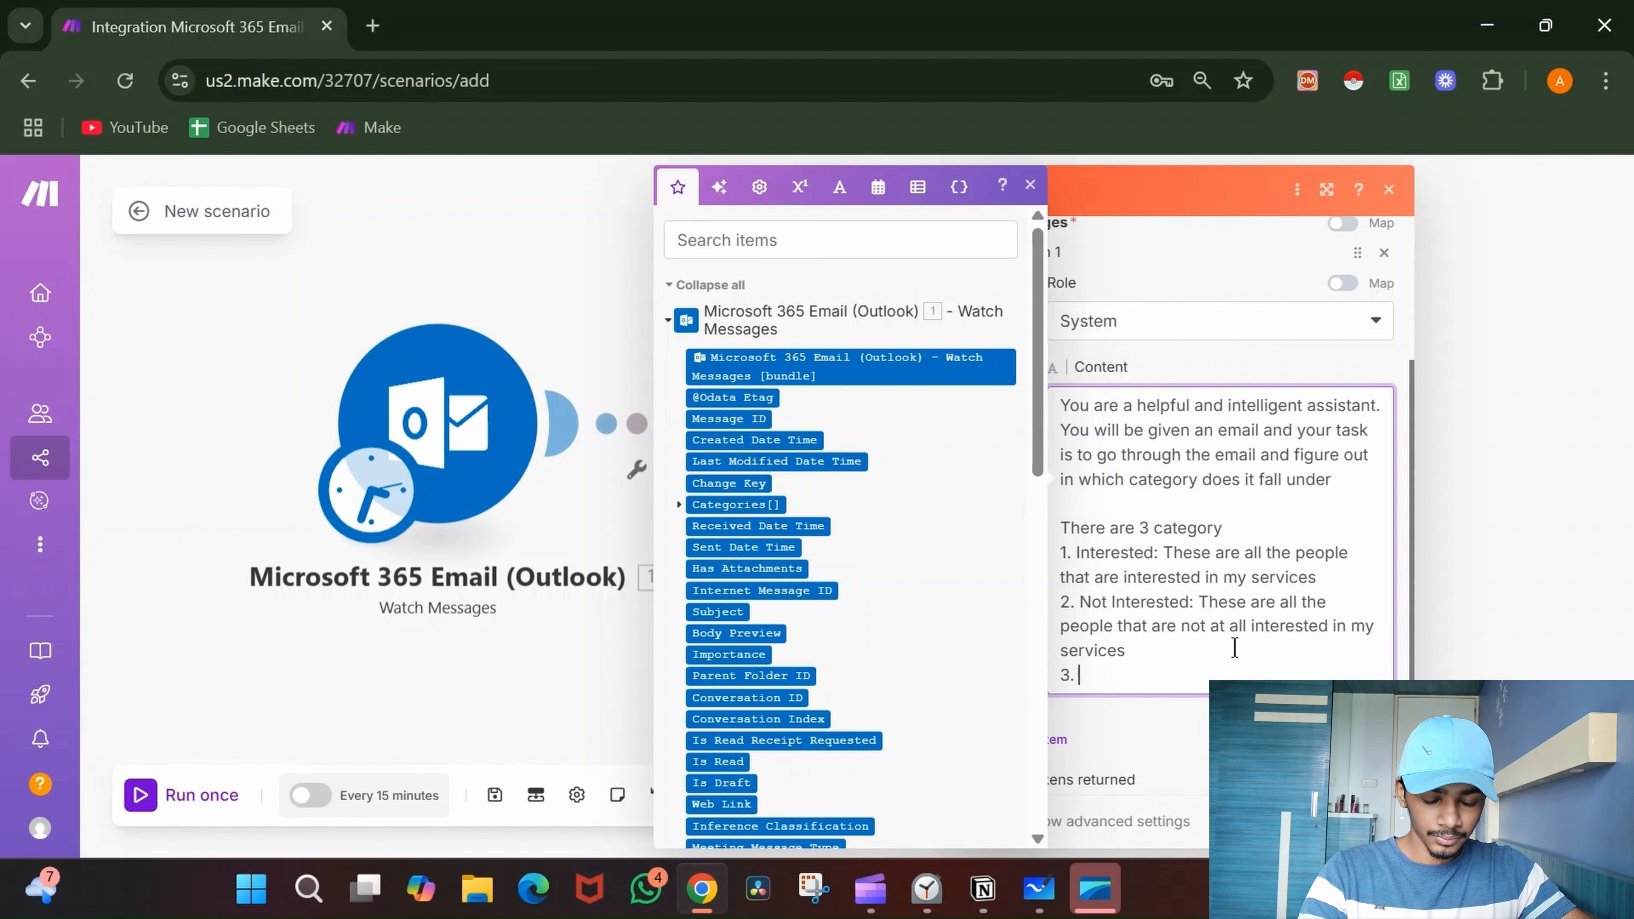
{"action": "type", "text": "Su"}
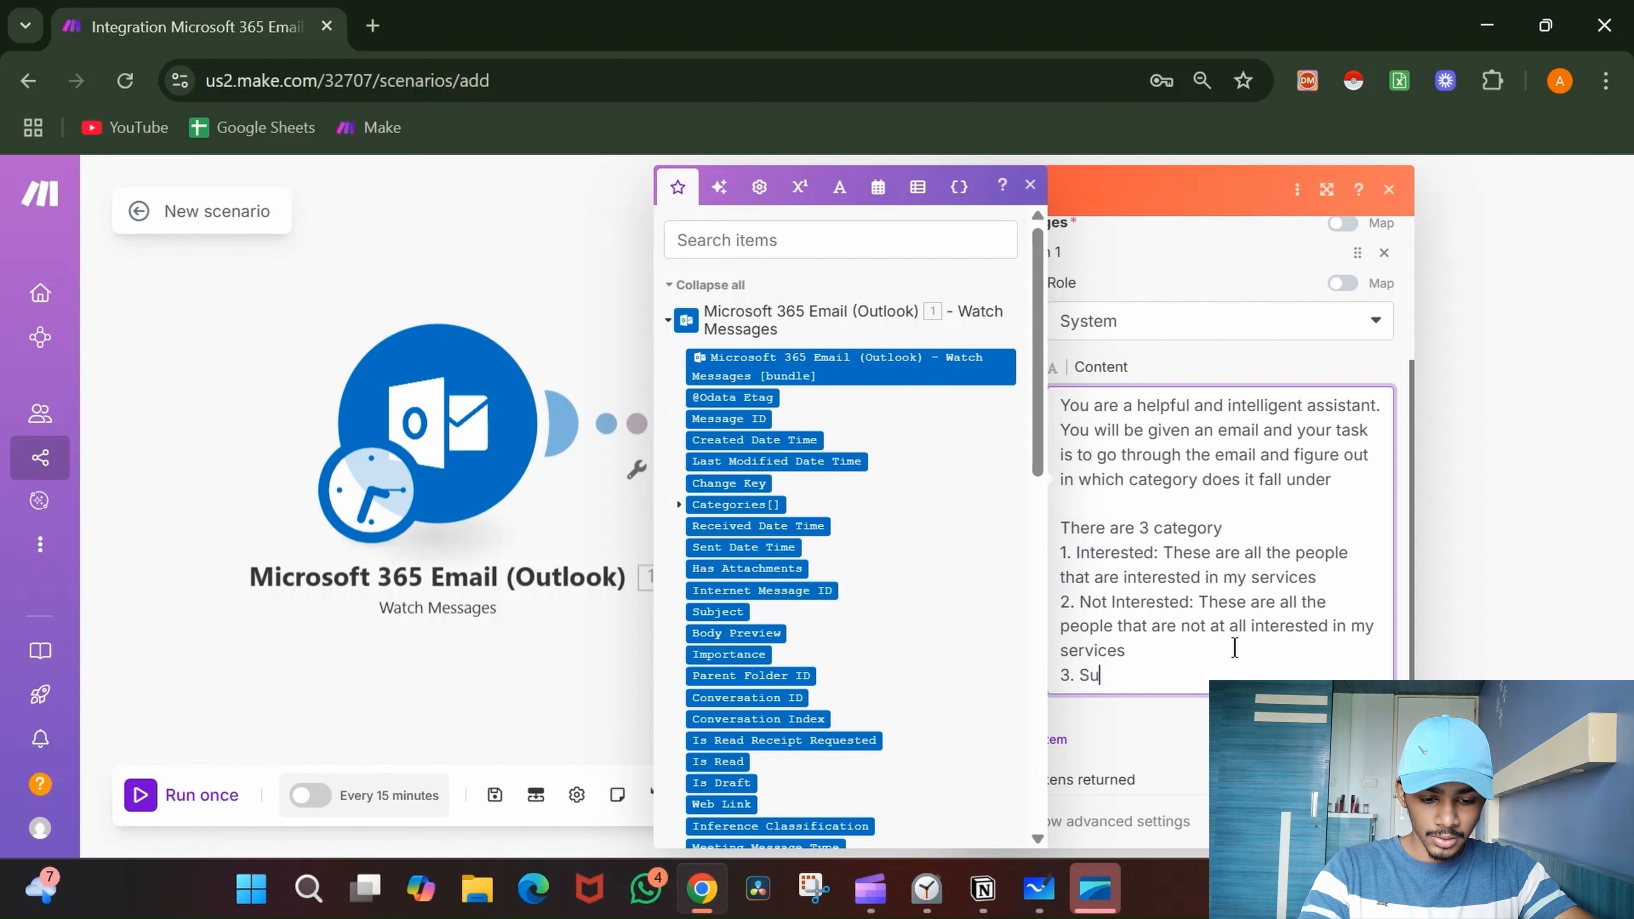
{"action": "type", "text": "bsc"}
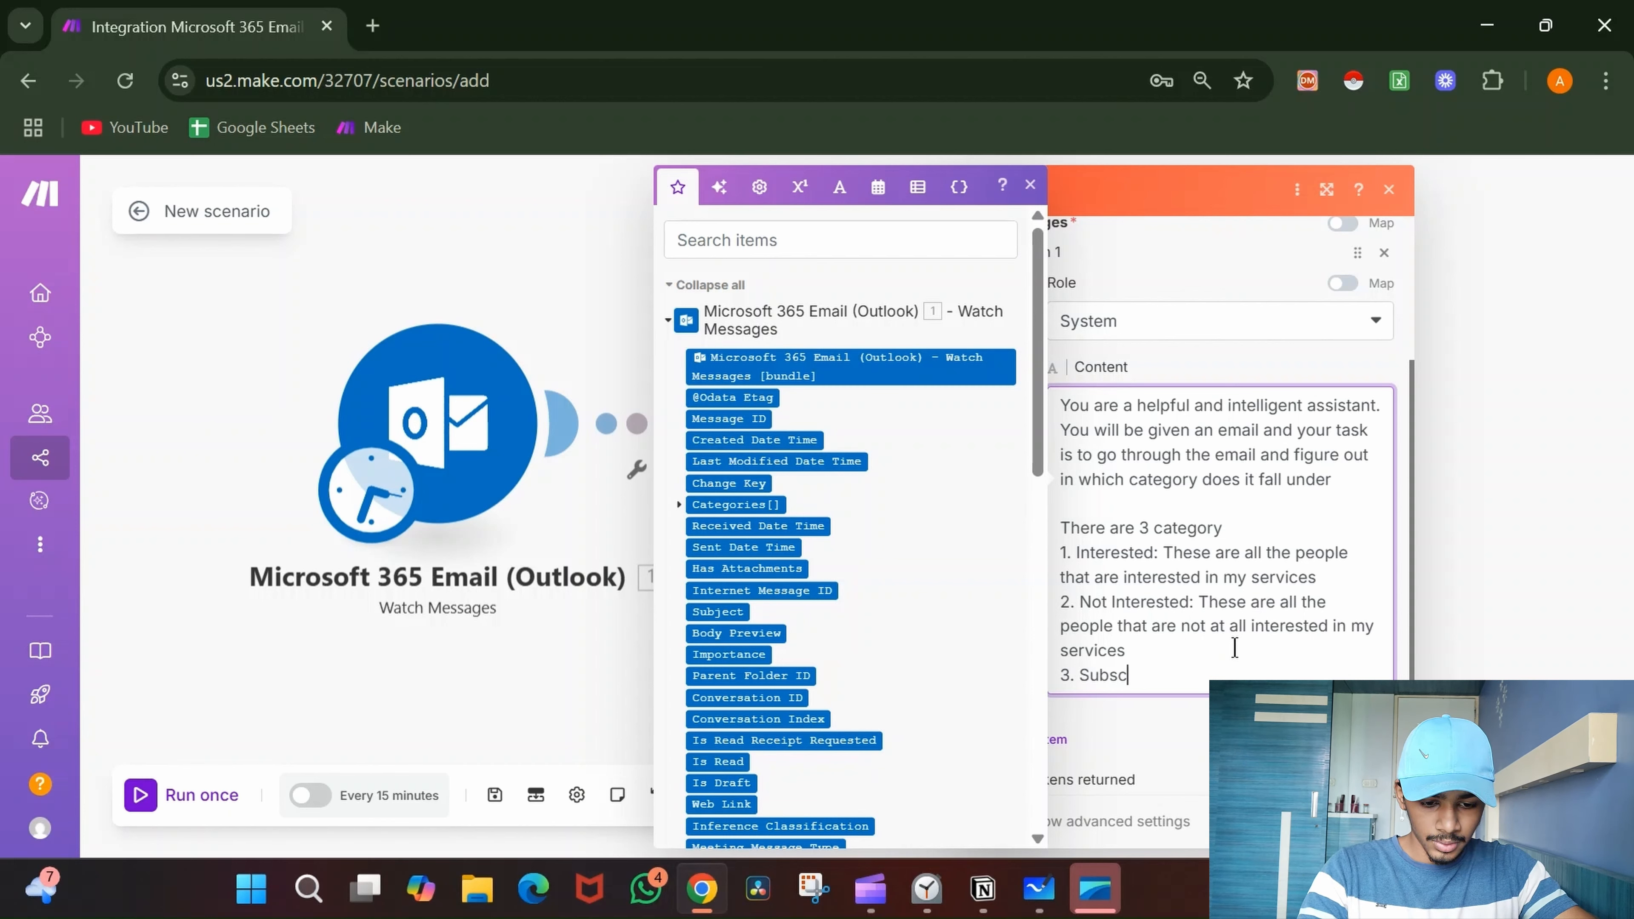
{"action": "type", "text": "ribers"}
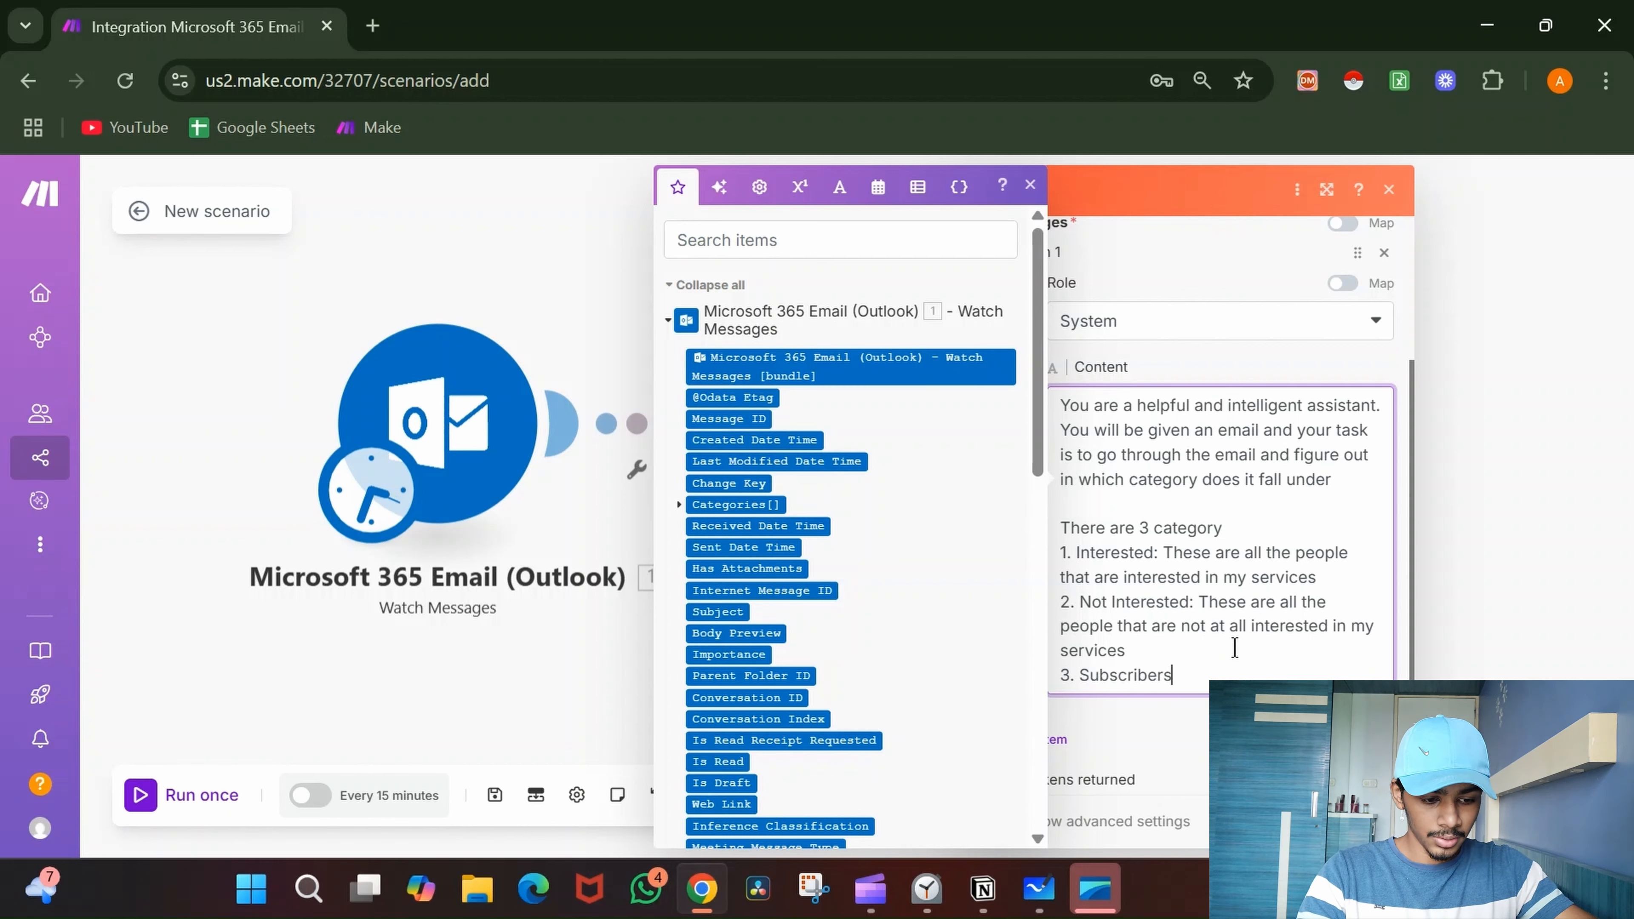
{"action": "type", "text": ": Thee"}
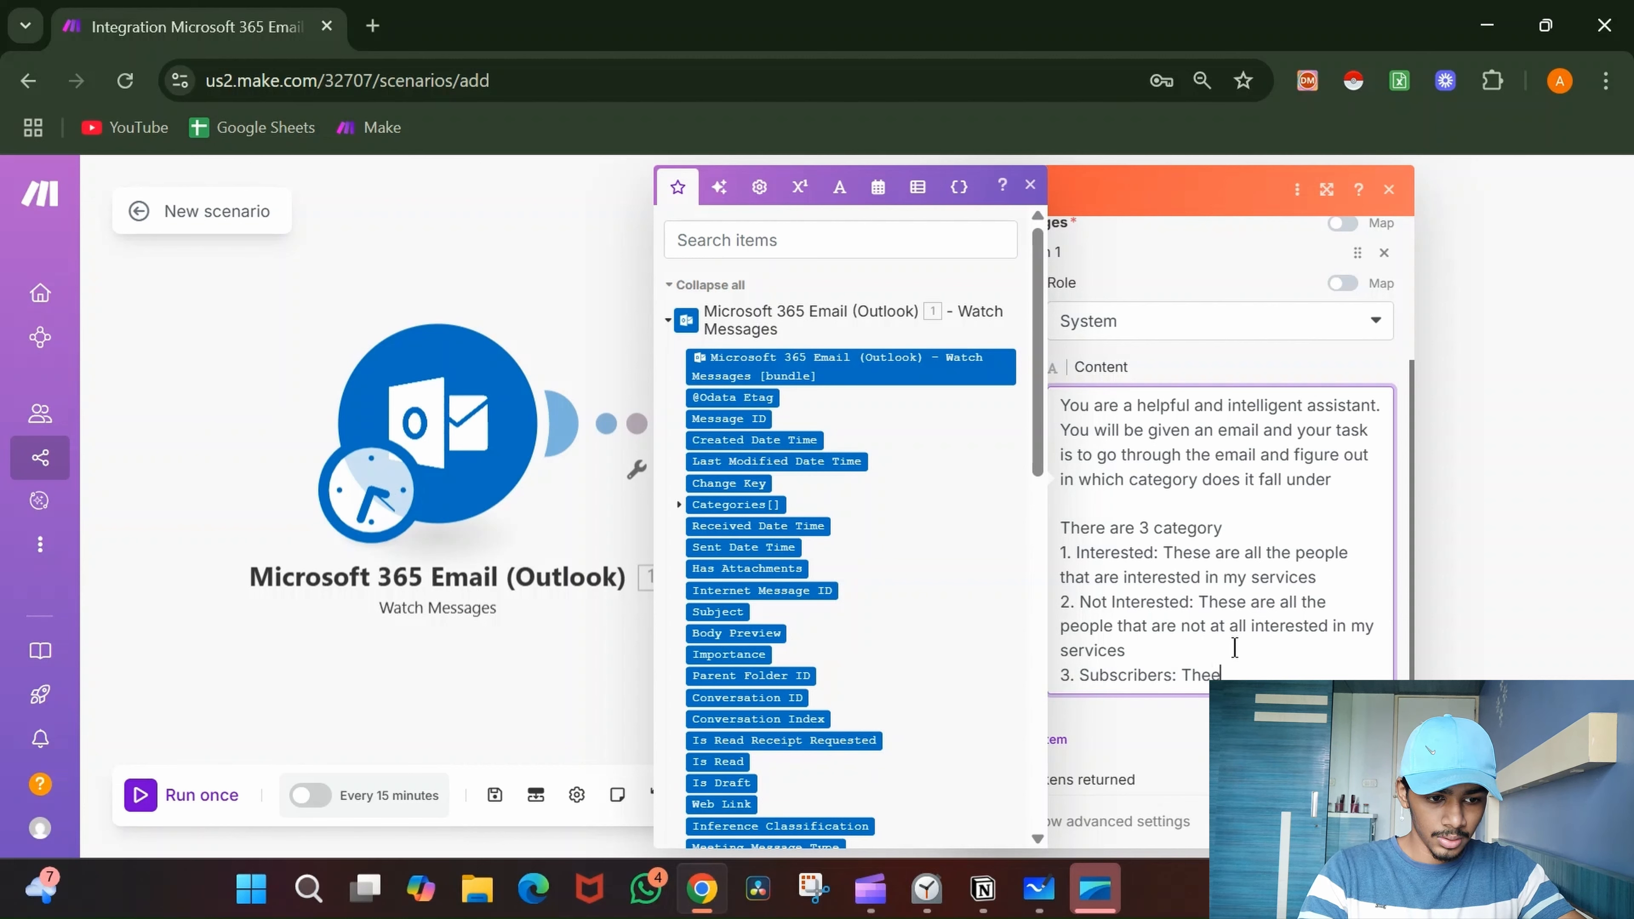
{"action": "key", "text": "BackSpace"}
{"action": "type", "text": "se"}
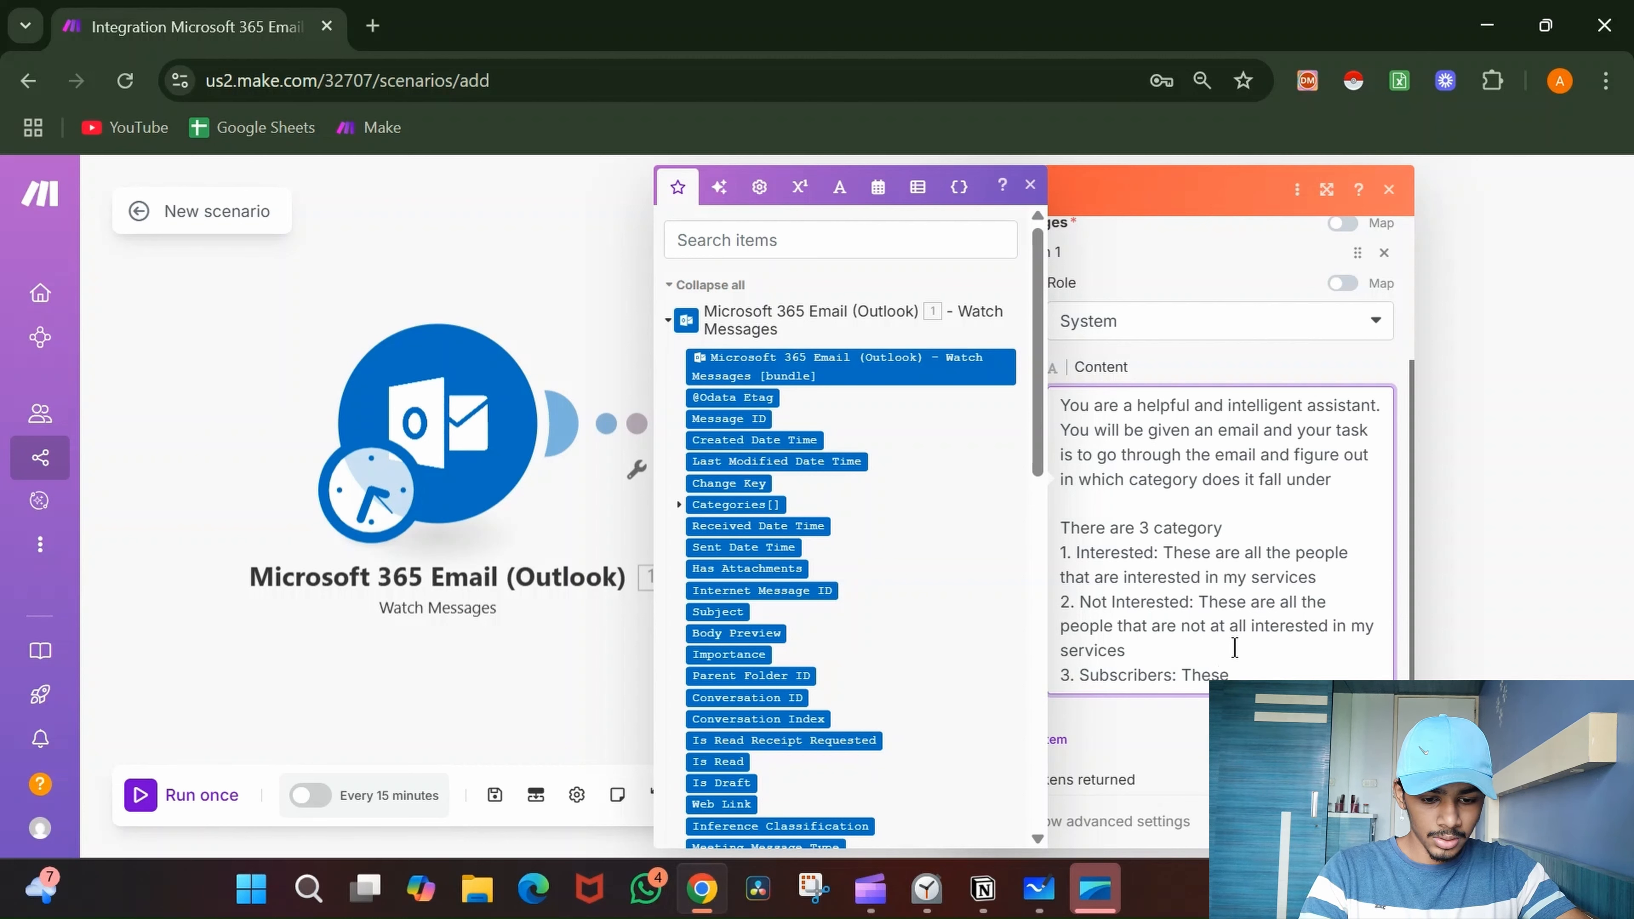
{"action": "type", "text": " are all th"}
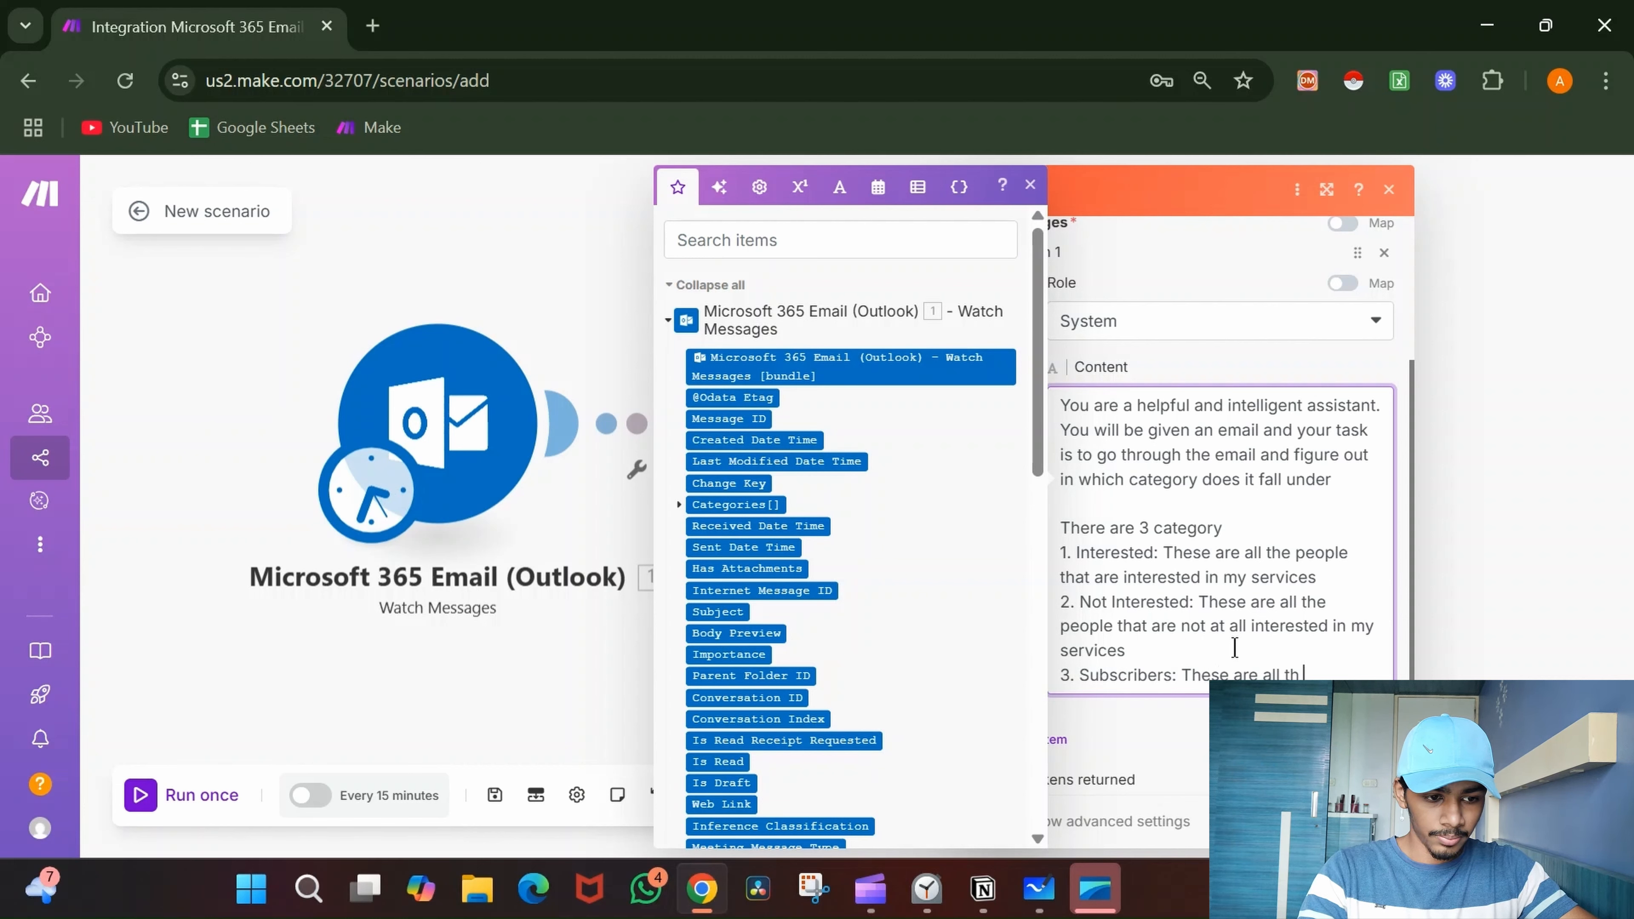
{"action": "type", "text": "e people "}
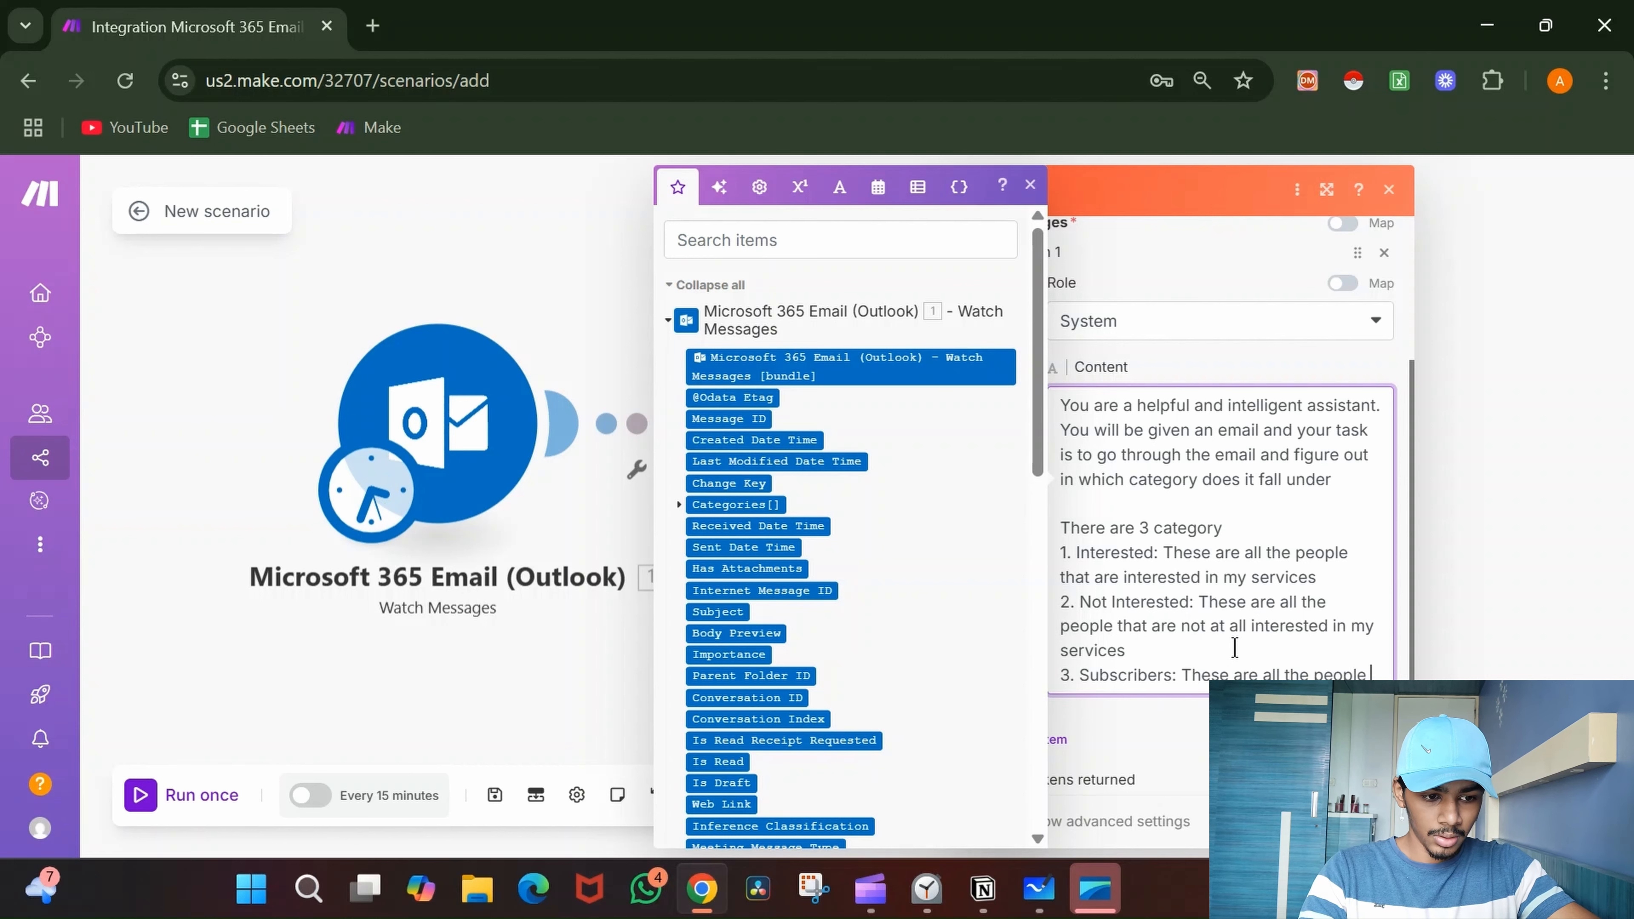
{"action": "type", "text": "that have "}
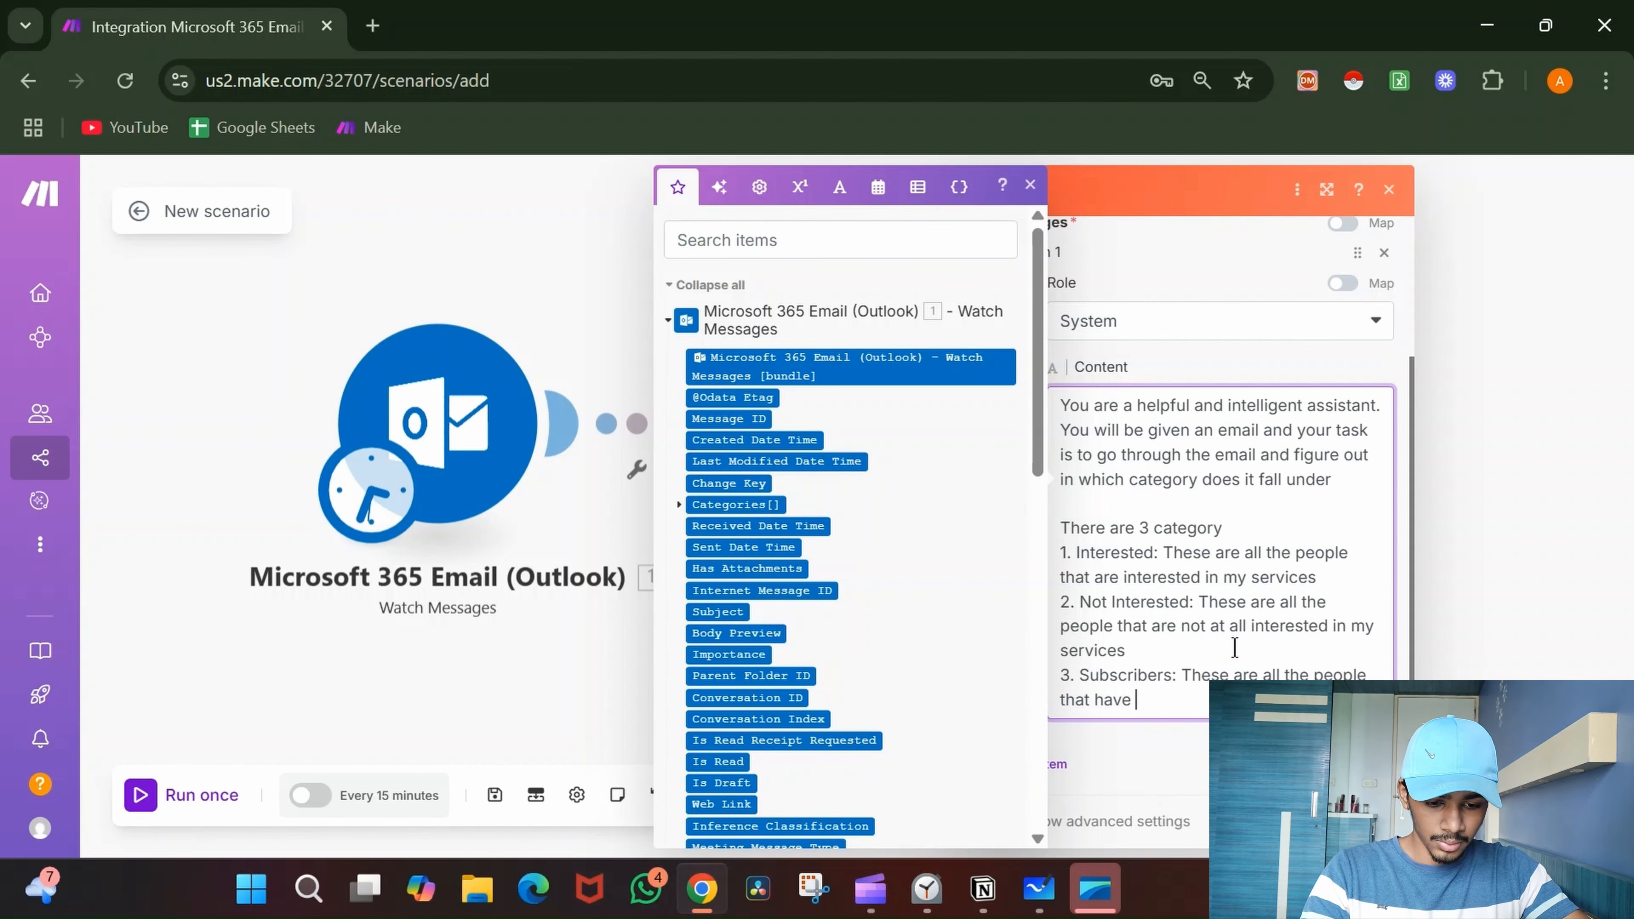
{"action": "type", "text": "su"}
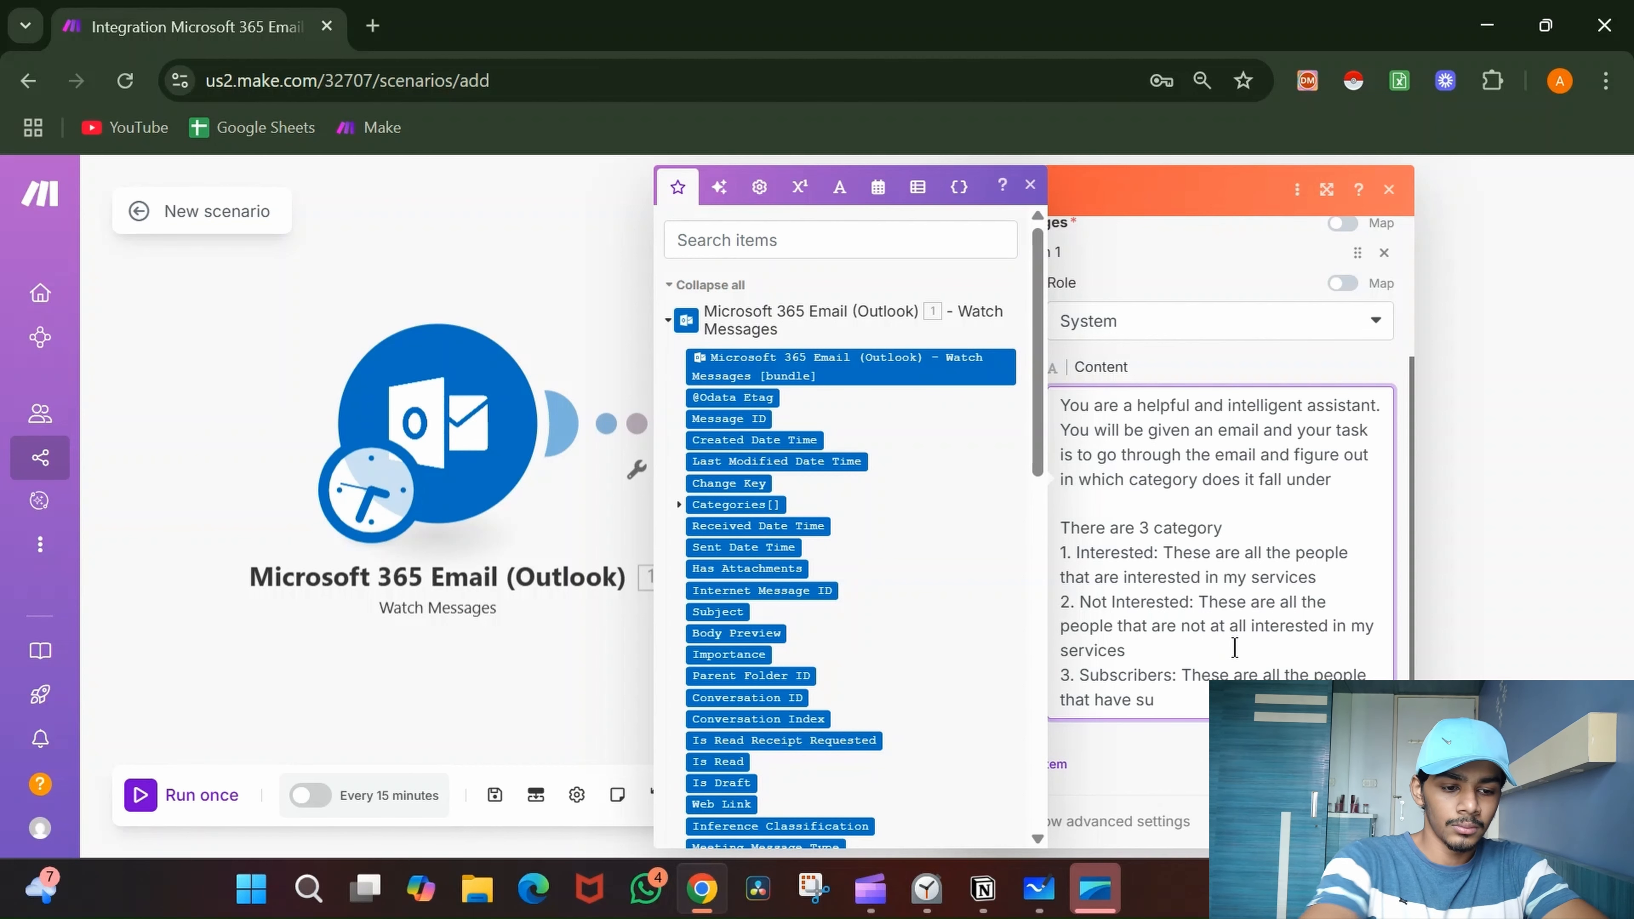
{"action": "key", "text": "BackSpace"}
{"action": "key", "text": "BackSpace"}
{"action": "type", "text": "al"}
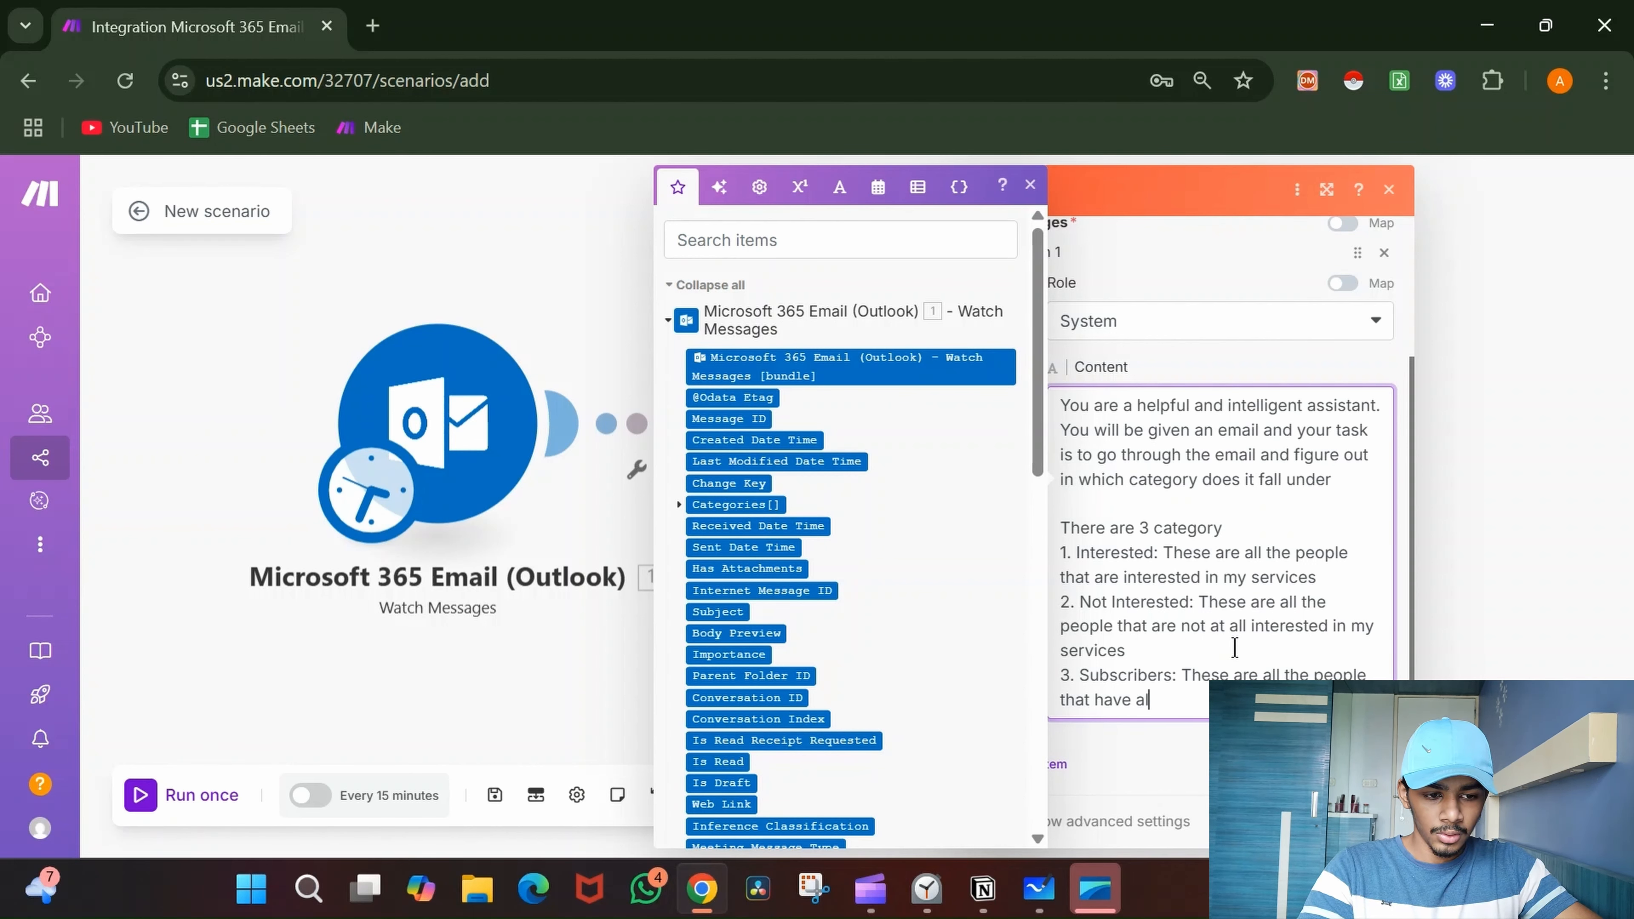
{"action": "type", "text": "ready "}
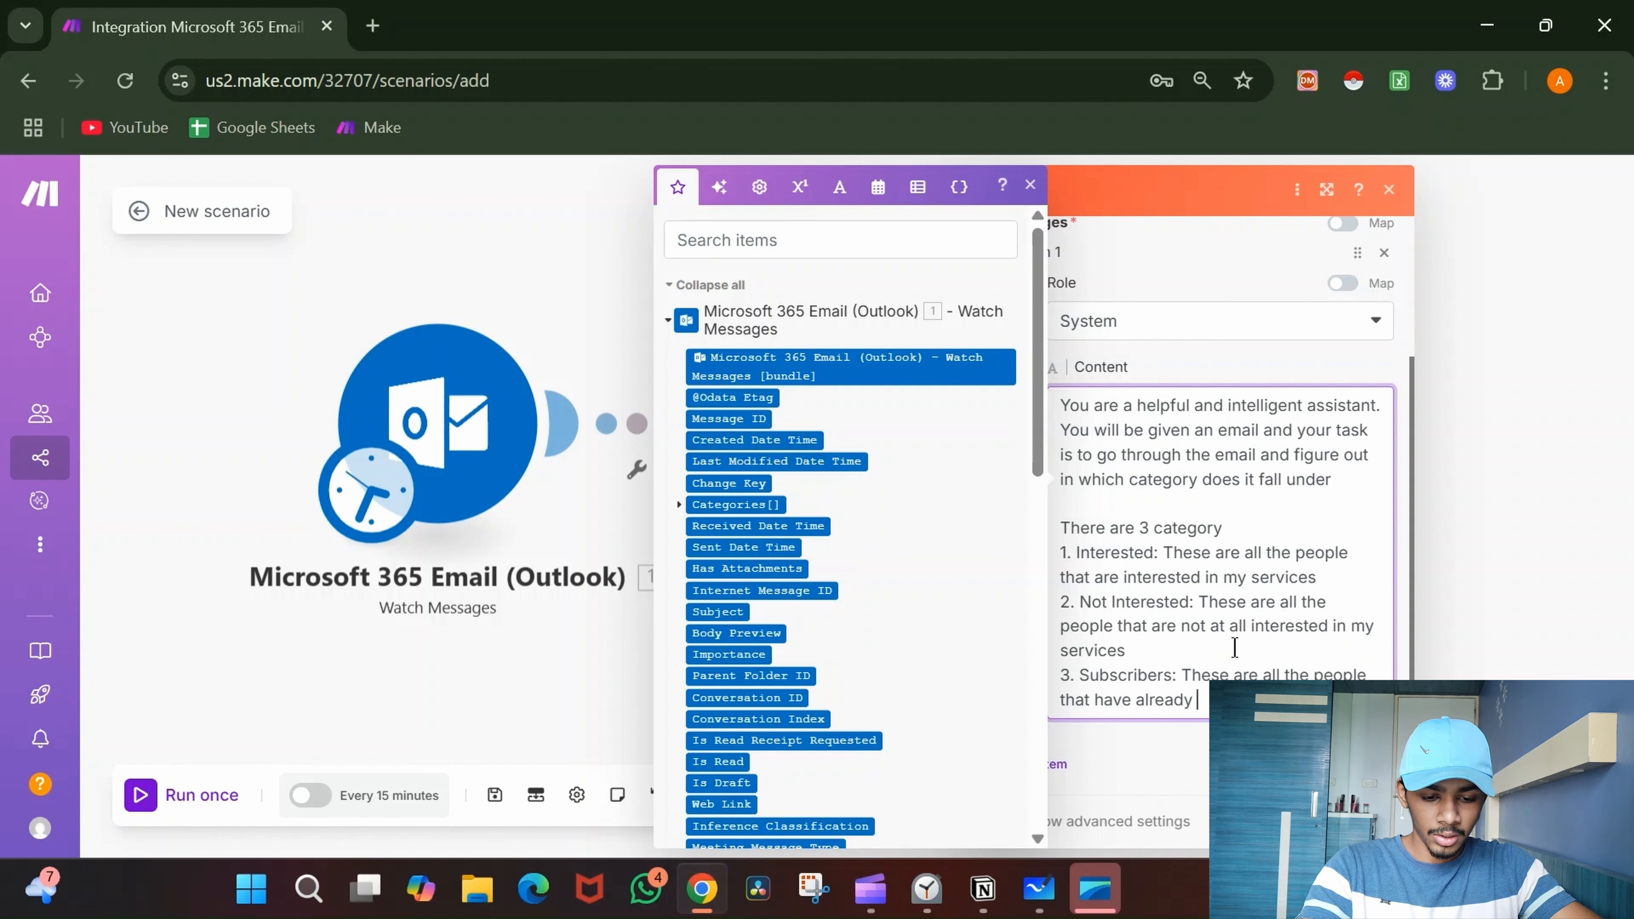
{"action": "type", "text": "be"}
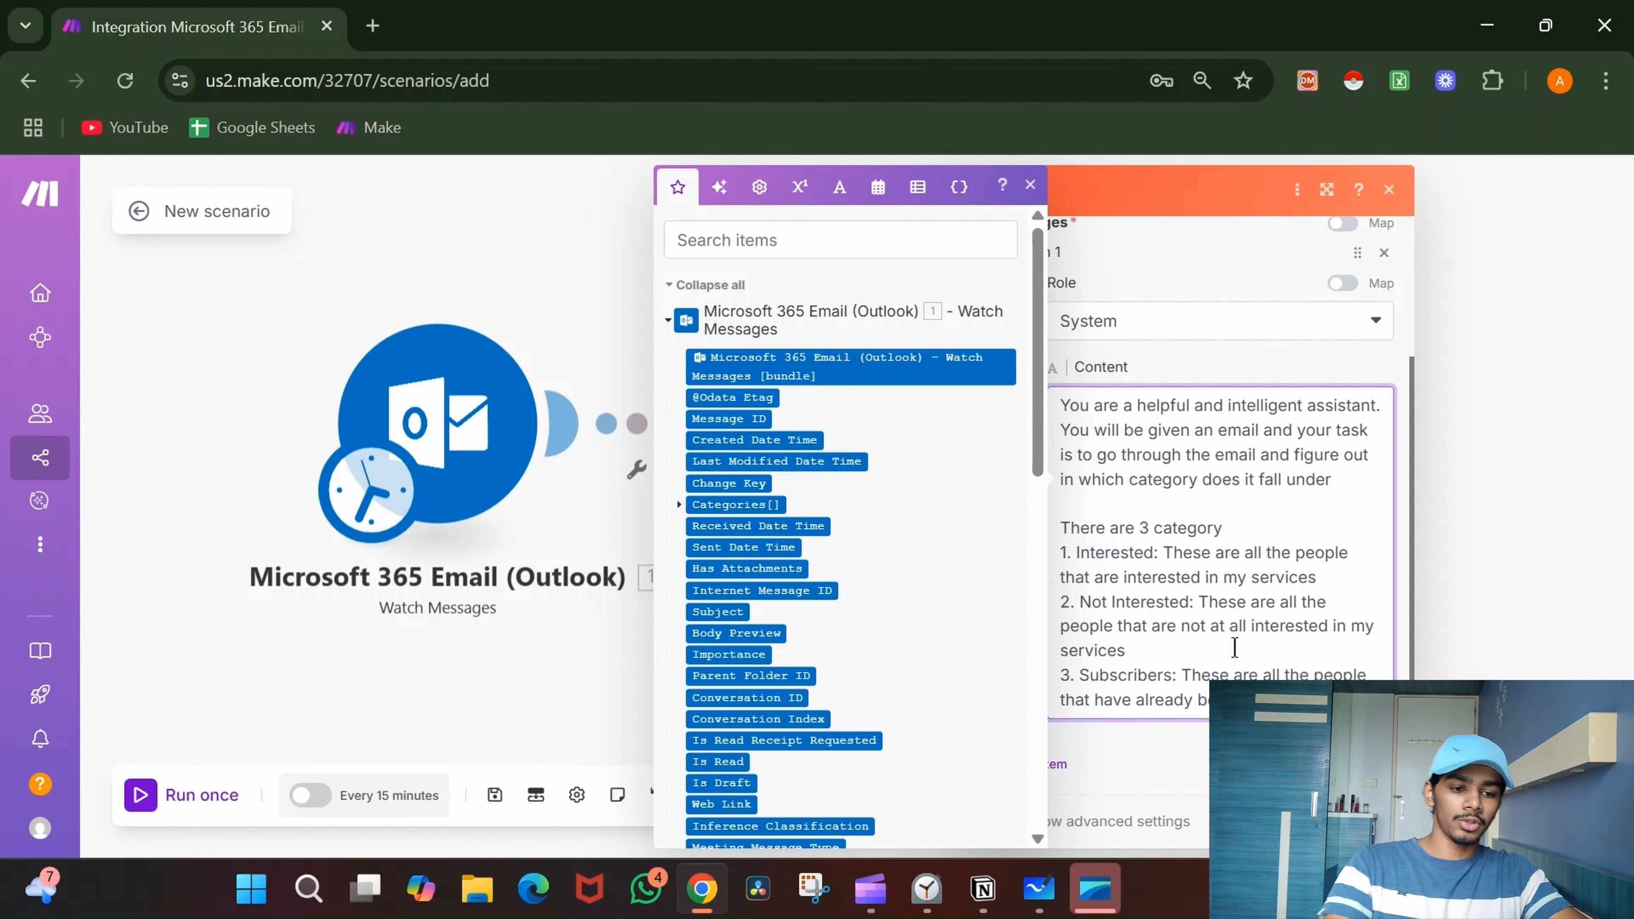
- Add the instruction "Your output should only be in json" below the category list, separated by a blank line
{"action": "key", "text": "Return"}
{"action": "key", "text": "Return"}
{"action": "type", "text": "Yo"}
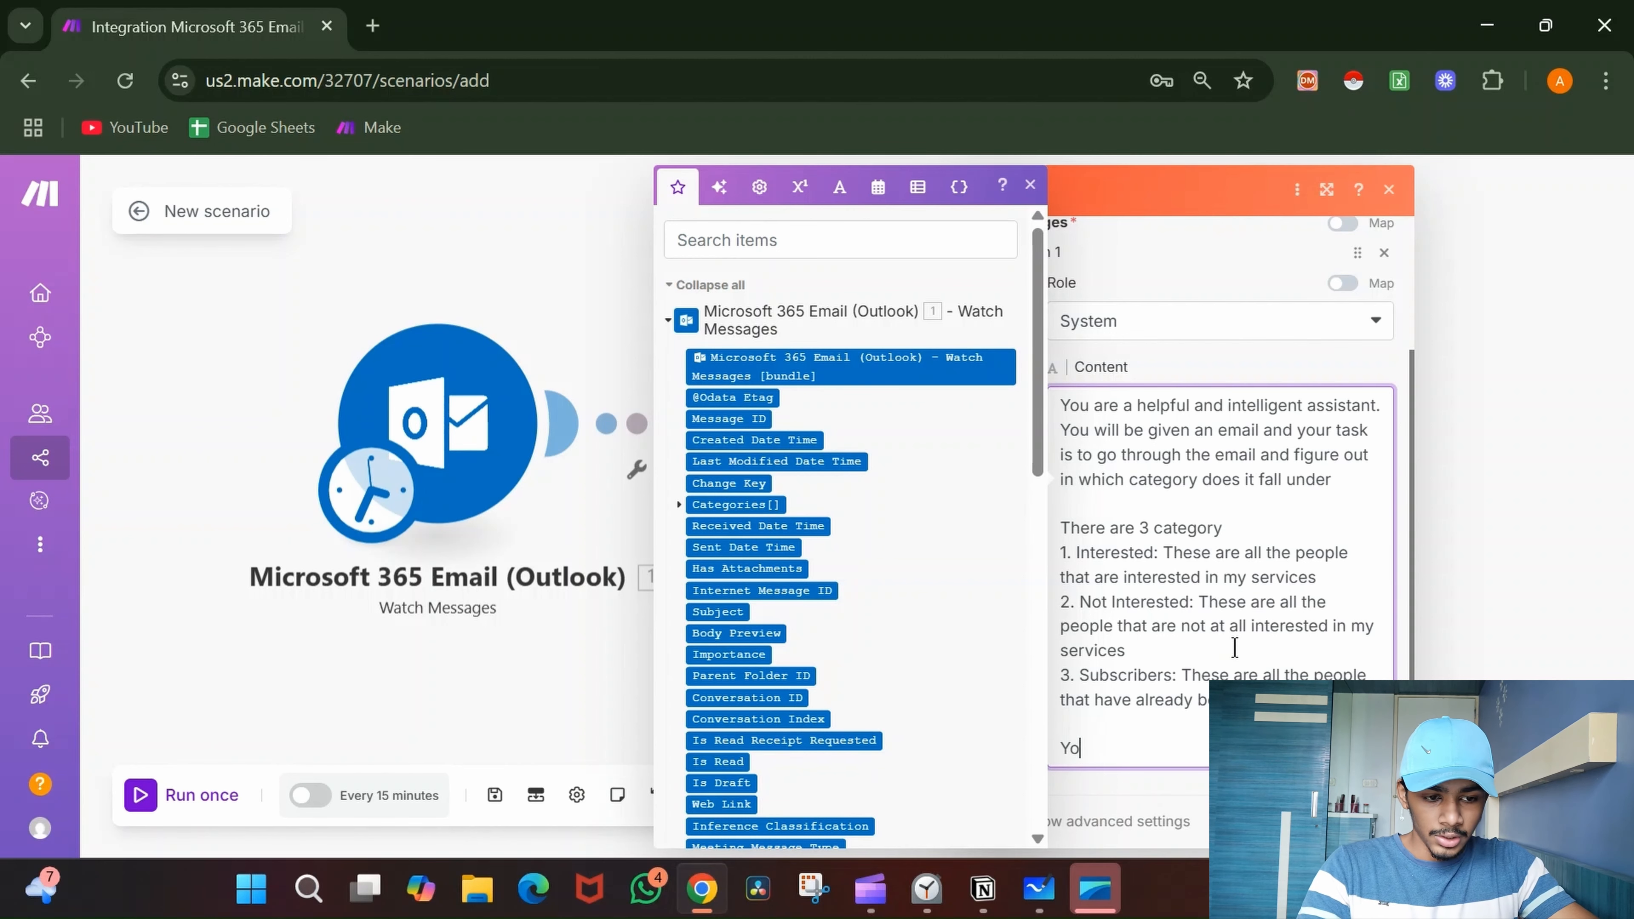
{"action": "type", "text": "u will"}
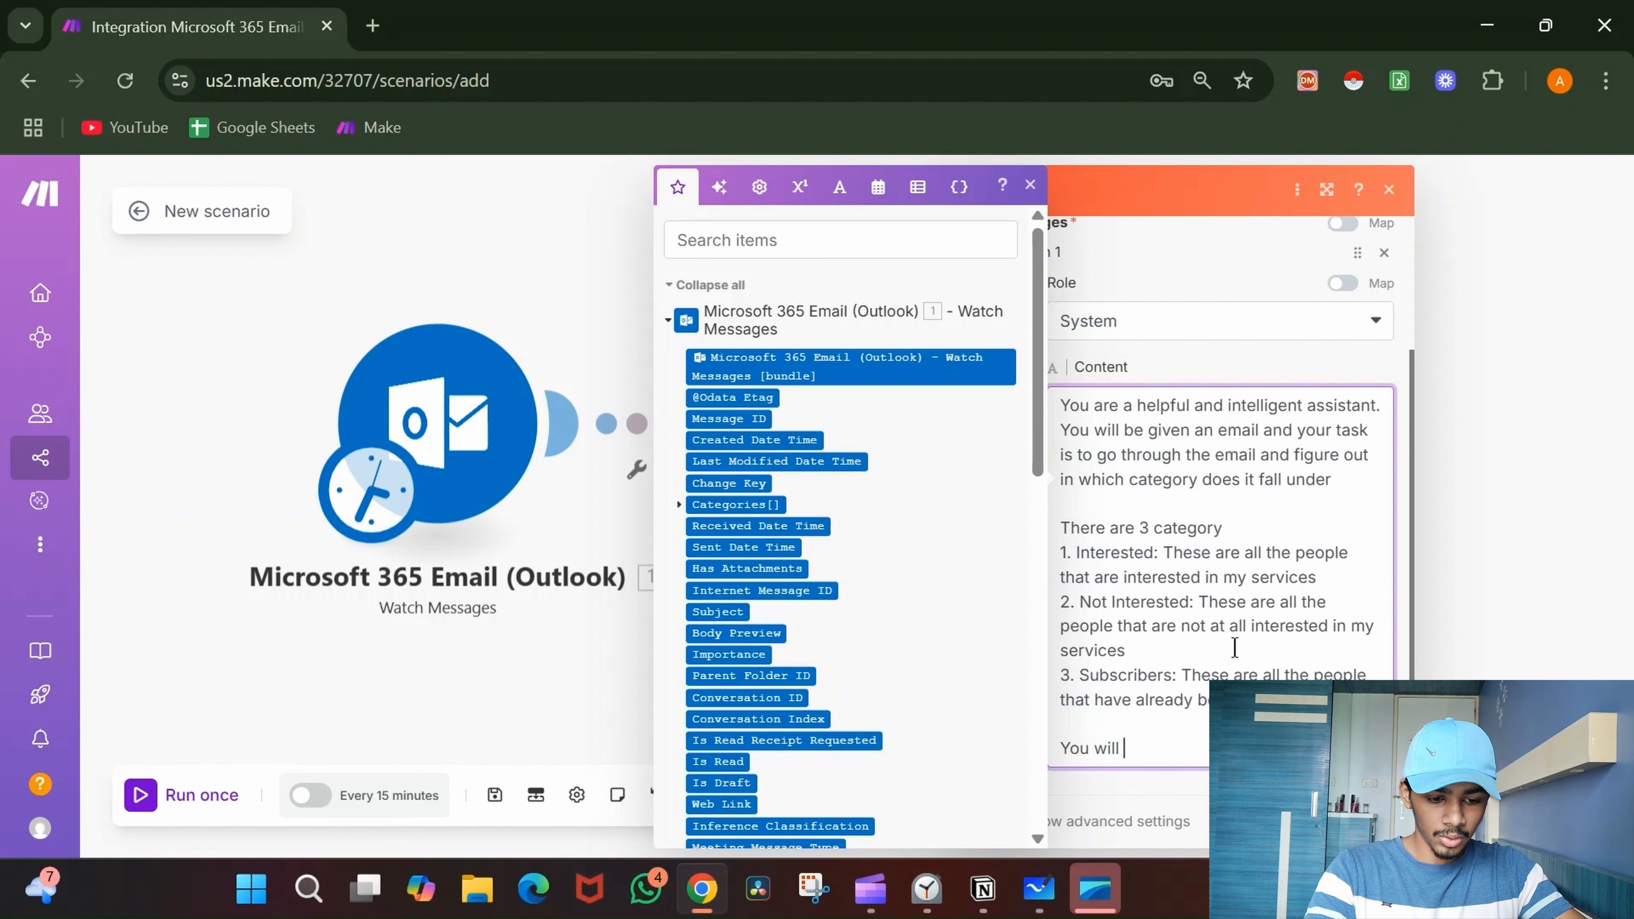
{"action": "type", "text": " onl"}
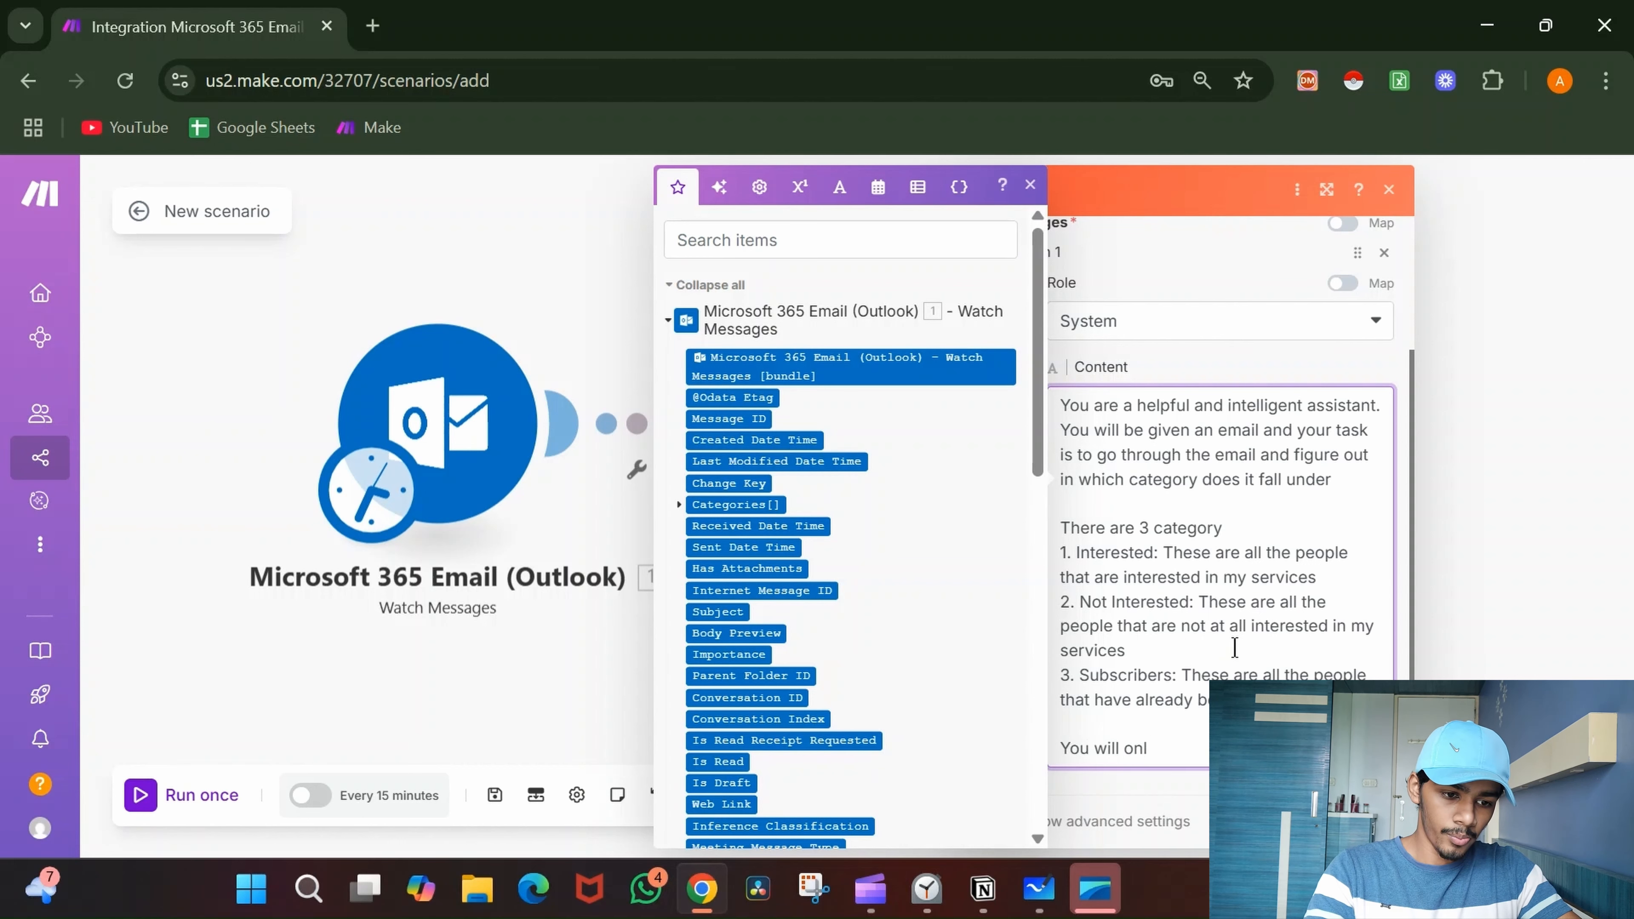
{"action": "key", "text": "BackSpace"}
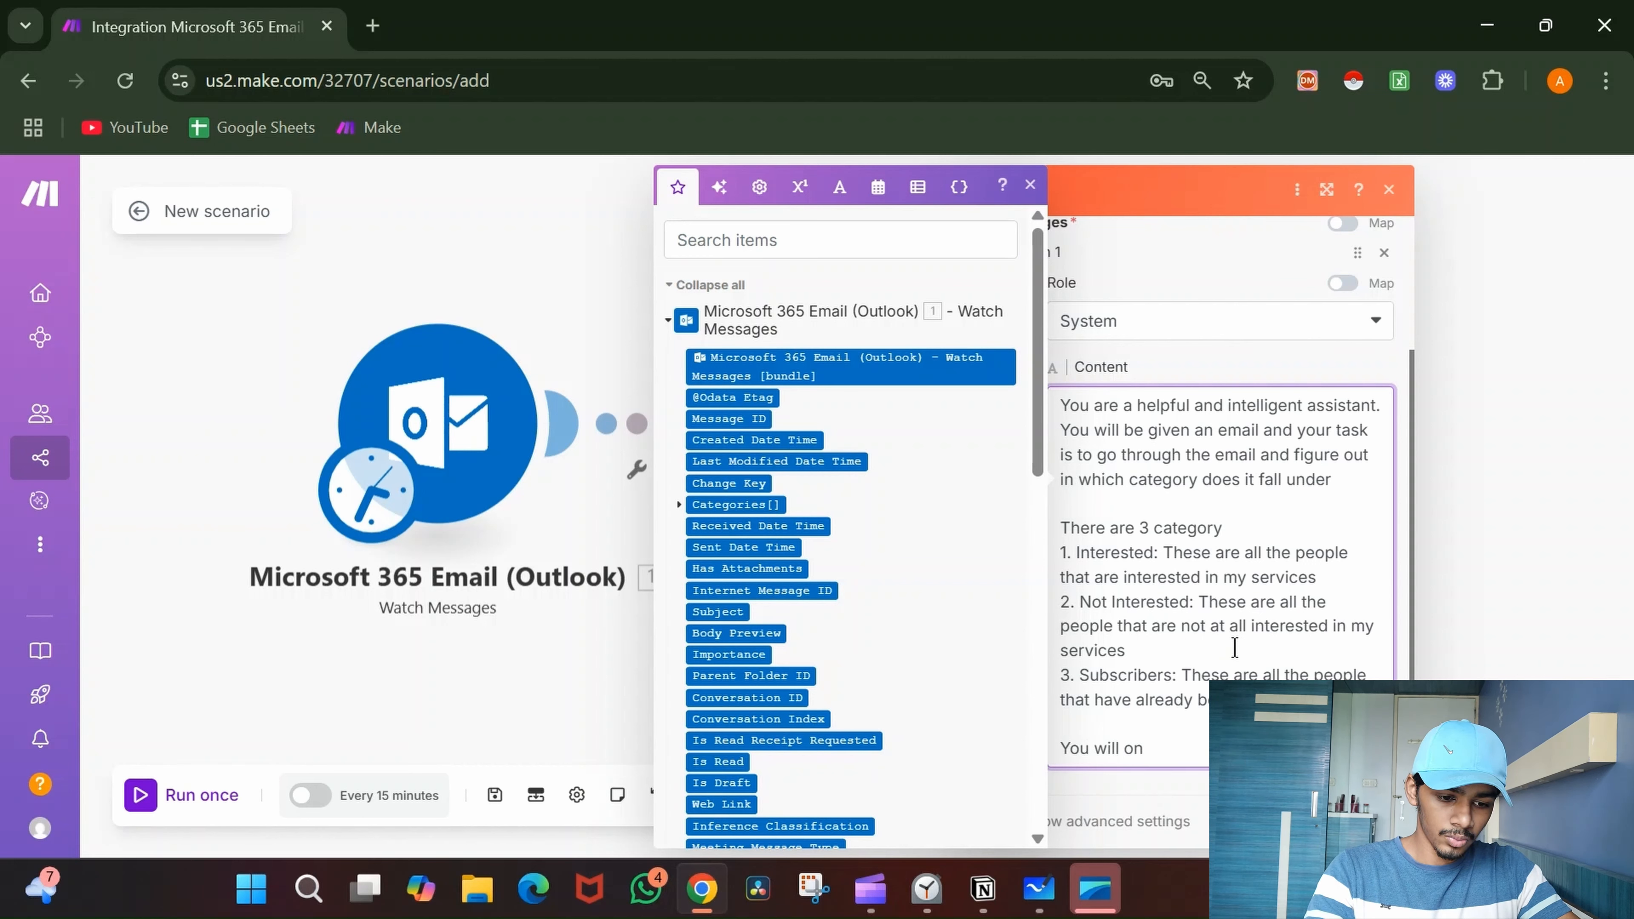
{"action": "key", "text": "BackSpace"}
{"action": "key", "text": "BackSpace"}
{"action": "key", "text": "BackSpace"}
{"action": "key", "text": "BackSpace"}
{"action": "key", "text": "BackSpace"}
{"action": "key", "text": "BackSpace"}
{"action": "key", "text": "BackSpace"}
{"action": "key", "text": "BackSpace"}
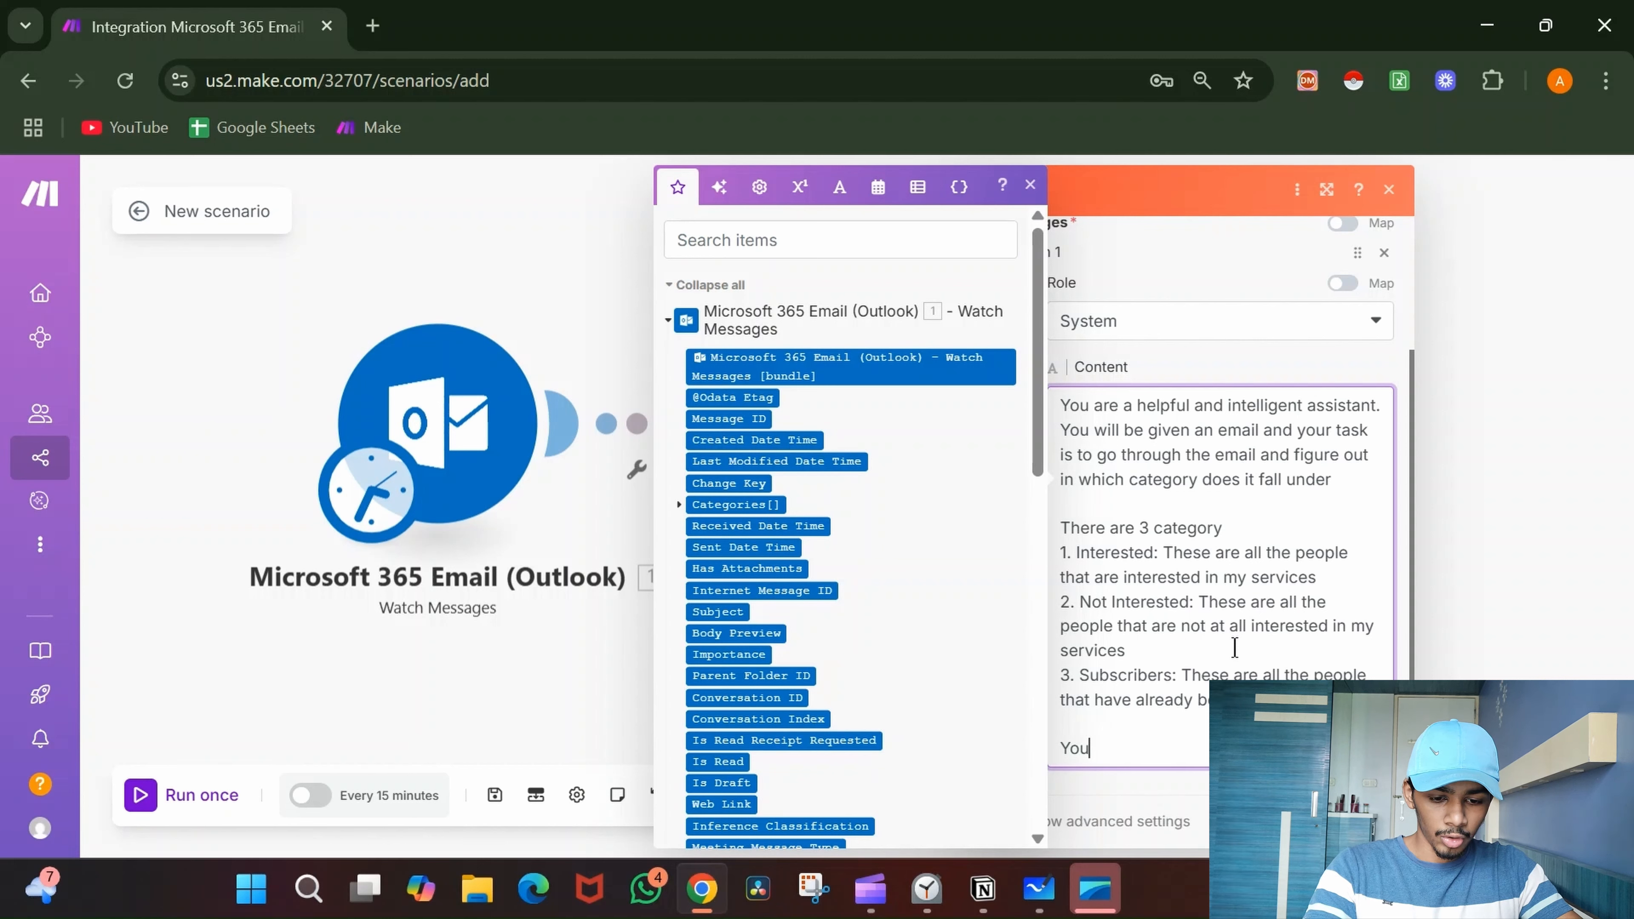
{"action": "type", "text": "r output sho"}
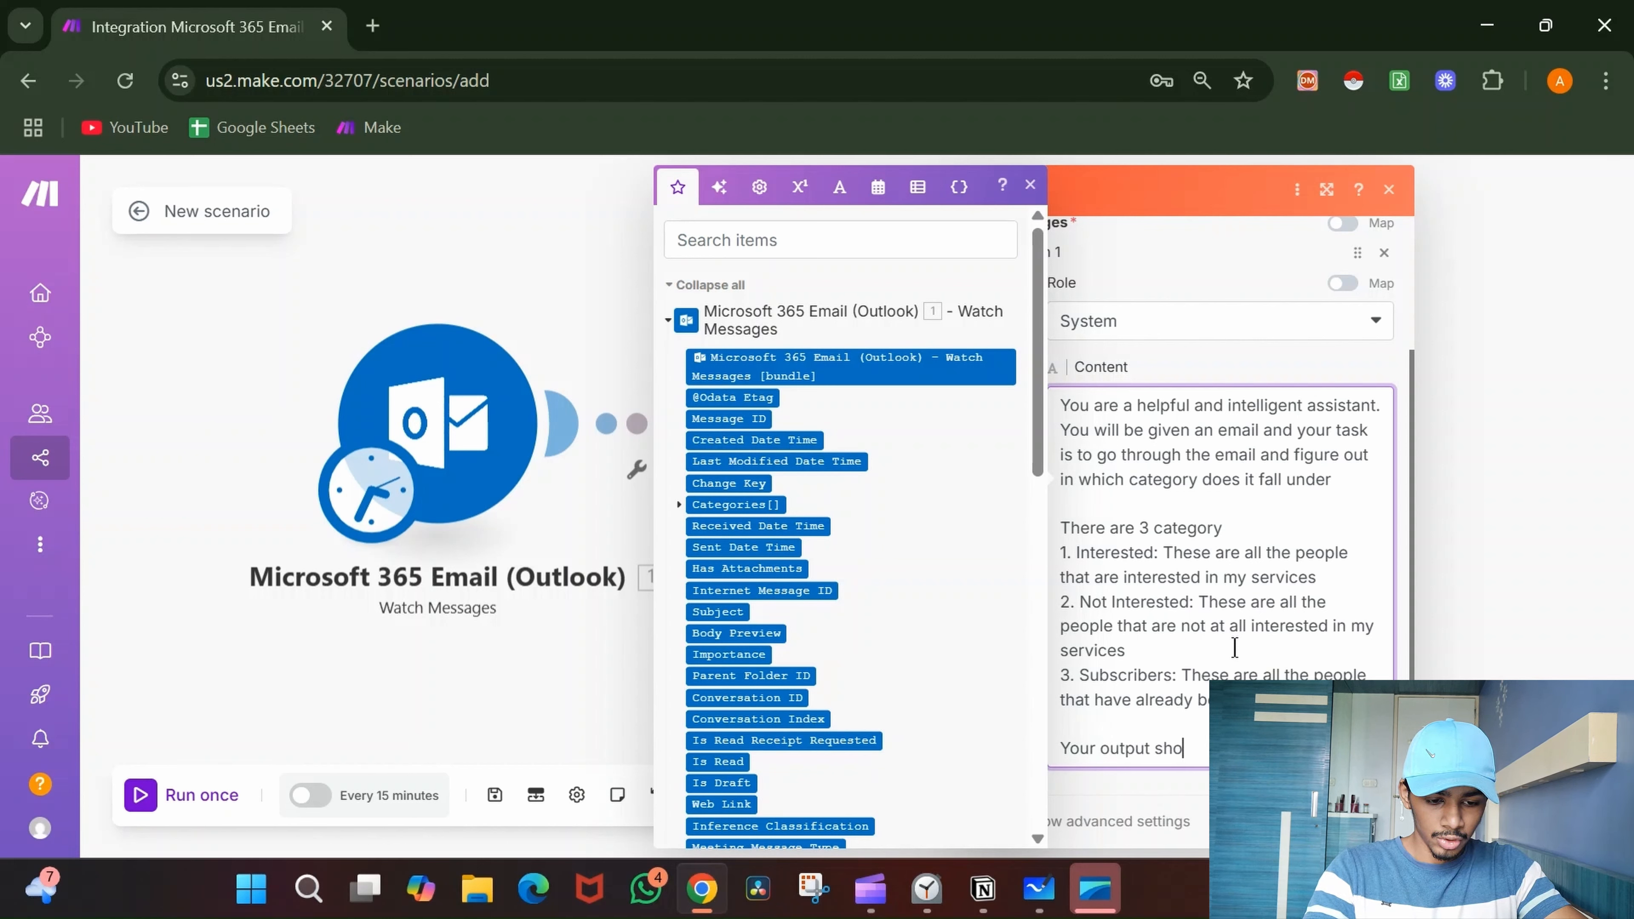
{"action": "type", "text": "uld"}
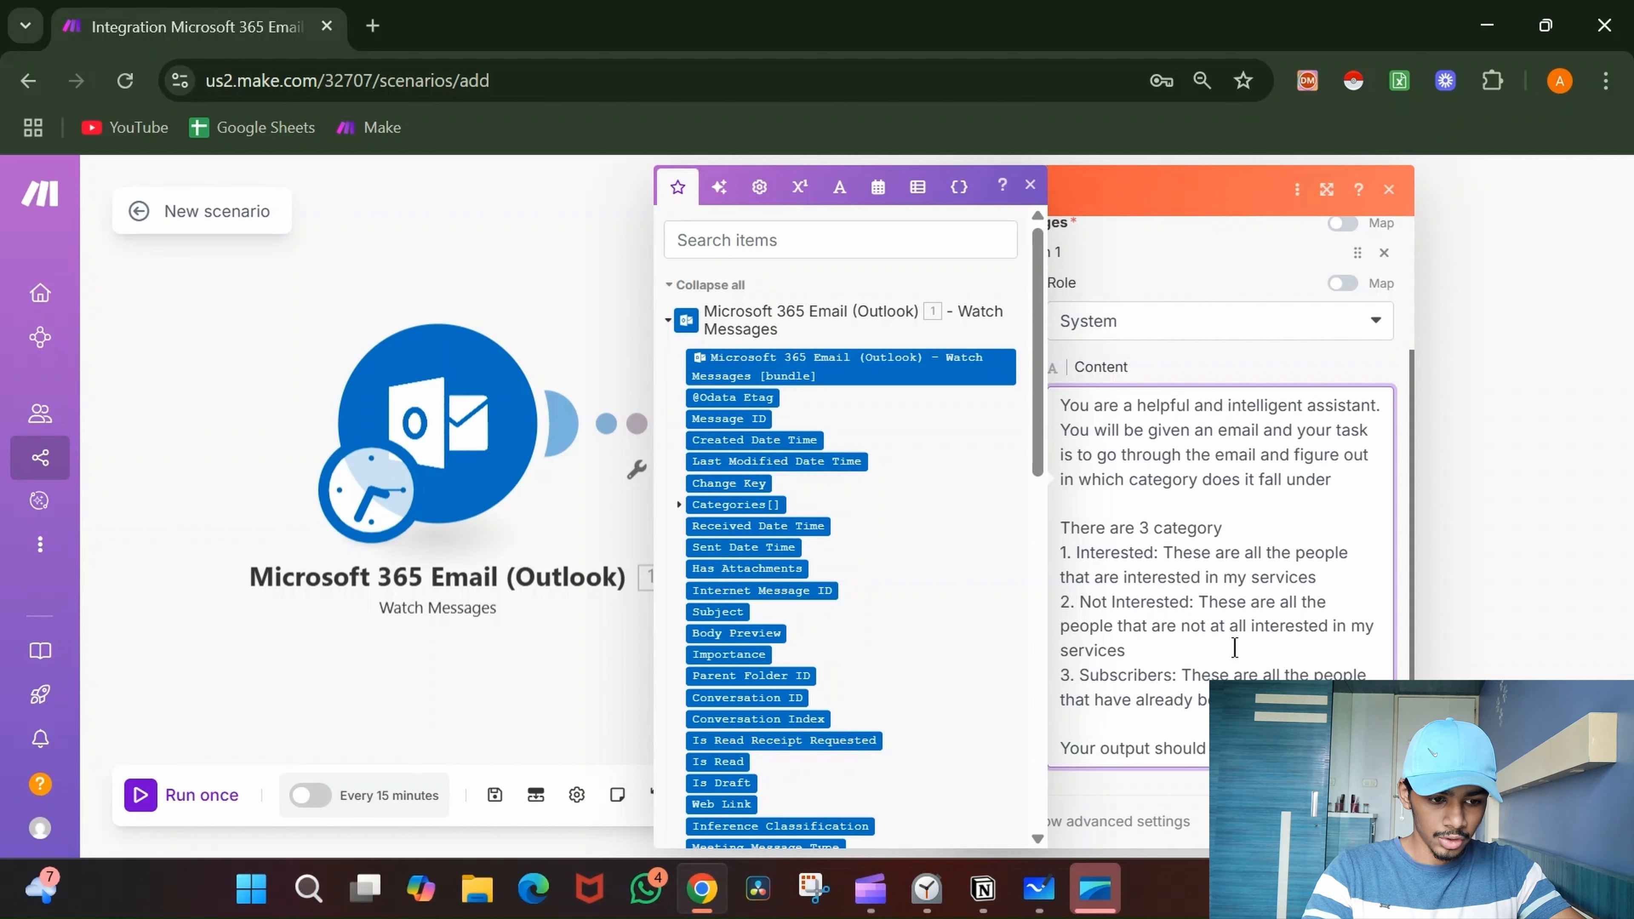
- Add the instruction "Dont wrap the output in ```json```" as a separate paragraph in the System message
{"action": "key", "text": "Return"}
{"action": "key", "text": "Return"}
{"action": "type", "text": "Dont wrap"}
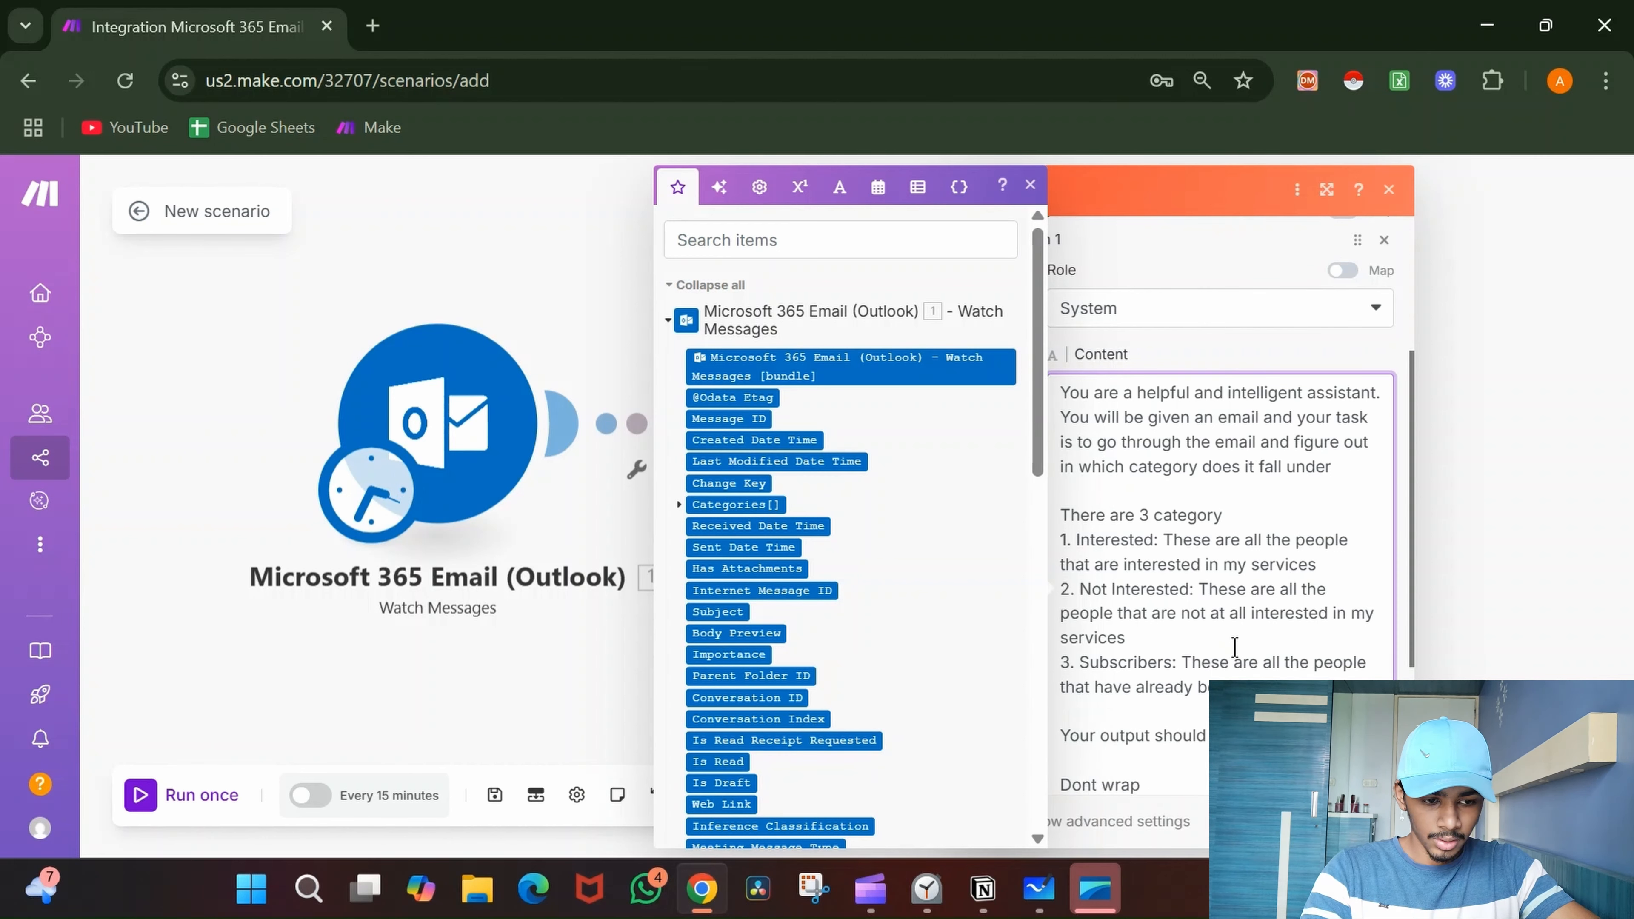
{"action": "type", "text": " the outp"}
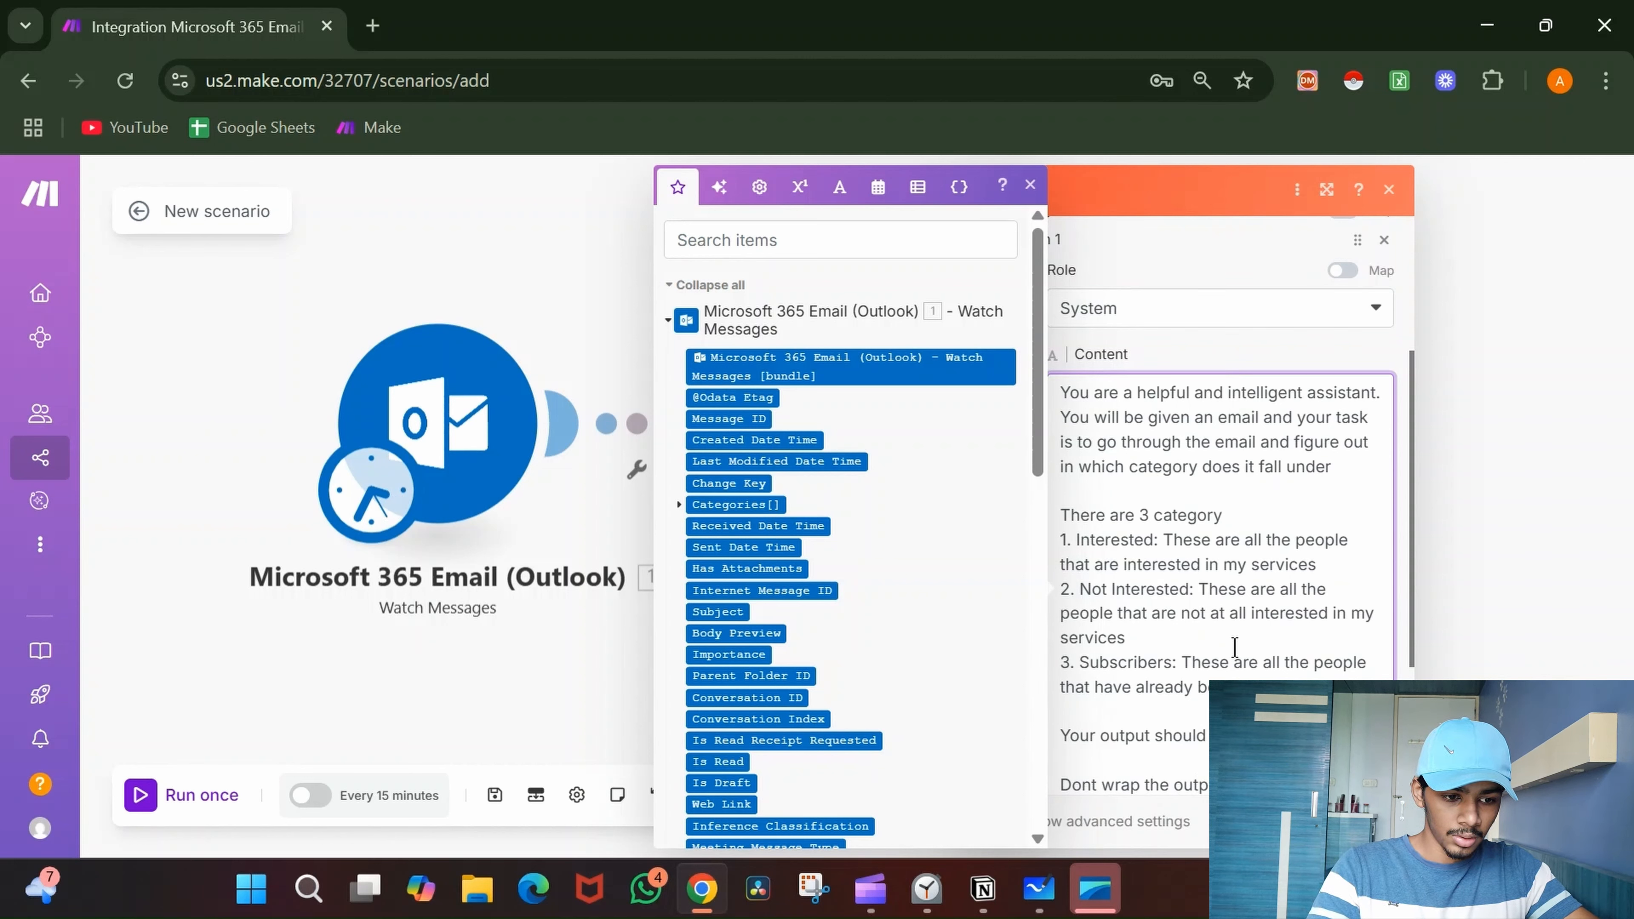
- Add the instruction "The out should only be the number" below the json wrapping instruction
{"action": "scroll", "coordinate": [1222, 399], "scroll_direction": "down", "scroll_amount": 5}
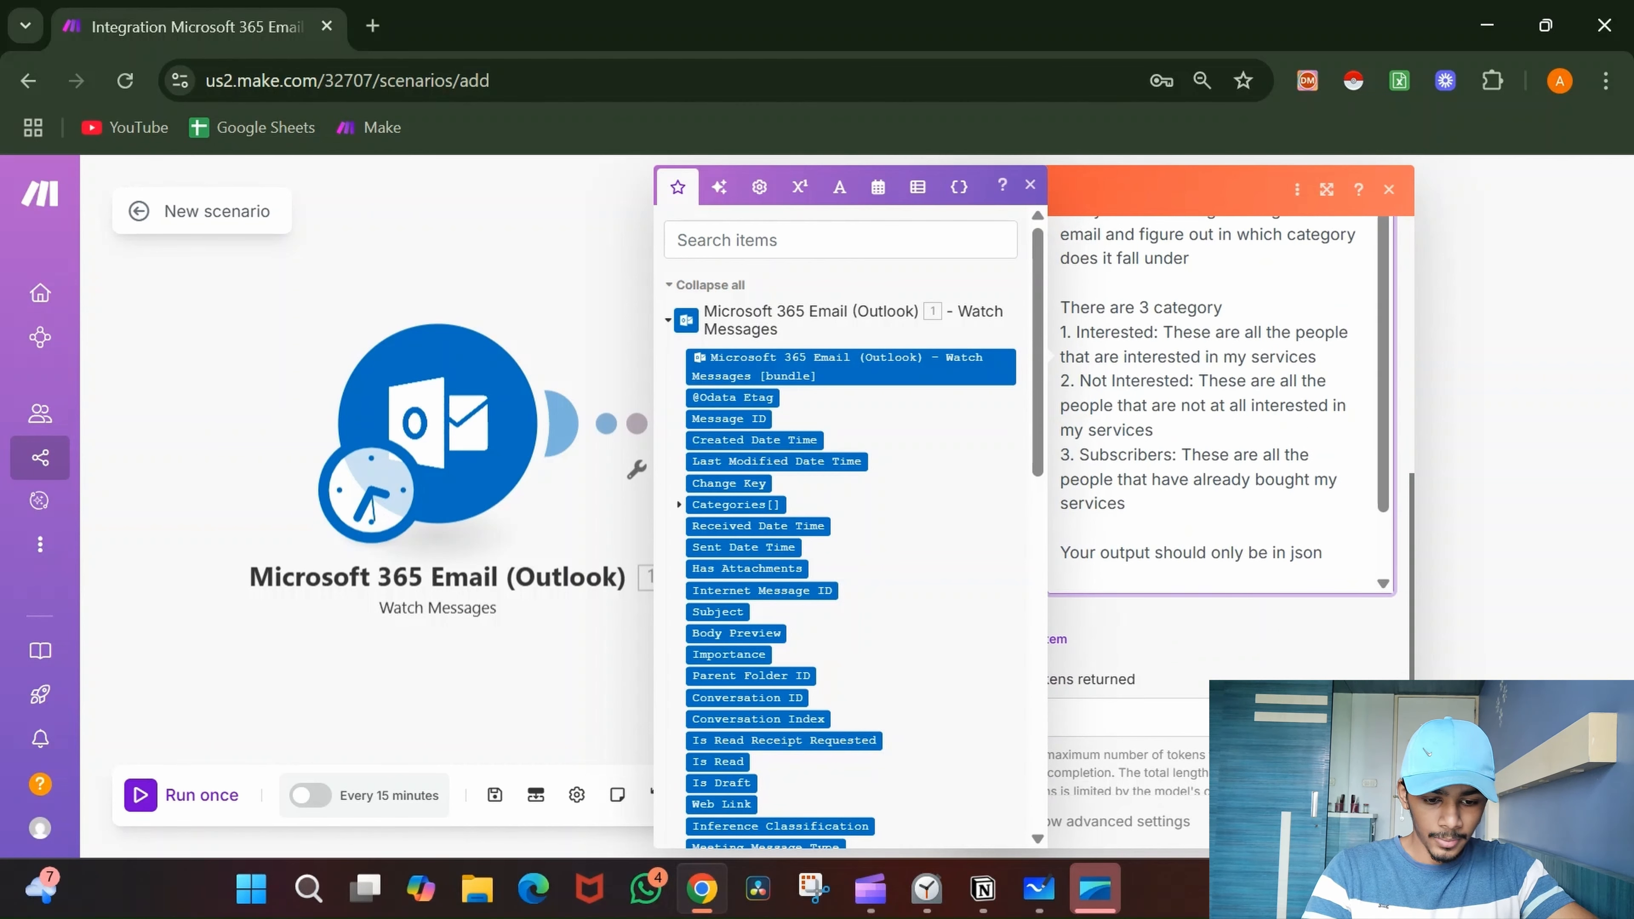
{"action": "type", "text": "Teh"}
{"action": "key", "text": "BackSpace"}
{"action": "key", "text": "BackSpace"}
{"action": "type", "text": "he "}
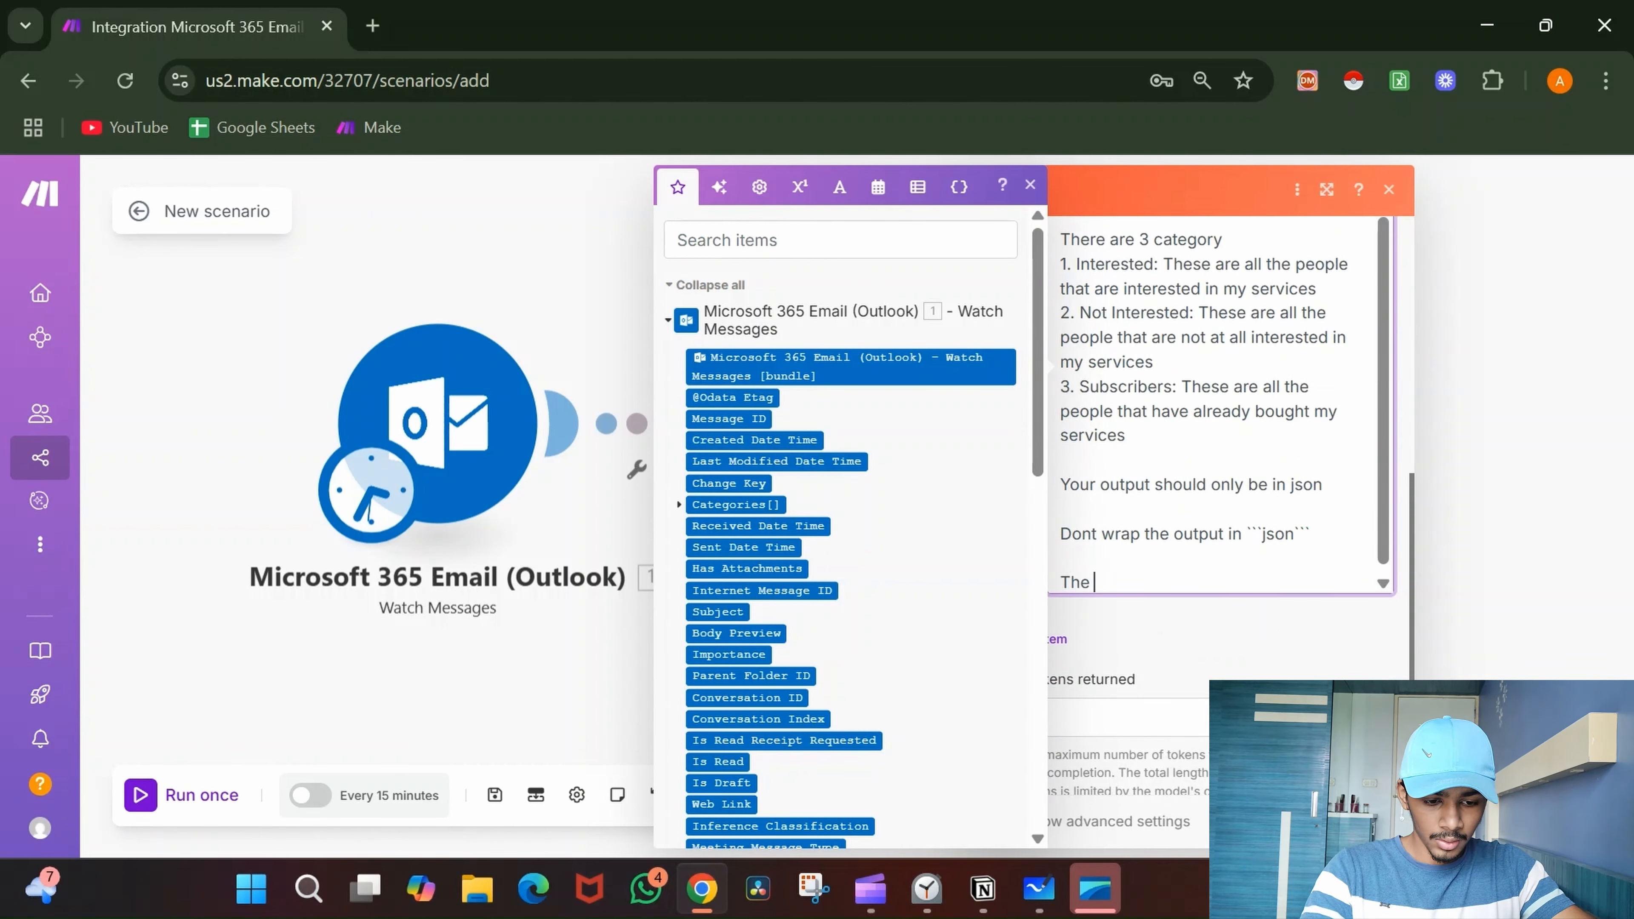
{"action": "type", "text": "out should"}
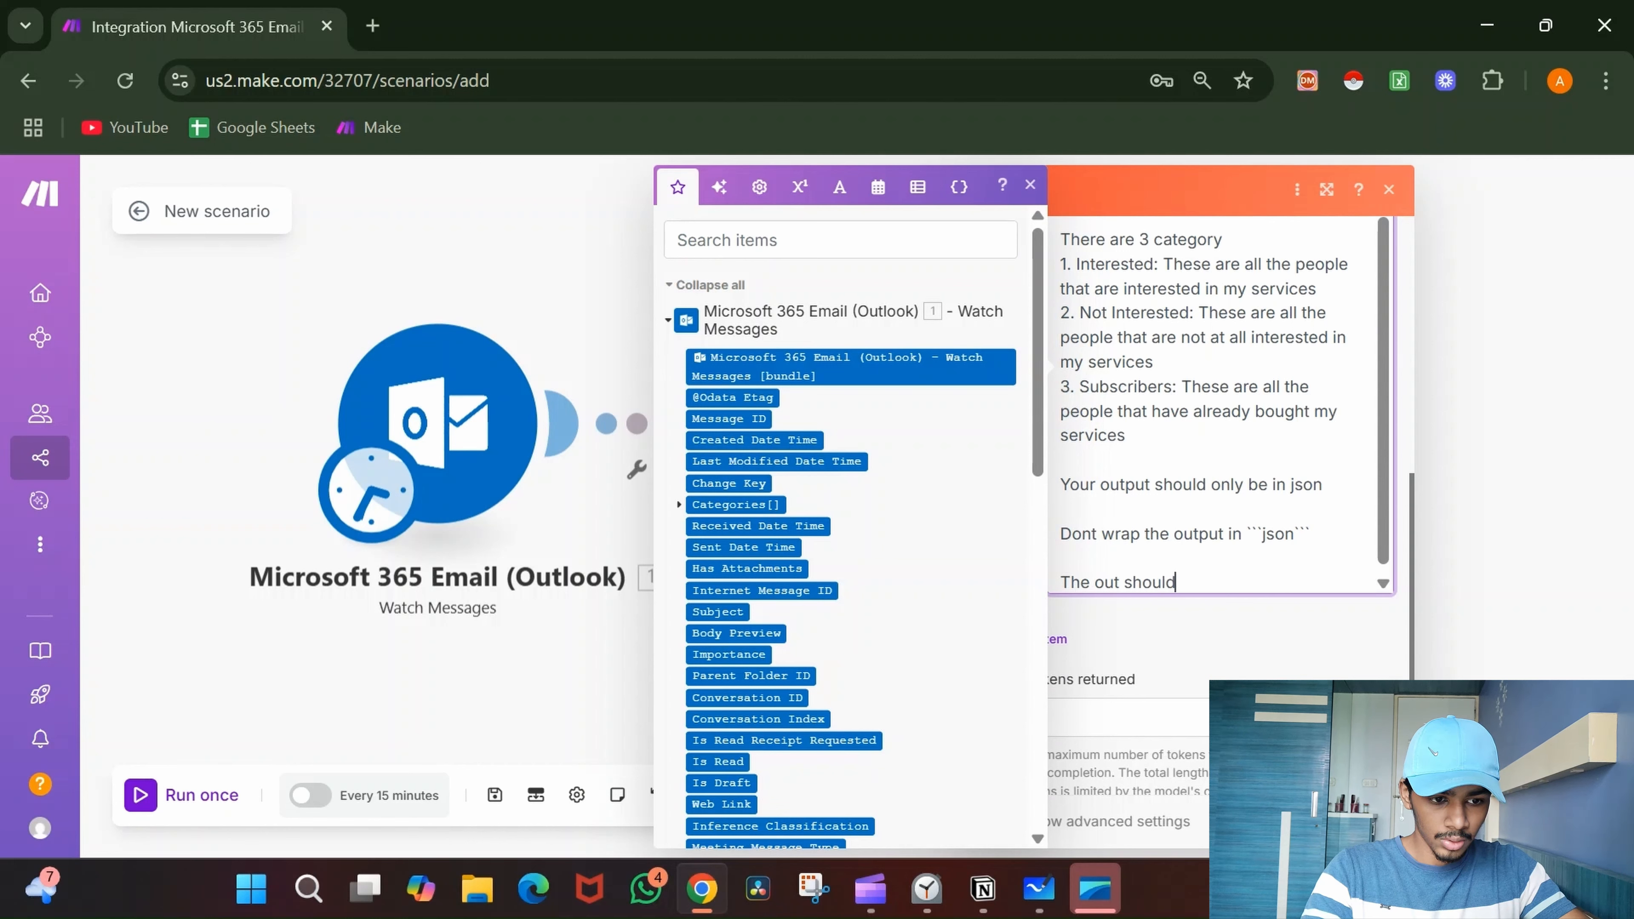
{"action": "type", "text": " only b e"}
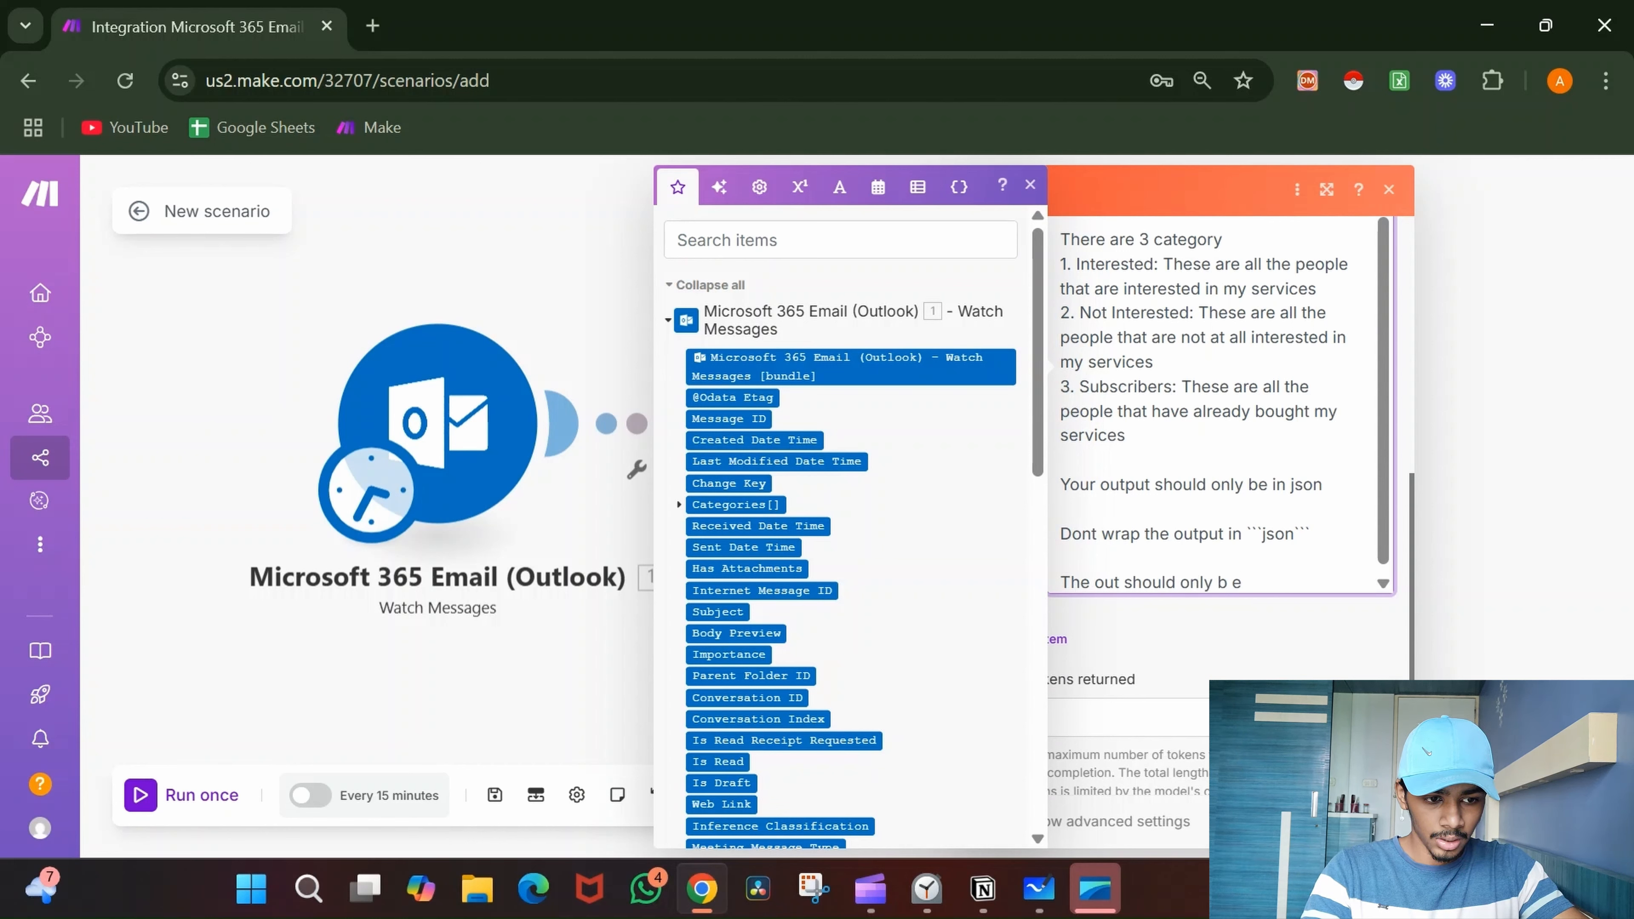
{"action": "key", "text": "BackSpace"}
{"action": "key", "text": "BackSpace"}
{"action": "type", "text": "e the numbe"}
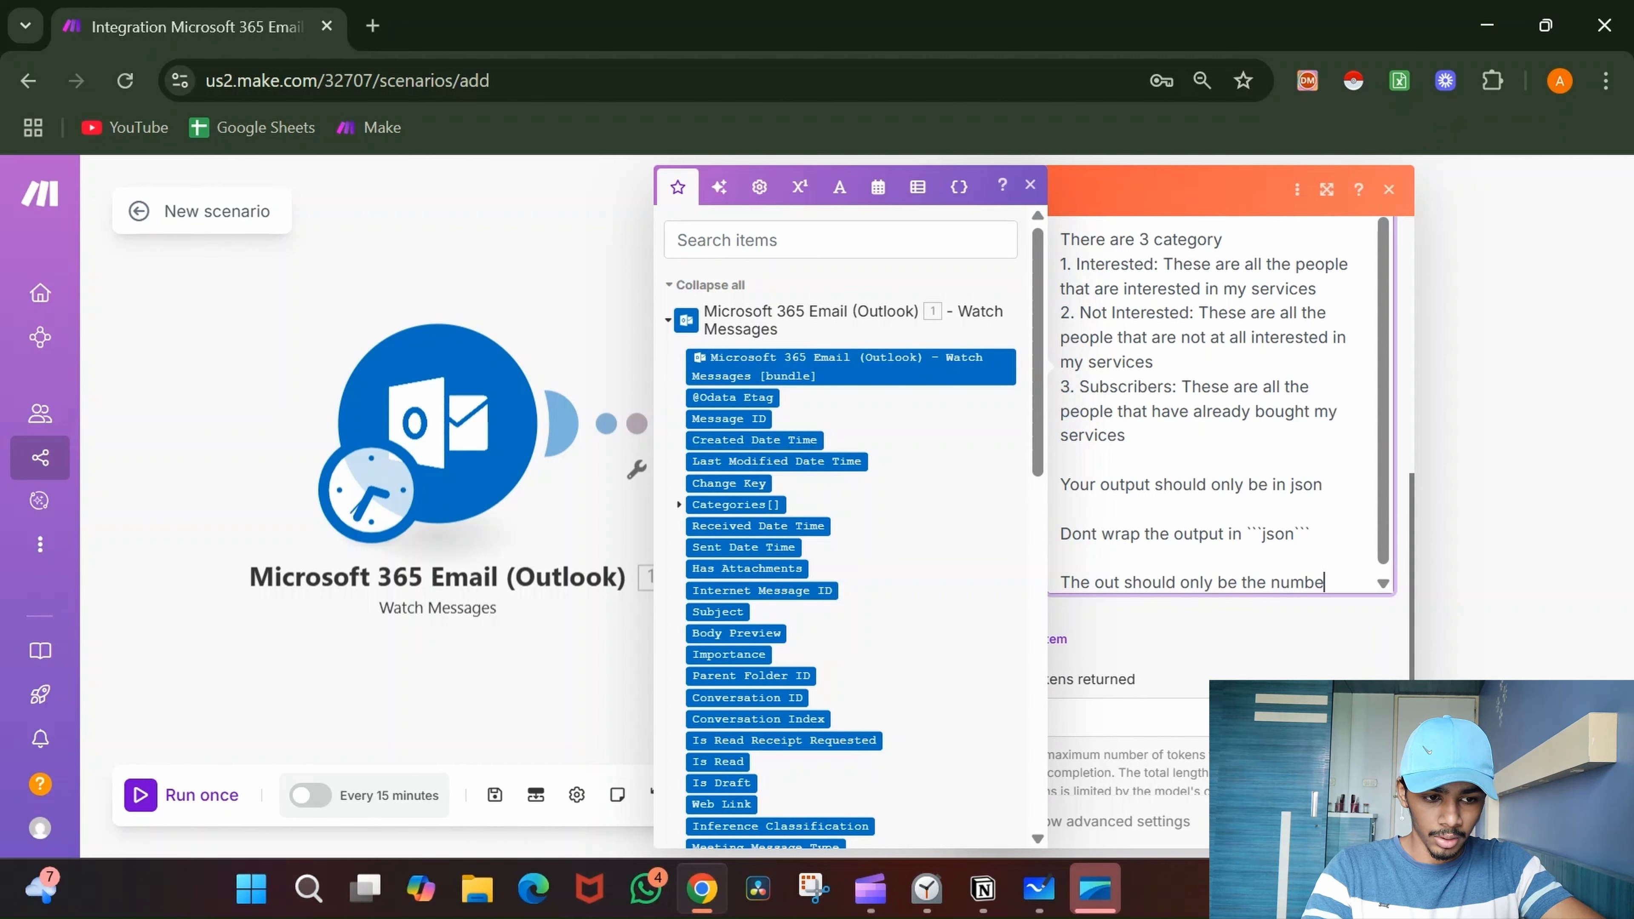
{"action": "type", "text": "r and no"}
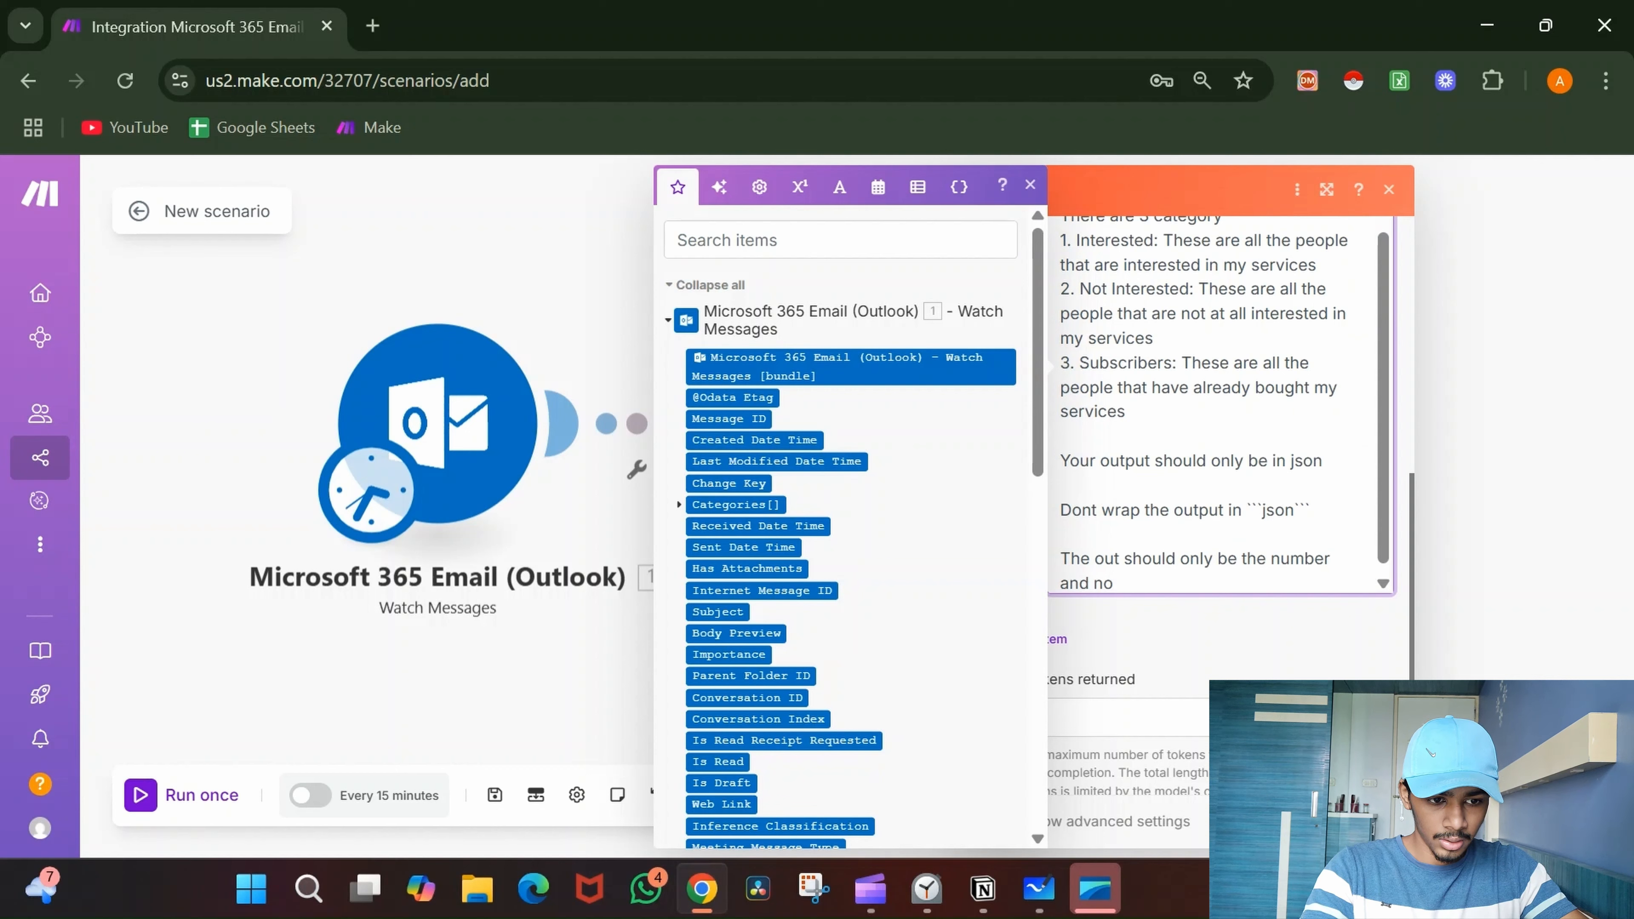
{"action": "key", "text": "BackSpace"}
{"action": "key", "text": "BackSpace"}
{"action": "key", "text": "BackSpace"}
{"action": "key", "text": "BackSpace"}
{"action": "key", "text": "BackSpace"}
{"action": "key", "text": "BackSpace"}
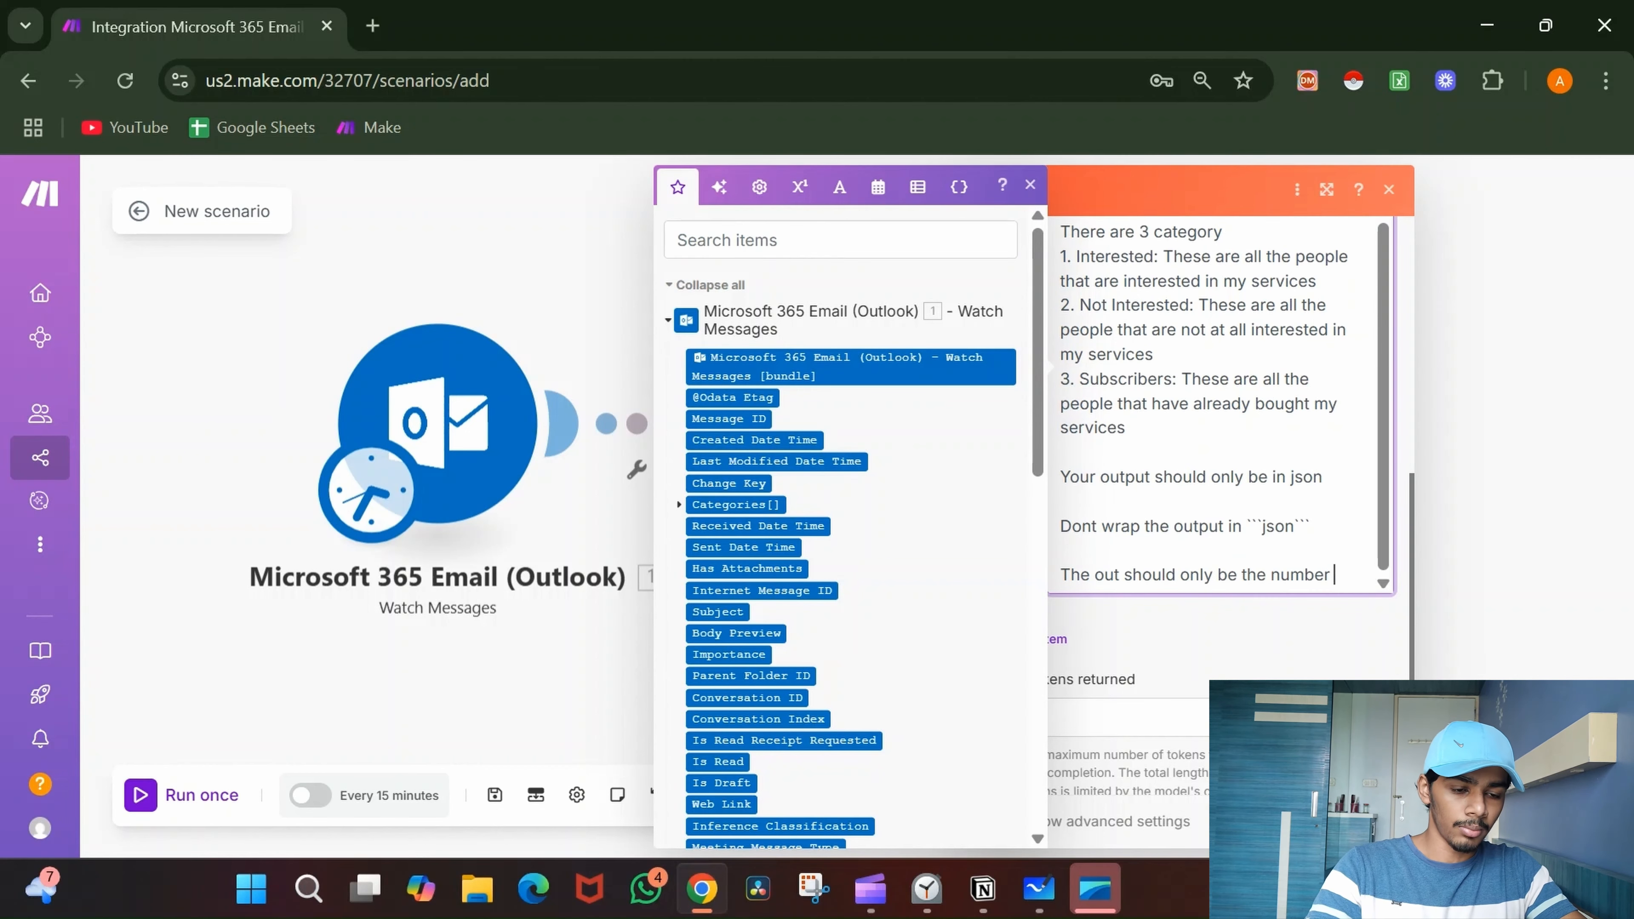
- Add the line "Always follow this structure" after a blank line and leave an empty line beneath it
{"action": "key", "text": "Return"}
{"action": "key", "text": "Return"}
{"action": "type", "text": "A"}
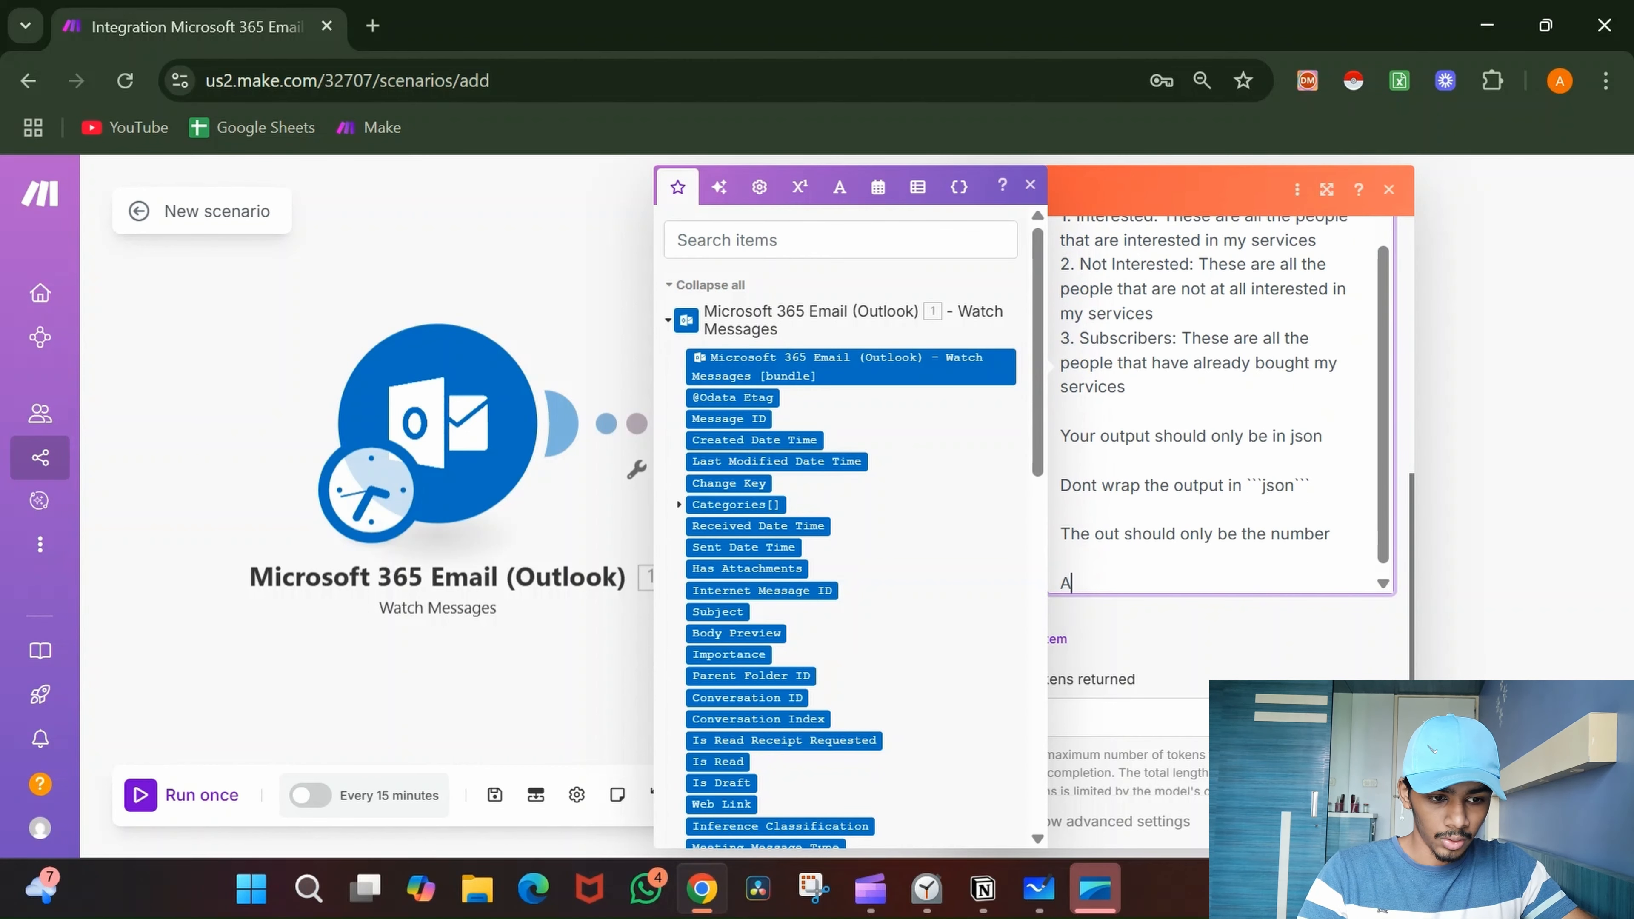
{"action": "type", "text": "A"}
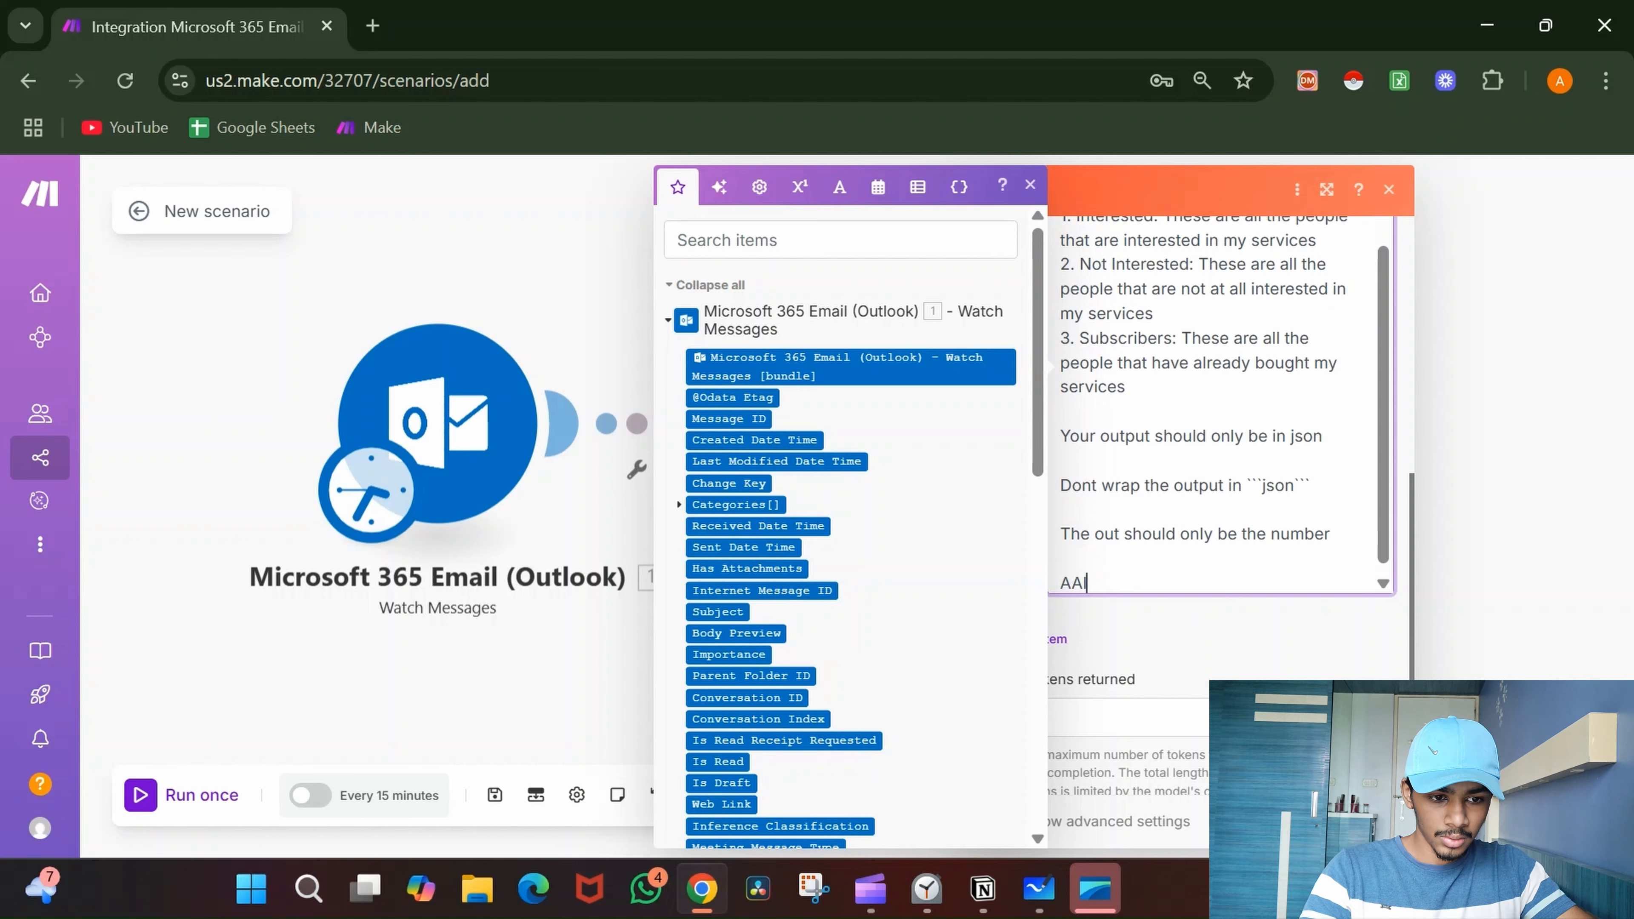
{"action": "key", "text": "BackSpace"}
{"action": "key", "text": "BackSpace"}
{"action": "type", "text": "Always "}
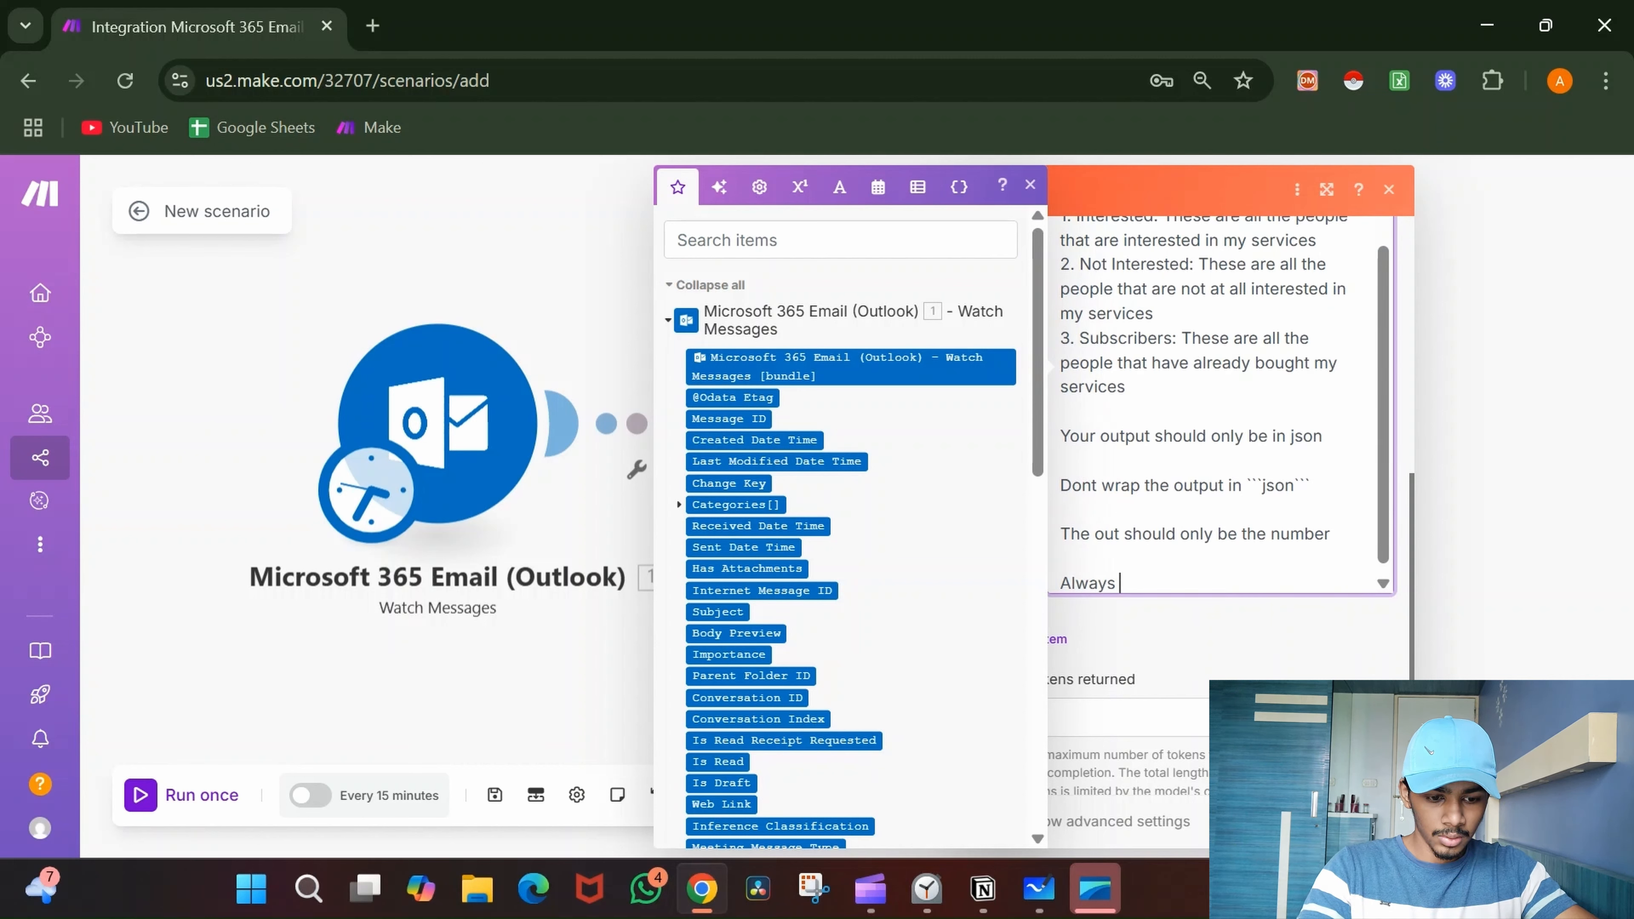
{"action": "type", "text": "follow thi"}
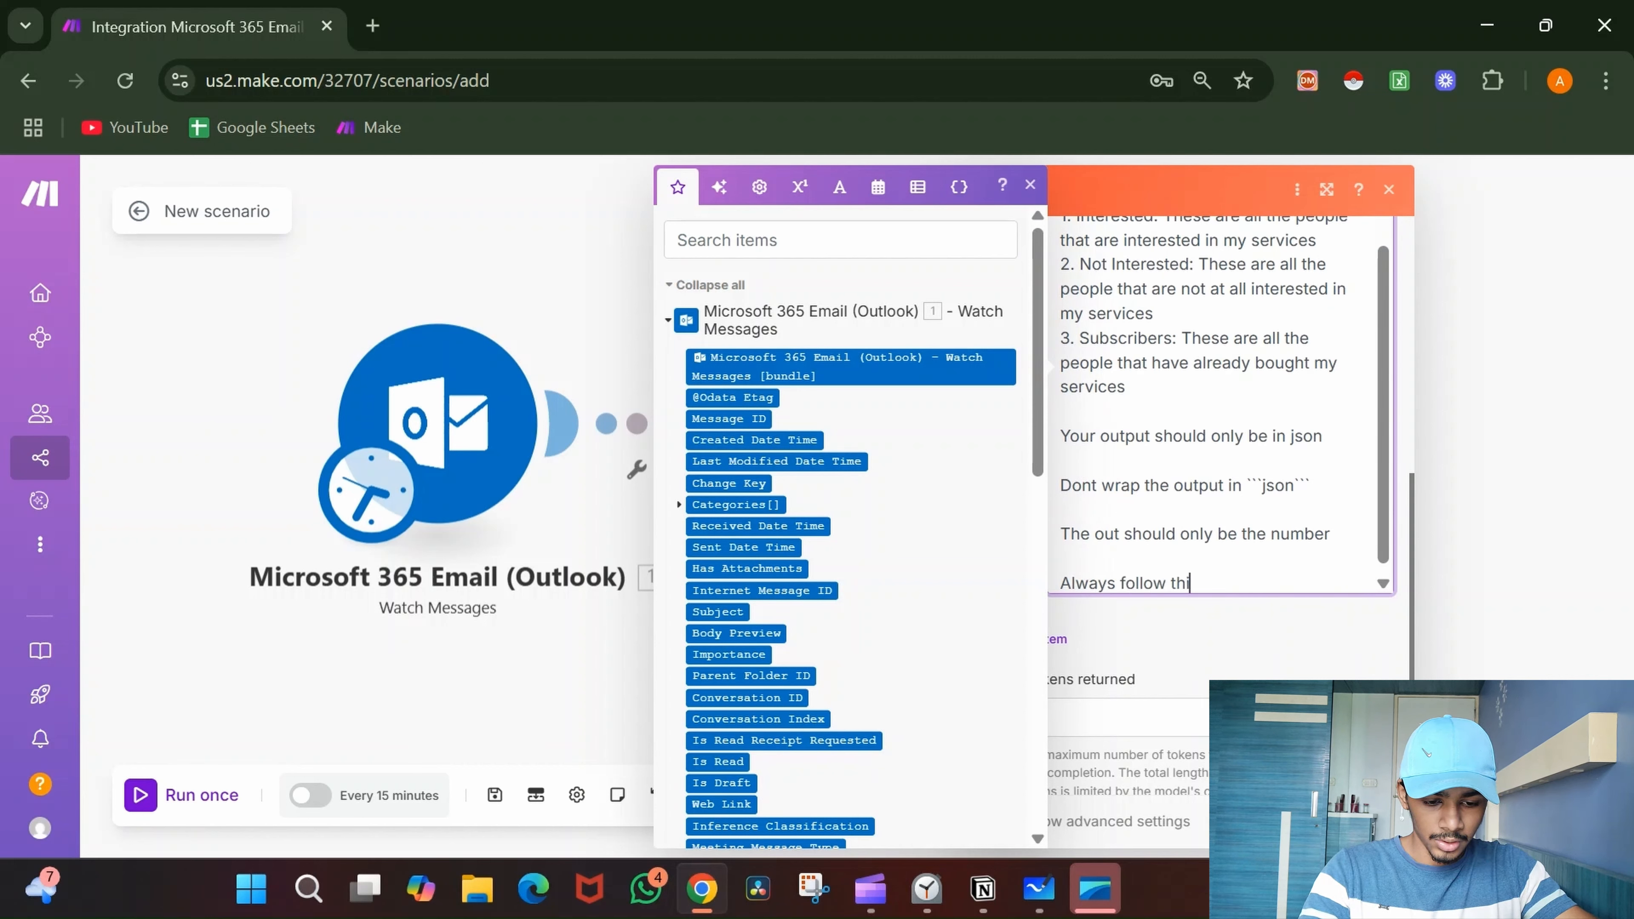
{"action": "type", "text": "s structure"}
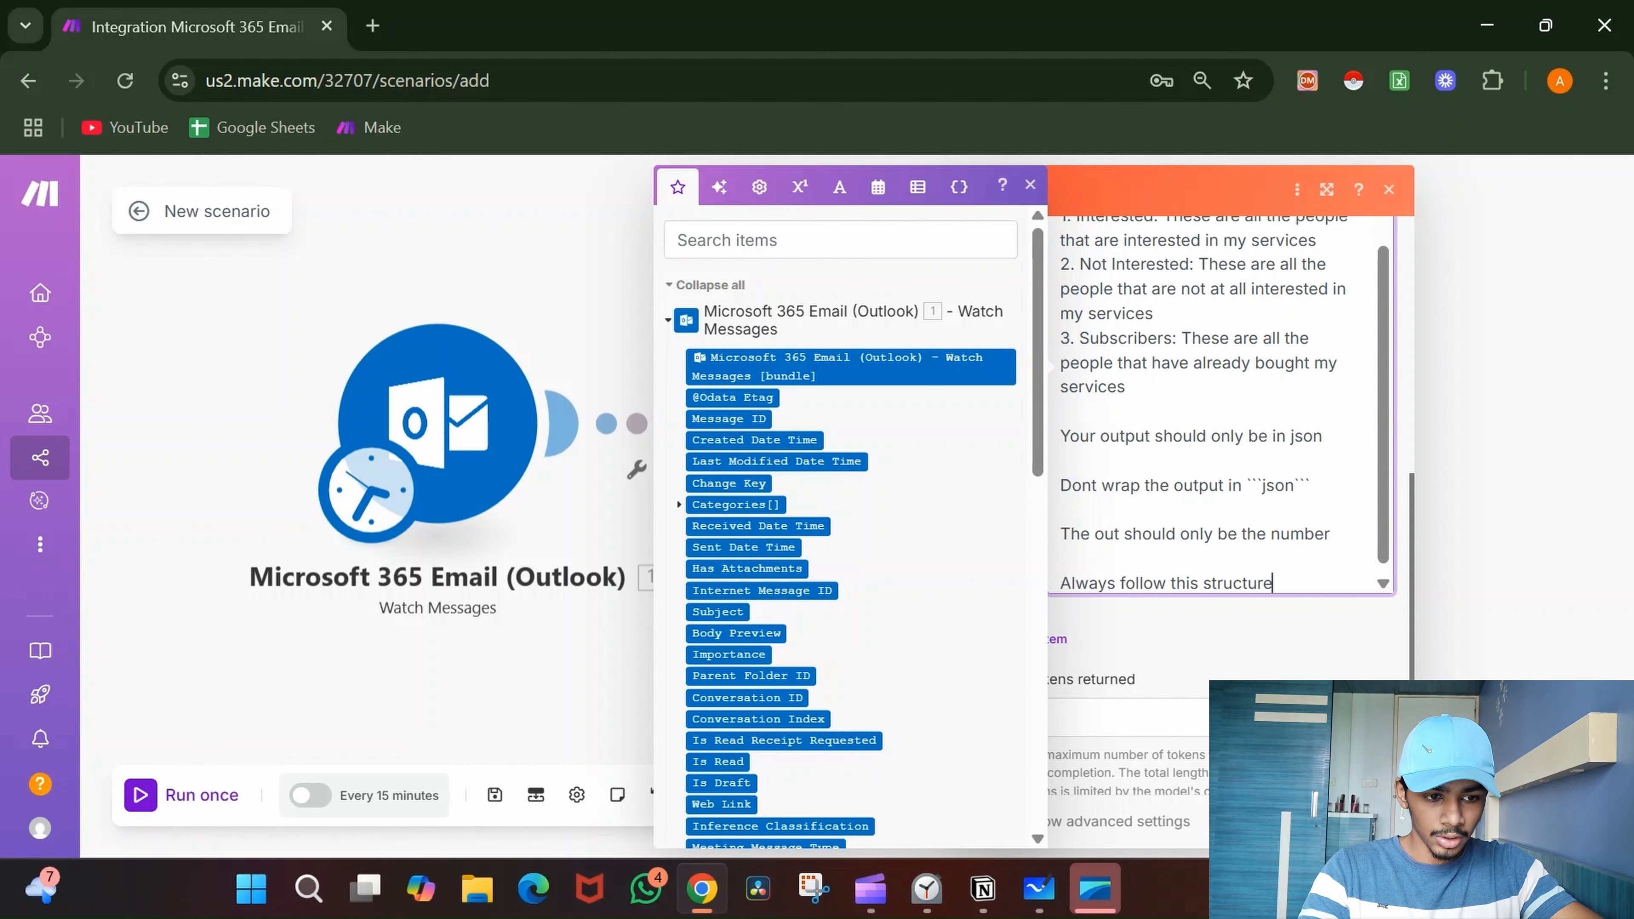
{"action": "key", "text": "Return"}
{"action": "key", "text": "Return"}
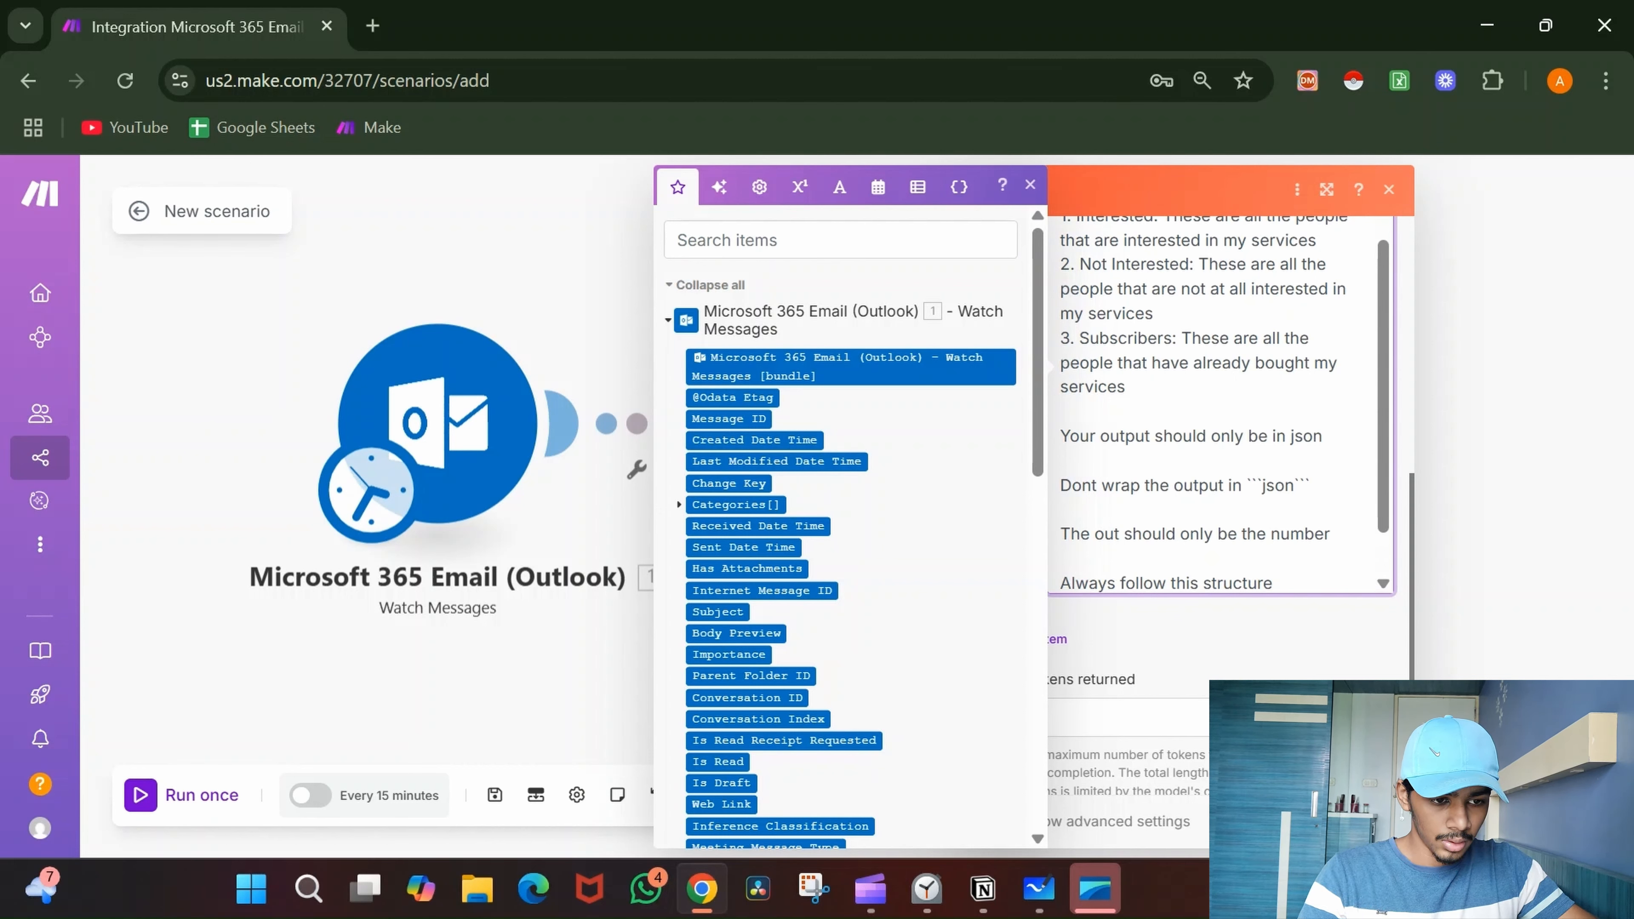
- Add a JSON structure in curly braces with the key "category" and an empty string value below "Always follow this structure"
{"action": "scroll", "coordinate": [1259, 508], "scroll_direction": "down", "scroll_amount": 1}
{"action": "type", "text": "{"}
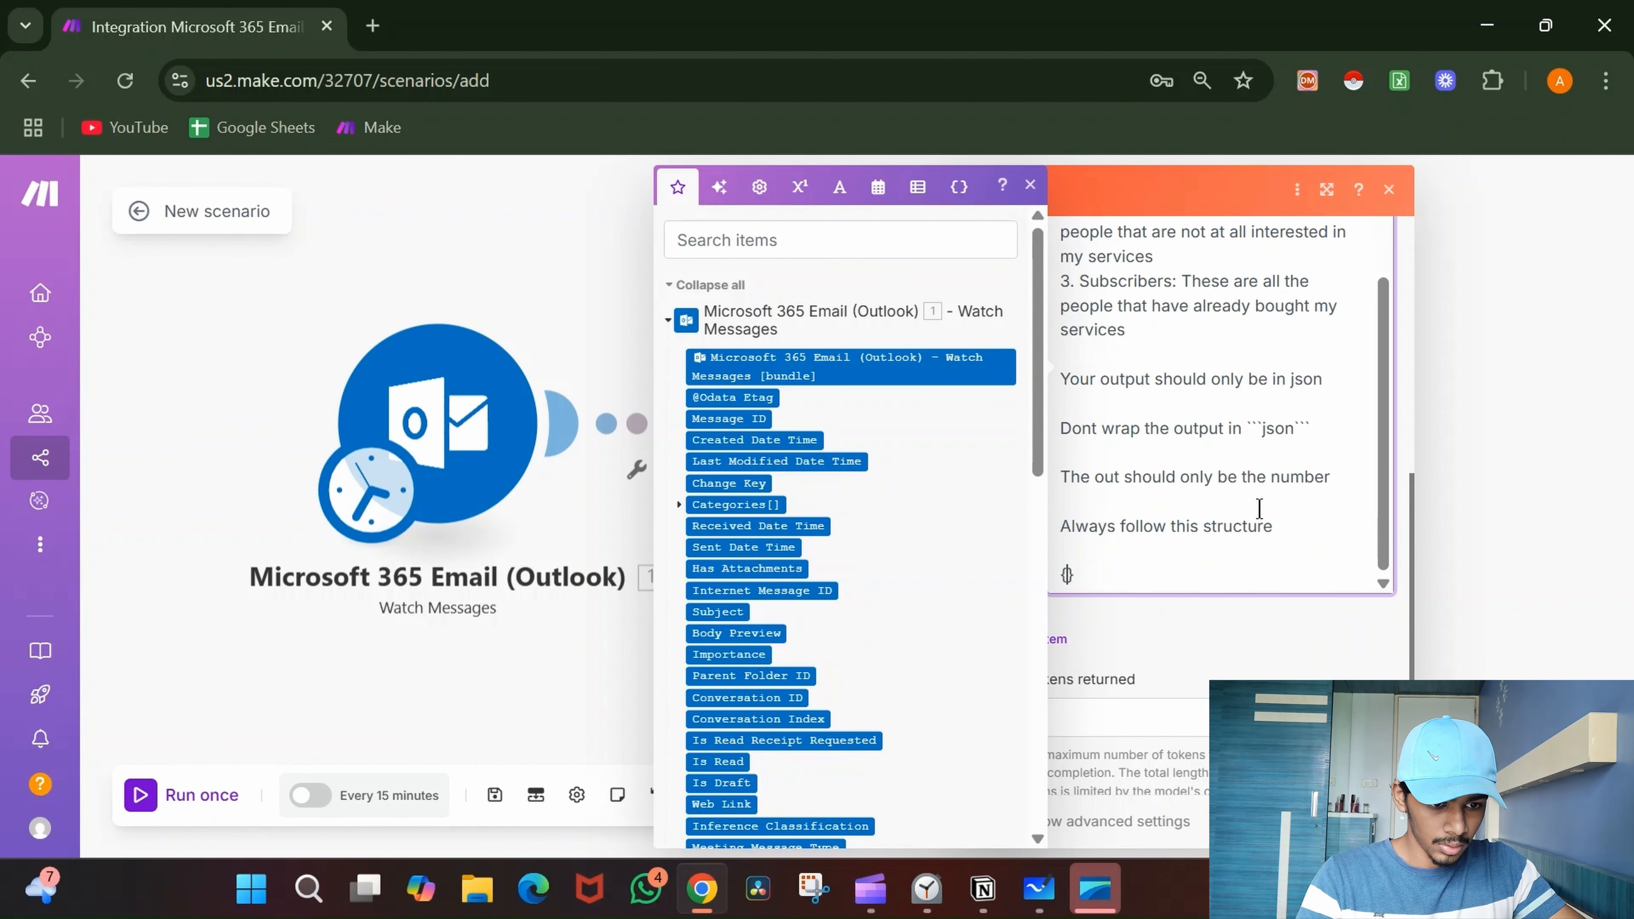
{"action": "key", "text": "Return"}
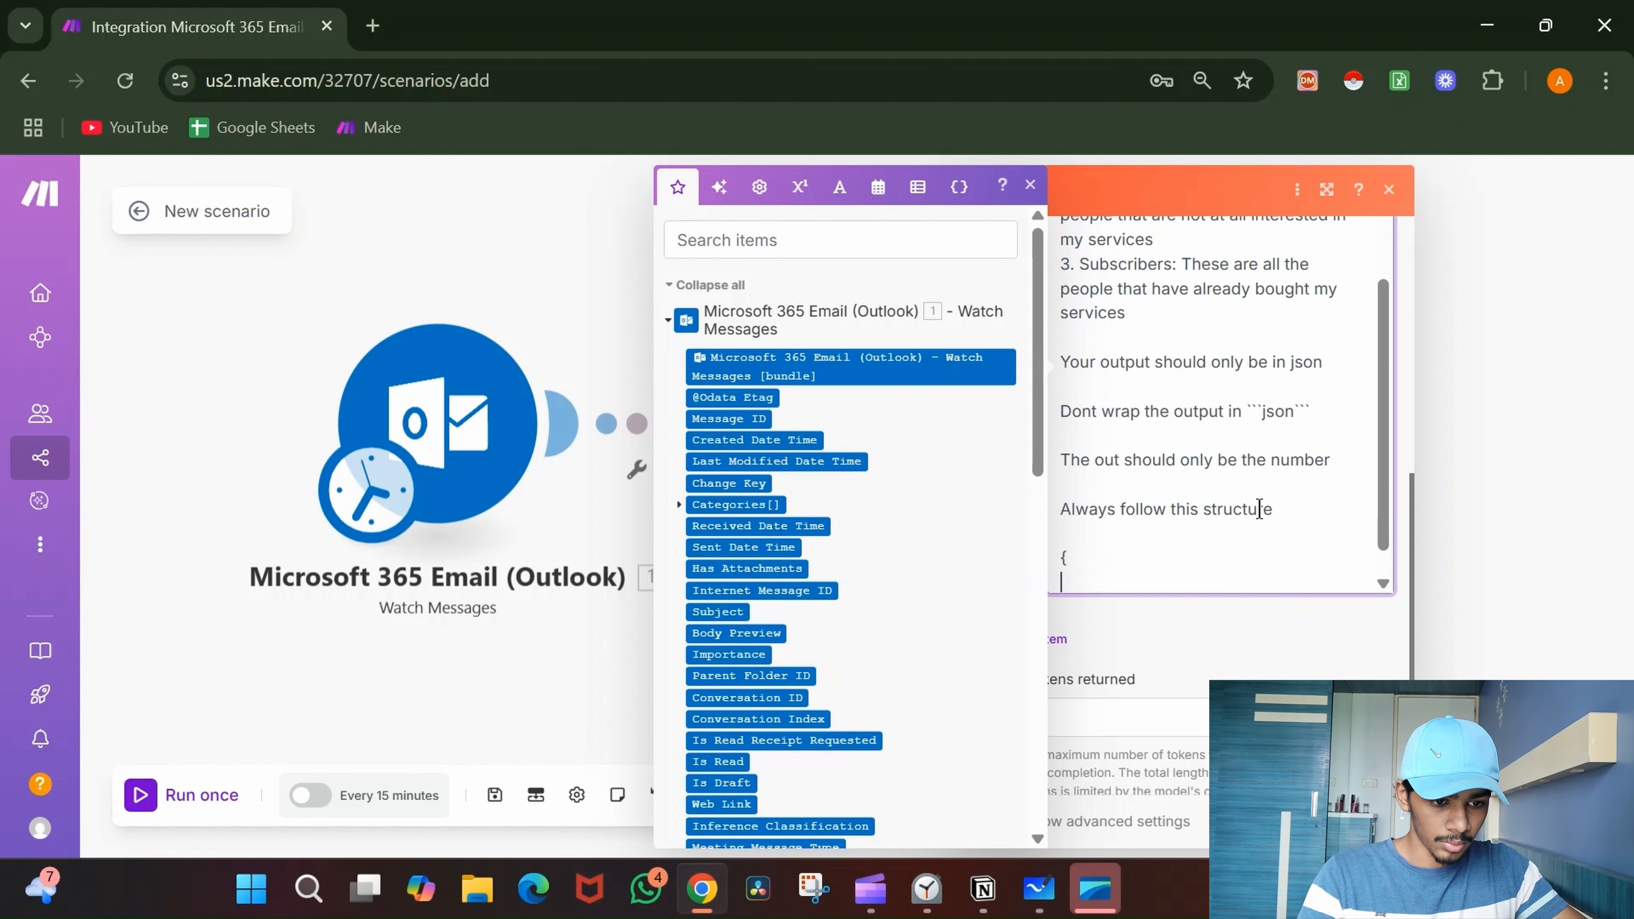
{"action": "type", "text": "\""}
{"action": "key", "text": "Left"}
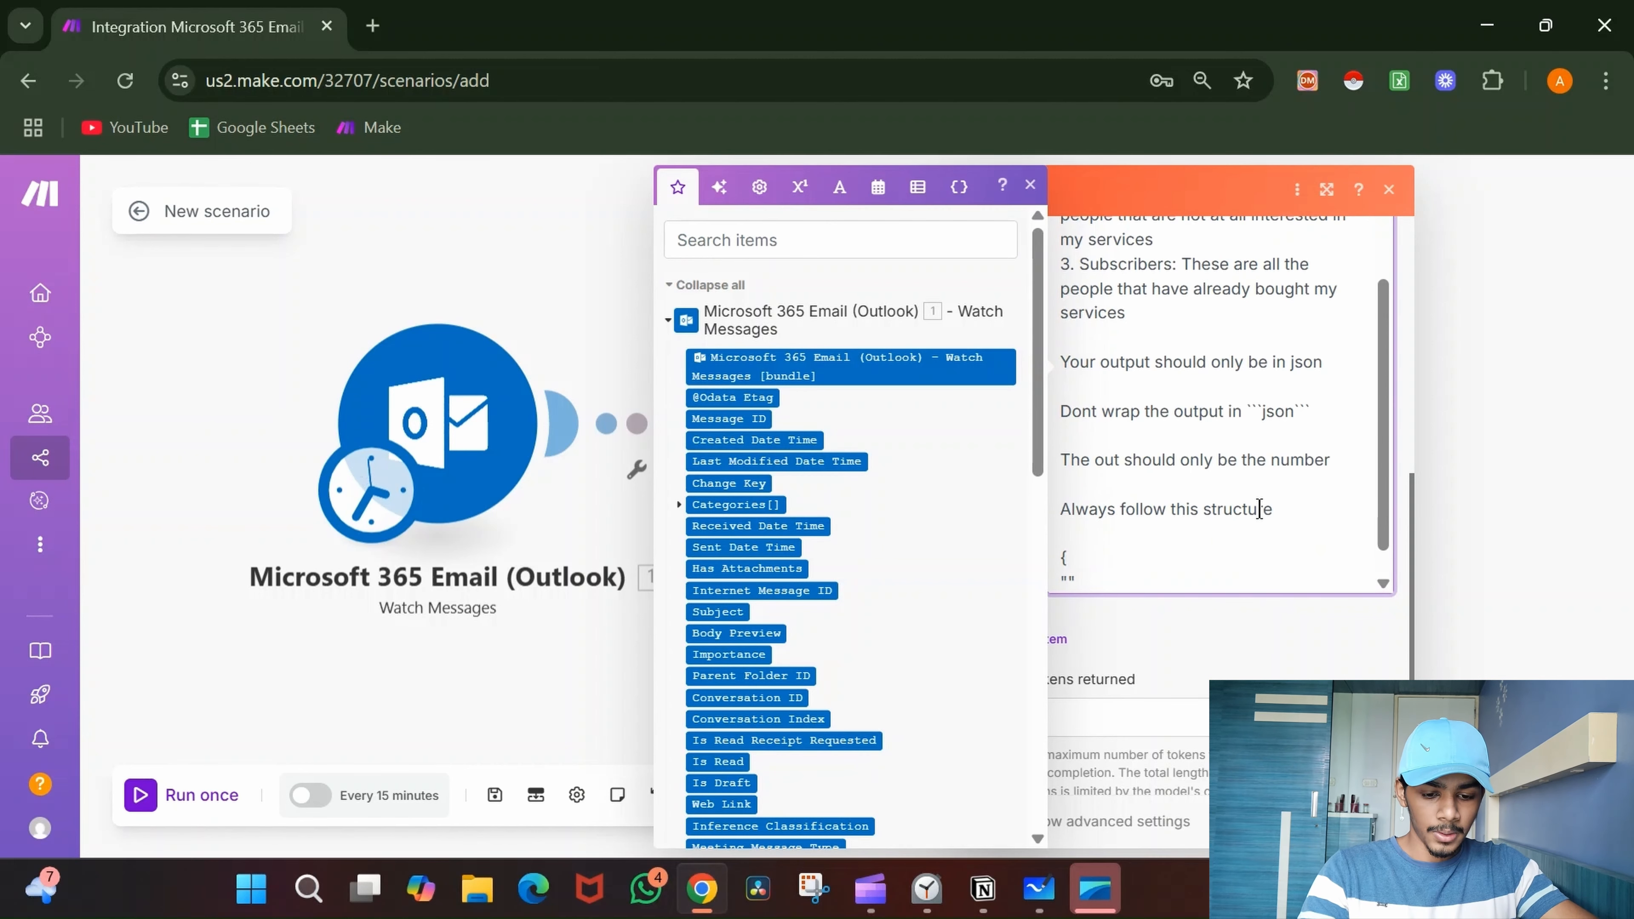
{"action": "type", "text": "categor"}
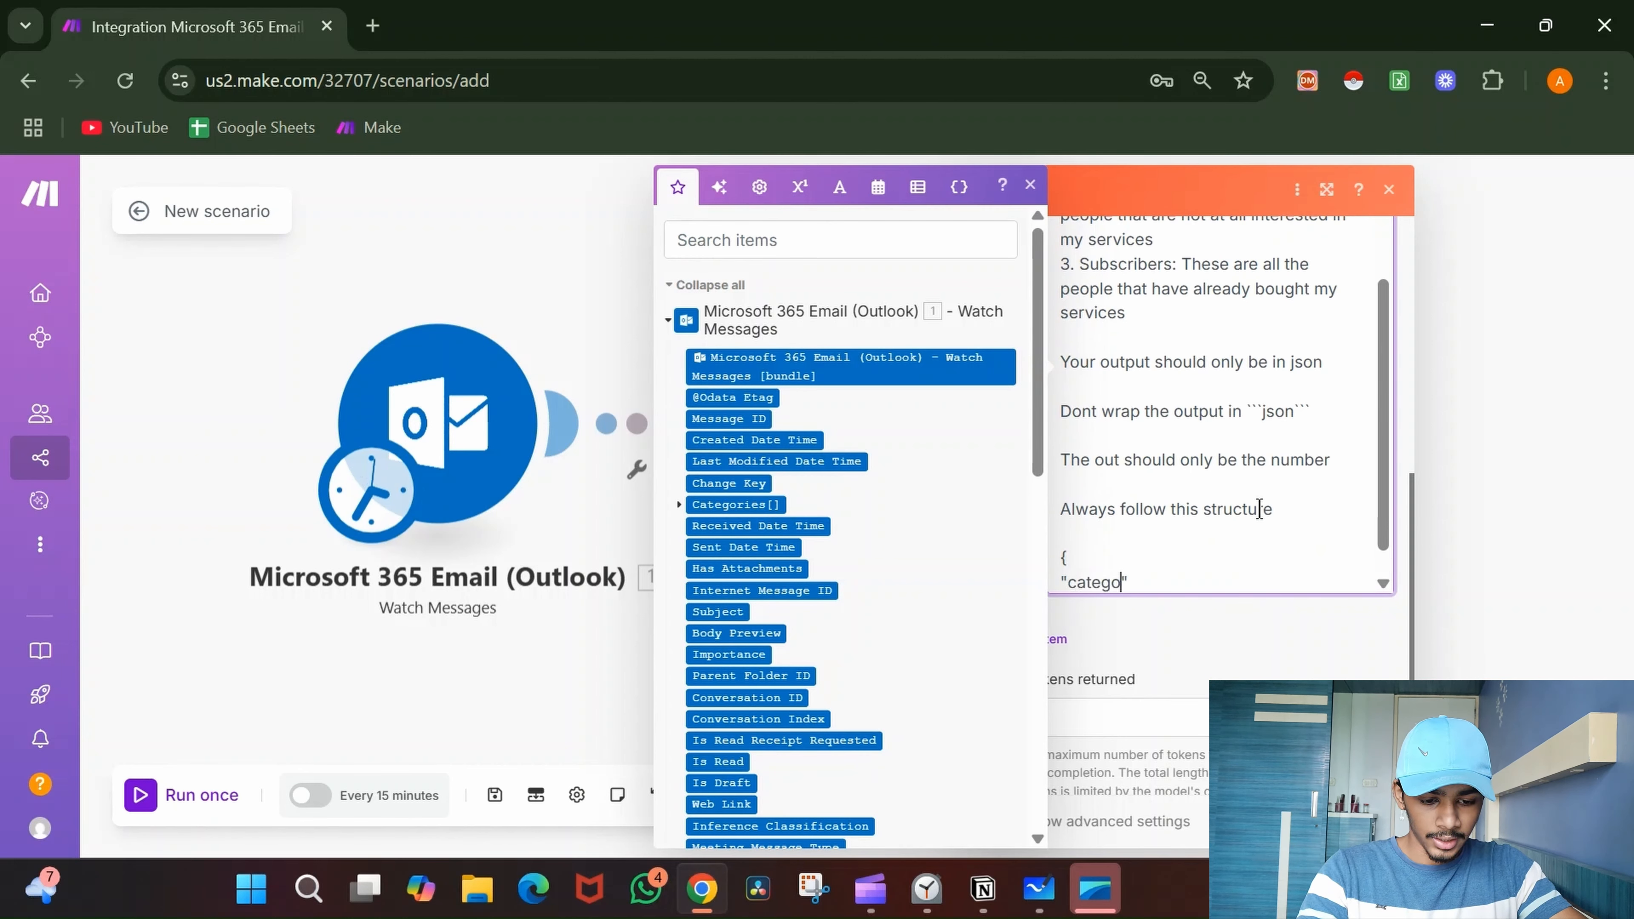
{"action": "type", "text": "y"}
{"action": "key", "text": "Right"}
{"action": "type", "text": ":"}
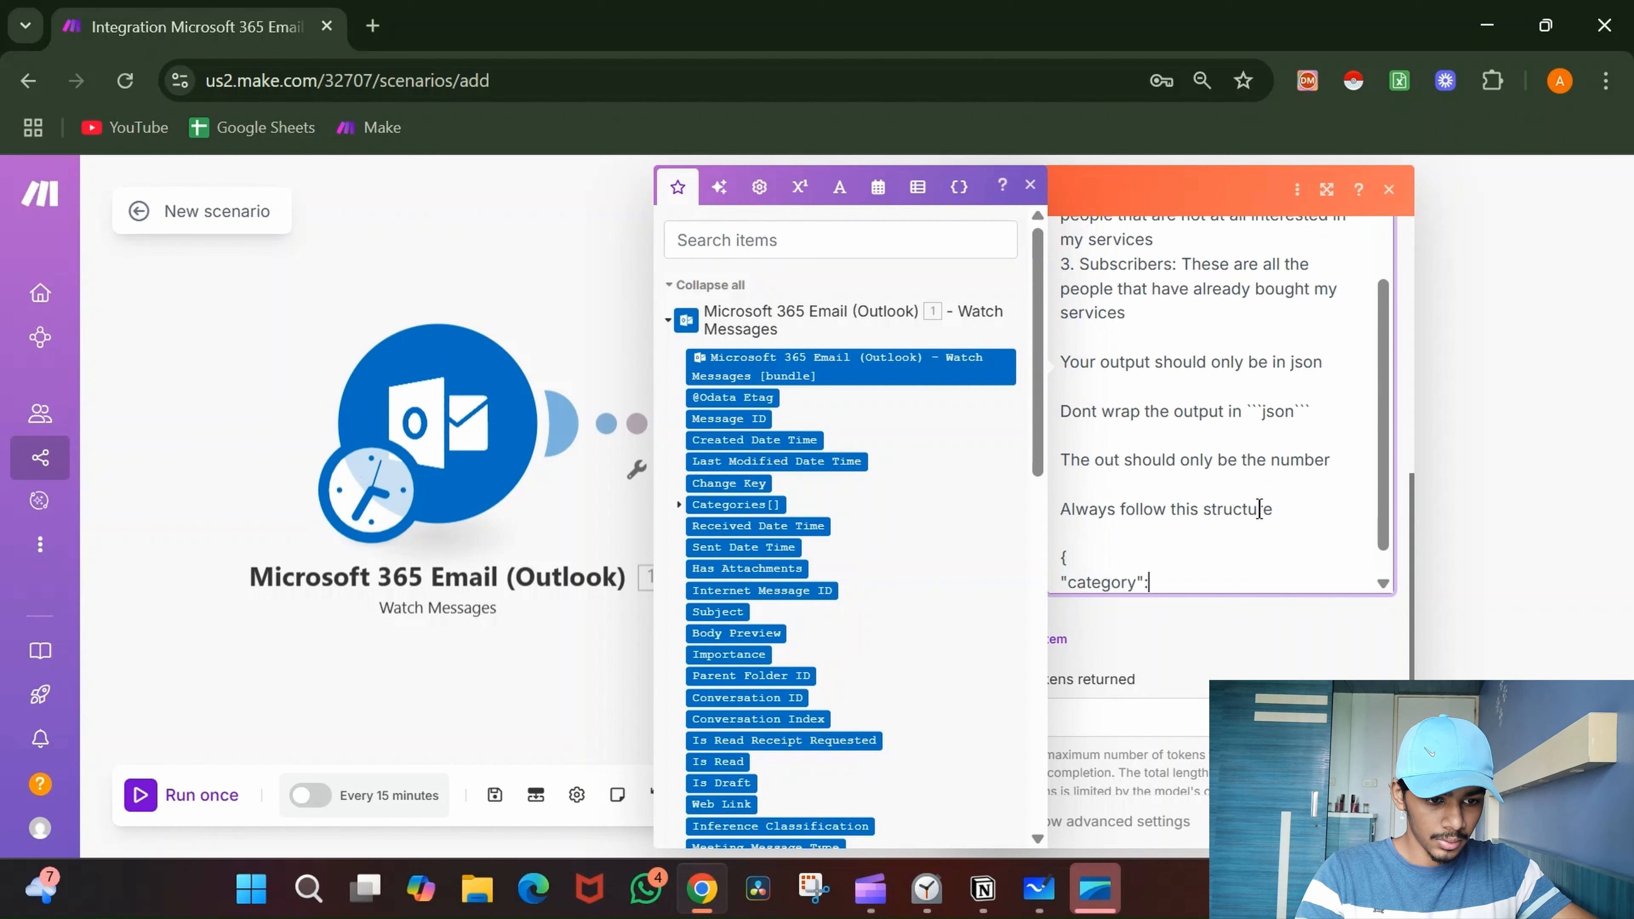
{"action": "type", "text": "\"\""}
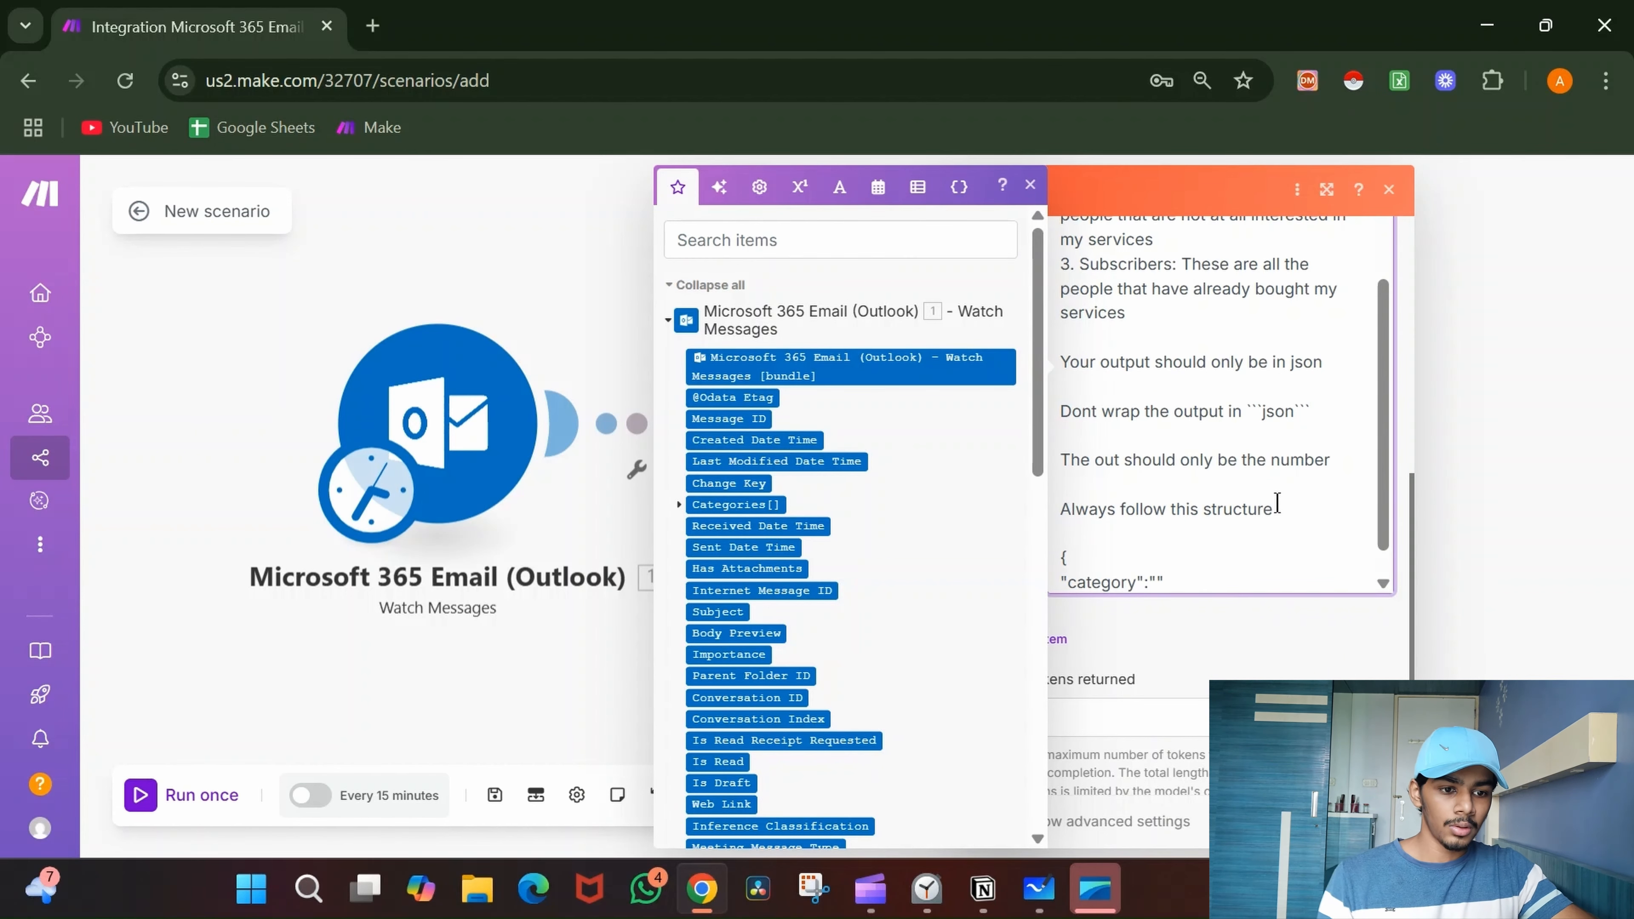
{"action": "scroll", "coordinate": [1270, 464], "scroll_direction": "down", "scroll_amount": 1}
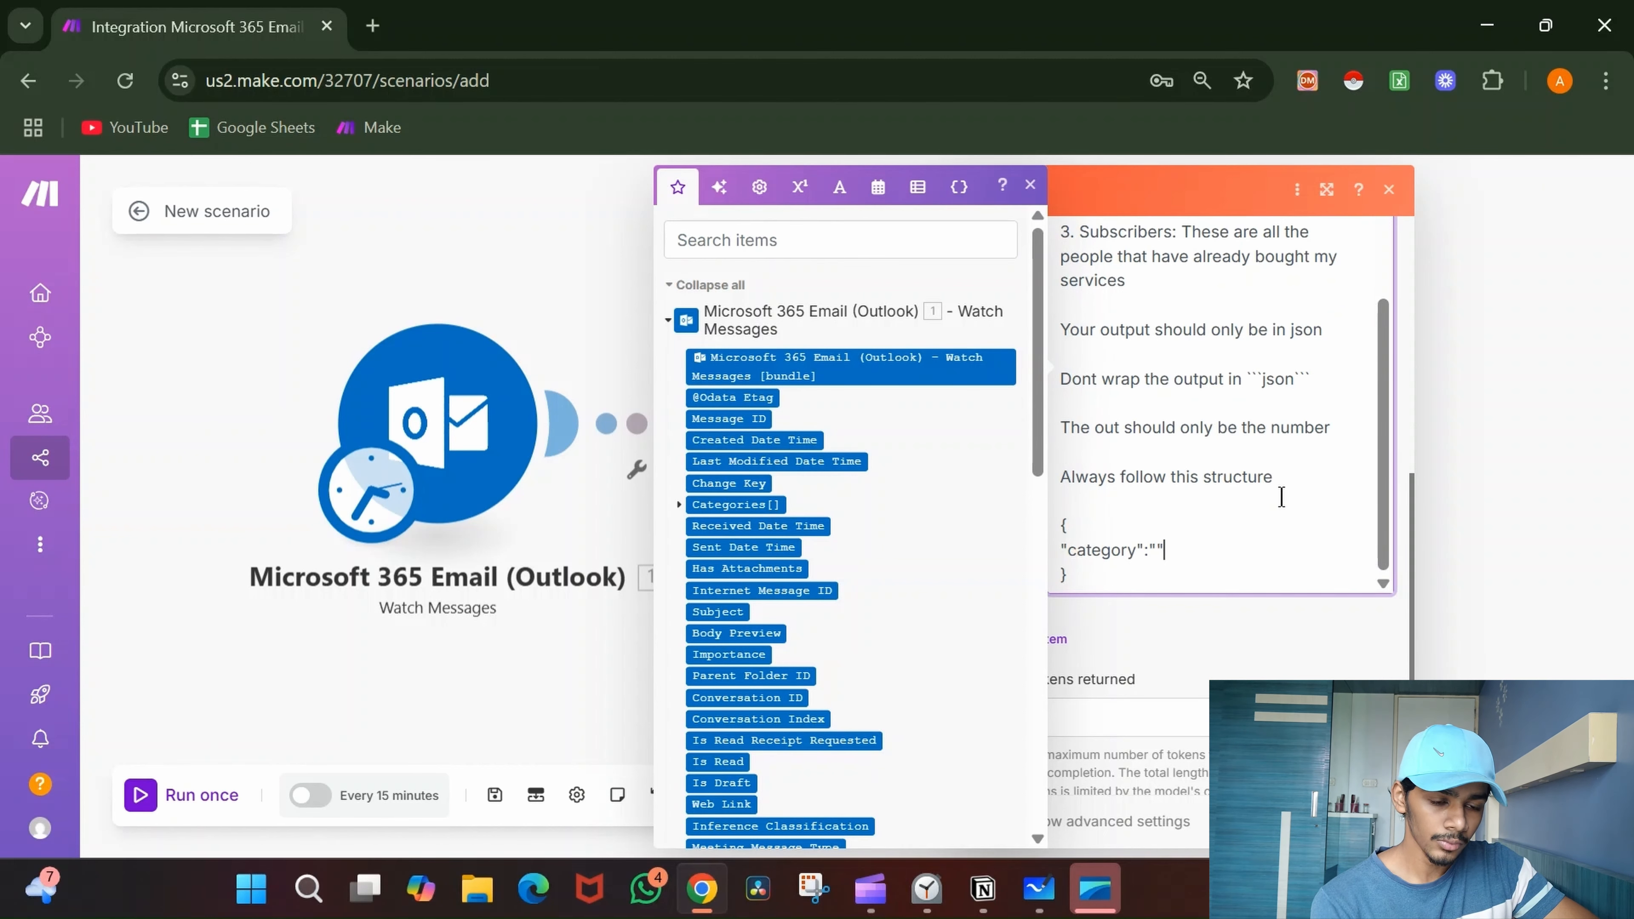
- Open chatgpt.com in a new browser tab
{"action": "left_click", "coordinate": [390, 28]}
{"action": "type", "text": "cgst"}
{"action": "key", "text": "BackSpace"}
{"action": "key", "text": "BackSpace"}
{"action": "key", "text": "BackSpace"}
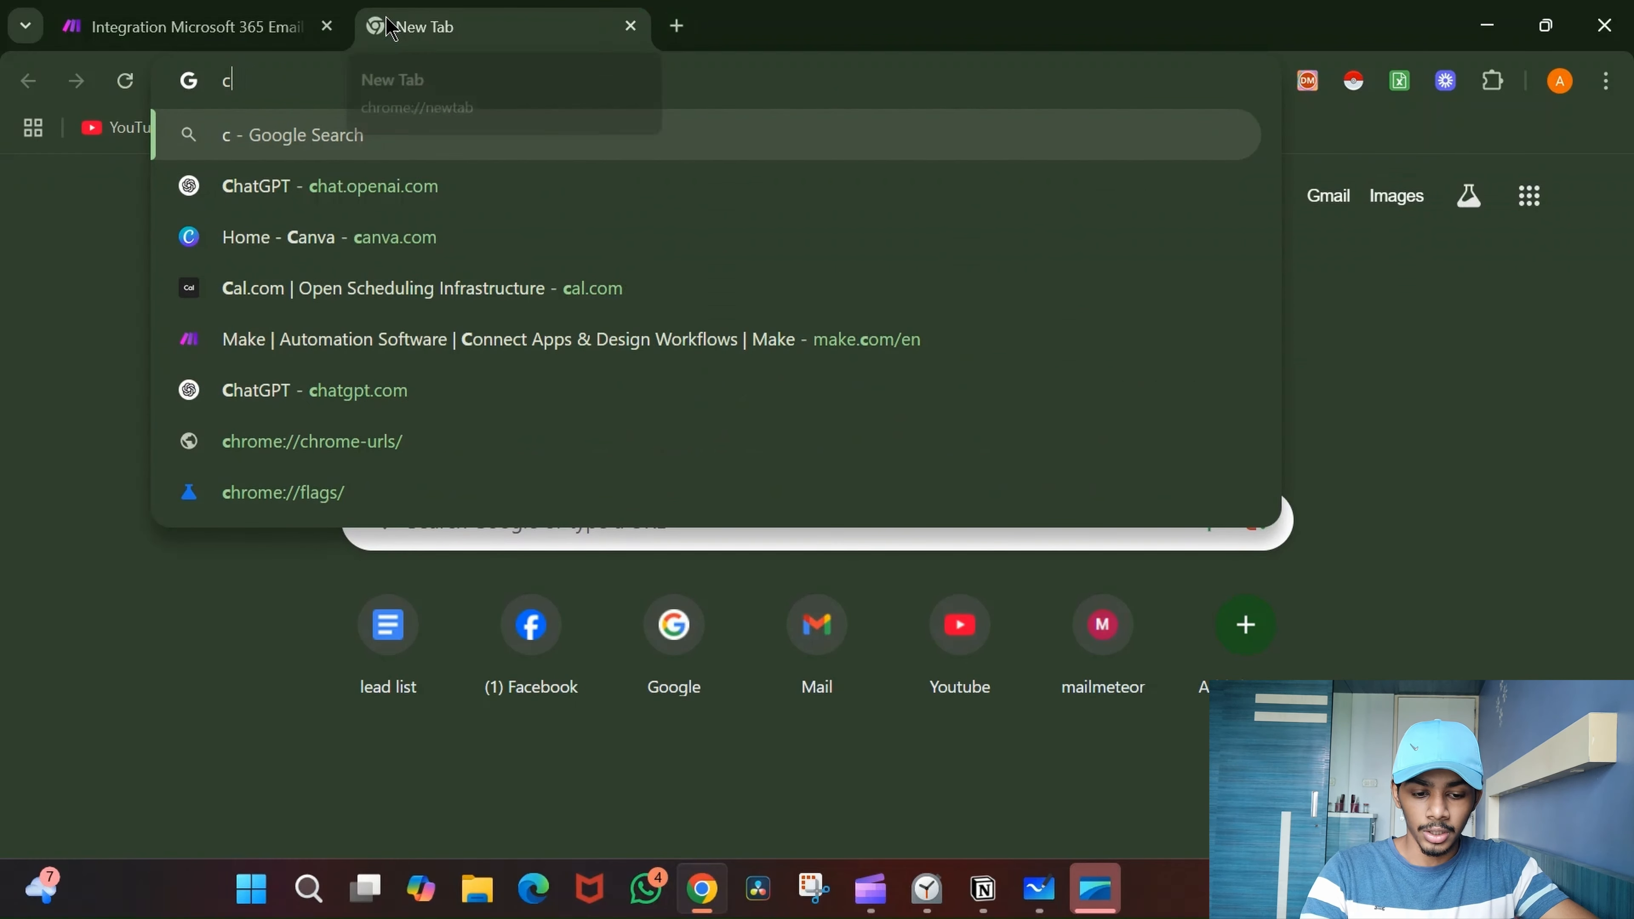
{"action": "type", "text": "hatgpt.com"}
{"action": "key", "text": "Return"}
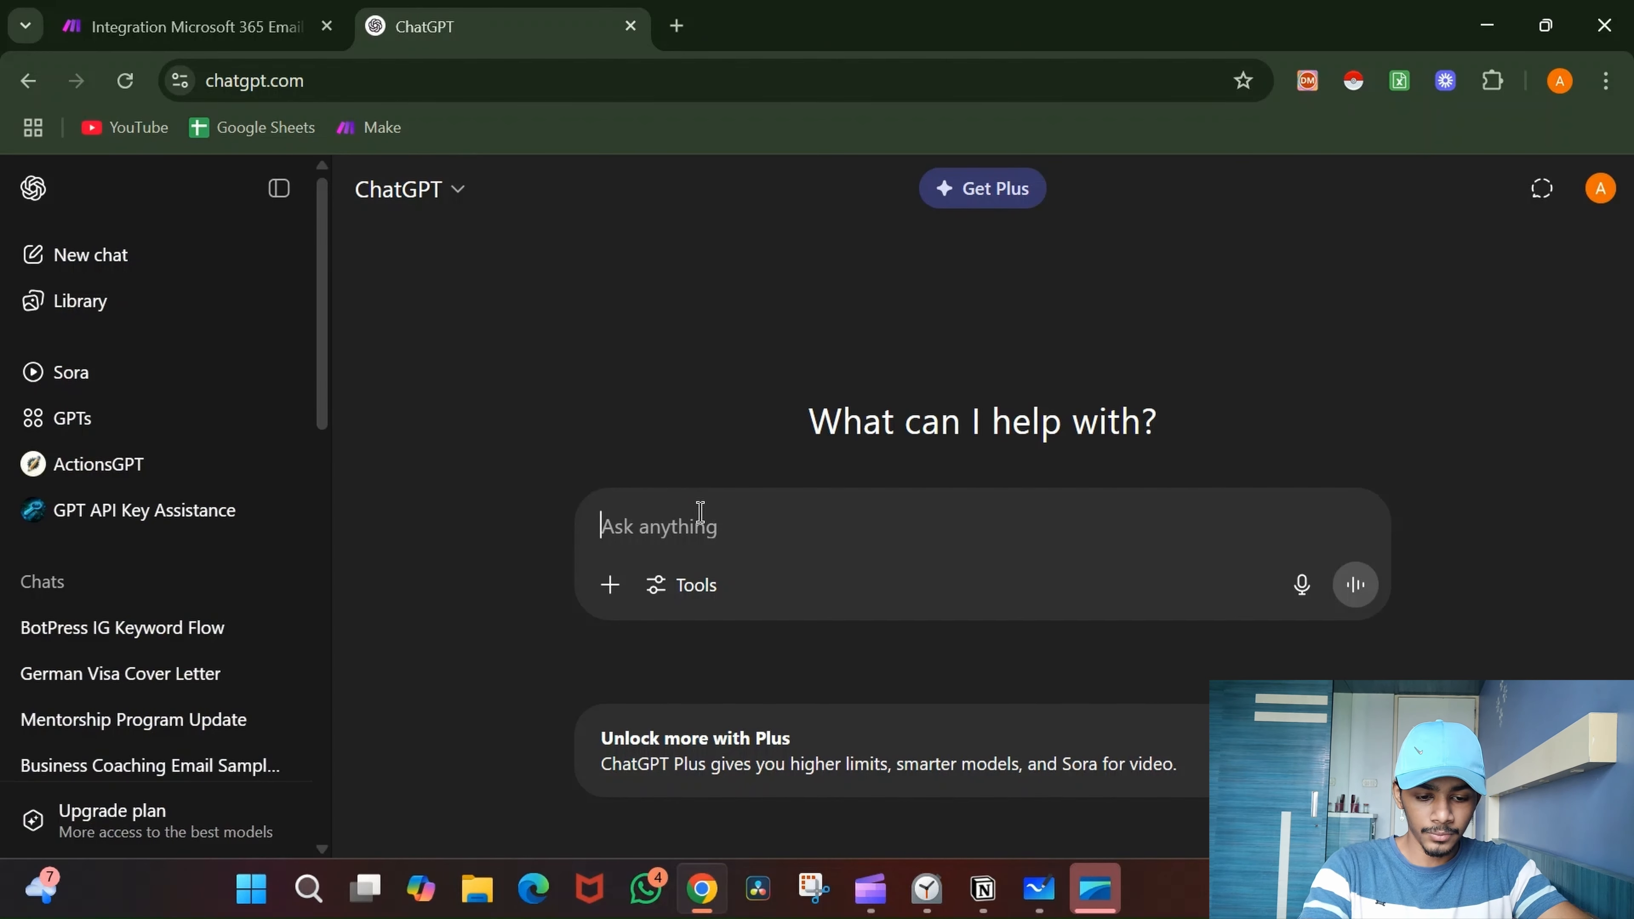
- Start the ChatGPT prompt with "give me some examples of people that are interested, not interested and"
{"action": "type", "text": "givr mr"}
{"action": "key", "text": "BackSpace"}
{"action": "key", "text": "BackSpace"}
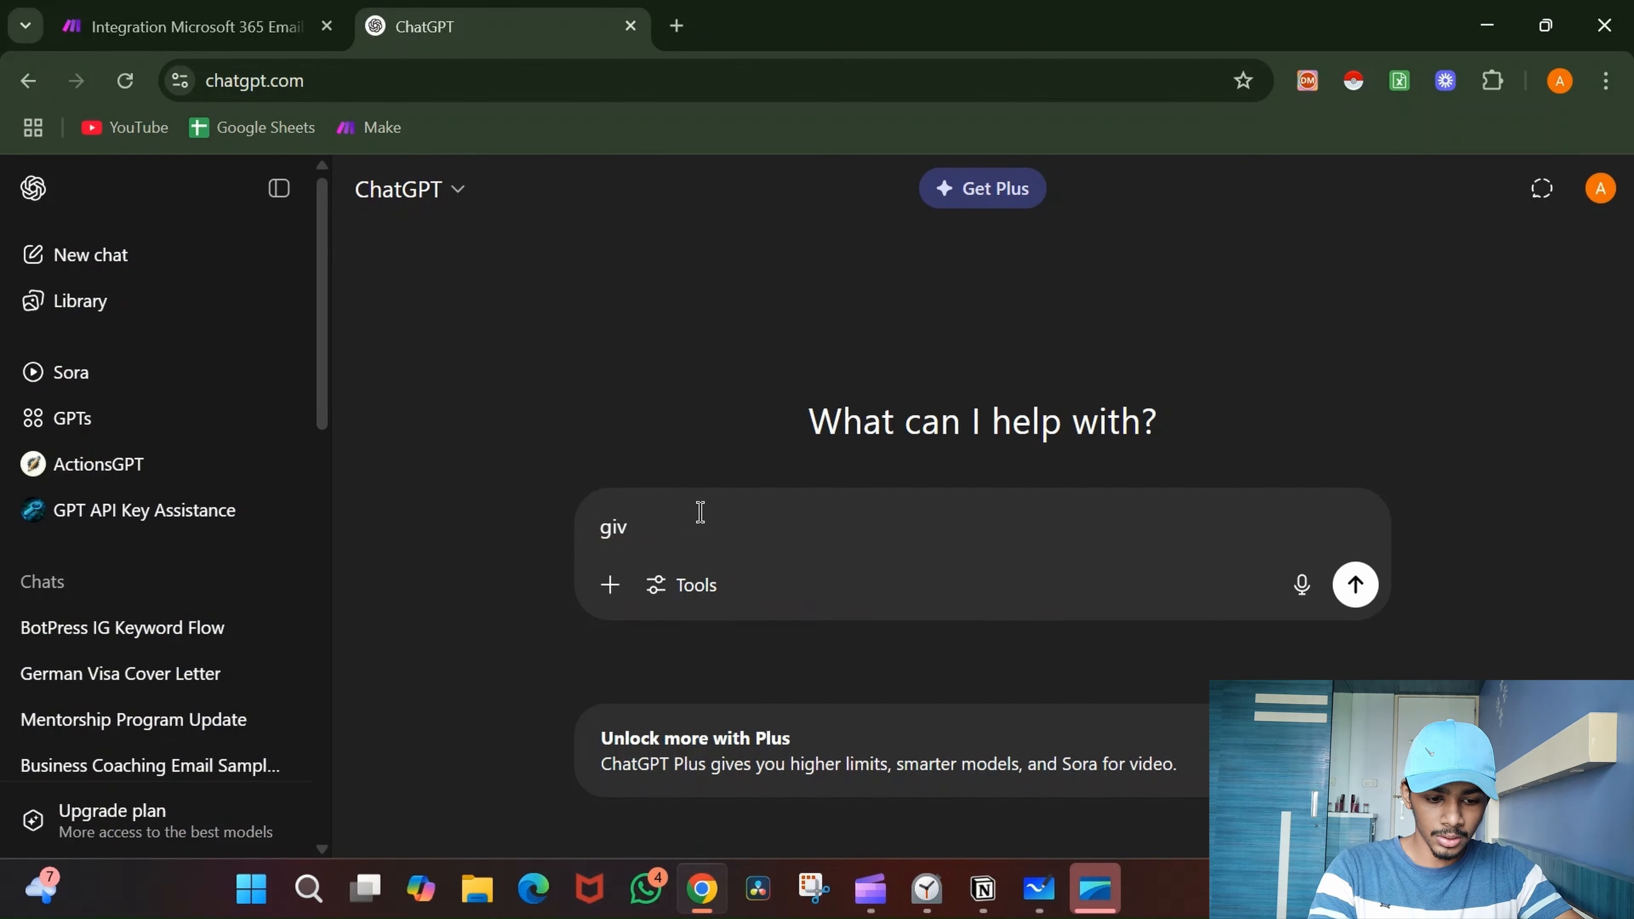
{"action": "type", "text": "me"}
{"action": "key", "text": "BackSpace"}
{"action": "key", "text": "BackSpace"}
{"action": "type", "text": "e "}
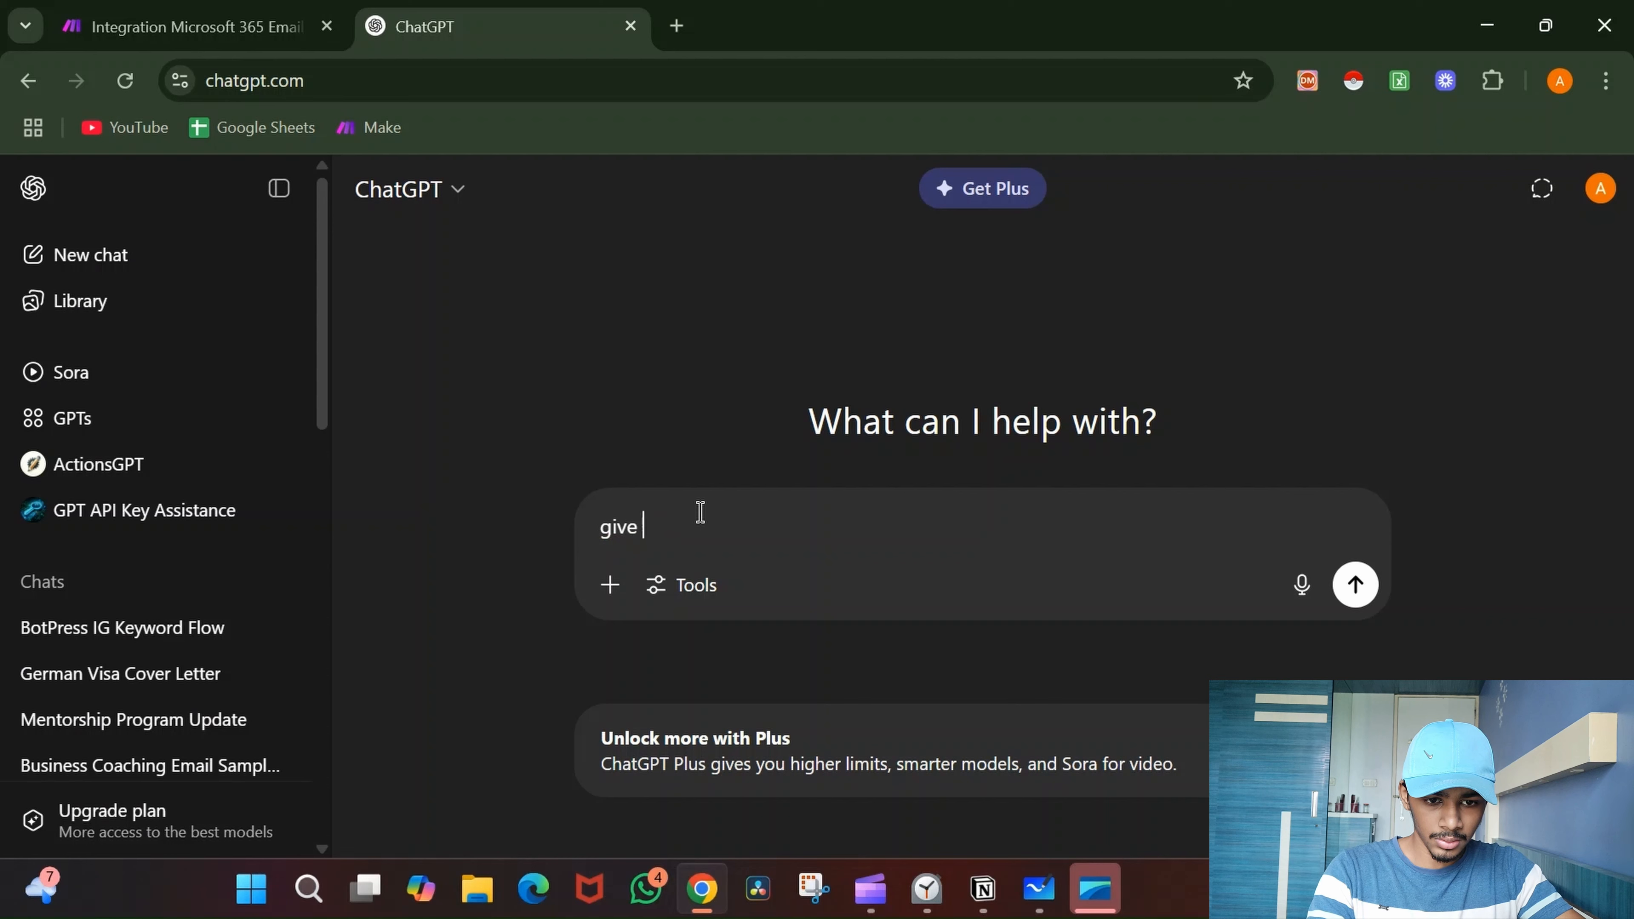
{"action": "type", "text": "me some examp"}
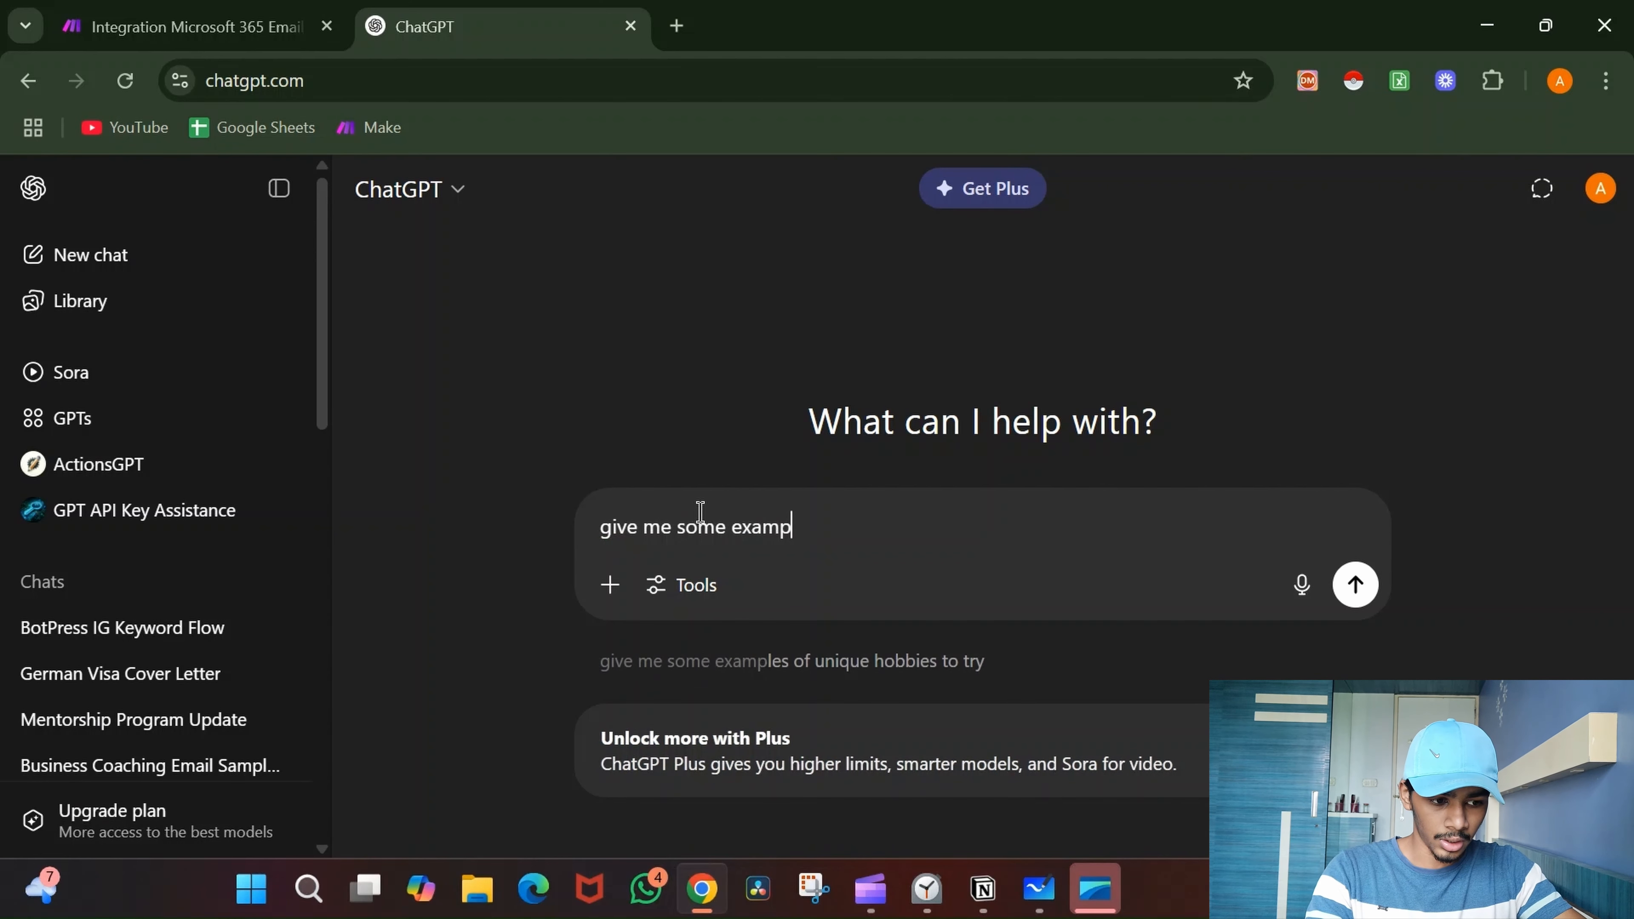
{"action": "type", "text": "les of pe"}
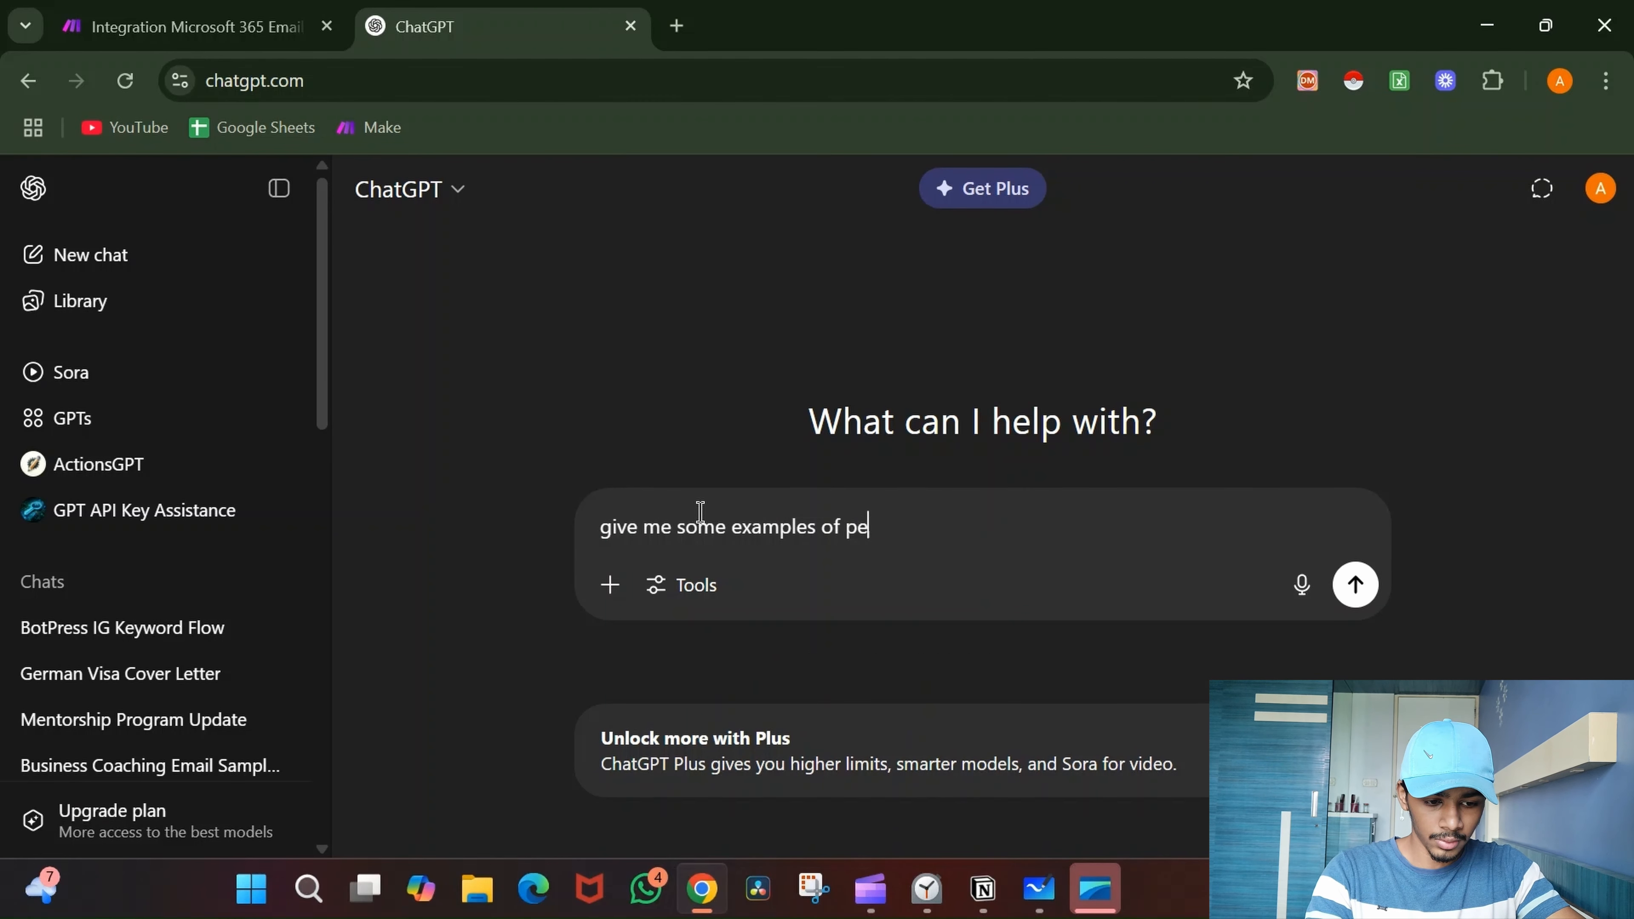
{"action": "type", "text": "ople thatr"}
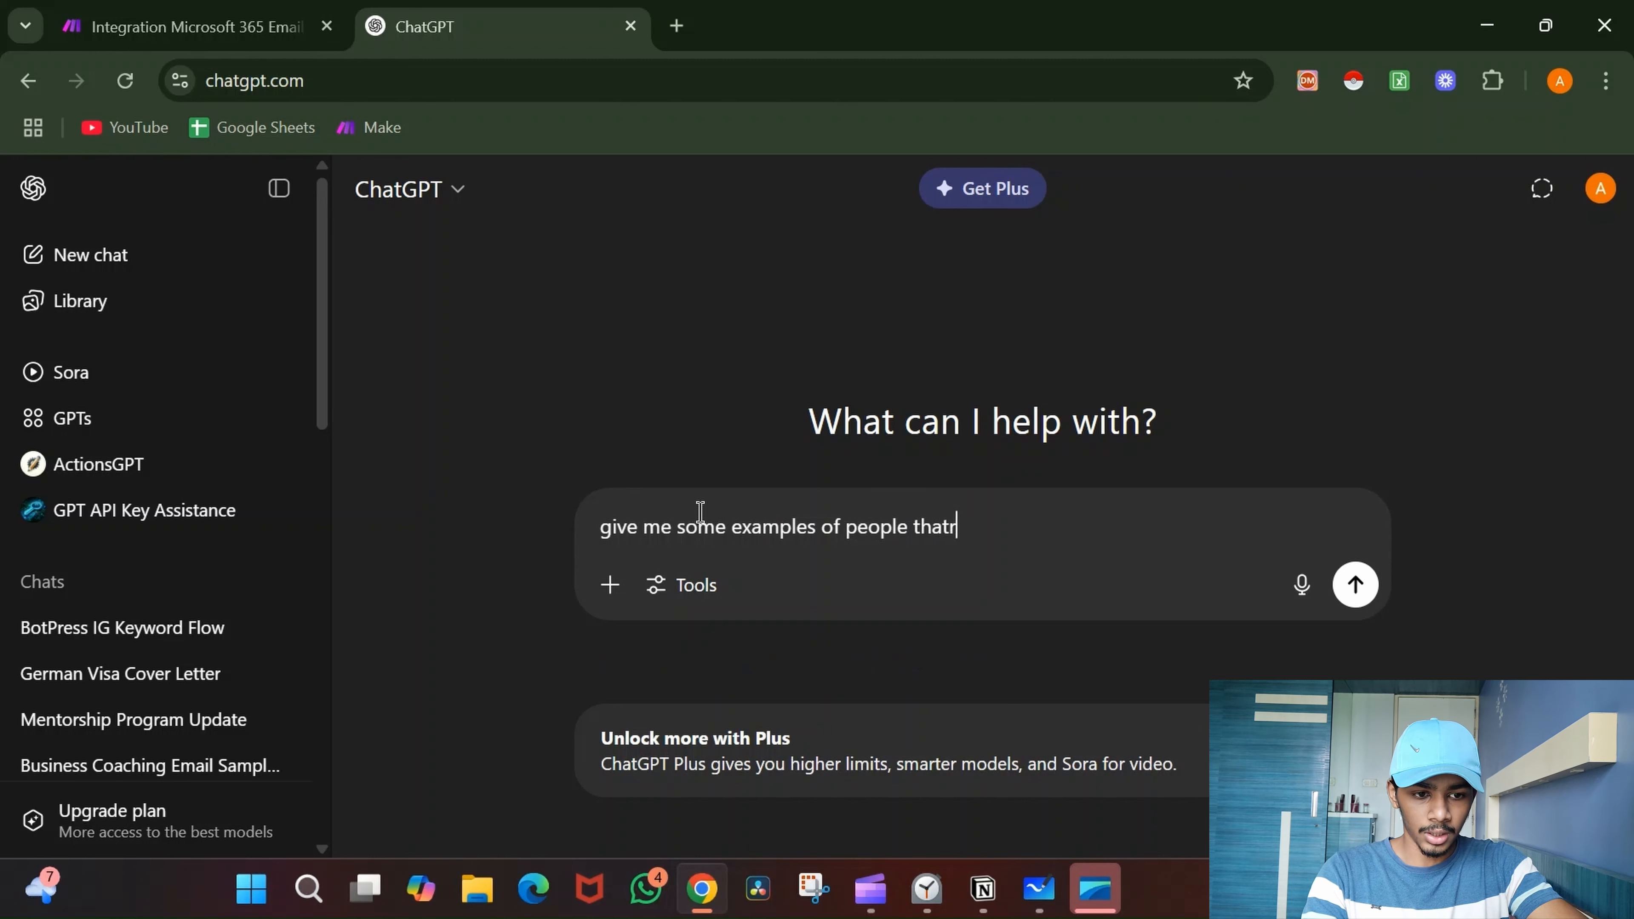
{"action": "type", "text": "ae"}
{"action": "key", "text": "BackSpace"}
{"action": "key", "text": "BackSpace"}
{"action": "key", "text": "BackSpace"}
{"action": "type", "text": "are"}
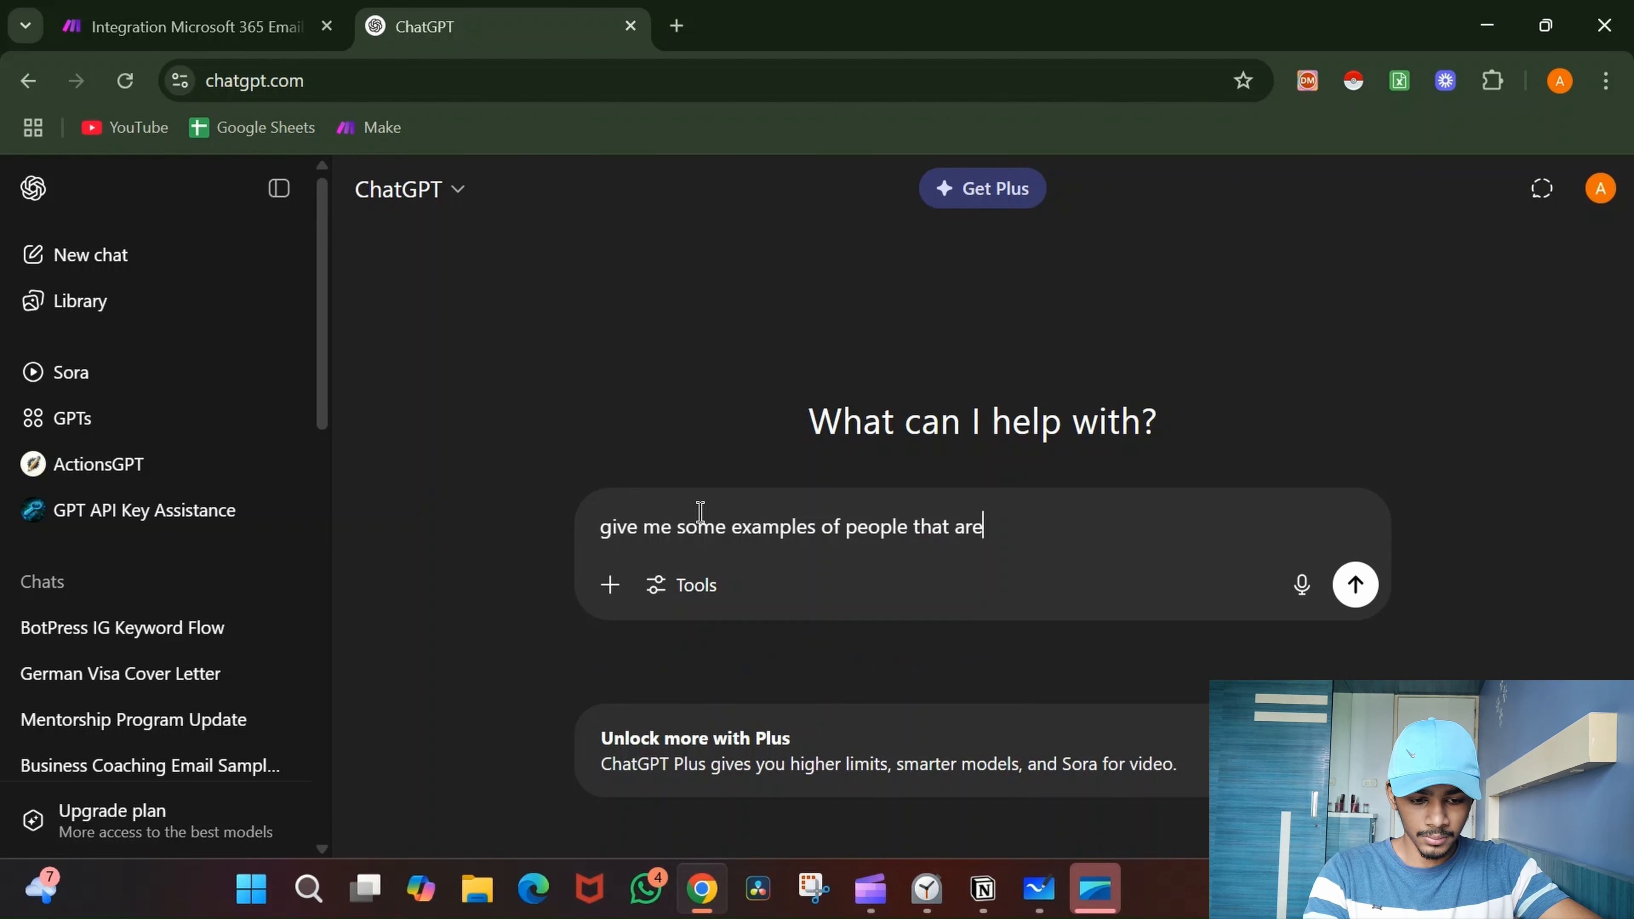
{"action": "type", "text": " interested"}
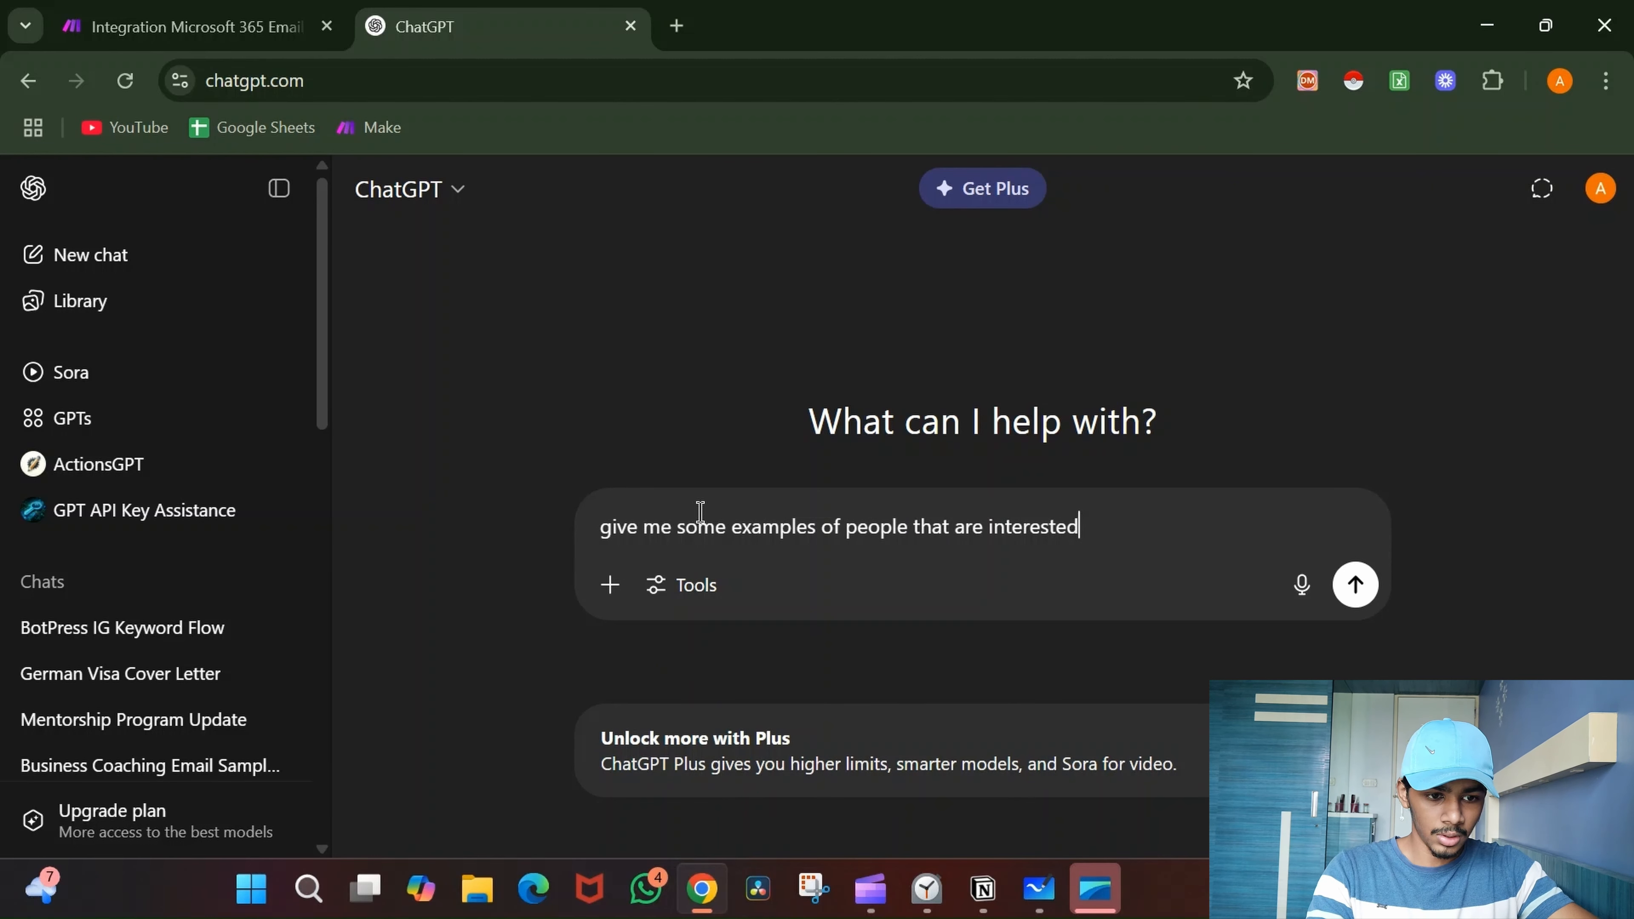
{"action": "type", "text": ", not in"}
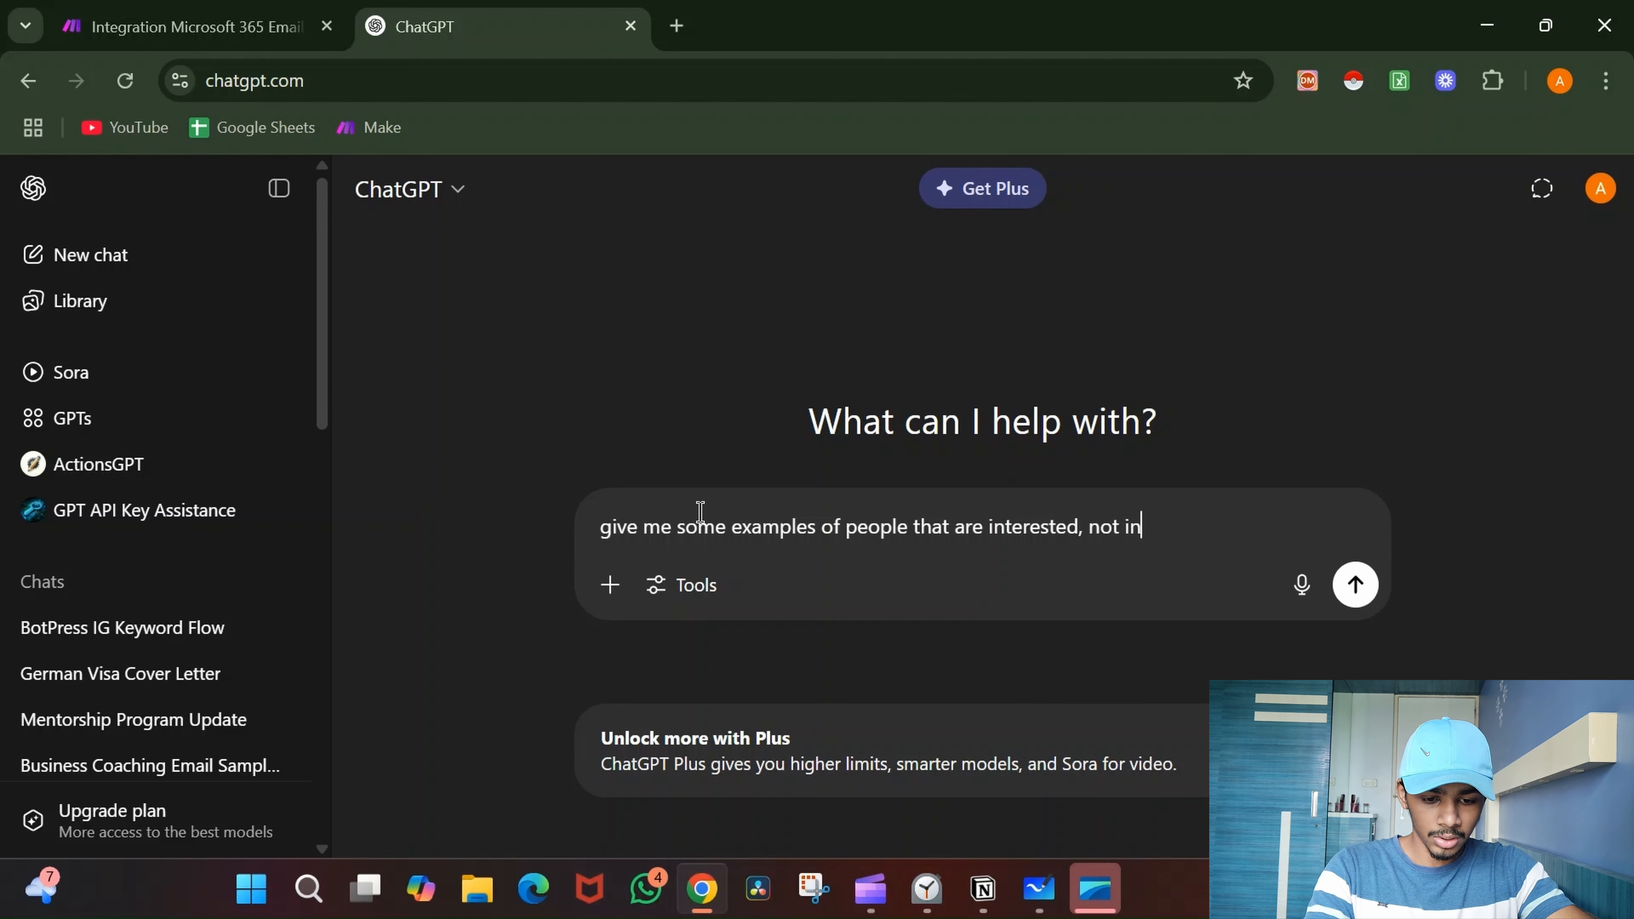
{"action": "type", "text": "terested and"}
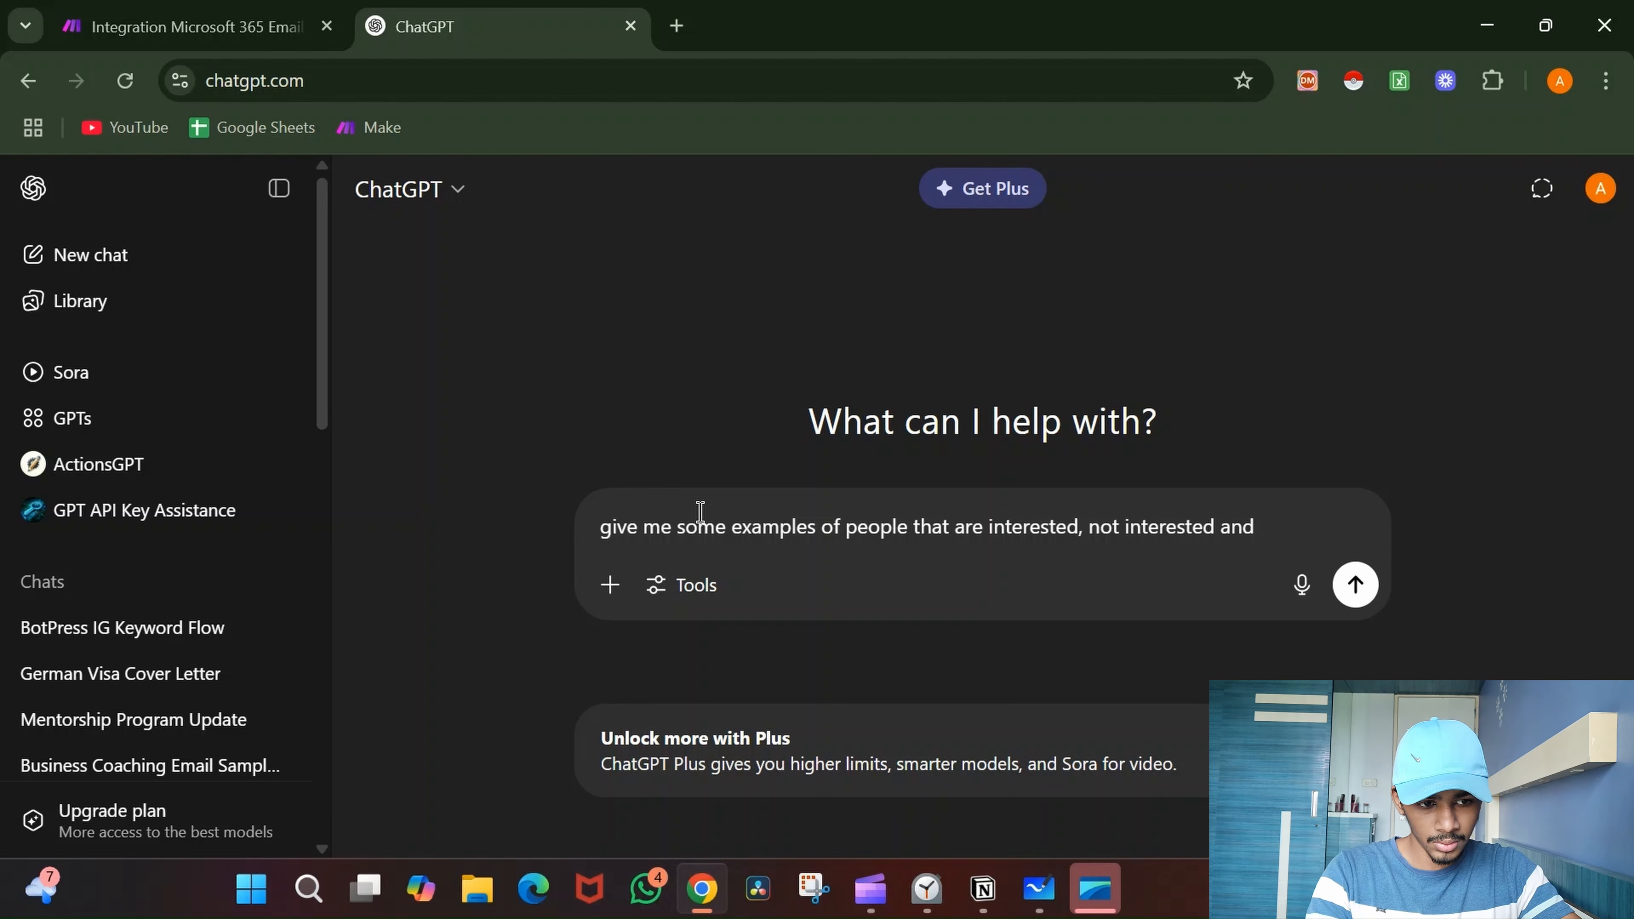
- Insert the word "email" before "examples" in the prompt
{"action": "left_click", "coordinate": [735, 526]}
{"action": "type", "text": "emails"}
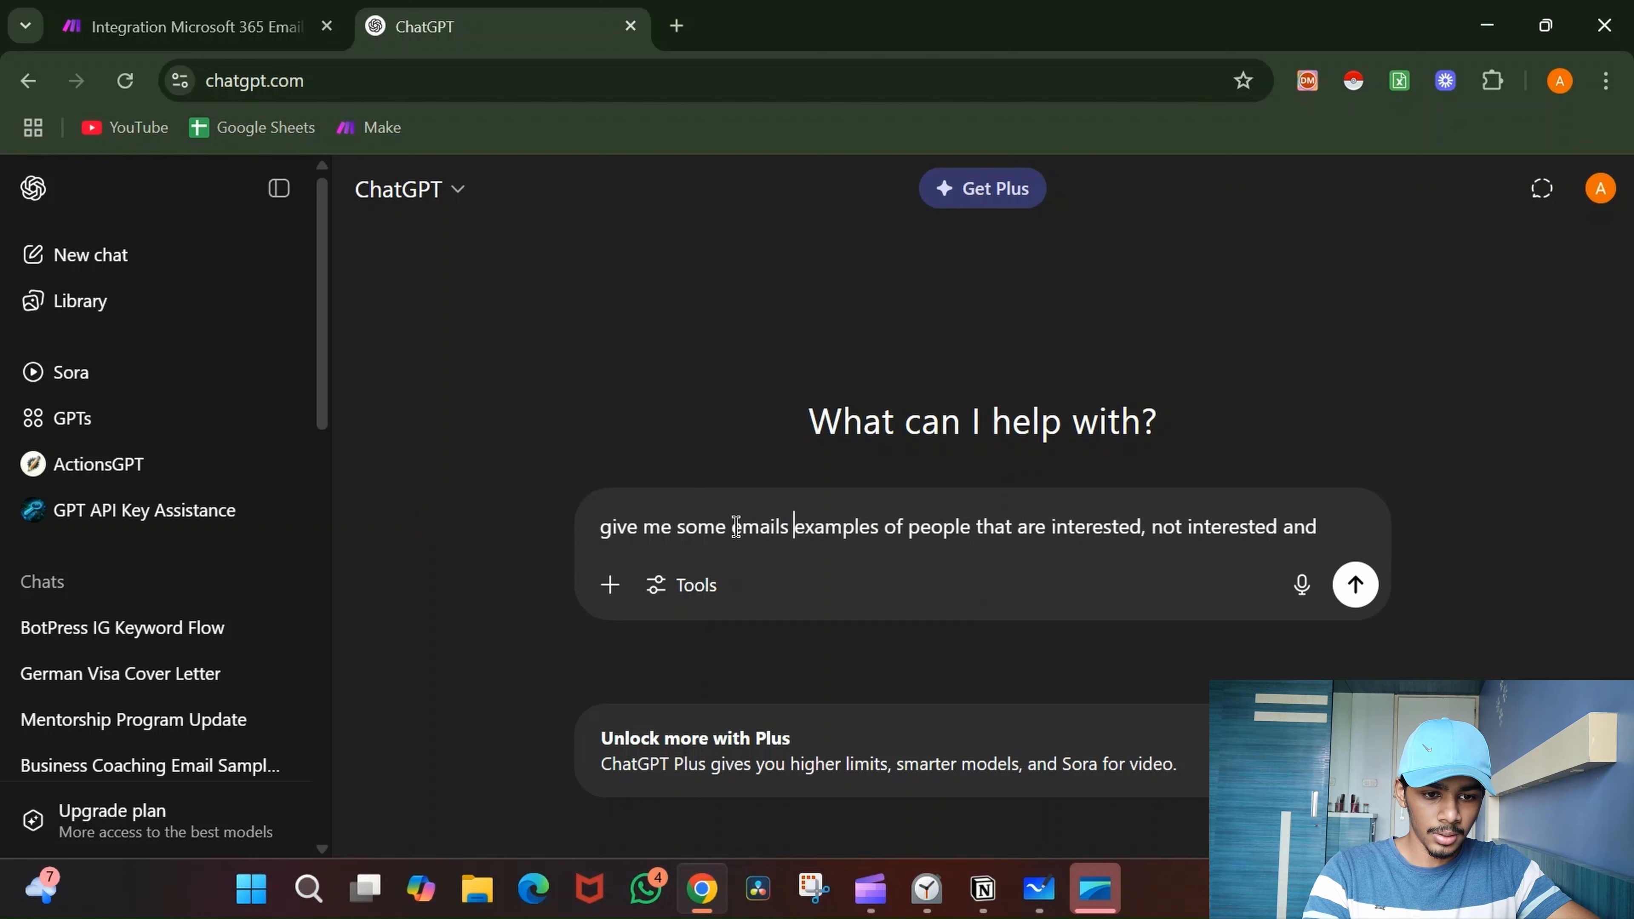
{"action": "key", "text": "BackSpace"}
{"action": "key", "text": "BackSpace"}
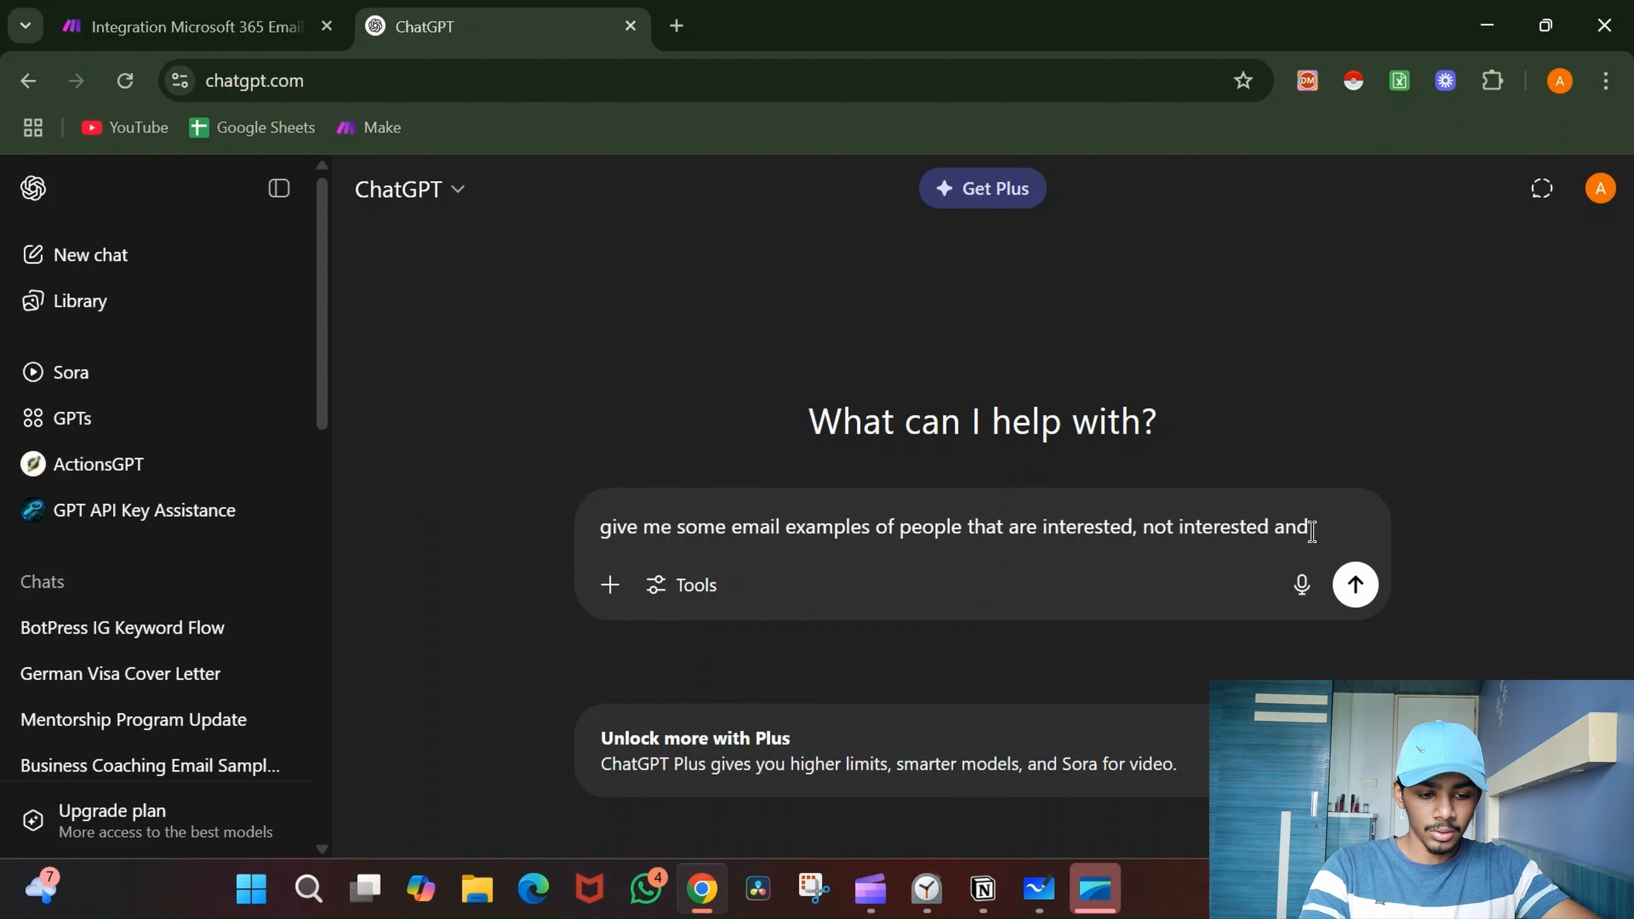
- Continue the end of the prompt with "for subscribers (people that have already bought my services)"
{"action": "type", "text": "/or pr"}
{"action": "key", "text": "BackSpace"}
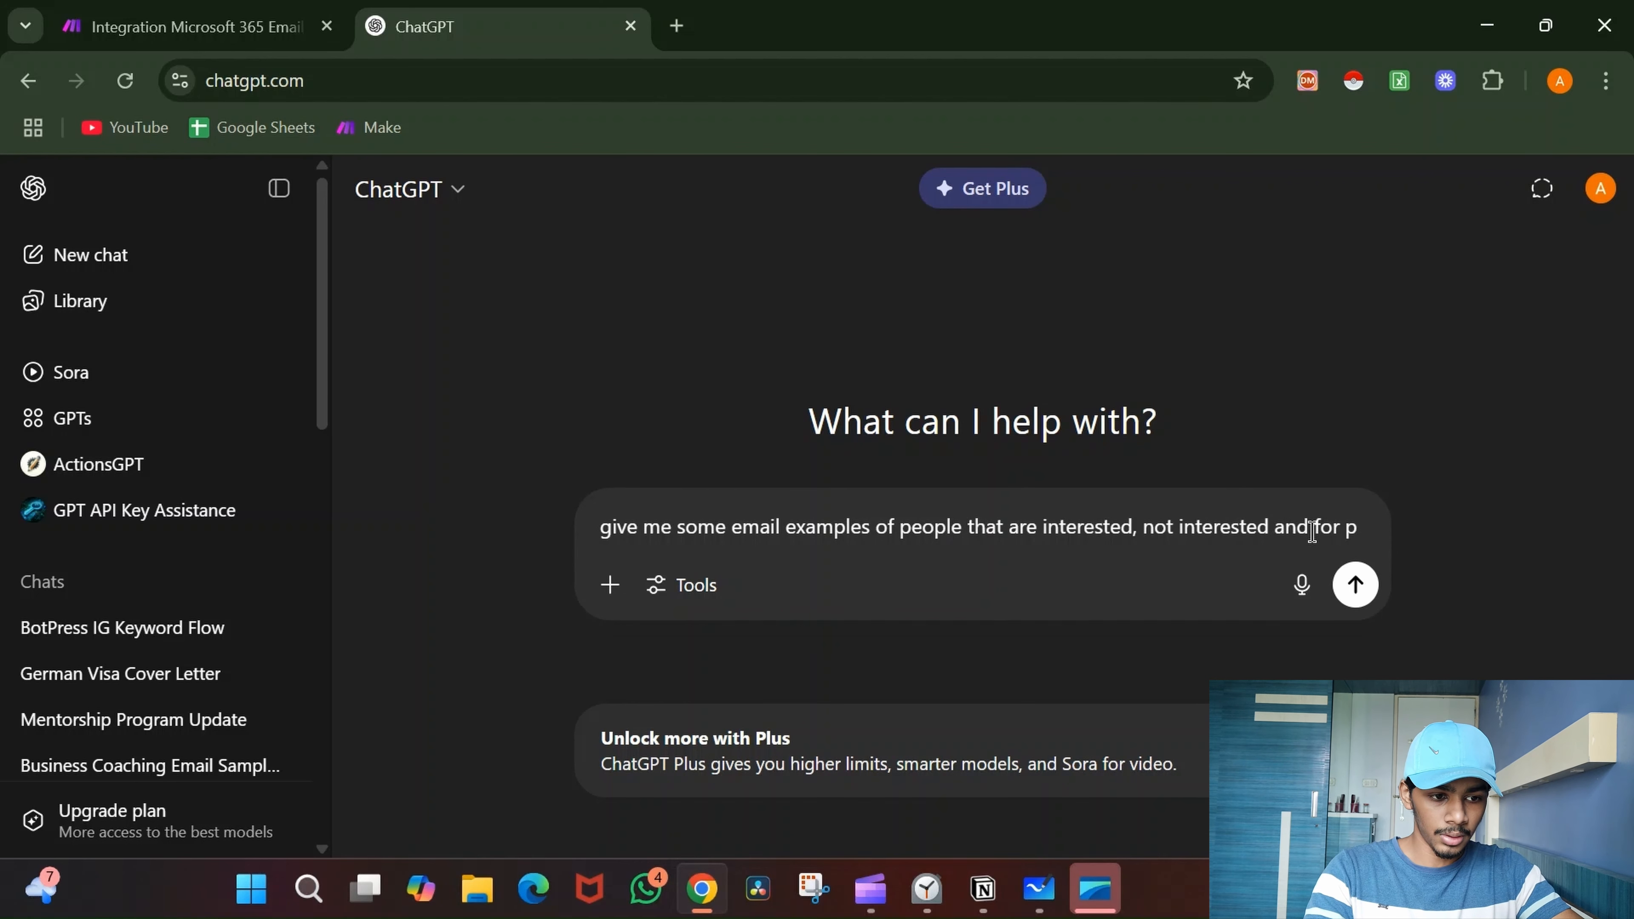
{"action": "type", "text": "eople that"}
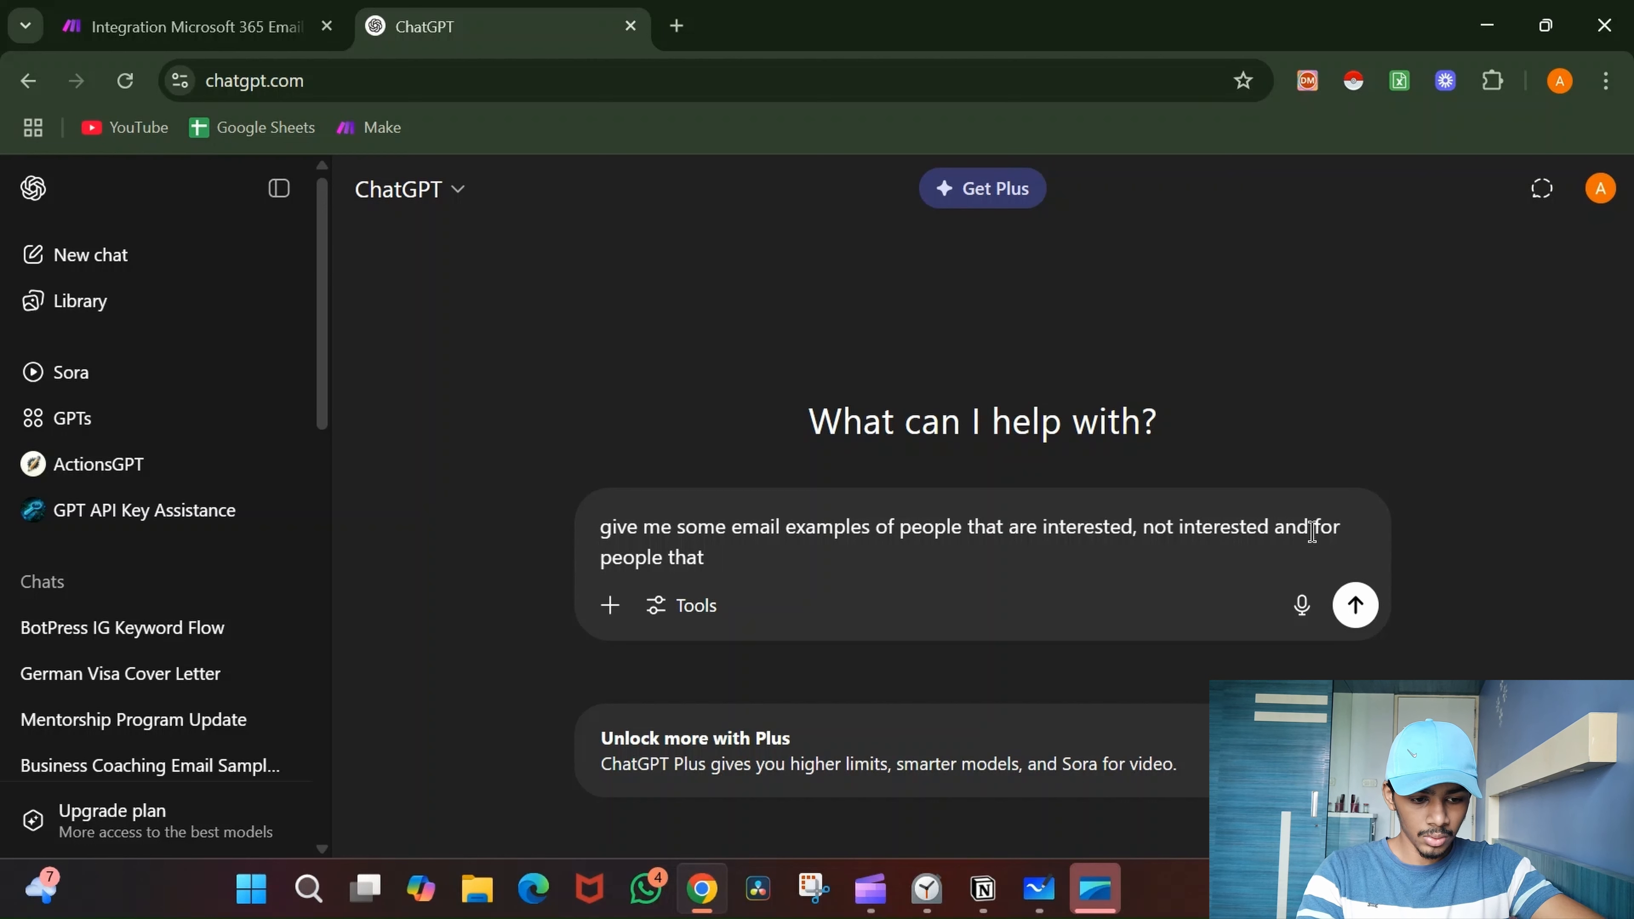
{"action": "type", "text": "subscr"}
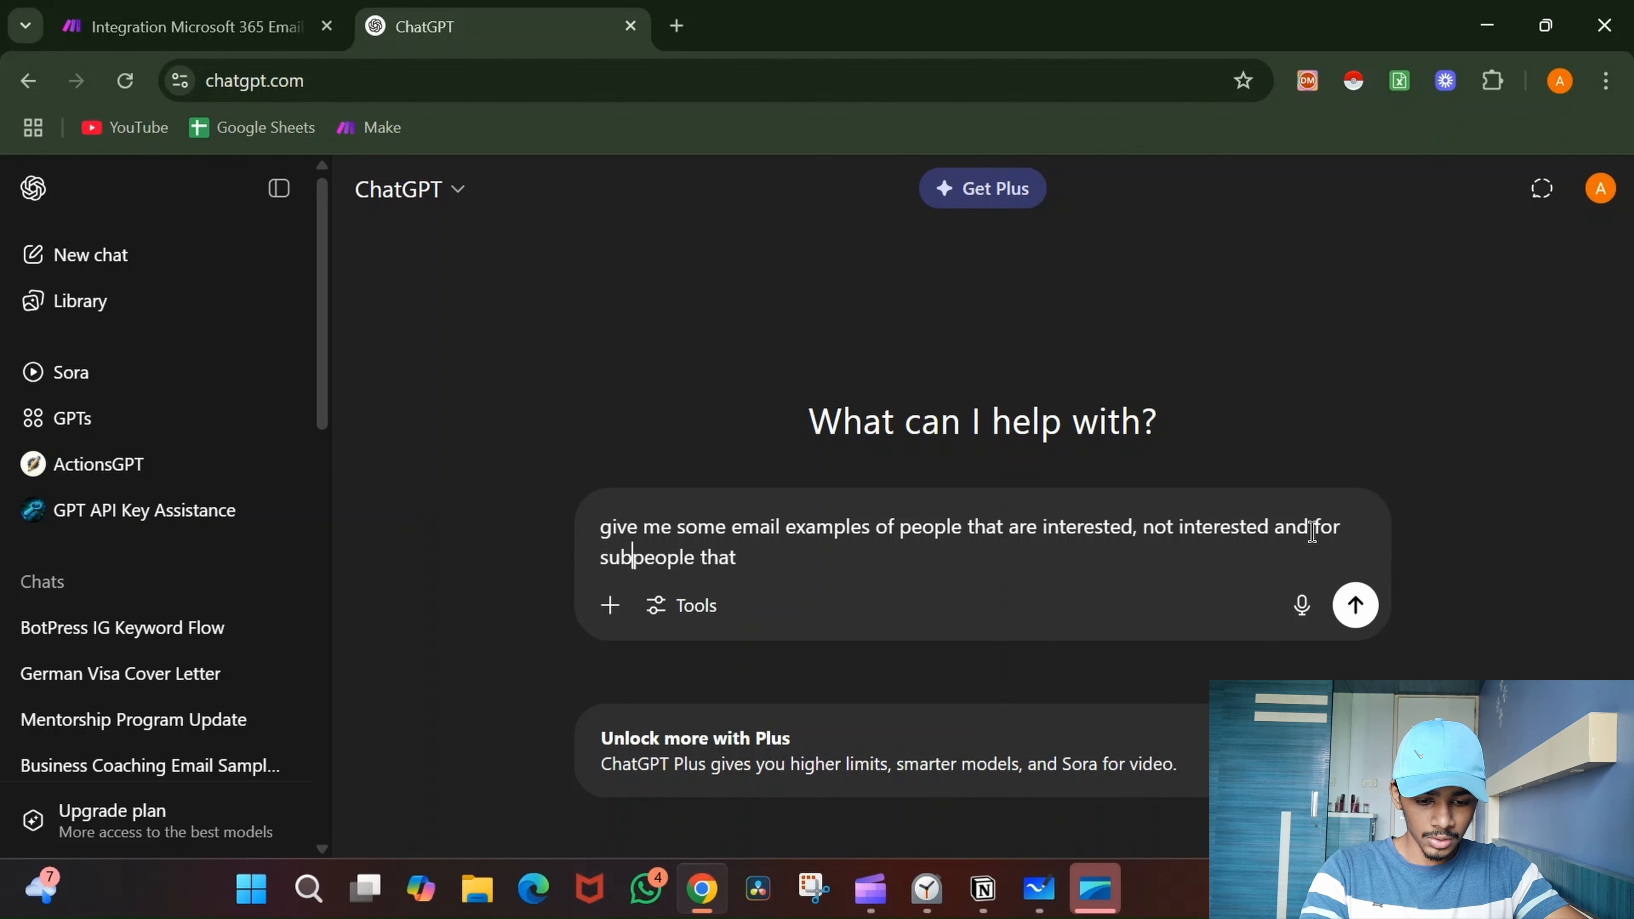
{"action": "type", "text": "ibers "}
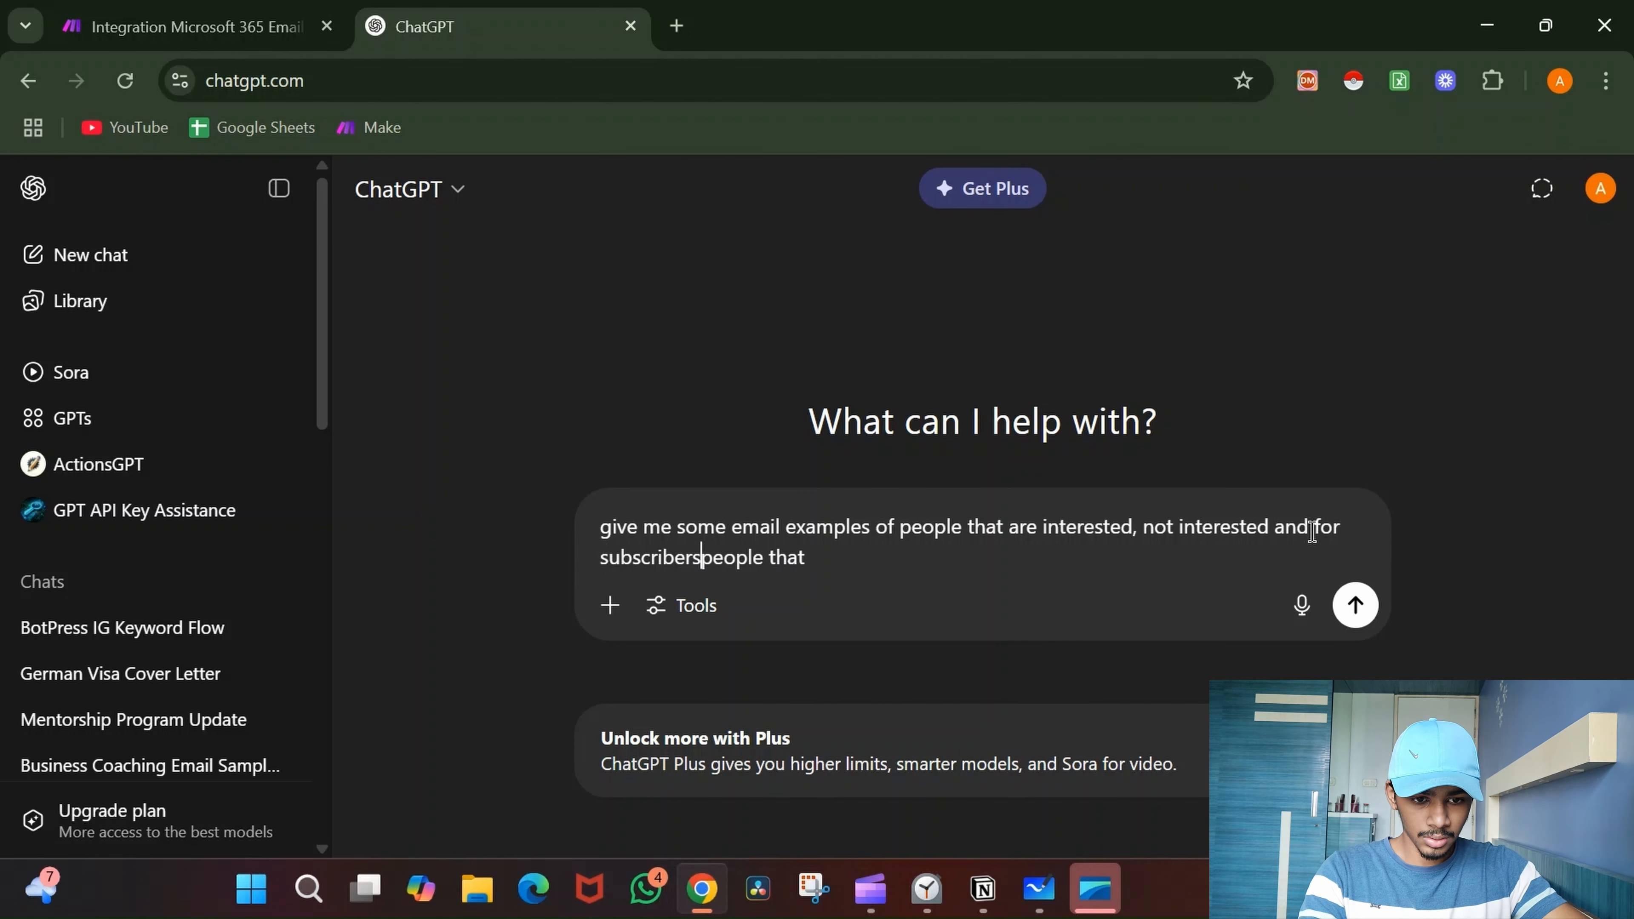
{"action": "type", "text": "(people"}
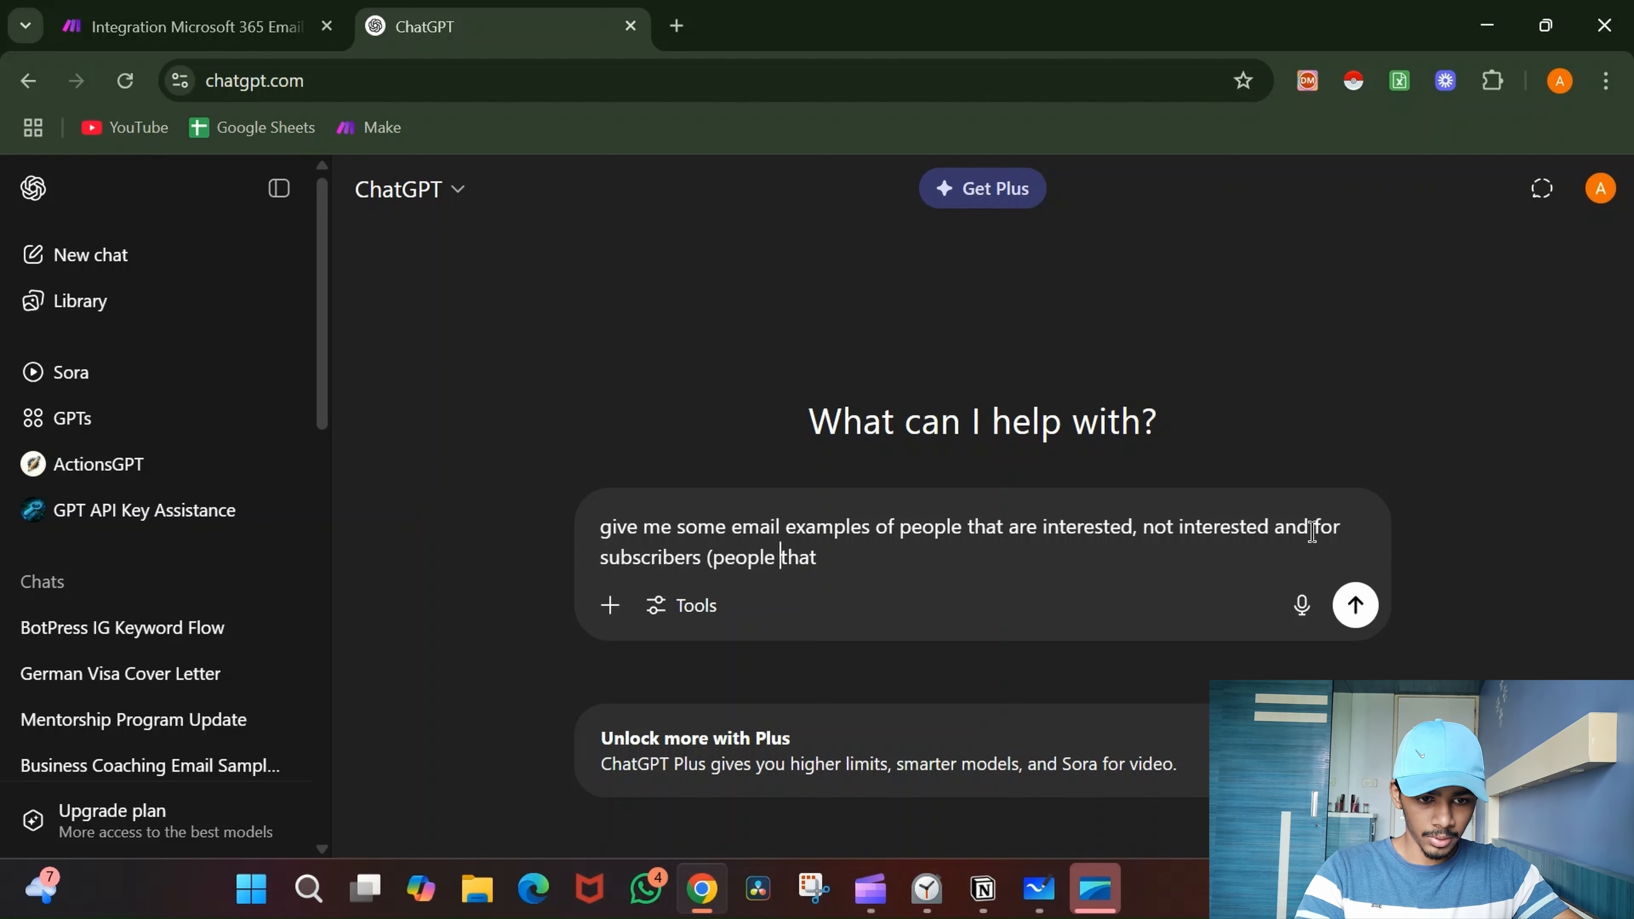
{"action": "type", "text": " that have alre"}
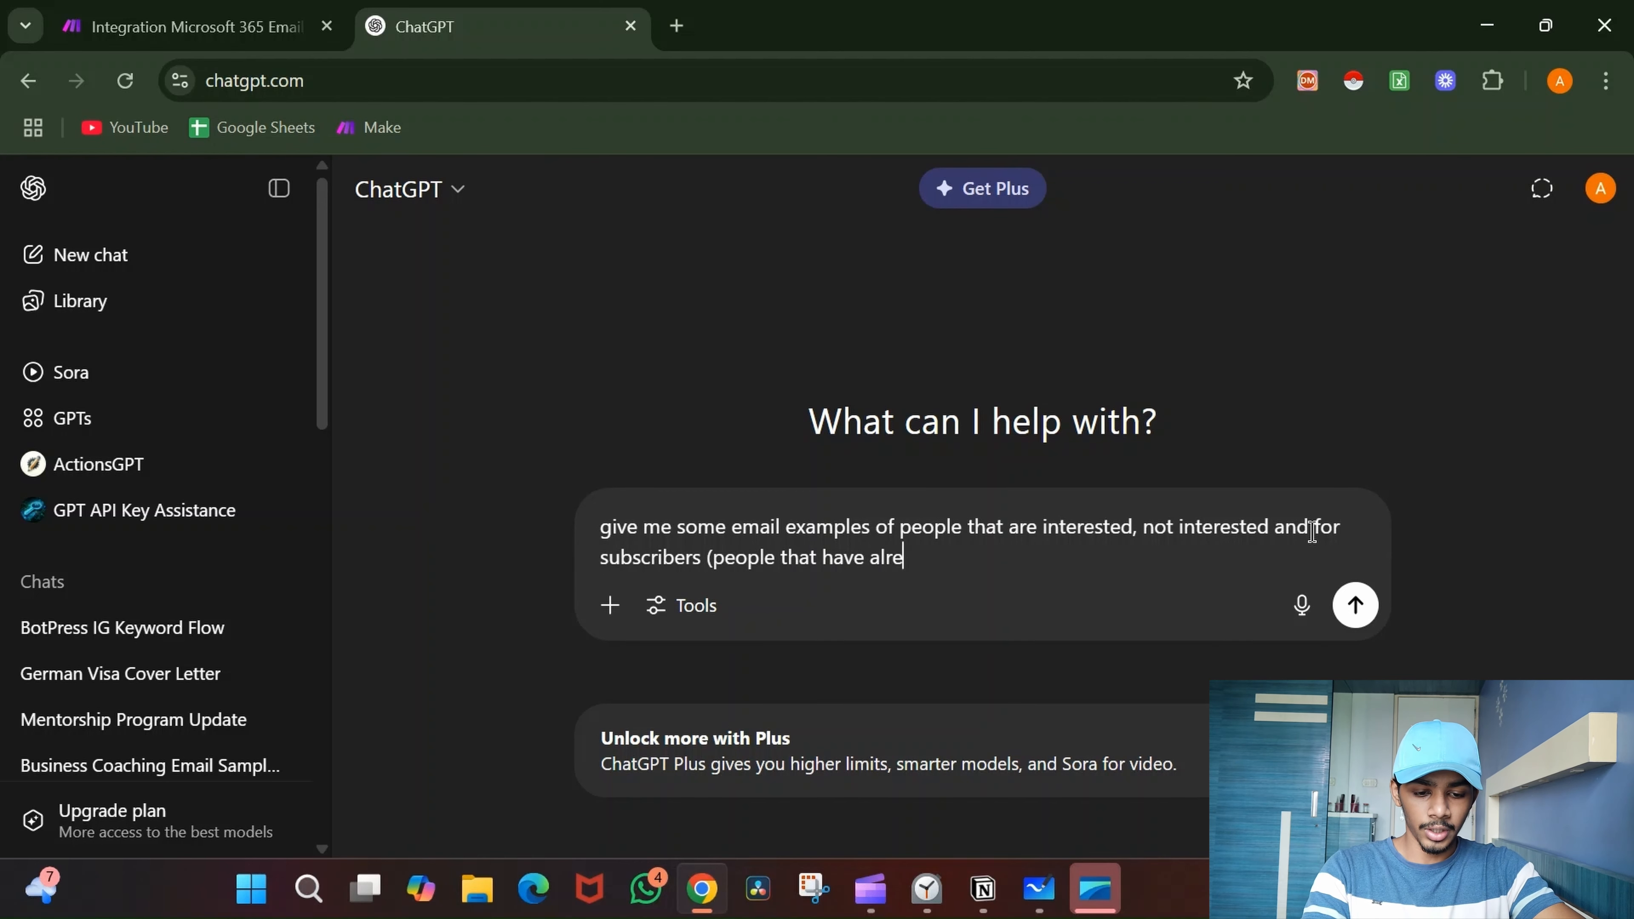
{"action": "type", "text": "ady bought"}
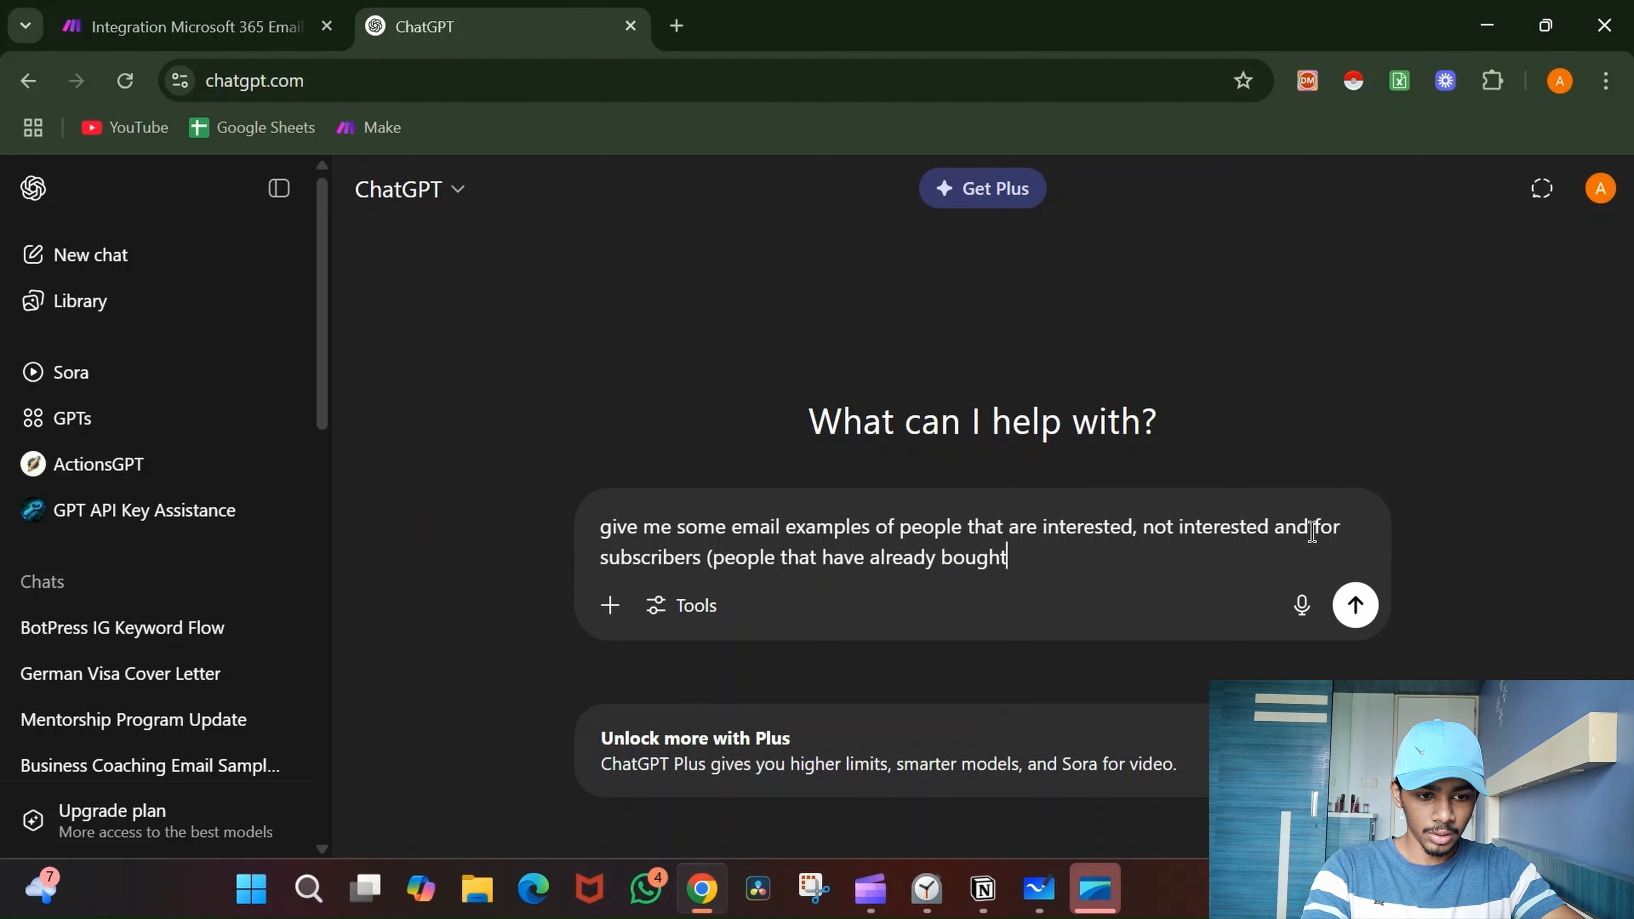
{"action": "type", "text": " my serv"}
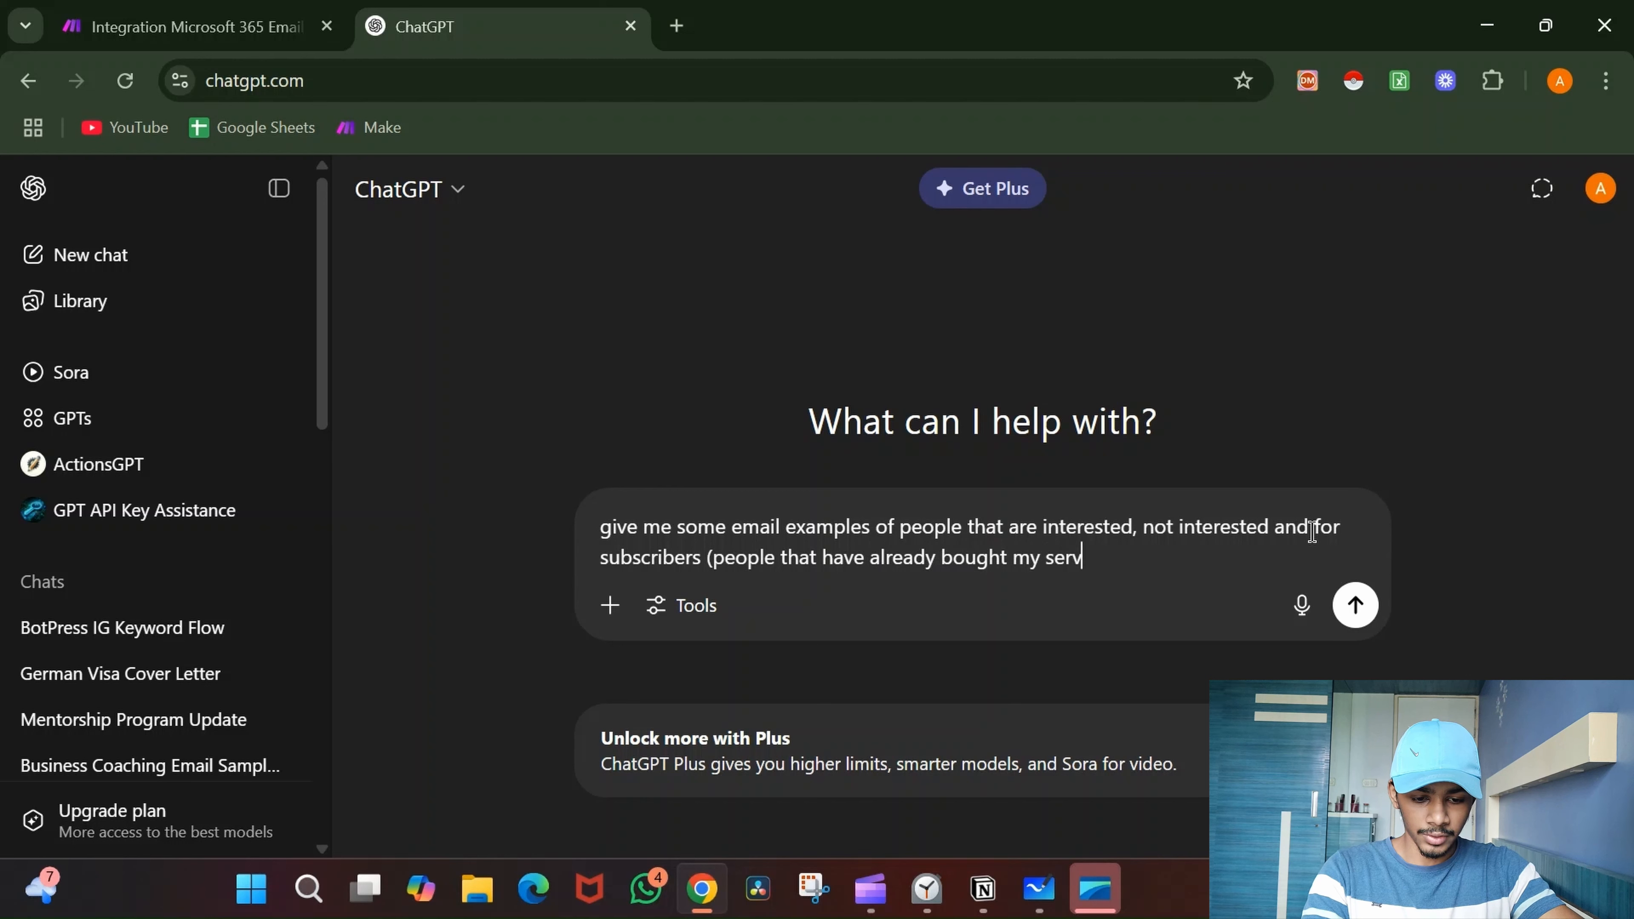
{"action": "type", "text": "ices) "}
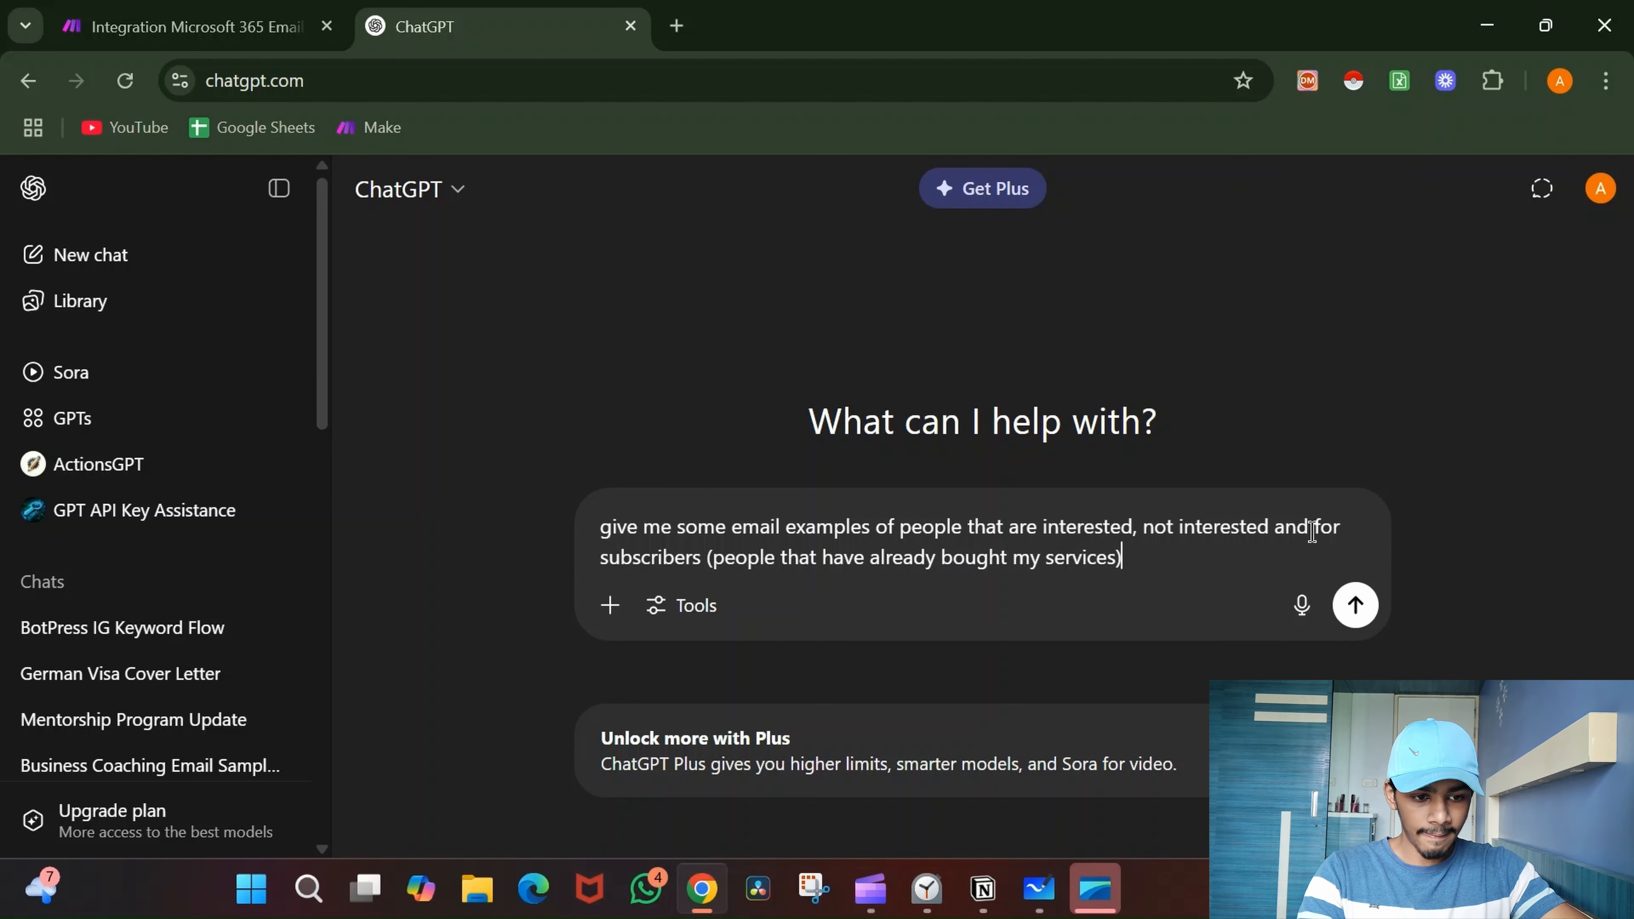
- Continue the prompt with "for the subscribers I also want you to give me some basic replies."
{"action": "type", "text": "for the su"}
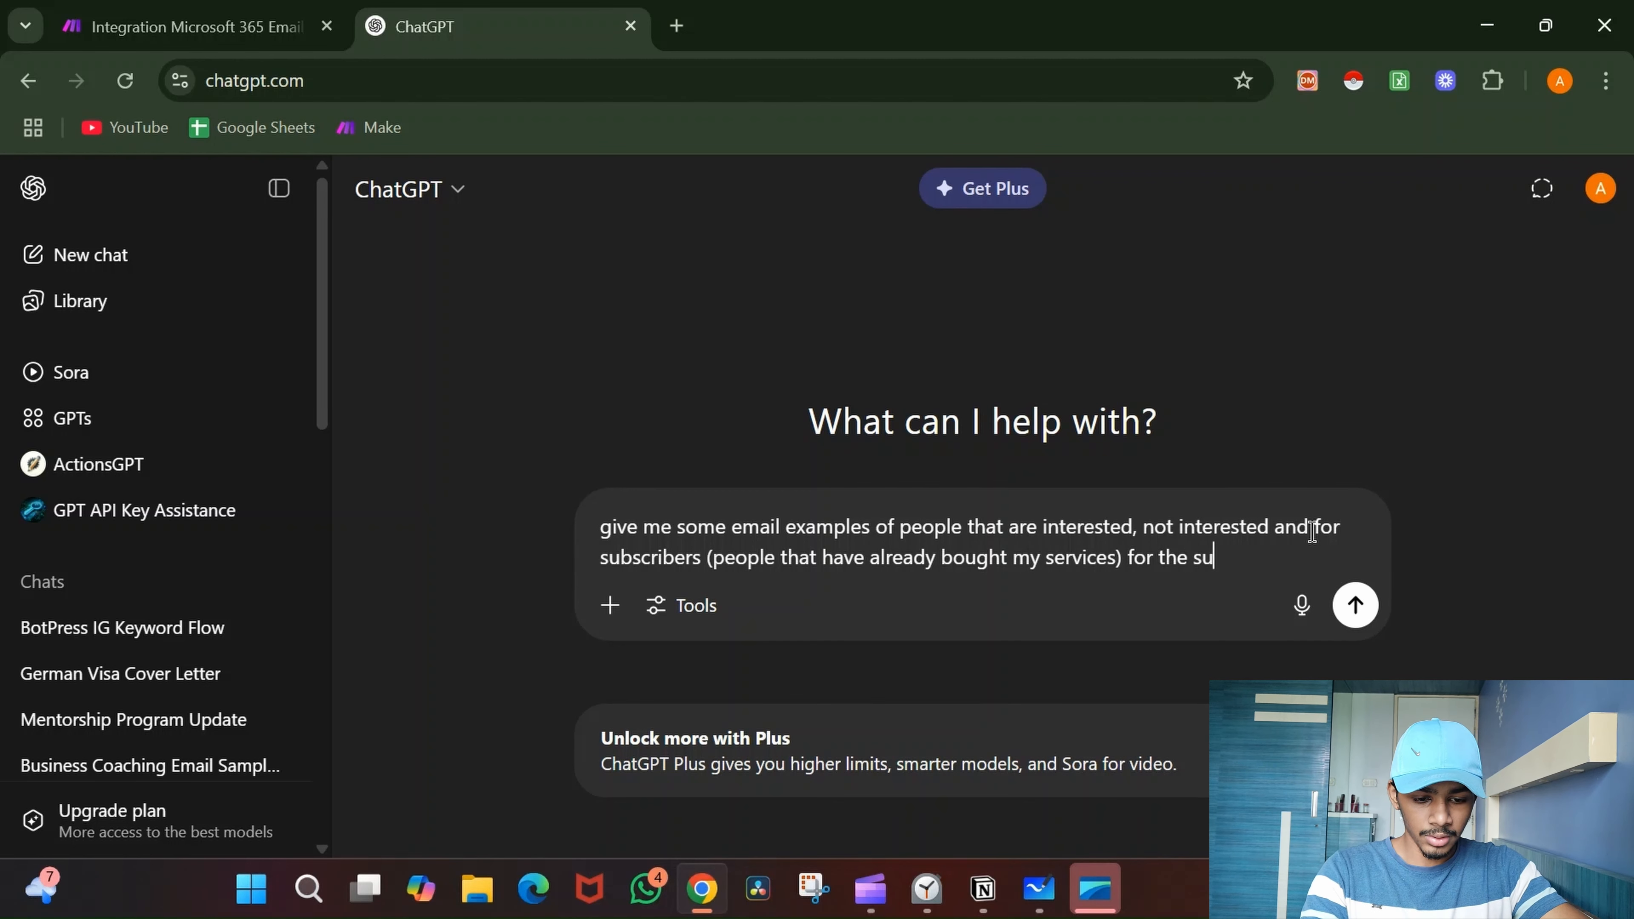
{"action": "type", "text": "bscribers a"}
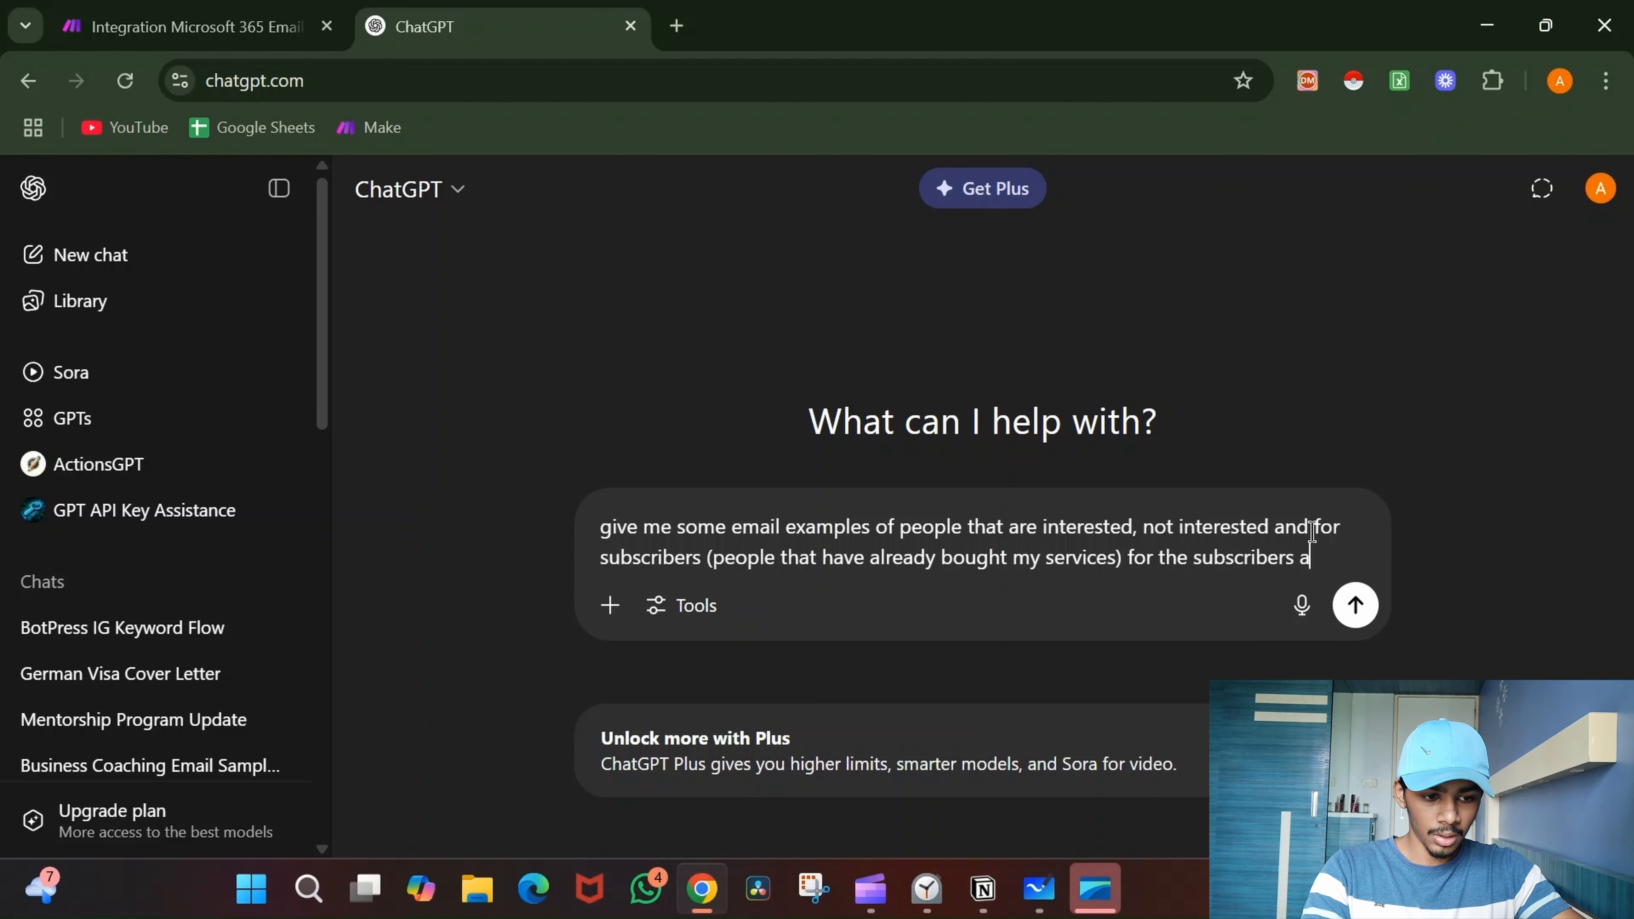
{"action": "key", "text": "BackSpace"}
{"action": "type", "text": "I also"}
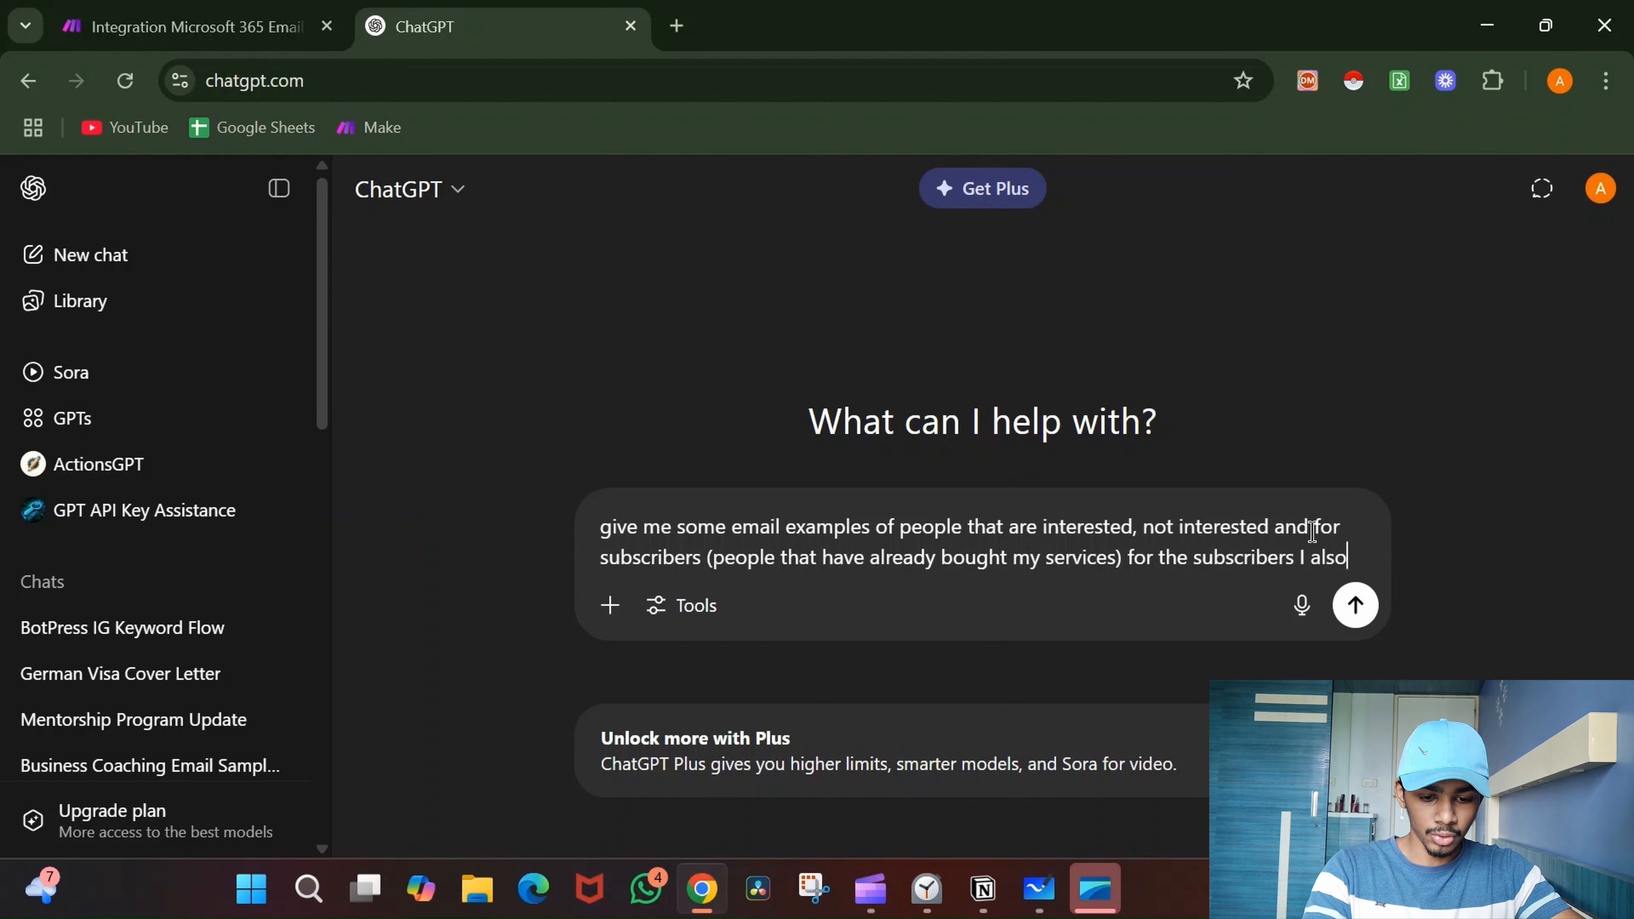
{"action": "type", "text": " want to"}
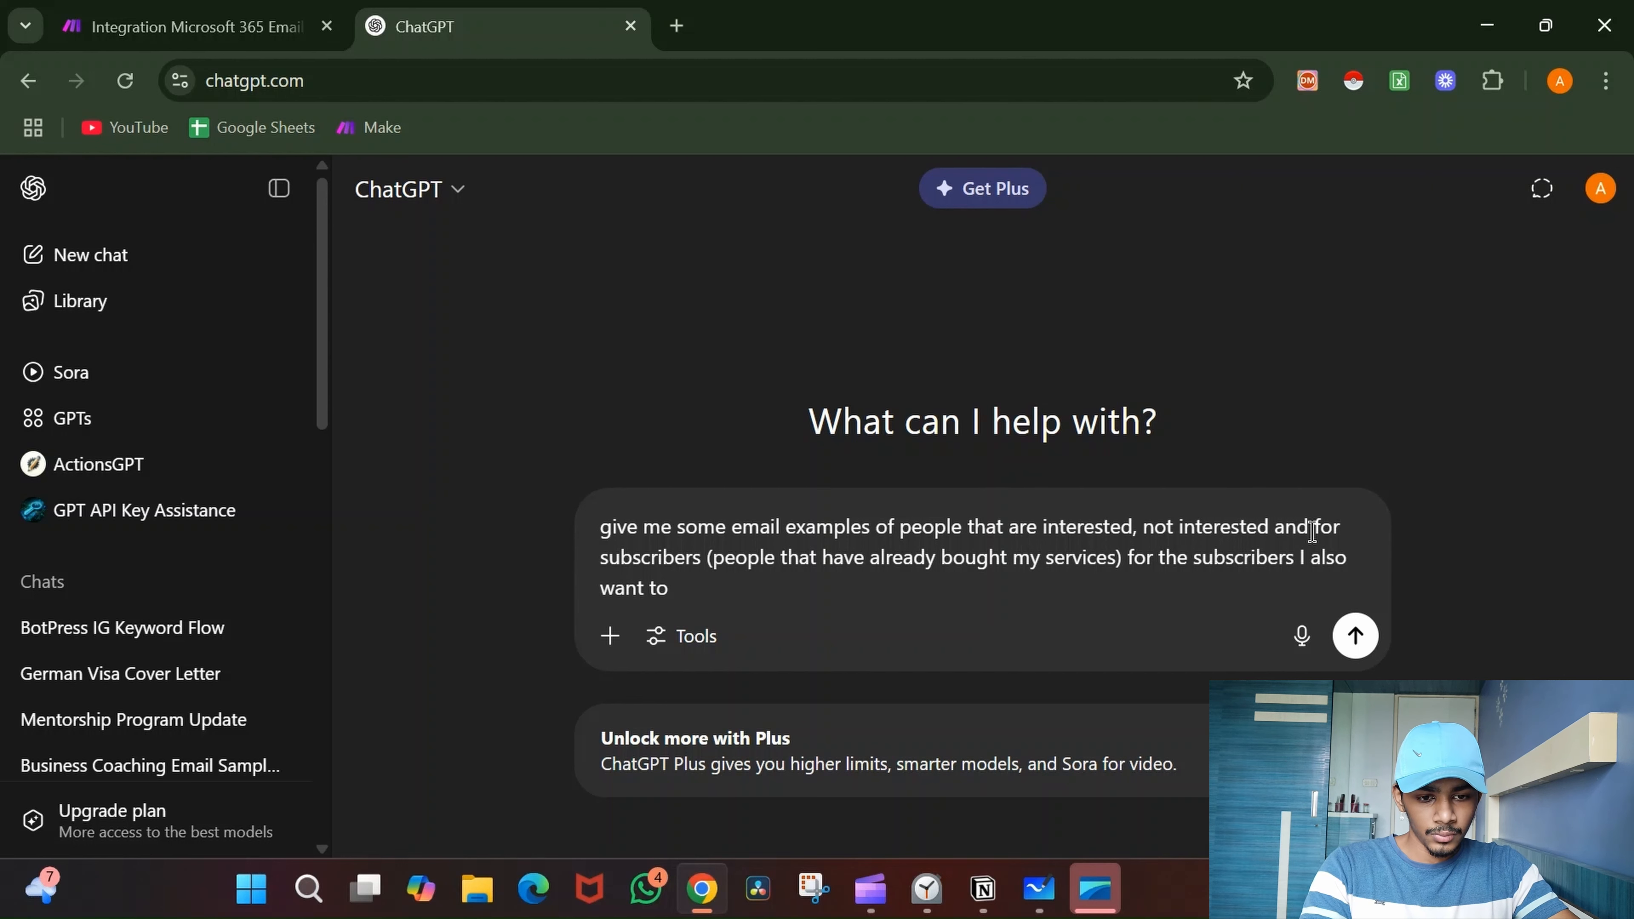
{"action": "type", "text": "you to giv"}
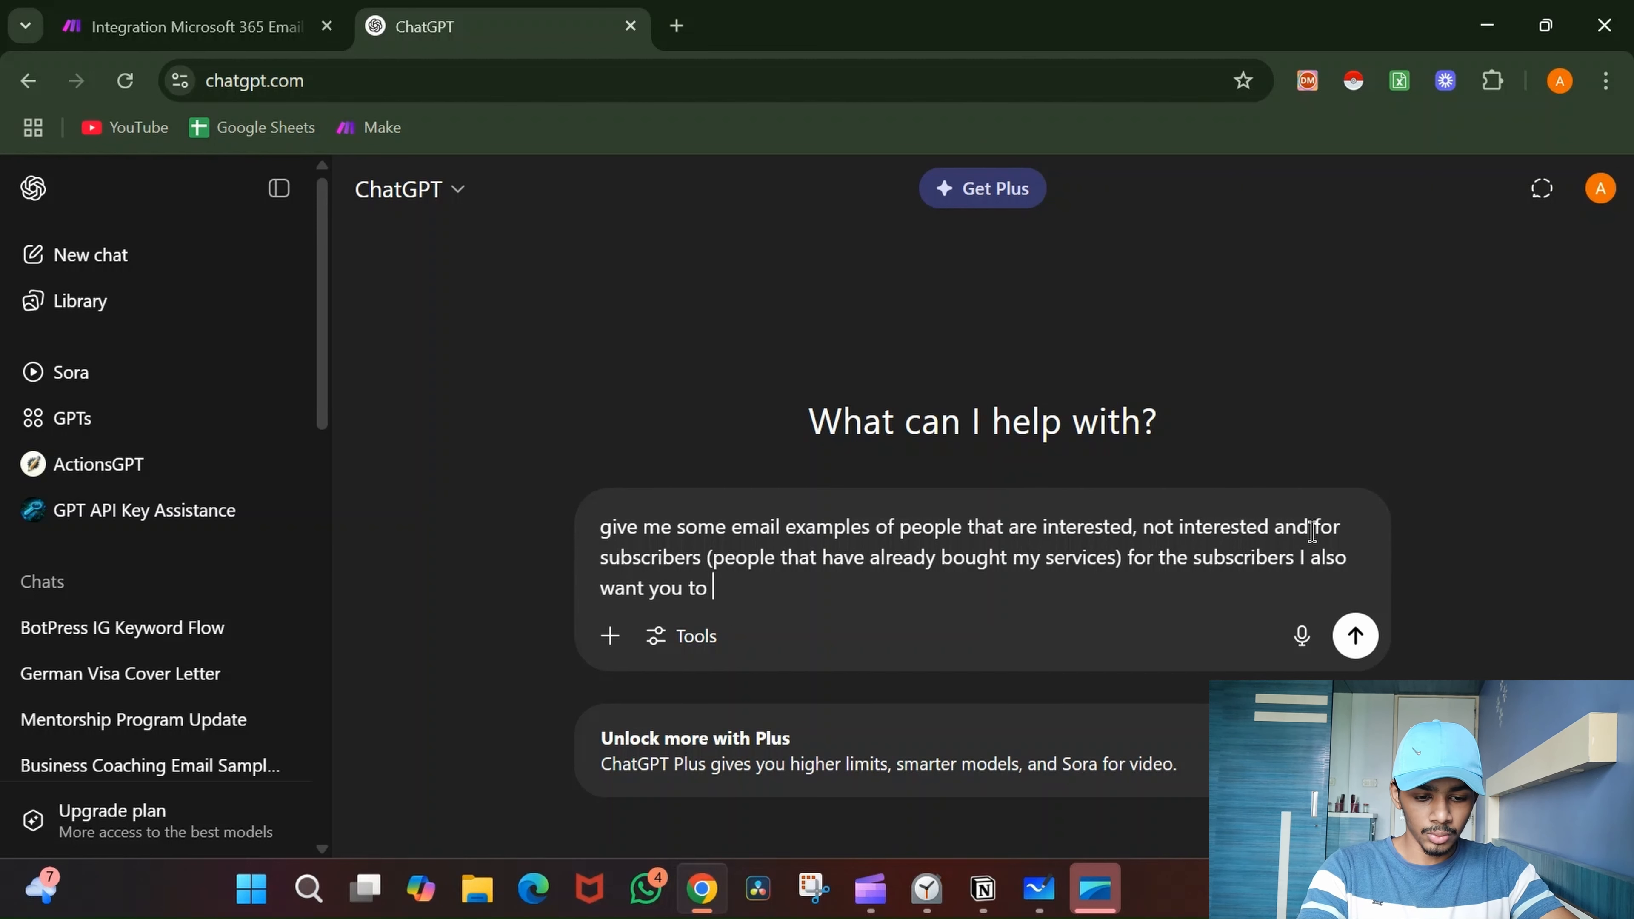
{"action": "type", "text": "e me "}
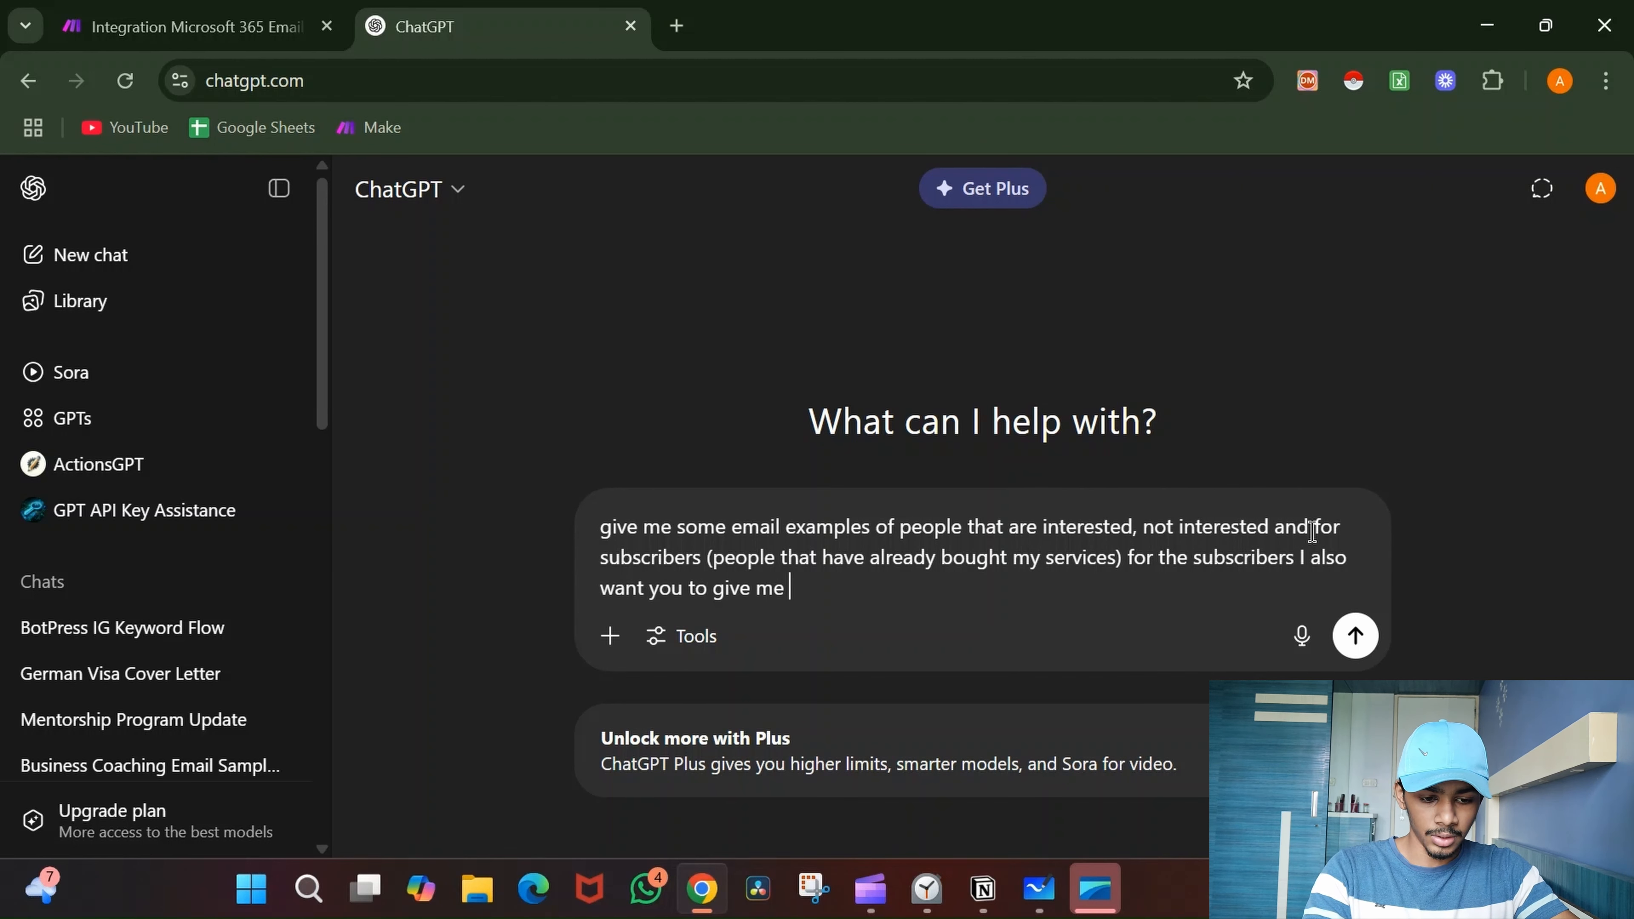
{"action": "type", "text": "some basi"}
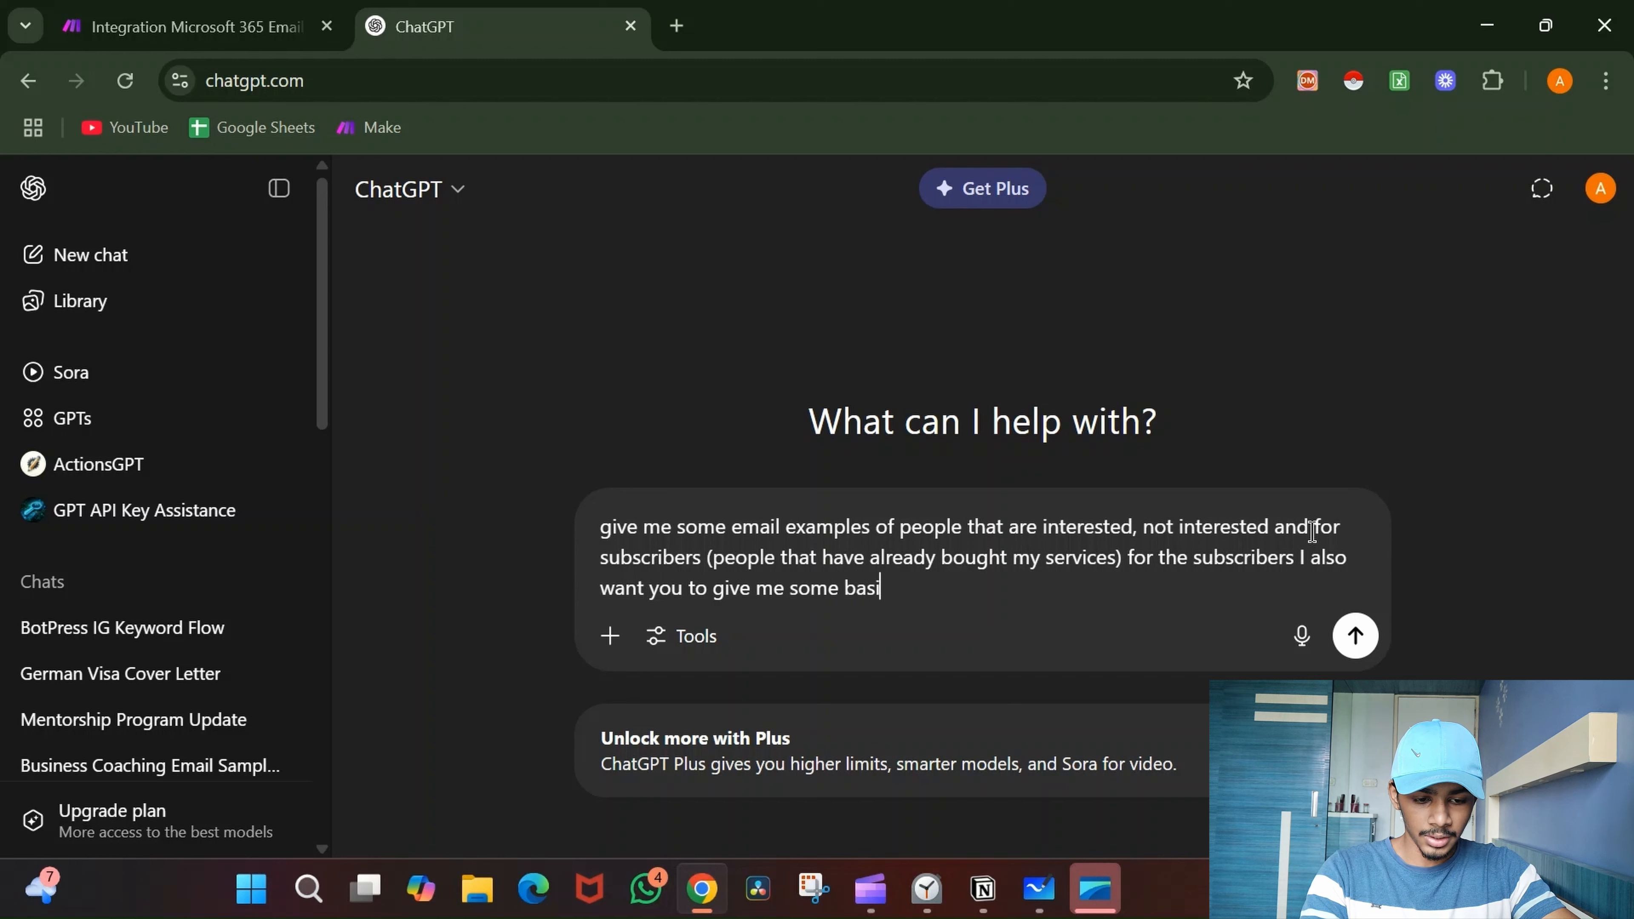
{"action": "type", "text": "c replies "}
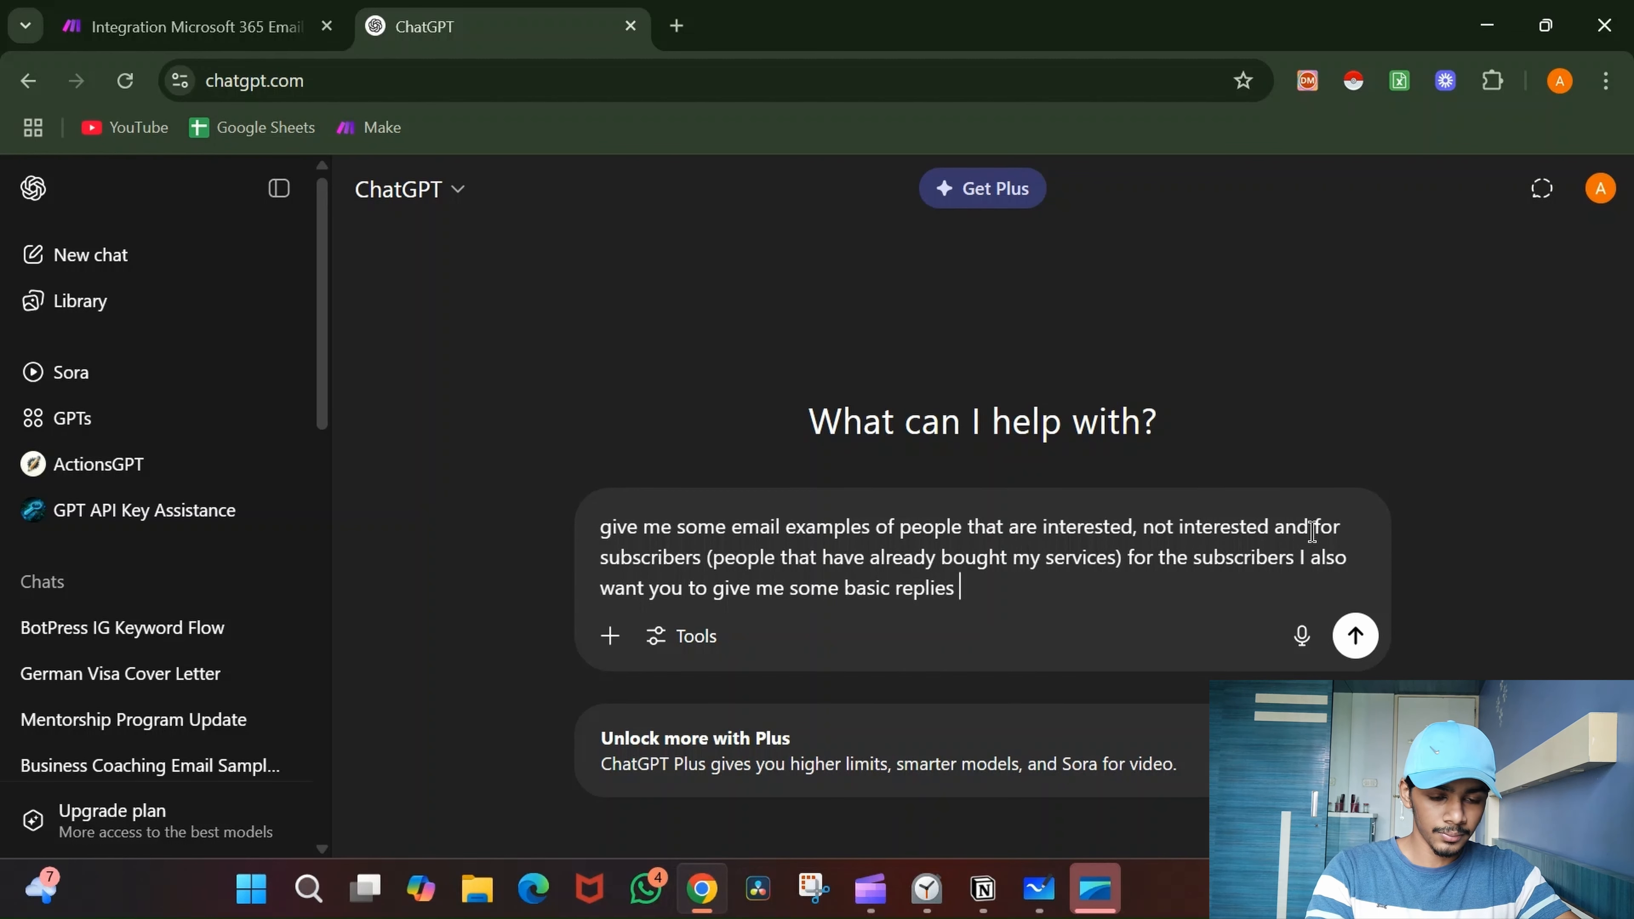
{"action": "type", "text": ". T"}
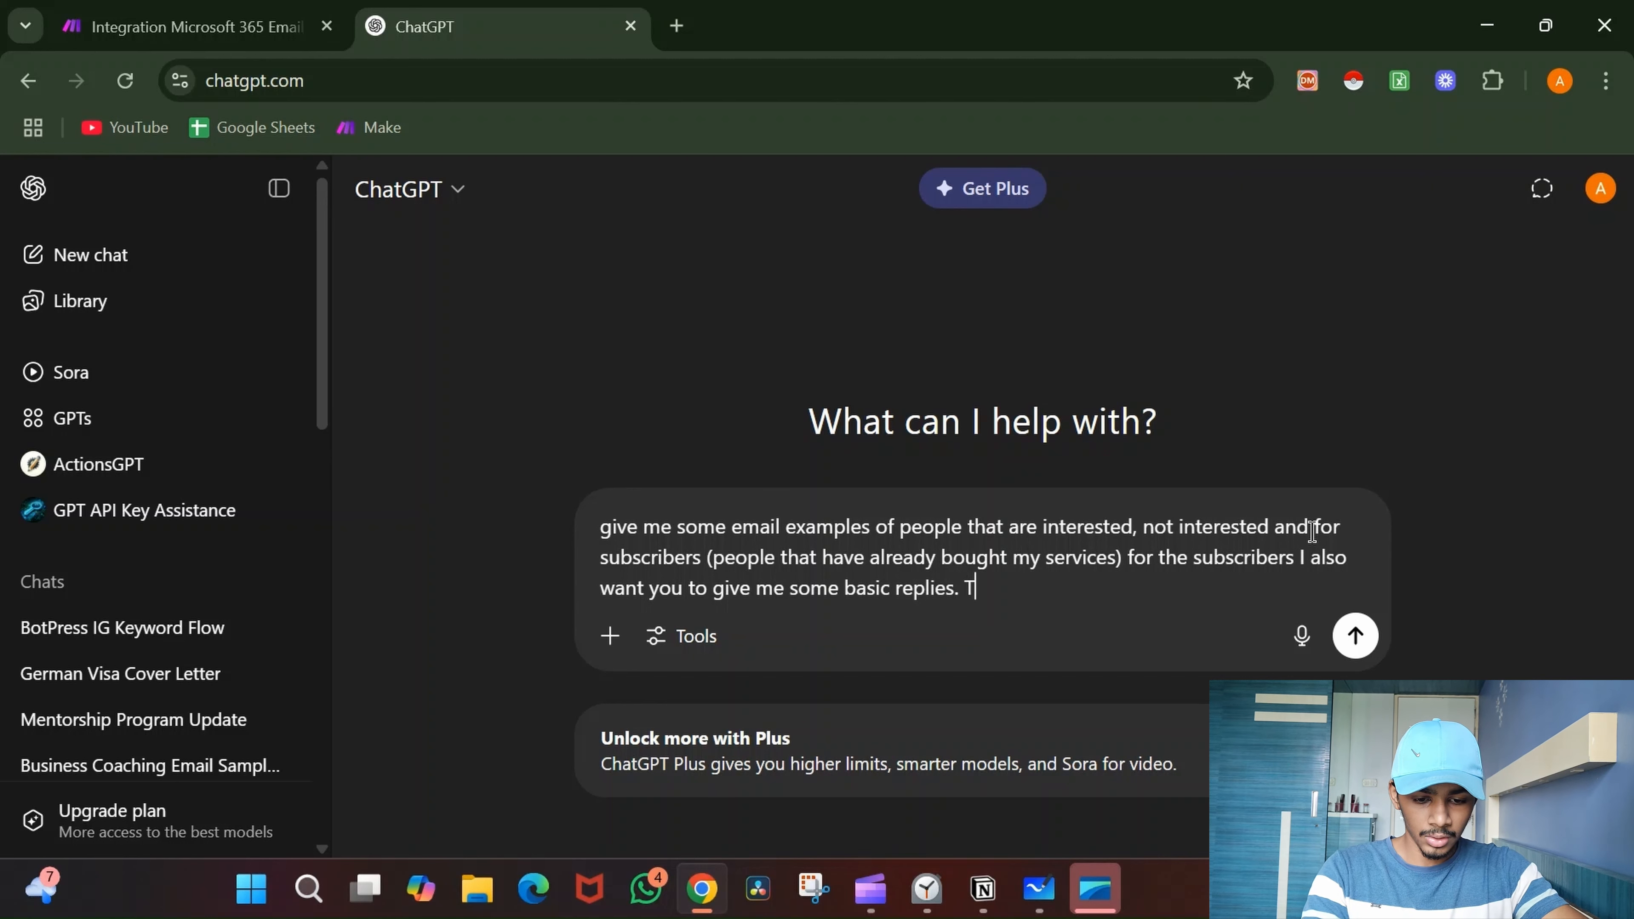
{"action": "type", "text": "hese shoul"}
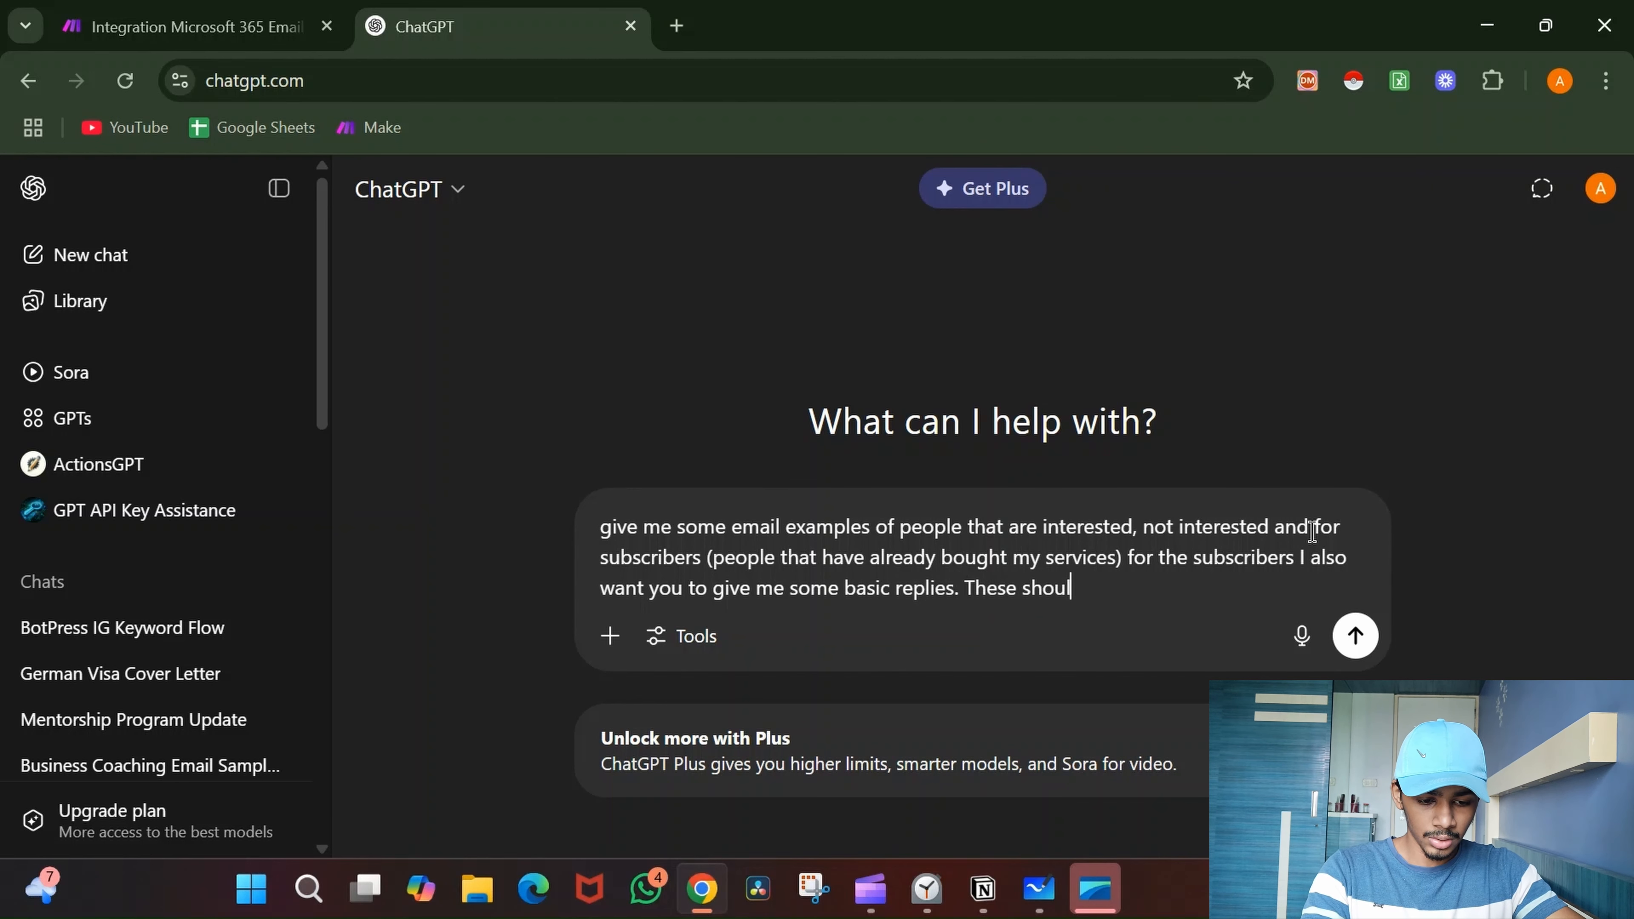
{"action": "type", "text": "d en"}
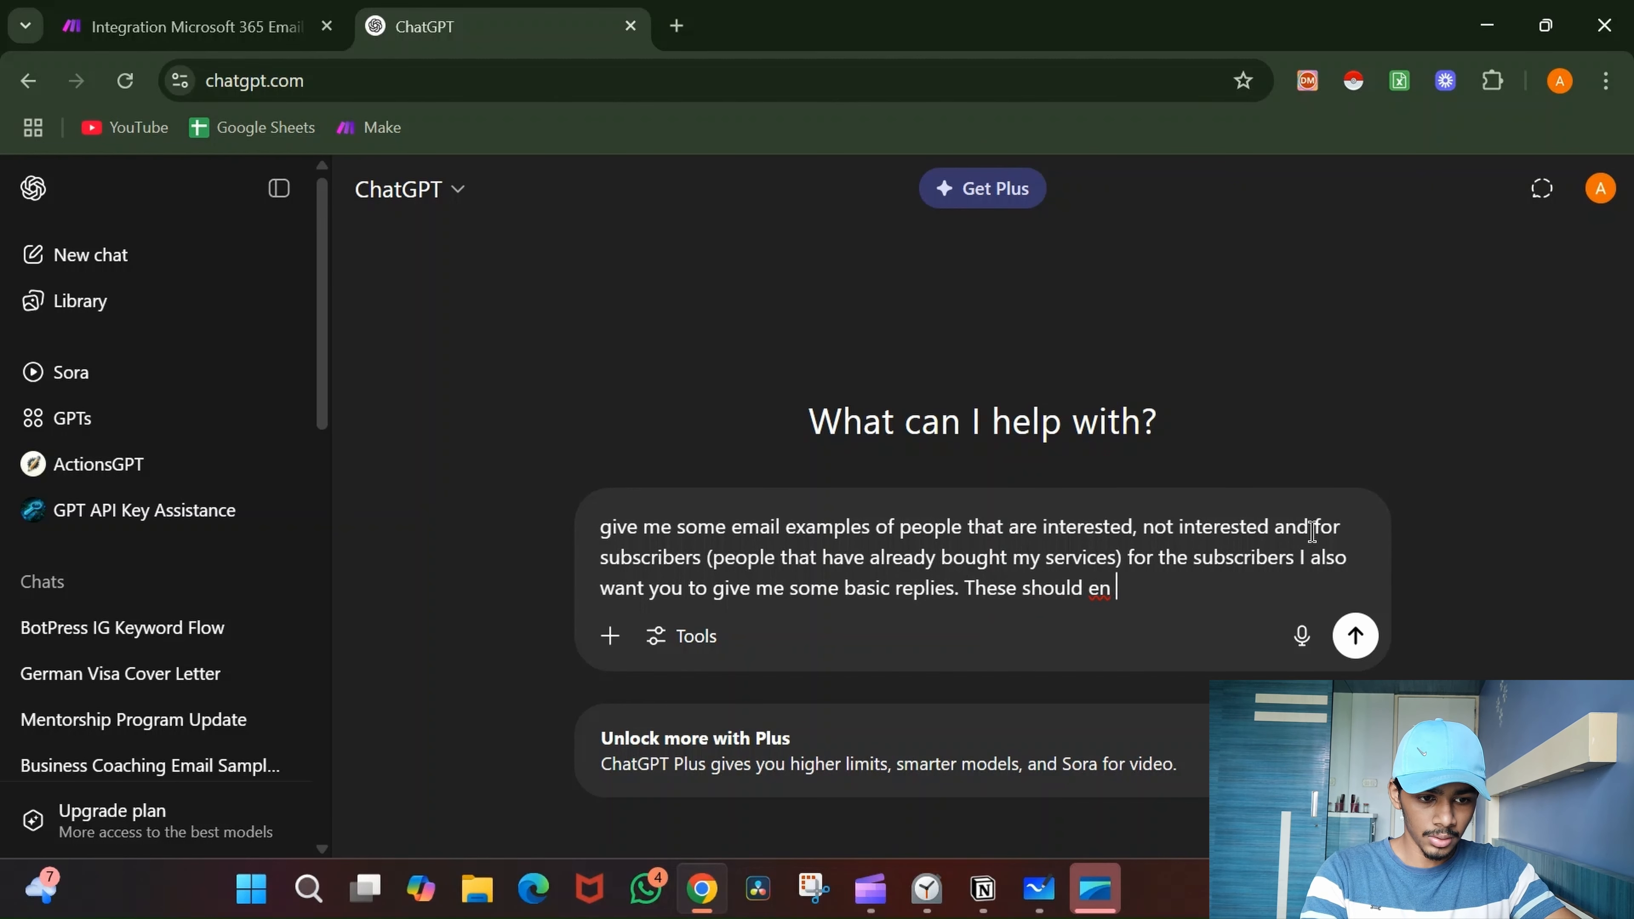
{"action": "key", "text": "BackSpace"}
{"action": "key", "text": "BackSpace"}
{"action": "type", "text": "be the a"}
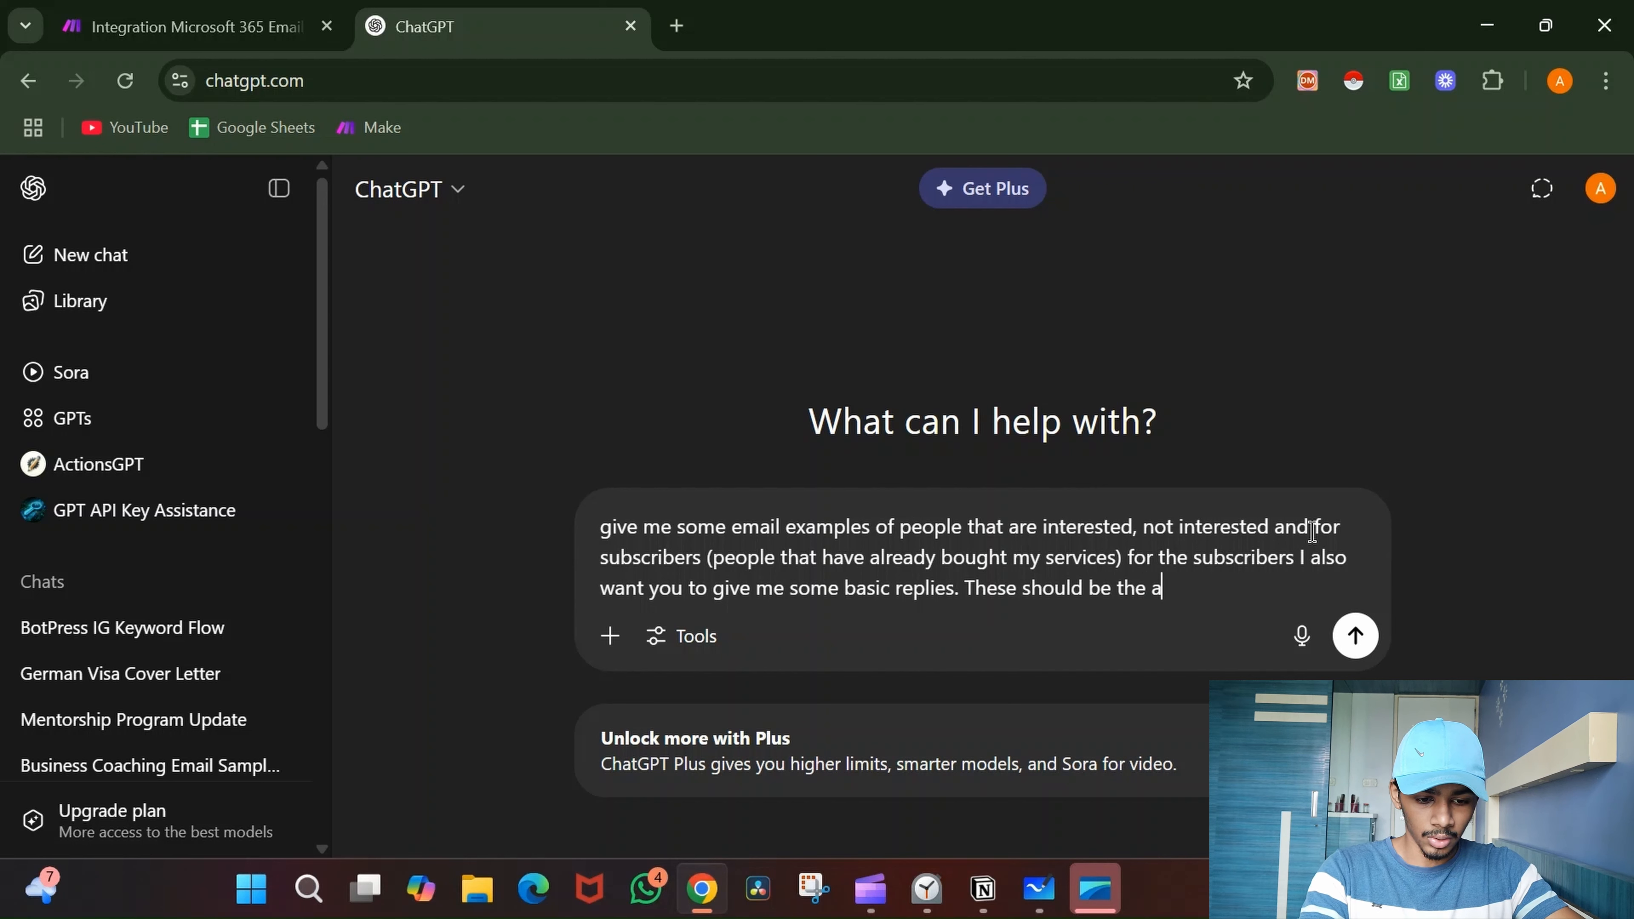
{"action": "type", "text": "uto"}
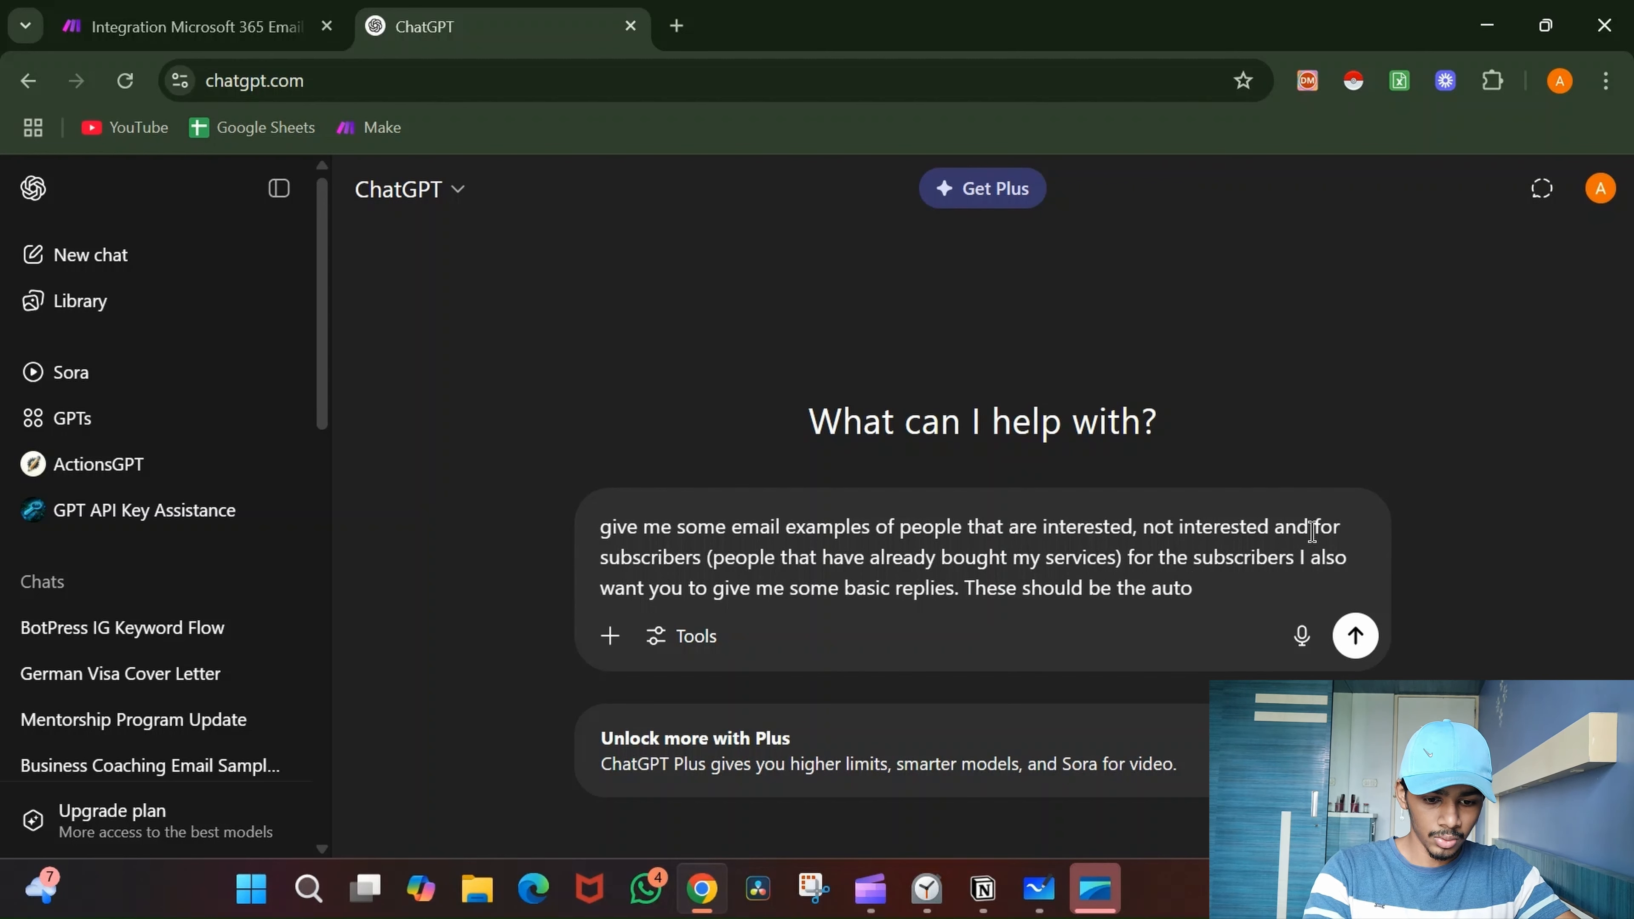
{"action": "type", "text": " reply em"}
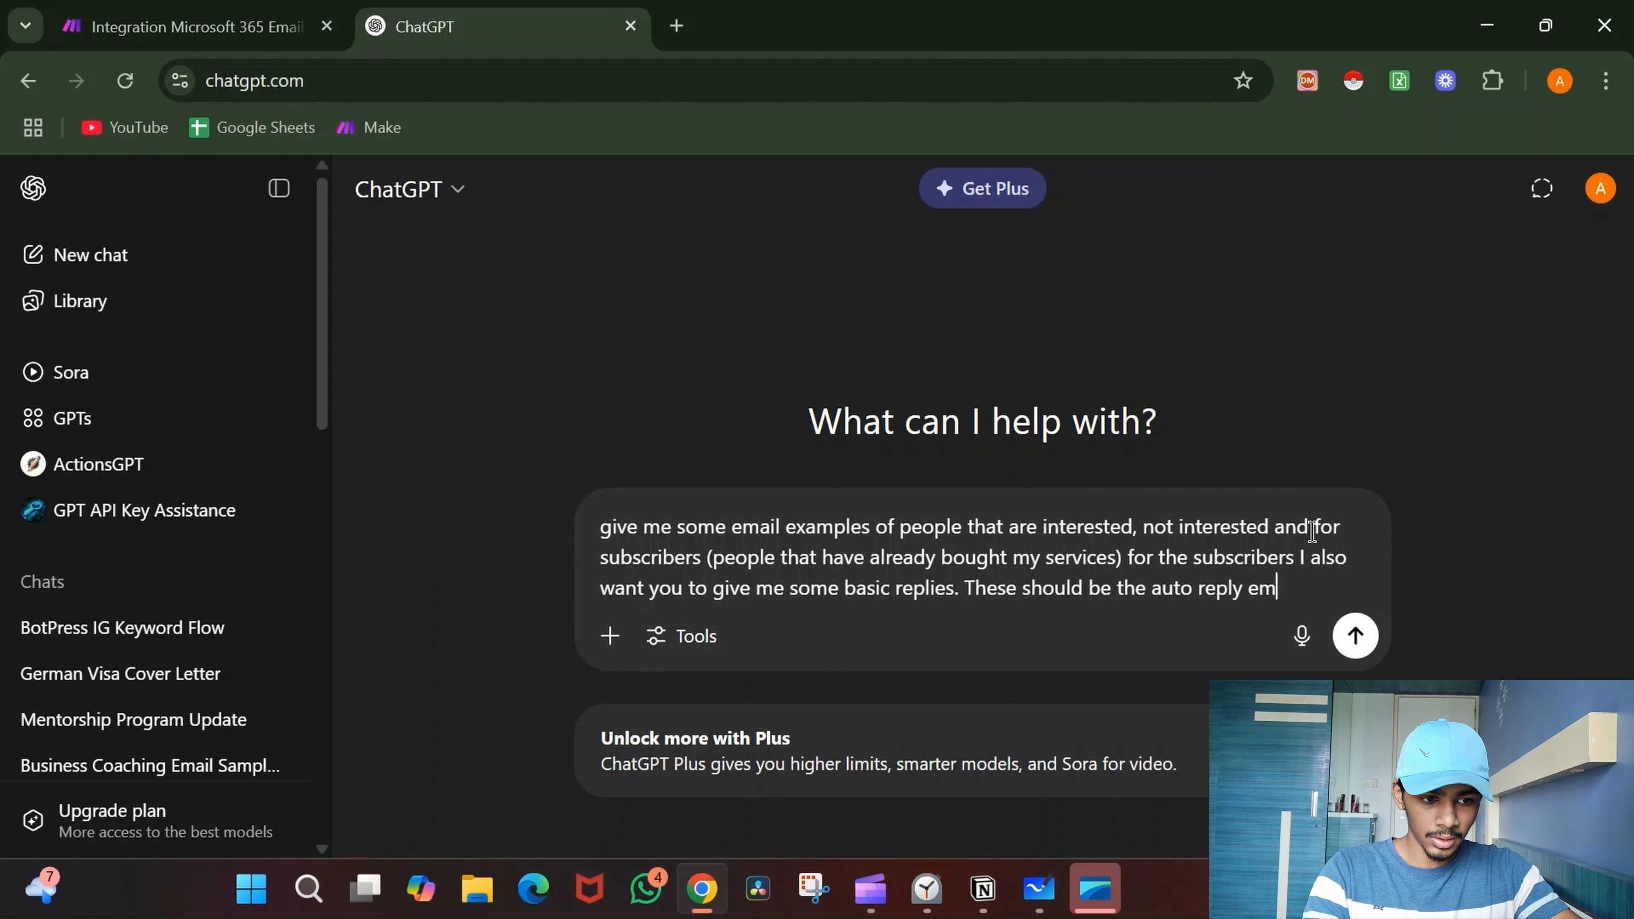
{"action": "type", "text": "a"}
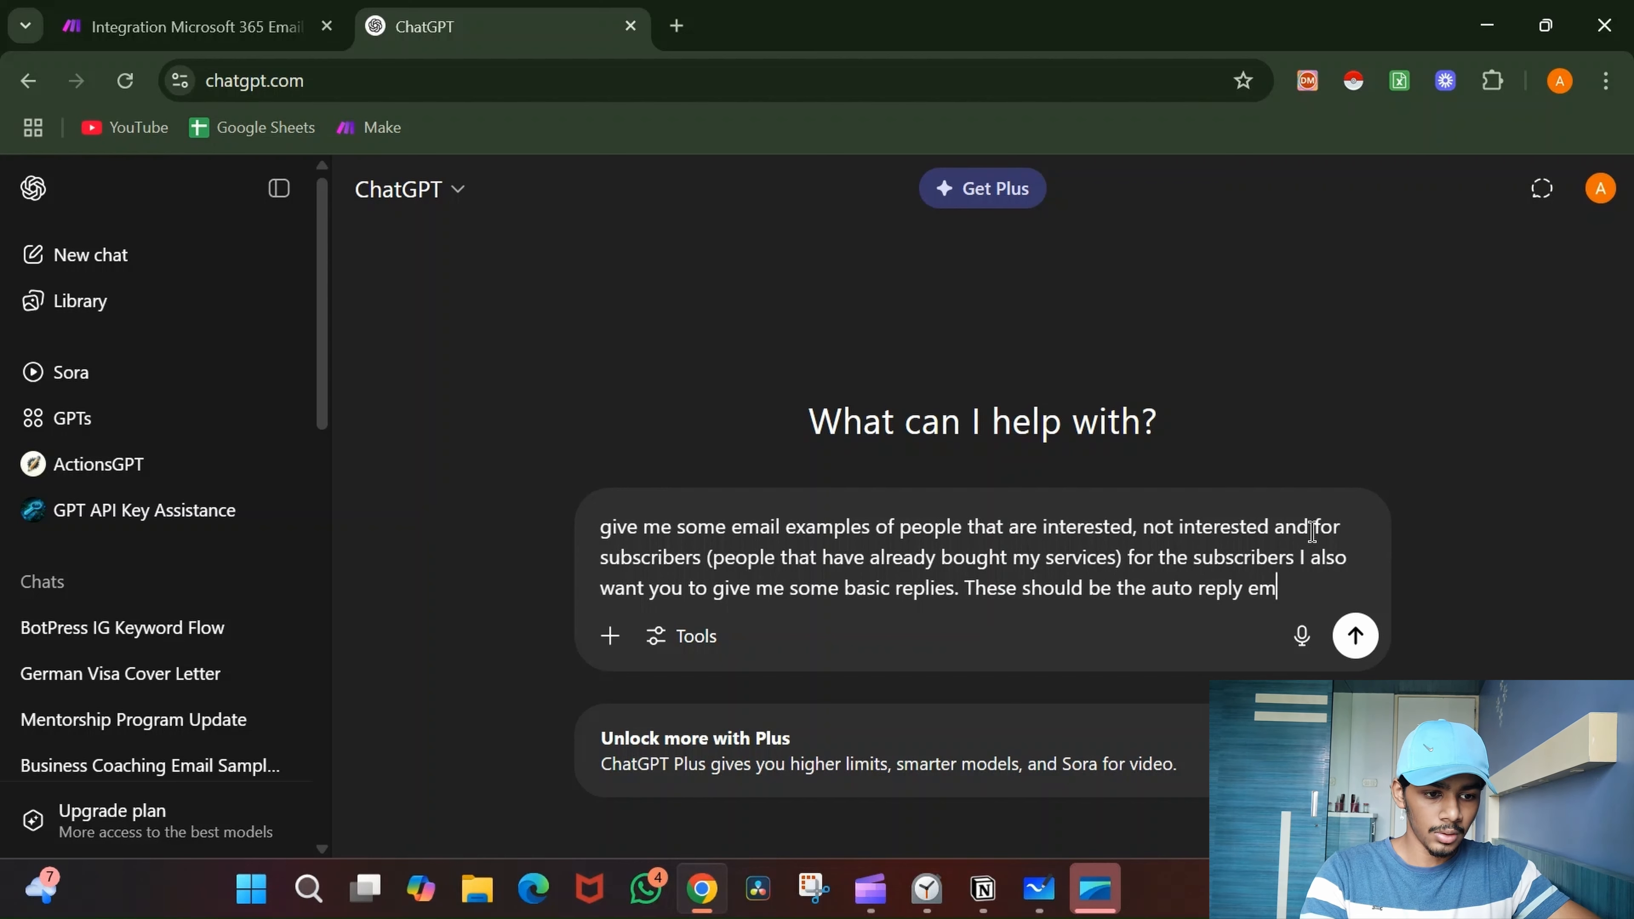
{"action": "left_click_drag", "start_coordinate": [1322, 588], "coordinate": [1022, 591]}
{"action": "key", "text": "BackSpace"}
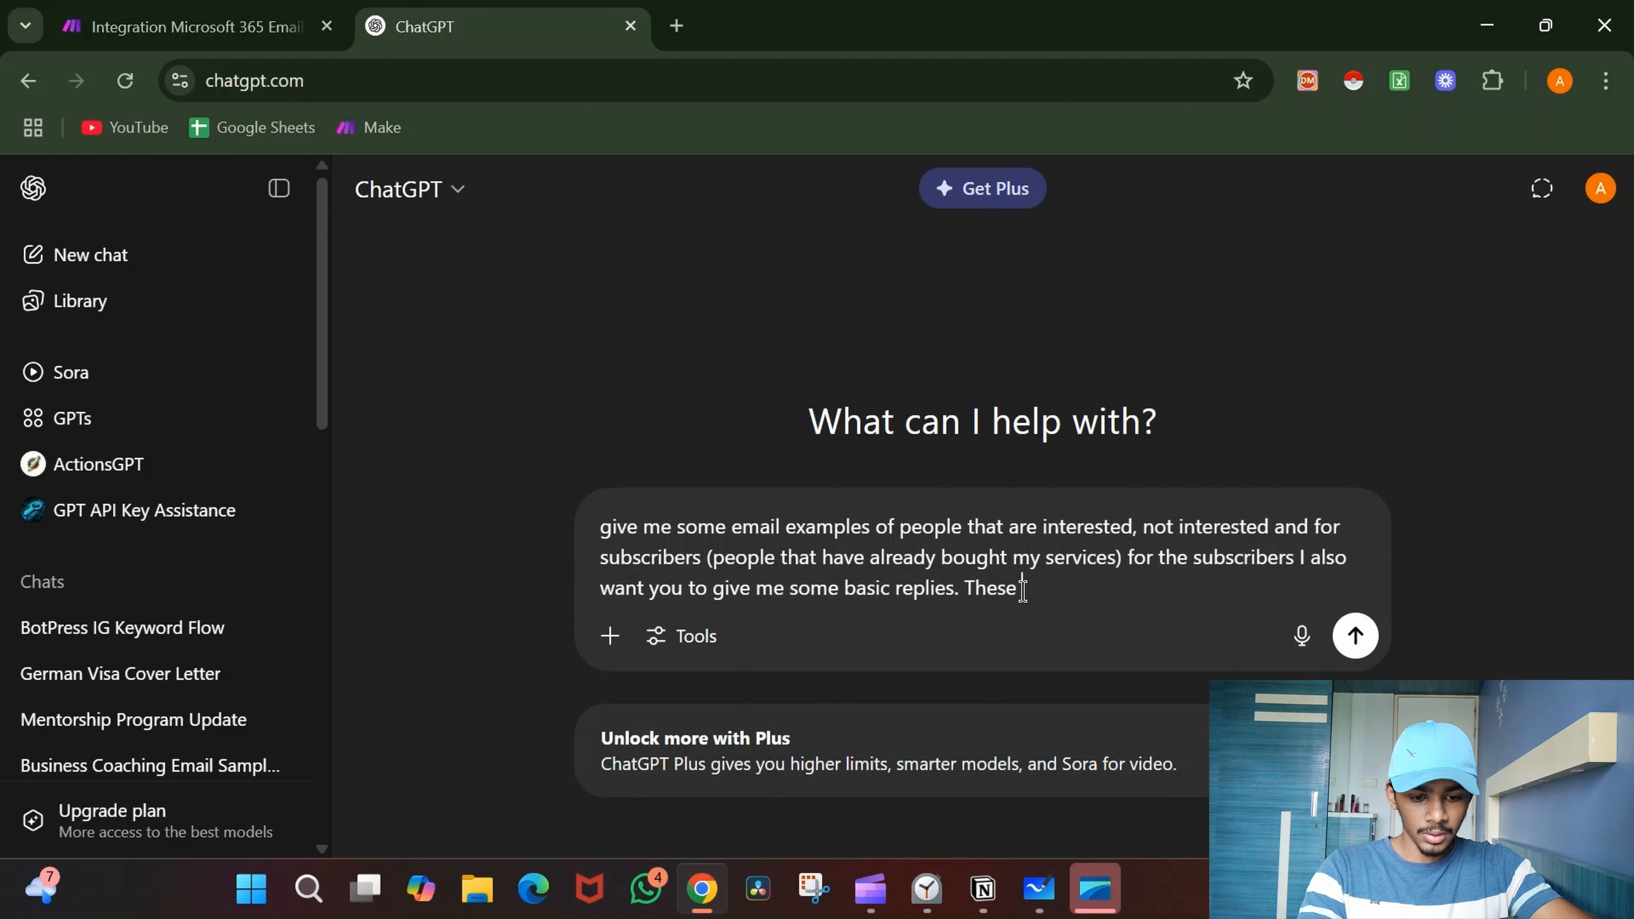
- Begin the prompt's last sentence with "Subscribers are the"
{"action": "type", "text": "are all the"}
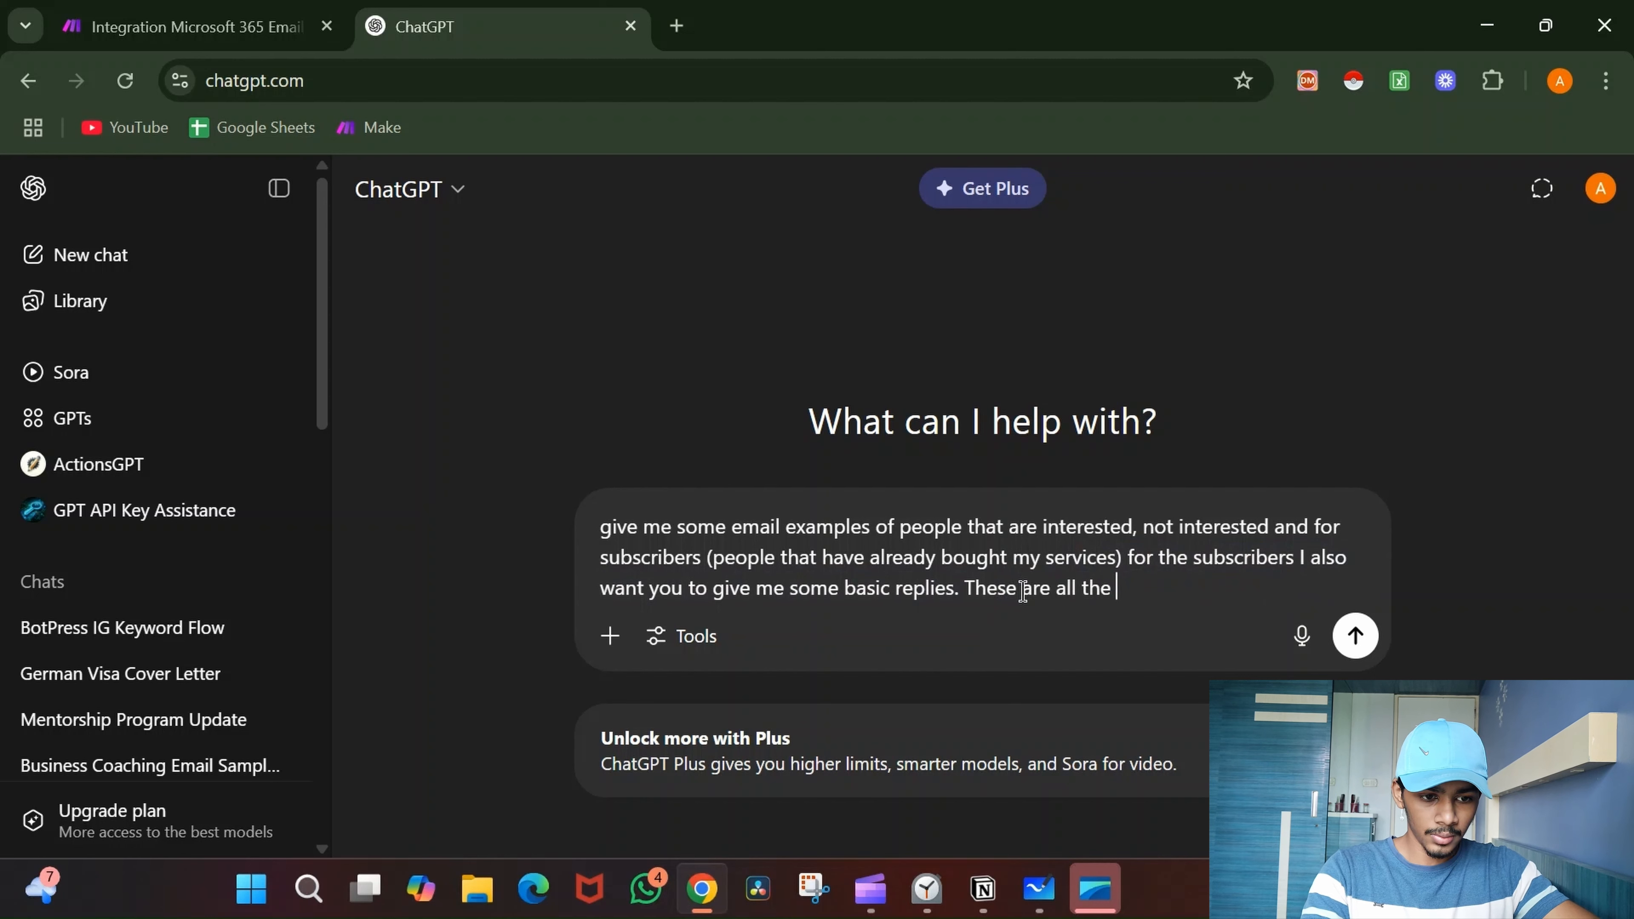
{"action": "double_click", "coordinate": [994, 589]}
{"action": "type", "text": "subsc"}
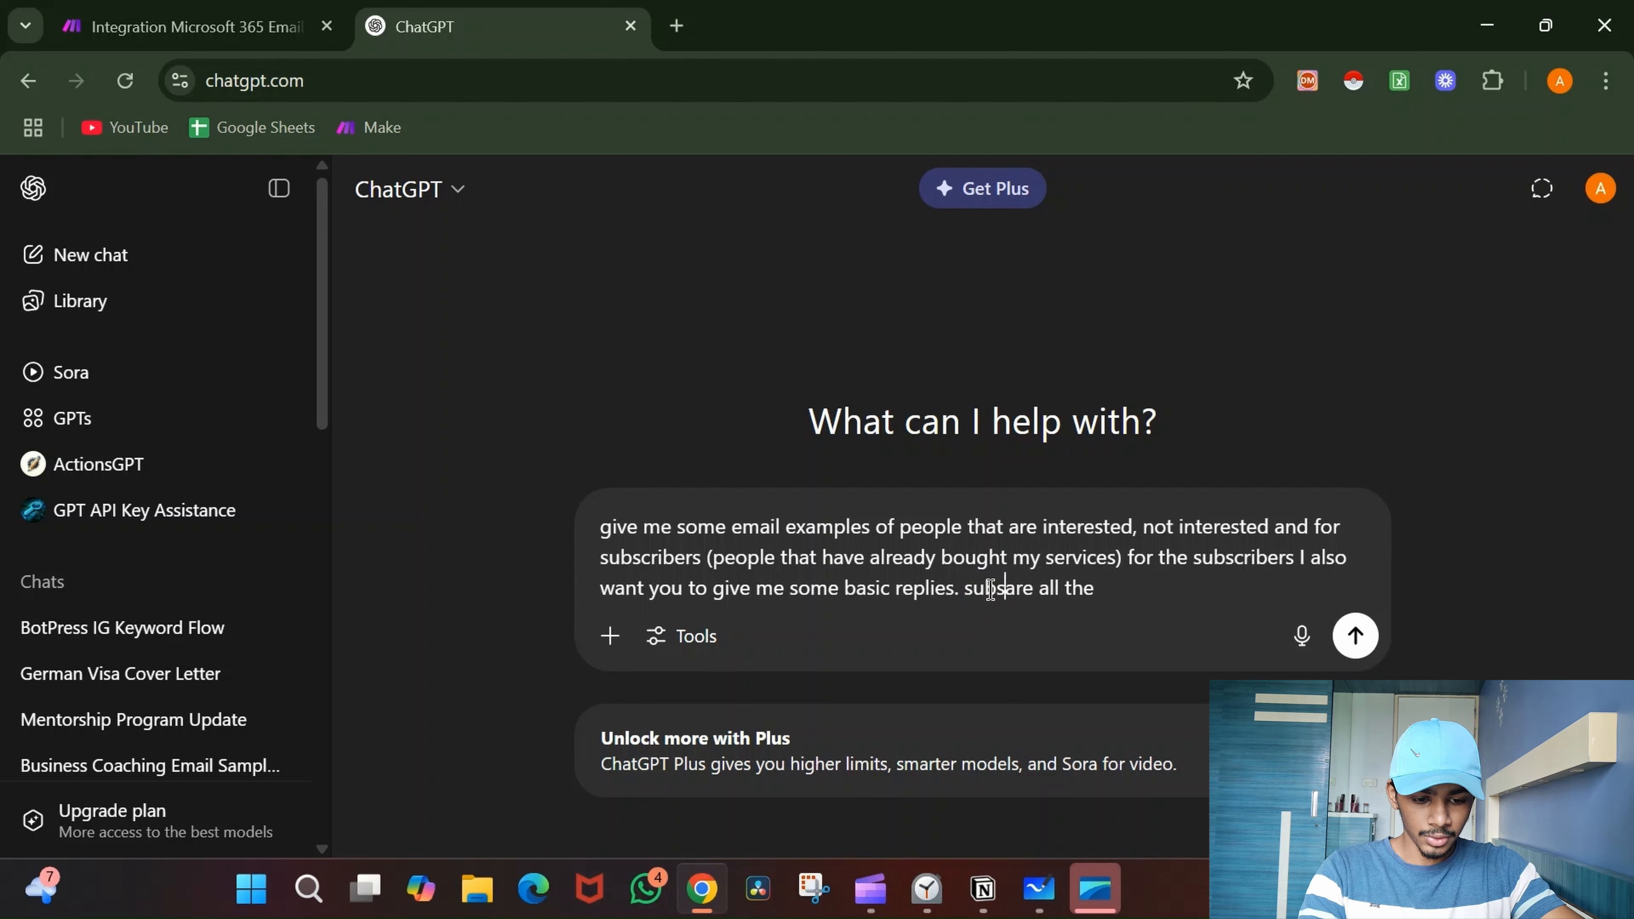
{"action": "key", "text": "BackSpace"}
{"action": "key", "text": "BackSpace"}
{"action": "key", "text": "BackSpace"}
{"action": "key", "text": "BackSpace"}
{"action": "key", "text": "BackSpace"}
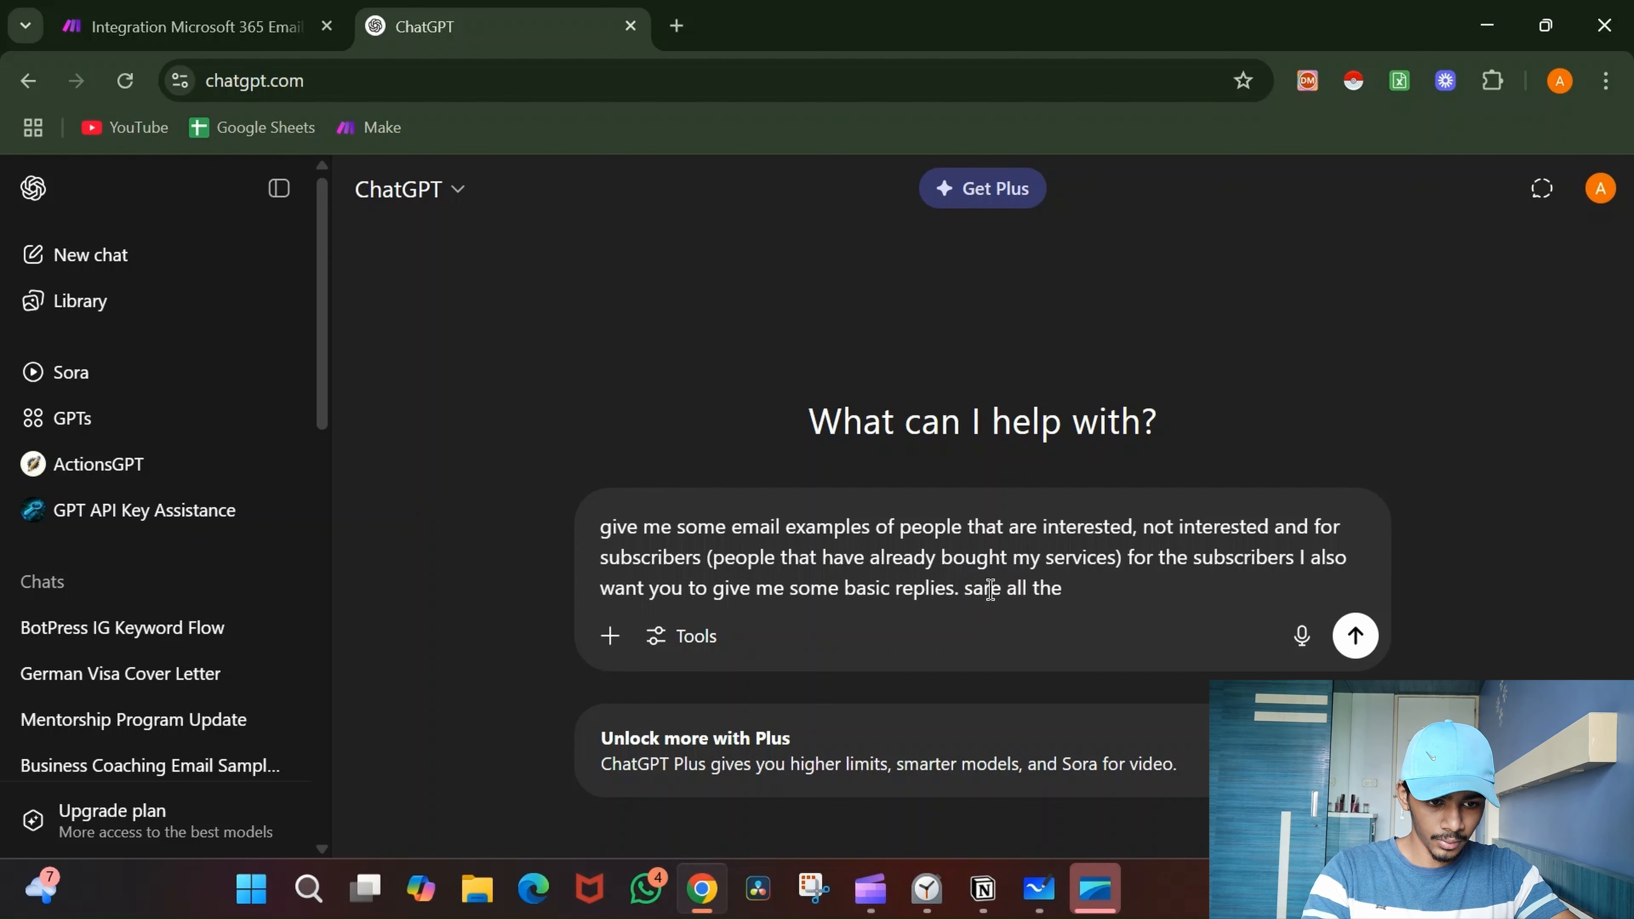
{"action": "type", "text": "Subscri"}
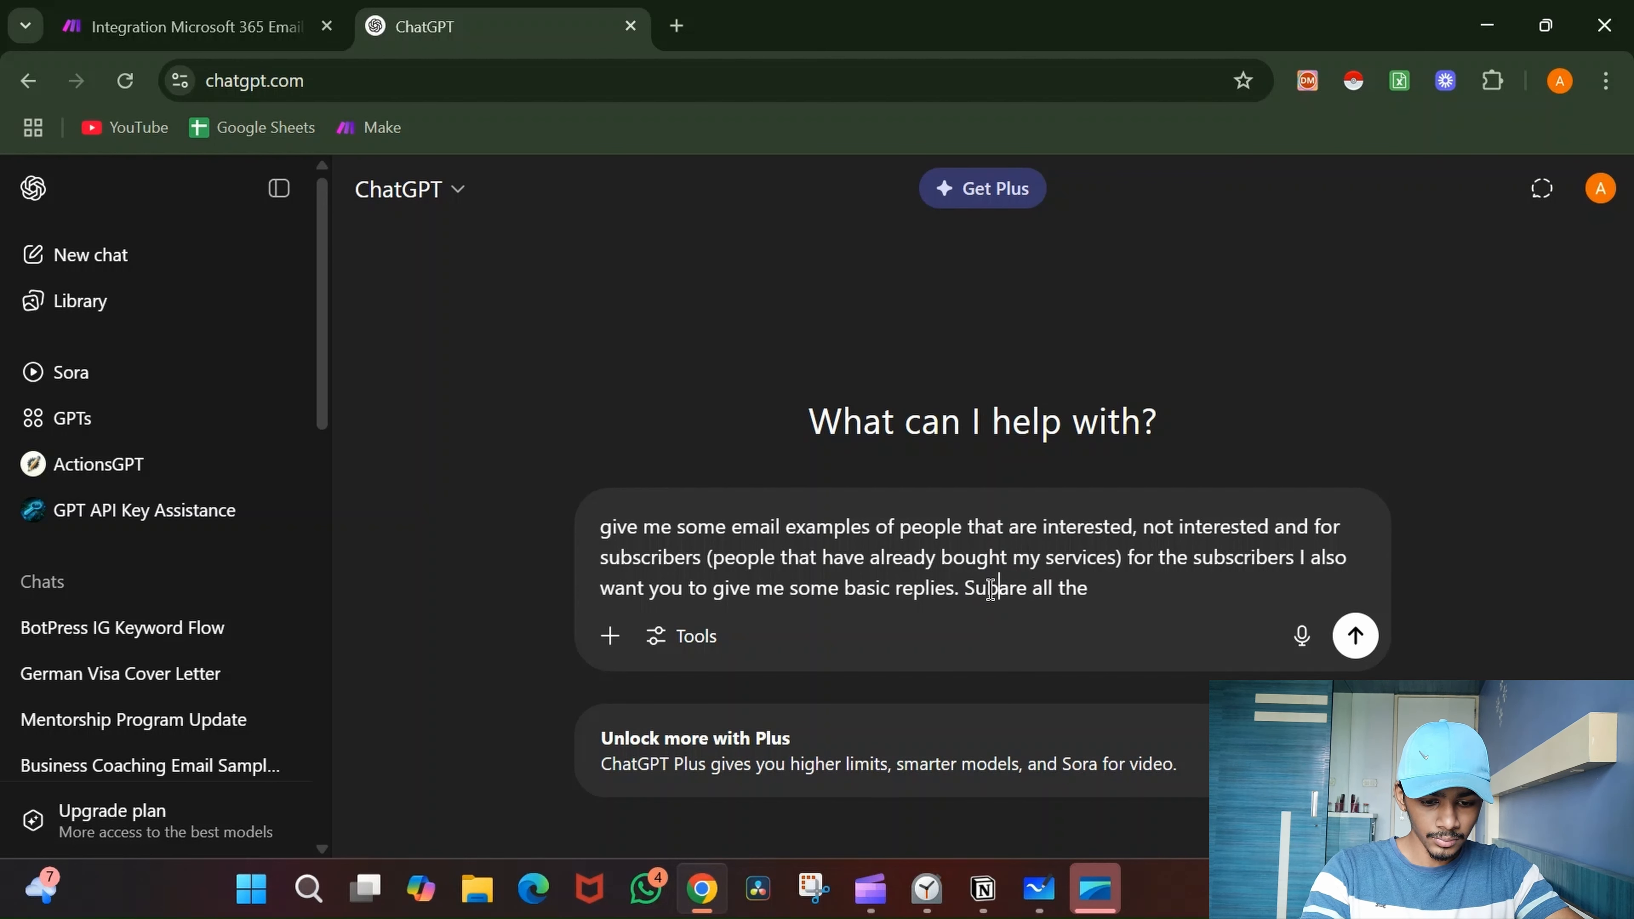
{"action": "type", "text": "bers"}
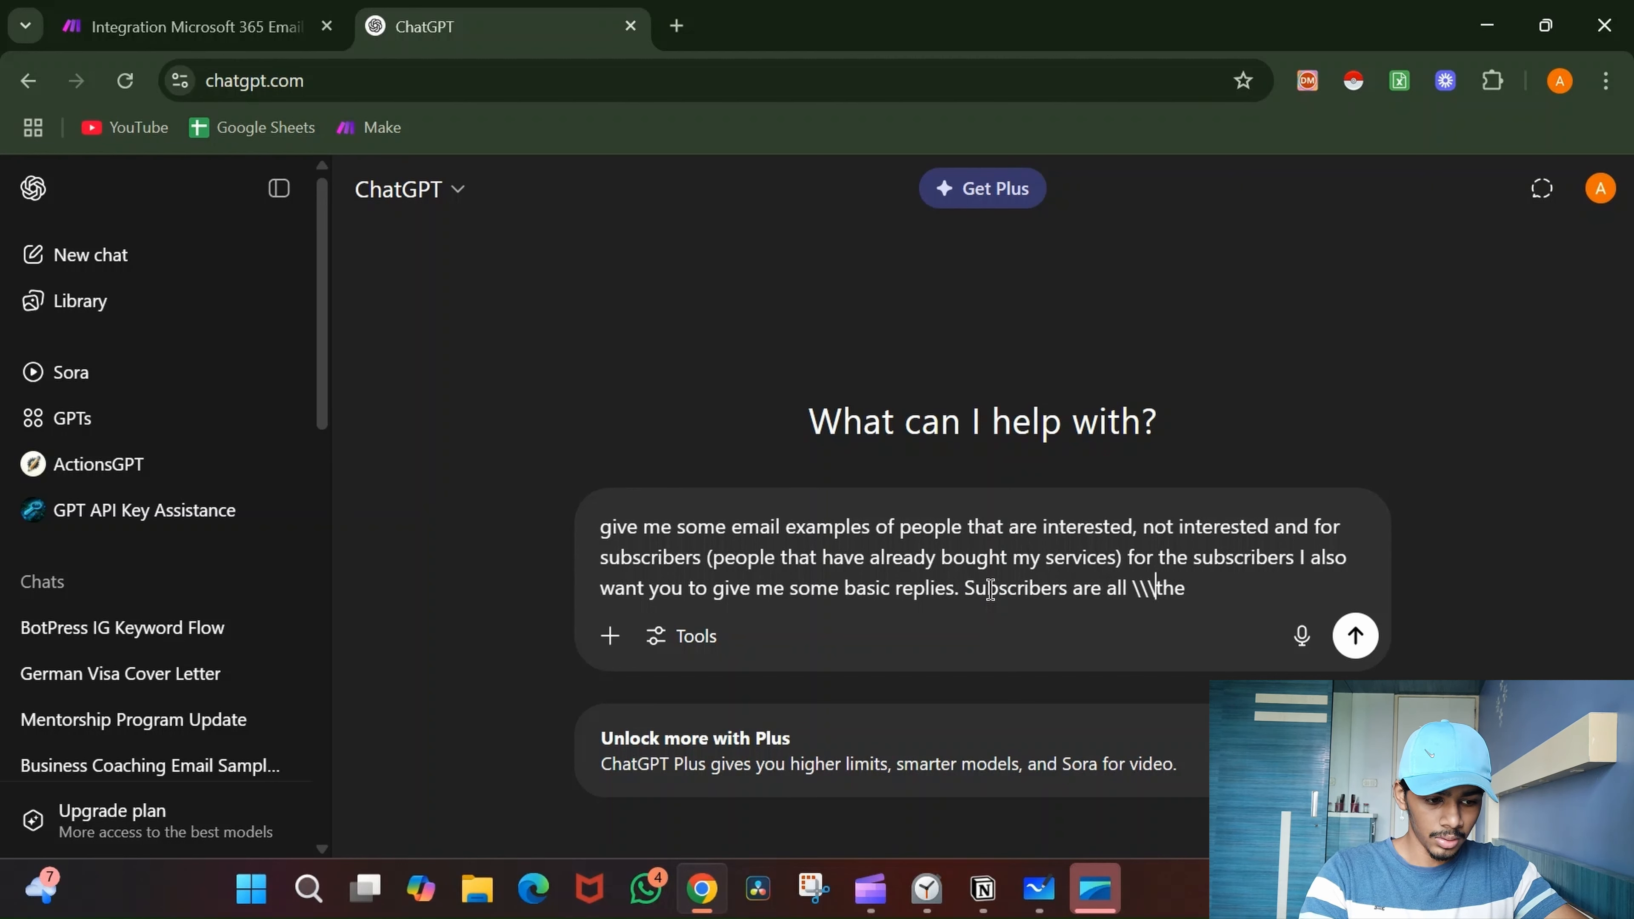
{"action": "key", "text": "BackSpace"}
{"action": "key", "text": "BackSpace"}
{"action": "key", "text": "BackSpace"}
{"action": "key", "text": "BackSpace"}
{"action": "key", "text": "End"}
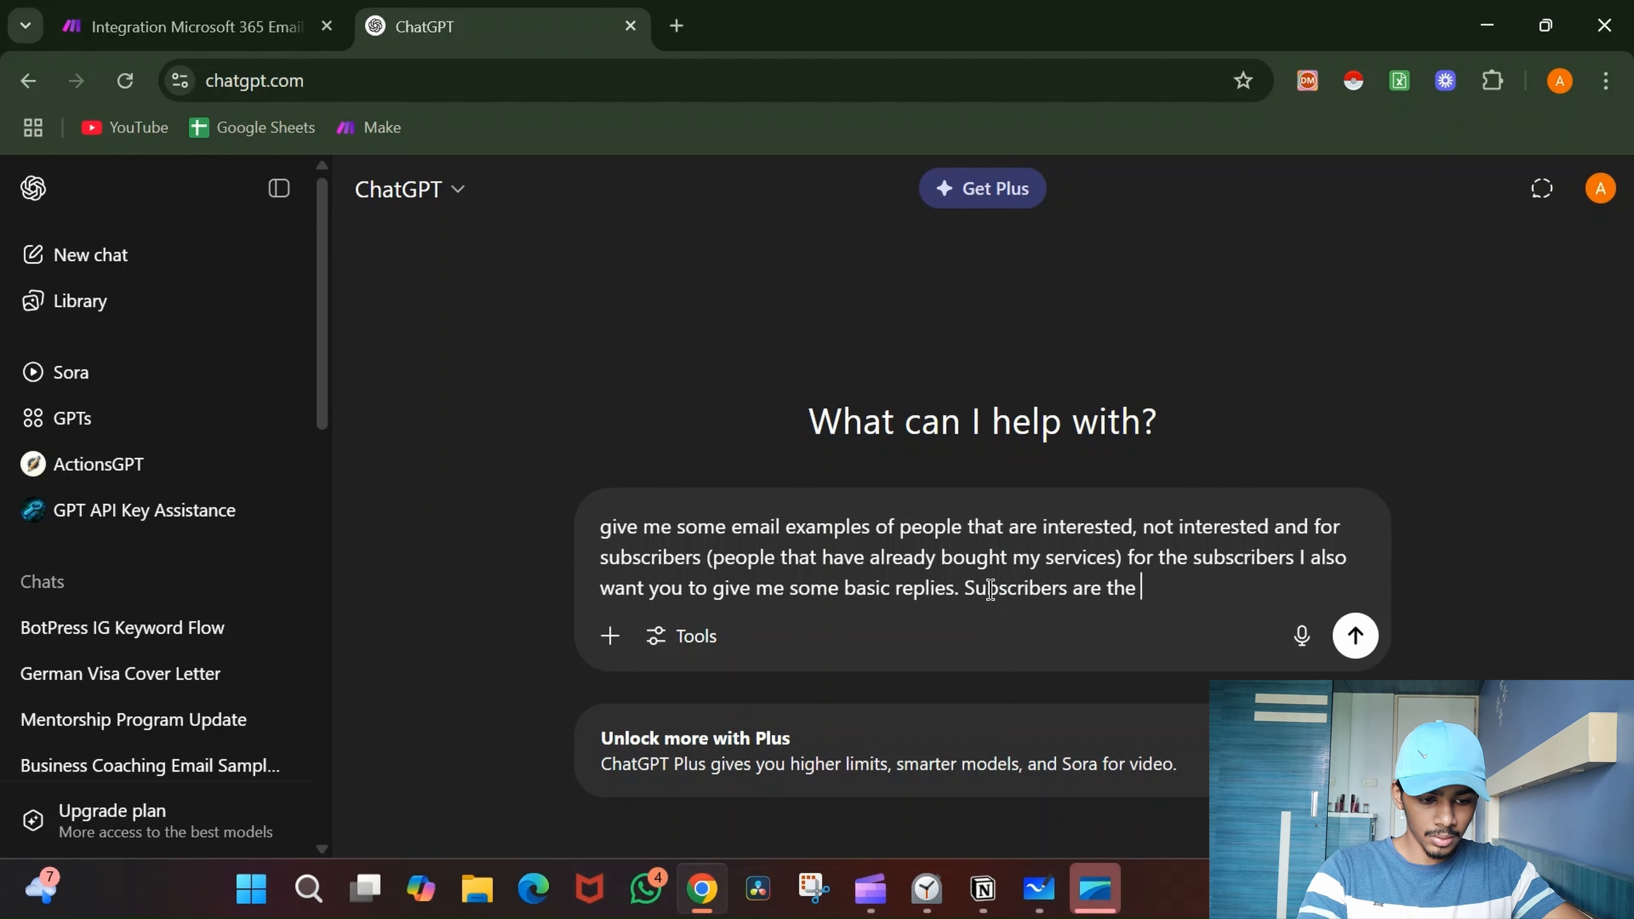
- Complete the last sentence with "people that will receive the automated reply" and send the prompt
{"action": "type", "text": "peop"}
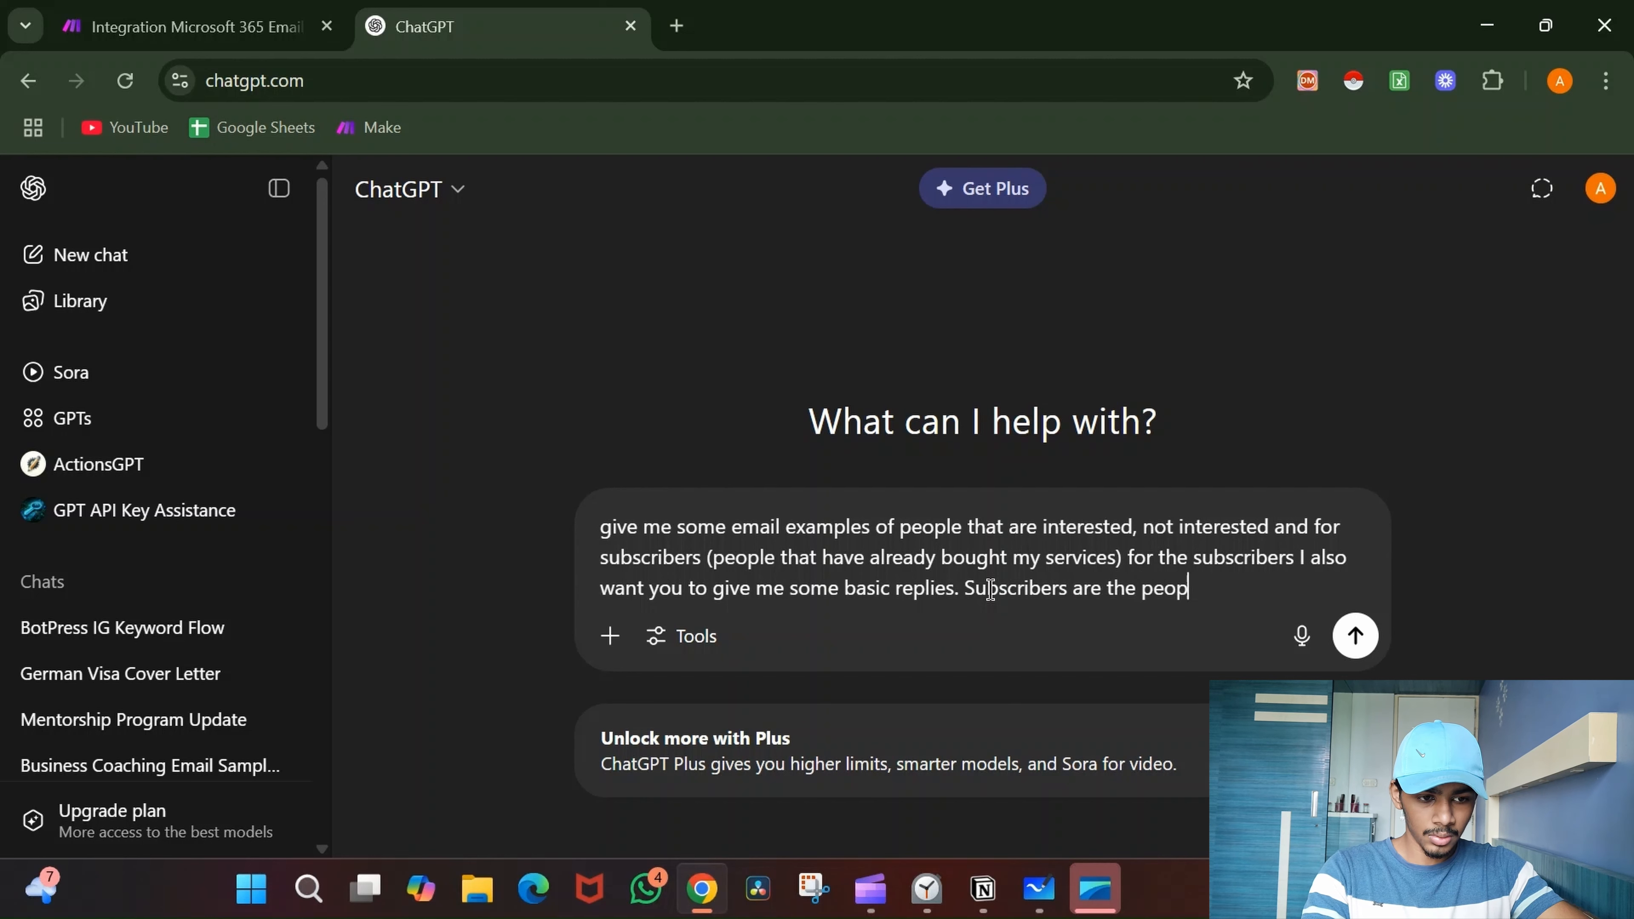
{"action": "type", "text": "le that will r"}
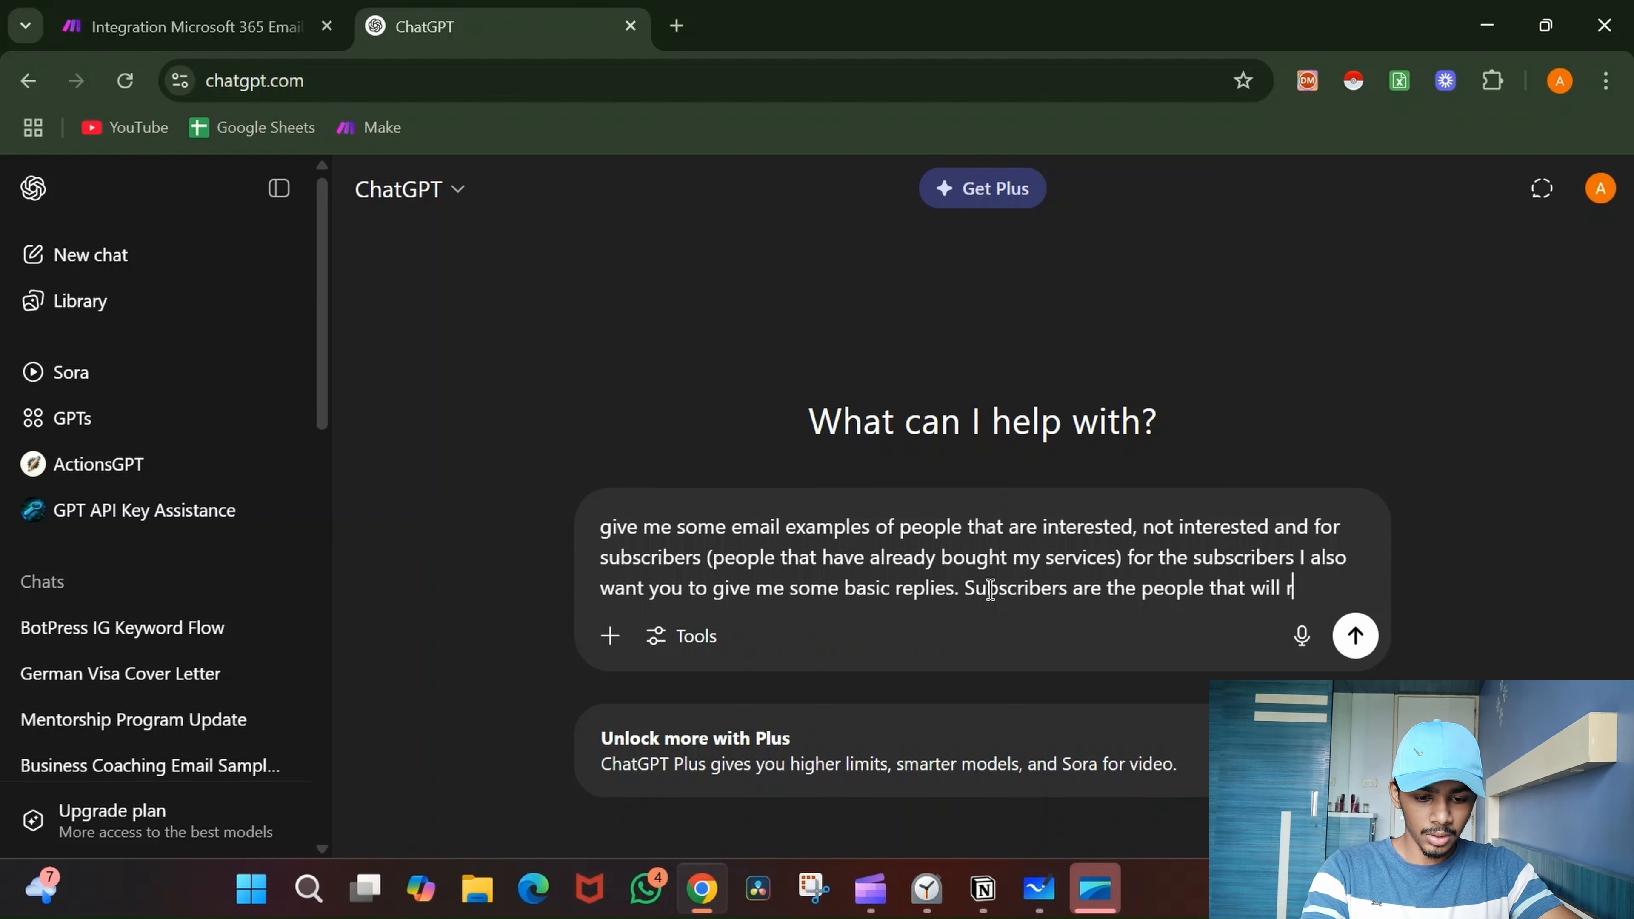
{"action": "type", "text": "ece"}
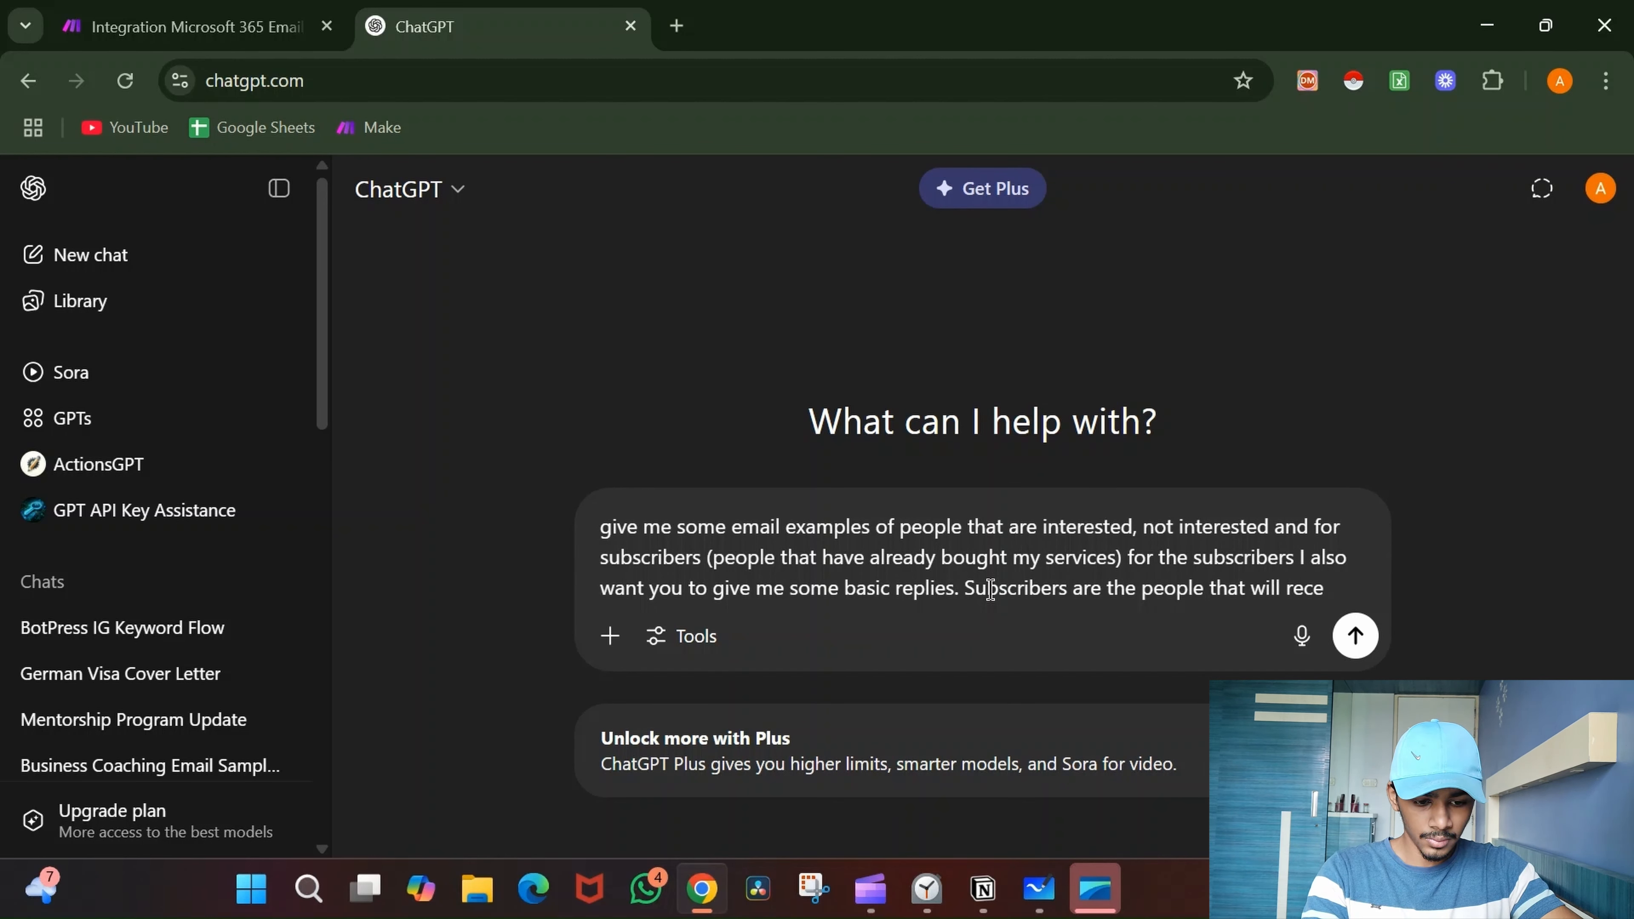
{"action": "type", "text": "ive the"}
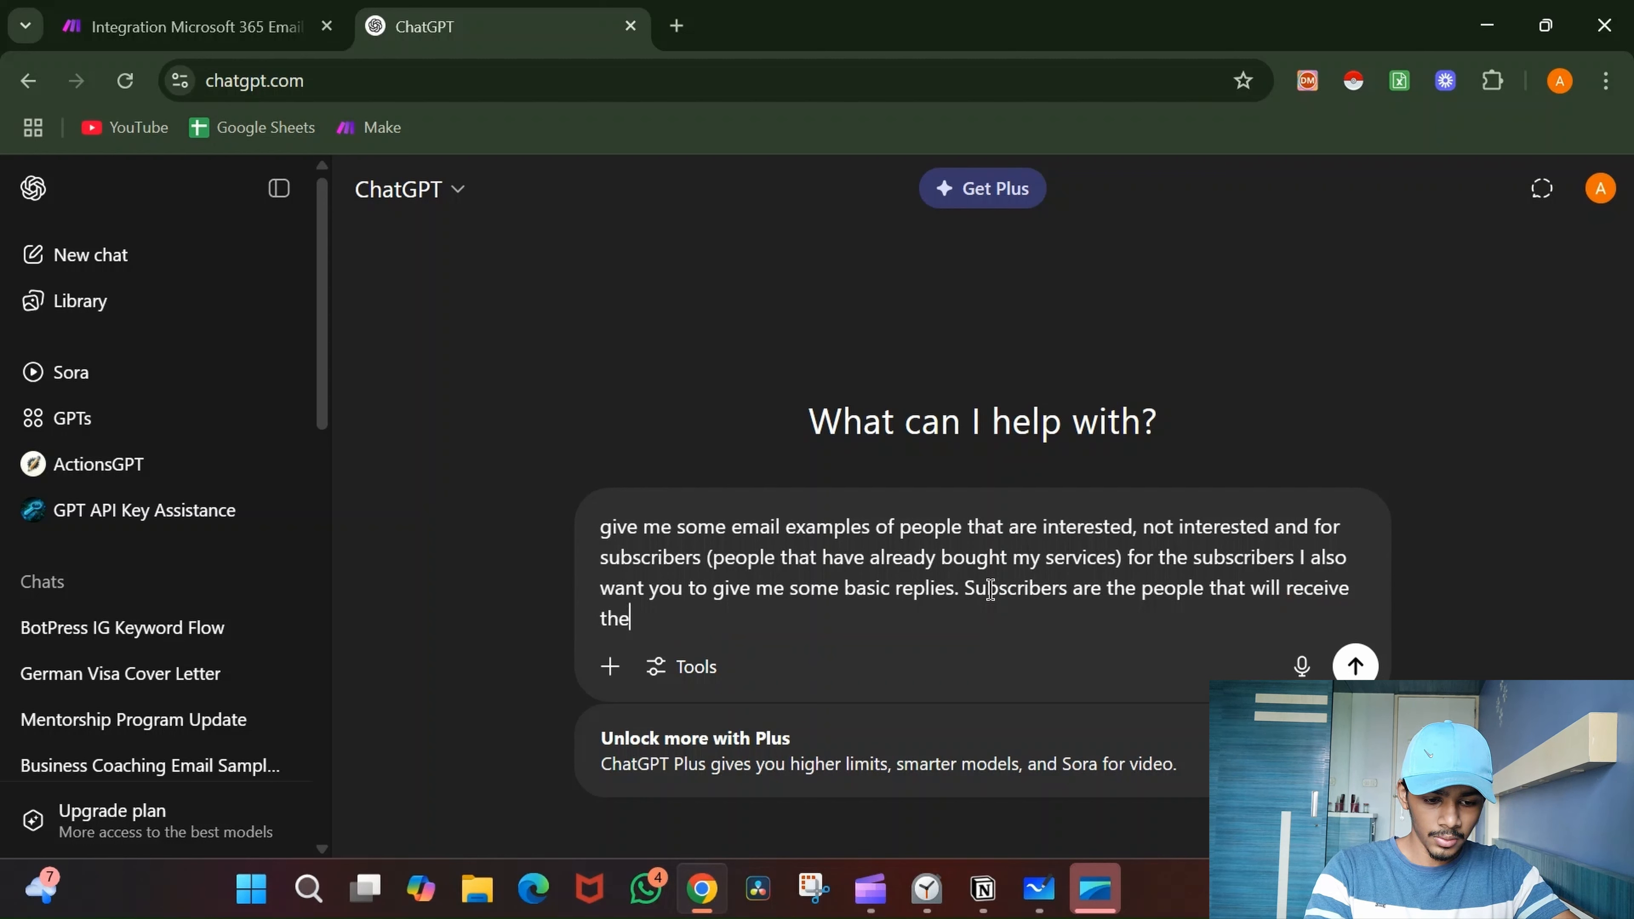
{"action": "type", "text": " automated "}
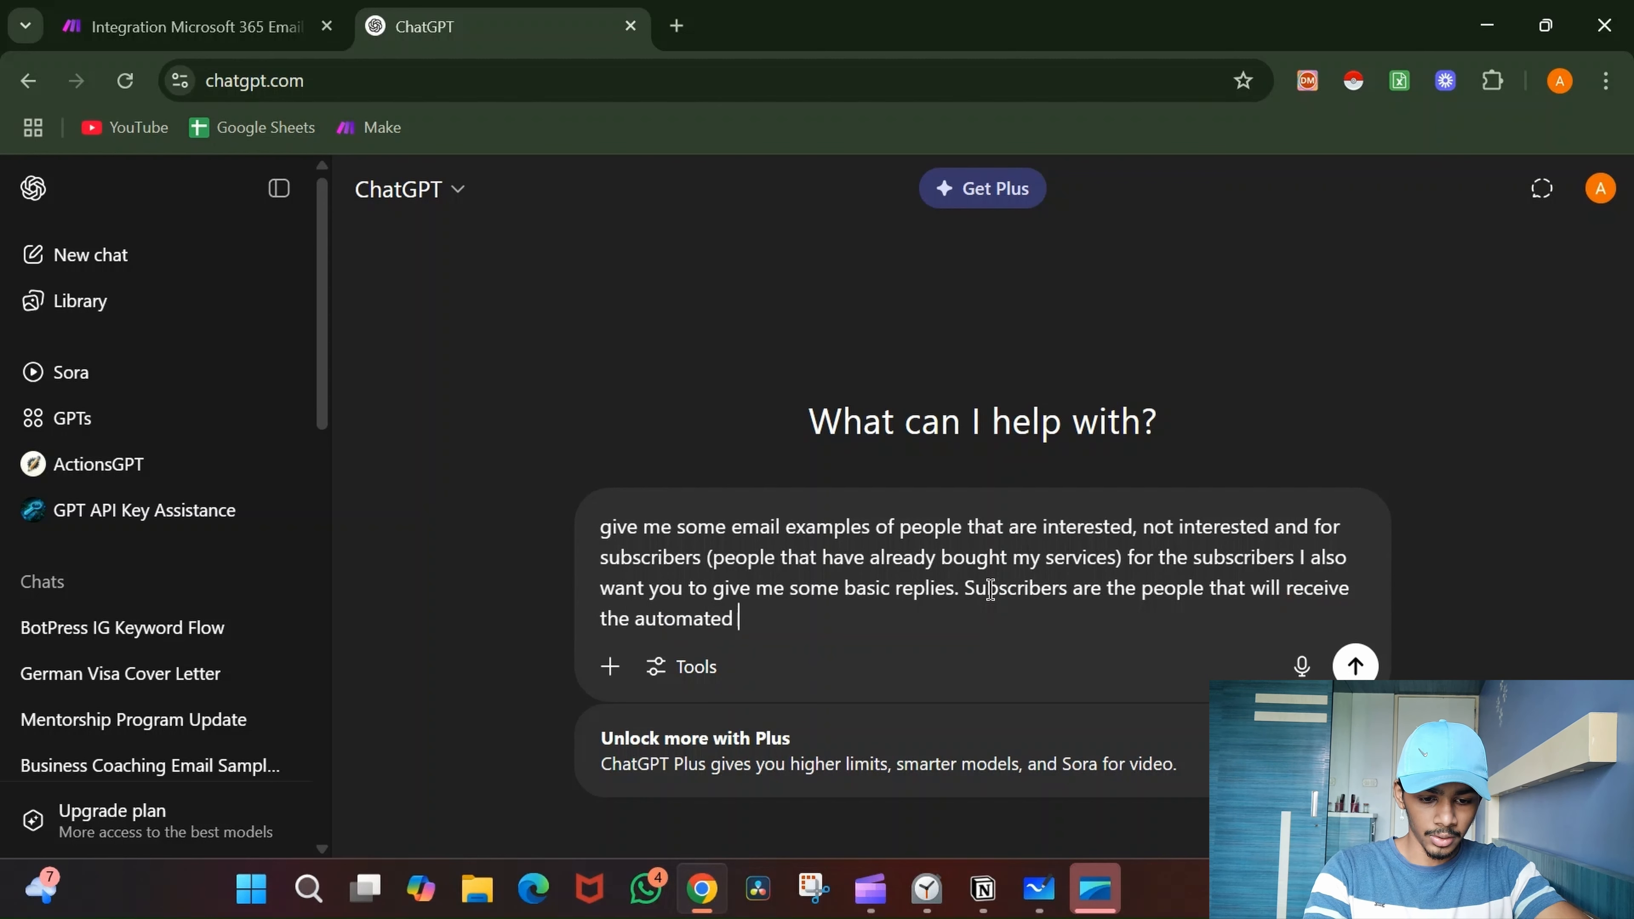
{"action": "type", "text": "reply"}
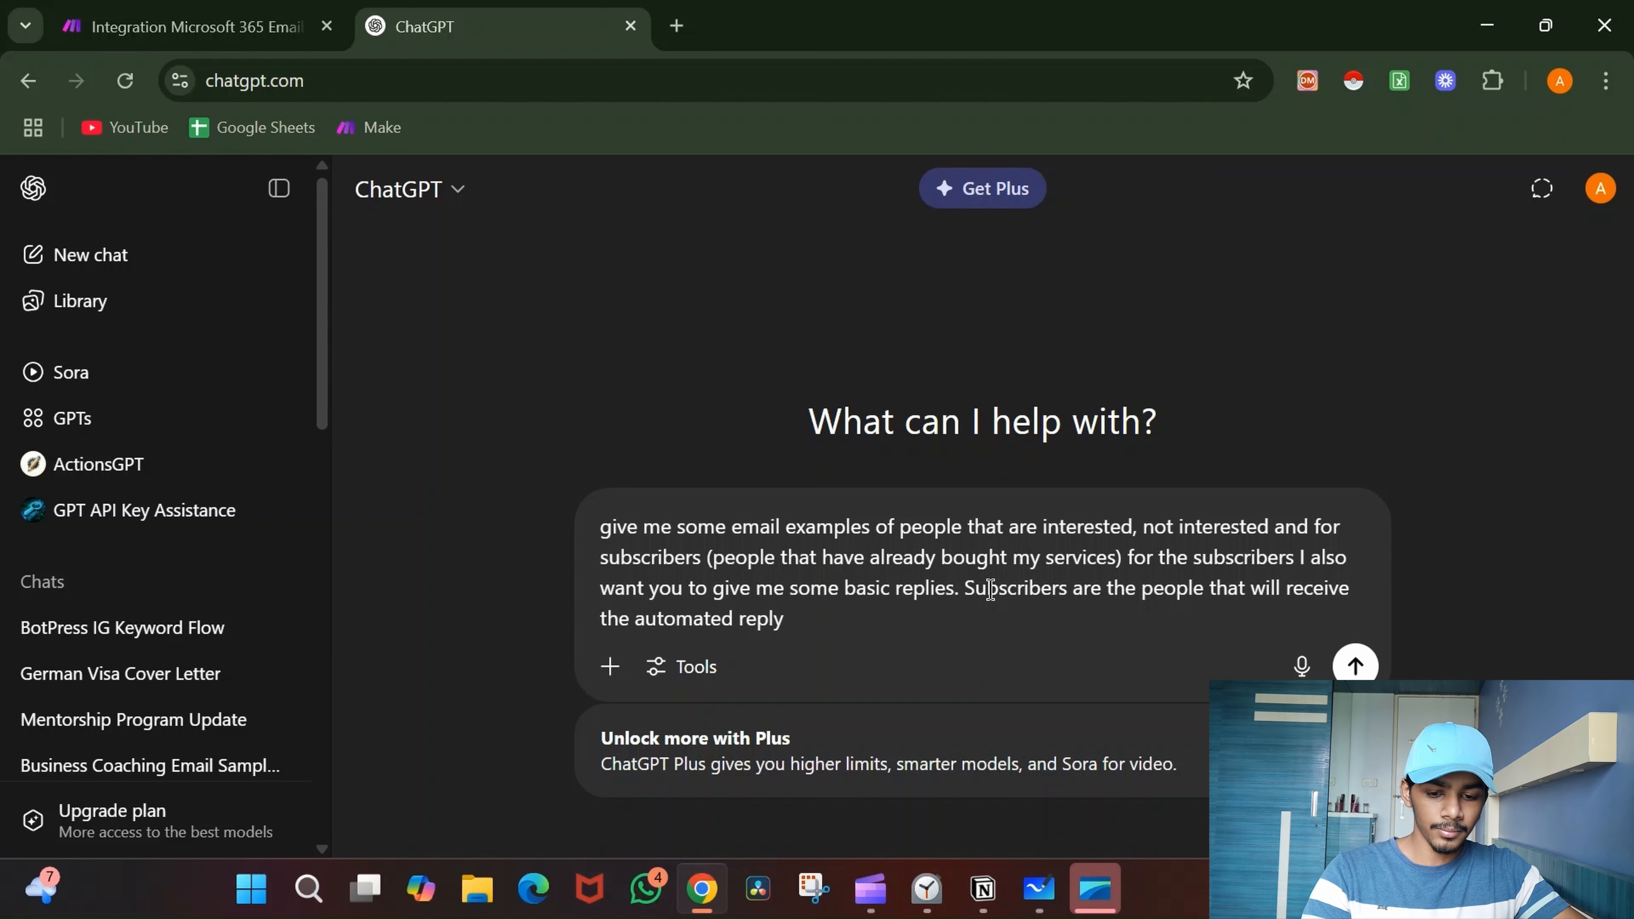
{"action": "key", "text": "Return"}
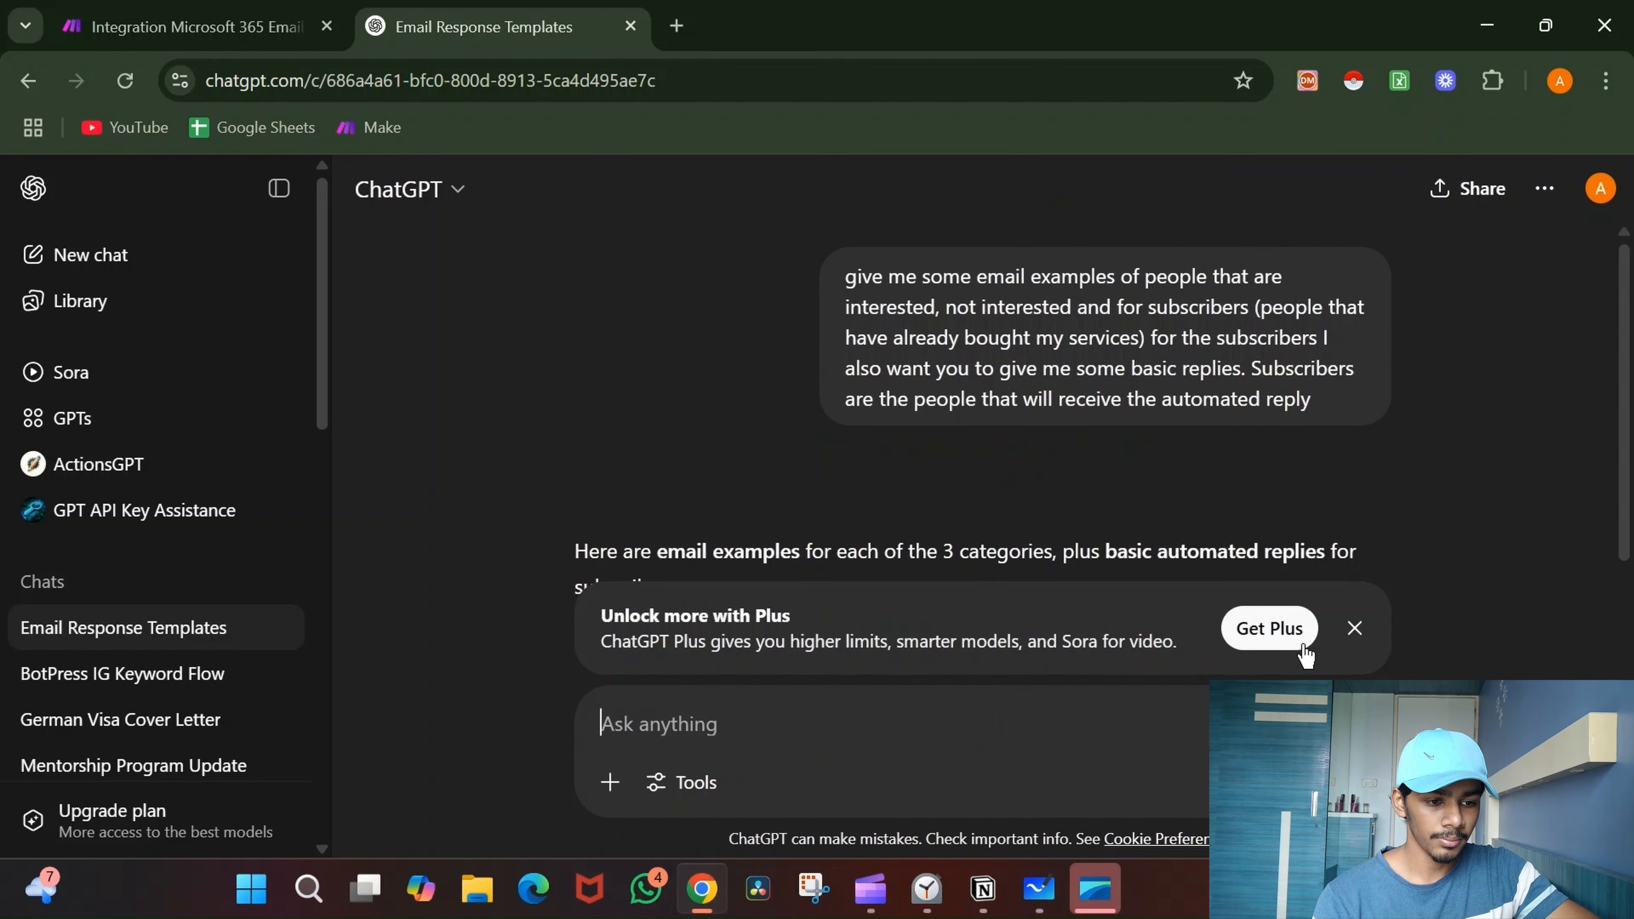
- Dismiss the Plus upgrade offer and review the generated email examples for interested leads, not interested leads and subscribers
{"action": "left_click", "coordinate": [1354, 627]}
{"action": "scroll", "coordinate": [1267, 546], "scroll_direction": "down", "scroll_amount": 6}
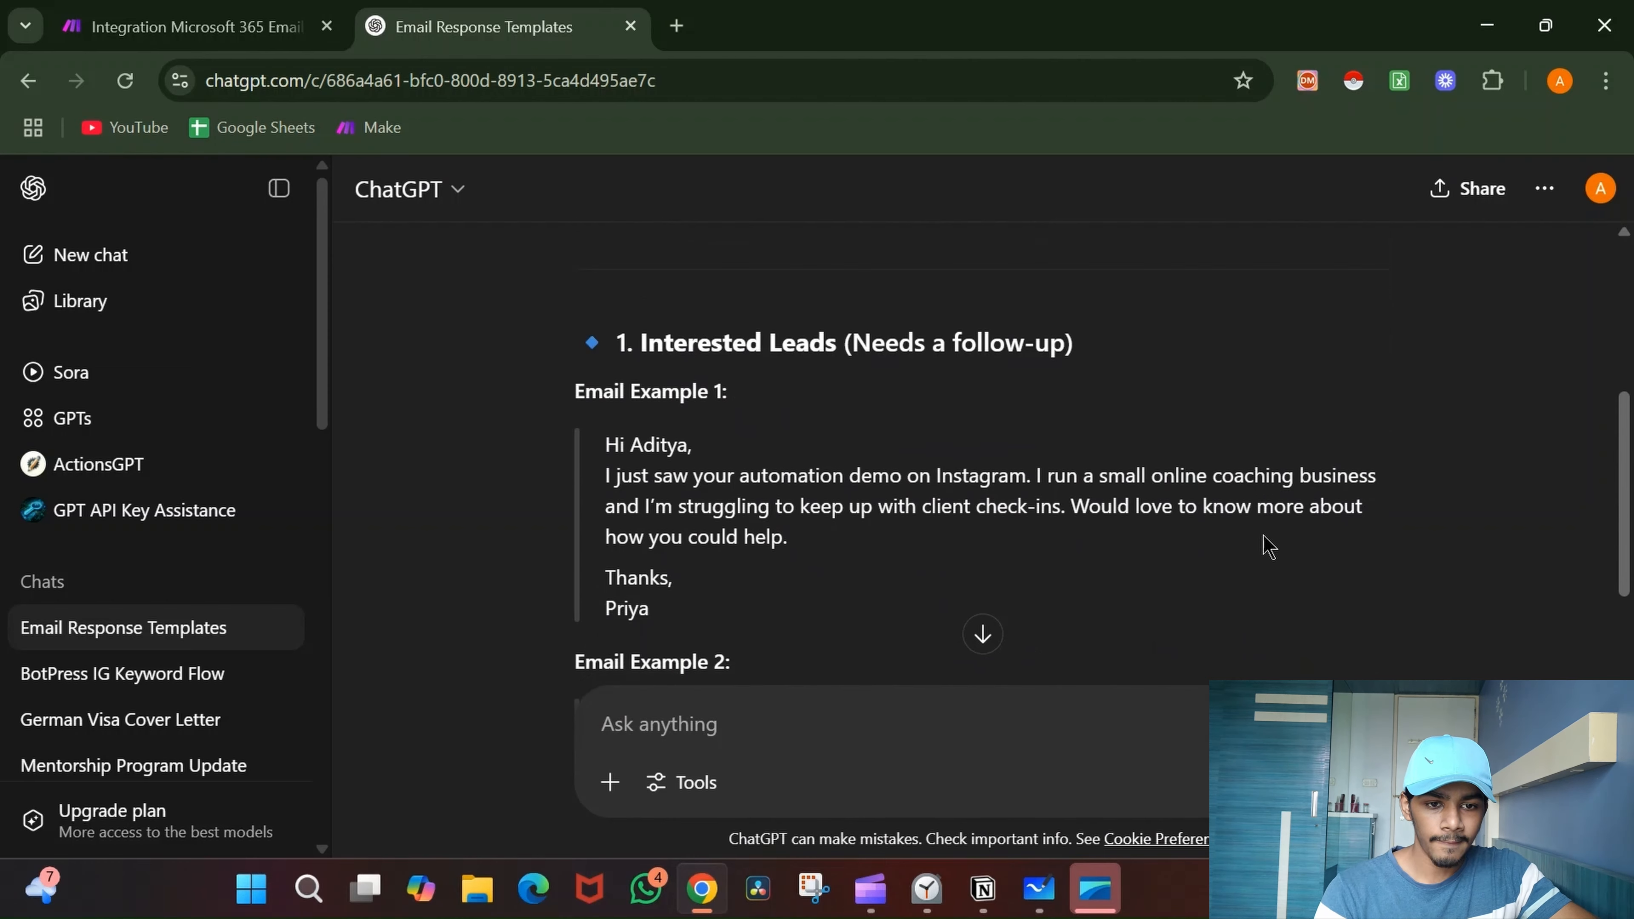
{"action": "scroll", "coordinate": [1267, 546], "scroll_direction": "down", "scroll_amount": 1}
{"action": "scroll", "coordinate": [1267, 546], "scroll_direction": "down", "scroll_amount": 5}
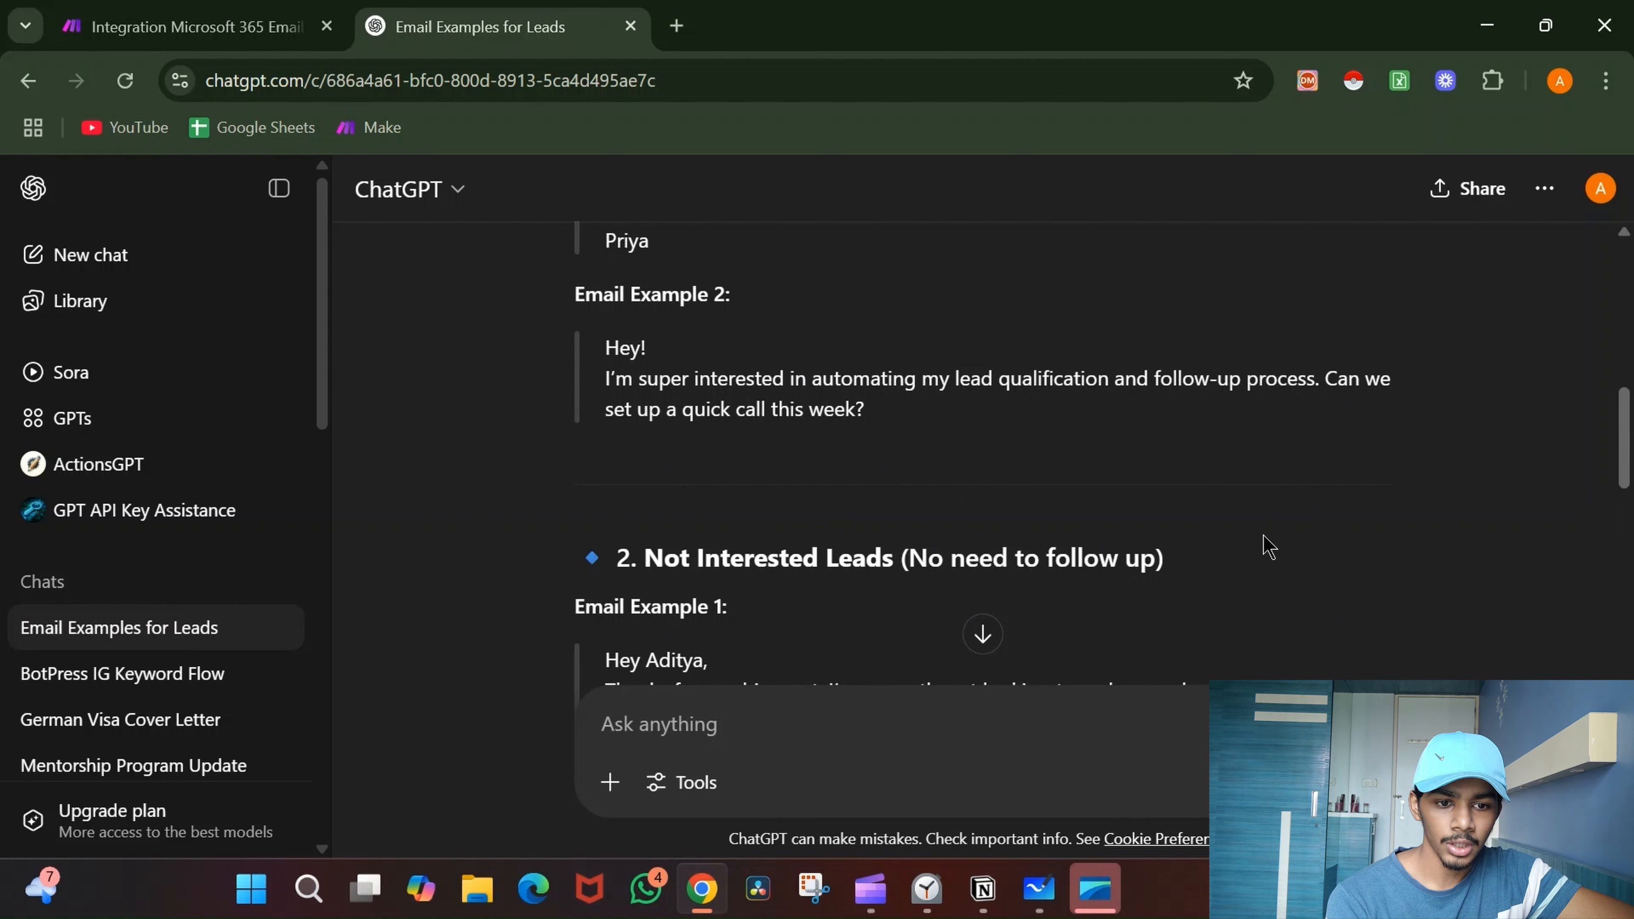
{"action": "scroll", "coordinate": [1266, 546], "scroll_direction": "down", "scroll_amount": 4}
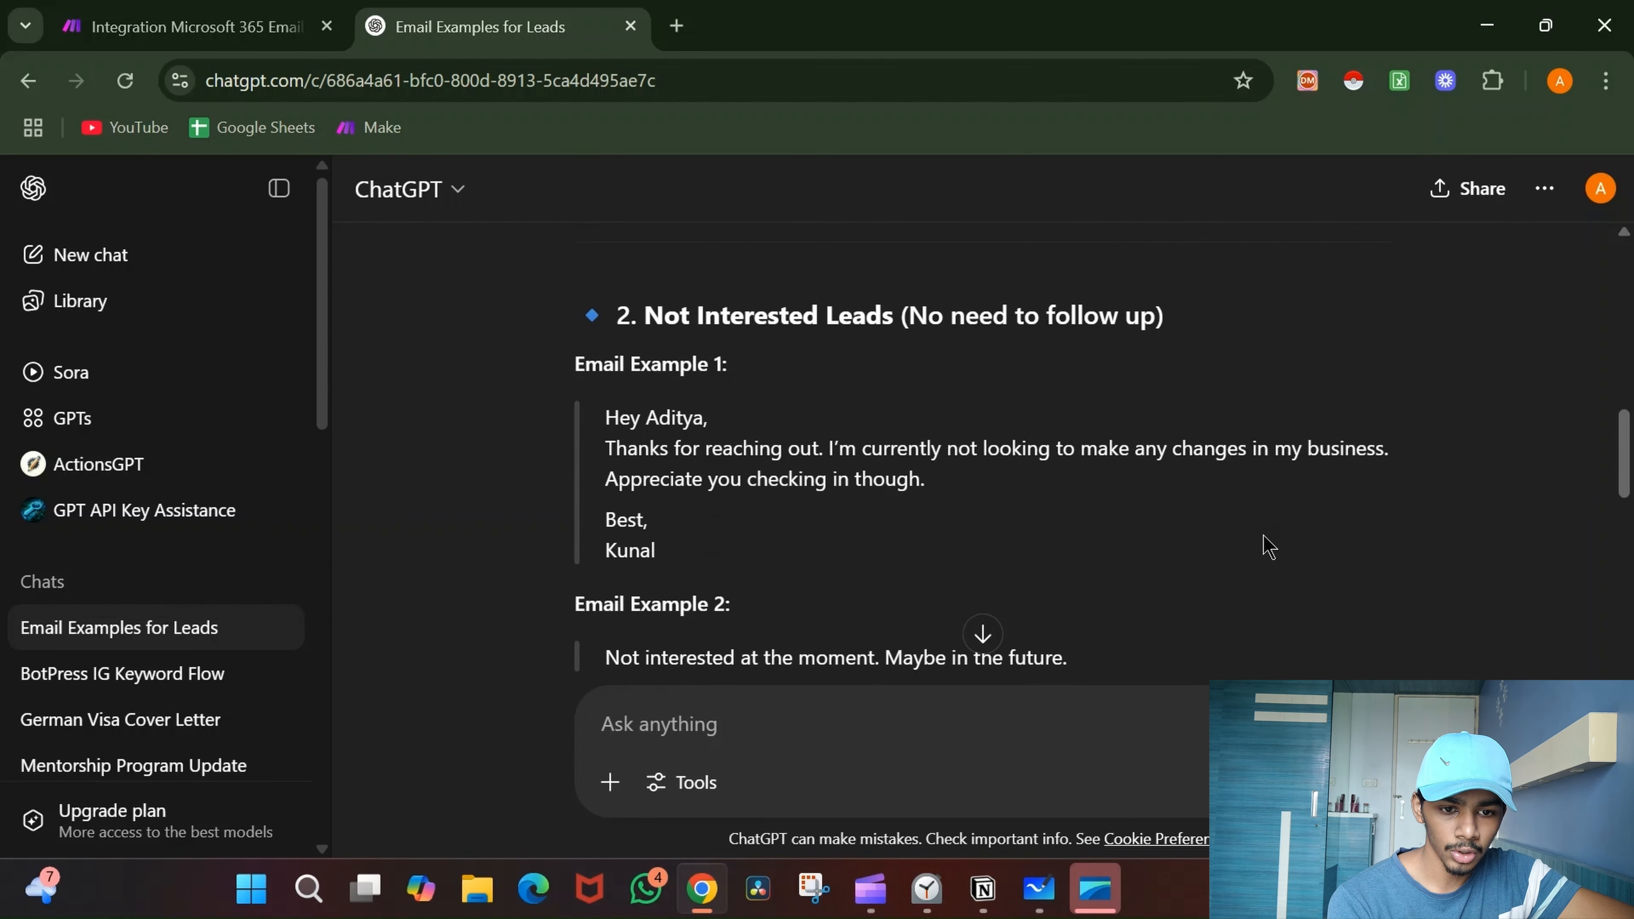
{"action": "scroll", "coordinate": [1267, 545], "scroll_direction": "down", "scroll_amount": 1}
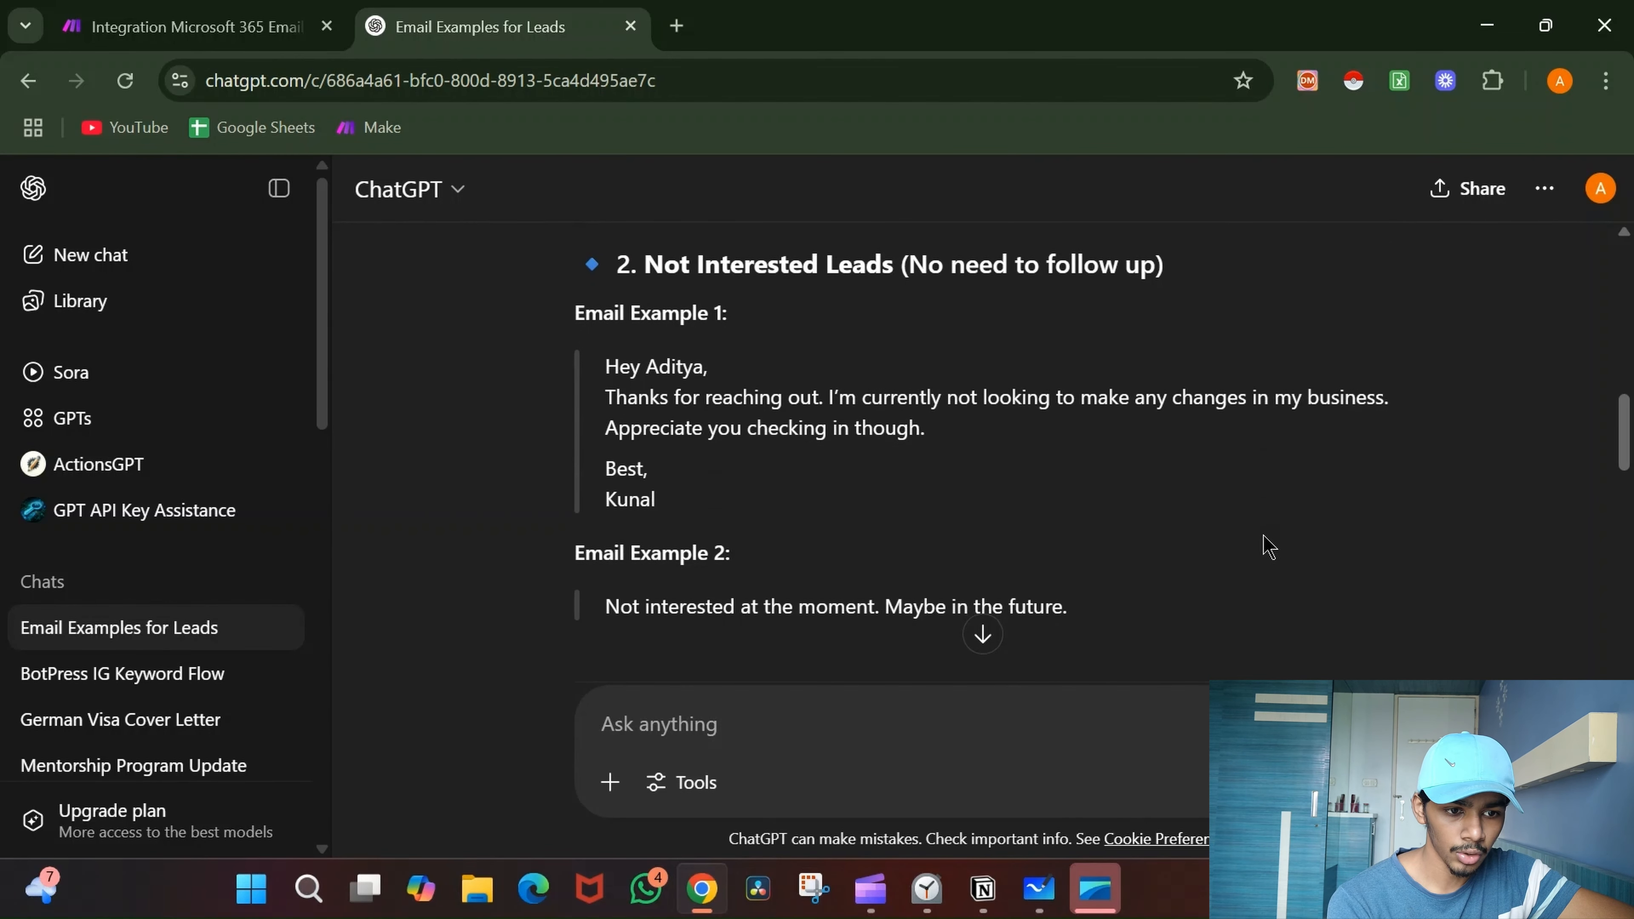
{"action": "scroll", "coordinate": [1267, 546], "scroll_direction": "down", "scroll_amount": 3}
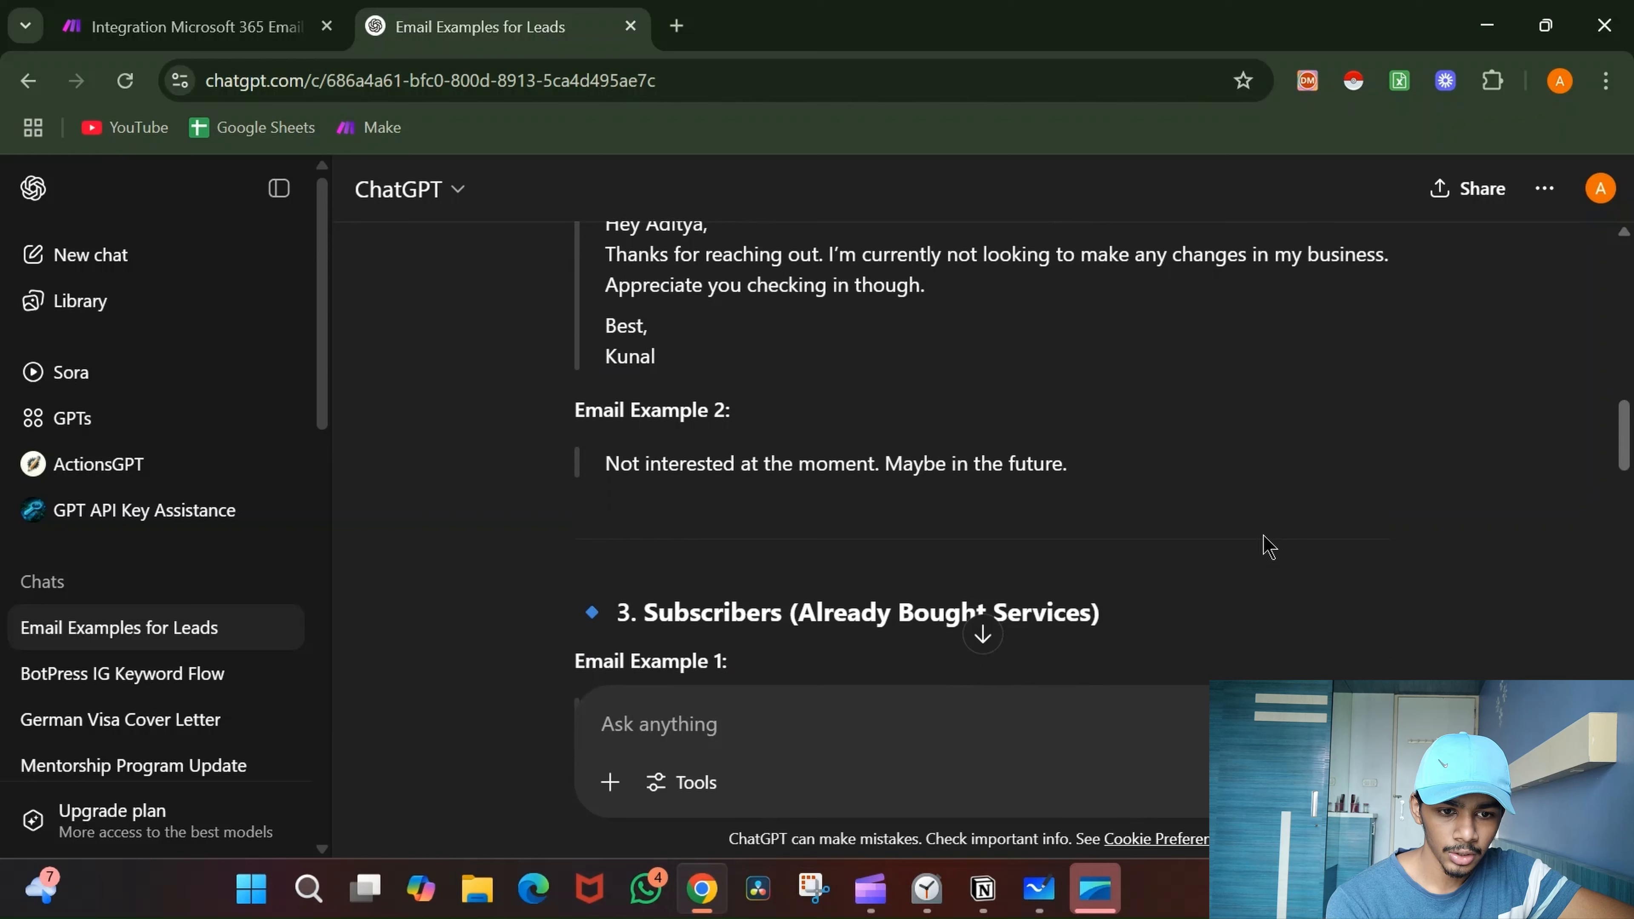
{"action": "scroll", "coordinate": [1267, 546], "scroll_direction": "down", "scroll_amount": 3}
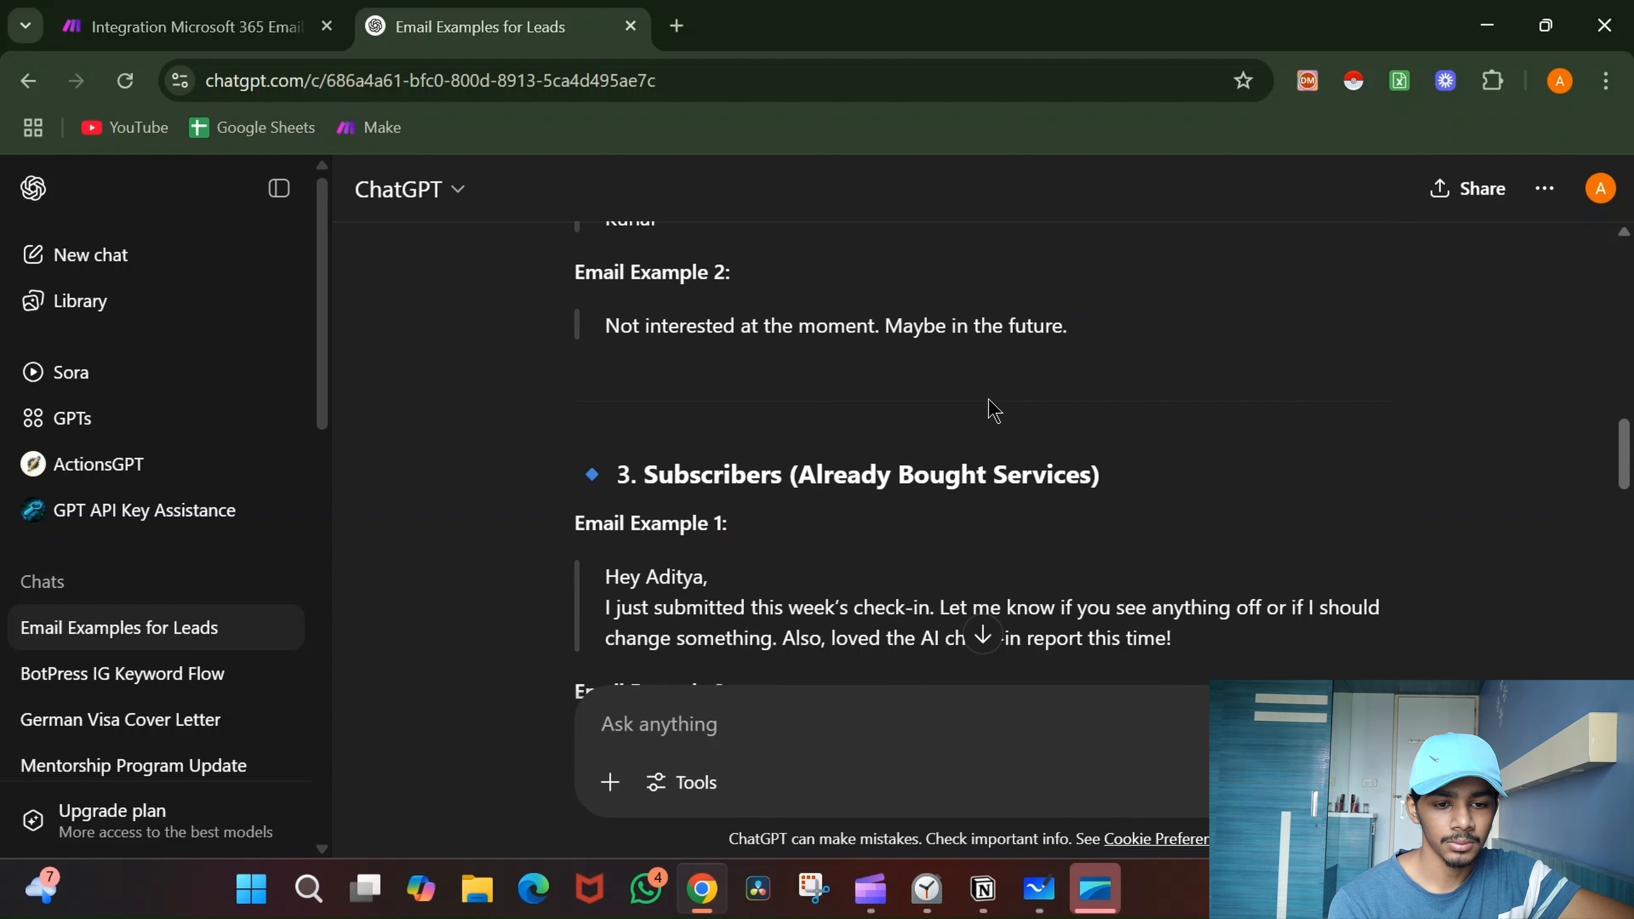
- Review the generated subscriber email examples and the basic automated replies for check-in confirmation and request acknowledgment
{"action": "scroll", "coordinate": [994, 409], "scroll_direction": "down", "scroll_amount": 3}
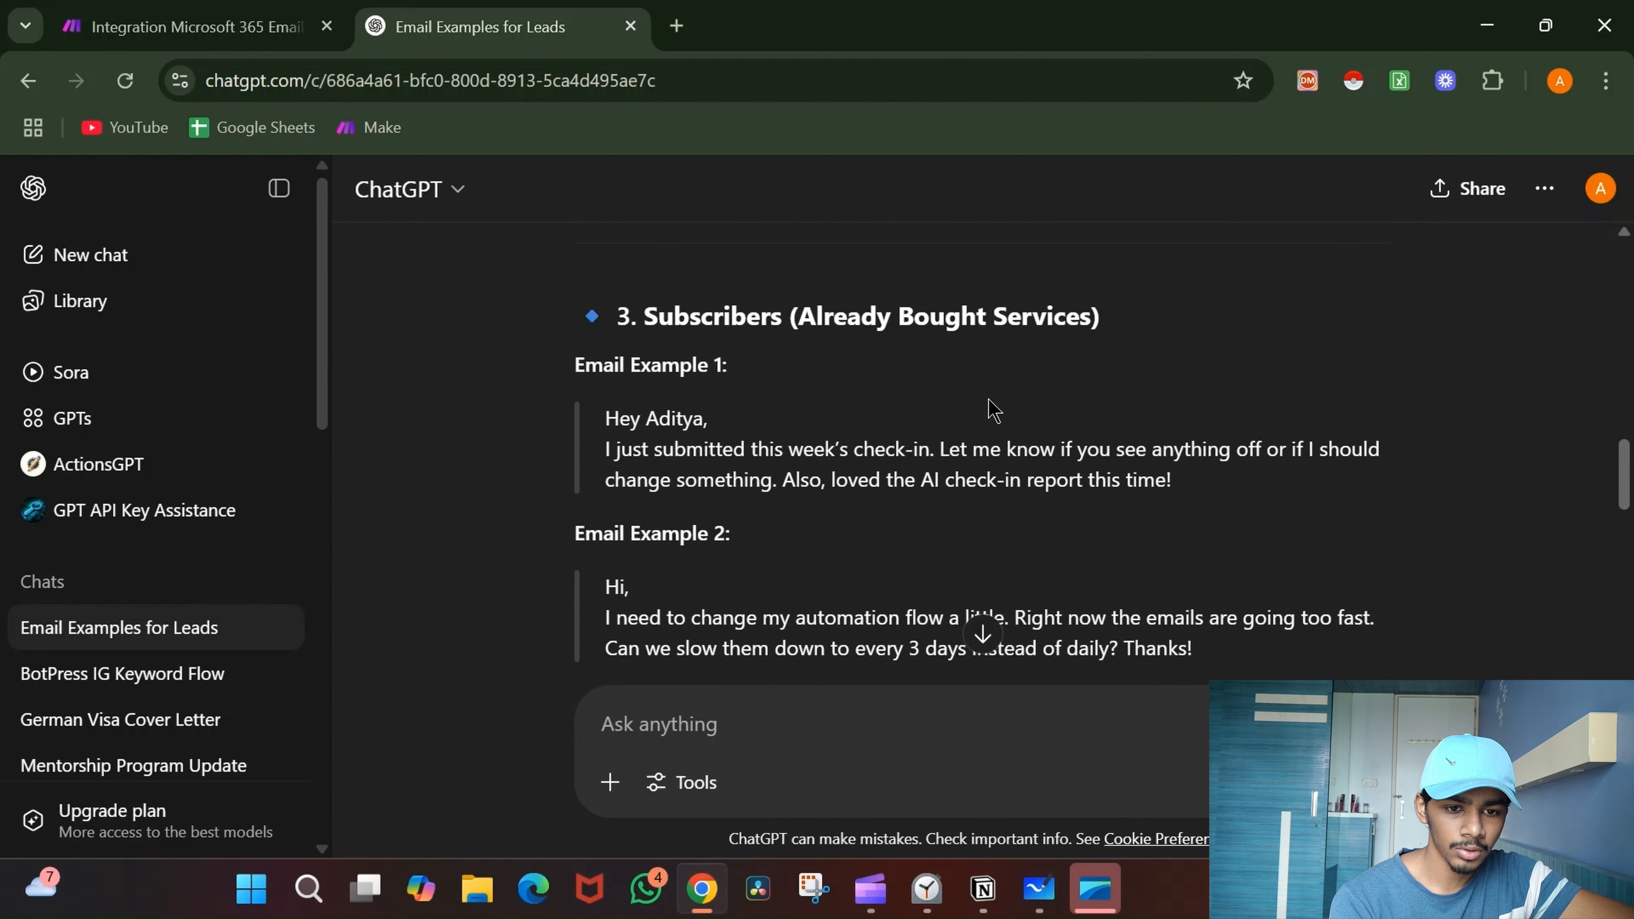
{"action": "scroll", "coordinate": [994, 409], "scroll_direction": "down", "scroll_amount": 5}
{"action": "scroll", "coordinate": [994, 409], "scroll_direction": "down", "scroll_amount": 5}
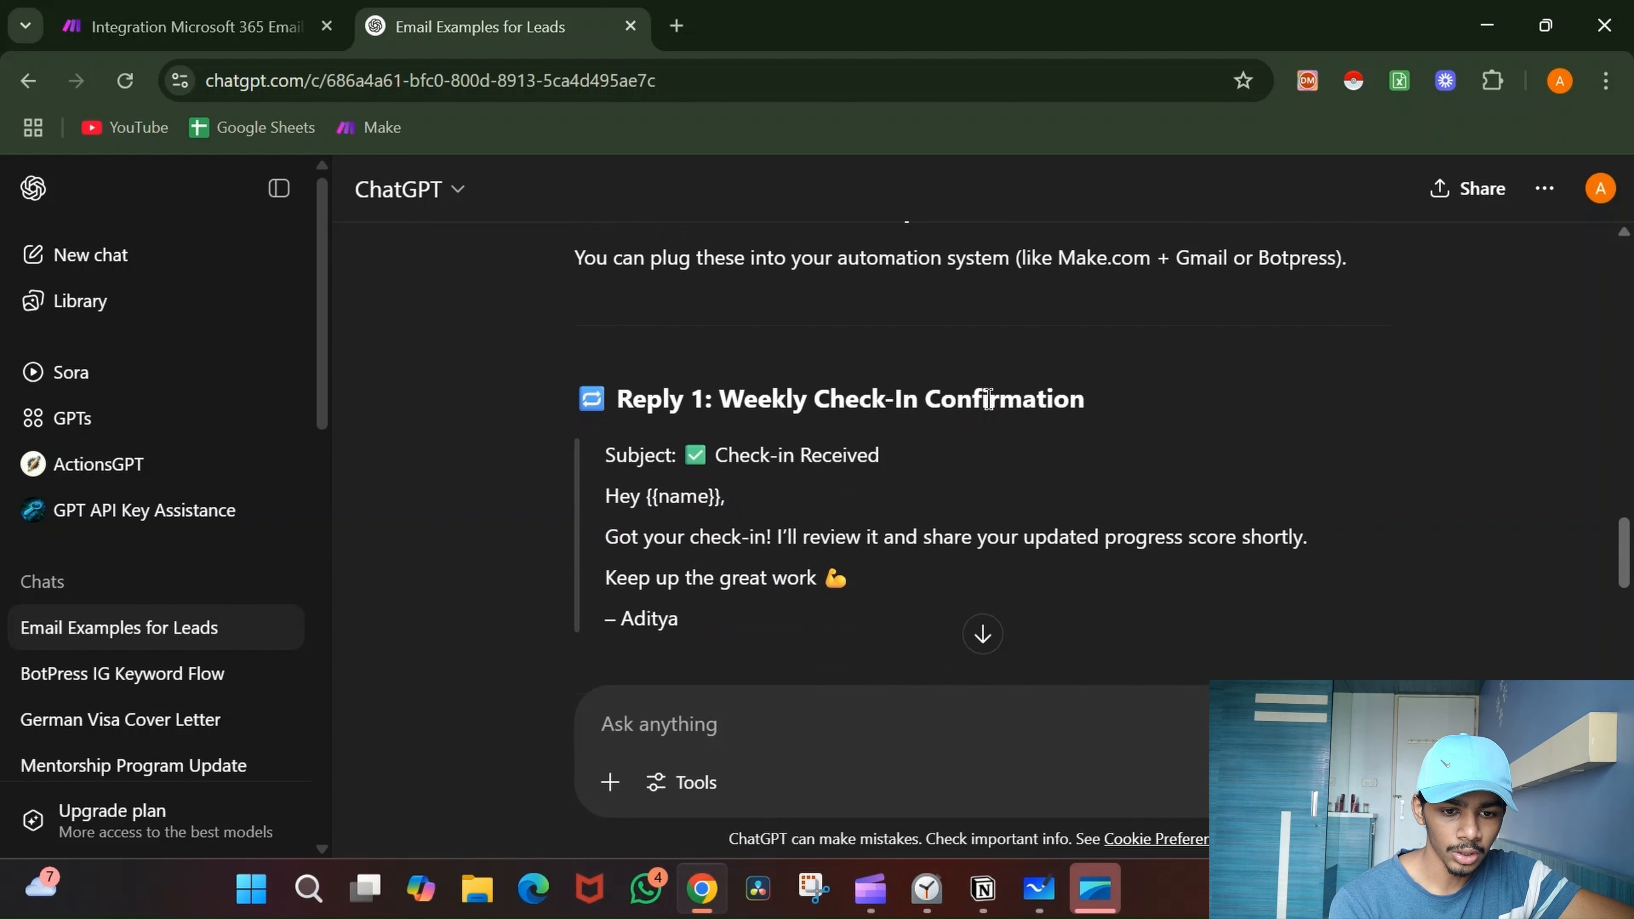
{"action": "scroll", "coordinate": [990, 404], "scroll_direction": "down", "scroll_amount": 6}
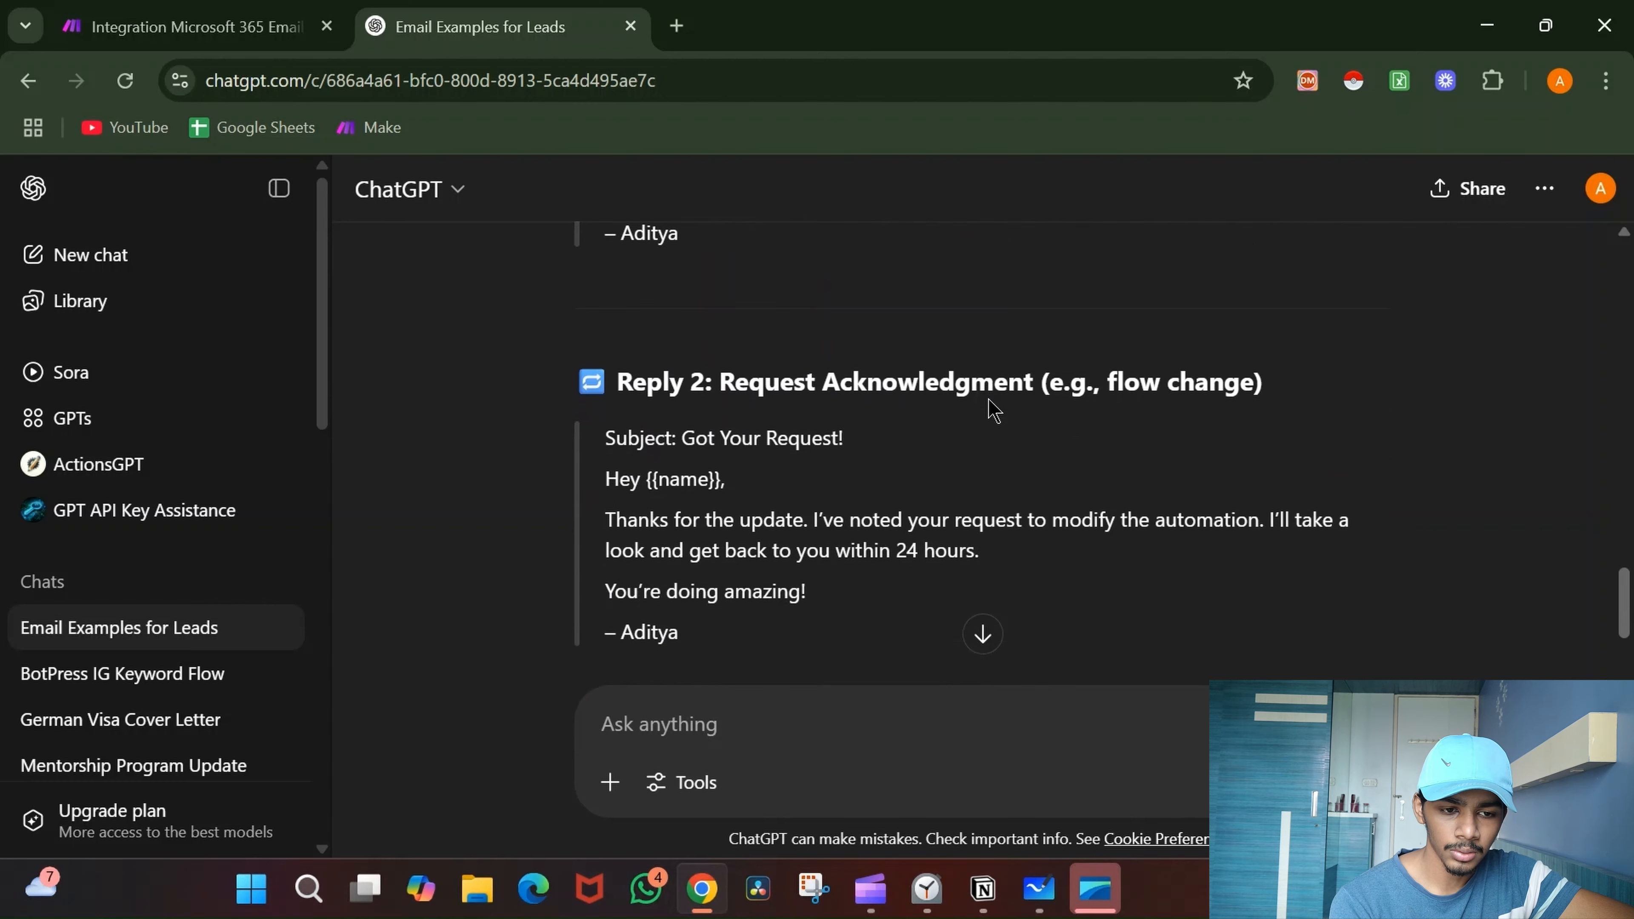
{"action": "scroll", "coordinate": [994, 409], "scroll_direction": "down", "scroll_amount": 1}
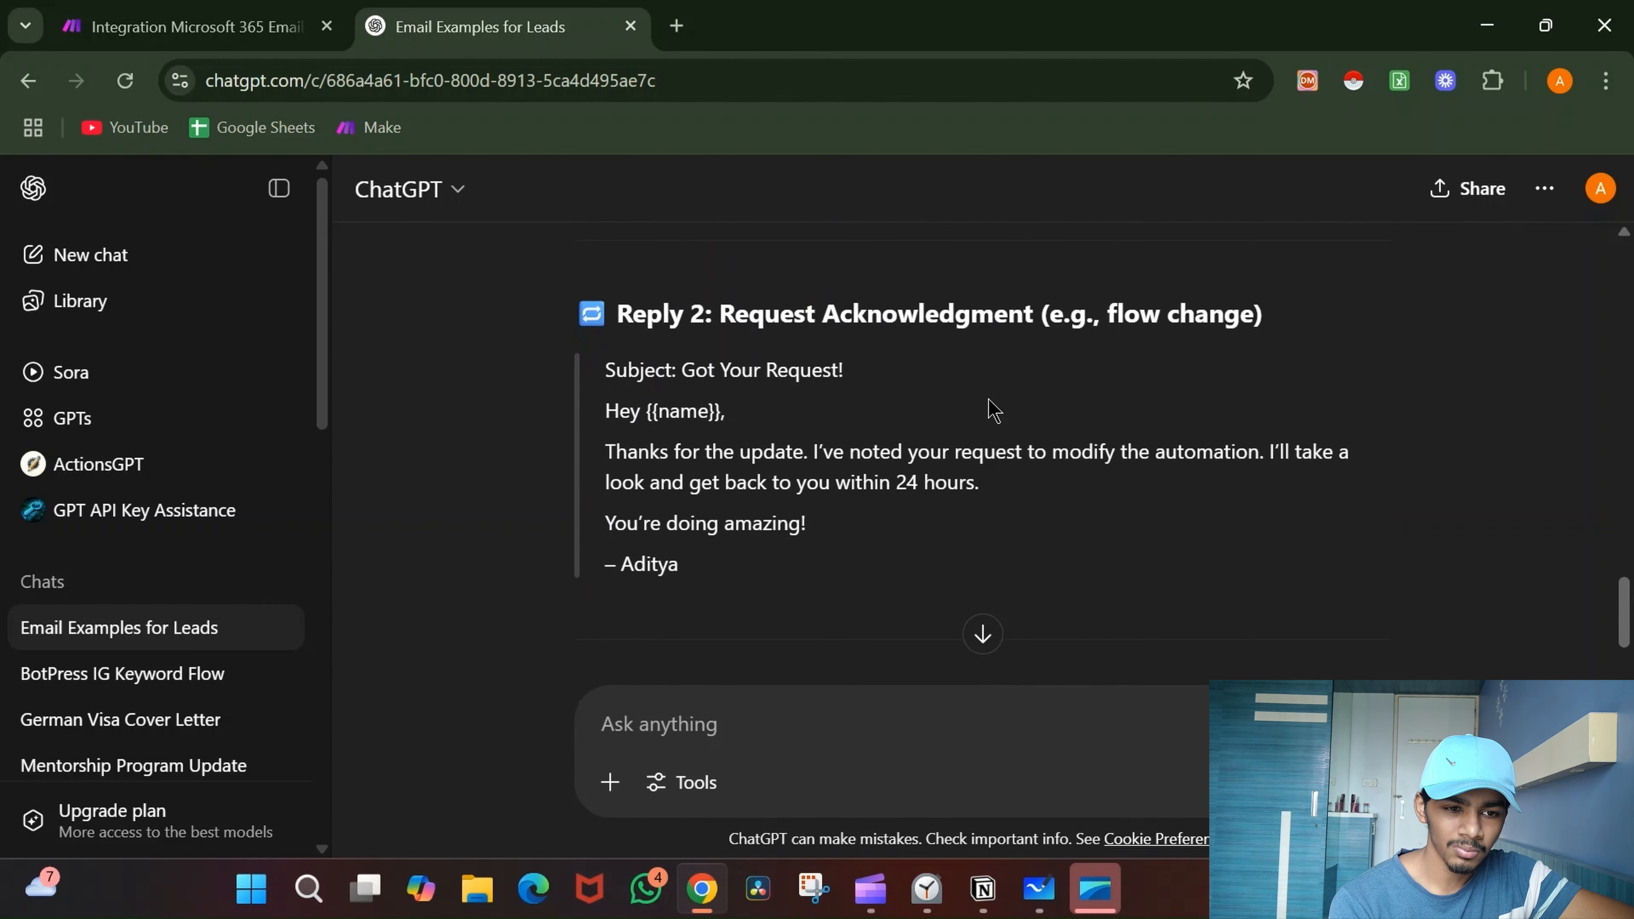
{"action": "scroll", "coordinate": [862, 554], "scroll_direction": "up", "scroll_amount": 15}
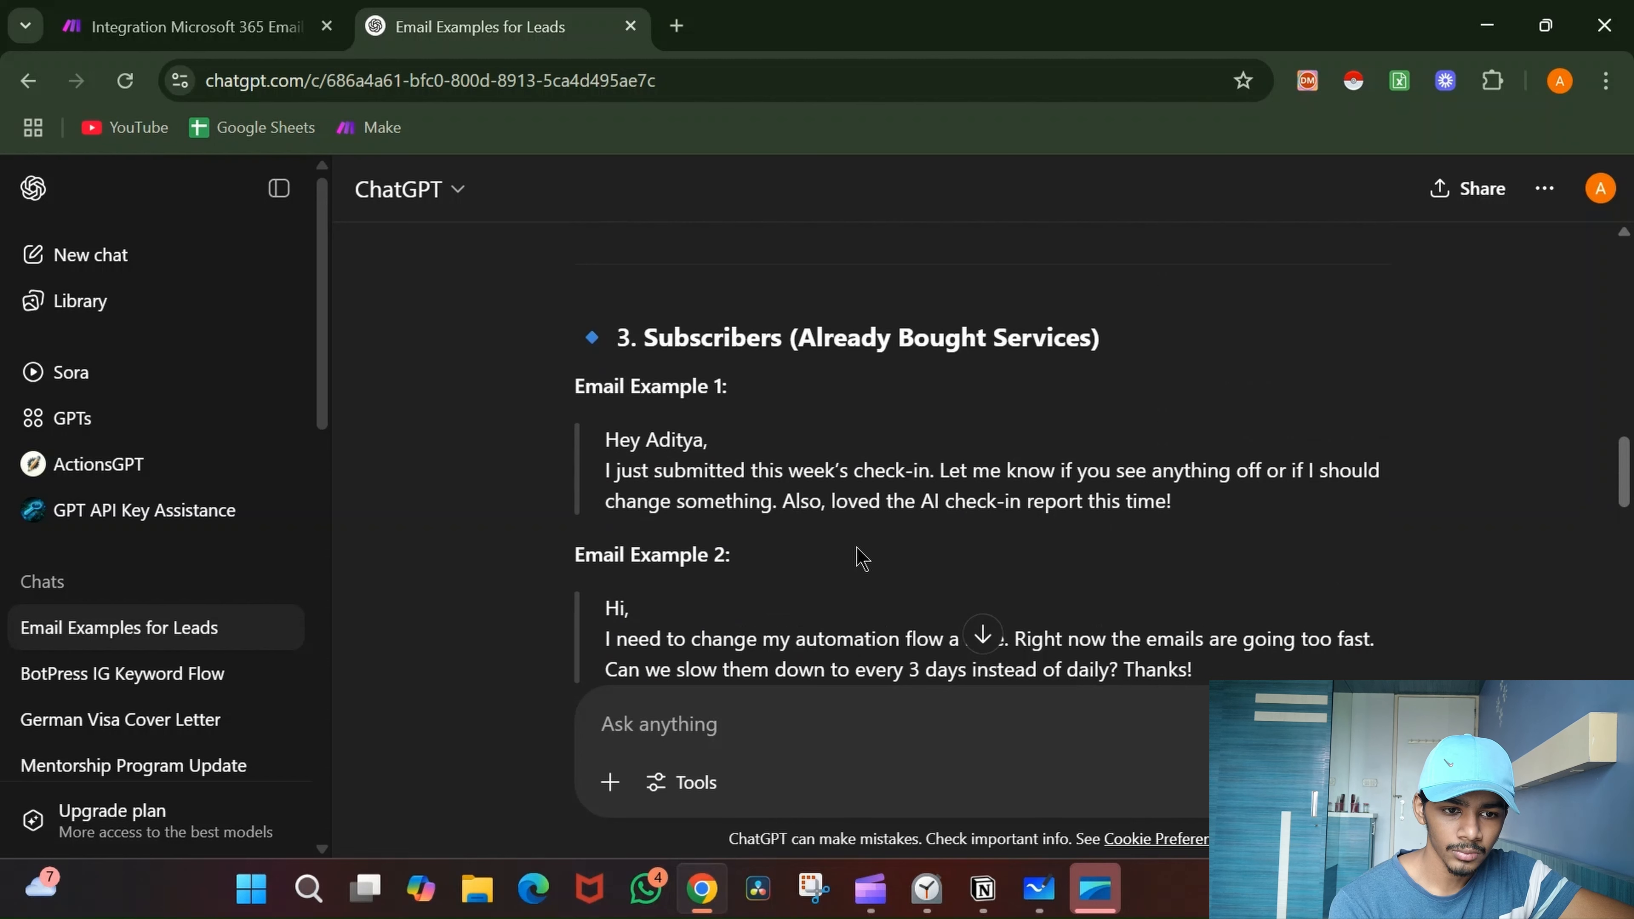
{"action": "scroll", "coordinate": [862, 557], "scroll_direction": "down", "scroll_amount": 2}
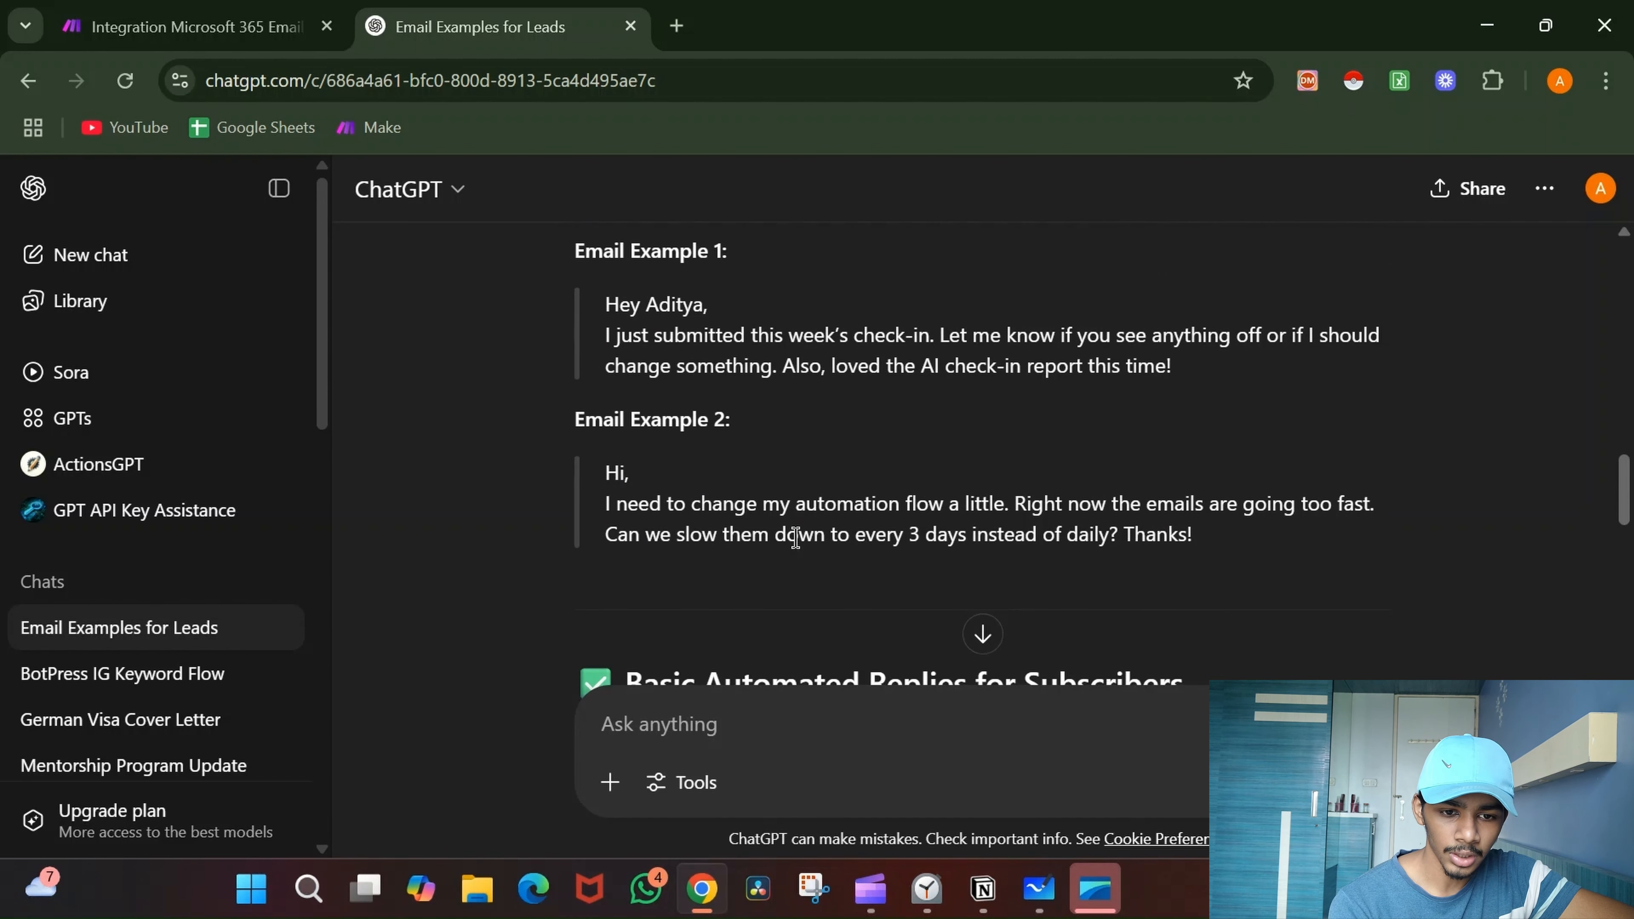
{"action": "left_click_drag", "start_coordinate": [638, 504], "coordinate": [1317, 551]}
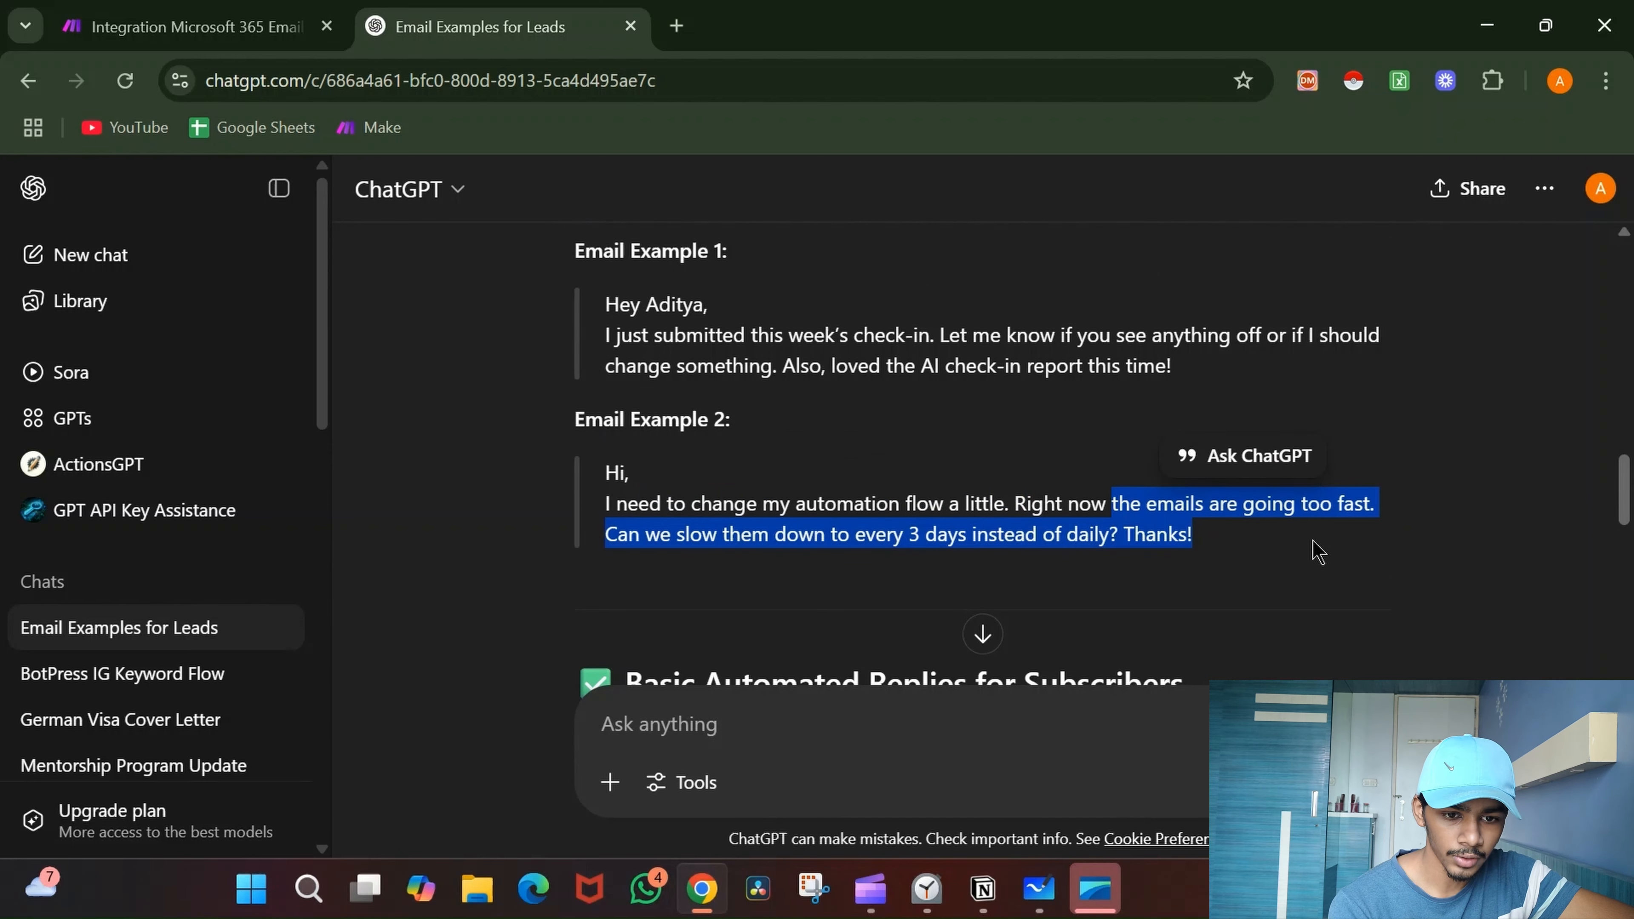
{"action": "scroll", "coordinate": [1316, 552], "scroll_direction": "down", "scroll_amount": 12}
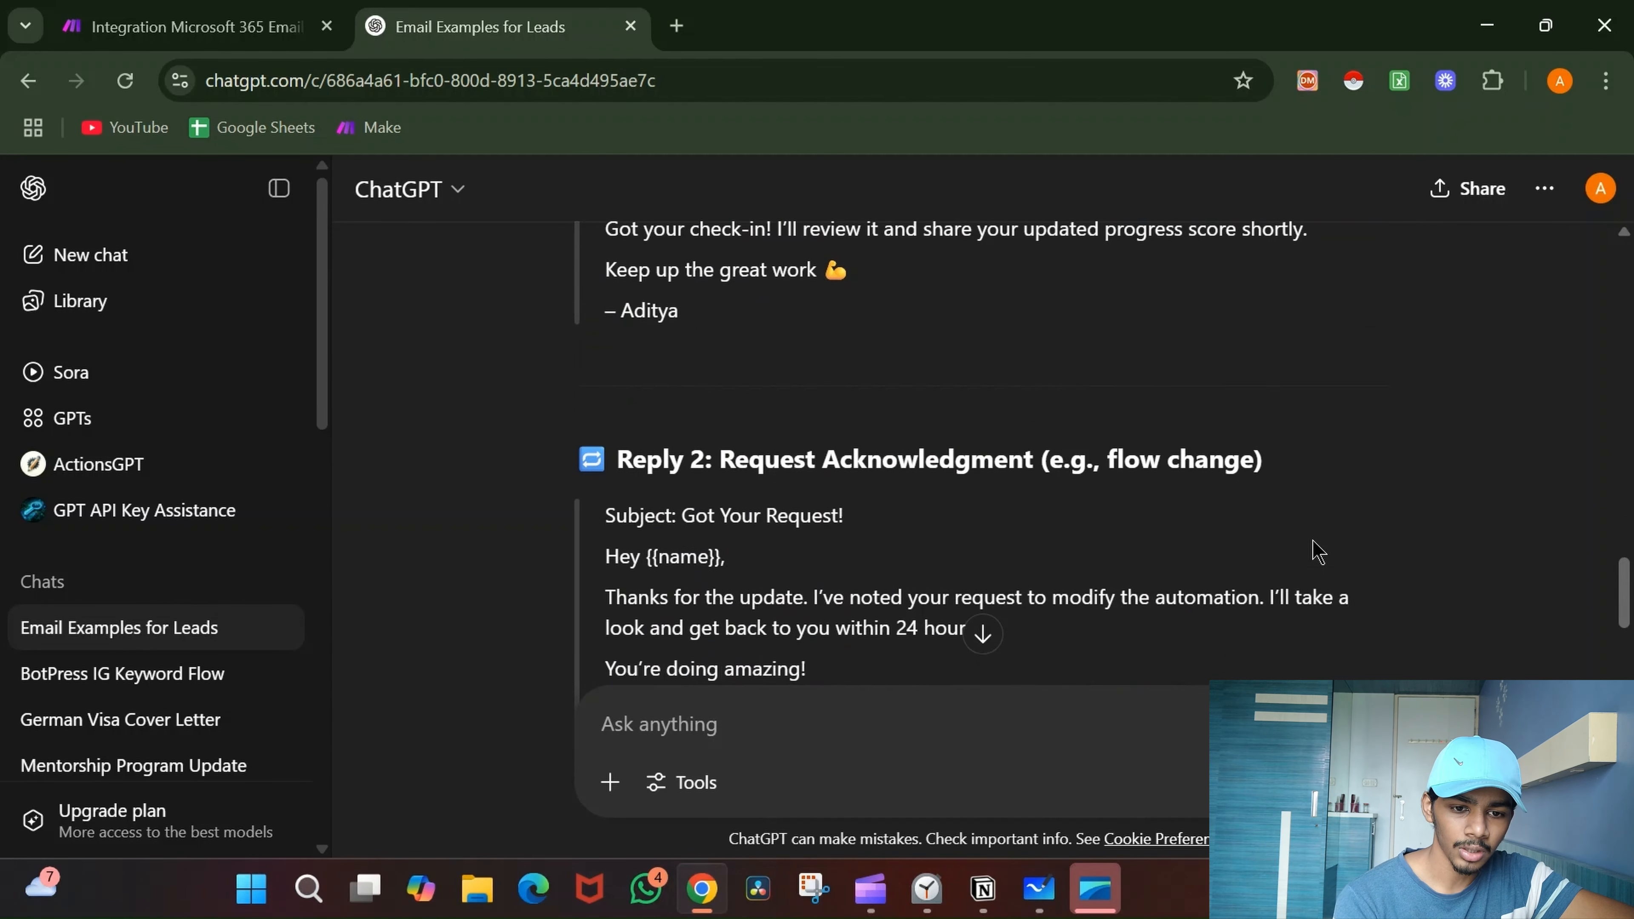
{"action": "left_click", "coordinate": [1010, 710]}
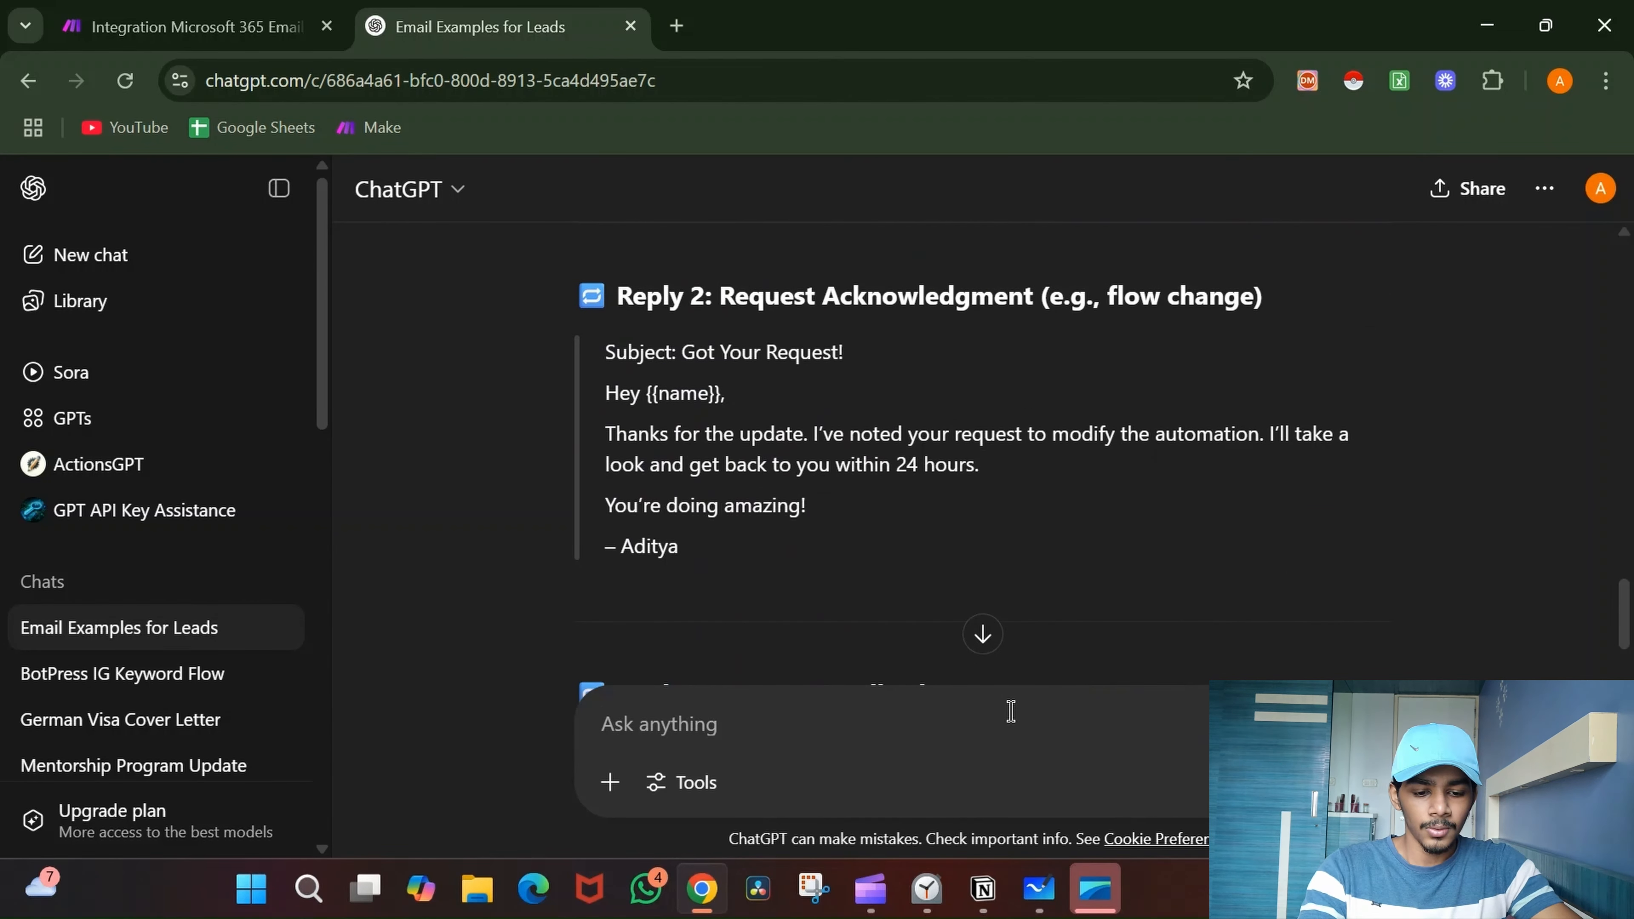
{"action": "type", "text": "Su"}
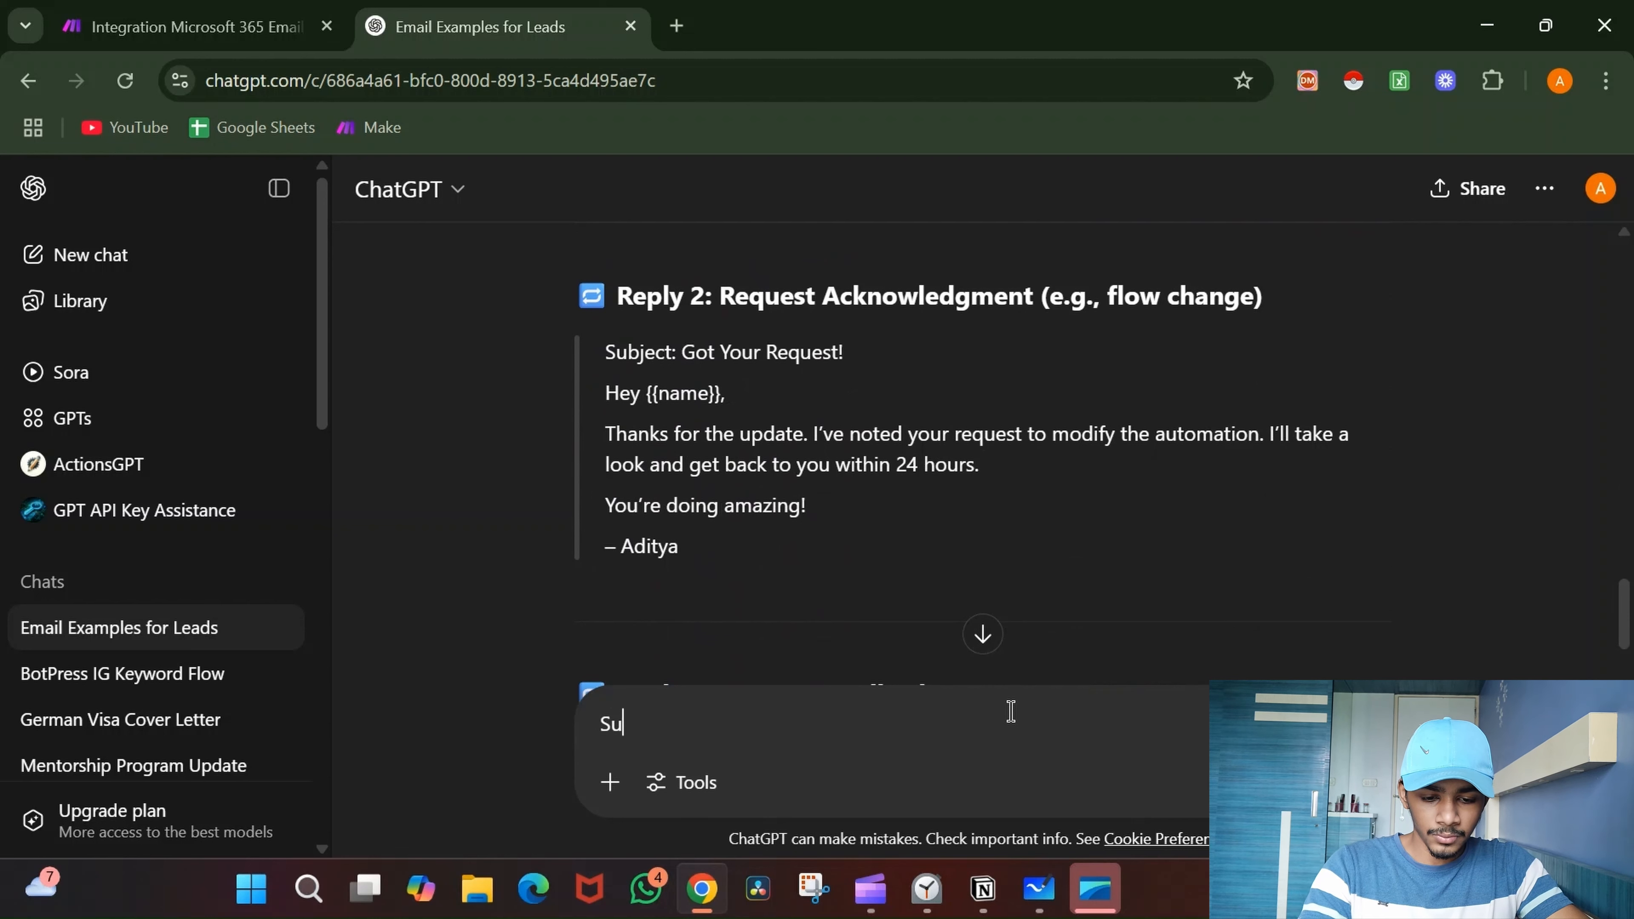
{"action": "type", "text": "bscriber ea"}
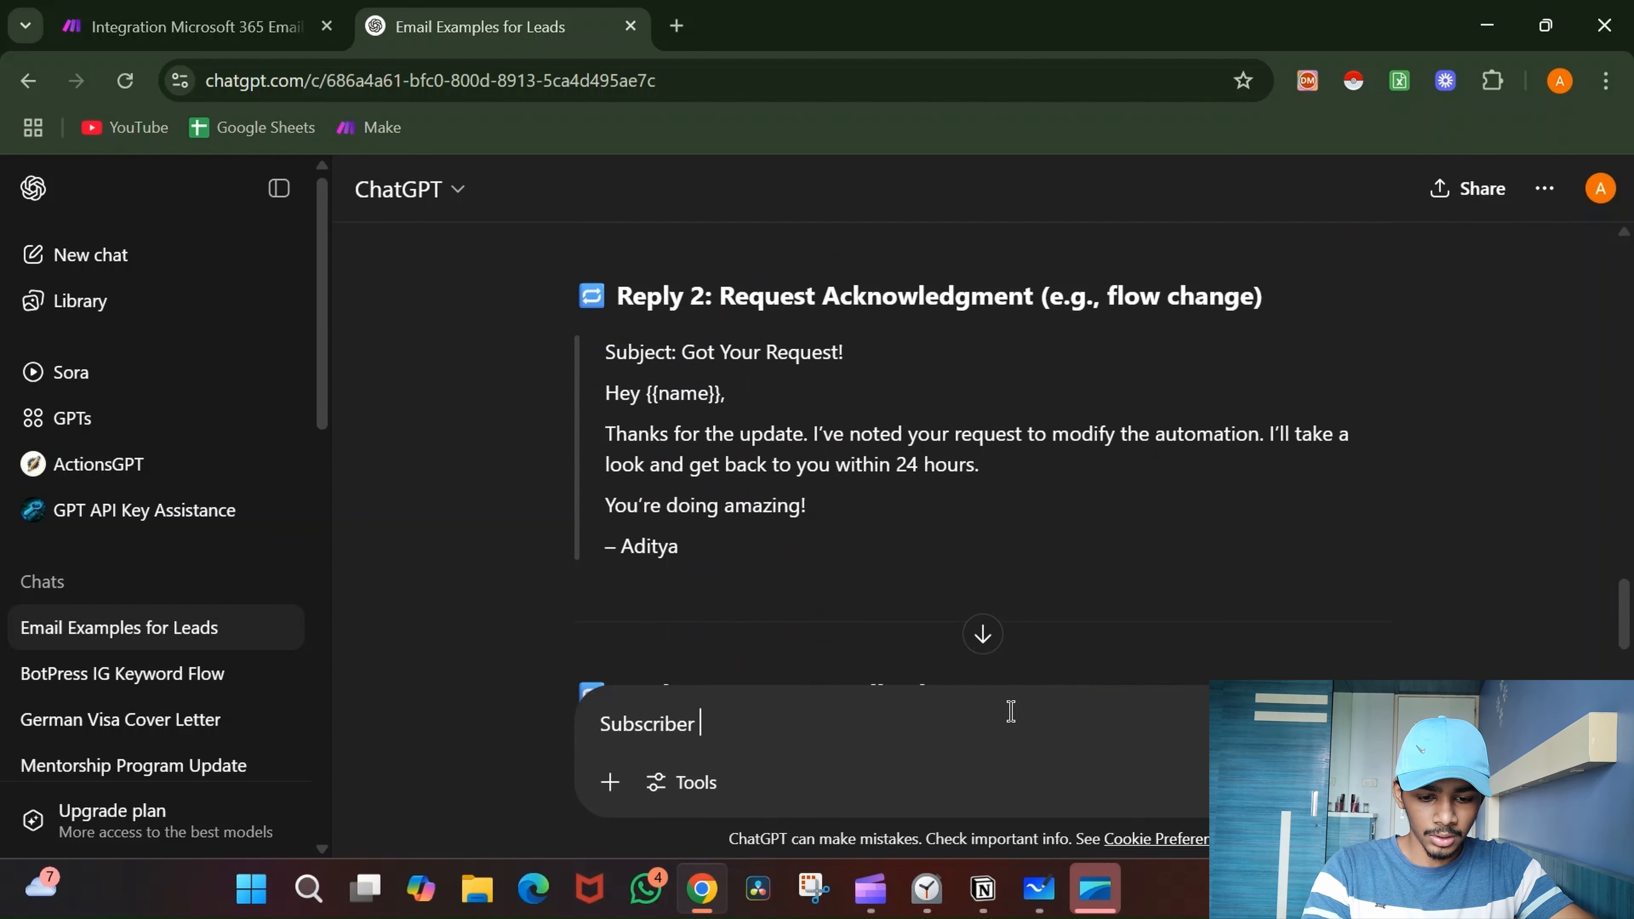
{"action": "key", "text": "BackSpace"}
{"action": "key", "text": "BackSpace"}
{"action": "key", "text": "BackSpace"}
{"action": "key", "text": "BackSpace"}
{"action": "key", "text": "BackSpace"}
{"action": "key", "text": "BackSpace"}
{"action": "key", "text": "BackSpace"}
{"action": "key", "text": "BackSpace"}
{"action": "key", "text": "BackSpace"}
{"action": "key", "text": "BackSpace"}
{"action": "key", "text": "BackSpace"}
{"action": "key", "text": "BackSpace"}
{"action": "key", "text": "BackSpace"}
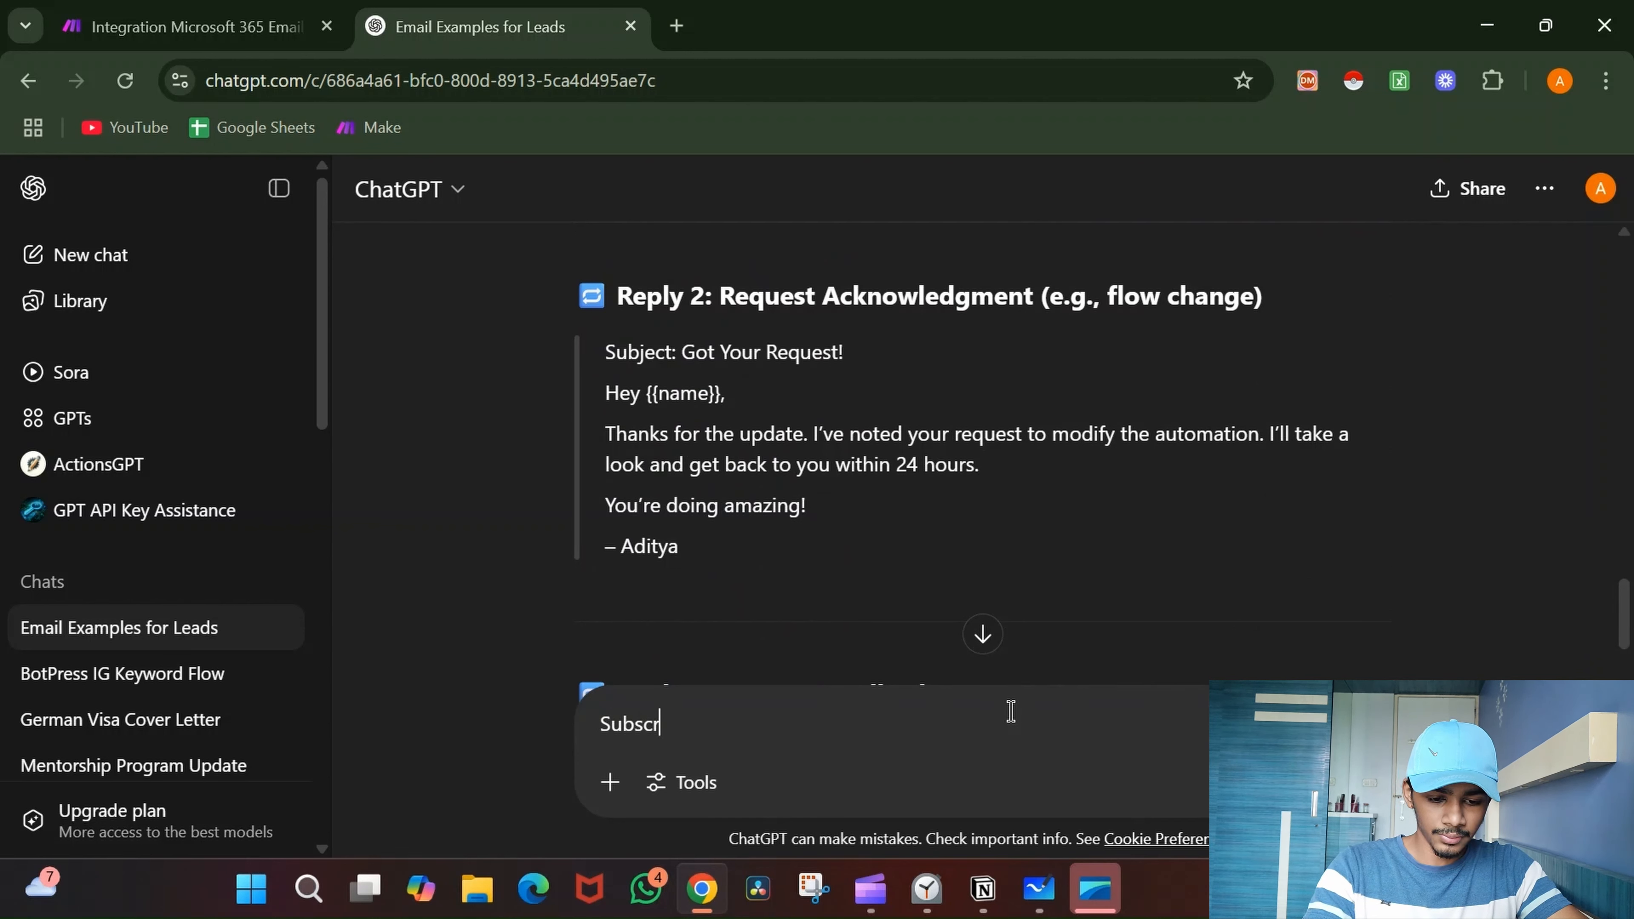
- Send the follow-up prompt "change the subscriber email make them more generic"
{"action": "type", "text": "change"}
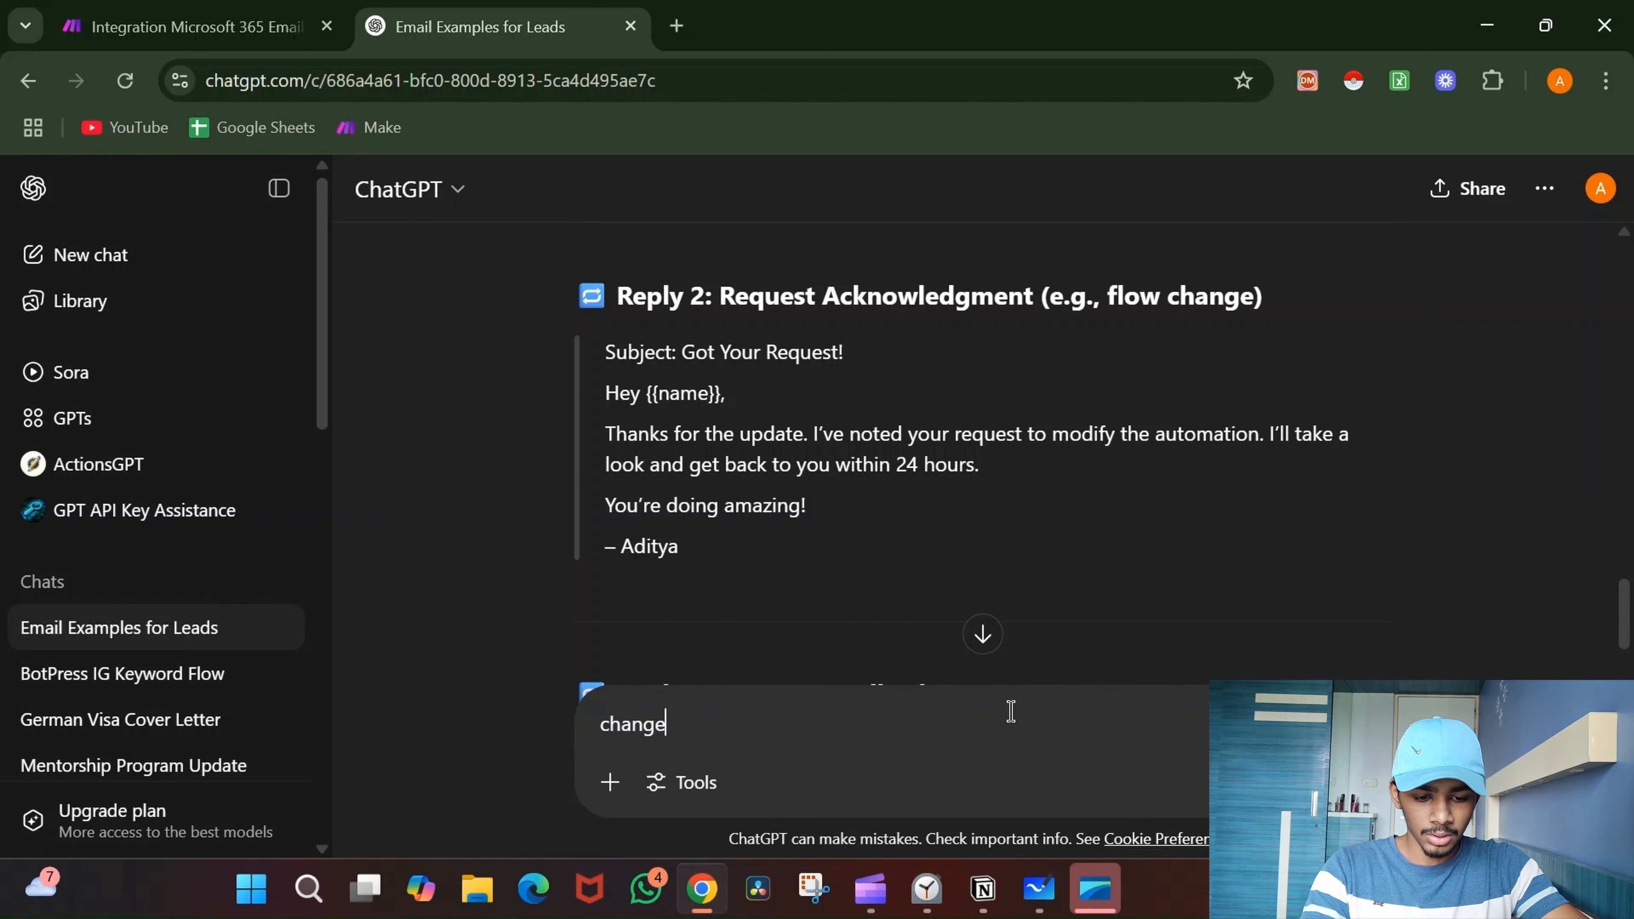
{"action": "type", "text": " the subsc"}
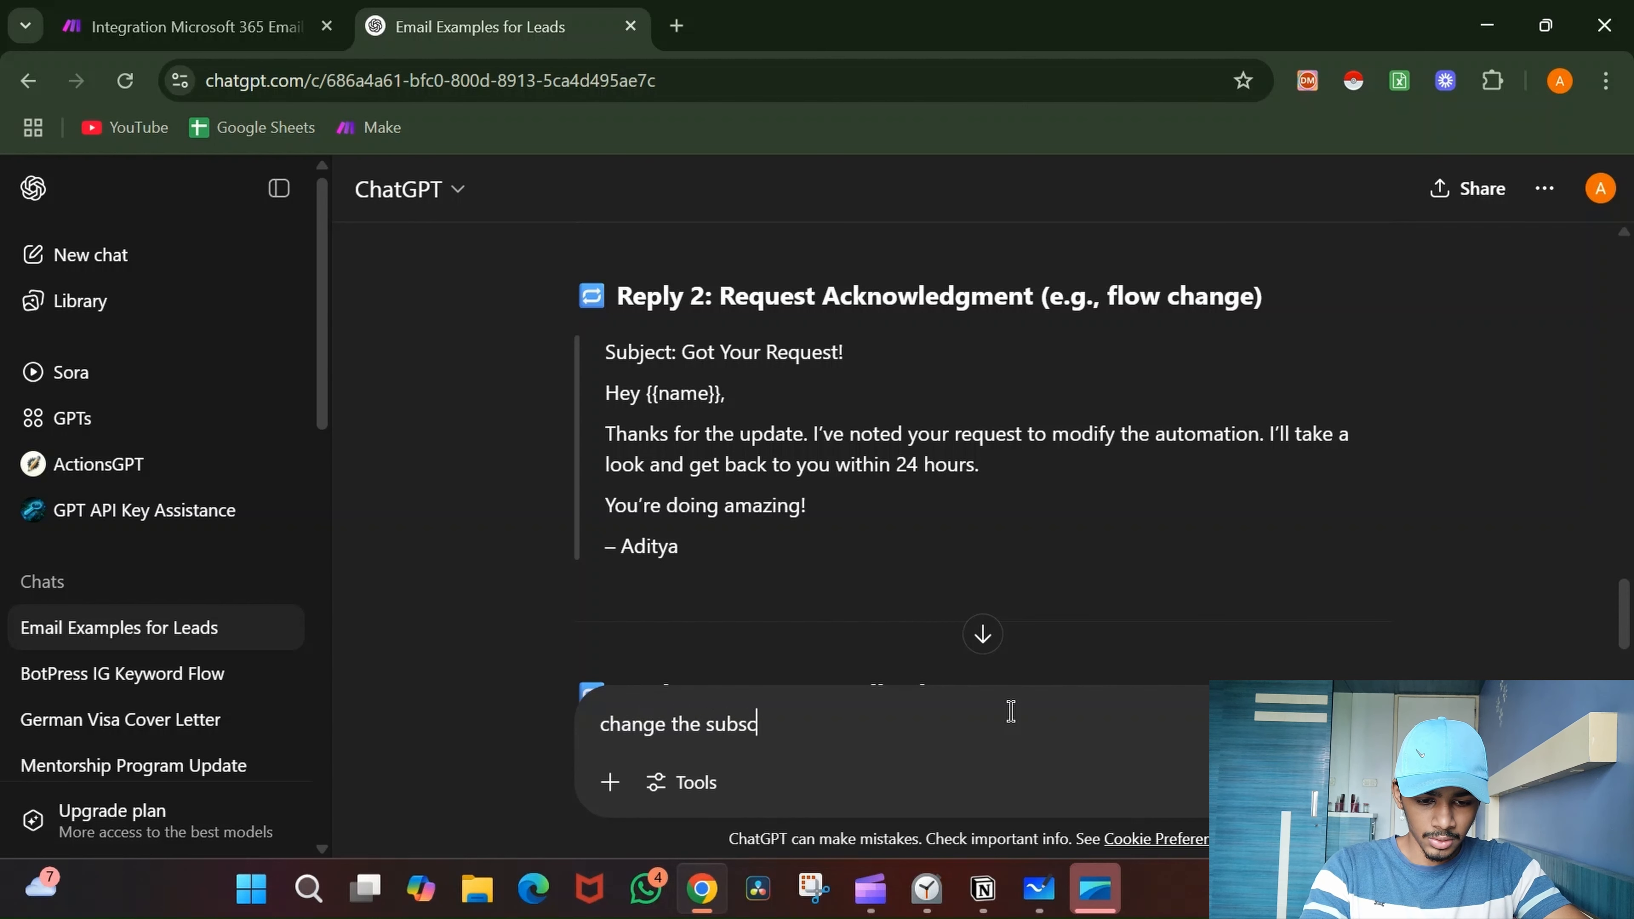
{"action": "type", "text": "riber email "}
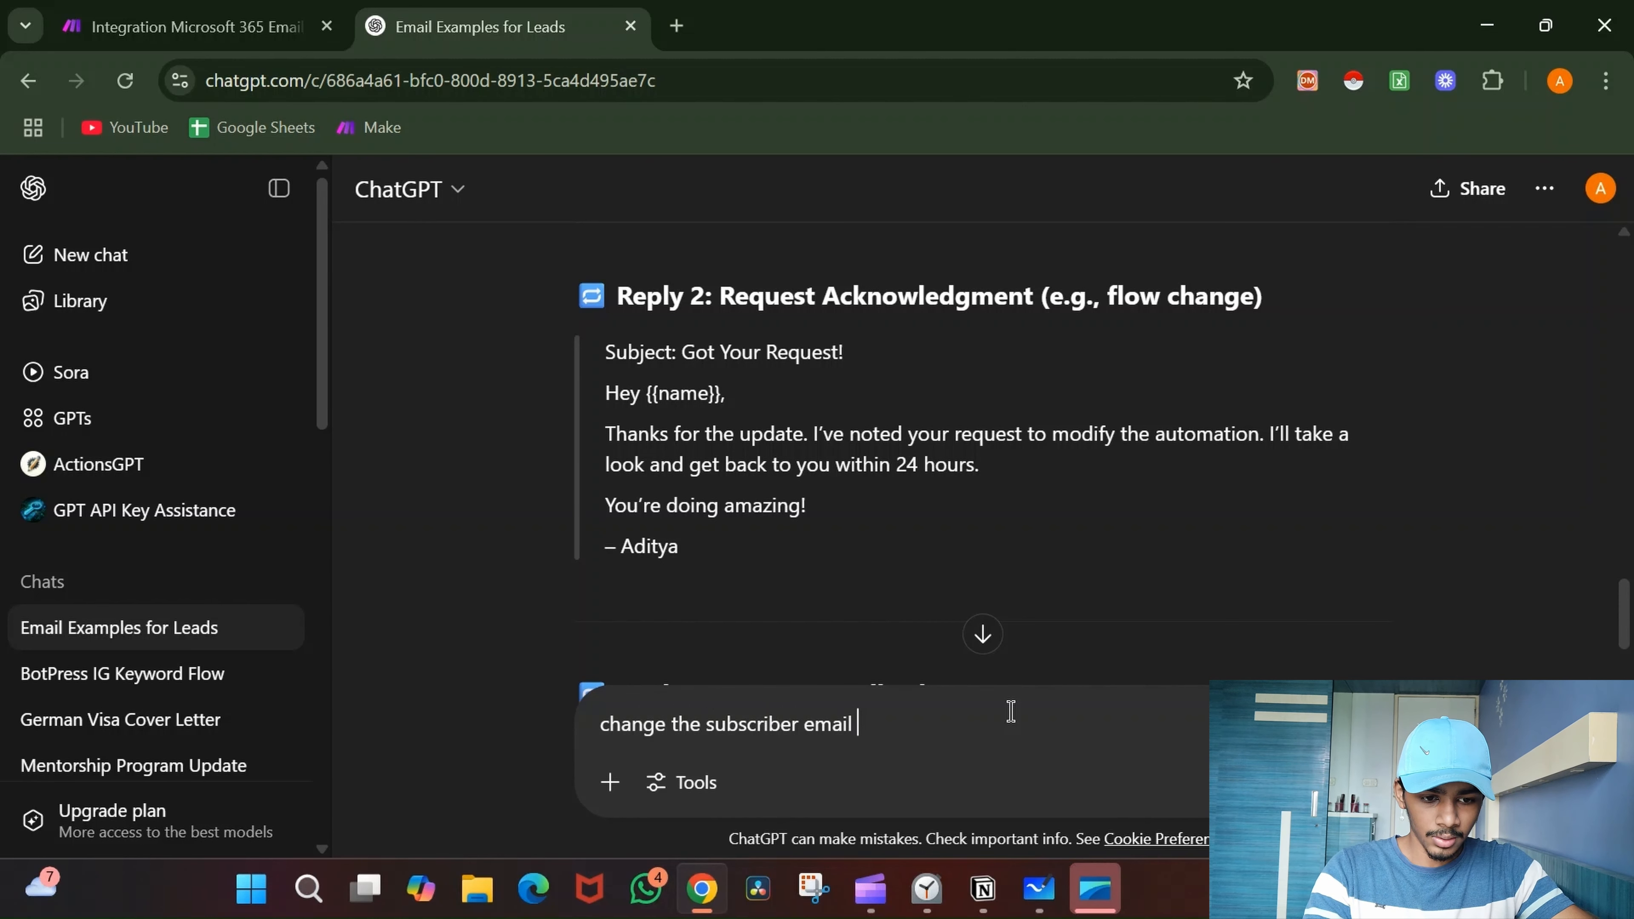
{"action": "type", "text": "make the"}
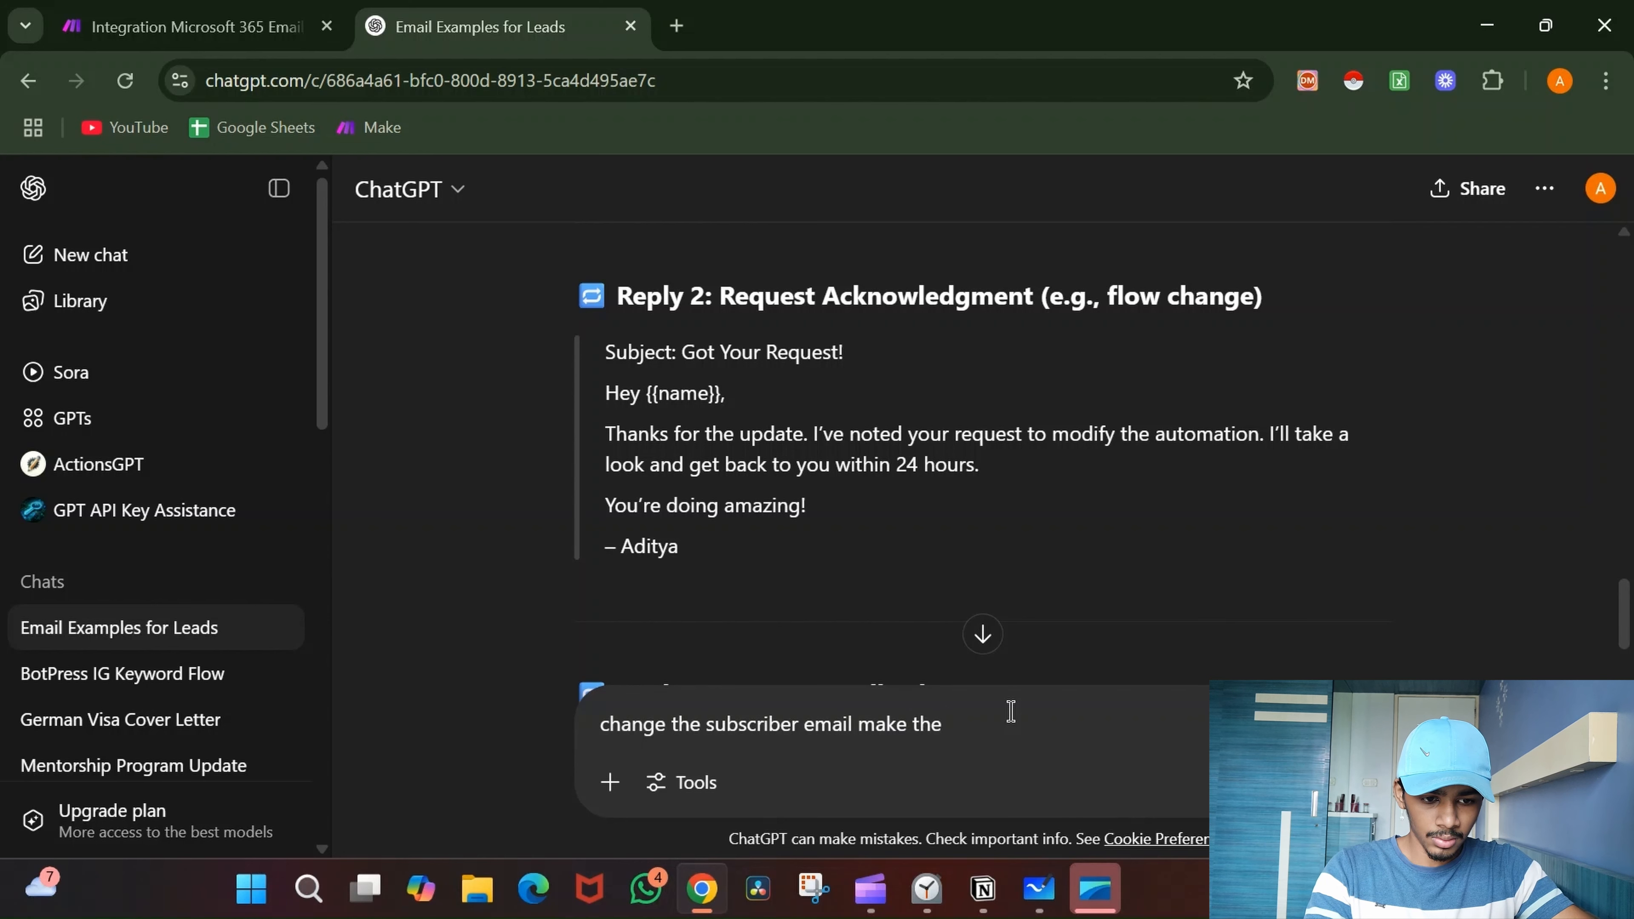
{"action": "type", "text": "m more "}
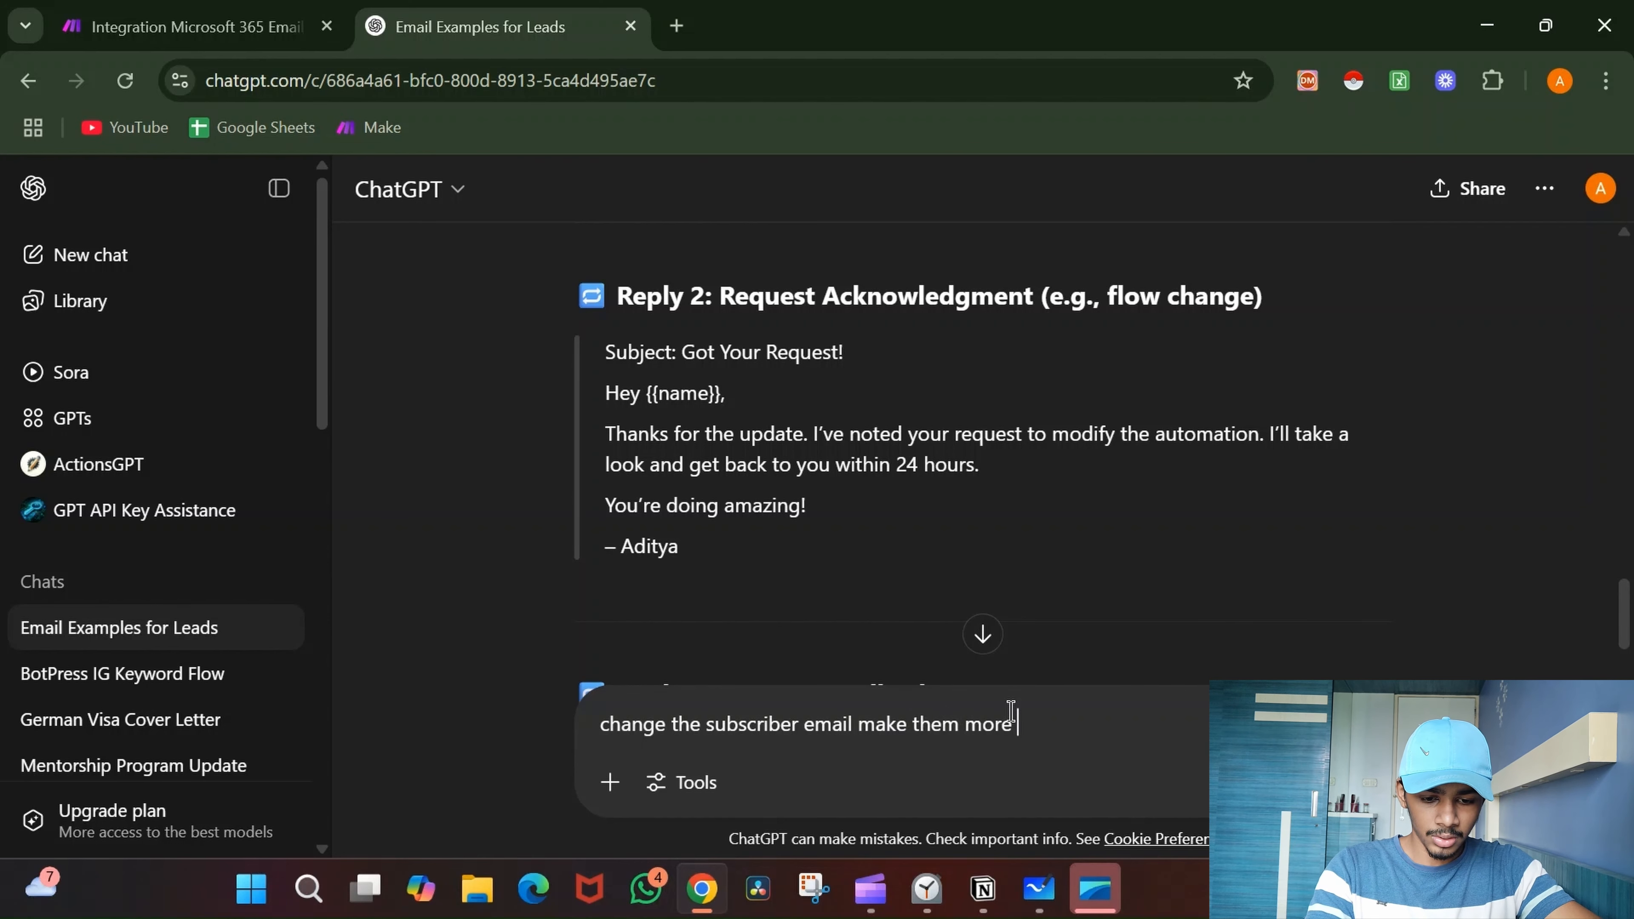
{"action": "type", "text": "genereic"}
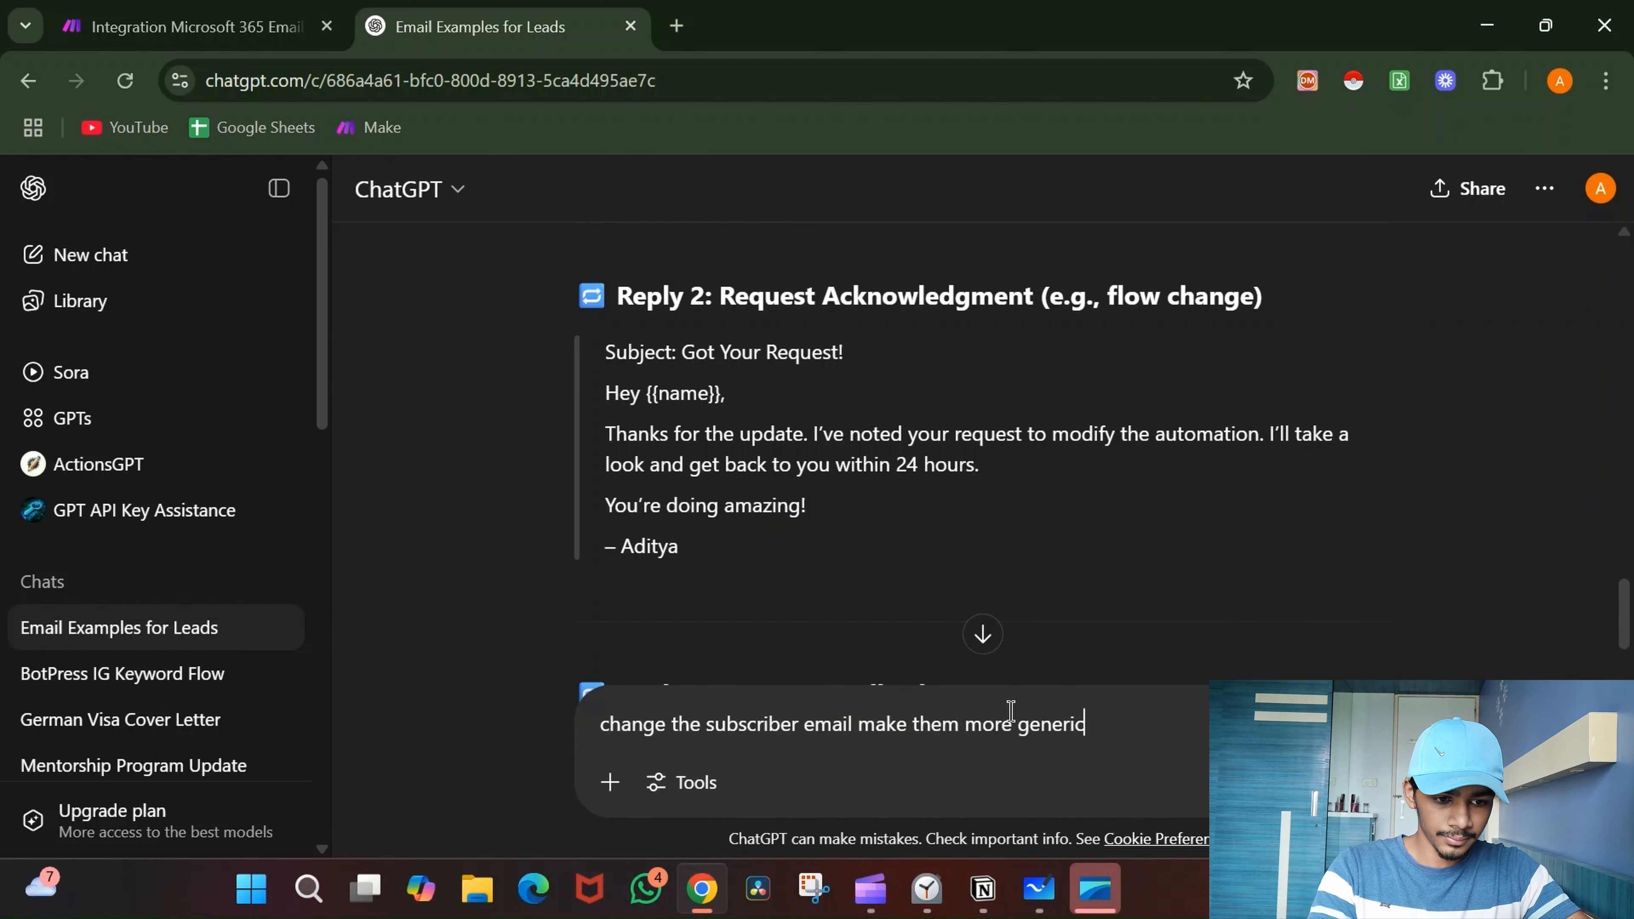
{"action": "key", "text": "Return"}
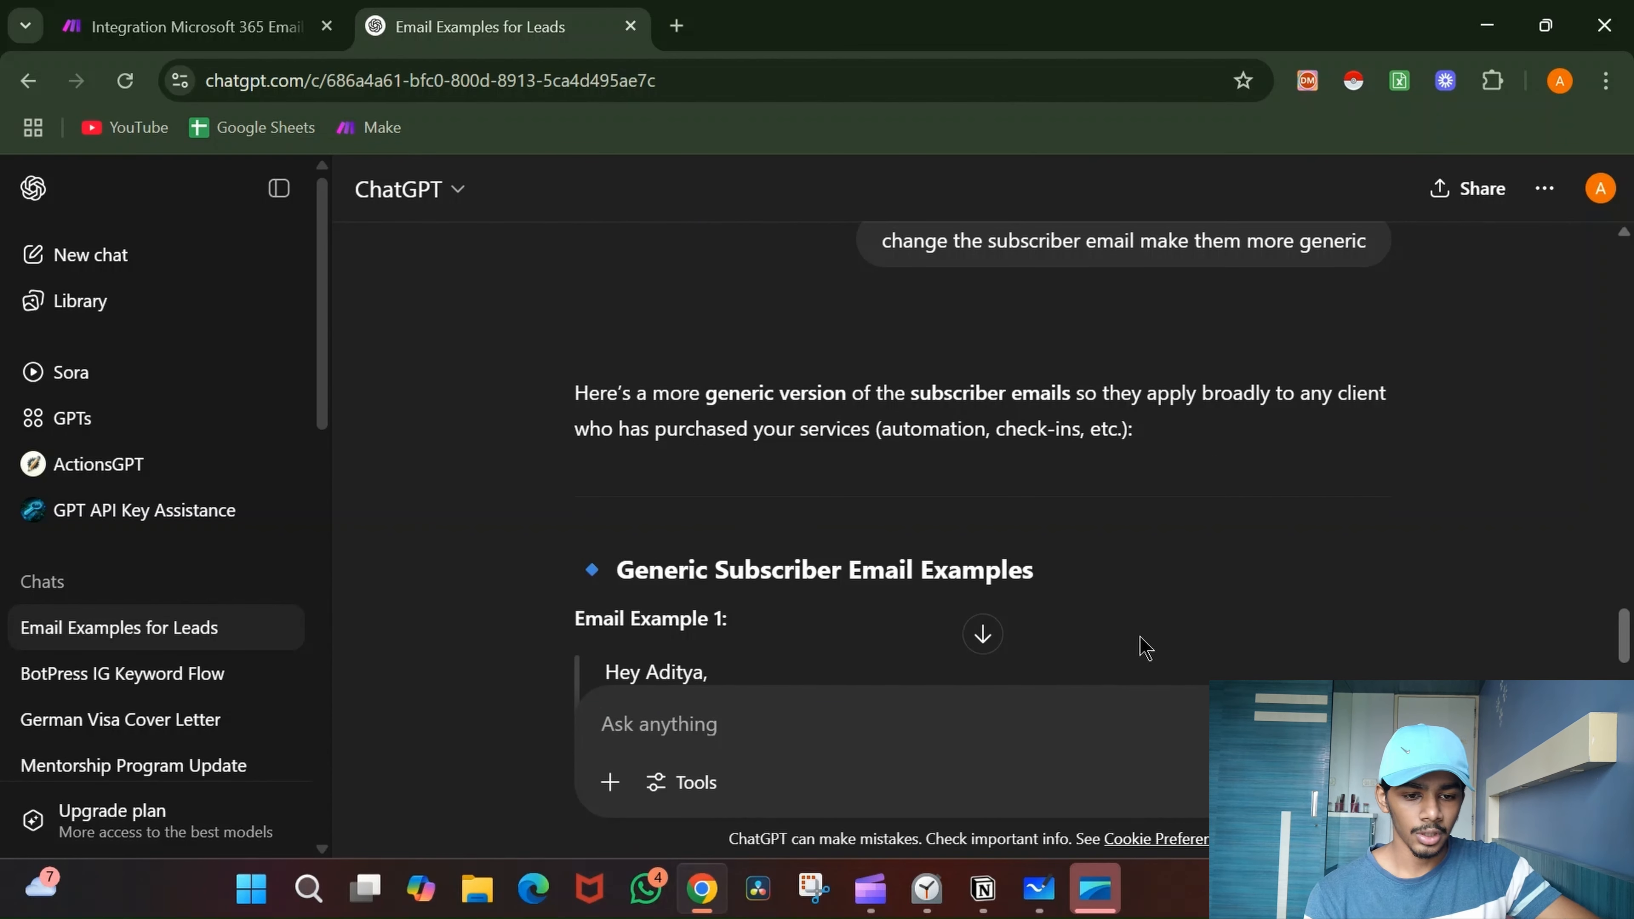
- Review the generic subscriber email examples in the new response
{"action": "scroll", "coordinate": [1151, 643], "scroll_direction": "down", "scroll_amount": 3}
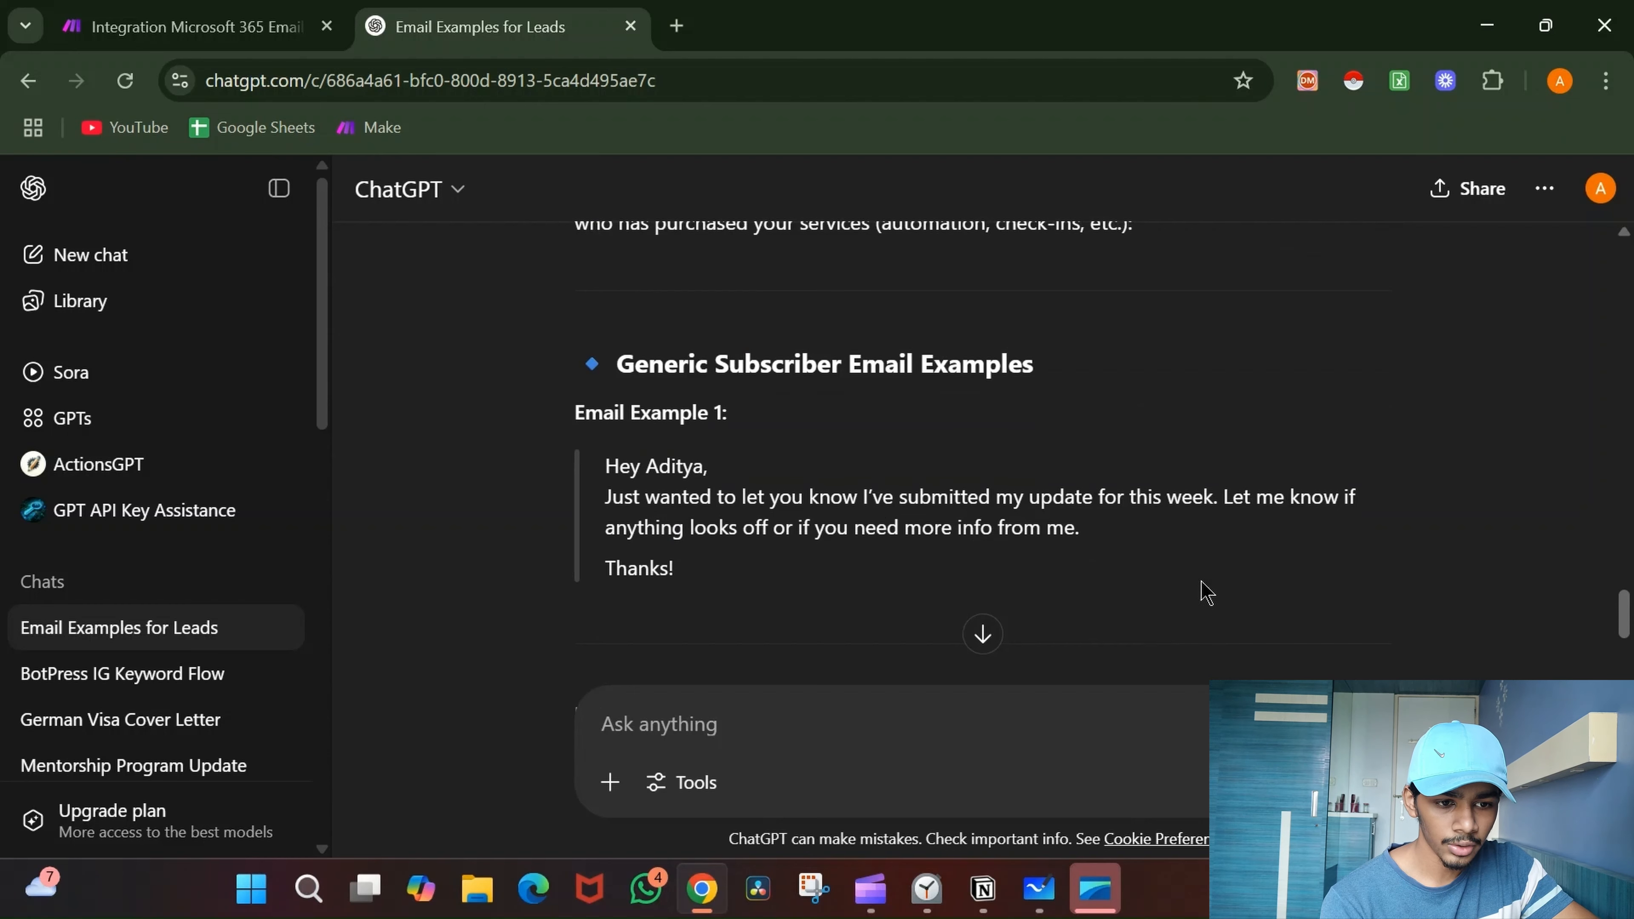
{"action": "scroll", "coordinate": [1214, 587], "scroll_direction": "down", "scroll_amount": 4}
{"action": "scroll", "coordinate": [1214, 587], "scroll_direction": "down", "scroll_amount": 4}
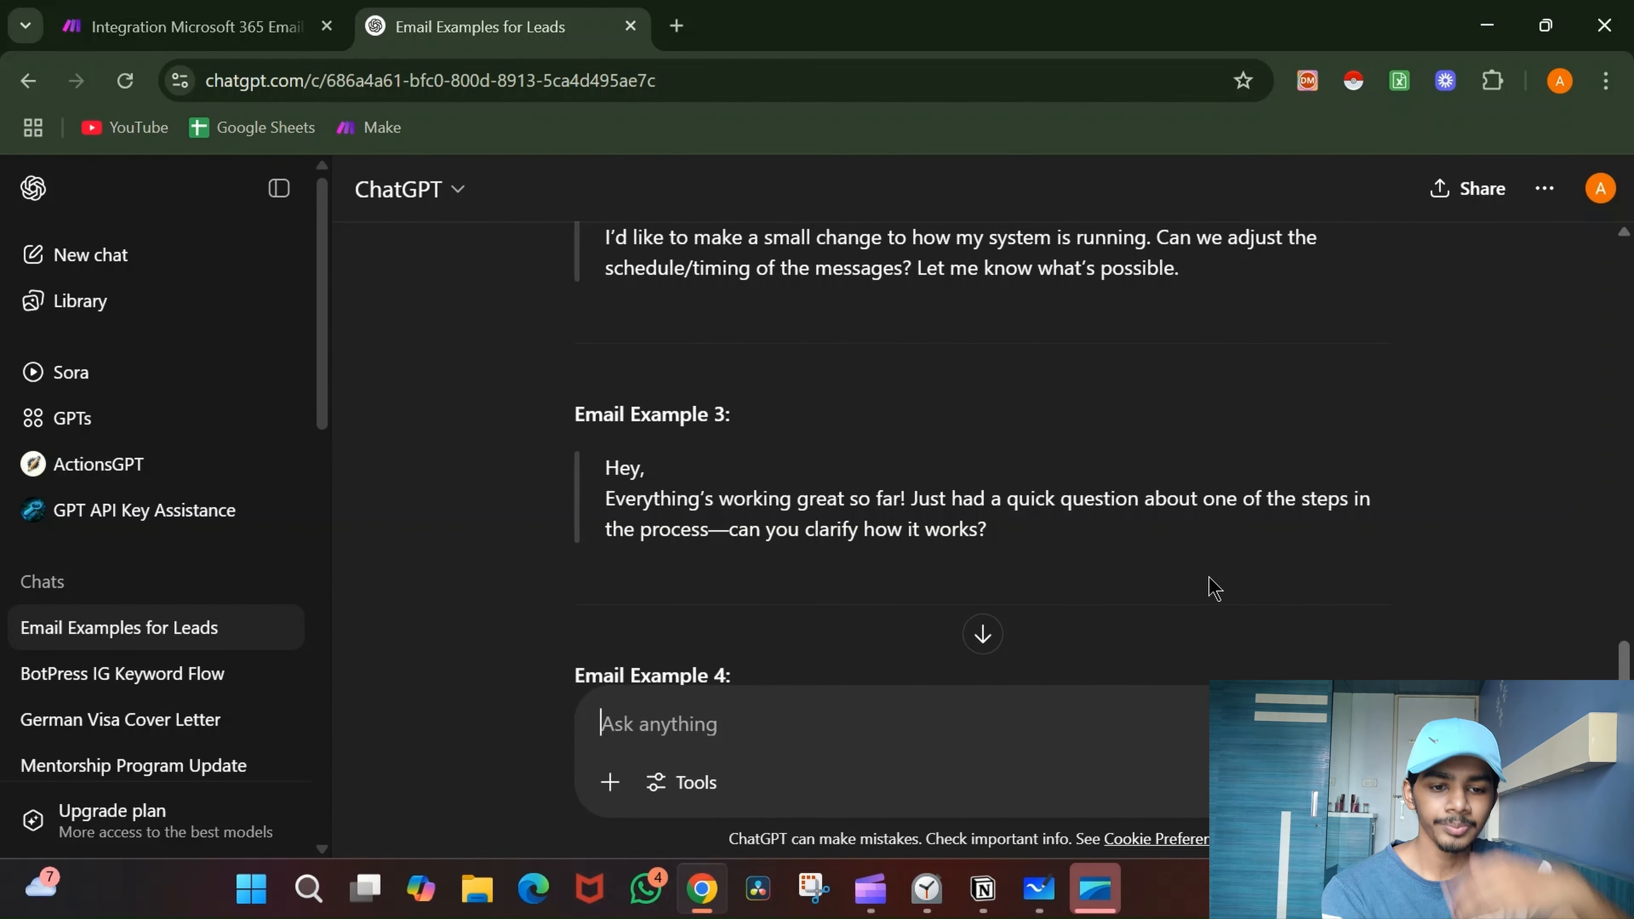
{"action": "scroll", "coordinate": [1214, 586], "scroll_direction": "down", "scroll_amount": 6}
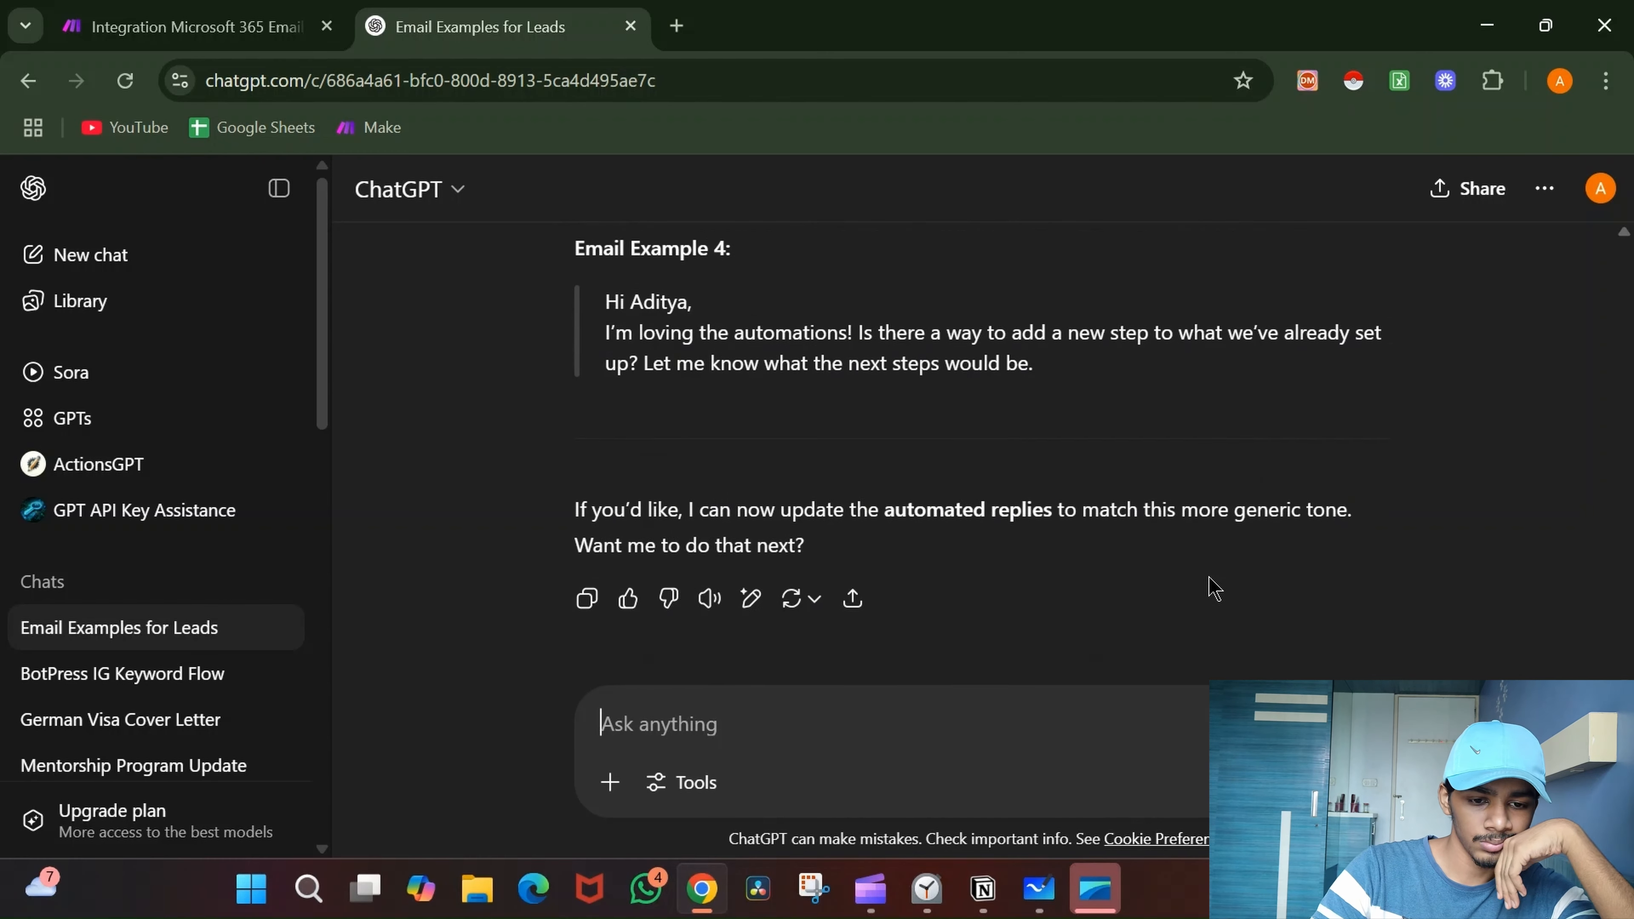
{"action": "scroll", "coordinate": [1214, 587], "scroll_direction": "up", "scroll_amount": 4}
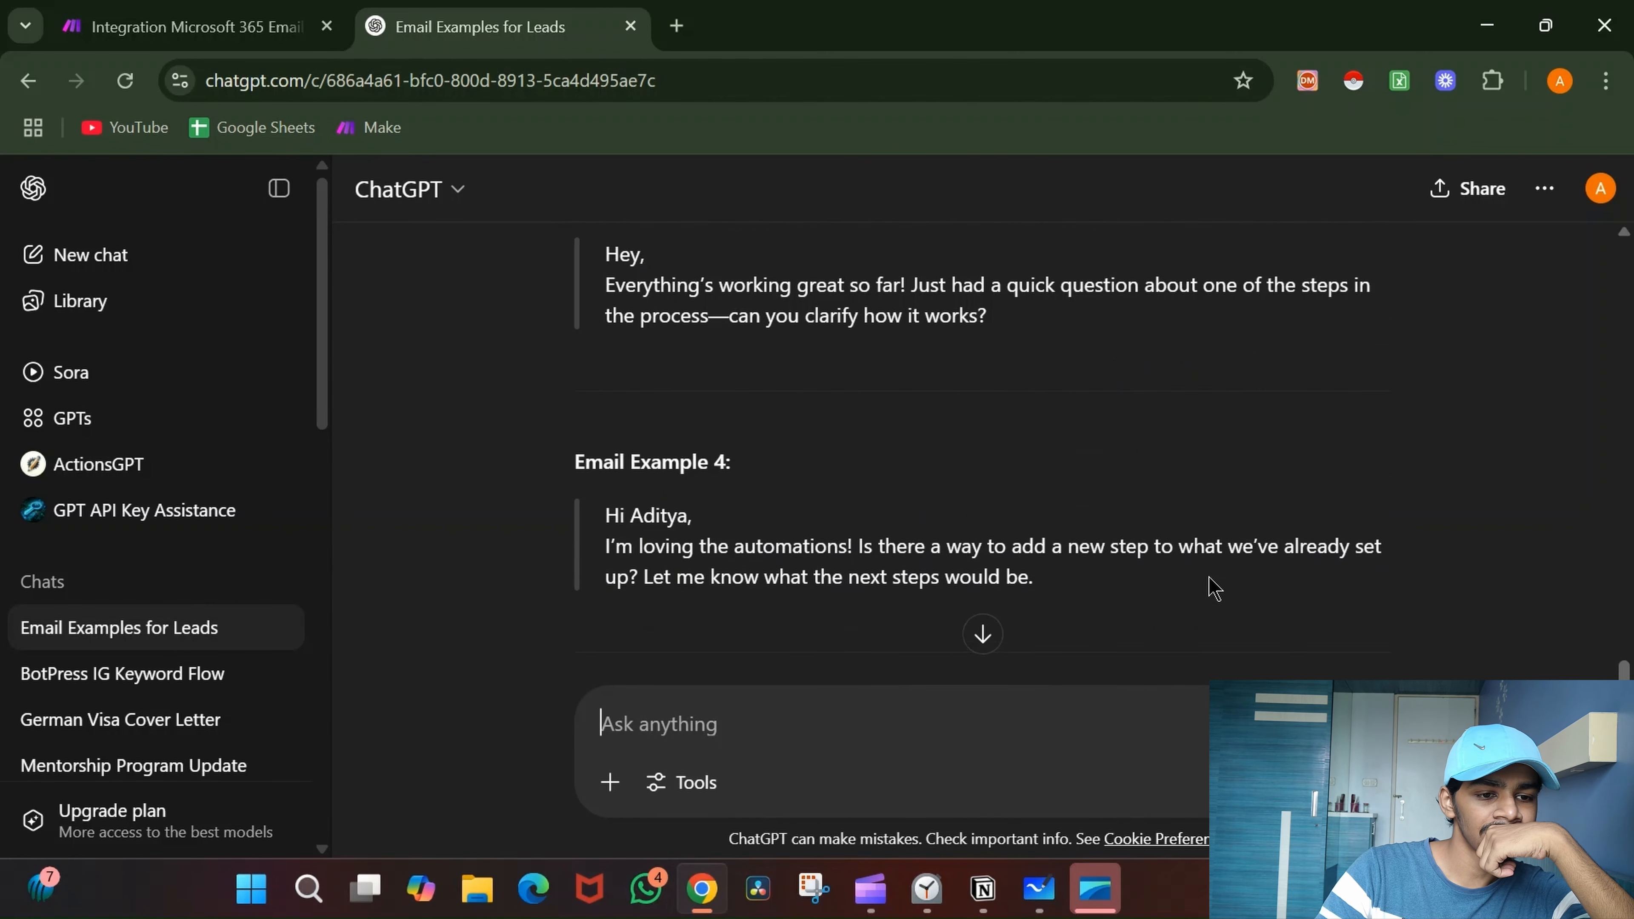
{"action": "scroll", "coordinate": [1214, 587], "scroll_direction": "up", "scroll_amount": 1}
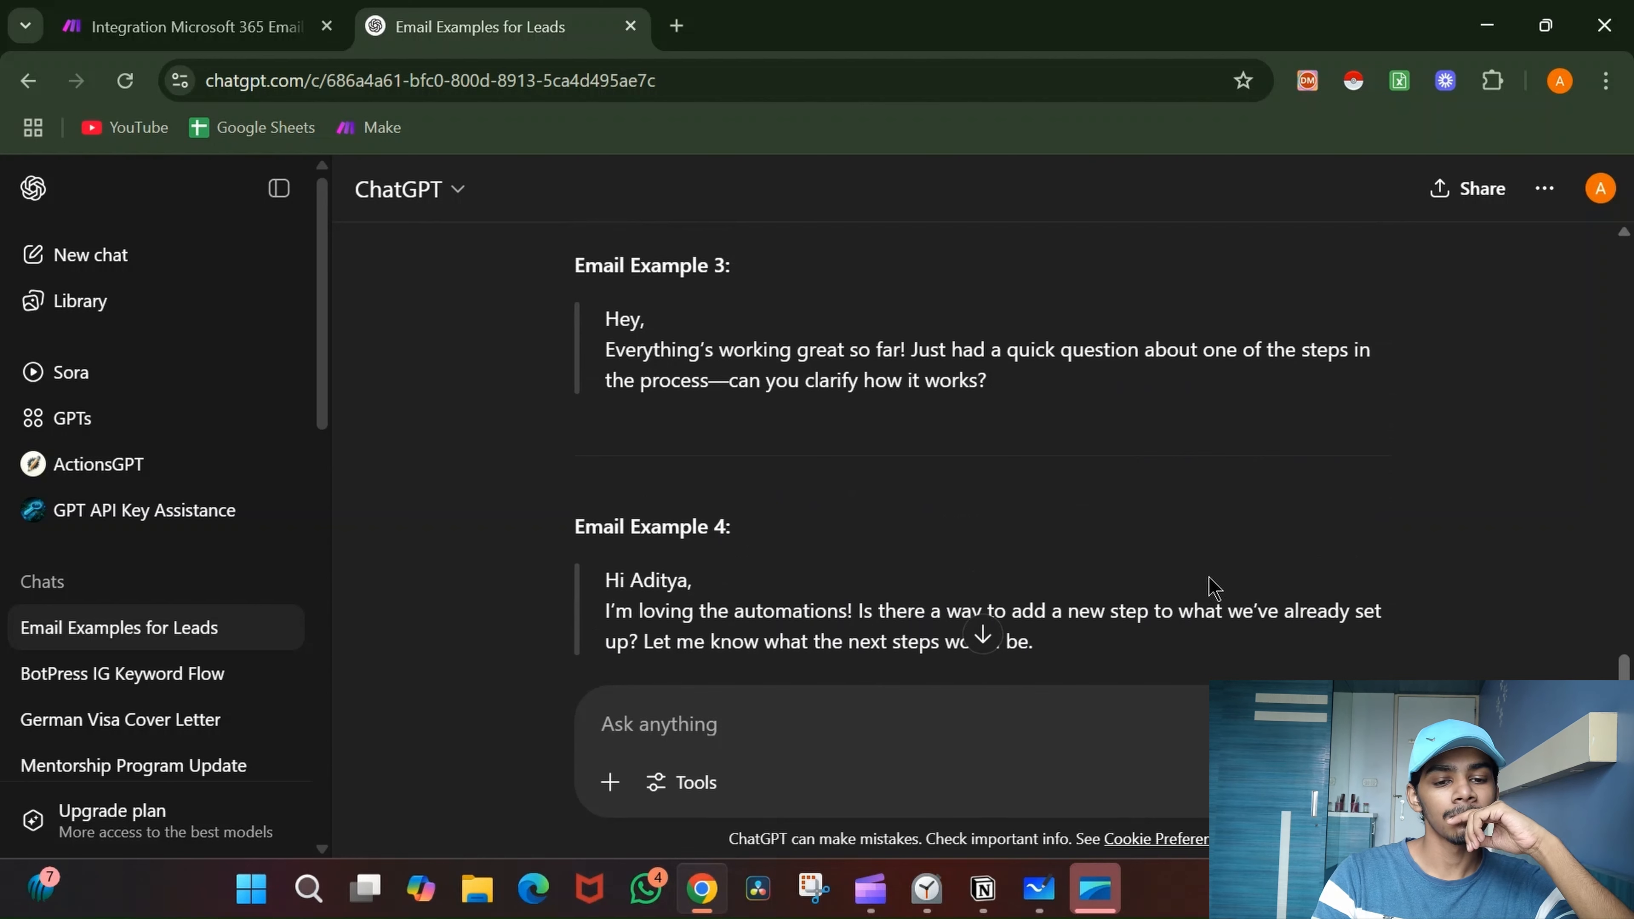
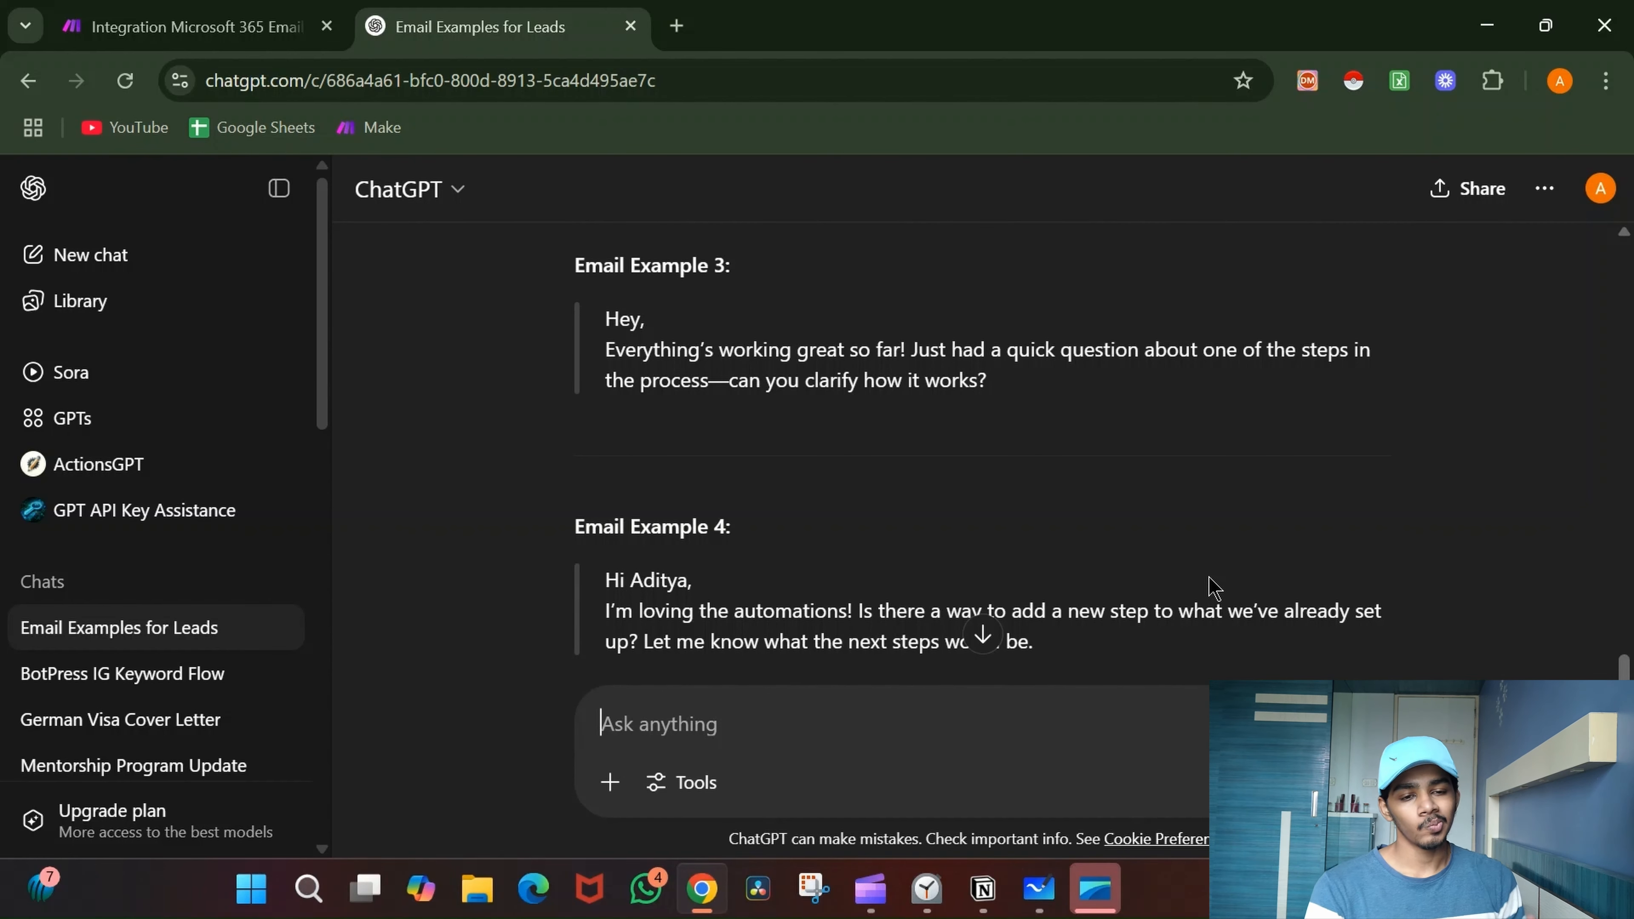
- Copy the full text of Email Example 1 under Interested Leads, from greeting to signature
{"action": "scroll", "coordinate": [1214, 587], "scroll_direction": "up", "scroll_amount": 15}
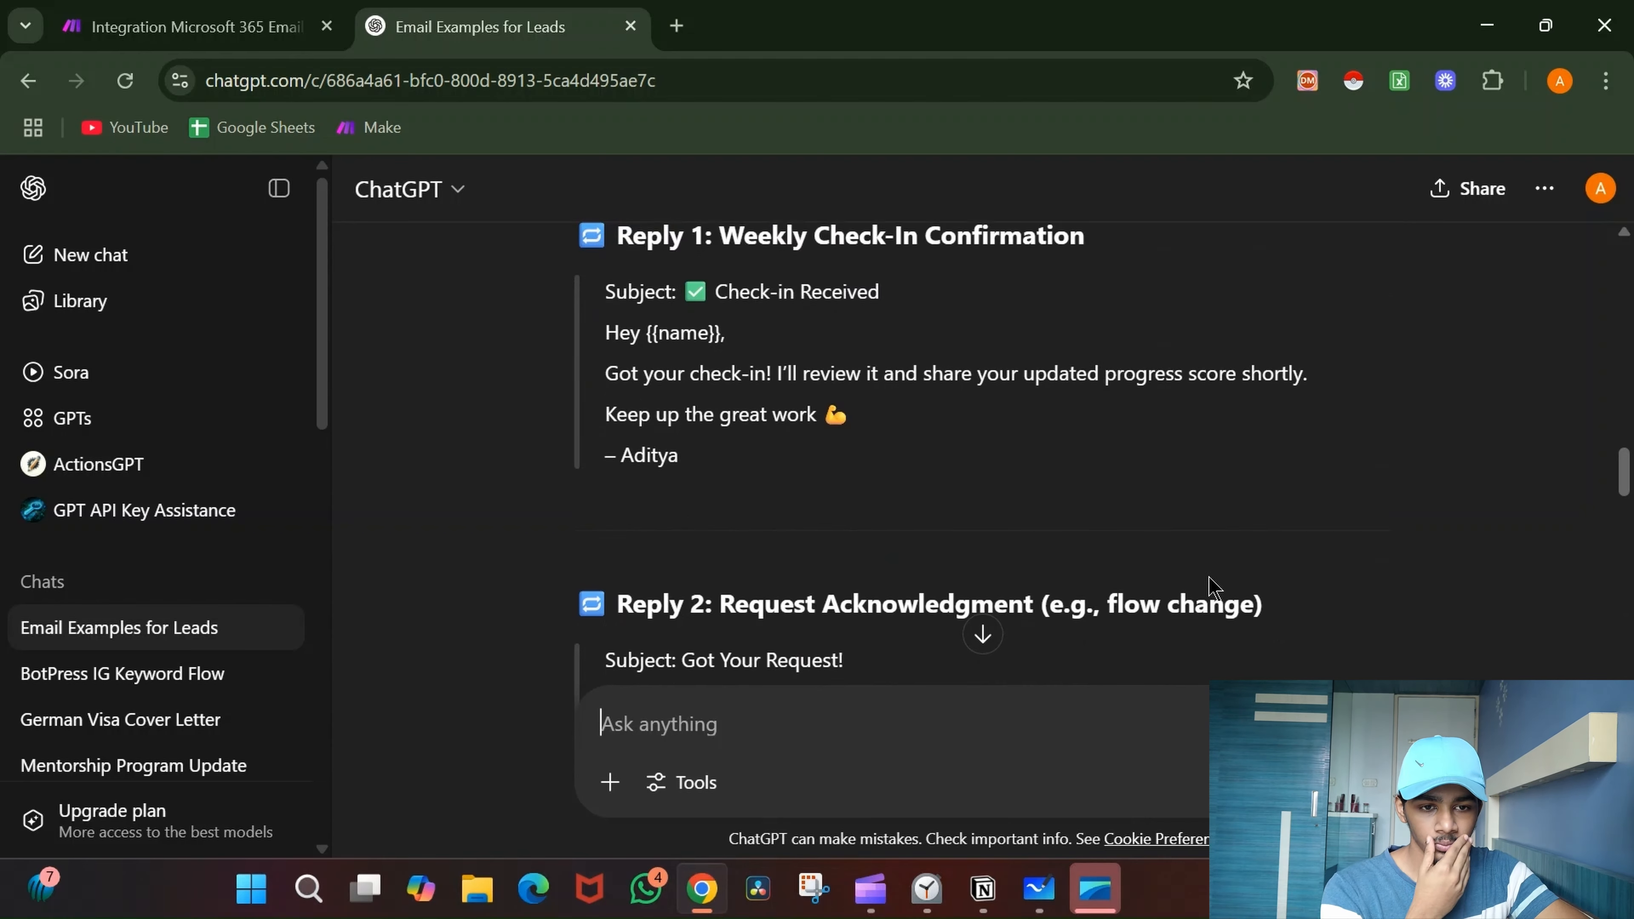
{"action": "scroll", "coordinate": [1214, 586], "scroll_direction": "up", "scroll_amount": 10}
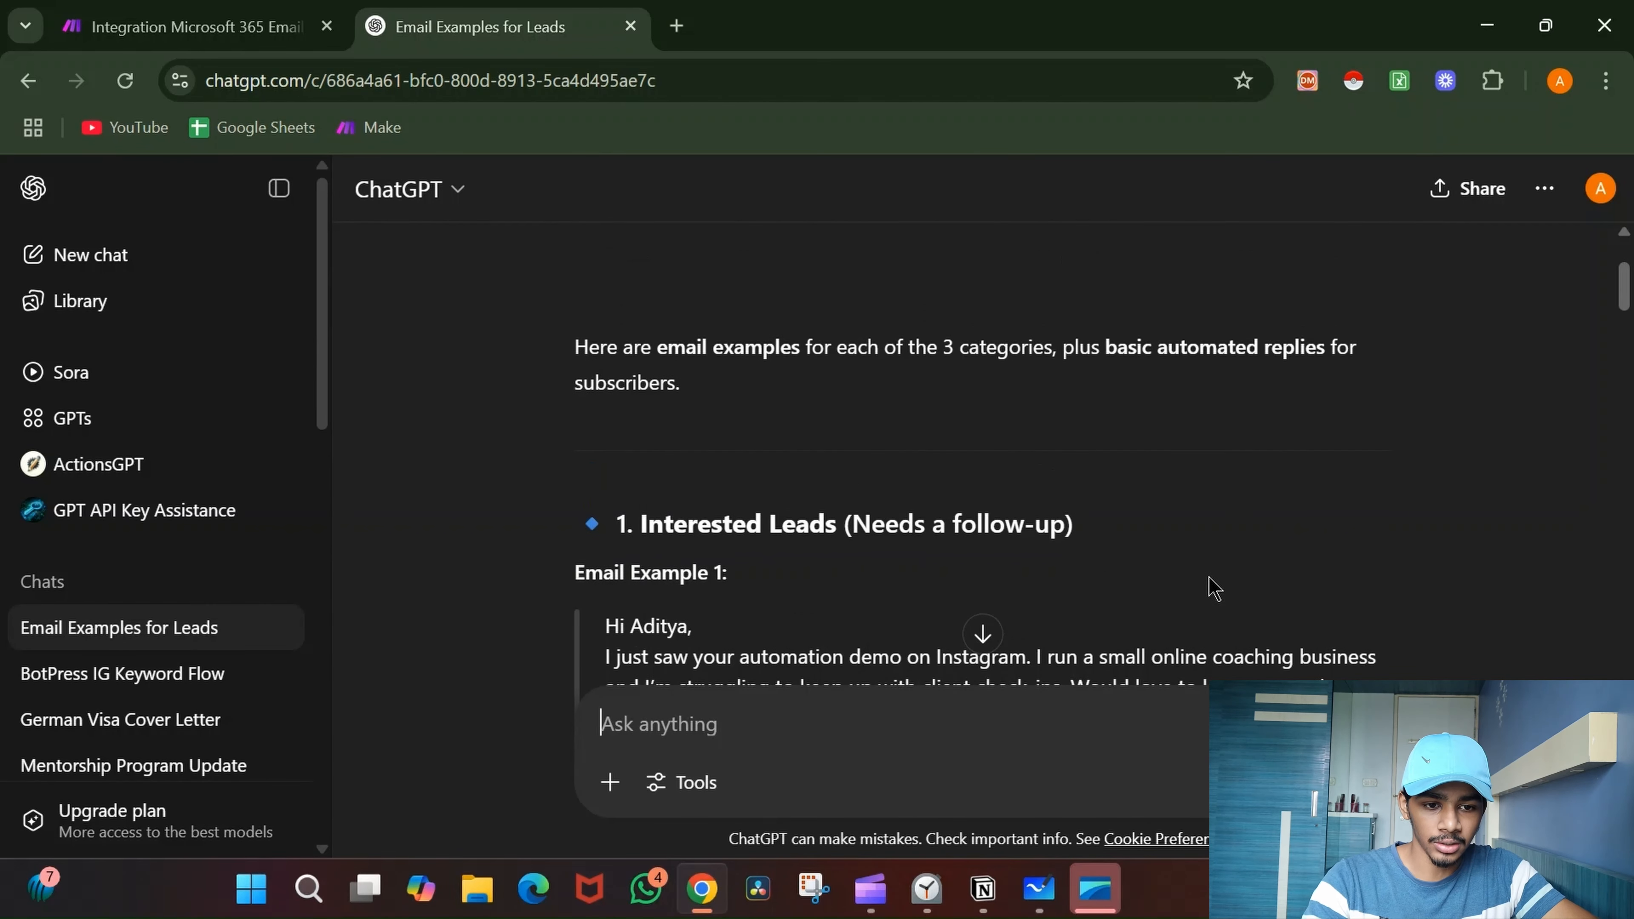
{"action": "scroll", "coordinate": [1214, 587], "scroll_direction": "down", "scroll_amount": 5}
{"action": "scroll", "coordinate": [1214, 587], "scroll_direction": "down", "scroll_amount": 1}
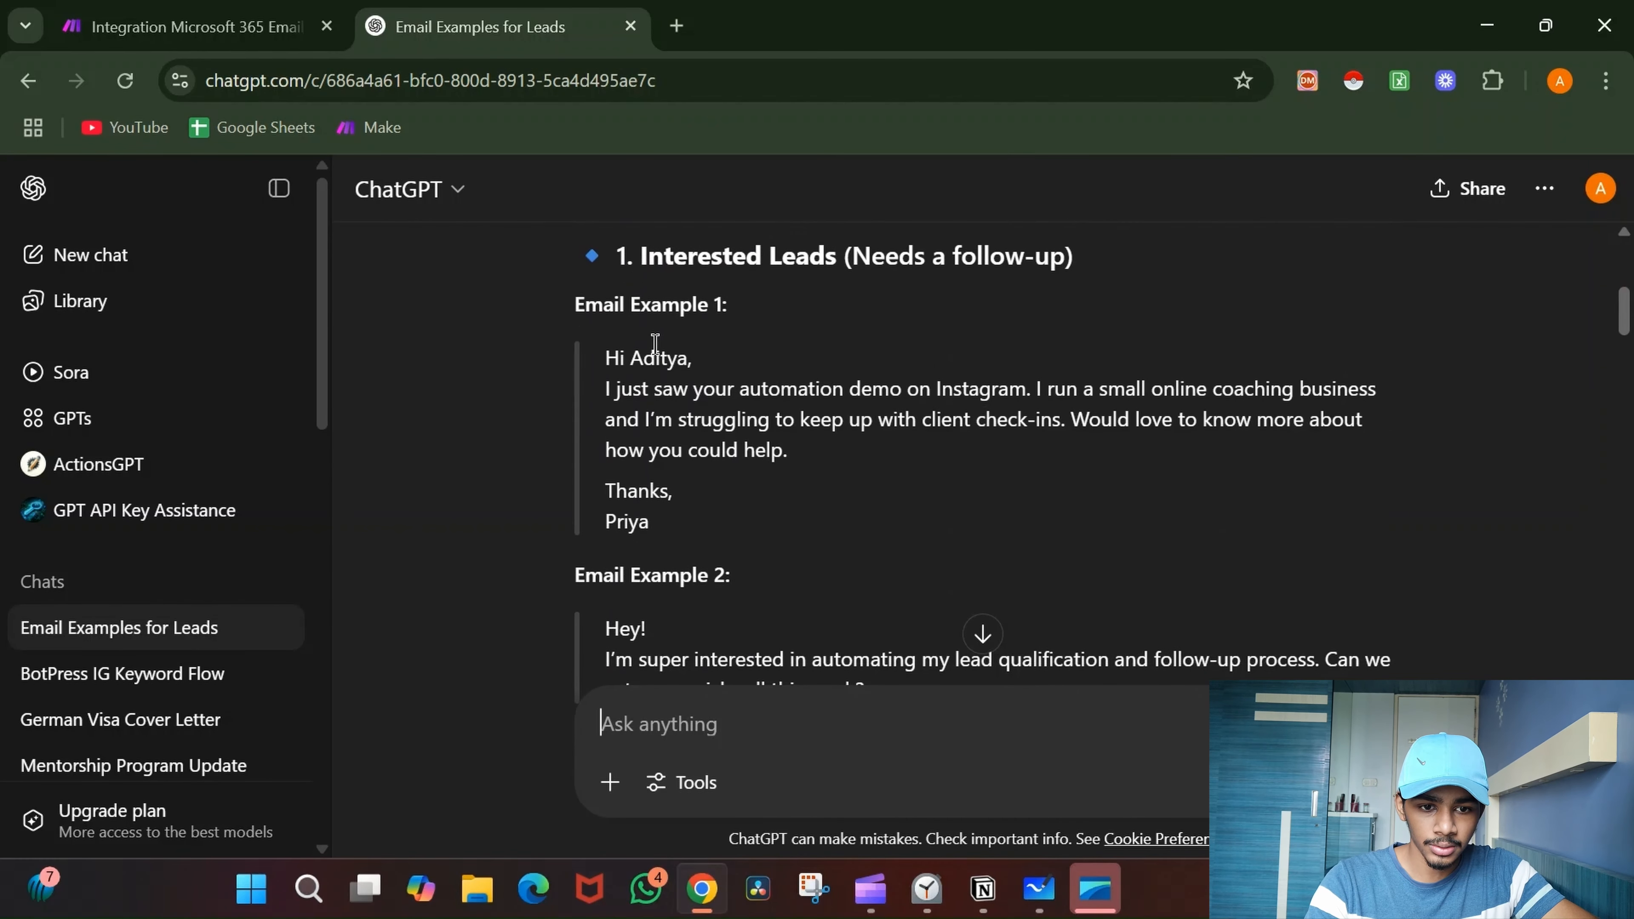
{"action": "left_click_drag", "start_coordinate": [607, 356], "coordinate": [670, 540]}
{"action": "key", "text": "ctrl+c"}
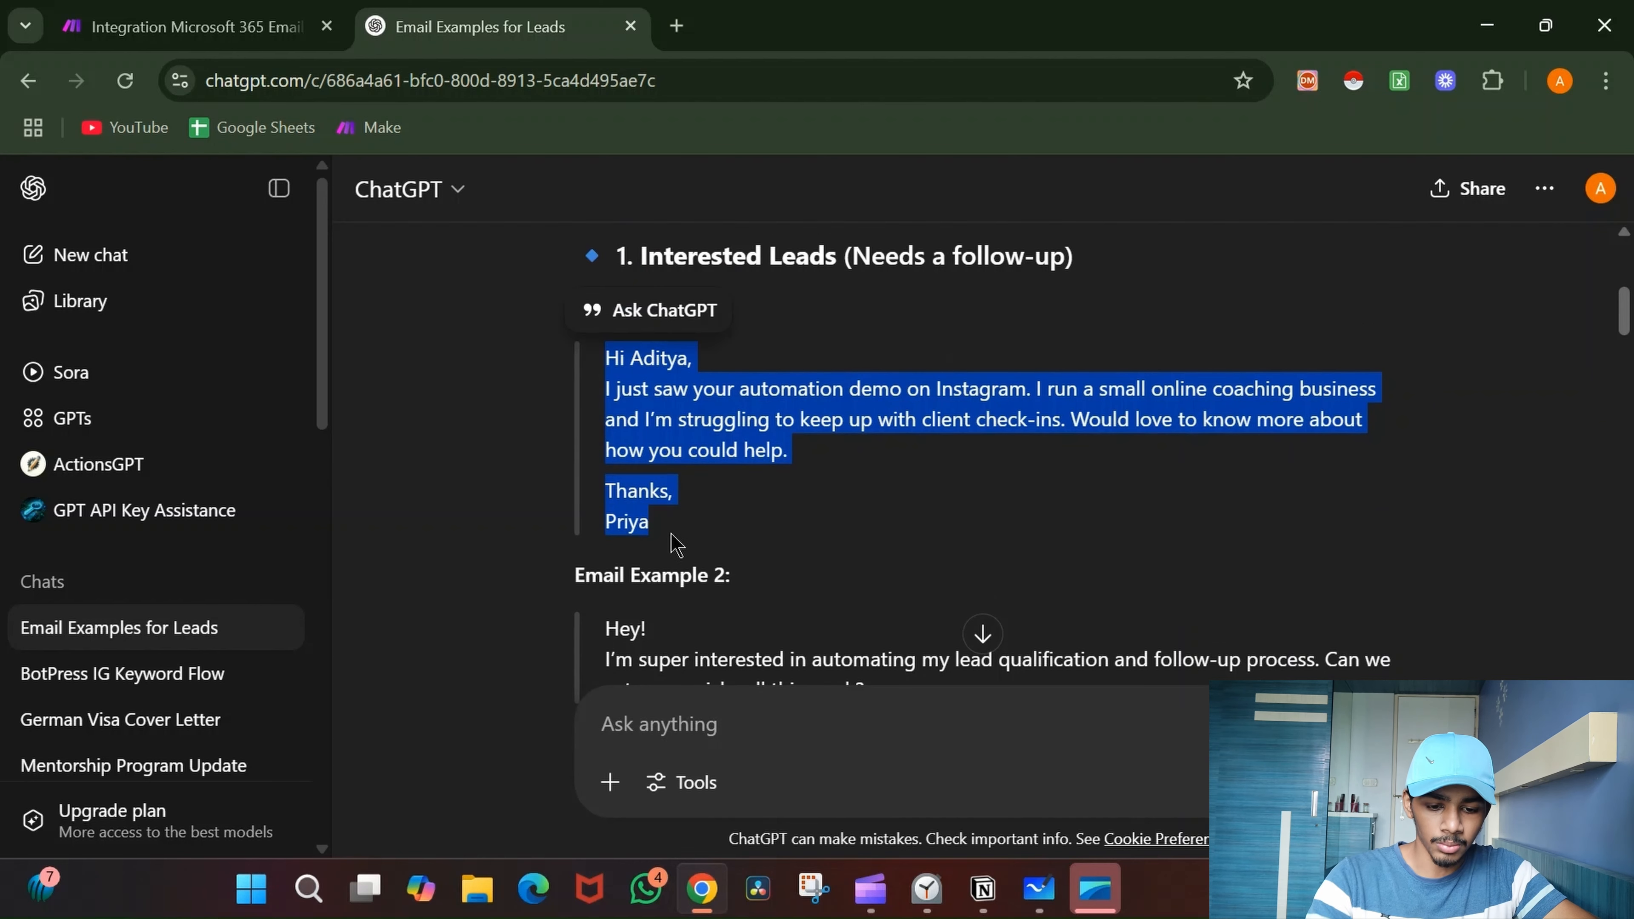
- Switch to the Make scenario and add a second Groq message with the User role and the copied lead email as content
{"action": "left_click", "coordinate": [195, 5]}
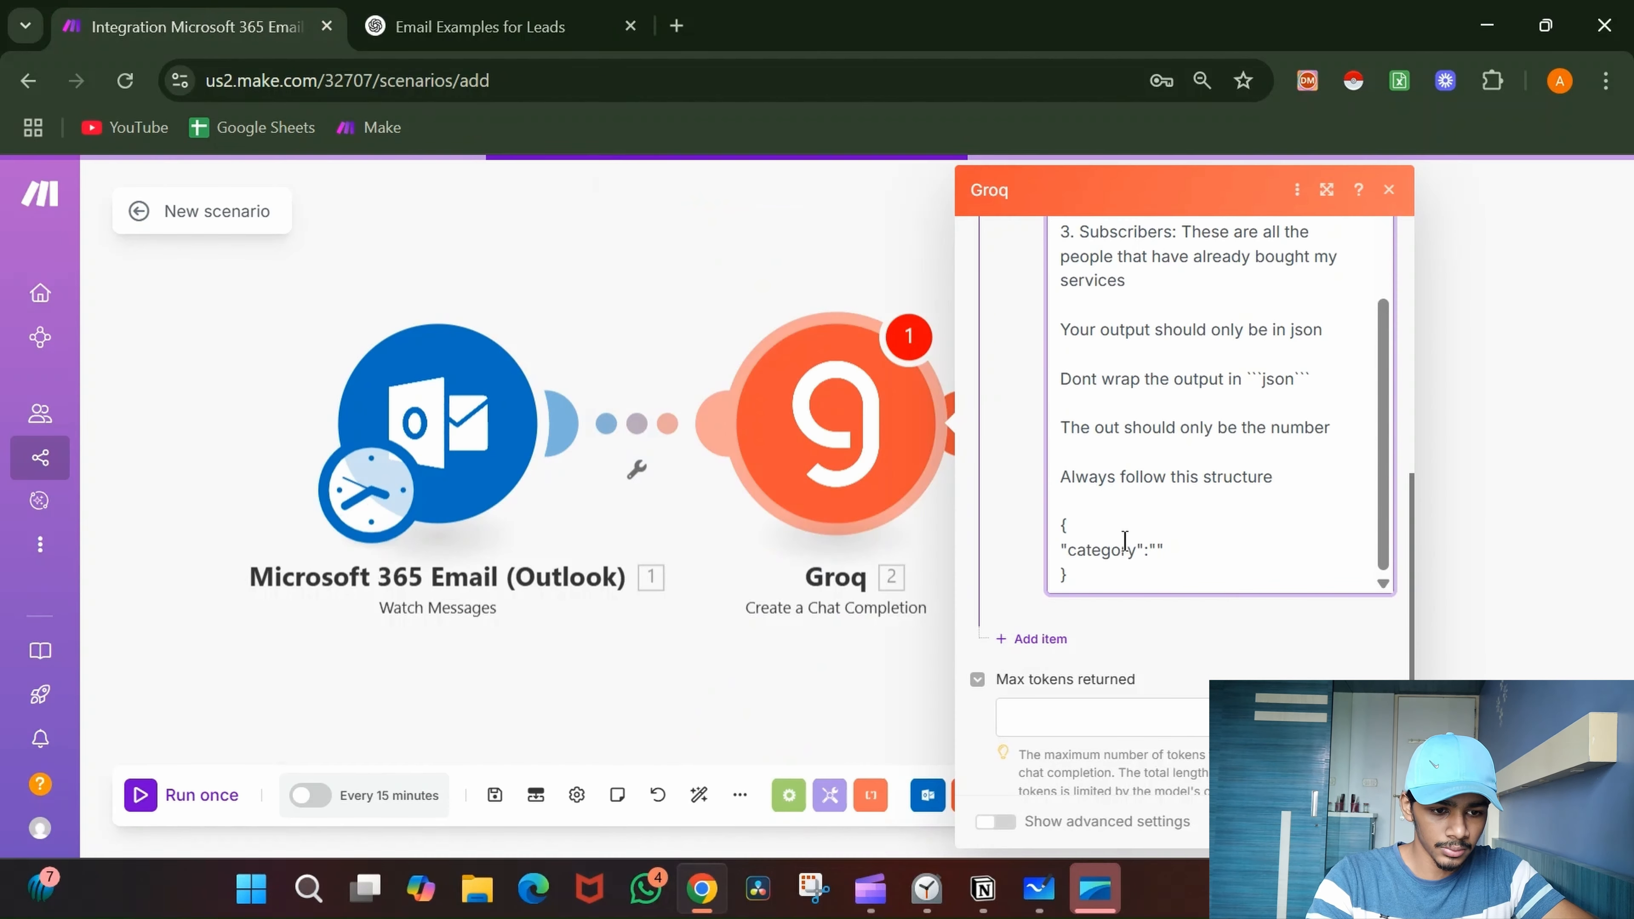
{"action": "left_click", "coordinate": [1062, 639]}
{"action": "scroll", "coordinate": [1210, 547], "scroll_direction": "down", "scroll_amount": 3}
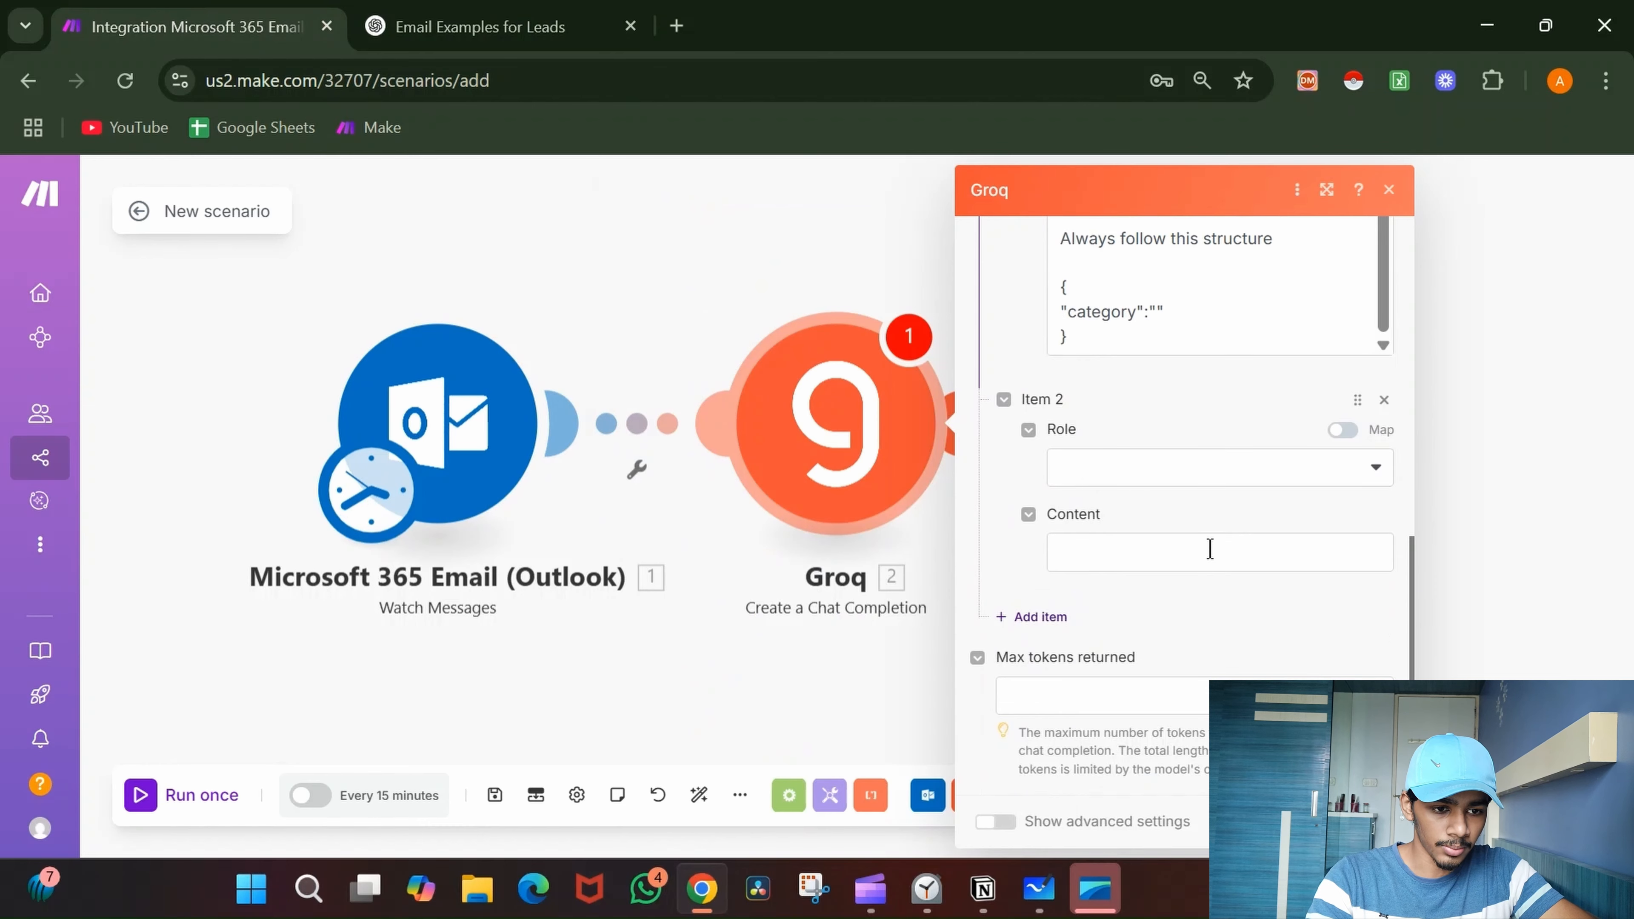
{"action": "left_click", "coordinate": [1209, 473]}
{"action": "left_click", "coordinate": [1248, 573]}
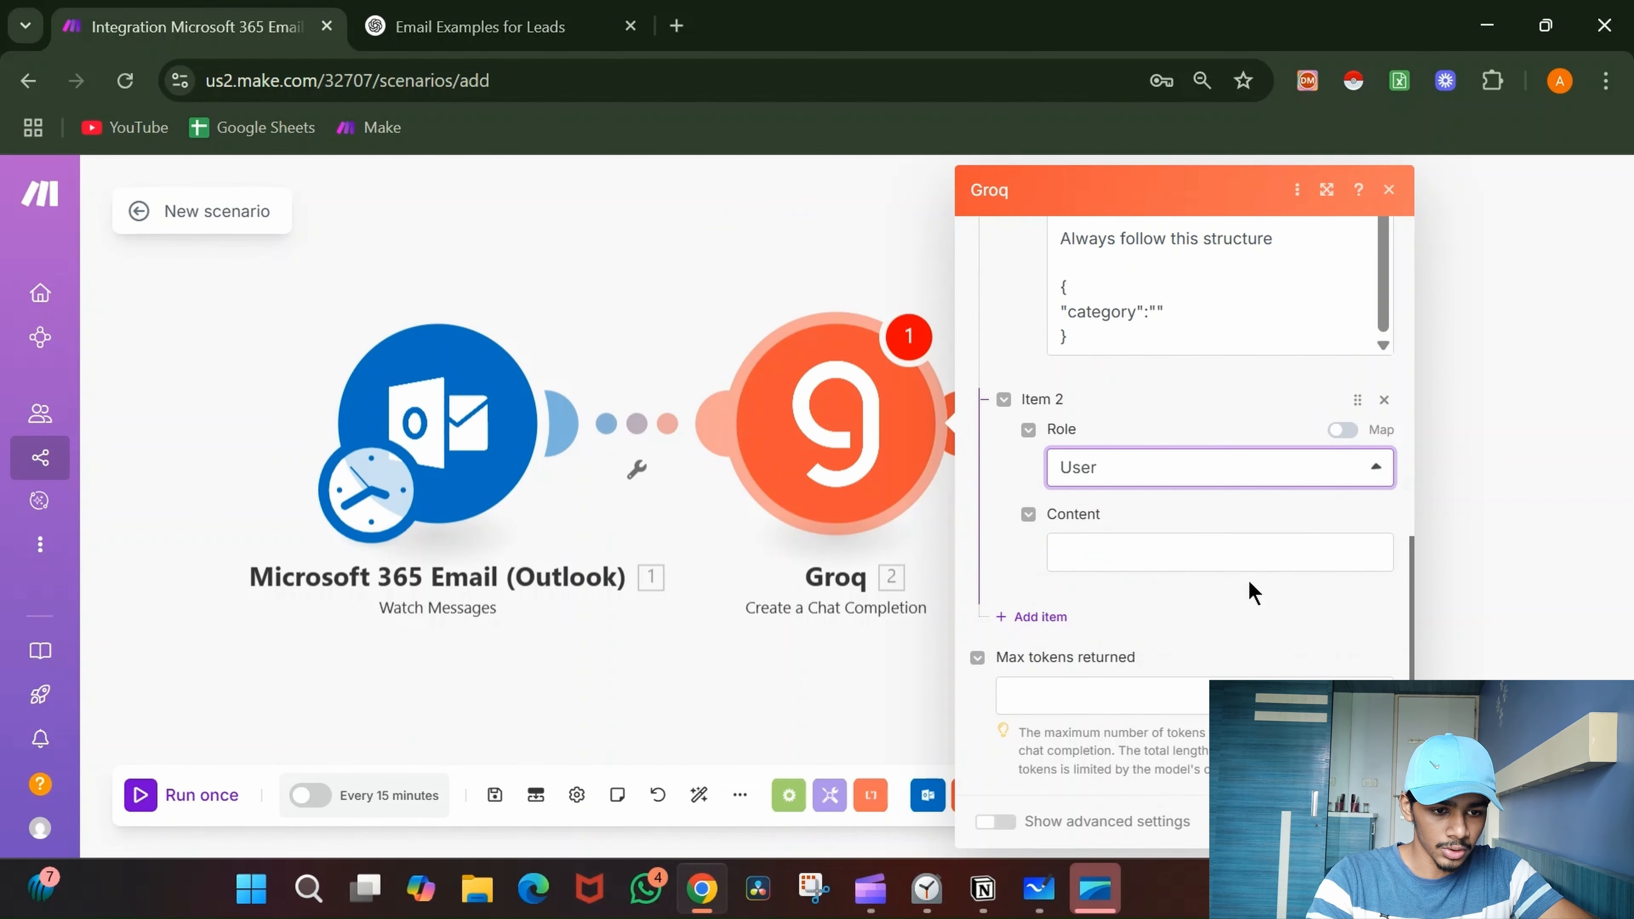
{"action": "left_click", "coordinate": [1221, 554]}
{"action": "key", "text": "ctrl+v"}
- Add a third message item to the Groq module and set its role to Assistant
{"action": "scroll", "coordinate": [1222, 556], "scroll_direction": "down", "scroll_amount": 3}
{"action": "left_click_drag", "start_coordinate": [1188, 592], "coordinate": [1038, 613]}
{"action": "left_click", "coordinate": [1037, 613]}
{"action": "left_click", "coordinate": [1148, 681]}
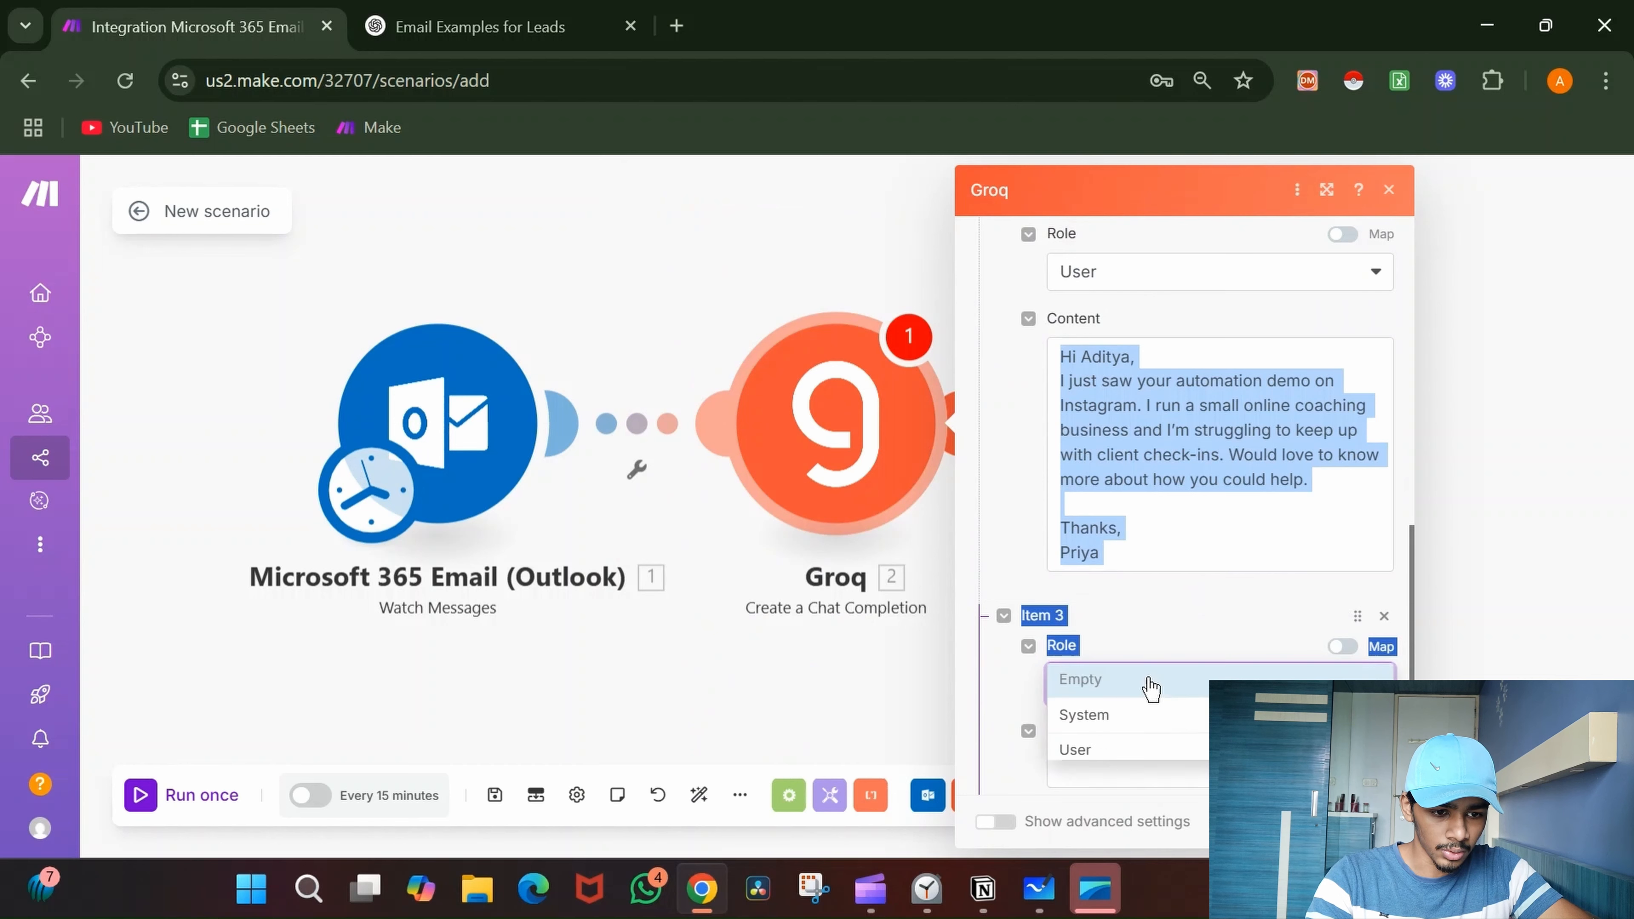
{"action": "left_click", "coordinate": [1161, 780]}
{"action": "left_click", "coordinate": [1241, 625]}
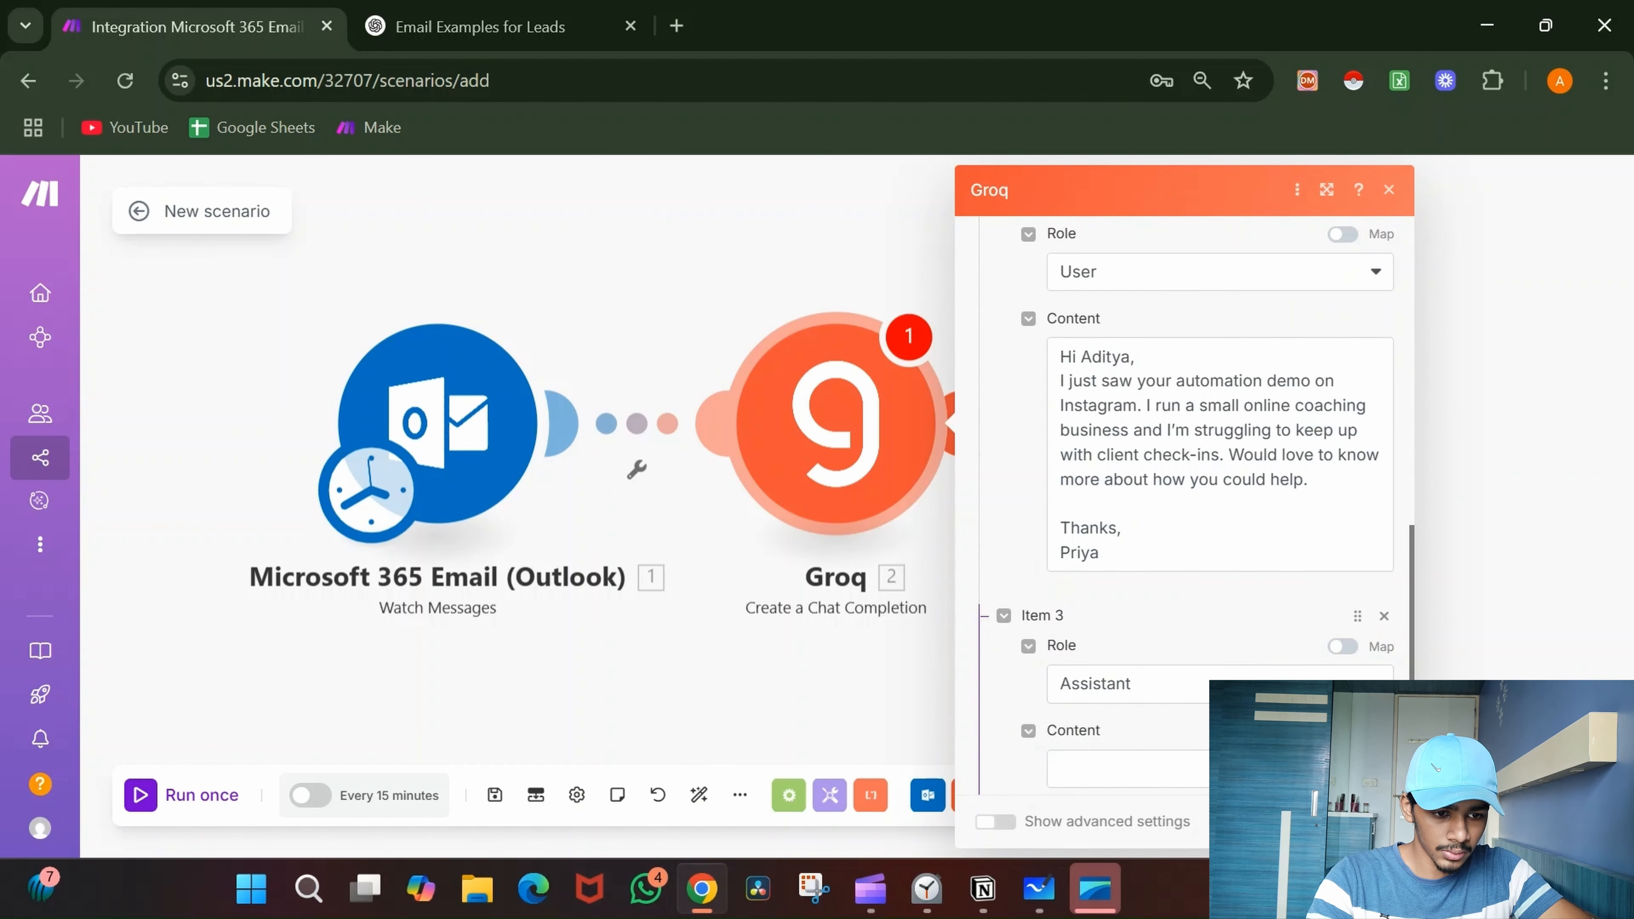
- Copy the JSON structure from the system prompt into the third message's content and set its category to "1"
{"action": "left_click", "coordinate": [1238, 769]}
{"action": "scroll", "coordinate": [1214, 644], "scroll_direction": "up", "scroll_amount": 5}
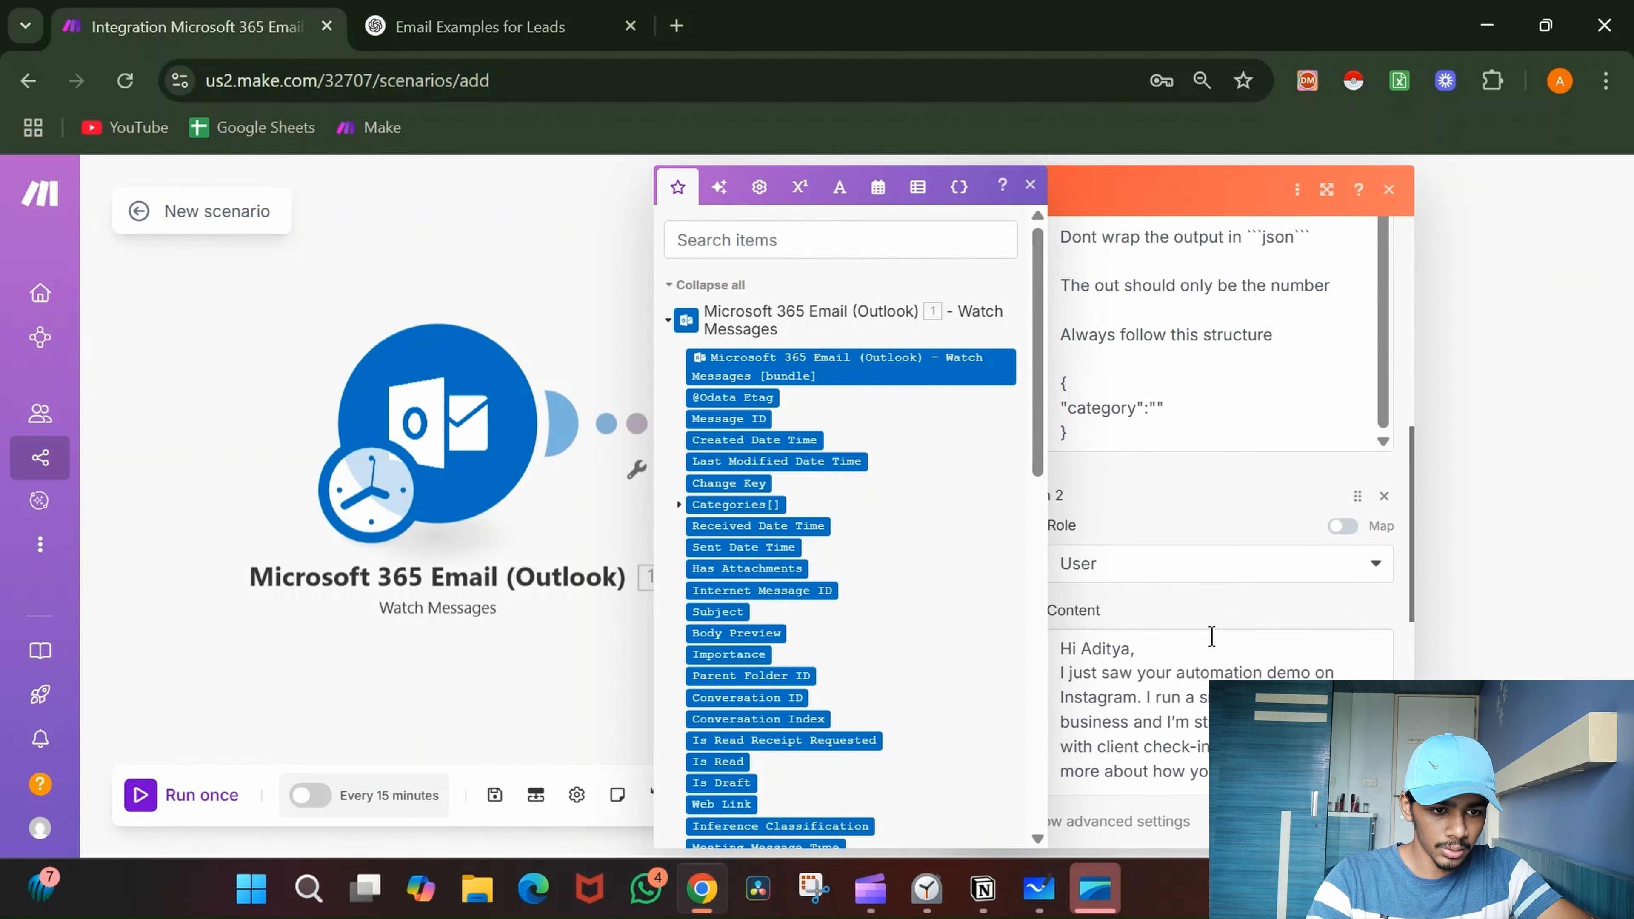
{"action": "left_click_drag", "start_coordinate": [1066, 433], "coordinate": [1054, 387]}
{"action": "key", "text": "ctrl+c"}
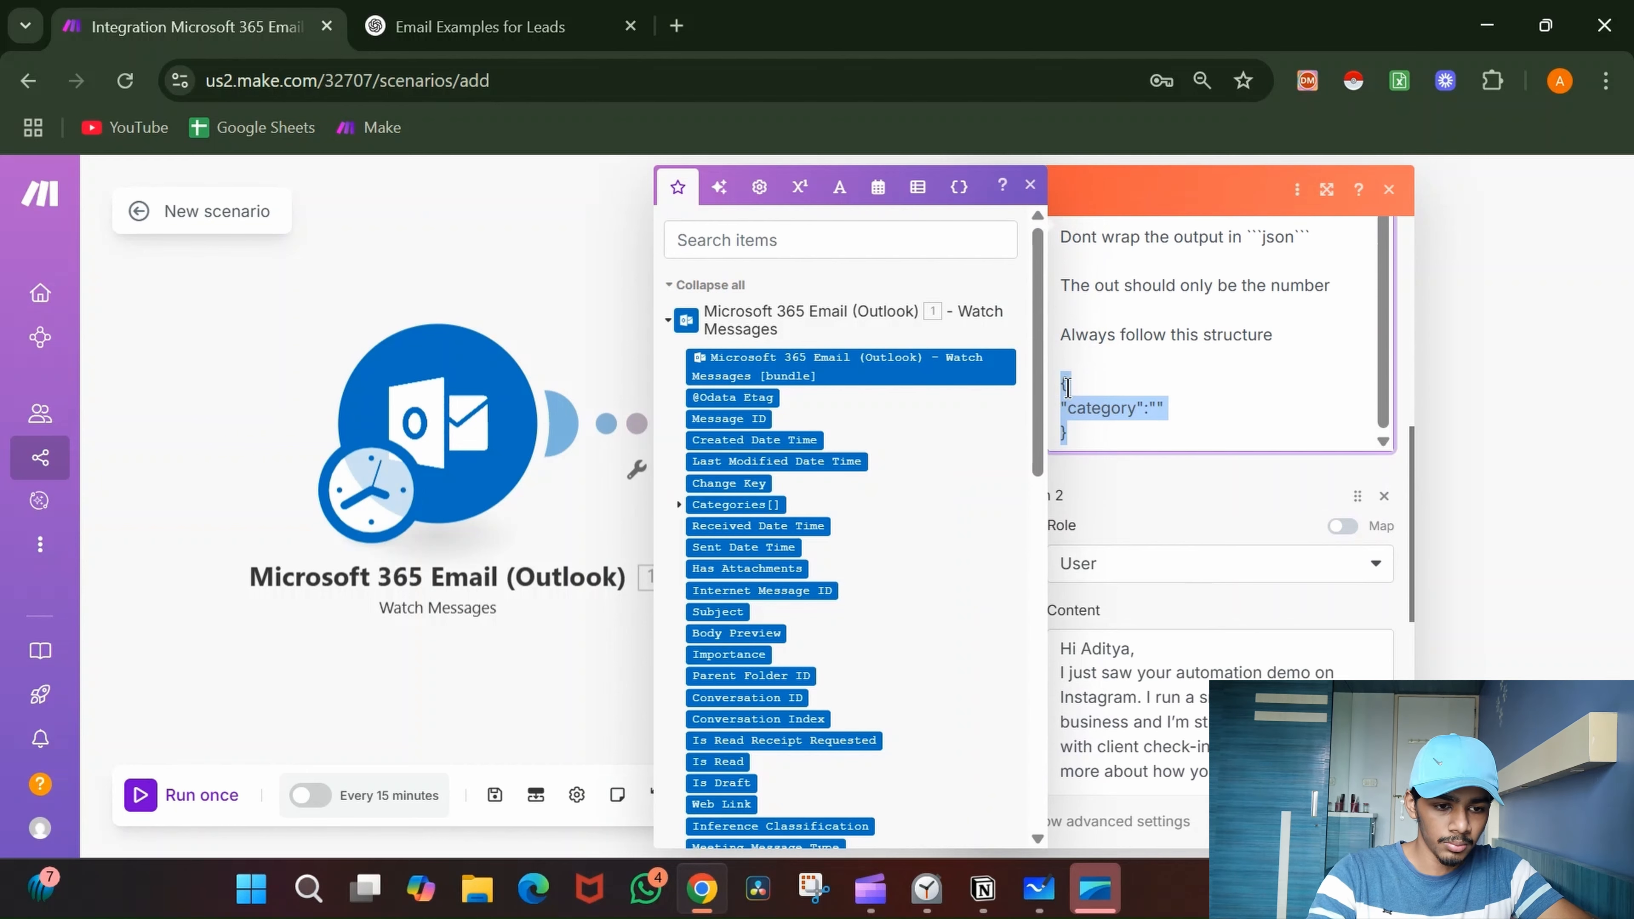
{"action": "scroll", "coordinate": [1261, 539], "scroll_direction": "down", "scroll_amount": 6}
{"action": "left_click", "coordinate": [1230, 549]}
{"action": "key", "text": "ctrl+v"}
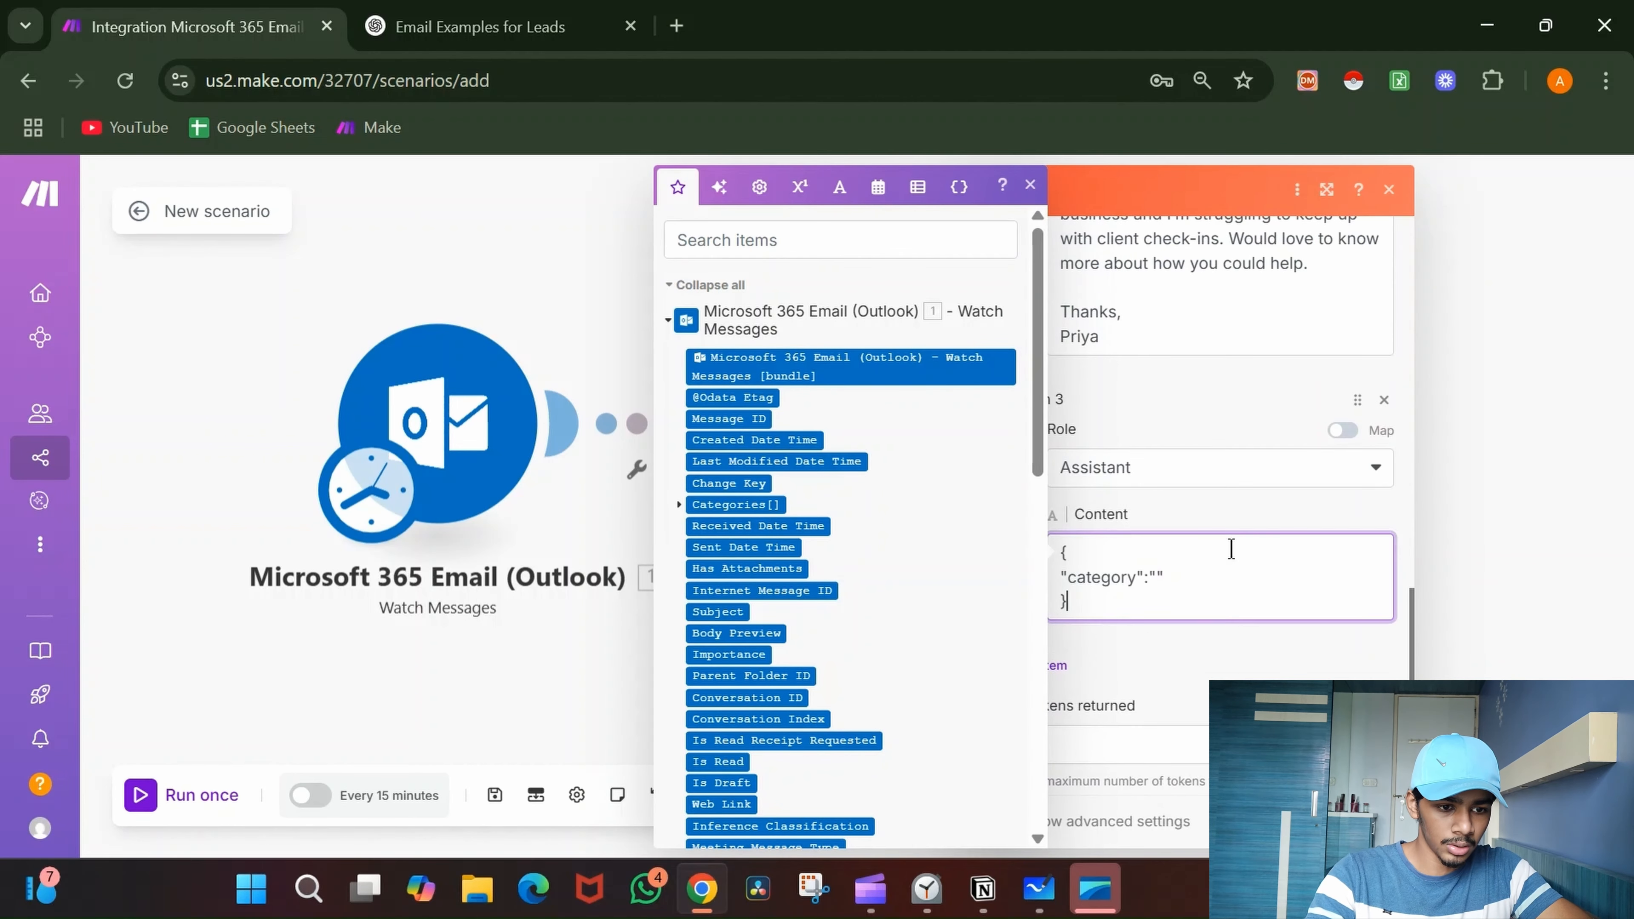
{"action": "left_click", "coordinate": [1168, 650]}
- Add a fourth message item to the Groq module and set its role to User
{"action": "left_click", "coordinate": [1028, 666]}
{"action": "scroll", "coordinate": [1189, 657], "scroll_direction": "down", "scroll_amount": 3}
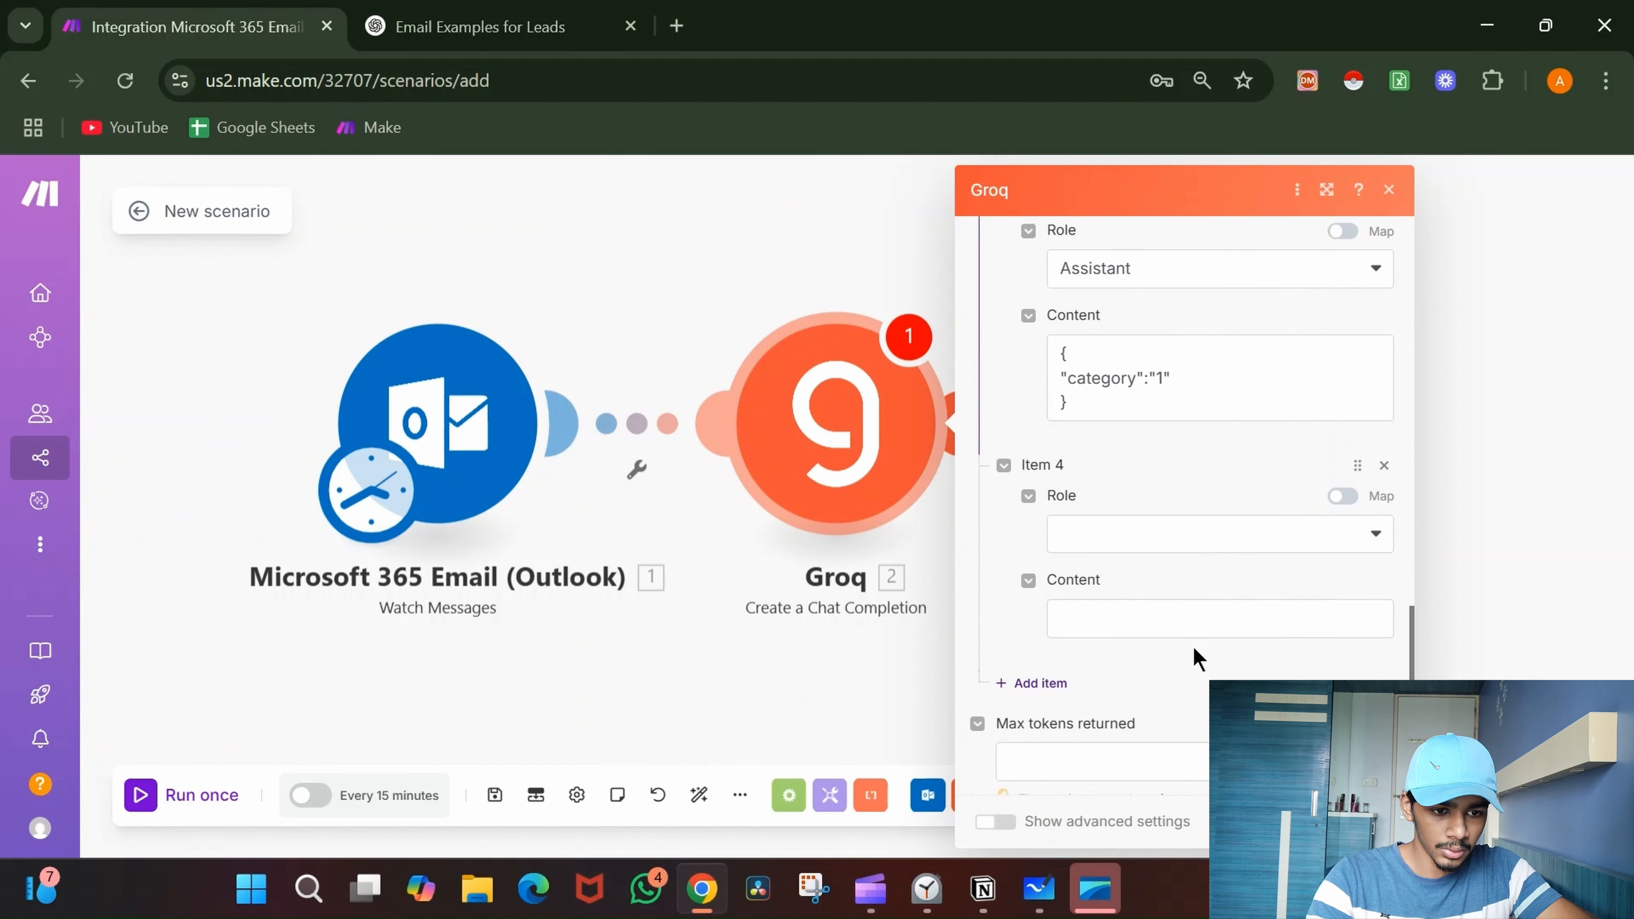
{"action": "left_click", "coordinate": [1198, 515]}
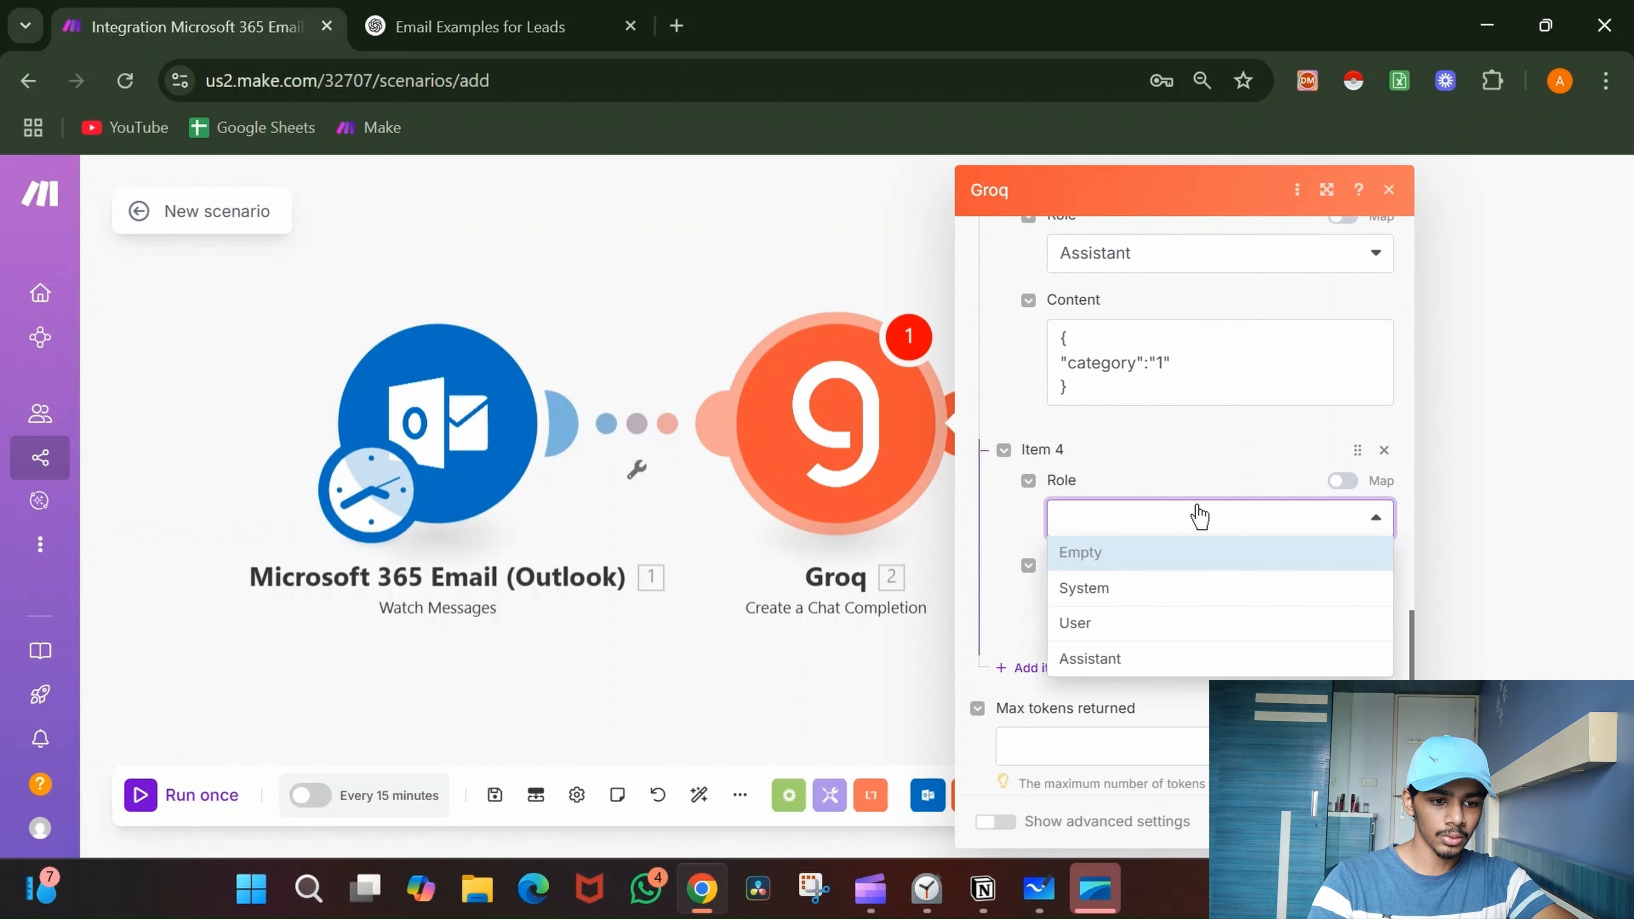
{"action": "left_click", "coordinate": [1163, 616]}
- Copy "Not interested at the moment." from the Not Interested Leads examples in ChatGPT into the fourth message's content in Make
{"action": "left_click", "coordinate": [1164, 611]}
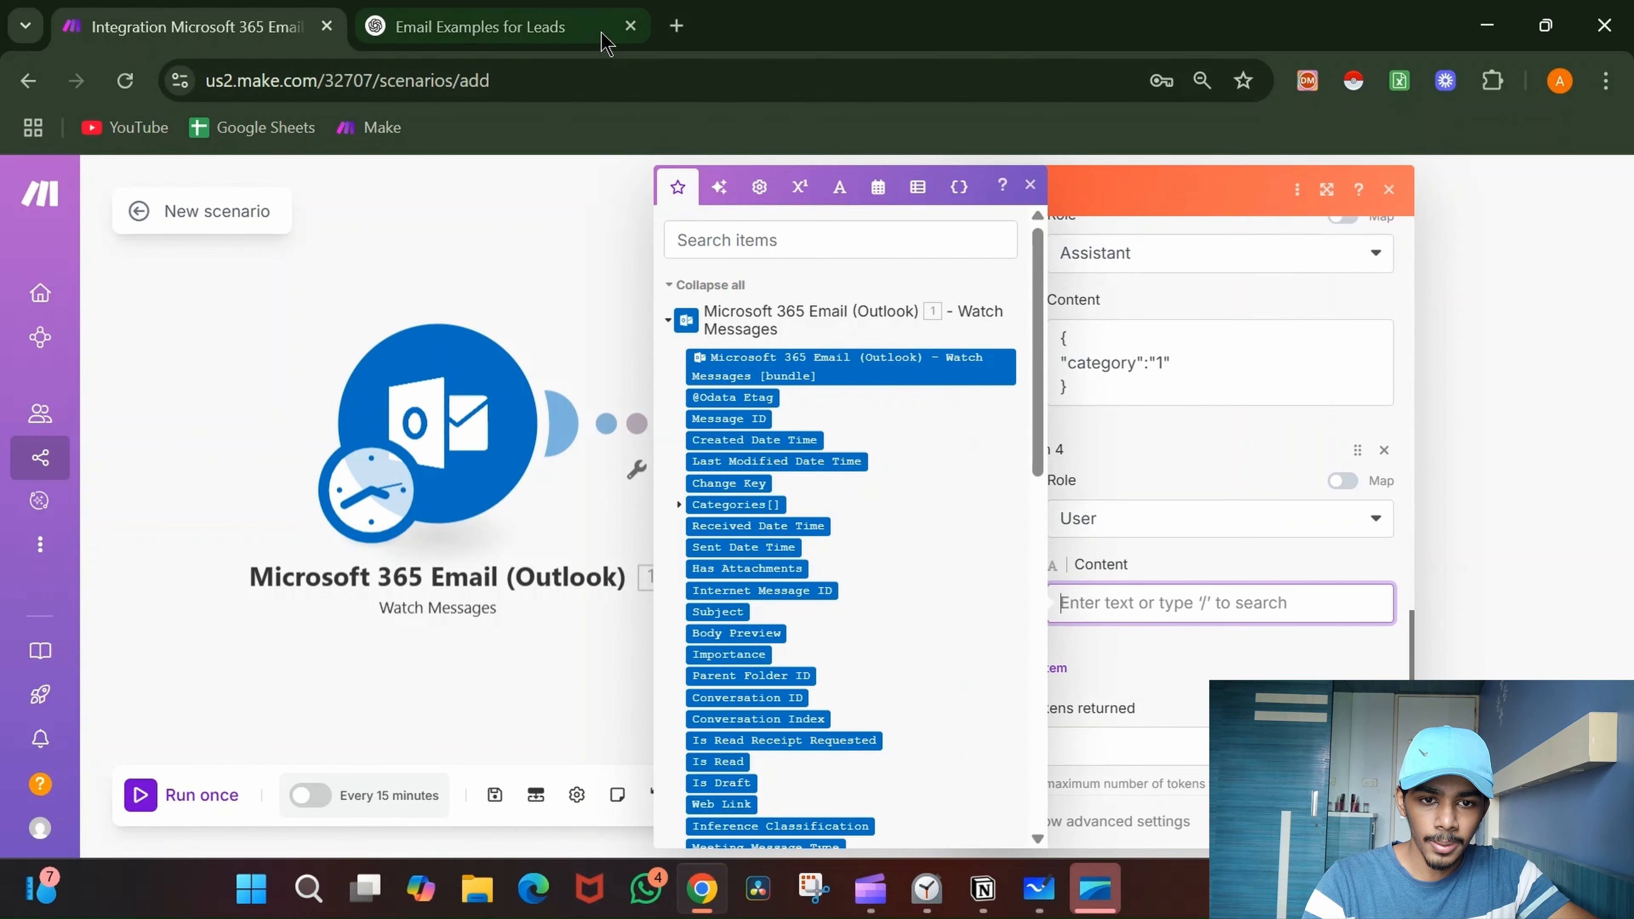
{"action": "left_click", "coordinate": [480, 26]}
{"action": "scroll", "coordinate": [964, 573], "scroll_direction": "down", "scroll_amount": 8}
{"action": "scroll", "coordinate": [963, 570], "scroll_direction": "up", "scroll_amount": 1}
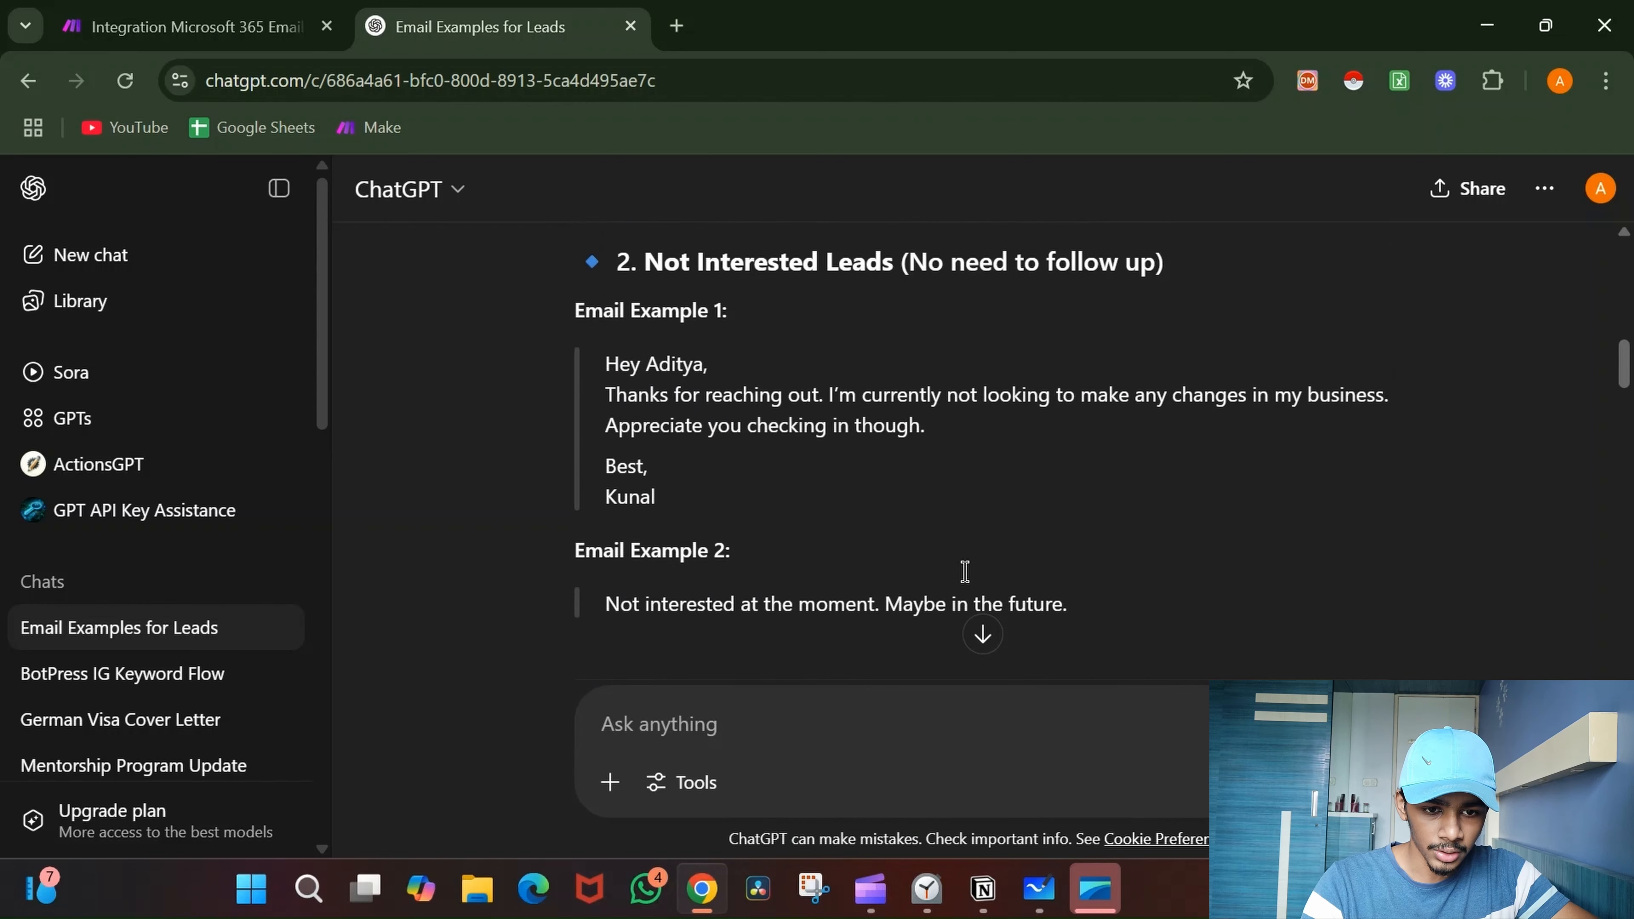
{"action": "left_click_drag", "start_coordinate": [611, 598], "coordinate": [879, 597]}
{"action": "key", "text": "ctrl+c"}
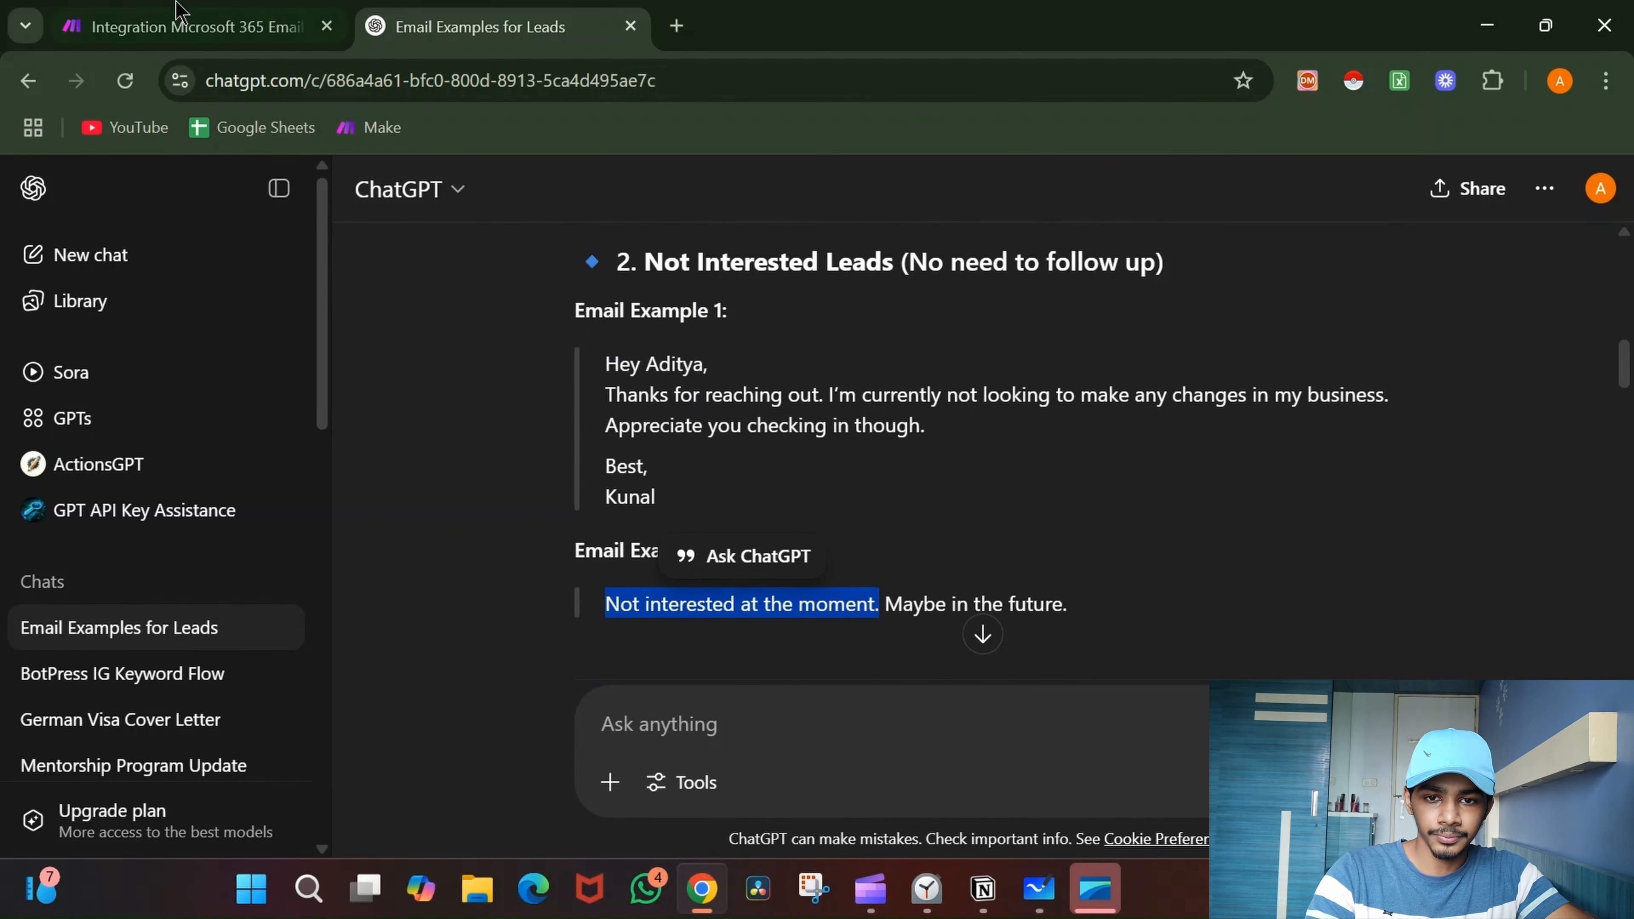
{"action": "left_click", "coordinate": [186, 27]}
{"action": "key", "text": "ctrl+v"}
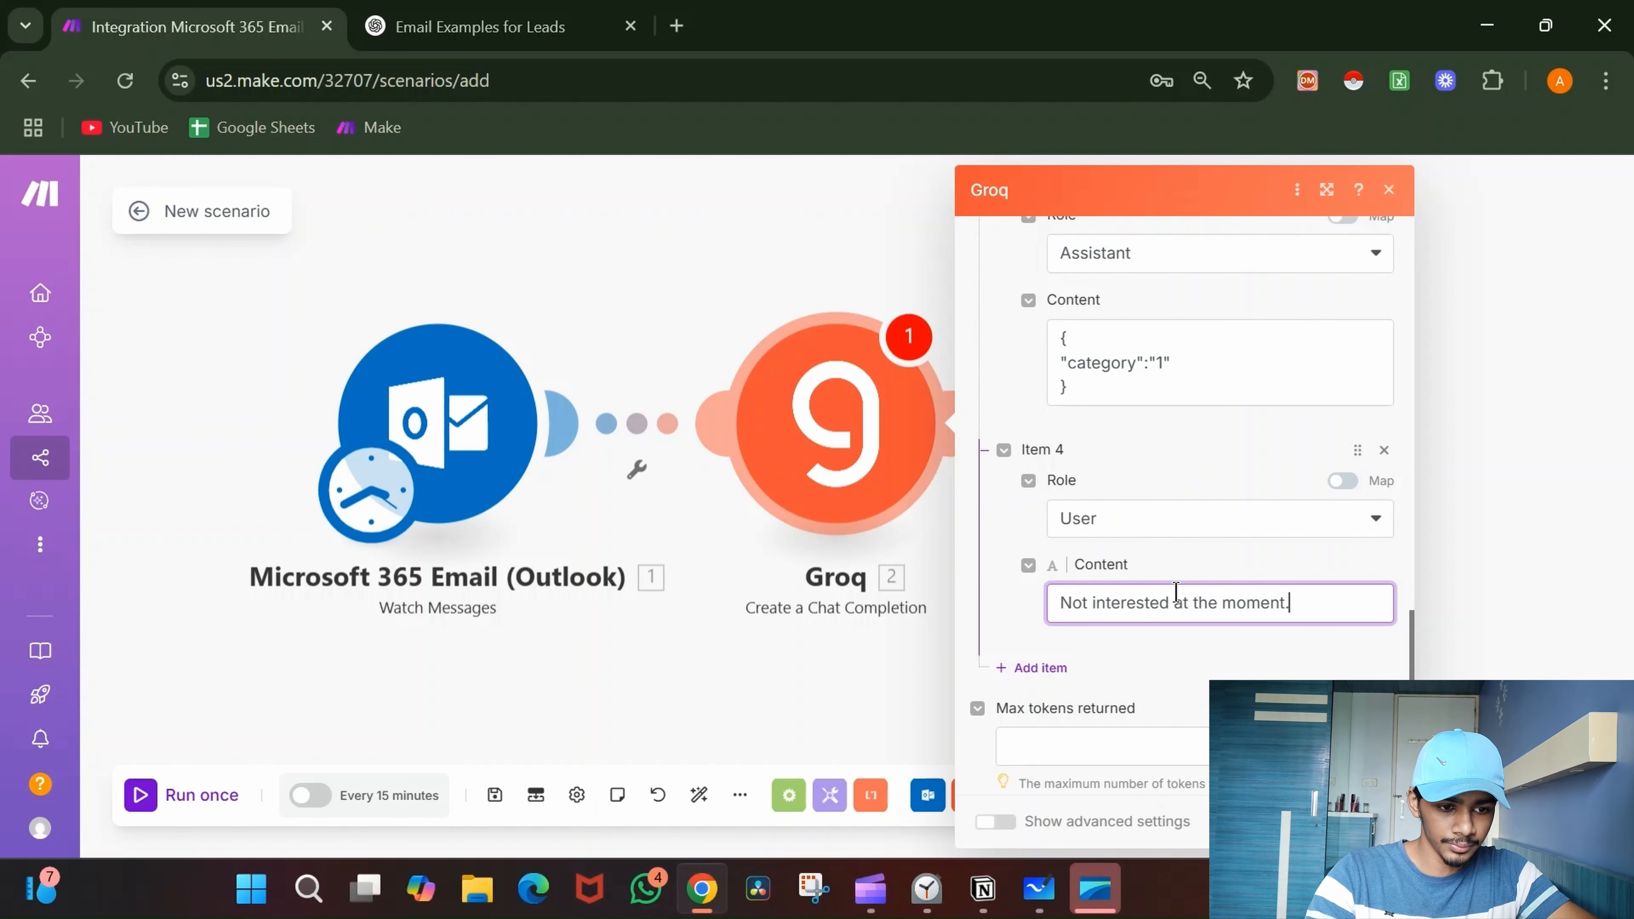
- Add a fifth message with the Assistant role, reusing the copied JSON structure as content with category "2"
{"action": "left_click", "coordinate": [1036, 668]}
{"action": "left_click", "coordinate": [1151, 744]}
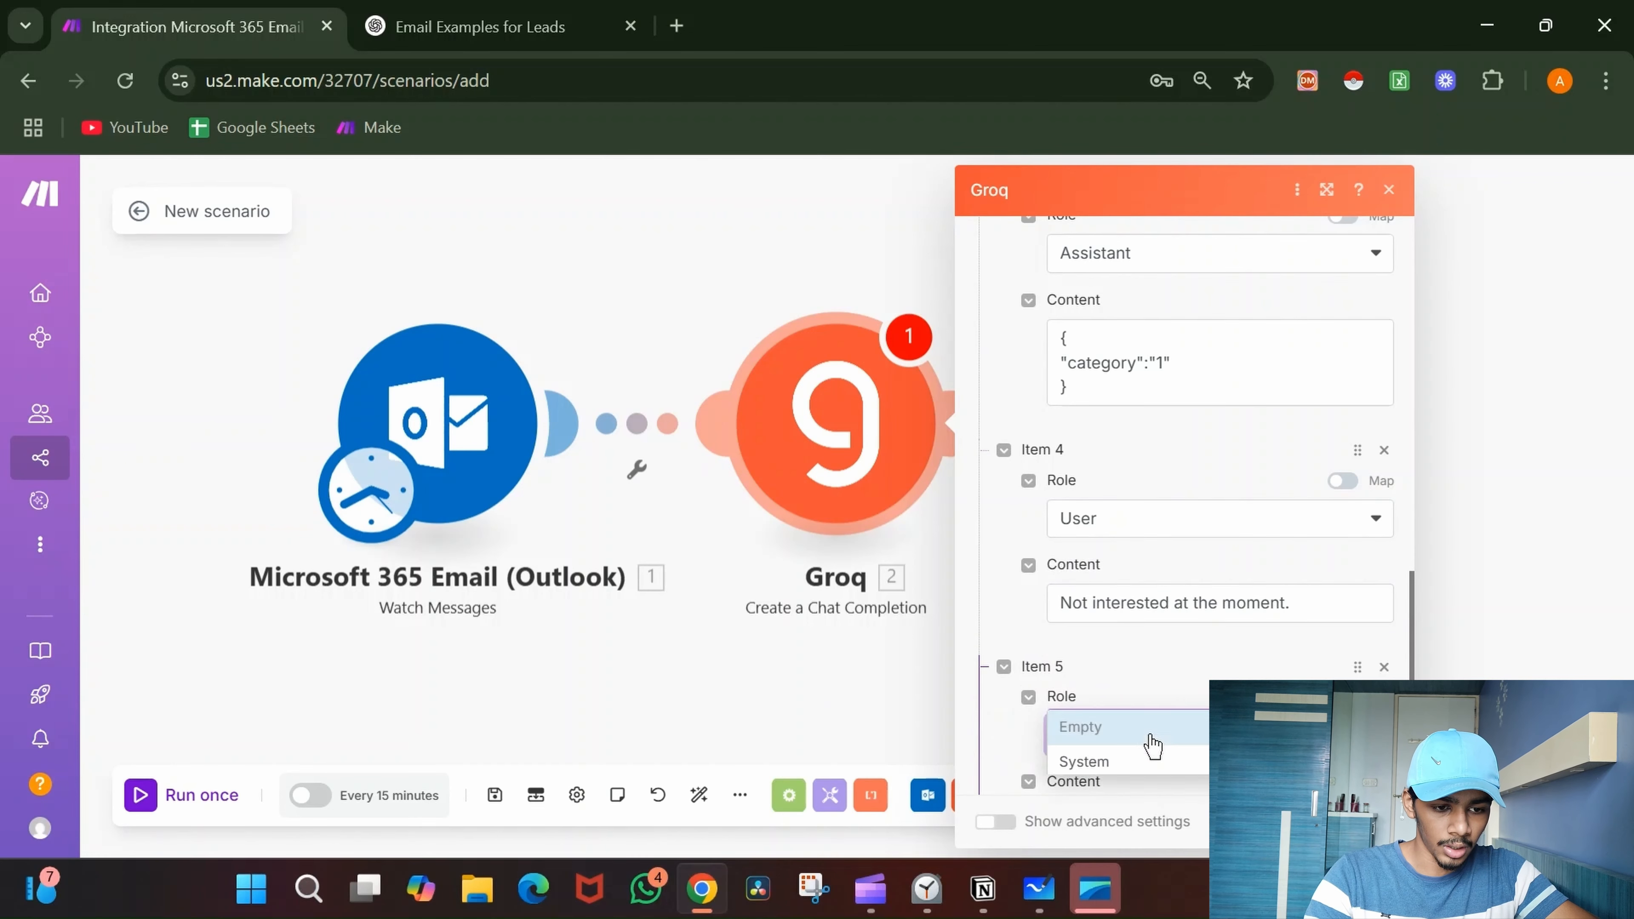
{"action": "left_click", "coordinate": [1151, 655]}
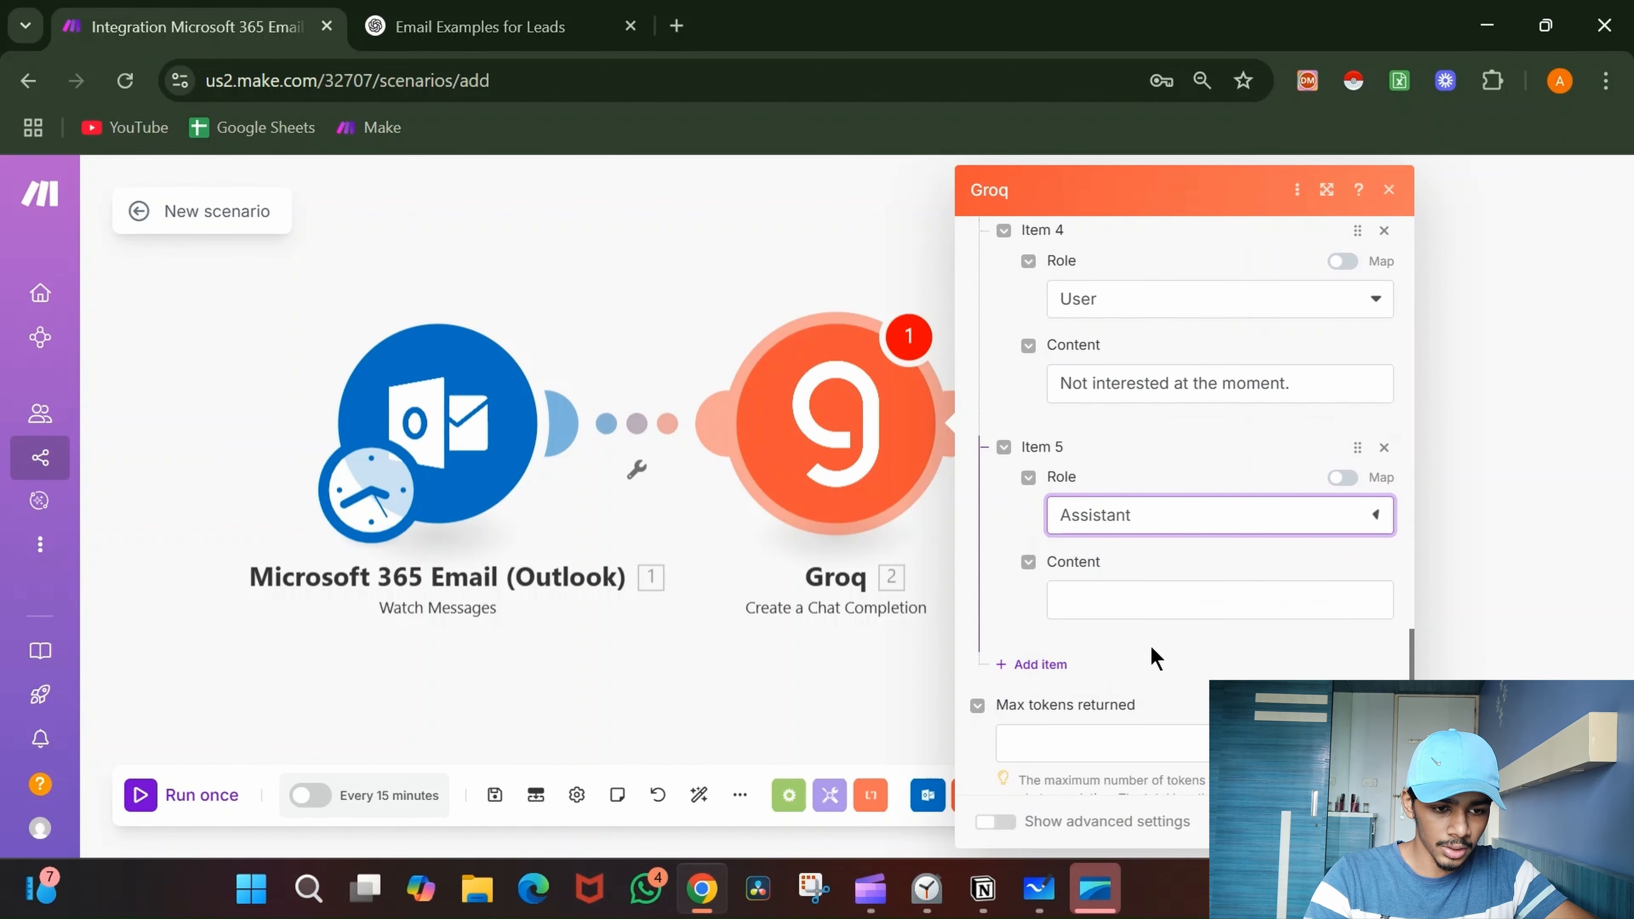
{"action": "left_click", "coordinate": [1151, 608]}
{"action": "key", "text": "super+v"}
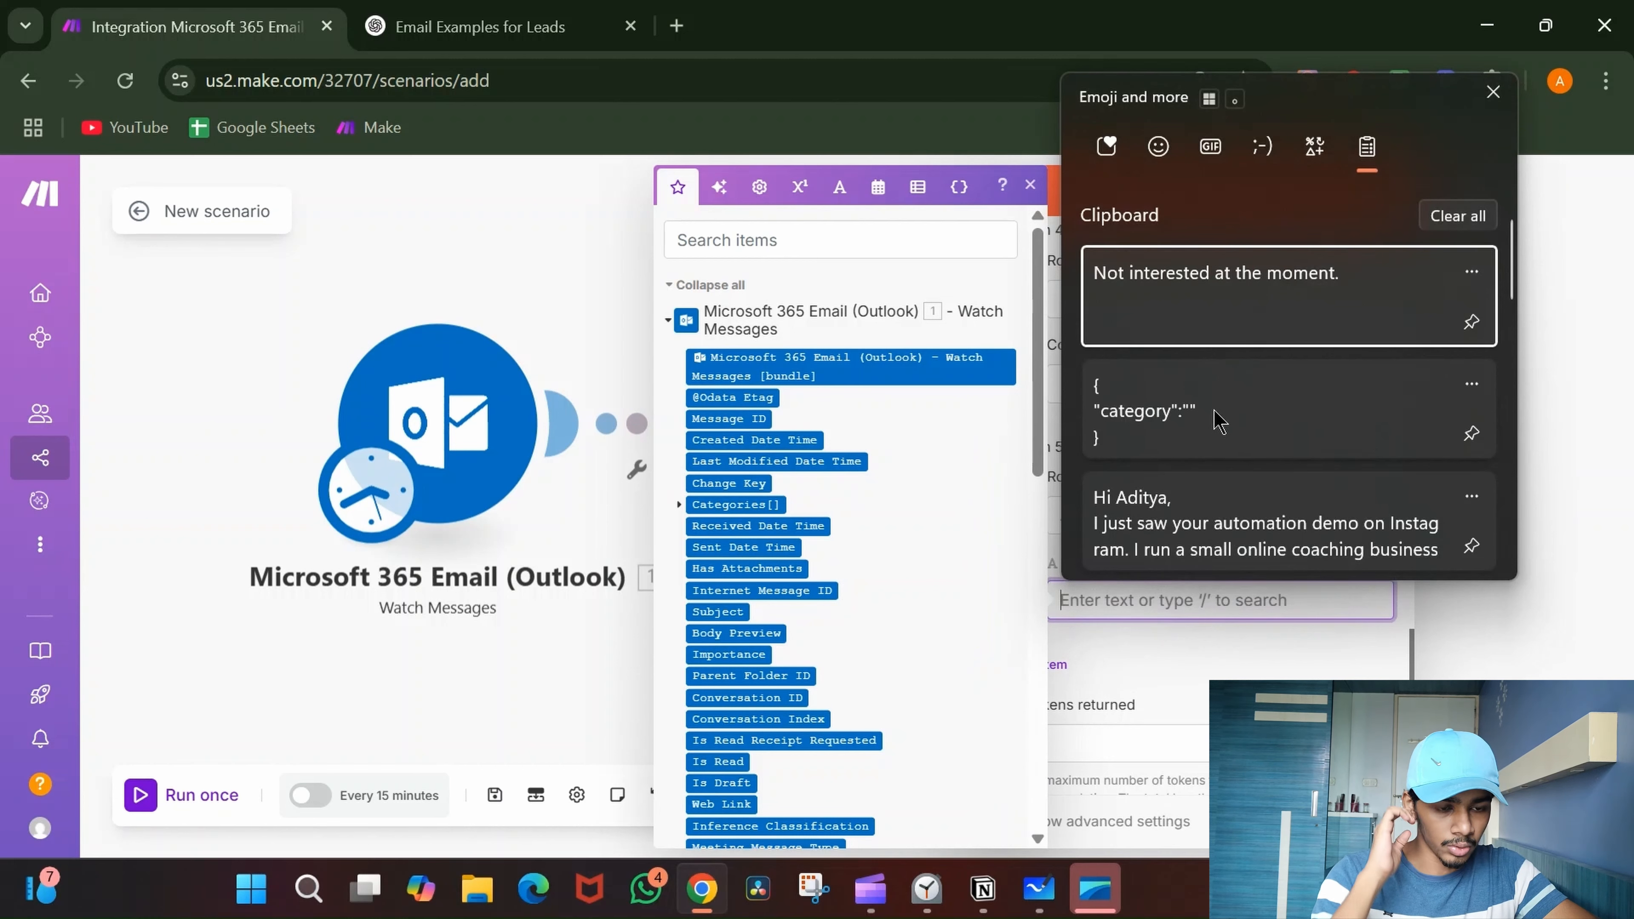
{"action": "left_click", "coordinate": [1215, 419]}
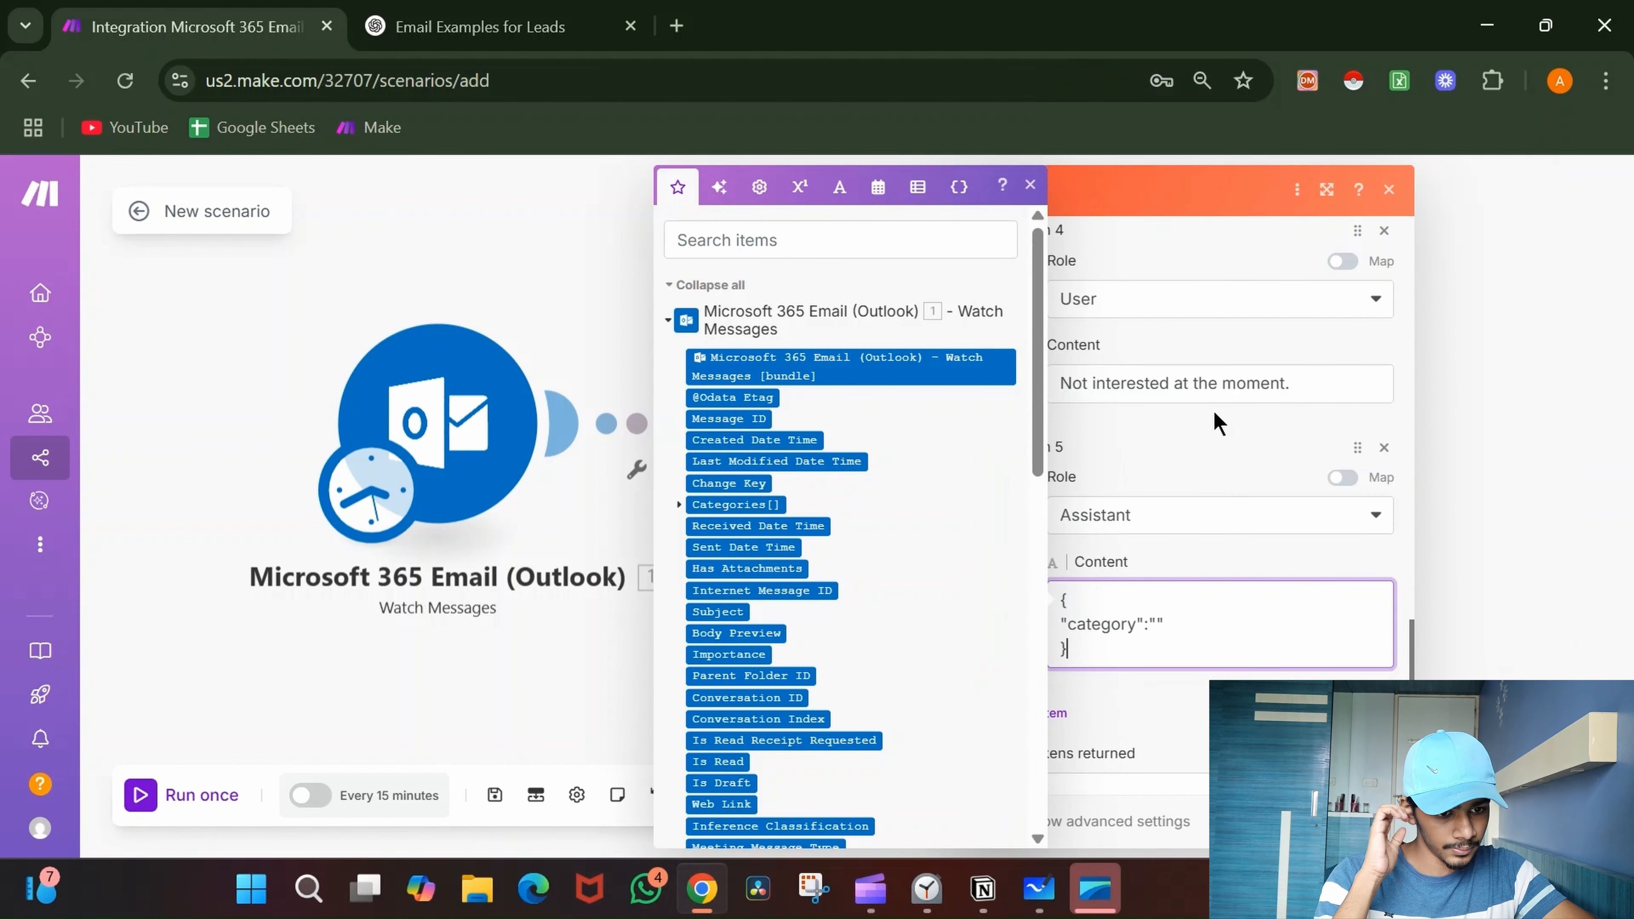
{"action": "left_click", "coordinate": [1156, 621]}
{"action": "type", "text": "2"}
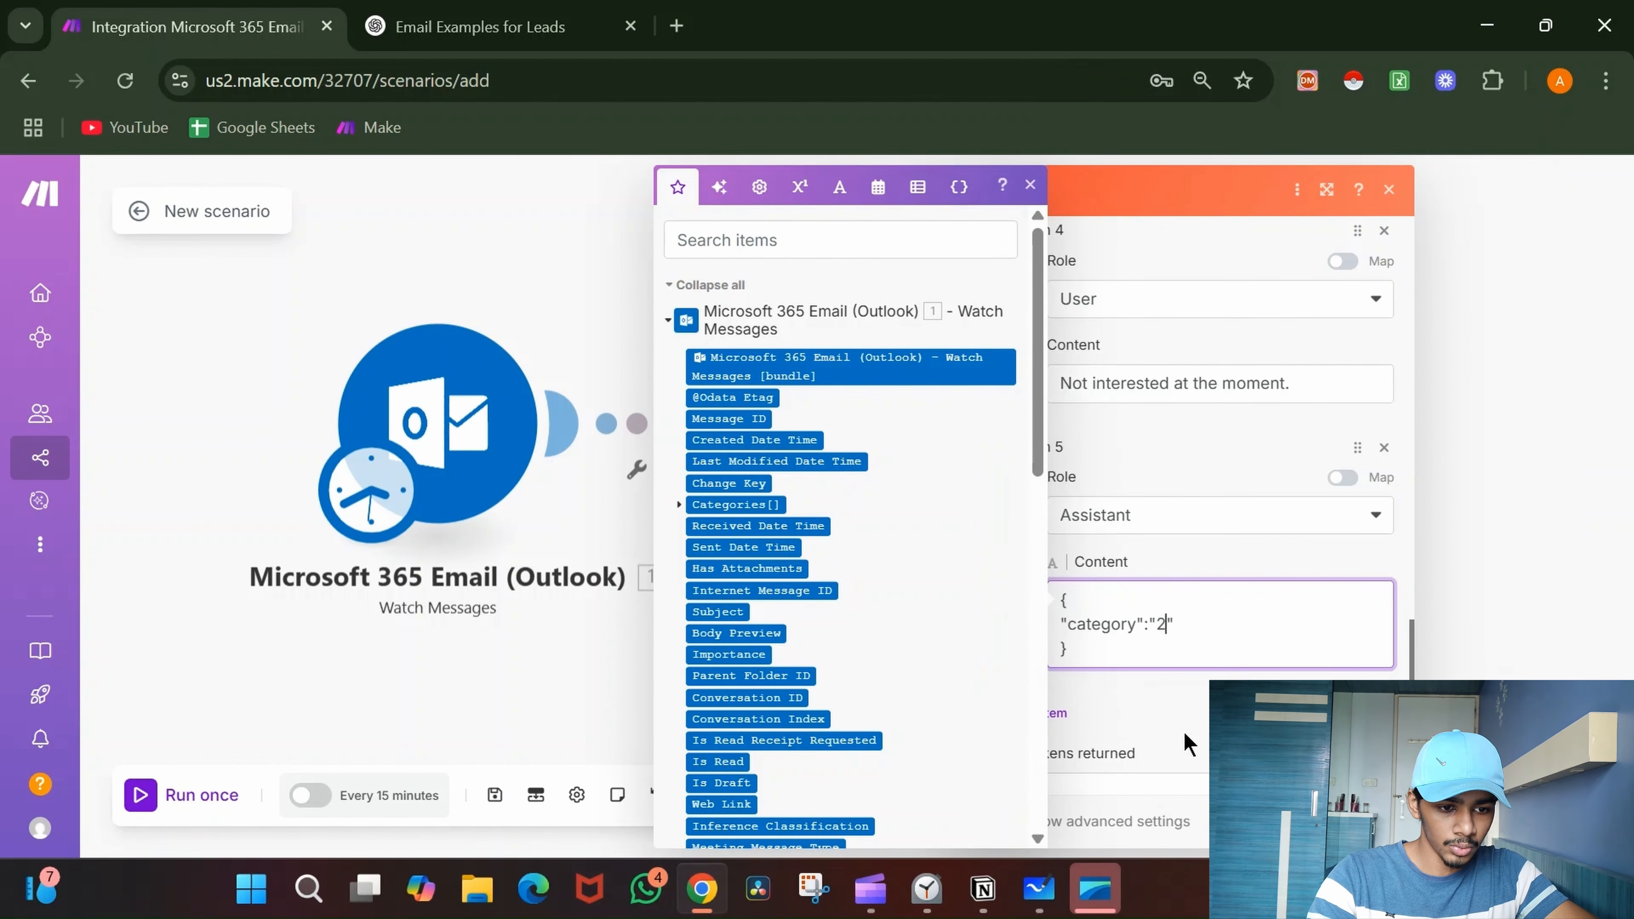
- Add a sixth message item to the Groq module and set its role to User
{"action": "left_click", "coordinate": [1068, 719]}
{"action": "left_click", "coordinate": [1068, 719]}
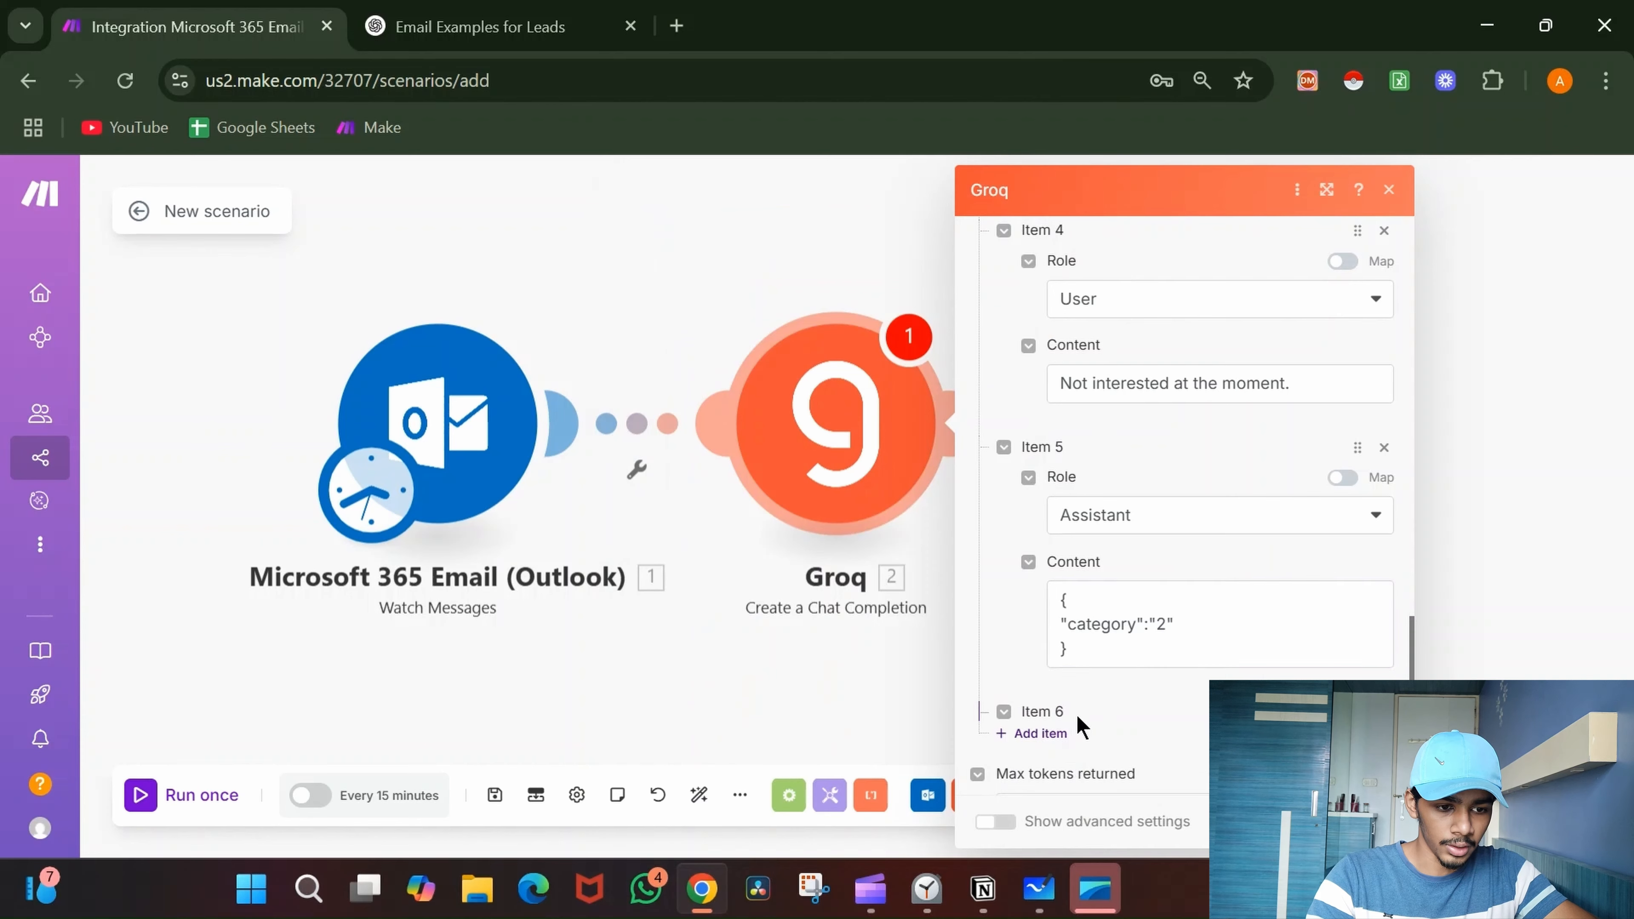
{"action": "left_click", "coordinate": [1187, 595]}
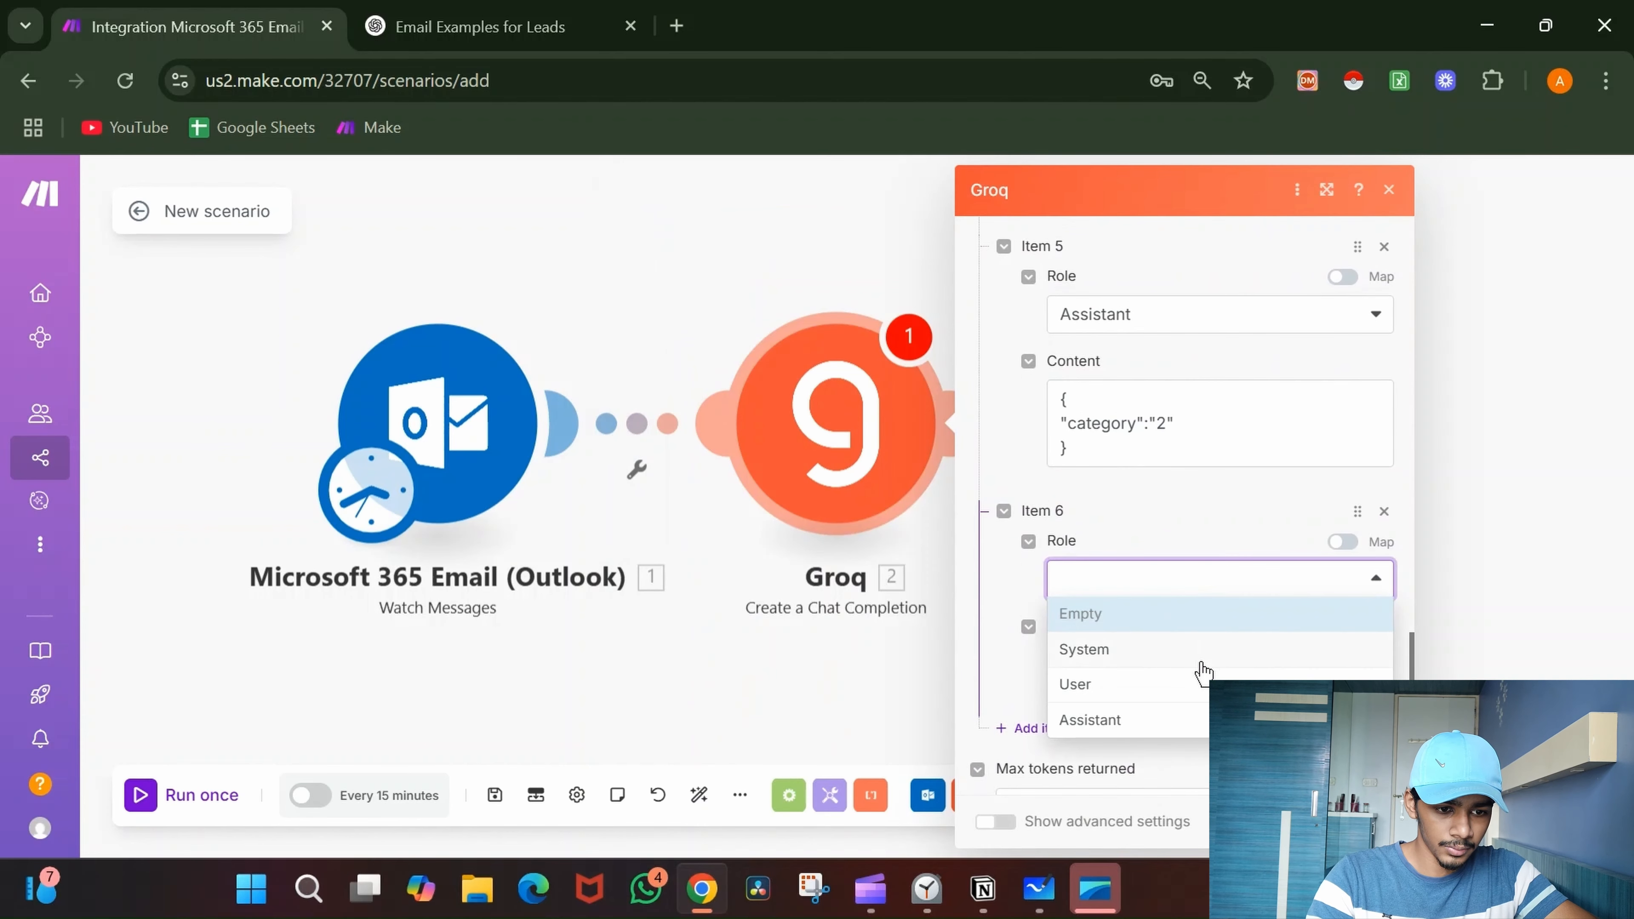
{"action": "left_click", "coordinate": [1188, 683]}
- Write the sixth message's content as a greeting by first name, a blank line and "Just got you email super exicted for it"
{"action": "left_click", "coordinate": [1220, 666]}
{"action": "type", "text": "Hey"}
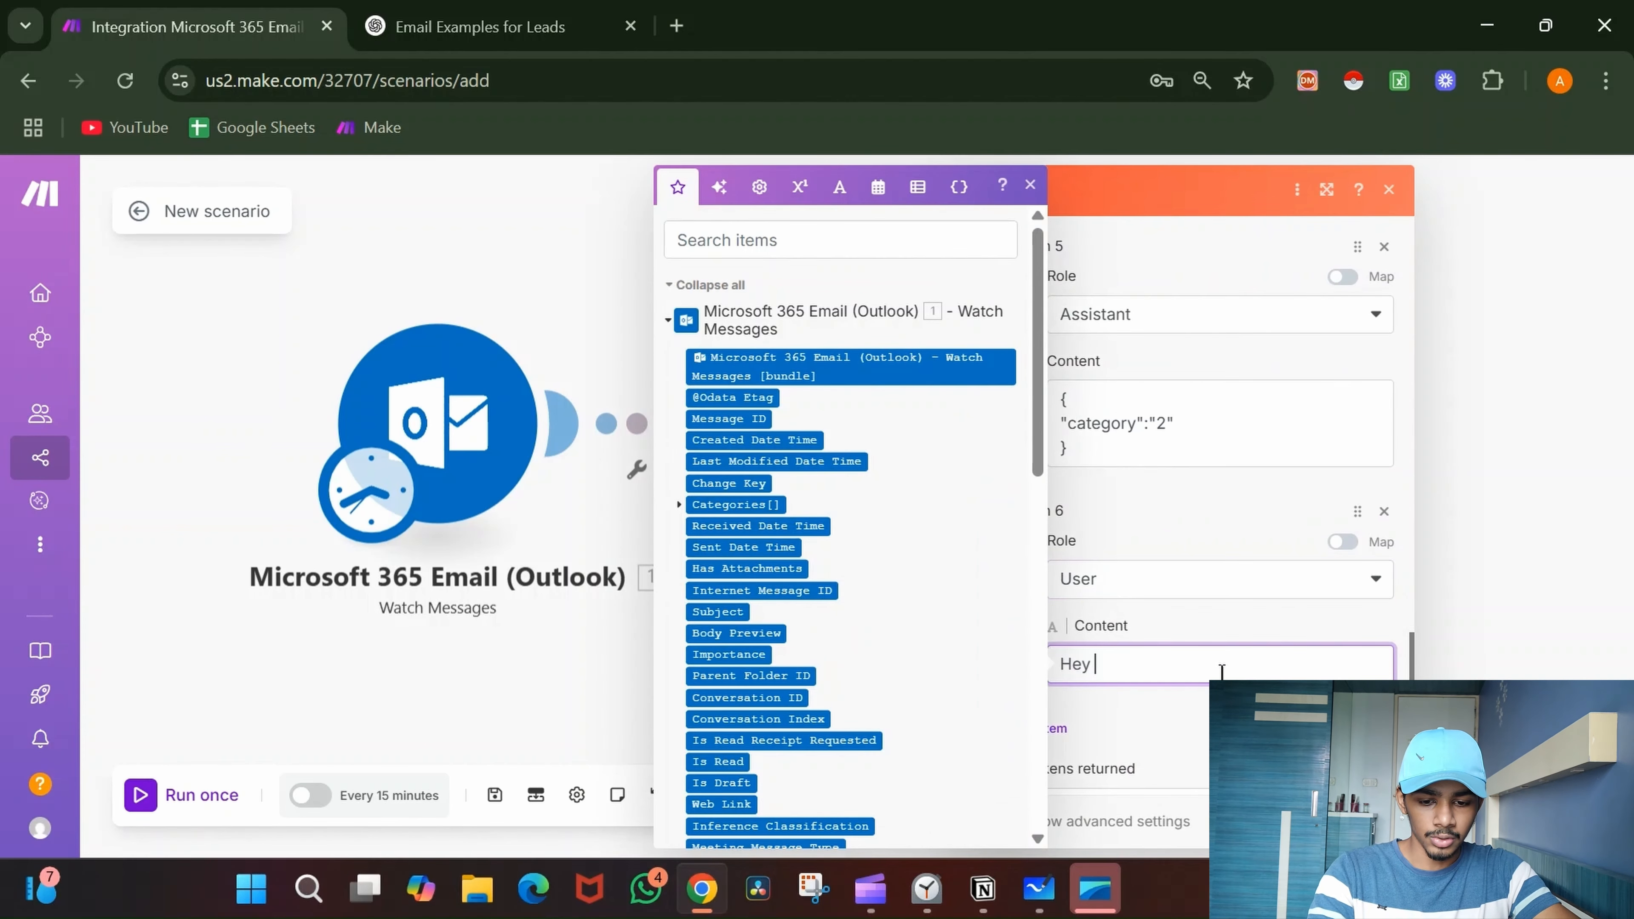
{"action": "type", "text": " Aditya"}
{"action": "key", "text": "Return"}
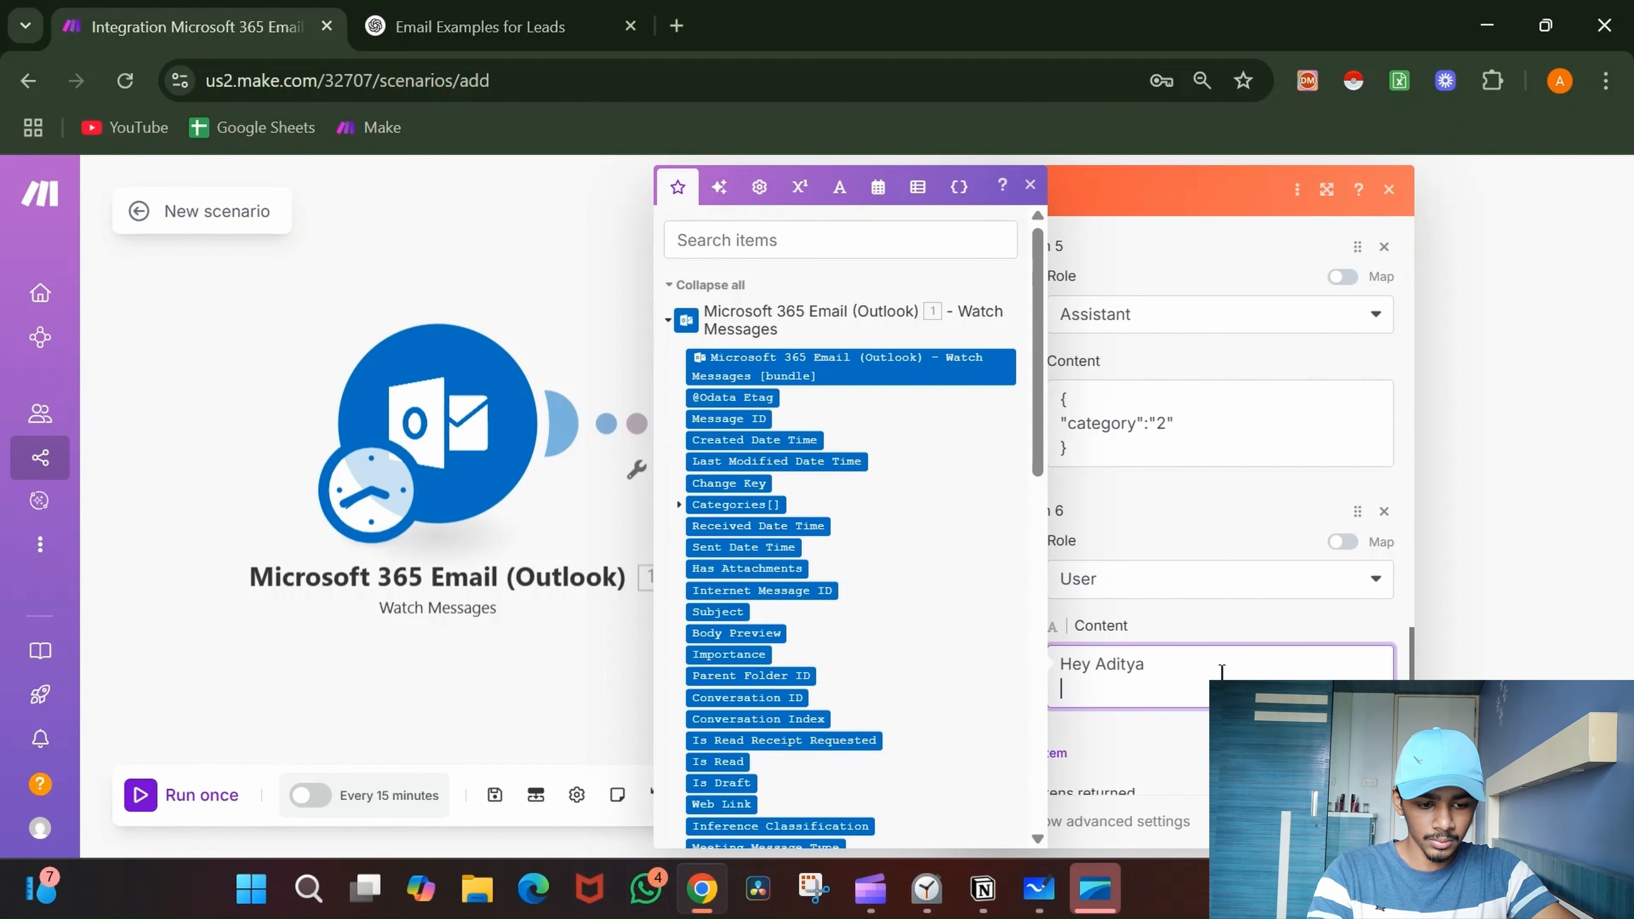
{"action": "key", "text": "Return"}
{"action": "type", "text": "Just got"}
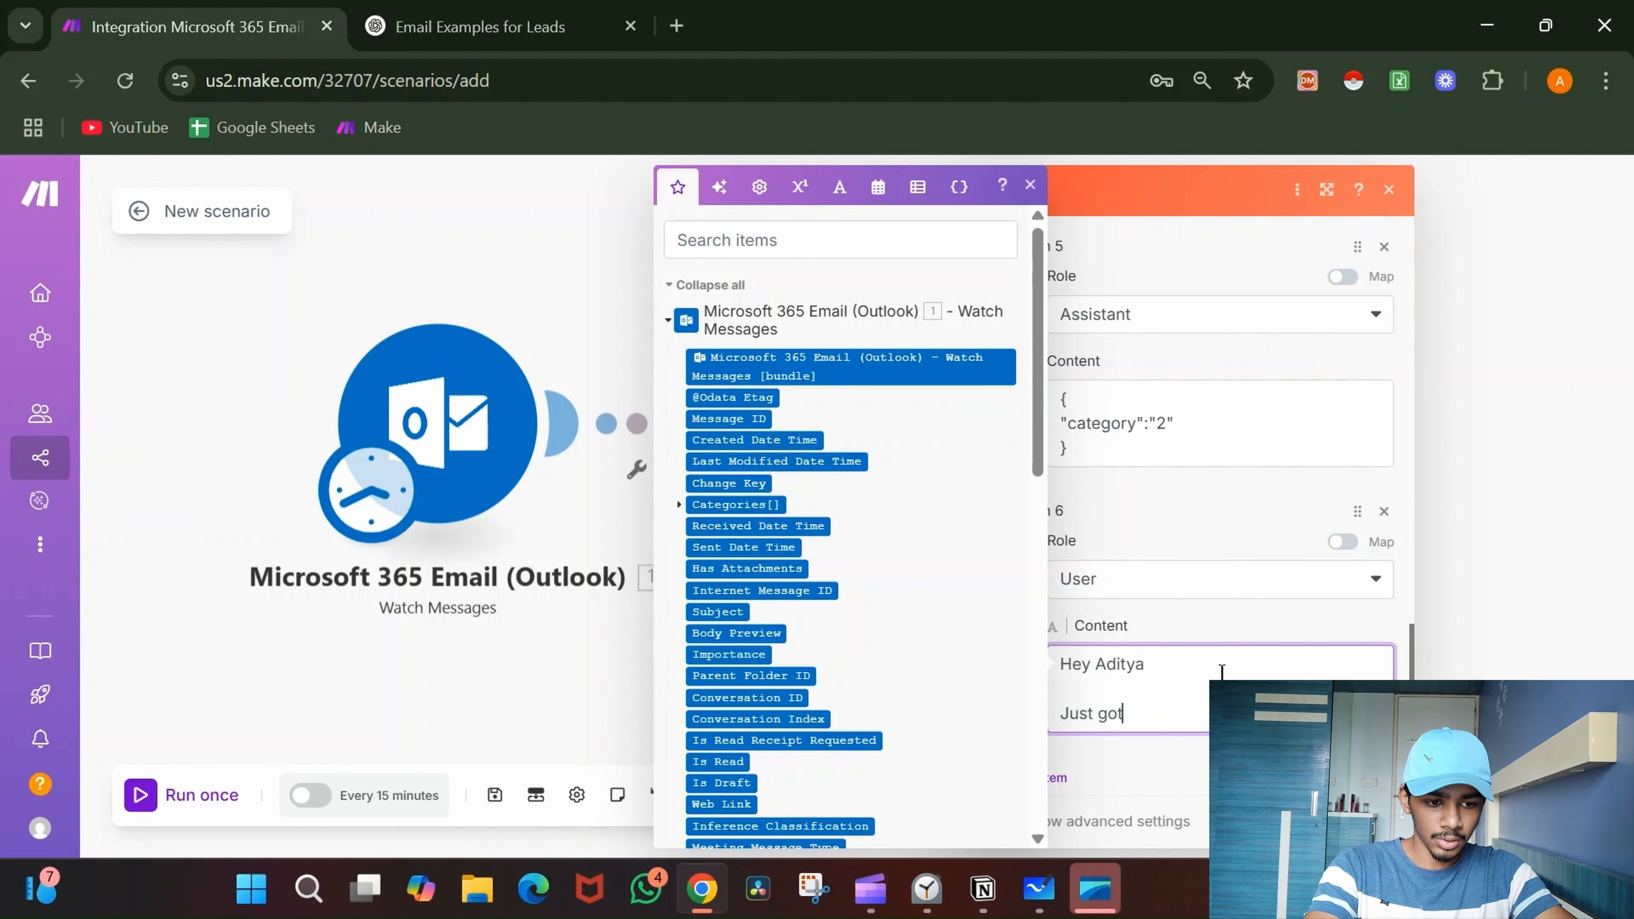
{"action": "type", "text": " you e"}
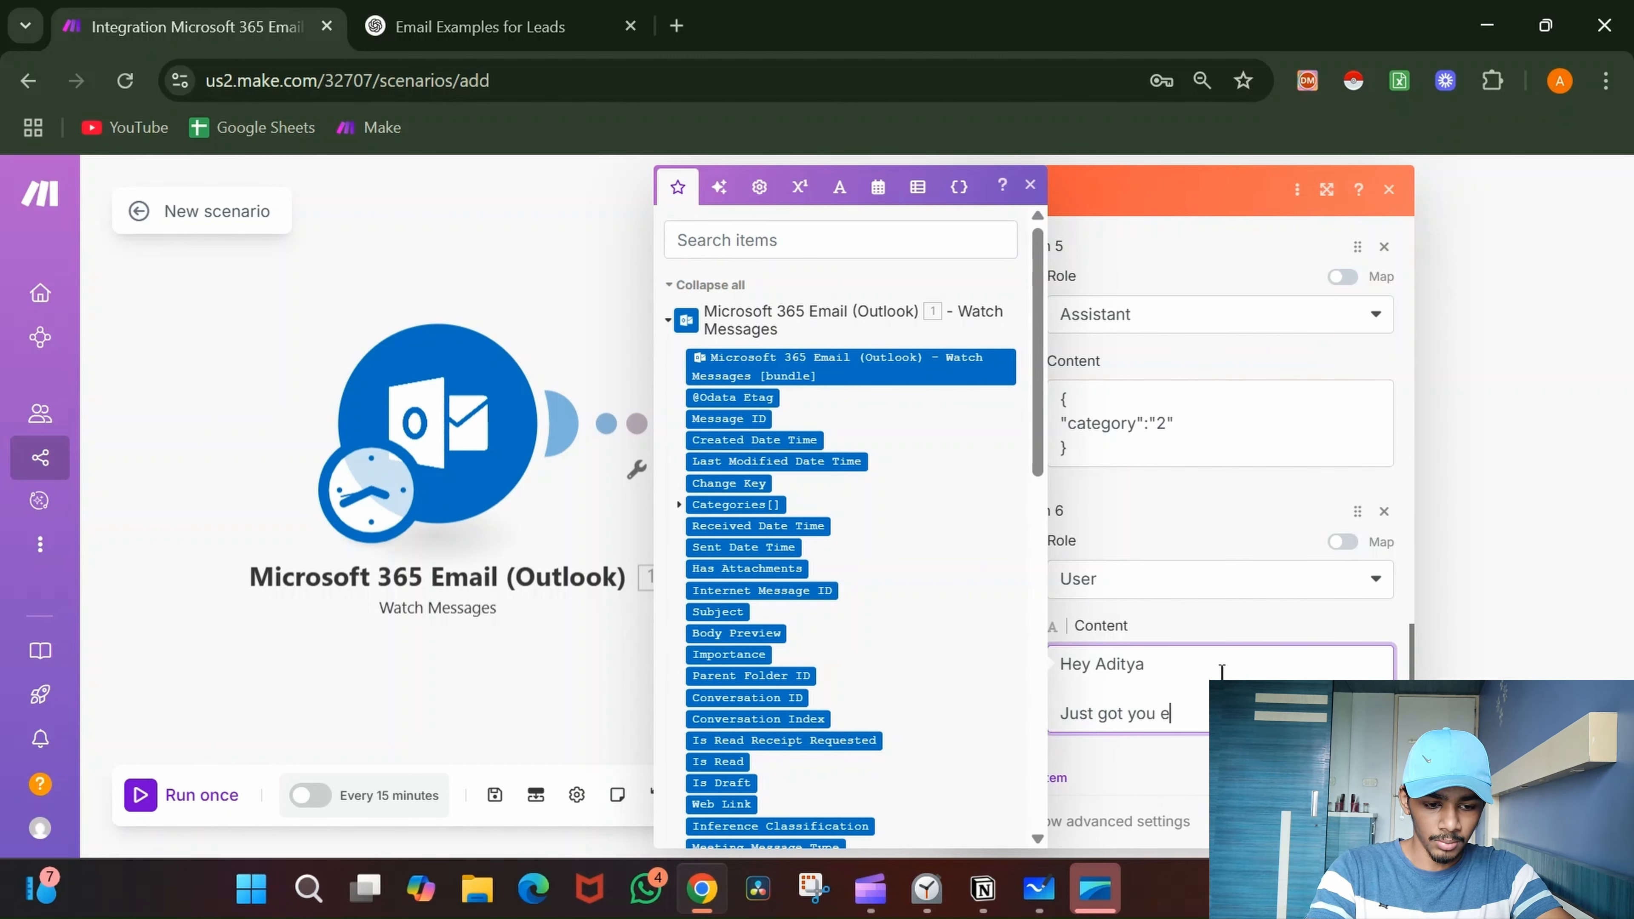
{"action": "type", "text": "mail s"}
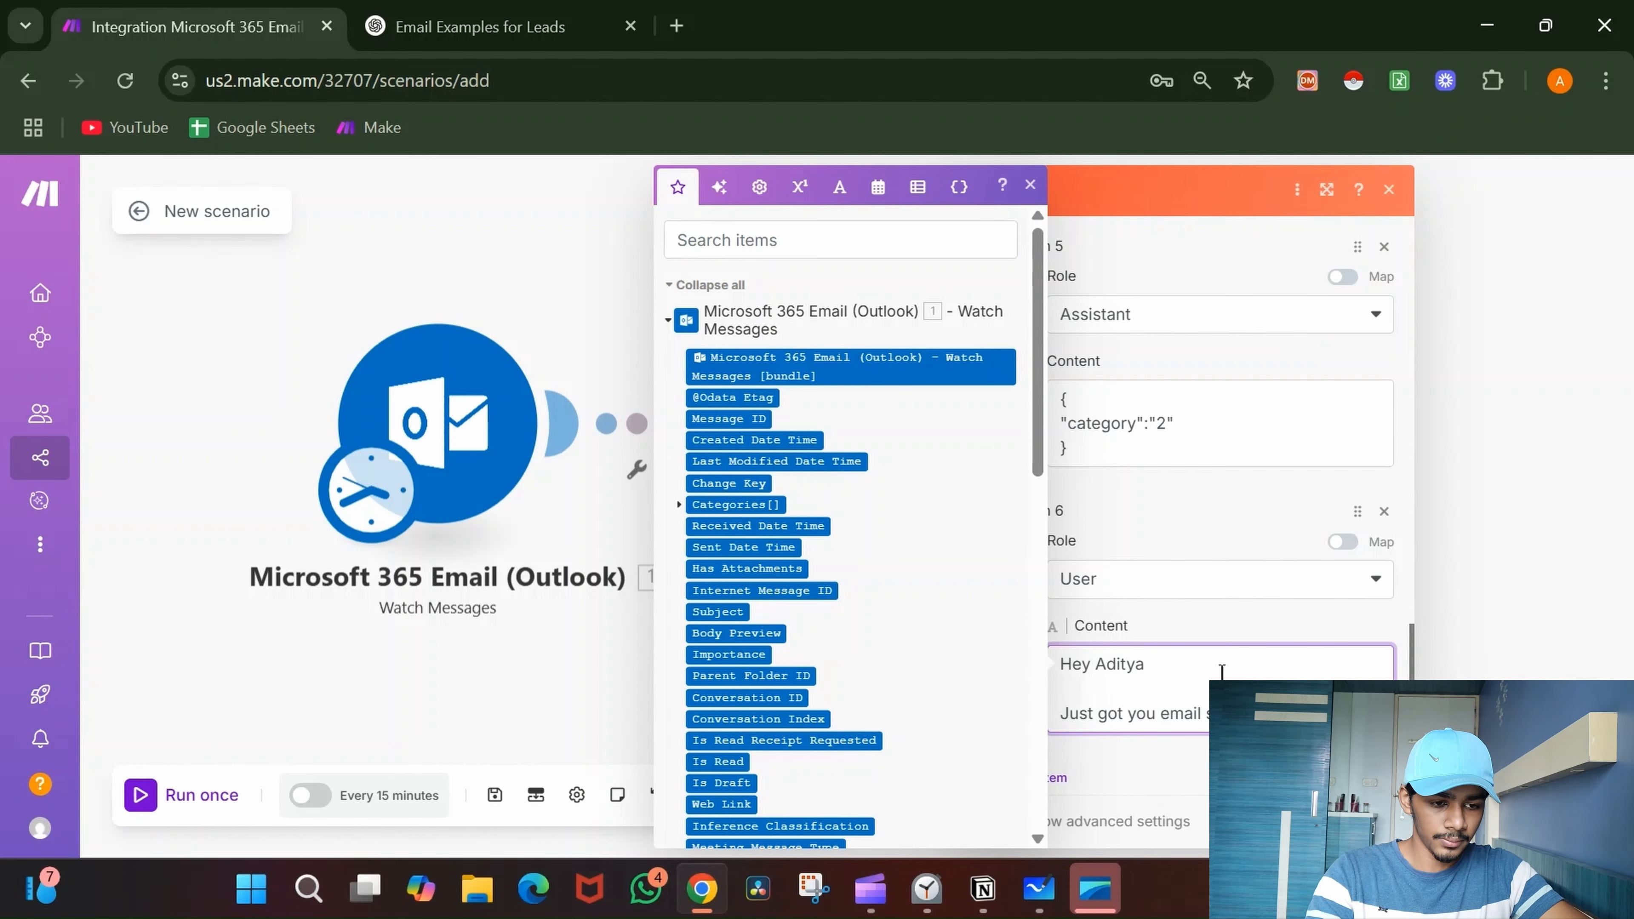
- Add a seventh message with the Assistant role, reusing the copied JSON structure as content and filling in its category value
{"action": "scroll", "coordinate": [1328, 664], "scroll_direction": "down", "scroll_amount": 5}
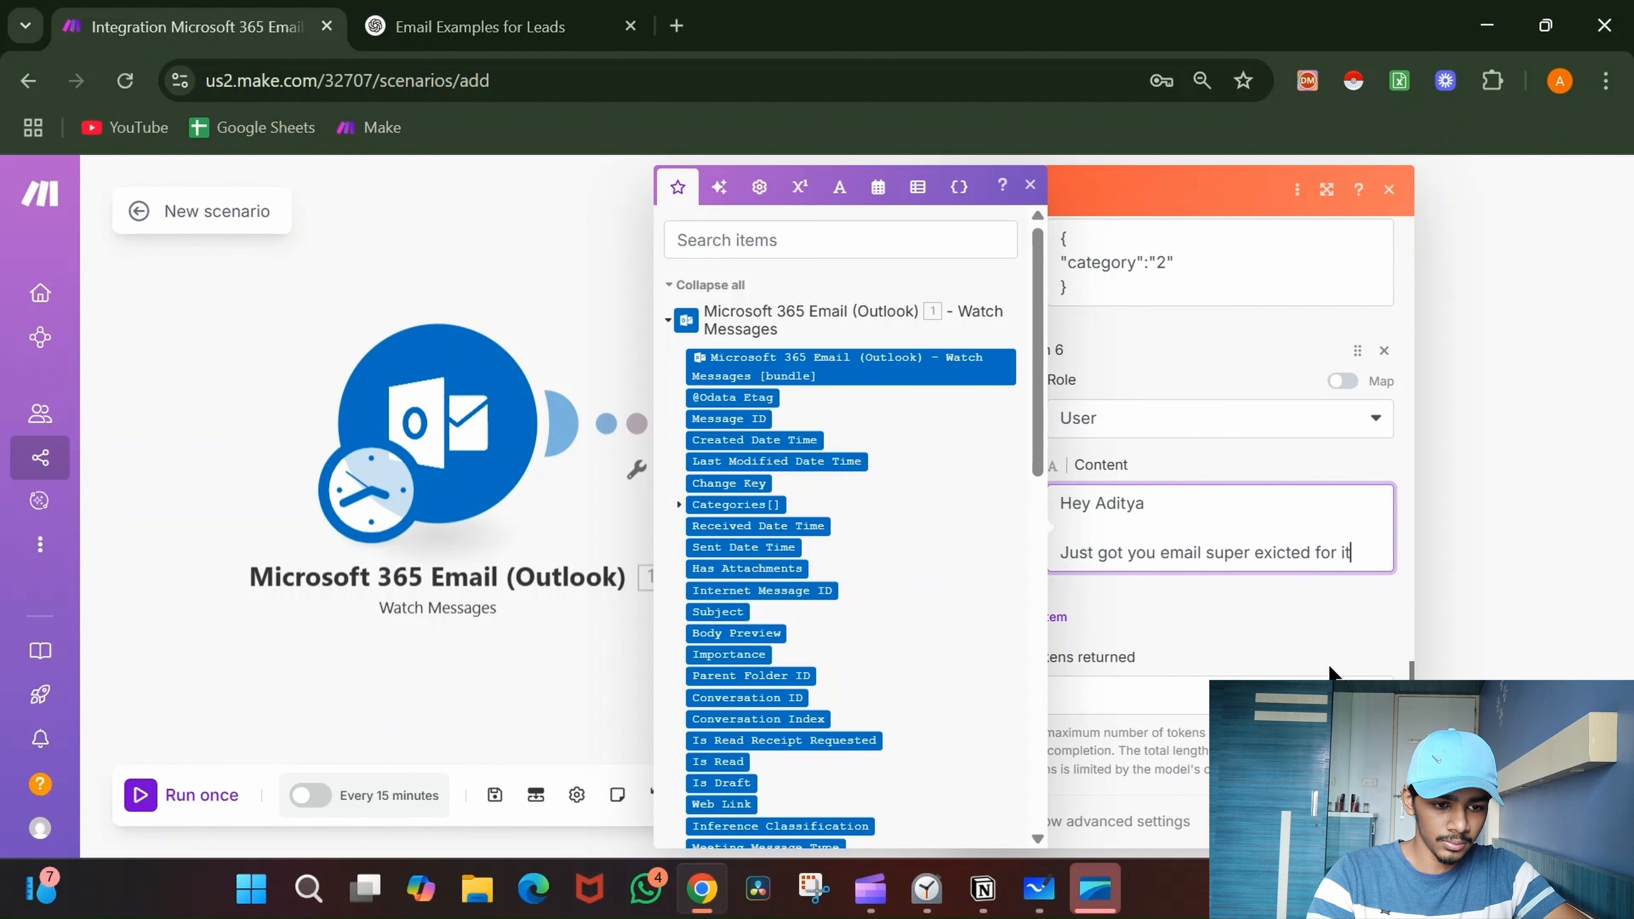
{"action": "left_click", "coordinate": [1064, 621]}
{"action": "left_click", "coordinate": [1150, 673]}
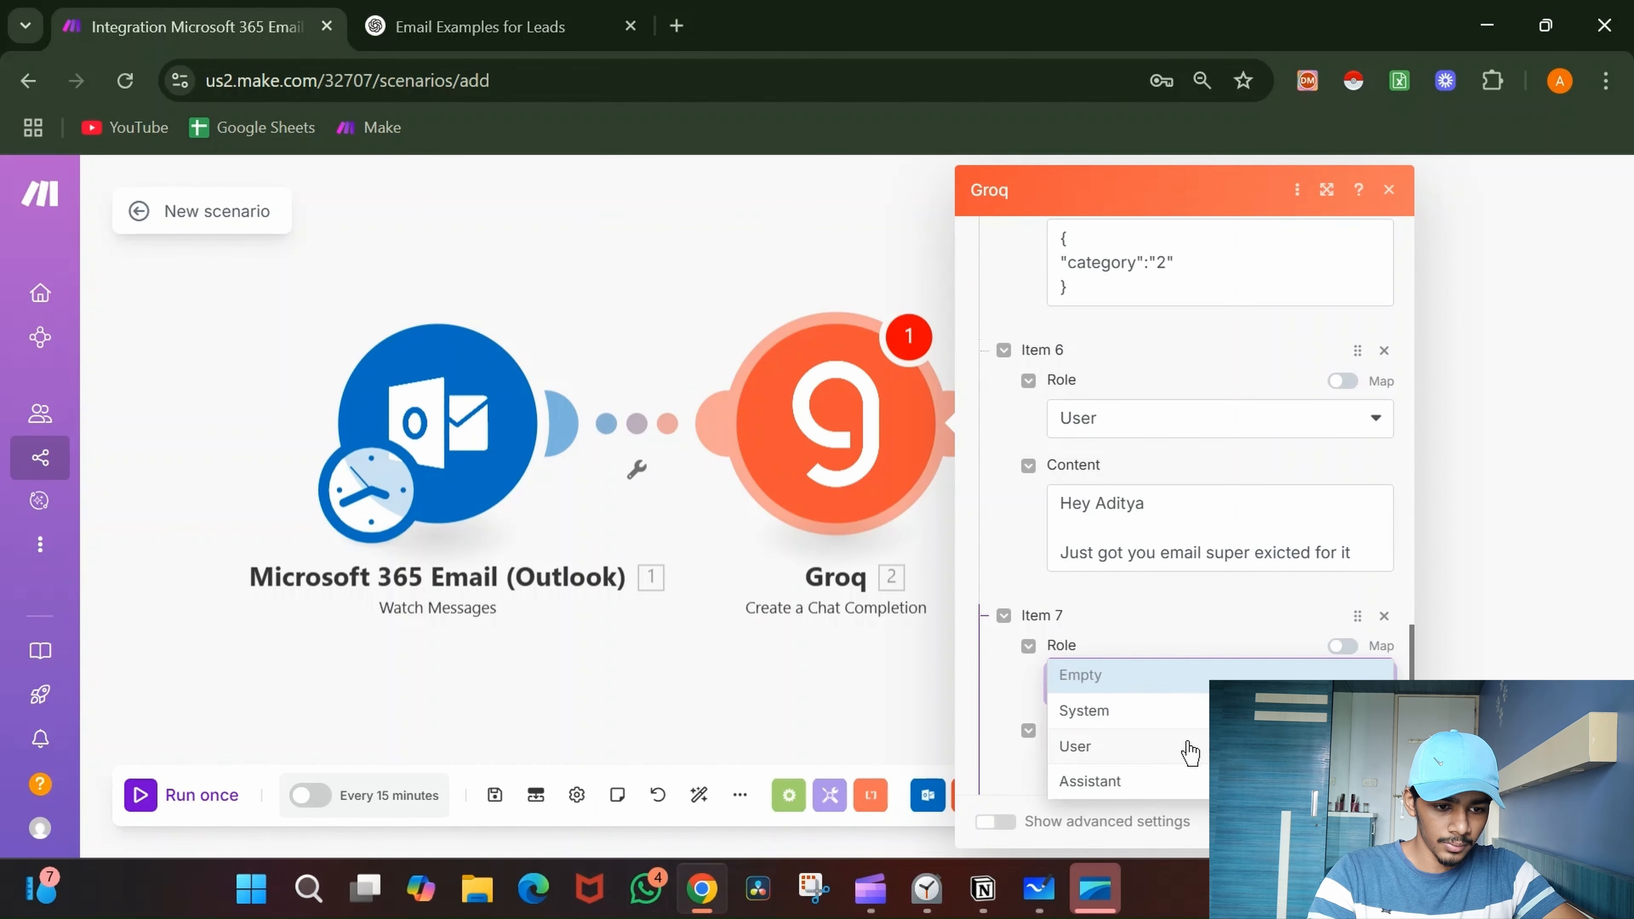
{"action": "left_click", "coordinate": [1166, 782]}
{"action": "left_click", "coordinate": [1163, 779]}
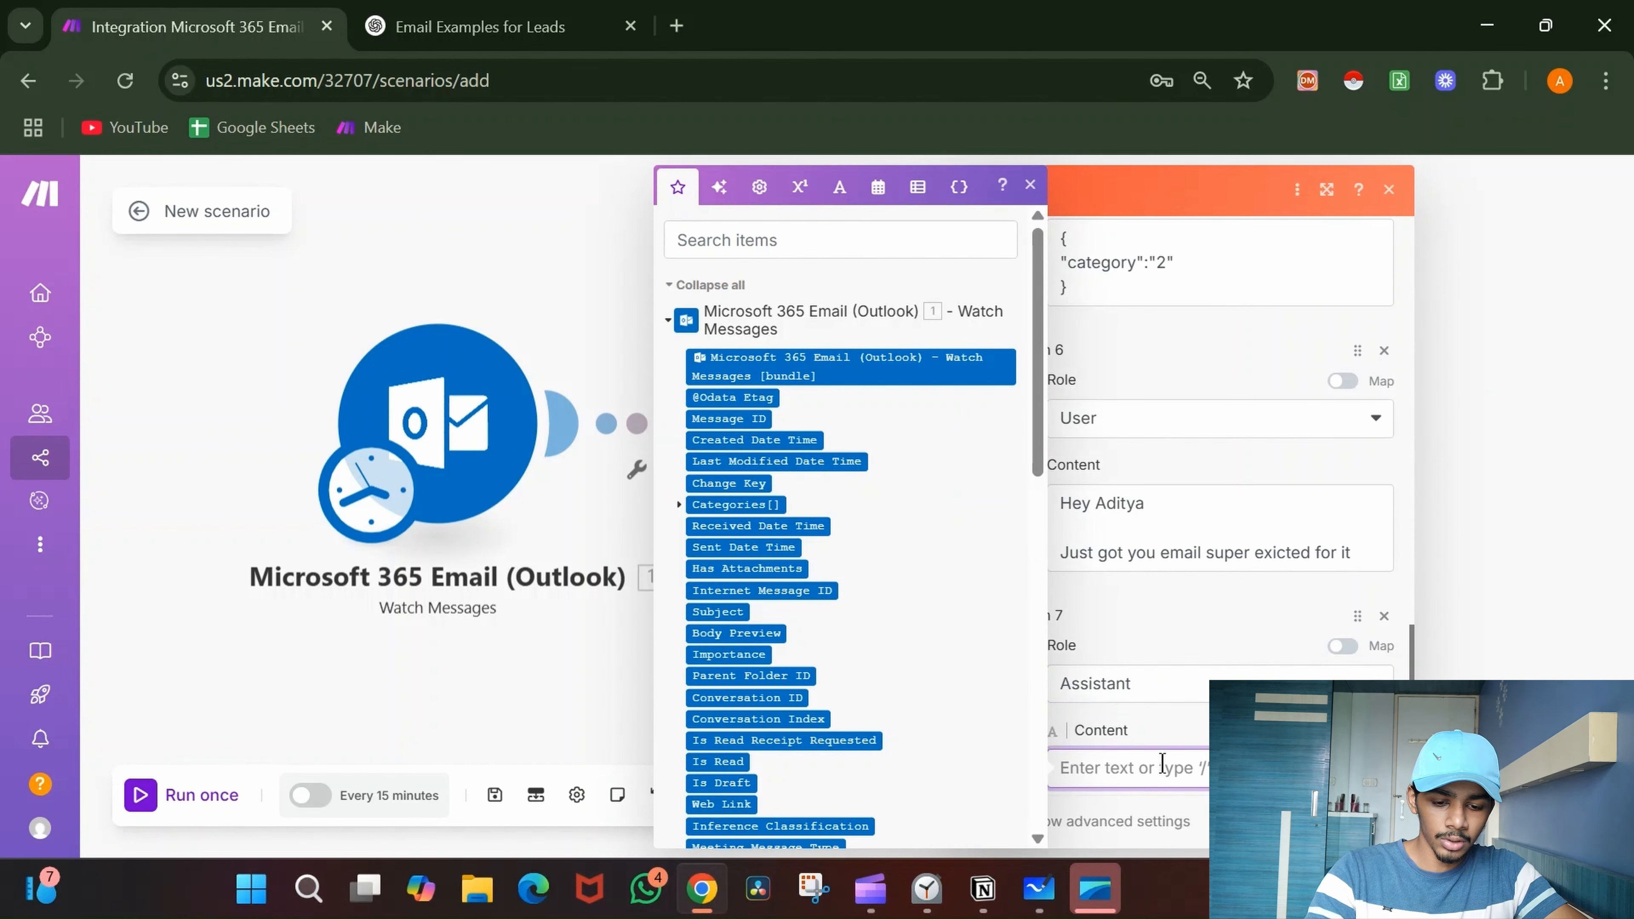
{"action": "key", "text": "super+v"}
{"action": "left_click", "coordinate": [1238, 592]}
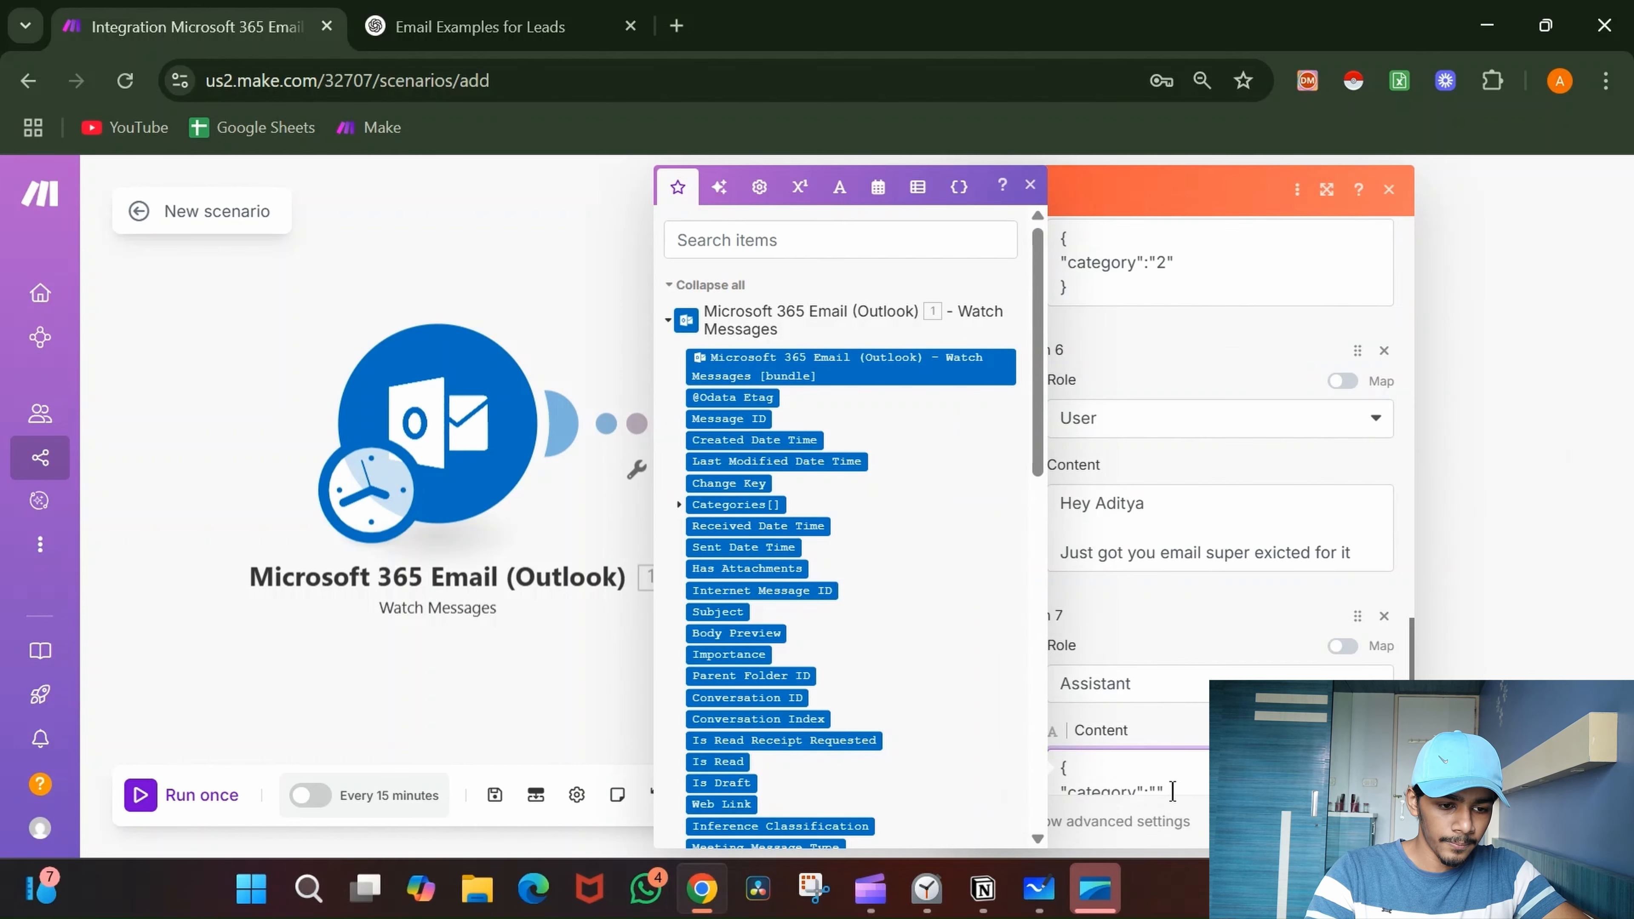
{"action": "left_click", "coordinate": [1160, 674]}
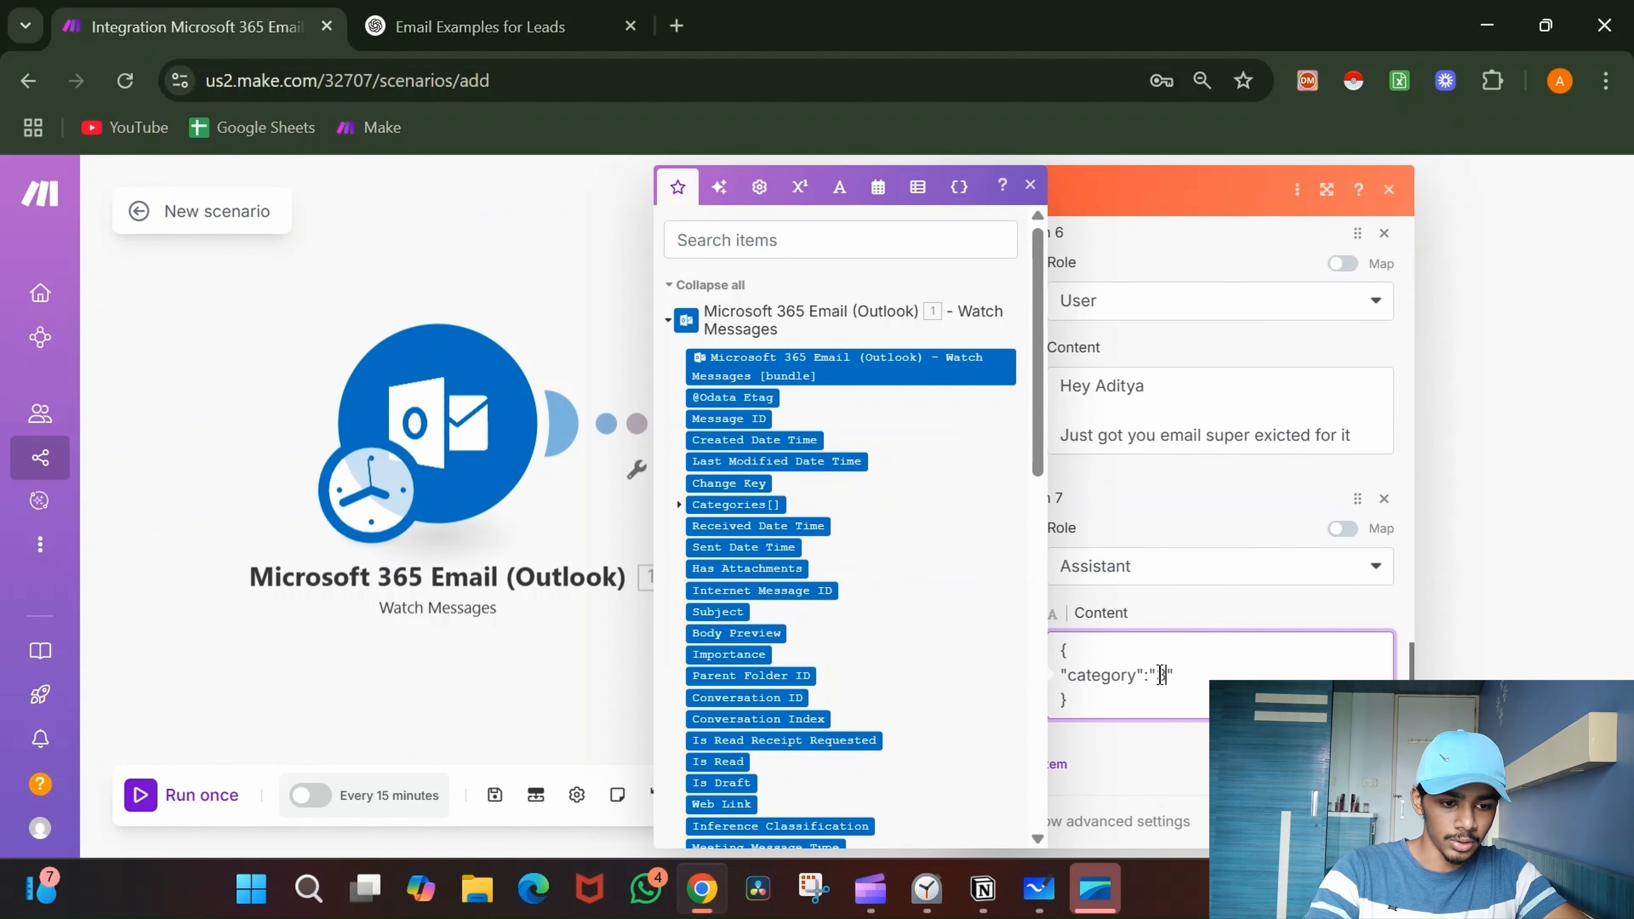
- Append to the system message's content: "If any email does not fit any of the above categories you will put them inthe 3 category"
{"action": "left_click", "coordinate": [1206, 769]}
{"action": "scroll", "coordinate": [1193, 476], "scroll_direction": "up", "scroll_amount": 10}
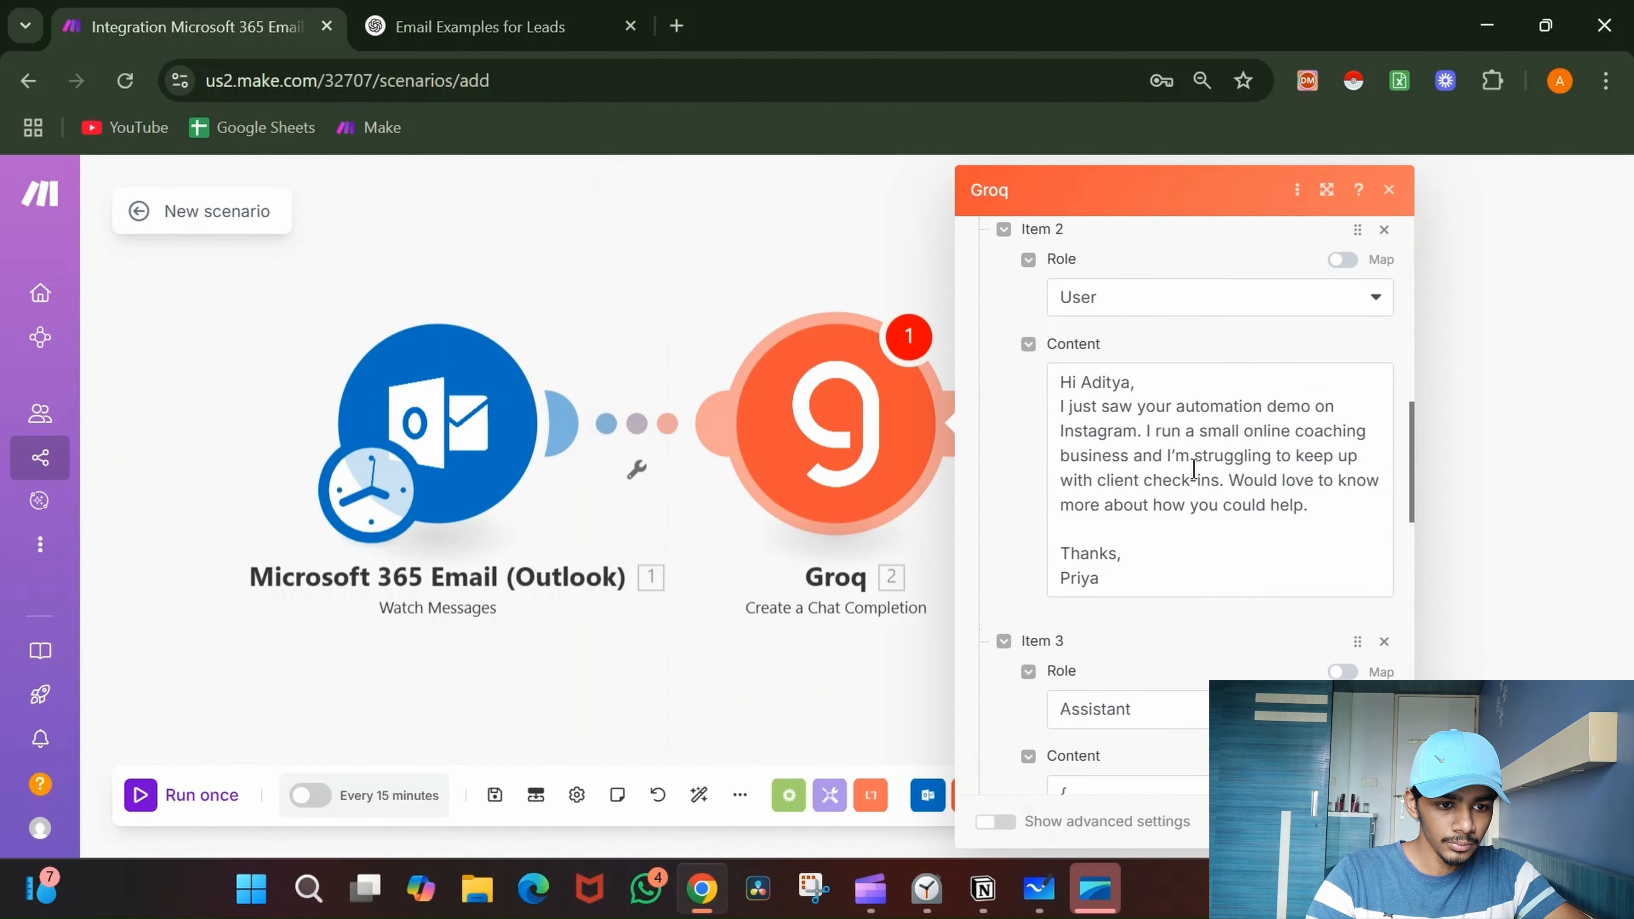
{"action": "scroll", "coordinate": [1193, 468], "scroll_direction": "up", "scroll_amount": 3}
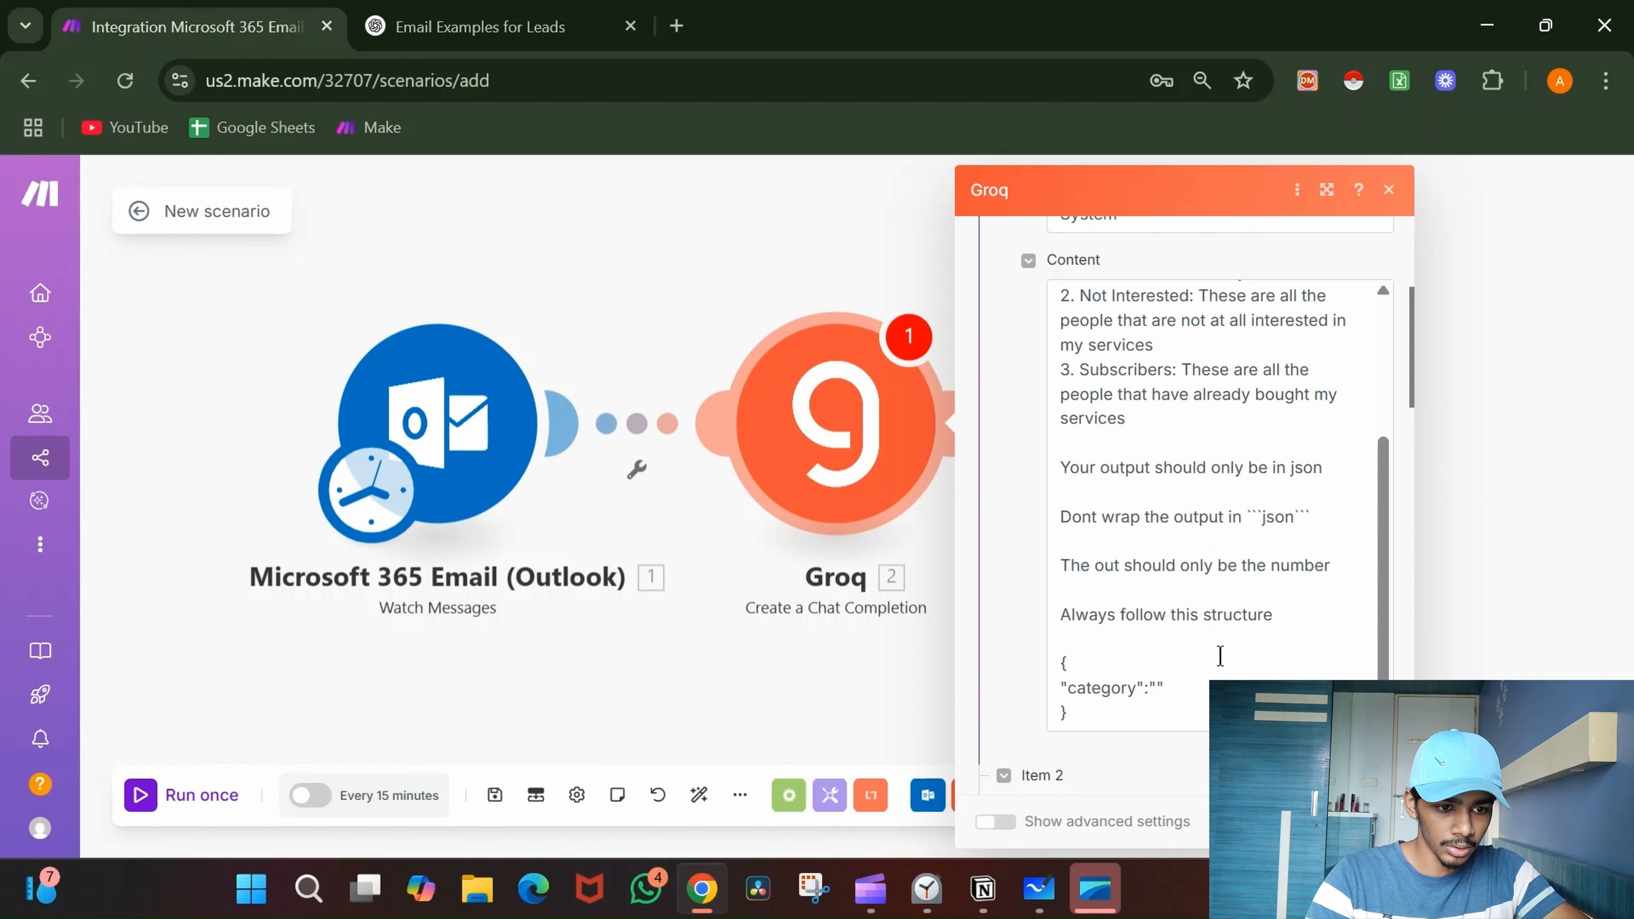
{"action": "scroll", "coordinate": [1258, 566], "scroll_direction": "up", "scroll_amount": 1}
{"action": "scroll", "coordinate": [1178, 514], "scroll_direction": "down", "scroll_amount": 1}
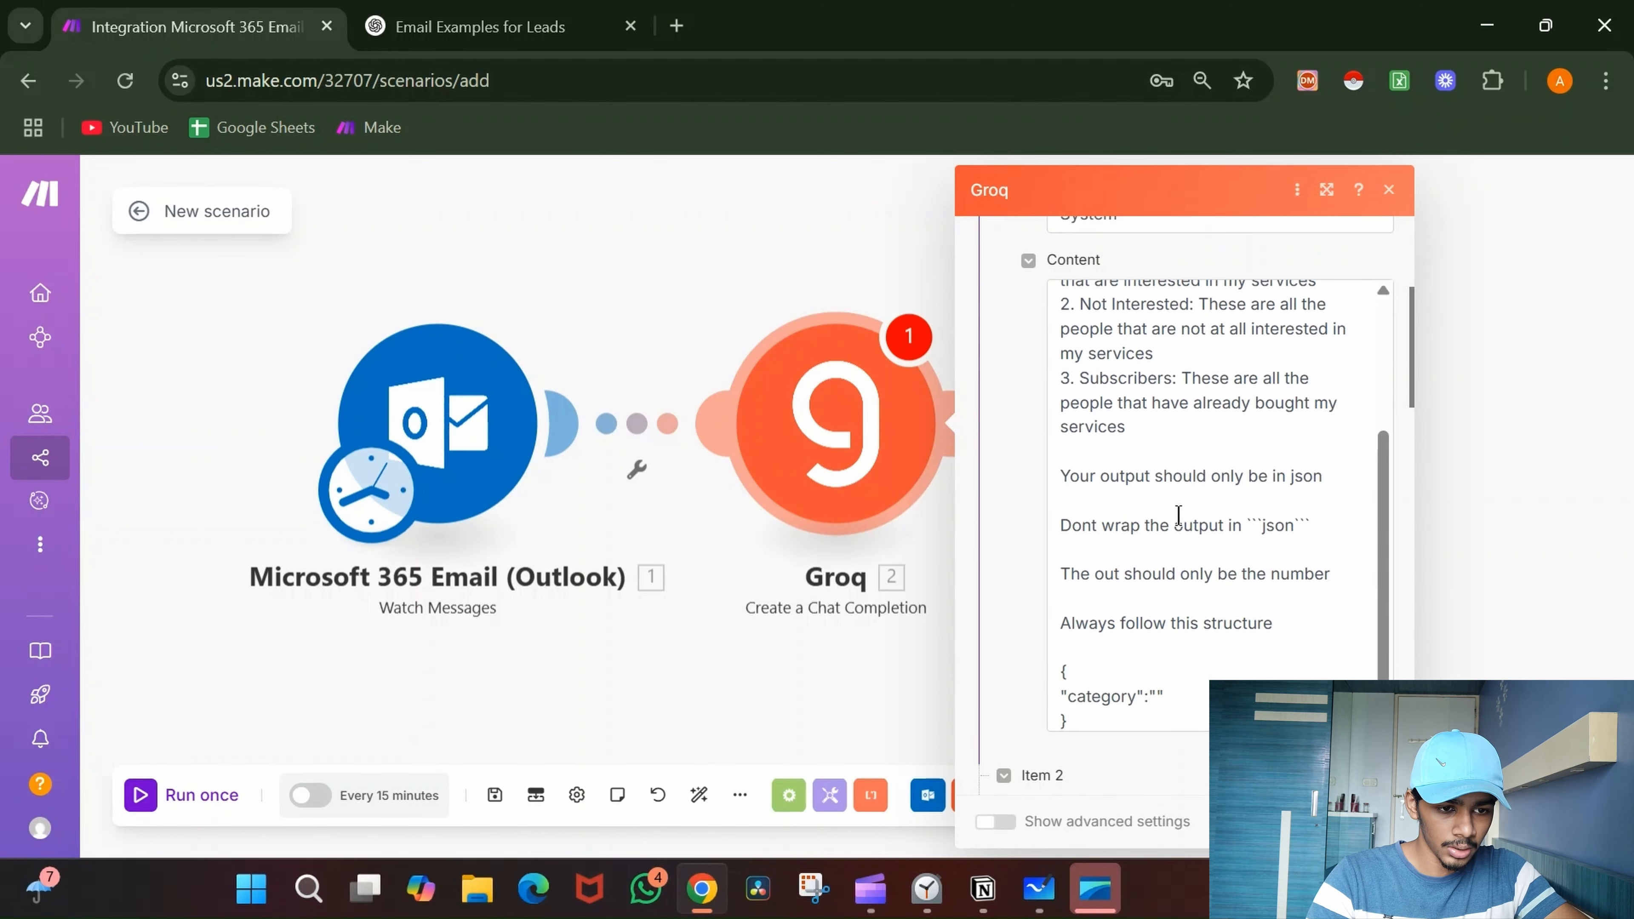
{"action": "scroll", "coordinate": [1179, 515], "scroll_direction": "down", "scroll_amount": 1}
{"action": "left_click", "coordinate": [1156, 713]}
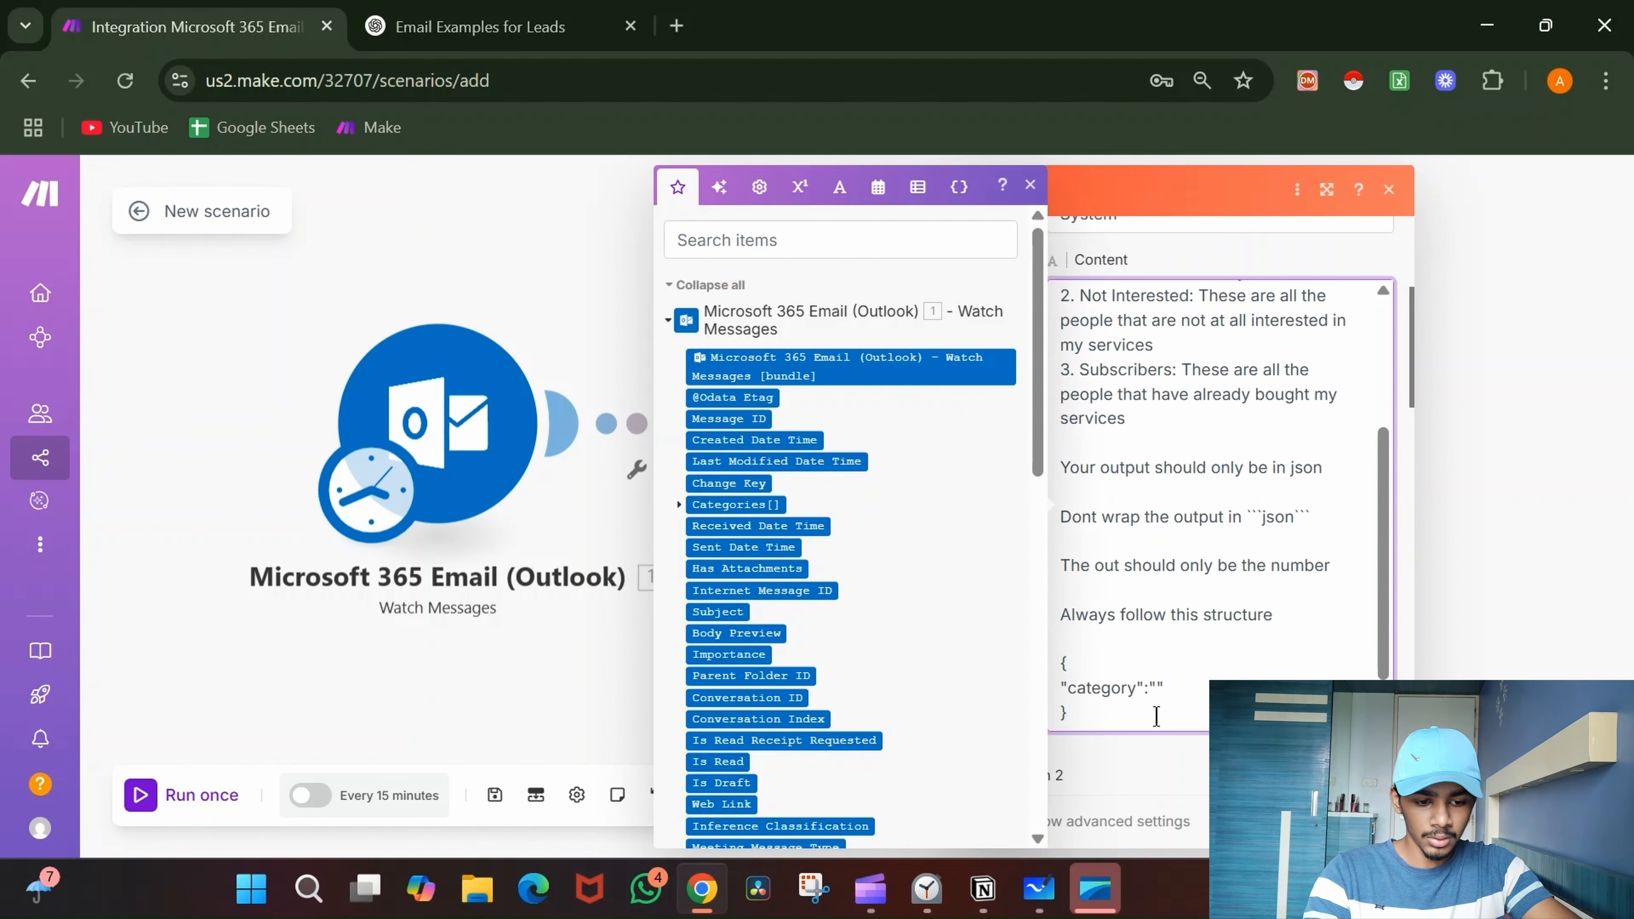
{"action": "key", "text": "Return"}
{"action": "key", "text": "Return"}
{"action": "type", "text": "If you"}
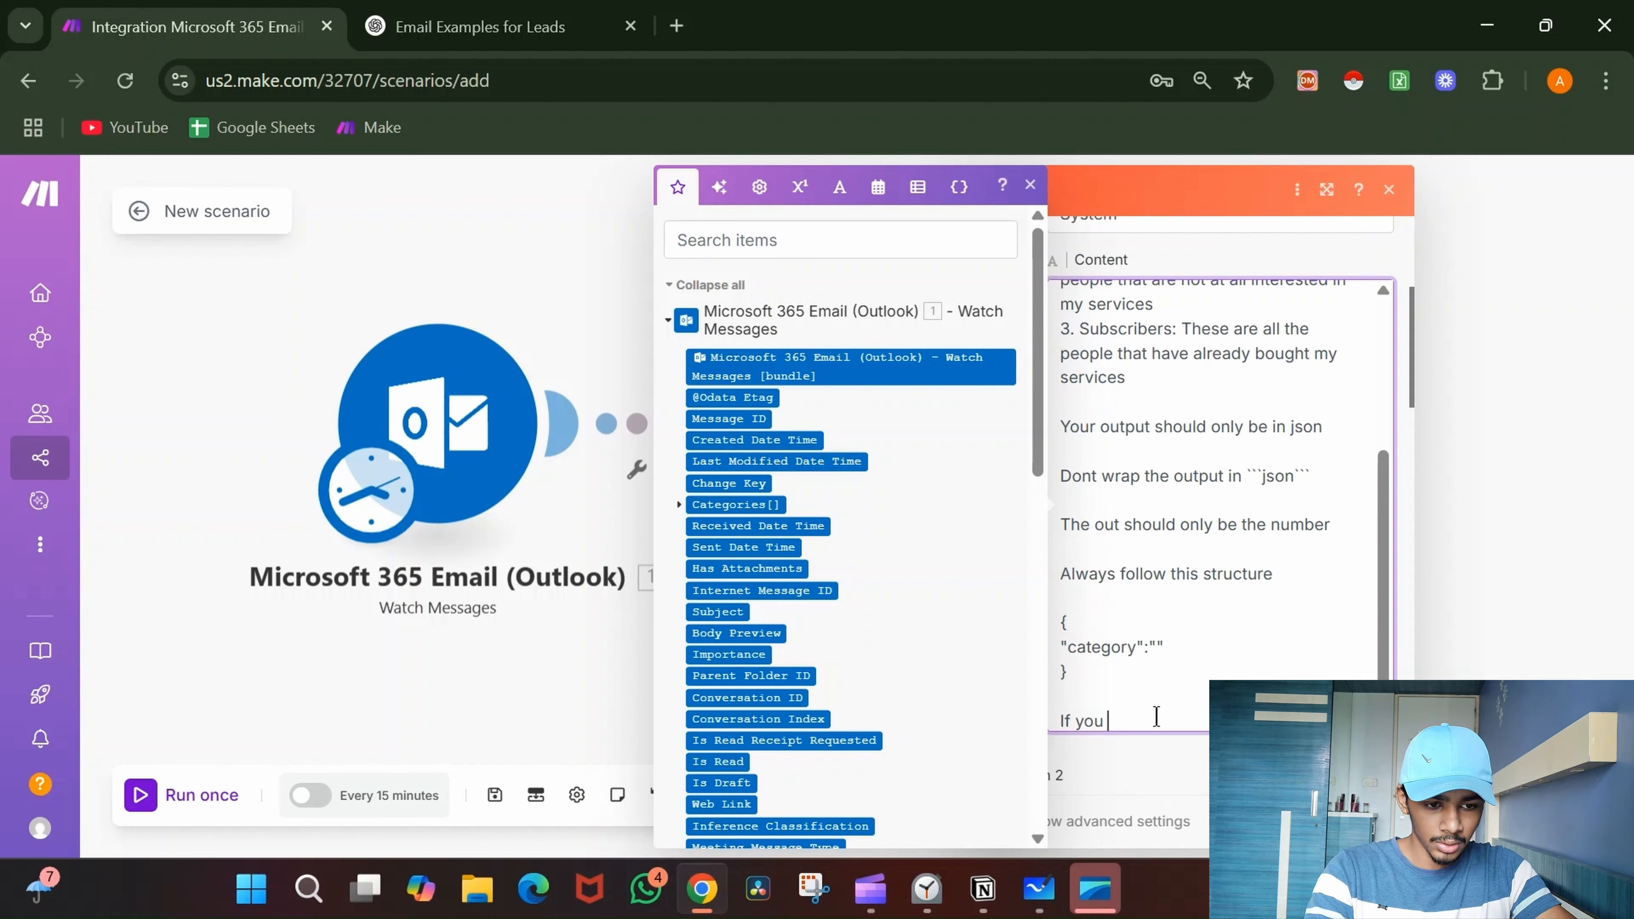
{"action": "key", "text": "BackSpace"}
{"action": "key", "text": "BackSpace"}
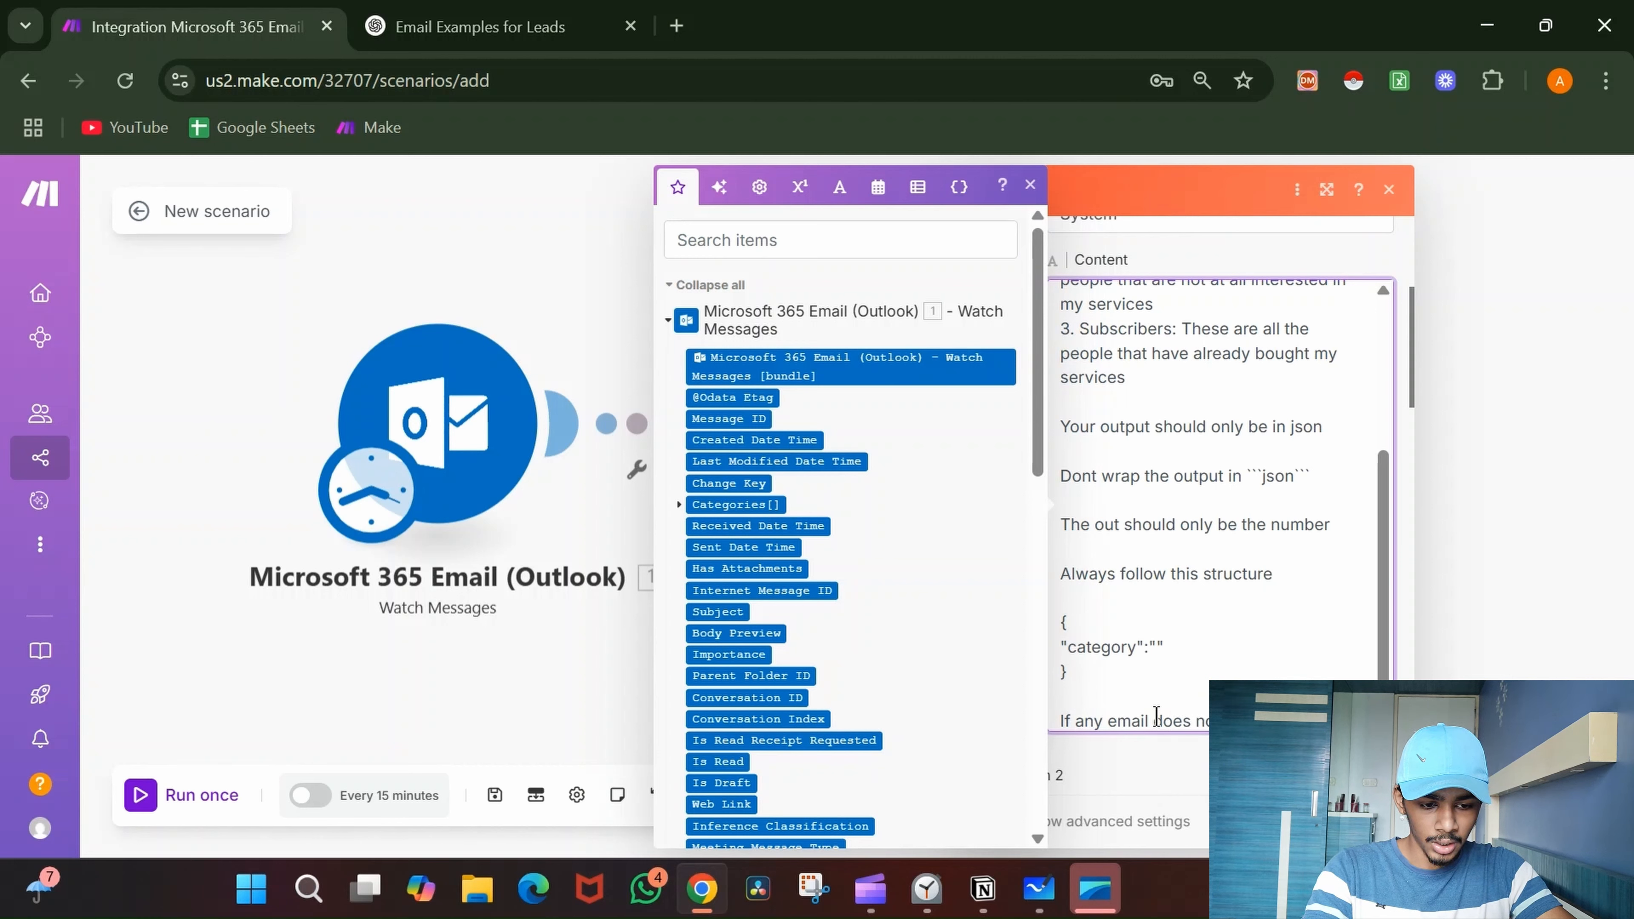
{"action": "type", "text": "above cate"}
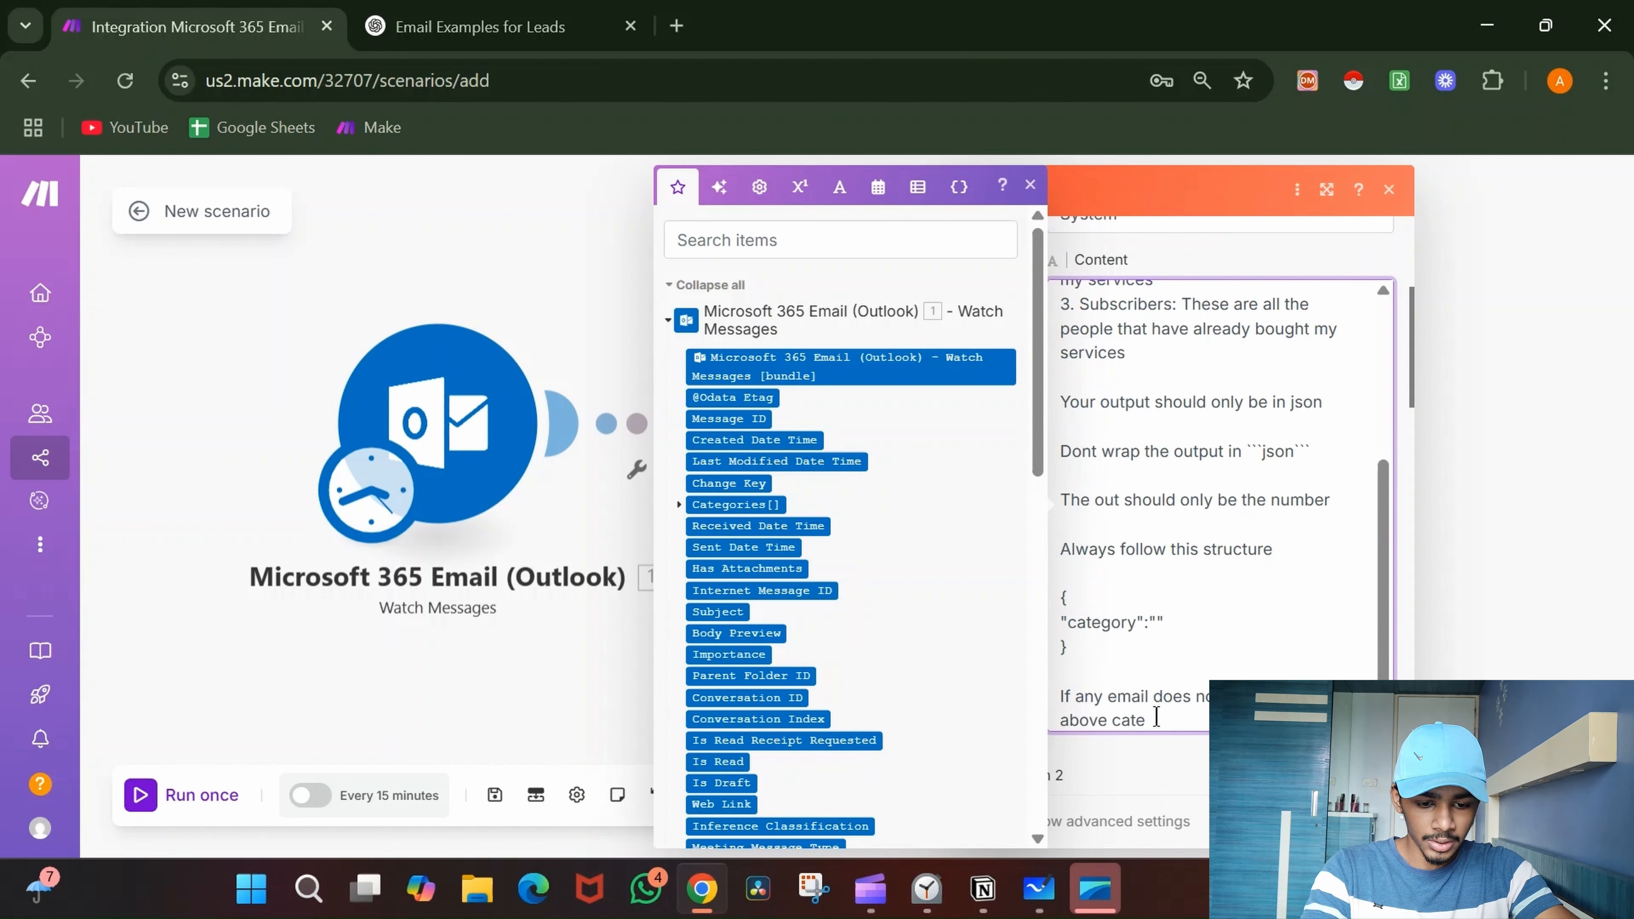
{"action": "type", "text": "gories y"}
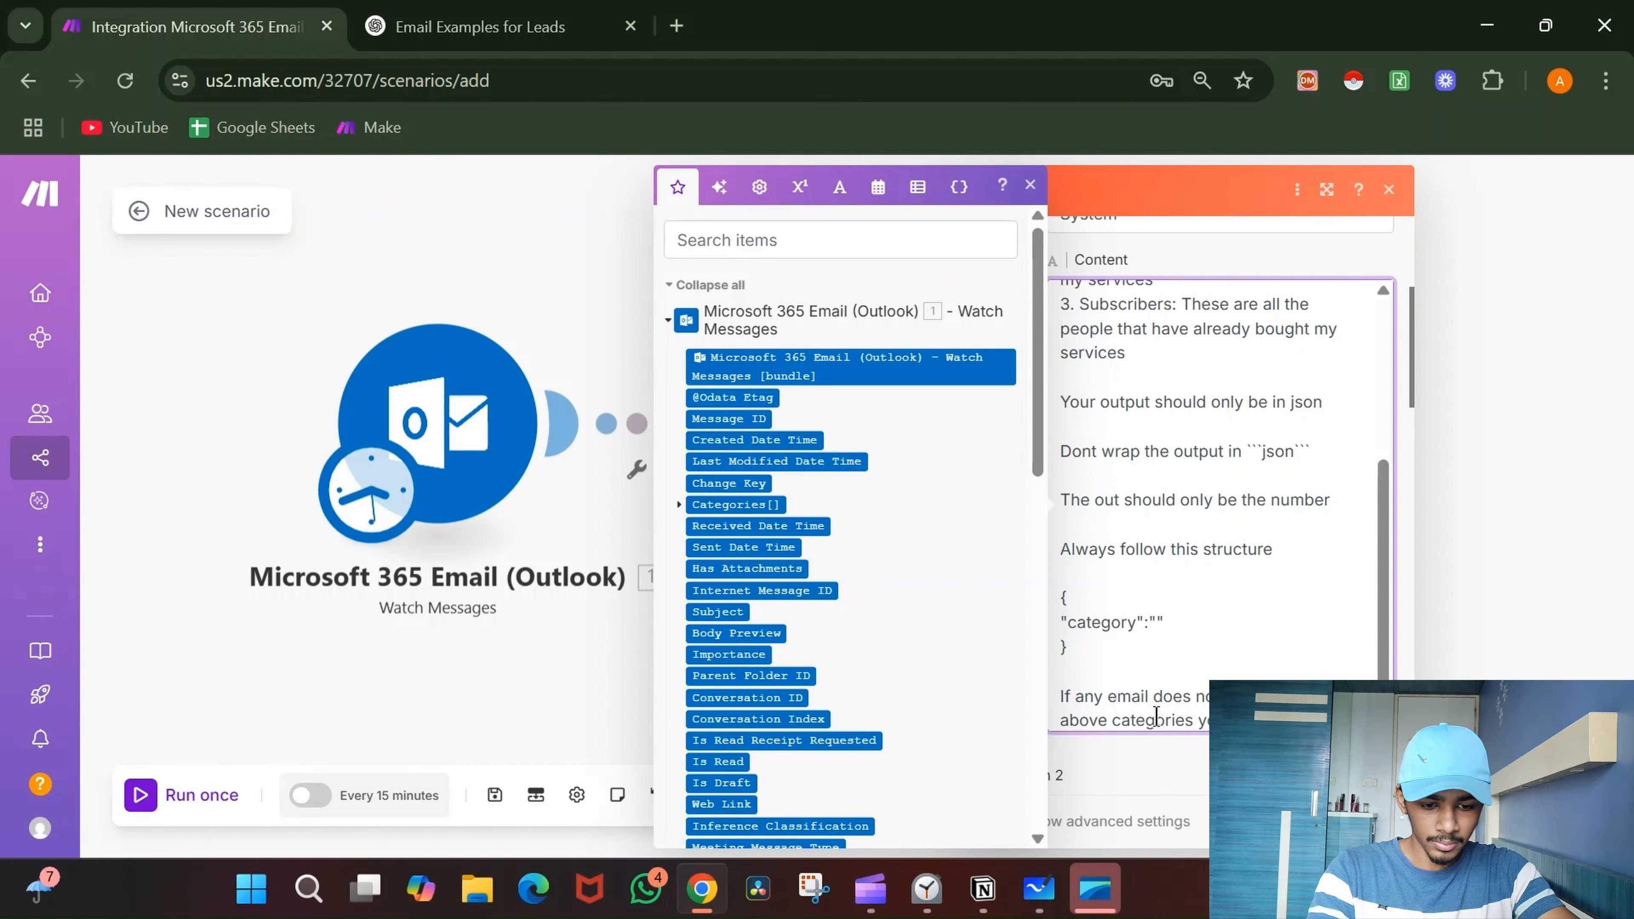
{"action": "type", "text": "inthe 3"}
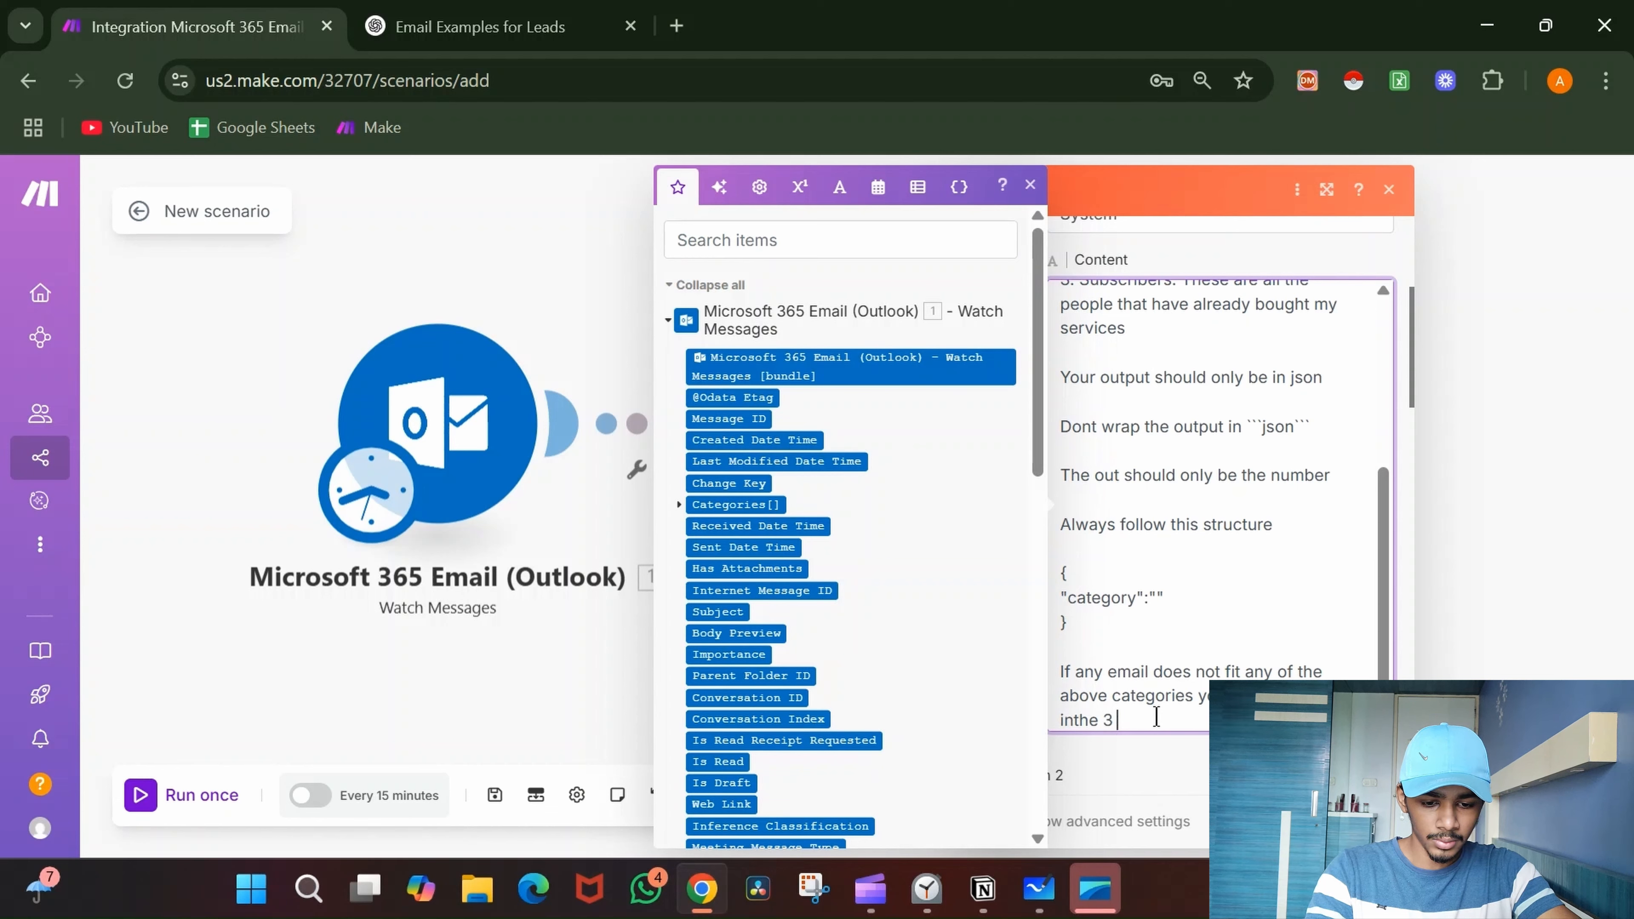
{"action": "type", "text": " category"}
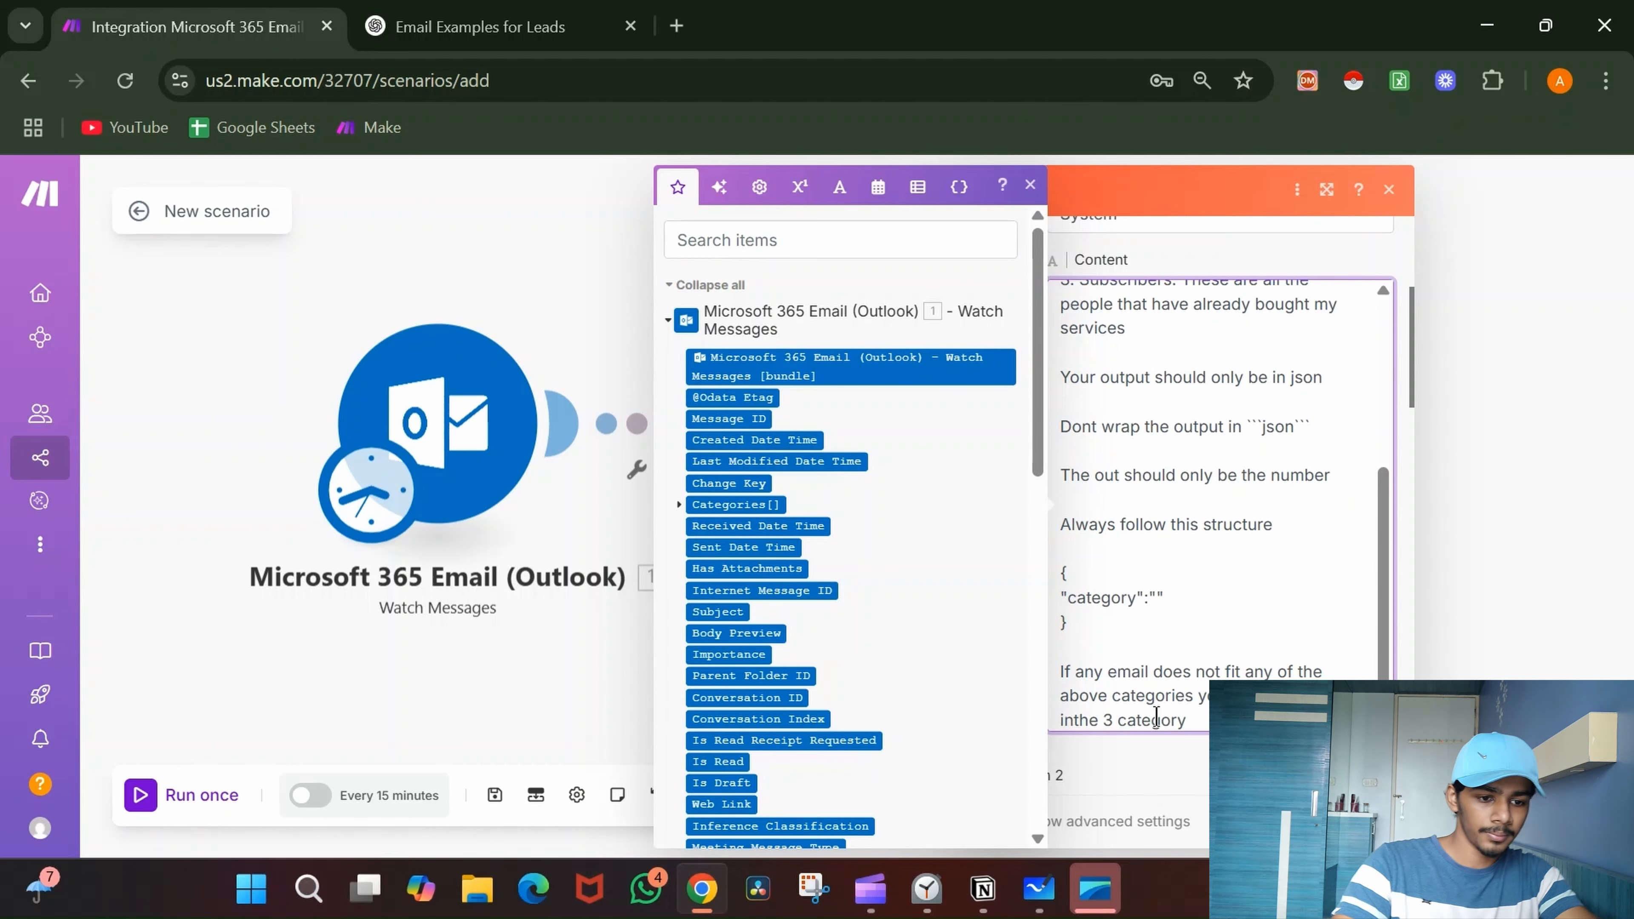
- Add an eighth message with the User role and open its content field to browse the Outlook fields available for mapping
{"action": "scroll", "coordinate": [1198, 702], "scroll_direction": "down", "scroll_amount": 4}
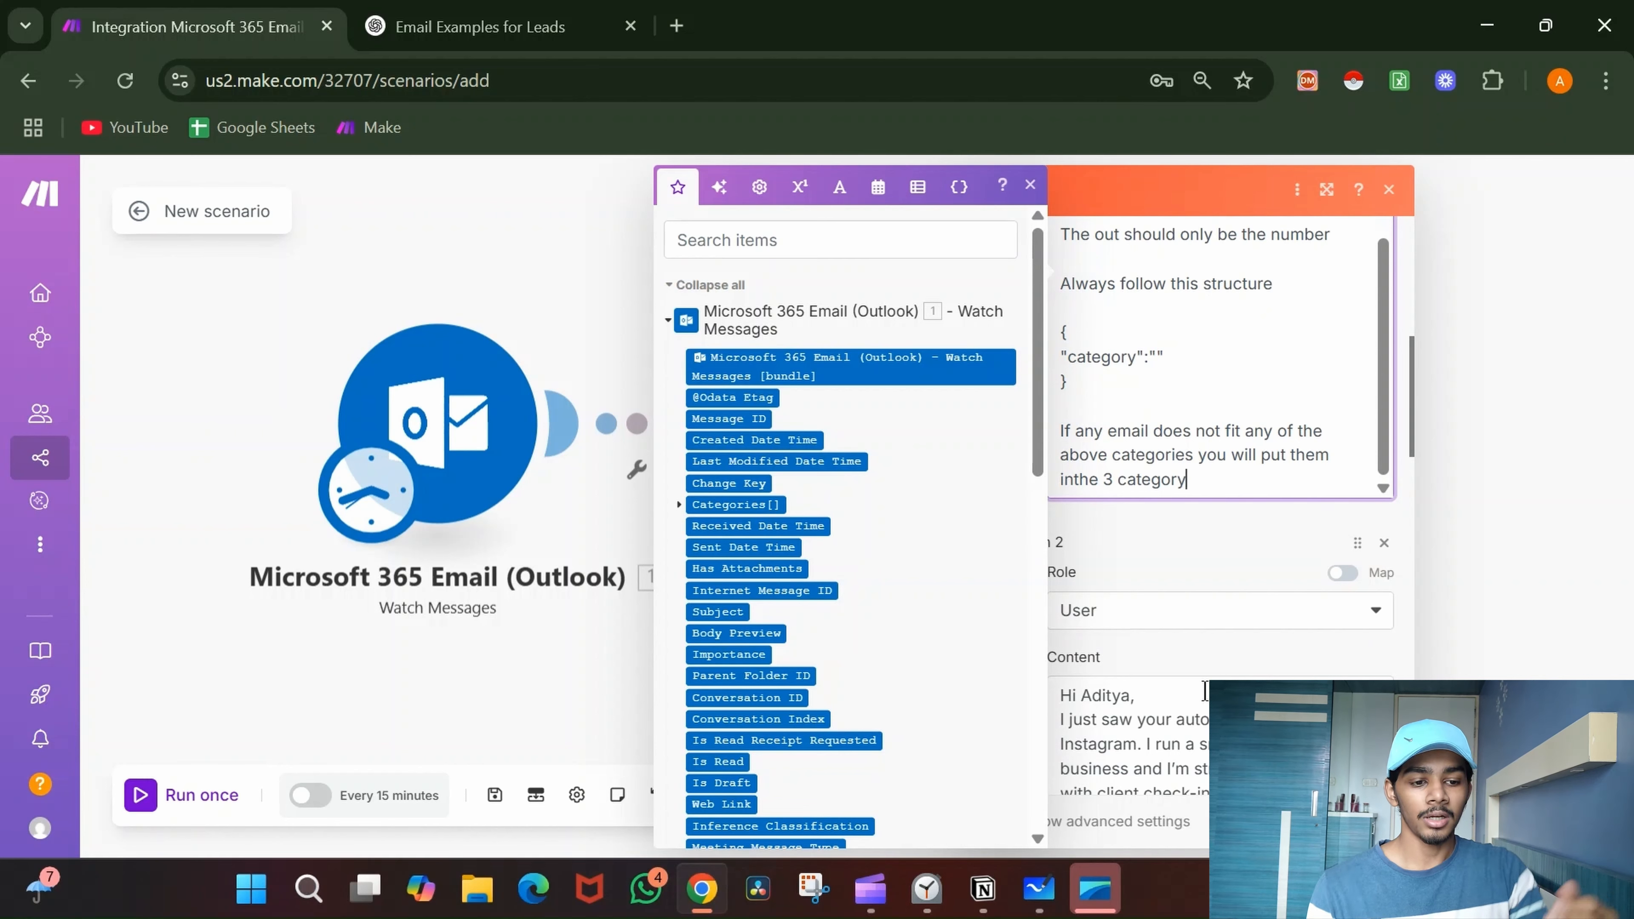
{"action": "scroll", "coordinate": [1255, 572], "scroll_direction": "down", "scroll_amount": 15}
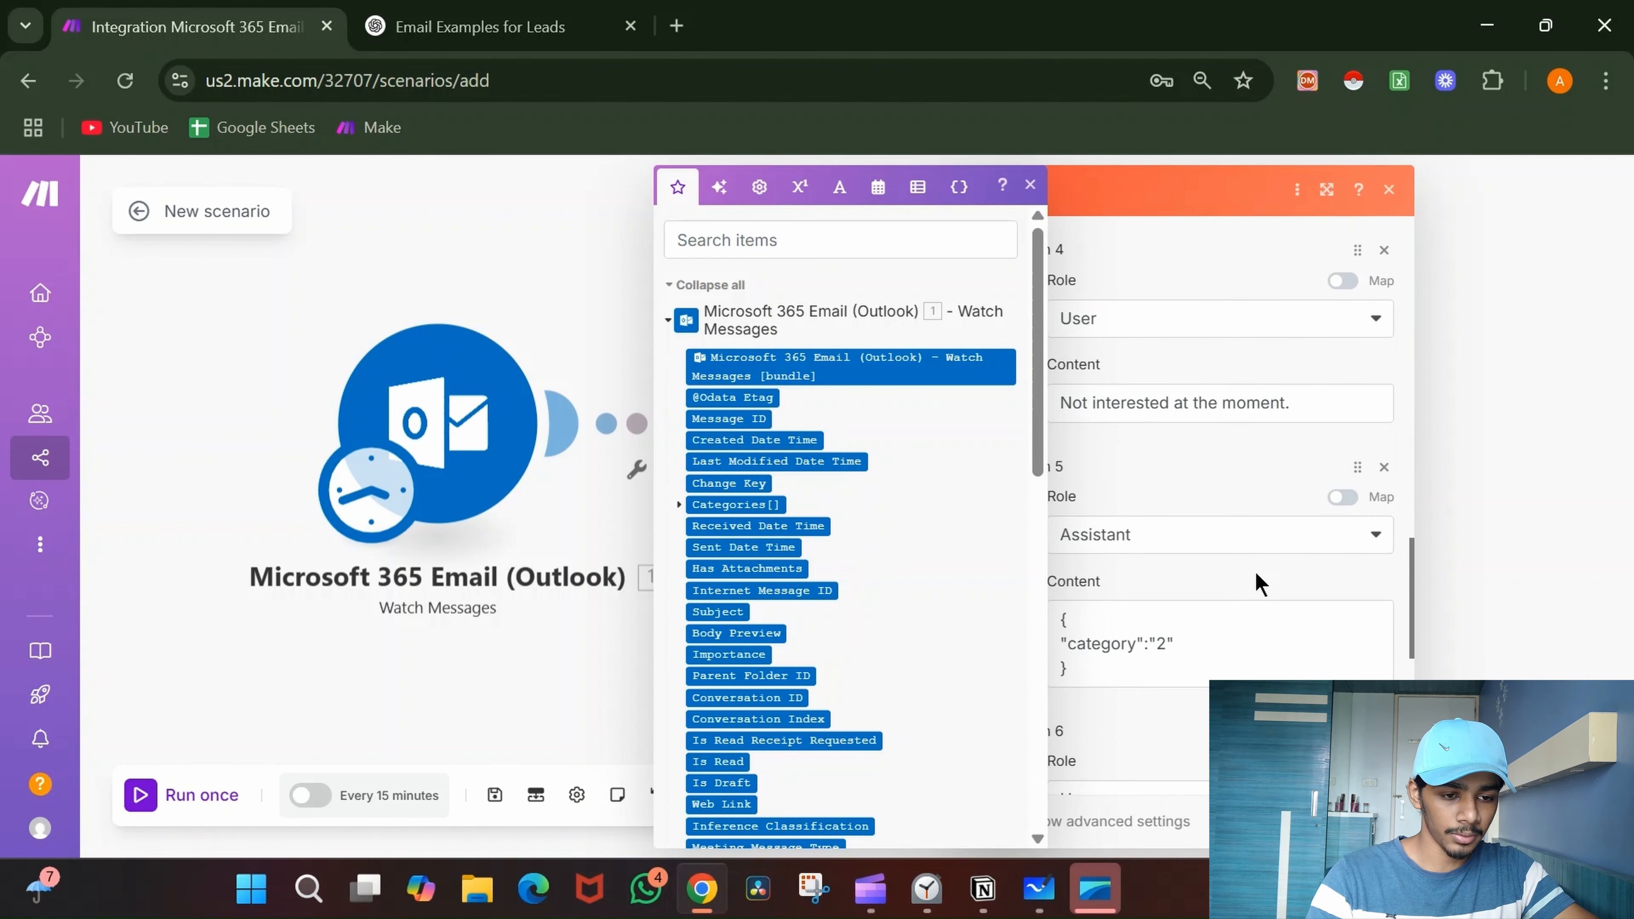
{"action": "scroll", "coordinate": [1255, 572], "scroll_direction": "down", "scroll_amount": 5}
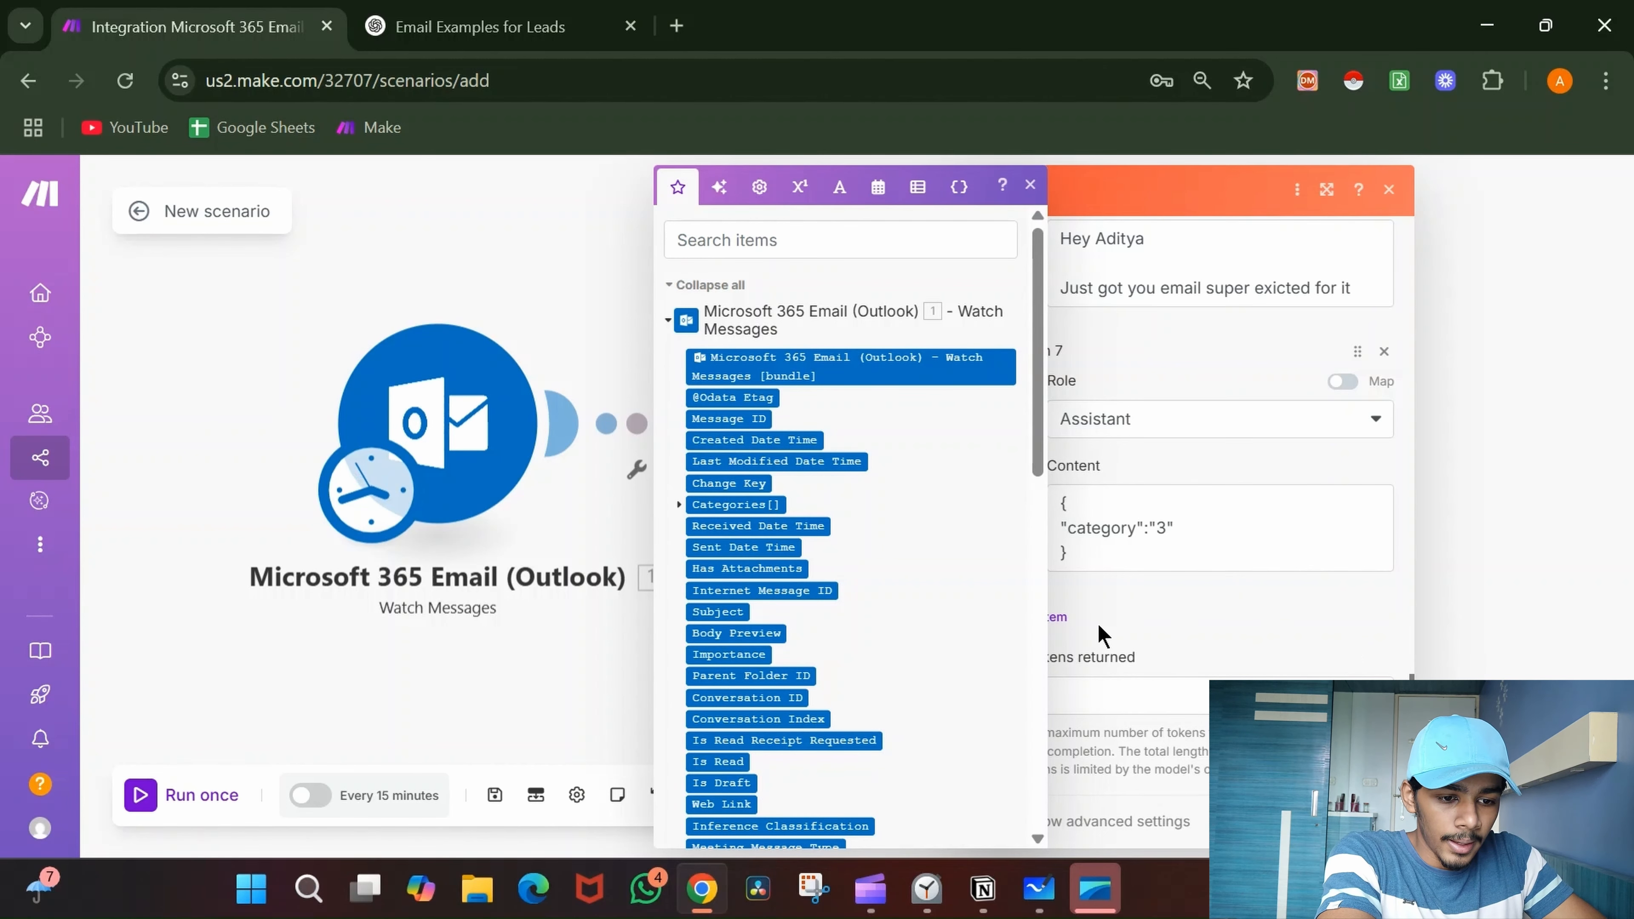
{"action": "left_click", "coordinate": [1059, 618]}
{"action": "left_click", "coordinate": [1171, 681]}
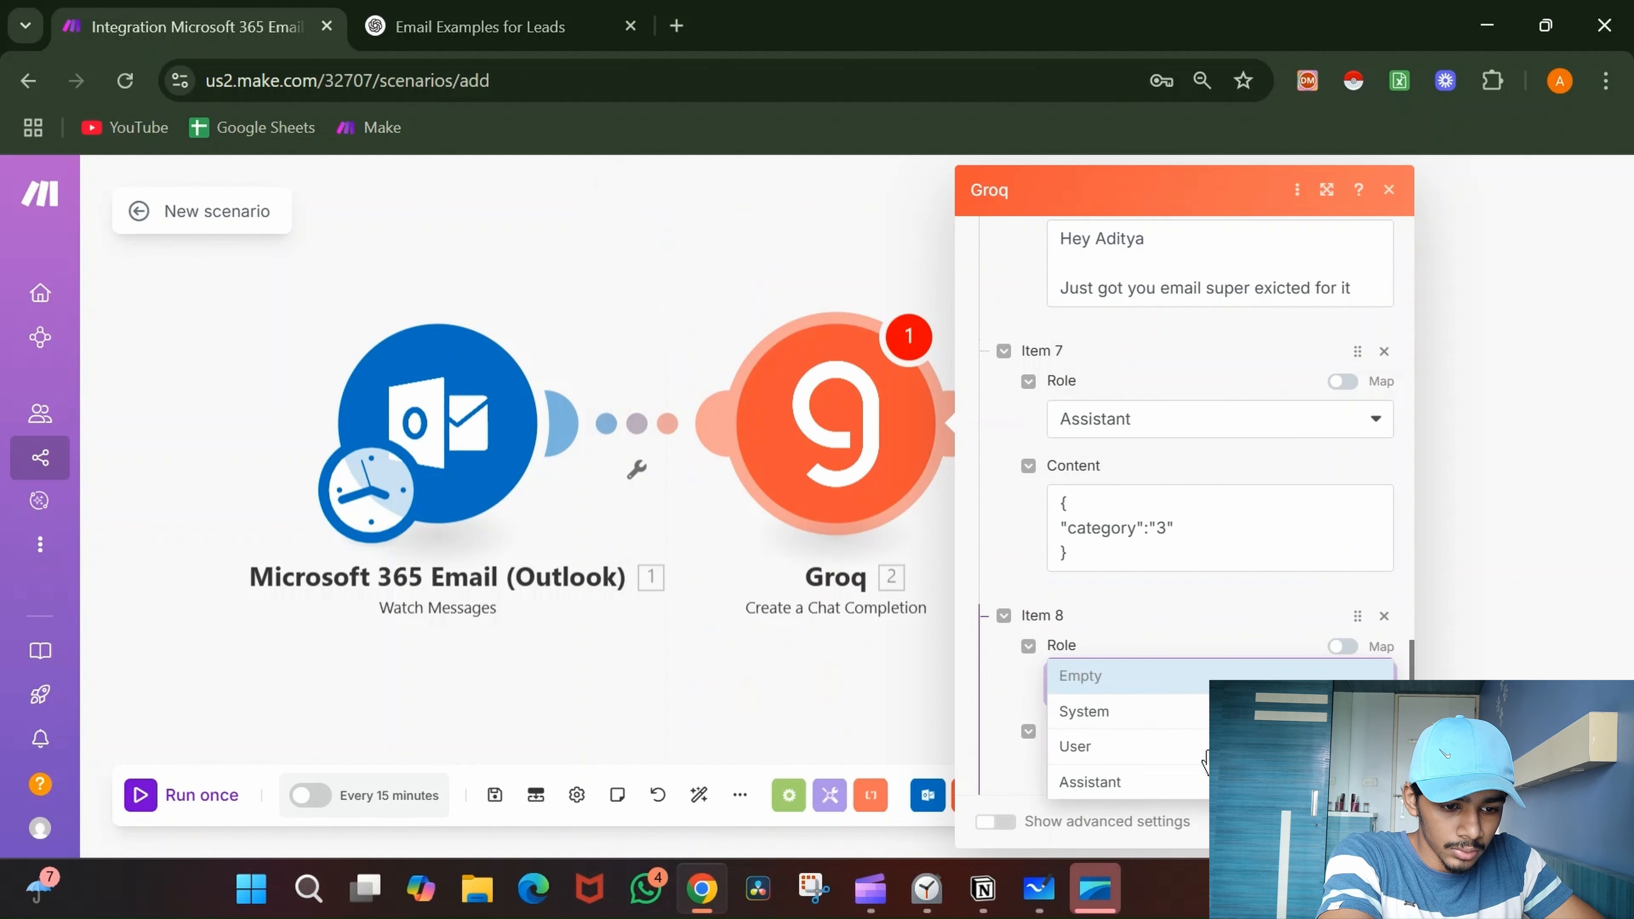
{"action": "left_click", "coordinate": [1190, 746]}
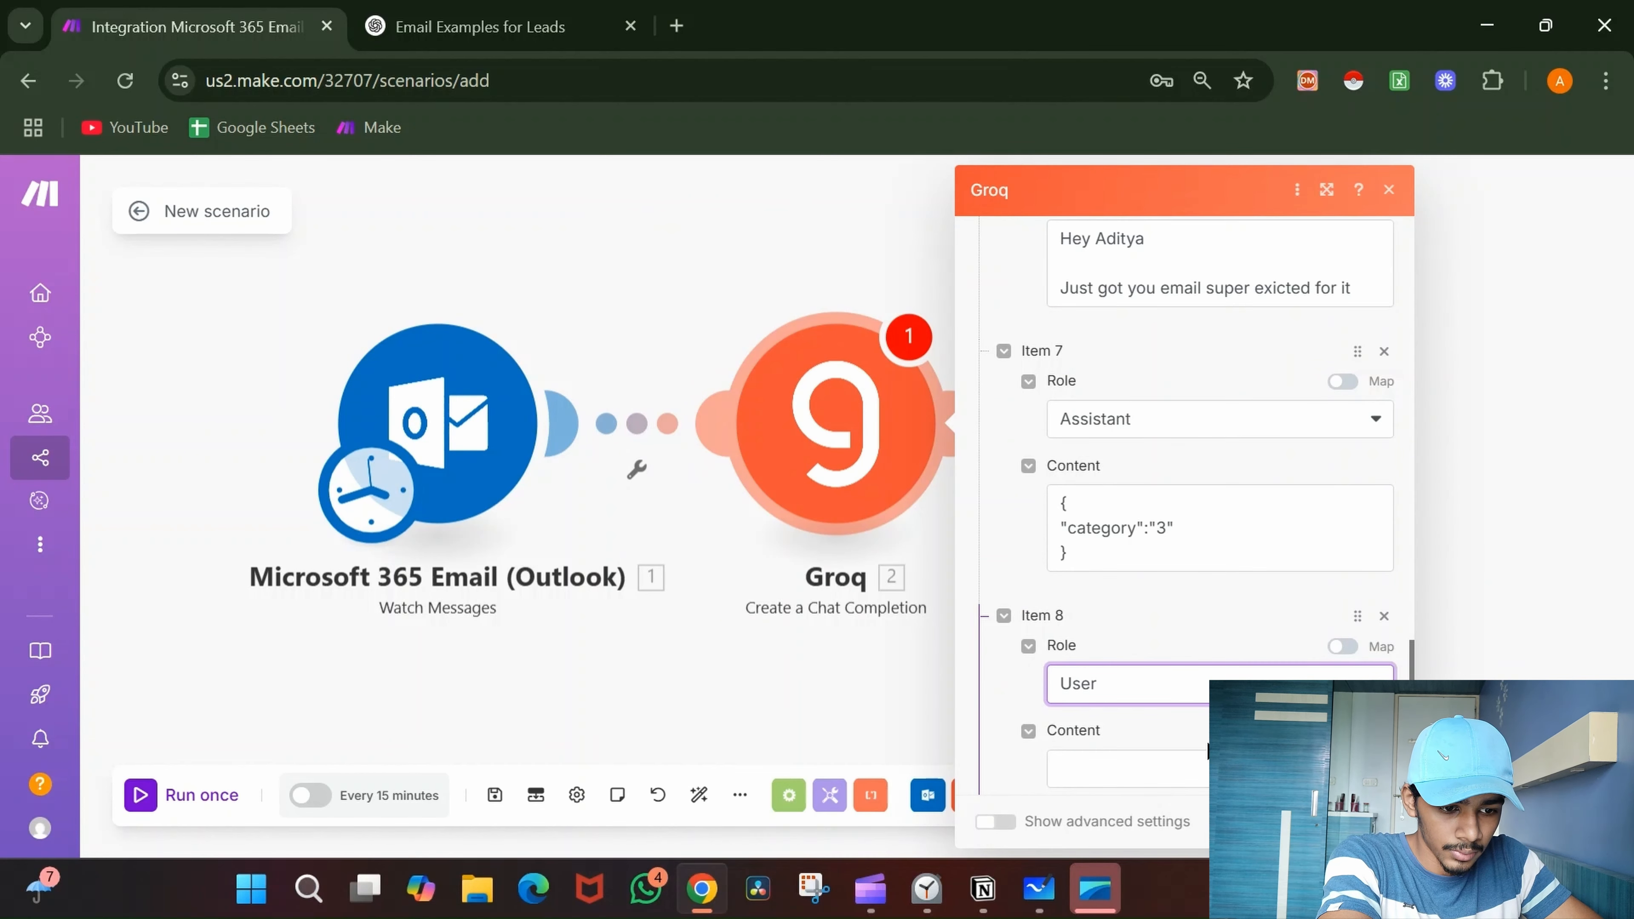
{"action": "left_click", "coordinate": [1184, 770]}
{"action": "scroll", "coordinate": [887, 642], "scroll_direction": "down", "scroll_amount": 10}
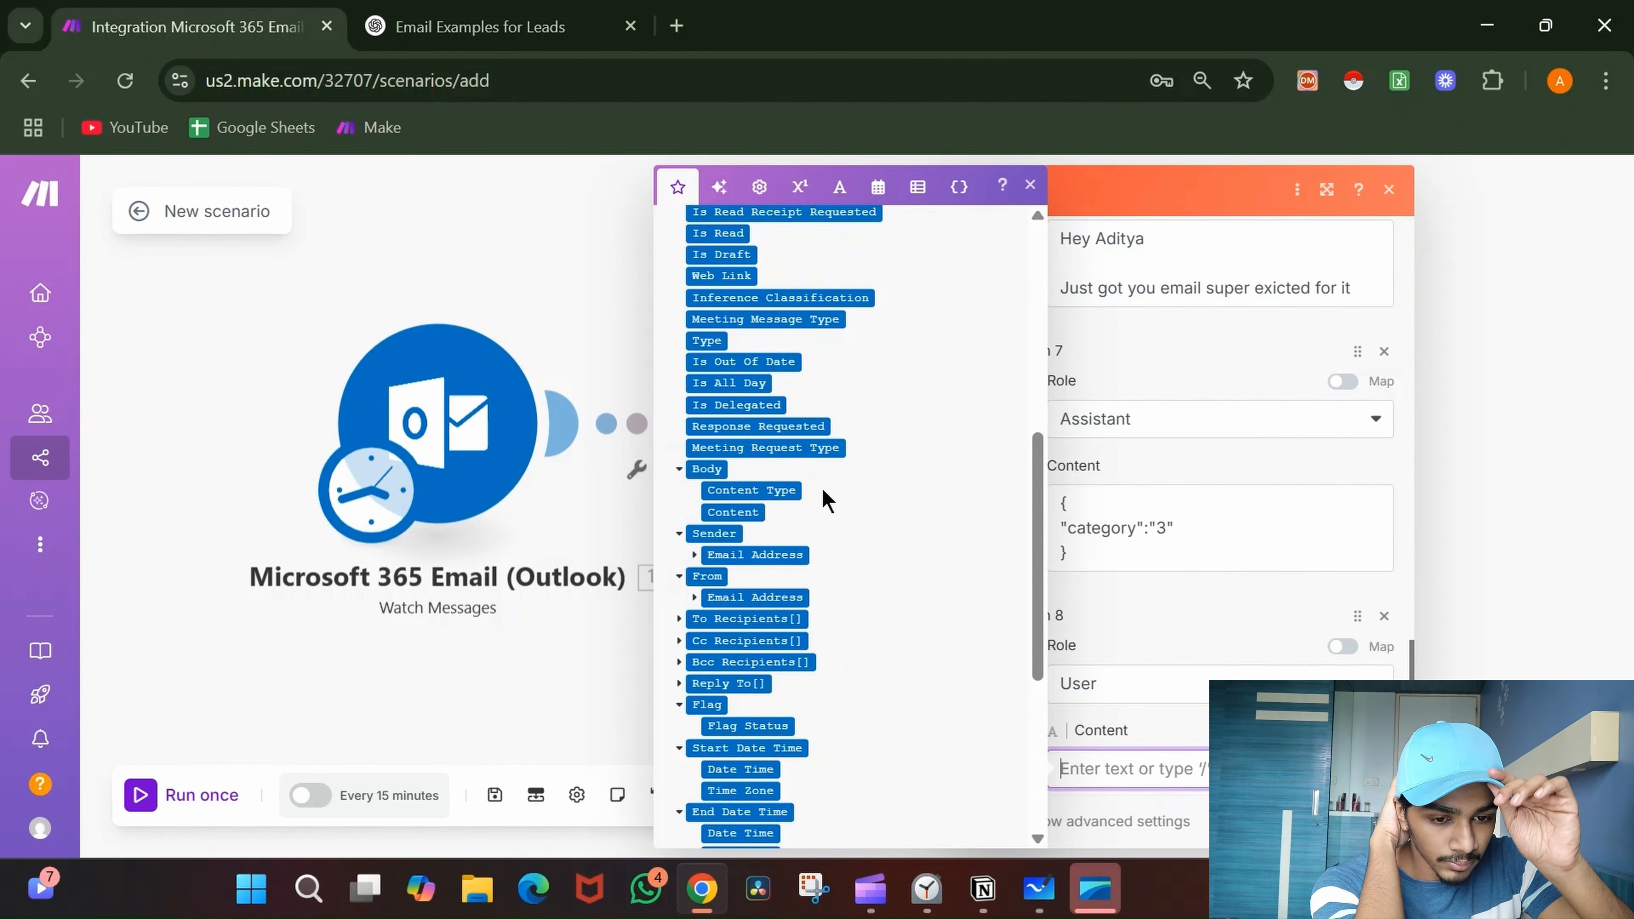
{"action": "scroll", "coordinate": [800, 527], "scroll_direction": "down", "scroll_amount": 1}
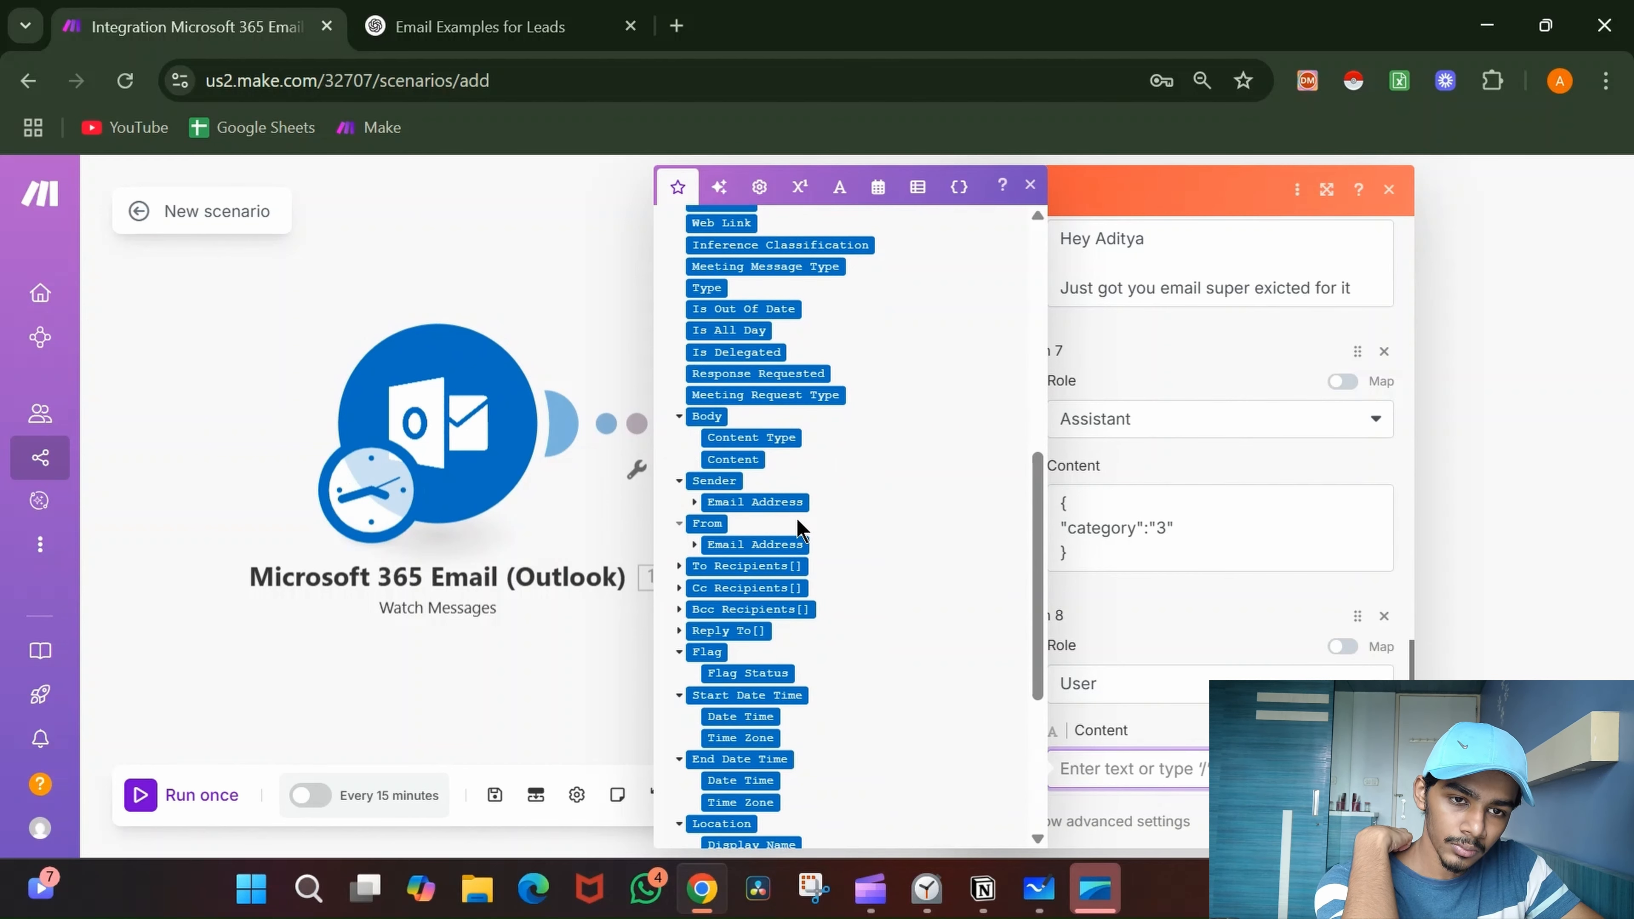
{"action": "scroll", "coordinate": [799, 527], "scroll_direction": "down", "scroll_amount": 7}
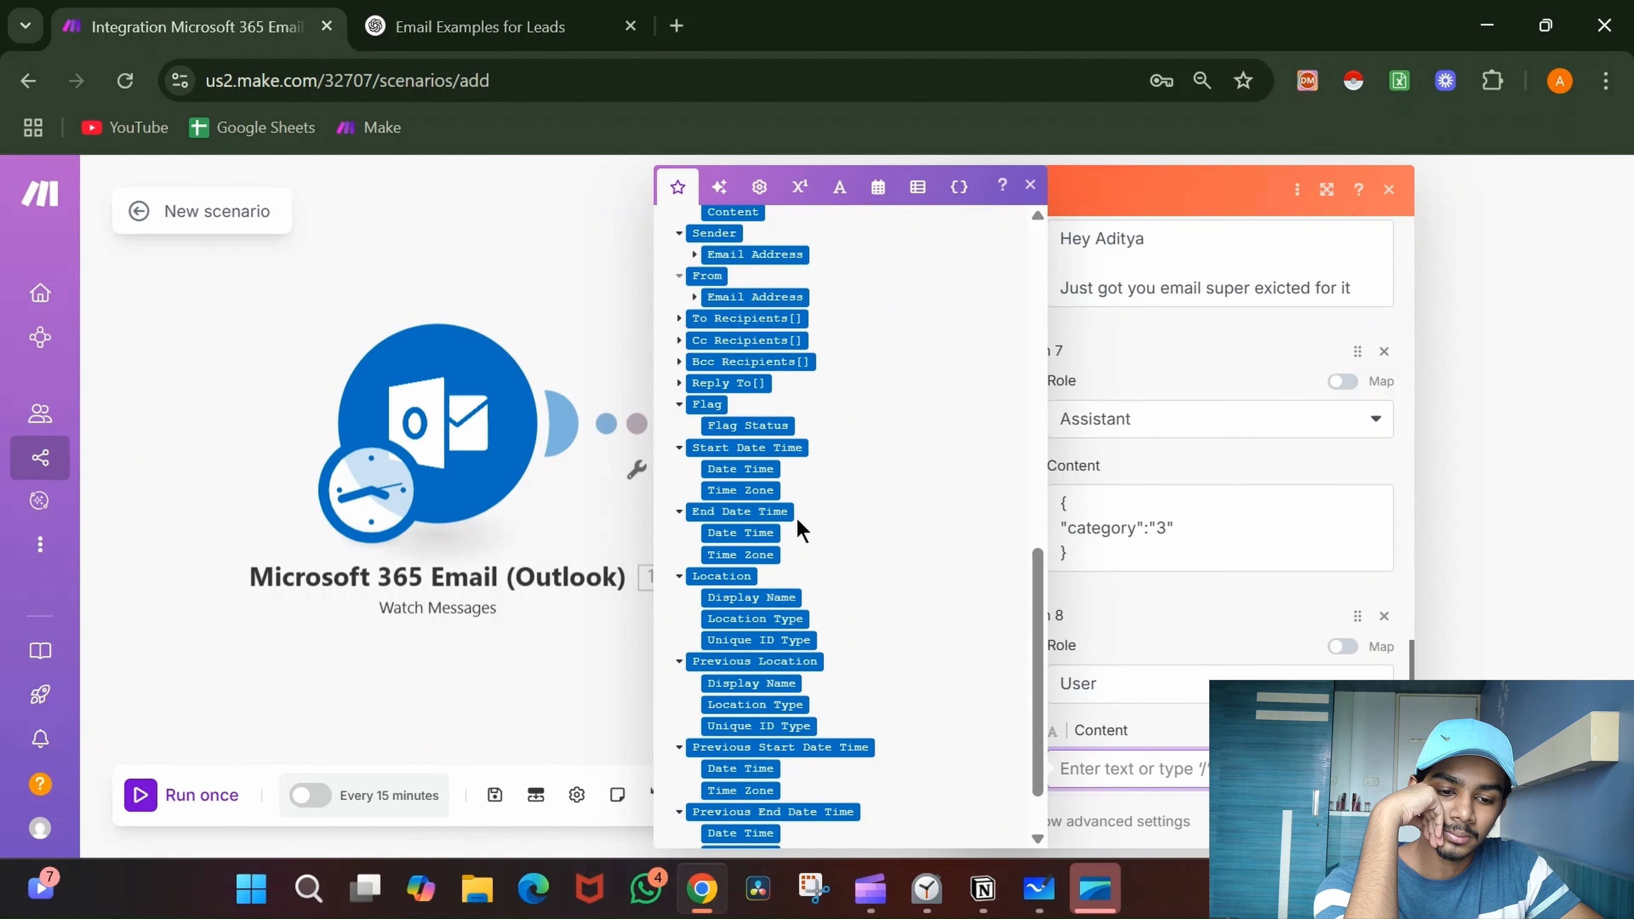
{"action": "scroll", "coordinate": [800, 528], "scroll_direction": "up", "scroll_amount": 15}
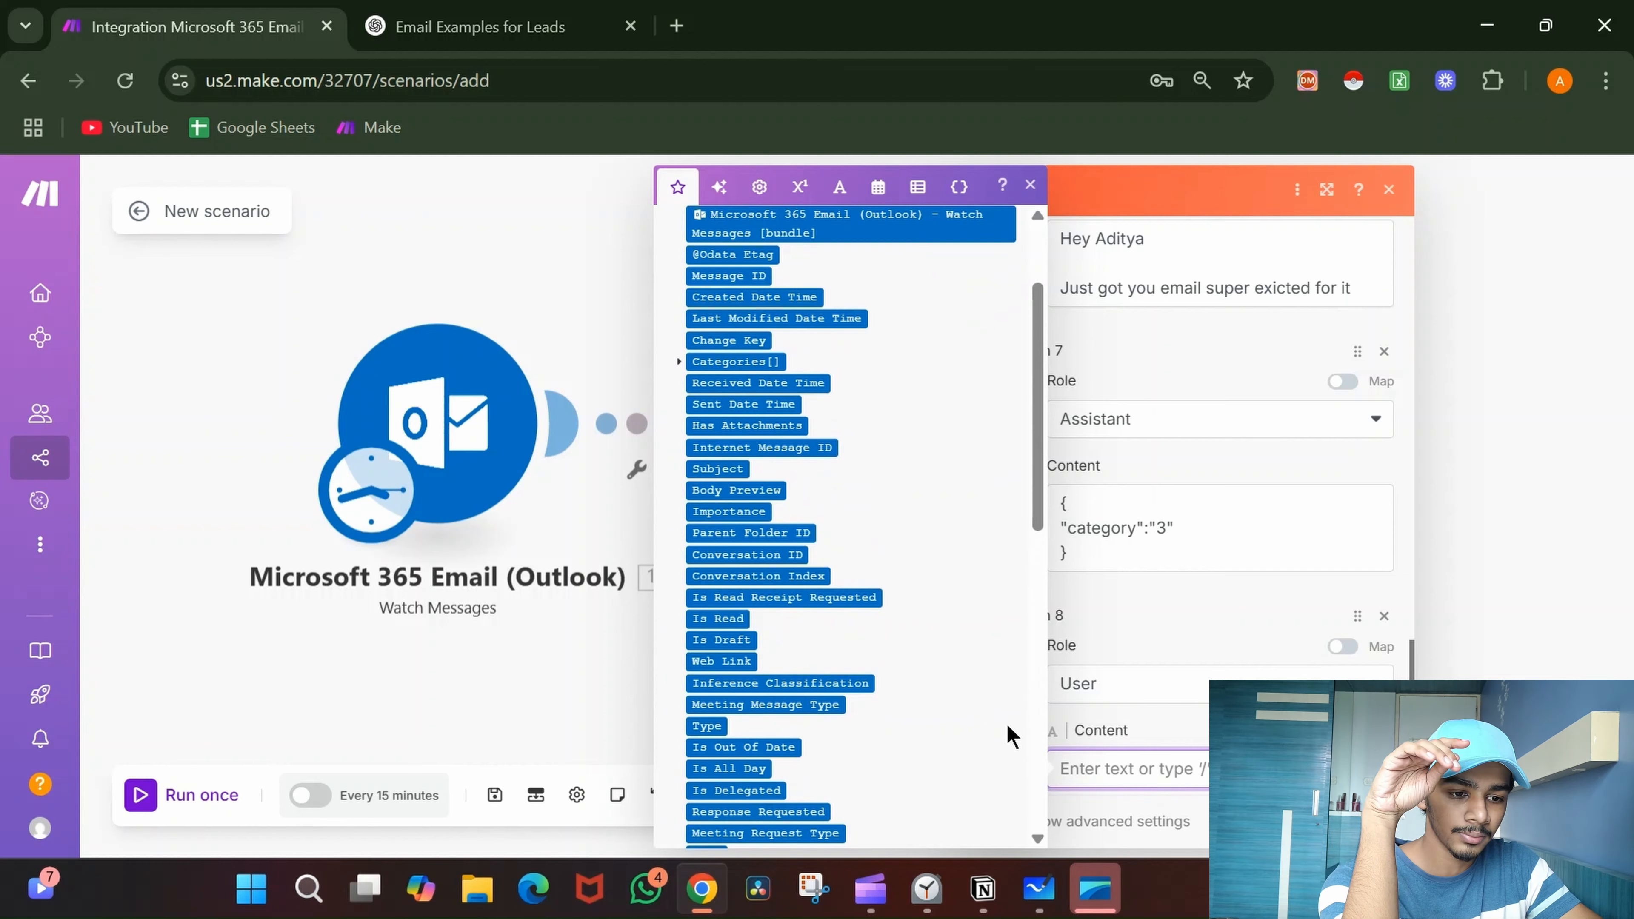
- Save the Groq module's settings and unlink it from the Outlook Watch Messages module
{"action": "left_click", "coordinate": [1360, 821]}
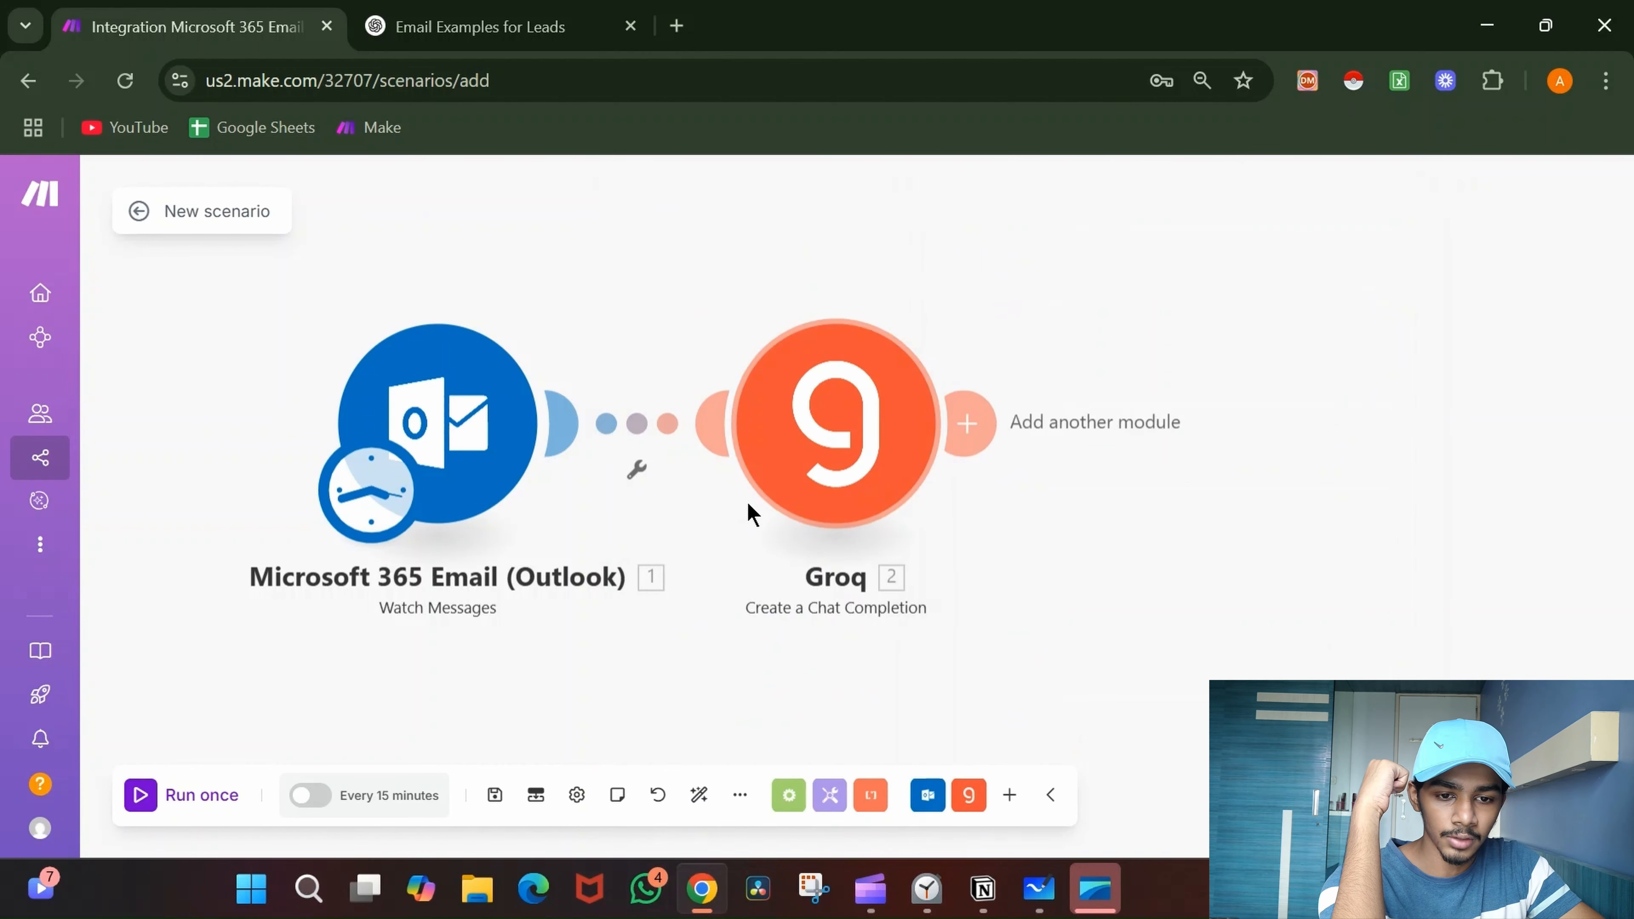
{"action": "left_click", "coordinate": [645, 443]}
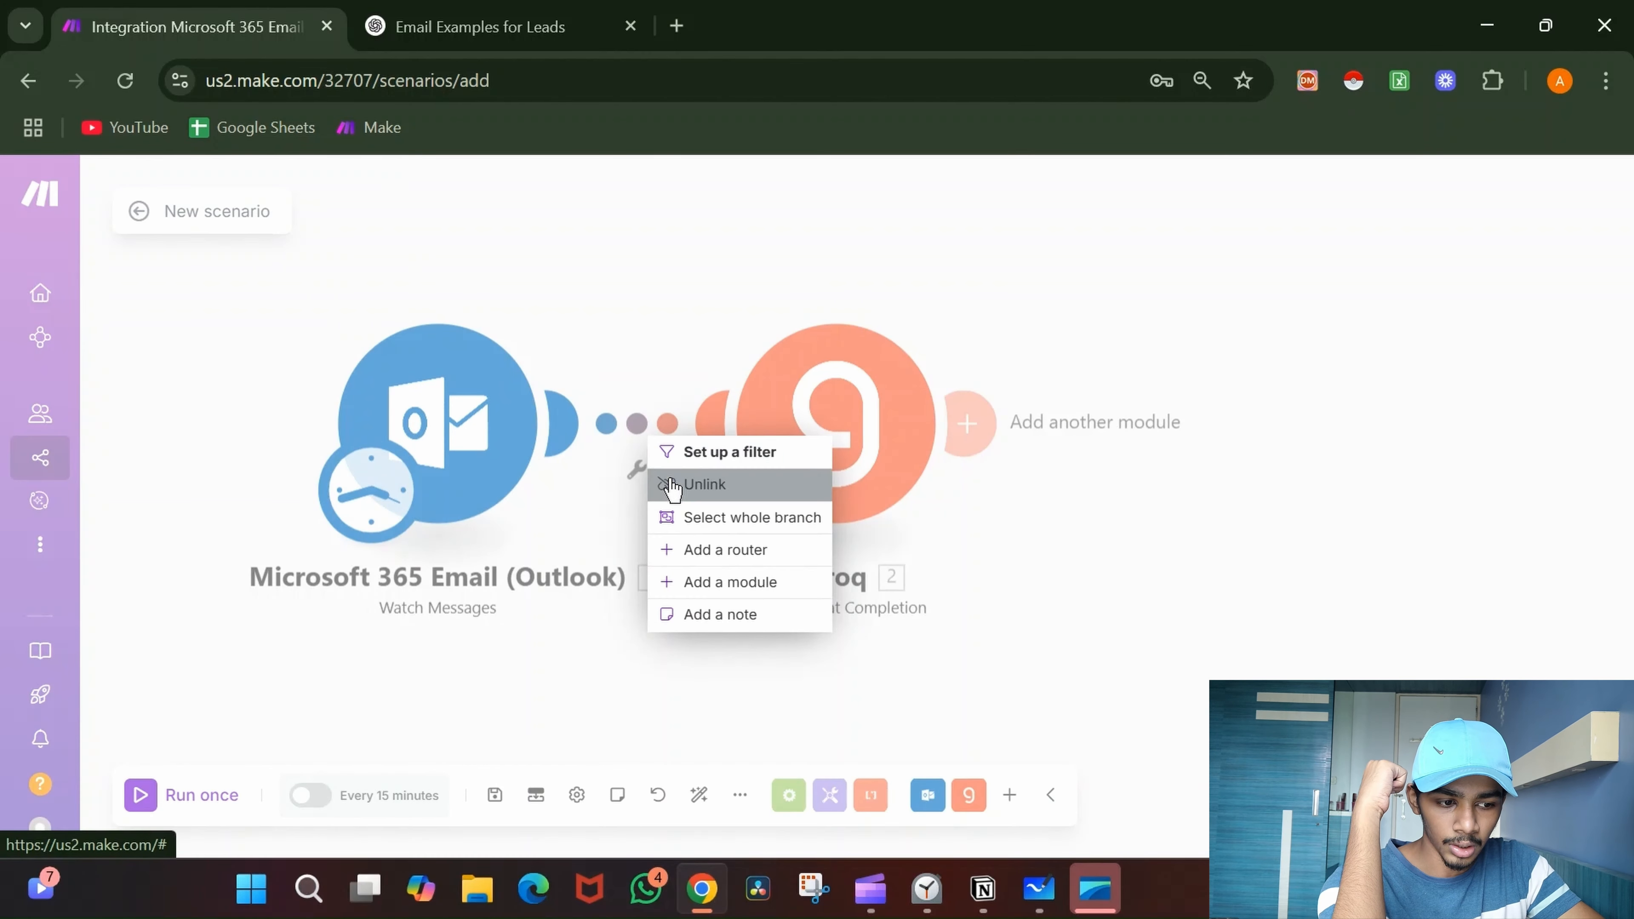
{"action": "left_click", "coordinate": [692, 481]}
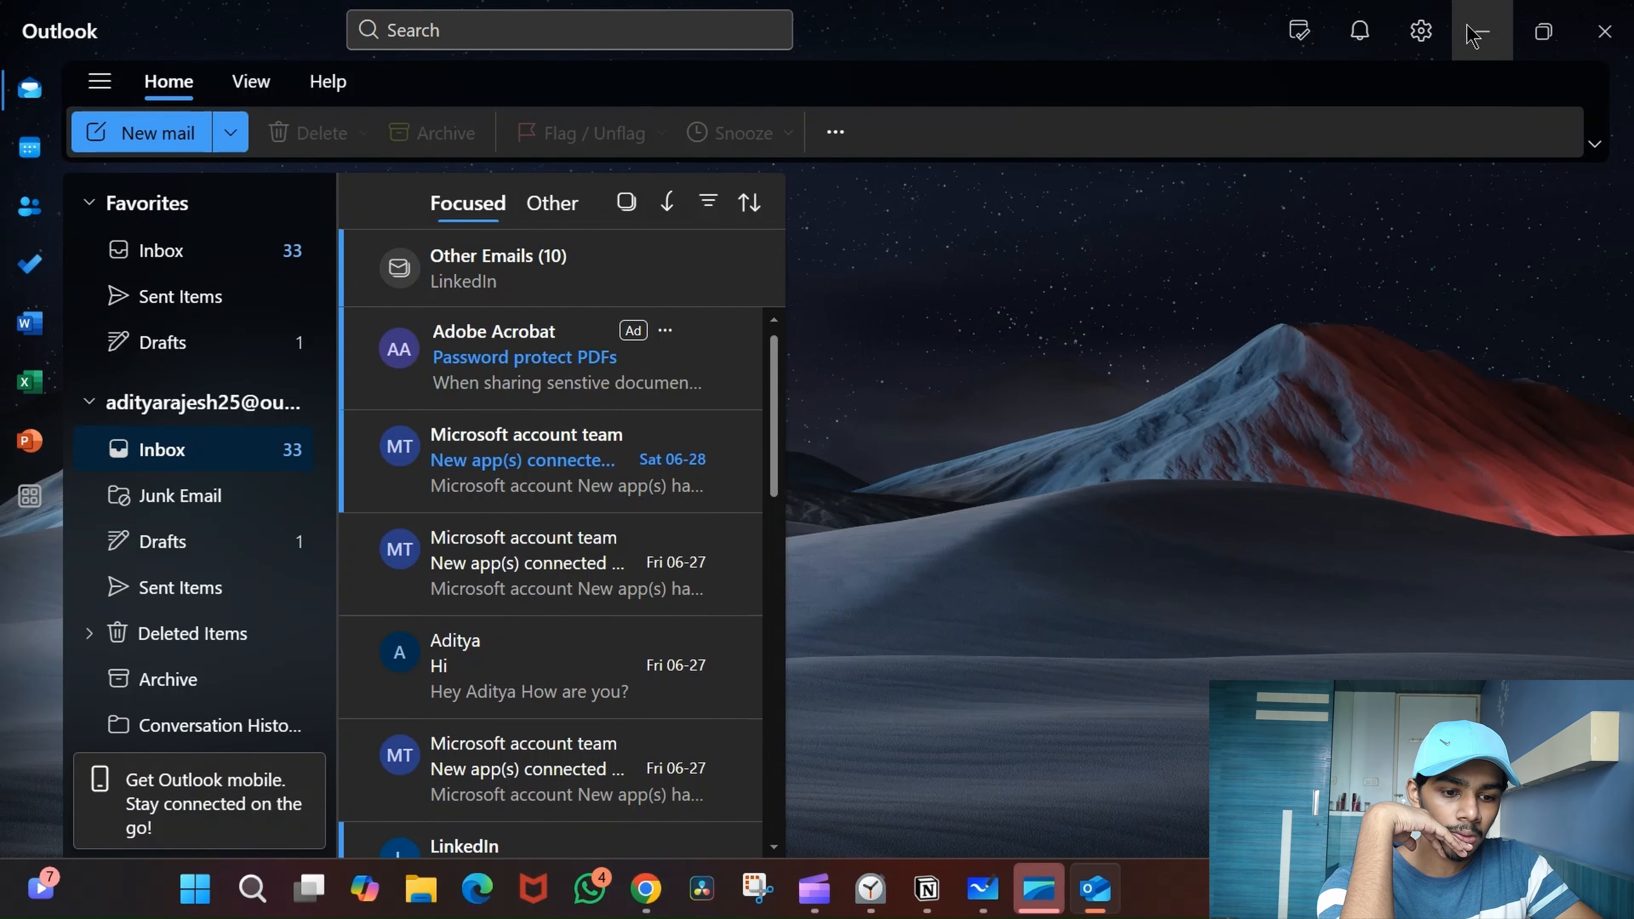
- Switch to Chrome and open Gmail in a new browser tab
{"action": "left_click", "coordinate": [646, 888]}
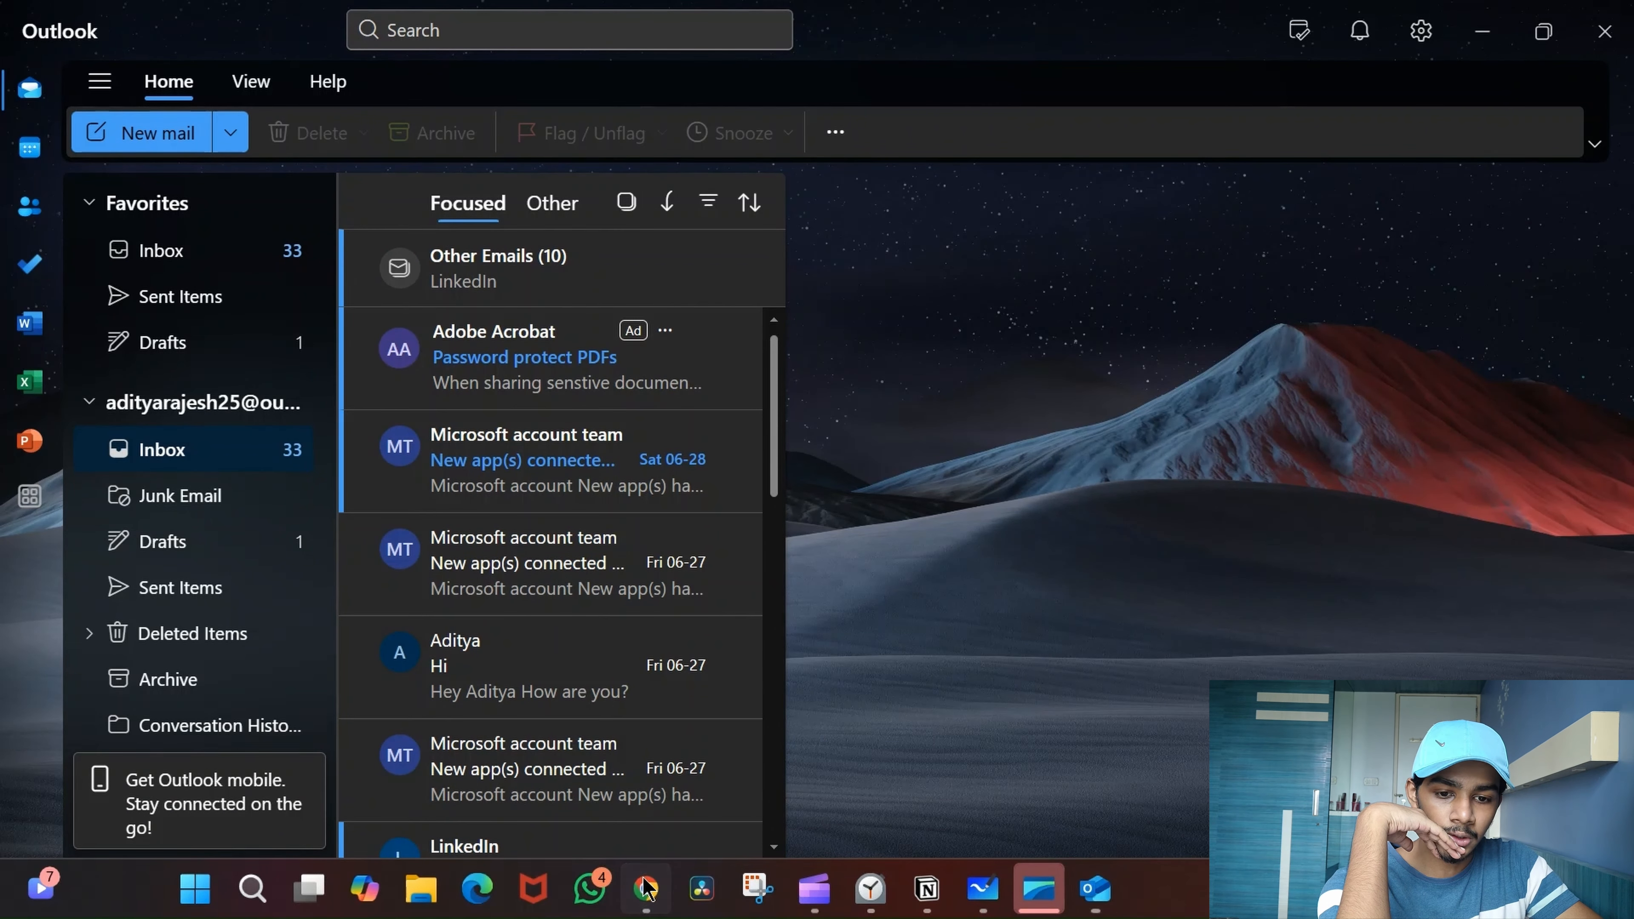
{"action": "left_click", "coordinate": [676, 26]}
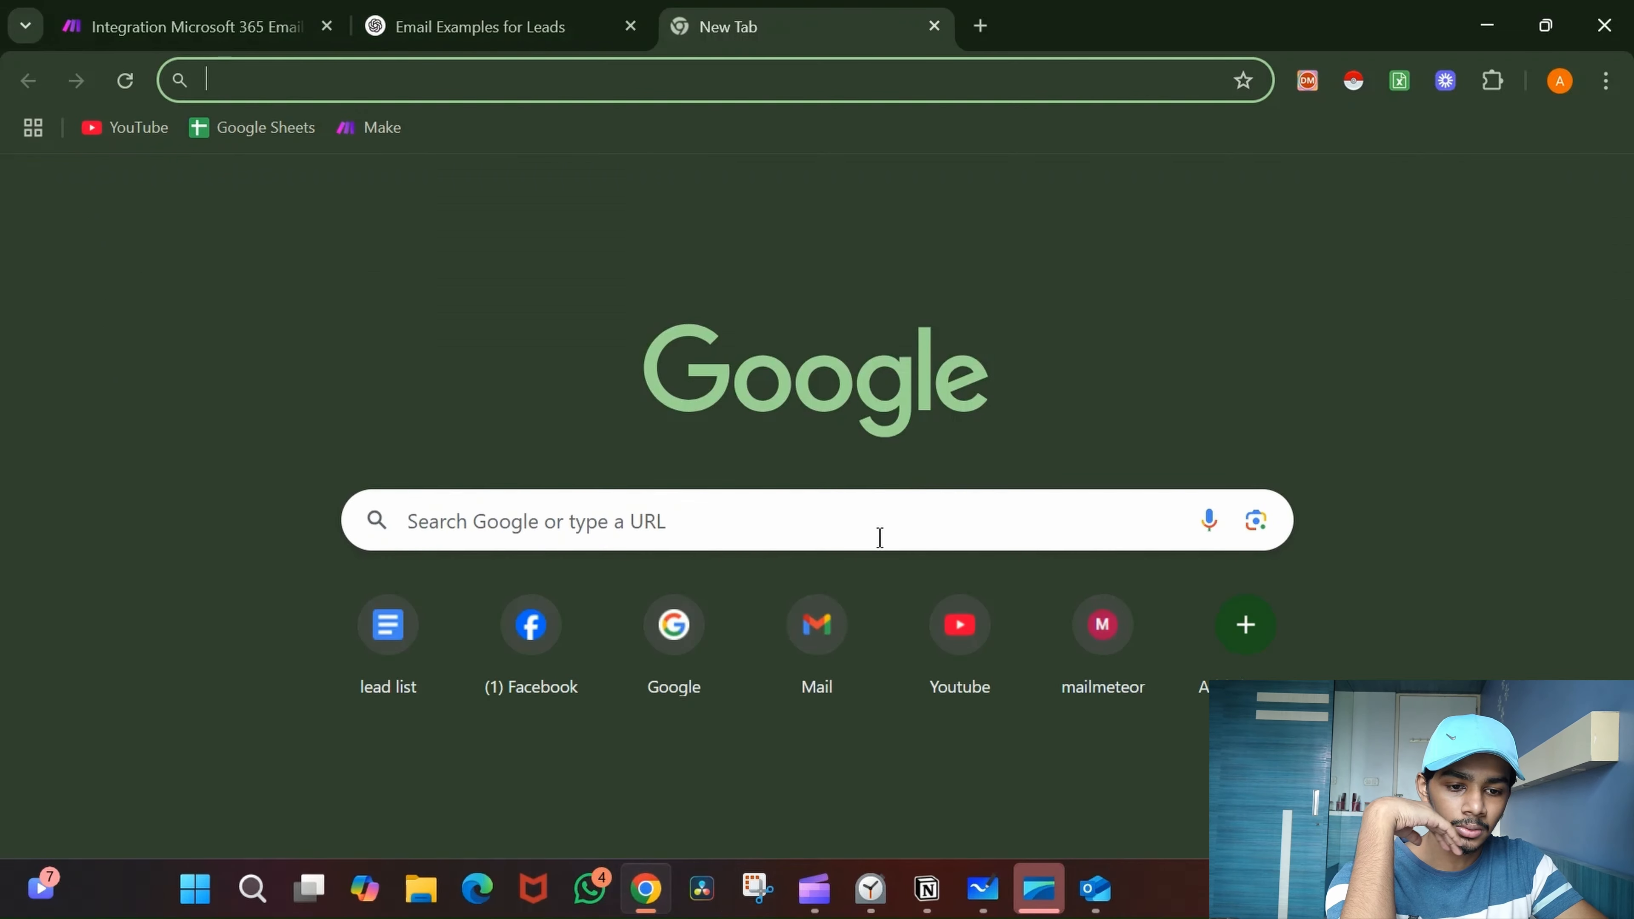
{"action": "left_click", "coordinate": [822, 625]}
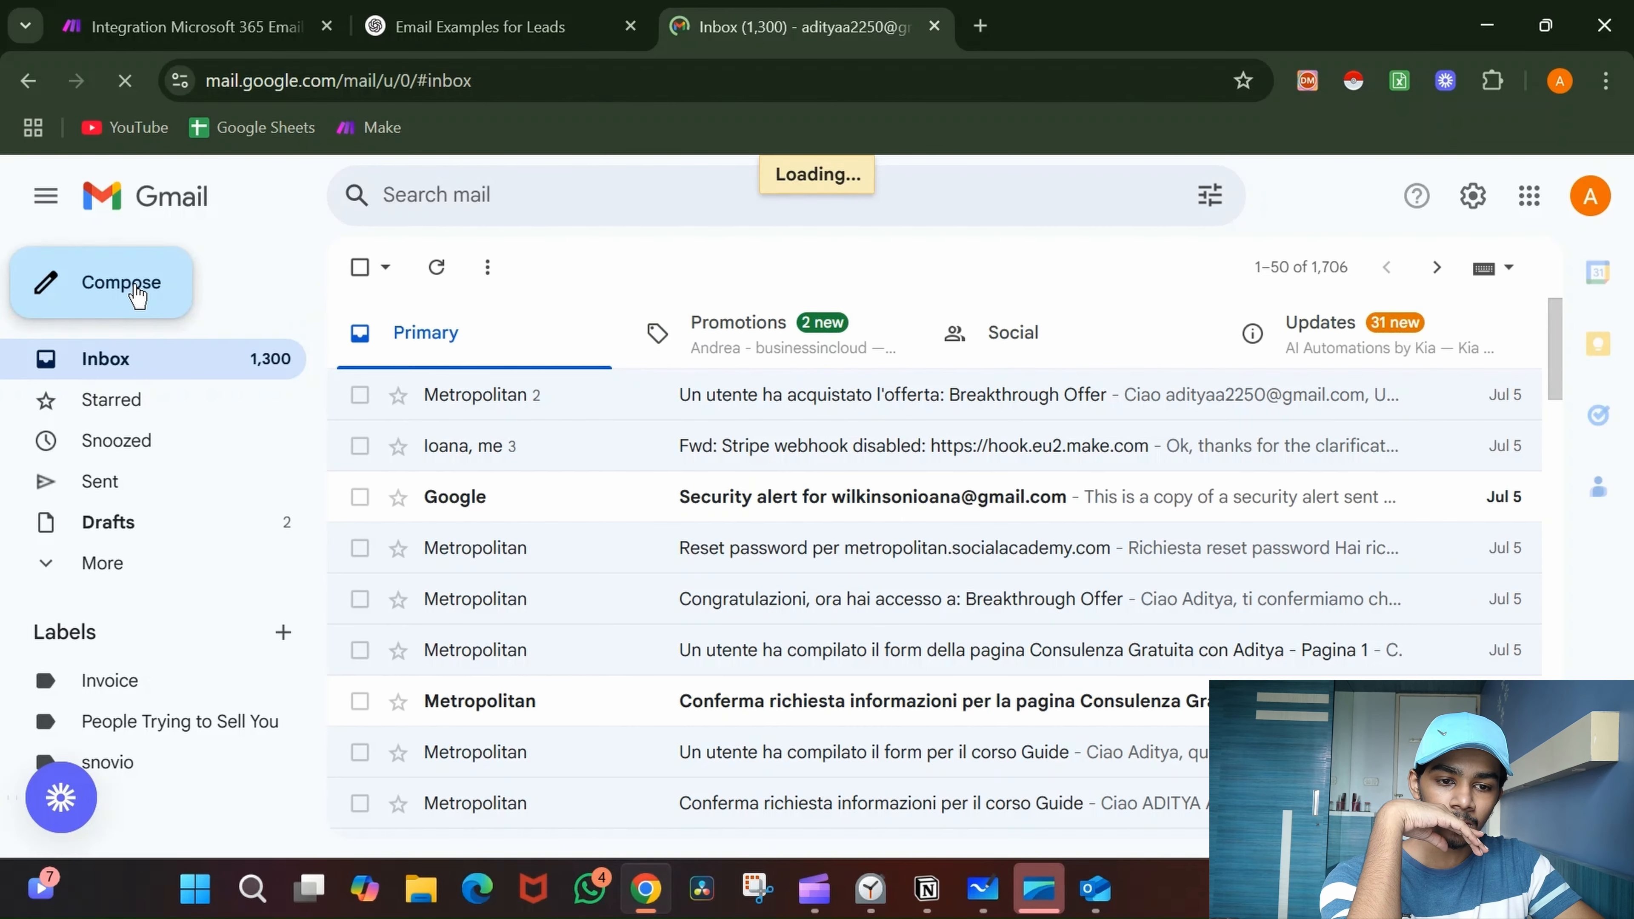
- Start a new email in Gmail and address it to the recipient's Outlook address
{"action": "left_click", "coordinate": [137, 297]}
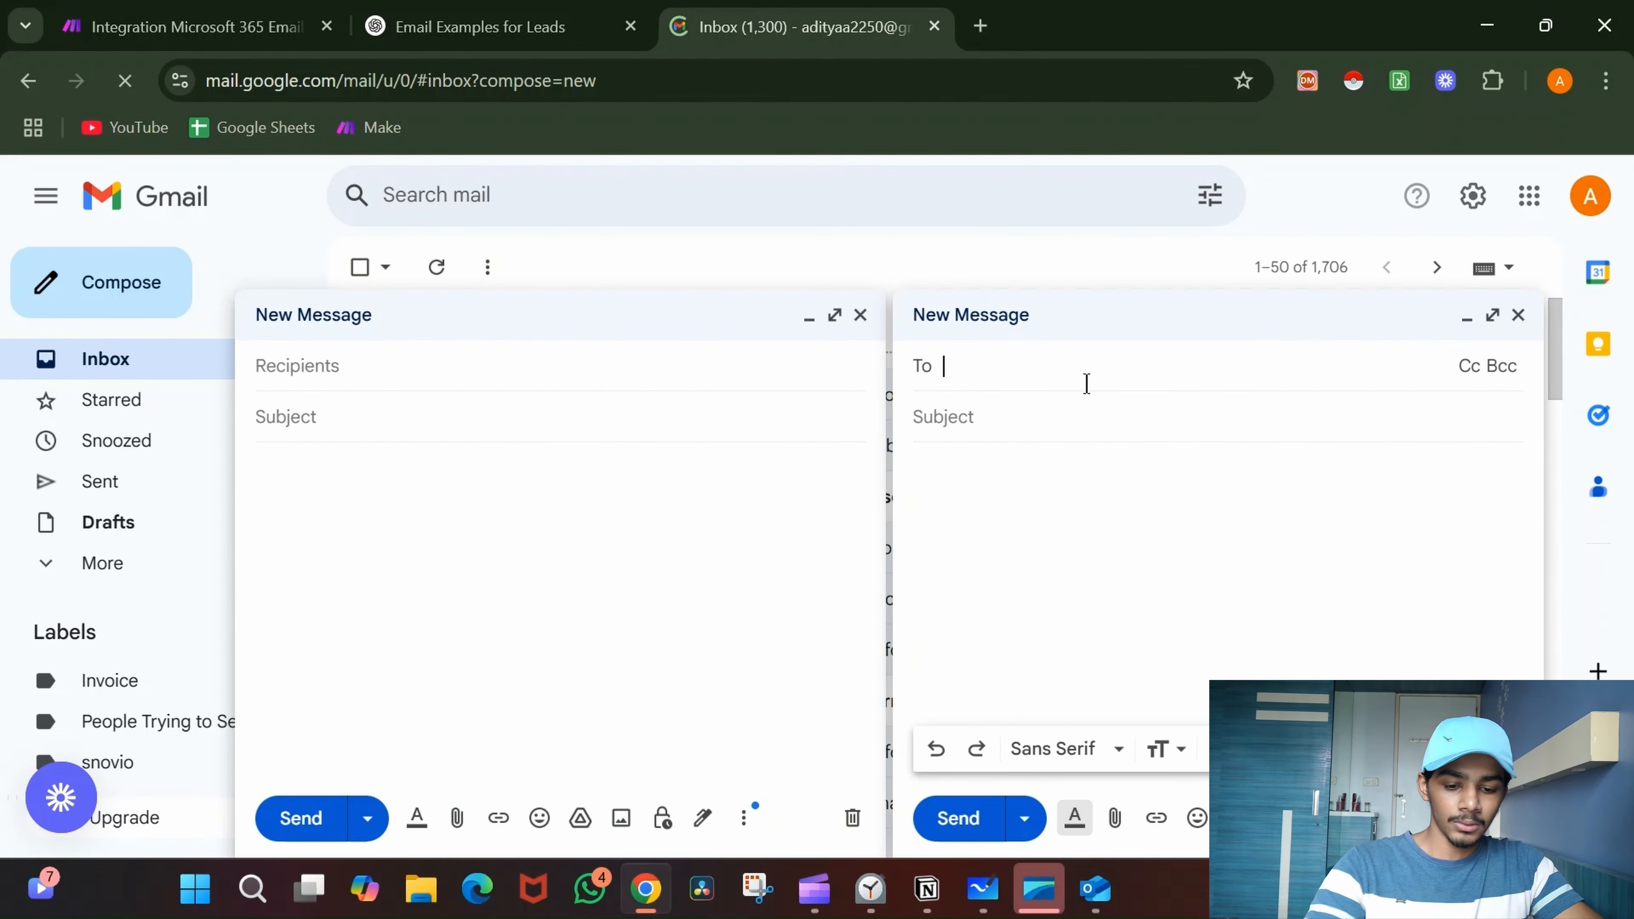
{"action": "type", "text": "aditya"}
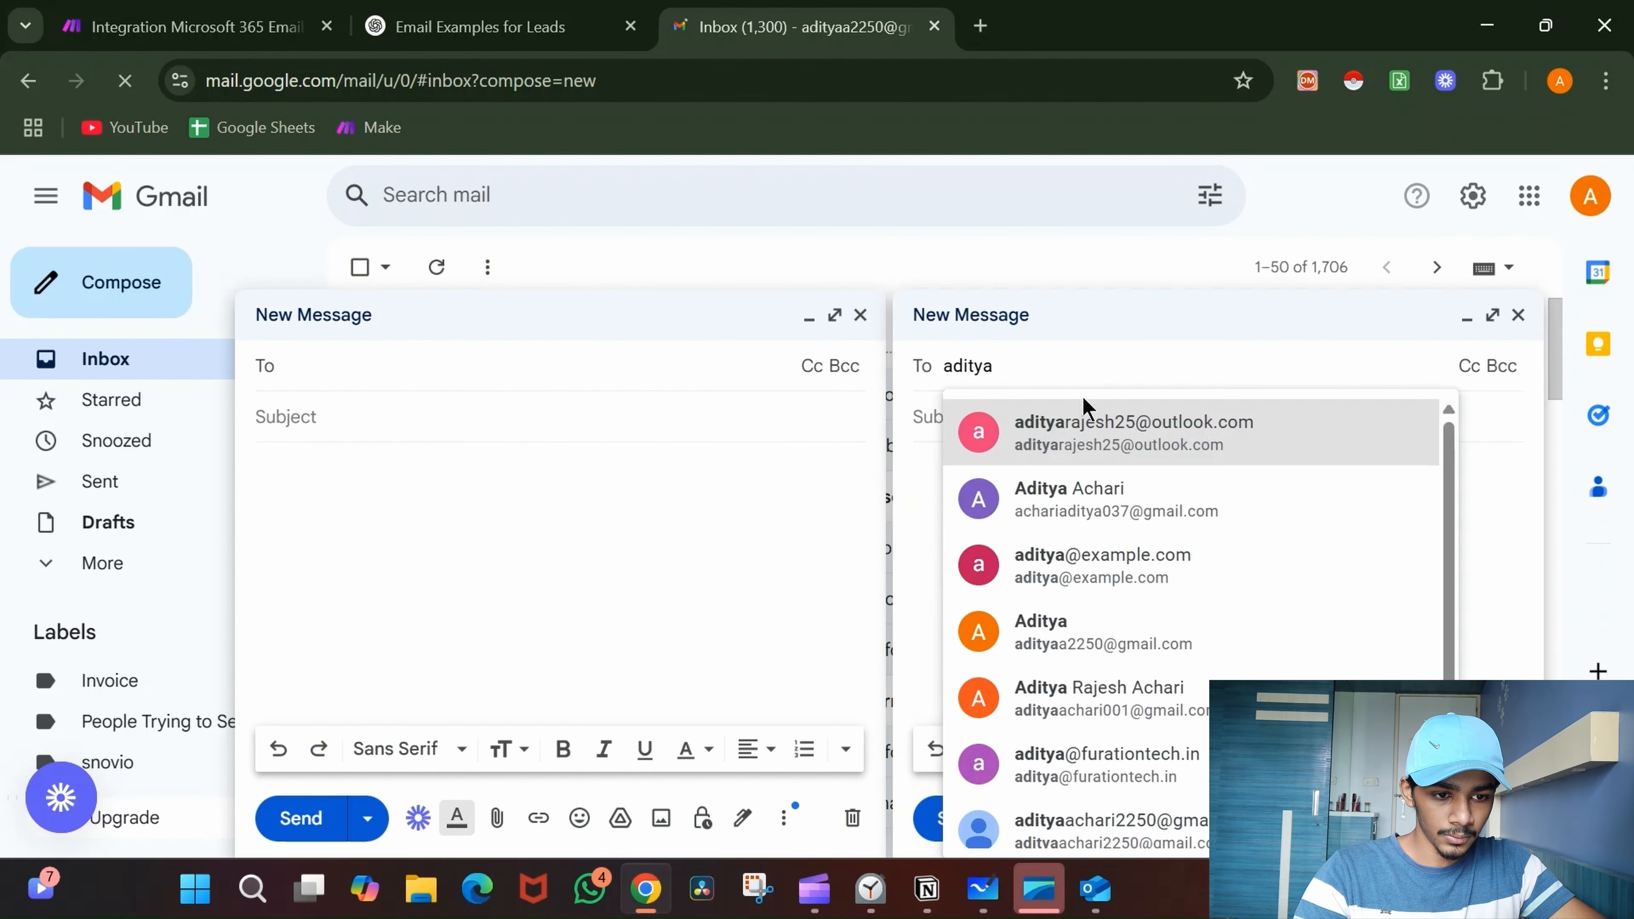
{"action": "left_click", "coordinate": [1082, 436]}
{"action": "key", "text": "Tab"}
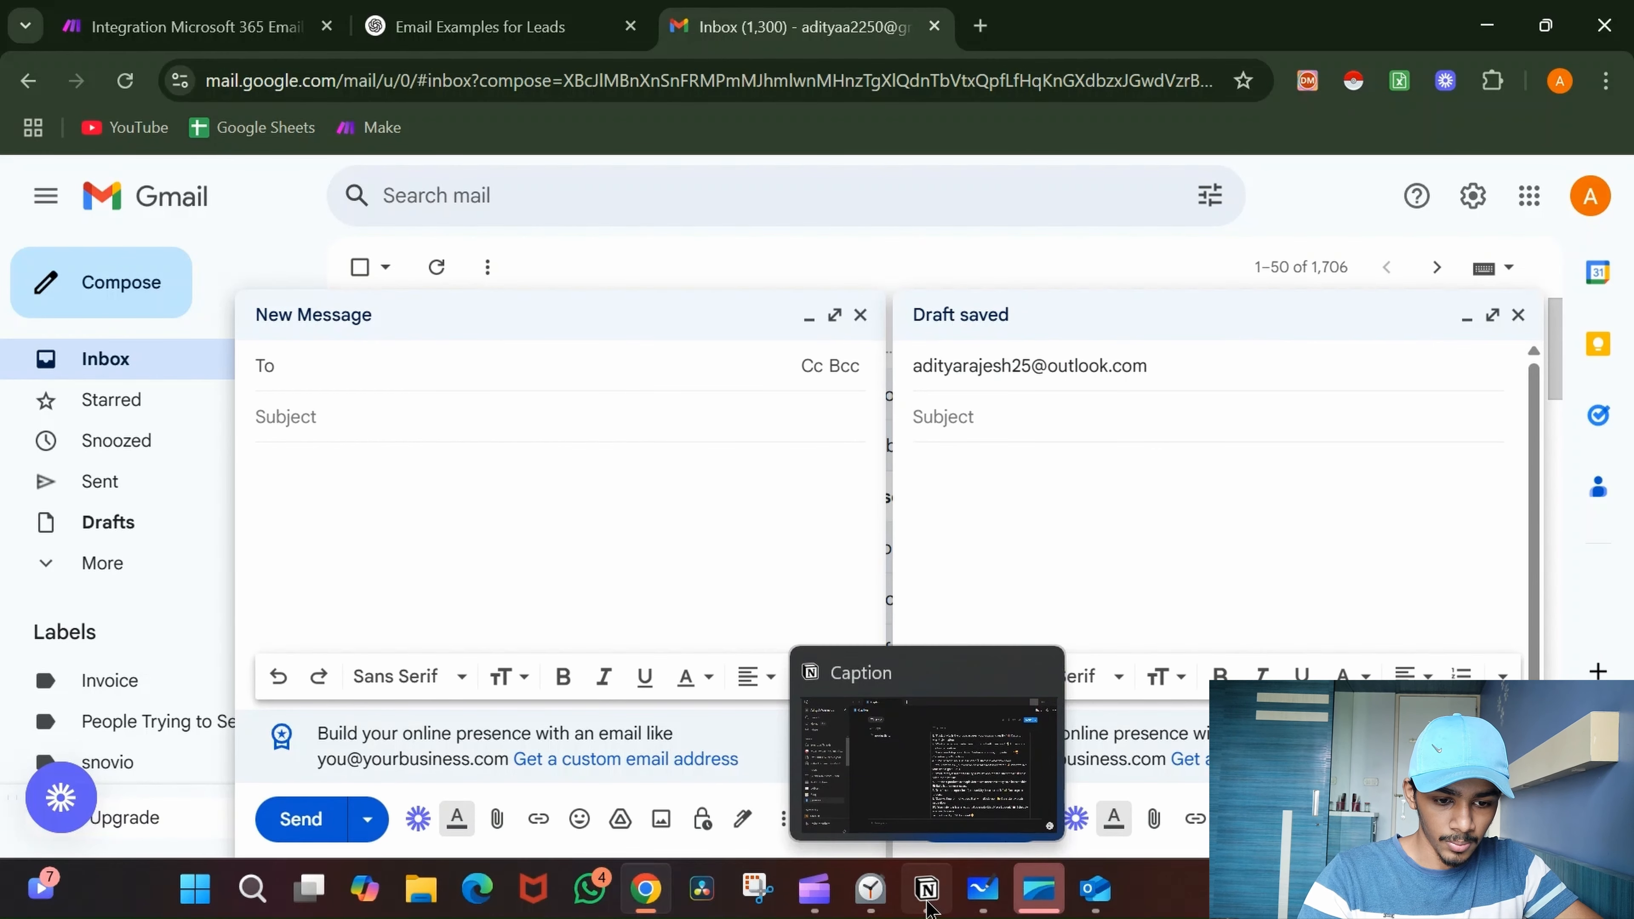
- Copy the second interested-lead email example, starting "Hey! I'm super interested in automating my lead qualification", from the ChatGPT conversation
{"action": "left_click", "coordinate": [535, 44]}
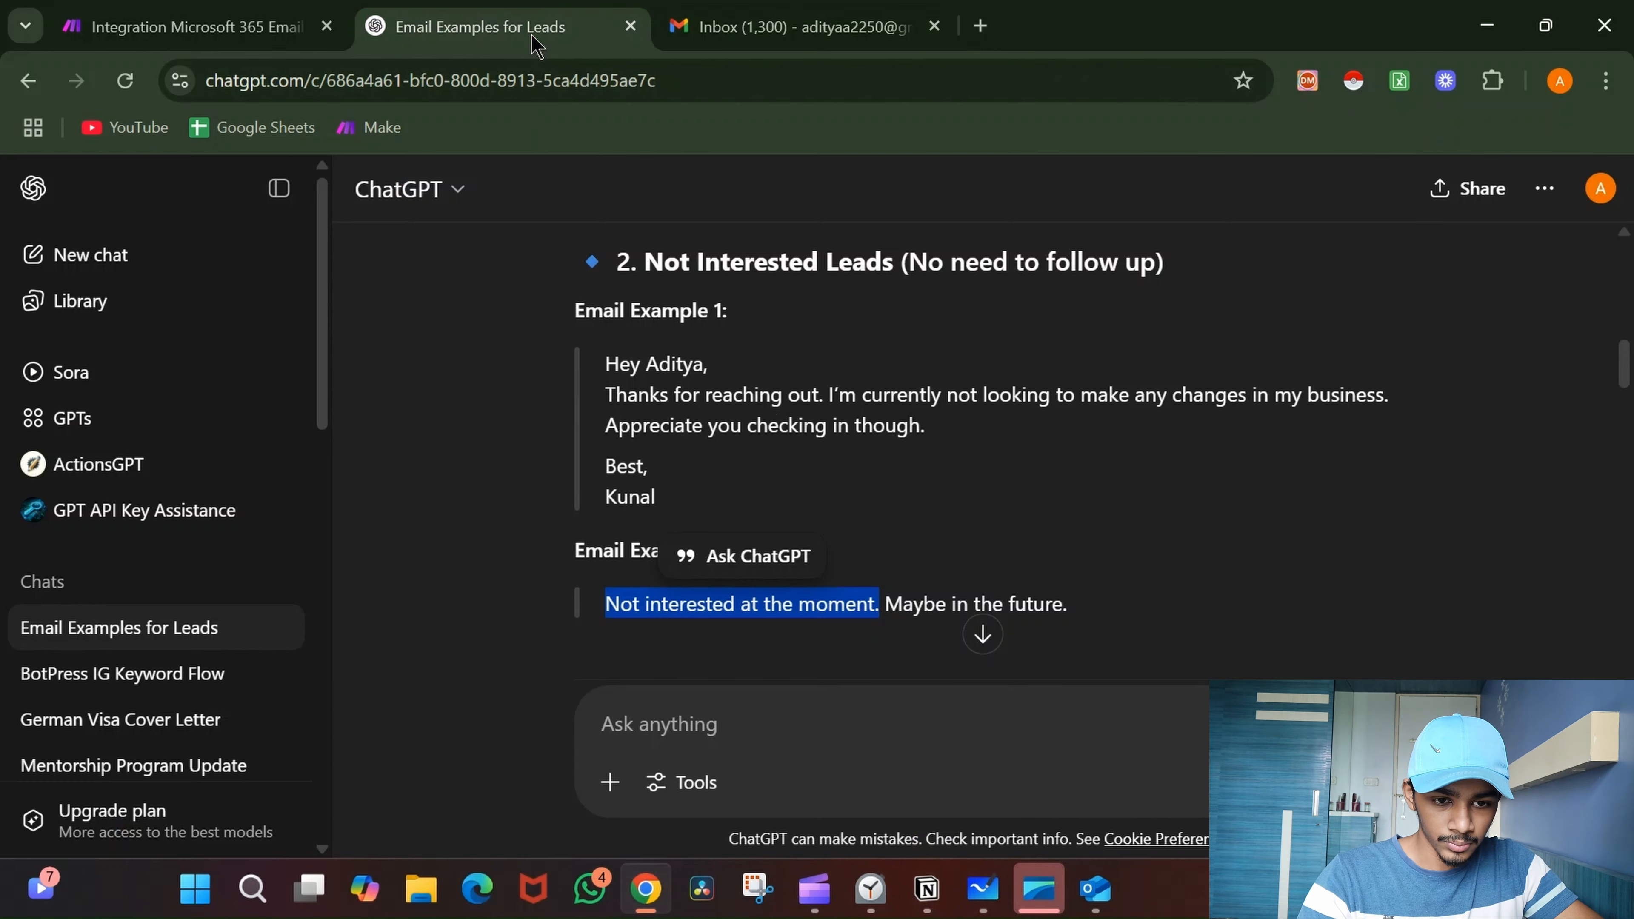
{"action": "scroll", "coordinate": [943, 465], "scroll_direction": "up", "scroll_amount": 5}
{"action": "scroll", "coordinate": [949, 468], "scroll_direction": "down", "scroll_amount": 3}
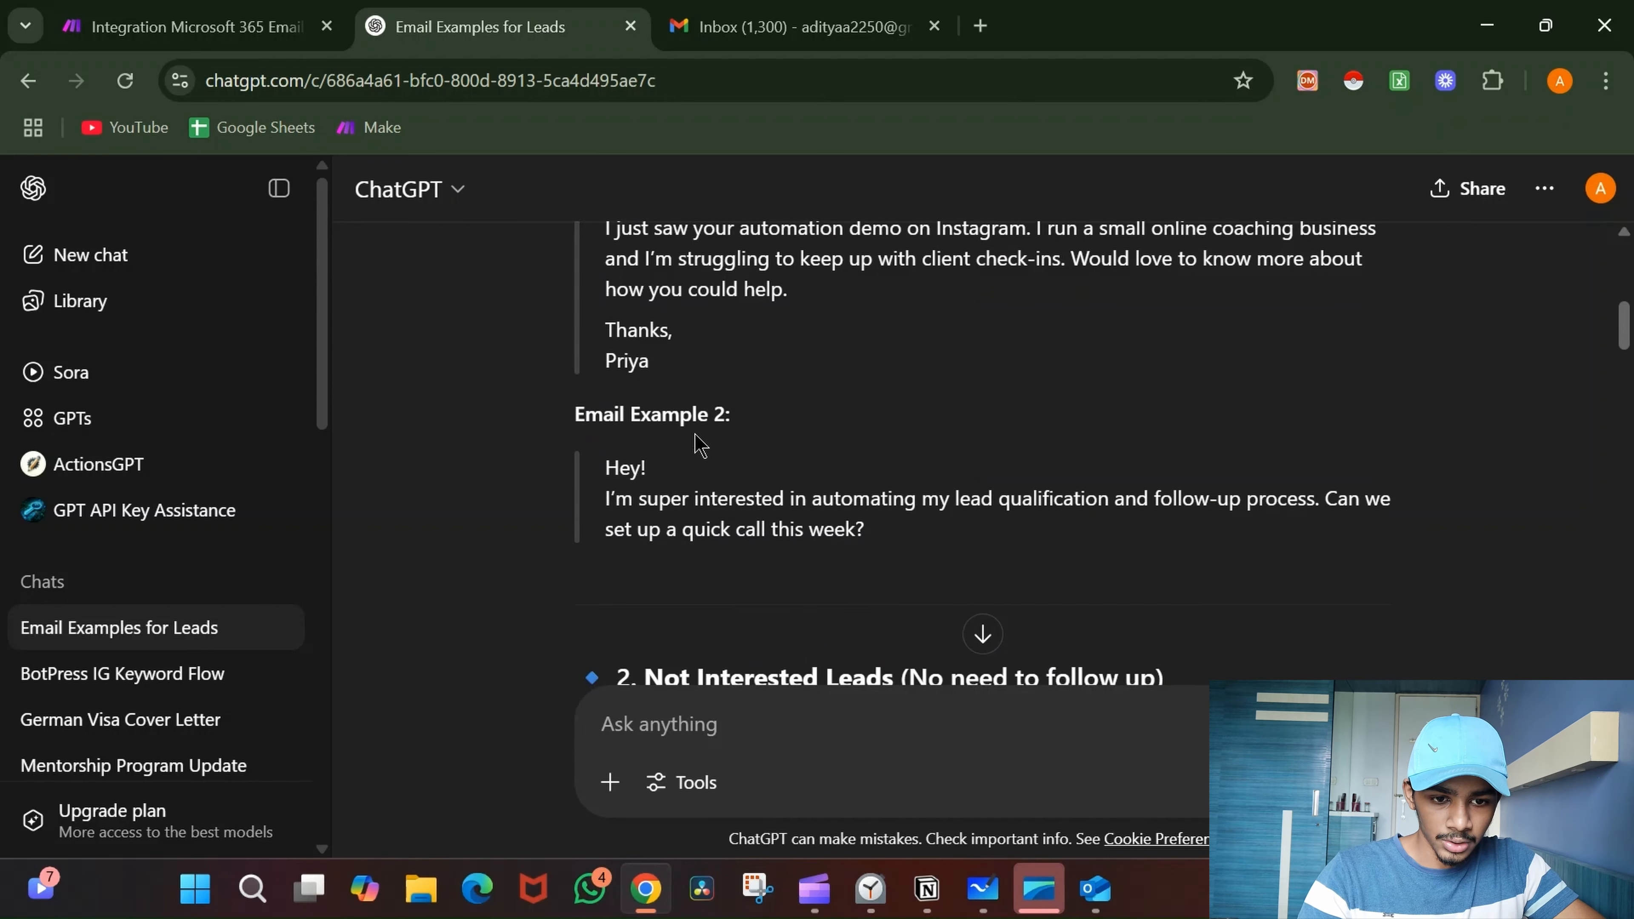
{"action": "left_click_drag", "start_coordinate": [607, 467], "coordinate": [976, 562]}
{"action": "key", "text": "ctrl+c"}
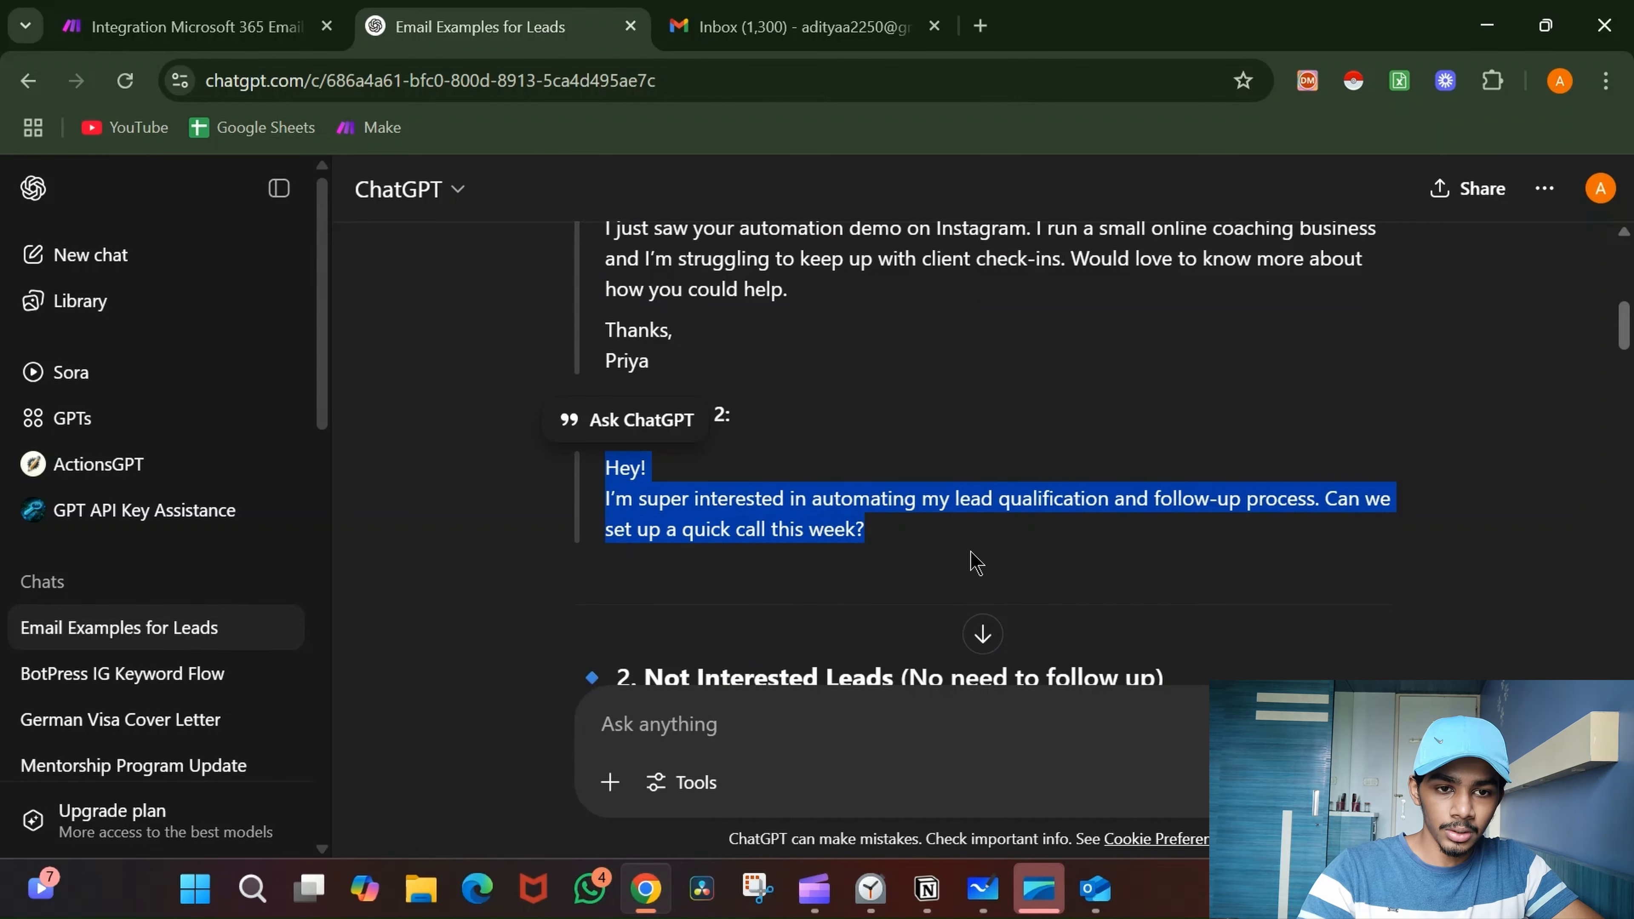
- Insert the copied example text as the body of the new Gmail message and set its subject to "Hi"
{"action": "left_click", "coordinate": [798, 26]}
{"action": "key", "text": "ctrl+v"}
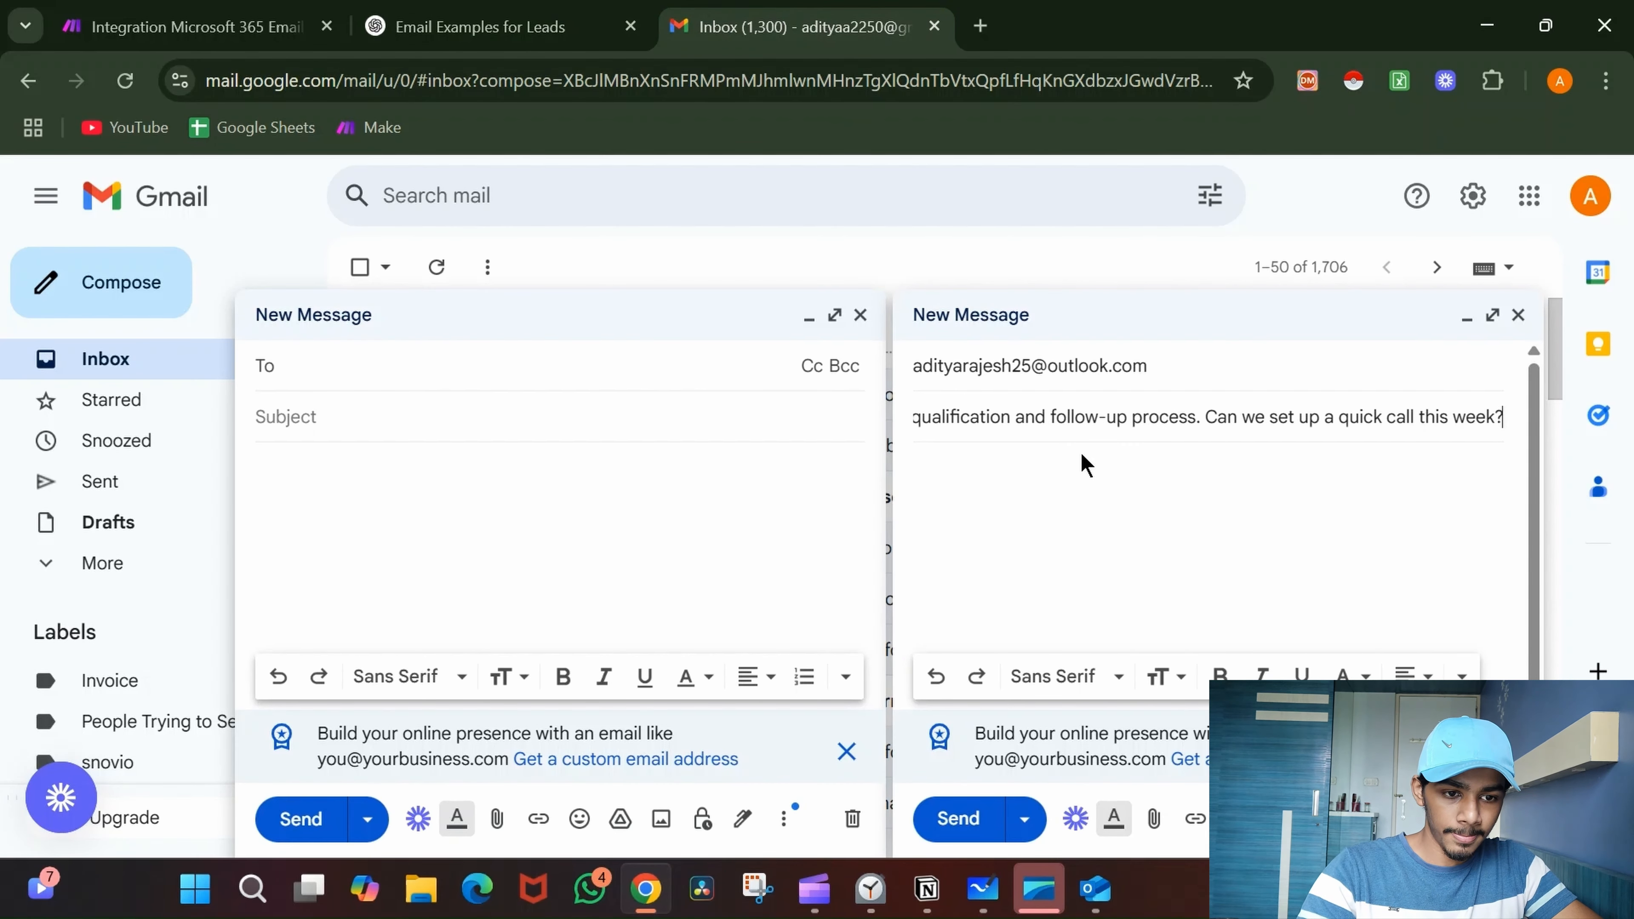
{"action": "key", "text": "ctrl+a"}
{"action": "key", "text": "BackSpace"}
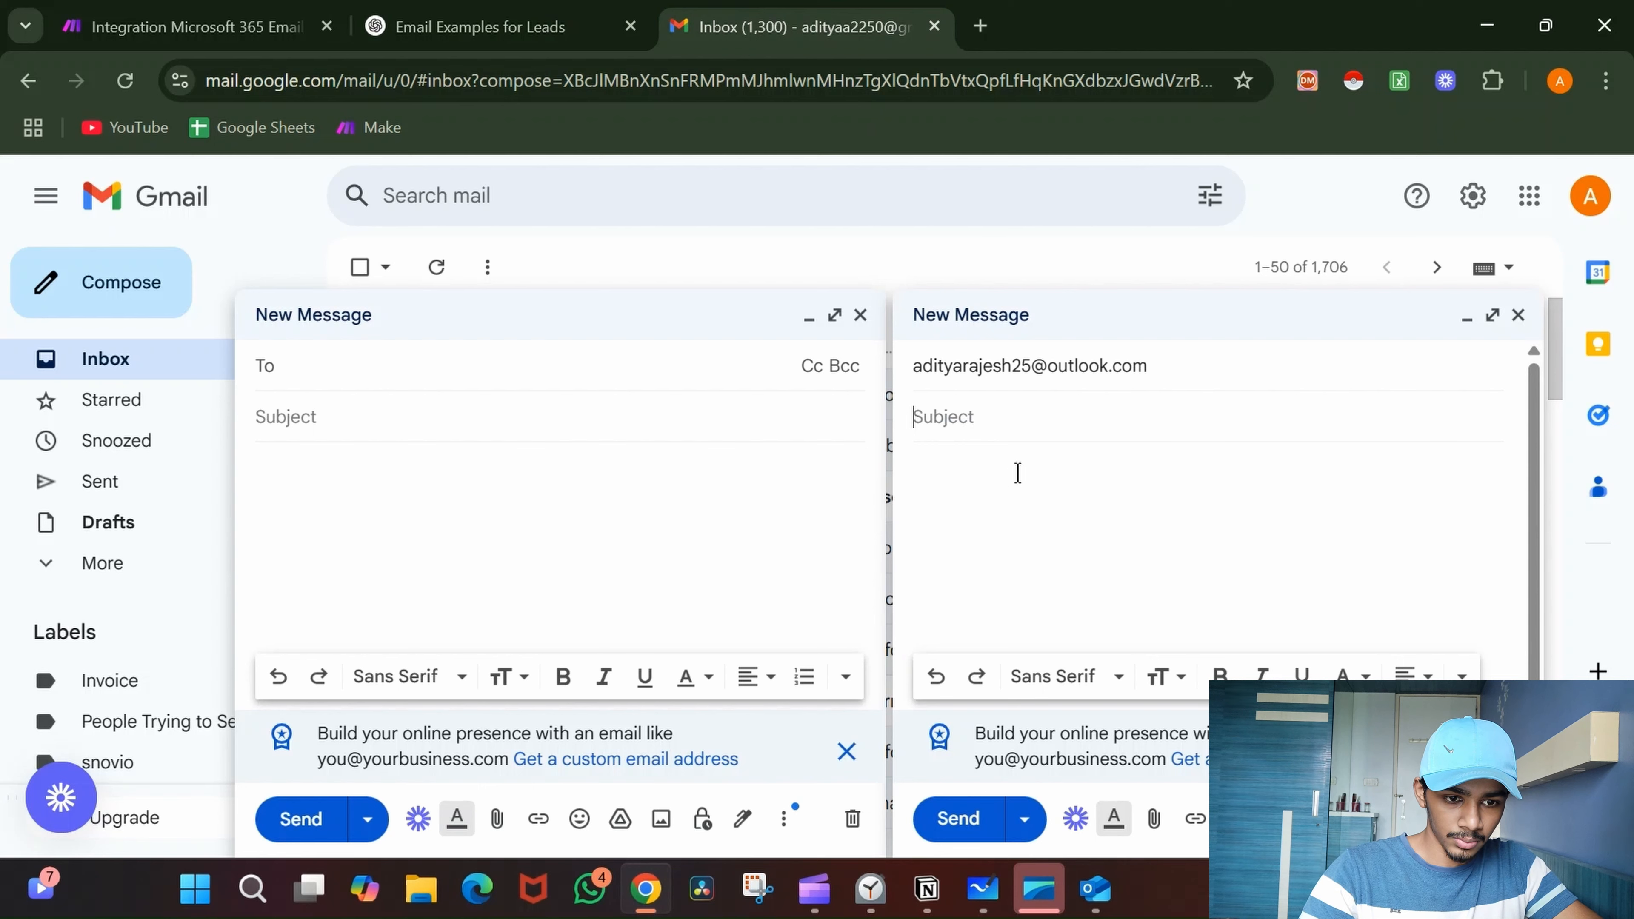
{"action": "key", "text": "ctrl+v"}
{"action": "left_click", "coordinate": [1003, 427]}
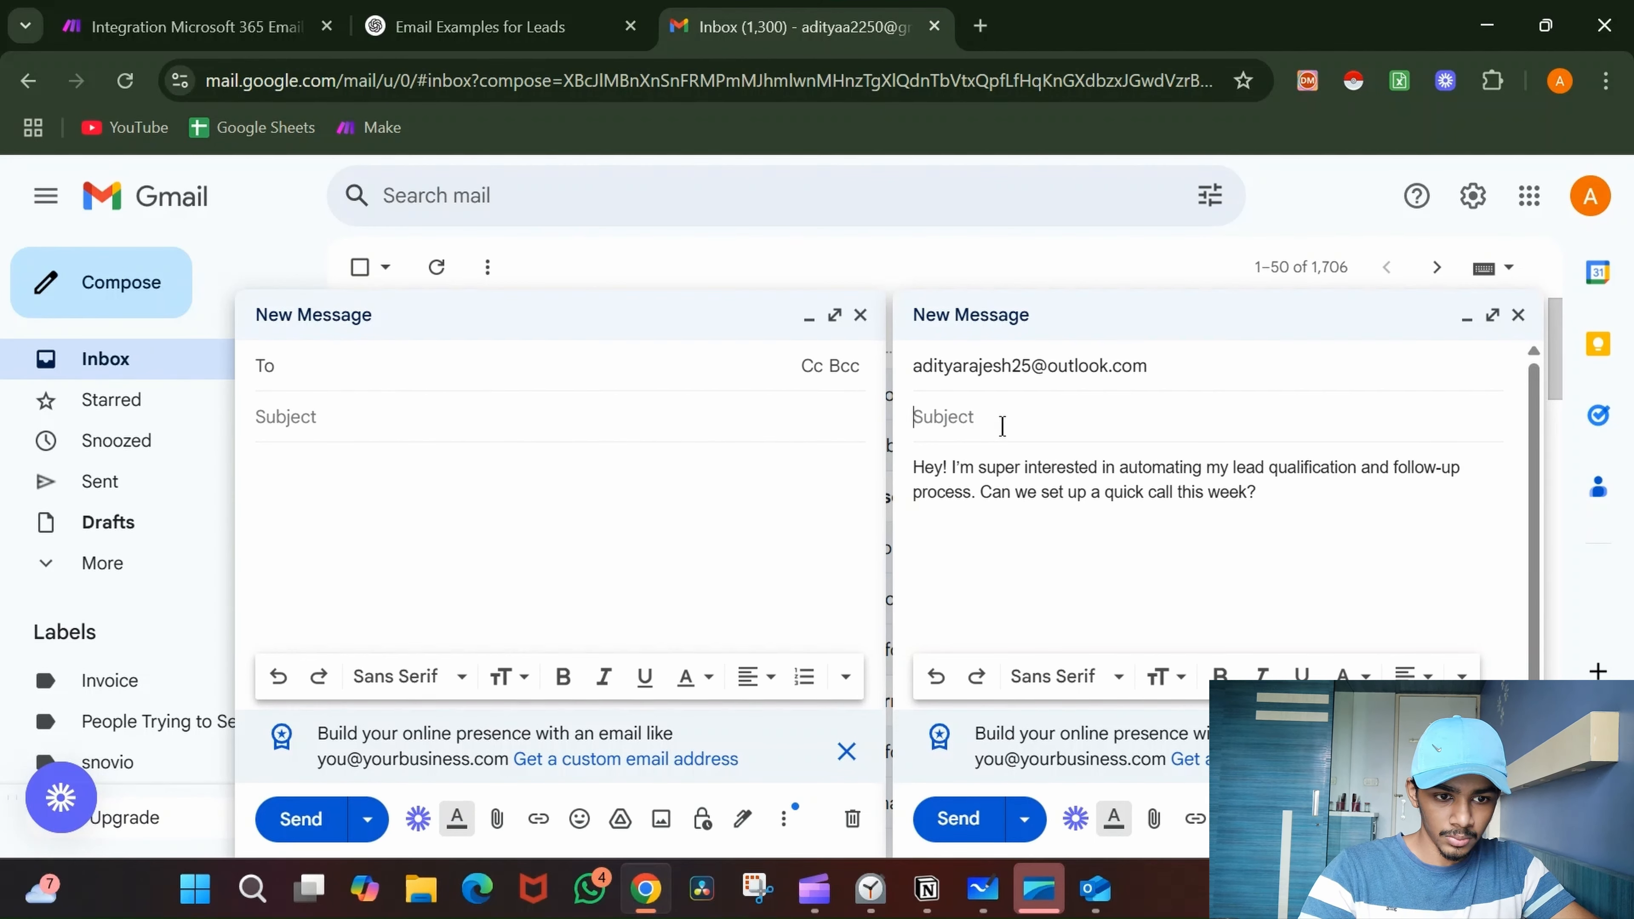
{"action": "type", "text": "Hi"}
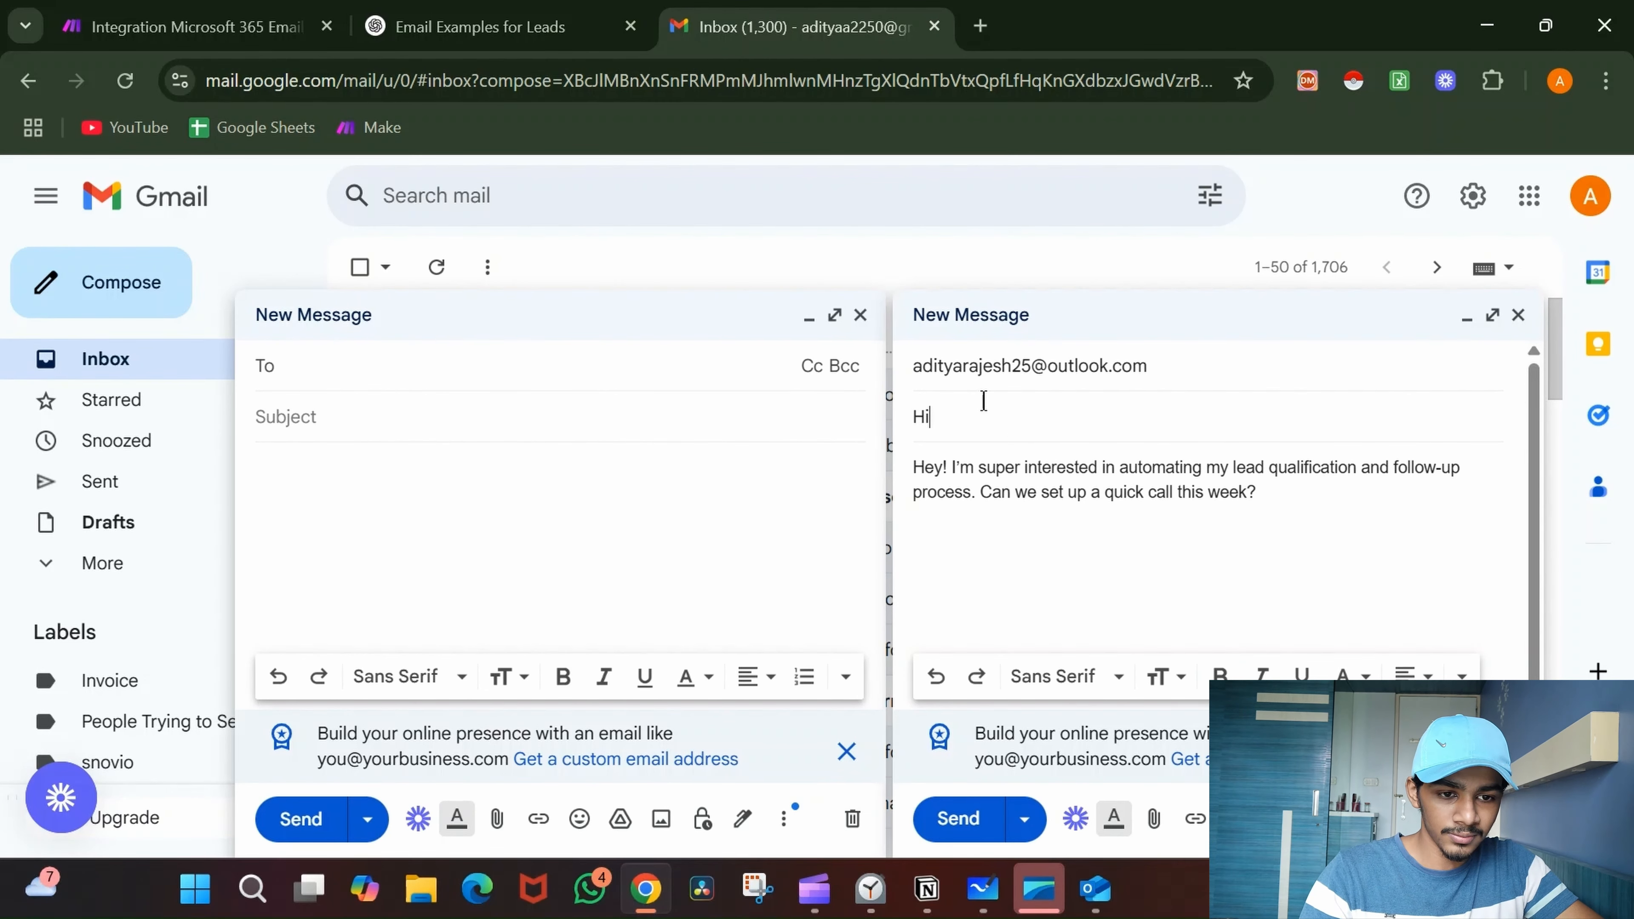
- Send the test lead email and switch to Outlook
{"action": "left_click", "coordinate": [958, 819]}
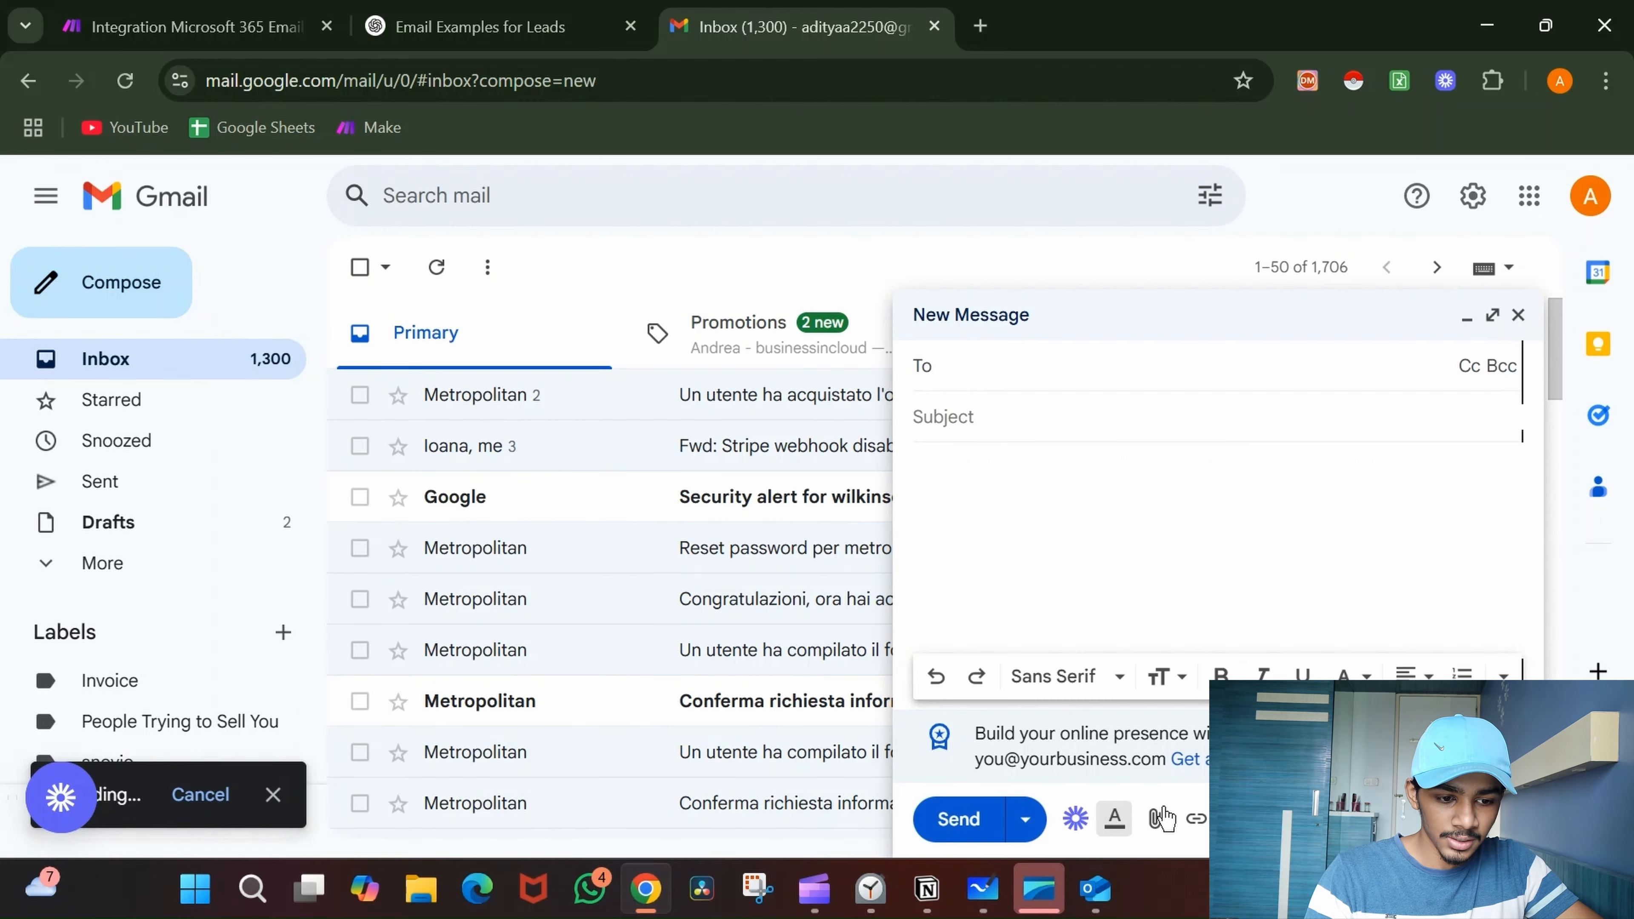
{"action": "left_click", "coordinate": [1095, 887]}
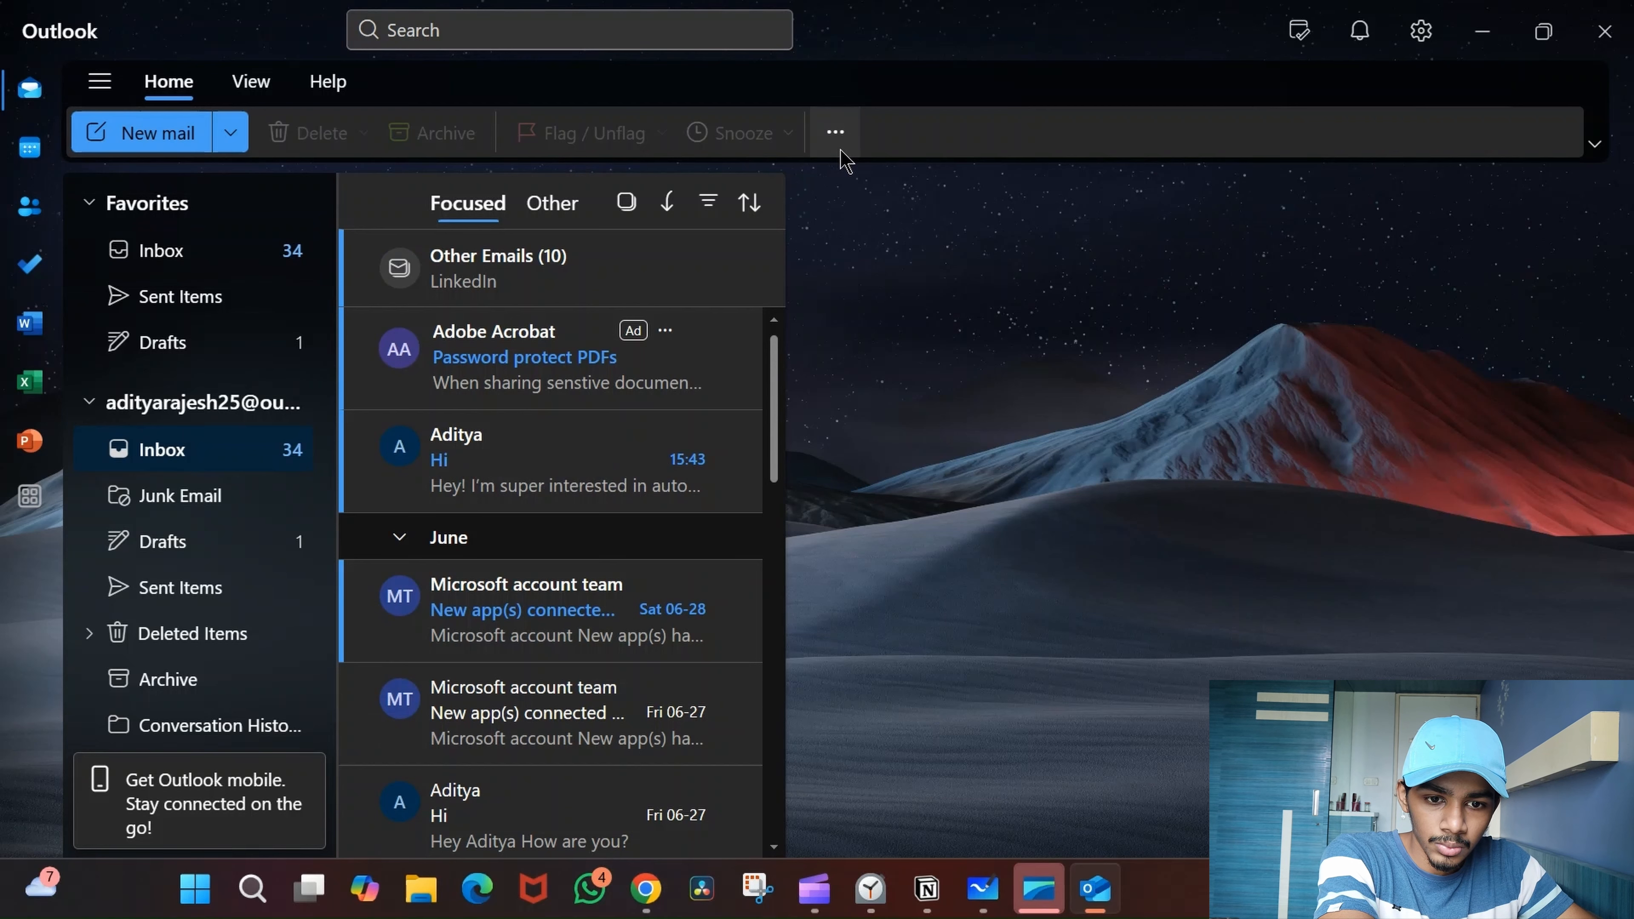
- Clear the Other Emails notice and the Adobe Acrobat ad from the inbox, and open the new "Hi" email
{"action": "left_click", "coordinate": [836, 134]}
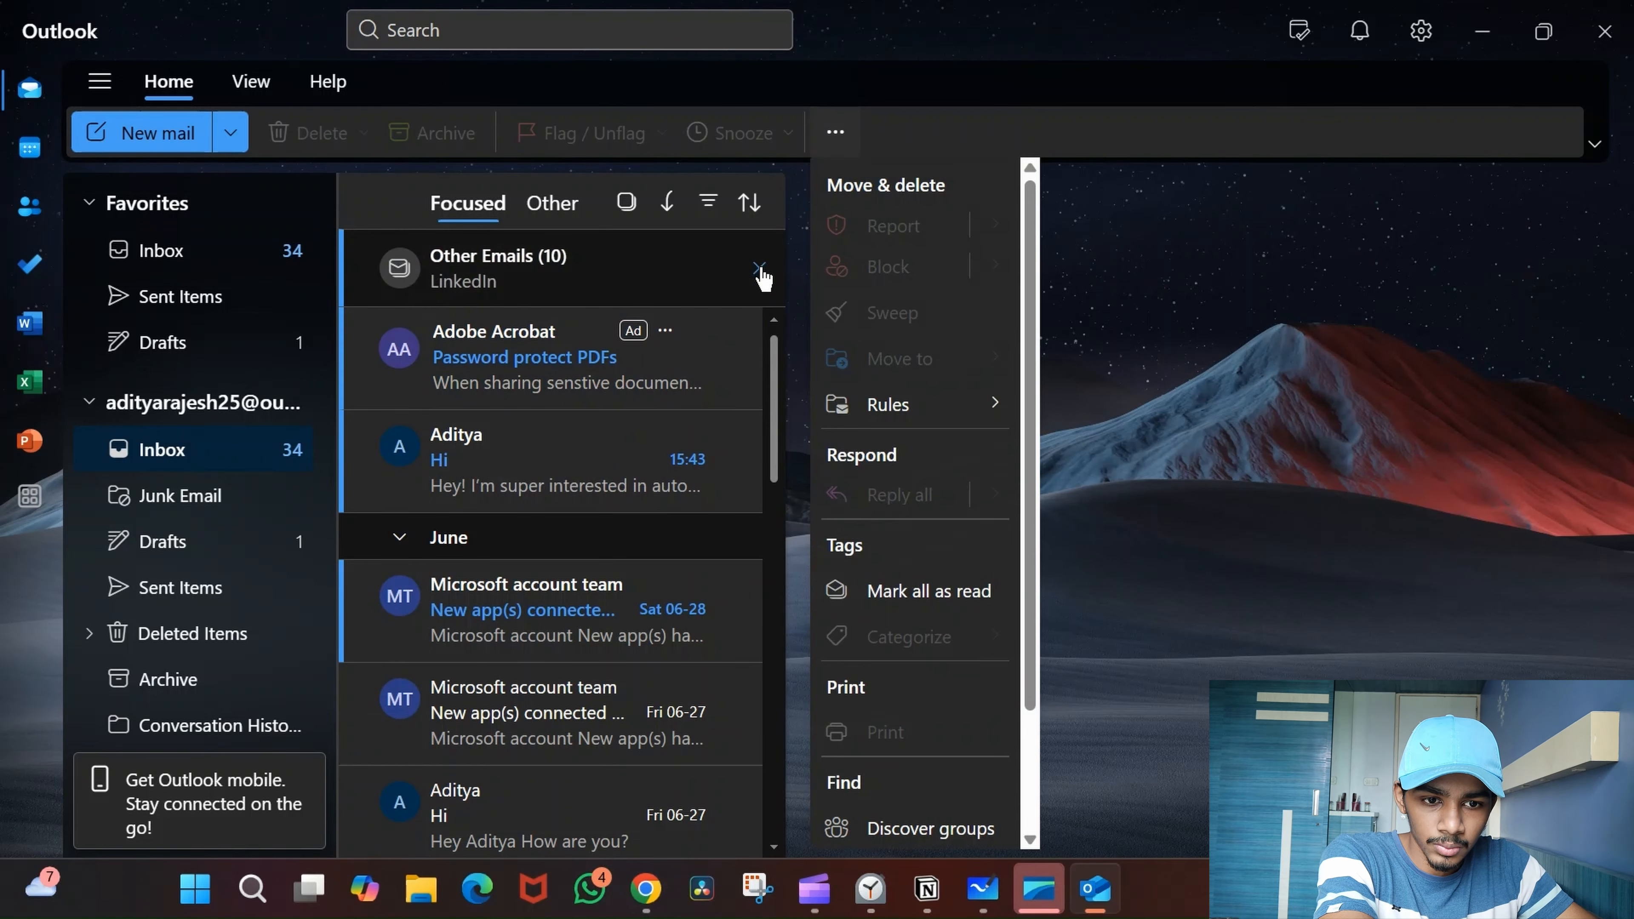
{"action": "left_click", "coordinate": [762, 271]}
{"action": "left_click", "coordinate": [747, 282]}
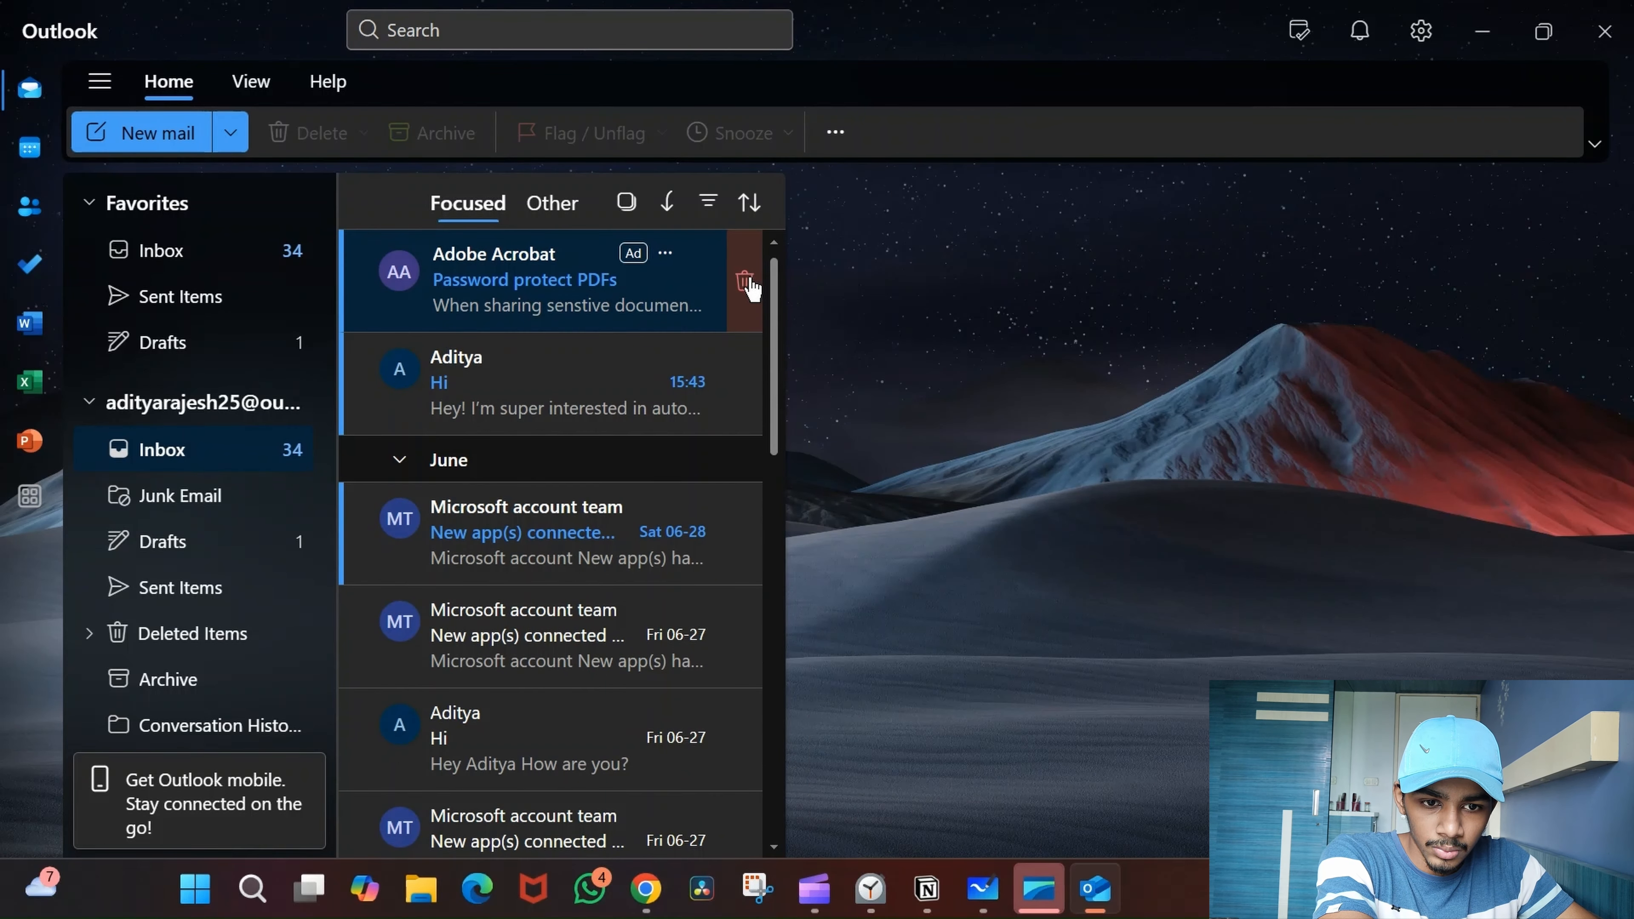
{"action": "mouse_move", "coordinate": [547, 321]}
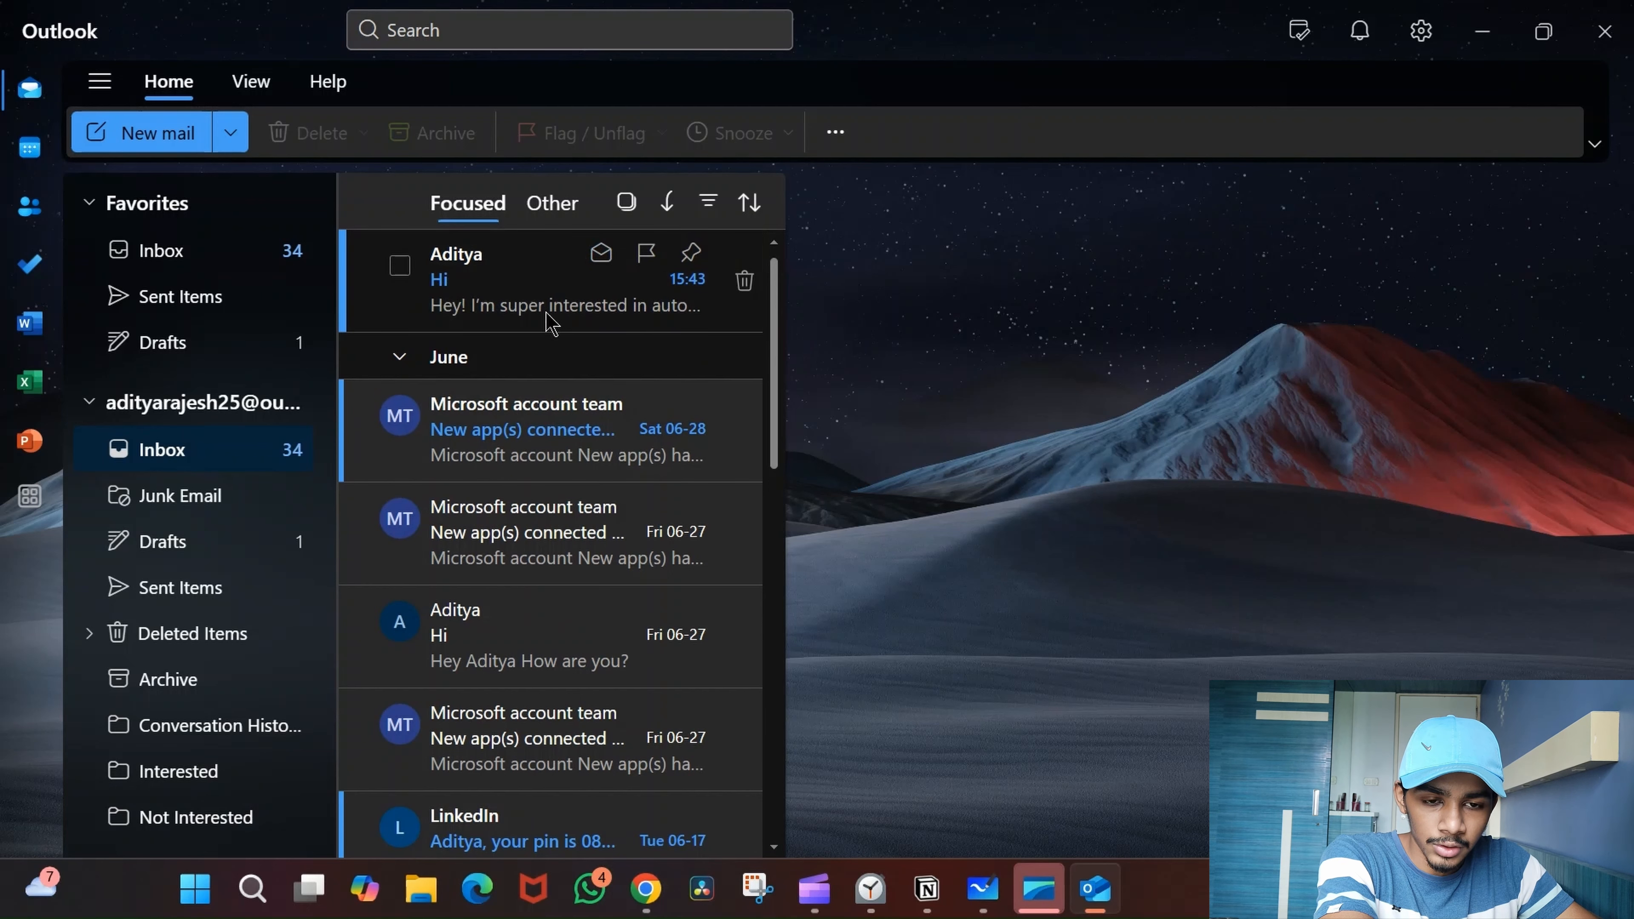
{"action": "left_click", "coordinate": [638, 302]}
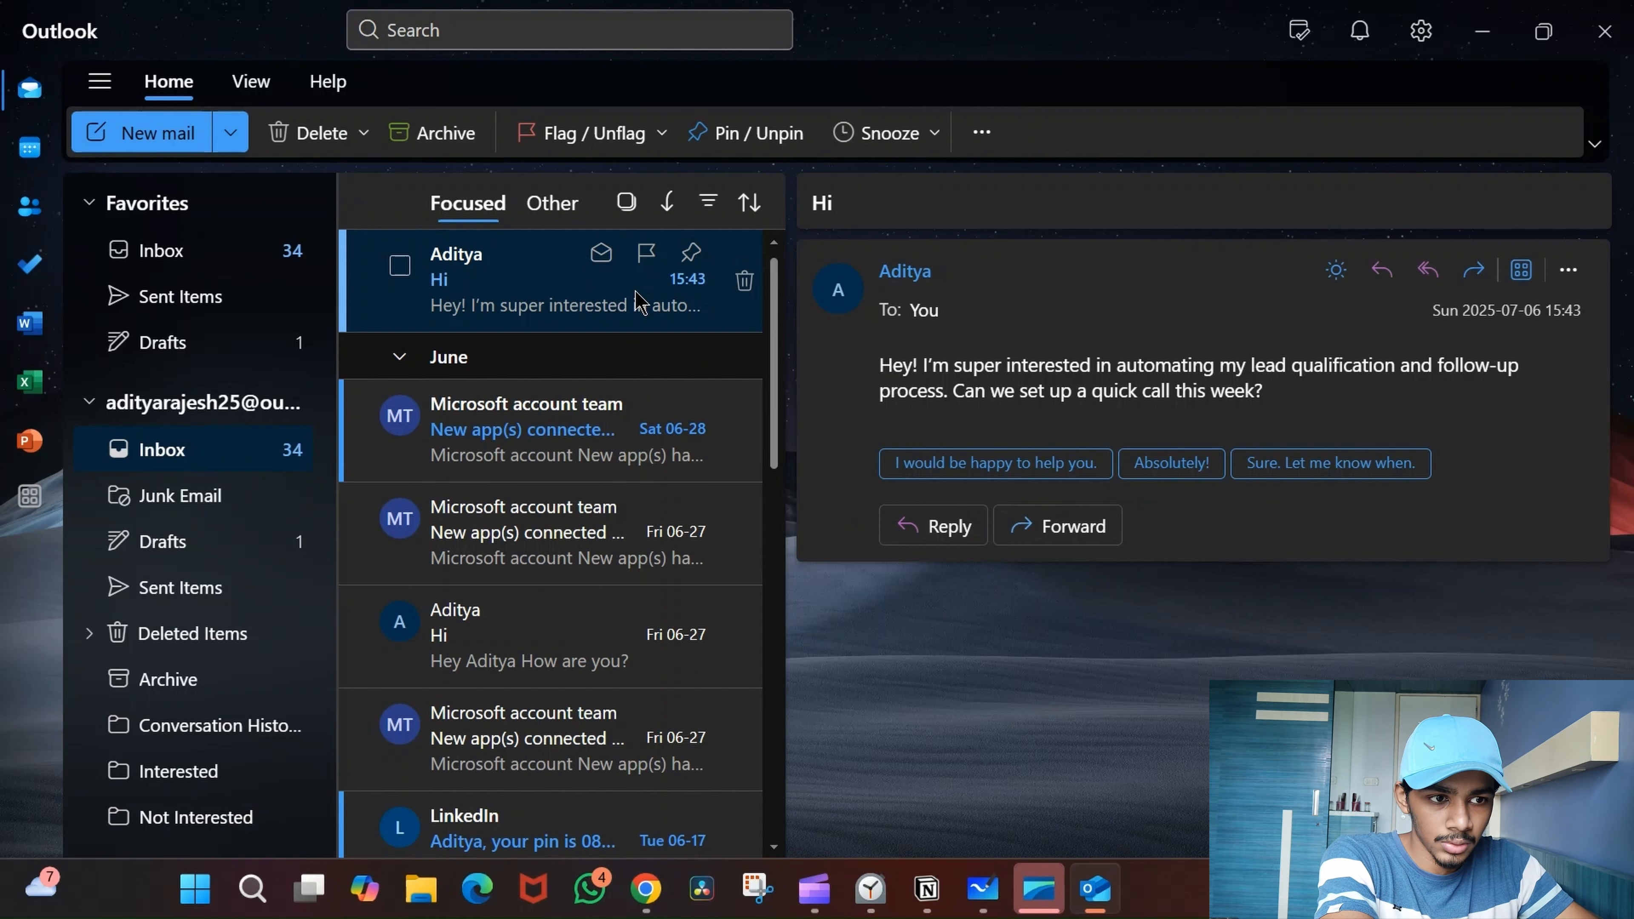
- Return to Make in Chrome and set the Outlook trigger to start manually from the "Hi" email dated 07/06/2025 3:43 PM
{"action": "left_click", "coordinate": [1480, 29]}
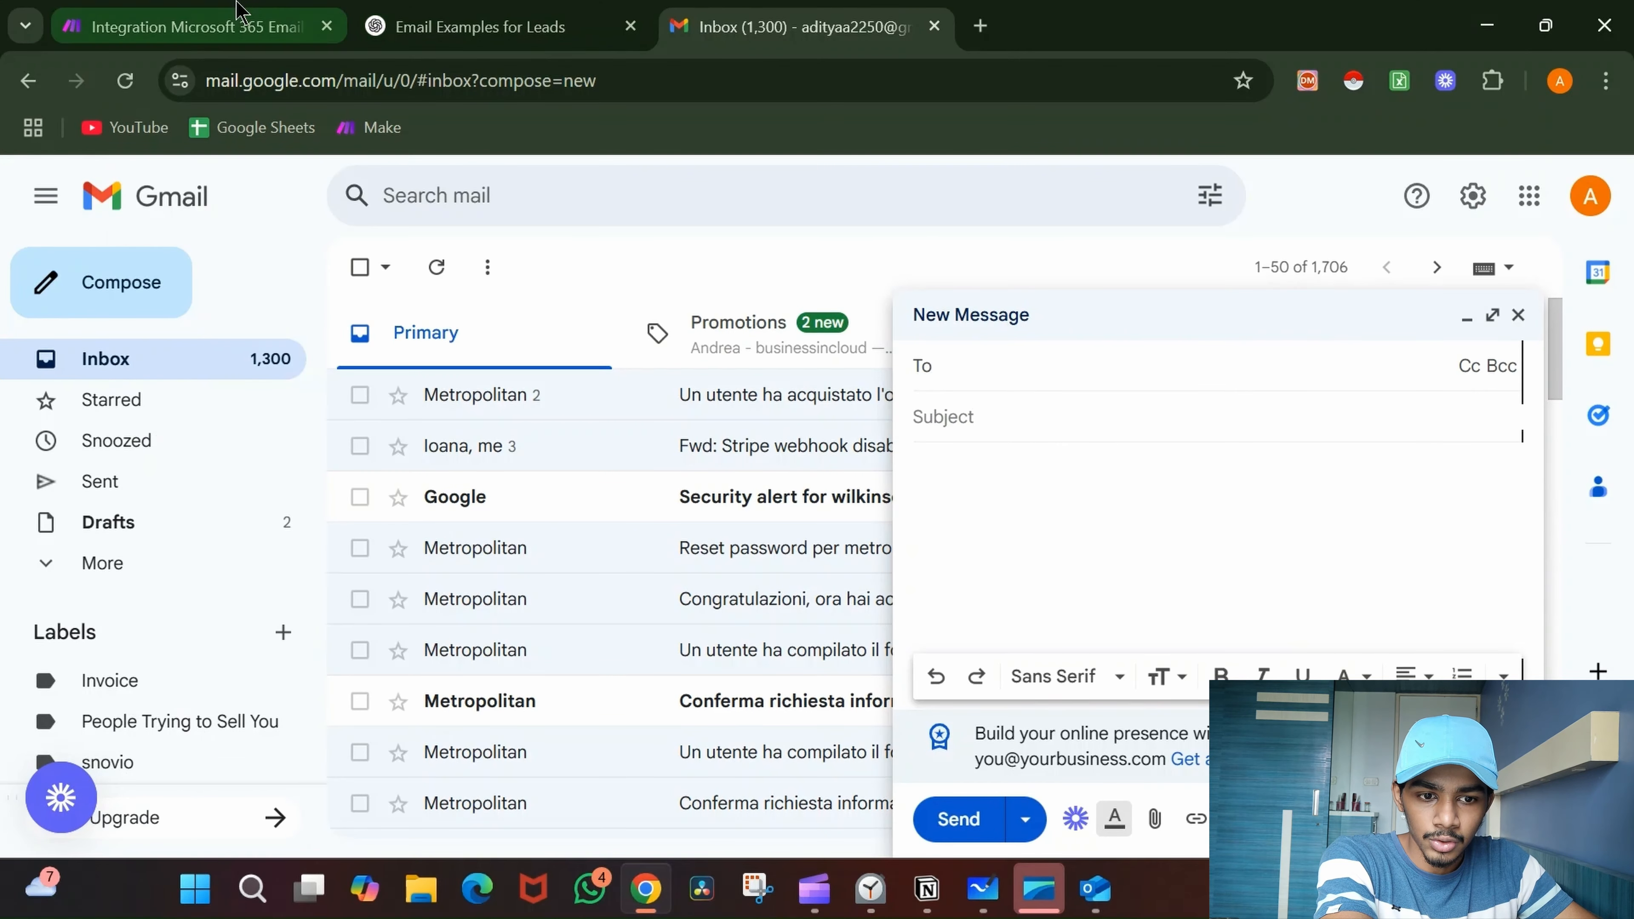
{"action": "left_click", "coordinate": [186, 26]}
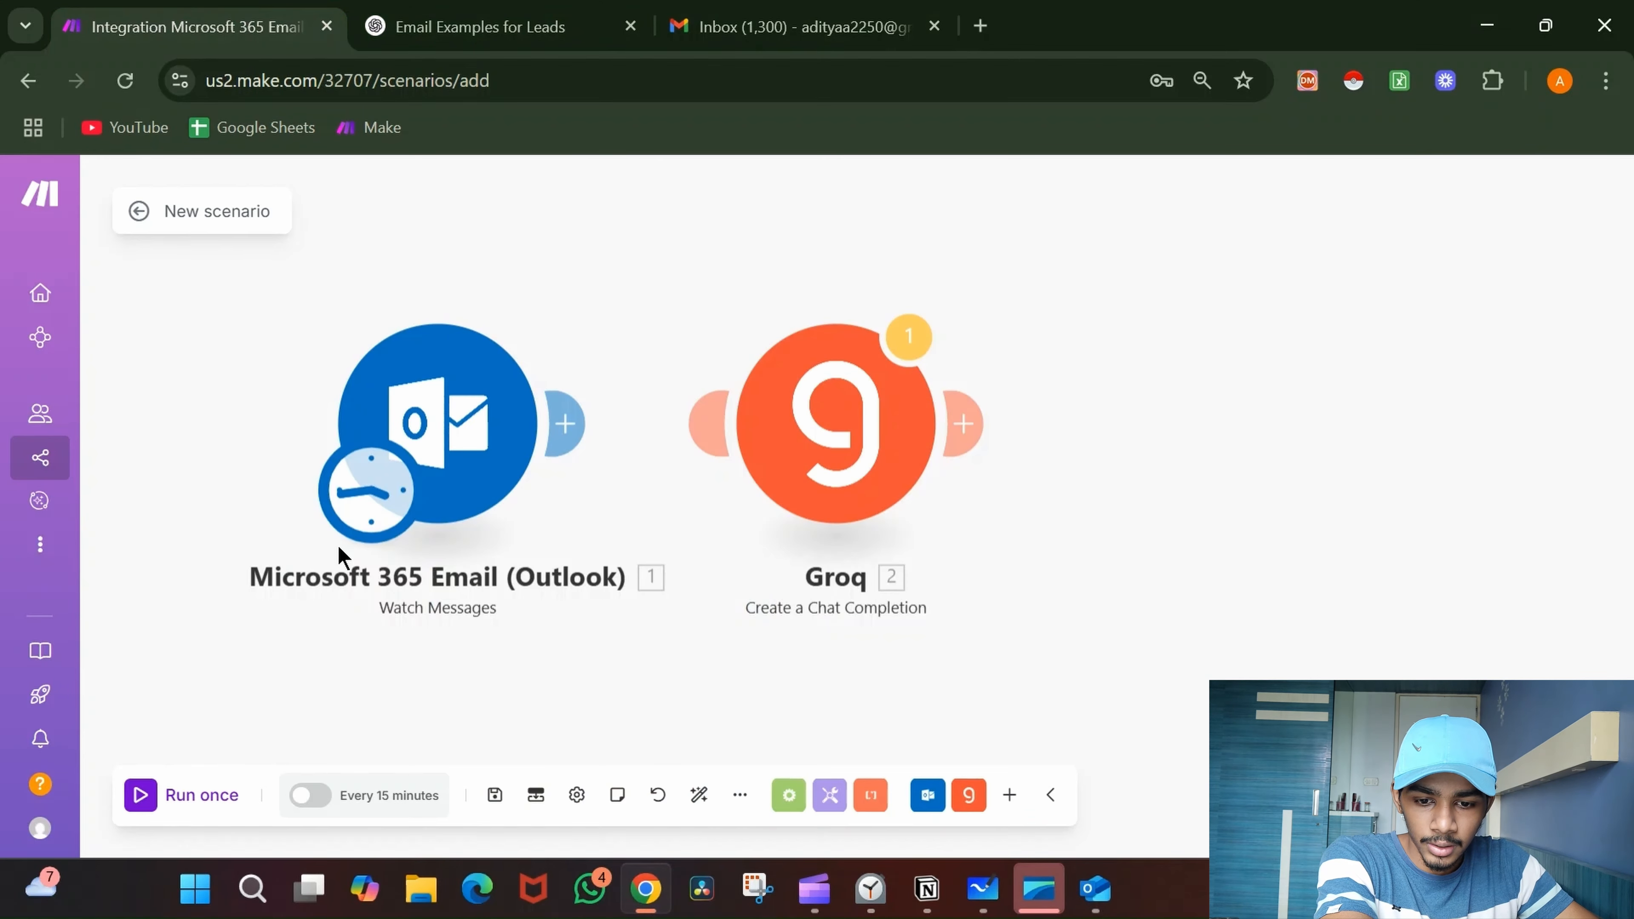
{"action": "right_click", "coordinate": [427, 409]}
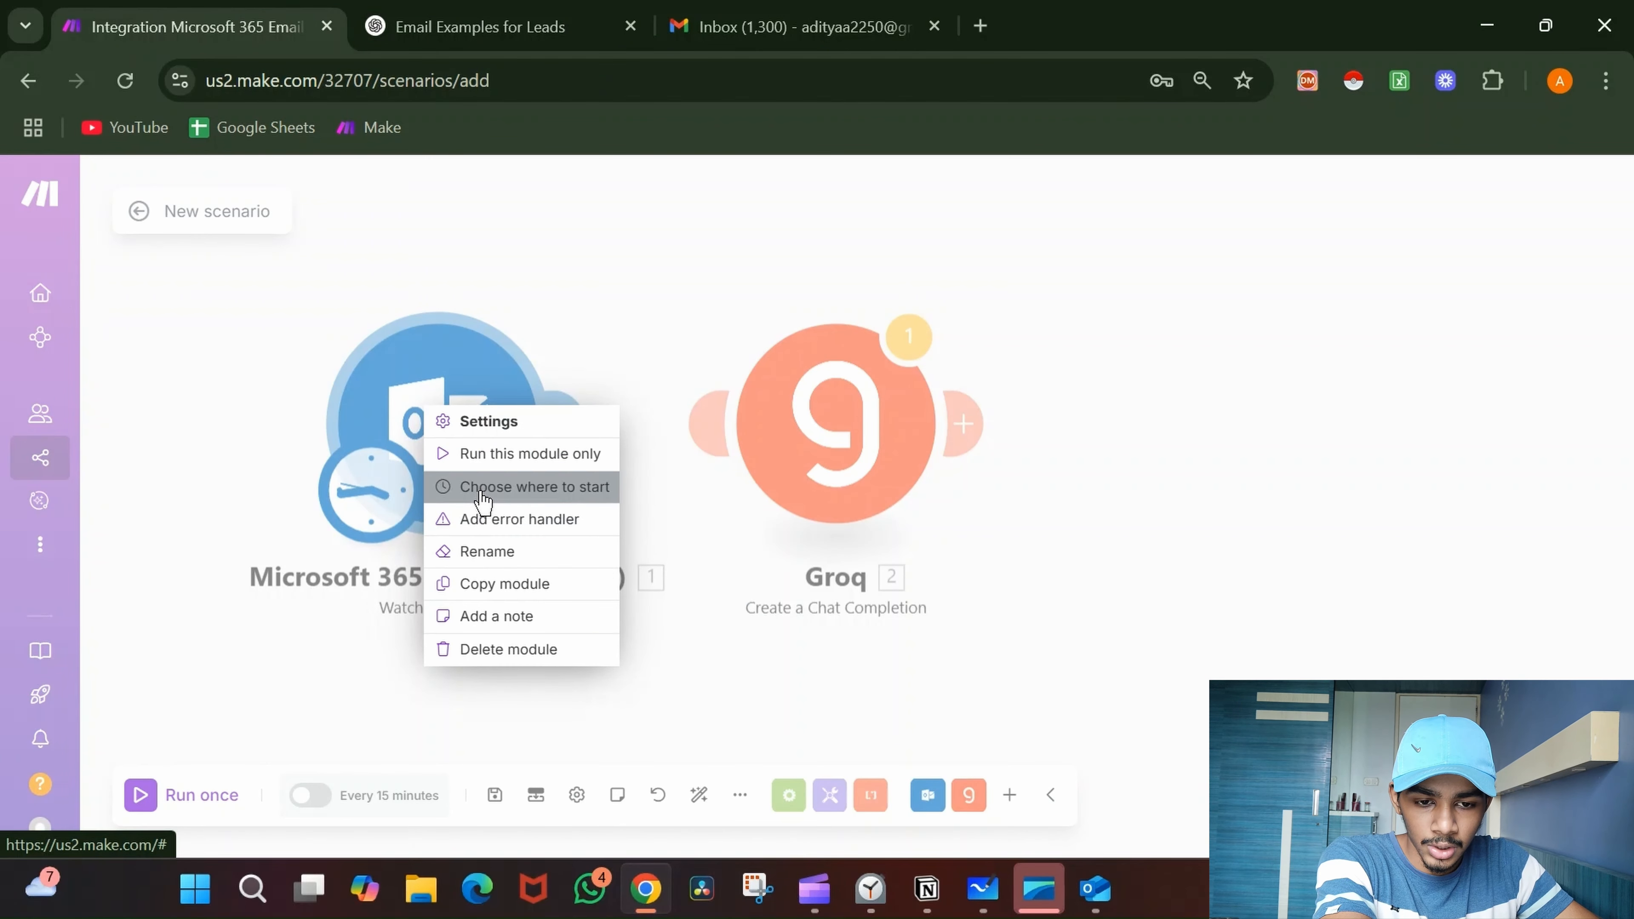
{"action": "left_click", "coordinate": [480, 492]}
{"action": "left_click", "coordinate": [596, 467]}
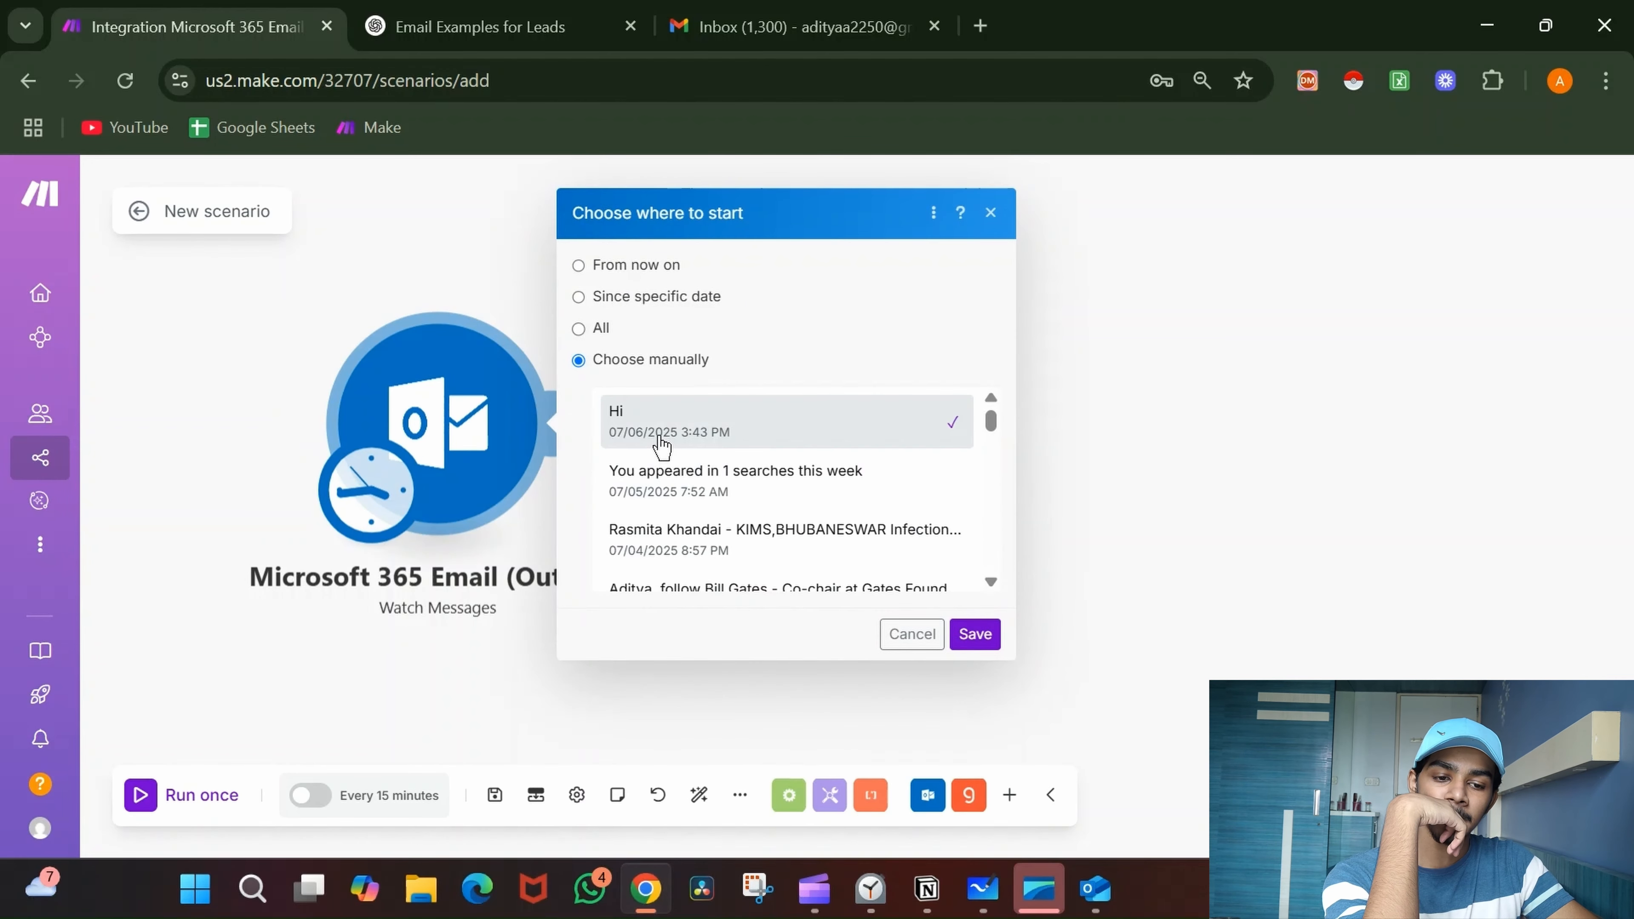
{"action": "left_click", "coordinate": [975, 634]}
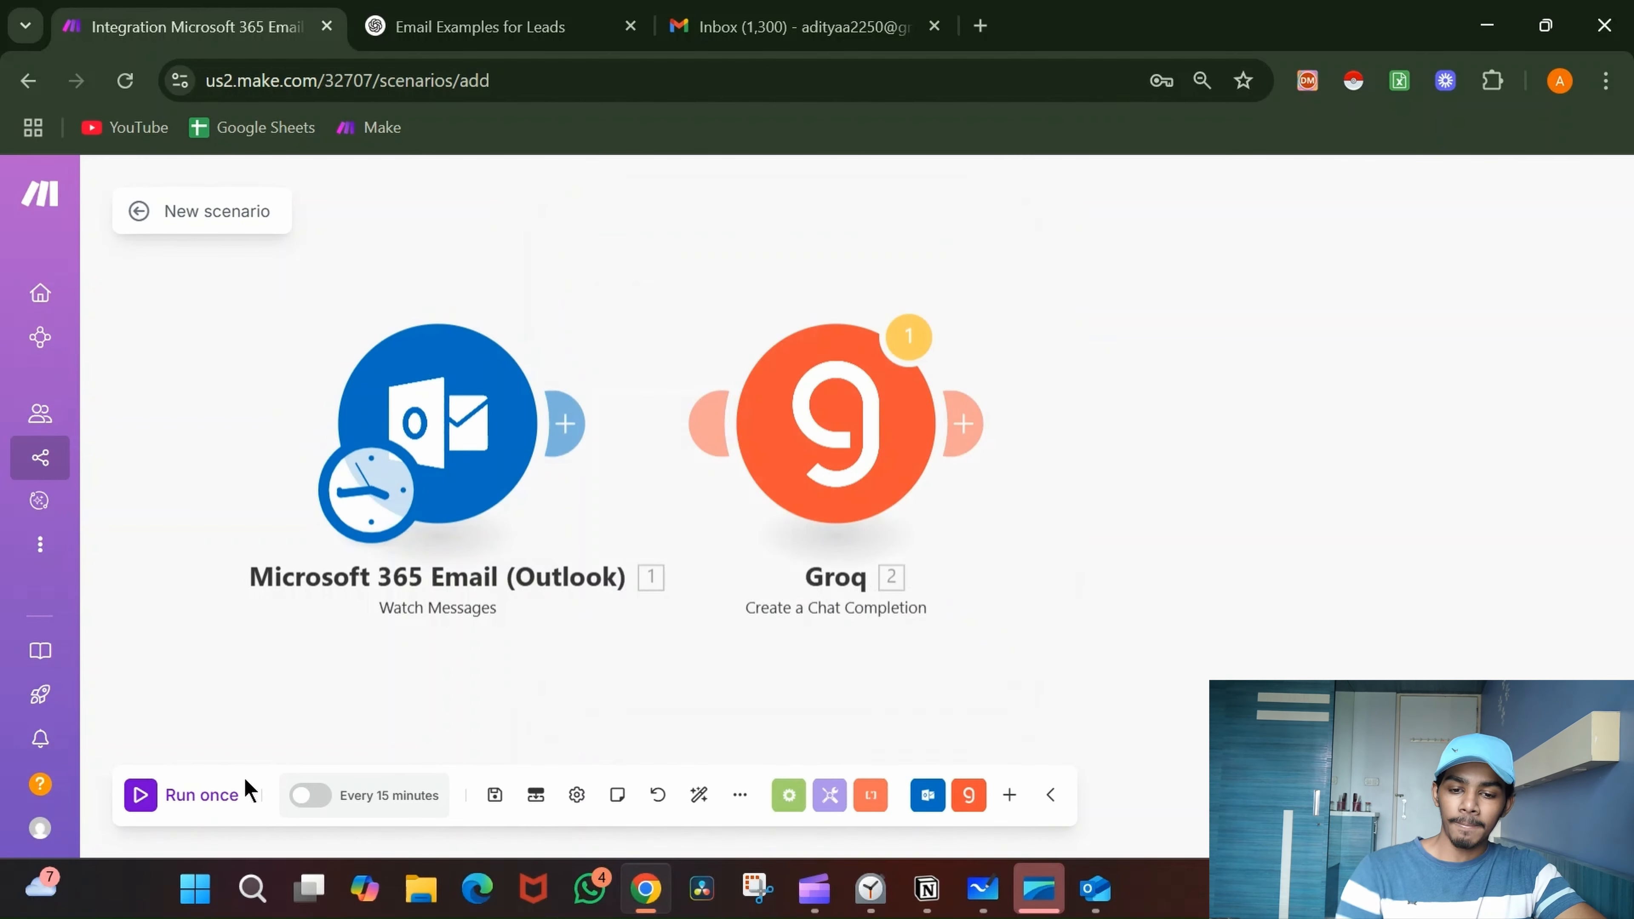
- Run the scenario once and check the Body Preview and other fields in the Outlook module's output
{"action": "left_click", "coordinate": [201, 795]}
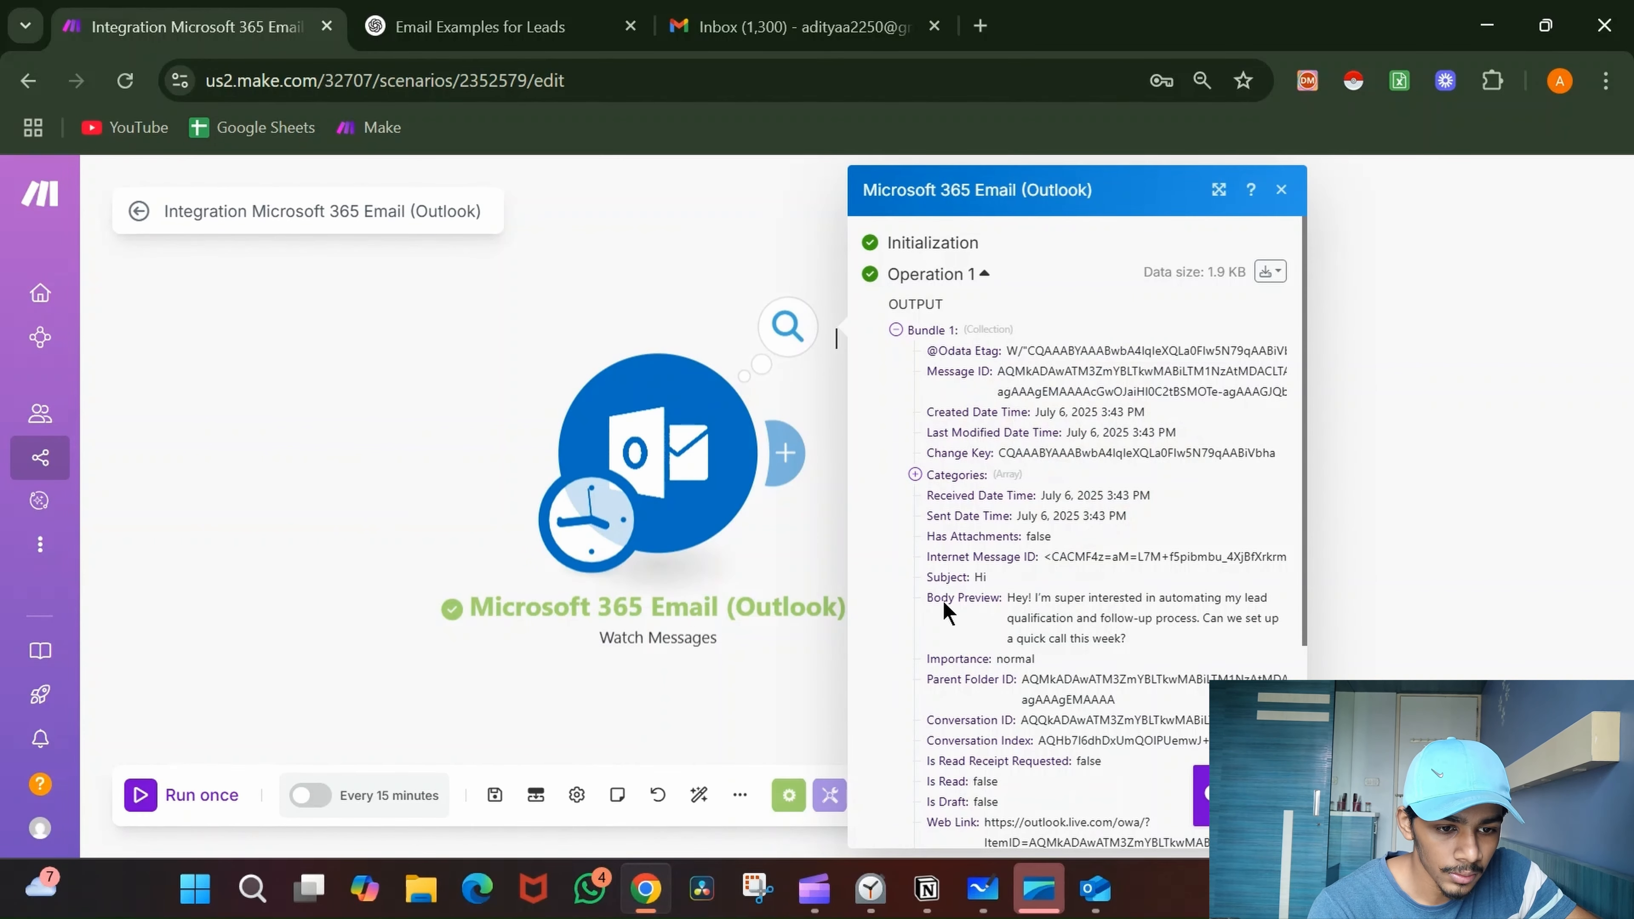
{"action": "left_click_drag", "start_coordinate": [1005, 601], "coordinate": [1068, 637]}
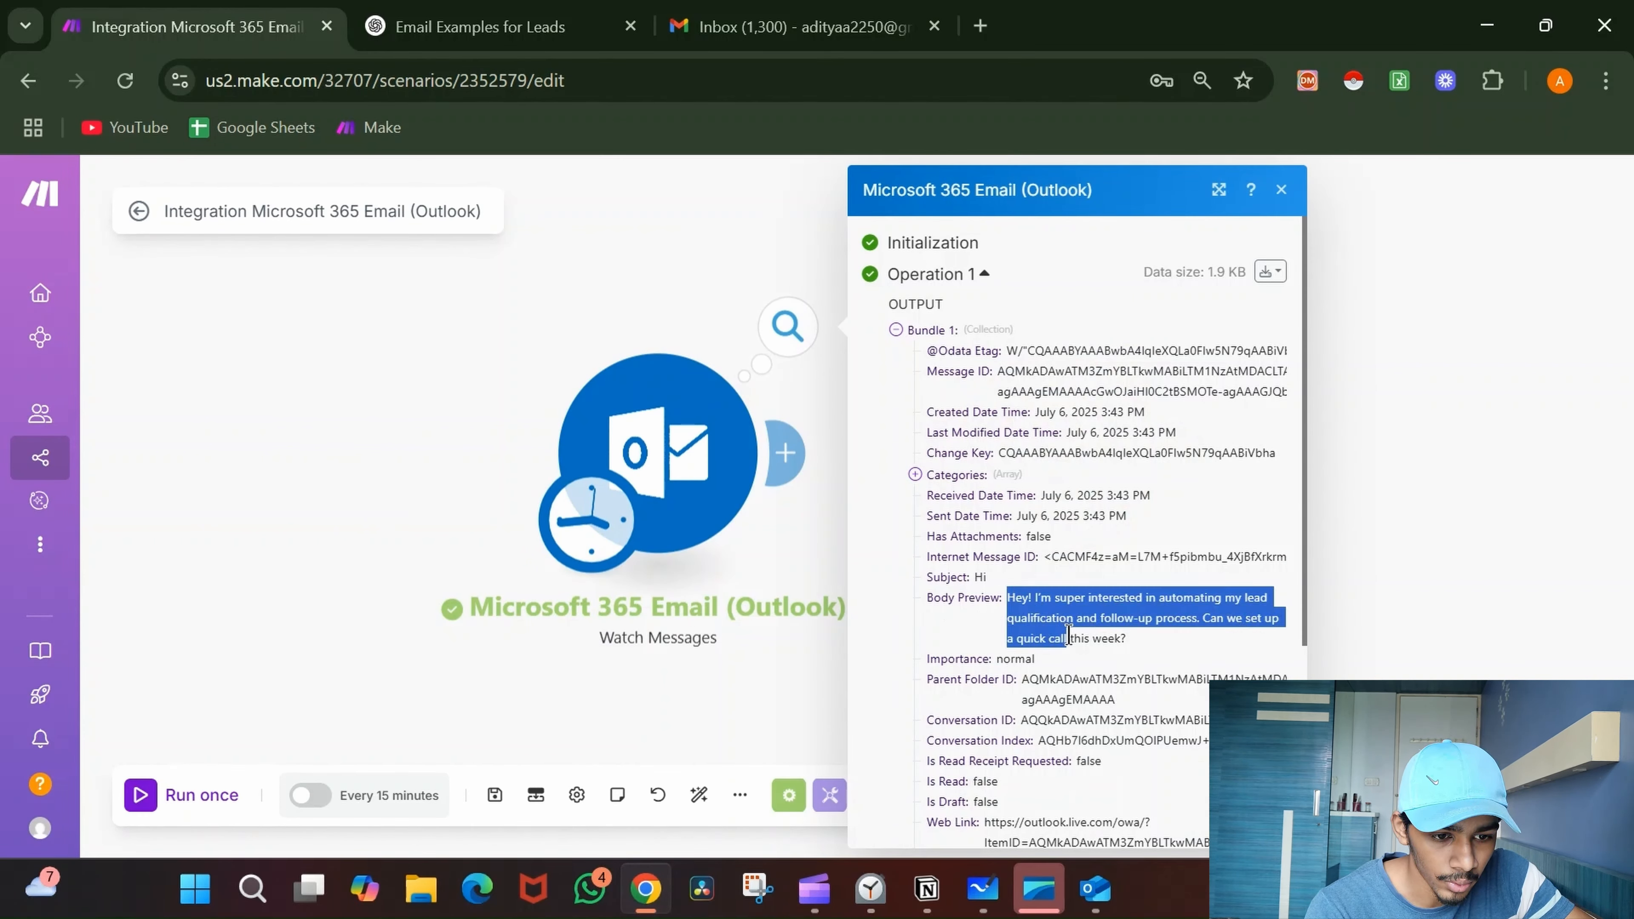
{"action": "scroll", "coordinate": [1067, 642], "scroll_direction": "down", "scroll_amount": 1}
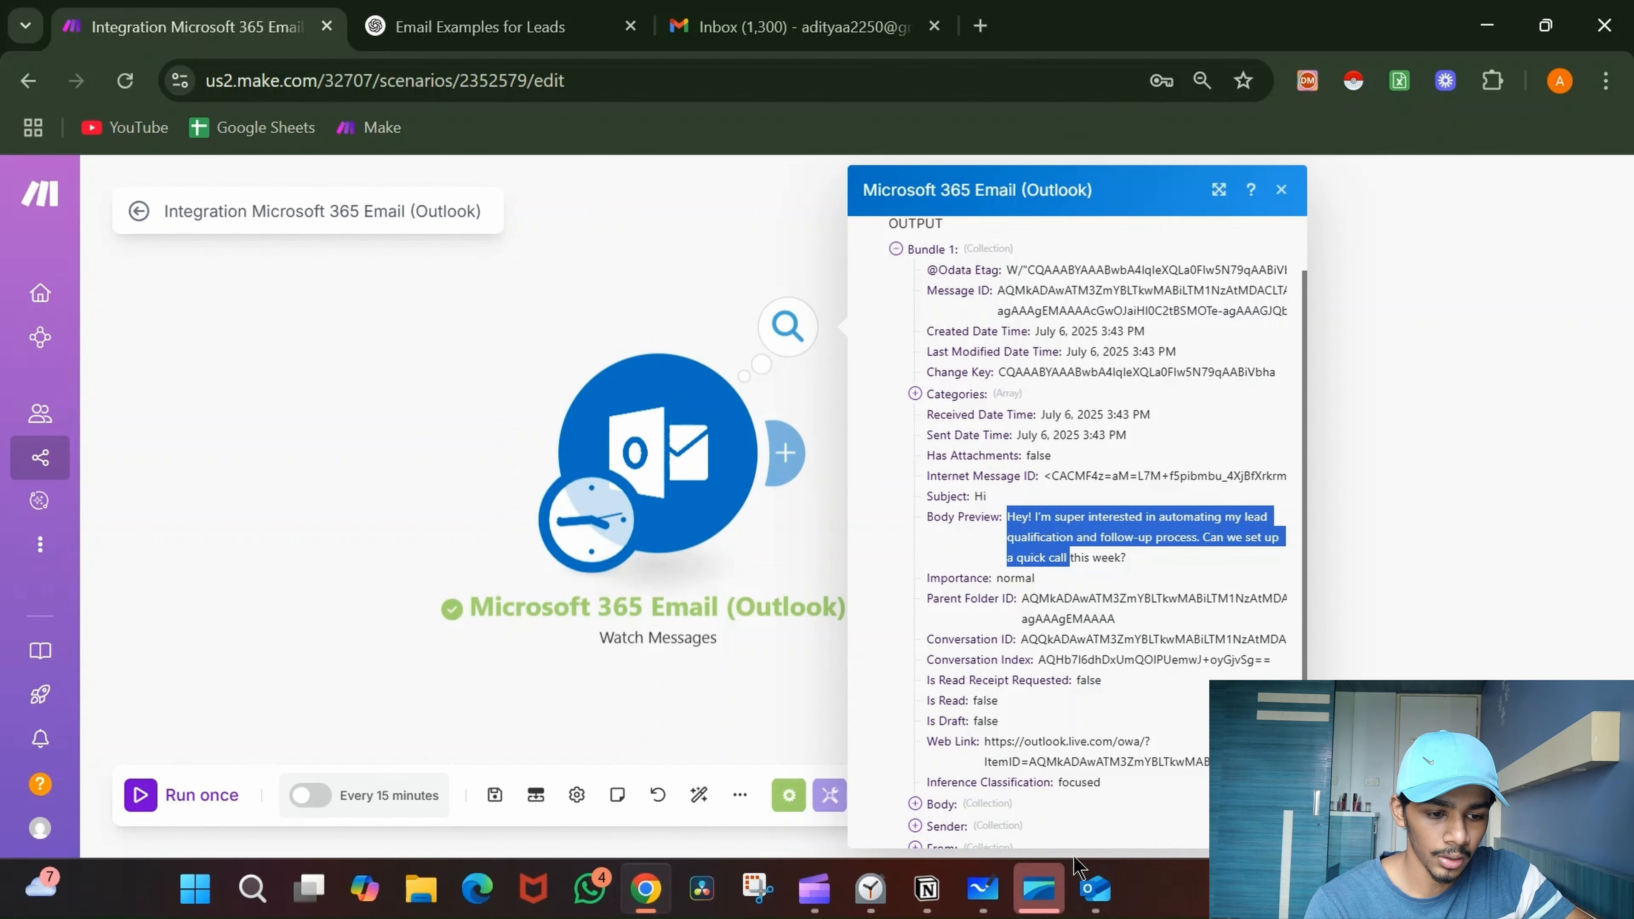
- Switch to Outlook and toggle the read status of the "Hi" email, leaving it marked as read
{"action": "left_click", "coordinate": [1107, 900]}
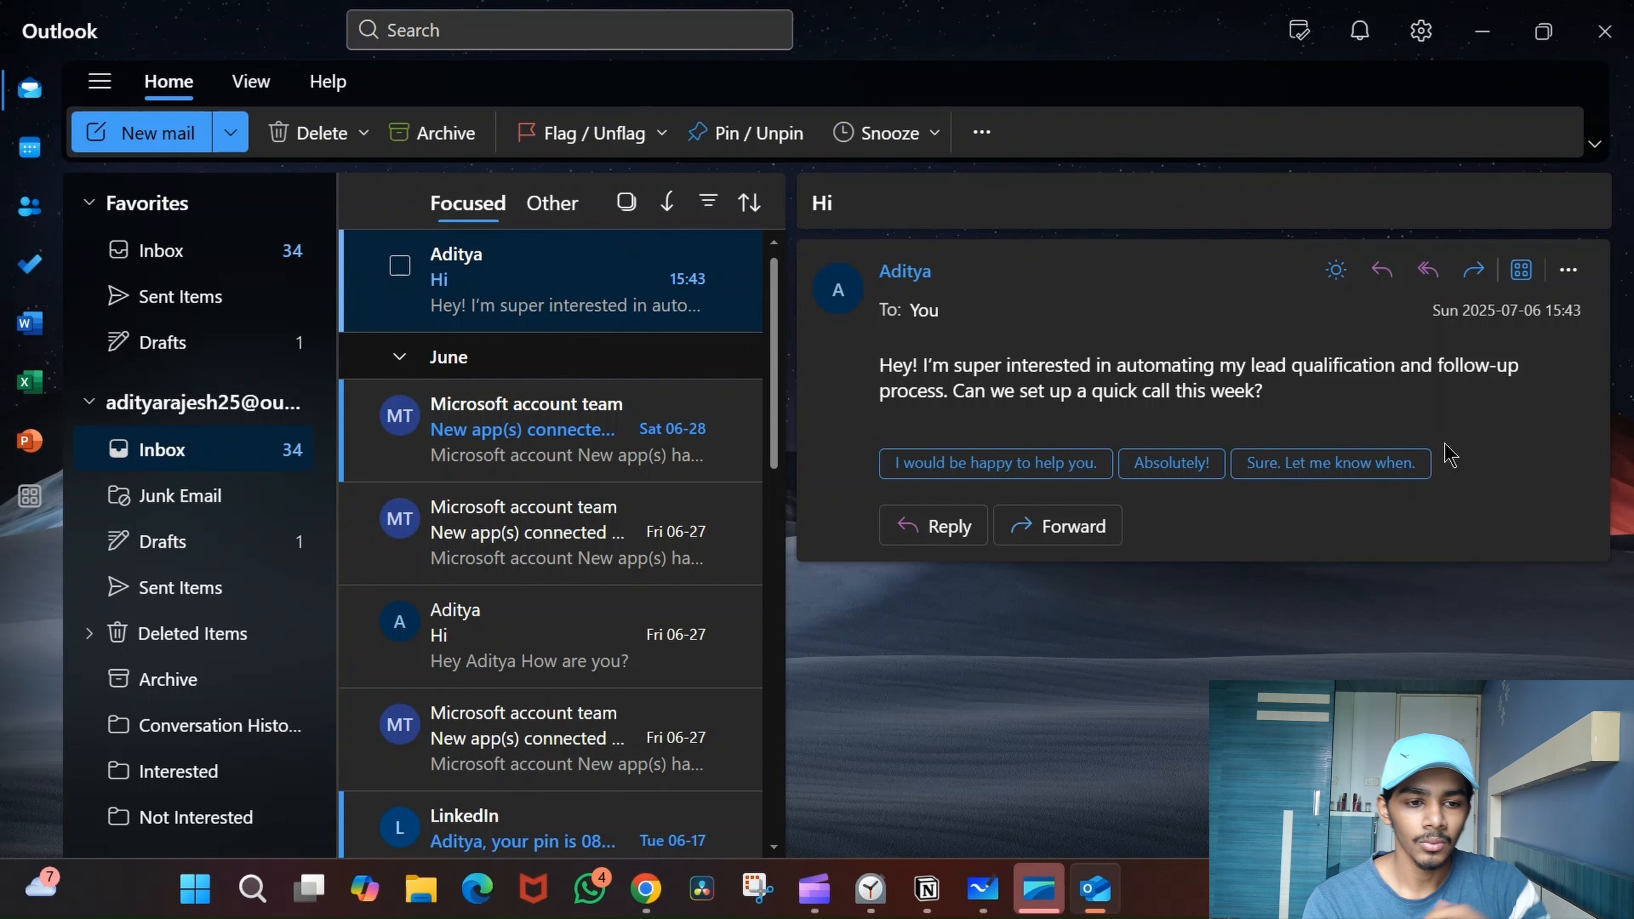
{"action": "left_click", "coordinate": [574, 430]}
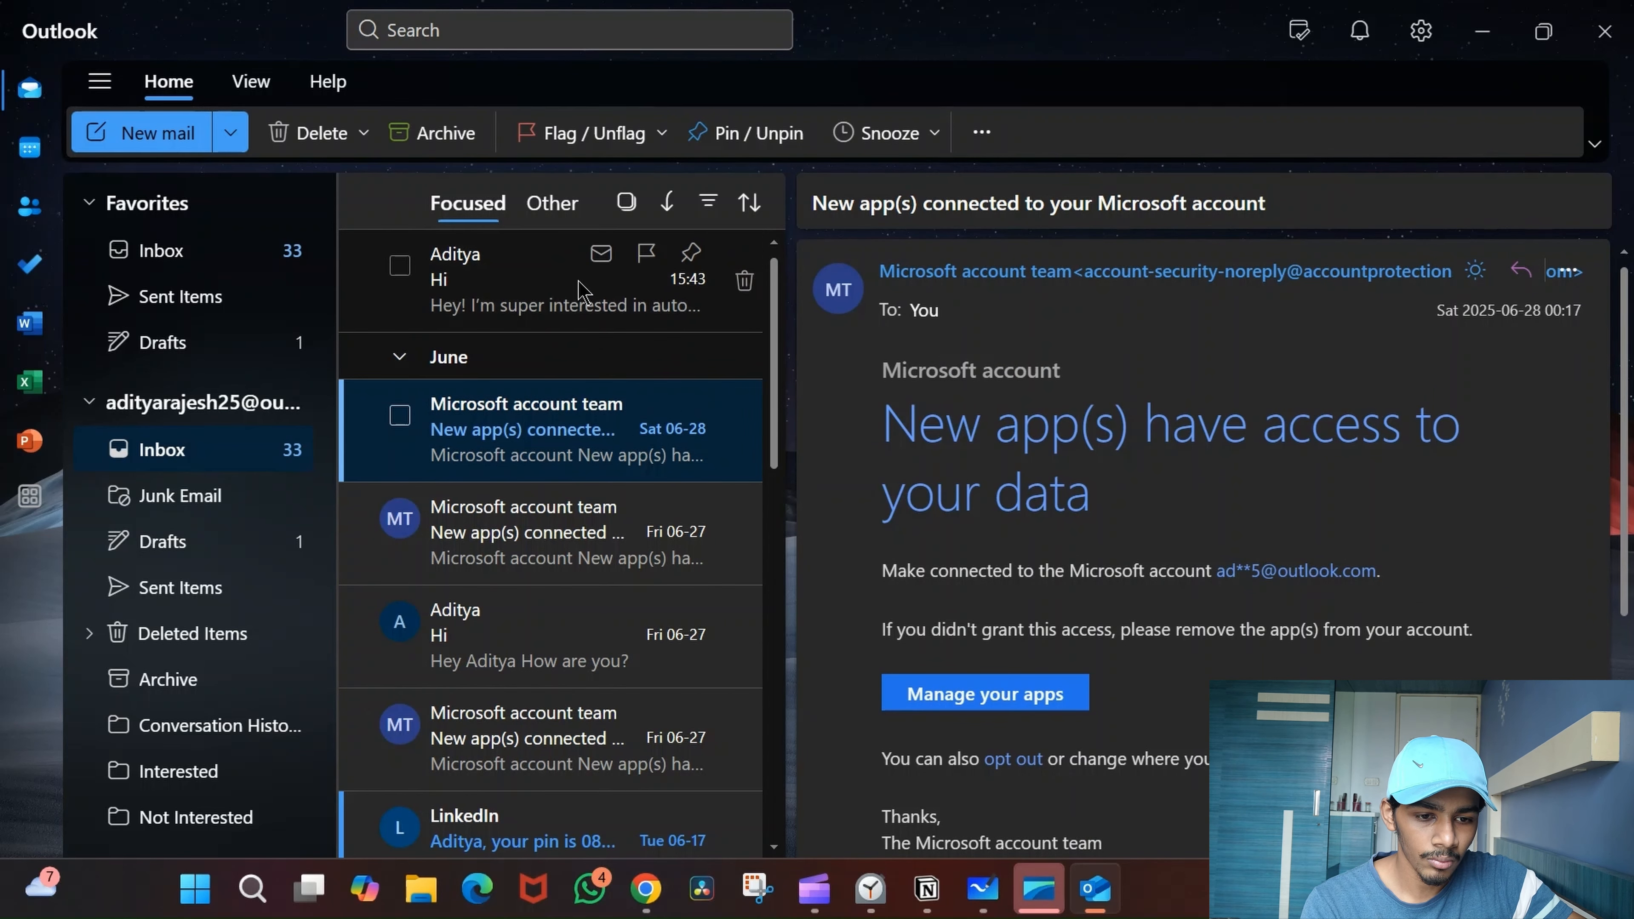
{"action": "left_click", "coordinate": [549, 283]}
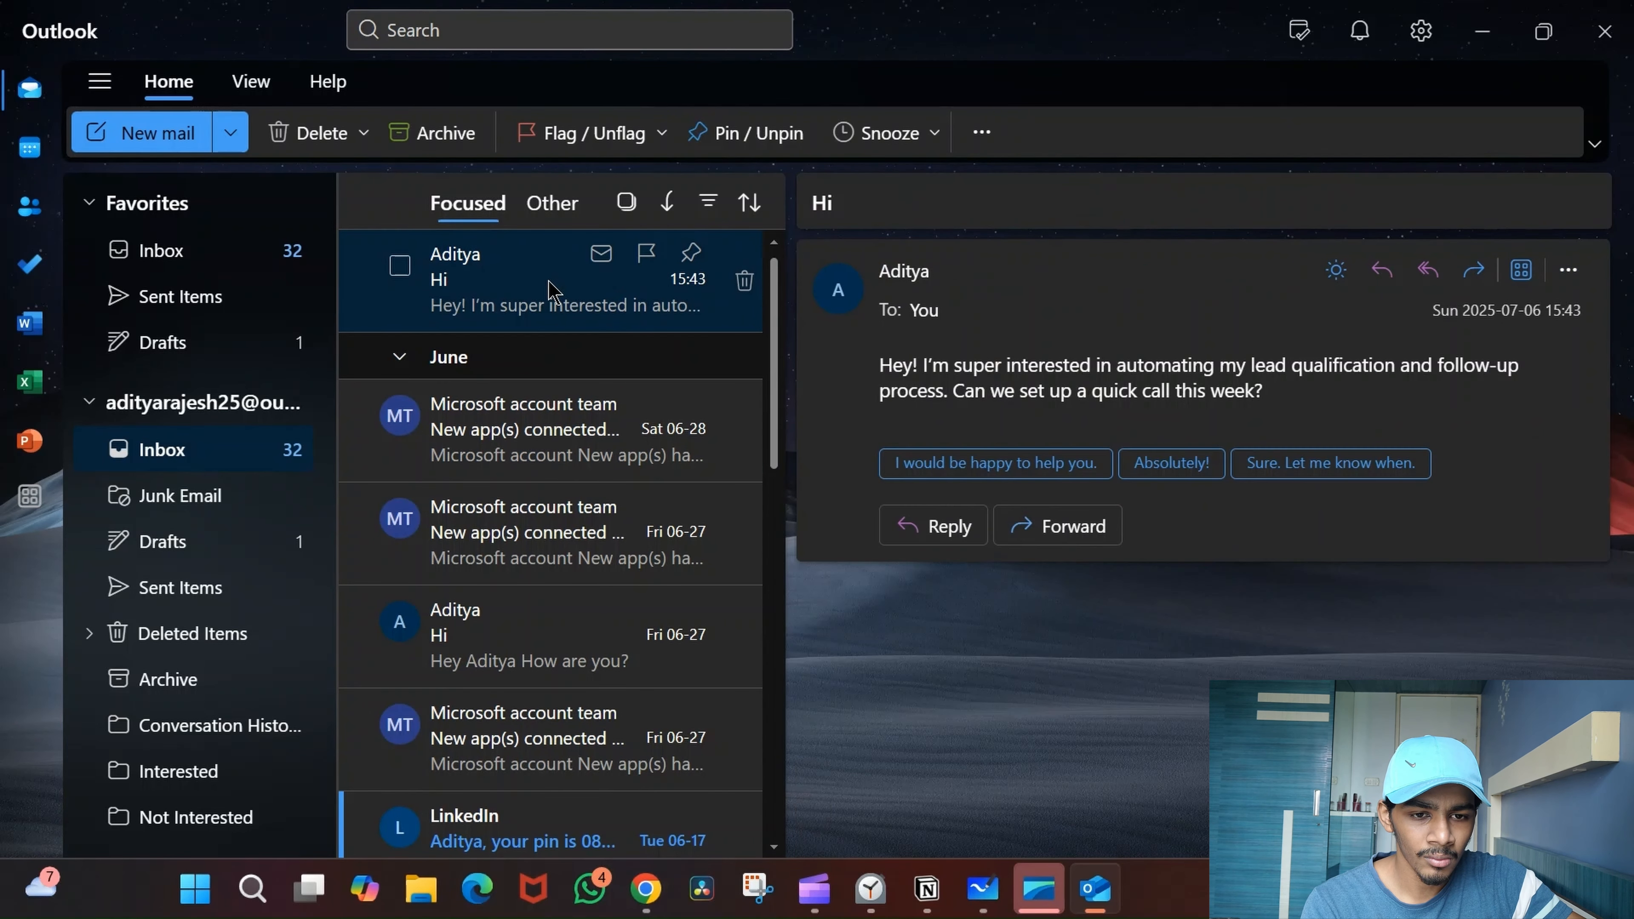
{"action": "left_click", "coordinate": [600, 270]}
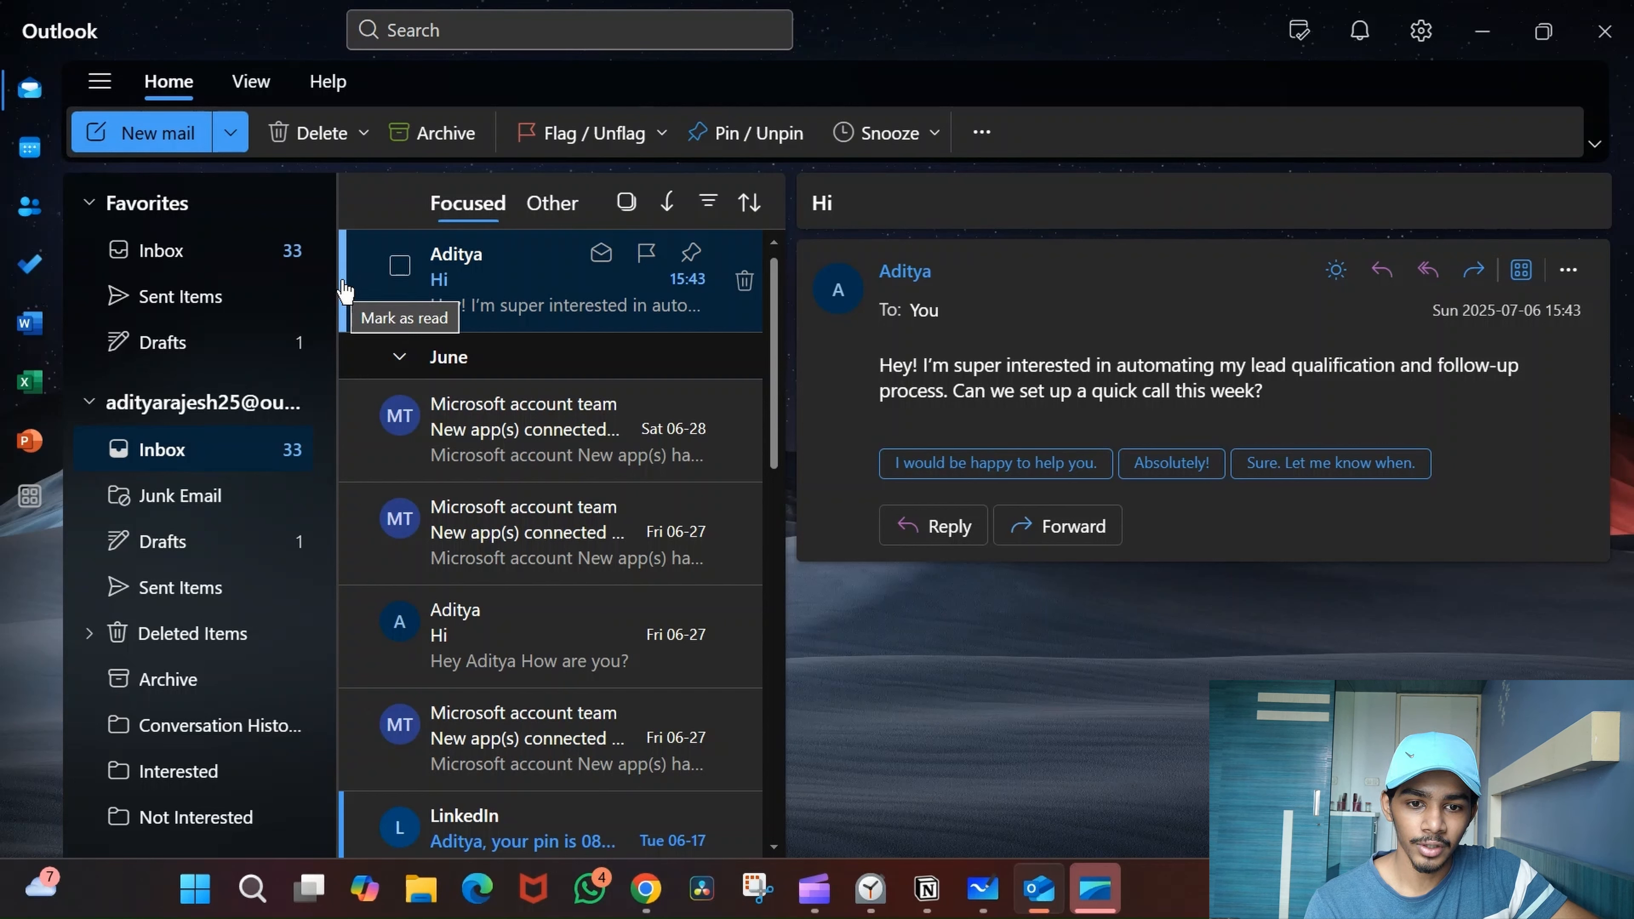
{"action": "left_click", "coordinate": [598, 263]}
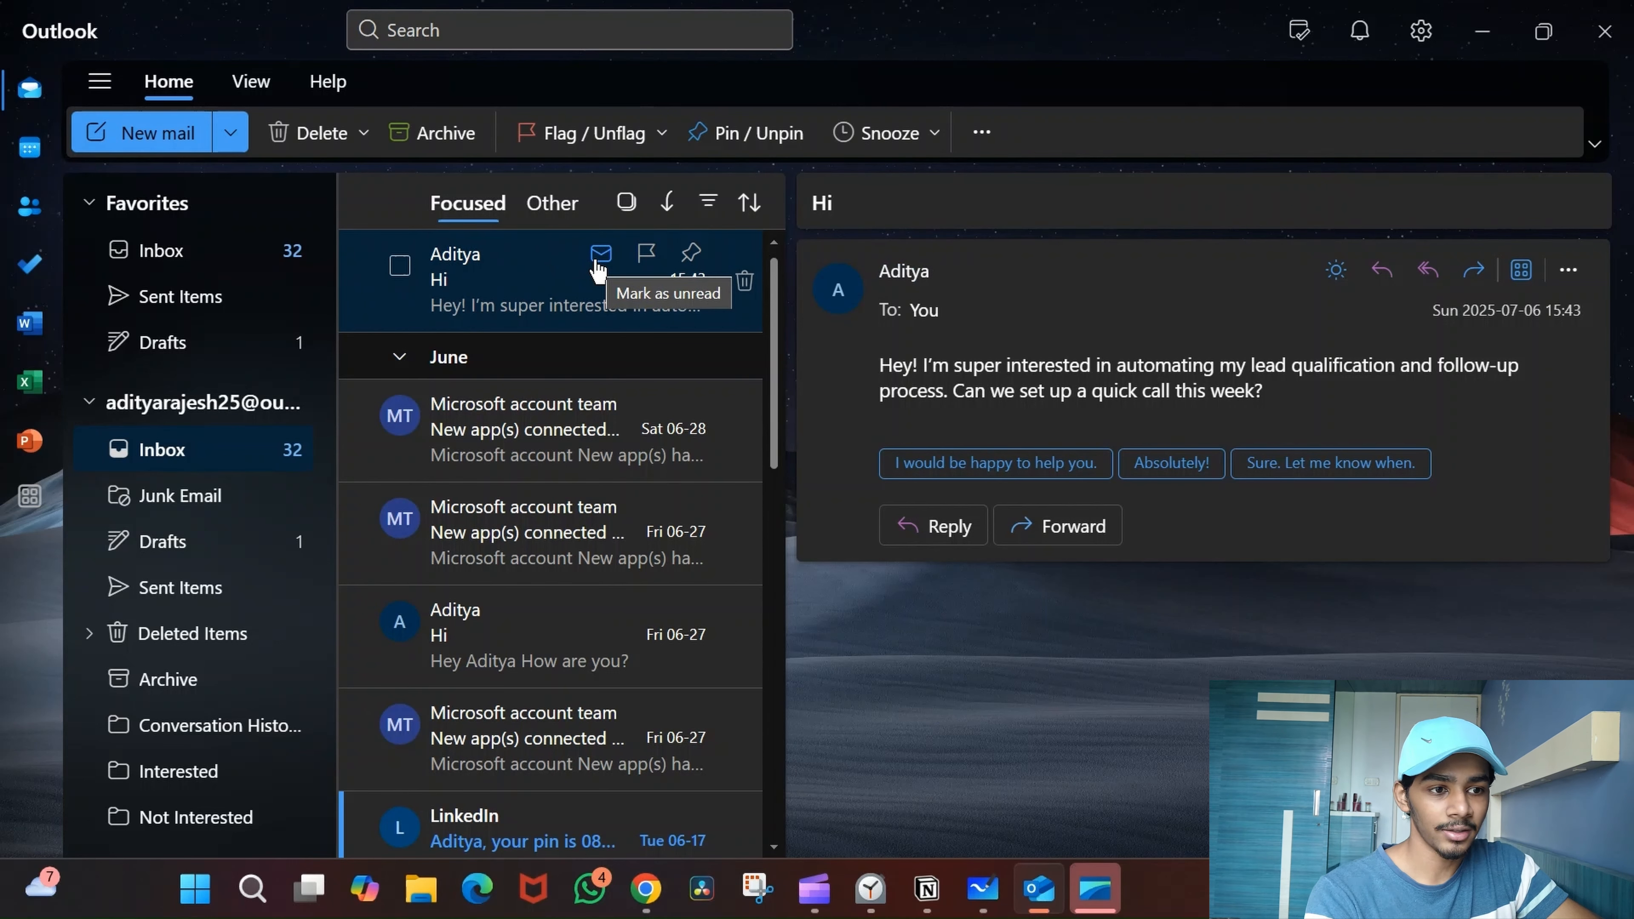
- Return to Make and choose the "Hi" email from 07/06/2025 3:43 PM again as the Outlook trigger's manual starting point
{"action": "left_click", "coordinate": [1473, 27]}
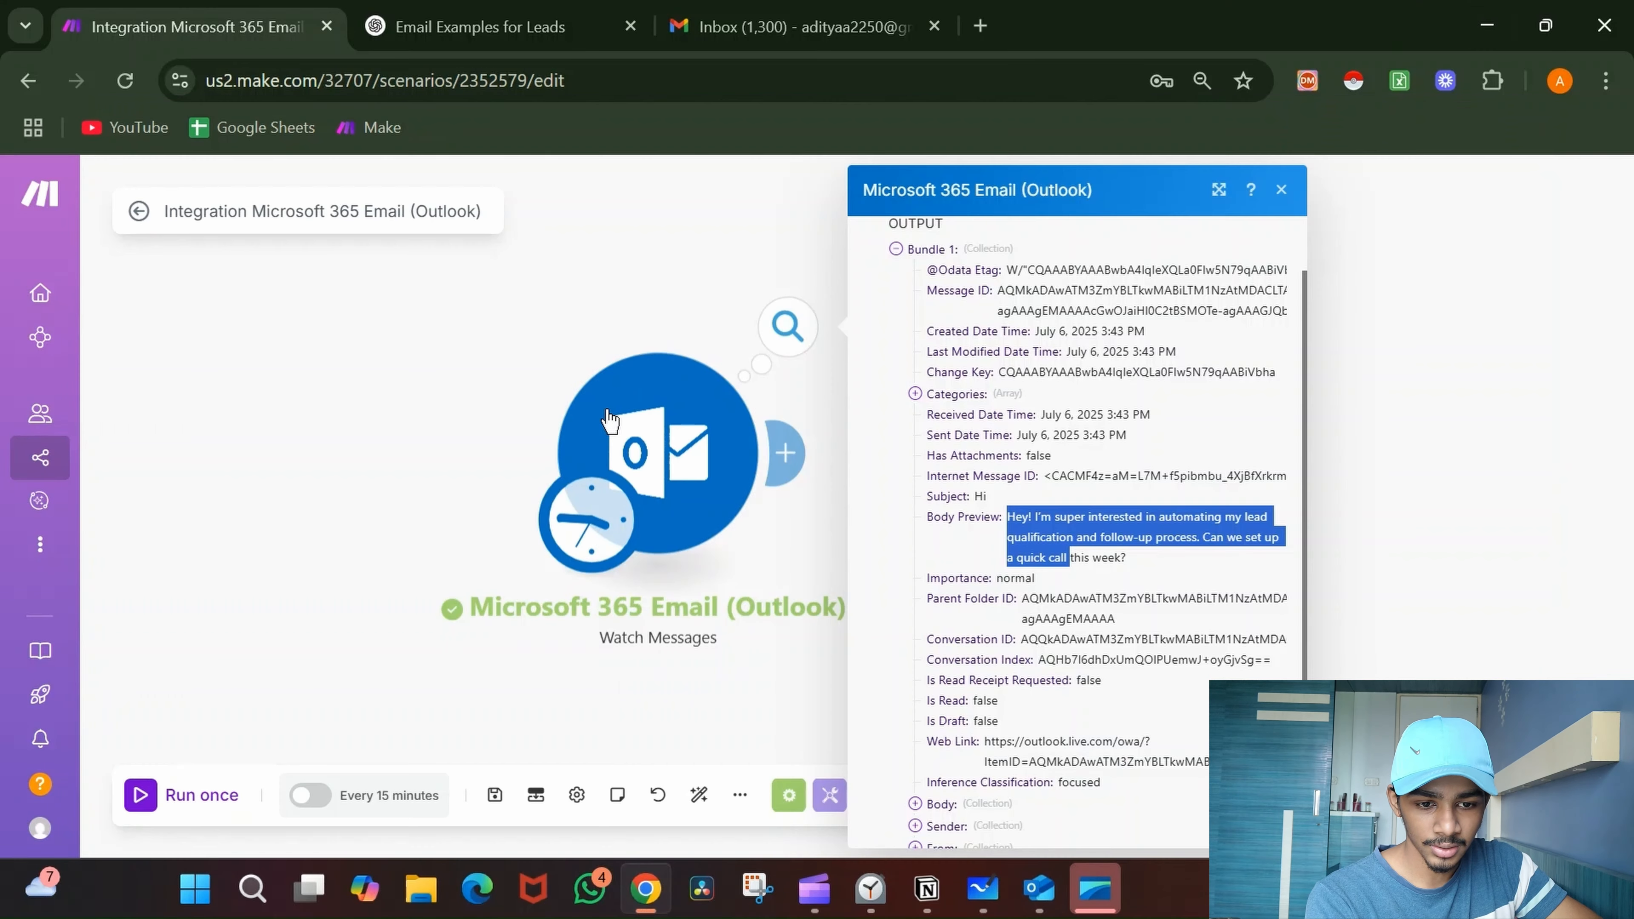
{"action": "left_click", "coordinate": [340, 599]}
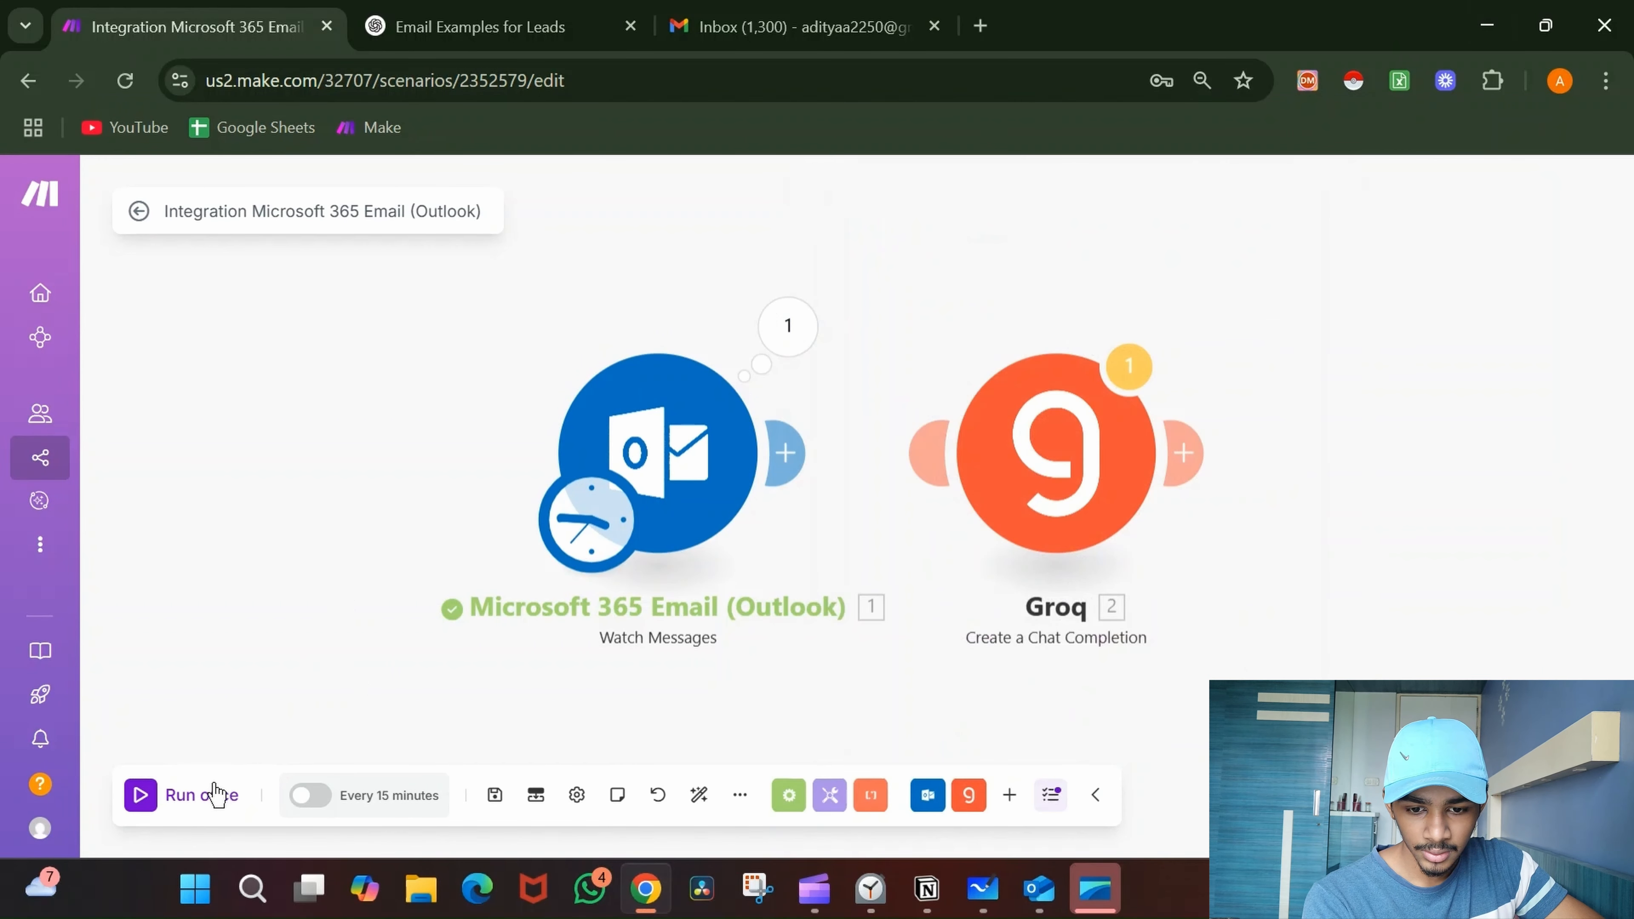
{"action": "right_click", "coordinate": [656, 474]}
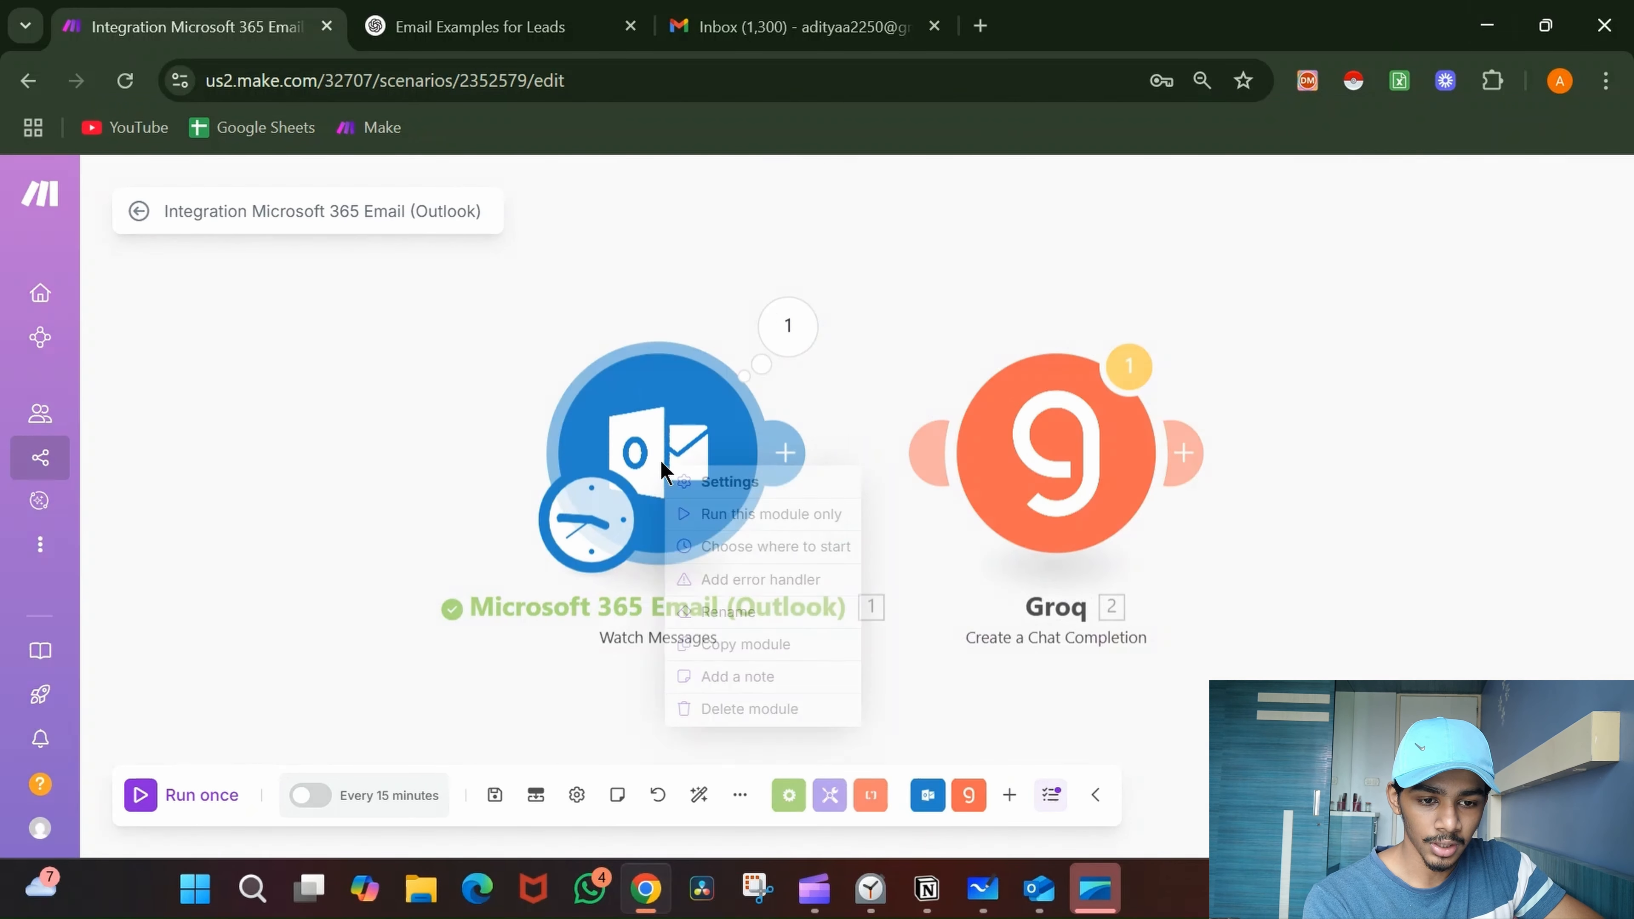
{"action": "left_click", "coordinate": [719, 549]}
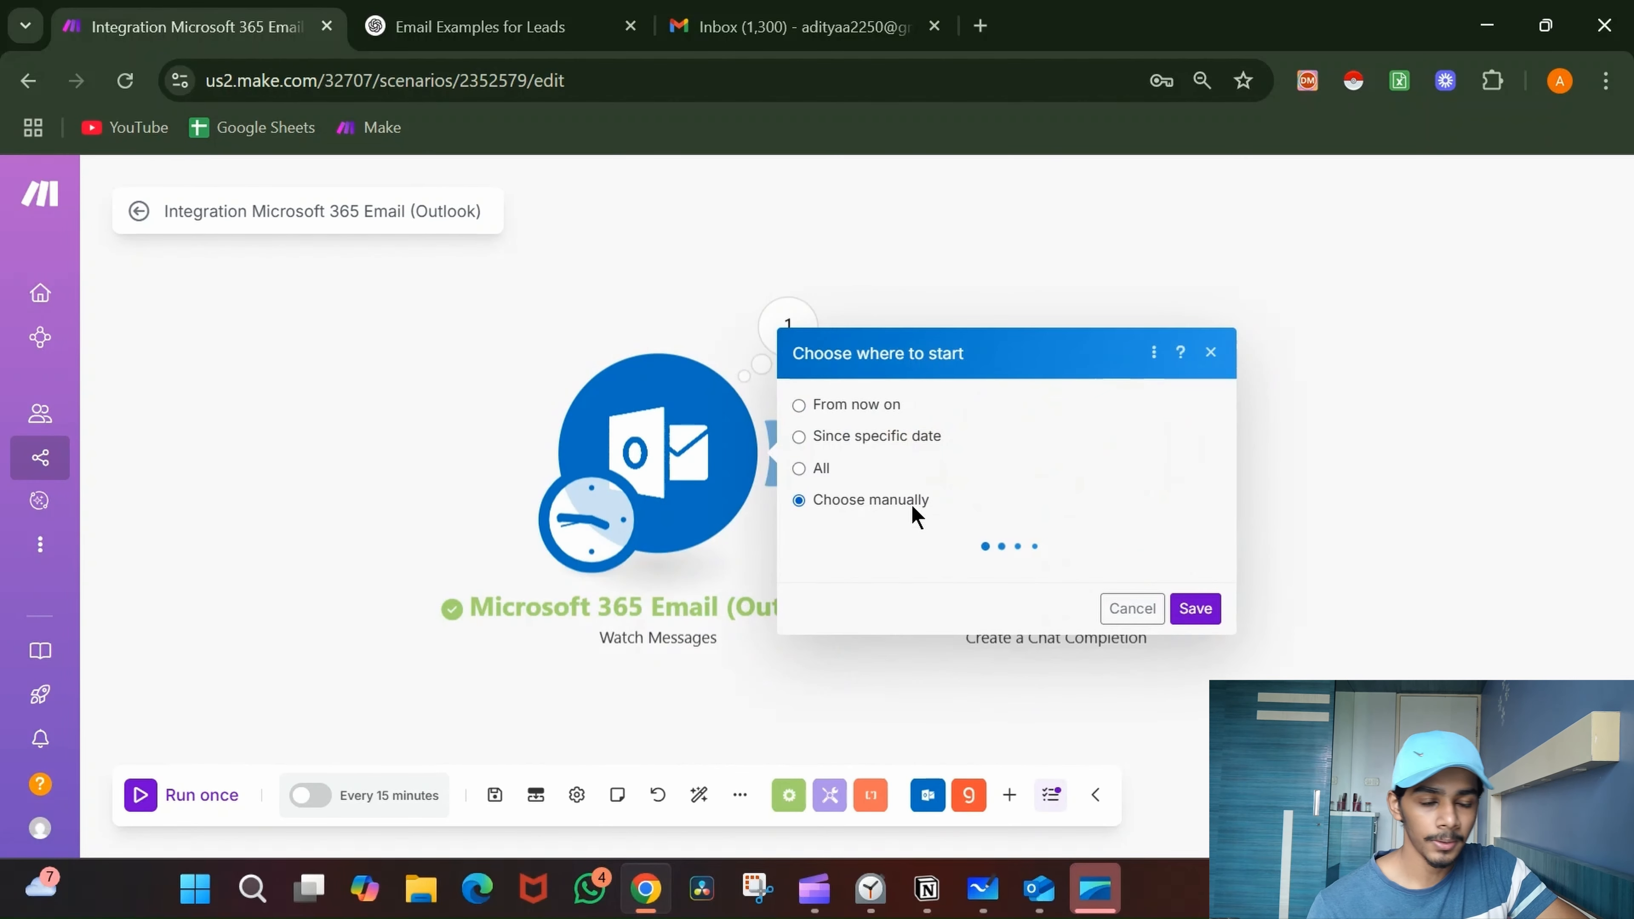
{"action": "left_click", "coordinate": [919, 470]}
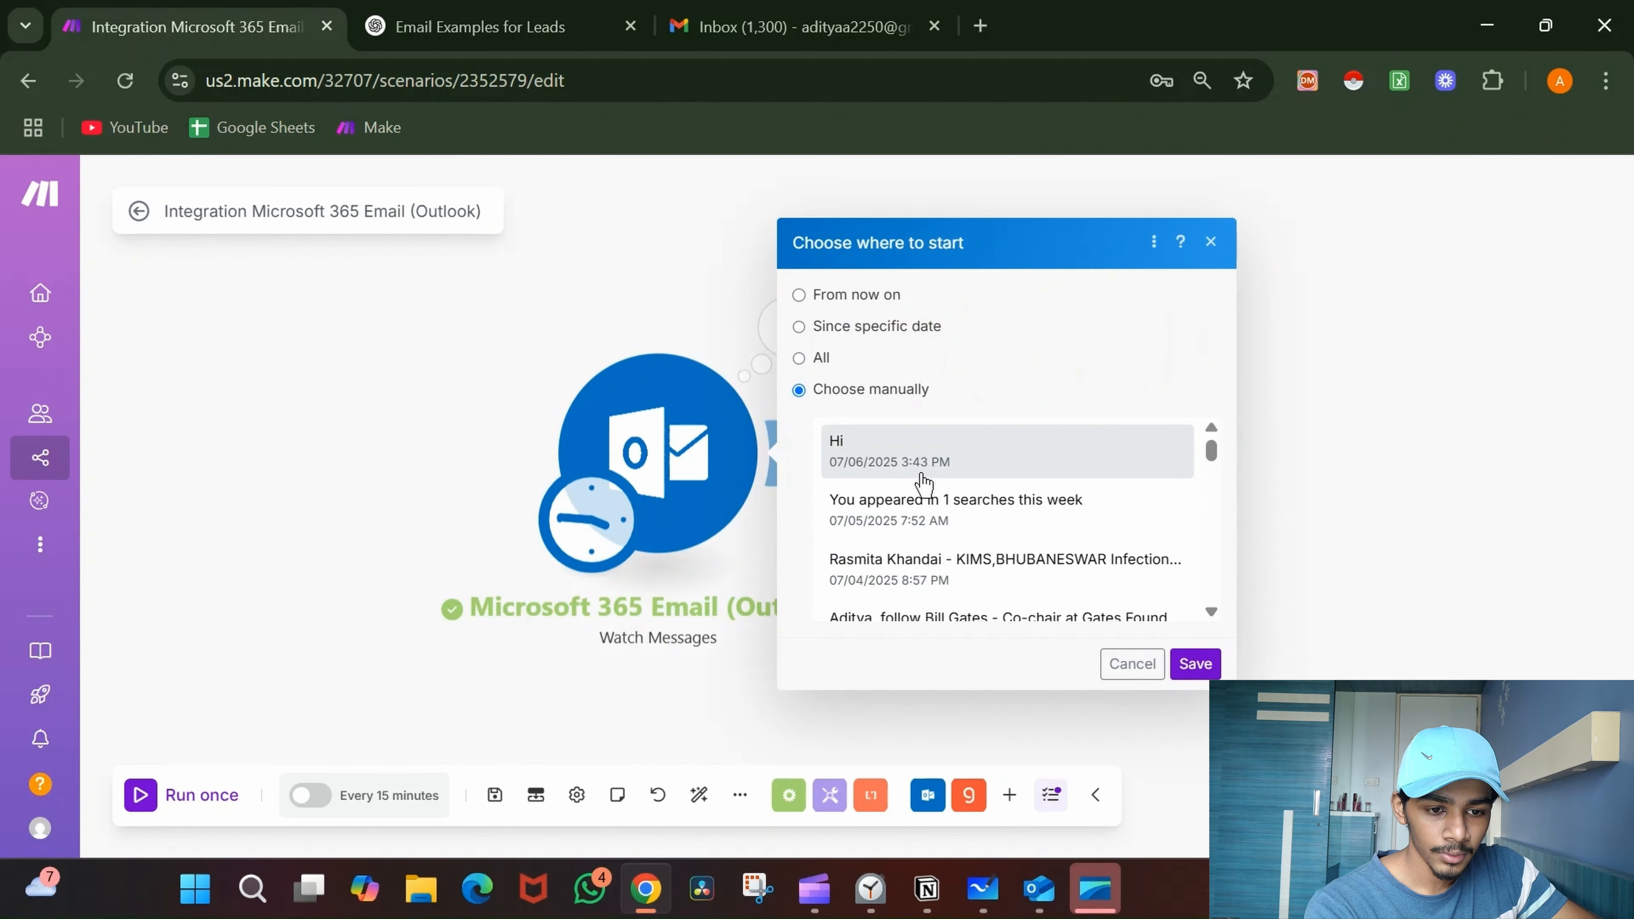
{"action": "left_click", "coordinate": [1182, 665]}
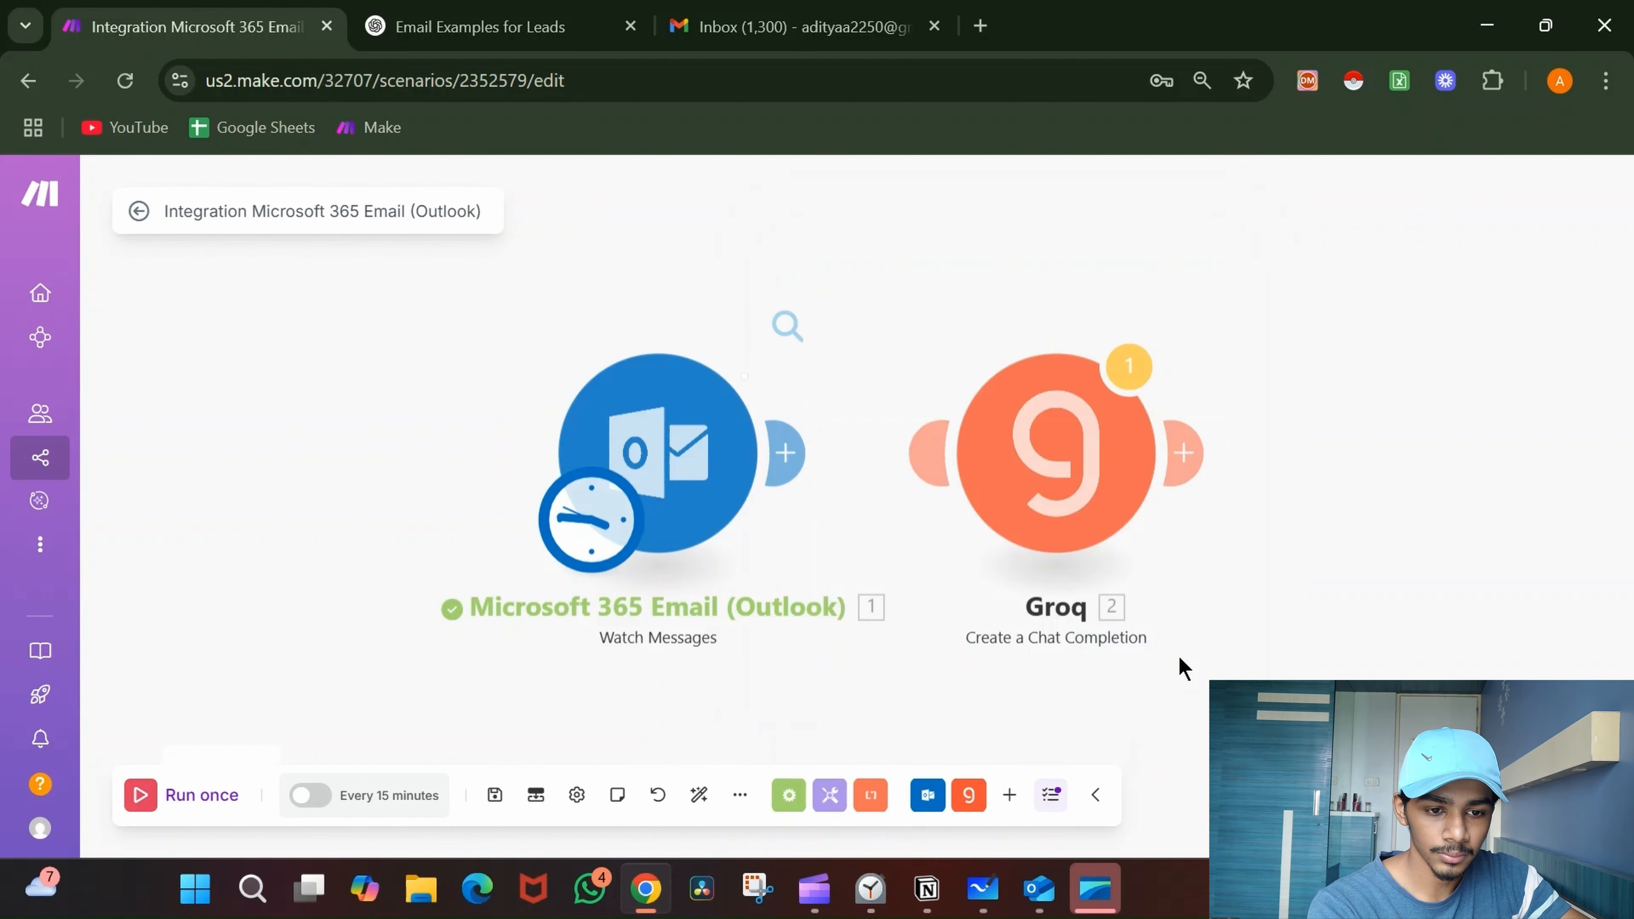
- Run the scenario once more and check the Is Read value in the Outlook module's output
{"action": "scroll", "coordinate": [1101, 610], "scroll_direction": "down", "scroll_amount": 1}
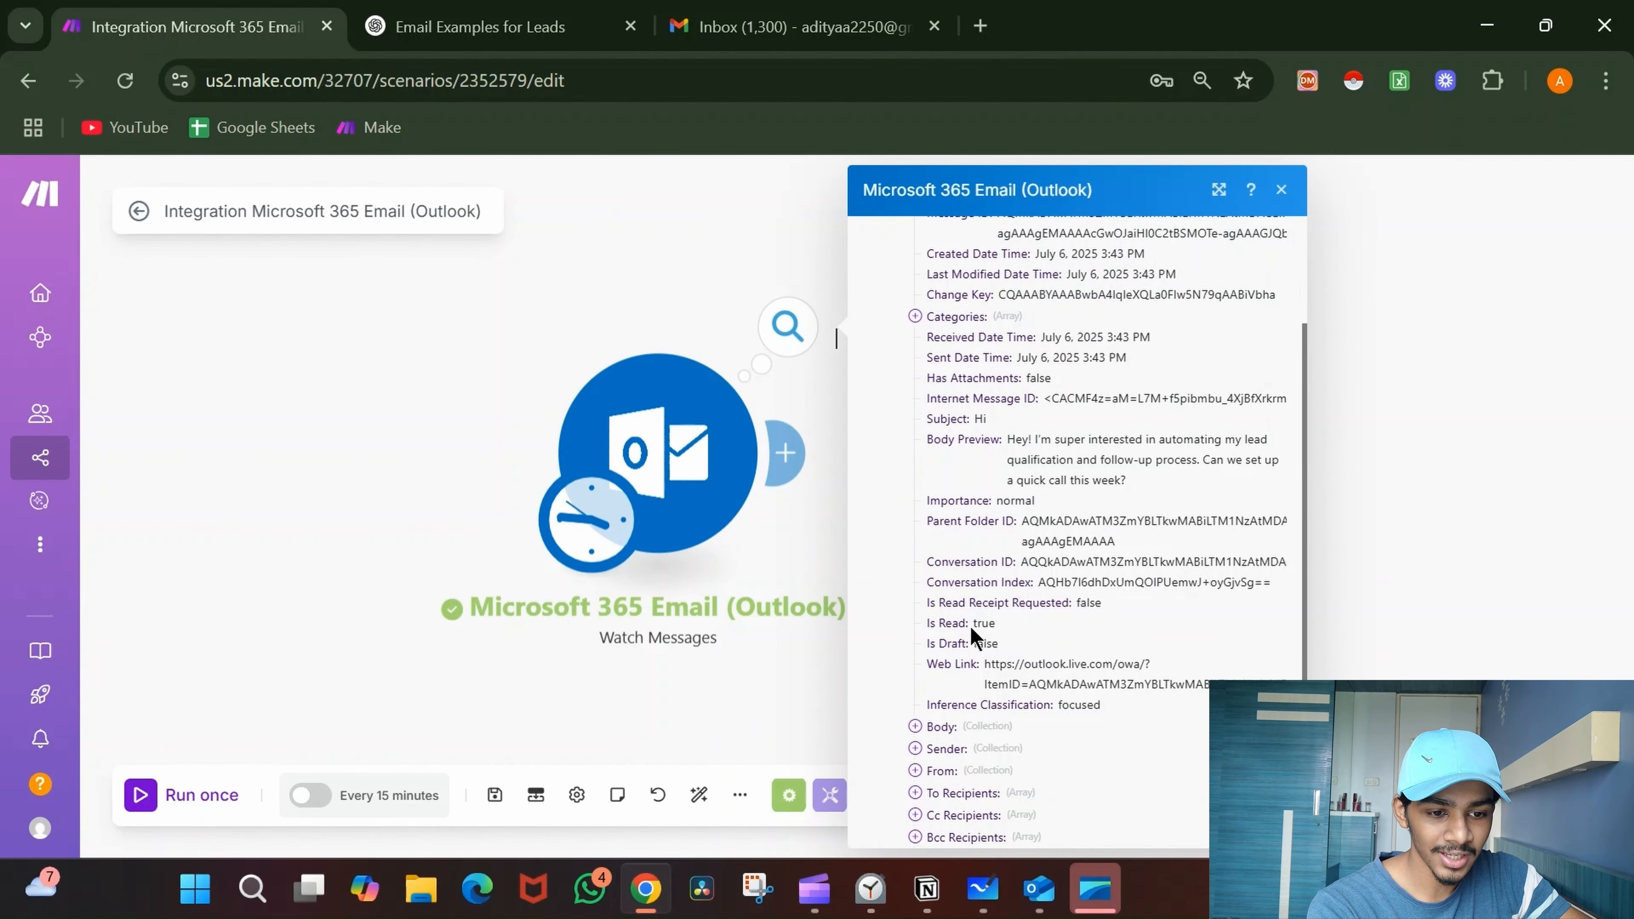
{"action": "left_click_drag", "start_coordinate": [973, 629], "coordinate": [1001, 633]}
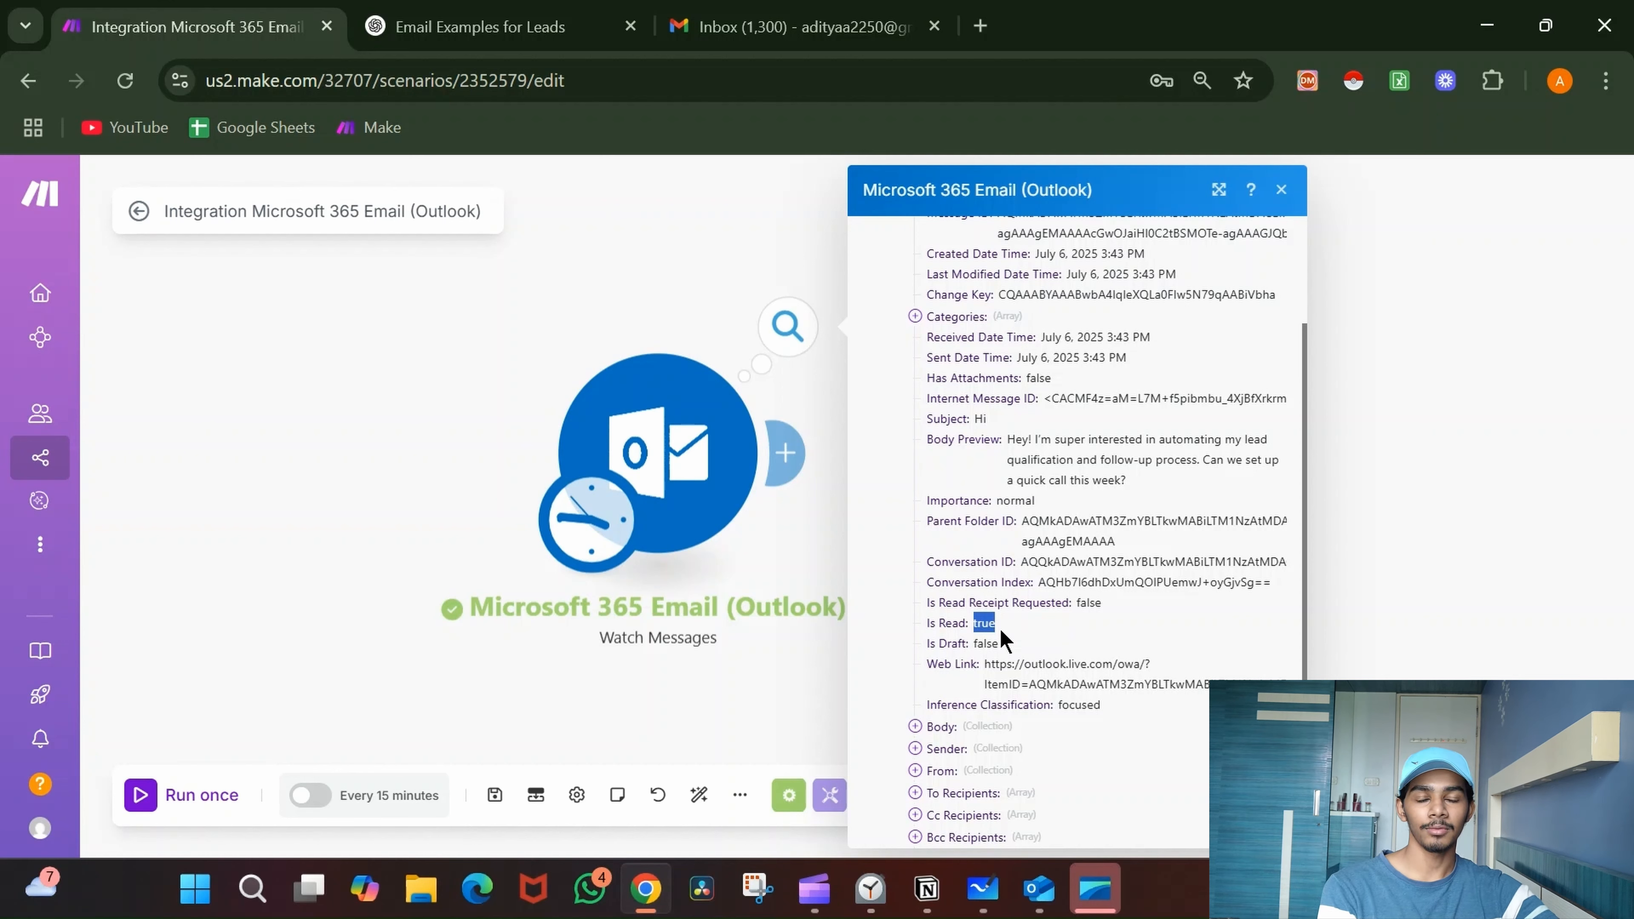
{"action": "left_click", "coordinate": [740, 681]}
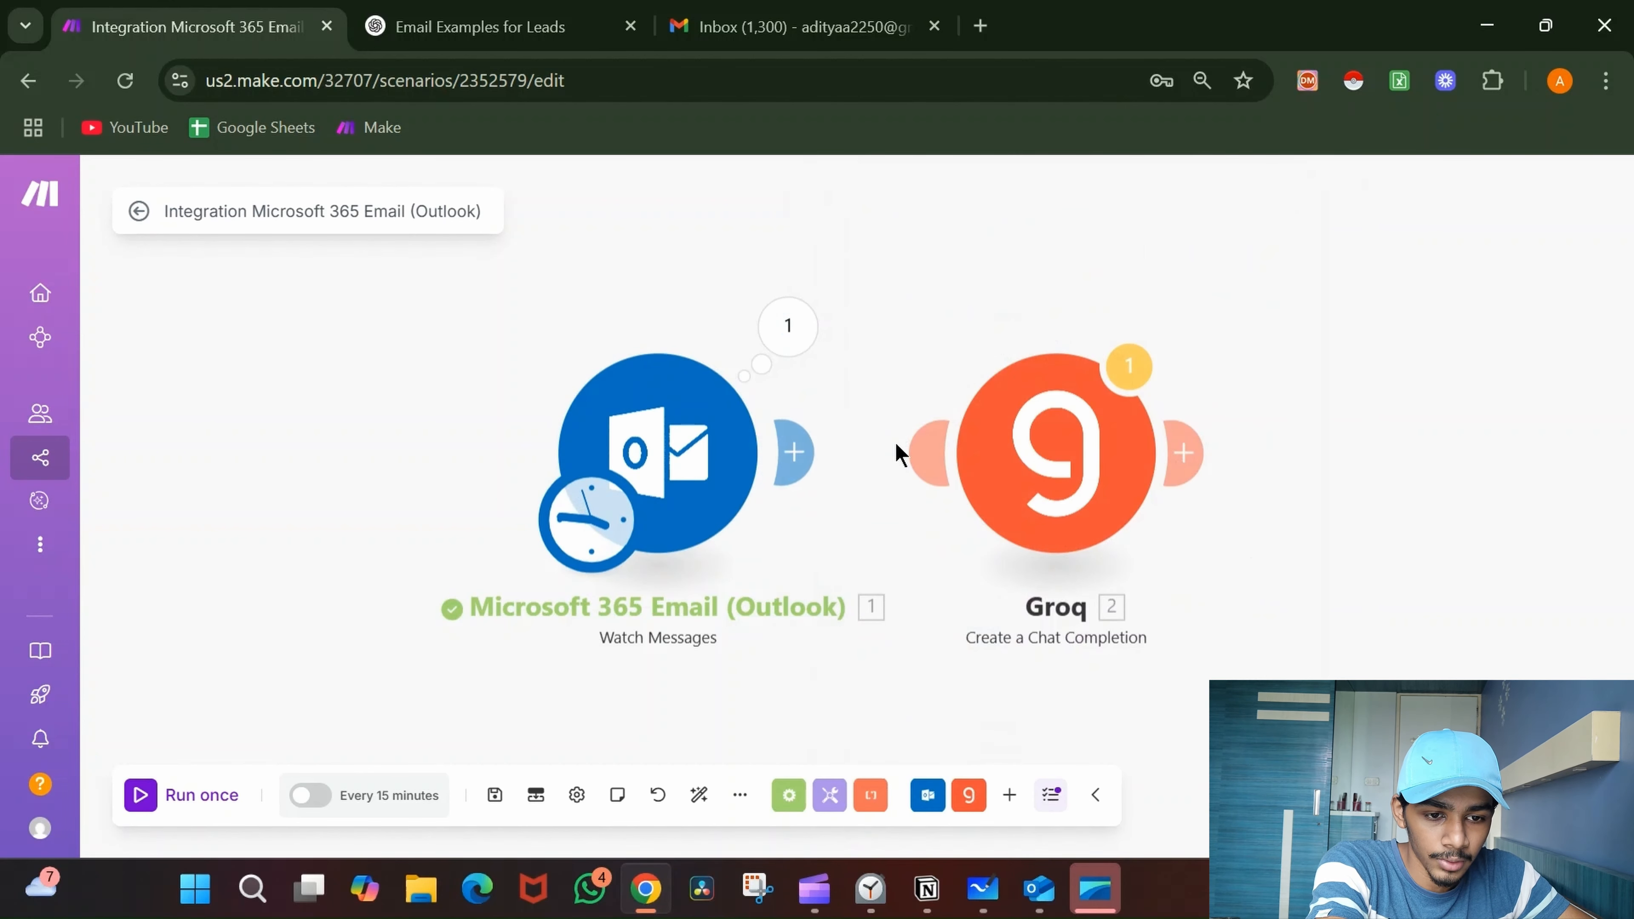
- Connect the Outlook module to the Groq module and map Body Preview into the content of Groq's Item 8 User message, saving the settings
{"action": "left_click_drag", "start_coordinate": [784, 449], "coordinate": [985, 441]}
{"action": "left_click", "coordinate": [985, 440]}
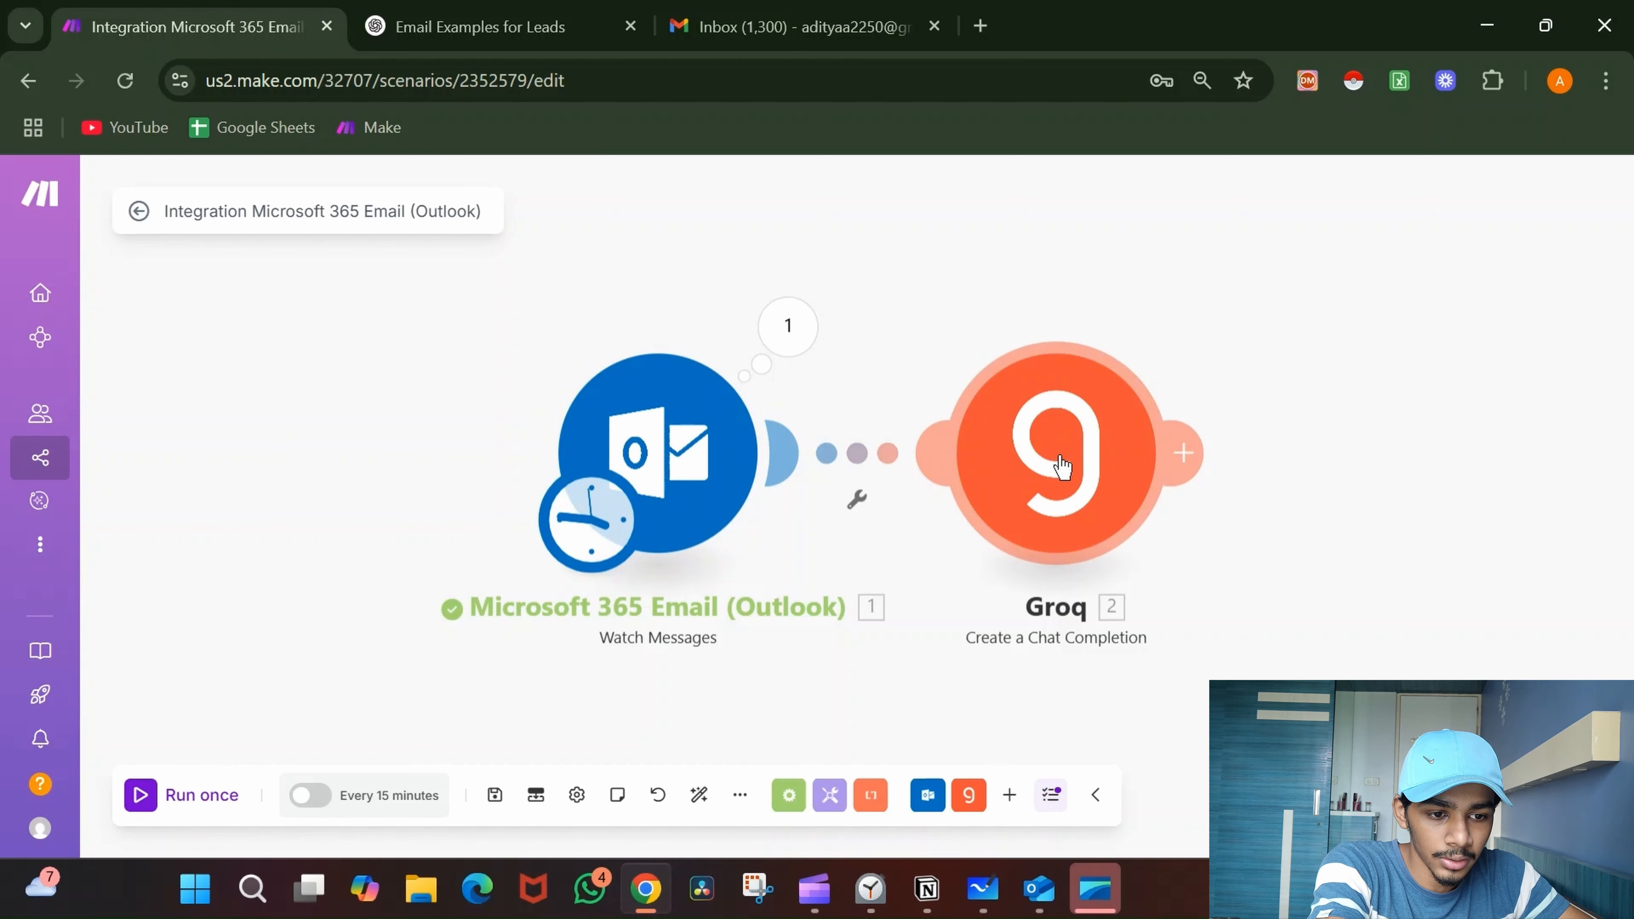
{"action": "scroll", "coordinate": [1403, 589], "scroll_direction": "down", "scroll_amount": 20}
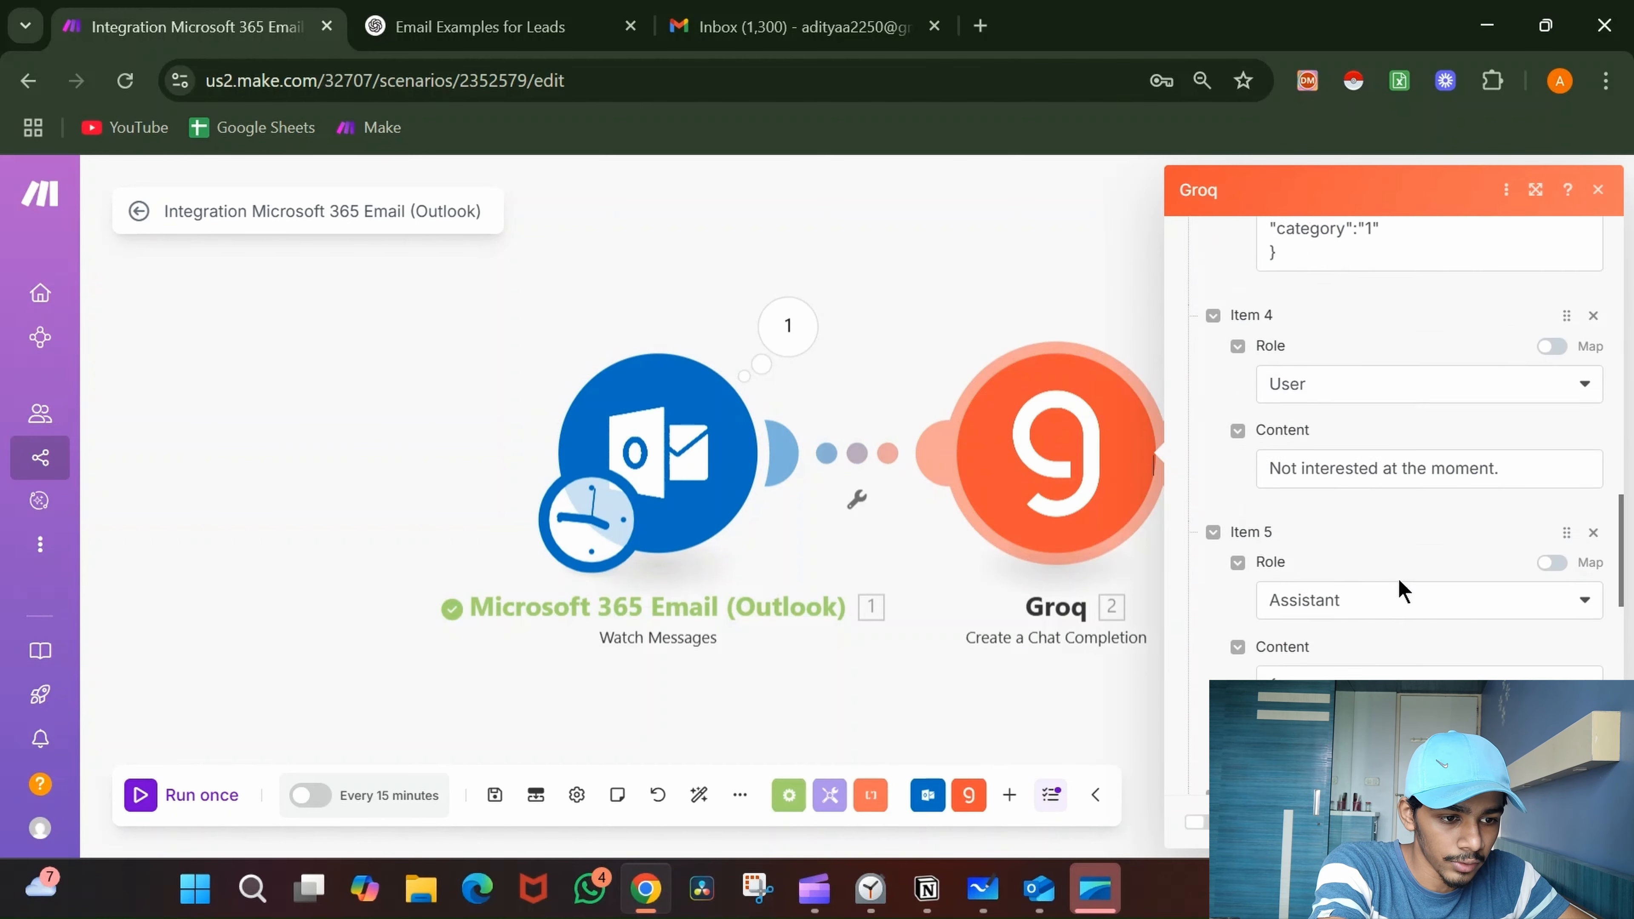
{"action": "left_click", "coordinate": [1394, 557]}
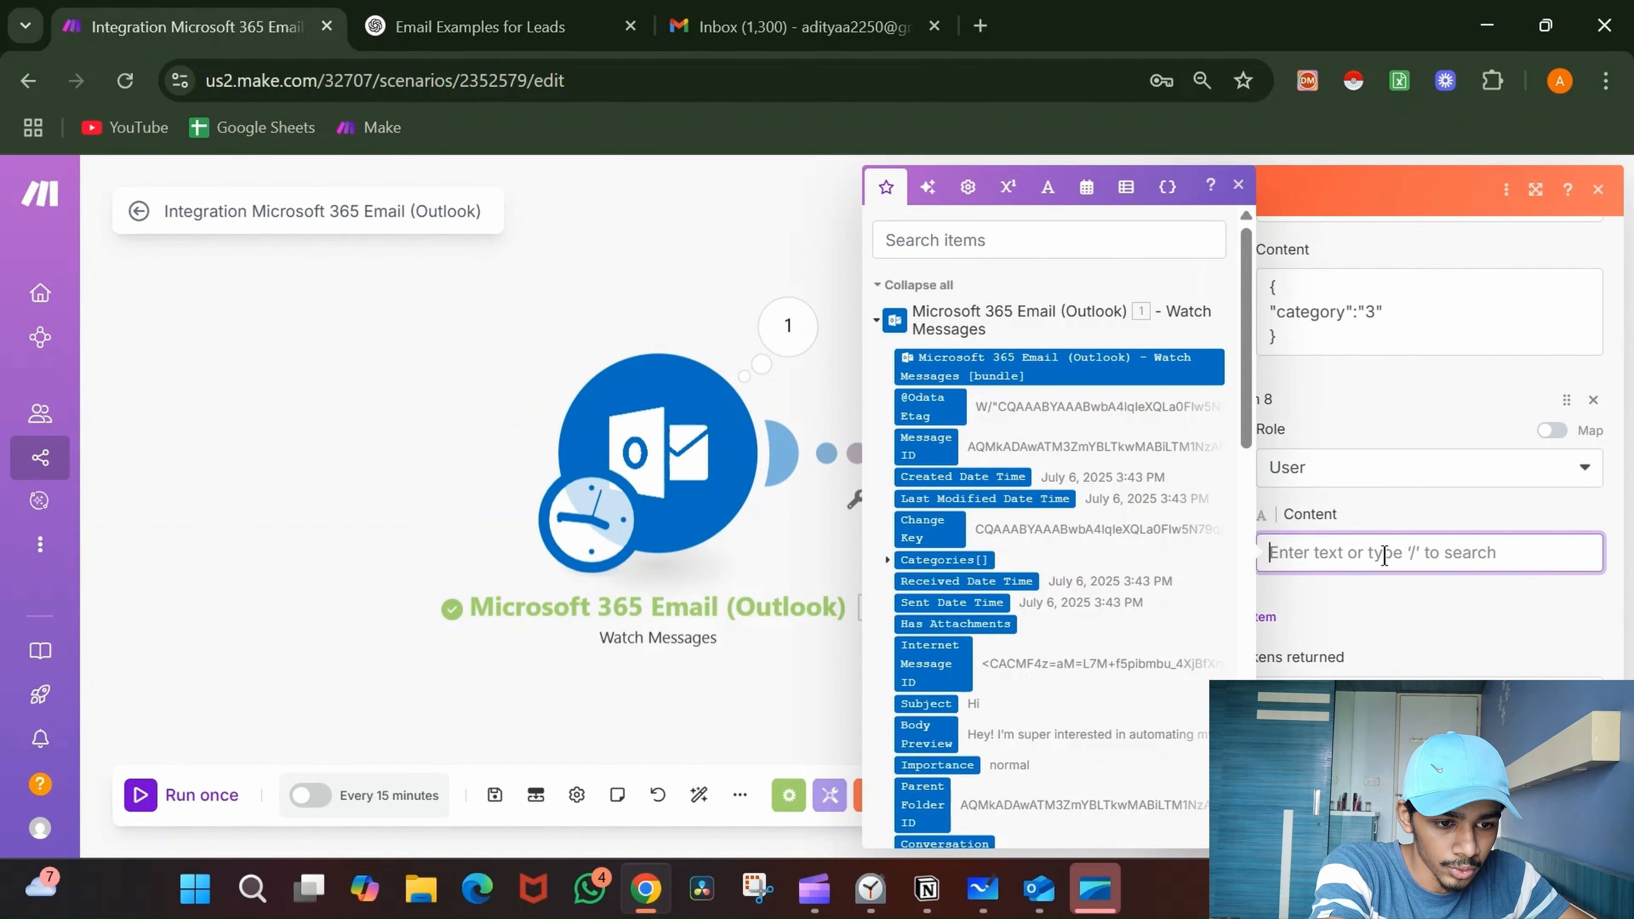
{"action": "scroll", "coordinate": [1126, 639], "scroll_direction": "down", "scroll_amount": 3}
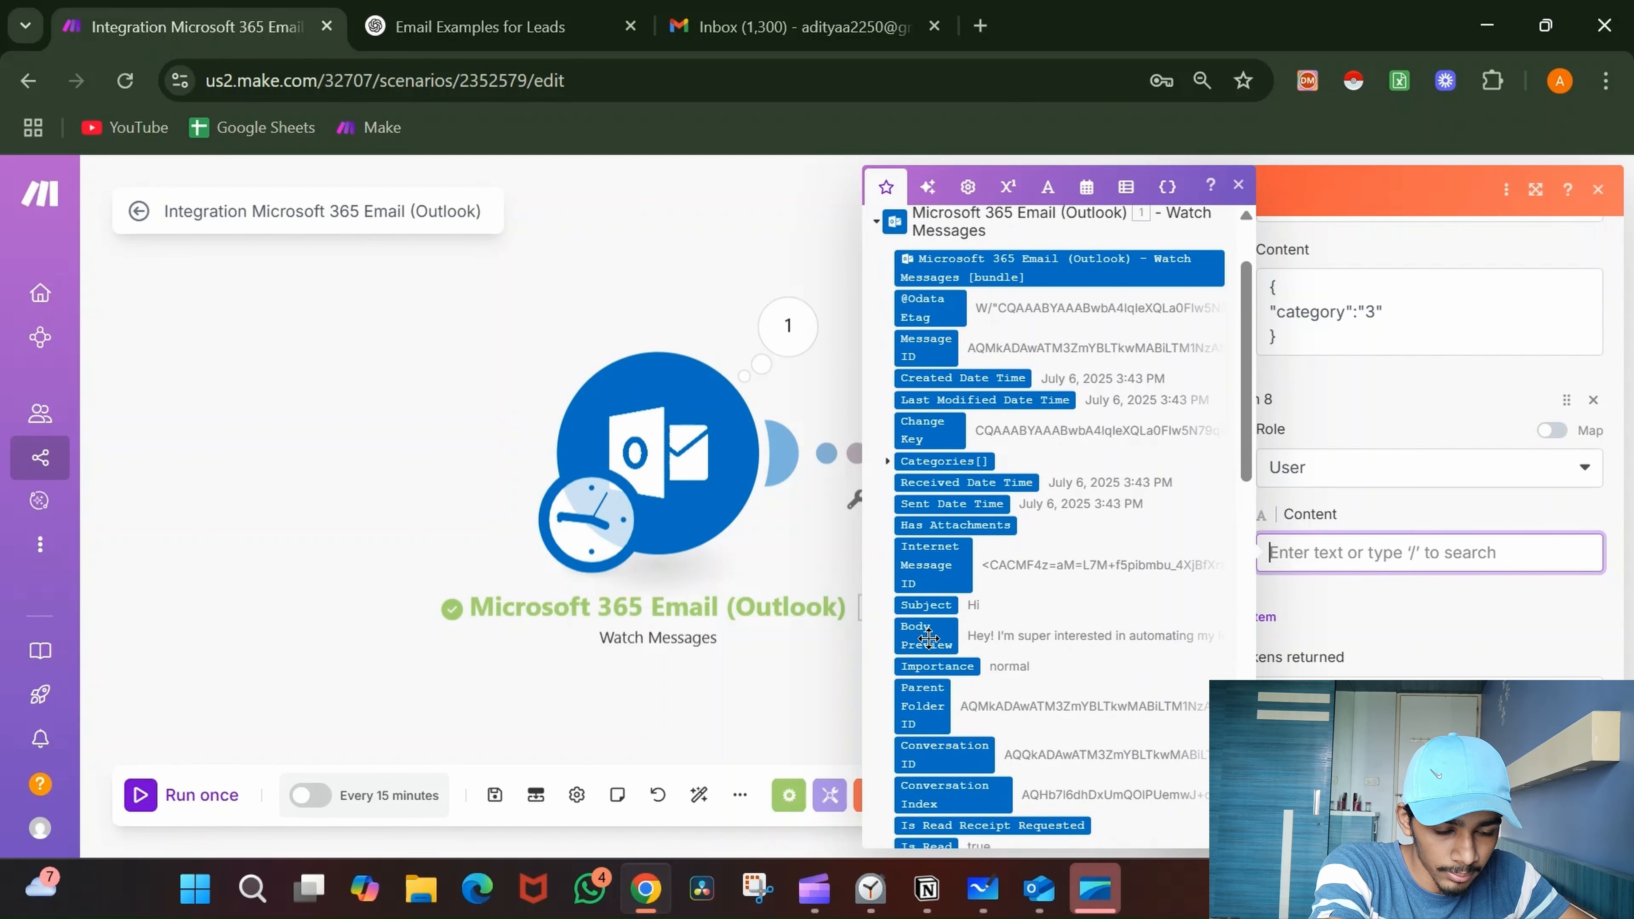
{"action": "left_click", "coordinate": [927, 635]}
{"action": "scroll", "coordinate": [1058, 698], "scroll_direction": "down", "scroll_amount": 10}
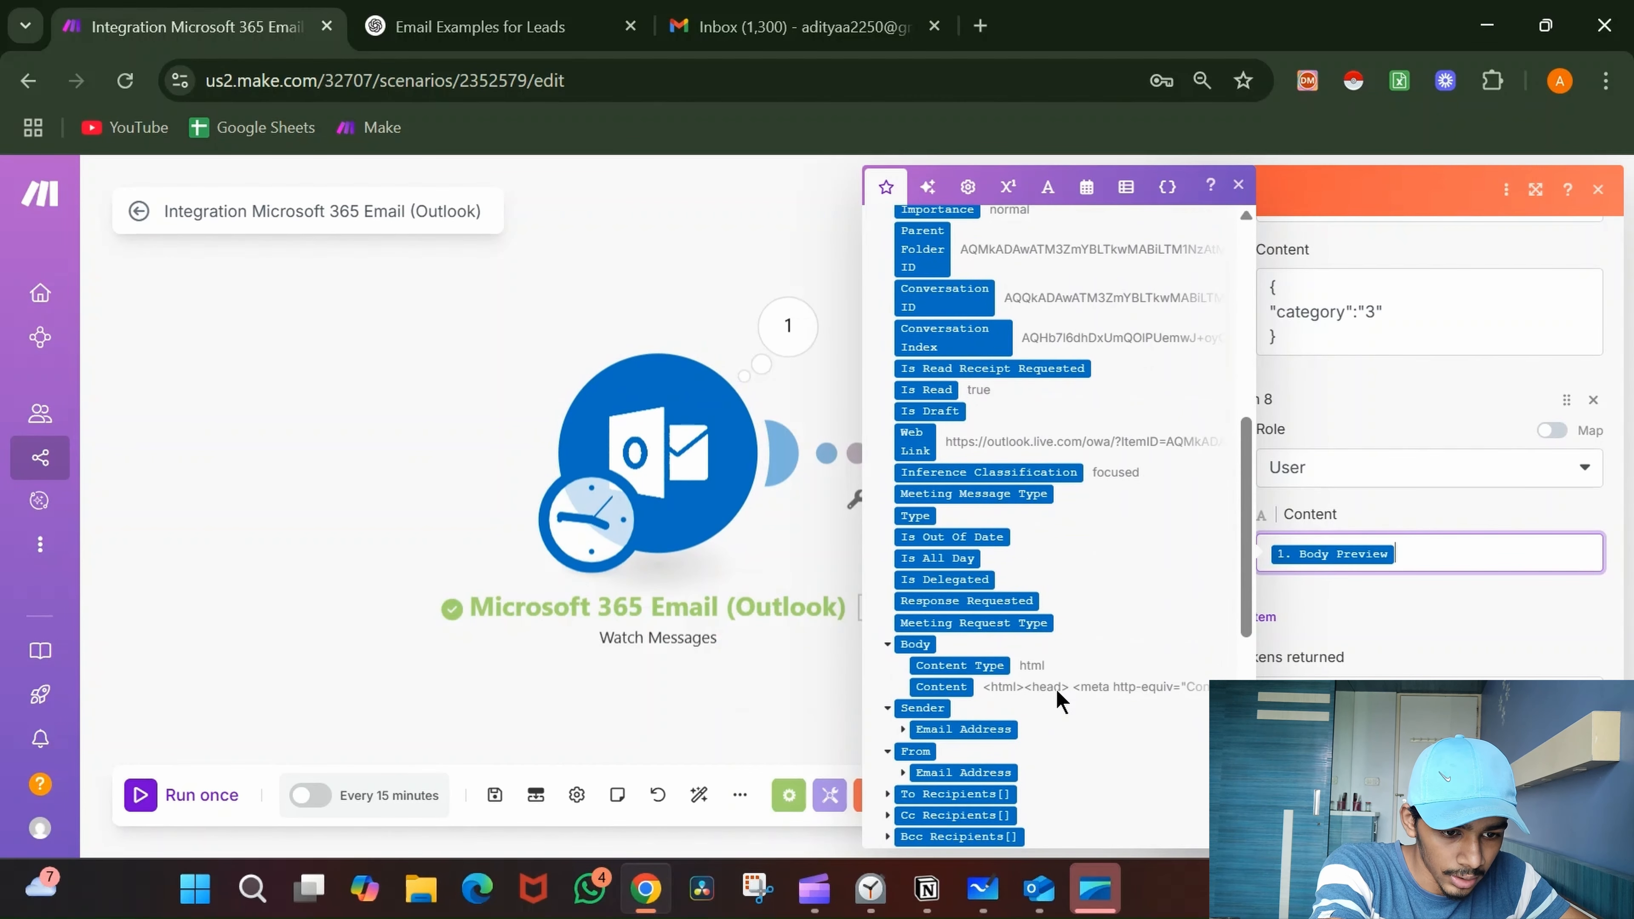
{"action": "scroll", "coordinate": [1058, 698], "scroll_direction": "down", "scroll_amount": 5}
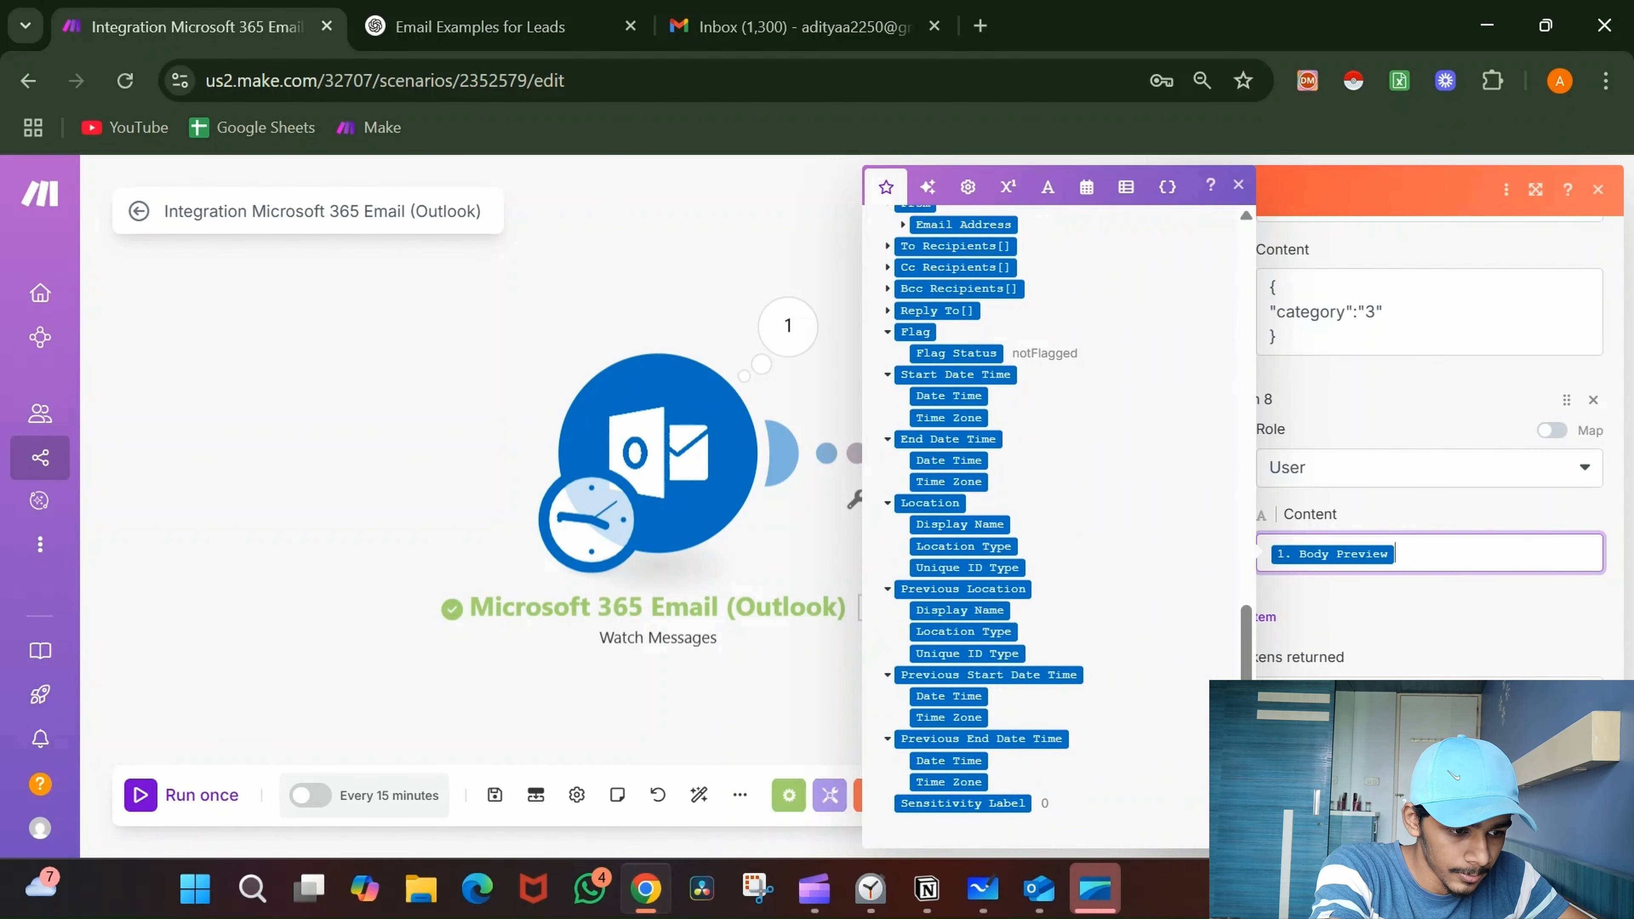
{"action": "left_click", "coordinate": [1576, 820]}
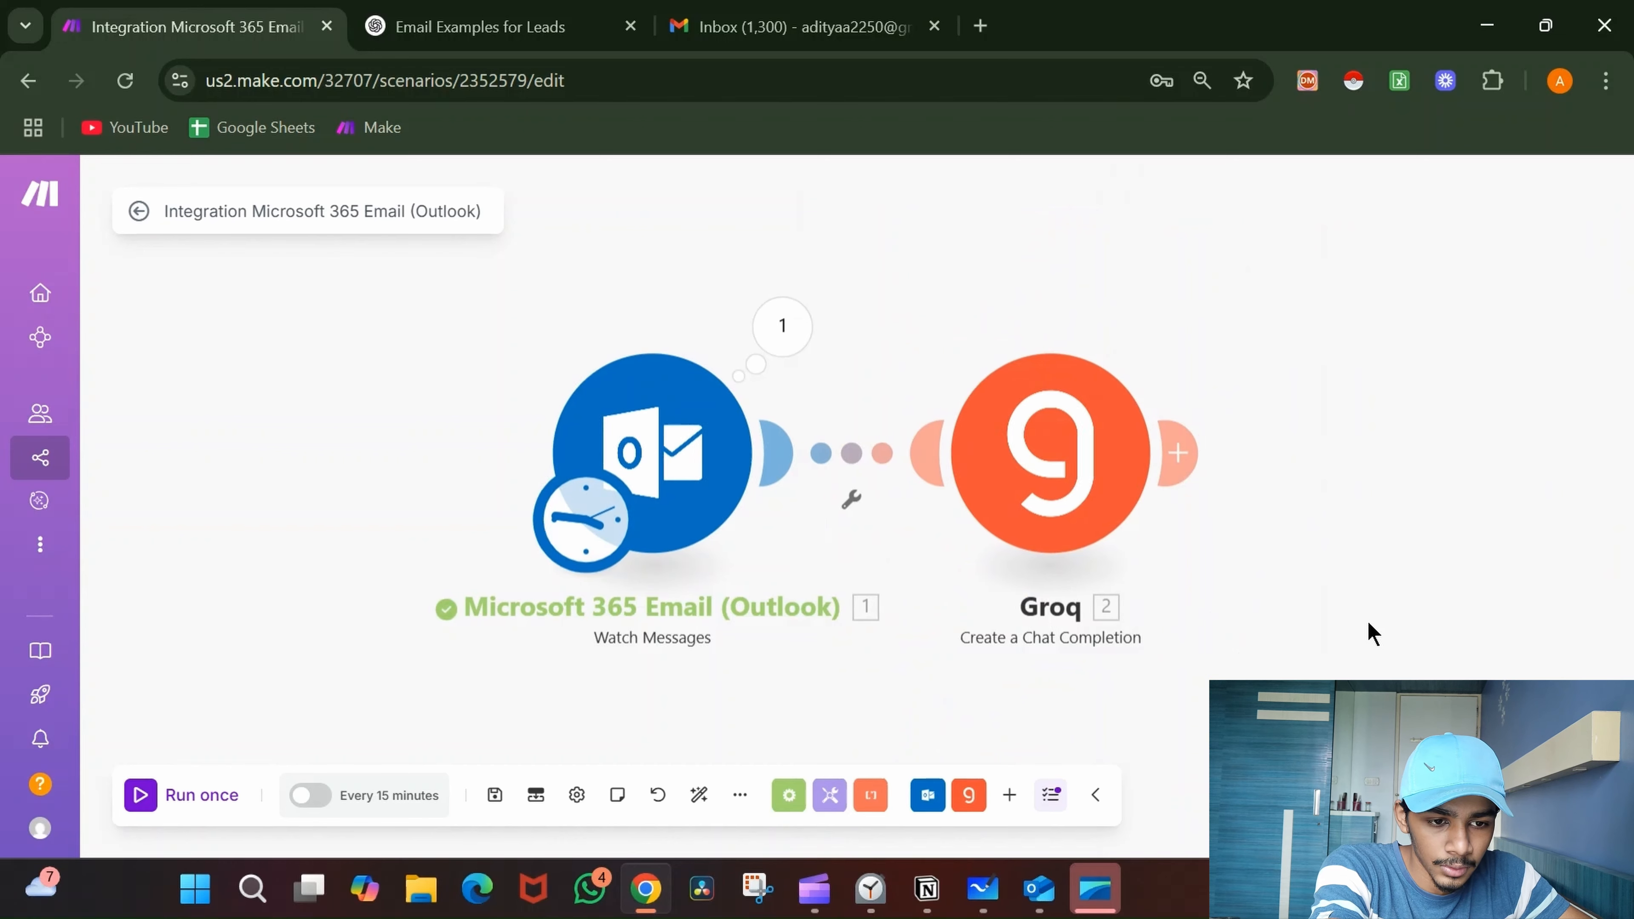
- Set up a filter between the Outlook and Groq modules requiring Is Read to be text-equal to true, and save it
{"action": "left_click", "coordinate": [726, 470]}
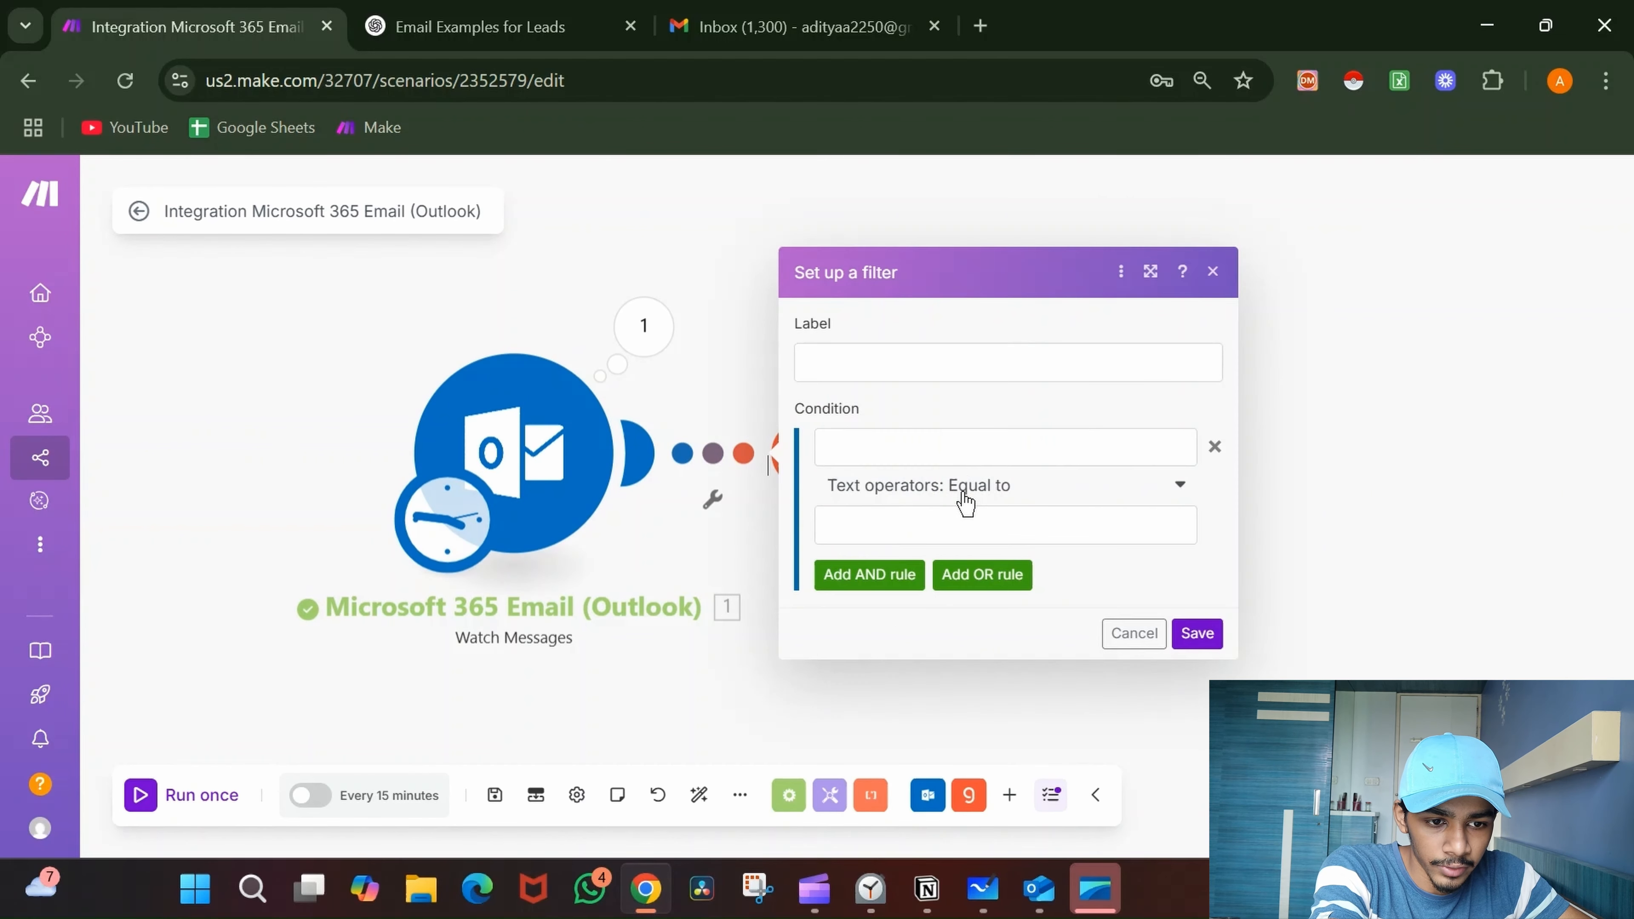
{"action": "left_click", "coordinate": [956, 441]}
{"action": "scroll", "coordinate": [1357, 579], "scroll_direction": "down", "scroll_amount": 5}
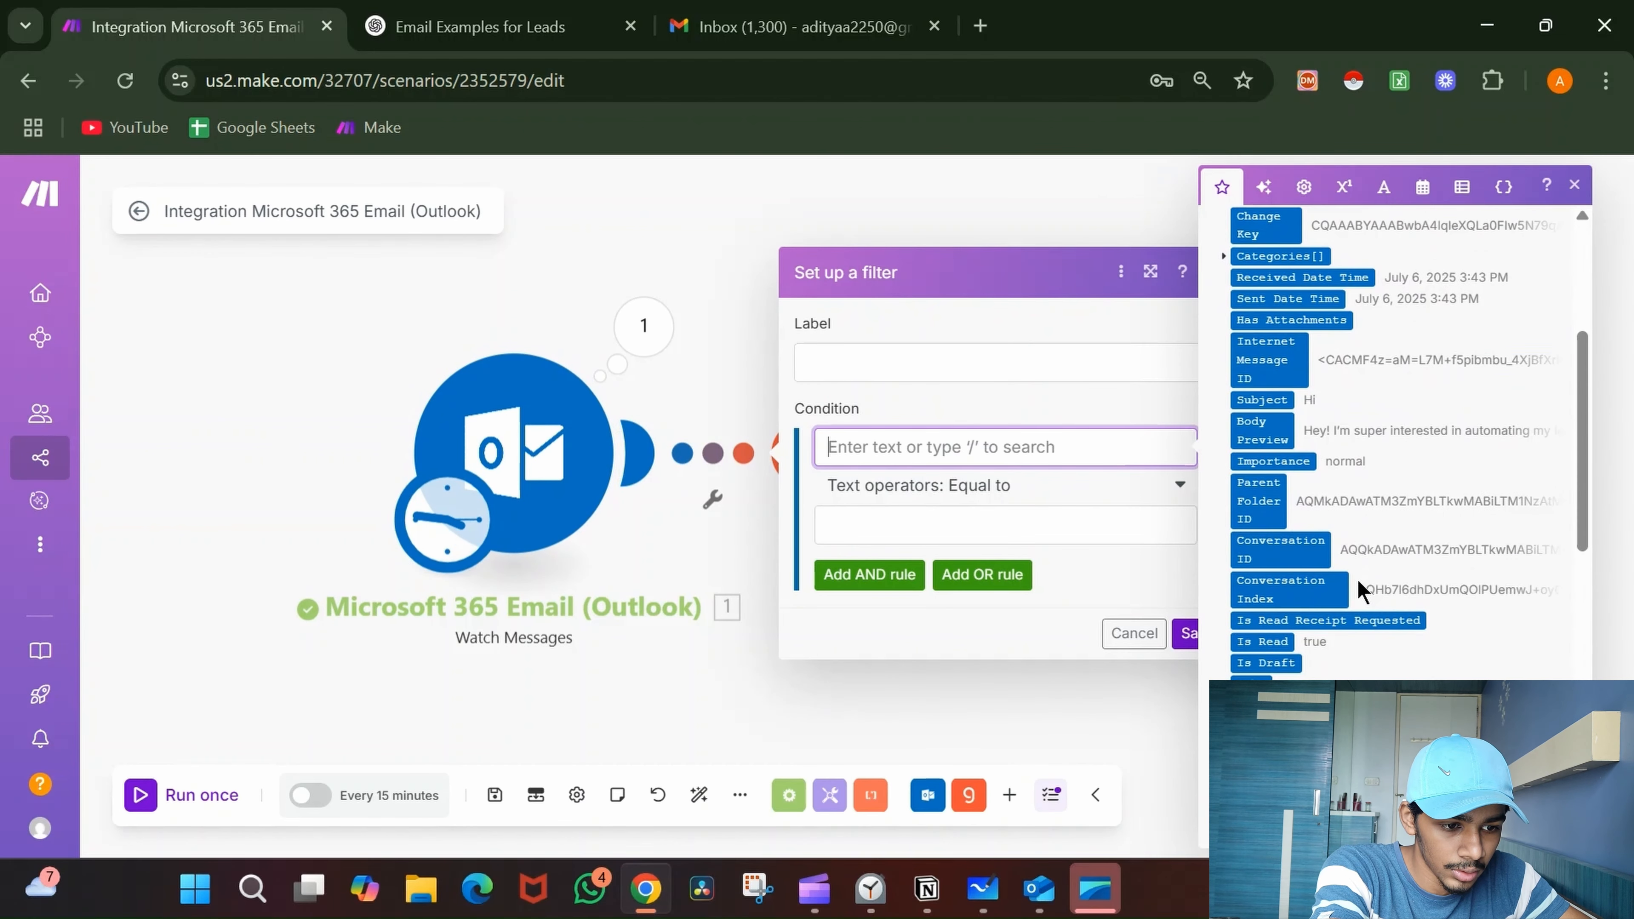
{"action": "left_click", "coordinate": [1261, 524]}
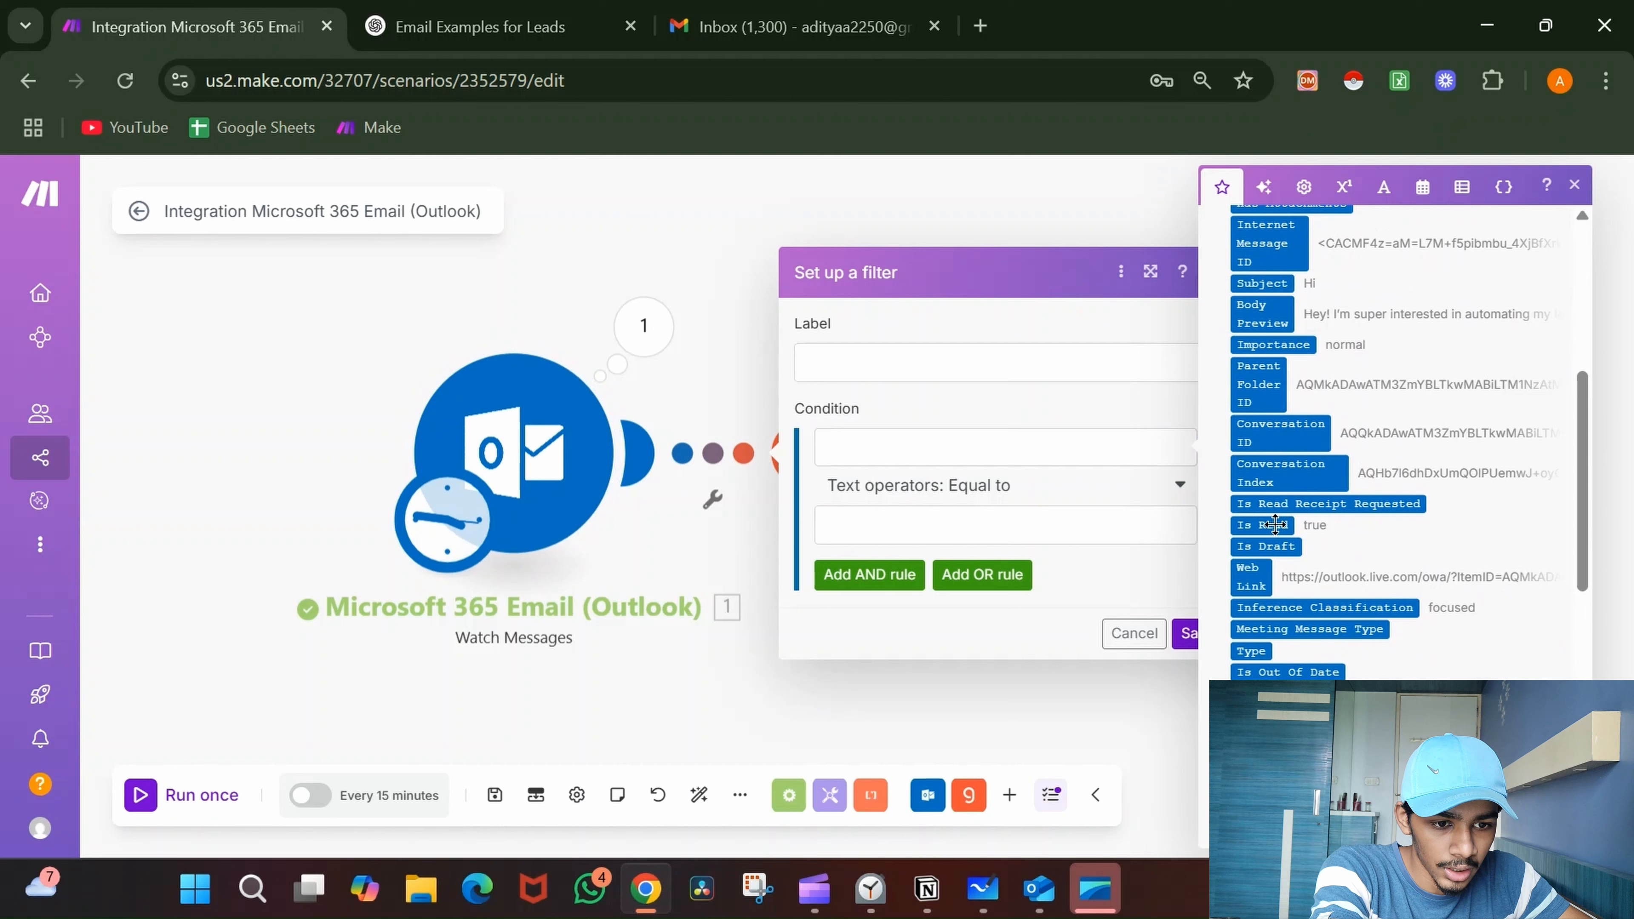
{"action": "left_click", "coordinate": [1052, 534]}
{"action": "type", "text": "true"}
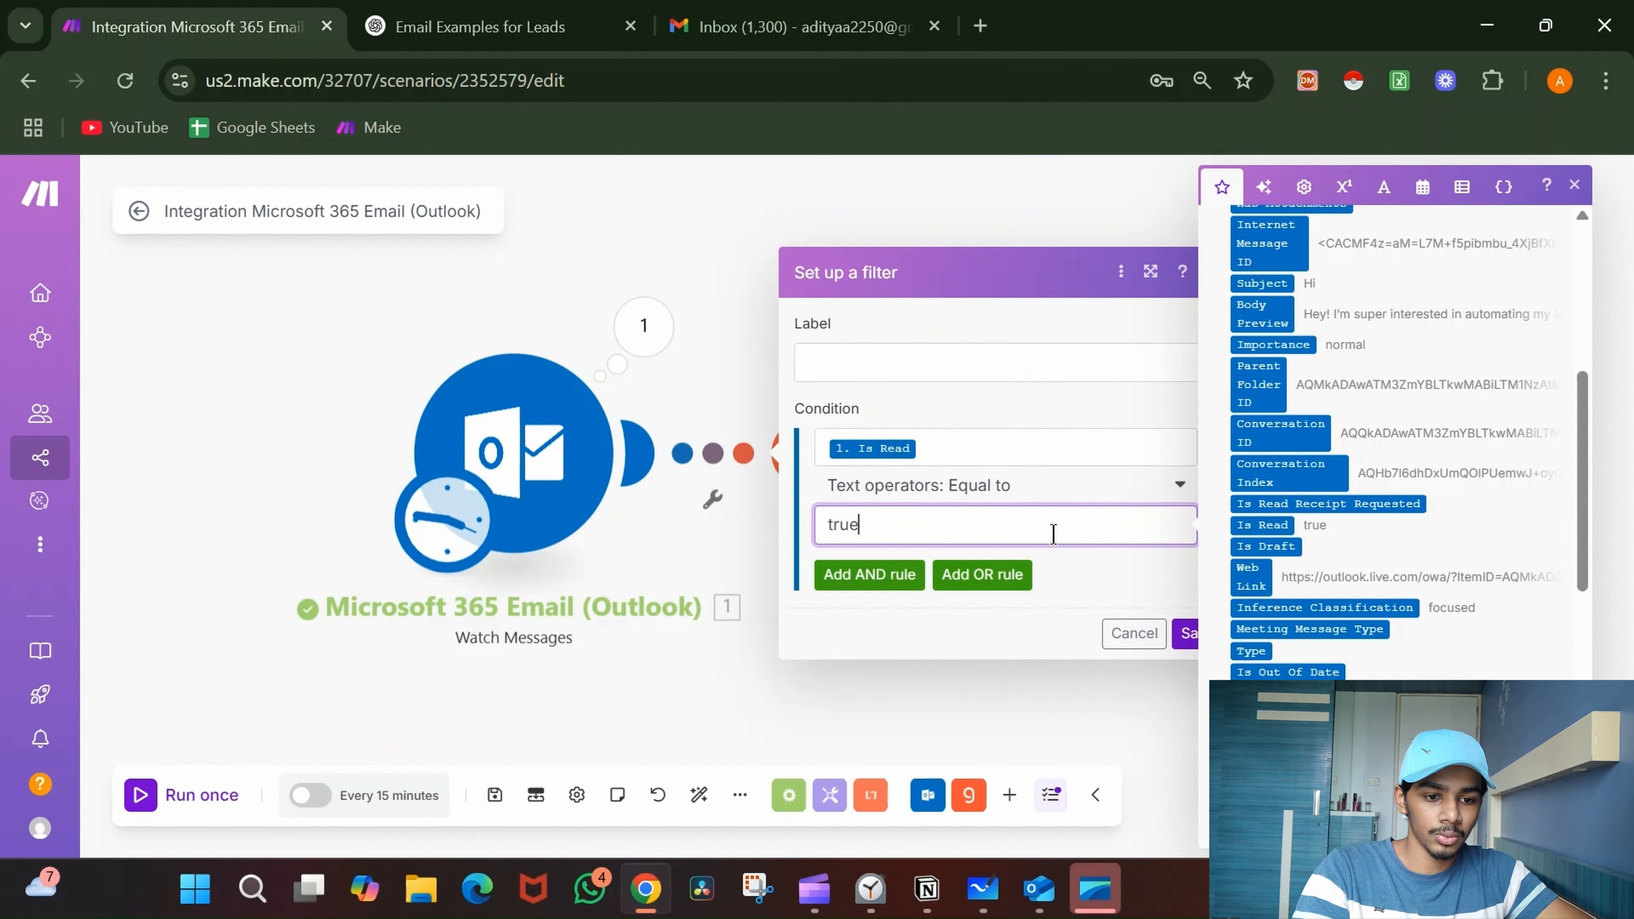
{"action": "left_click", "coordinate": [1187, 633]}
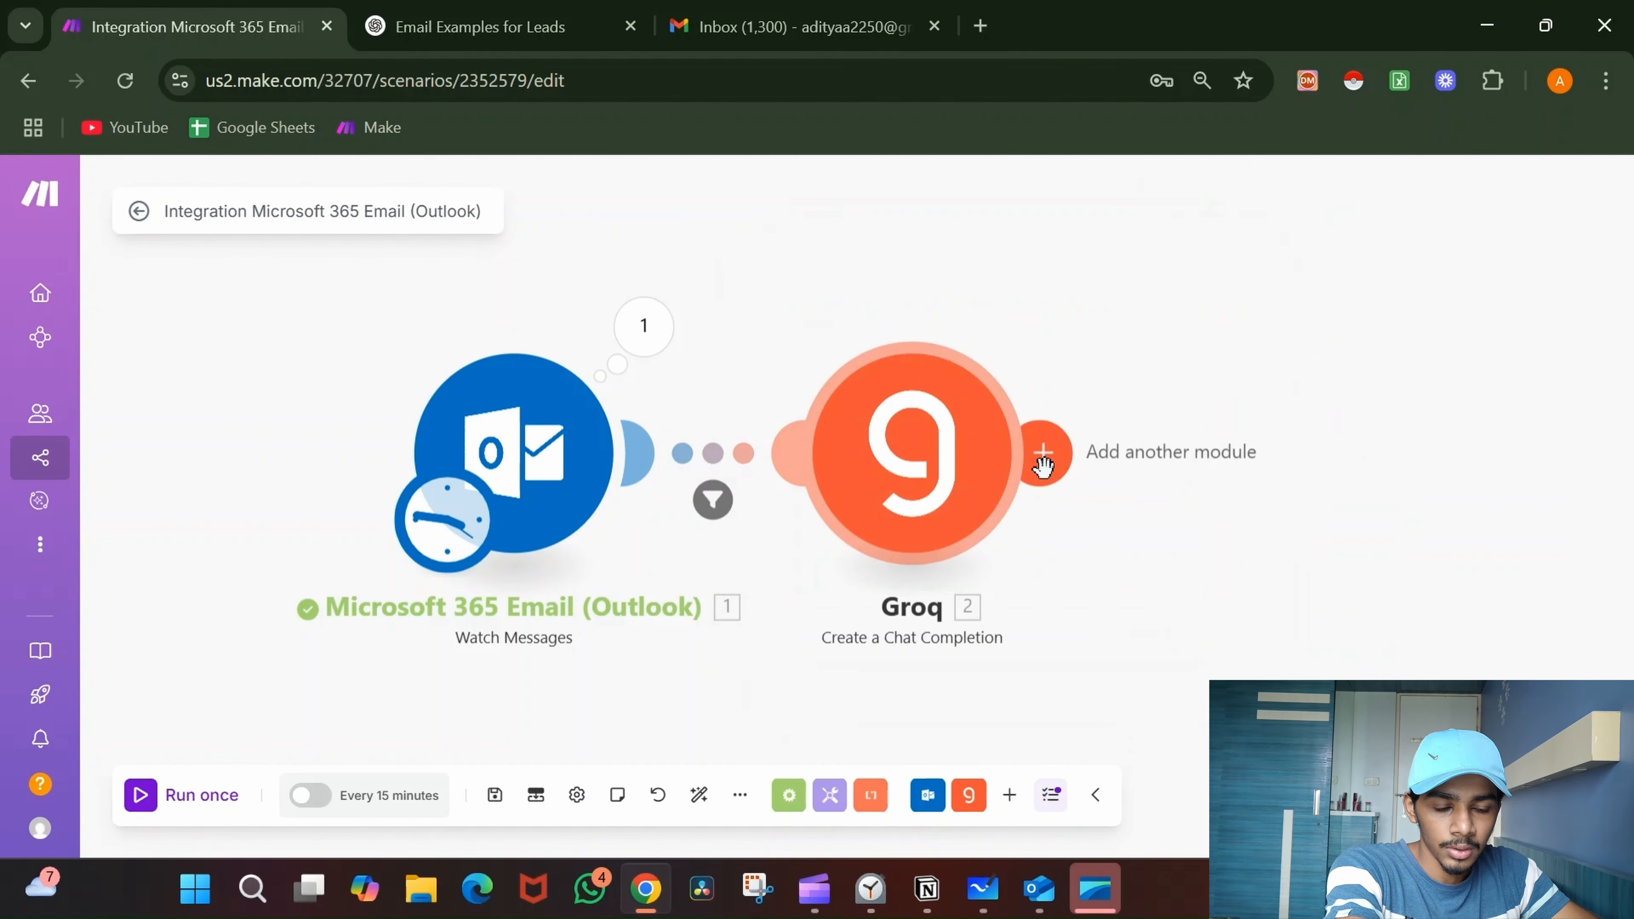
- Add a Tools Set multiple variables module after Groq, with one variable item named split
{"action": "left_click", "coordinate": [1043, 458]}
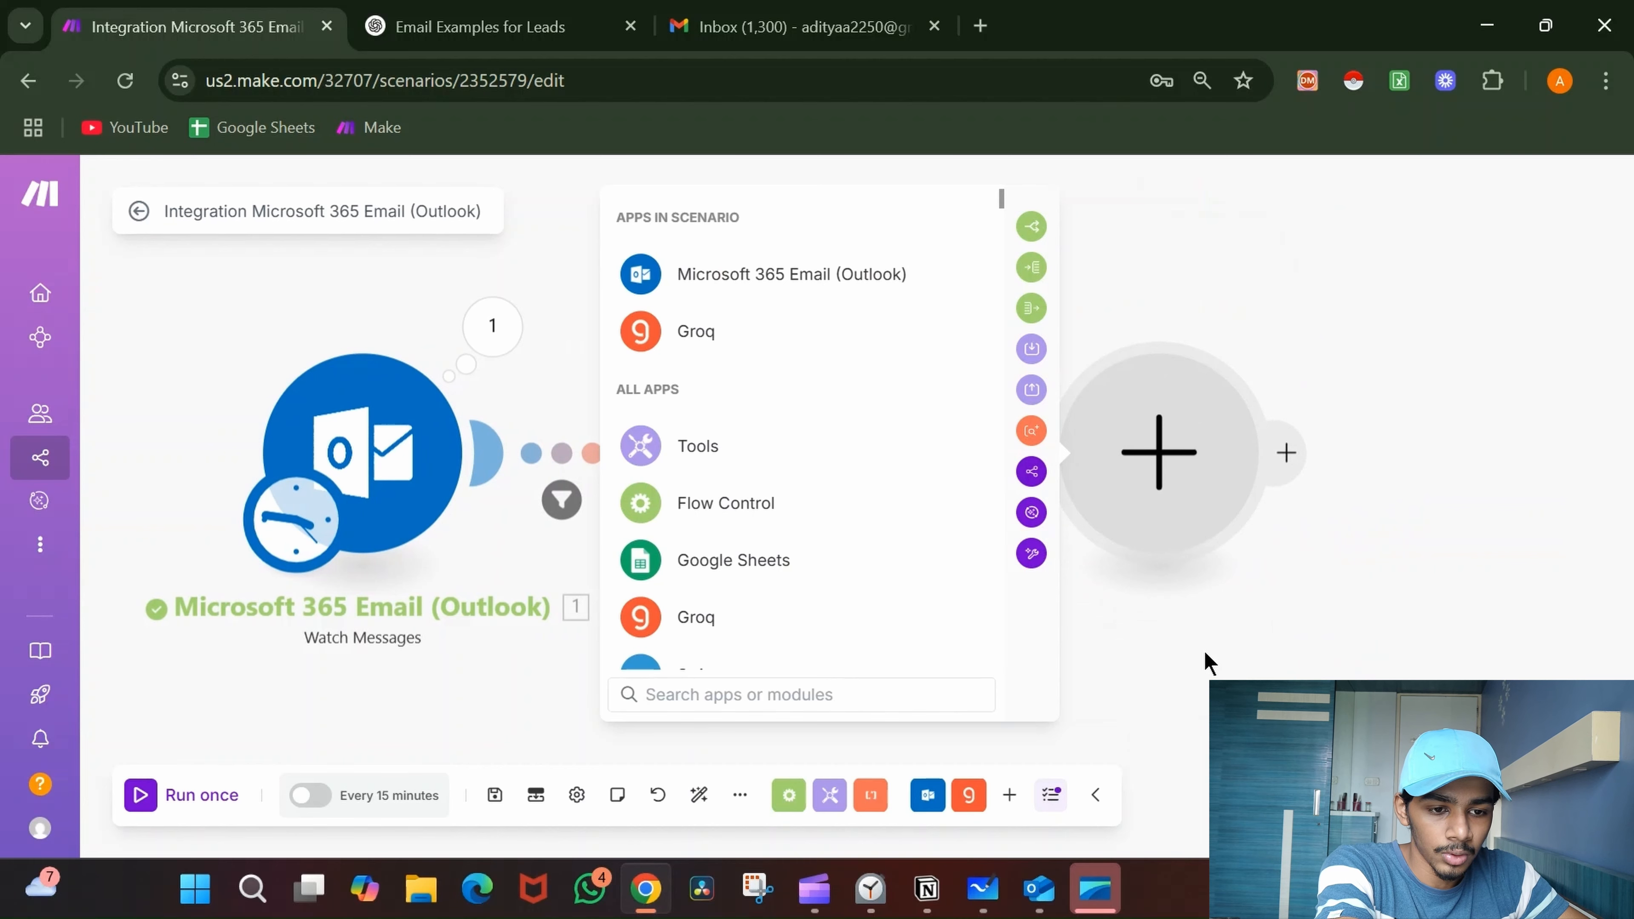
{"action": "left_click", "coordinate": [1032, 526]}
{"action": "left_click", "coordinate": [886, 450]}
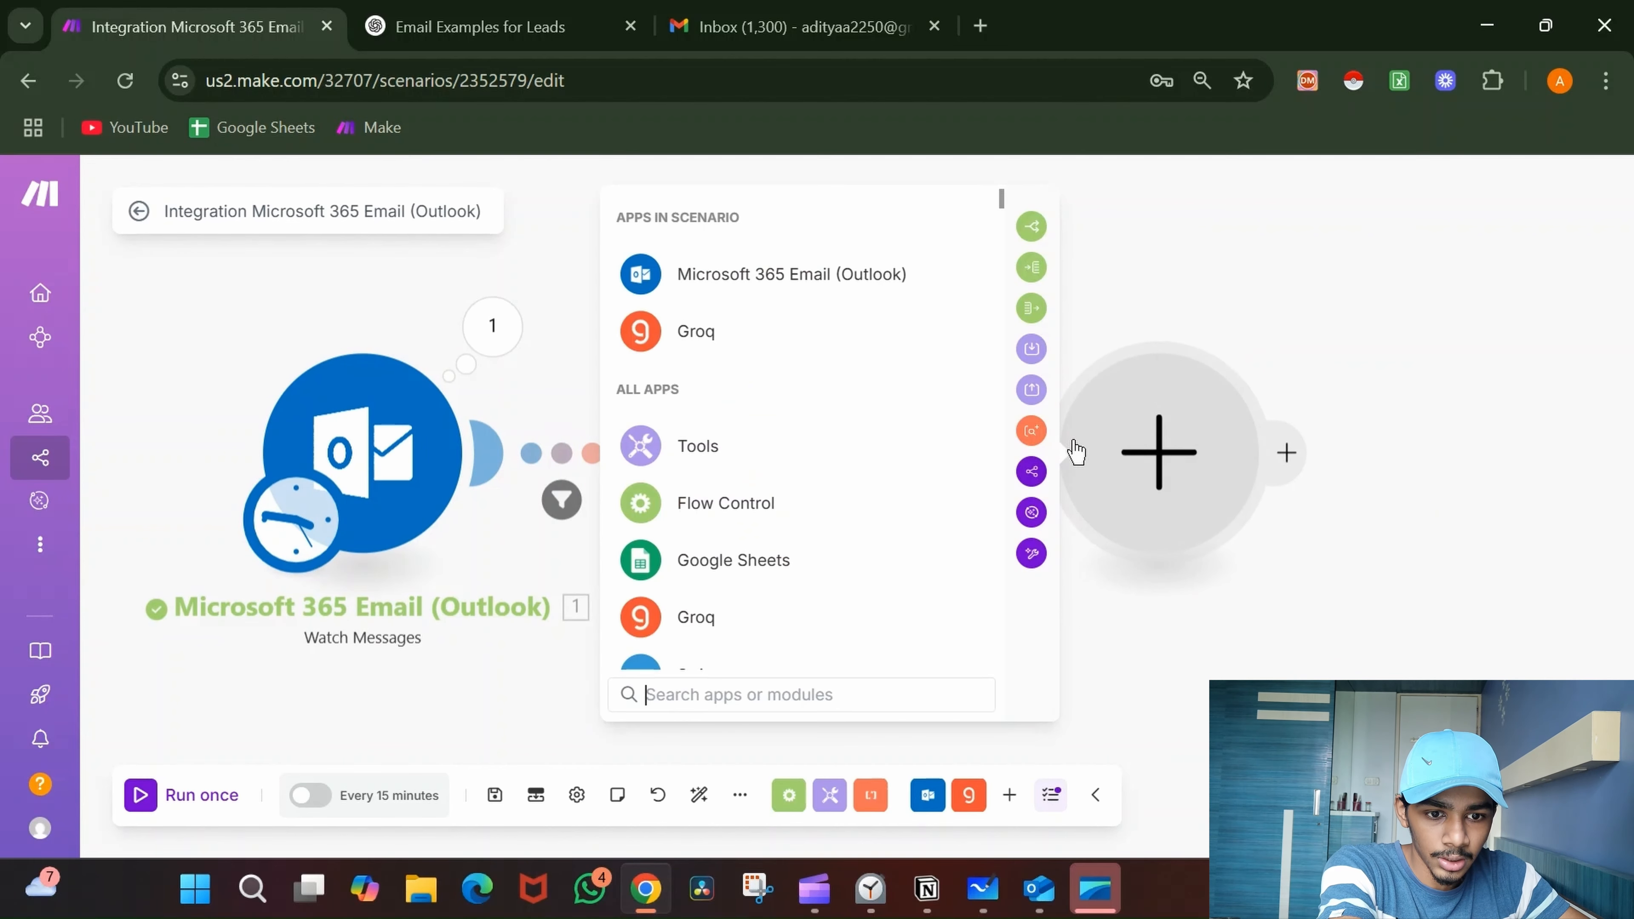
{"action": "left_click", "coordinate": [1027, 355]}
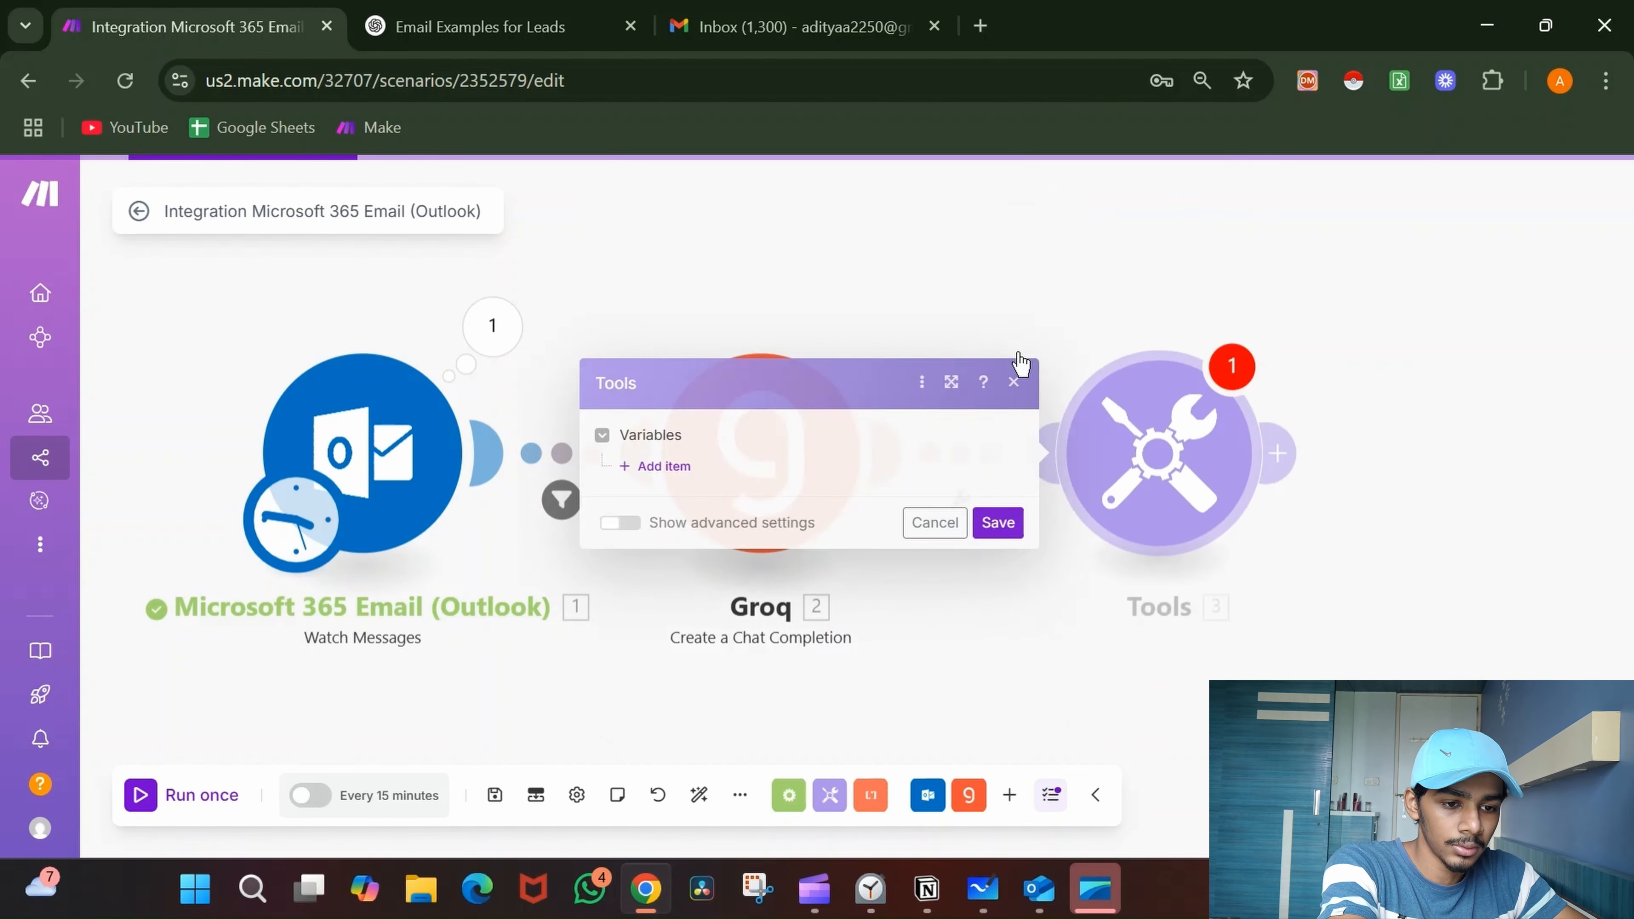
{"action": "left_click", "coordinate": [659, 468]}
{"action": "left_click", "coordinate": [743, 428]}
{"action": "type", "text": "s"}
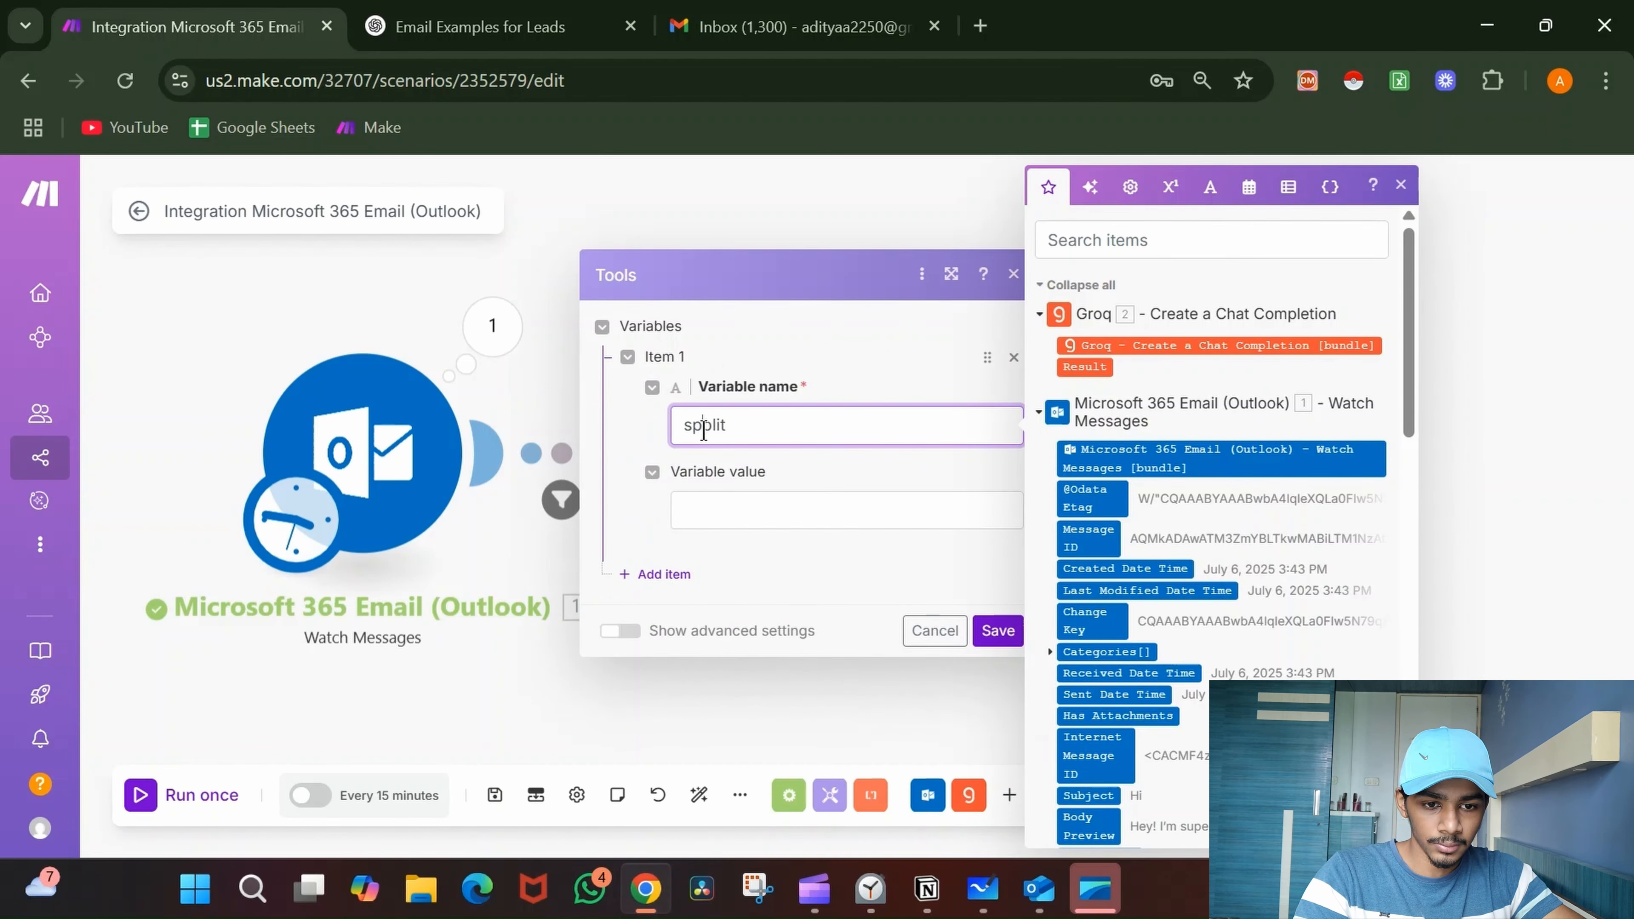
{"action": "type", "text": "plit"}
- Set the split variable's value to the split function of Groq's Result with </think> as separator, and save the module
{"action": "left_click", "coordinate": [726, 512]}
{"action": "type", "text": "spl"}
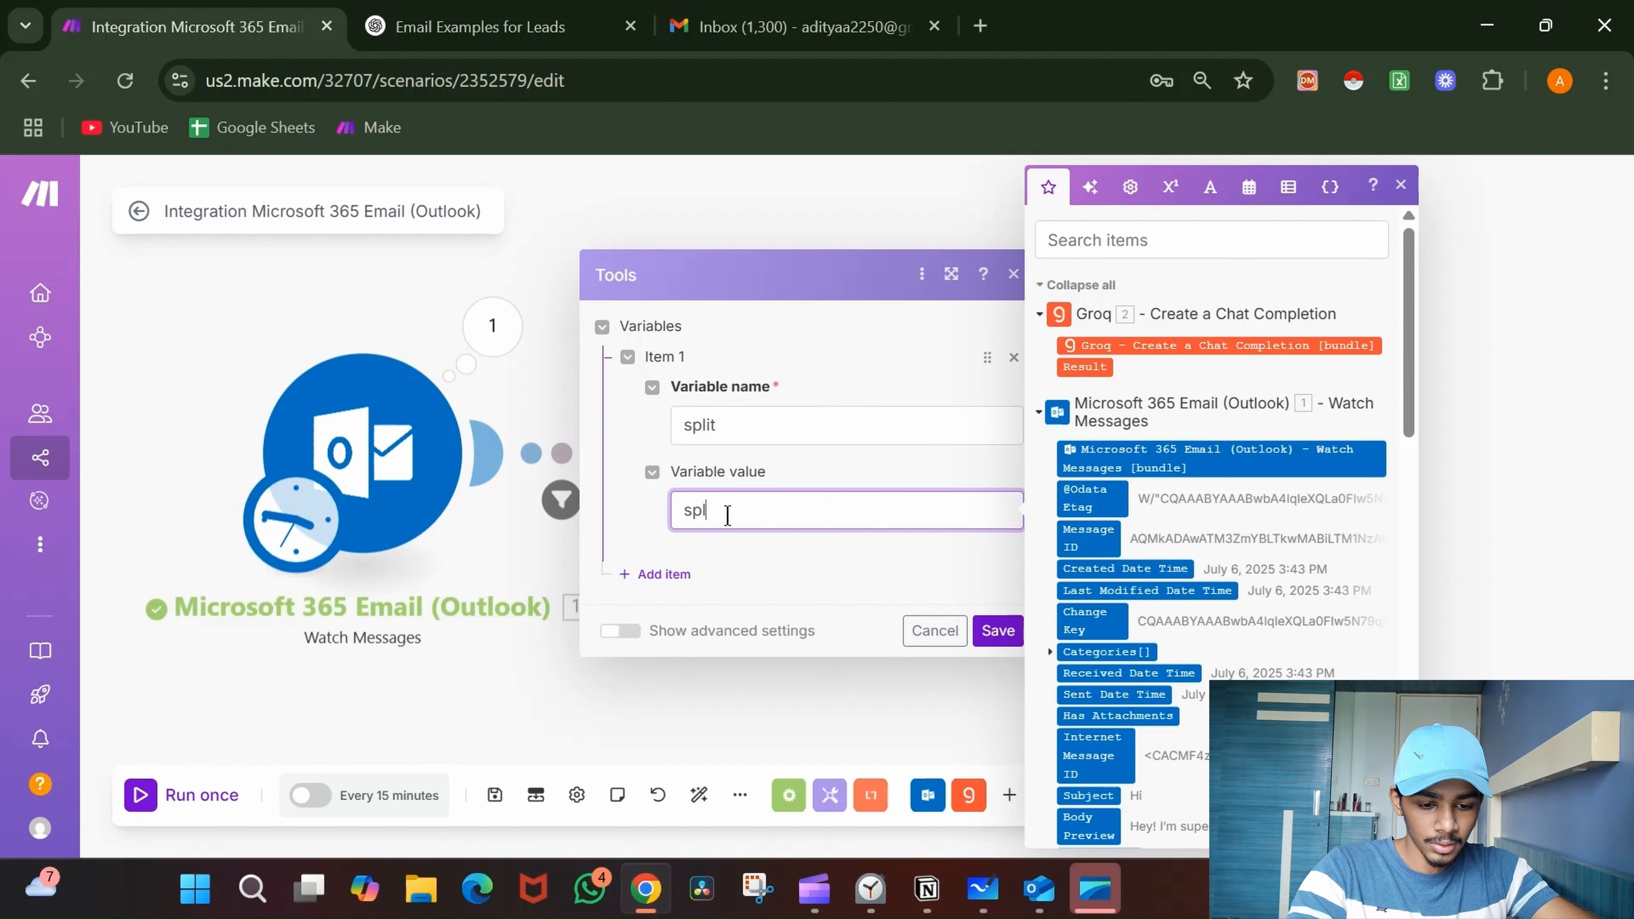
{"action": "type", "text": "it"}
{"action": "key", "text": "Return"}
{"action": "key", "text": "BackSpace"}
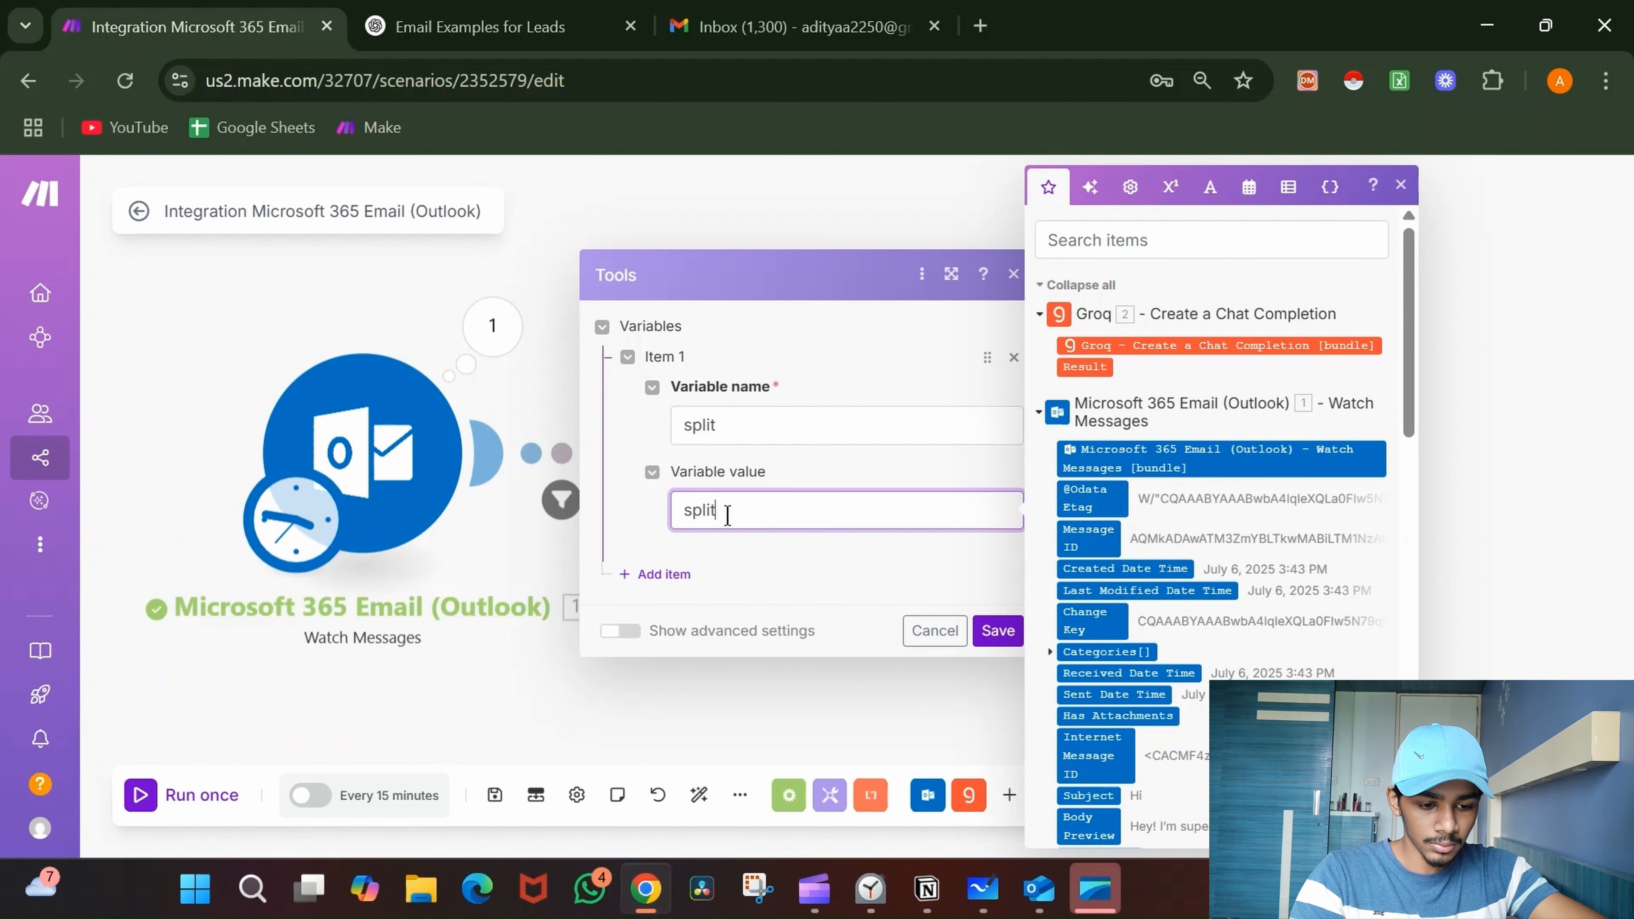
{"action": "type", "text": "("}
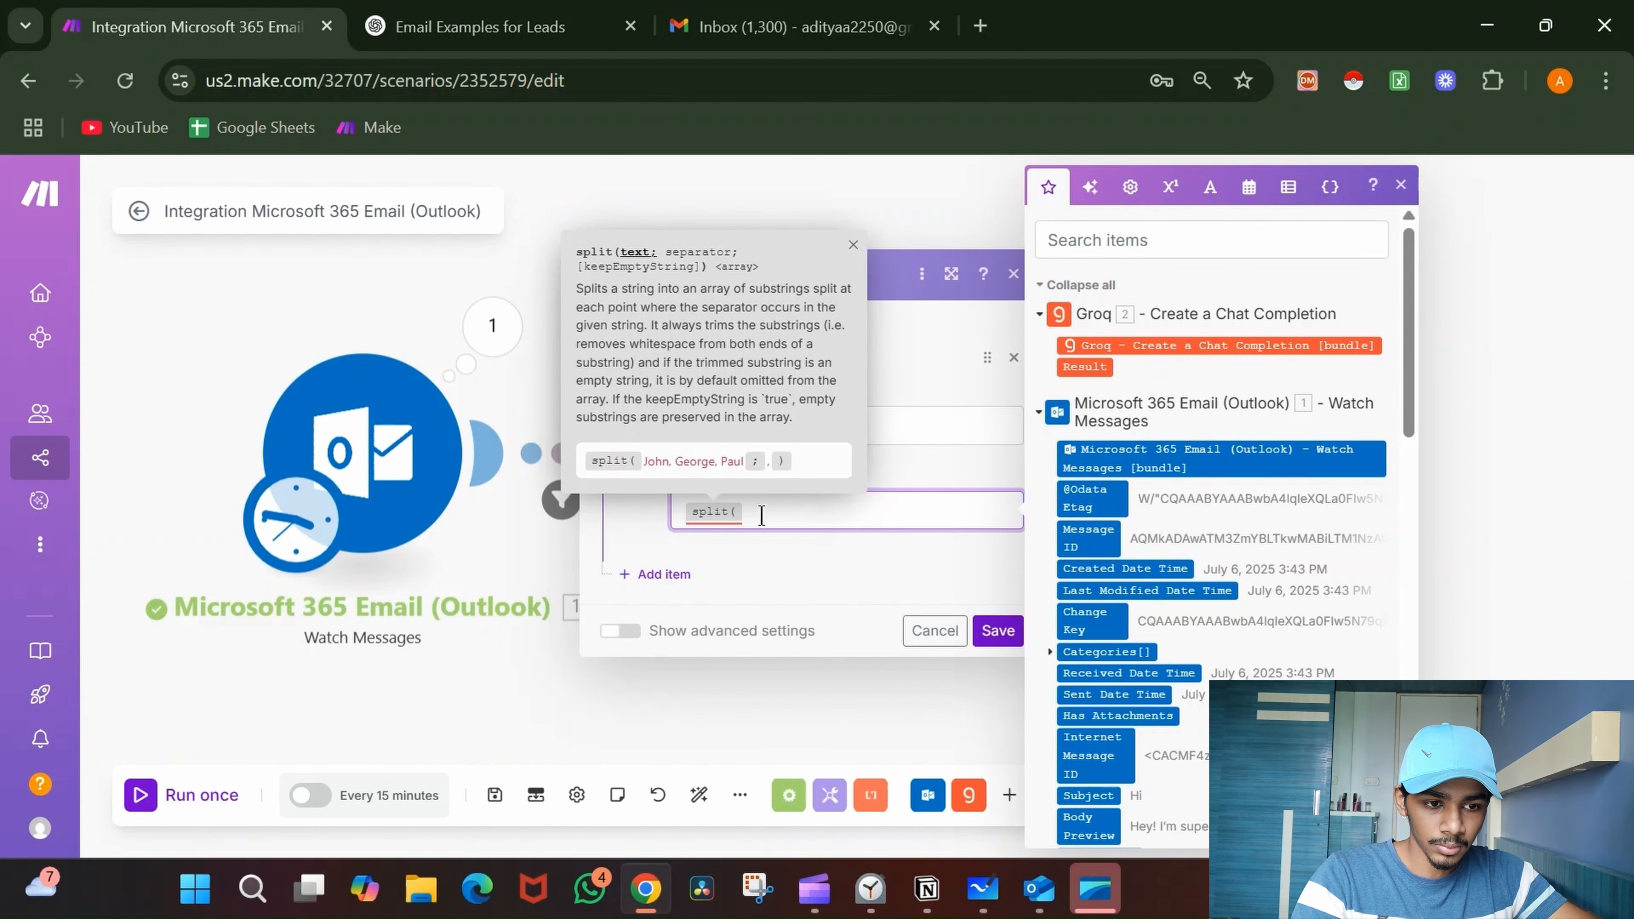
{"action": "left_click", "coordinate": [1092, 367]}
{"action": "type", "text": "; <"}
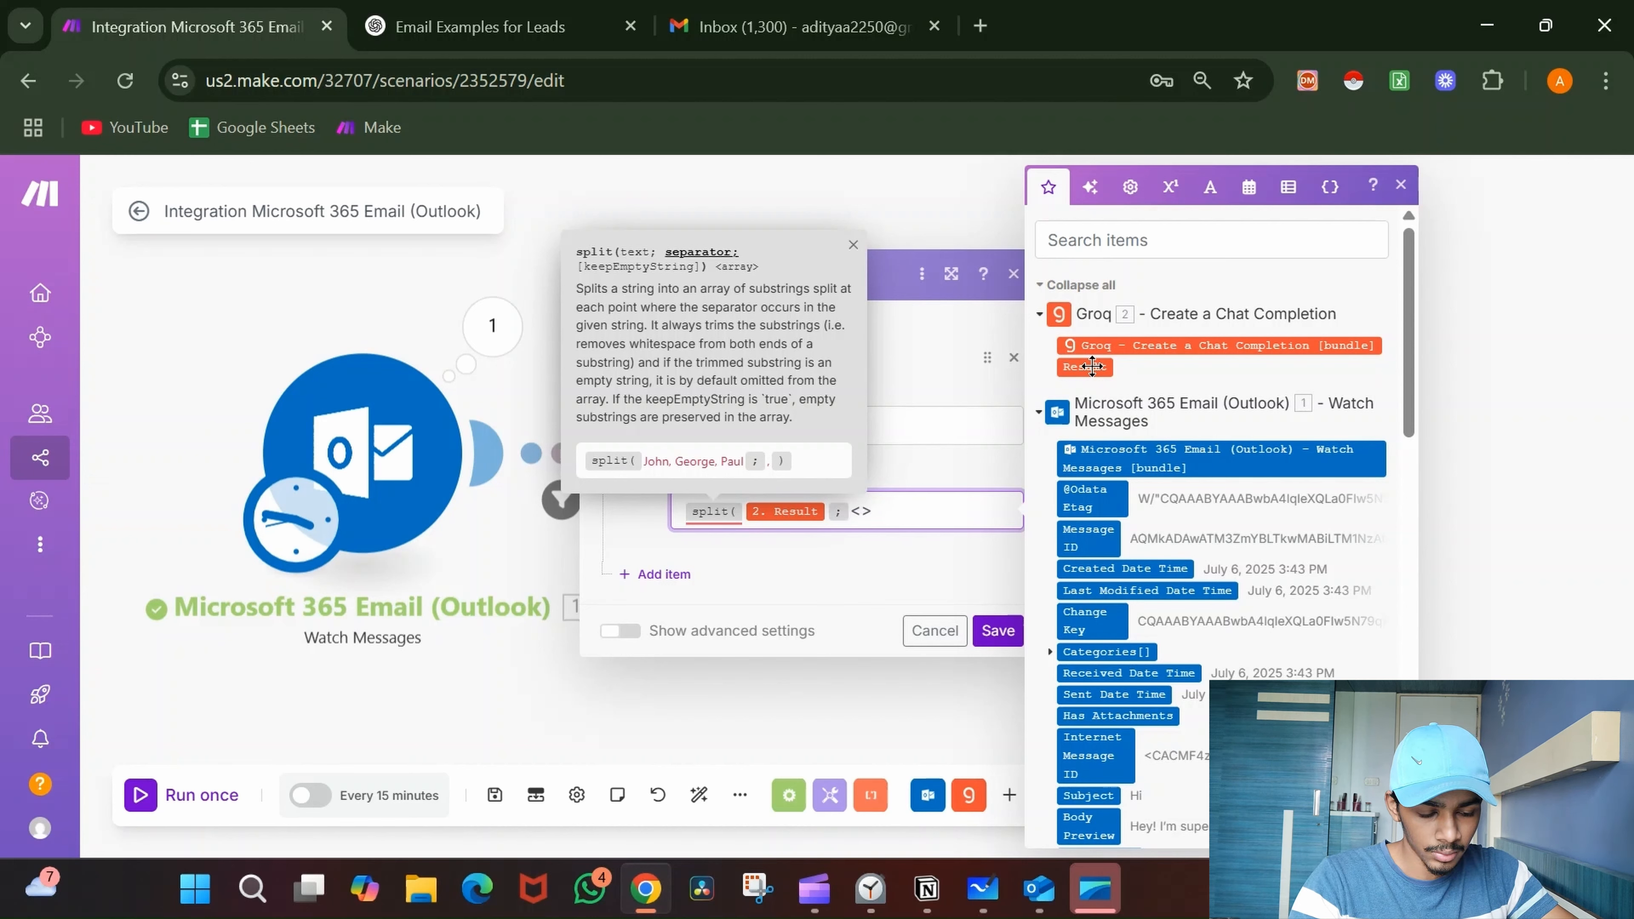
{"action": "type", "text": "/think"}
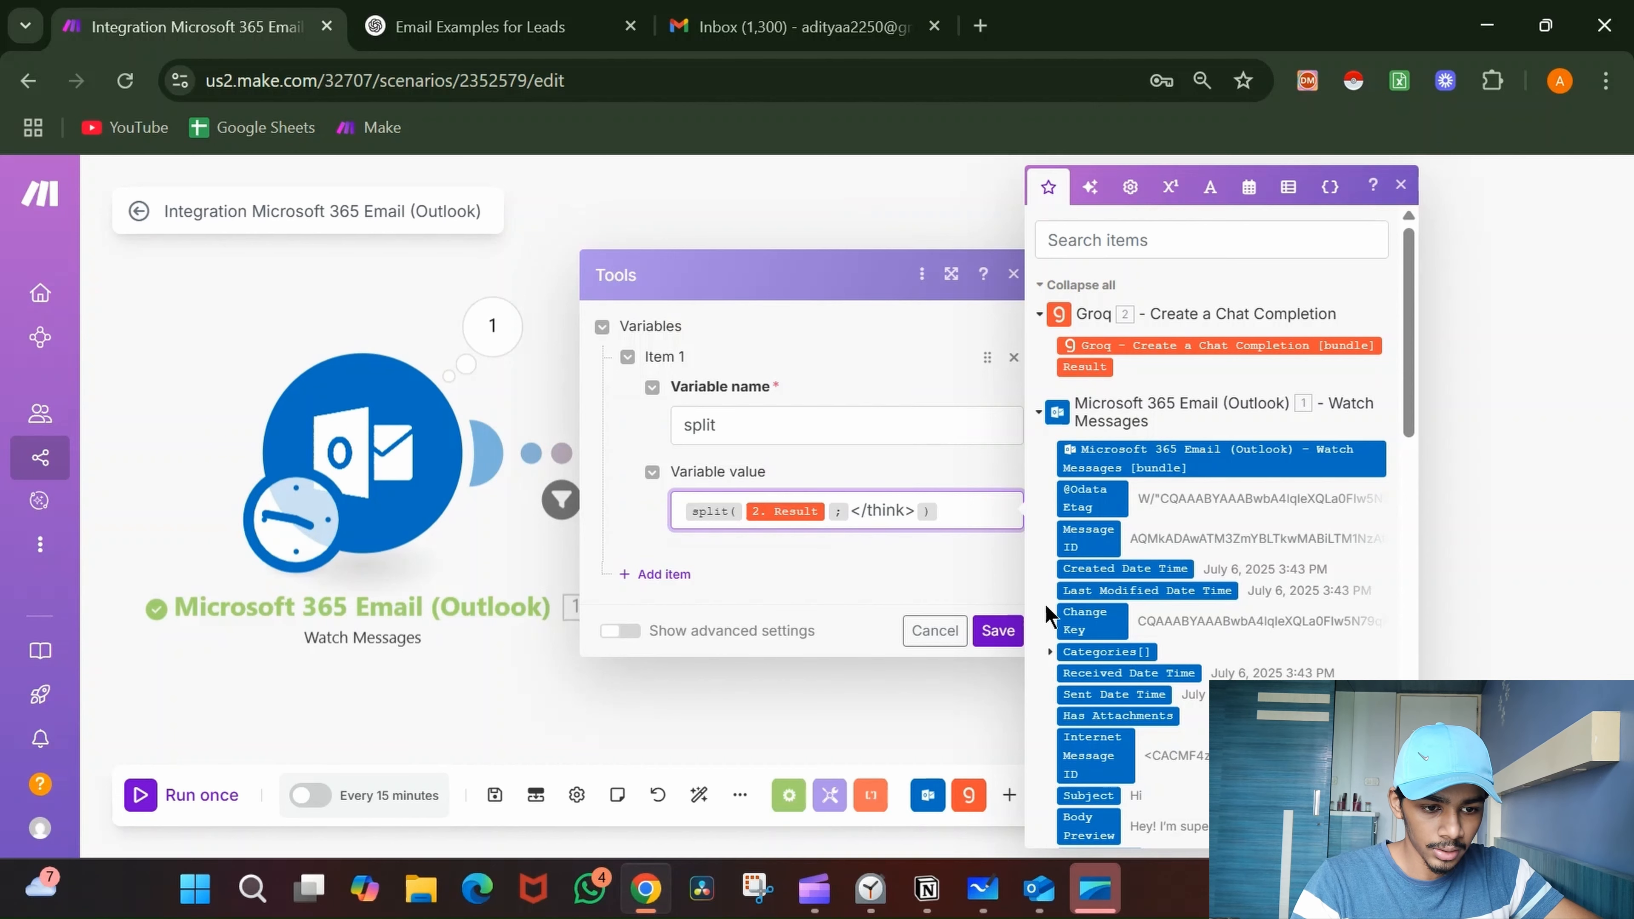
{"action": "left_click", "coordinate": [996, 629]}
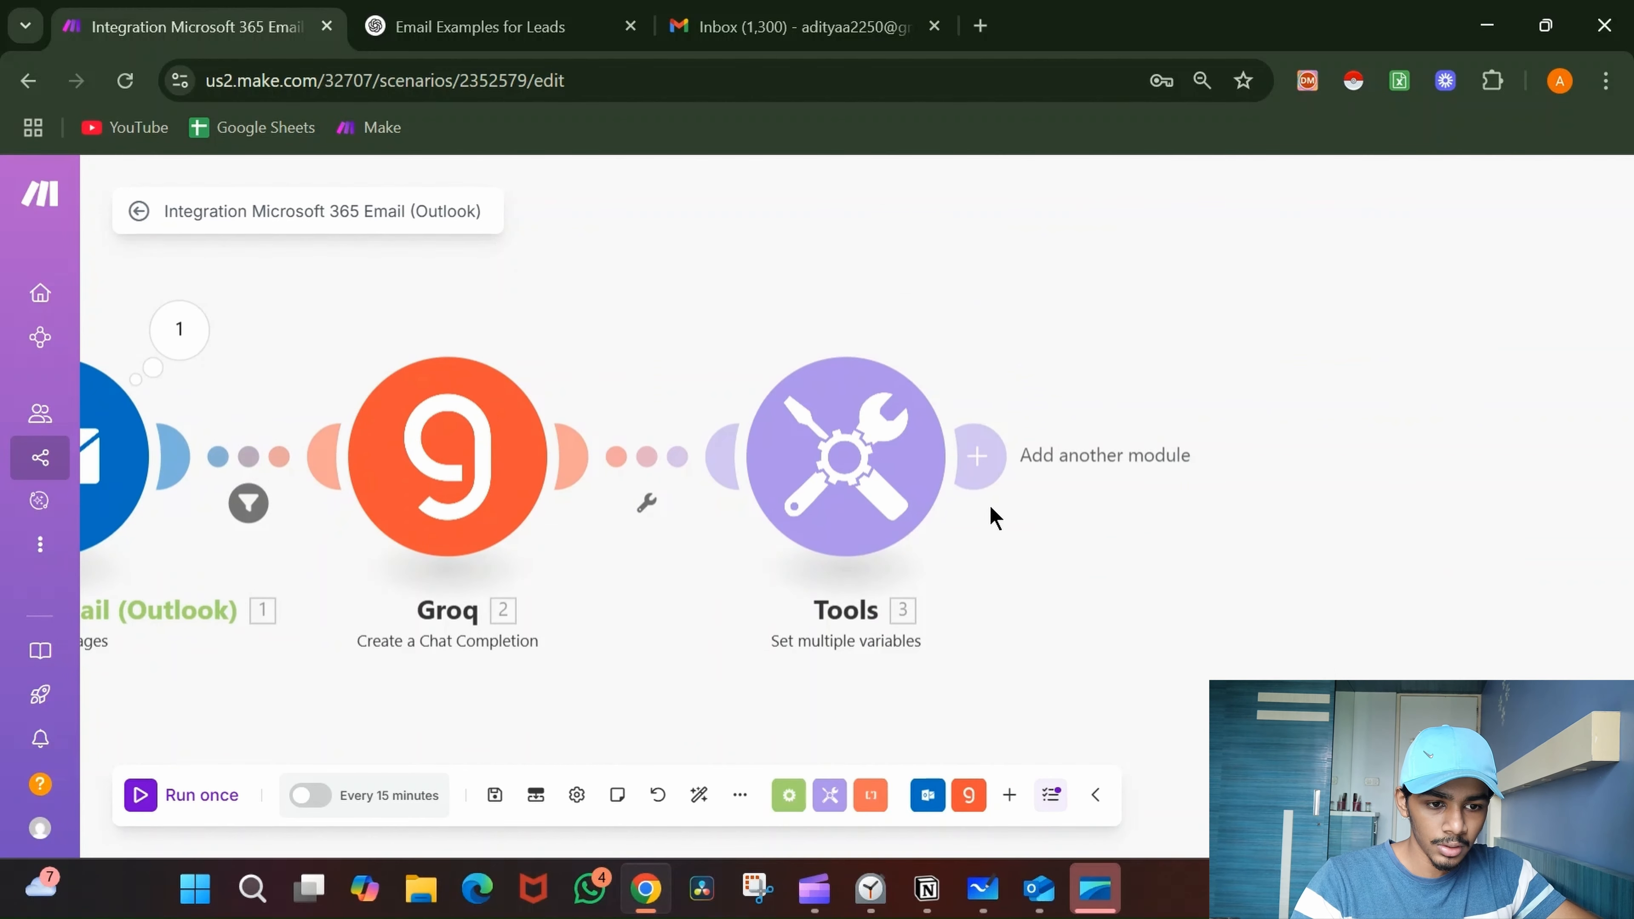
- Add a Parse JSON module after Tools with the JSON string {{3.split[2]}}, and save it
{"action": "left_click", "coordinate": [973, 460]}
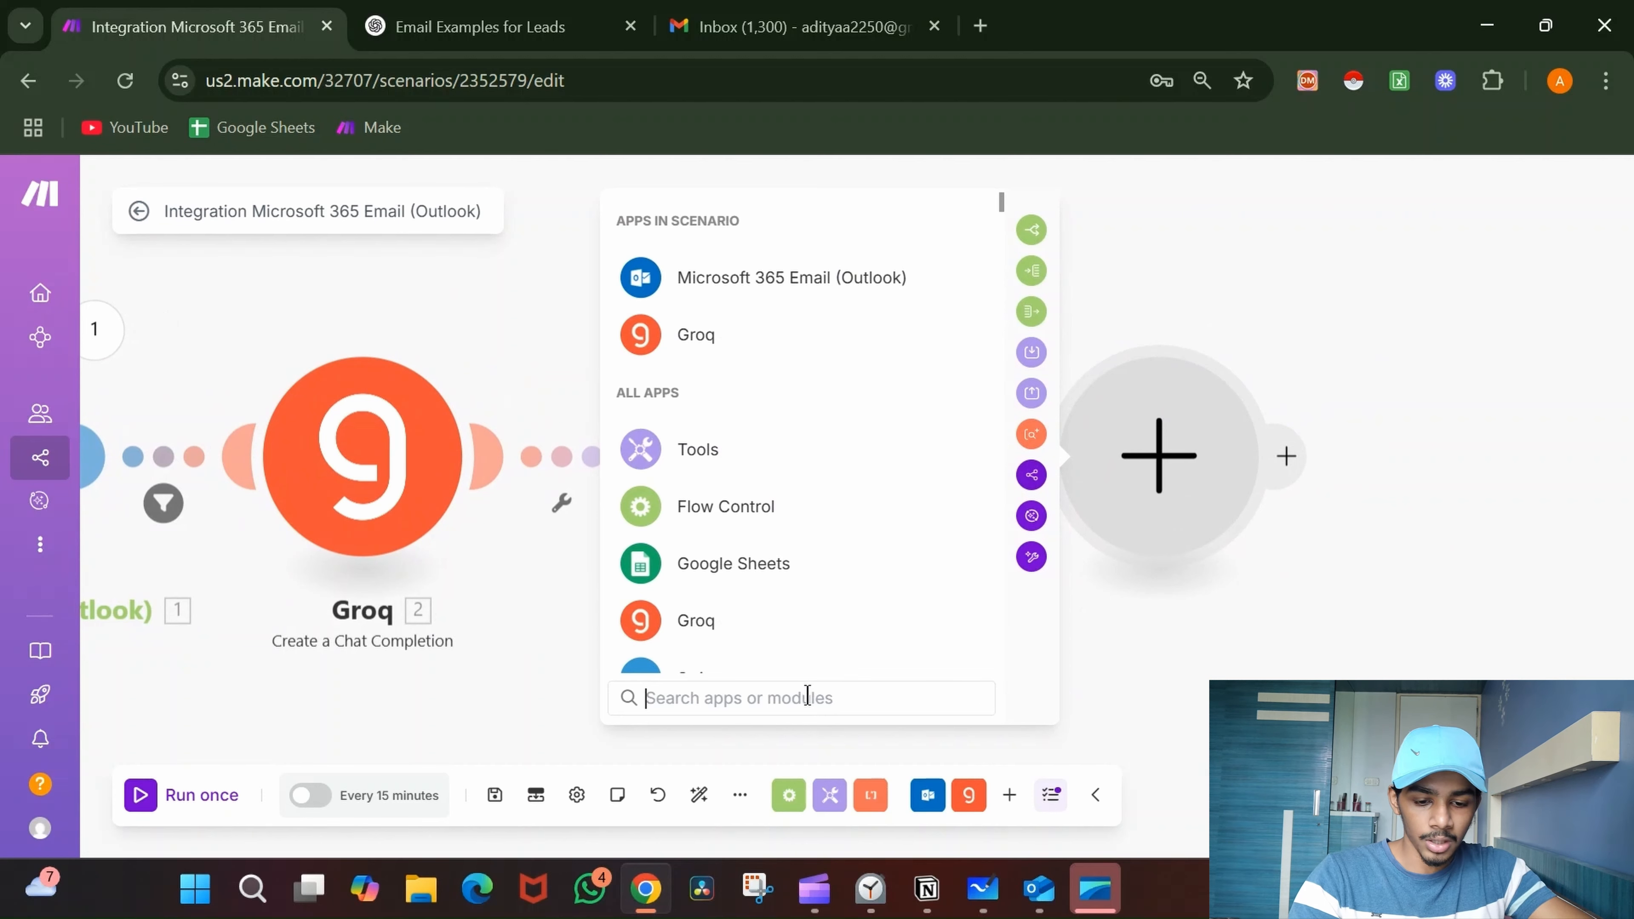
{"action": "type", "text": "parse json"}
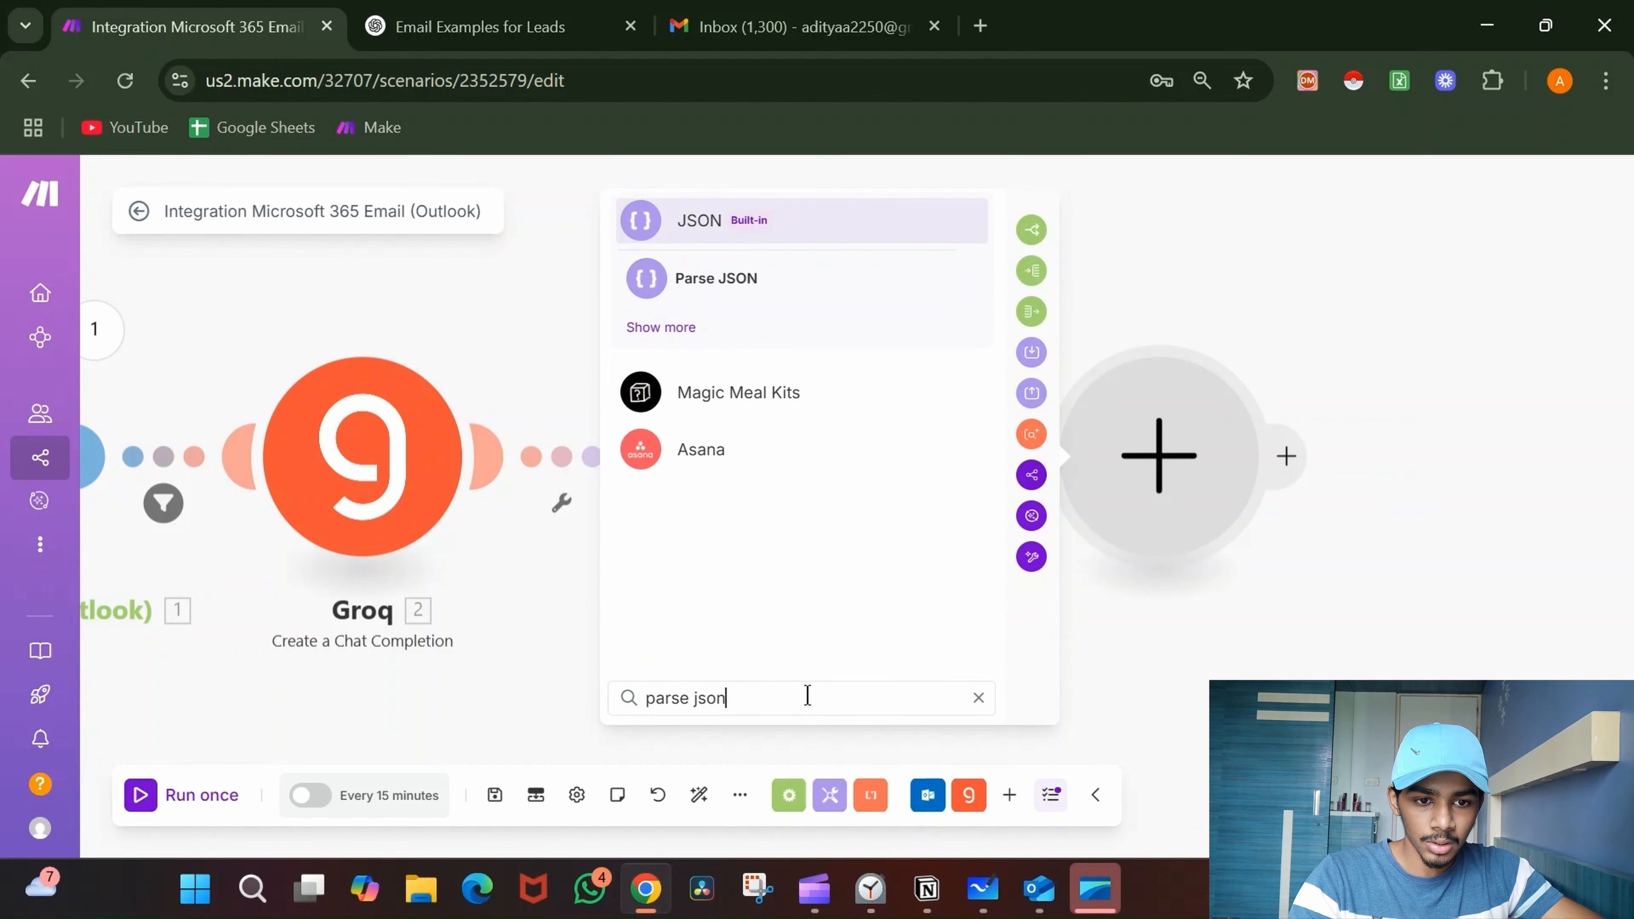
{"action": "left_click", "coordinate": [846, 283]}
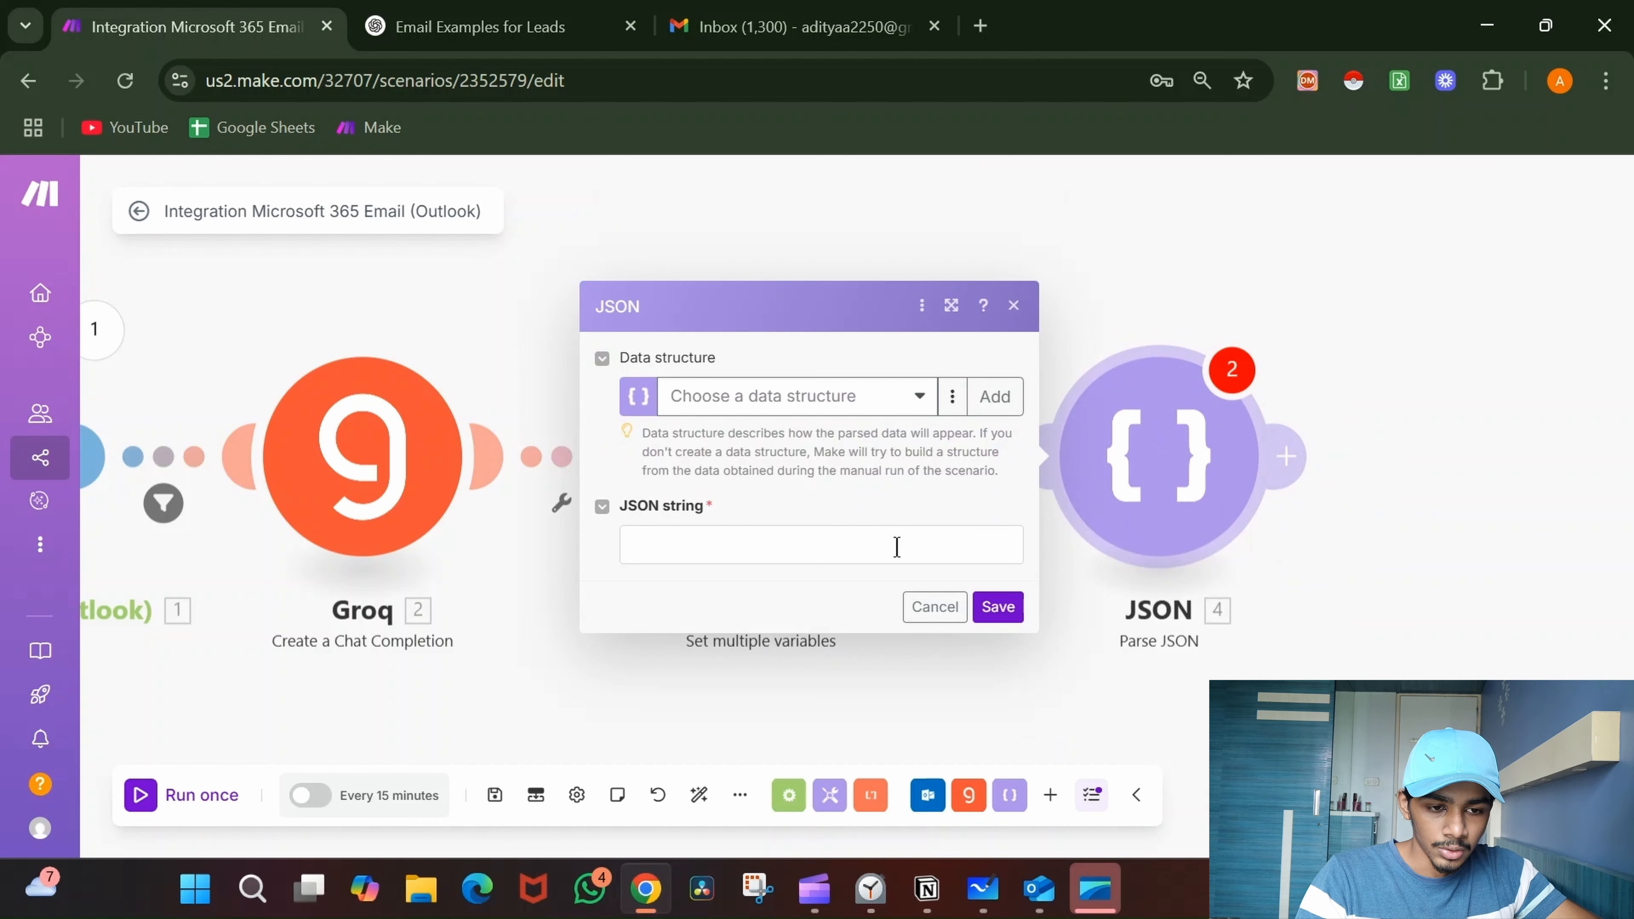
{"action": "left_click", "coordinate": [899, 545]}
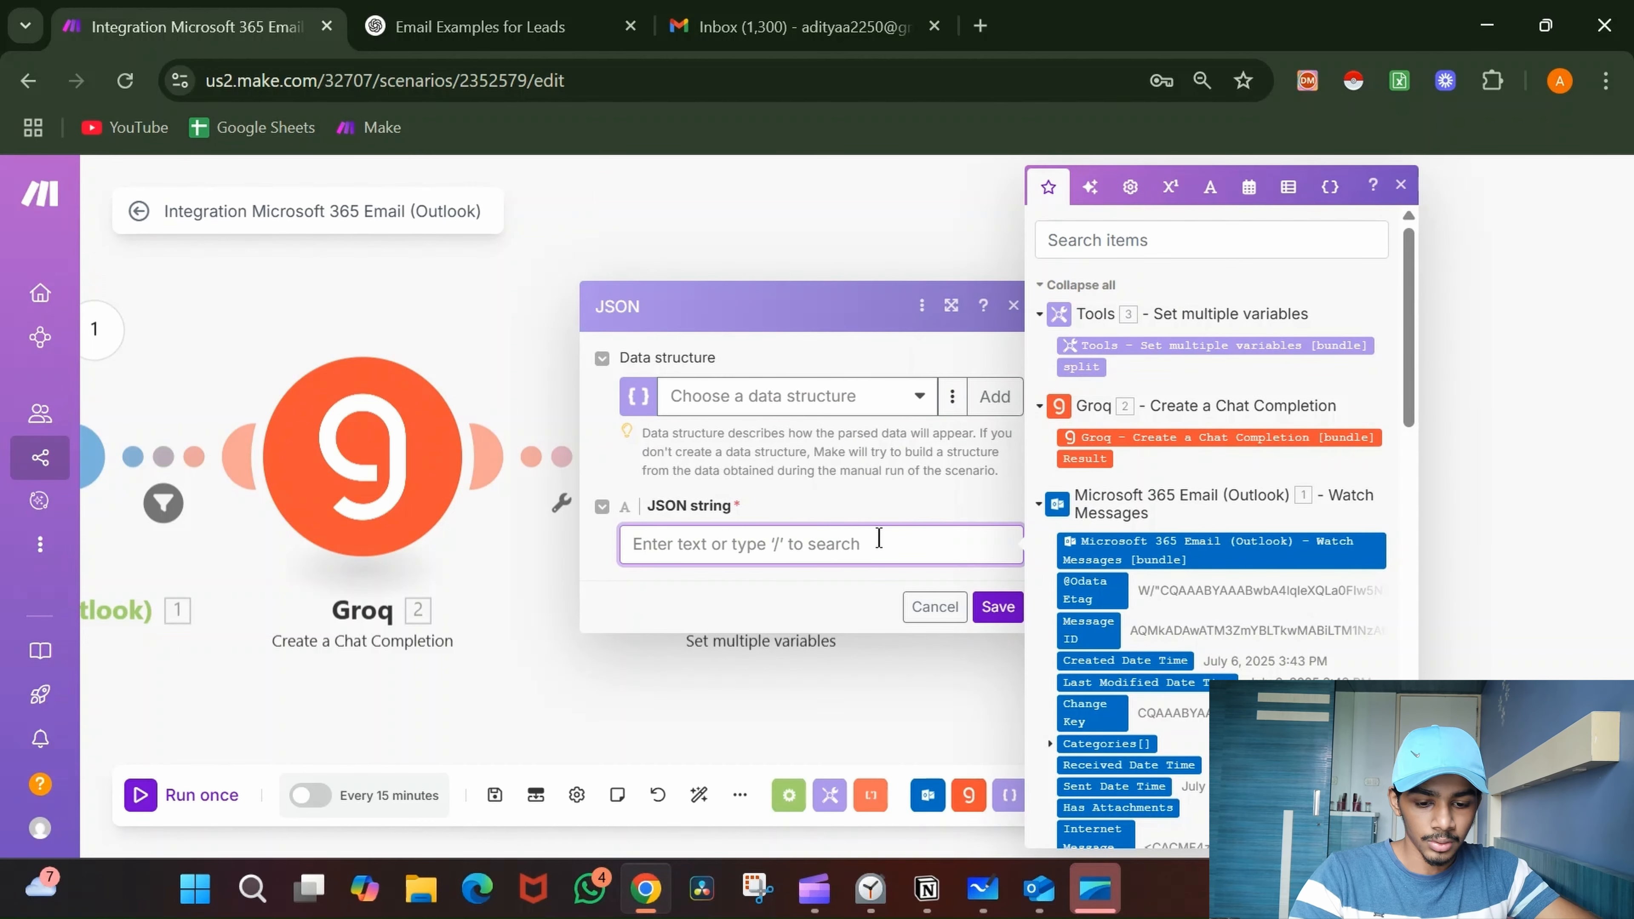
{"action": "type", "text": "{{split"}
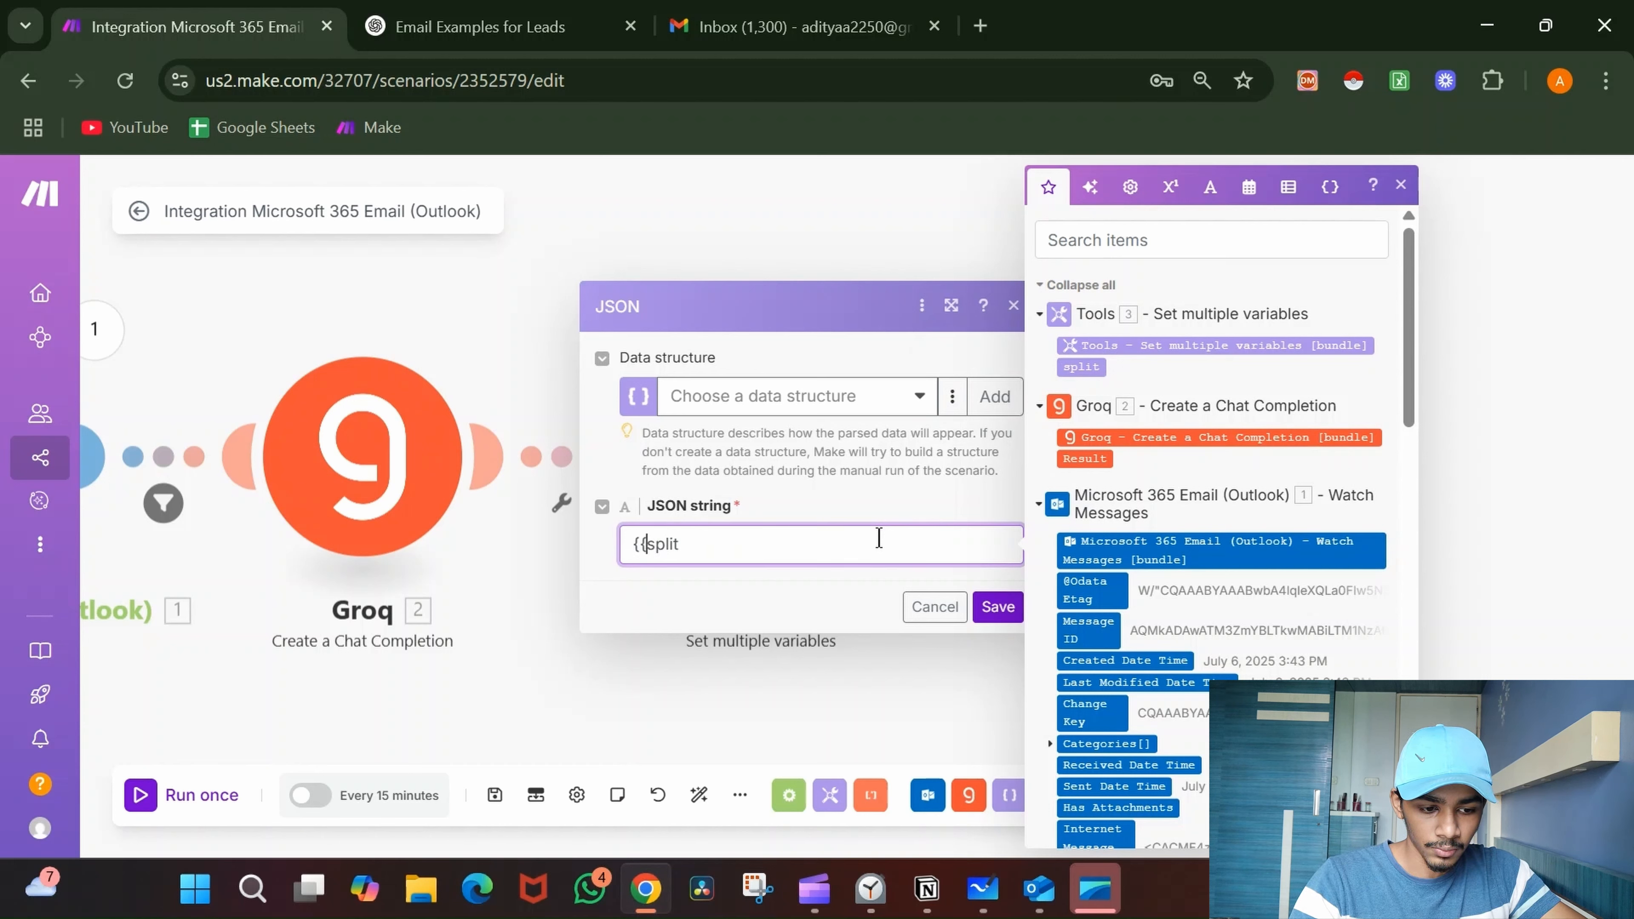
{"action": "type", "text": "3."}
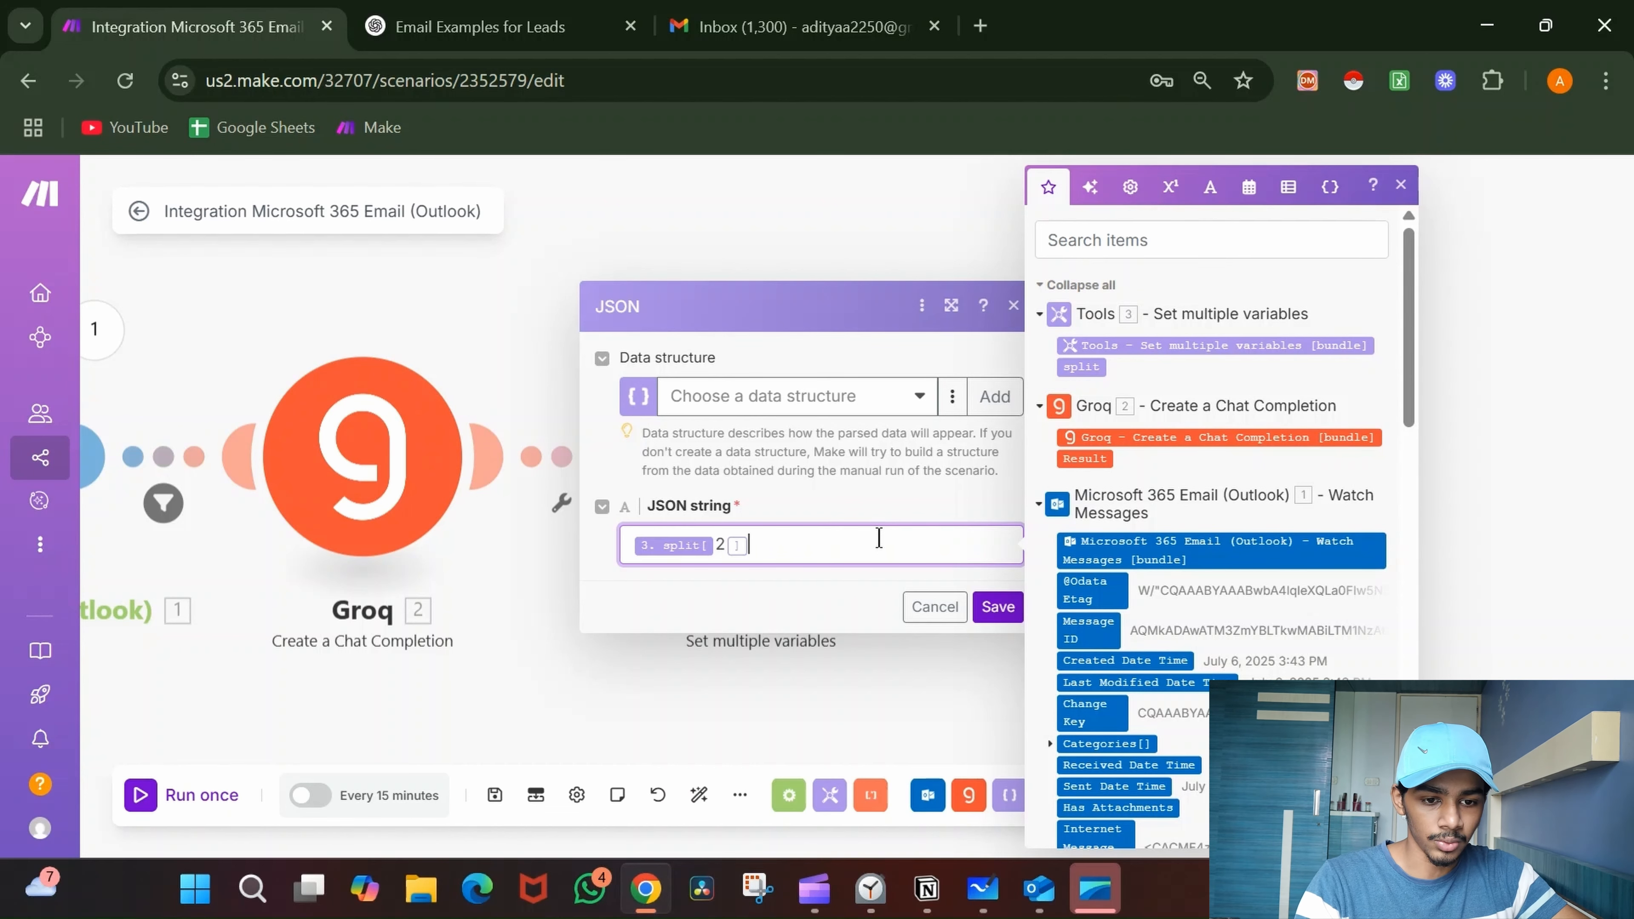
{"action": "left_click", "coordinate": [1013, 611]}
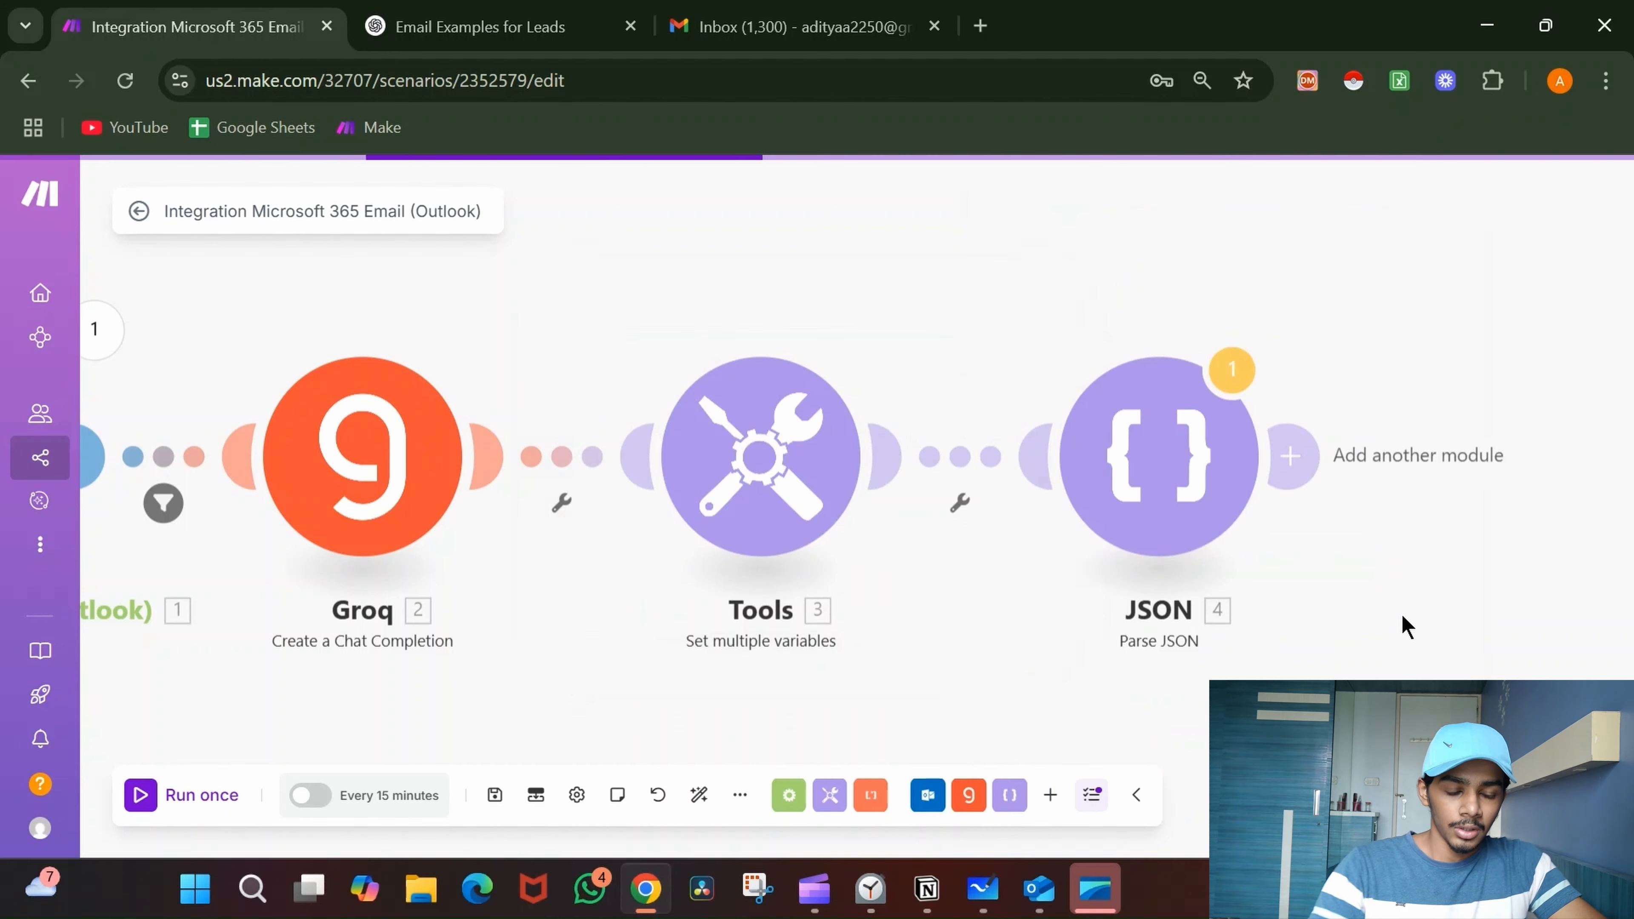
- Choose the "Hi" email from 07/06/2025 3:43 PM as the Outlook trigger's manual starting point and run the scenario once
{"action": "scroll", "coordinate": [1402, 624], "scroll_direction": "down", "scroll_amount": 3}
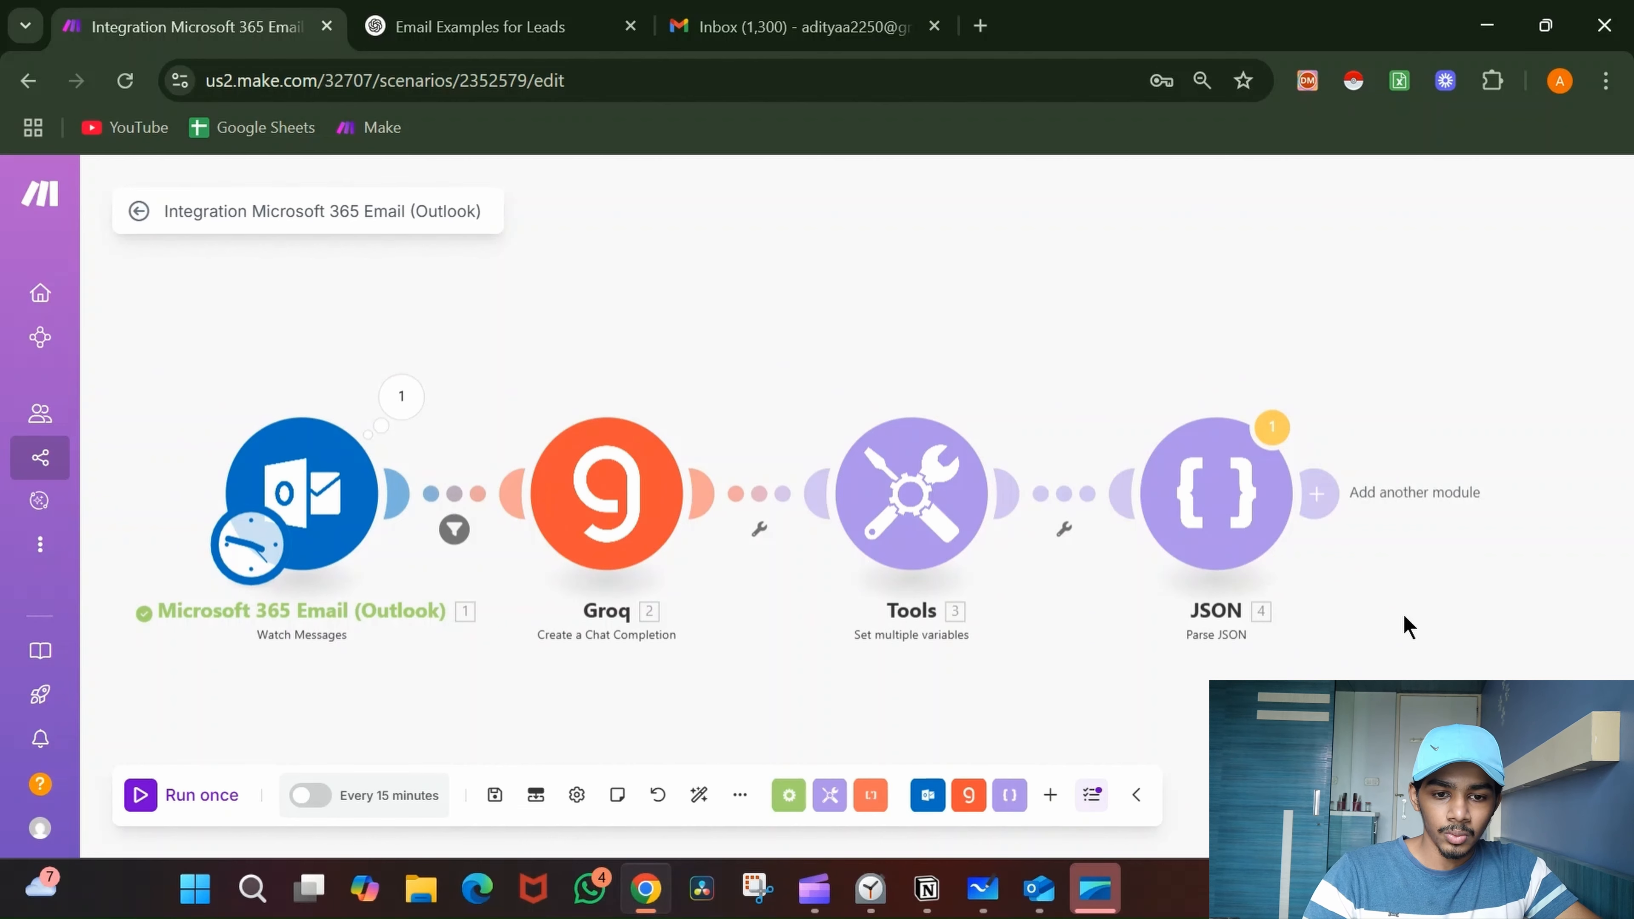
{"action": "left_click_drag", "start_coordinate": [1405, 628], "coordinate": [1395, 609]}
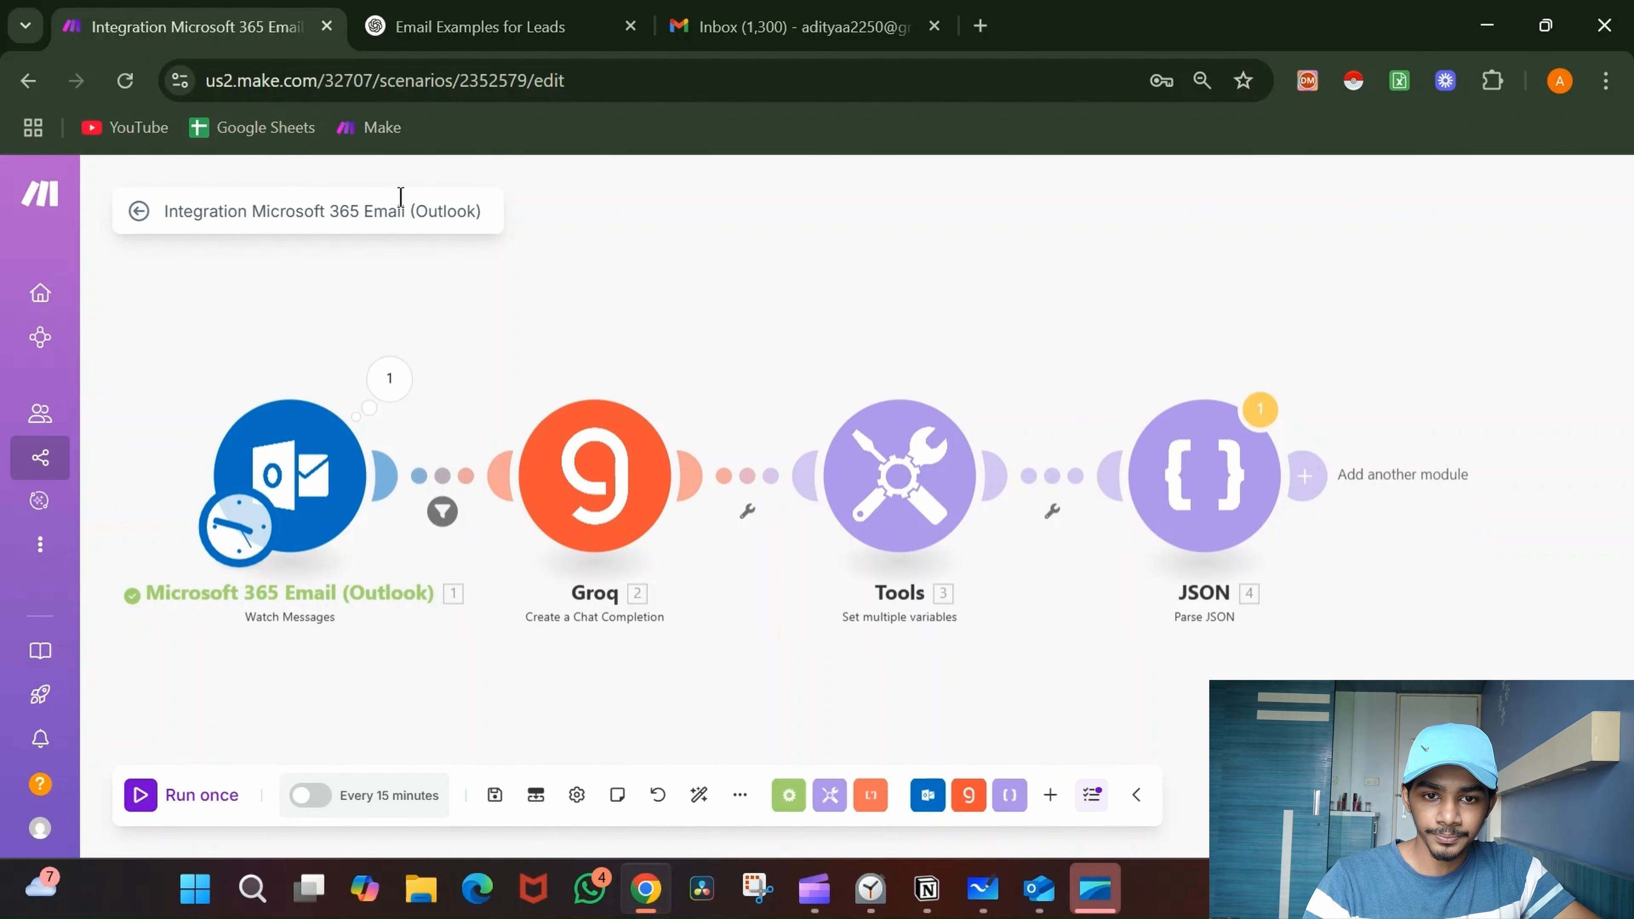
{"action": "right_click", "coordinate": [278, 436]}
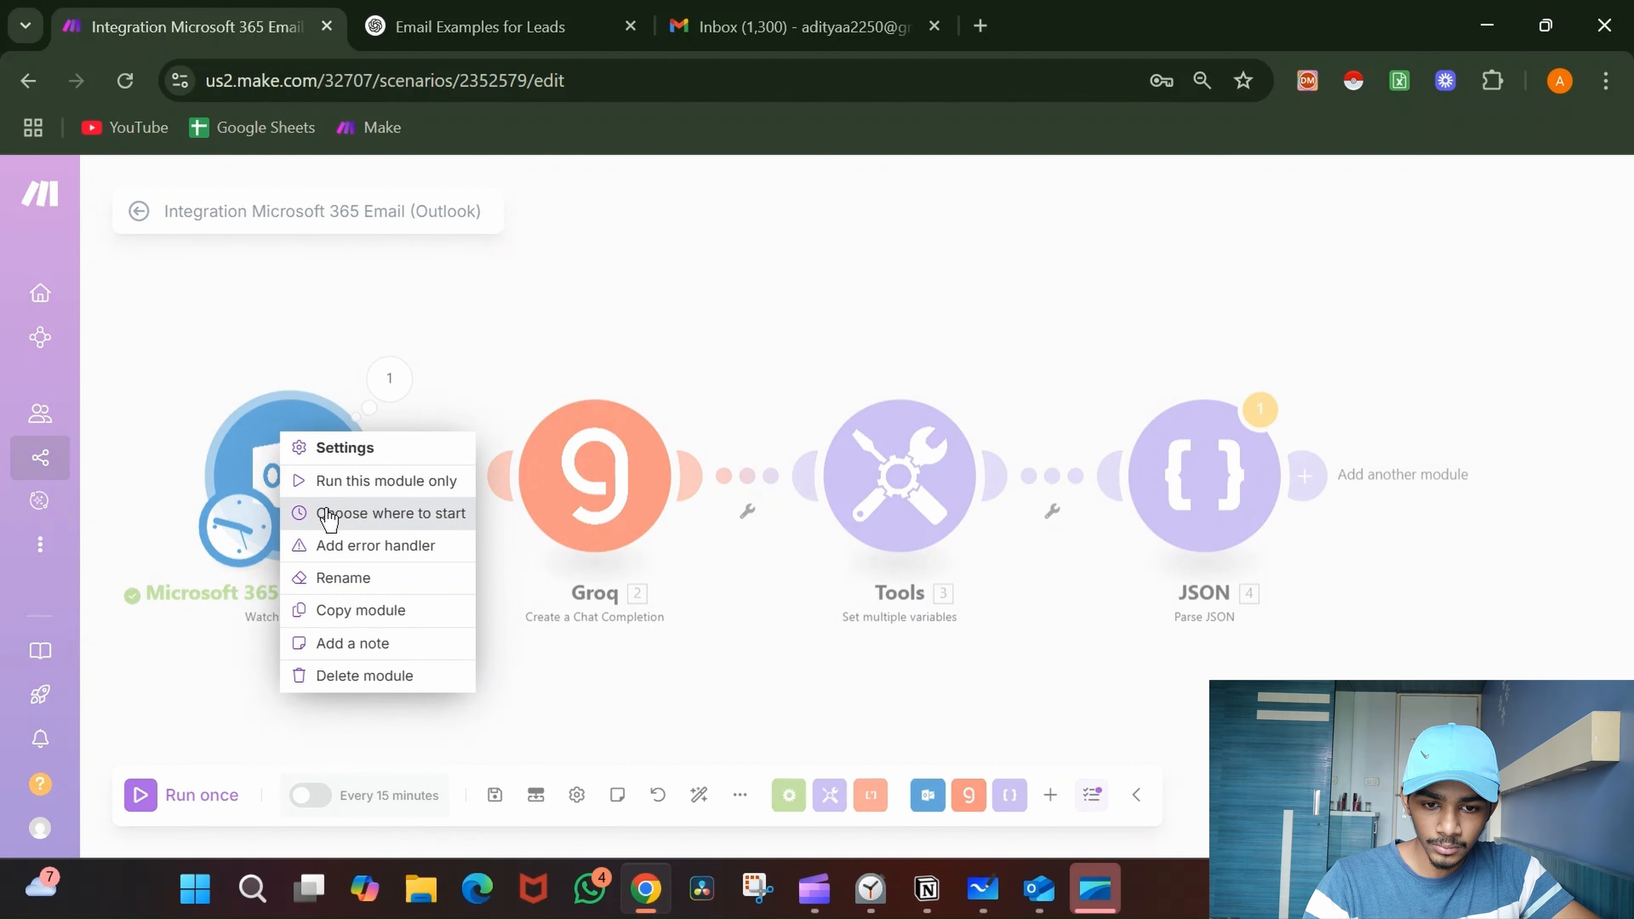
{"action": "left_click", "coordinate": [329, 515]}
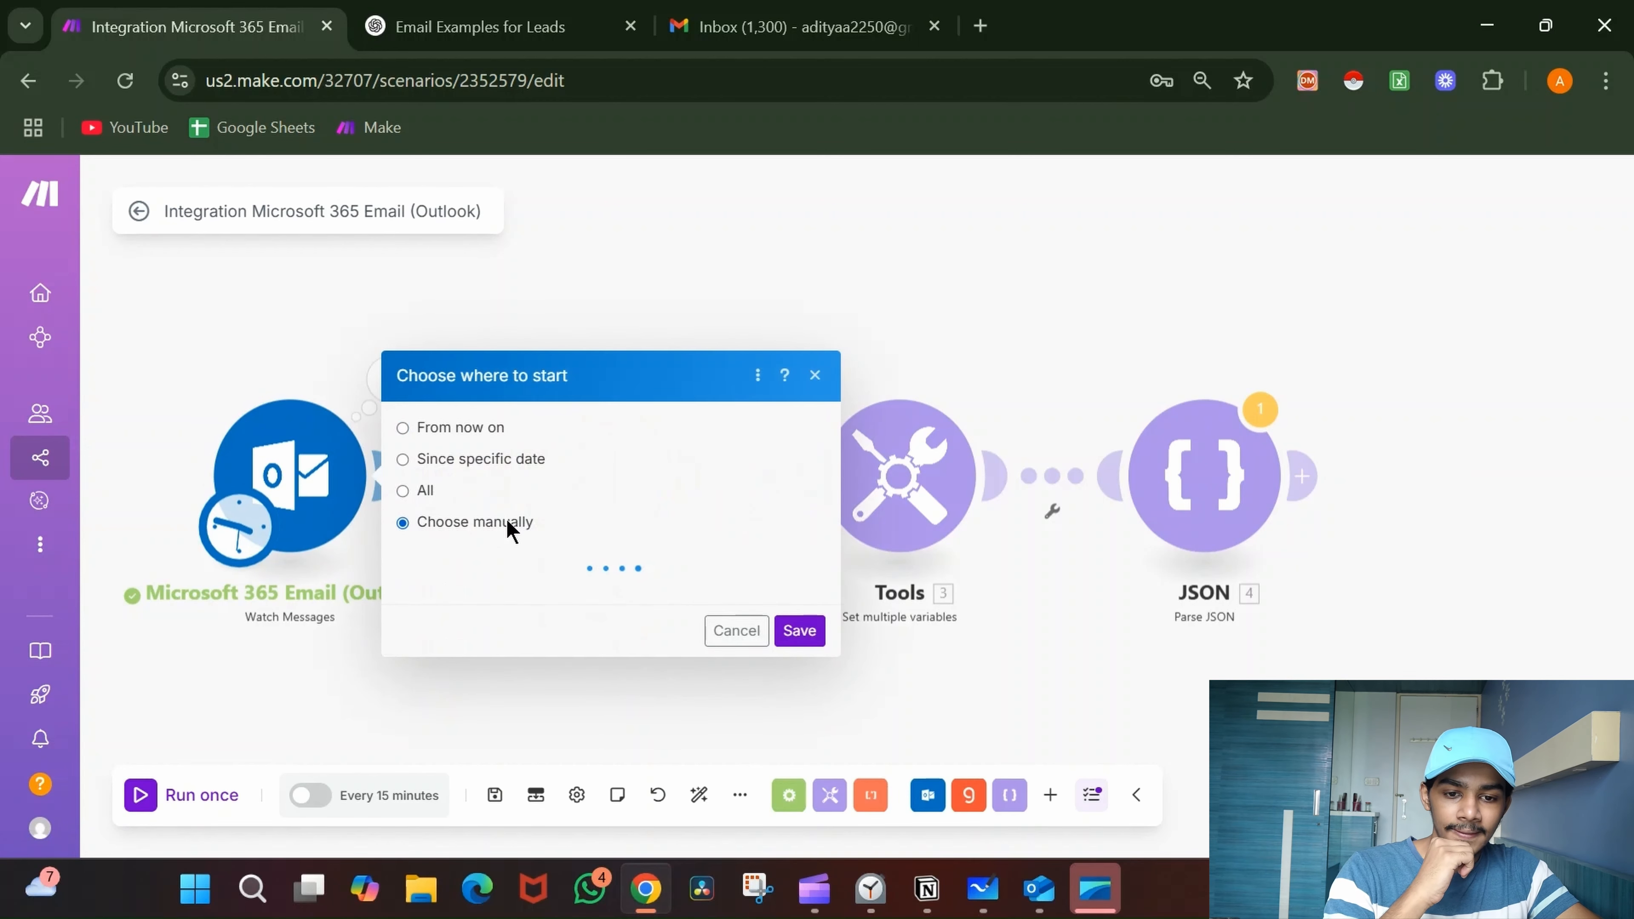
{"action": "left_click", "coordinate": [546, 474]}
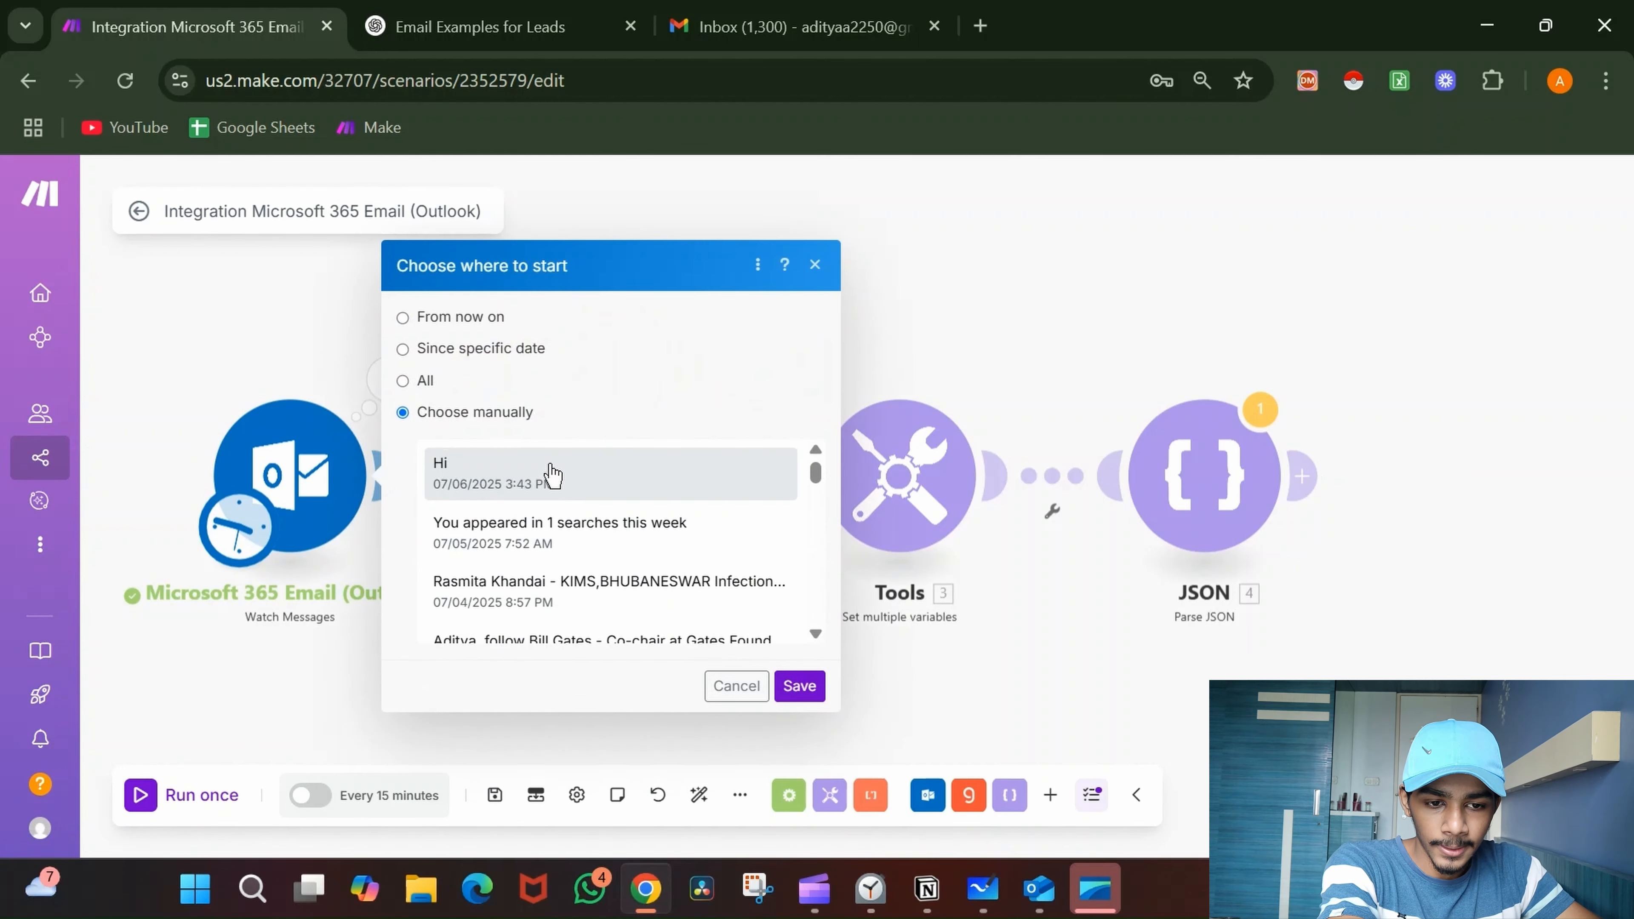
{"action": "left_click", "coordinate": [800, 686]}
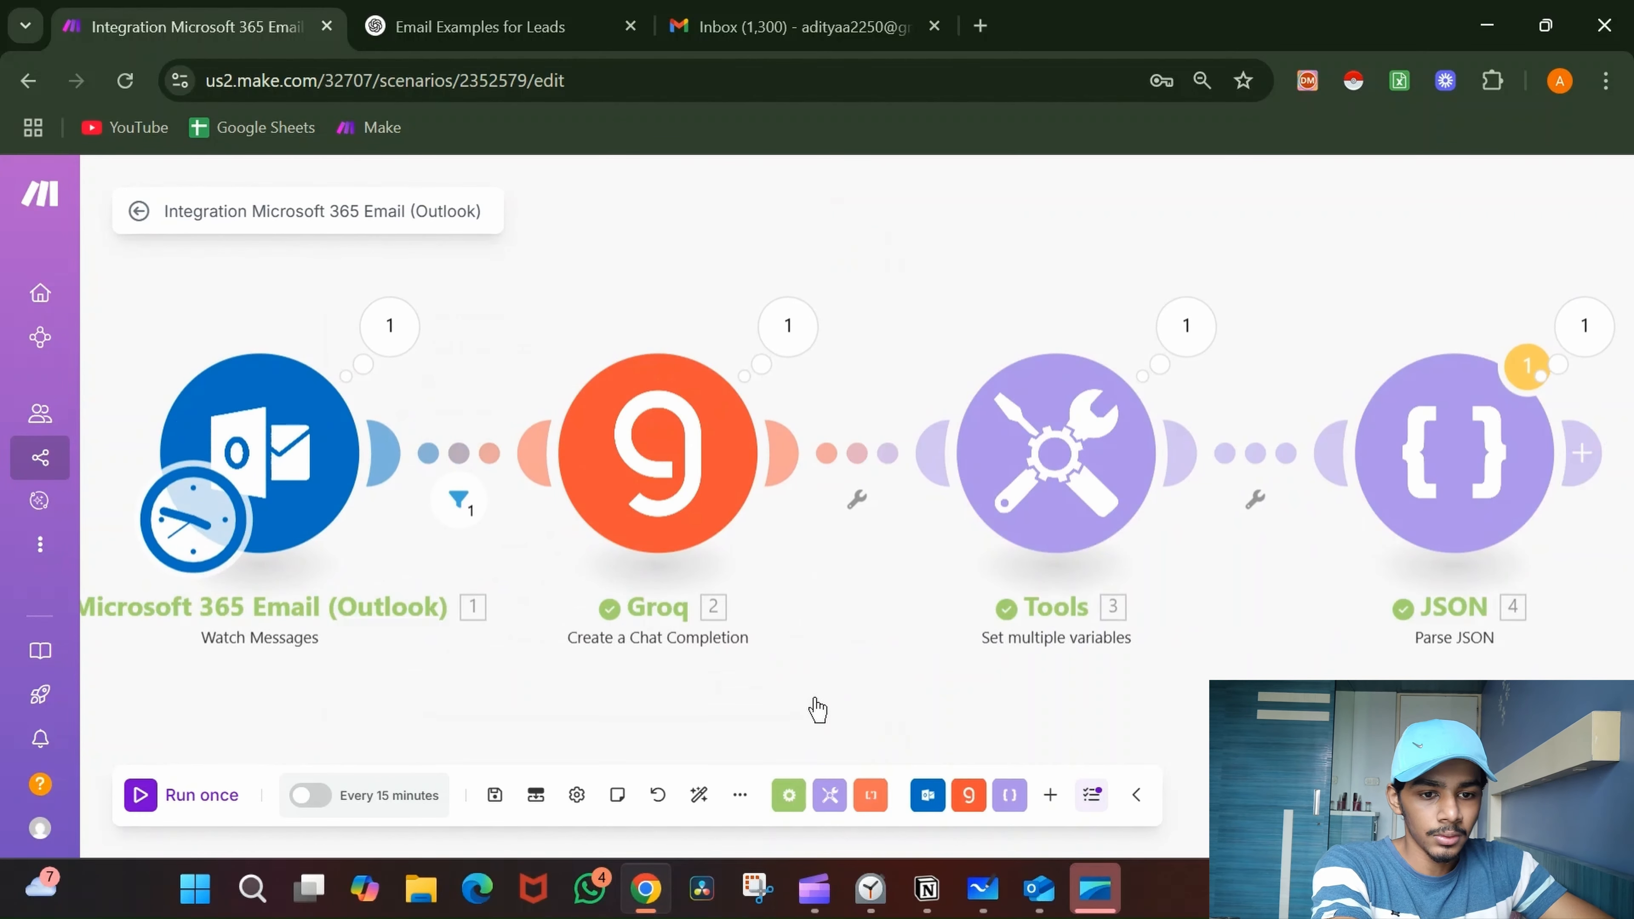
- Check the Result in the Groq module's output and the category in the JSON module's output
{"action": "left_click", "coordinate": [787, 327]}
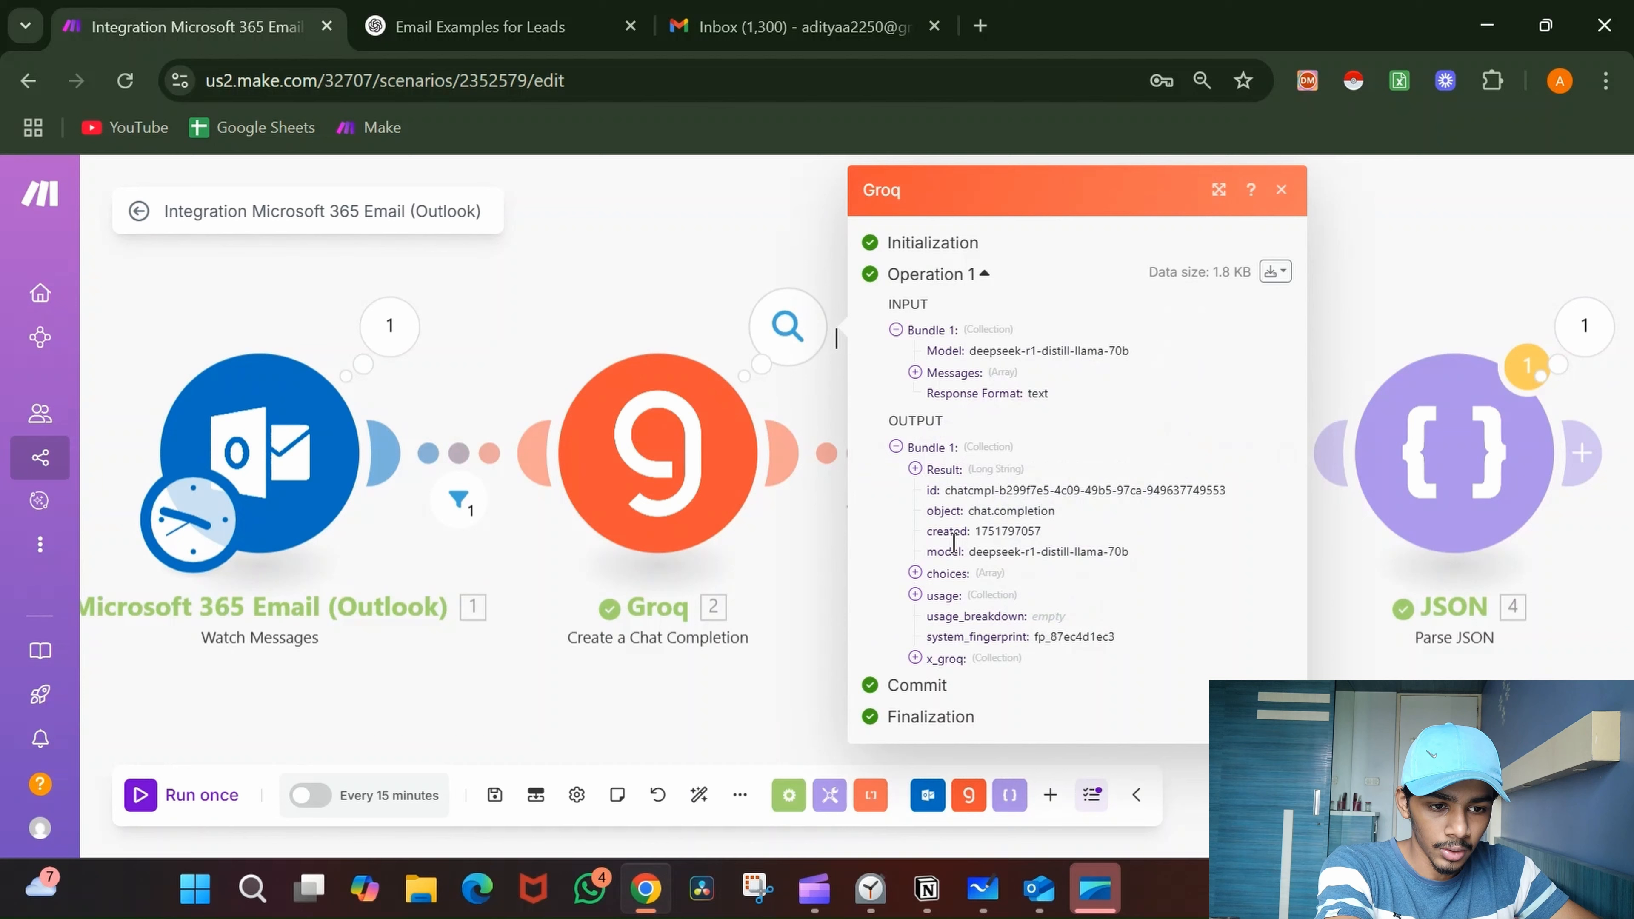
{"action": "left_click", "coordinate": [989, 473]}
{"action": "scroll", "coordinate": [1092, 657], "scroll_direction": "down", "scroll_amount": 3}
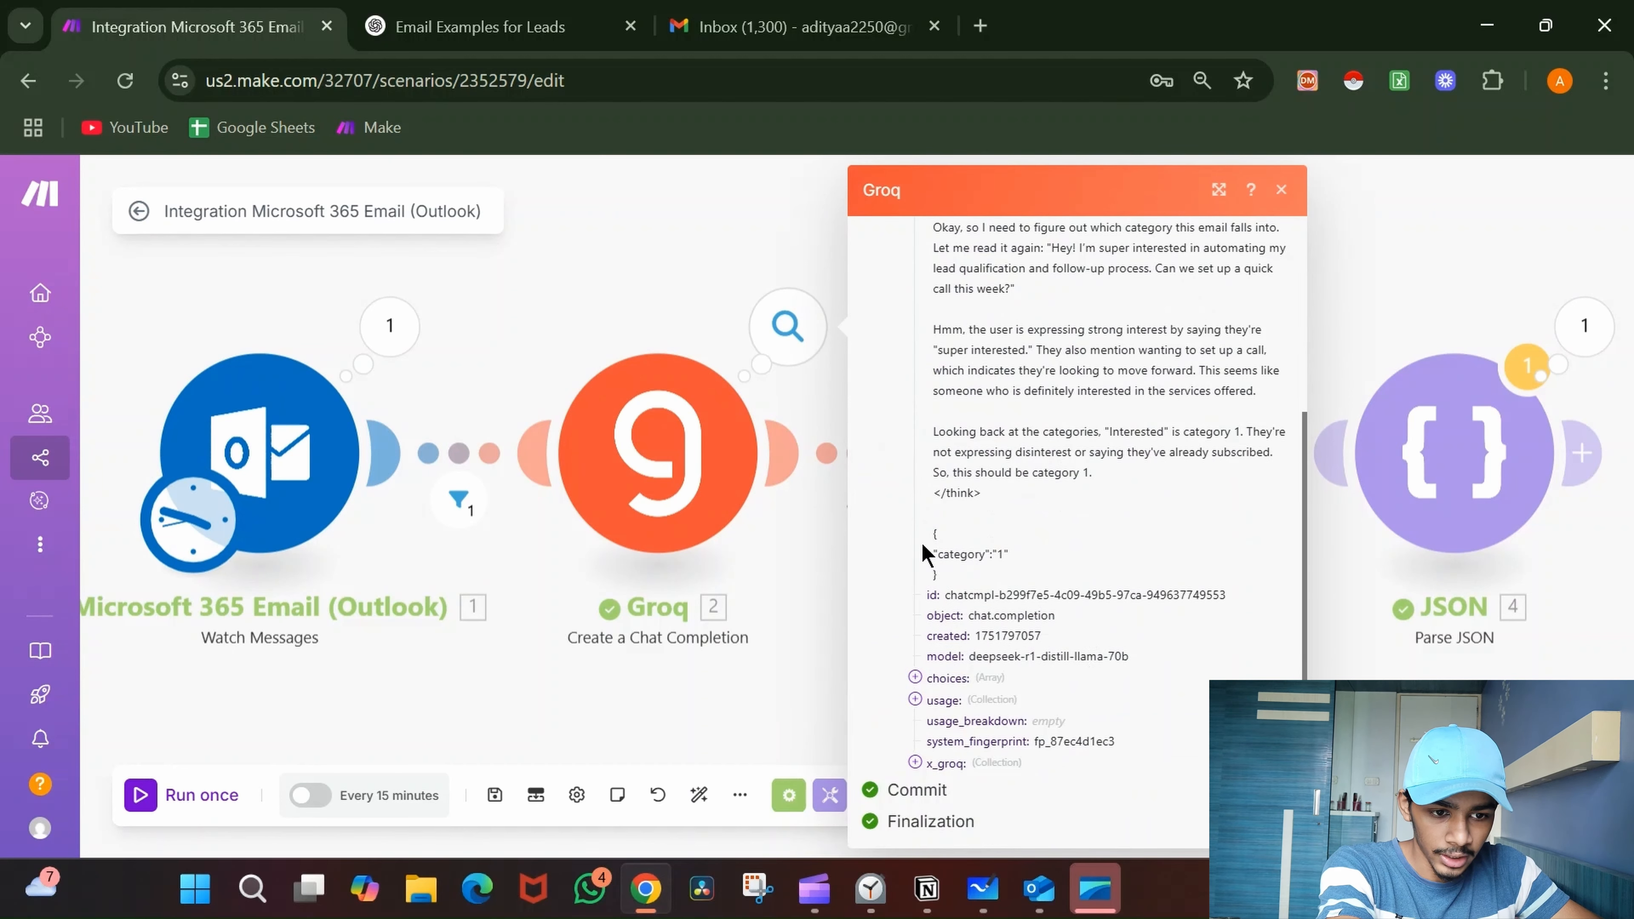
{"action": "left_click", "coordinate": [776, 675]}
{"action": "left_click", "coordinate": [1583, 329]}
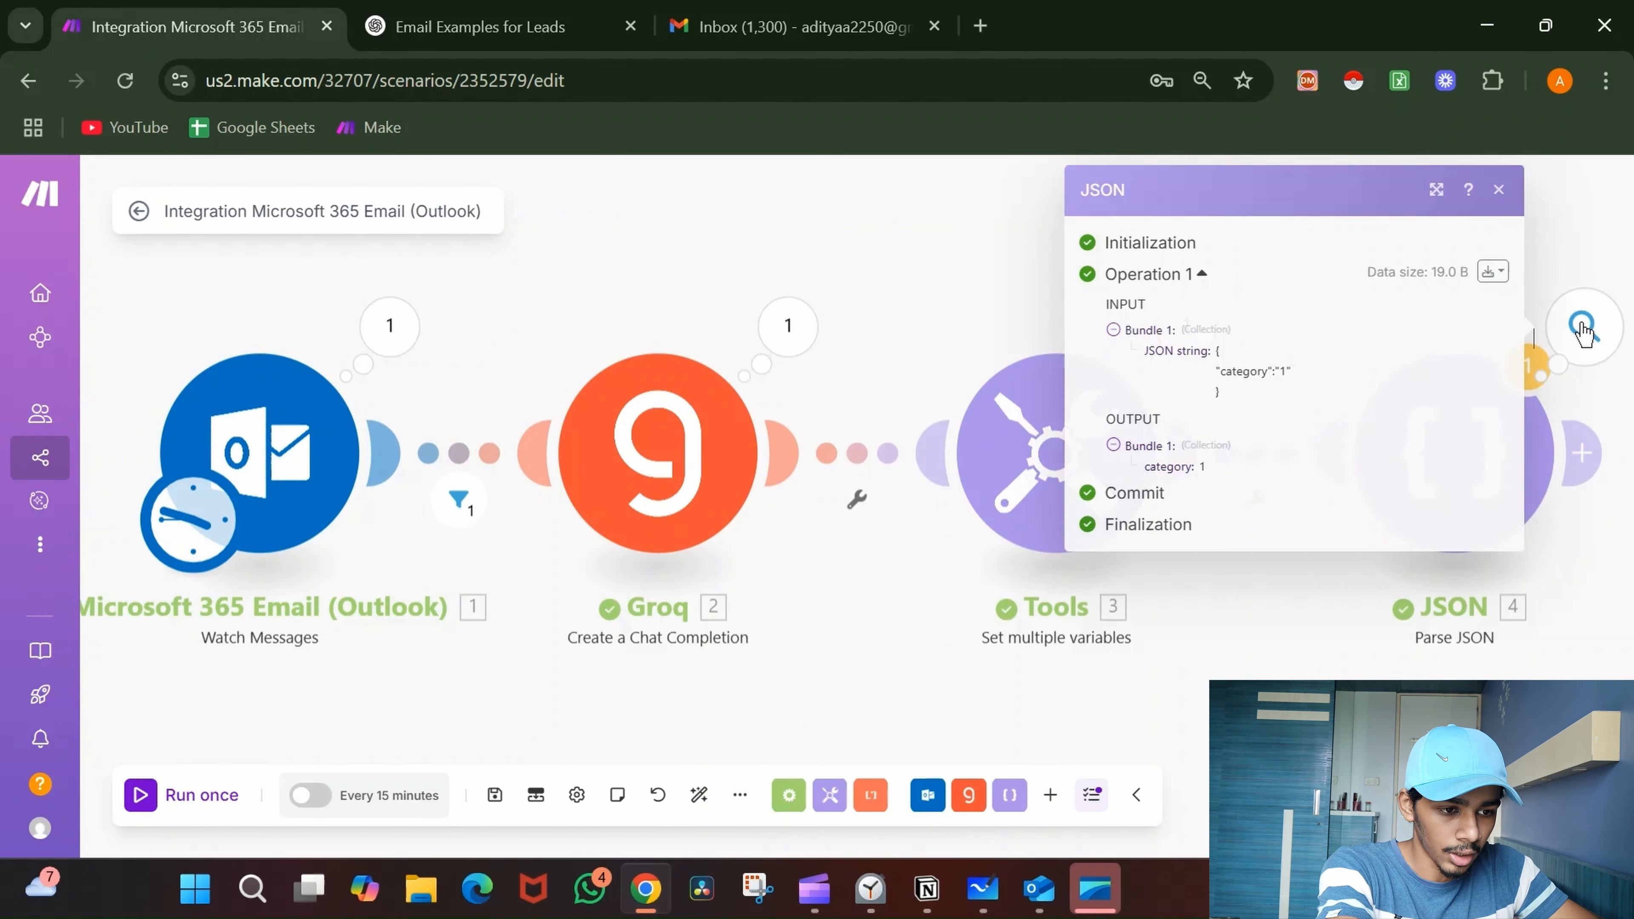
{"action": "left_click", "coordinate": [1346, 724]}
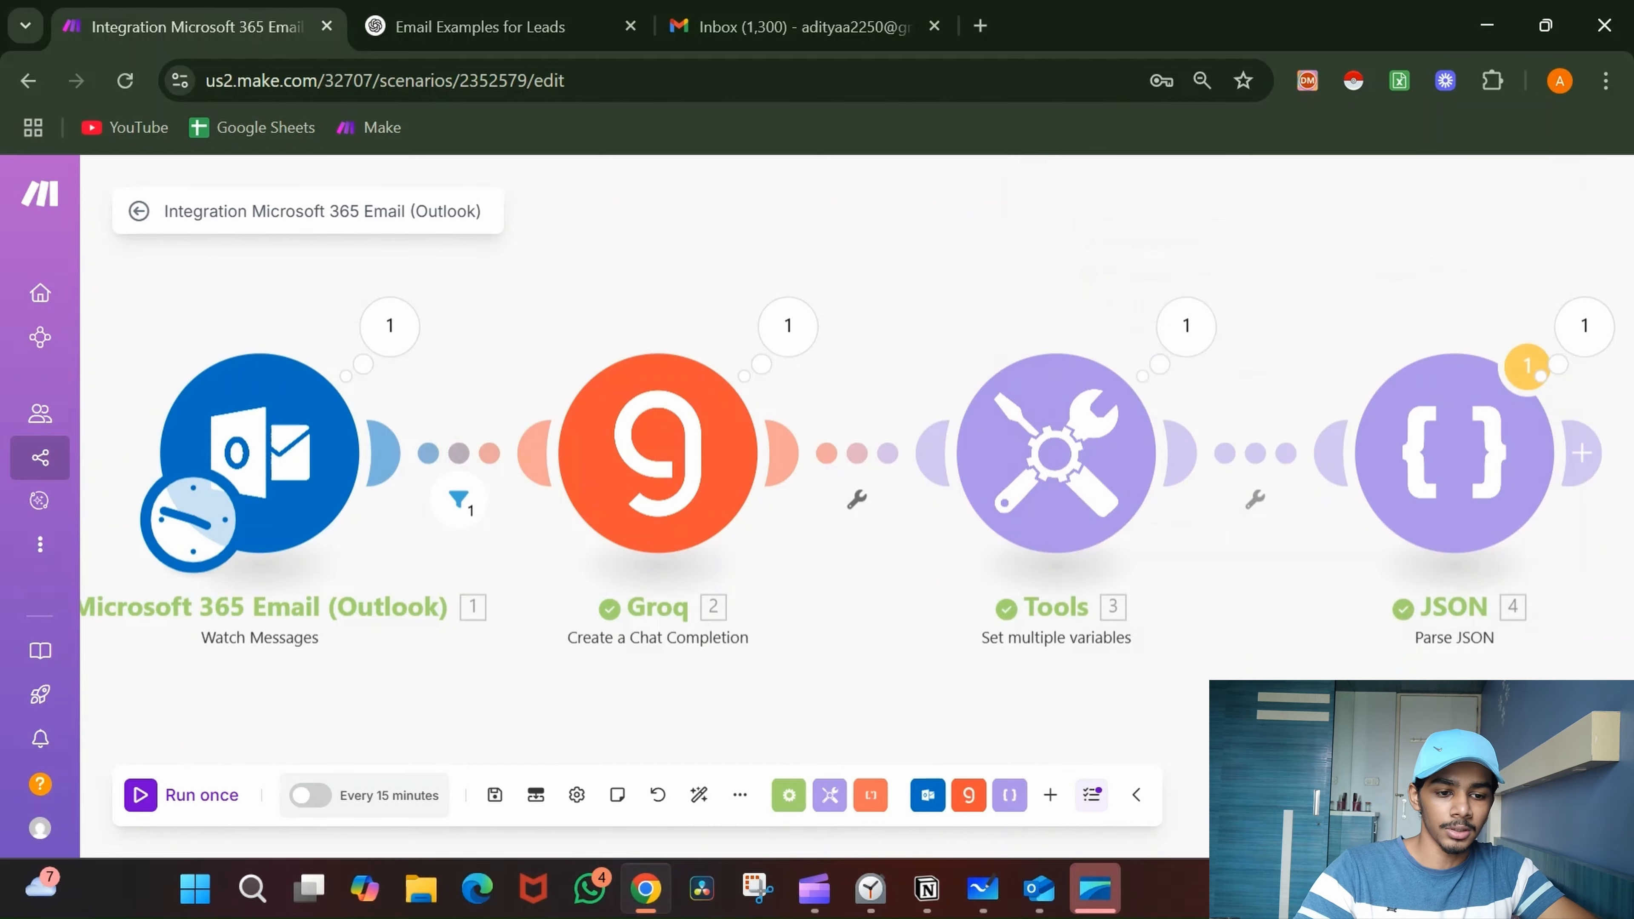
- Add a Router module after the Parse JSON module
{"action": "left_click_drag", "start_coordinate": [1345, 723], "coordinate": [685, 666]}
{"action": "left_click", "coordinate": [905, 419]}
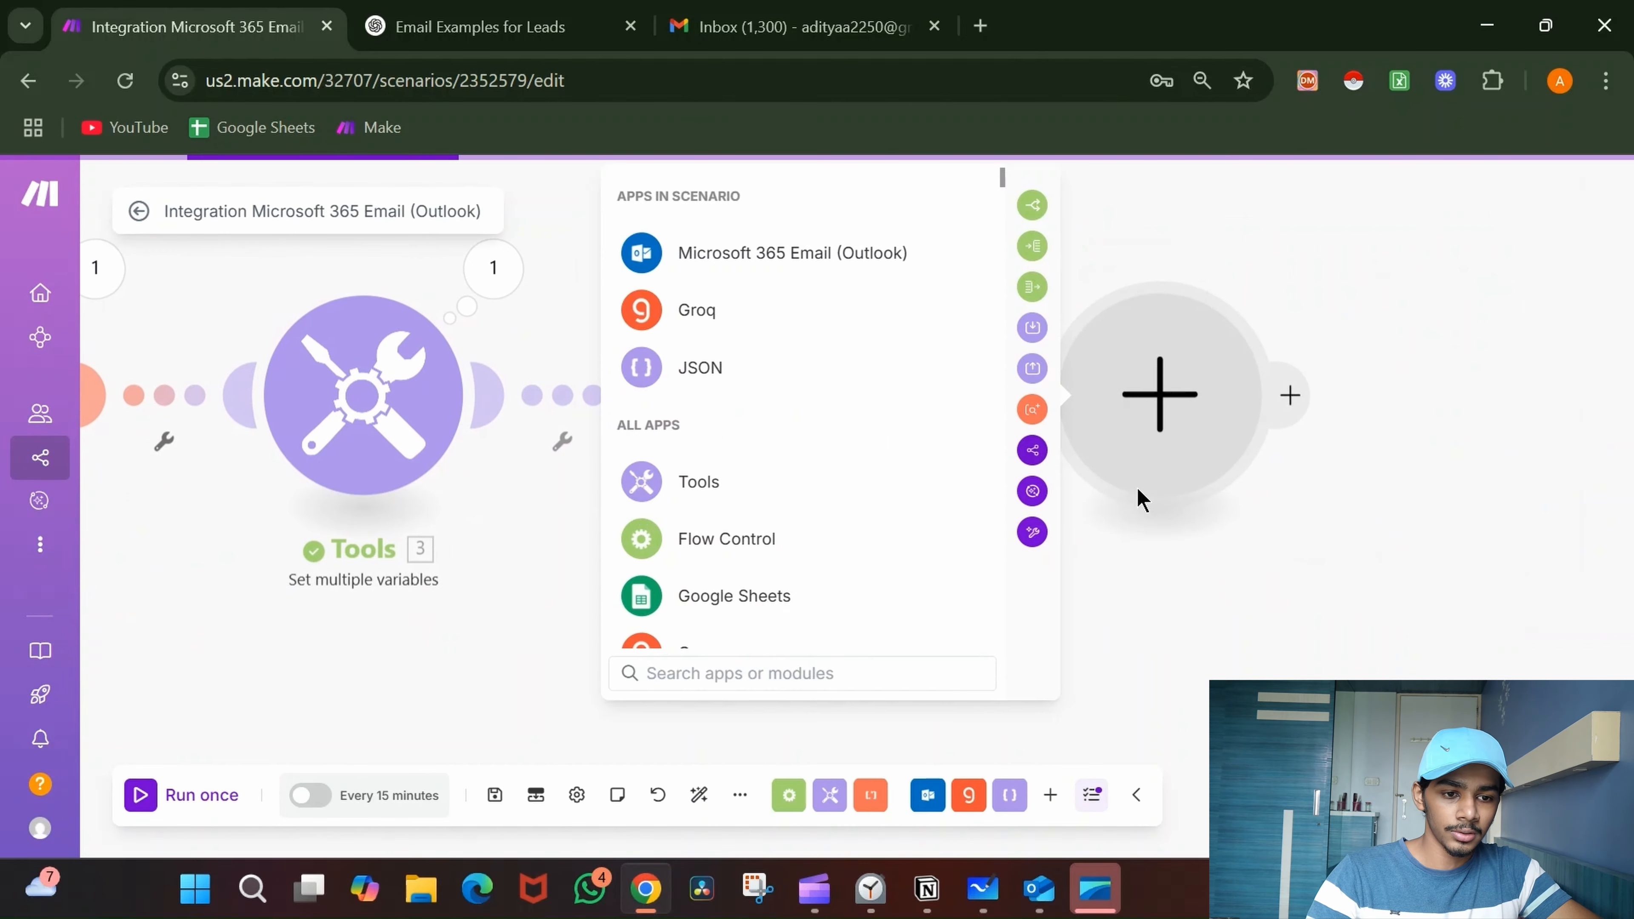
{"action": "left_click", "coordinate": [1031, 205]}
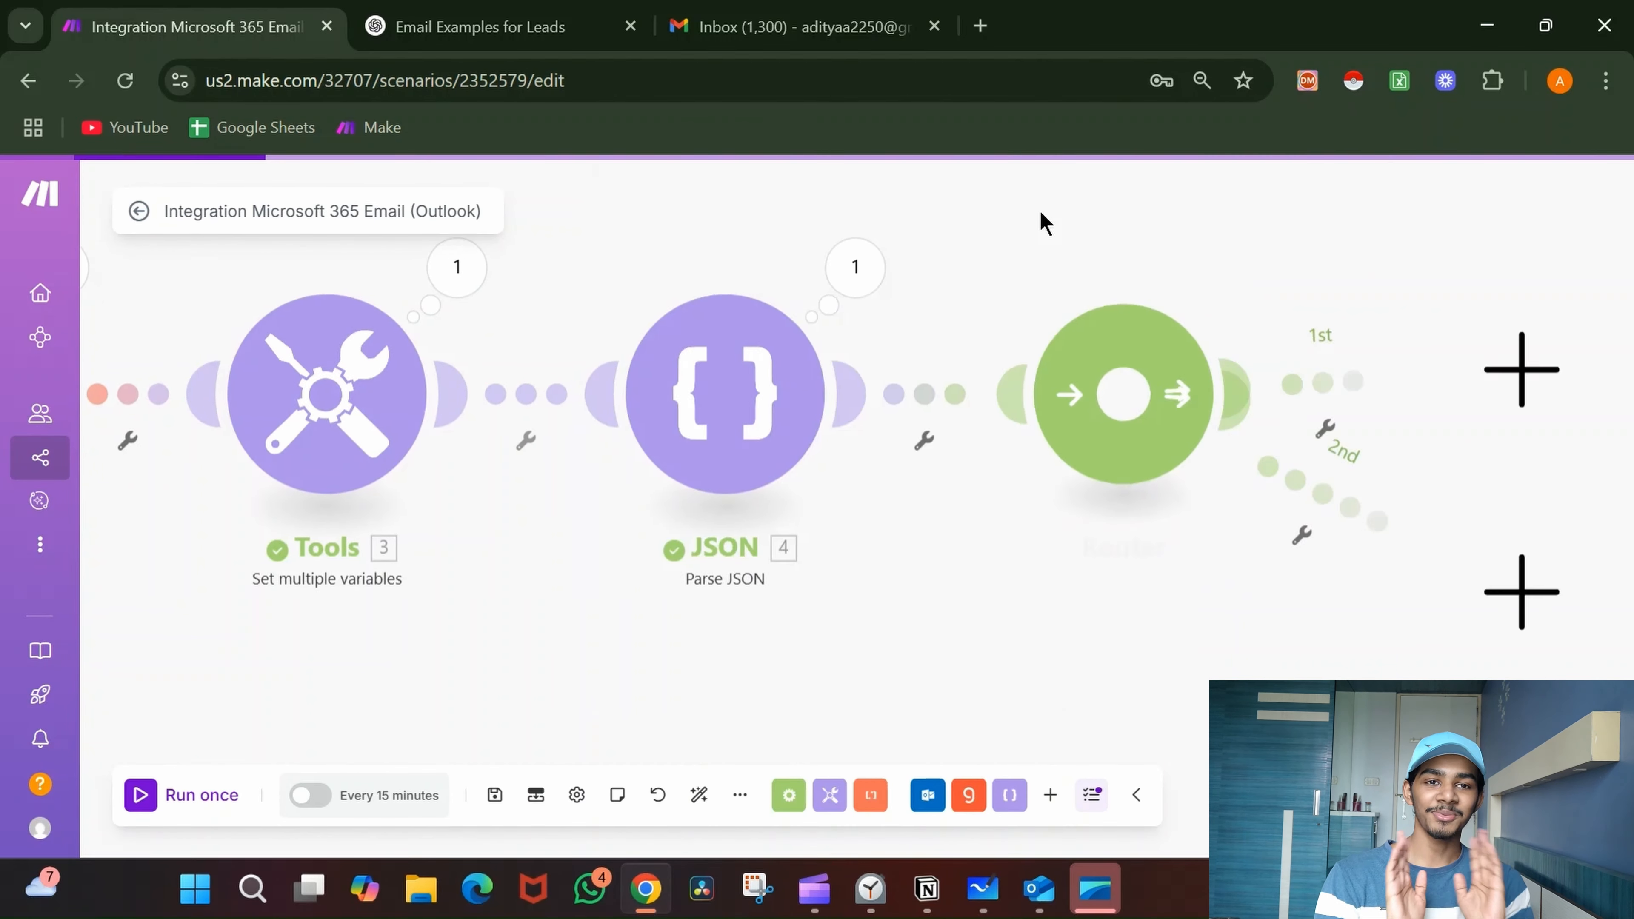
{"action": "scroll", "coordinate": [1259, 393], "scroll_direction": "down", "scroll_amount": 1}
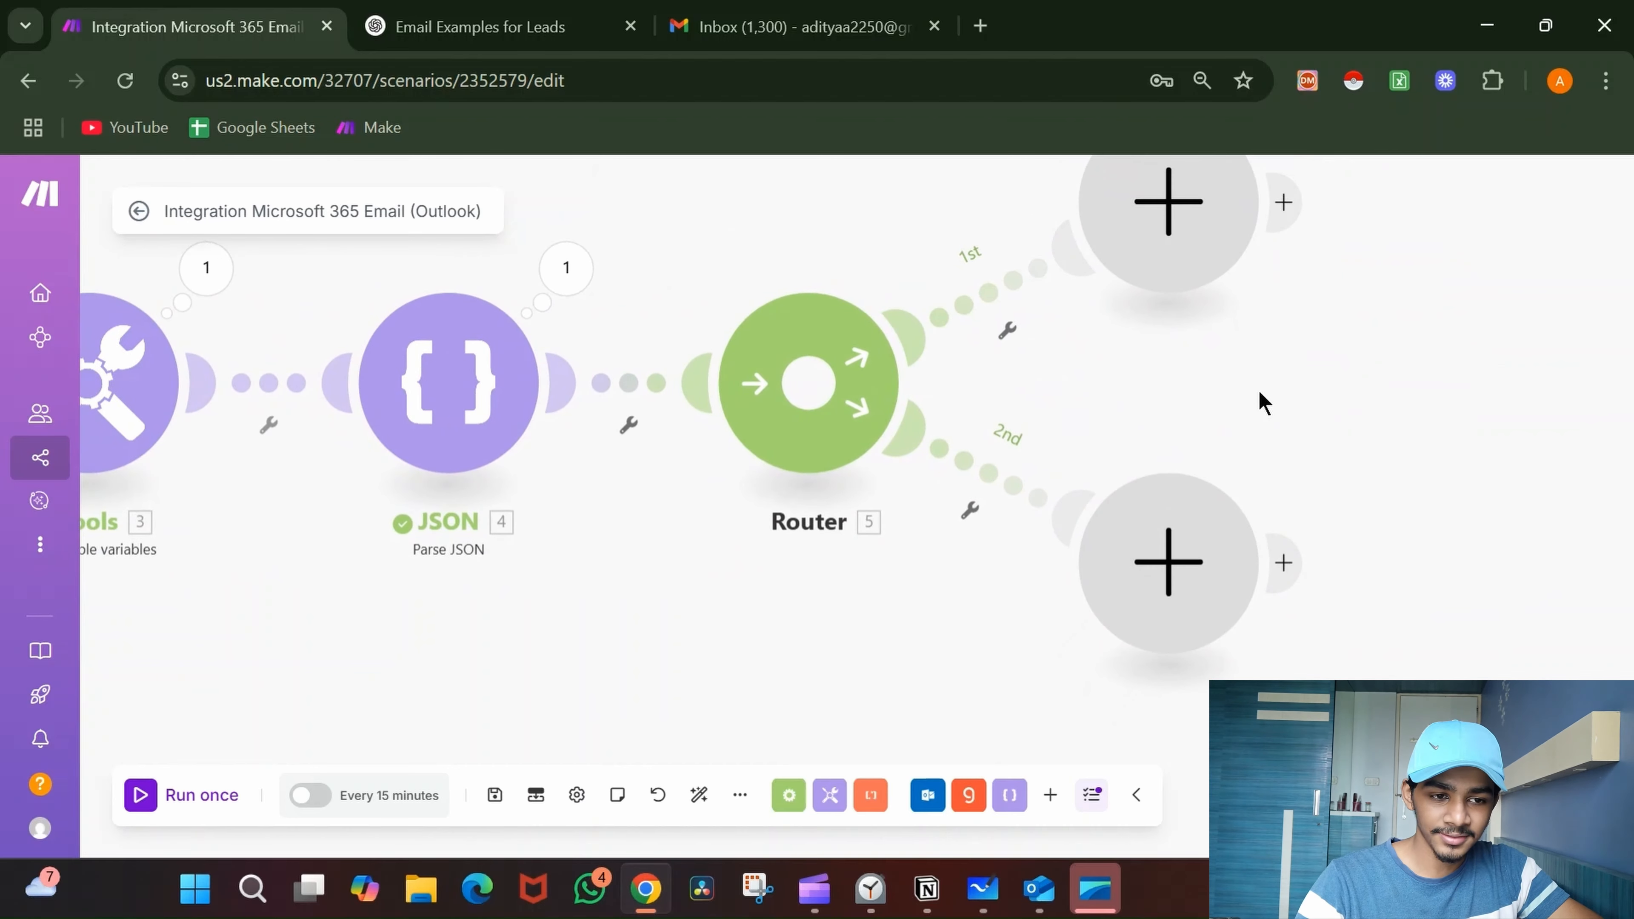
- Switch to Outlook and move the "Hi" email received at 15:43 into a new folder named Interested (YT)
{"action": "left_click_drag", "start_coordinate": [1259, 393], "coordinate": [1217, 522]}
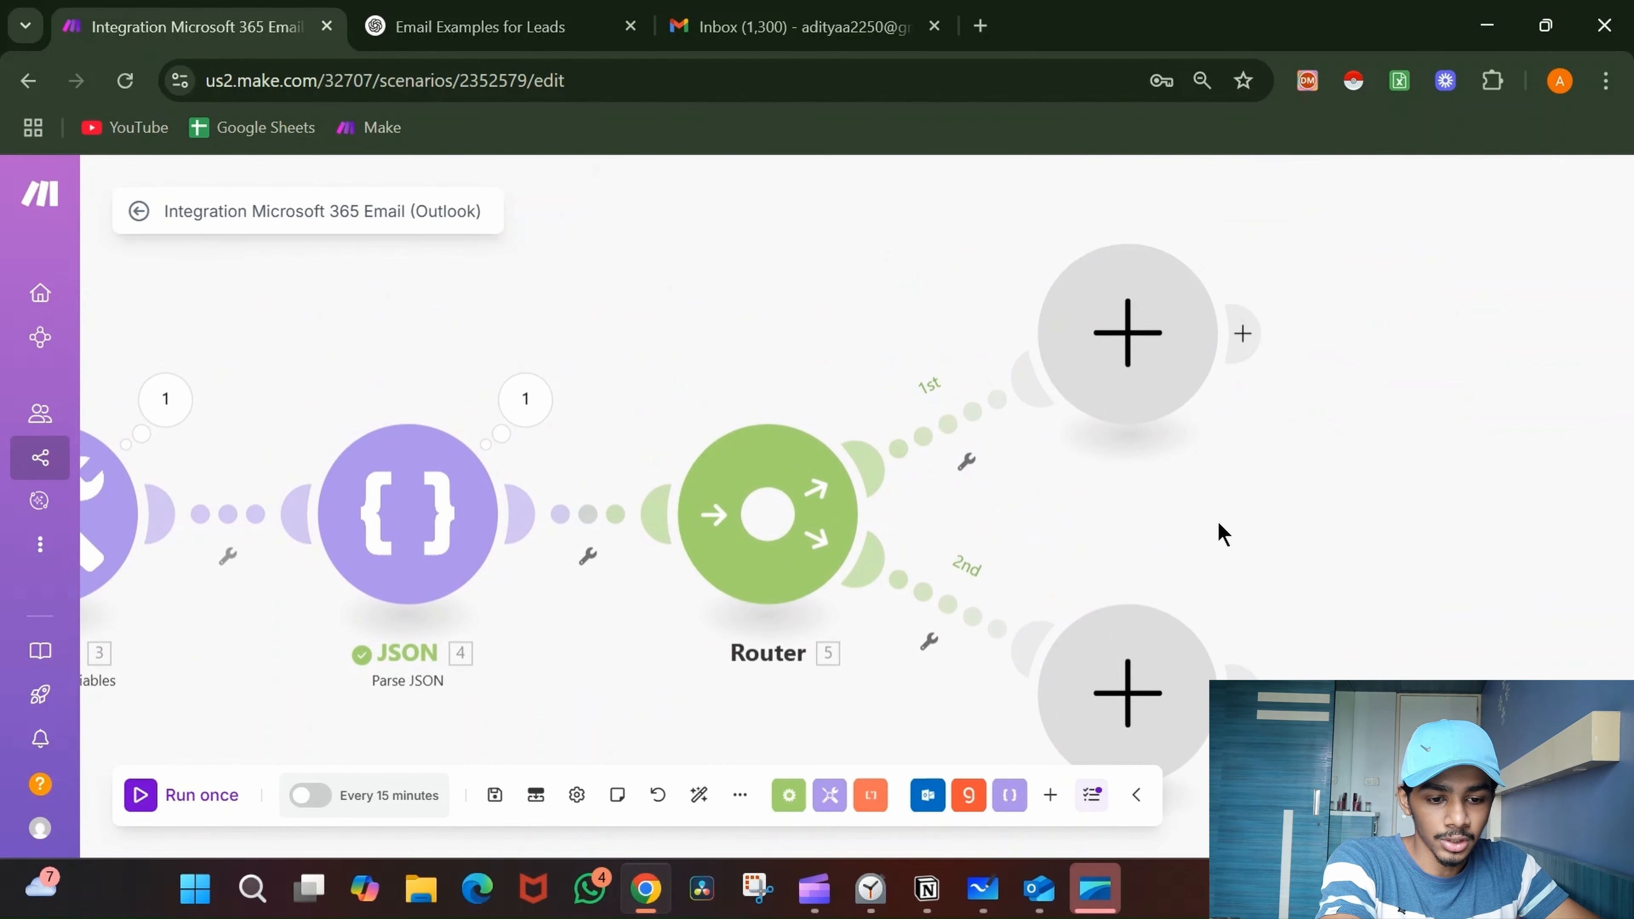
{"action": "left_click", "coordinate": [1039, 888]}
{"action": "left_click", "coordinate": [982, 133]}
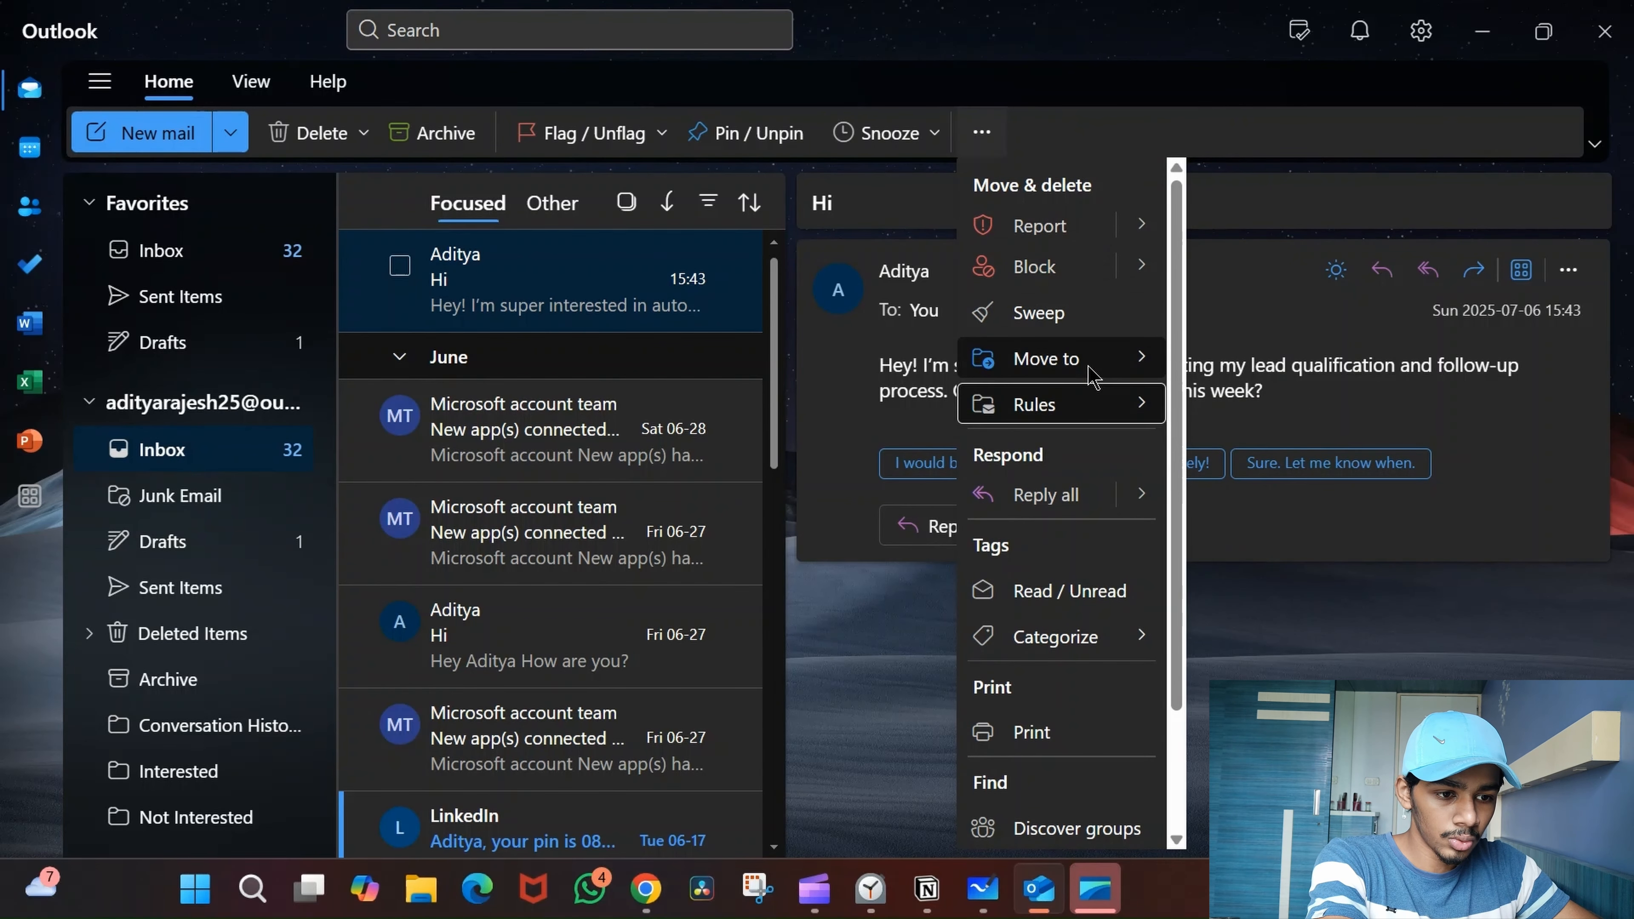
{"action": "mouse_move", "coordinate": [1093, 377]}
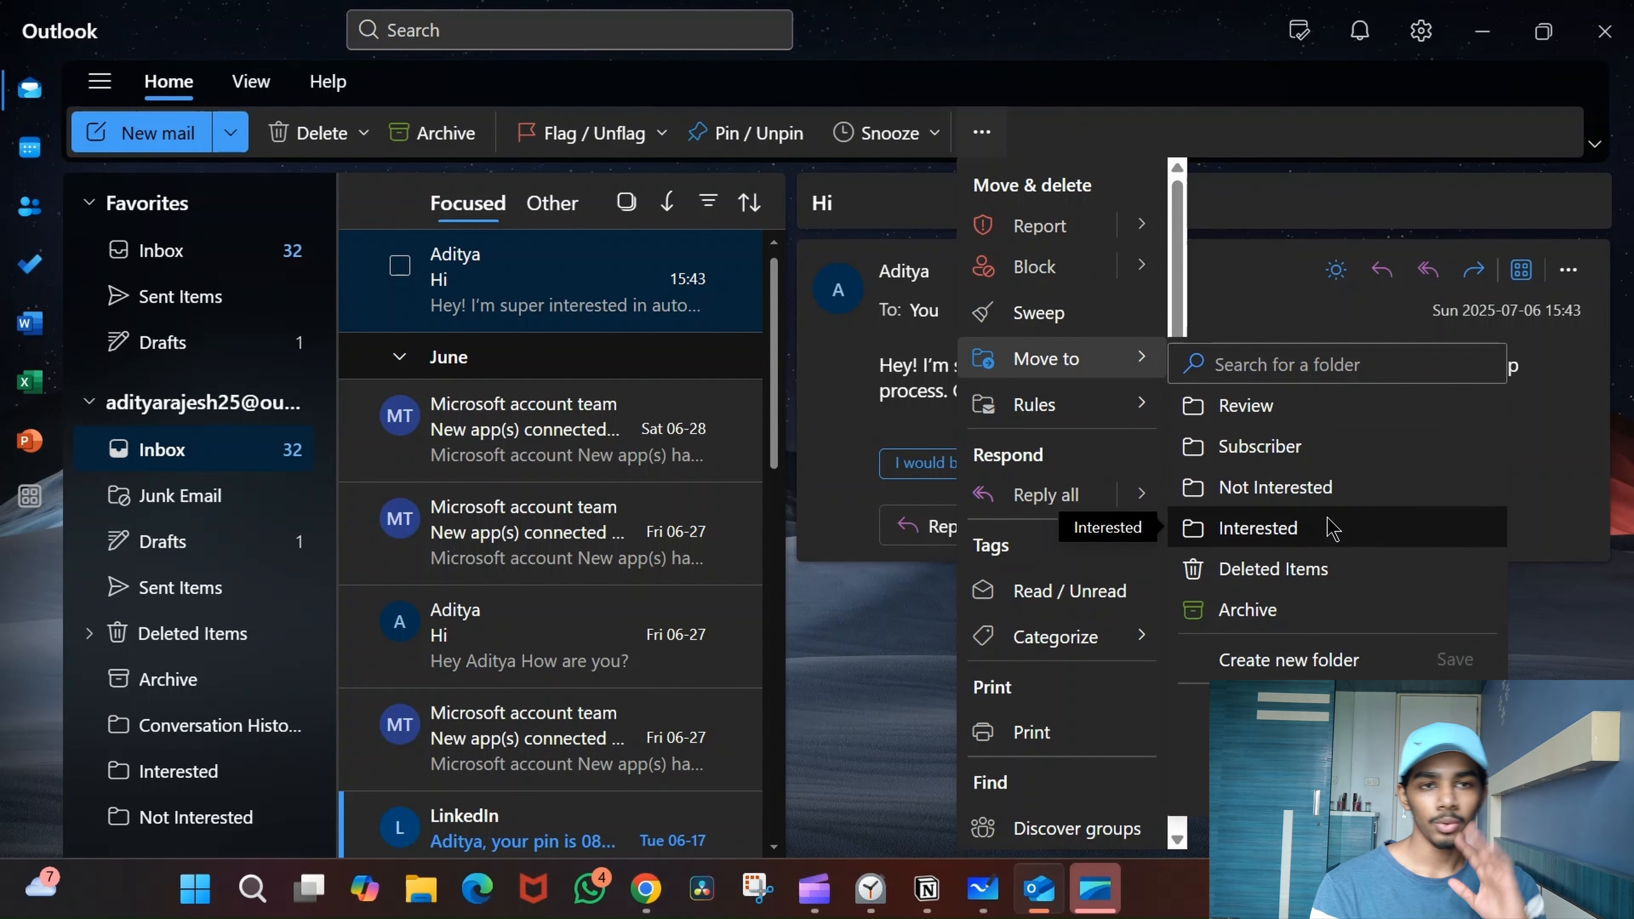
{"action": "left_click", "coordinate": [1309, 663]}
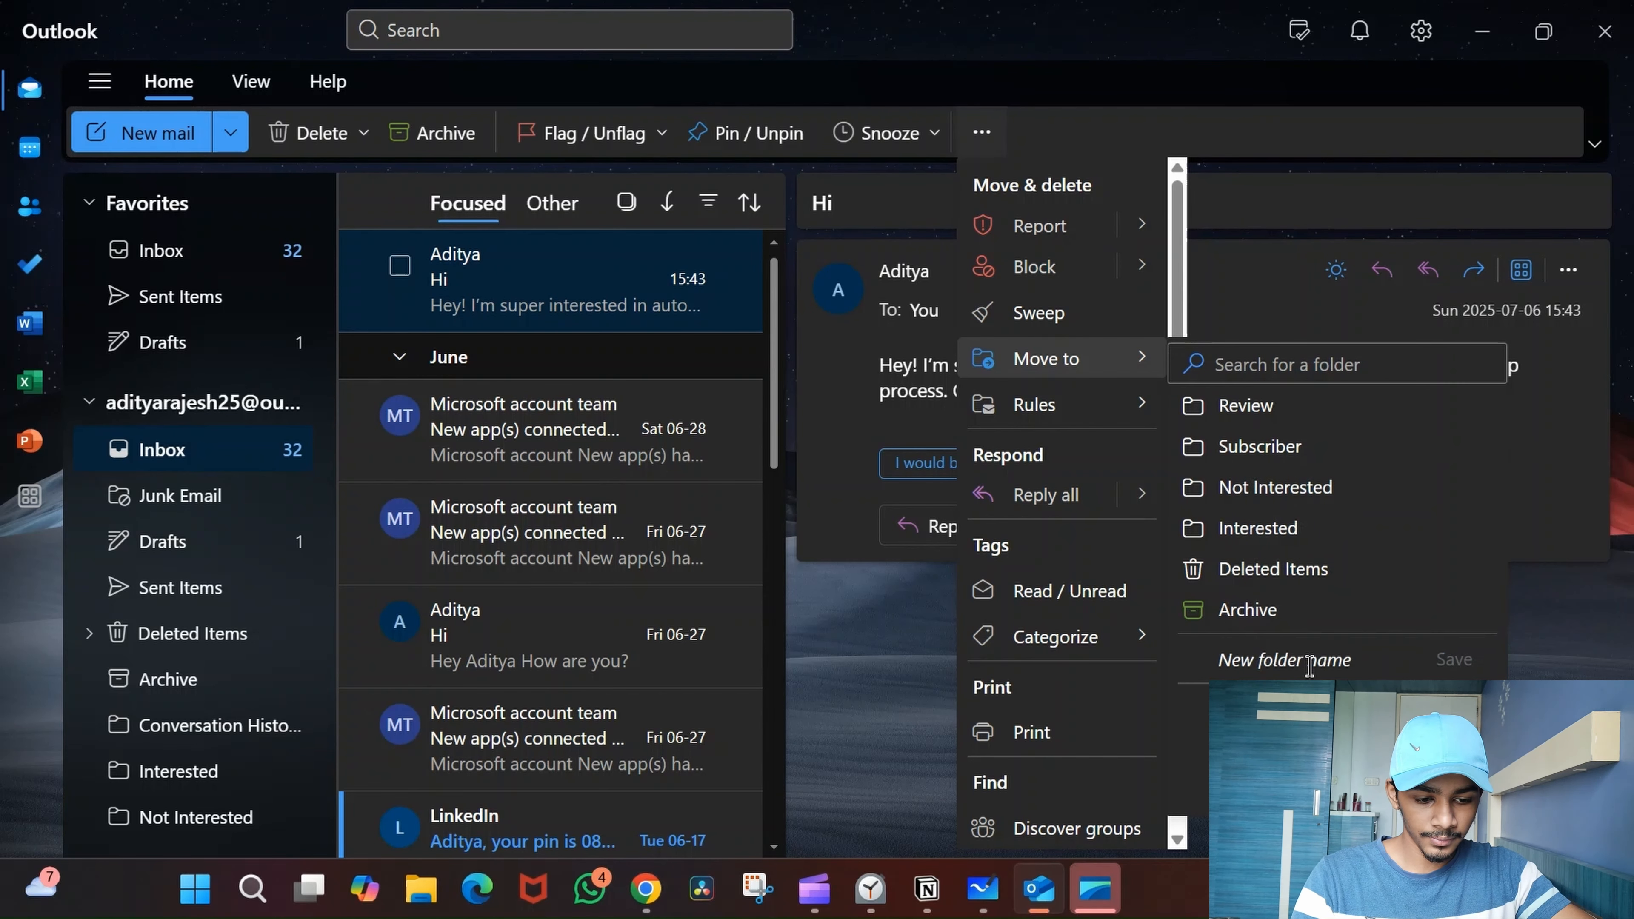
{"action": "type", "text": "Intereste"}
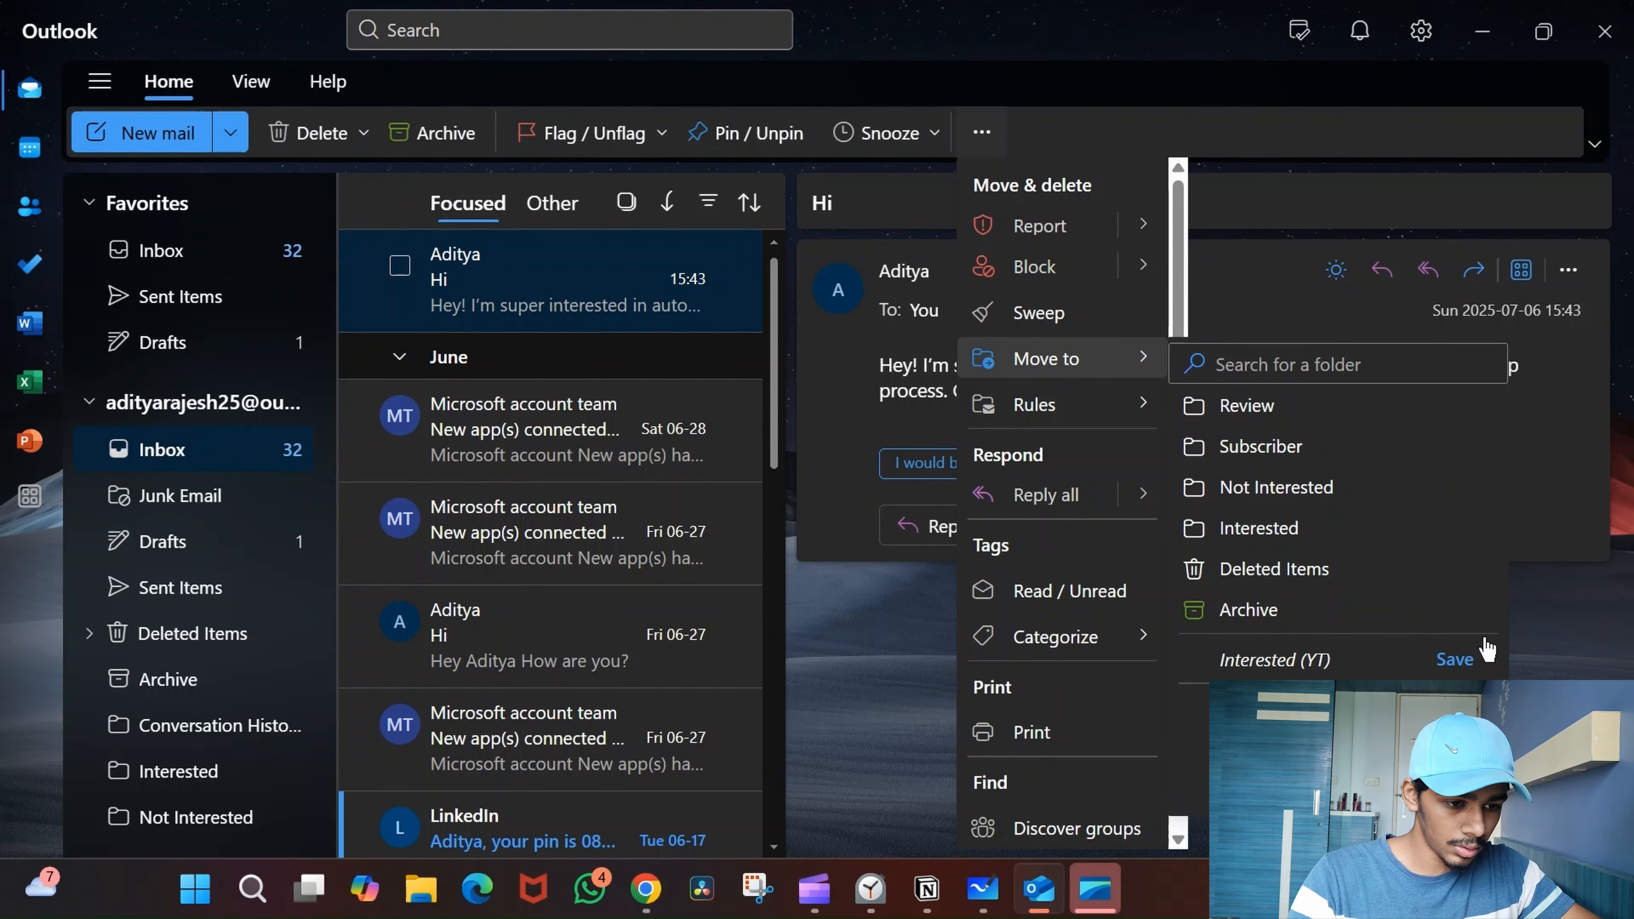
{"action": "type", "text": "d (YT)"}
{"action": "left_click", "coordinate": [1455, 658]}
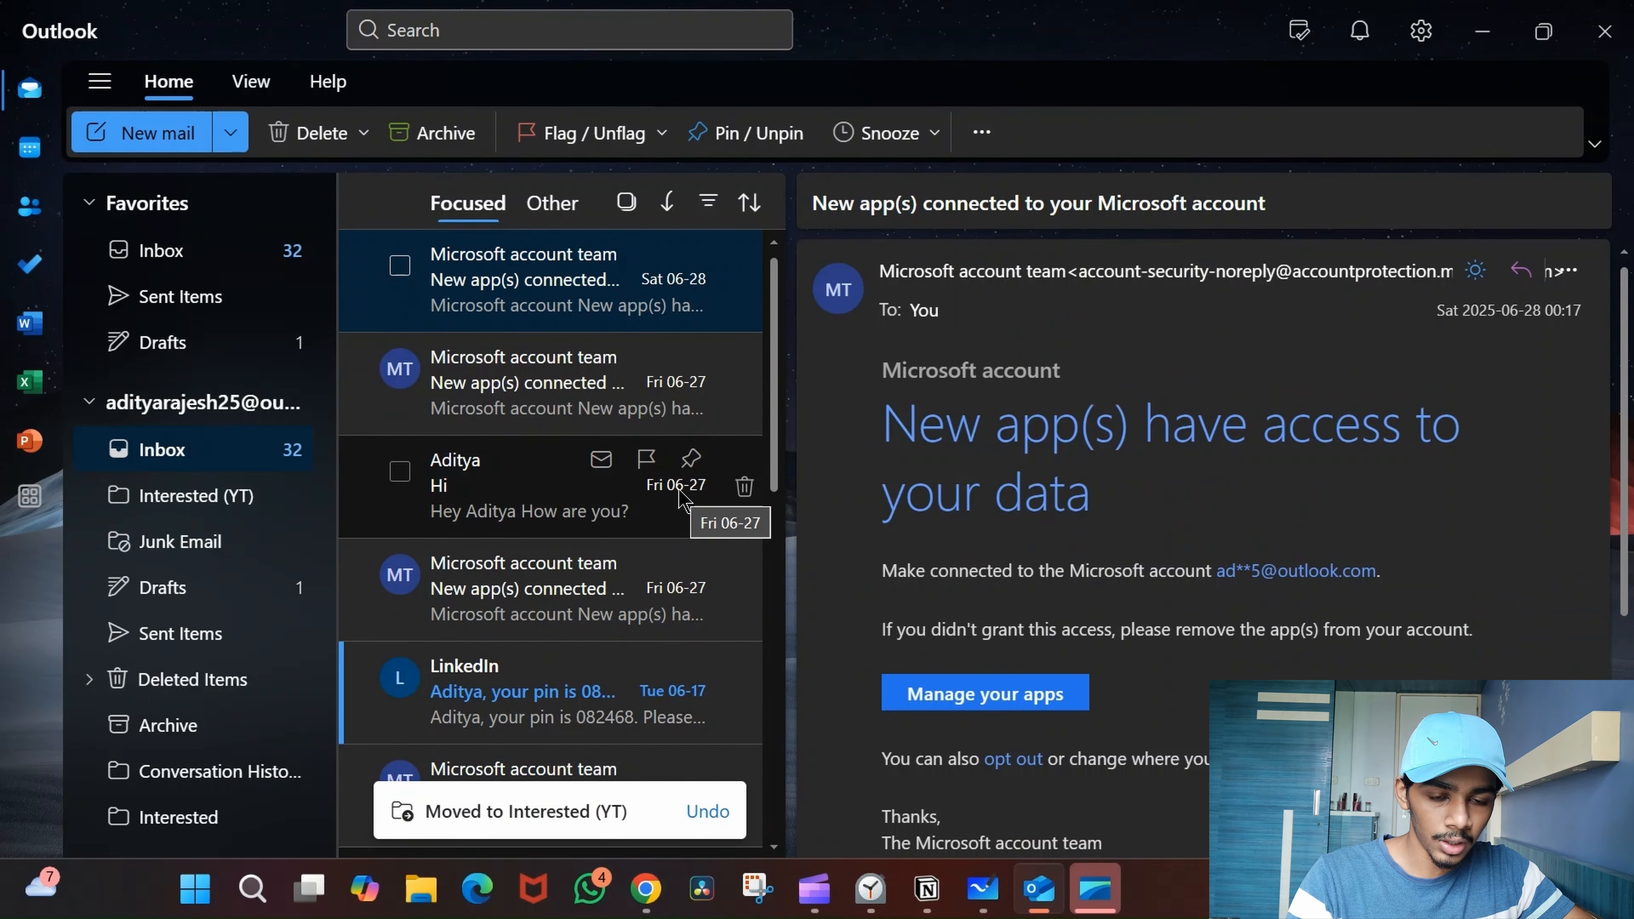
- Undo the move of the "Hi" email and look through the mailbox's folder list
{"action": "left_click", "coordinate": [707, 811]}
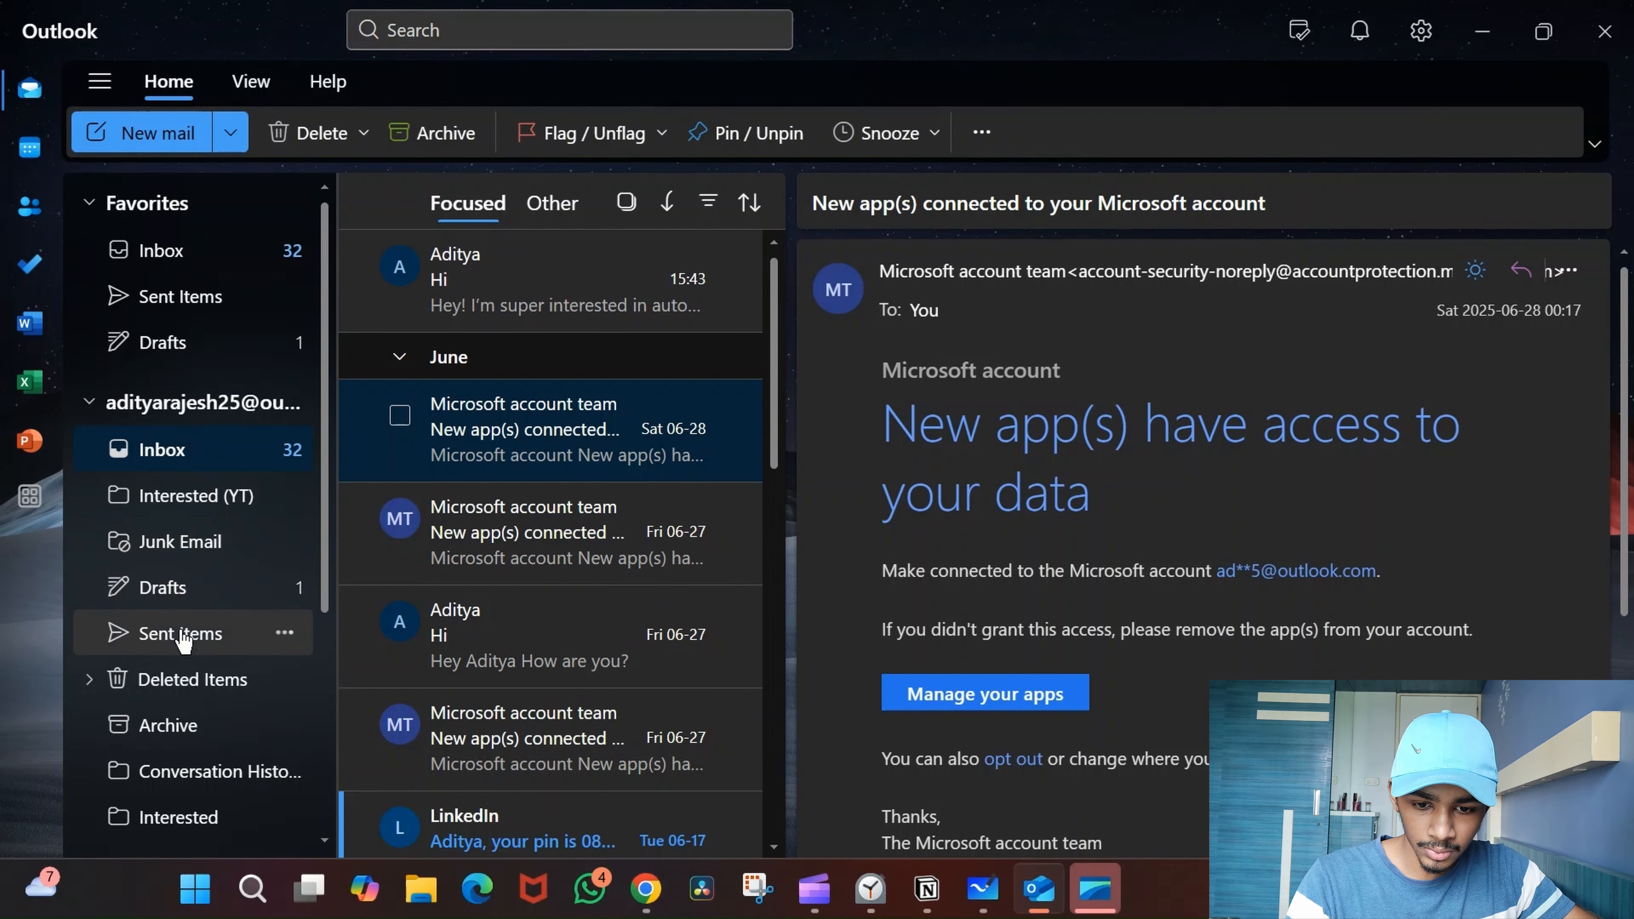
{"action": "scroll", "coordinate": [183, 634], "scroll_direction": "down", "scroll_amount": 5}
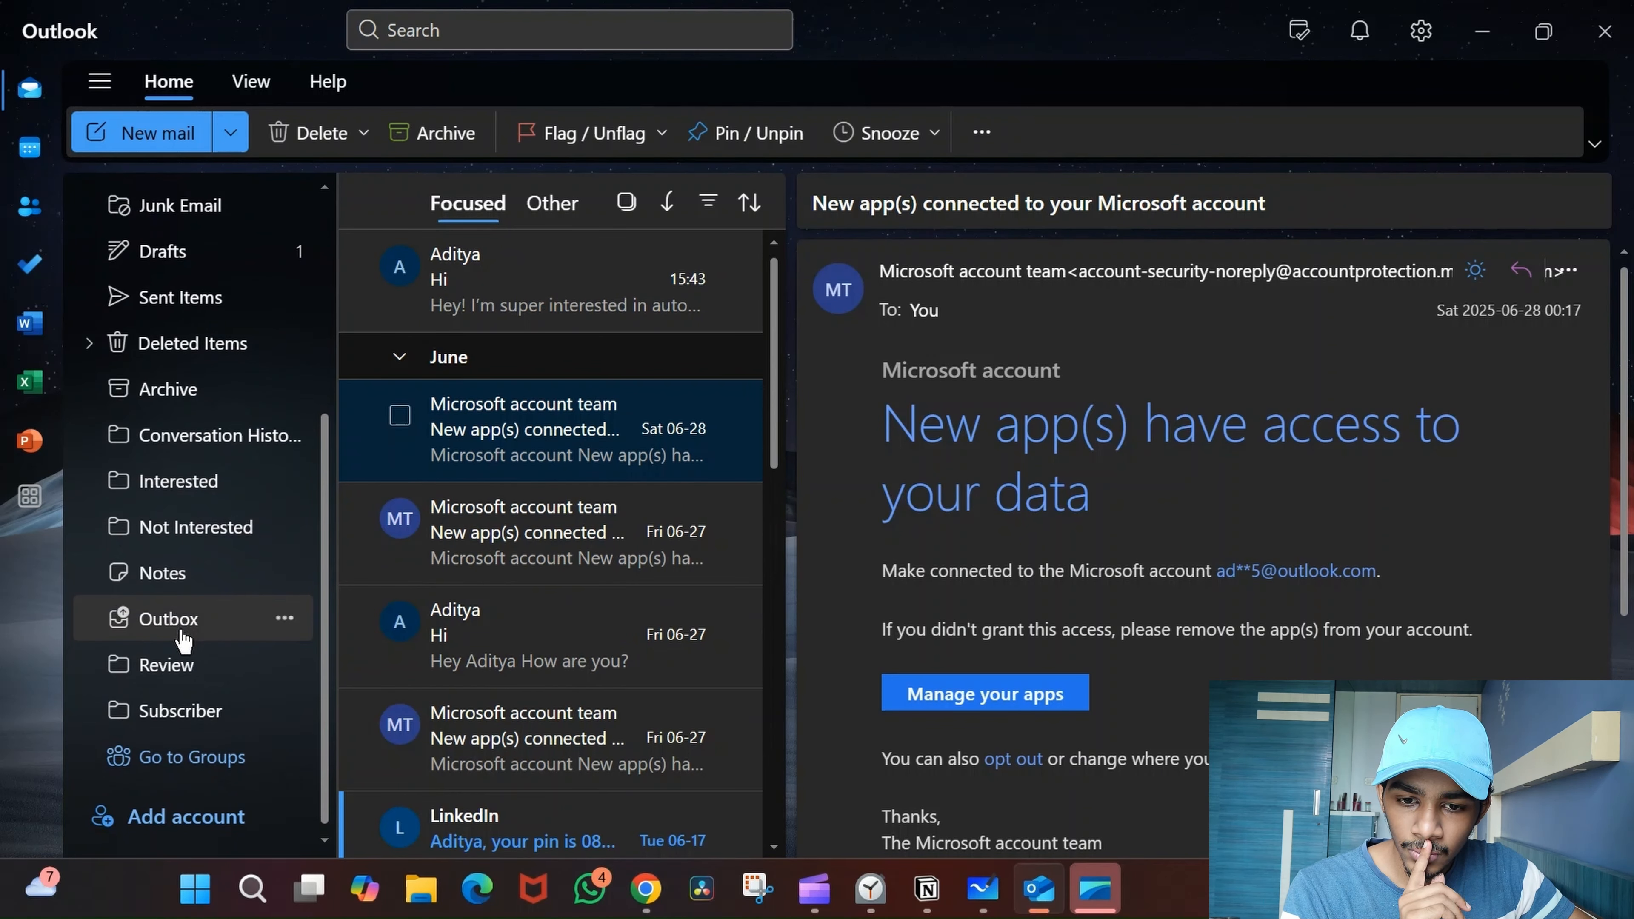
{"action": "scroll", "coordinate": [183, 639], "scroll_direction": "up", "scroll_amount": 5}
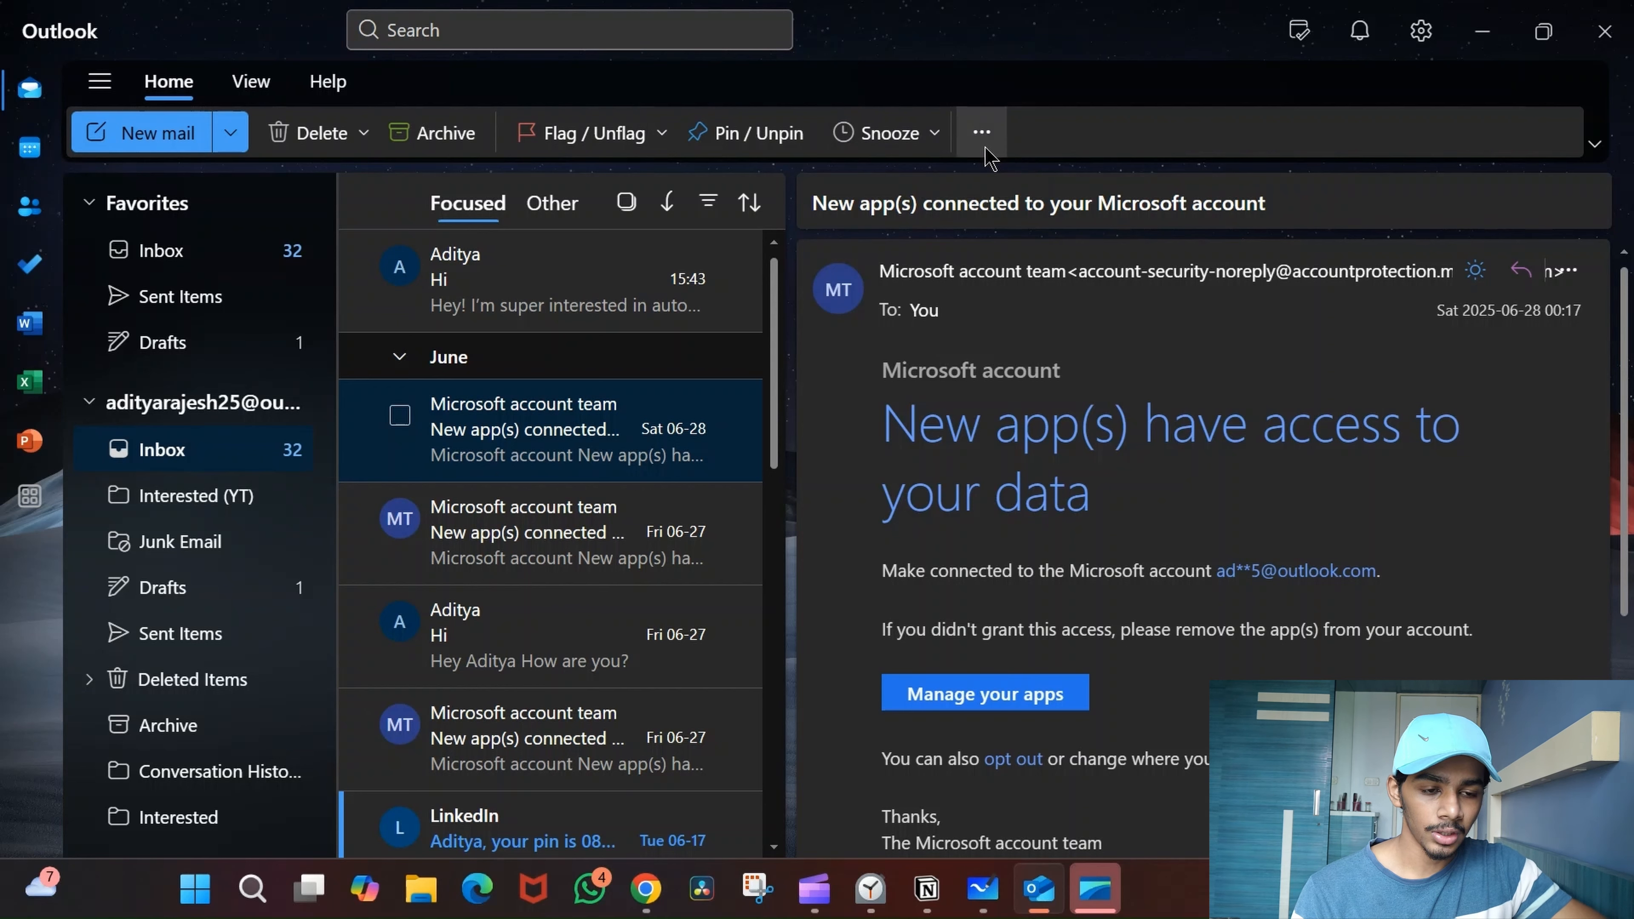
- Move the Microsoft account team email dated 06-28 into the Interested (YT) folder
{"action": "left_click", "coordinate": [981, 132]}
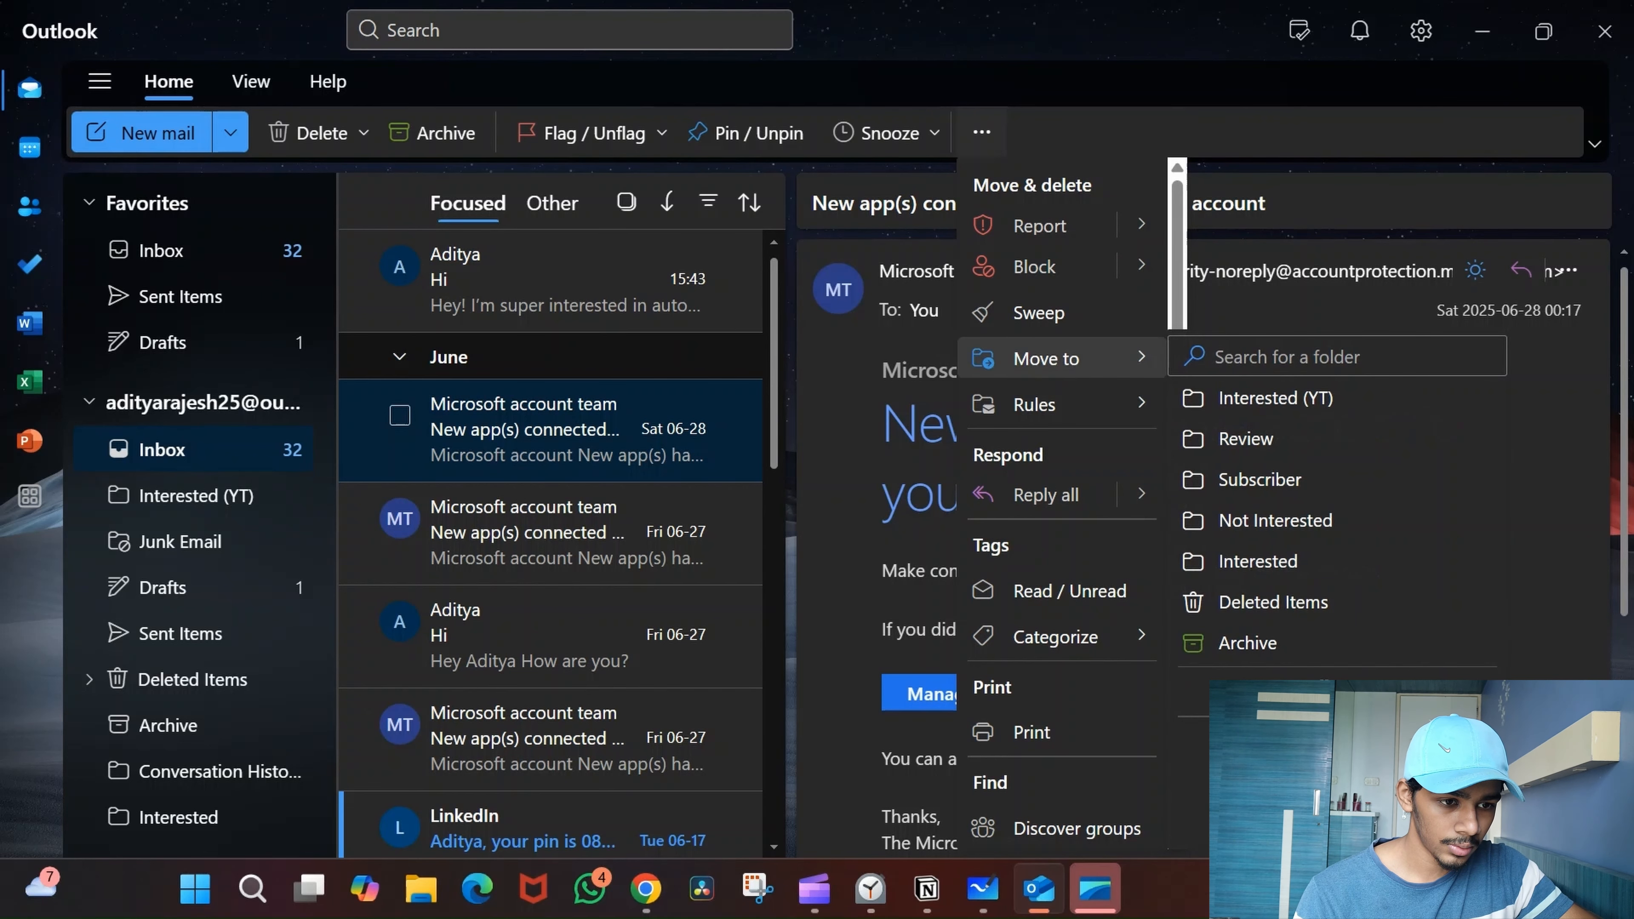
{"action": "left_click", "coordinate": [1302, 398]}
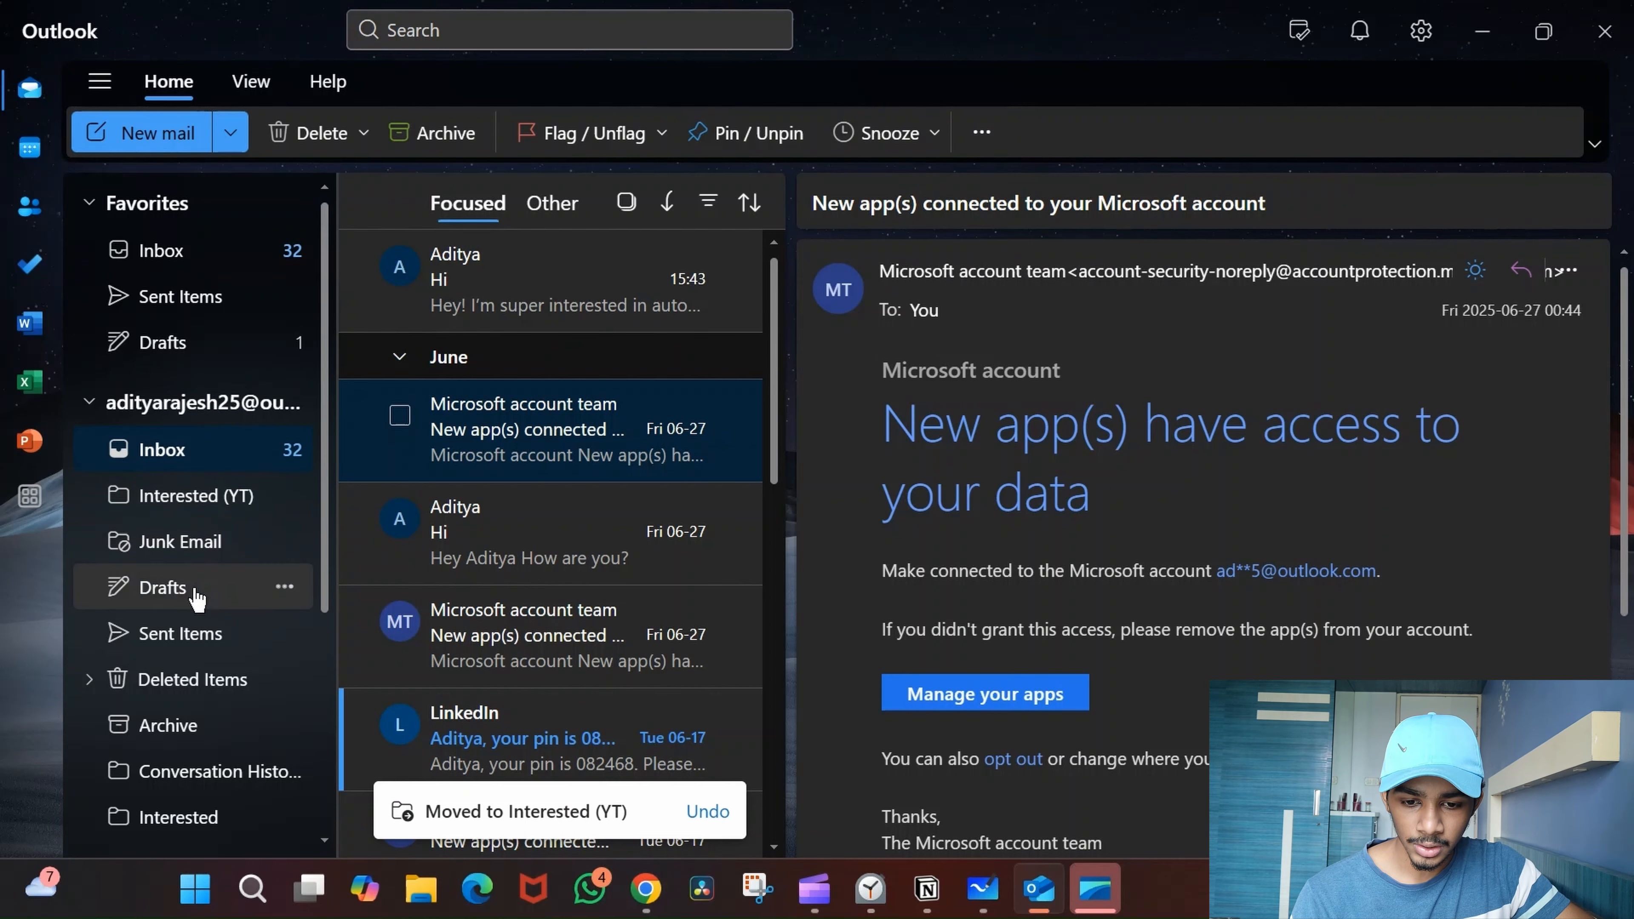
{"action": "scroll", "coordinate": [196, 597], "scroll_direction": "down", "scroll_amount": 5}
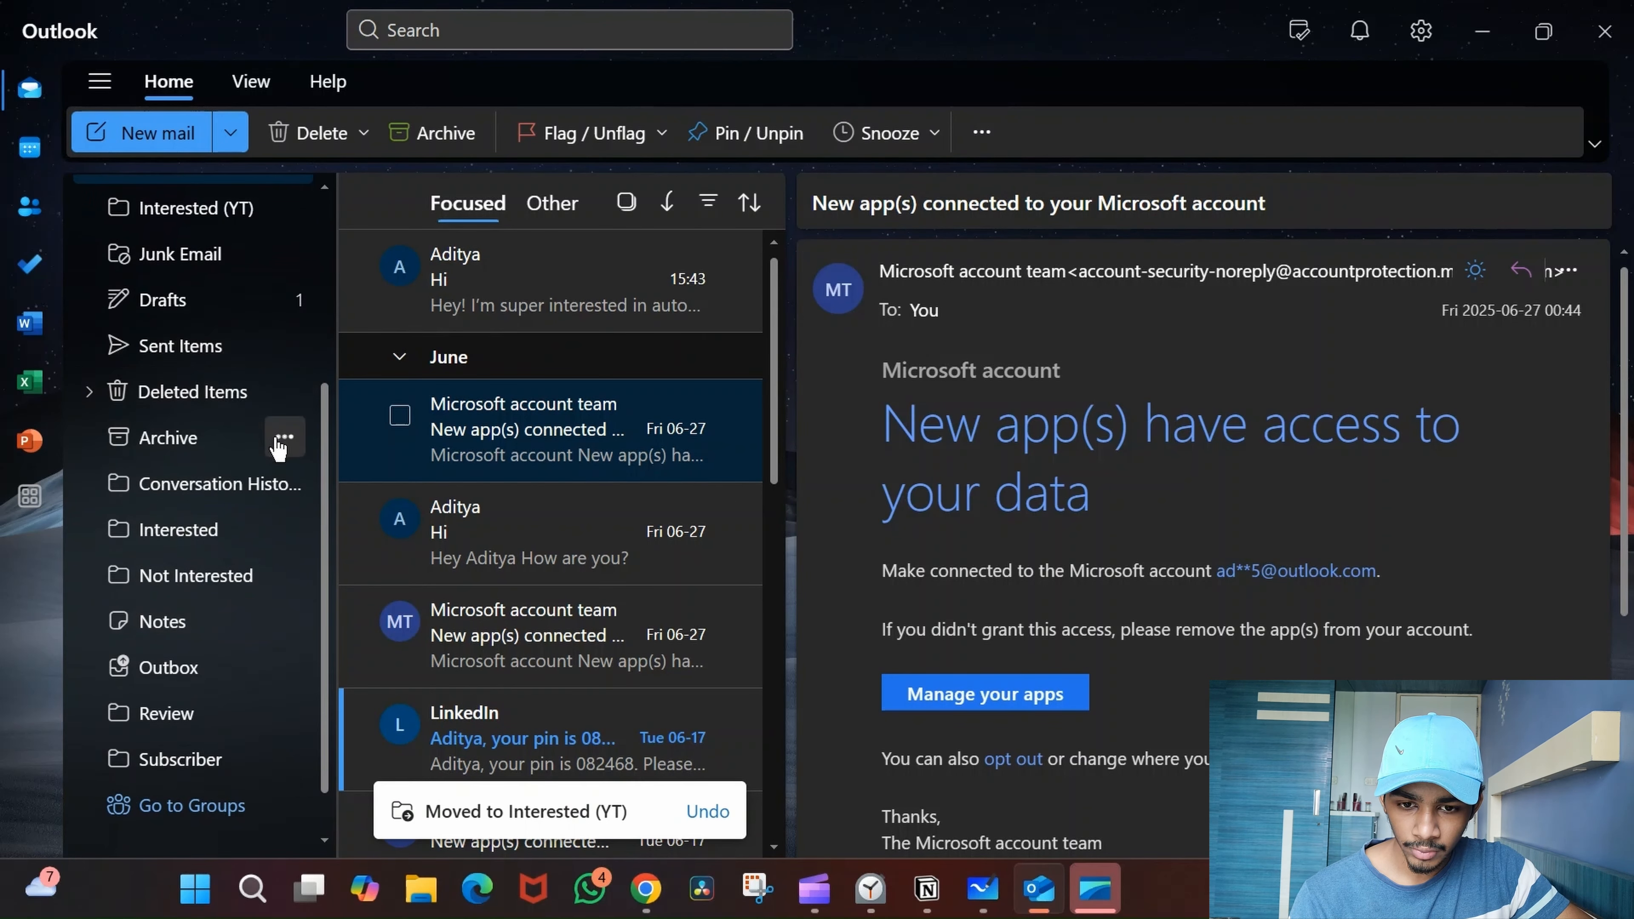
- Move the "Hi" email received at 15:43 into a new folder named Not Interested (YT)
{"action": "left_click", "coordinate": [285, 488]}
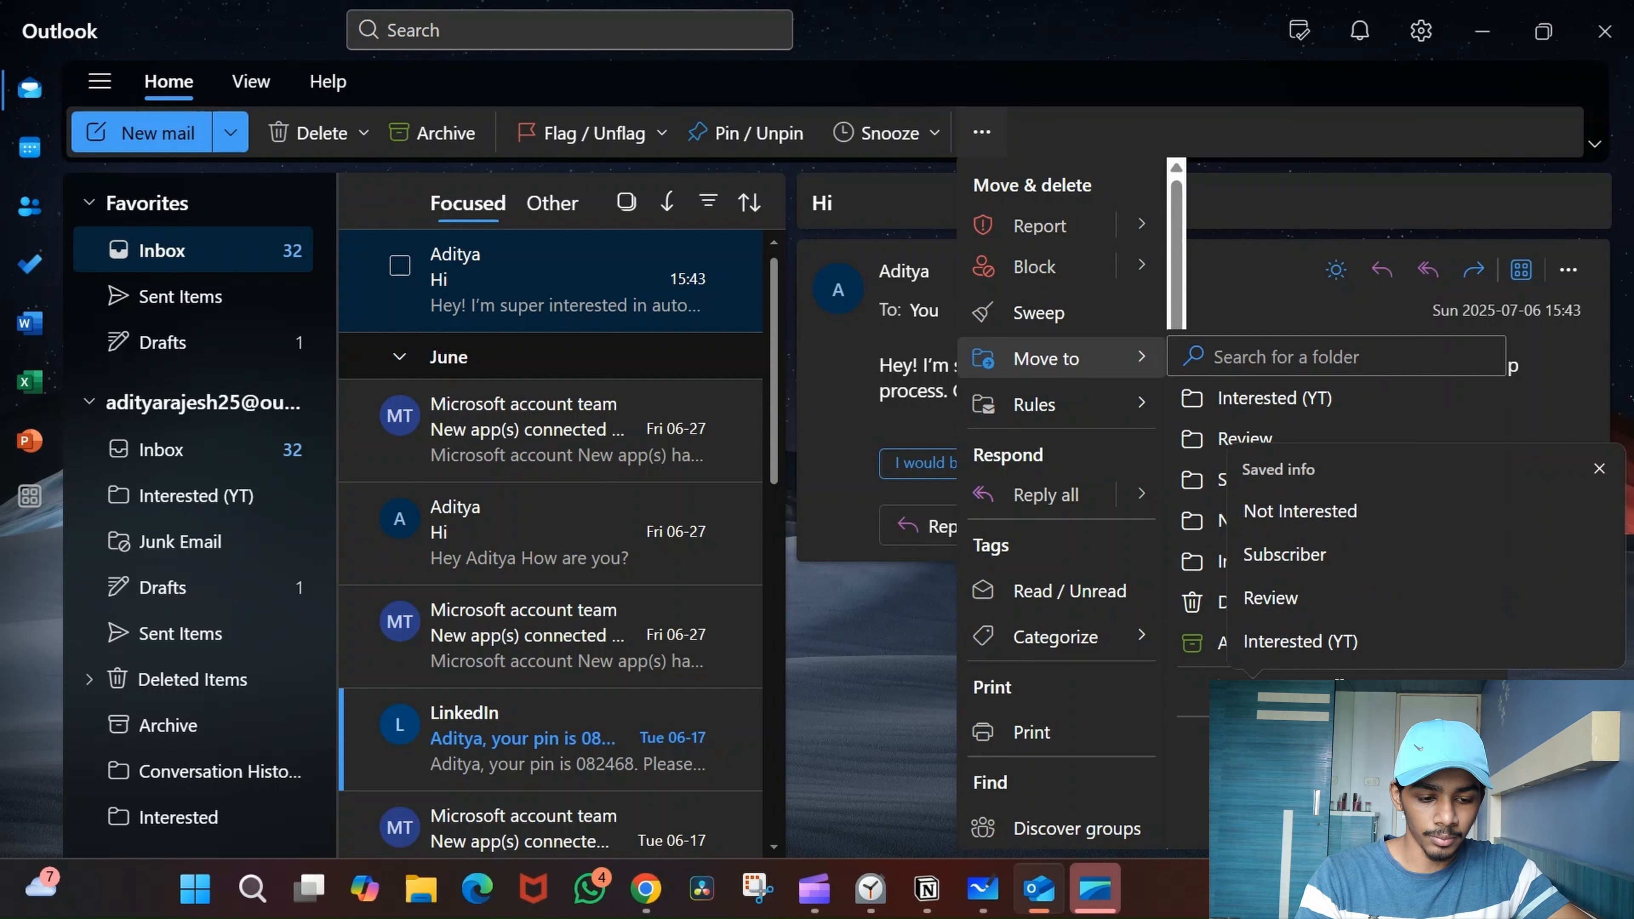
{"action": "key", "text": "Escape"}
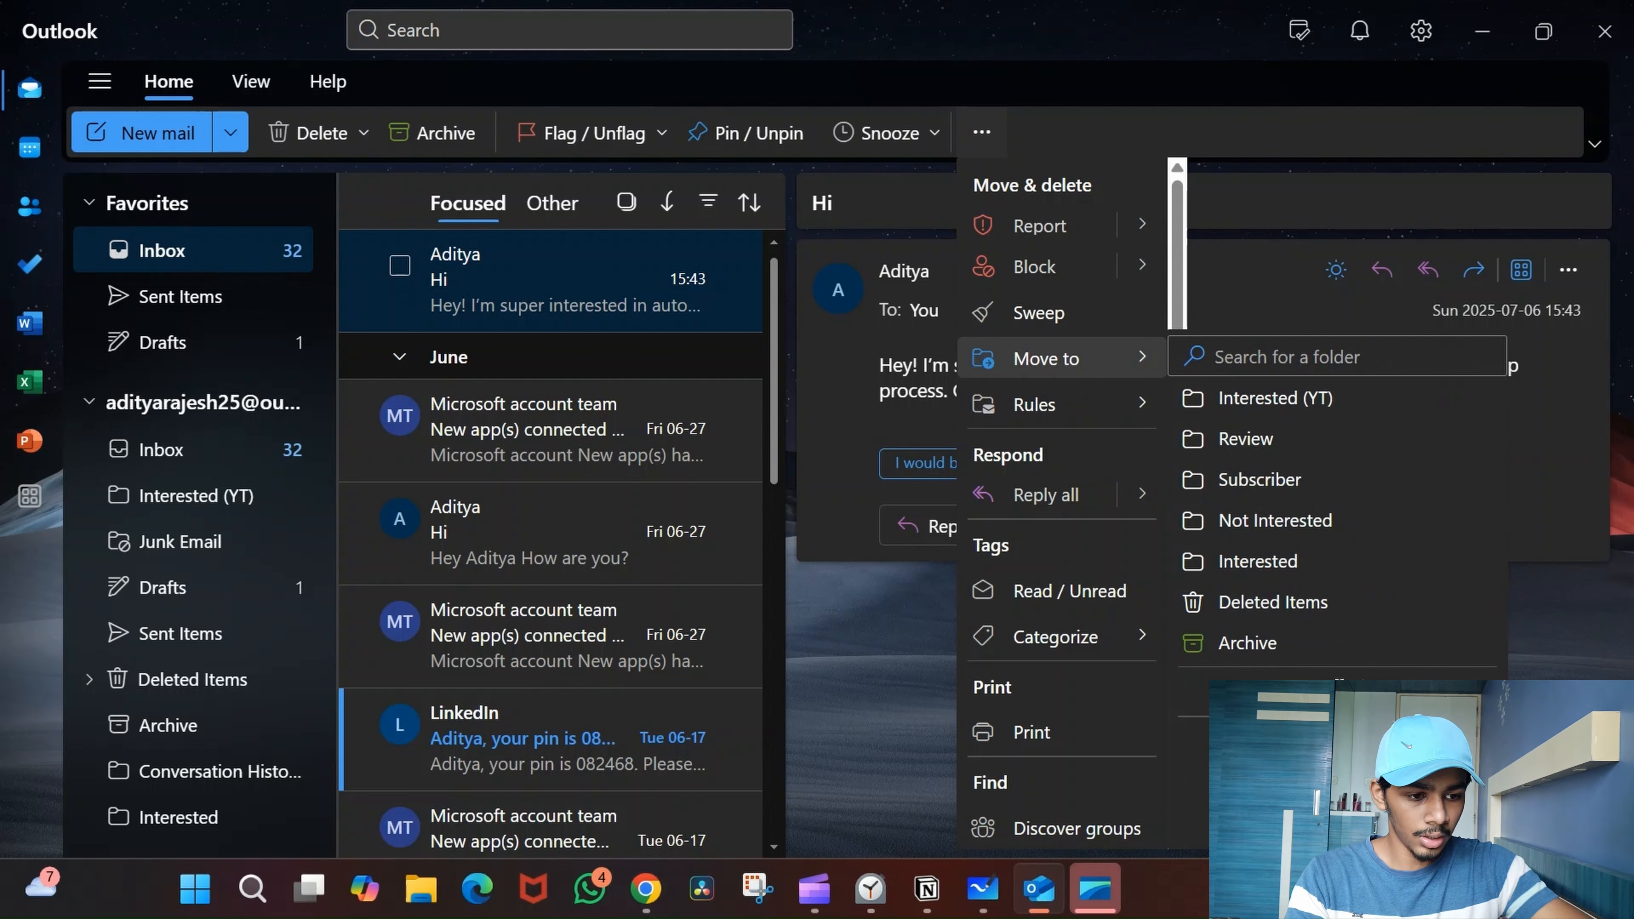
{"action": "left_click", "coordinate": [1200, 520]}
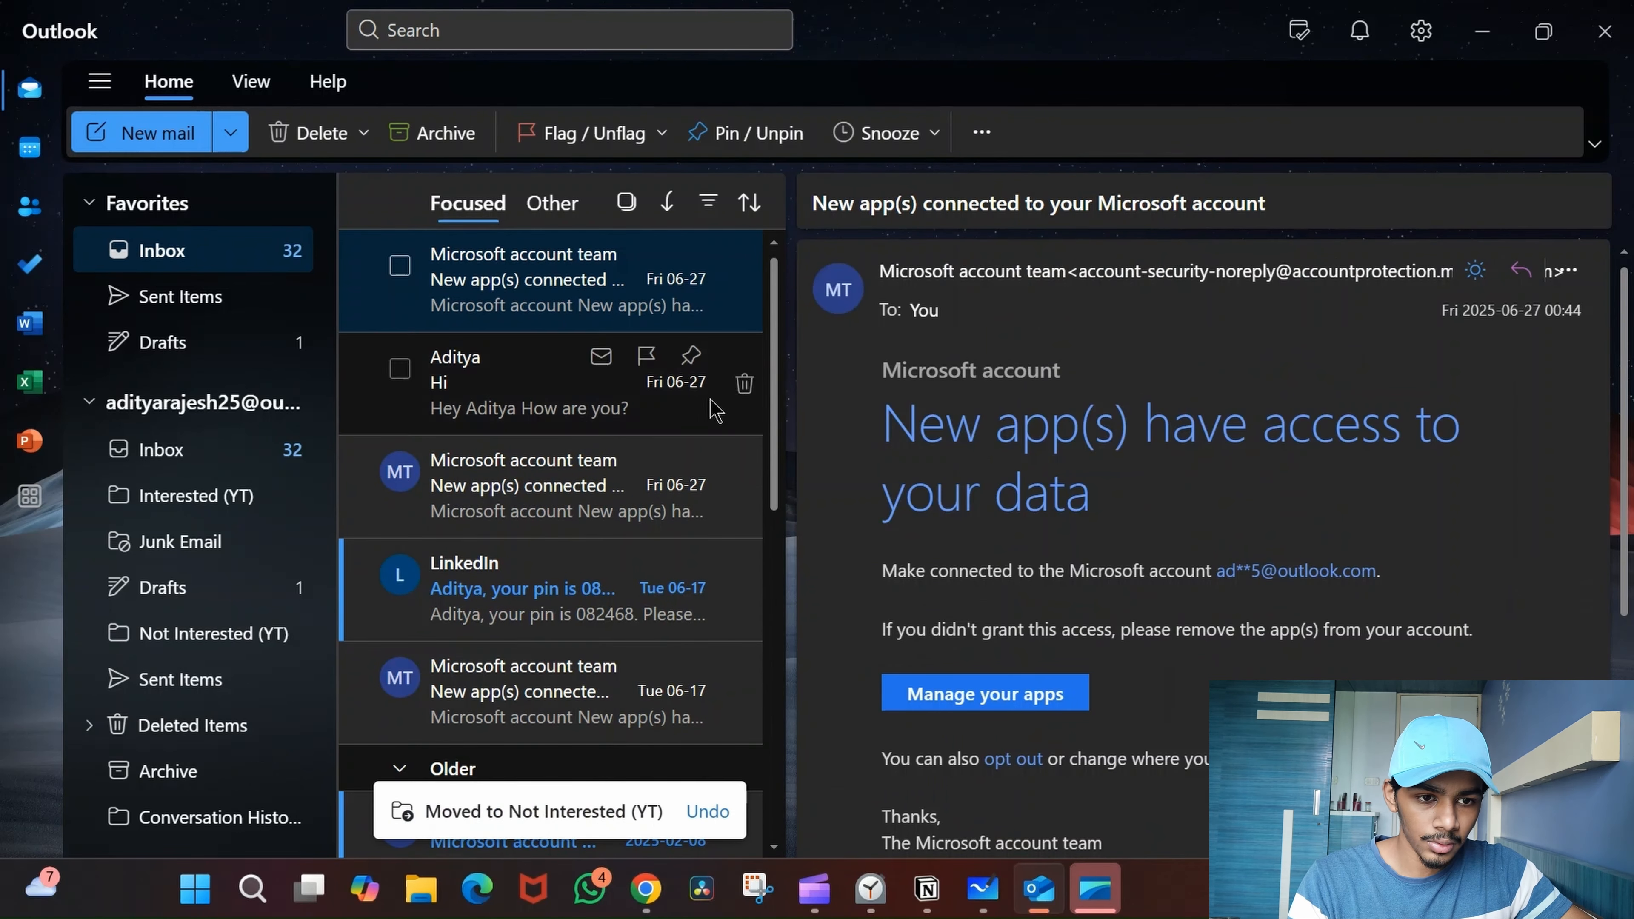
{"action": "left_click", "coordinate": [981, 135]}
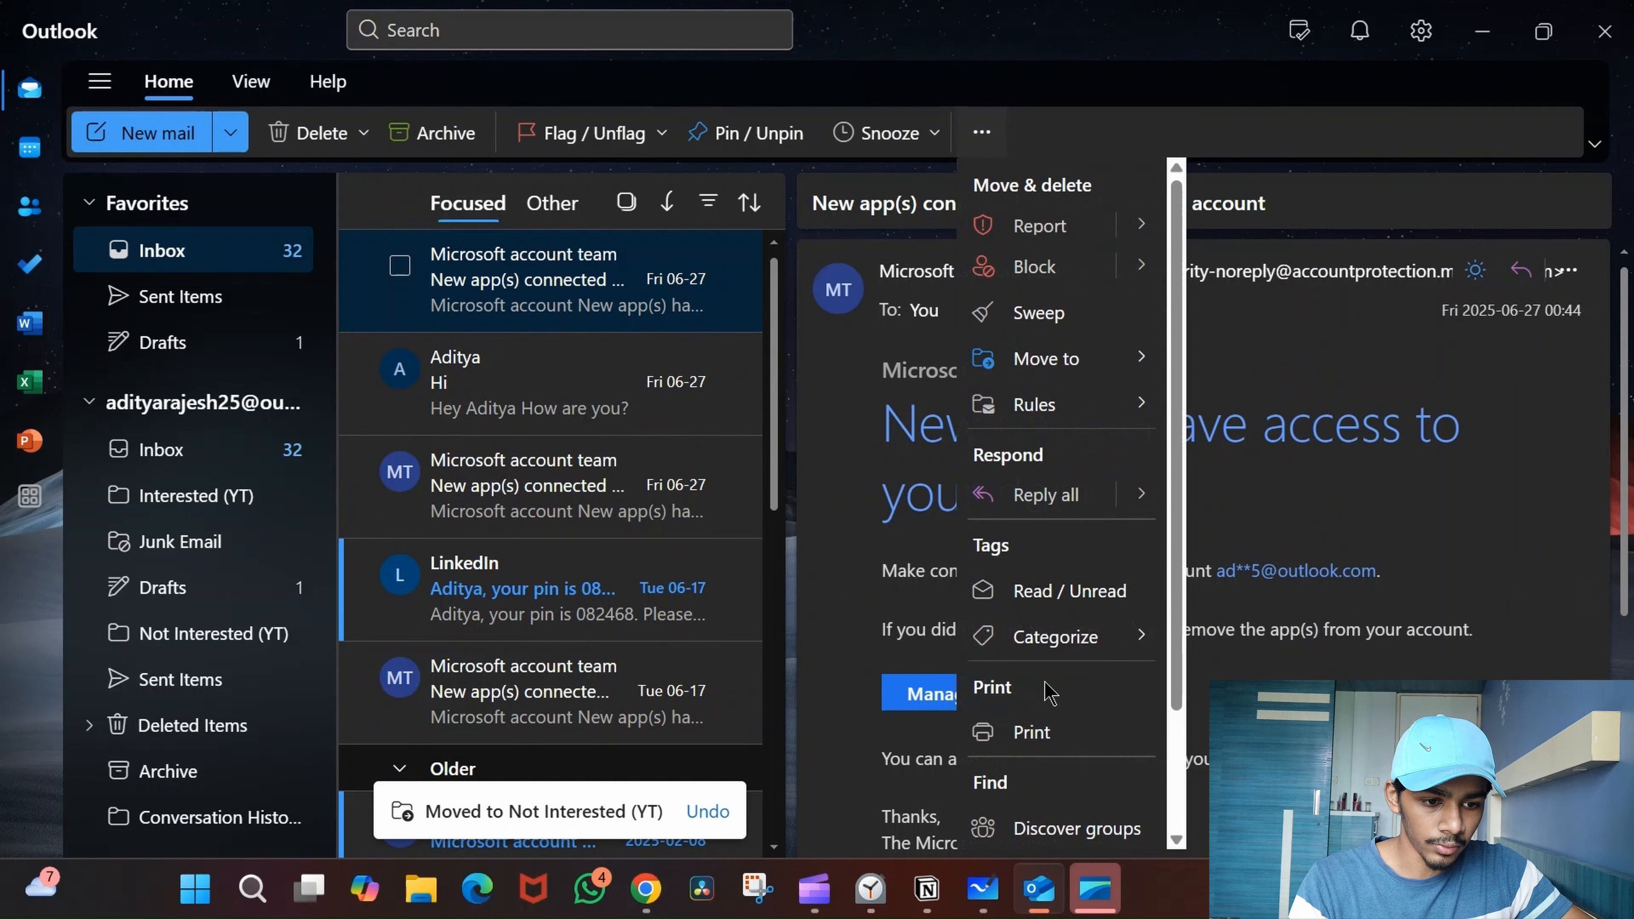
{"action": "mouse_move", "coordinate": [1095, 392]}
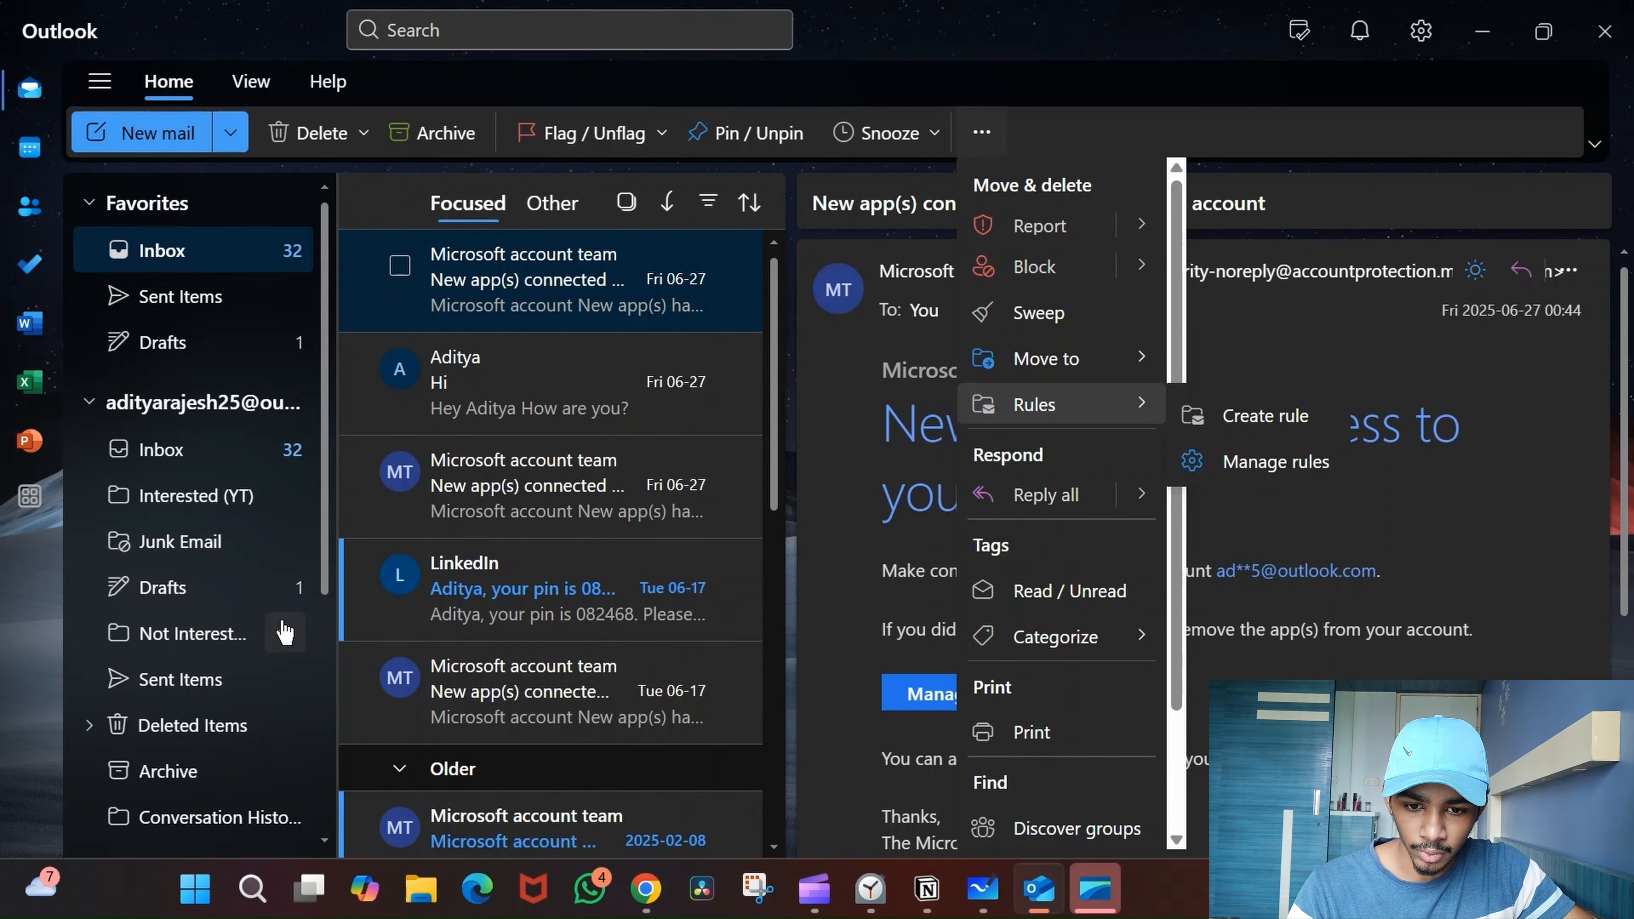
{"action": "mouse_move", "coordinate": [1121, 364]}
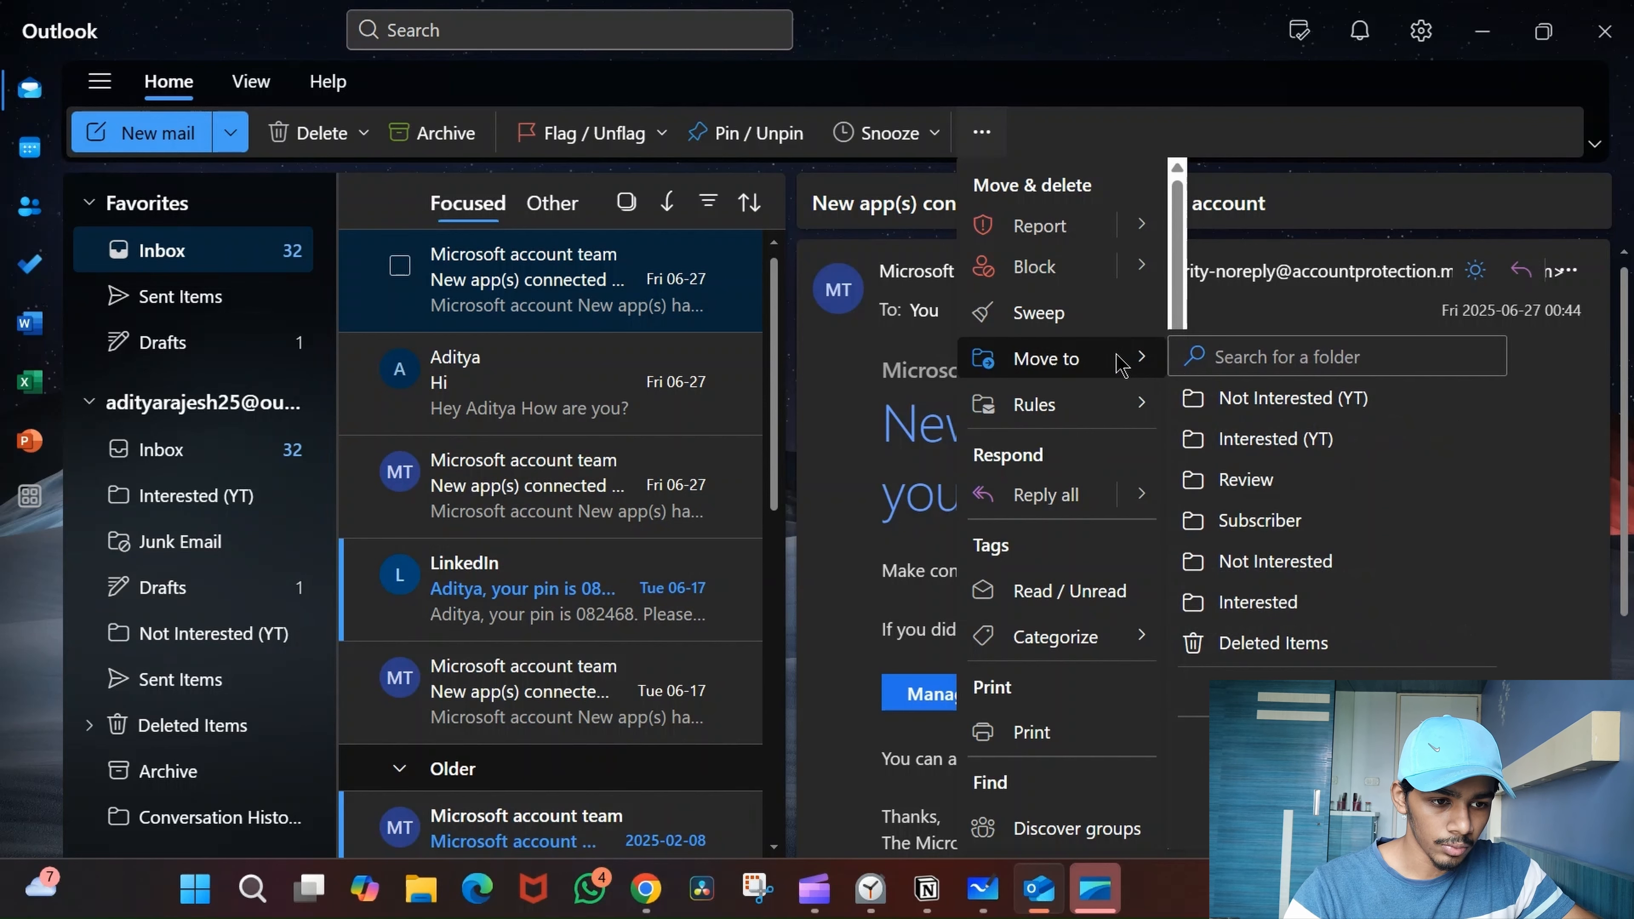
{"action": "left_click", "coordinate": [1238, 357]}
{"action": "type", "text": "S"}
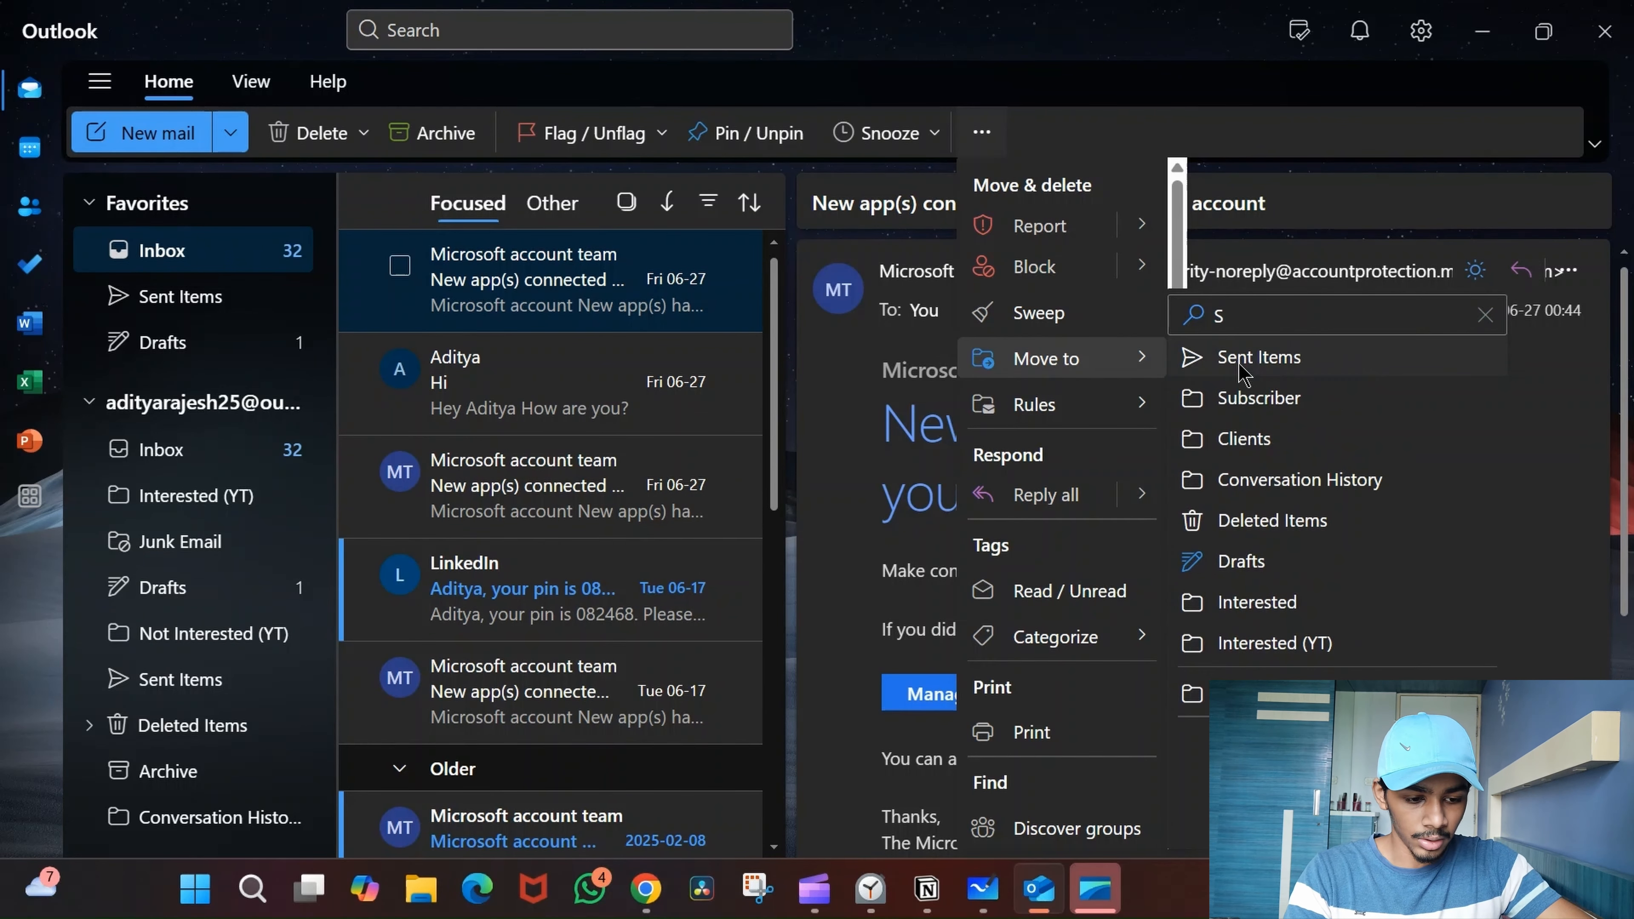
{"action": "left_click", "coordinate": [1242, 364]}
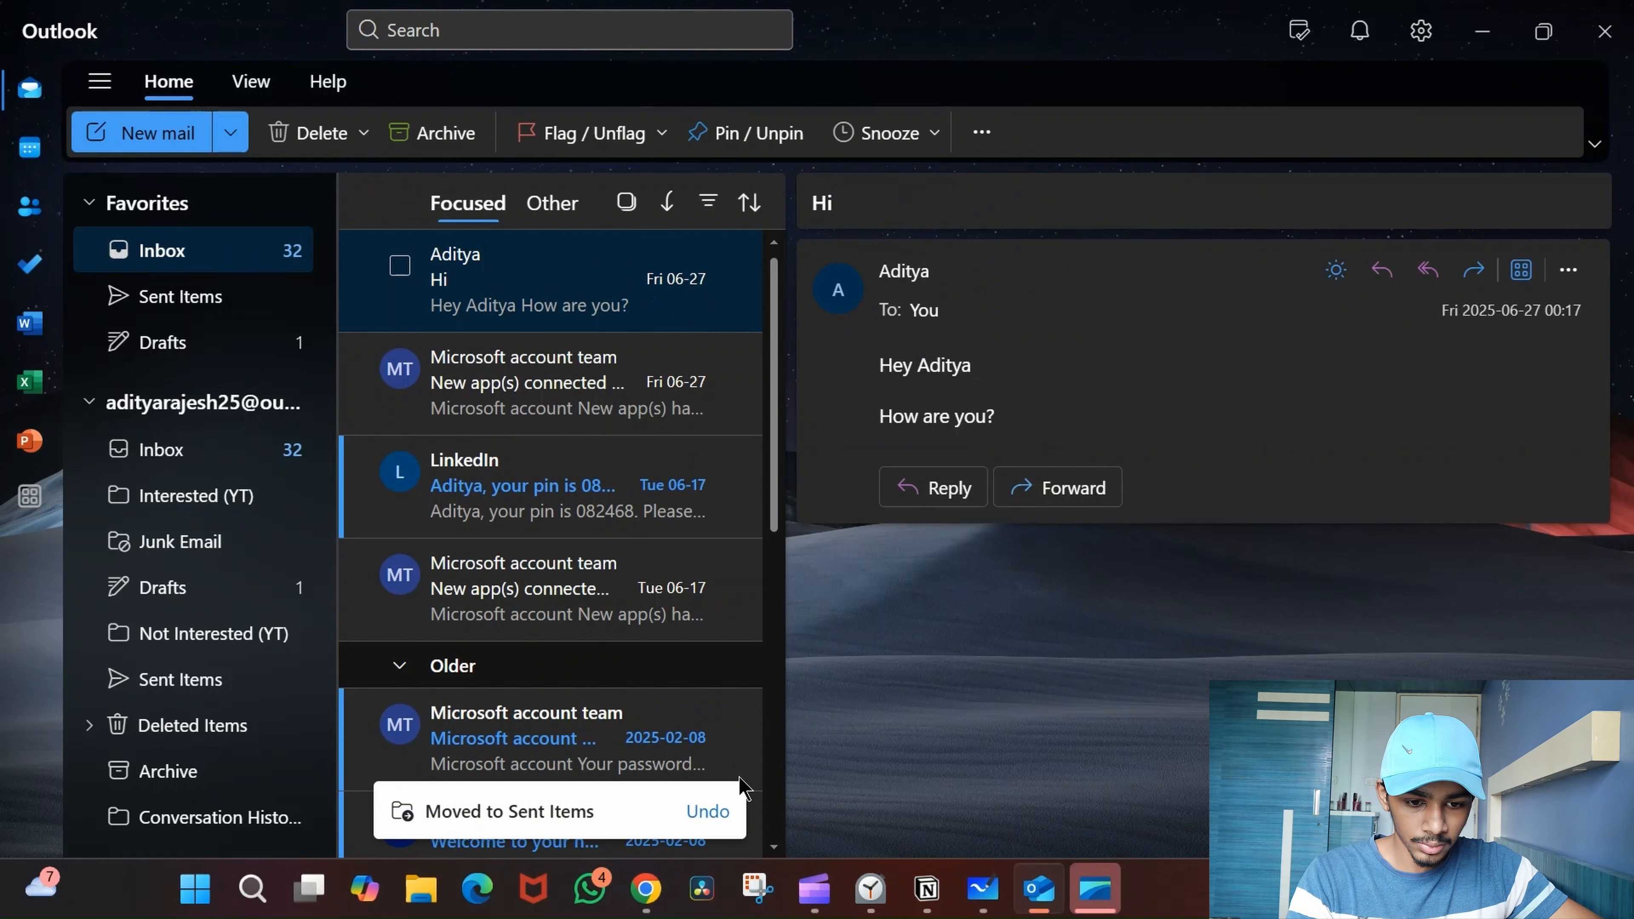
{"action": "left_click", "coordinate": [695, 814]}
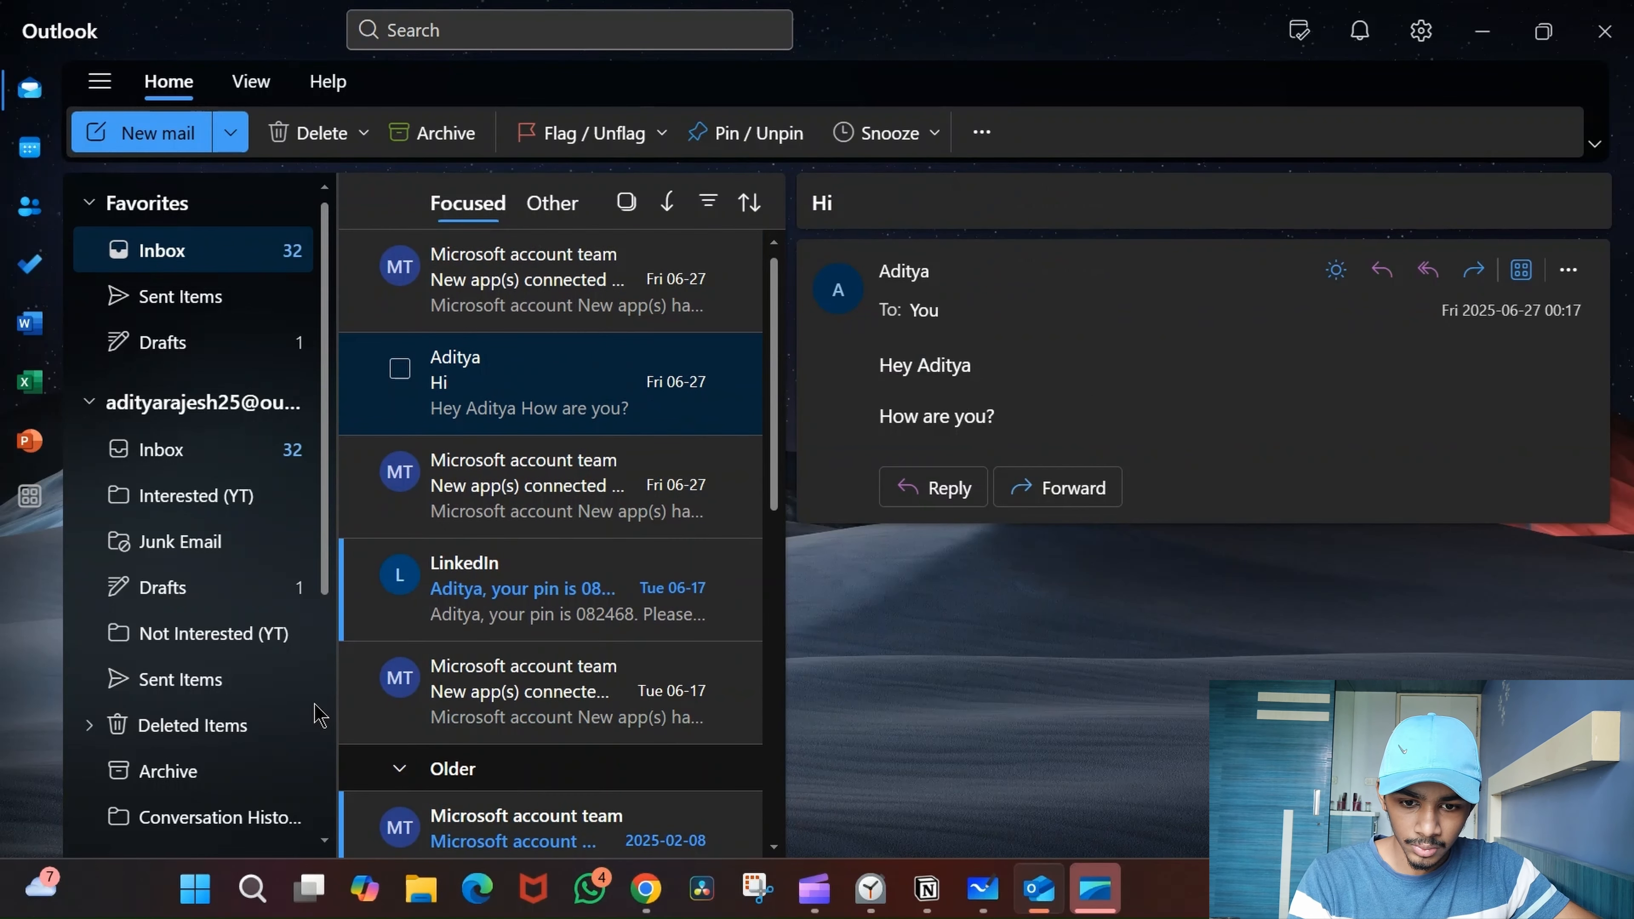
- Move the "Hi" email dated 06-27 into a new folder named Subscriber (YT)
{"action": "scroll", "coordinate": [229, 711], "scroll_direction": "down", "scroll_amount": 4}
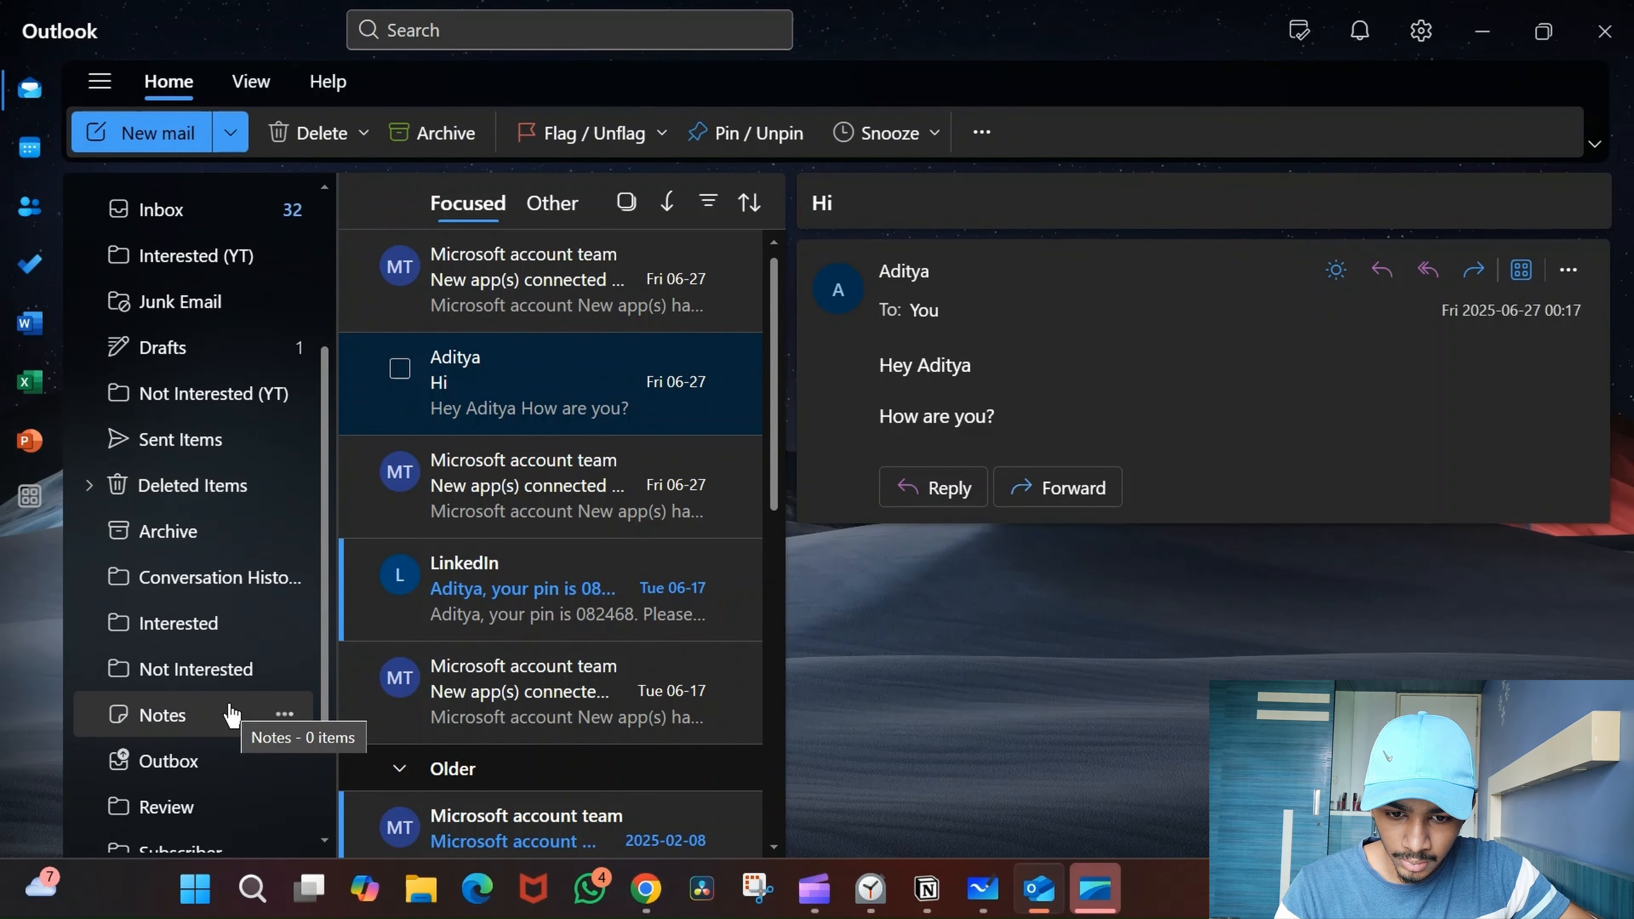
{"action": "scroll", "coordinate": [230, 712], "scroll_direction": "down", "scroll_amount": 2}
{"action": "scroll", "coordinate": [230, 711], "scroll_direction": "up", "scroll_amount": 3}
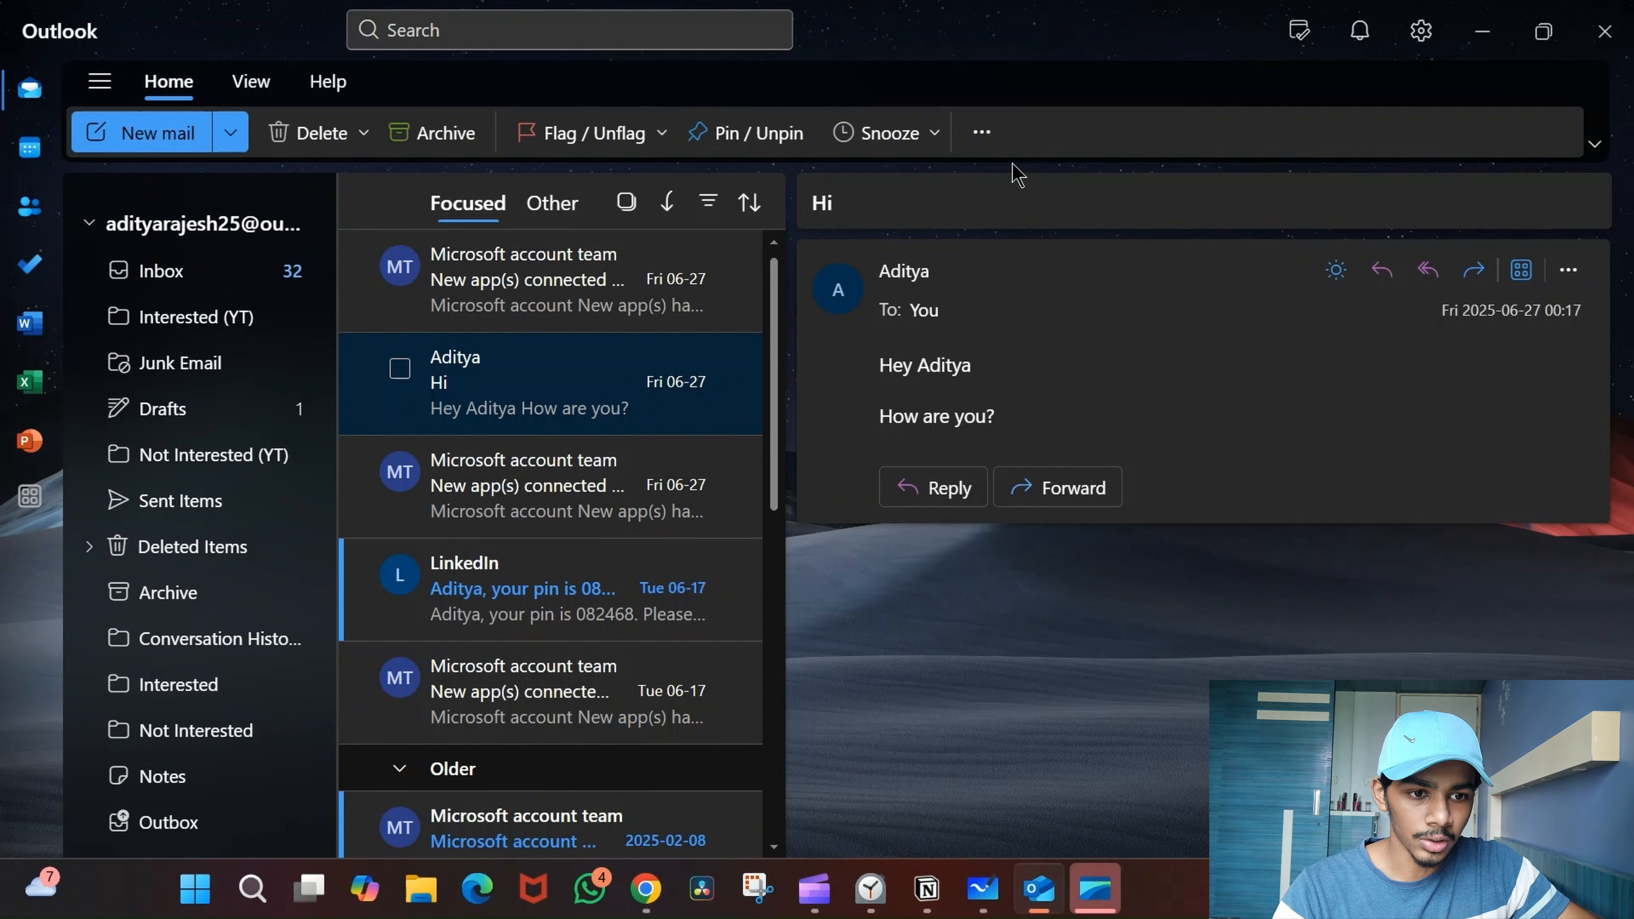
{"action": "left_click", "coordinate": [982, 132]}
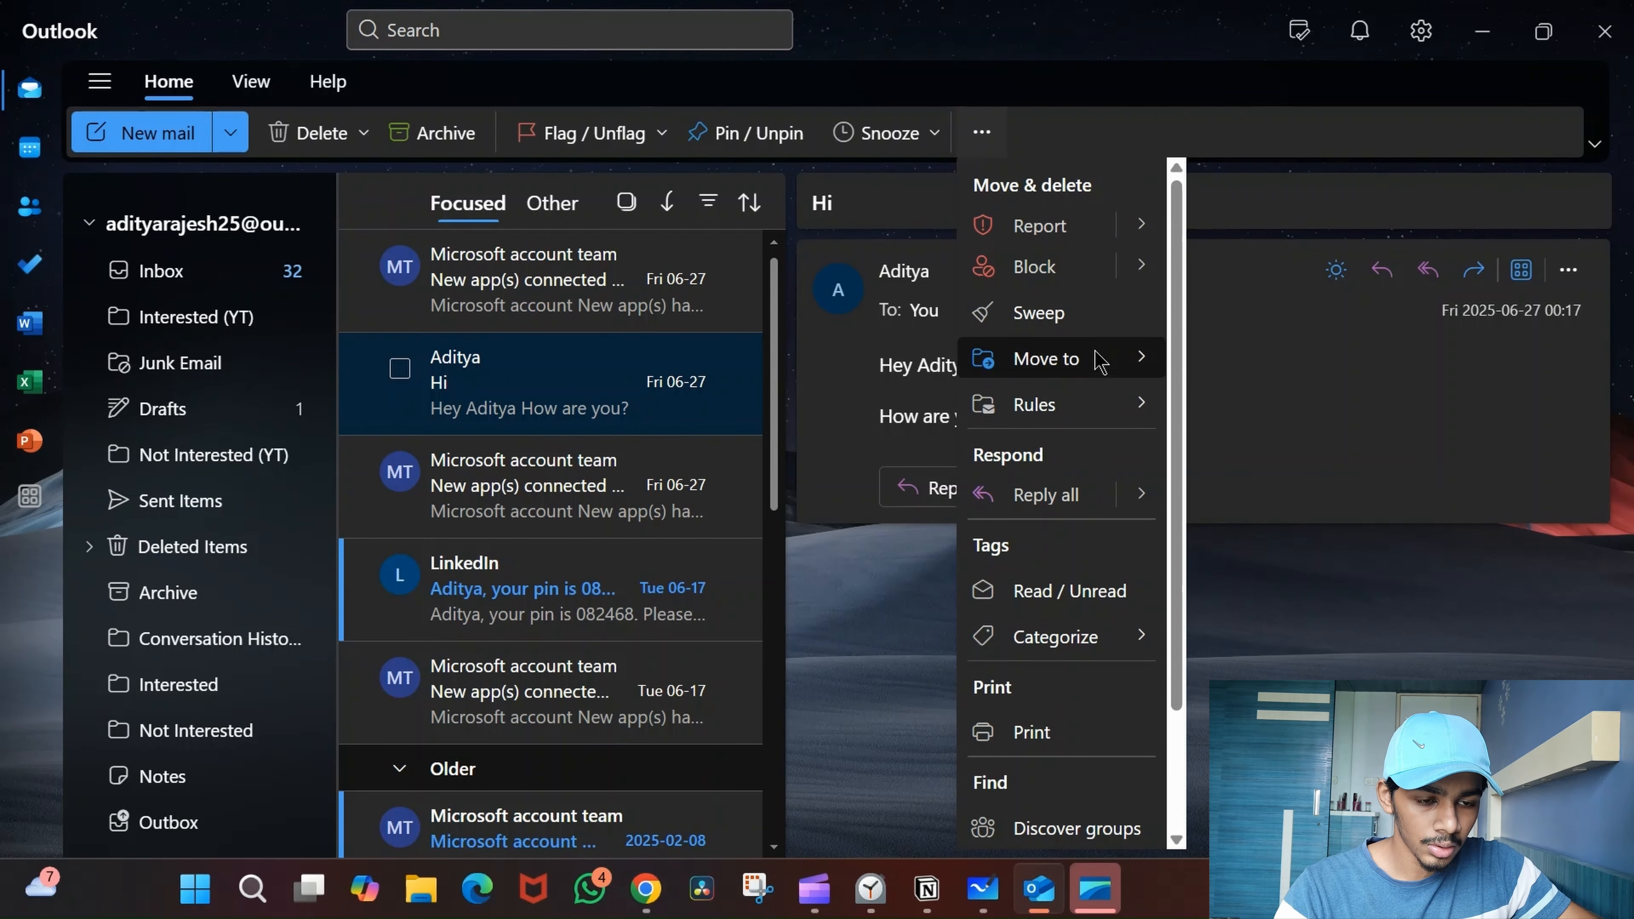
{"action": "mouse_move", "coordinate": [1119, 359]}
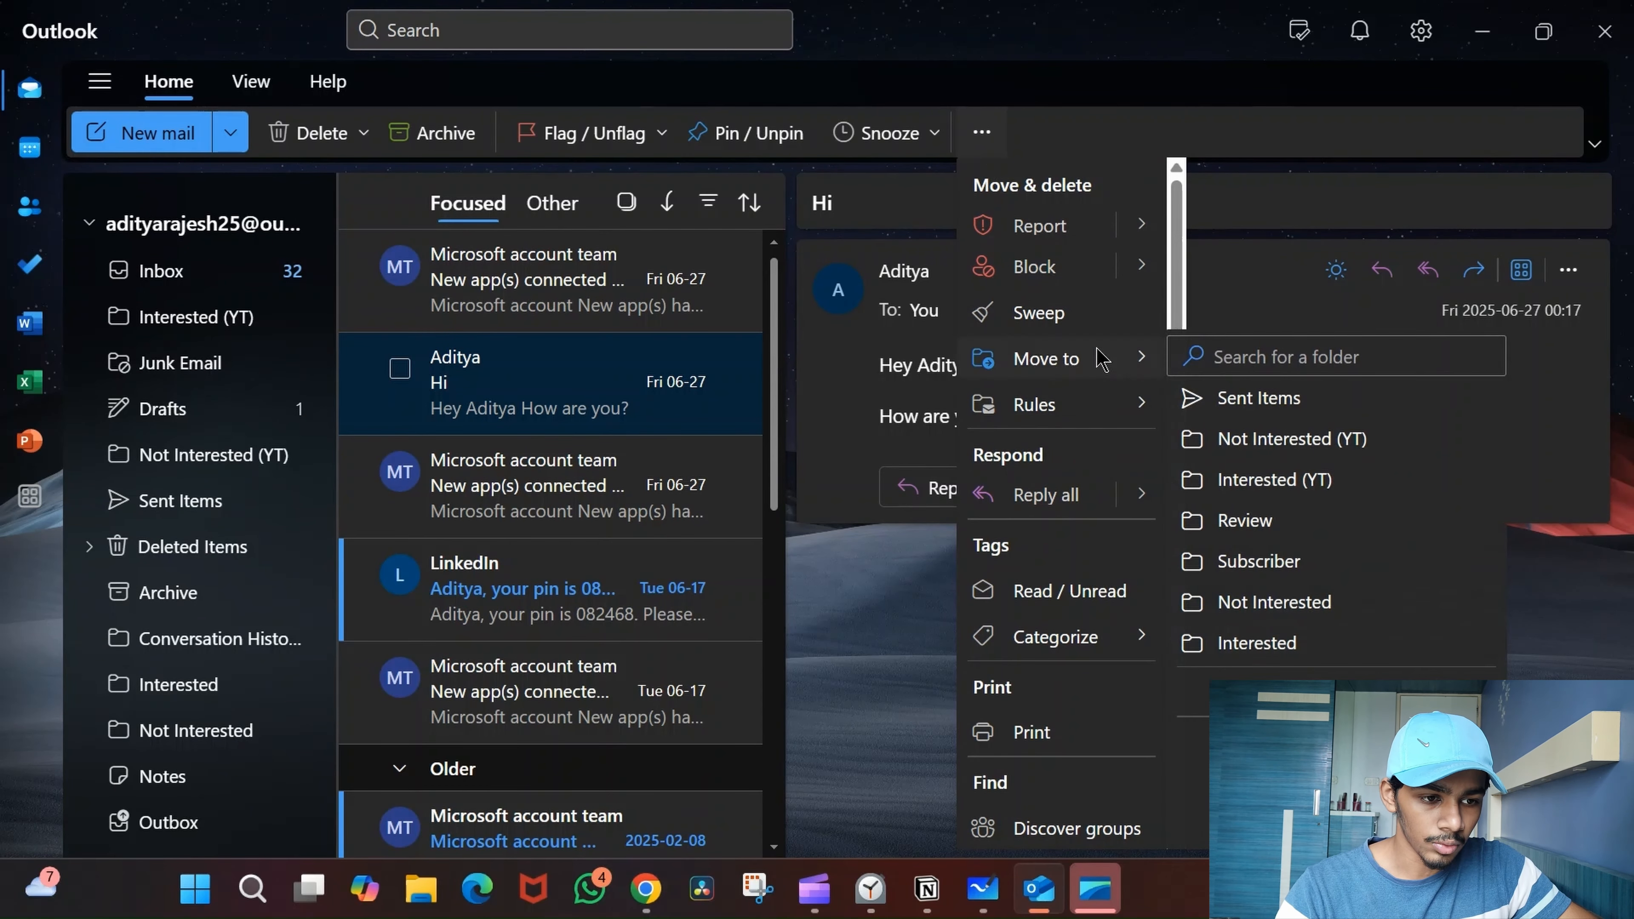
{"action": "left_click", "coordinate": [1297, 674]}
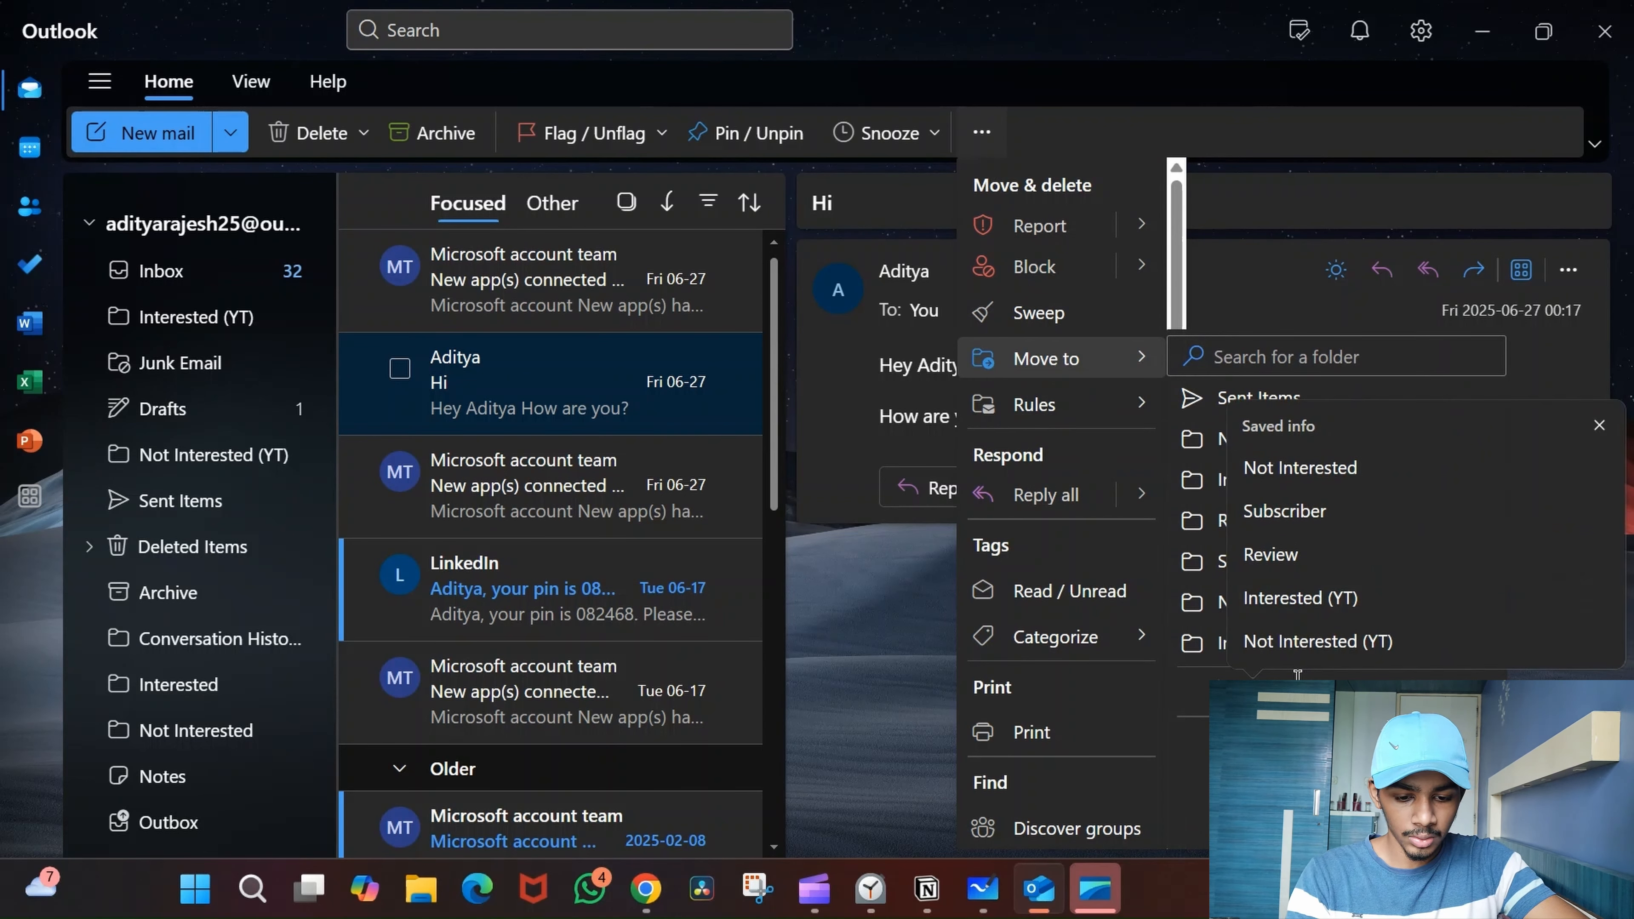
{"action": "type", "text": "T"}
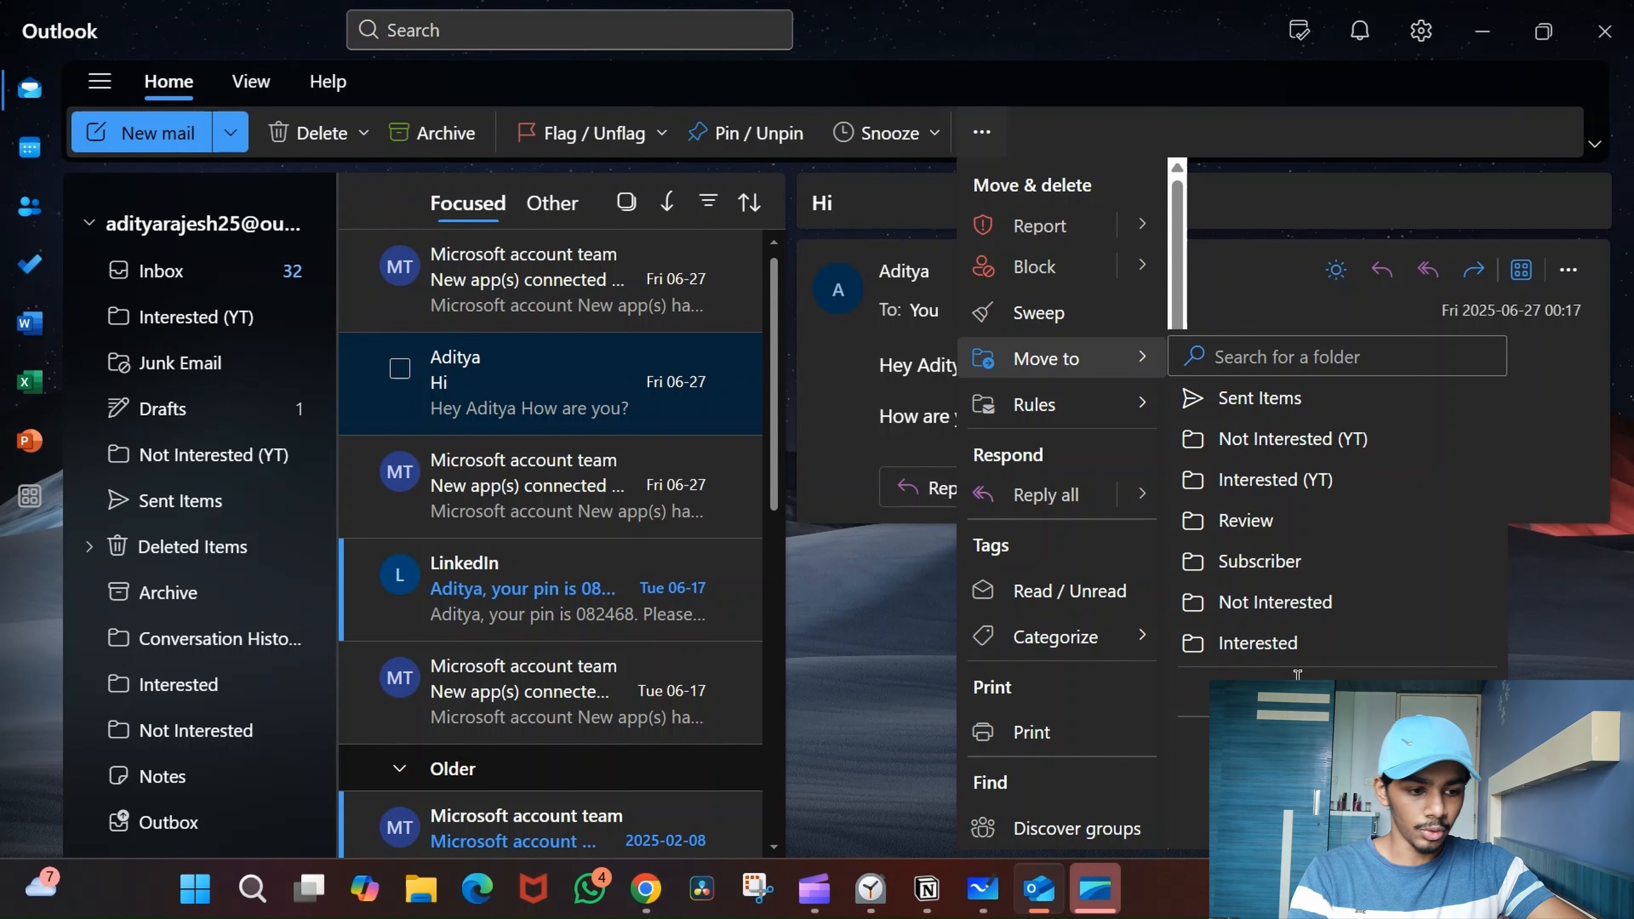
{"action": "key", "text": "Return"}
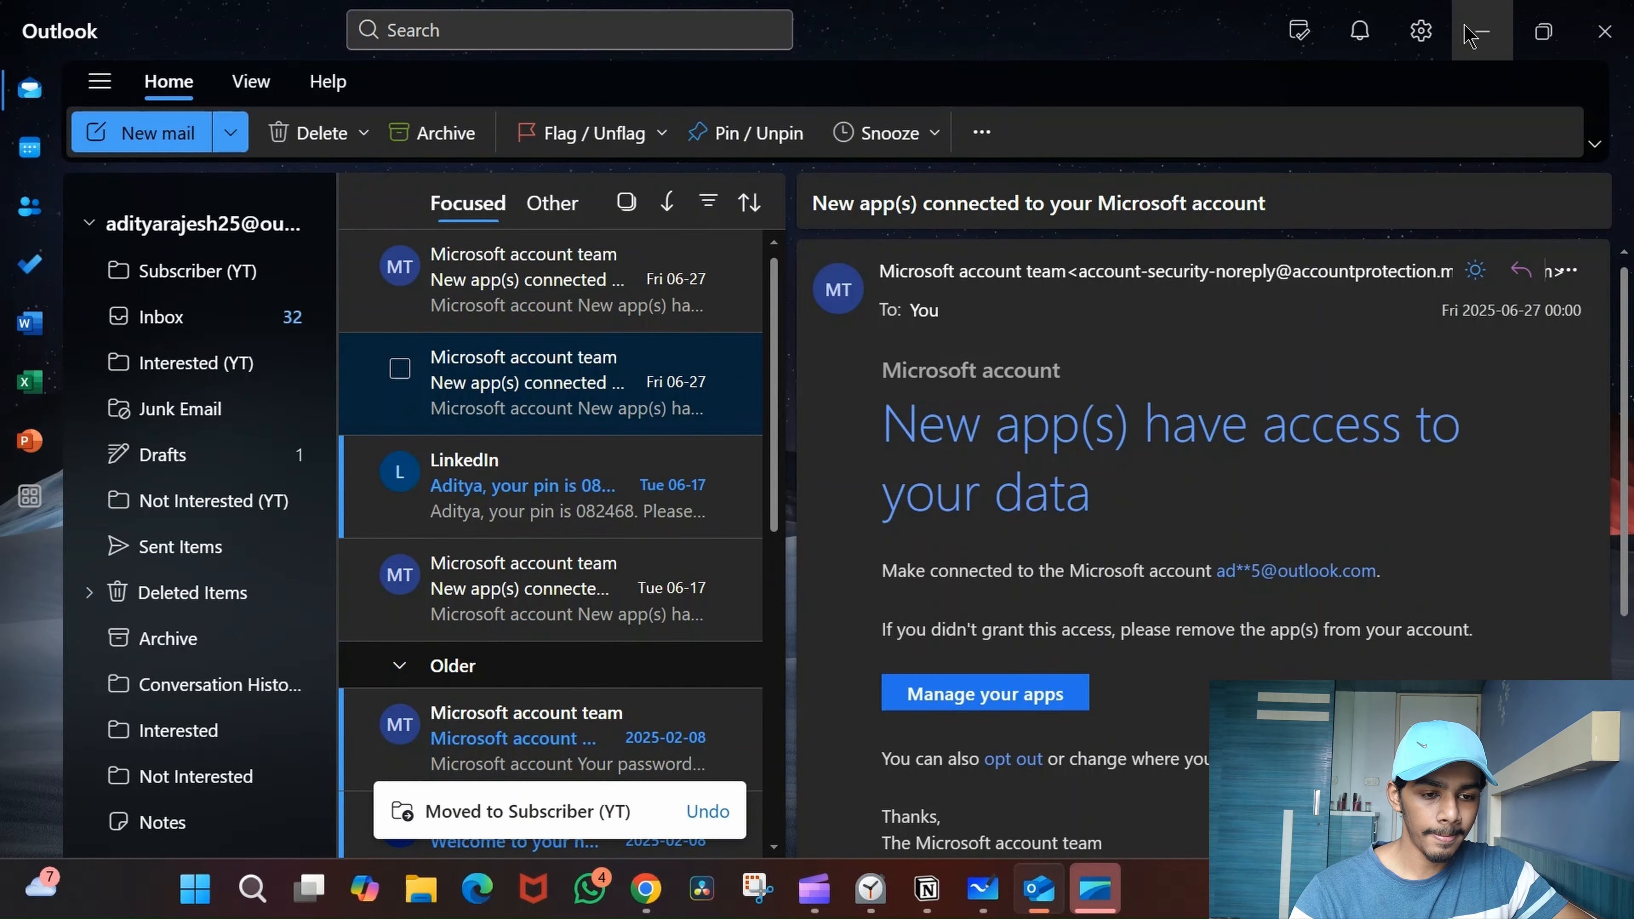
- Return to the Make scenario and add a Microsoft 365 Email (Outlook) Move a Message module on the Router's first route
{"action": "left_click", "coordinate": [1481, 31]}
{"action": "left_click", "coordinate": [1148, 317]}
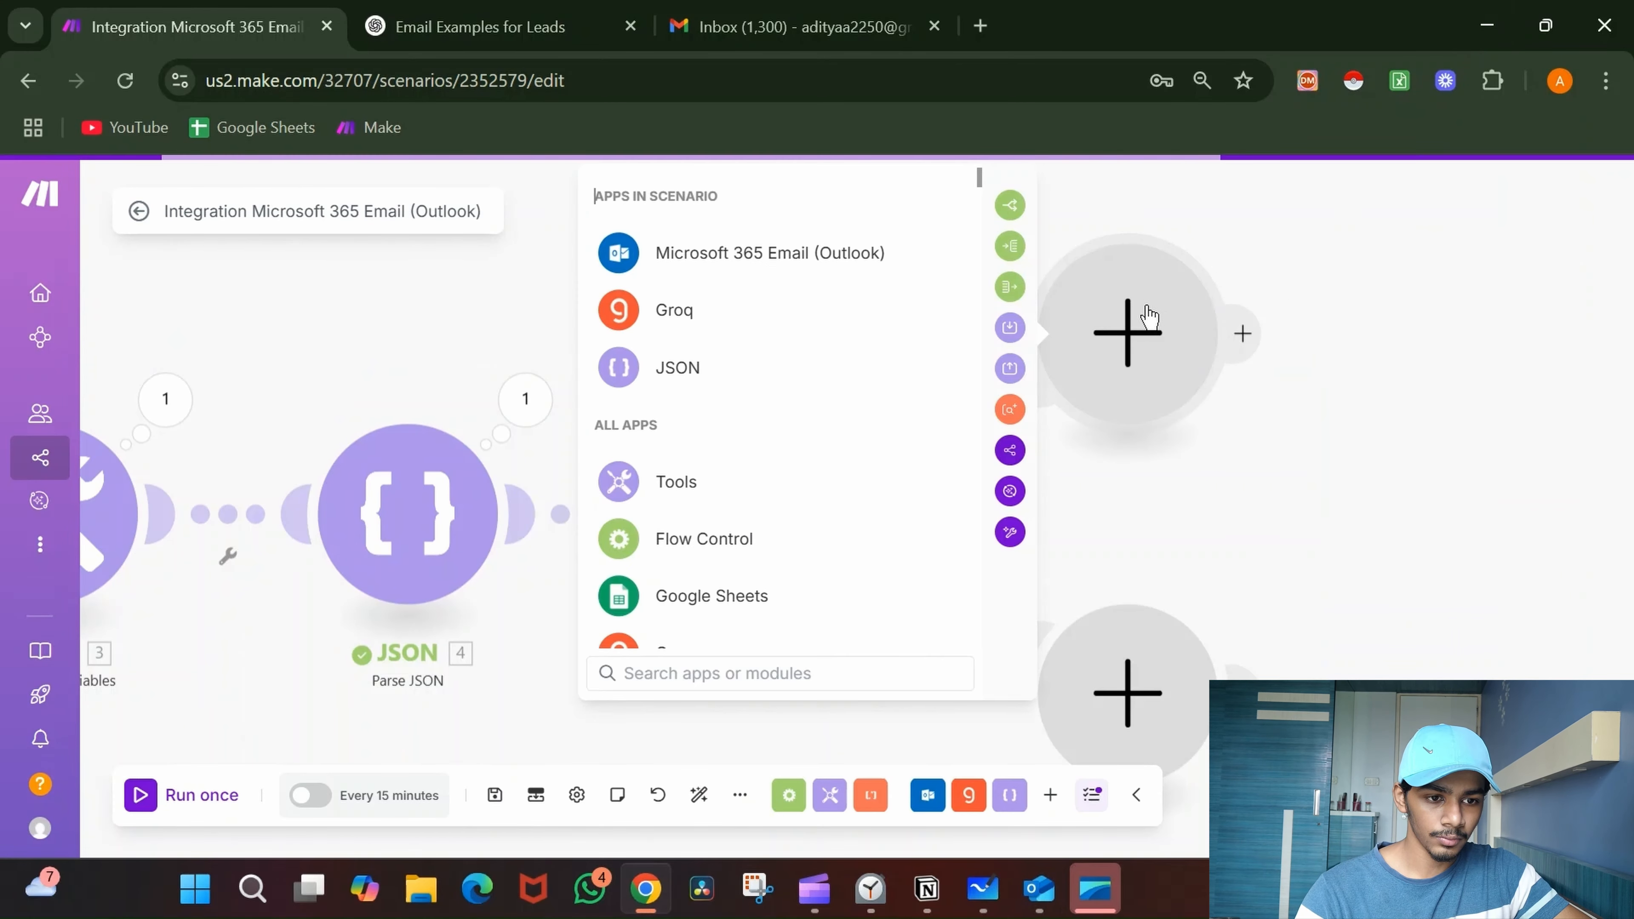
{"action": "left_click", "coordinate": [895, 262]}
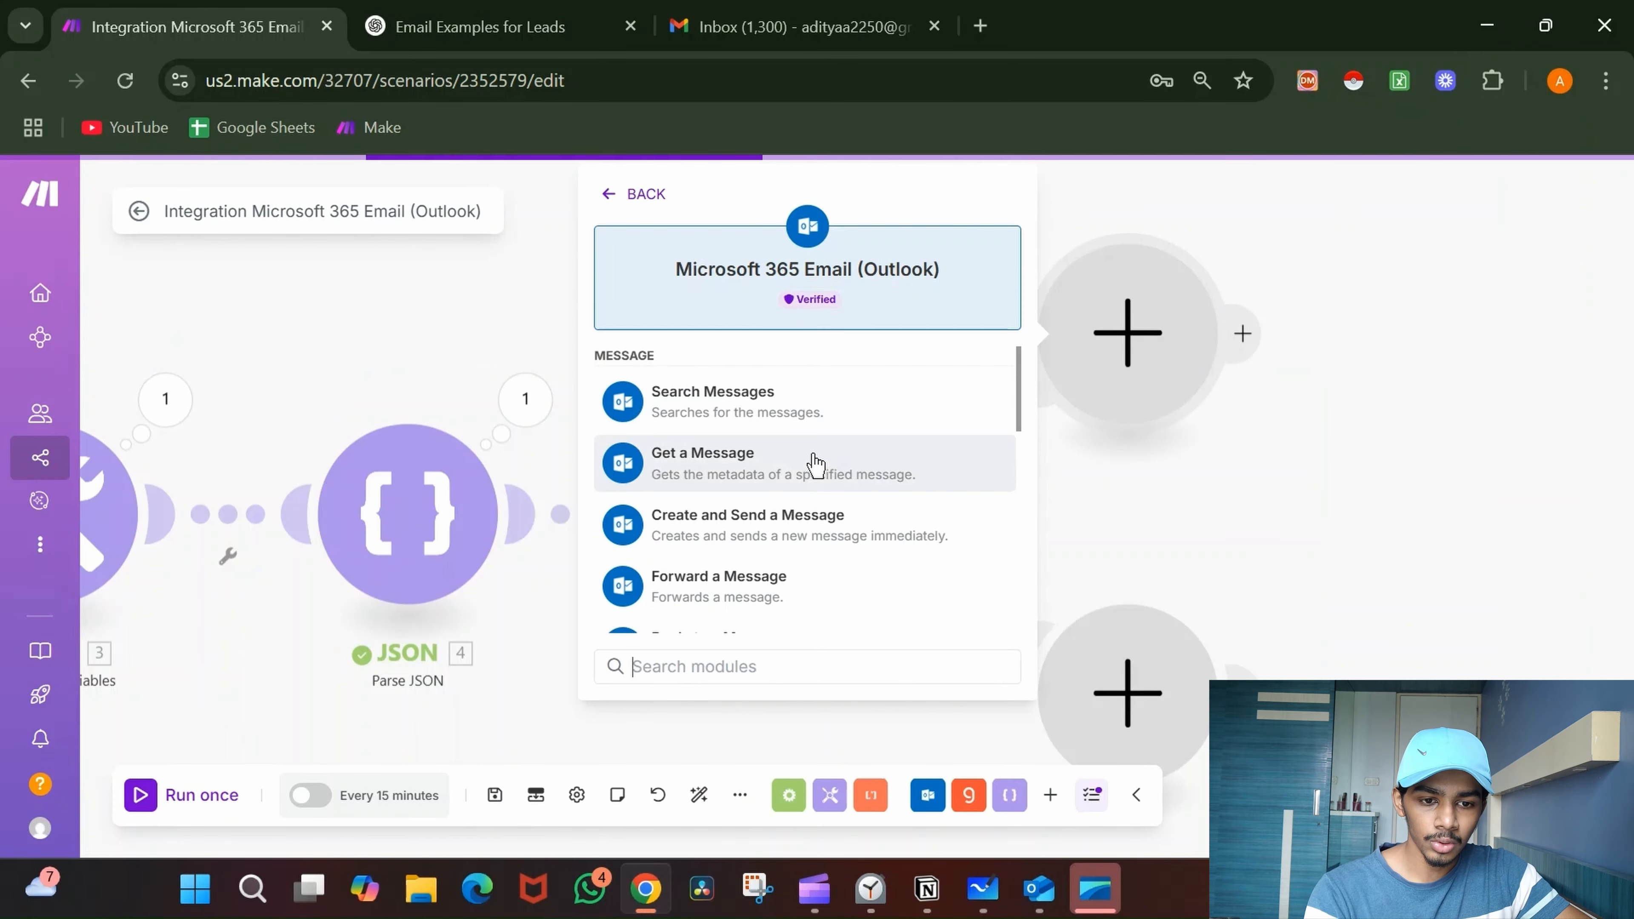
{"action": "scroll", "coordinate": [816, 467], "scroll_direction": "down", "scroll_amount": 4}
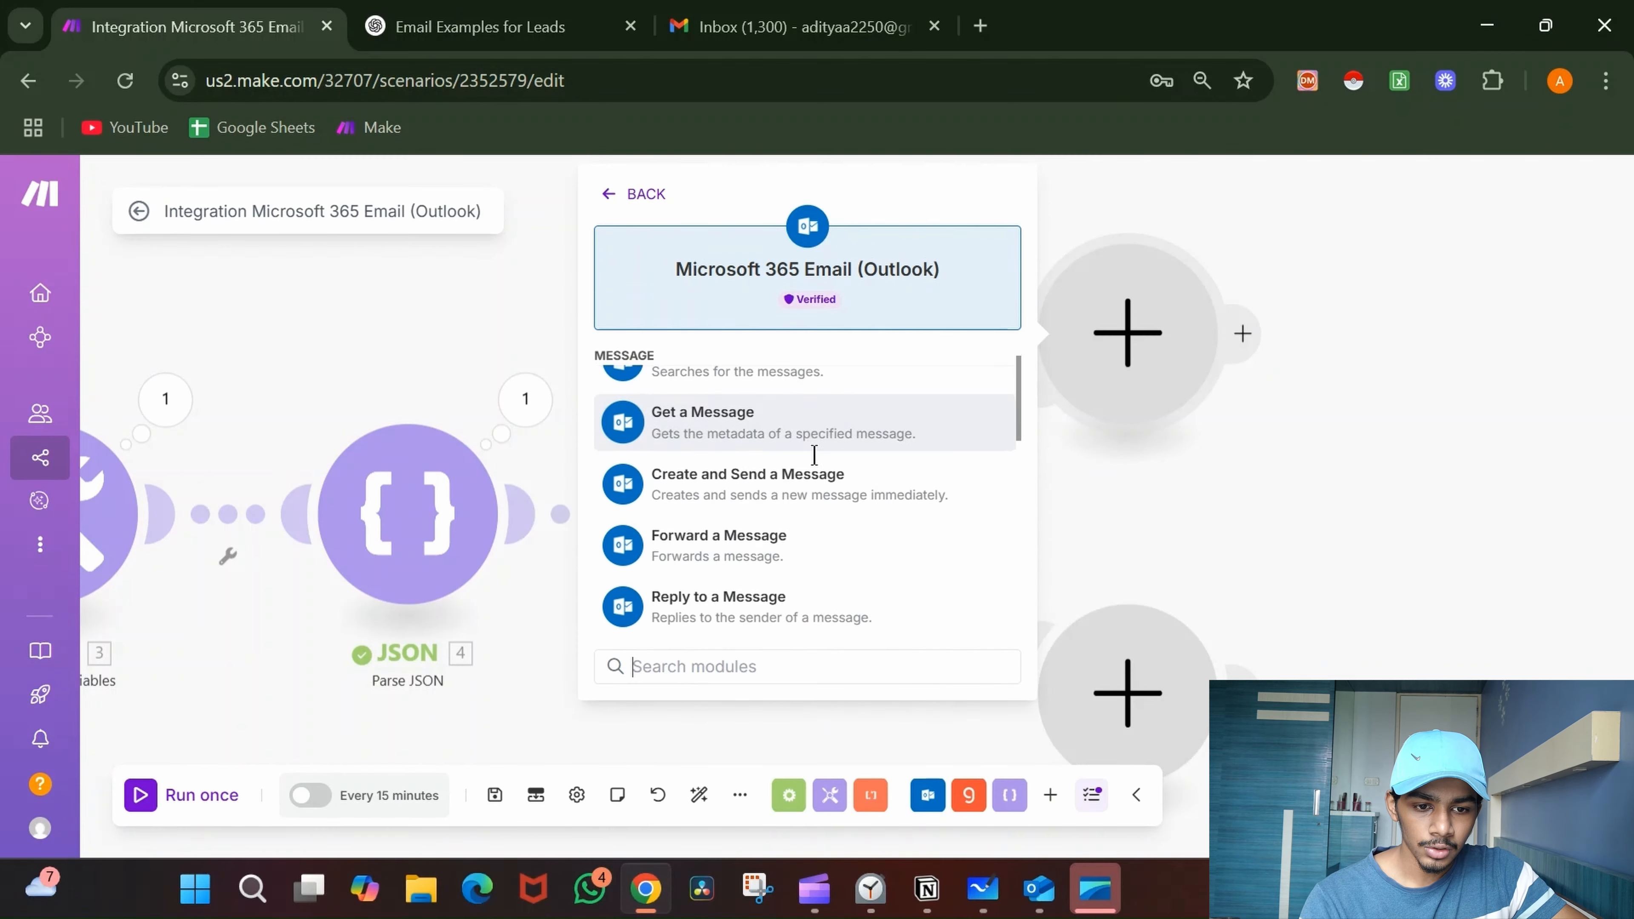
{"action": "left_click", "coordinate": [785, 486]}
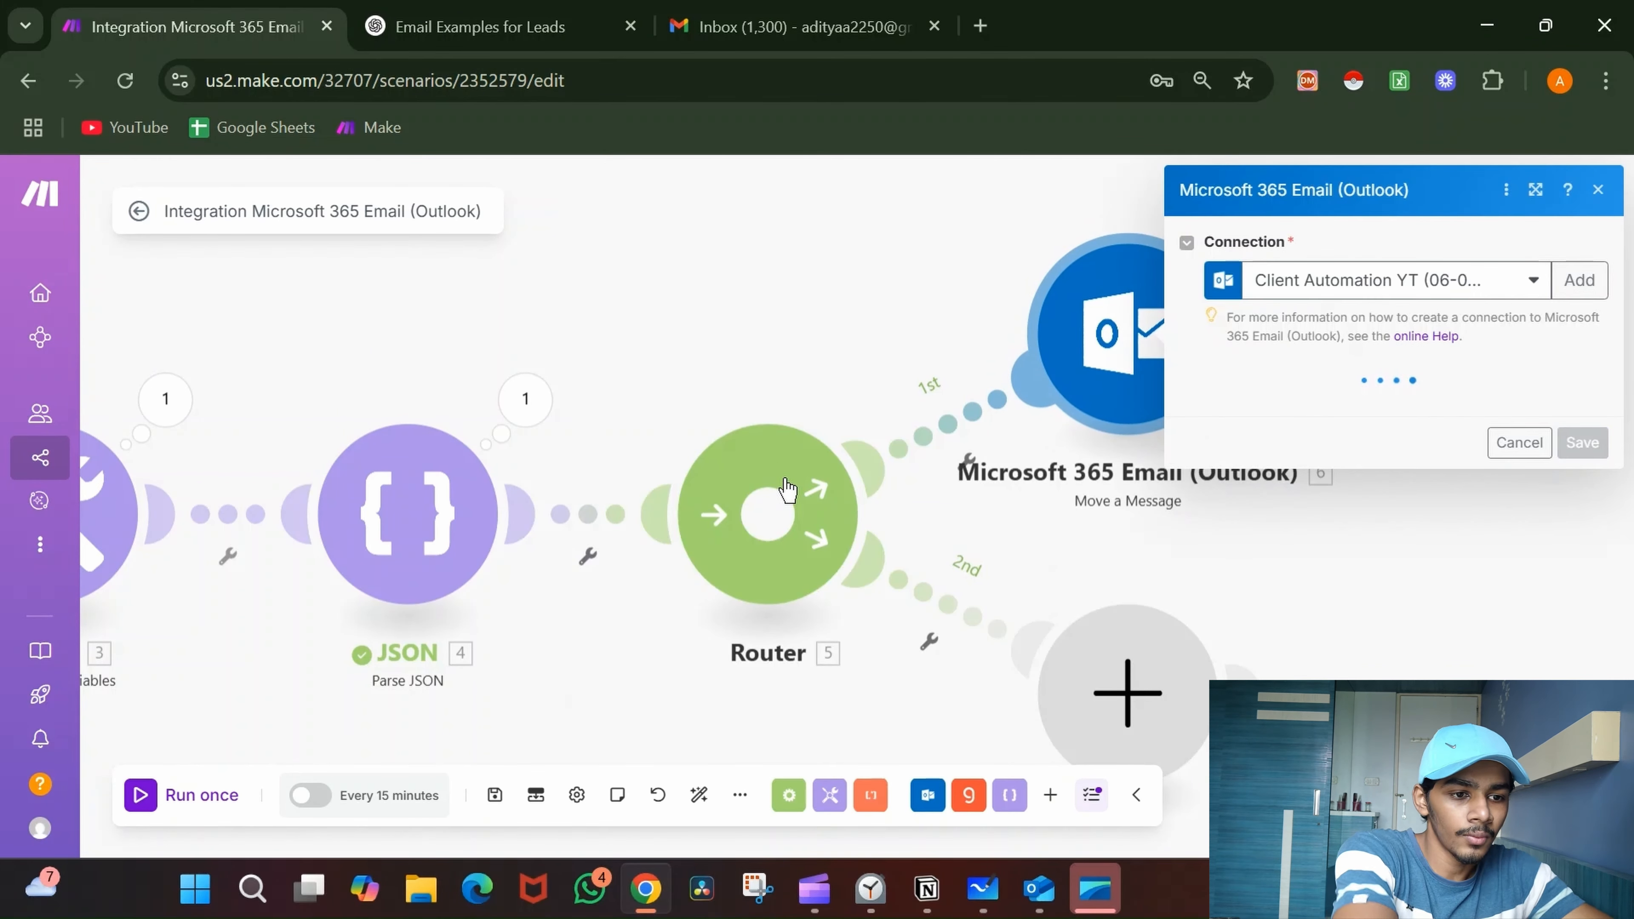
{"action": "left_click_drag", "start_coordinate": [784, 486], "coordinate": [759, 510]}
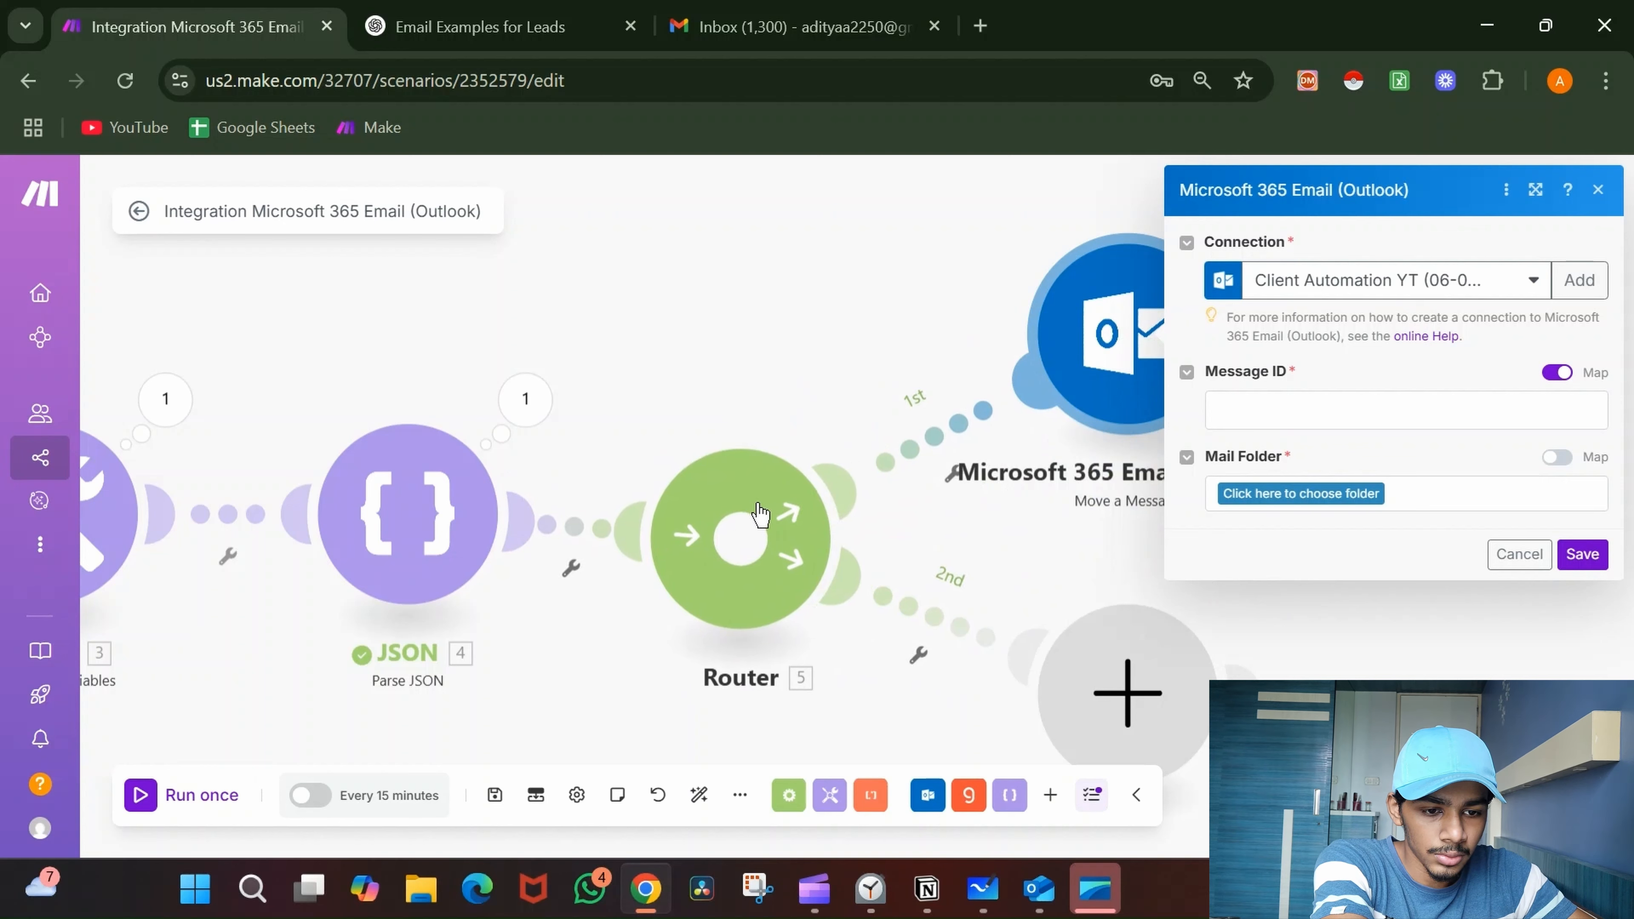
- Map the Move a Message module's Message ID to the Message ID from the Outlook Watch Messages module
{"action": "left_click", "coordinate": [1329, 410]}
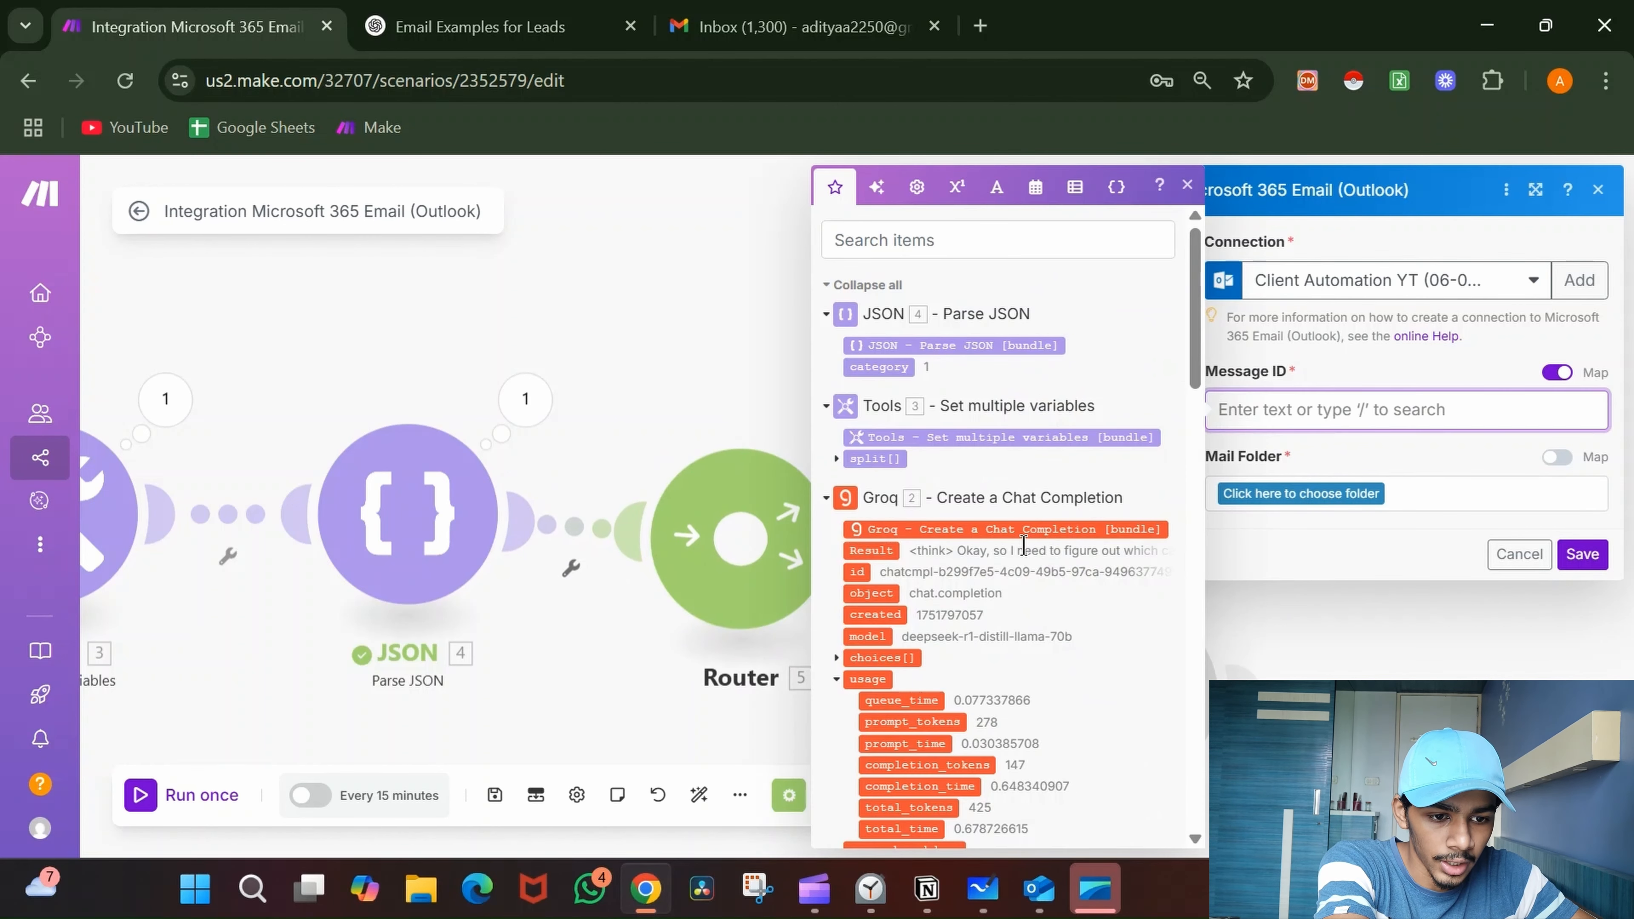
{"action": "scroll", "coordinate": [1022, 544], "scroll_direction": "down", "scroll_amount": 10}
{"action": "left_click", "coordinate": [886, 472]}
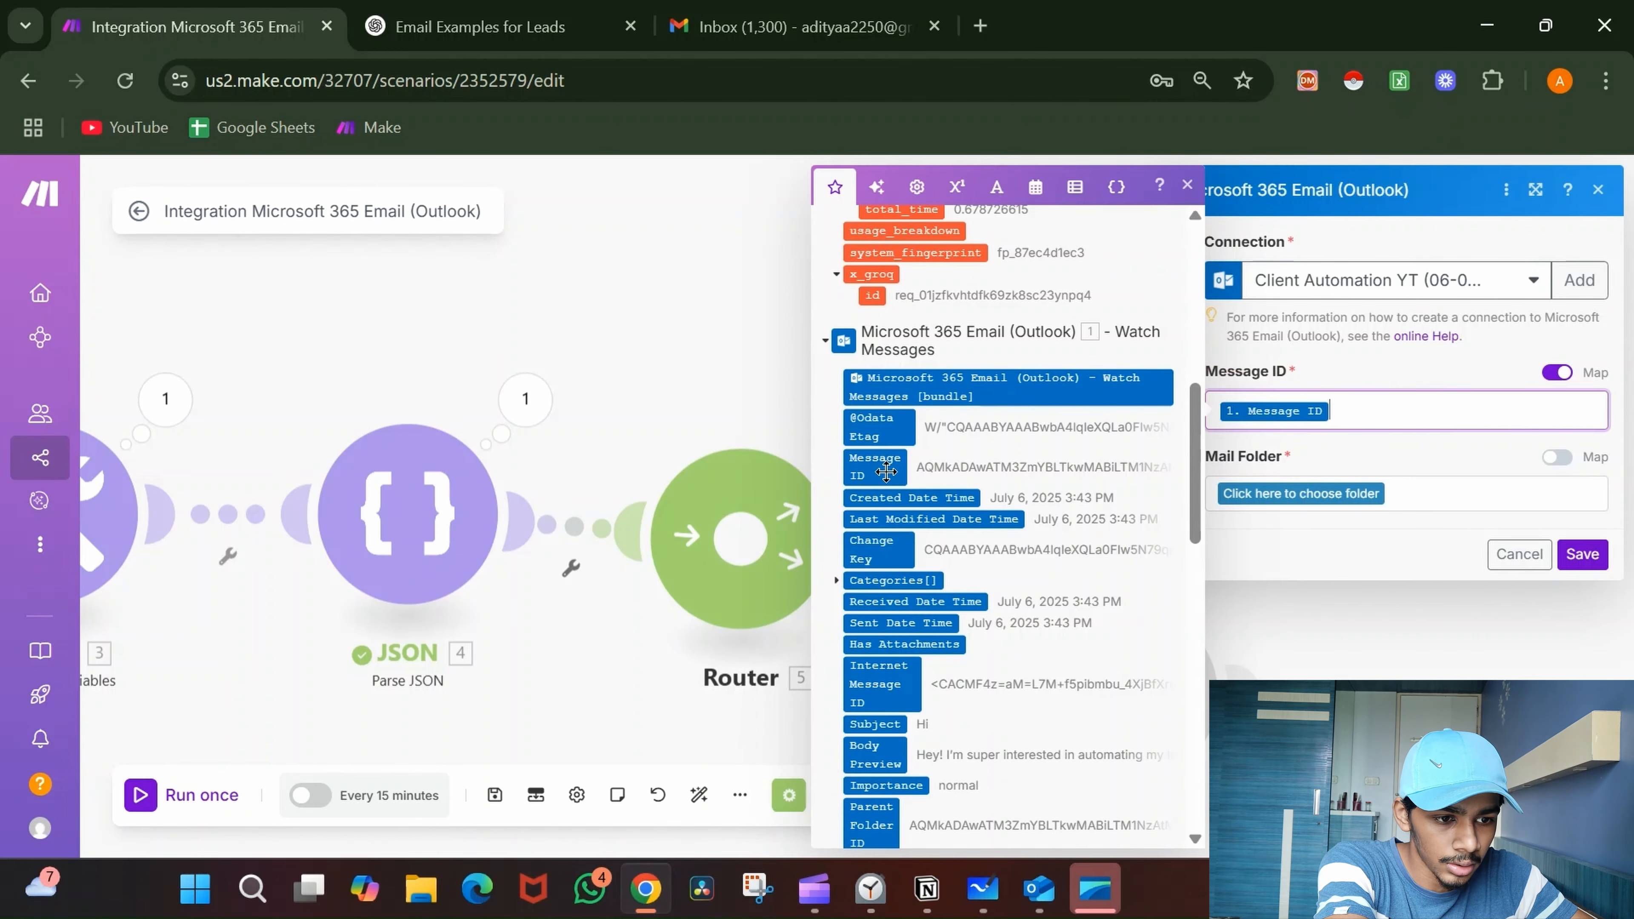
- Set the first route's Move a Message module to use the Interested (YT) mail folder and save it
{"action": "left_click", "coordinate": [1349, 501]}
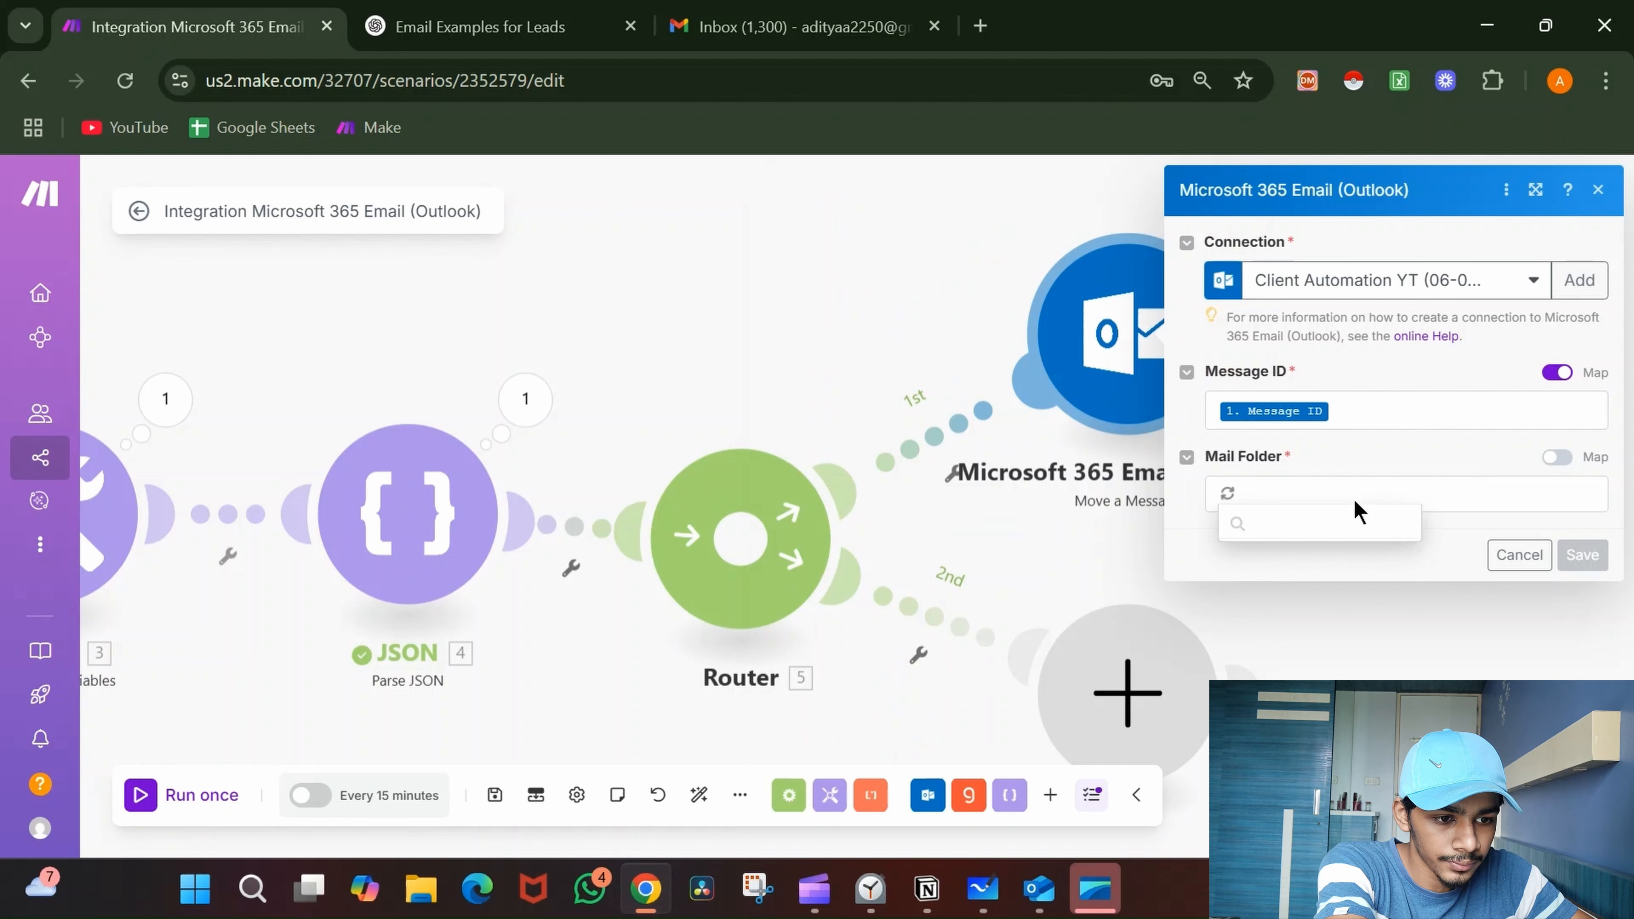
{"action": "scroll", "coordinate": [1323, 663], "scroll_direction": "down", "scroll_amount": 3}
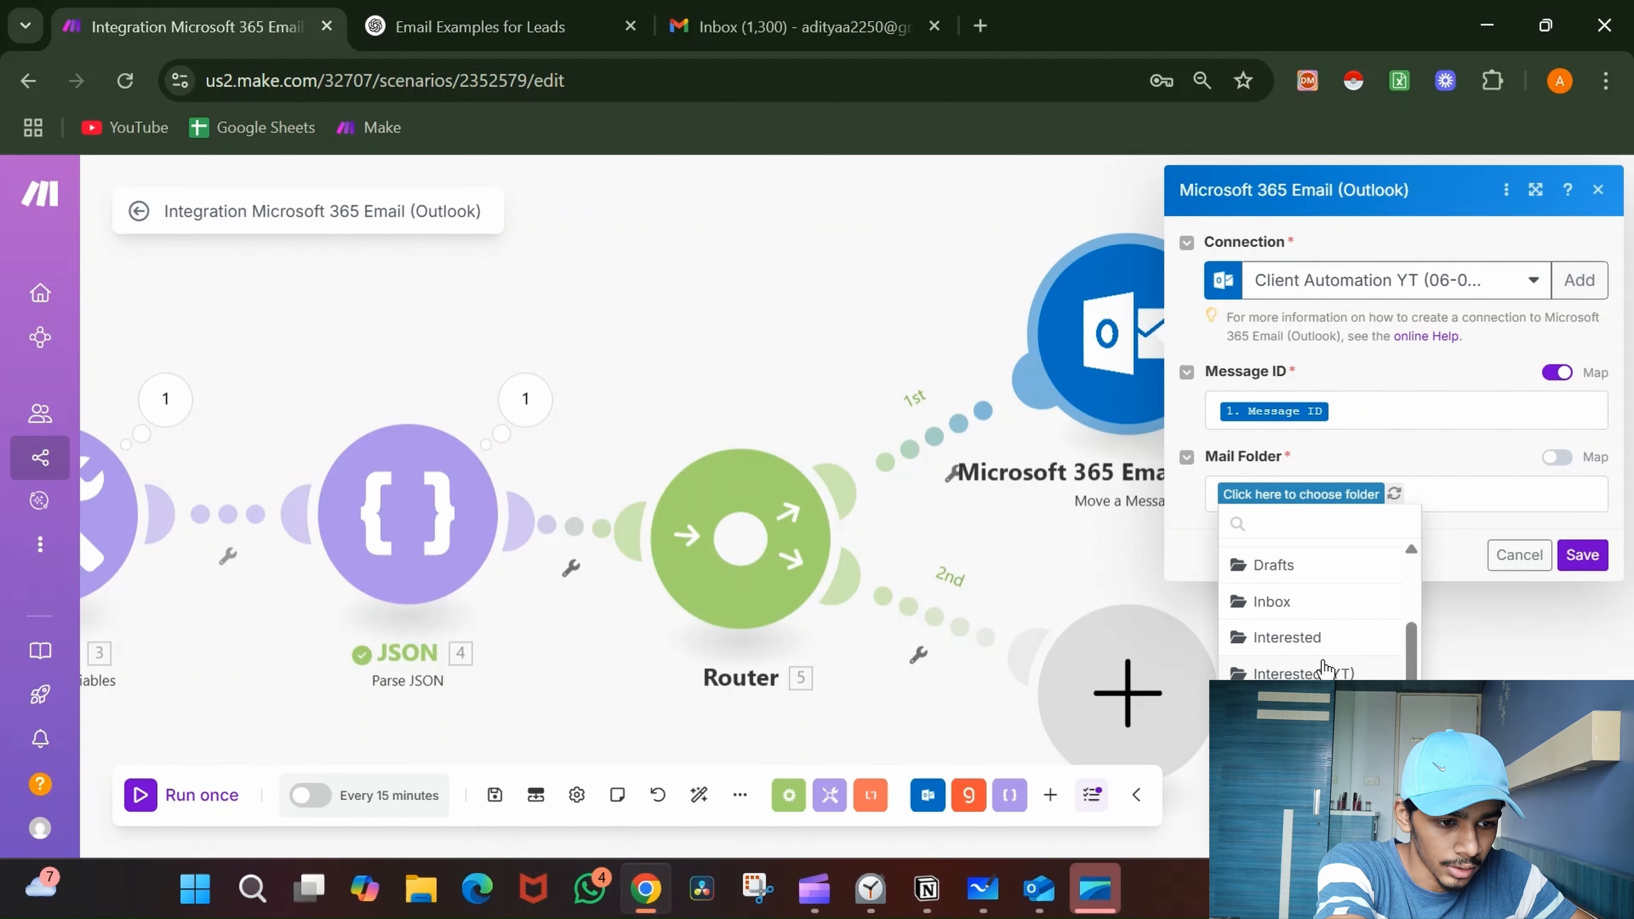
{"action": "left_click", "coordinate": [1323, 671]}
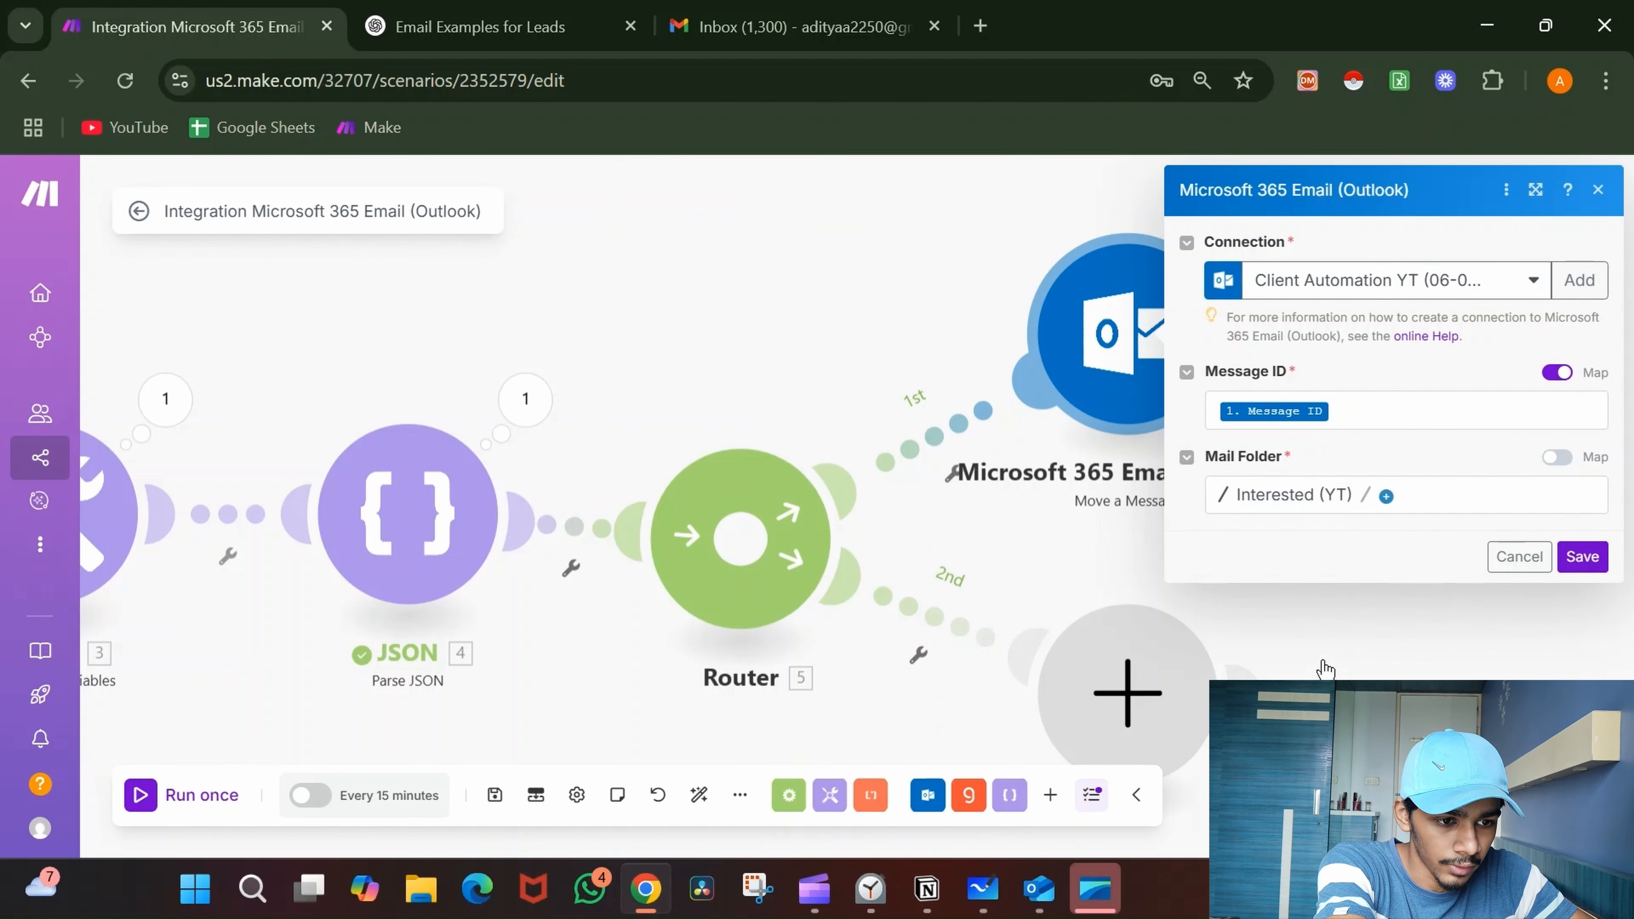
{"action": "left_click", "coordinate": [1581, 557]}
- Filter the Router's first route to pass only when the Parse JSON category equals 1
{"action": "left_click", "coordinate": [937, 443]}
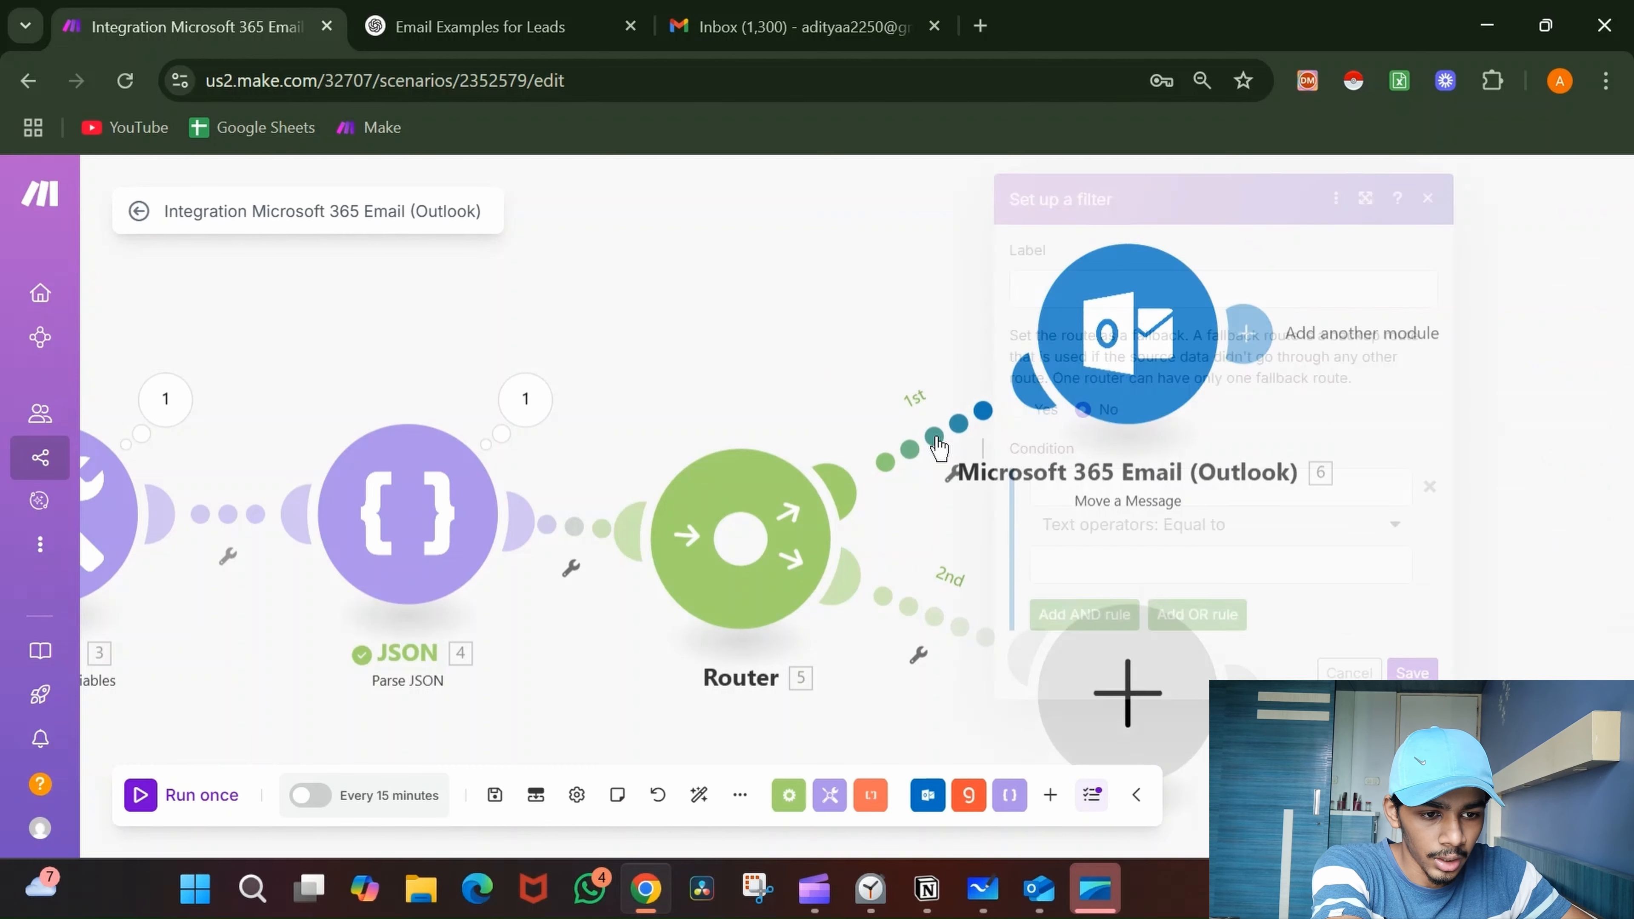
{"action": "left_click", "coordinate": [1146, 486]}
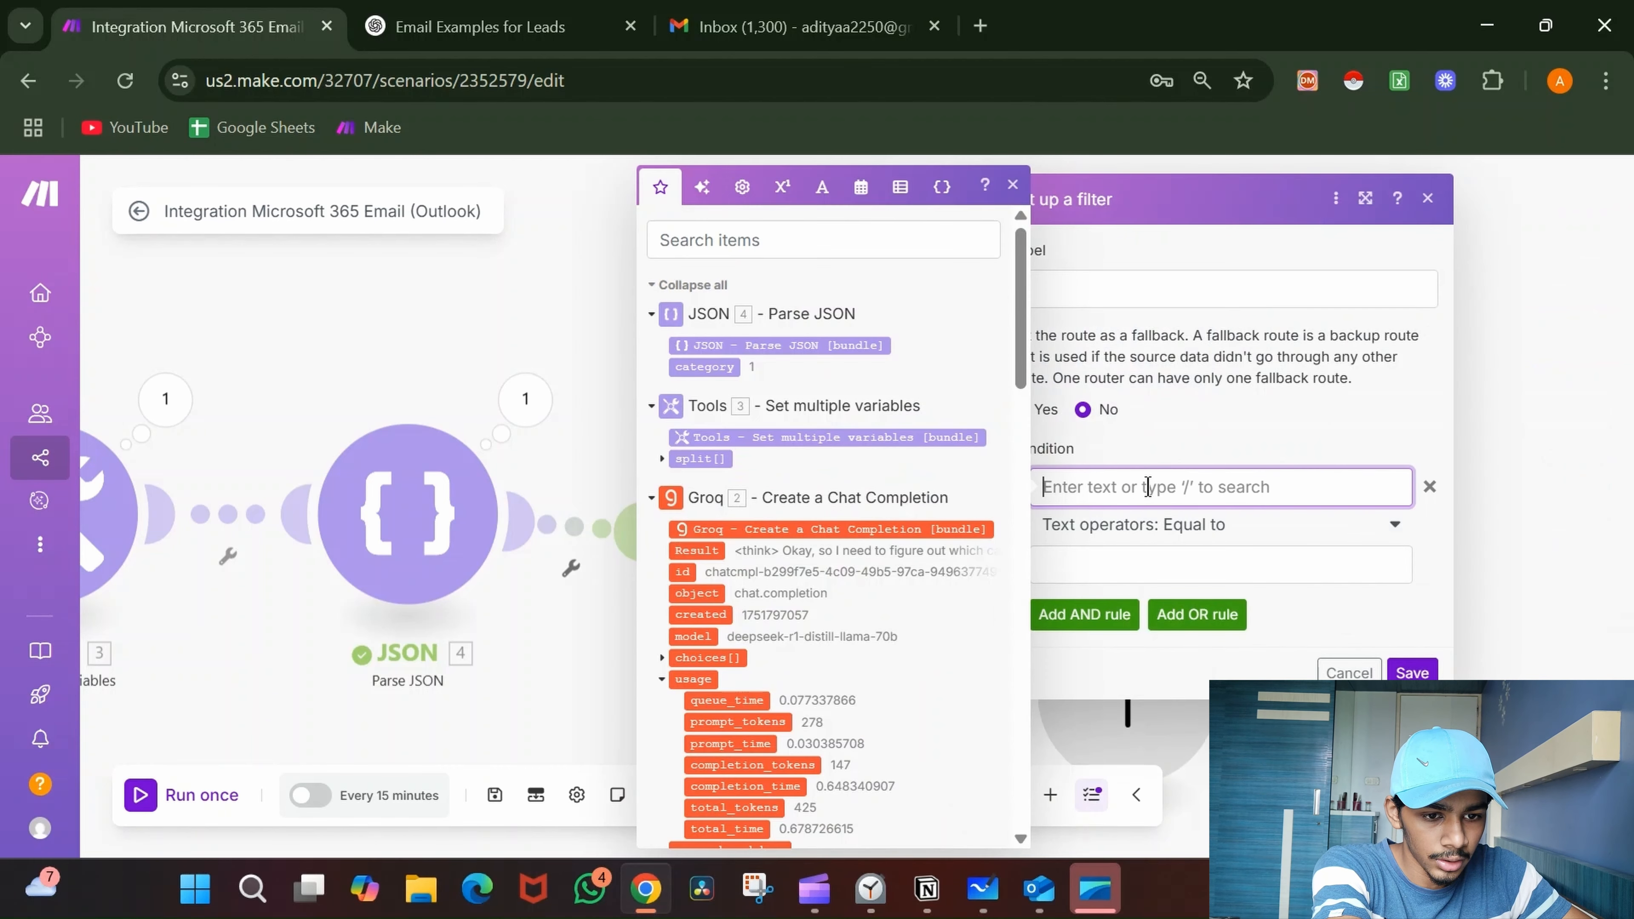
{"action": "left_click", "coordinate": [681, 365]}
{"action": "left_click", "coordinate": [1078, 559]}
{"action": "type", "text": "1"}
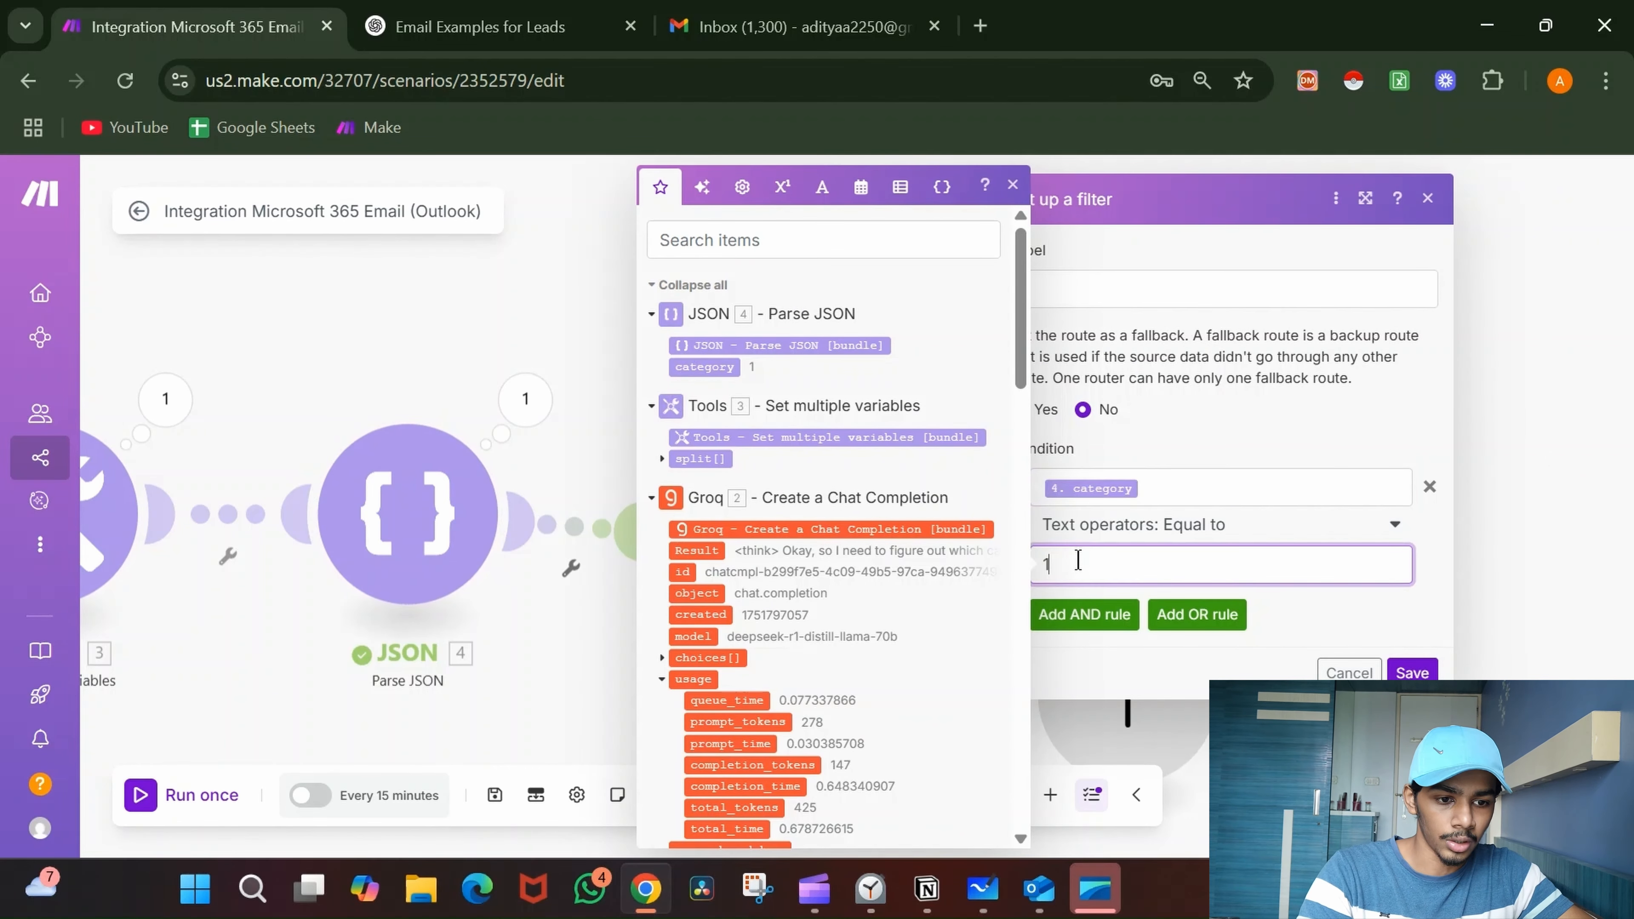
{"action": "left_click", "coordinate": [1412, 672]}
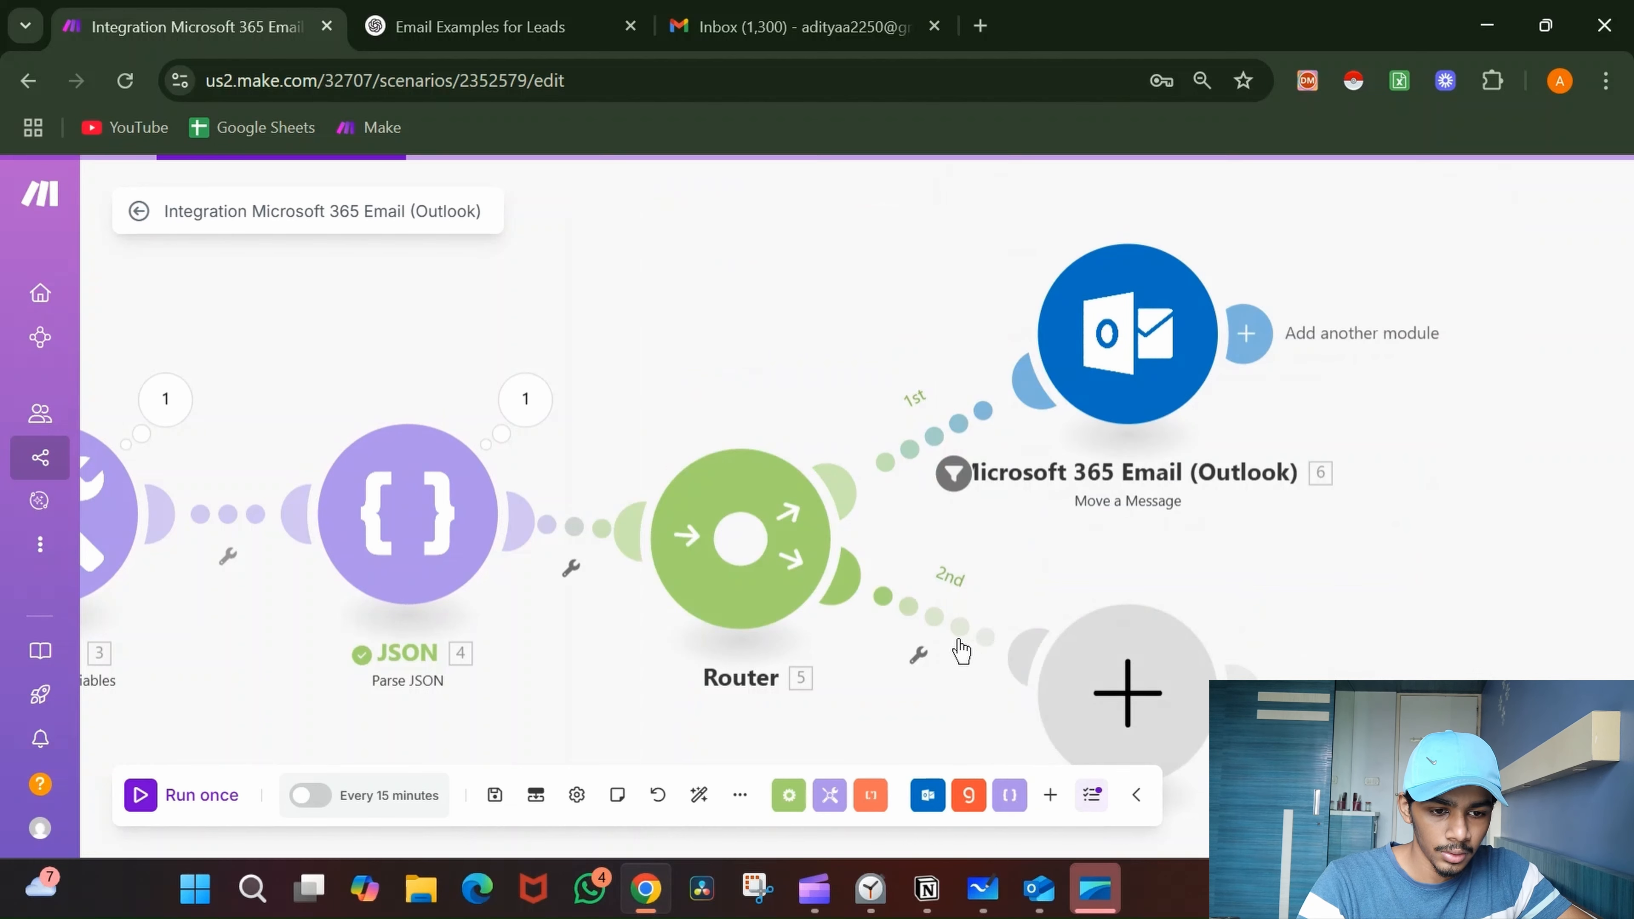
- Filter the Router's second route to pass only when the Parse JSON category equals 2
{"action": "left_click", "coordinate": [955, 650]}
{"action": "left_click", "coordinate": [1201, 620]}
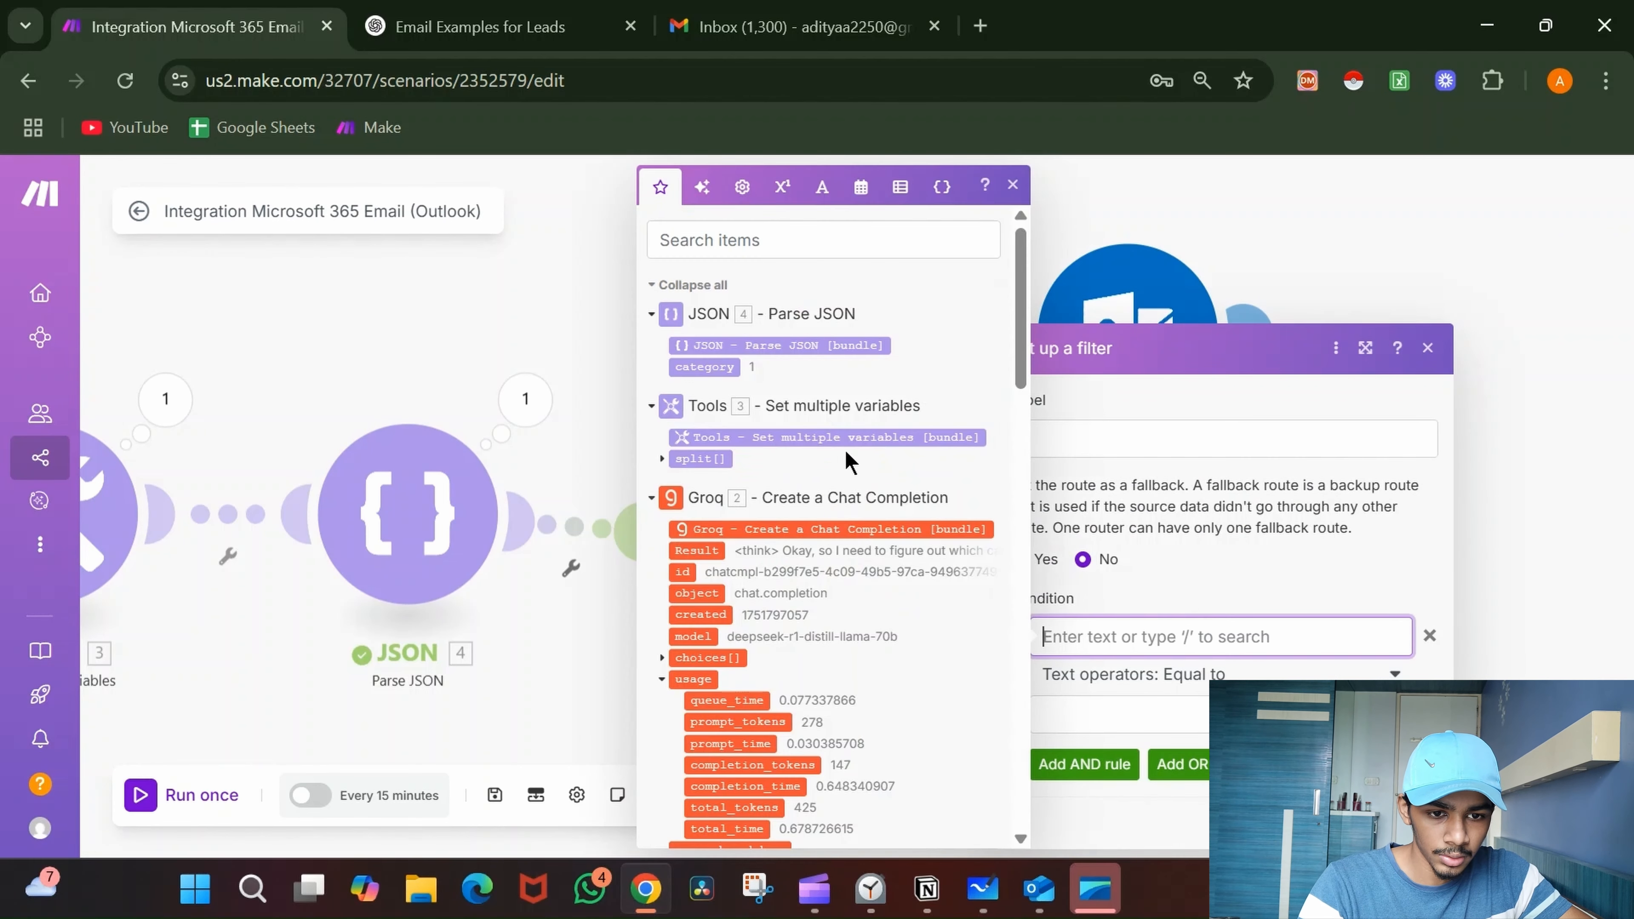
{"action": "left_click", "coordinate": [704, 367]}
{"action": "left_click", "coordinate": [1207, 722]}
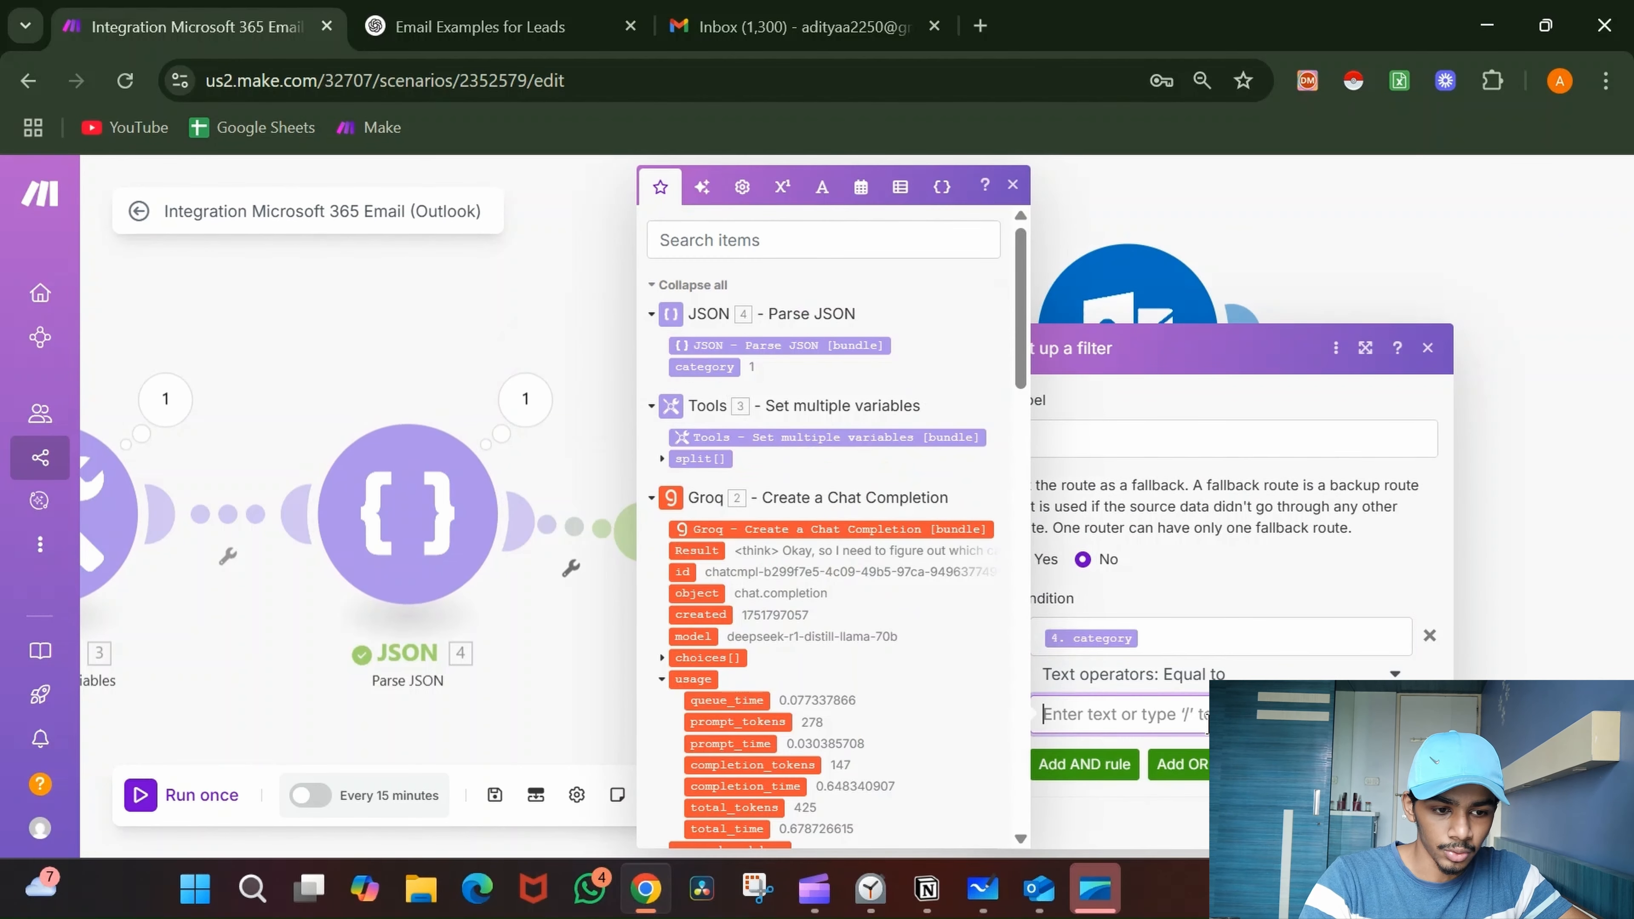
{"action": "type", "text": "2"}
{"action": "left_click", "coordinate": [1411, 824]}
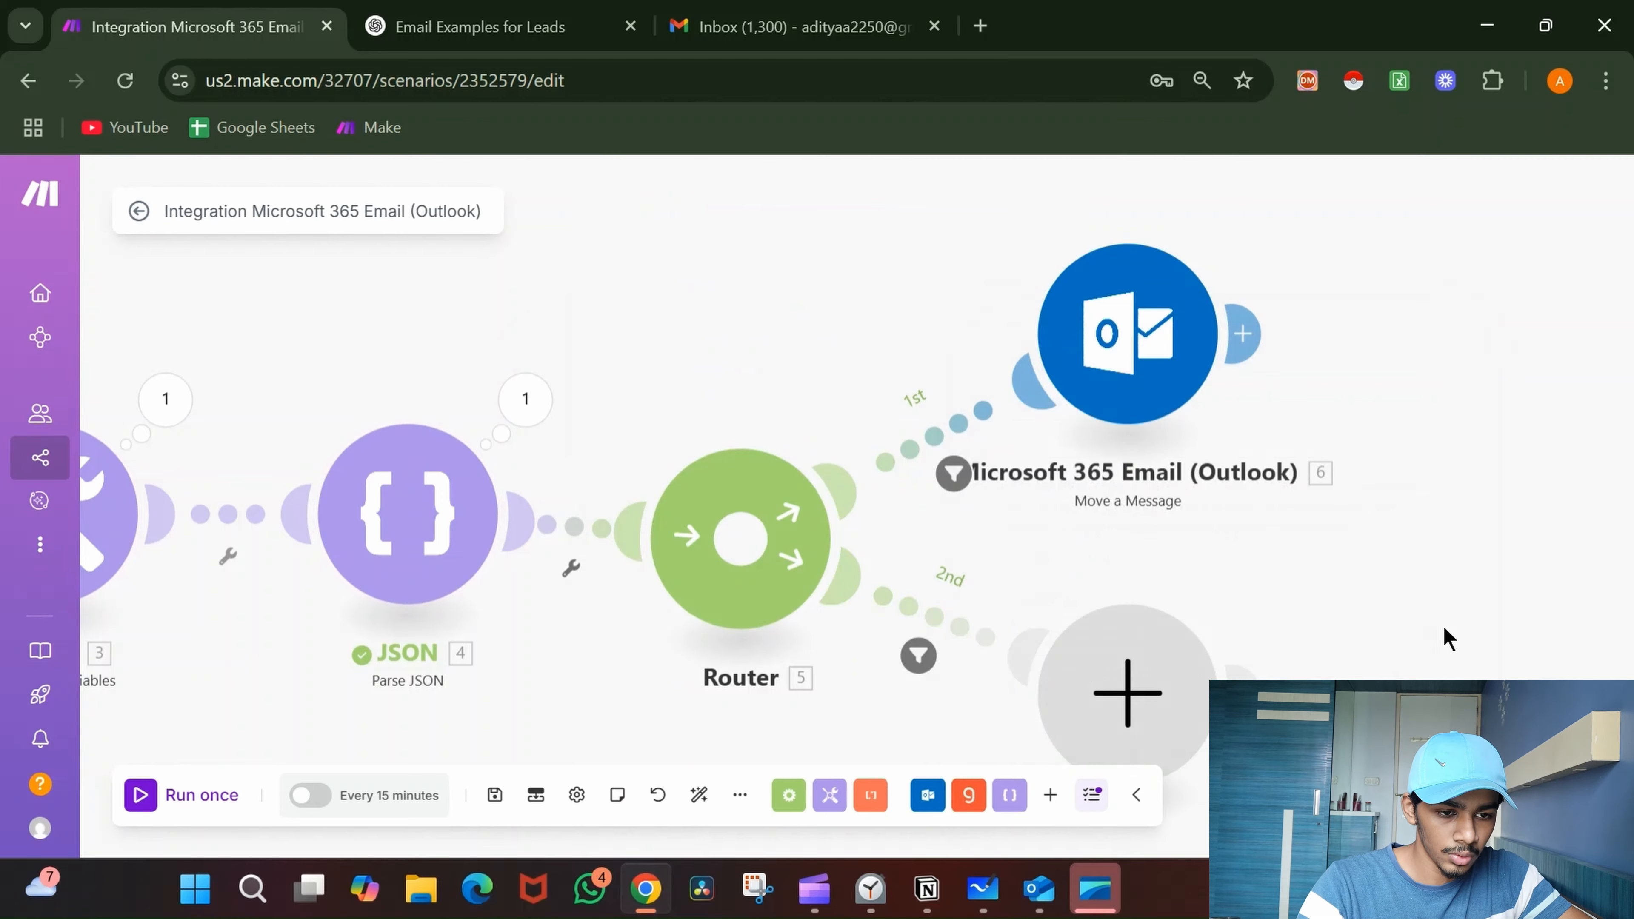
- Add a Microsoft 365 Email (Outlook) Move a Message module to the Router's second route
{"action": "left_click_drag", "start_coordinate": [1444, 627], "coordinate": [1397, 449]}
{"action": "left_click", "coordinate": [1088, 447]}
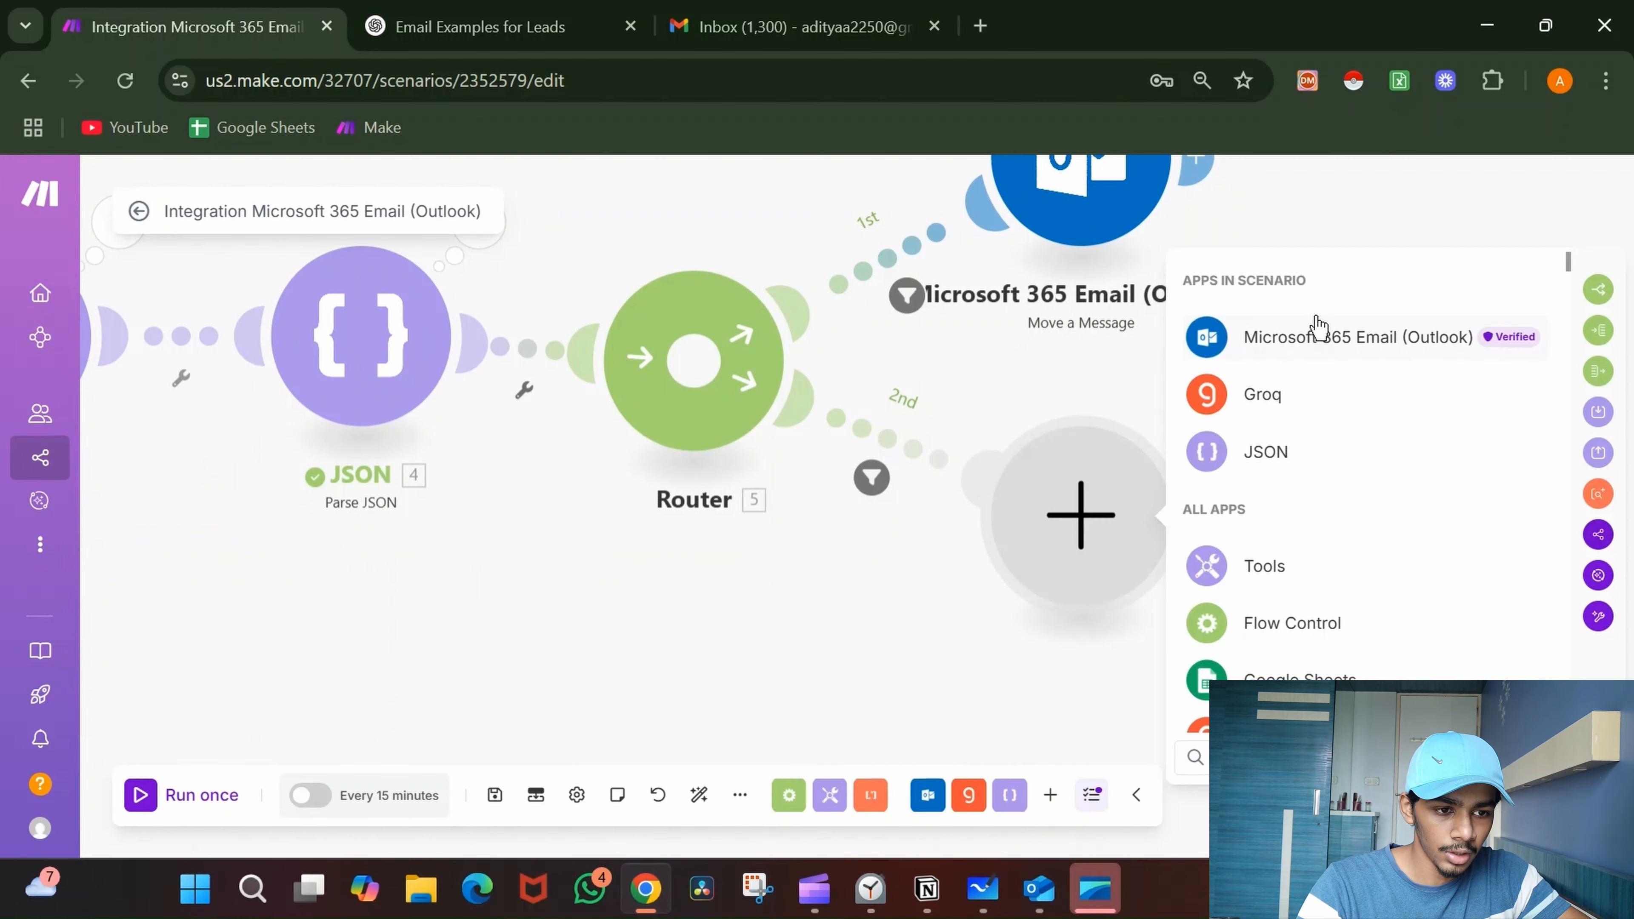
{"action": "left_click", "coordinate": [1313, 339]}
{"action": "scroll", "coordinate": [1313, 557], "scroll_direction": "down", "scroll_amount": 3}
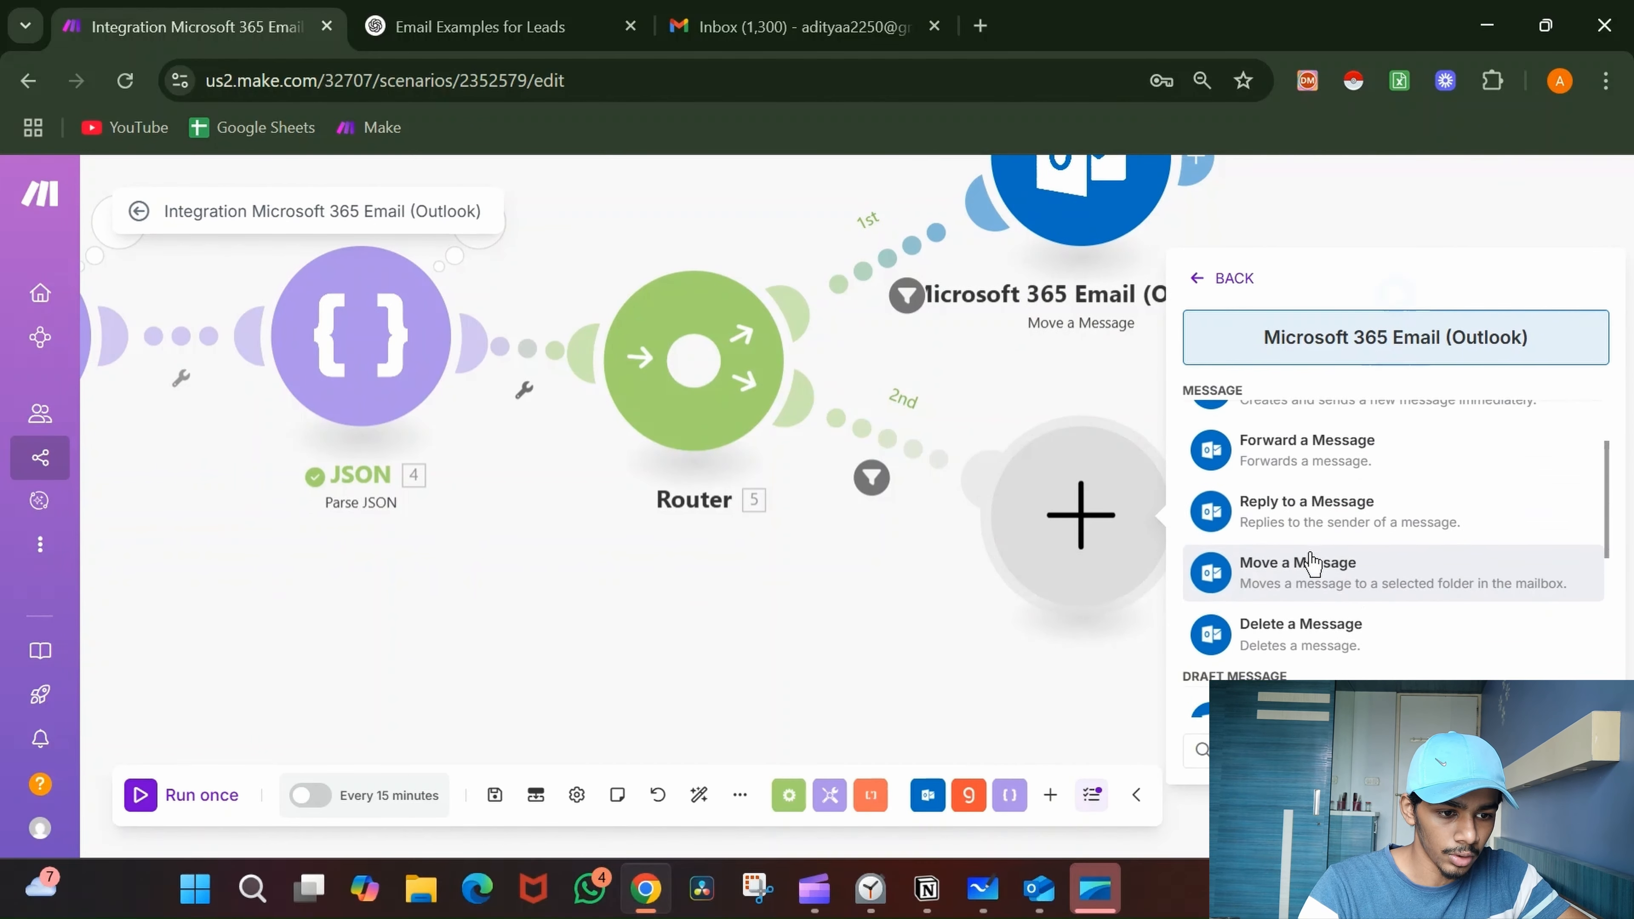
{"action": "left_click", "coordinate": [1309, 560]}
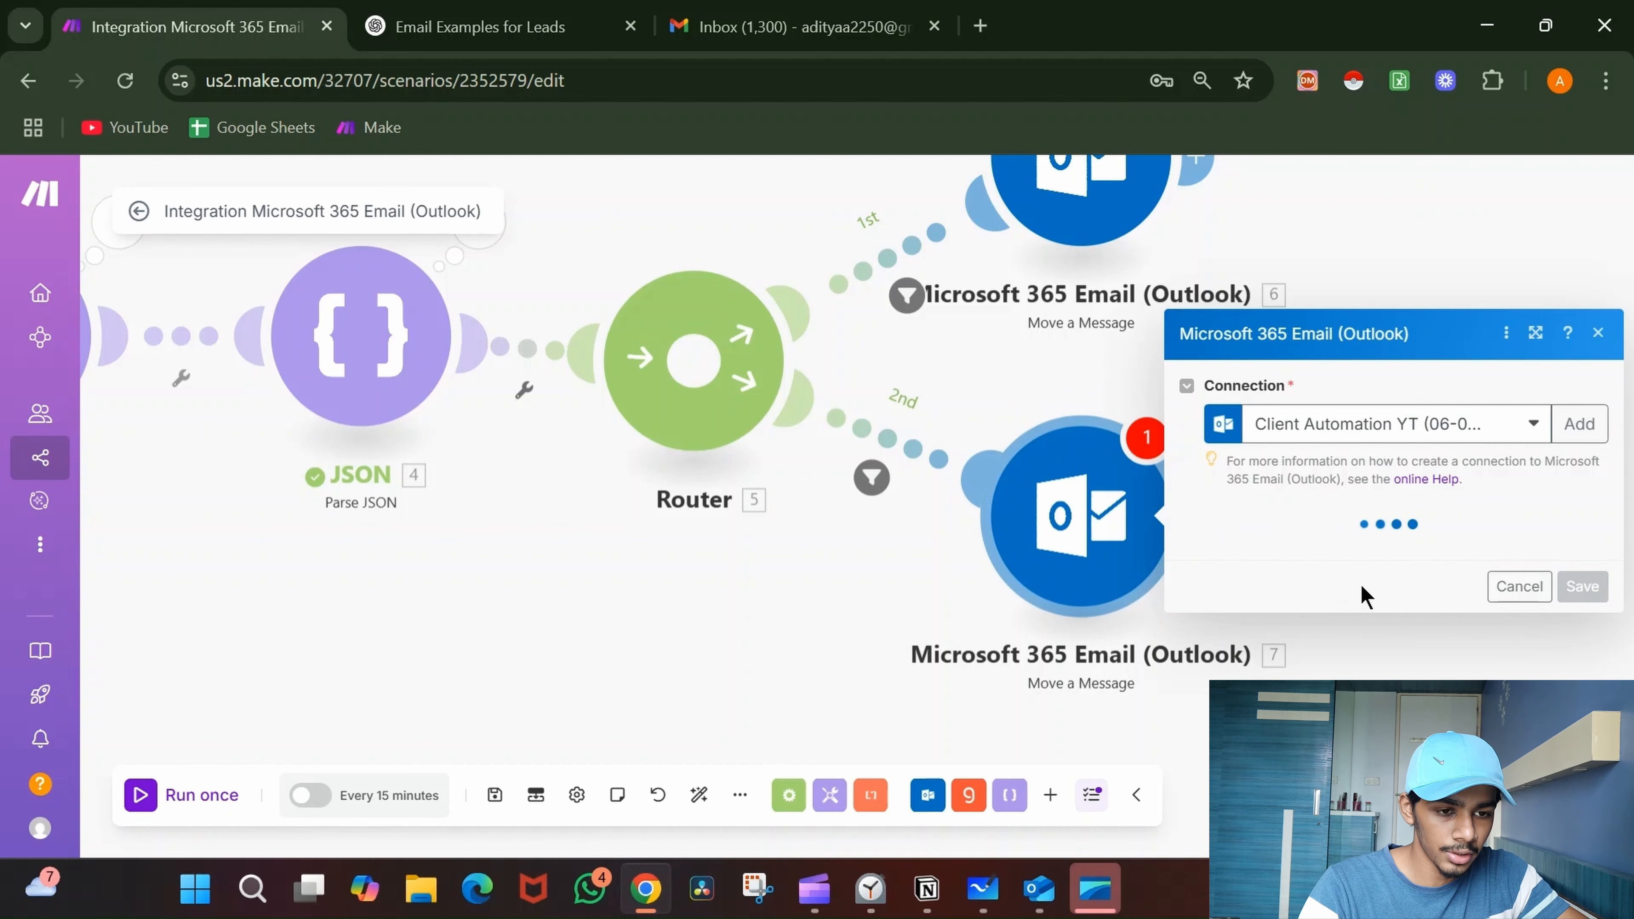
- Map the second Move a Message module's Message ID from Watch Messages and set its mail folder to Not Interested (YT)
{"action": "left_click", "coordinate": [1317, 541]}
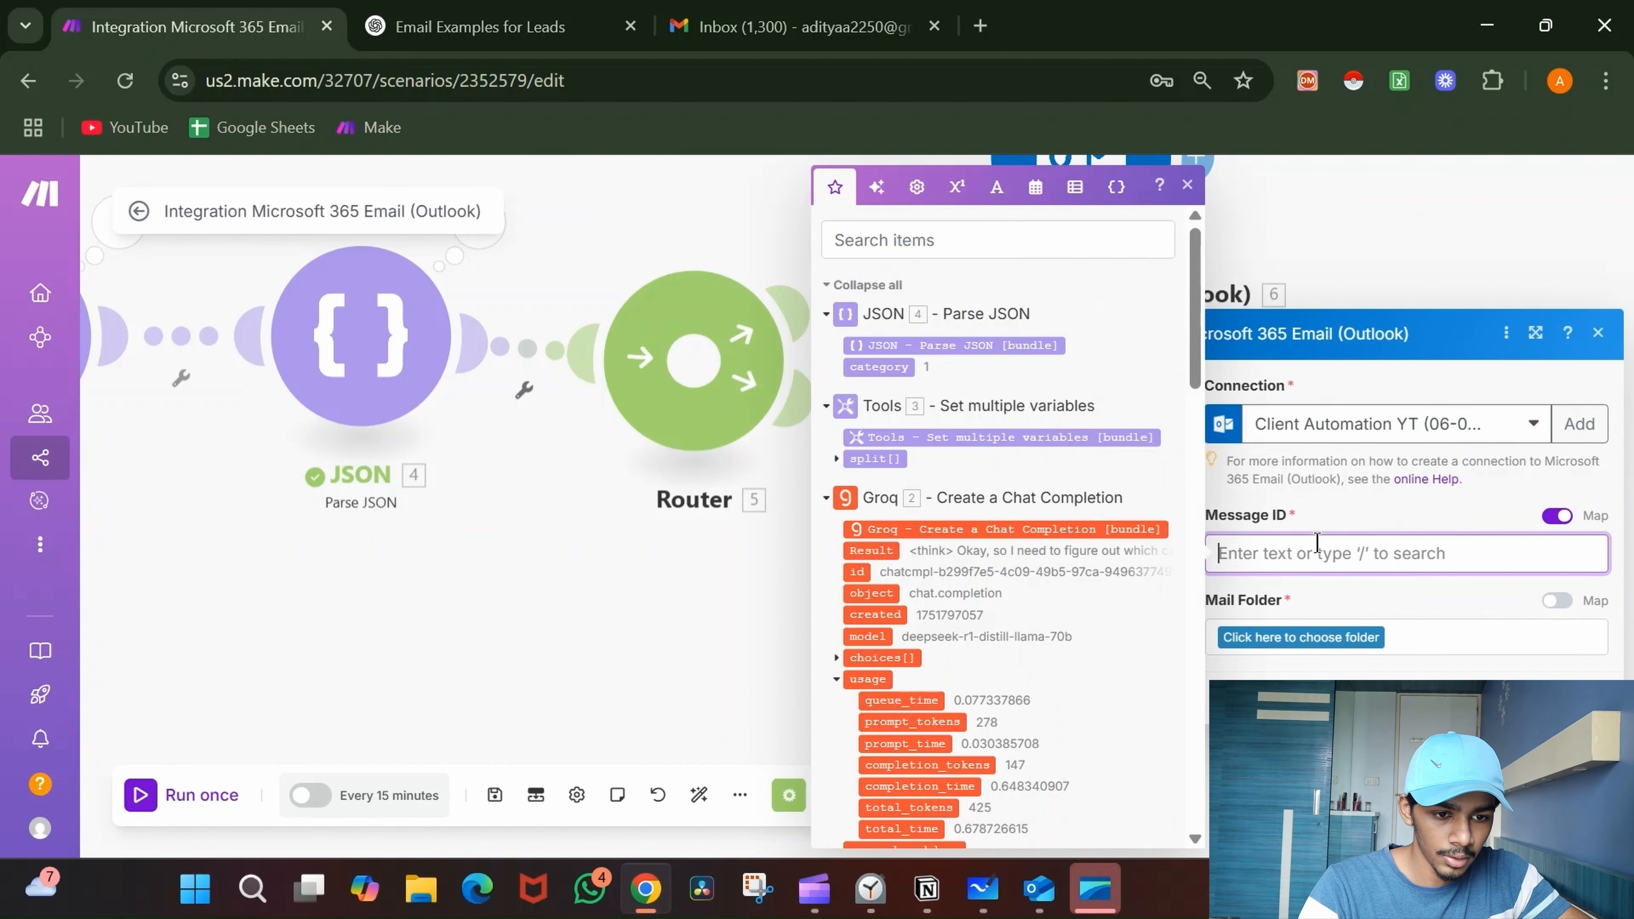
{"action": "scroll", "coordinate": [846, 430], "scroll_direction": "down", "scroll_amount": 5}
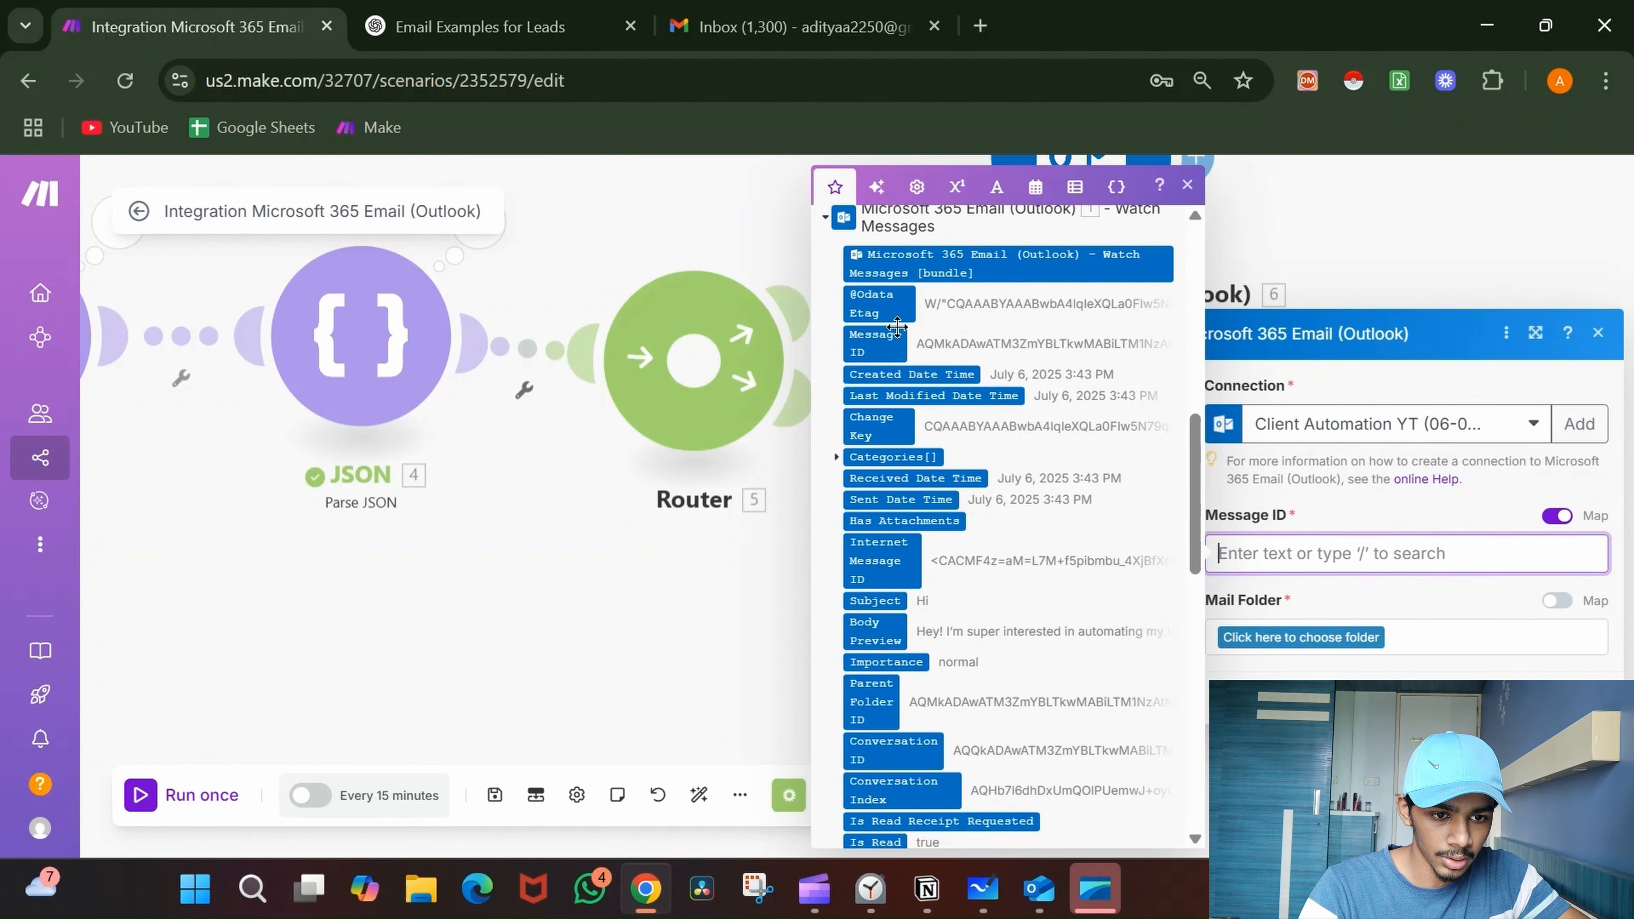
{"action": "left_click", "coordinate": [874, 343]}
{"action": "left_click", "coordinate": [1359, 637]}
{"action": "left_click", "coordinate": [1359, 637]}
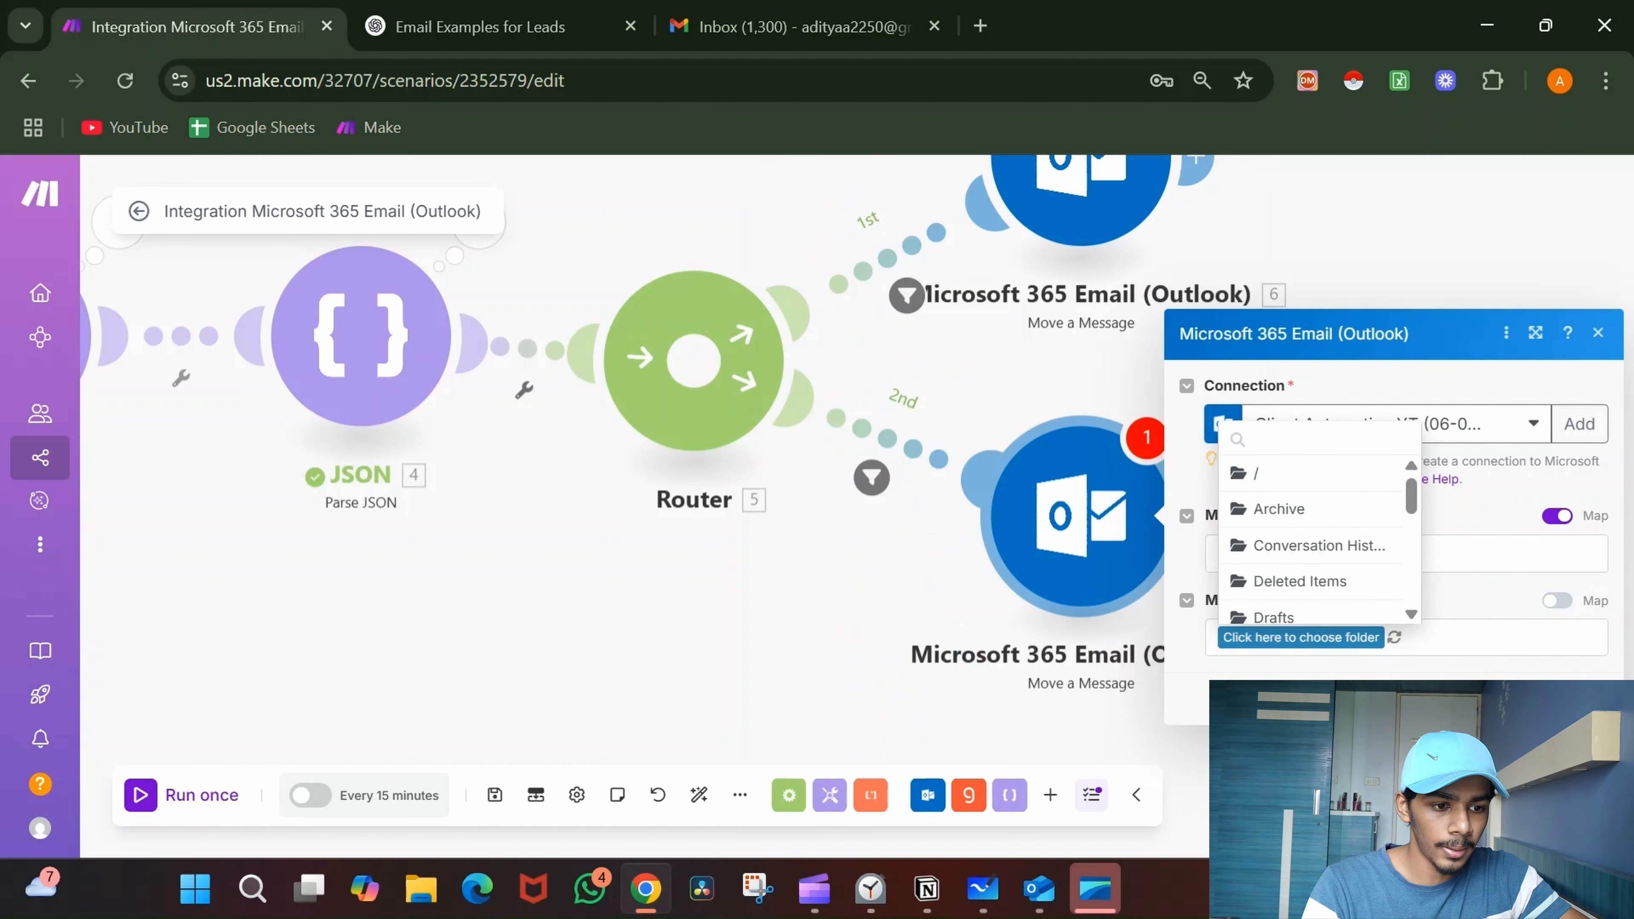
{"action": "scroll", "coordinate": [1311, 582], "scroll_direction": "down", "scroll_amount": 5}
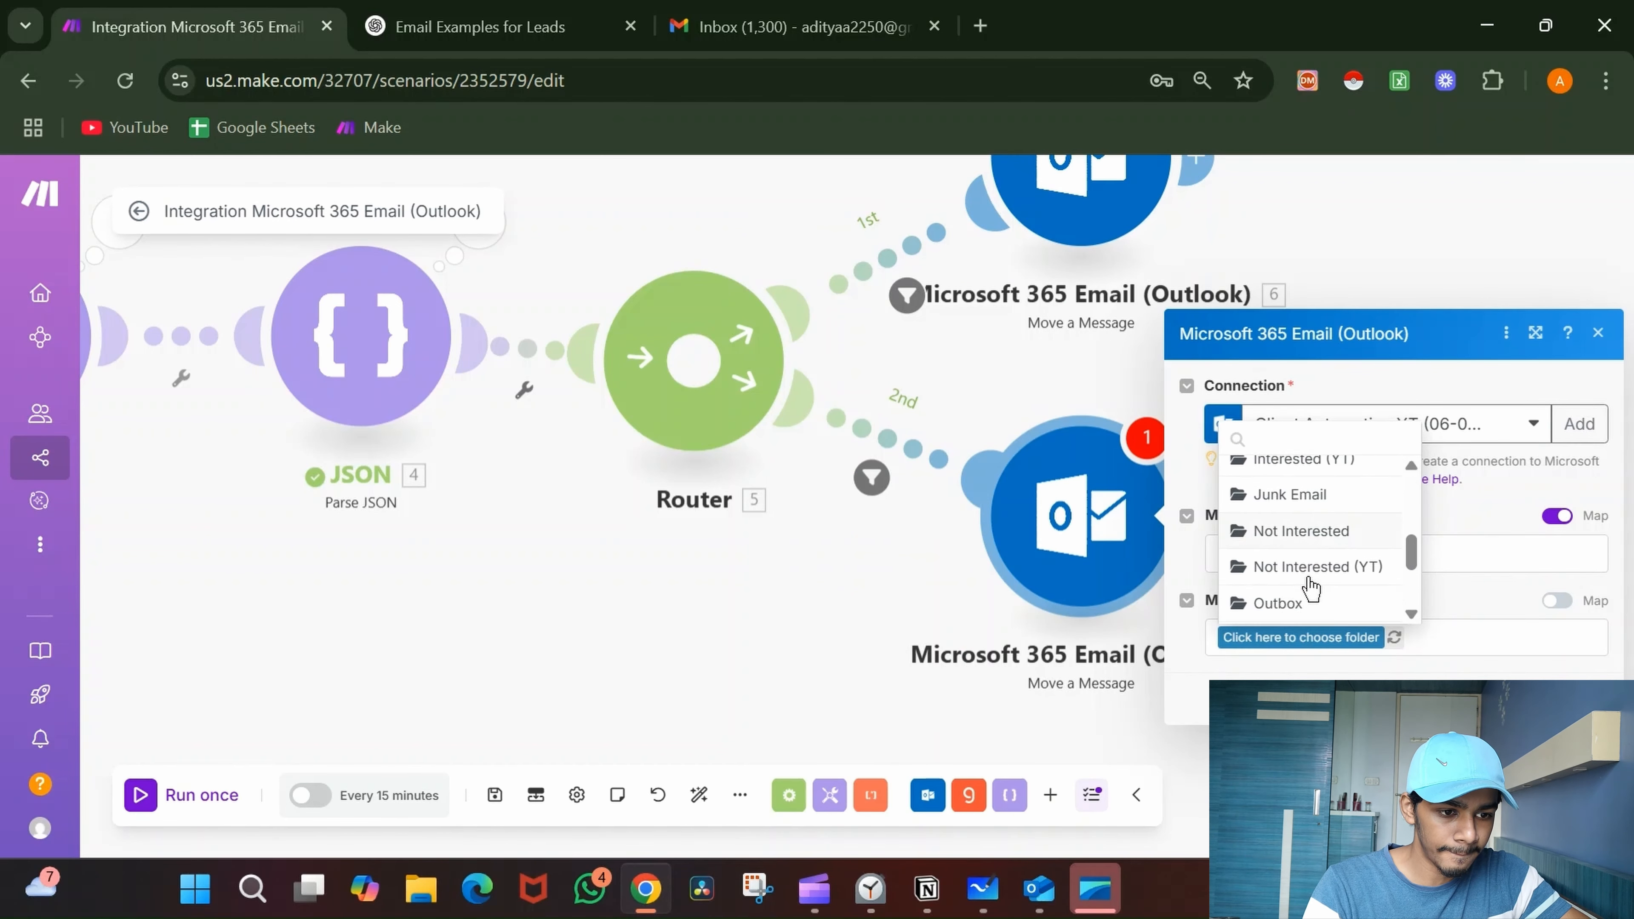
{"action": "scroll", "coordinate": [1311, 582], "scroll_direction": "down", "scroll_amount": 1}
{"action": "left_click", "coordinate": [1326, 526]}
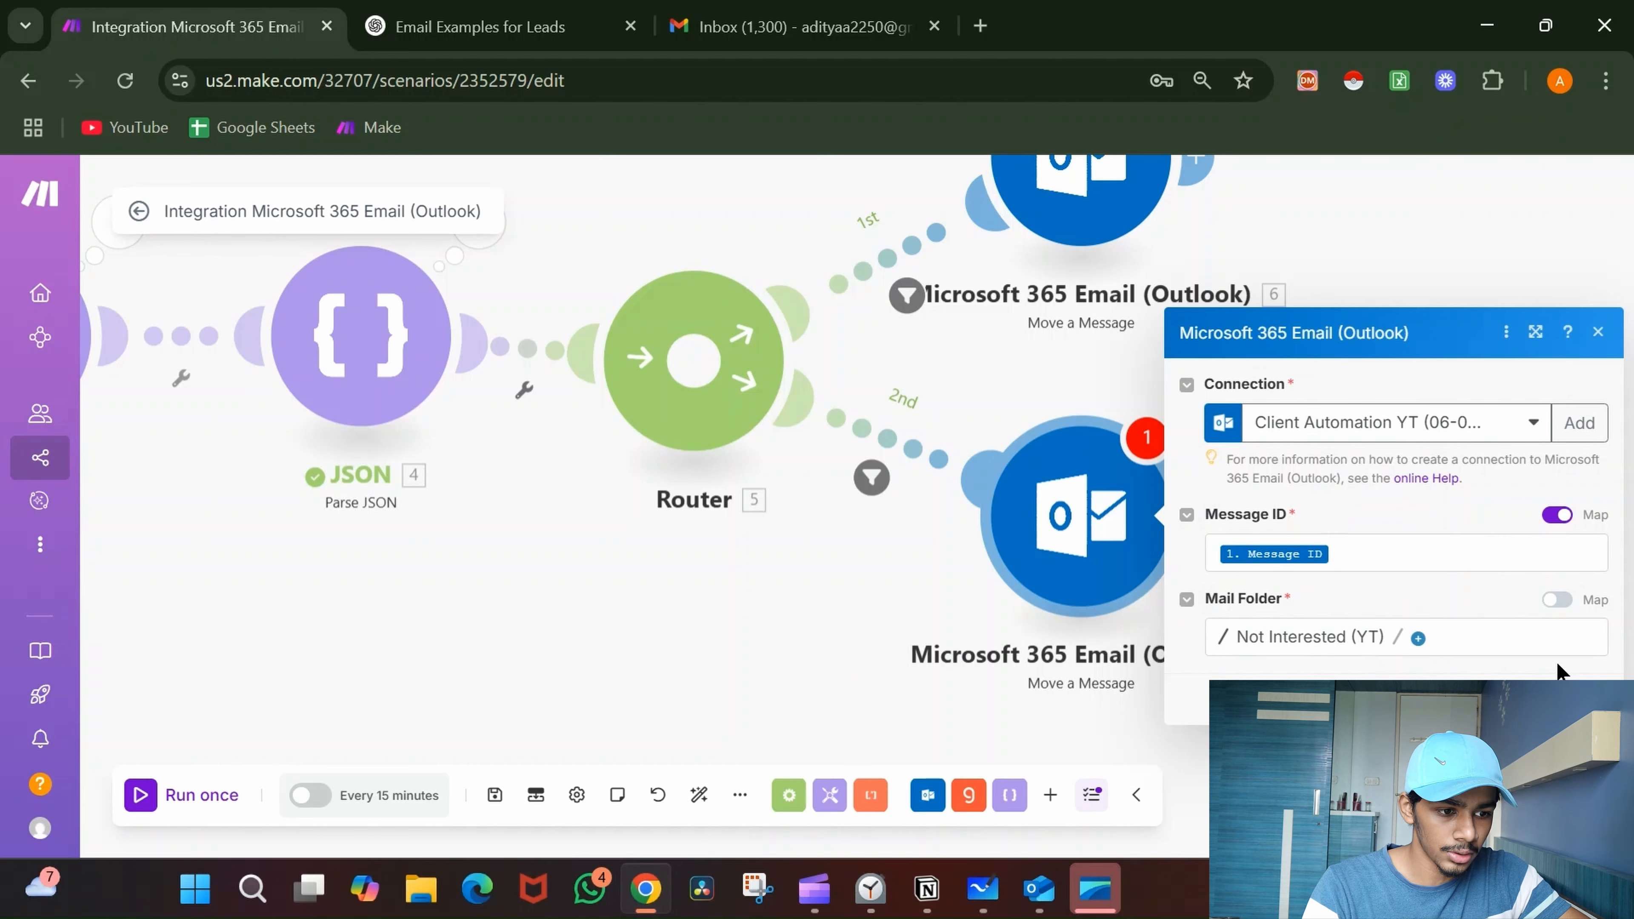
{"action": "left_click", "coordinate": [1577, 699]}
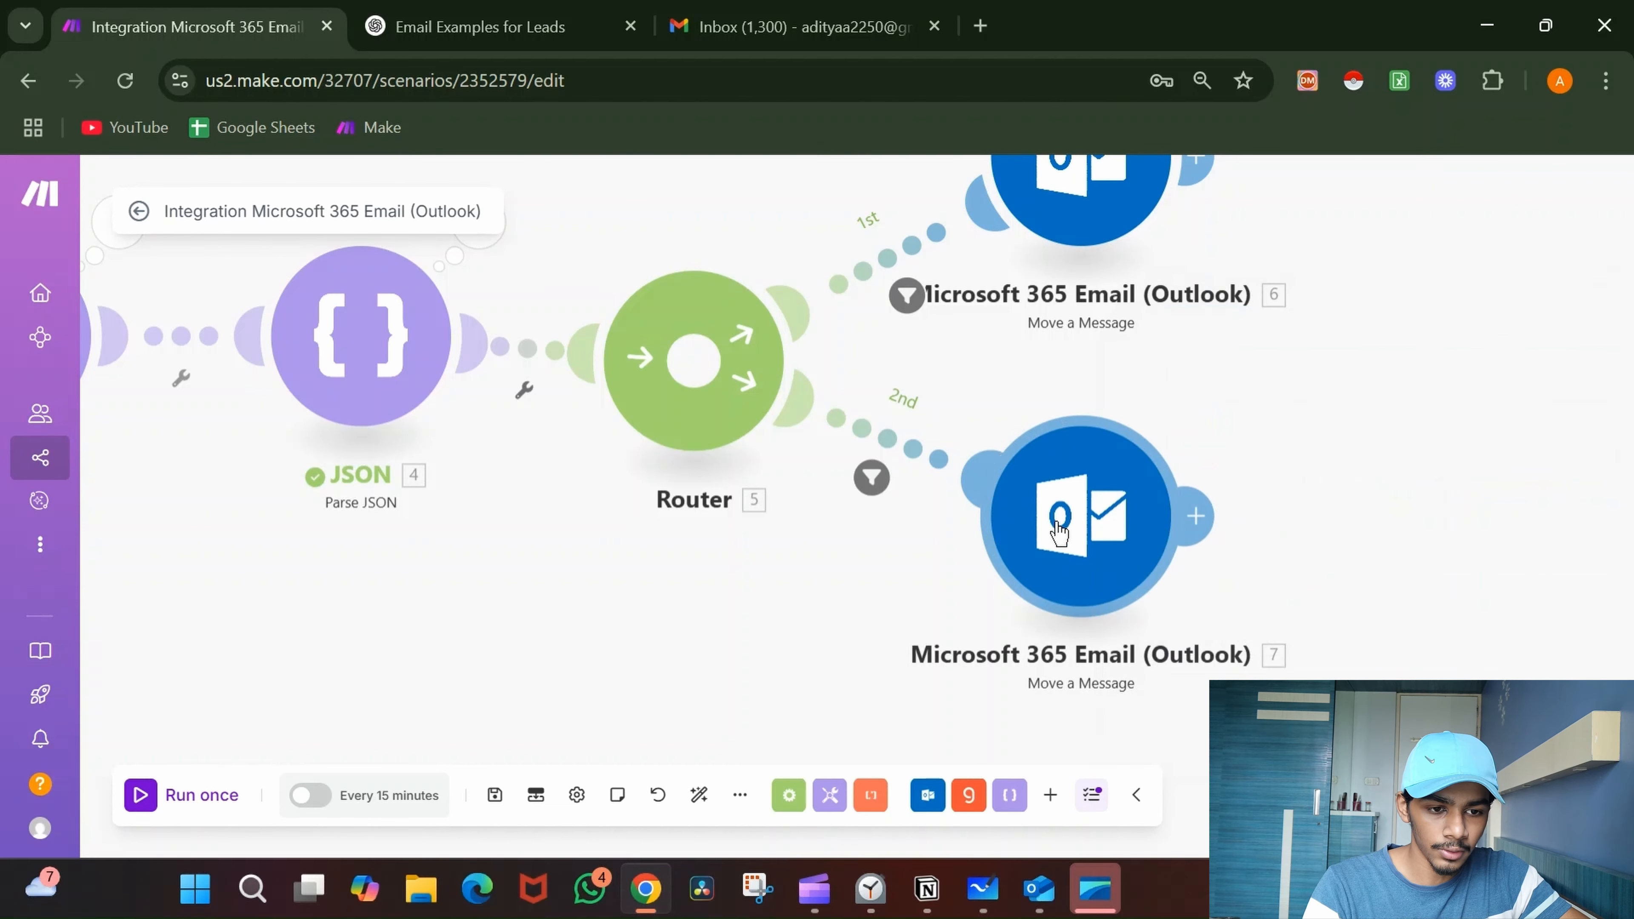
- Add a third route to the Router and filter it to pass only when the Parse JSON category equals 3
{"action": "left_click", "coordinate": [713, 404]}
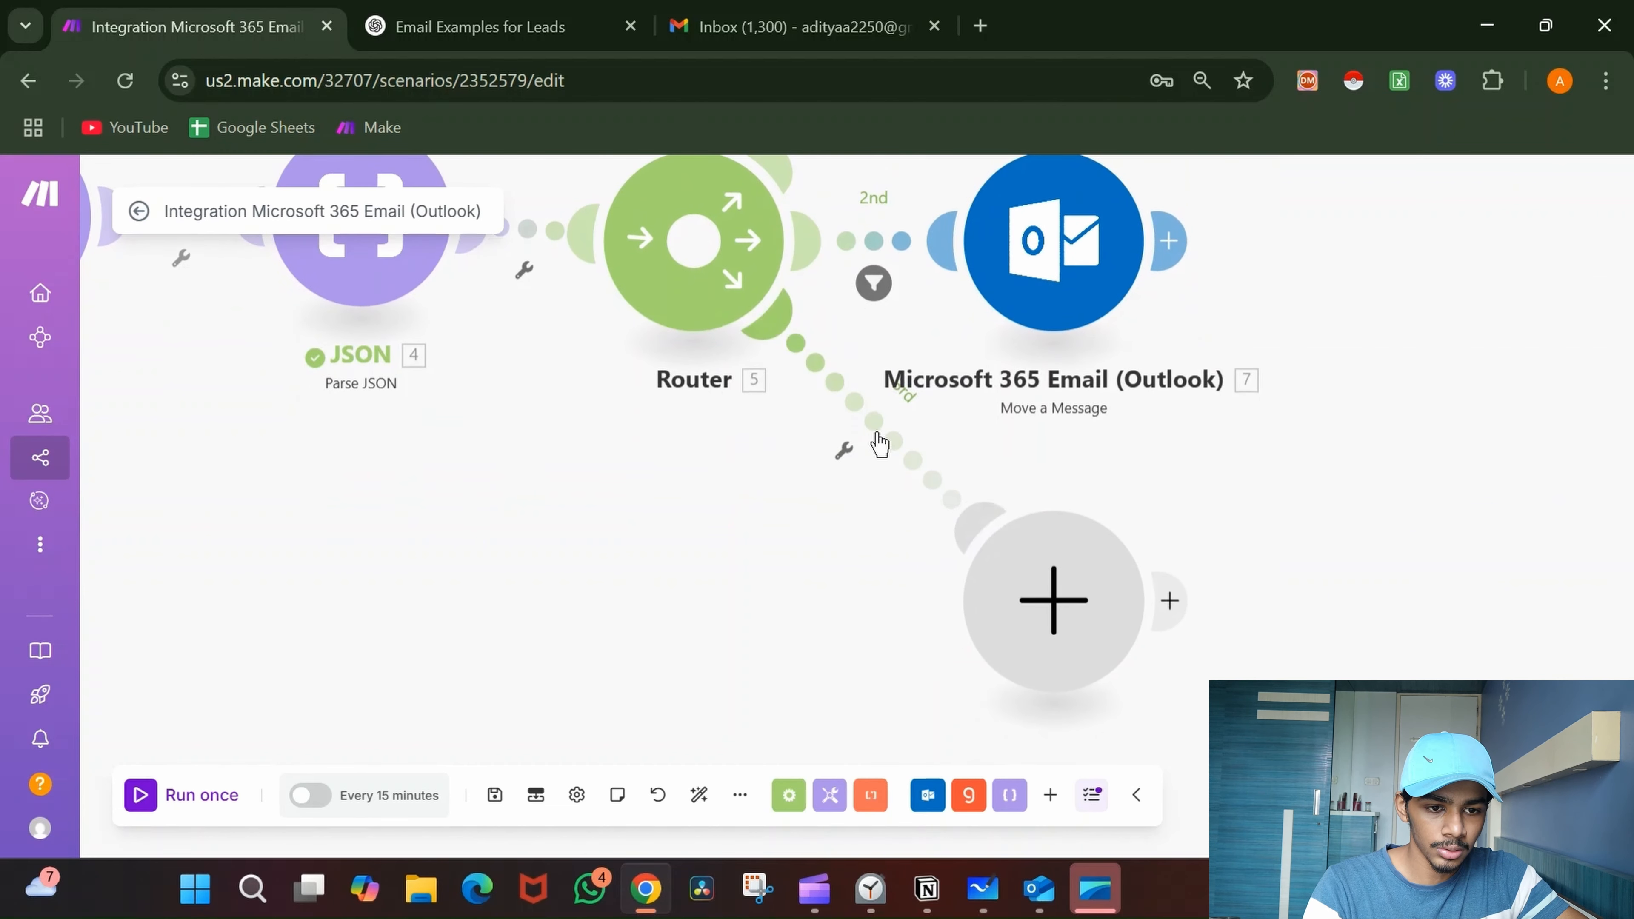
{"action": "left_click", "coordinate": [874, 422]}
{"action": "left_click", "coordinate": [1039, 482]}
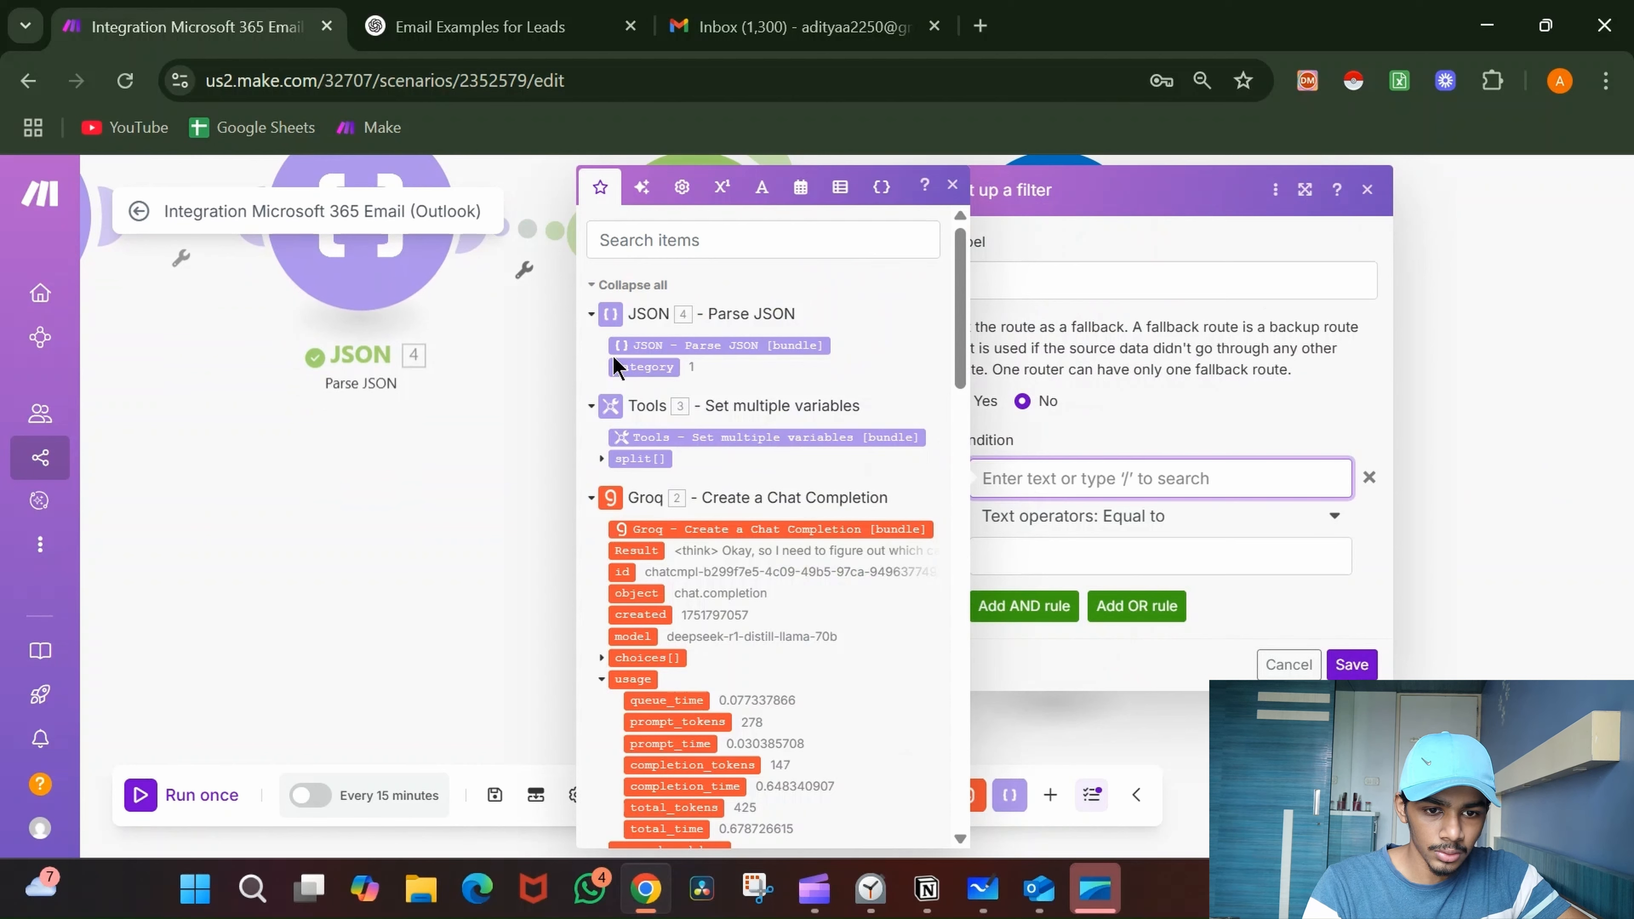
{"action": "left_click", "coordinate": [644, 367]}
{"action": "left_click", "coordinate": [1123, 560]}
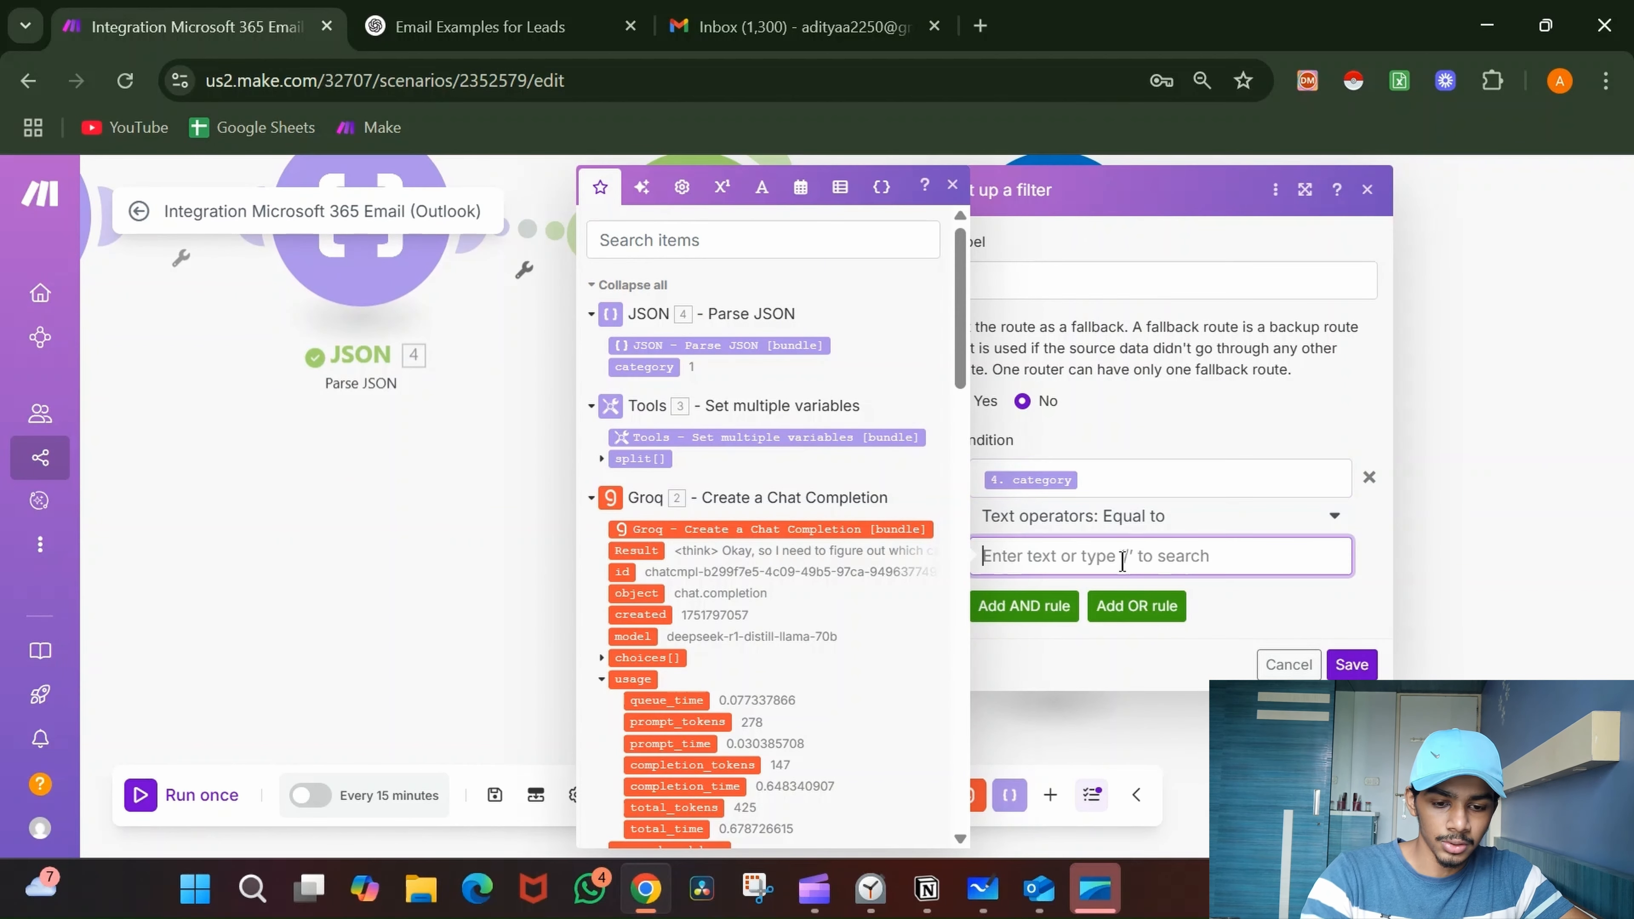
{"action": "type", "text": "3"}
{"action": "left_click", "coordinate": [1351, 665]}
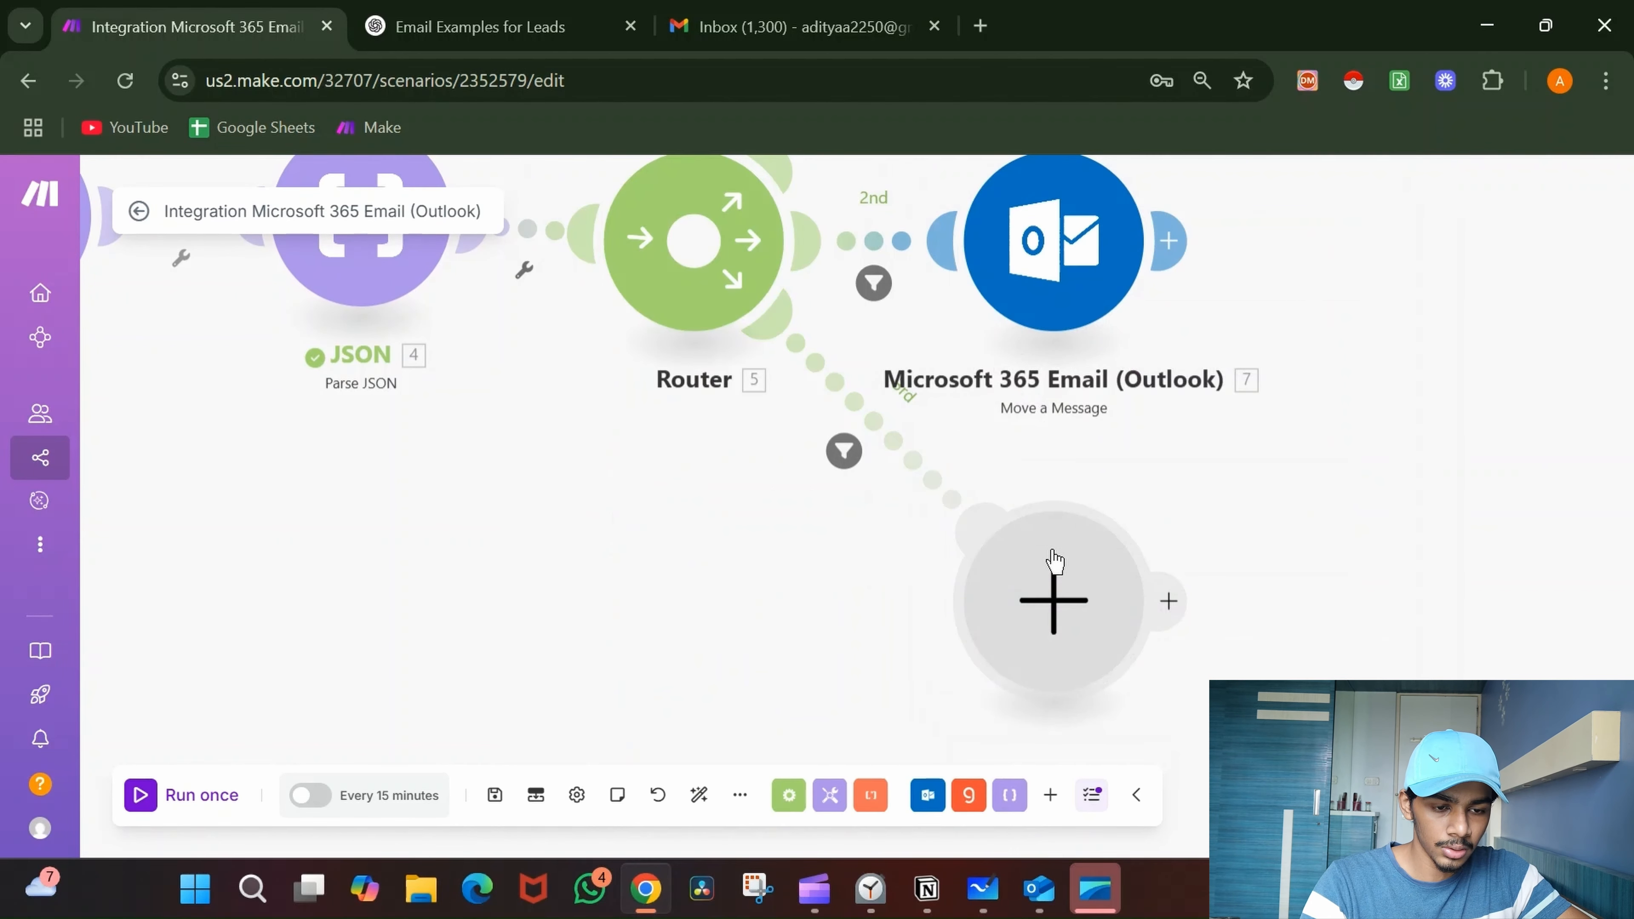
- Add a Microsoft 365 Email (Outlook) Get a Message module on the third route, checking the whiteboard plan for the subscriber branch
{"action": "left_click", "coordinate": [1050, 560]}
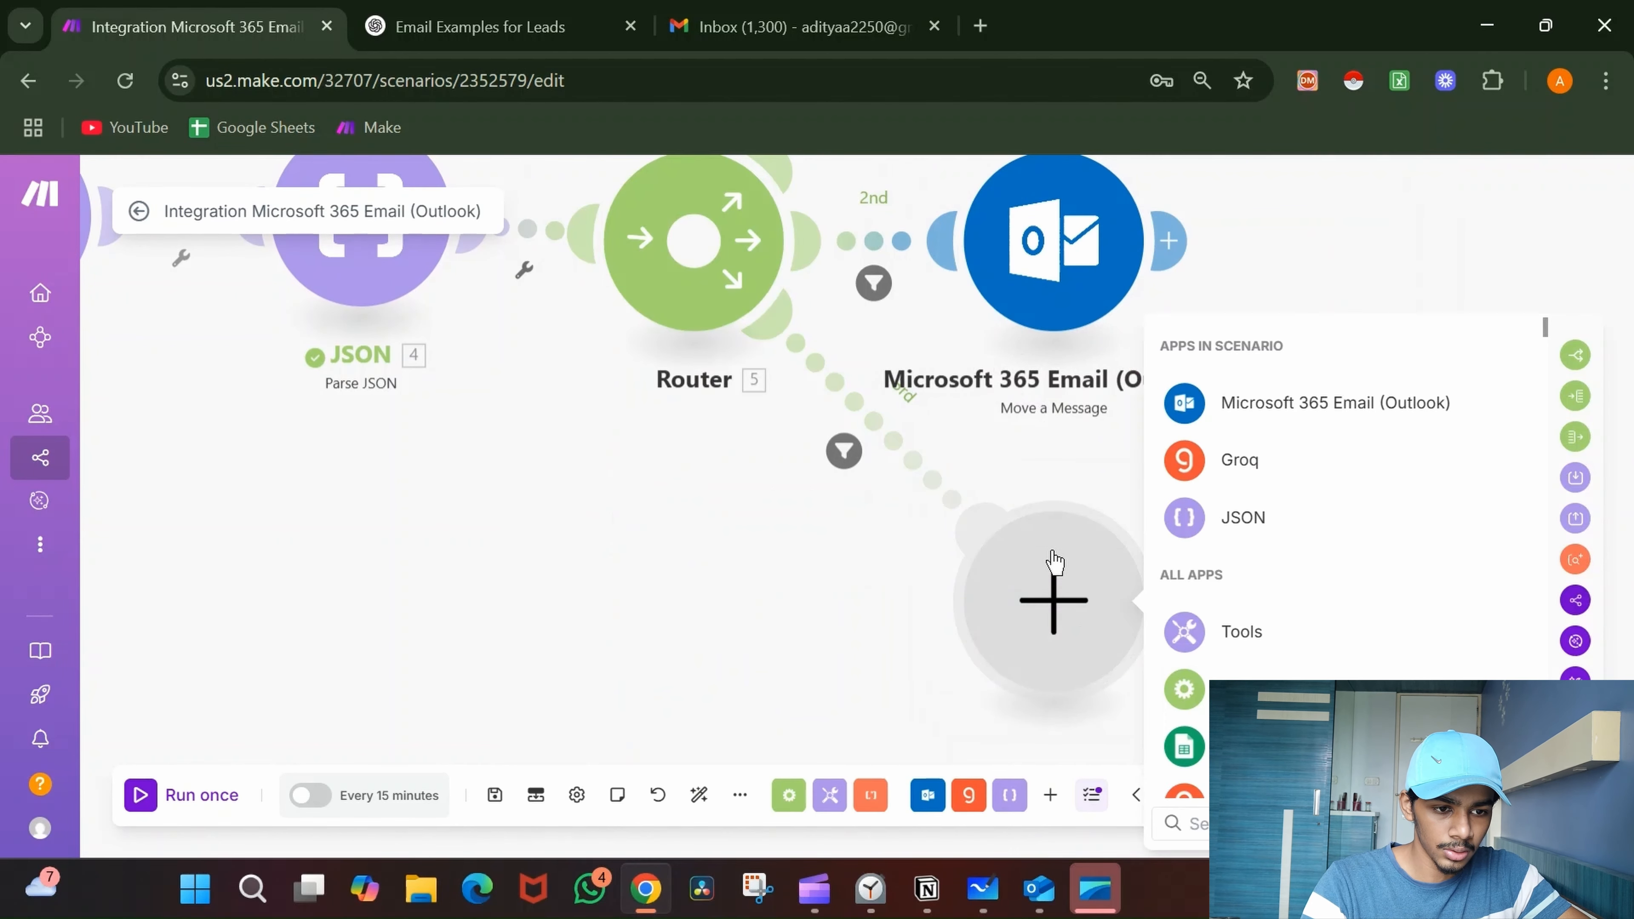
{"action": "left_click", "coordinate": [1328, 404]}
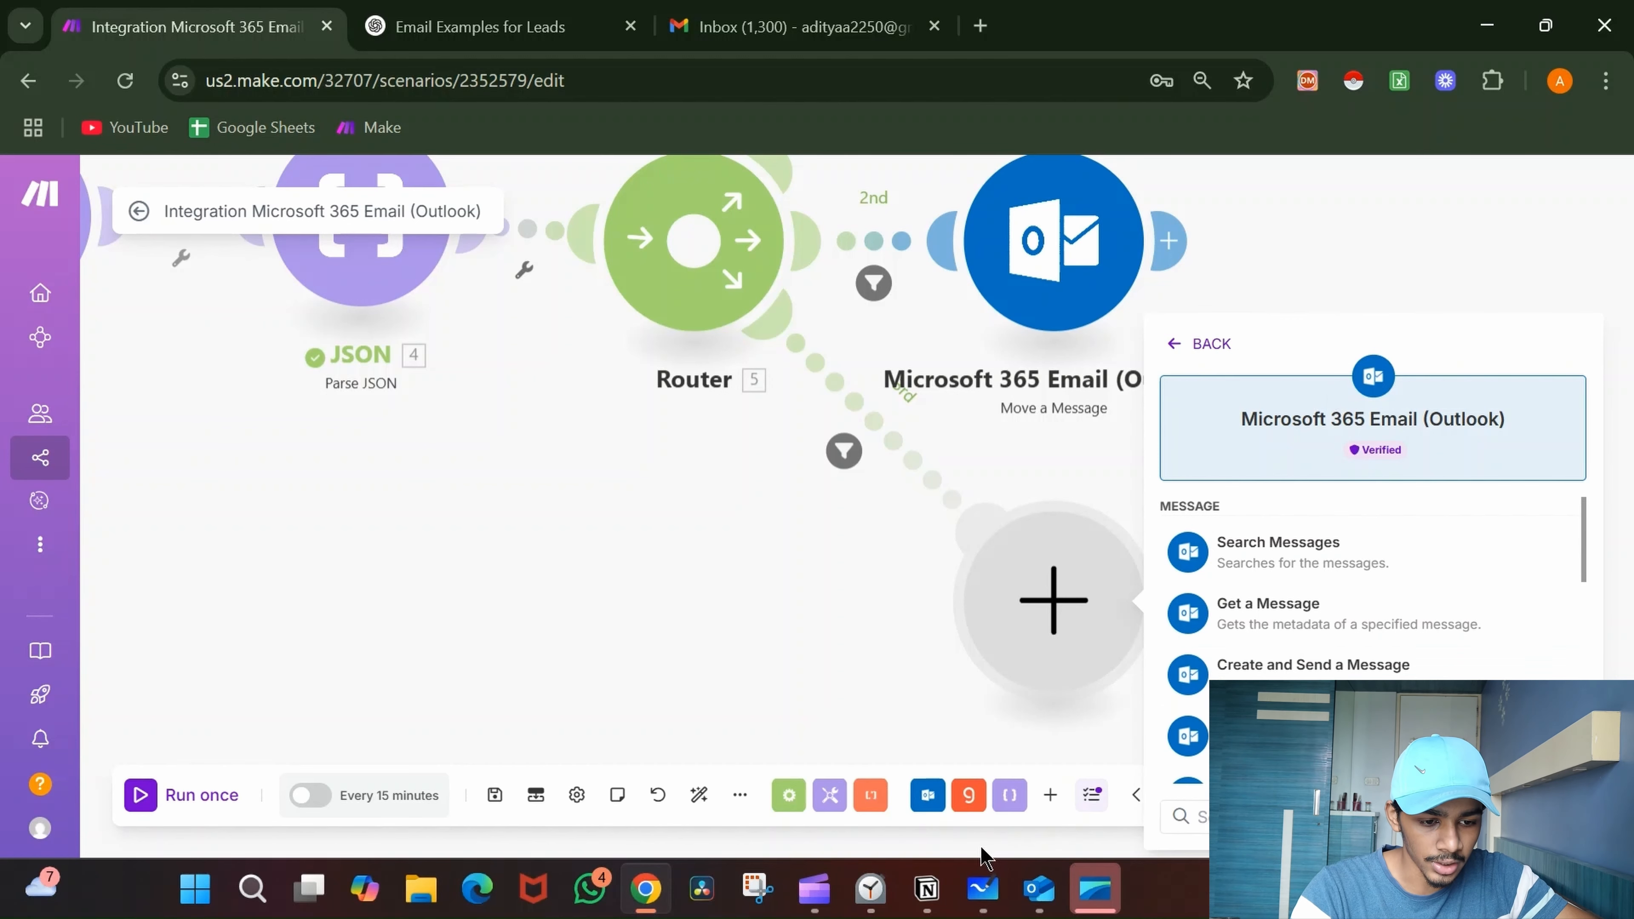
{"action": "left_click", "coordinate": [982, 887]}
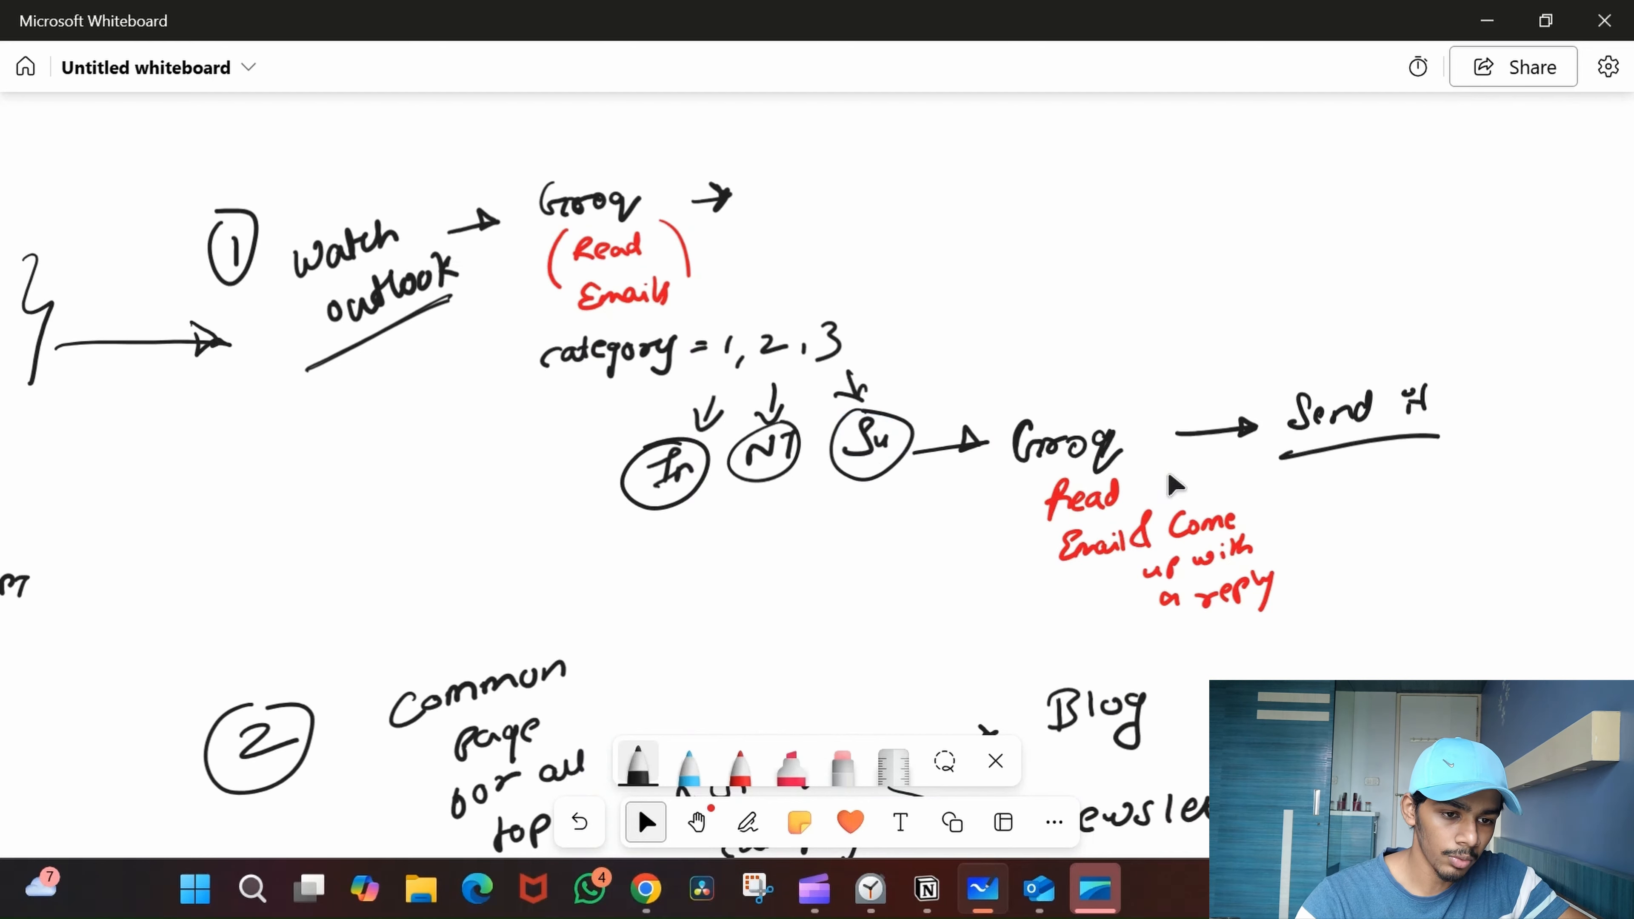
{"action": "left_click", "coordinate": [1480, 22]}
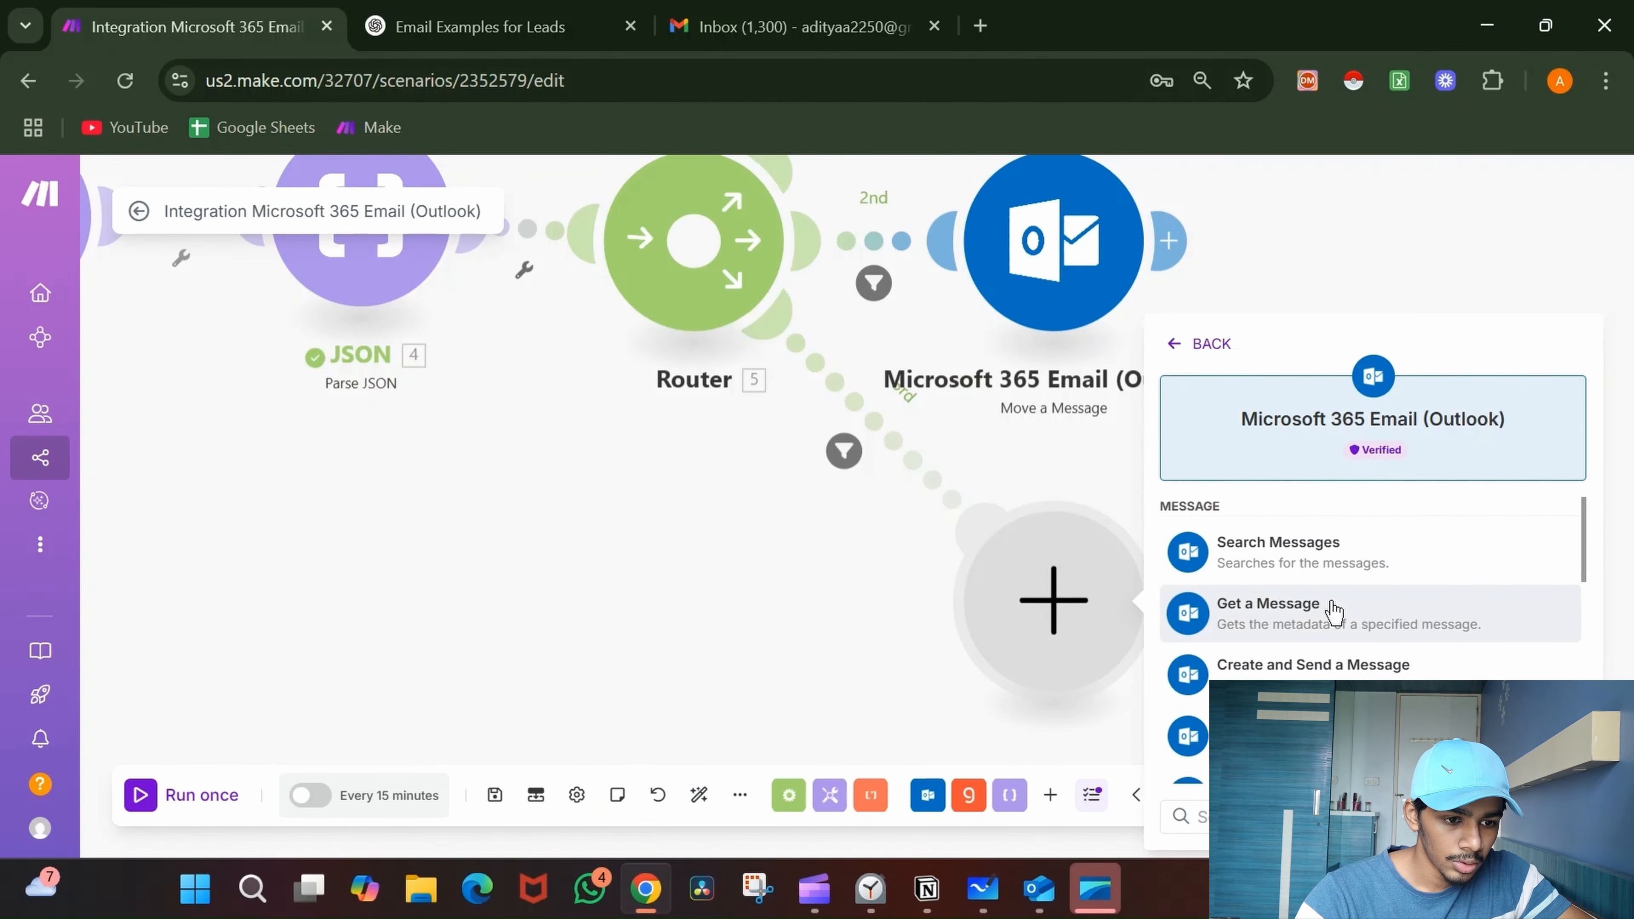
{"action": "scroll", "coordinate": [1333, 611], "scroll_direction": "down", "scroll_amount": 1}
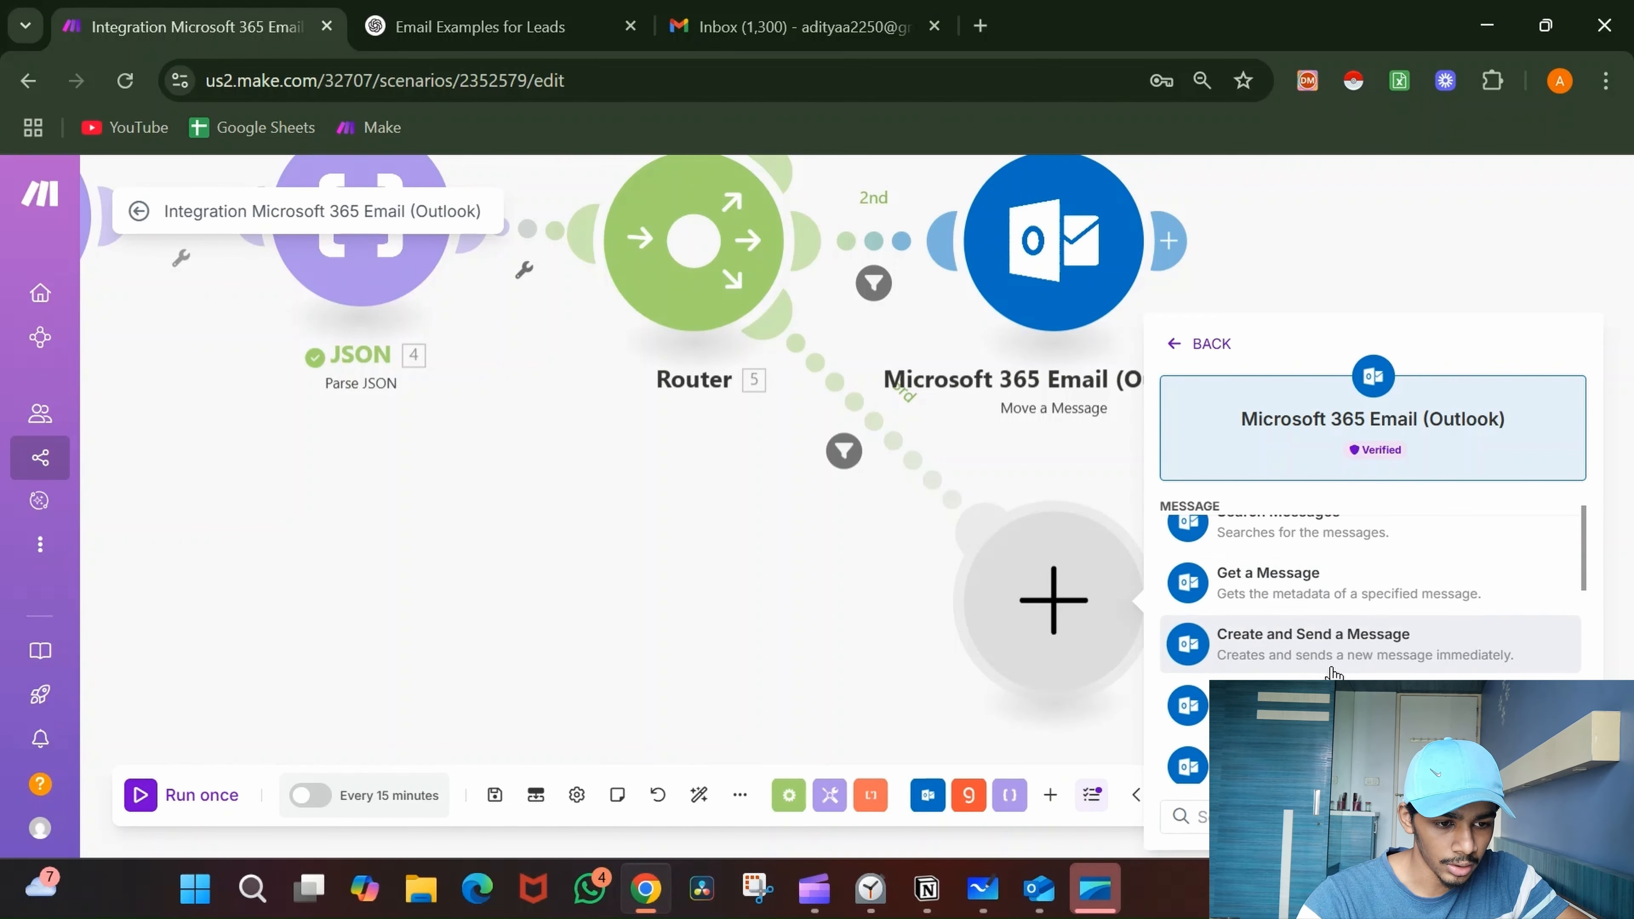
{"action": "scroll", "coordinate": [1341, 673], "scroll_direction": "down", "scroll_amount": 2}
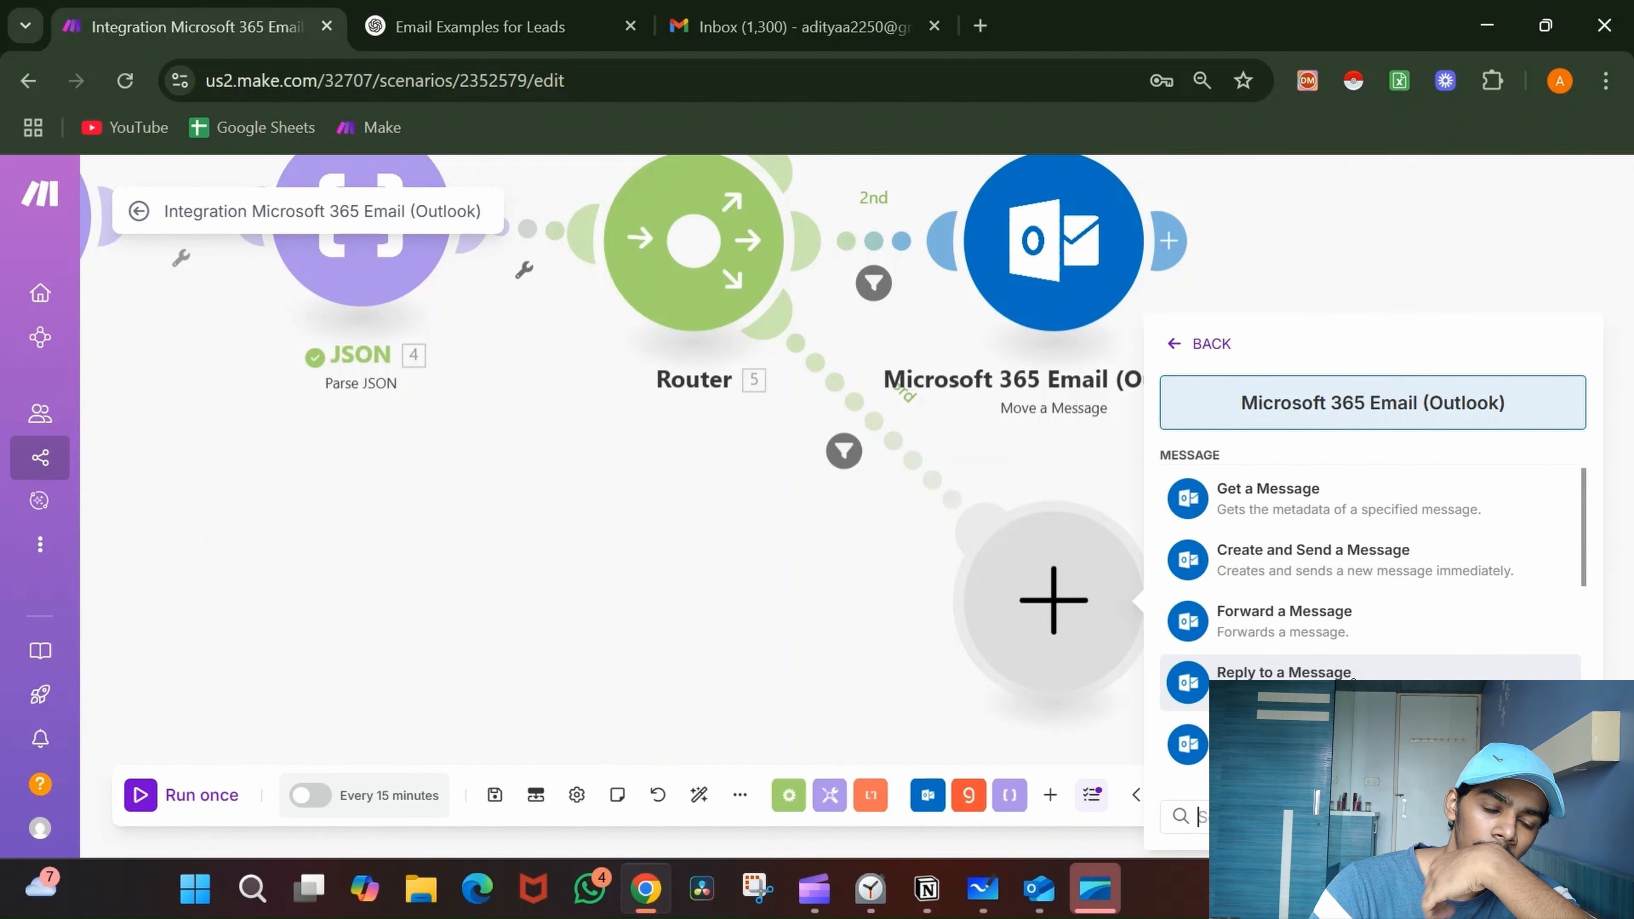
{"action": "left_click", "coordinate": [1340, 488]}
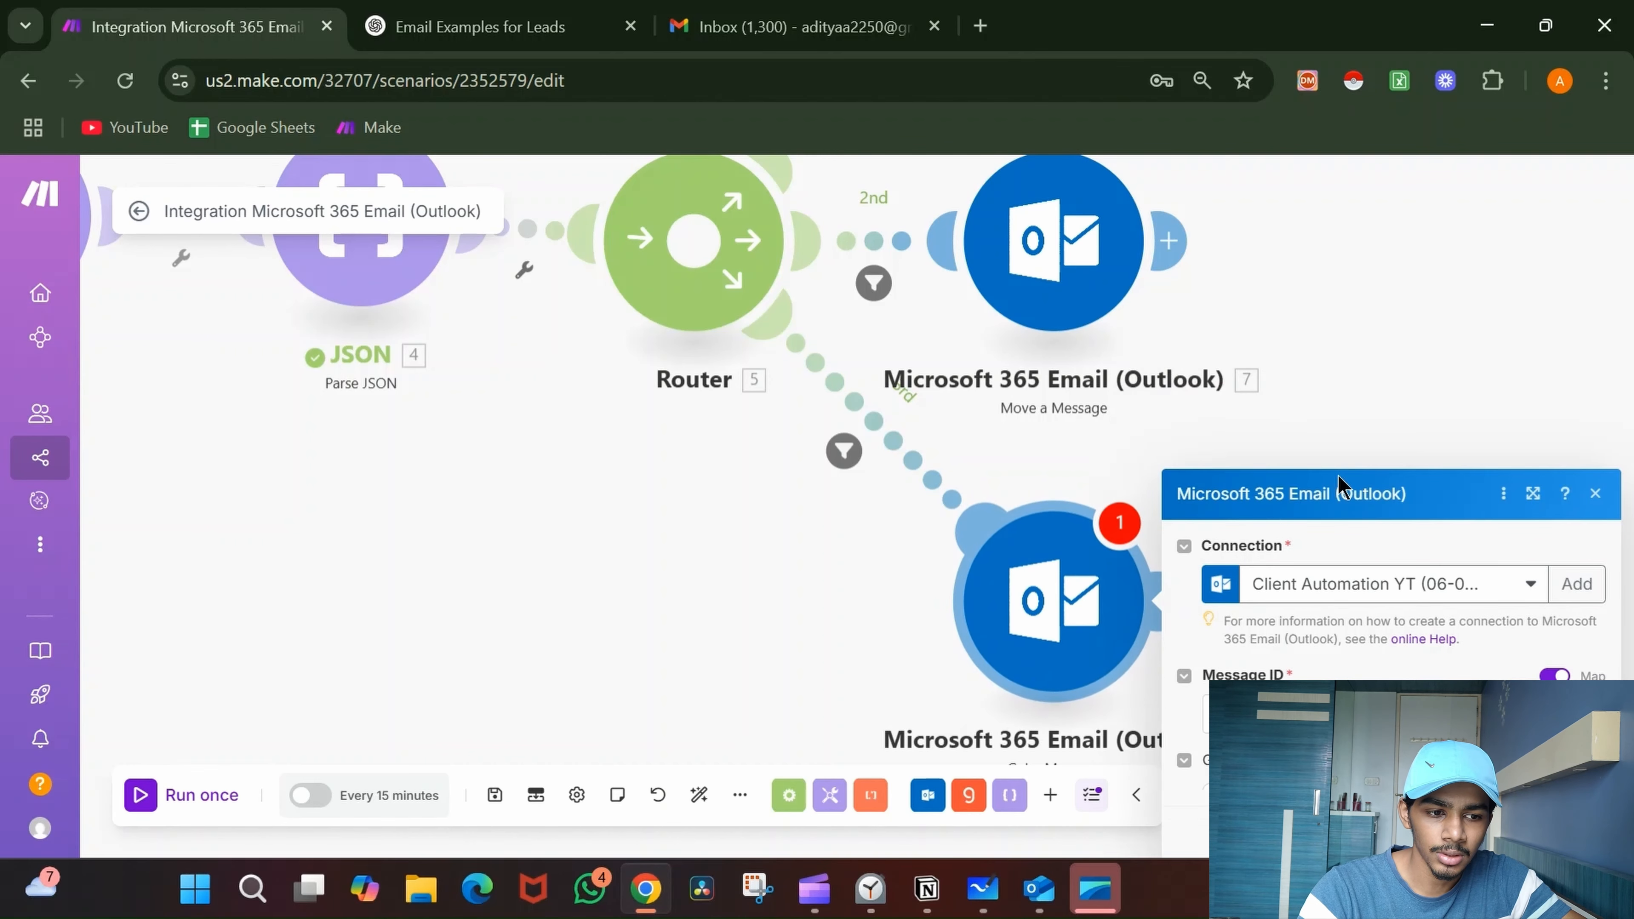
- Map the Get a Message module's Message ID to the Watch Messages Message ID and save the module
{"action": "left_click", "coordinate": [1311, 634]}
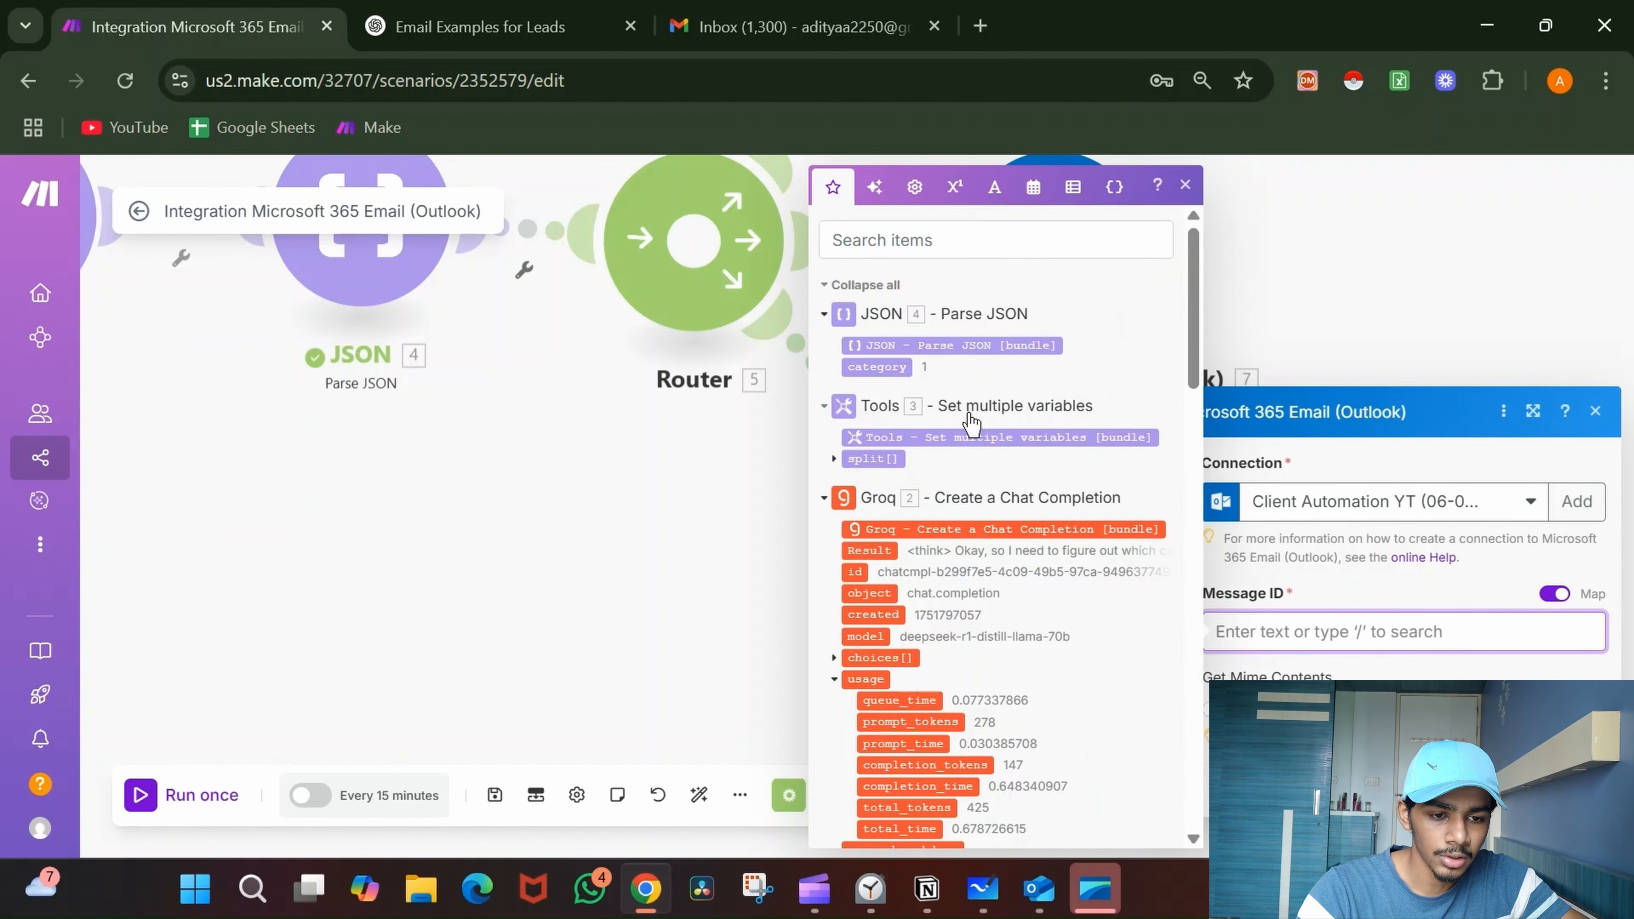
{"action": "scroll", "coordinate": [967, 412], "scroll_direction": "down", "scroll_amount": 8}
{"action": "scroll", "coordinate": [967, 410], "scroll_direction": "down", "scroll_amount": 2}
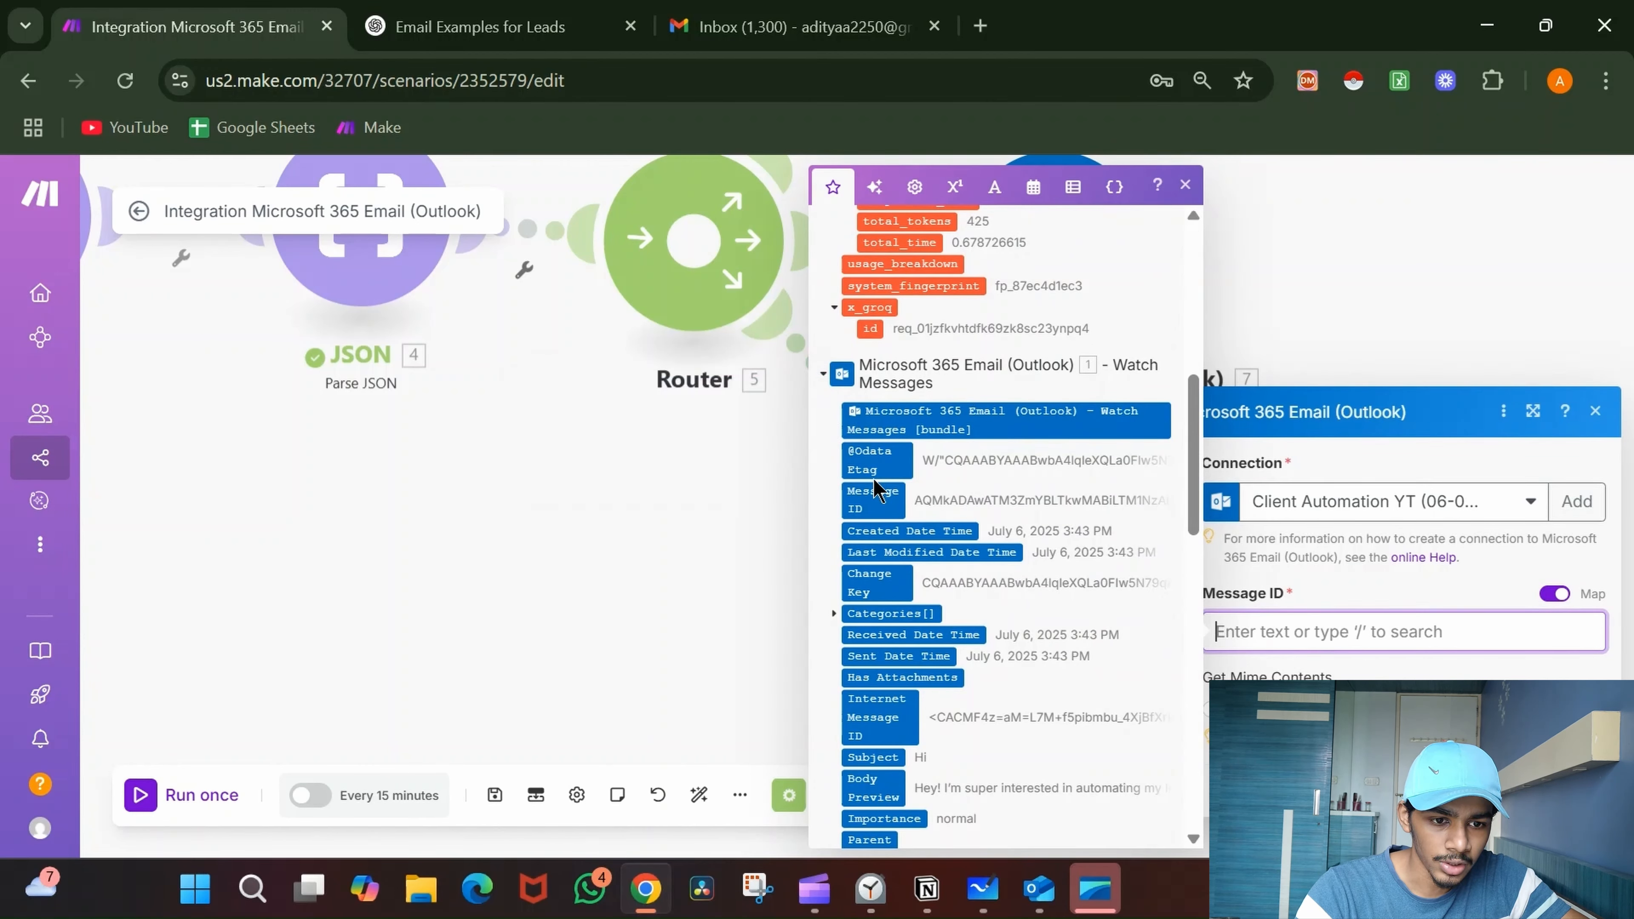
{"action": "left_click", "coordinate": [870, 509]}
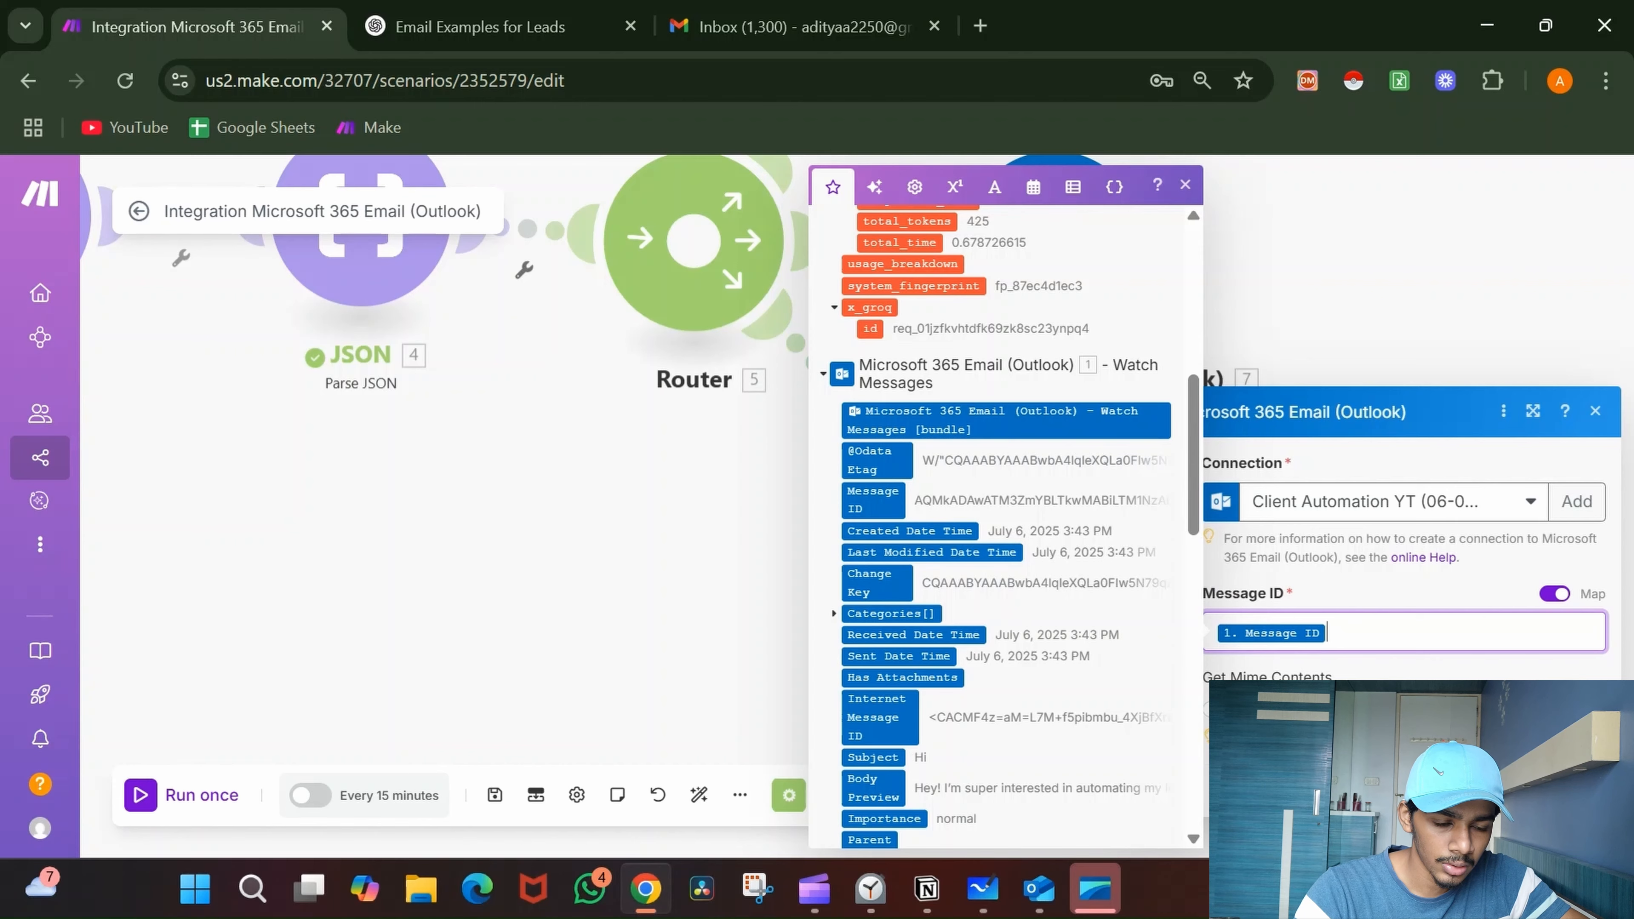
{"action": "left_click", "coordinate": [1573, 818]}
{"action": "scroll", "coordinate": [1307, 647], "scroll_direction": "down", "scroll_amount": 1}
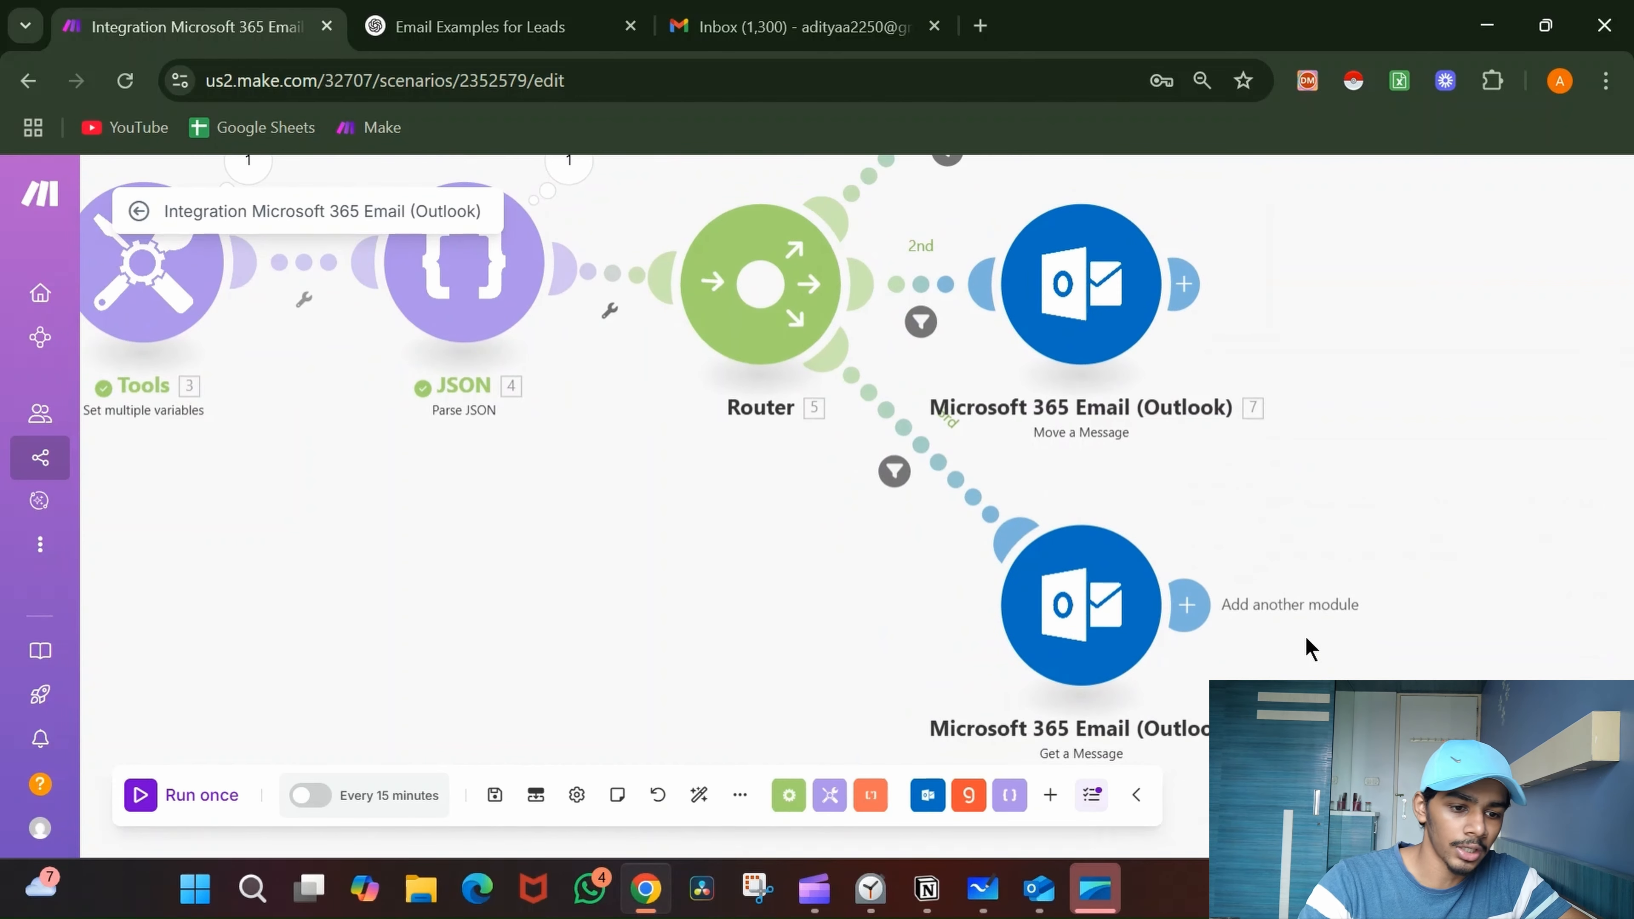
{"action": "scroll", "coordinate": [1306, 646], "scroll_direction": "down", "scroll_amount": 1}
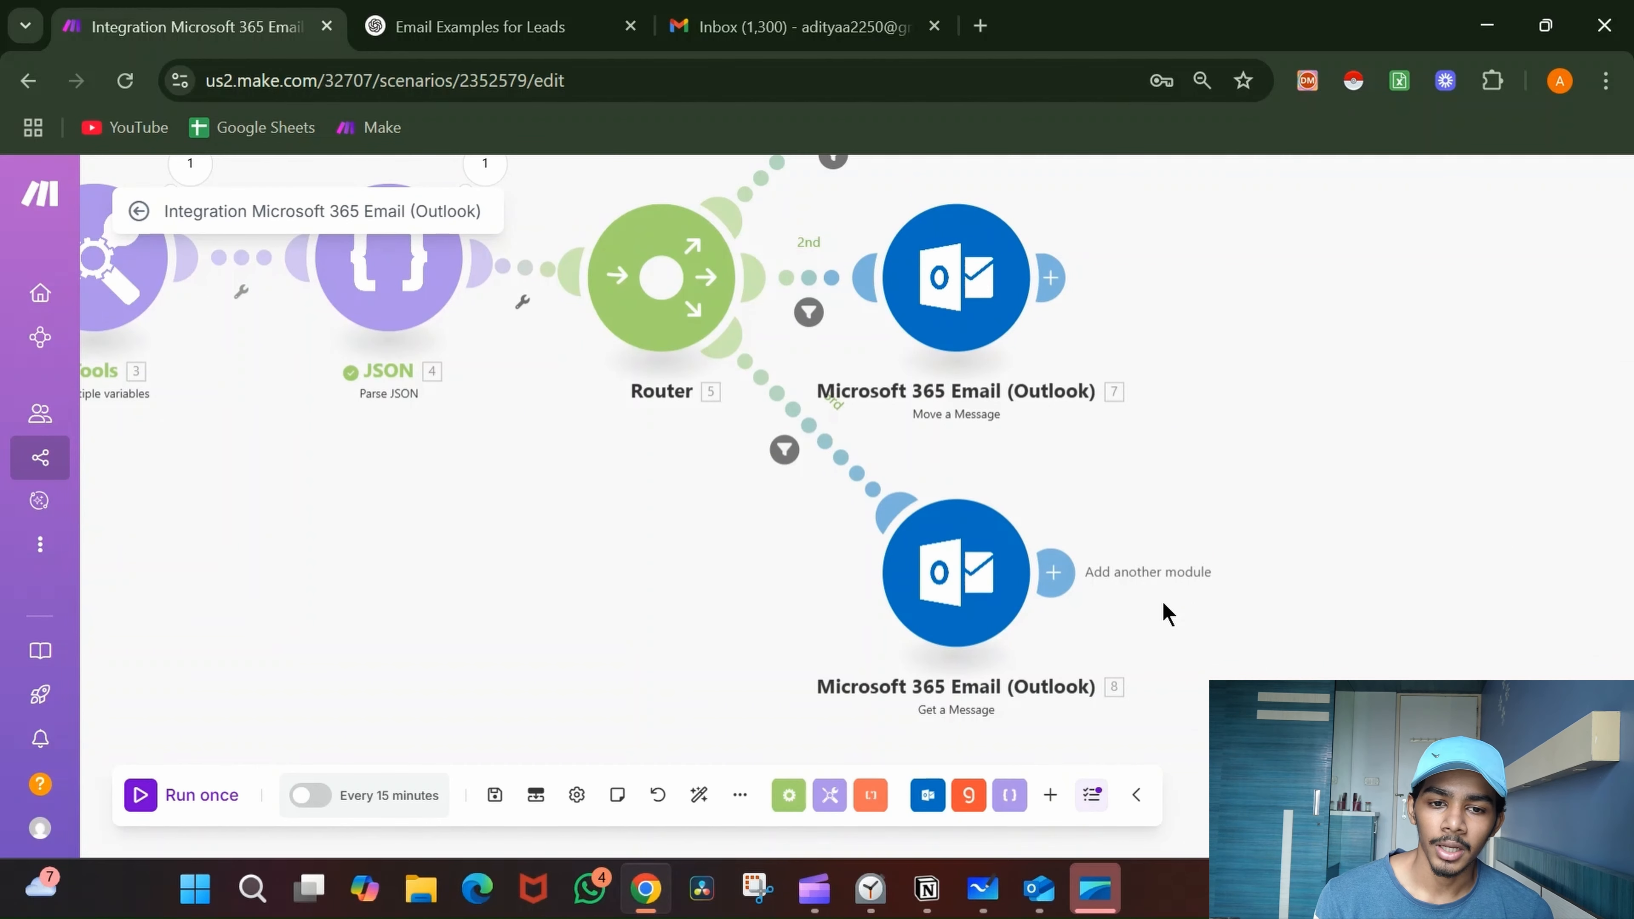
- Switch to Gmail and write "I like your newsletter" as the body of the new message
{"action": "scroll", "coordinate": [558, 617], "scroll_direction": "down", "scroll_amount": 2}
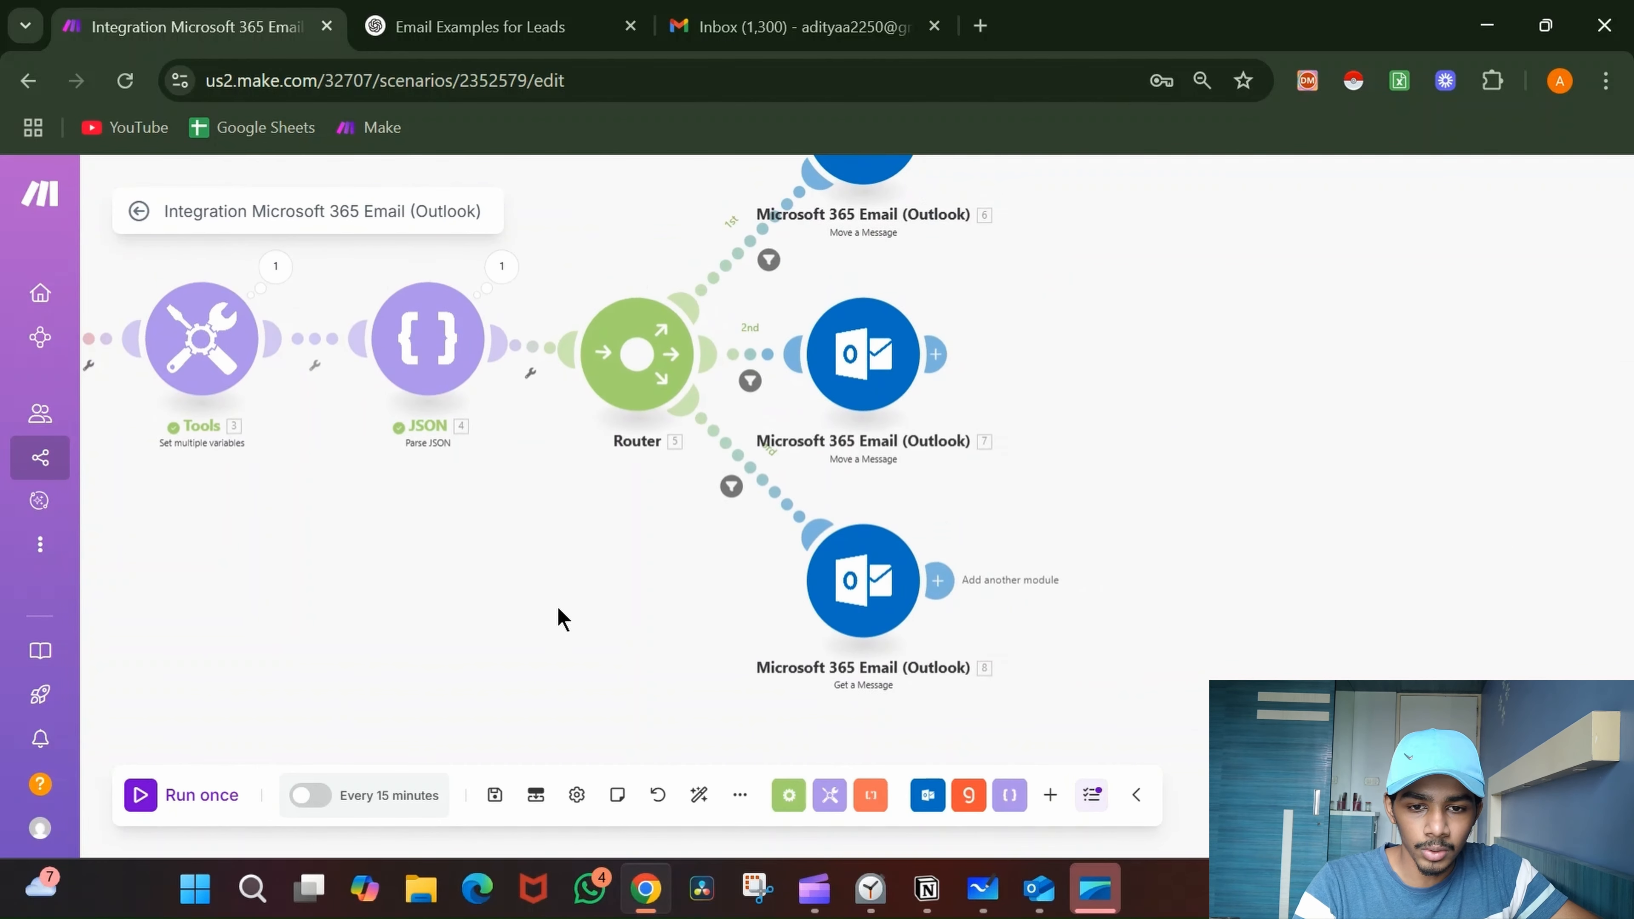
{"action": "left_click_drag", "start_coordinate": [558, 617], "coordinate": [948, 719]}
{"action": "left_click", "coordinate": [798, 26]}
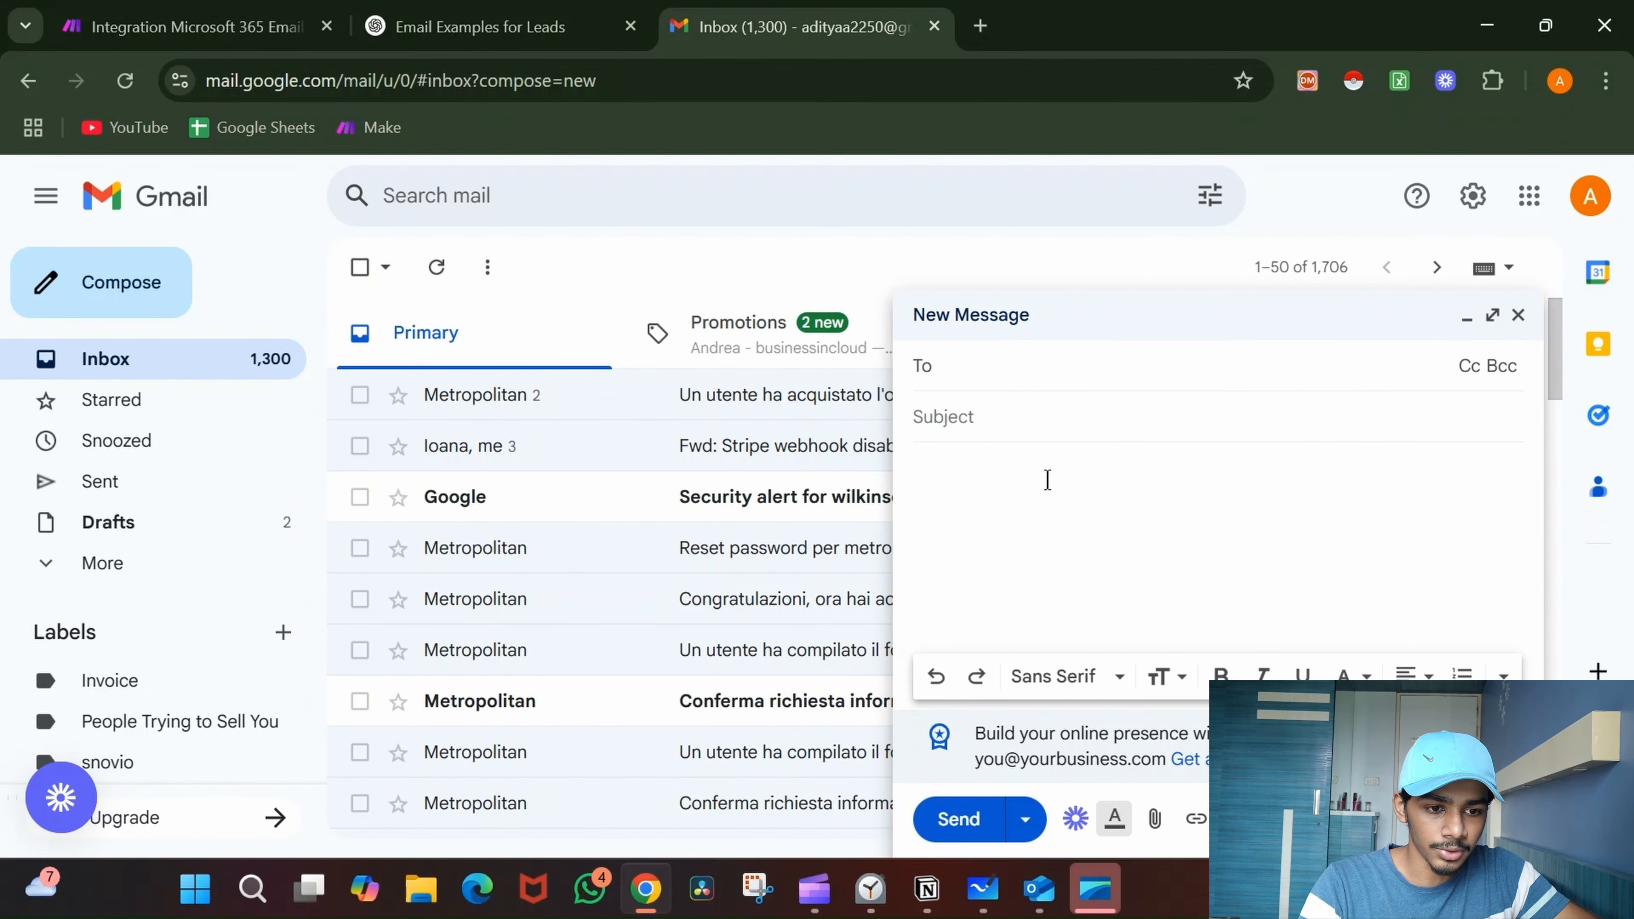
{"action": "left_click", "coordinate": [1047, 480]}
{"action": "type", "text": "I like your newsletter"}
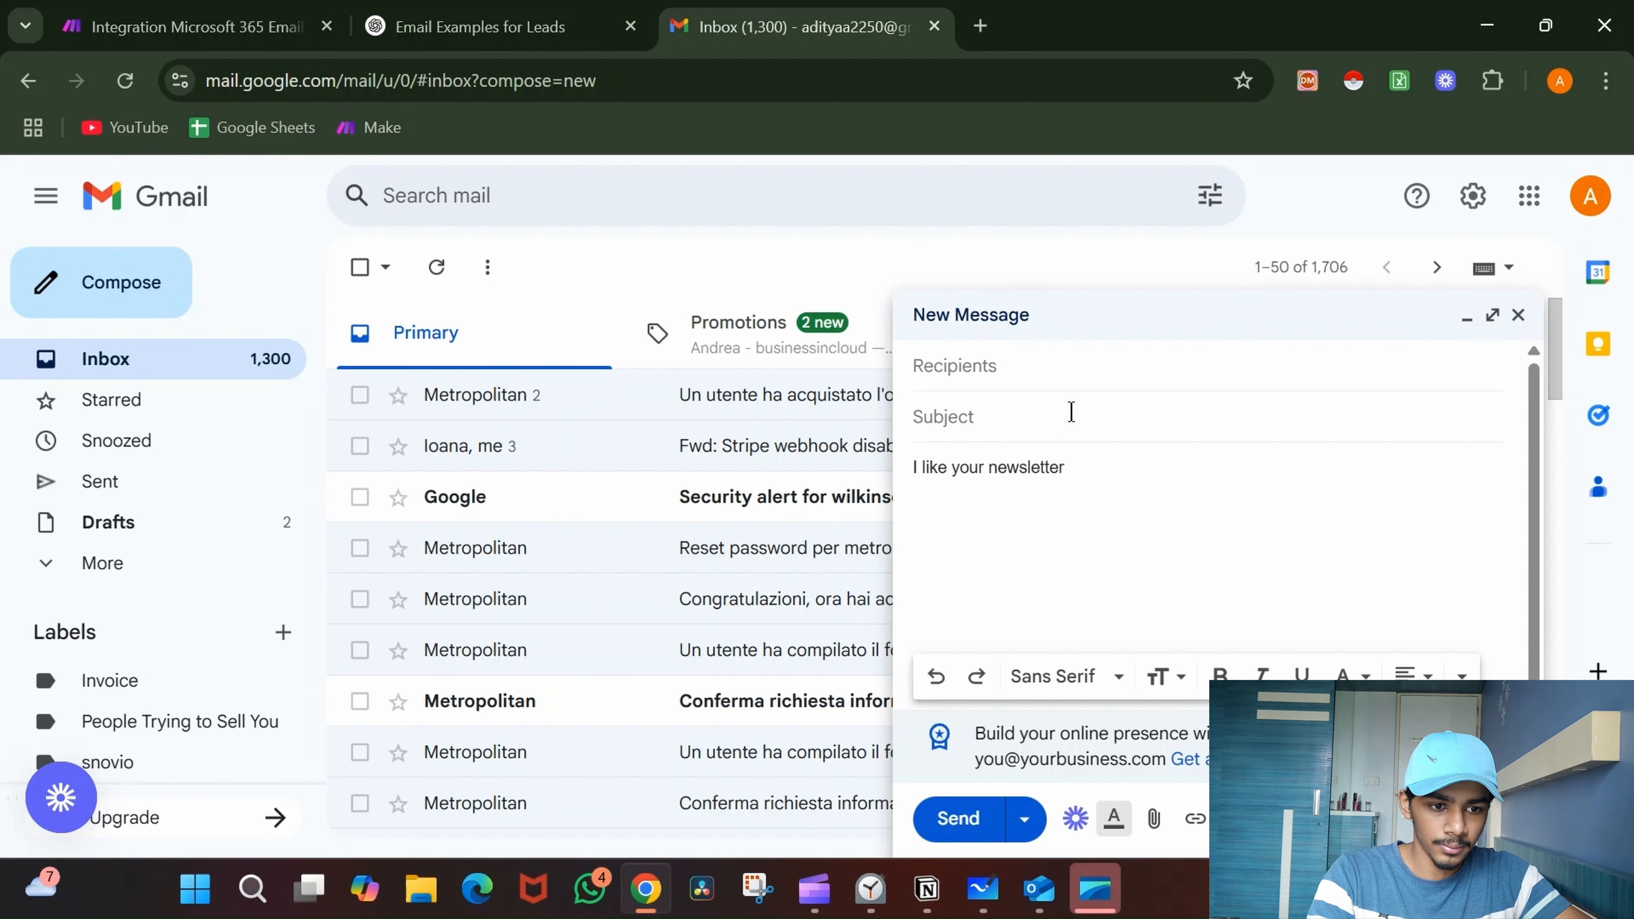
{"action": "type", "text": "ad"}
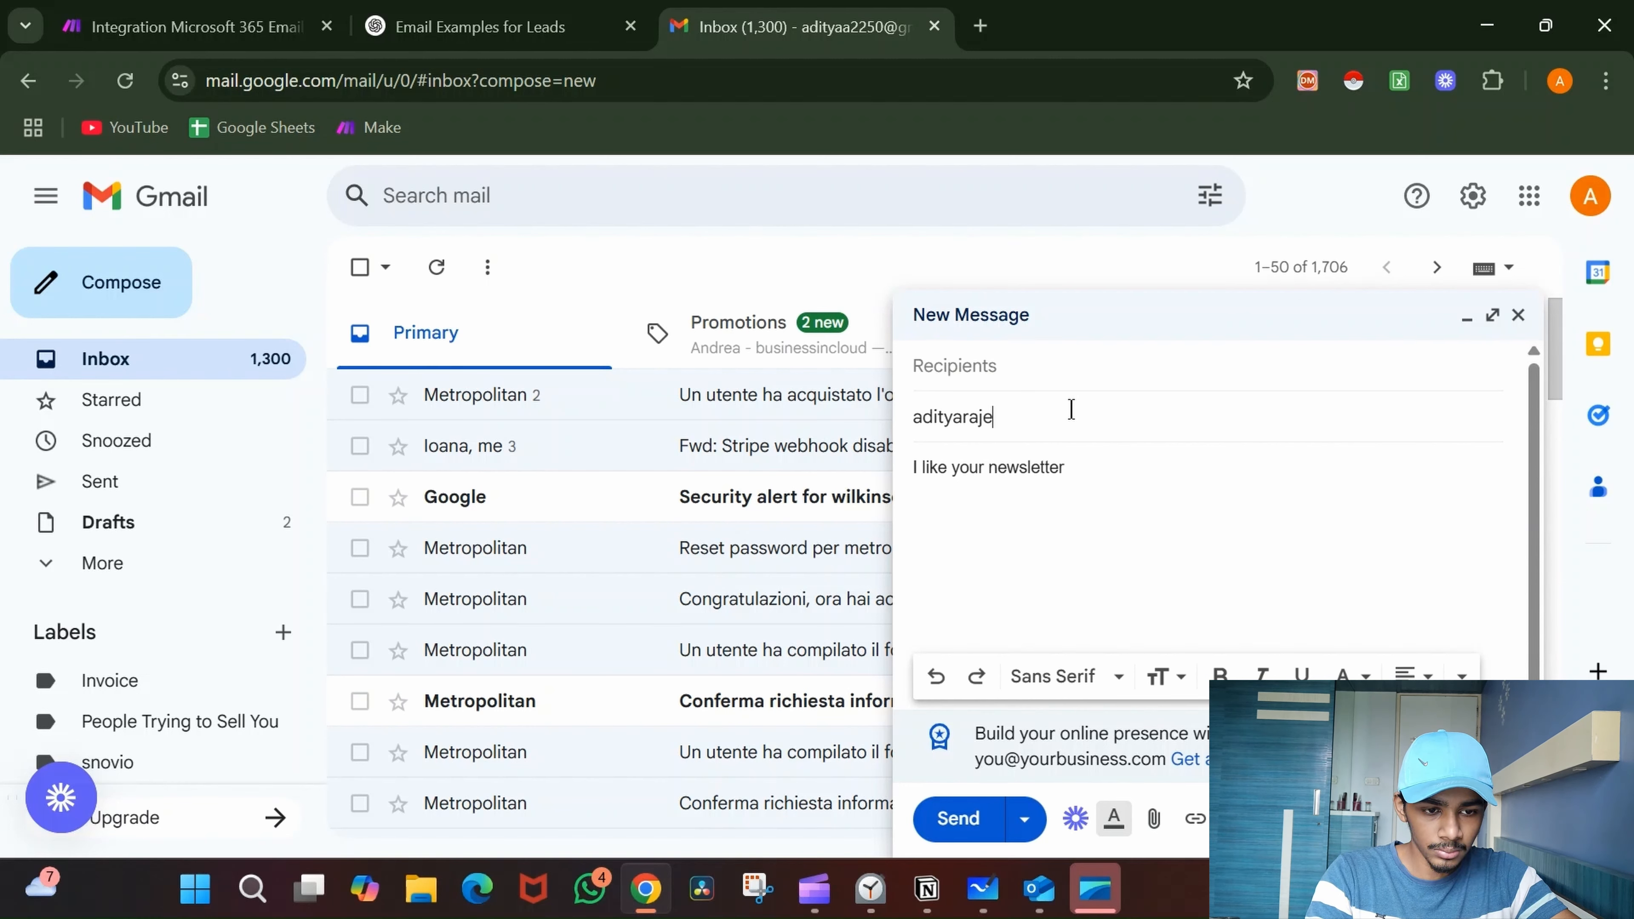
{"action": "type", "text": "ityaraje"}
{"action": "key", "text": "ctrl+a"}
{"action": "key", "text": "BackSpace"}
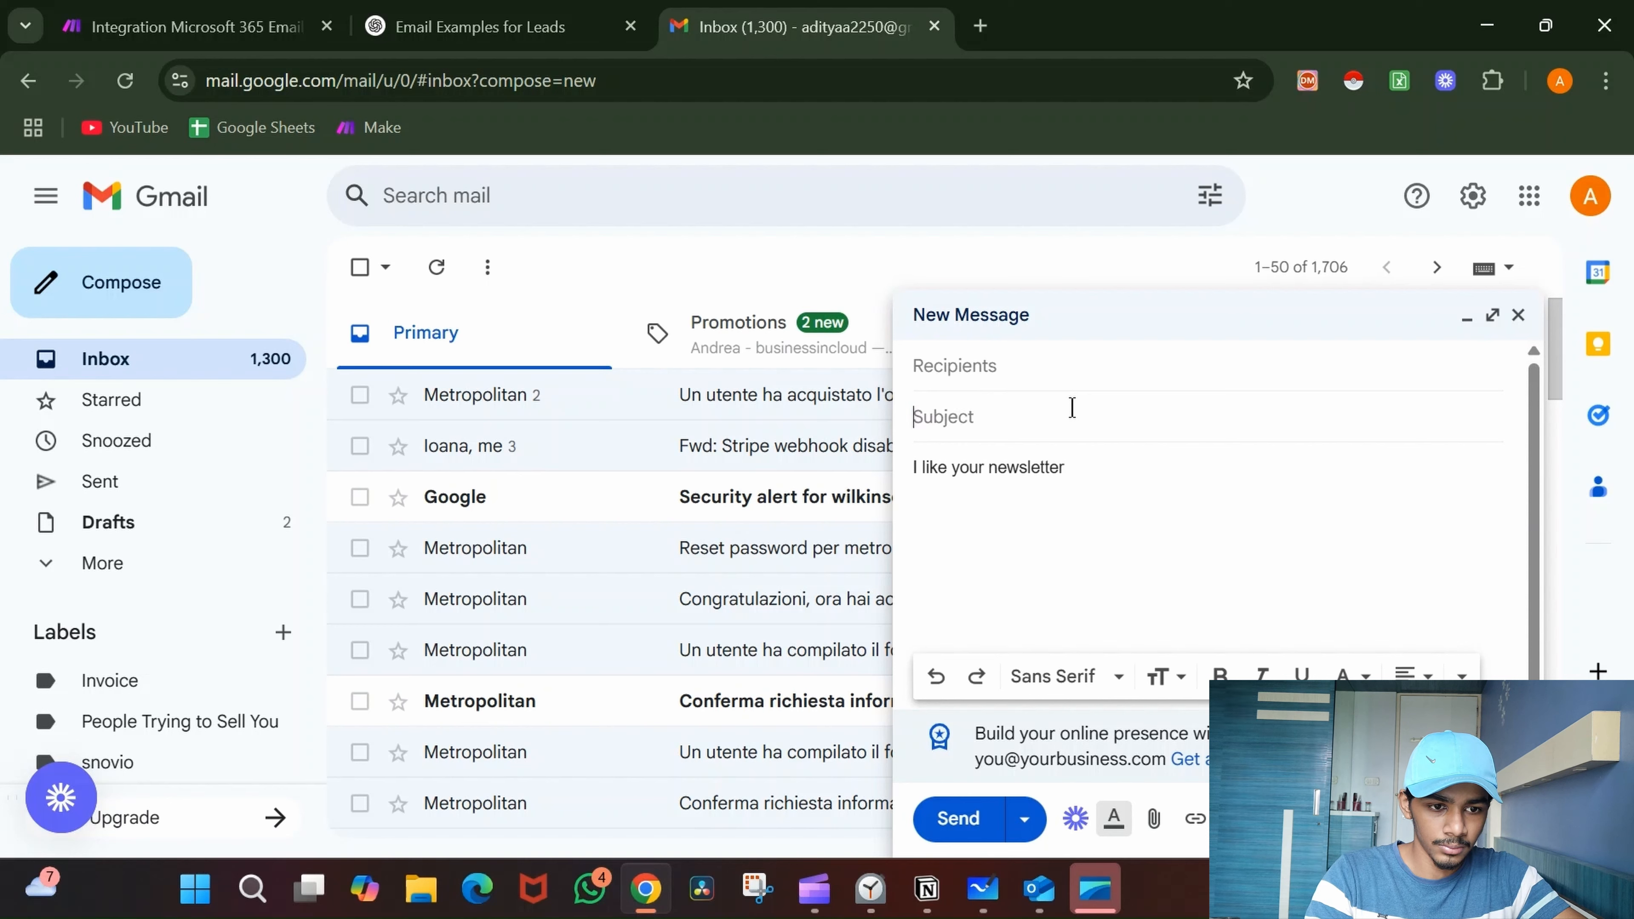
- Address the draft to the suggested Outlook contact's e-mail, set the subject to "Hello" and send it
{"action": "left_click", "coordinate": [1079, 370]}
{"action": "type", "text": "aditay"}
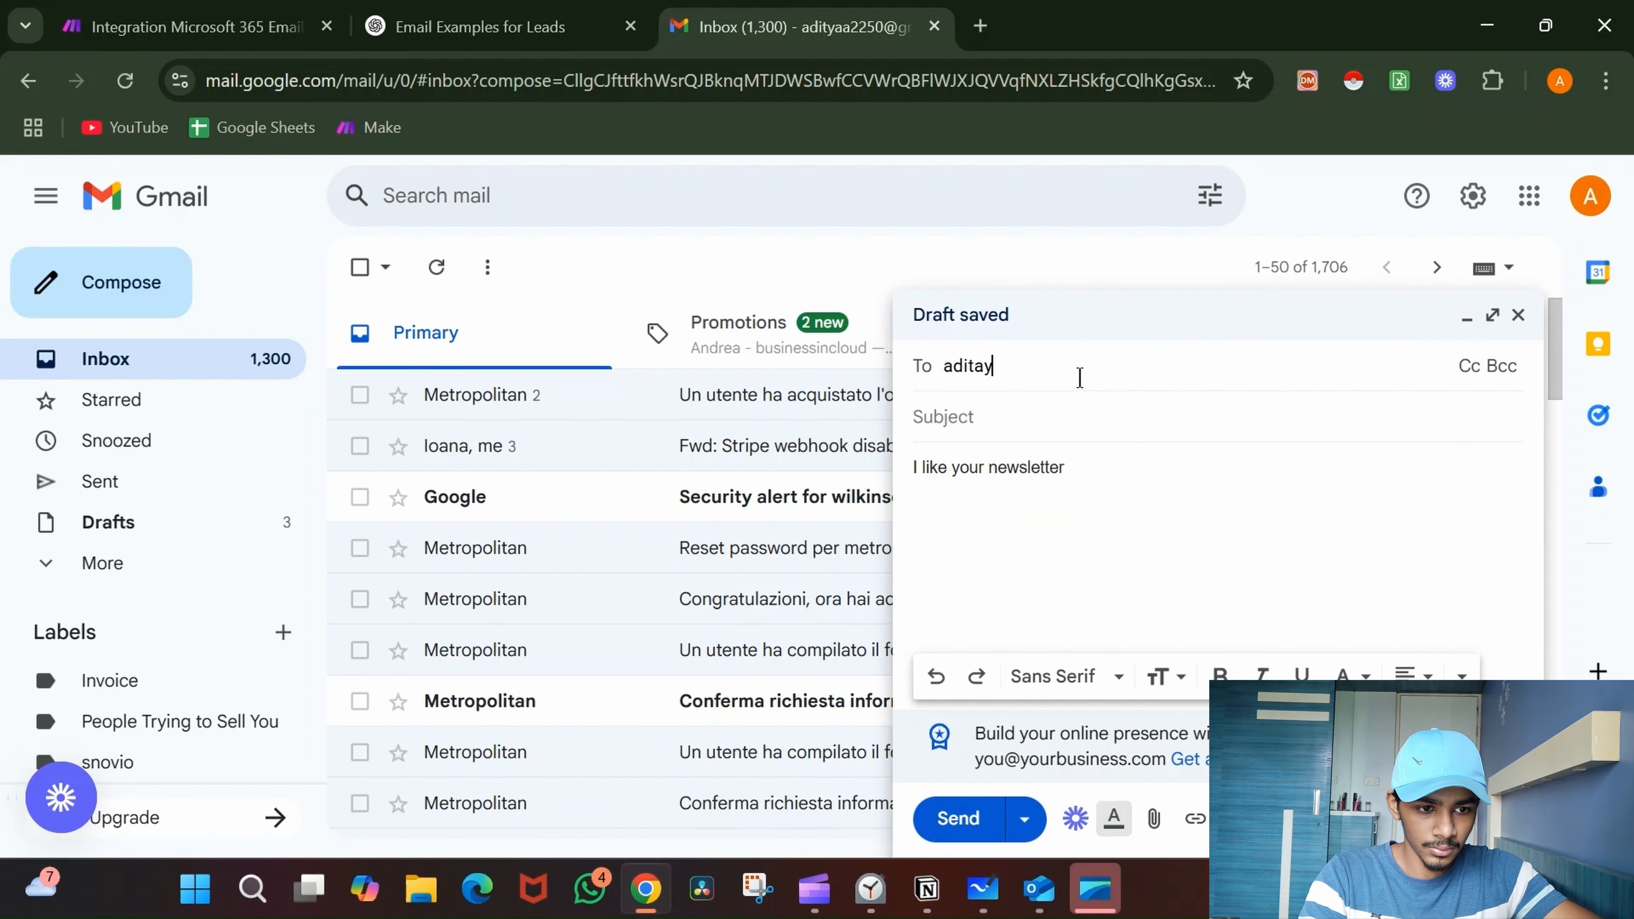
{"action": "key", "text": "BackSpace"}
{"action": "key", "text": "BackSpace"}
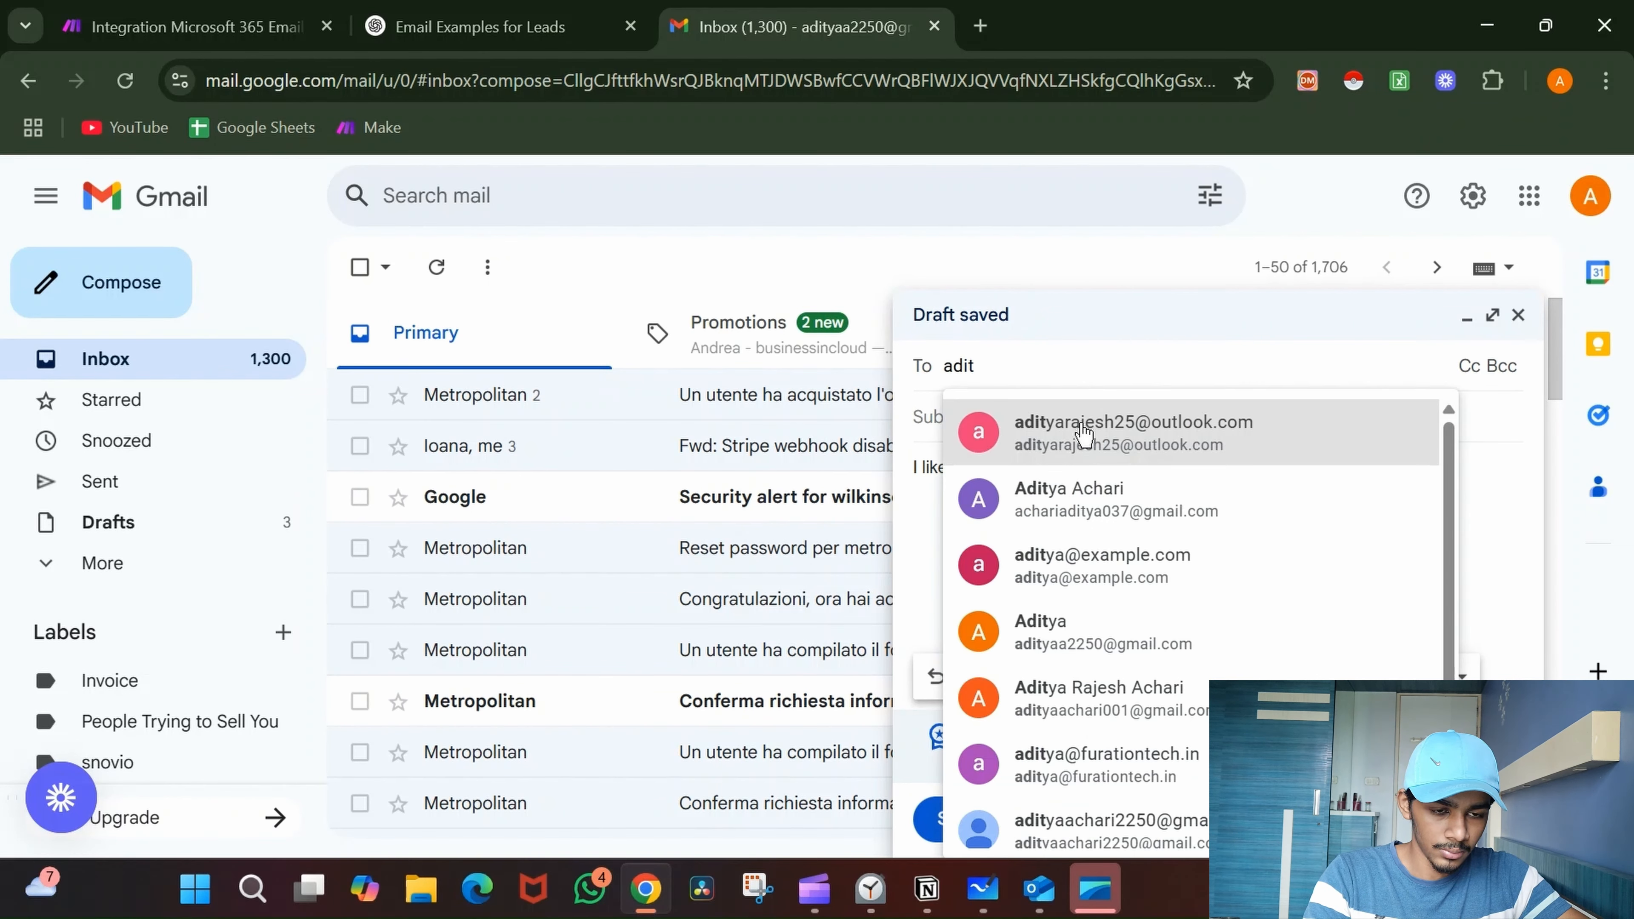
{"action": "left_click", "coordinate": [1086, 432]}
{"action": "left_click", "coordinate": [1070, 439]}
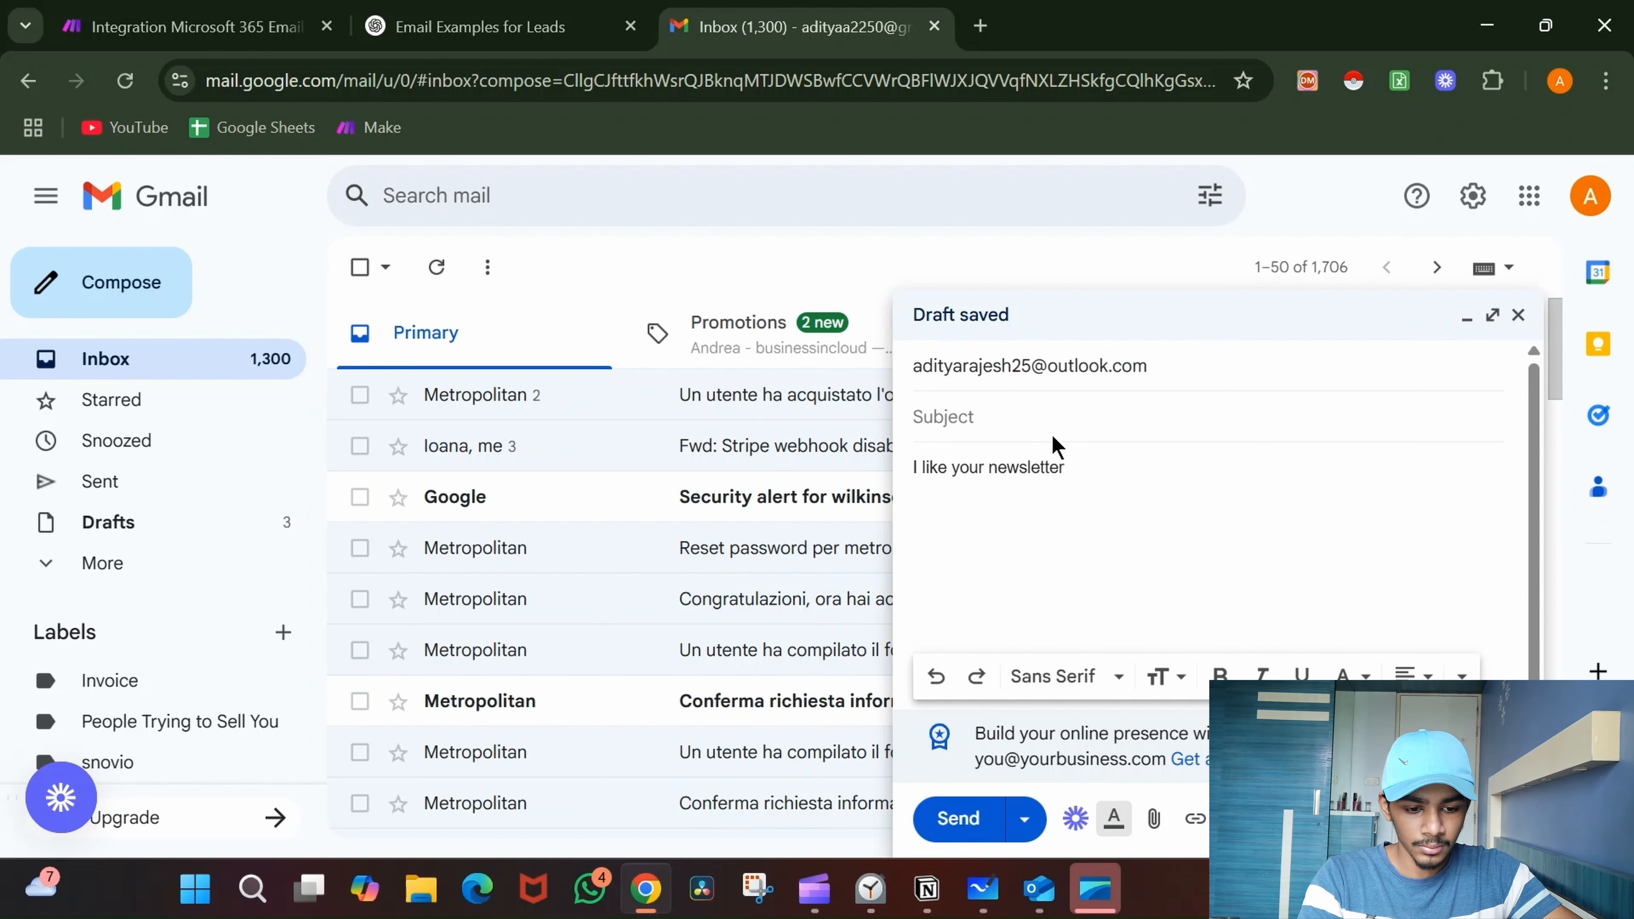
{"action": "type", "text": "Hello"}
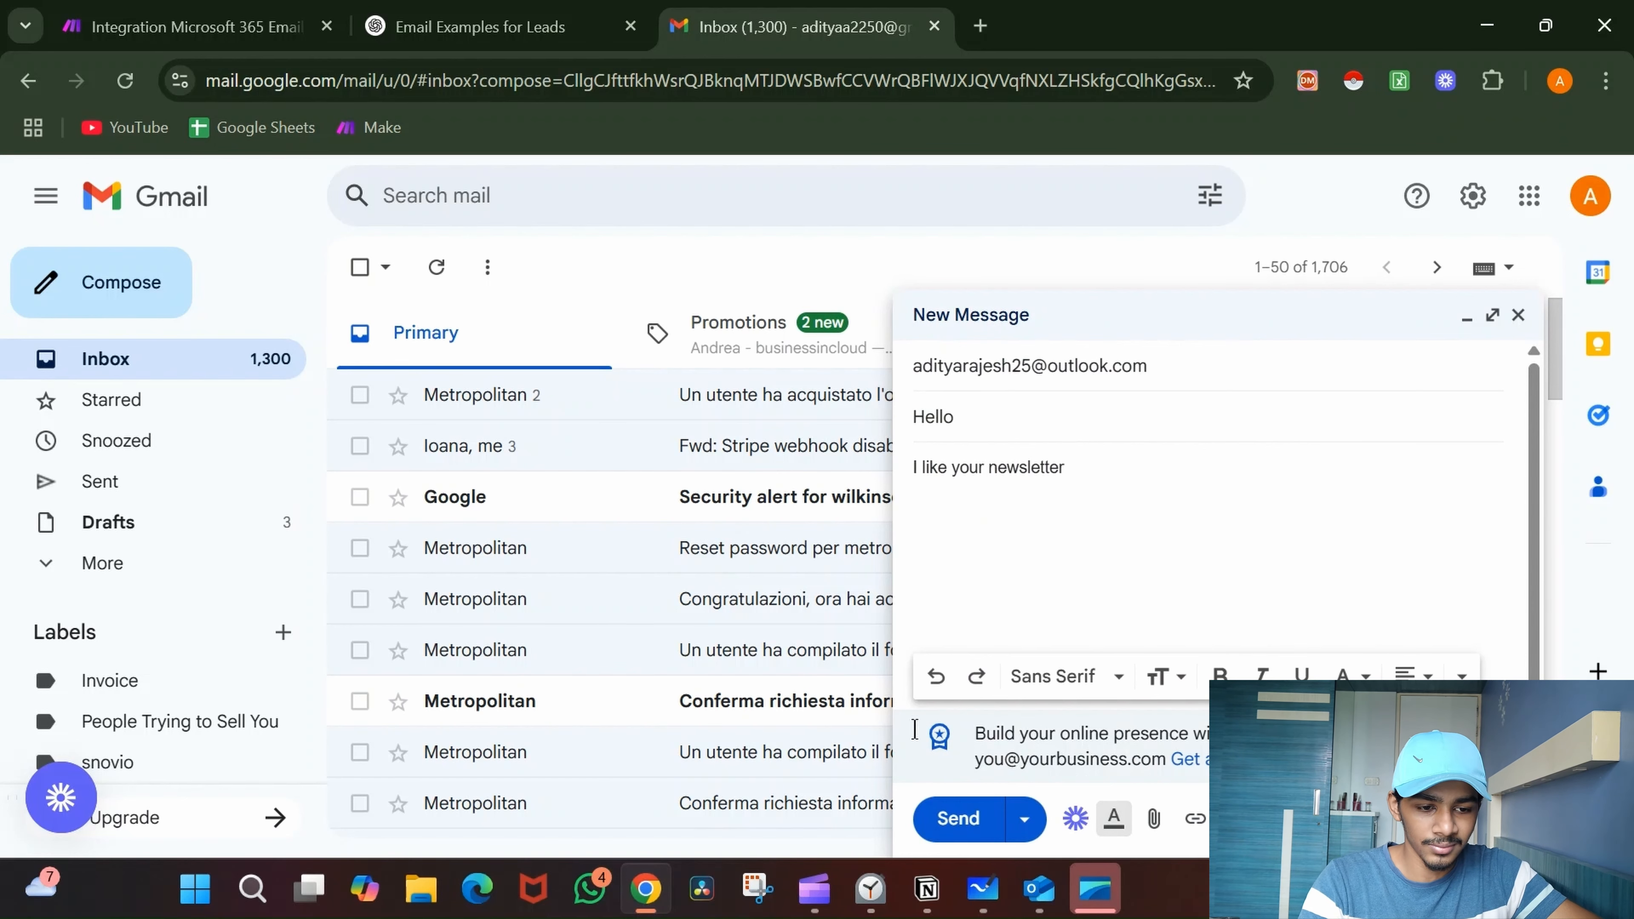
{"action": "left_click", "coordinate": [965, 823]}
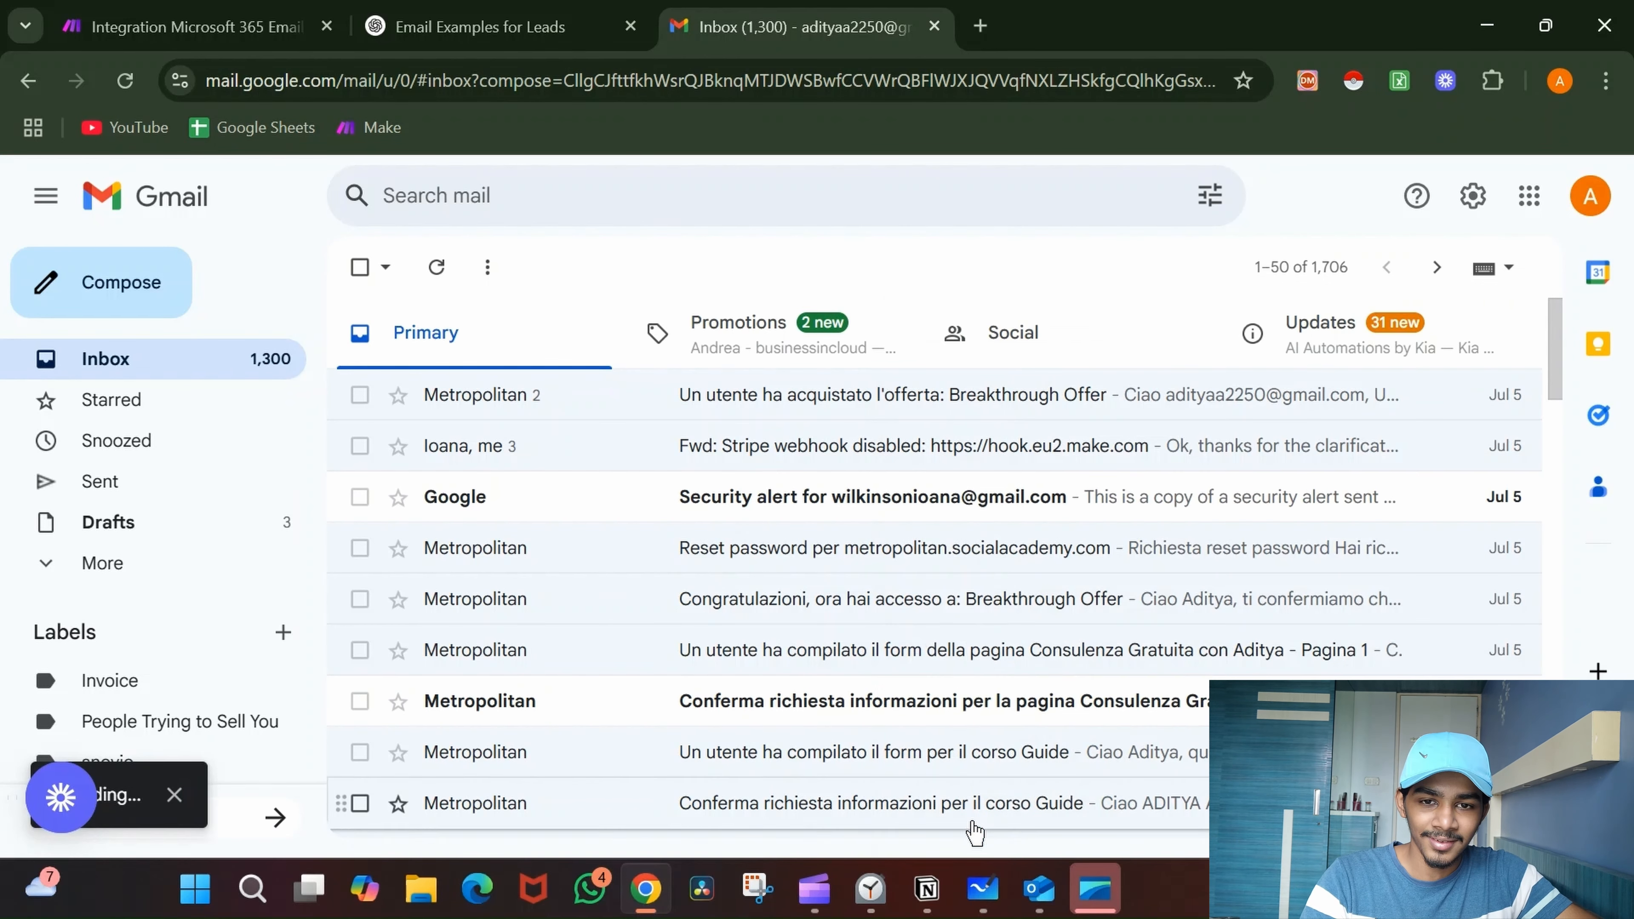
- Return to Make and try to choose the Watch Messages module's starting point manually
{"action": "left_click", "coordinate": [203, 9]}
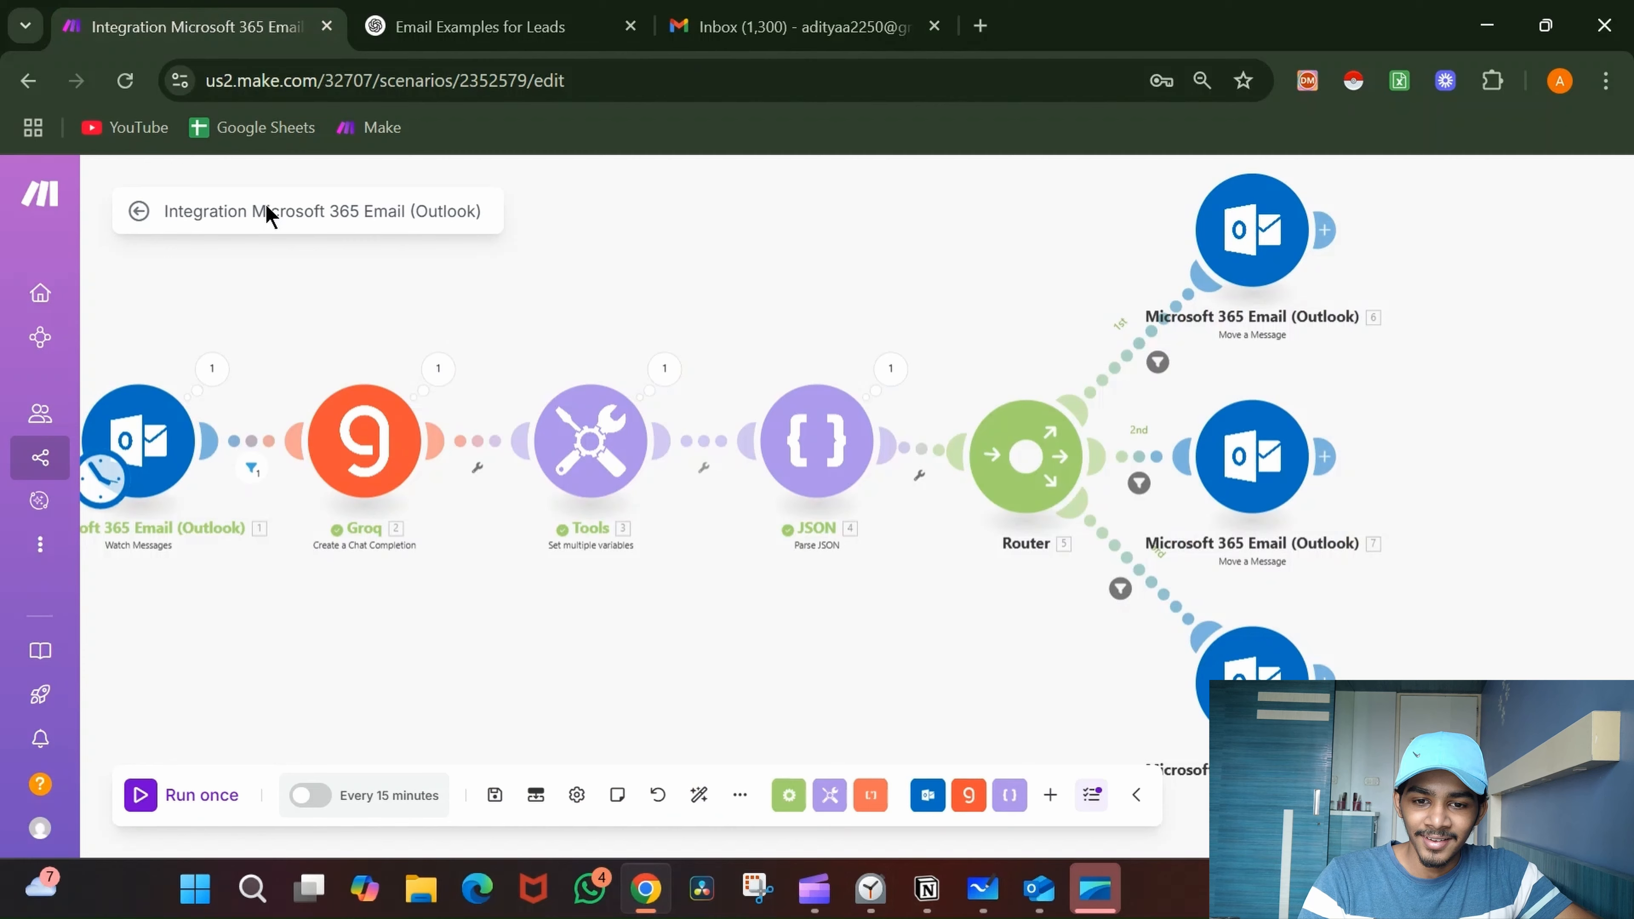
{"action": "right_click", "coordinate": [153, 433]}
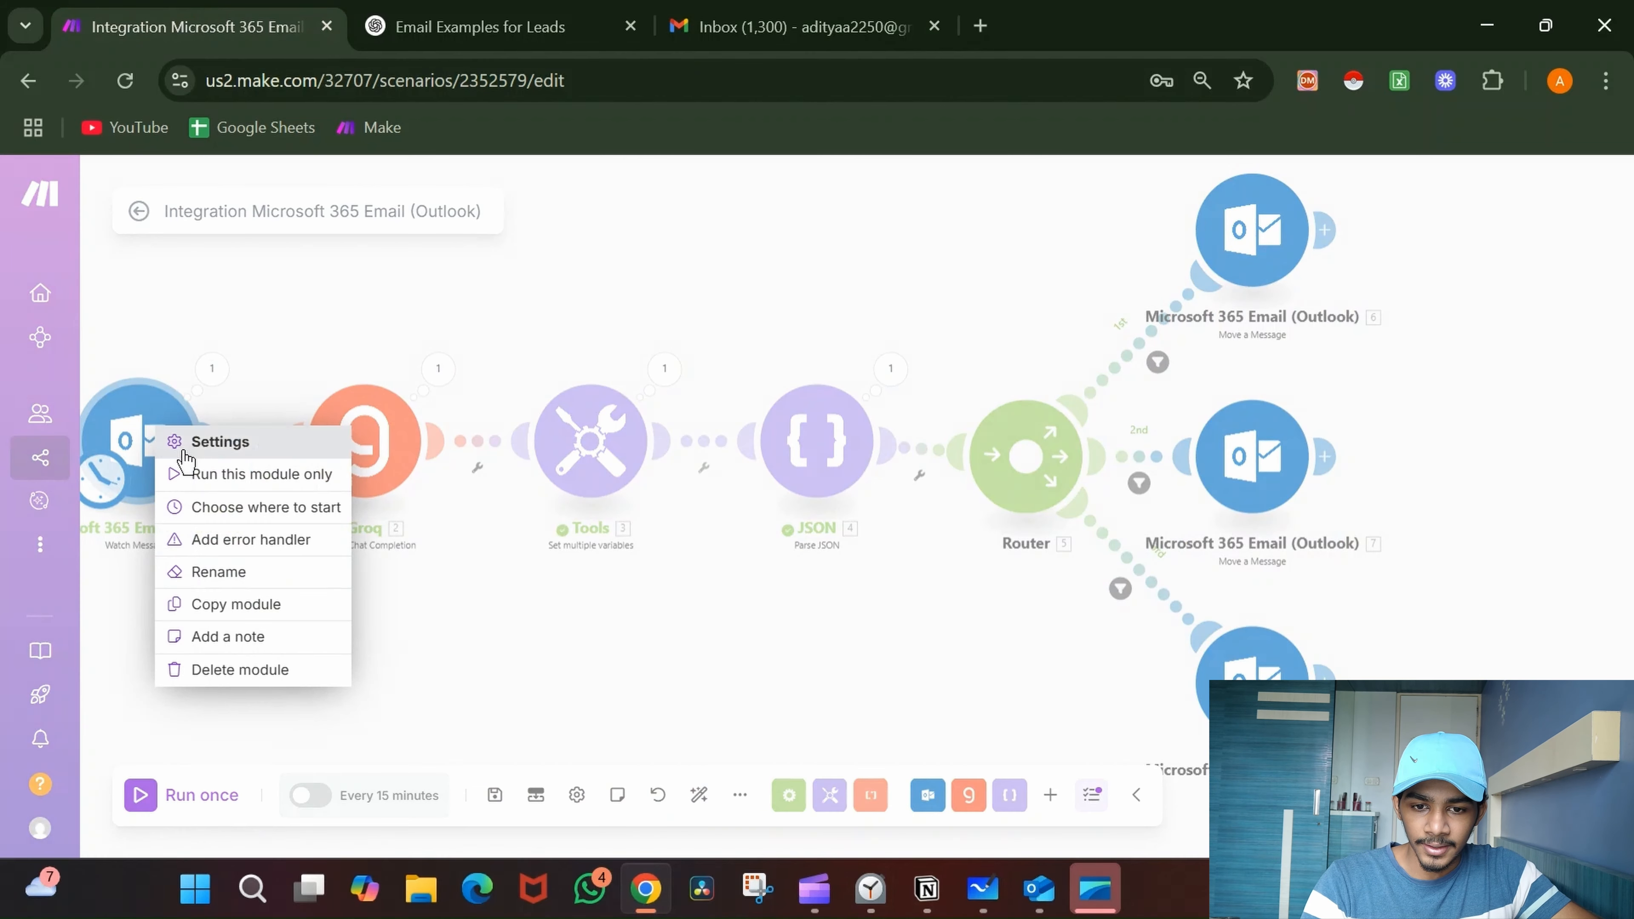
{"action": "left_click", "coordinate": [207, 509]}
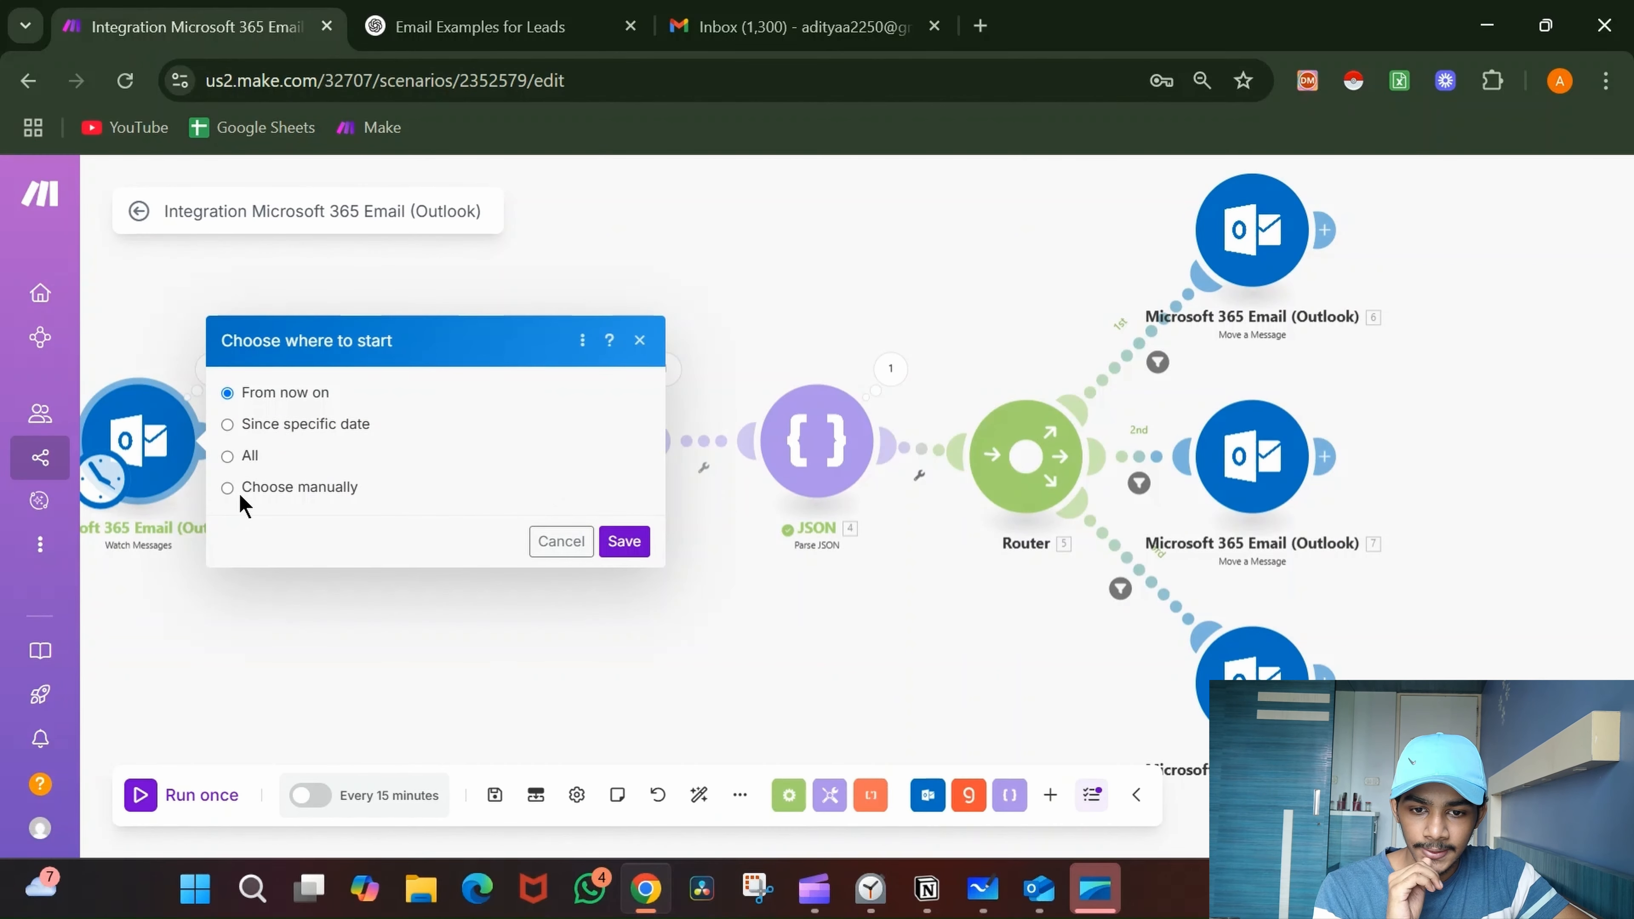
{"action": "left_click", "coordinate": [228, 487]}
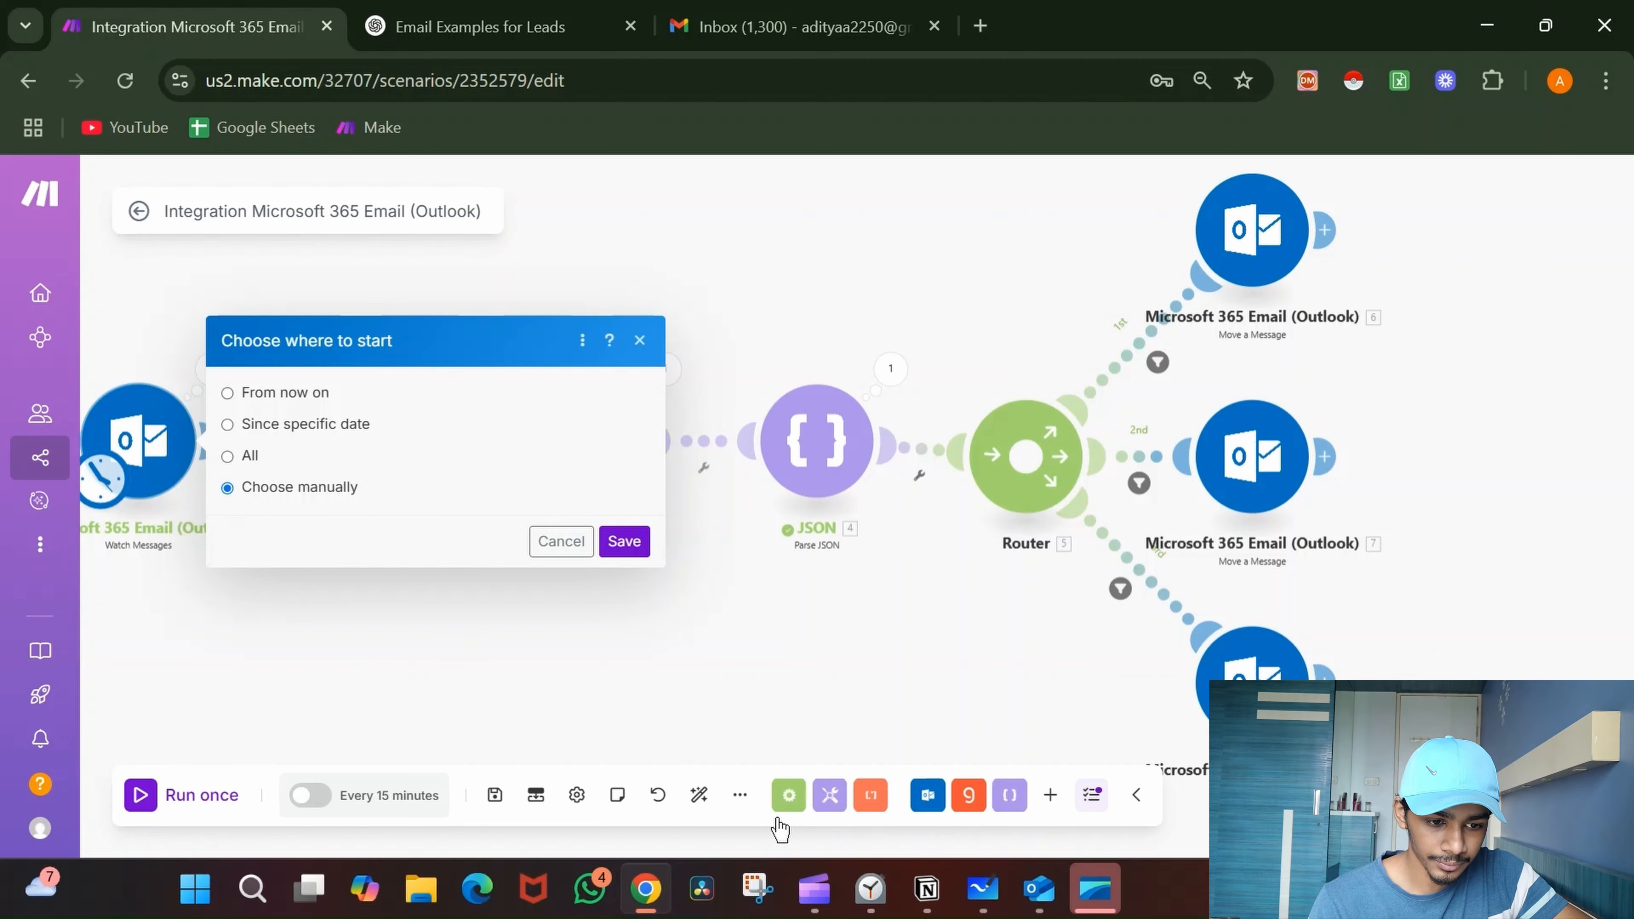
- Check the Outlook inbox for the new "Hello" email, mark it as read and return to Make
{"action": "left_click", "coordinate": [1040, 892]}
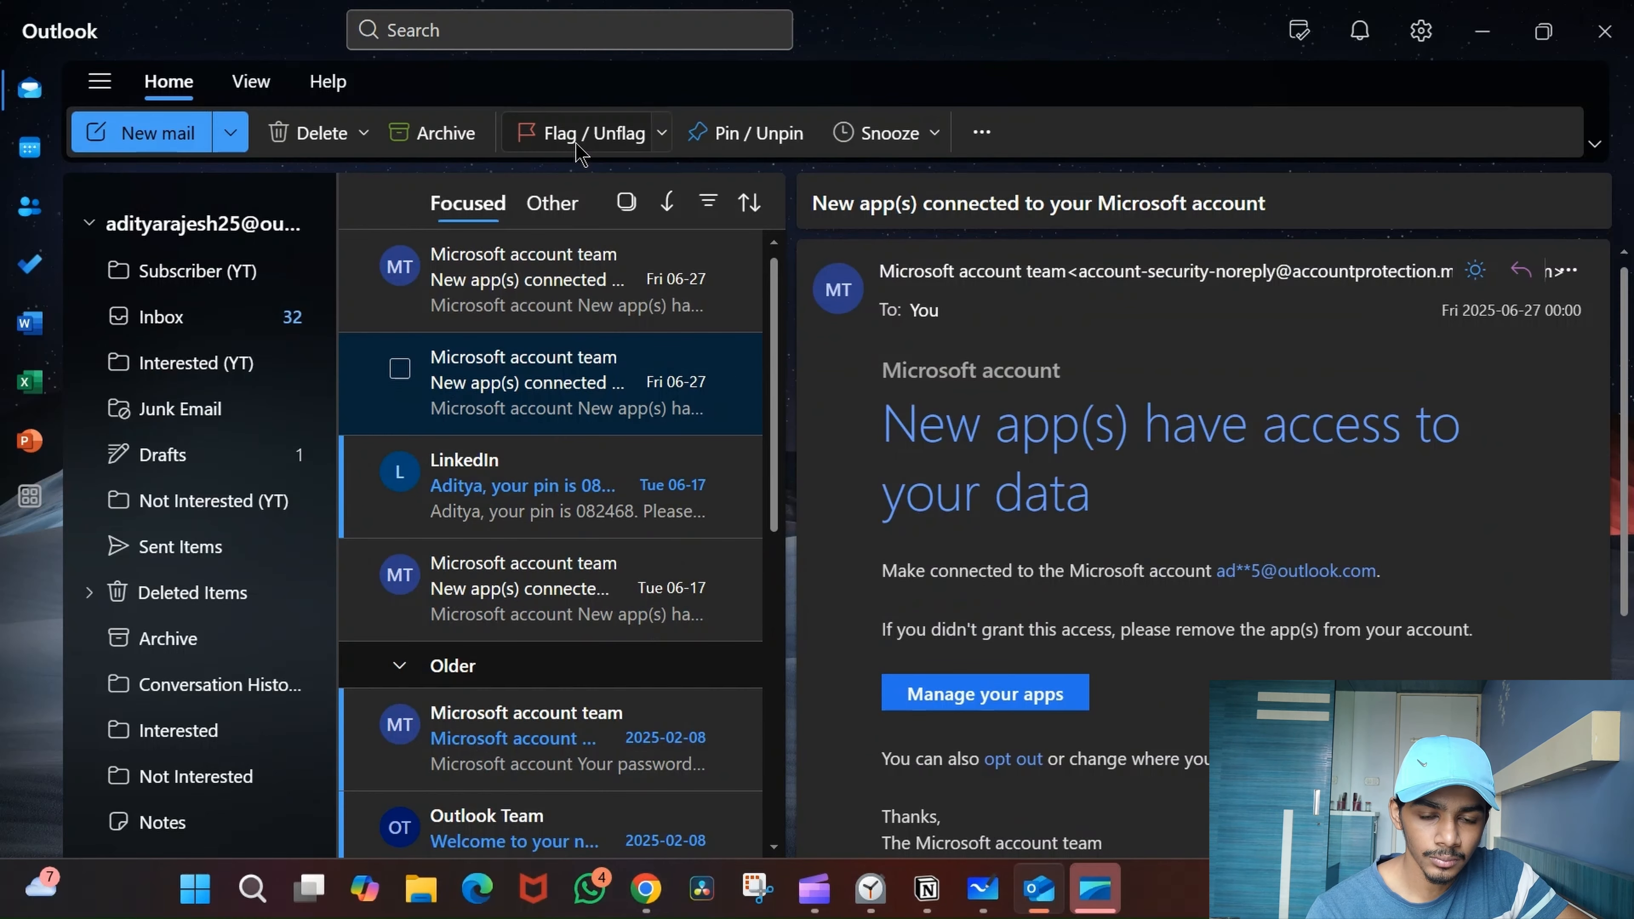
{"action": "scroll", "coordinate": [648, 457], "scroll_direction": "down", "scroll_amount": 5}
{"action": "scroll", "coordinate": [649, 457], "scroll_direction": "up", "scroll_amount": 5}
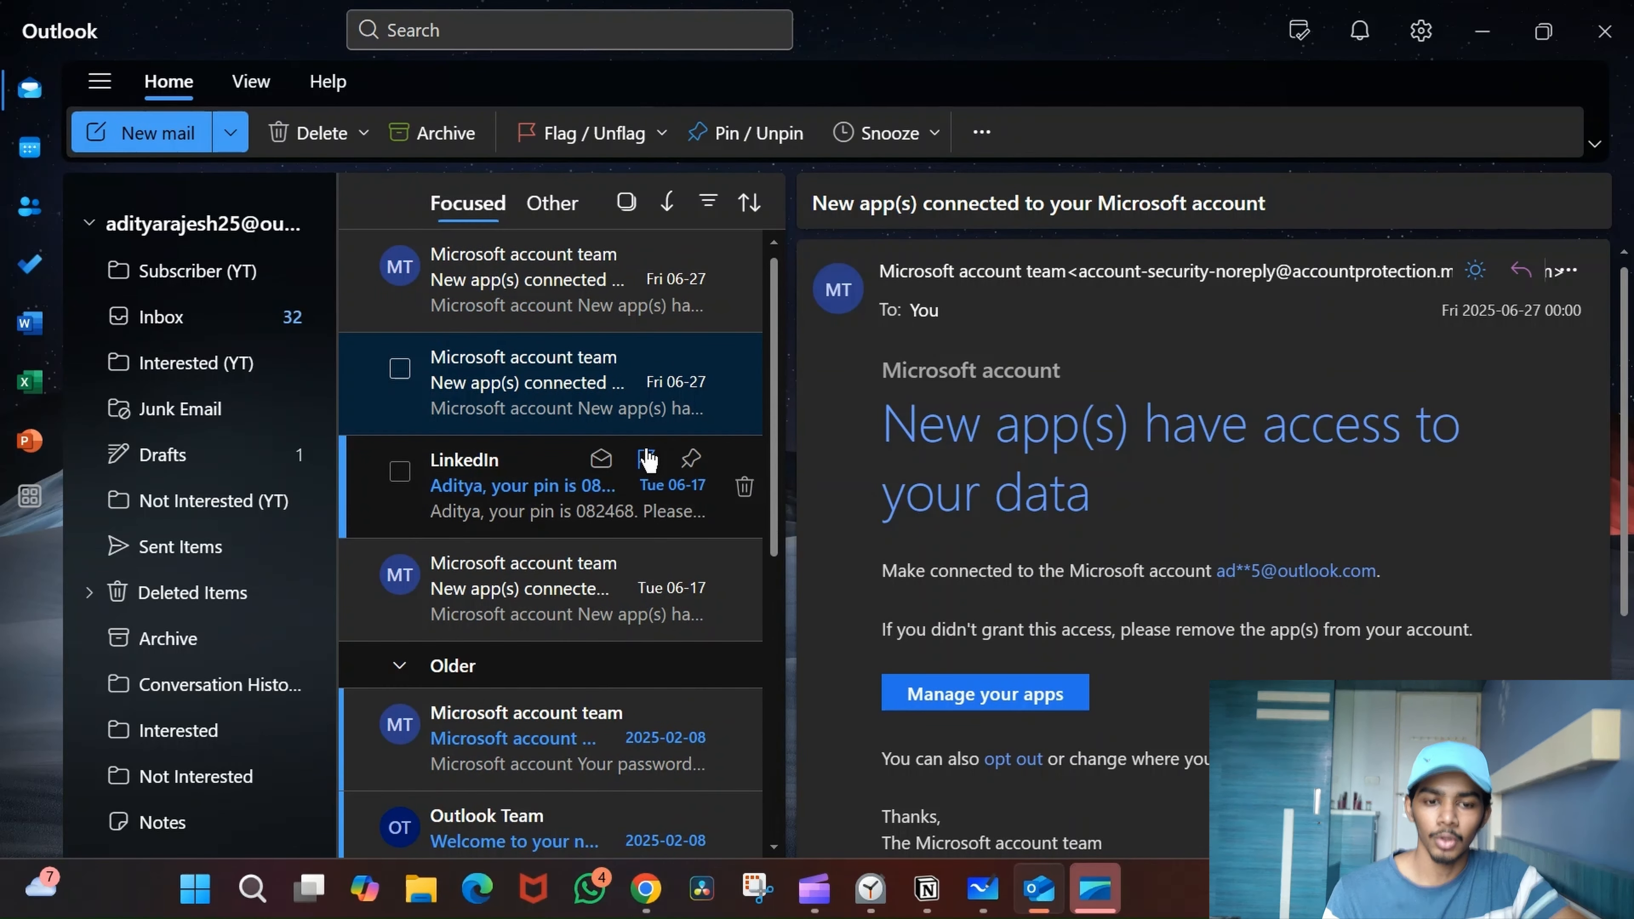
{"action": "scroll", "coordinate": [652, 357], "scroll_direction": "left", "scroll_amount": 5}
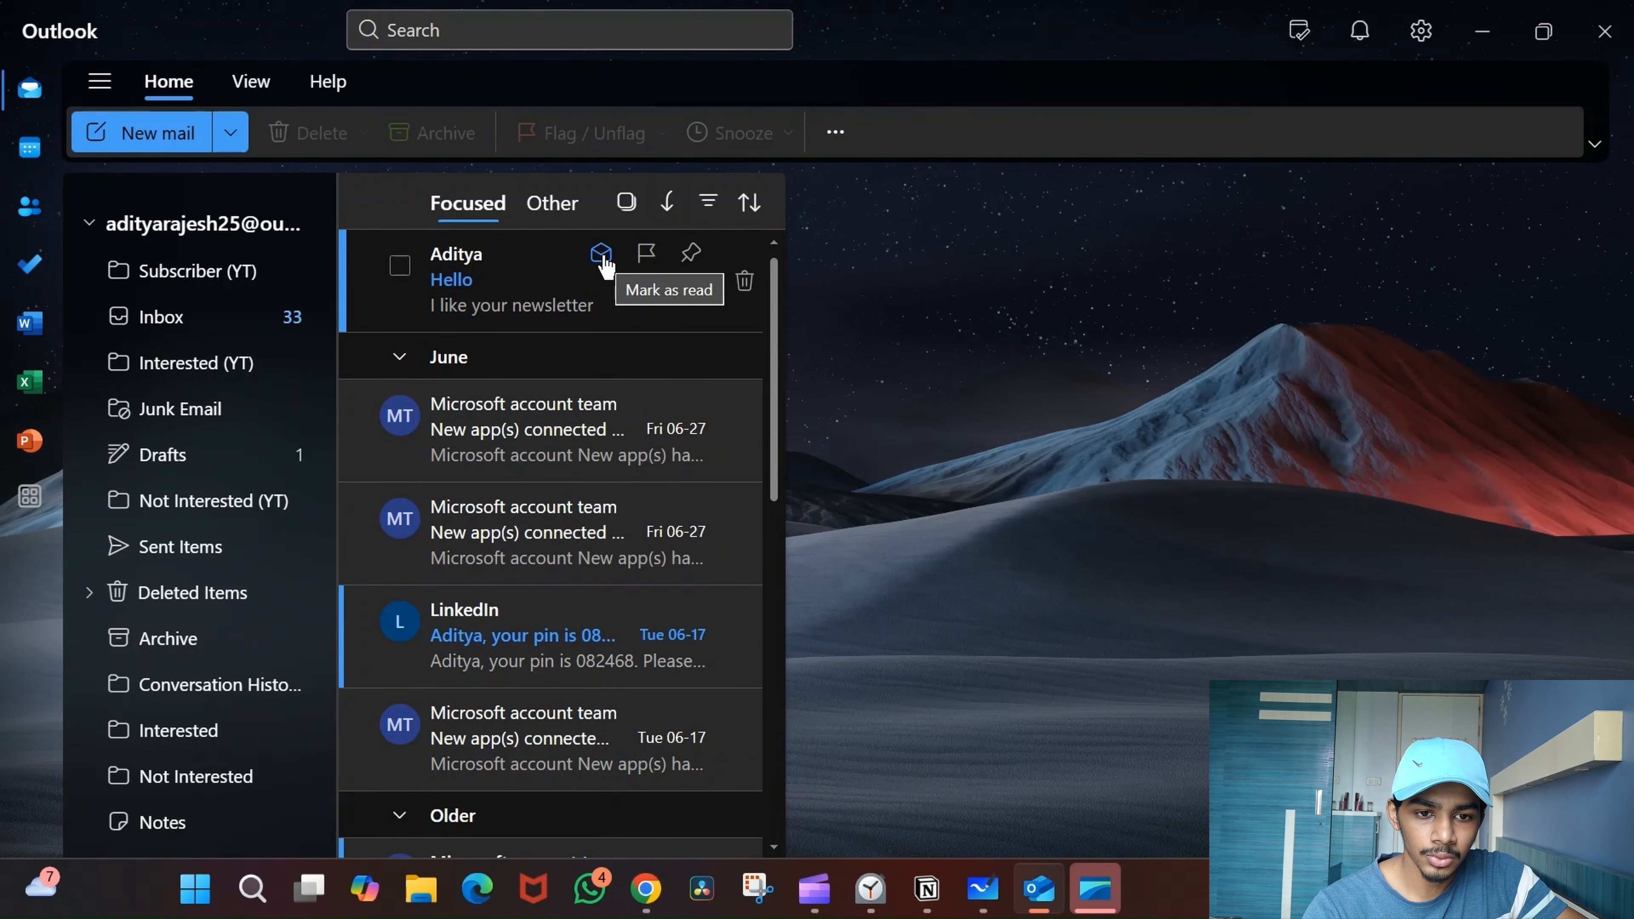
{"action": "left_click", "coordinate": [602, 254]}
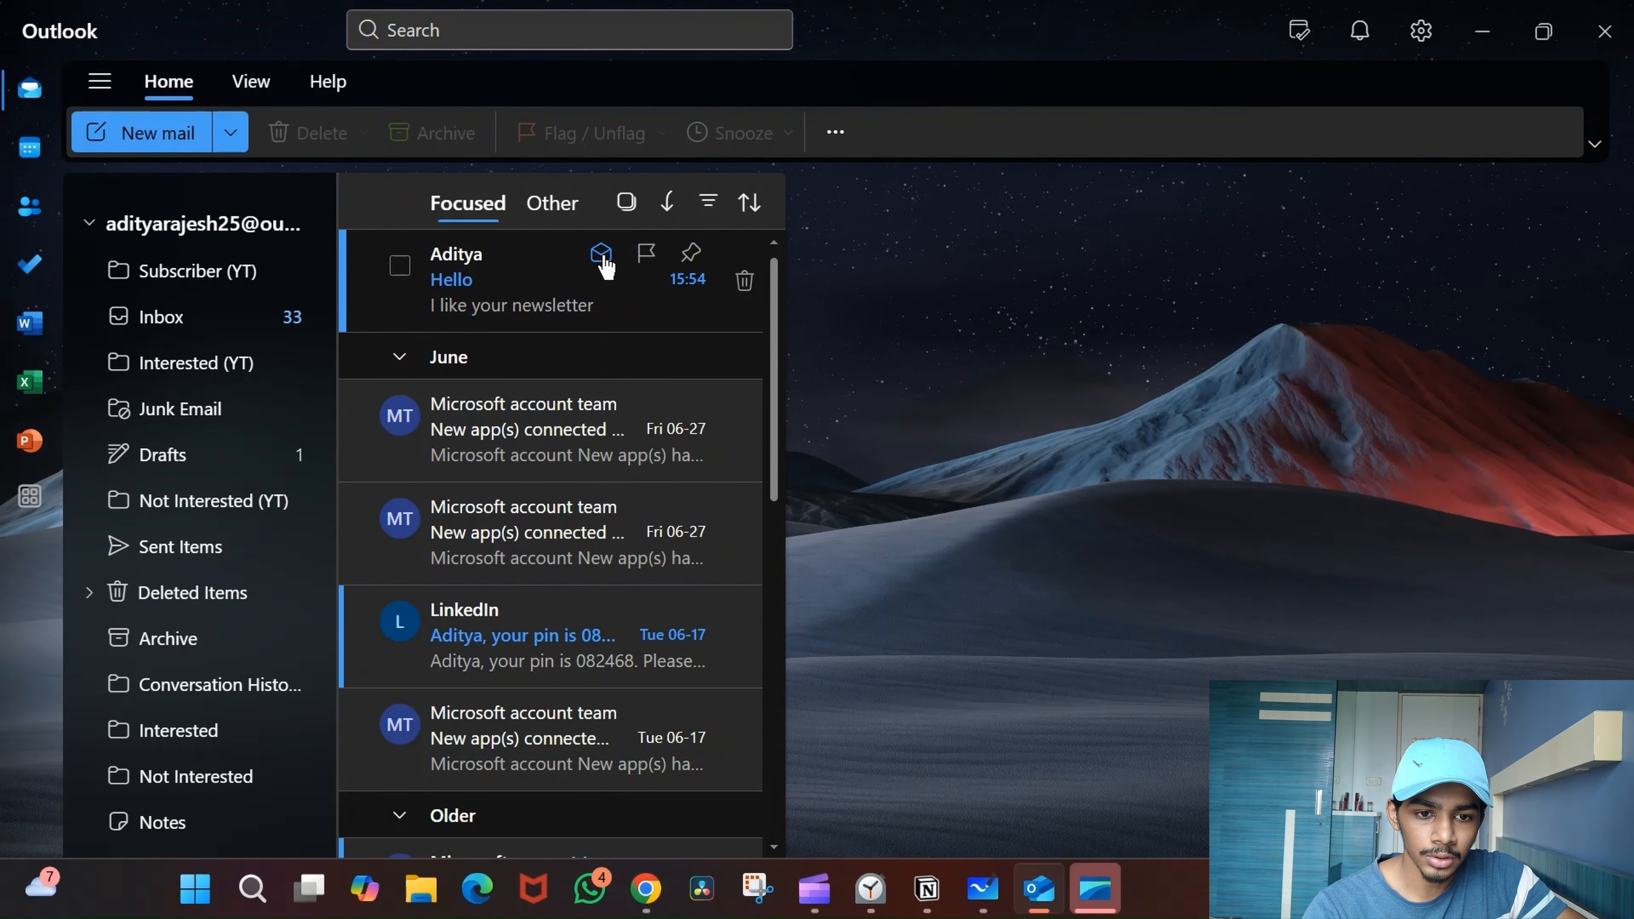
{"action": "left_click", "coordinate": [1472, 40]}
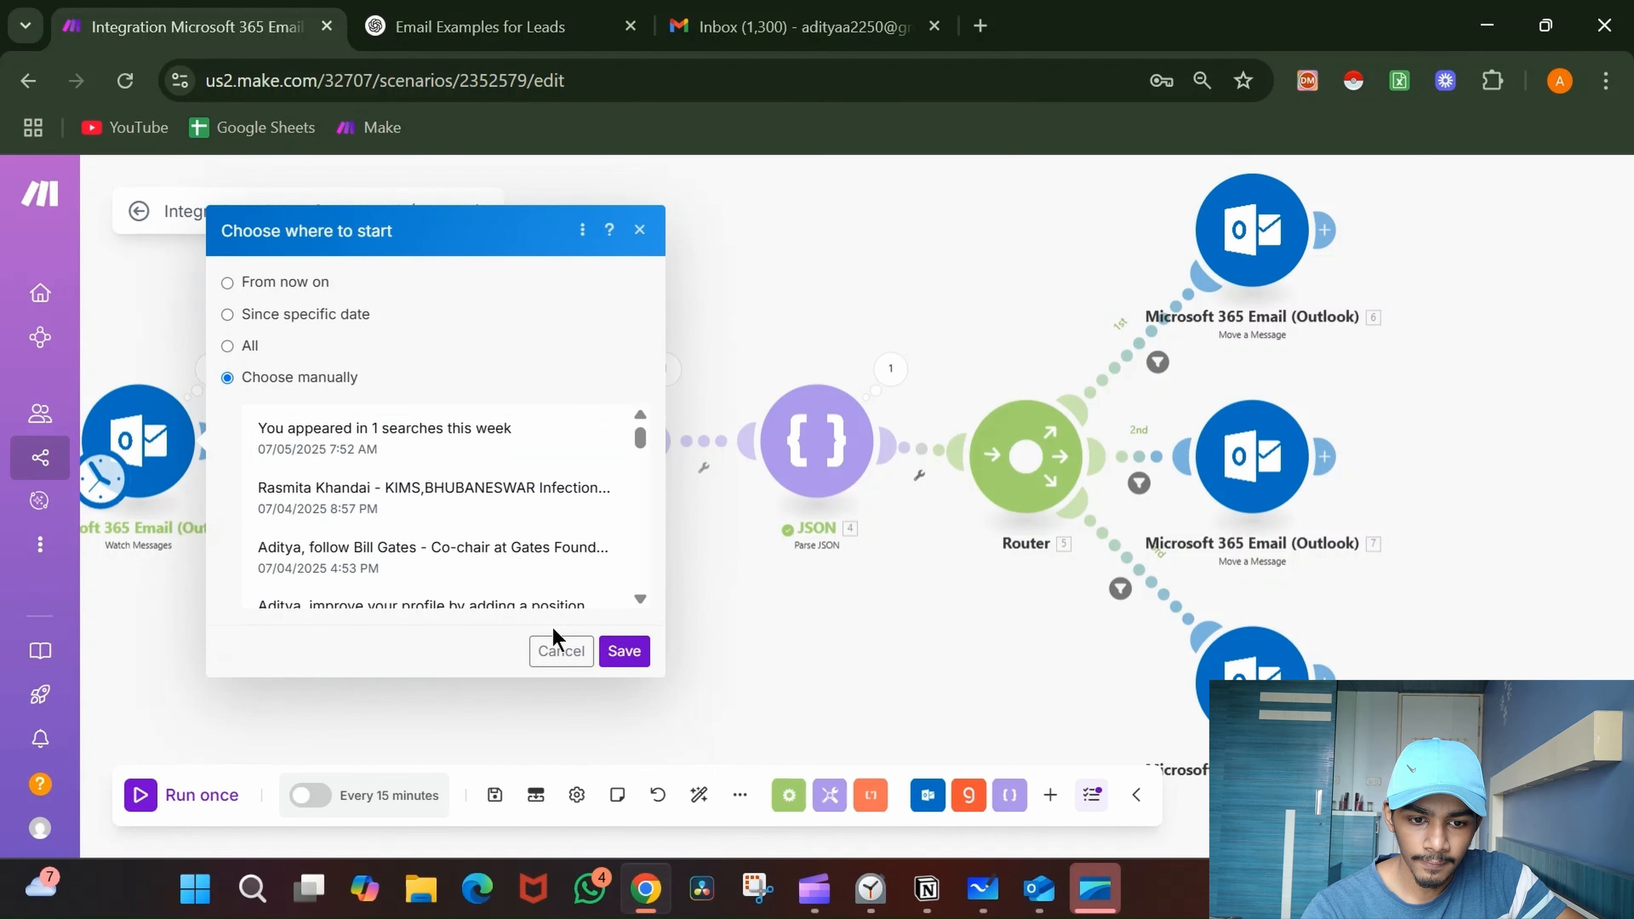
- Close and reopen the Watch Messages starting point options, choose the "Hello" email manually and save
{"action": "left_click", "coordinate": [563, 650]}
{"action": "right_click", "coordinate": [137, 411]}
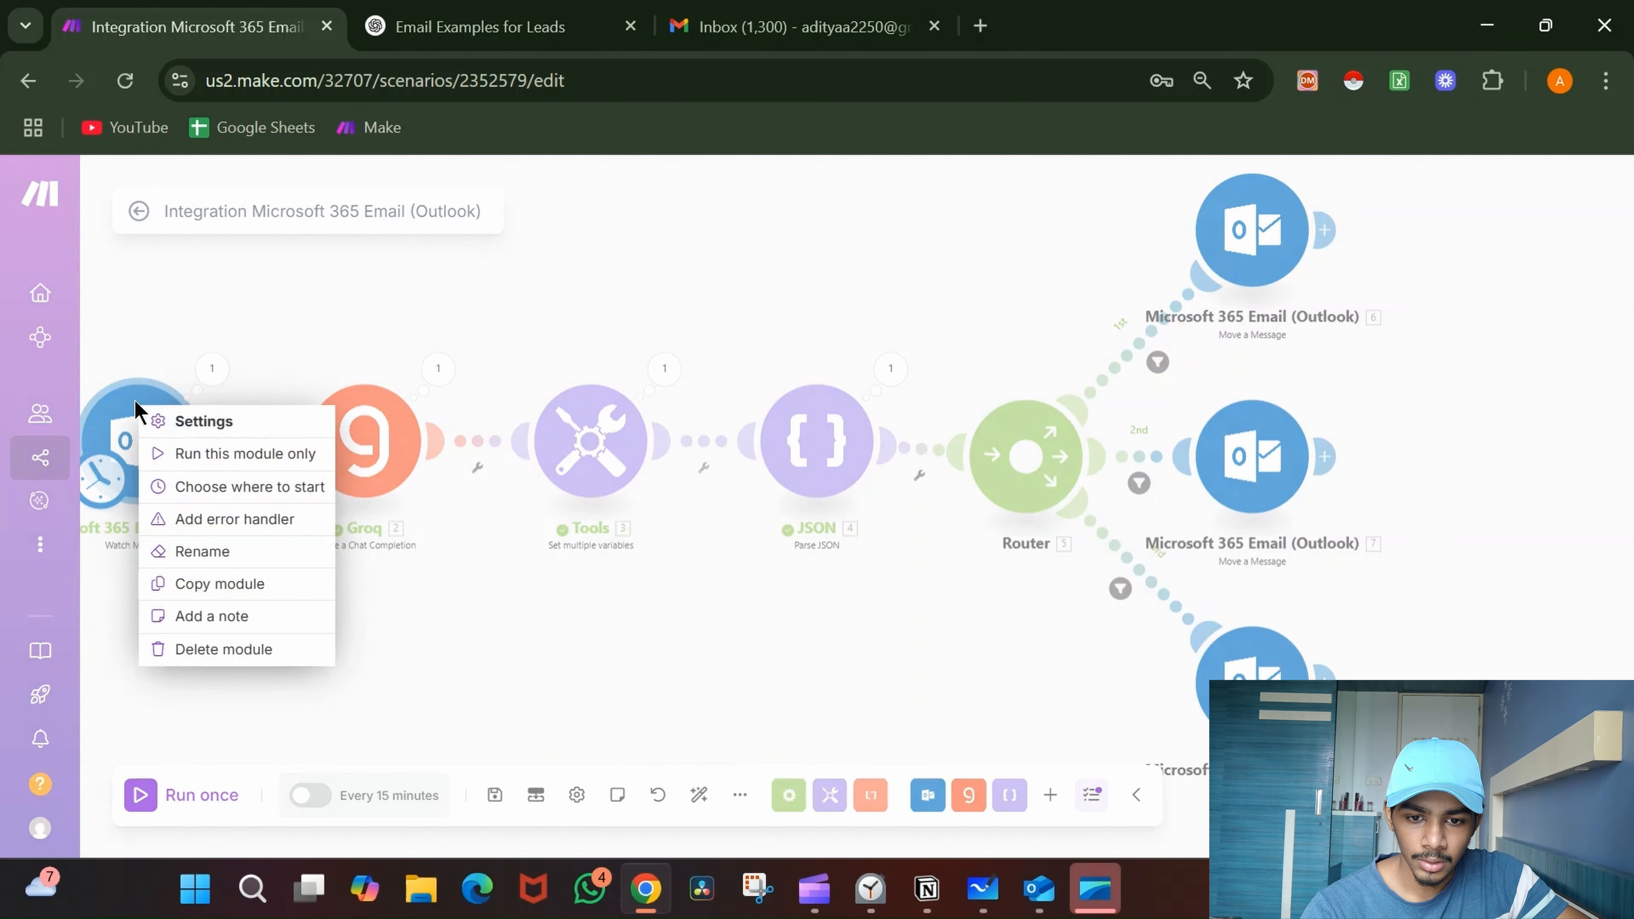
{"action": "left_click", "coordinate": [182, 487]}
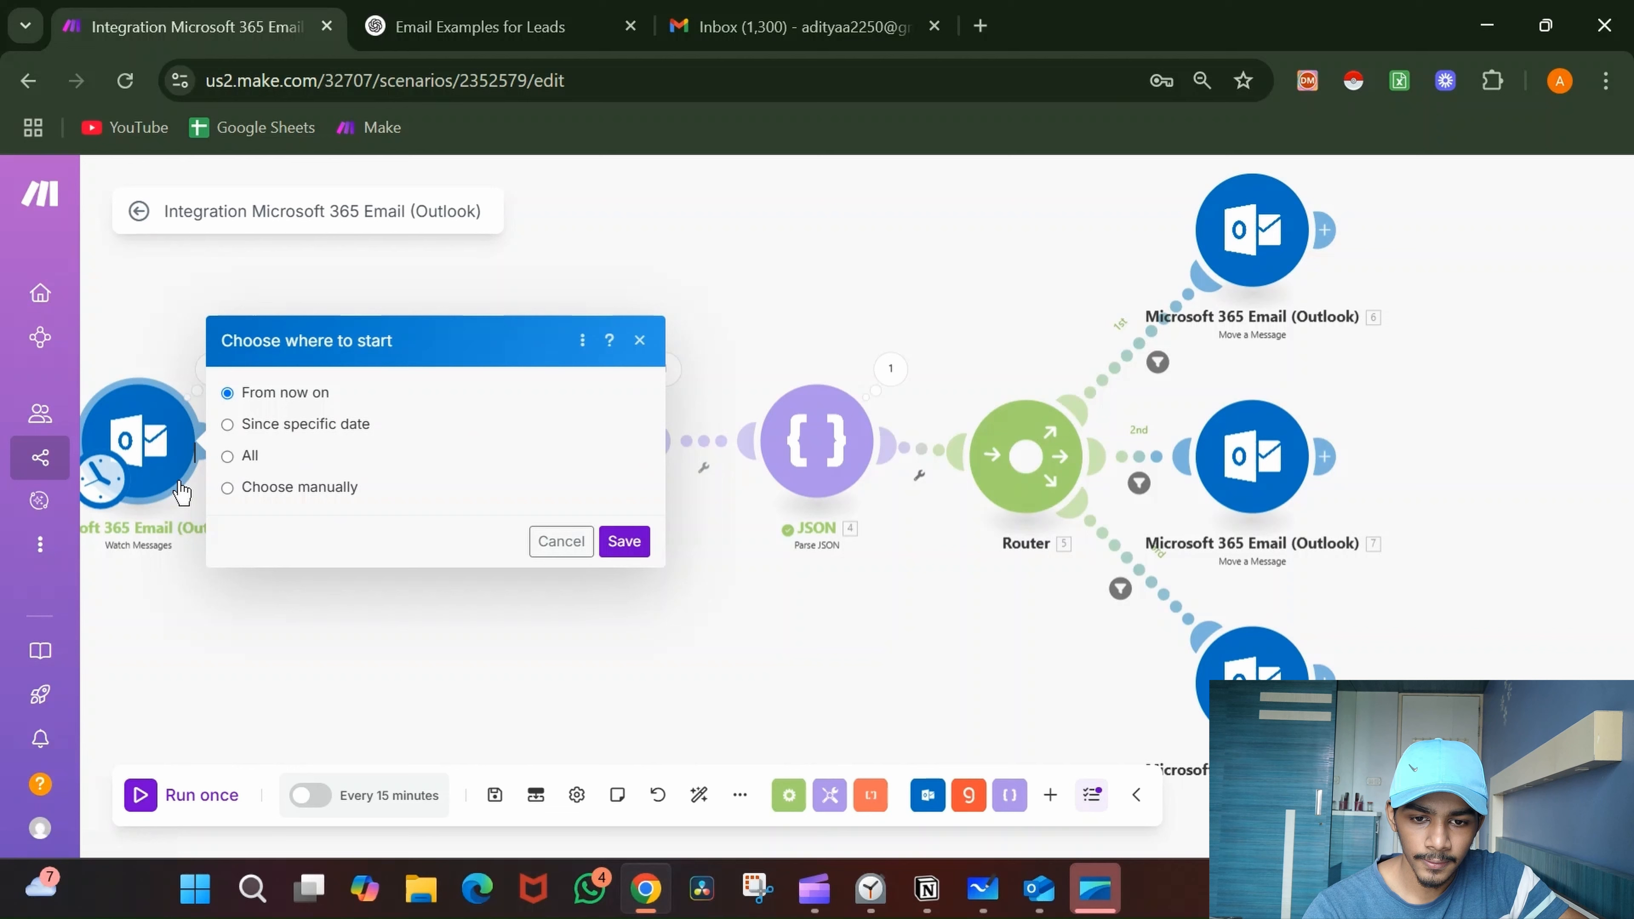
{"action": "left_click", "coordinate": [228, 487]}
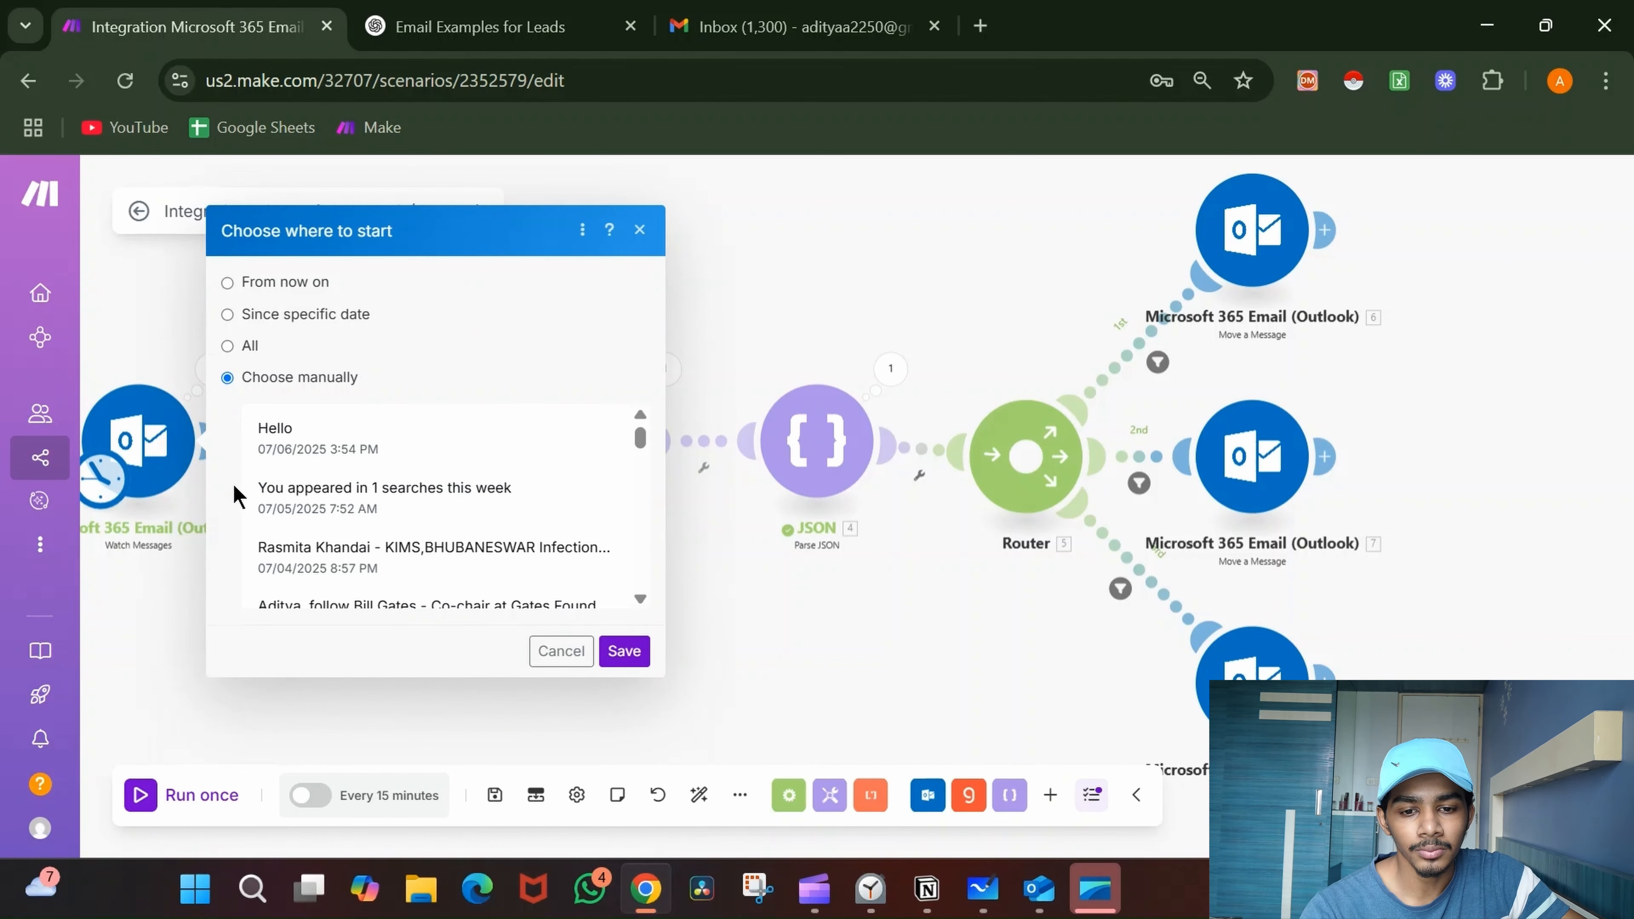
{"action": "left_click", "coordinate": [624, 651]}
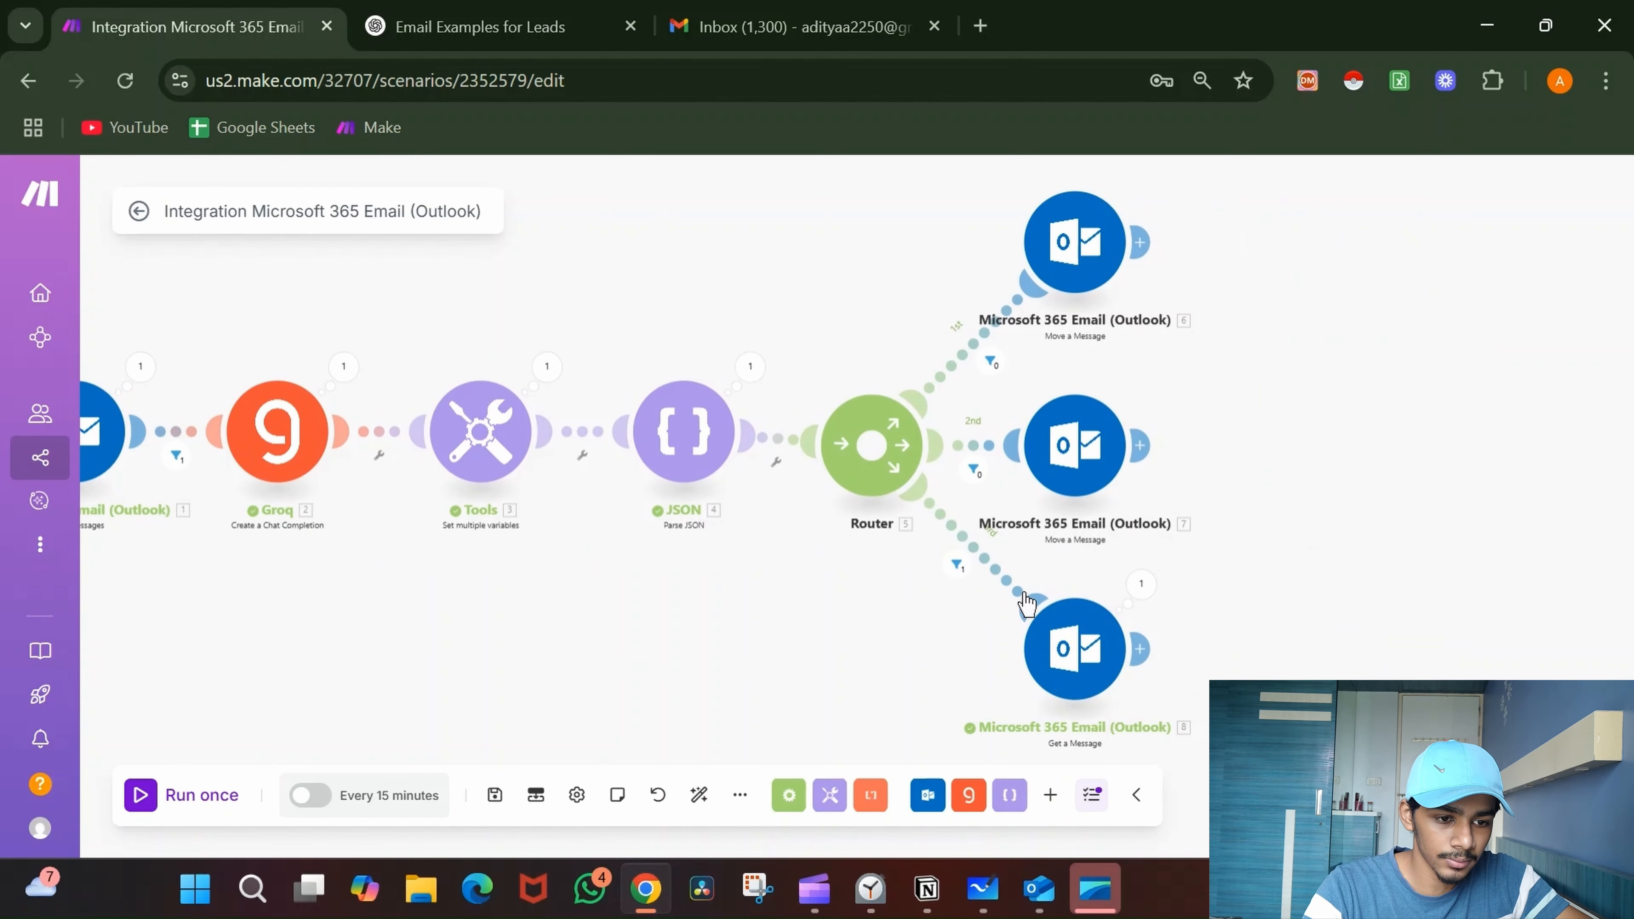
- Examine the Get a Message module's output bundle, including the subject, body preview and message details
{"action": "left_click", "coordinate": [1142, 584]}
{"action": "scroll", "coordinate": [1350, 569], "scroll_direction": "down", "scroll_amount": 3}
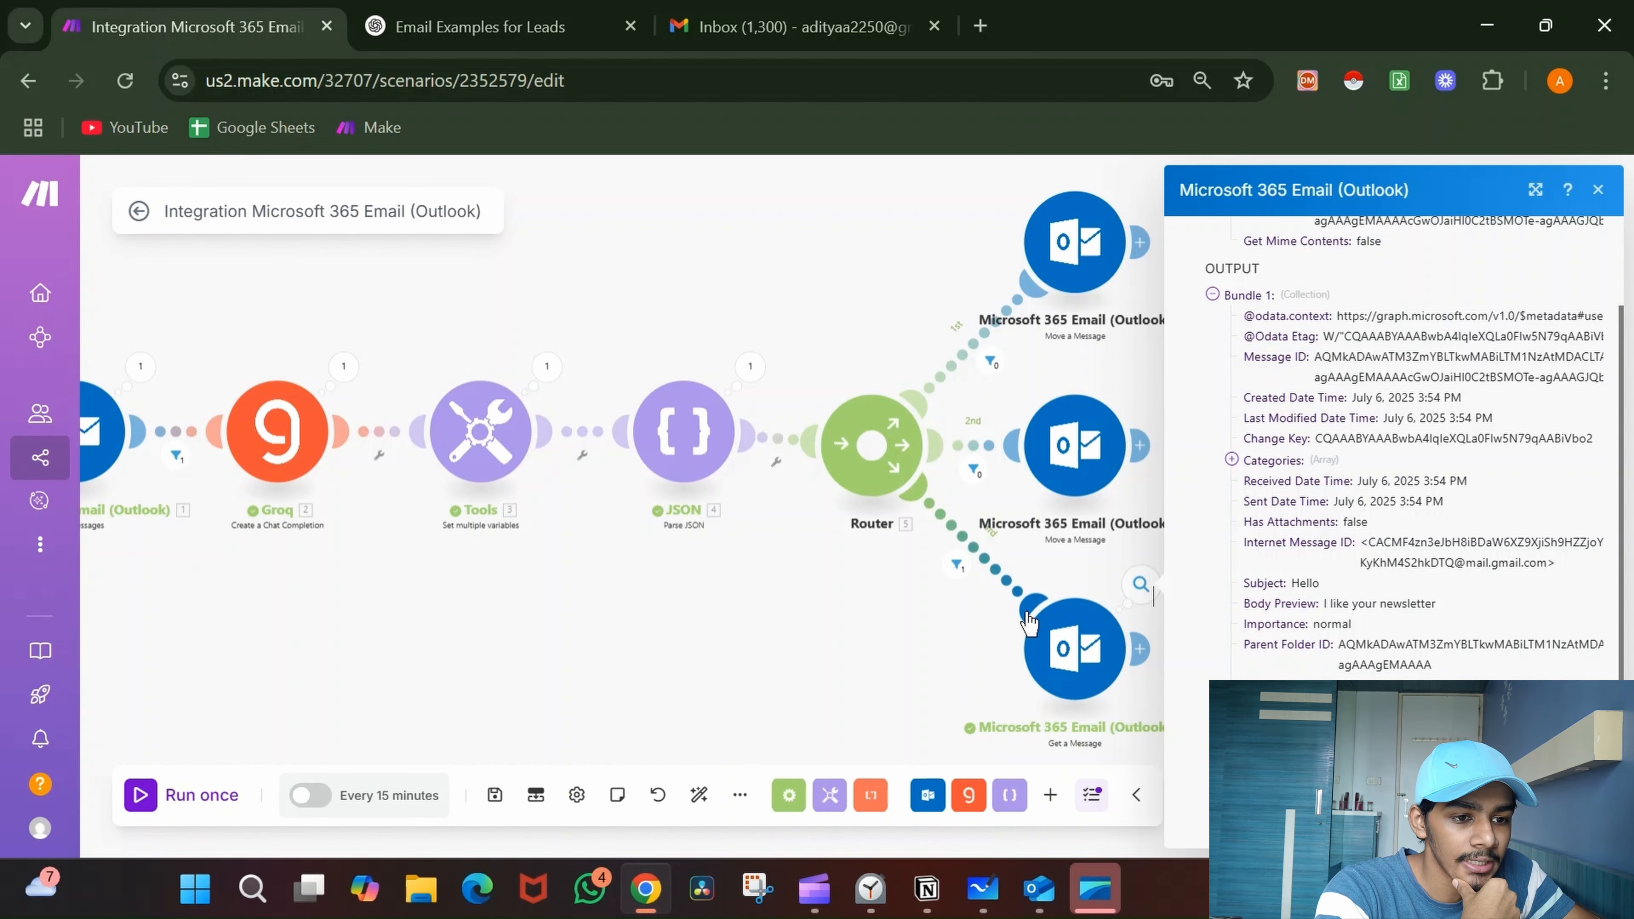
{"action": "scroll", "coordinate": [1030, 621], "scroll_direction": "up", "scroll_amount": 2}
{"action": "scroll", "coordinate": [1014, 497], "scroll_direction": "down", "scroll_amount": 5}
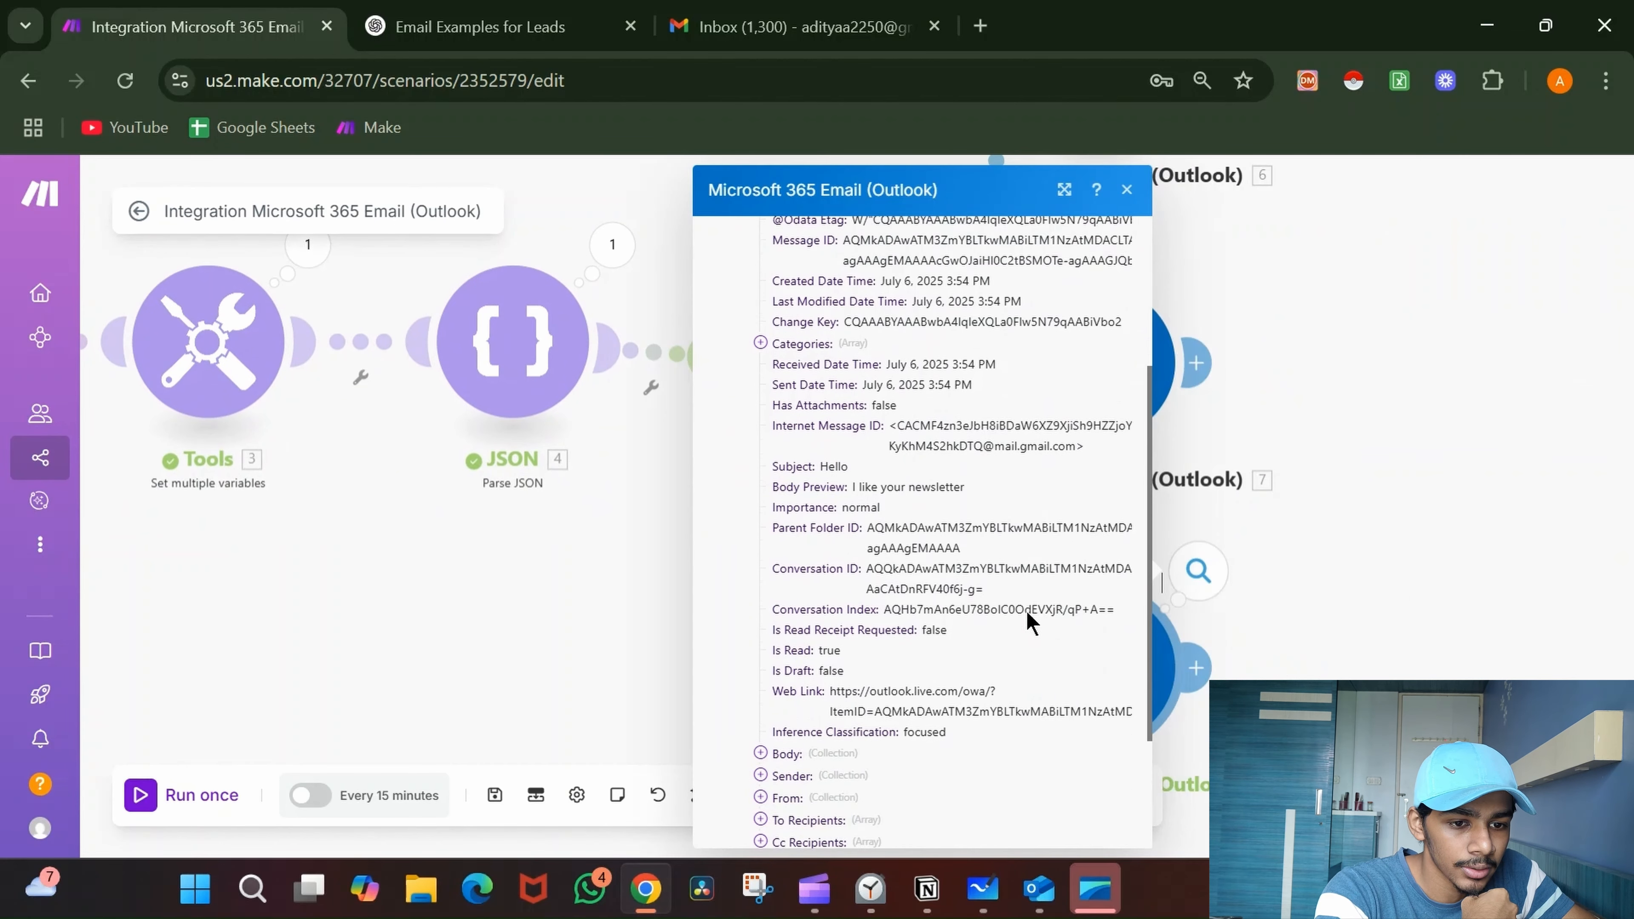
{"action": "scroll", "coordinate": [1014, 497], "scroll_direction": "up", "scroll_amount": 10}
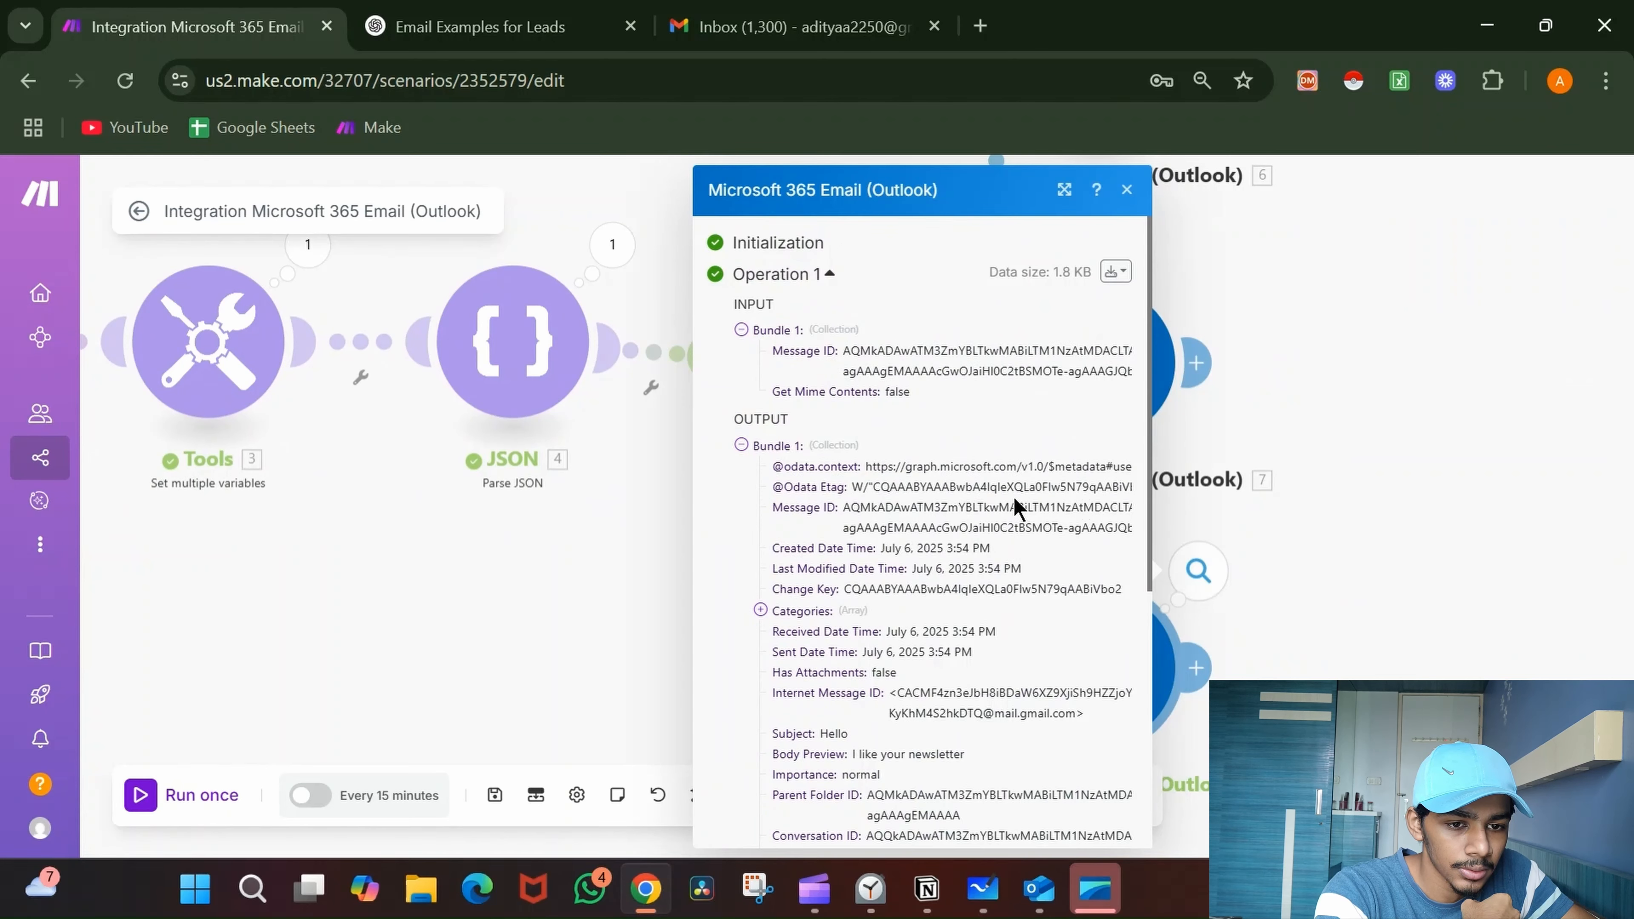
{"action": "left_click", "coordinate": [1473, 582]}
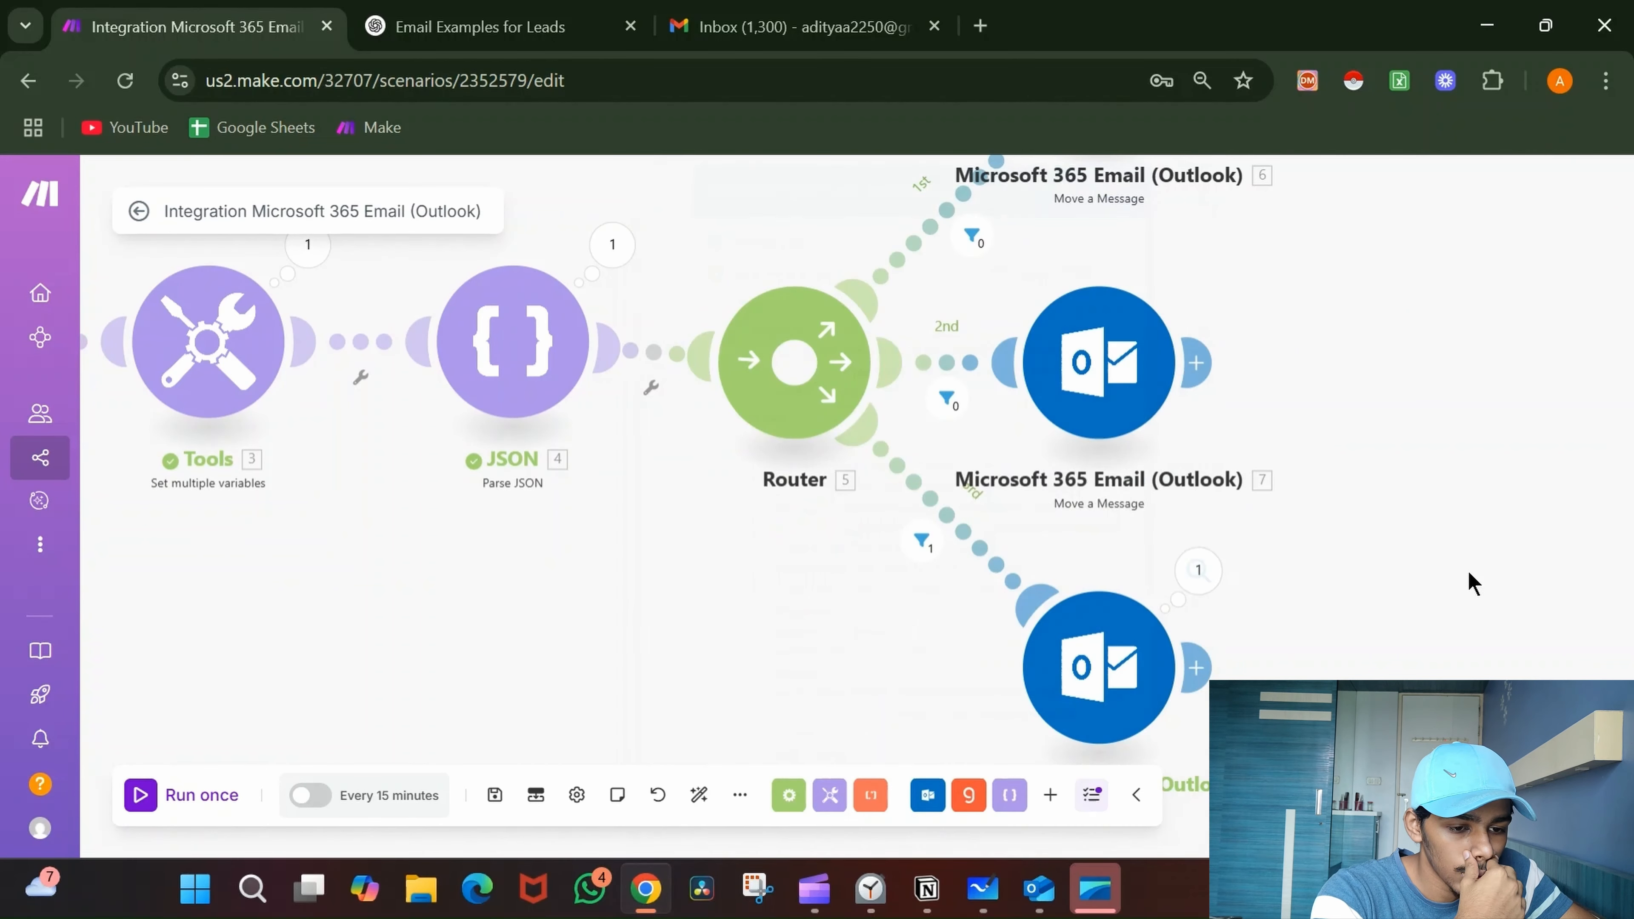
- Add a Groq Create a Chat Completion module after Get a Message, using the deepseek-r1-distill-llama-70b model
{"action": "left_click", "coordinate": [1195, 663]}
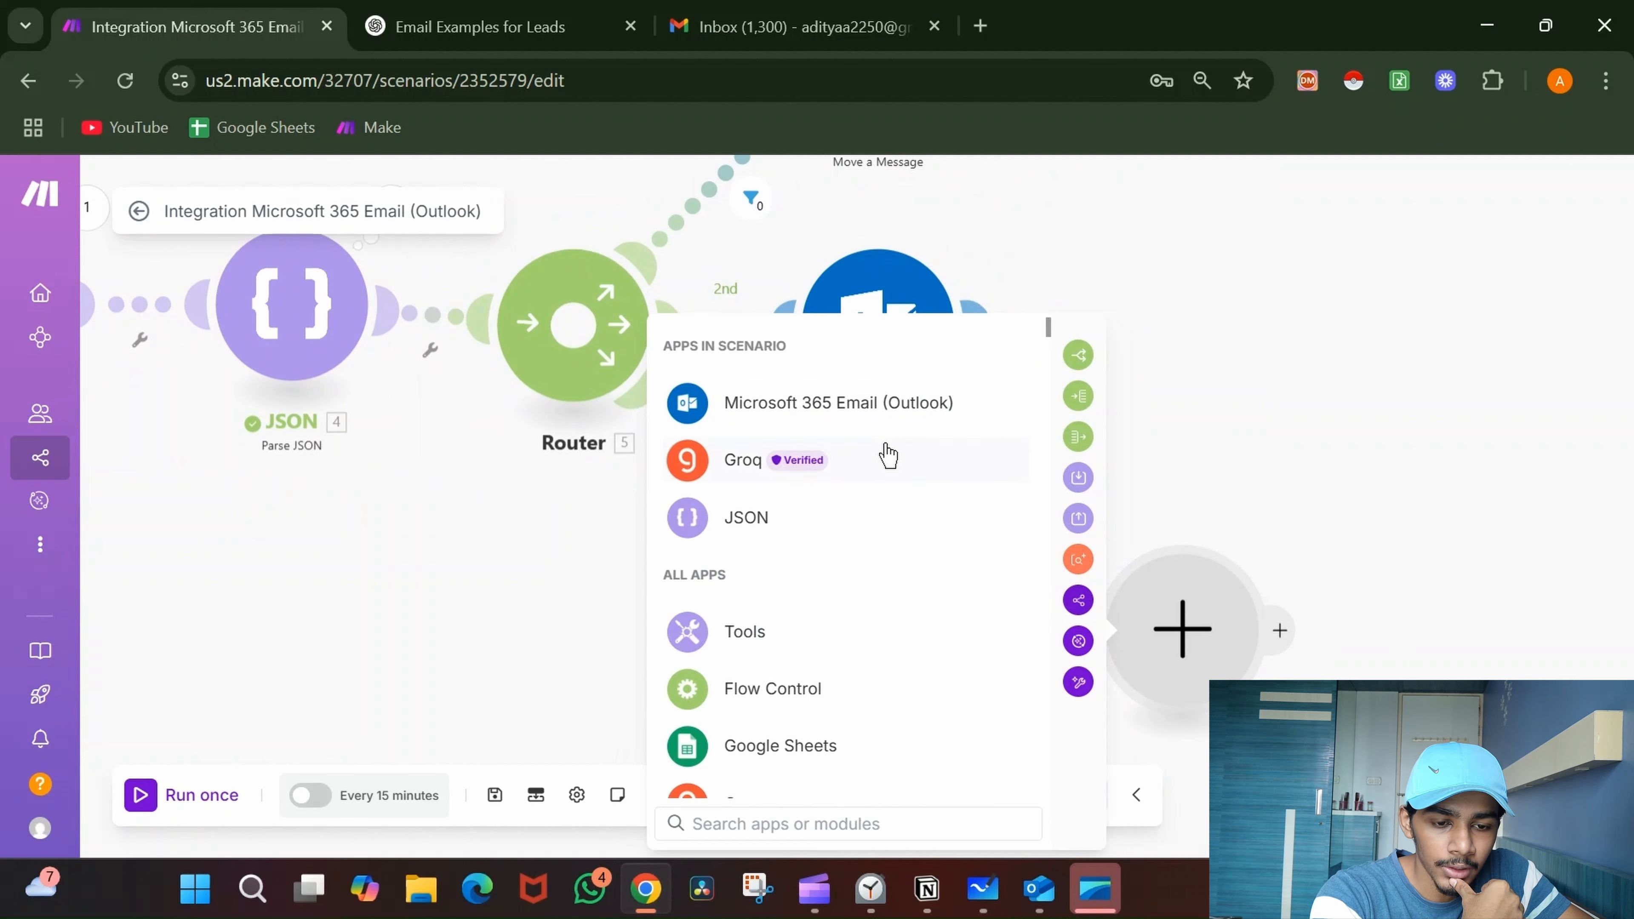
{"action": "left_click", "coordinate": [882, 458]}
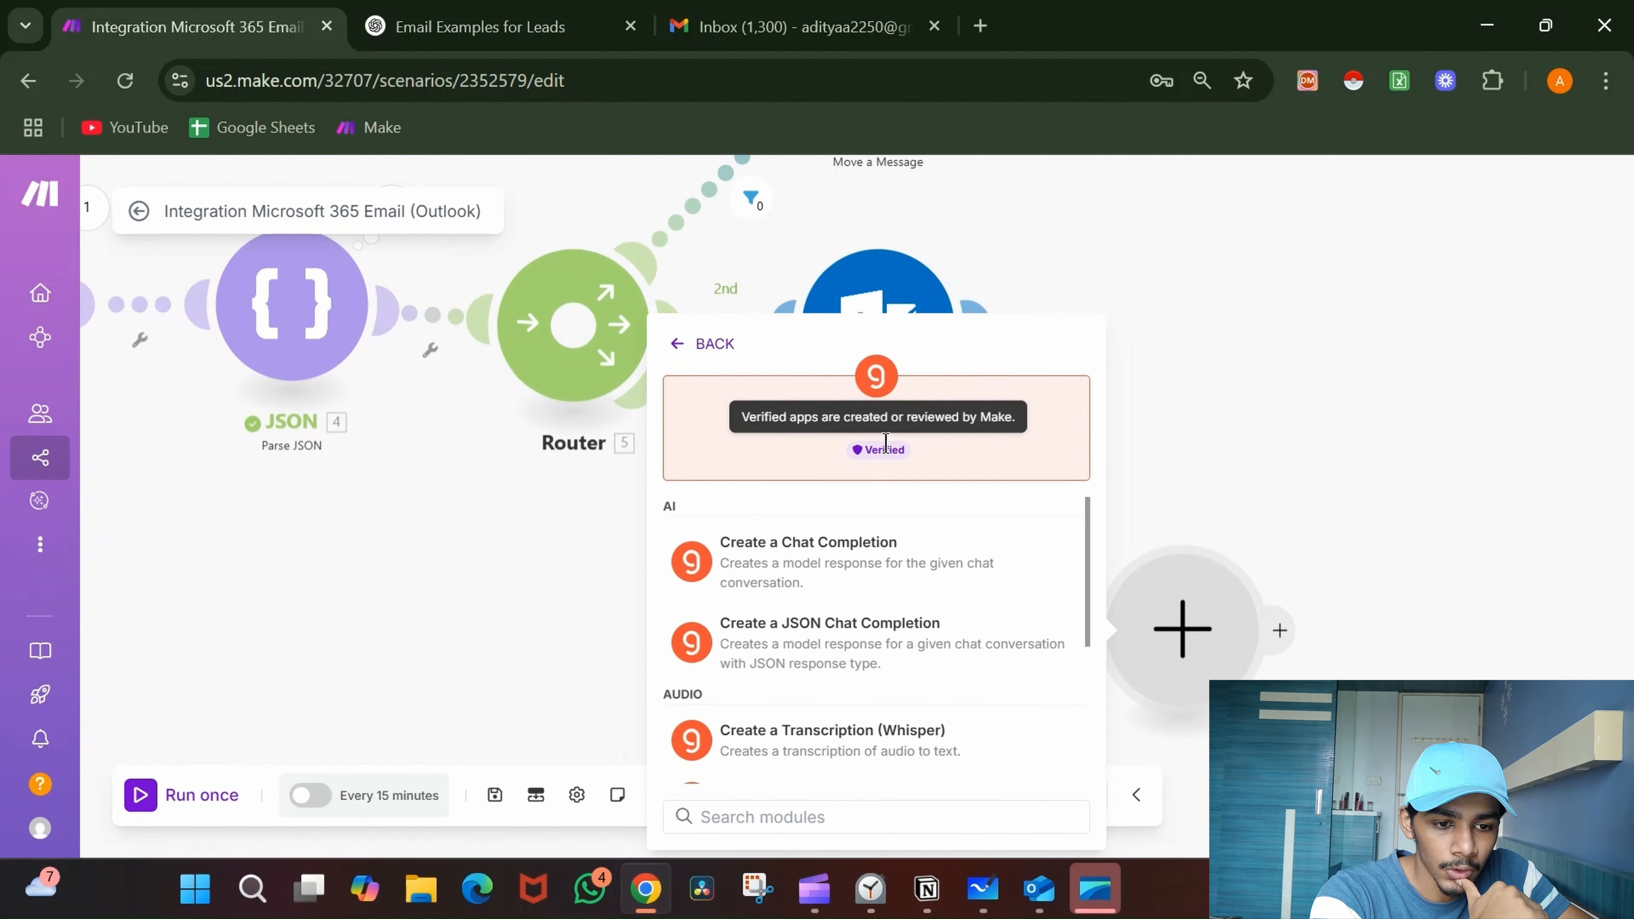
{"action": "left_click", "coordinate": [957, 565]}
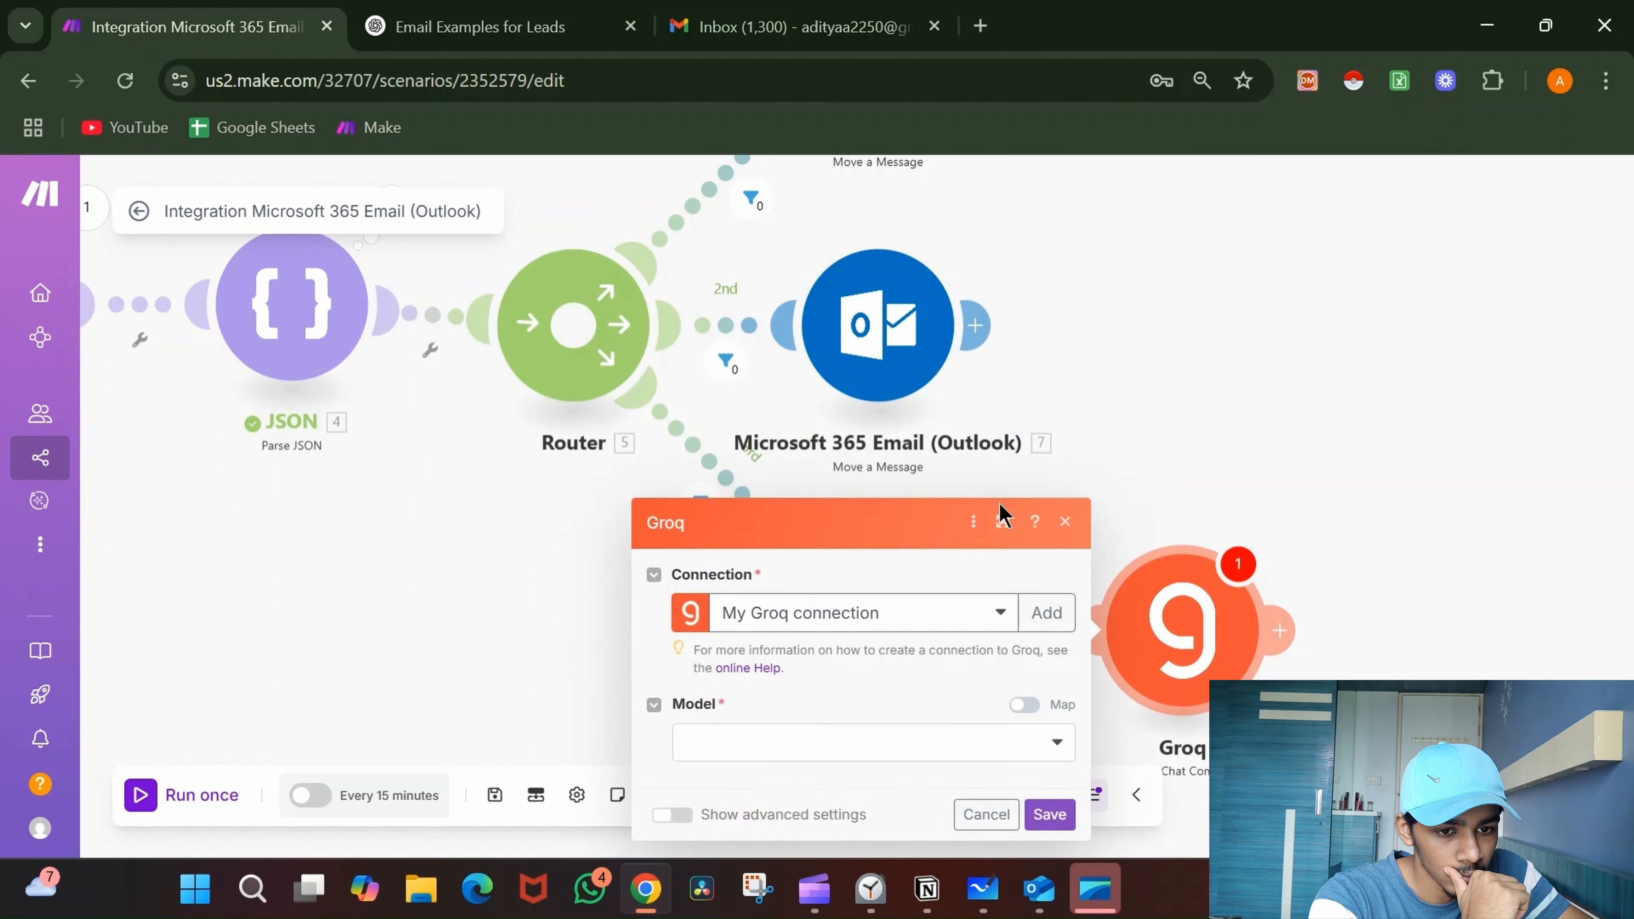
{"action": "left_click", "coordinate": [928, 544]}
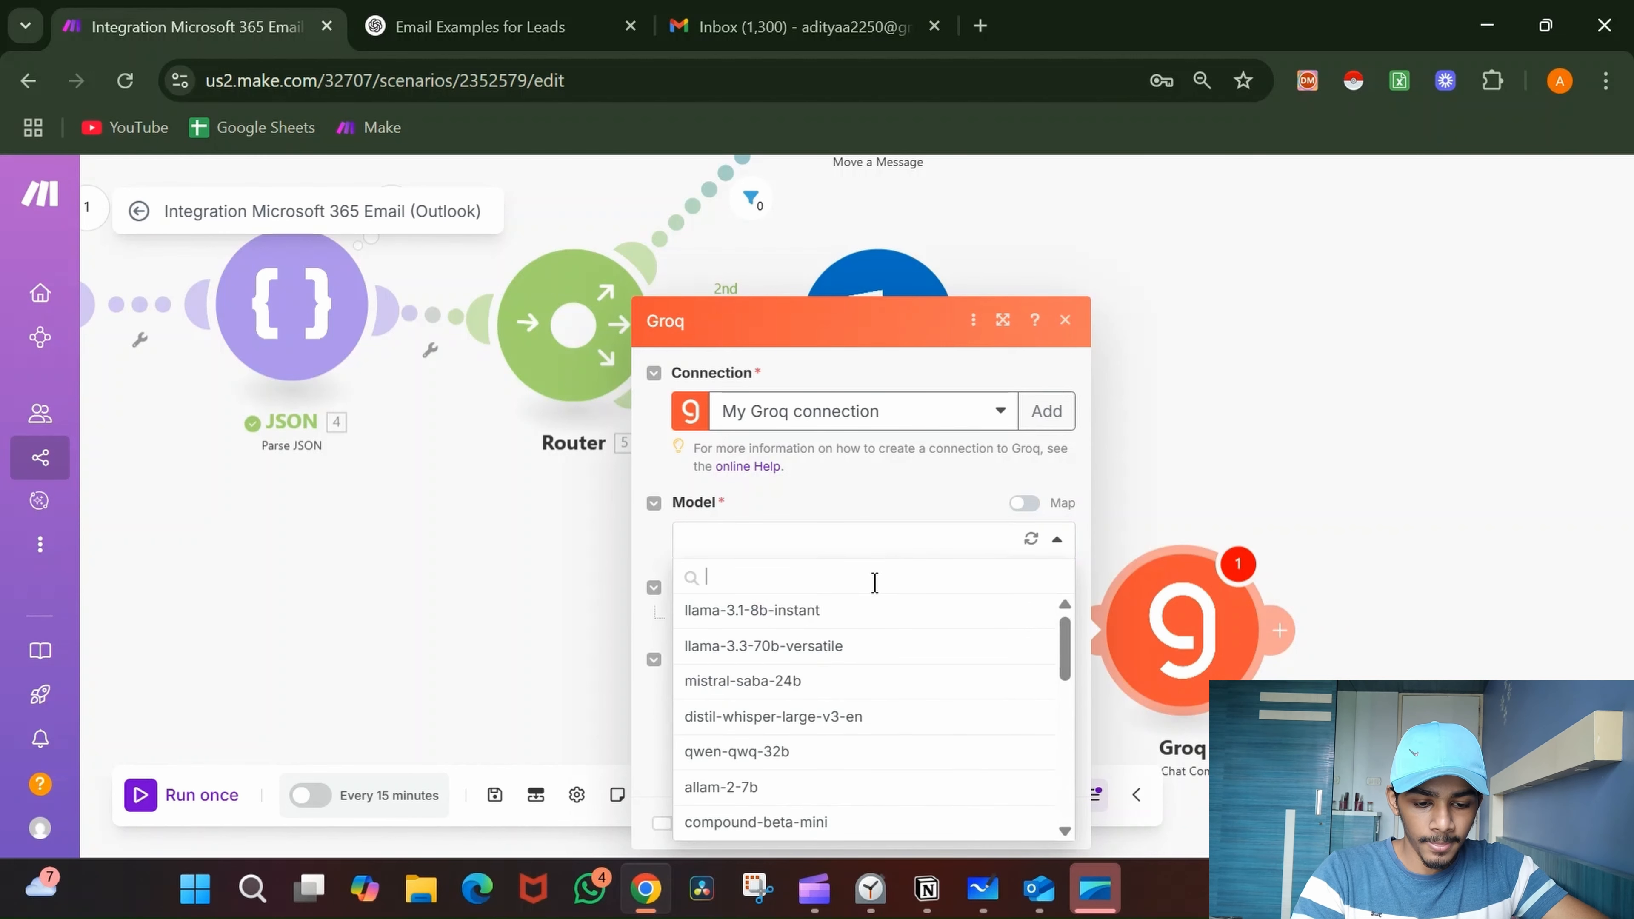
{"action": "type", "text": "dee"}
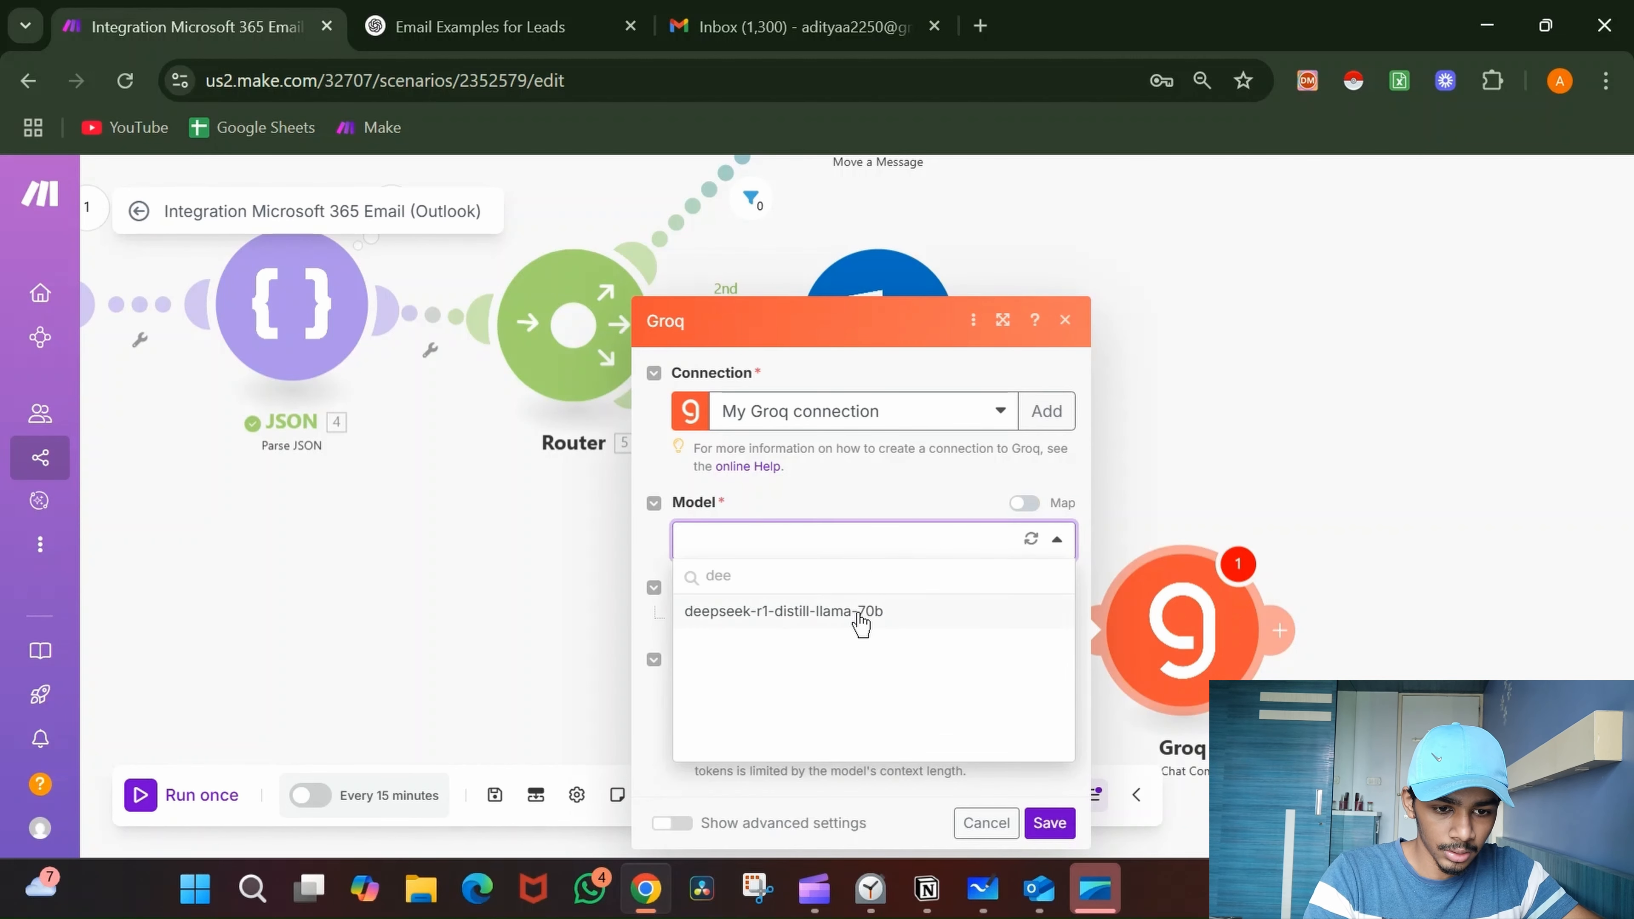
{"action": "left_click", "coordinate": [923, 620]}
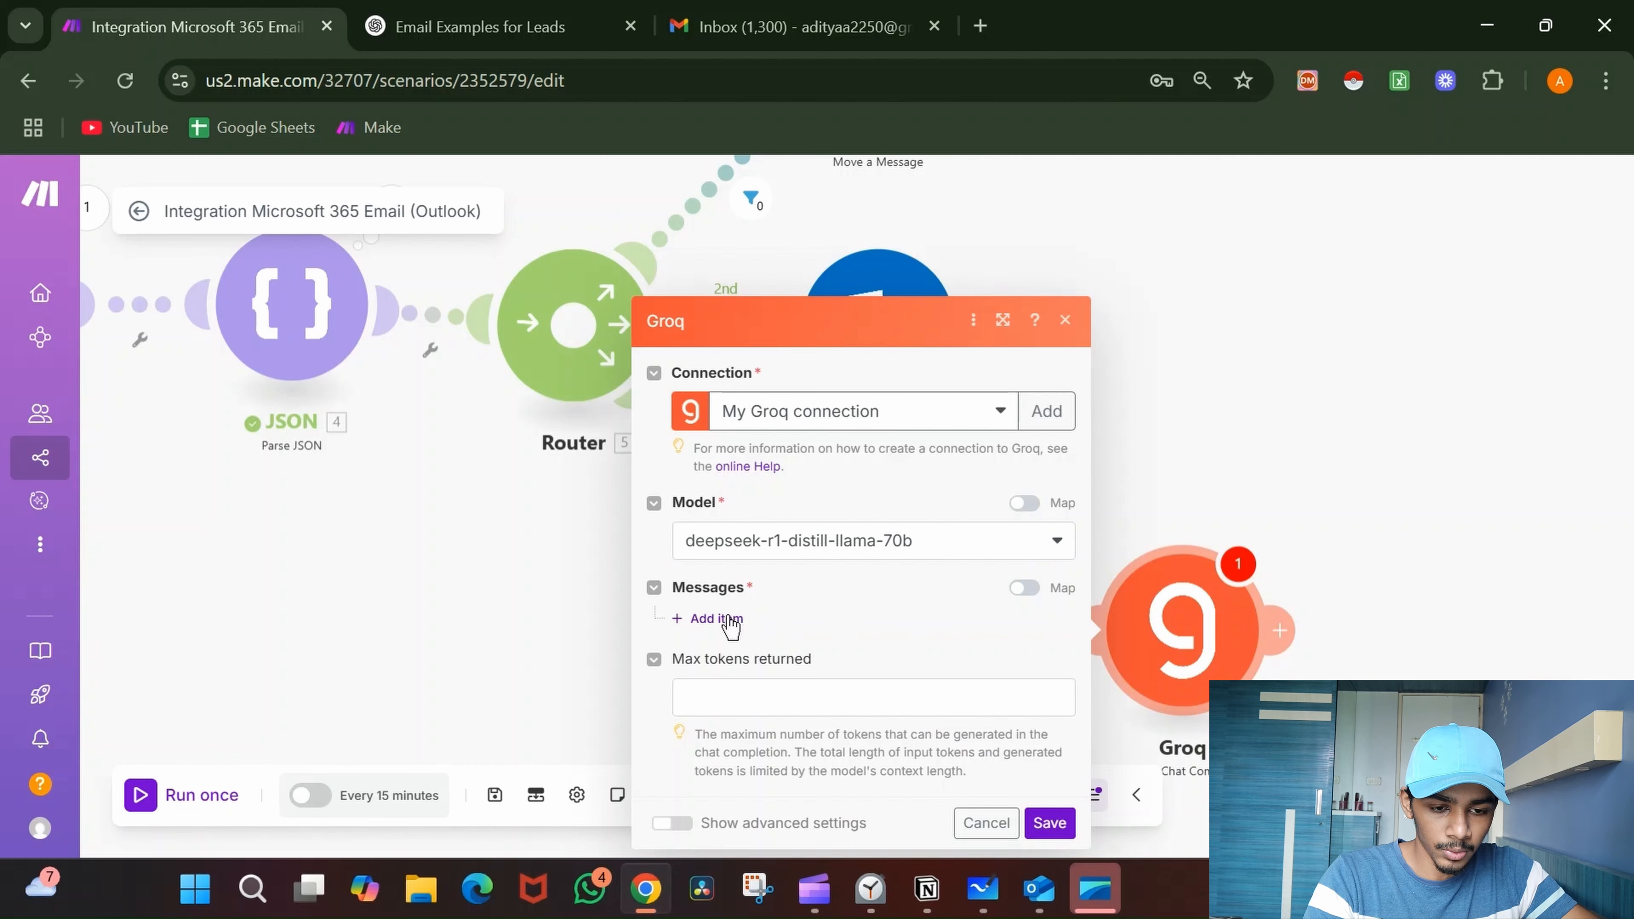
- Add a System message to the Groq module with the content "You are a helpful and intelligent email writer."
{"action": "left_click", "coordinate": [730, 619]}
{"action": "scroll", "coordinate": [966, 584], "scroll_direction": "down", "scroll_amount": 3}
{"action": "left_click", "coordinate": [1032, 465]}
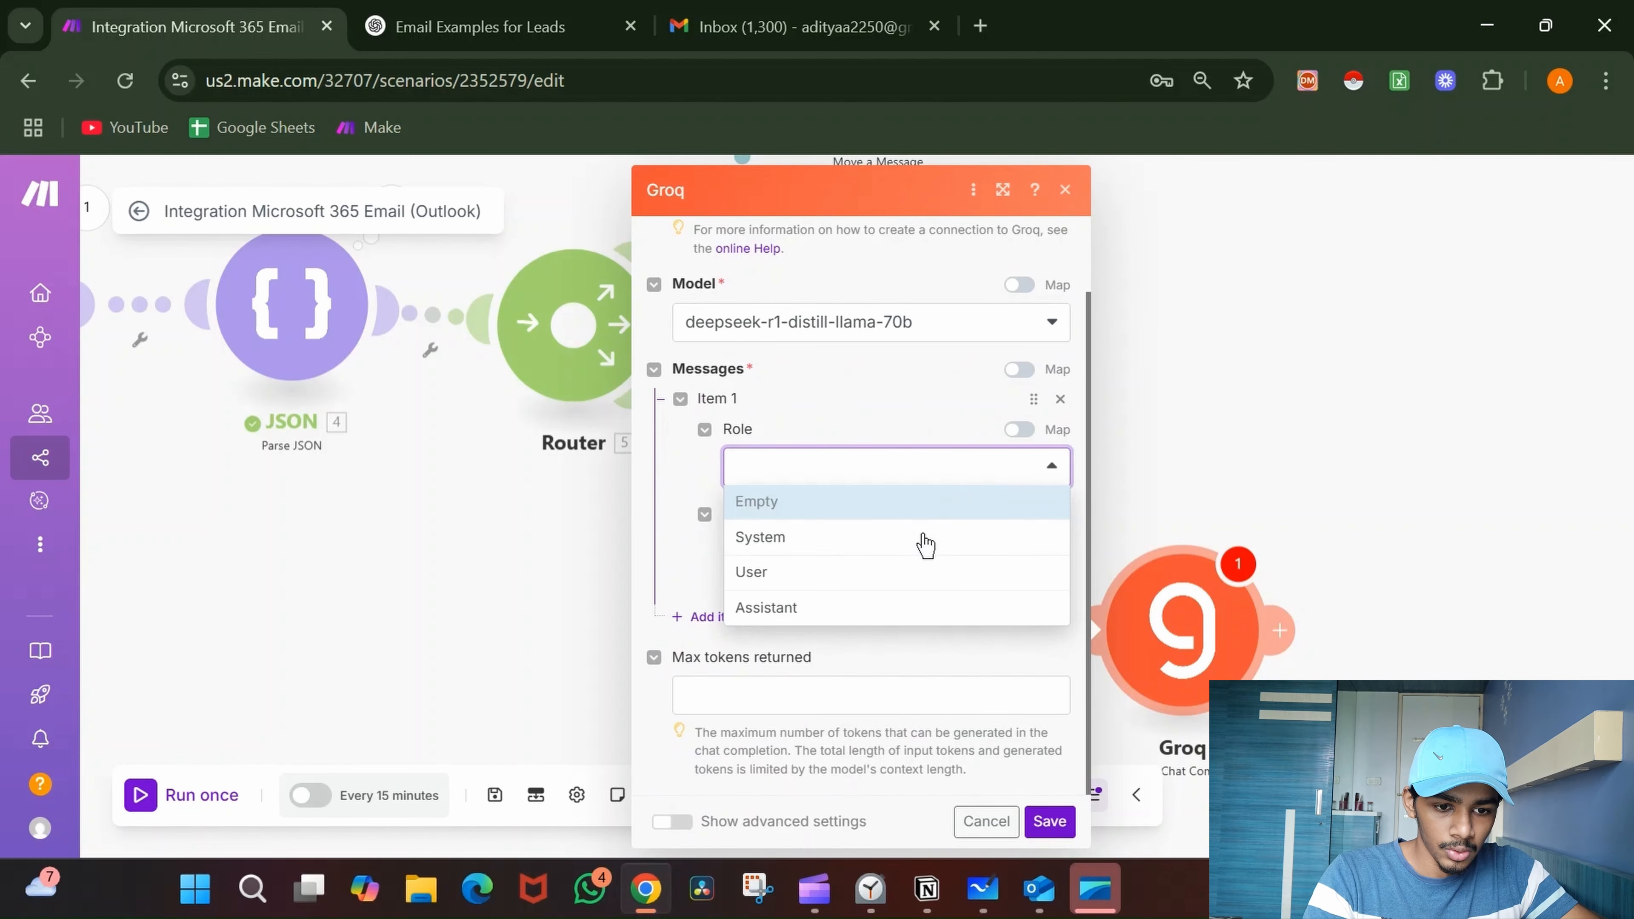
{"action": "left_click", "coordinate": [924, 541]}
{"action": "left_click", "coordinate": [893, 559]}
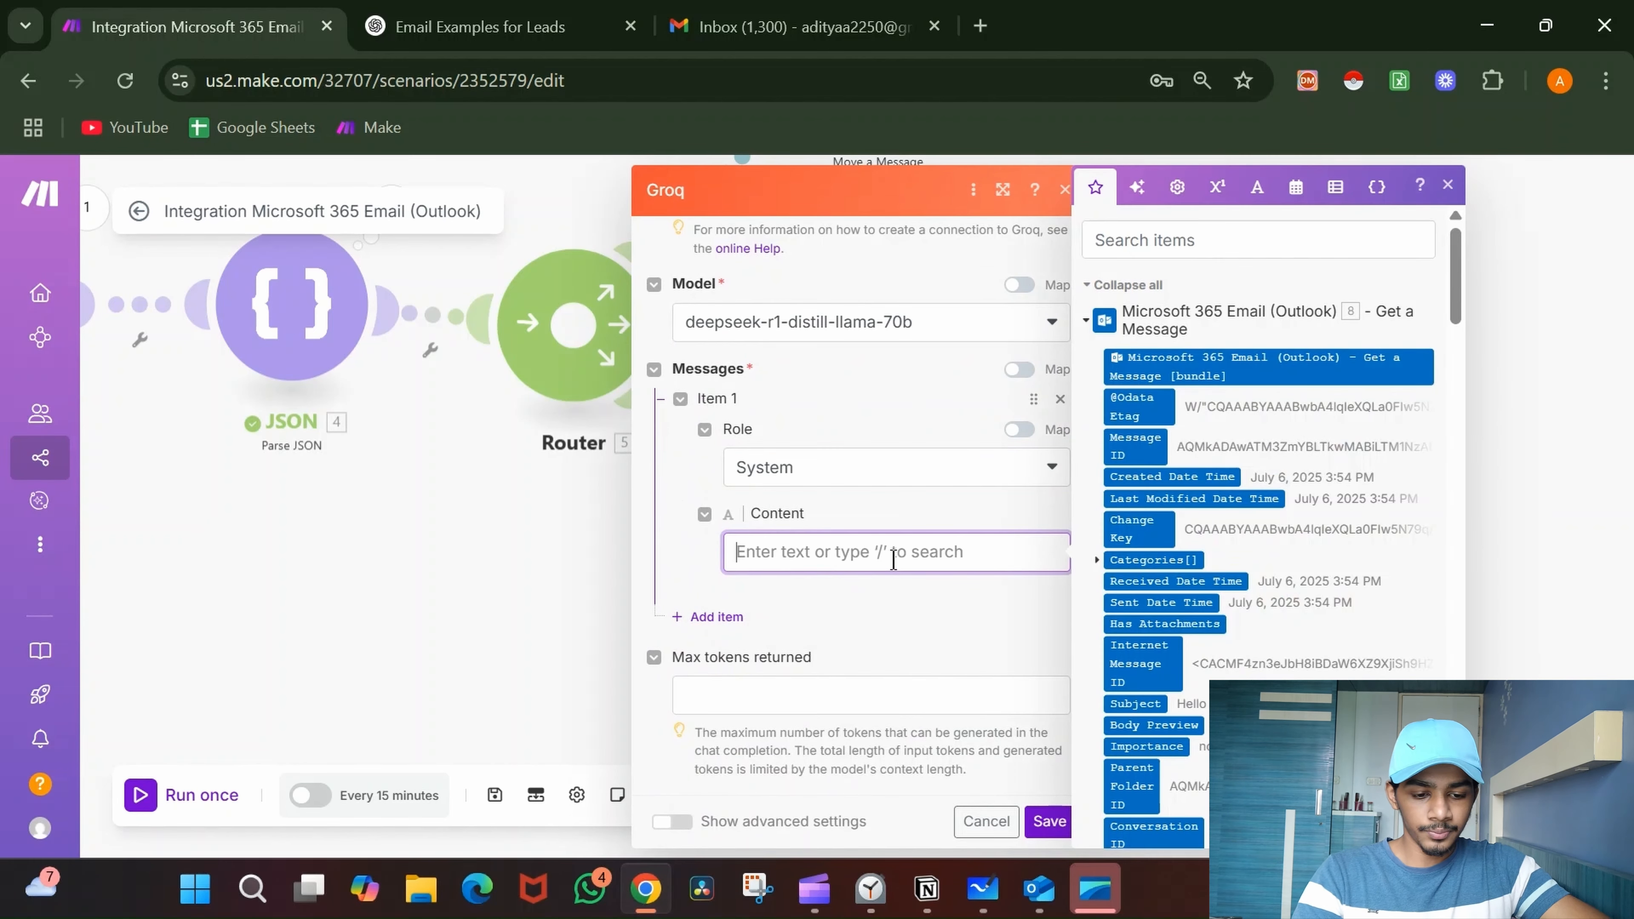
{"action": "type", "text": "You are a he"}
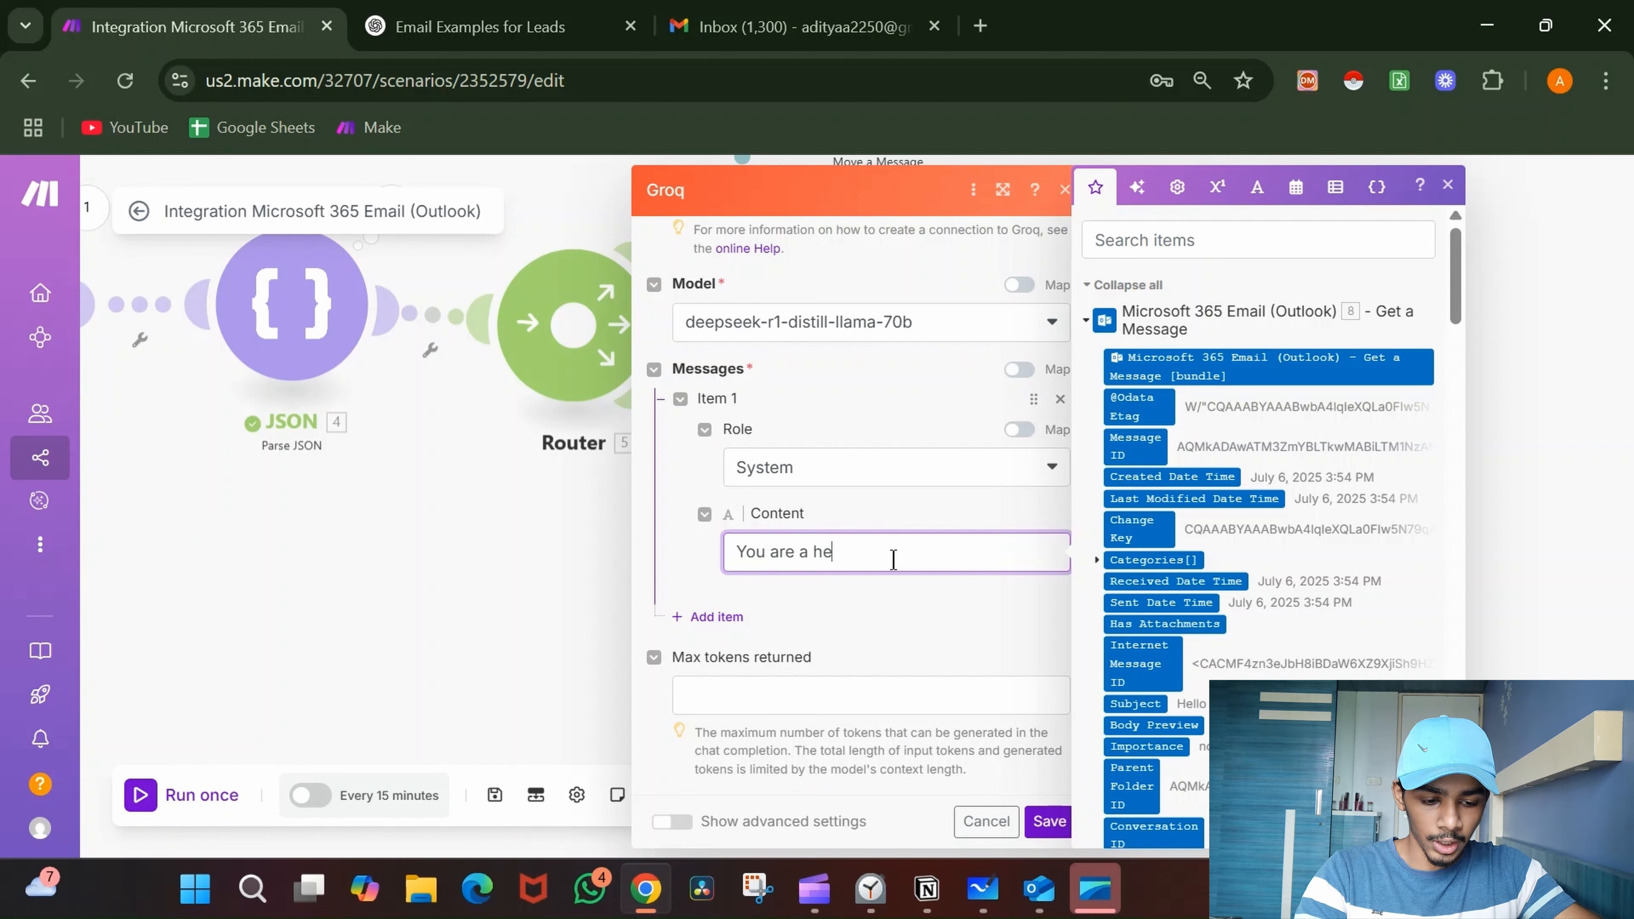
{"action": "type", "text": "lpful and in"}
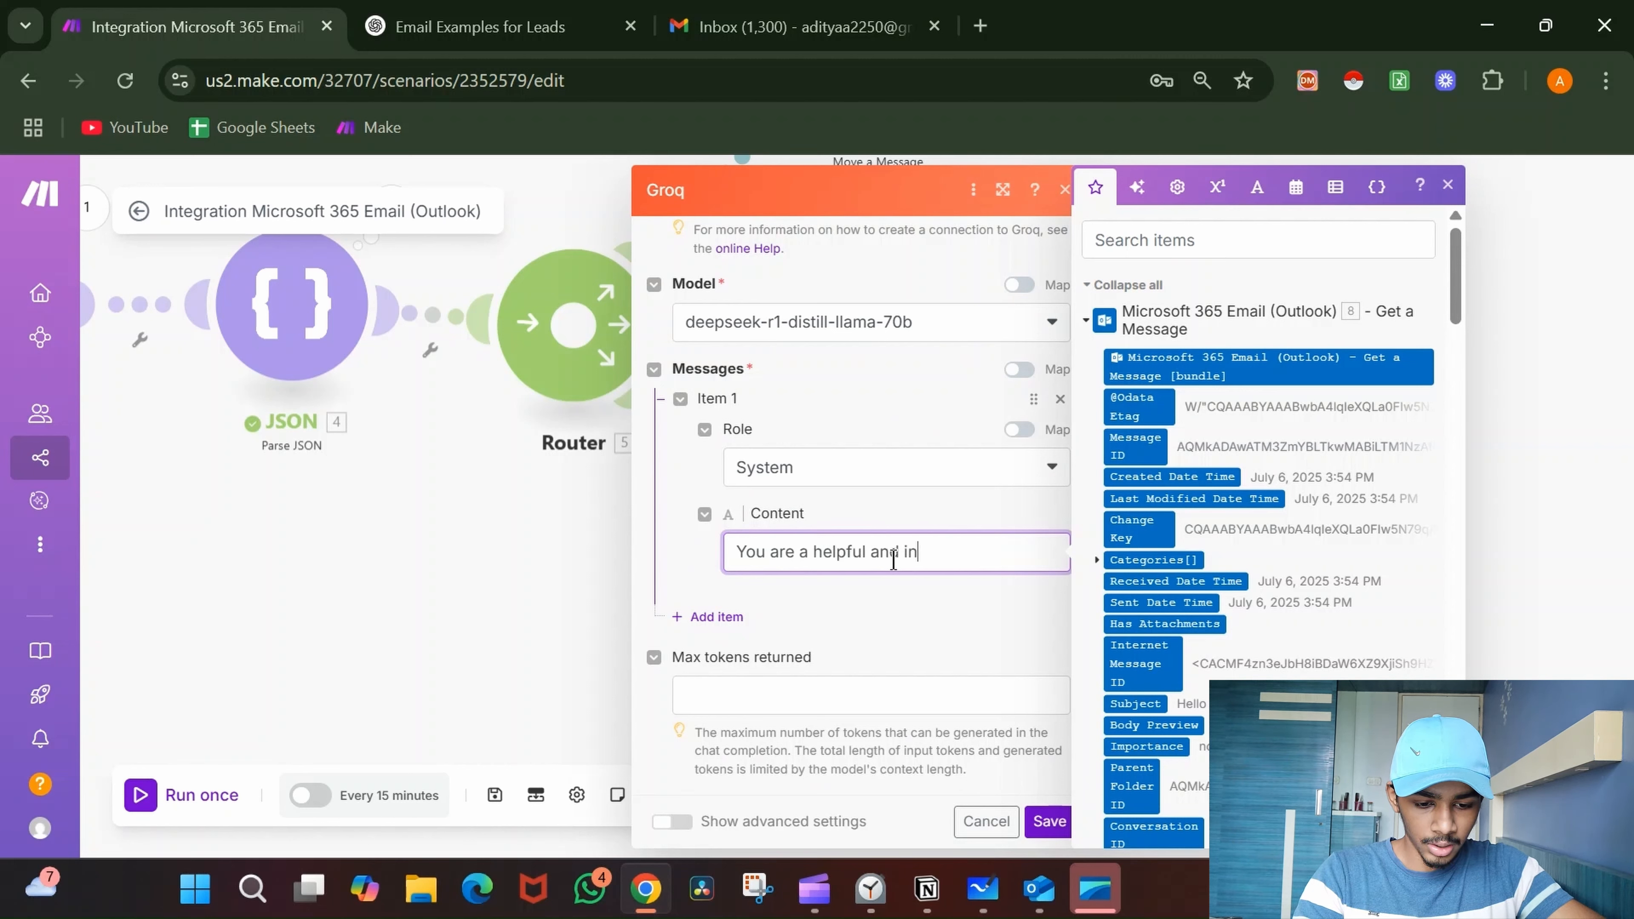
{"action": "type", "text": "telli"}
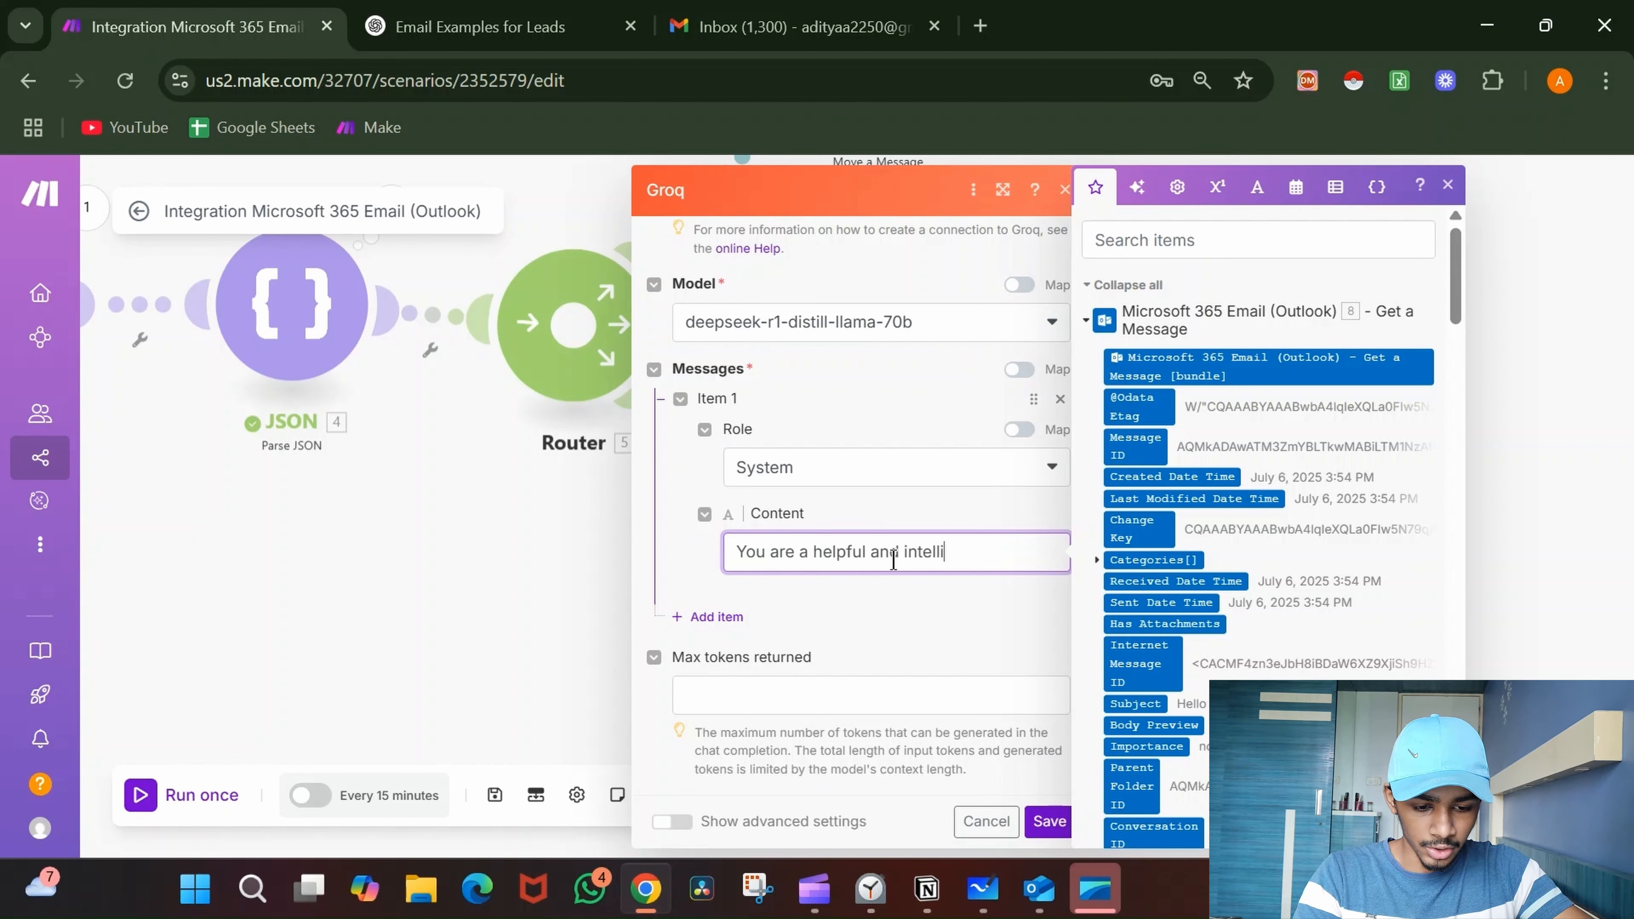
{"action": "type", "text": "gent email "}
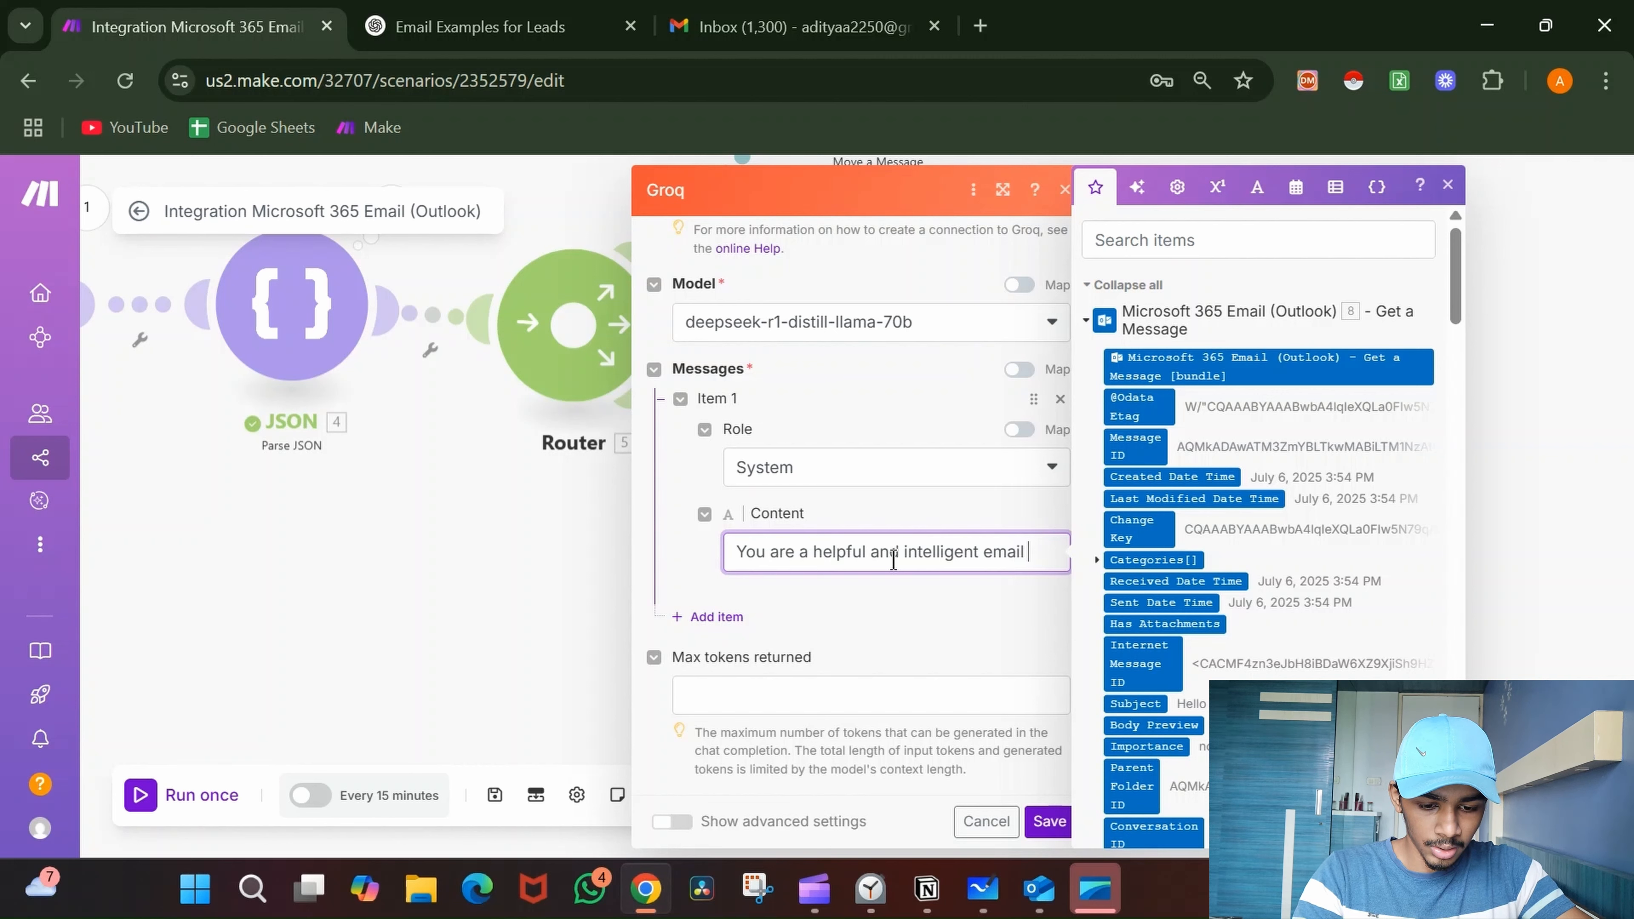
{"action": "type", "text": "writer."}
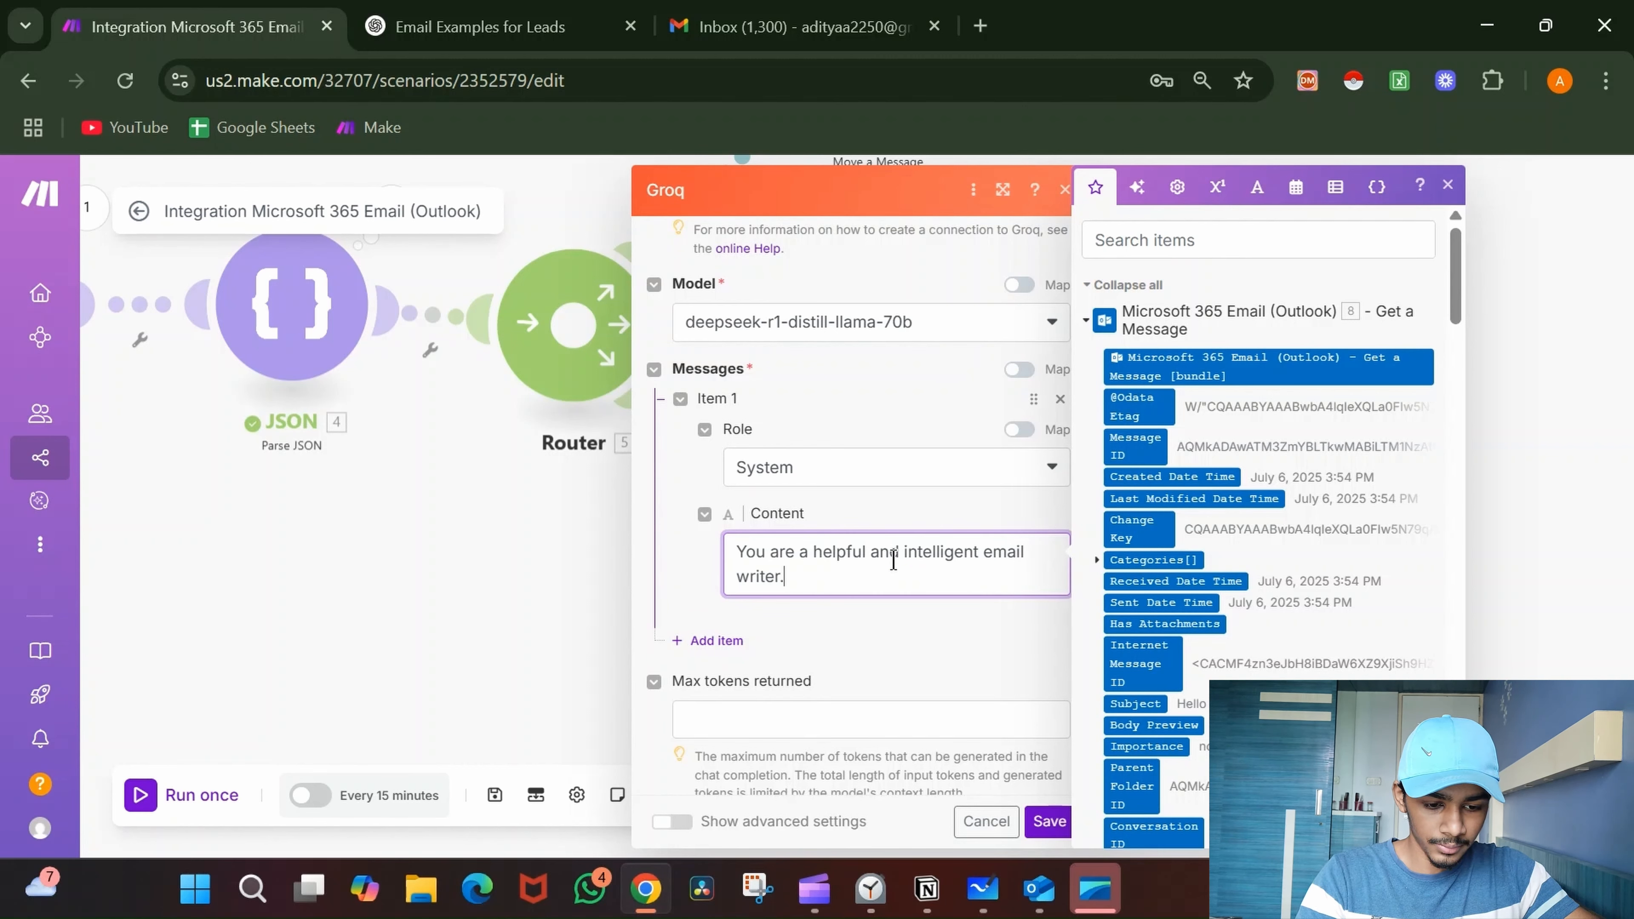
- Continue the System message content with "You will be given an email form a subscriber."
{"action": "type", "text": " You will be "}
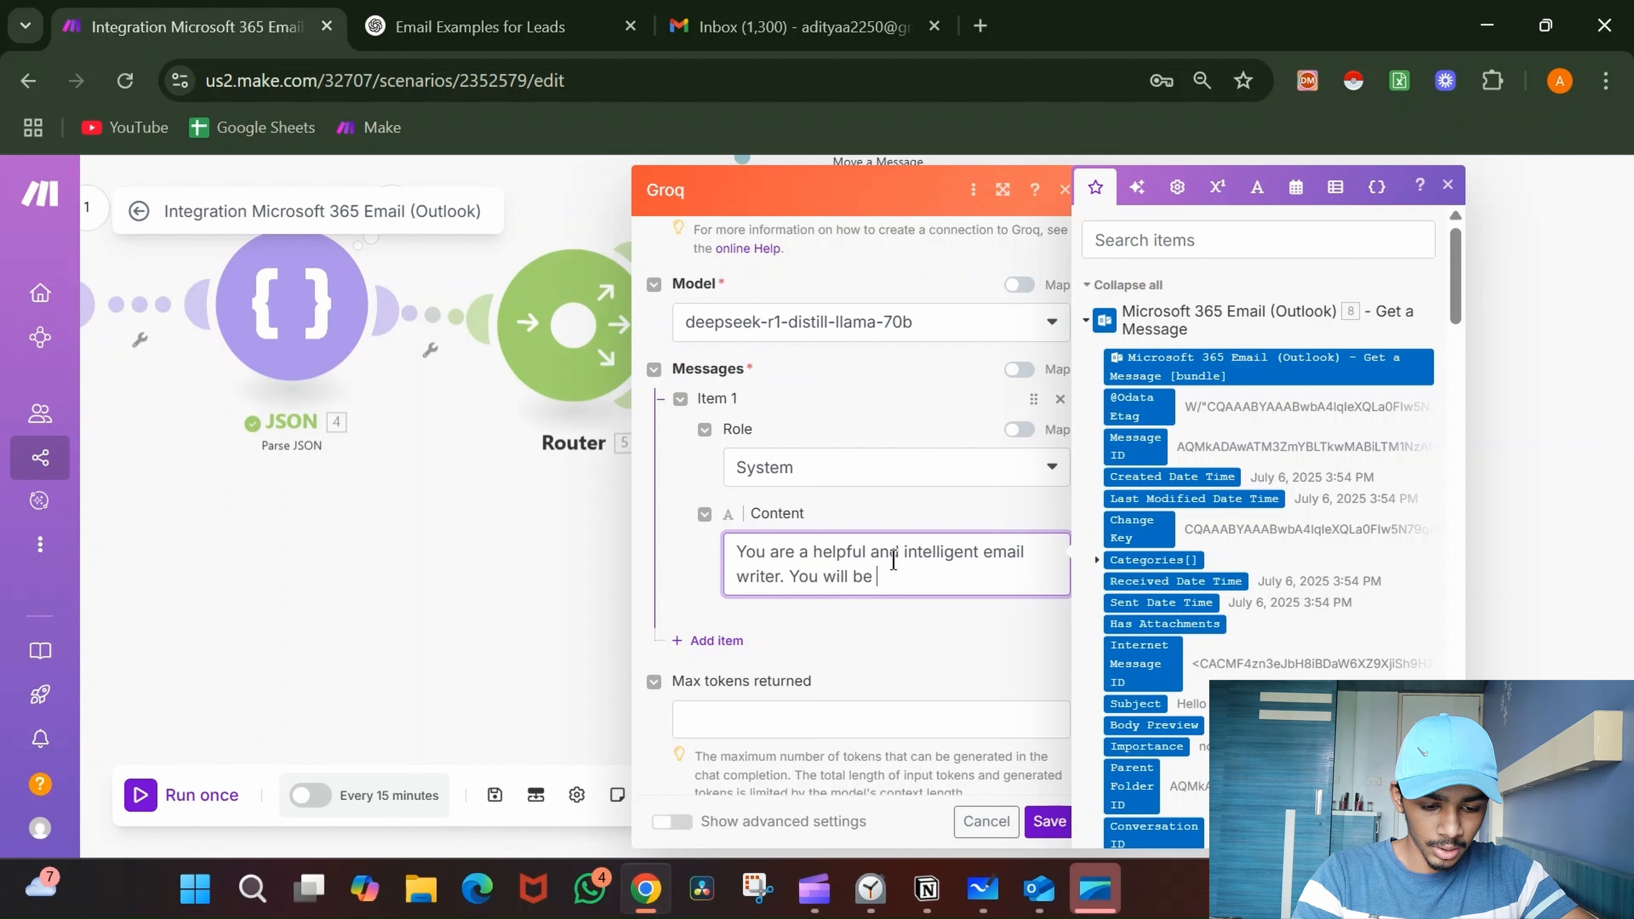
{"action": "type", "text": "given"}
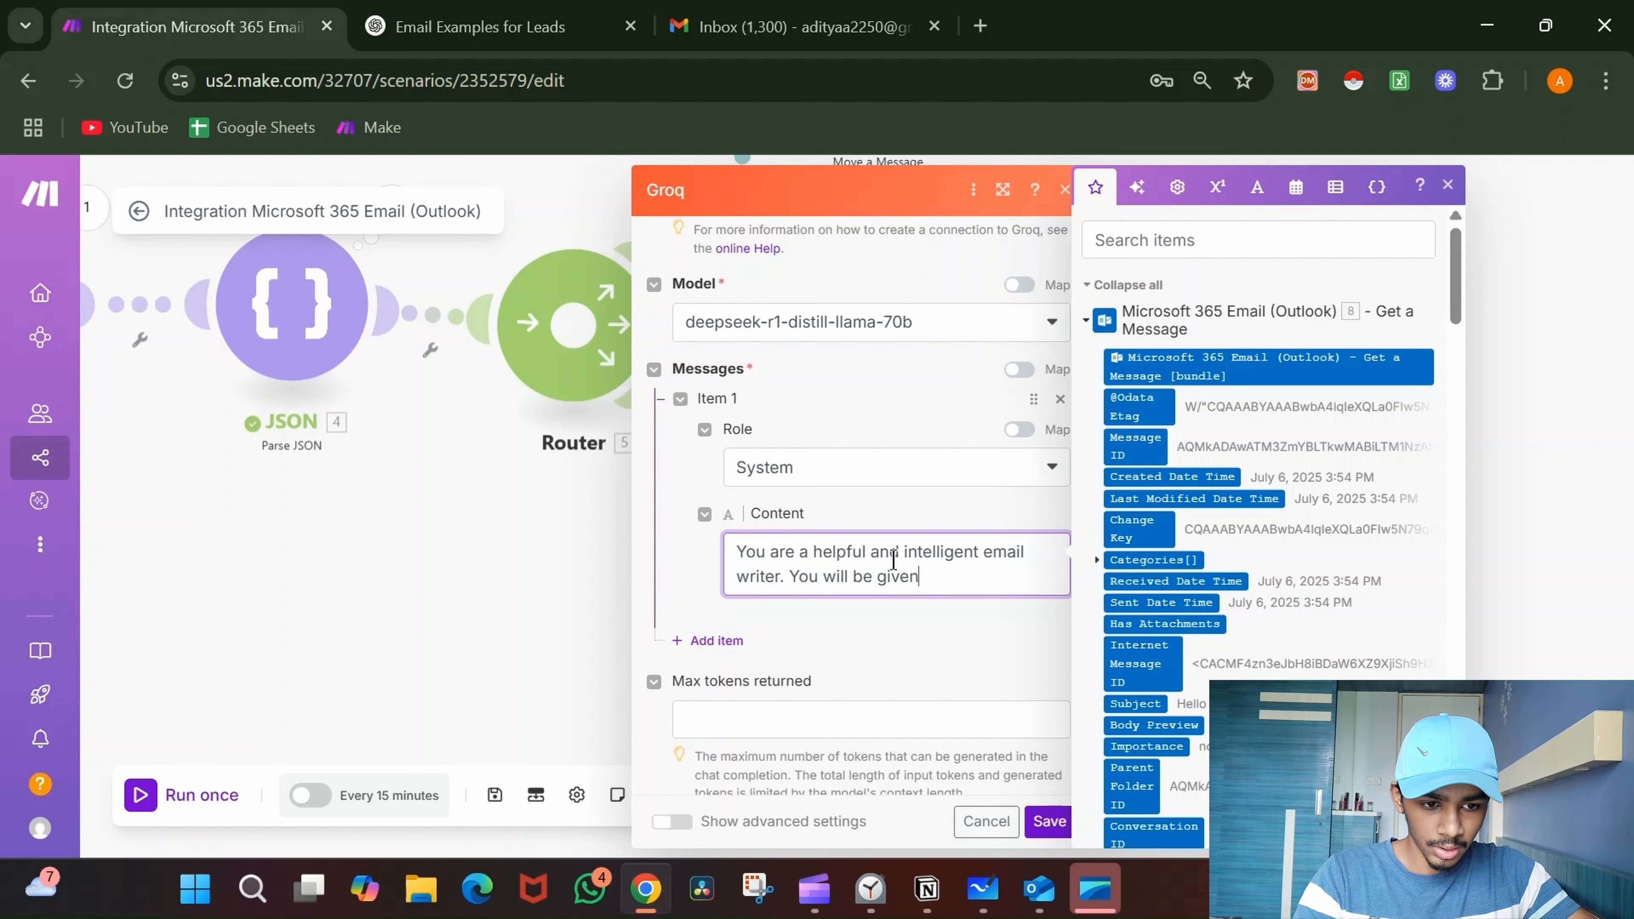
{"action": "type", "text": " and"}
{"action": "key", "text": "BackSpace"}
{"action": "key", "text": "BackSpace"}
{"action": "type", "text": "email"}
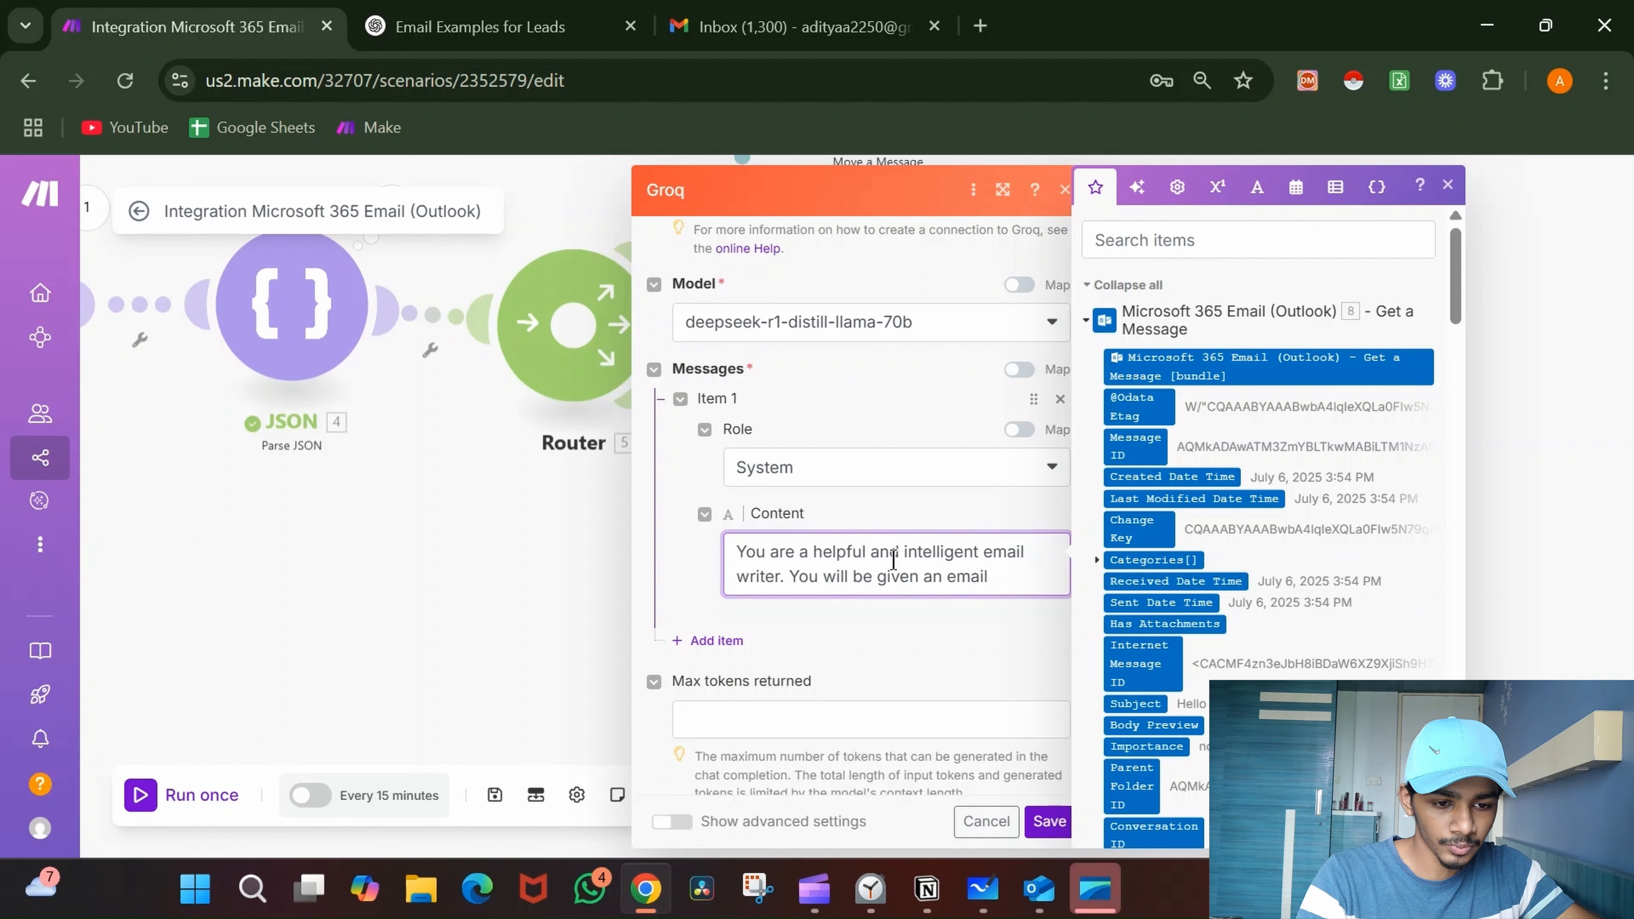
{"action": "key", "text": "BackSpace"}
{"action": "key", "text": "BackSpace"}
{"action": "key", "text": "BackSpace"}
{"action": "key", "text": "BackSpace"}
{"action": "key", "text": "BackSpace"}
{"action": "key", "text": "BackSpace"}
{"action": "key", "text": "BackSpace"}
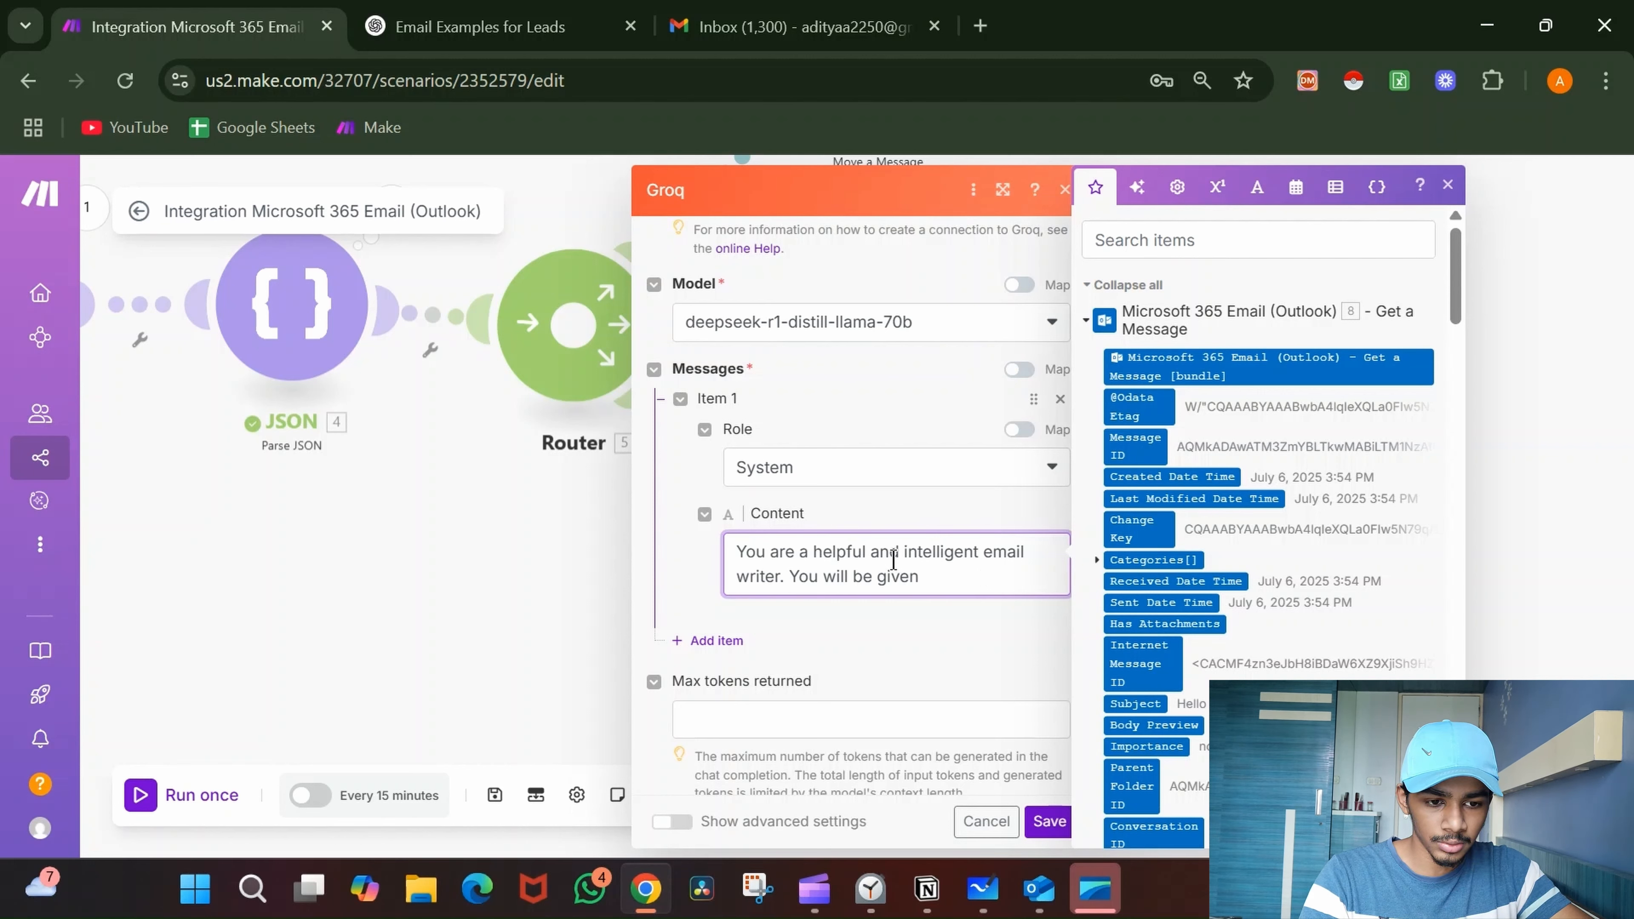
{"action": "type", "text": "a s"}
{"action": "key", "text": "BackSpace"}
{"action": "key", "text": "BackSpace"}
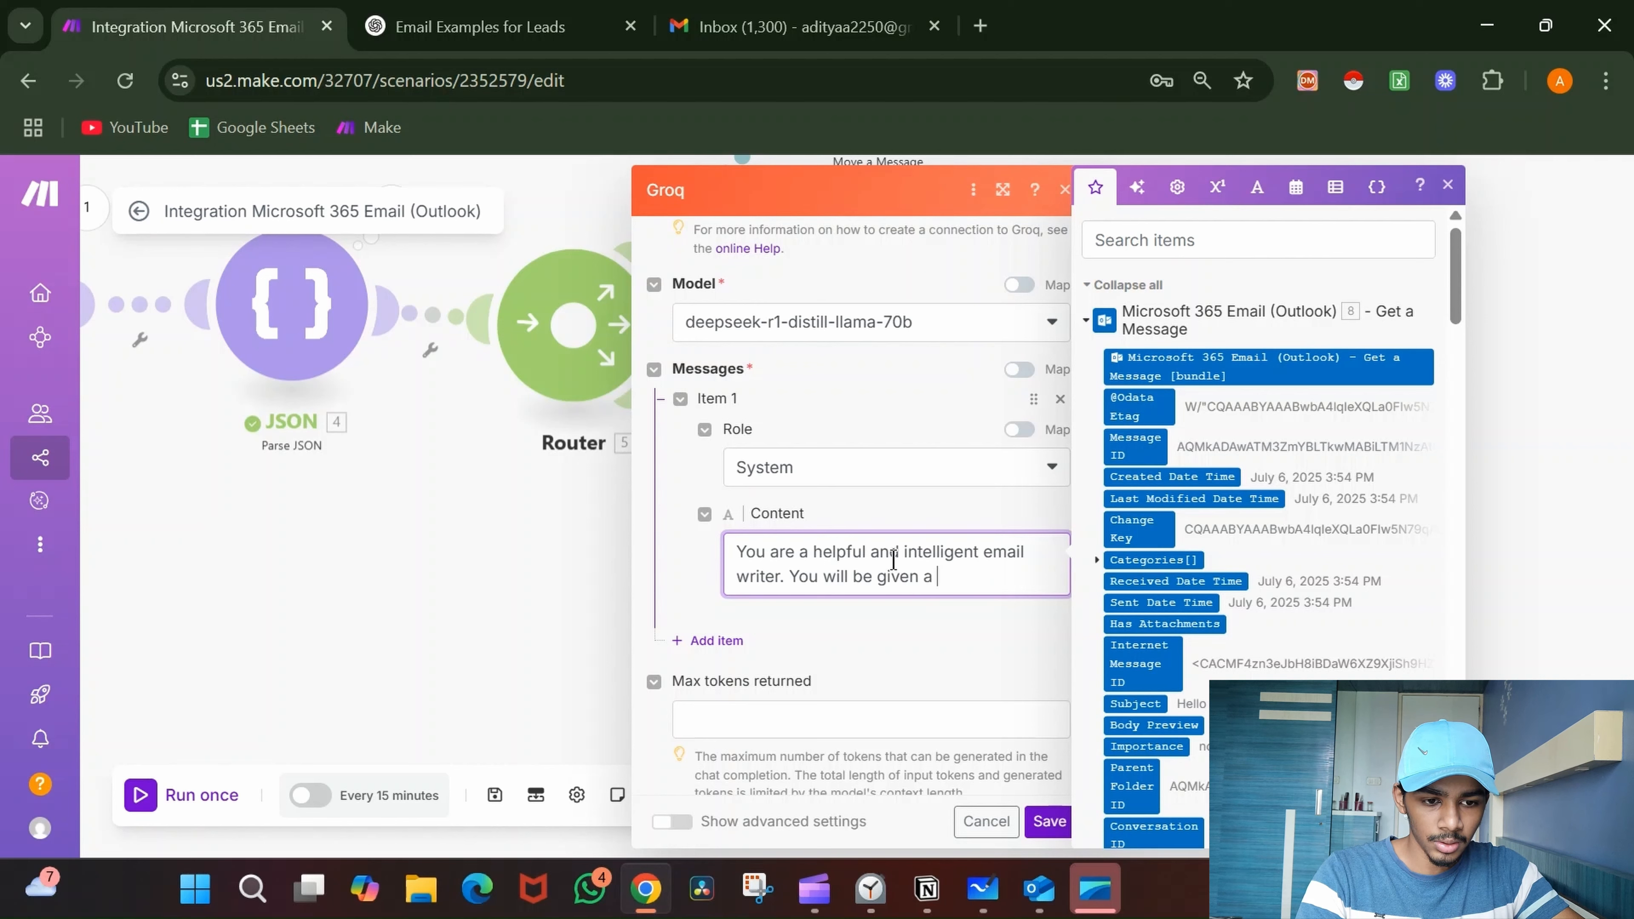
{"action": "type", "text": "n email form a"}
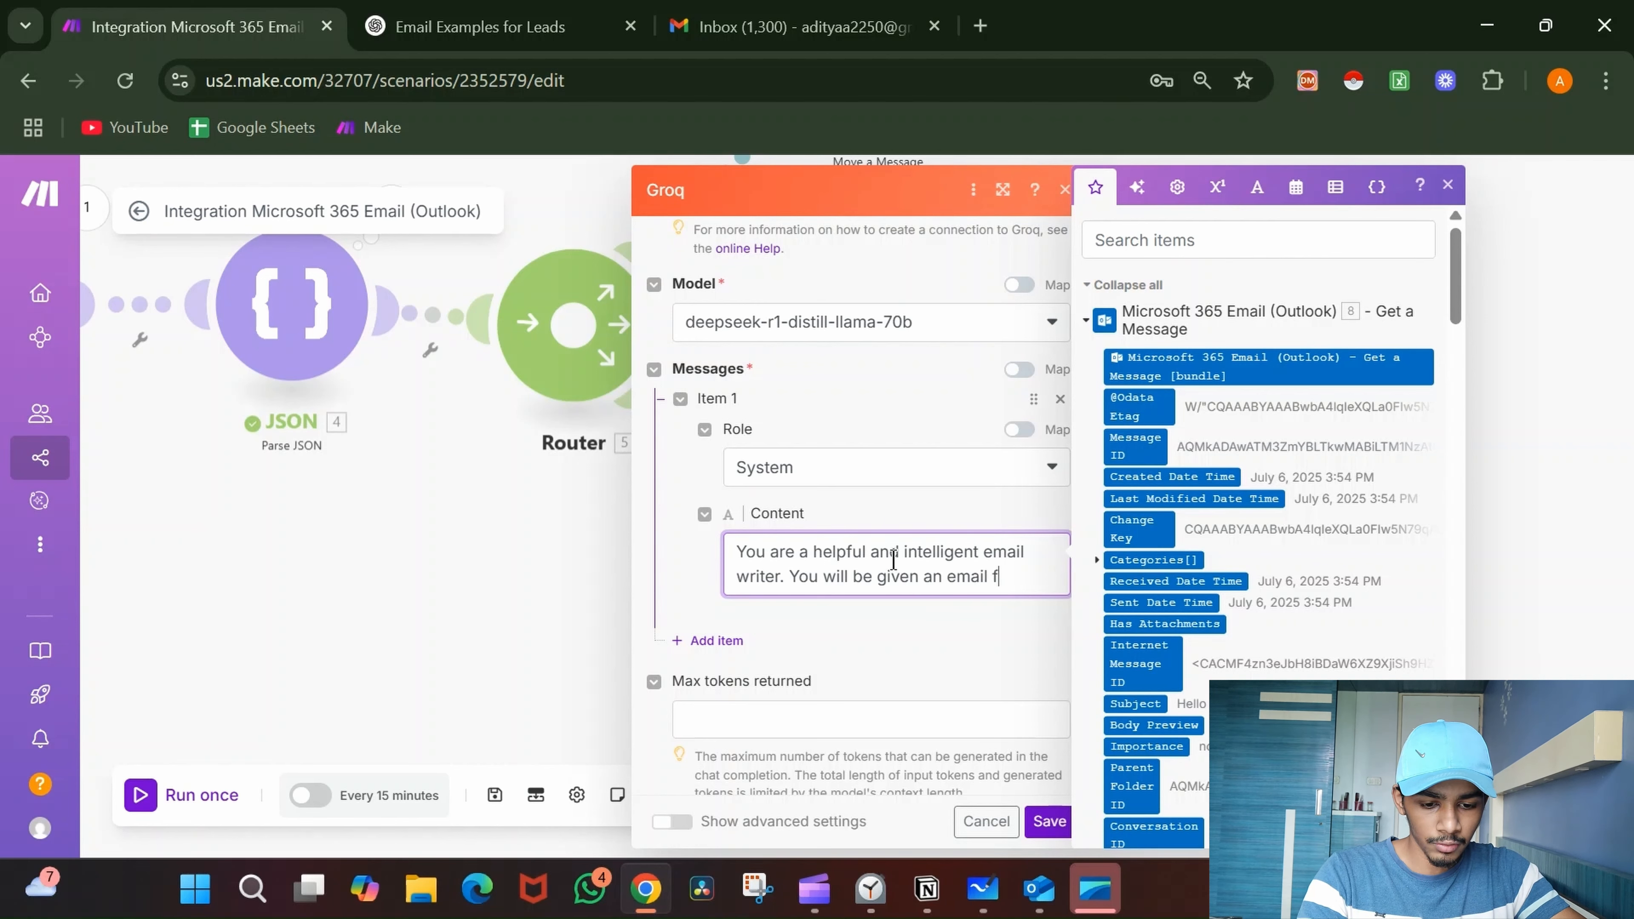
{"action": "key", "text": "BackSpace"}
{"action": "key", "text": "BackSpace"}
{"action": "type", "text": "a "}
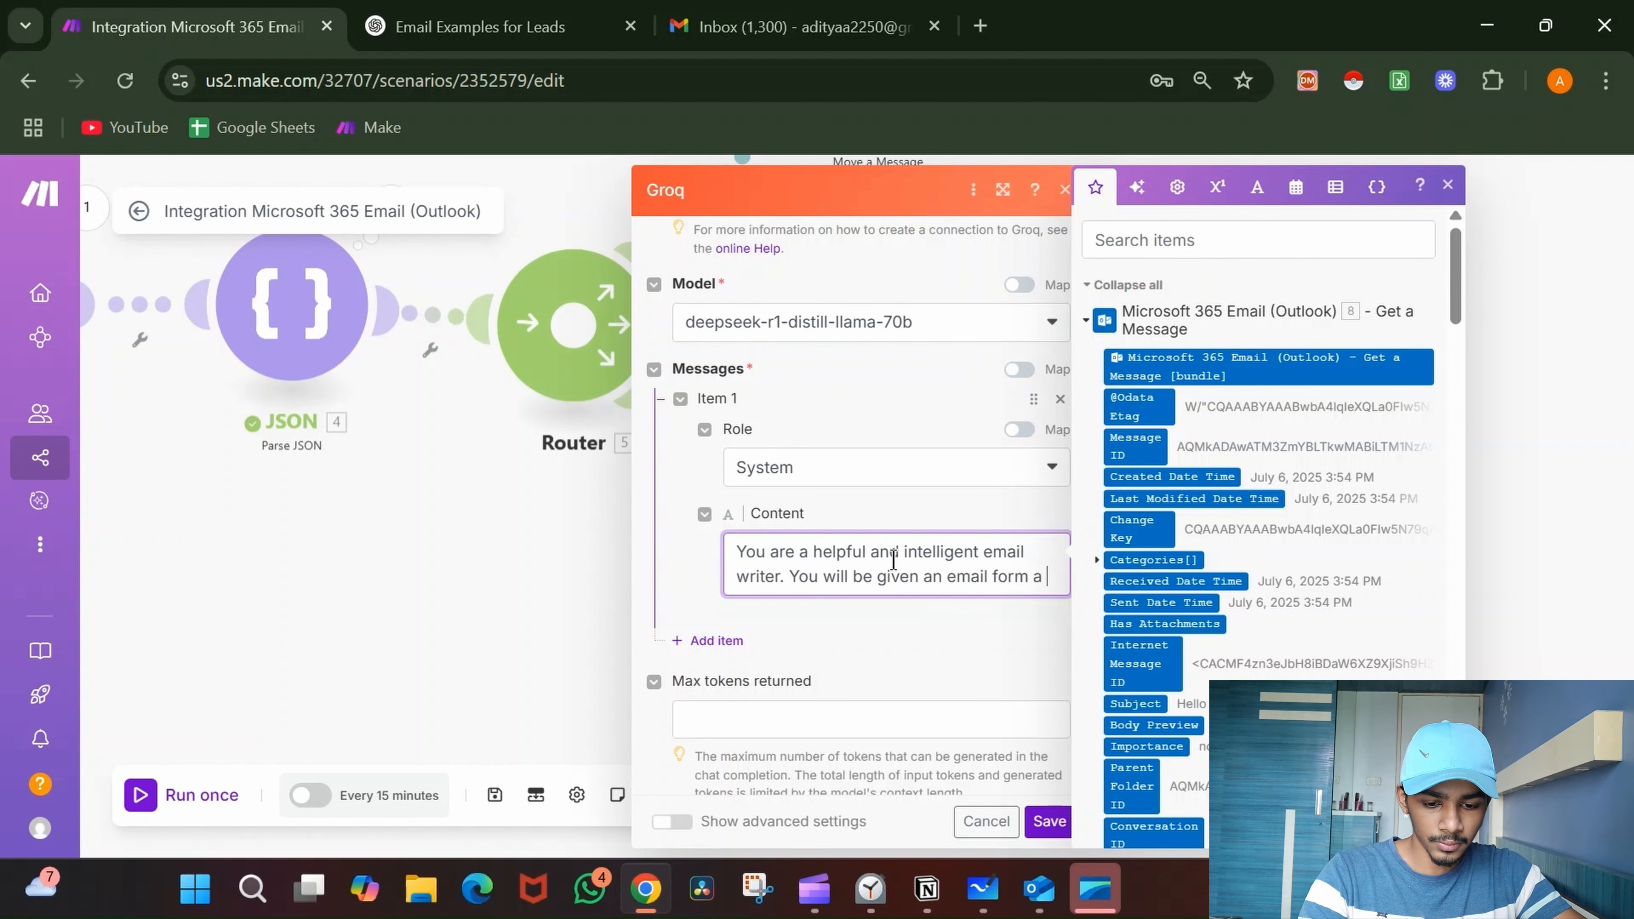
{"action": "type", "text": "subscc"}
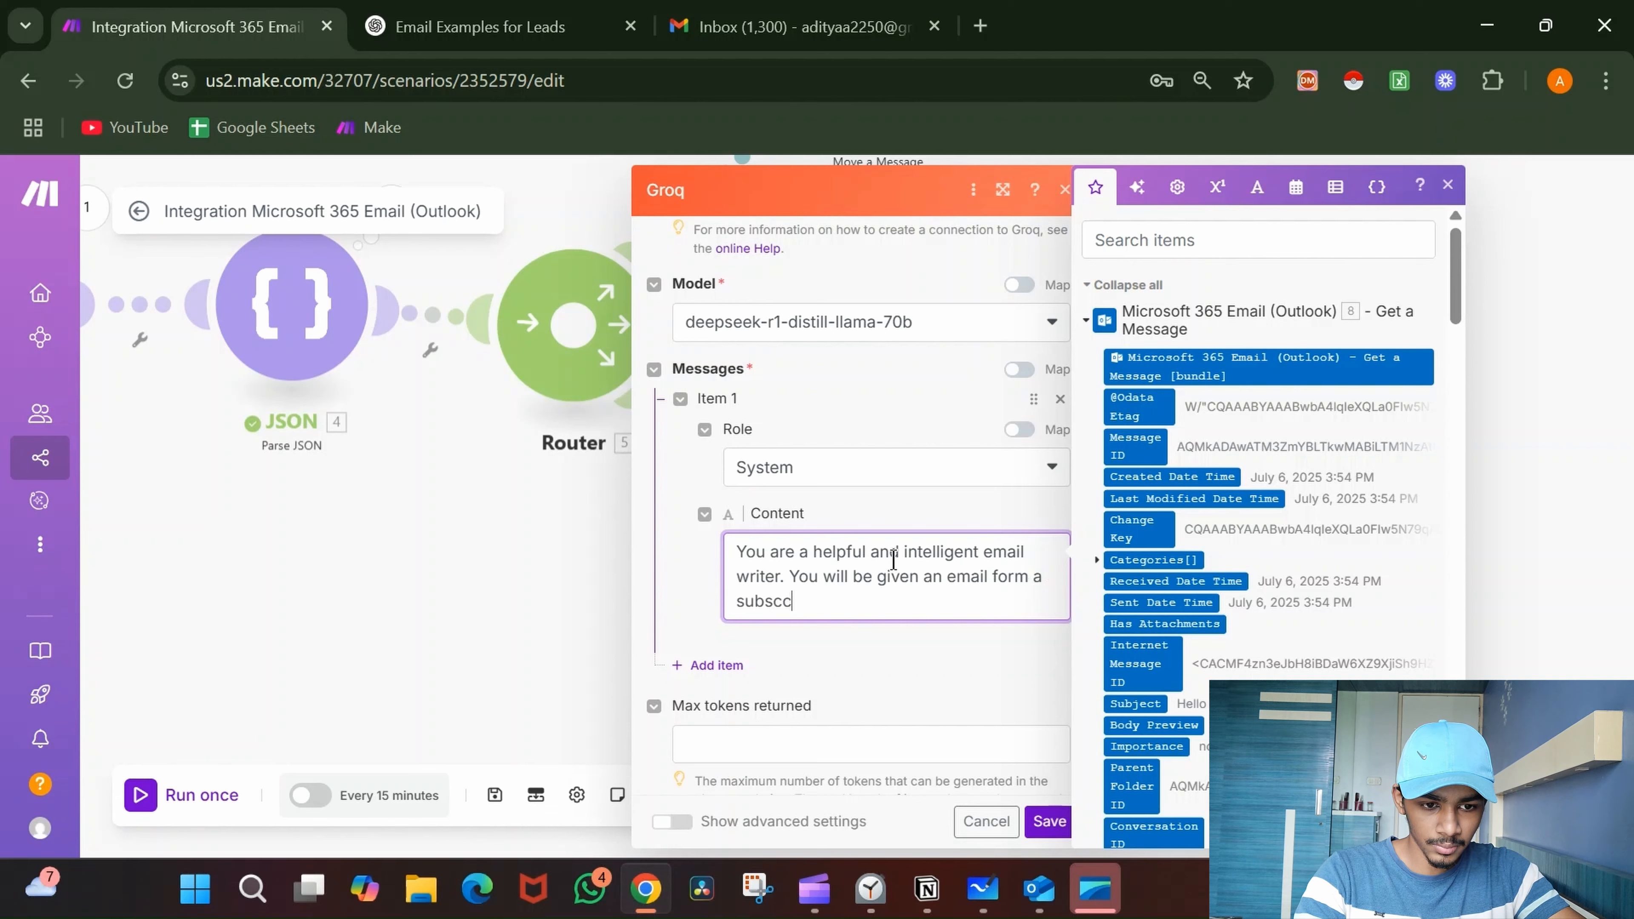
{"action": "key", "text": "BackSpace"}
{"action": "type", "text": "ribe"}
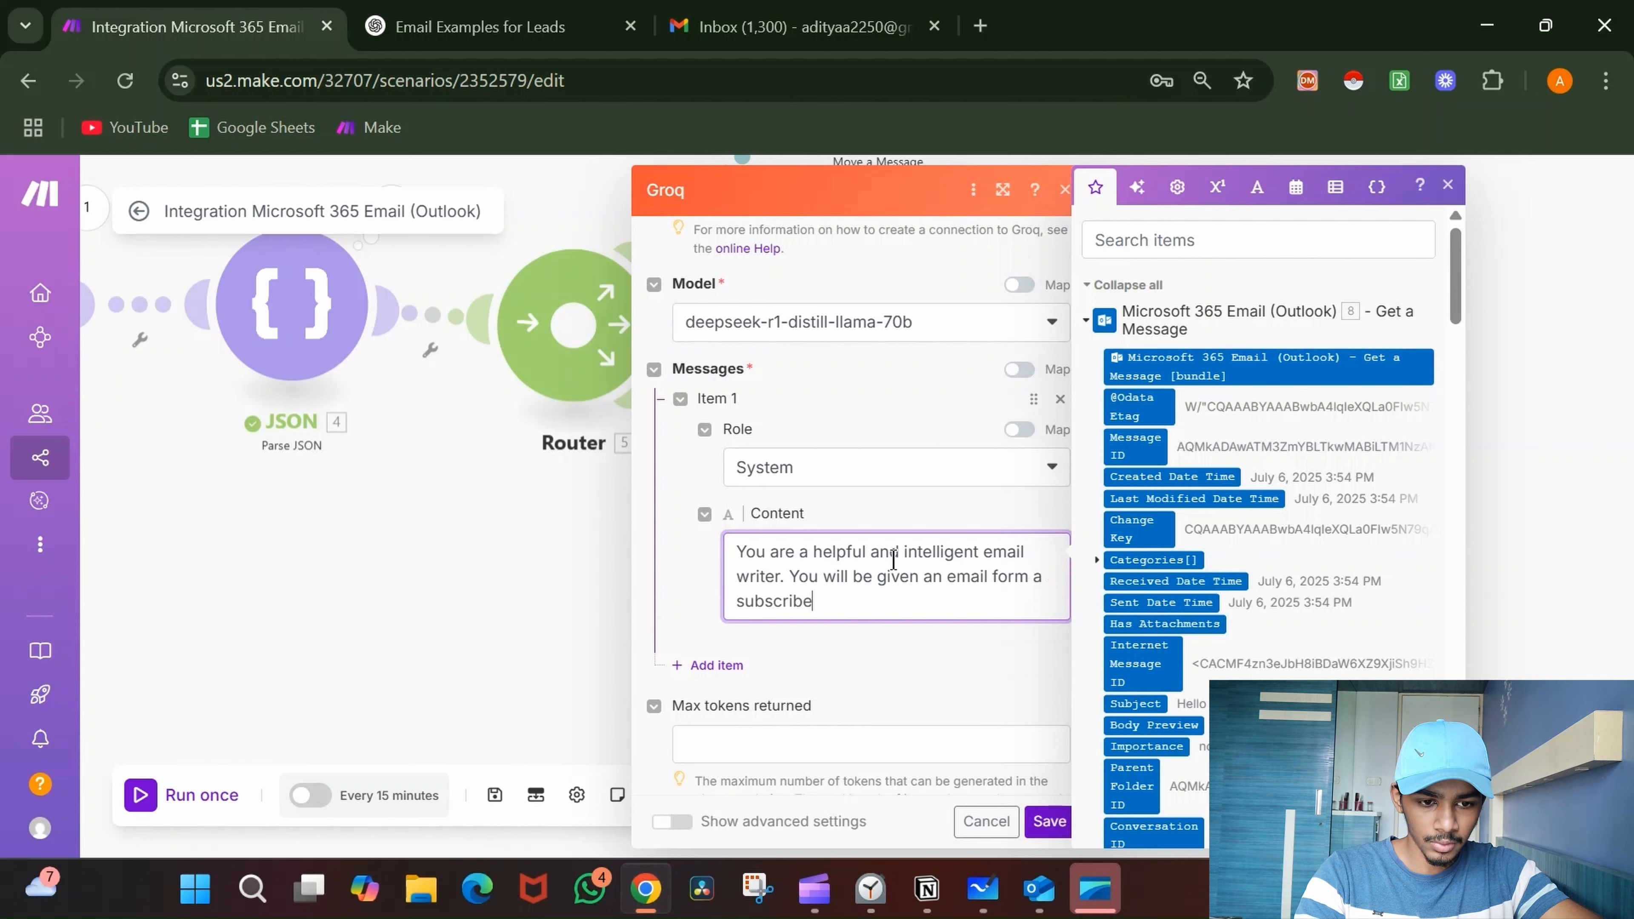
{"action": "type", "text": "r."}
- Add a separate paragraph to the System message: "You task is to come up with a reply but it should be very generic"
{"action": "key", "text": "Return"}
{"action": "key", "text": "Return"}
{"action": "type", "text": "Yo"}
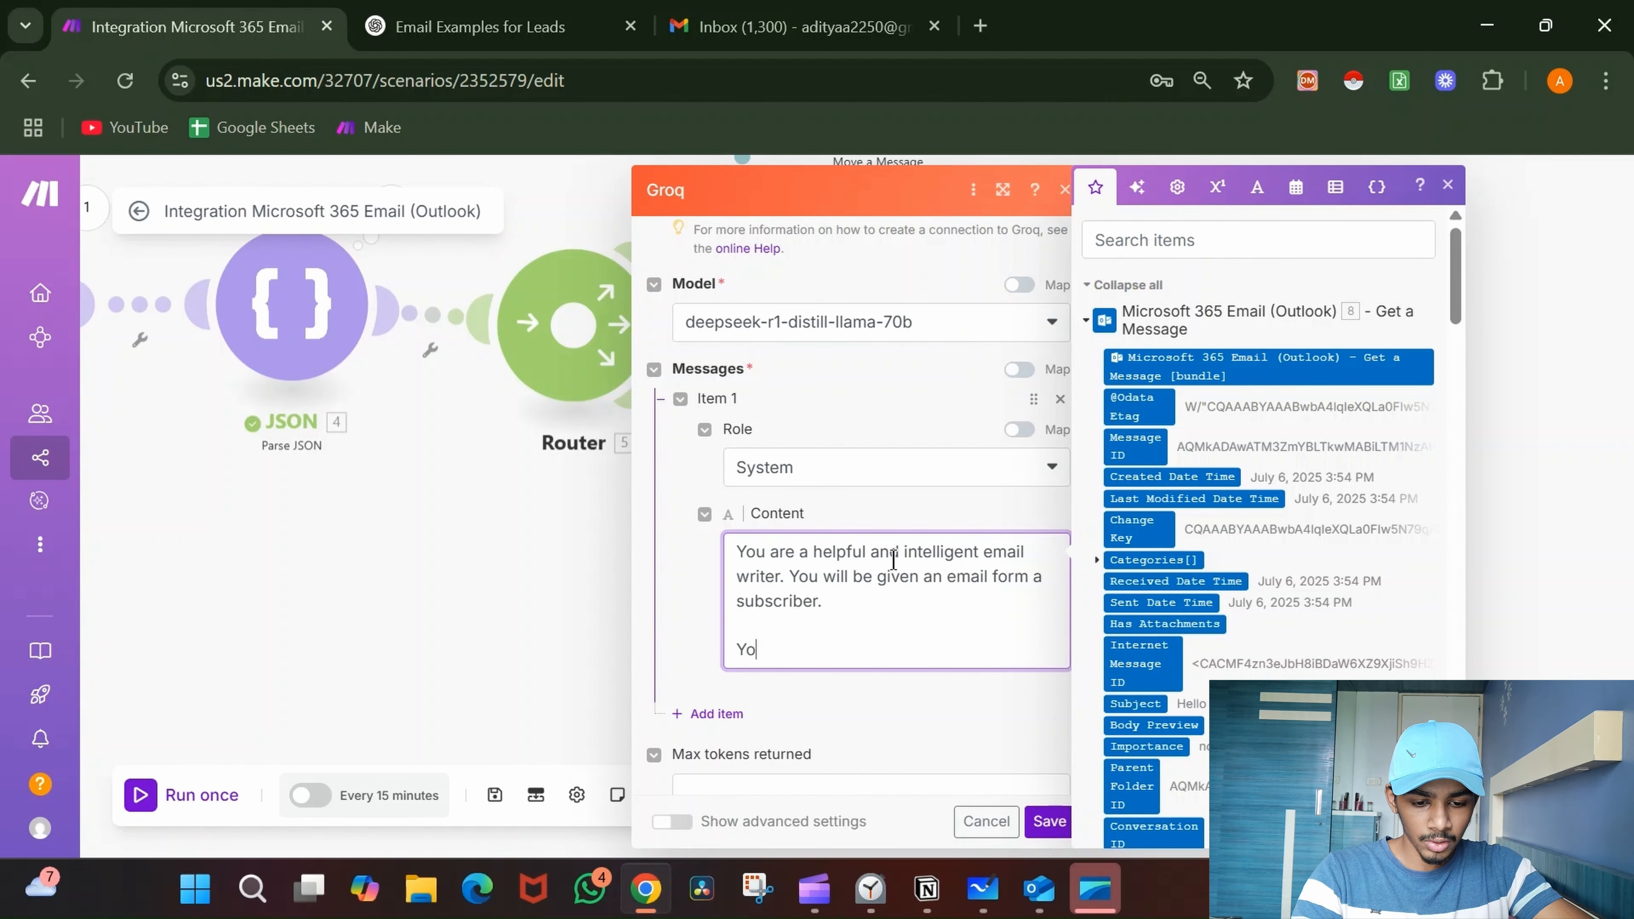
{"action": "type", "text": "u task is to "}
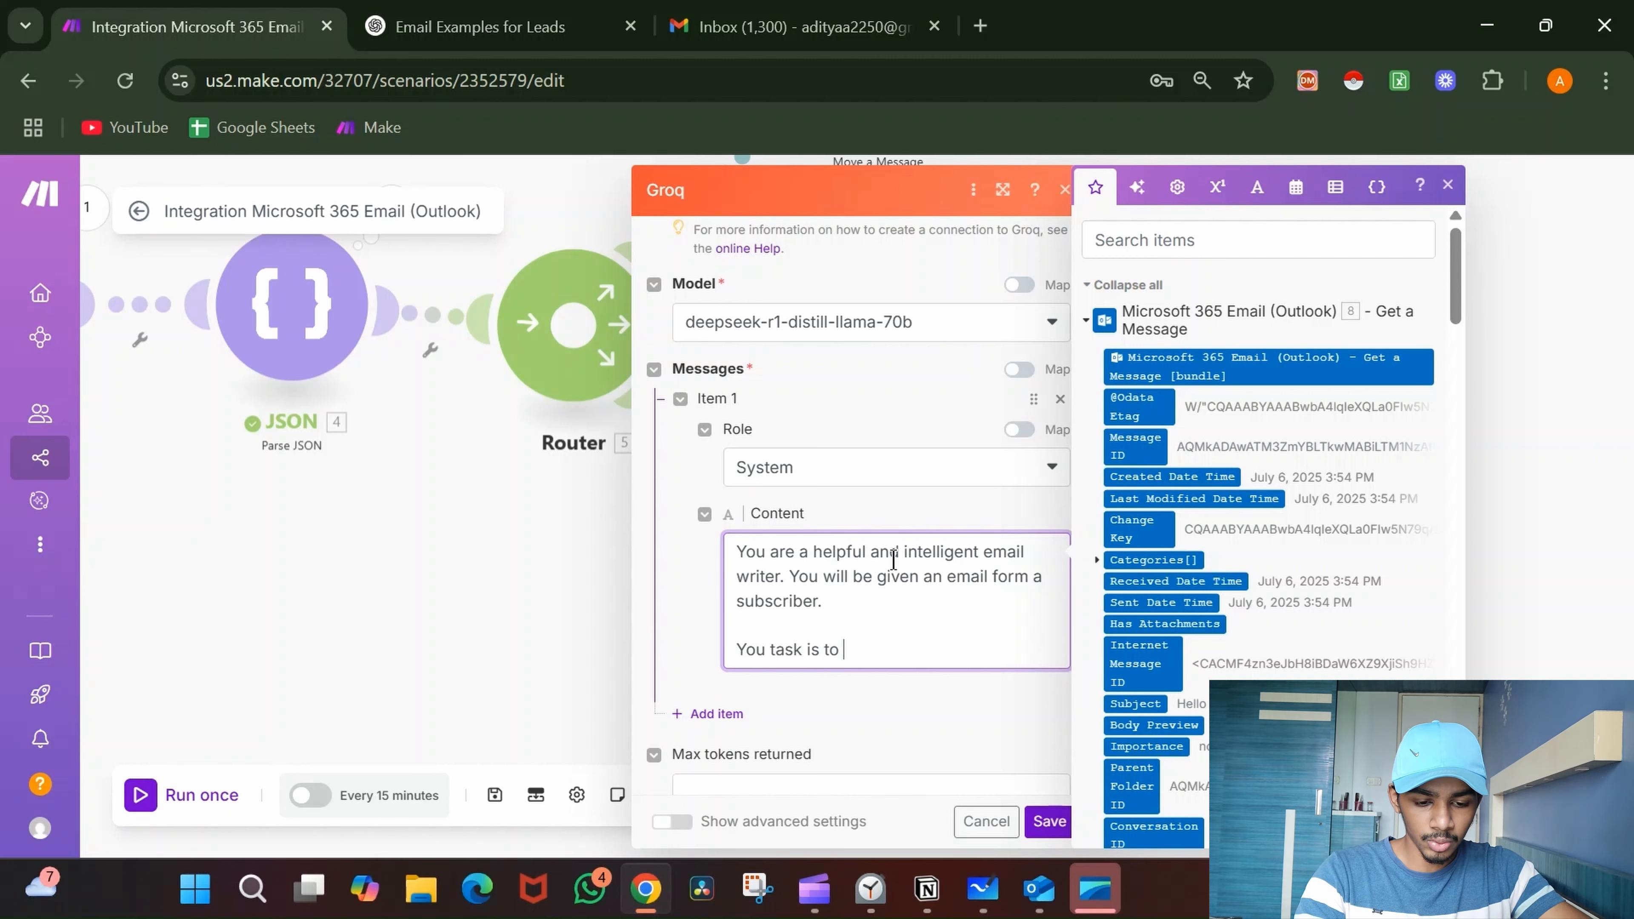
{"action": "type", "text": "come up "}
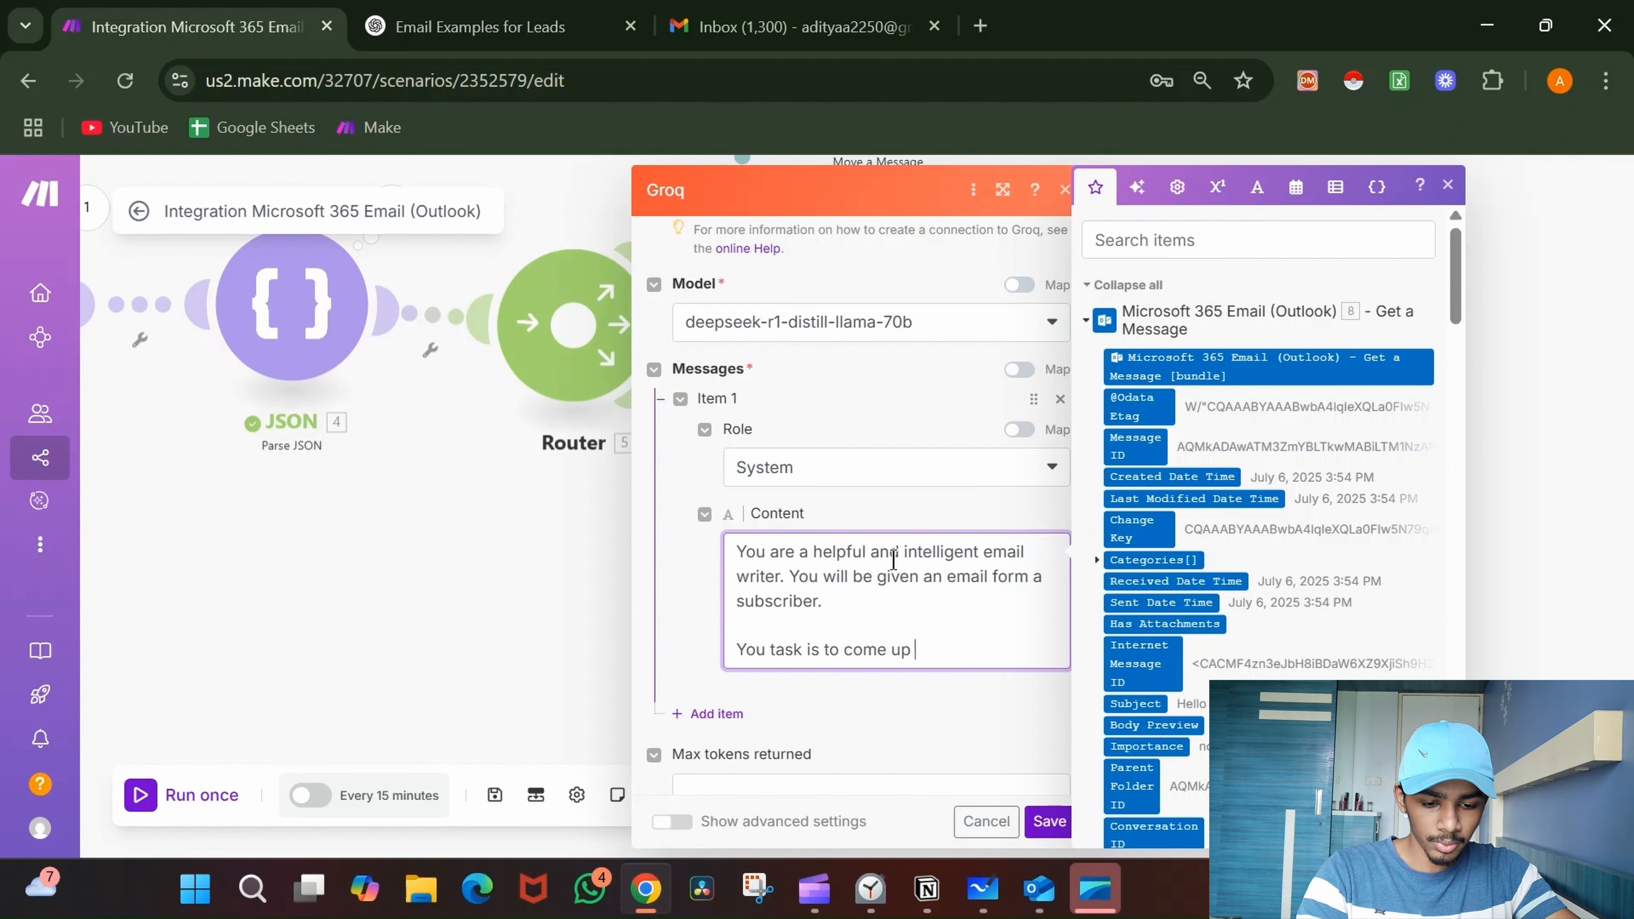
{"action": "type", "text": "with a repy"}
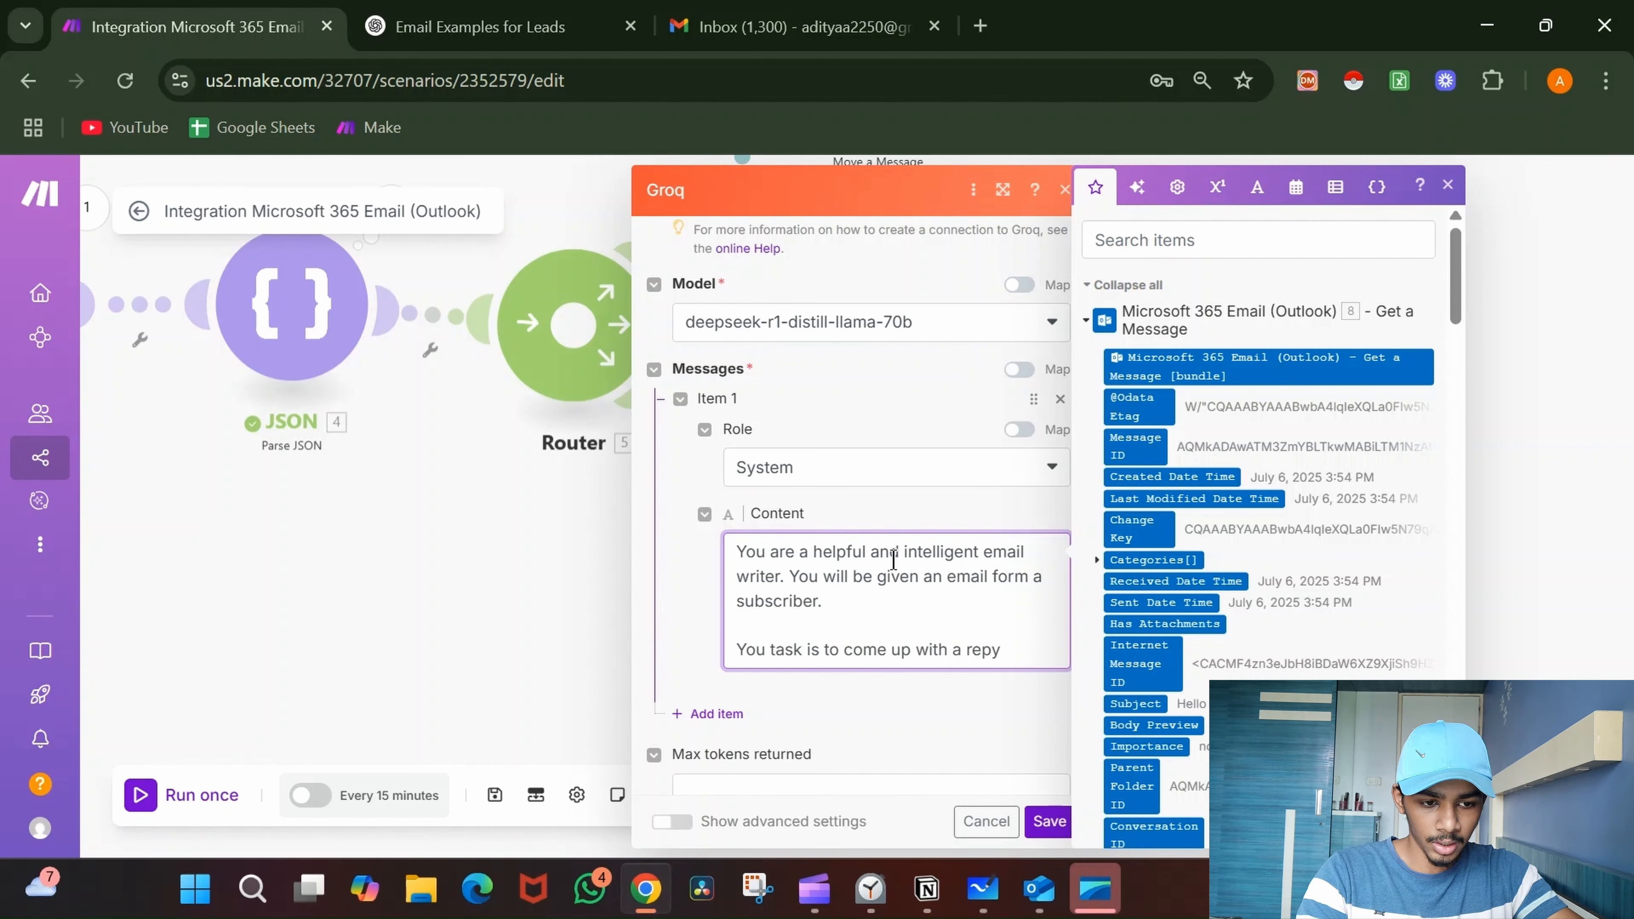
{"action": "key", "text": "BackSpace"}
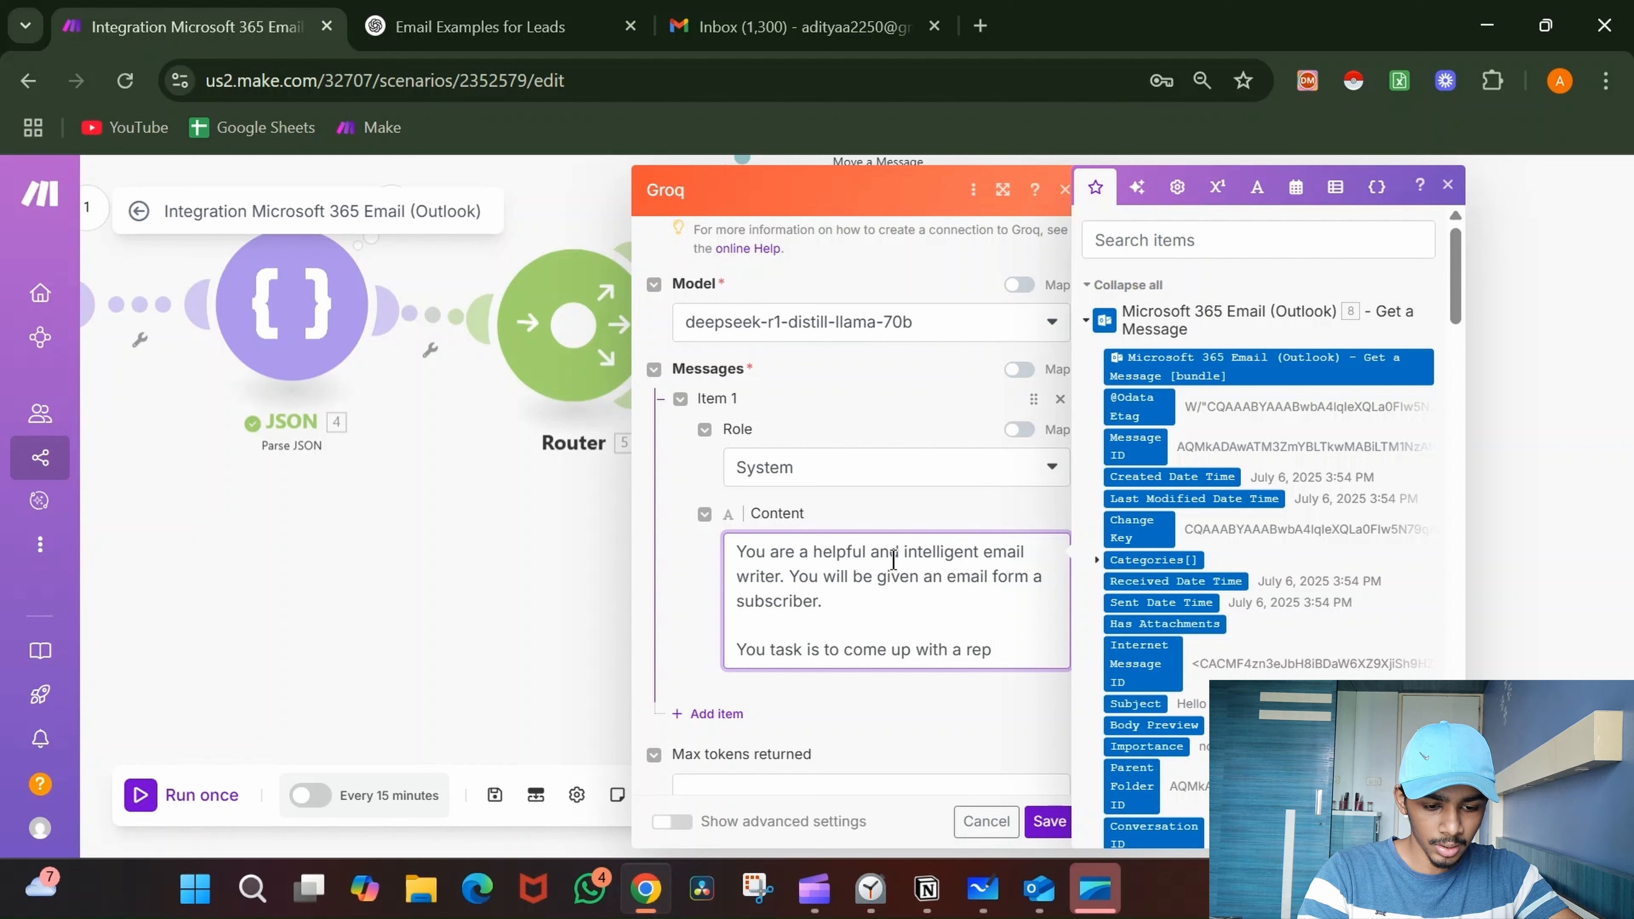
{"action": "type", "text": "ly but "}
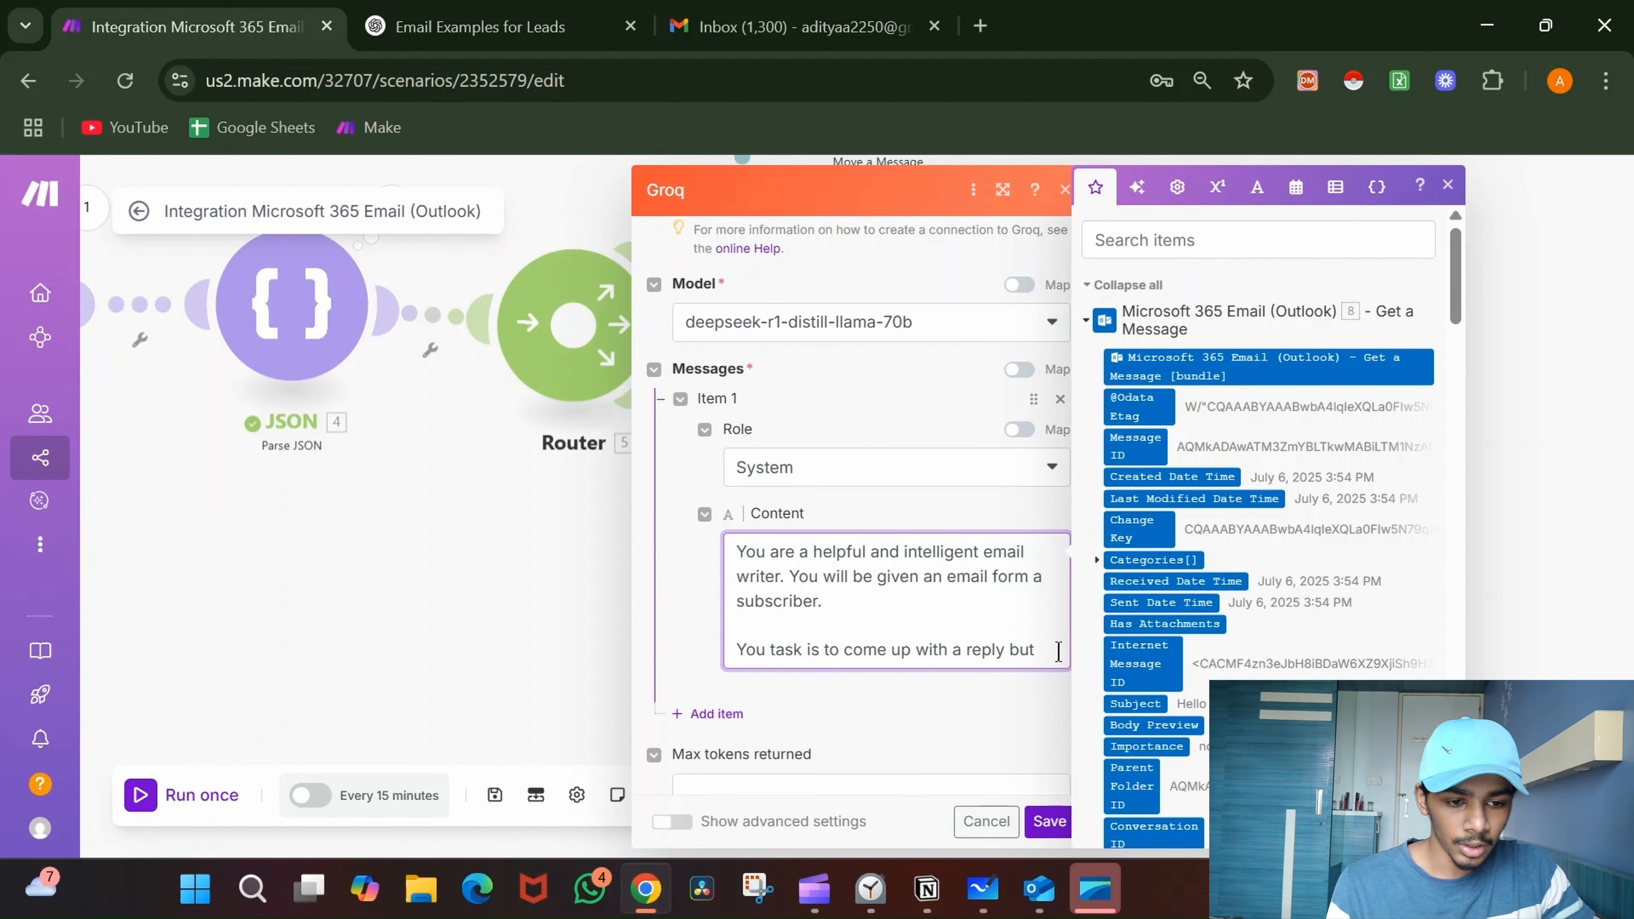
{"action": "type", "text": "it shou"}
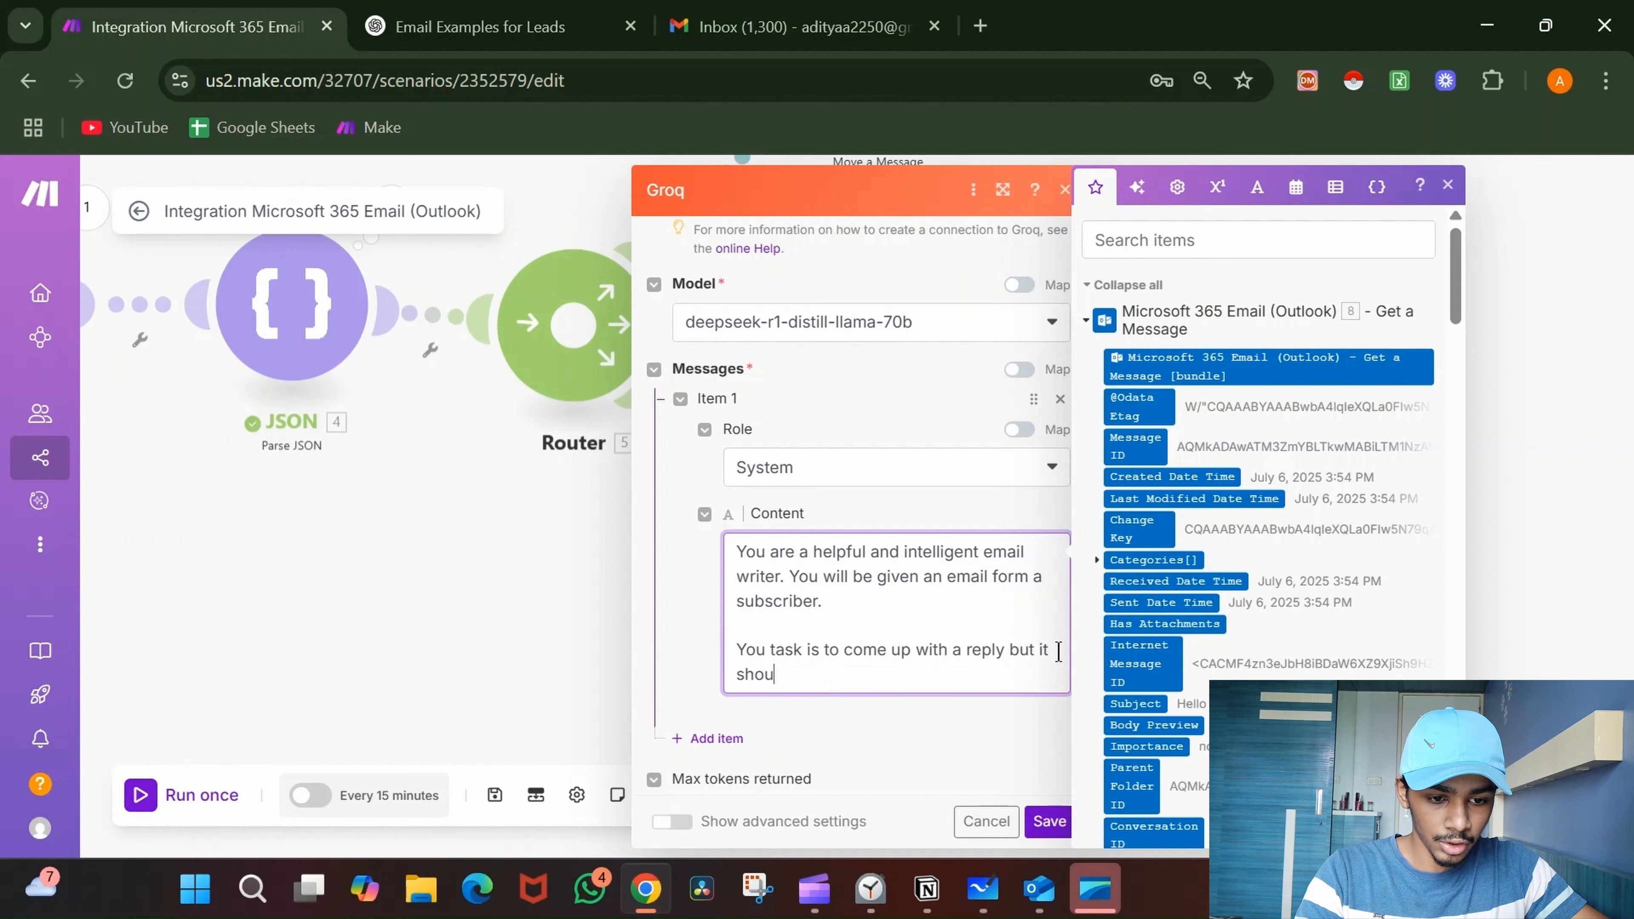
{"action": "type", "text": "ld be ver"}
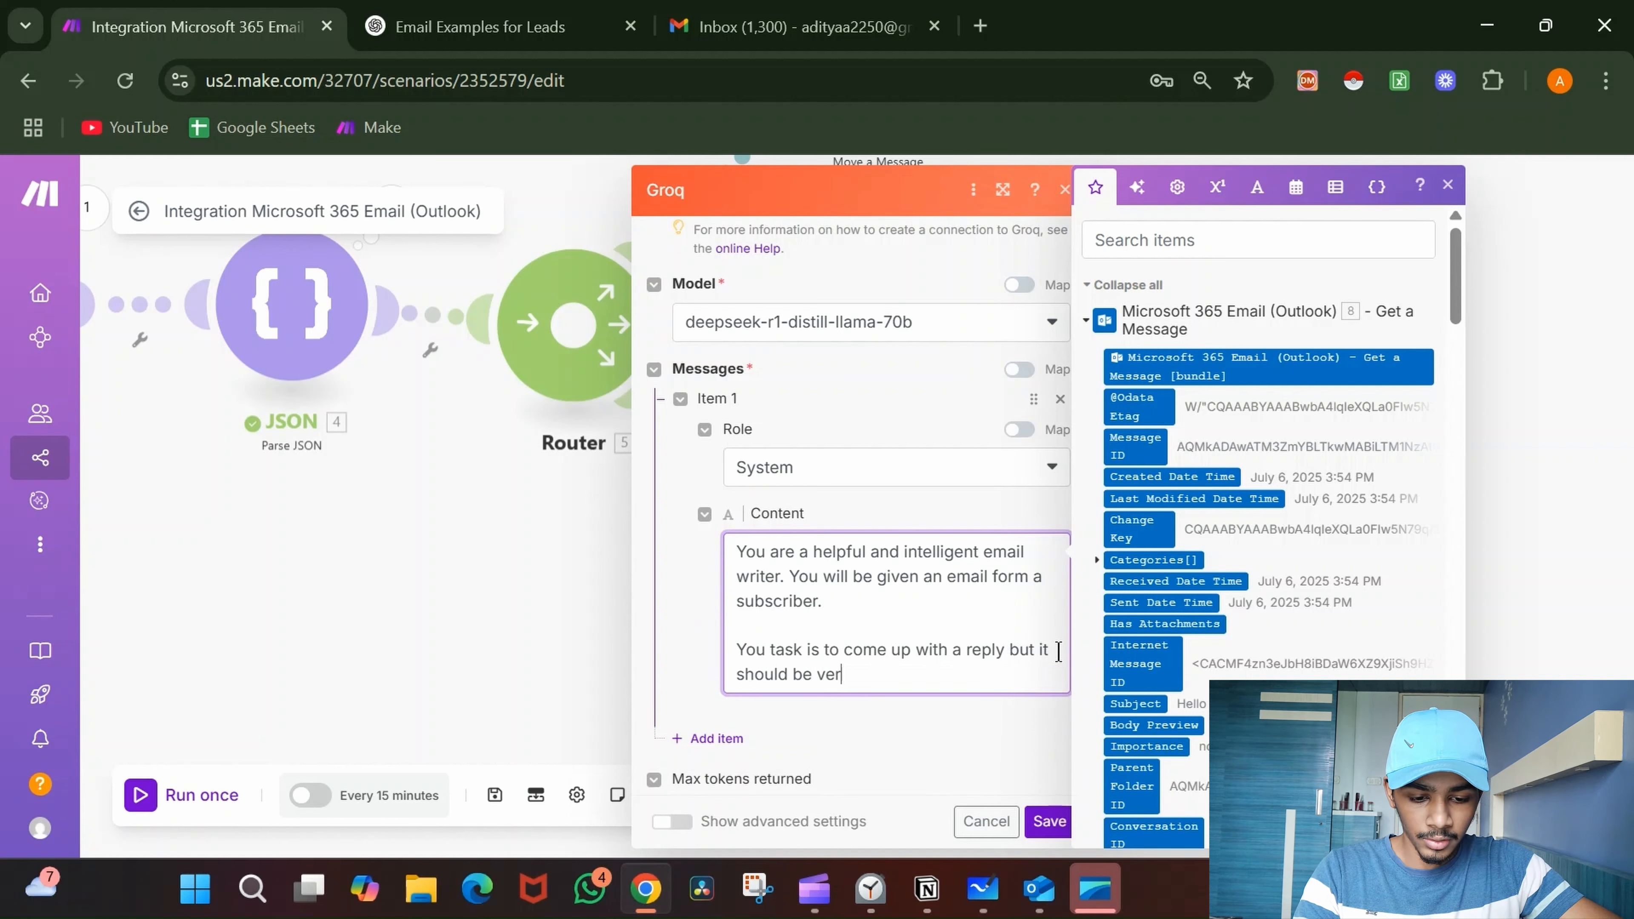
{"action": "type", "text": "y gener"}
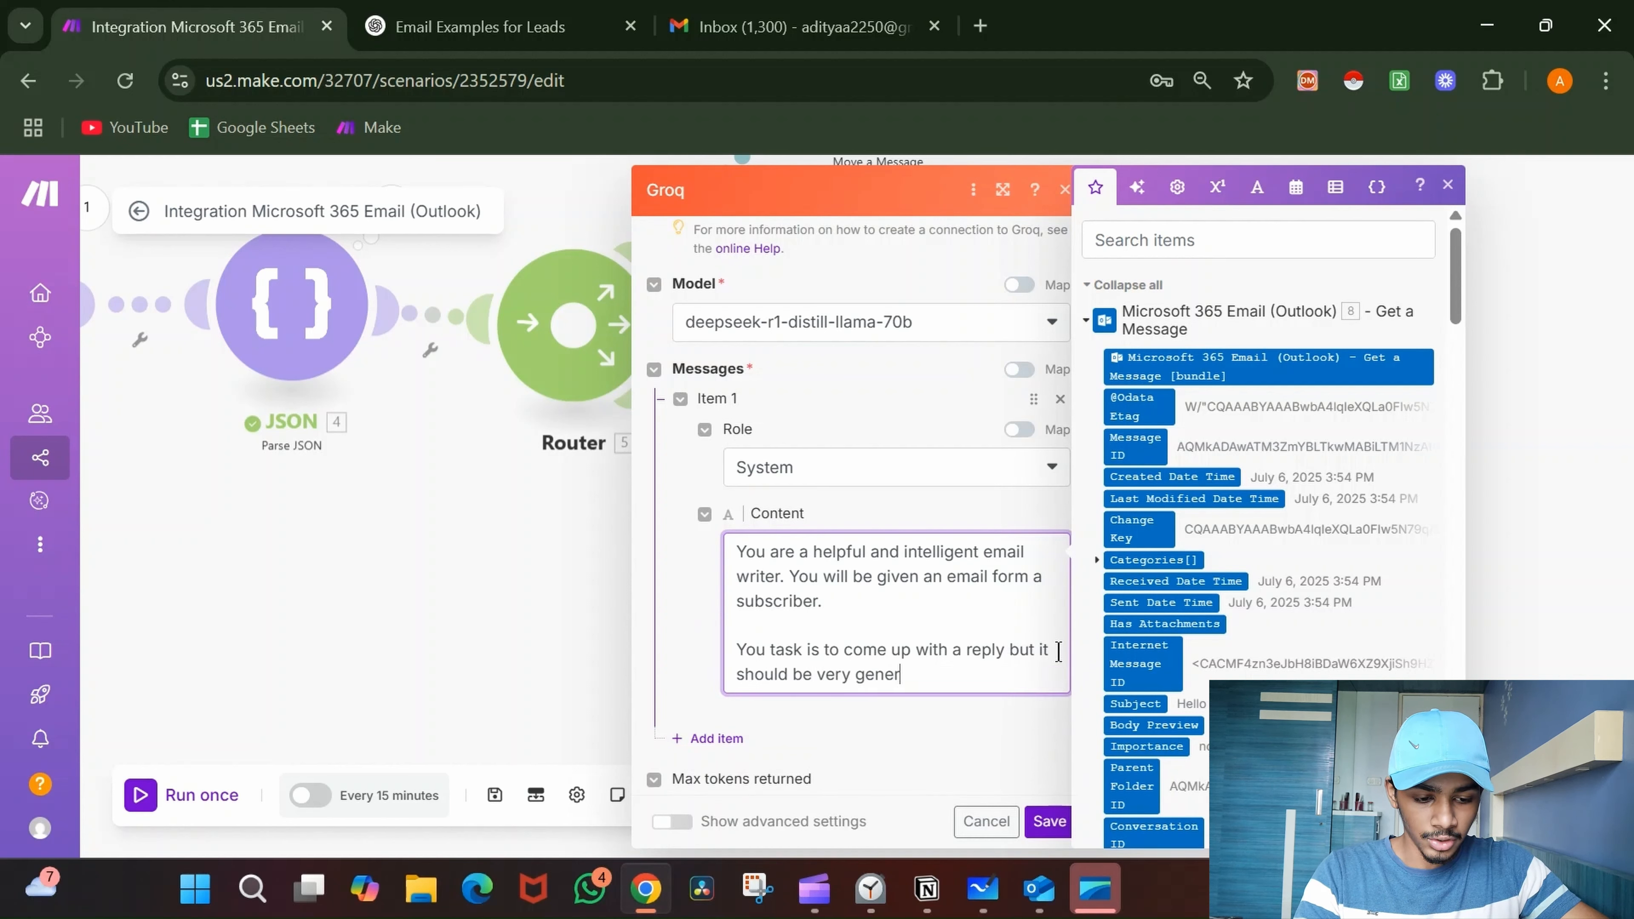
{"action": "type", "text": "ic"}
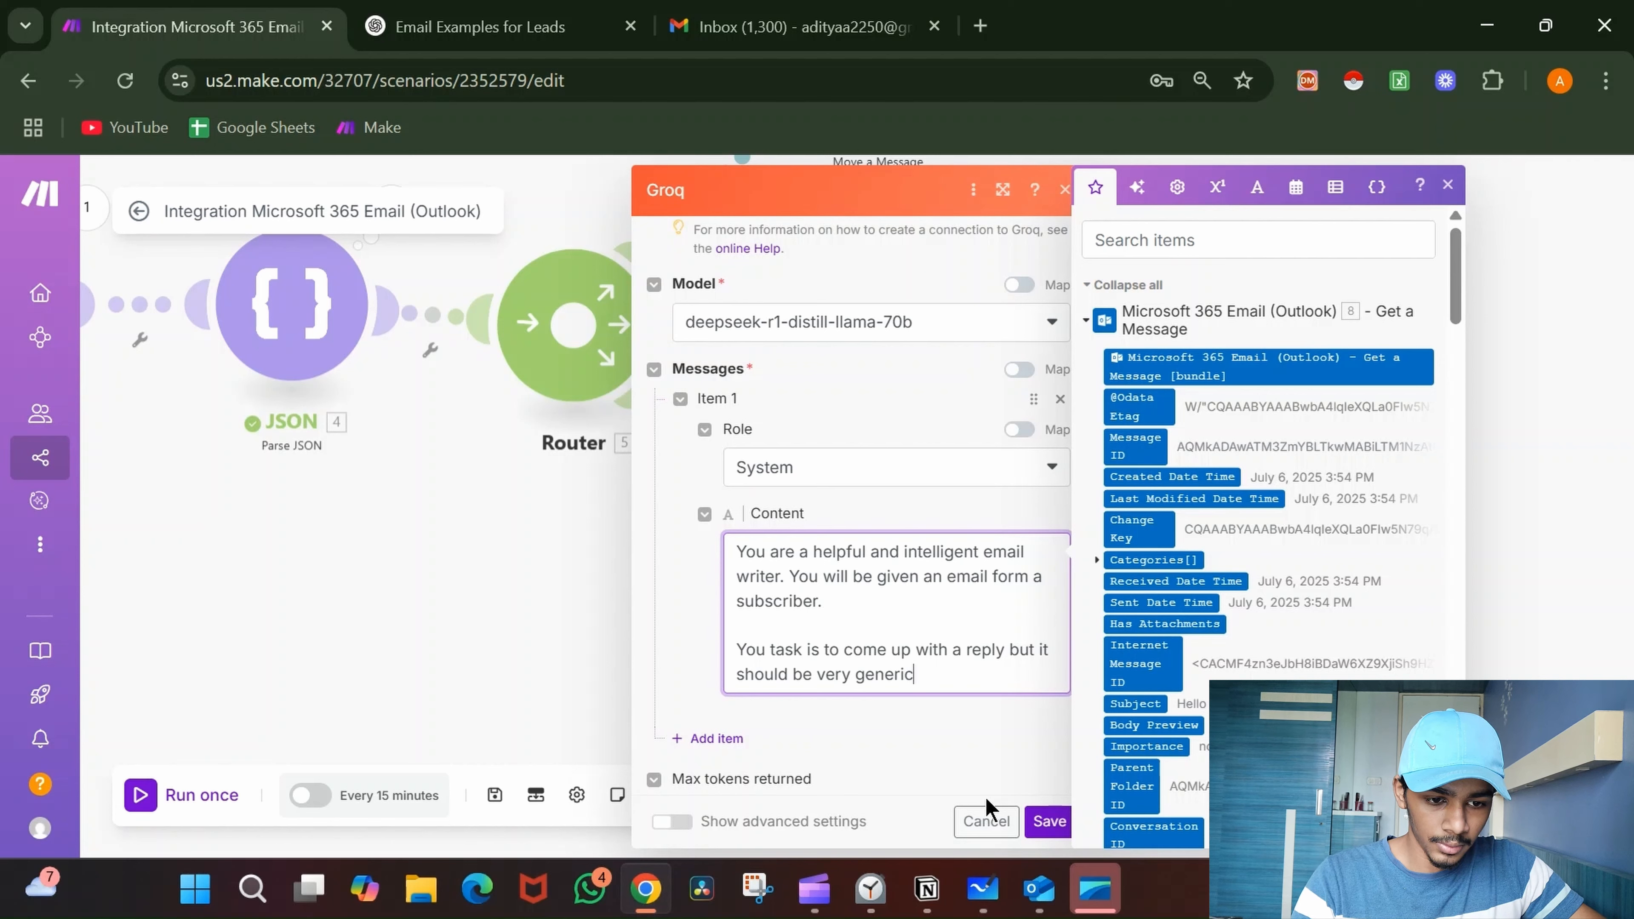
- Add a User message as a sample email, with a greeting to the recipient by first name and "I really like your newsletter" below it
{"action": "left_click", "coordinate": [733, 741]}
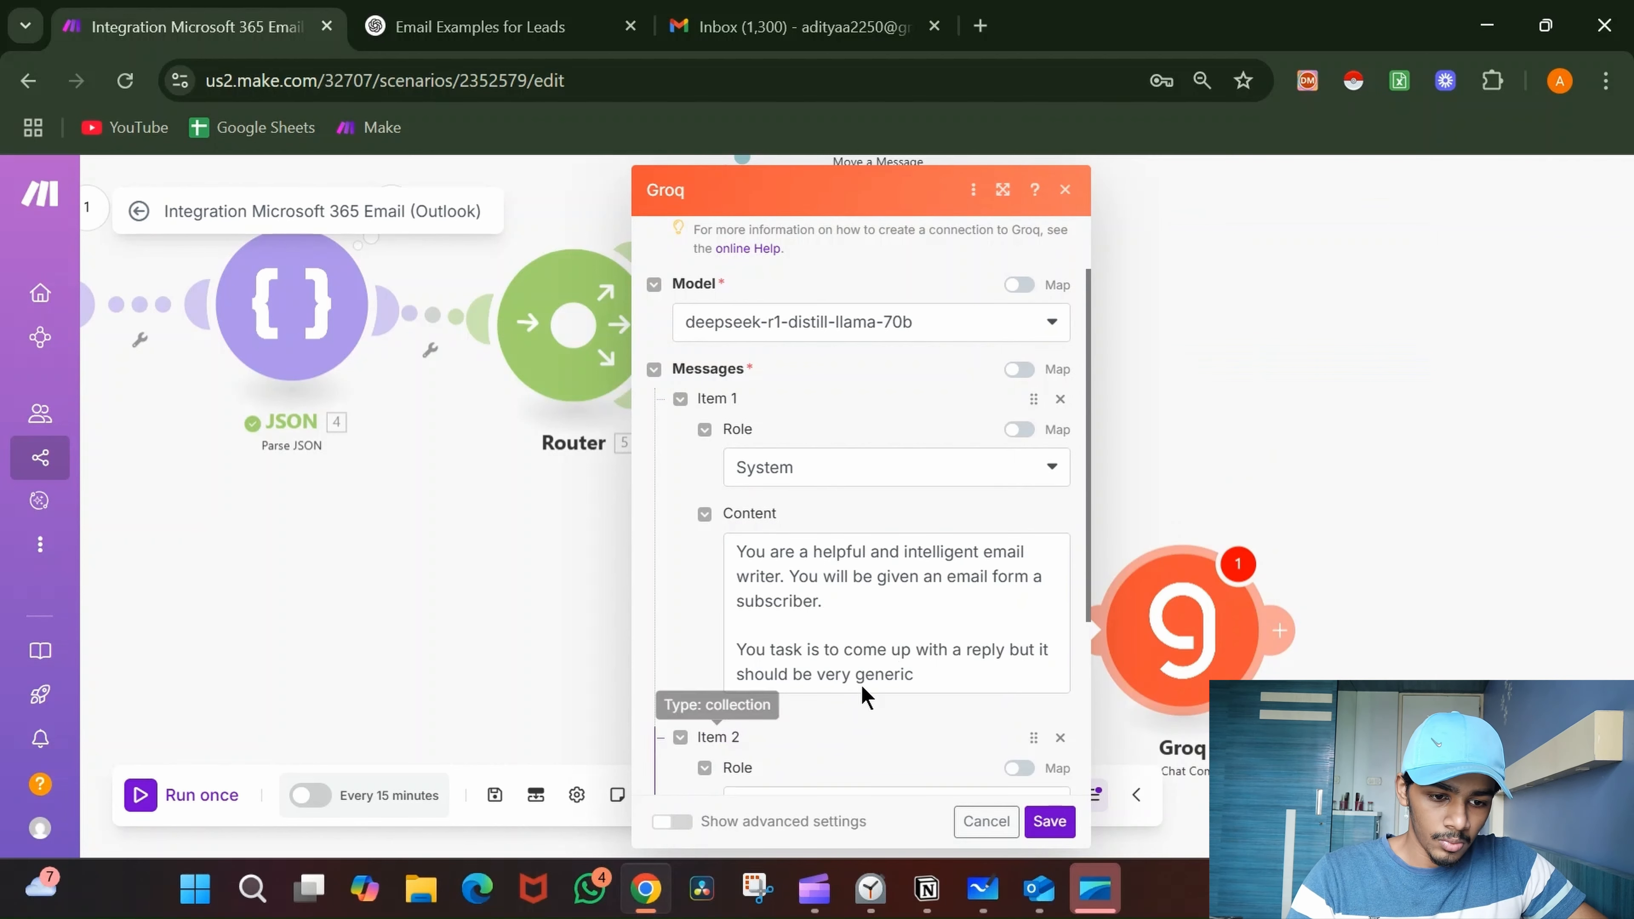
{"action": "scroll", "coordinate": [894, 651], "scroll_direction": "down", "scroll_amount": 4}
{"action": "left_click", "coordinate": [921, 548]}
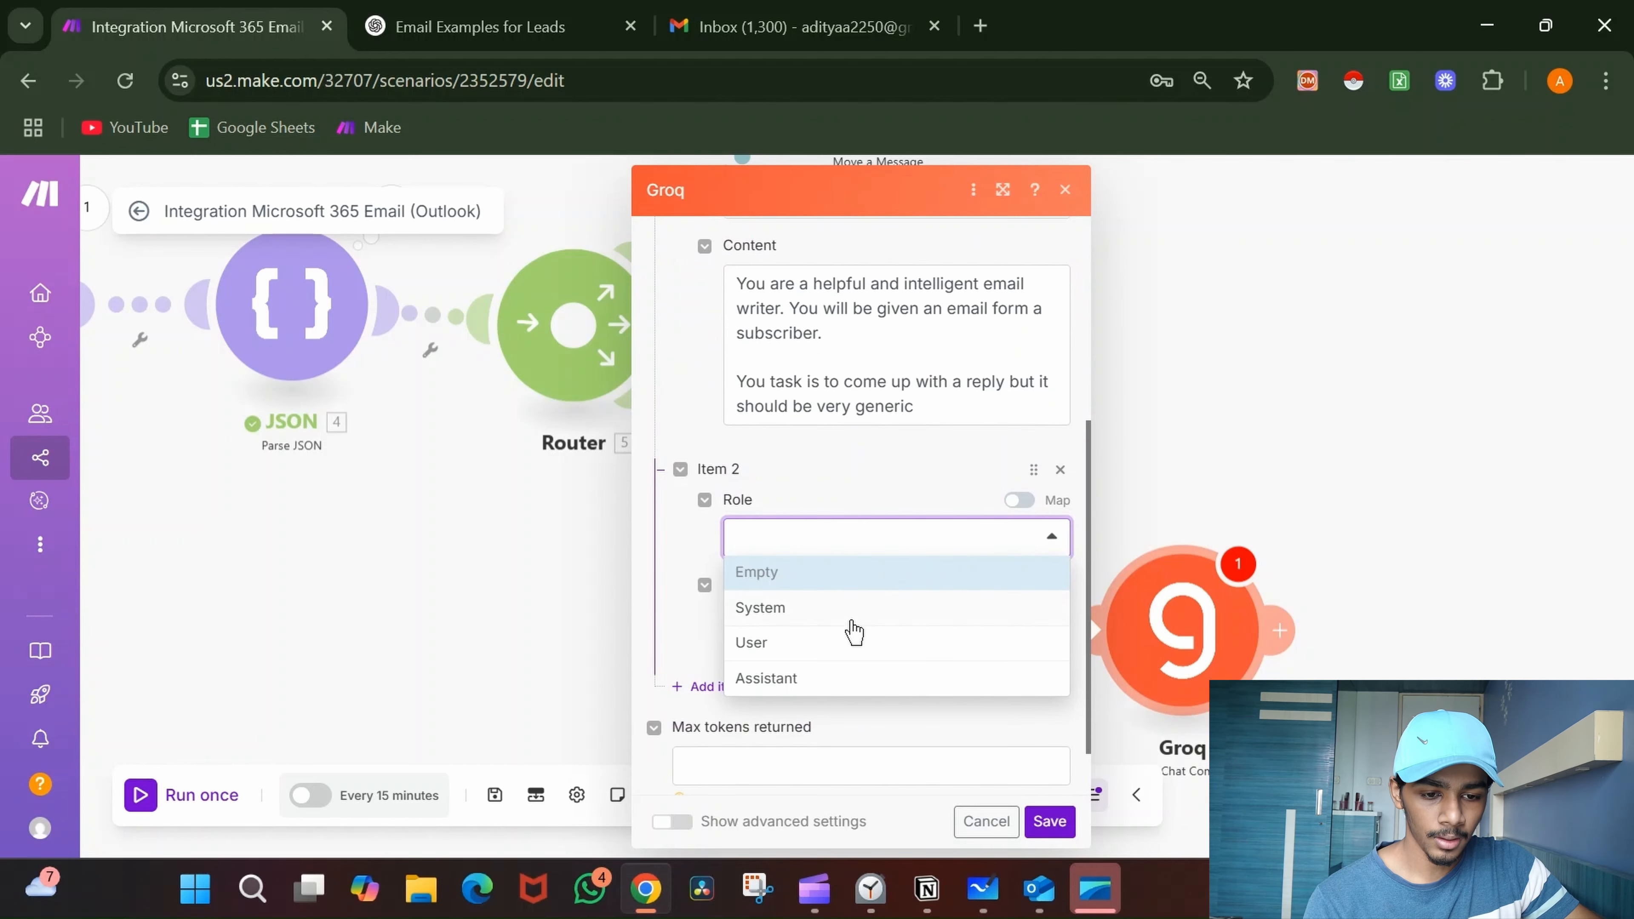
{"action": "left_click", "coordinate": [842, 643]}
{"action": "left_click", "coordinate": [939, 625]}
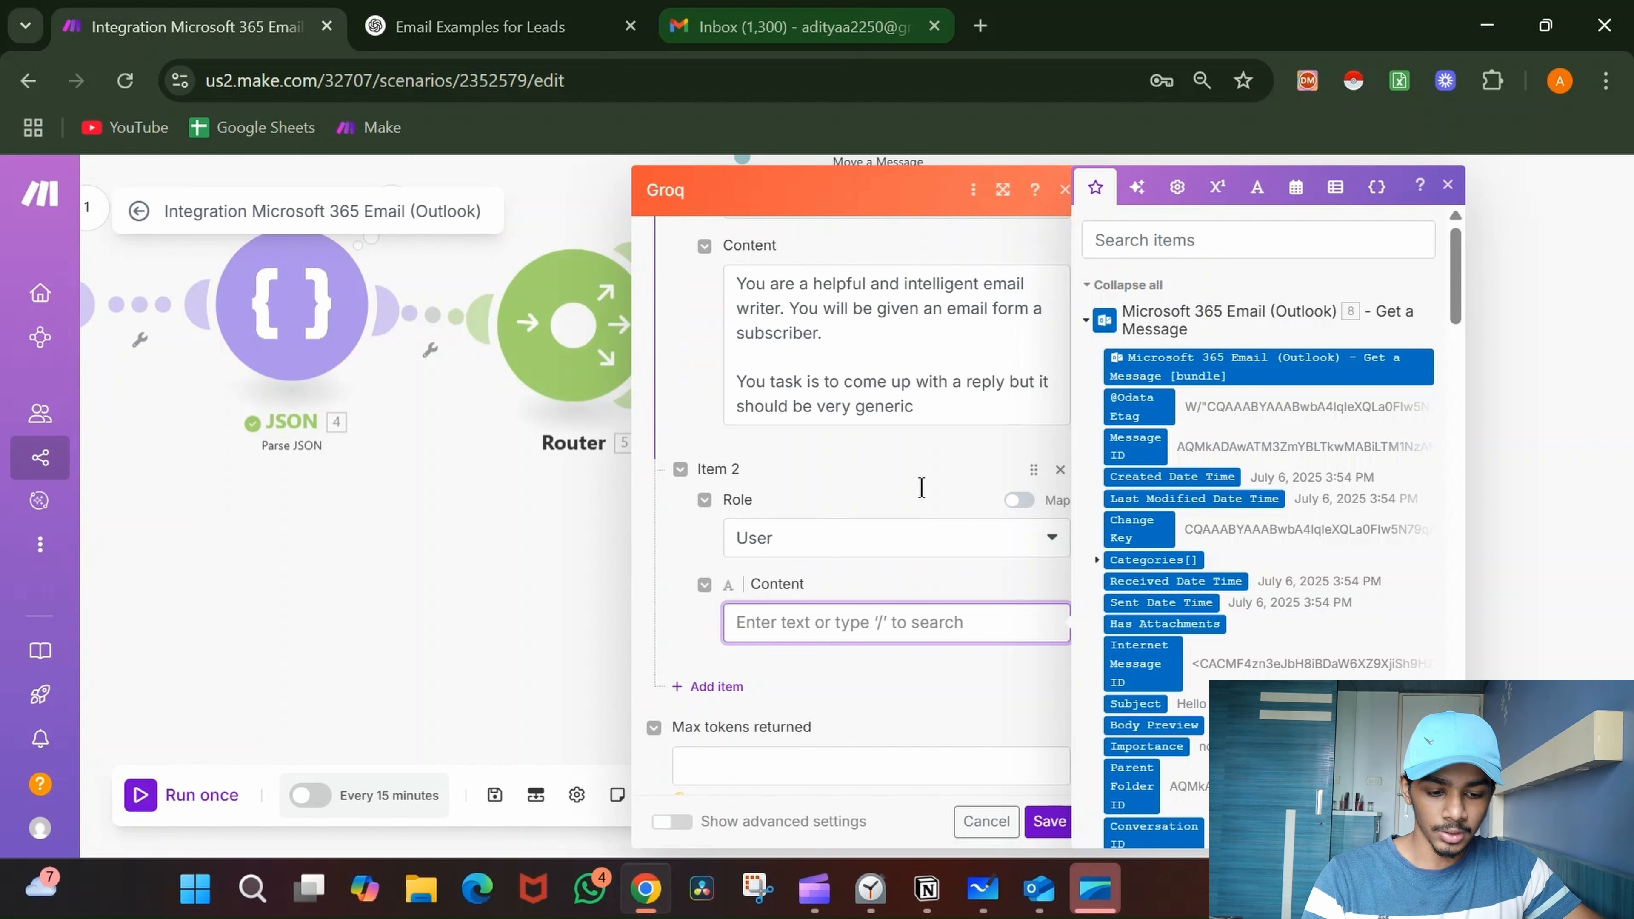
{"action": "type", "text": "Hi Aditya"}
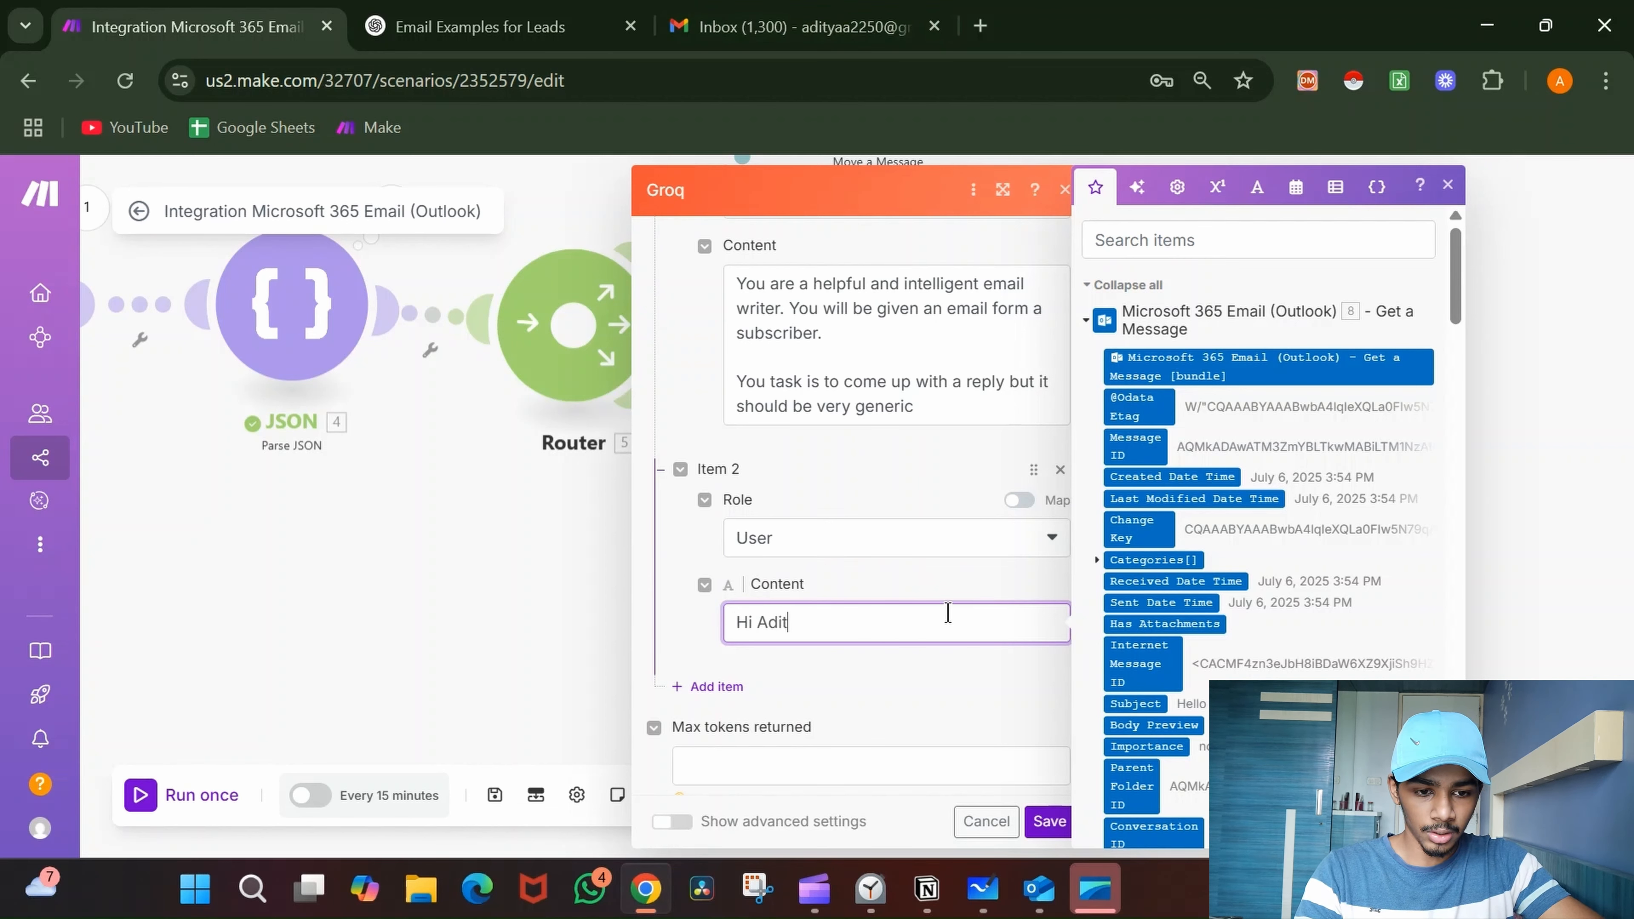
{"action": "key", "text": "Return"}
{"action": "key", "text": "Return"}
{"action": "type", "text": "I re"}
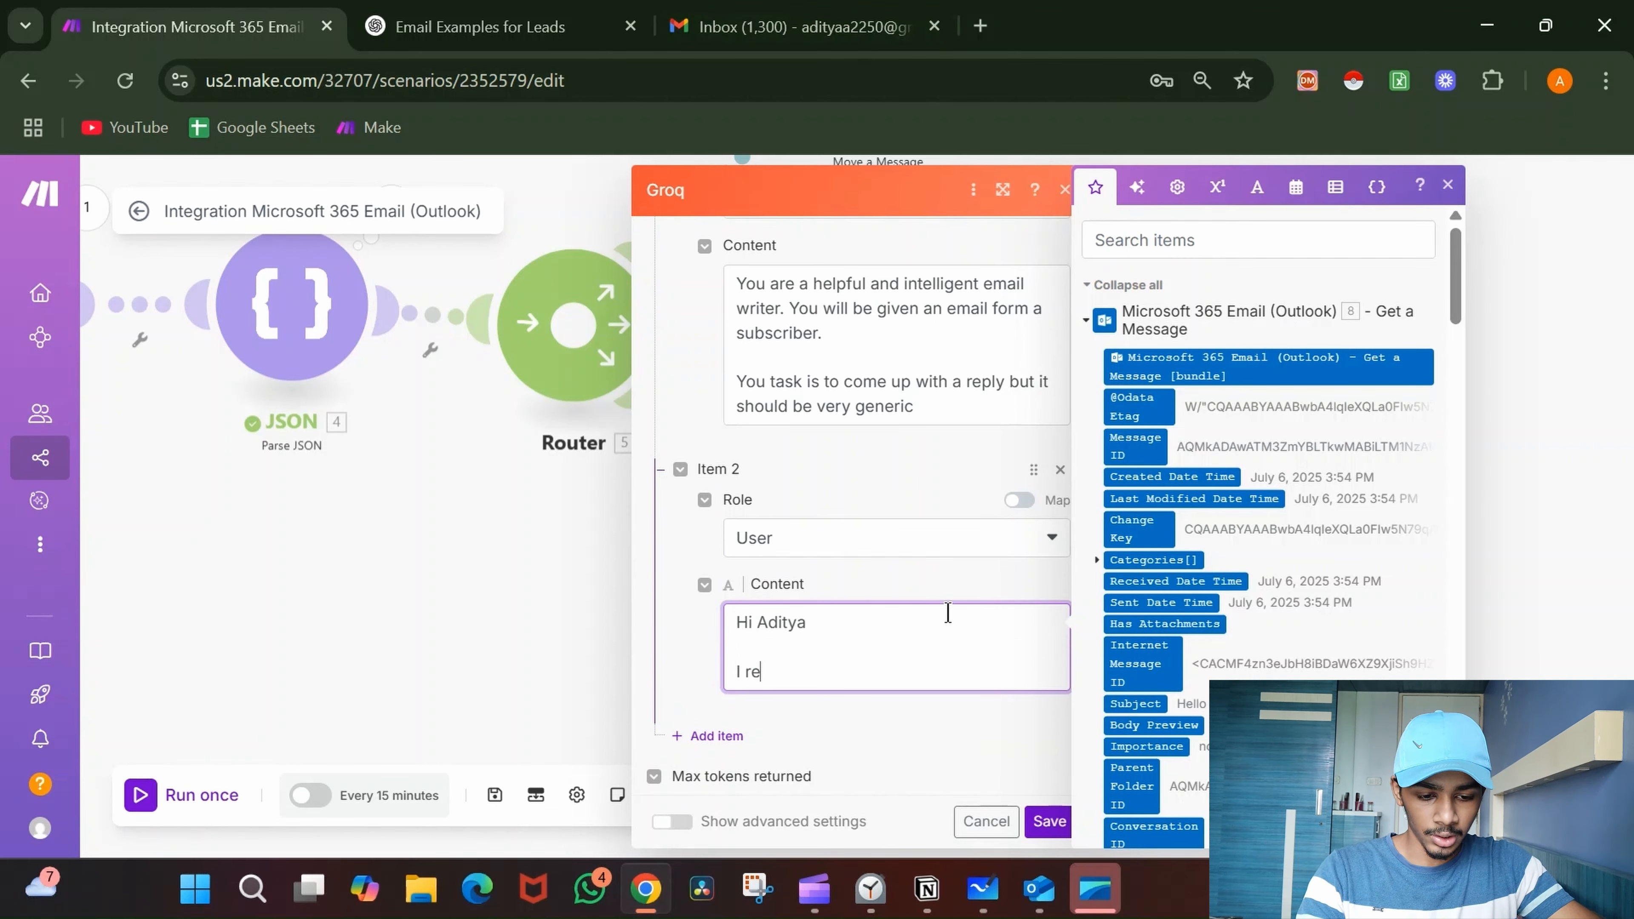
{"action": "type", "text": "ally li"}
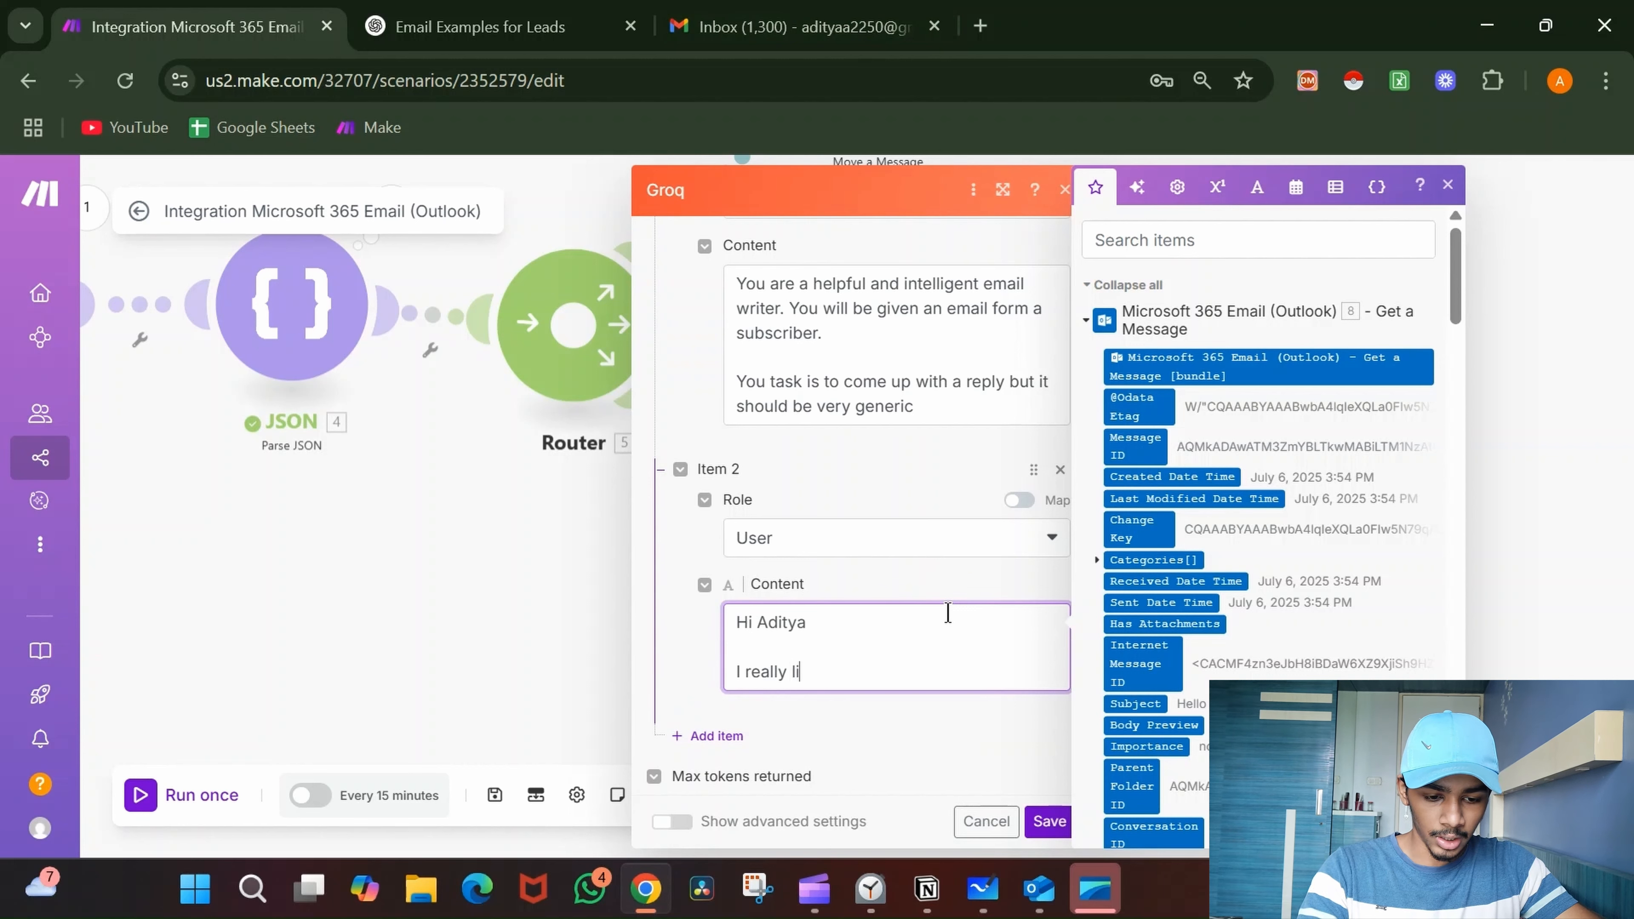
{"action": "type", "text": "ke your new"}
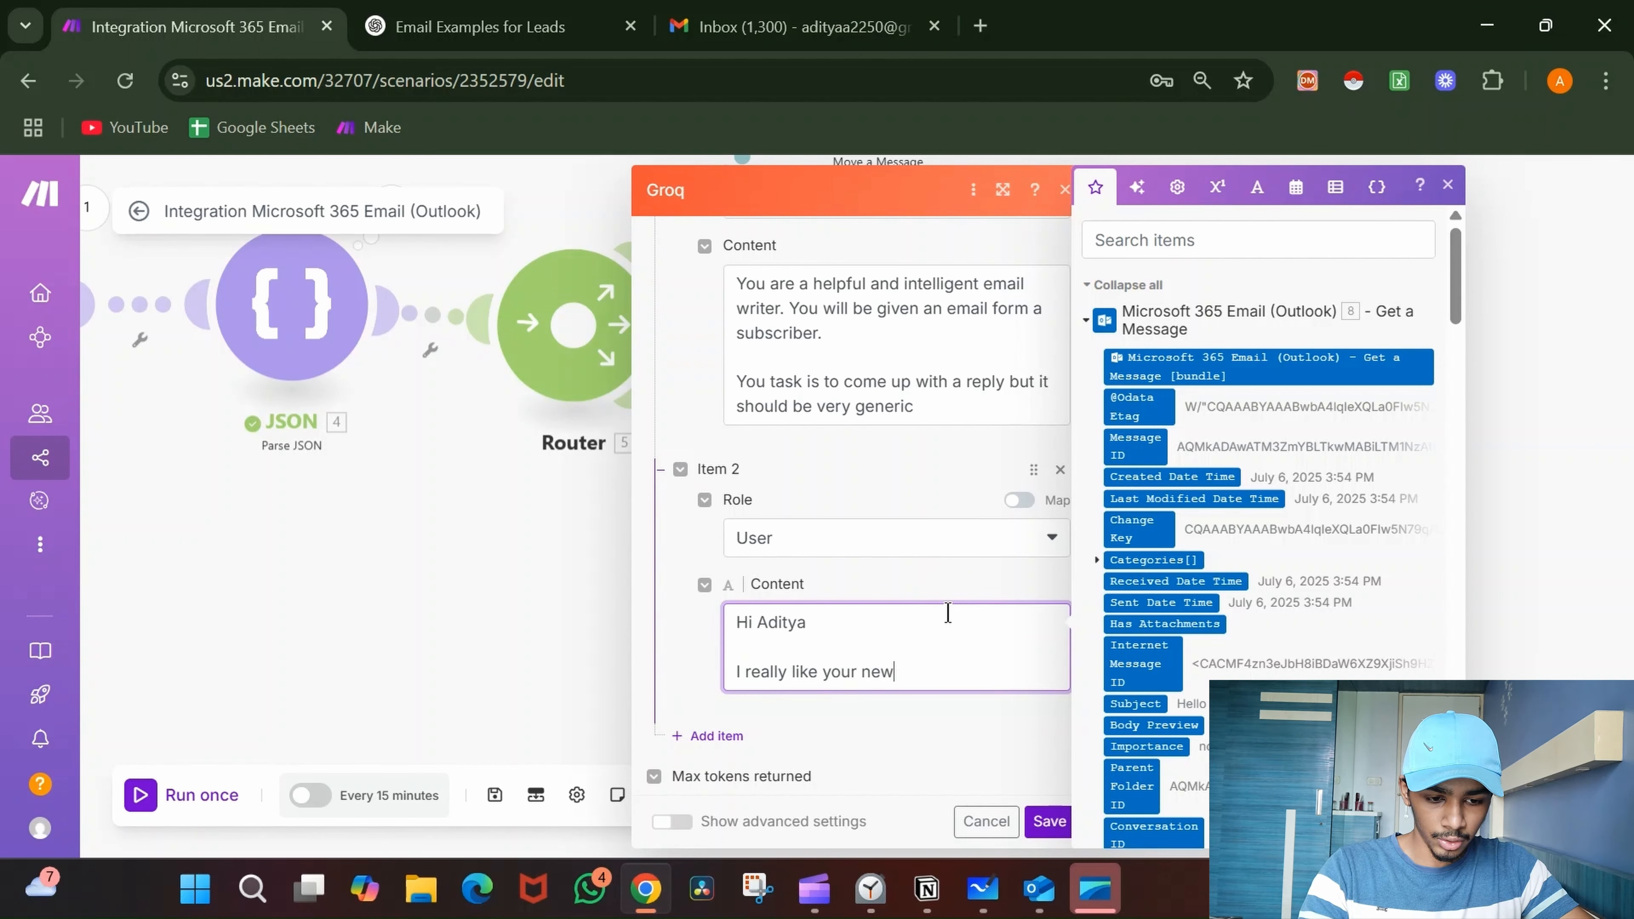
{"action": "type", "text": "sletter"}
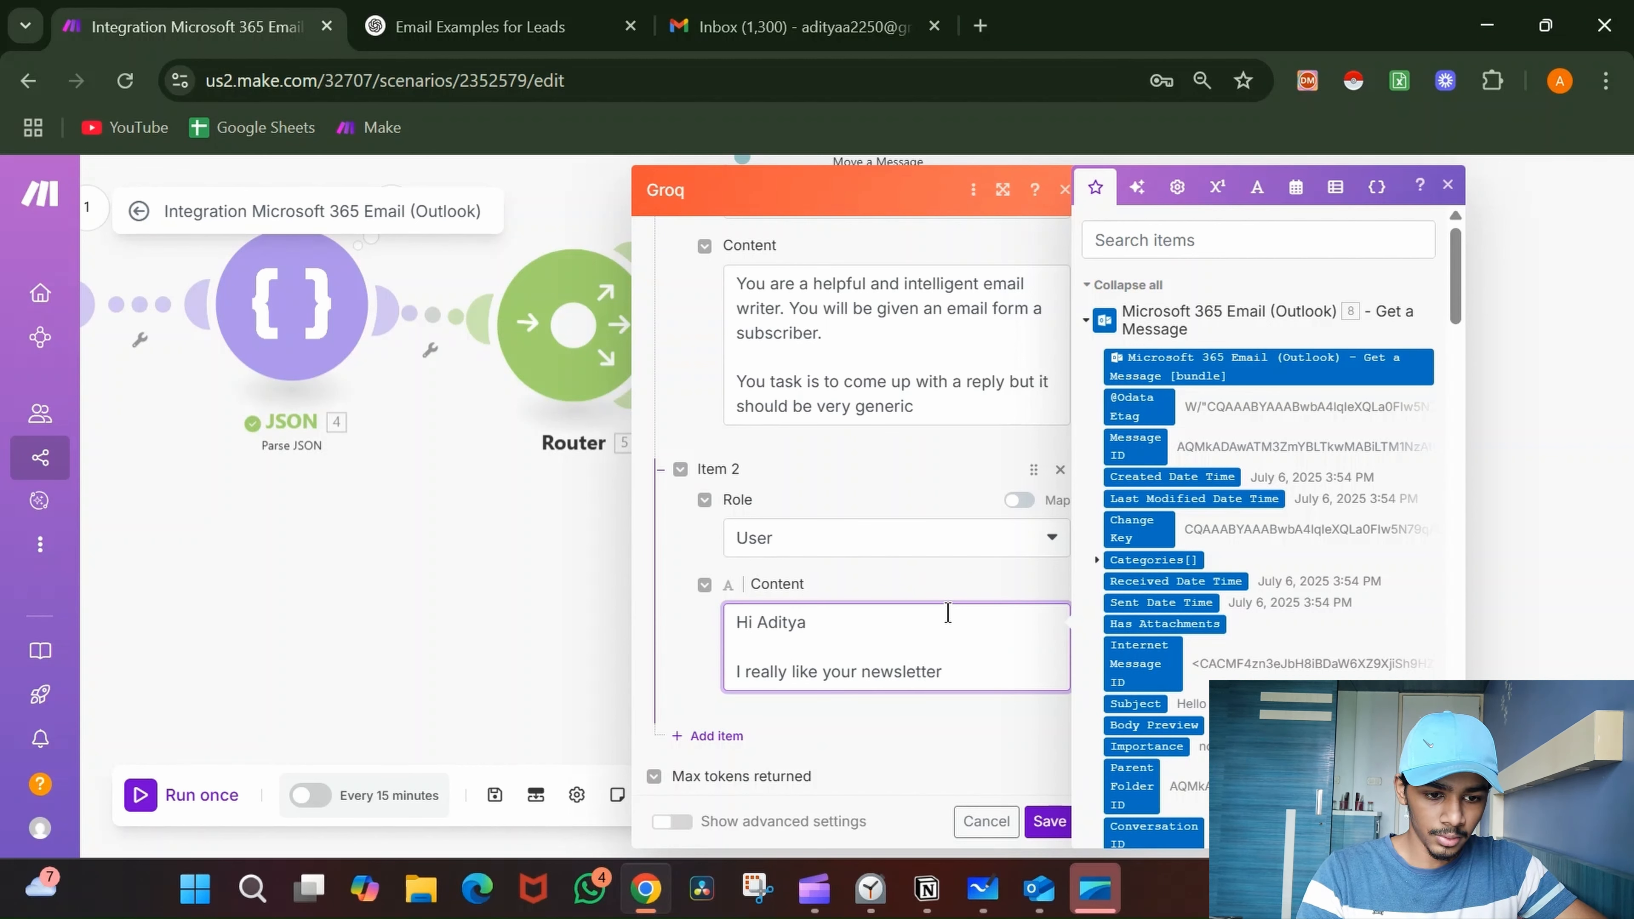
- Add a third message item to the Groq module with the role Assistant and open its empty content for editing
{"action": "left_click", "coordinate": [881, 713]}
{"action": "left_click", "coordinate": [733, 735]}
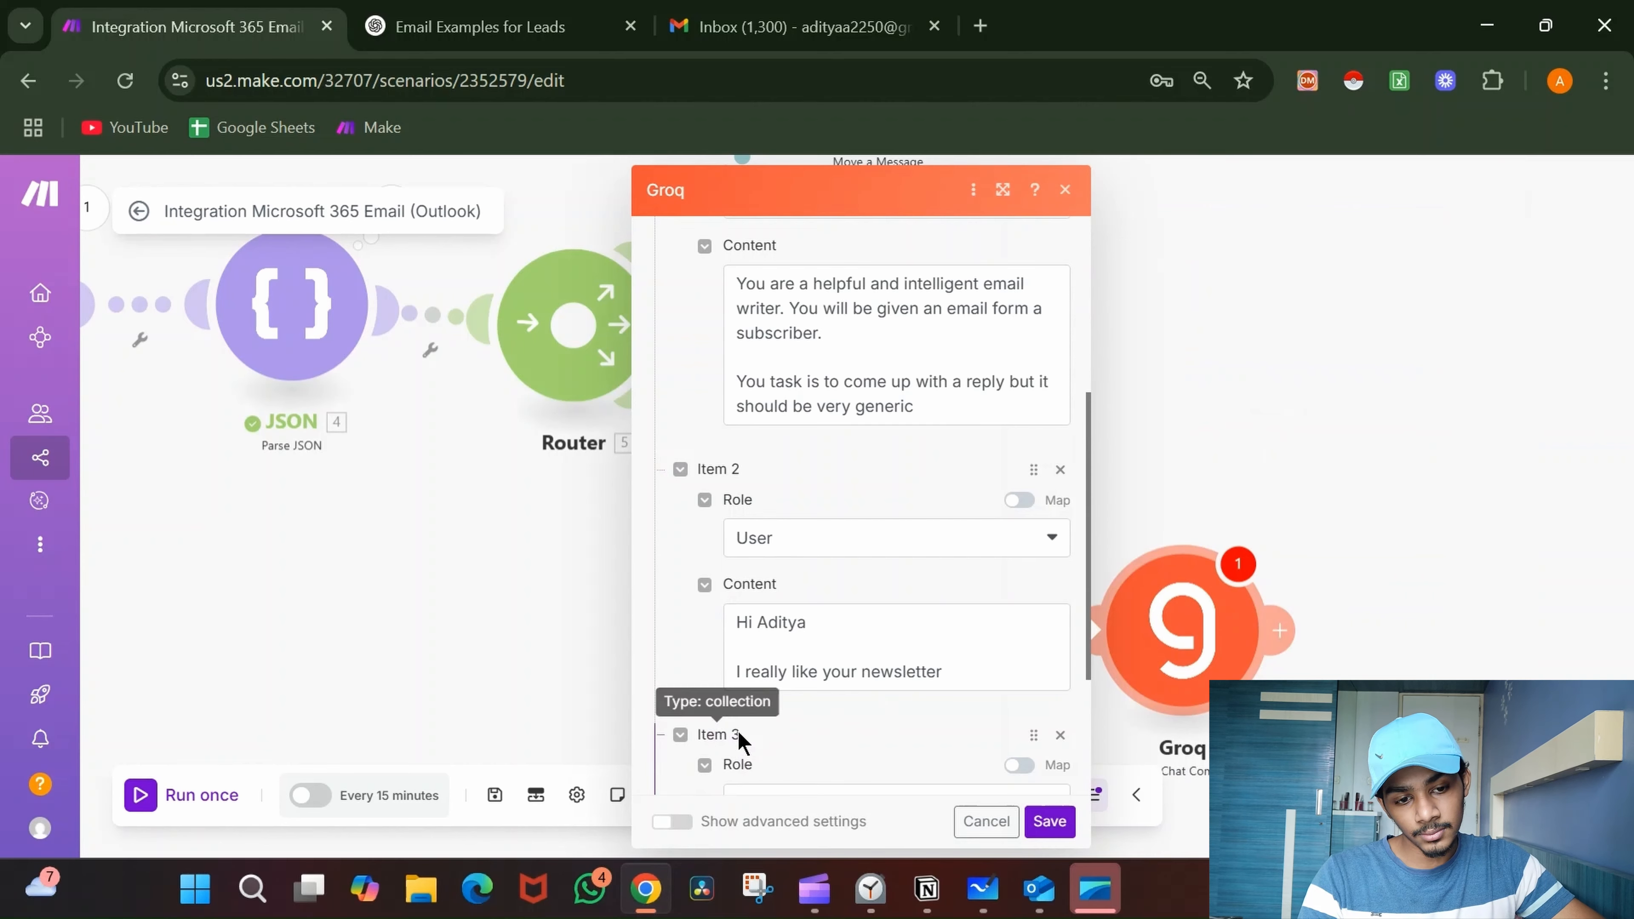
{"action": "scroll", "coordinate": [868, 565], "scroll_direction": "down", "scroll_amount": 5}
{"action": "left_click", "coordinate": [873, 510]}
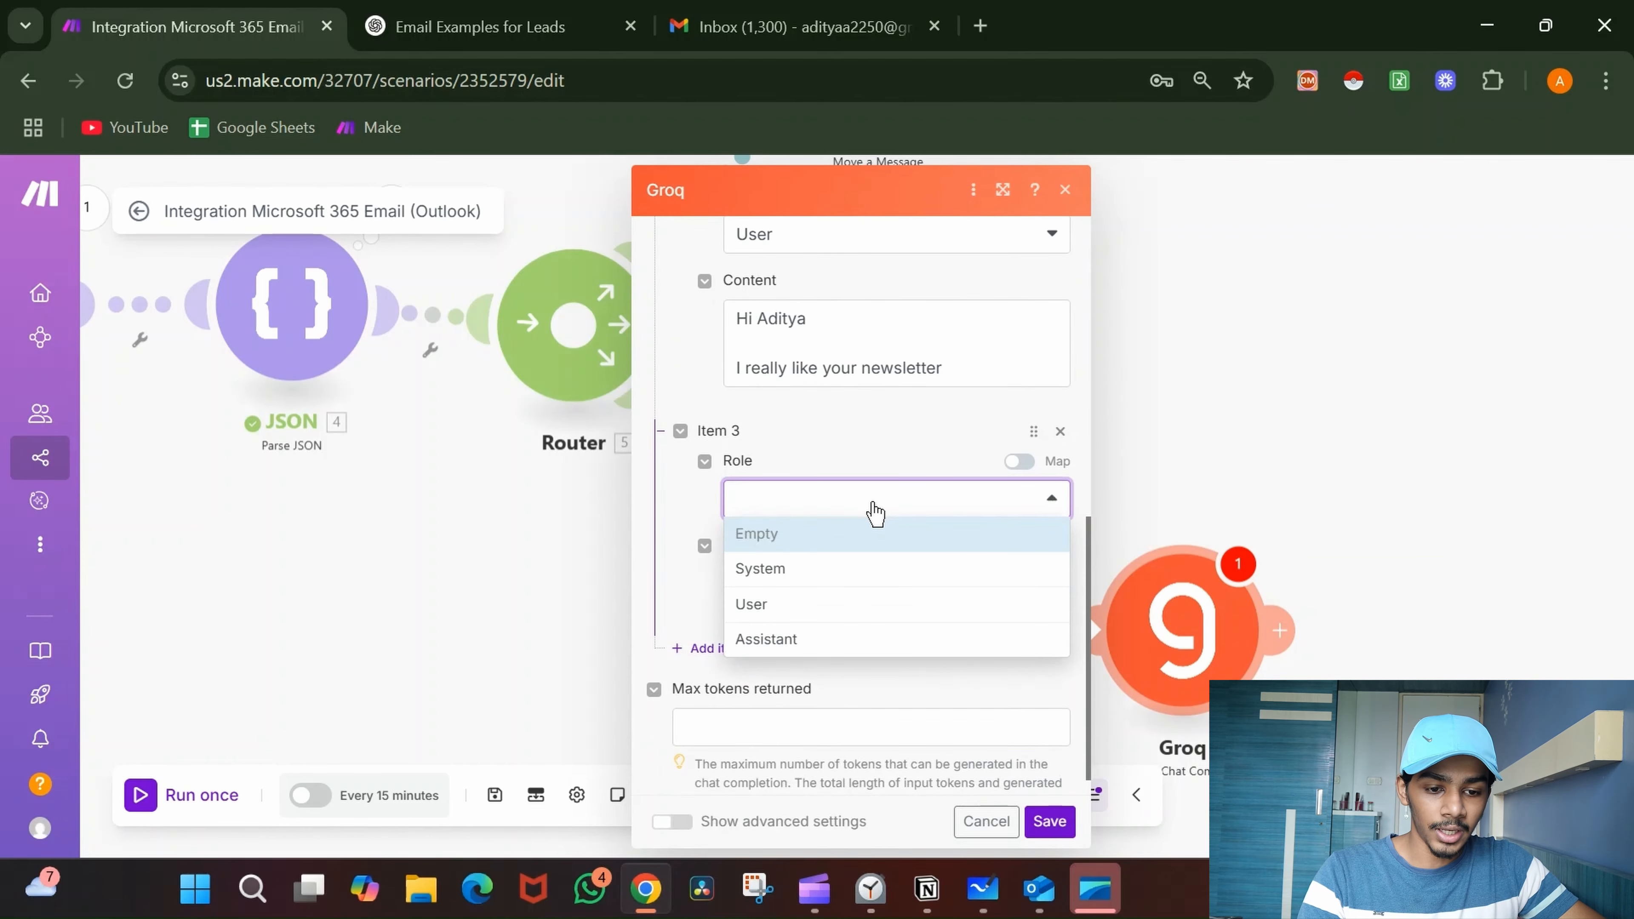
{"action": "left_click", "coordinate": [840, 648]}
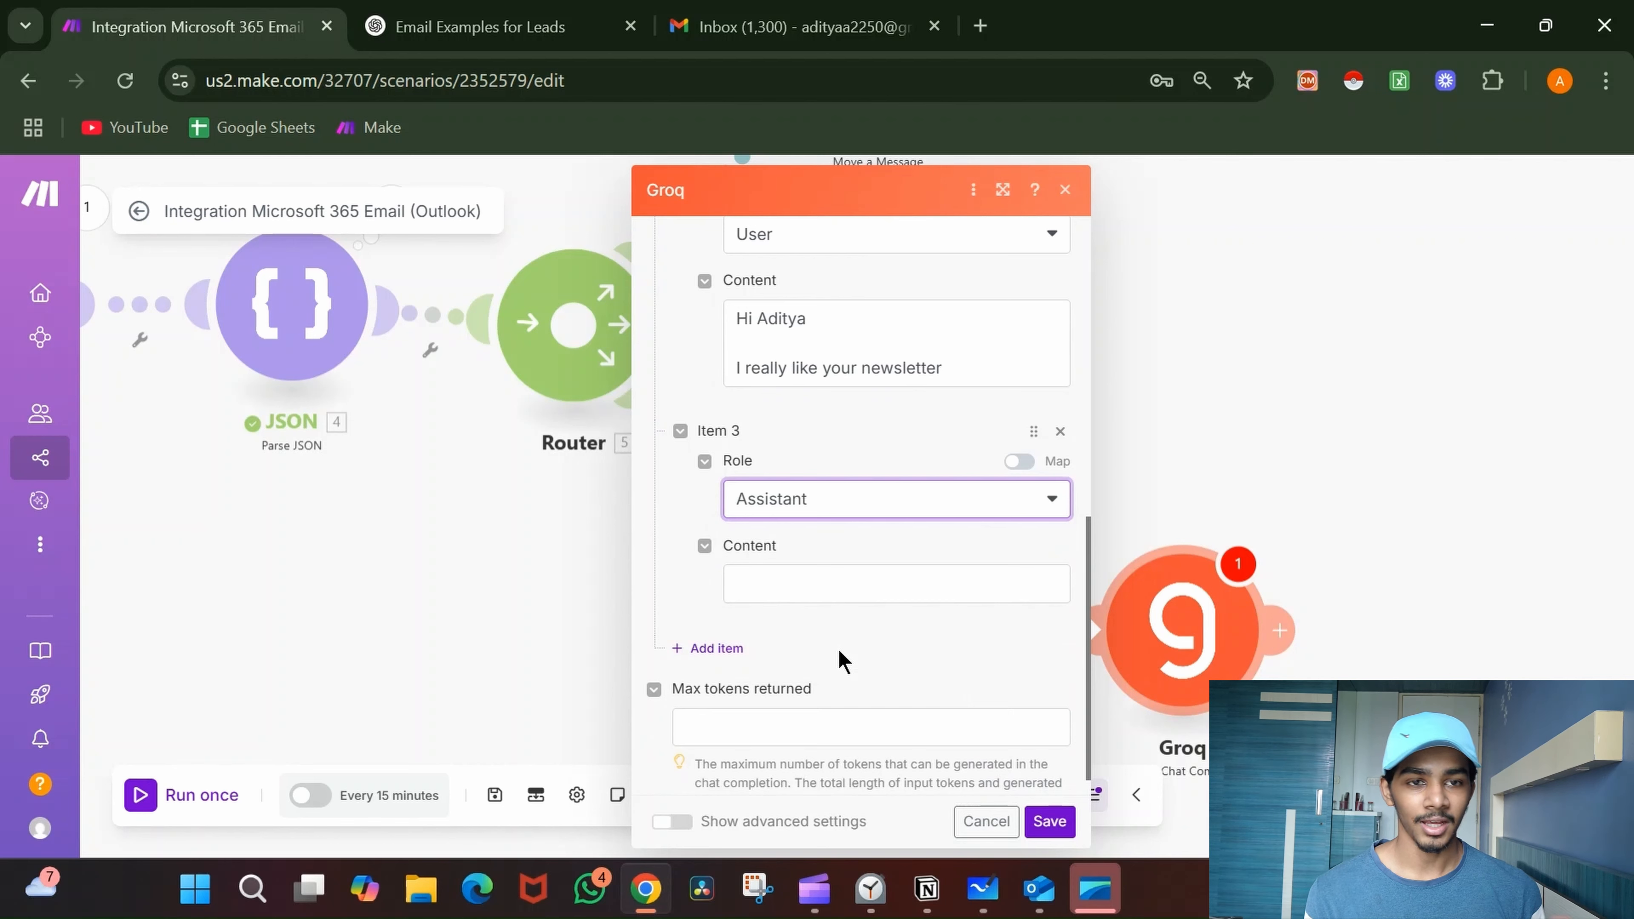
{"action": "left_click", "coordinate": [847, 576]}
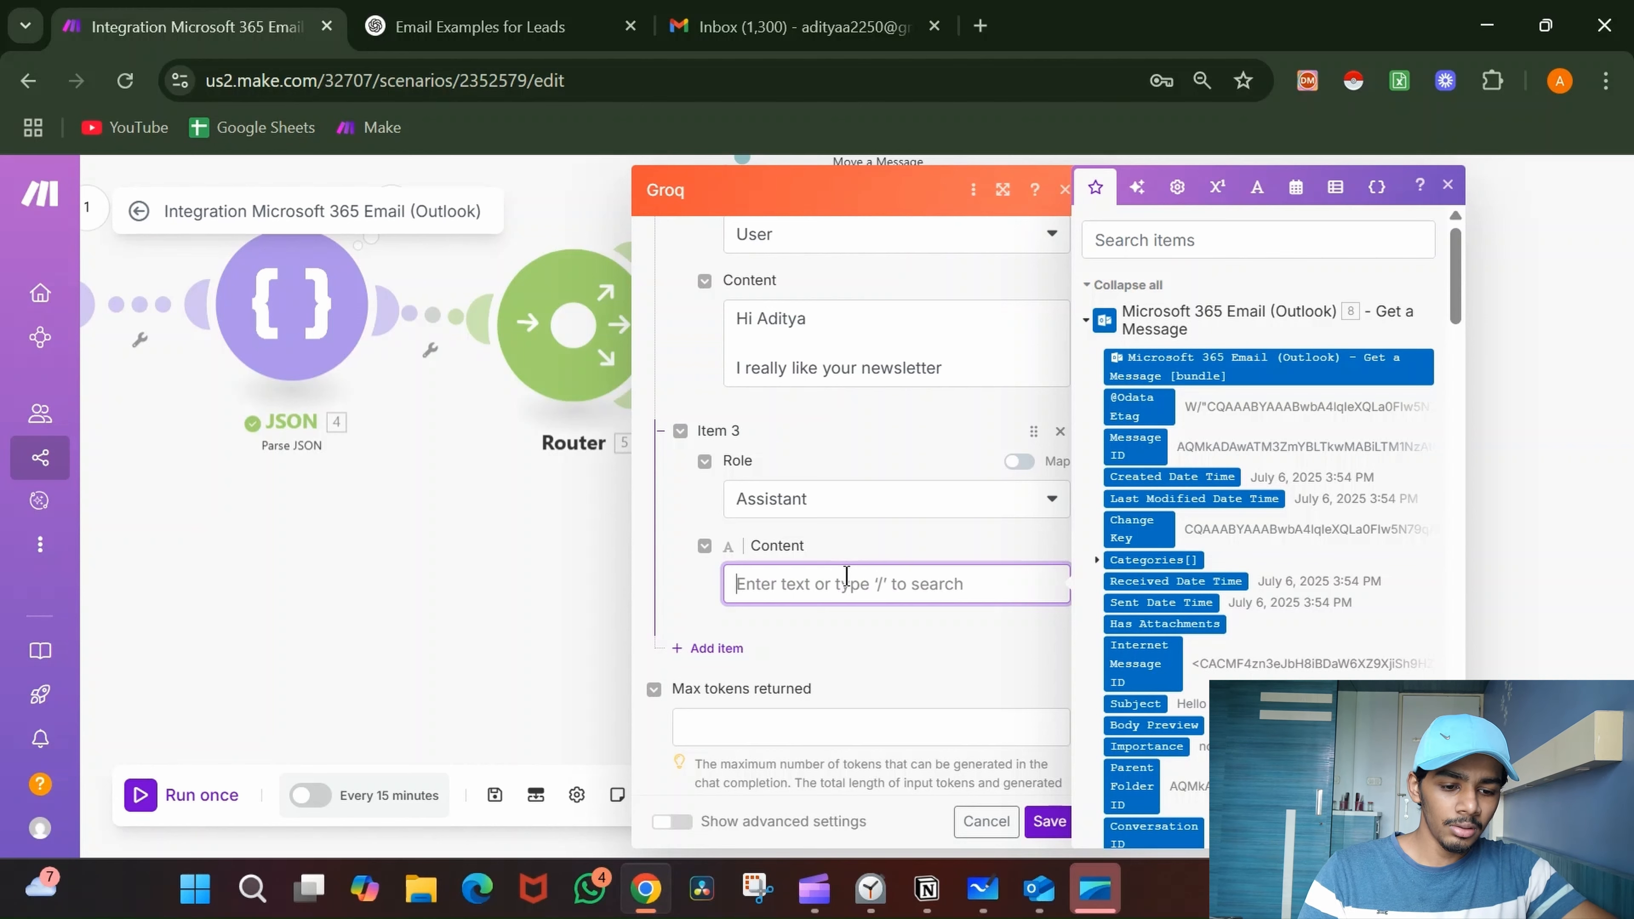
- Check the planned Groq reply flow in Microsoft Whiteboard, and open the System message content in Make for editing after "very generic"
{"action": "left_click", "coordinate": [987, 898]}
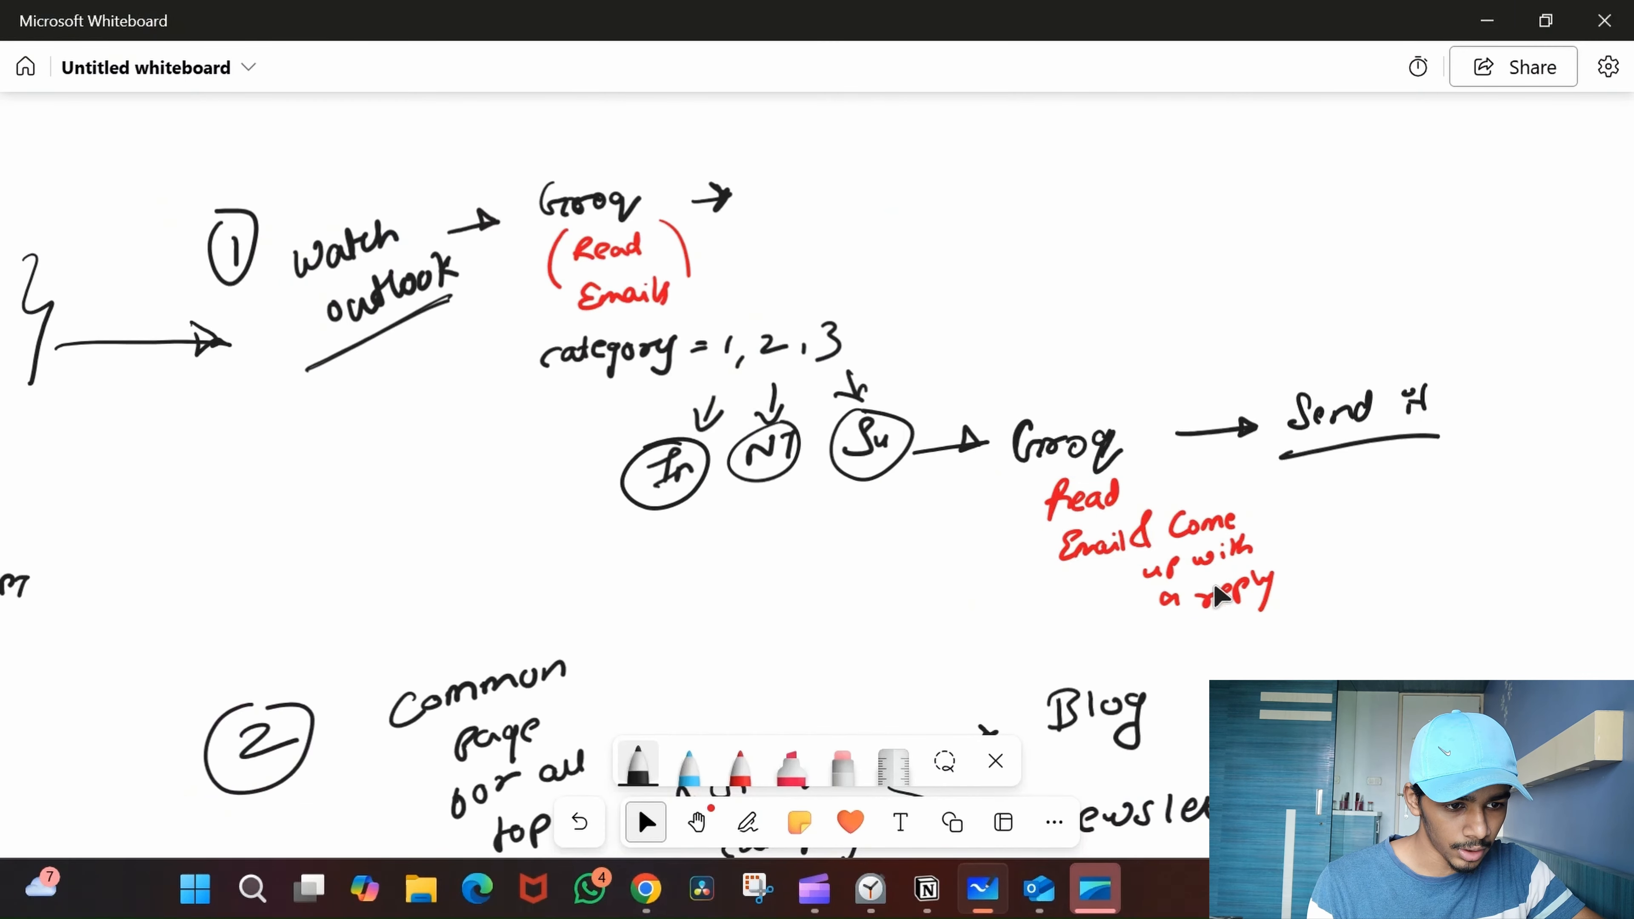
{"action": "left_click", "coordinate": [1487, 19]}
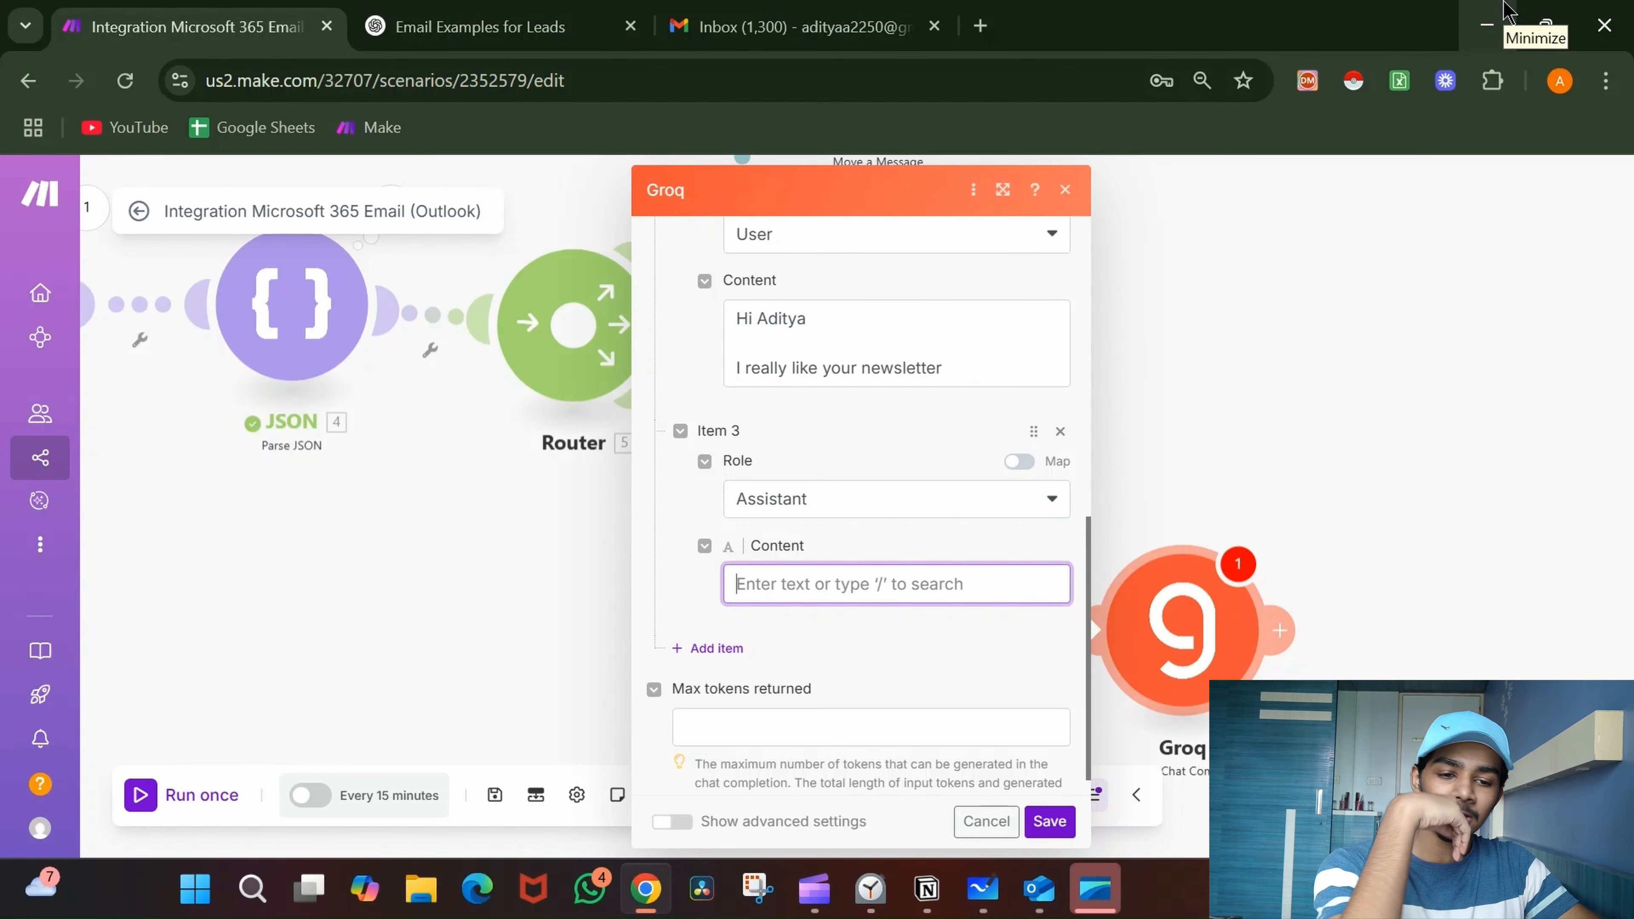
{"action": "scroll", "coordinate": [889, 401], "scroll_direction": "up", "scroll_amount": 5}
{"action": "left_click", "coordinate": [906, 388]}
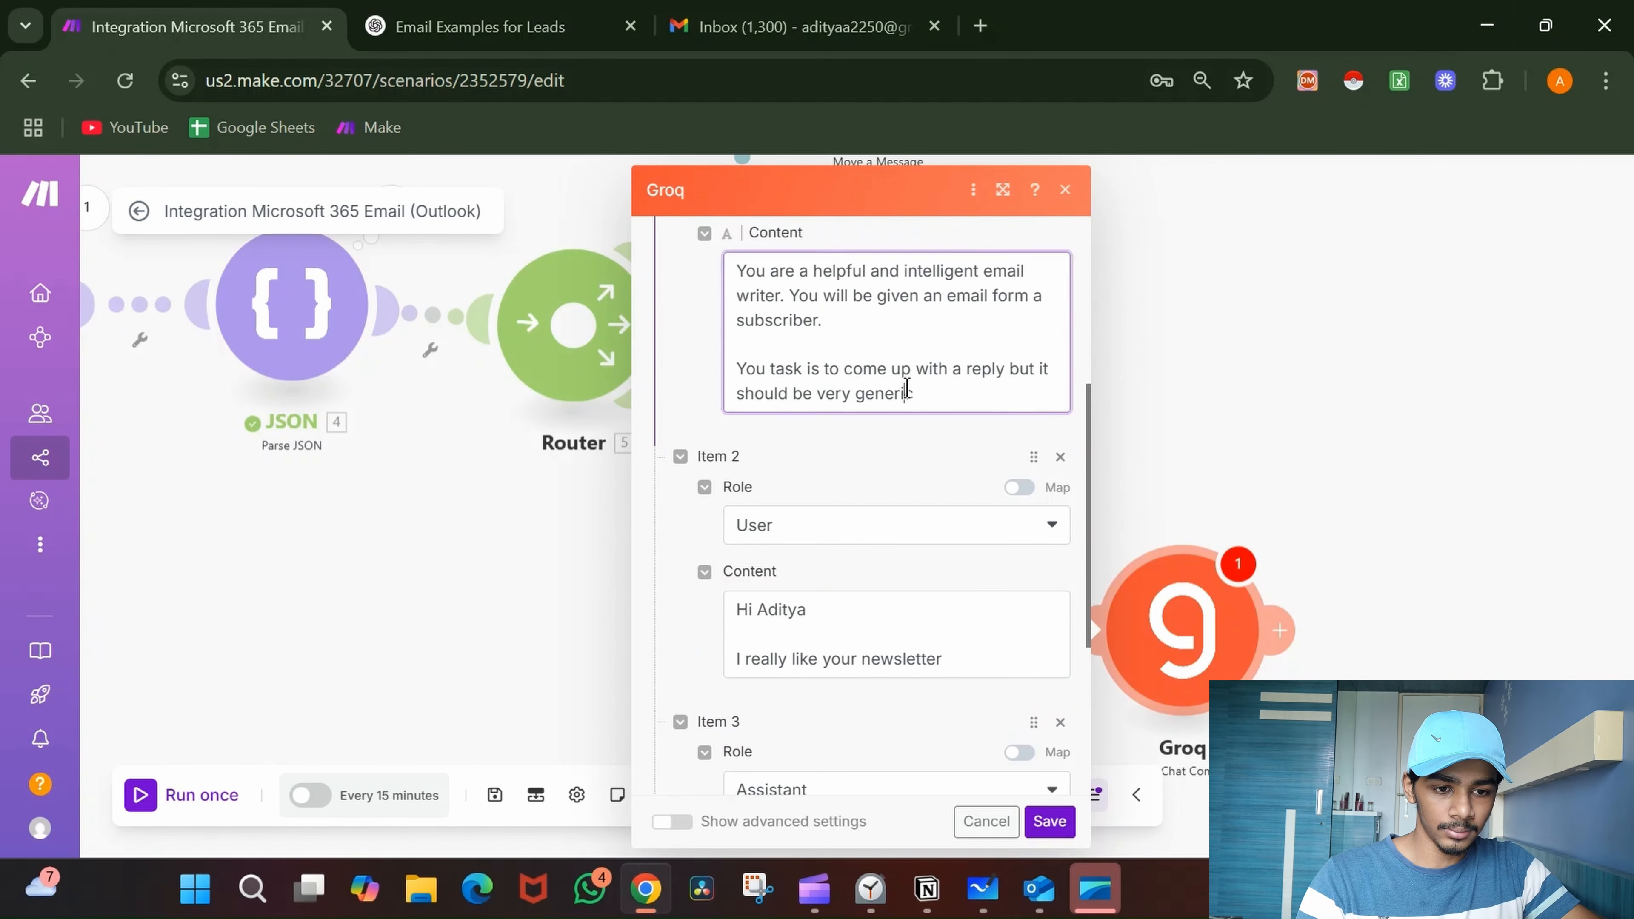
- Append the paragraph "Your output should always be in json" to the system message and save the Groq module settings
{"action": "key", "text": "Return"}
{"action": "key", "text": "Return"}
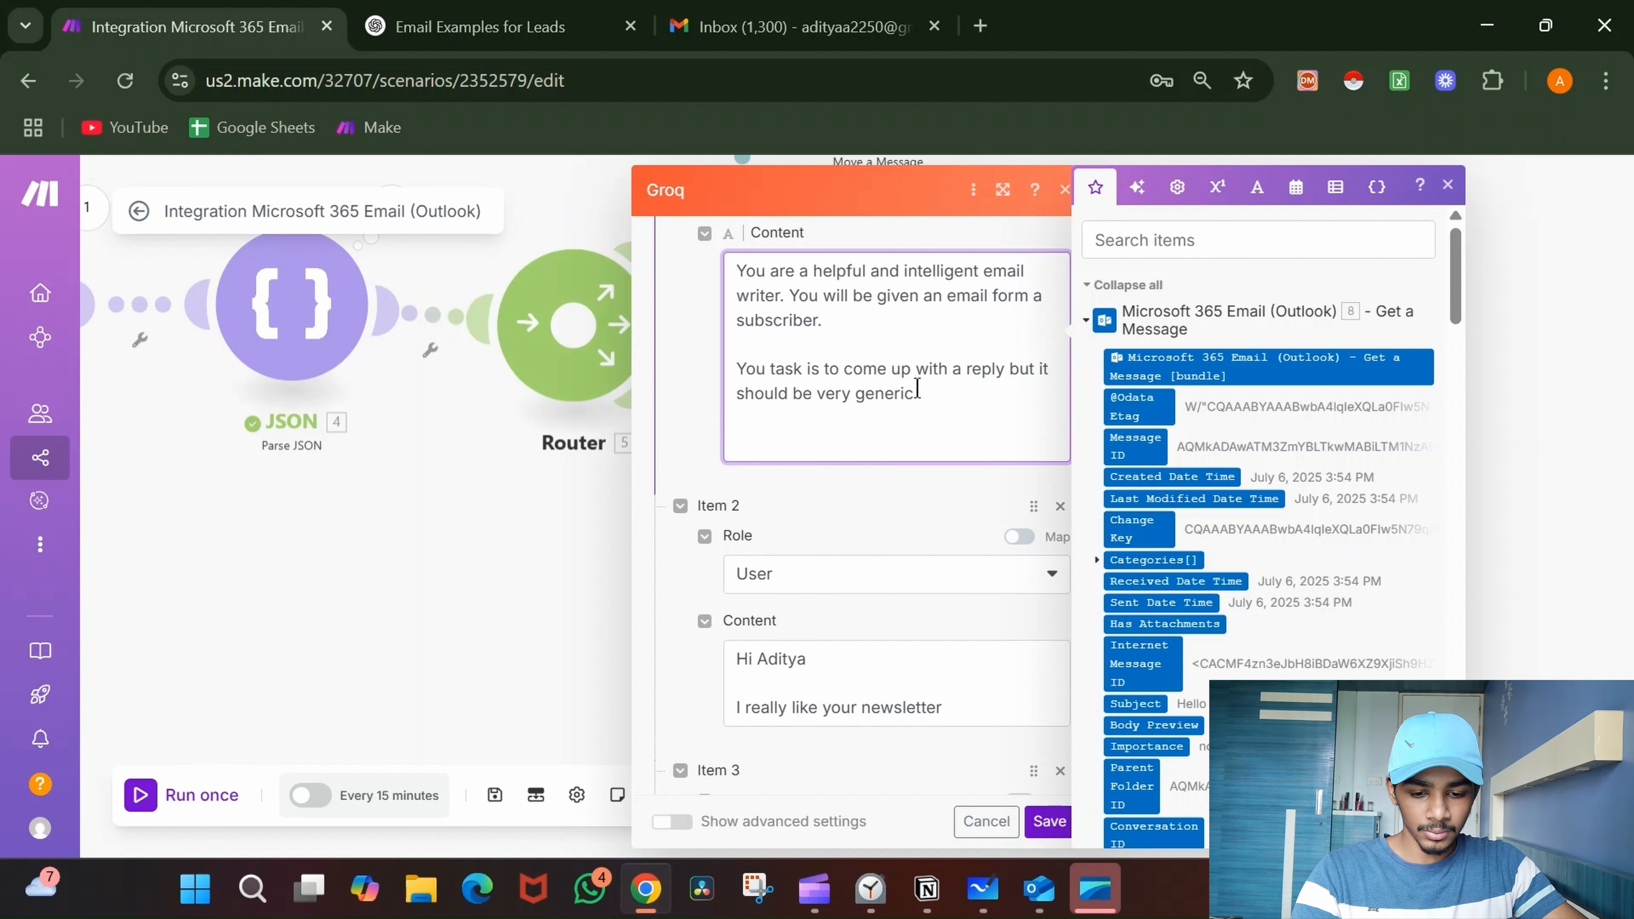
{"action": "type", "text": "Your a"}
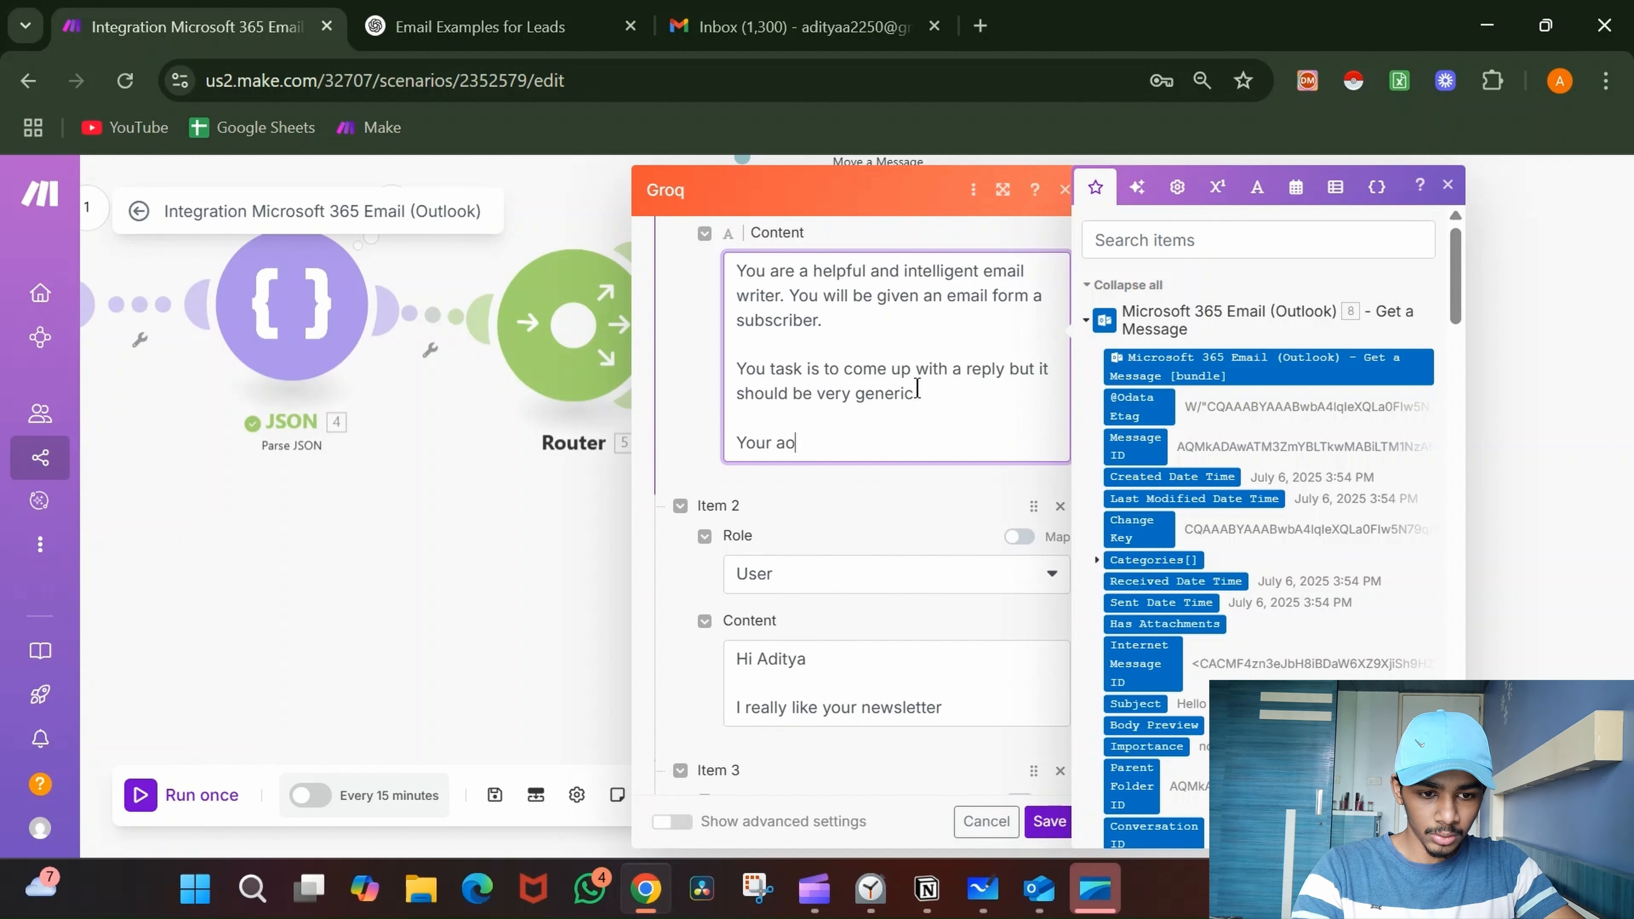
{"action": "key", "text": "BackSpace"}
{"action": "type", "text": "outp"}
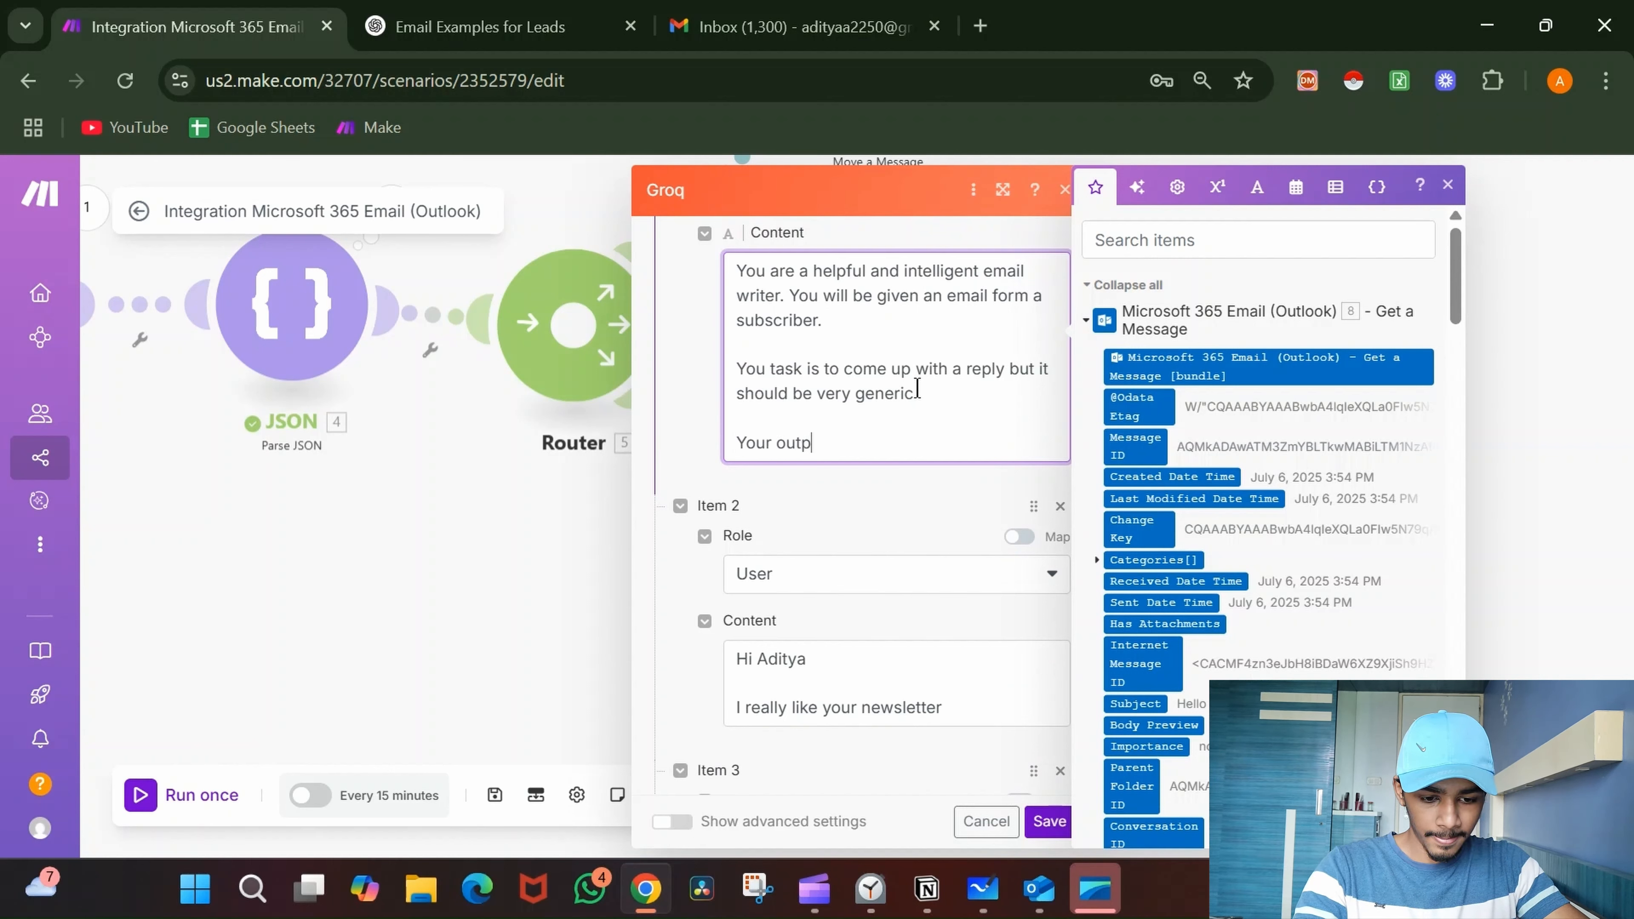
{"action": "type", "text": "ut s"}
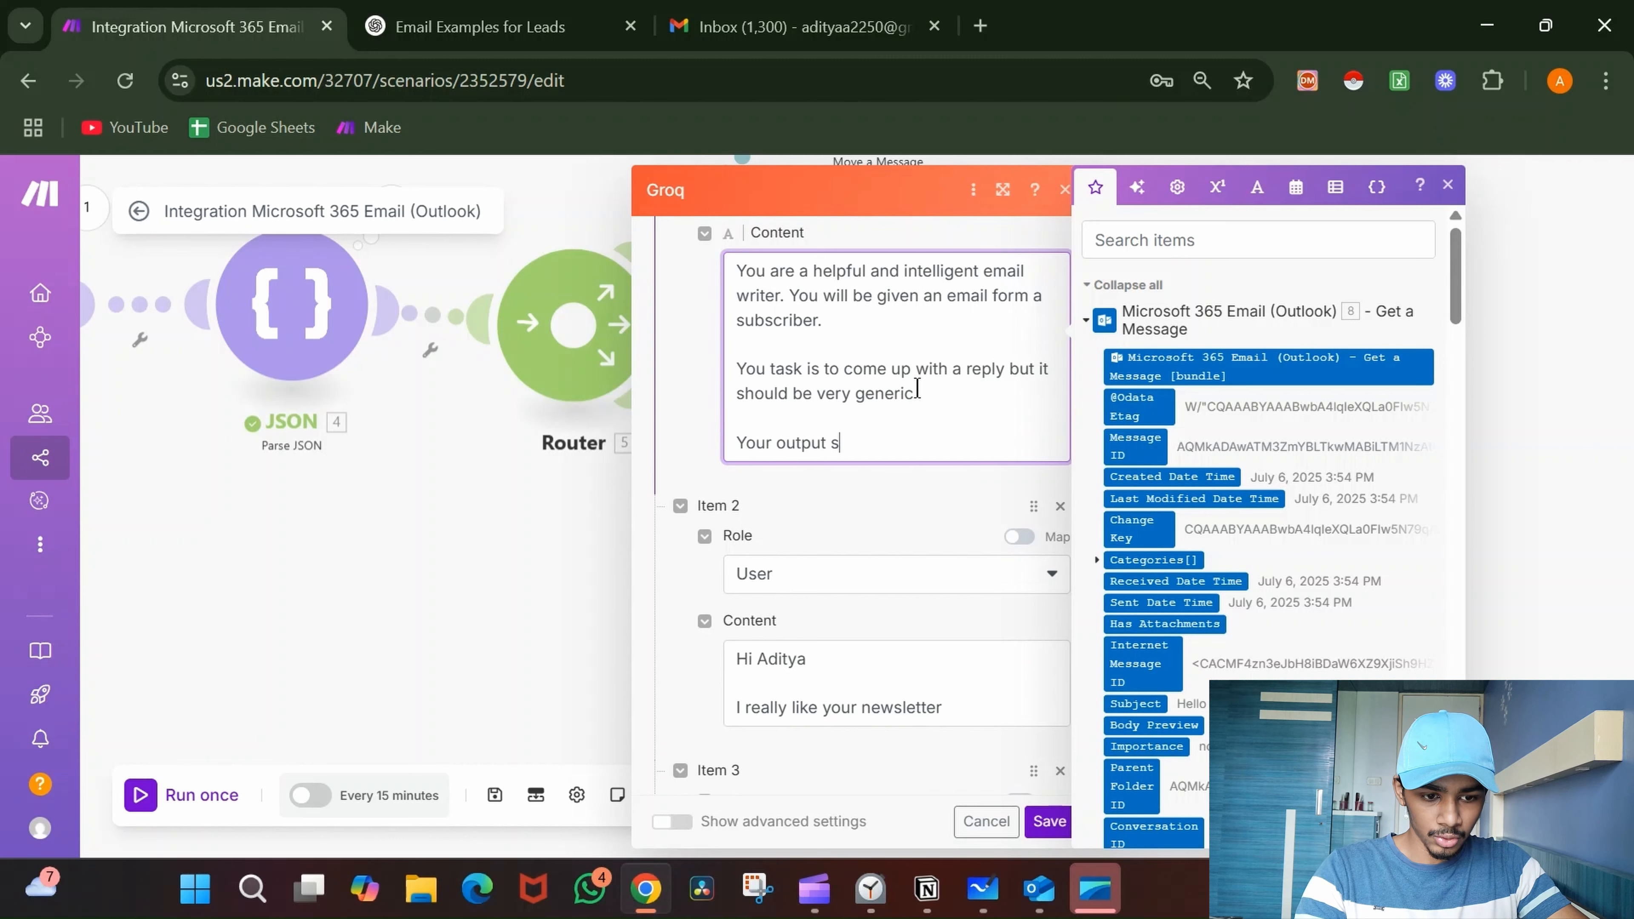
{"action": "type", "text": "hould al"}
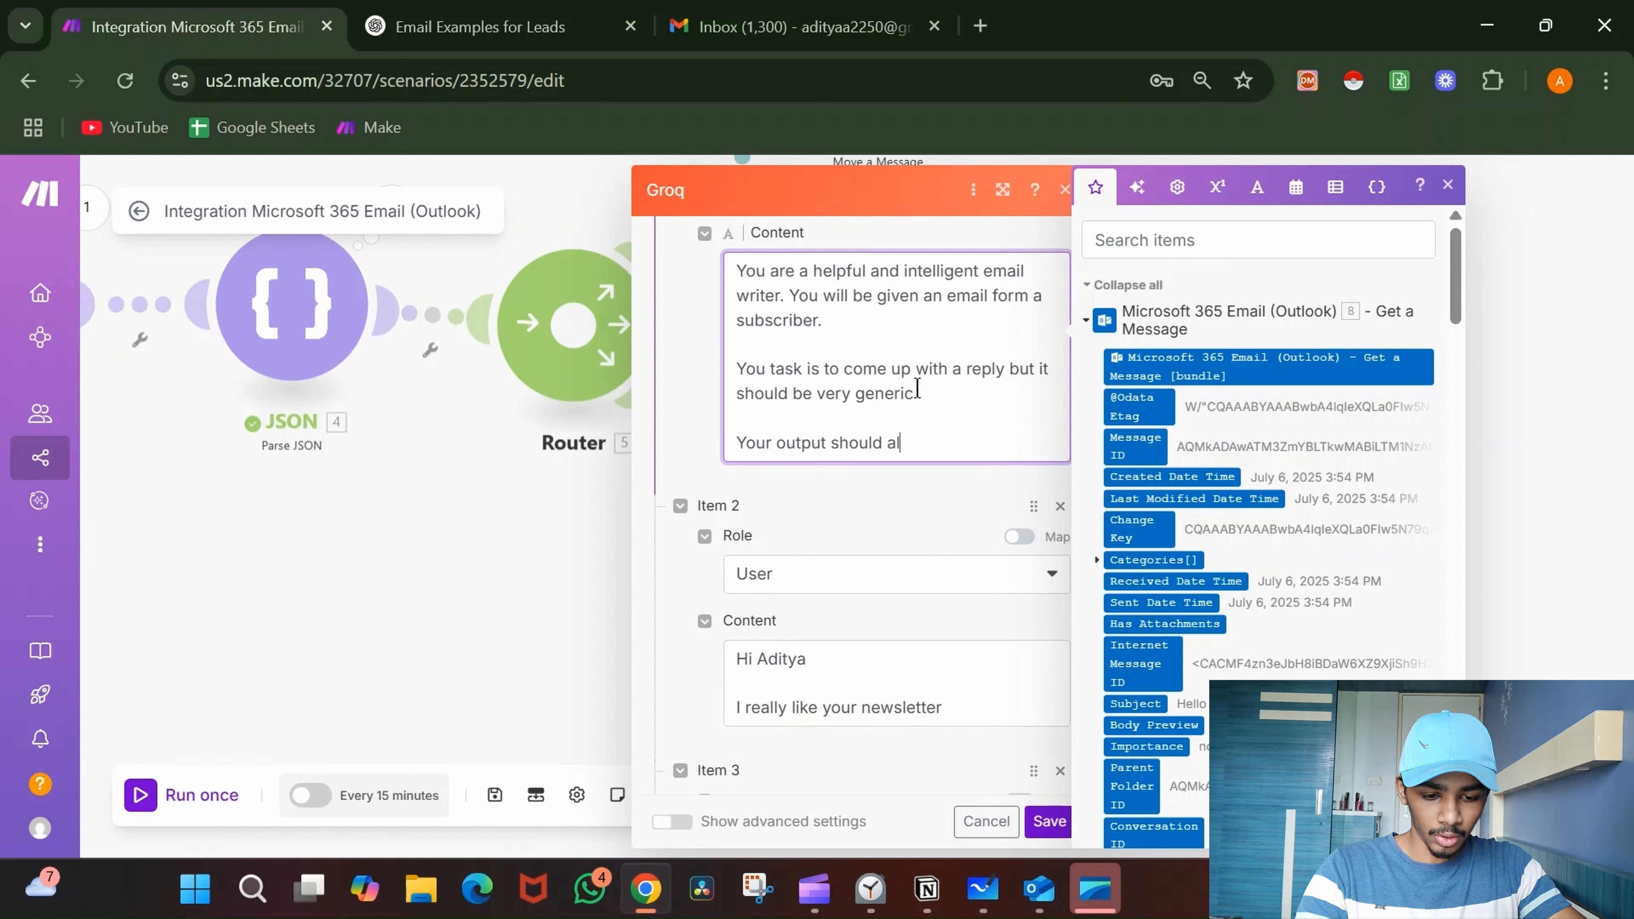
{"action": "type", "text": "ways be in jsin"}
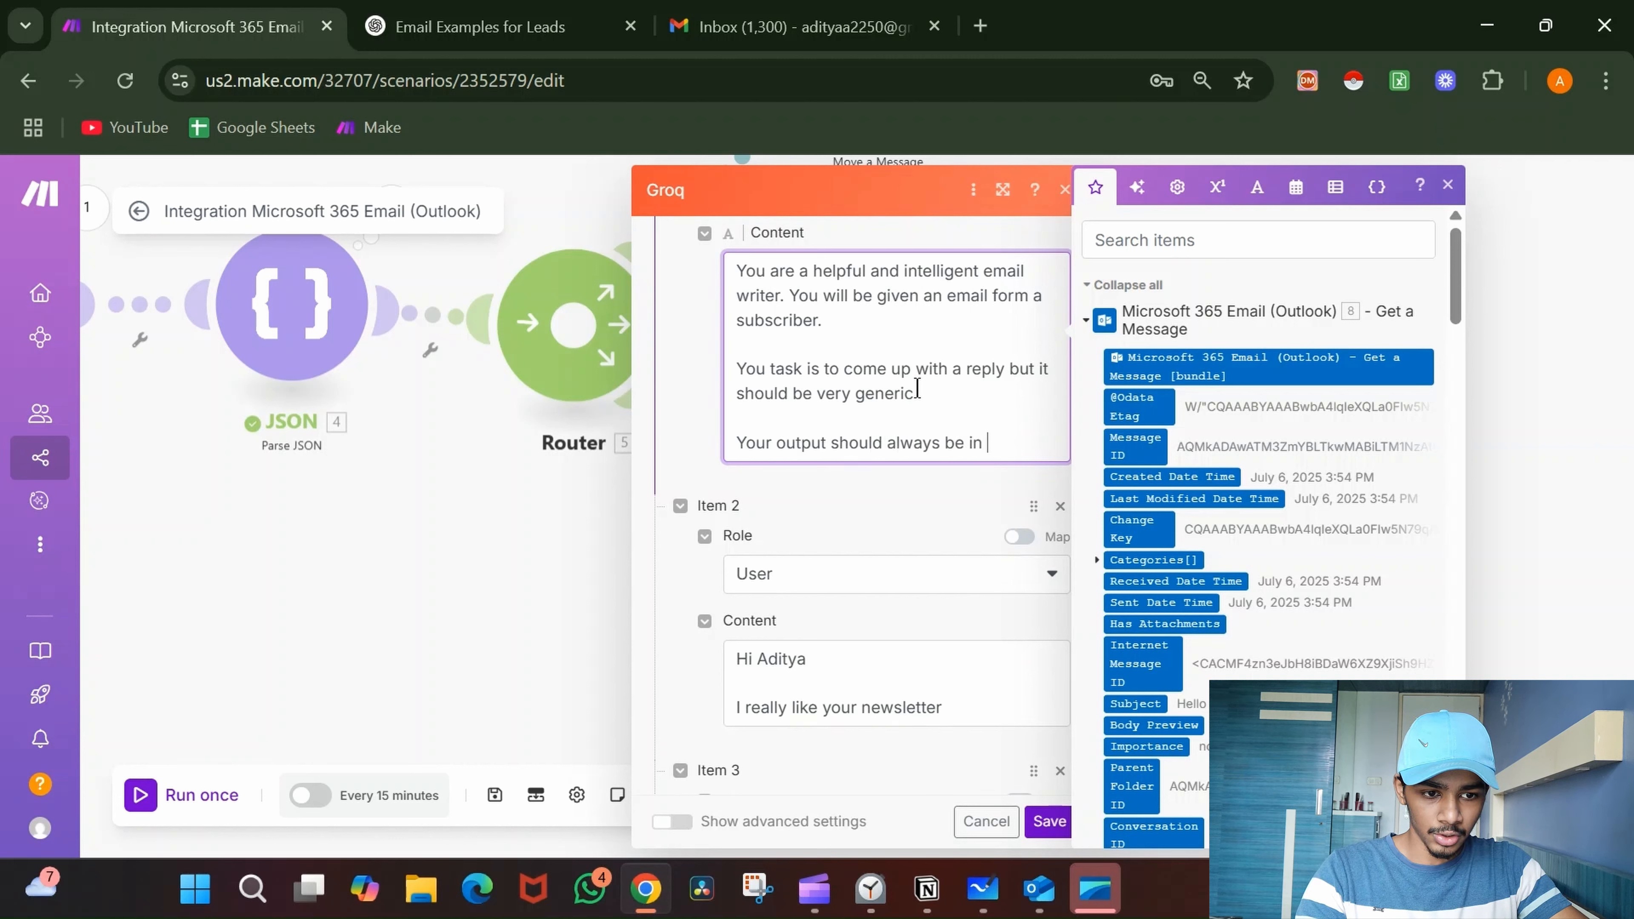
{"action": "key", "text": "BackSpace"}
{"action": "key", "text": "BackSpace"}
{"action": "type", "text": "on"}
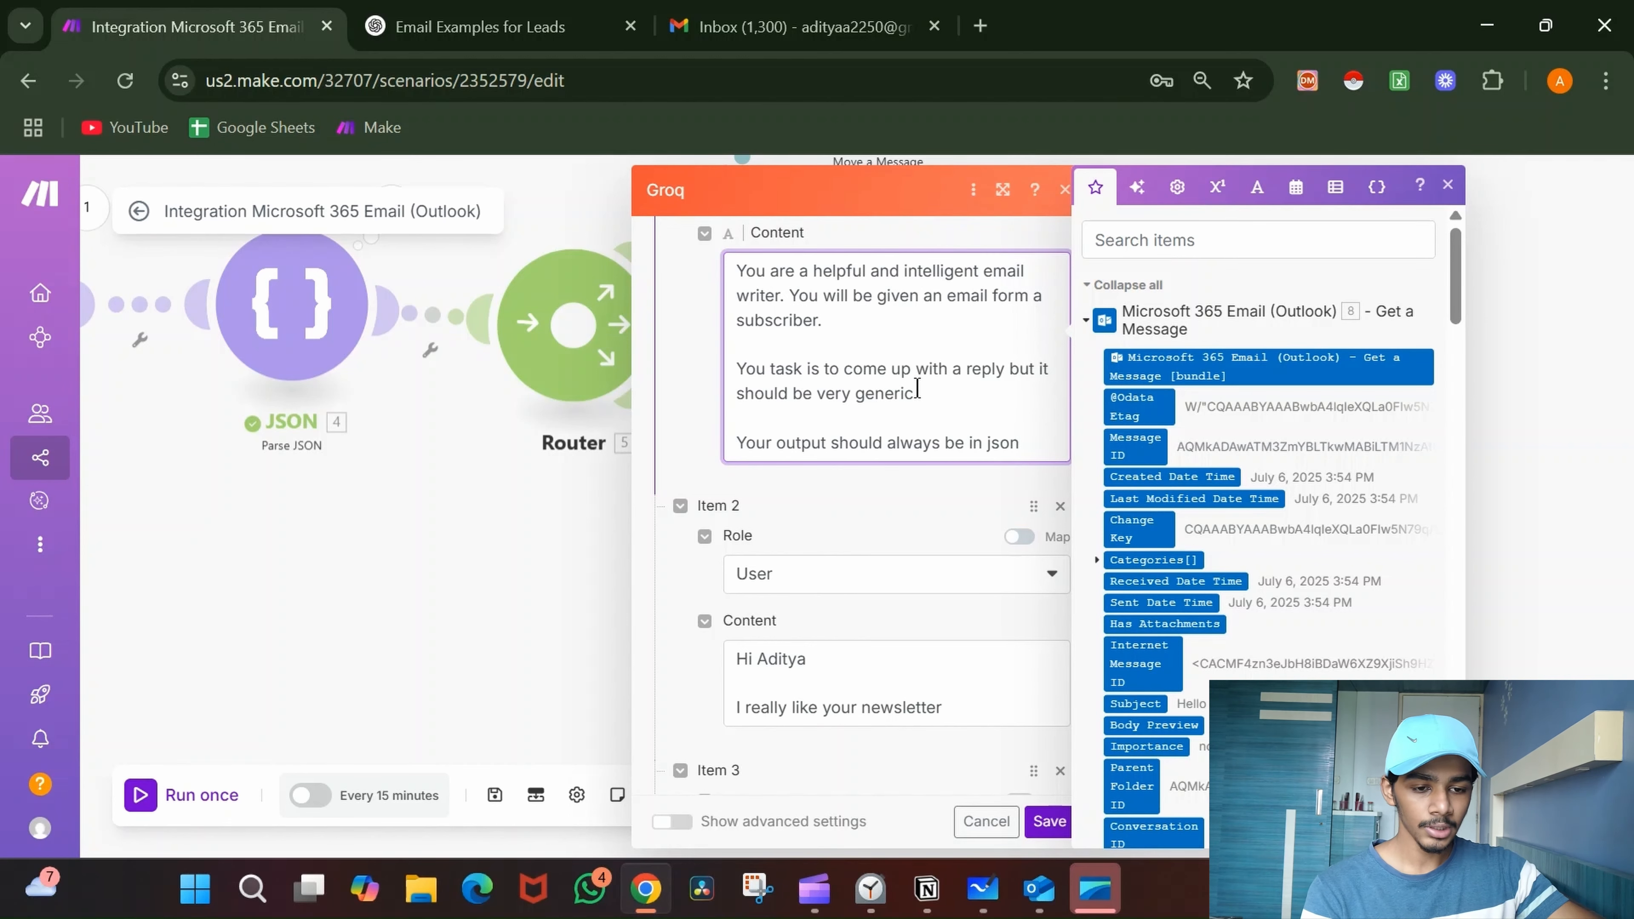
{"action": "left_click", "coordinate": [1048, 821]}
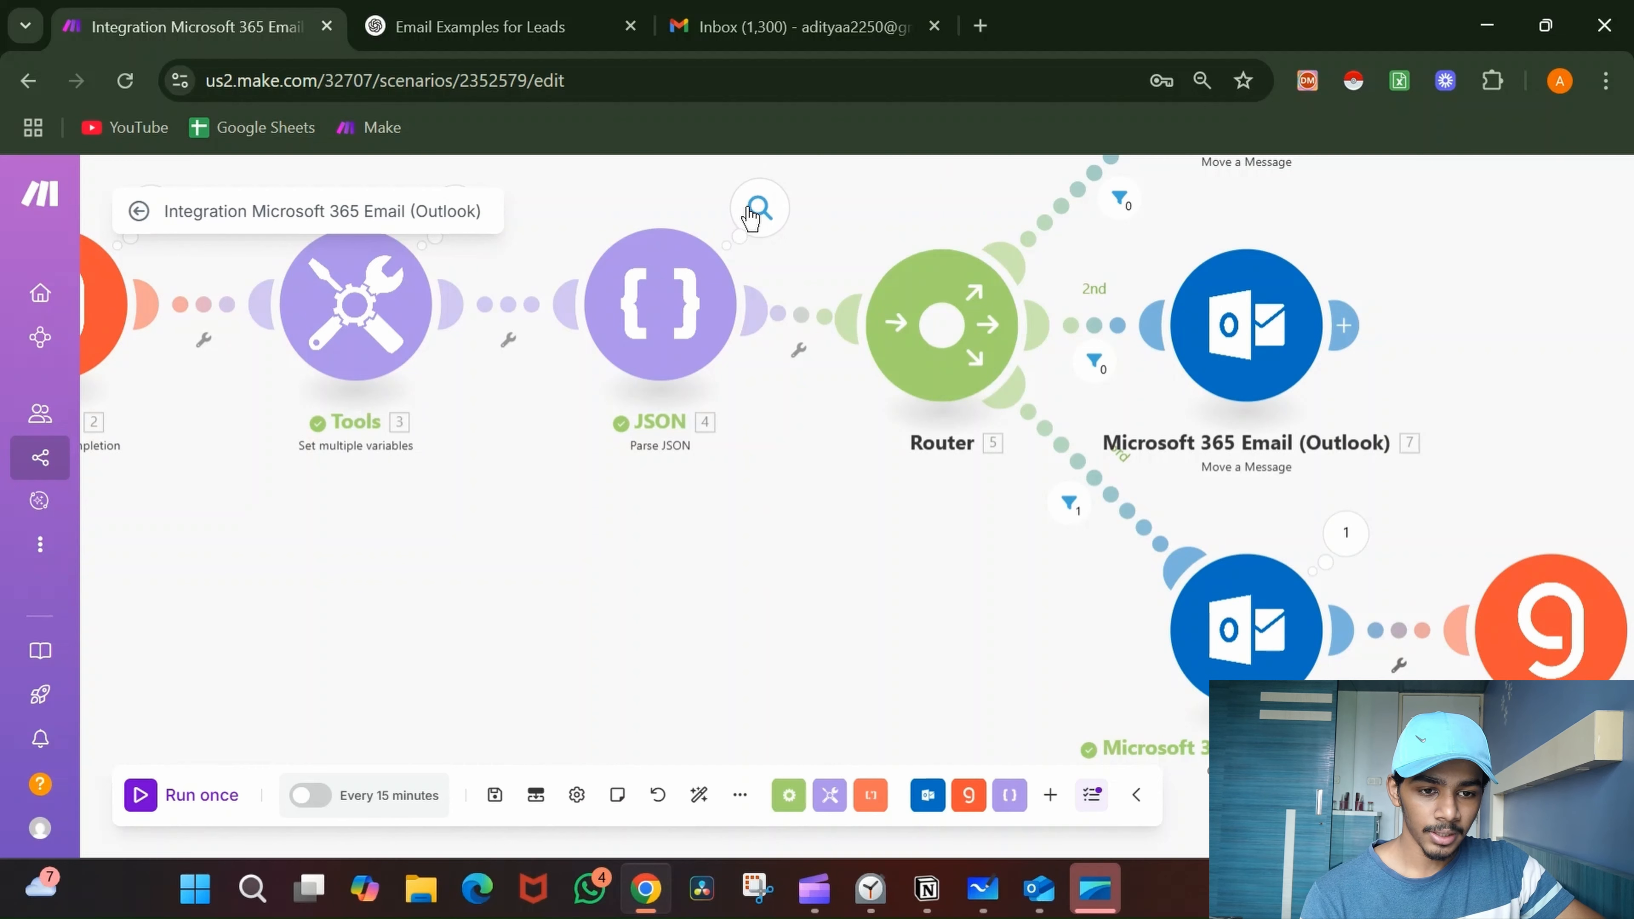
- Inspect the category value in the Parse JSON module's last run output
{"action": "left_click", "coordinate": [750, 217]}
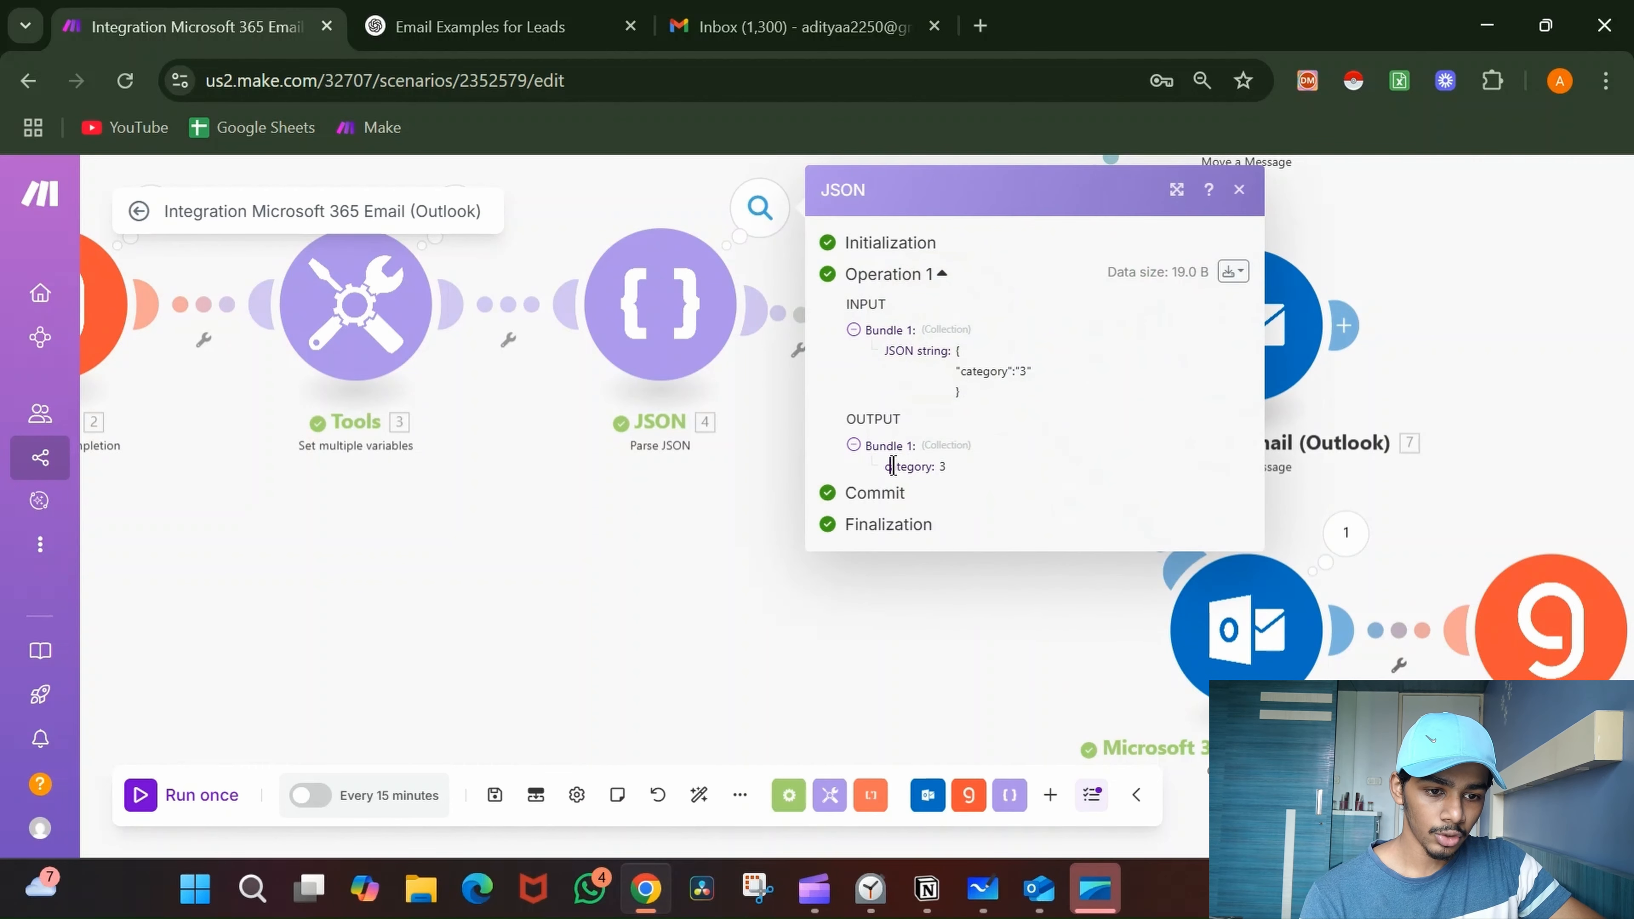
{"action": "left_click_drag", "start_coordinate": [892, 465], "coordinate": [929, 466]}
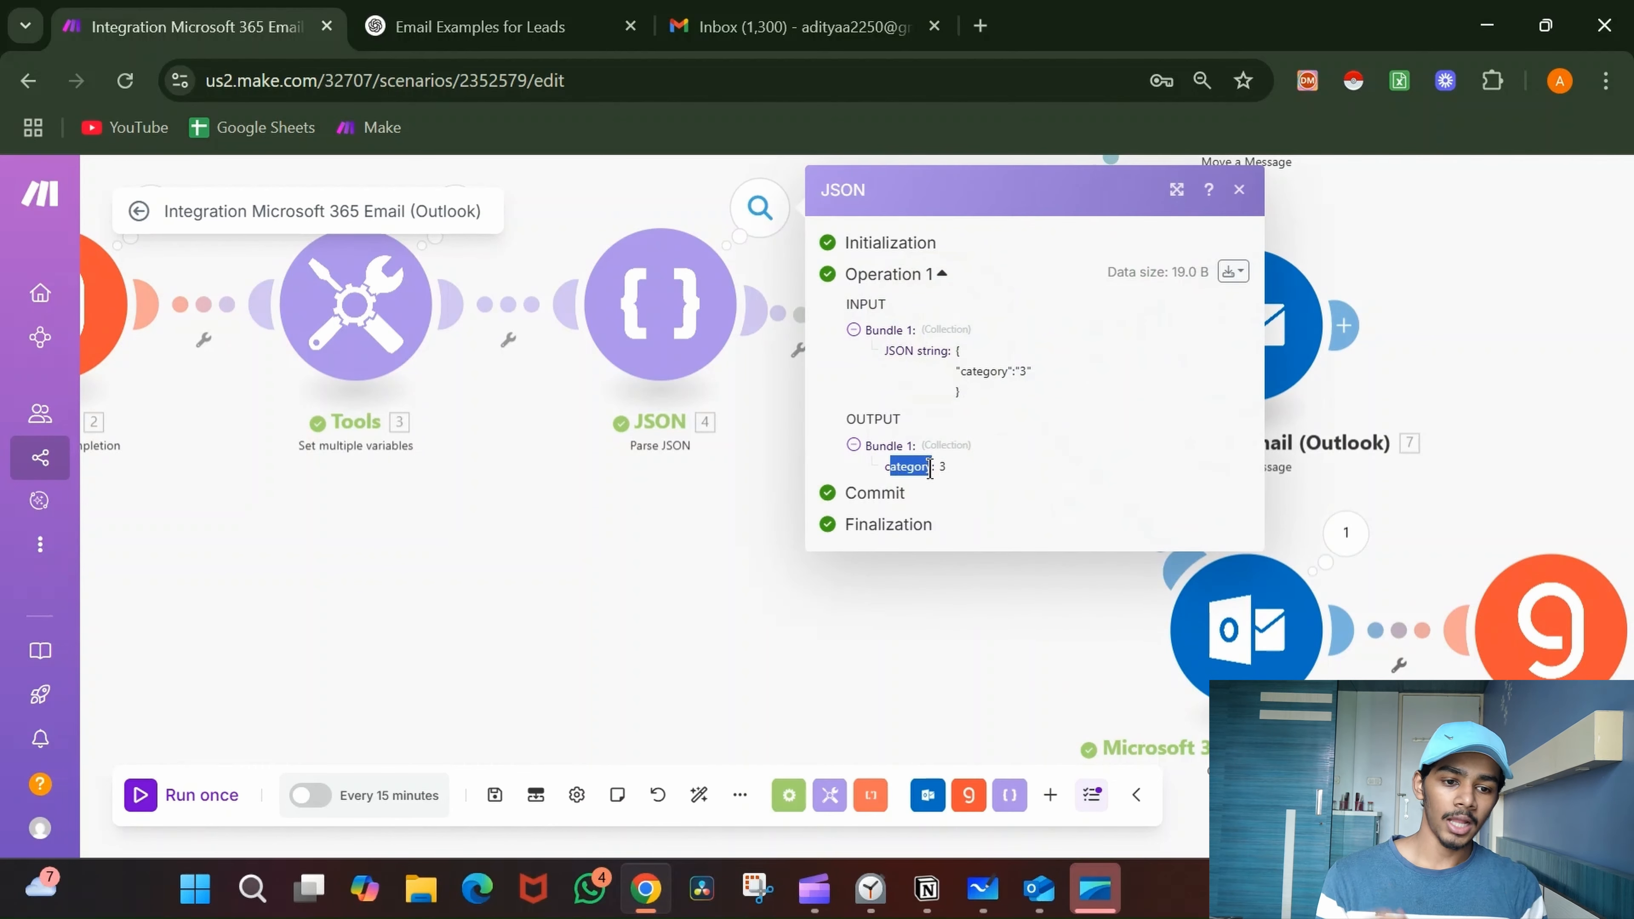
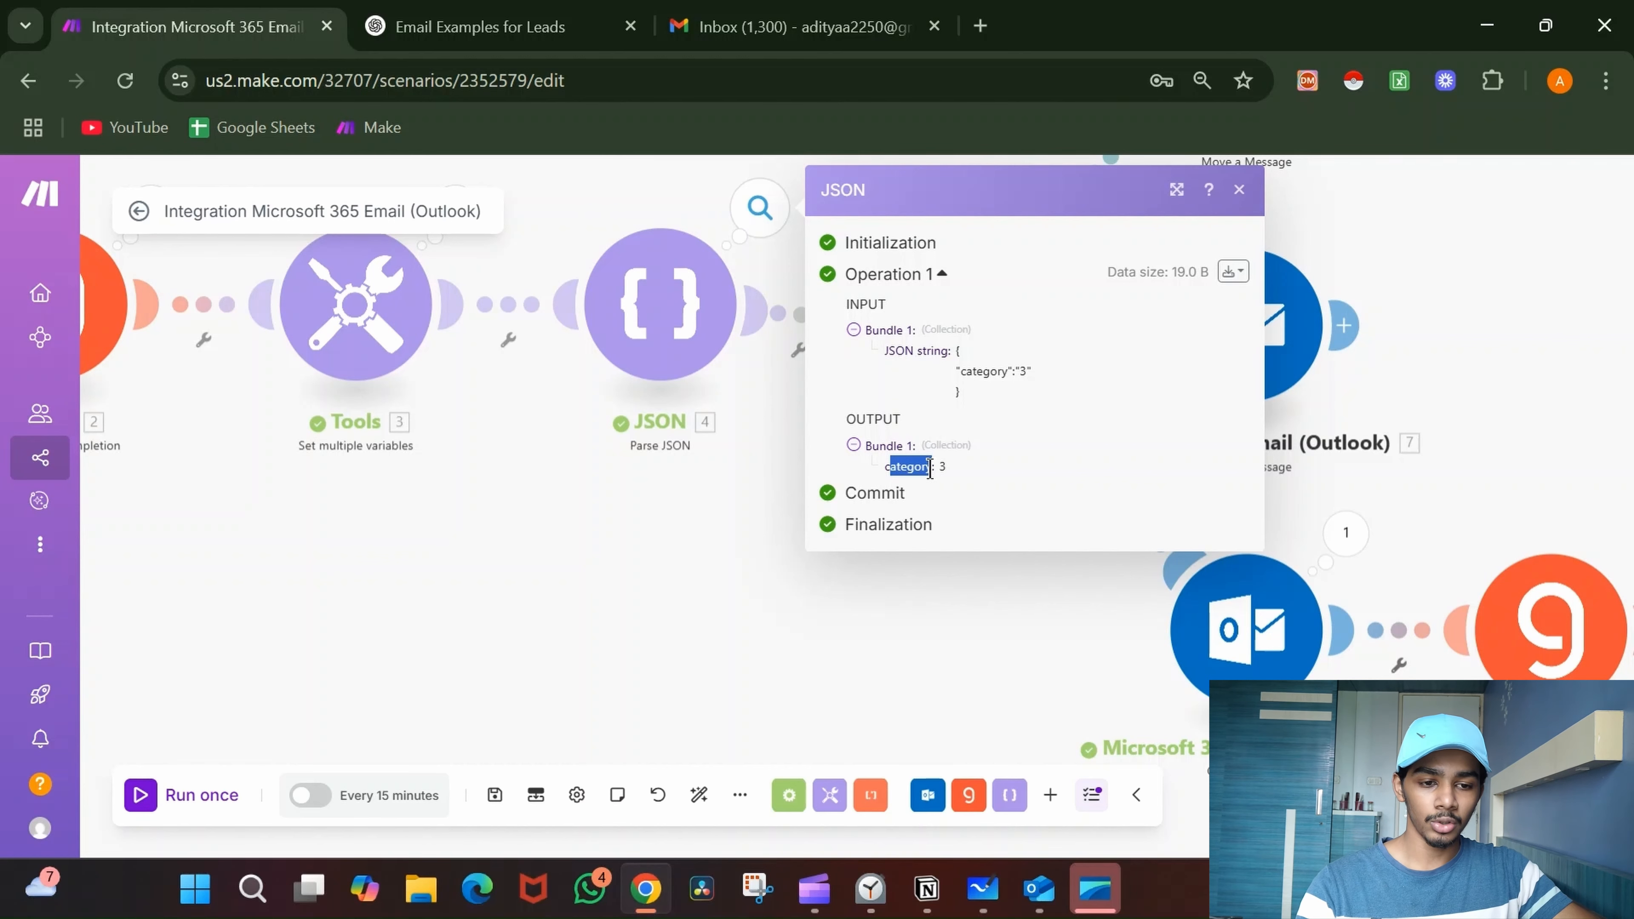
{"action": "left_click", "coordinate": [1003, 573]}
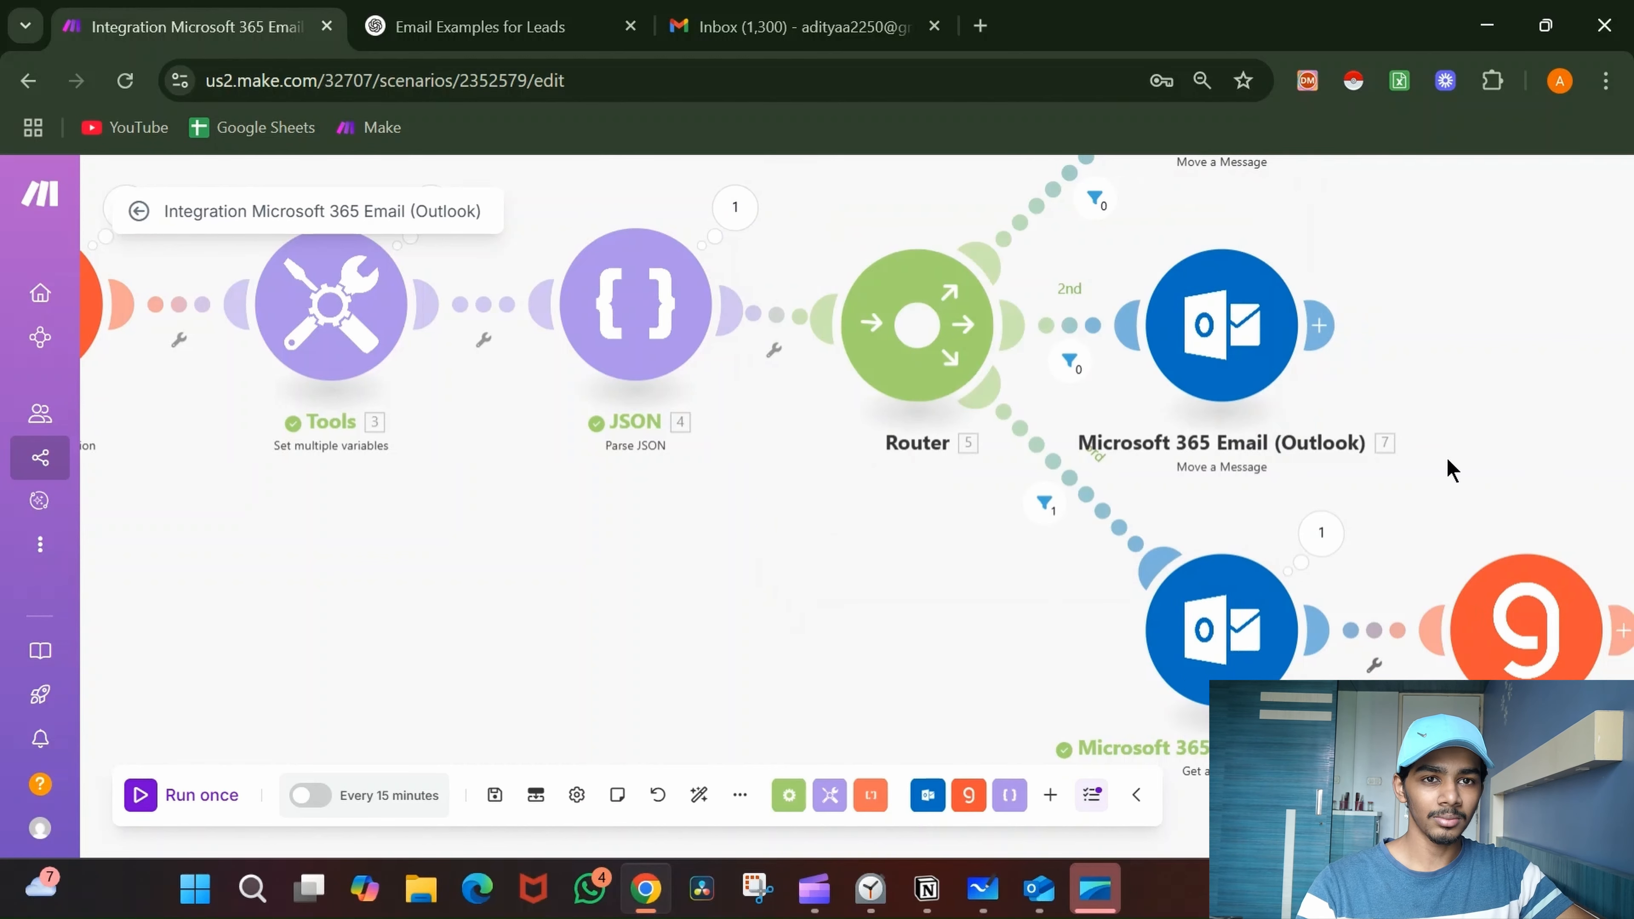
- Reopen the Groq module after the Outlook Get a Message module and append "Always follow this structure" with the template { "response": "" } to its system message
{"action": "left_click_drag", "start_coordinate": [1447, 460], "coordinate": [1031, 421]}
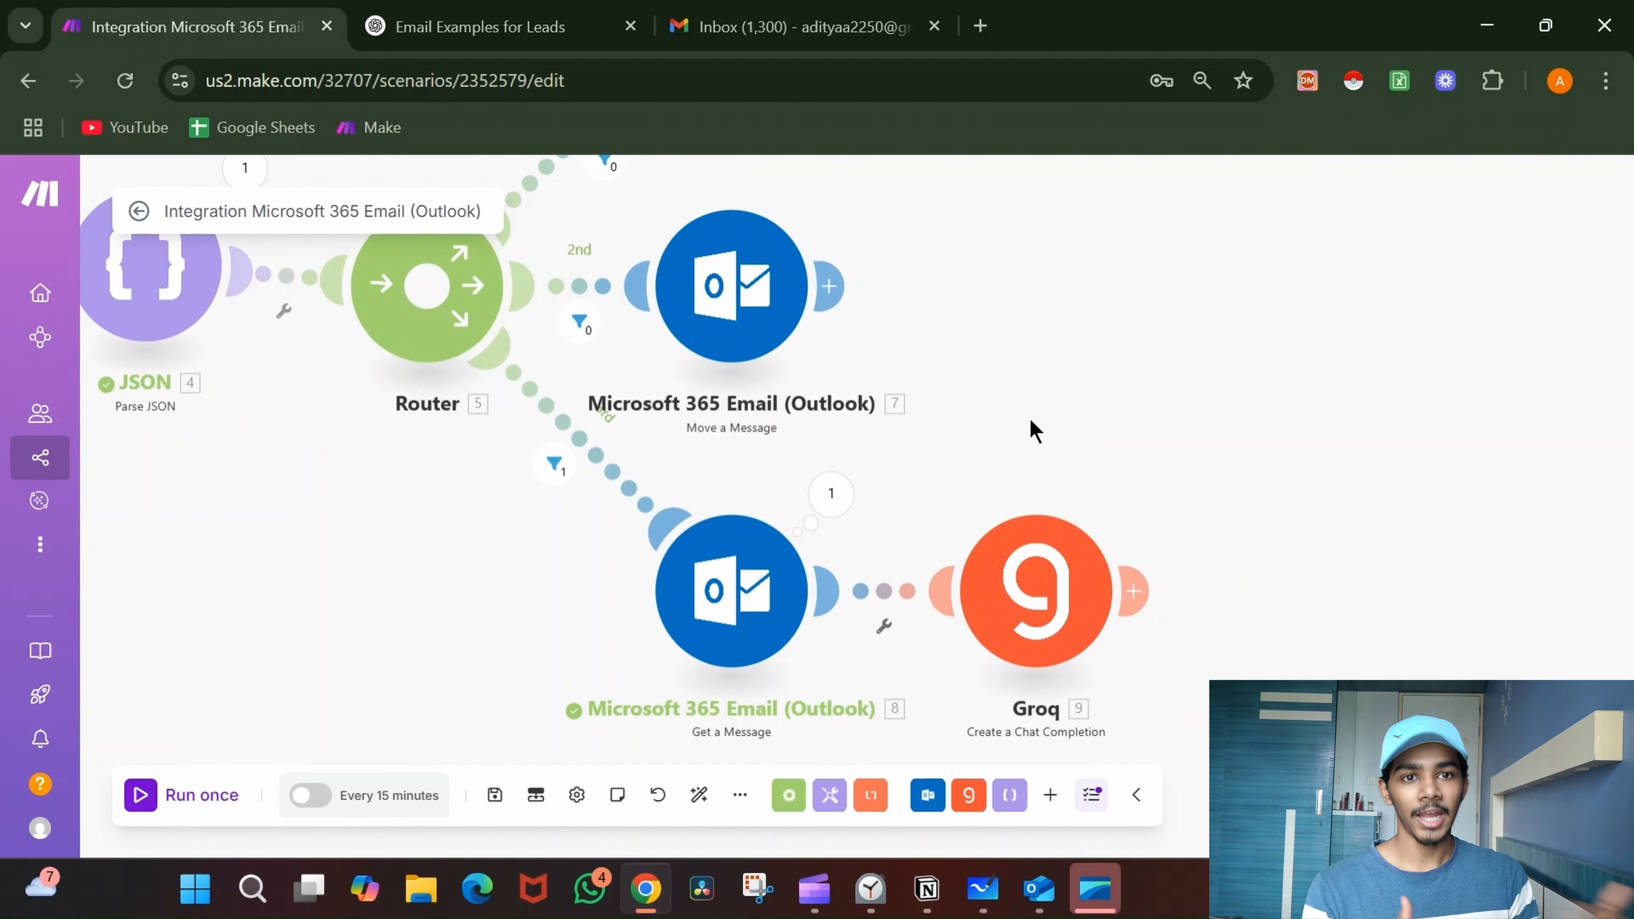
{"action": "left_click", "coordinate": [1029, 570]}
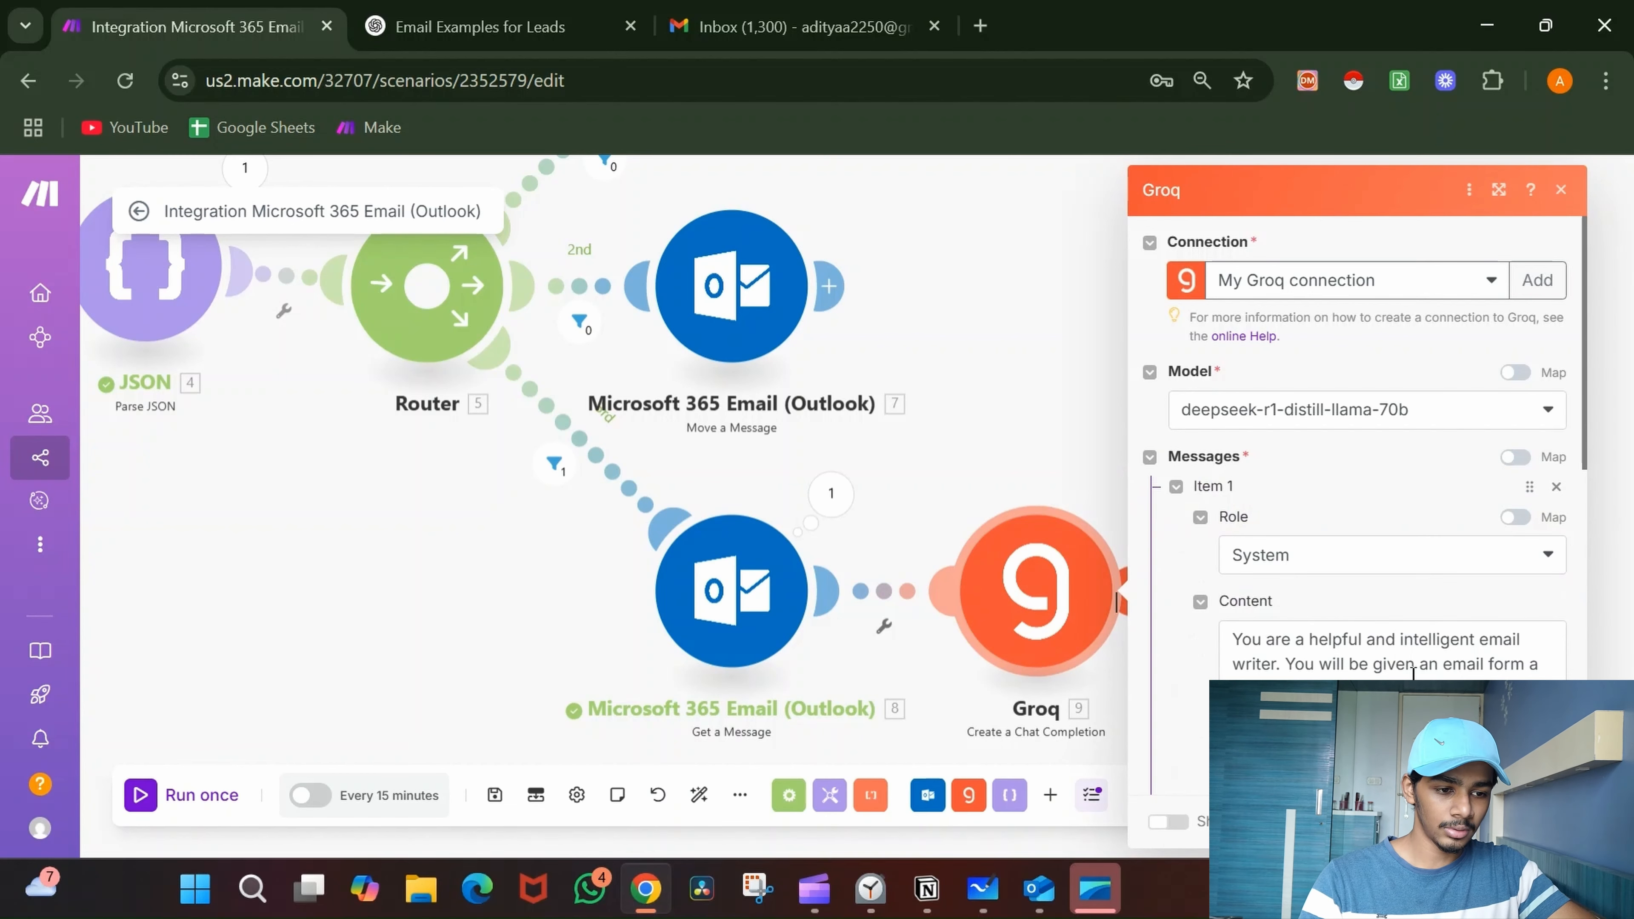
{"action": "scroll", "coordinate": [1383, 611], "scroll_direction": "down", "scroll_amount": 10}
{"action": "left_click", "coordinate": [1350, 560]}
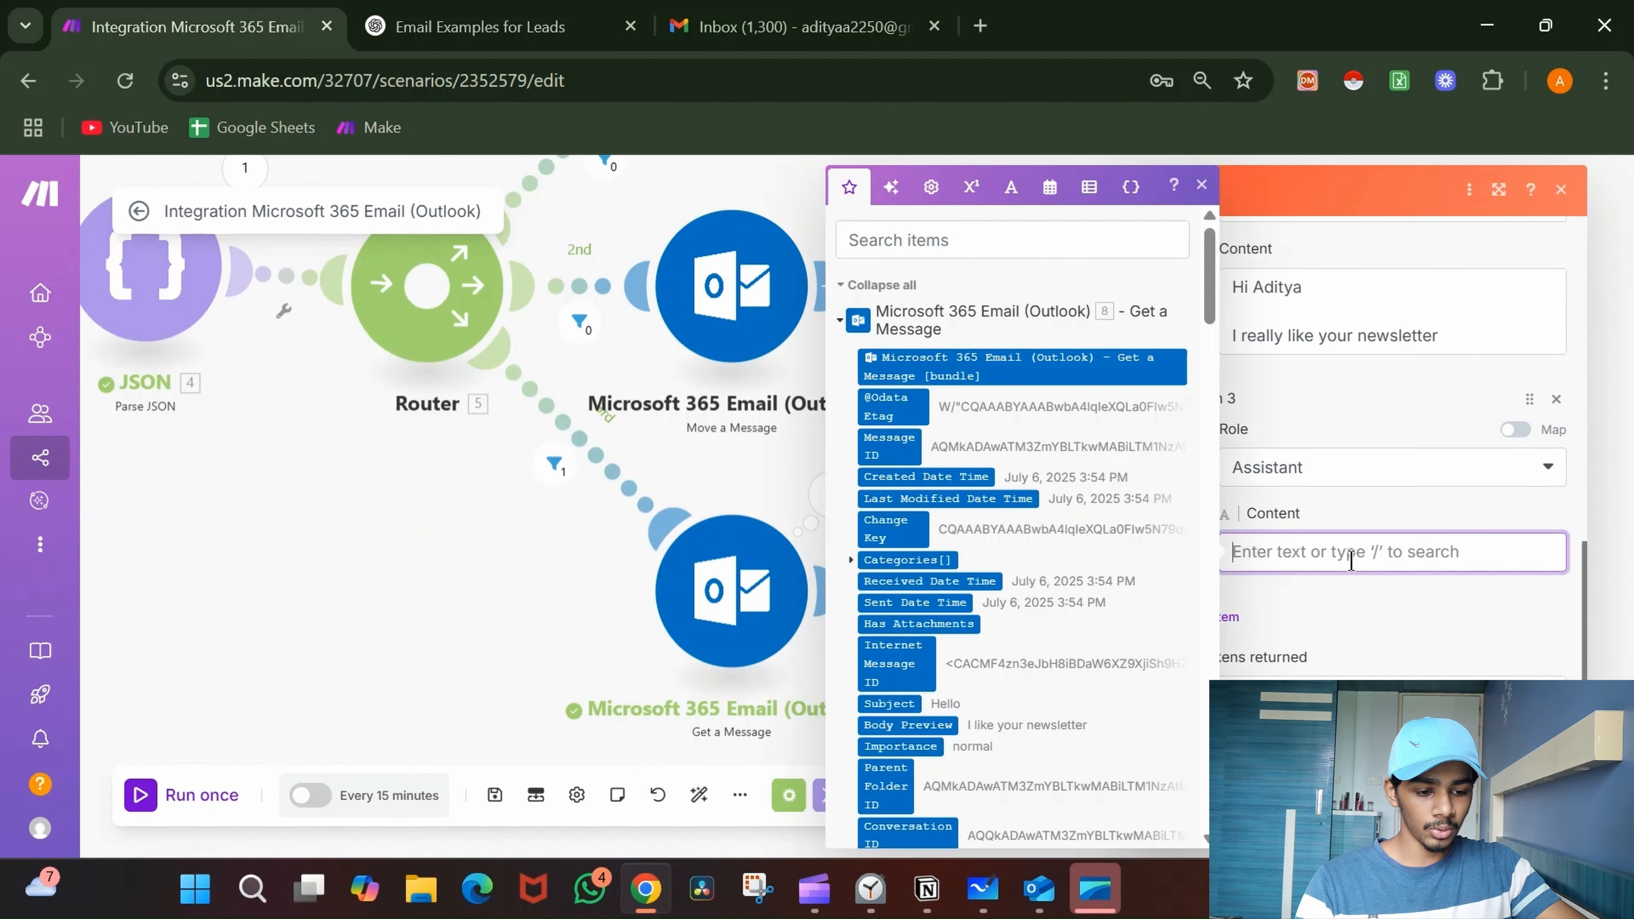
{"action": "scroll", "coordinate": [1351, 560], "scroll_direction": "up", "scroll_amount": 5}
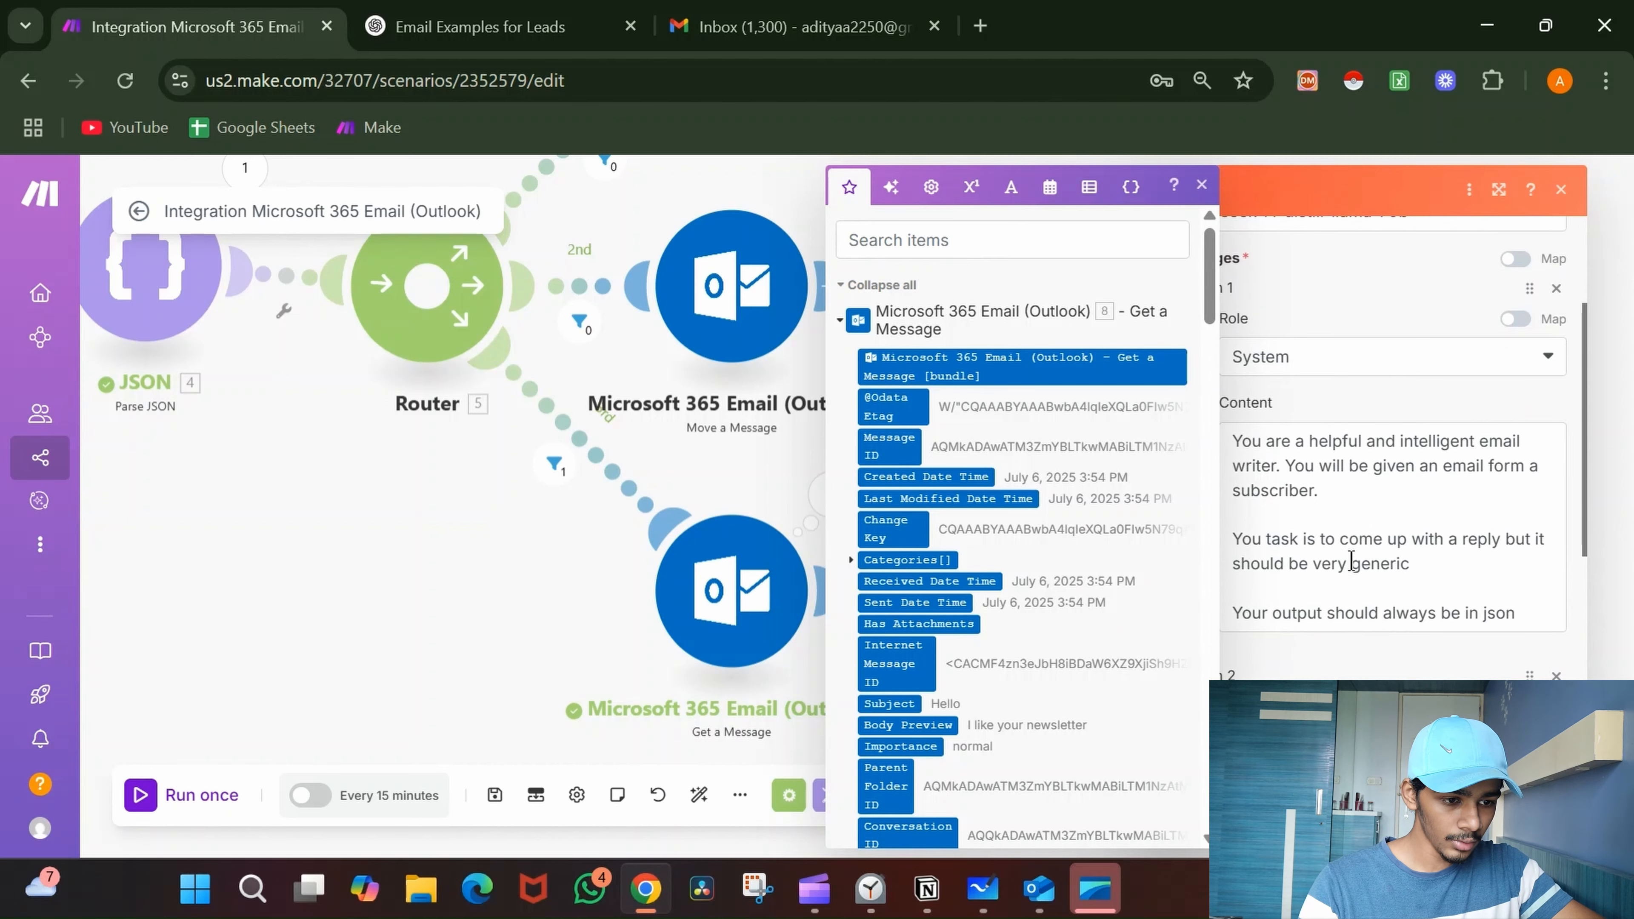
{"action": "key", "text": "Return"}
{"action": "key", "text": "Return"}
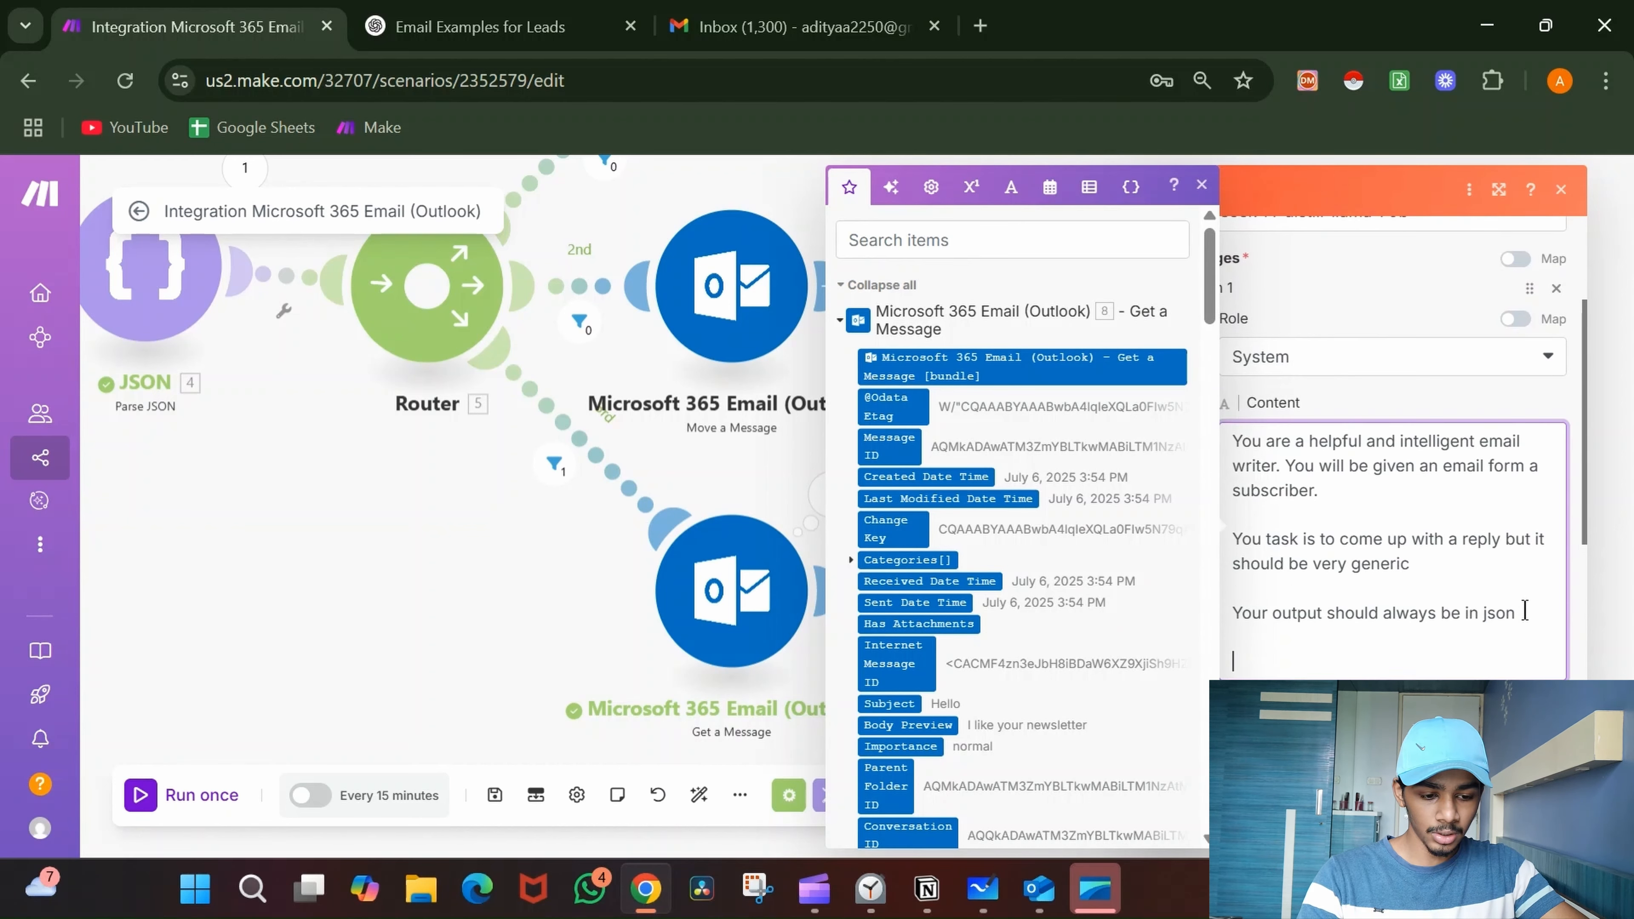
{"action": "type", "text": "Always fol"}
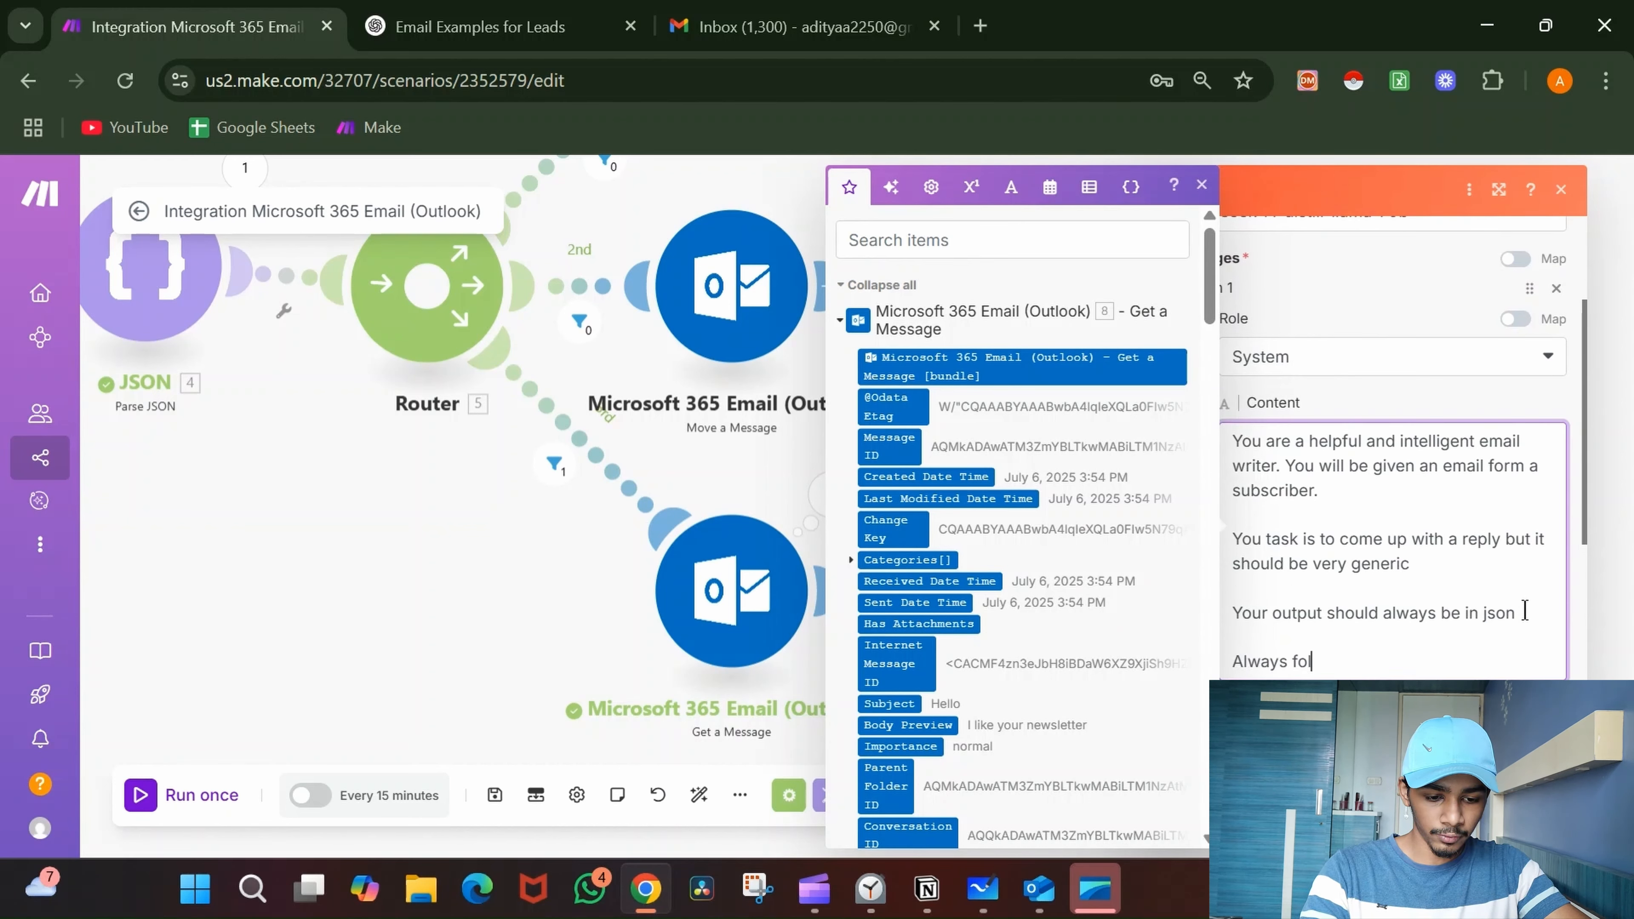
{"action": "type", "text": "low this stru"}
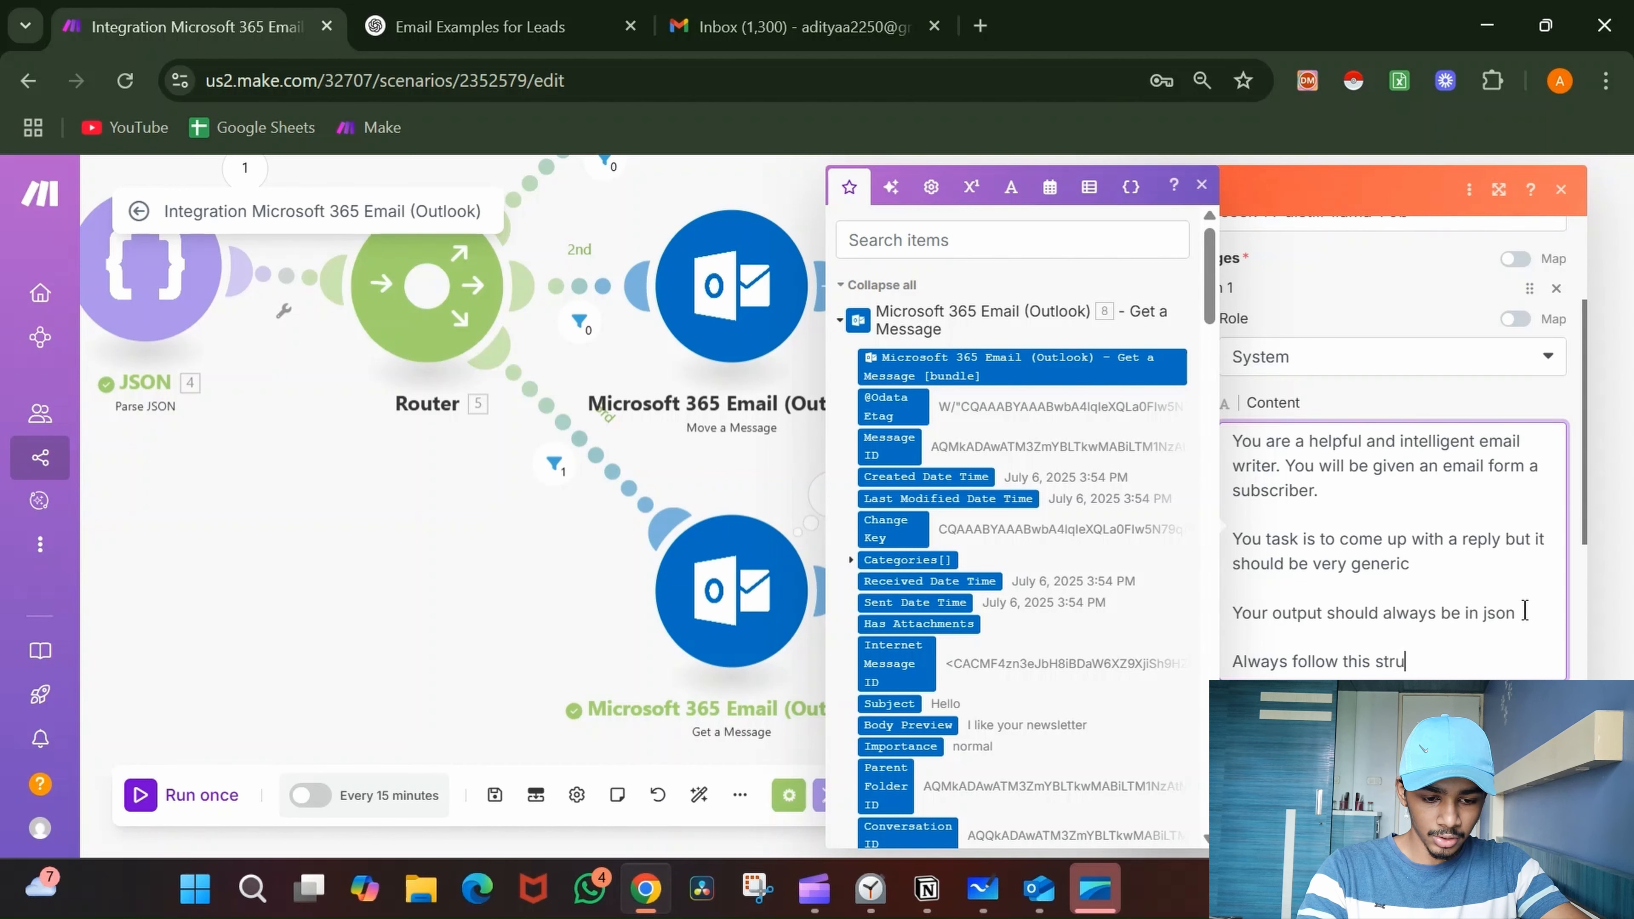
{"action": "type", "text": "cture"}
{"action": "key", "text": "Return"}
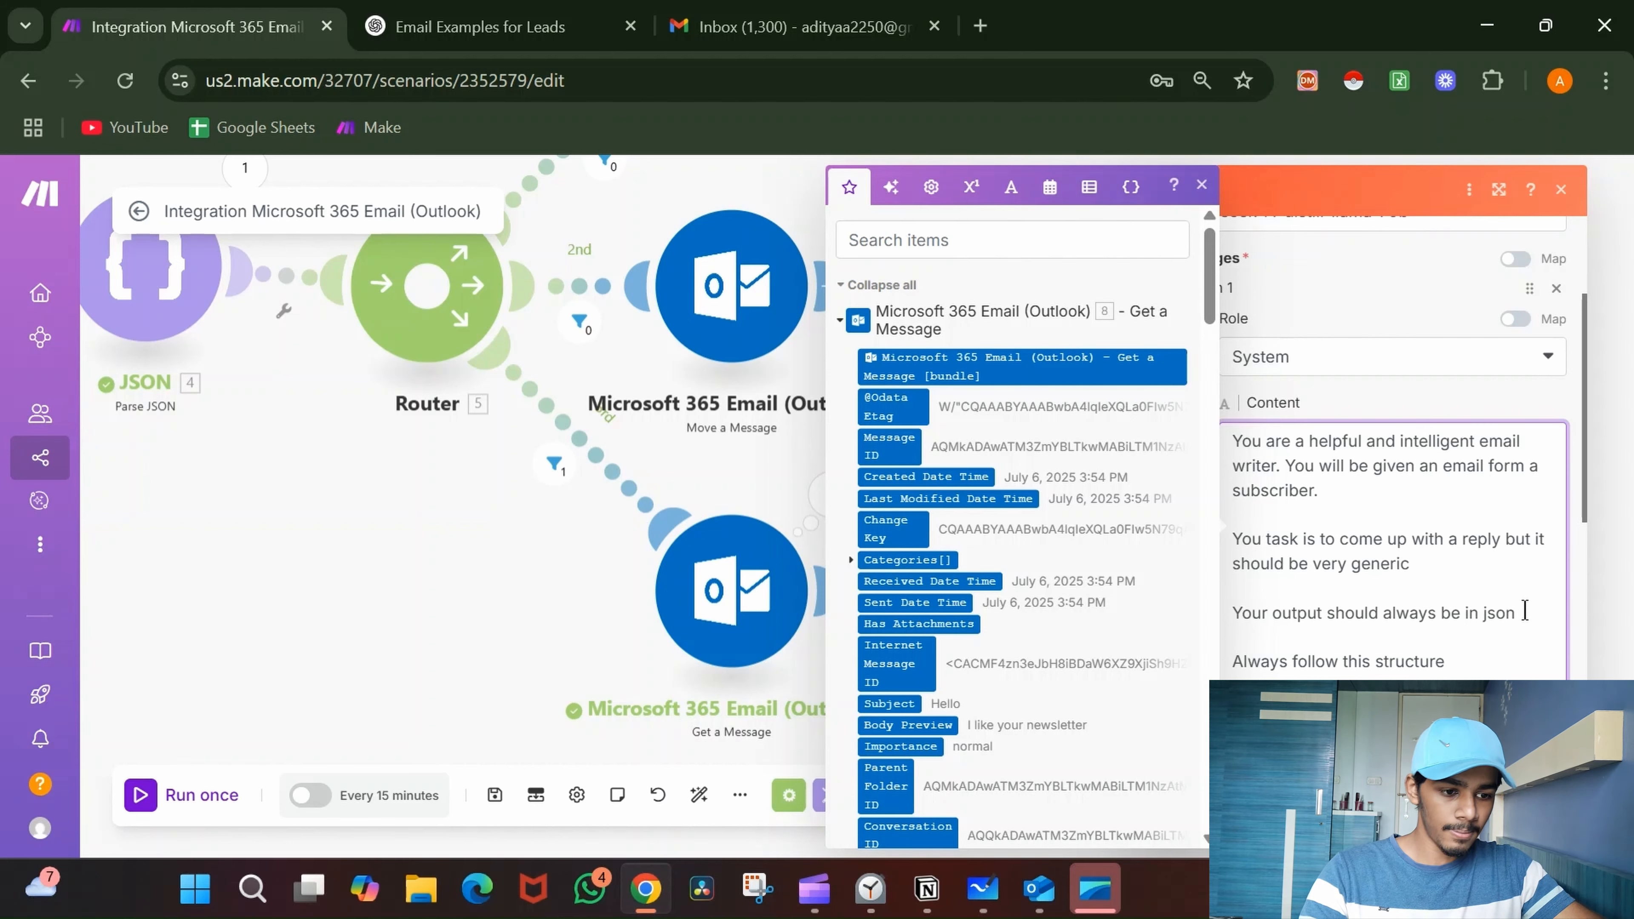
- Copy the { "response": "" } template from the system message into the empty assistant message content of Item 3
{"action": "scroll", "coordinate": [1312, 644], "scroll_direction": "down", "scroll_amount": 2}
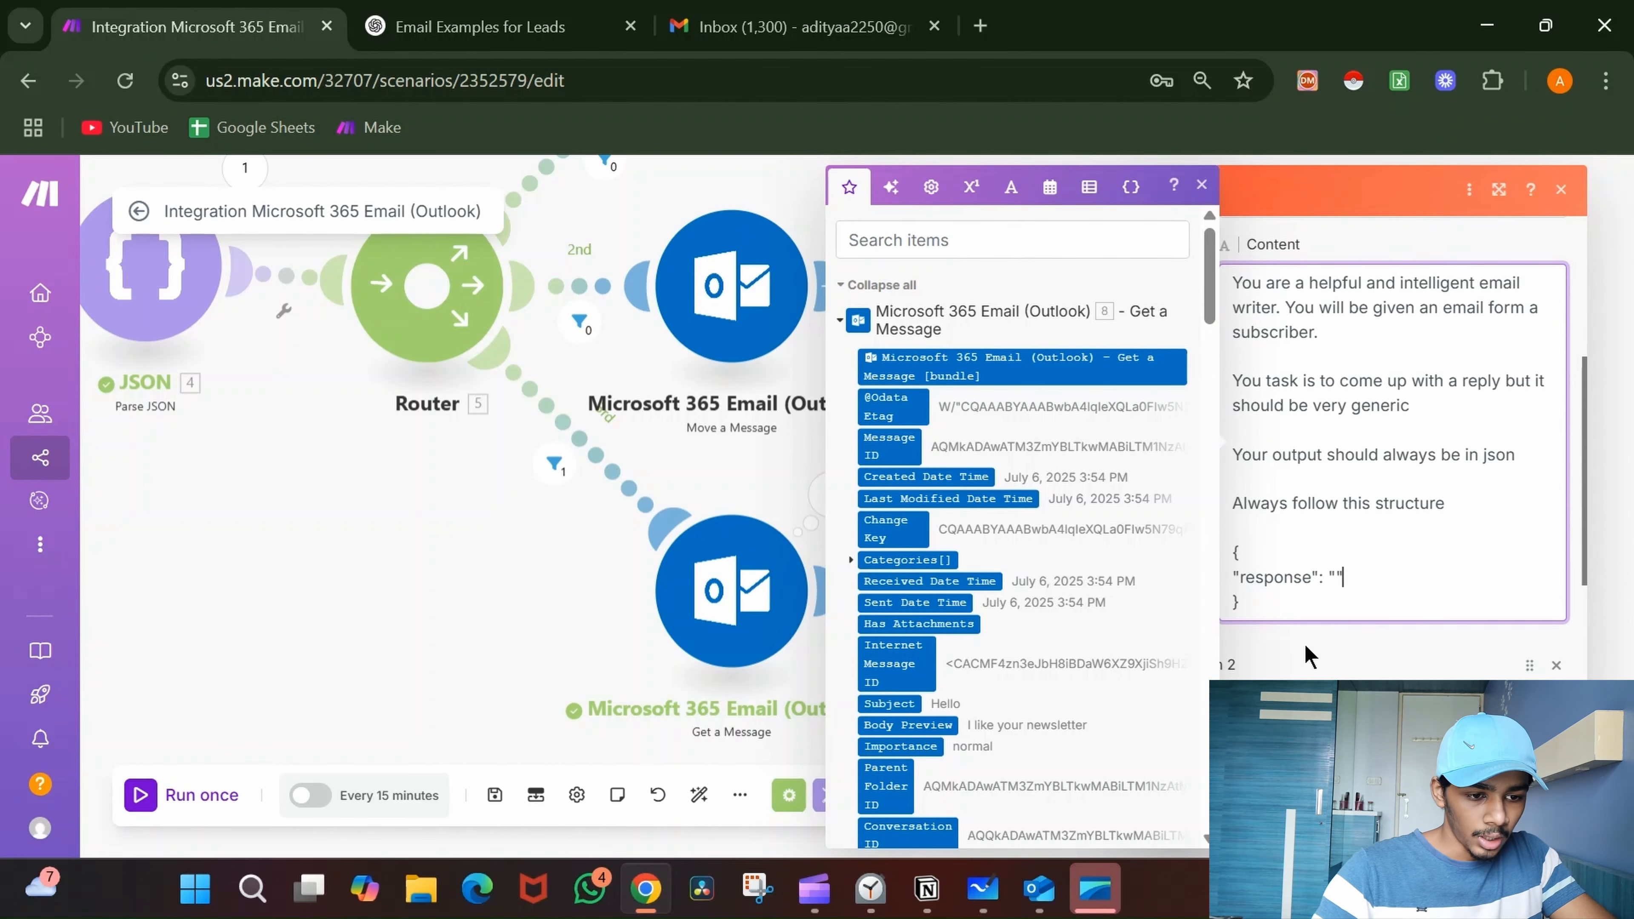
{"action": "left_click_drag", "start_coordinate": [1240, 602], "coordinate": [1229, 555]}
{"action": "key", "text": "ctrl+c"}
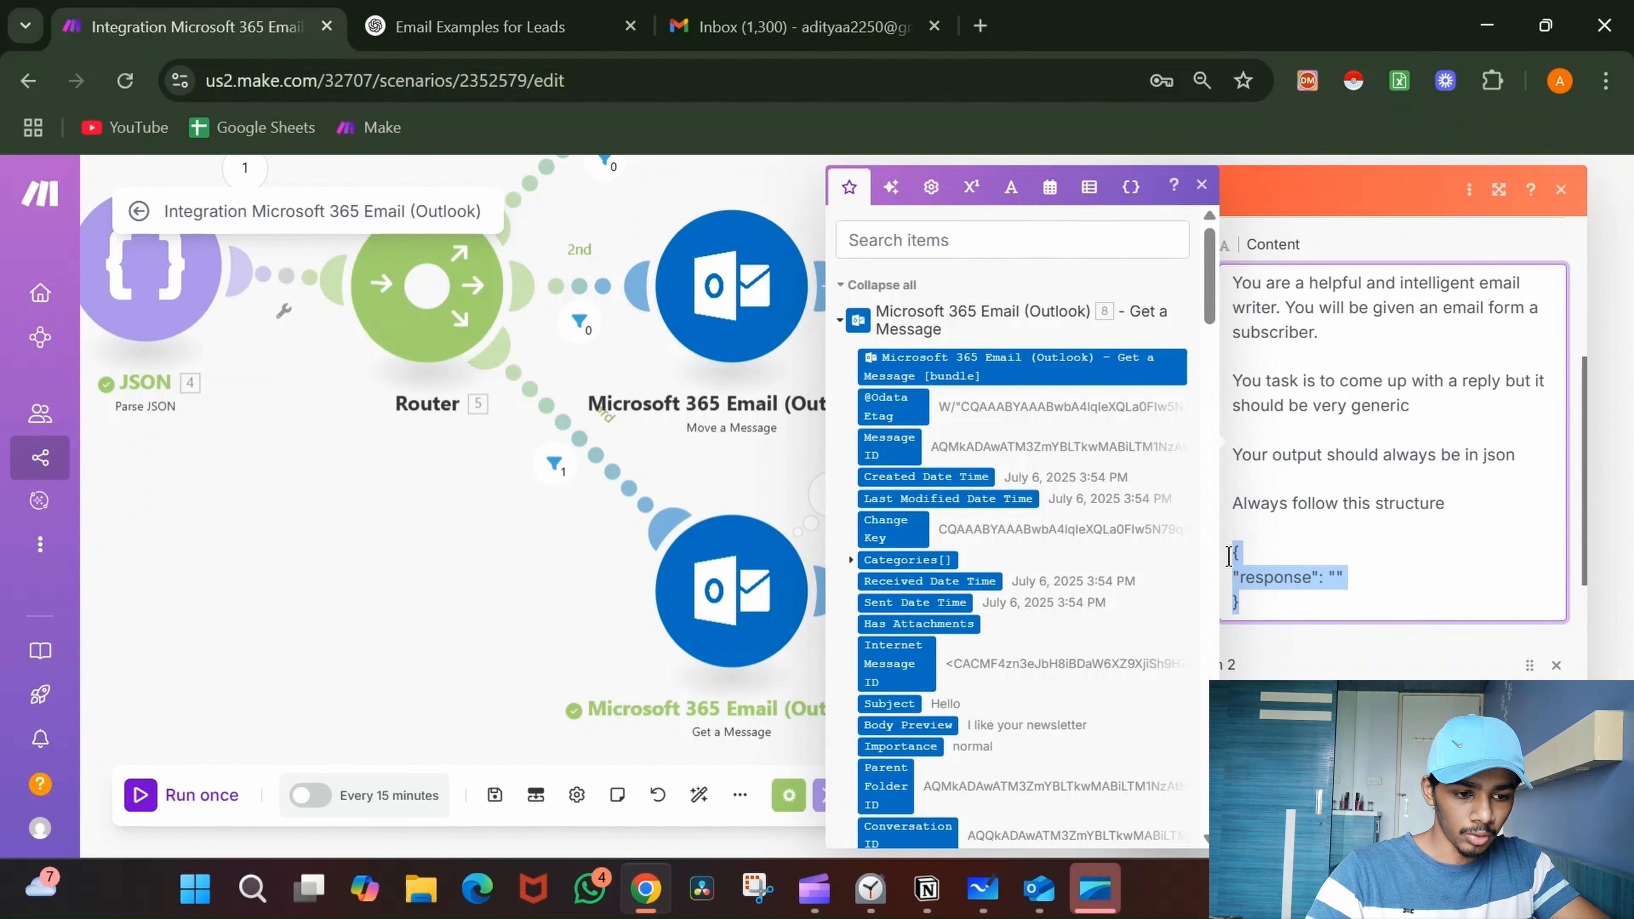
{"action": "scroll", "coordinate": [1356, 669], "scroll_direction": "down", "scroll_amount": 5}
{"action": "left_click", "coordinate": [1351, 556]}
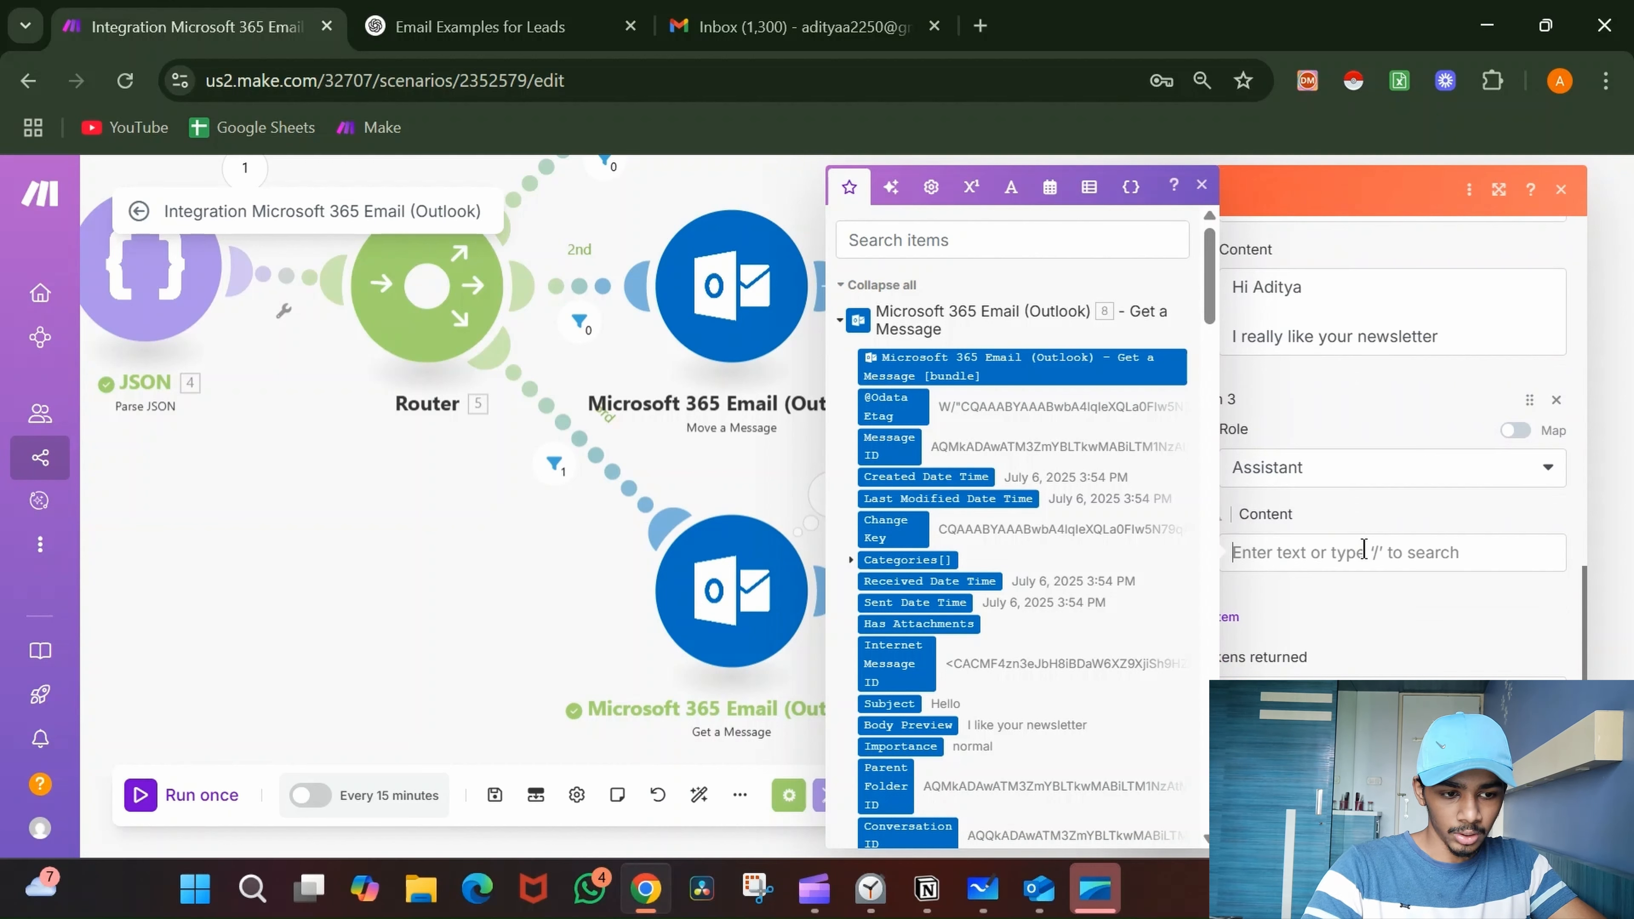
{"action": "key", "text": "ctrl+v"}
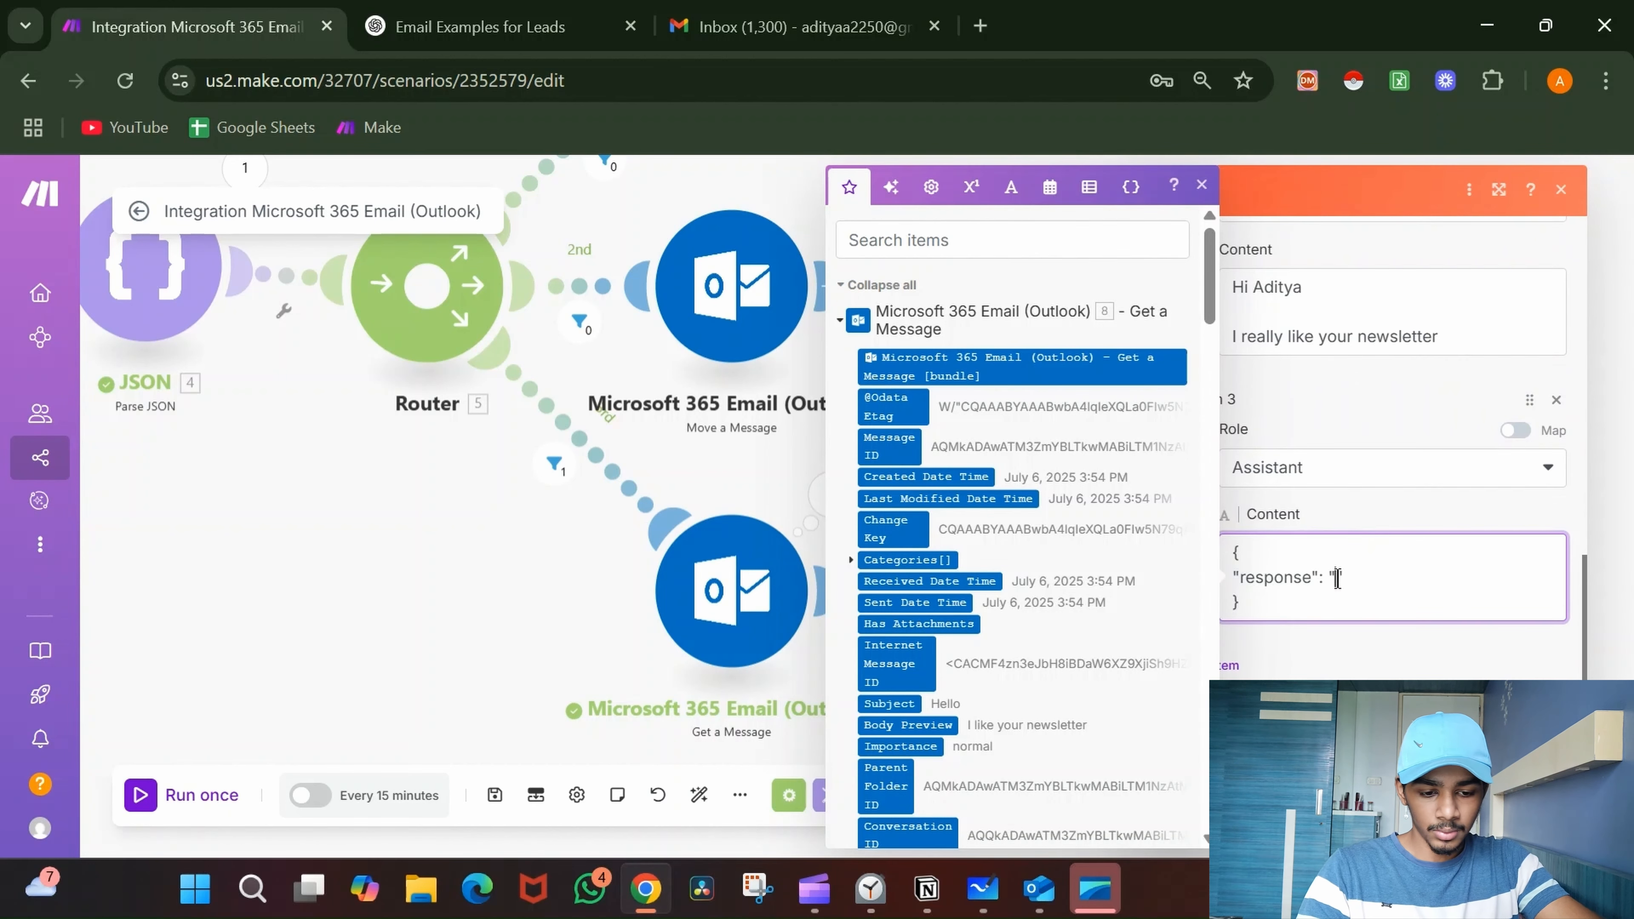
- Set the response value in the assistant message to "Thank you so much for your email. Will get back to you within 24 hours"
{"action": "left_click", "coordinate": [1337, 578]}
{"action": "type", "text": "Thank you so m"}
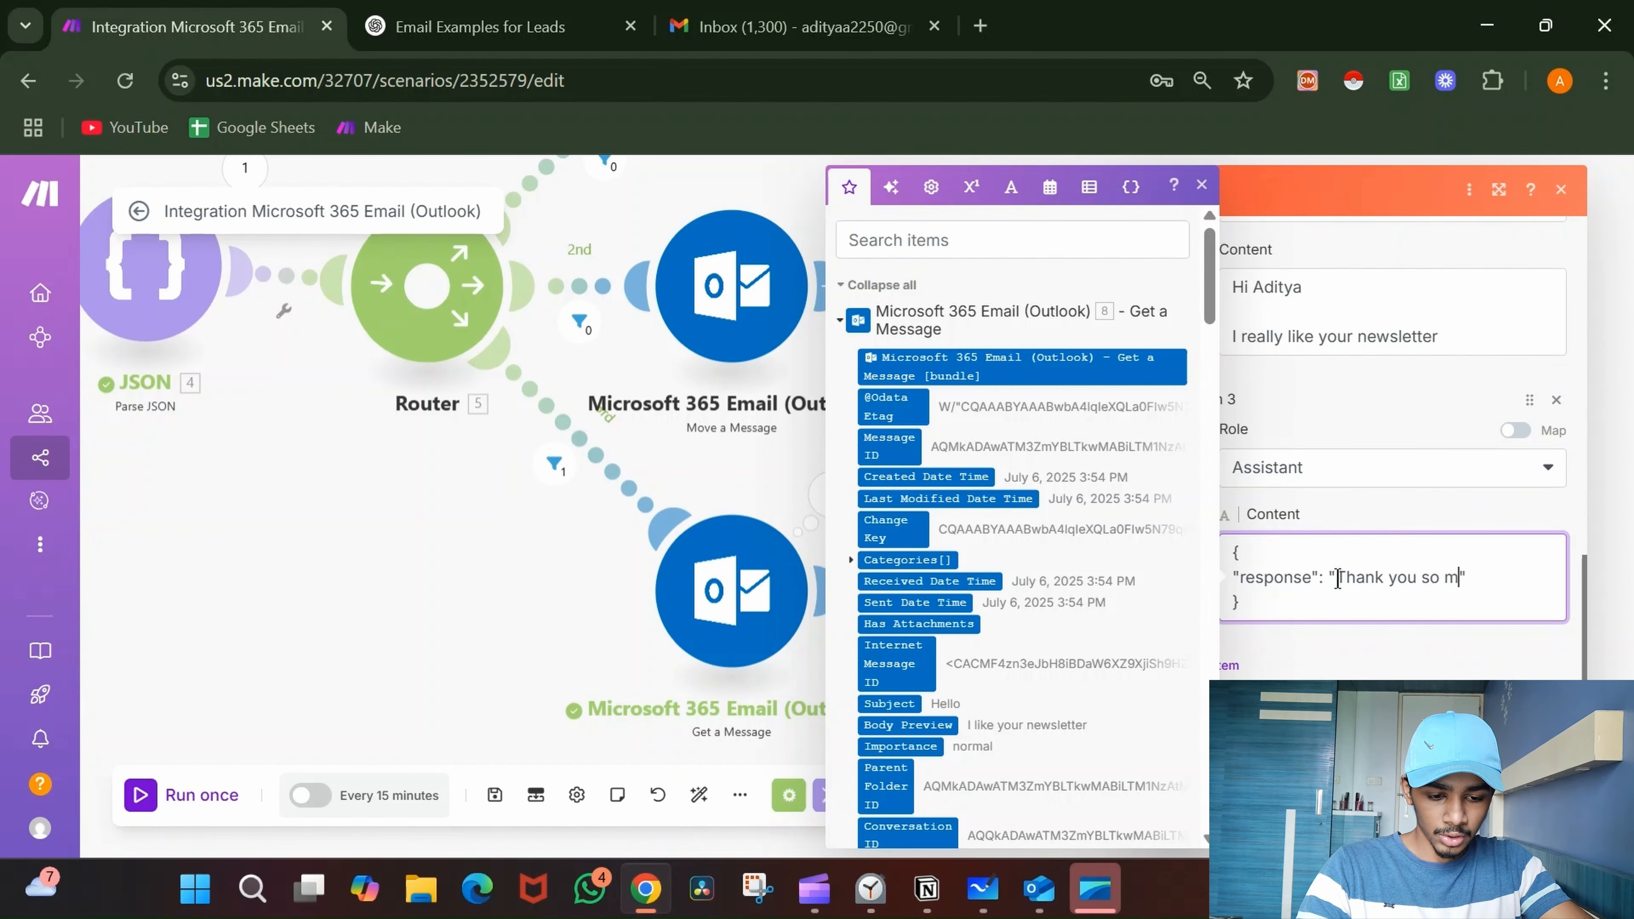
{"action": "type", "text": "uch "}
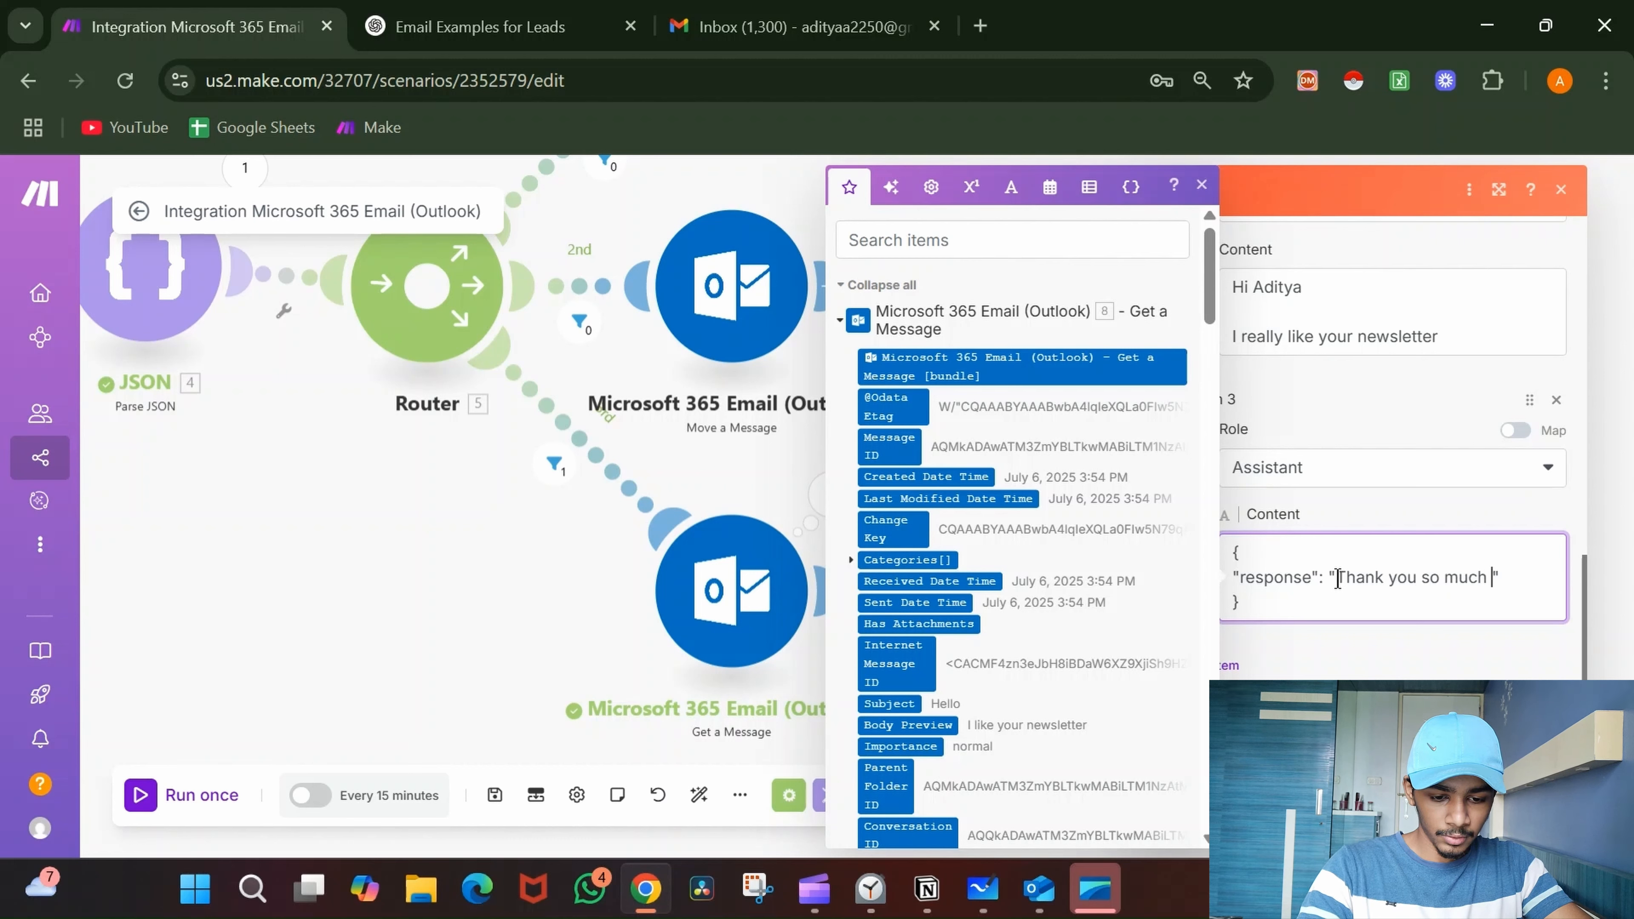
{"action": "type", "text": "for your email "}
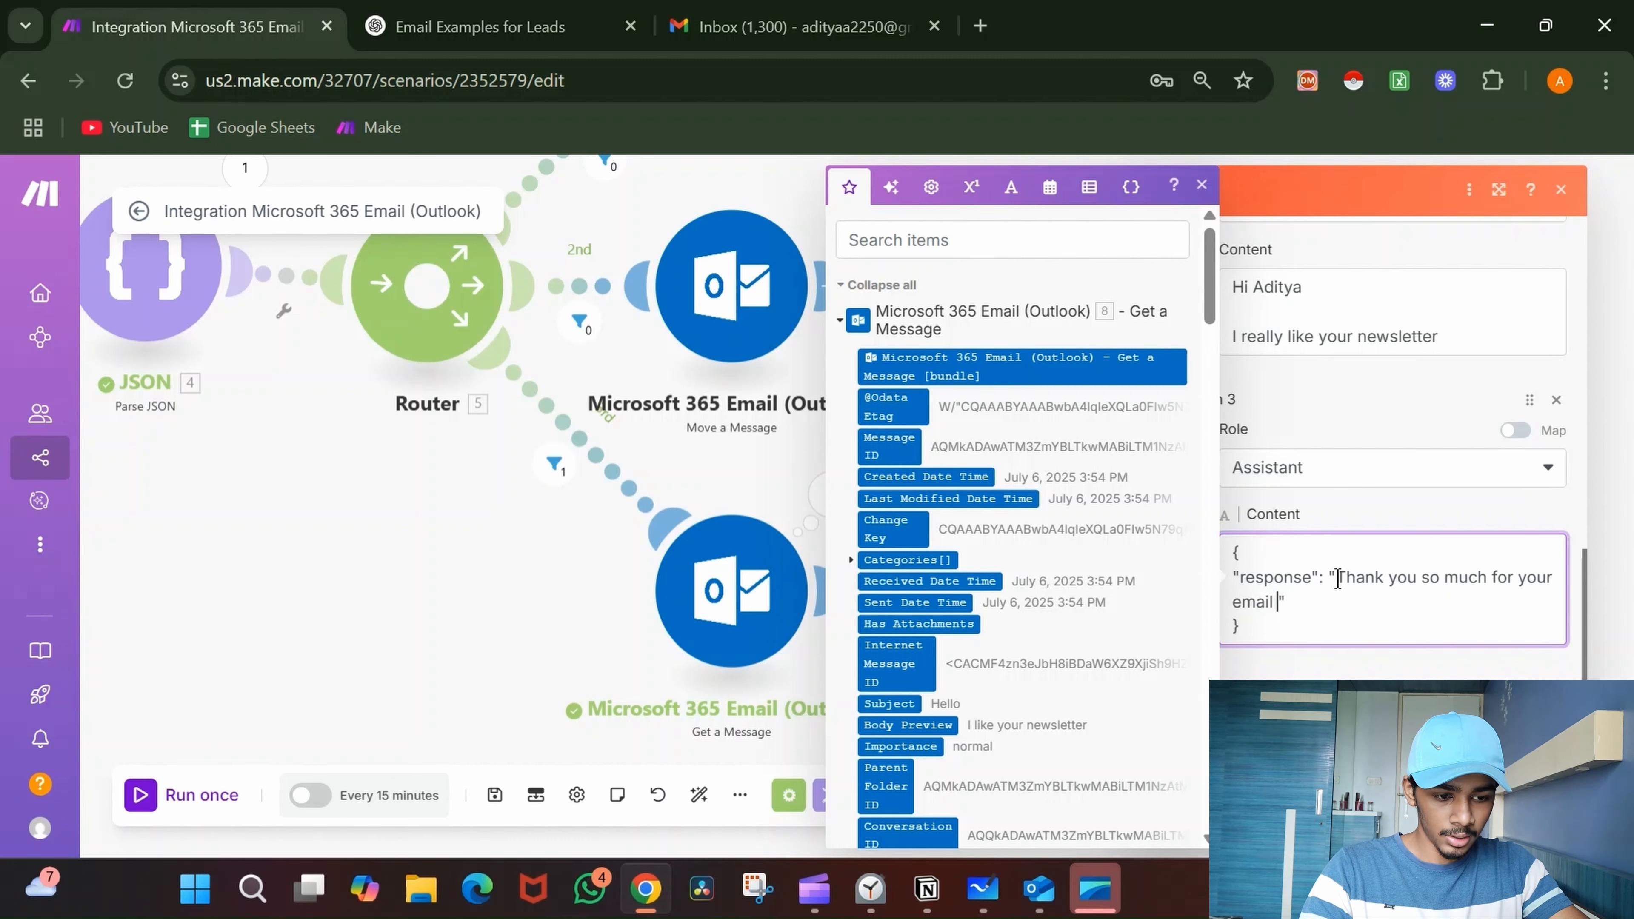
{"action": "type", "text": " Will get "}
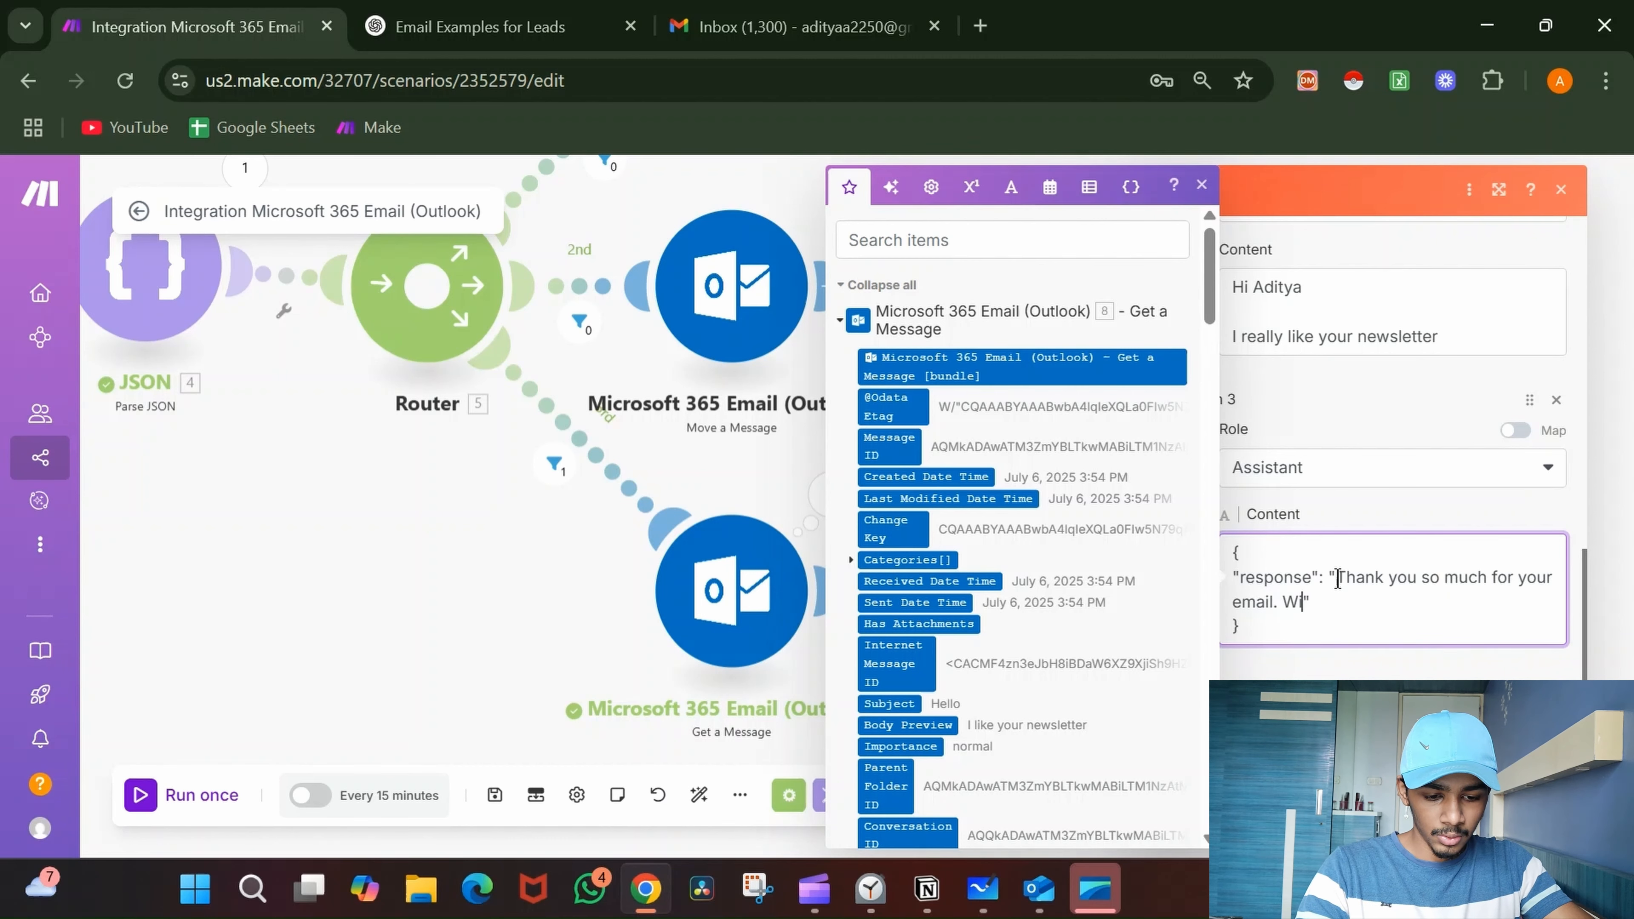
{"action": "type", "text": "back y"}
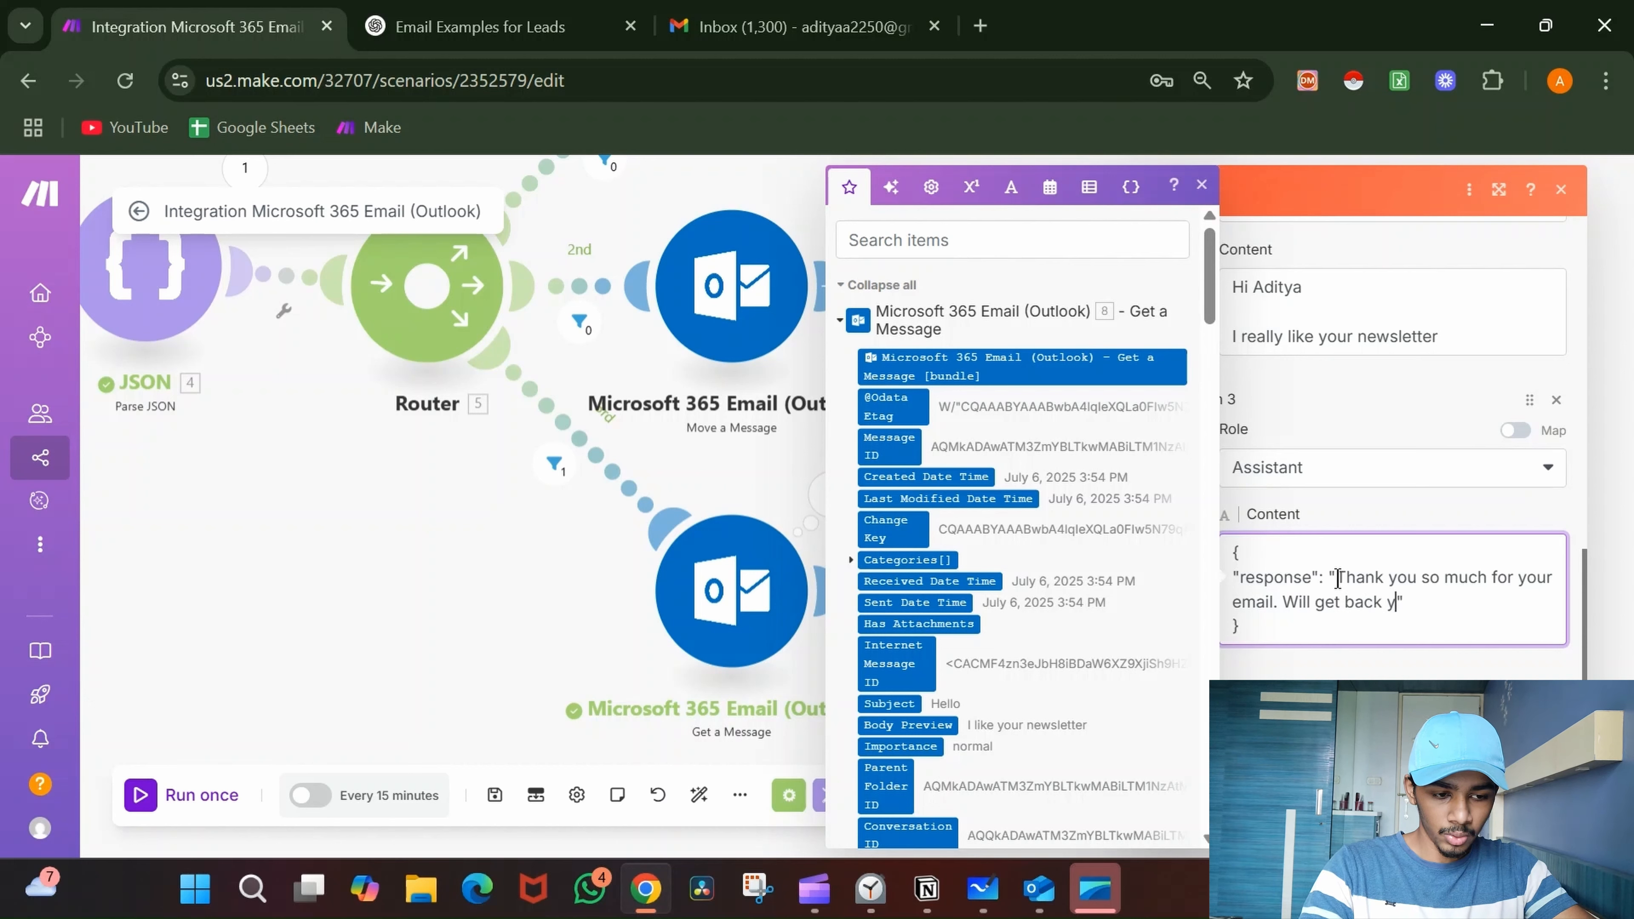
{"action": "key", "text": "BackSpace"}
{"action": "type", "text": "to you "}
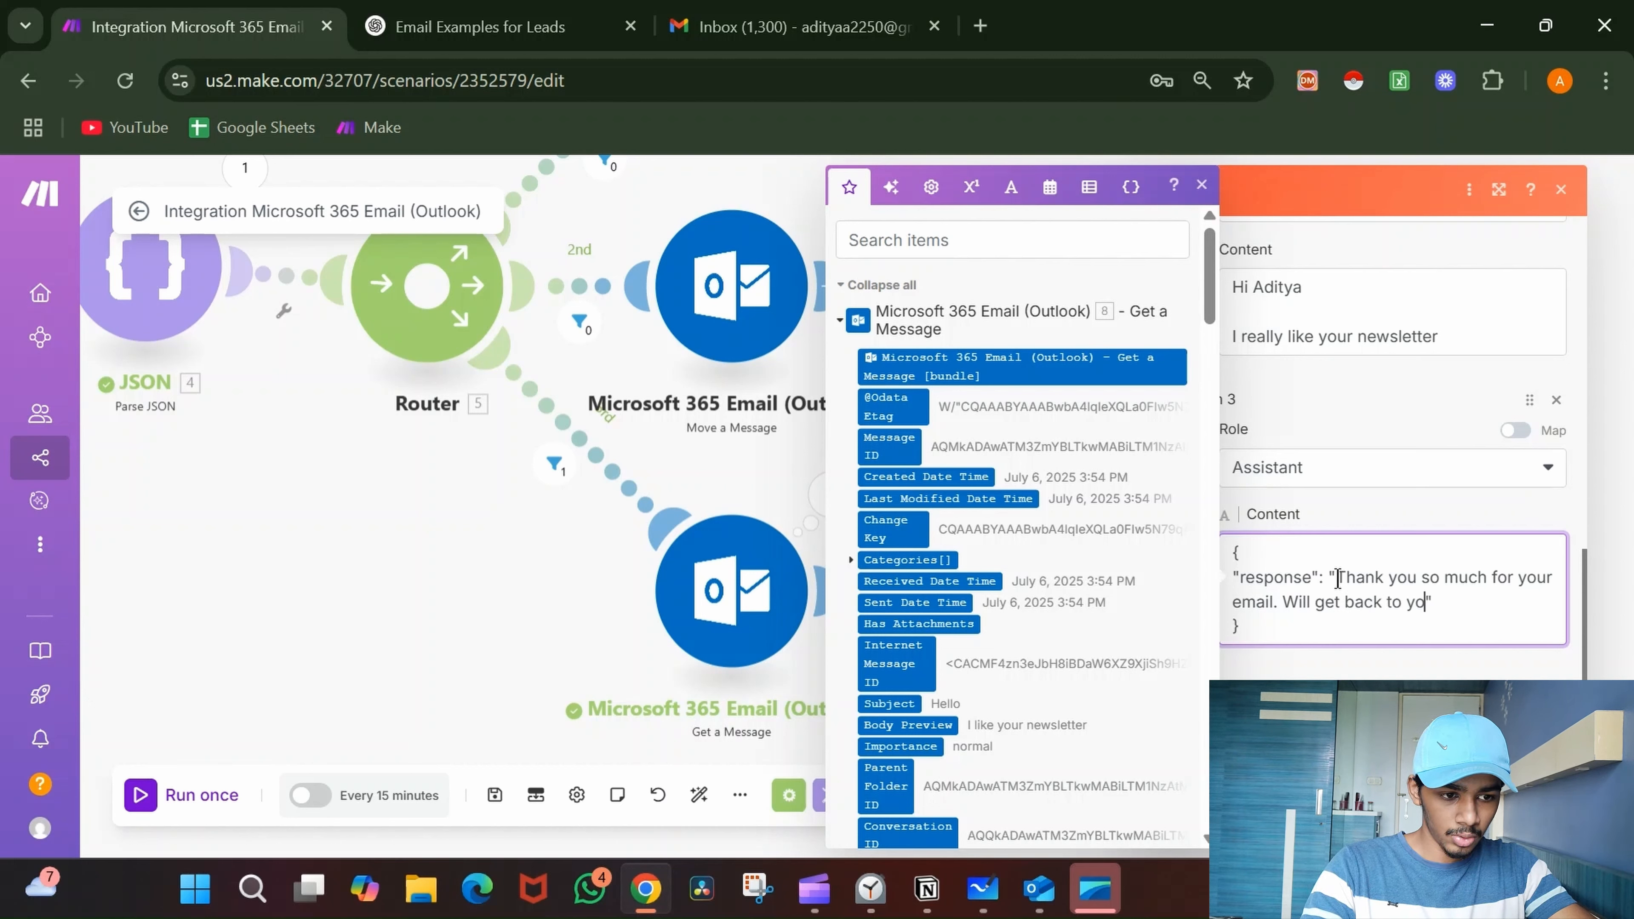
{"action": "type", "text": "in"}
{"action": "key", "text": "BackSpace"}
{"action": "key", "text": "BackSpace"}
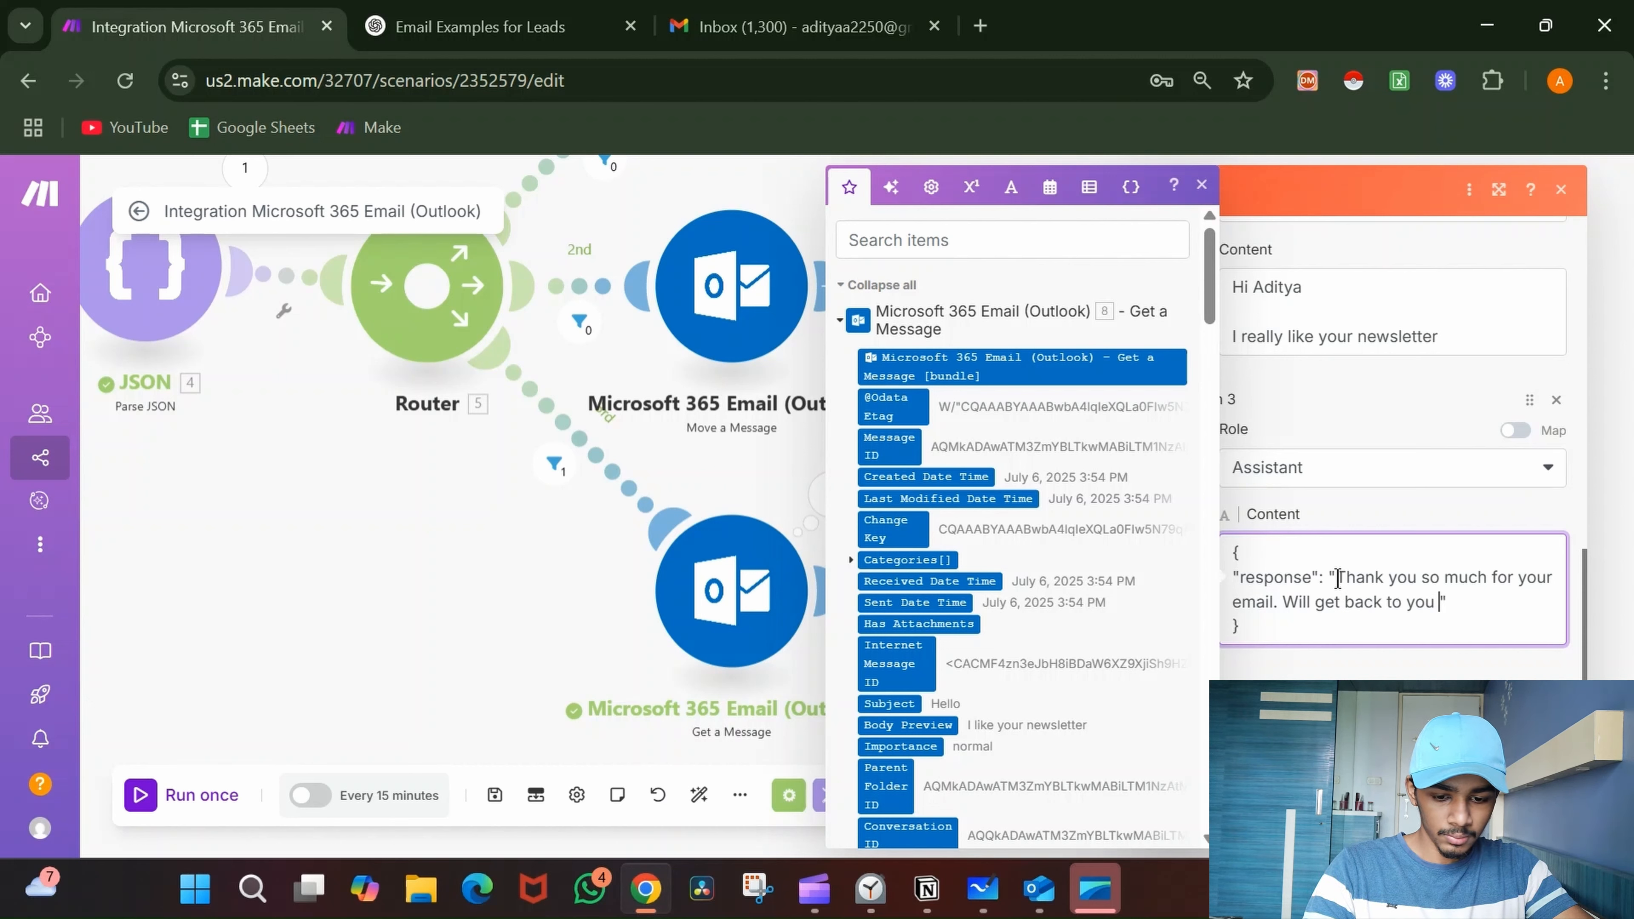
{"action": "type", "text": "within"}
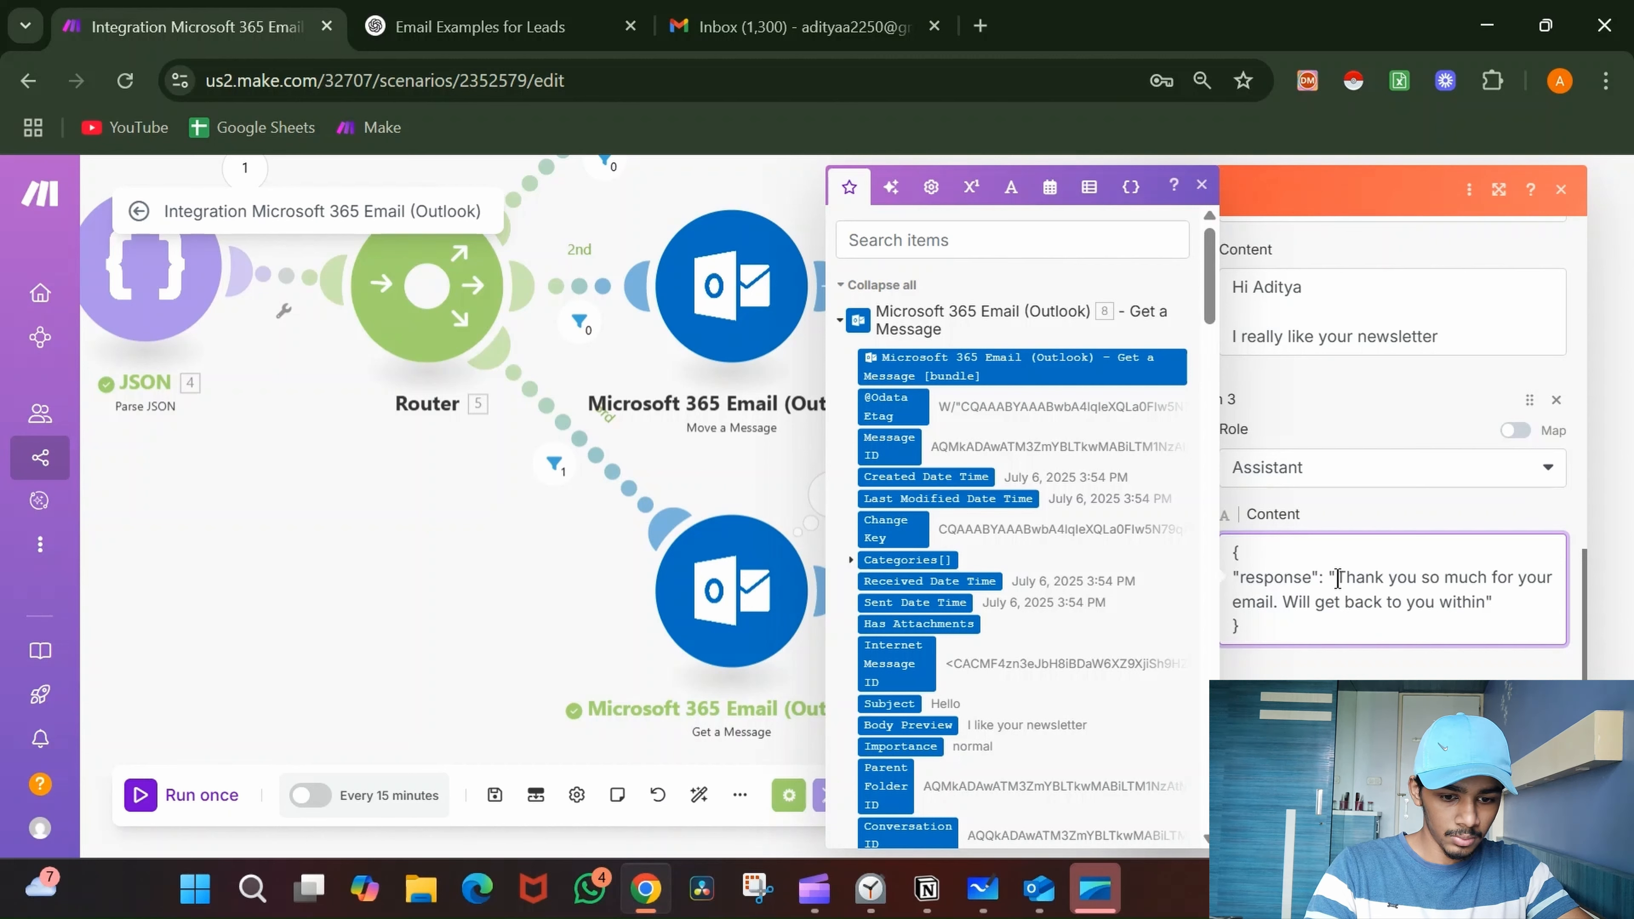
{"action": "type", "text": " 24 hour"}
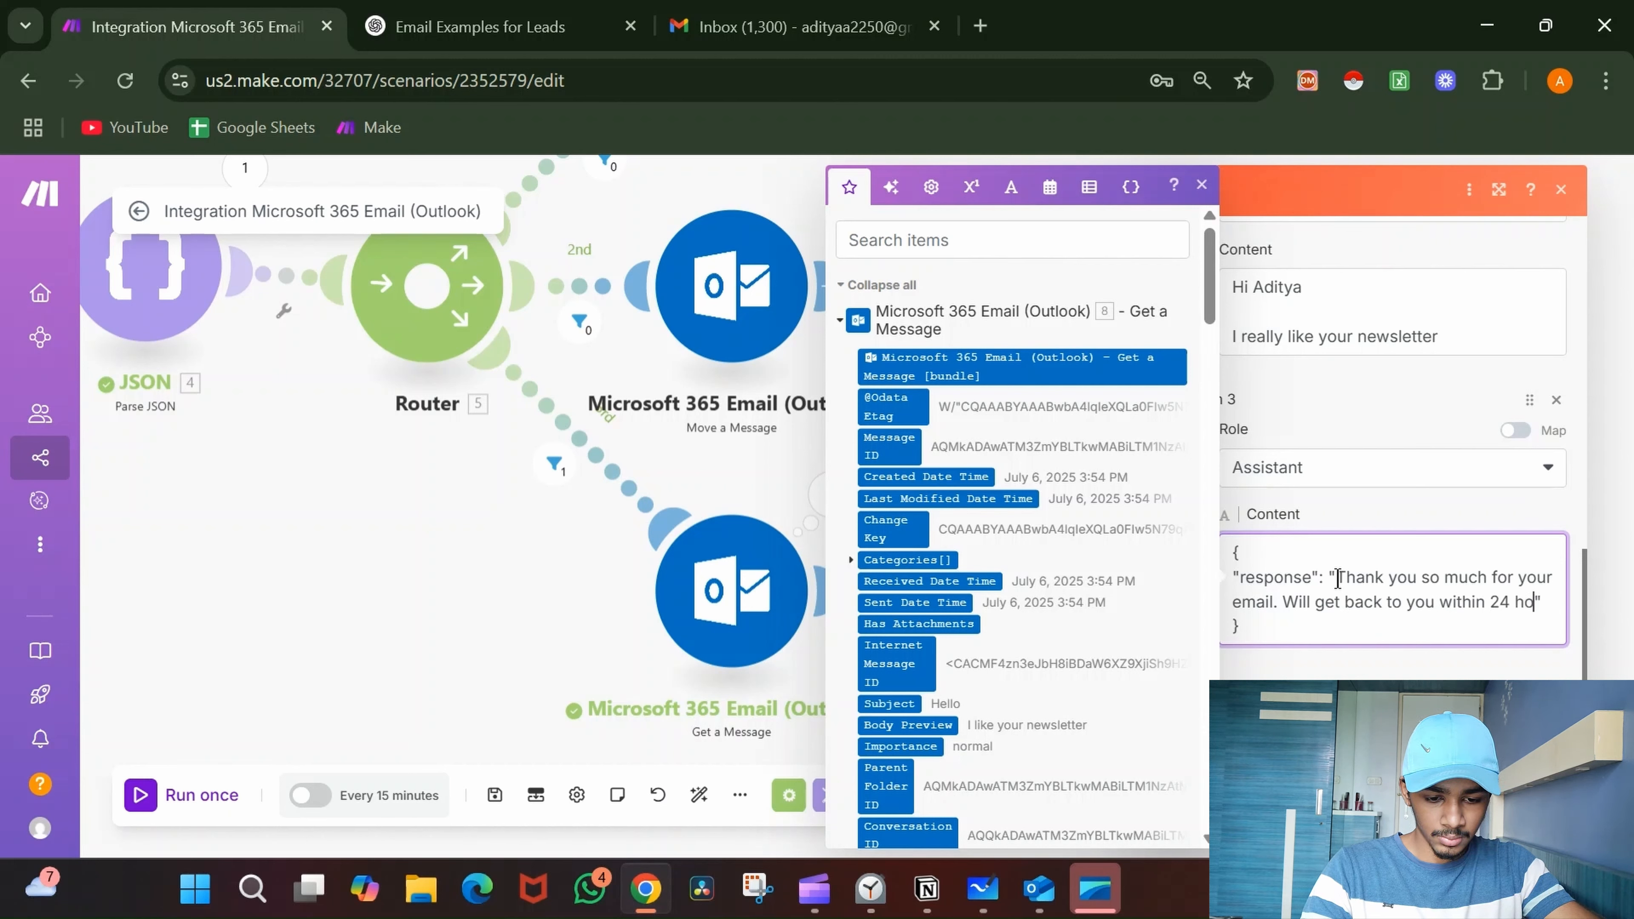
{"action": "type", "text": "s"}
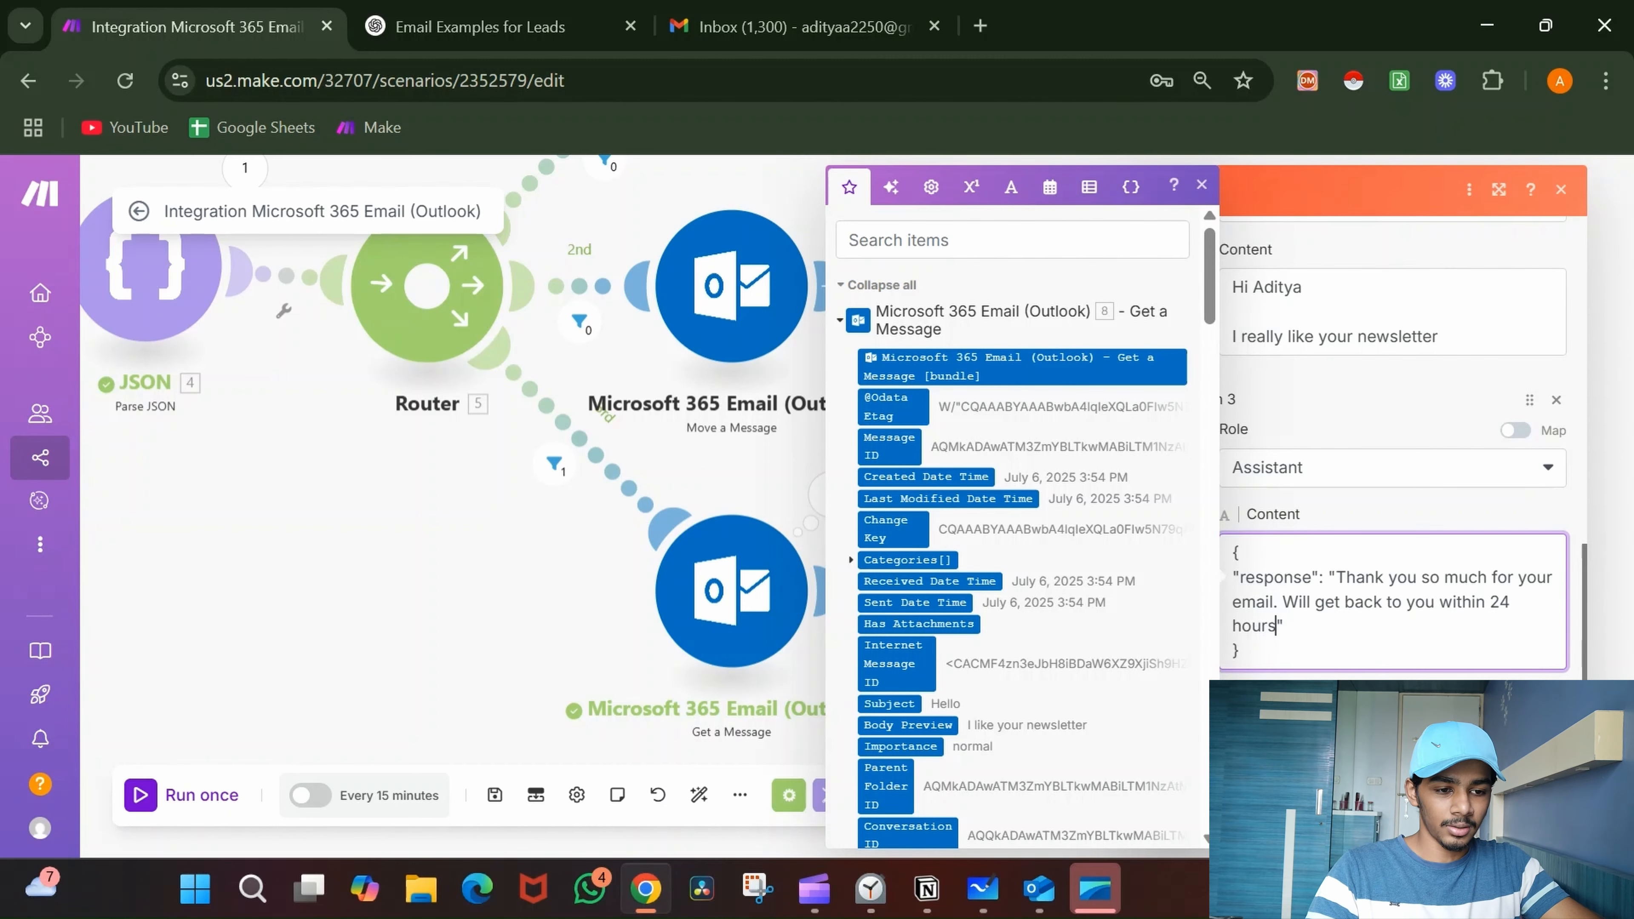
{"action": "key", "text": "Escape"}
{"action": "scroll", "coordinate": [1230, 623], "scroll_direction": "down", "scroll_amount": 1}
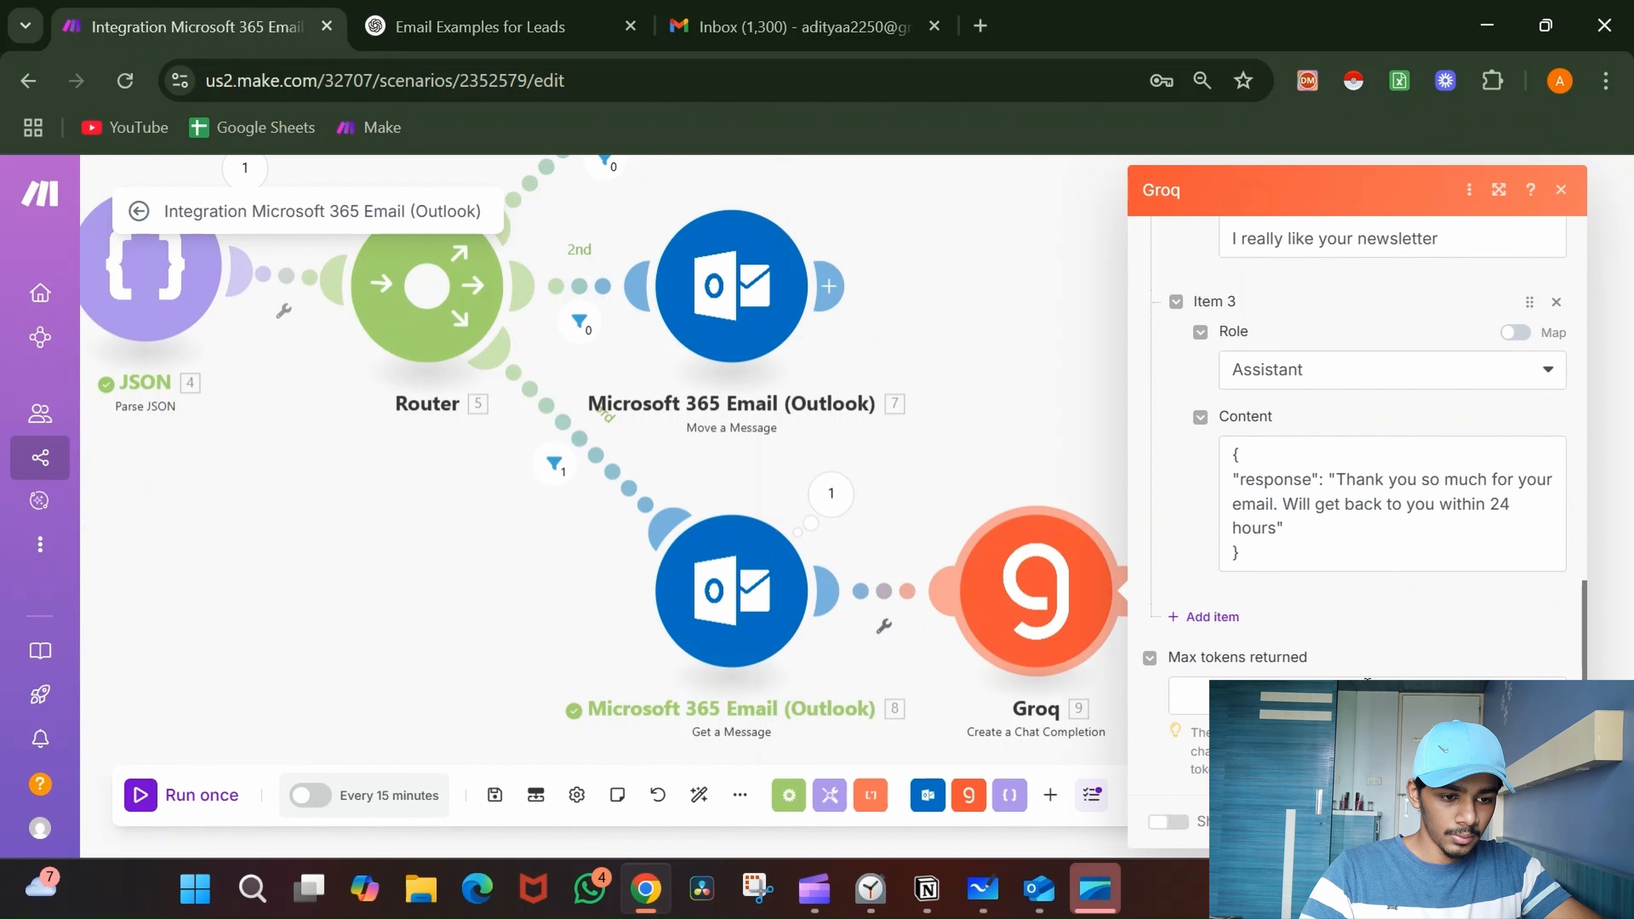
- Add Item 4 to the Groq messages with the User role and the Get a Message module's Body Preview as content, and save the module
{"action": "left_click", "coordinate": [1212, 617]}
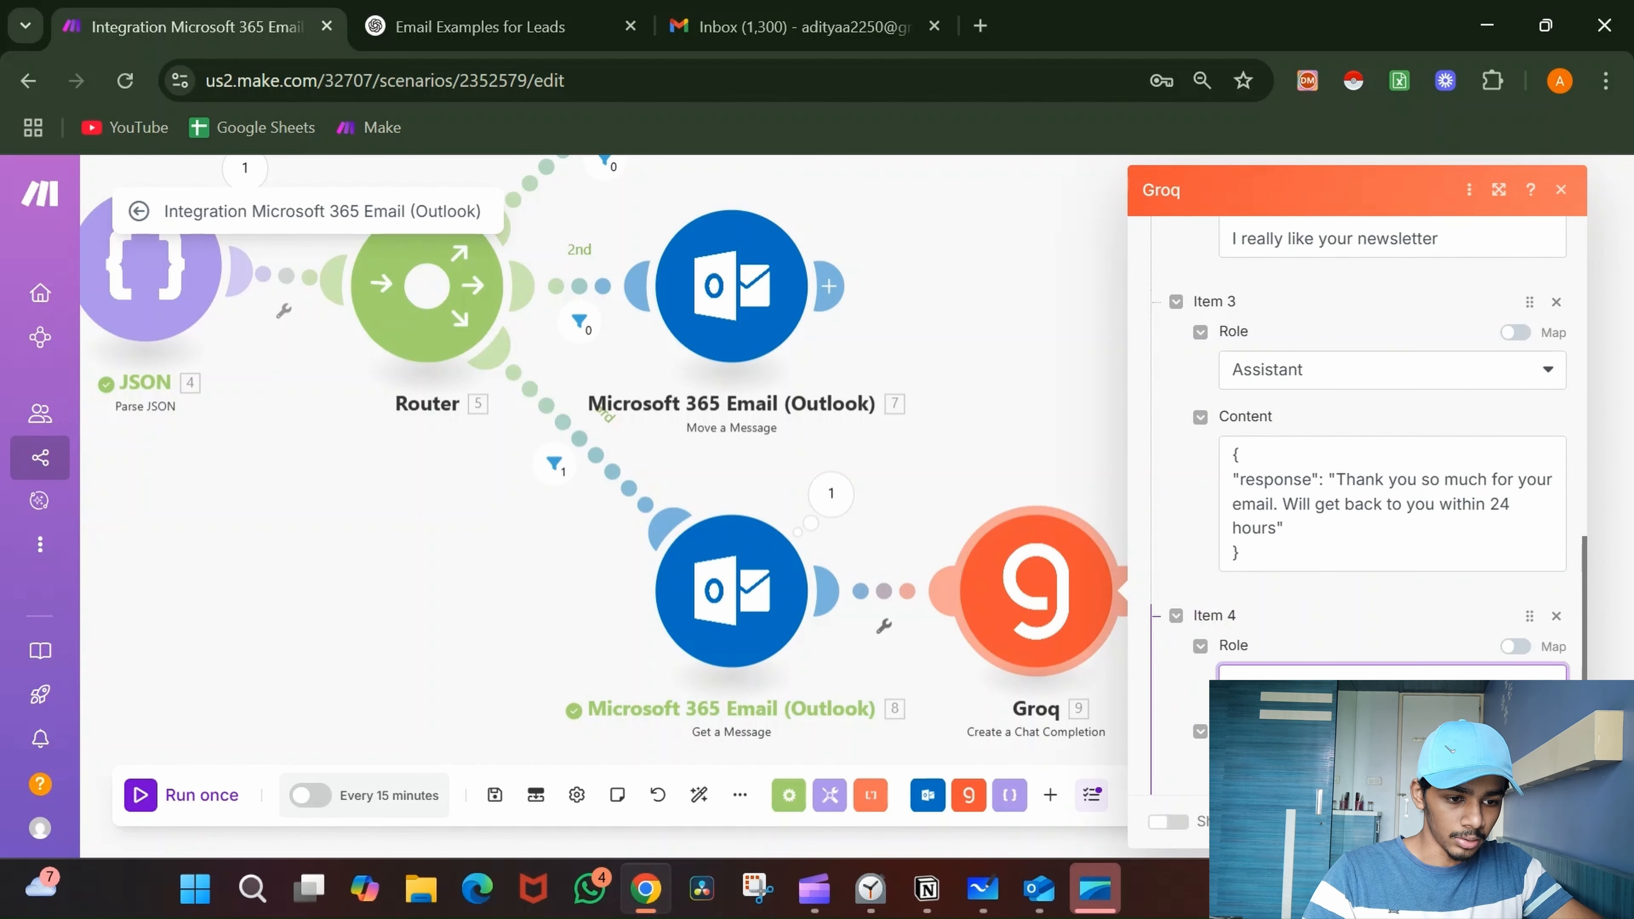
{"action": "left_click", "coordinate": [1357, 740]}
{"action": "scroll", "coordinate": [1360, 589], "scroll_direction": "down", "scroll_amount": 2}
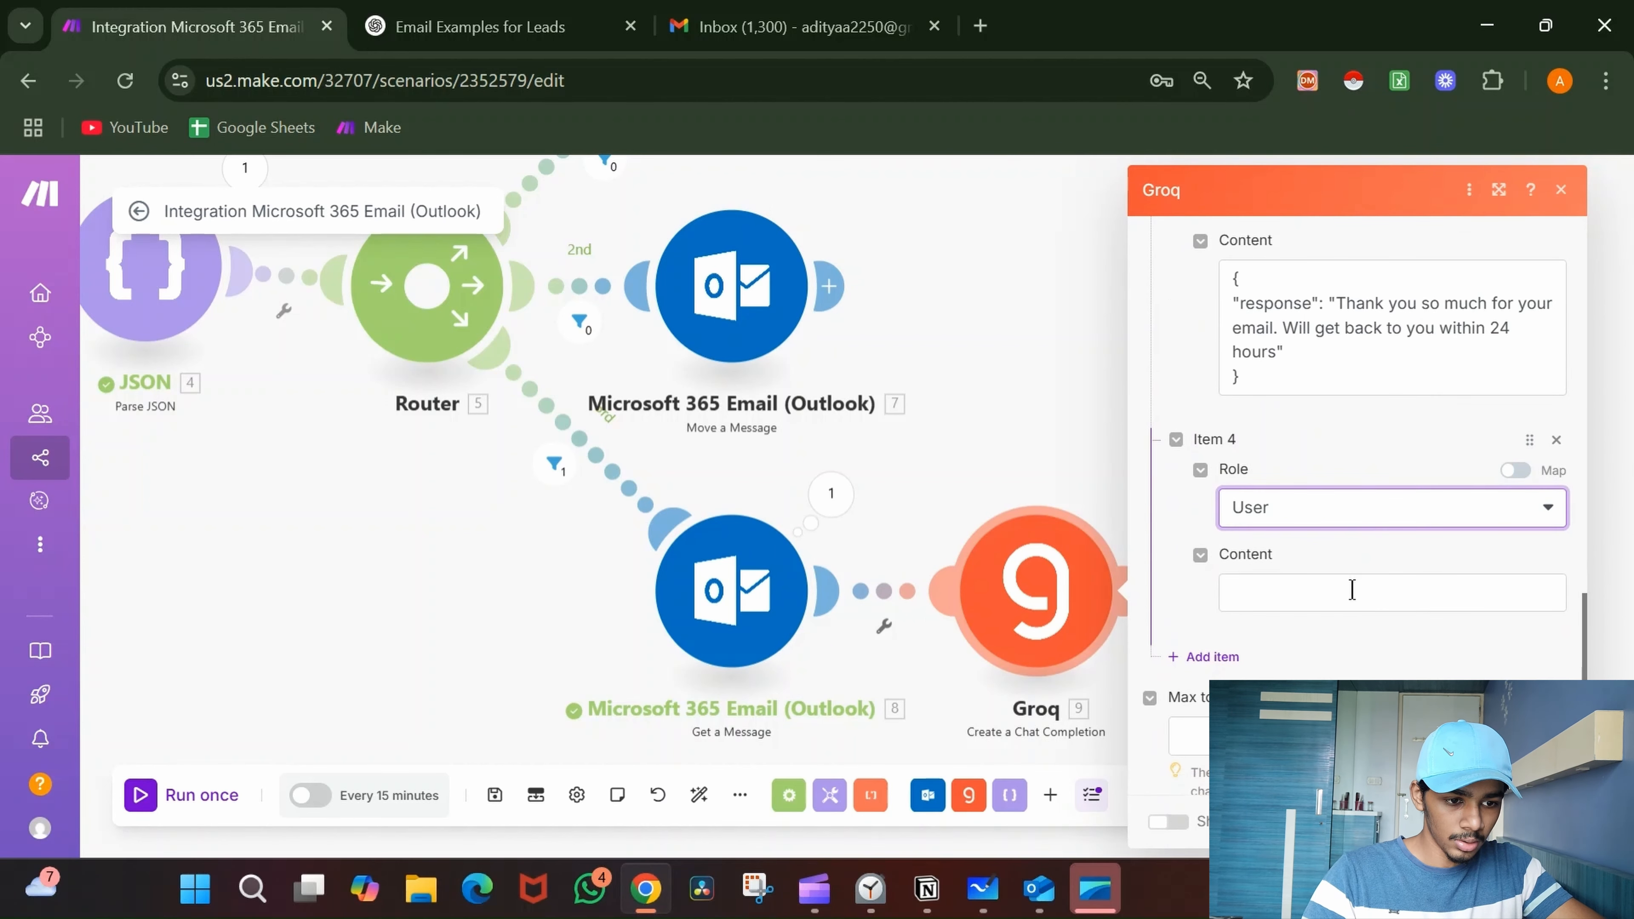
{"action": "left_click", "coordinate": [1346, 593]}
{"action": "scroll", "coordinate": [1039, 723], "scroll_direction": "down", "scroll_amount": 2}
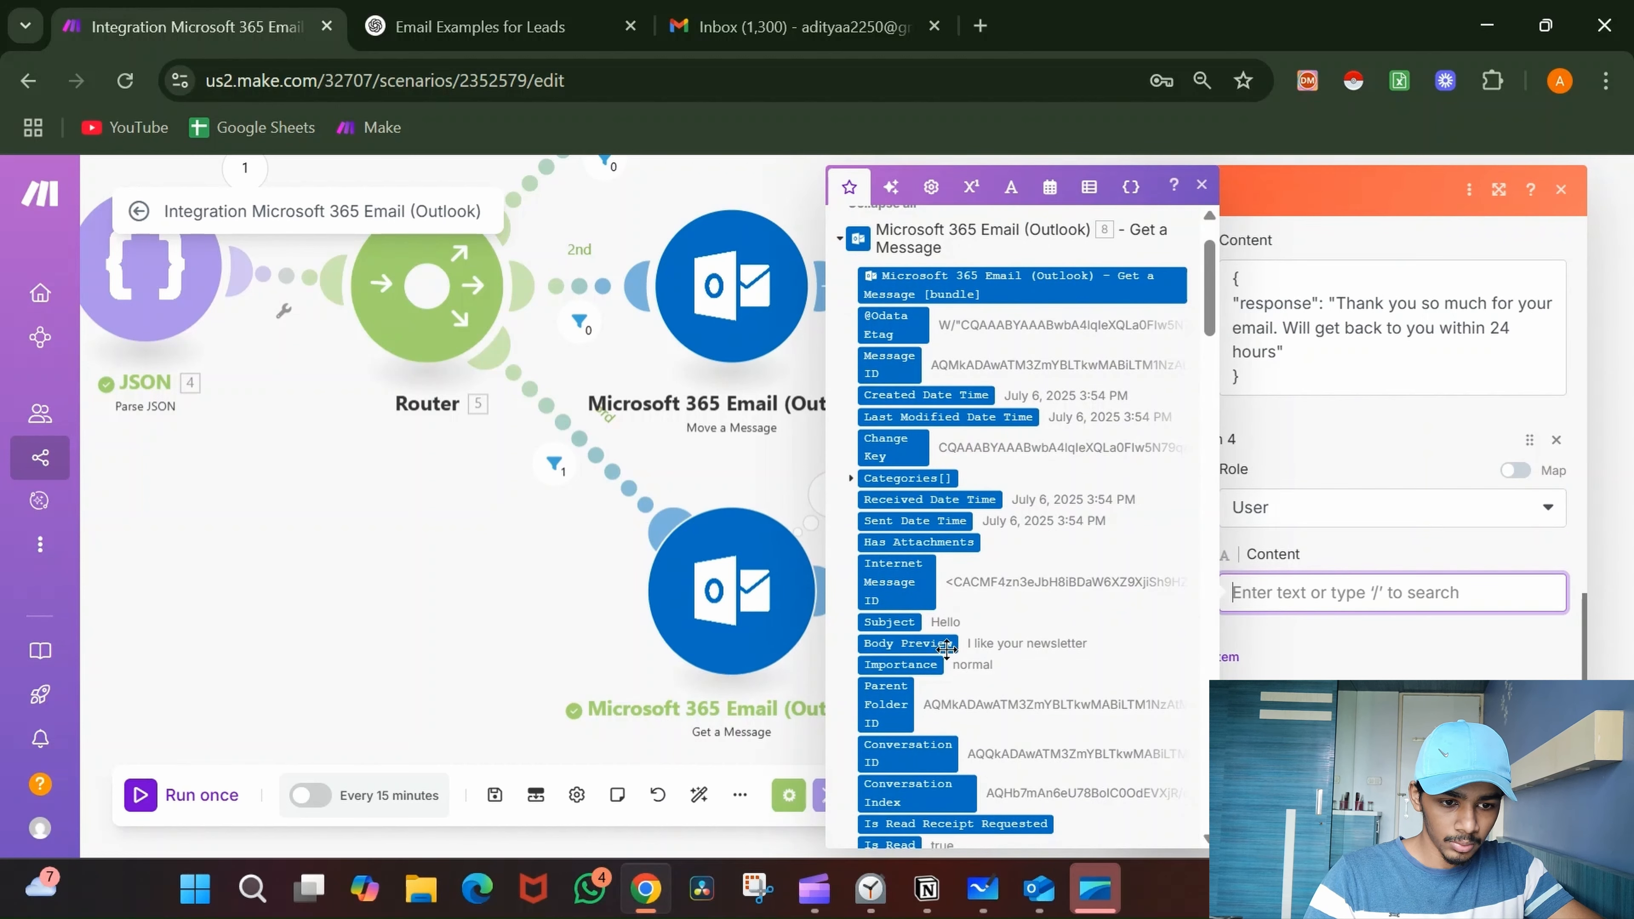
{"action": "left_click", "coordinate": [934, 643]}
{"action": "left_click", "coordinate": [1535, 816]}
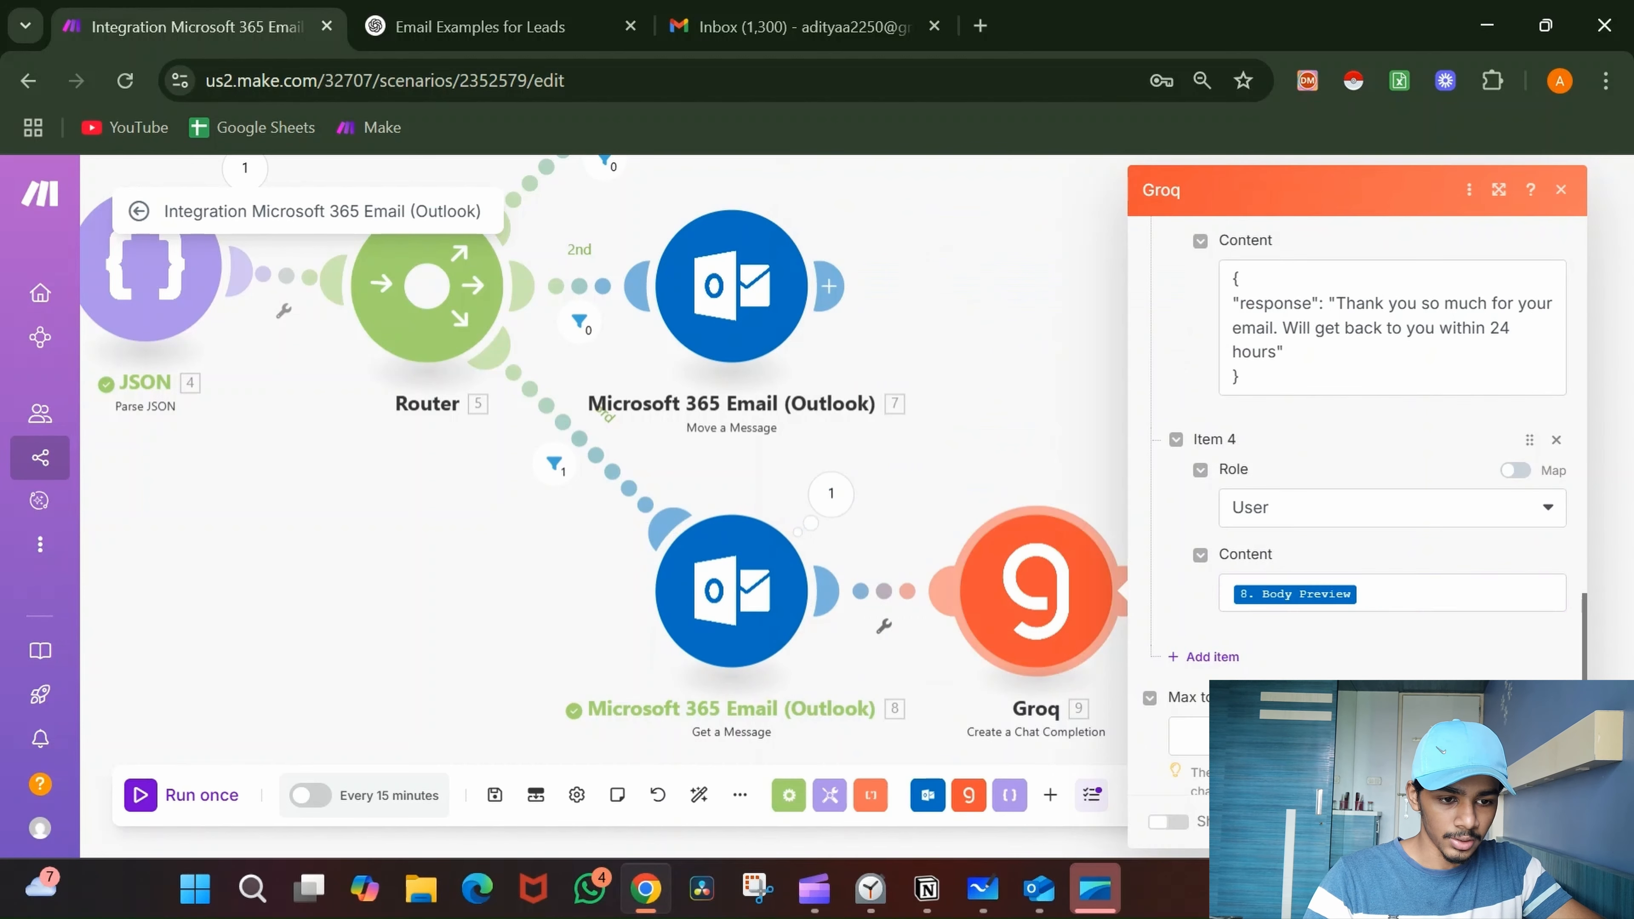
- Add a Tools Set multiple variables module after the Groq module
{"action": "left_click", "coordinate": [1138, 593]}
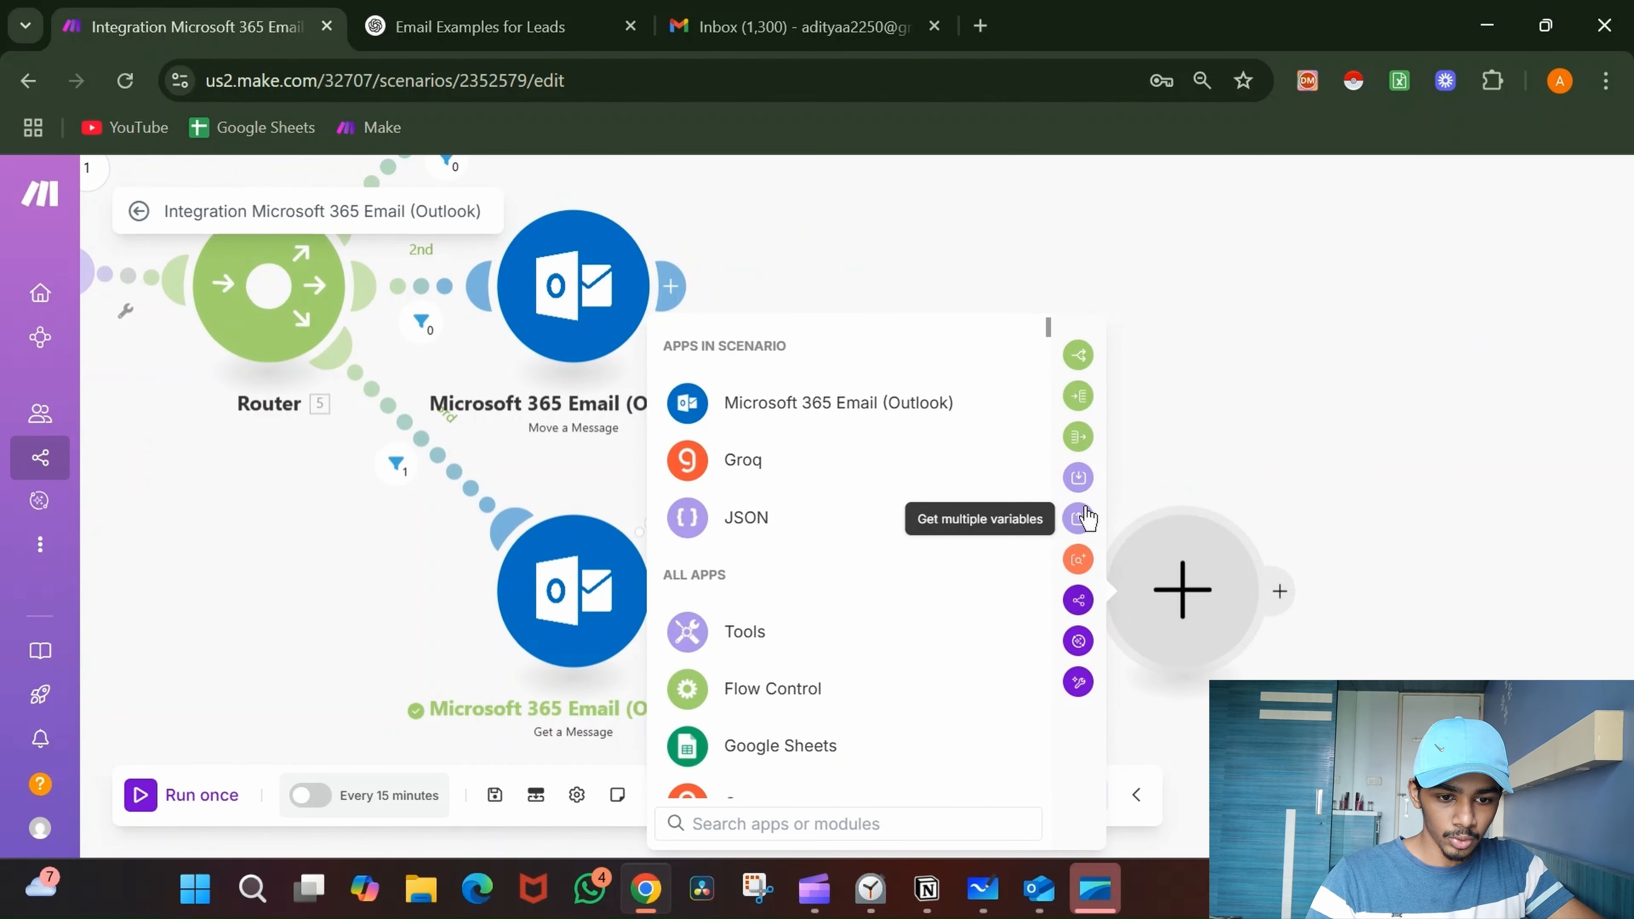
{"action": "left_click", "coordinate": [925, 649]}
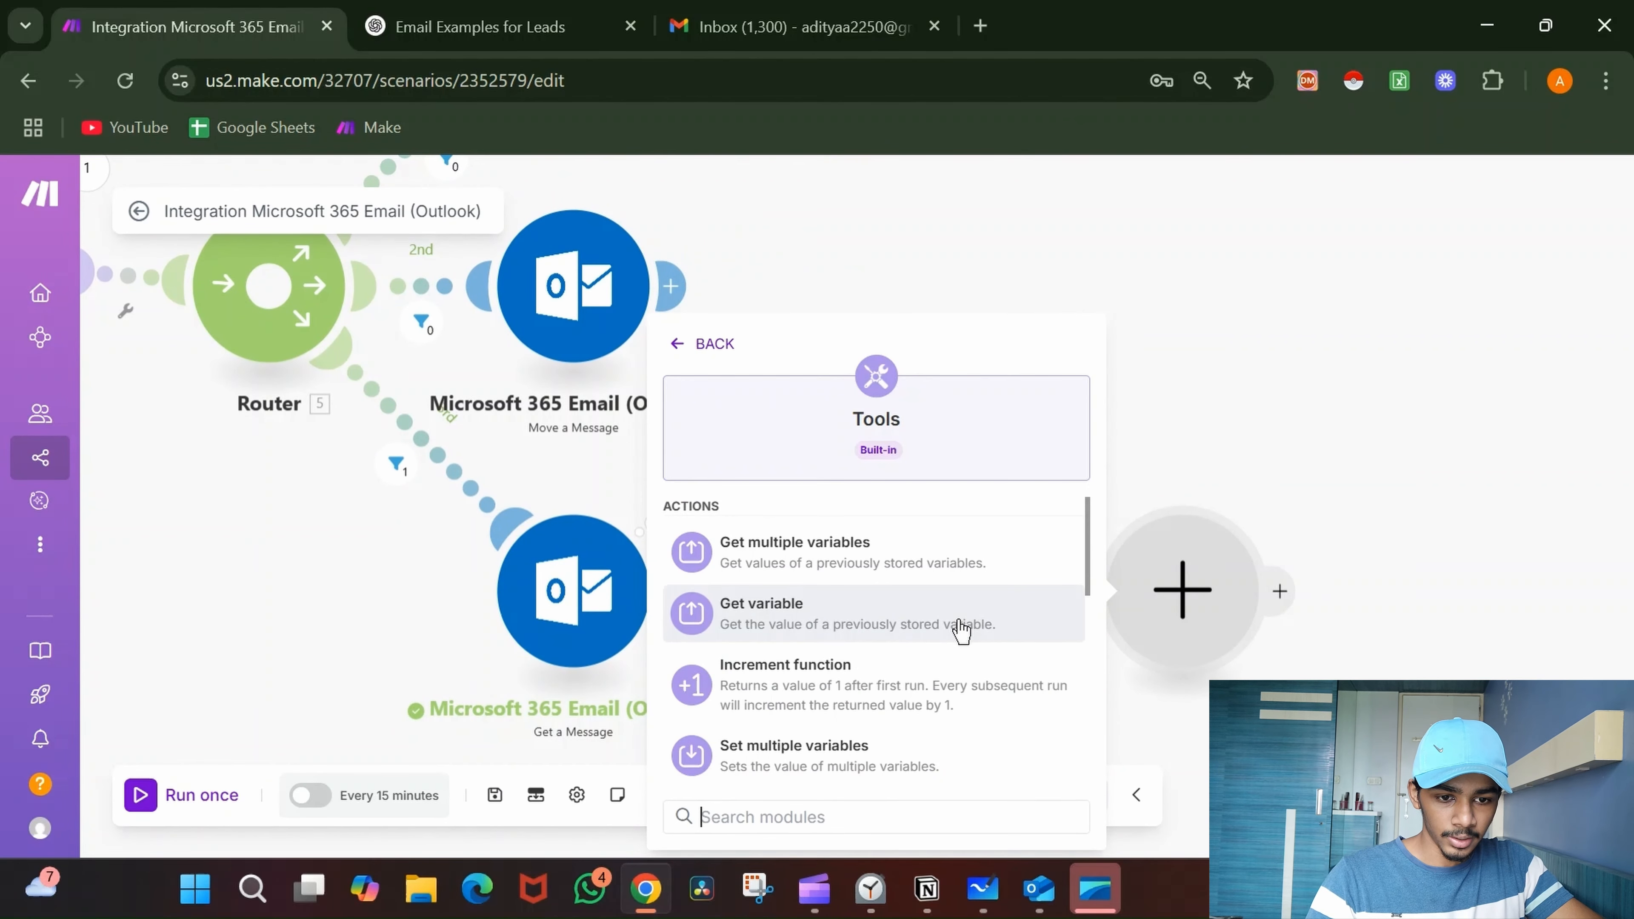
{"action": "scroll", "coordinate": [961, 631], "scroll_direction": "down", "scroll_amount": 2}
{"action": "left_click", "coordinate": [945, 629]}
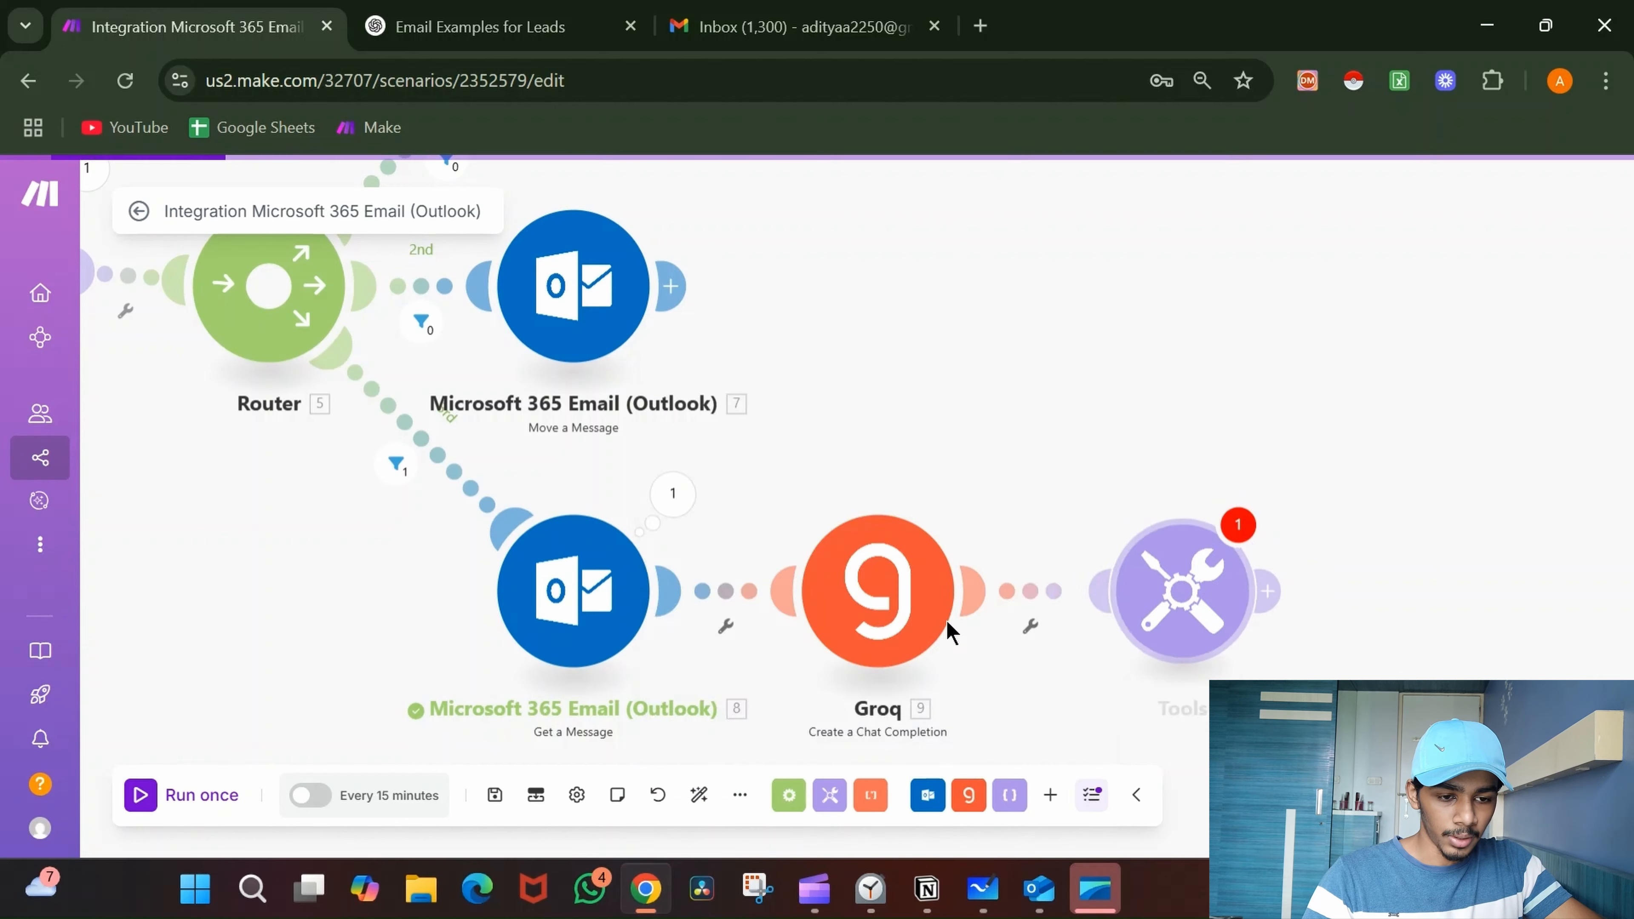
{"action": "left_click", "coordinate": [714, 604]}
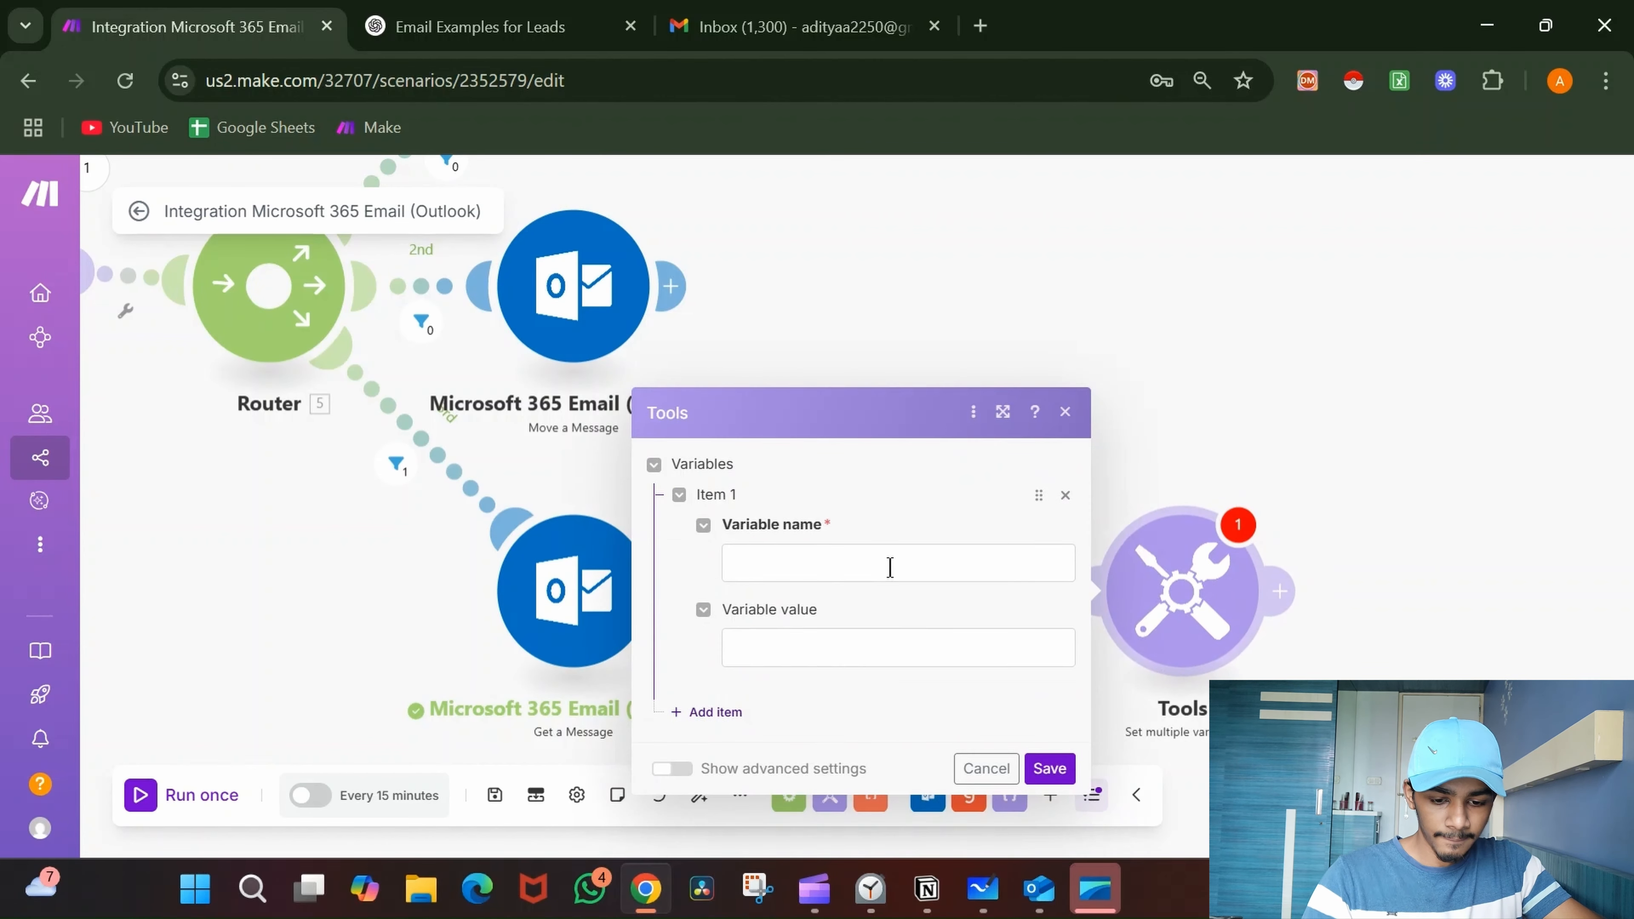
- Define a variable named split with the value split(9. Result; </think>) in the Tools module and save it
{"action": "left_click", "coordinate": [889, 565]}
{"action": "type", "text": "split"}
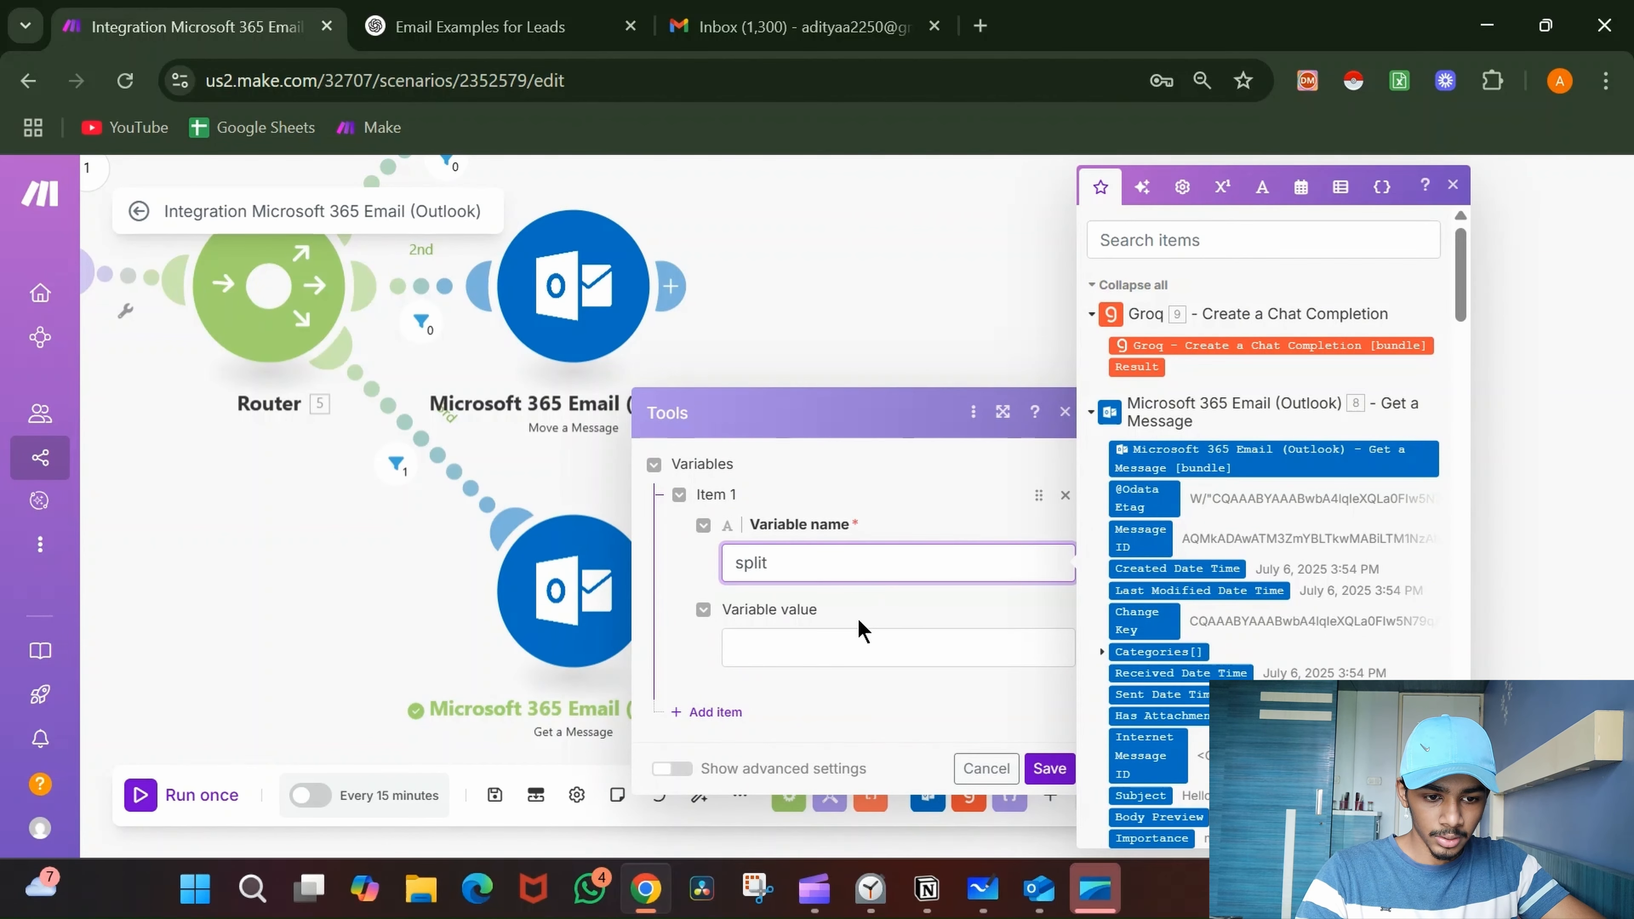
{"action": "left_click", "coordinate": [850, 649]}
{"action": "type", "text": "spli"}
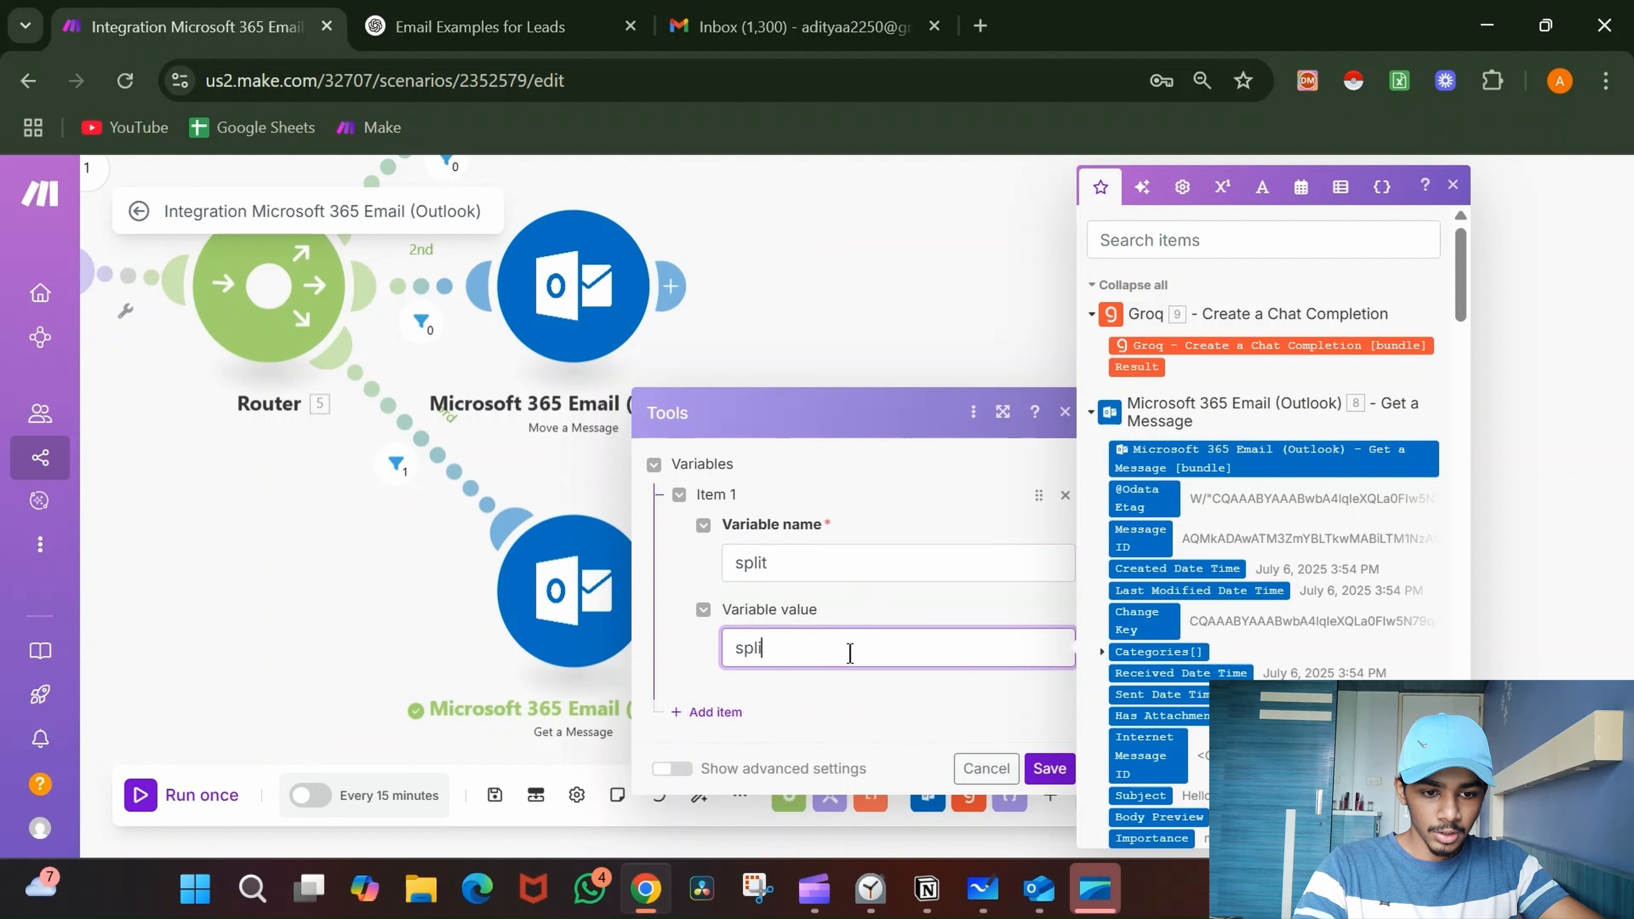
{"action": "type", "text": "t"}
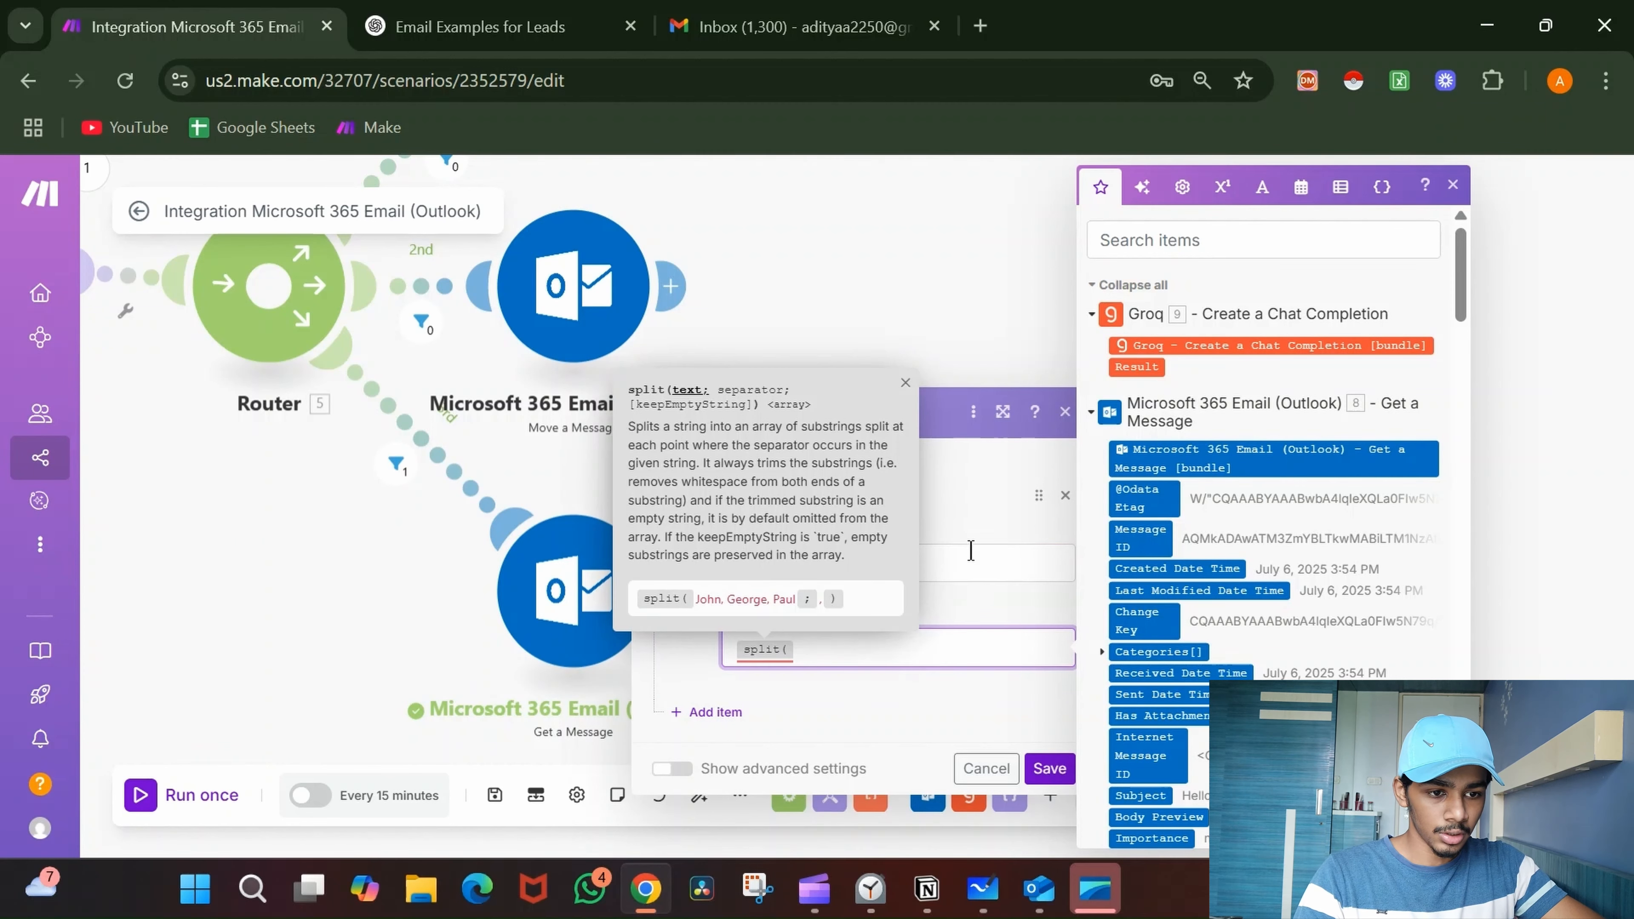
{"action": "type", "text": "("}
{"action": "left_click", "coordinate": [1139, 365]}
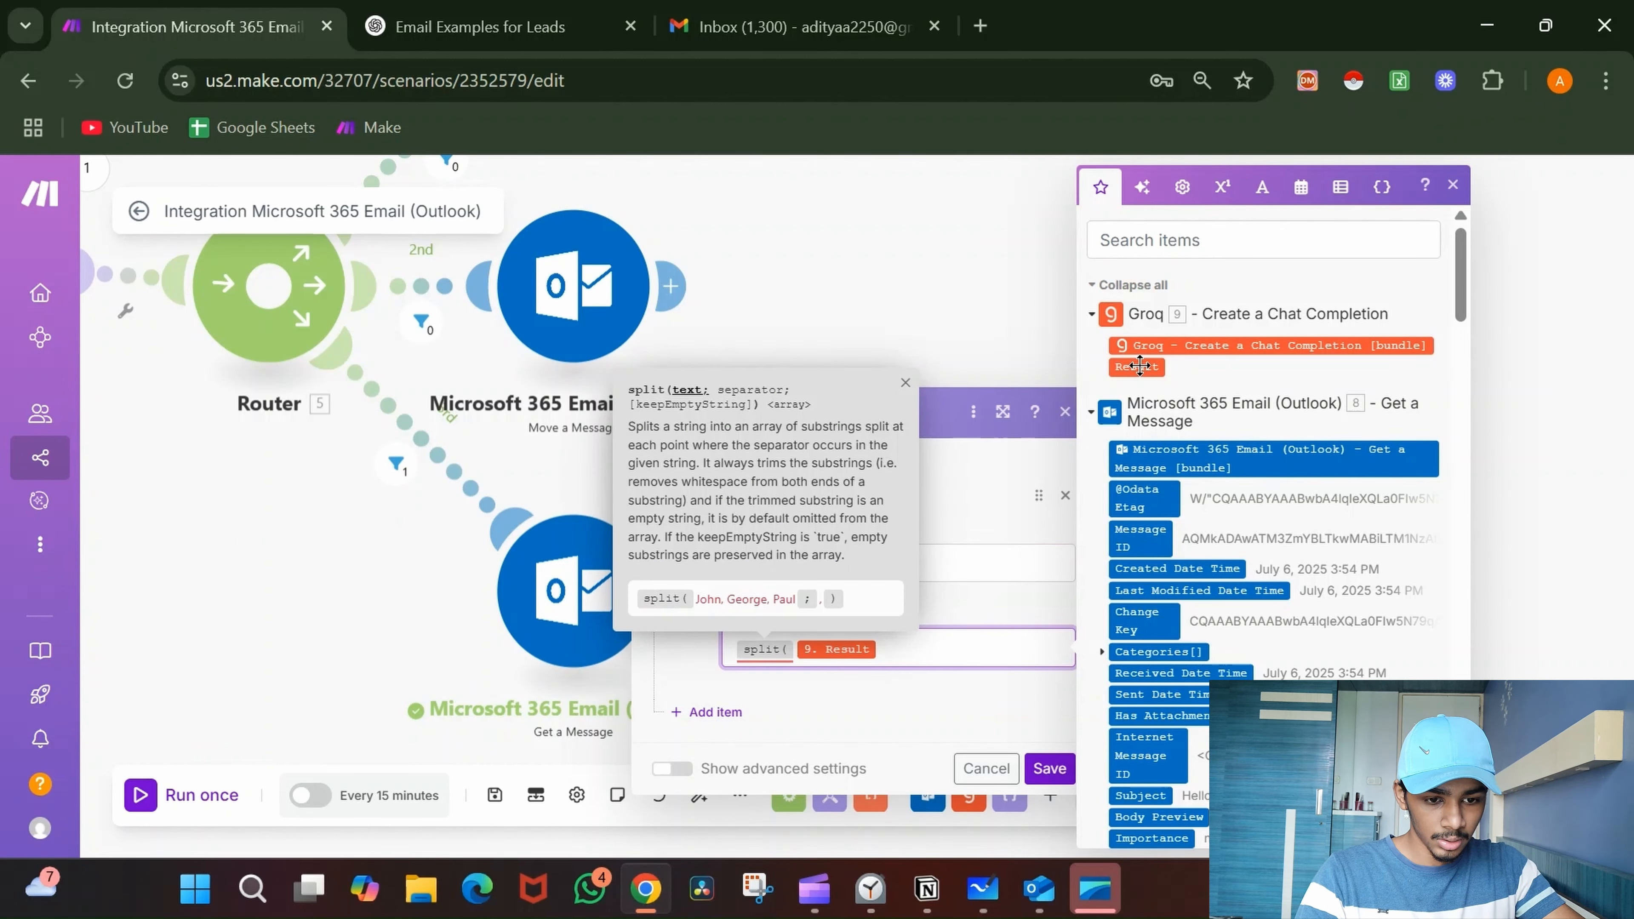
{"action": "type", "text": "; "}
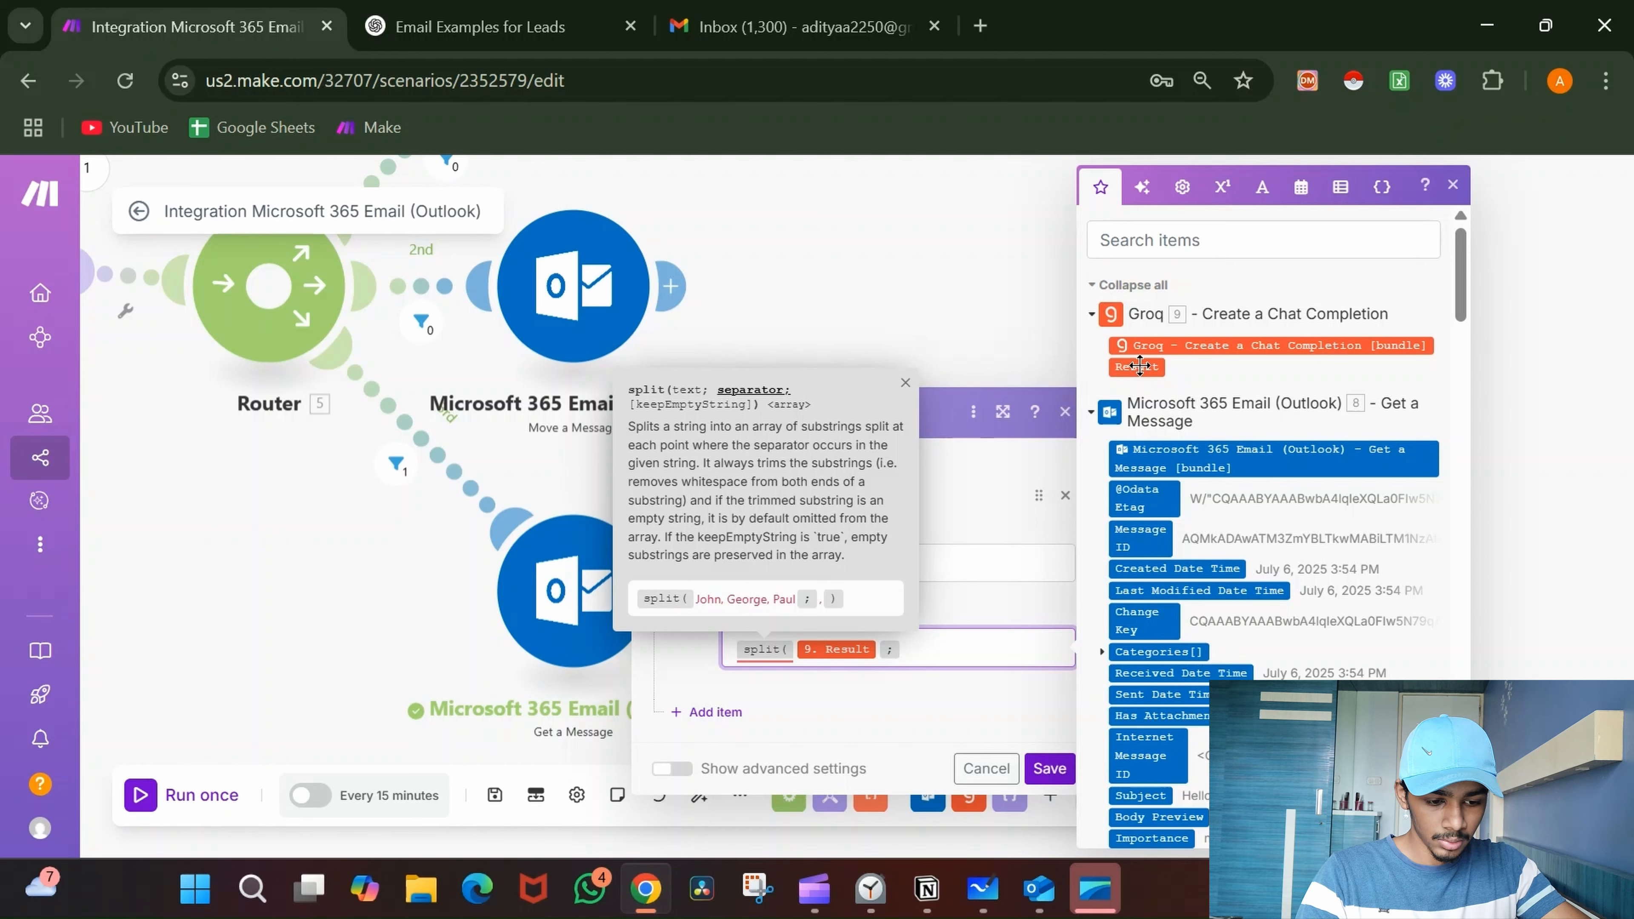
{"action": "type", "text": "</think>"}
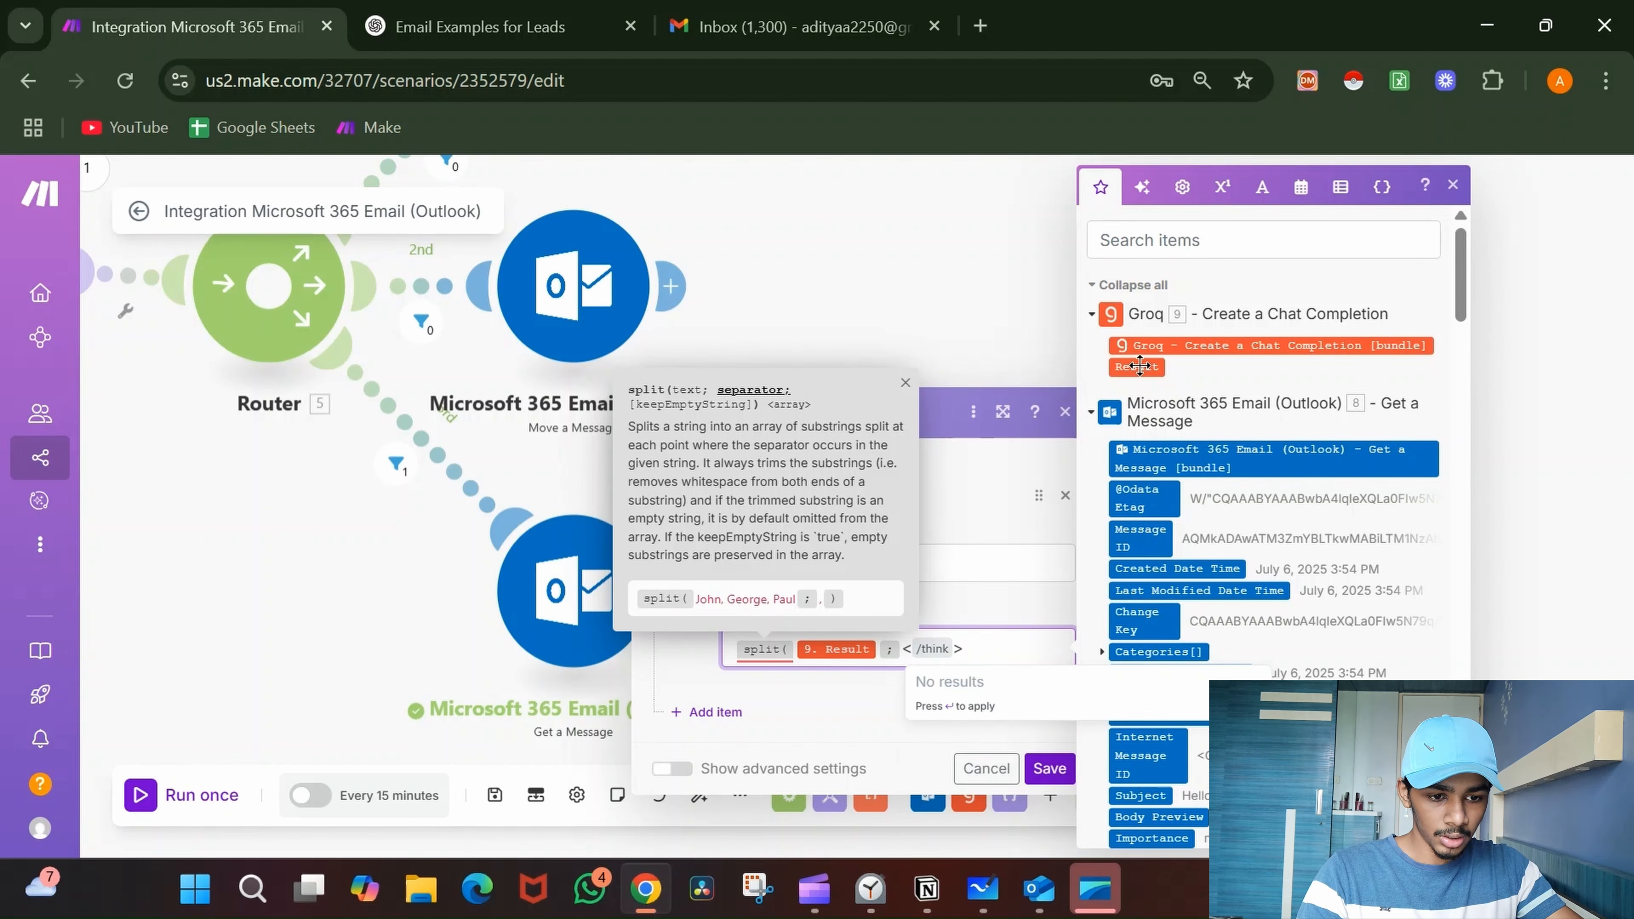
{"action": "key", "text": "Right"}
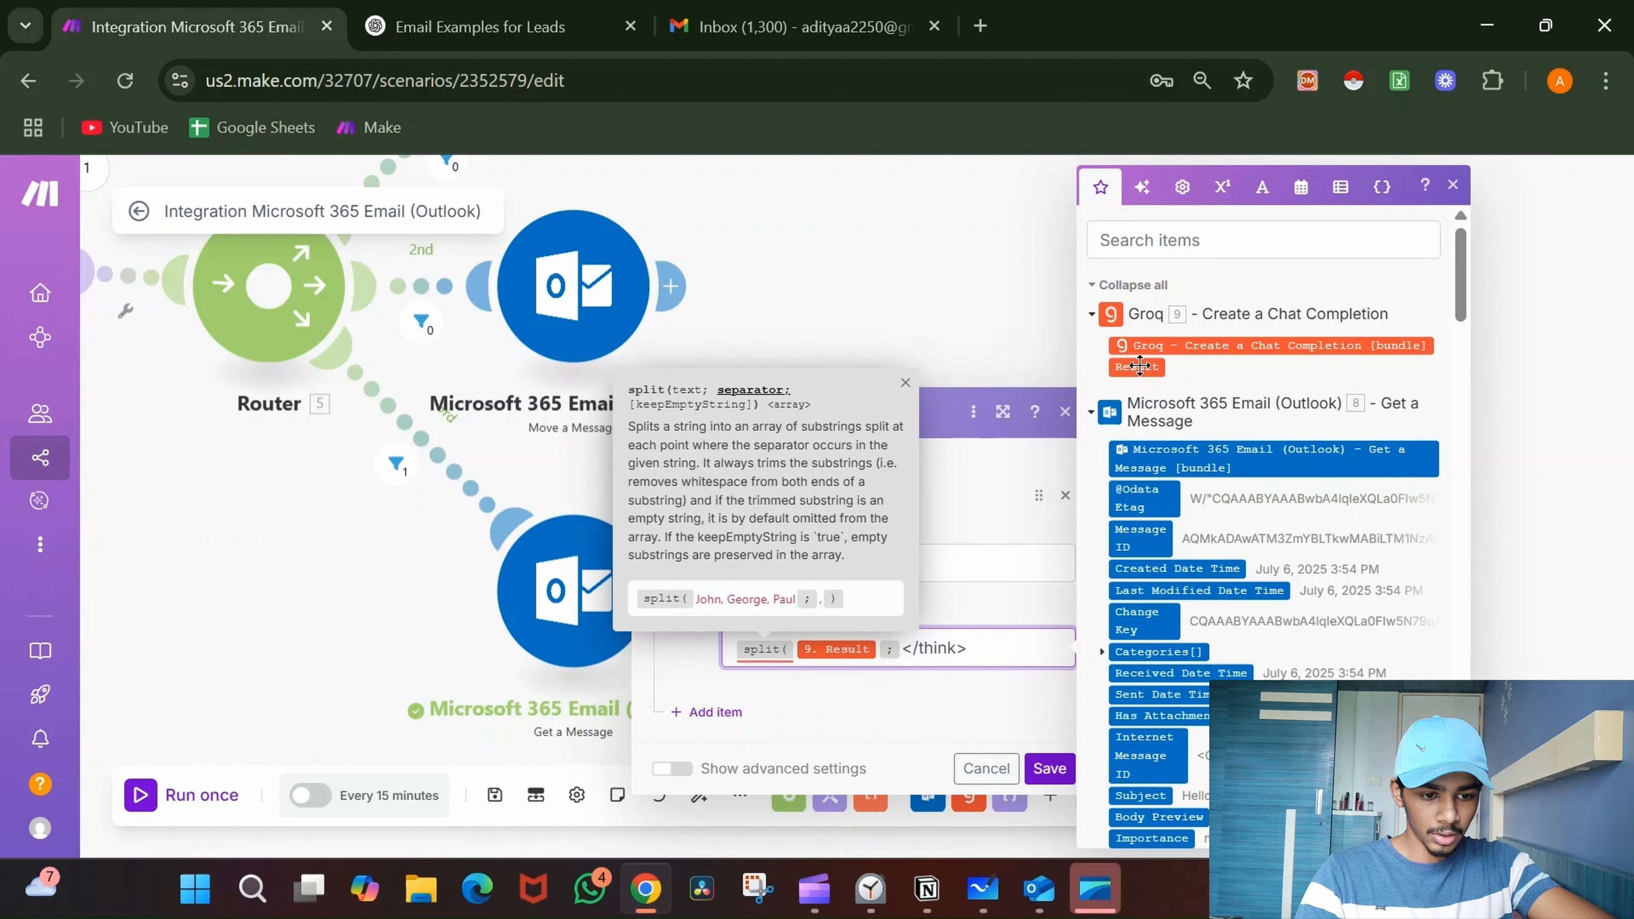
{"action": "type", "text": ")"}
{"action": "left_click", "coordinate": [1043, 769]}
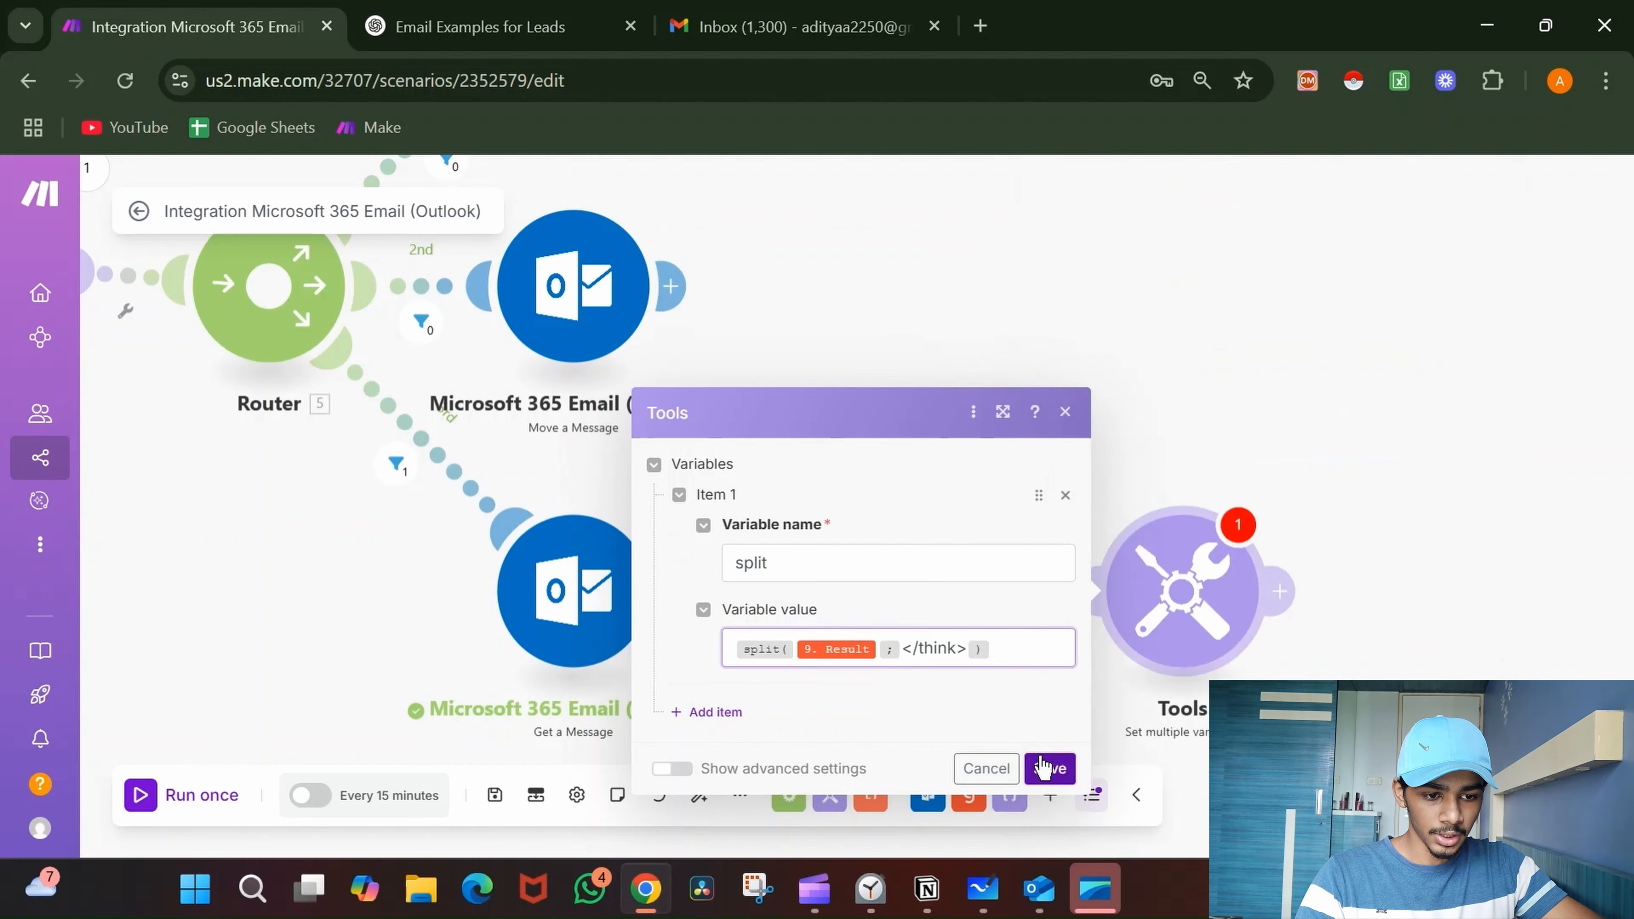
- Add a JSON Parse JSON module after the Set multiple variables module
{"action": "left_click", "coordinate": [1280, 591]}
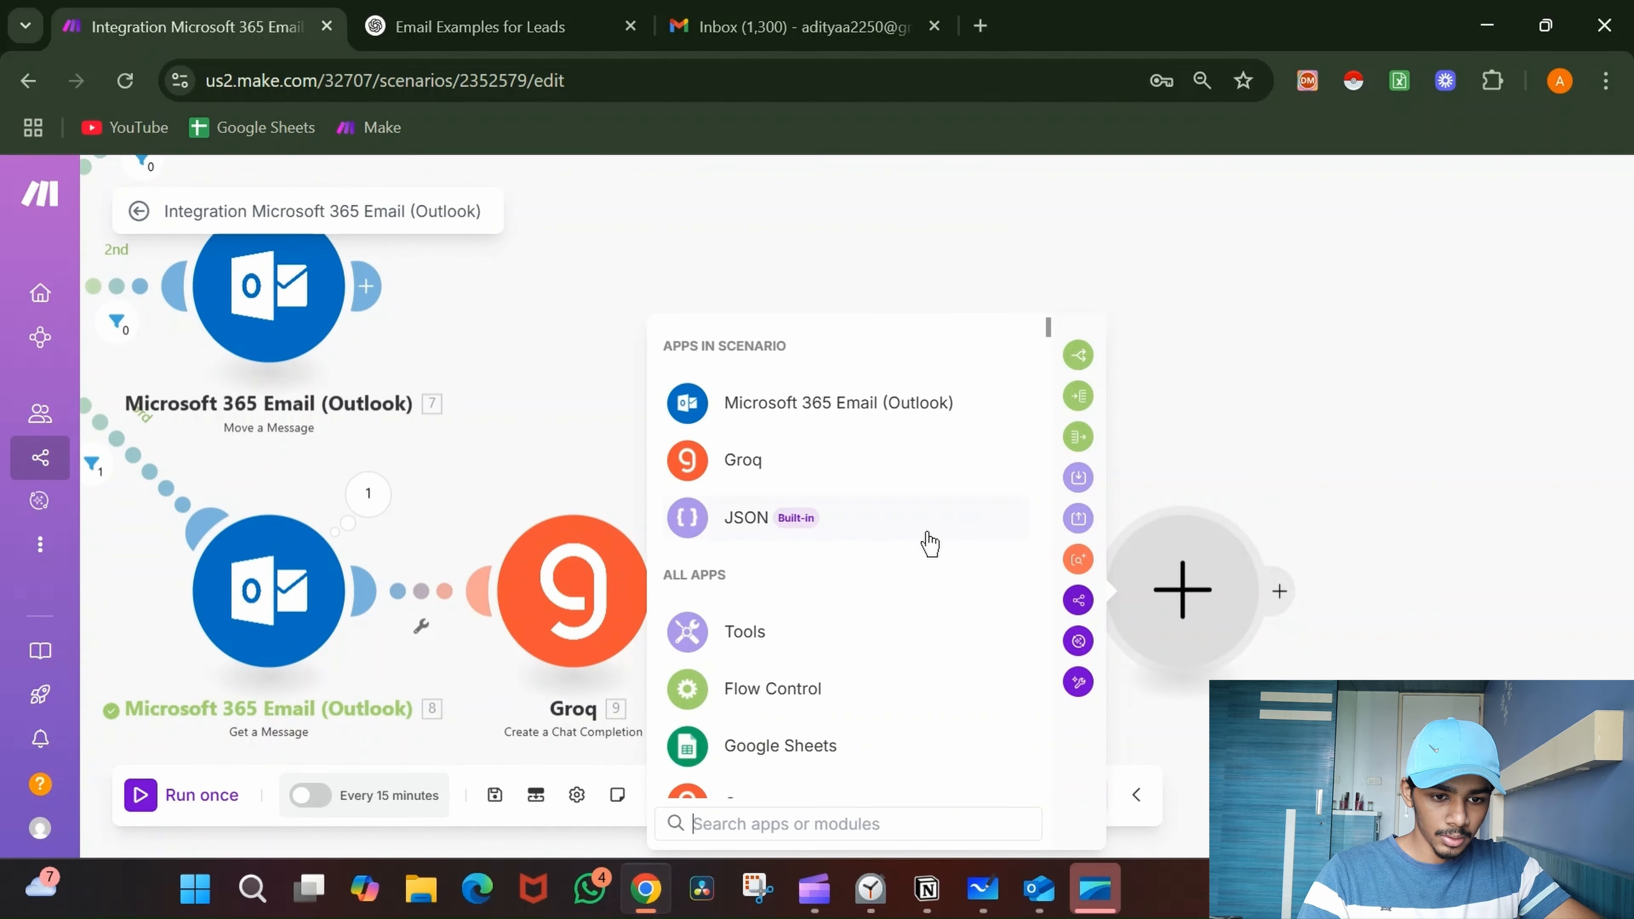
{"action": "left_click", "coordinate": [958, 529]}
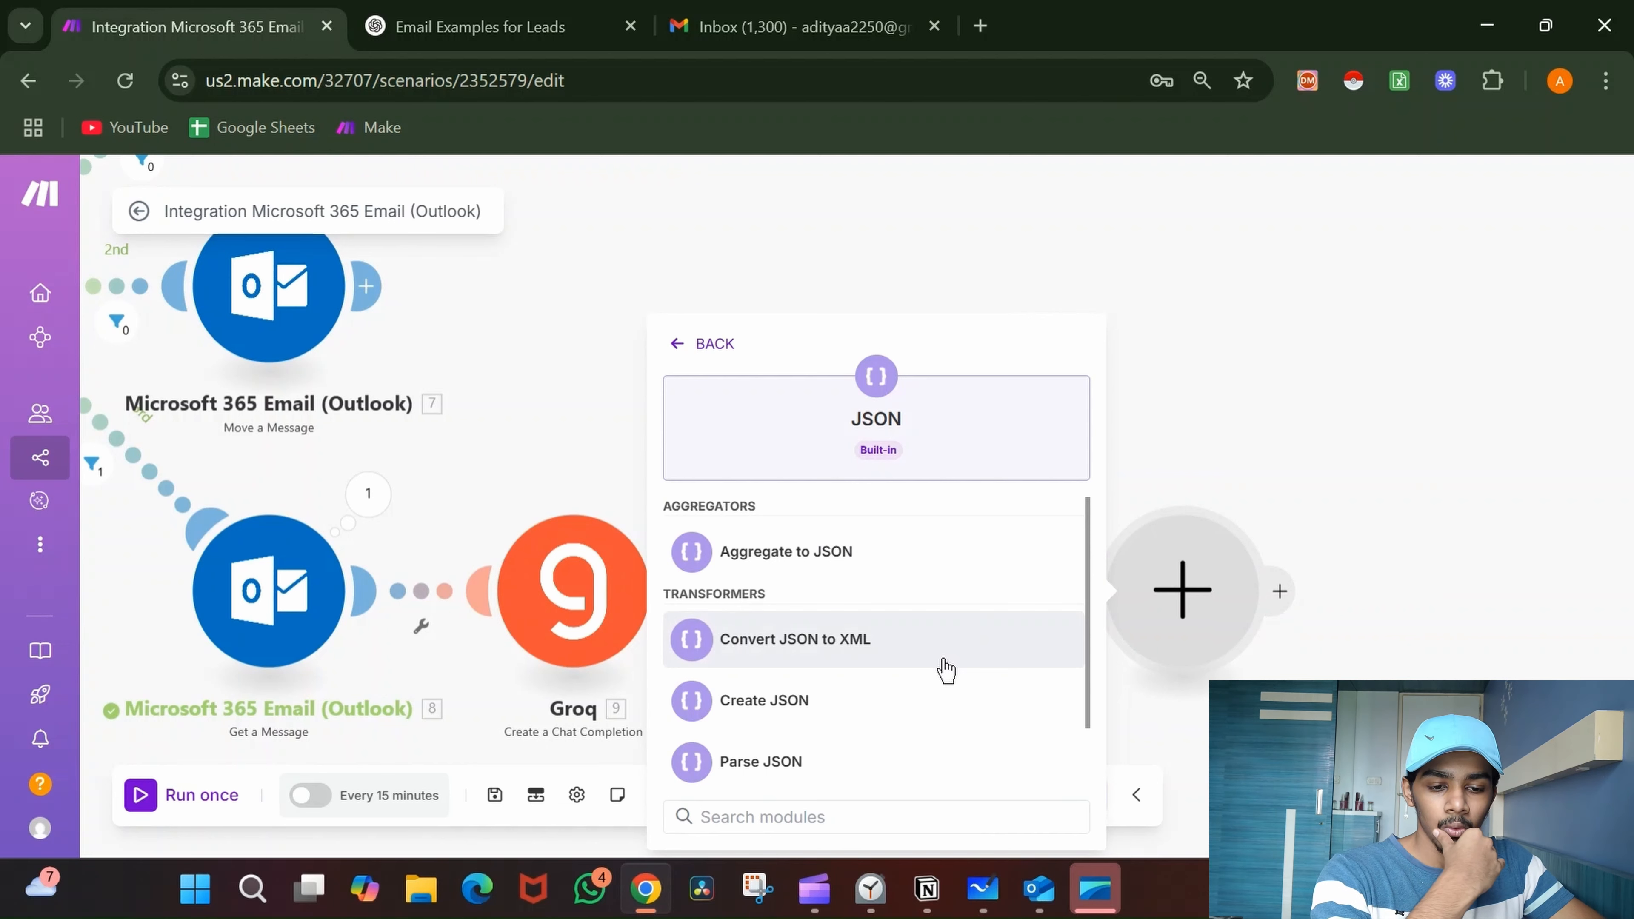
{"action": "left_click", "coordinate": [902, 757]}
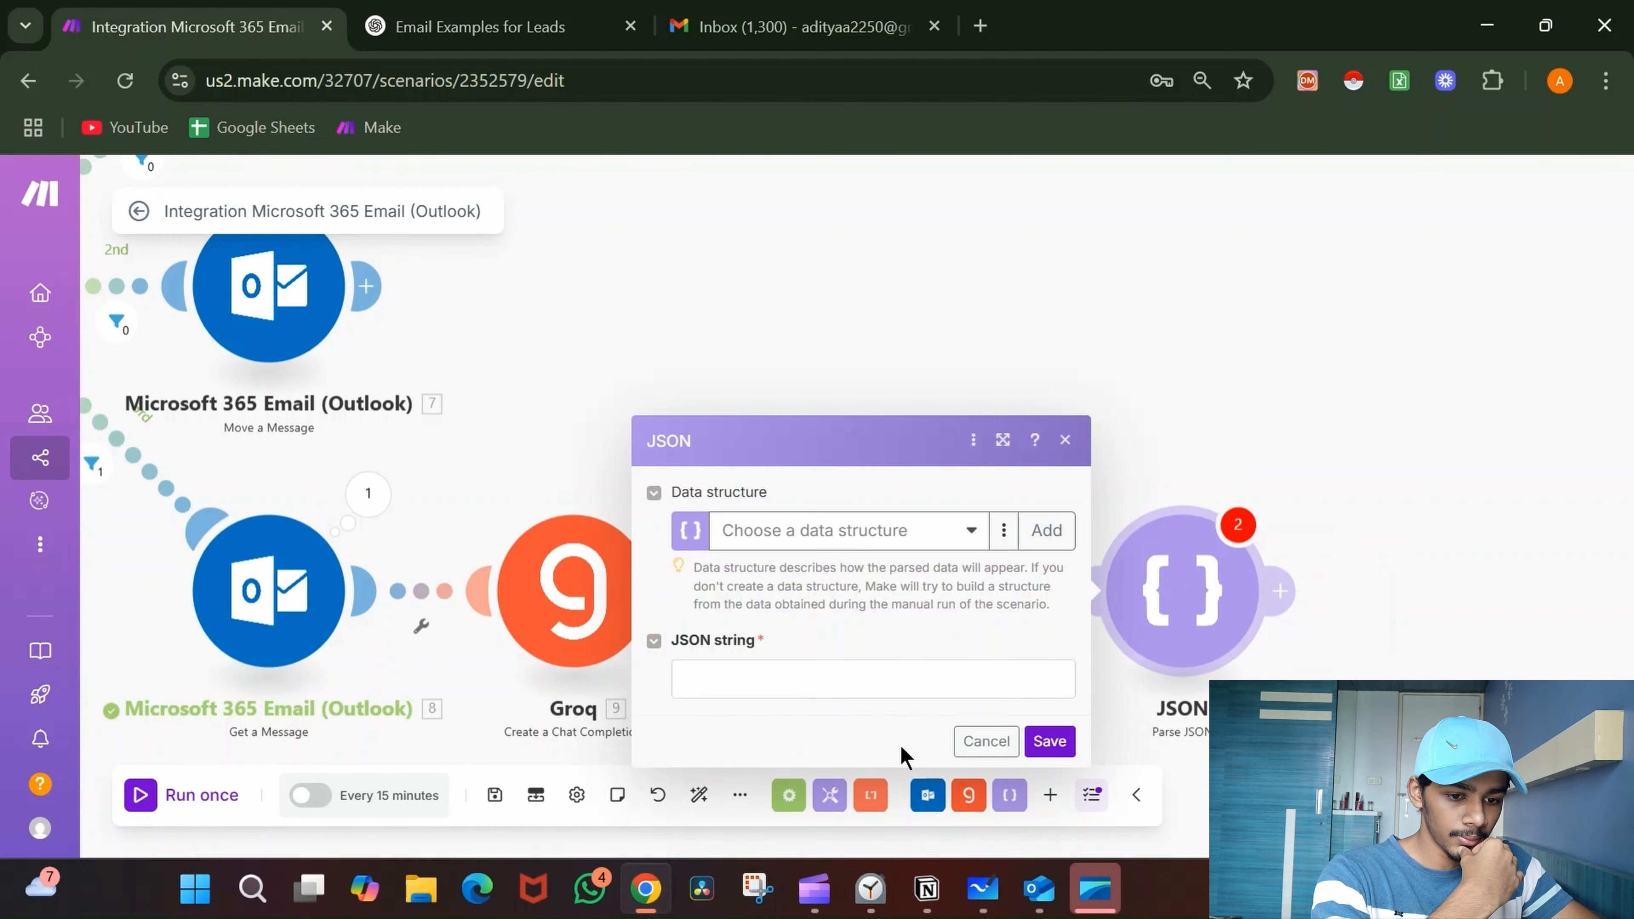
- Set the Parse JSON module's JSON string to {{10.split[2]}} and save the module
{"action": "left_click", "coordinate": [934, 682]}
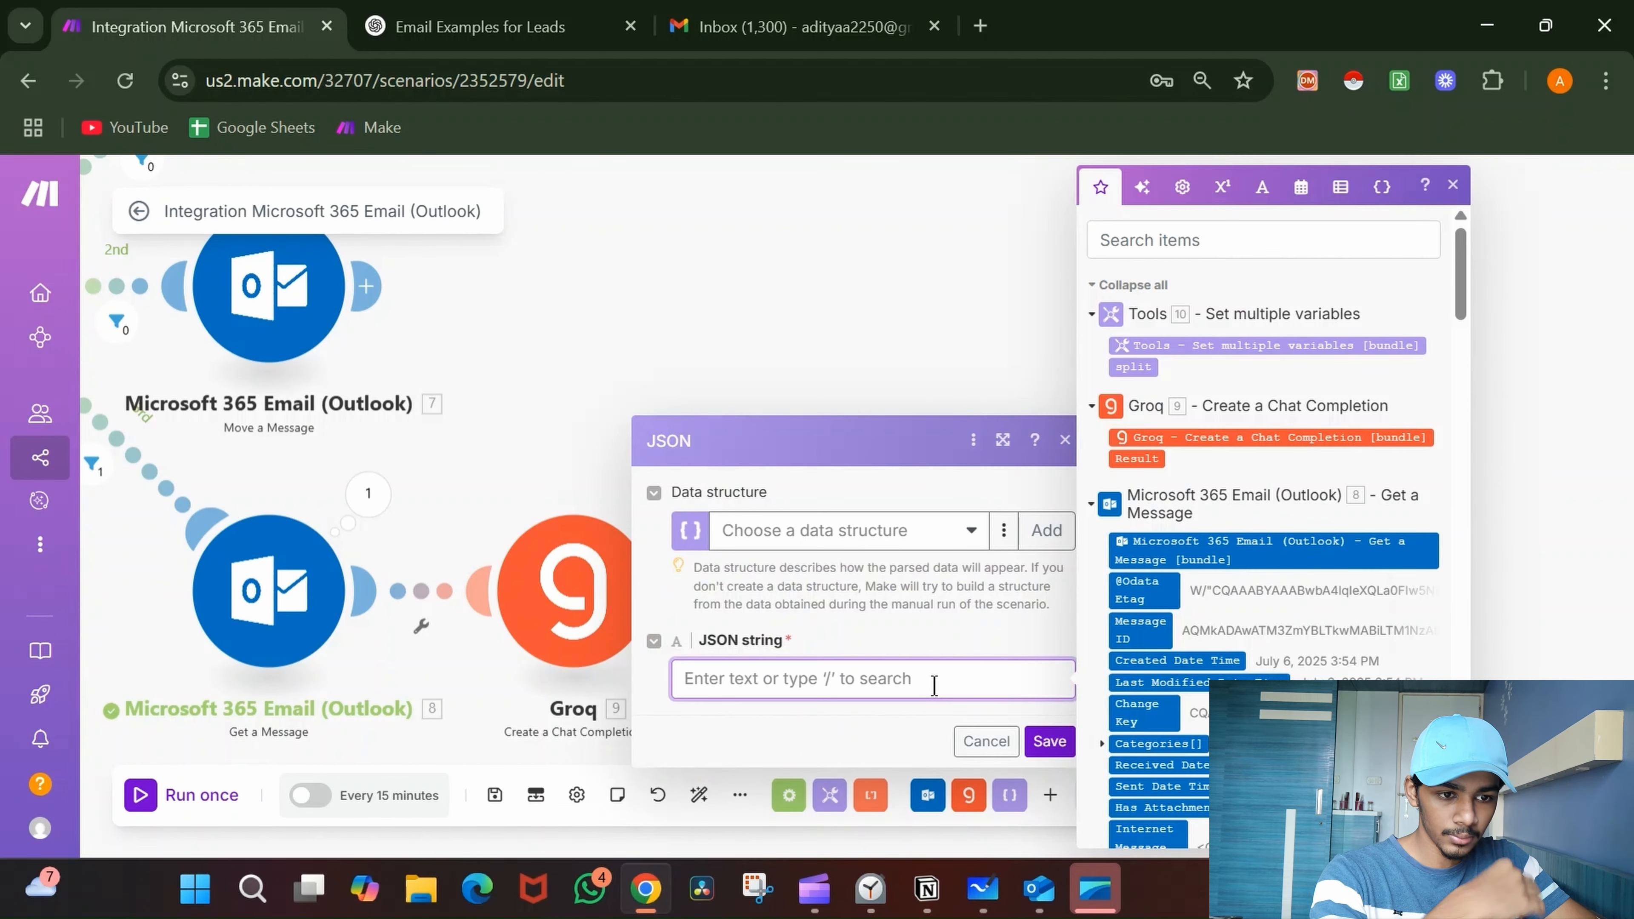
{"action": "type", "text": "split"}
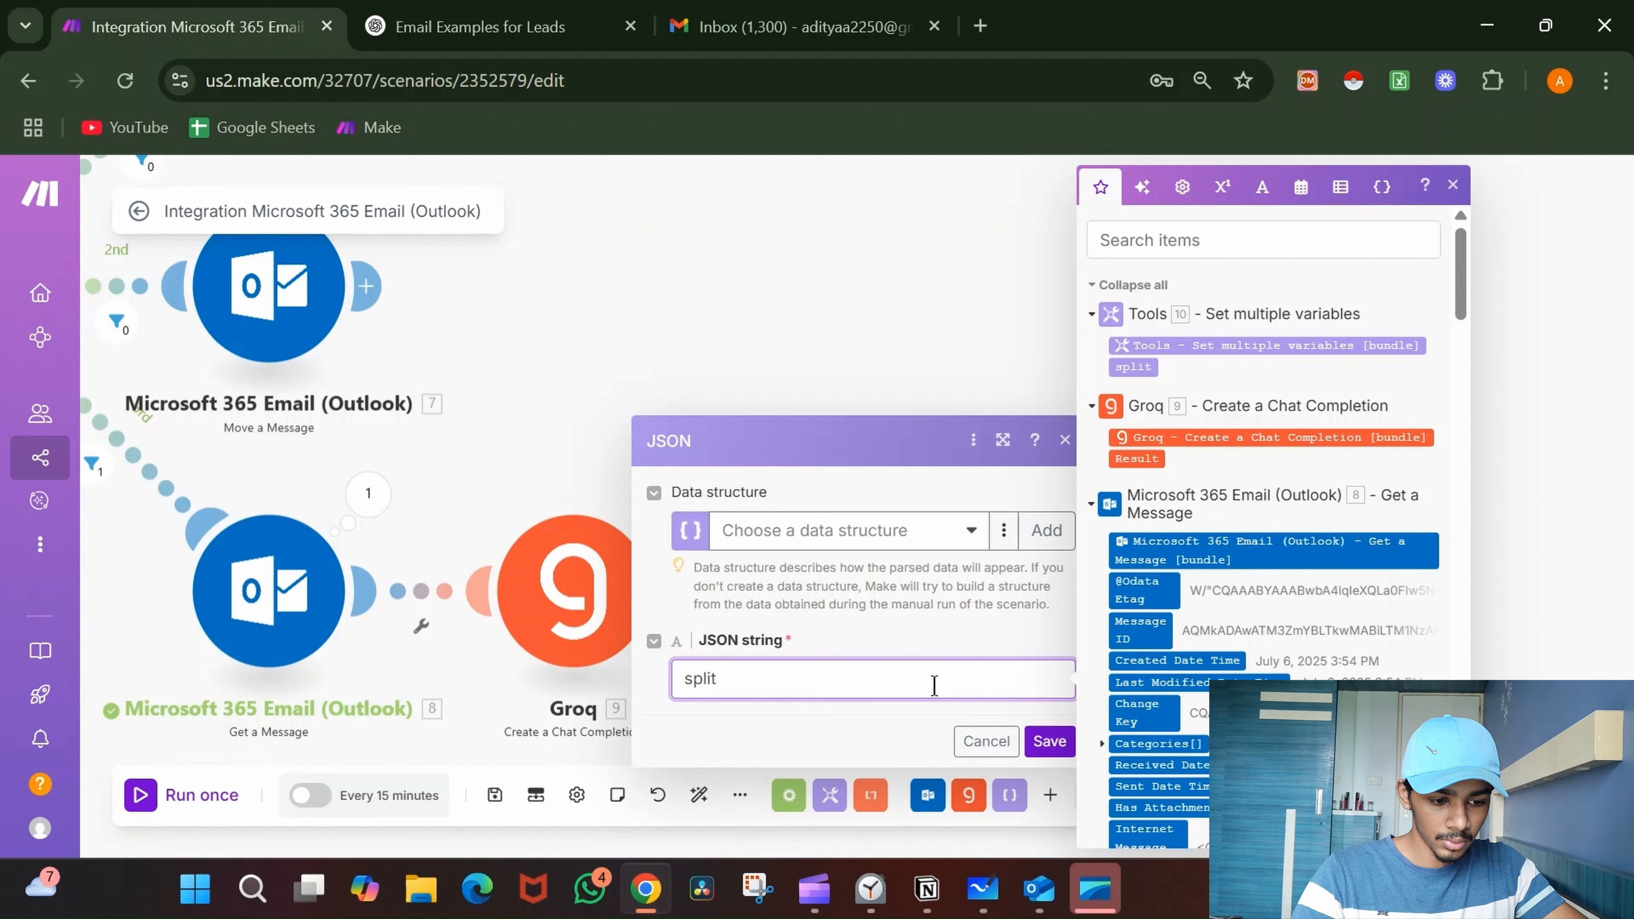
{"action": "type", "text": "{{10"}
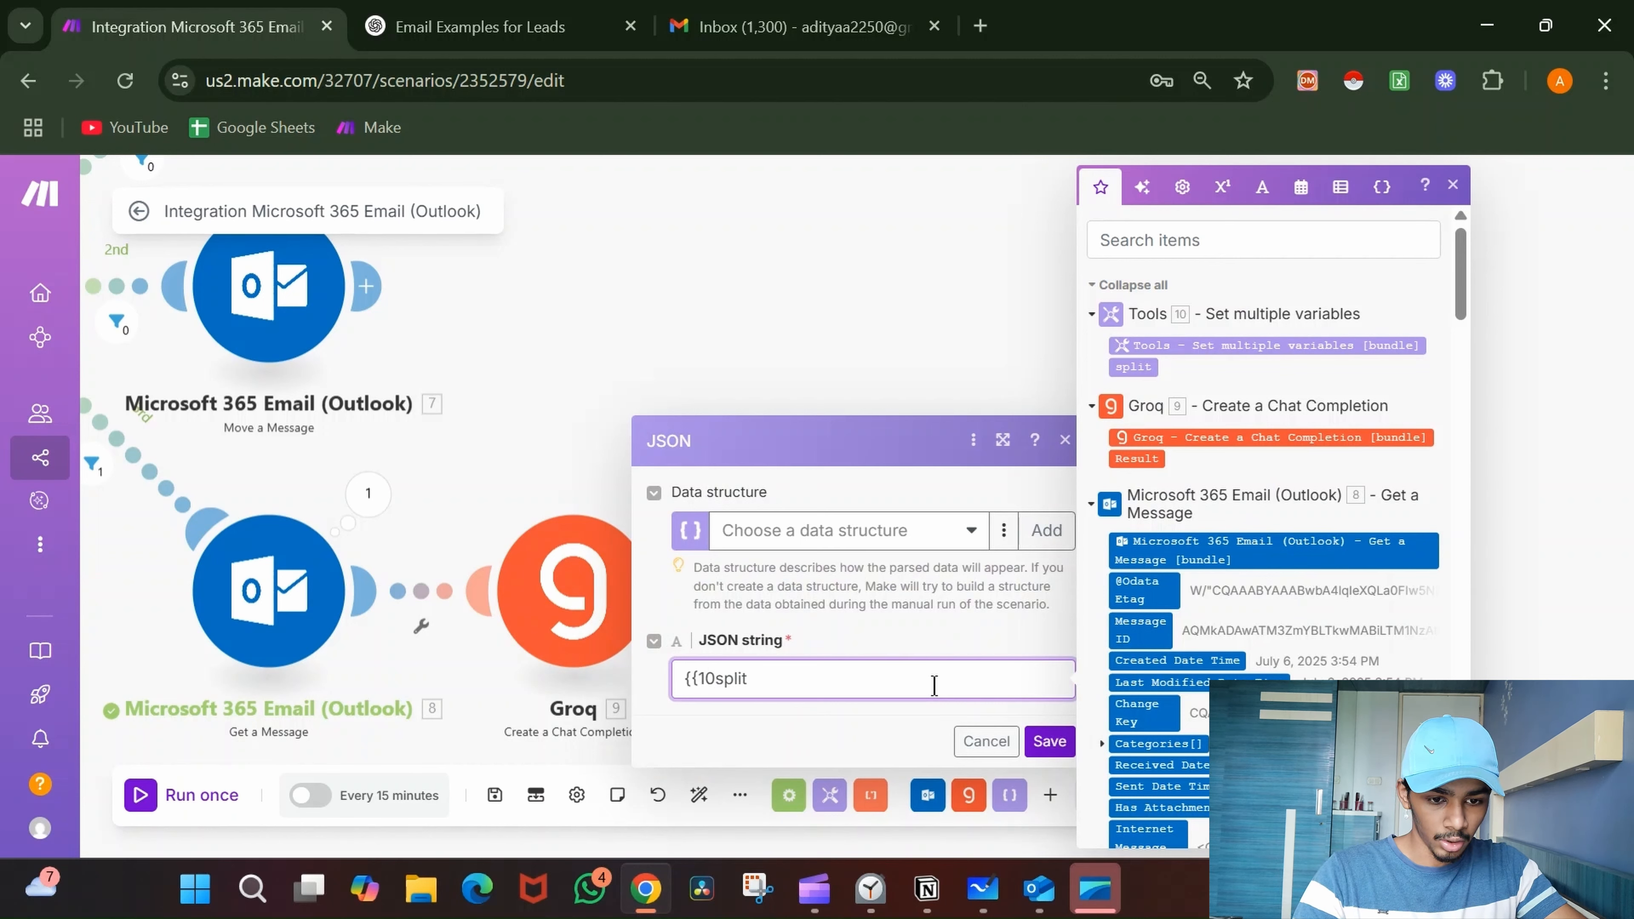
{"action": "type", "text": "."}
{"action": "key", "text": "End"}
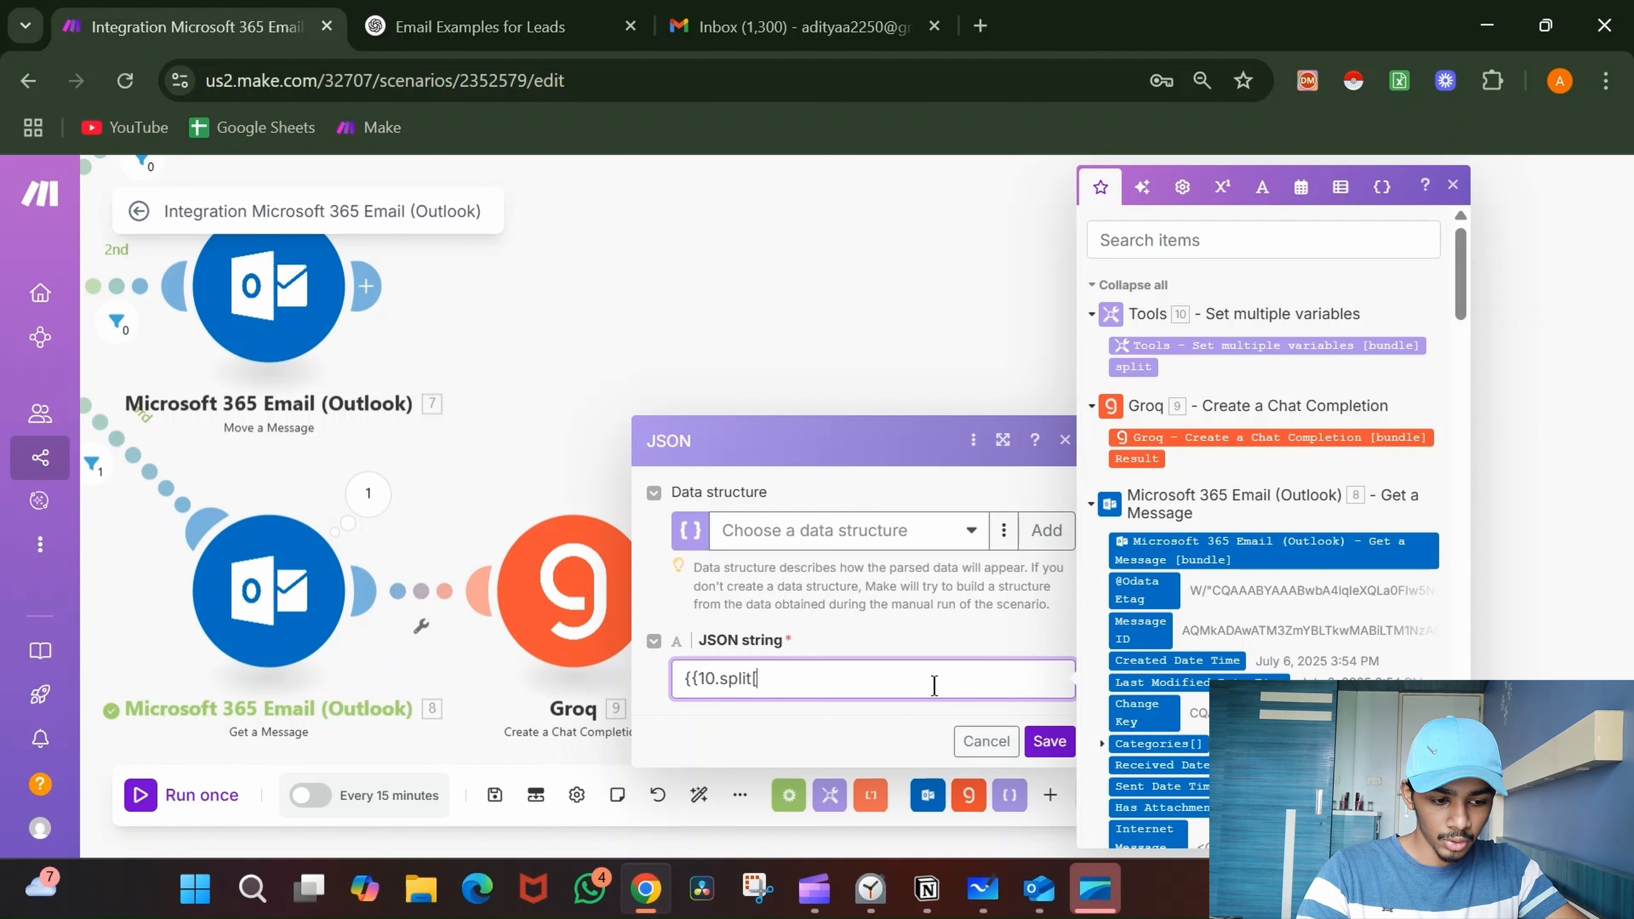
{"action": "type", "text": "[2]}}"}
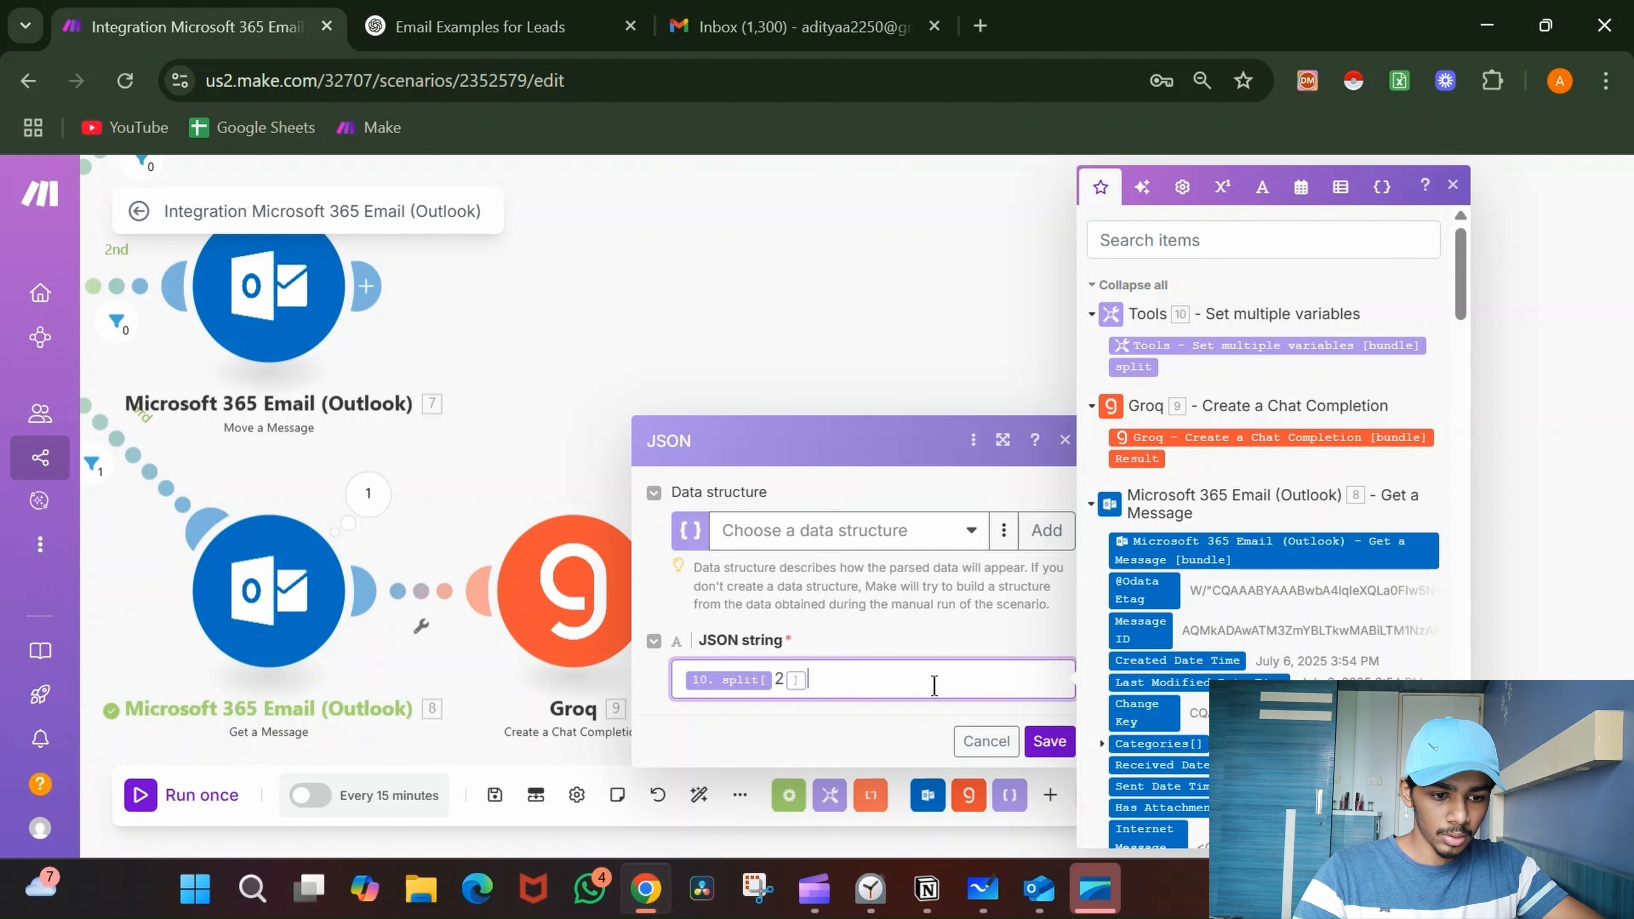
{"action": "left_click", "coordinate": [1049, 741]}
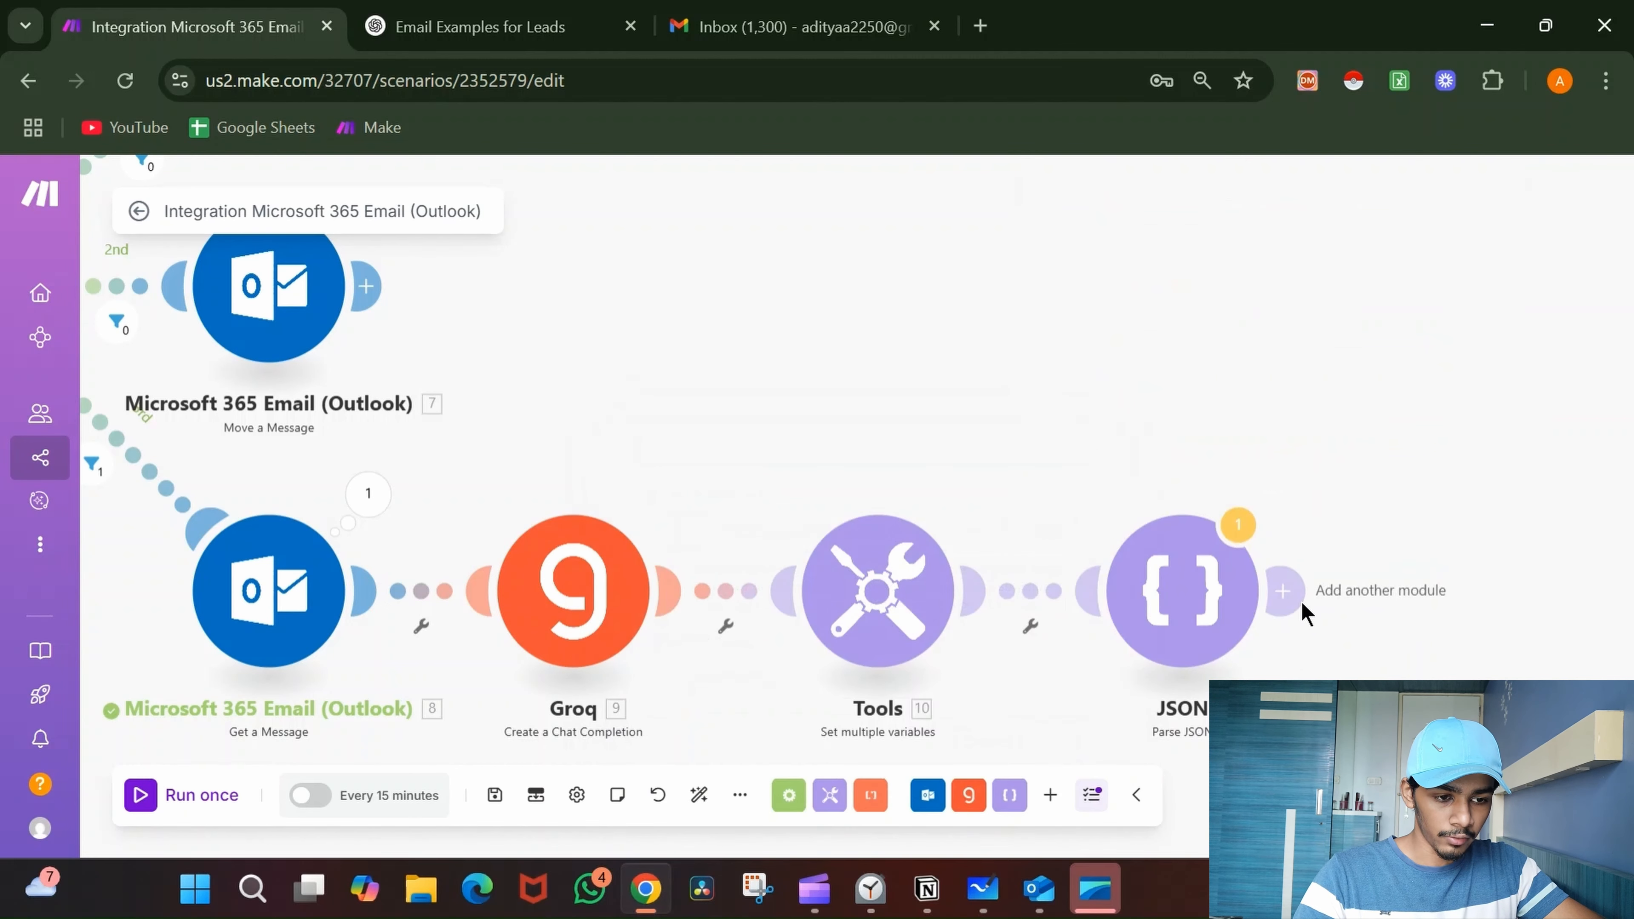
{"action": "left_click", "coordinate": [1302, 602]}
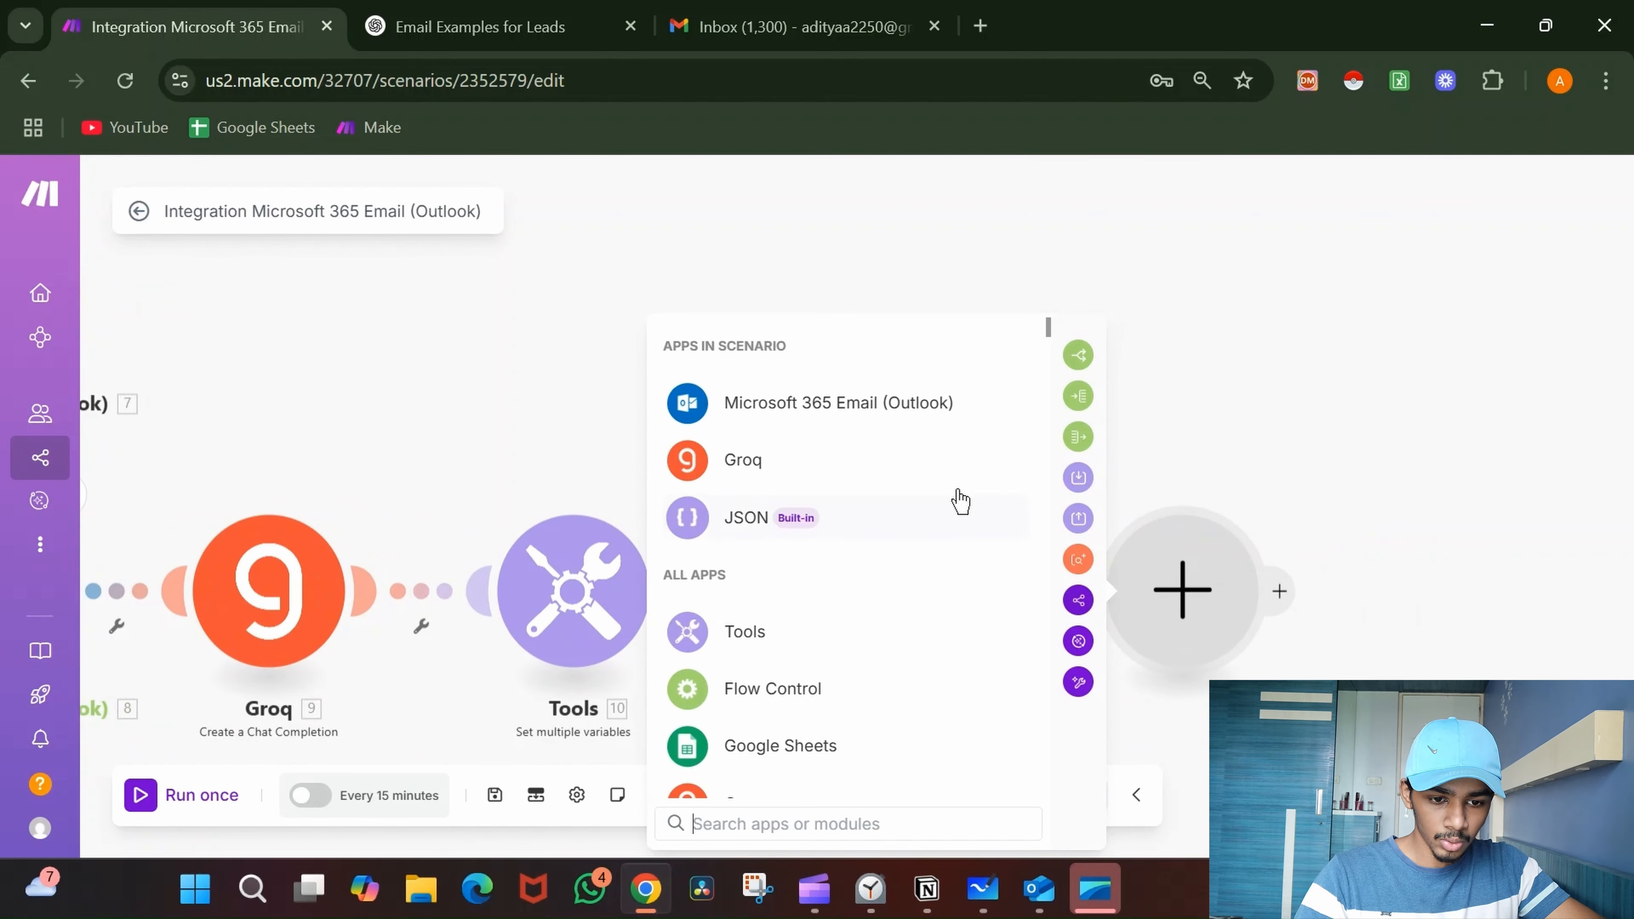
{"action": "scroll", "coordinate": [949, 553], "scroll_direction": "down", "scroll_amount": 2}
{"action": "scroll", "coordinate": [940, 600], "scroll_direction": "up", "scroll_amount": 2}
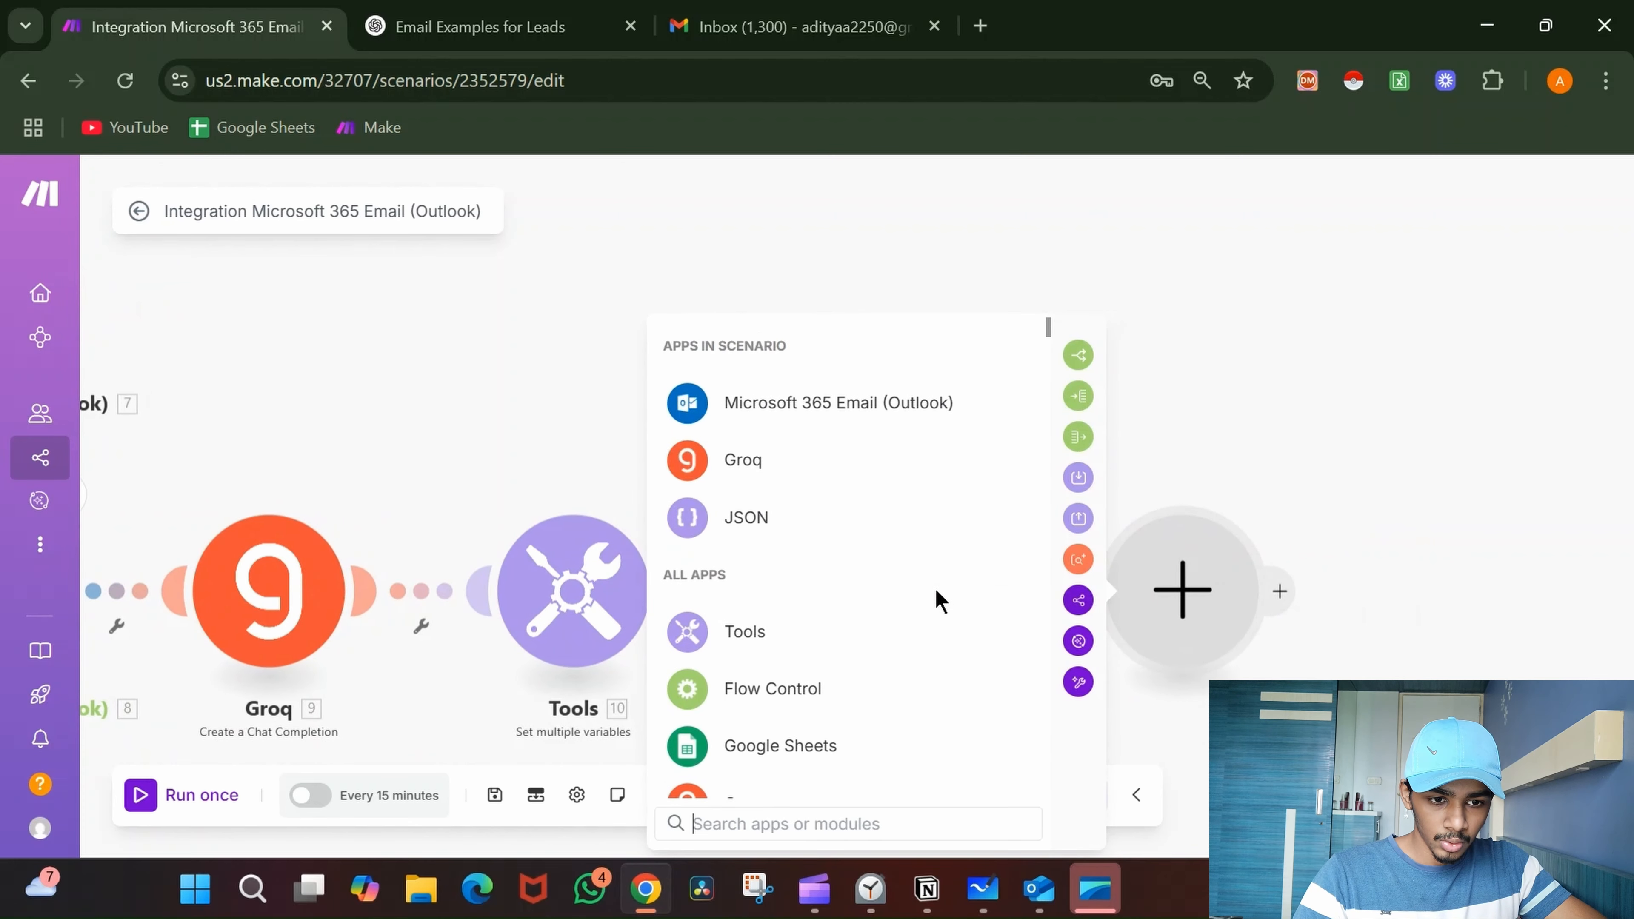
{"action": "left_click", "coordinate": [939, 419]}
{"action": "scroll", "coordinate": [920, 666], "scroll_direction": "down", "scroll_amount": 3}
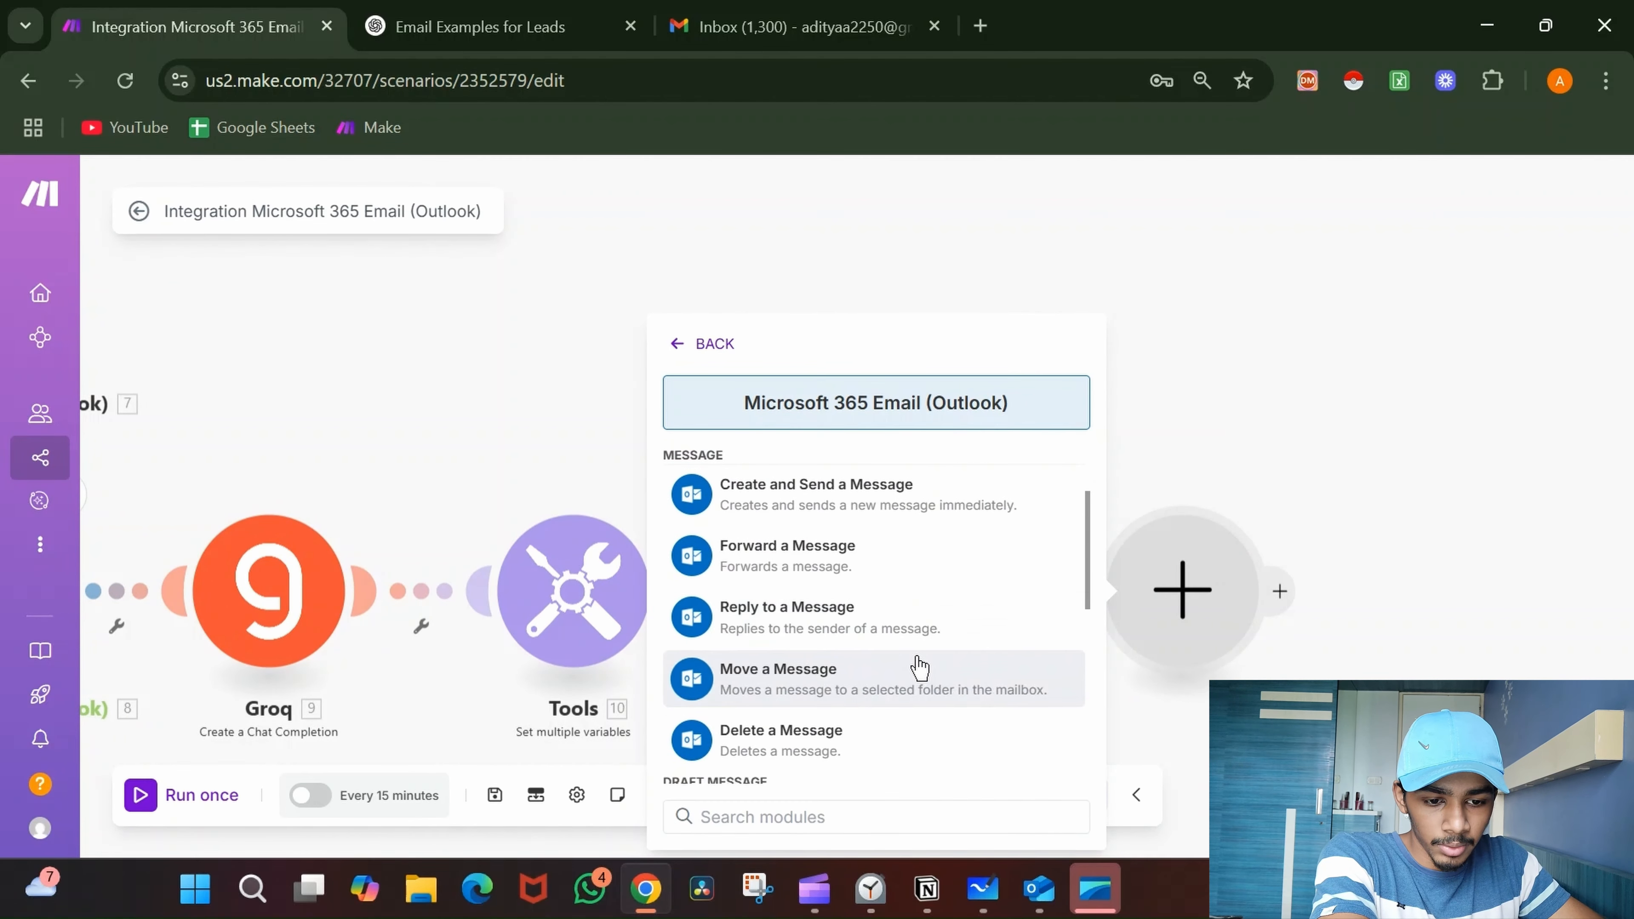
{"action": "left_click", "coordinate": [928, 647]}
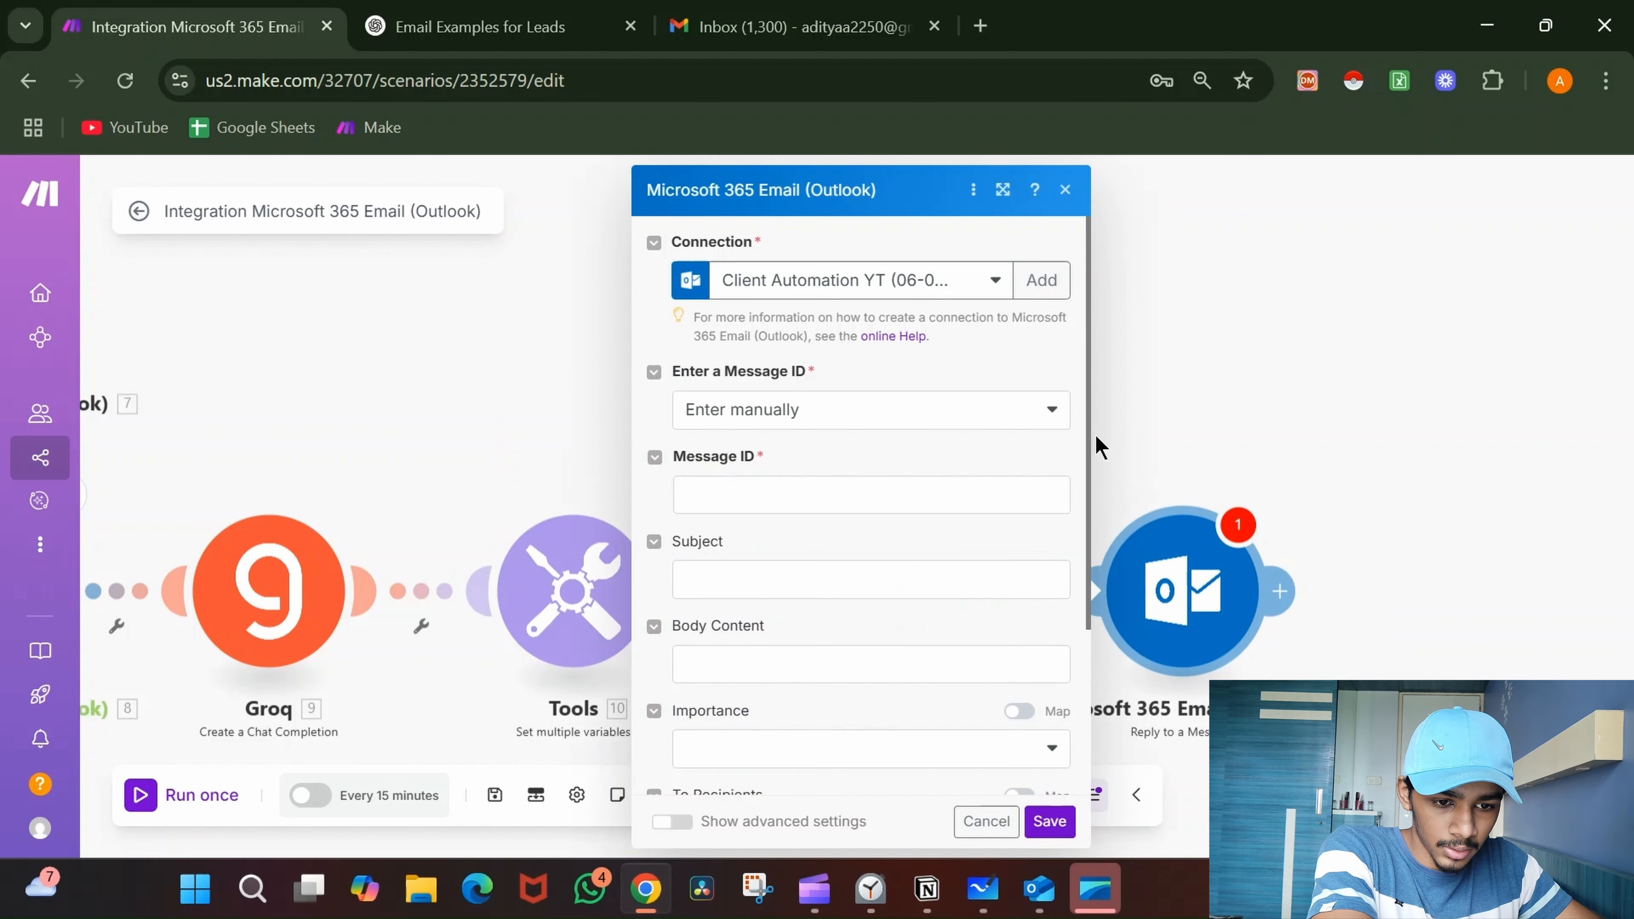
{"action": "left_click", "coordinate": [908, 490]}
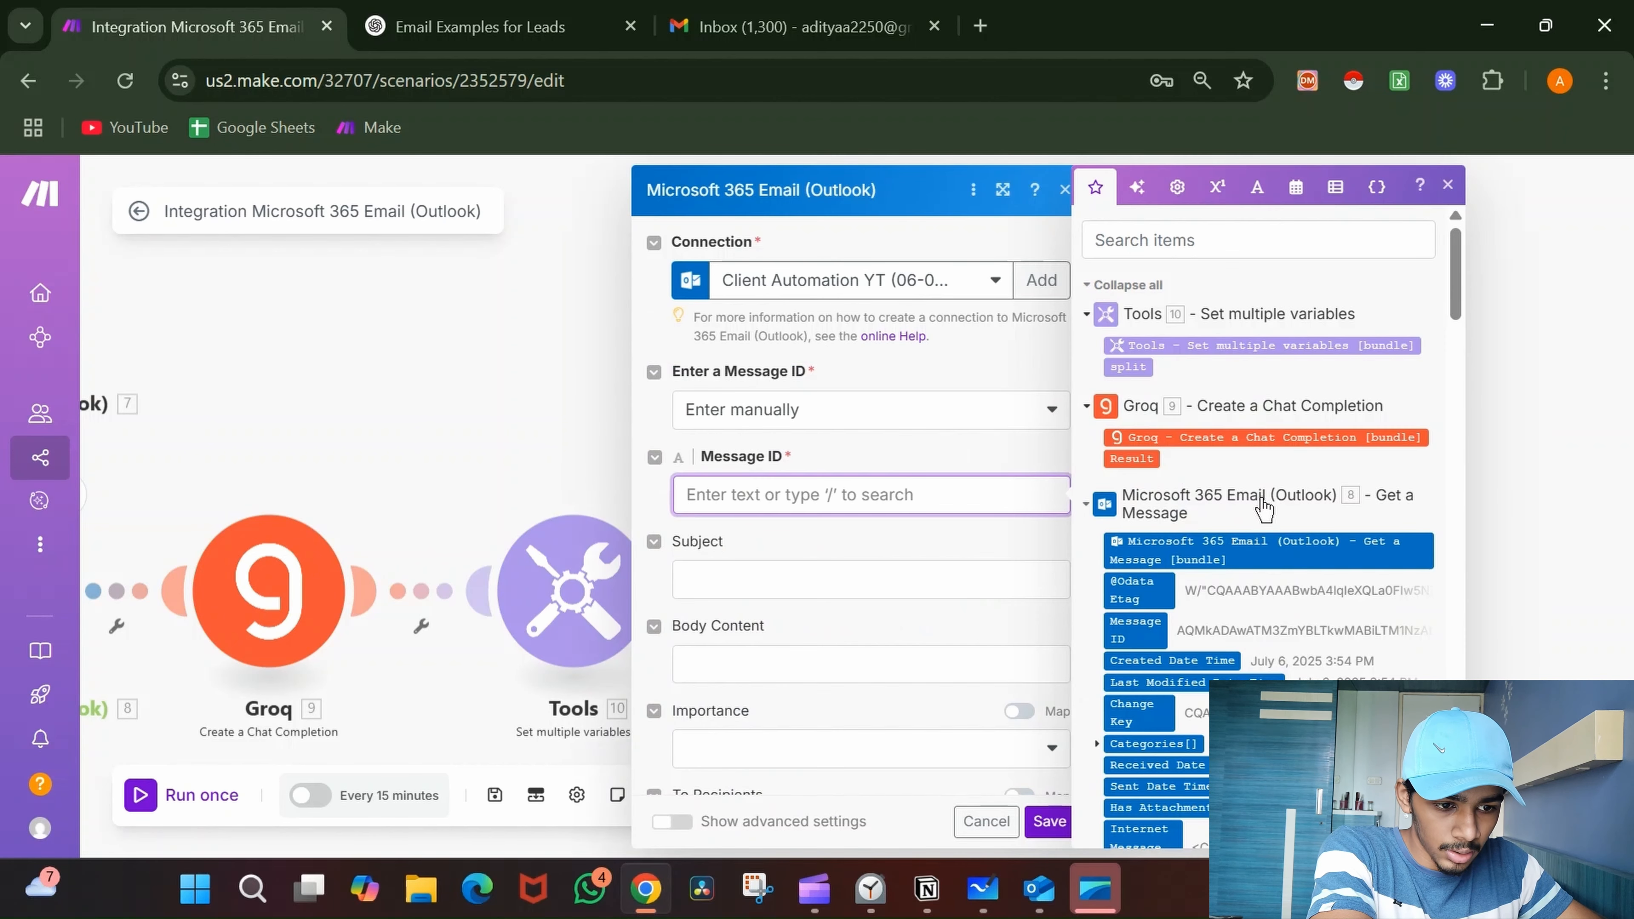
{"action": "scroll", "coordinate": [1261, 497], "scroll_direction": "down", "scroll_amount": 1}
{"action": "left_click", "coordinate": [1154, 476]}
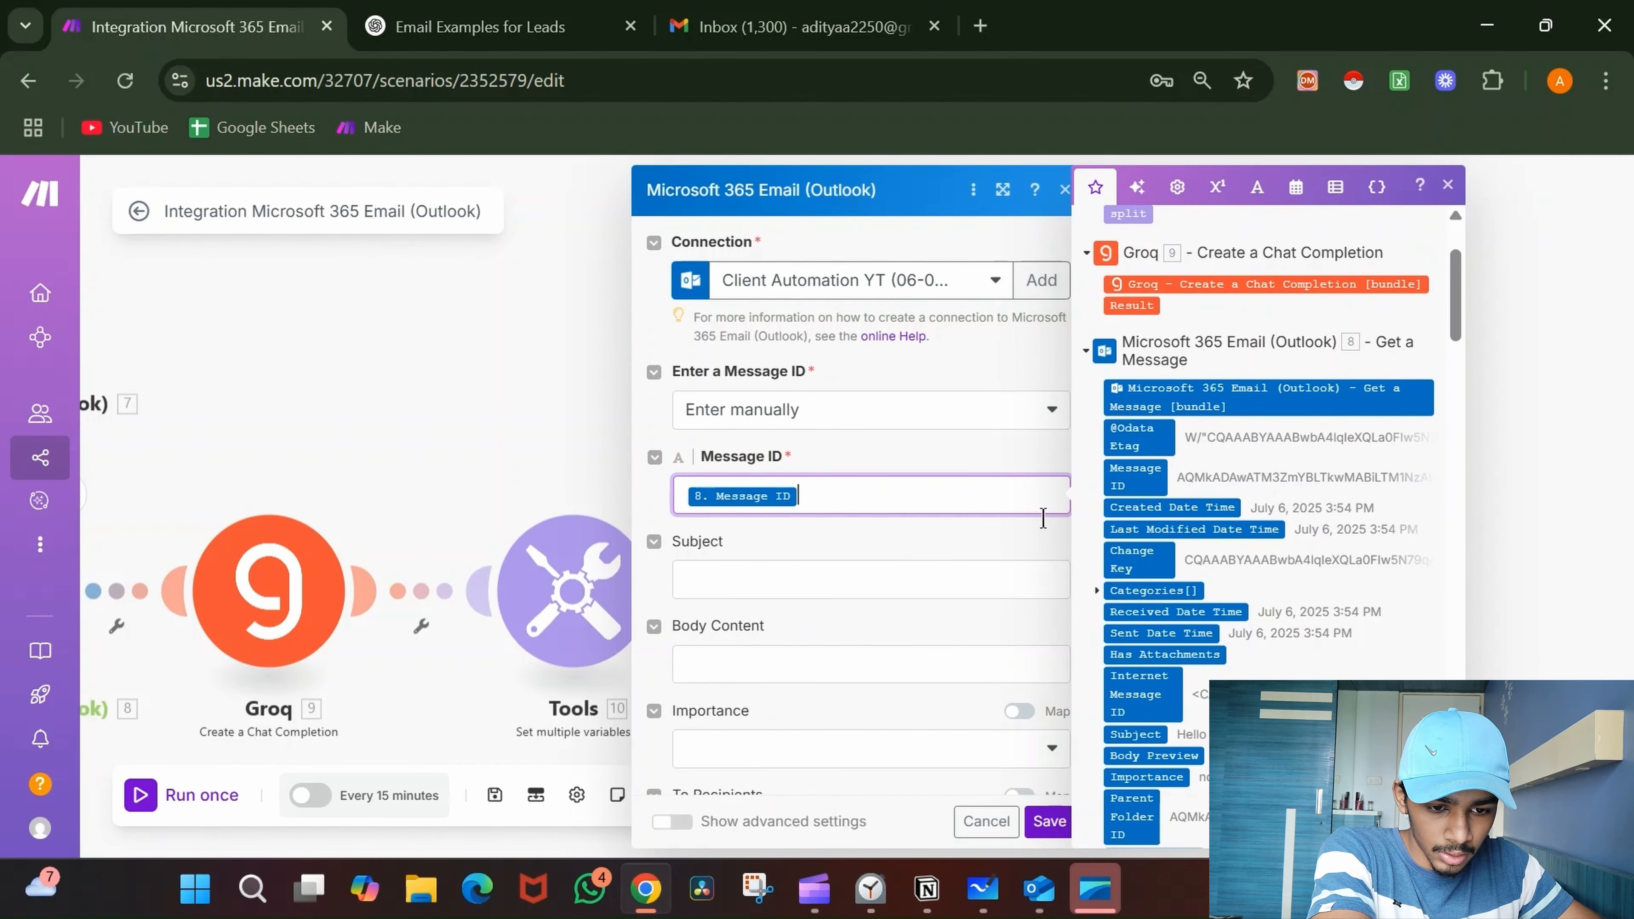
{"action": "scroll", "coordinate": [1019, 534], "scroll_direction": "down", "scroll_amount": 2}
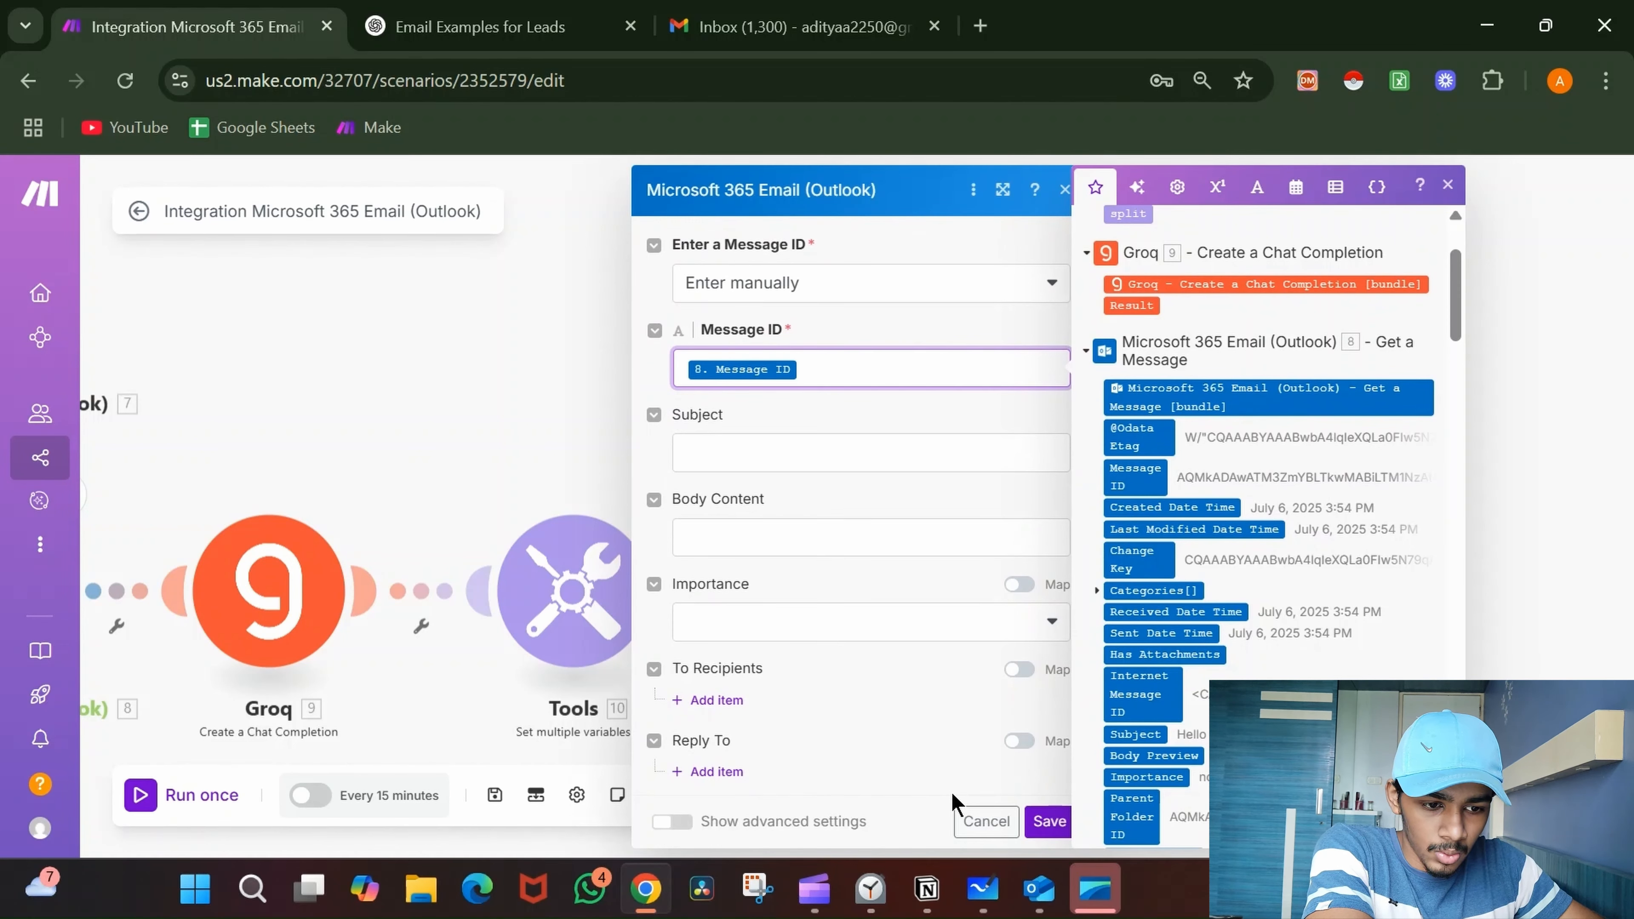
{"action": "left_click", "coordinate": [982, 820]}
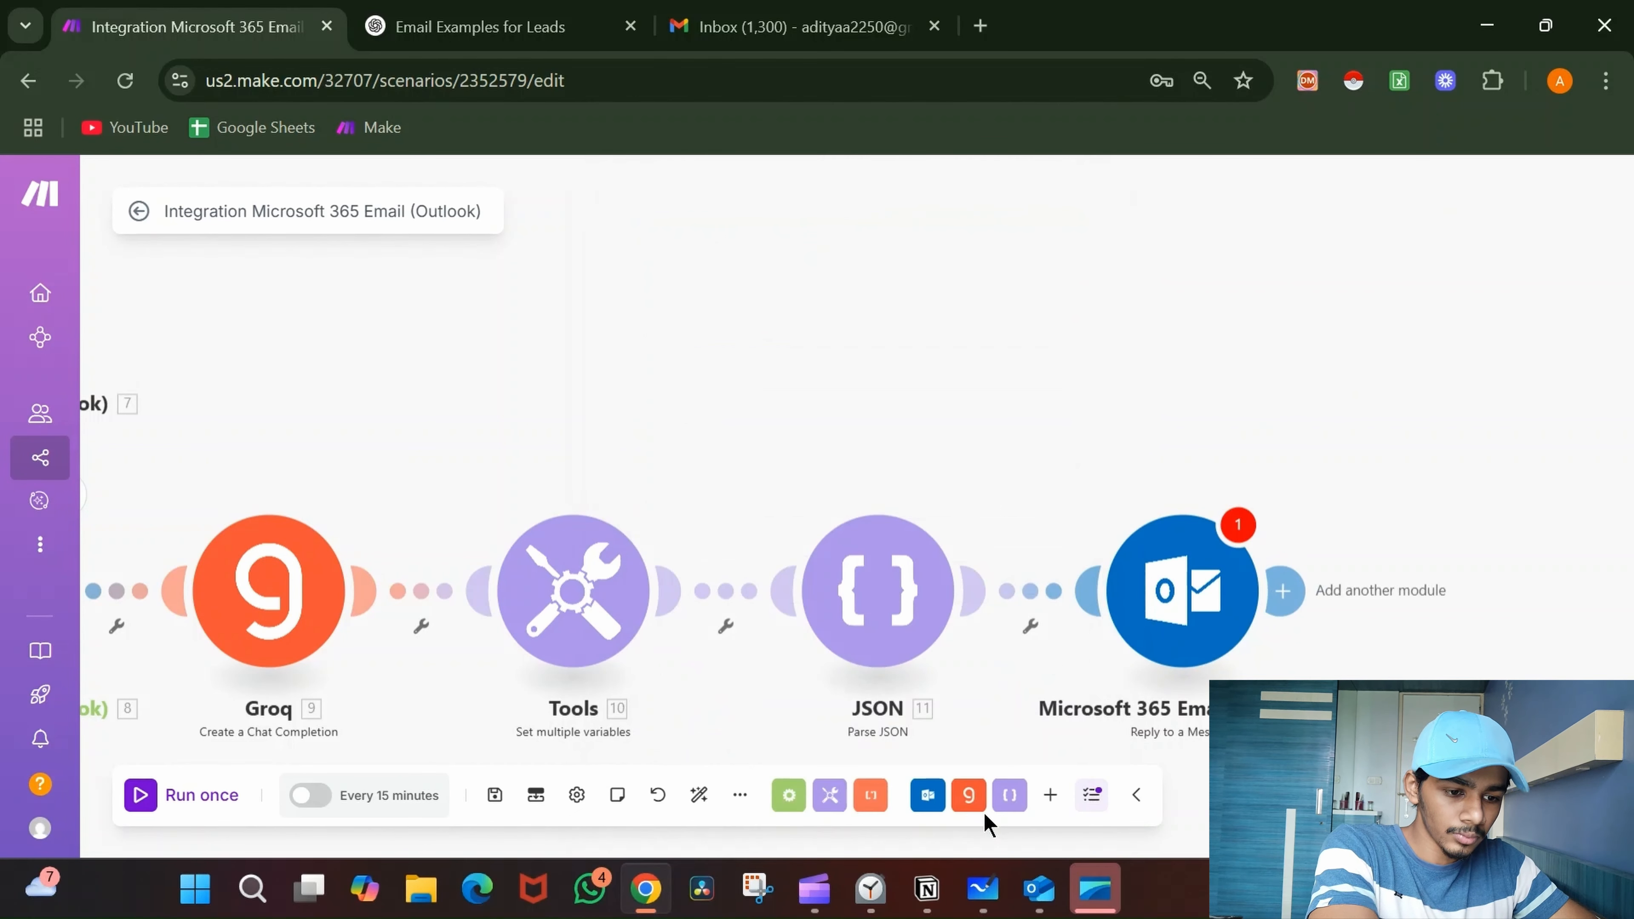
{"action": "left_click_drag", "start_coordinate": [1297, 490], "coordinate": [1067, 714]}
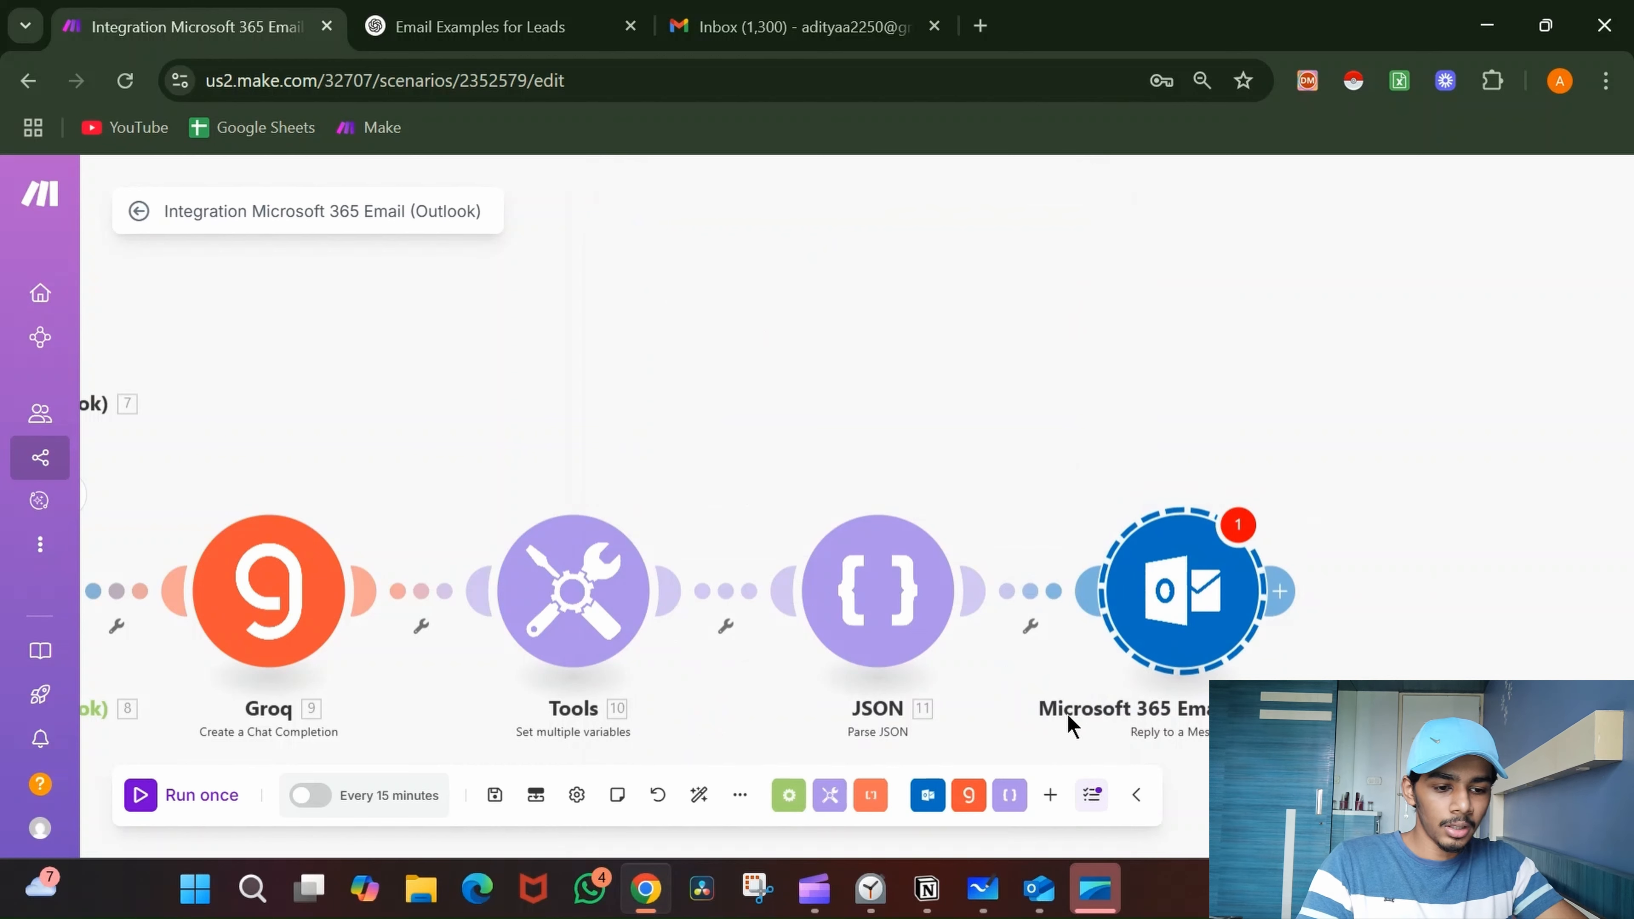
{"action": "key", "text": "Delete"}
{"action": "left_click", "coordinate": [976, 591]}
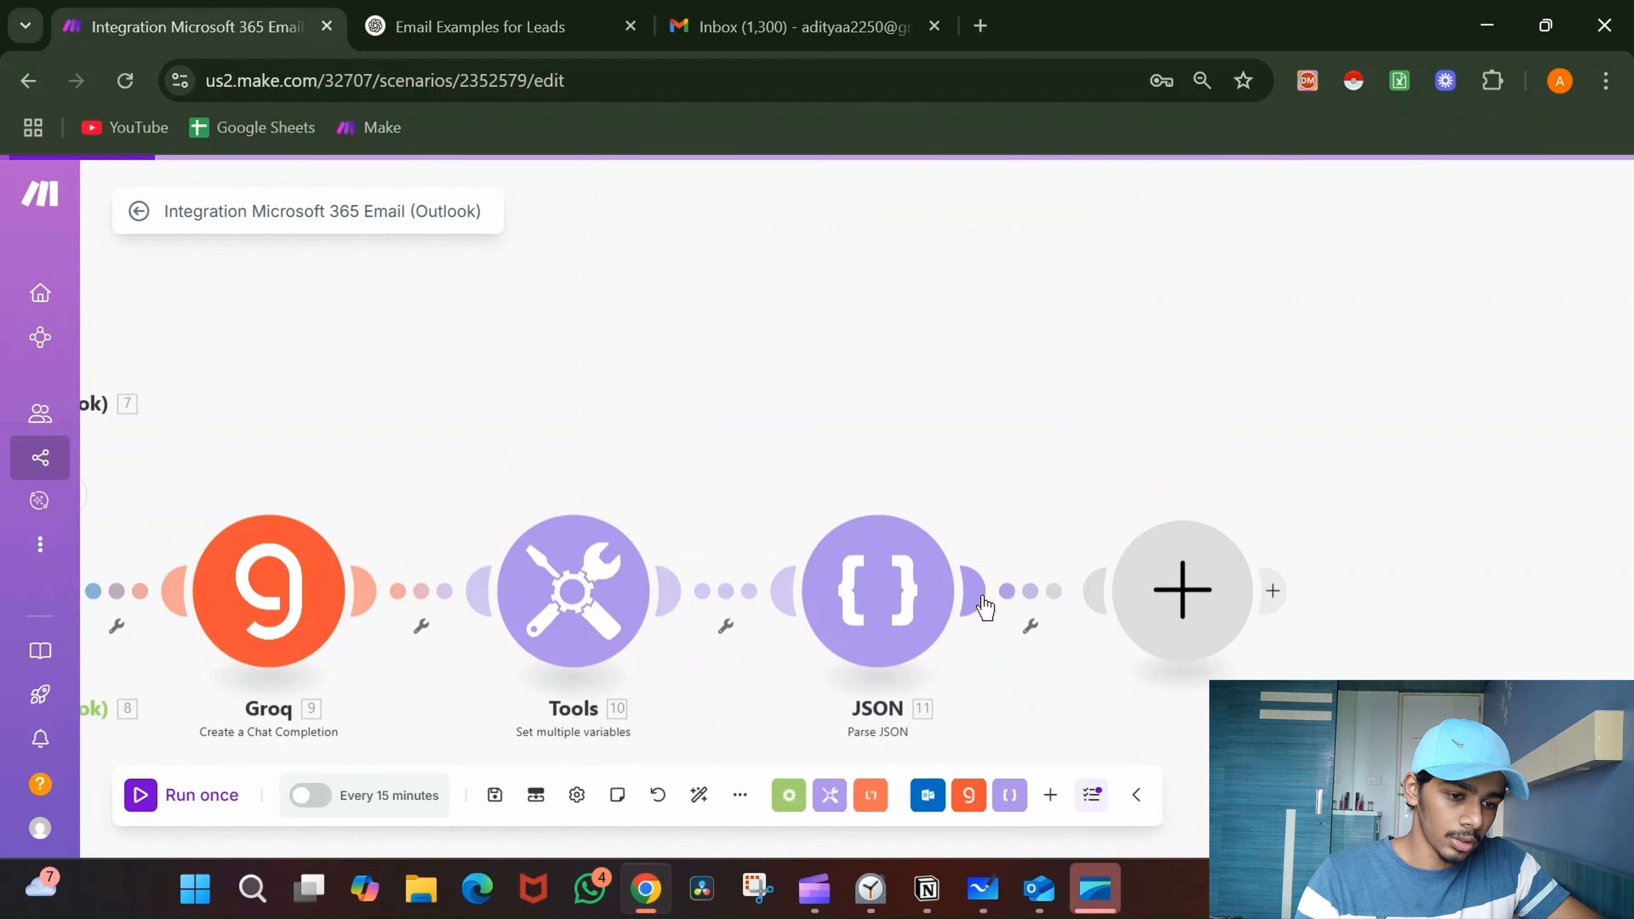
{"action": "left_click", "coordinate": [936, 406]}
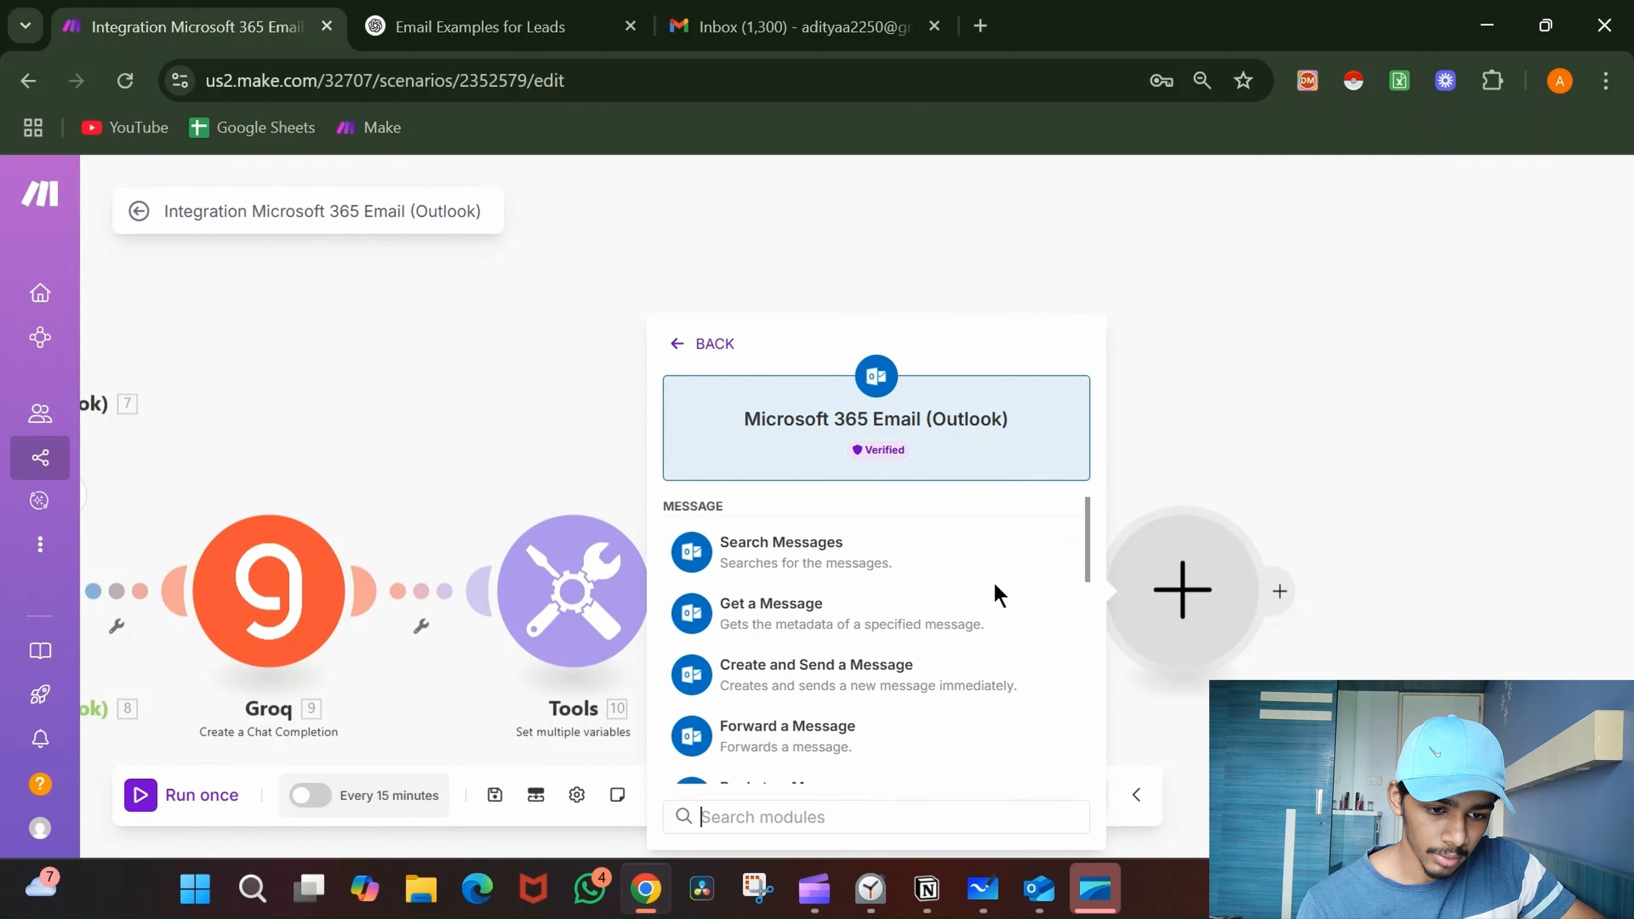
{"action": "left_click", "coordinate": [957, 690]}
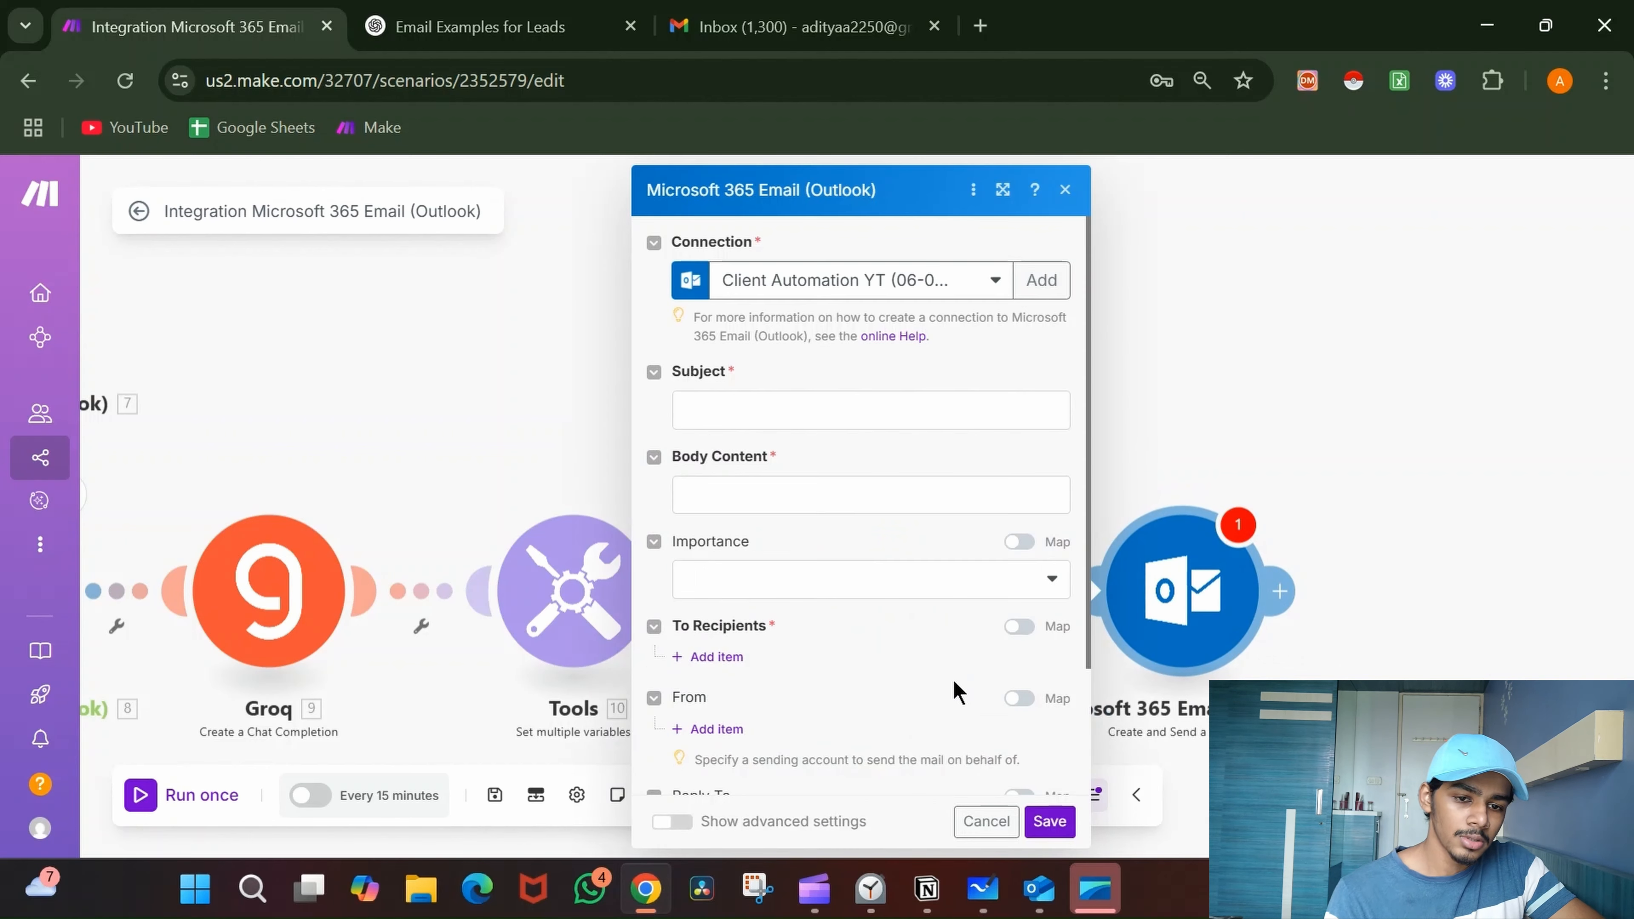
{"action": "left_click", "coordinate": [892, 402]}
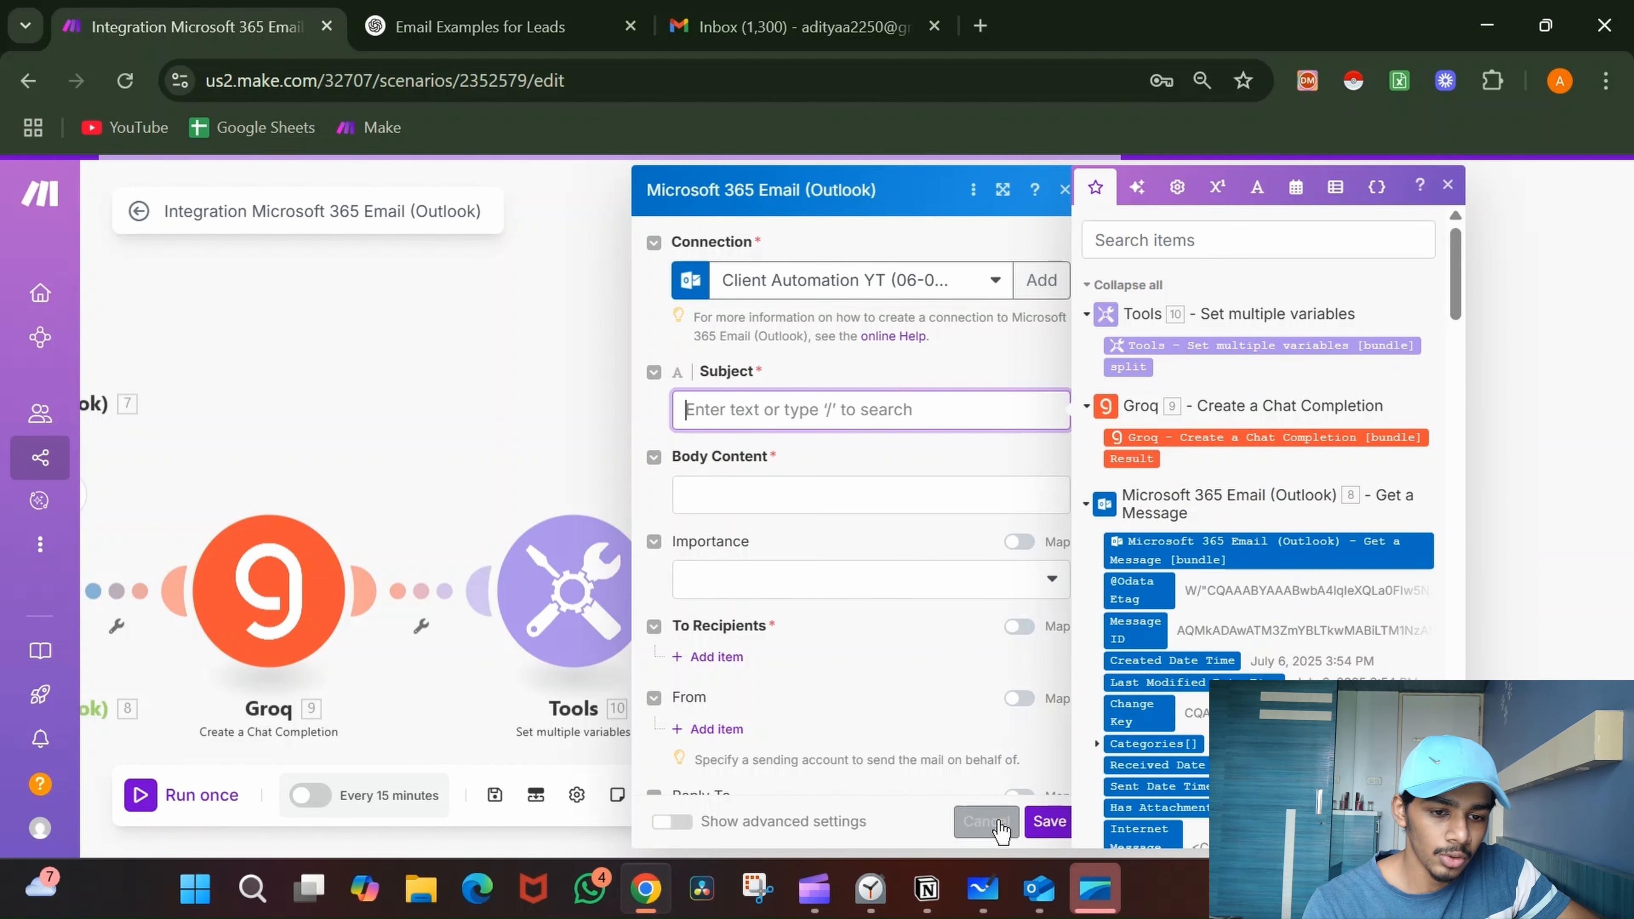
{"action": "left_click", "coordinate": [984, 822]}
{"action": "left_click_drag", "start_coordinate": [1373, 524], "coordinate": [1009, 684]}
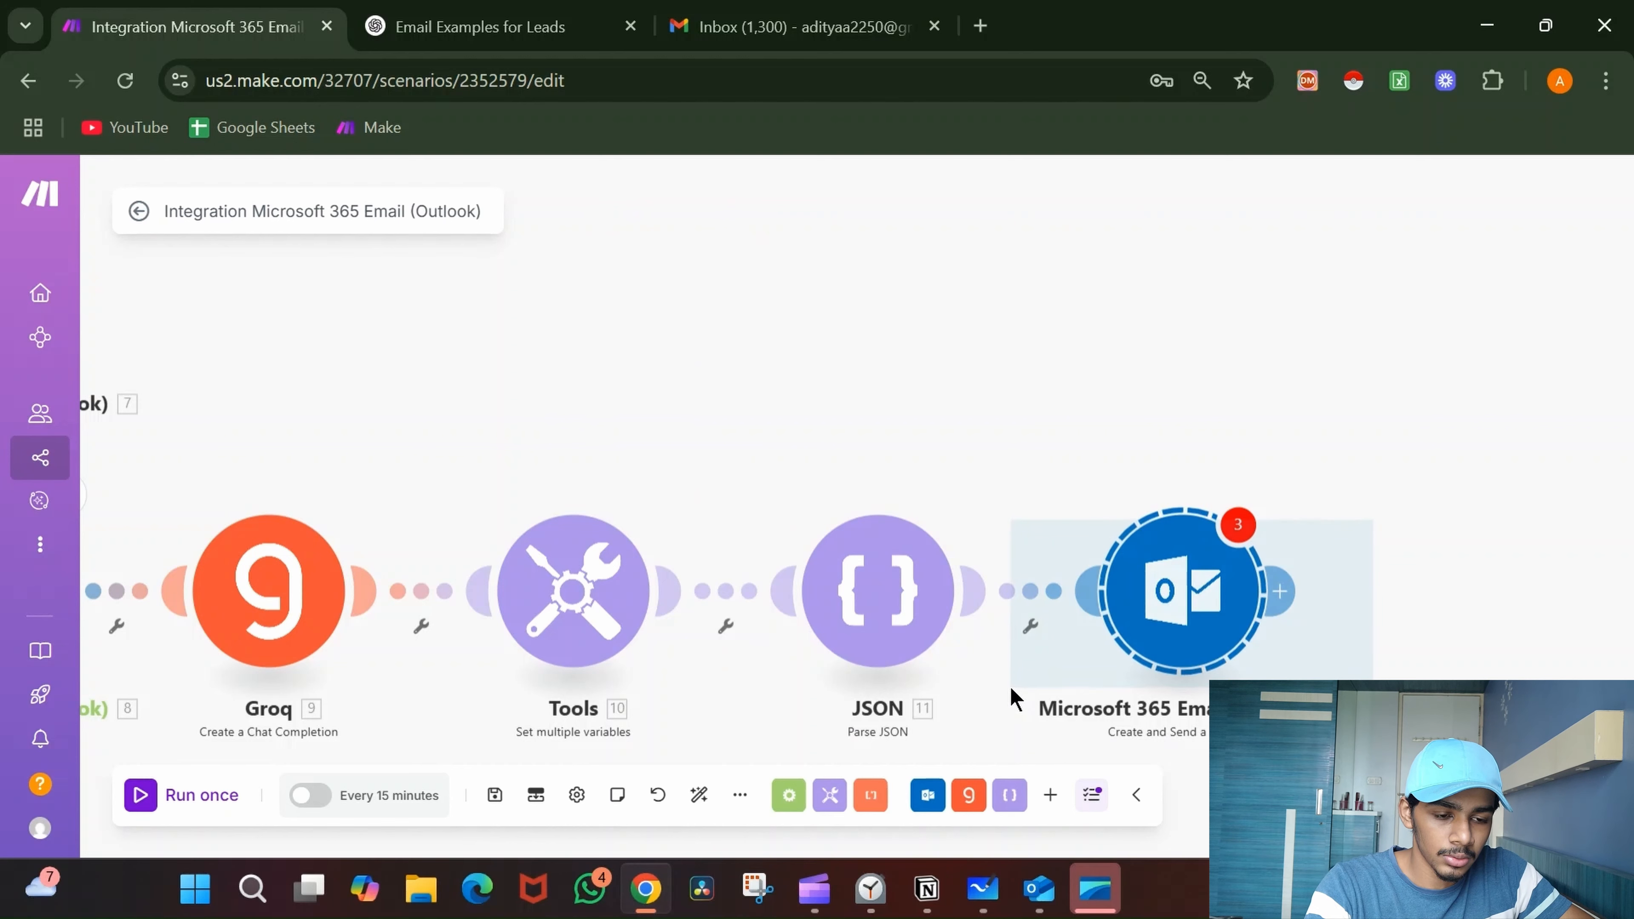
{"action": "key", "text": "Delete"}
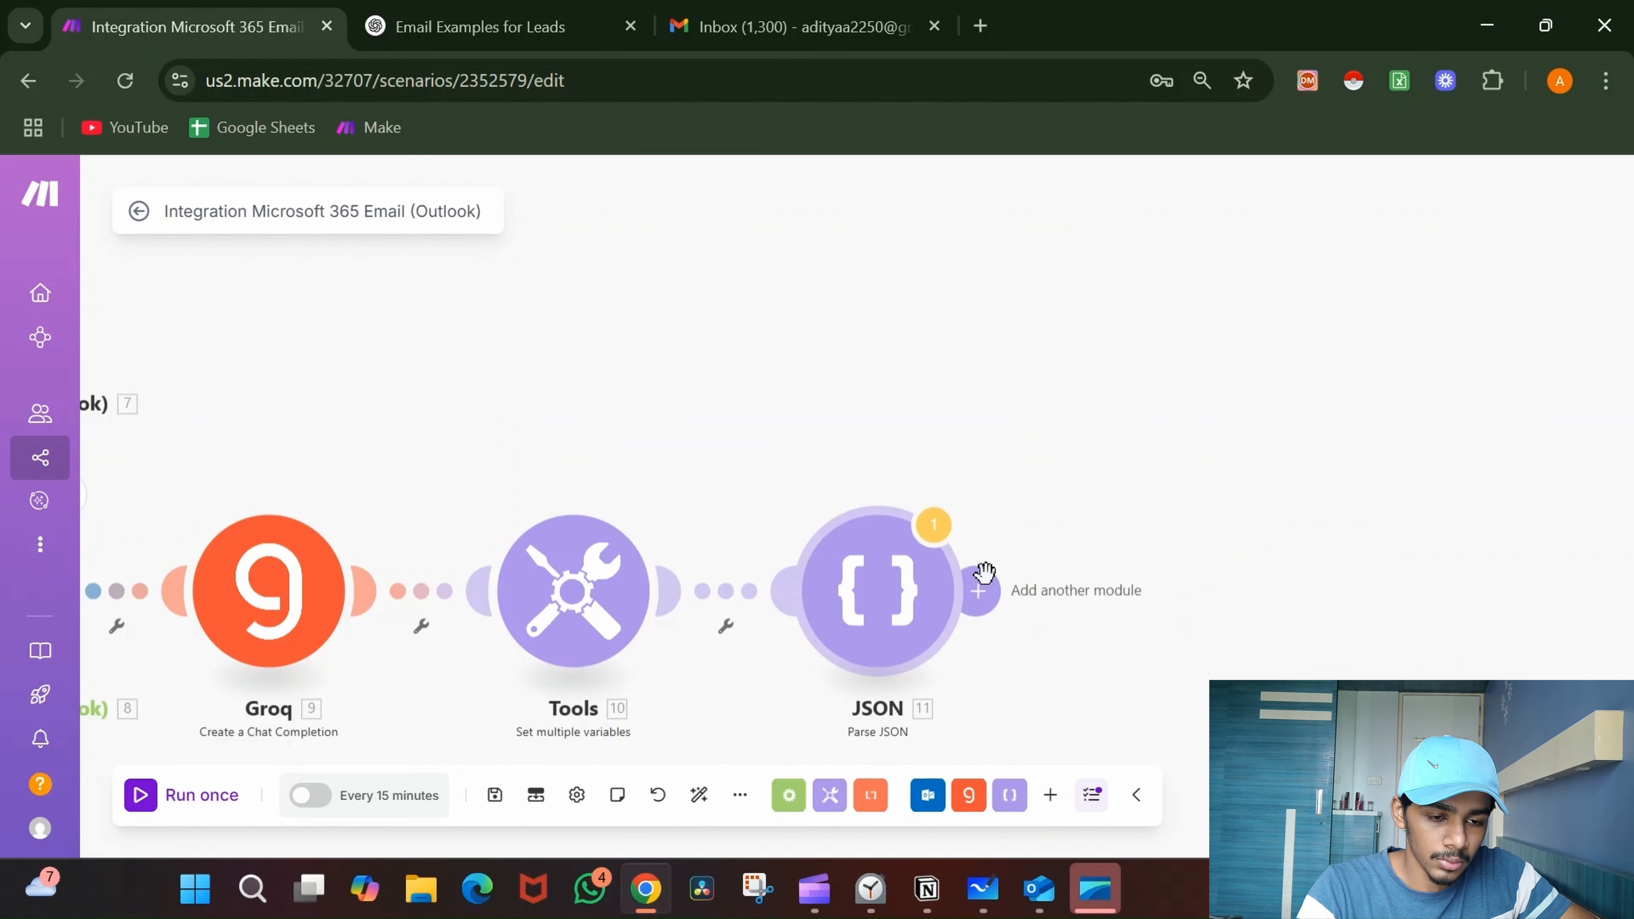
- Add a Microsoft 365 Email (Outlook) Reply to a Message module after the second Parse JSON module
{"action": "left_click", "coordinate": [982, 579]}
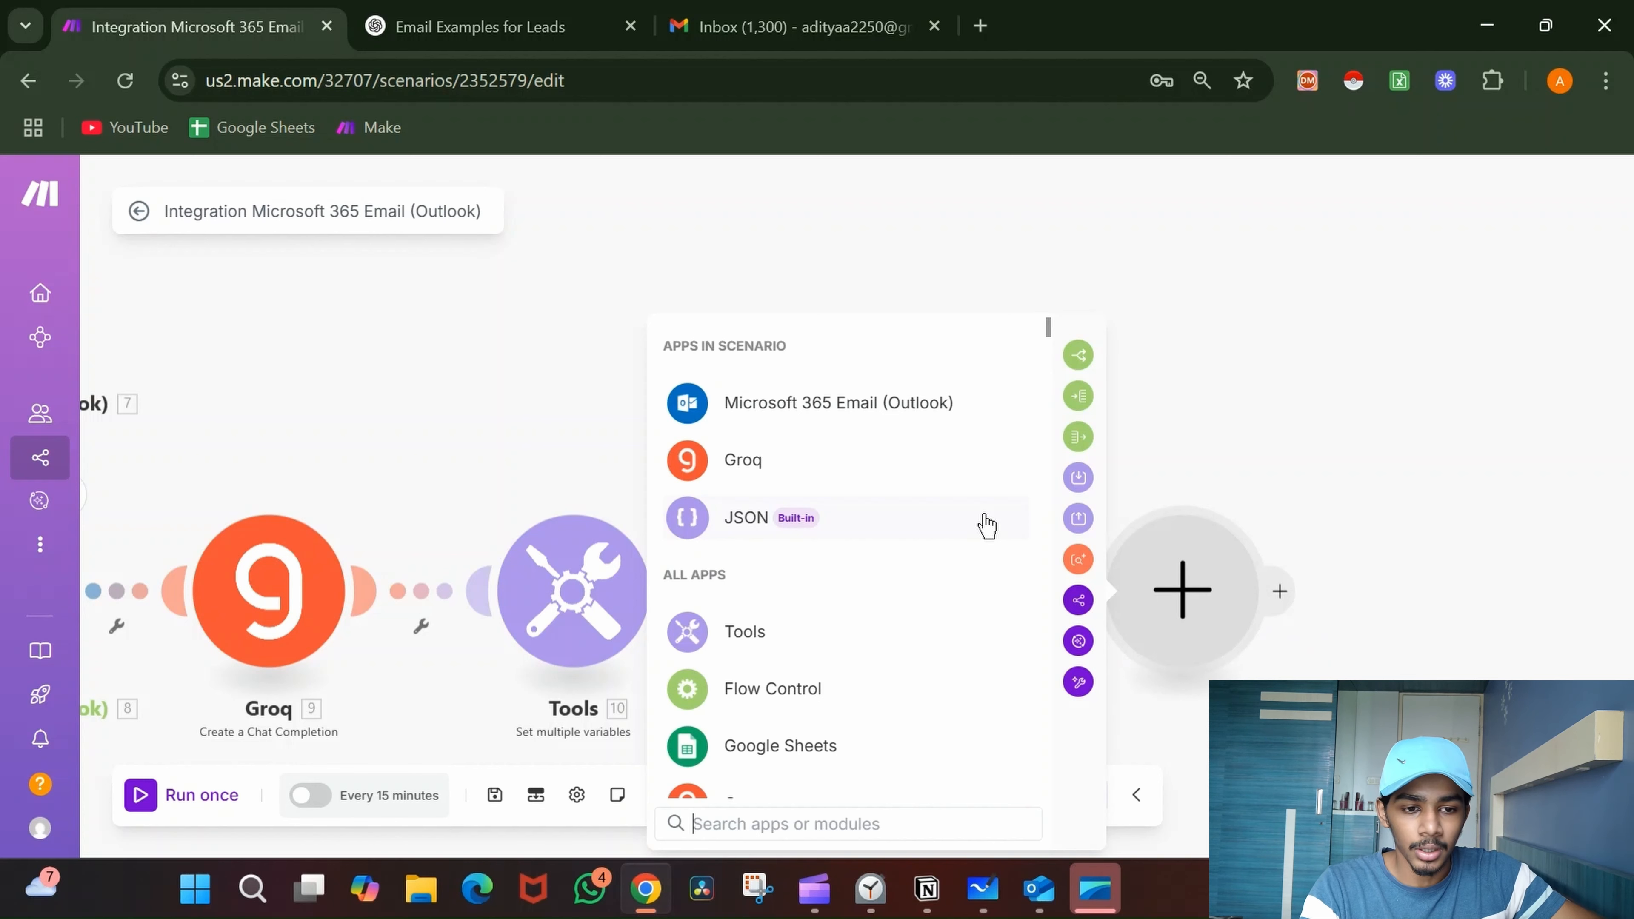
{"action": "left_click", "coordinate": [984, 404]}
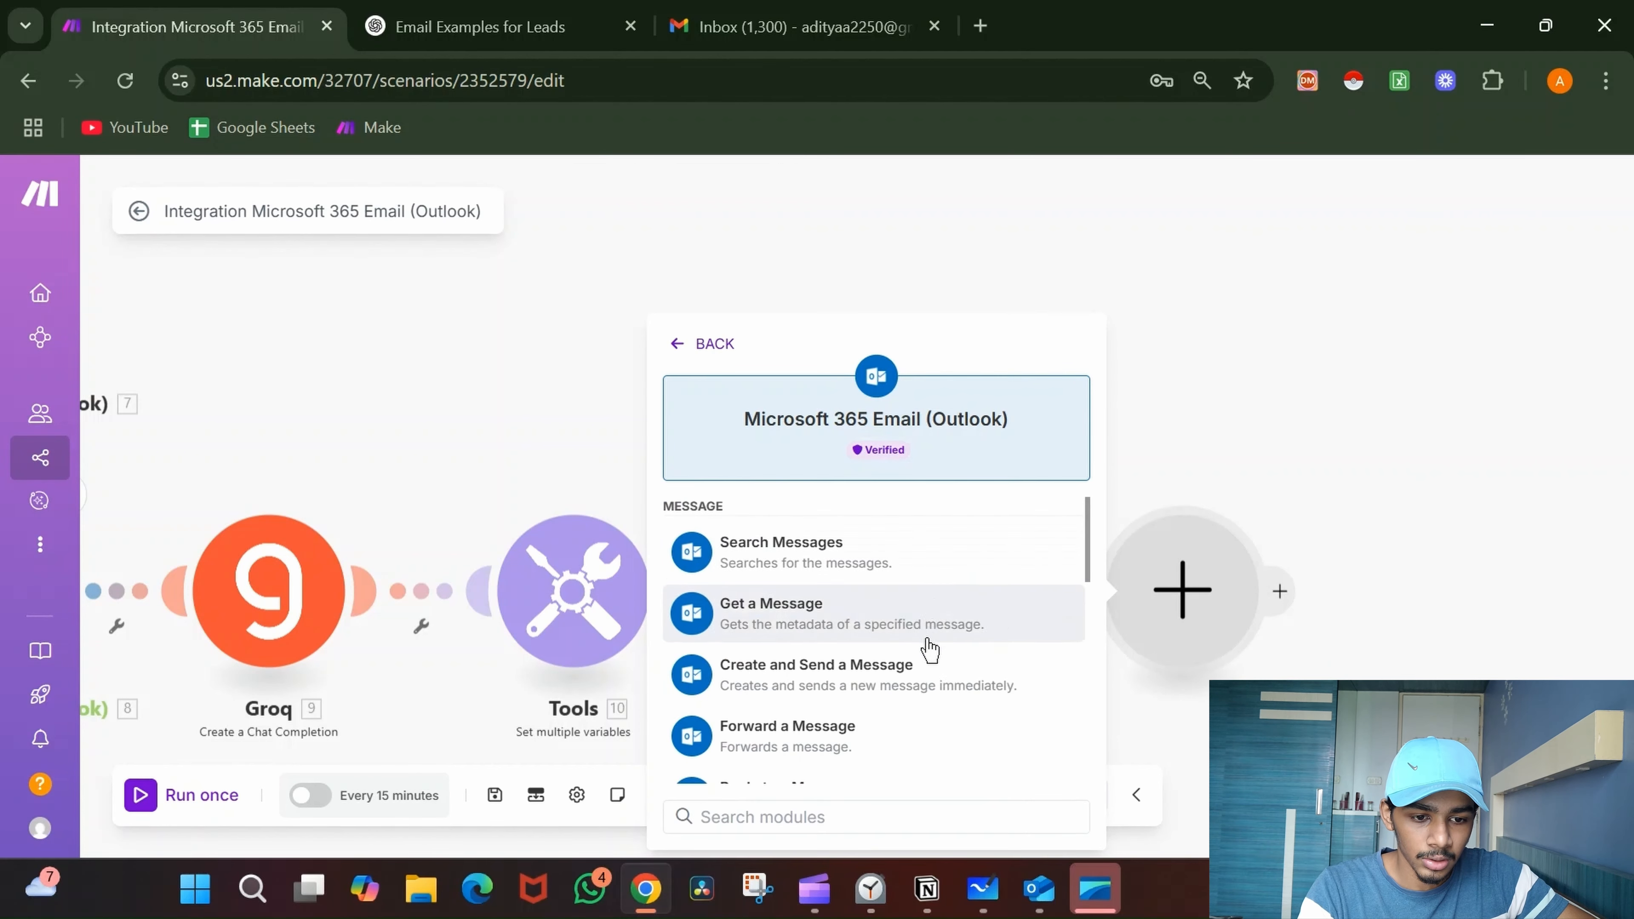
{"action": "scroll", "coordinate": [903, 688], "scroll_direction": "down", "scroll_amount": 3}
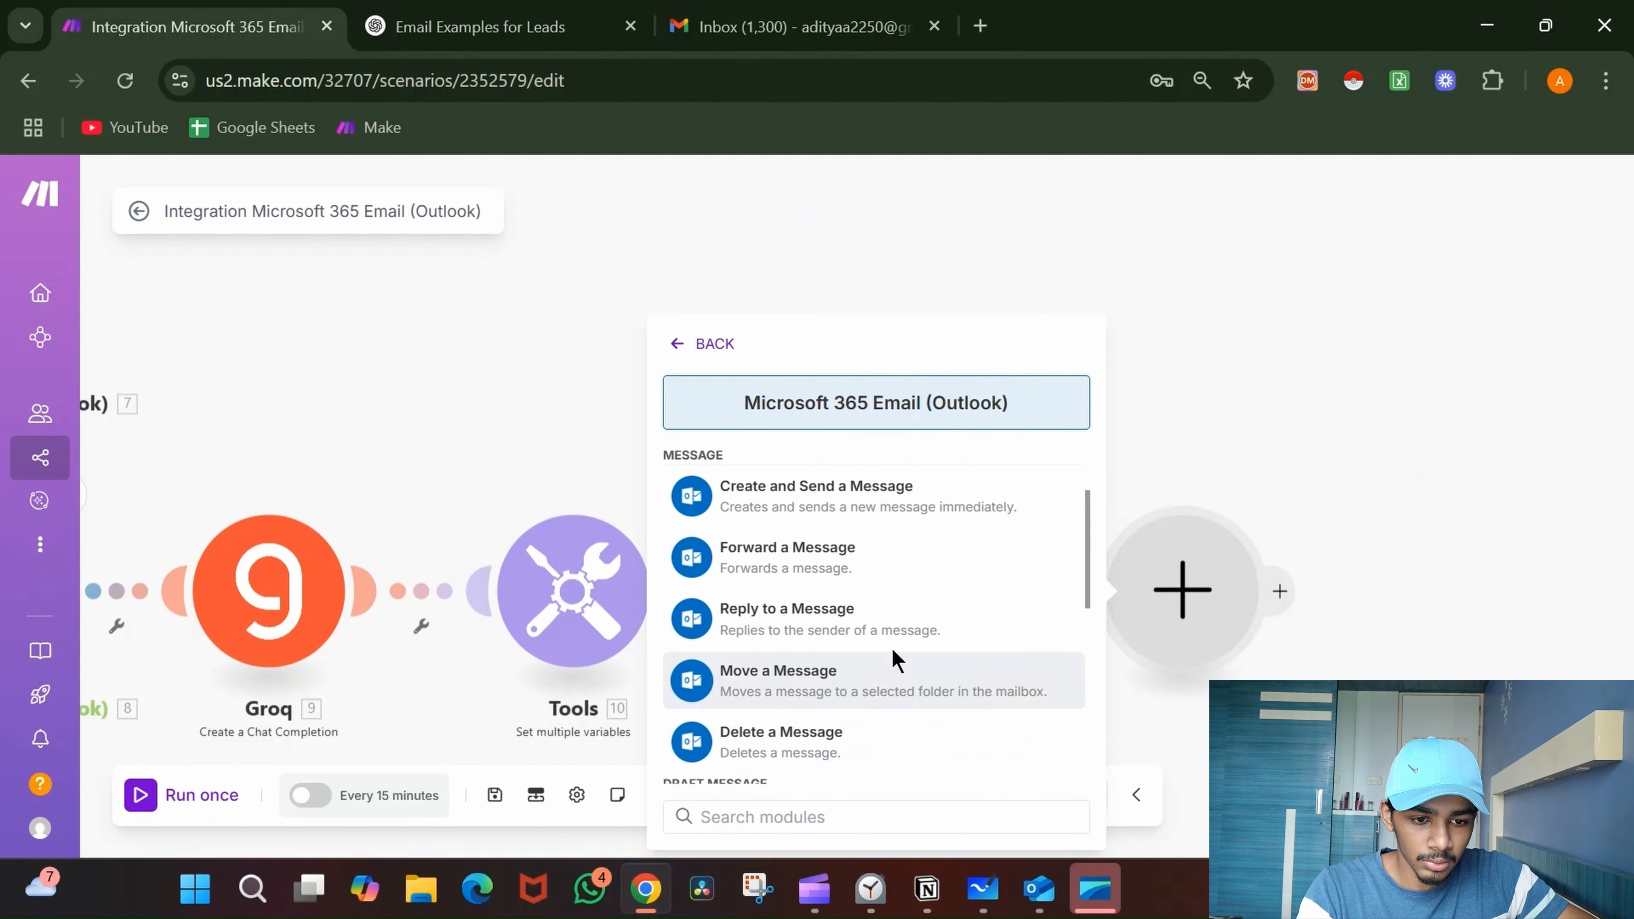
{"action": "left_click", "coordinate": [891, 628]}
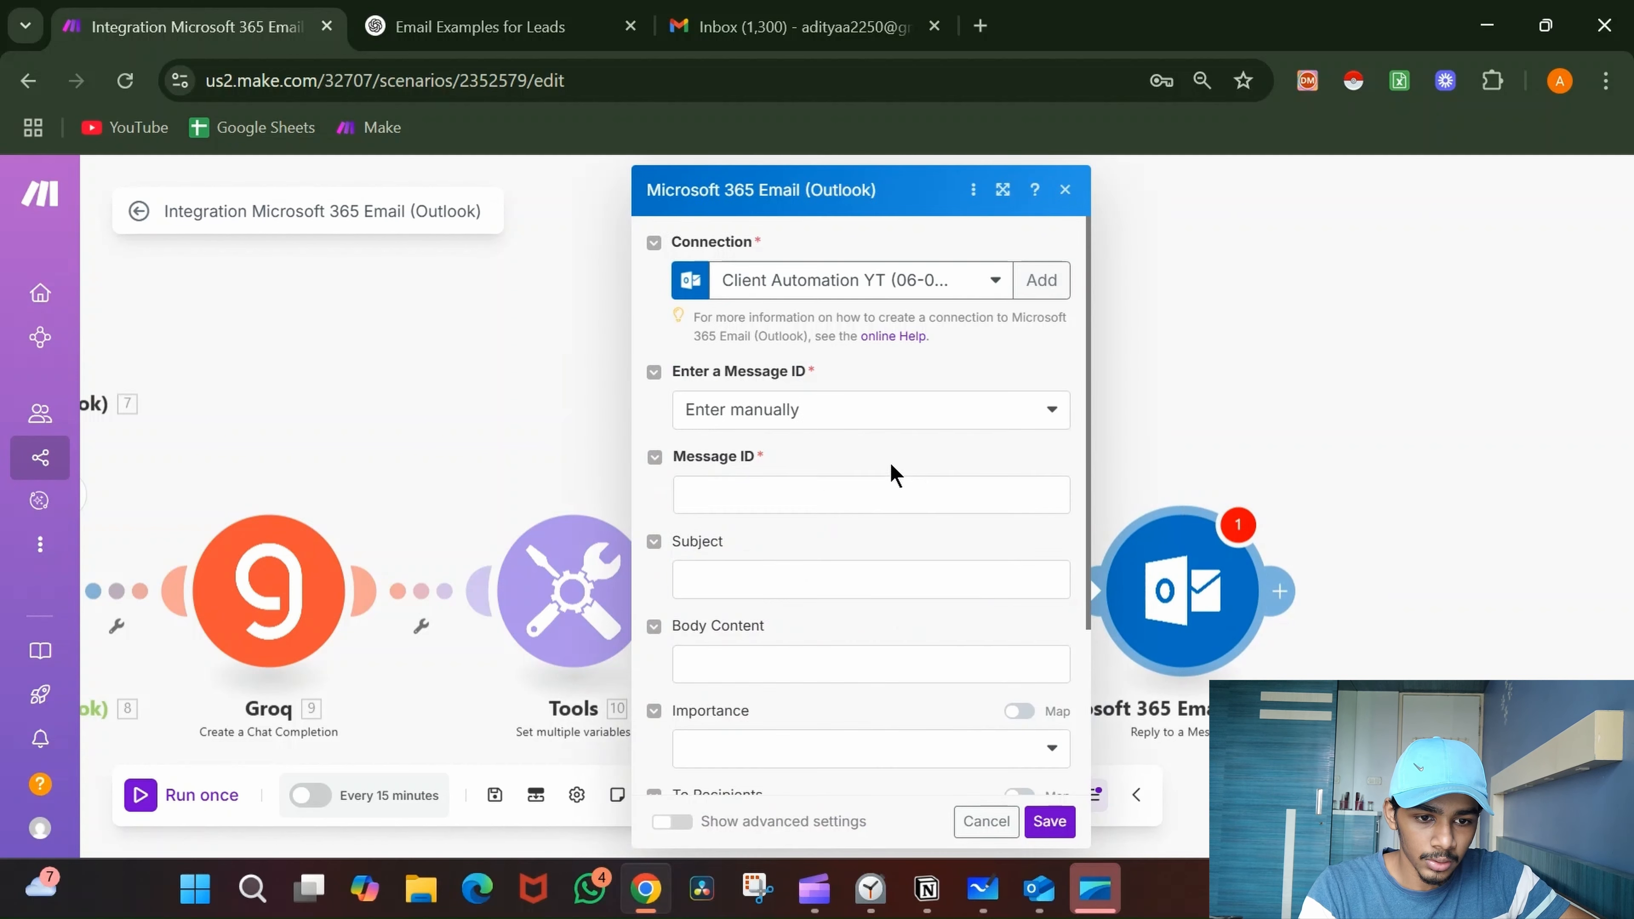
- Map the reply module's Message ID to the Message ID from the Get a Message module and save it
{"action": "left_click", "coordinate": [842, 486]}
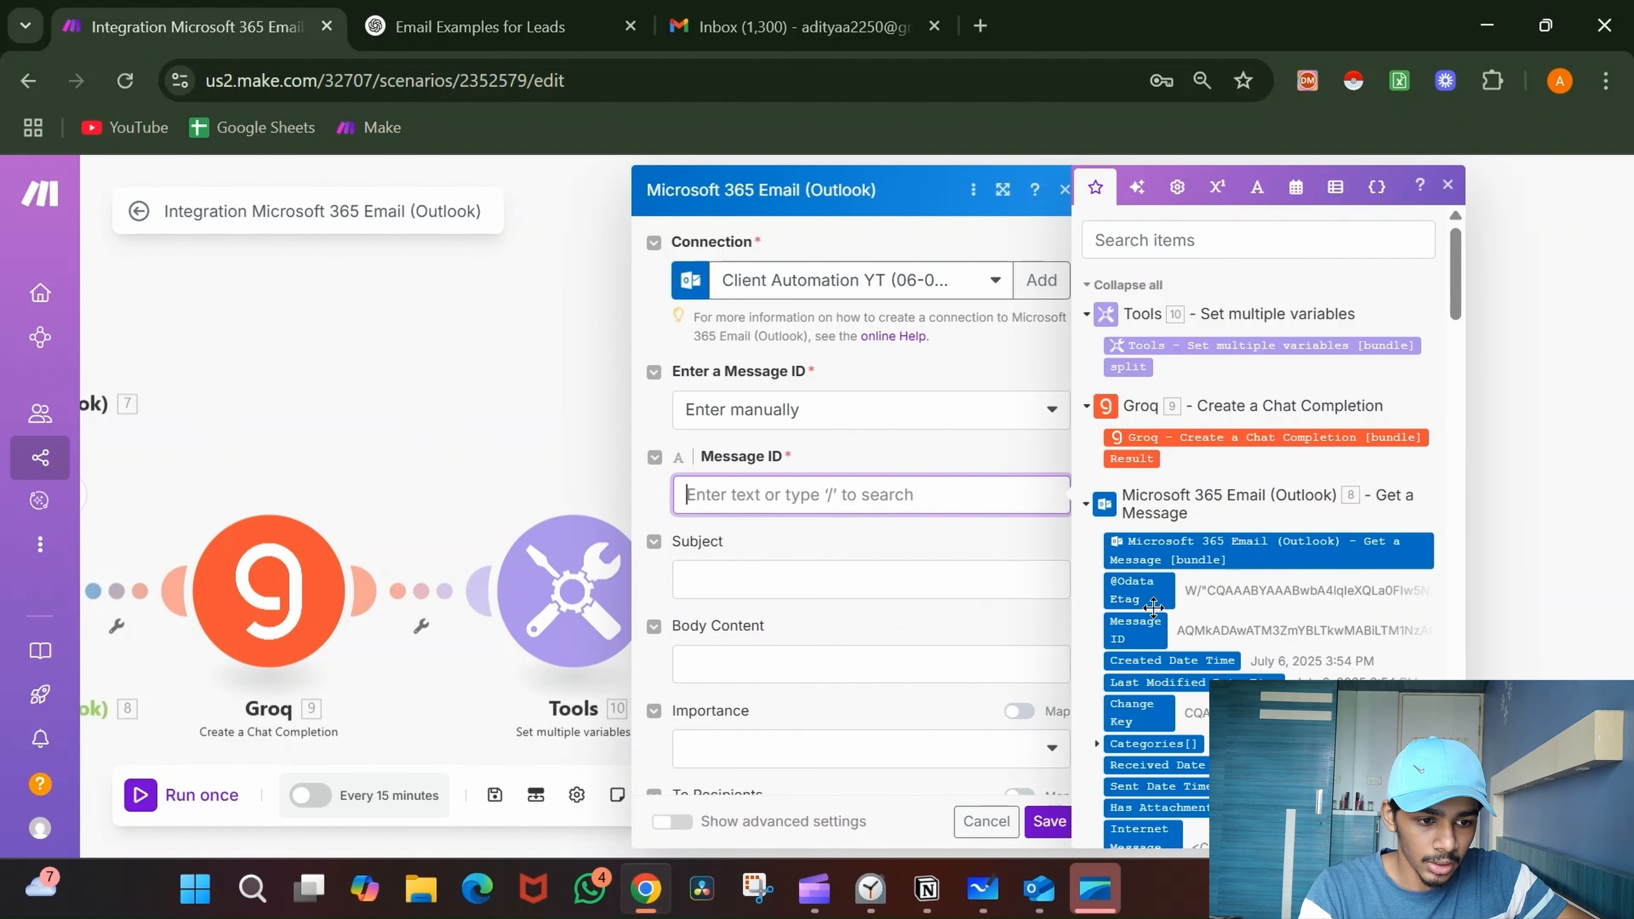
{"action": "left_click", "coordinate": [1134, 628]}
{"action": "scroll", "coordinate": [798, 514], "scroll_direction": "down", "scroll_amount": 3}
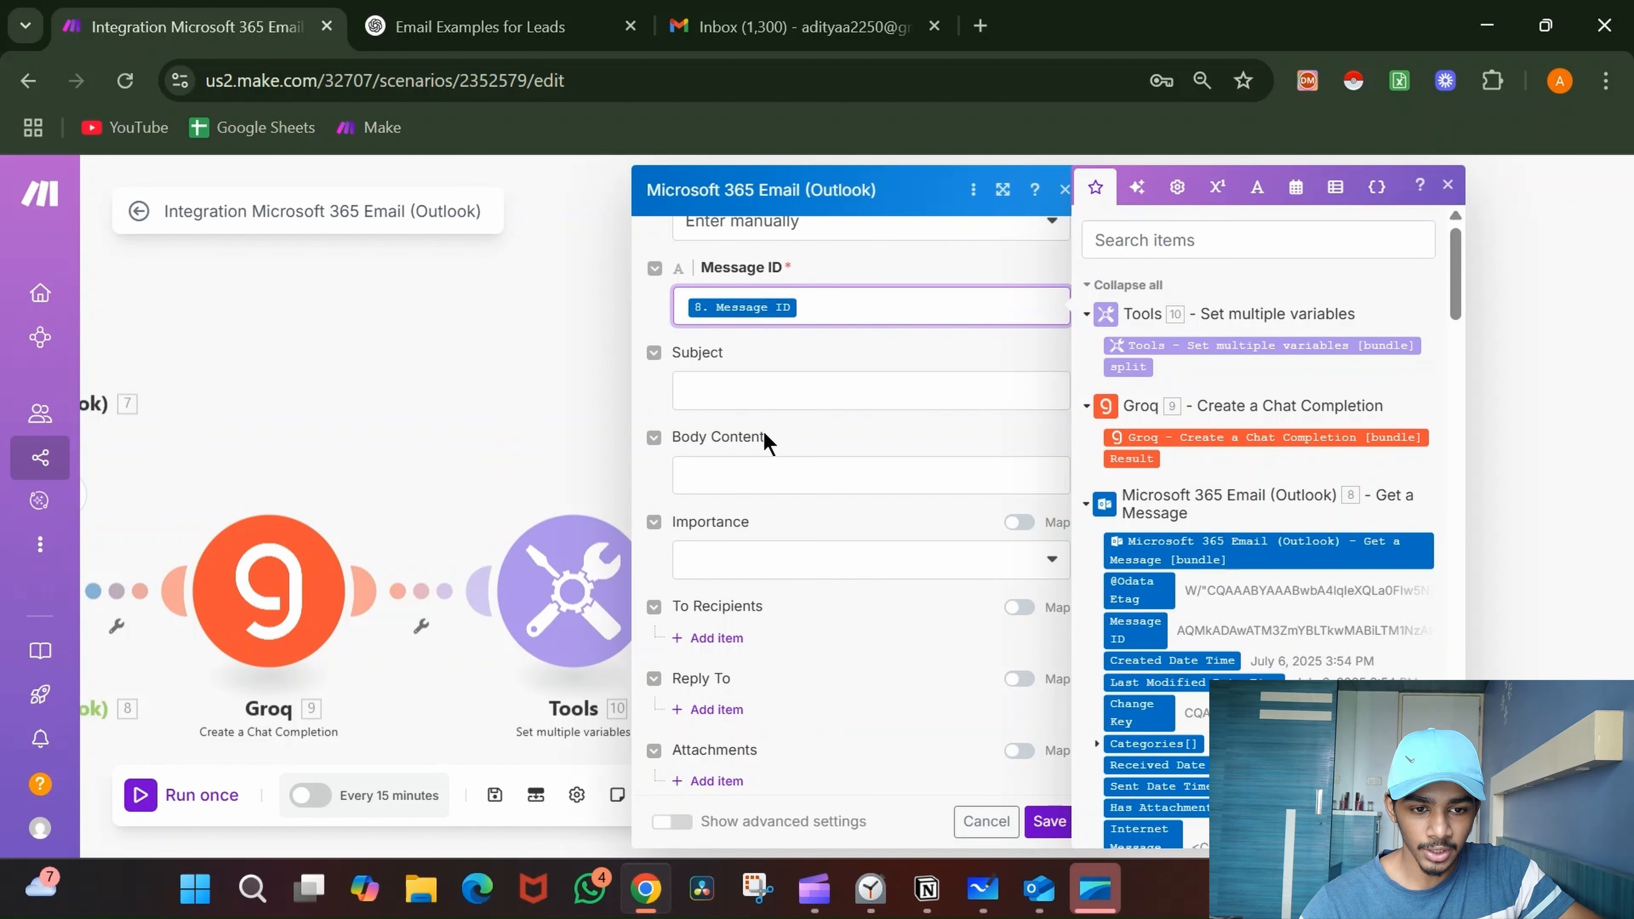
{"action": "left_click", "coordinate": [798, 479]}
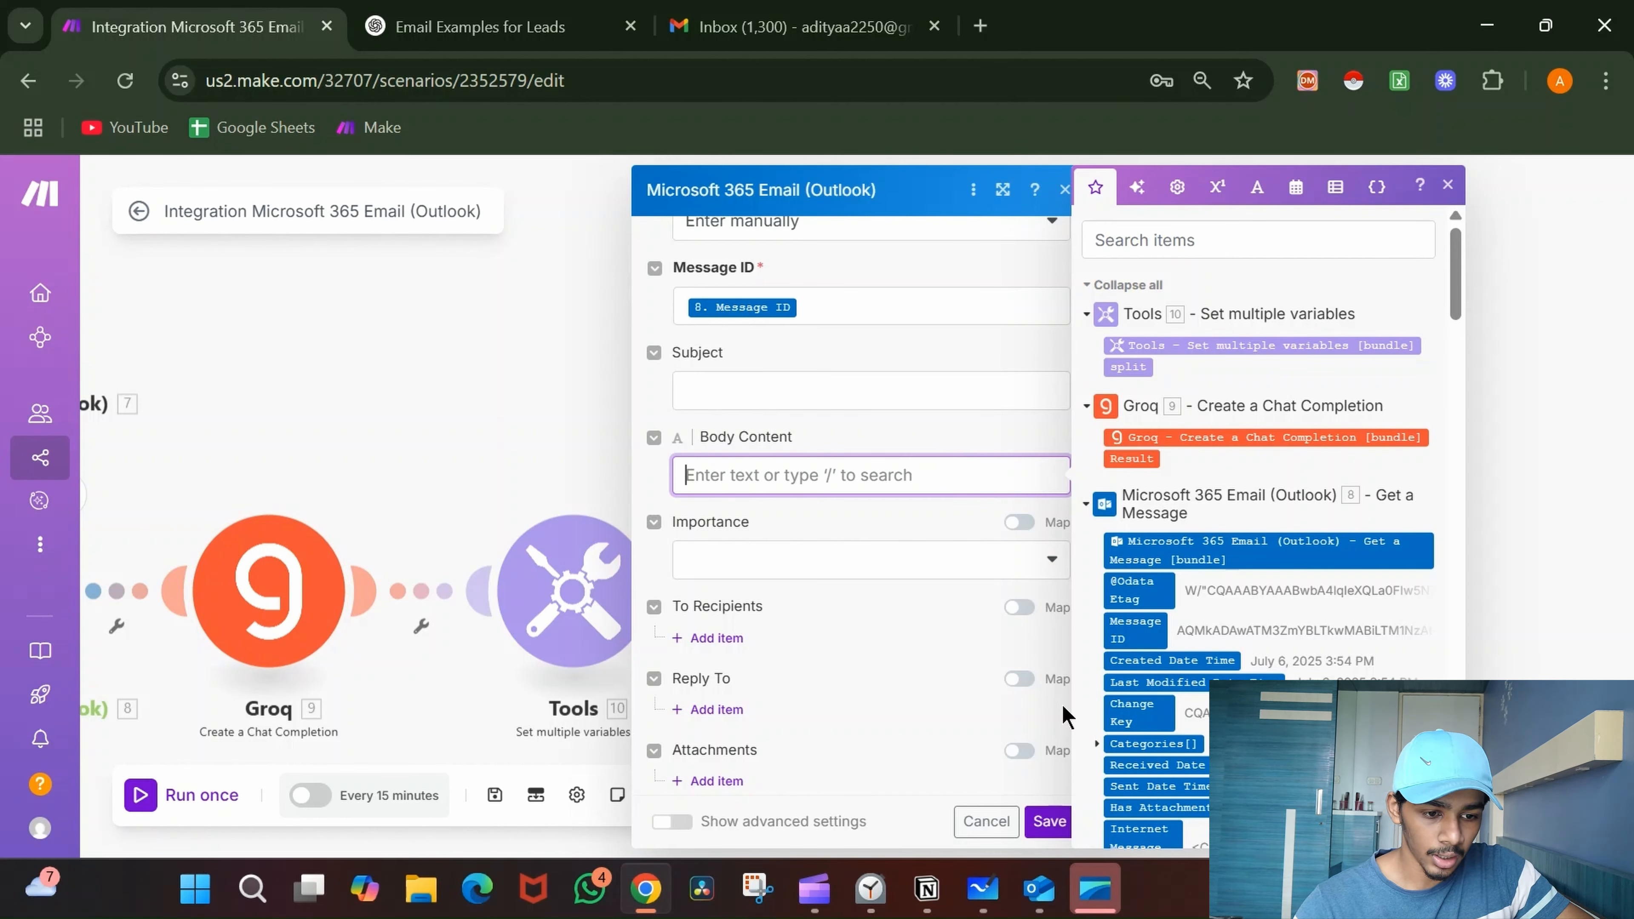
{"action": "left_click", "coordinate": [1049, 821]}
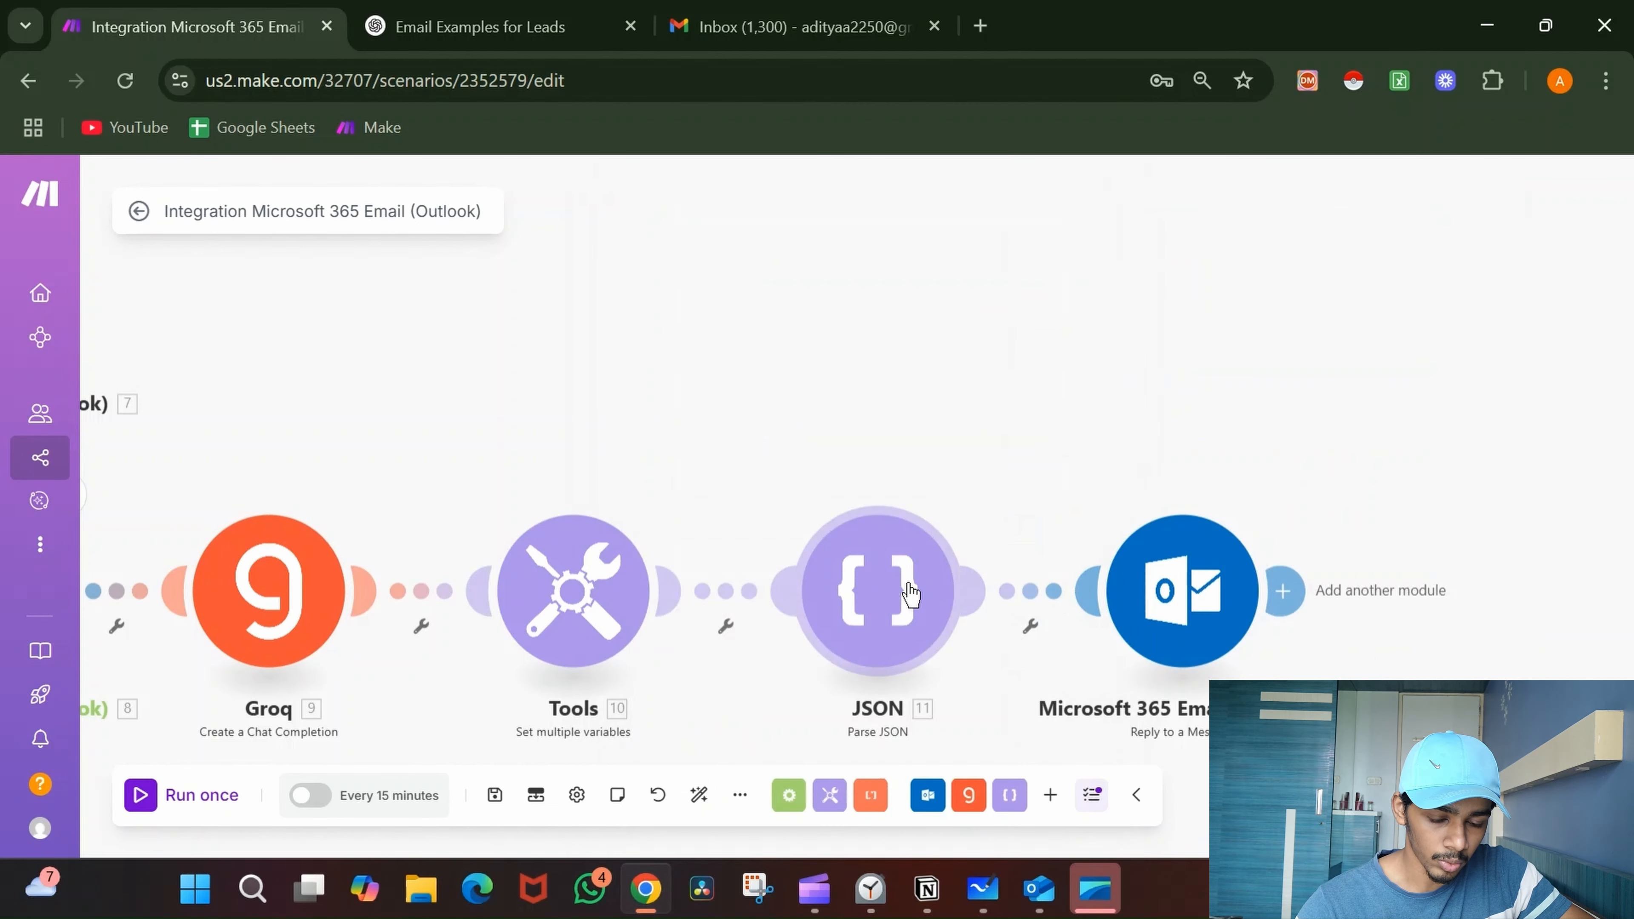
- Reopen the reply module and enter {{11.response}} as its subject
{"action": "left_click", "coordinate": [877, 610]}
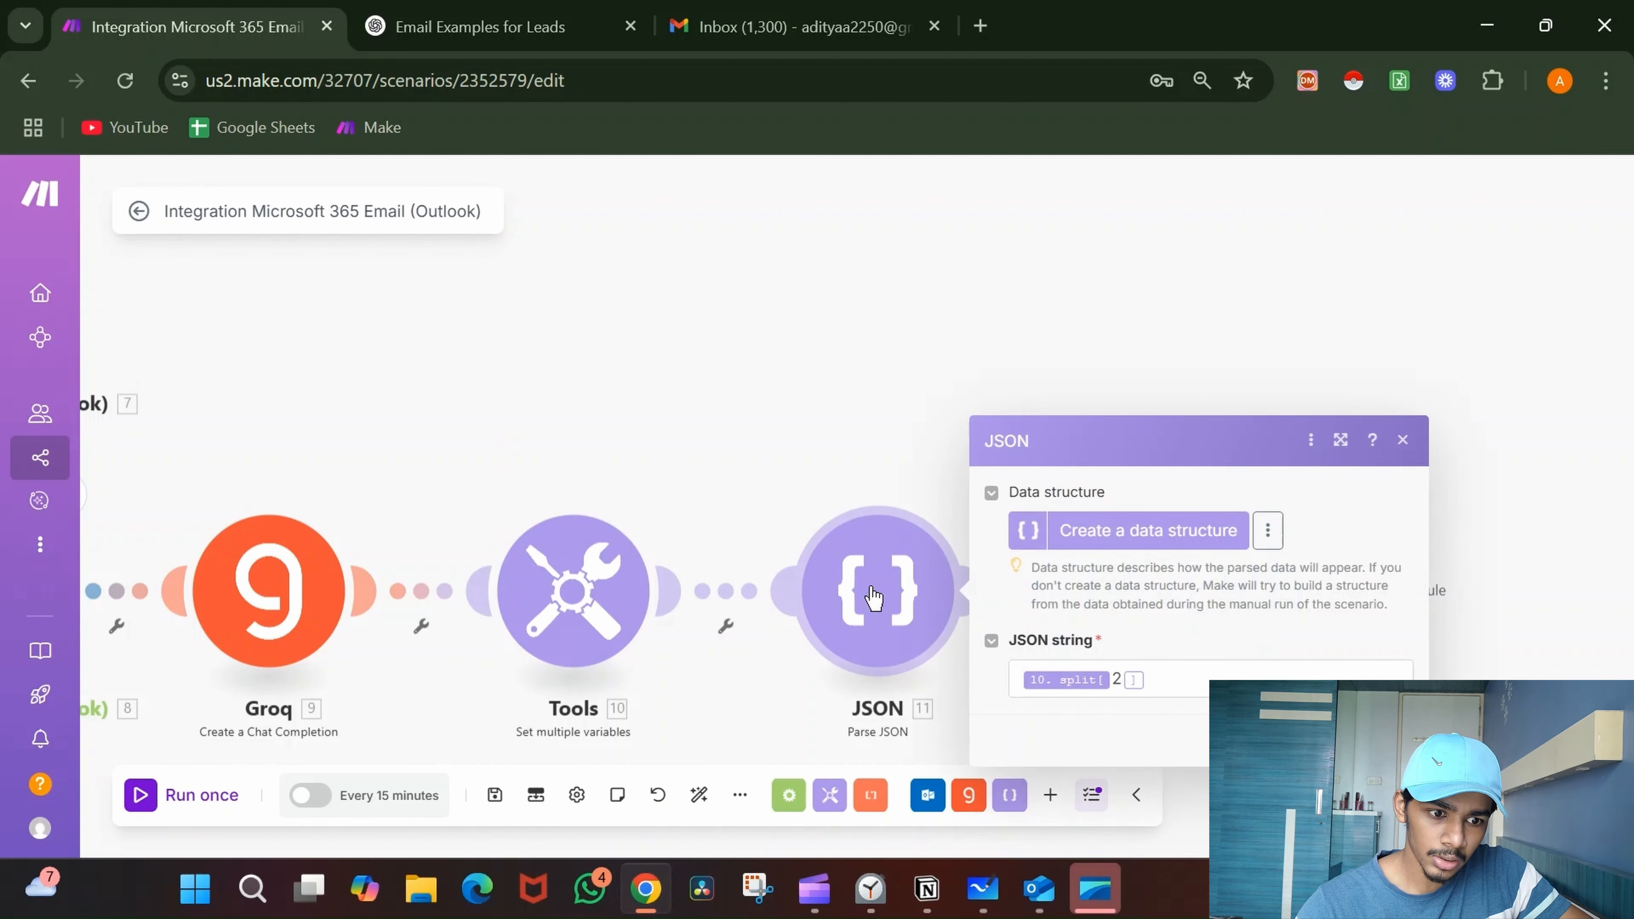
{"action": "left_click", "coordinate": [857, 474]}
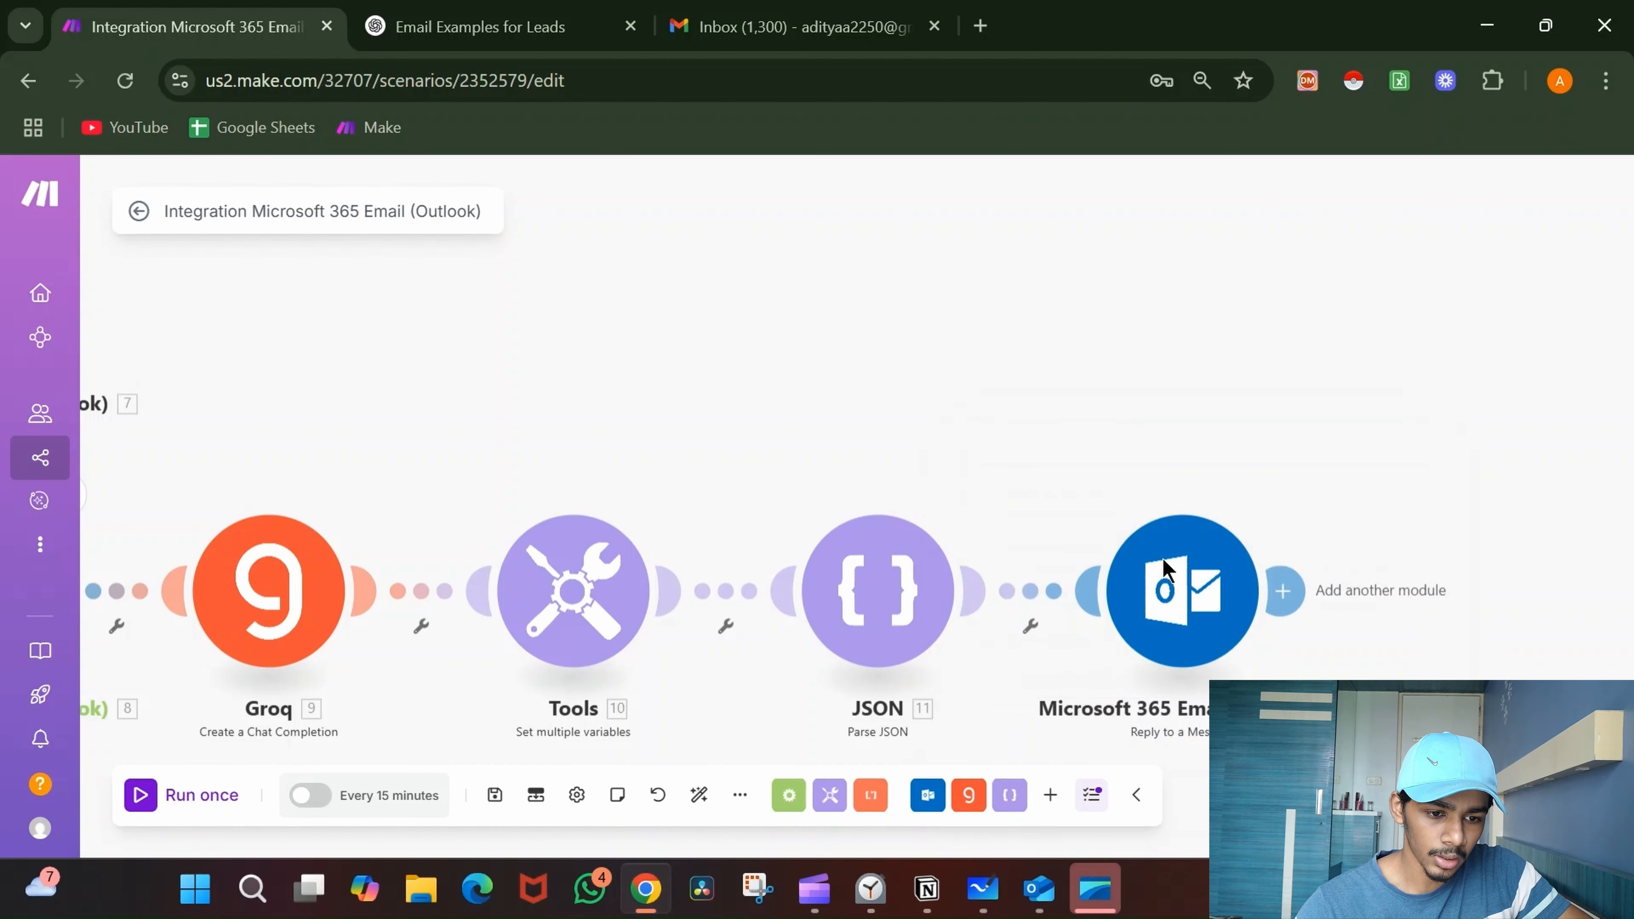
{"action": "left_click", "coordinate": [1202, 586]}
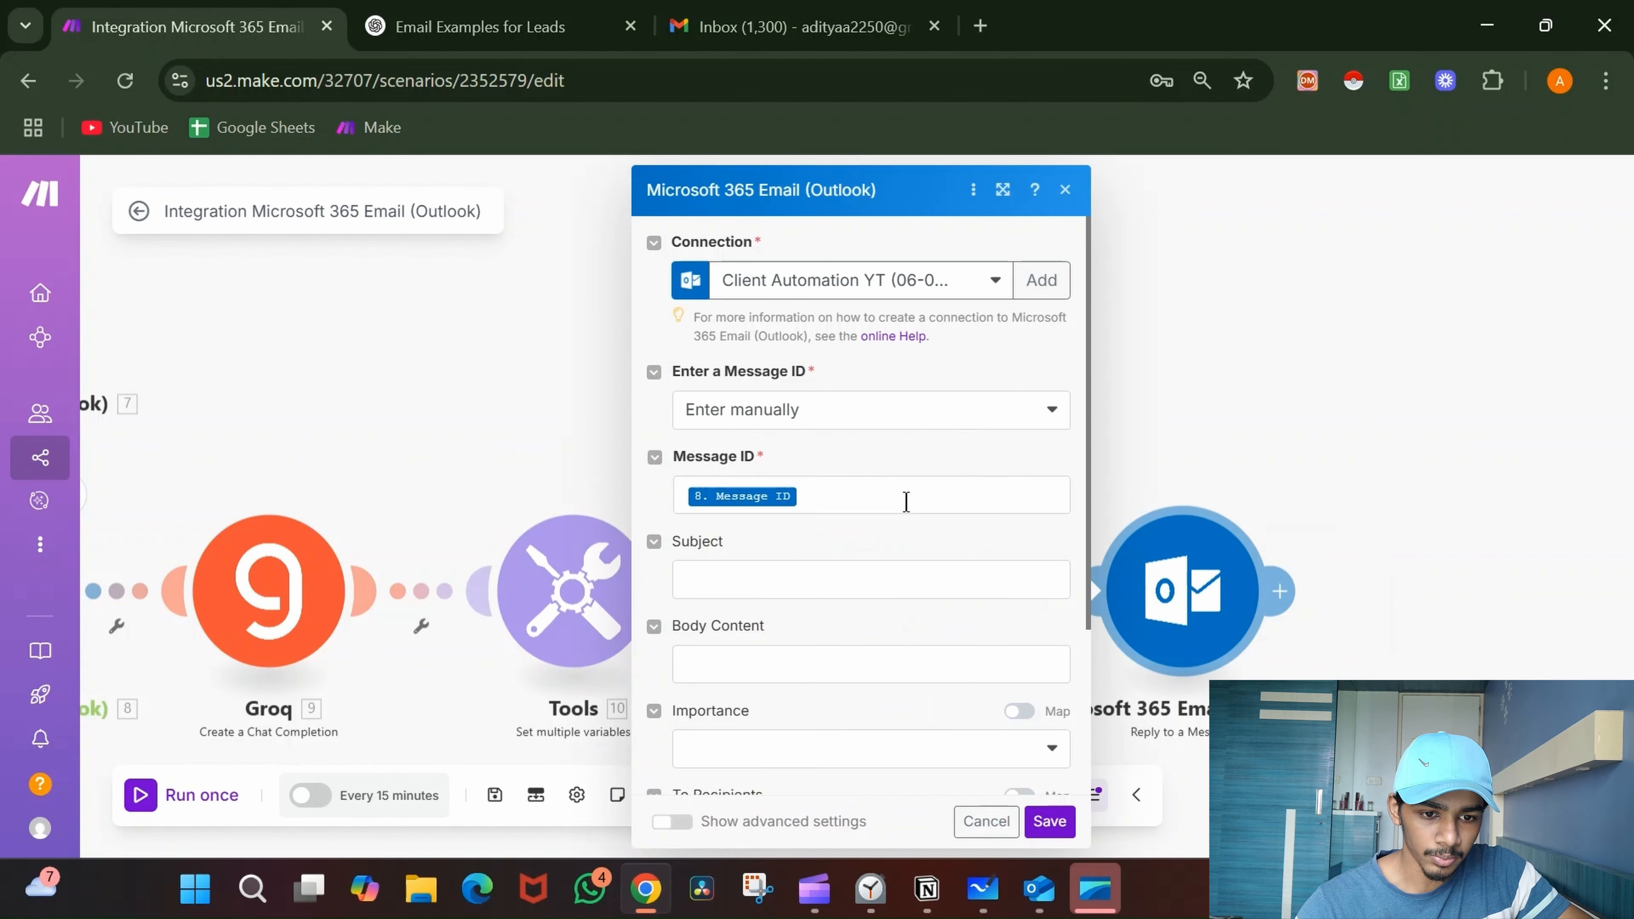
{"action": "left_click", "coordinate": [800, 587]}
{"action": "type", "text": "{{"}
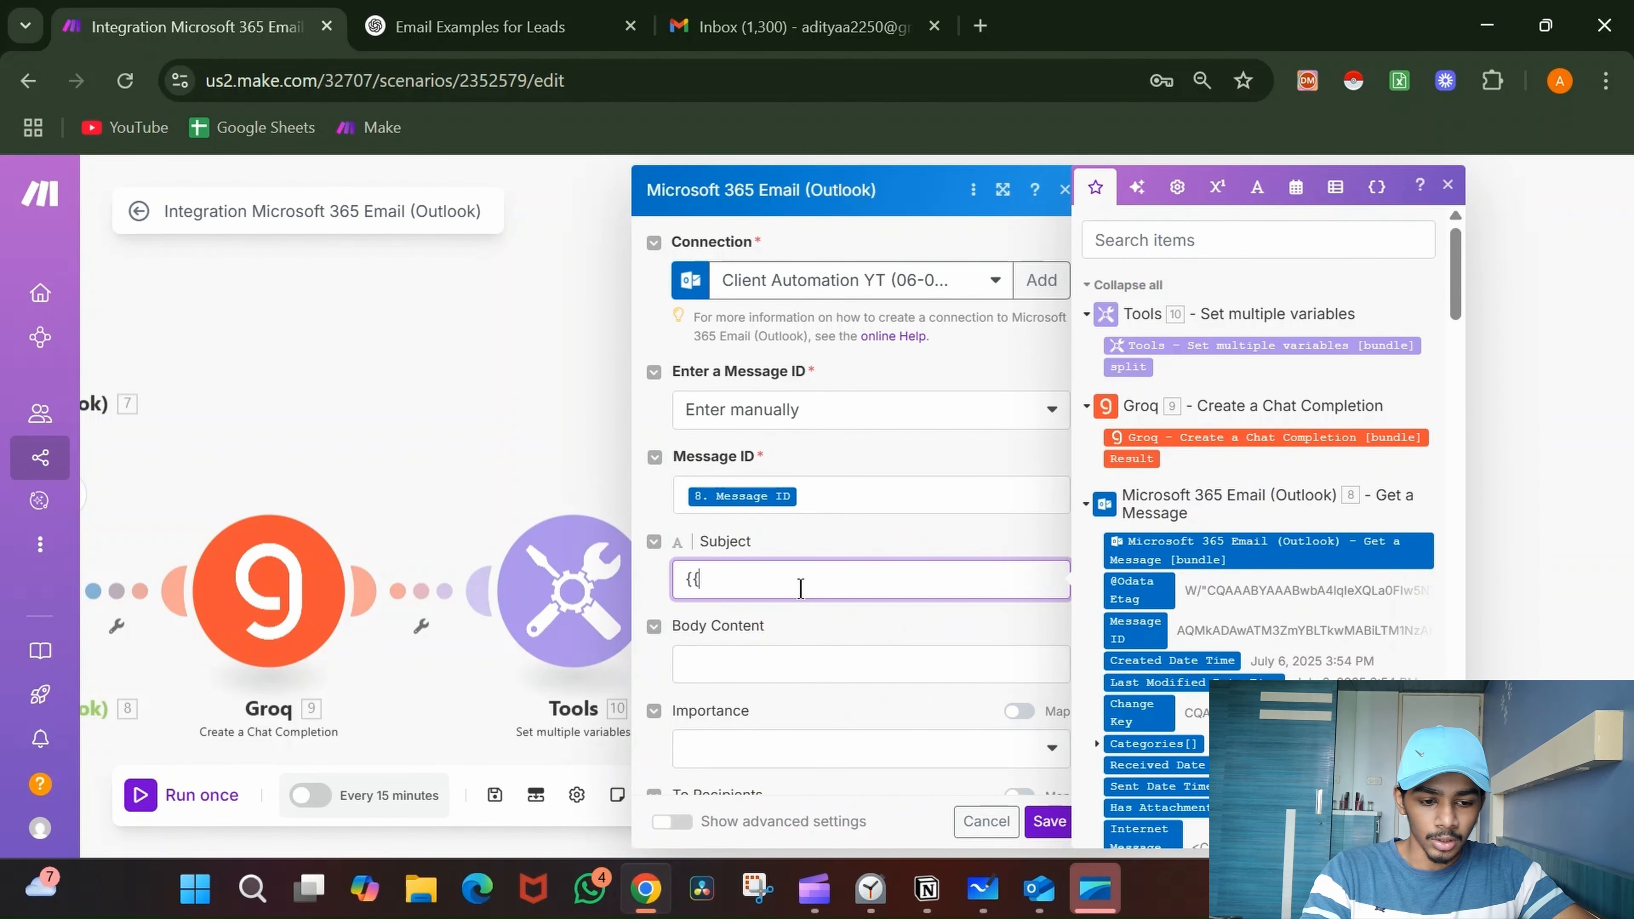
{"action": "type", "text": "11."}
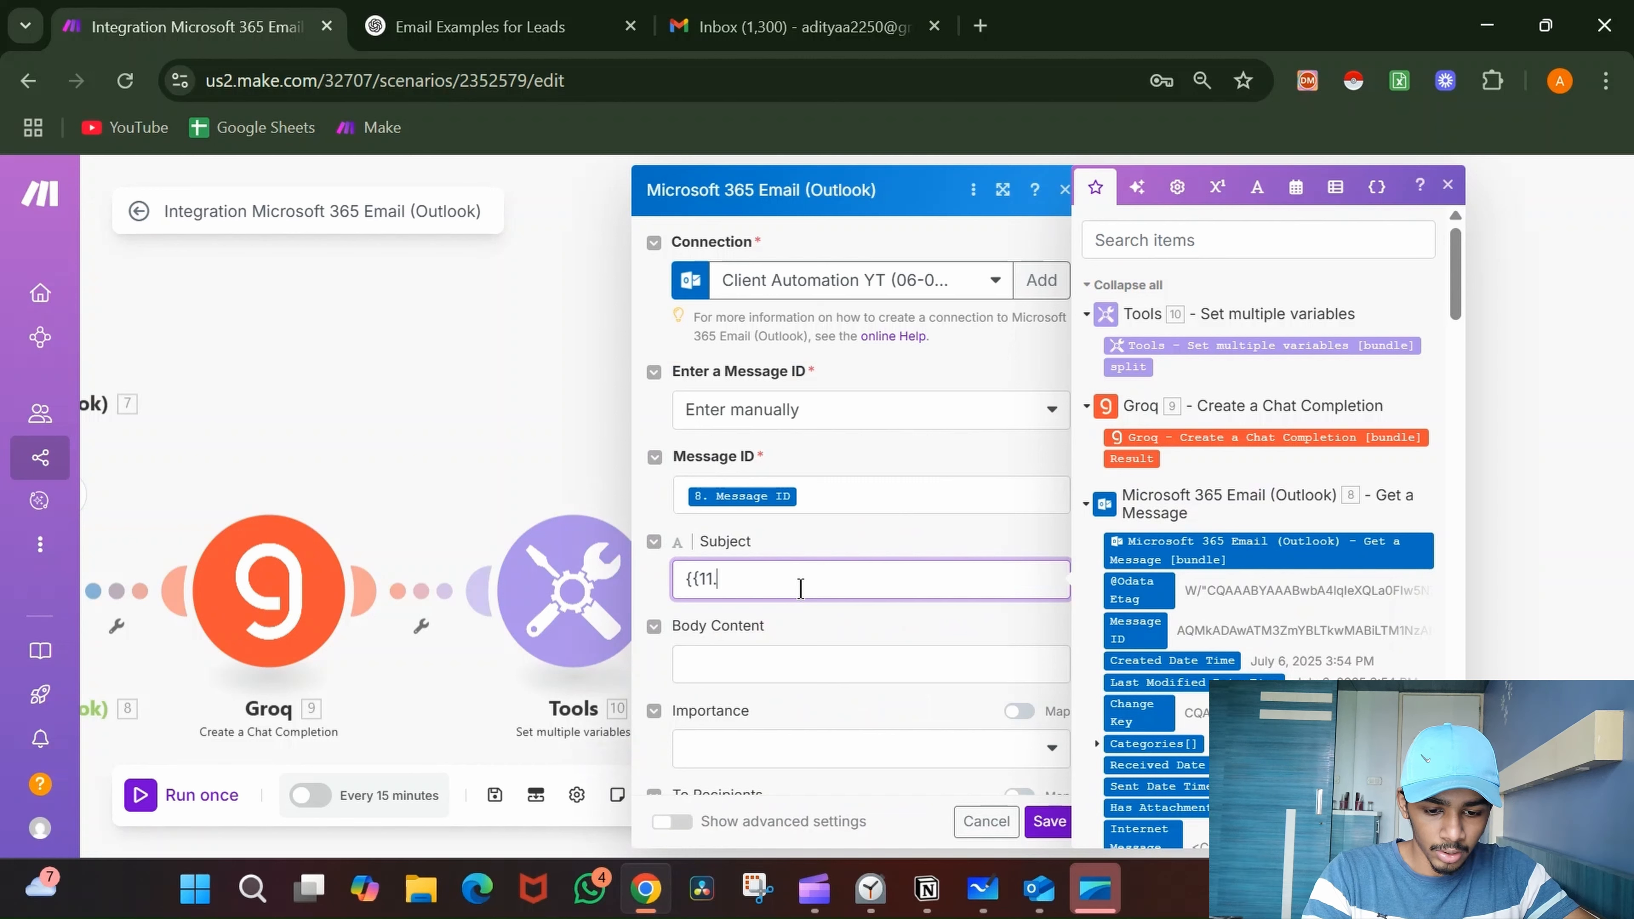
{"action": "type", "text": "response"}
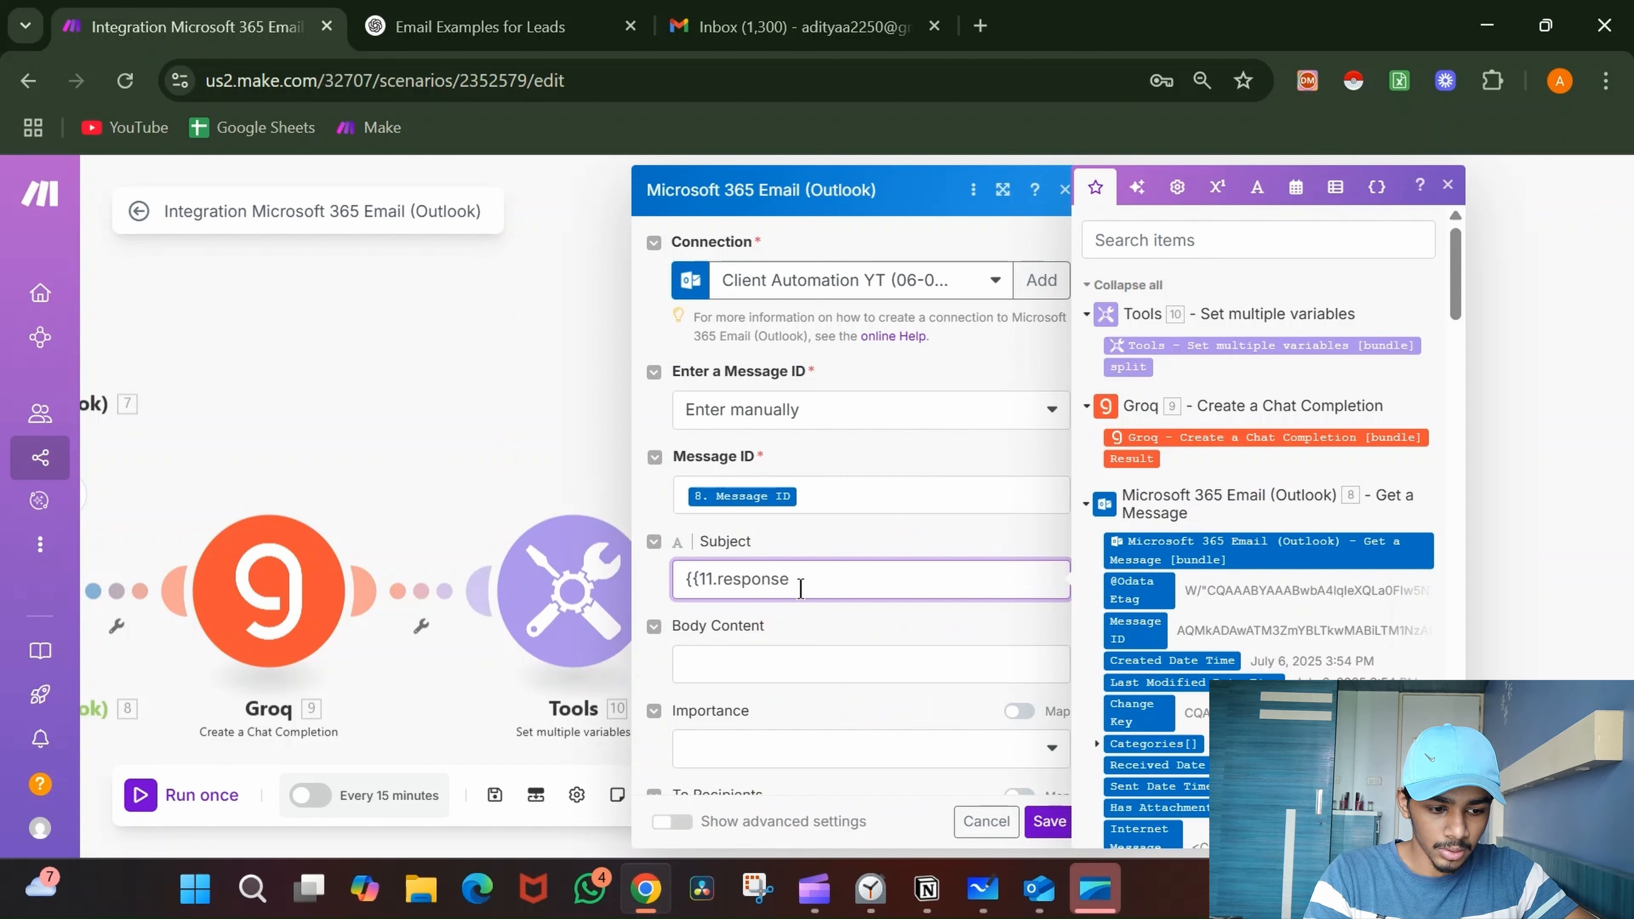
{"action": "type", "text": "}}"}
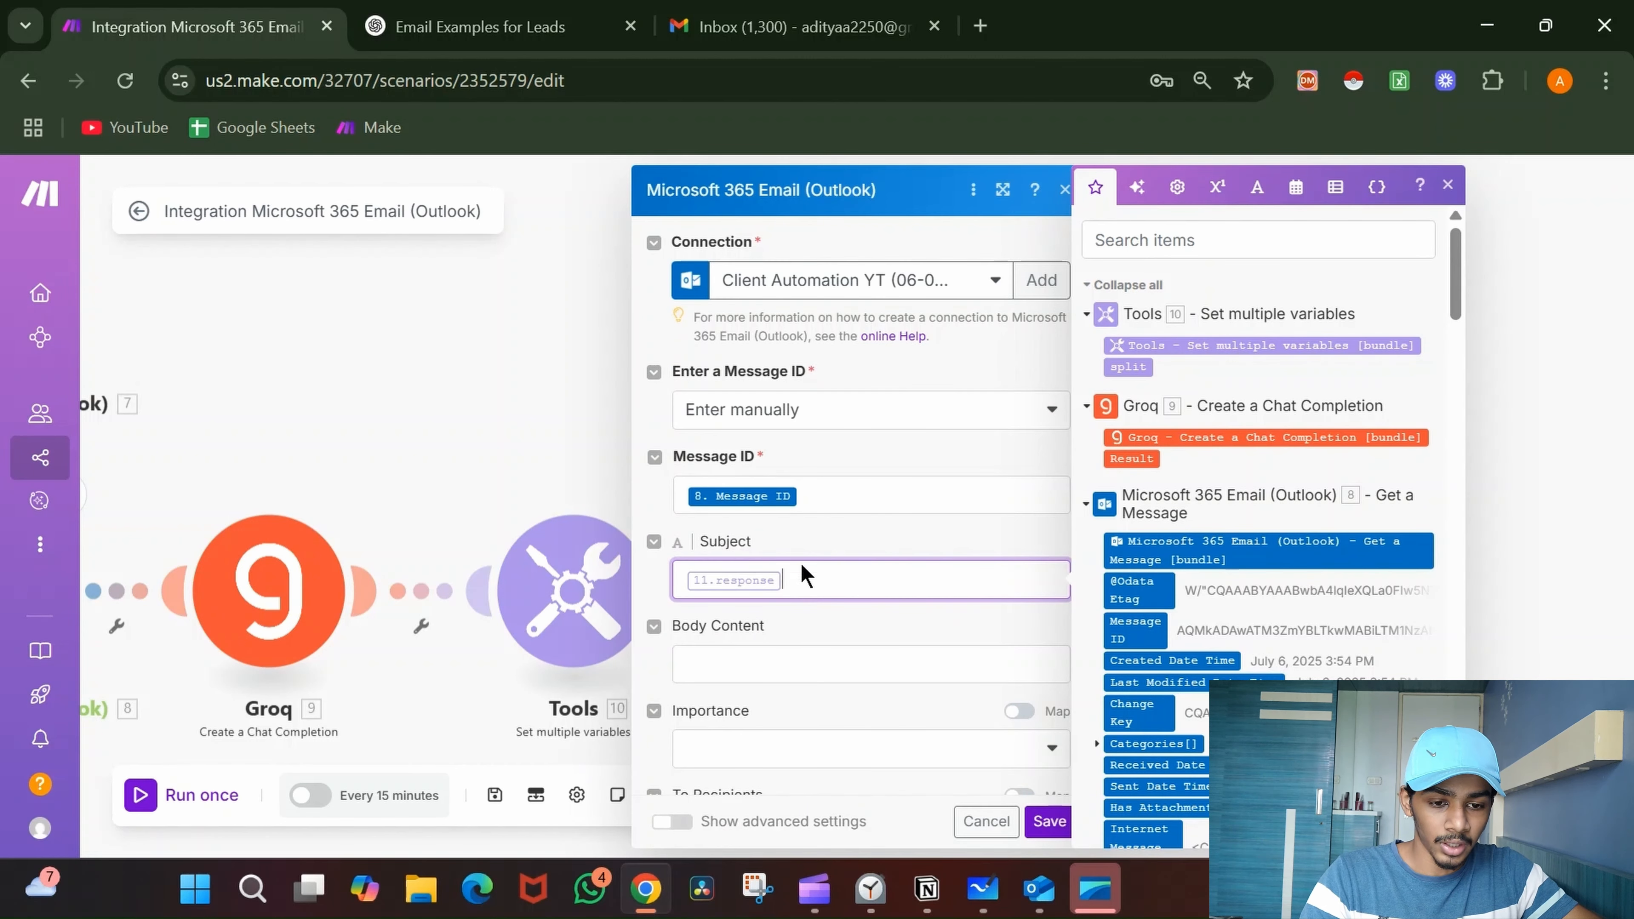
- Move {{11.response}} from the subject to the body content, leave the recipients empty and save the reply module
{"action": "scroll", "coordinate": [836, 570], "scroll_direction": "down", "scroll_amount": 3}
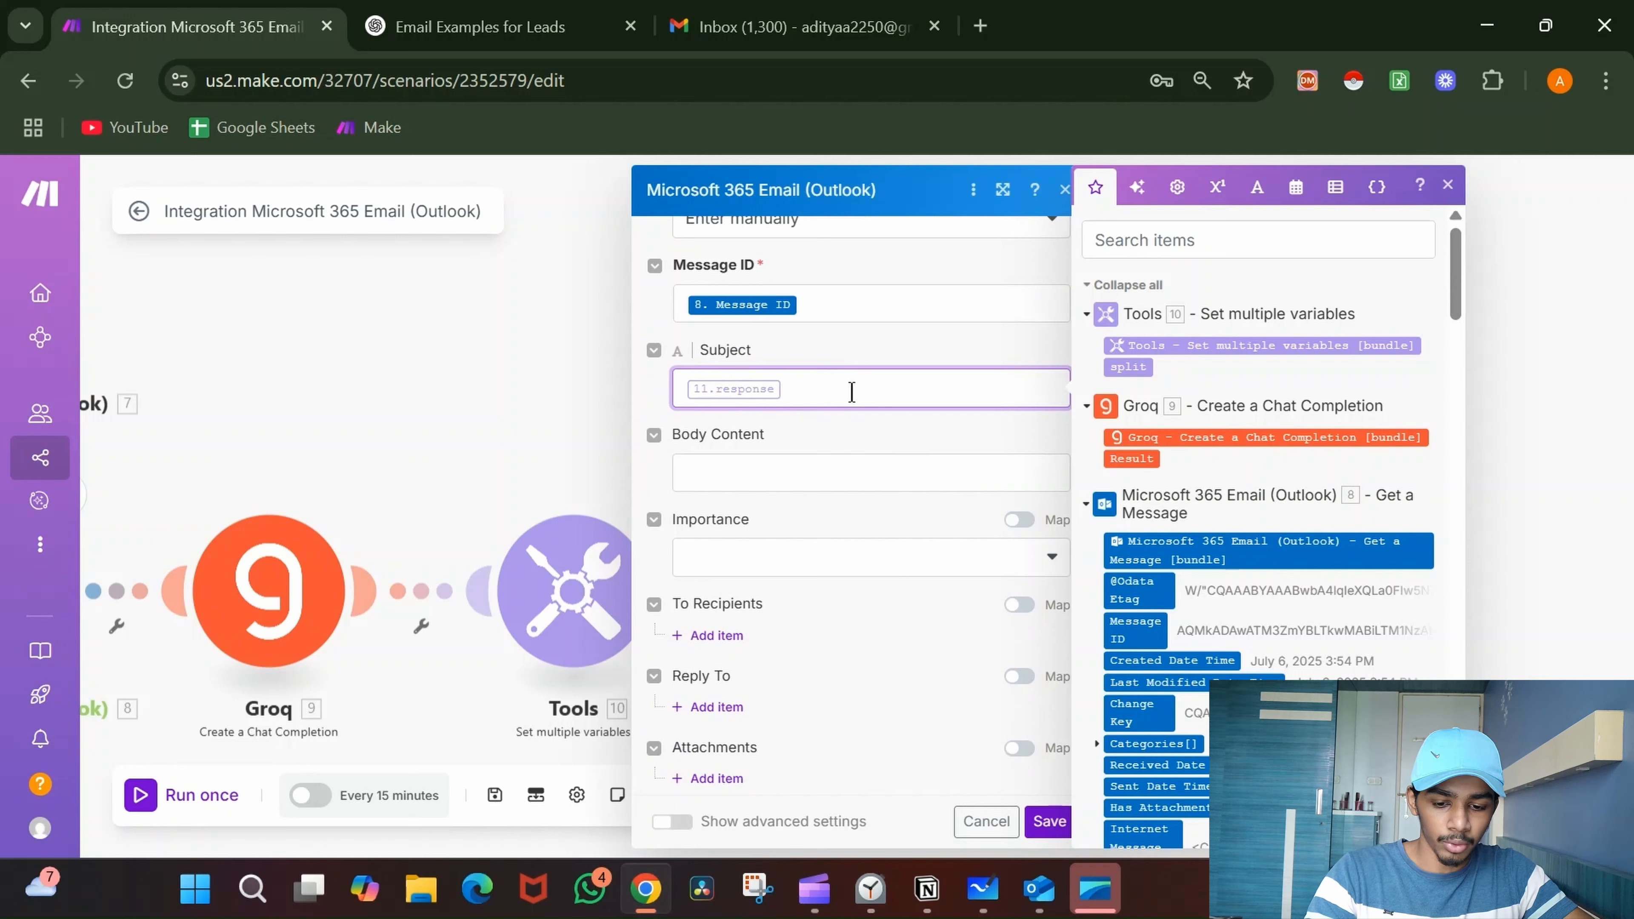
{"action": "key", "text": "ctrl+a"}
{"action": "key", "text": "ctrl+x"}
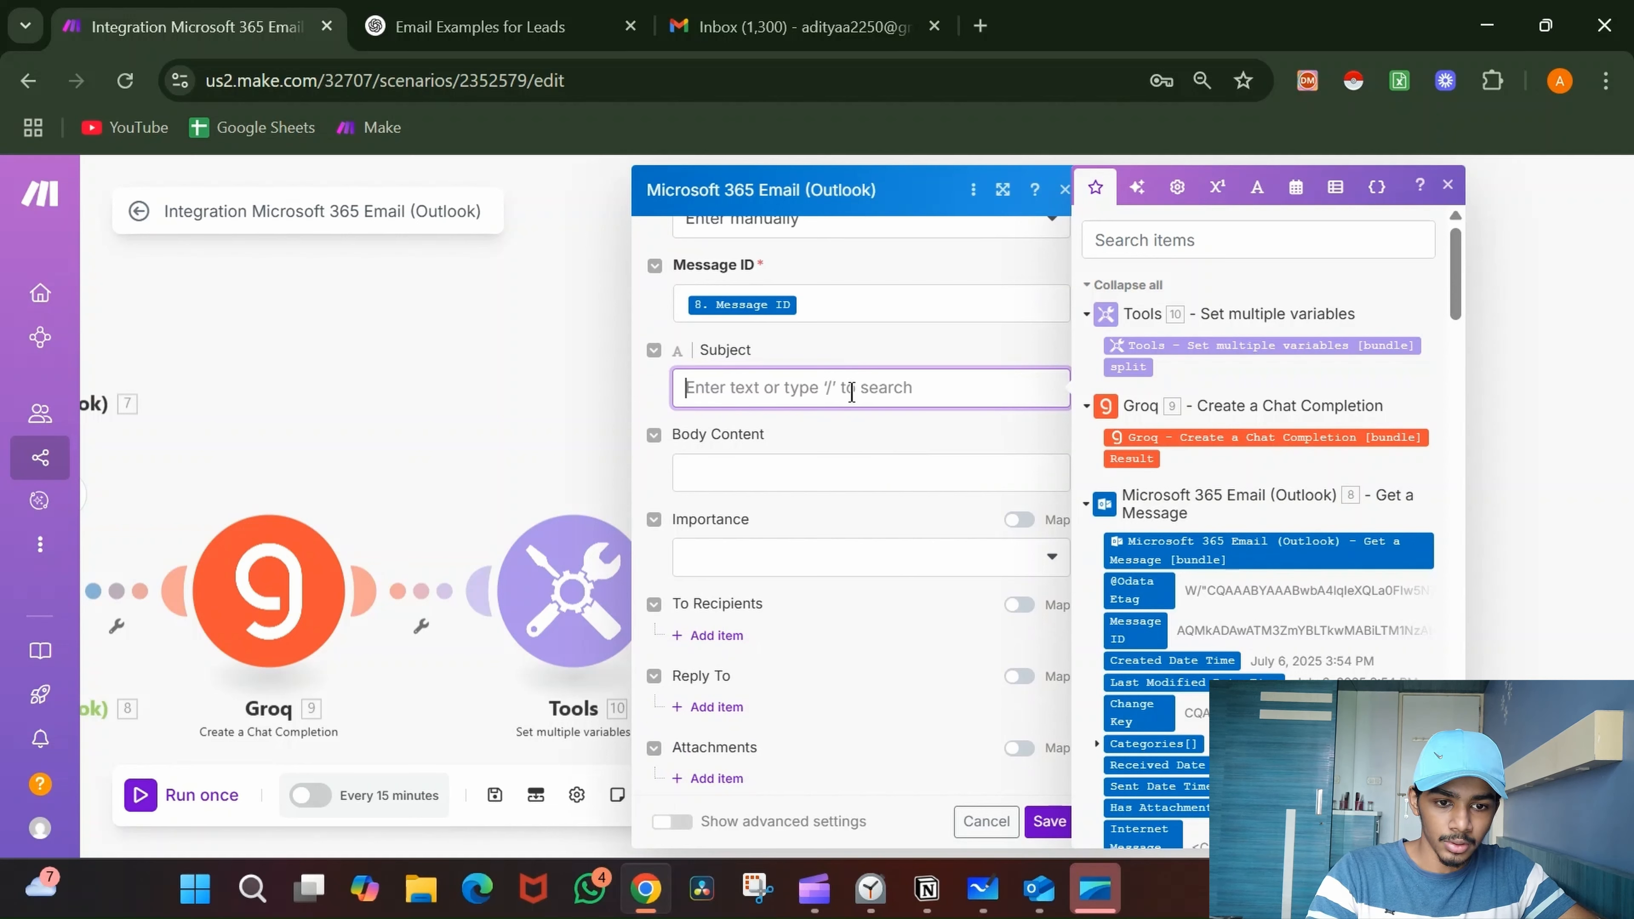
{"action": "left_click", "coordinate": [811, 473]}
{"action": "key", "text": "ctrl+v"}
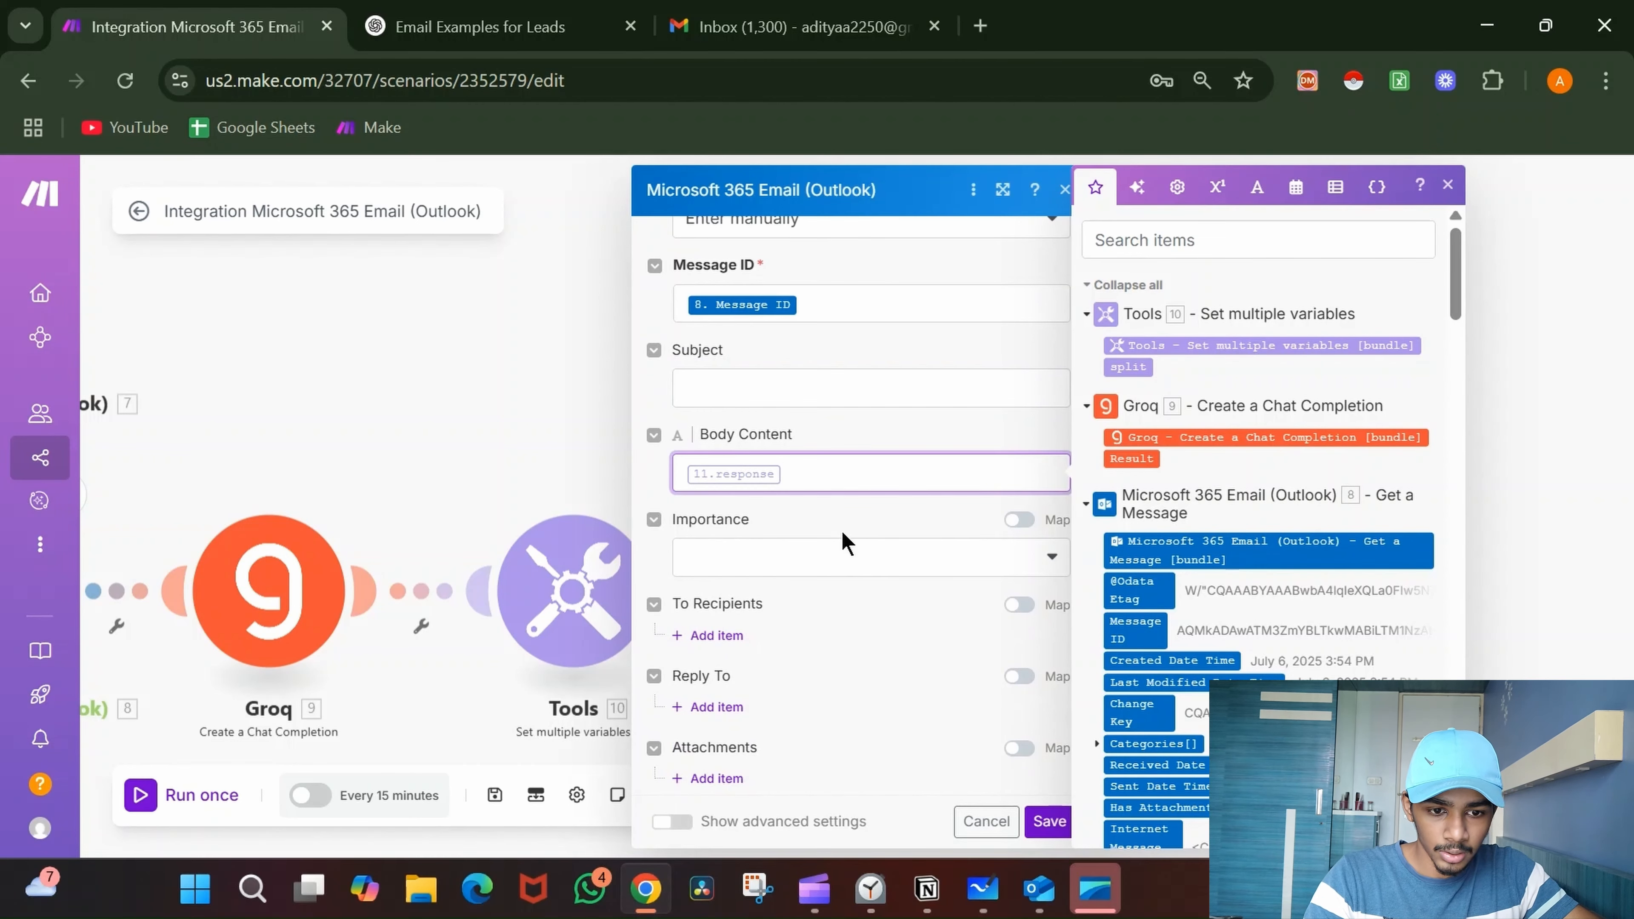
{"action": "scroll", "coordinate": [843, 540], "scroll_direction": "down", "scroll_amount": 1}
{"action": "left_click", "coordinate": [720, 596]}
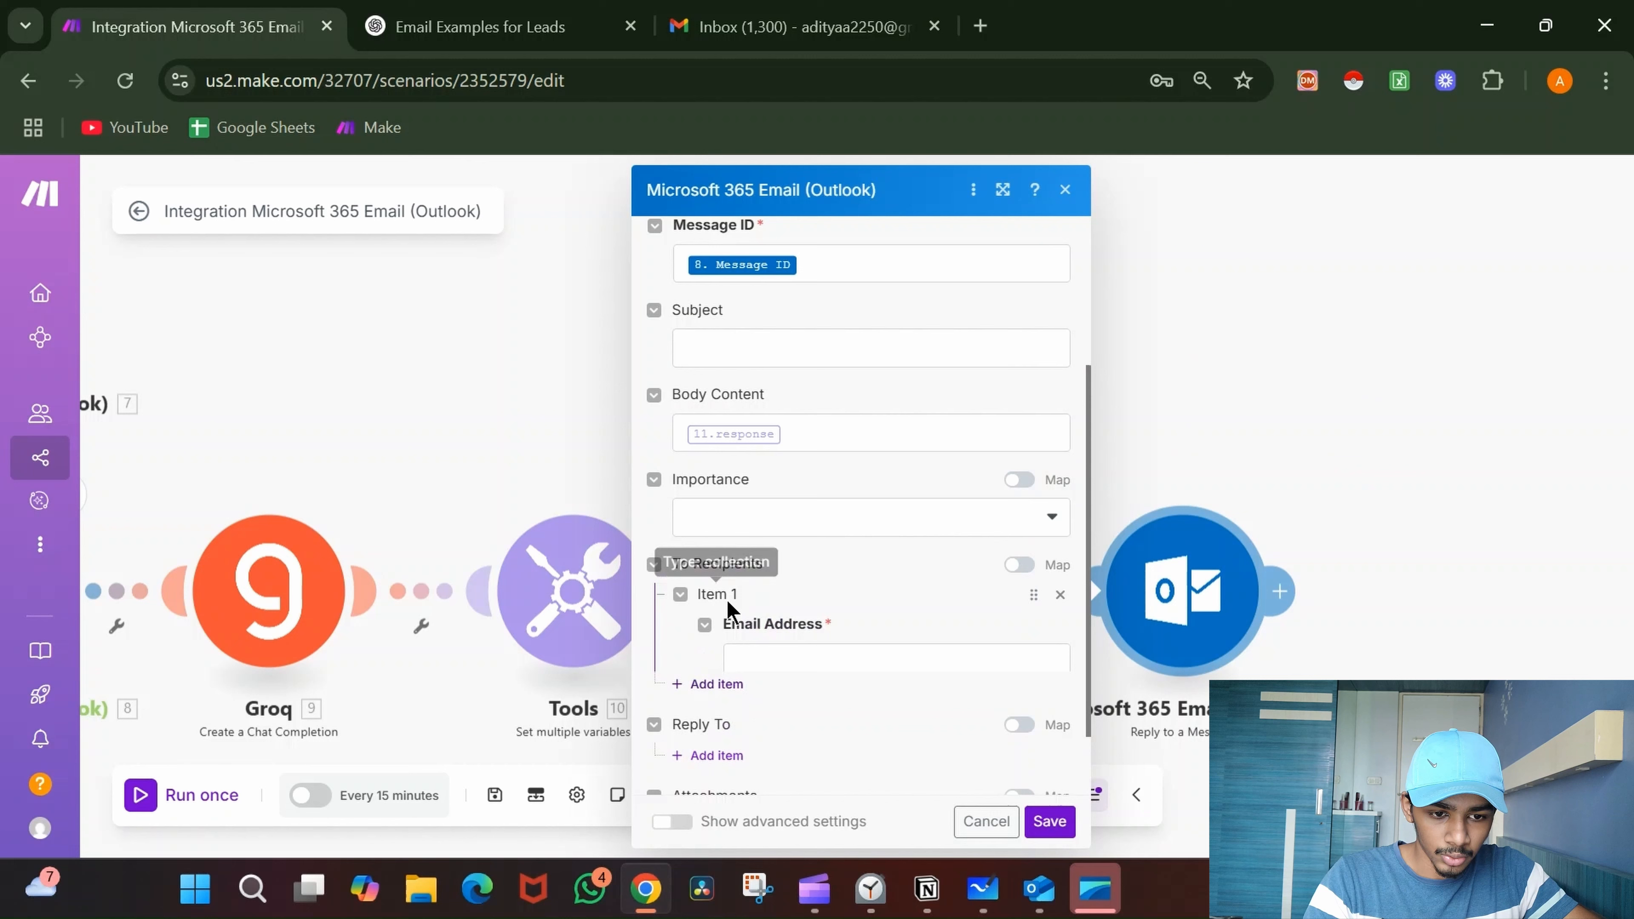
{"action": "left_click", "coordinate": [1060, 595]}
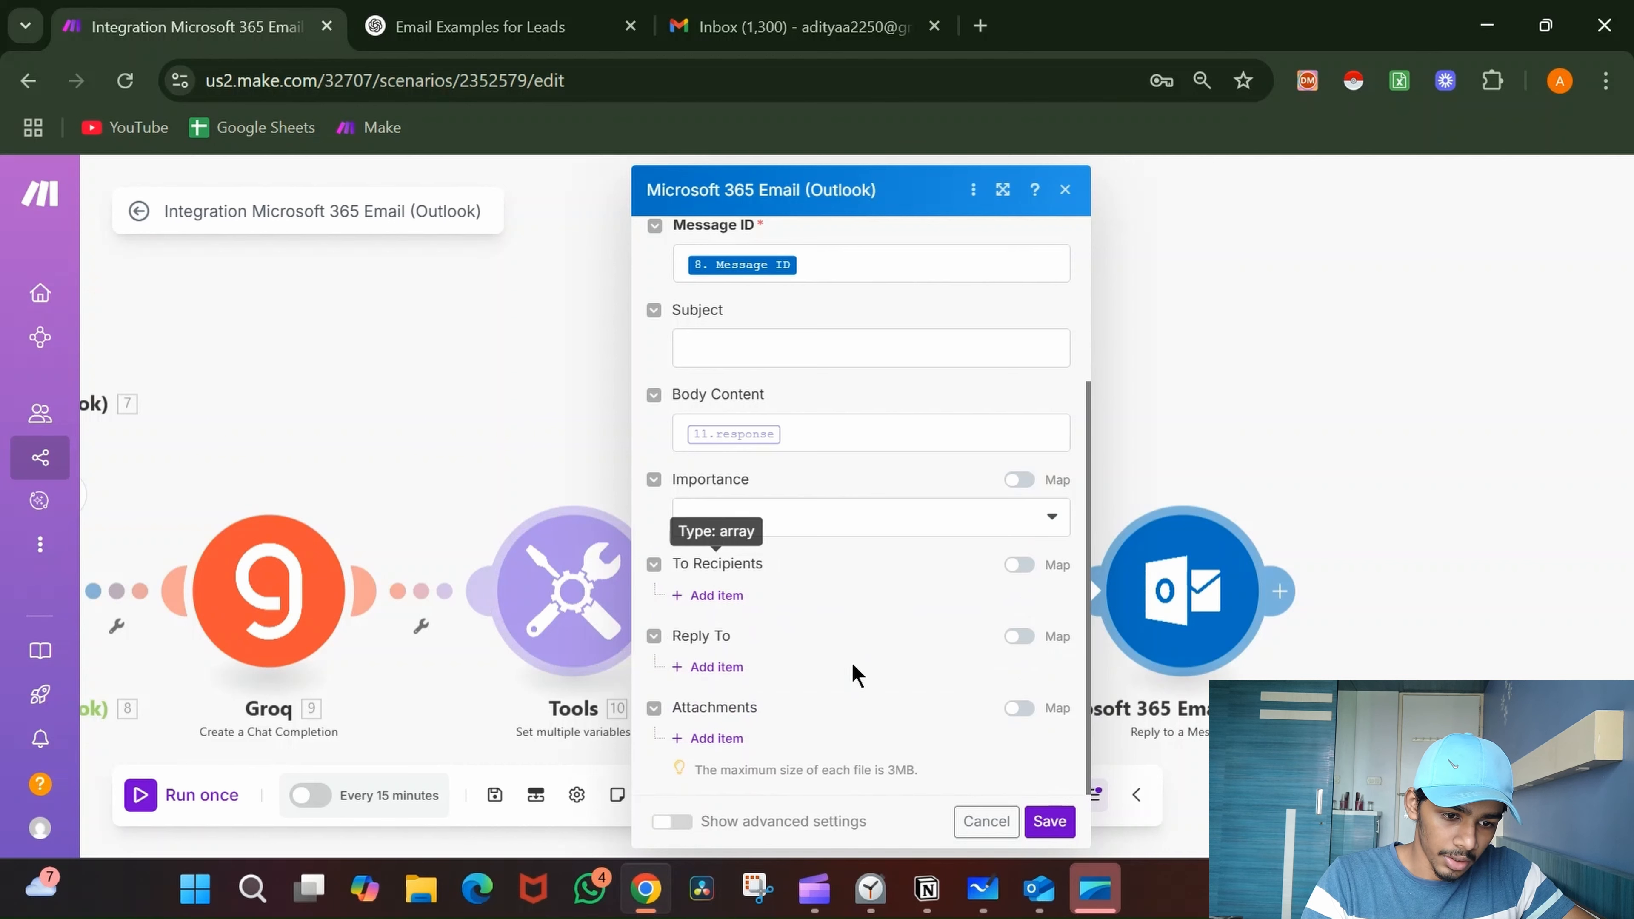
{"action": "left_click", "coordinate": [1071, 830]}
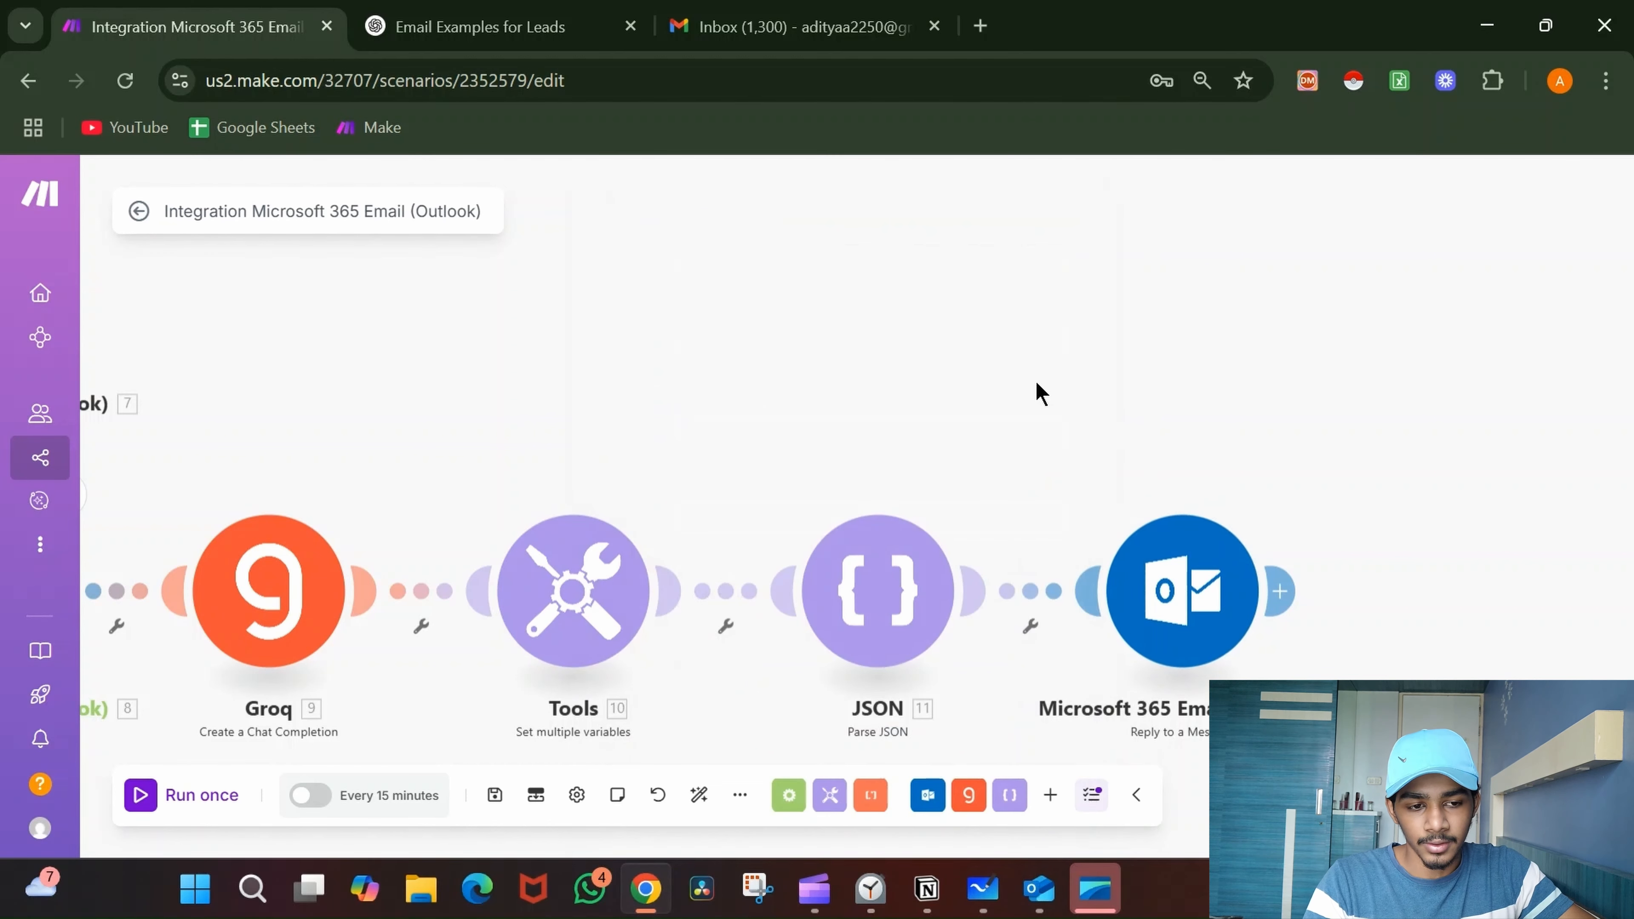
- Run only the Outlook Watch Messages module at the beginning of the scenario
{"action": "left_click_drag", "start_coordinate": [1221, 417], "coordinate": [1542, 452]}
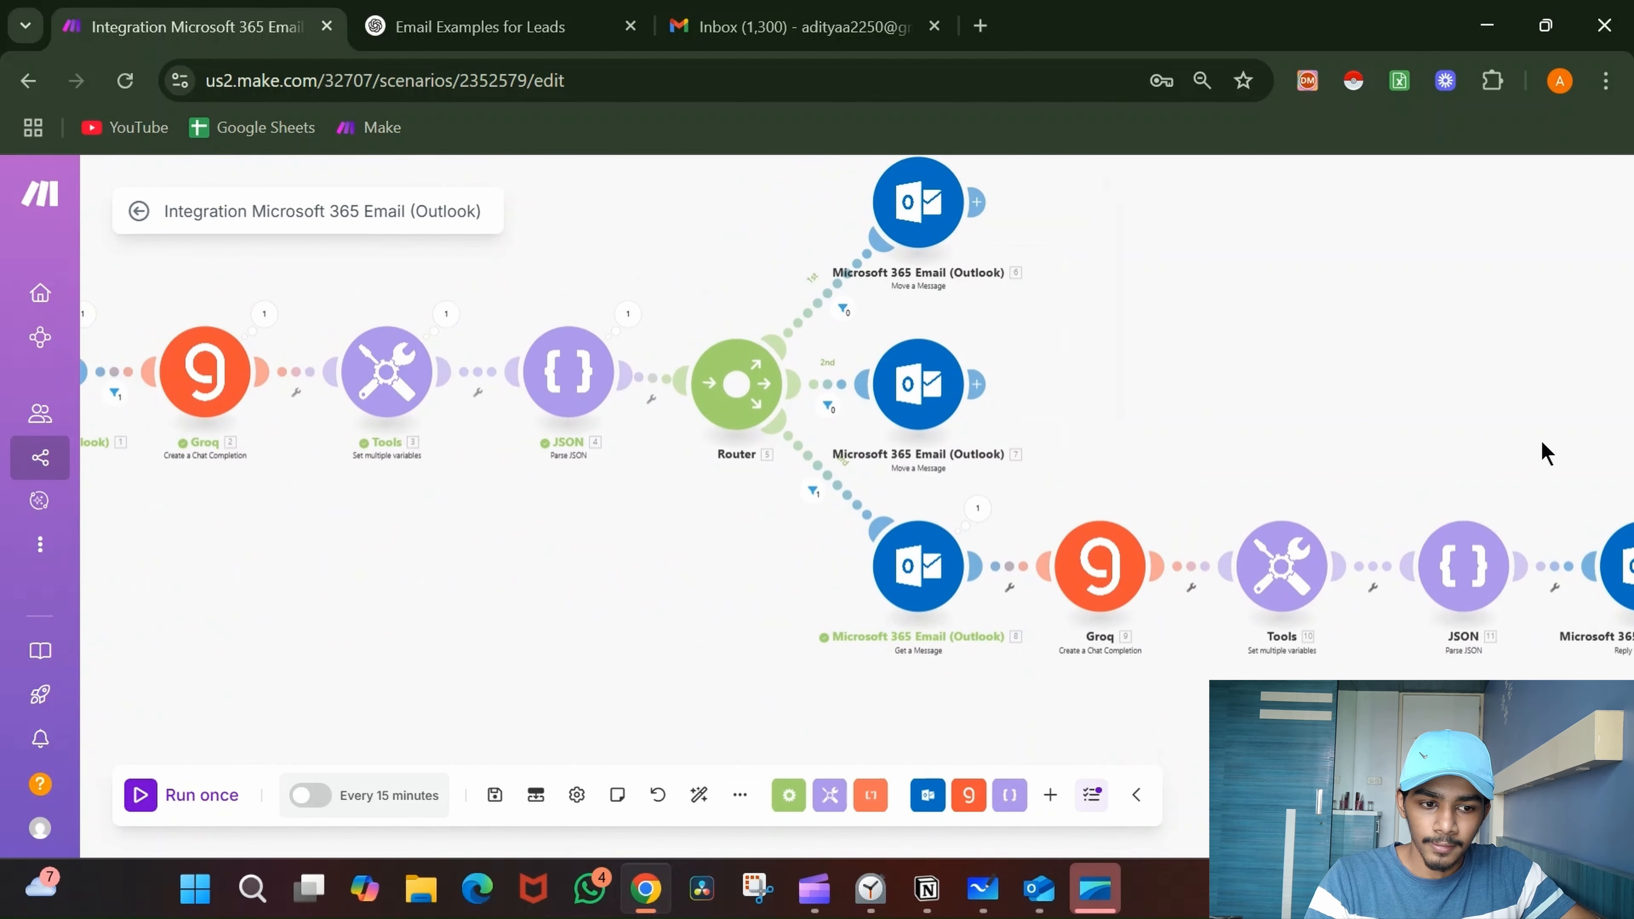
{"action": "left_click_drag", "start_coordinate": [1043, 391], "coordinate": [1386, 460]}
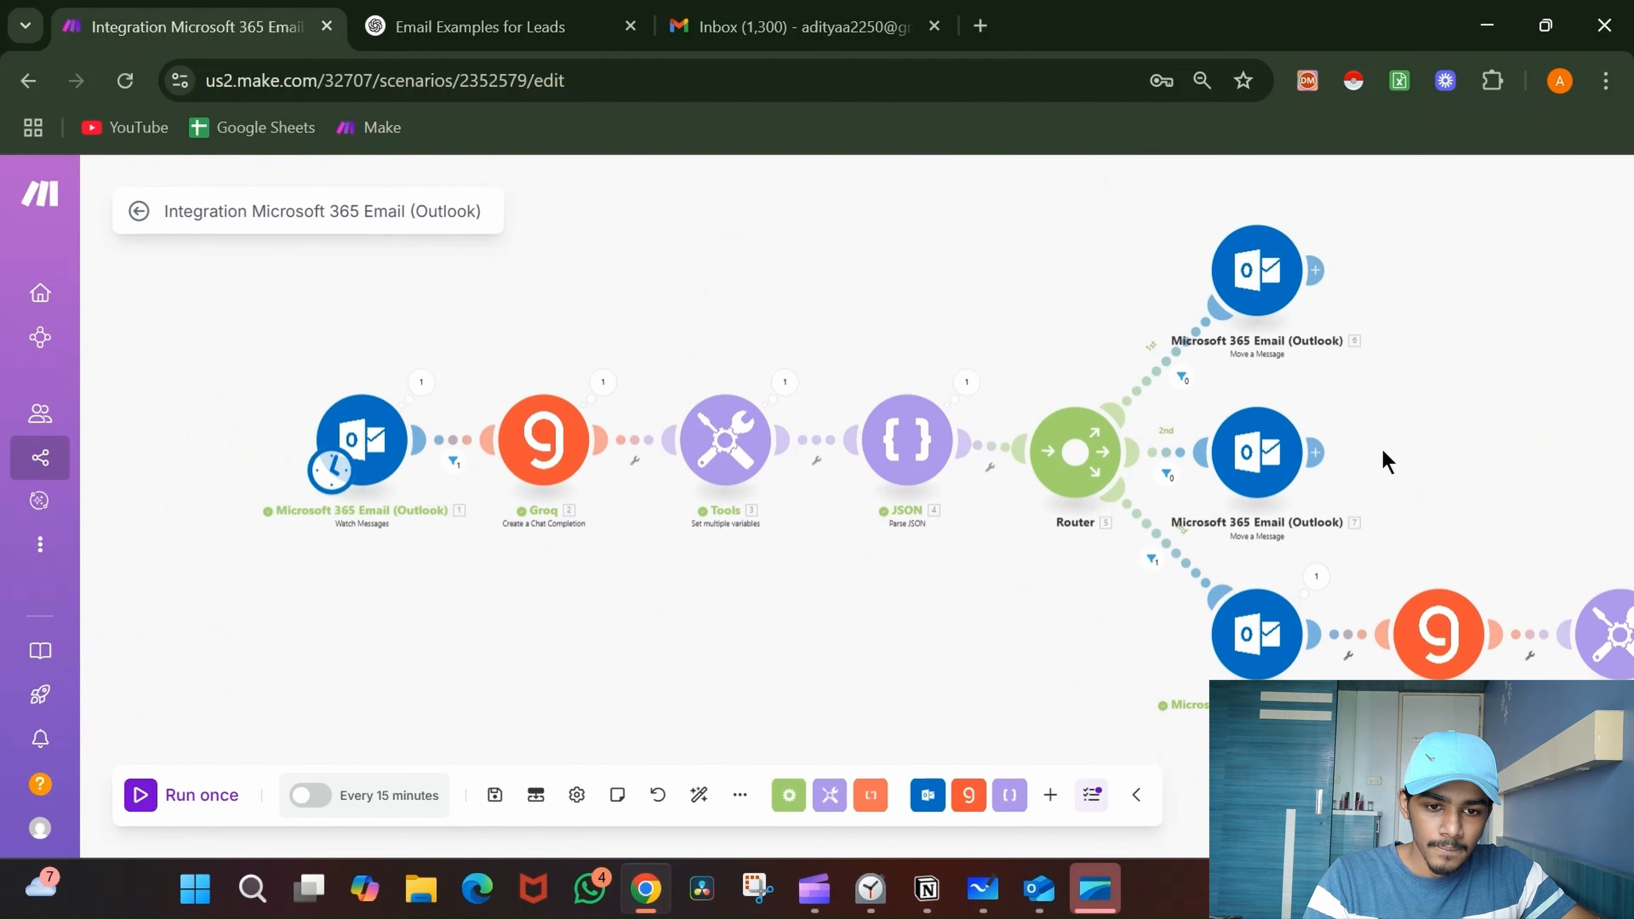
{"action": "right_click", "coordinate": [376, 443]}
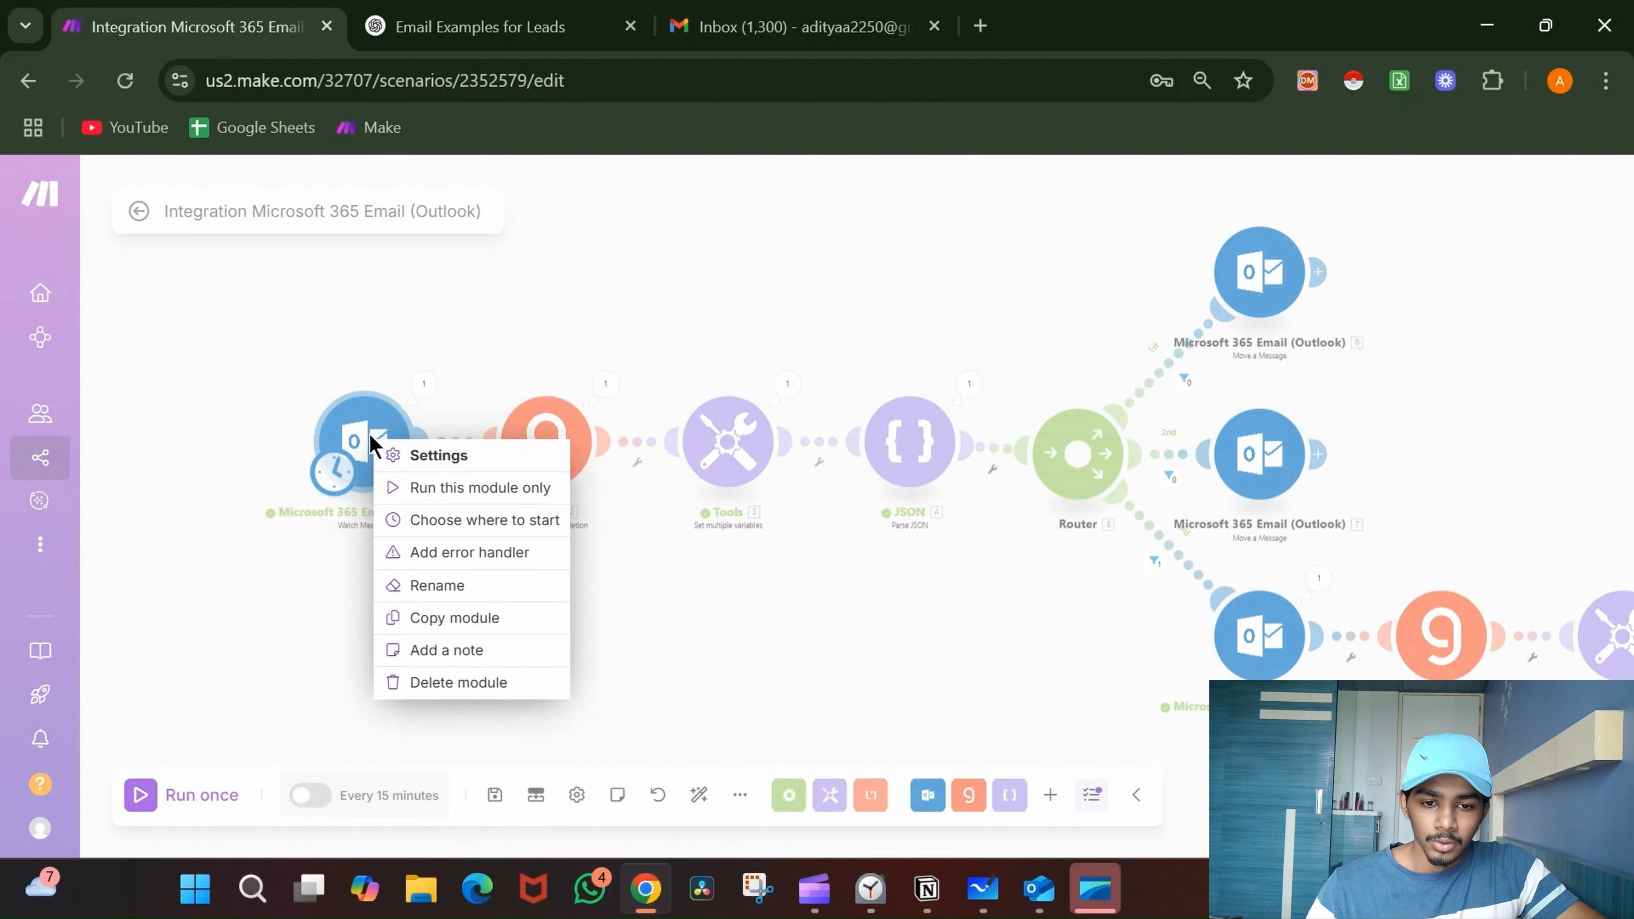
{"action": "left_click", "coordinate": [424, 490]}
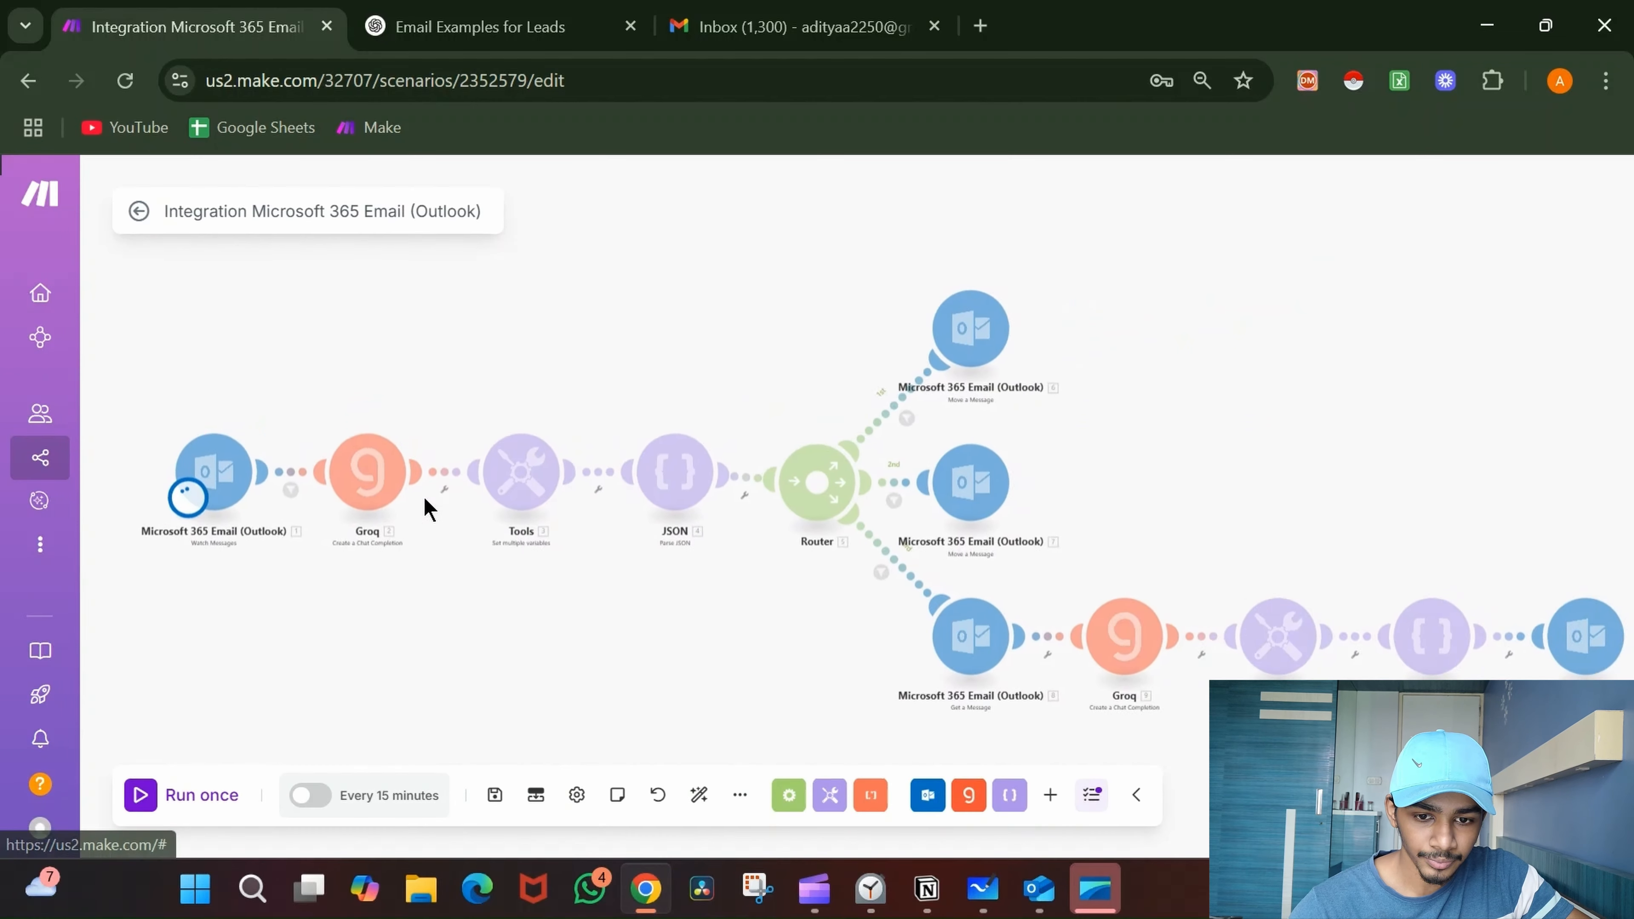
- Set the Watch Messages module's start point manually to the Hello email and save the choice
{"action": "right_click", "coordinate": [194, 473]}
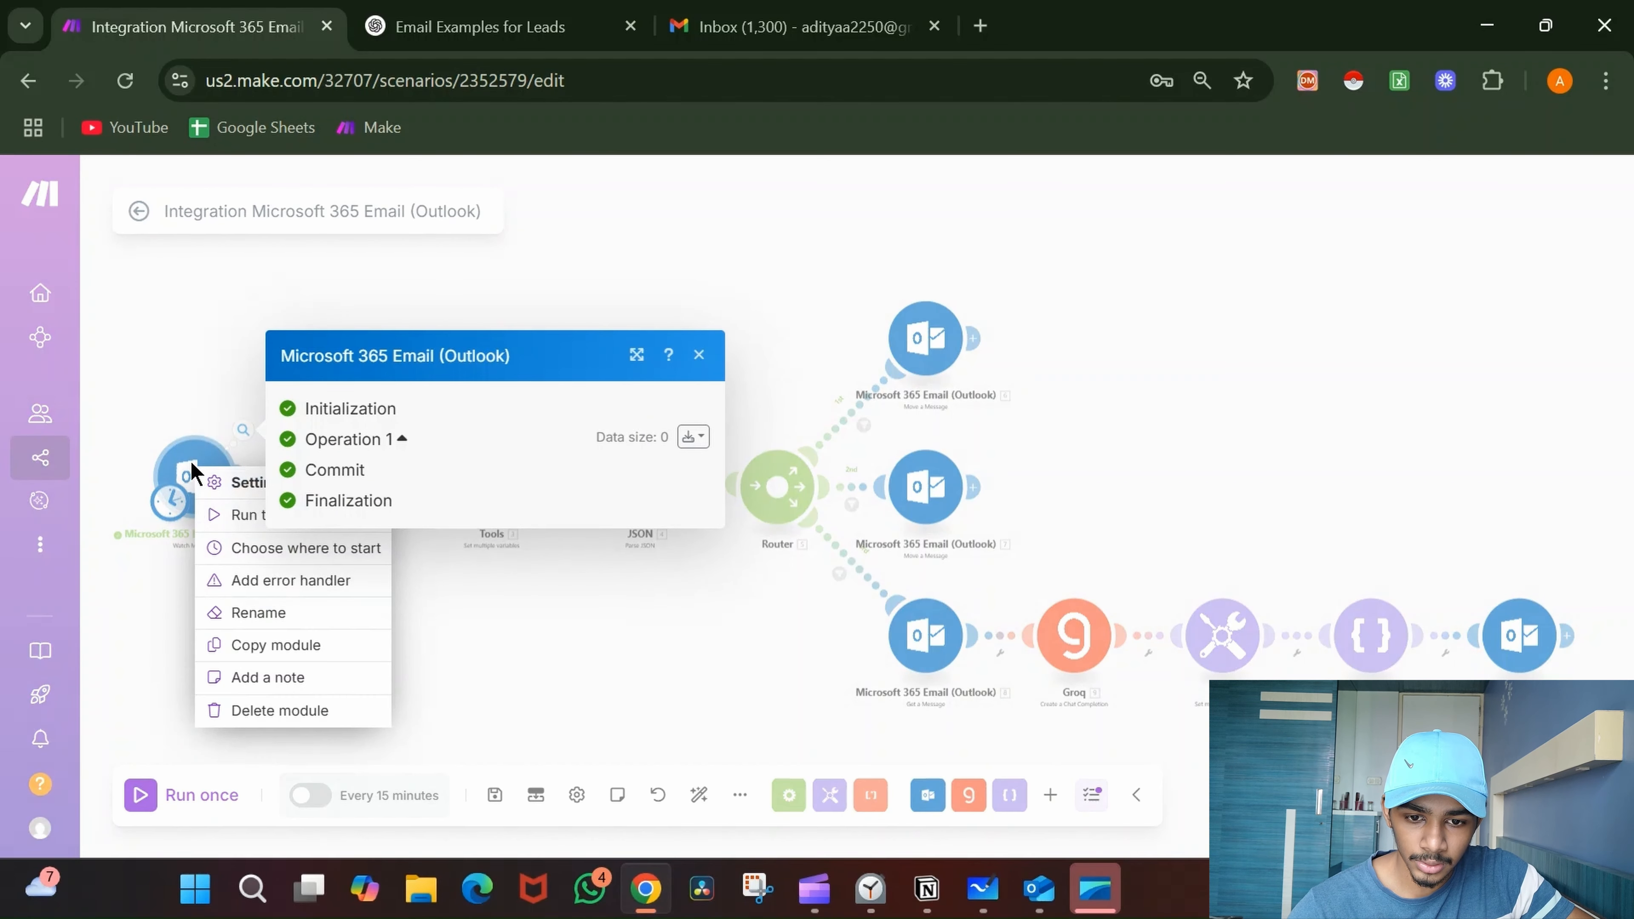
{"action": "left_click", "coordinate": [235, 553]}
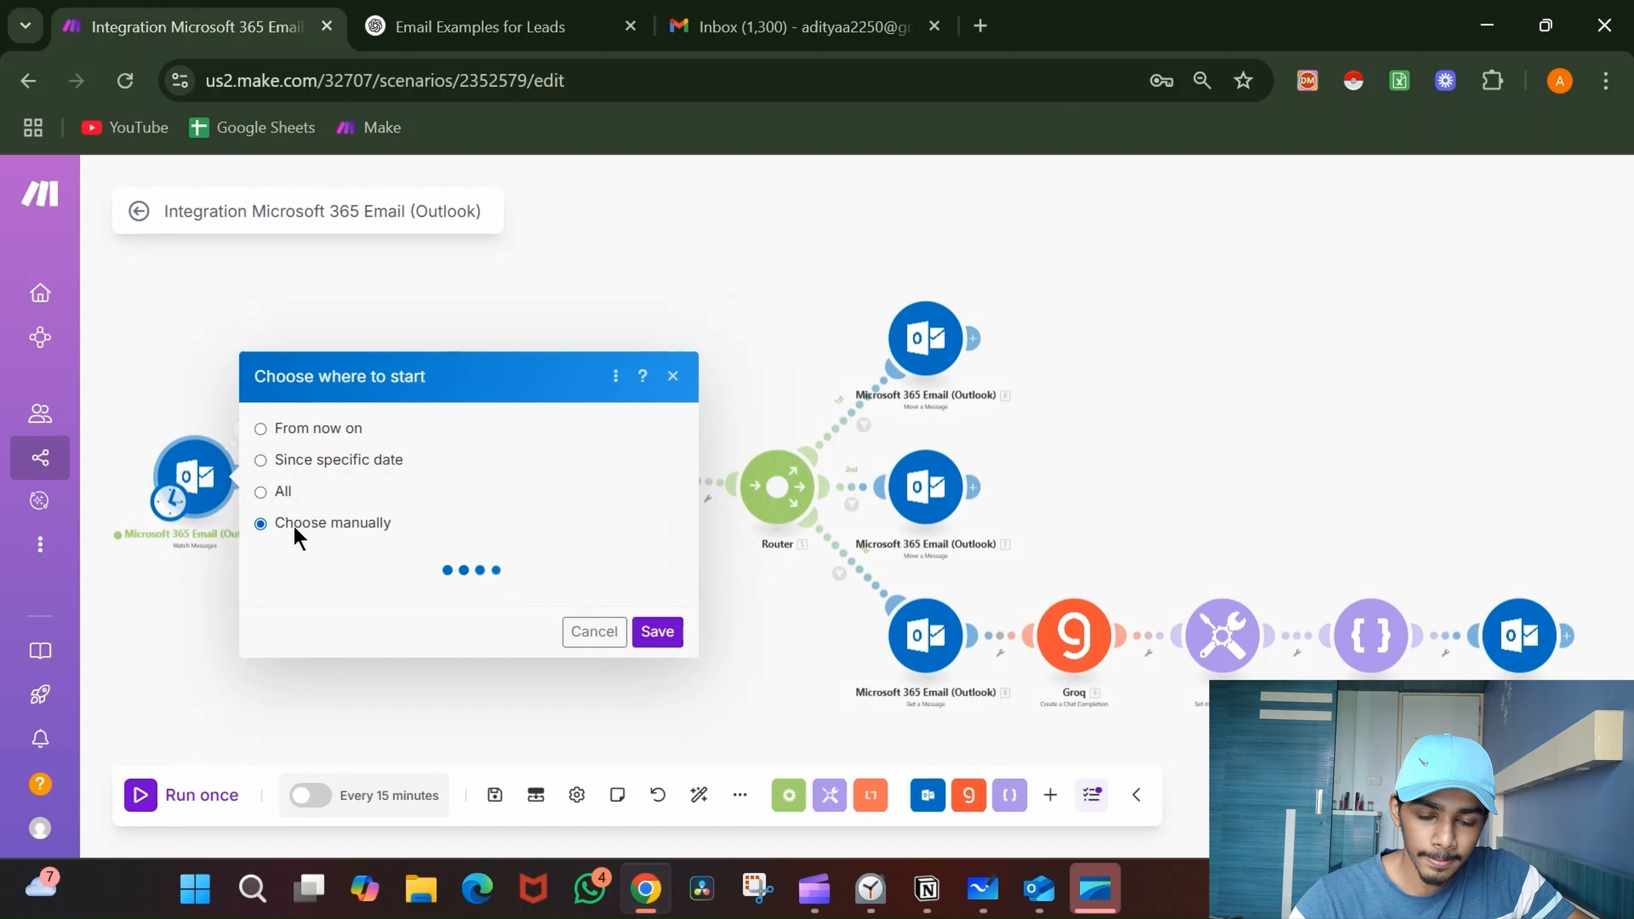
{"action": "left_click", "coordinate": [352, 490]}
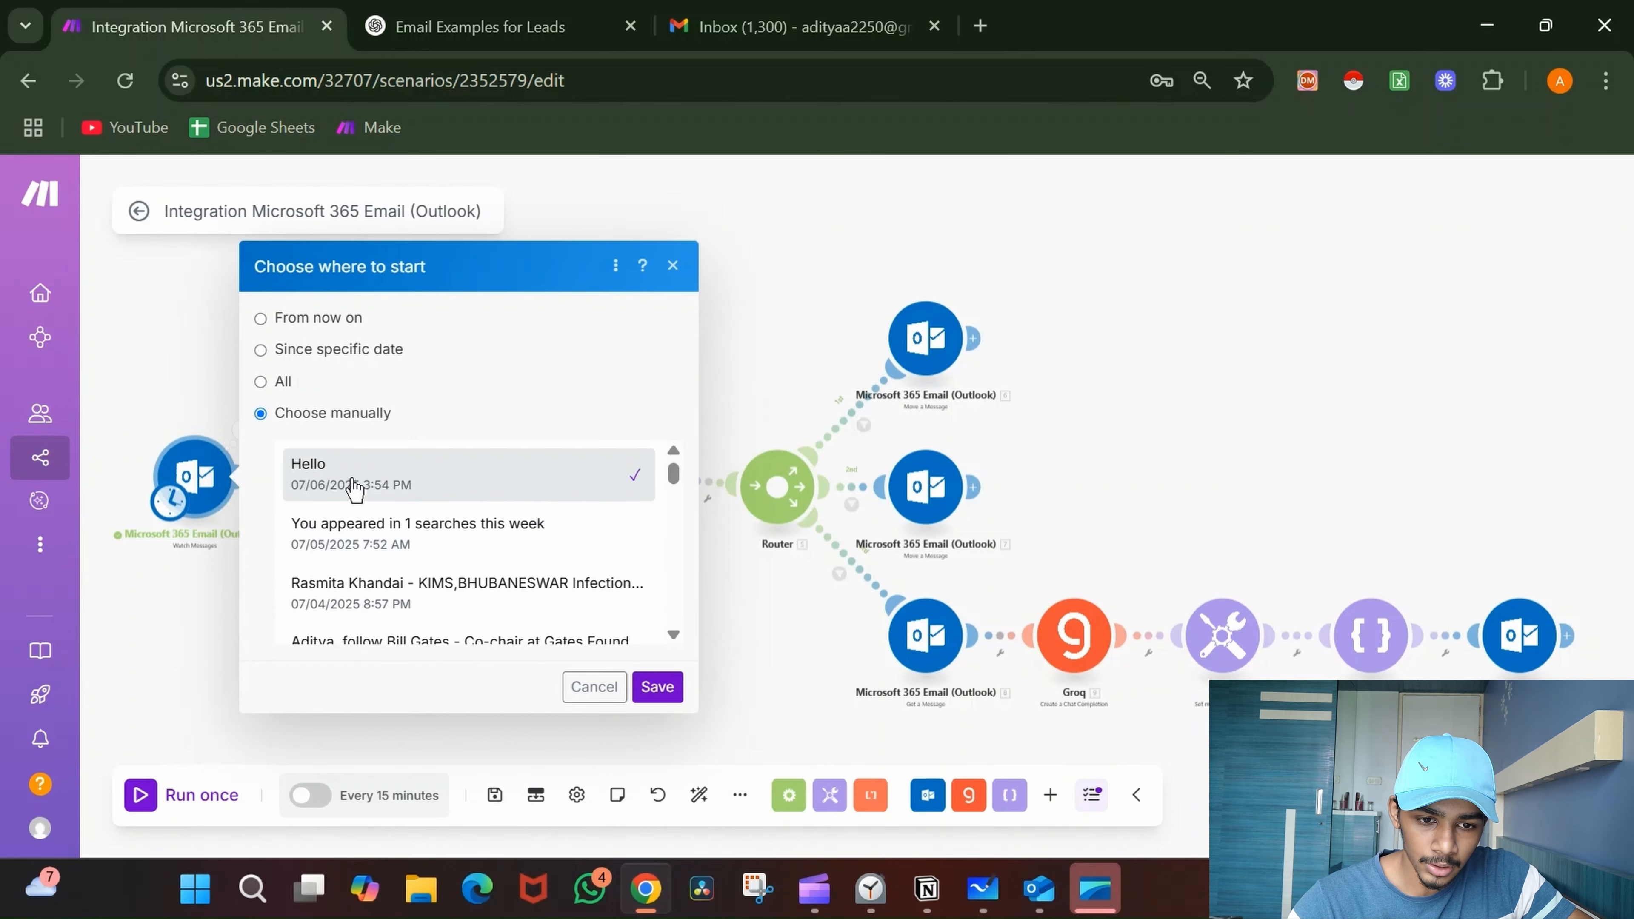
{"action": "left_click", "coordinate": [651, 685]}
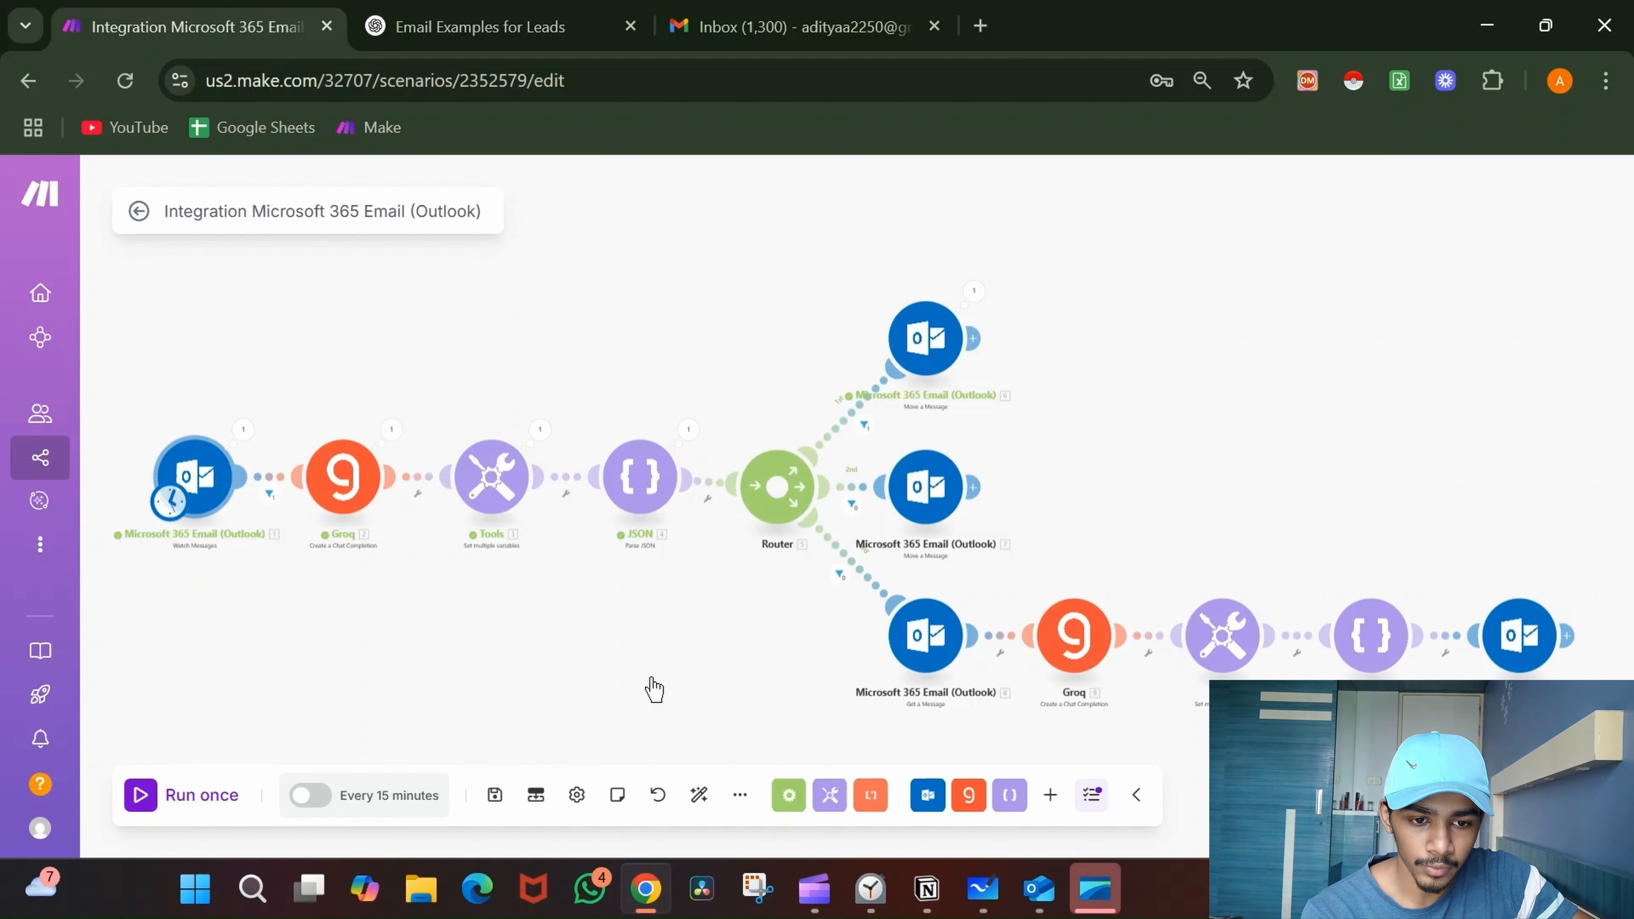
- Inspect the first route's filter result and the run outputs of the Watch Messages, Tools and first Groq modules
{"action": "left_click", "coordinate": [868, 435]}
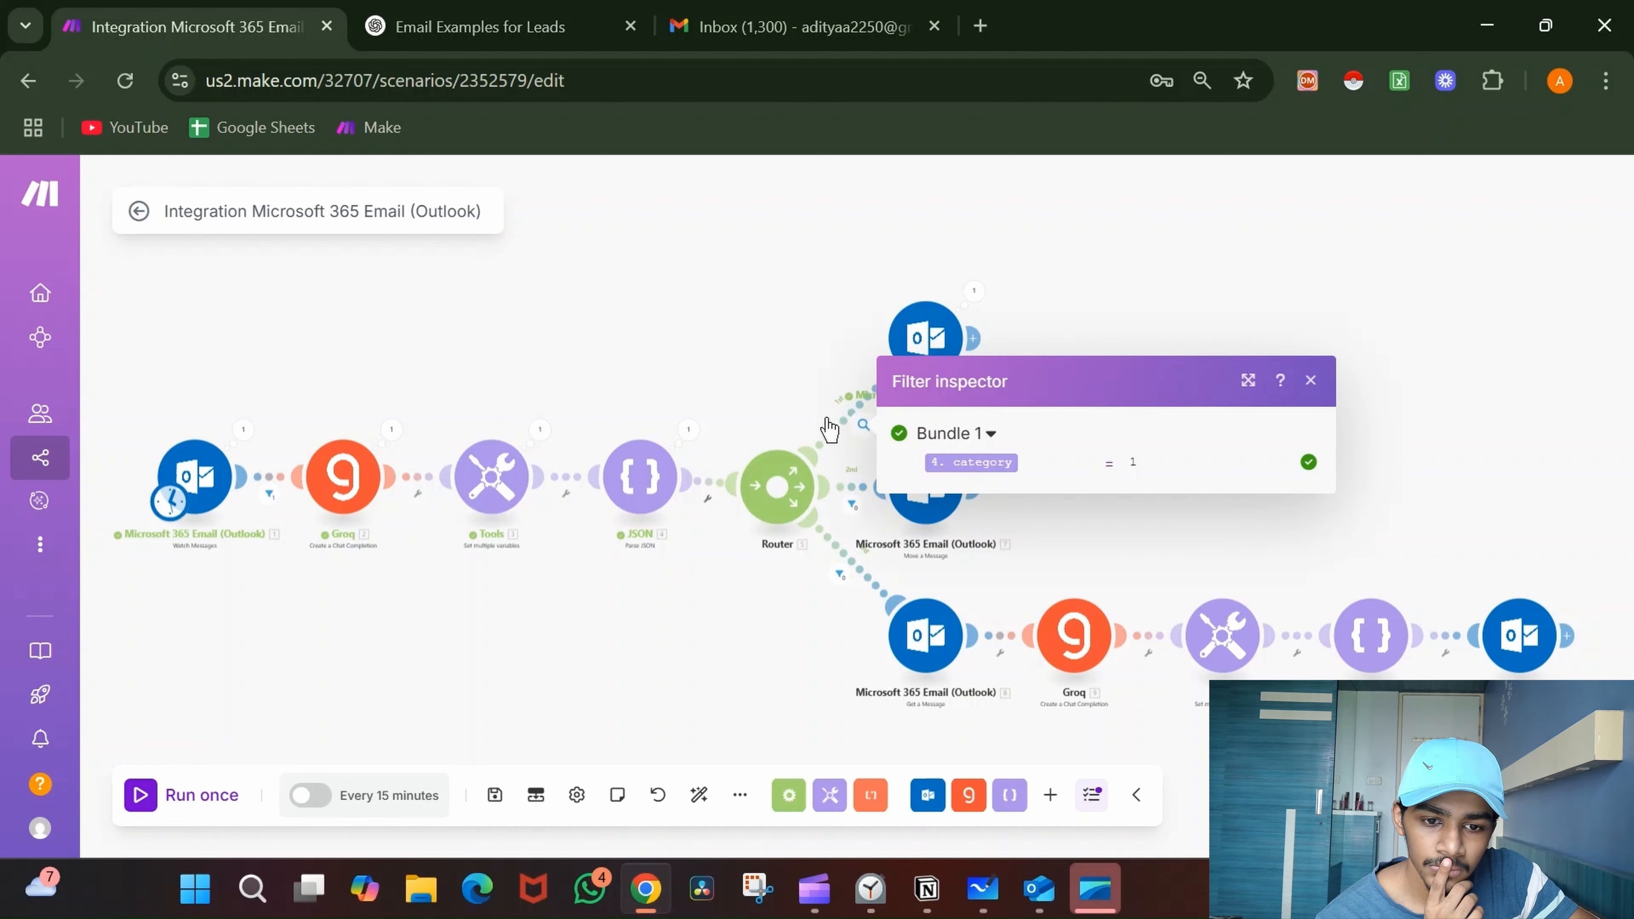
{"action": "left_click", "coordinate": [661, 355]}
{"action": "left_click", "coordinate": [242, 431]}
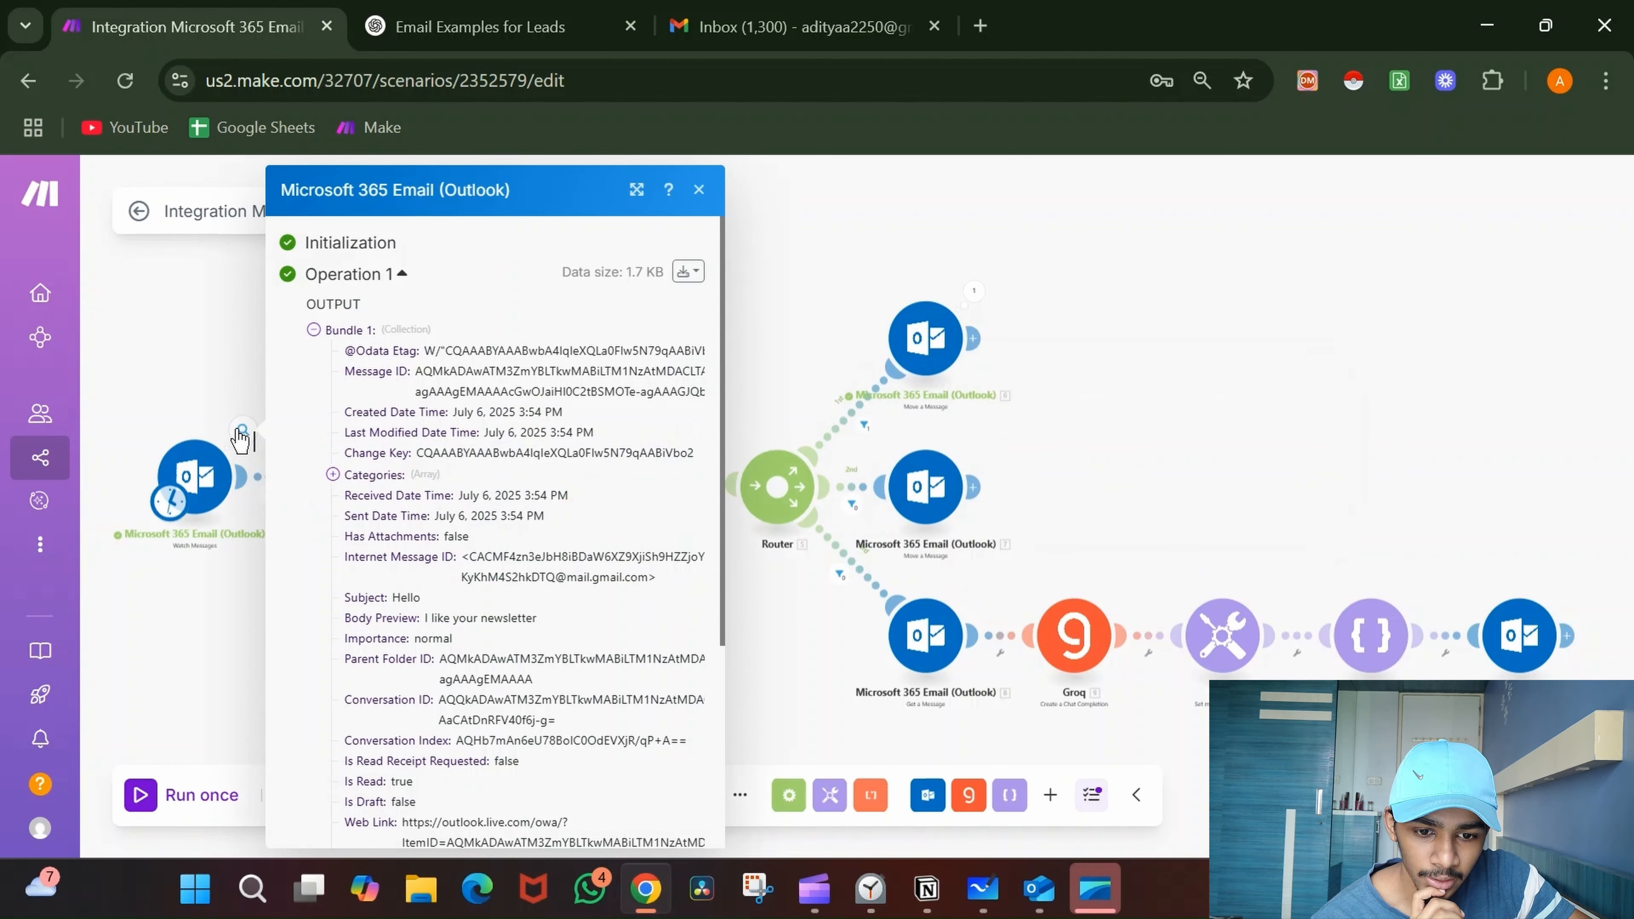
{"action": "left_click", "coordinate": [835, 294]}
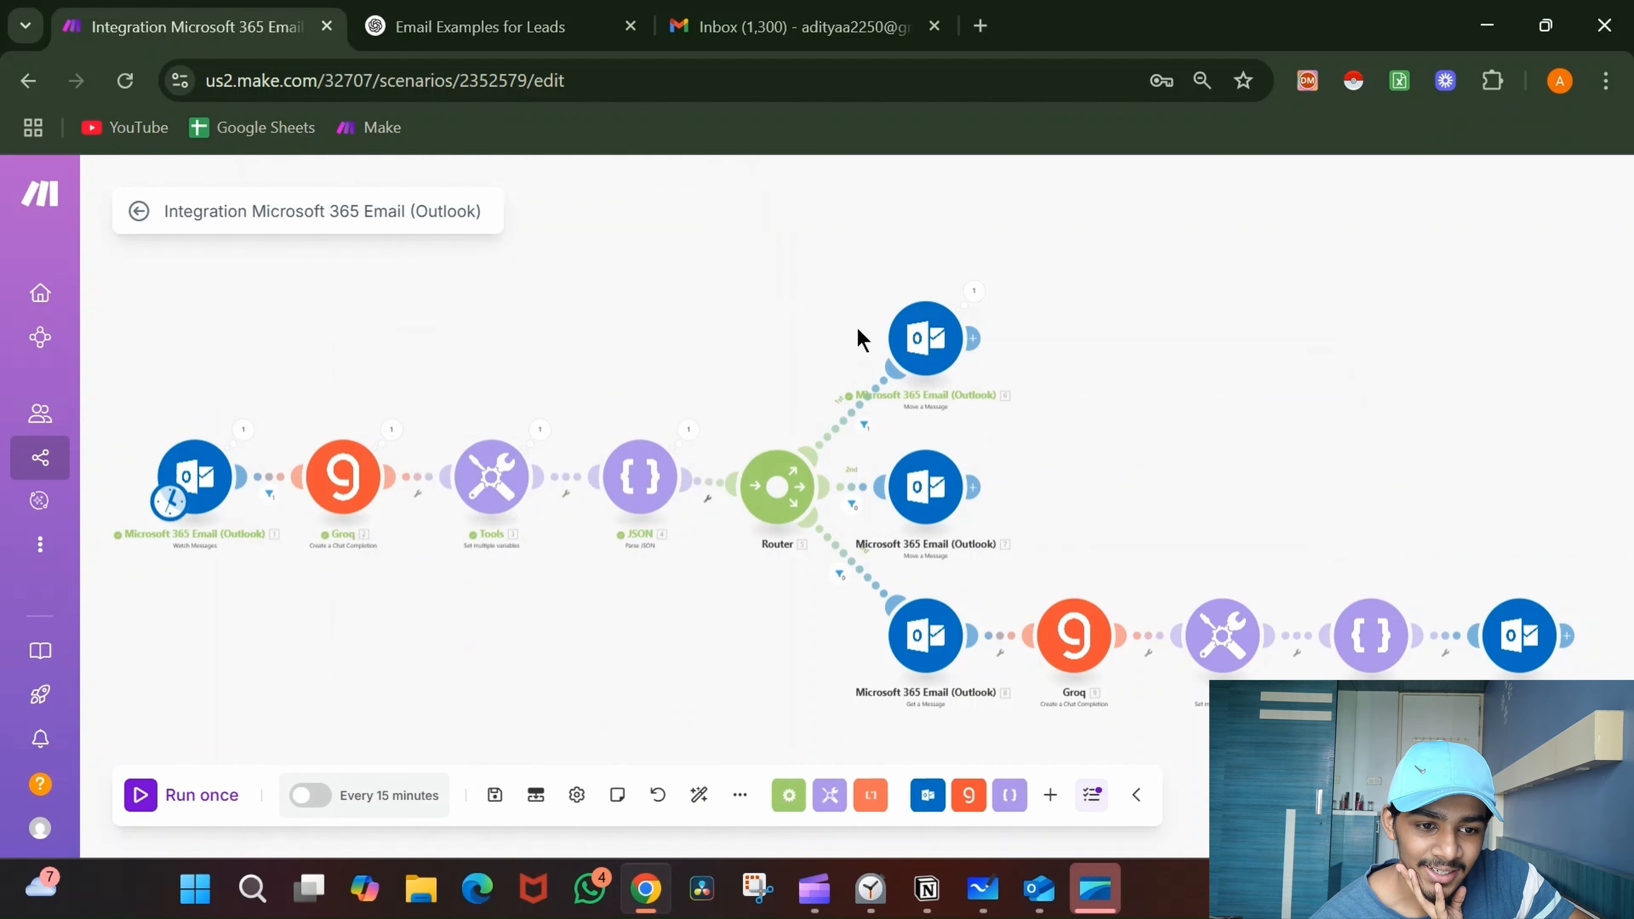
{"action": "left_click", "coordinate": [864, 426]}
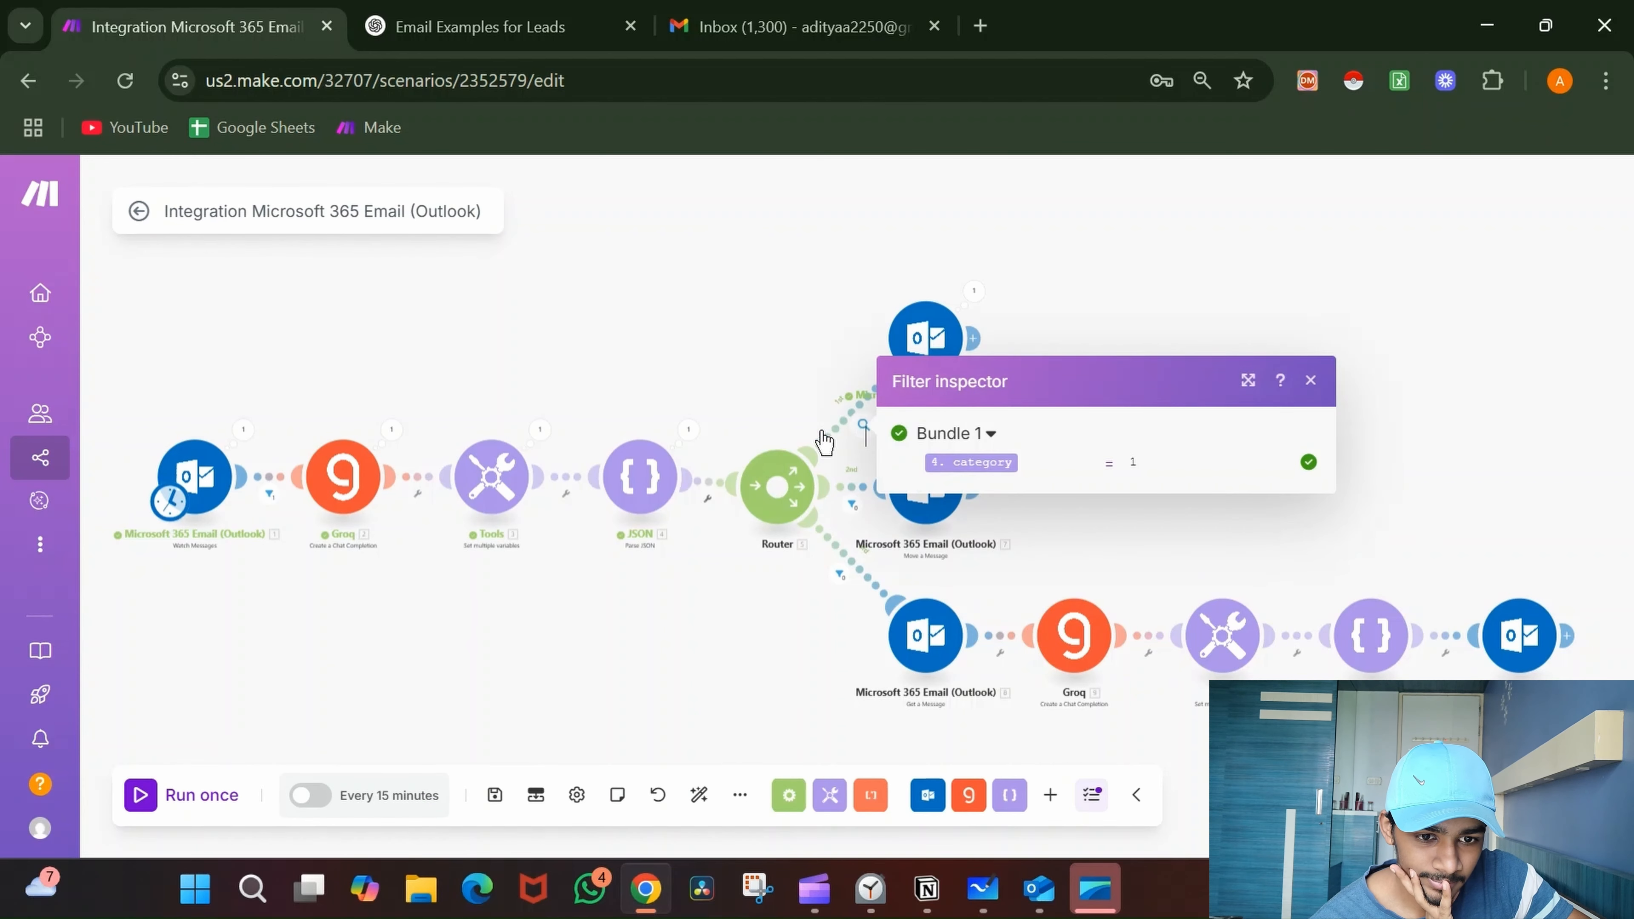
{"action": "left_click", "coordinate": [555, 429]}
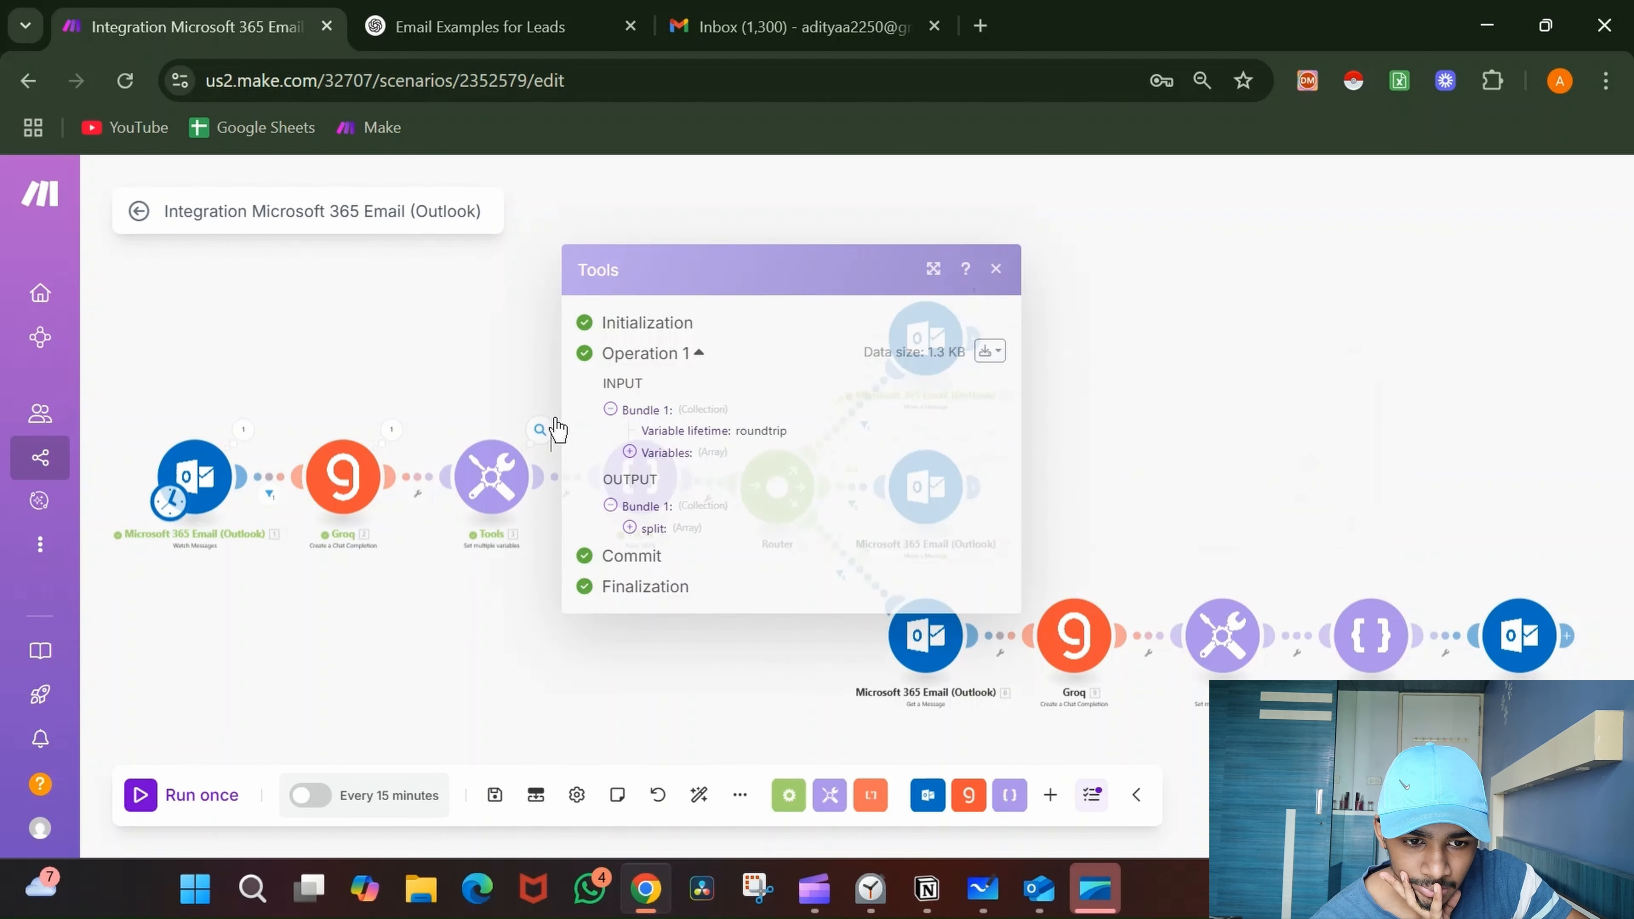
{"action": "left_click", "coordinate": [686, 528]}
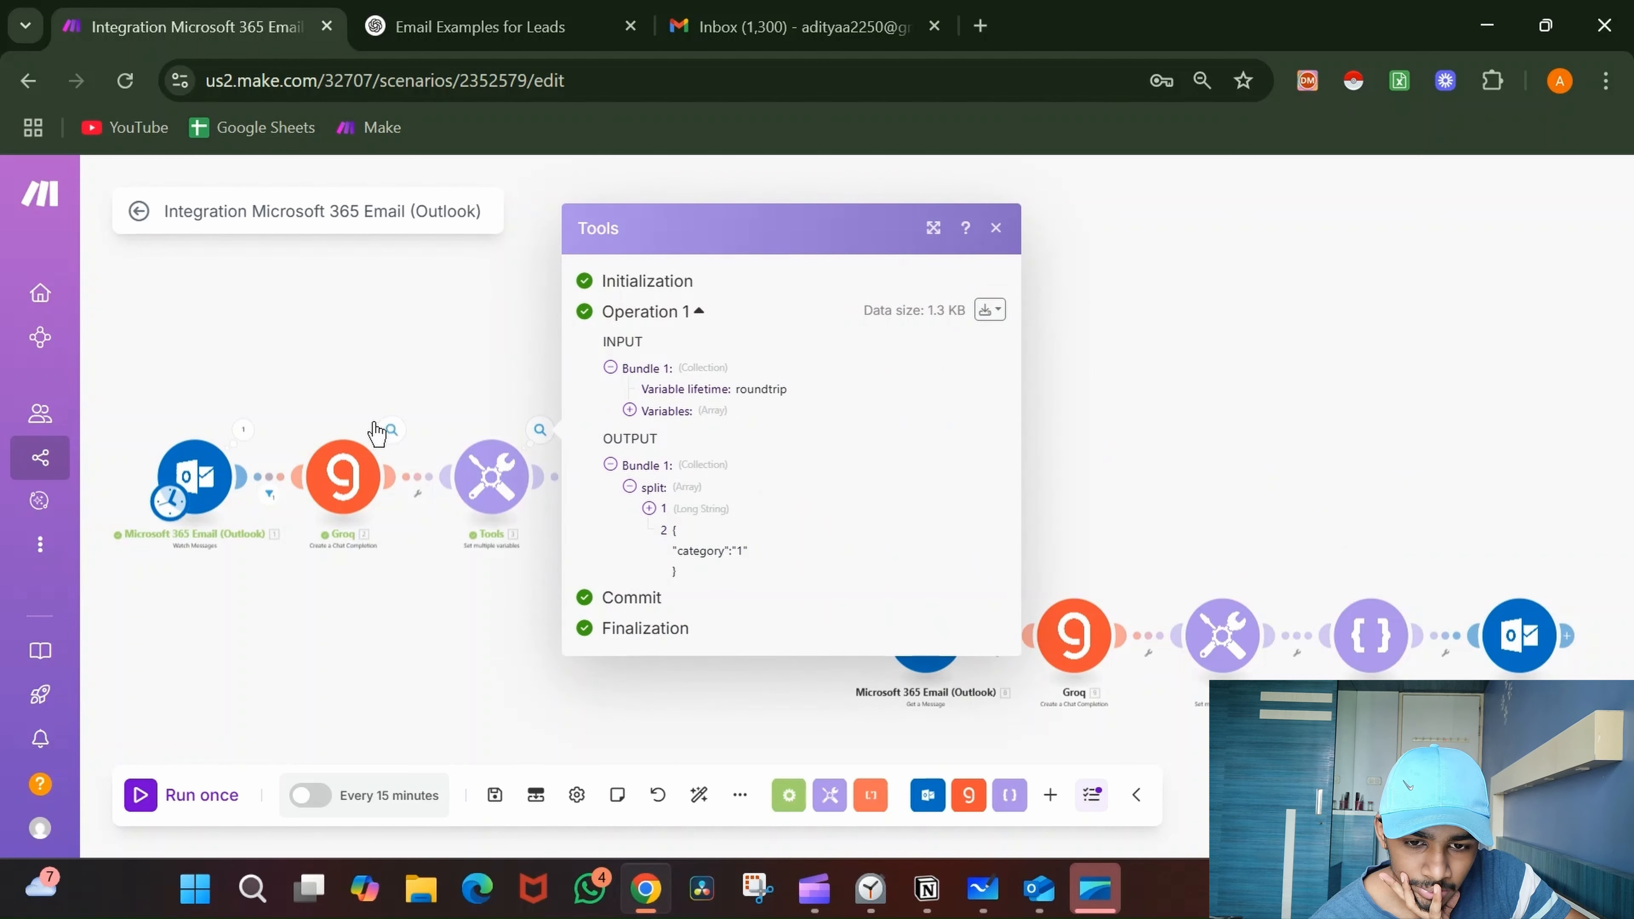
{"action": "left_click", "coordinate": [379, 430]}
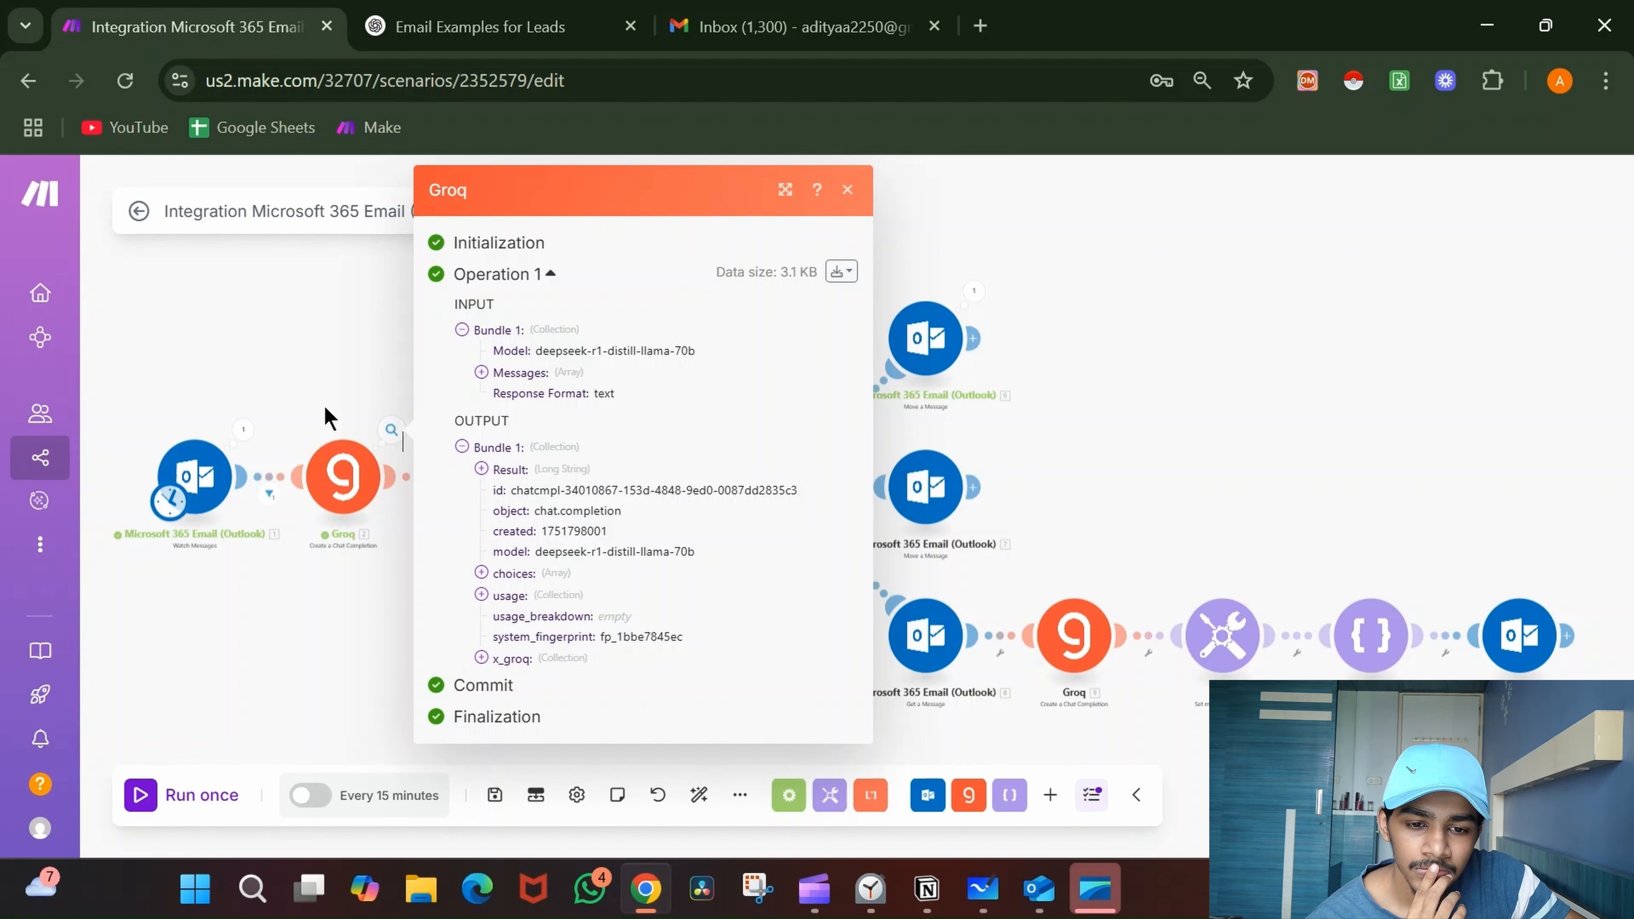
- Switch to Outlook, open the Hello email in the Interested (YT) folder, check its available actions and return to the Make scenario
{"action": "right_click", "coordinate": [196, 476]}
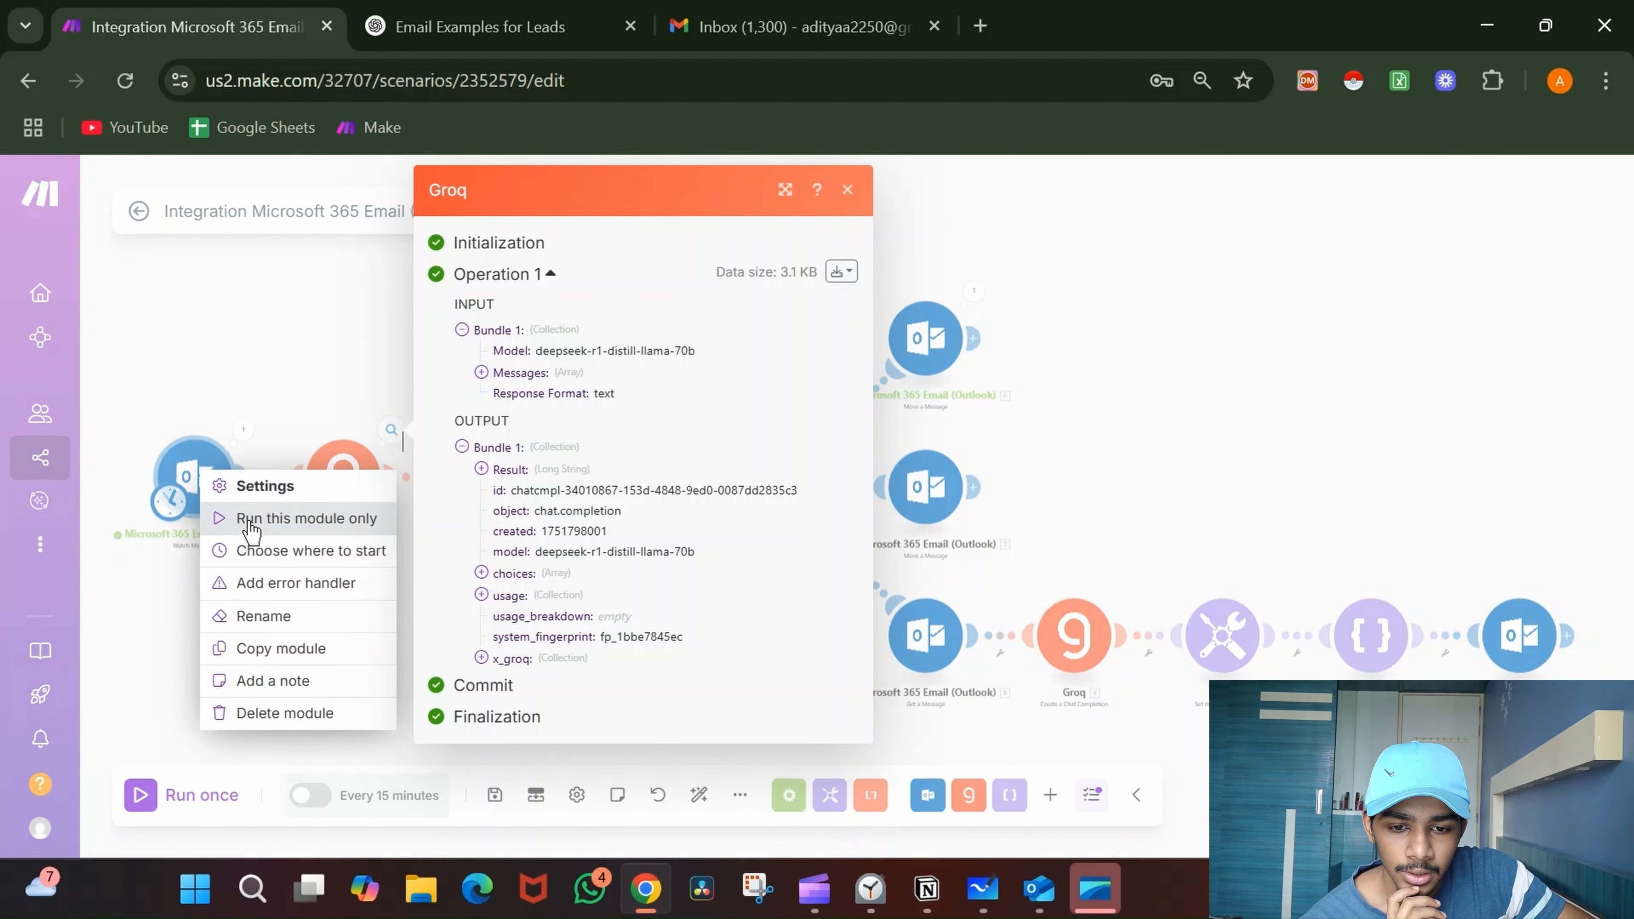
{"action": "left_click", "coordinate": [264, 551]}
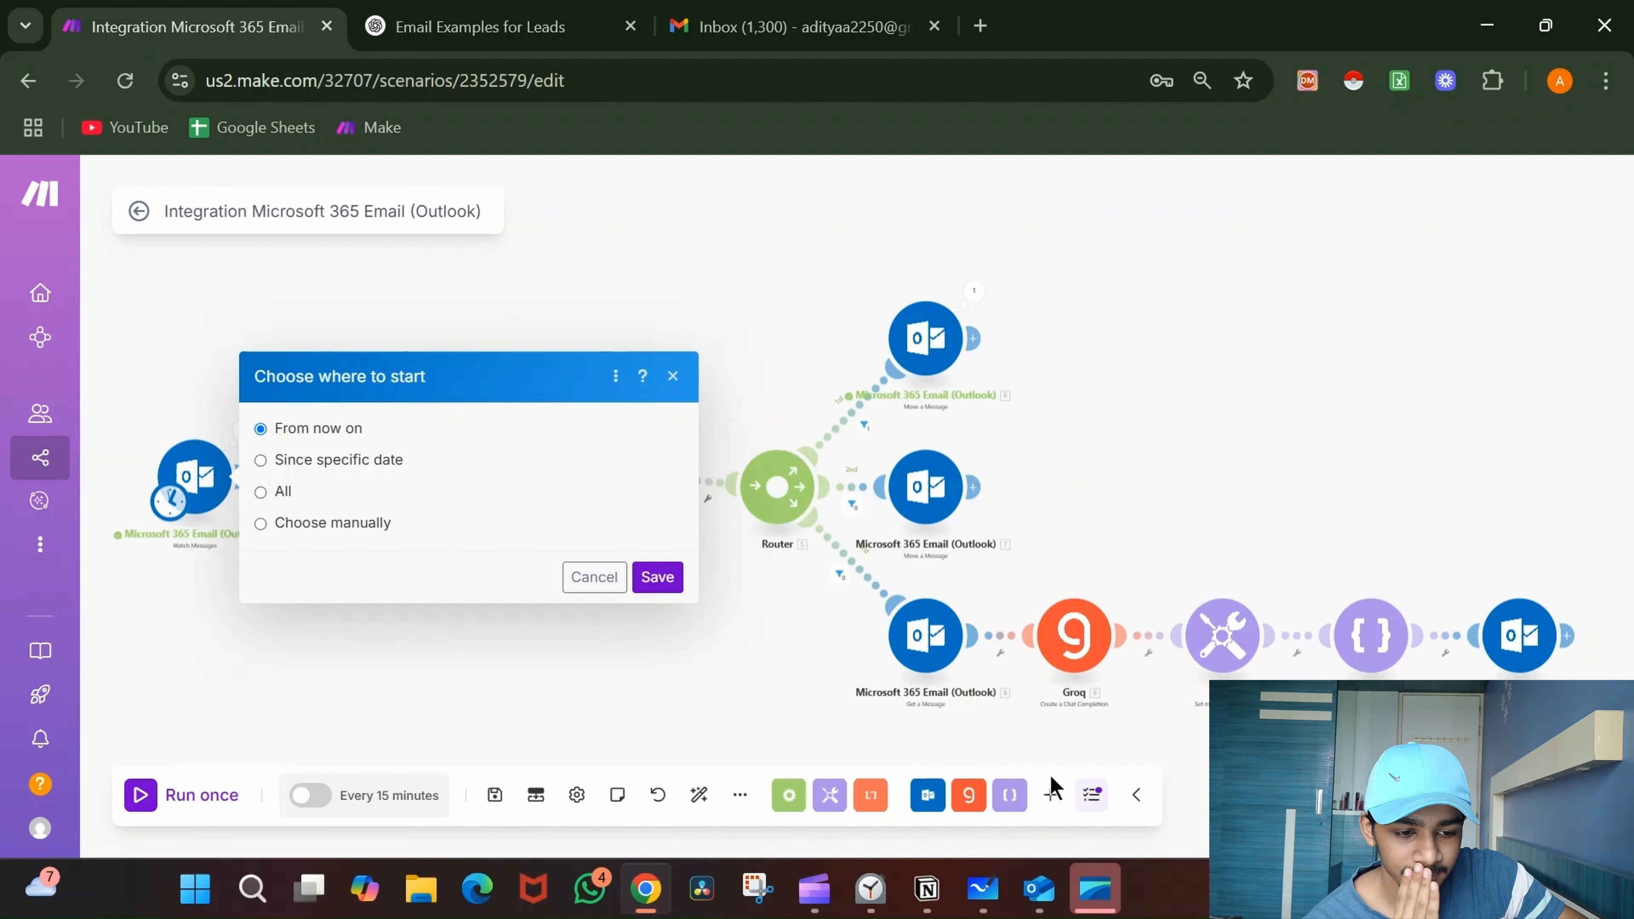
{"action": "left_click", "coordinate": [1058, 900]}
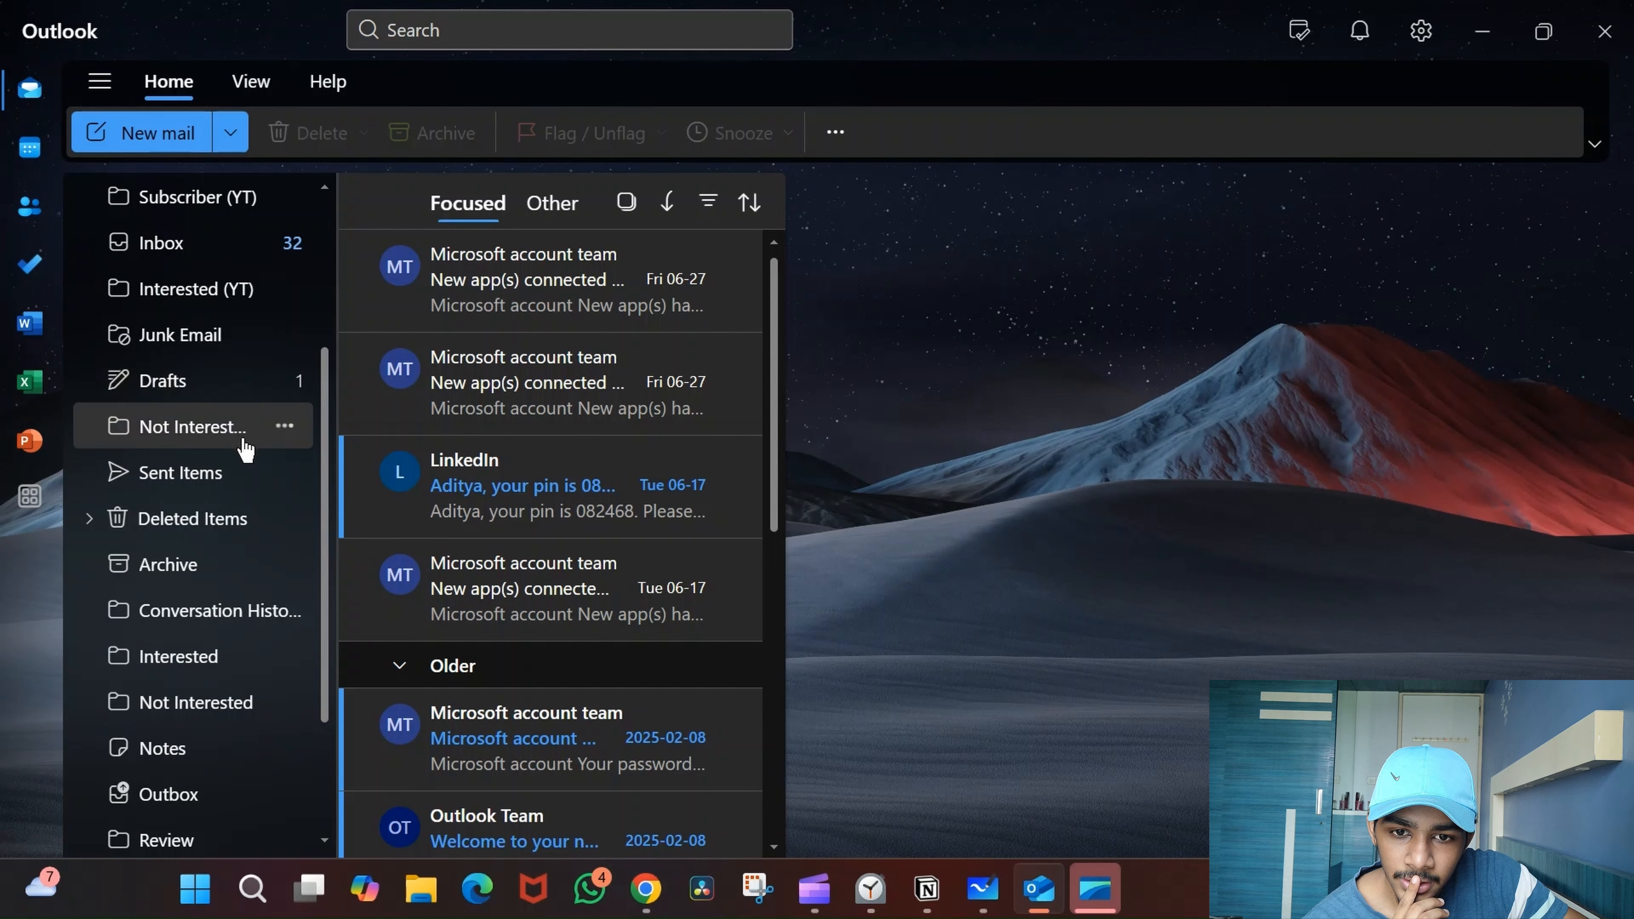
{"action": "left_click", "coordinate": [244, 310]}
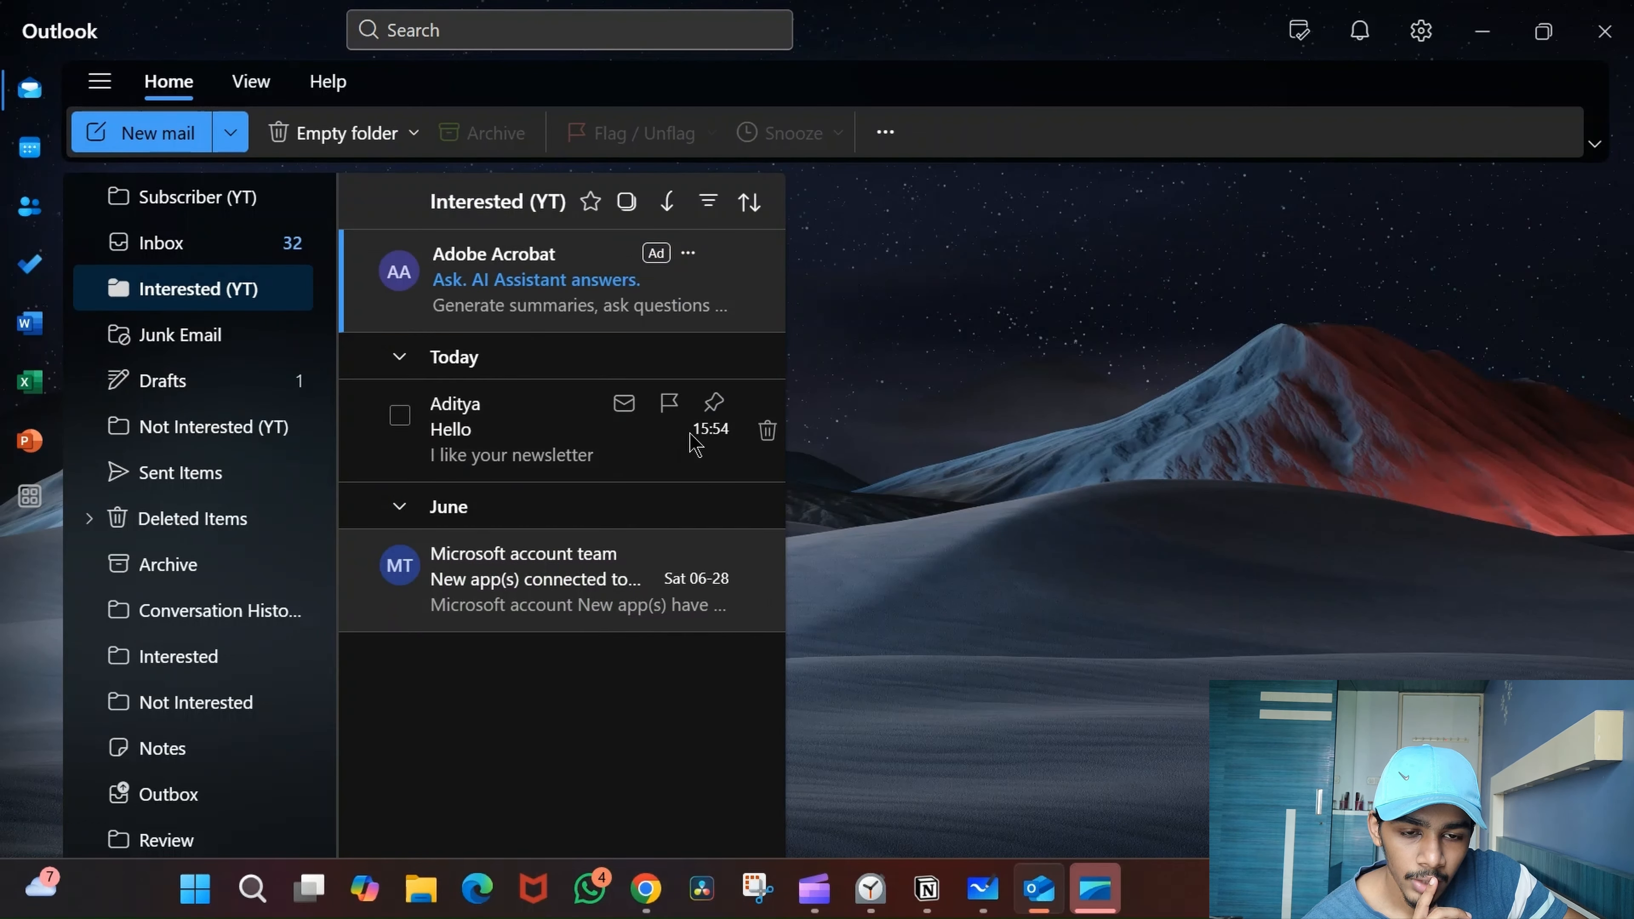
{"action": "left_click", "coordinate": [610, 449]}
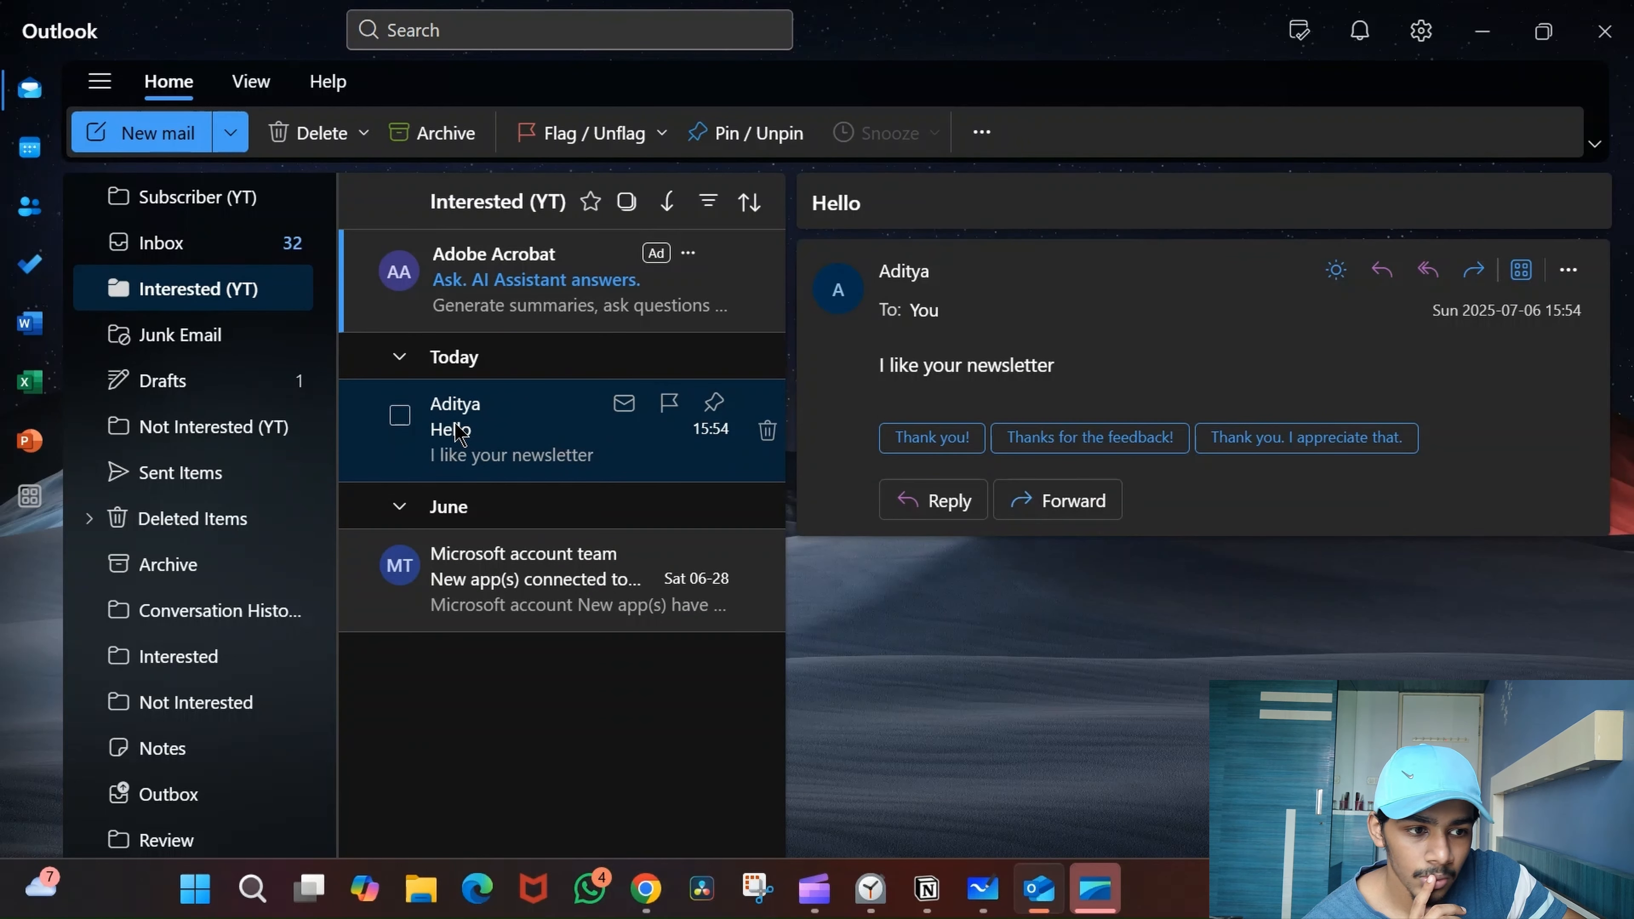
{"action": "left_click", "coordinate": [1566, 269]}
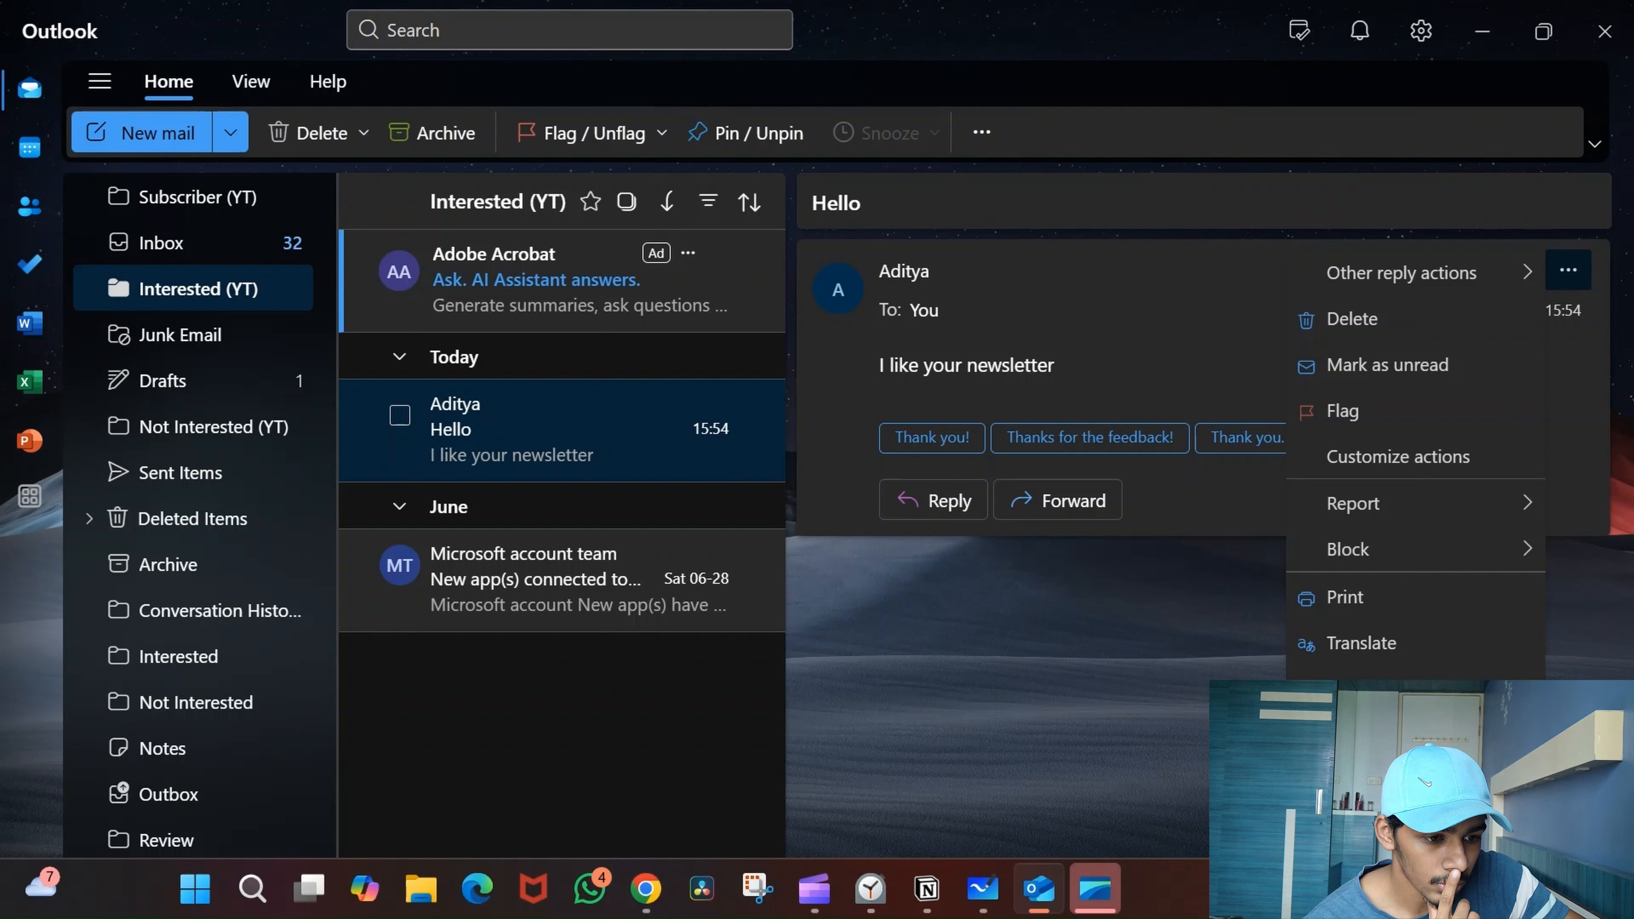
{"action": "mouse_move", "coordinate": [1455, 781]}
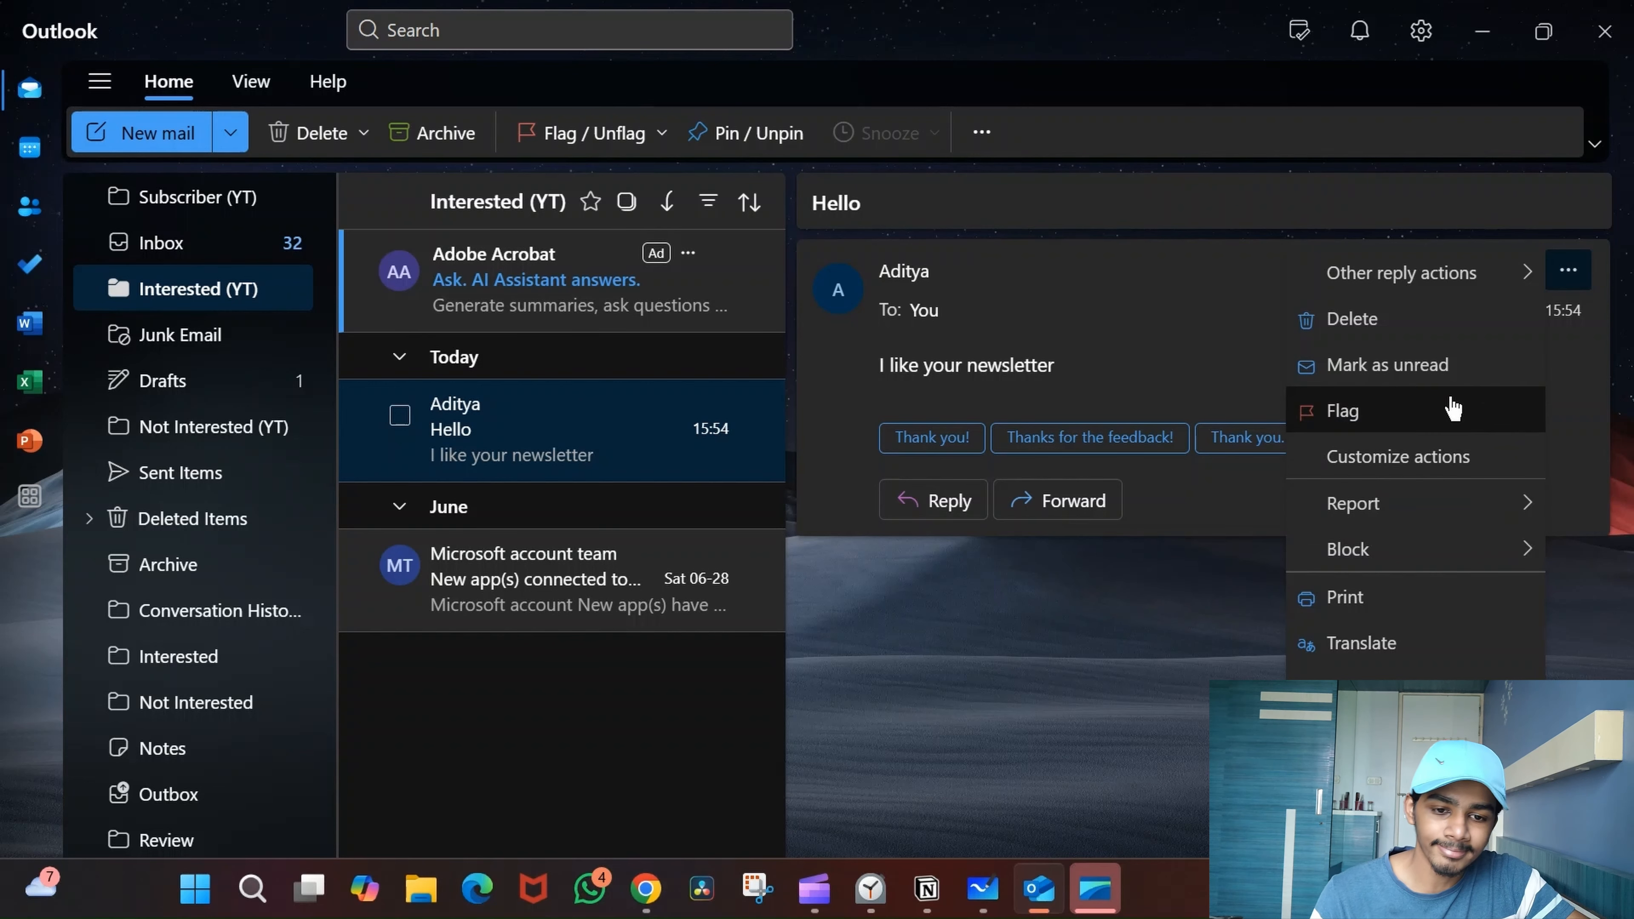
{"action": "left_click", "coordinate": [1165, 720]}
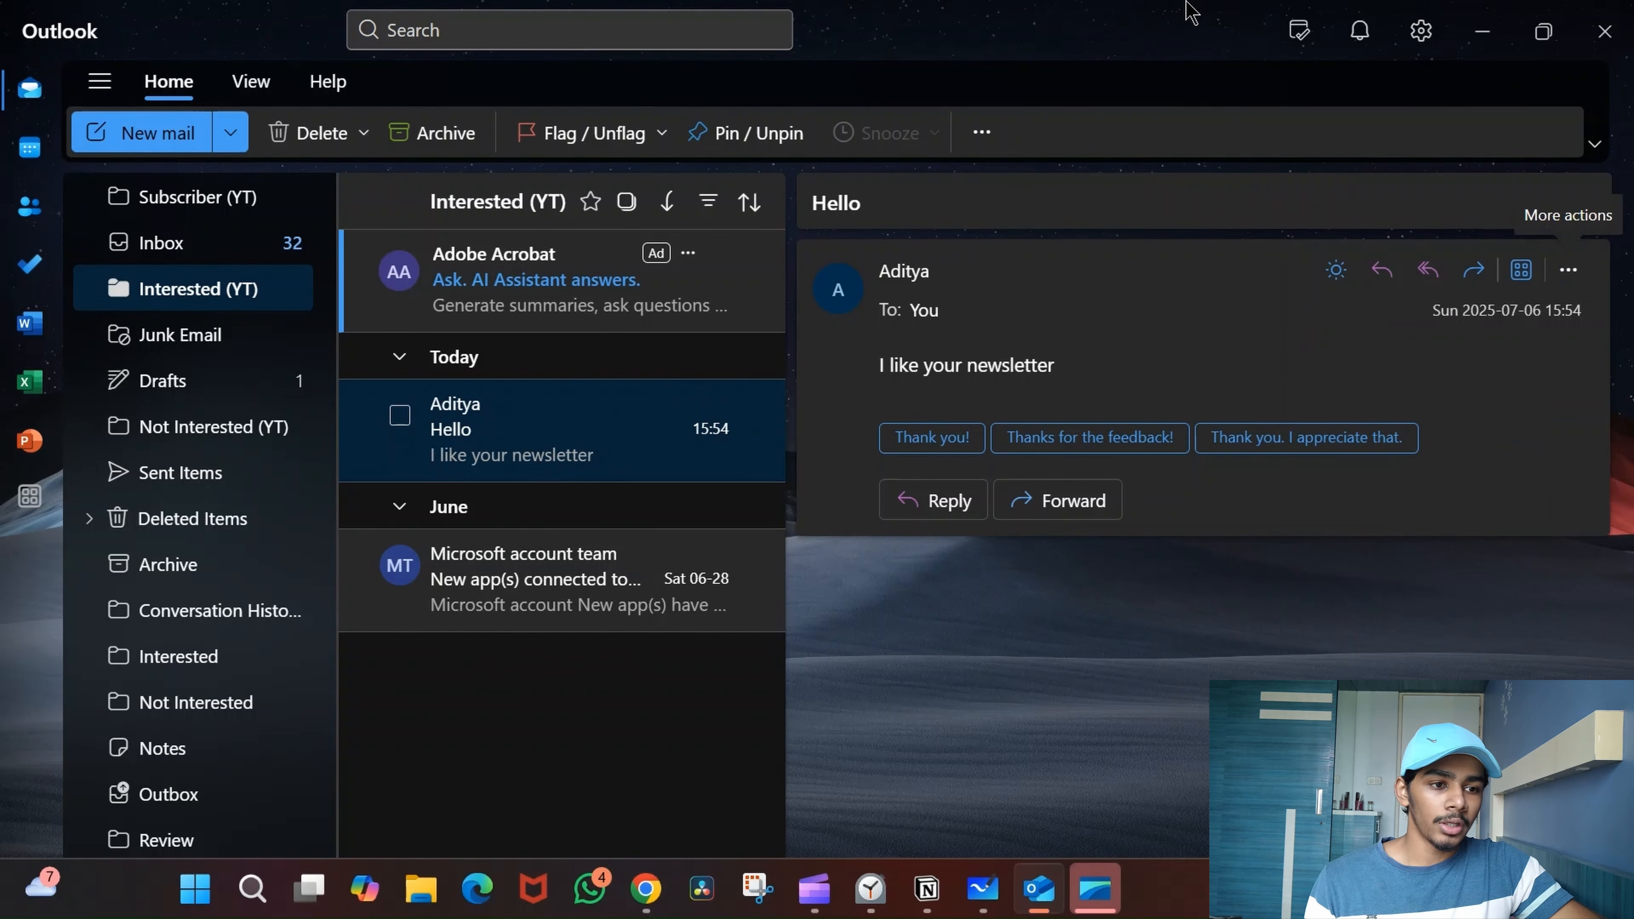
{"action": "left_click", "coordinate": [1462, 11]}
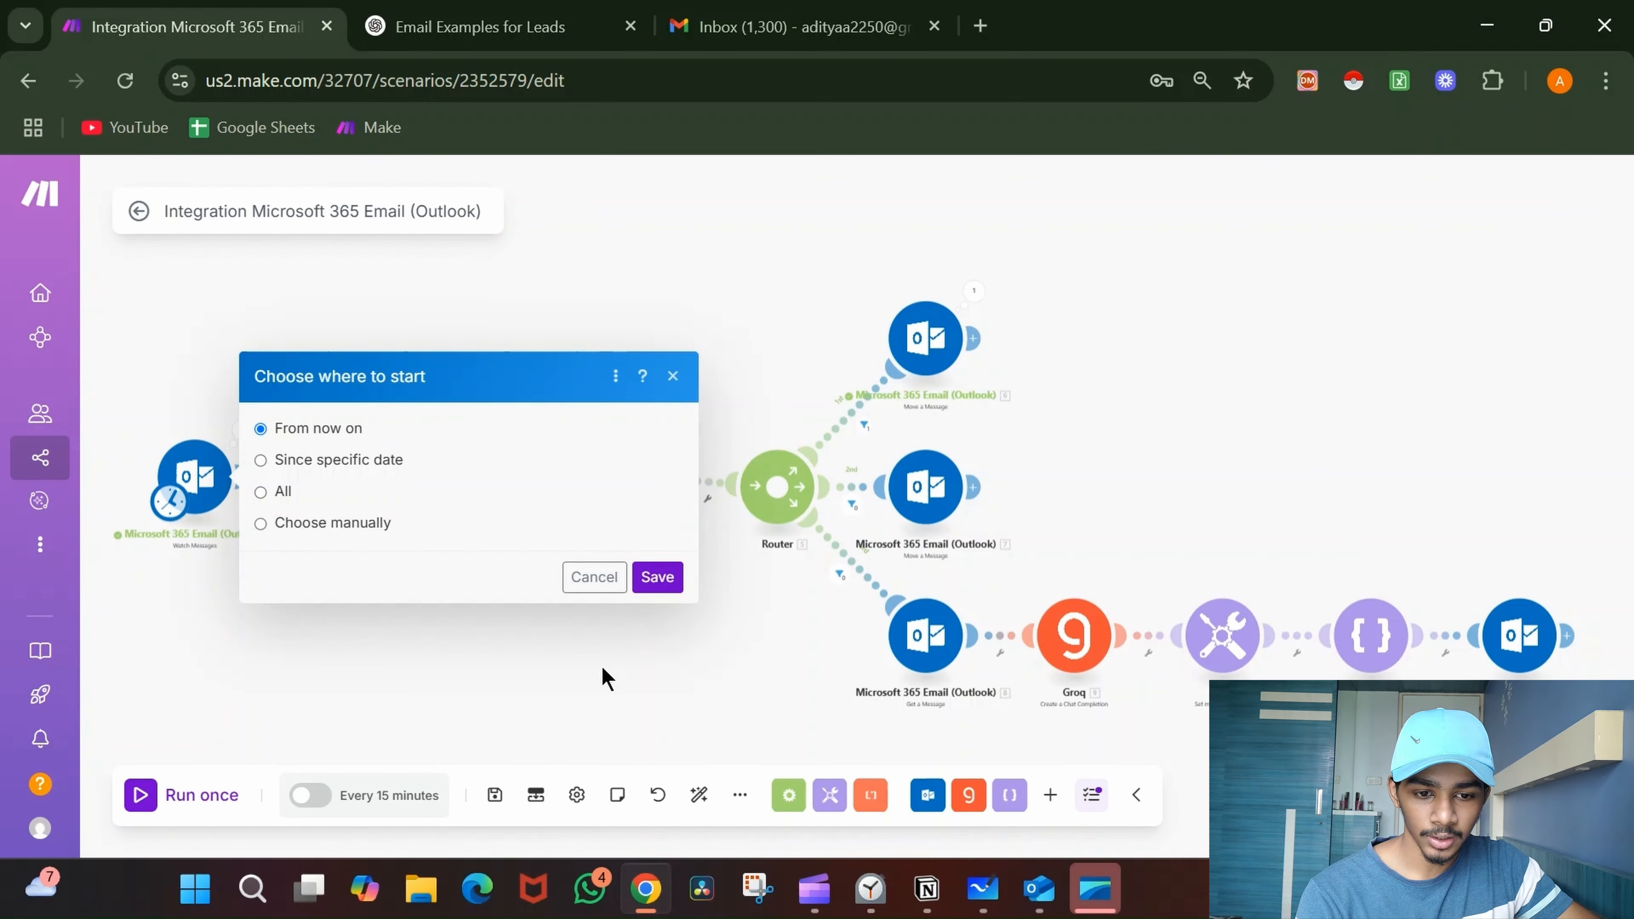
{"action": "left_click", "coordinate": [594, 576]}
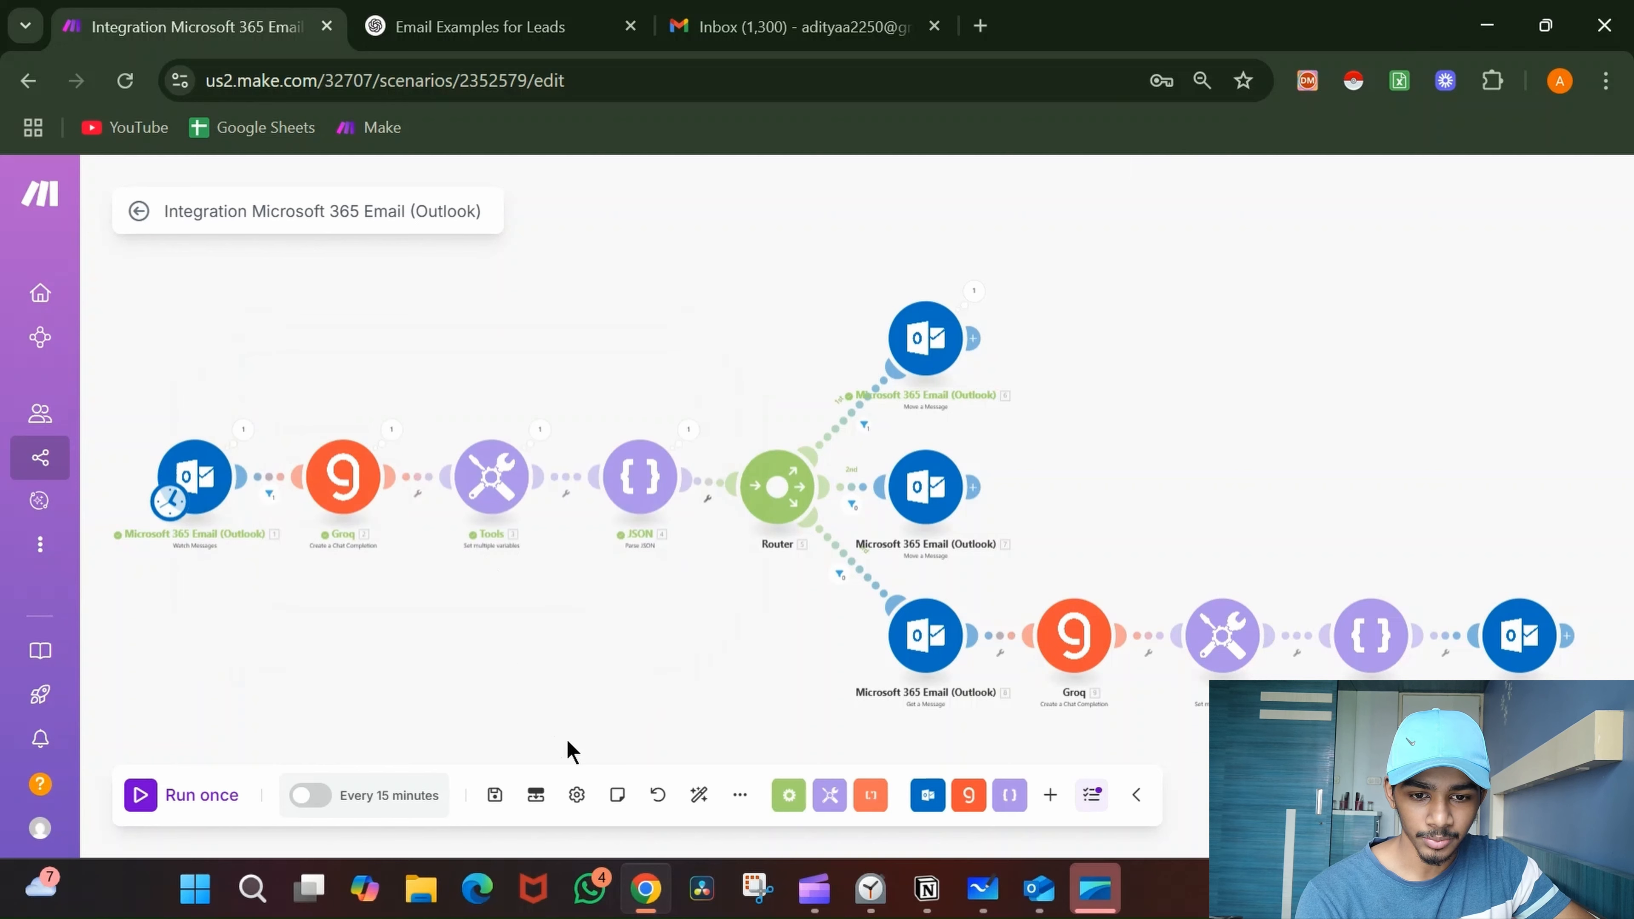
- Review the system prompt of the first Groq module and copy it into a new message in the ChatGPT Email Examples for Leads chat
{"action": "left_click", "coordinate": [360, 473]}
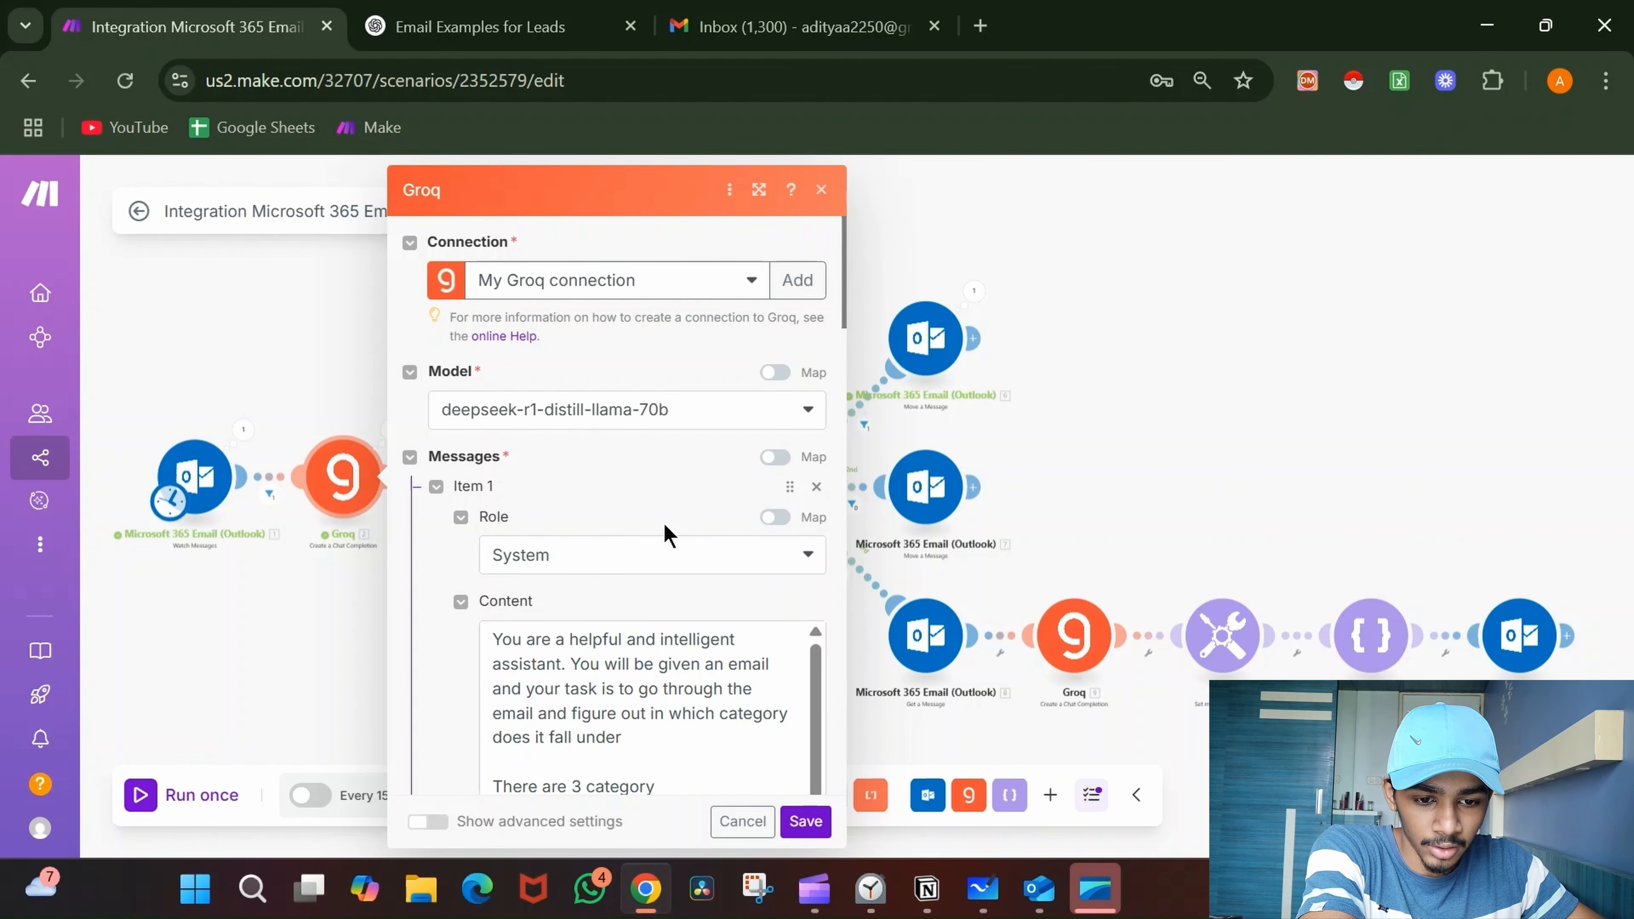
{"action": "scroll", "coordinate": [665, 527], "scroll_direction": "down", "scroll_amount": 5}
{"action": "scroll", "coordinate": [664, 523], "scroll_direction": "down", "scroll_amount": 3}
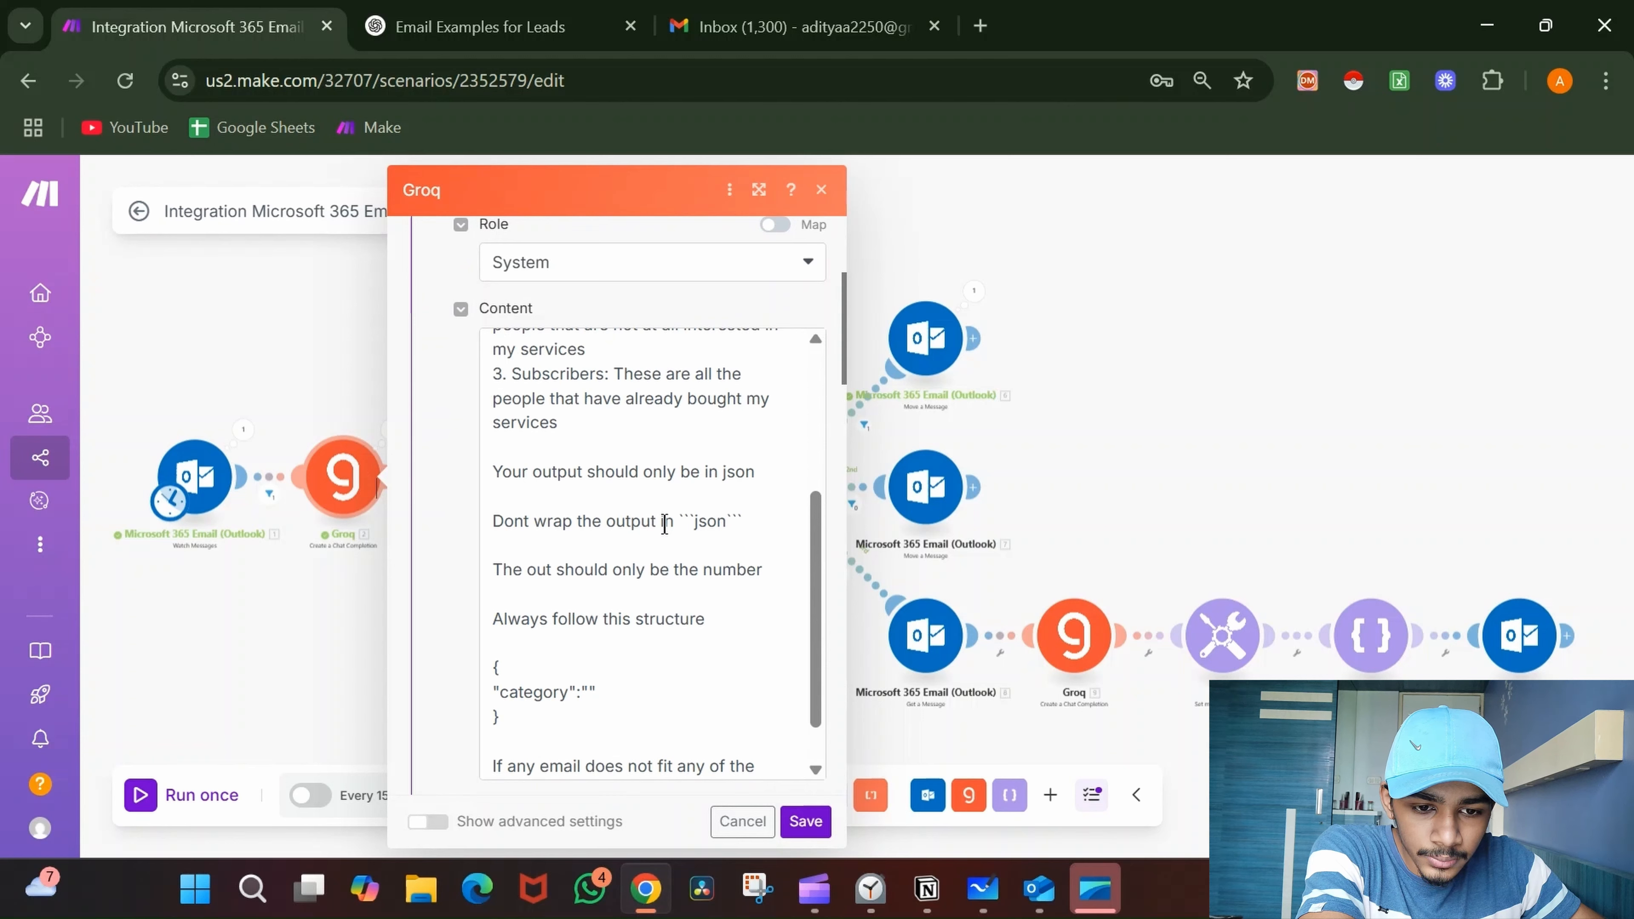
{"action": "scroll", "coordinate": [665, 522], "scroll_direction": "up", "scroll_amount": 4}
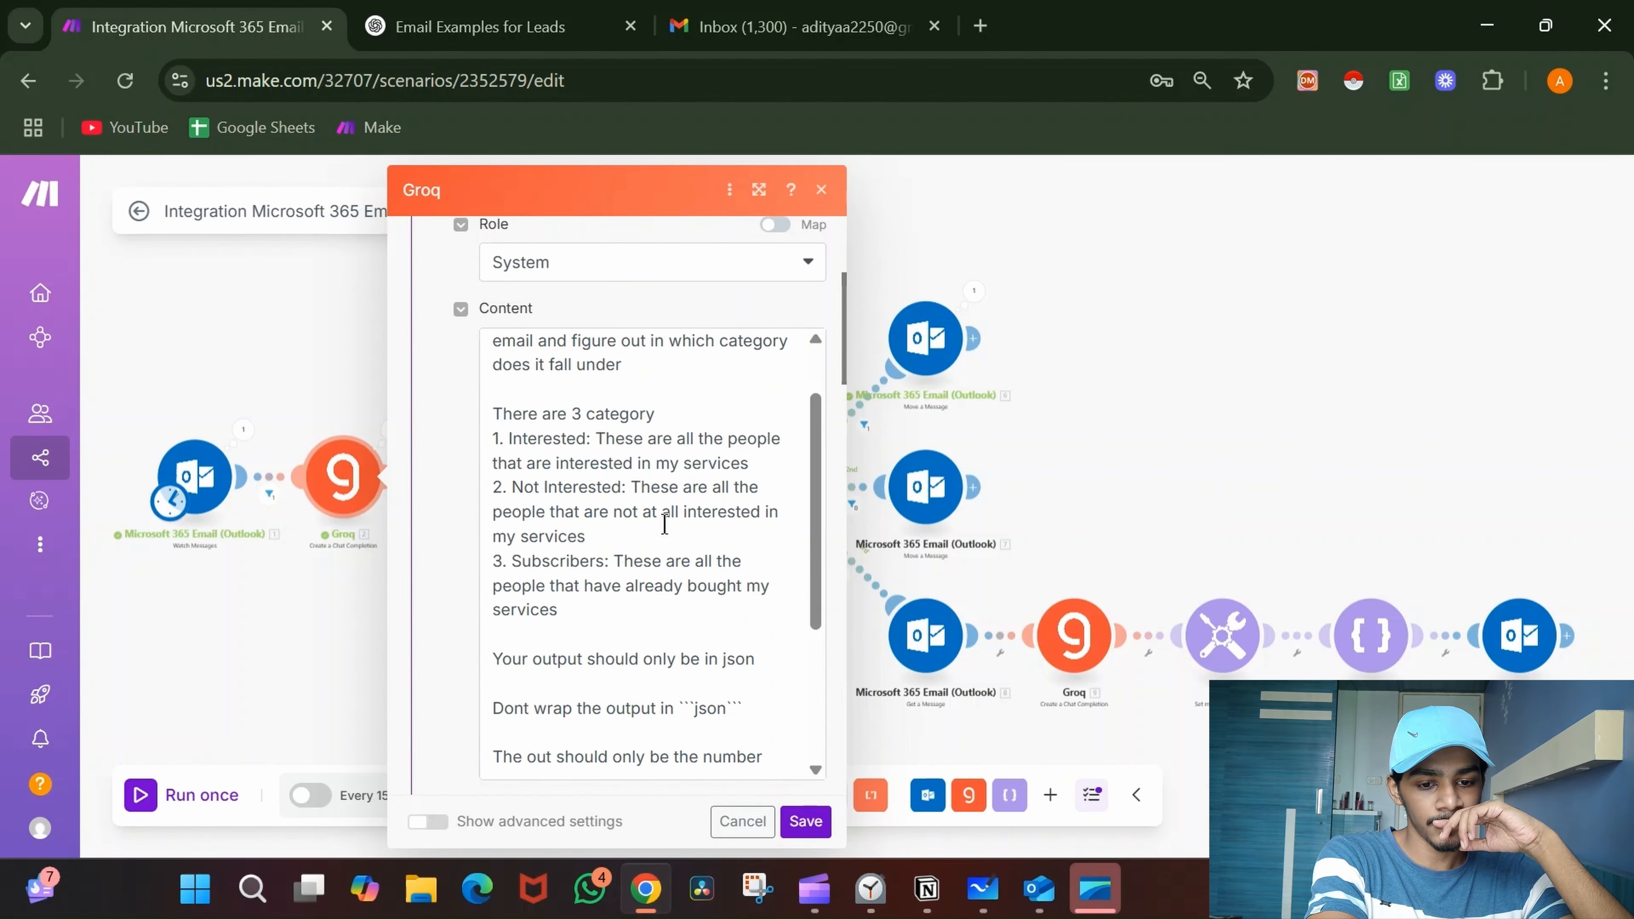
{"action": "left_click", "coordinate": [665, 523]}
{"action": "key", "text": "ctrl+a"}
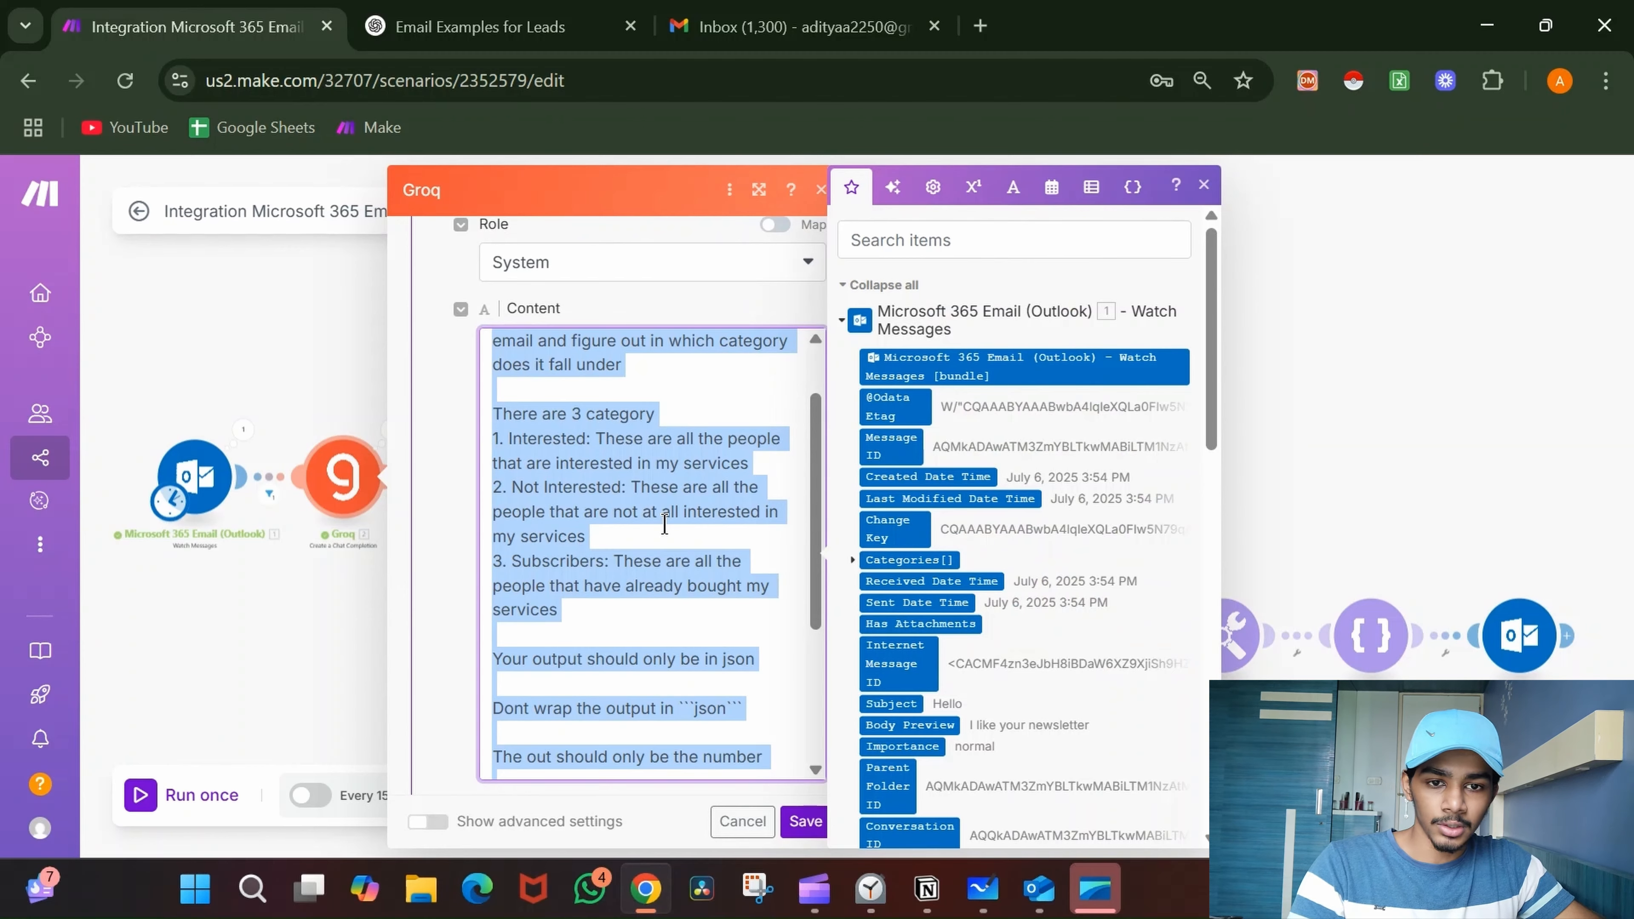
{"action": "left_click", "coordinate": [480, 27]}
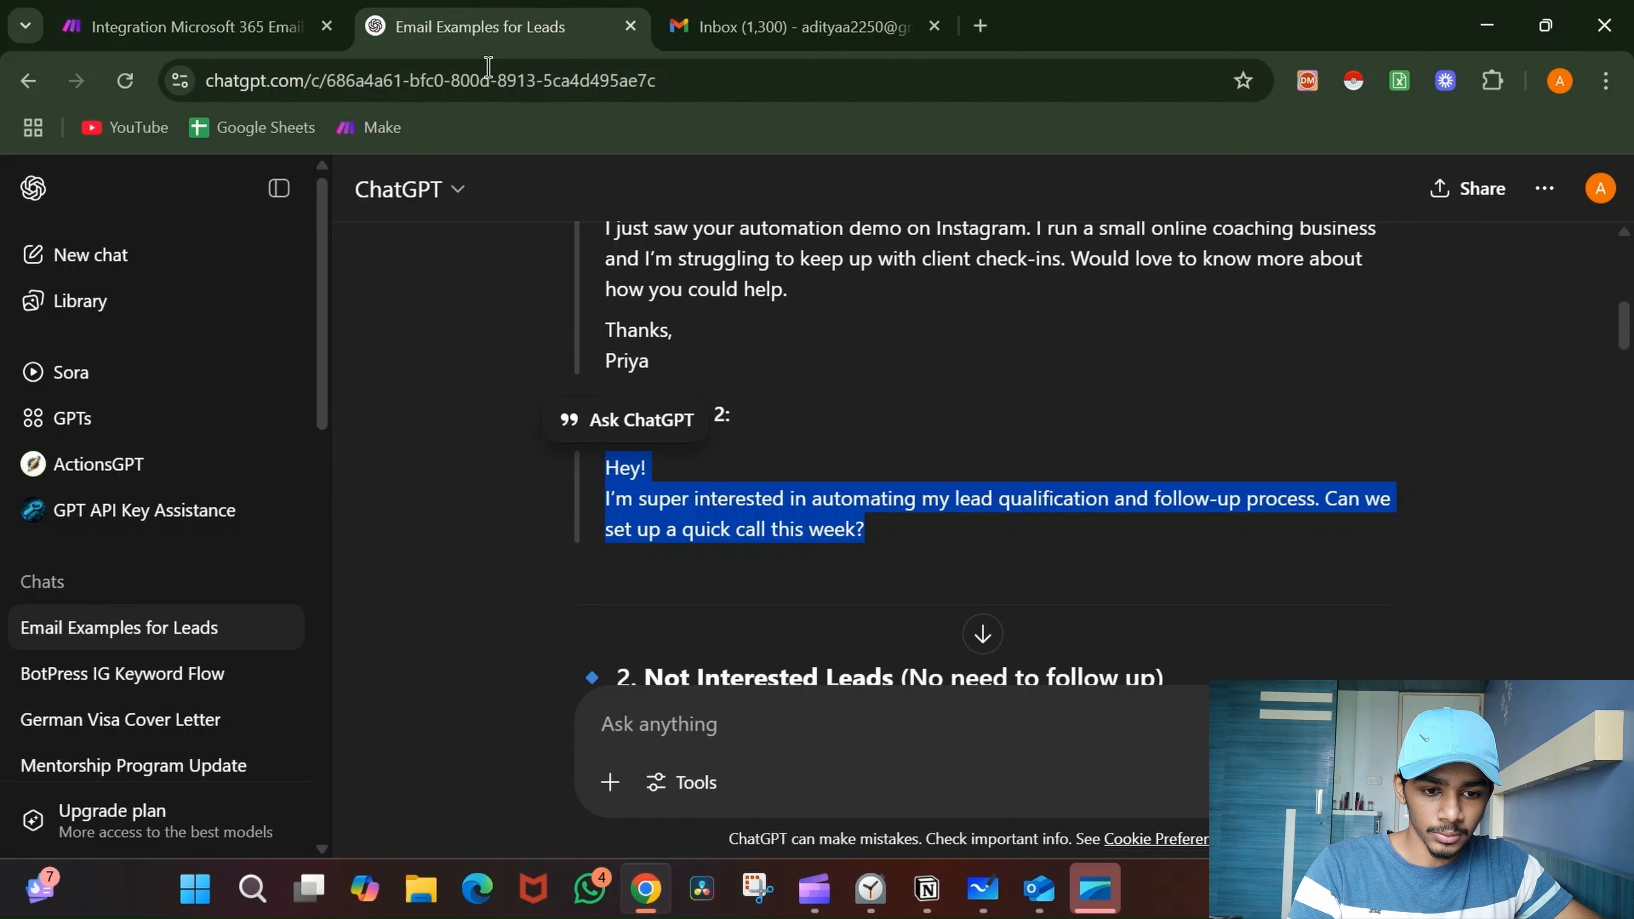
{"action": "left_click", "coordinate": [882, 717]}
{"action": "key", "text": "ctrl+v"}
{"action": "scroll", "coordinate": [1070, 676], "scroll_direction": "down", "scroll_amount": 5}
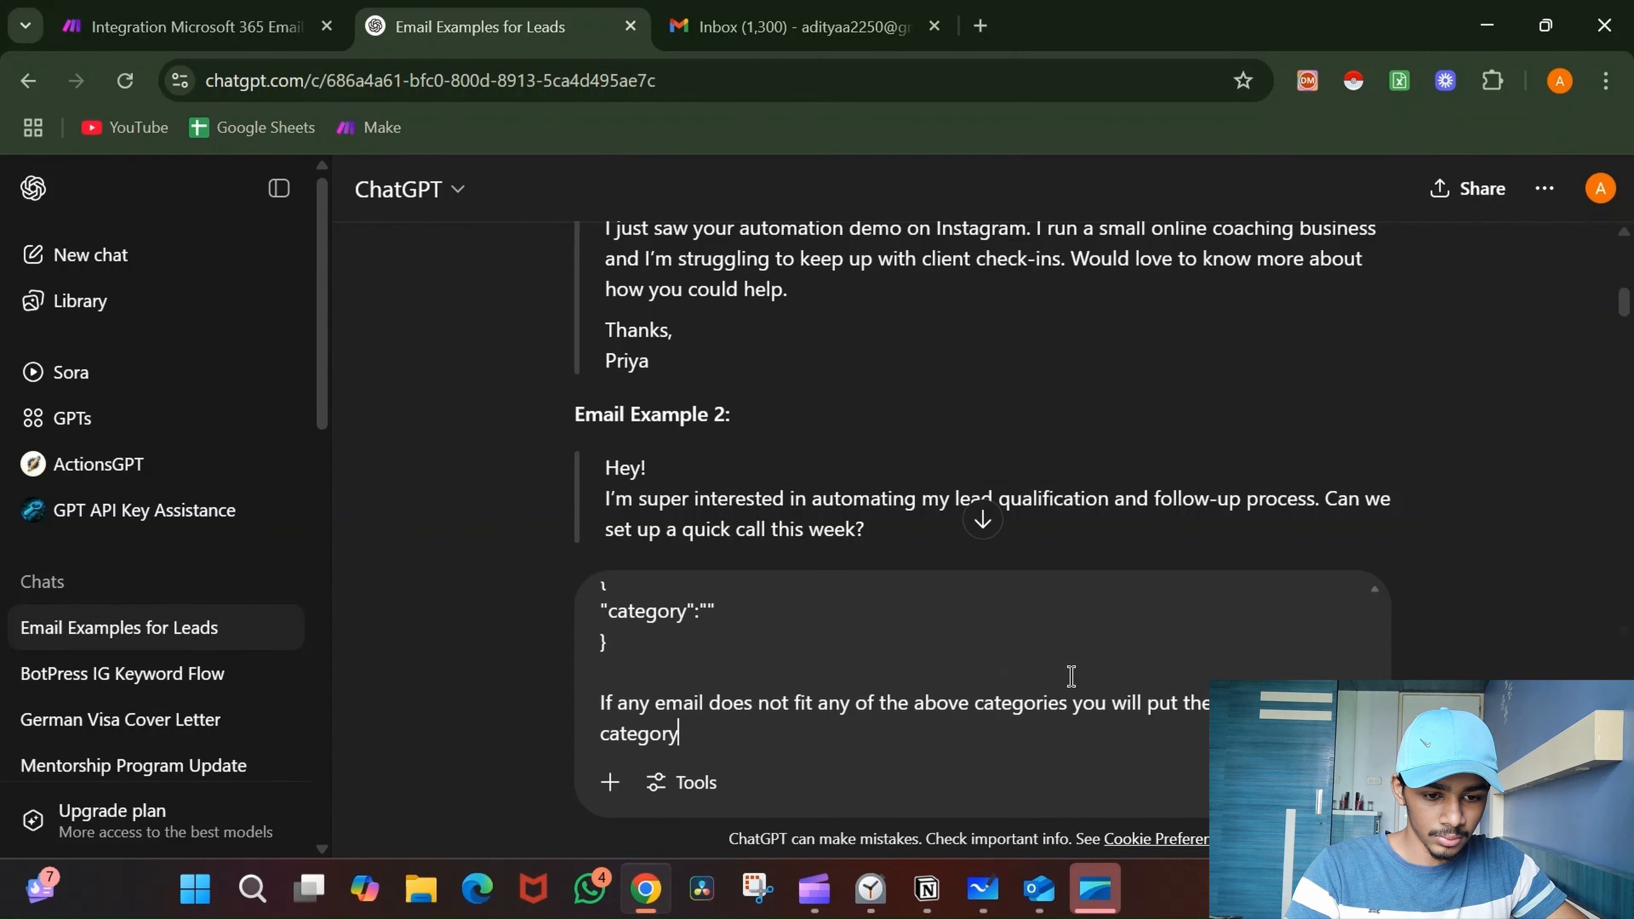
- Below the pasted prompt, leave blank lines and begin the request "update this prompt in such a way that only people that are intrested"
{"action": "key", "text": "shift+Return"}
{"action": "key", "text": "shift+Return"}
{"action": "key", "text": "shift+Return"}
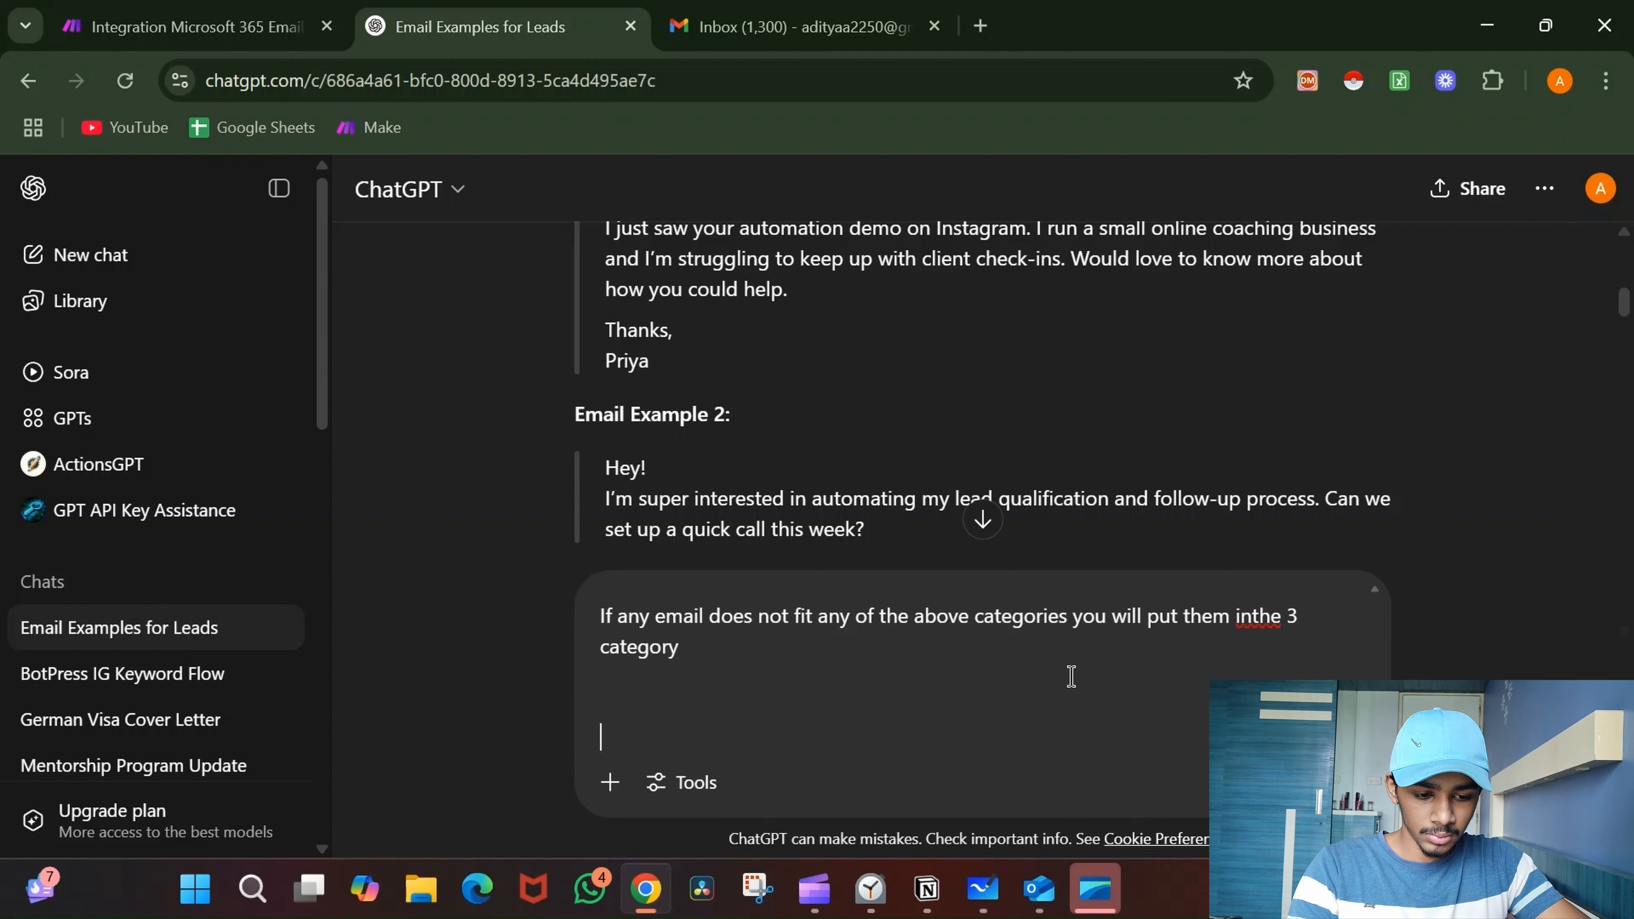
{"action": "type", "text": "u"}
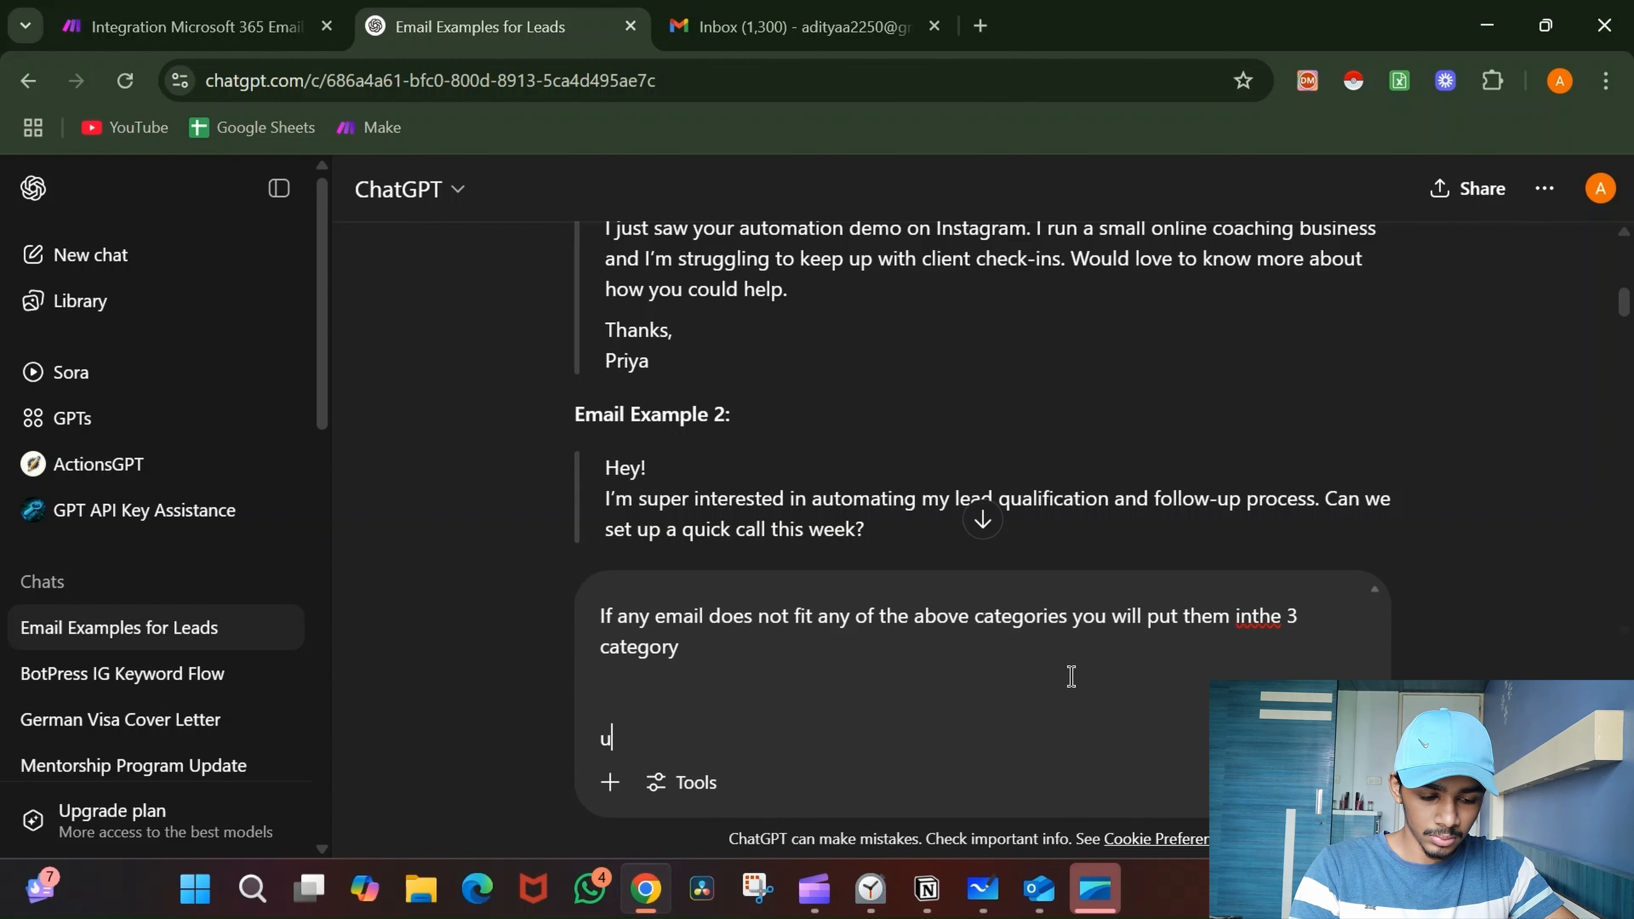
{"action": "type", "text": "opdate ths"}
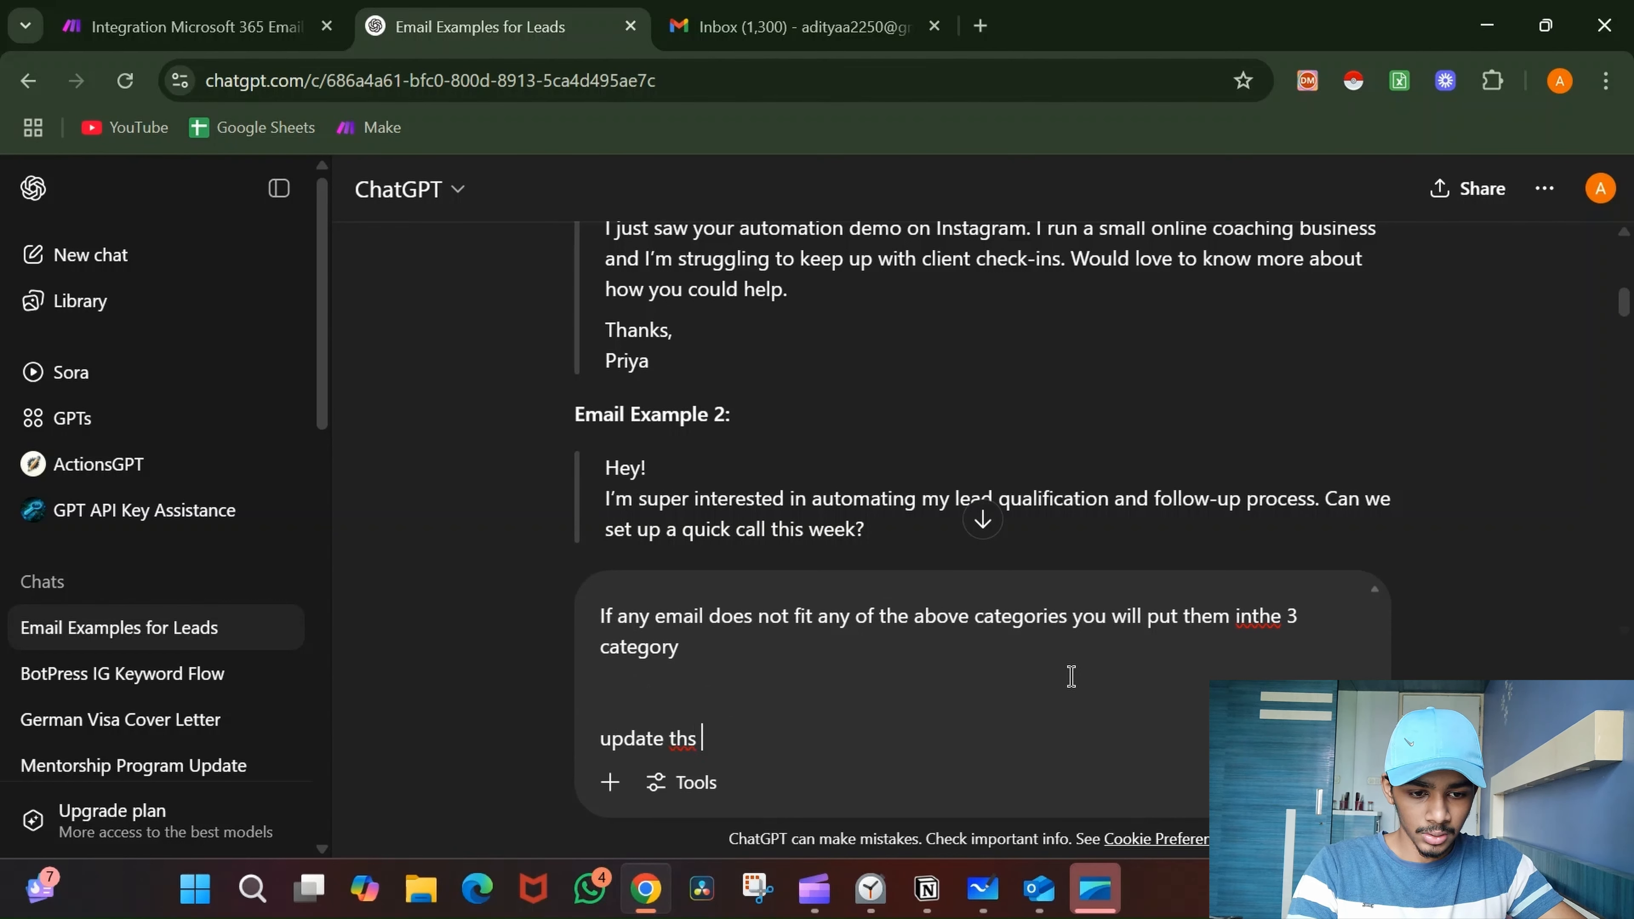
{"action": "key", "text": "BackSpace"}
{"action": "key", "text": "BackSpace"}
{"action": "type", "text": "is prompt in su"}
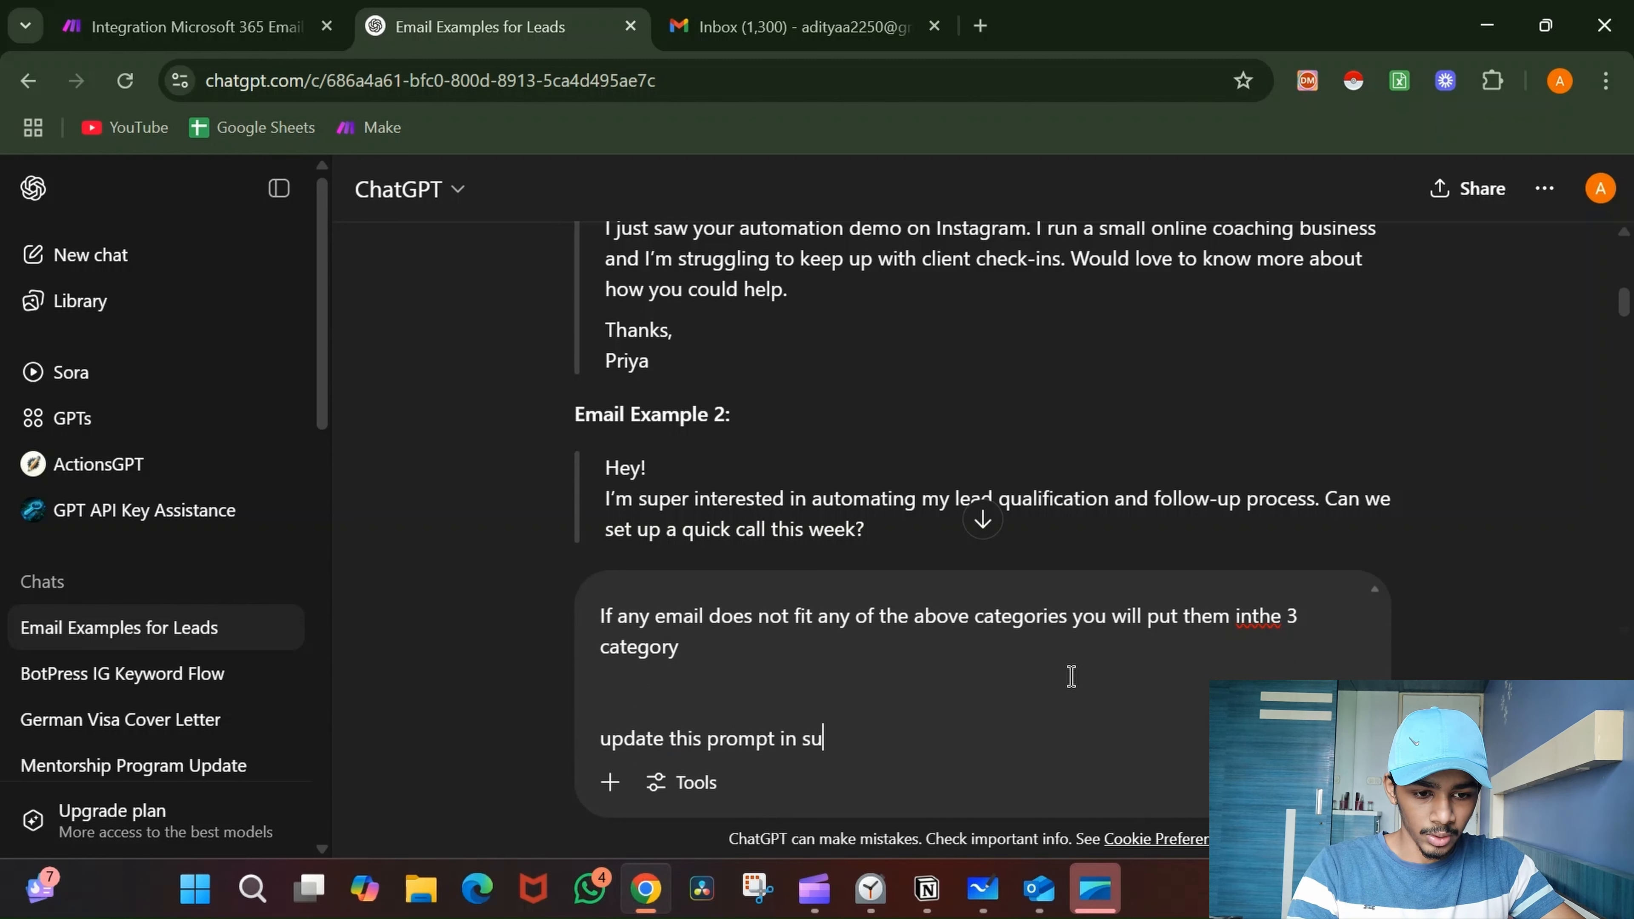
{"action": "type", "text": "cha "}
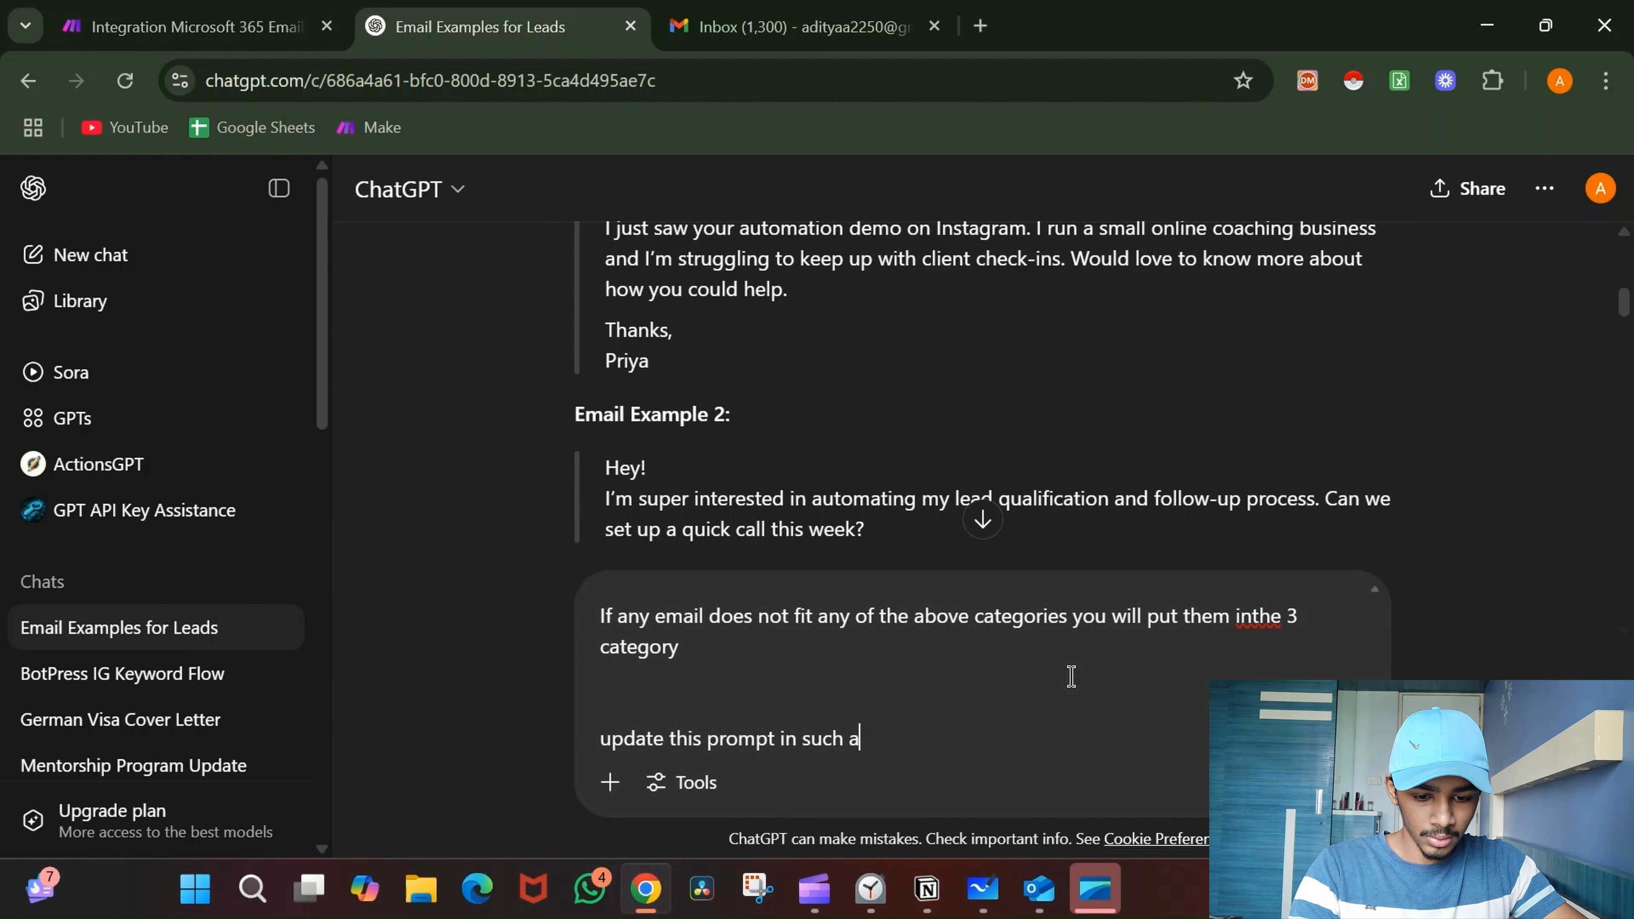
{"action": "type", "text": " way that"}
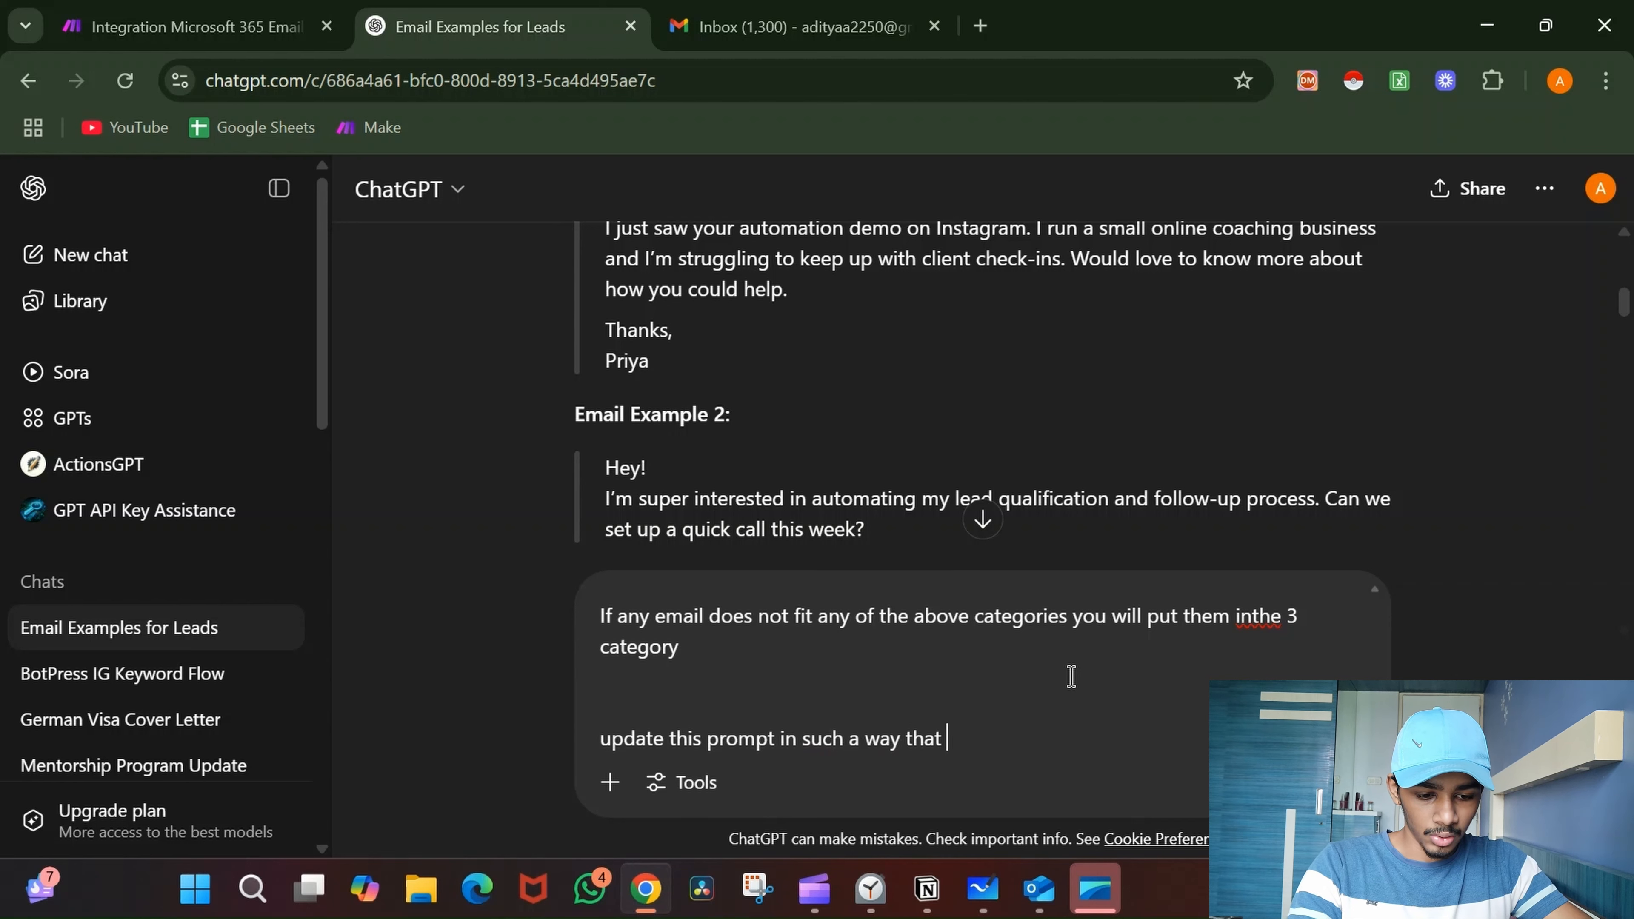
{"action": "type", "text": " only people"}
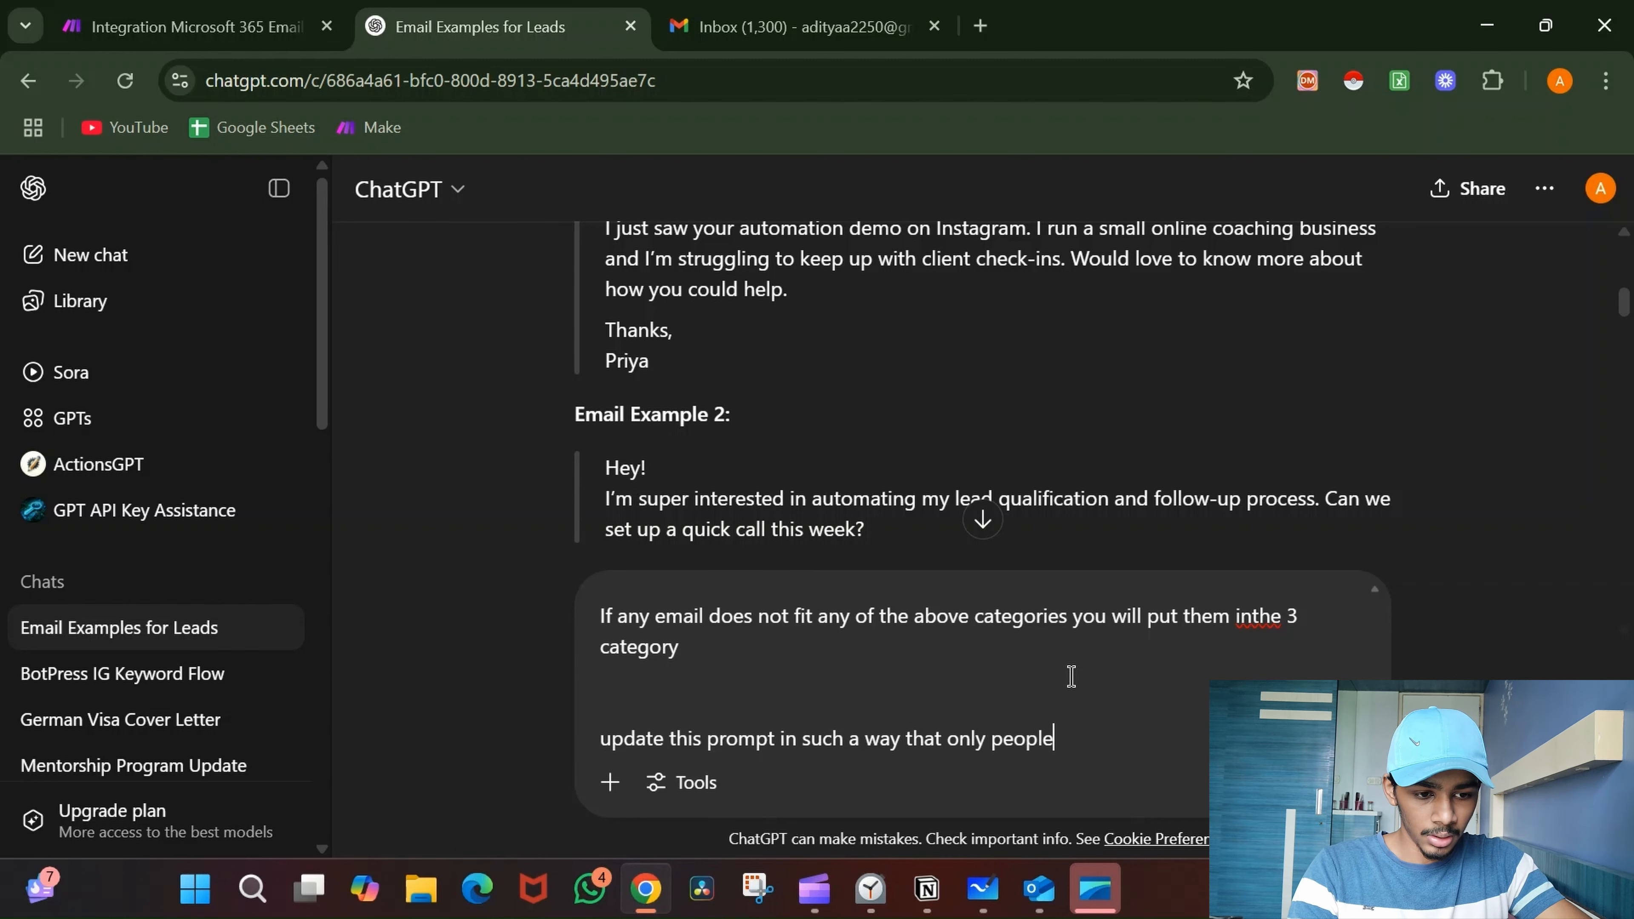
{"action": "type", "text": "th"}
{"action": "key", "text": "BackSpace"}
{"action": "key", "text": "BackSpace"}
{"action": "type", "text": "thare"}
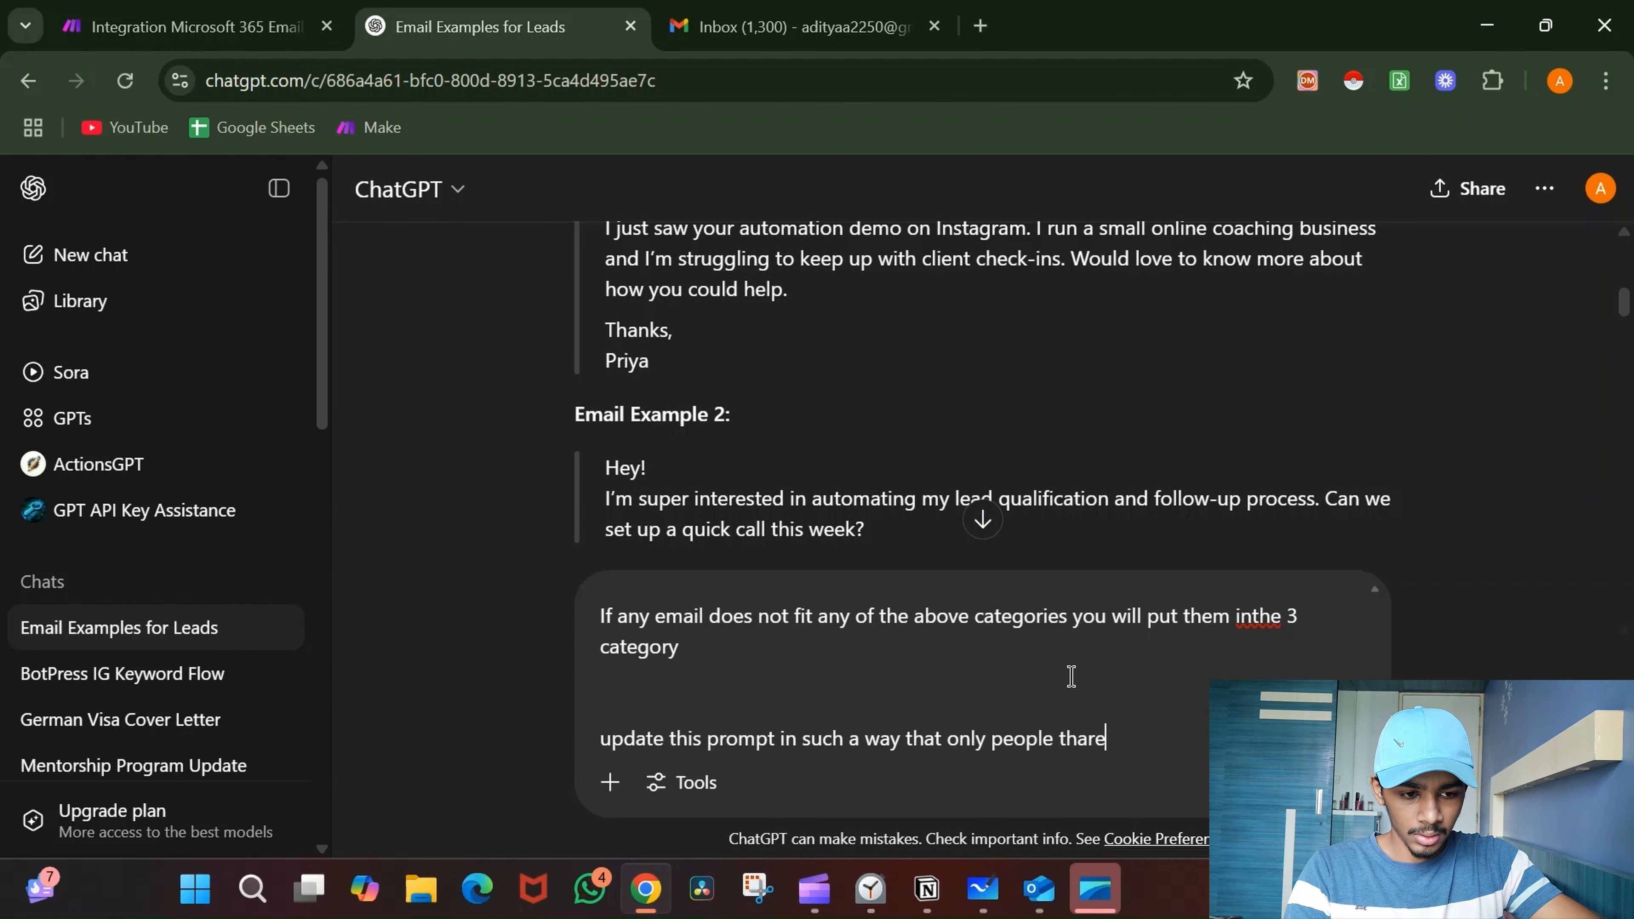
{"action": "key", "text": "BackSpace"}
{"action": "type", "text": "a"}
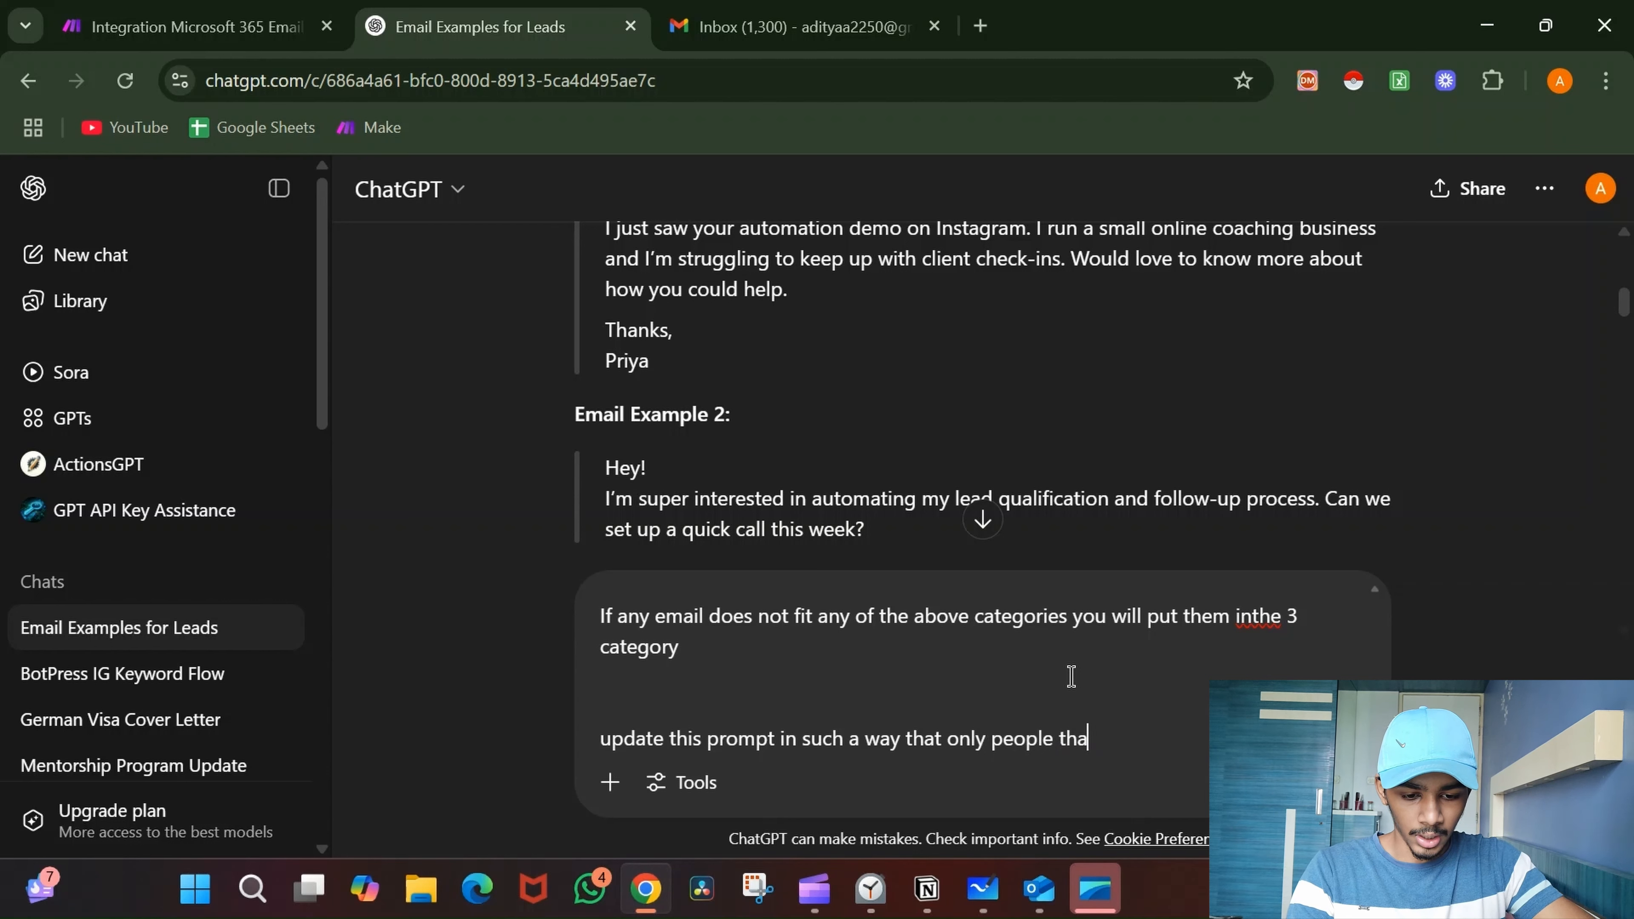
{"action": "type", "text": "t are intre"}
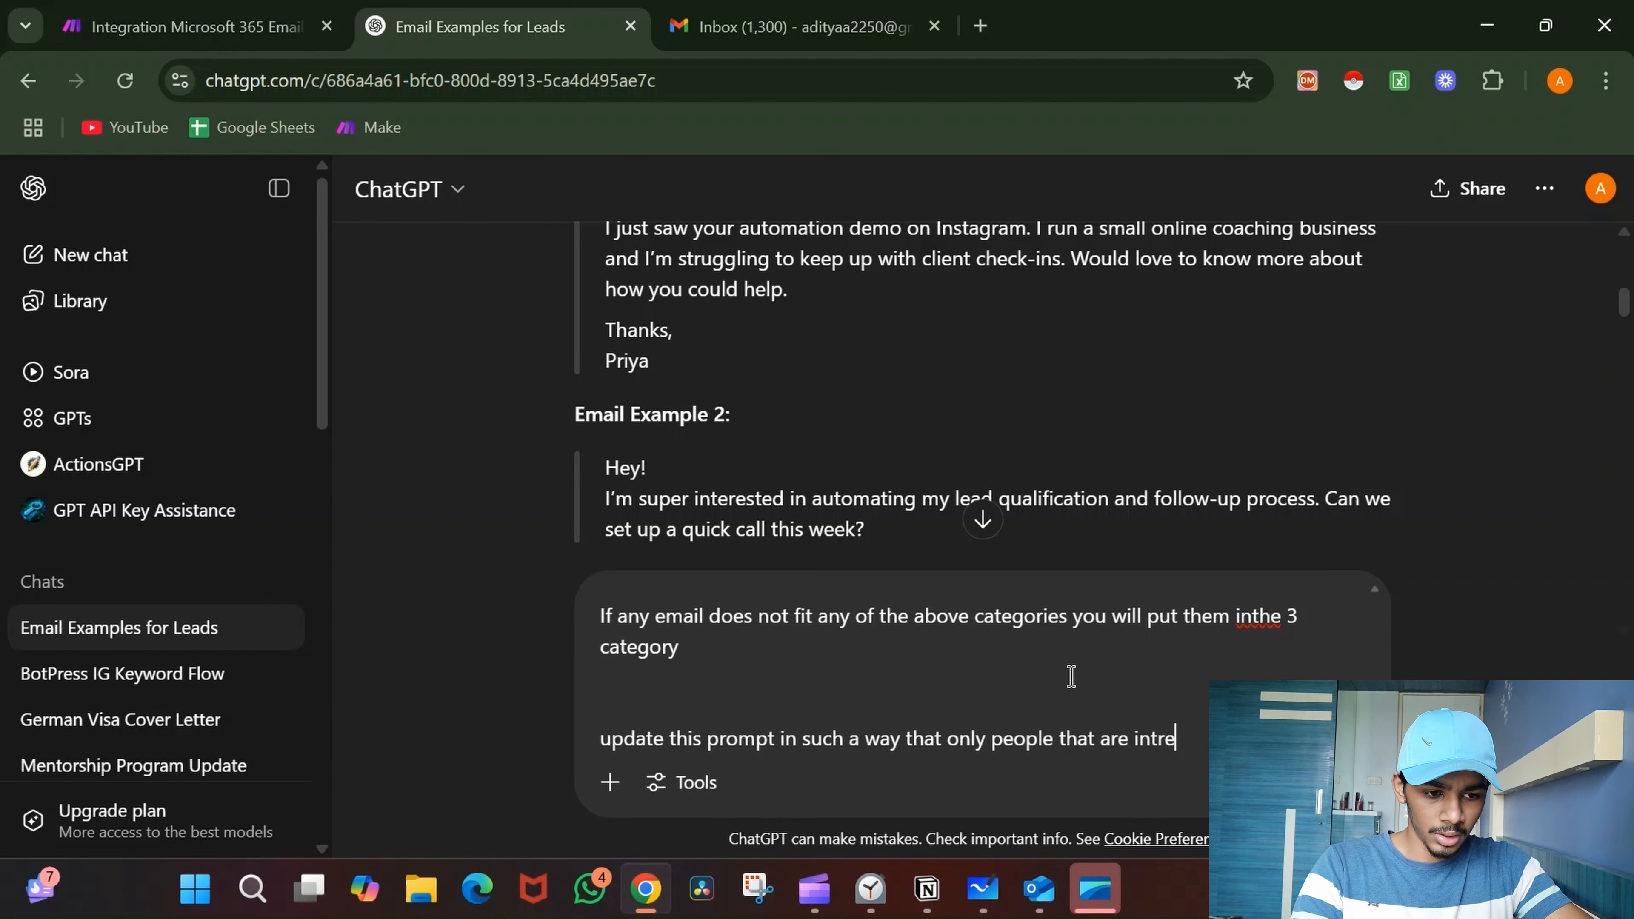
{"action": "type", "text": "sted"}
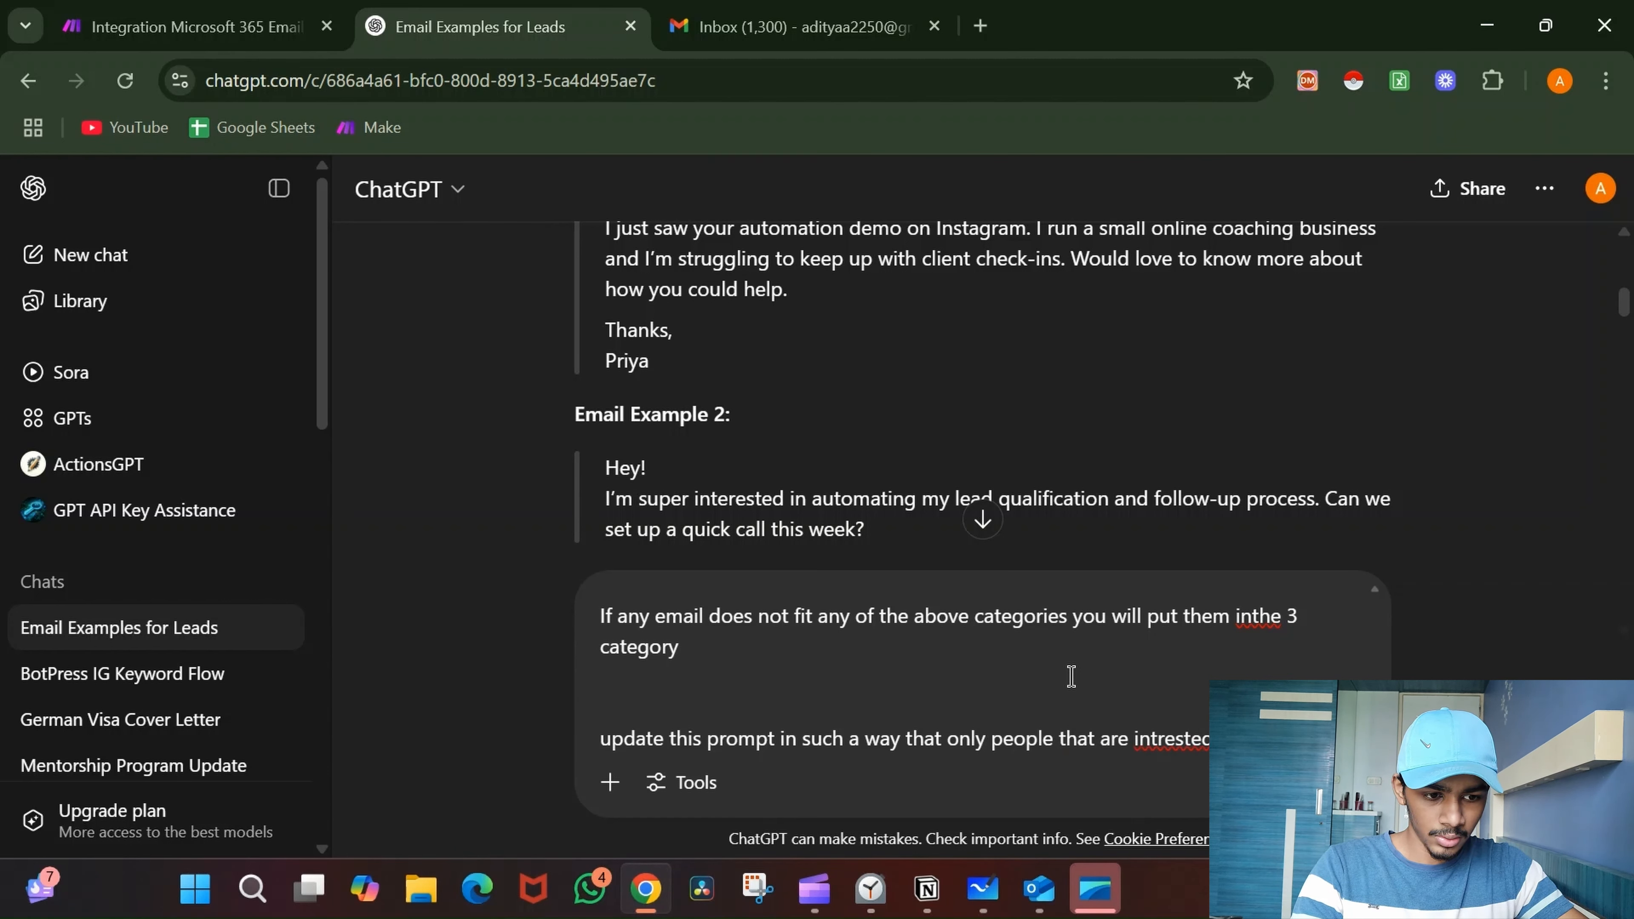
- Correct the misspelled last word of the request to "interested"
{"action": "left_click", "coordinate": [1161, 738]}
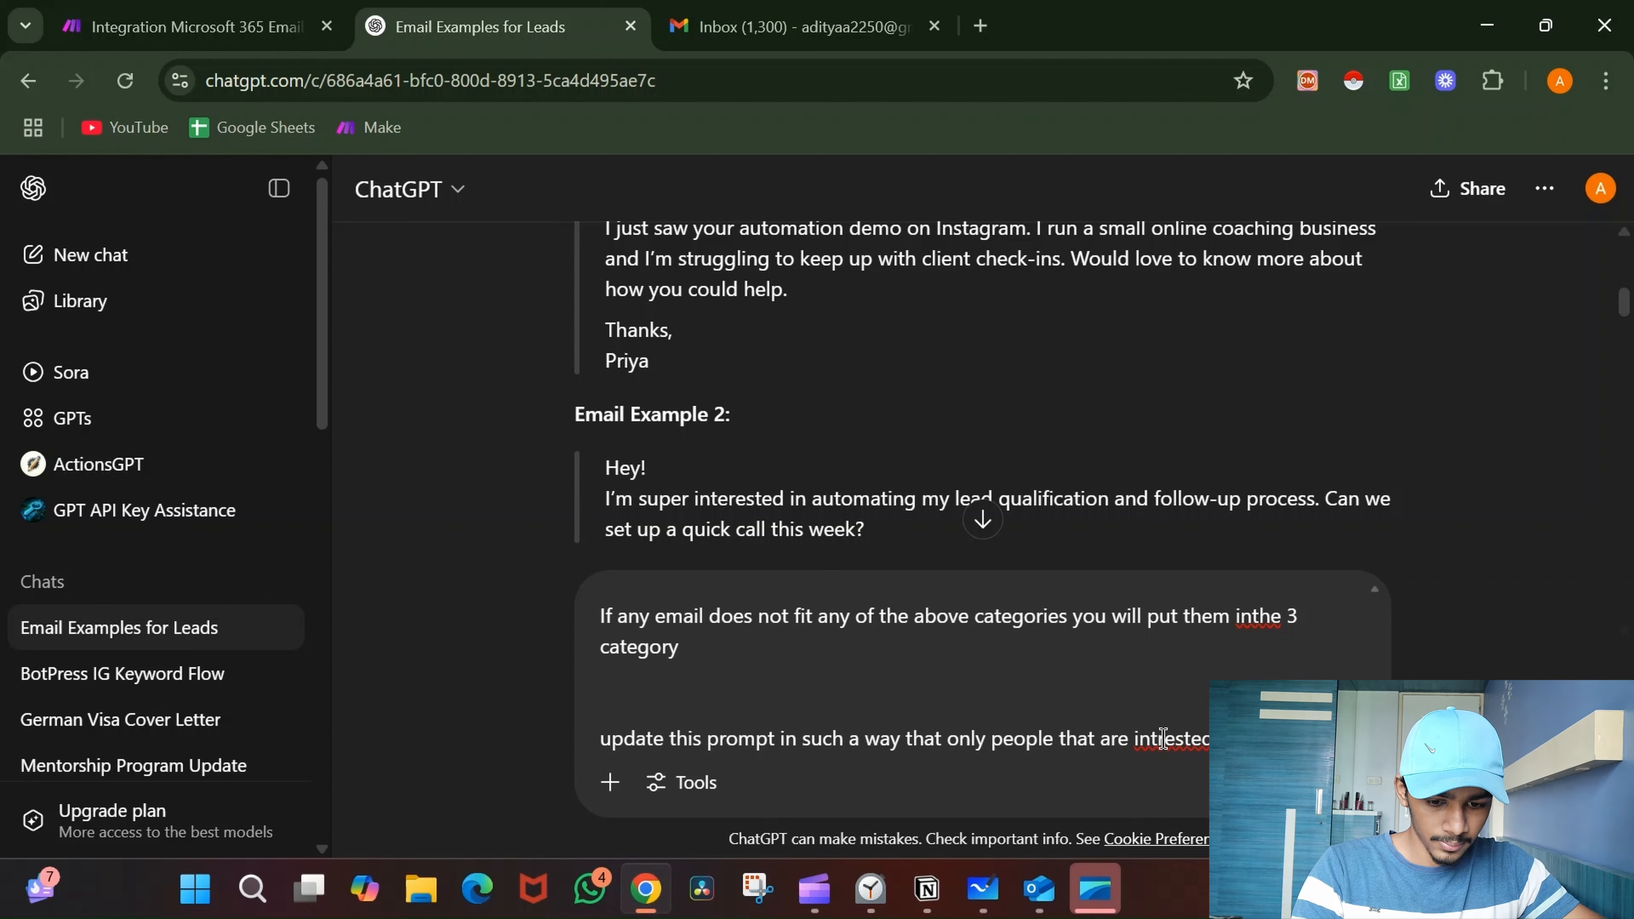
{"action": "type", "text": "e"}
{"action": "key", "text": "BackSpace"}
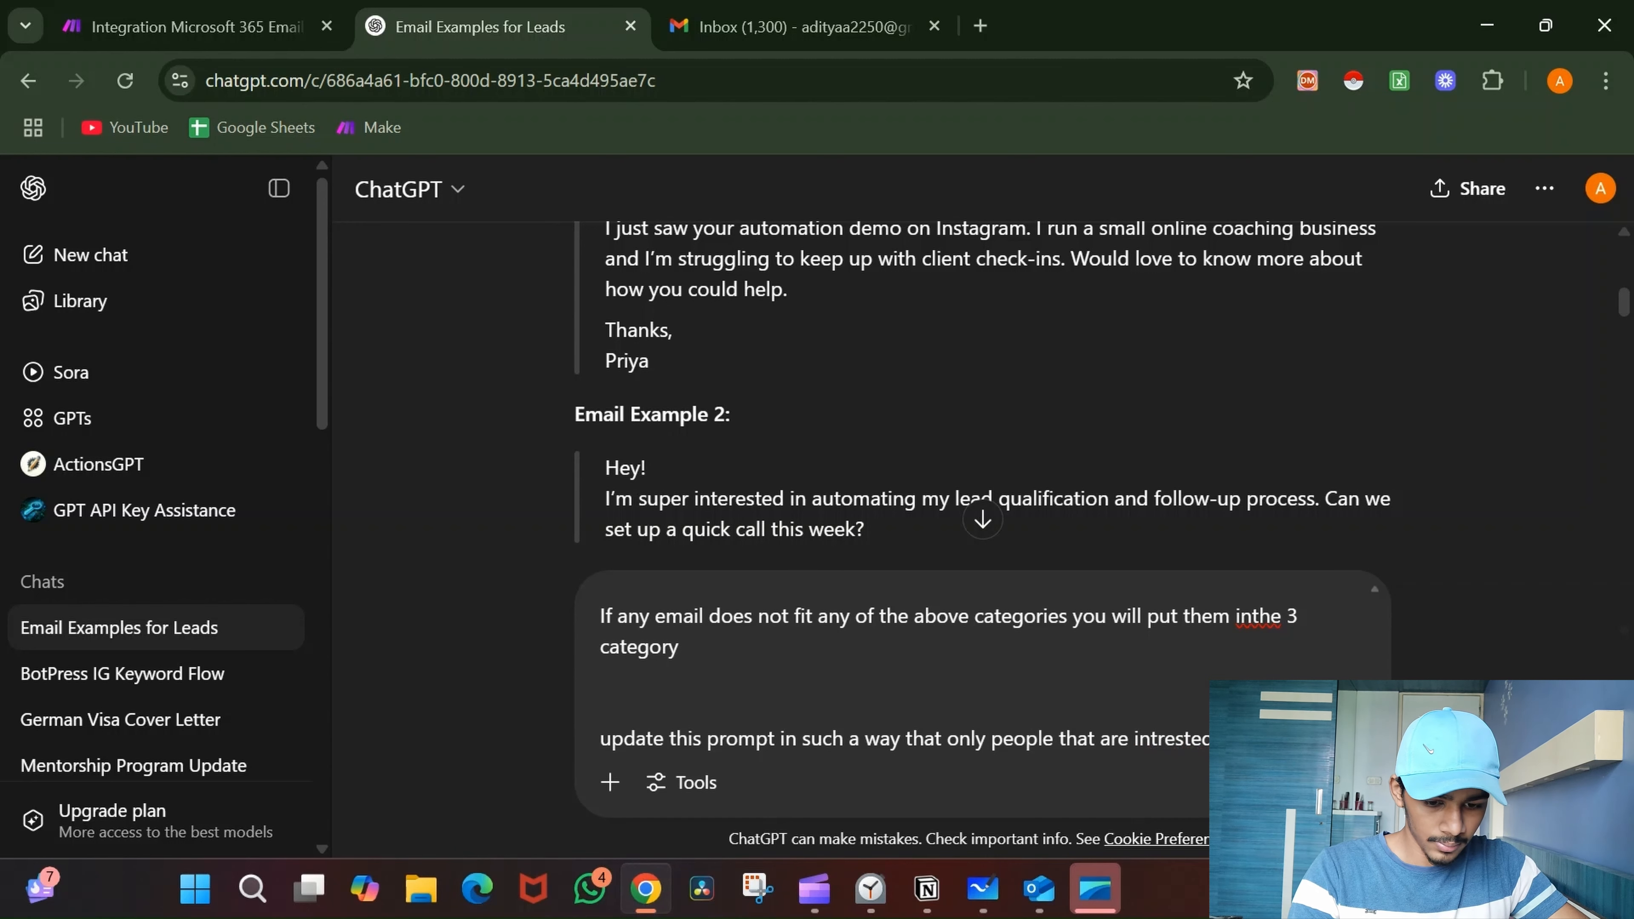
{"action": "key", "text": "Left"}
{"action": "type", "text": "e"}
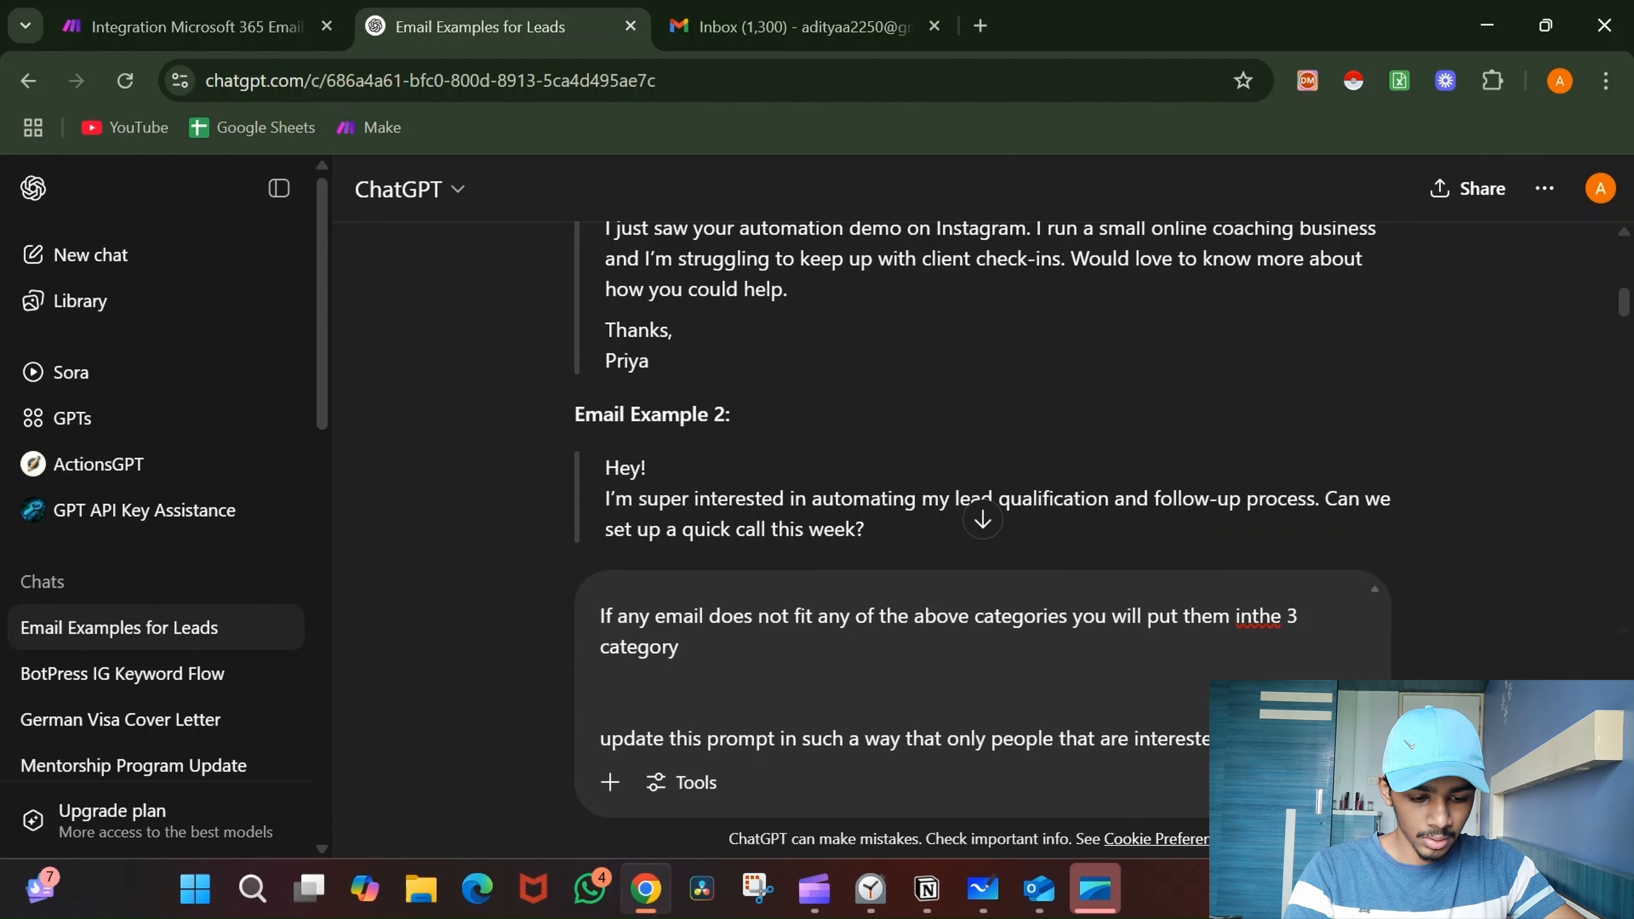
- Continue the request so that it assigns these people to the "interested category"
{"action": "type", "text": "intereste int"}
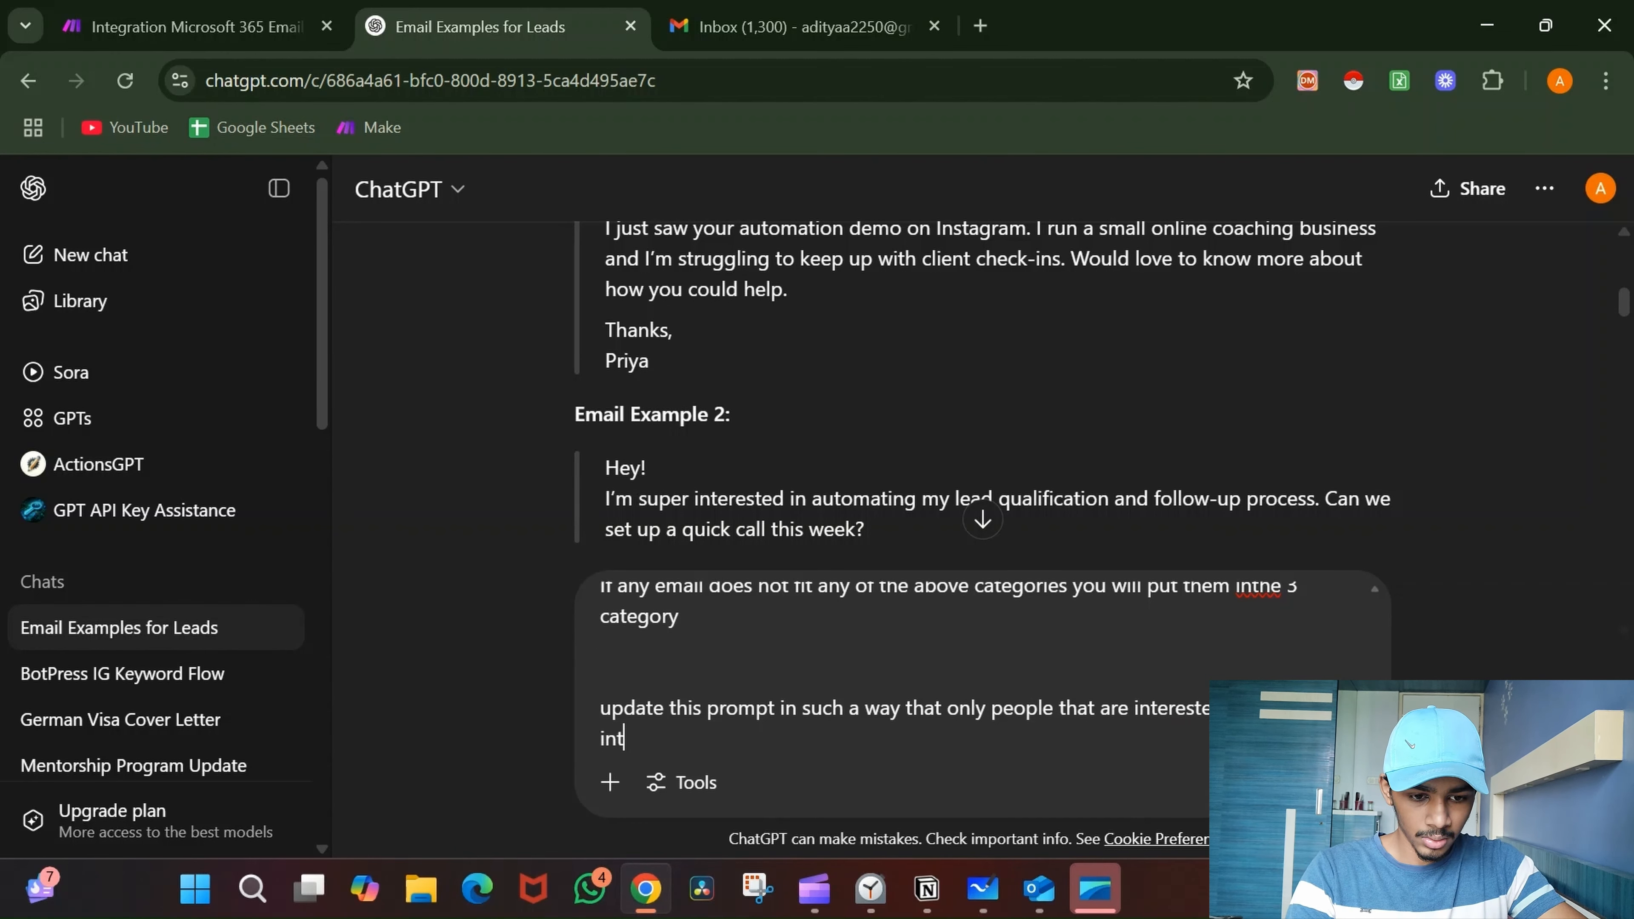
{"action": "type", "text": "erested"}
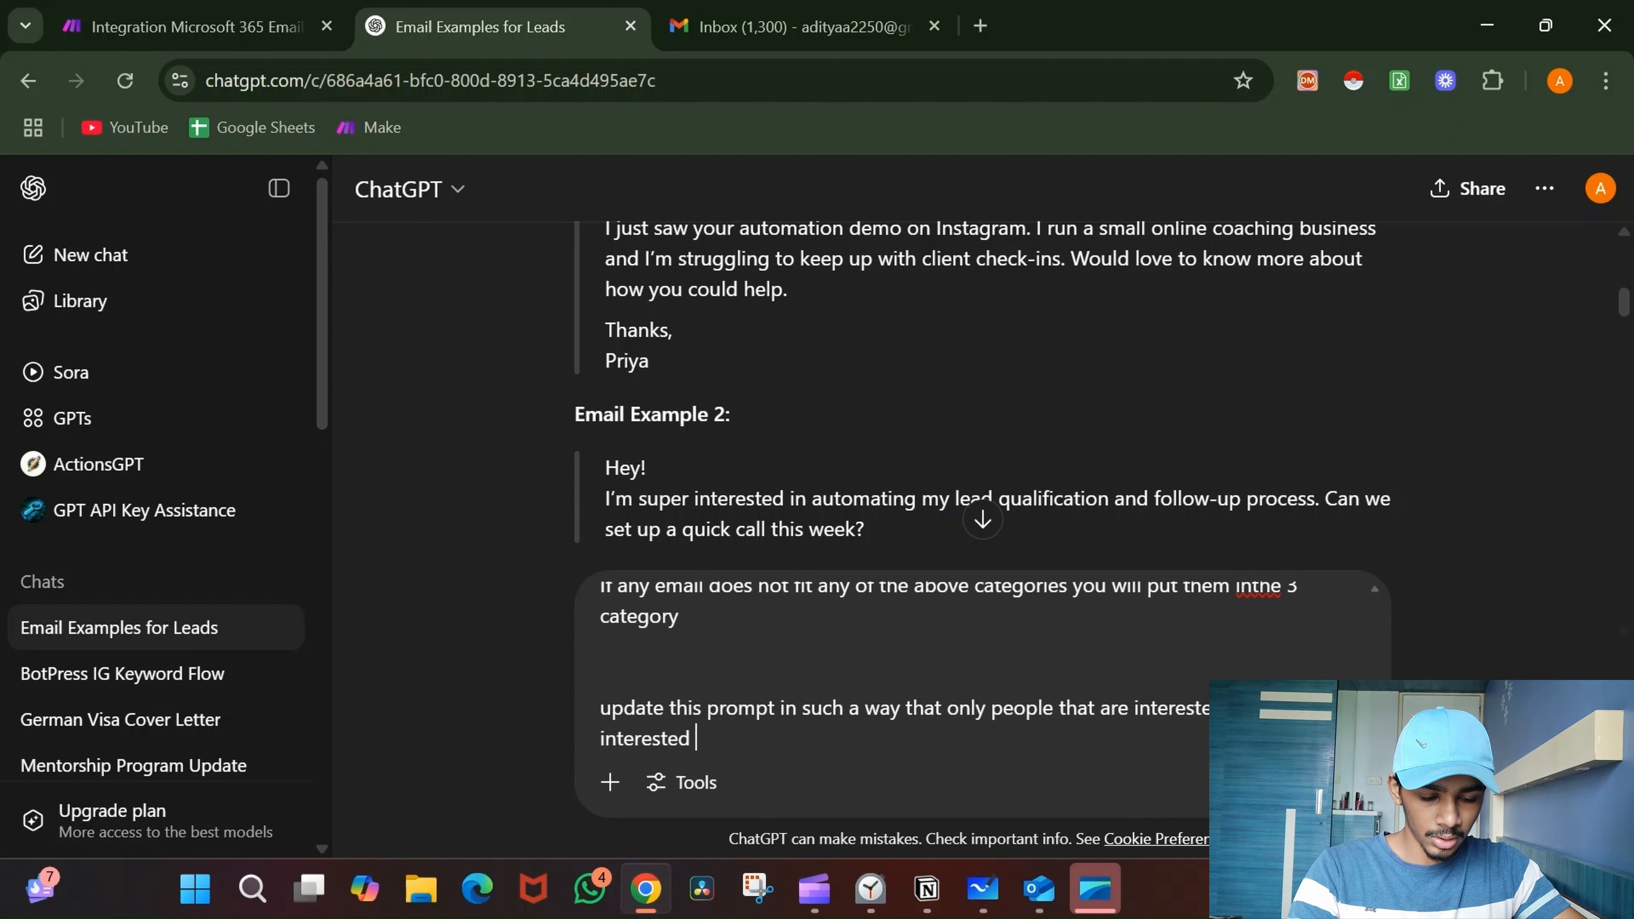
{"action": "type", "text": "categort"}
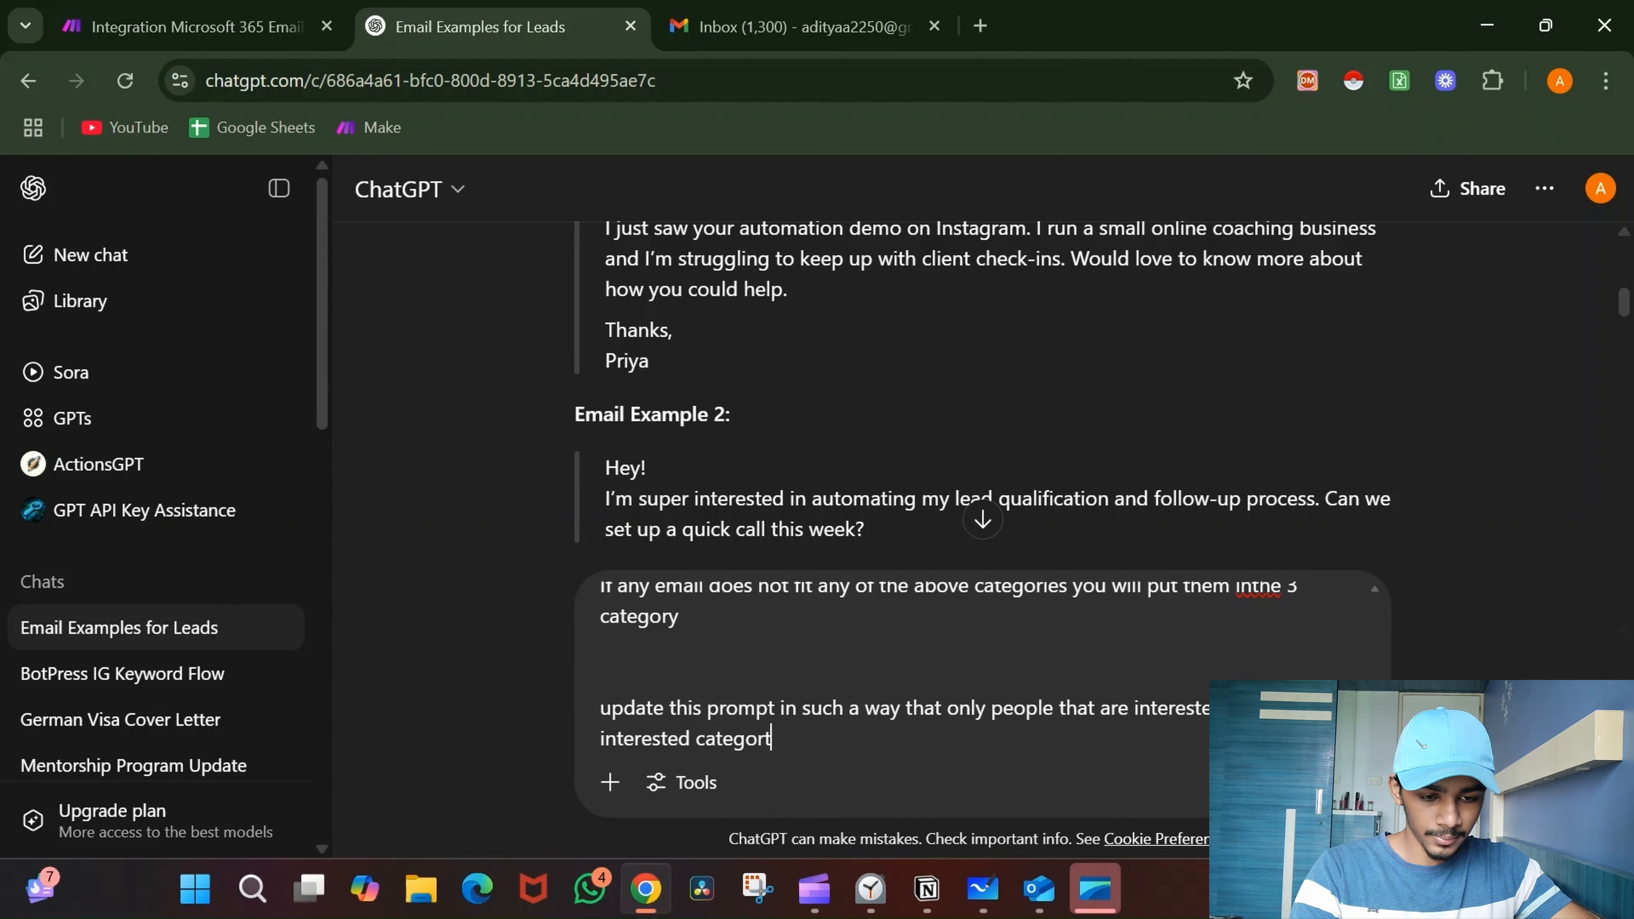
{"action": "key", "text": "BackSpace"}
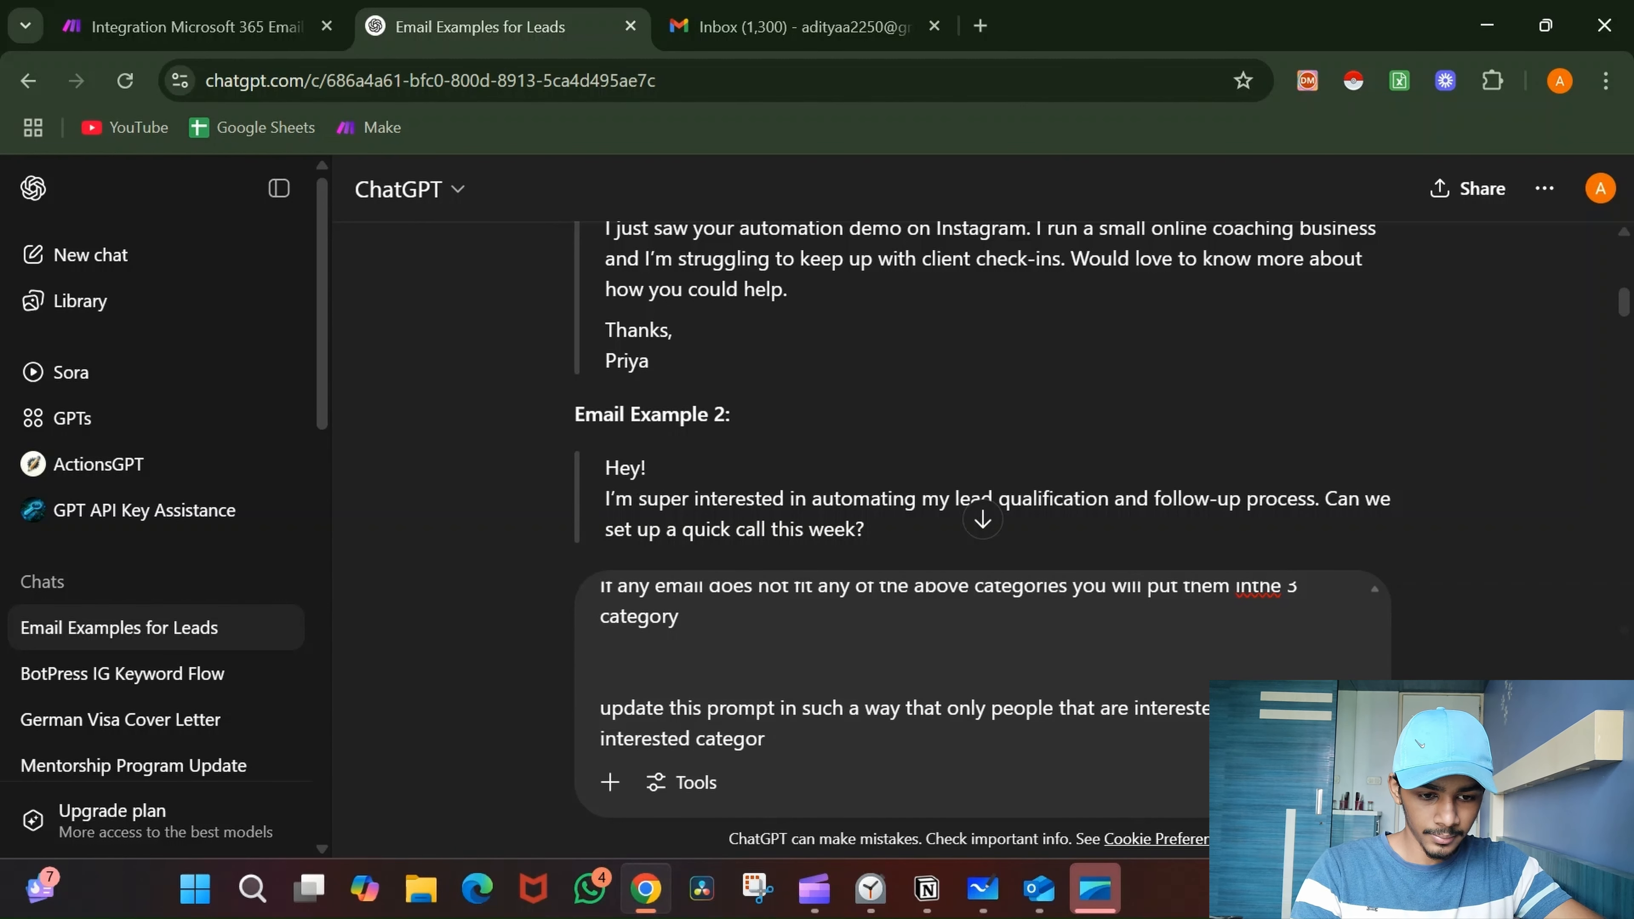
{"action": "type", "text": "y"}
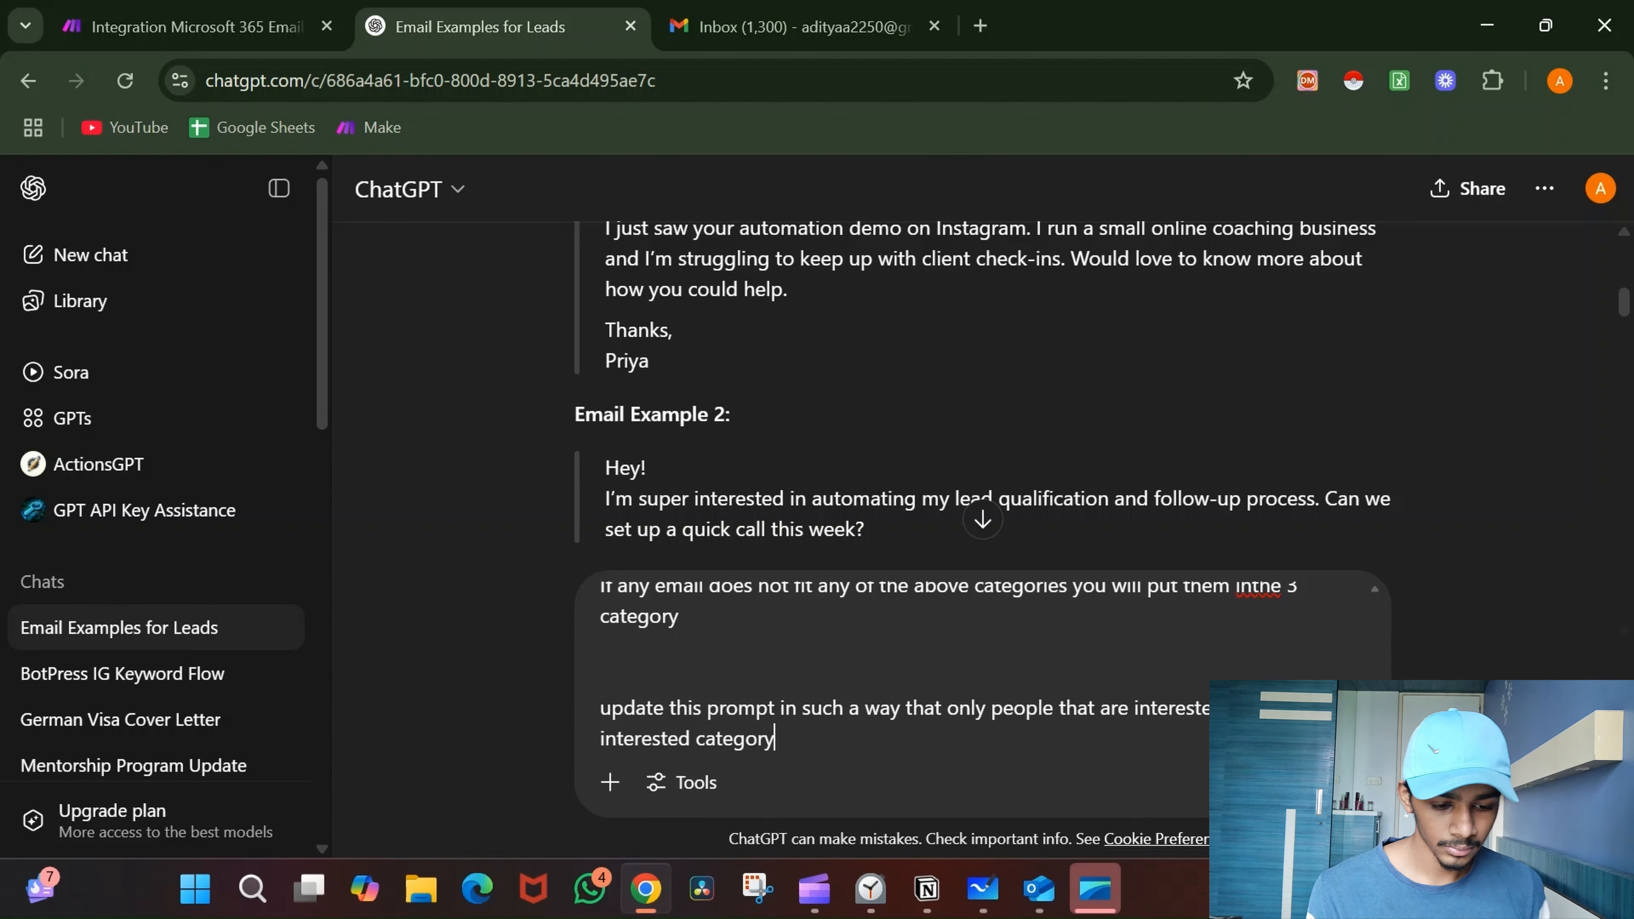
- Extend the request with the clause "and if they are not interested they will move to"
{"action": "type", "text": "and iff"}
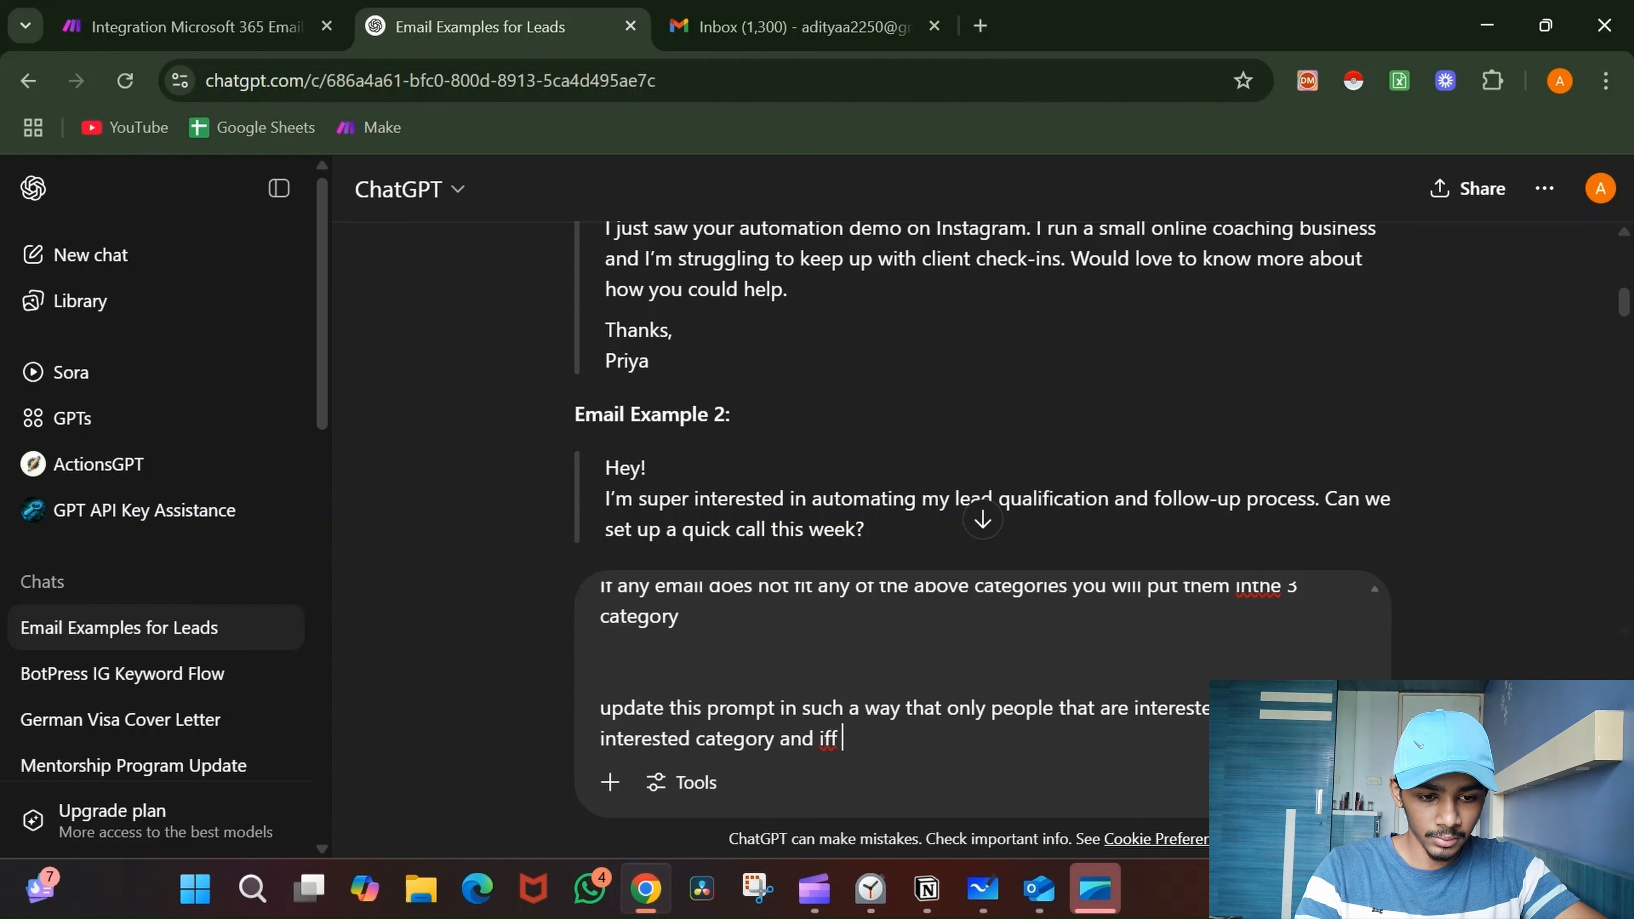
{"action": "key", "text": "BackSpace"}
{"action": "key", "text": "super+shift+s"}
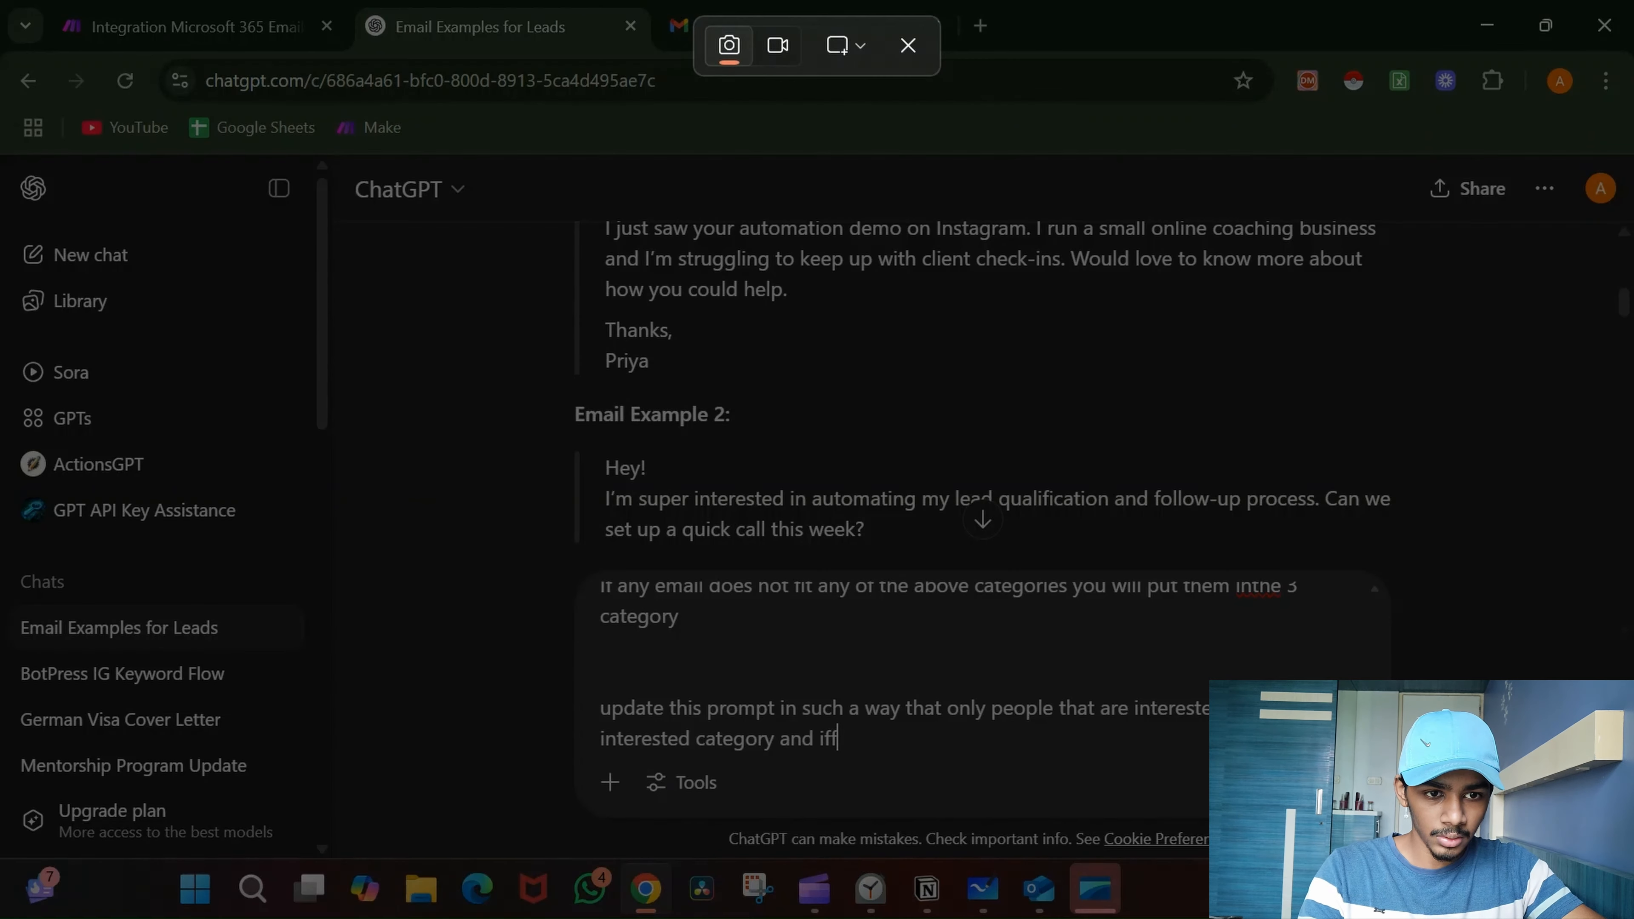
{"action": "left_click", "coordinate": [908, 45]}
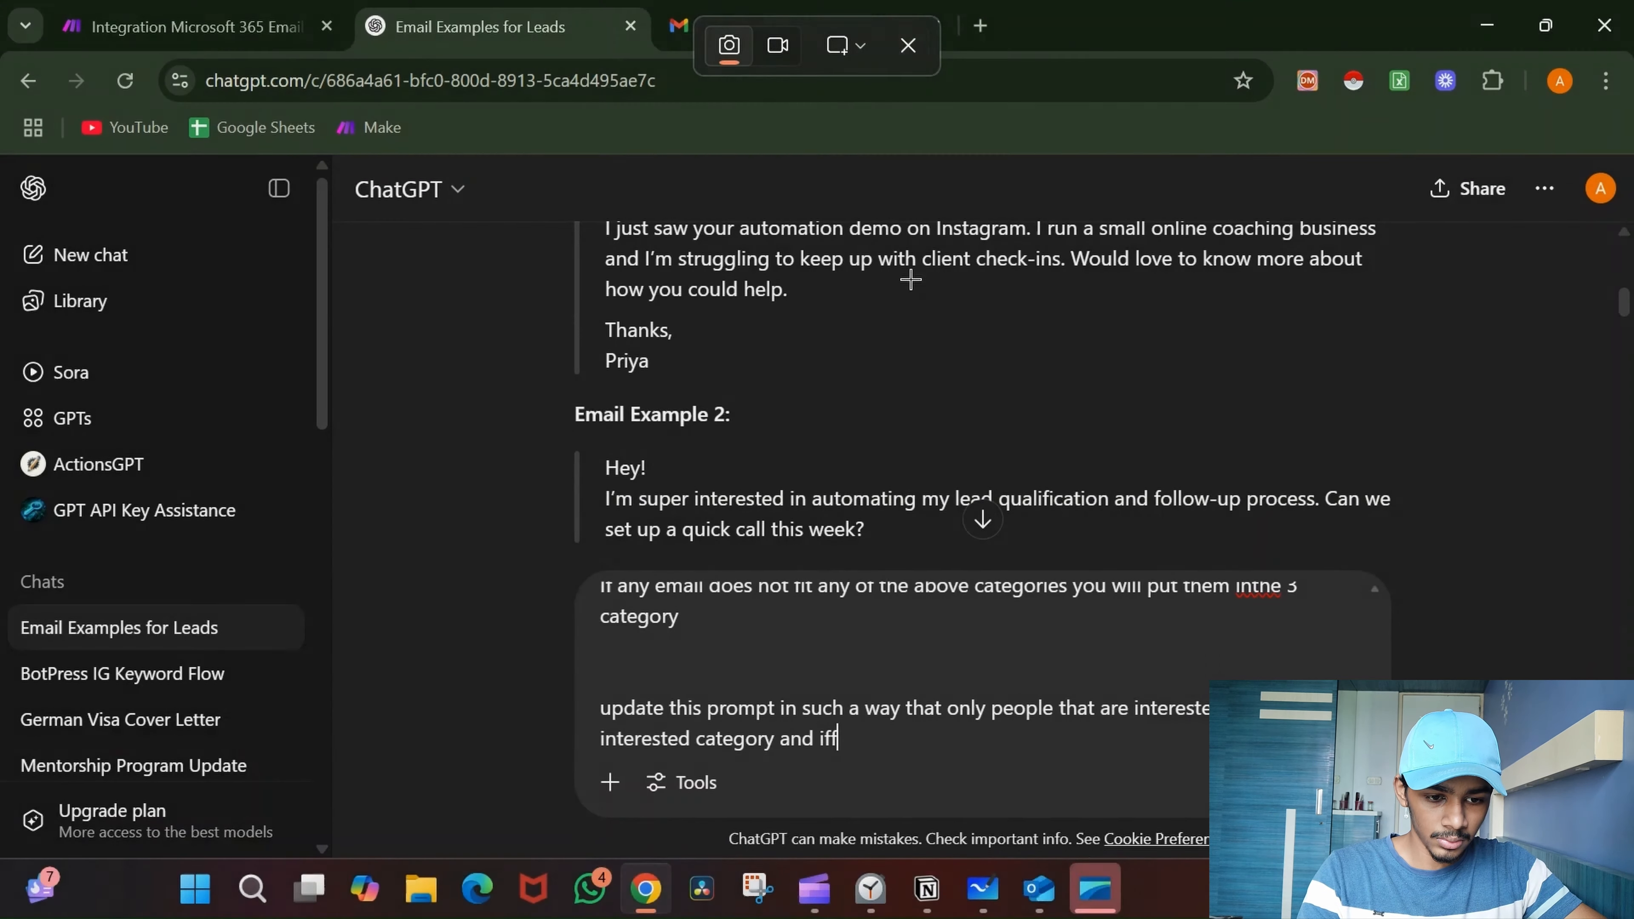
{"action": "key", "text": "BackSpace"}
{"action": "type", "text": "t"}
{"action": "type", "text": "hey a"}
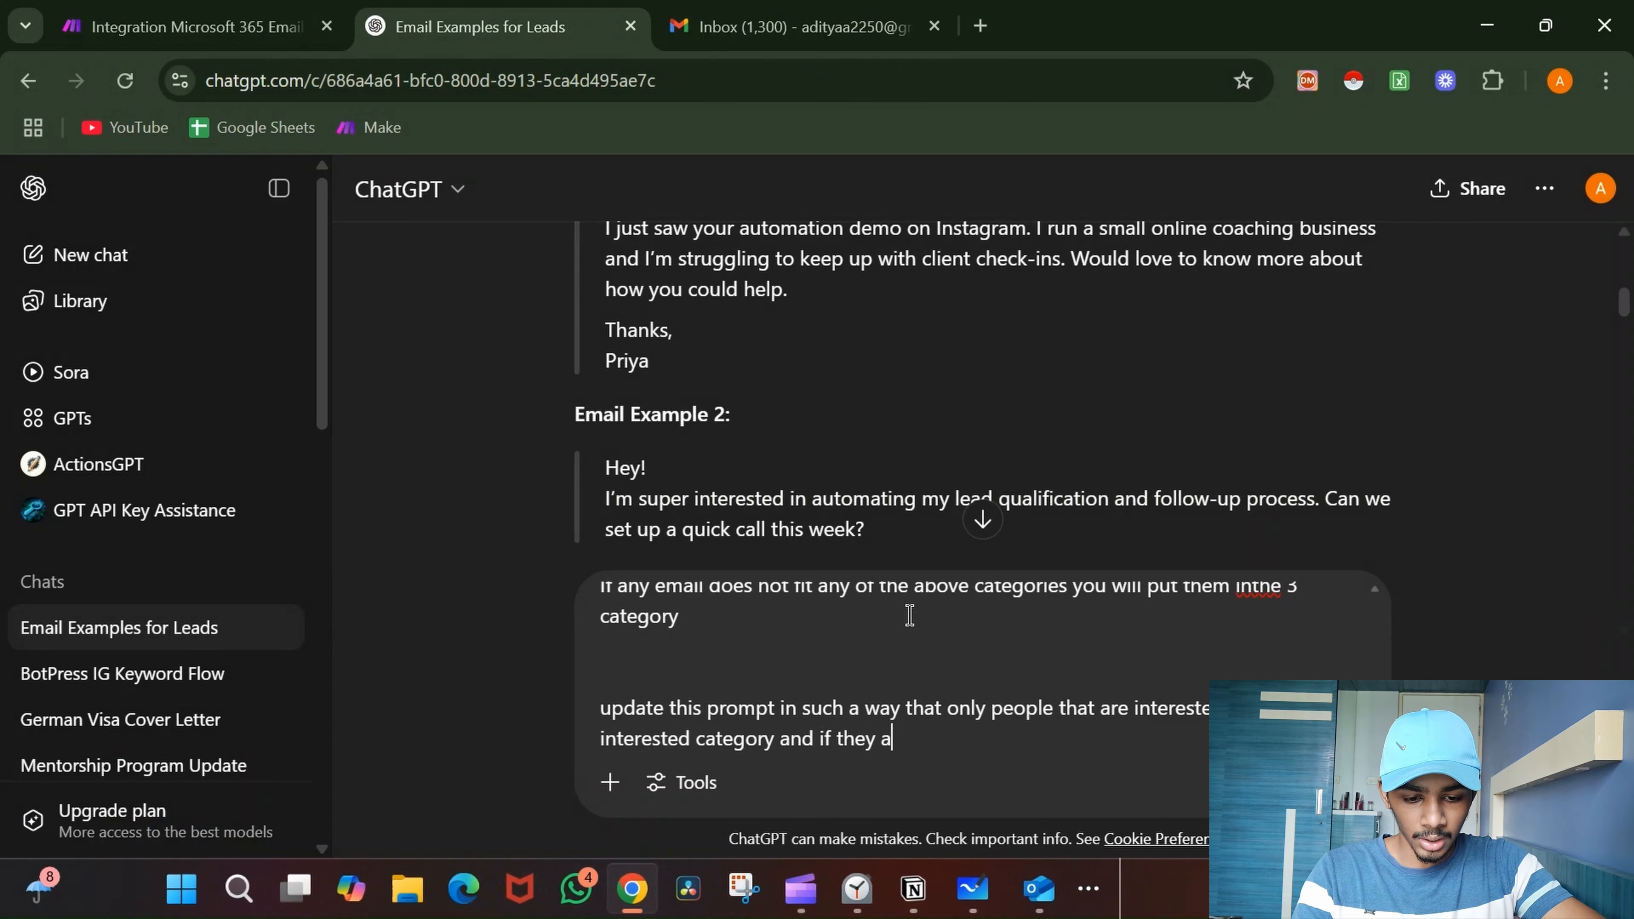
{"action": "type", "text": "re not i"}
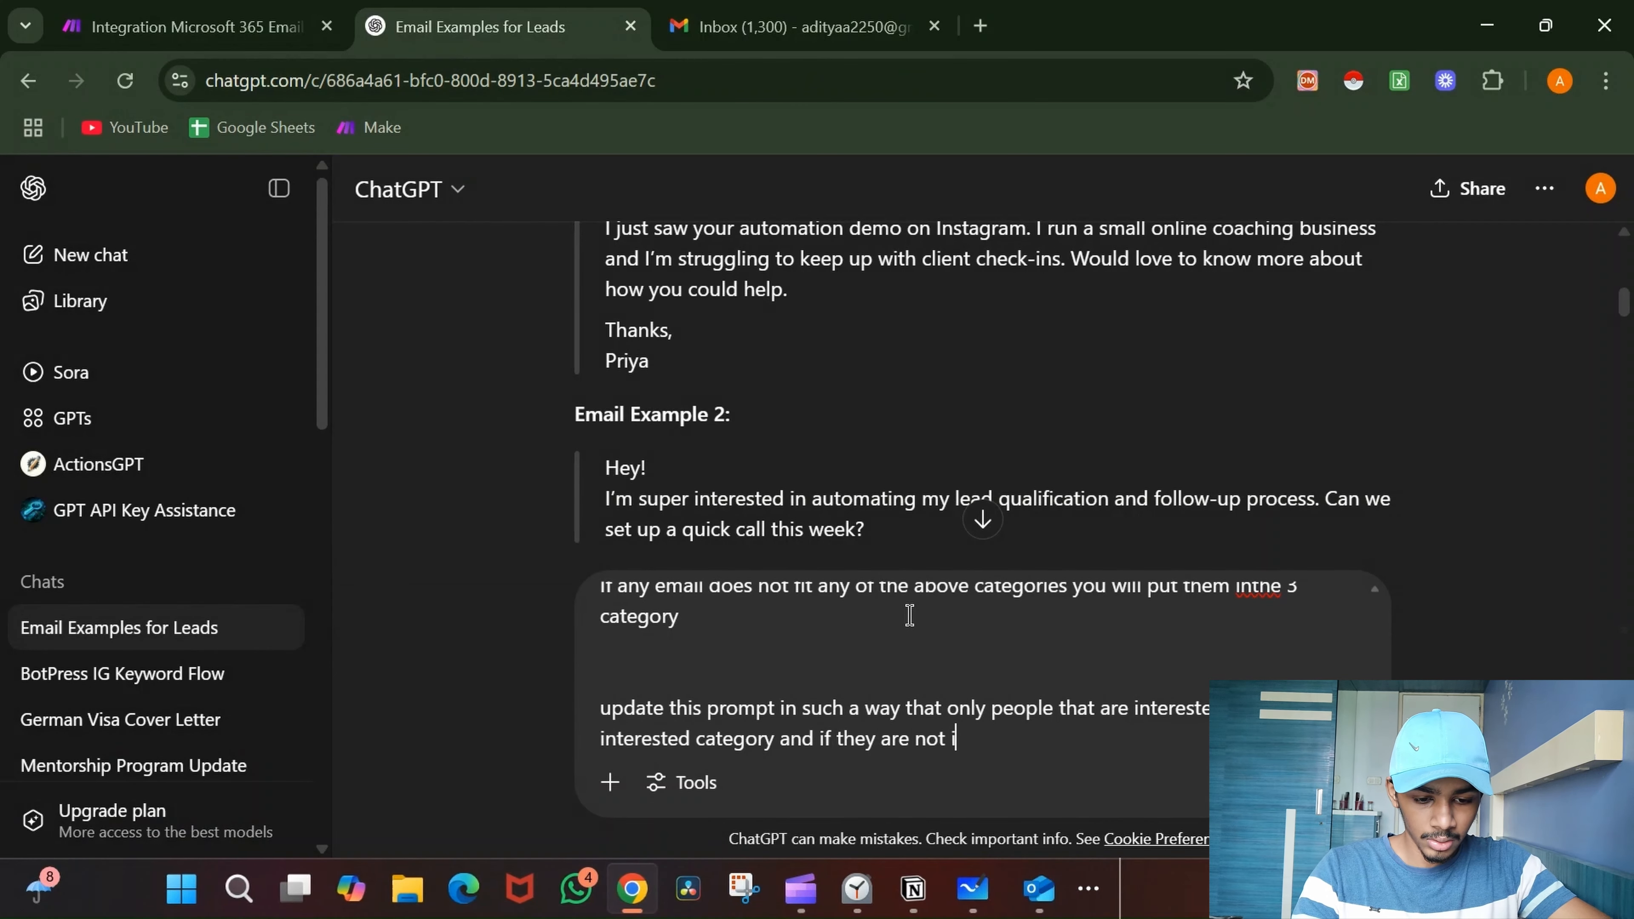
{"action": "type", "text": "nterested the"}
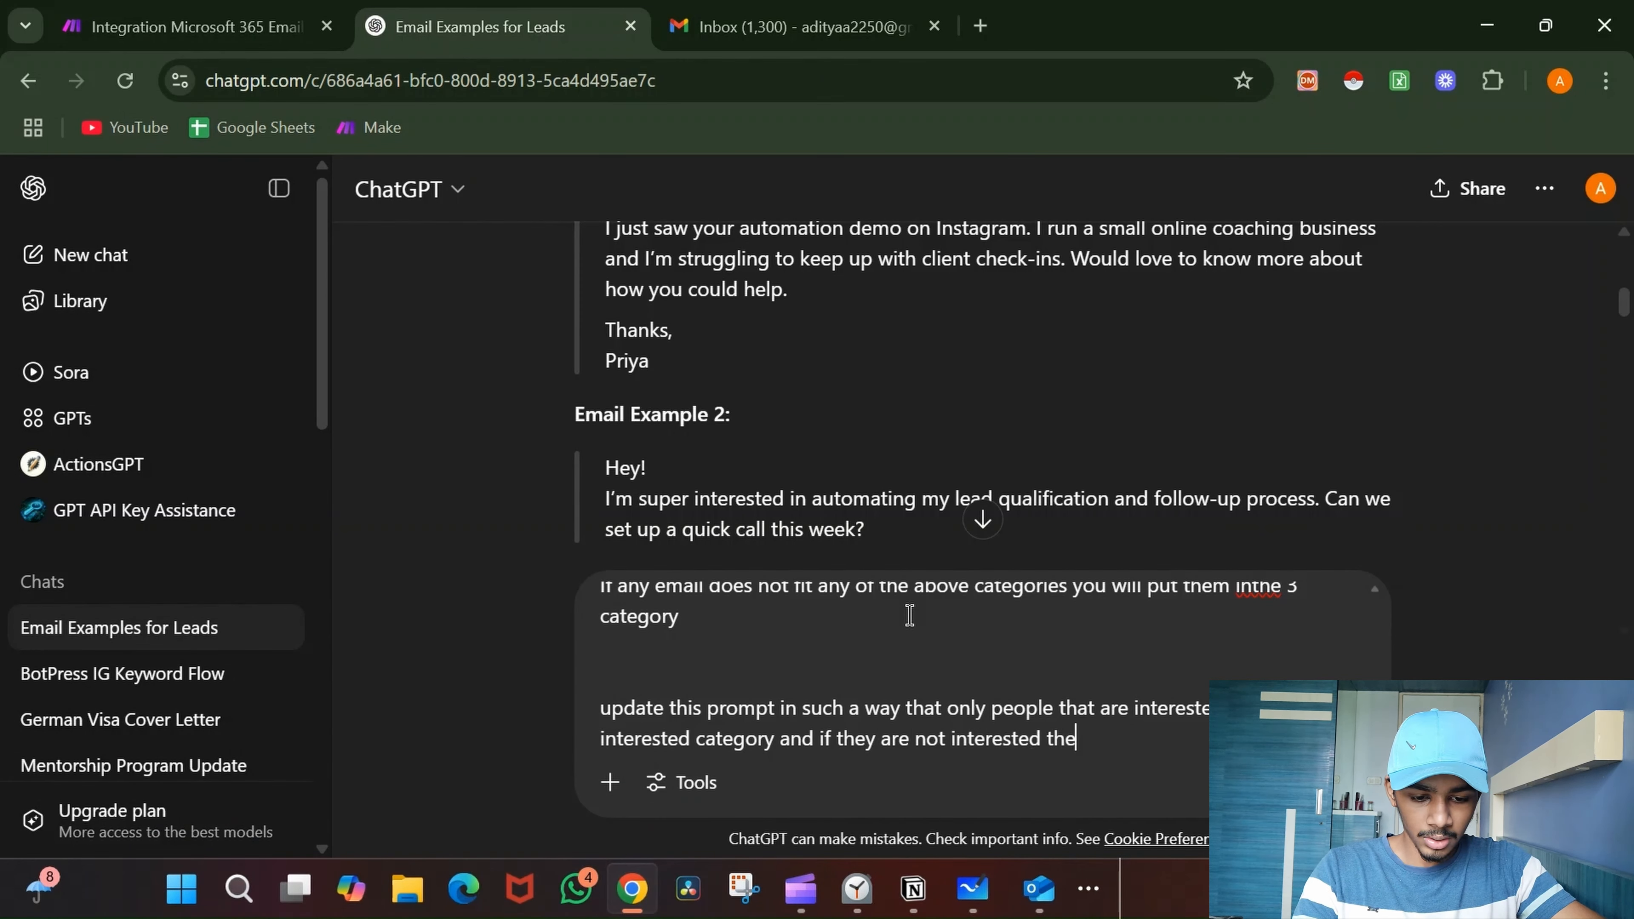
{"action": "type", "text": "y will mo"}
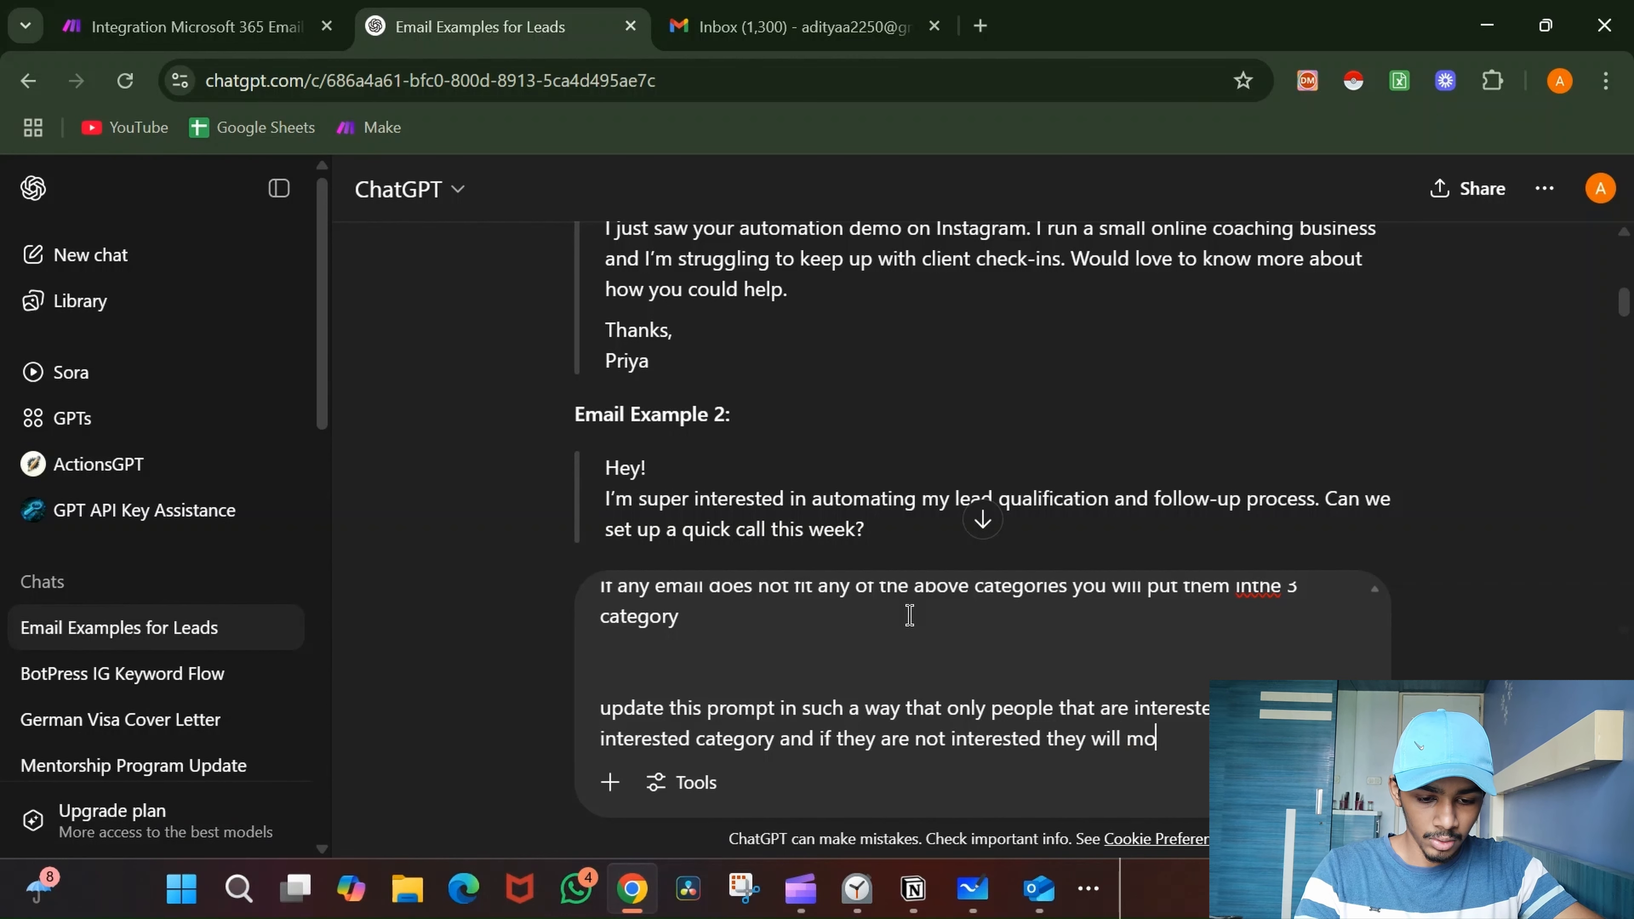
{"action": "type", "text": "ve to t"}
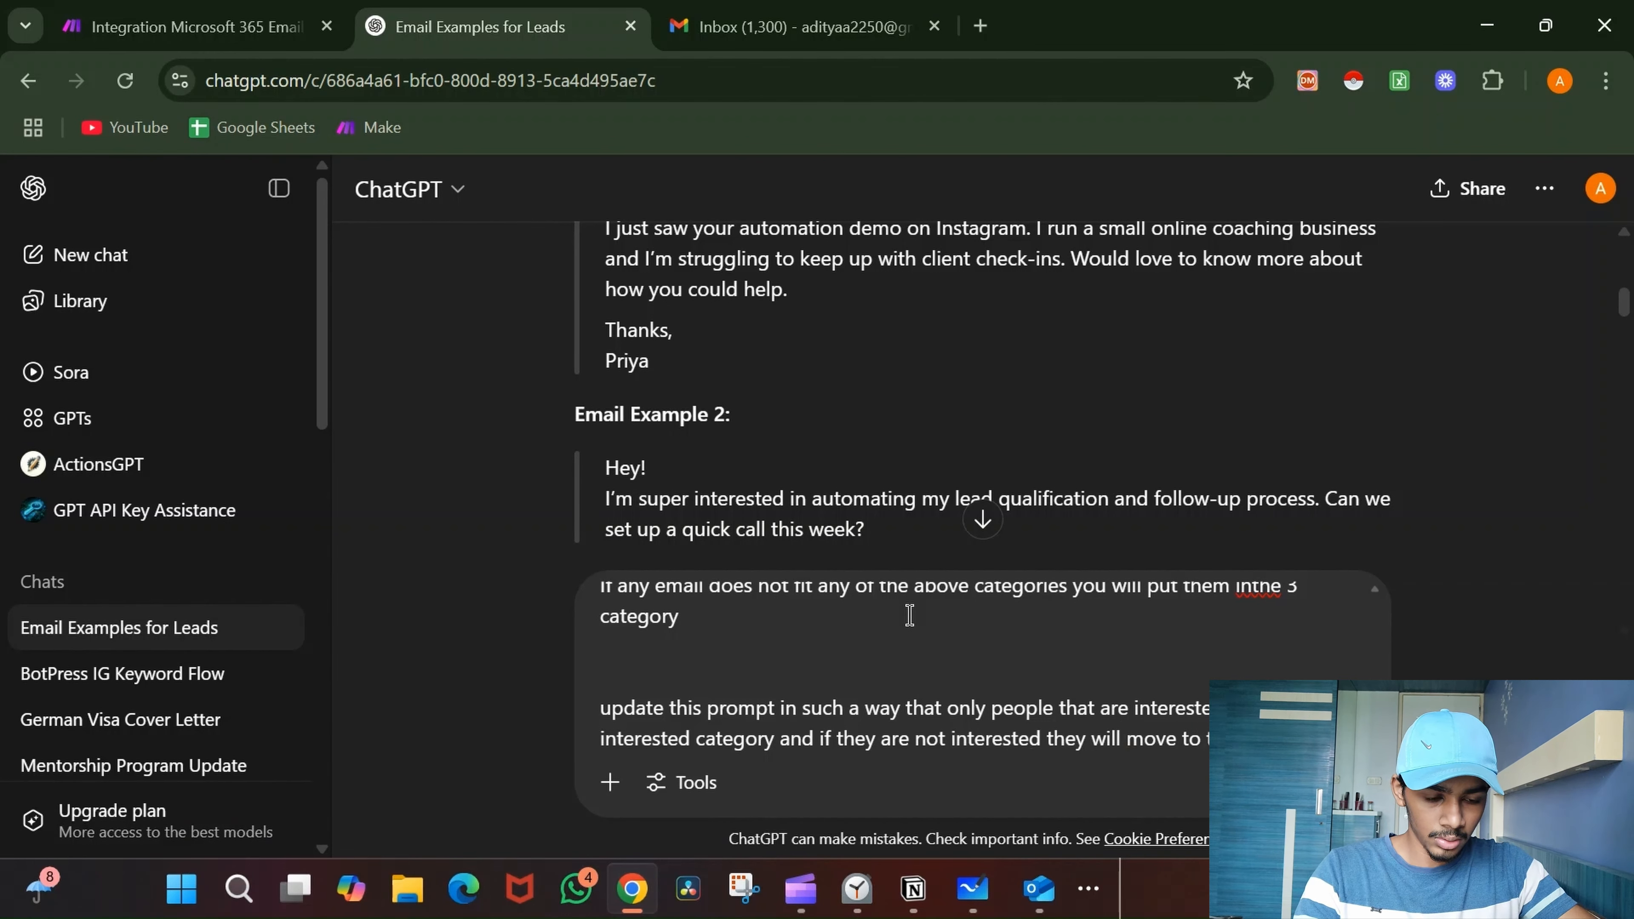
- Reword the end of the not-interested clause to "the category will be" instead of "they will move to"
{"action": "key", "text": "BackSpace"}
{"action": "key", "text": "BackSpace"}
{"action": "key", "text": "BackSpace"}
{"action": "key", "text": "BackSpace"}
{"action": "key", "text": "BackSpace"}
{"action": "key", "text": "BackSpace"}
{"action": "key", "text": "BackSpace"}
{"action": "key", "text": "BackSpace"}
{"action": "key", "text": "BackSpace"}
{"action": "key", "text": "BackSpace"}
{"action": "key", "text": "BackSpace"}
{"action": "key", "text": "BackSpace"}
{"action": "key", "text": "BackSpace"}
{"action": "key", "text": "BackSpace"}
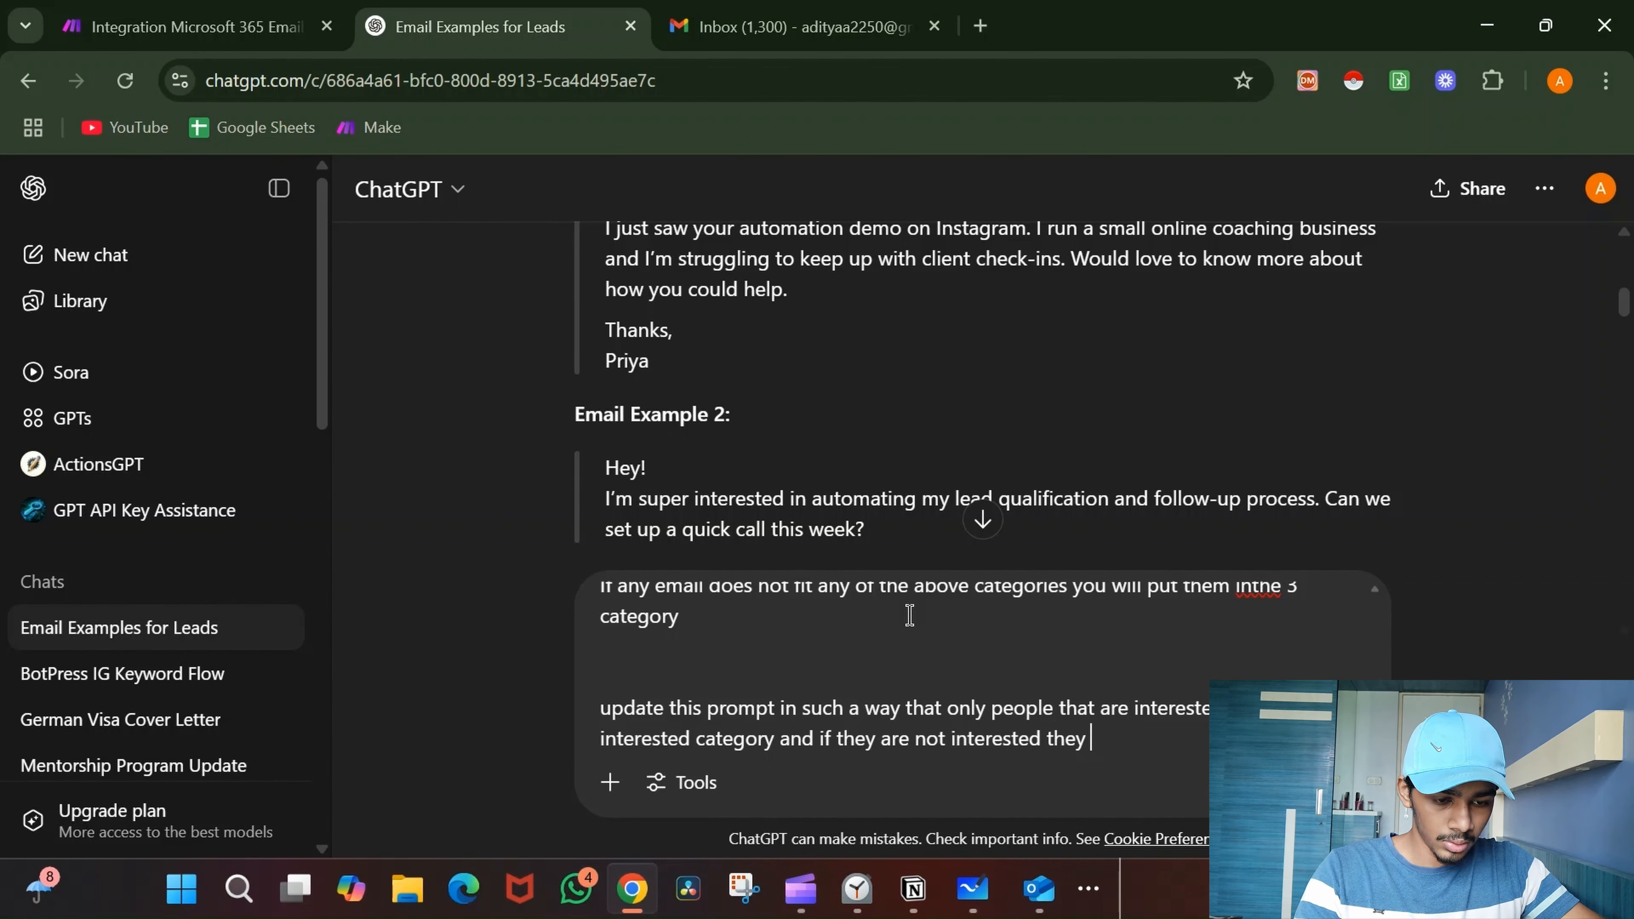
{"action": "key", "text": "BackSpace"}
{"action": "type", "text": "catego"}
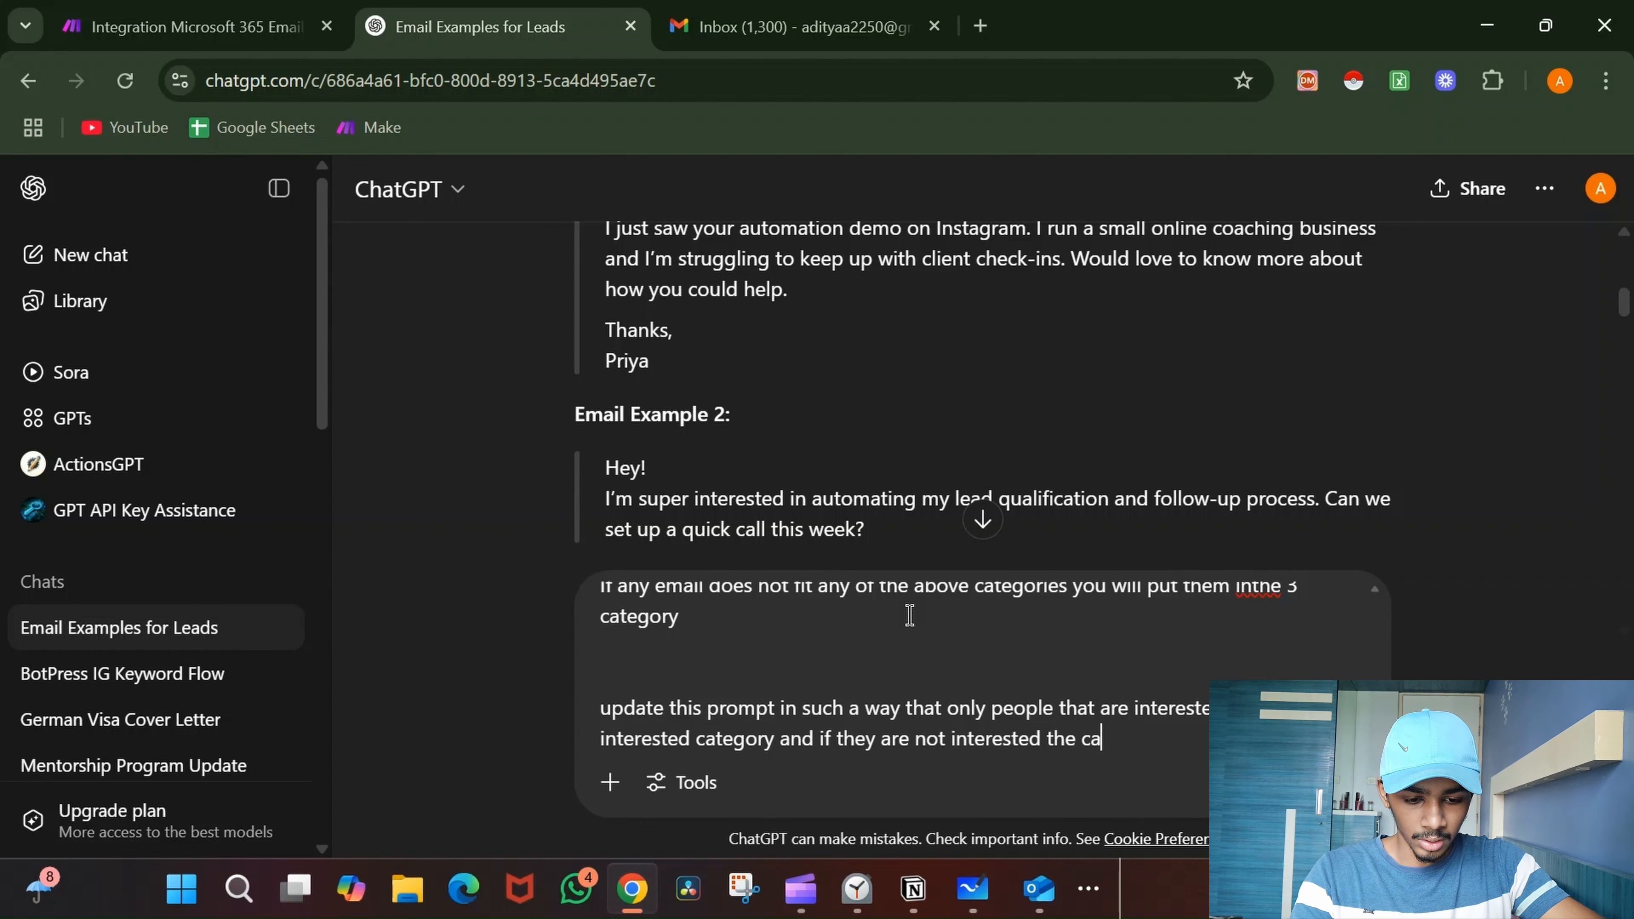
{"action": "type", "text": "ry will b"}
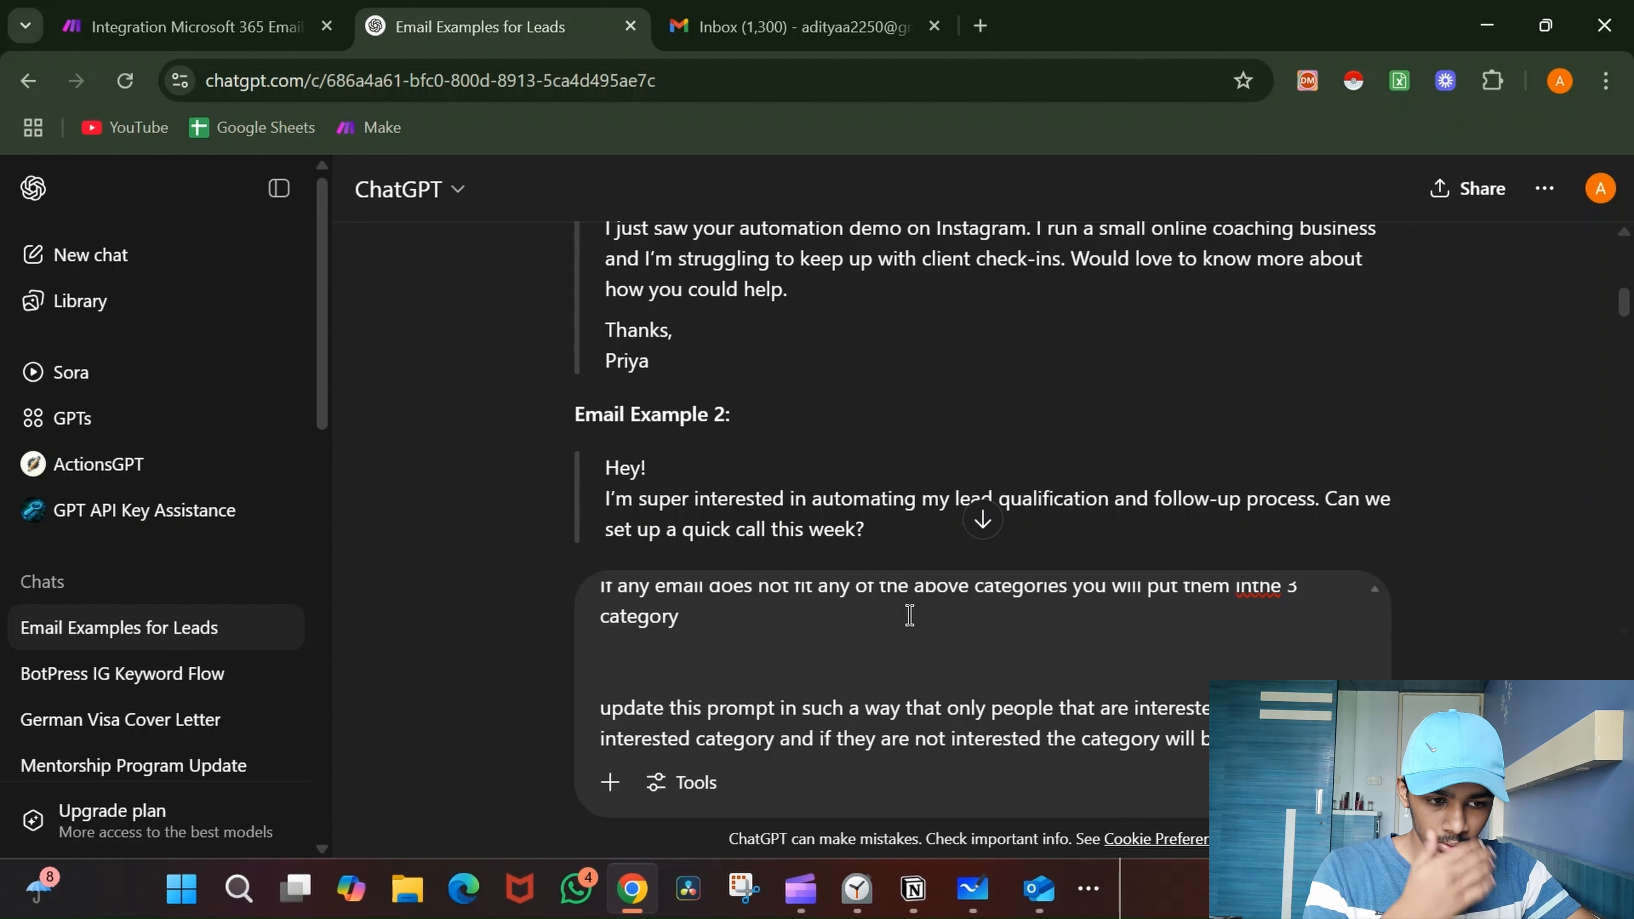
- Reword the interested clause of the request so that these people go to category "1"
{"action": "scroll", "coordinate": [909, 616], "scroll_direction": "up", "scroll_amount": 10}
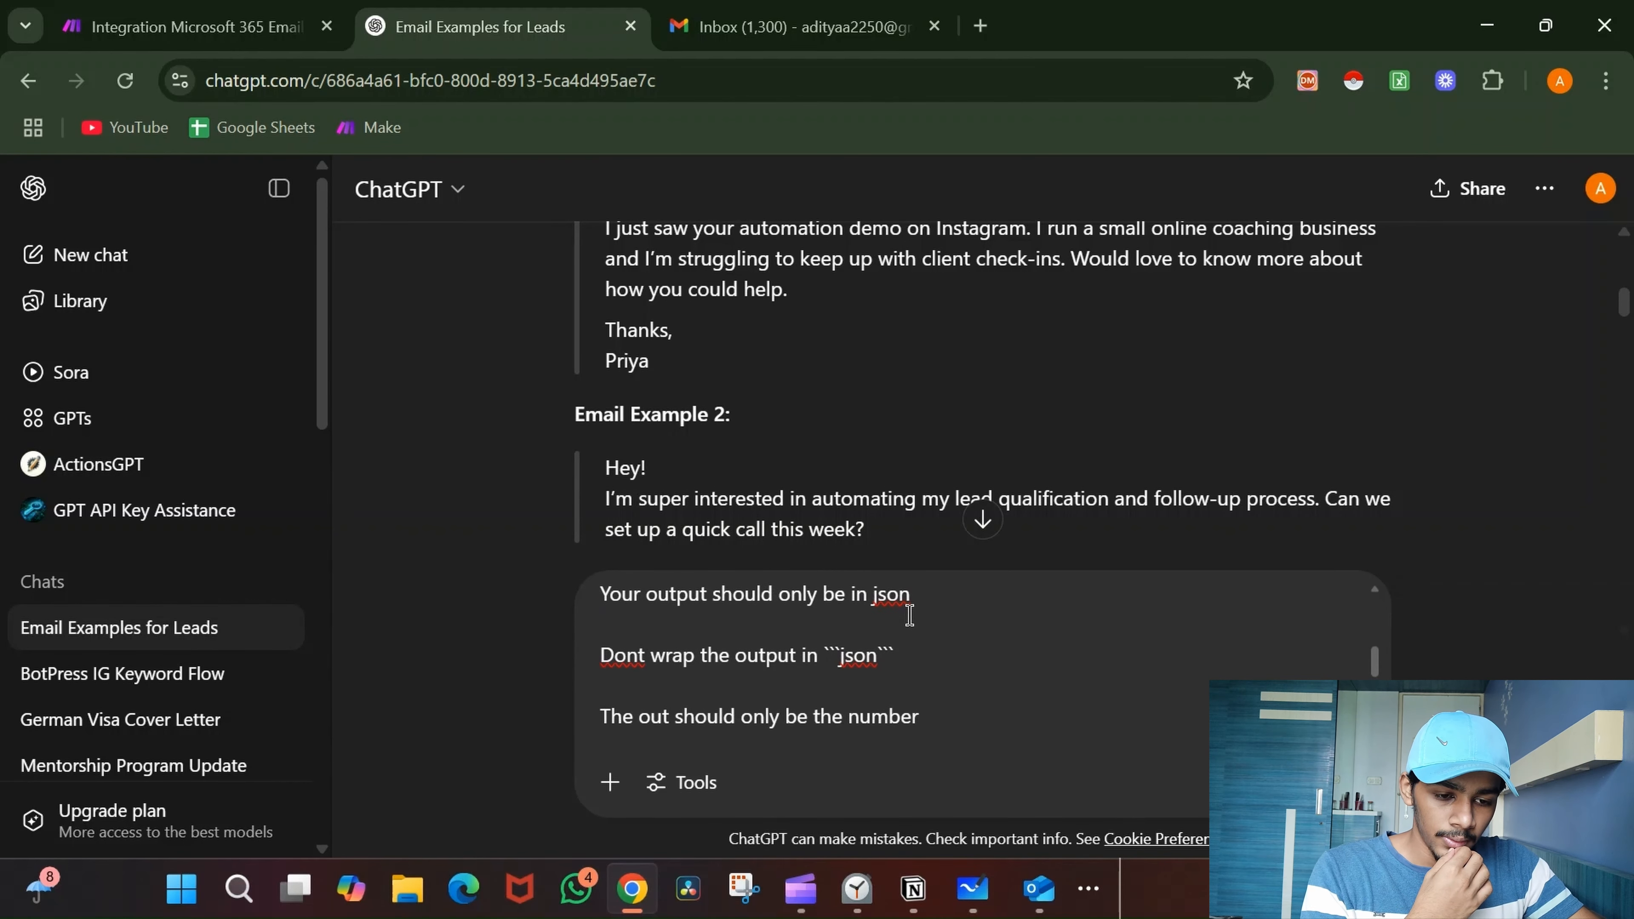
{"action": "scroll", "coordinate": [909, 616], "scroll_direction": "down", "scroll_amount": 10}
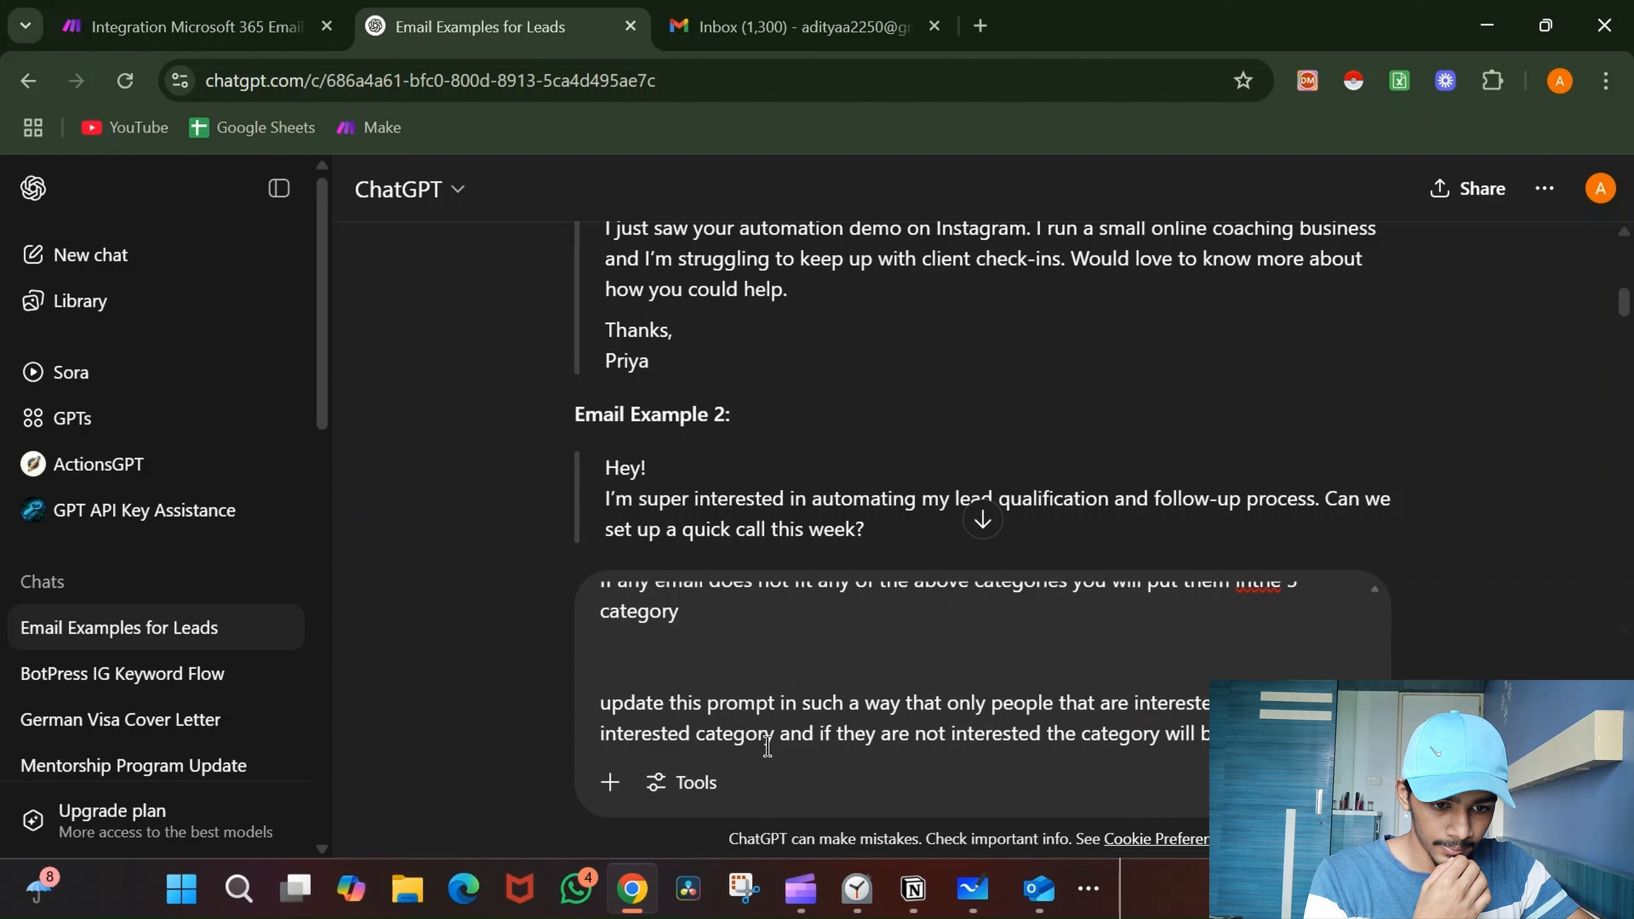
{"action": "left_click", "coordinate": [778, 737]}
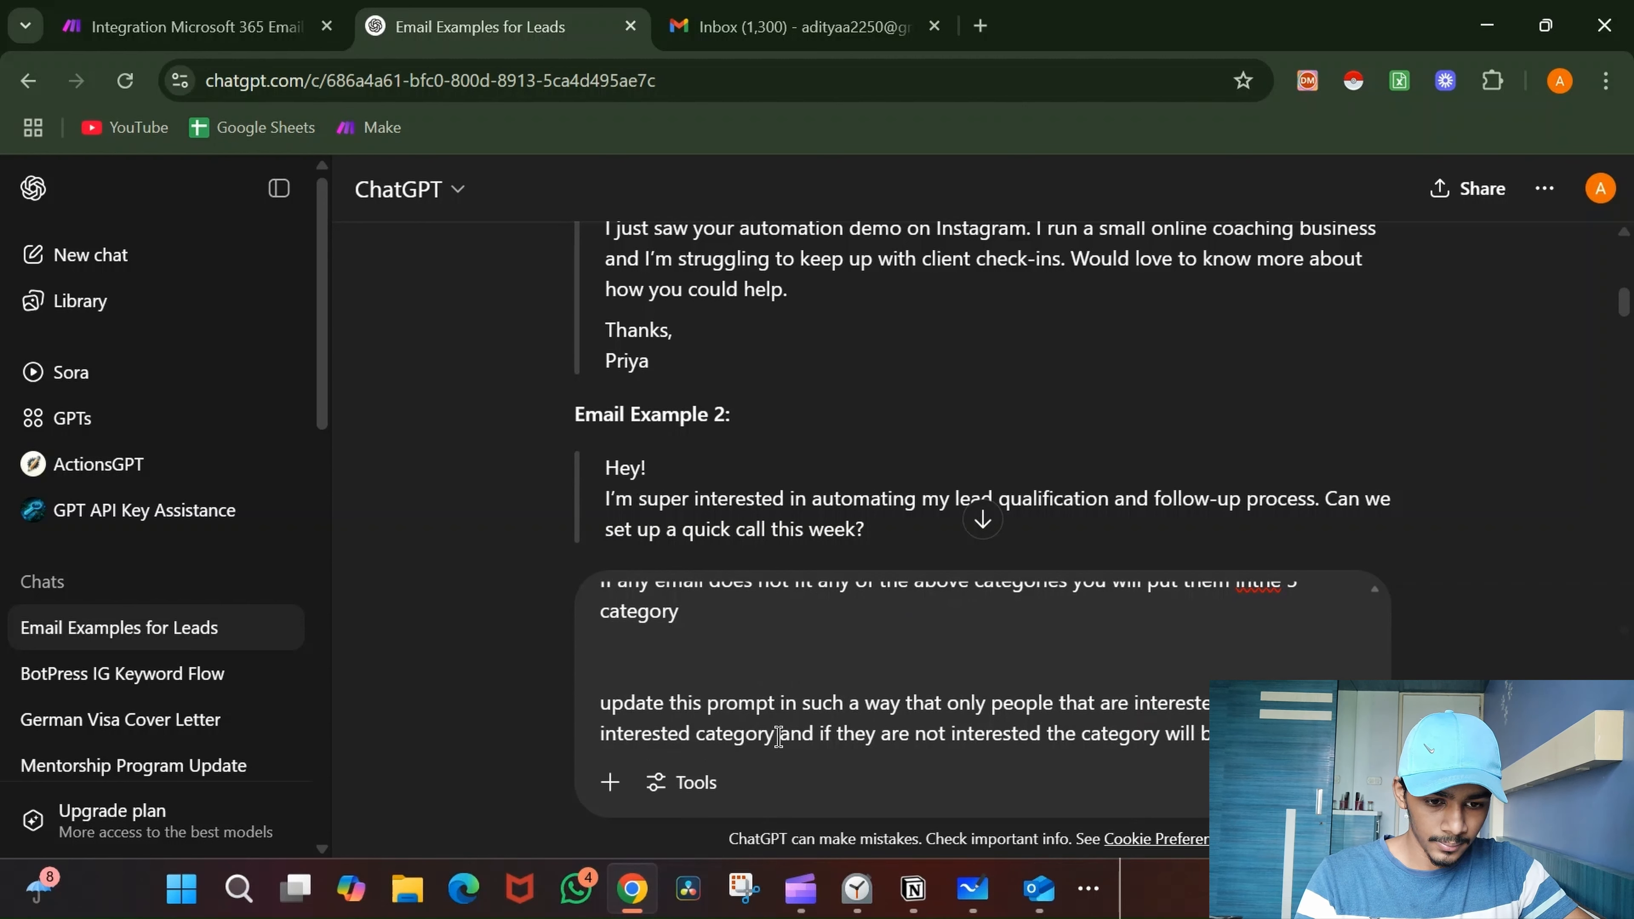
{"action": "double_click", "coordinate": [672, 740]}
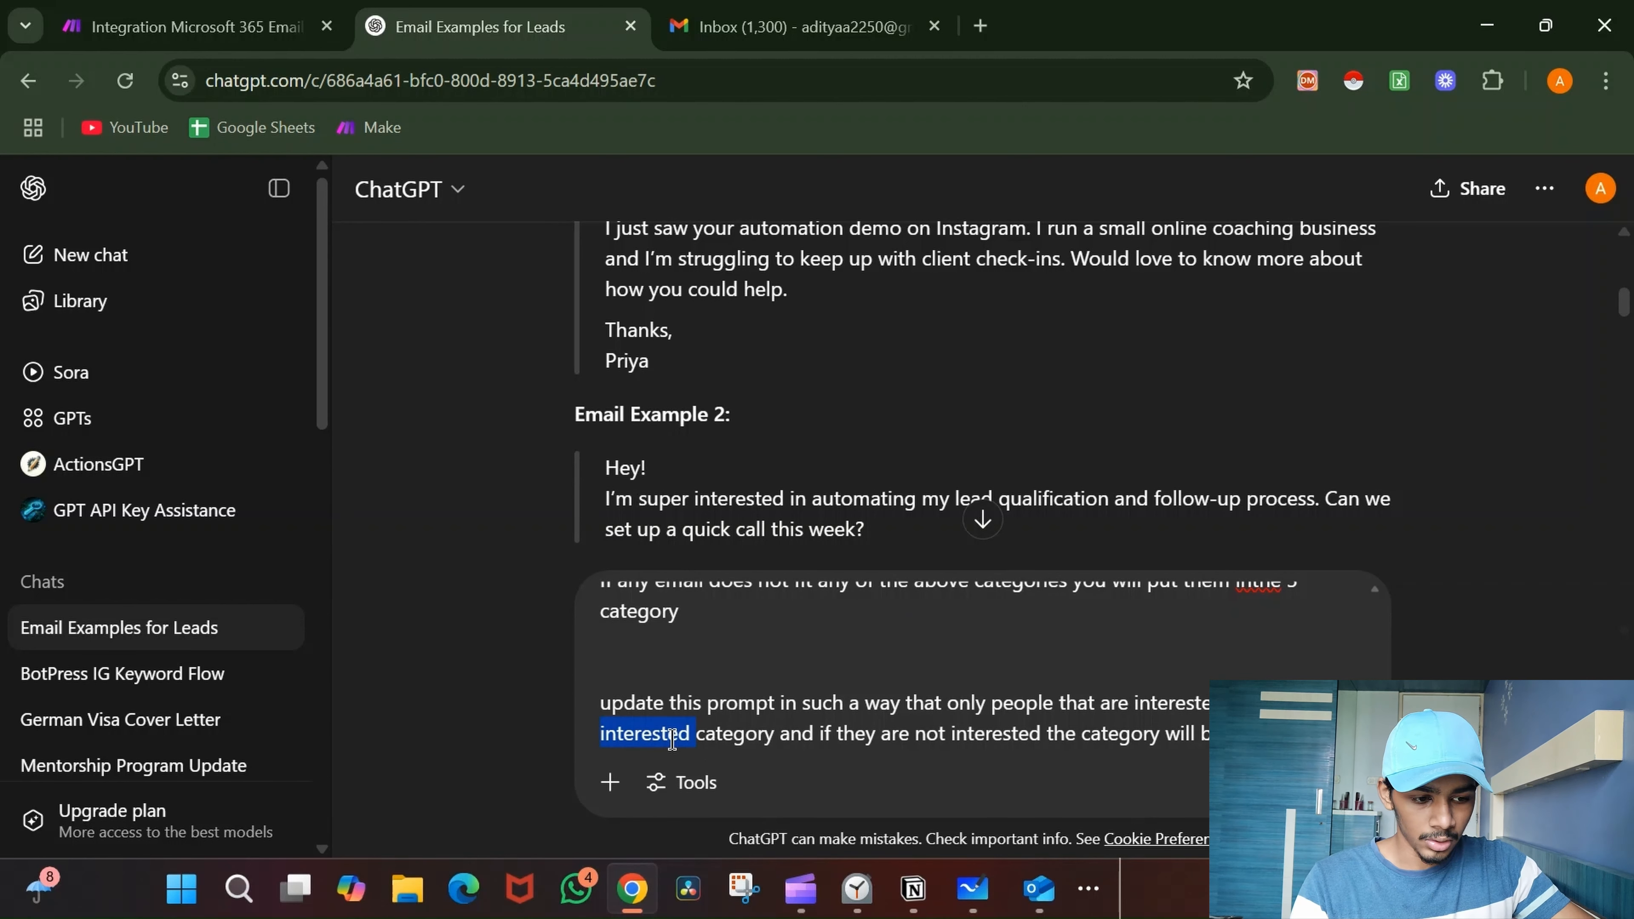
{"action": "key", "text": "BackSpace"}
{"action": "type", "text": "the"}
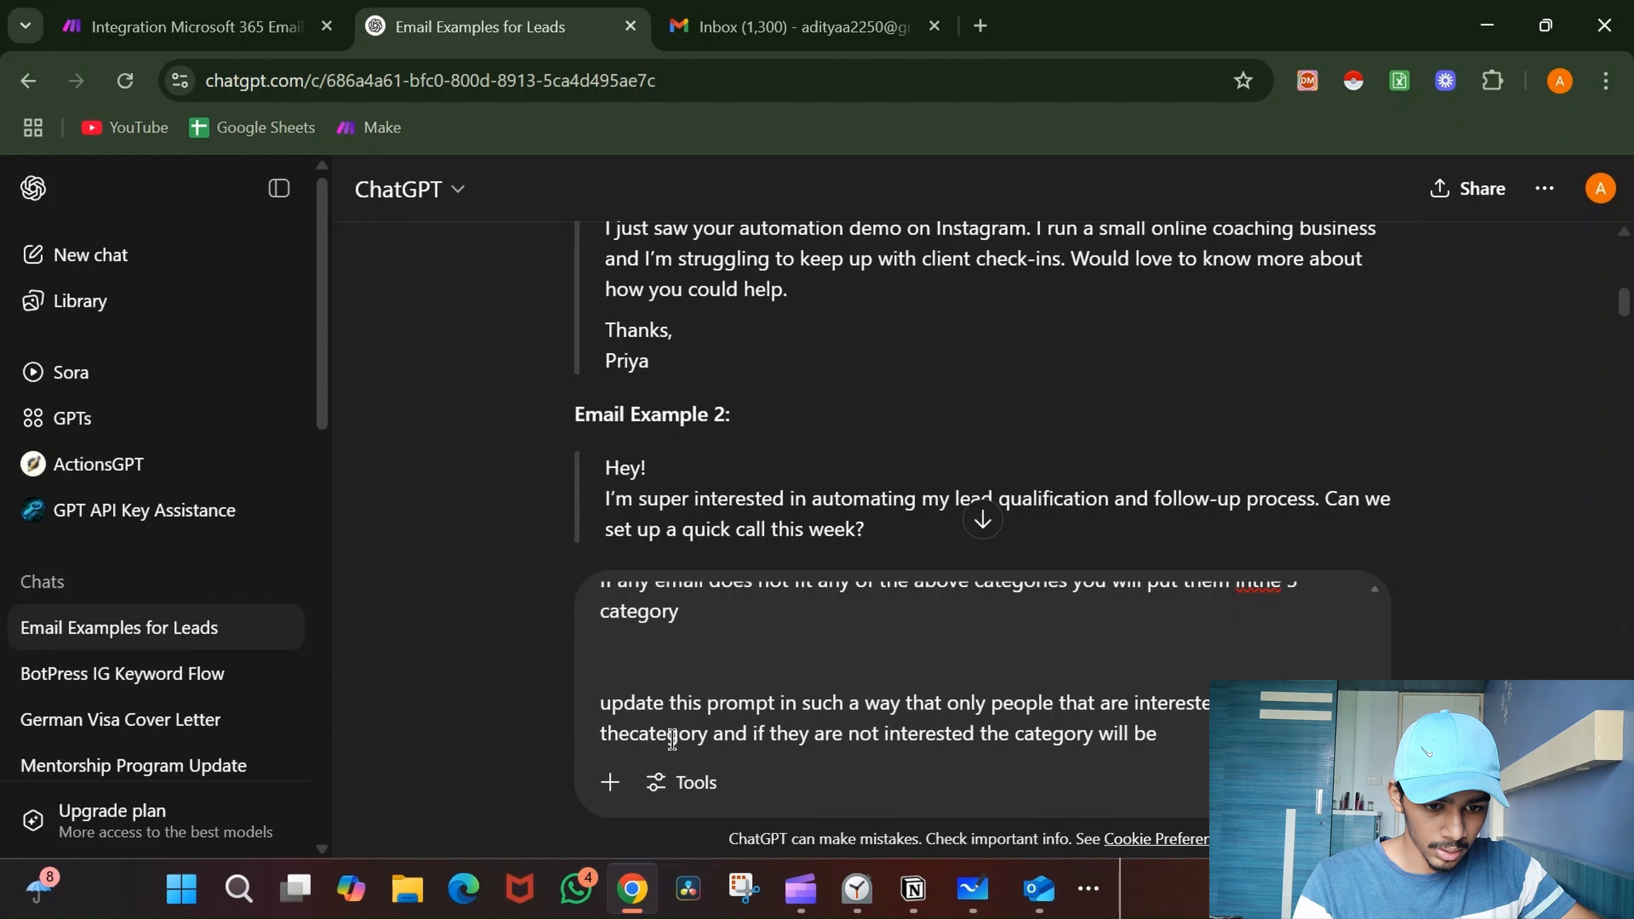
{"action": "key", "text": "BackSpace"}
{"action": "key", "text": "BackSpace"}
{"action": "key", "text": "BackSpace"}
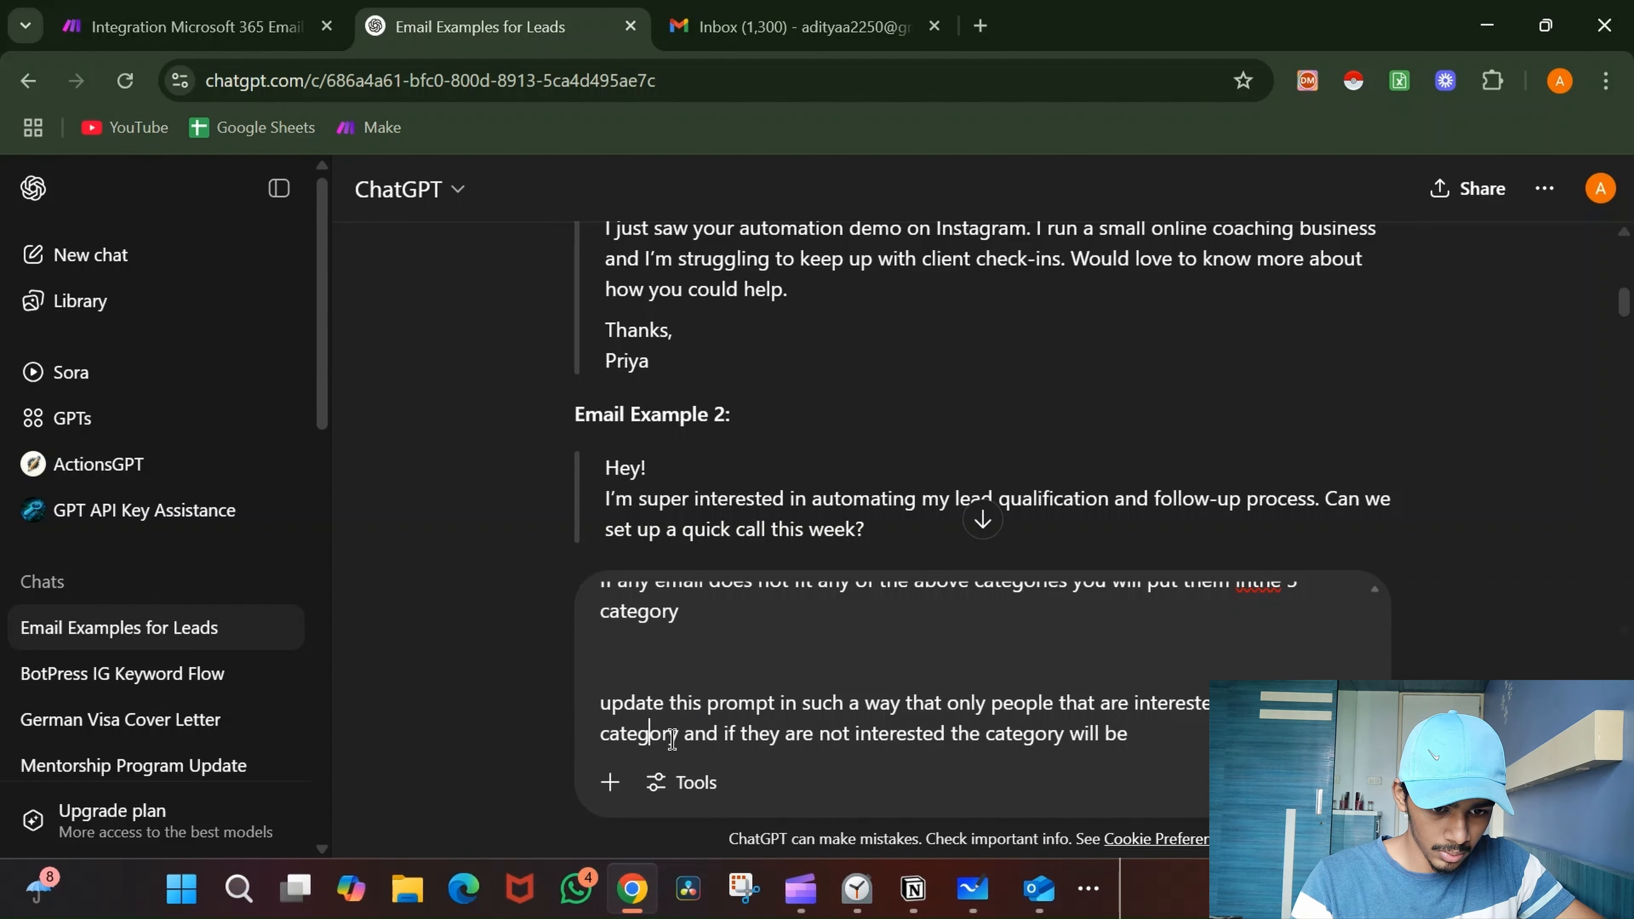
{"action": "key", "text": "Right"}
{"action": "key", "text": "Right"}
{"action": "key", "text": "Right"}
{"action": "type", "text": "\""}
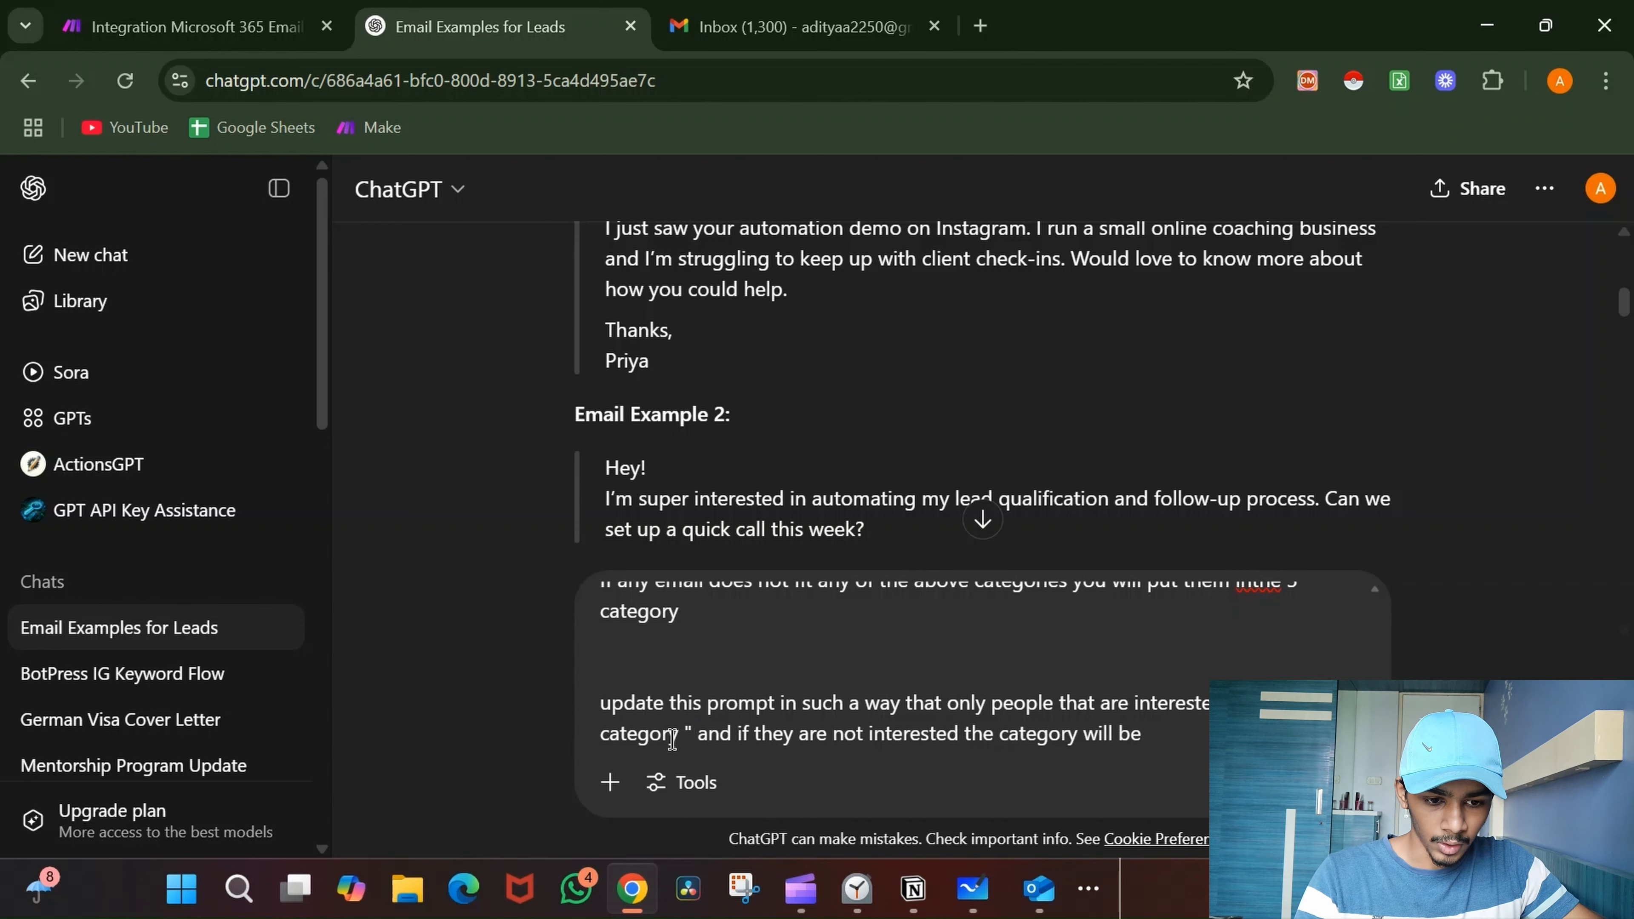
{"action": "type", "text": "1\" "}
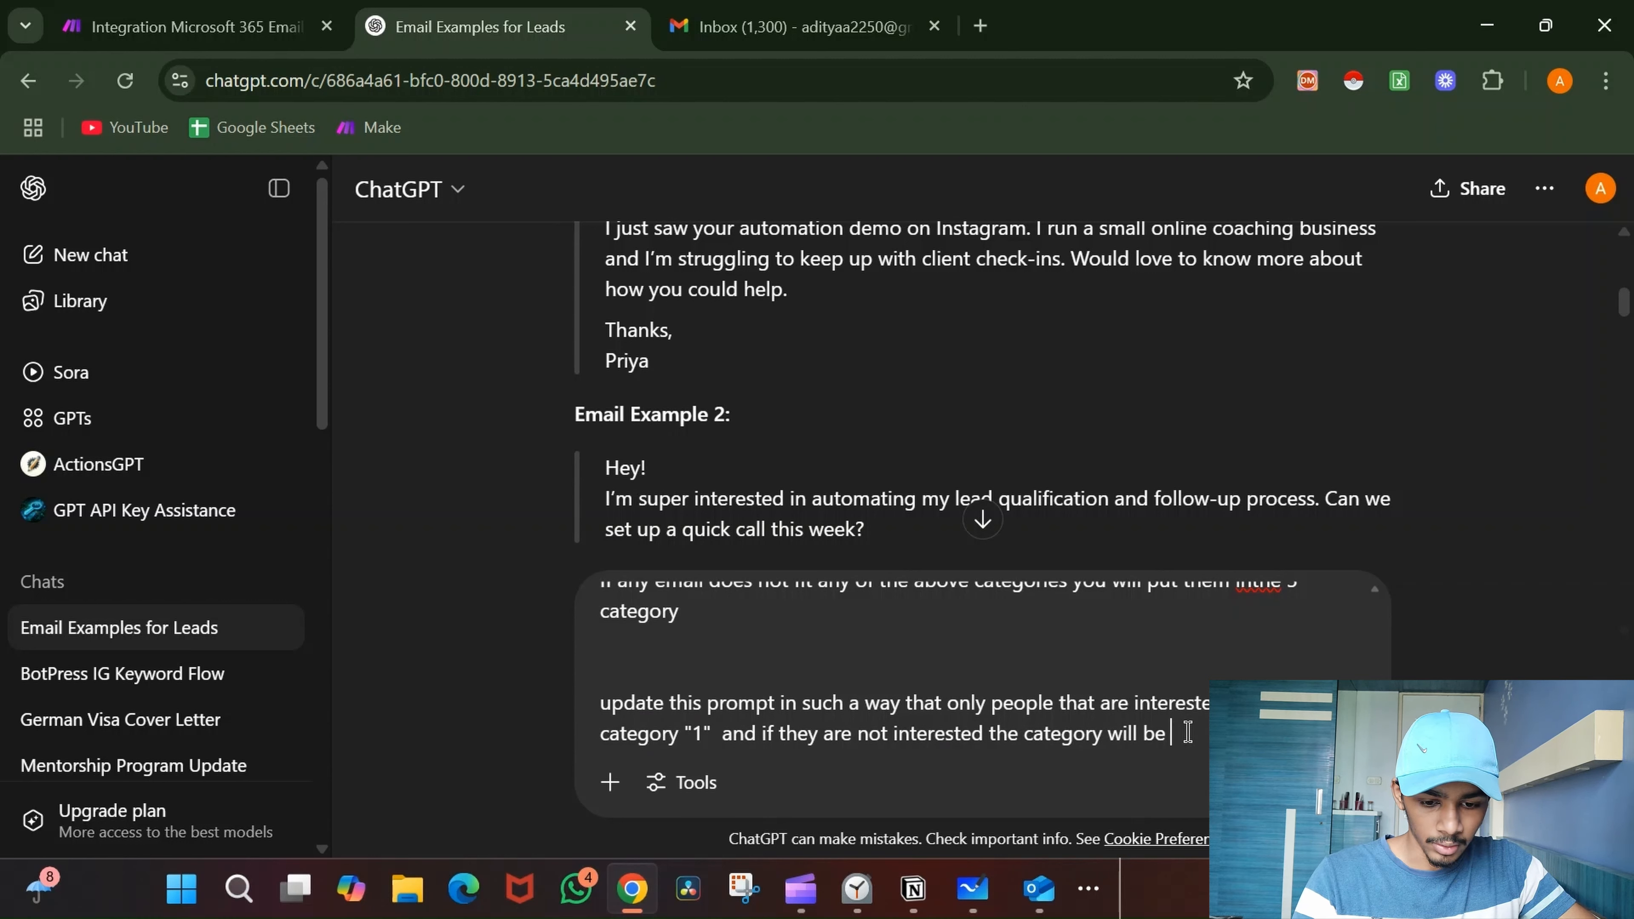
- Complete the not-interested clause with category "2" and add that everything else will be category "3"
{"action": "type", "text": "\"2\" a"}
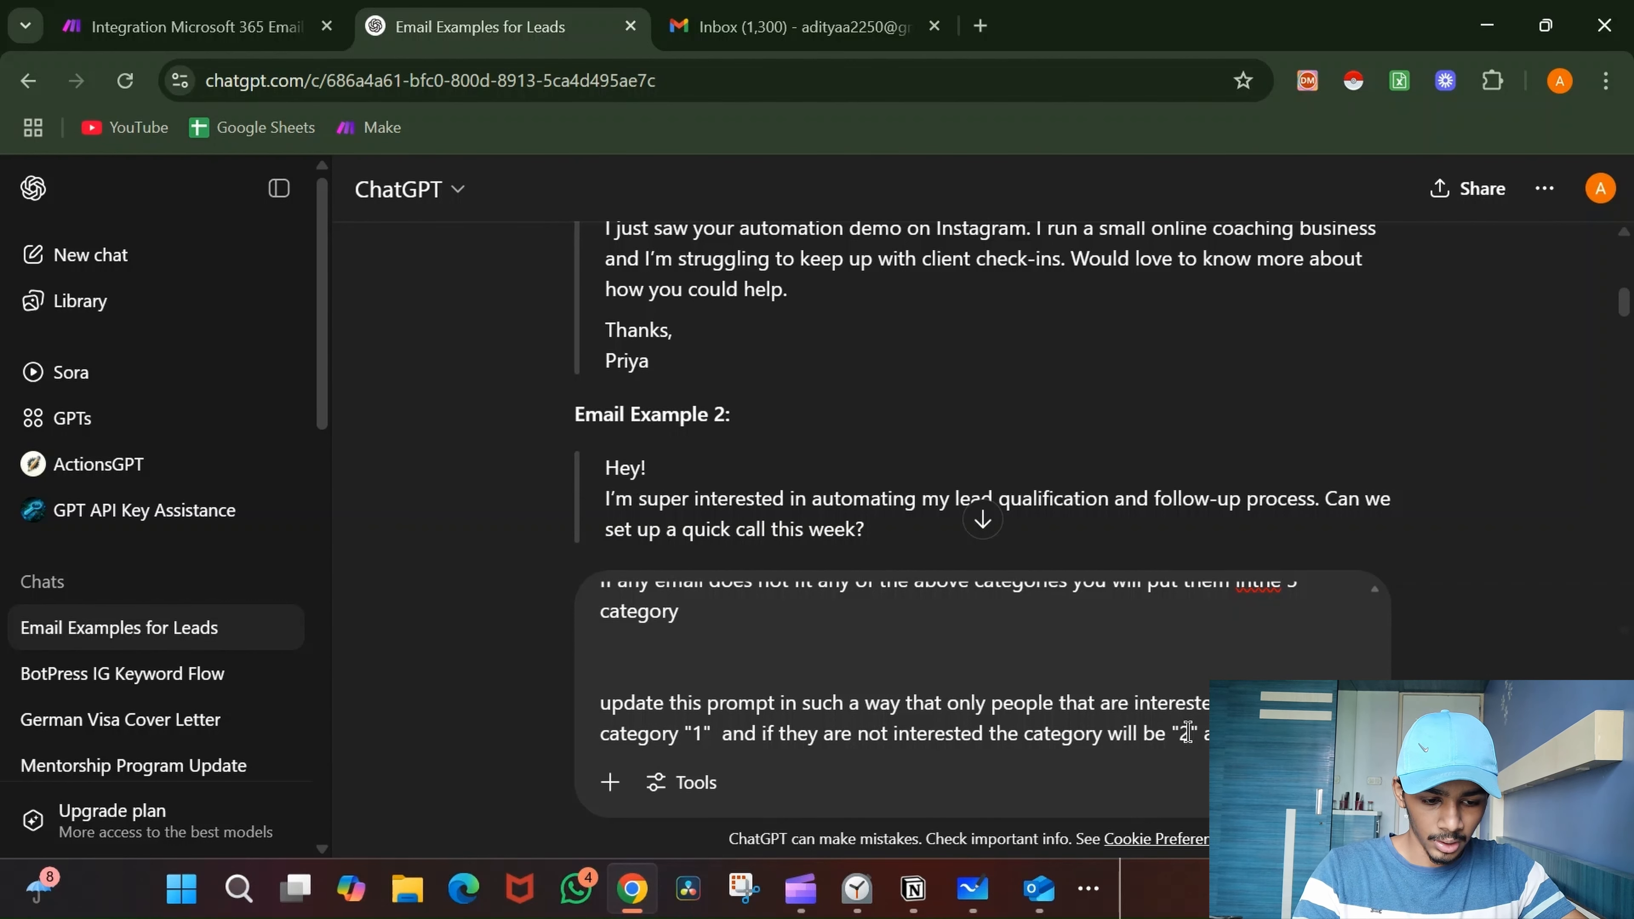
{"action": "type", "text": "else will"}
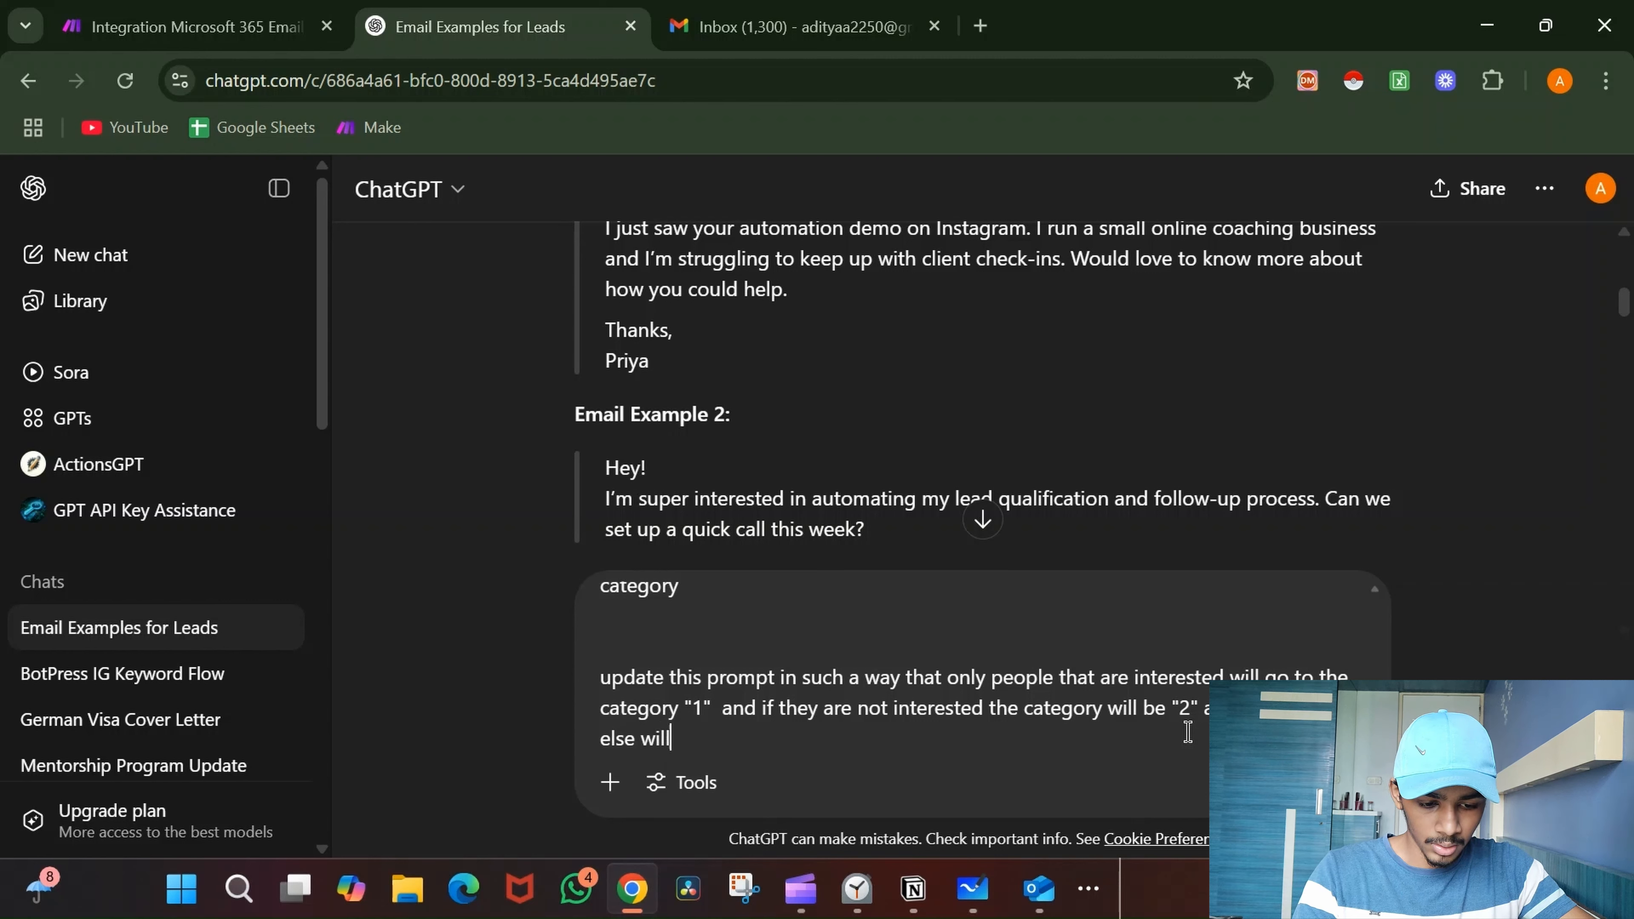
{"action": "type", "text": " be vatego"}
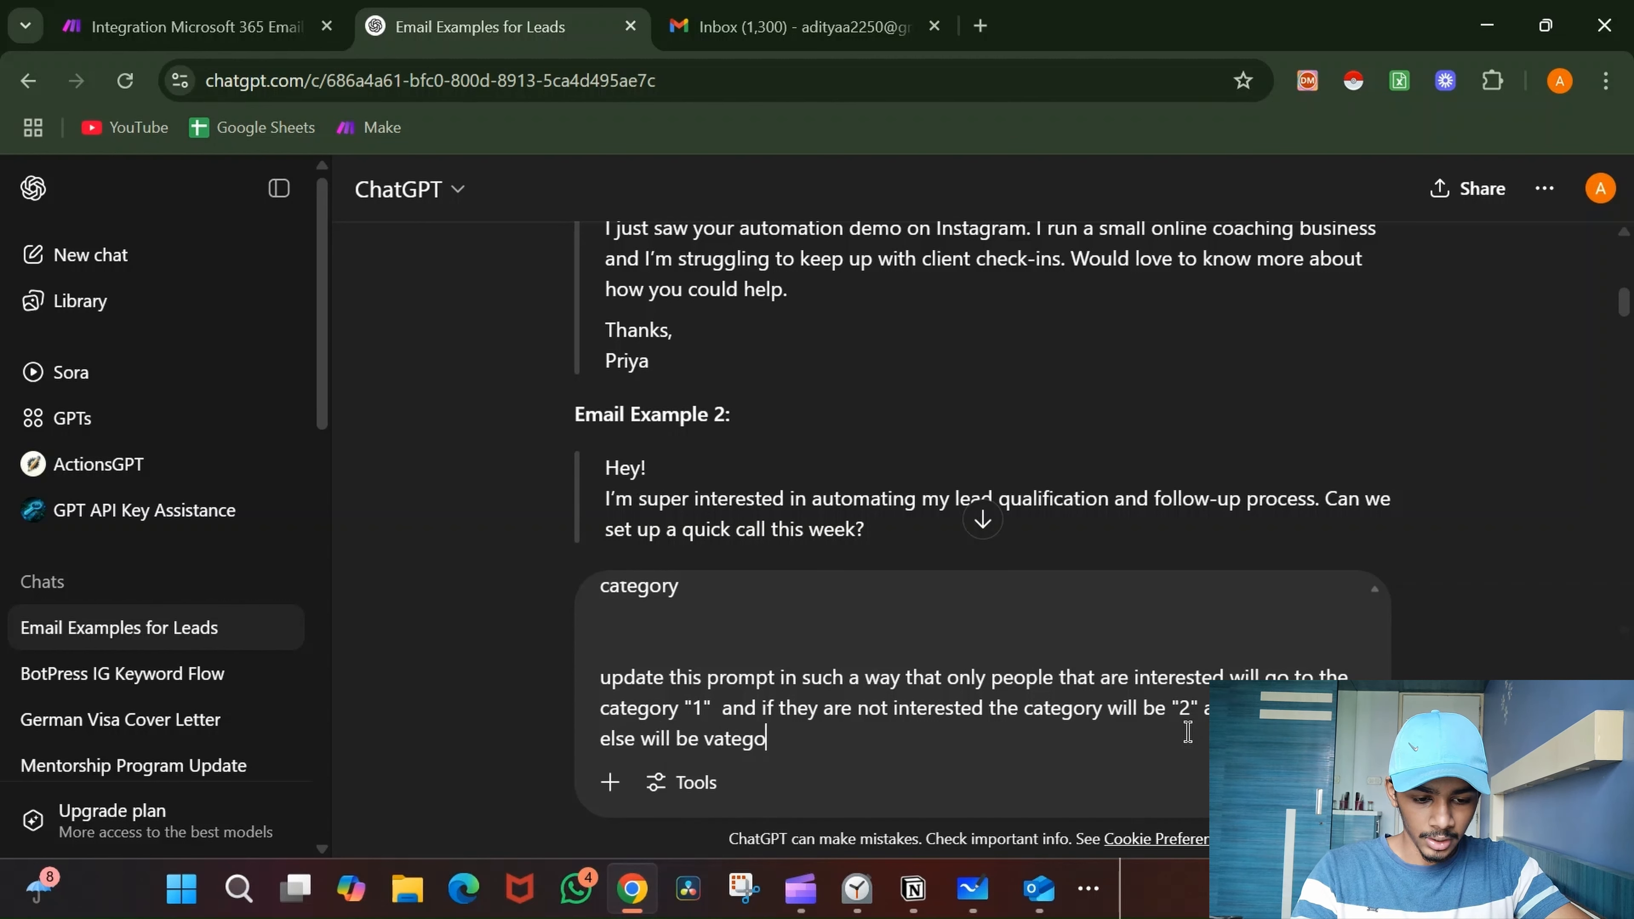
{"action": "type", "text": "ry \"3"}
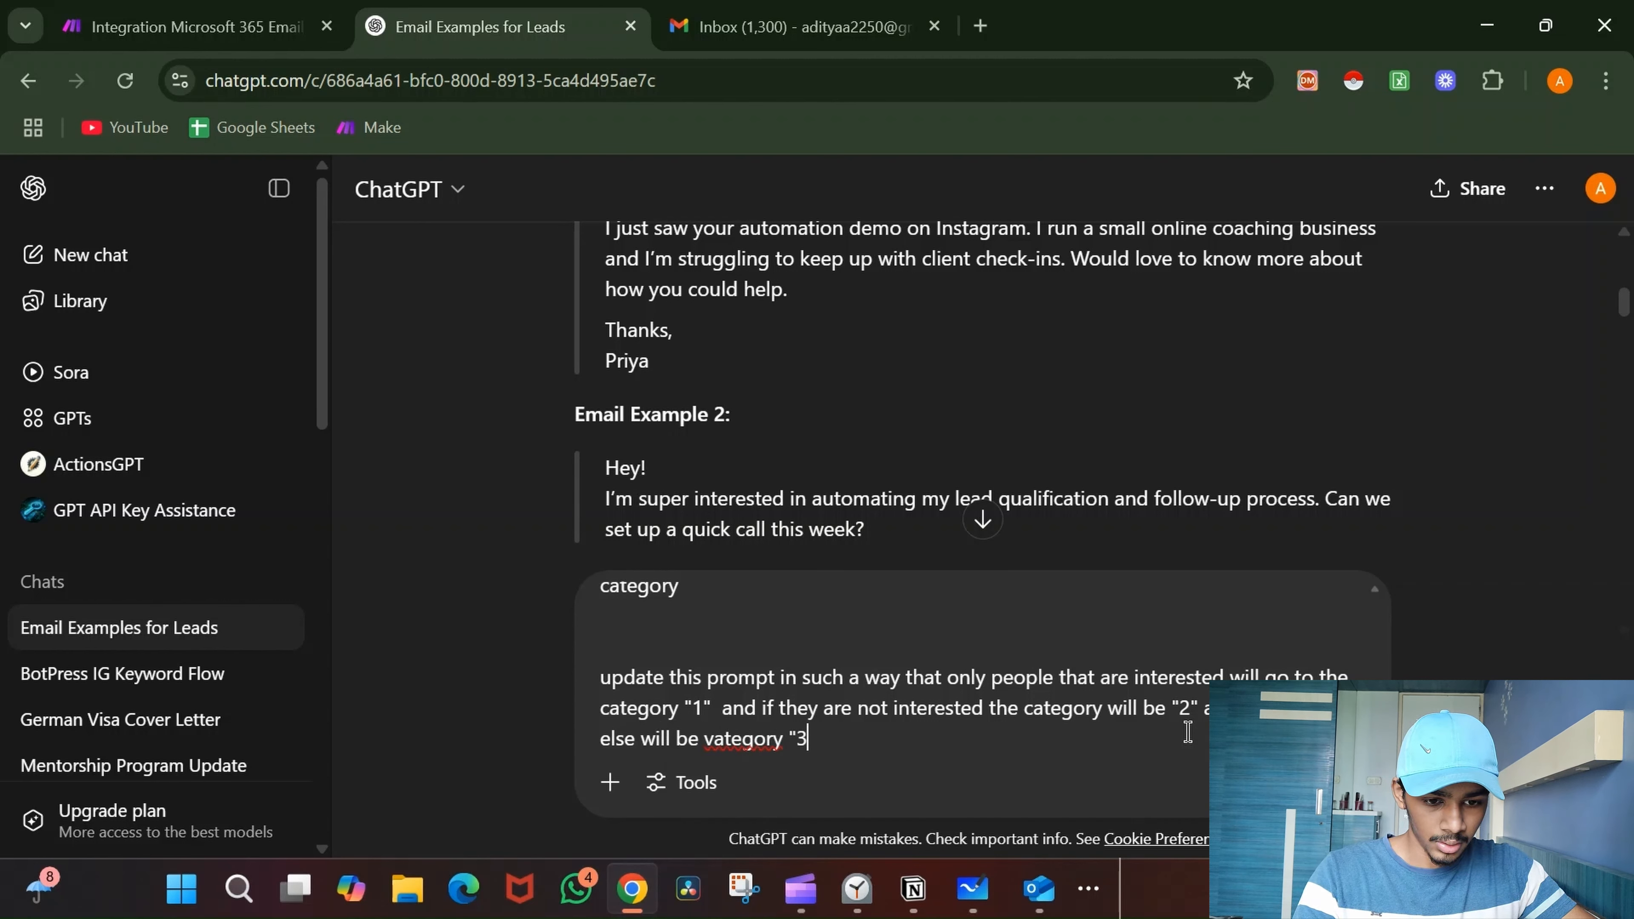
{"action": "type", "text": "\""}
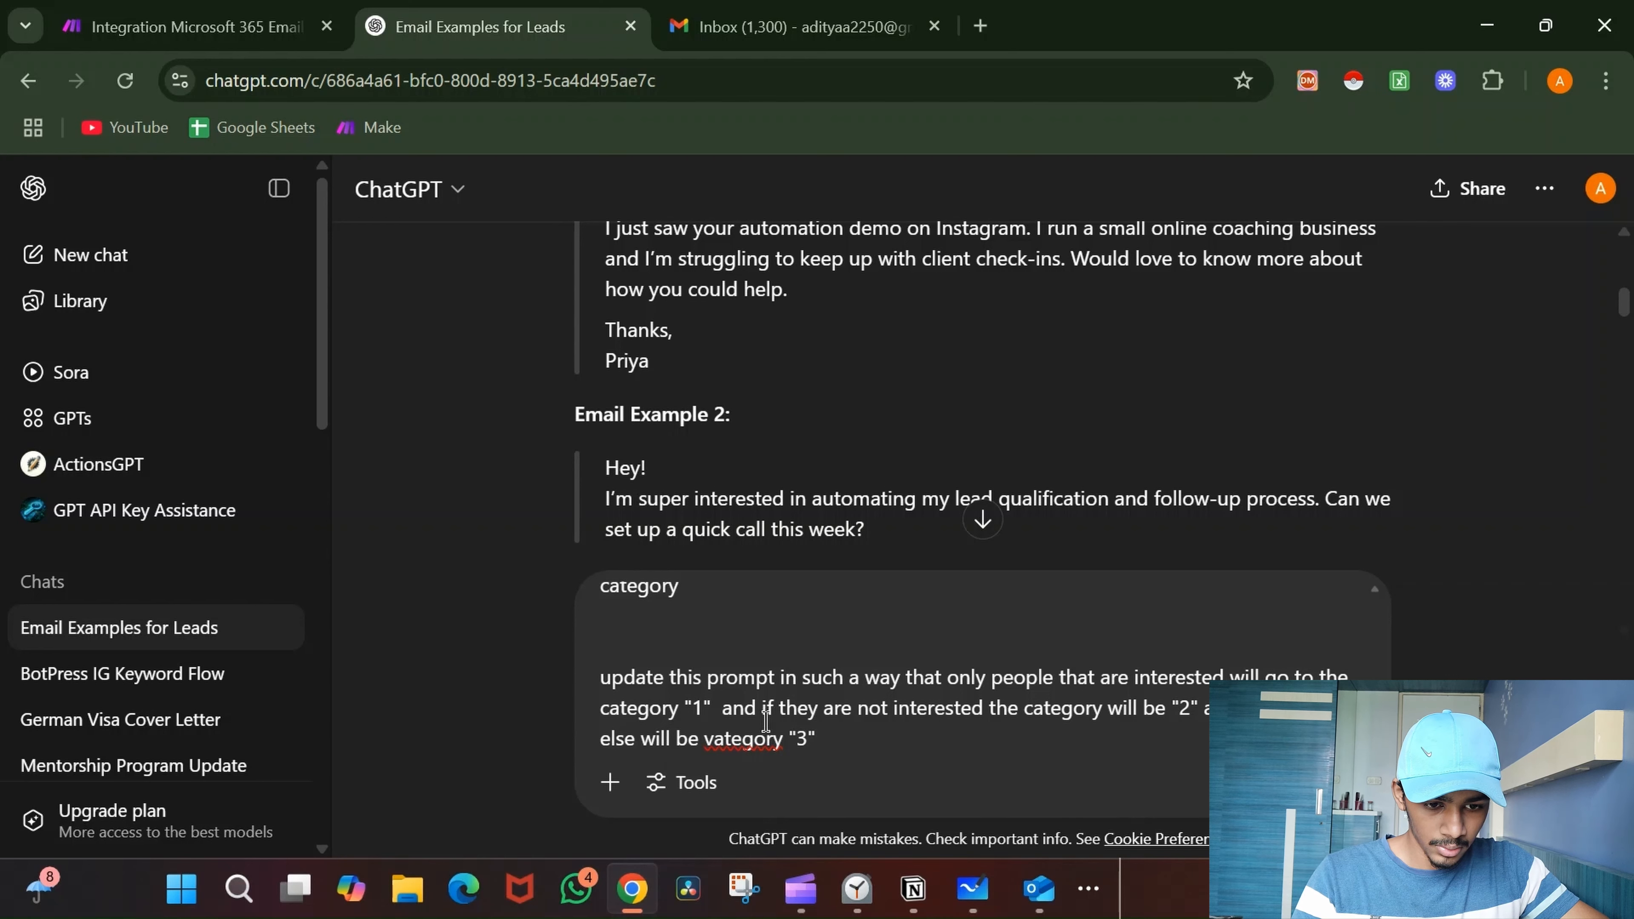
- Correct the misspelled word before "3" to "category" and send the request to ChatGPT
{"action": "left_click", "coordinate": [715, 738]}
{"action": "key", "text": "BackSpace"}
{"action": "type", "text": "c"}
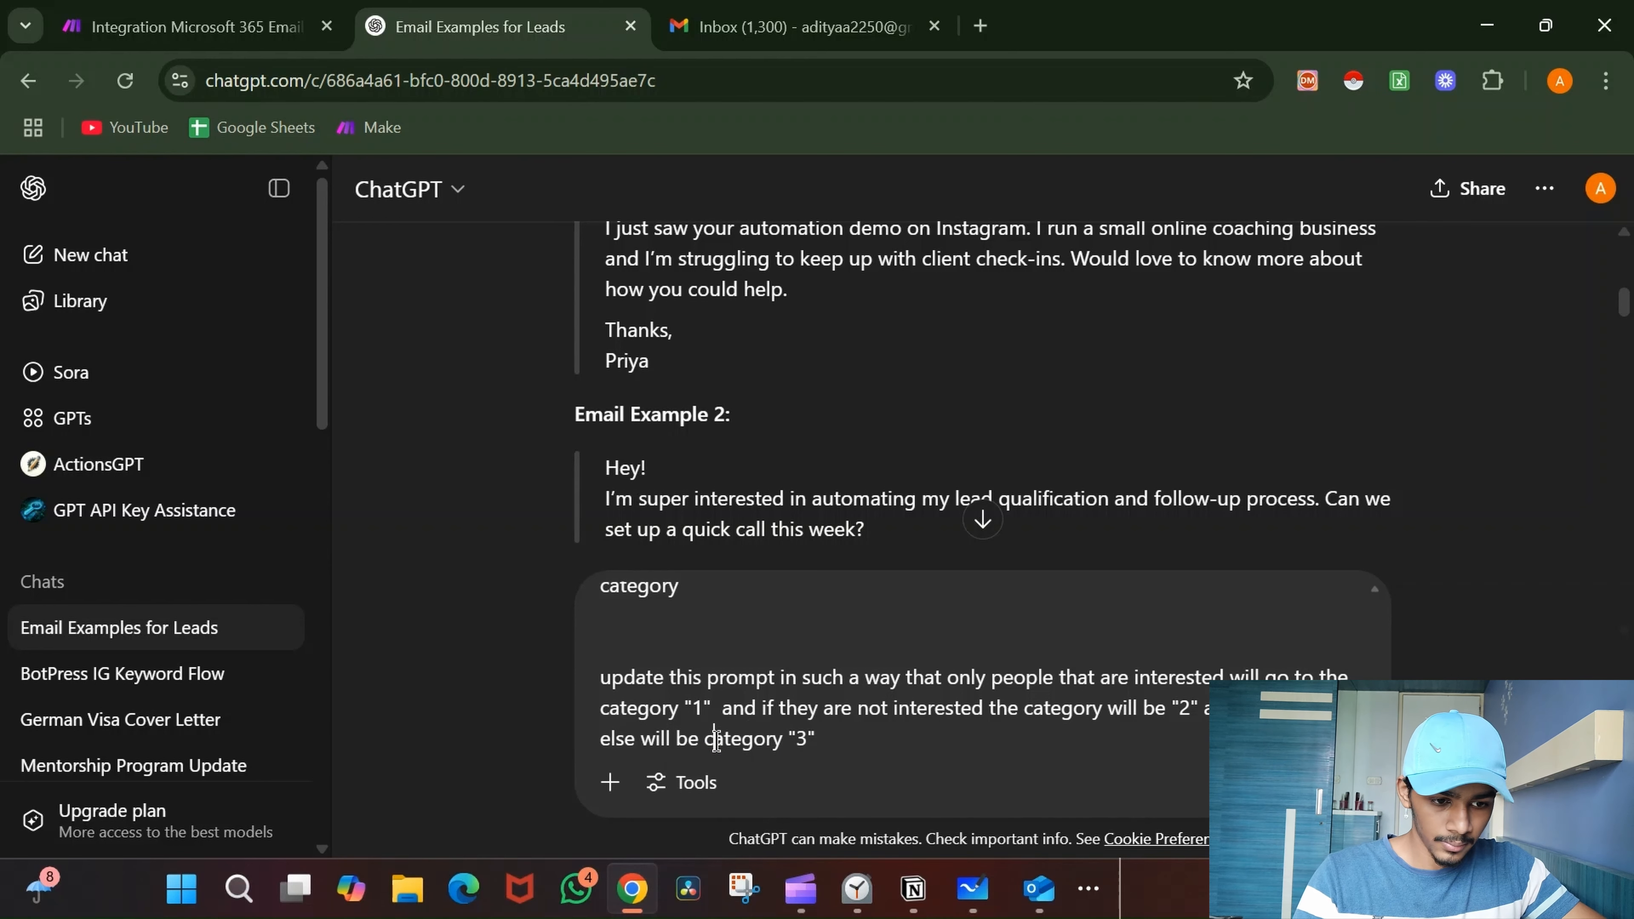
{"action": "key", "text": "Return"}
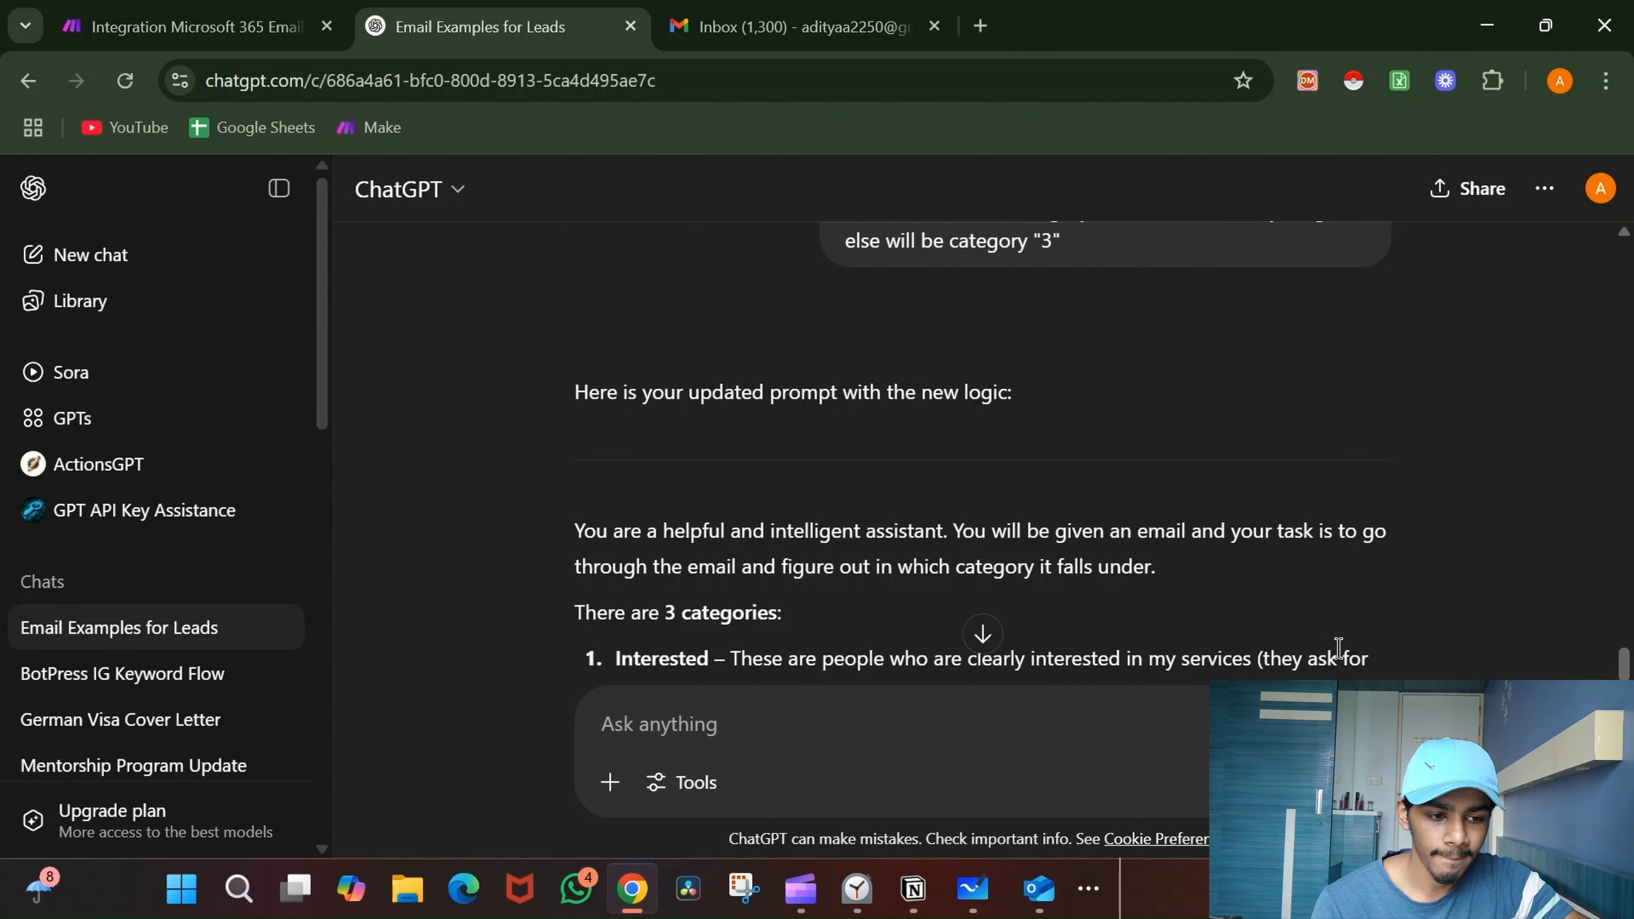
- Review the rewritten prompt's three category definitions, JSON output structure and closing assignment rules
{"action": "scroll", "coordinate": [1375, 576], "scroll_direction": "down", "scroll_amount": 4}
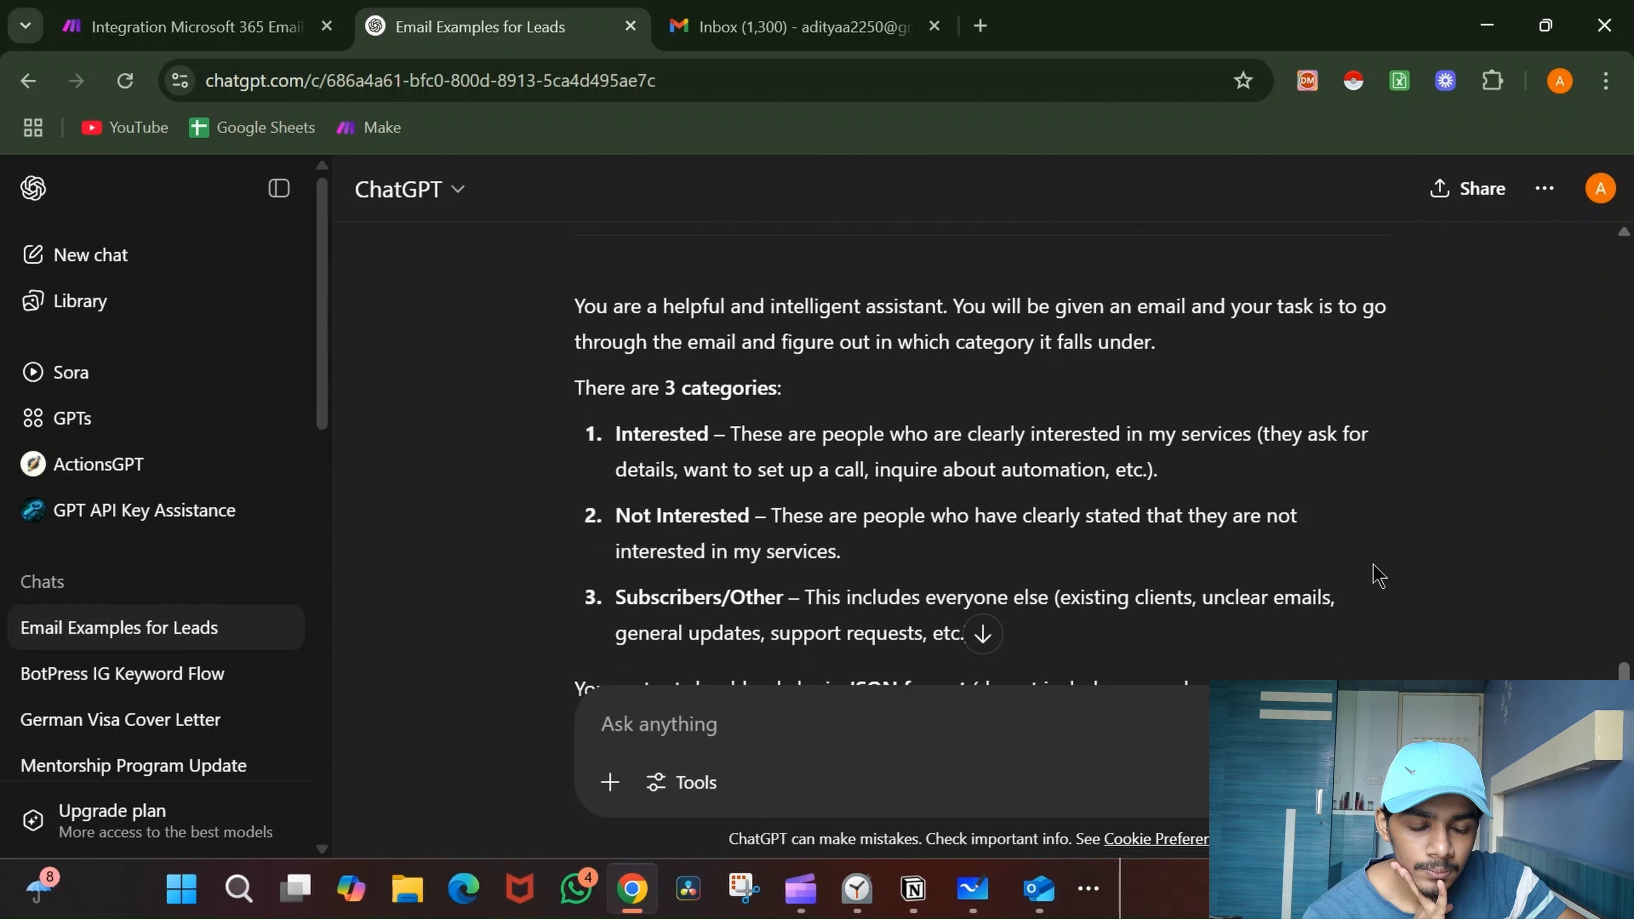
{"action": "scroll", "coordinate": [1375, 576], "scroll_direction": "down", "scroll_amount": 1}
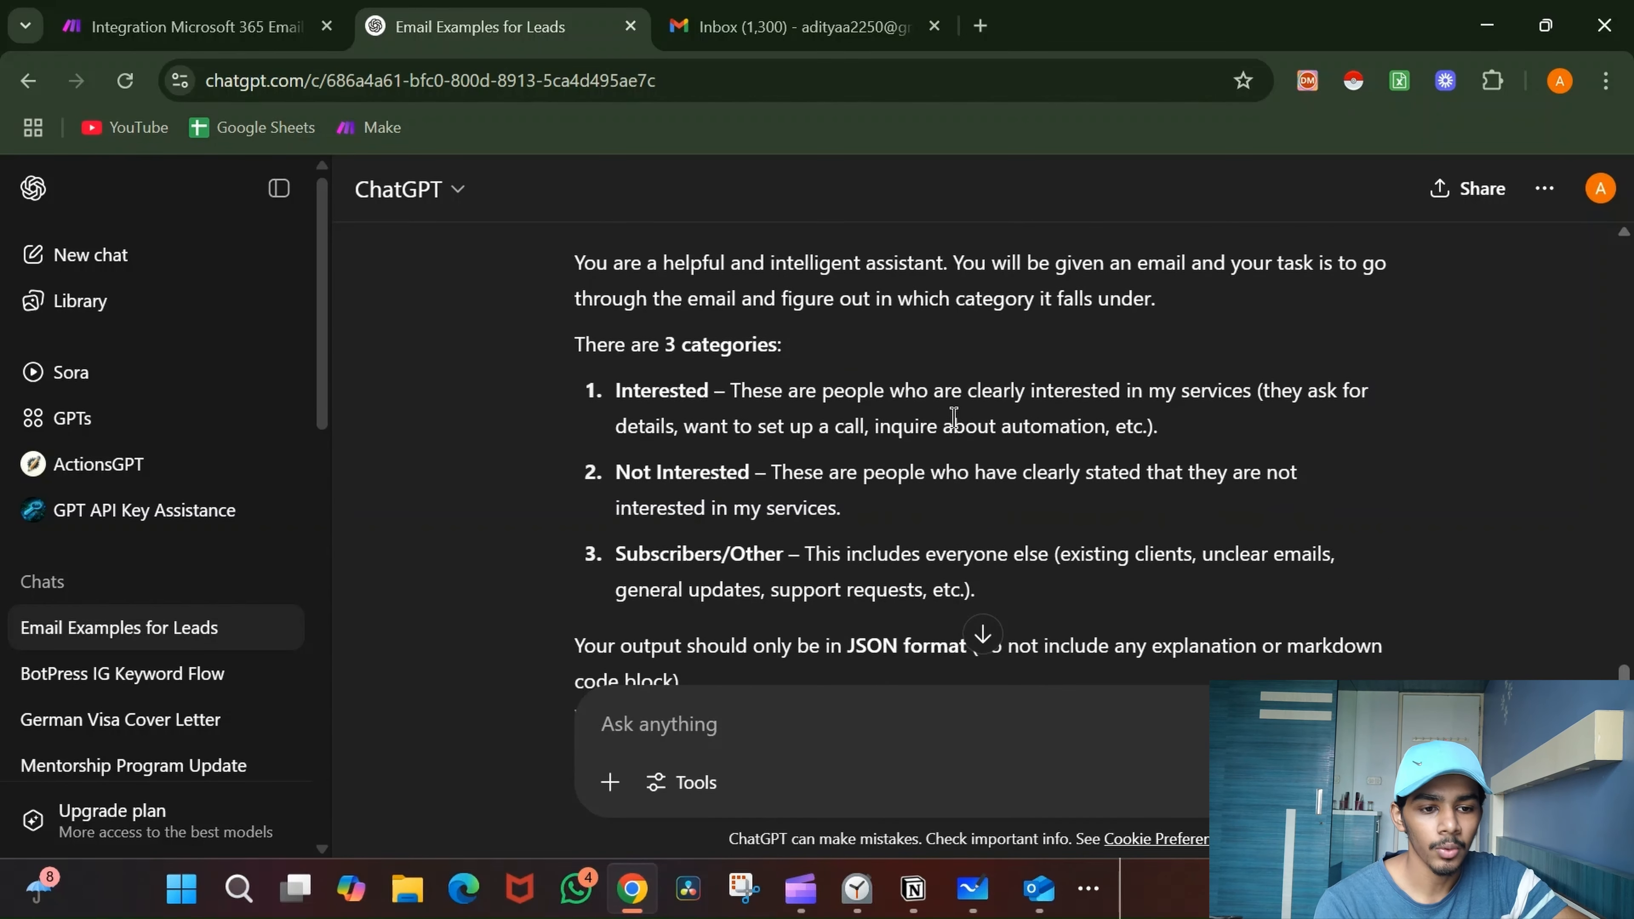
{"action": "scroll", "coordinate": [989, 425], "scroll_direction": "down", "scroll_amount": 1}
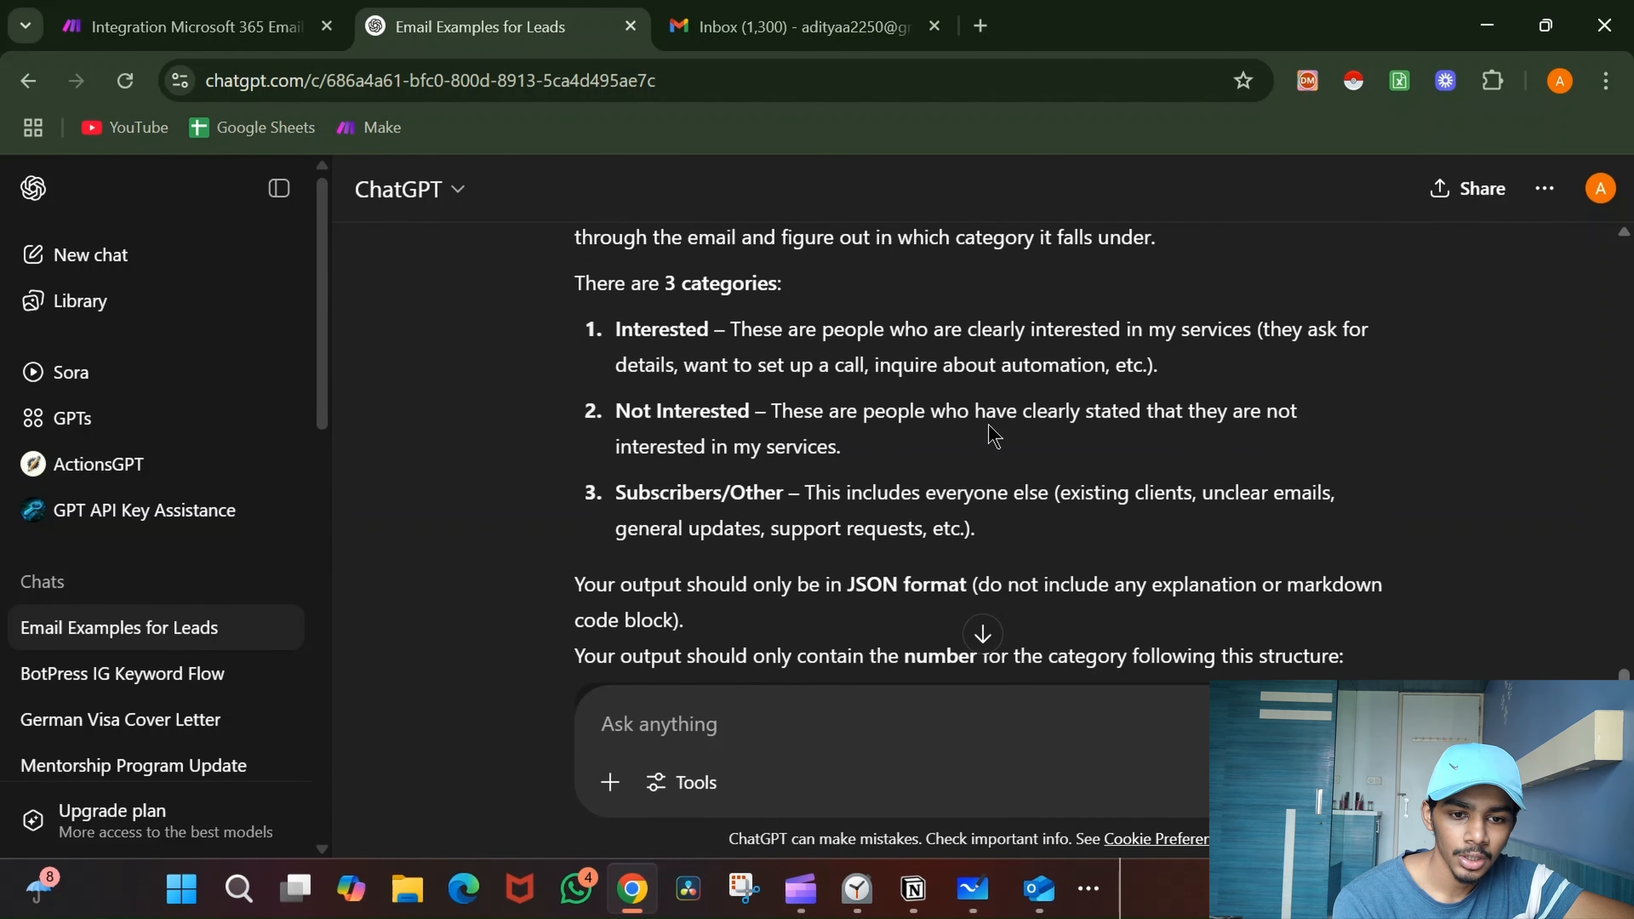
{"action": "scroll", "coordinate": [990, 431], "scroll_direction": "down", "scroll_amount": 2}
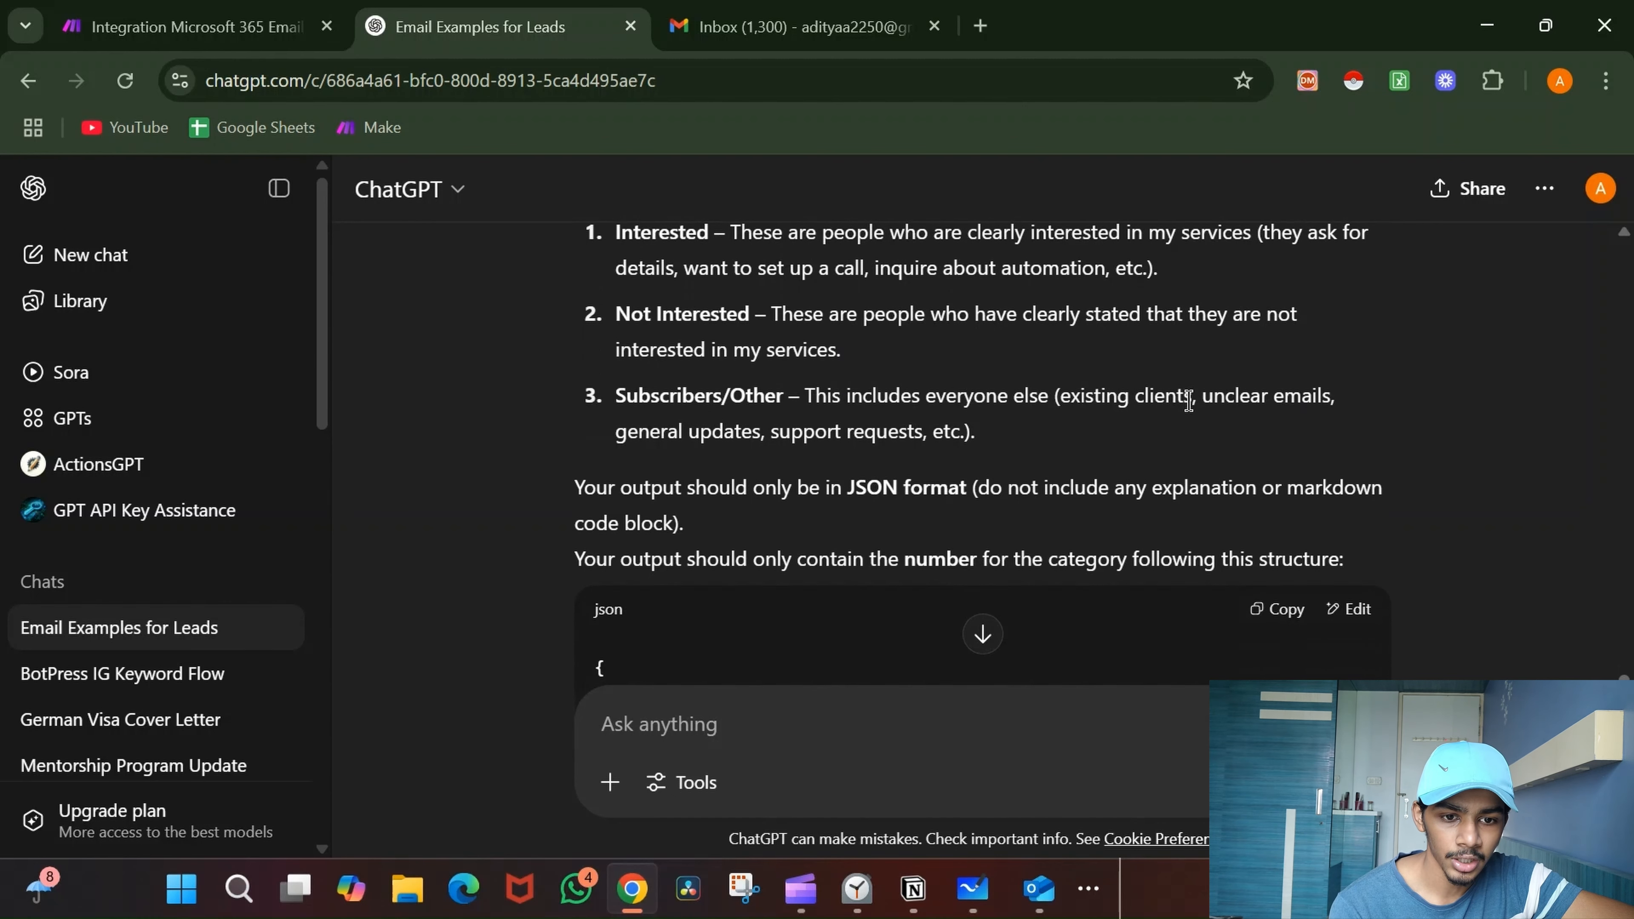
{"action": "scroll", "coordinate": [1187, 399], "scroll_direction": "down", "scroll_amount": 4}
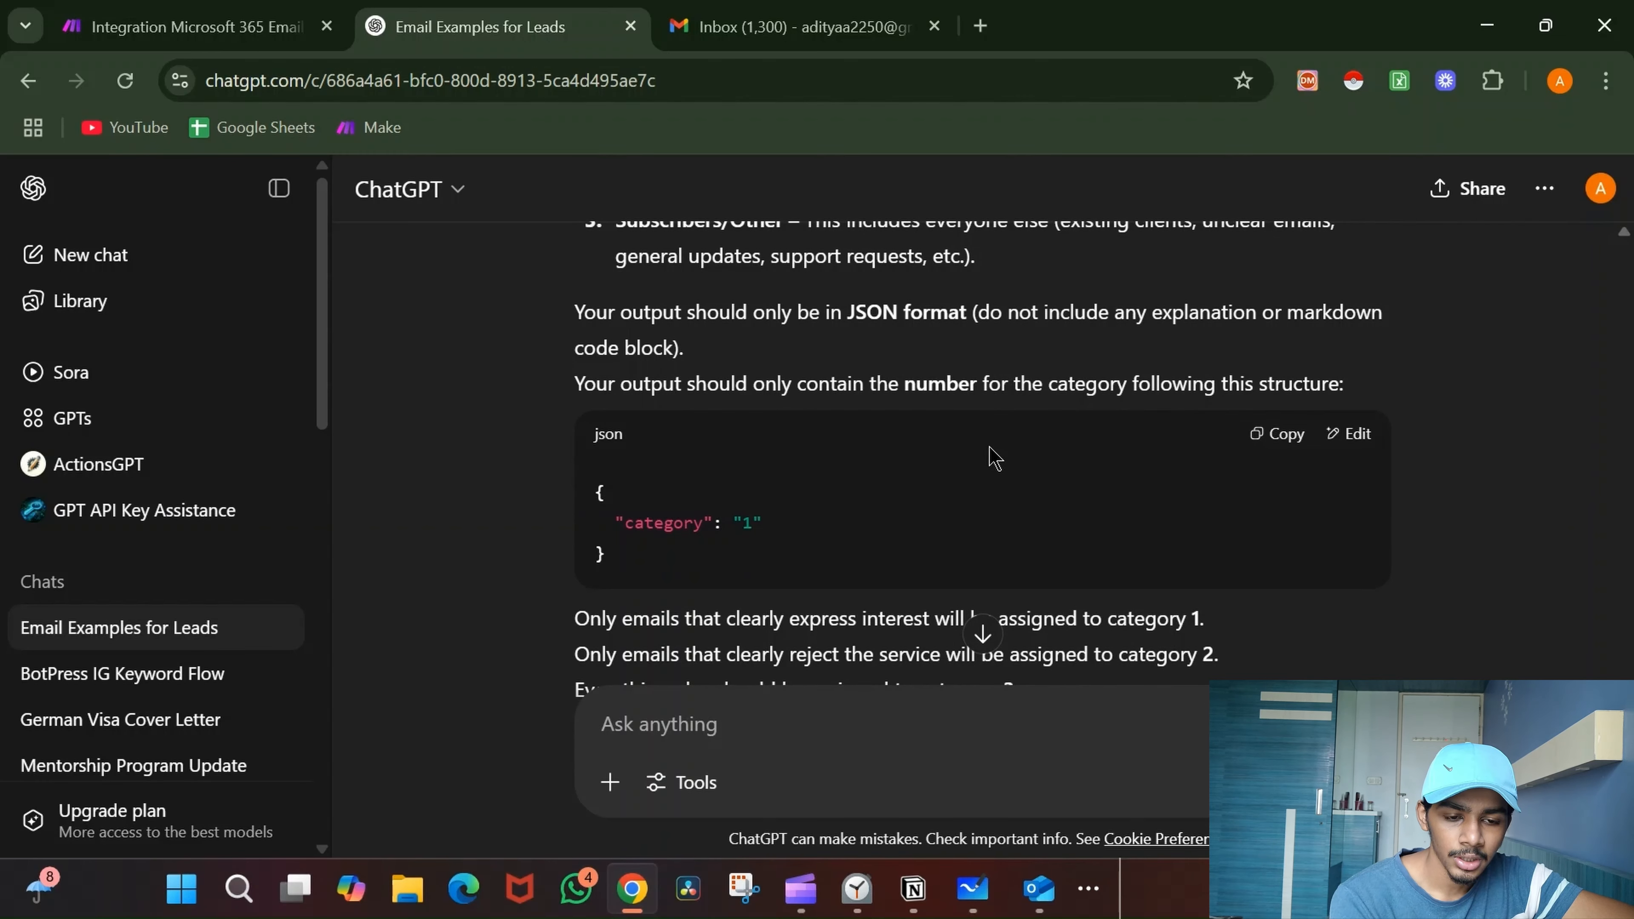
{"action": "scroll", "coordinate": [988, 457], "scroll_direction": "down", "scroll_amount": 2}
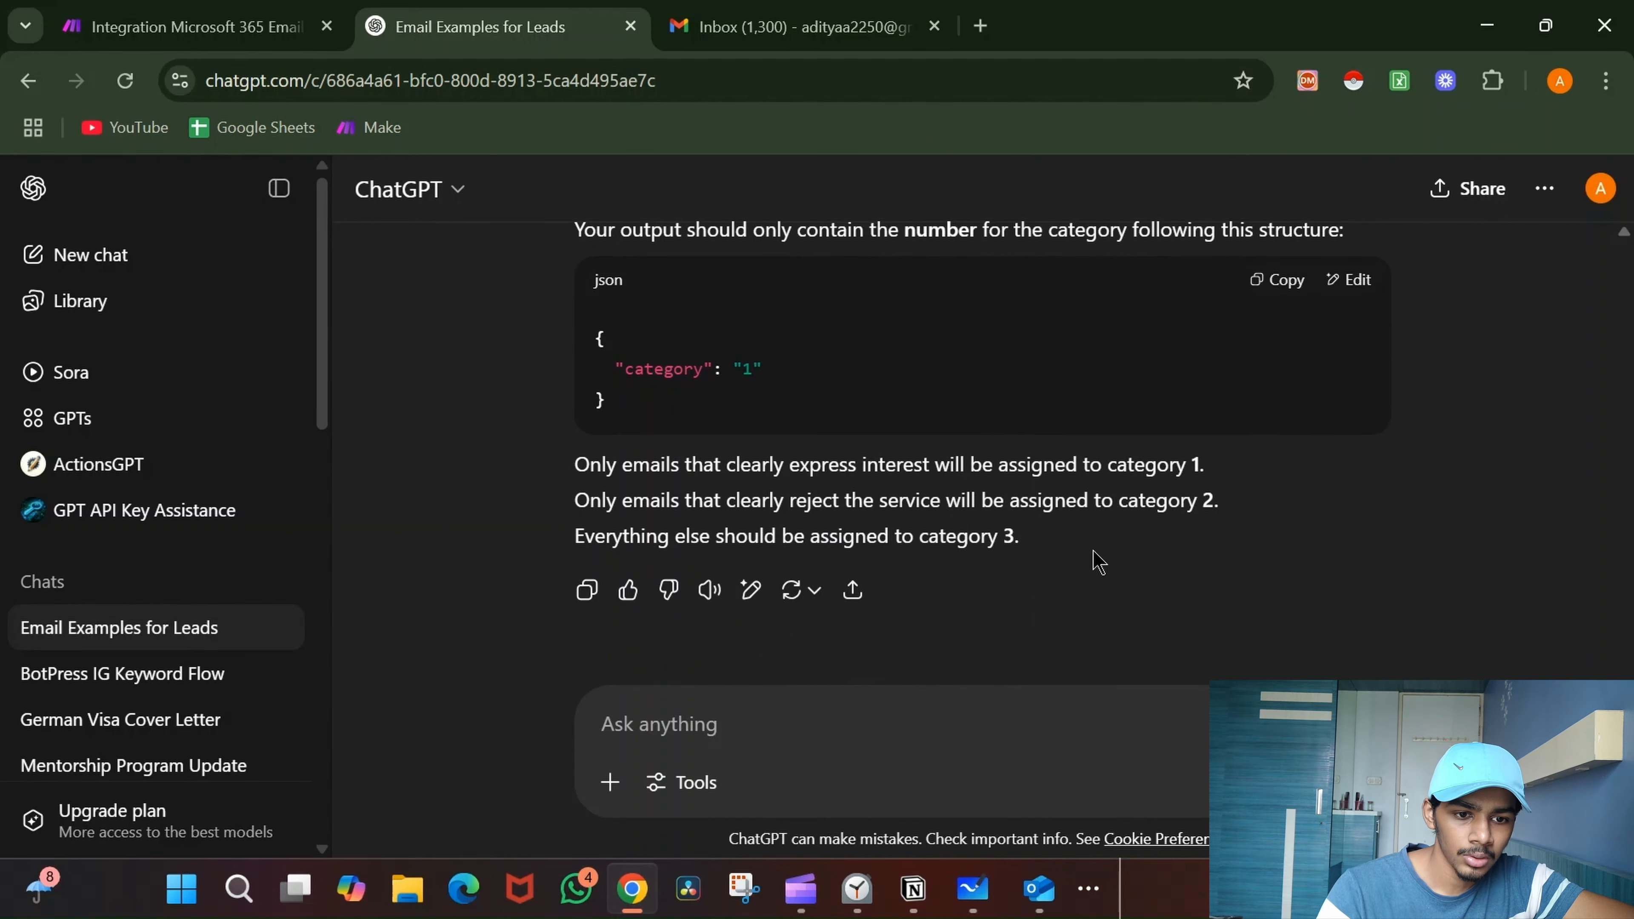
{"action": "left_click_drag", "start_coordinate": [650, 471], "coordinate": [1157, 453]}
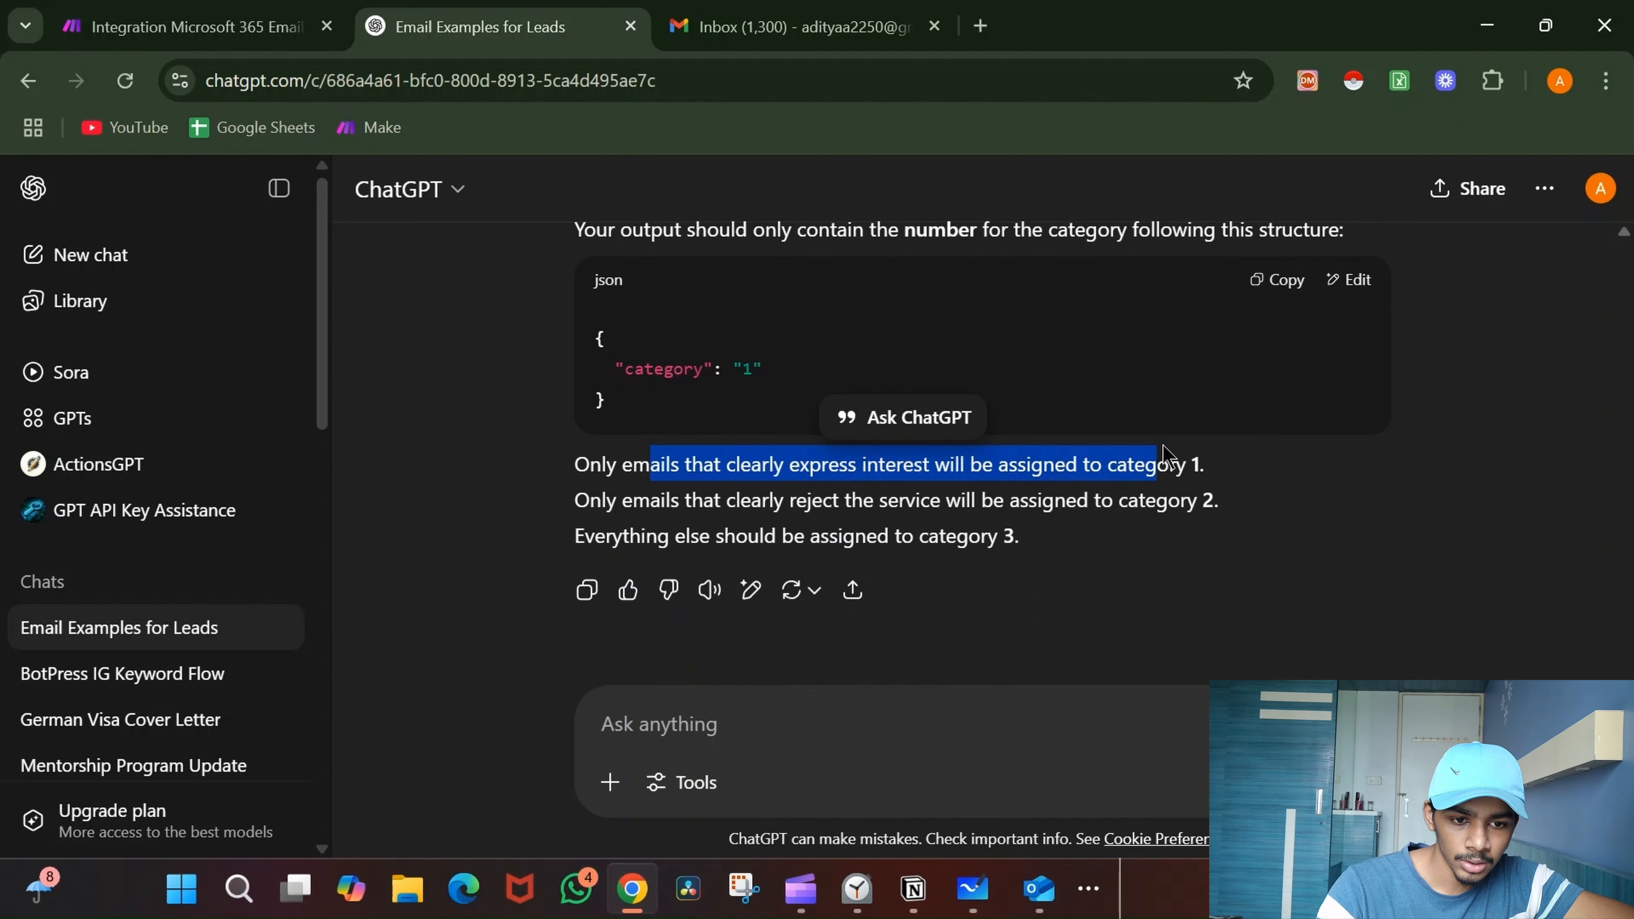
{"action": "left_click_drag", "start_coordinate": [830, 535], "coordinate": [1167, 509]}
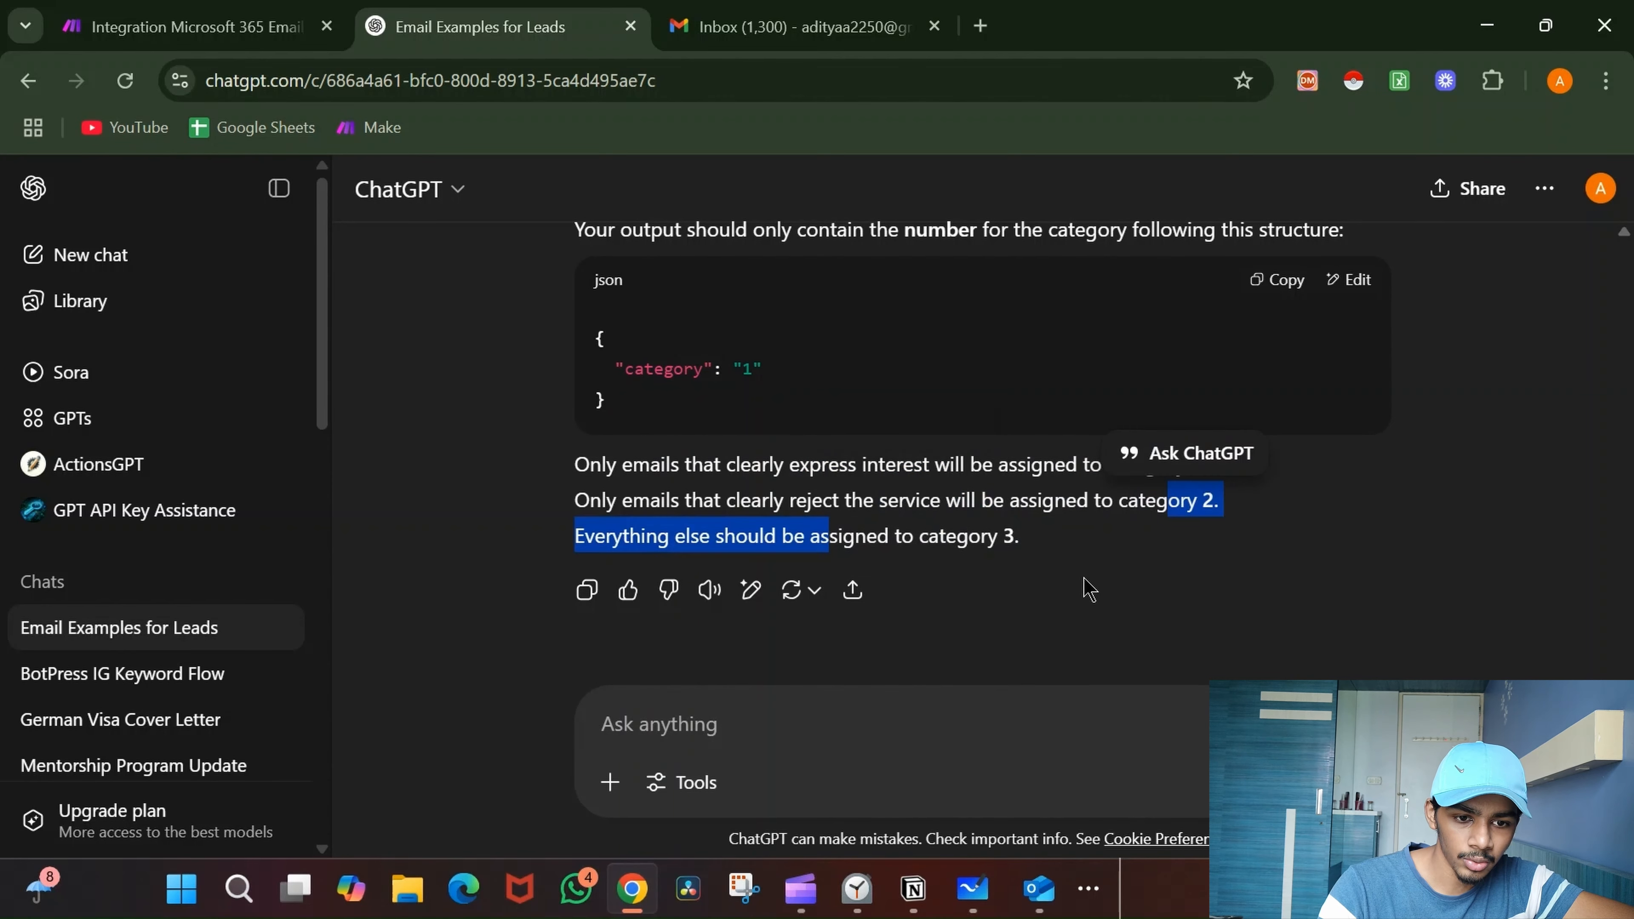
- Copy the full rewritten prompt, replace the System message content of the first Groq module in Make with it, and save the module
{"action": "left_click_drag", "start_coordinate": [1026, 539], "coordinate": [566, 353]}
{"action": "scroll", "coordinate": [655, 276], "scroll_direction": "up", "scroll_amount": 5}
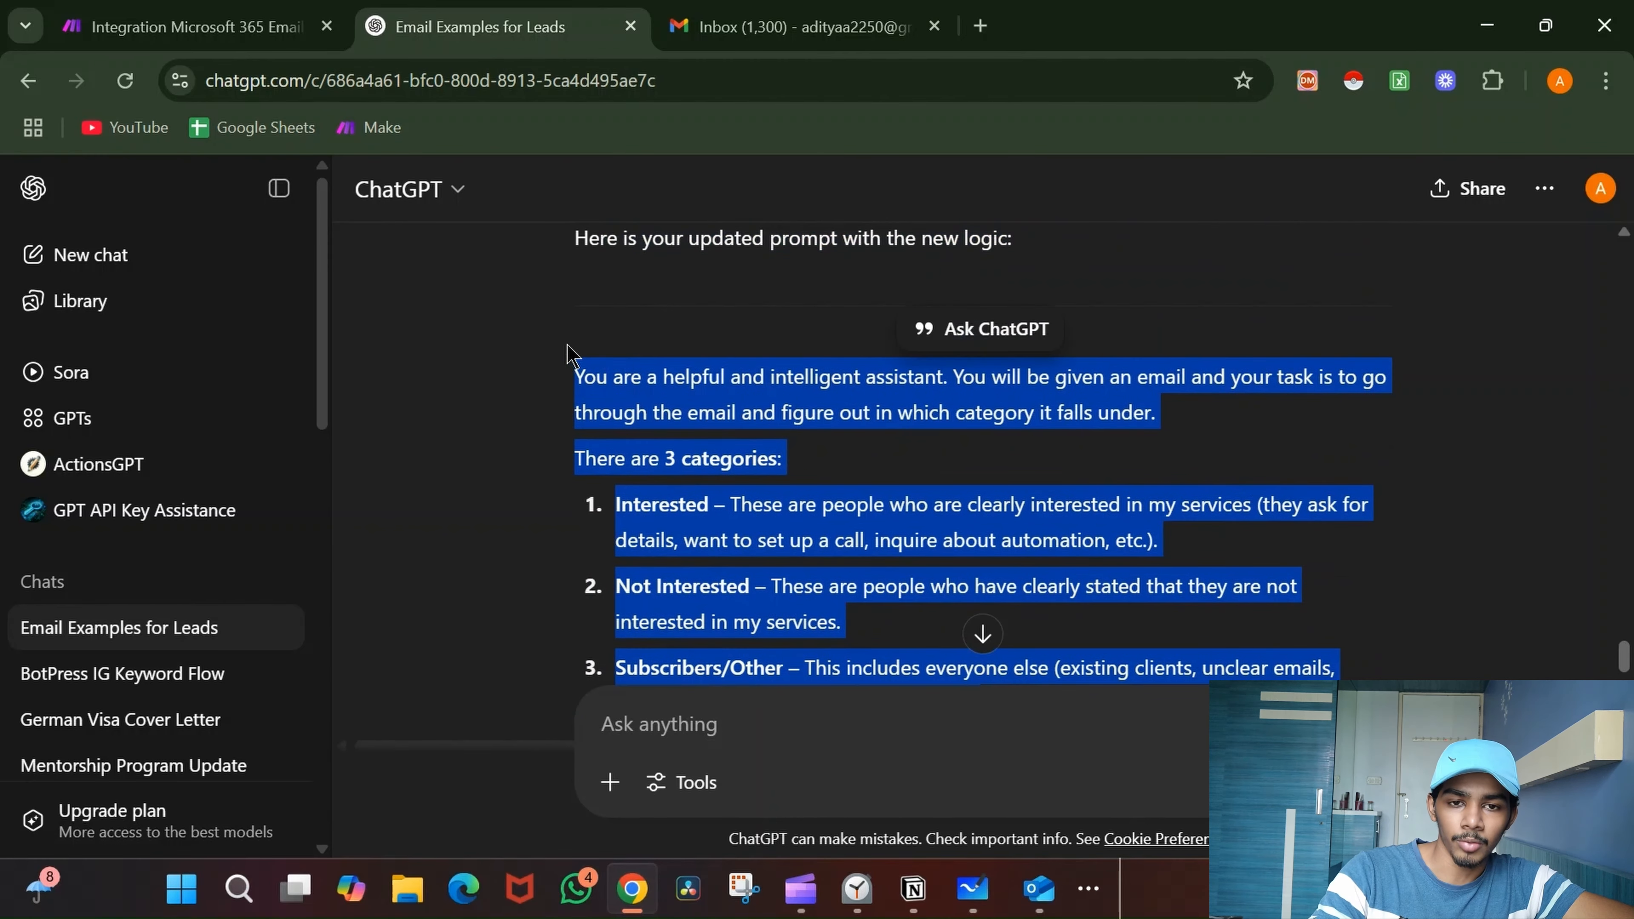
{"action": "key", "text": "ctrl+c"}
{"action": "left_click", "coordinate": [193, 26]}
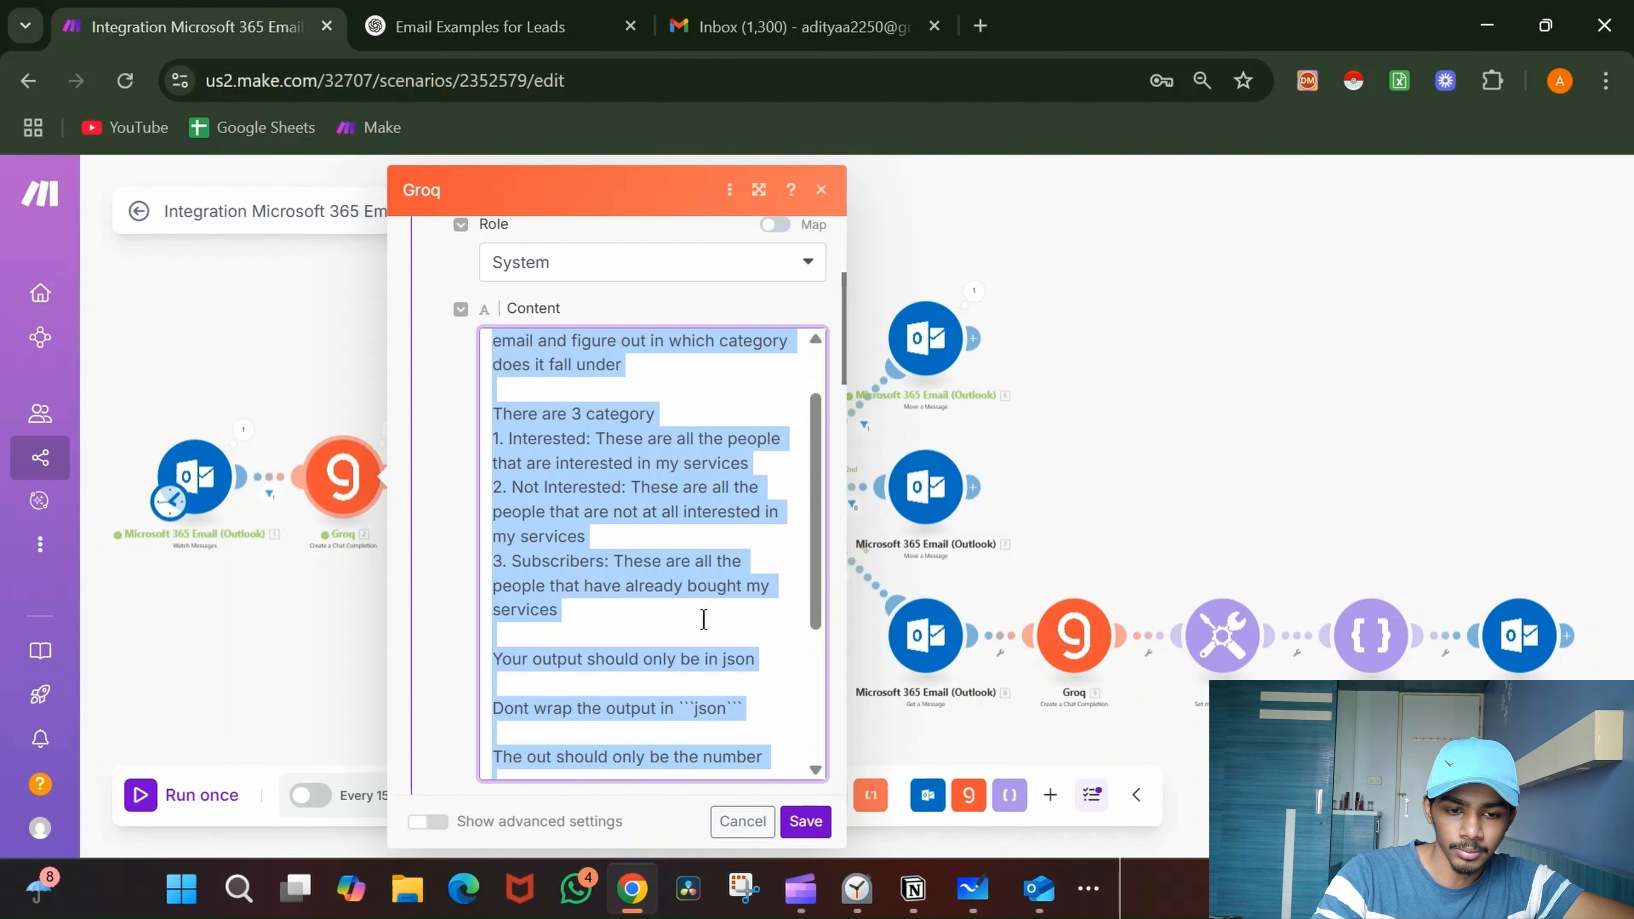
{"action": "key", "text": "ctrl+v"}
{"action": "scroll", "coordinate": [702, 619], "scroll_direction": "down", "scroll_amount": 5}
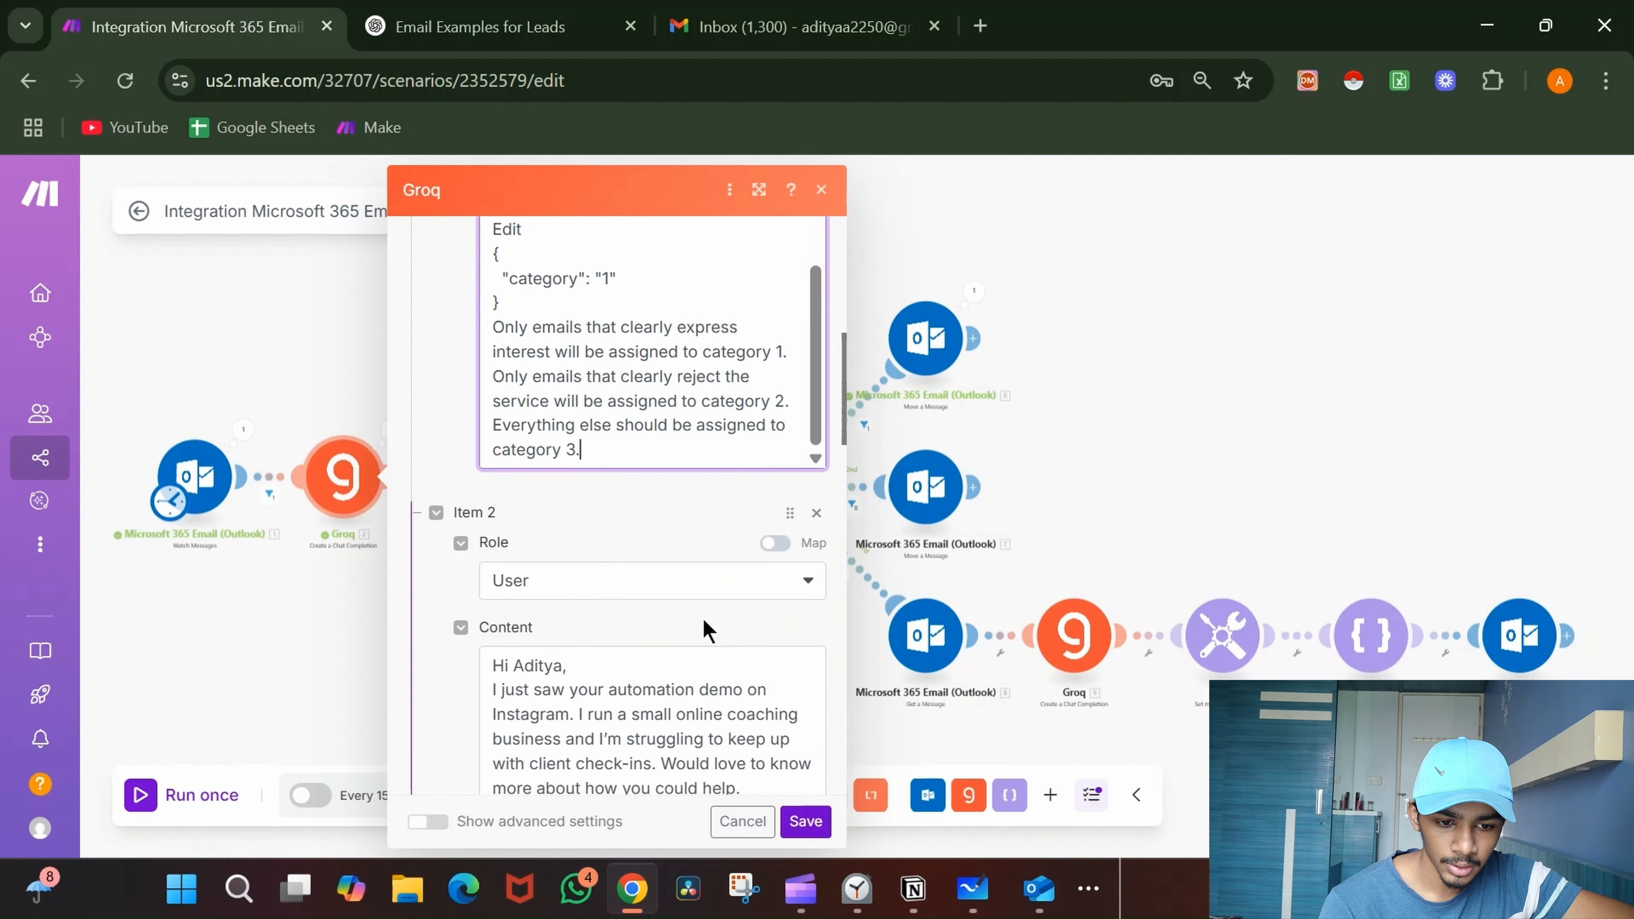
{"action": "left_click", "coordinate": [808, 821]}
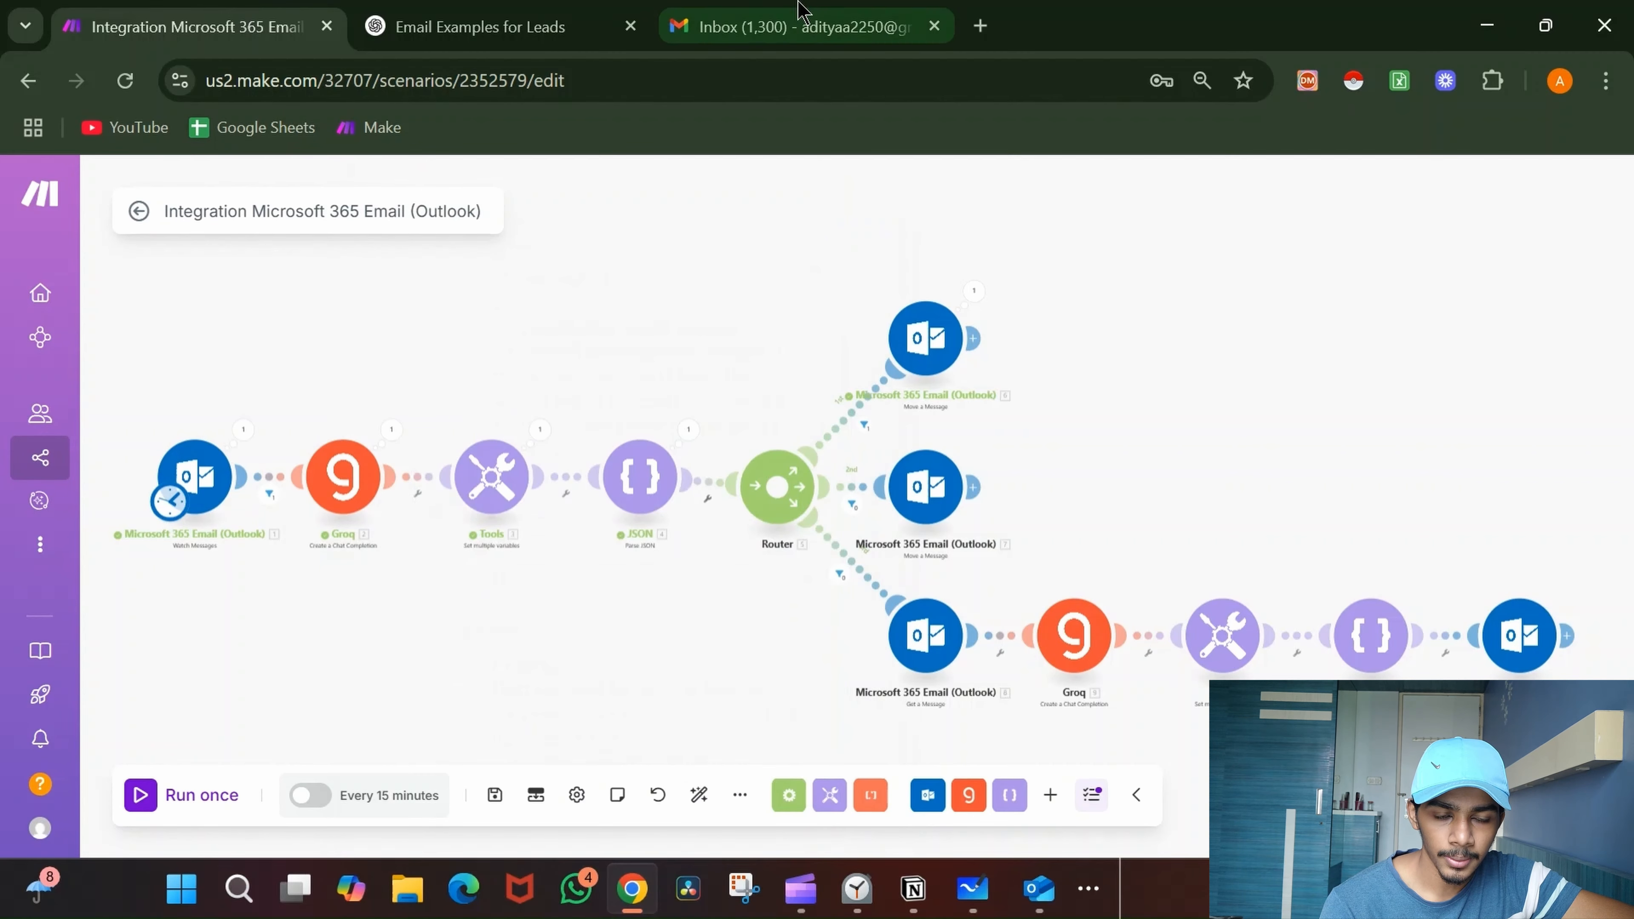
- Switch to Gmail and start a new message addressed to the suggested Outlook e-mail address
{"action": "left_click", "coordinate": [798, 24]}
{"action": "left_click", "coordinate": [137, 287]}
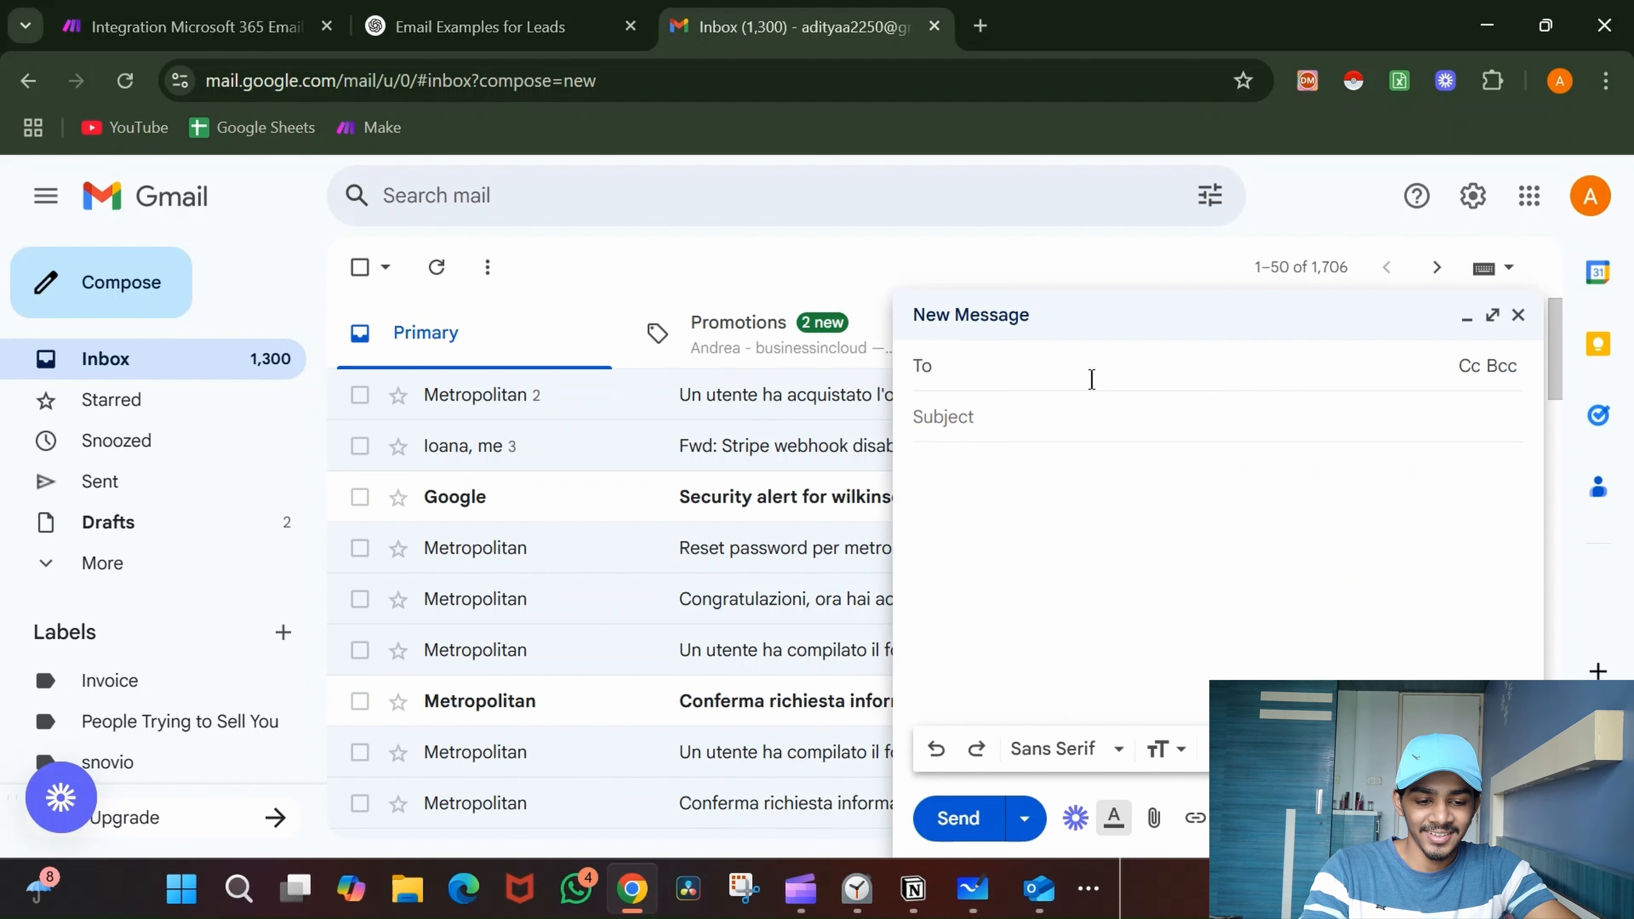
{"action": "type", "text": "adit"}
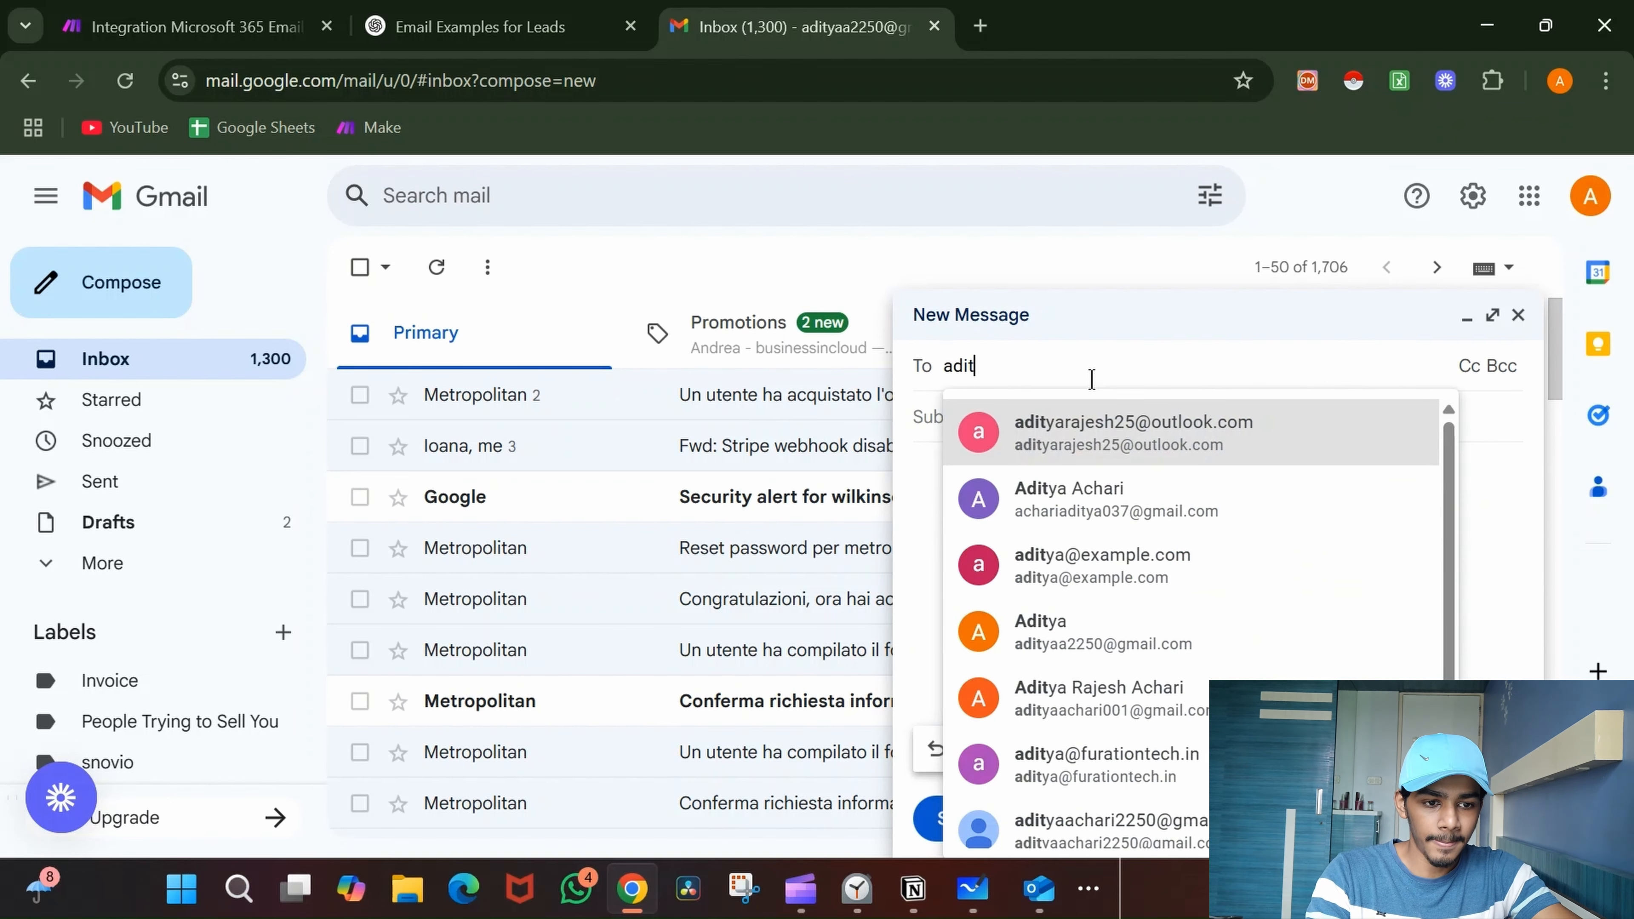
{"action": "type", "text": "y"}
{"action": "left_click", "coordinate": [1077, 457]}
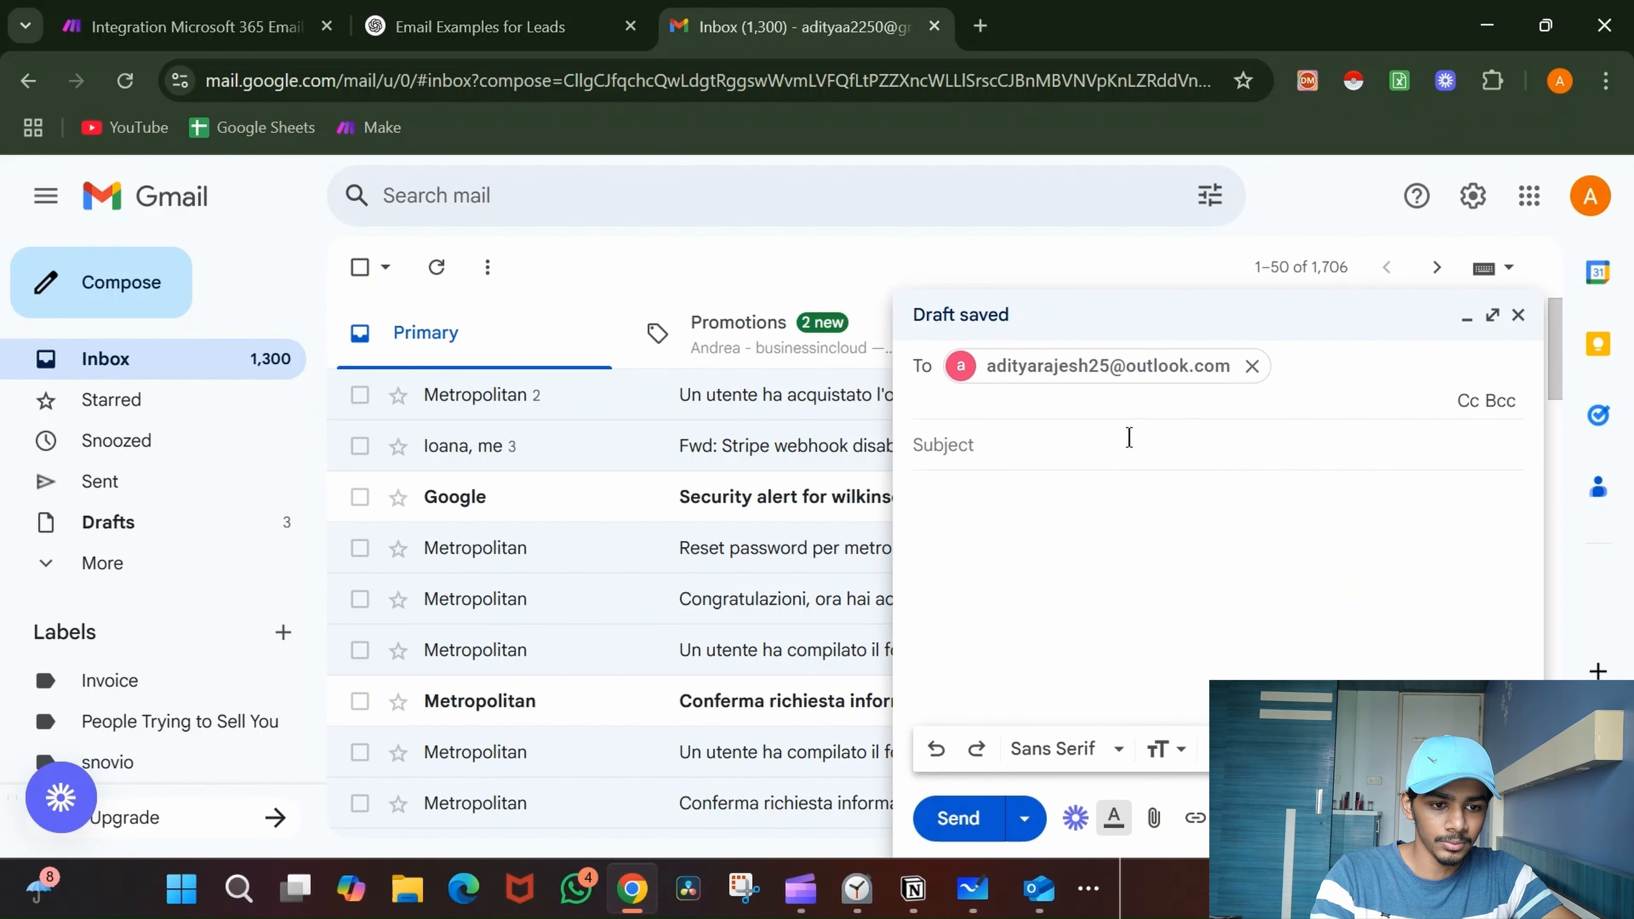
- Give the message the subject "Hi" and begin its body with a "Hi" greeting followed by the recipient's first name
{"action": "left_click", "coordinate": [1129, 439]}
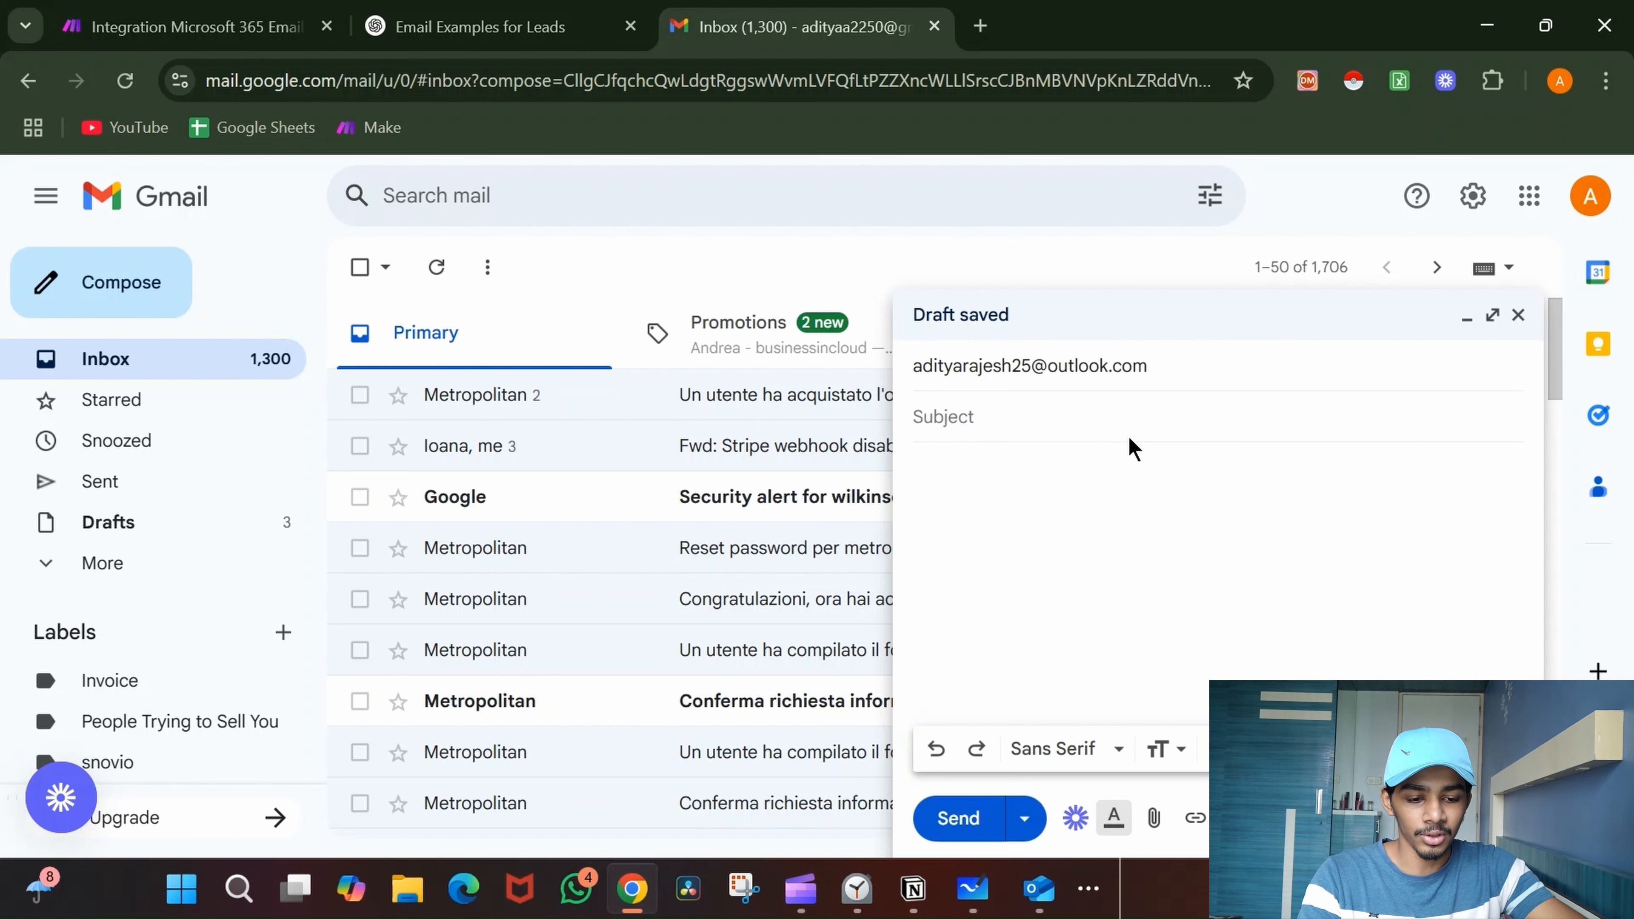
{"action": "type", "text": "Hi"}
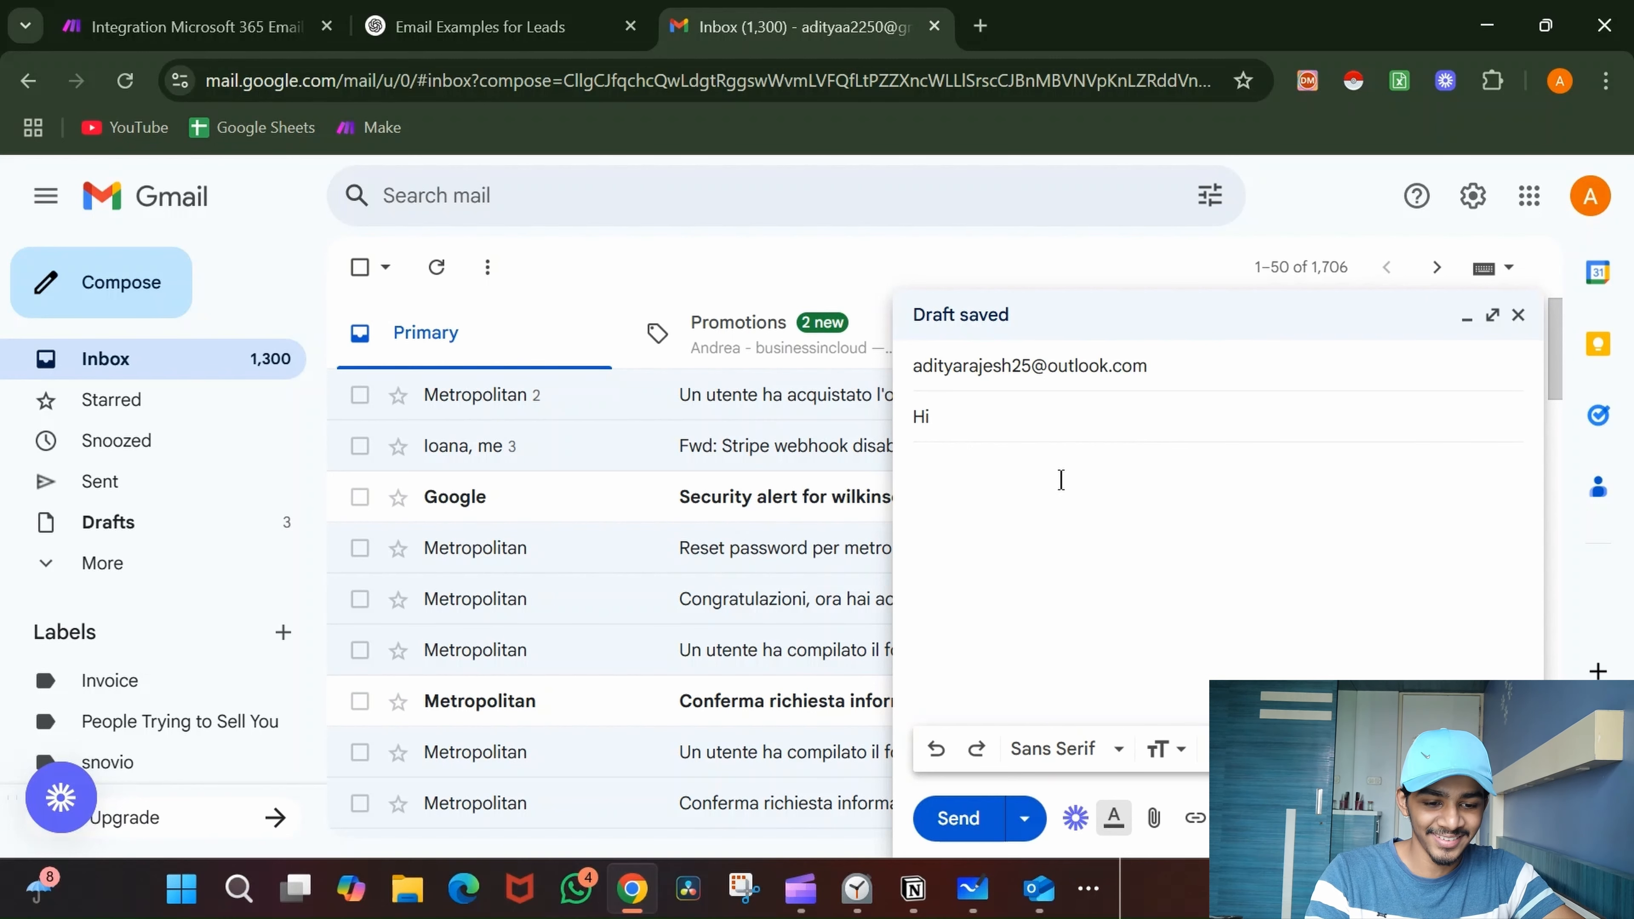
{"action": "left_click", "coordinate": [1052, 487]}
{"action": "type", "text": "Hi Aditya"}
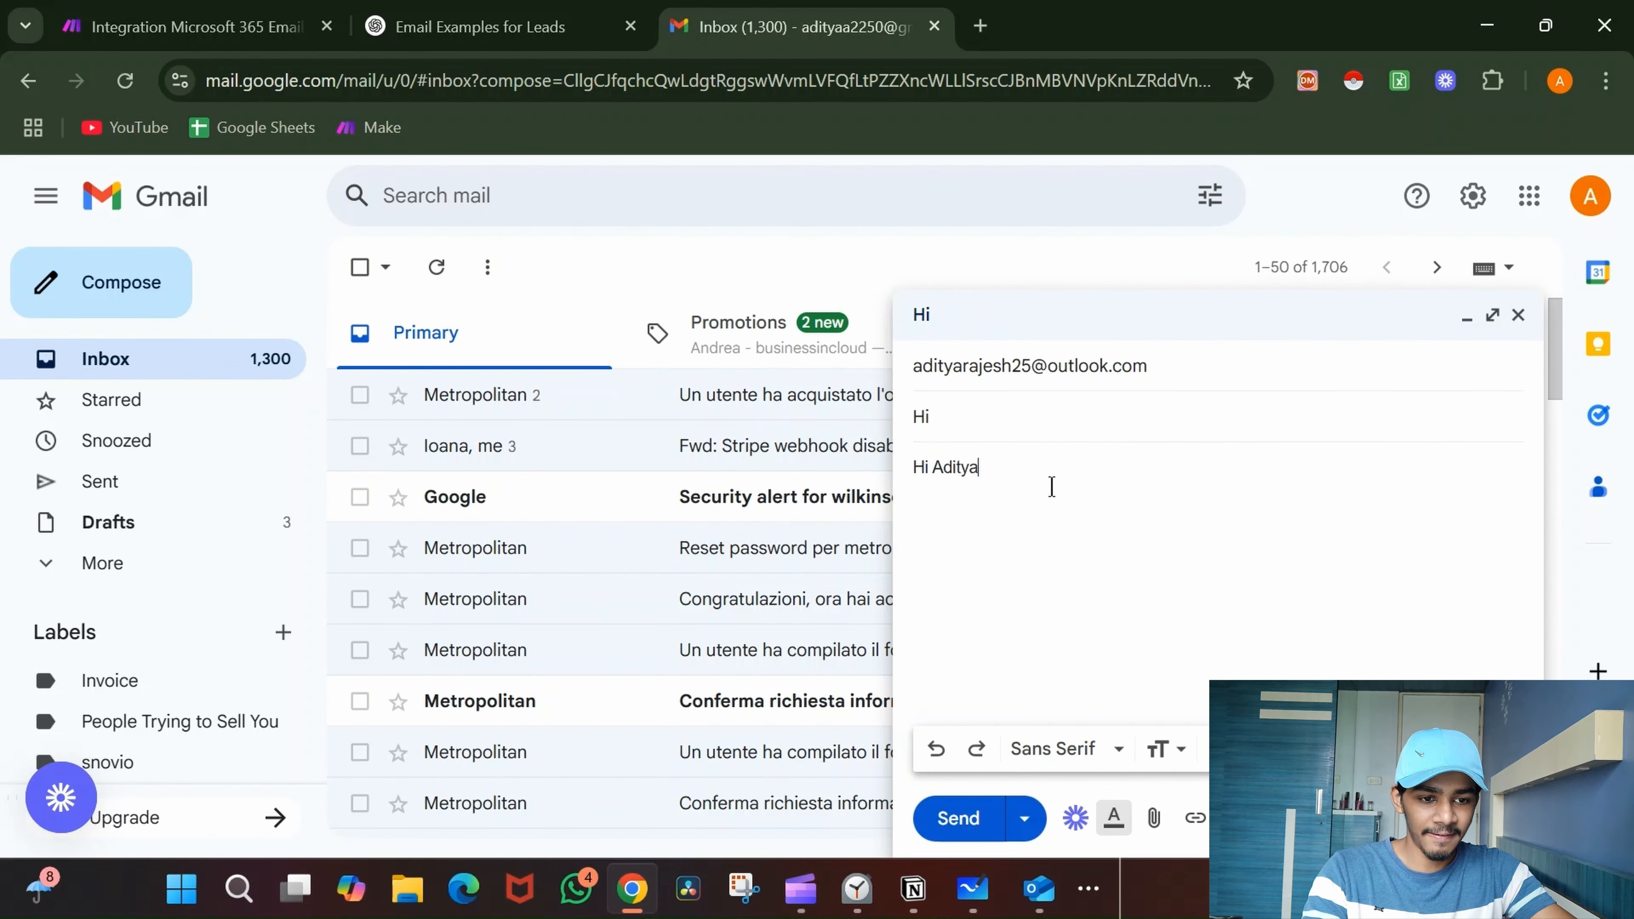
{"action": "key", "text": "Return"}
- Write "I really like your newsletter. It makes my day" below the greeting, correcting "you" to "your", and send the email
{"action": "type", "text": "I rea"}
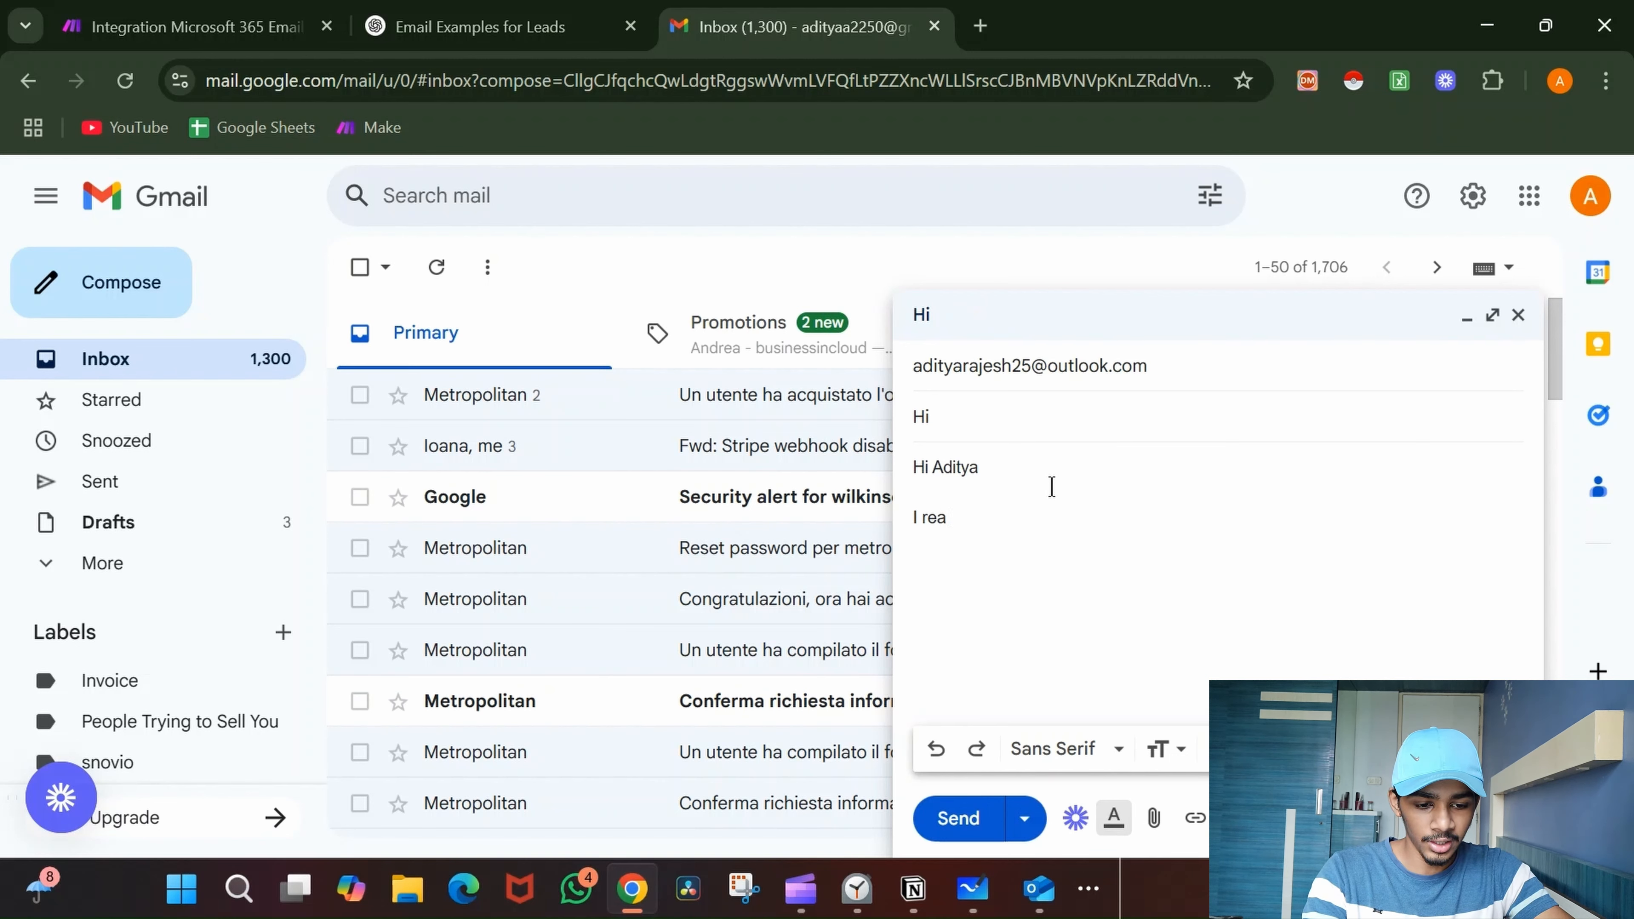
{"action": "type", "text": ";lly like y"}
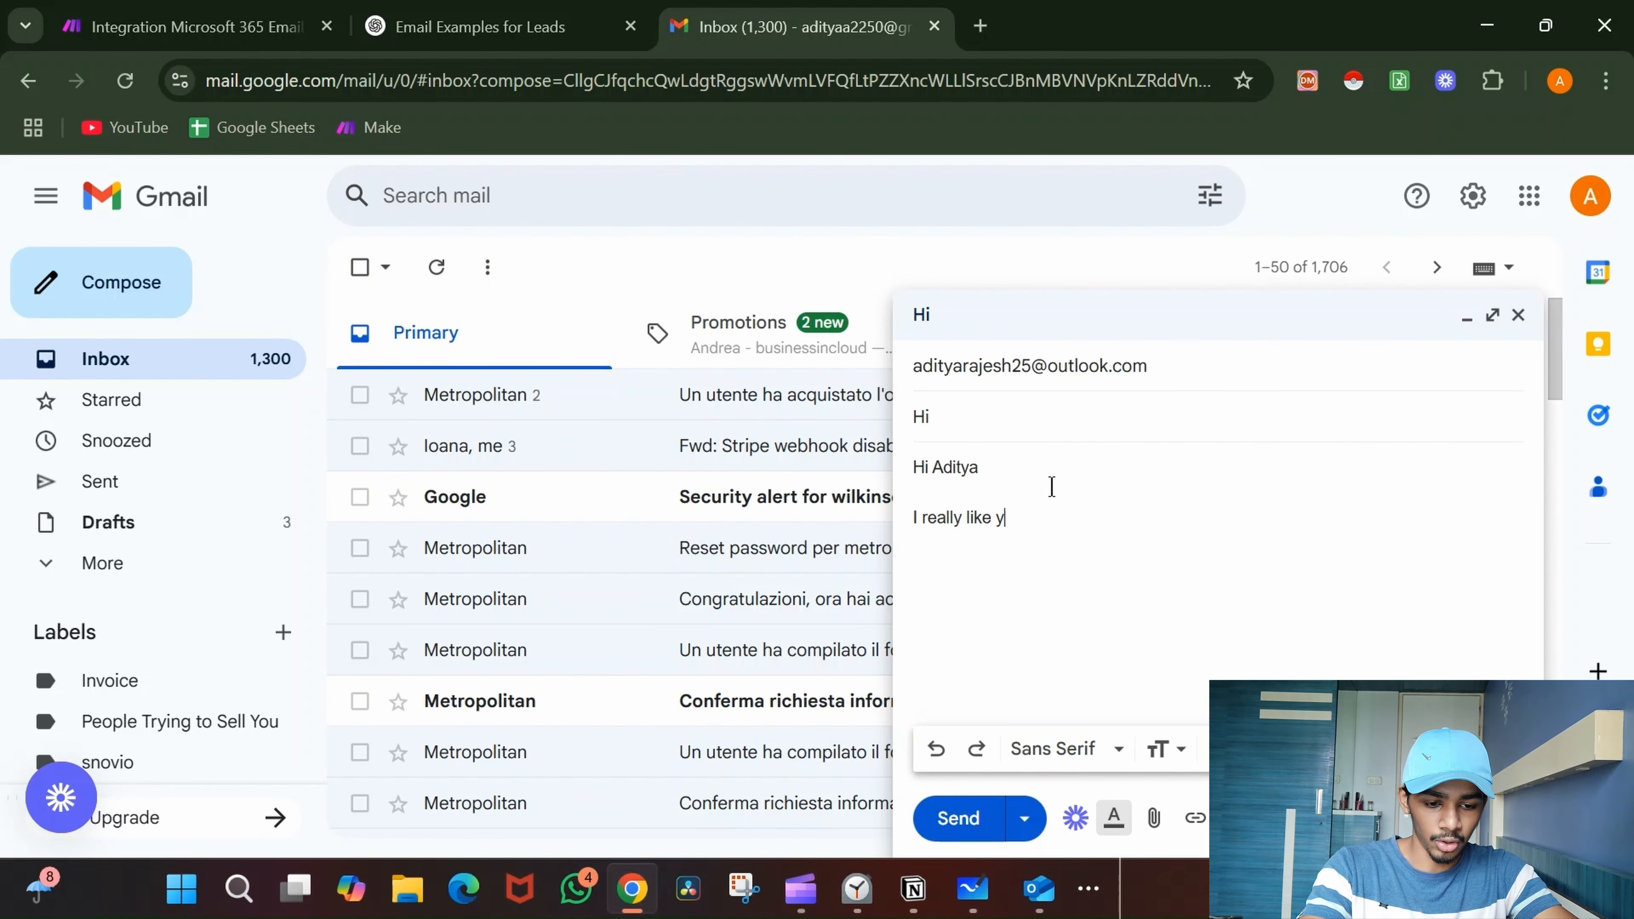
{"action": "type", "text": "ou newslt"}
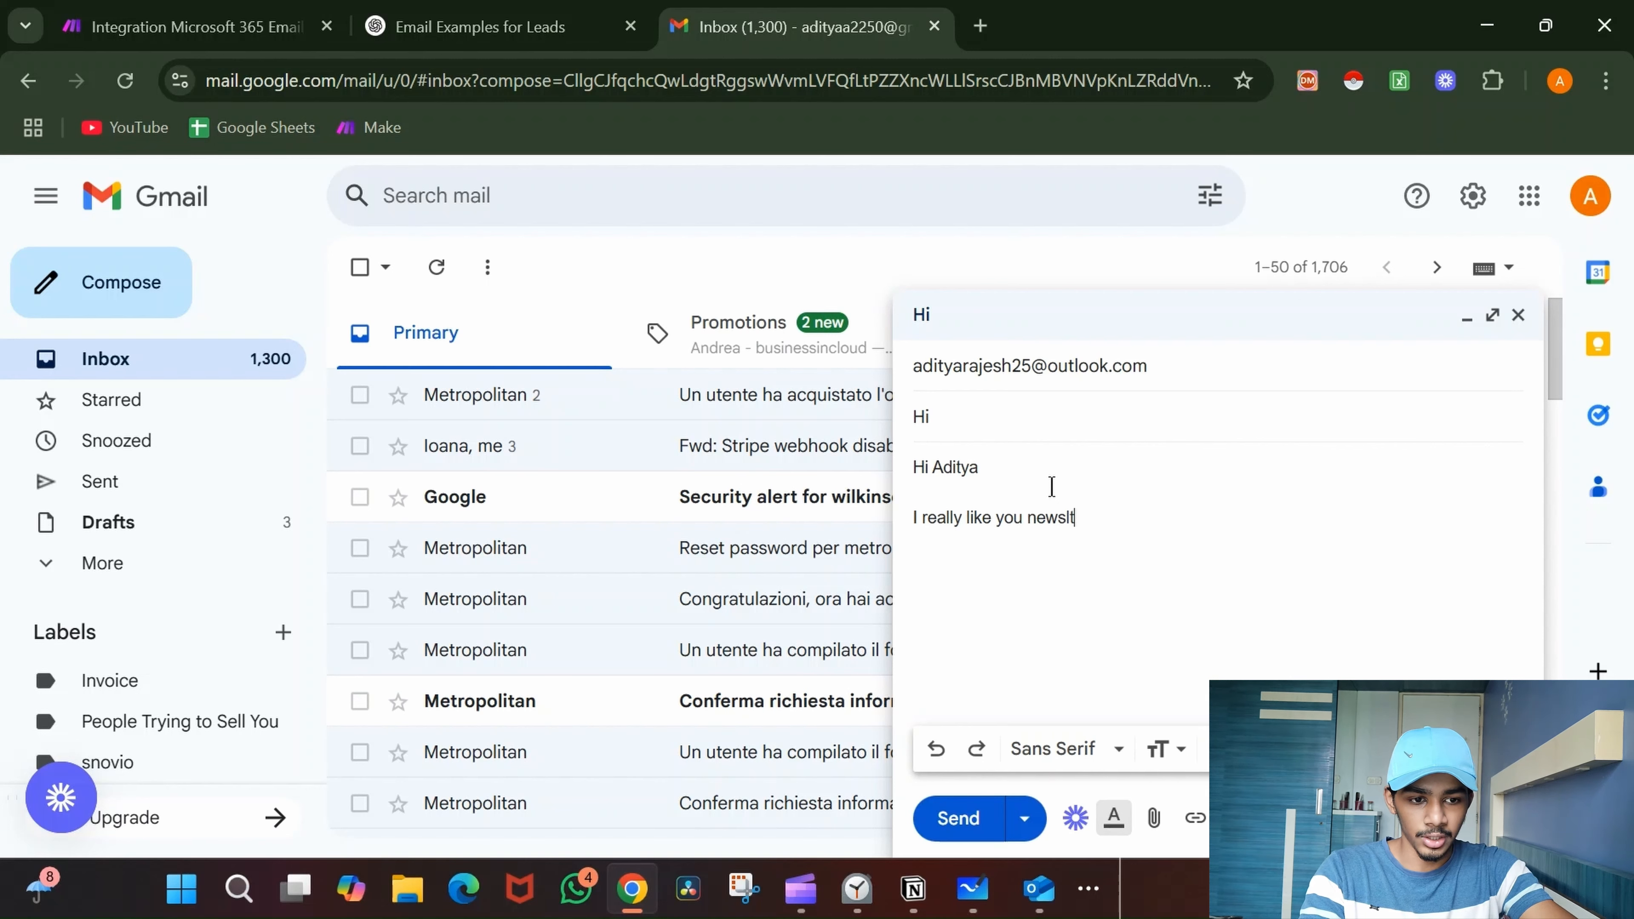
{"action": "key", "text": "BackSpace"}
{"action": "type", "text": "etter"}
{"action": "key", "text": "BackSpace"}
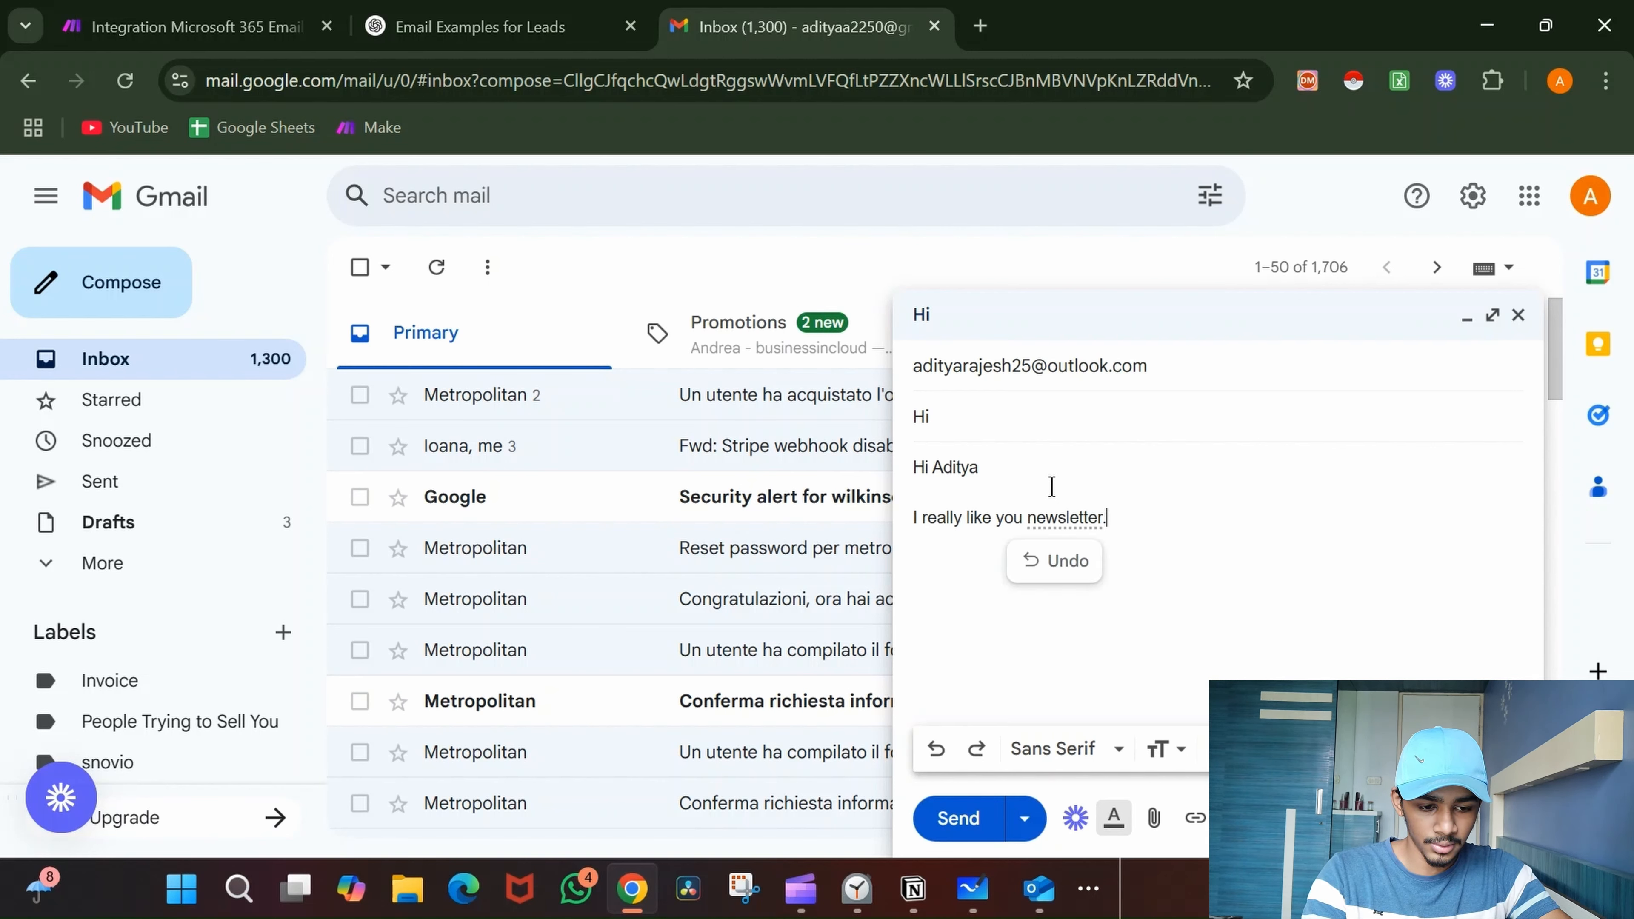
{"action": "type", "text": ". It makes"}
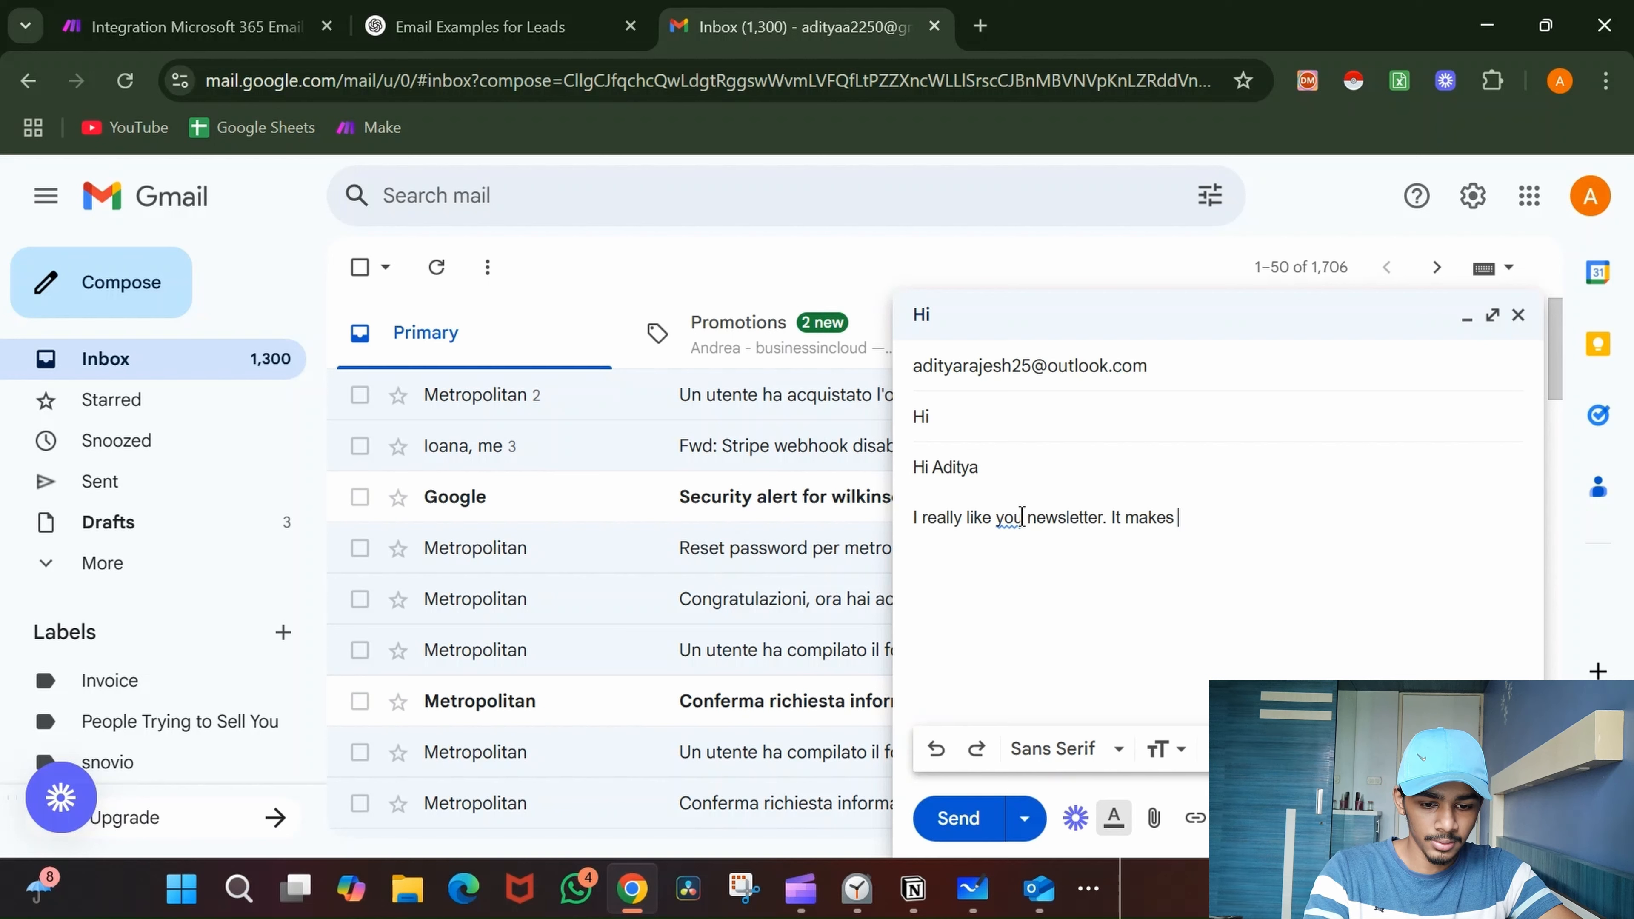
{"action": "left_click", "coordinate": [1024, 517]}
{"action": "left_click", "coordinate": [1033, 565]}
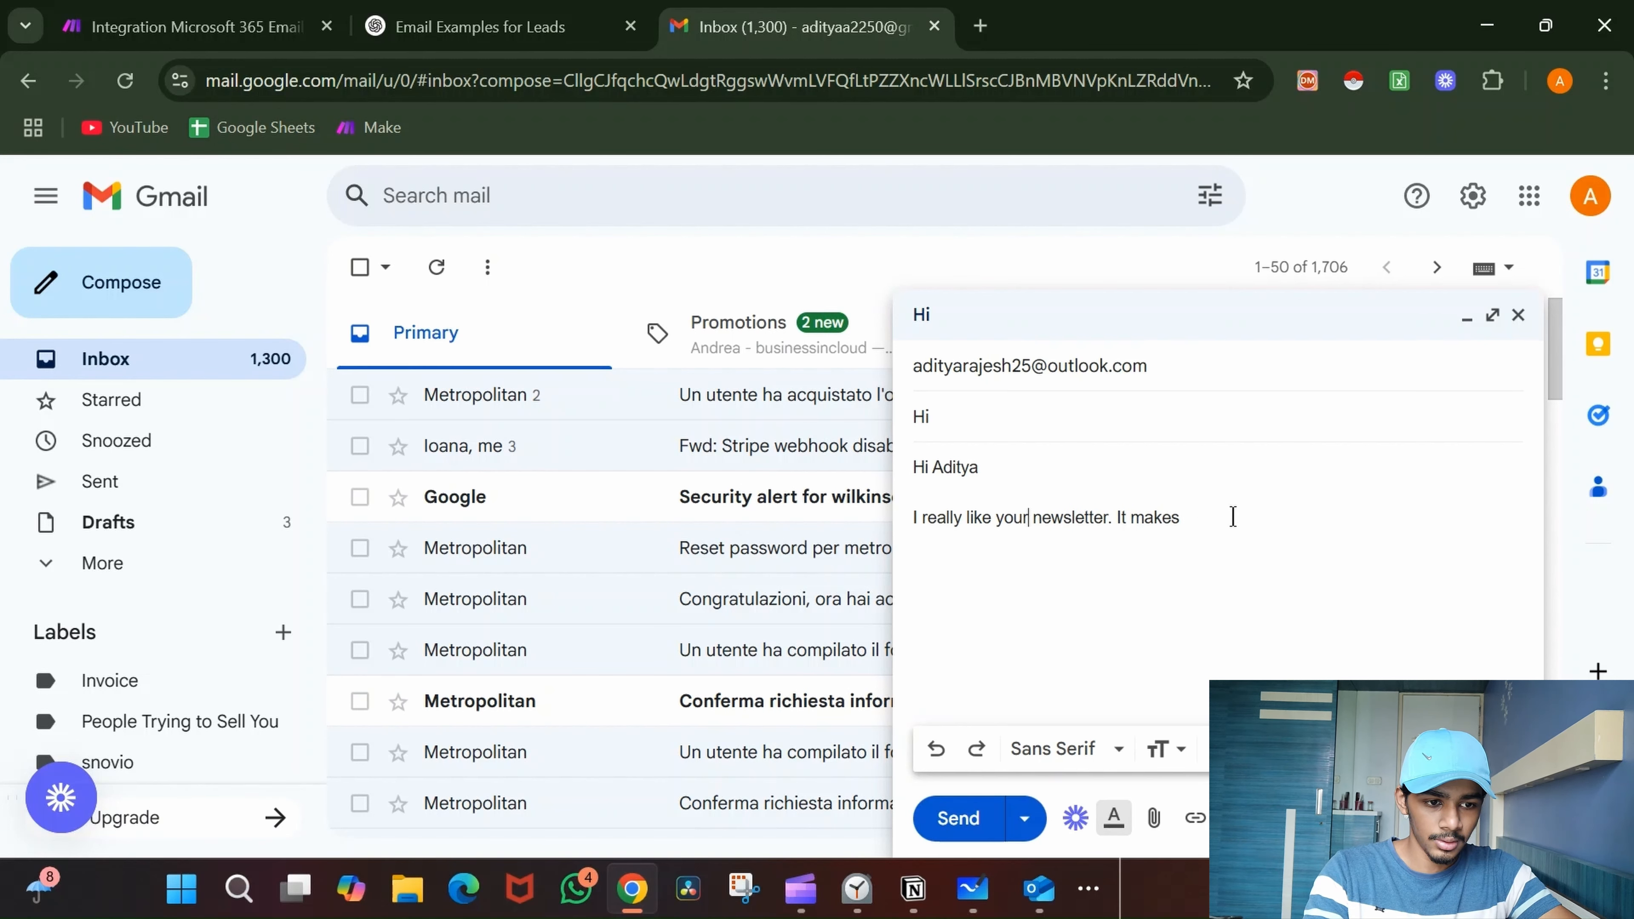
{"action": "left_click", "coordinate": [1232, 516]}
{"action": "type", "text": "my day"}
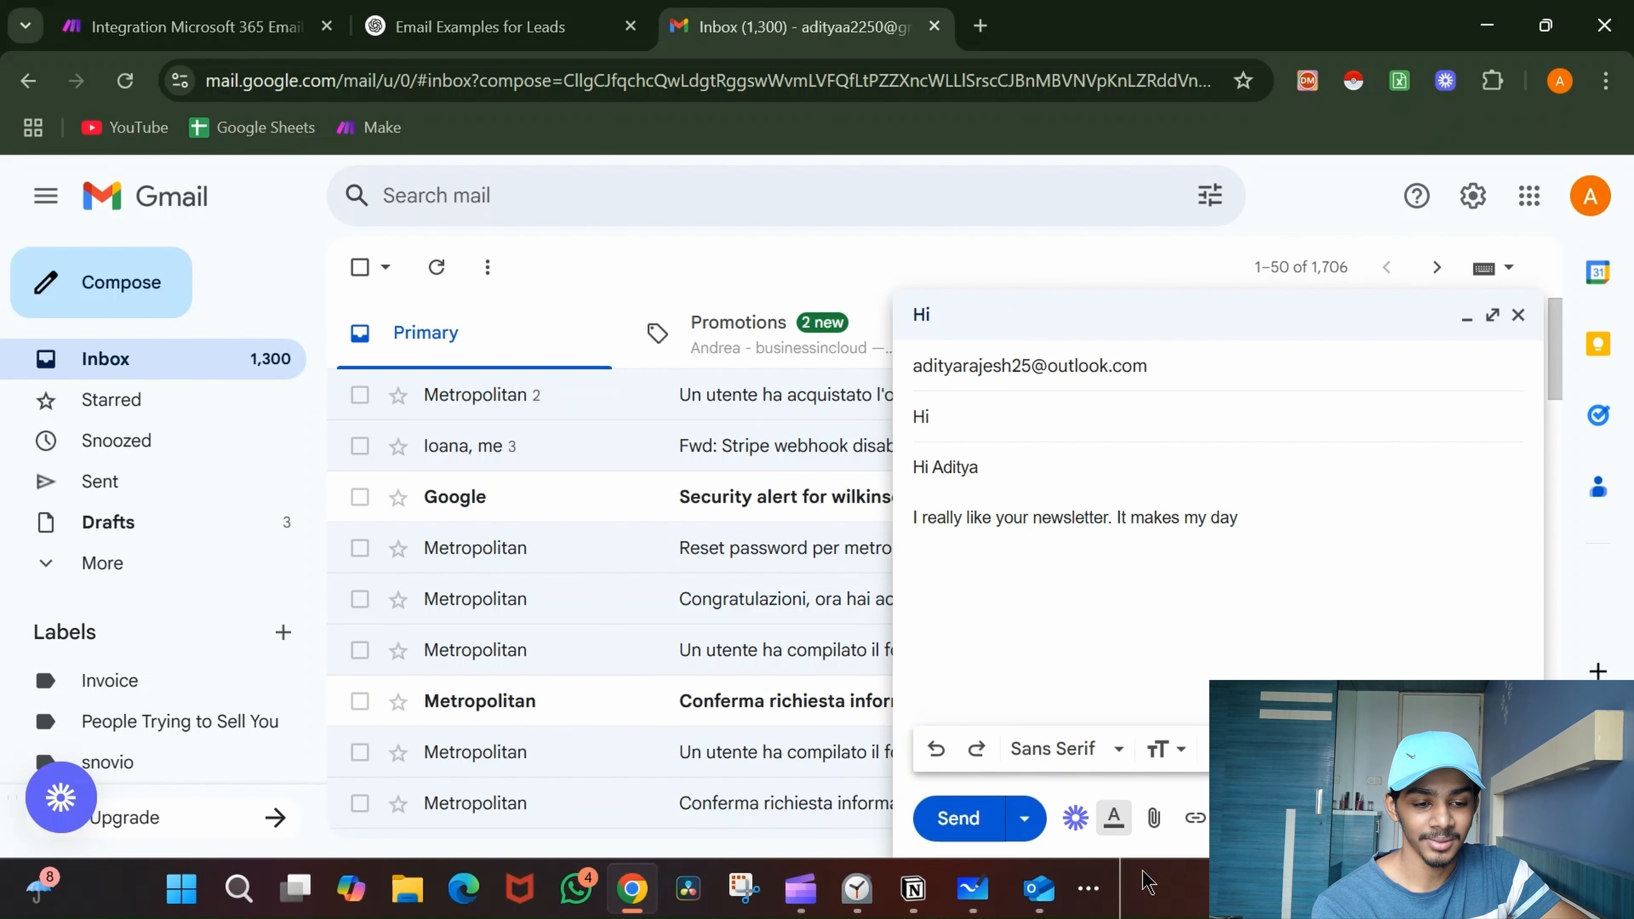
{"action": "left_click", "coordinate": [957, 818]}
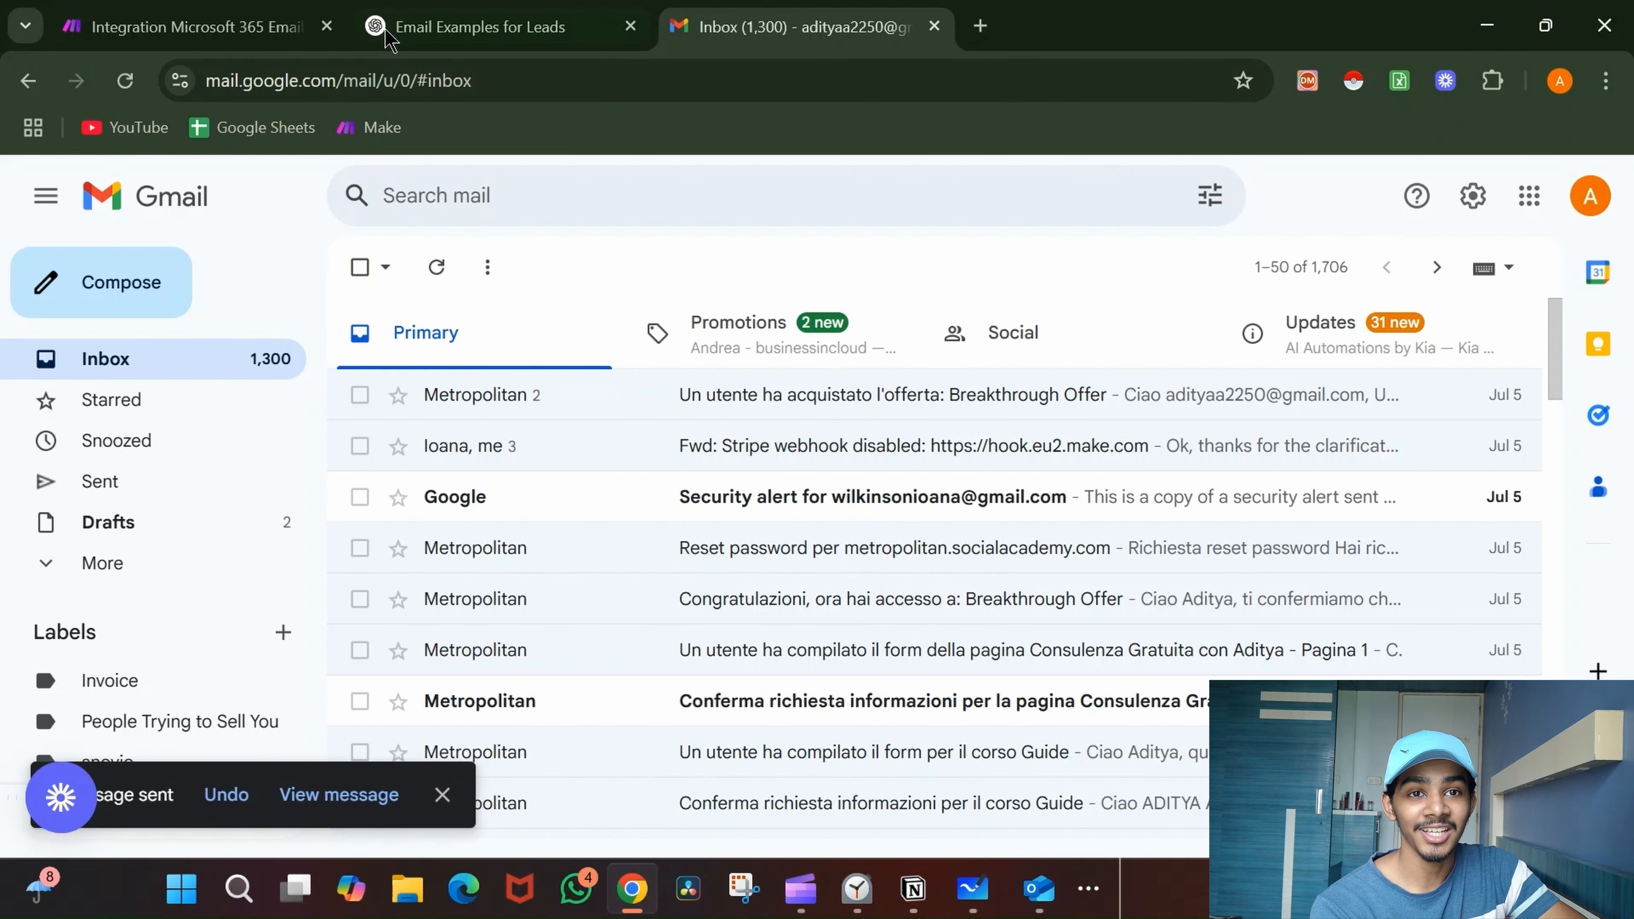
- Switch to Make, manually choose the "Hi" email as the Watch Messages module's starting point, and save the choice
{"action": "left_click", "coordinate": [193, 27]}
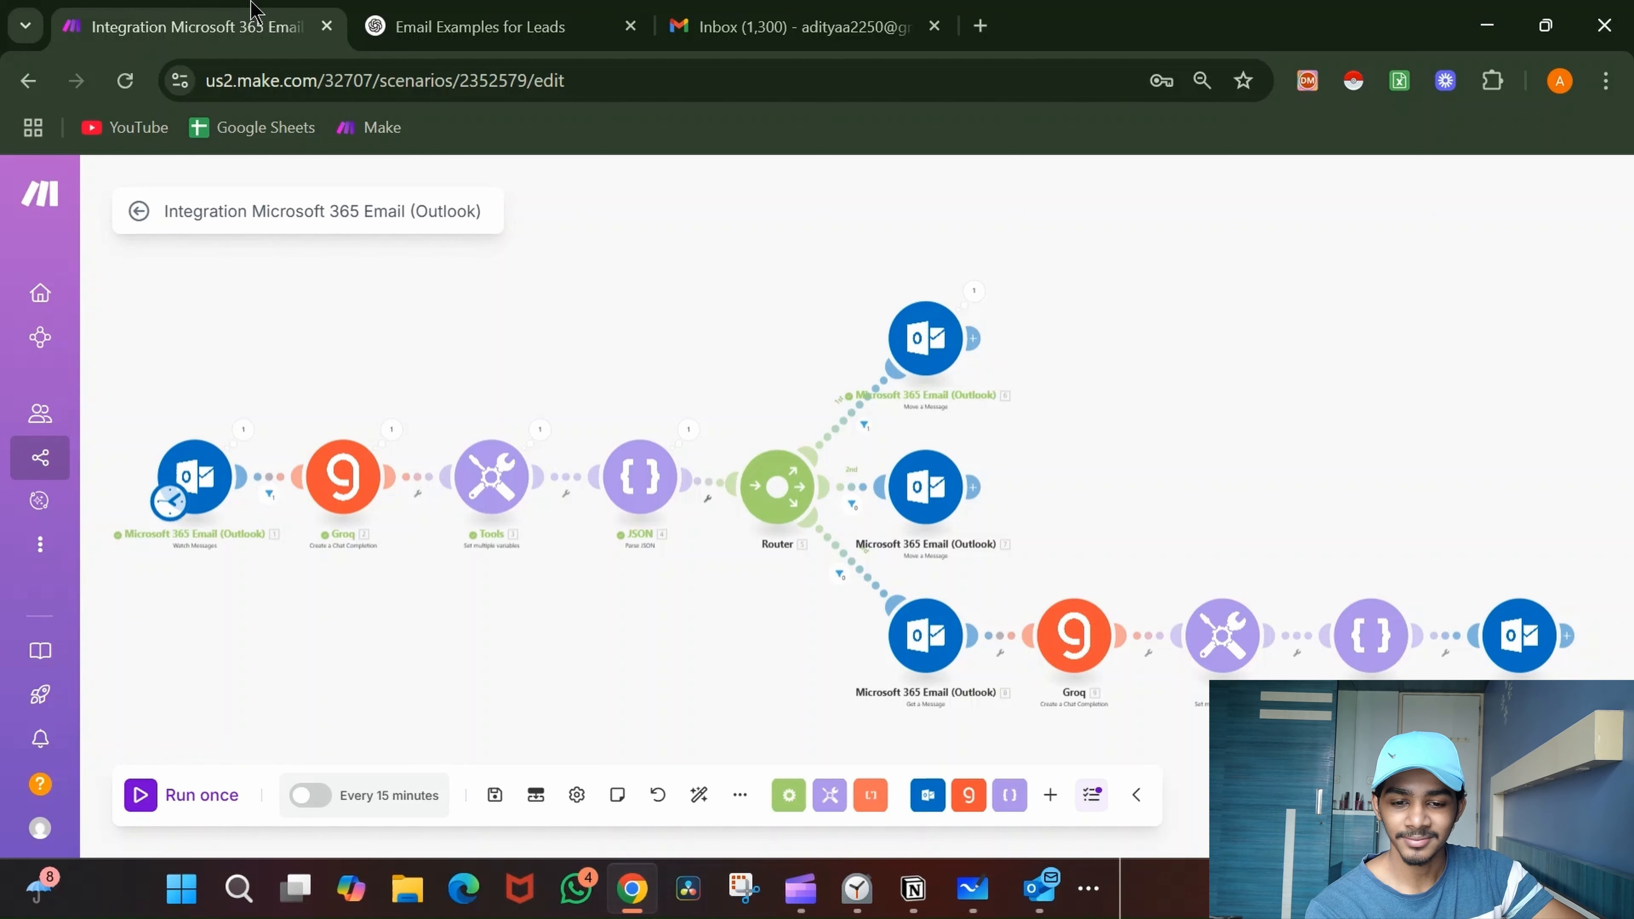
{"action": "scroll", "coordinate": [357, 367], "scroll_direction": "up", "scroll_amount": 2}
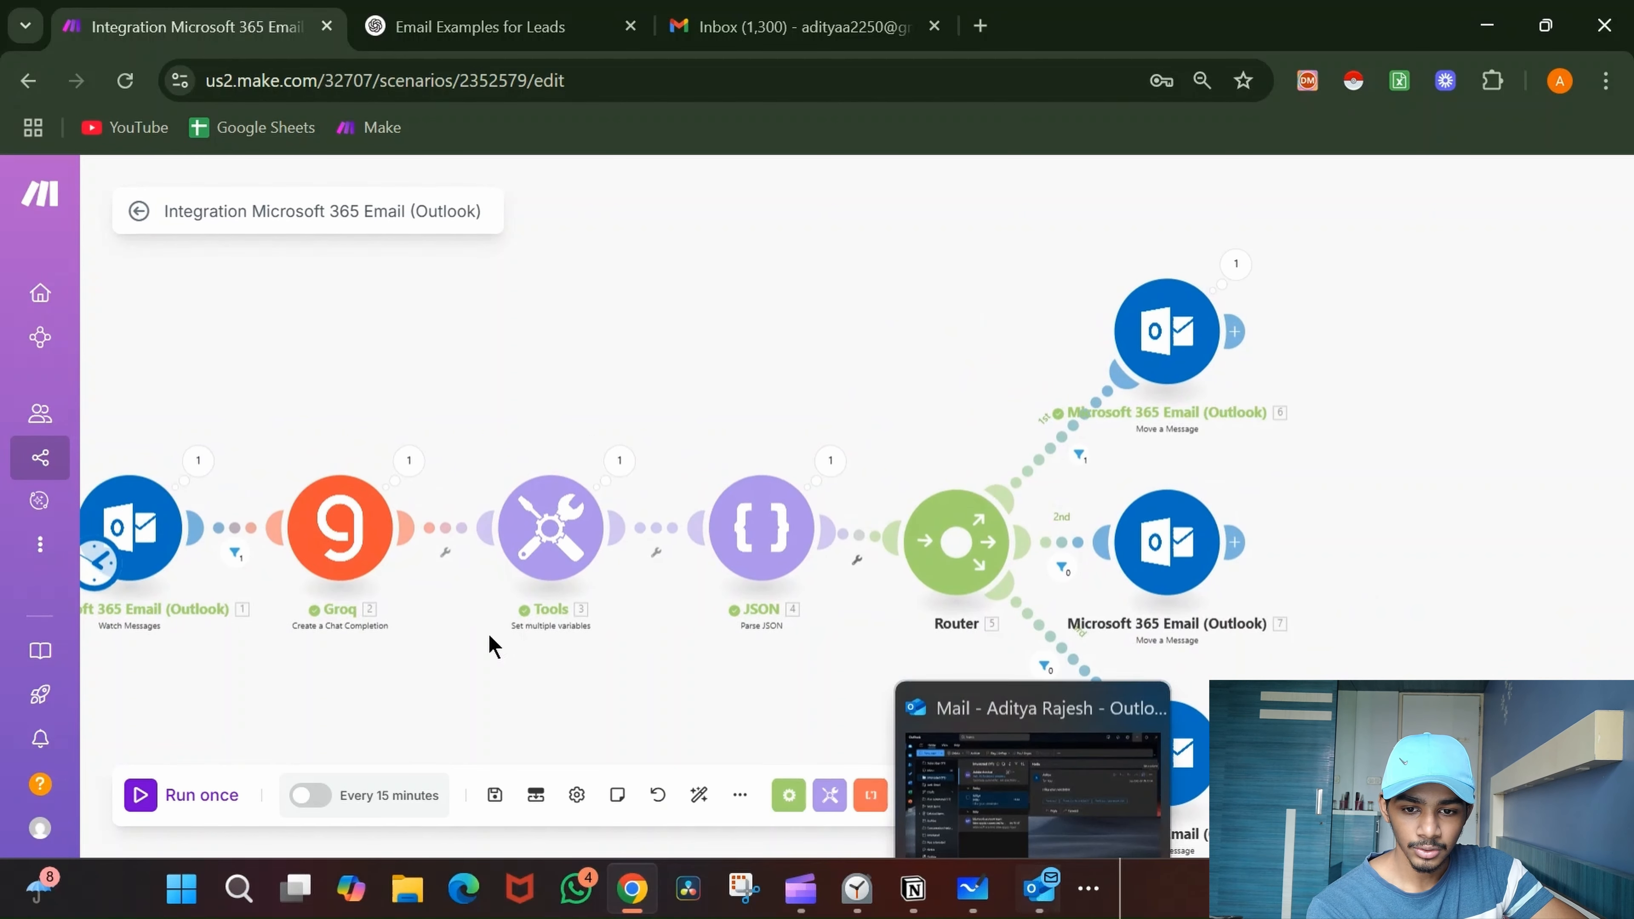
{"action": "right_click", "coordinate": [156, 539]}
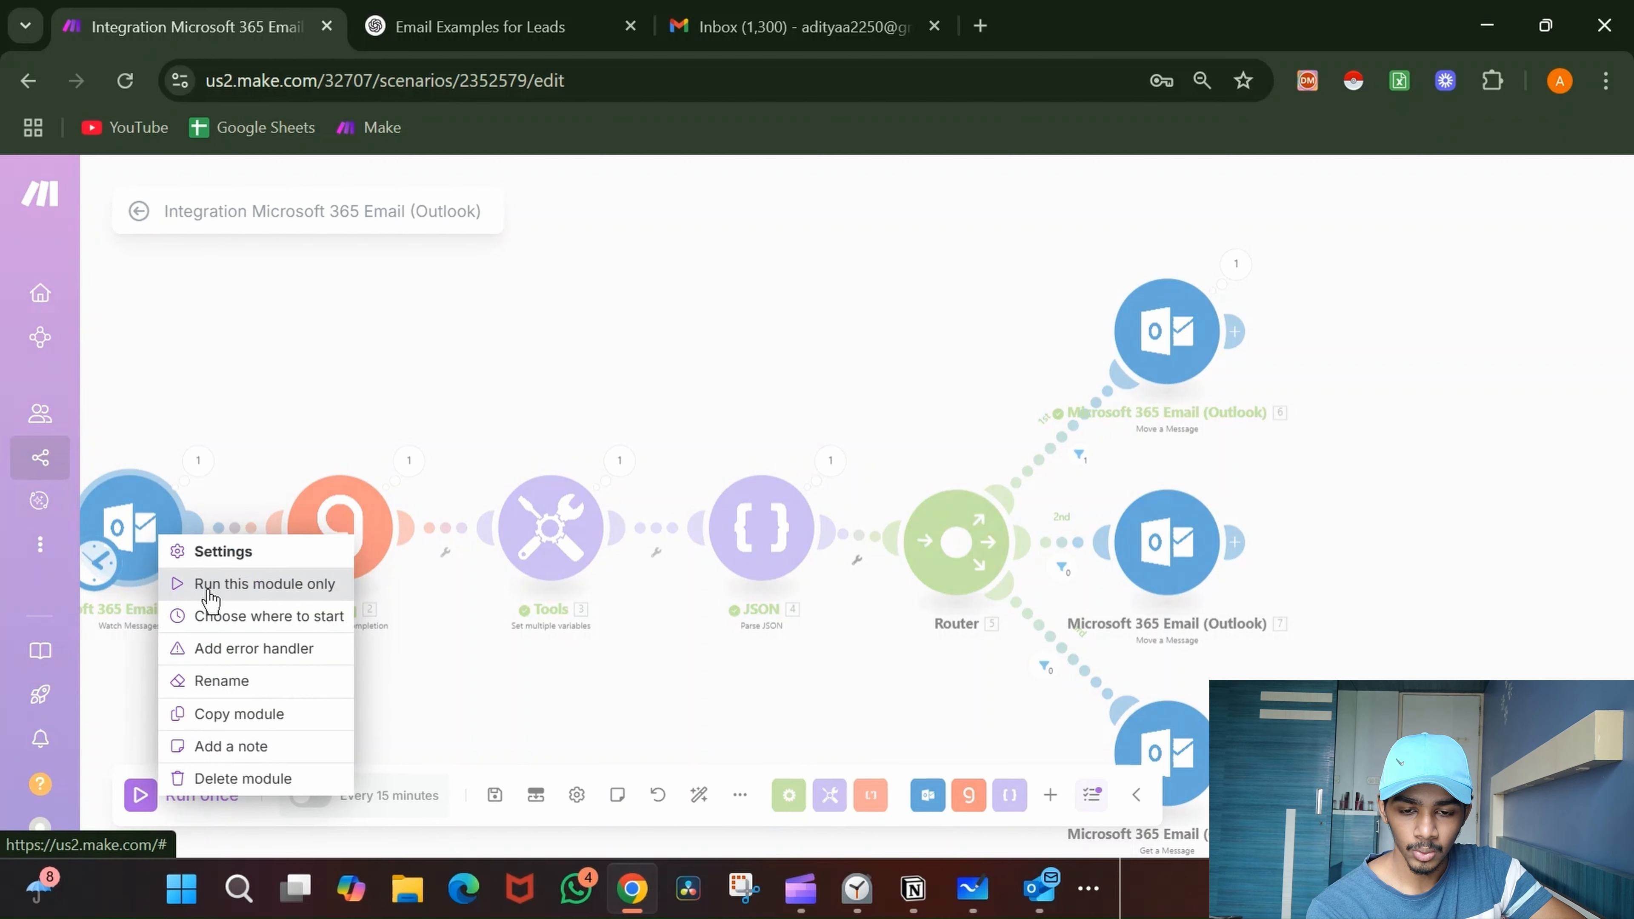
{"action": "left_click", "coordinate": [208, 618]}
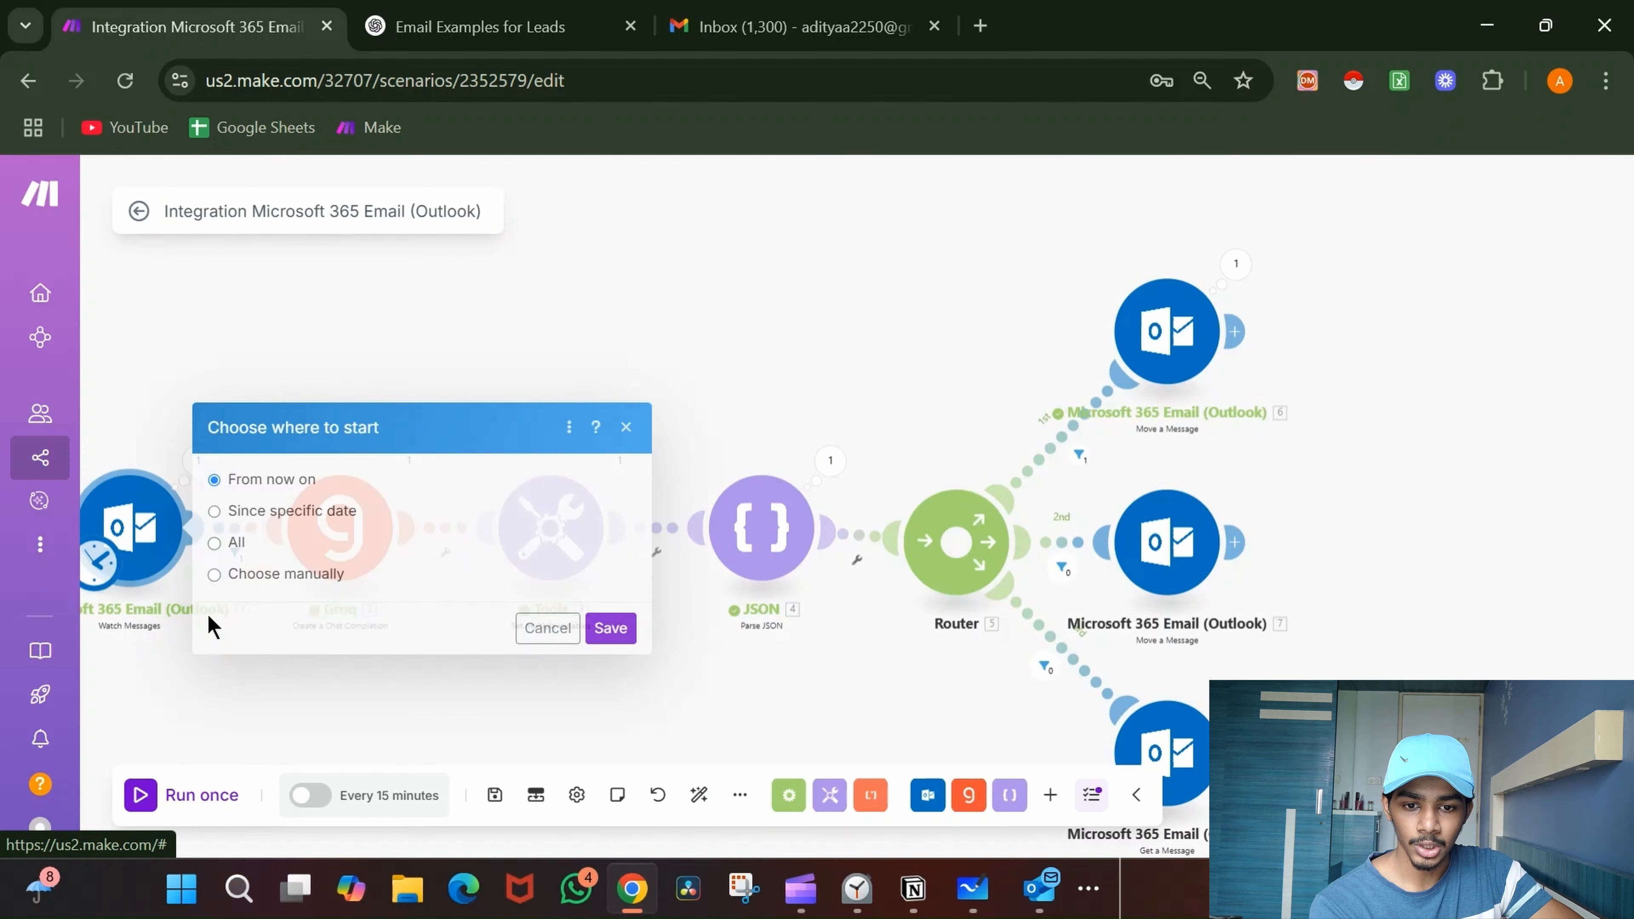
{"action": "left_click", "coordinate": [333, 571]}
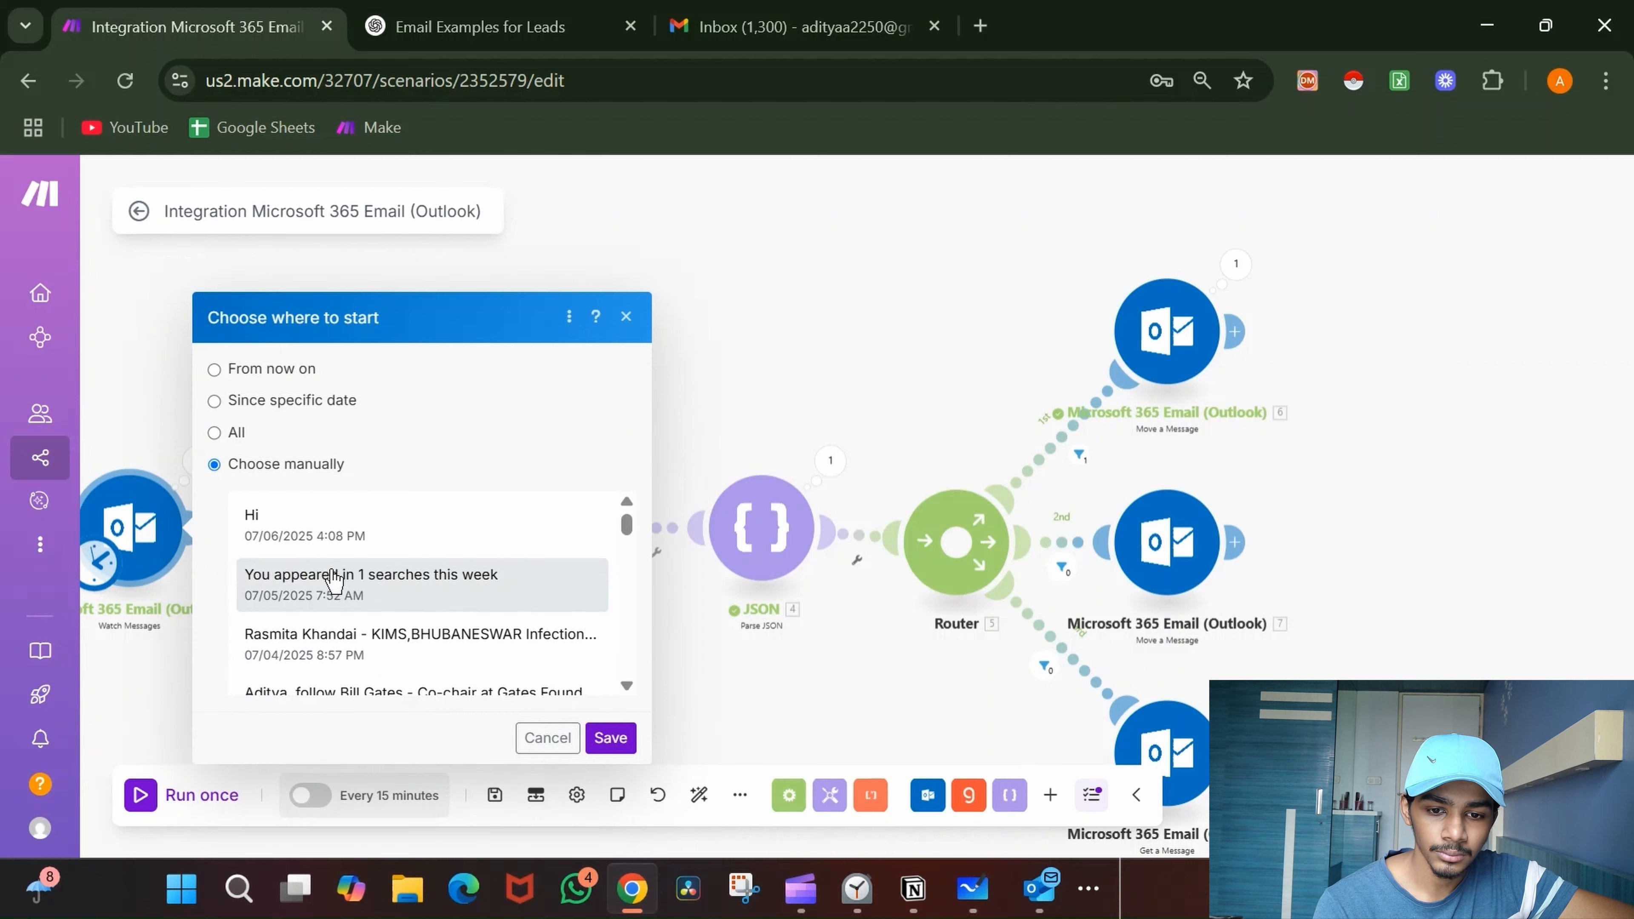
{"action": "left_click", "coordinate": [412, 536]}
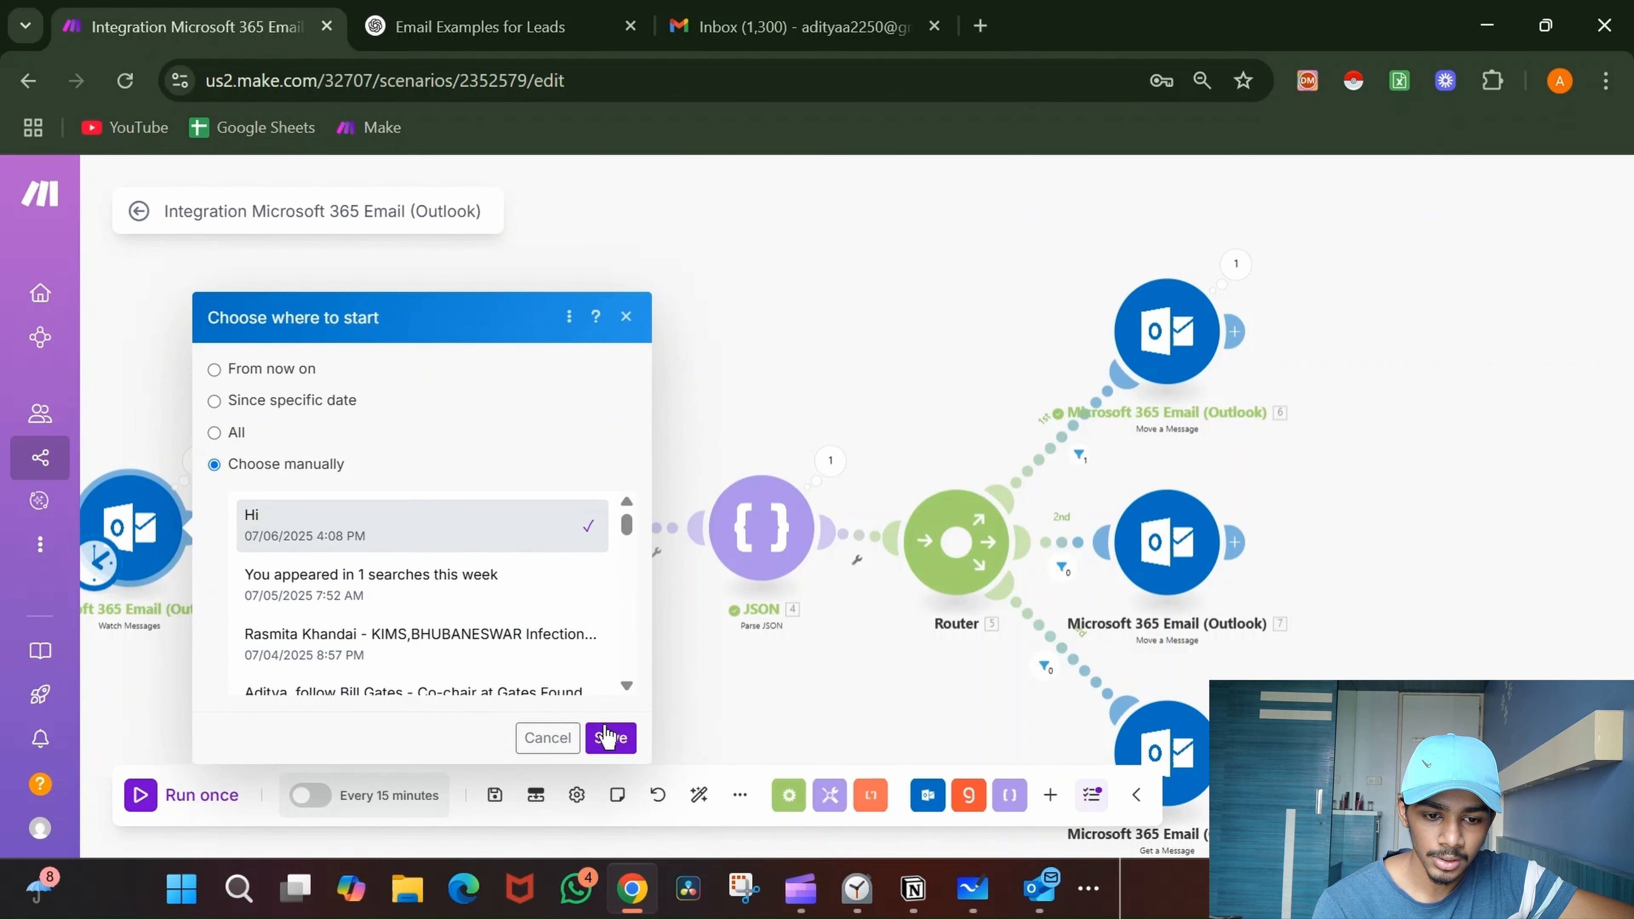
{"action": "left_click", "coordinate": [609, 737]}
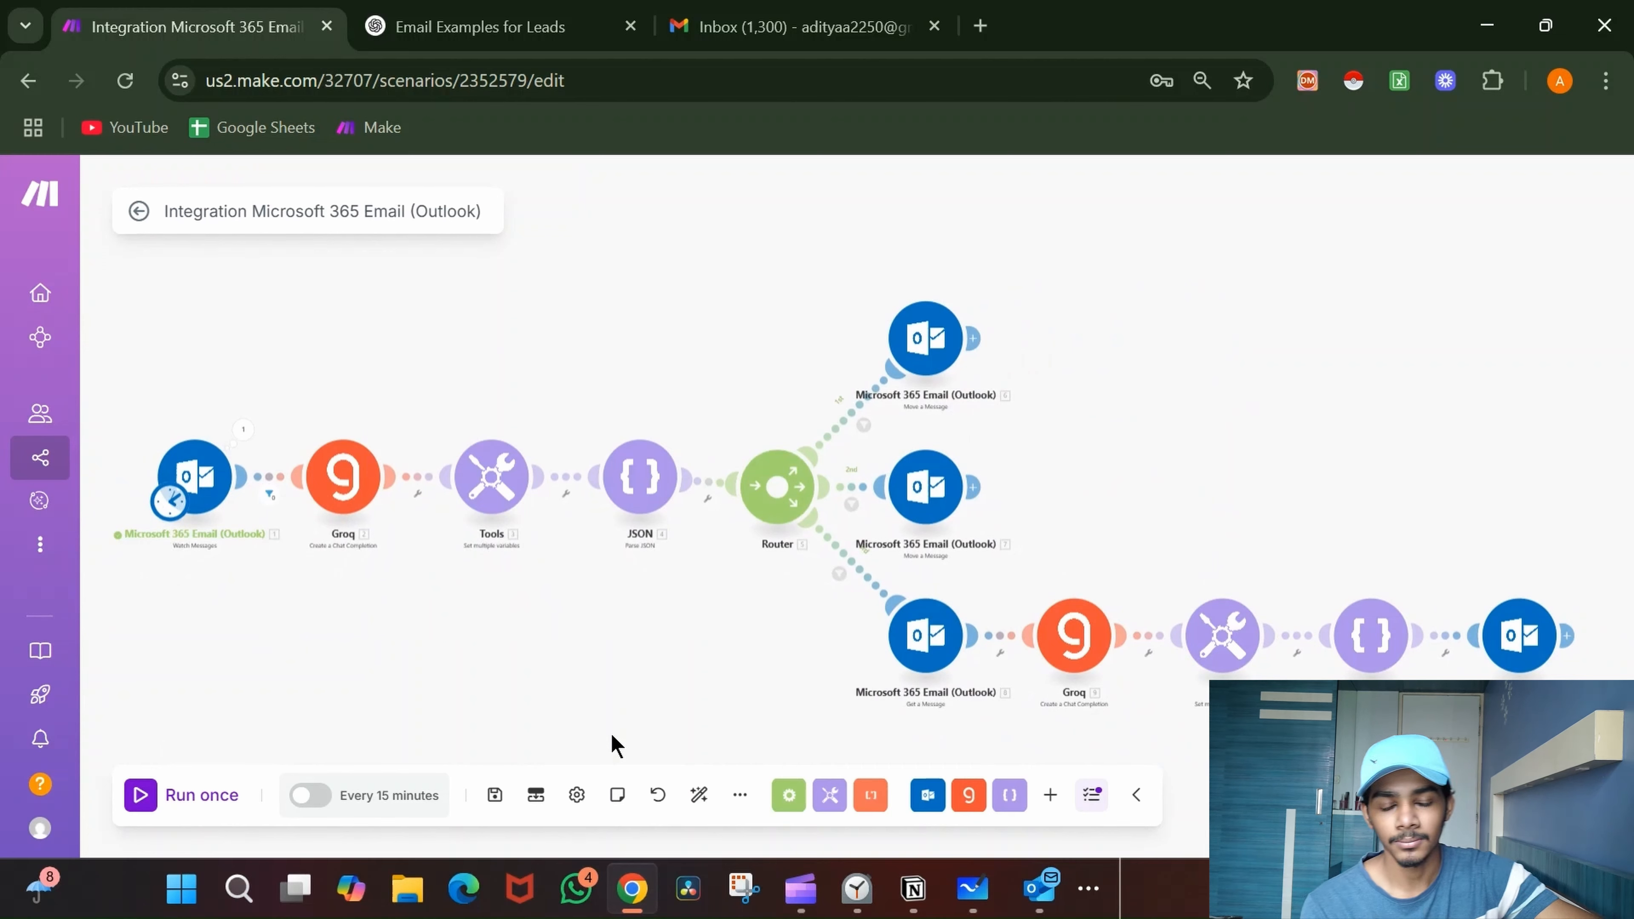
- Switch to Outlook, mark the new "Hi" email in the inbox as read, and return to Make
{"action": "left_click", "coordinate": [1058, 902]}
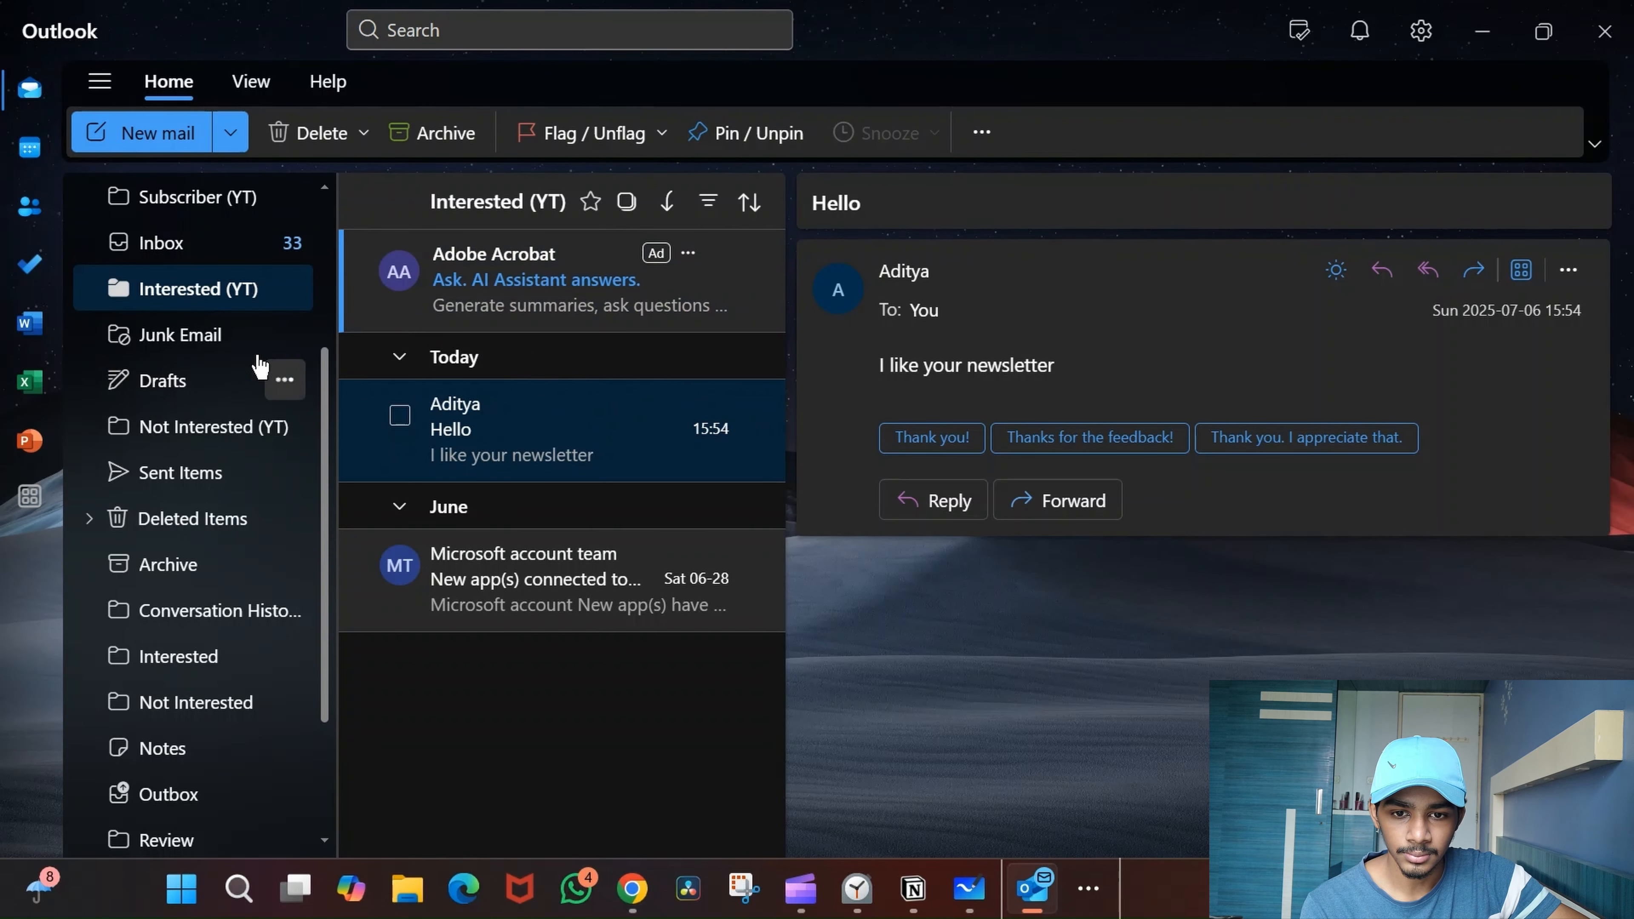
{"action": "left_click", "coordinate": [222, 247]}
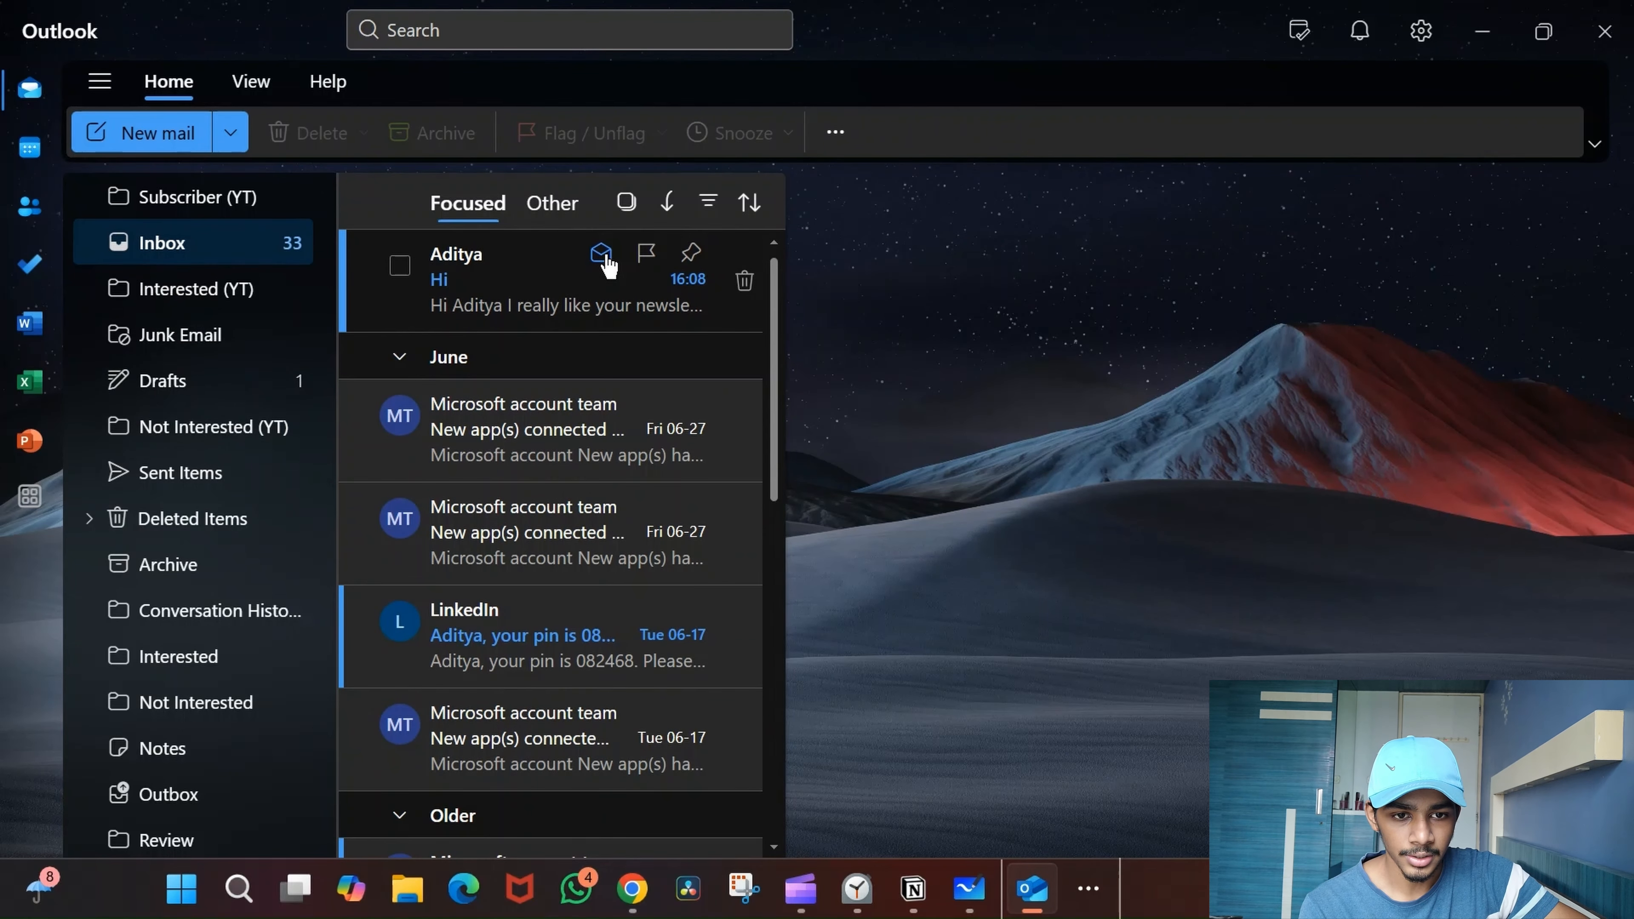
{"action": "left_click", "coordinate": [609, 257]}
{"action": "left_click", "coordinate": [1479, 50]}
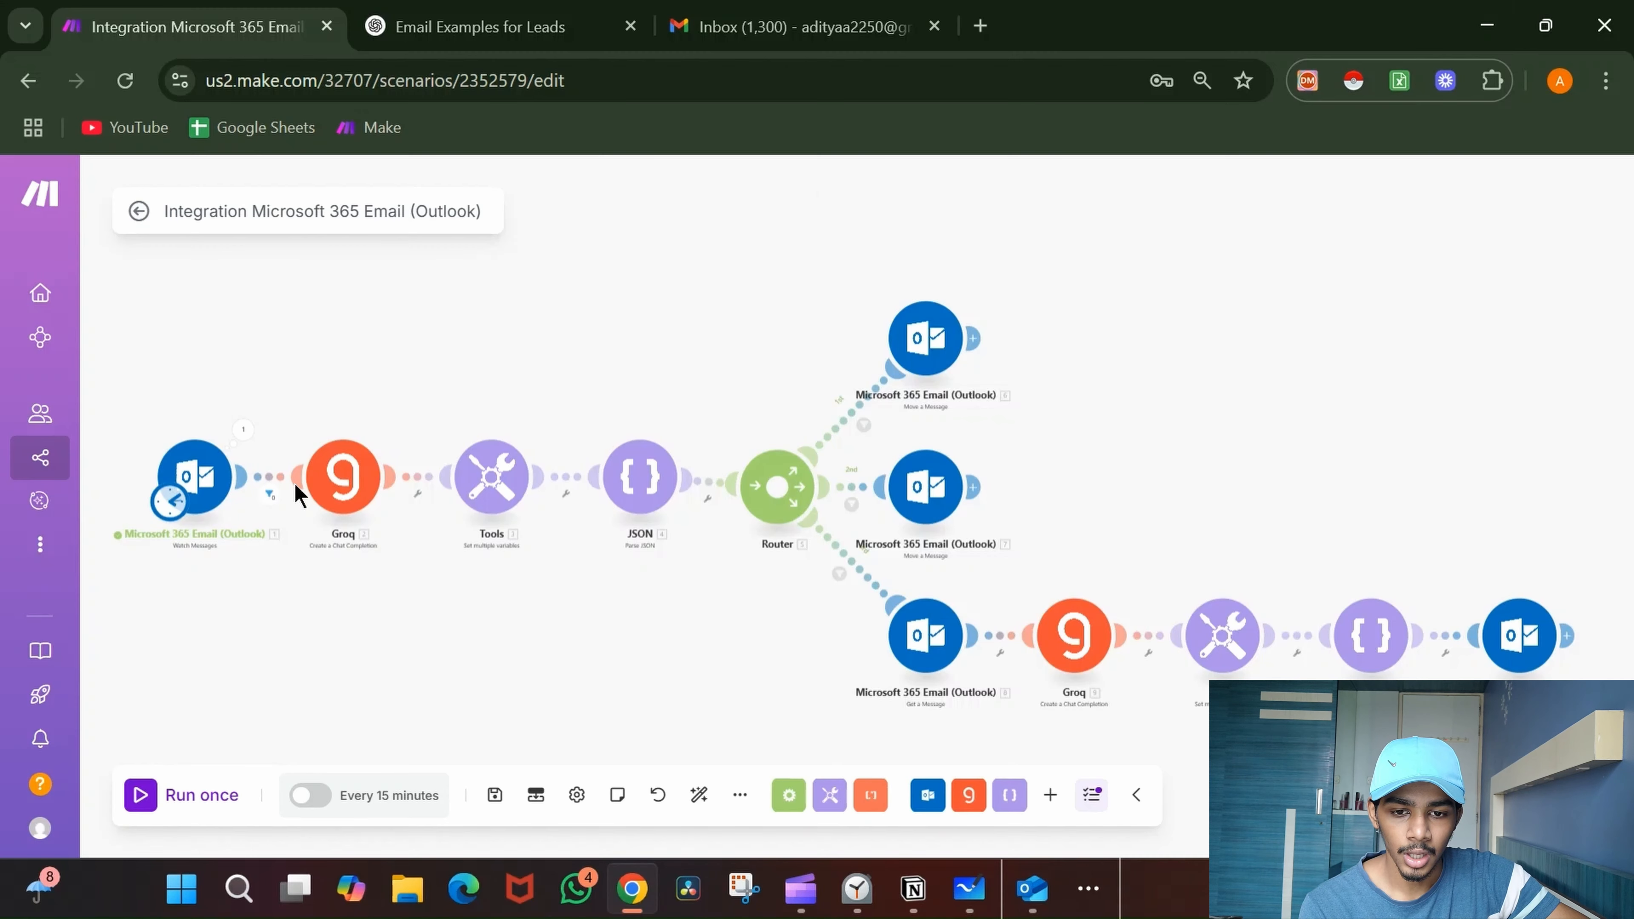
- Reset the Watch Messages starting point to the "Hi" email, save it, and run the scenario again
{"action": "right_click", "coordinate": [203, 484]}
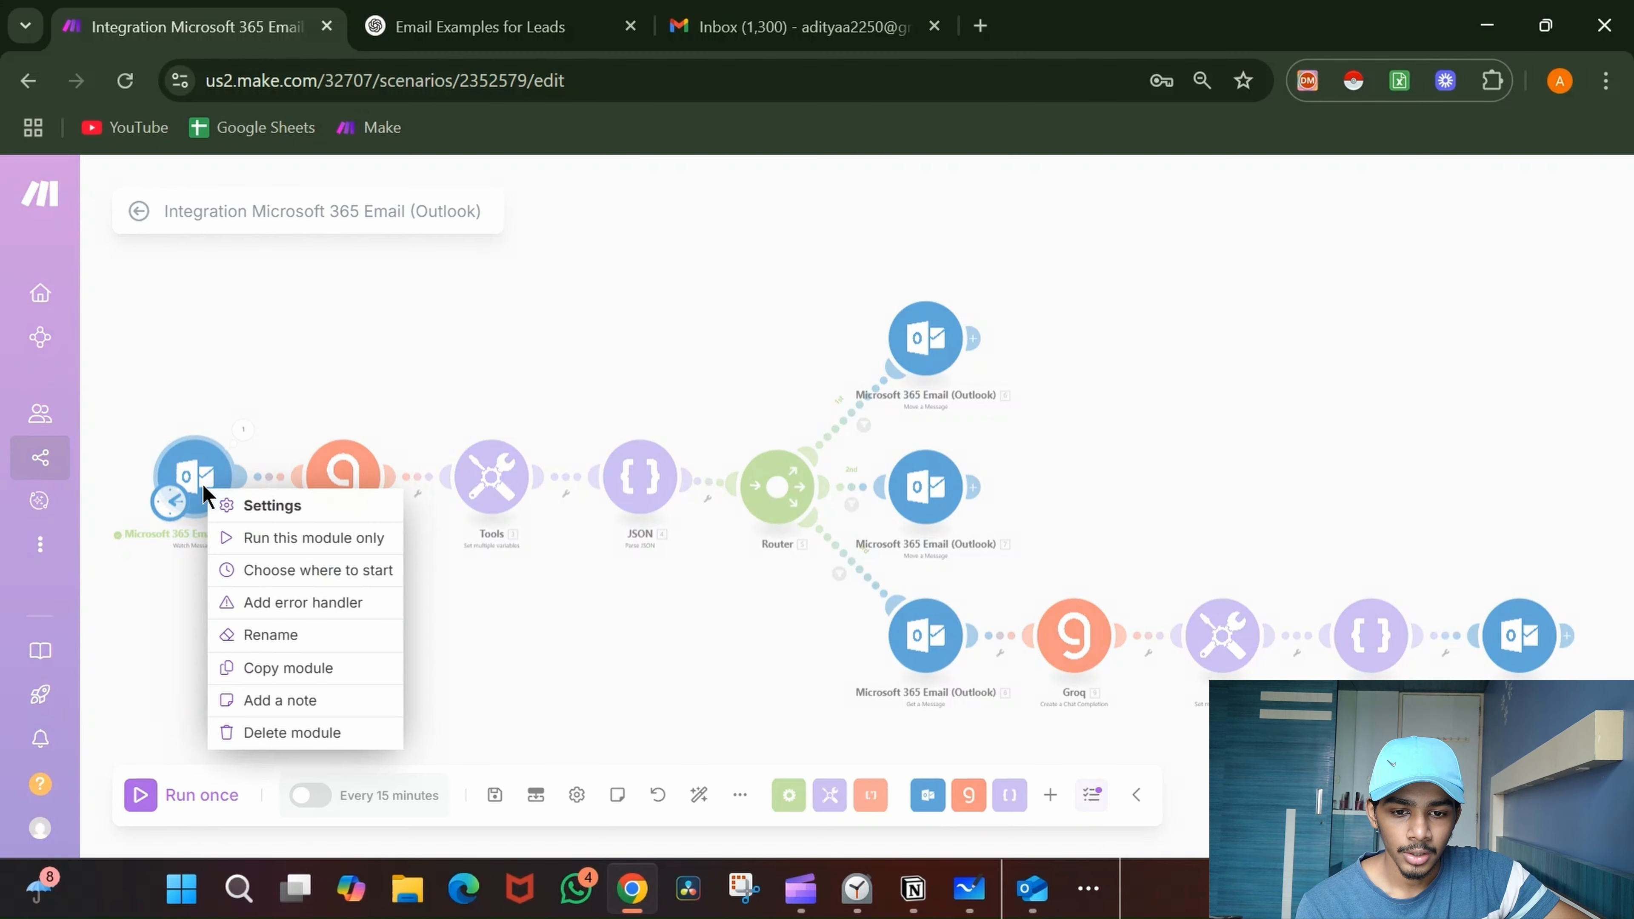
{"action": "left_click", "coordinate": [250, 571]}
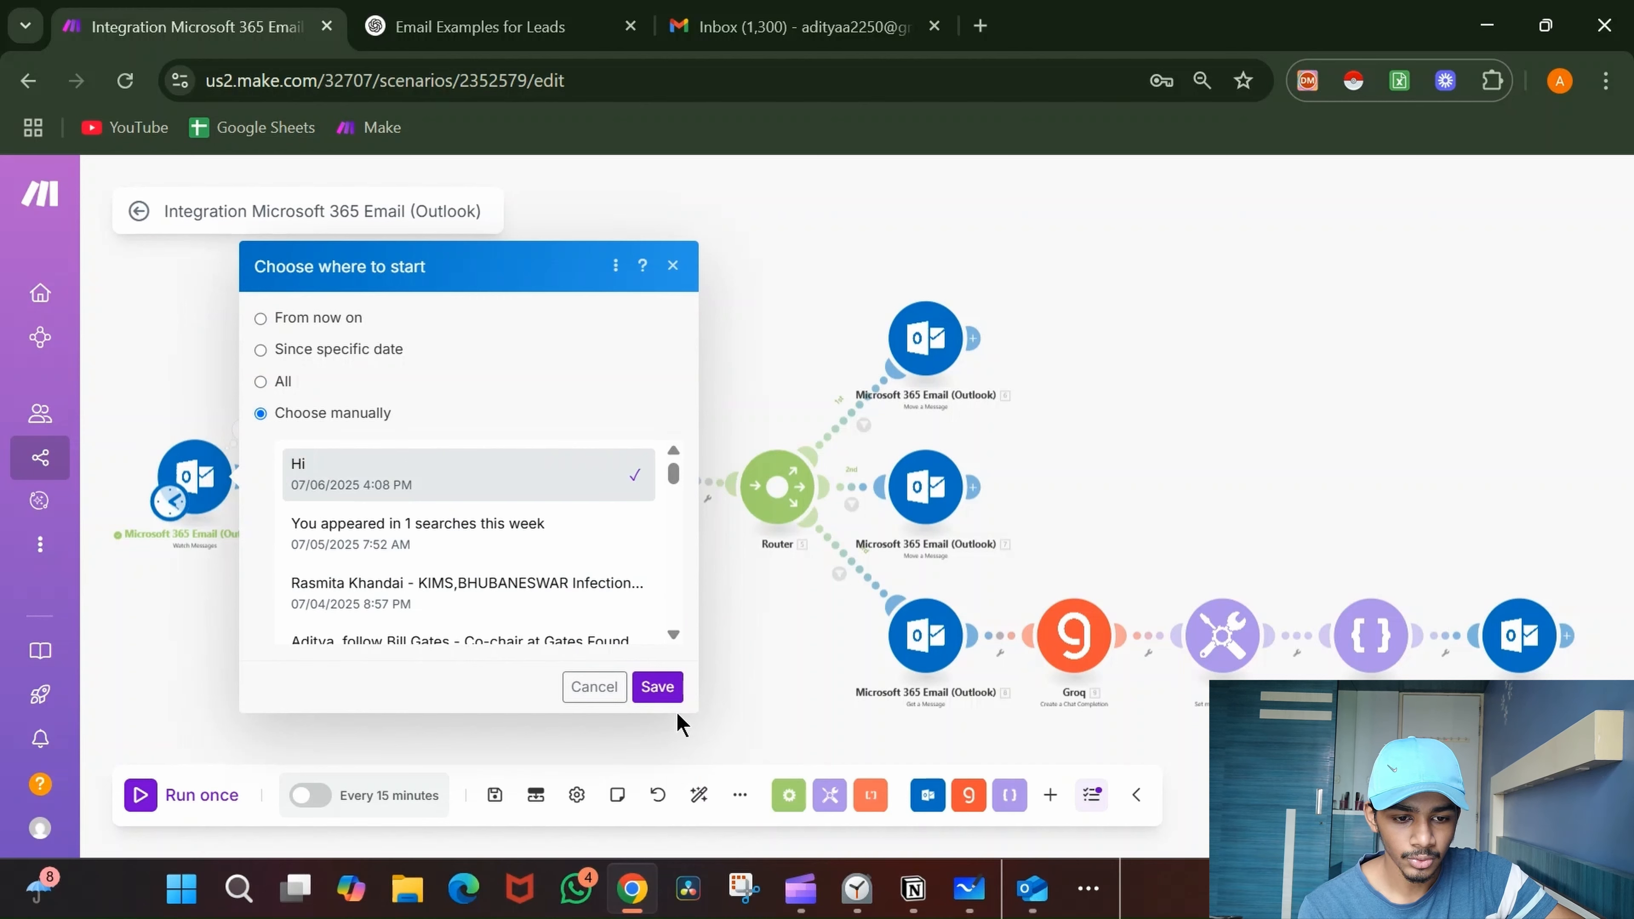
{"action": "left_click", "coordinate": [657, 686]}
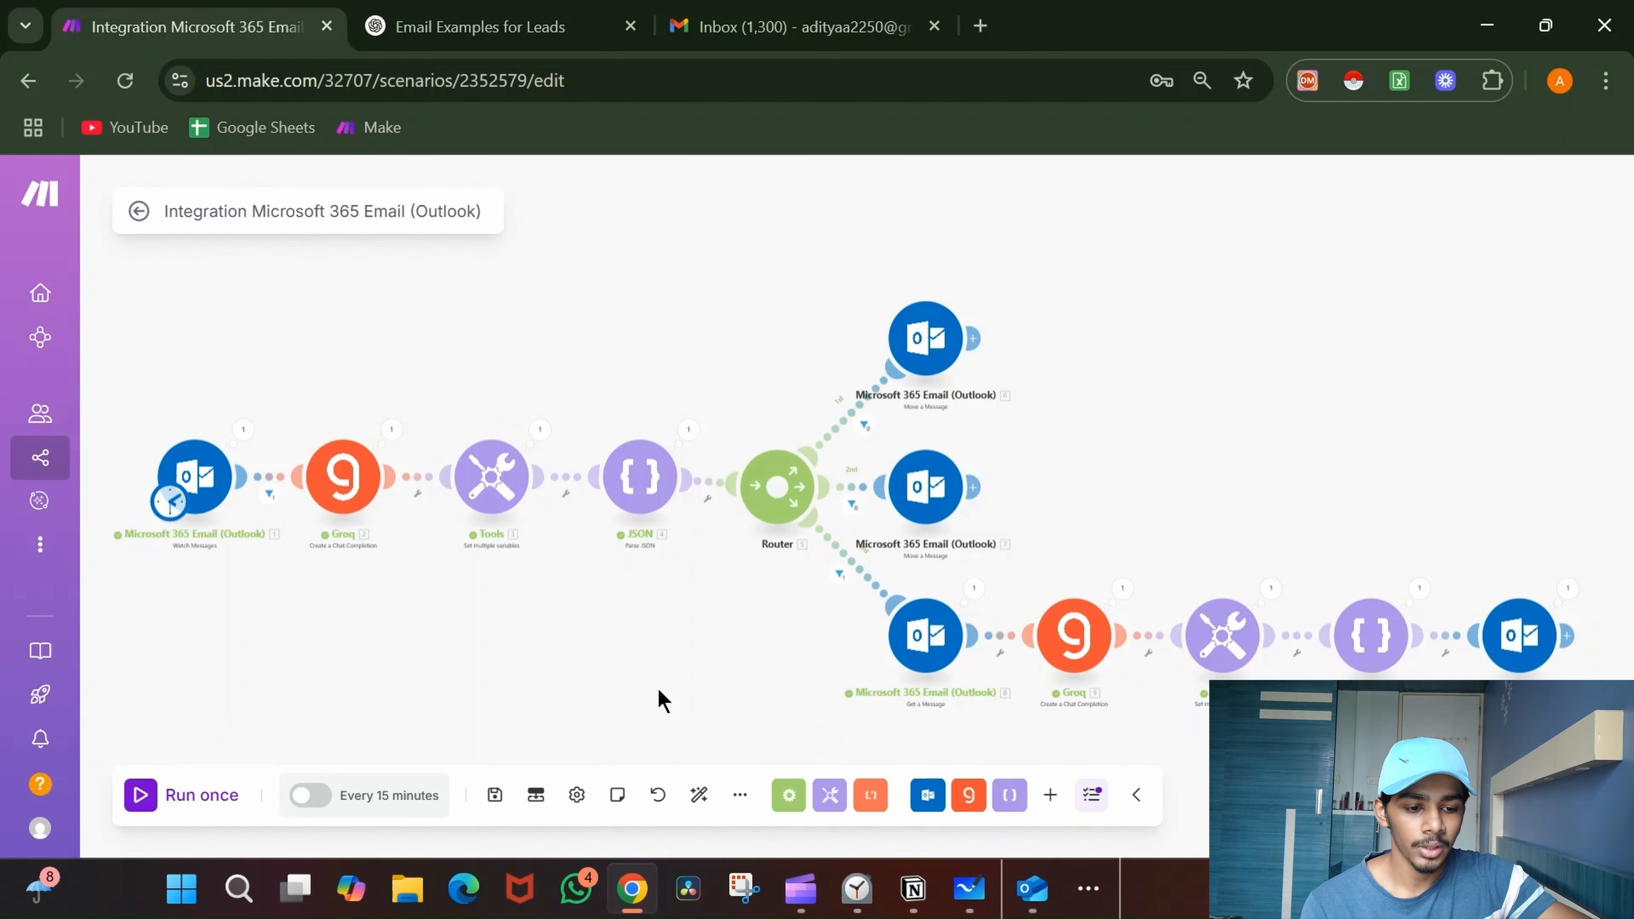
- Read the automatic reply in the "Hi" conversation in Outlook and return to Make
{"action": "left_click", "coordinate": [1043, 904]}
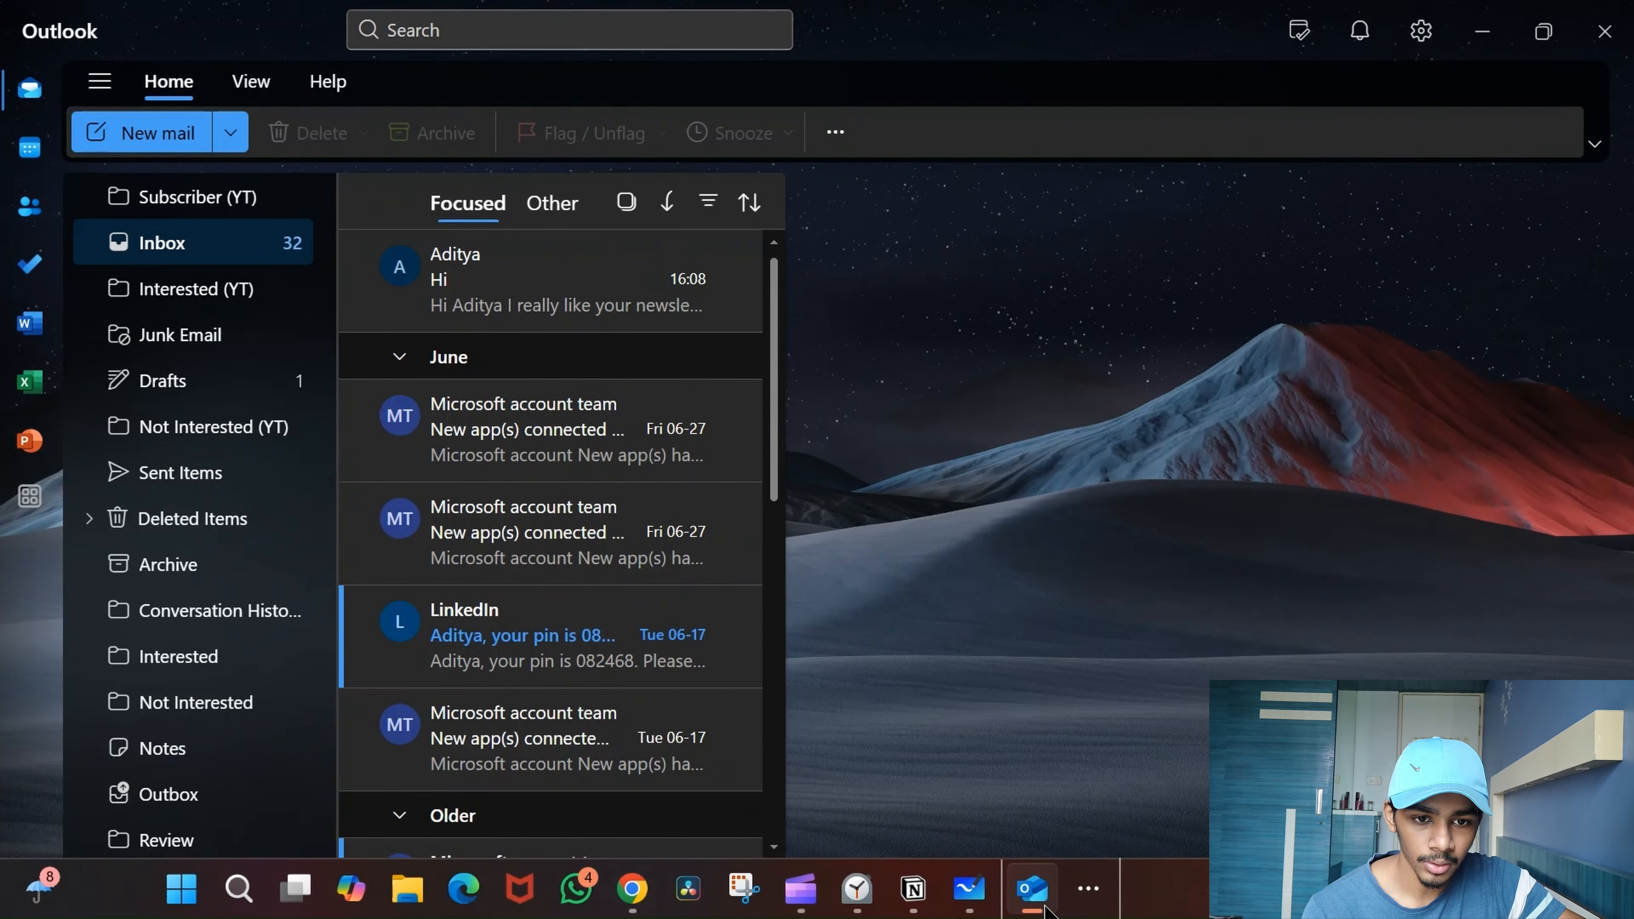
{"action": "left_click", "coordinate": [537, 289]}
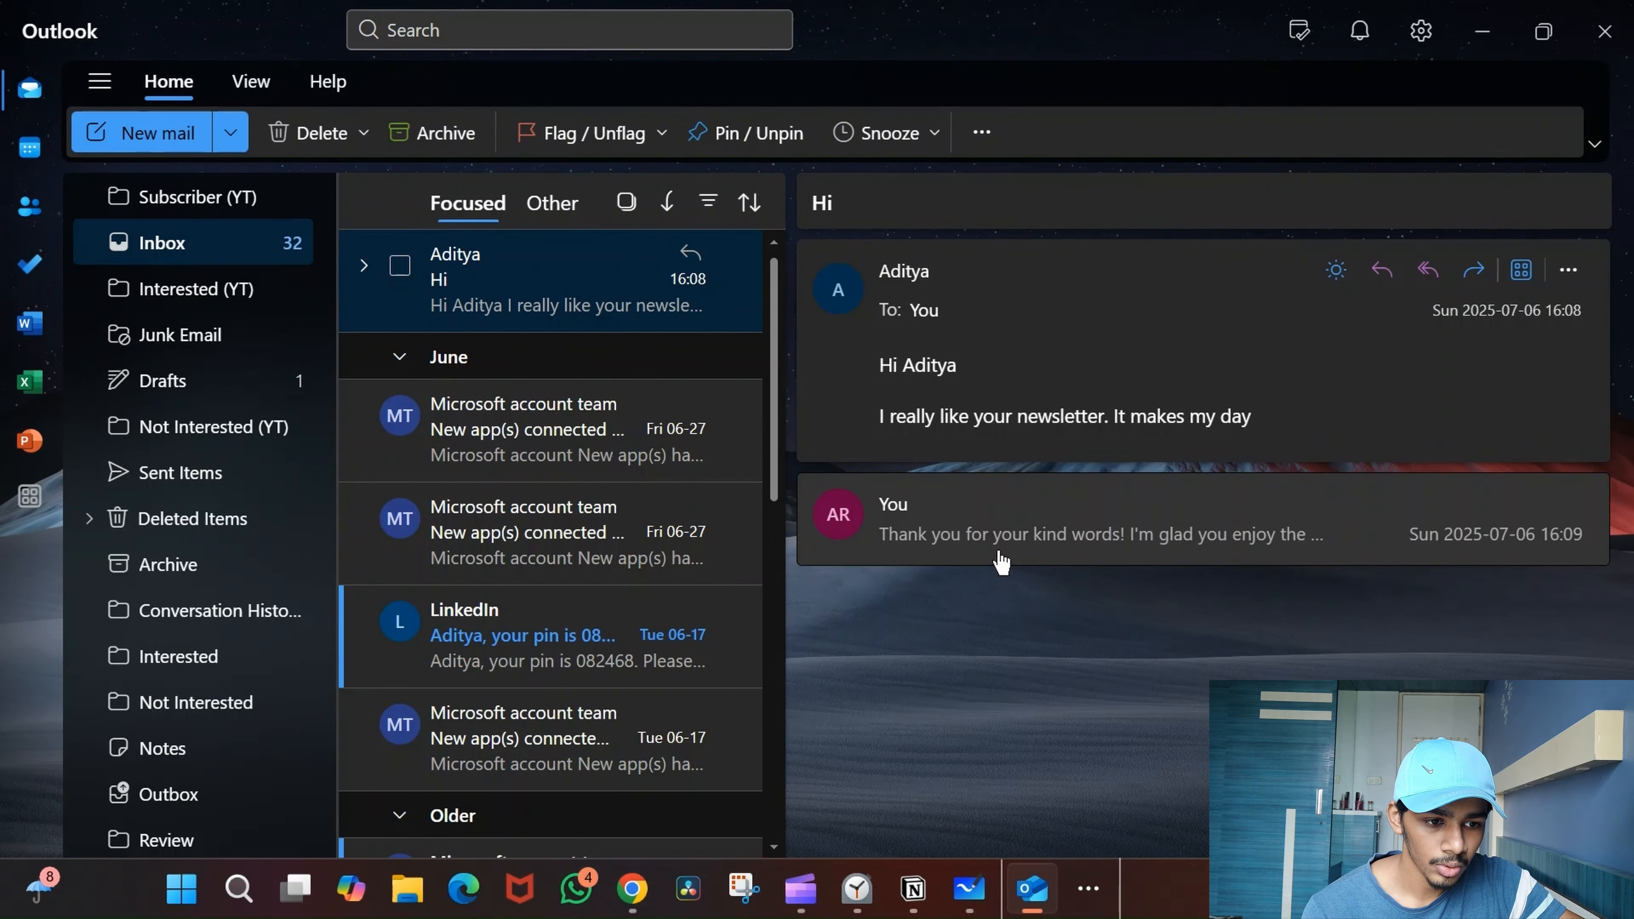
{"action": "left_click", "coordinate": [1001, 562]}
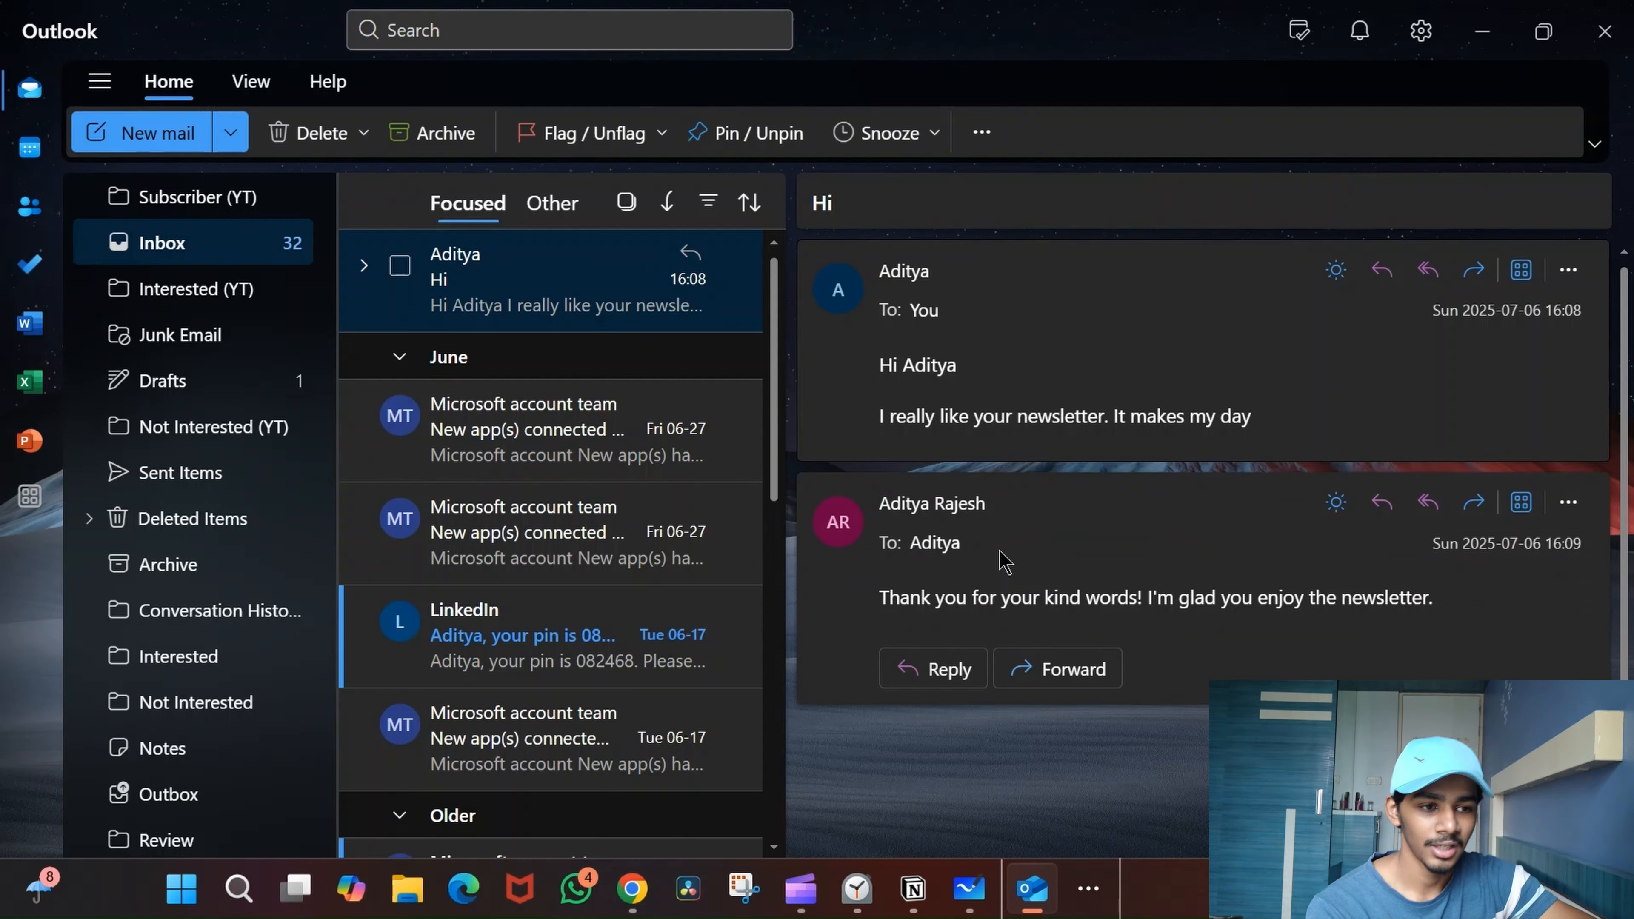
{"action": "left_click", "coordinate": [1483, 31]}
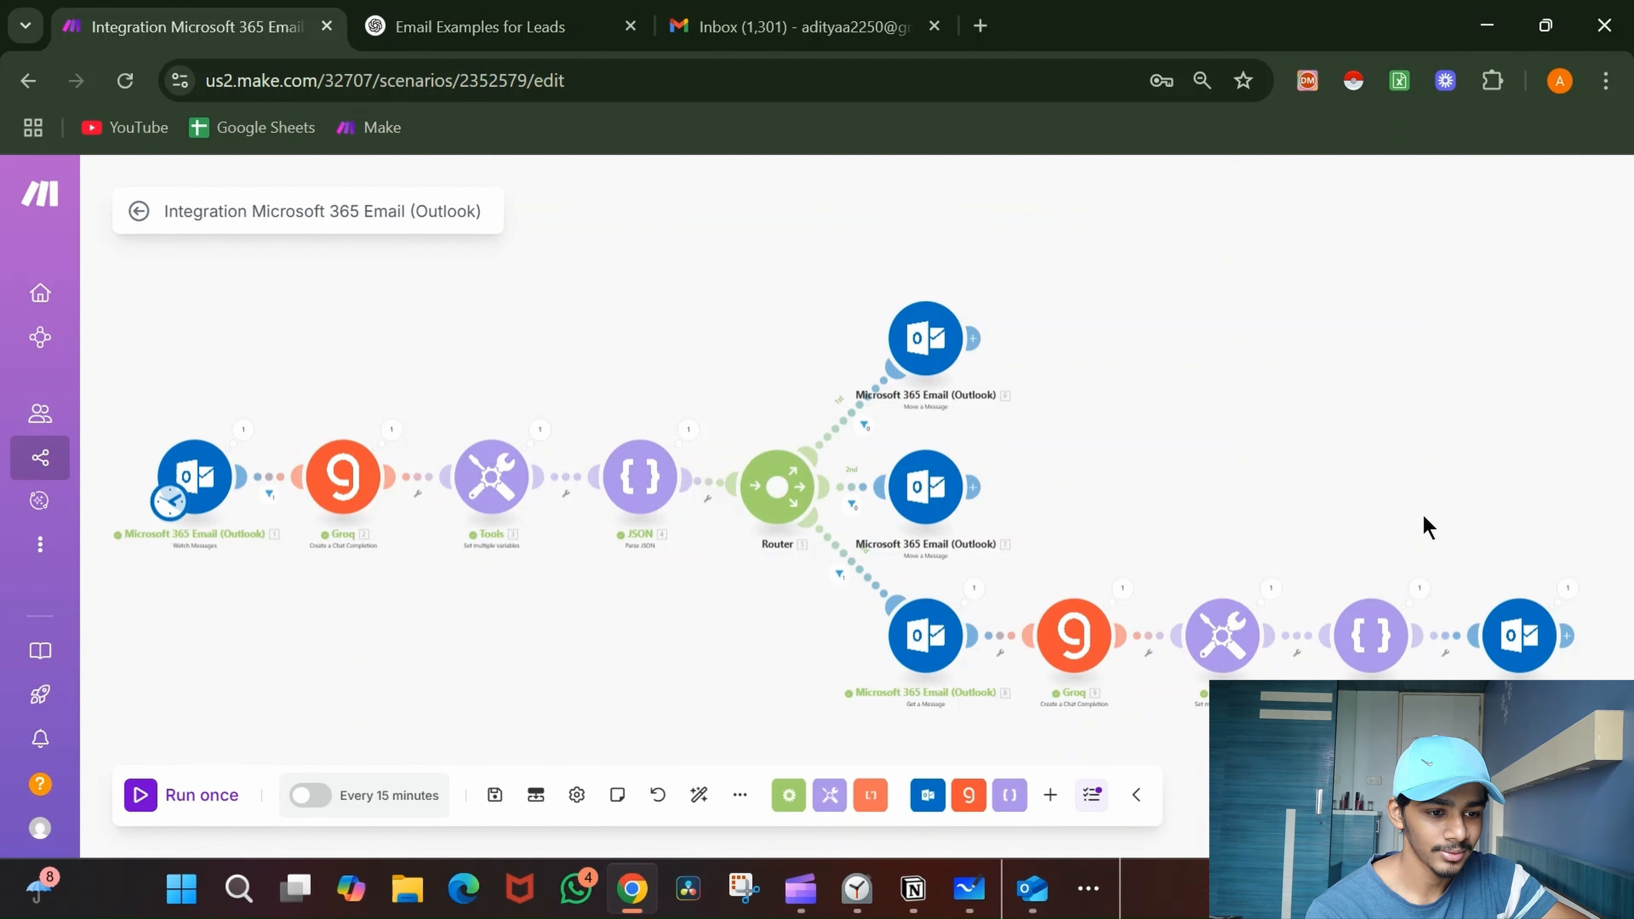
- Add a Microsoft 365 Email (Outlook) Move a Message module after the Reply to a Message module on the third route
{"action": "left_click_drag", "start_coordinate": [1423, 517], "coordinate": [1262, 465]}
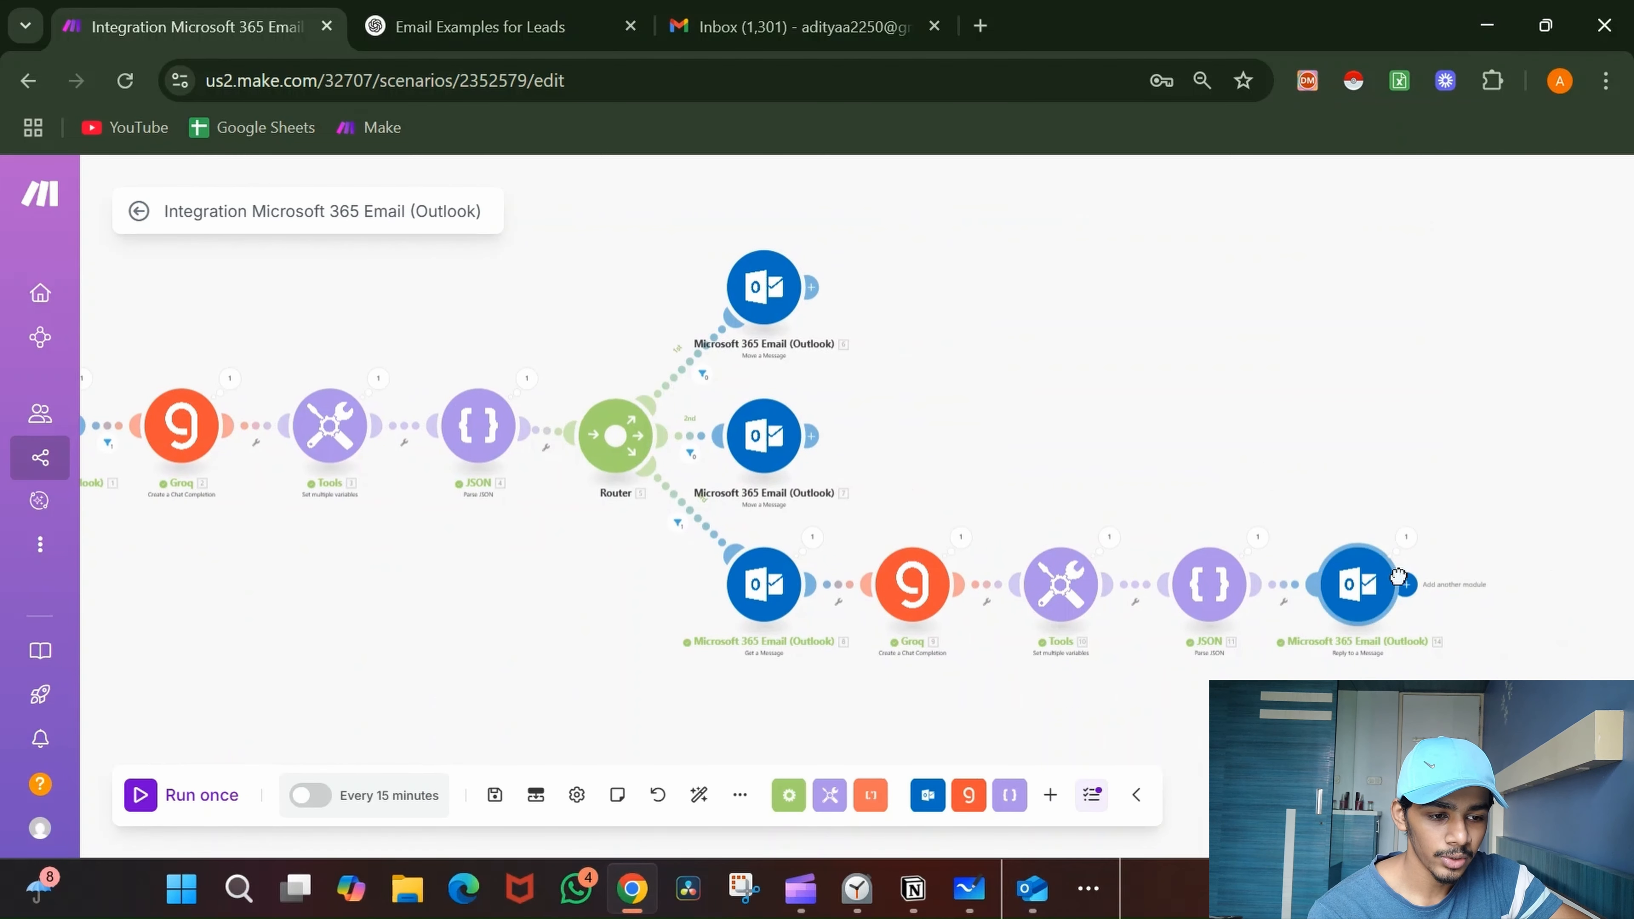
{"action": "left_click", "coordinate": [1403, 579]}
{"action": "left_click", "coordinate": [1027, 403]}
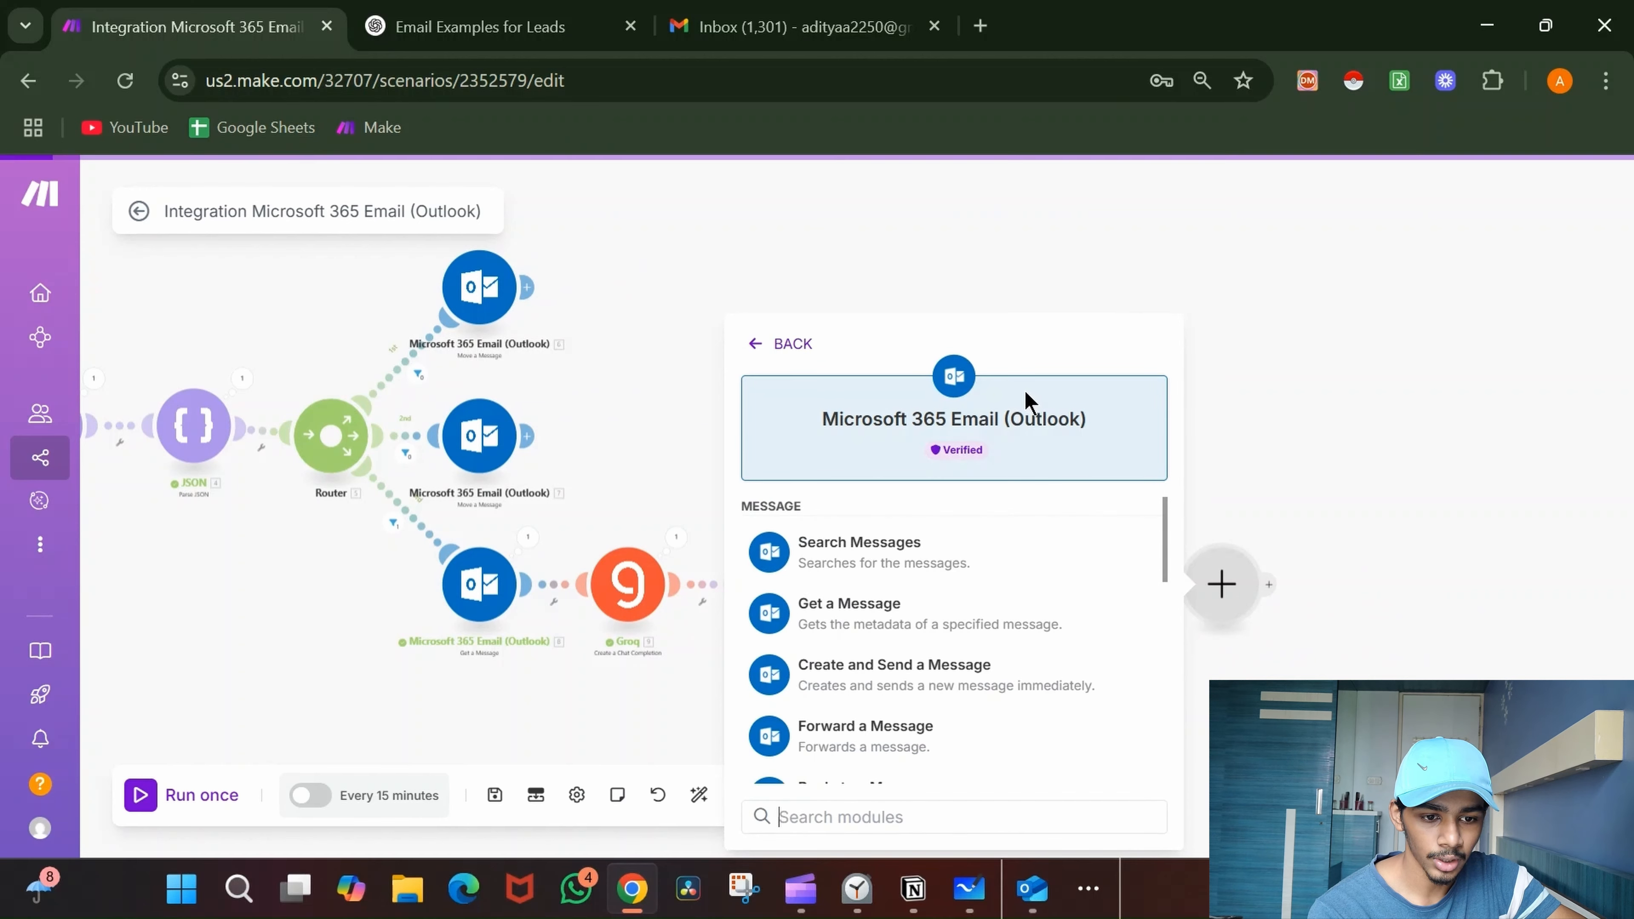
{"action": "scroll", "coordinate": [965, 613], "scroll_direction": "down", "scroll_amount": 3}
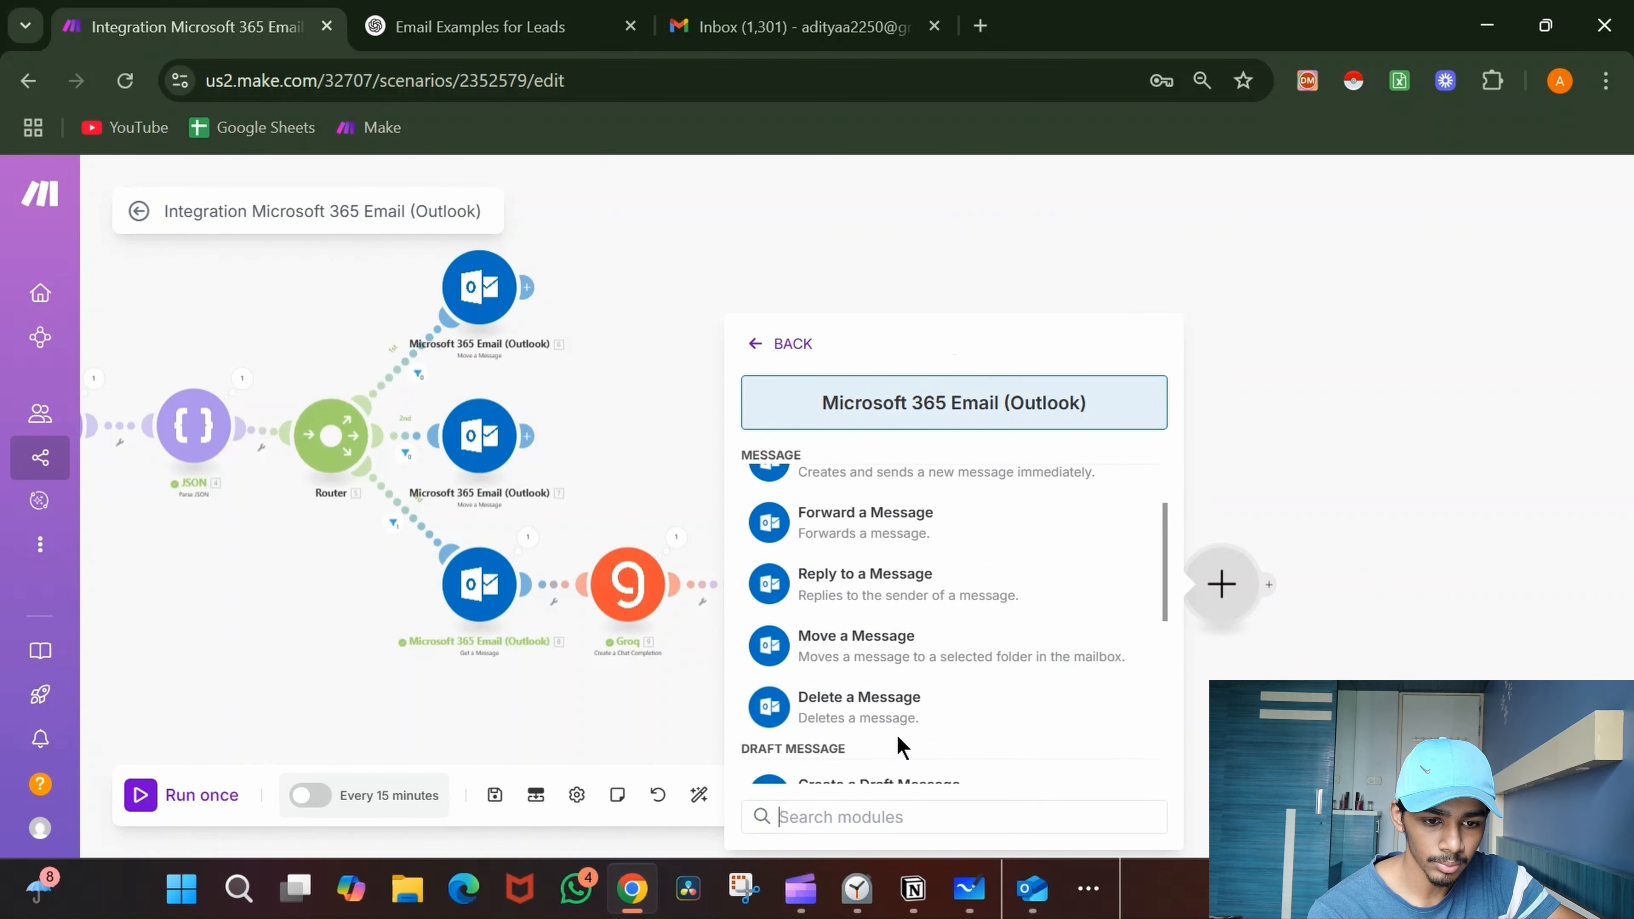
{"action": "left_click", "coordinate": [941, 637]}
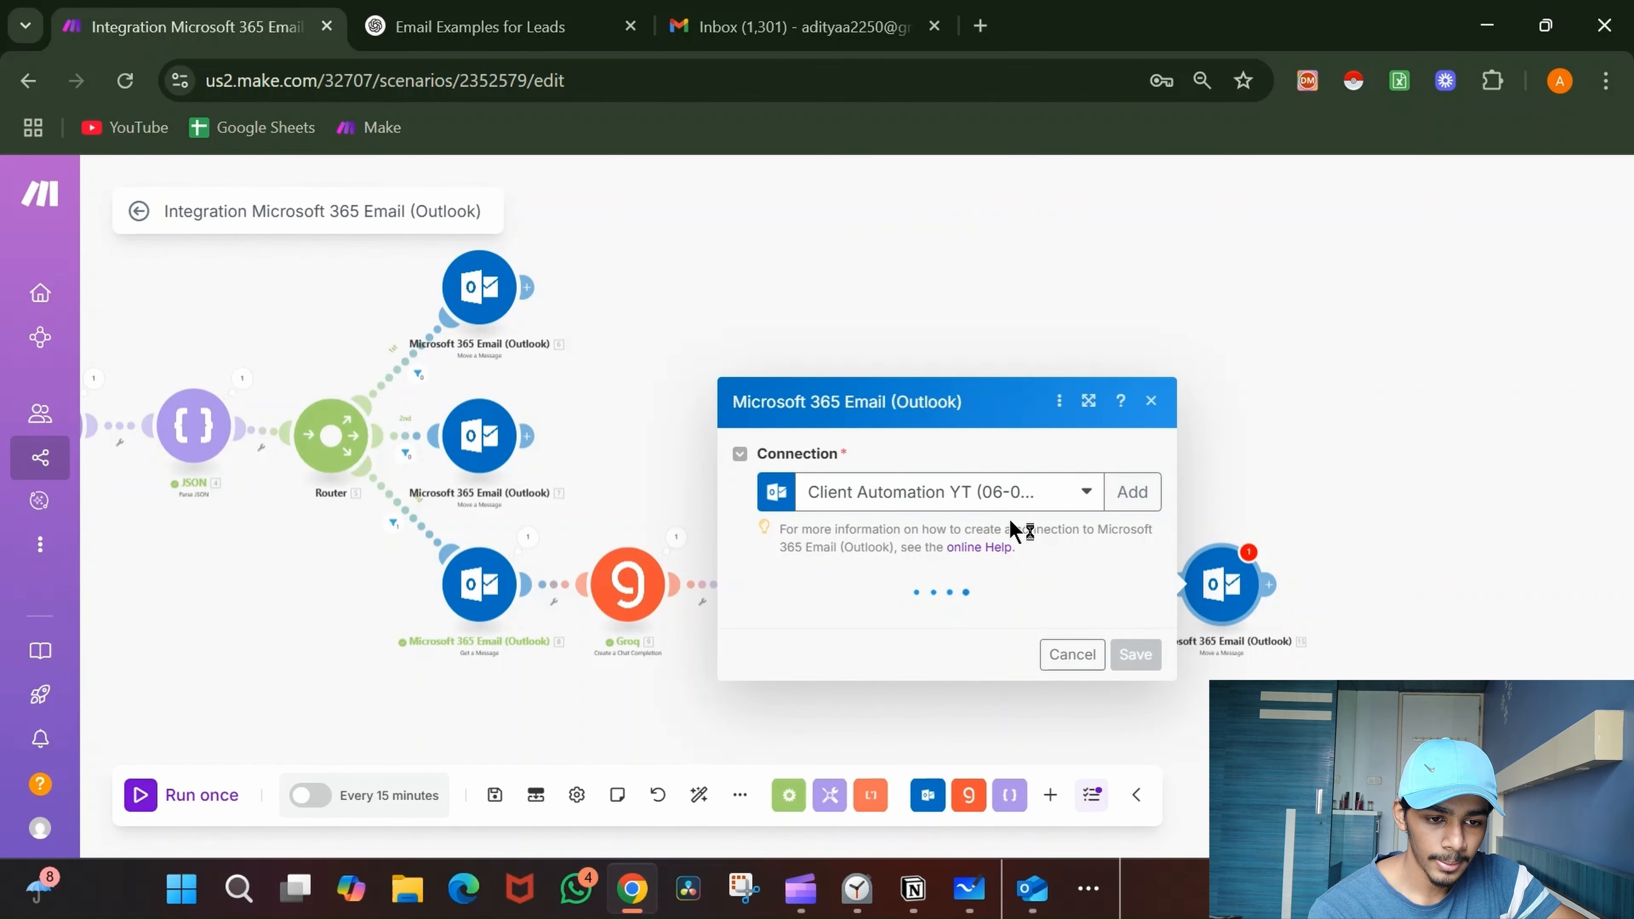
- Map the Message ID from the Get a Message module, set the mail folder to Subscriber (YT), and save the module and scenario
{"action": "left_click", "coordinate": [888, 619]}
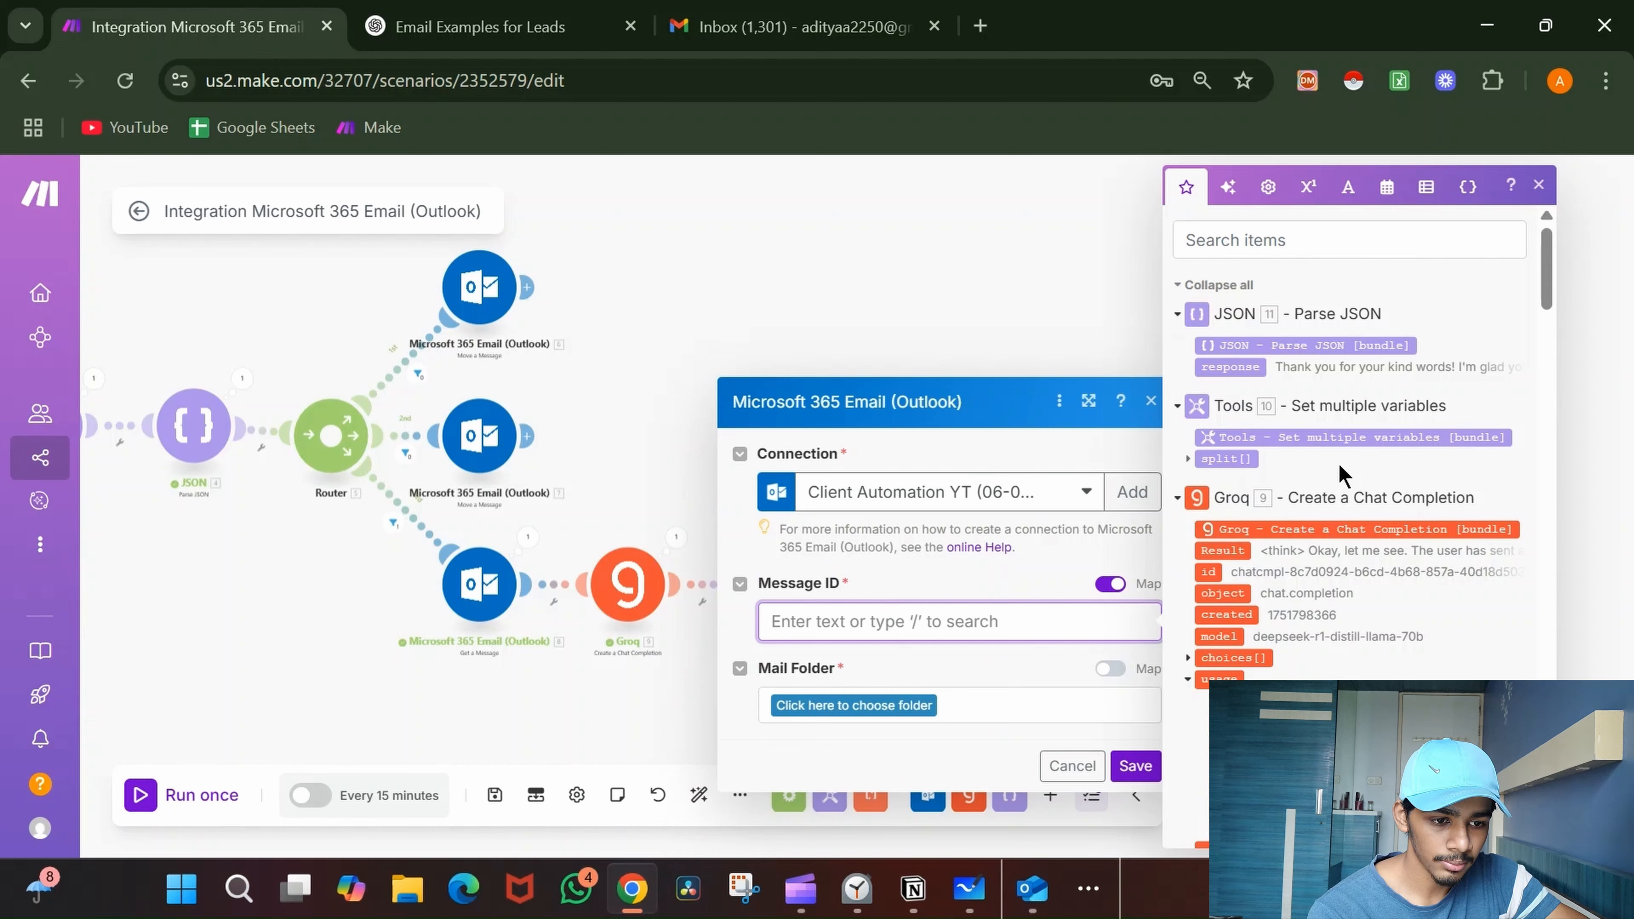
{"action": "scroll", "coordinate": [1340, 476], "scroll_direction": "down", "scroll_amount": 5}
{"action": "left_click", "coordinate": [1225, 521]}
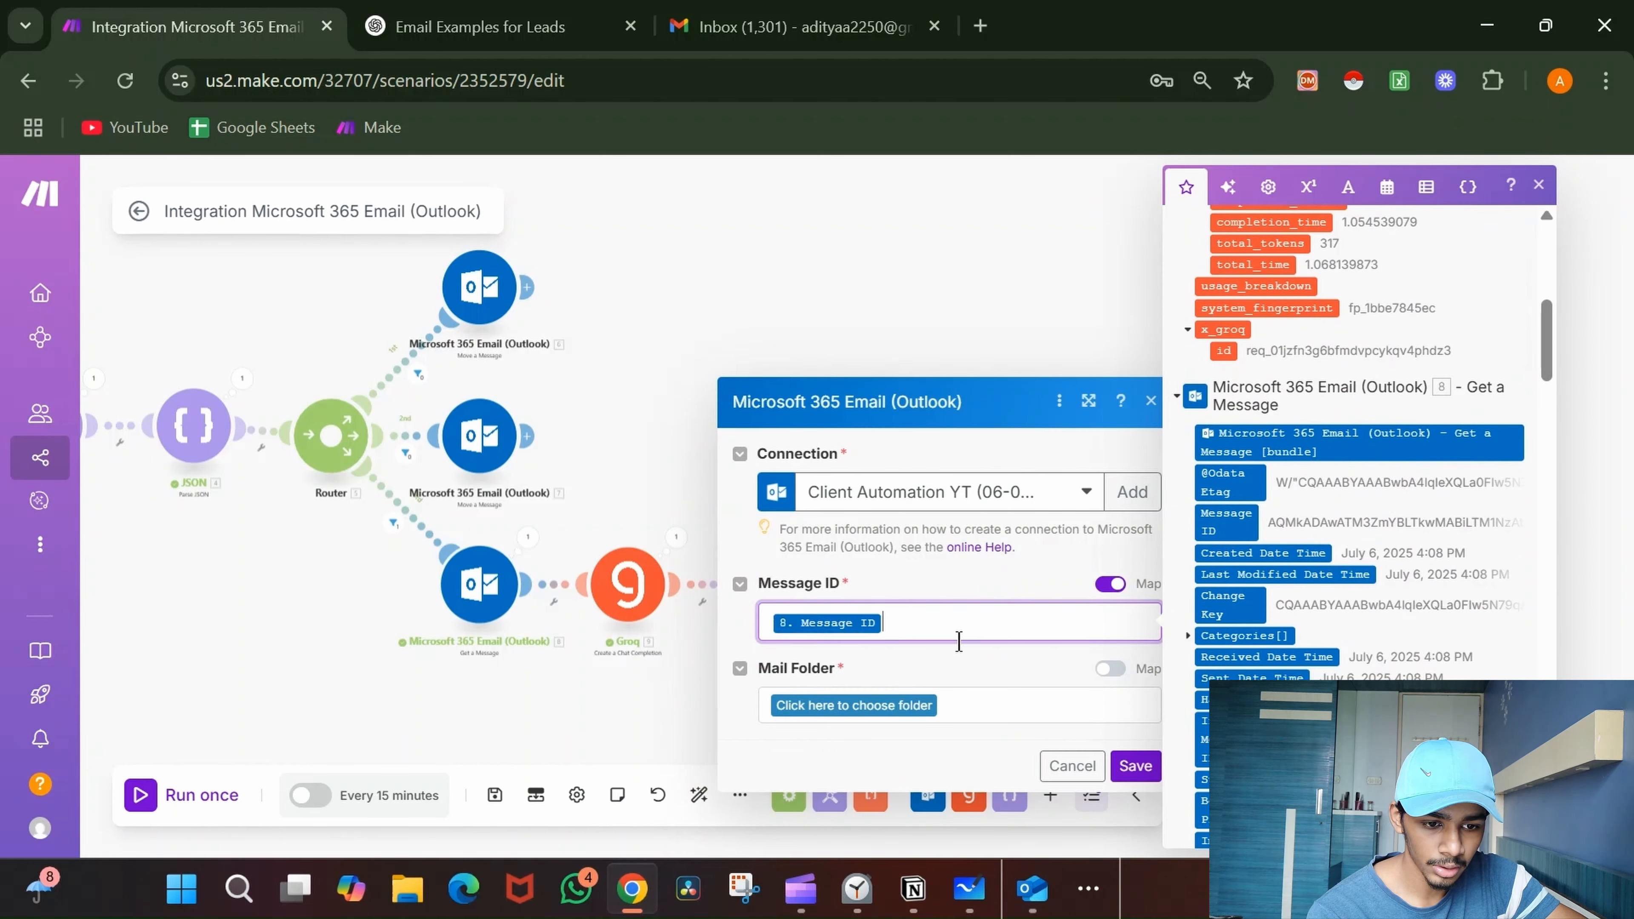
{"action": "left_click", "coordinate": [890, 706]}
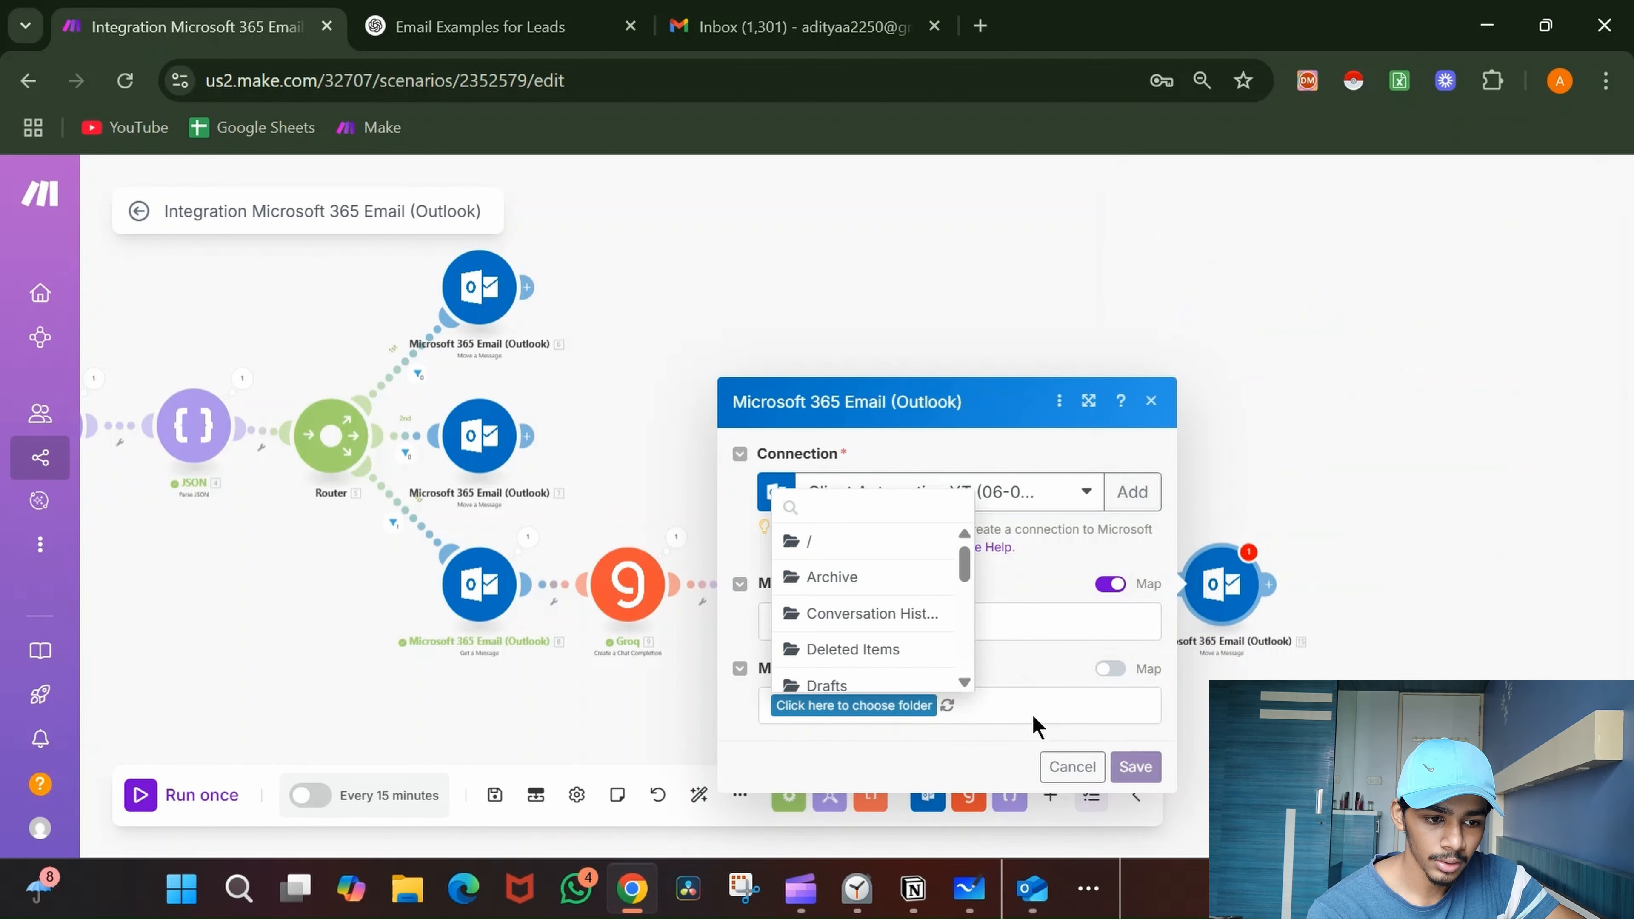
{"action": "scroll", "coordinate": [920, 614], "scroll_direction": "down", "scroll_amount": 5}
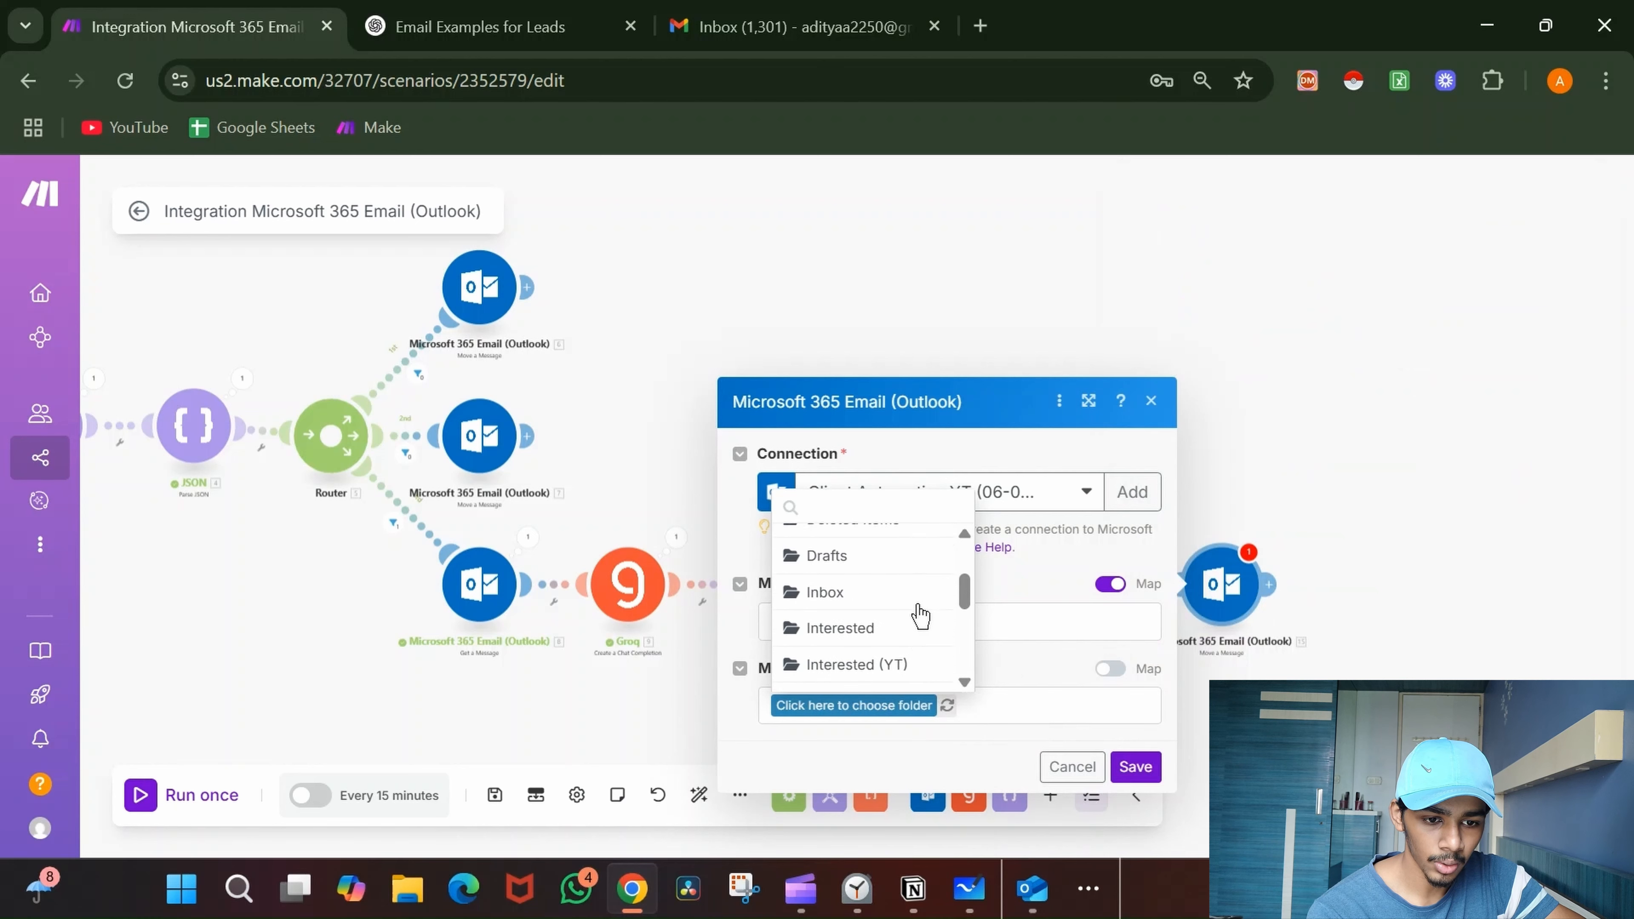
{"action": "scroll", "coordinate": [920, 615], "scroll_direction": "down", "scroll_amount": 3}
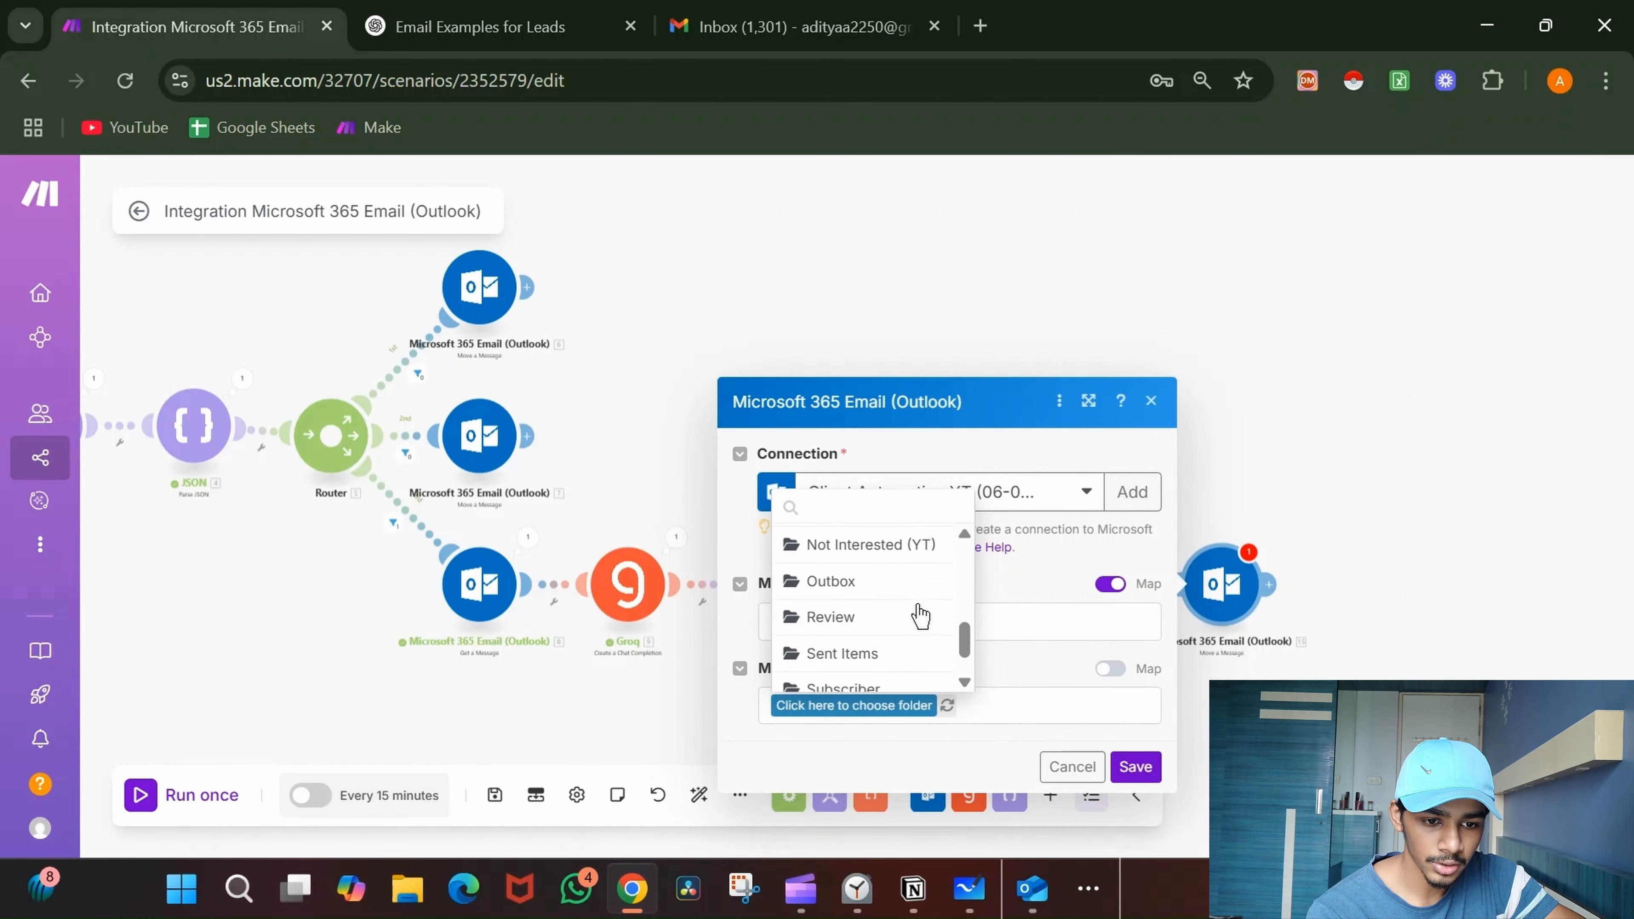
{"action": "left_click", "coordinate": [883, 674]}
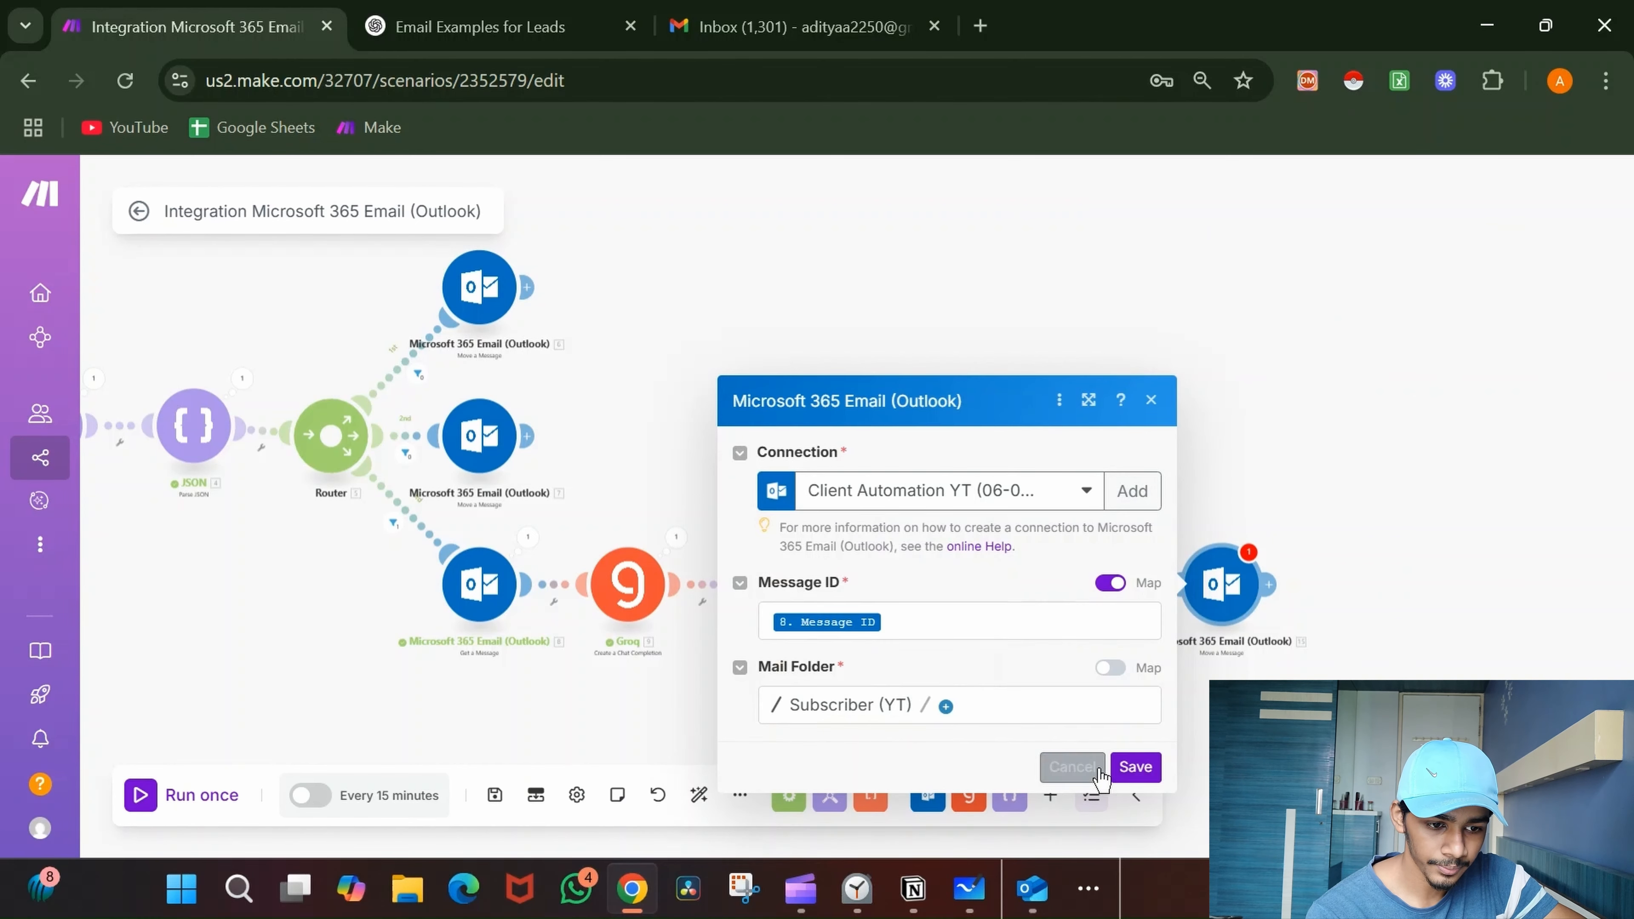
{"action": "left_click", "coordinate": [1136, 767]}
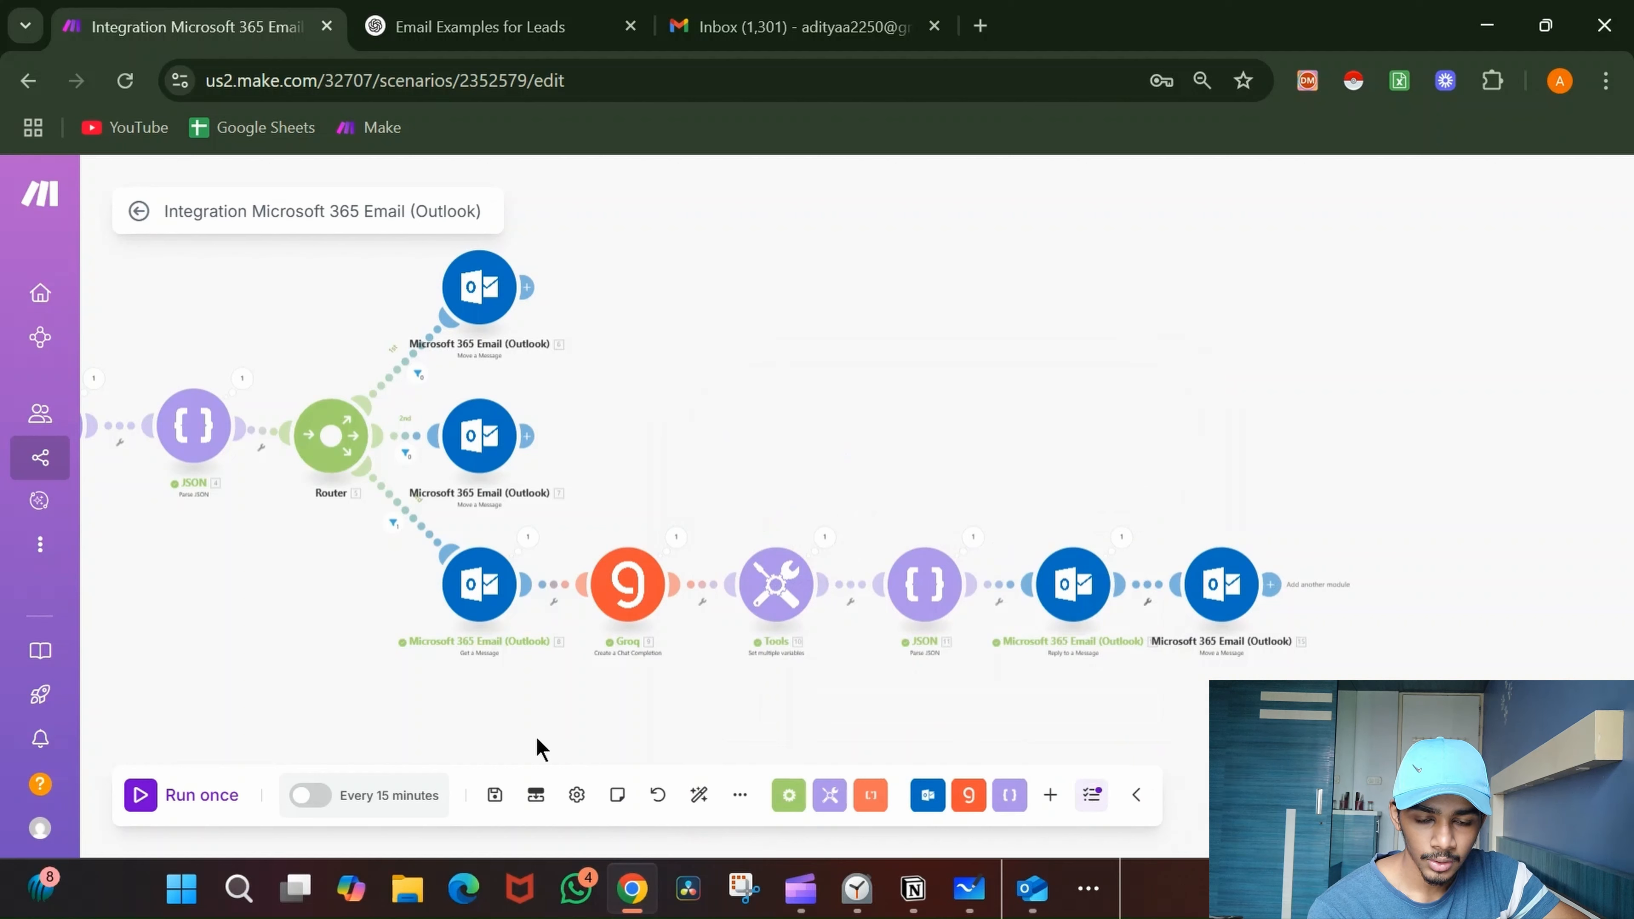
{"action": "left_click", "coordinate": [495, 796]}
{"action": "scroll", "coordinate": [1167, 402], "scroll_direction": "down", "scroll_amount": 3}
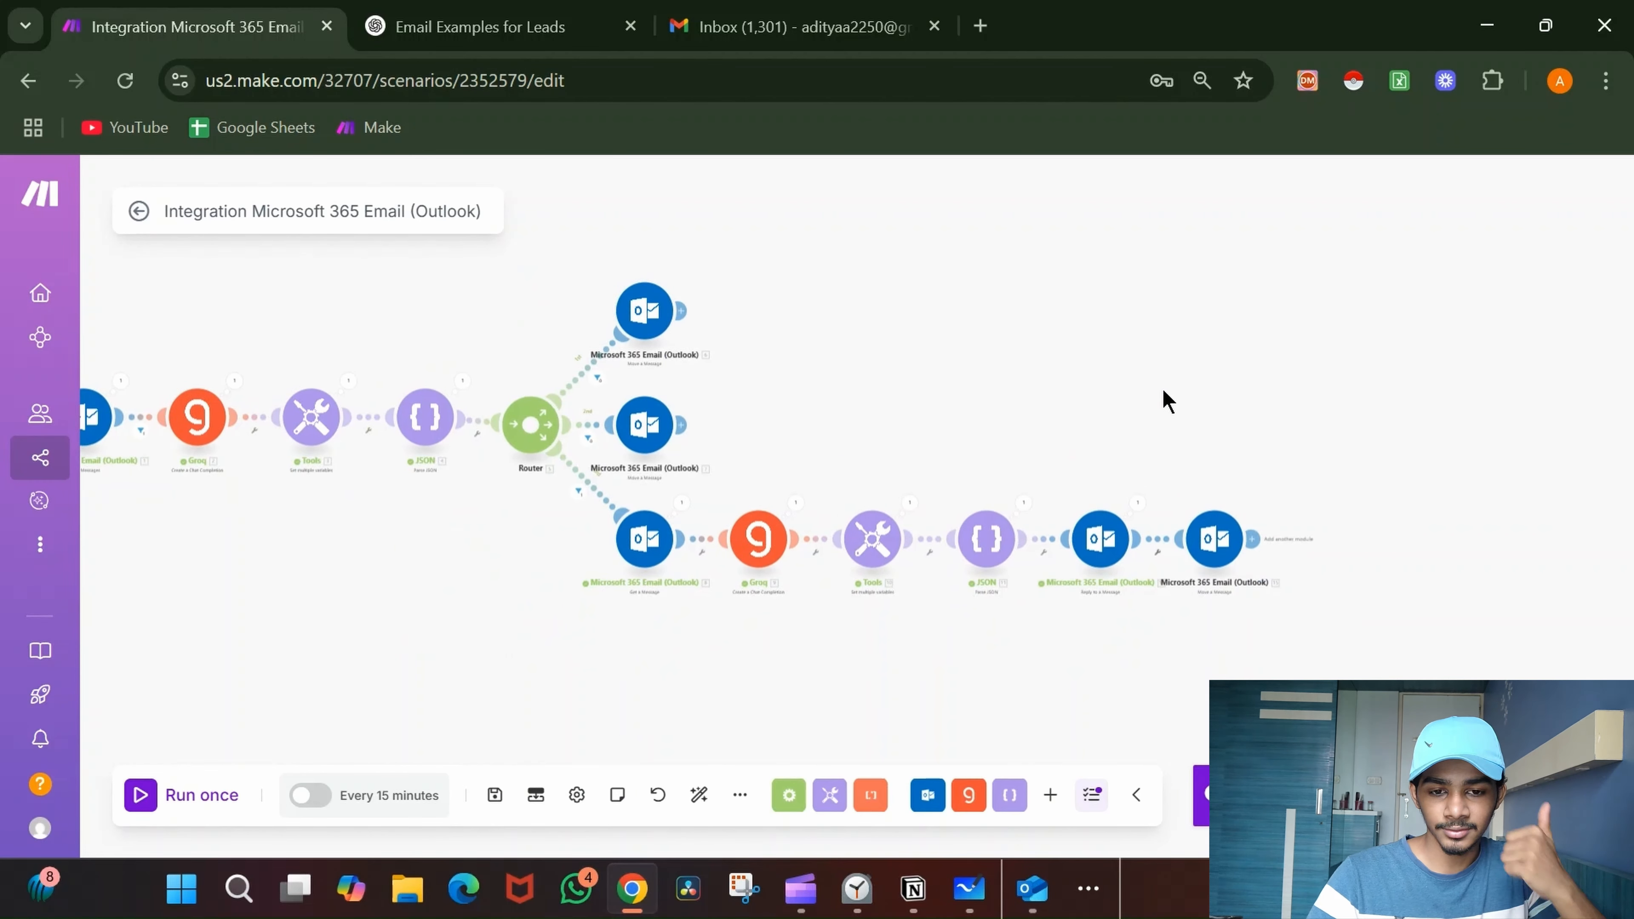
{"action": "left_click_drag", "start_coordinate": [1167, 402], "coordinate": [1420, 462]}
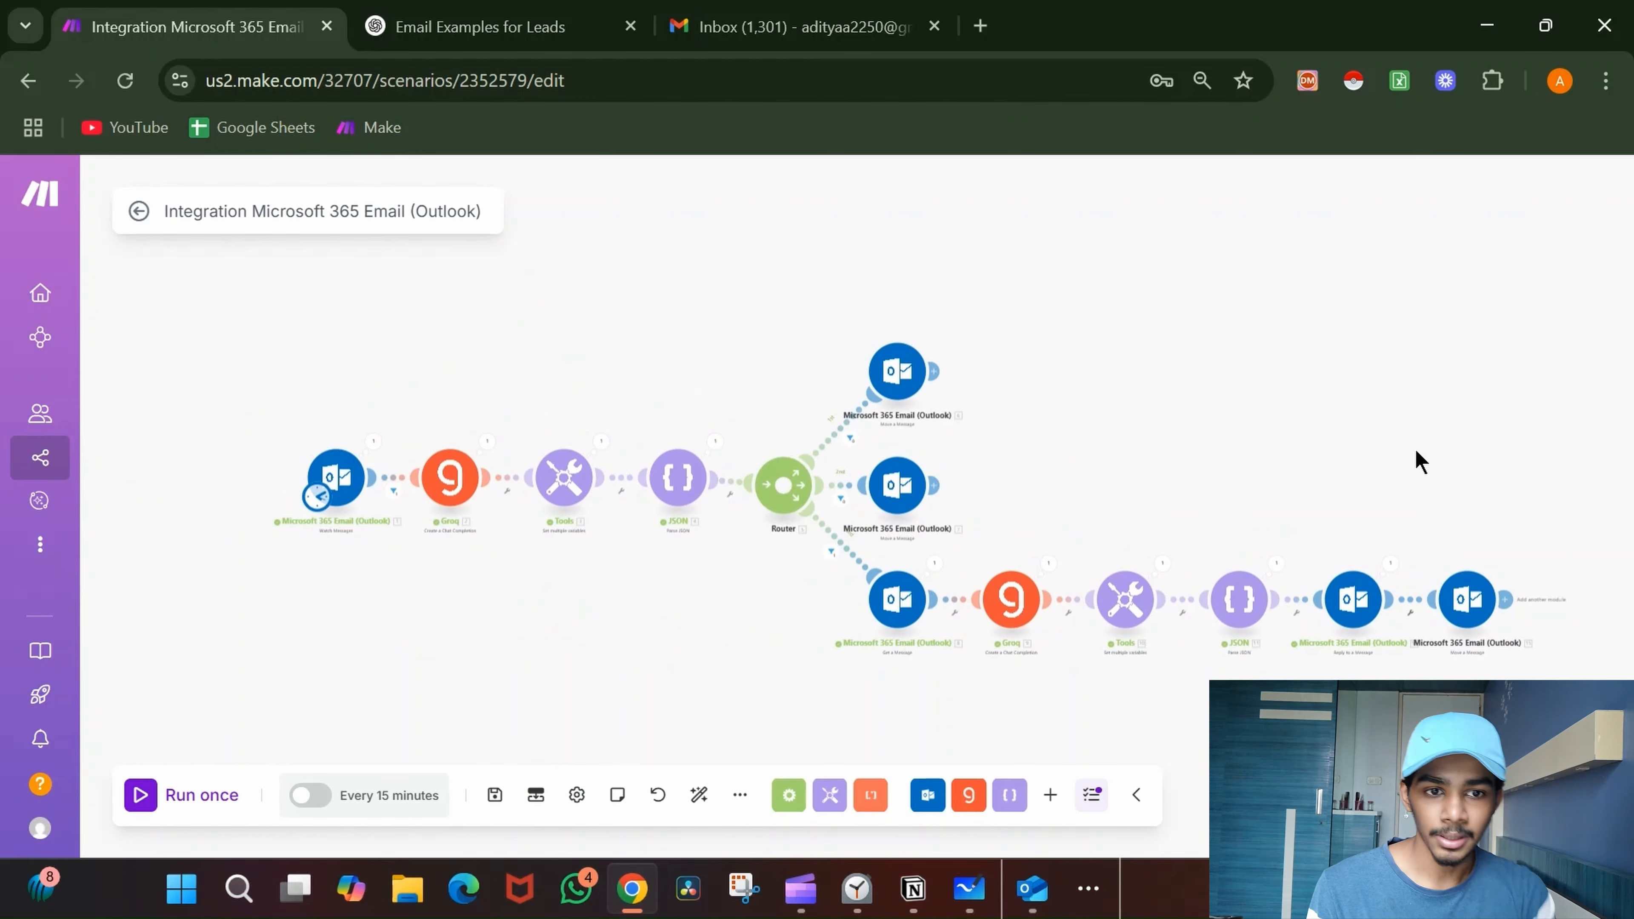
- Switch to the ChatGPT email examples and copy the text of Email Example 2 under Interested Leads
{"action": "left_click", "coordinate": [650, 35]}
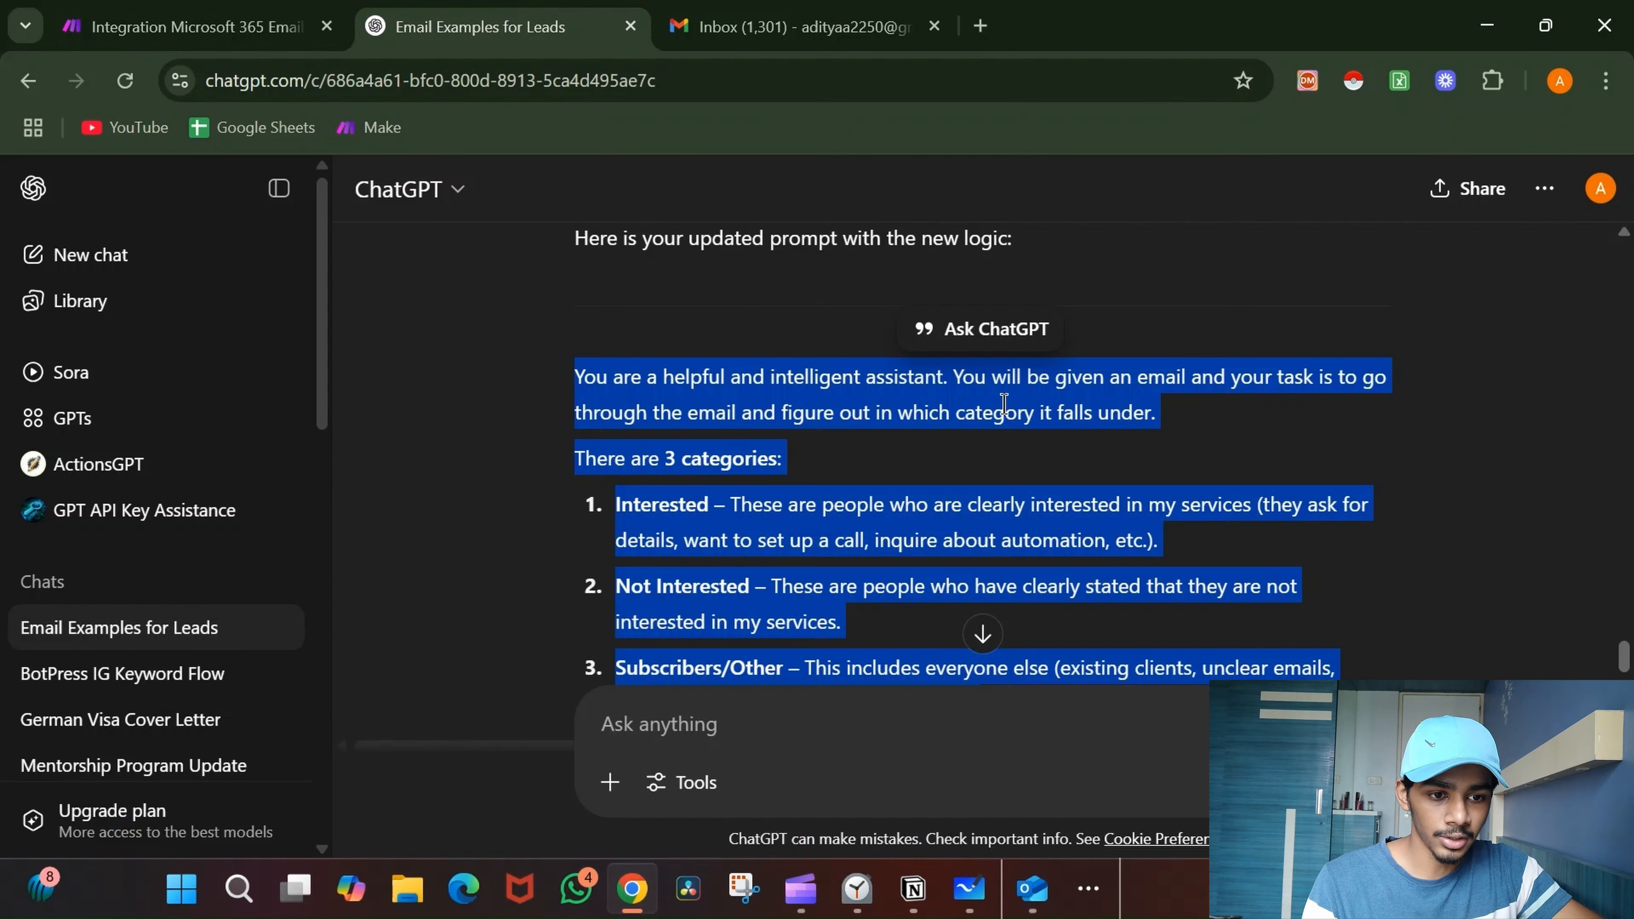
{"action": "scroll", "coordinate": [1027, 402], "scroll_direction": "up", "scroll_amount": 5}
{"action": "scroll", "coordinate": [1027, 402], "scroll_direction": "up", "scroll_amount": 15}
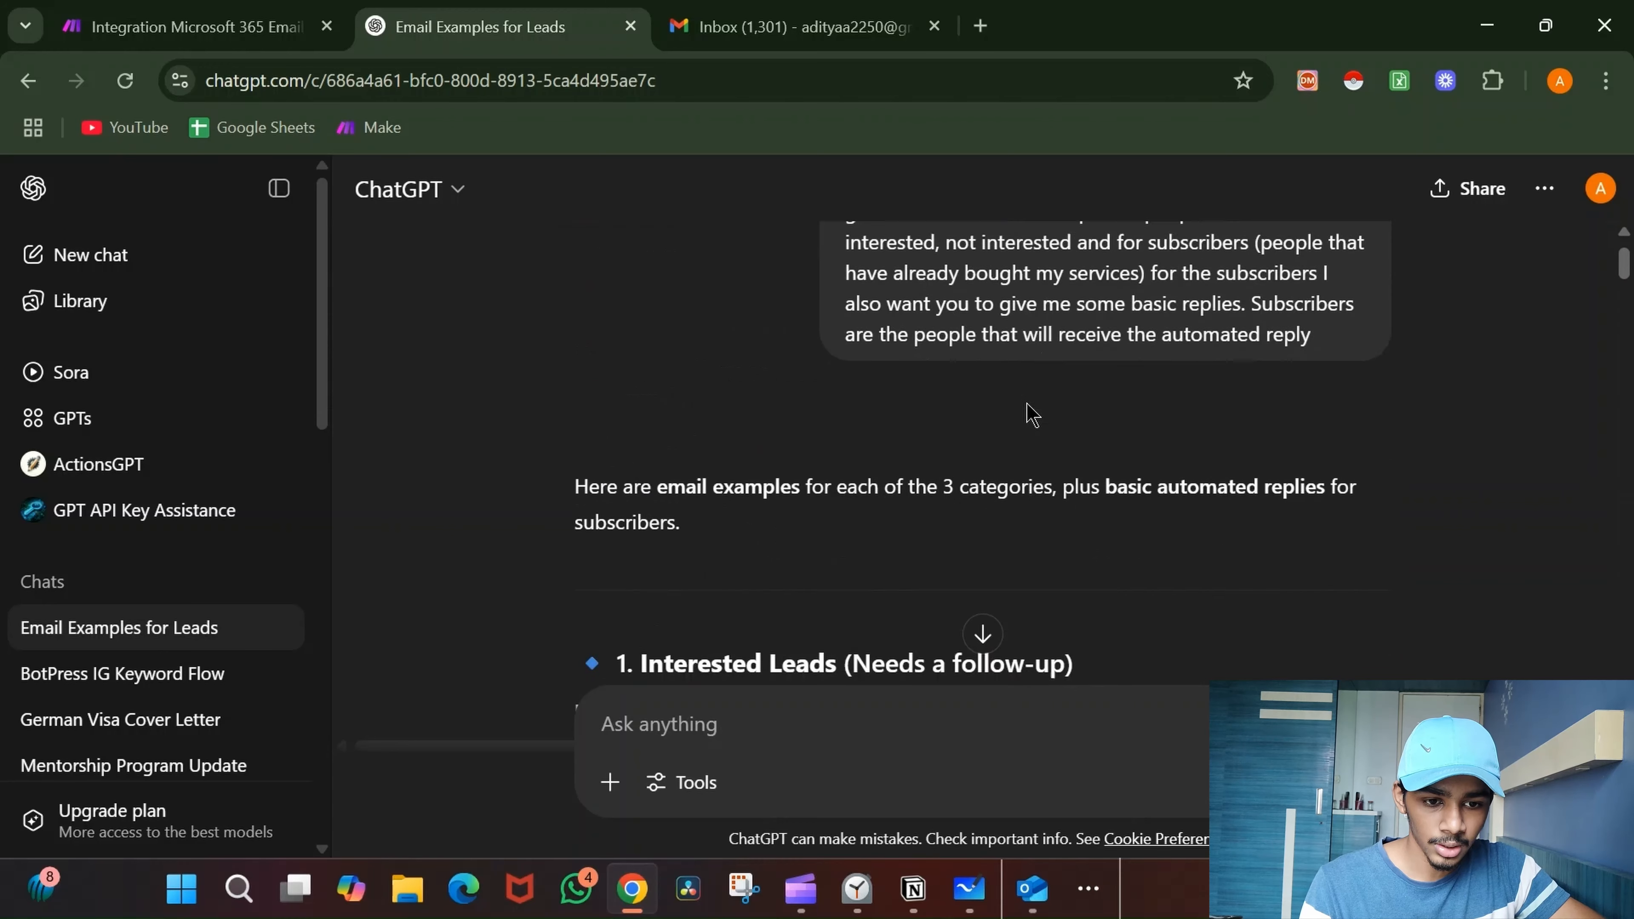
{"action": "scroll", "coordinate": [1032, 415], "scroll_direction": "down", "scroll_amount": 6}
{"action": "scroll", "coordinate": [1032, 415], "scroll_direction": "down", "scroll_amount": 1}
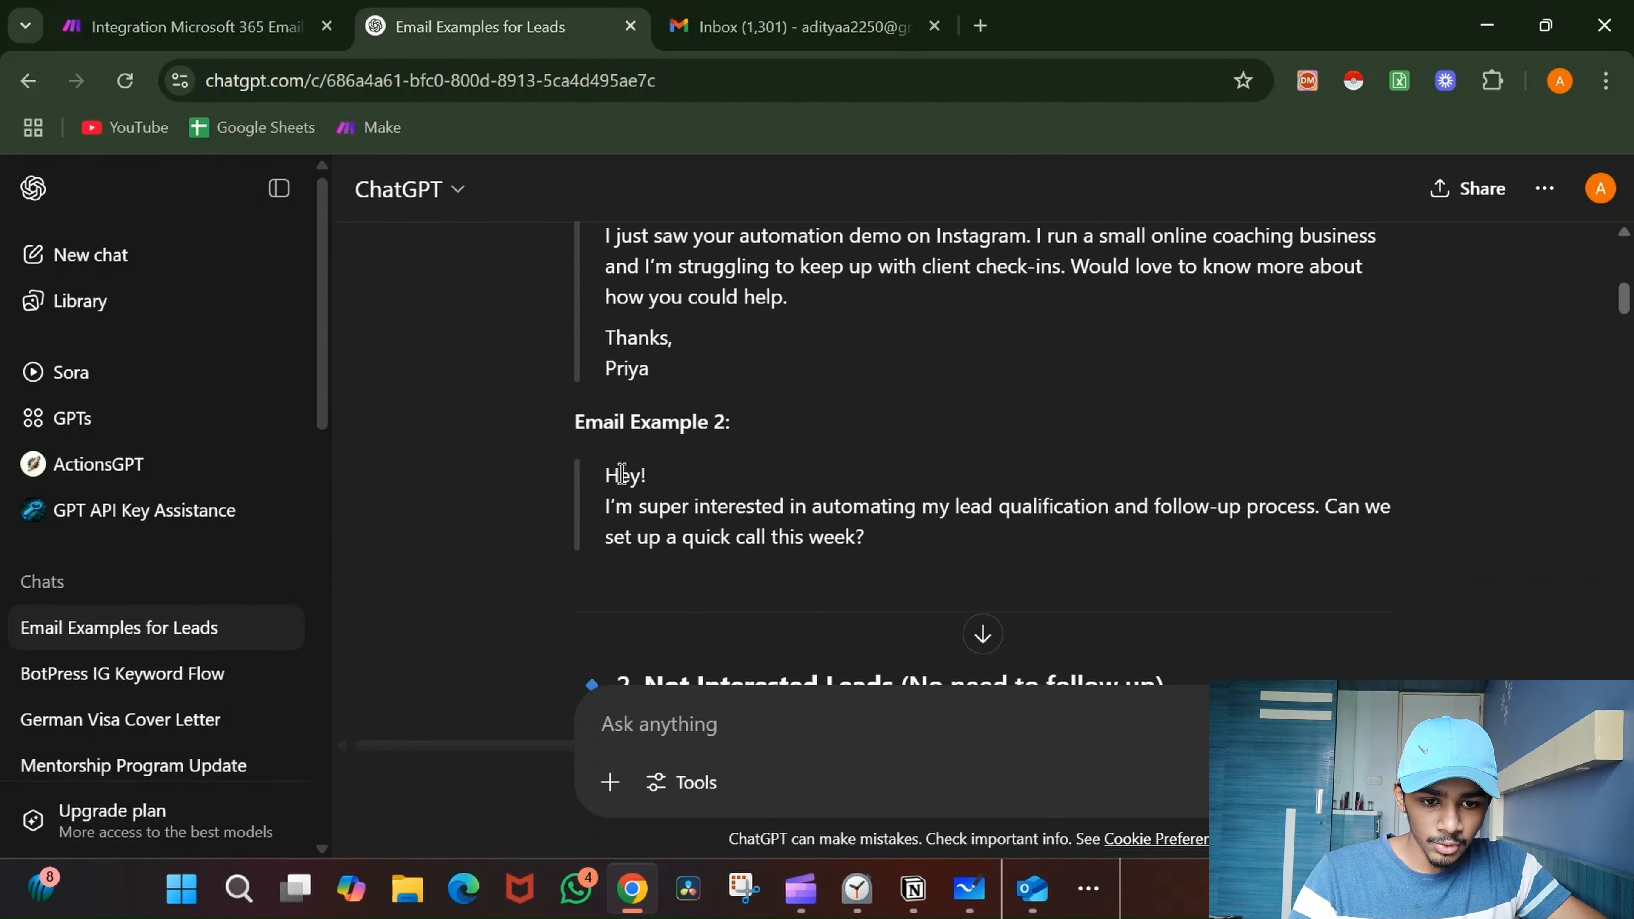
{"action": "left_click_drag", "start_coordinate": [608, 475], "coordinate": [913, 556]}
{"action": "key", "text": "ctrl+c"}
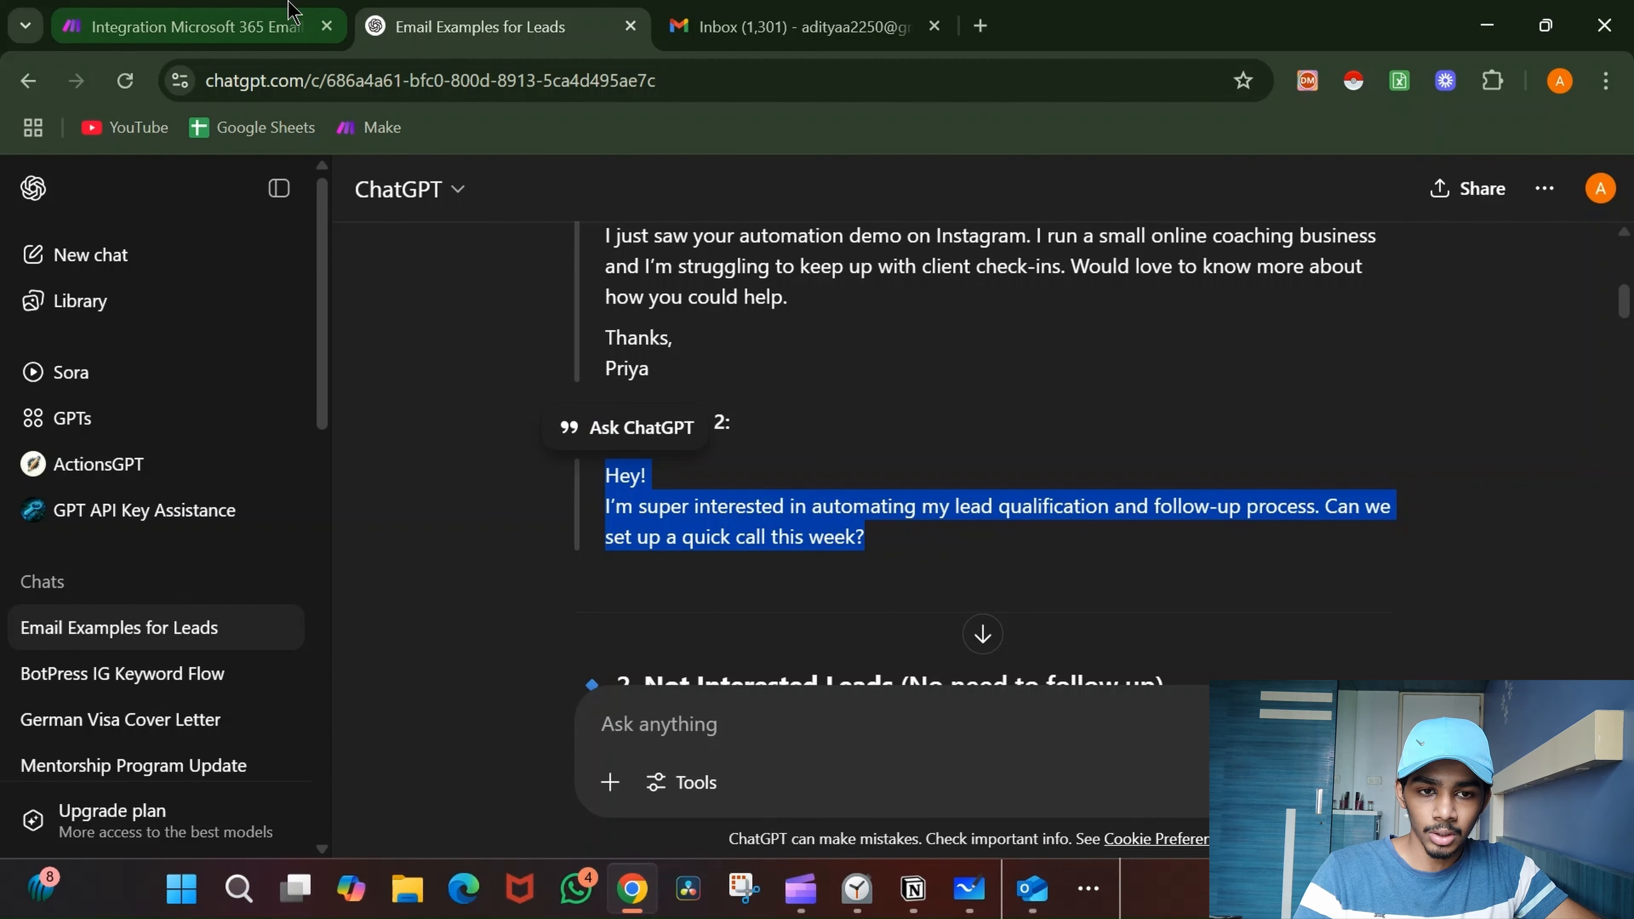
- Switch to Gmail, start a new message, and paste the copied interested-lead text as its body
{"action": "left_click", "coordinate": [744, 13]}
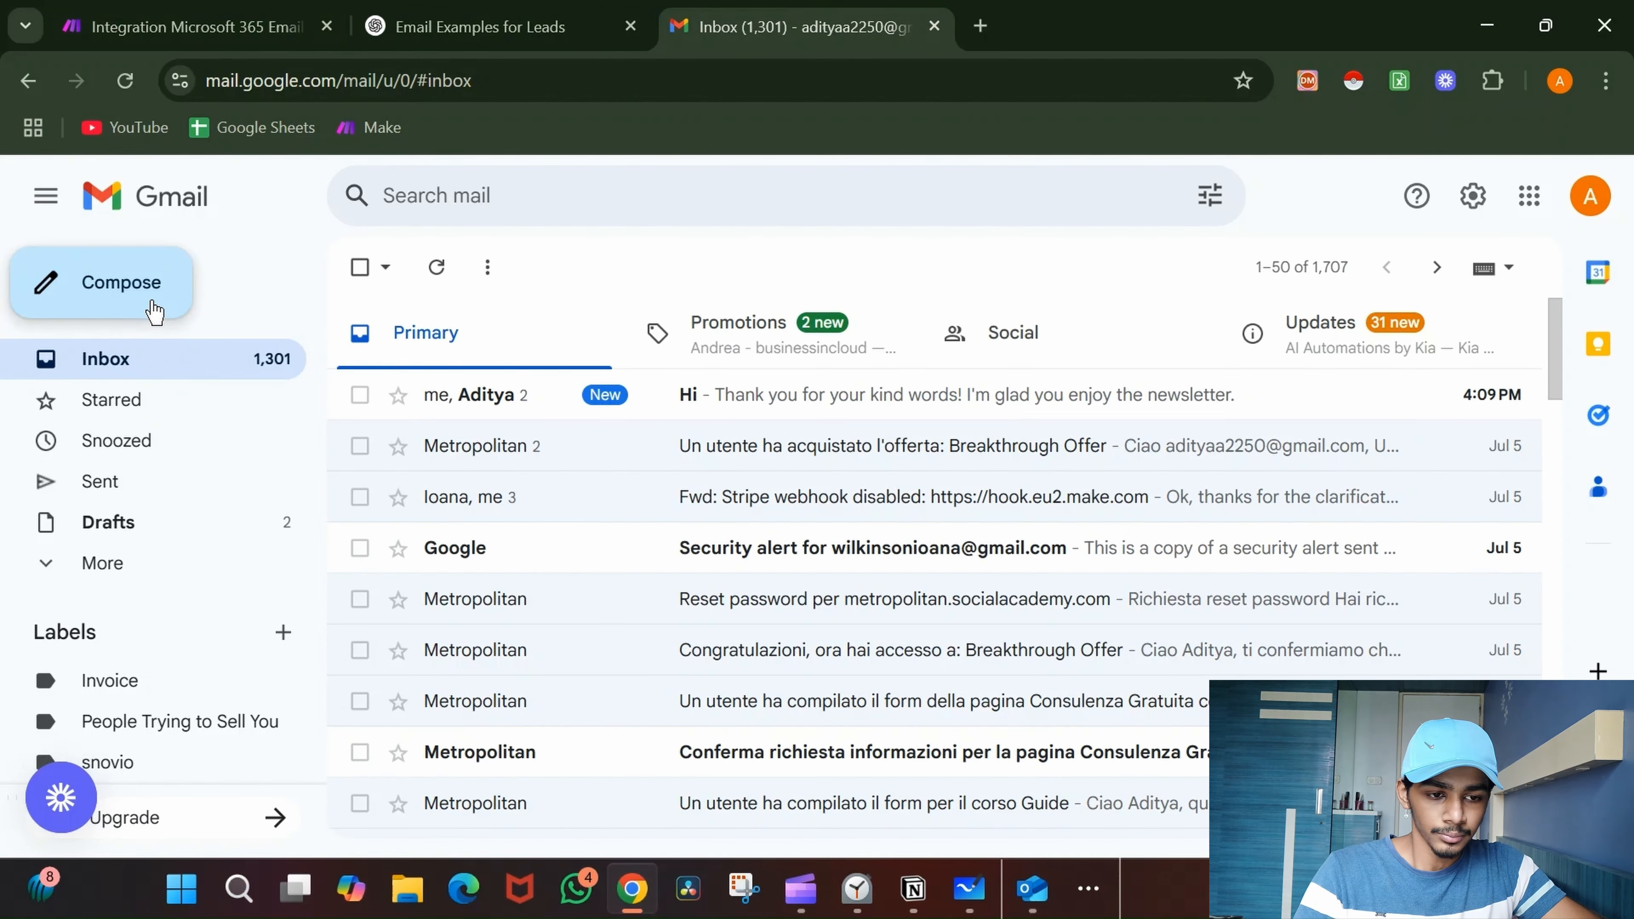
{"action": "left_click", "coordinate": [138, 301]}
{"action": "key", "text": "ctrl+v"}
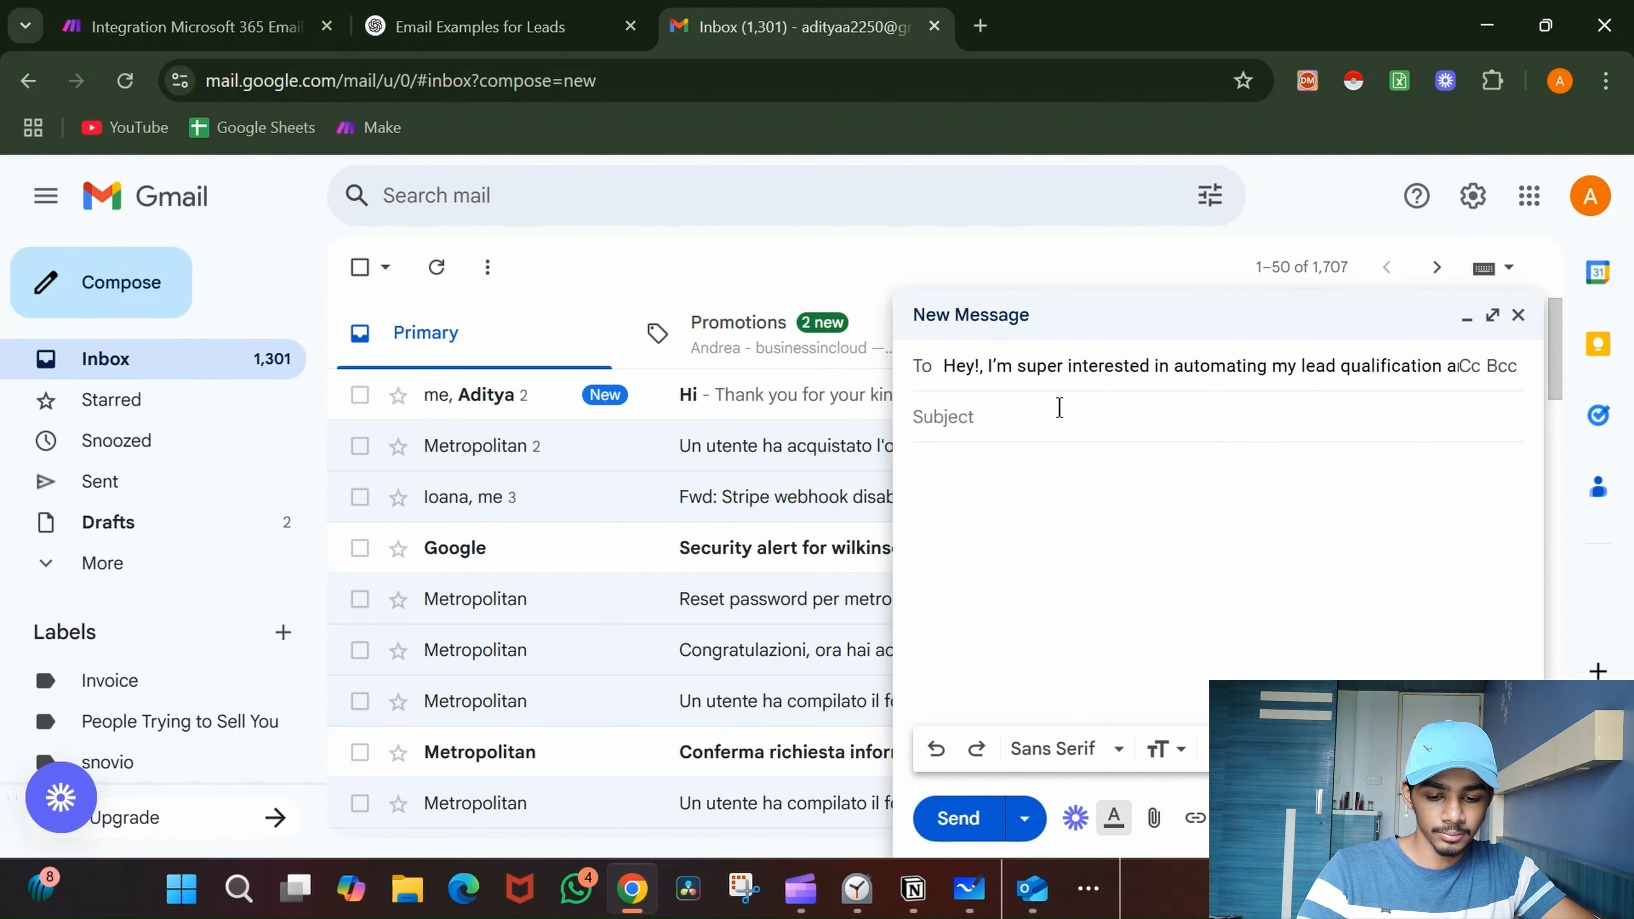
{"action": "key", "text": "ctrl+a"}
{"action": "key", "text": "BackSpace"}
{"action": "left_click", "coordinate": [983, 480]}
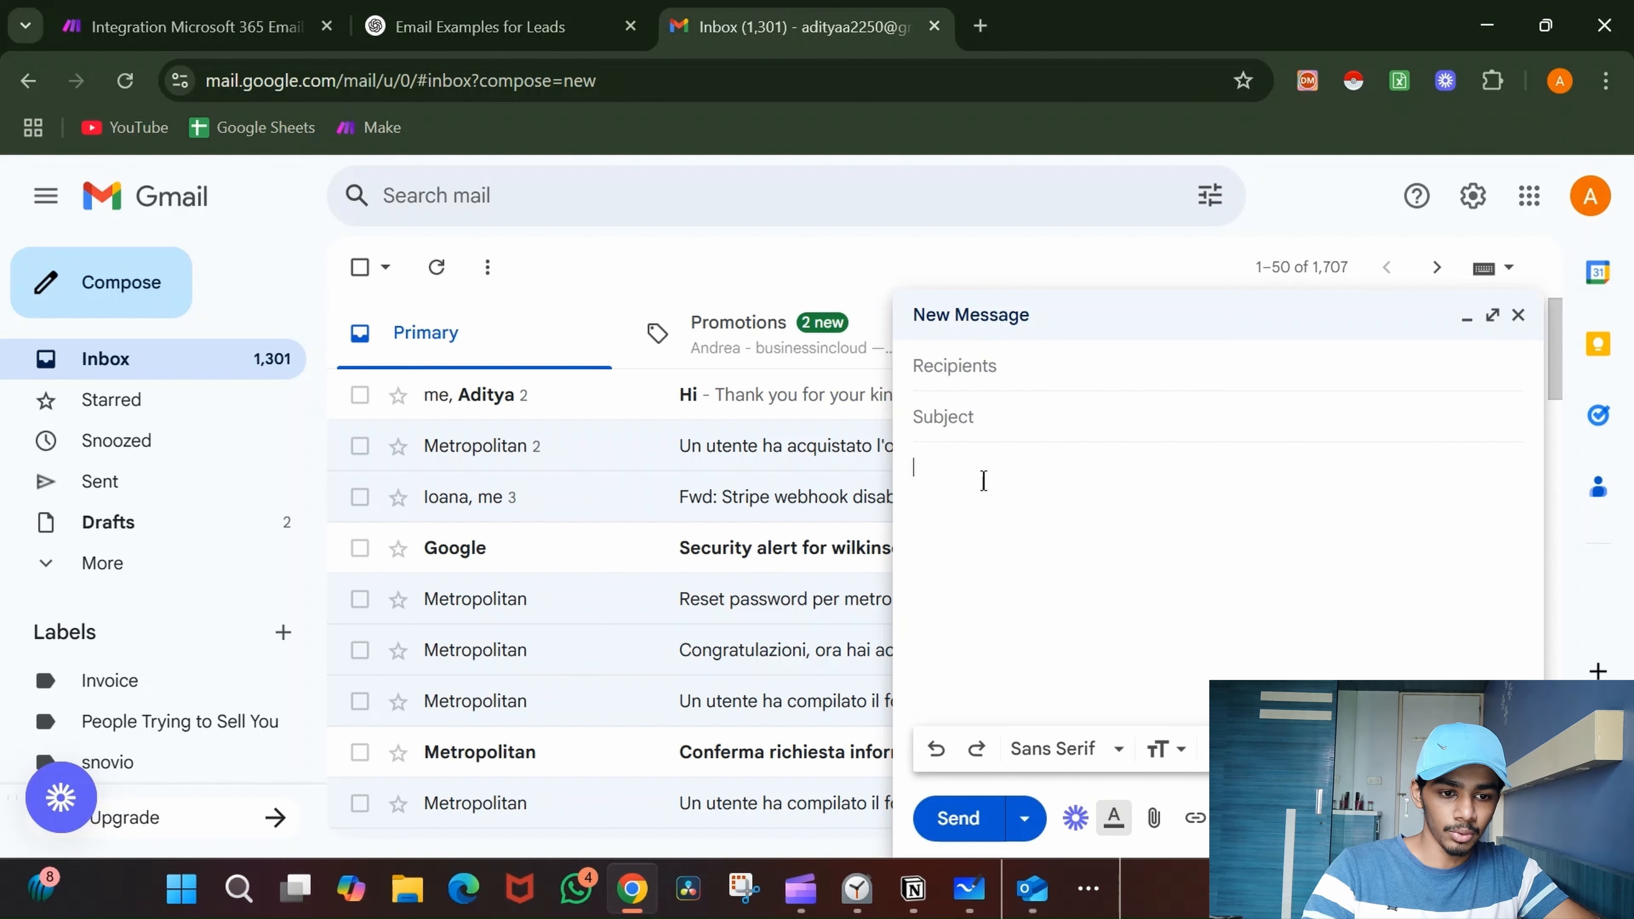
{"action": "key", "text": "ctrl+v"}
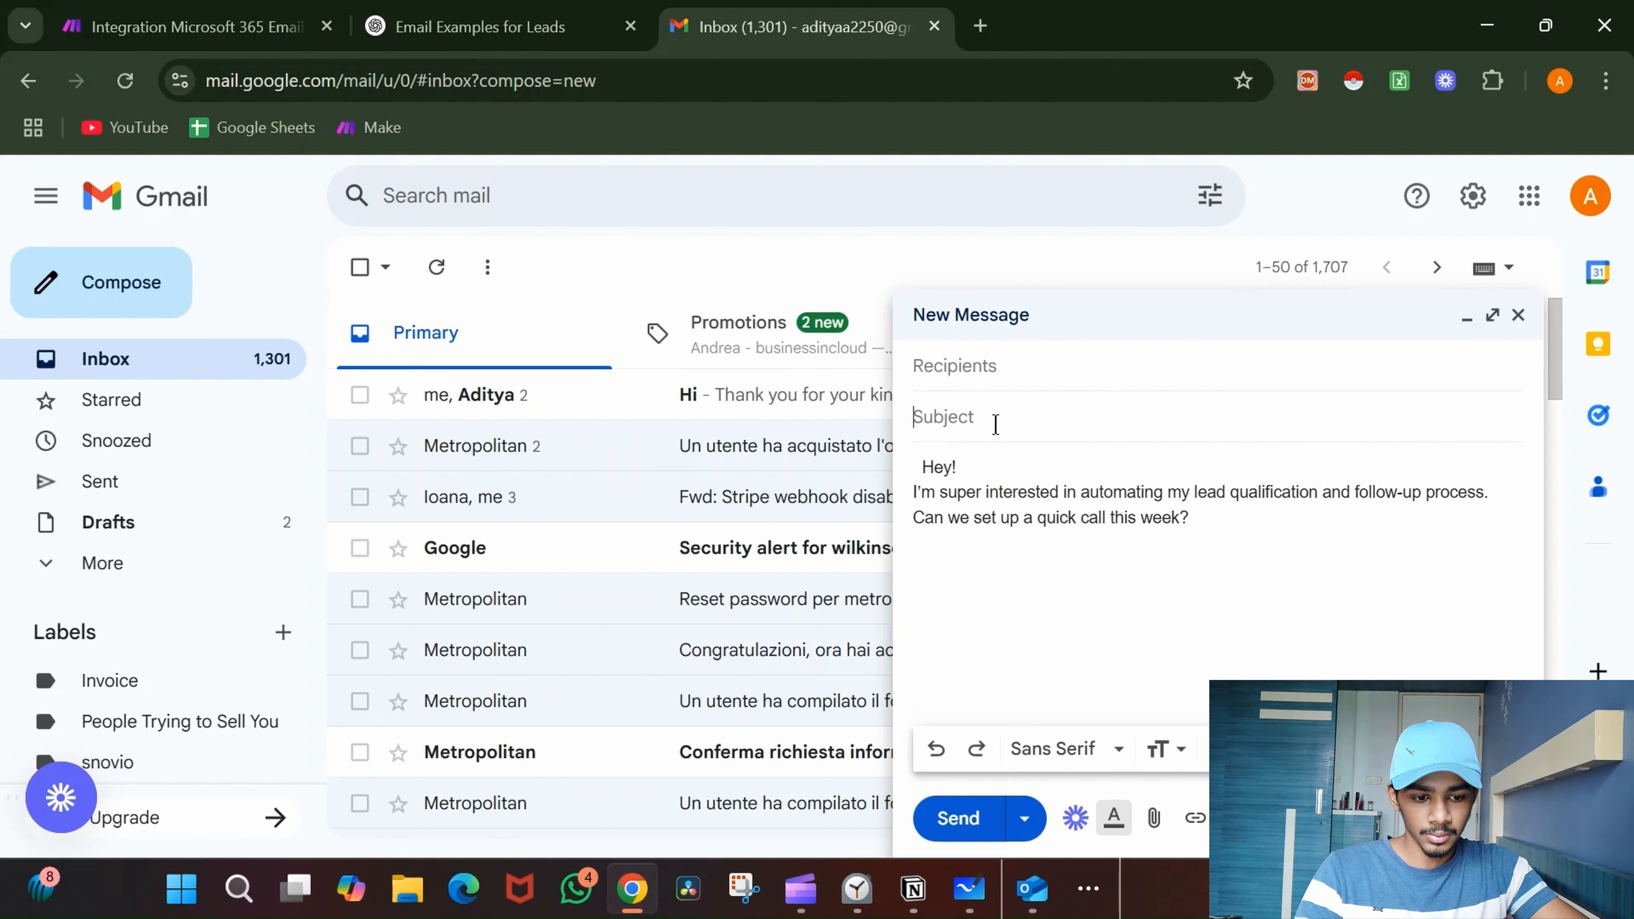
- Set the message subject to "automating my lead qualification", reusing the phrase from the body, and trim the space before the greeting
{"action": "type", "text": "Lead follow-up"}
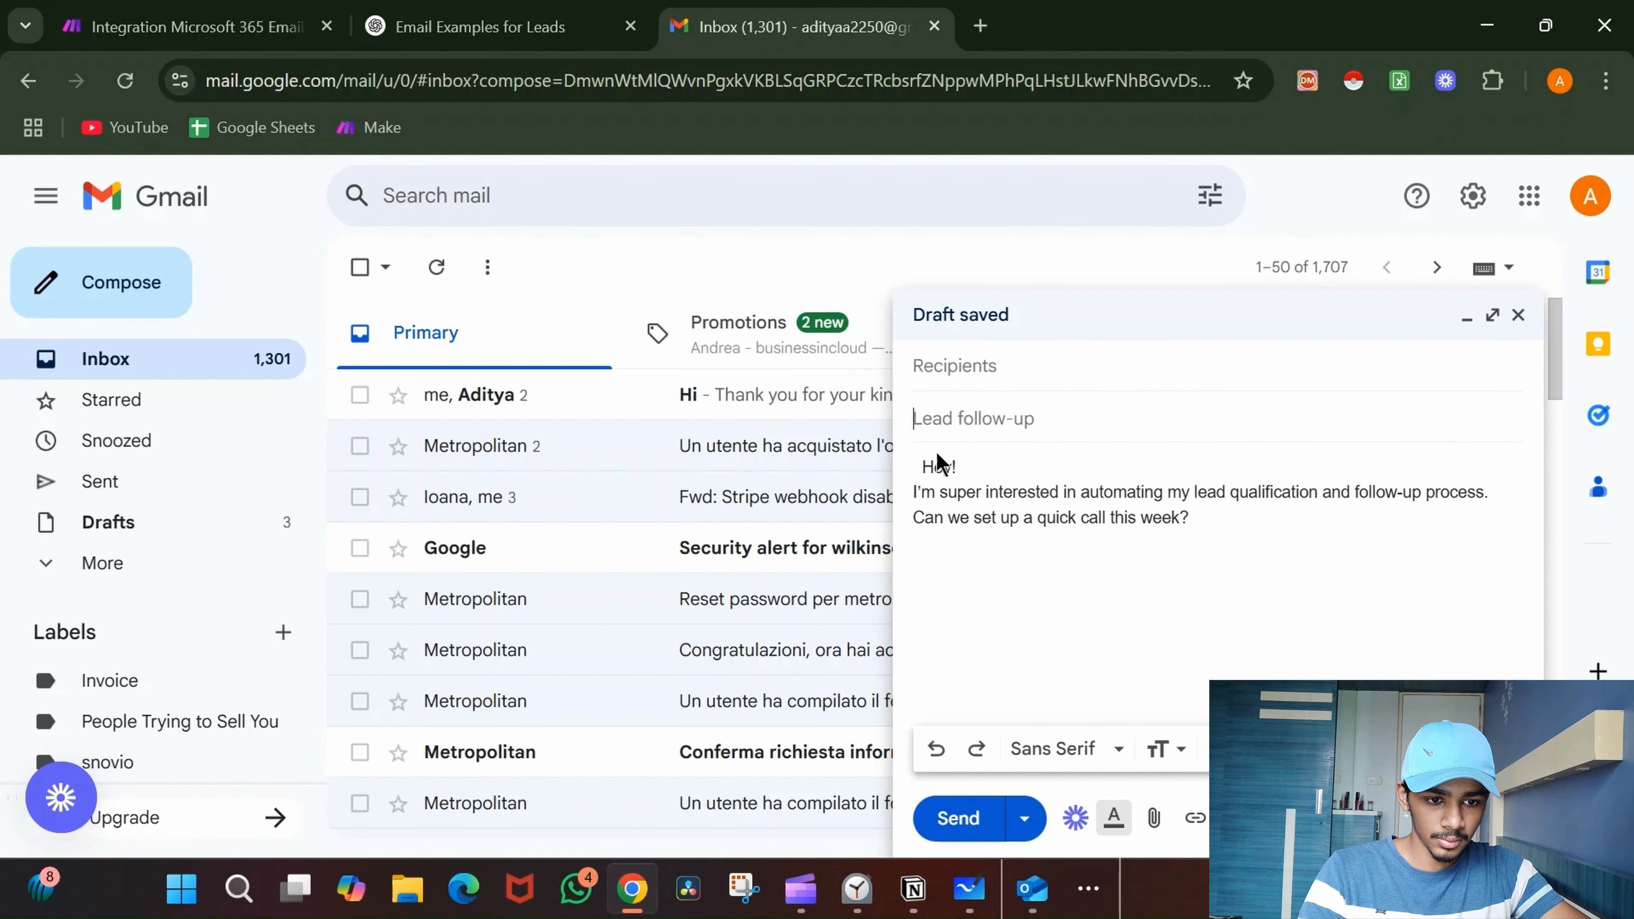
{"action": "key", "text": "ctrl+z"}
{"action": "left_click", "coordinate": [922, 464]}
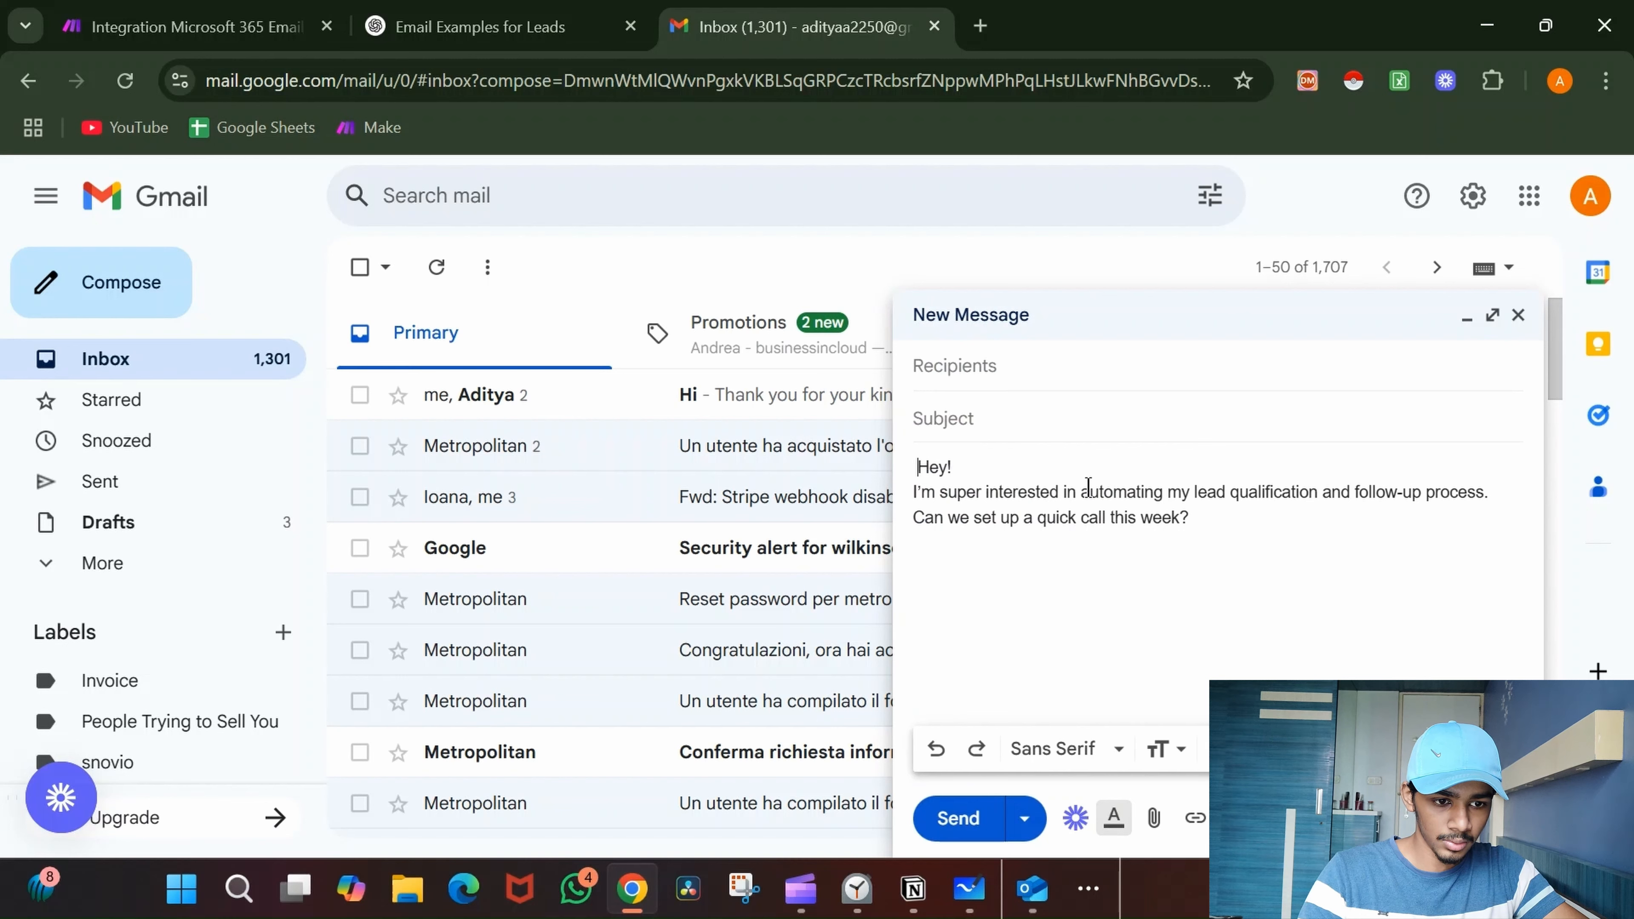
{"action": "left_click_drag", "start_coordinate": [1083, 496], "coordinate": [1308, 498]}
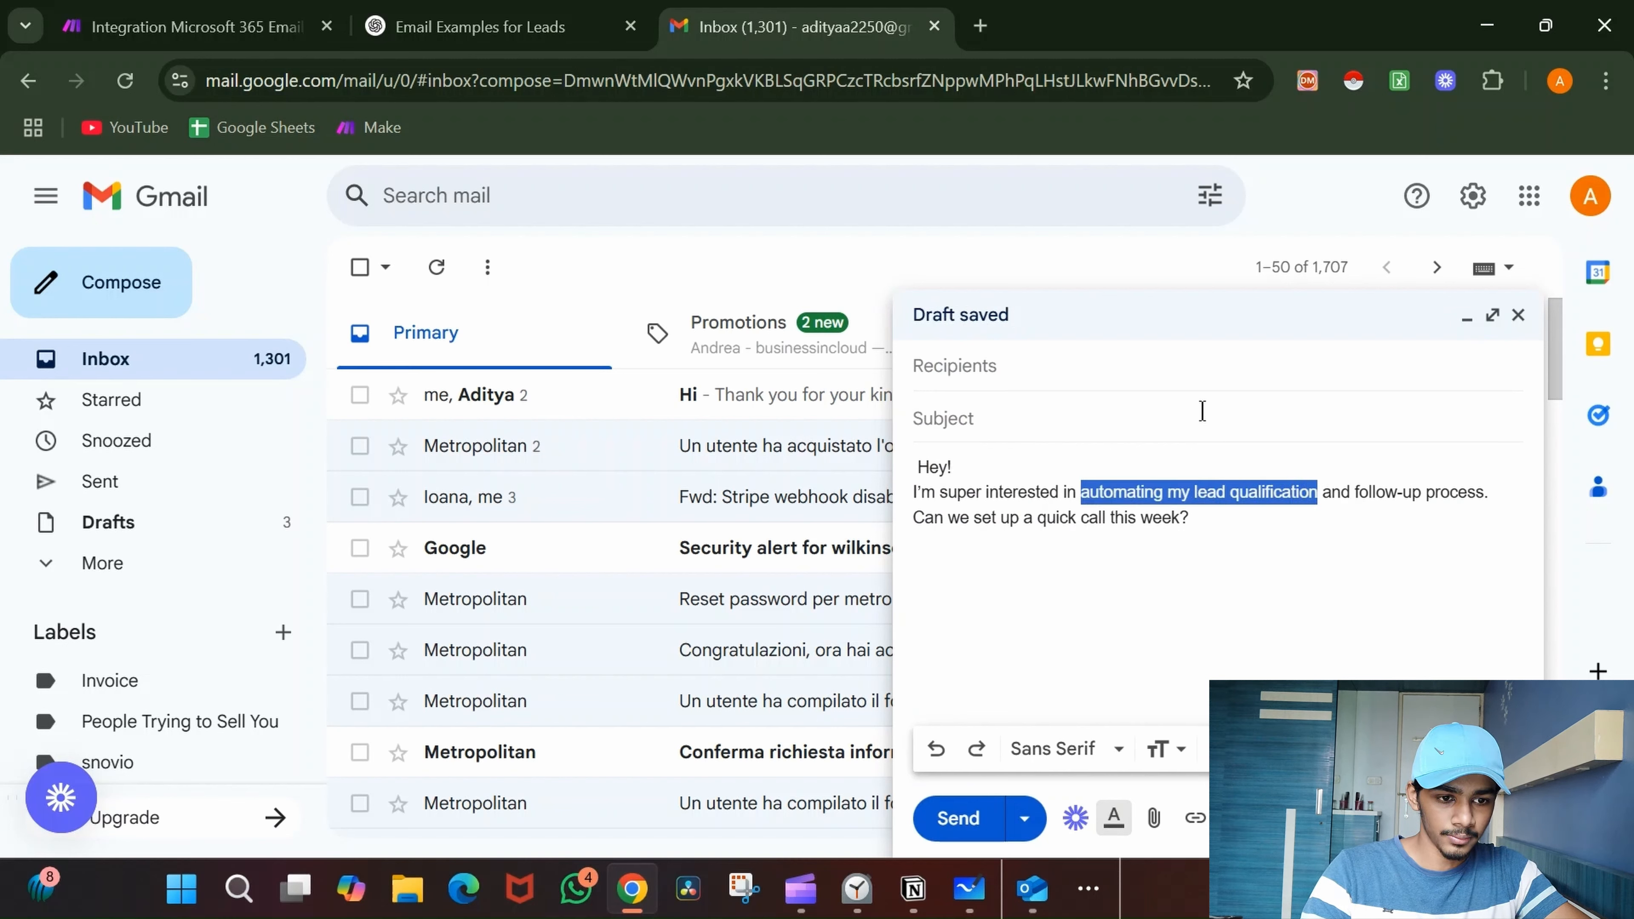
{"action": "left_click", "coordinate": [1193, 412]}
{"action": "type", "text": "automating my lead qualification"}
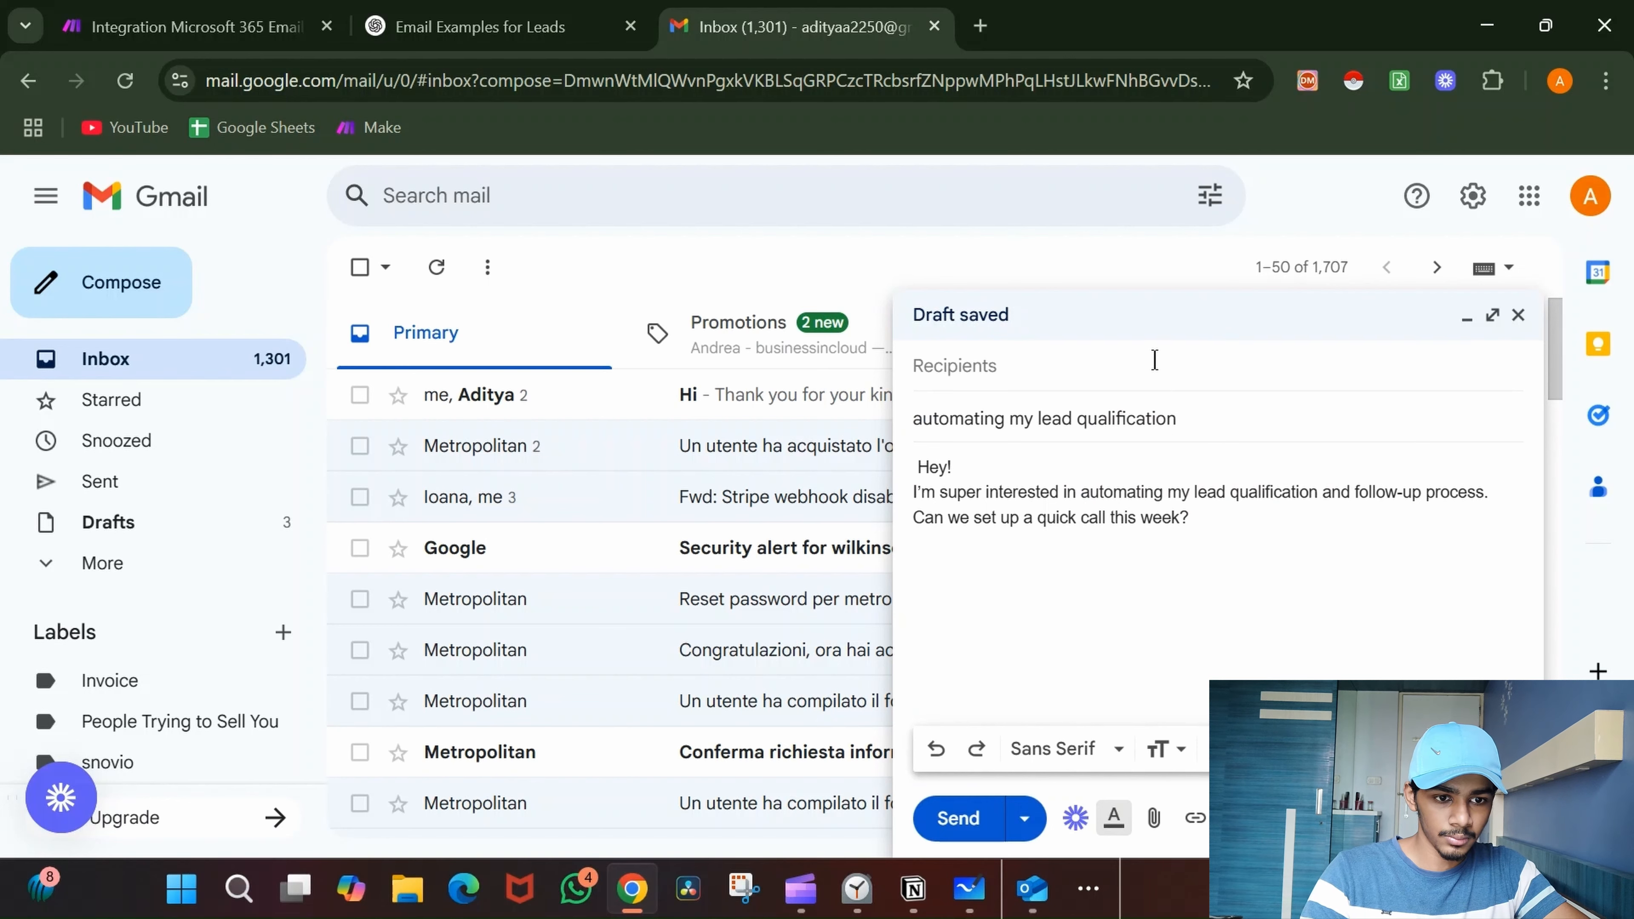
- Enter the Outlook account's e-mail address as the recipient and send the interested-lead message
{"action": "left_click", "coordinate": [1155, 360]}
{"action": "type", "text": "aditya"}
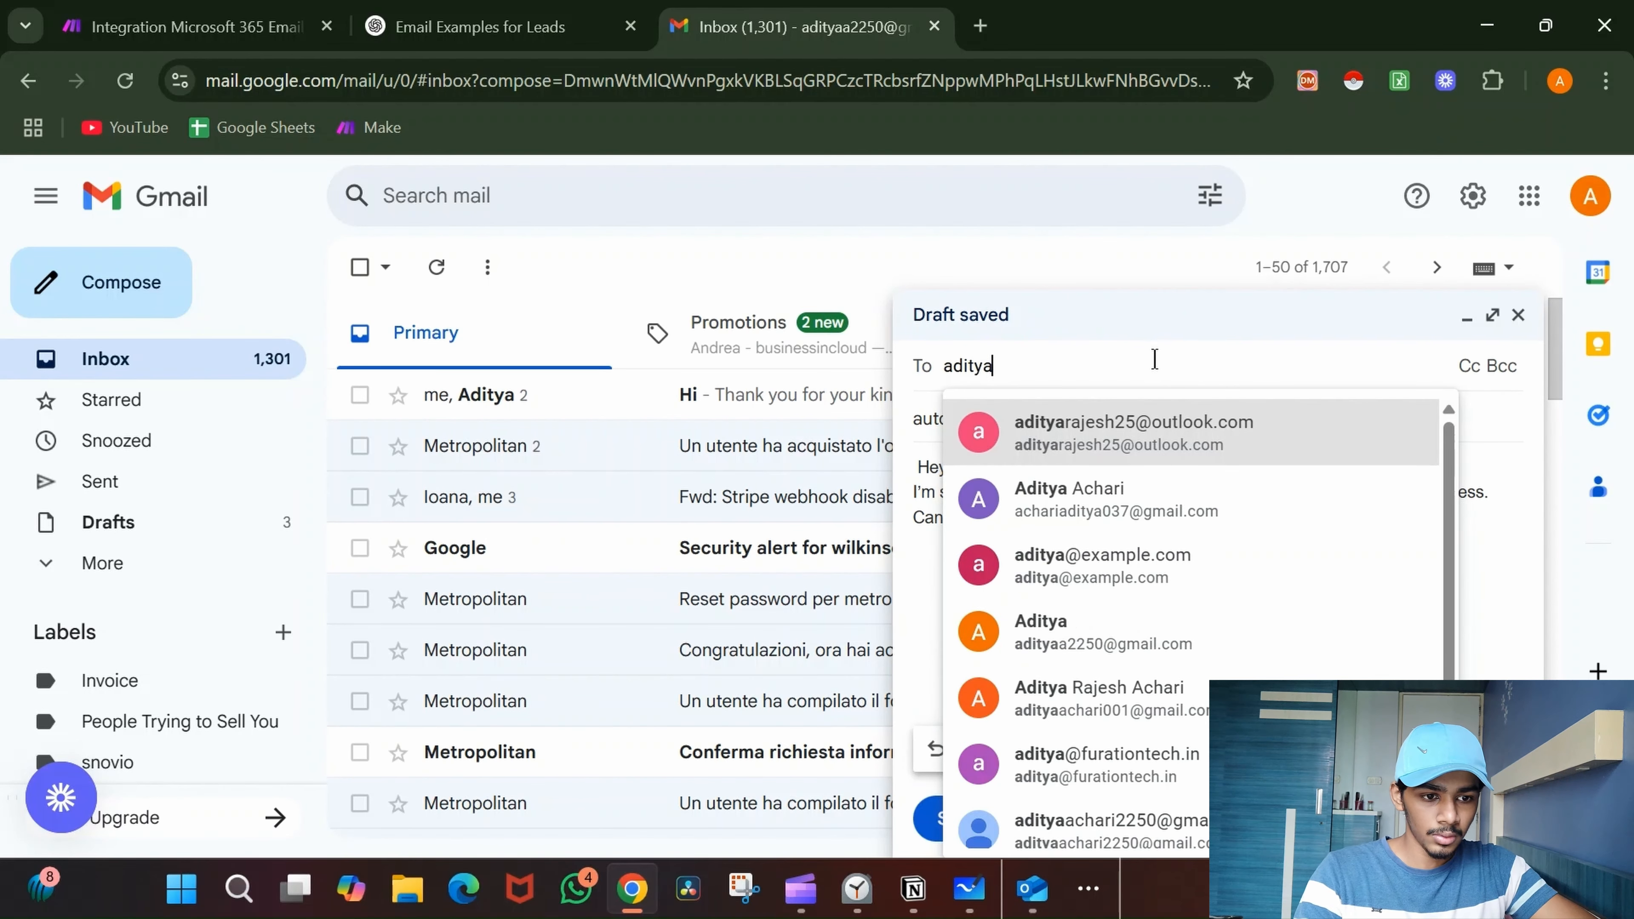
{"action": "left_click", "coordinate": [1119, 430]}
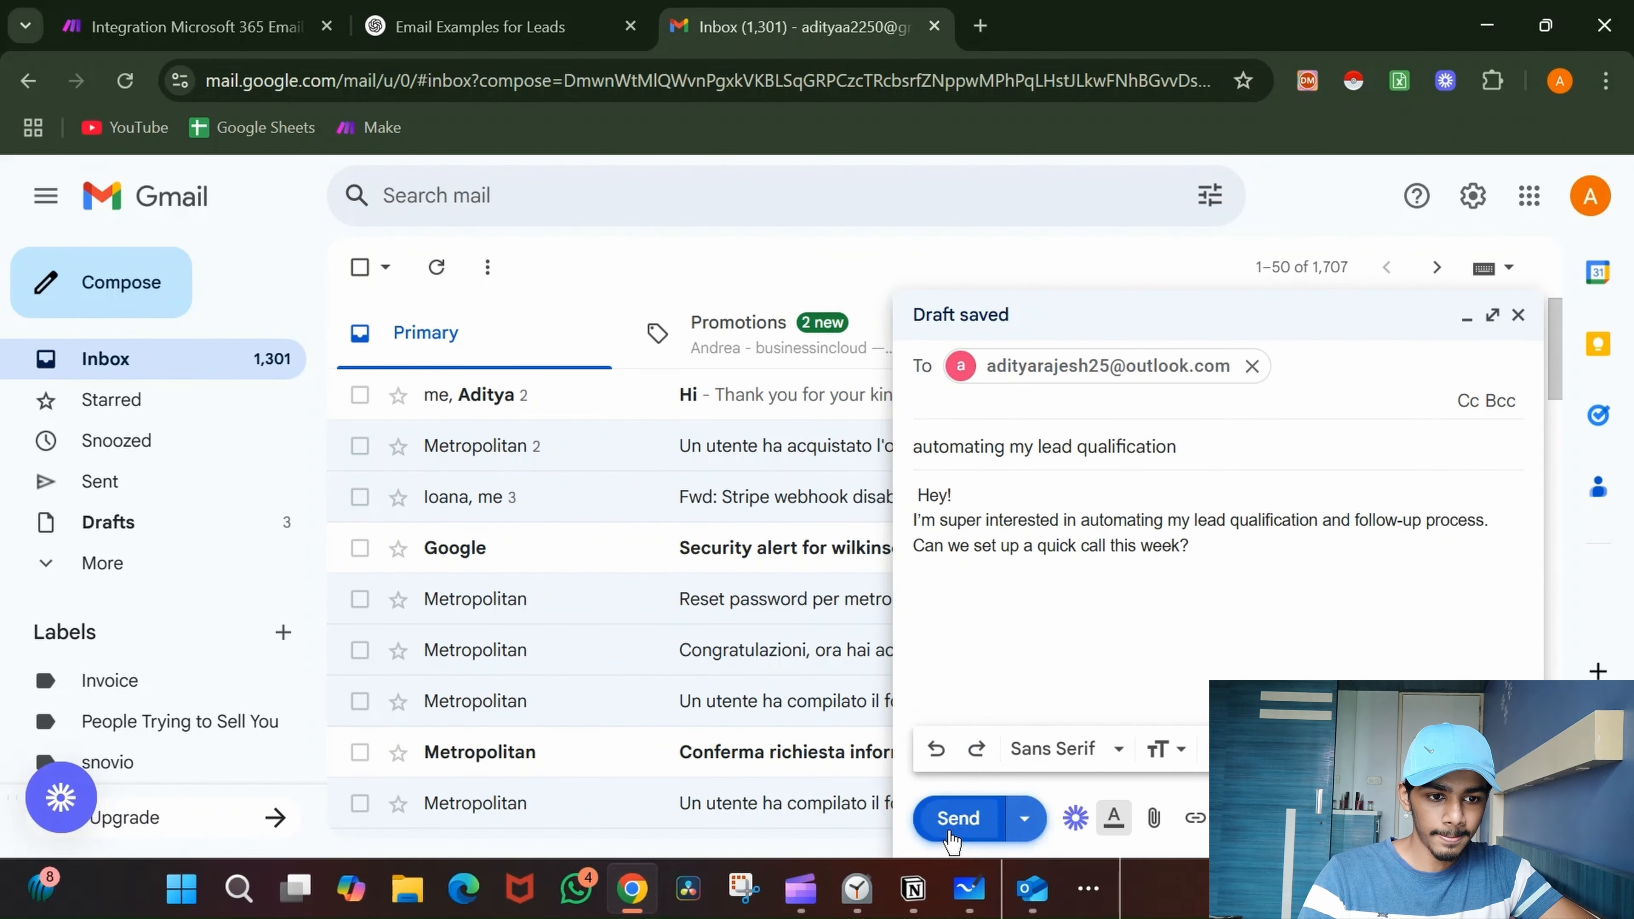
{"action": "left_click", "coordinate": [957, 818]}
- Return to ChatGPT and copy the full text of Email Example 1 under Not Interested Leads
{"action": "left_click", "coordinate": [489, 26]}
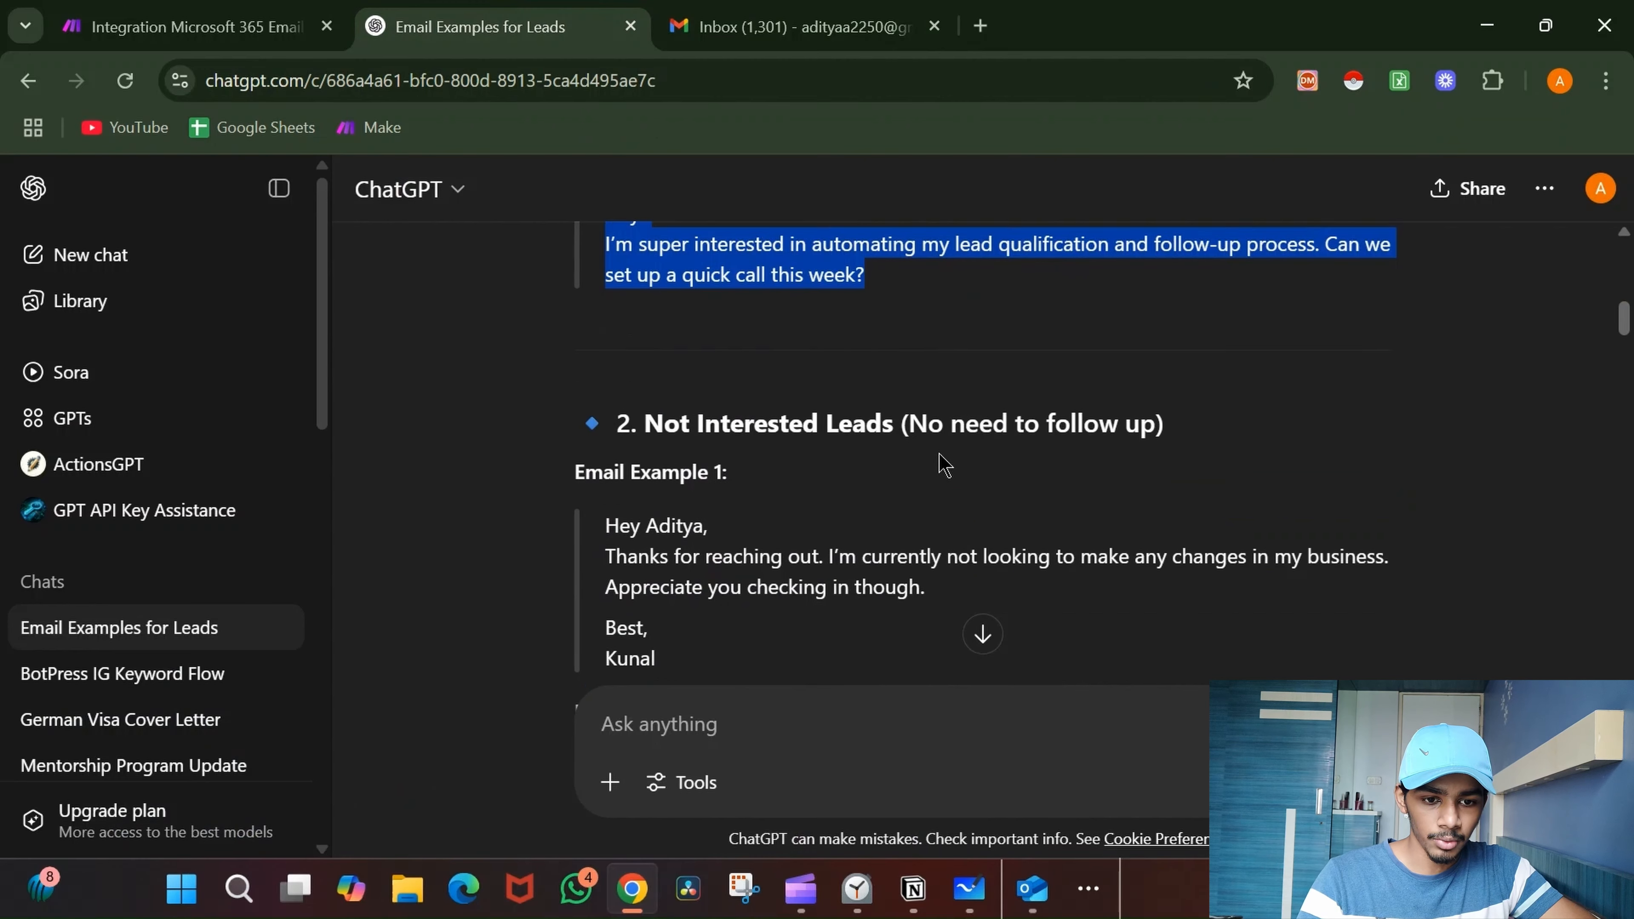
{"action": "scroll", "coordinate": [939, 460], "scroll_direction": "down", "scroll_amount": 3}
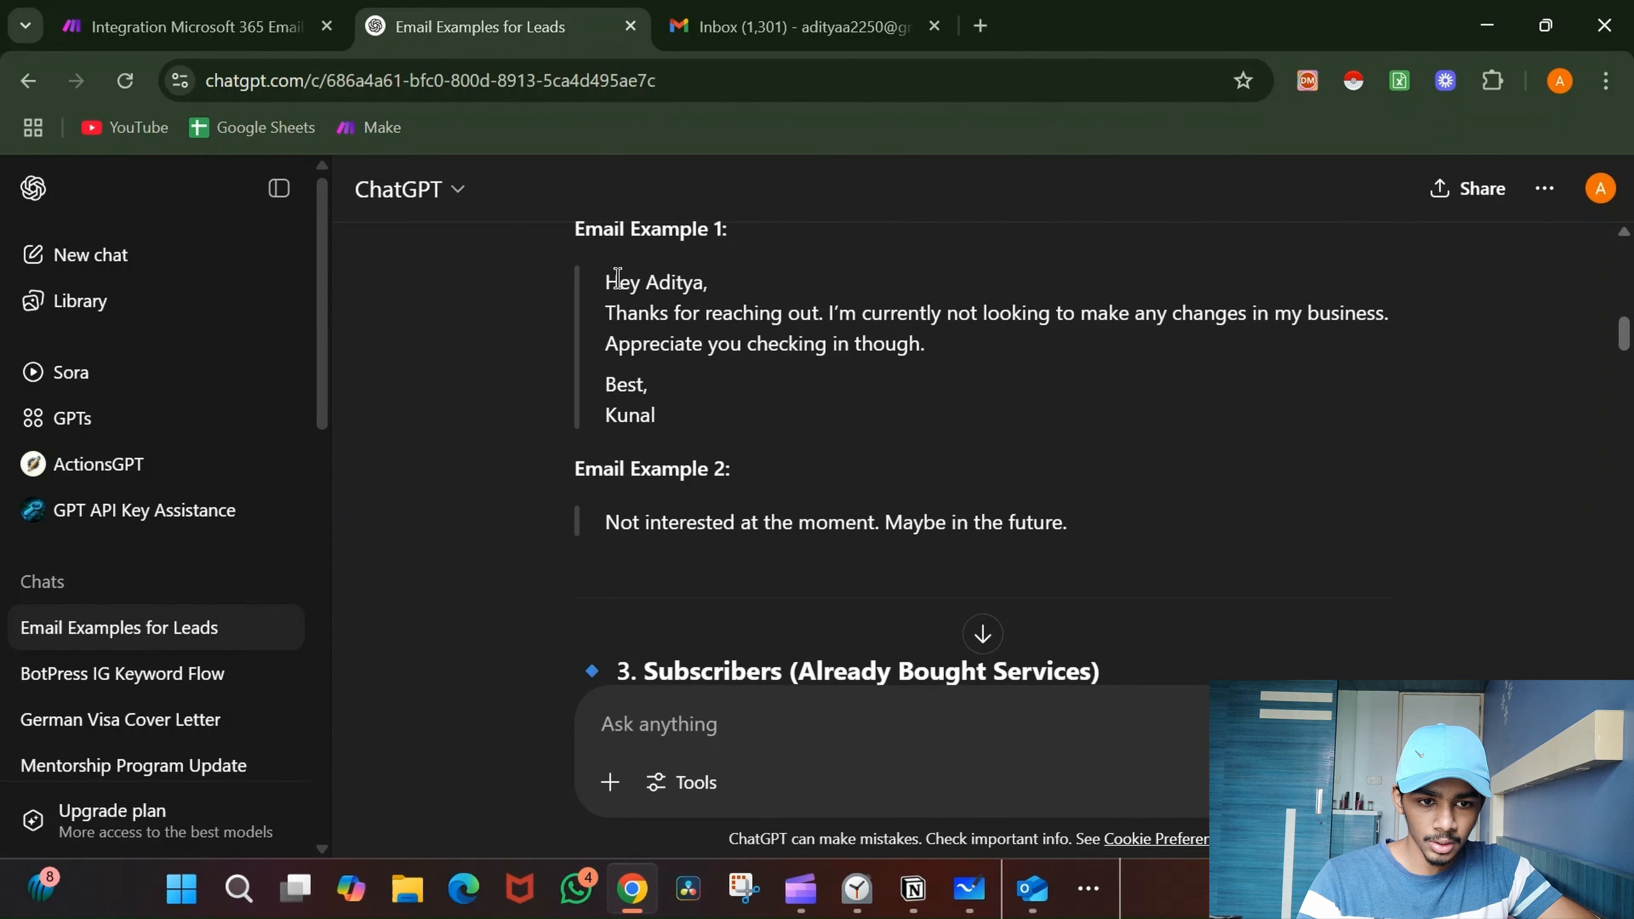
{"action": "left_click_drag", "start_coordinate": [609, 281], "coordinate": [712, 430]}
{"action": "key", "text": "ctrl+c"}
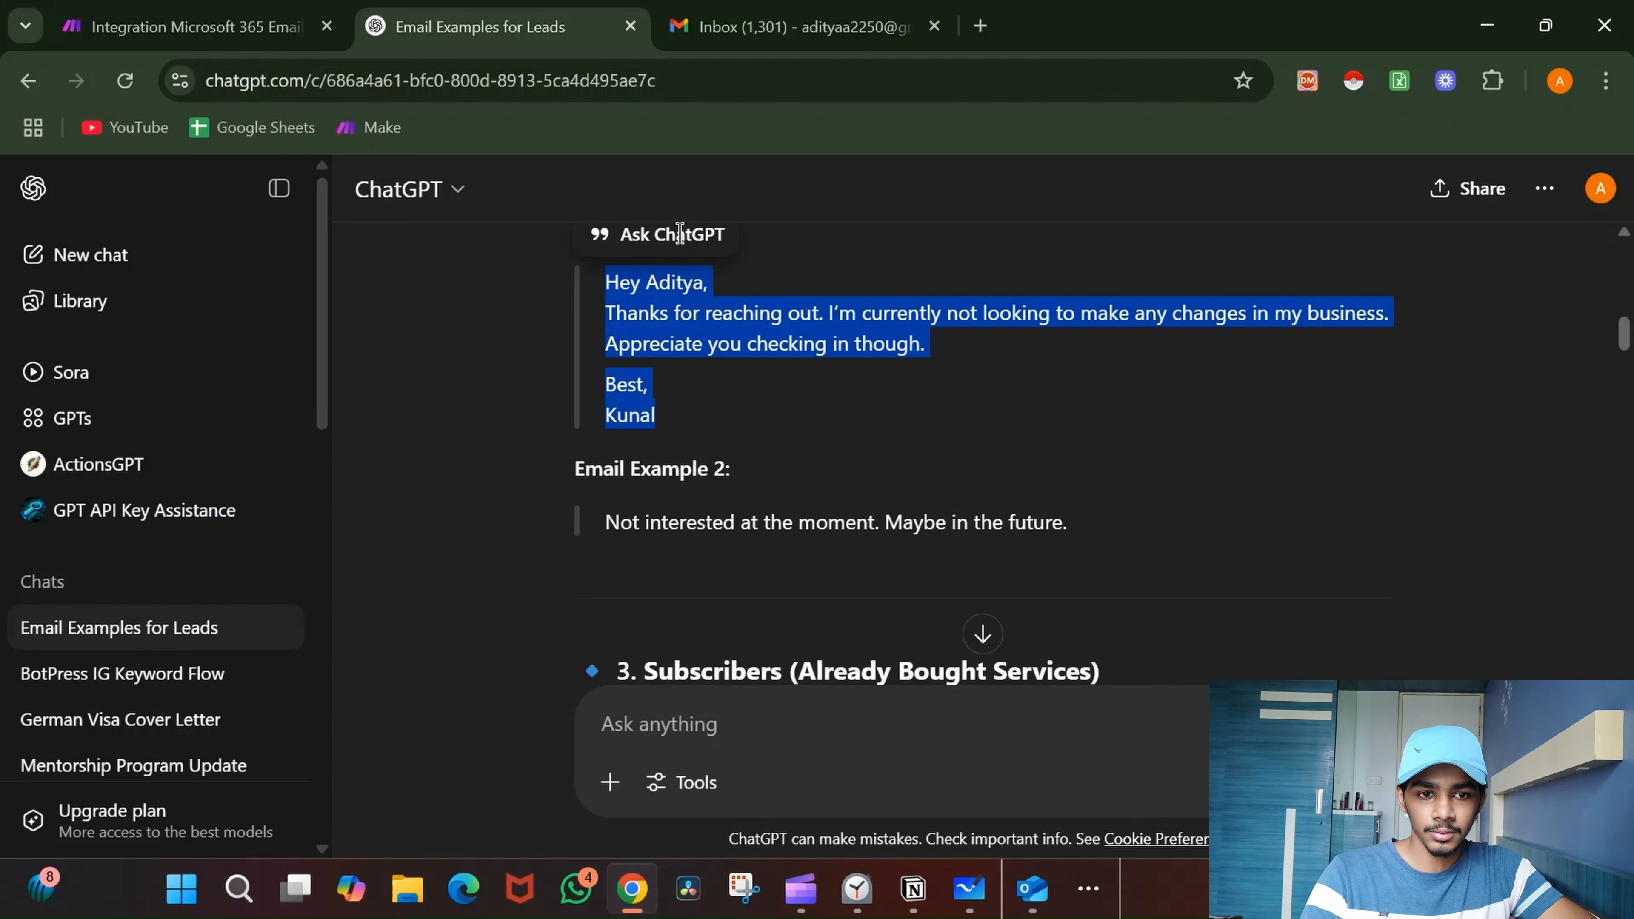
- Start another new message in Gmail and paste the copied not-interested text as its body
{"action": "left_click", "coordinate": [798, 26]}
{"action": "left_click", "coordinate": [128, 282]}
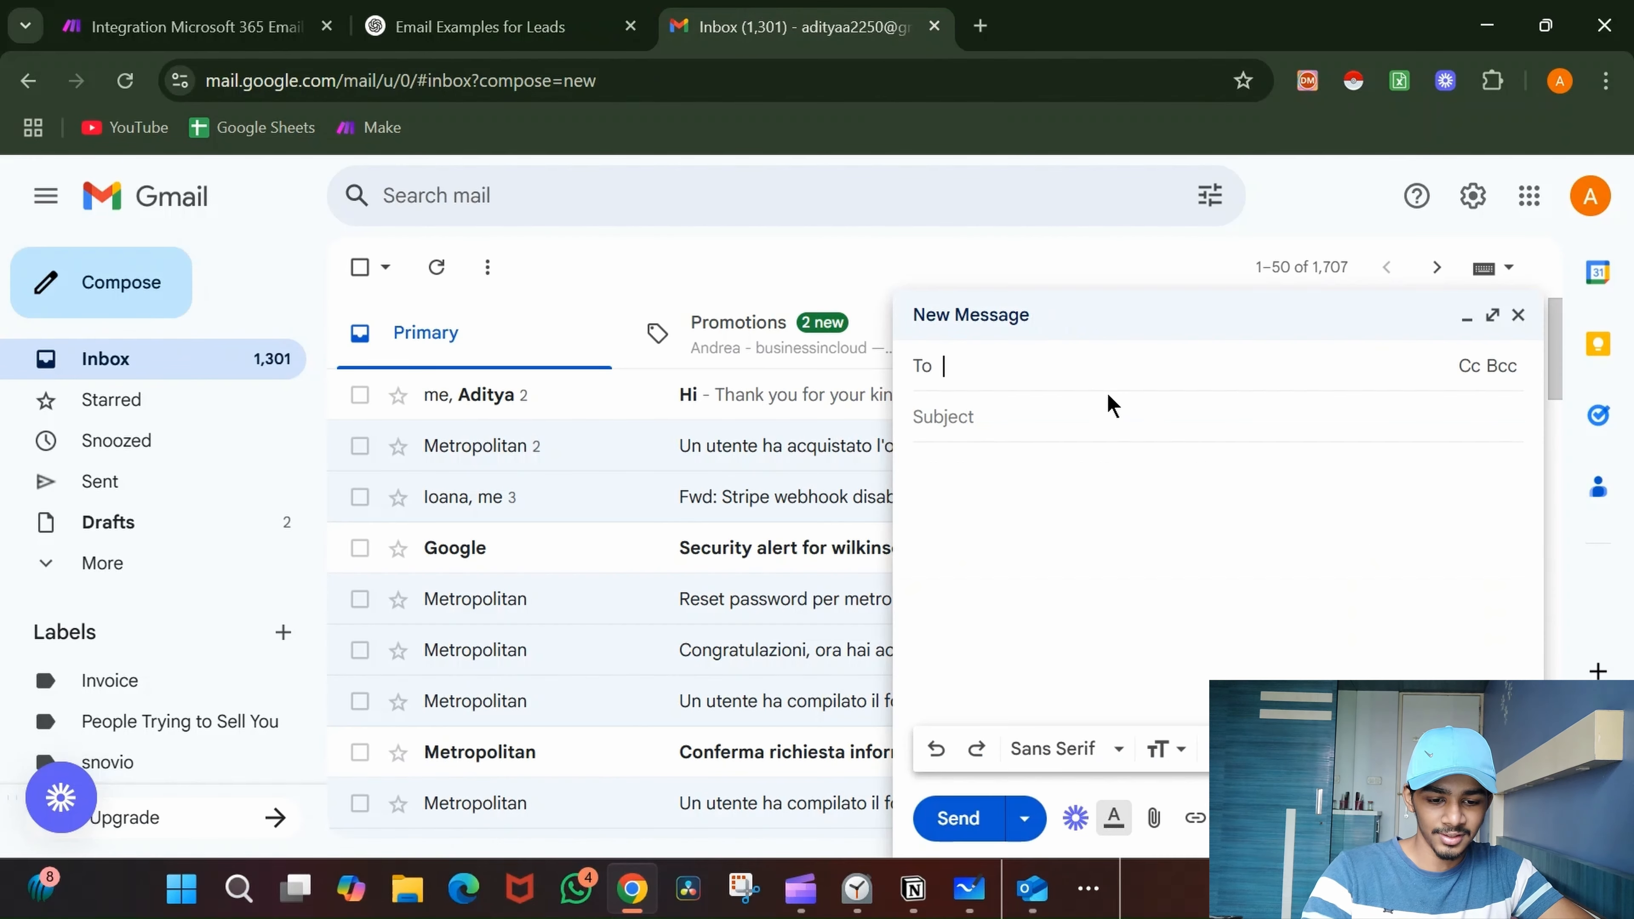
{"action": "left_click", "coordinate": [1058, 508]}
{"action": "key", "text": "ctrl+v"}
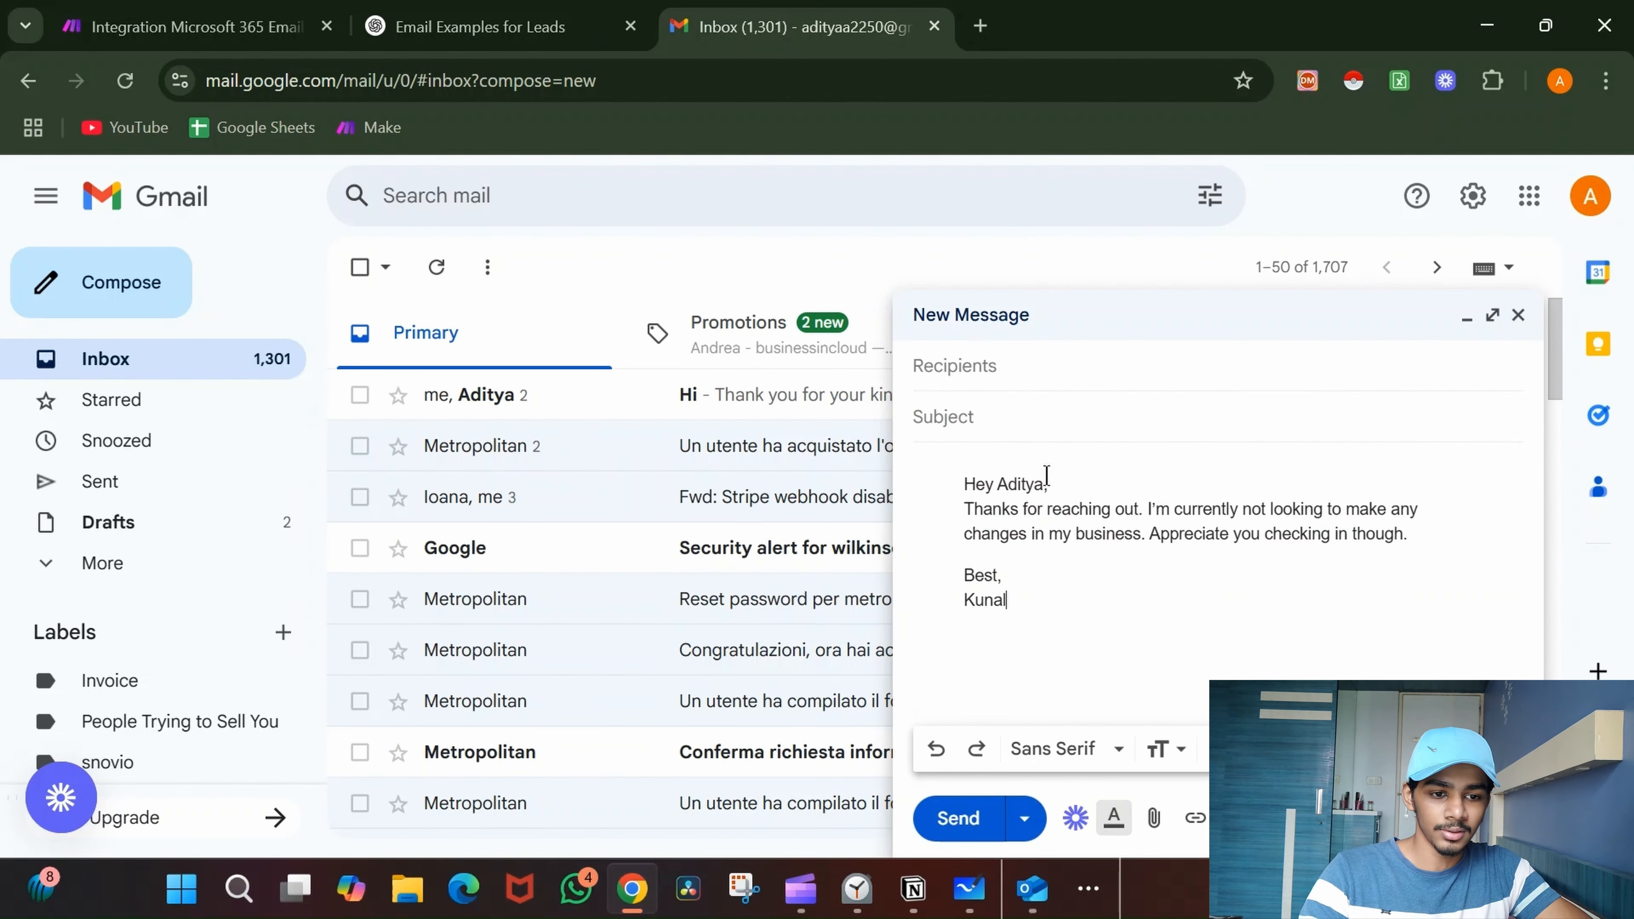
{"action": "left_click_drag", "start_coordinate": [1045, 588], "coordinate": [949, 477]}
{"action": "key", "text": "ctrl+x"}
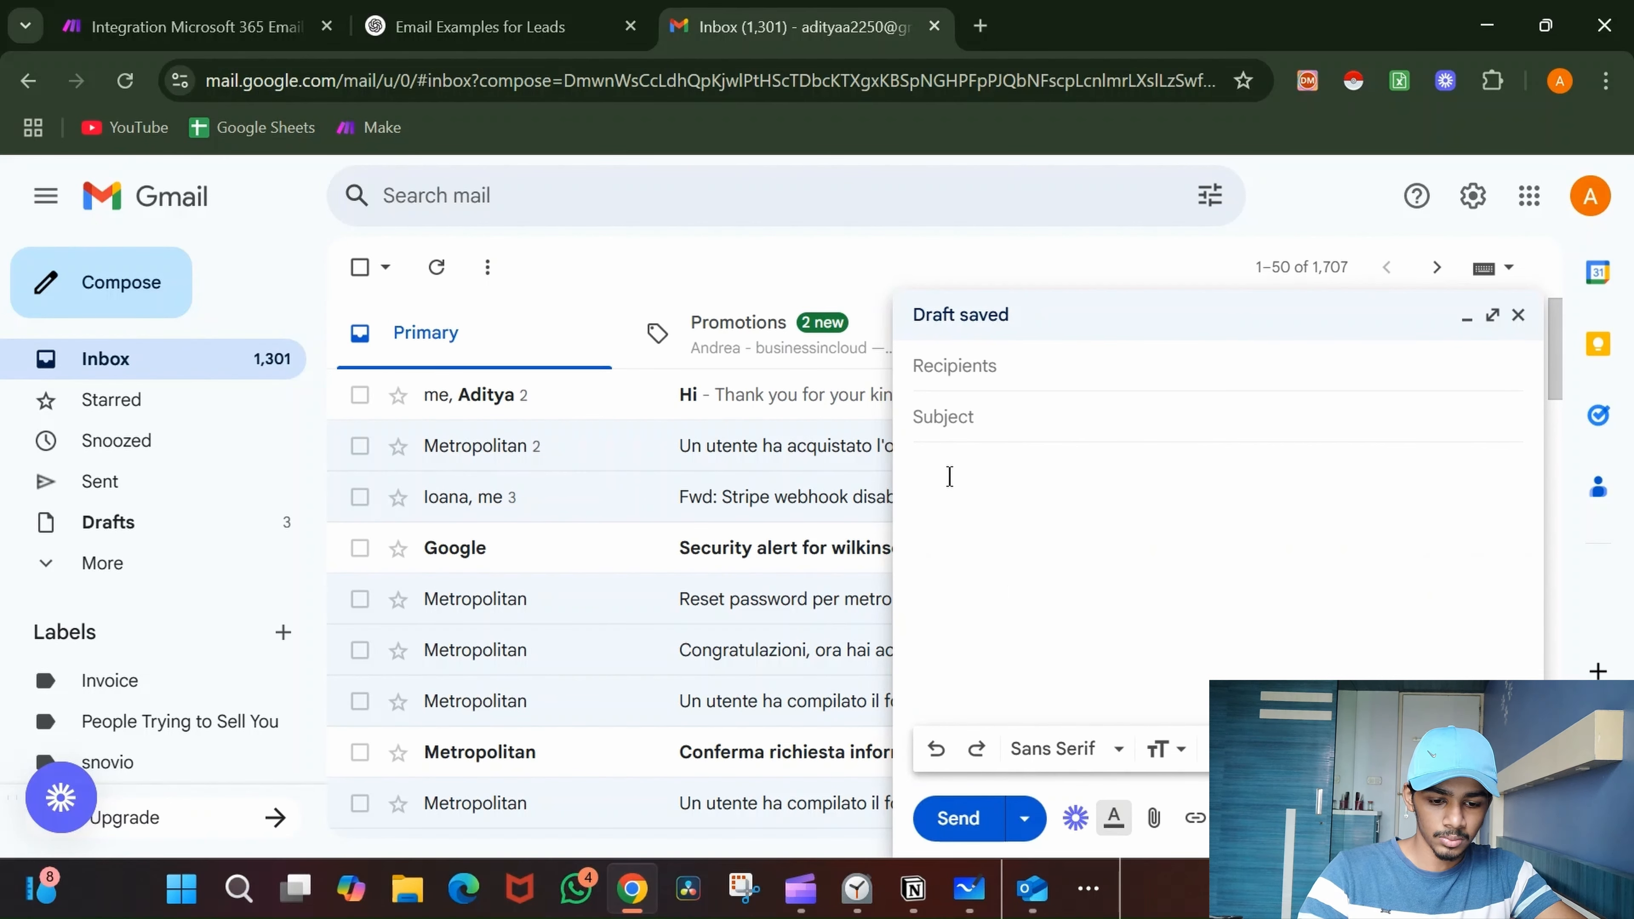
{"action": "key", "text": "ctrl+v"}
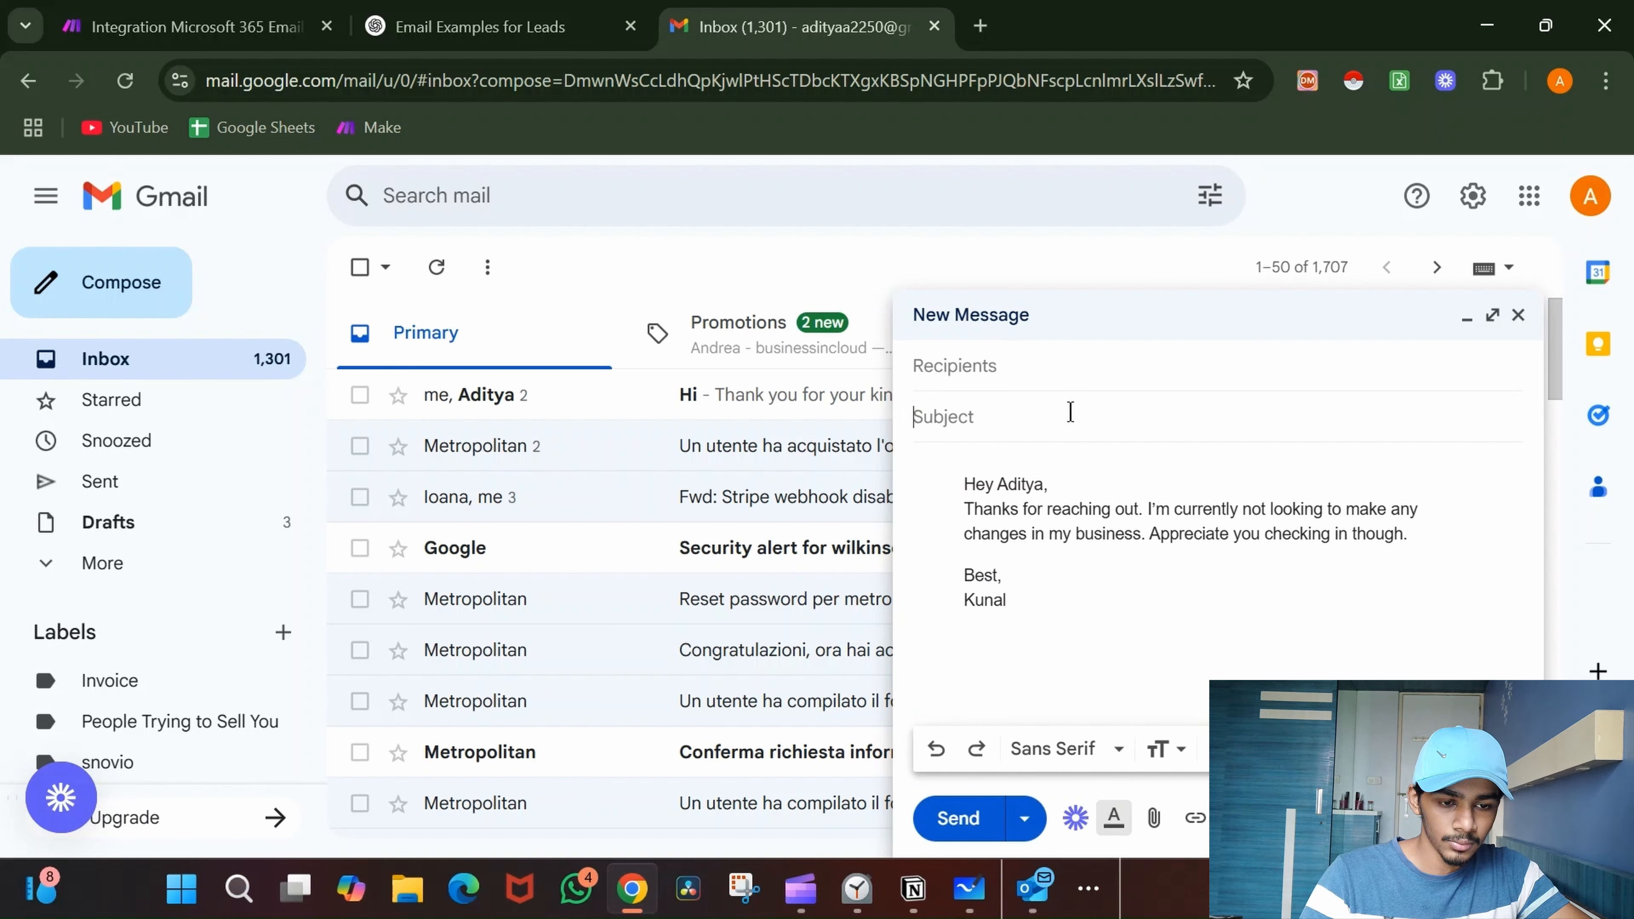
- Set the not-interested message's subject to "Appreciate it", correcting the spelling of the first word
{"action": "left_click", "coordinate": [1070, 412]}
{"action": "type", "text": "ad"}
{"action": "key", "text": "BackSpace"}
{"action": "key", "text": "BackSpace"}
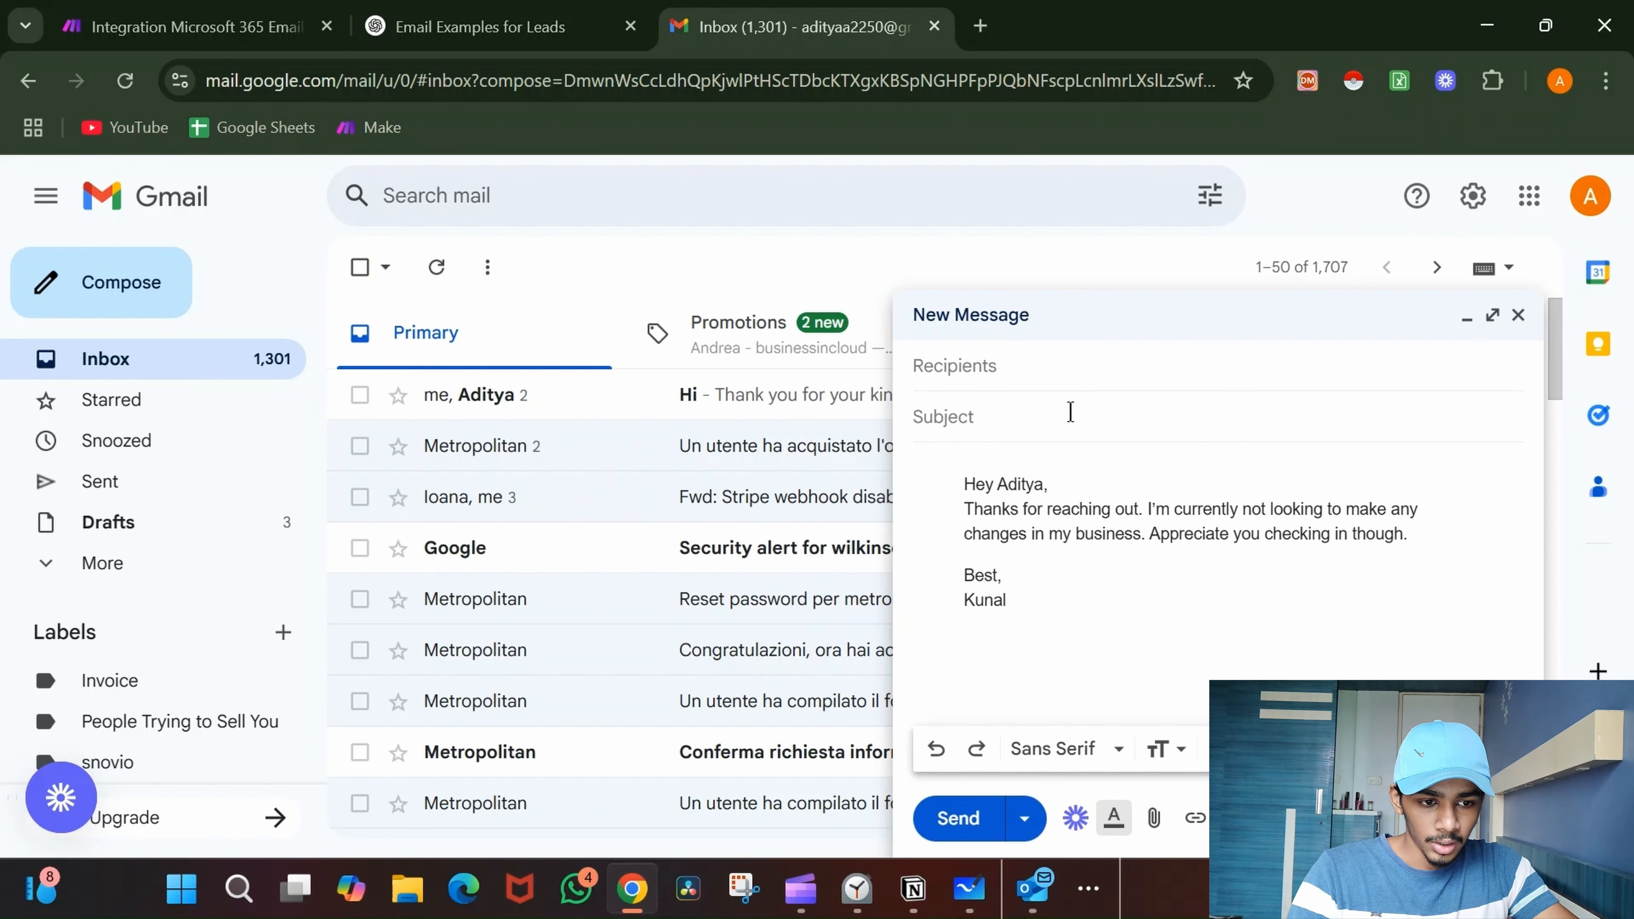
{"action": "type", "text": "Aprrecia"}
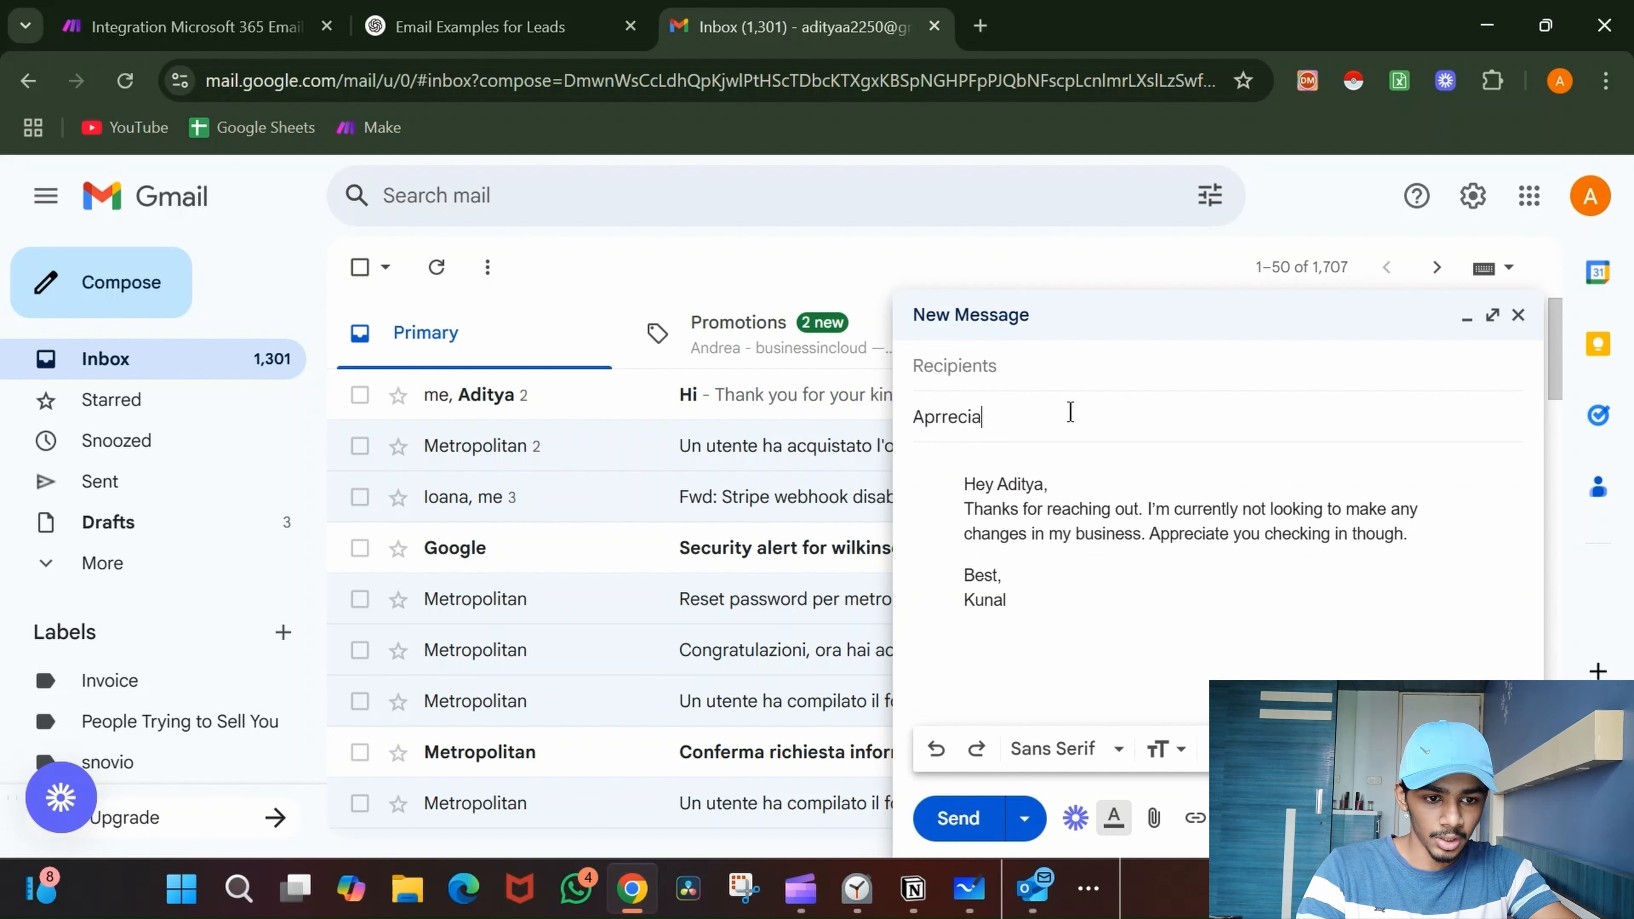
{"action": "type", "text": "te it"}
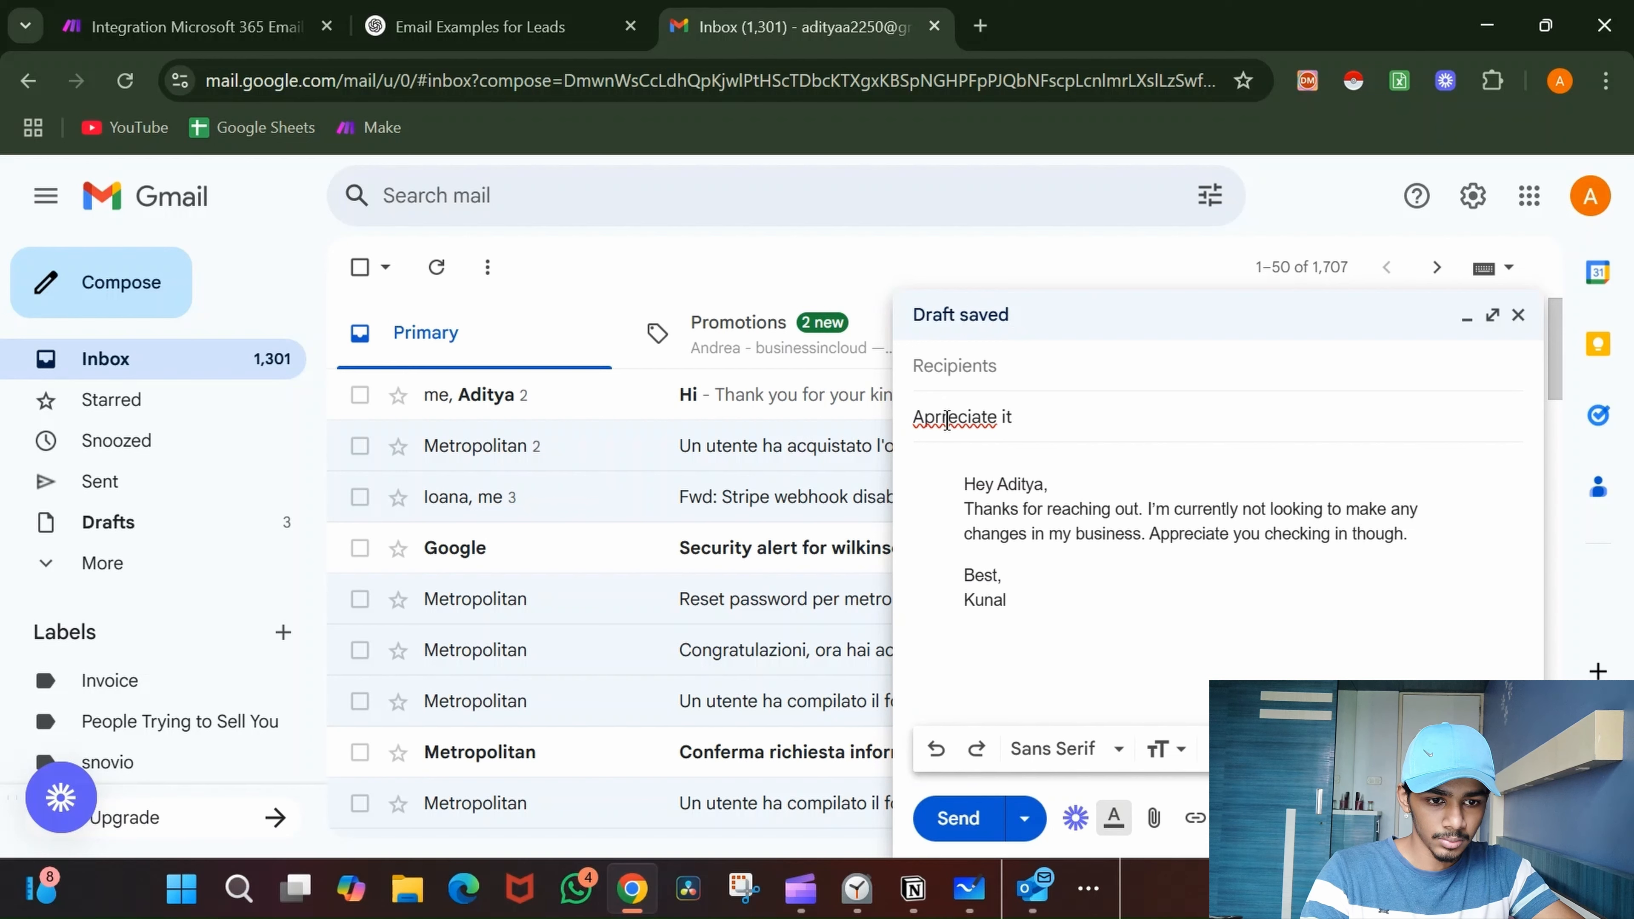
{"action": "key", "text": "BackSpace"}
{"action": "key", "text": "BackSpace"}
{"action": "type", "text": "pr"}
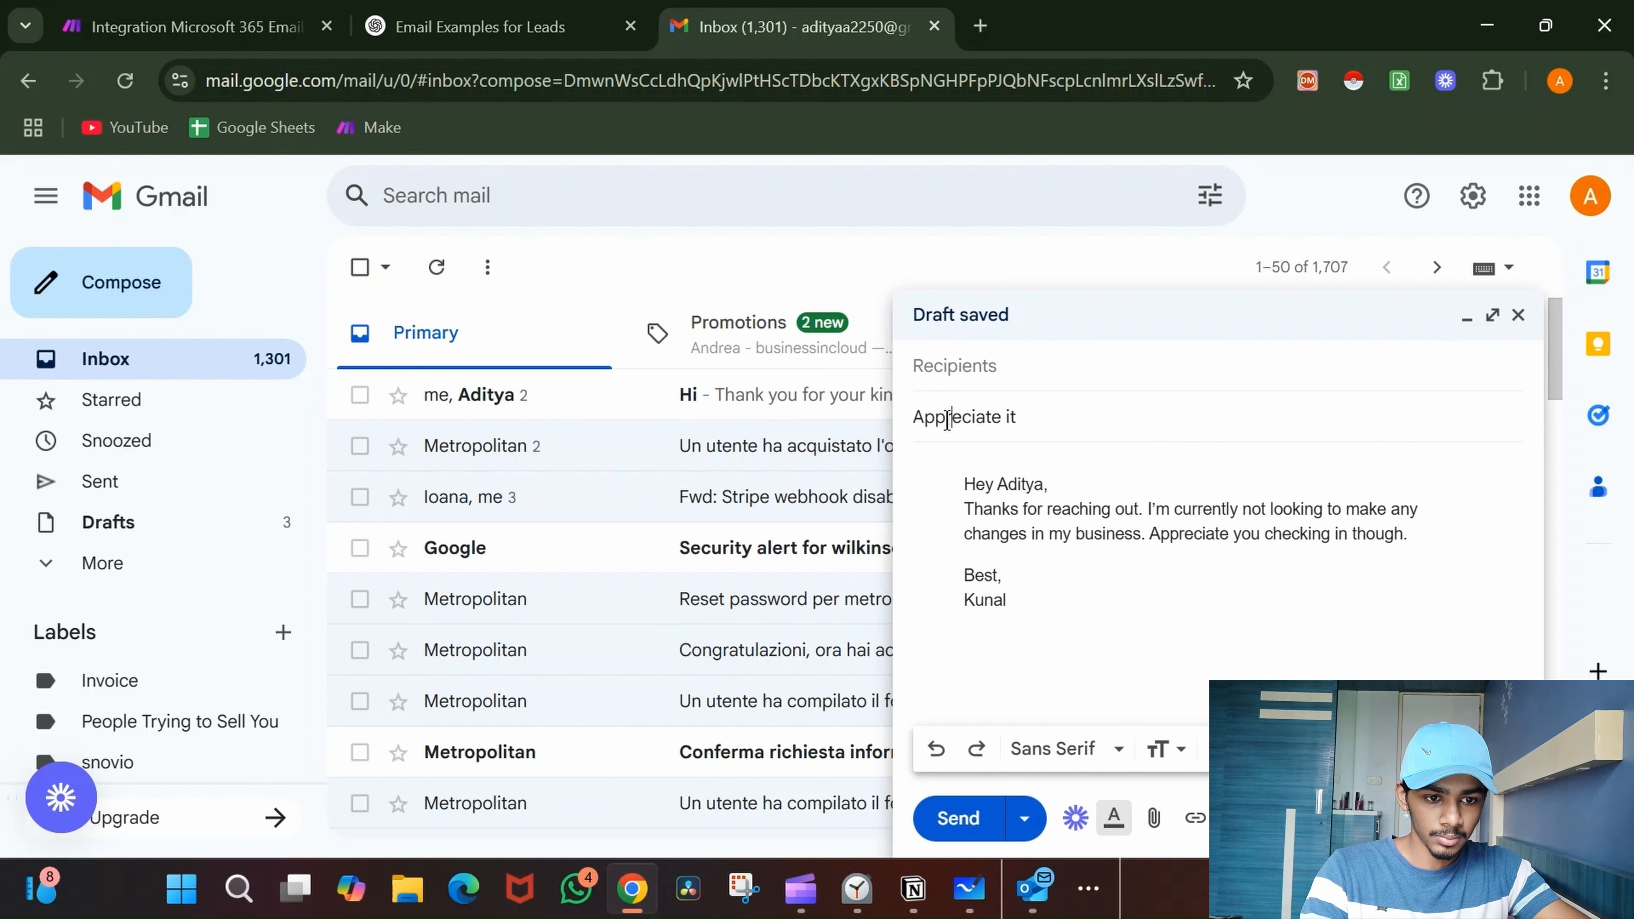
- Enter the Outlook account's e-mail address as the recipient and send the "Appreciate it" message
{"action": "left_click", "coordinate": [1064, 372]}
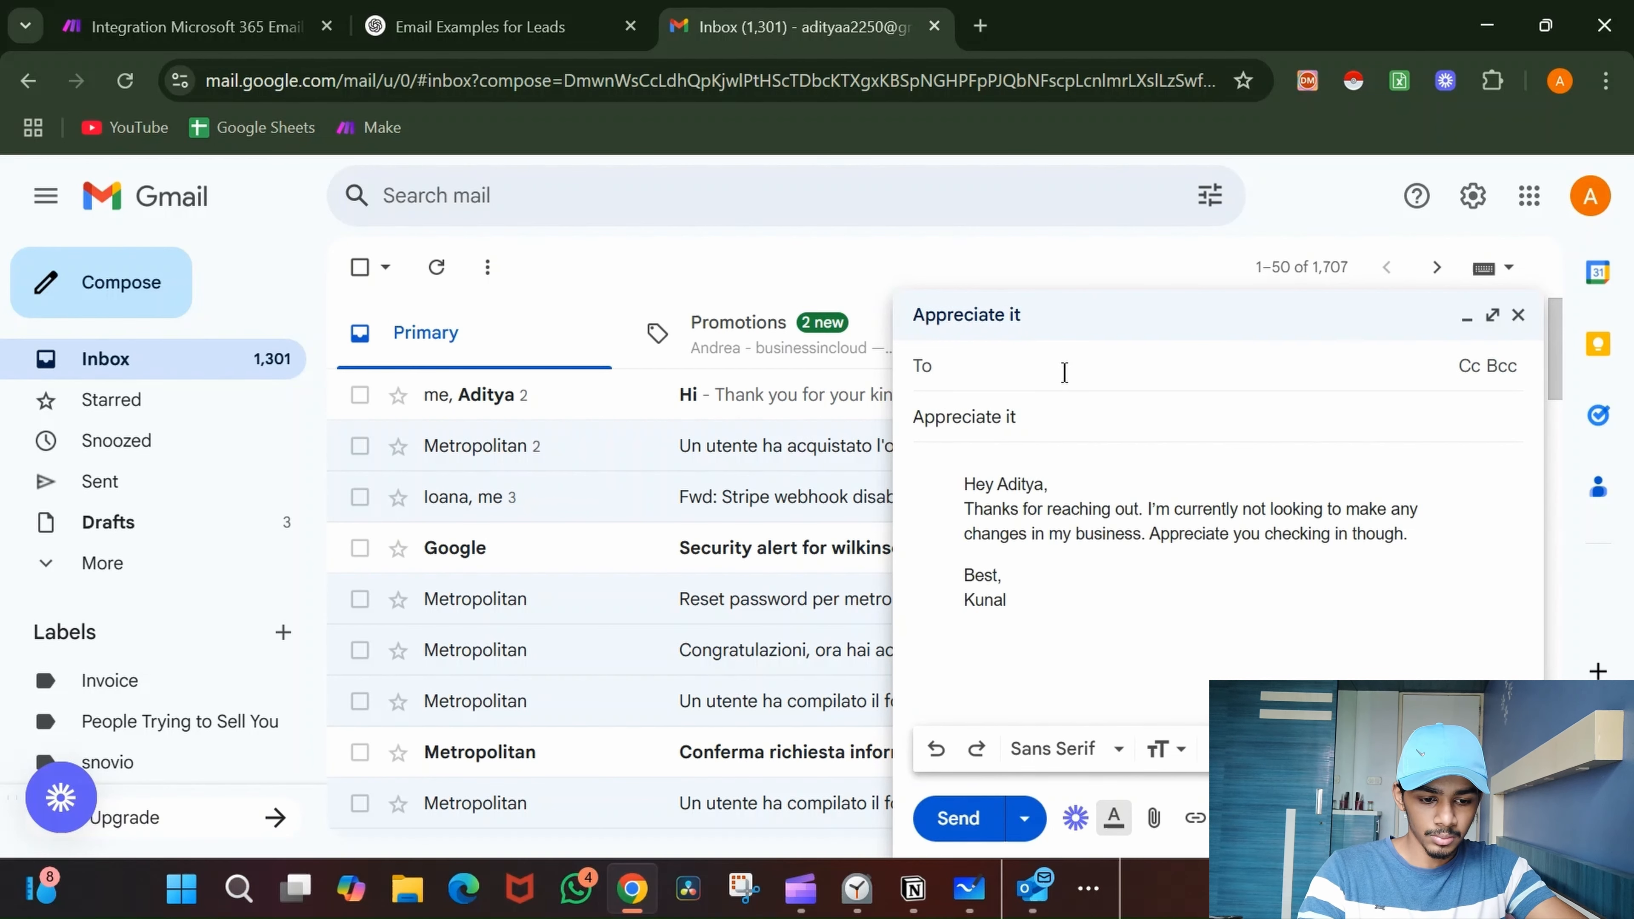
{"action": "type", "text": "adity"}
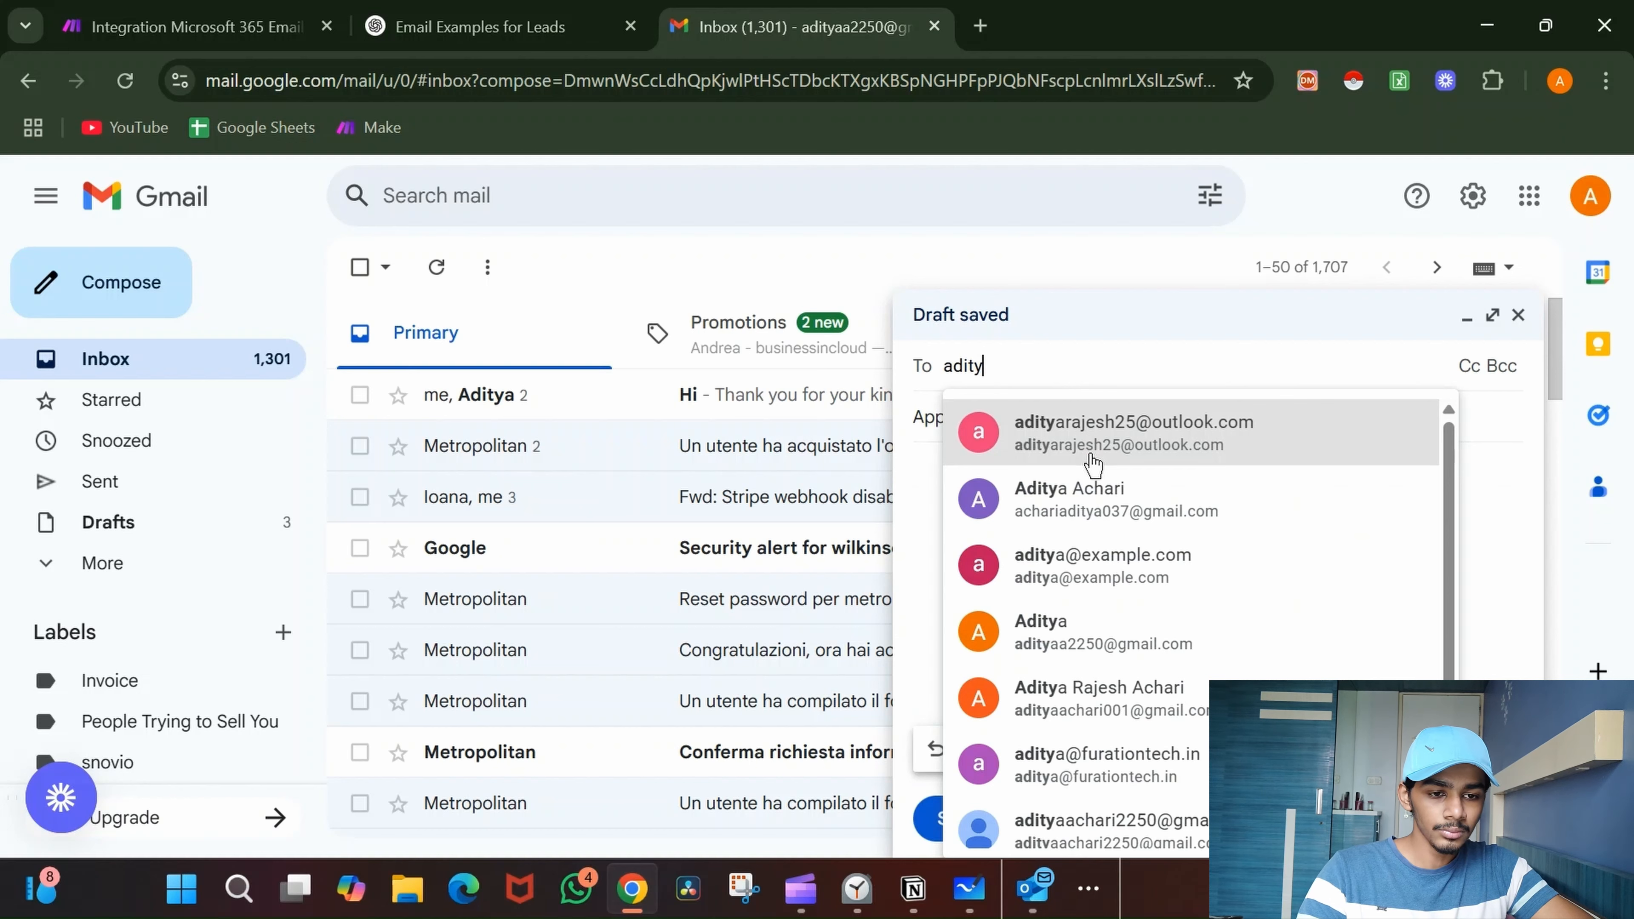
{"action": "left_click", "coordinate": [1093, 460]}
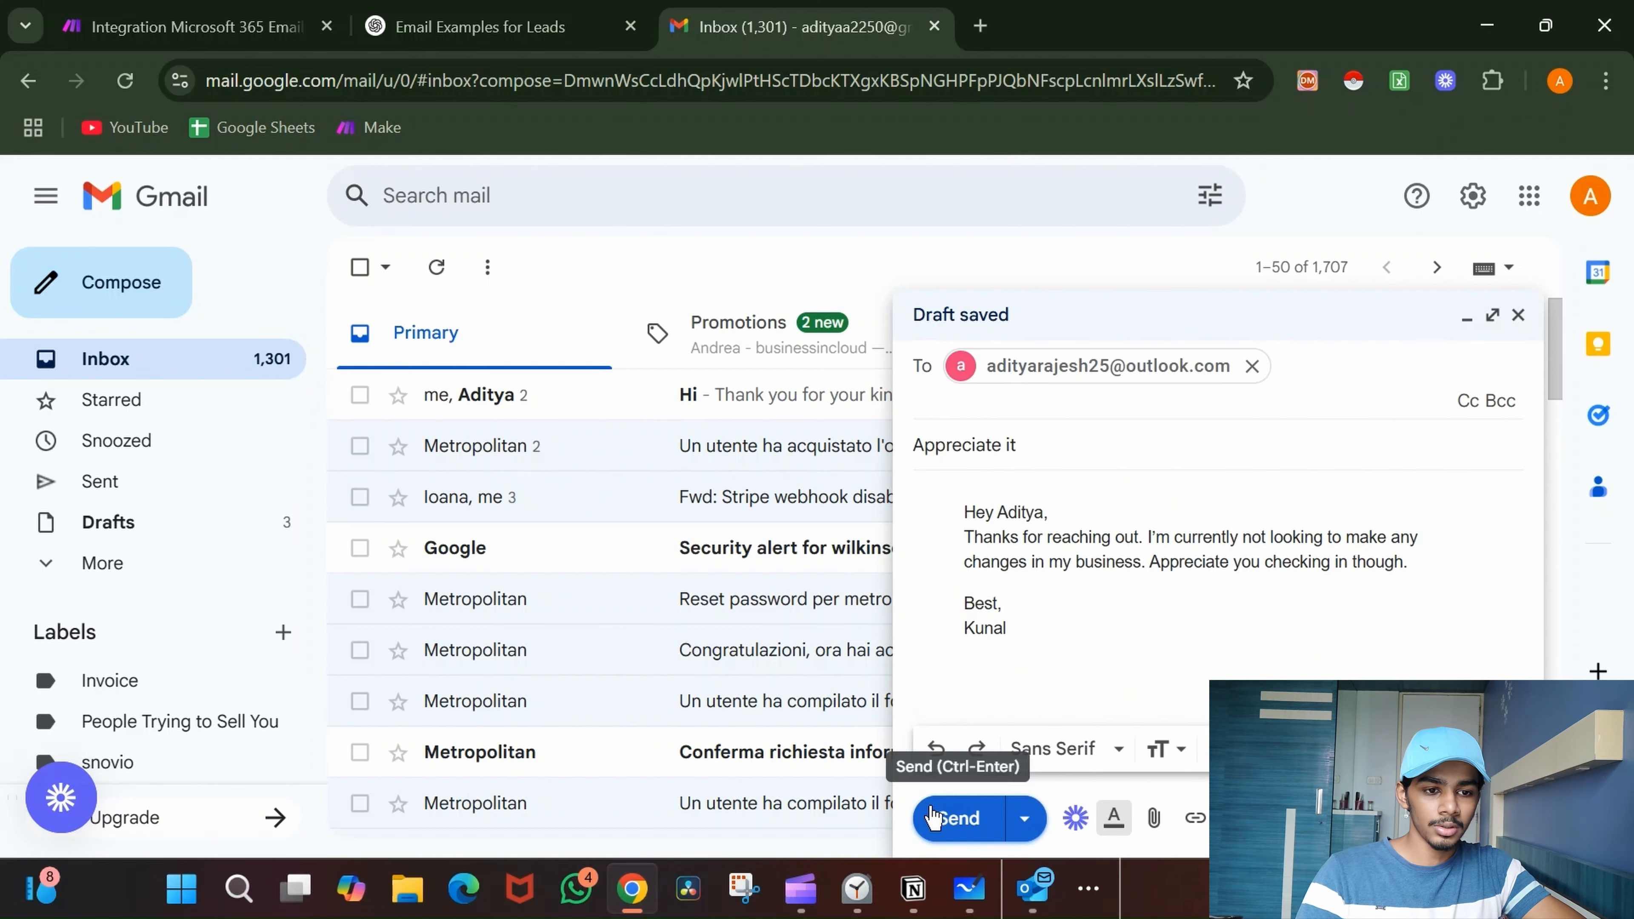
{"action": "left_click", "coordinate": [927, 815]}
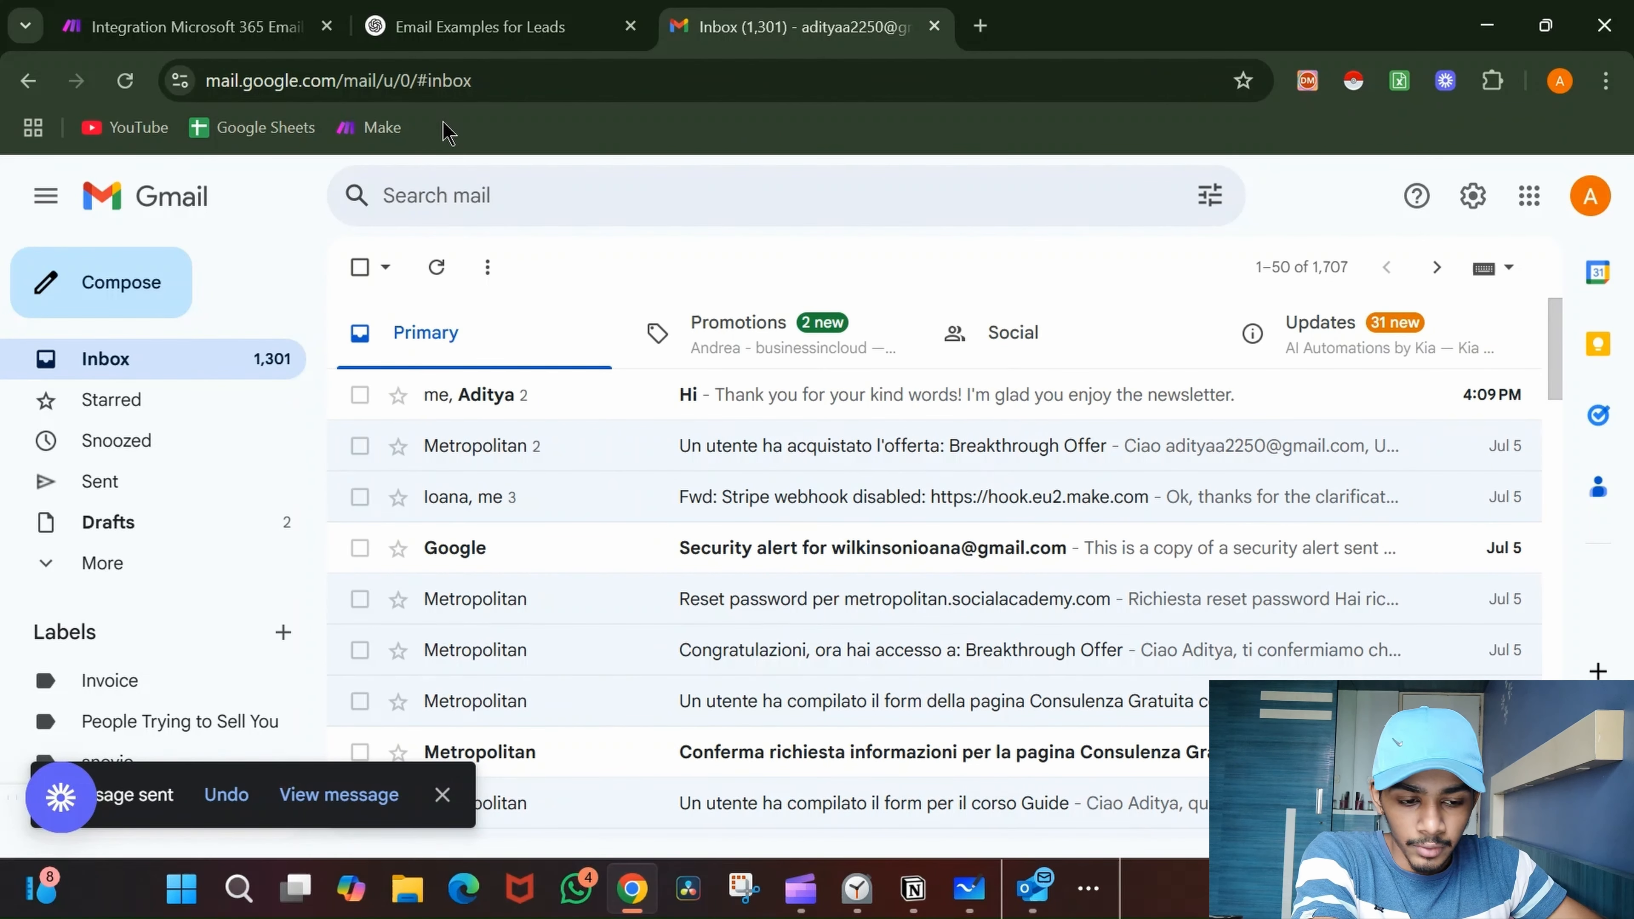
- Switch to Outlook and mark the "automating my lead qualification" message in the inbox as read
{"action": "left_click", "coordinate": [1043, 887]}
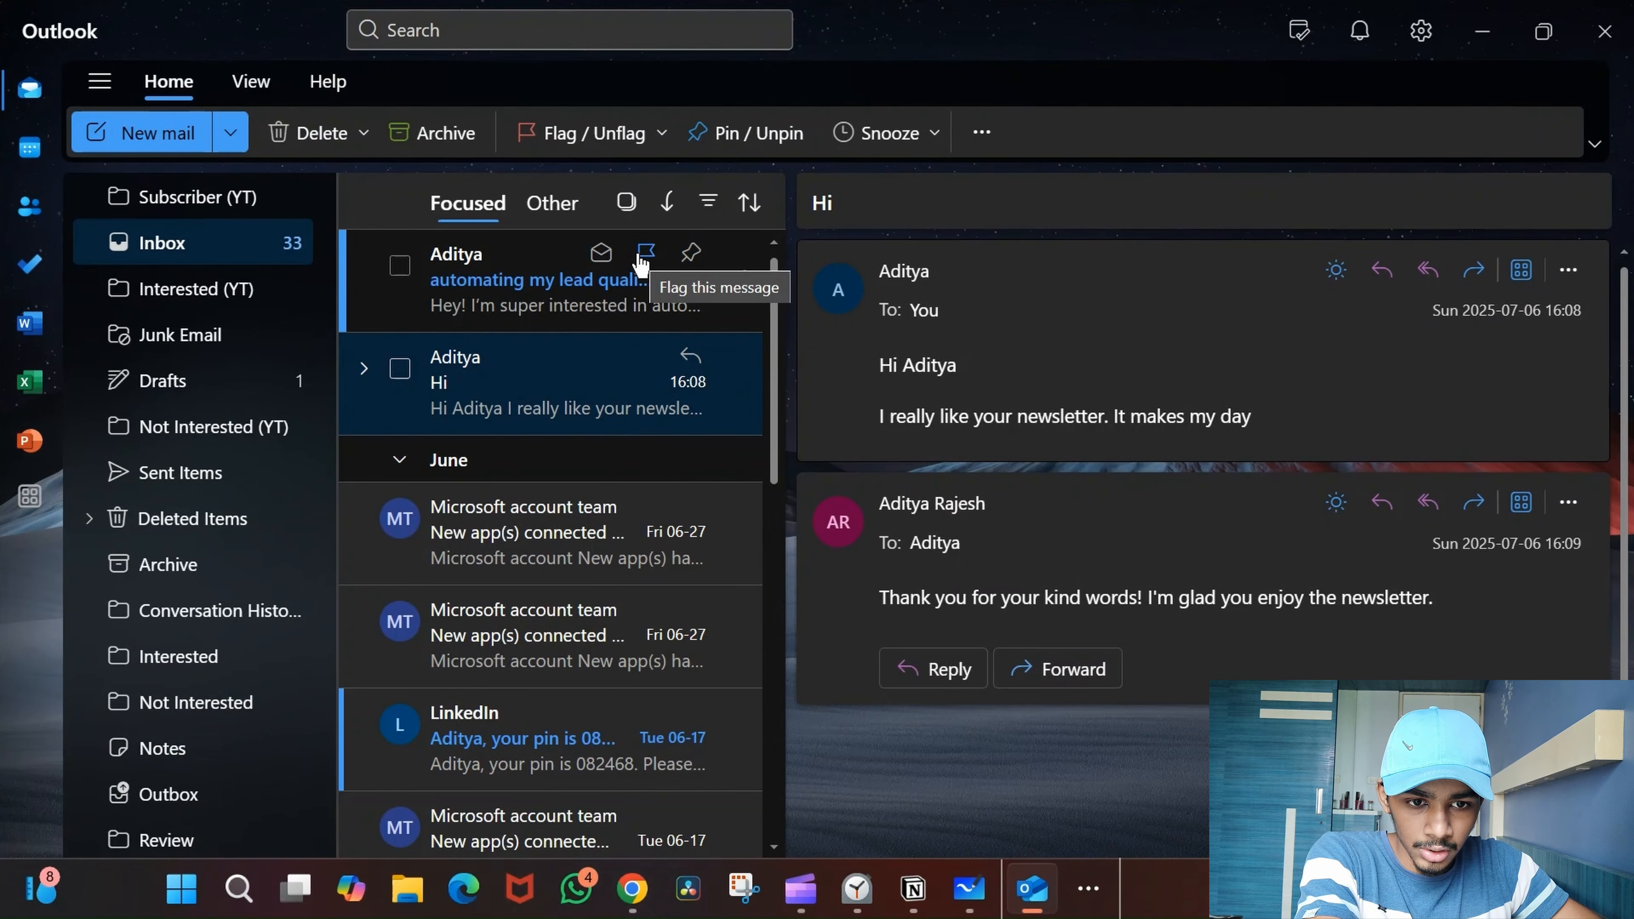
{"action": "left_click", "coordinate": [601, 253]}
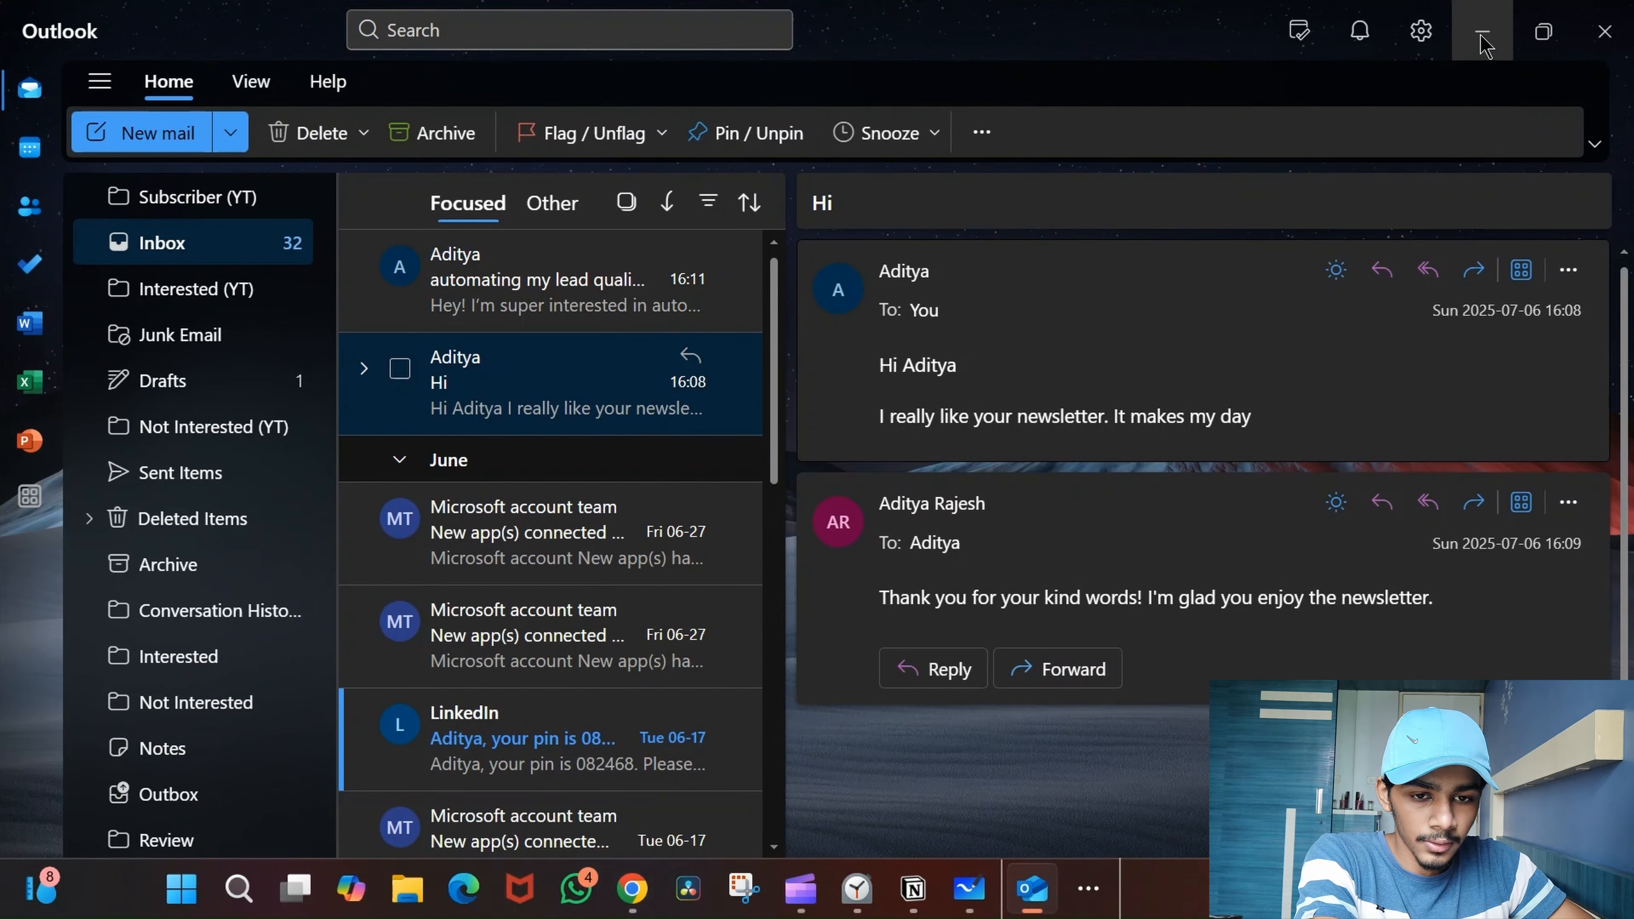
{"action": "left_click", "coordinate": [1475, 47]}
- Back in Make, set the Outlook trigger to start from the manually chosen "automating my lead qualification" email and run the scenario
{"action": "left_click", "coordinate": [247, 11]}
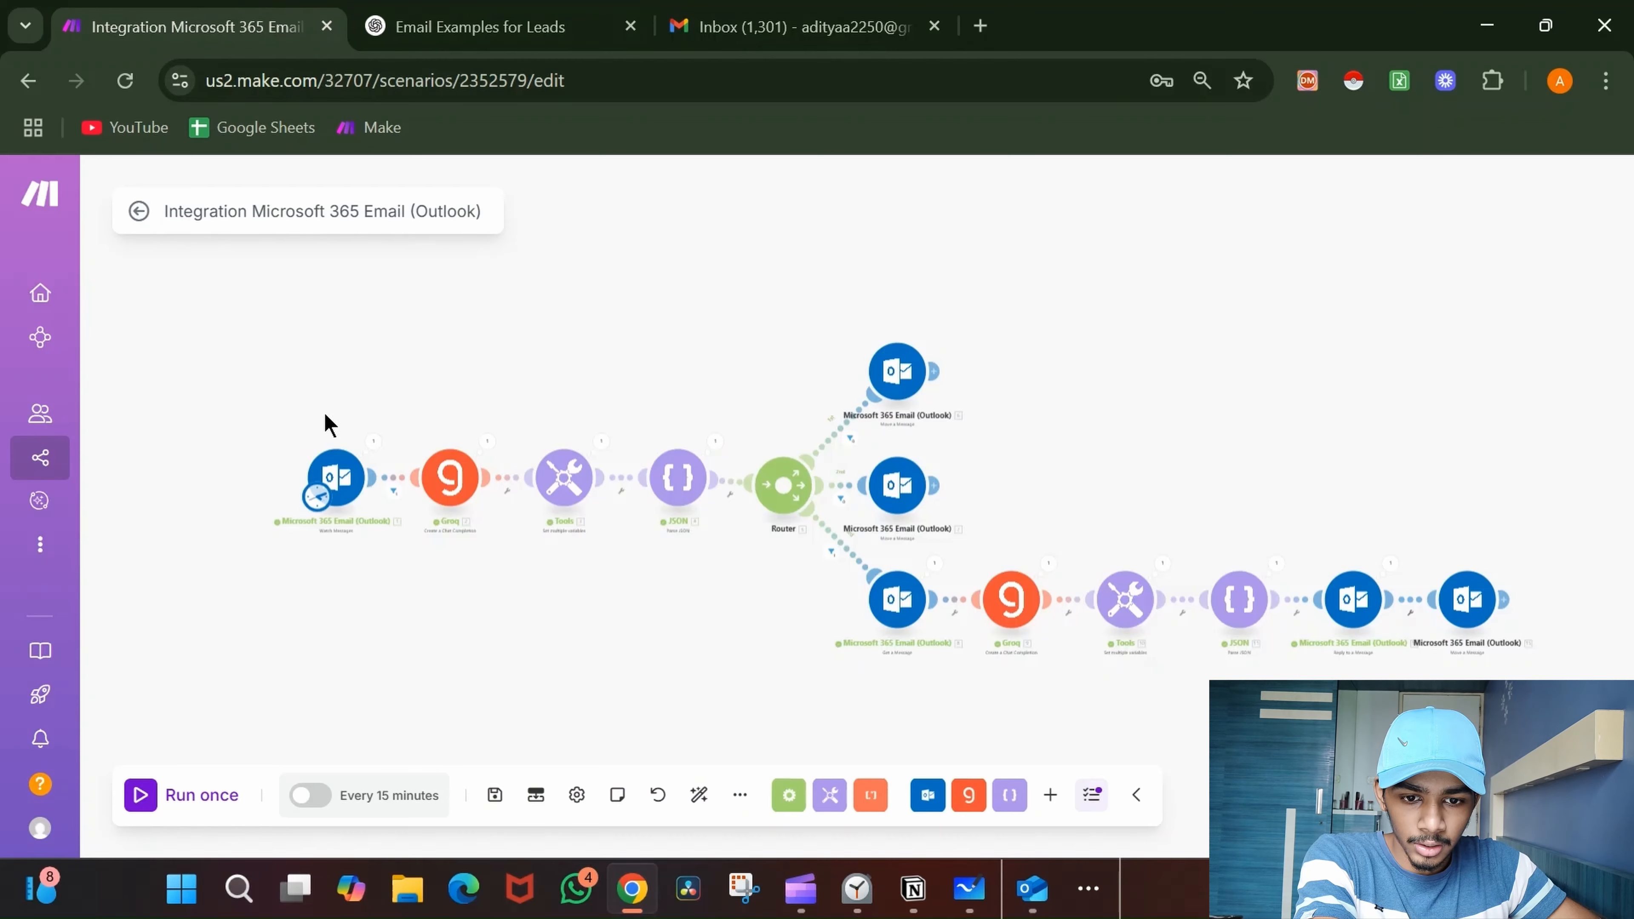
{"action": "right_click", "coordinate": [337, 456]}
{"action": "left_click", "coordinate": [393, 540]}
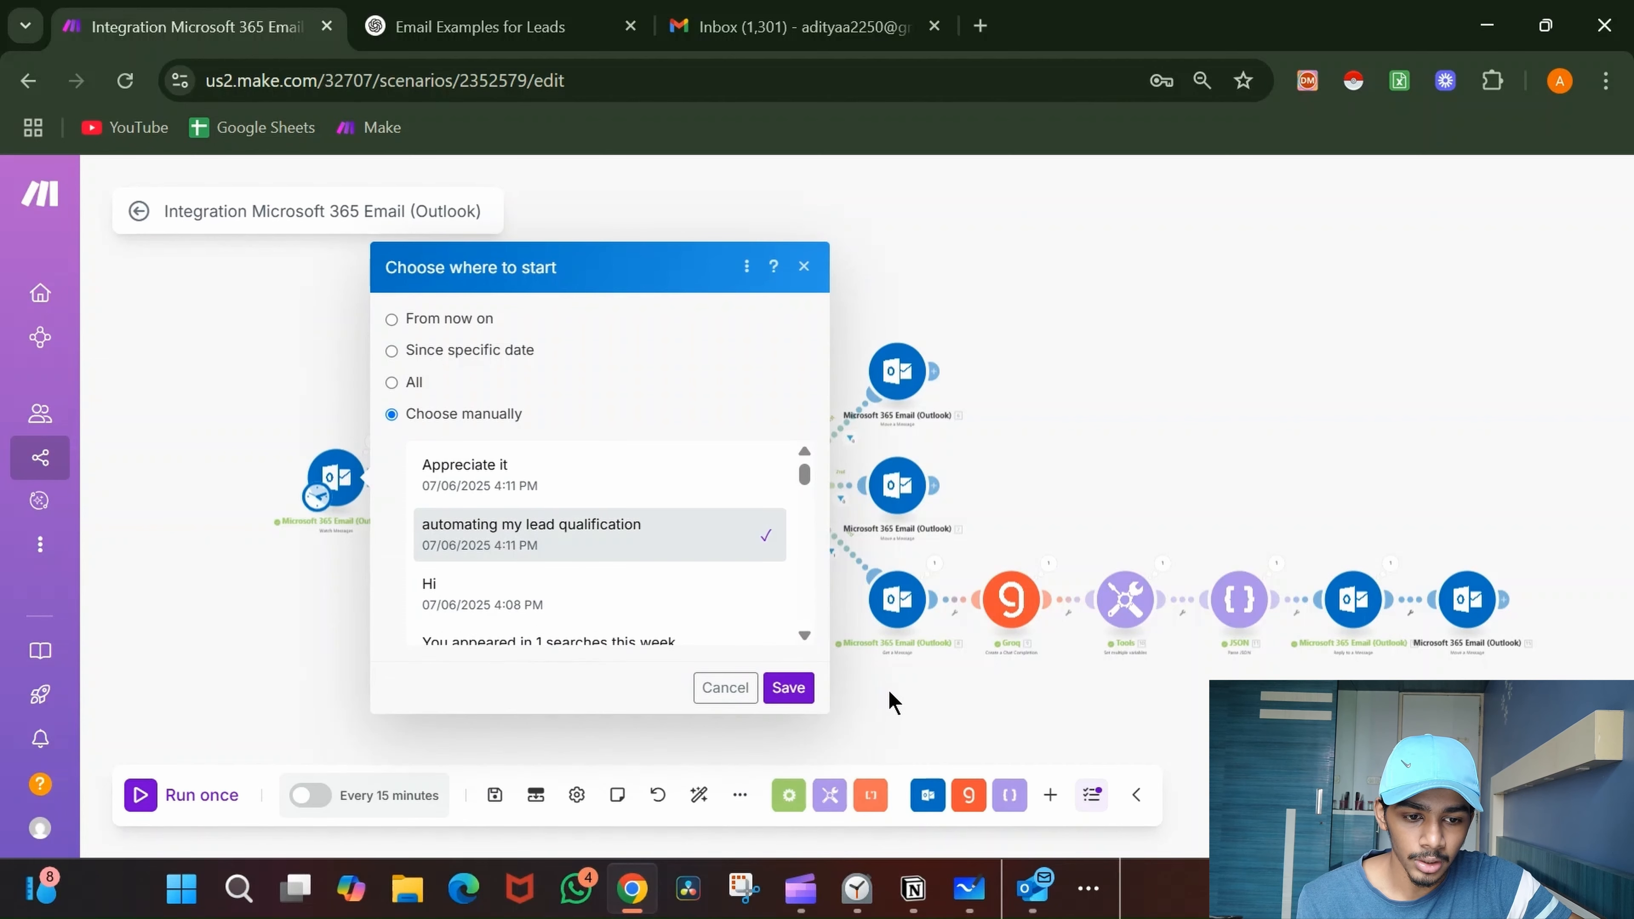
{"action": "left_click", "coordinate": [786, 687]}
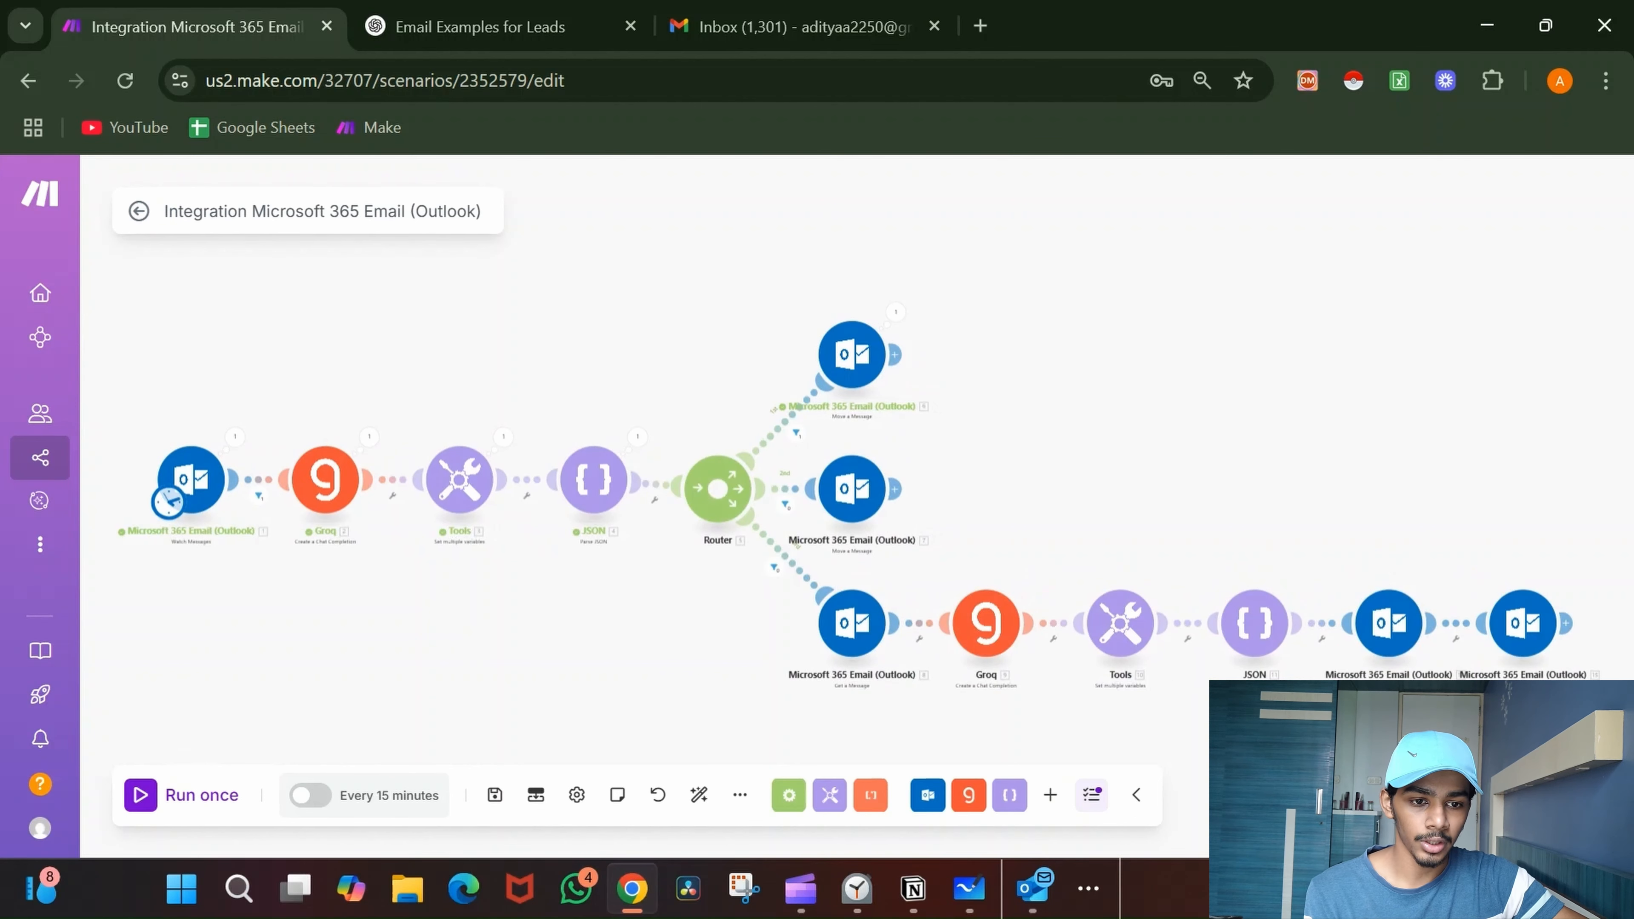
- Check Outlook's Interested (YT) folder for the "automating my lead qualification" message and open it
{"action": "left_click", "coordinate": [1043, 903]}
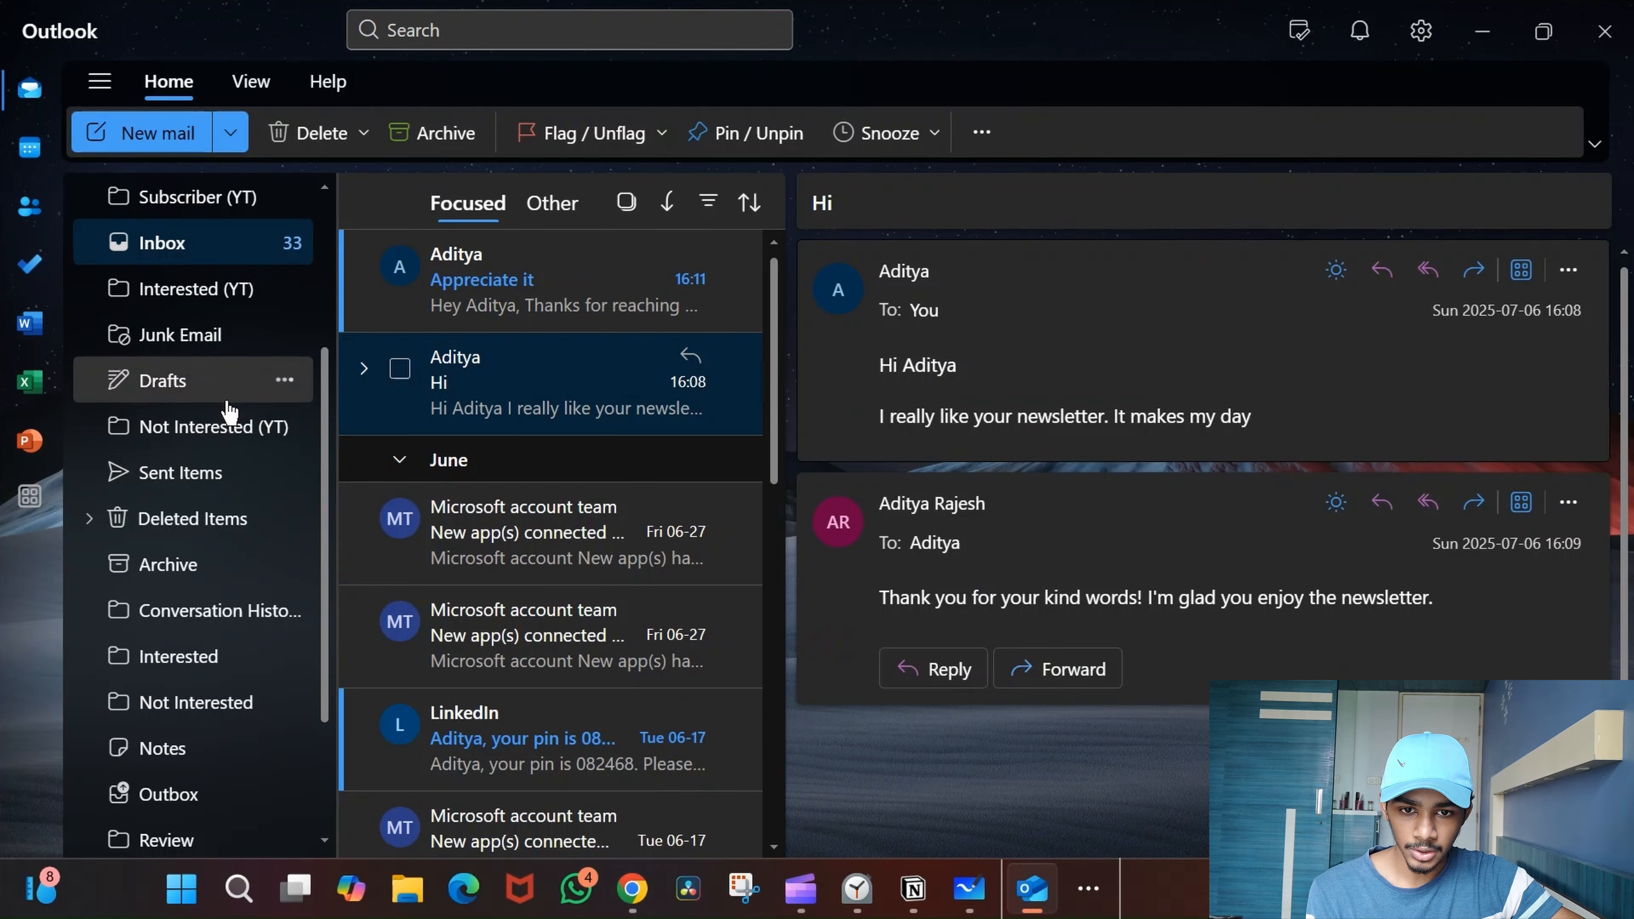
{"action": "left_click", "coordinate": [226, 313]}
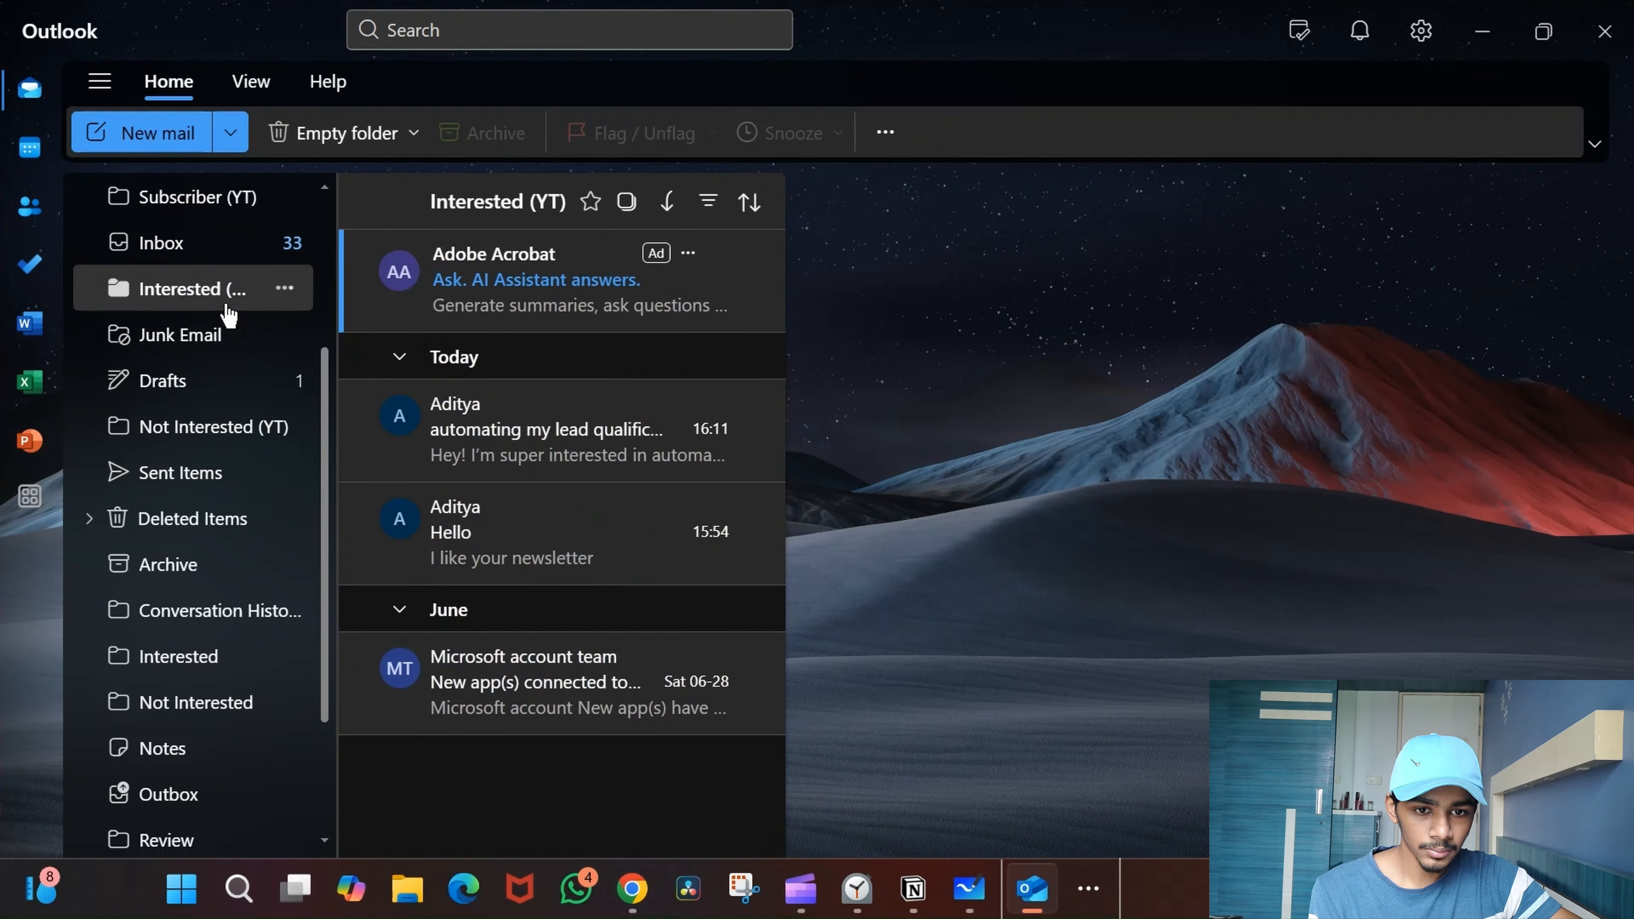
{"action": "left_click", "coordinate": [495, 462]}
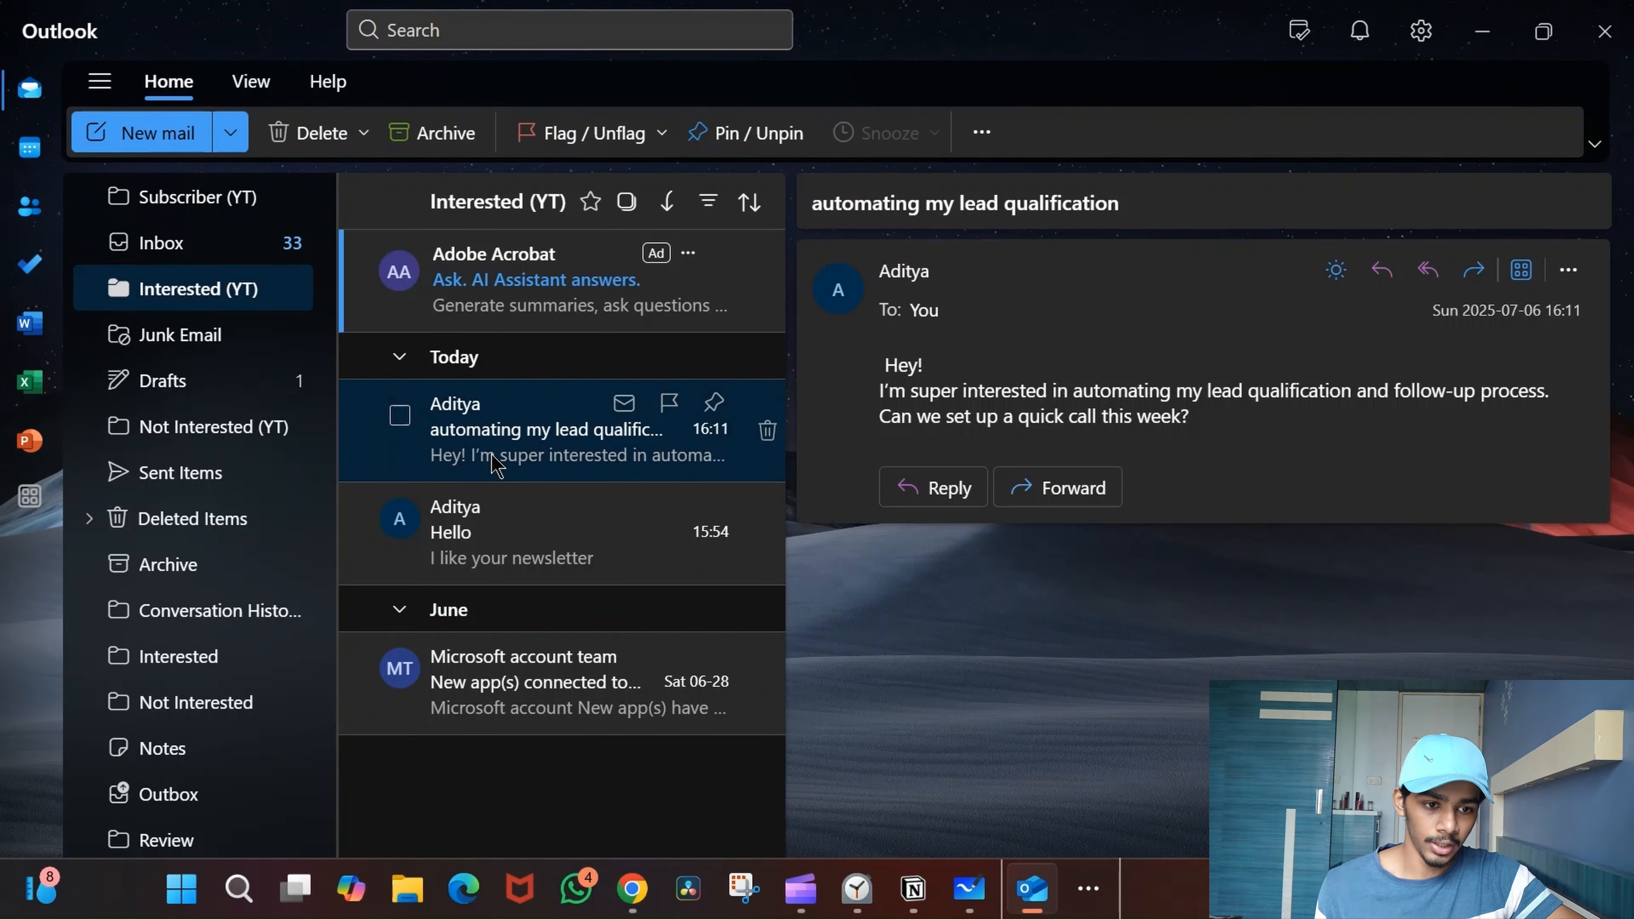
{"action": "left_click", "coordinate": [1499, 13]}
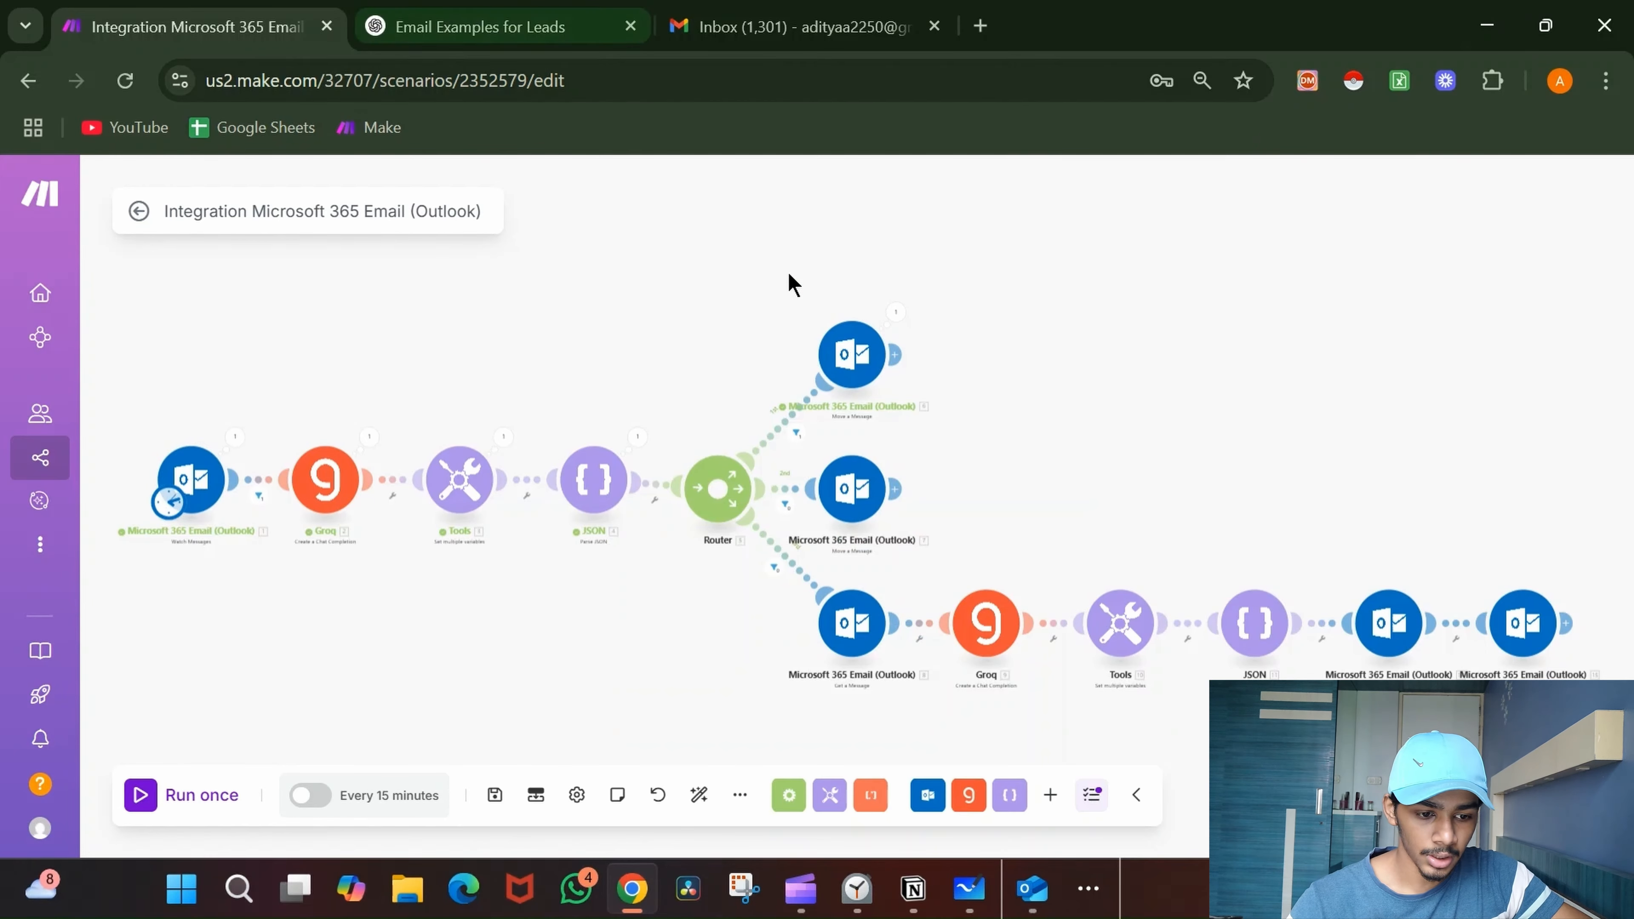
- Go back to the Outlook inbox and mark the "Appreciate it" message as read
{"action": "left_click", "coordinate": [1031, 888]}
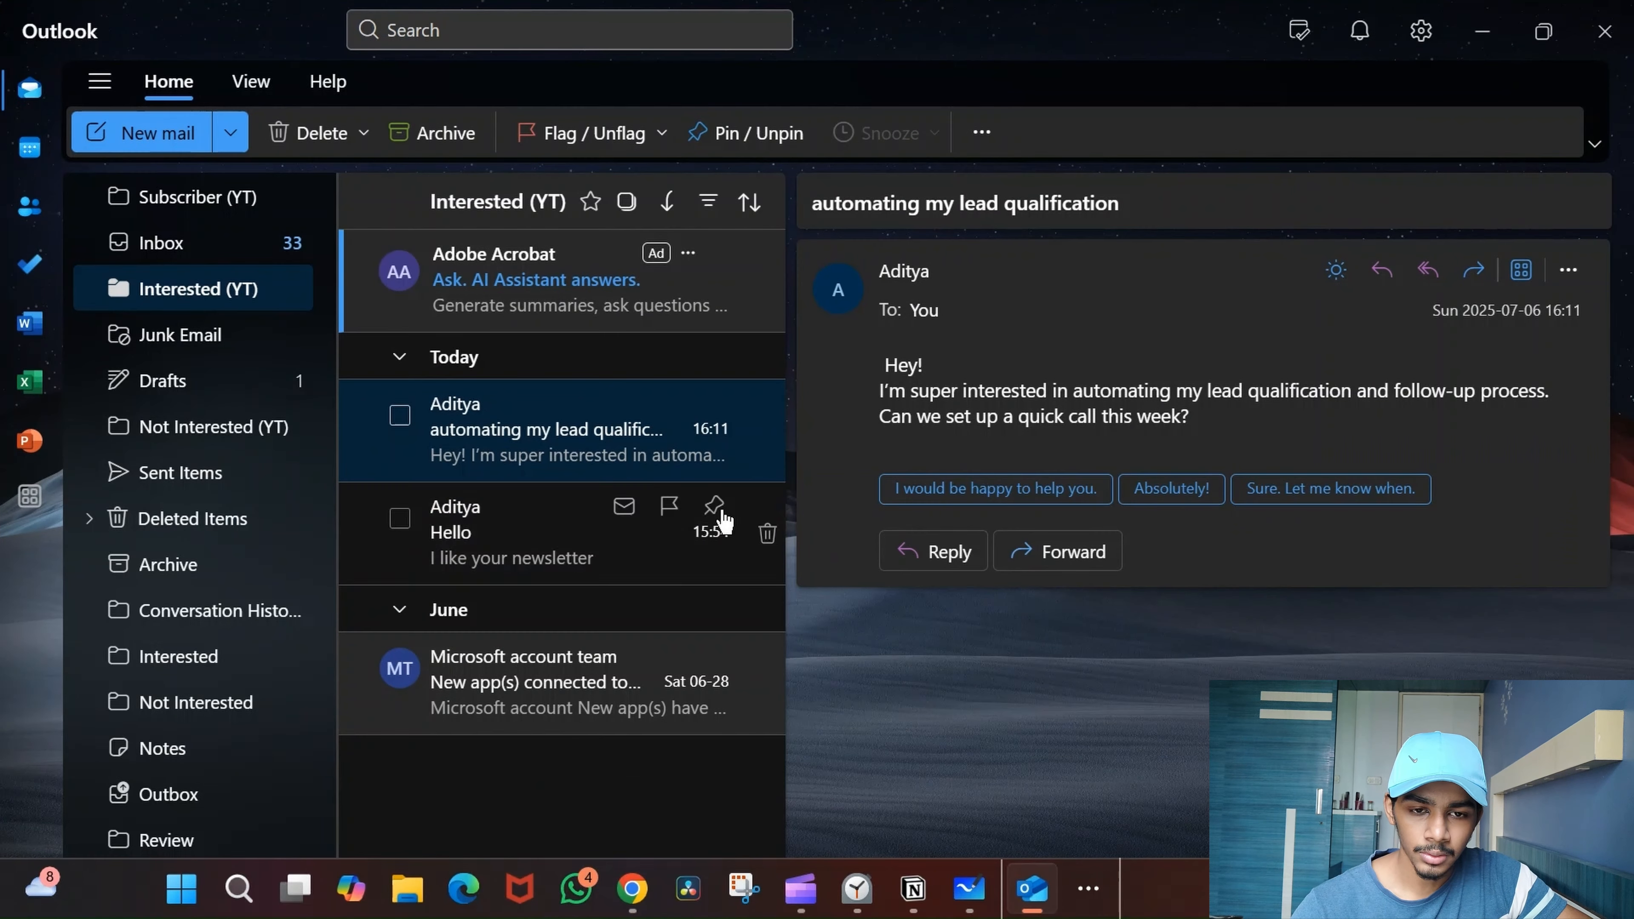
{"action": "left_click", "coordinate": [219, 253]}
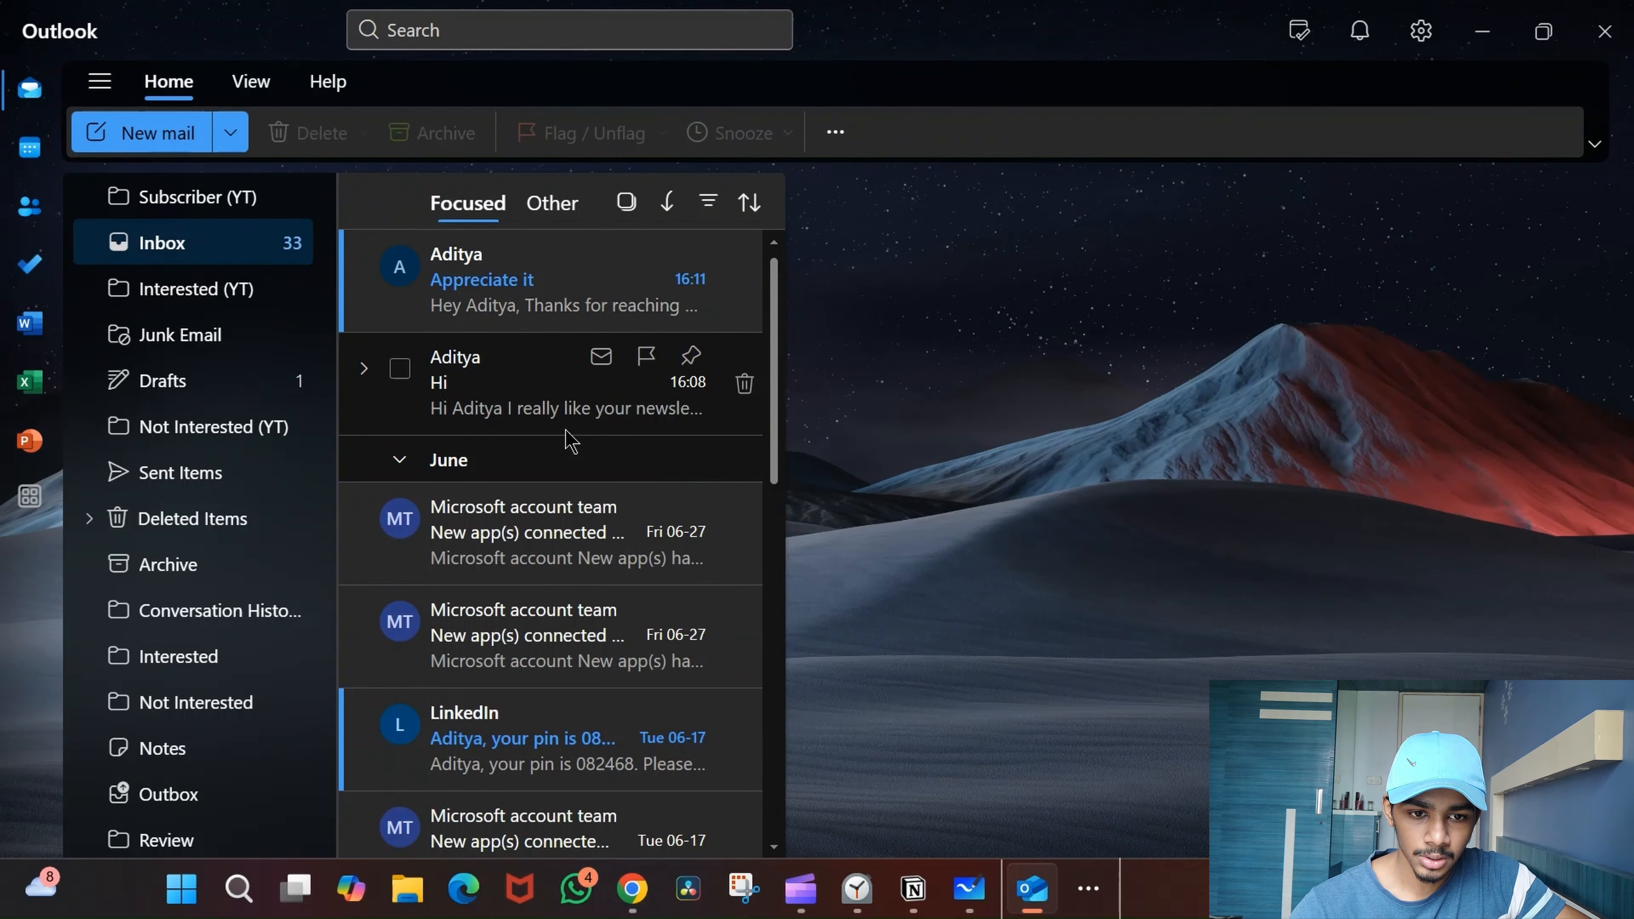
{"action": "left_click", "coordinate": [601, 253]}
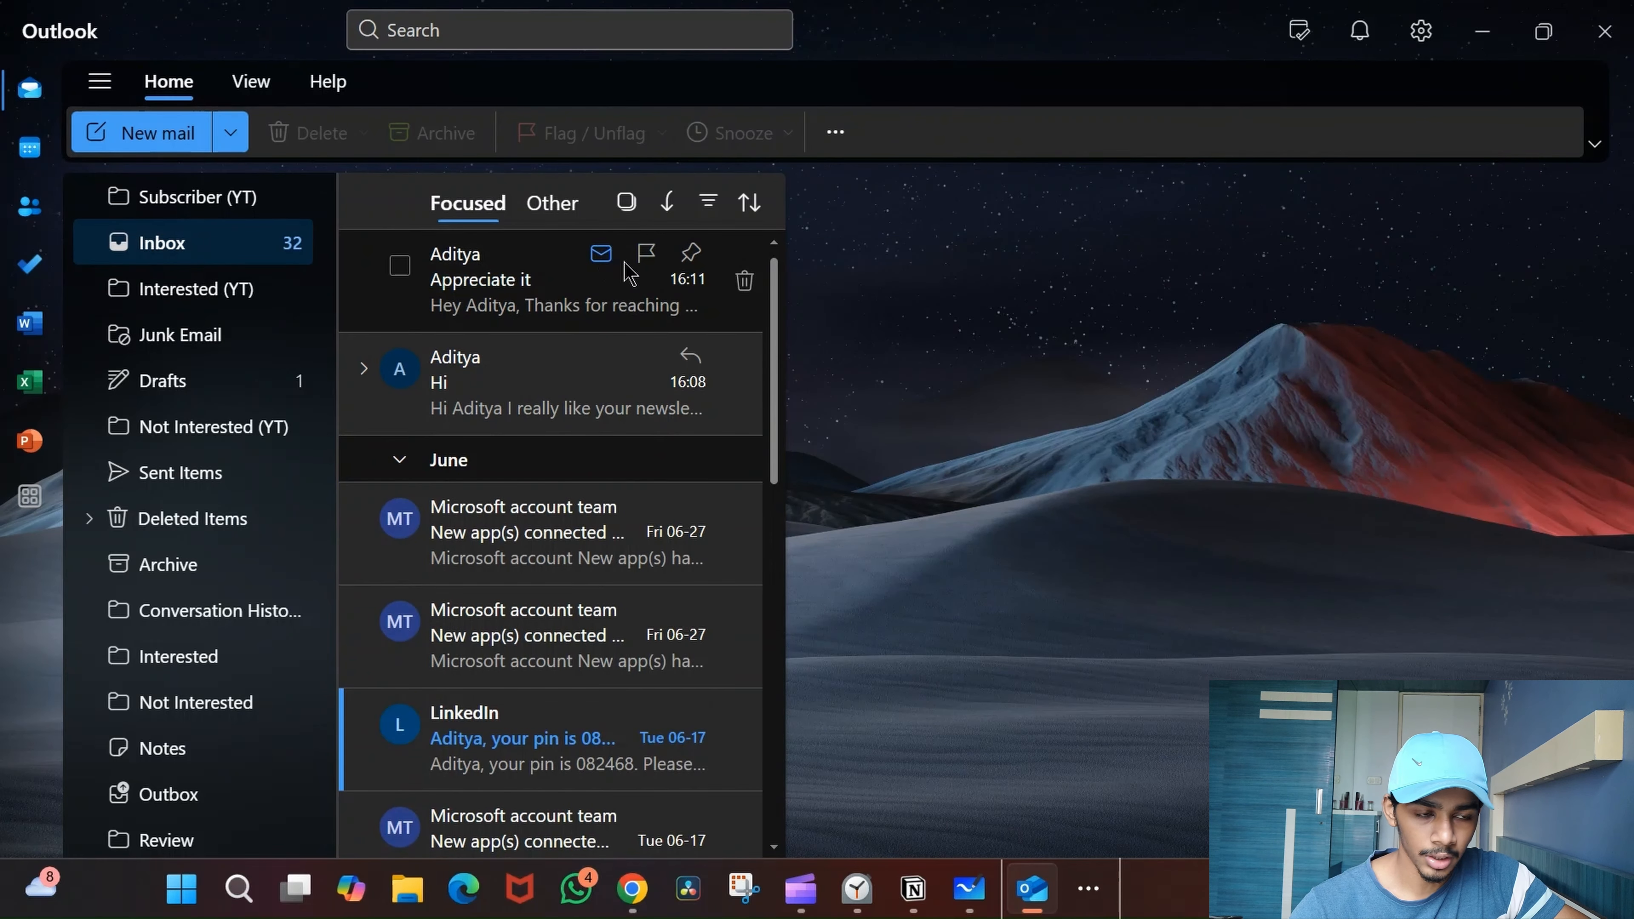
{"action": "left_click", "coordinate": [1481, 31]}
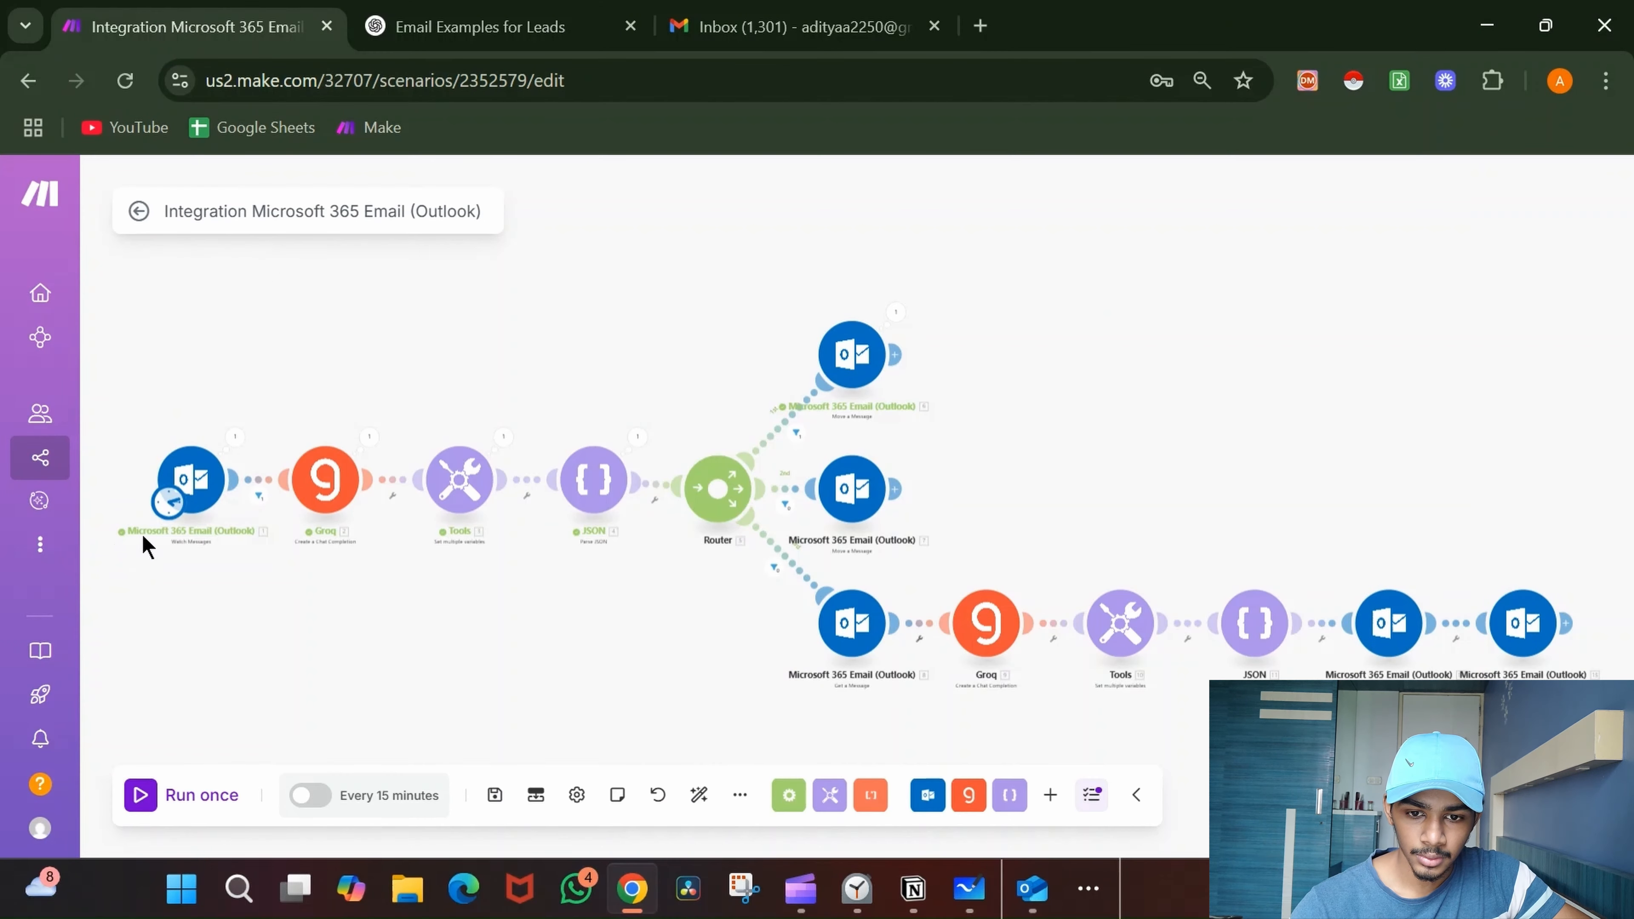
- In Make, set the Outlook trigger to start from the manually chosen "Appreciate it" email and run the scenario
{"action": "right_click", "coordinate": [196, 484]}
{"action": "left_click", "coordinate": [260, 569]}
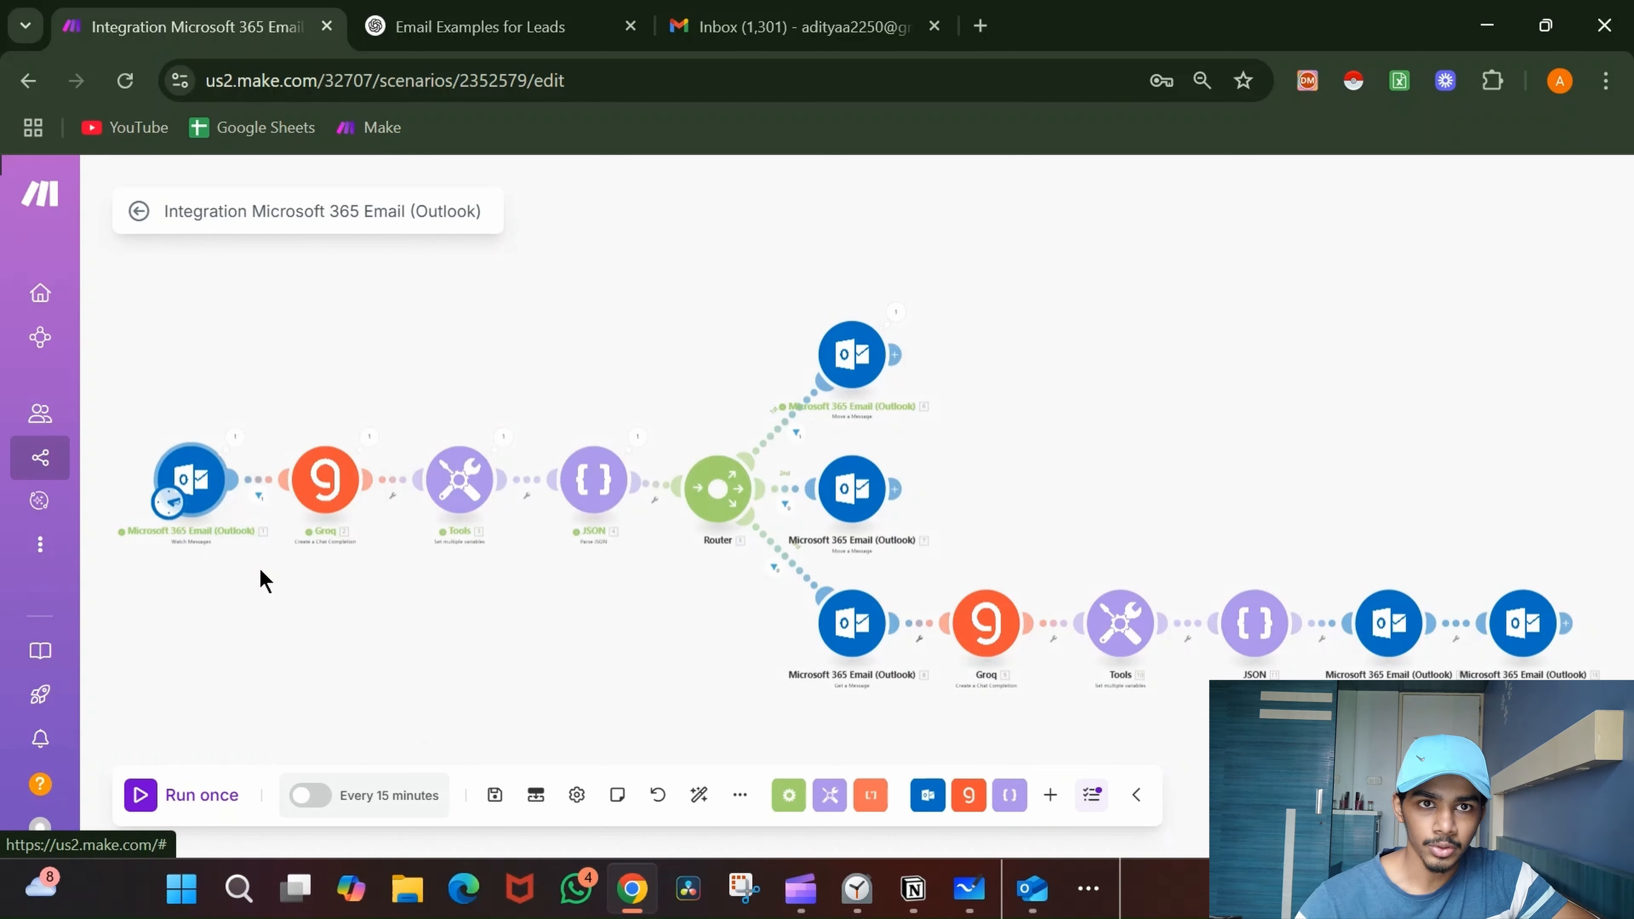
{"action": "left_click", "coordinate": [293, 535]}
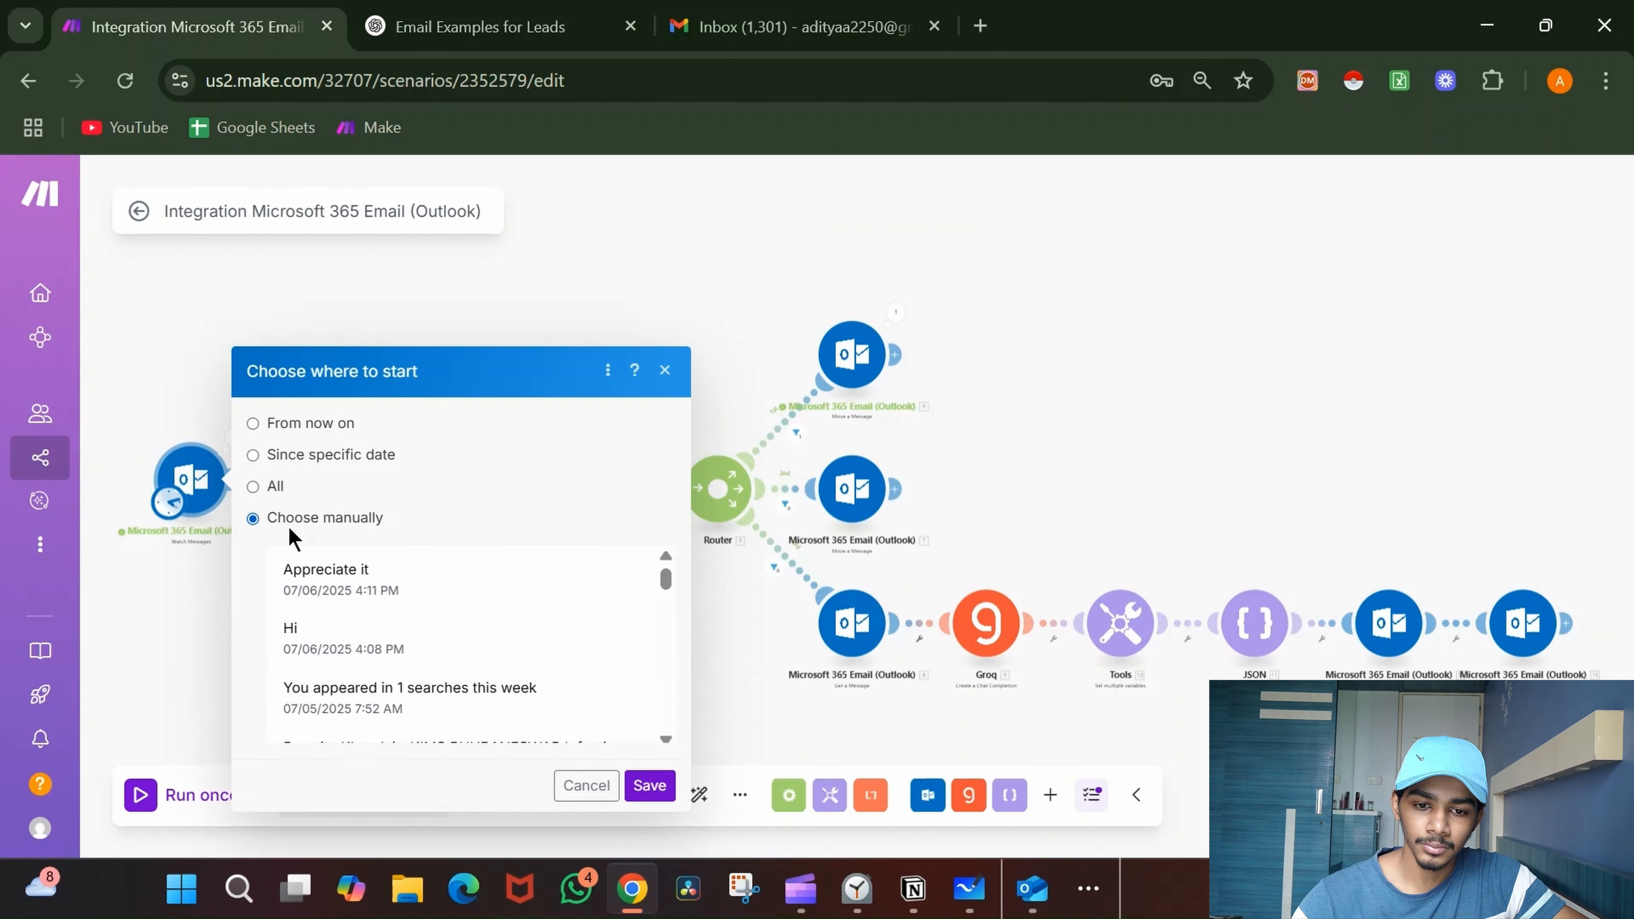
{"action": "left_click", "coordinate": [351, 480]}
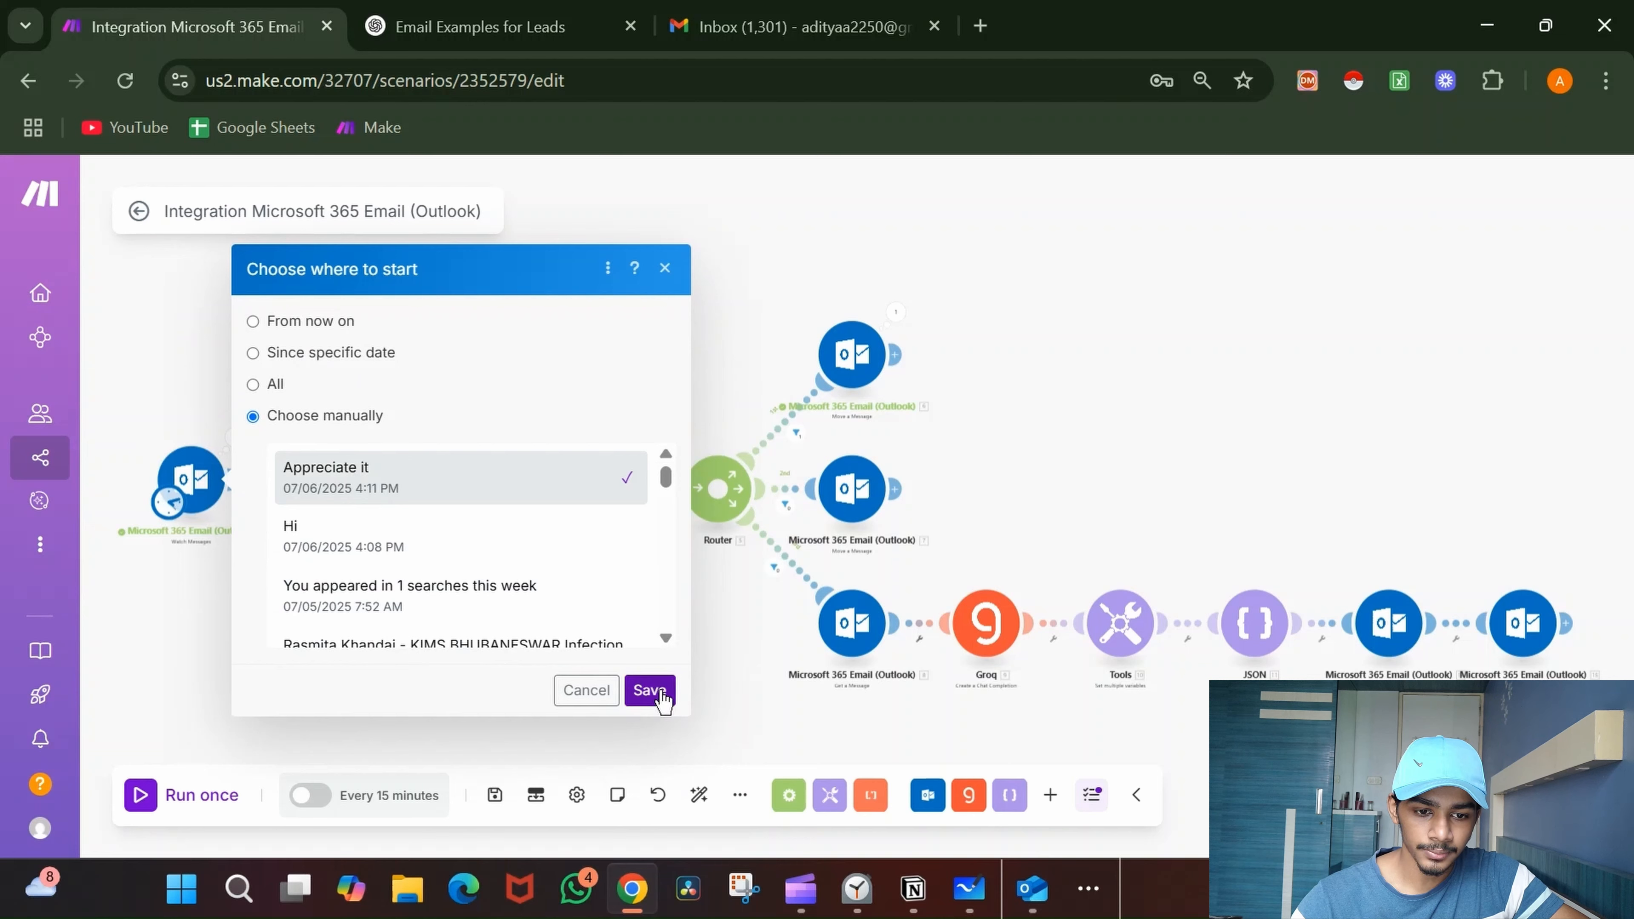
{"action": "left_click", "coordinate": [649, 690]}
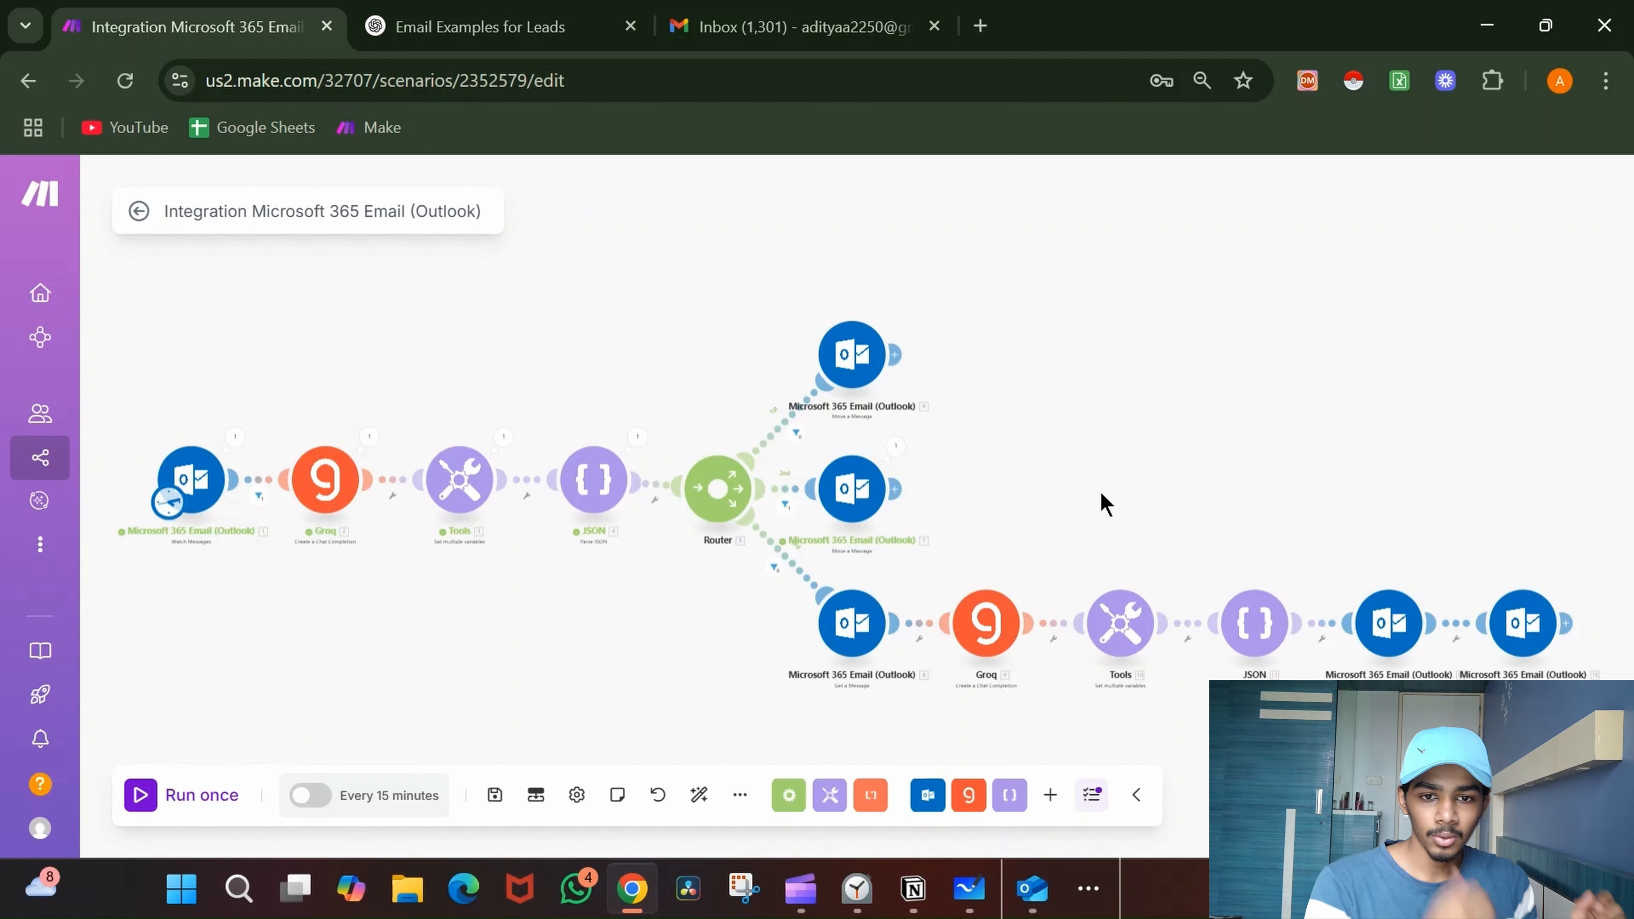
- Rename the scenario as "Client Automation 1 (YT)"
{"action": "left_click", "coordinate": [444, 196]}
{"action": "key", "text": "BackSpace"}
{"action": "type", "text": "Clie"}
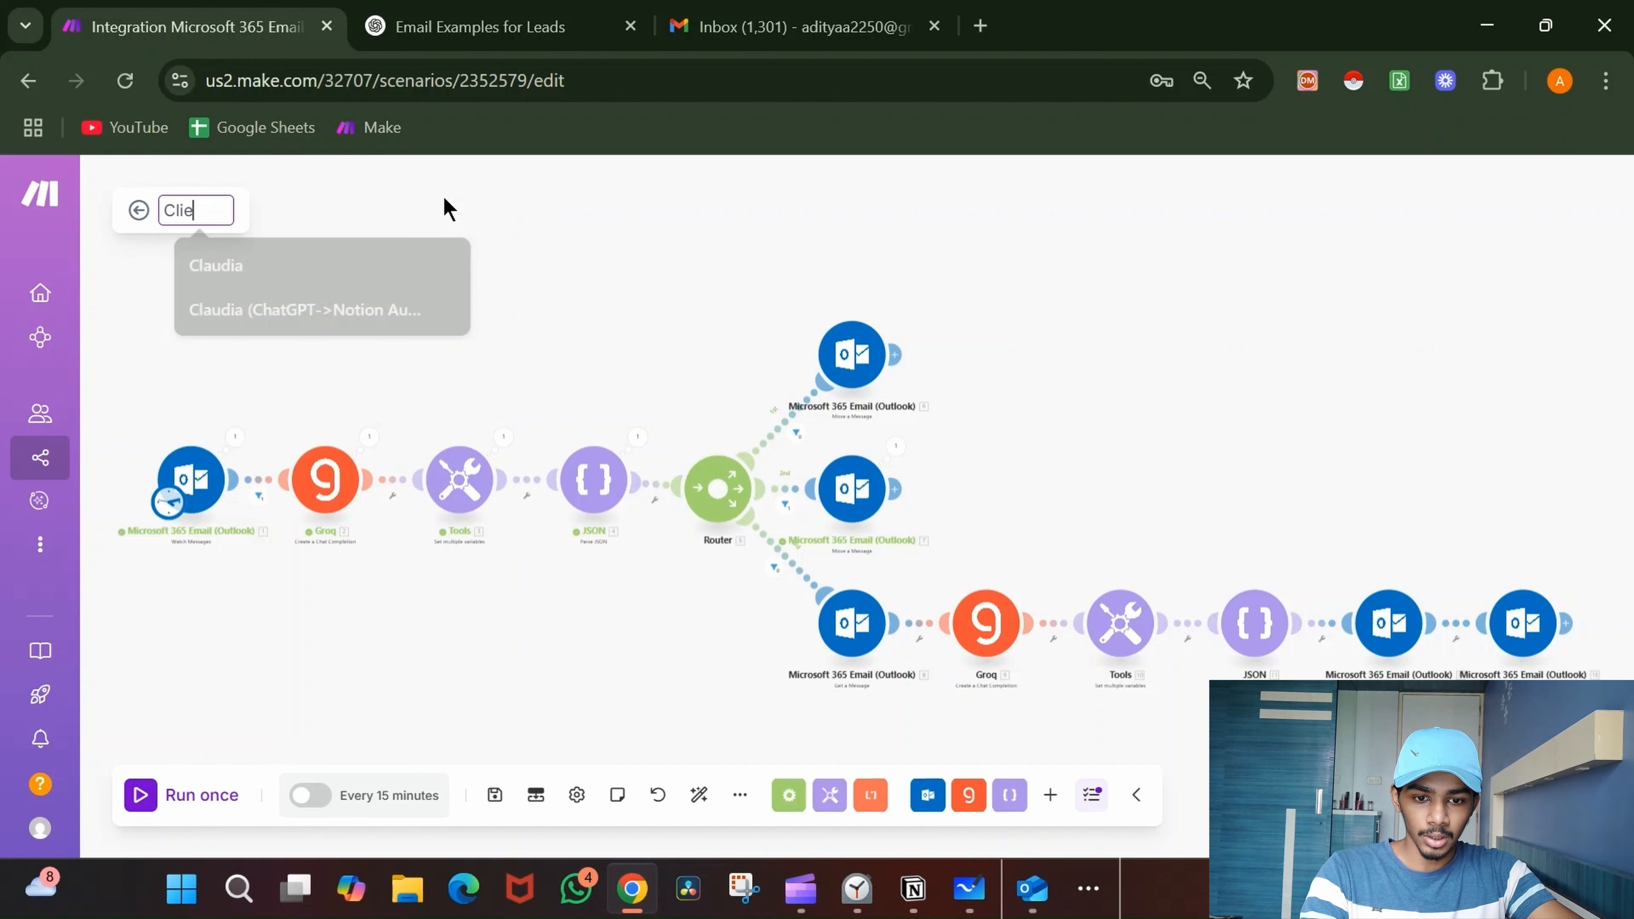
{"action": "type", "text": "nt Automa"}
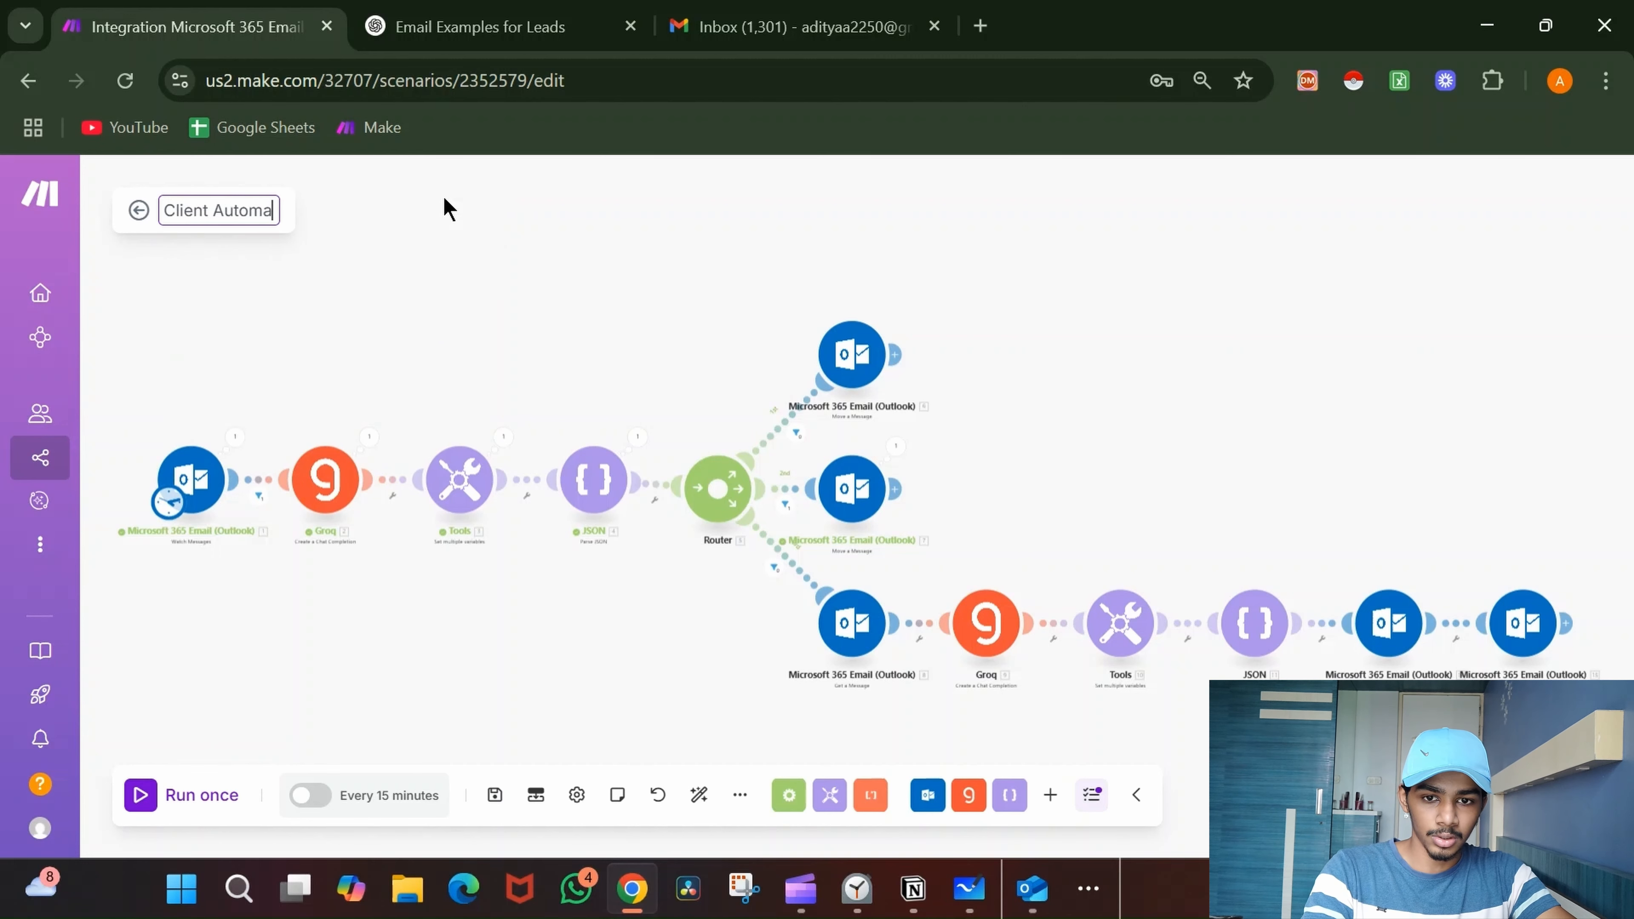
{"action": "type", "text": "tion"}
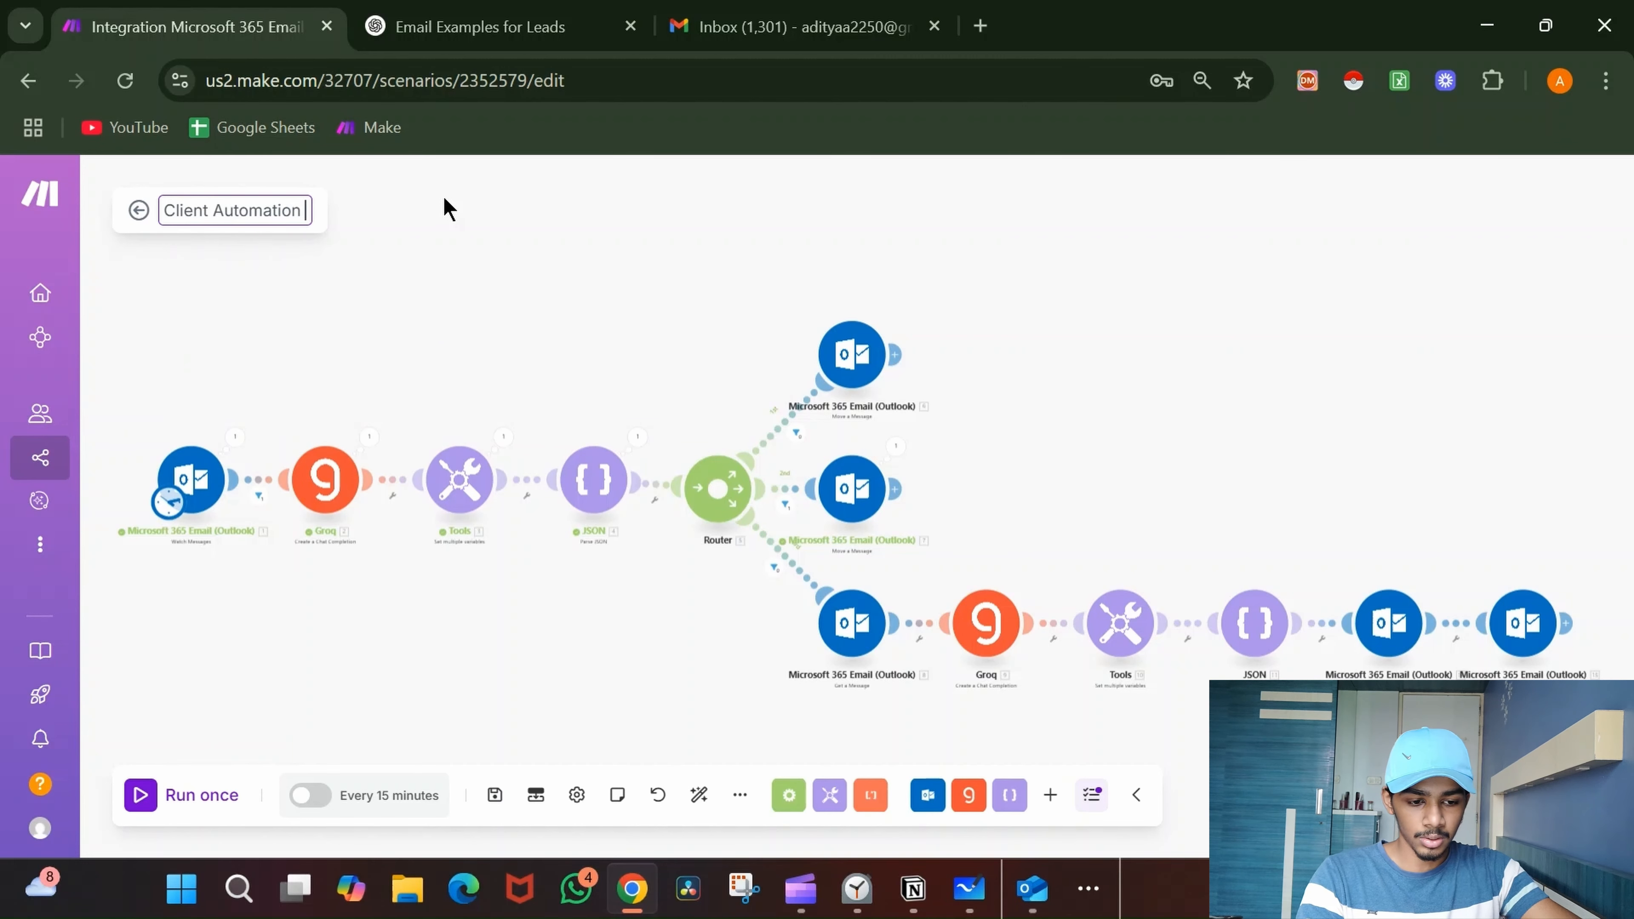
{"action": "key", "text": "Return"}
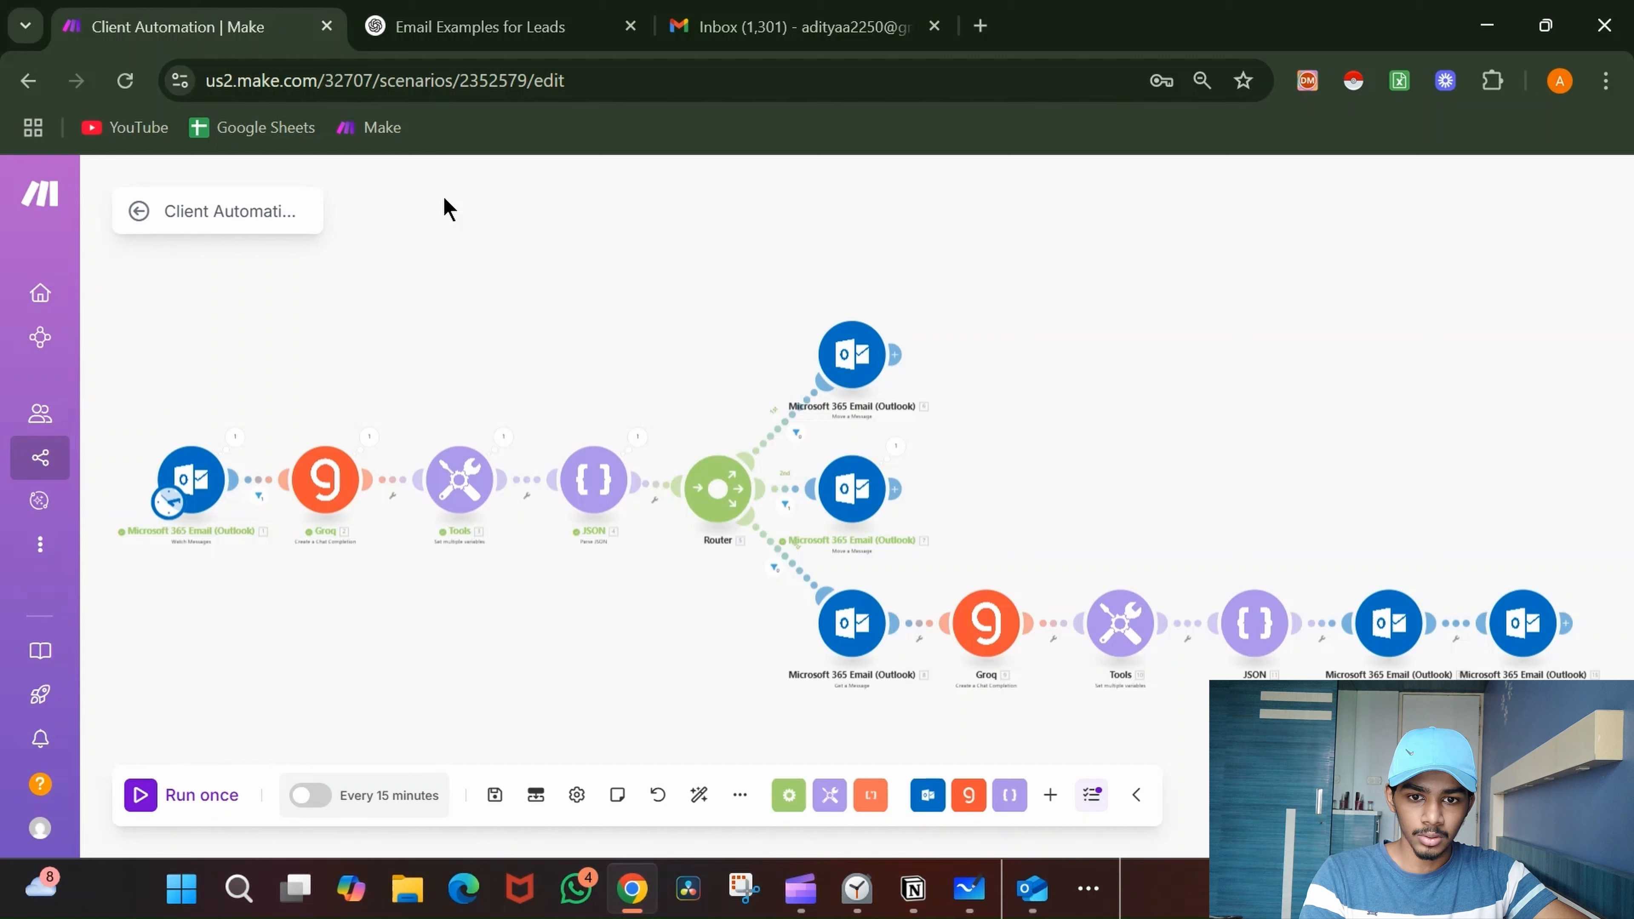
{"action": "left_click", "coordinate": [272, 206]}
{"action": "left_click", "coordinate": [305, 213]}
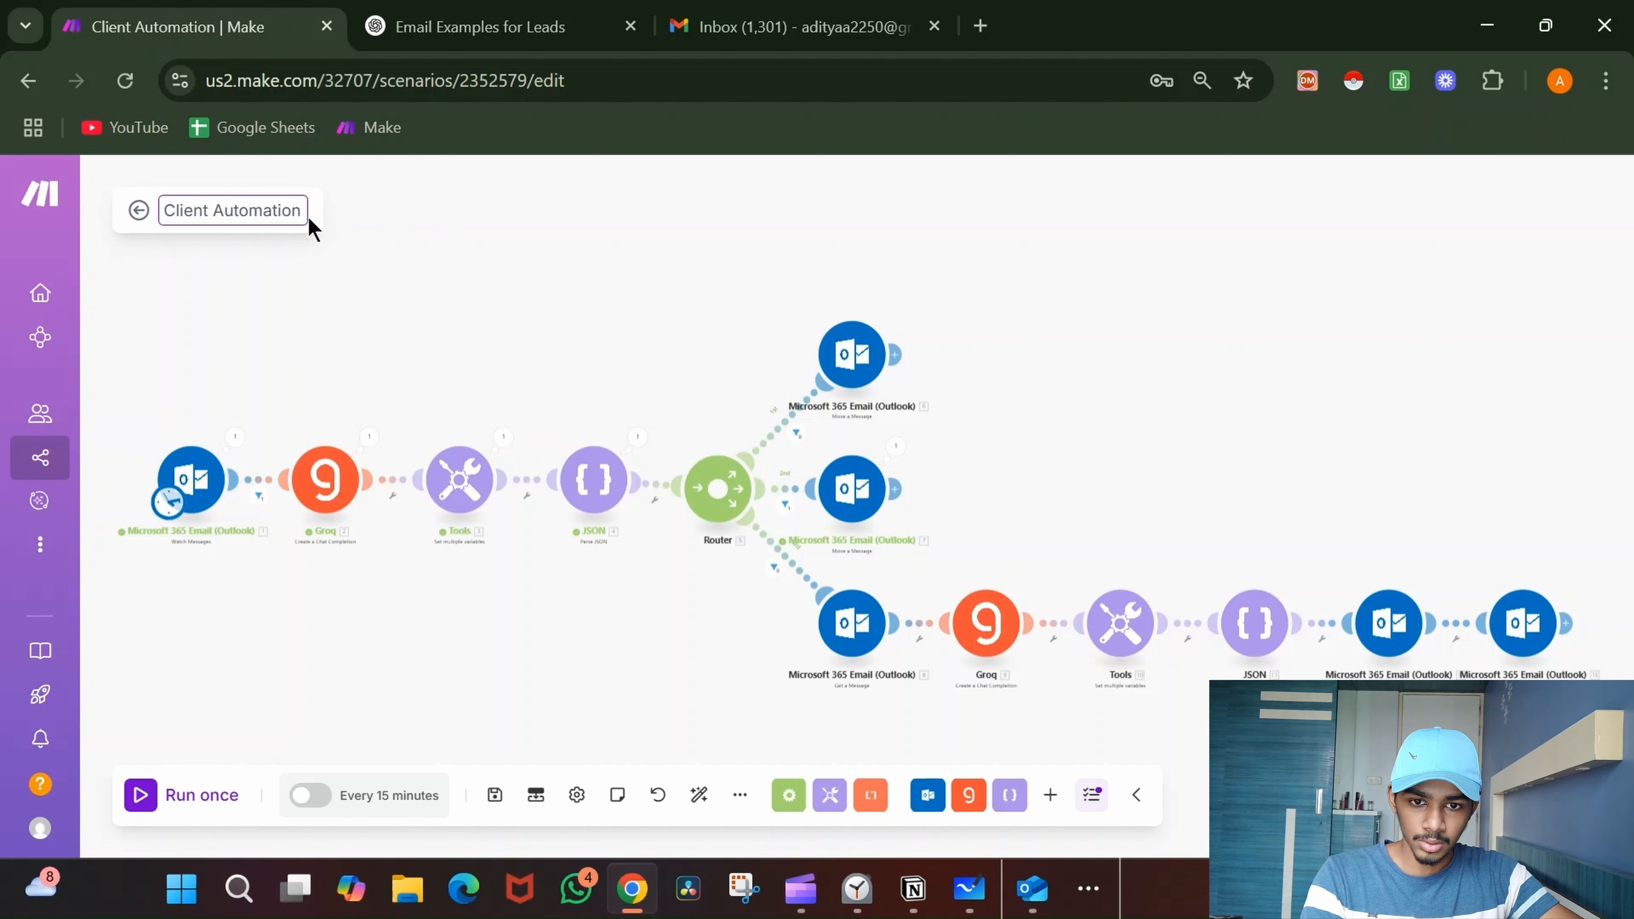
{"action": "type", "text": "("}
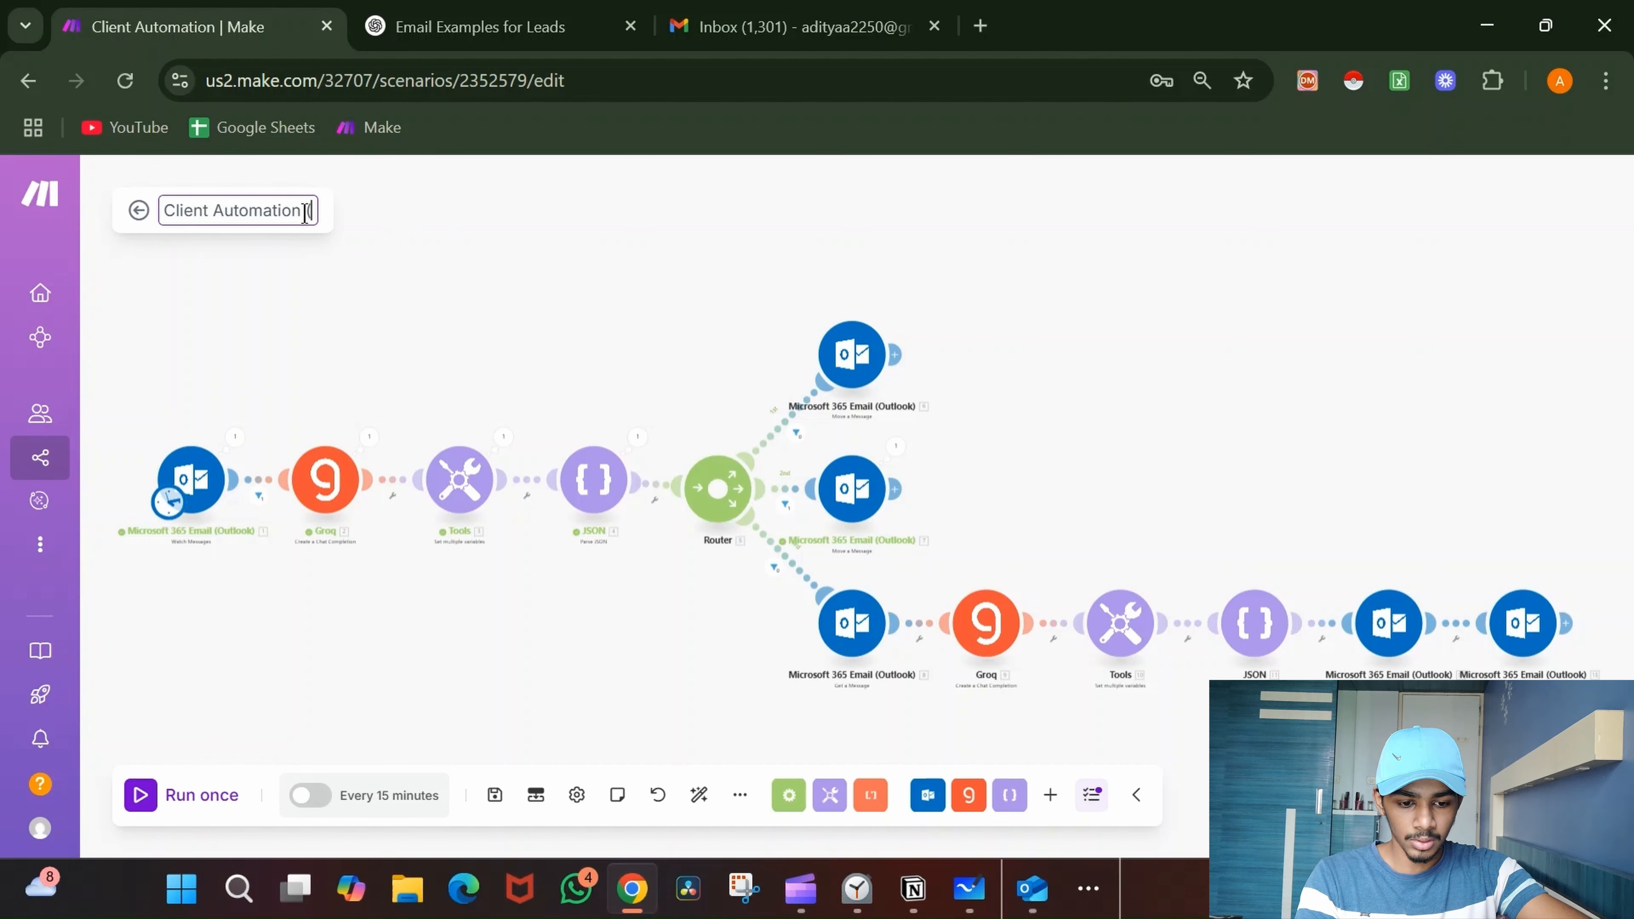
{"action": "type", "text": "YT)"}
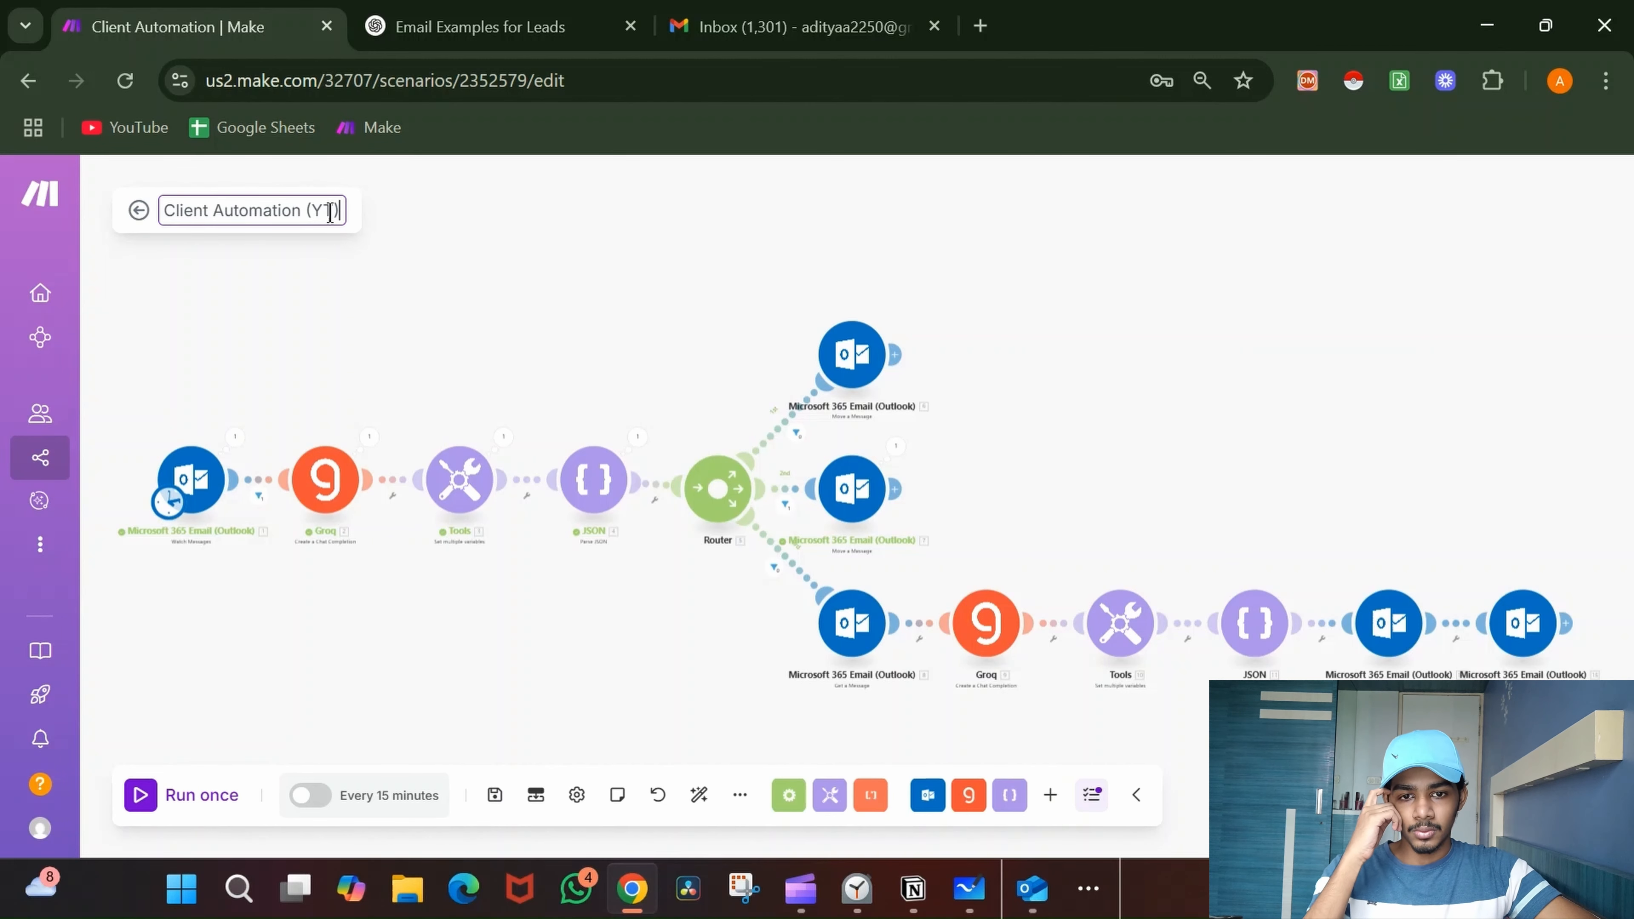
{"action": "left_click", "coordinate": [308, 210]}
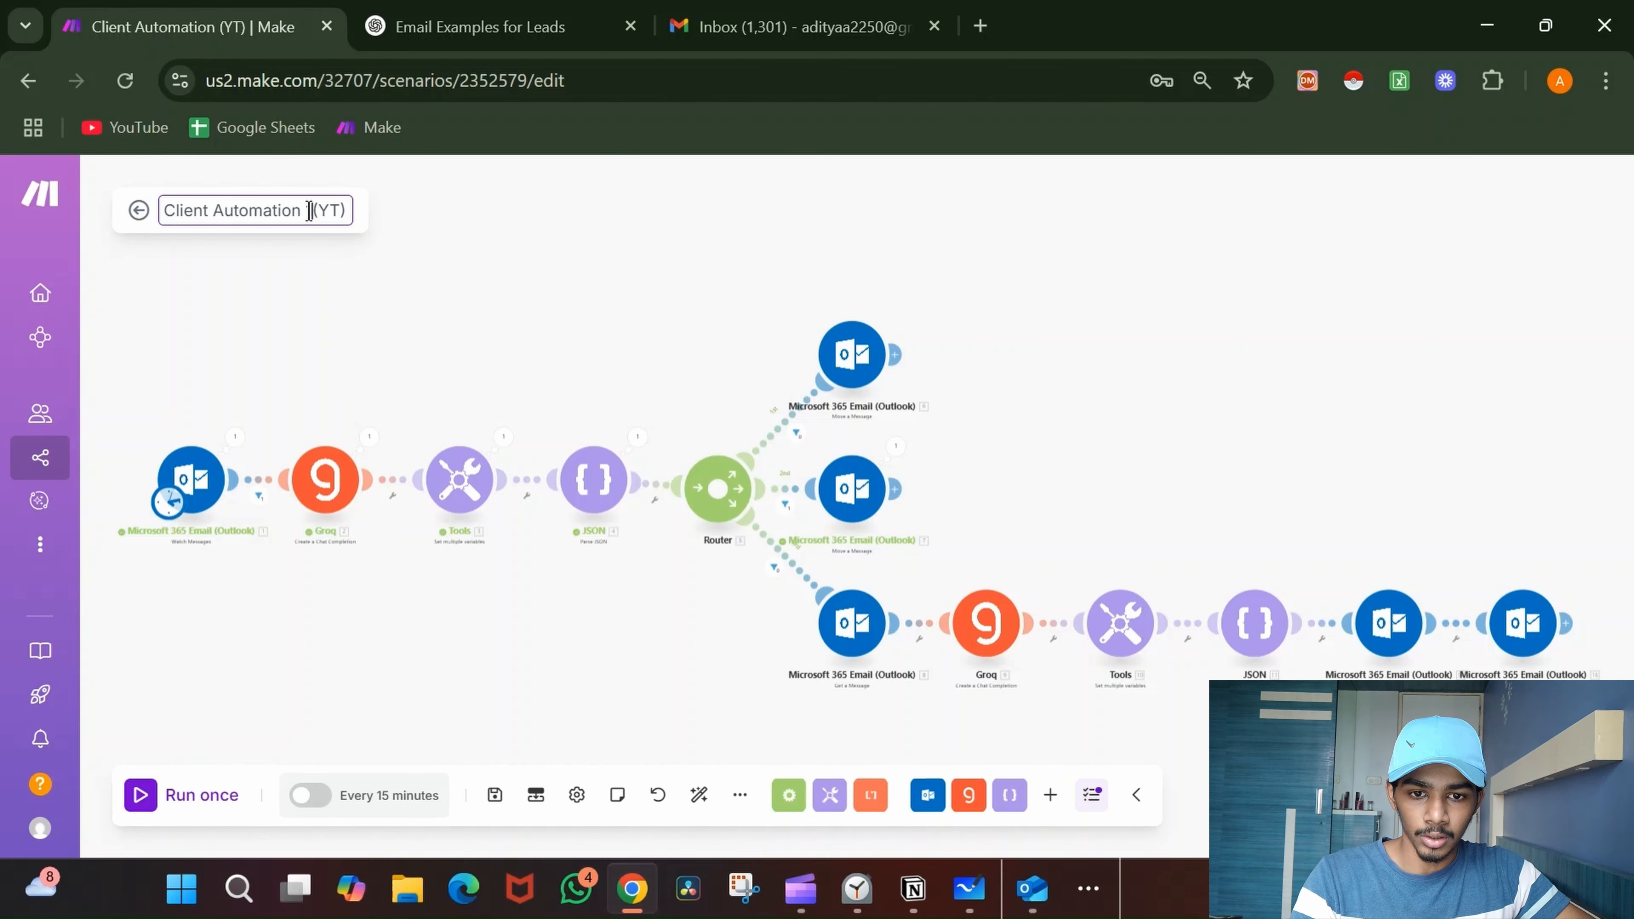
{"action": "type", "text": "1"}
{"action": "left_click", "coordinate": [461, 277]}
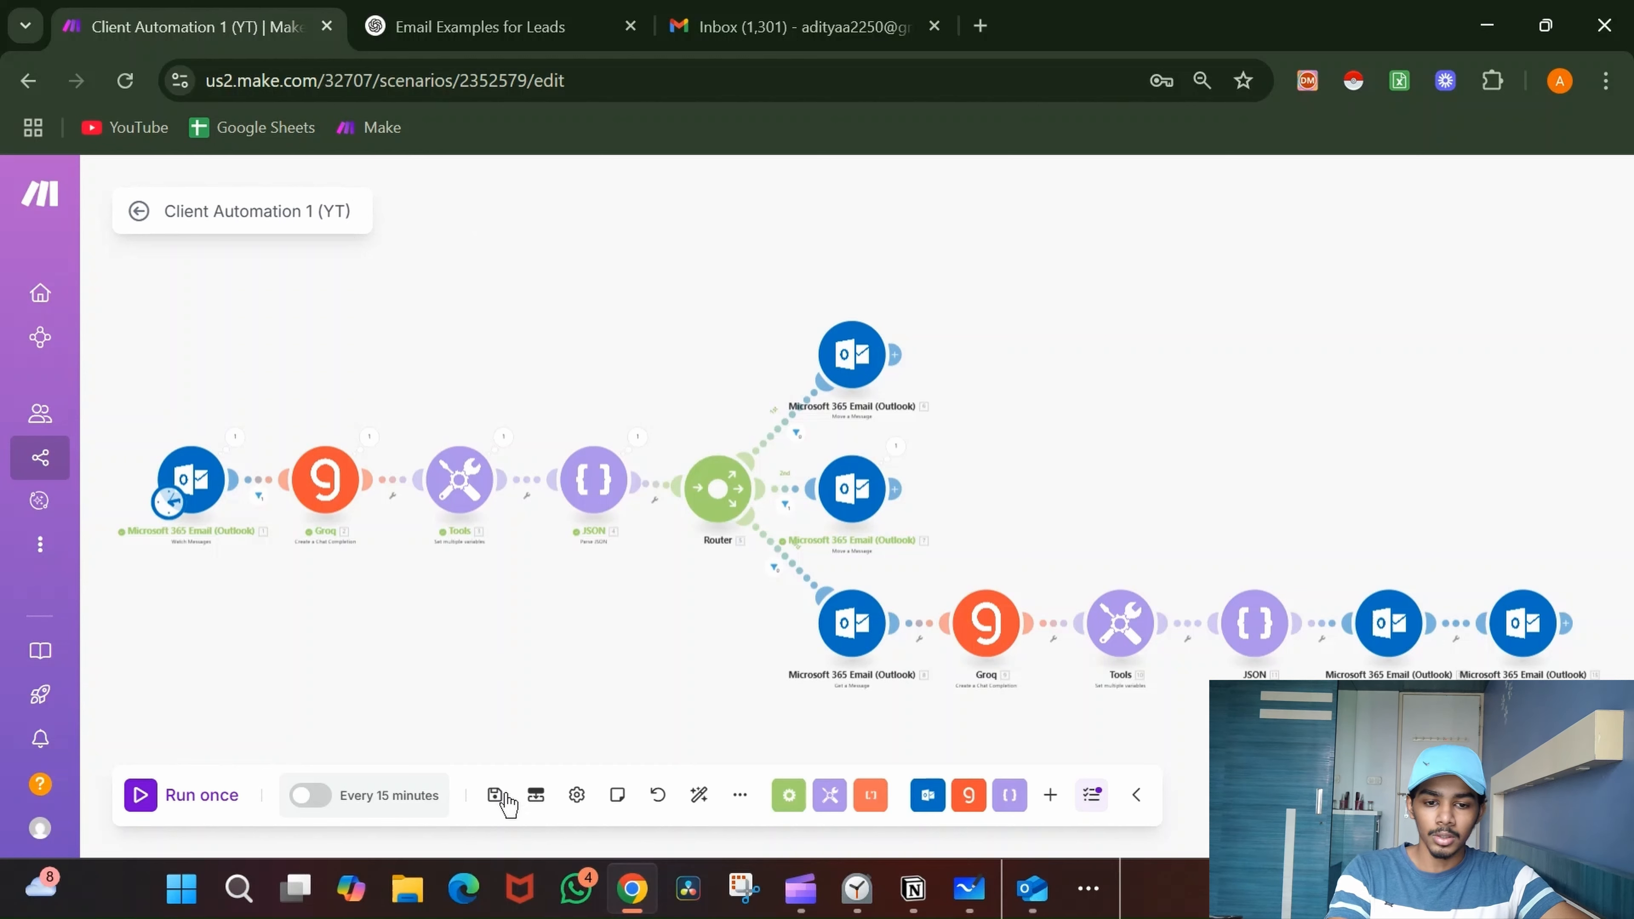
- Export the blueprint of the Client Automation 1 (YT) scenario
{"action": "left_click", "coordinate": [740, 797]}
{"action": "left_click", "coordinate": [715, 729]}
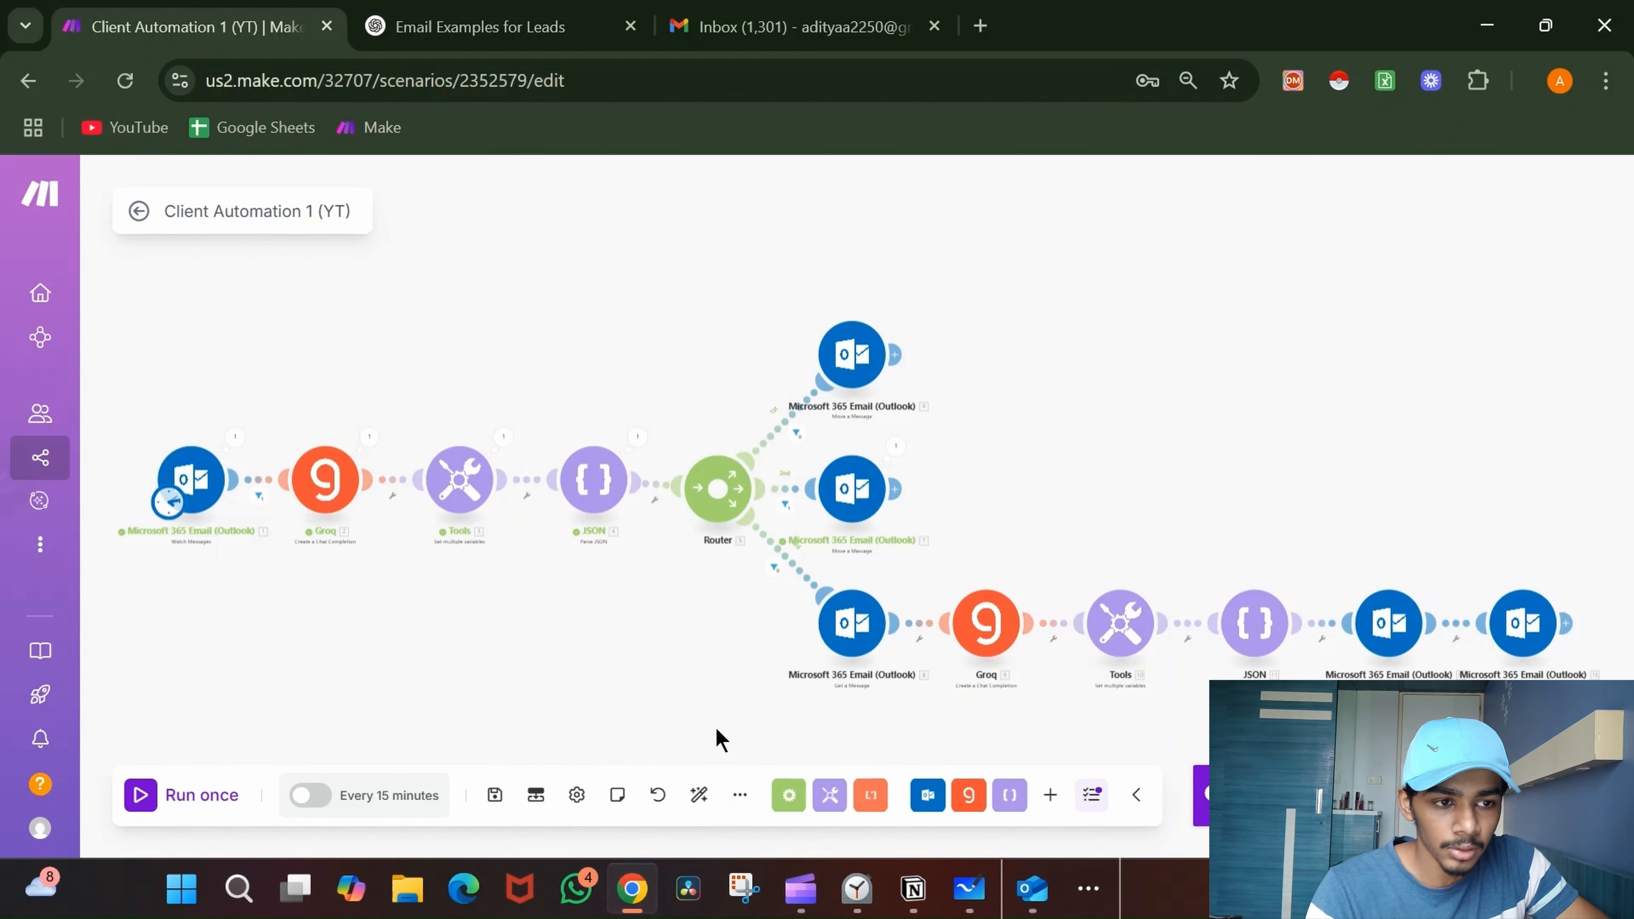